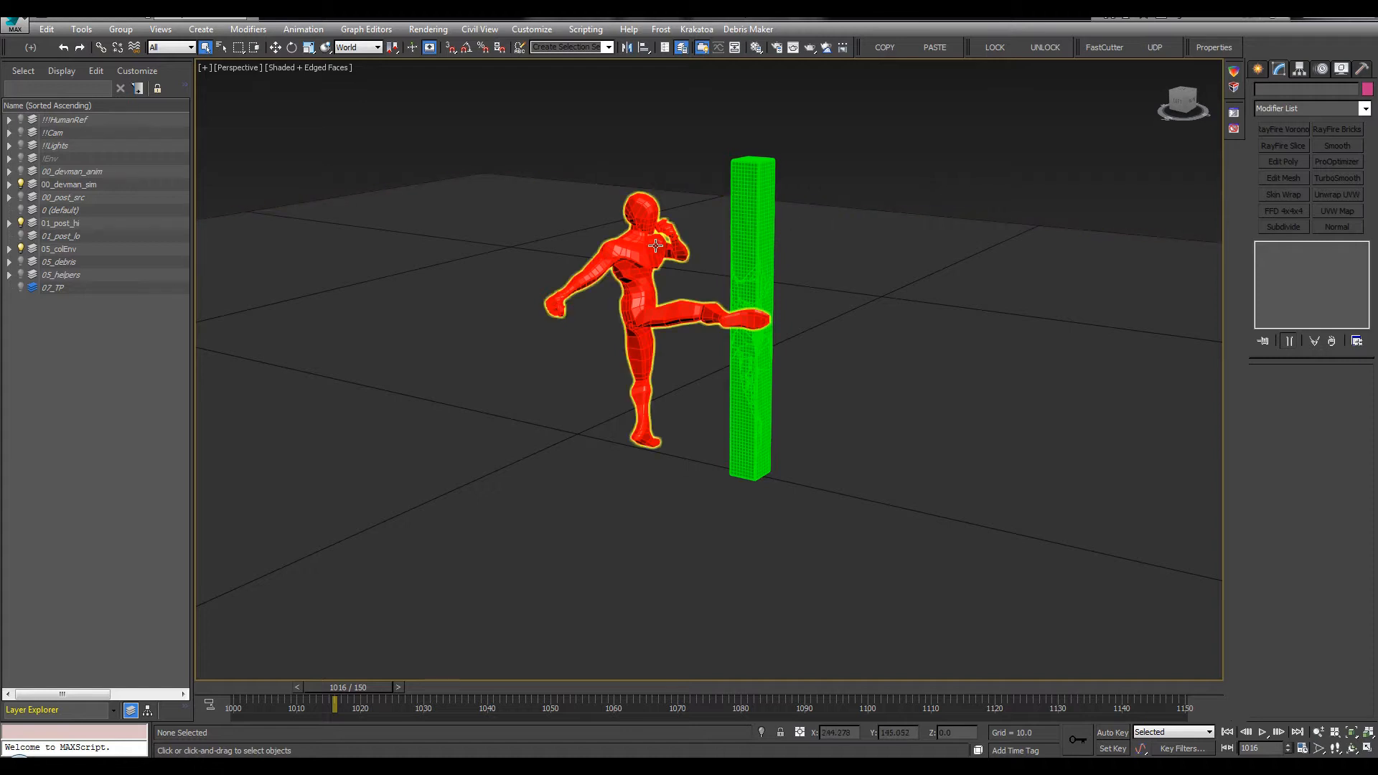
Examine the red figure's kick against the fractured post from several angles, reviewing the animation up to frame 1015
scroll(717, 140, "up", 5)
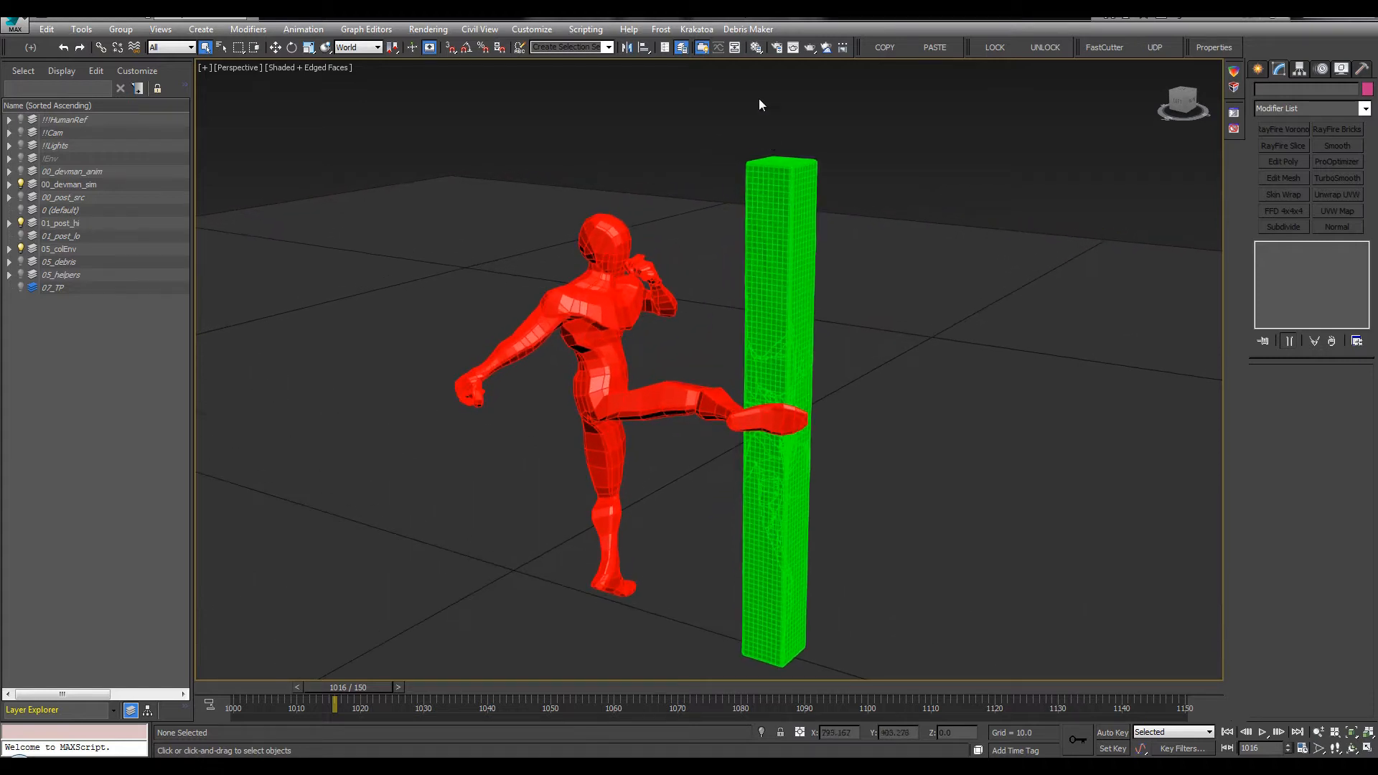
middle_click_drag(815, 504, 940, 381, "alt")
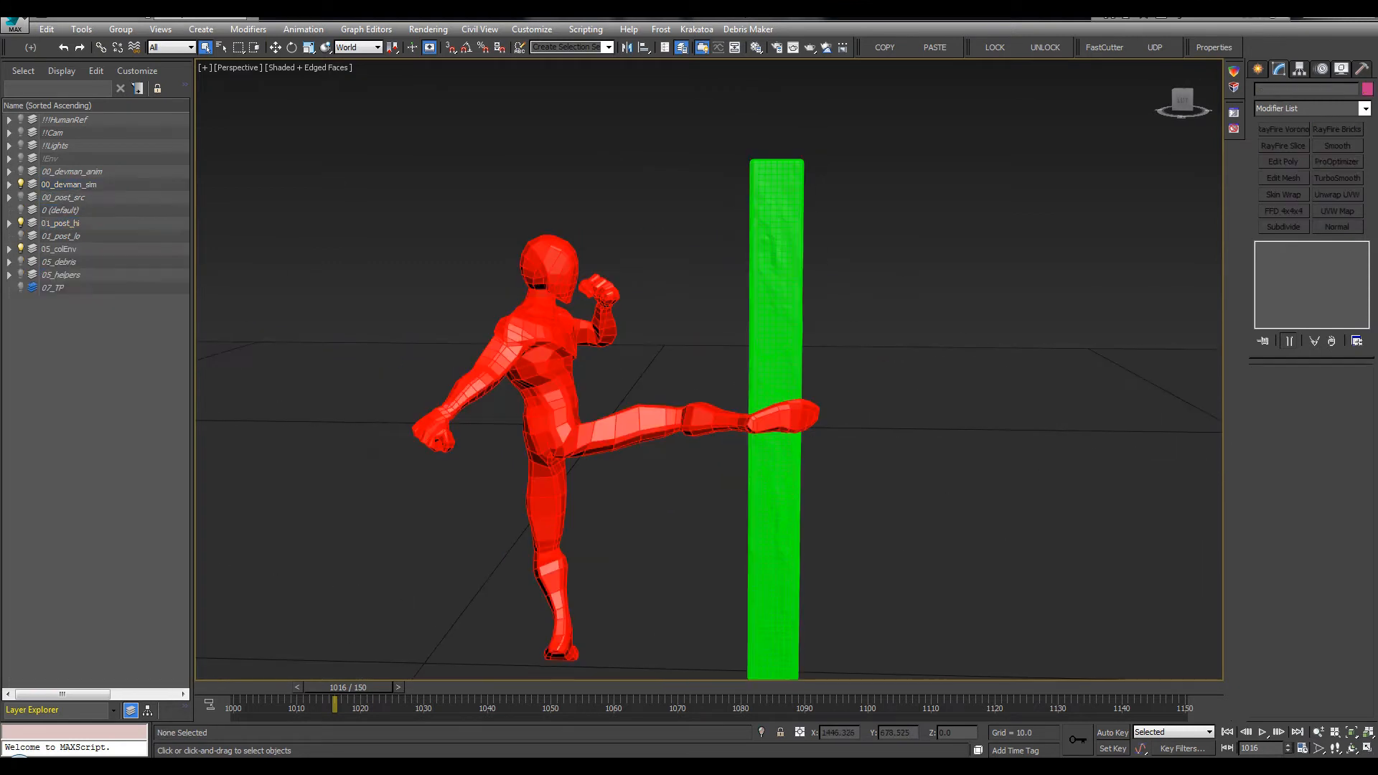
left_click(20, 183)
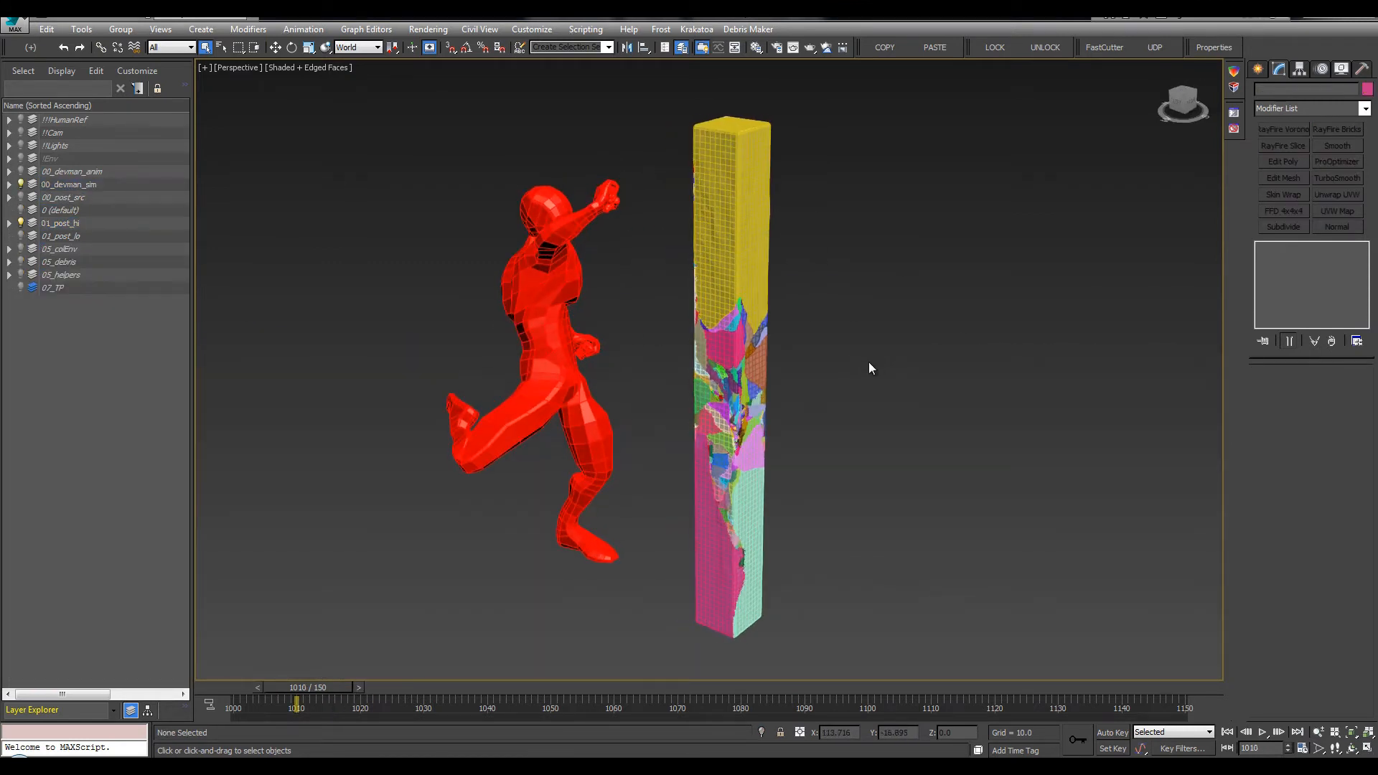
left_click_drag(312, 688, 292, 688)
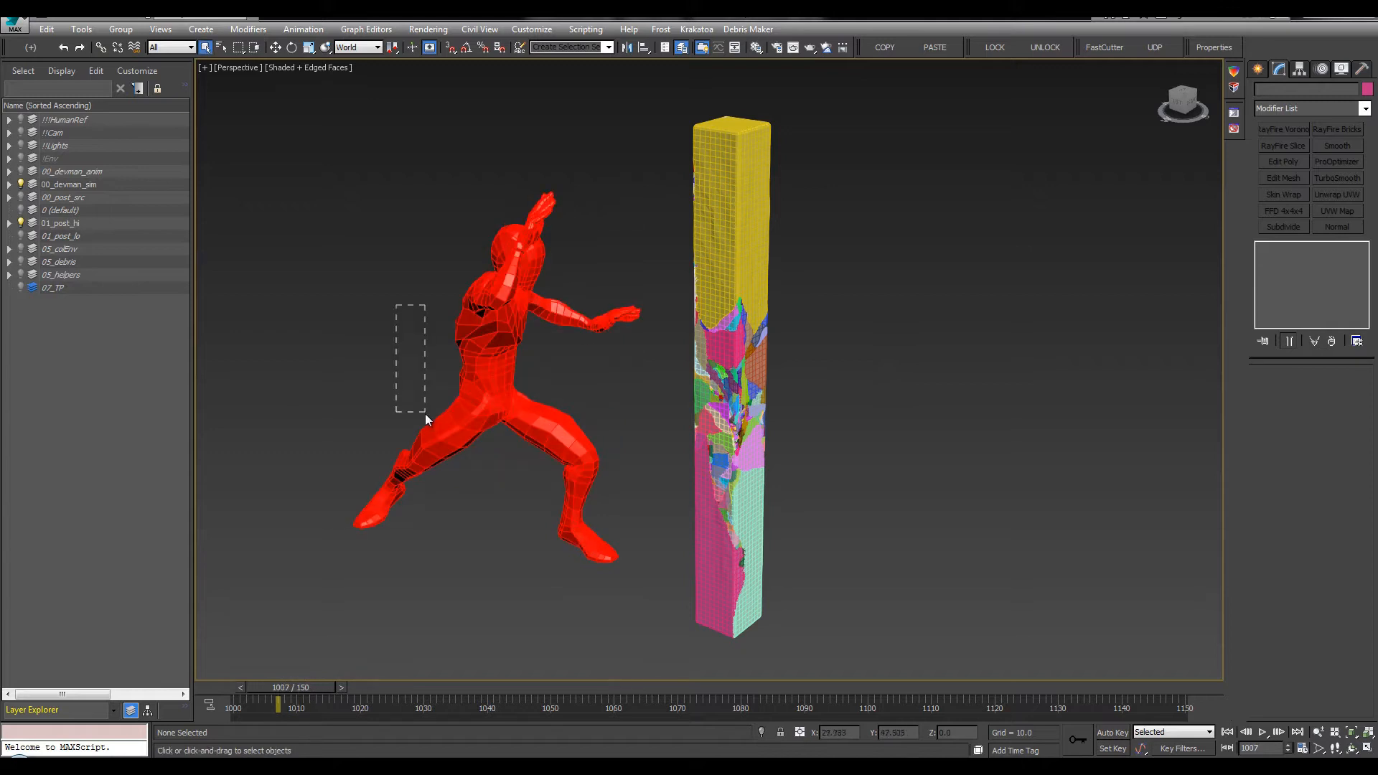
left_click_drag(425, 413, 428, 418)
left_click_drag(327, 689, 339, 696)
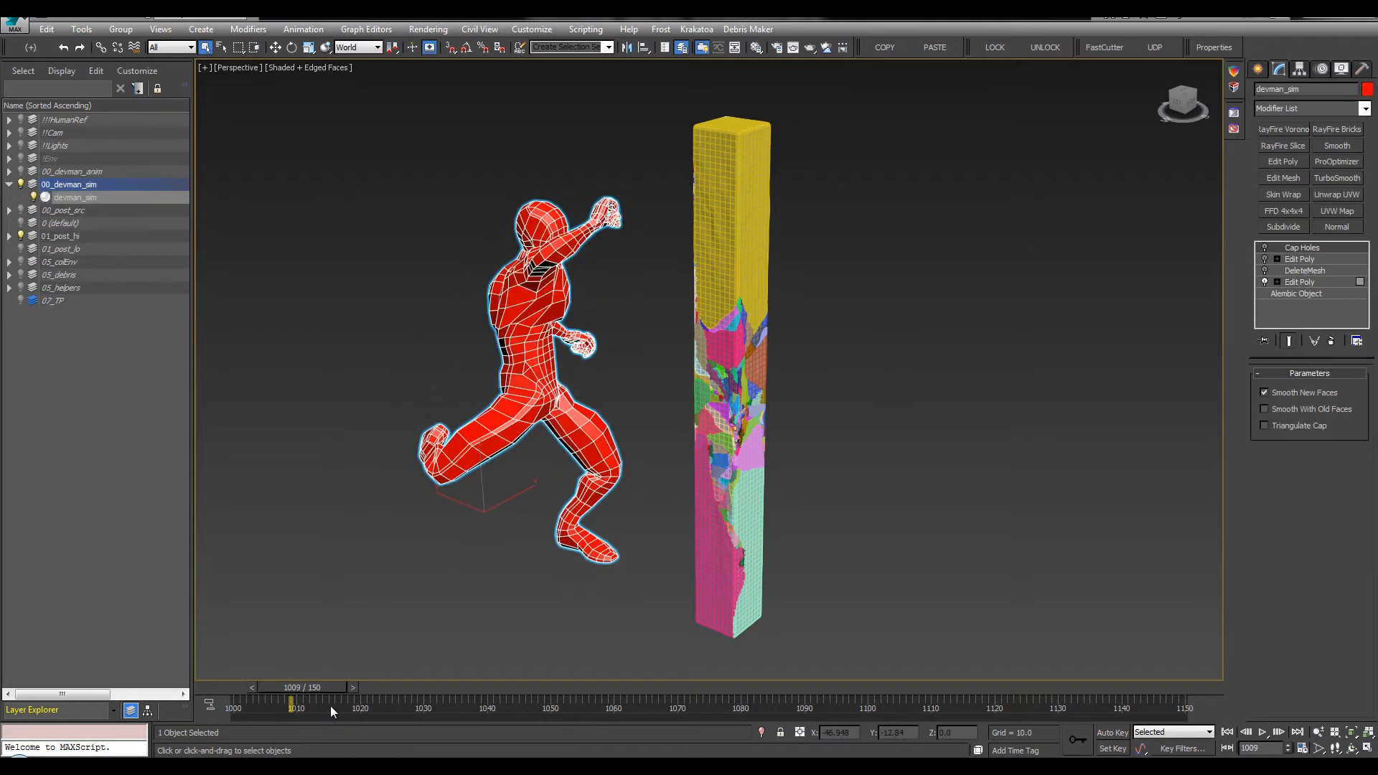
key("period")
key("period")
key("period")
key("period")
key("period")
key("period")
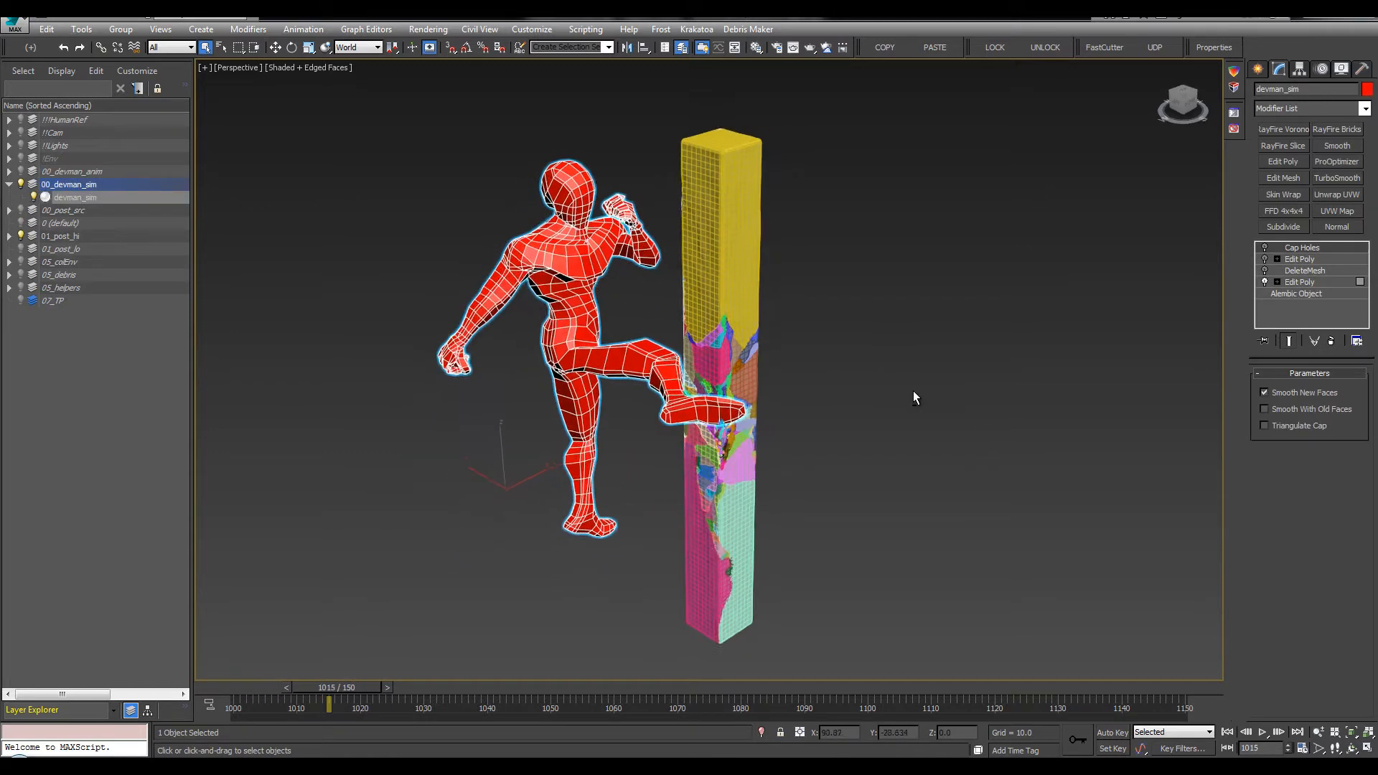
mouse_move(913, 391)
middle_mouse_down("alt")
mouse_move(902, 373)
mouse_move(915, 396)
middle_mouse_up("alt")
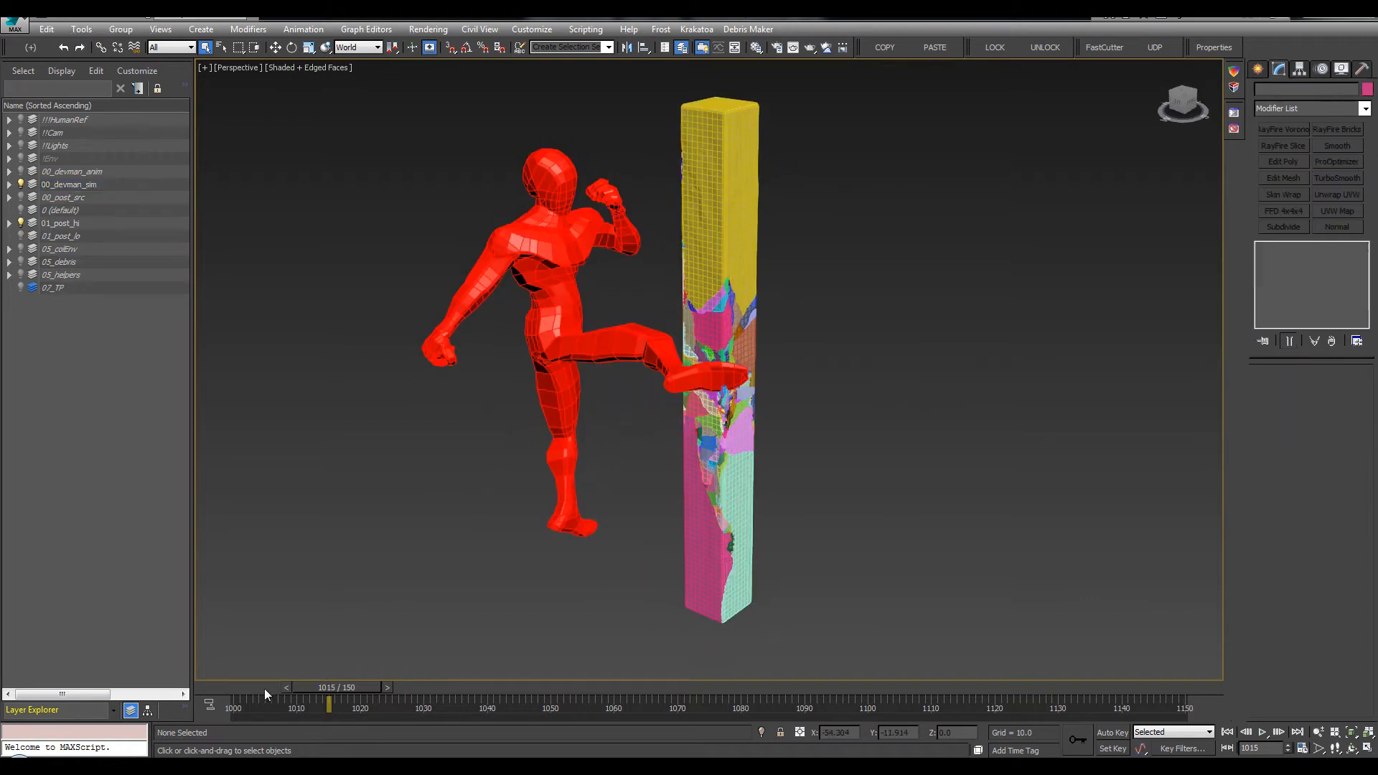
Return to frame 1000 and unhide the 05_collEnv and 07_TP layers
left_click_drag(264, 688, 237, 692)
middle_click_drag(807, 246, 253, 286, "alt")
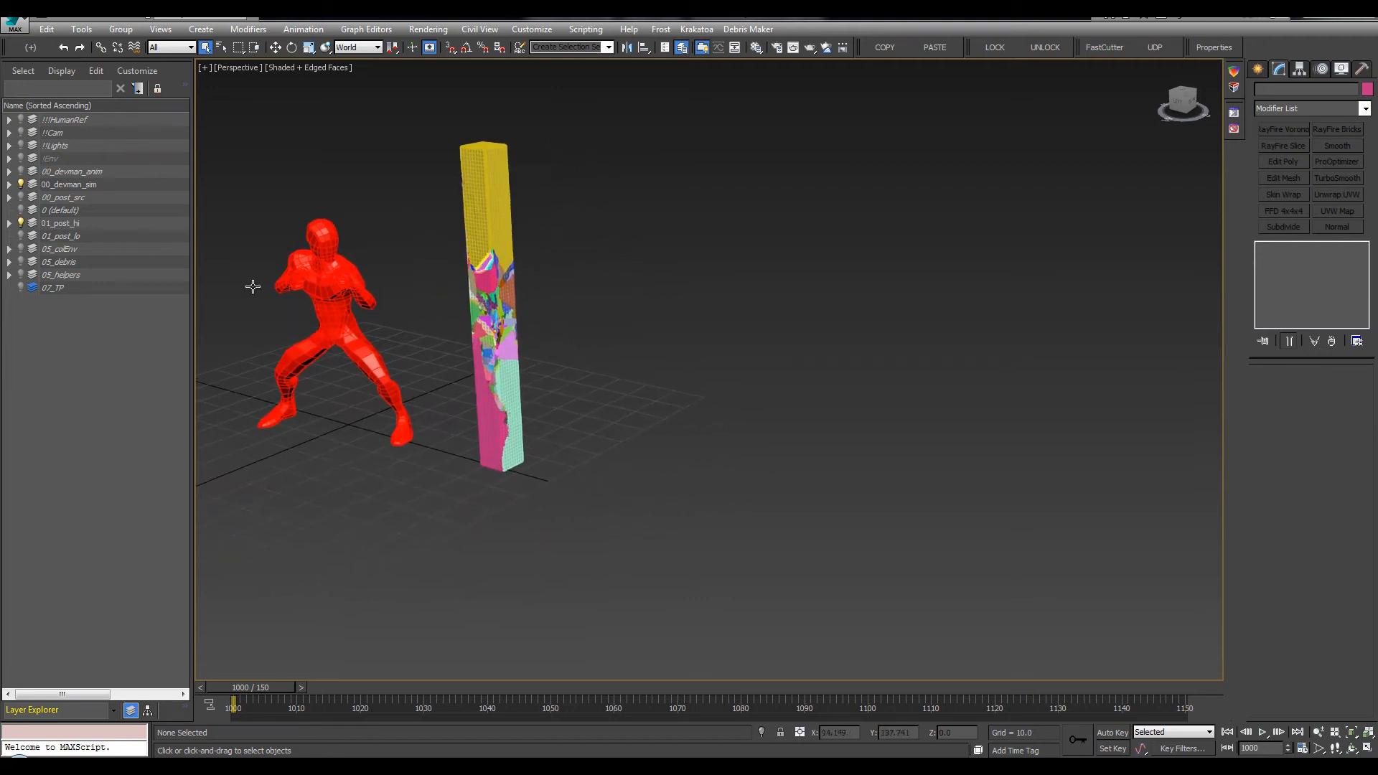
left_click(21, 249)
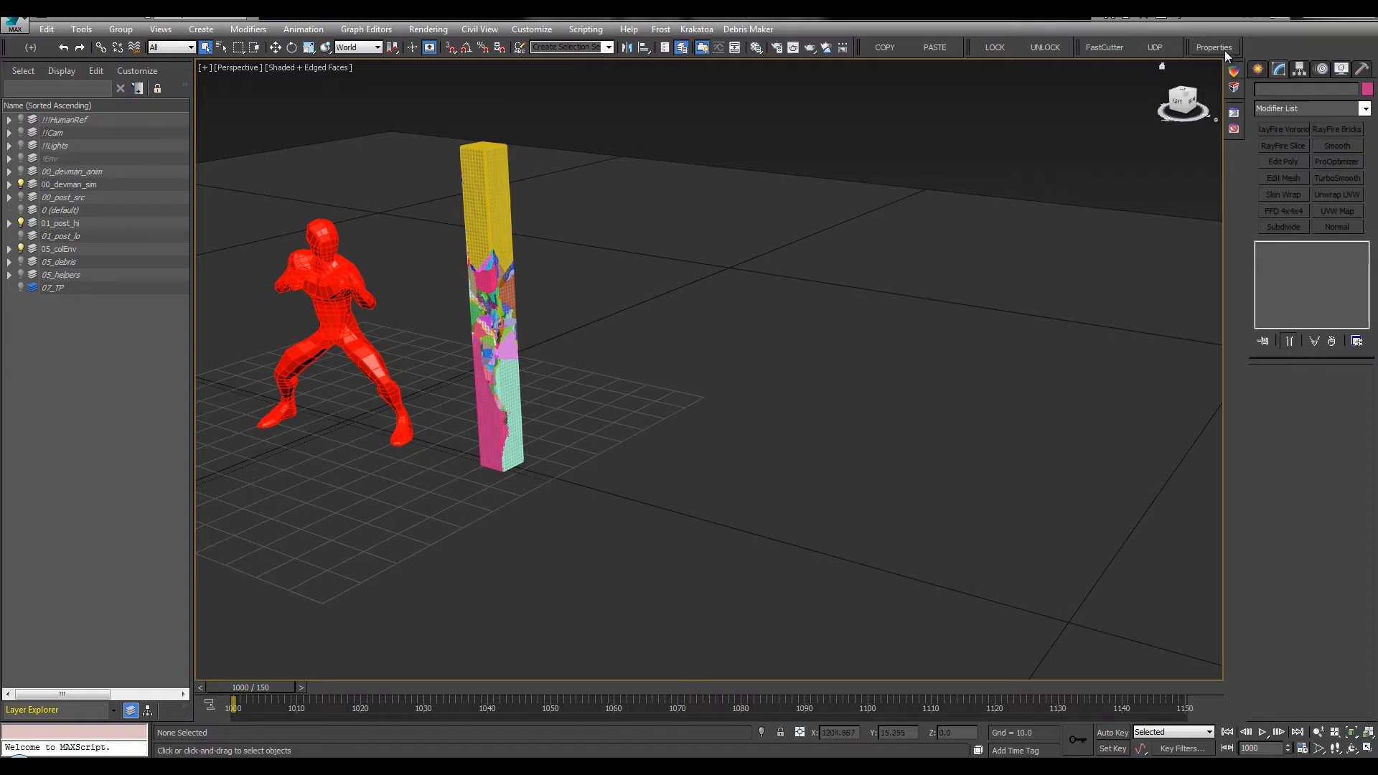
left_click(23, 288)
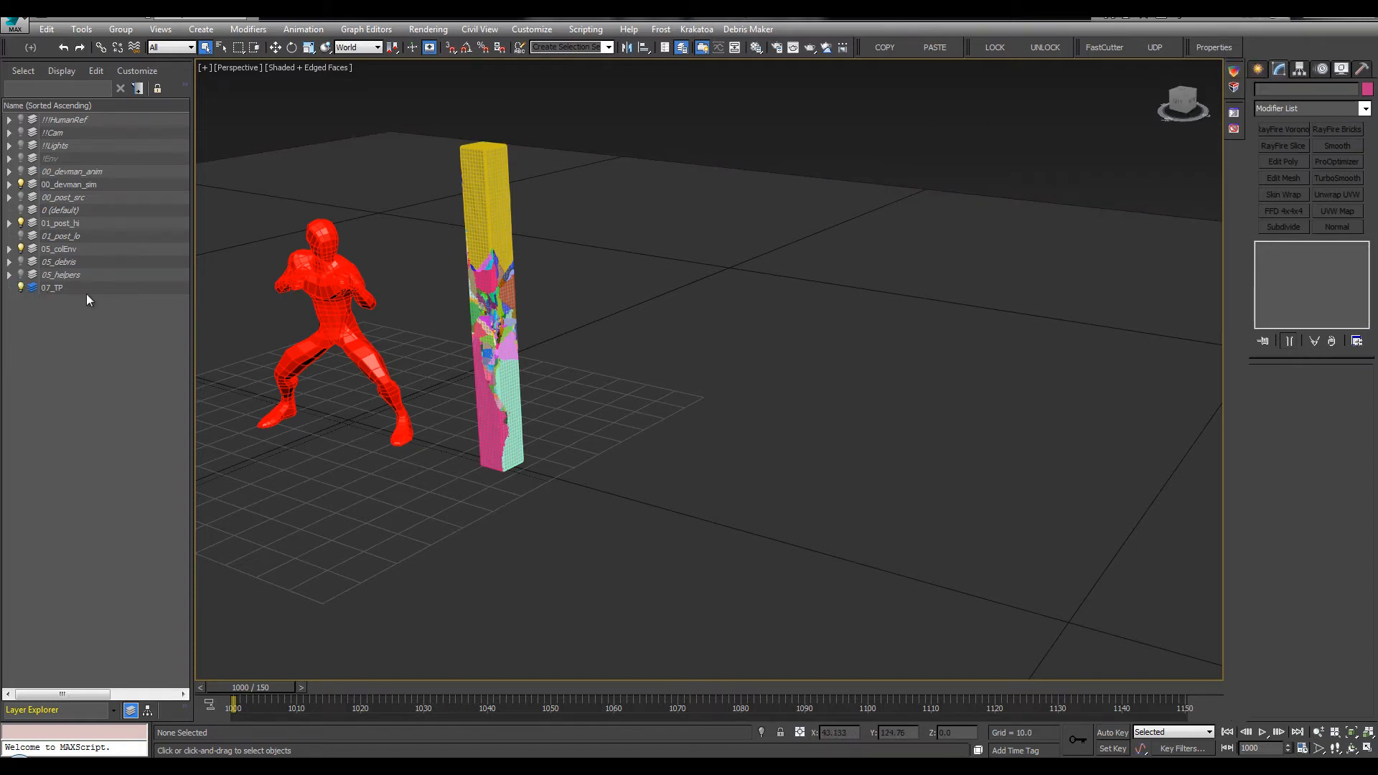
Create a Thinking particle system in the viewport and reset its X and Y position to the world origin
left_click(1258, 69)
left_click(1277, 112)
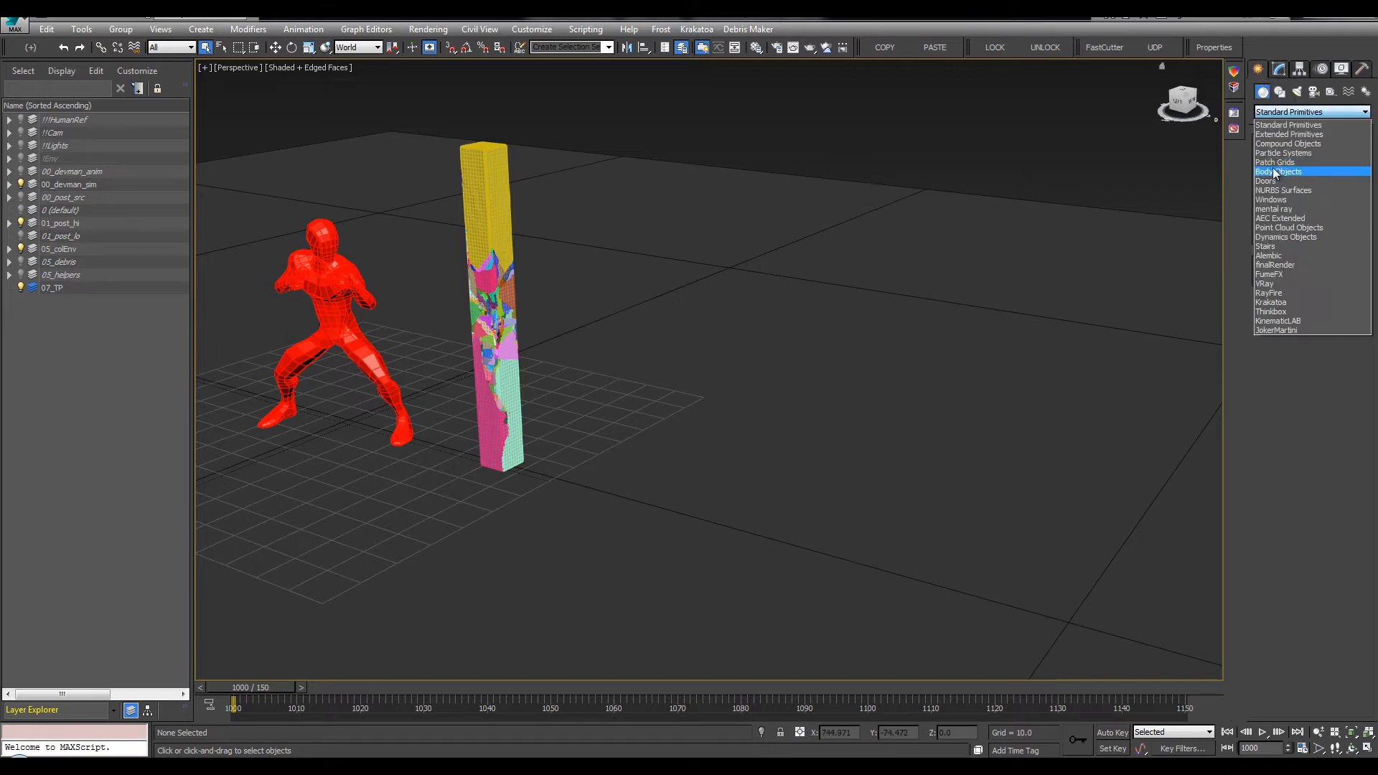
left_click(1284, 153)
left_click(1340, 205)
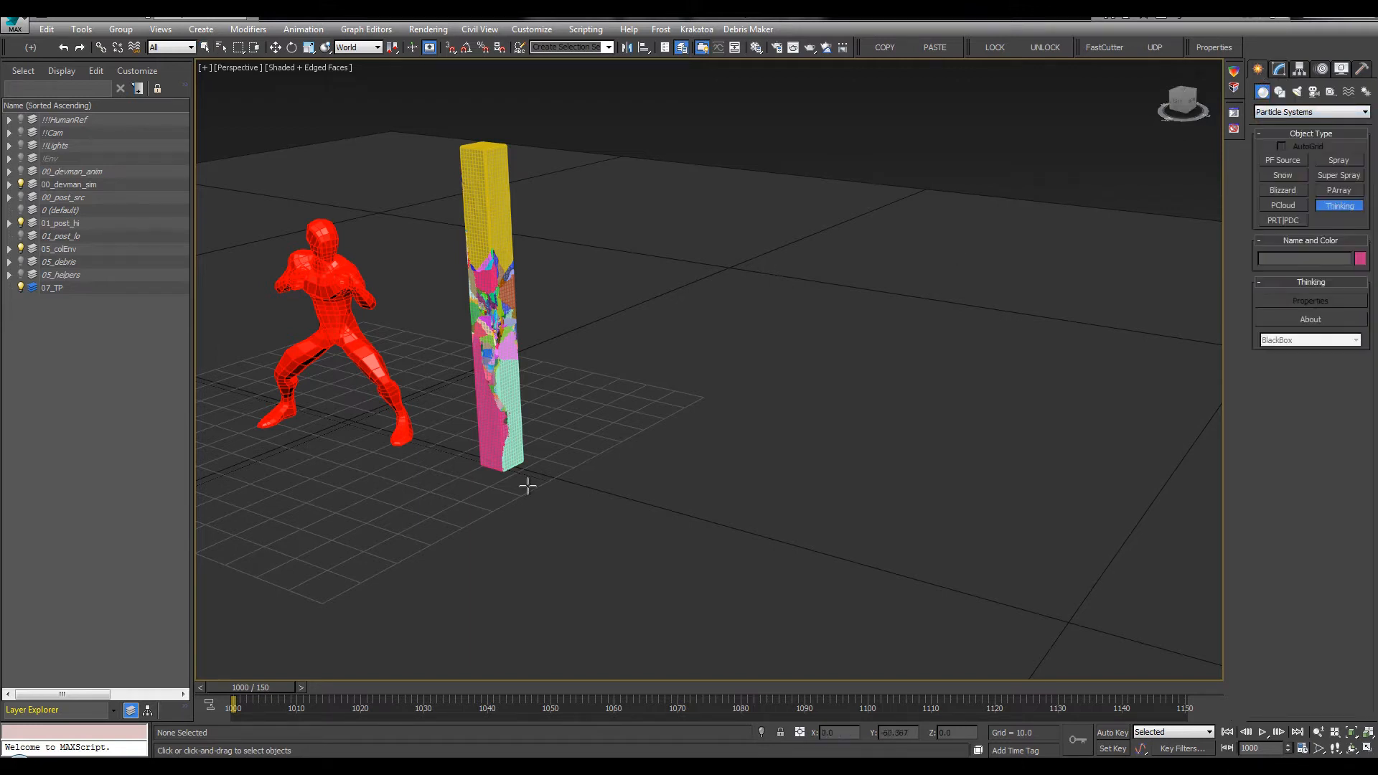
left_click(395, 440)
key("w")
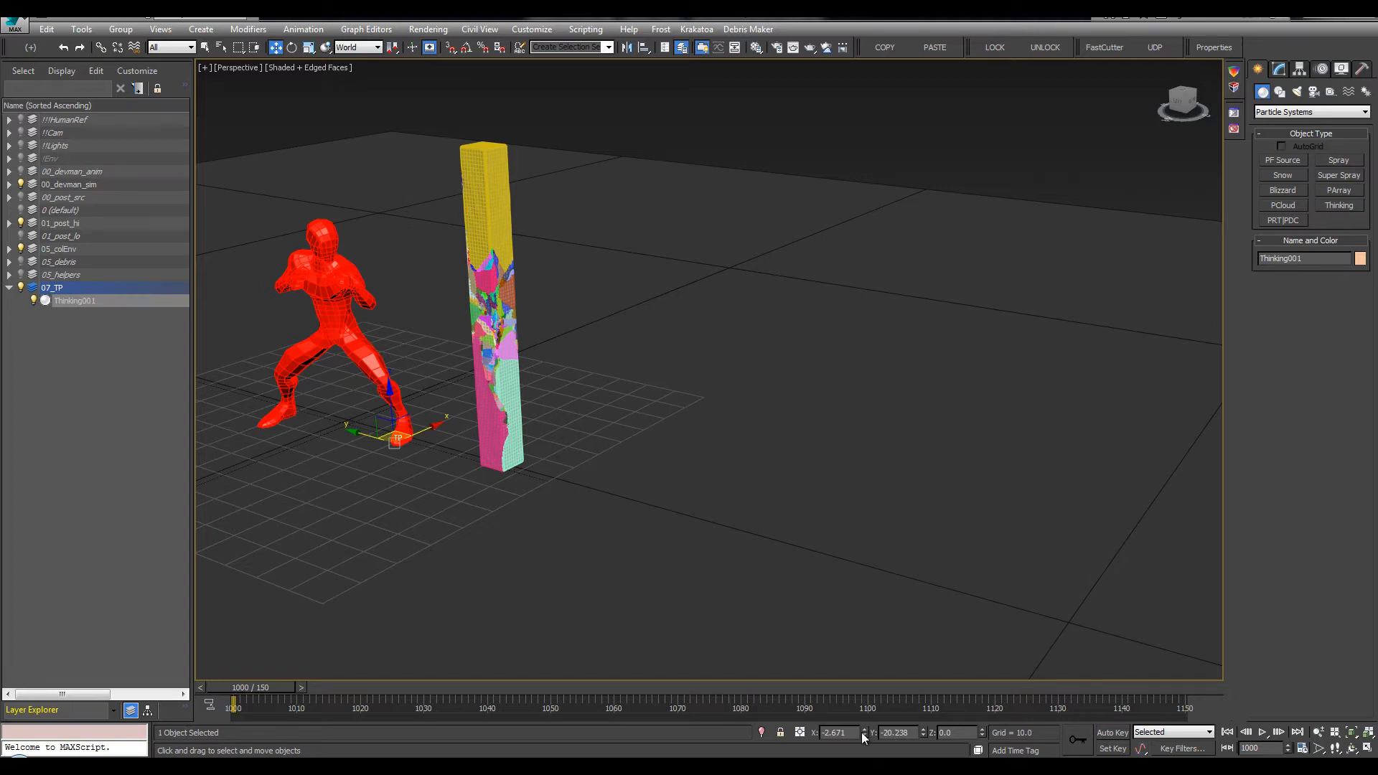
right_click(863, 733)
left_click(965, 152)
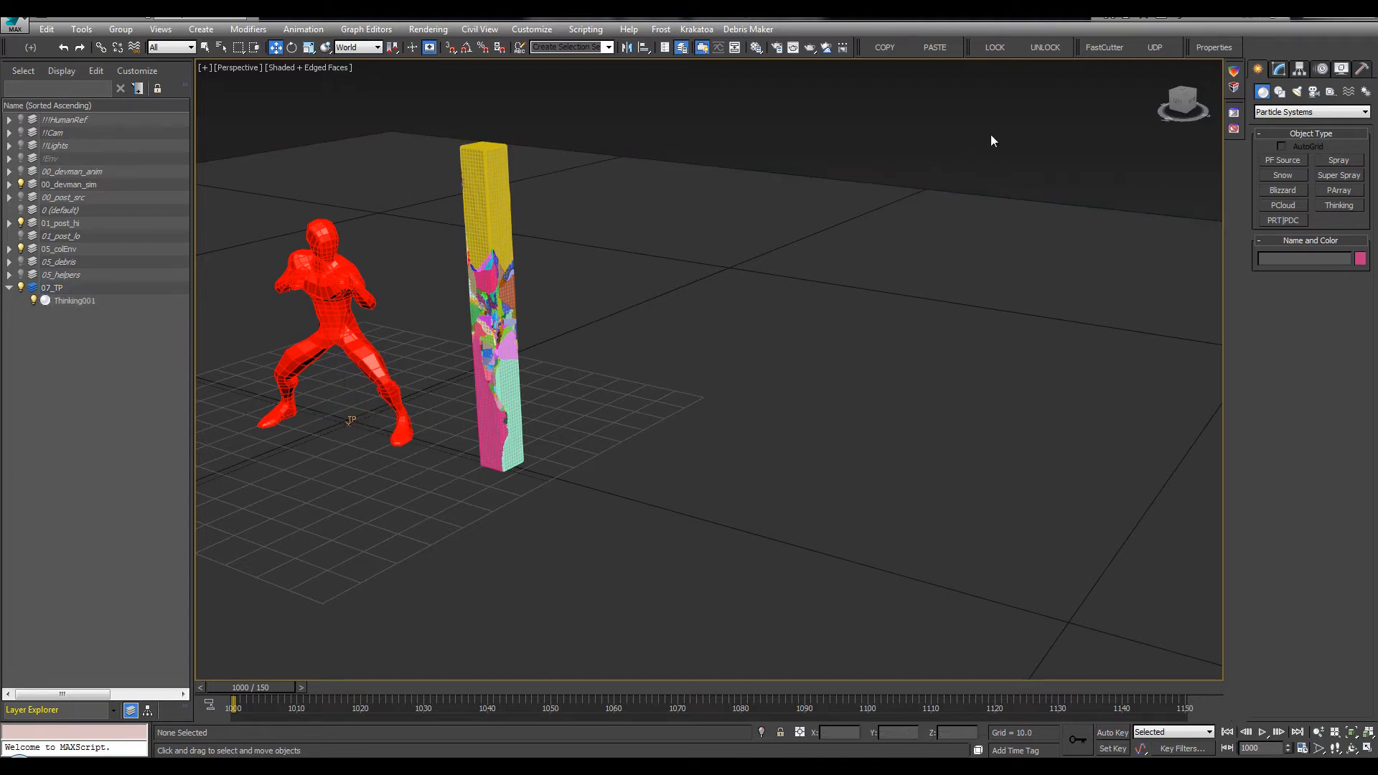
Select the new Thinking particle system and open its properties window
left_click(1215, 49)
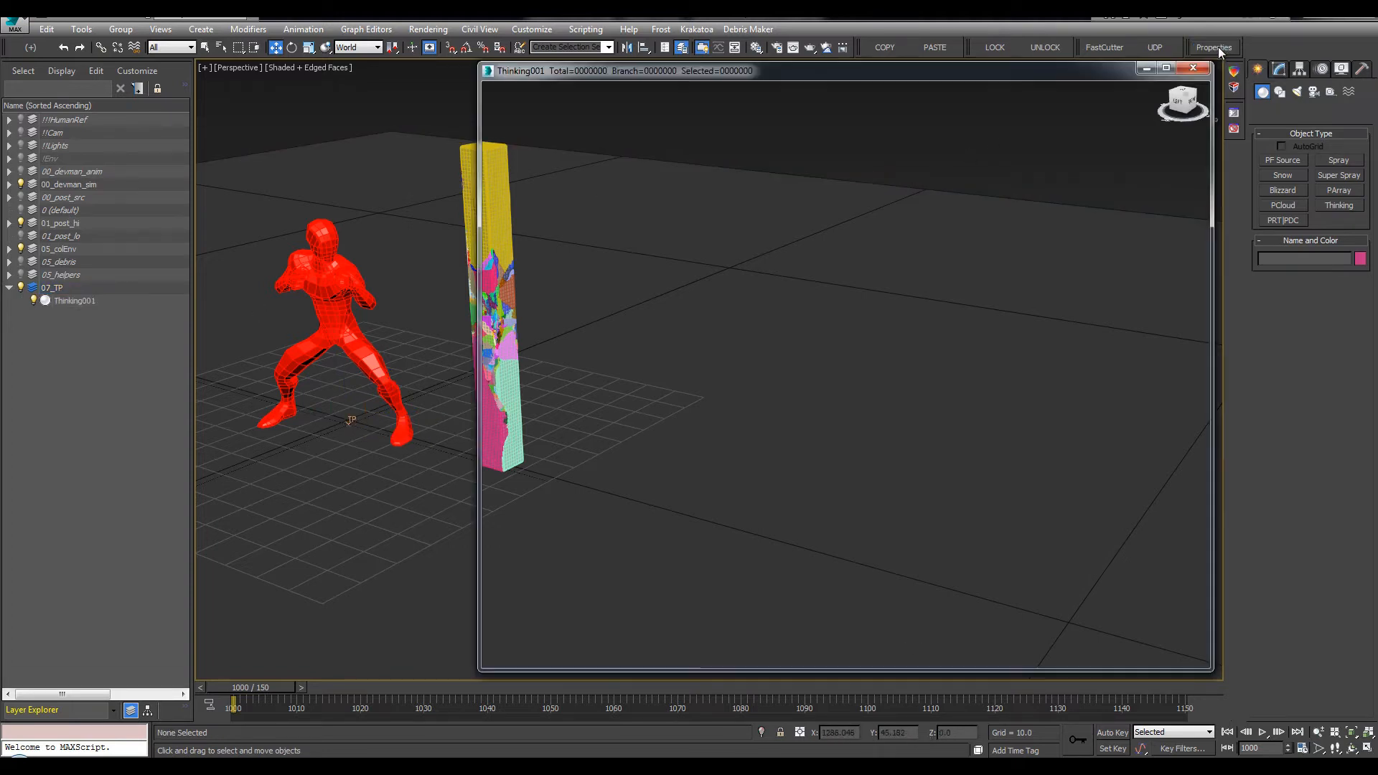
left_click(349, 422)
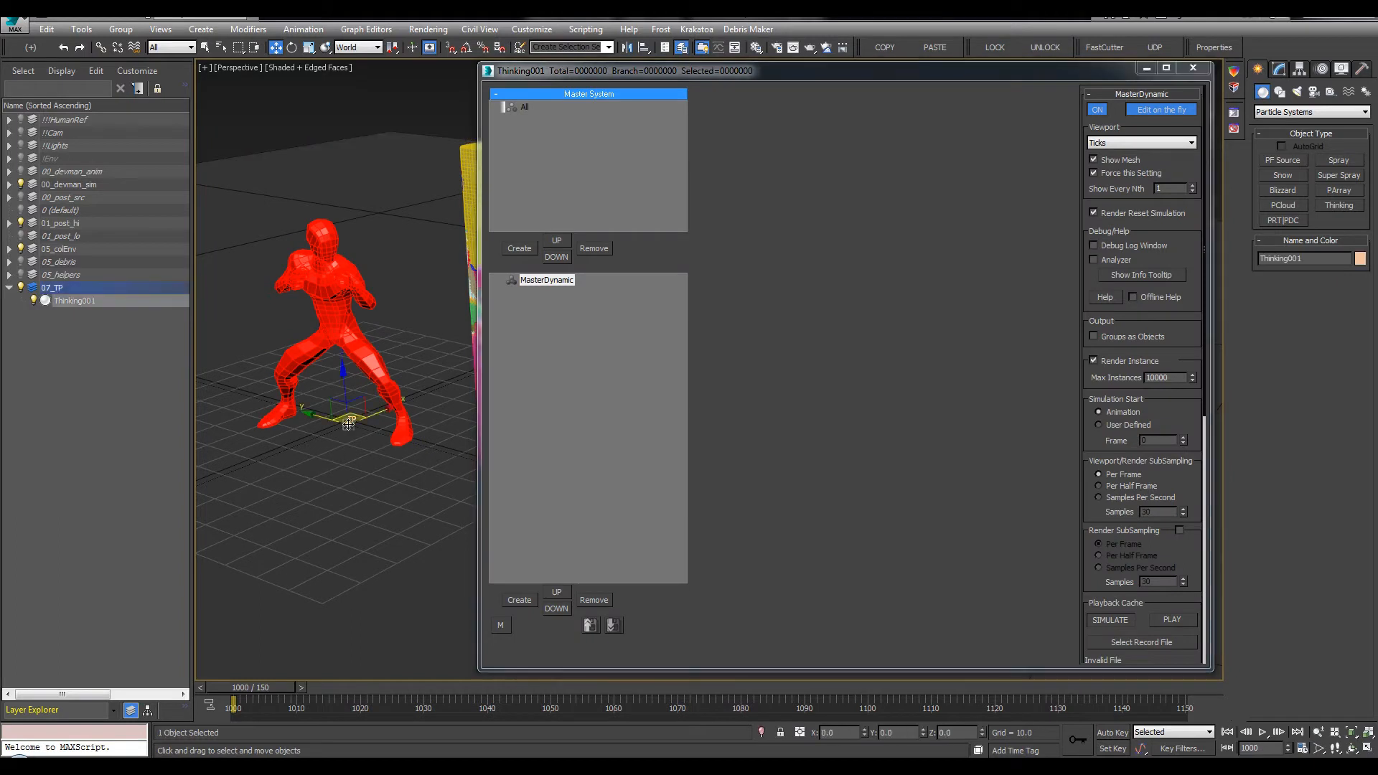
left_click(1279, 69)
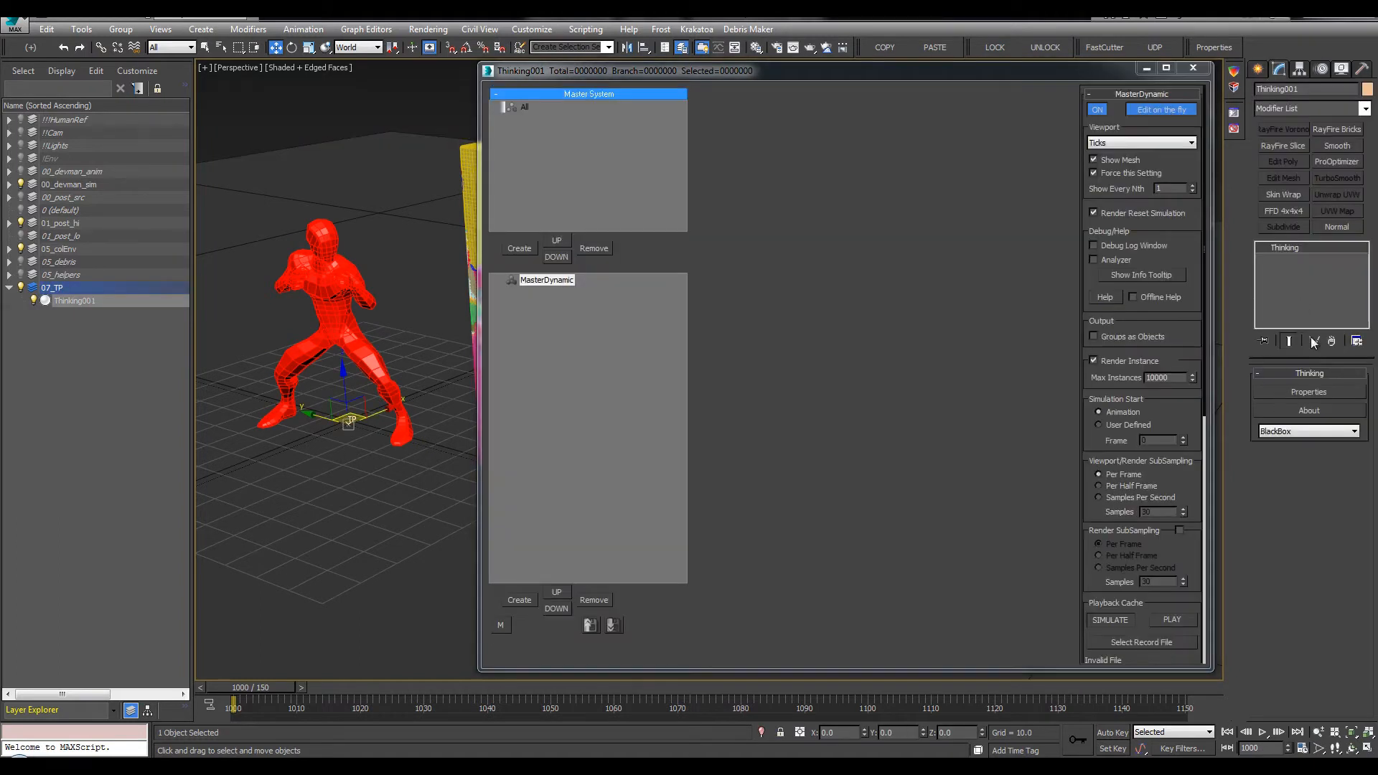
left_click(1351, 396)
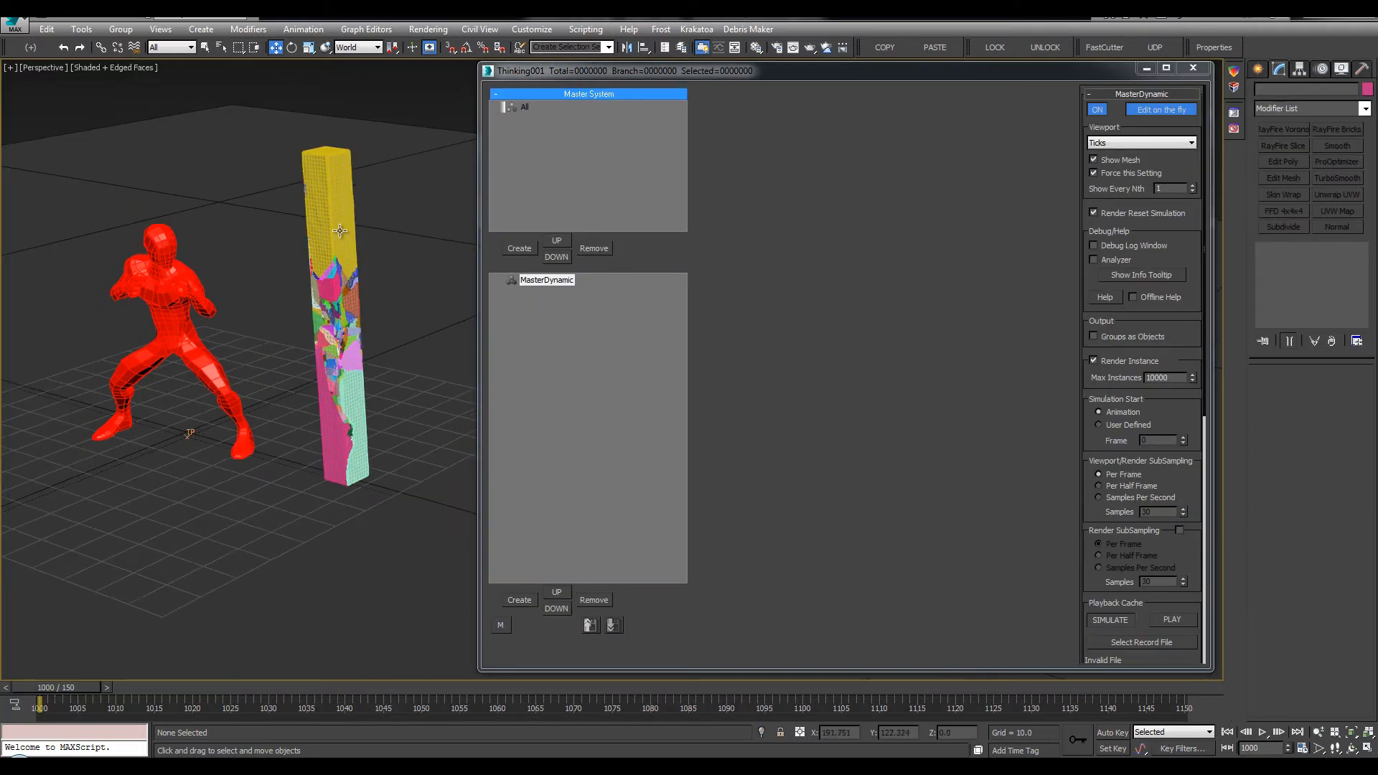
Set the animation end time to frame 1100 in the time configuration
scroll(434, 409, "up", 3)
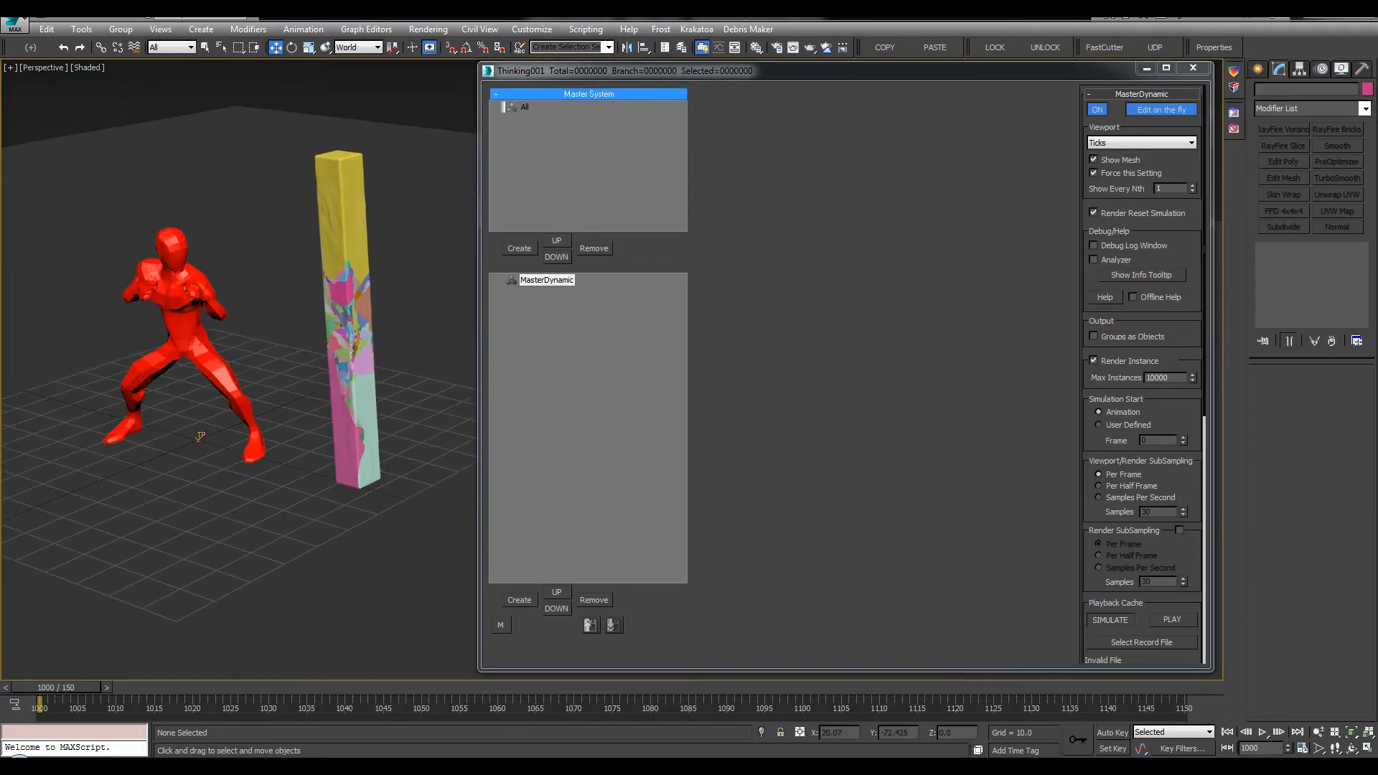
right_click(1227, 748)
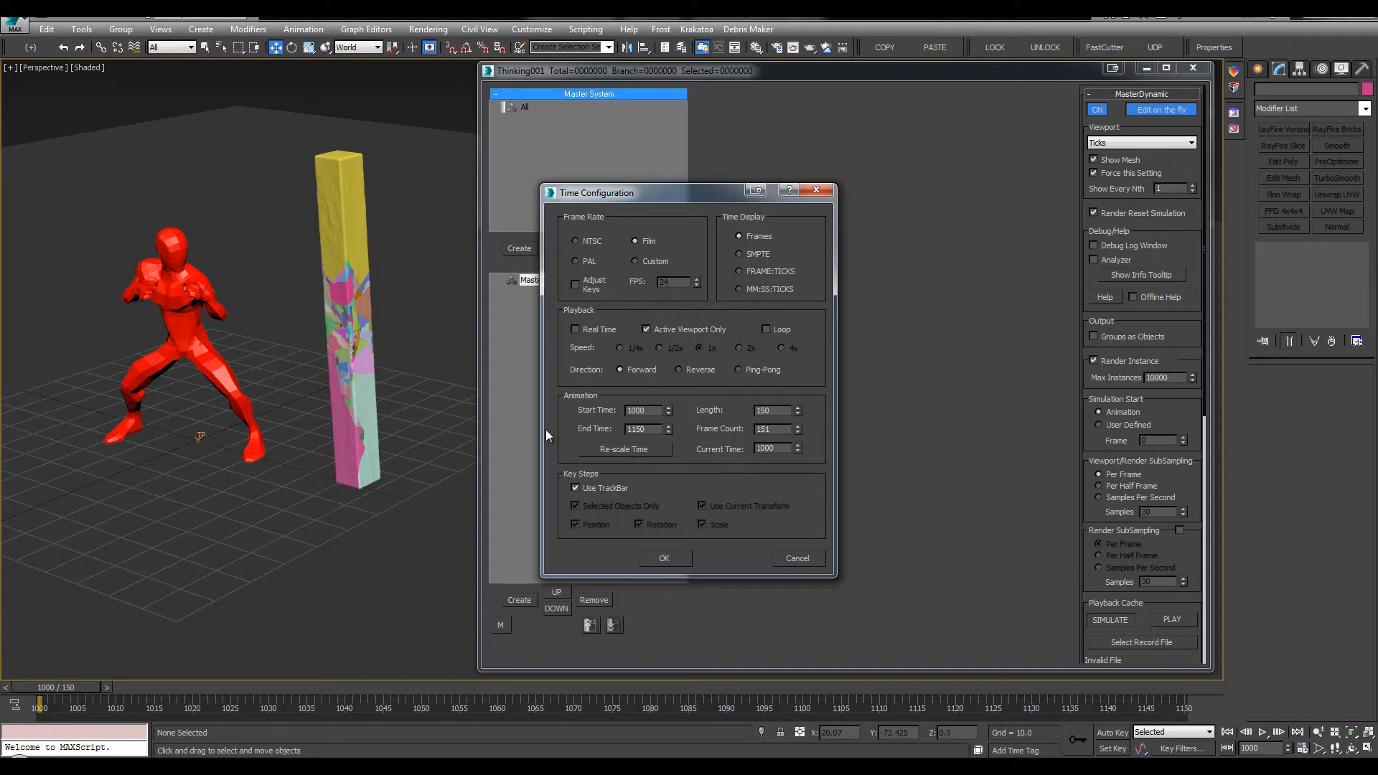
double_click(650, 429)
type("1100")
key("Return")
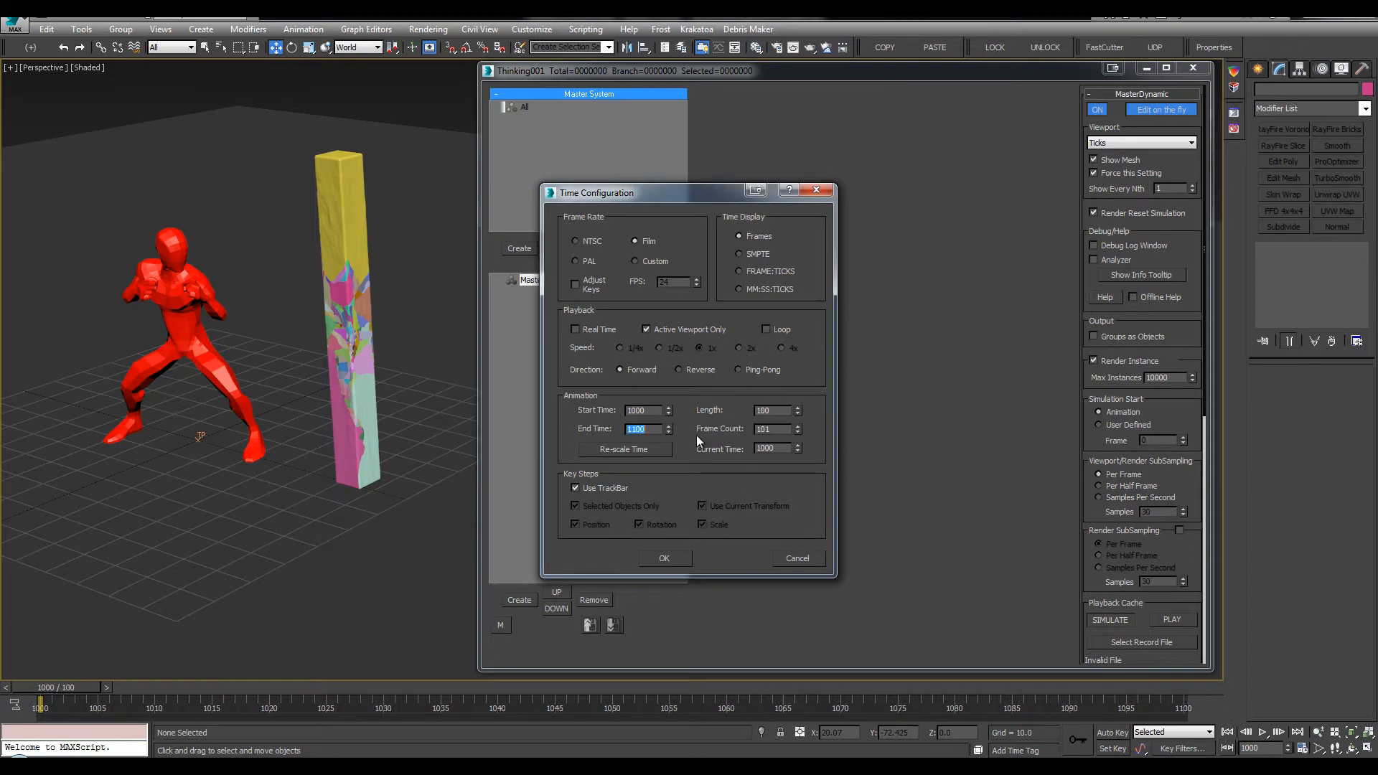
left_click(659, 412)
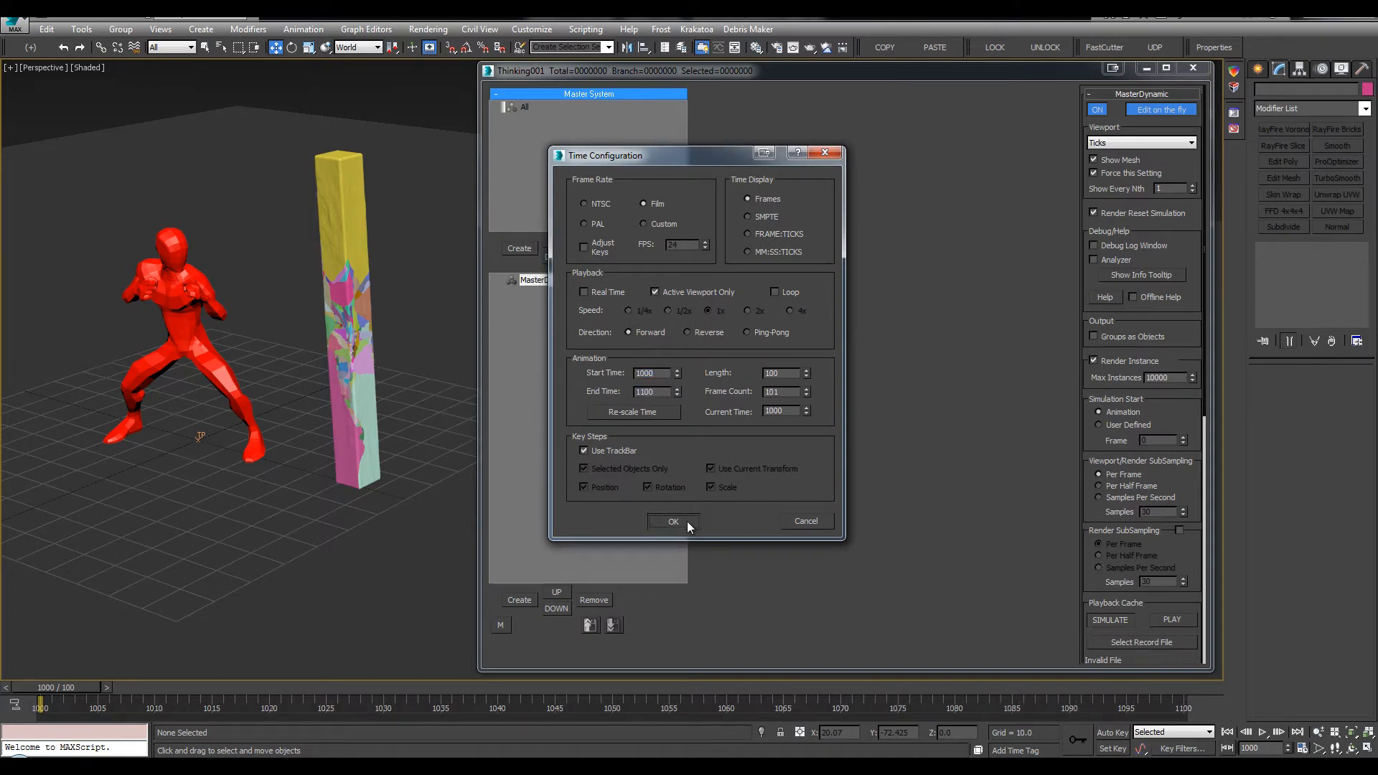
left_click(596, 294)
left_click(658, 513)
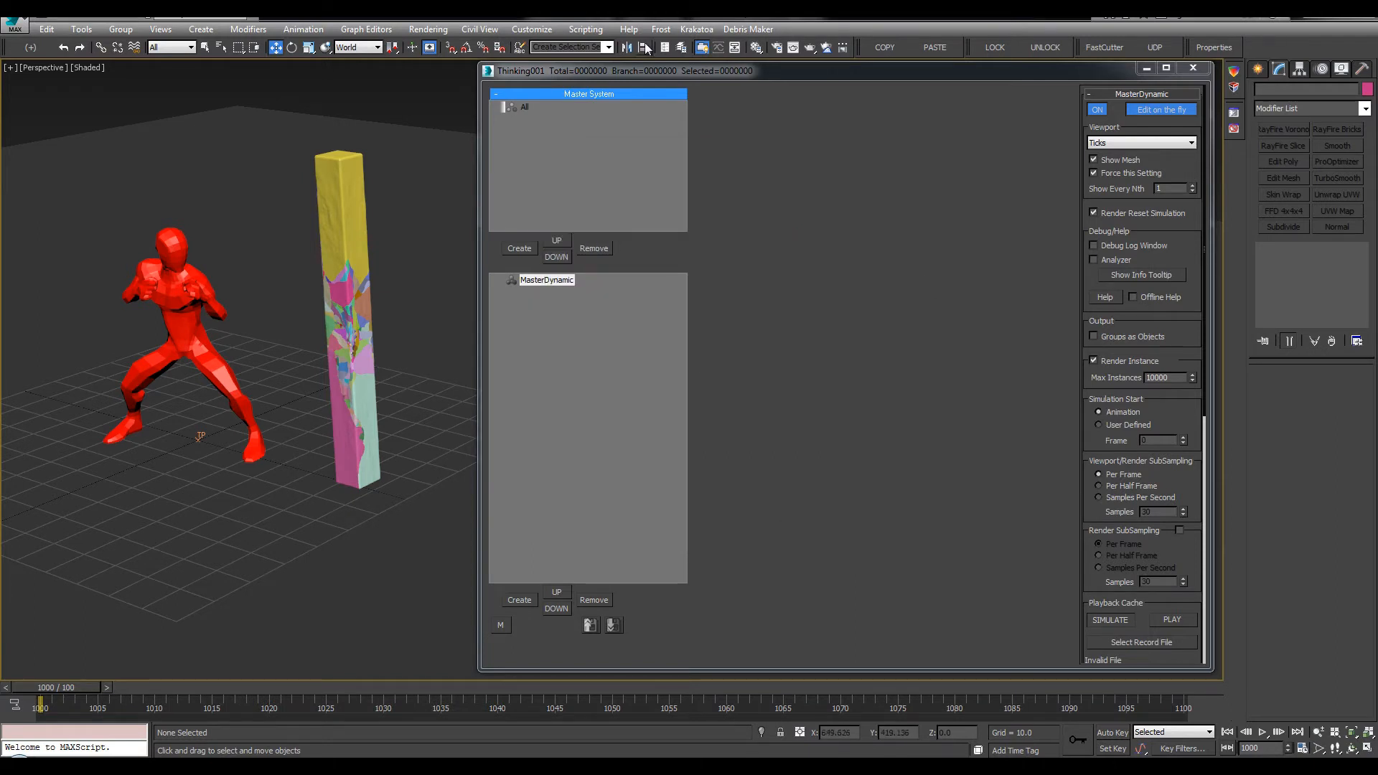
Check the scene's system unit scale and its unit type in the units setup
left_click(586, 28)
mouse_move(532, 29)
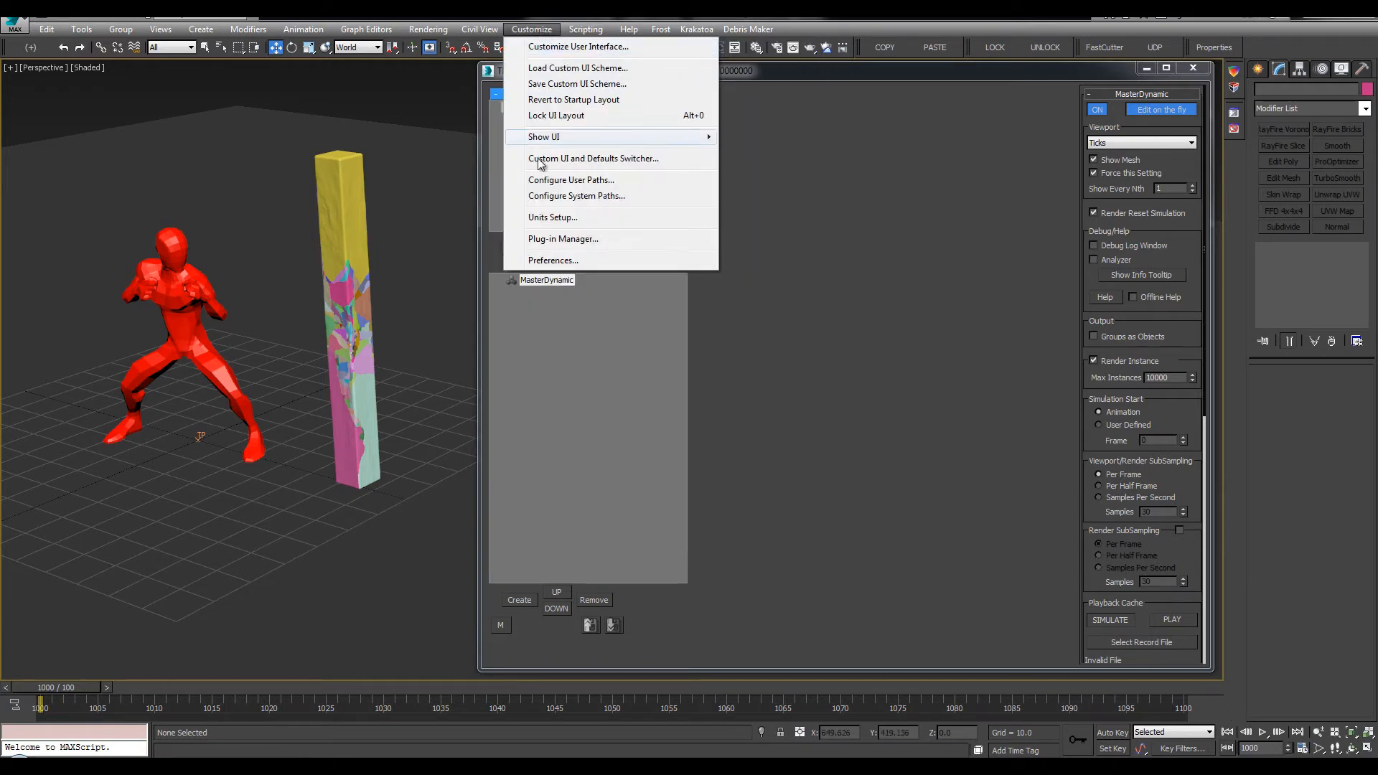
left_click(538, 218)
left_click_drag(668, 247, 612, 202)
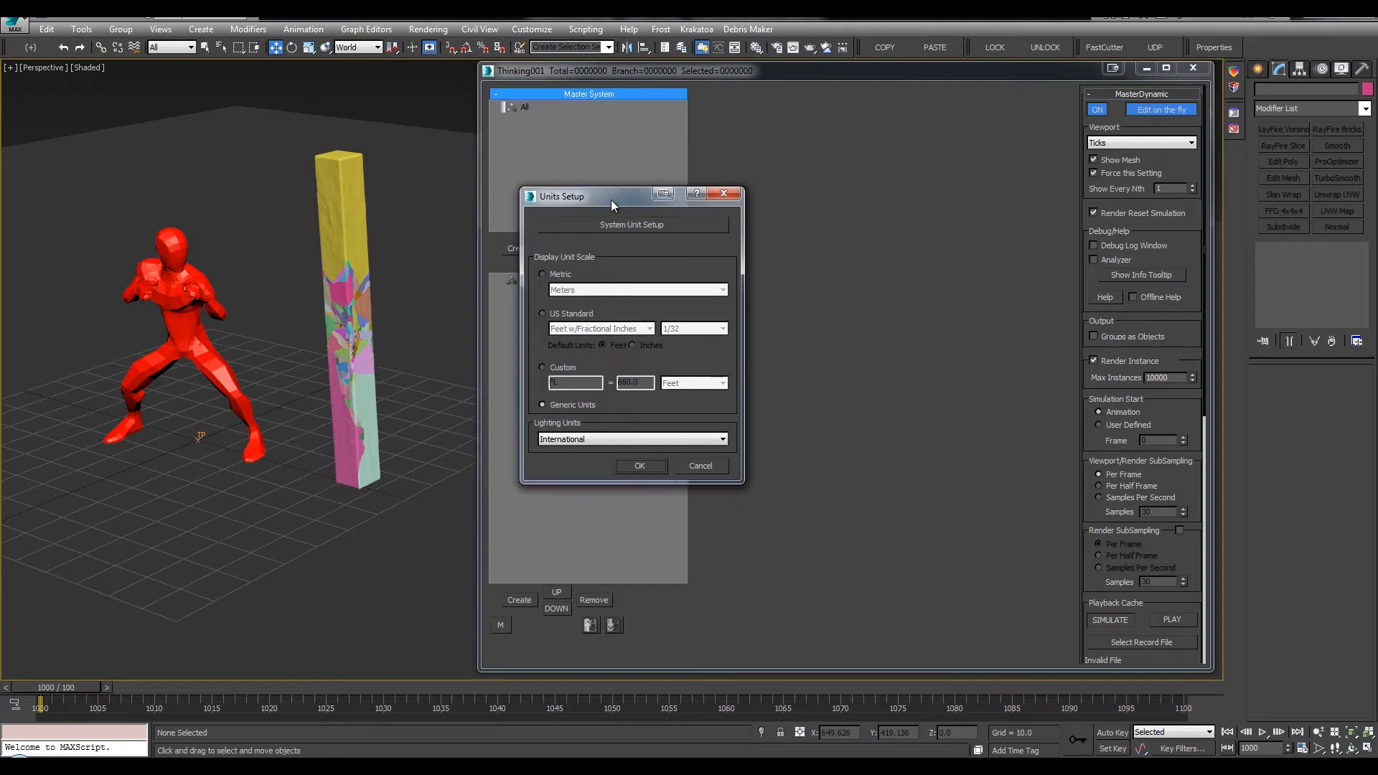
left_click(644, 225)
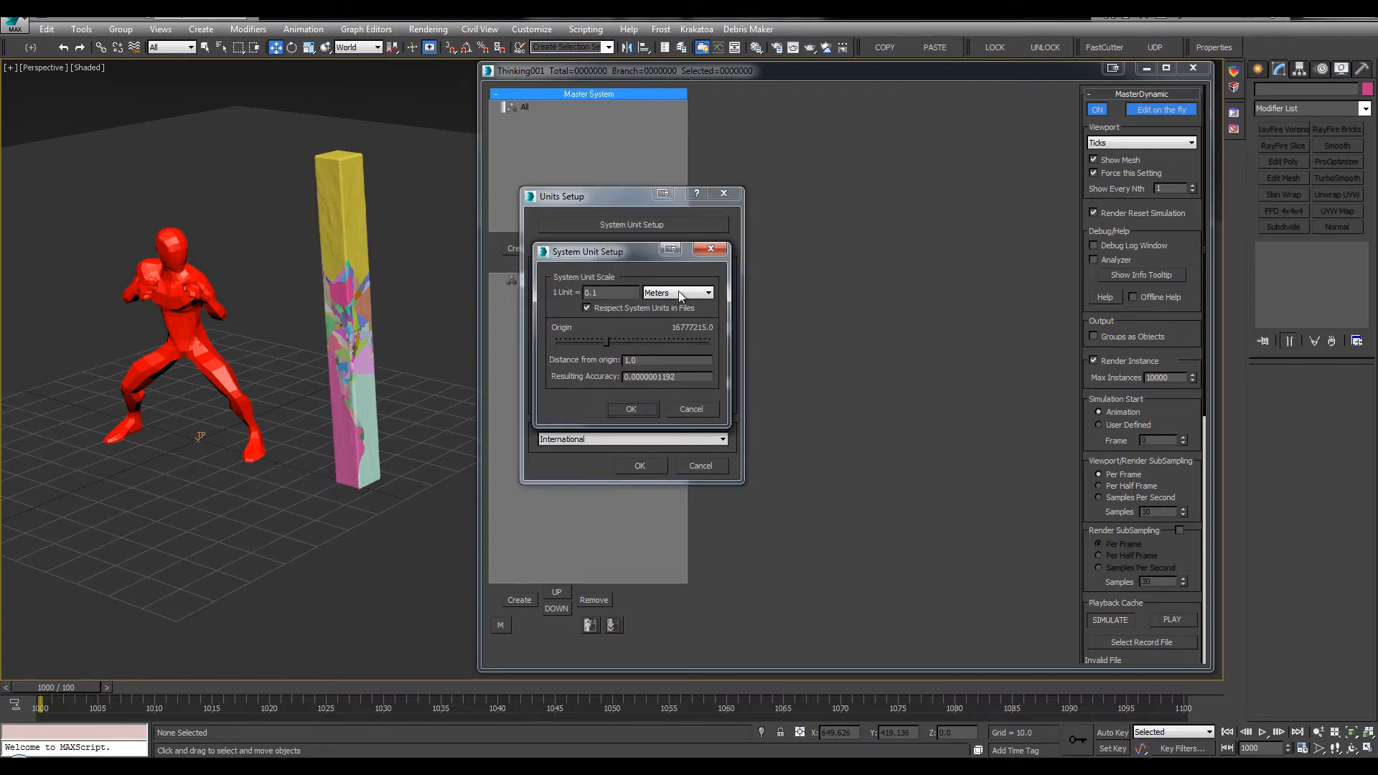
double_click(595, 292)
left_click(671, 293)
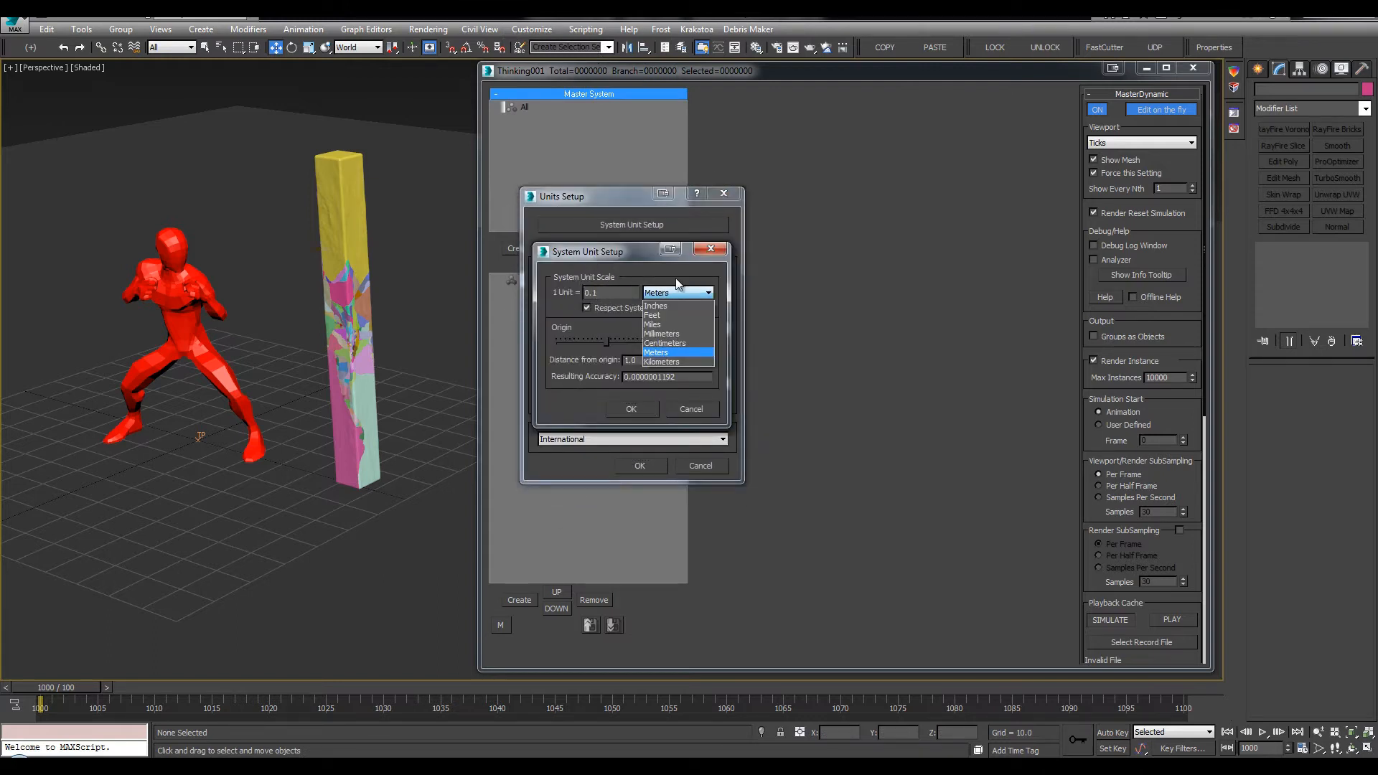
left_click(675, 351)
left_click(694, 294)
left_click(700, 276)
left_click(632, 409)
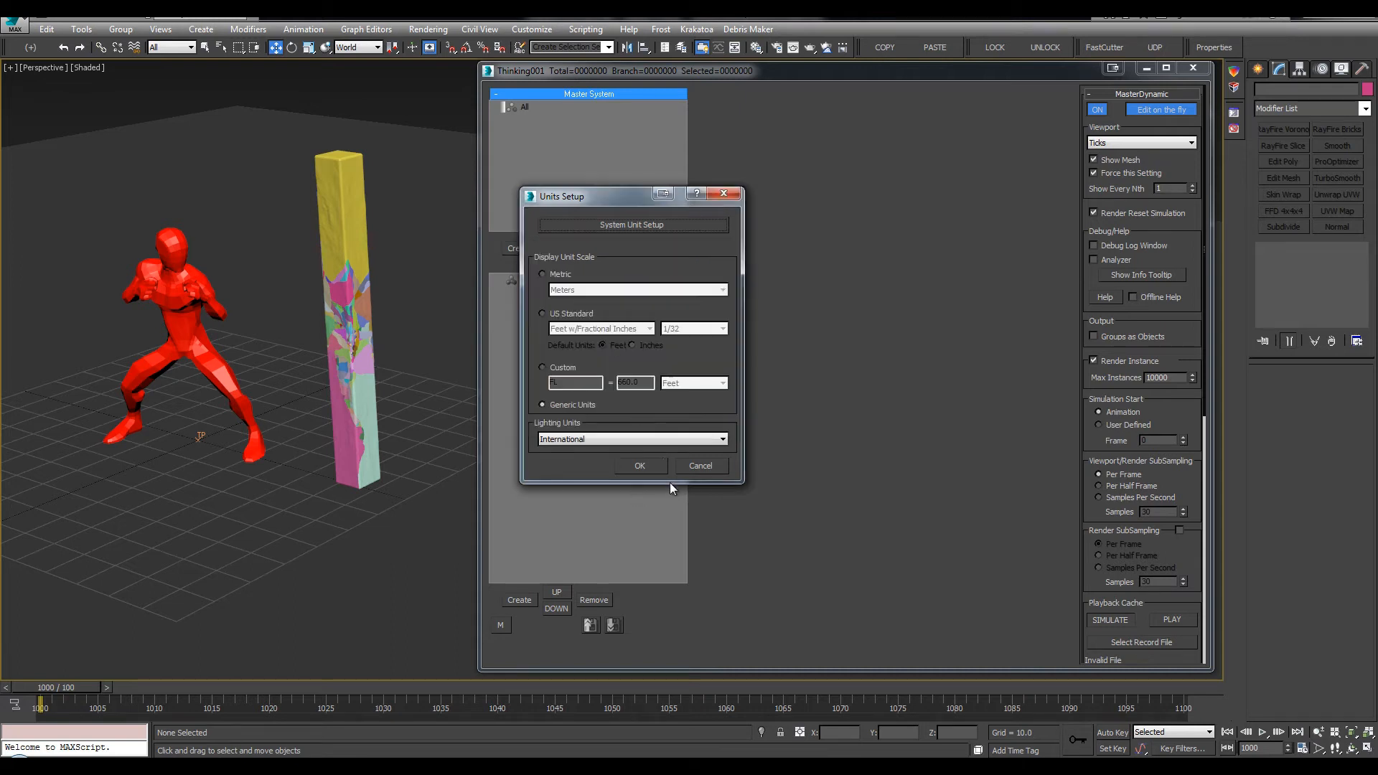
left_click(641, 465)
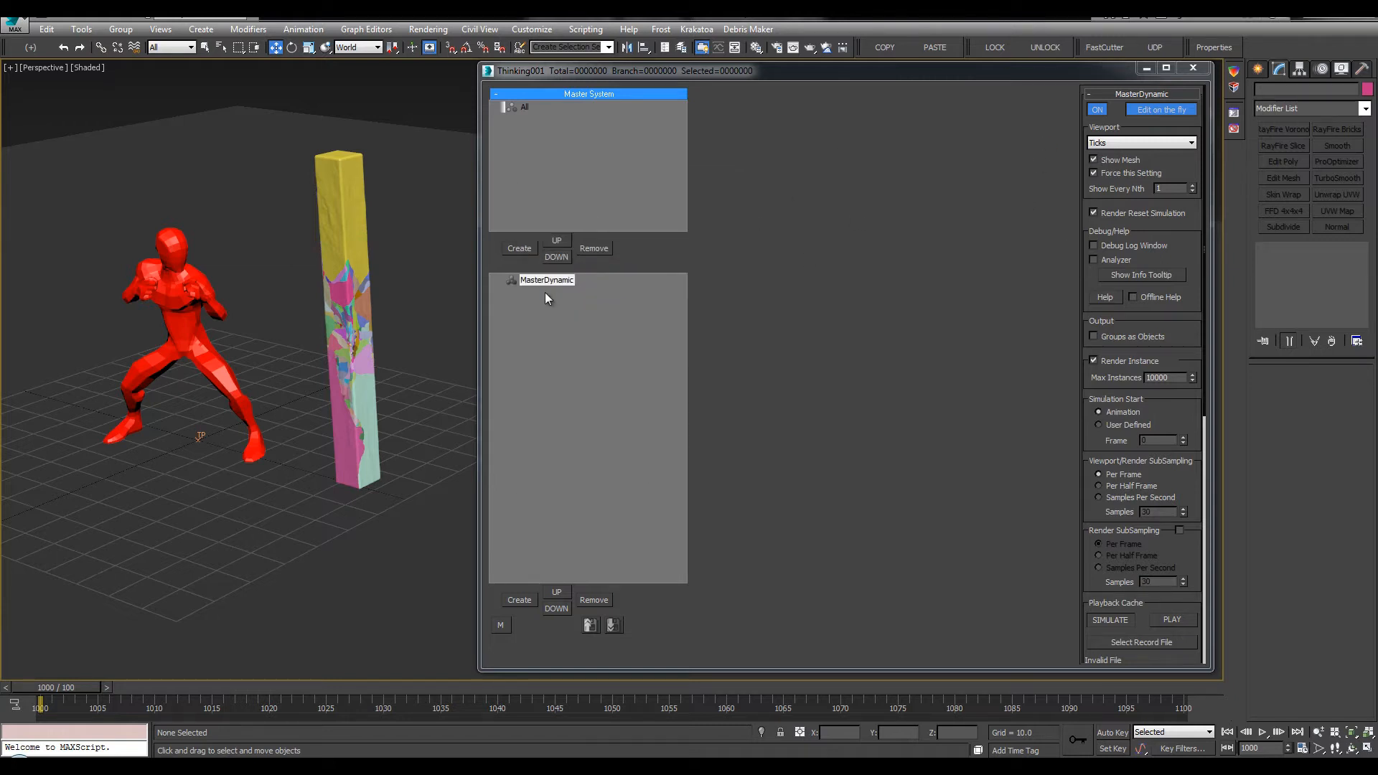
Set the MasterDynamic simulation start to user defined at frame 1001
left_click_drag(1120, 75, 1126, 80)
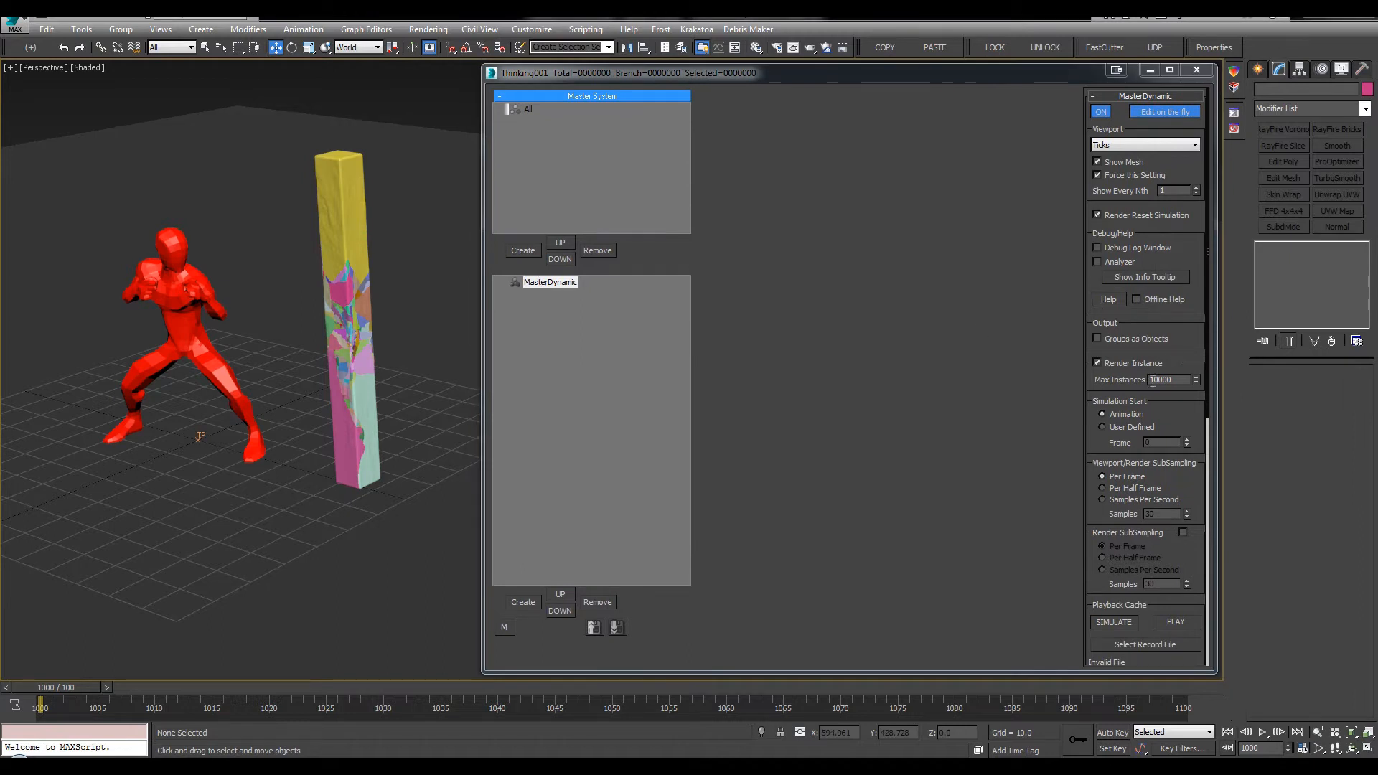
left_click(1124, 427)
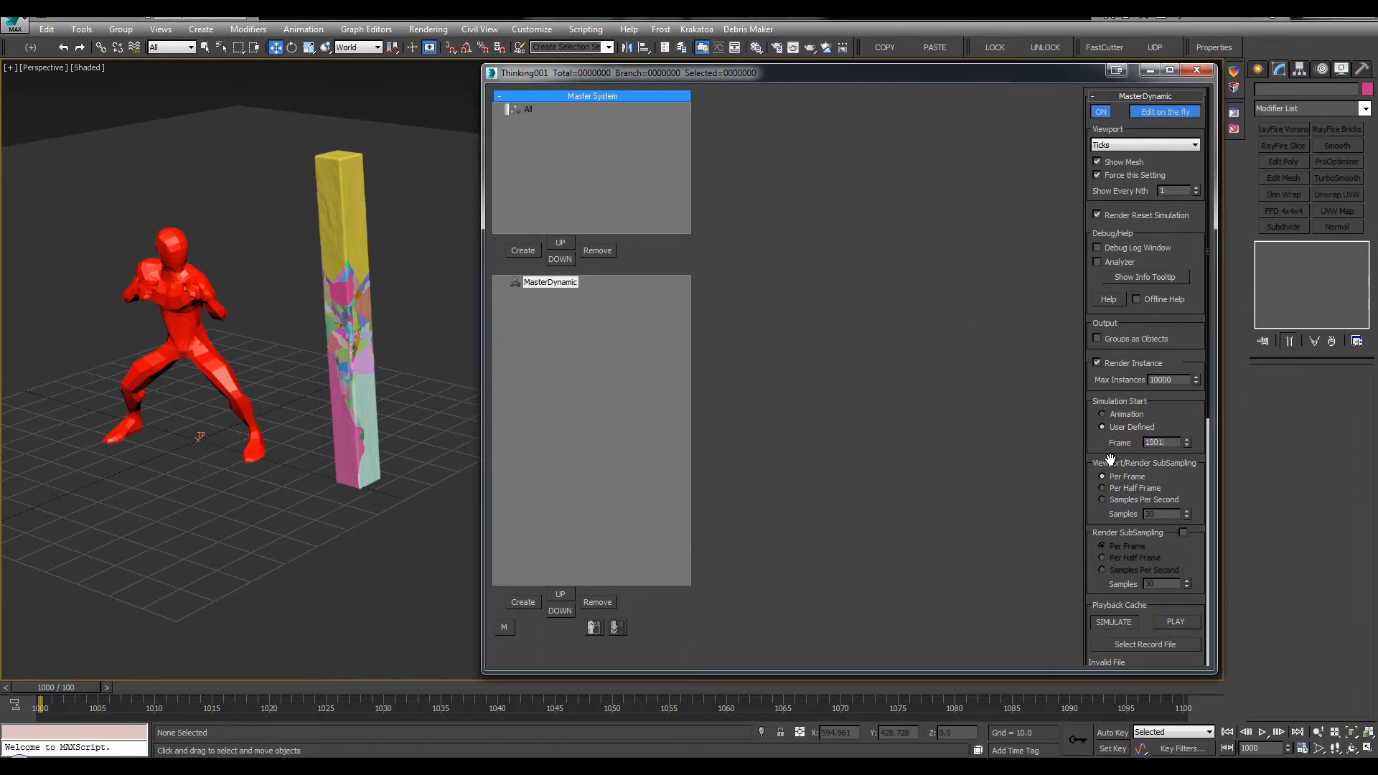
left_click(72, 684)
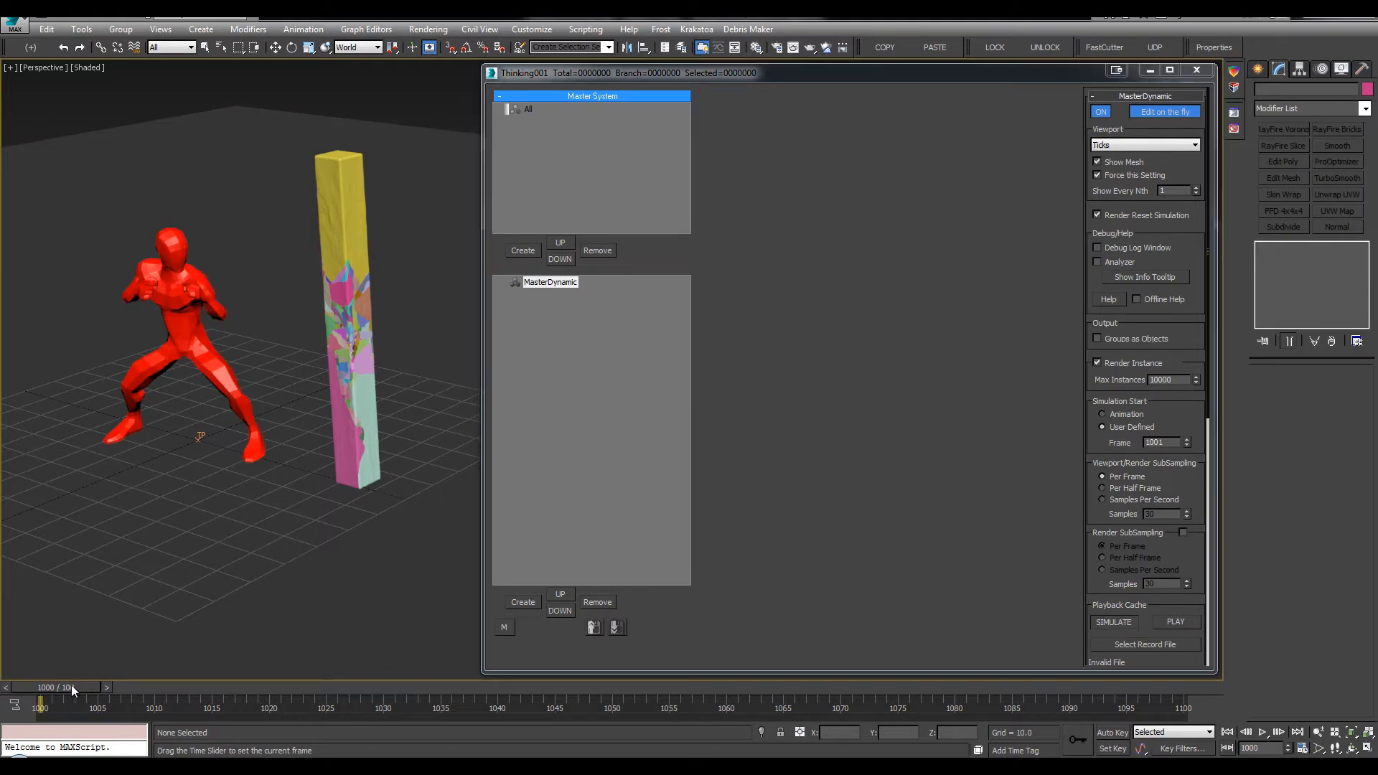
key("w")
middle_click_drag(350, 376, 367, 311, "alt")
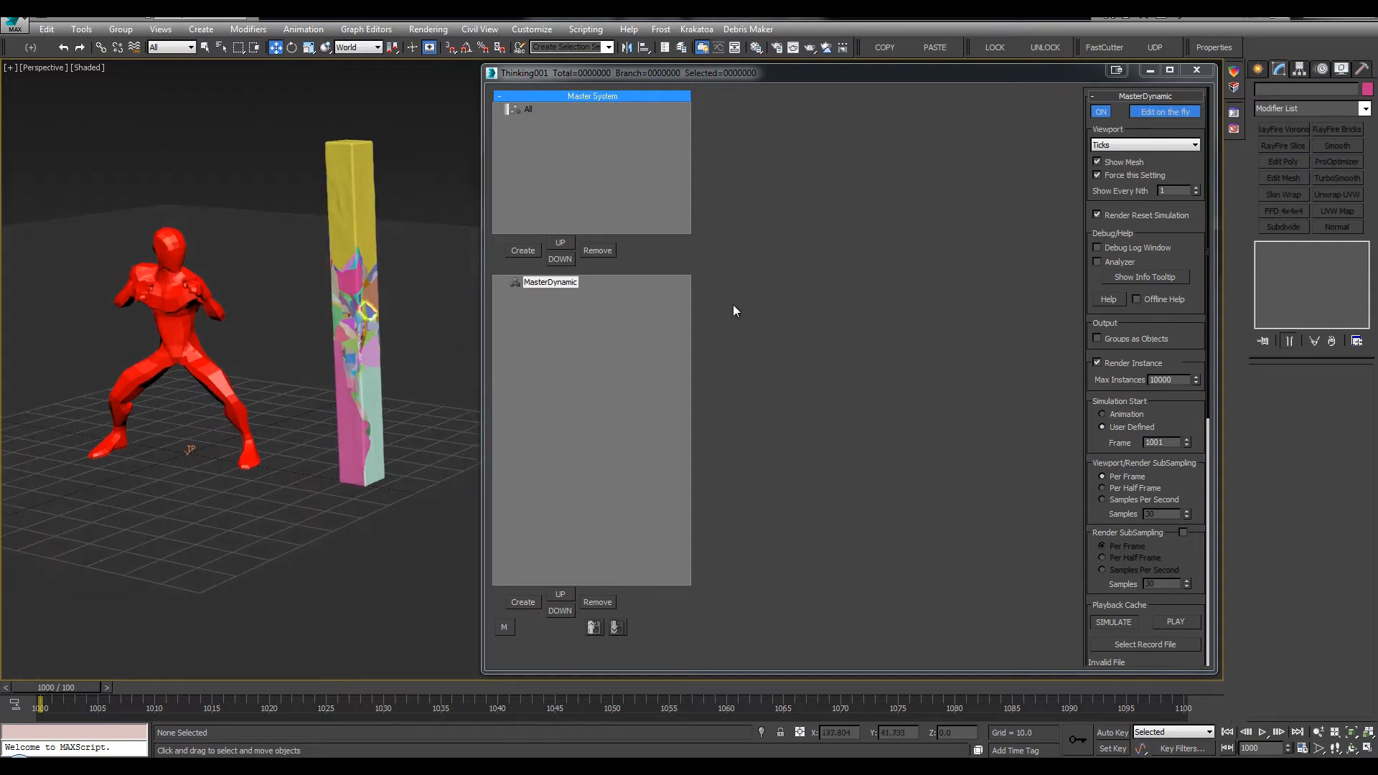
Set the MasterDynamic viewport display to None, turn off Show Mesh and Force this Setting, and switch viewport/render subsampling to Samples Per Second
left_click(1113, 146)
left_click(1108, 154)
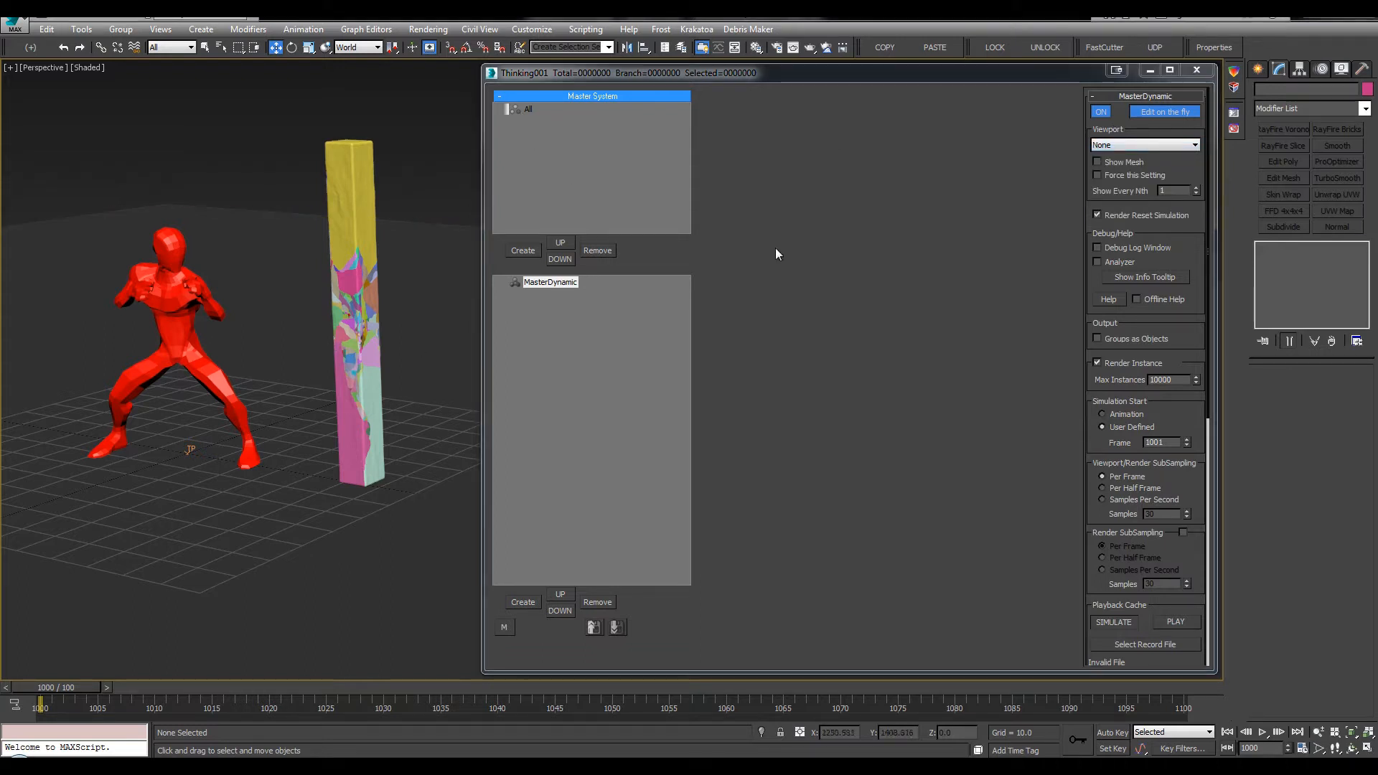
left_click(1132, 500)
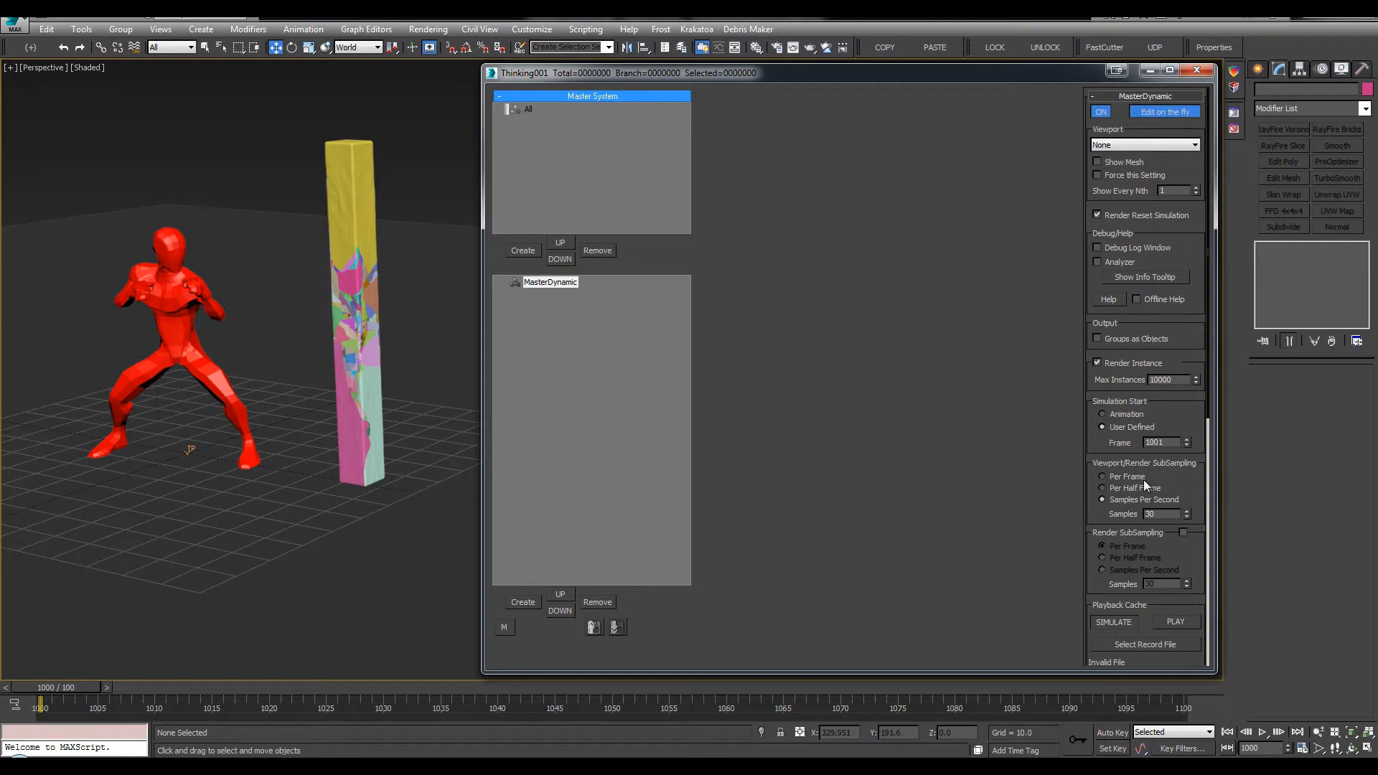
Set the MasterDynamic viewport/render subsampling back to Per Frame
left_click(1133, 476)
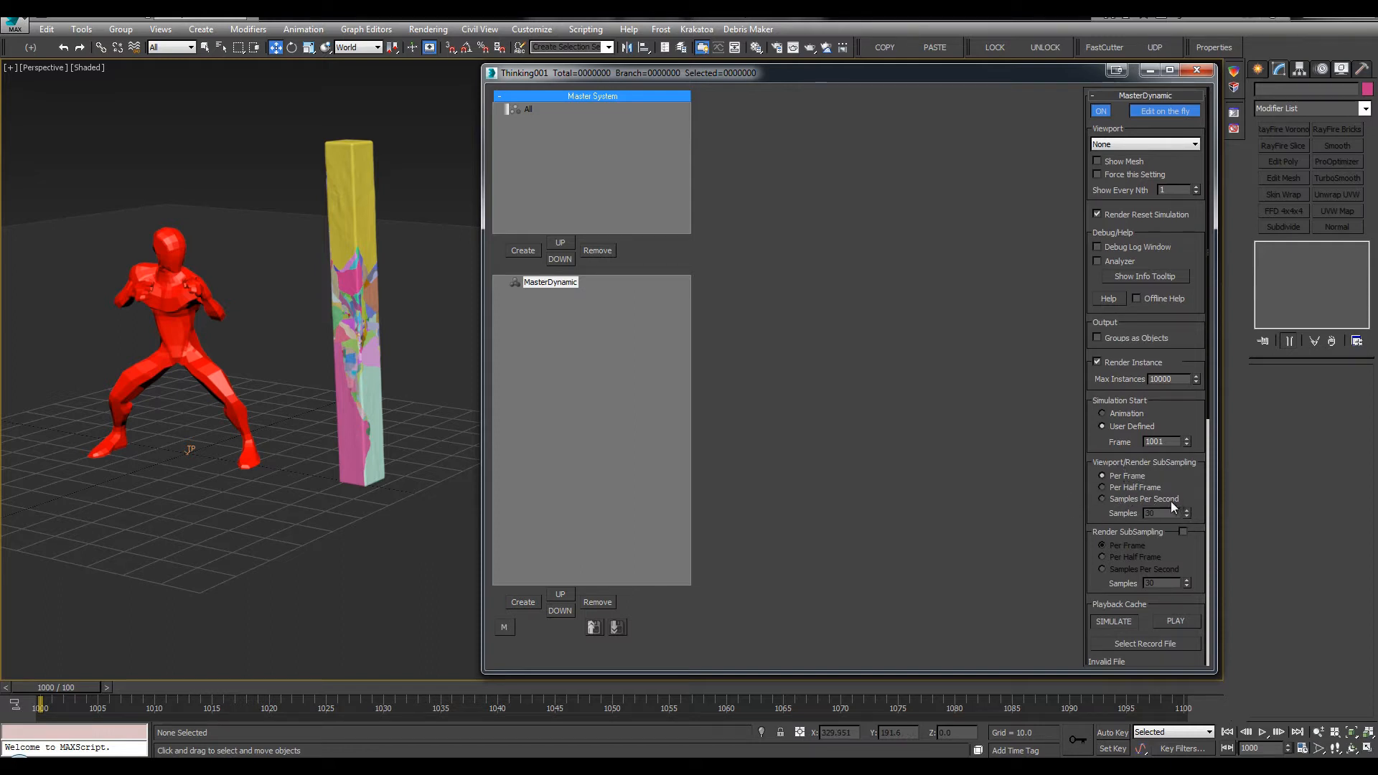
left_click(1109, 500)
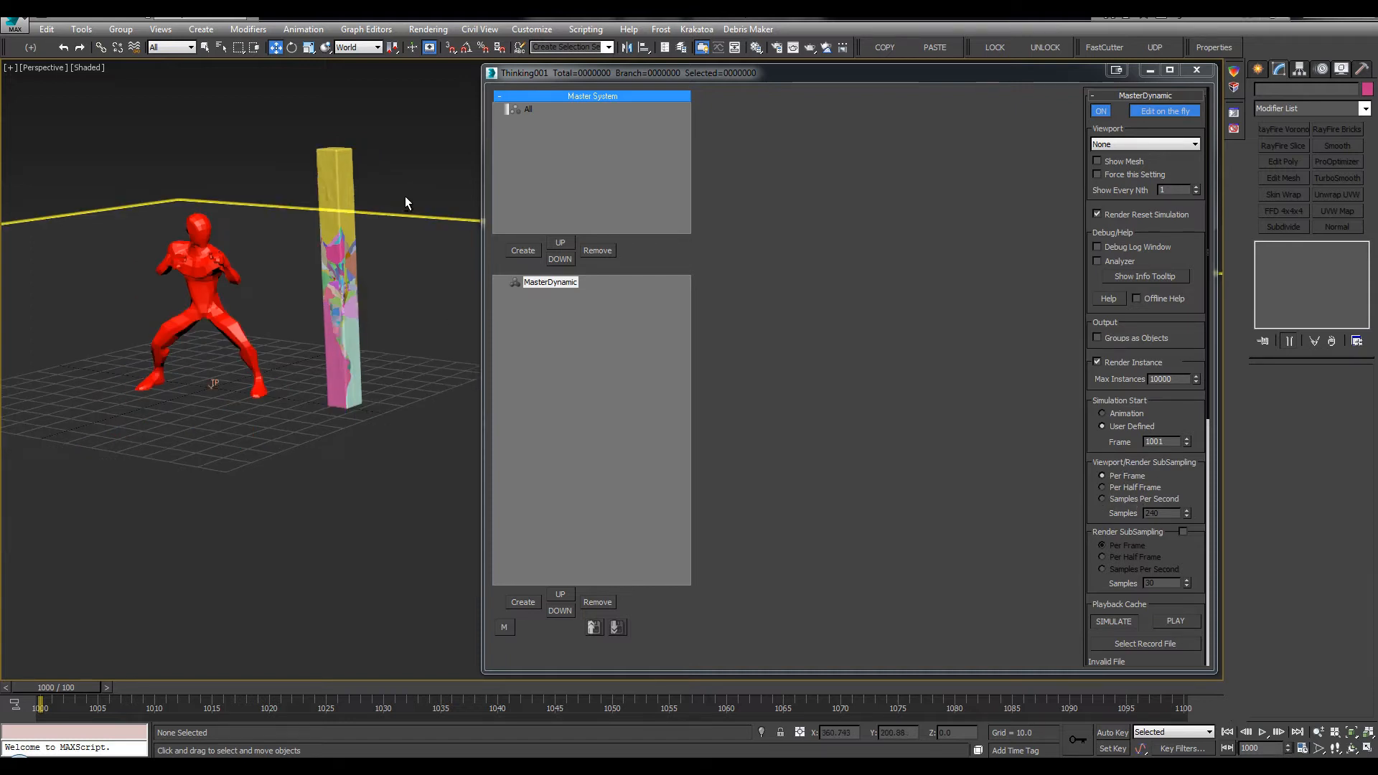
Hide the home grid in the Perspective view and turn on edged faces for the shaded objects
middle_click_drag(406, 203, 379, 260, "alt")
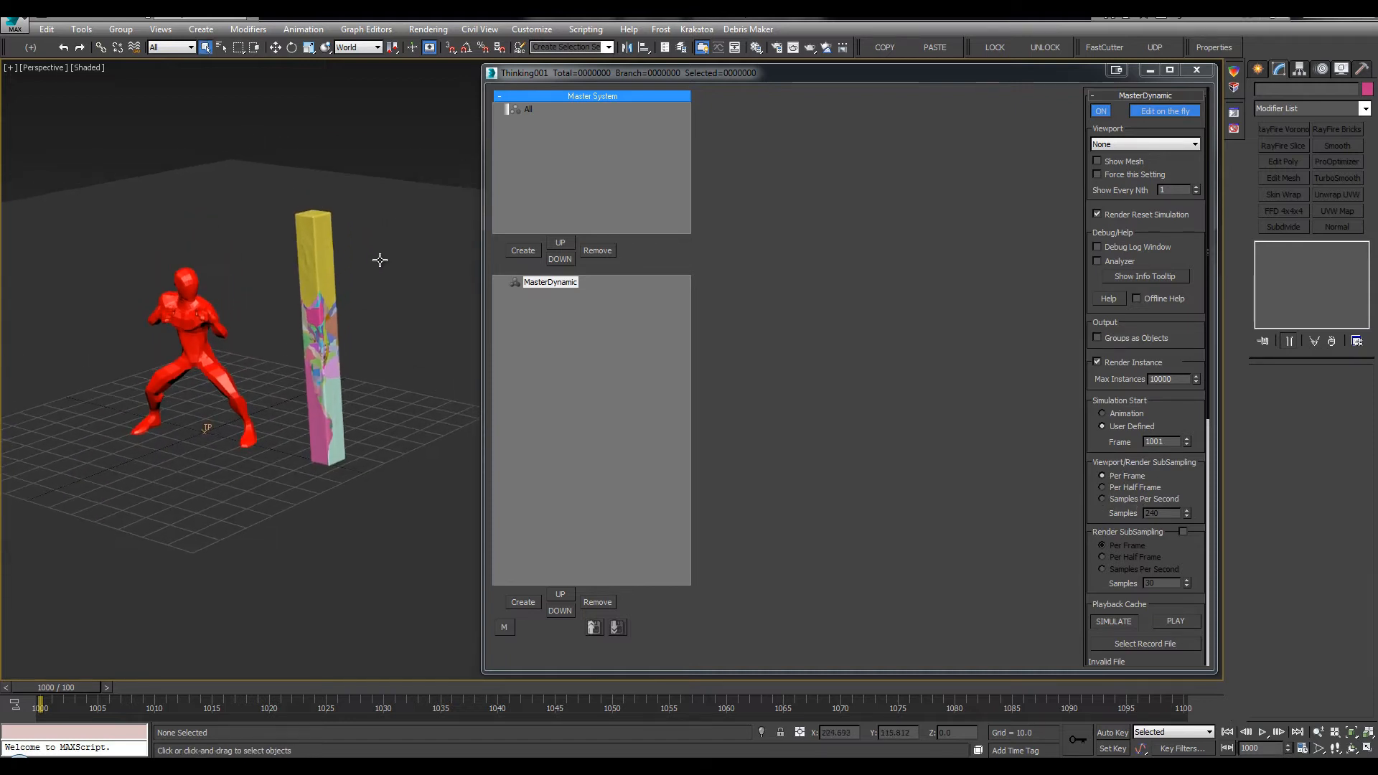
key("g")
left_click(727, 355)
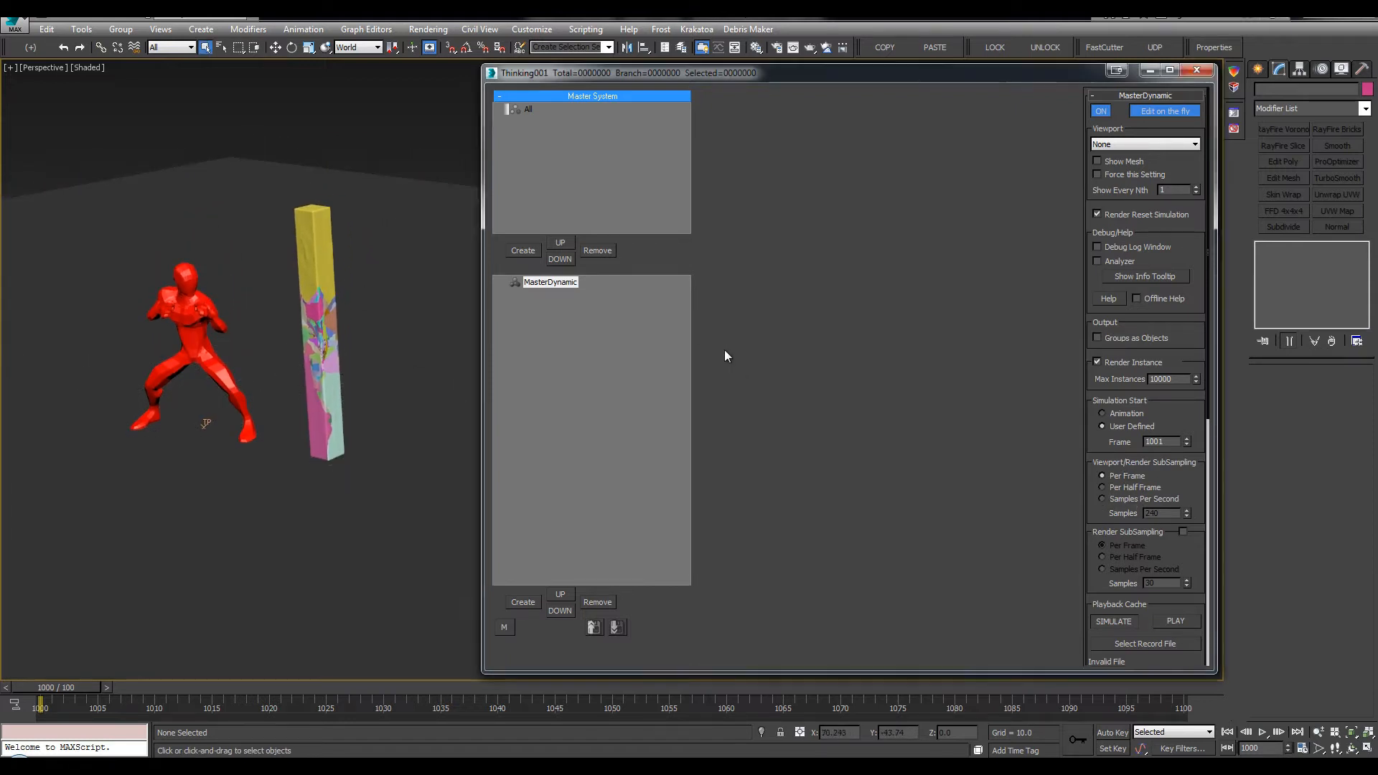
middle_click_drag(419, 322, 418, 286, "alt")
key("F4")
middle_click_drag(412, 222, 381, 191)
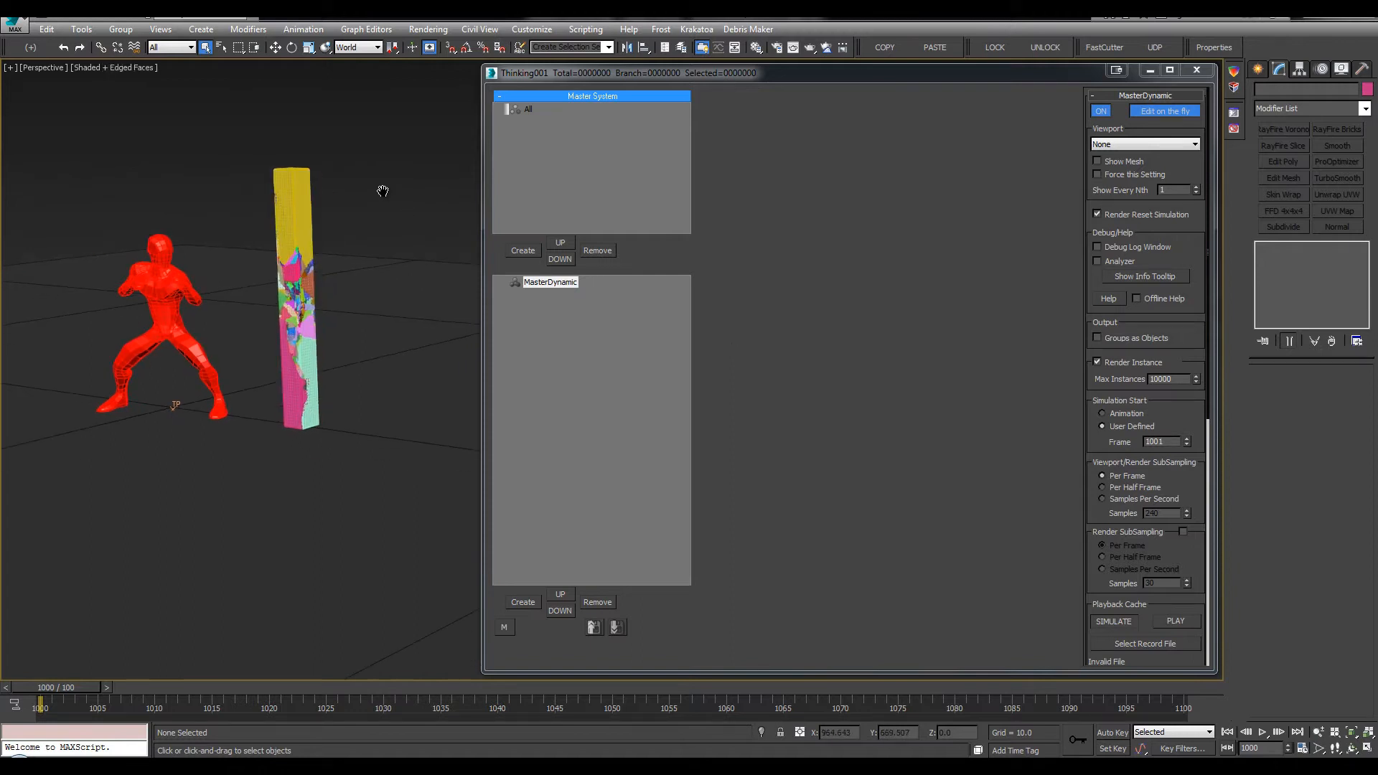
scroll(381, 192, "down", 1)
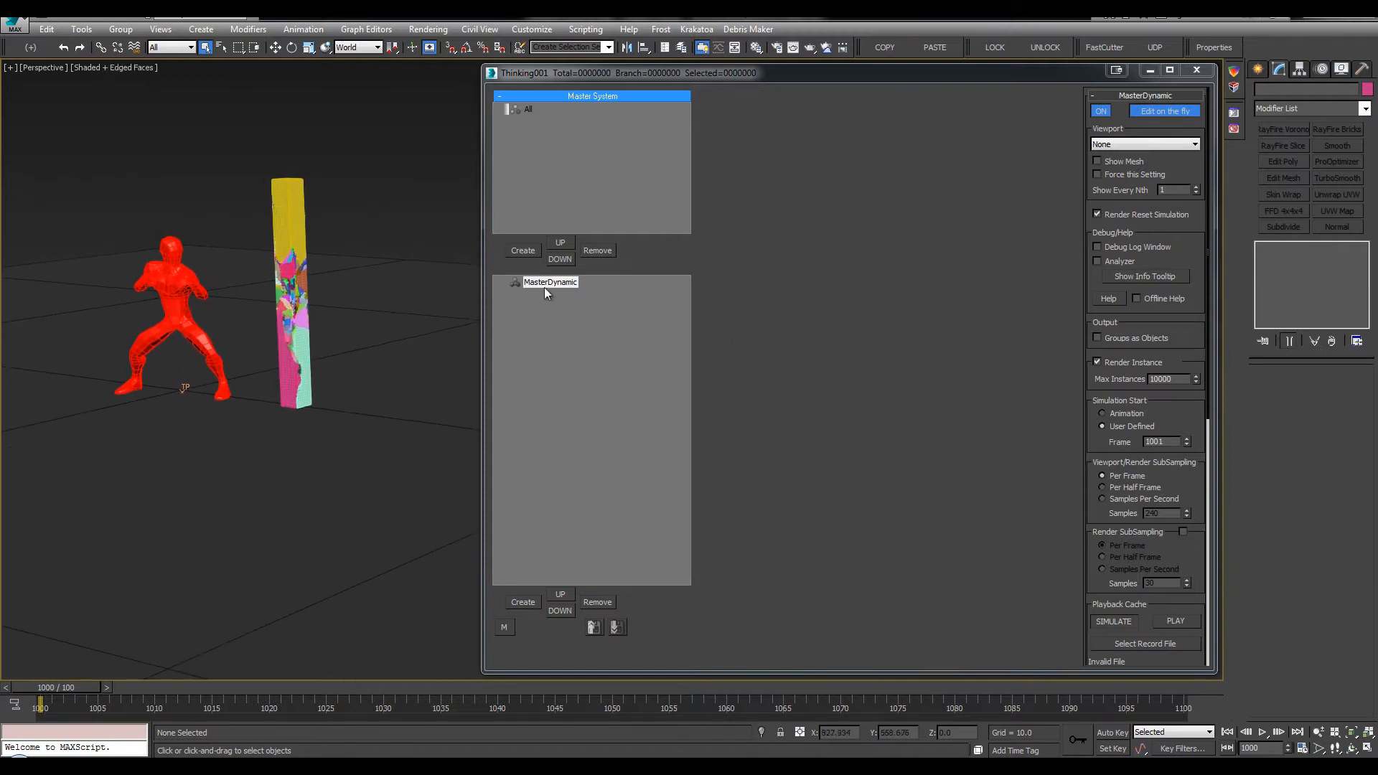
Create four new particle groups under the All group of the Master System
left_click(528, 109)
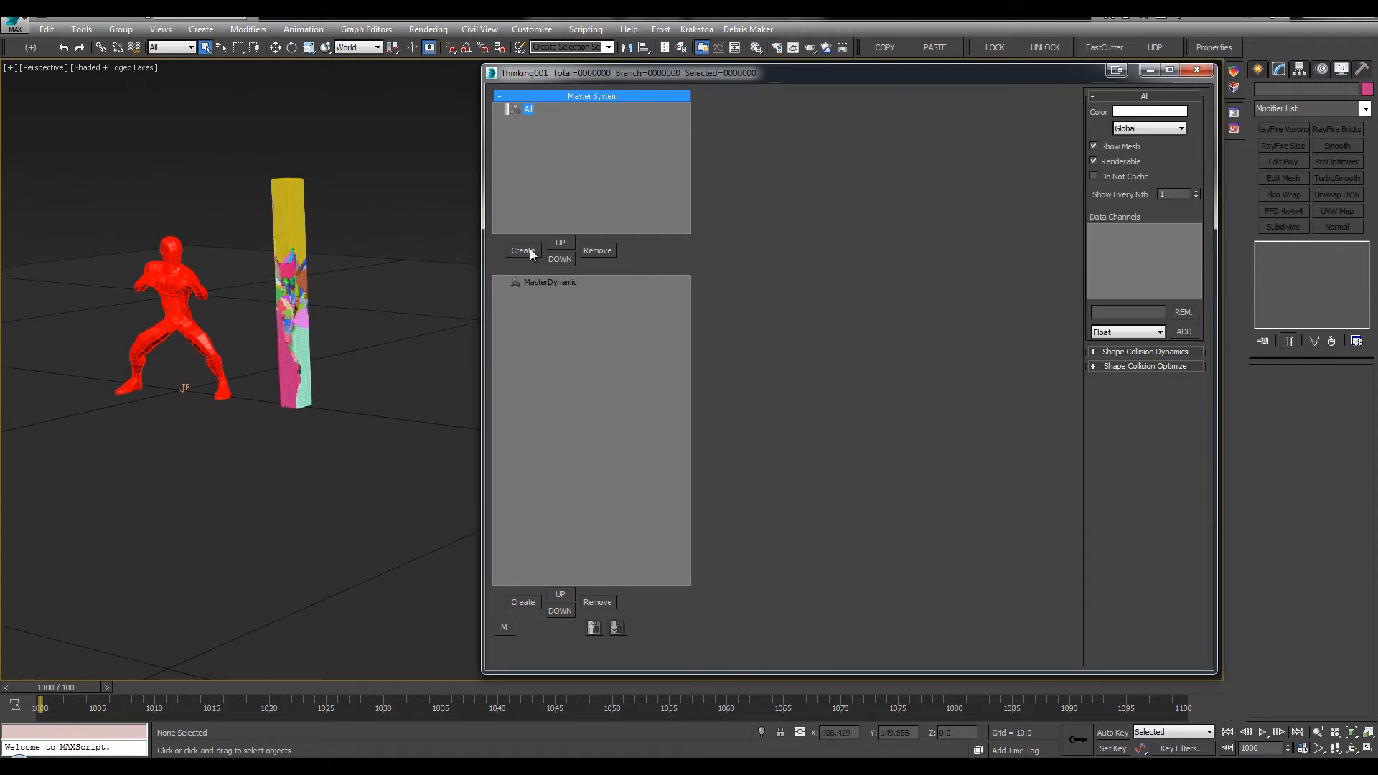
left_click(523, 250)
left_click(523, 250)
left_click(523, 251)
left_click(523, 251)
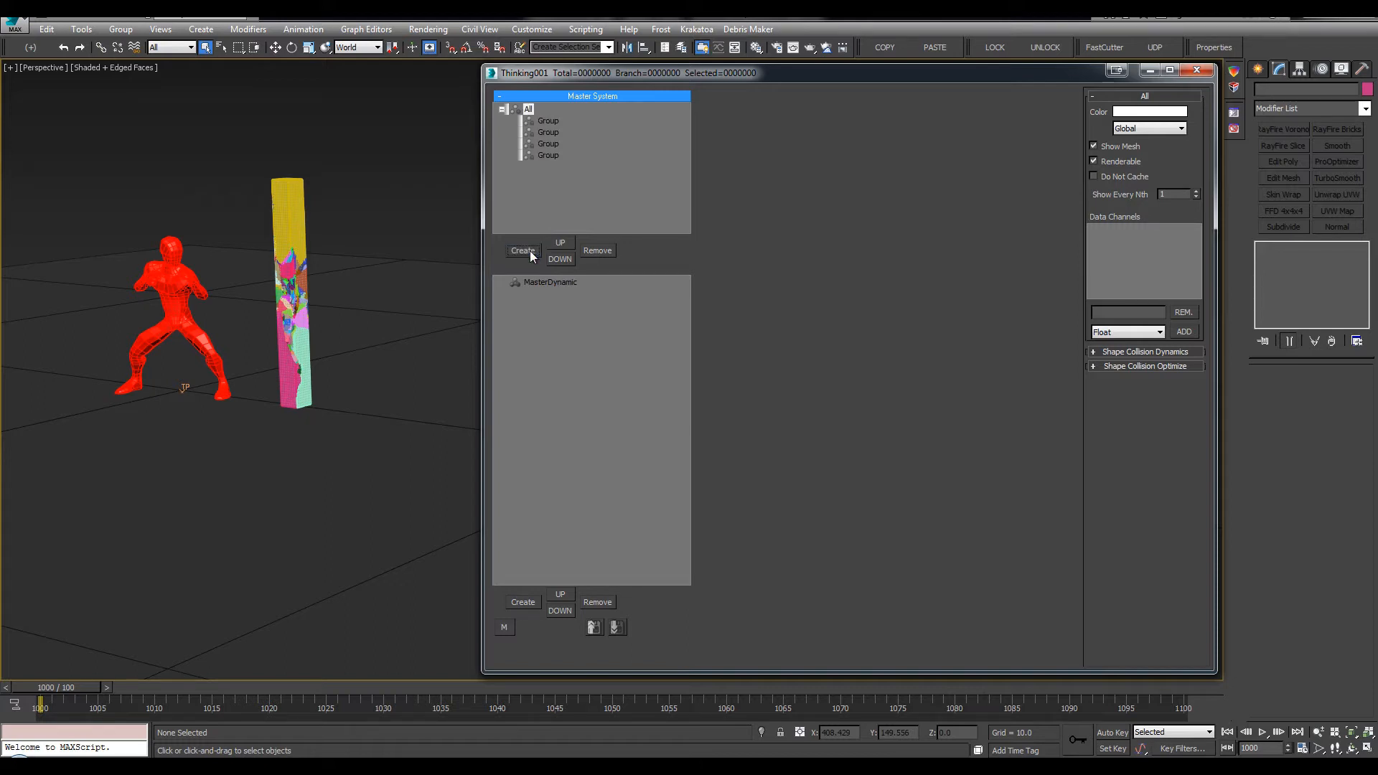
Nest the four new groups inside one another as a single chain beneath All, and widen the group list slightly
left_click_drag(531, 112, 572, 146)
left_click(515, 119)
left_click(531, 134)
double_click(571, 157)
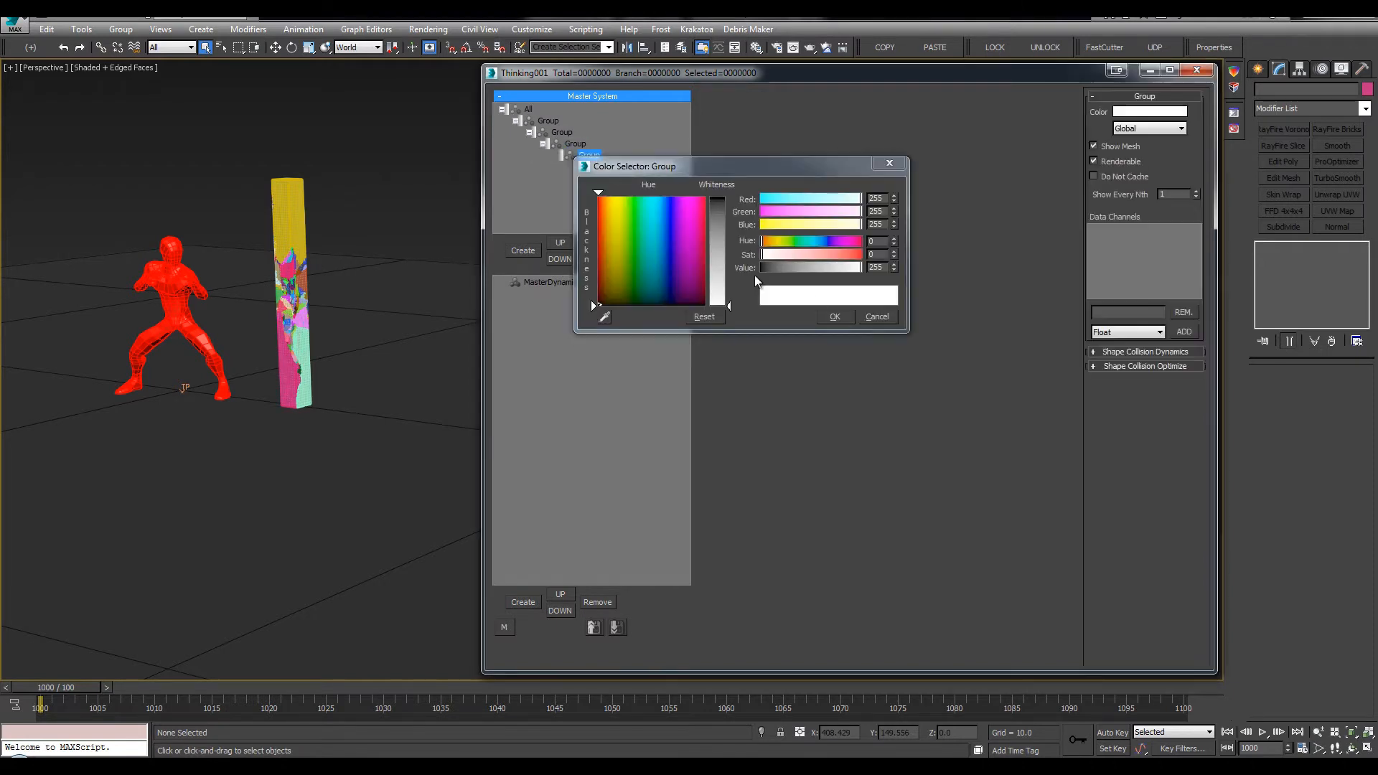
left_click(876, 319)
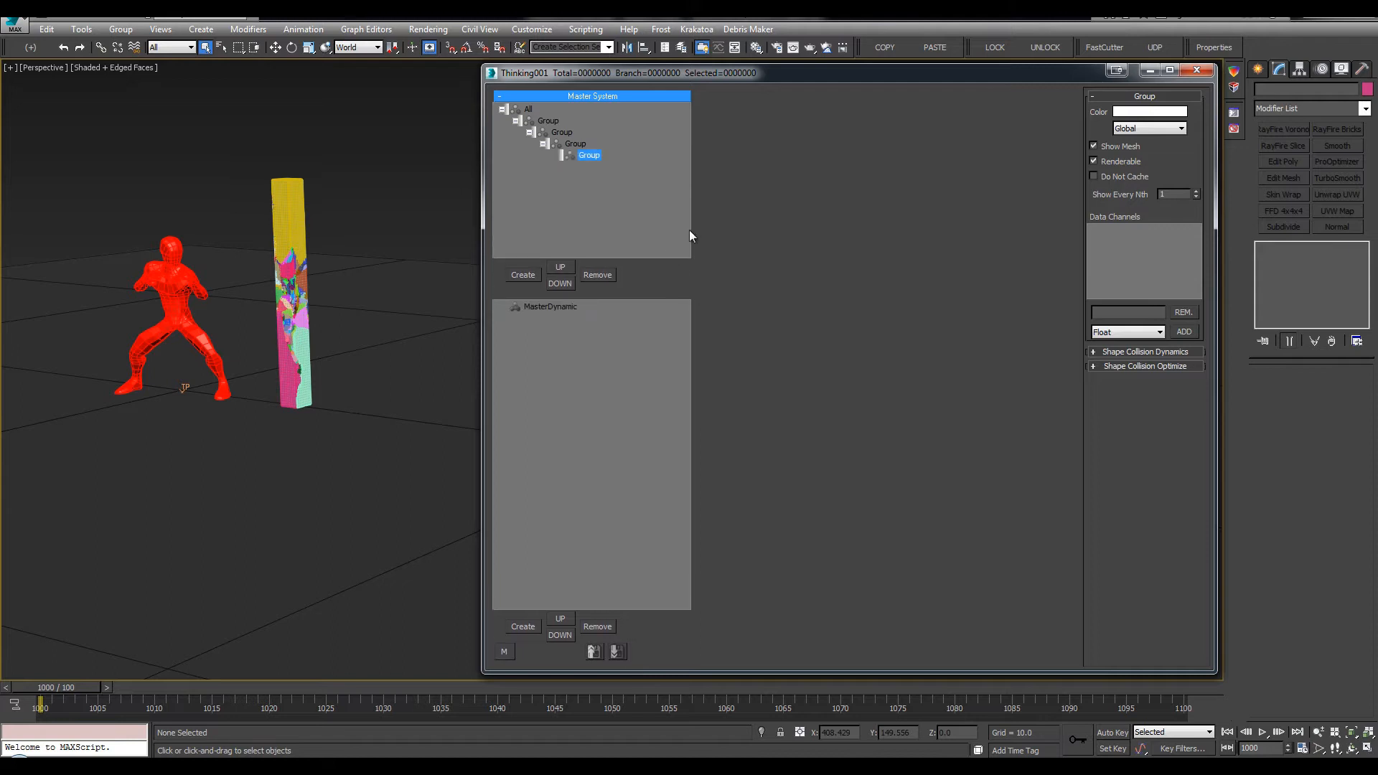
left_click_drag(678, 259, 707, 199)
Rename the first group beneath All as _DEVMAN_KICK
left_click(548, 121)
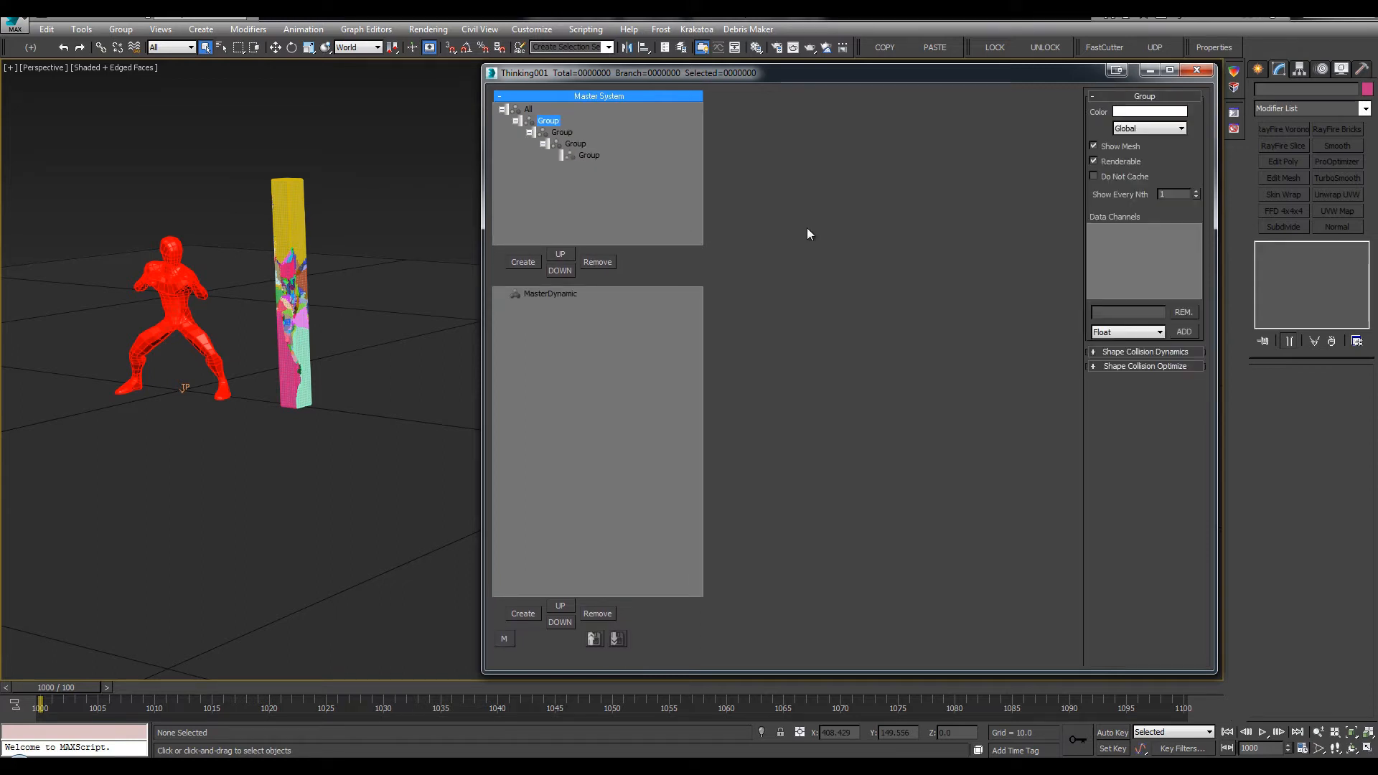
key("F2")
type("_DEVMAN")
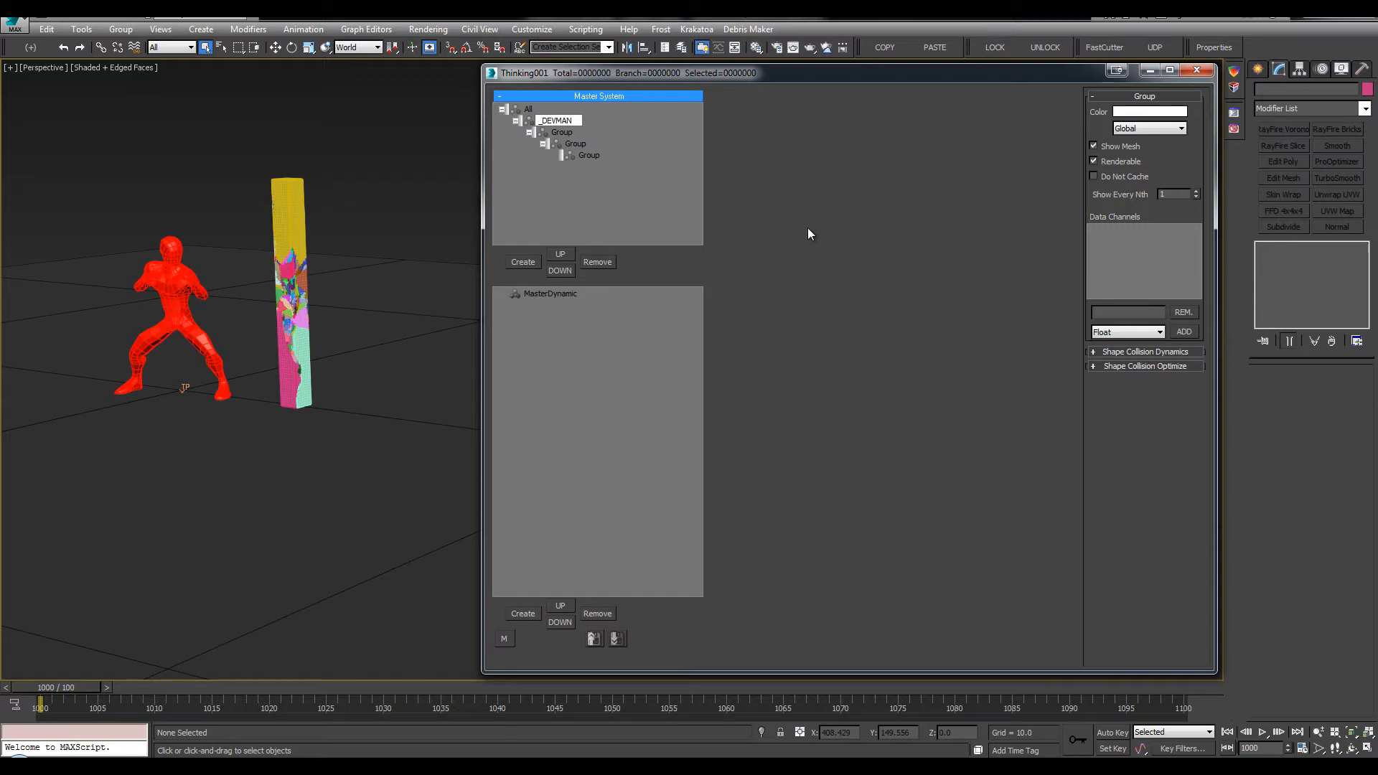
type("_KICK")
key("Return")
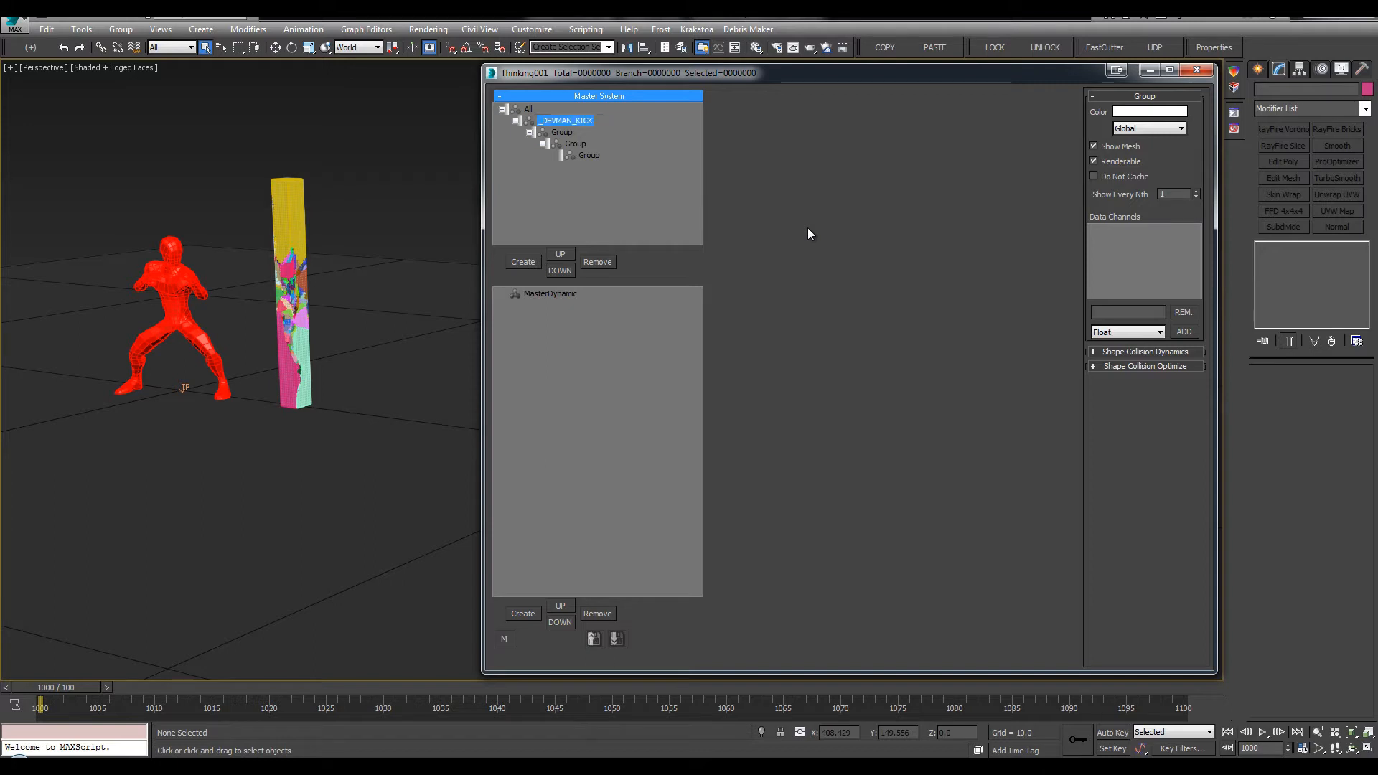
Name the group directly beneath _DEVMAN_KICK with the prefix _00_
type("_00_")
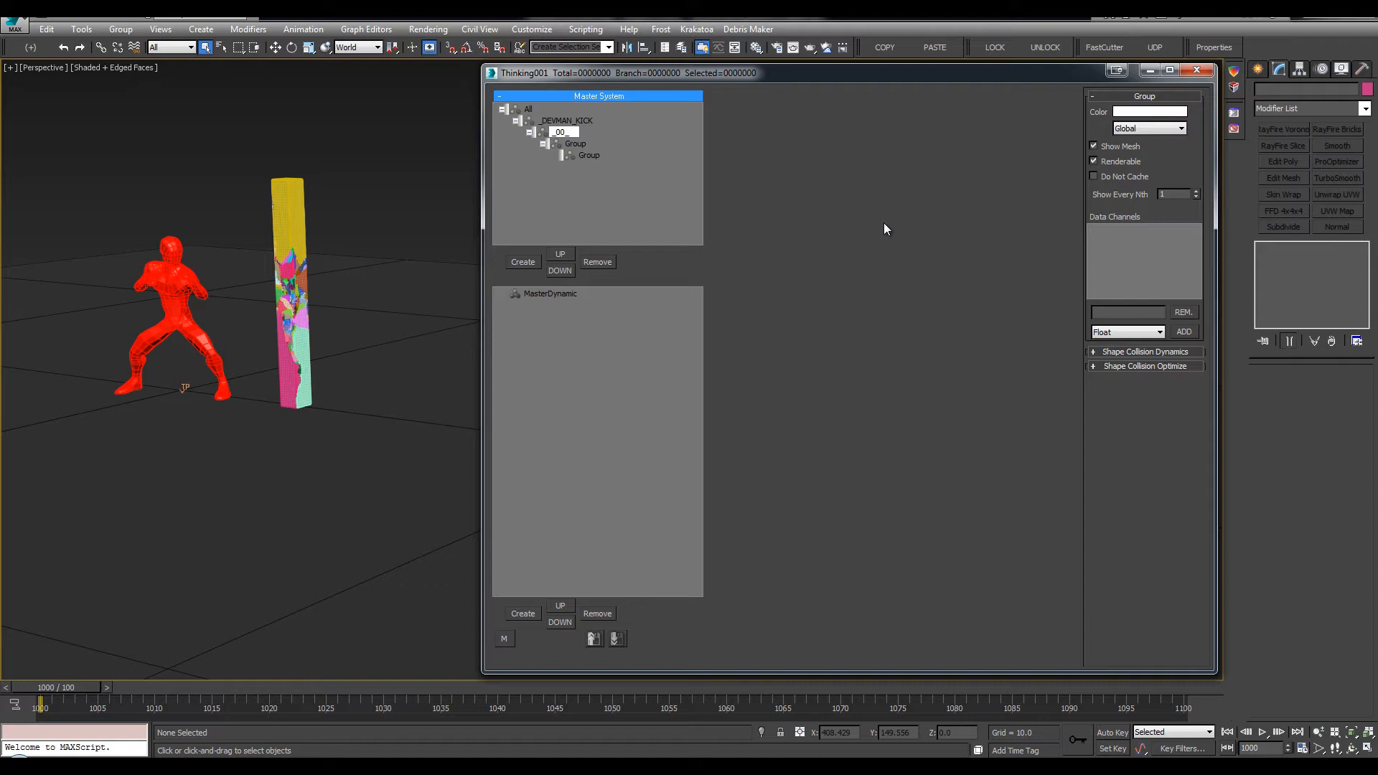
left_click(562, 136)
left_click(530, 132)
left_click(530, 132)
left_click(543, 122)
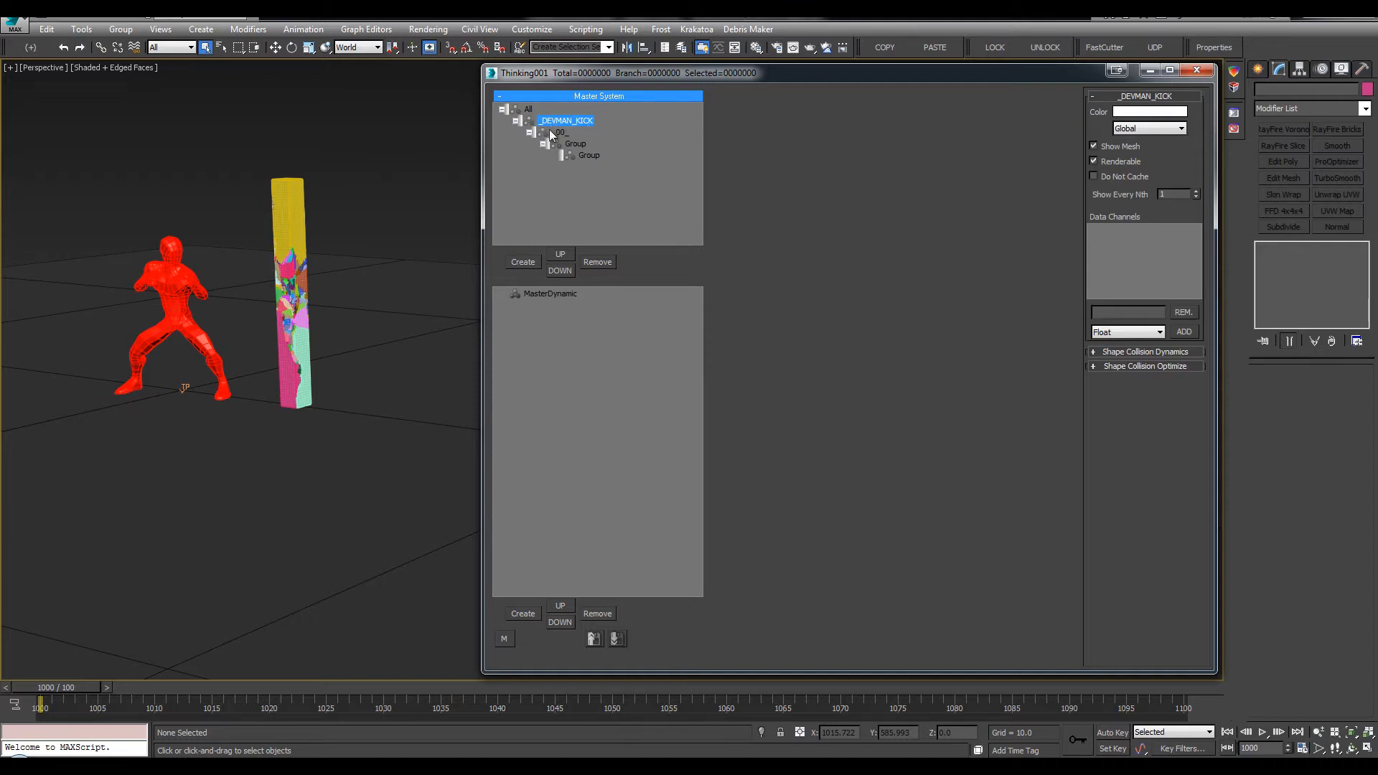
Rename the group nested beneath _00_ as _00
left_click(572, 145)
left_click(570, 148)
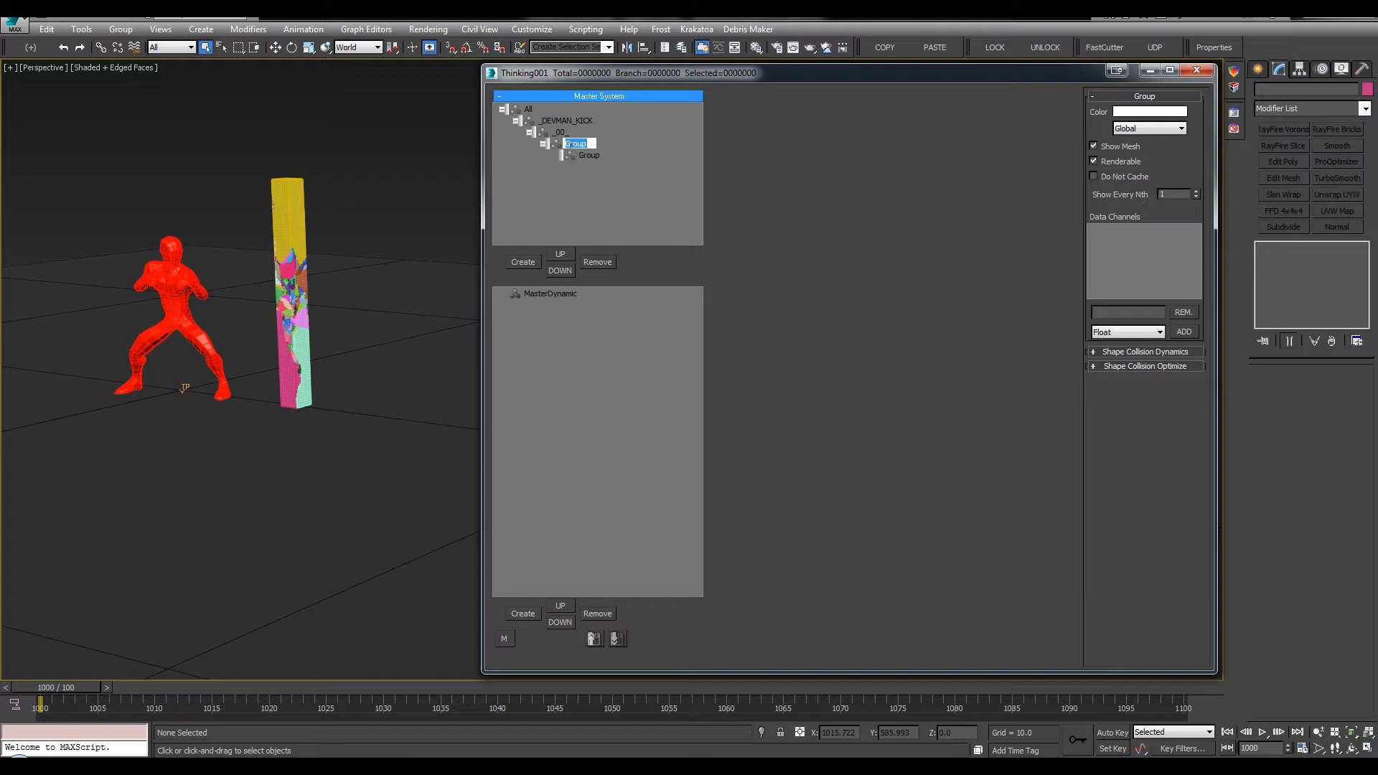
type("00")
key("Return")
Extend the name of the _00_ group beneath _DEVMAN_KICK to _00_RBDs
left_click(571, 132)
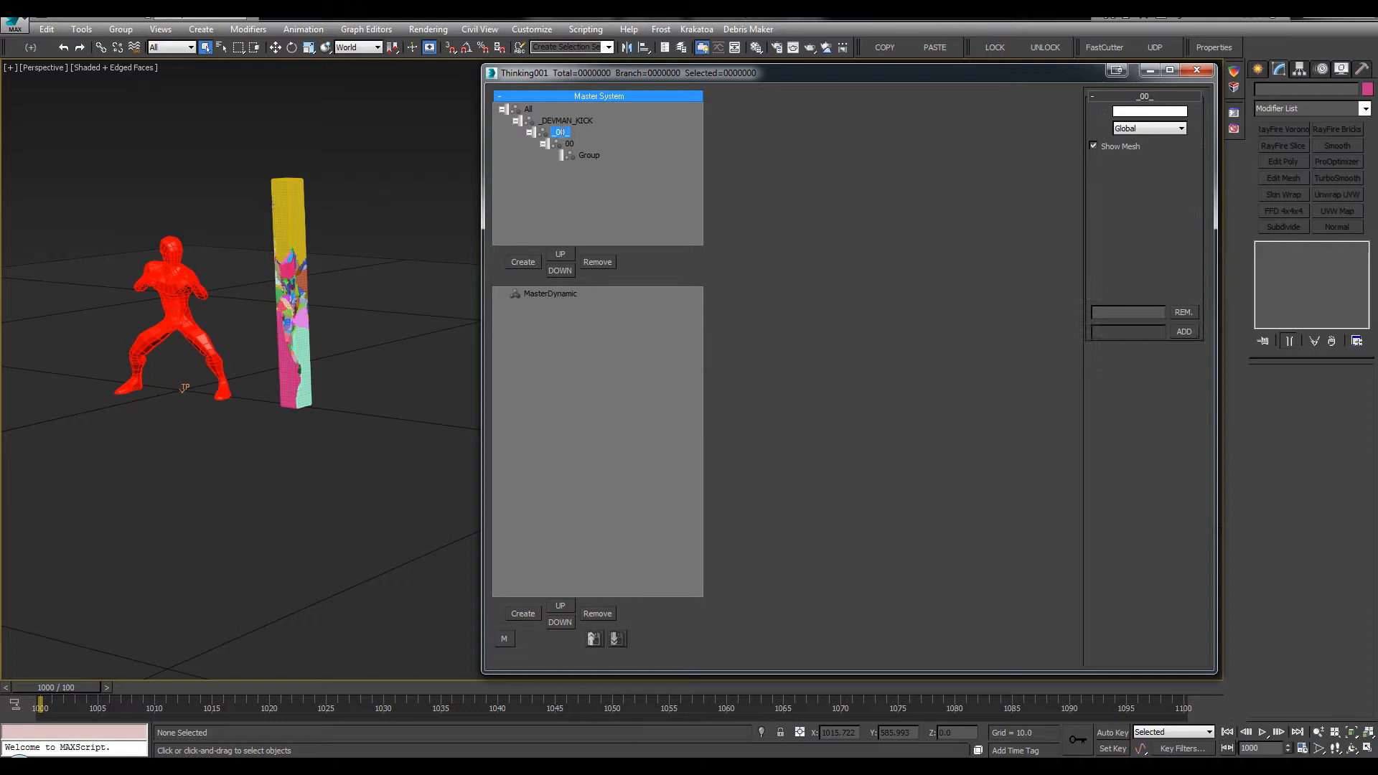
left_click(571, 132)
left_click(571, 133)
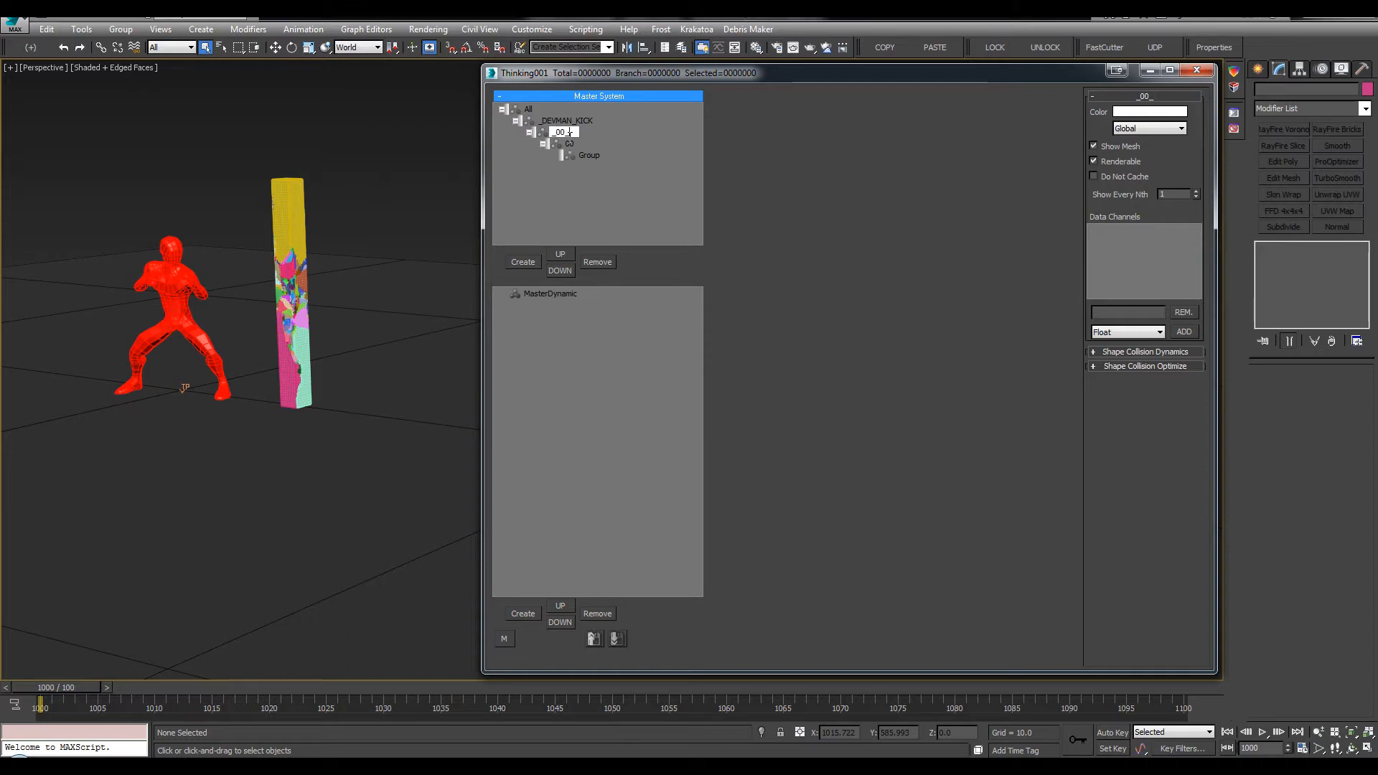
left_click(515, 121)
left_click(515, 121)
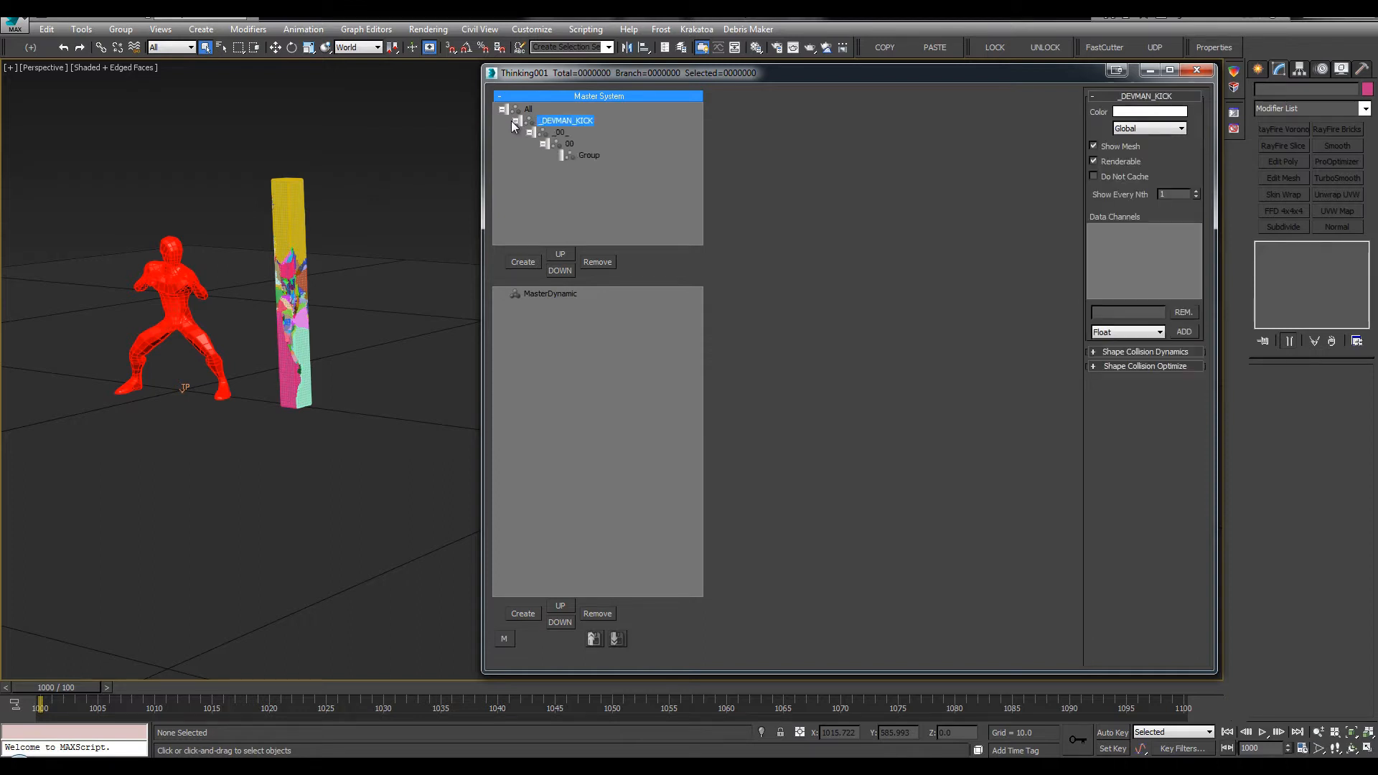
left_click(570, 132)
left_click(570, 132)
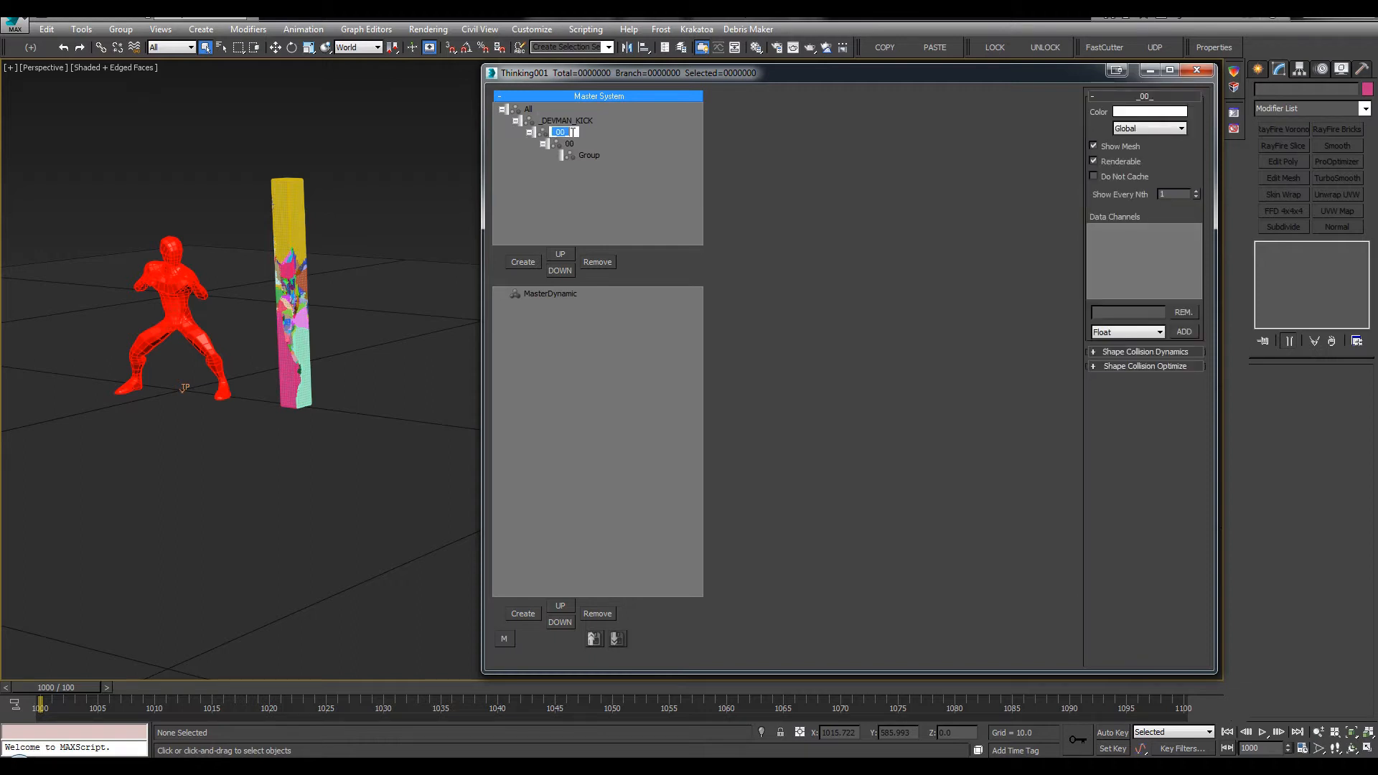
left_click(573, 133)
type("RBDs")
key("Return")
Extend the name of the group nested beneath _00_RBDs to _00_neutron
double_click(572, 145)
left_click(579, 144)
type("_neutron")
double_click(580, 155)
Add a second group named _00_active beneath _00_RBDs and give it one child group
left_click(563, 134)
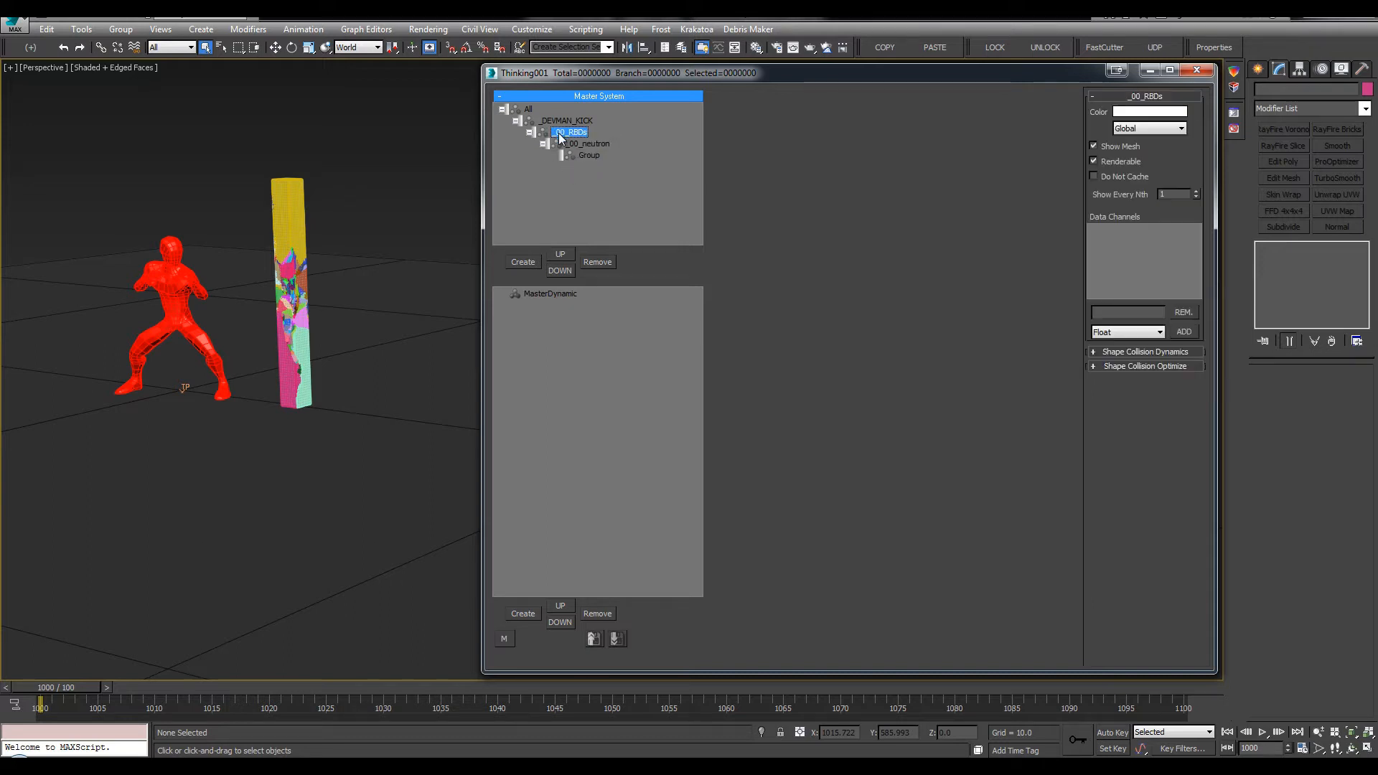
key("Insert")
left_click(570, 169)
left_click(570, 169)
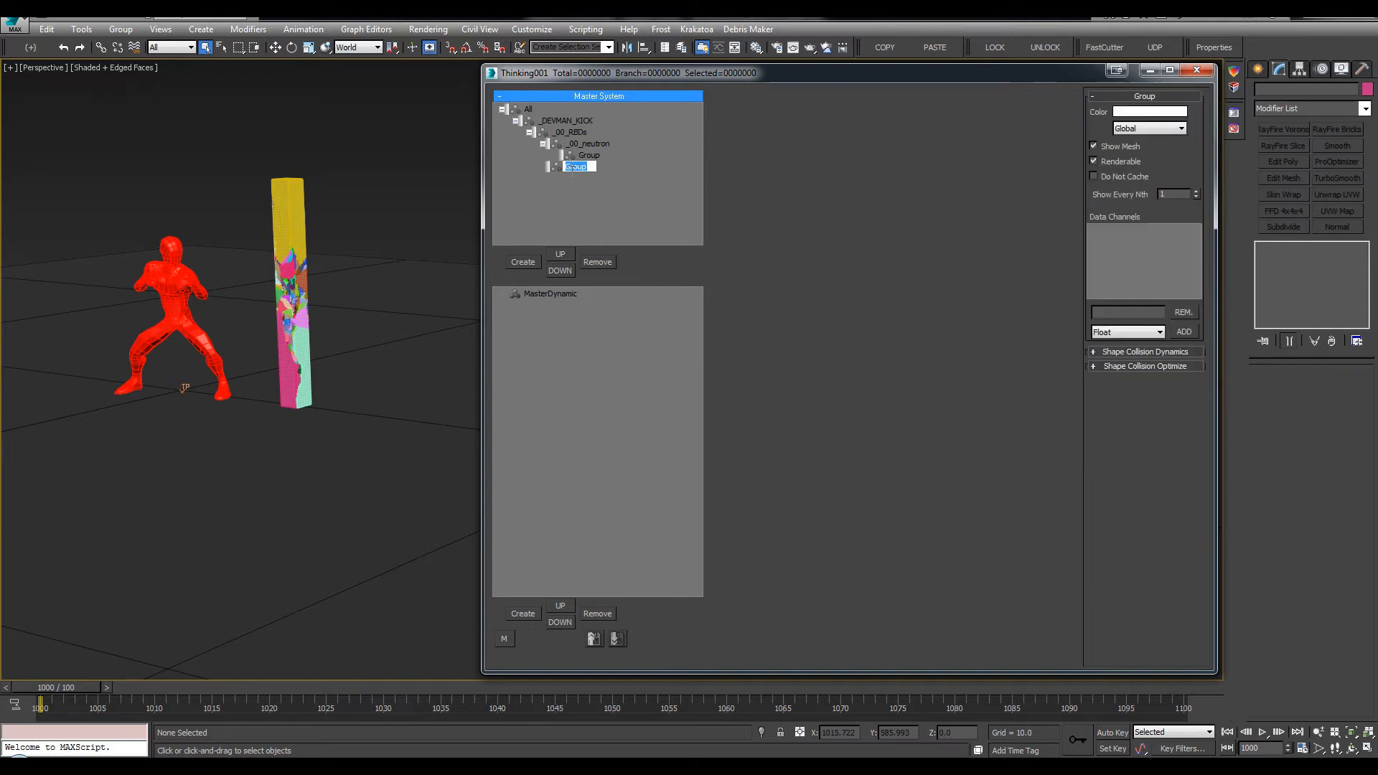
type("_80_active")
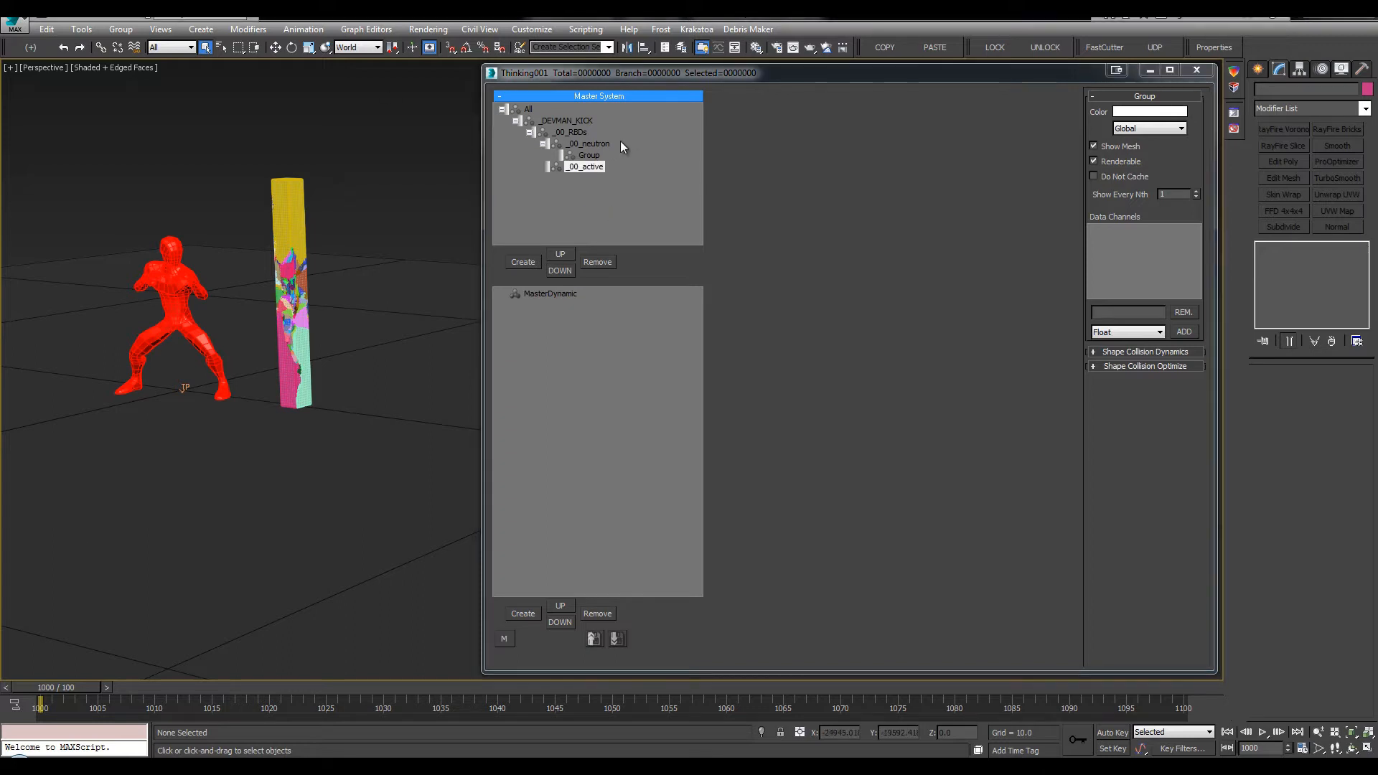
left_click(591, 156)
key("ctrl+v")
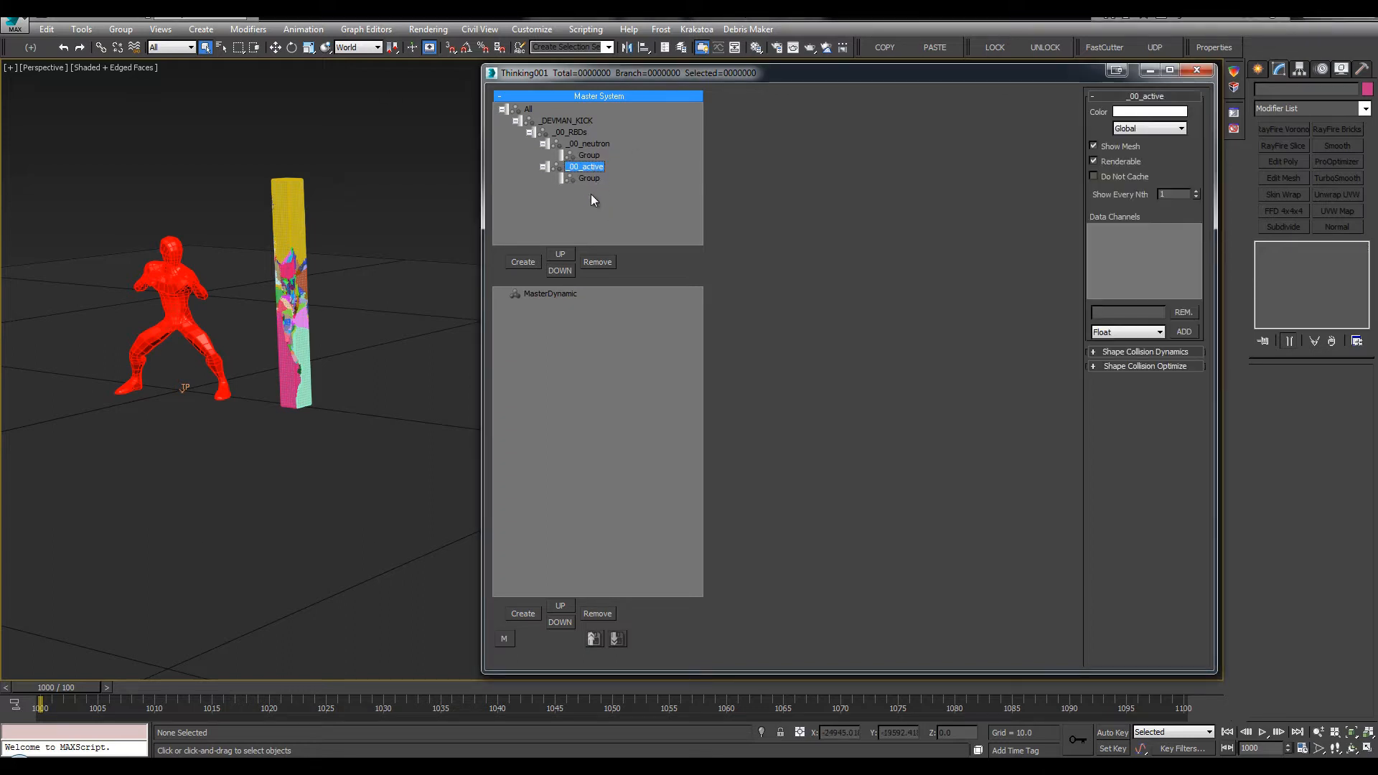
left_click(590, 176)
left_click(528, 264)
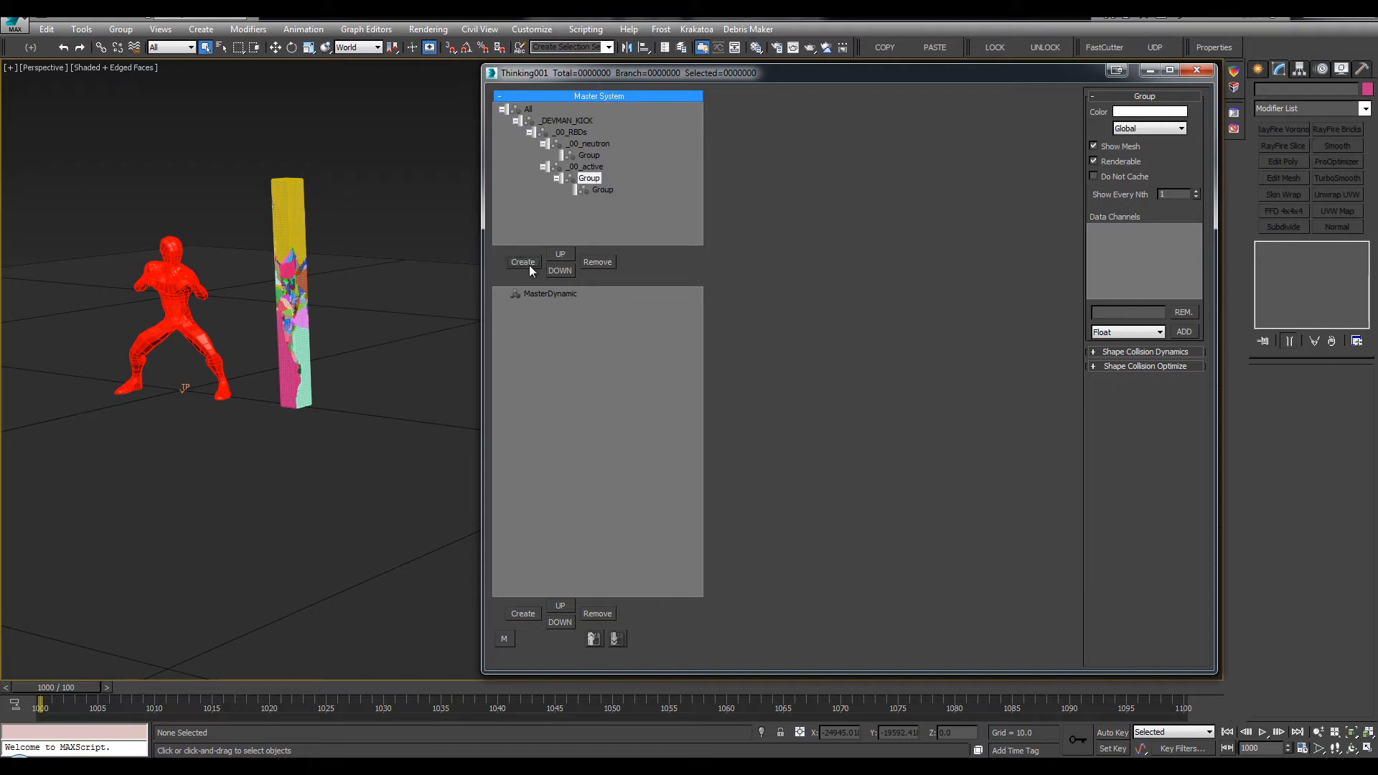
left_click(528, 263)
left_click(529, 263)
left_click(529, 264)
left_click(602, 190)
left_click(599, 262)
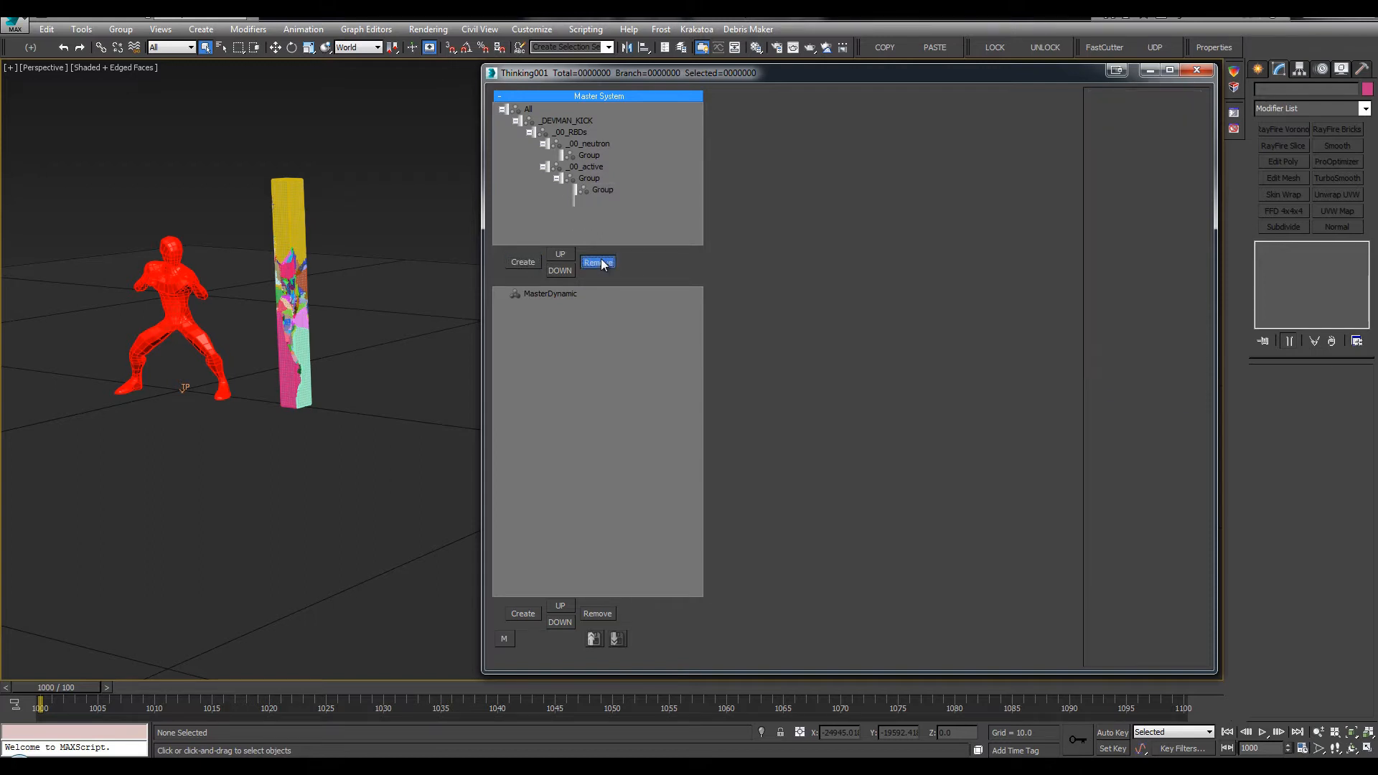
left_click(599, 262)
left_click(598, 262)
left_click(599, 262)
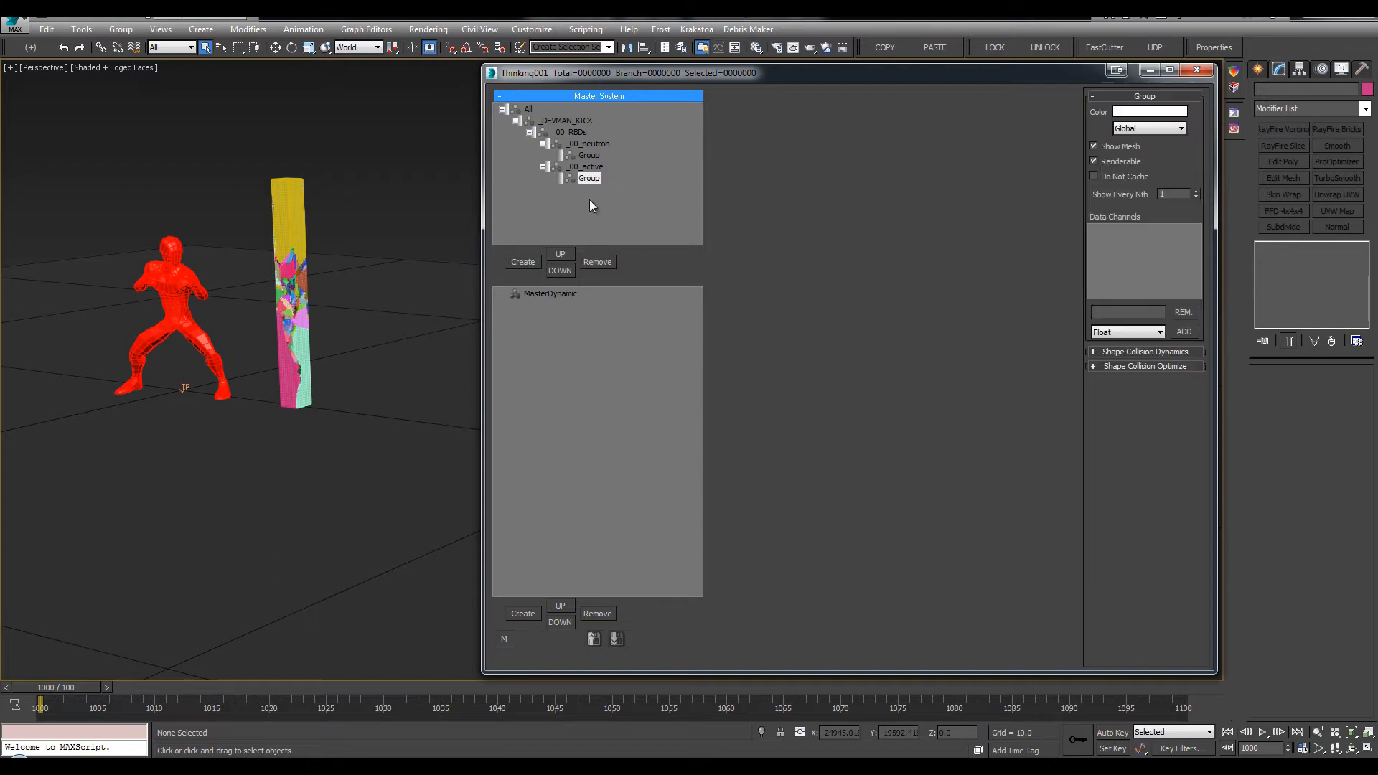
Rename the child group of _00_neutron as 00_n_anim
left_click(588, 155)
left_click(589, 155)
type("00_n_")
type("anim")
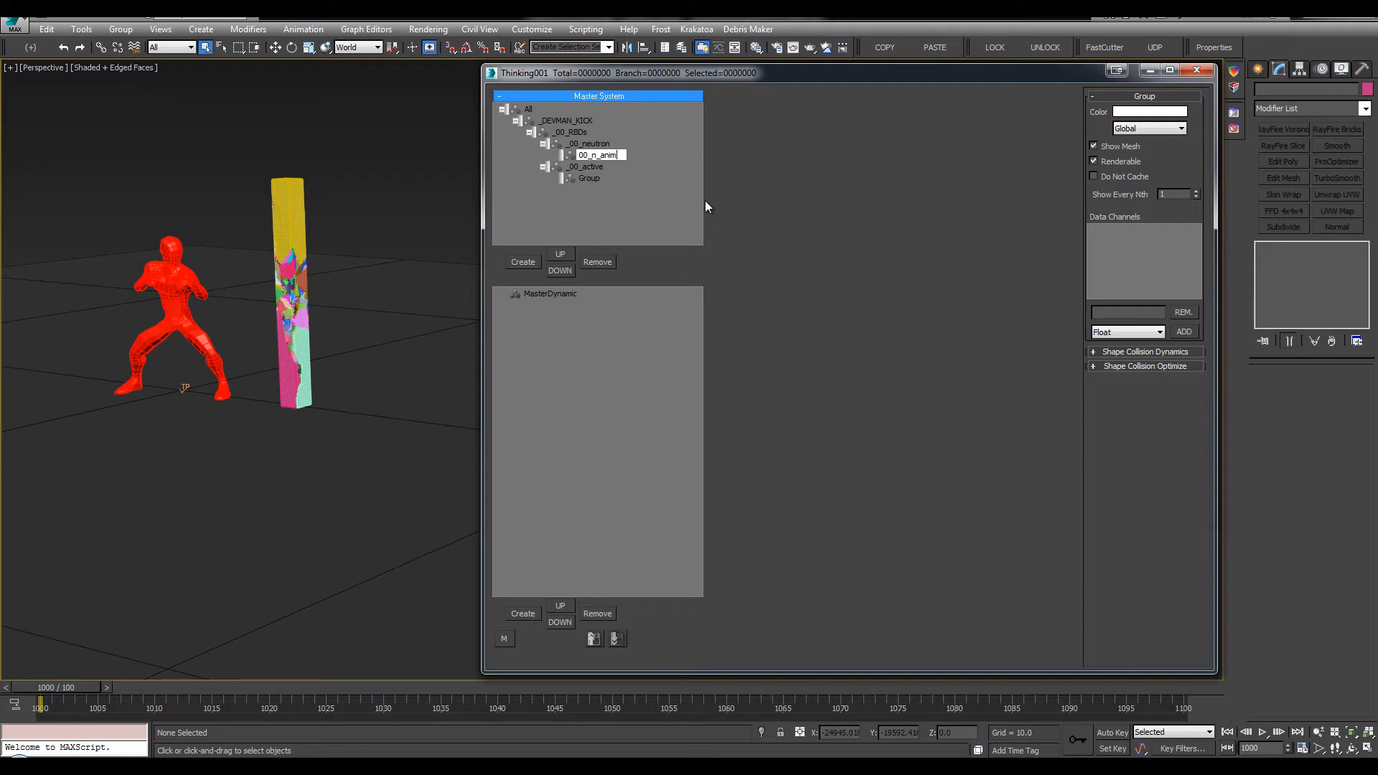
key("Return")
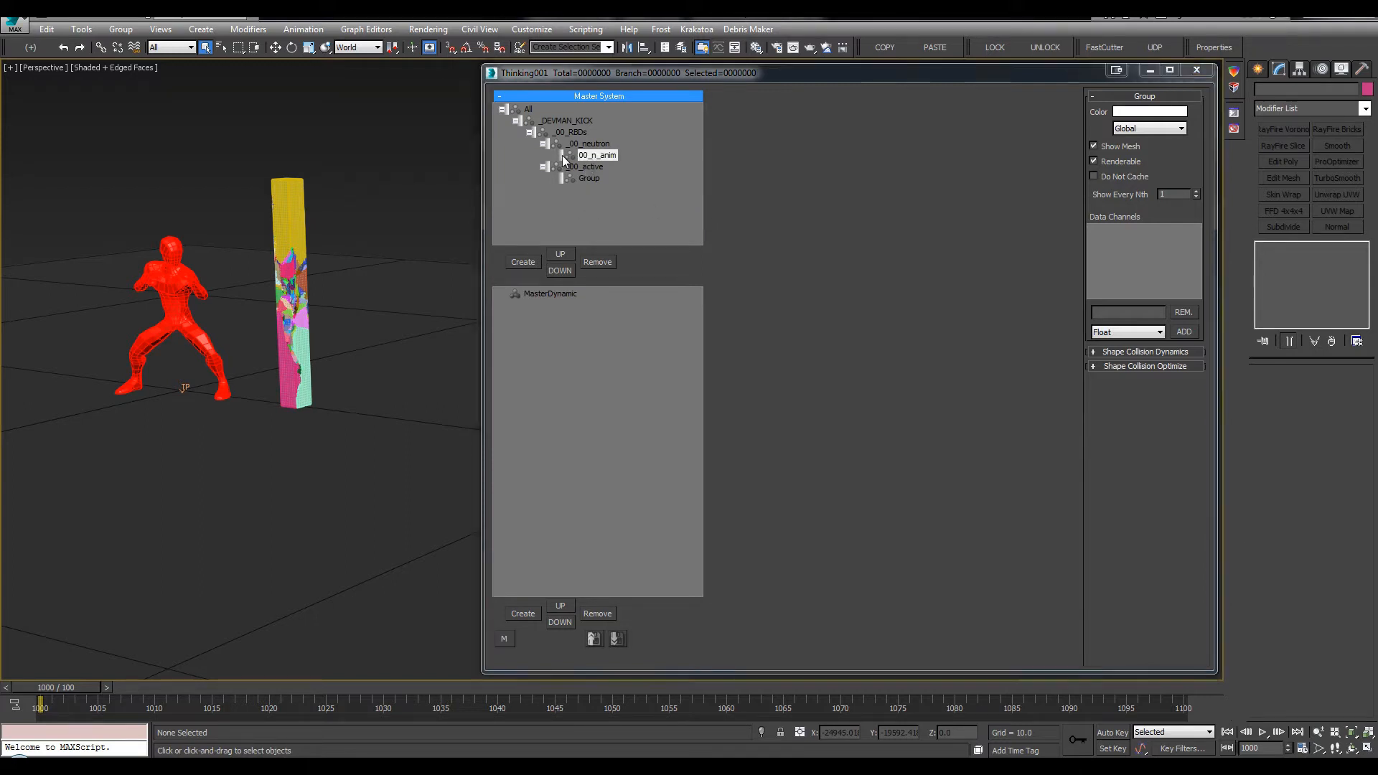
Change the display color of the 00_n_anim group to a dark grey with a value of 29
left_click(567, 156)
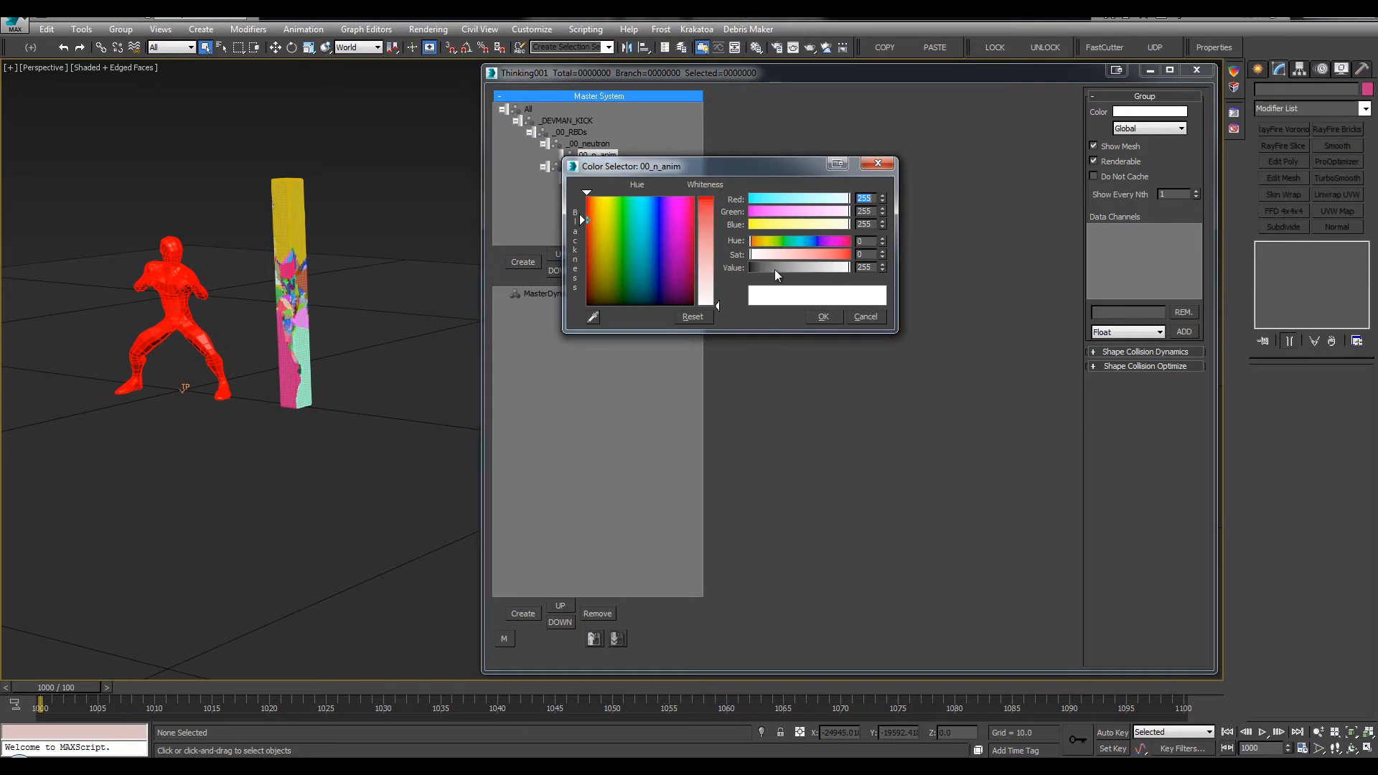
mouse_move(776, 263)
left_mouse_down()
mouse_move(804, 266)
mouse_move(760, 265)
left_mouse_up()
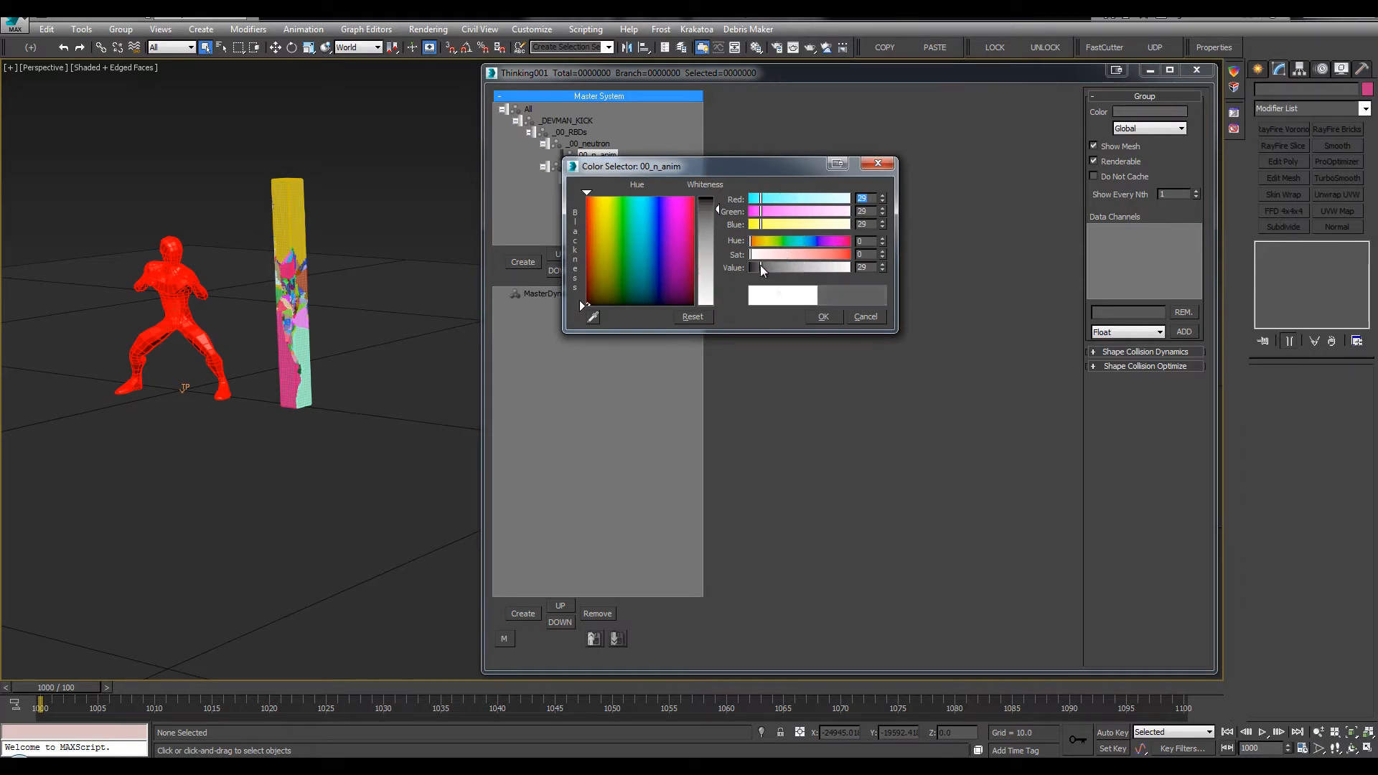
left_click(822, 318)
Duplicate the 00_n_anim group within _00_neutron and rename the copy 00_n_post
left_click_drag(582, 158, 656, 166)
left_click(593, 168)
left_click(597, 167)
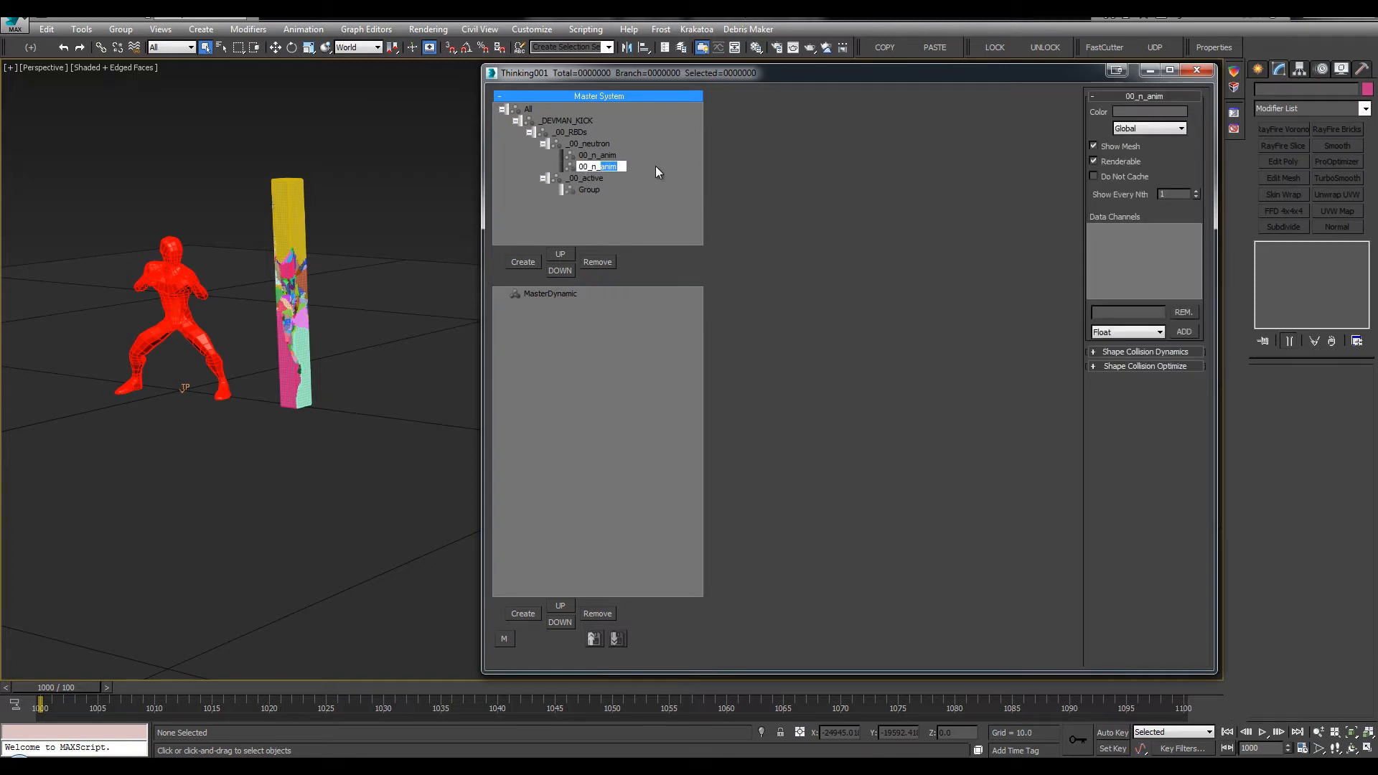
type("post")
key("Return")
Clear the selection of the post pieces and ground, and hide the collision ground's layer
left_click_drag(273, 155, 340, 398)
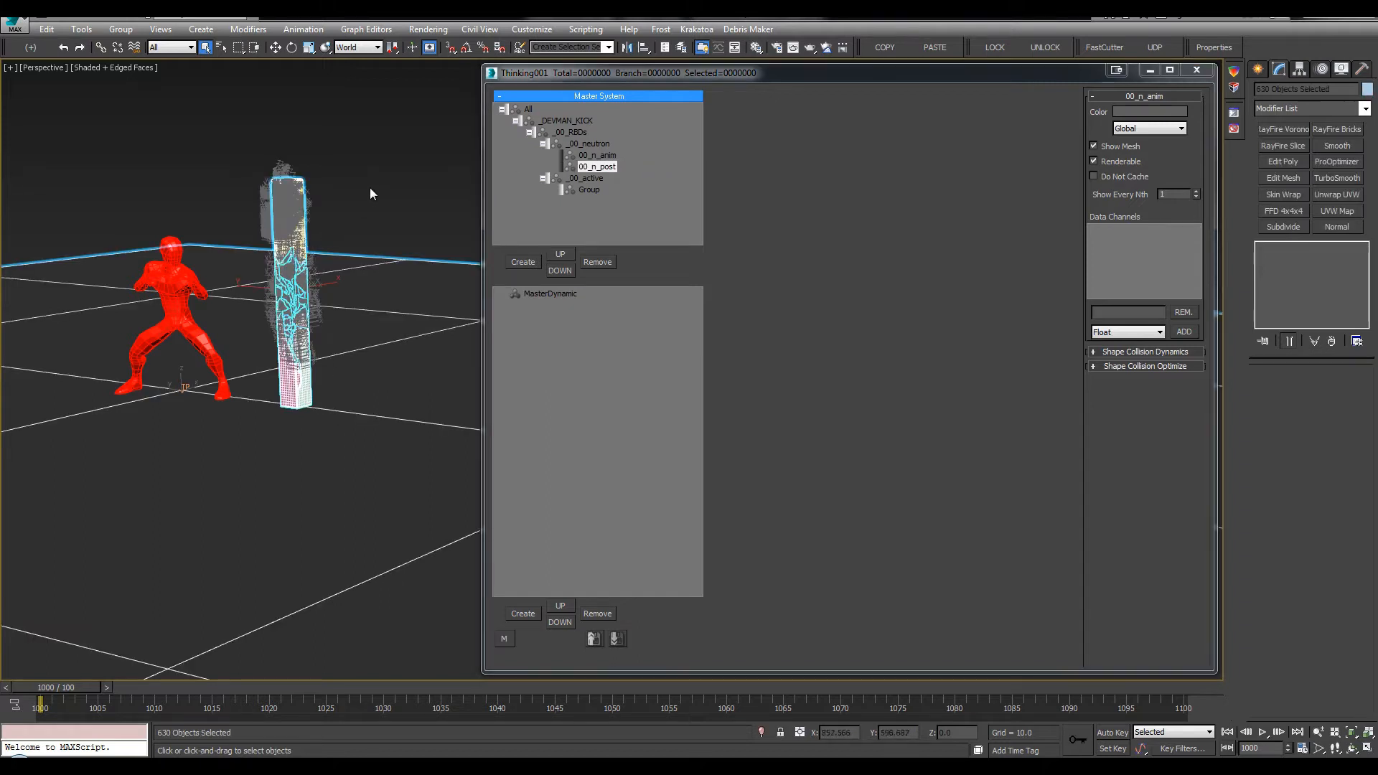
left_click(209, 135)
key("l")
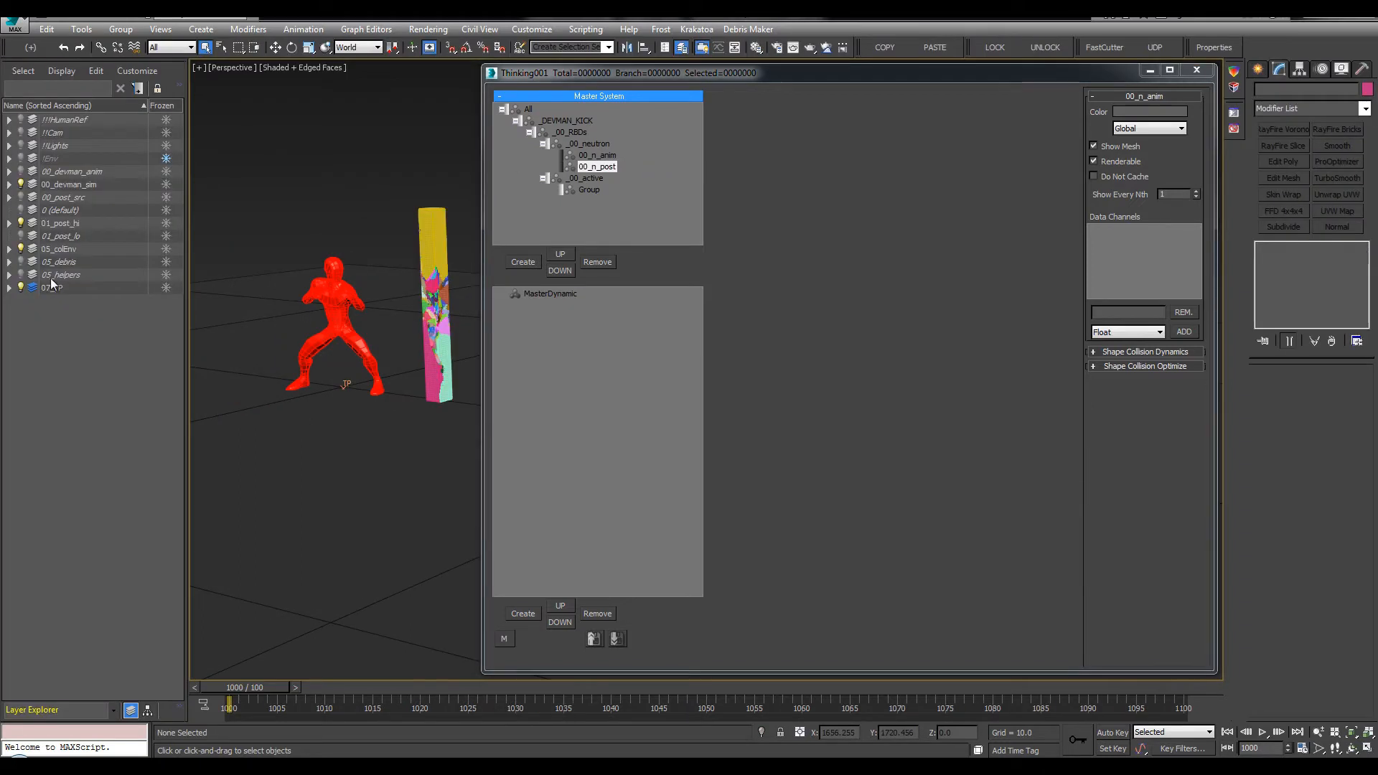
key("l")
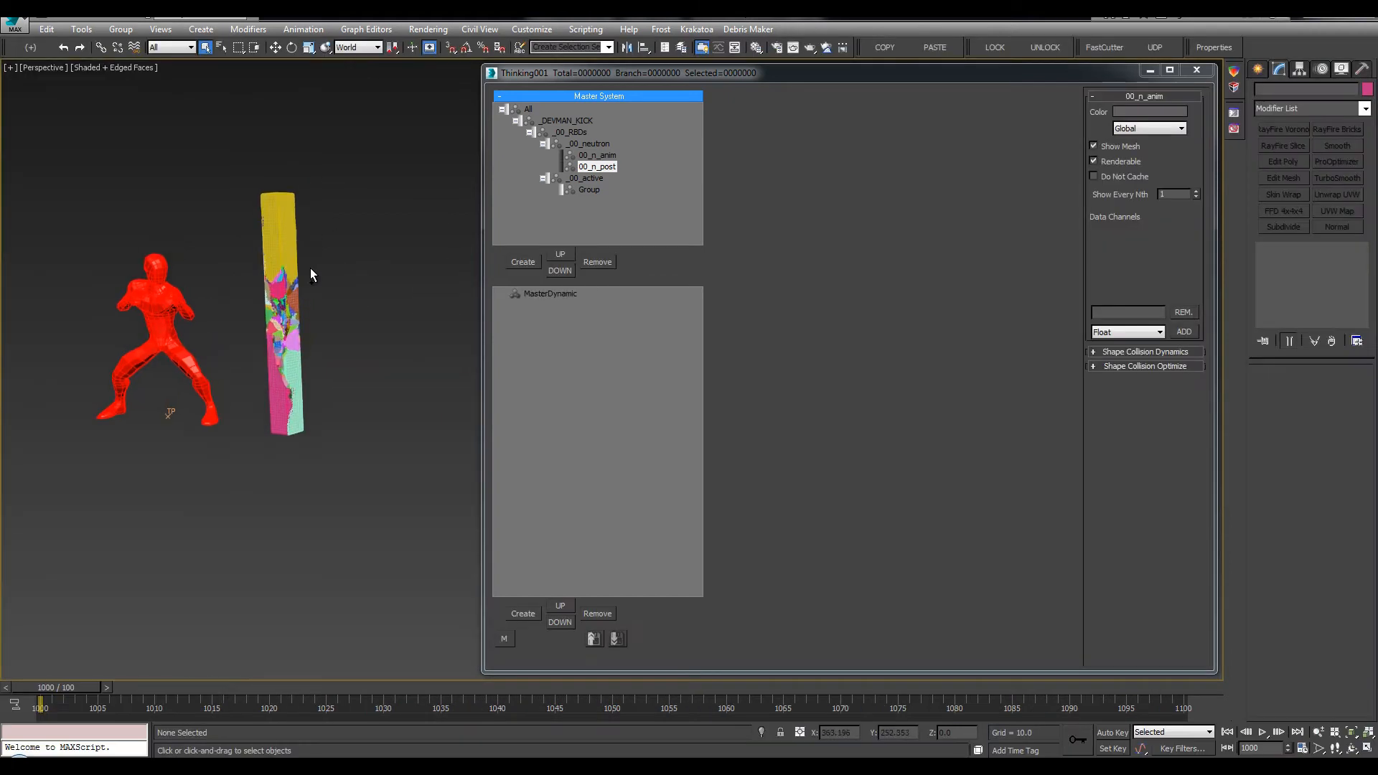
Select all the fractured post pieces, recolor them green, and turn off edged faces in the viewport
key("ctrl+a")
left_click_drag(225, 136, 357, 554)
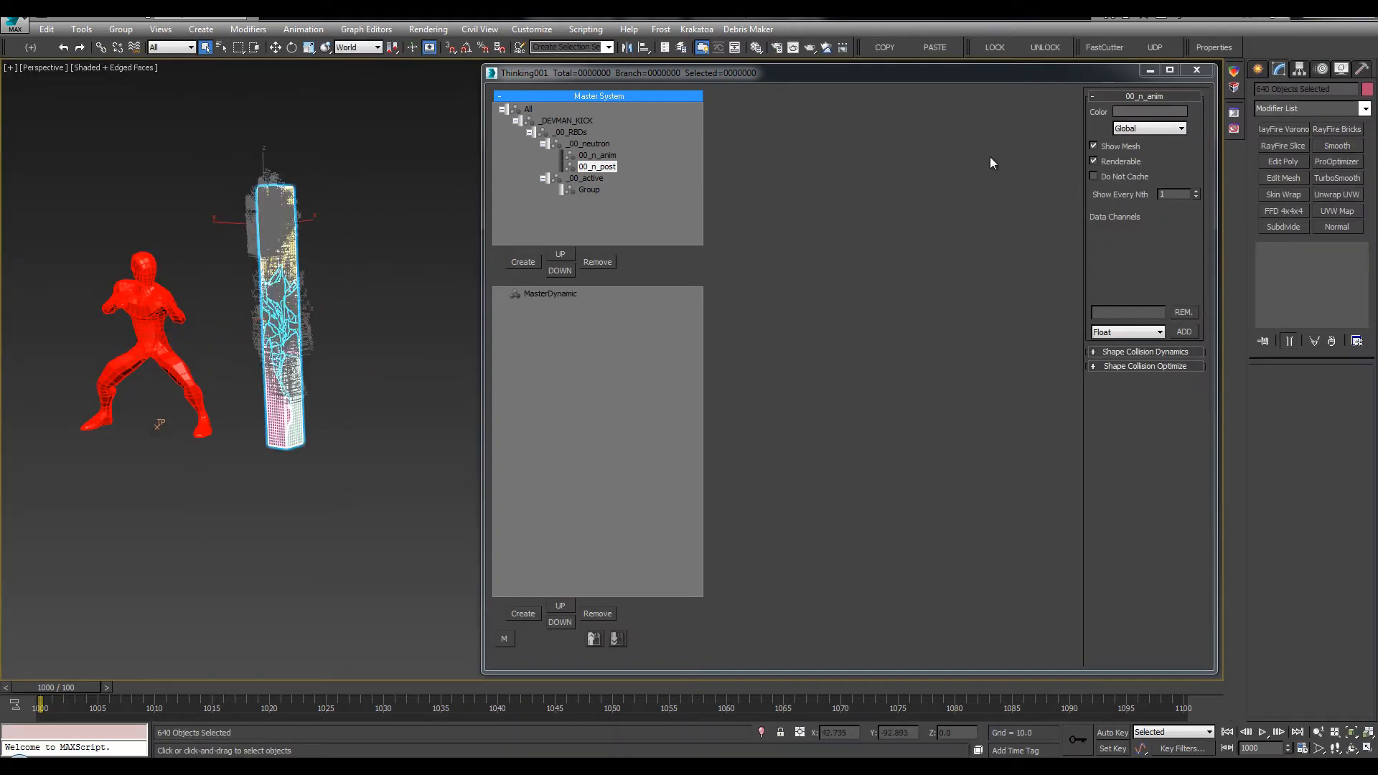
left_click(1237, 71)
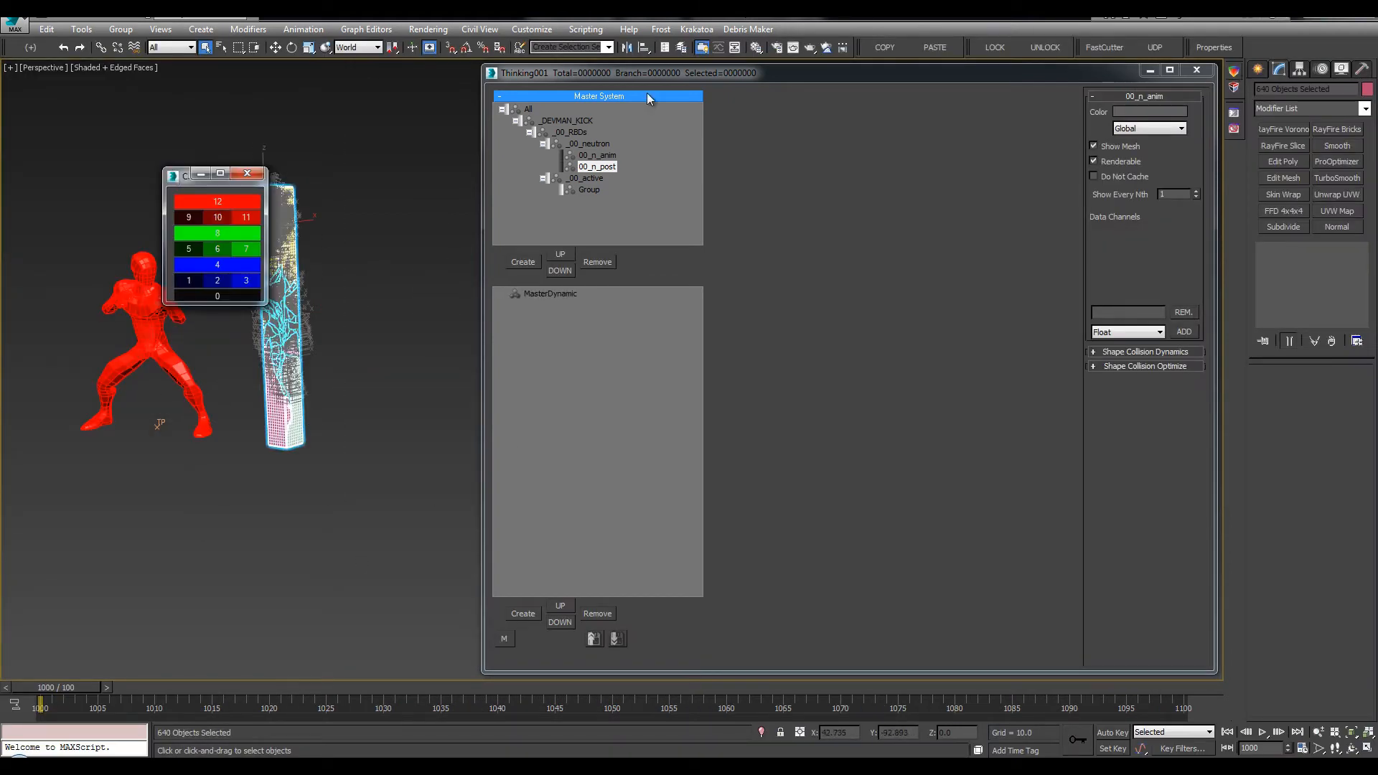
left_click(226, 231)
left_click(369, 168)
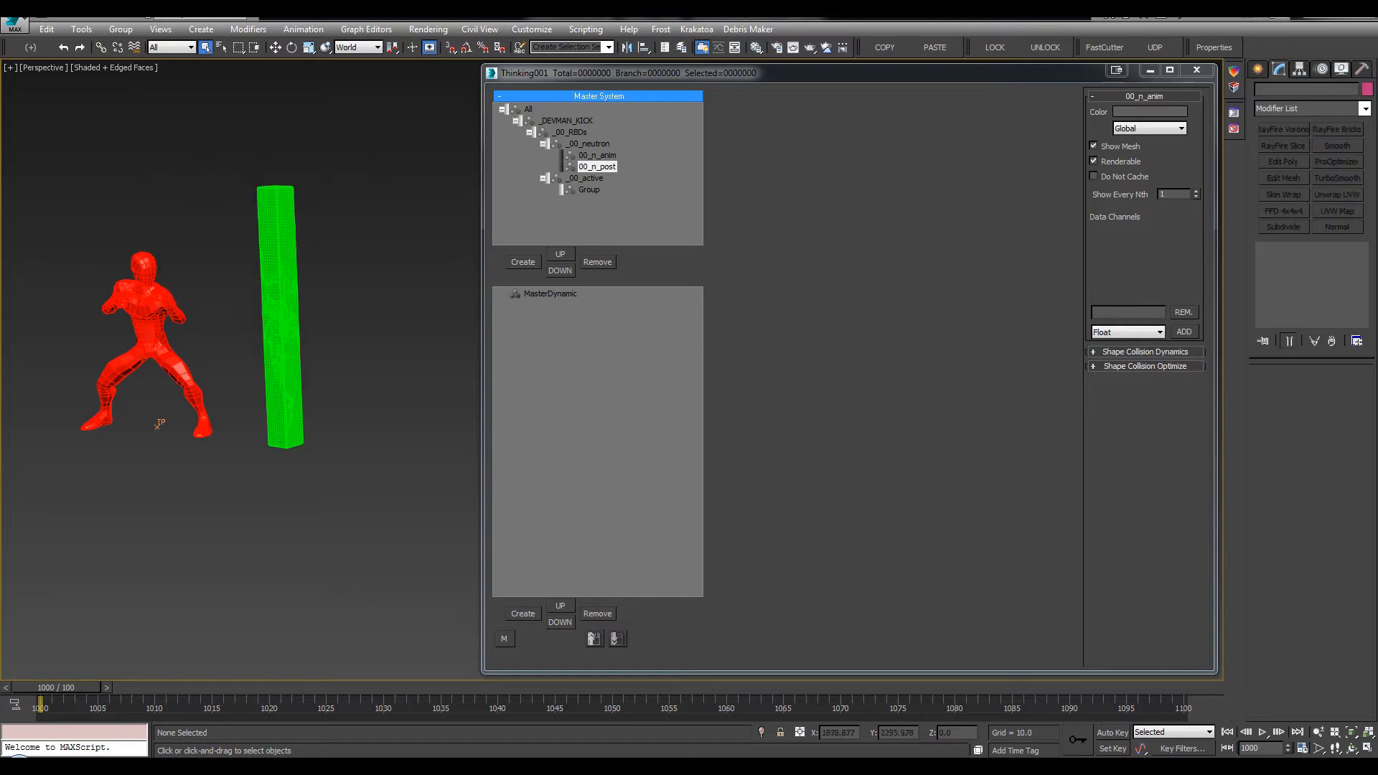
key("F4")
mouse_move(262, 156)
middle_mouse_down("alt")
mouse_move(283, 145)
mouse_move(253, 142)
middle_mouse_up("alt")
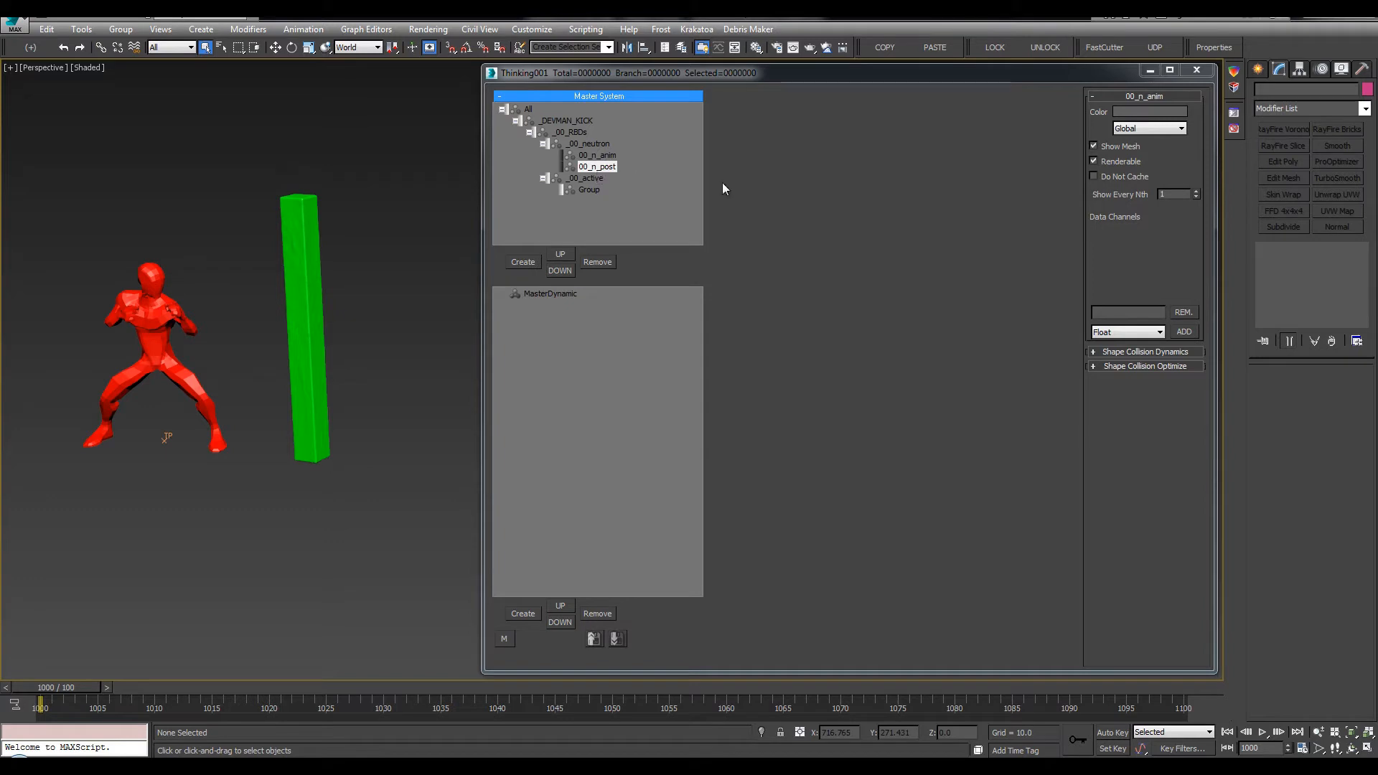
Rename the child group of _00_active as 00_a_post
left_click(593, 191)
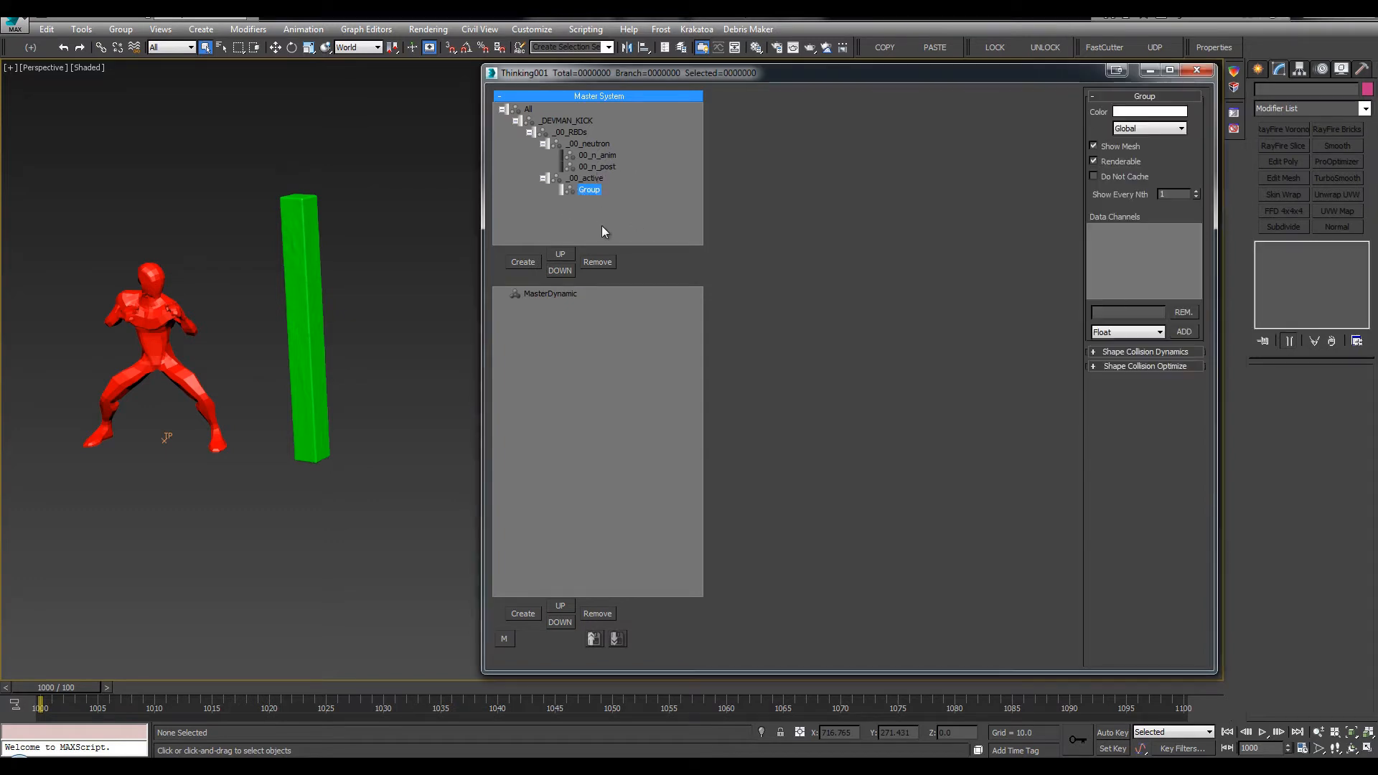
left_click(589, 191)
type("00_a_post")
key("Return")
Change the display color of the 00_a_post group to a bright, saturated green
double_click(557, 188)
left_click(621, 228)
left_click_drag(703, 249, 706, 230)
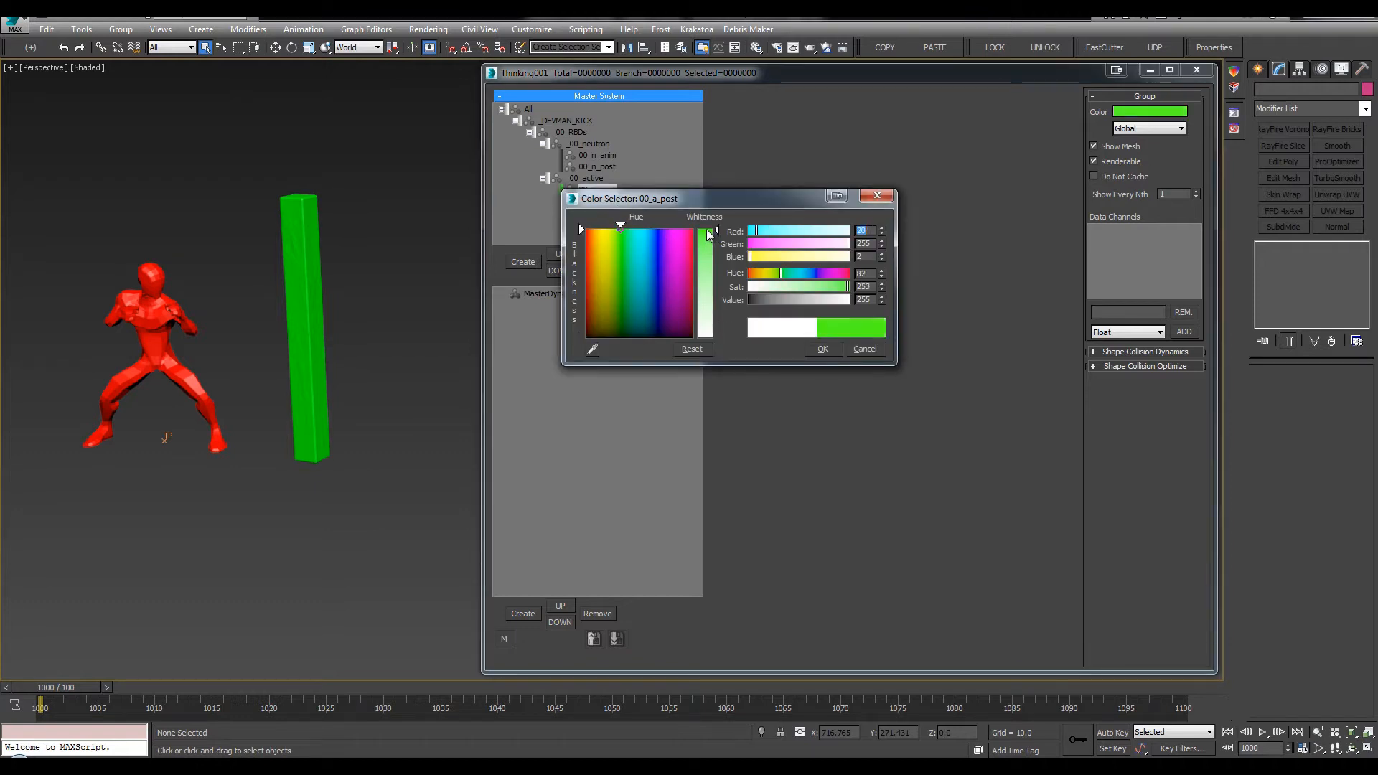
left_click(822, 349)
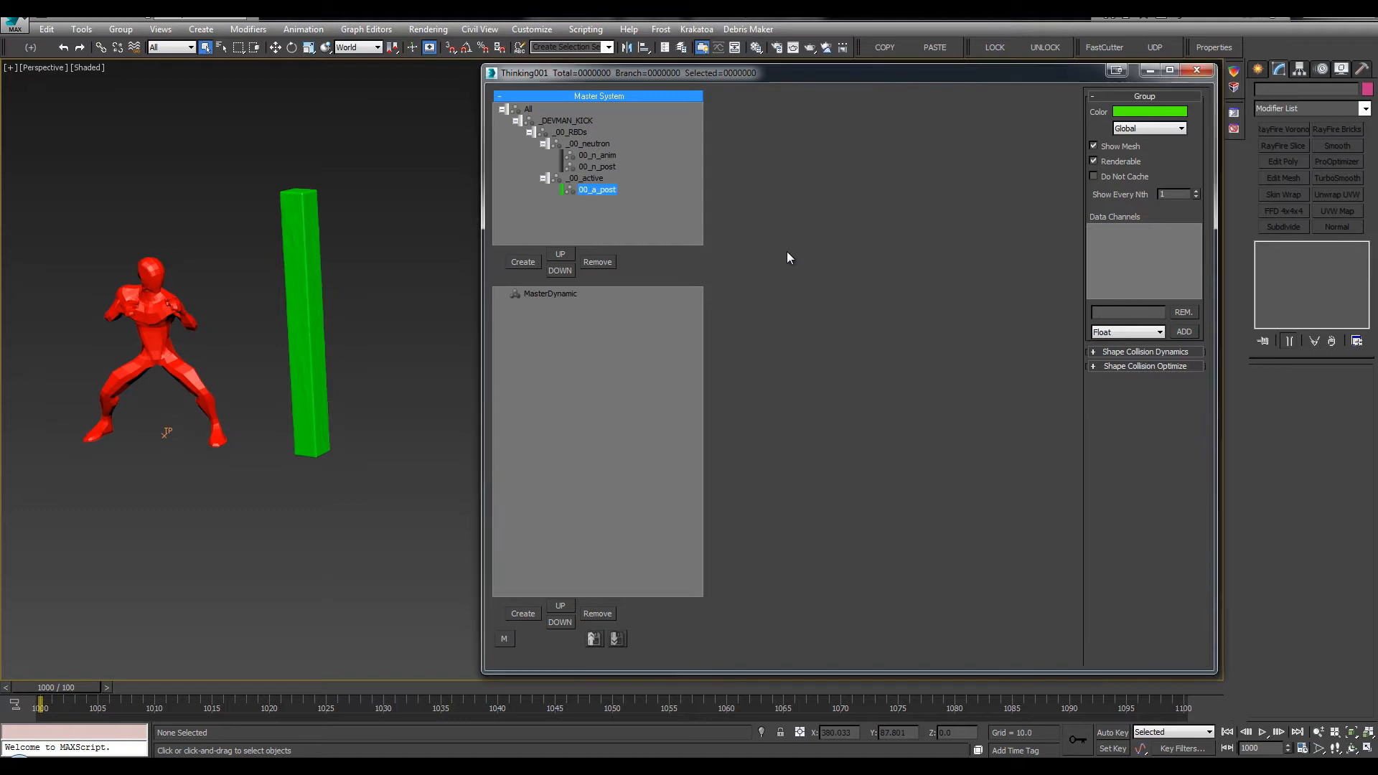
Collapse the _00_RBDs hierarchy and add a sibling group under _DEVMAN_KICK named _01_debris
left_click(544, 144)
left_click(543, 155)
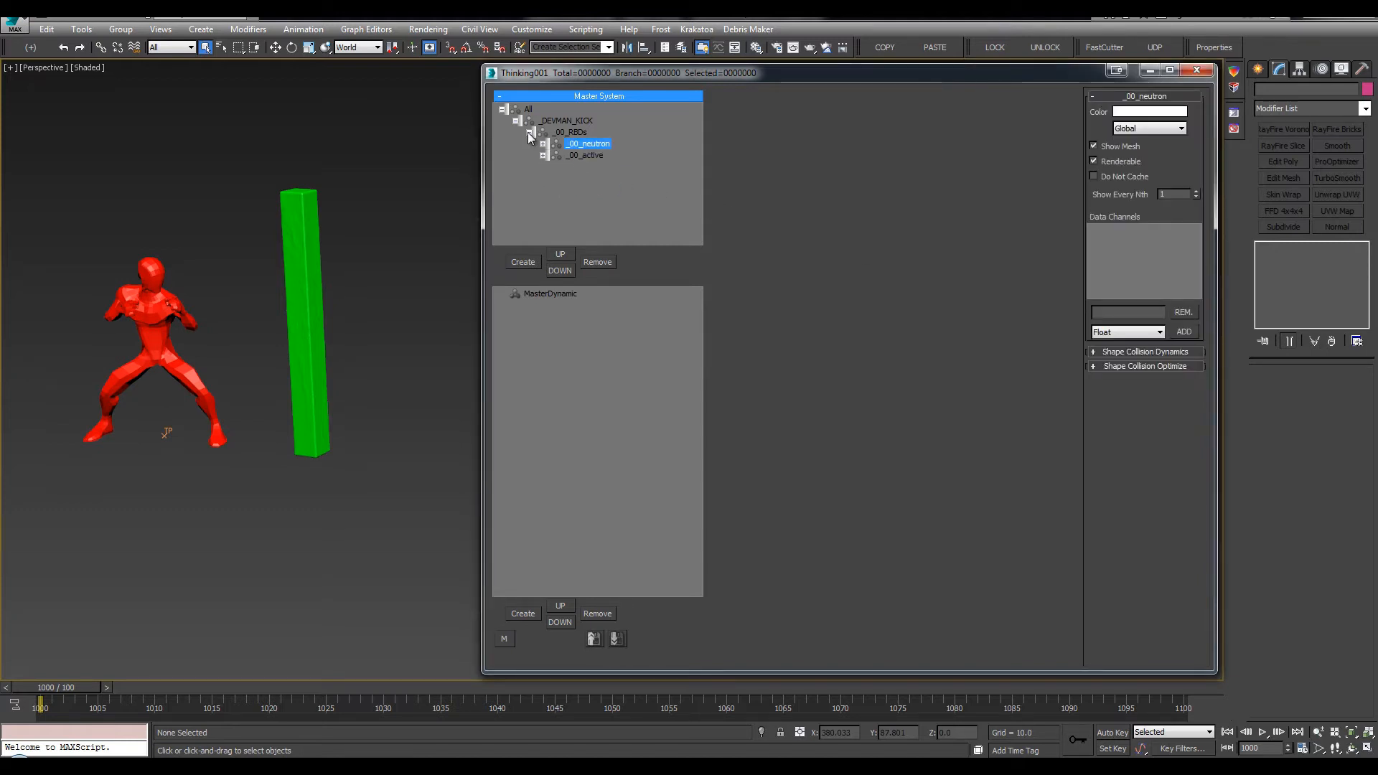
left_click(529, 133)
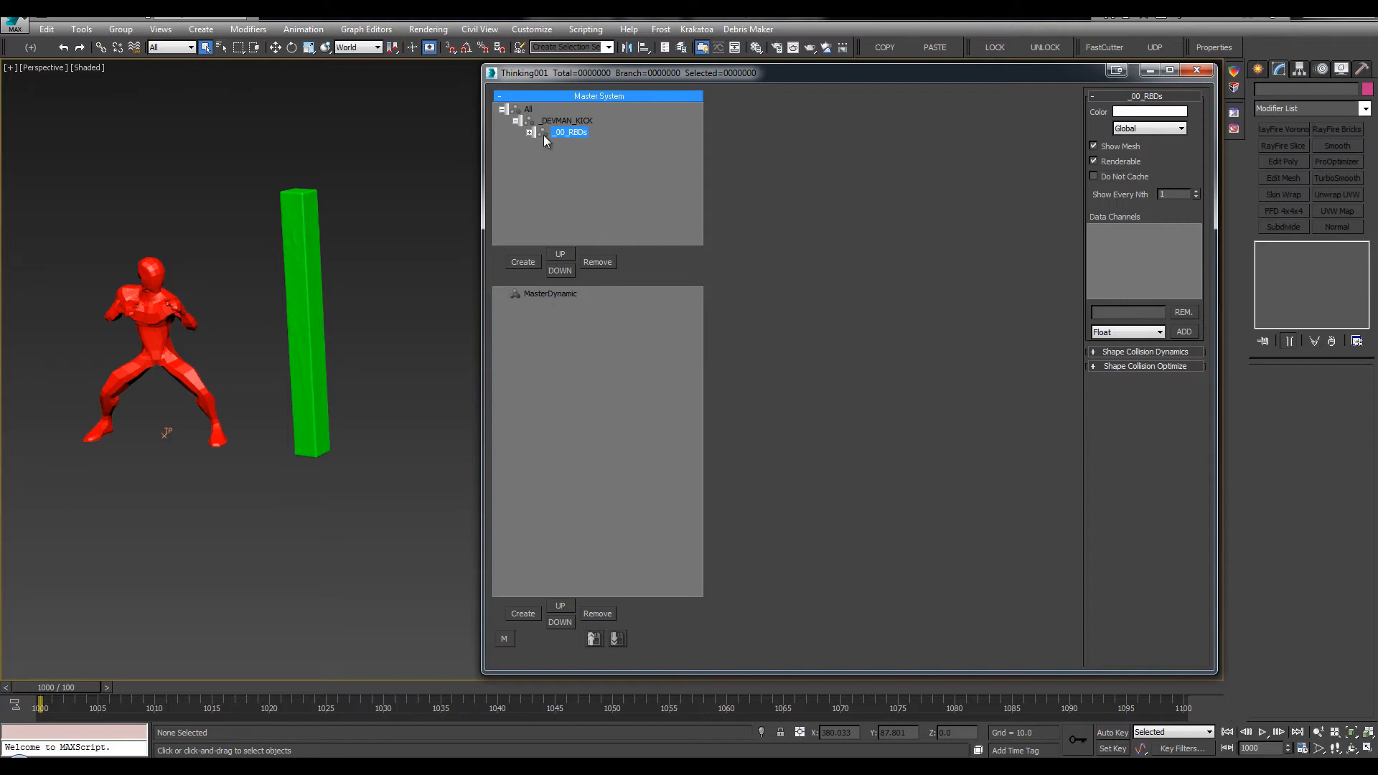
left_click(545, 121)
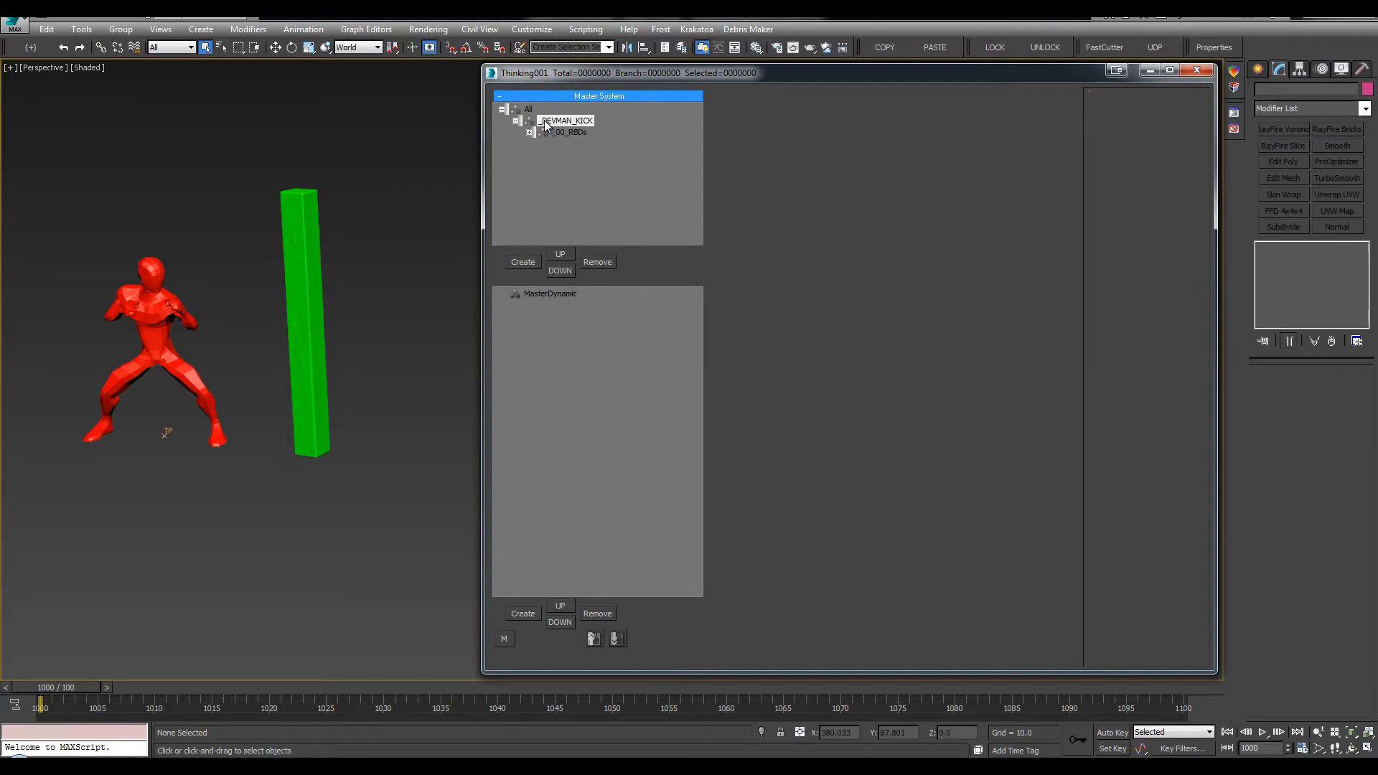
left_click(545, 122)
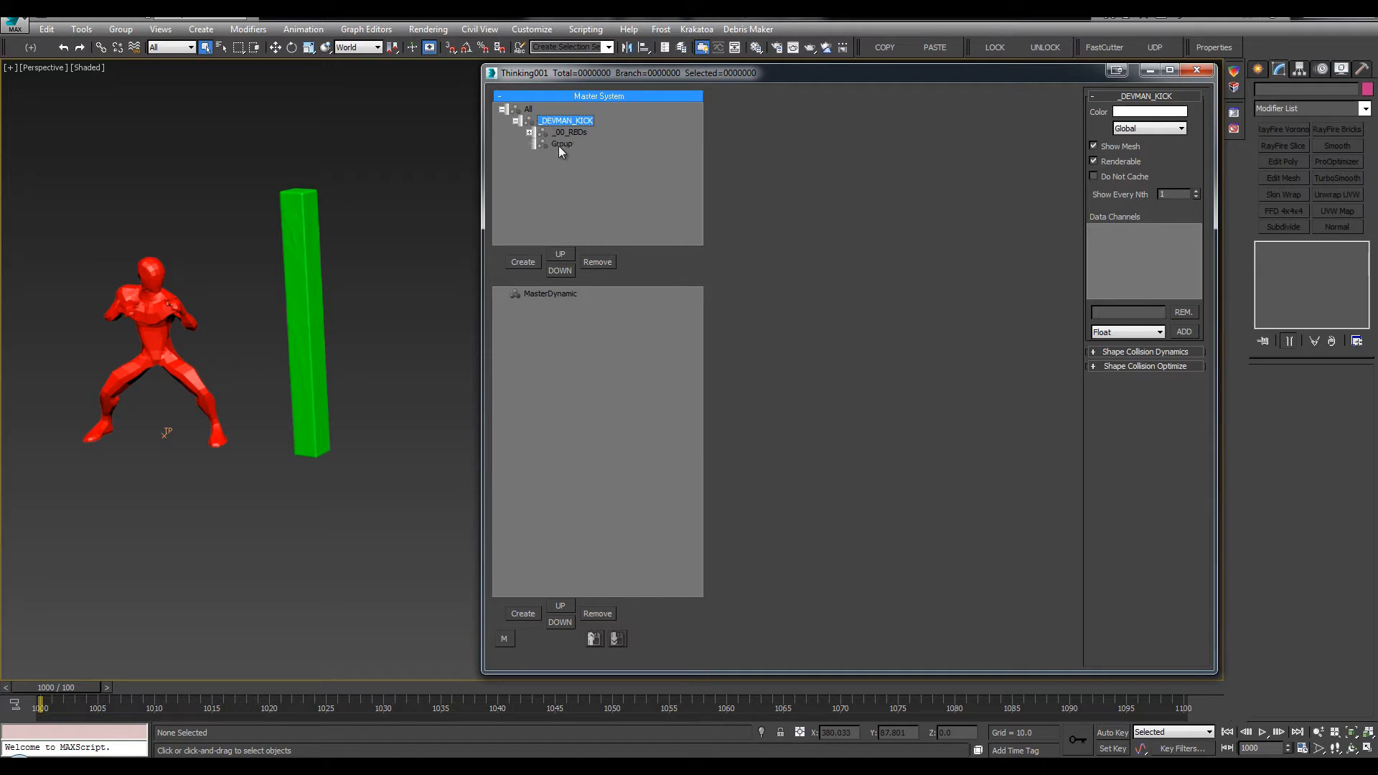
left_click(559, 146)
left_click(562, 123)
left_click(547, 147)
type("_01_debris")
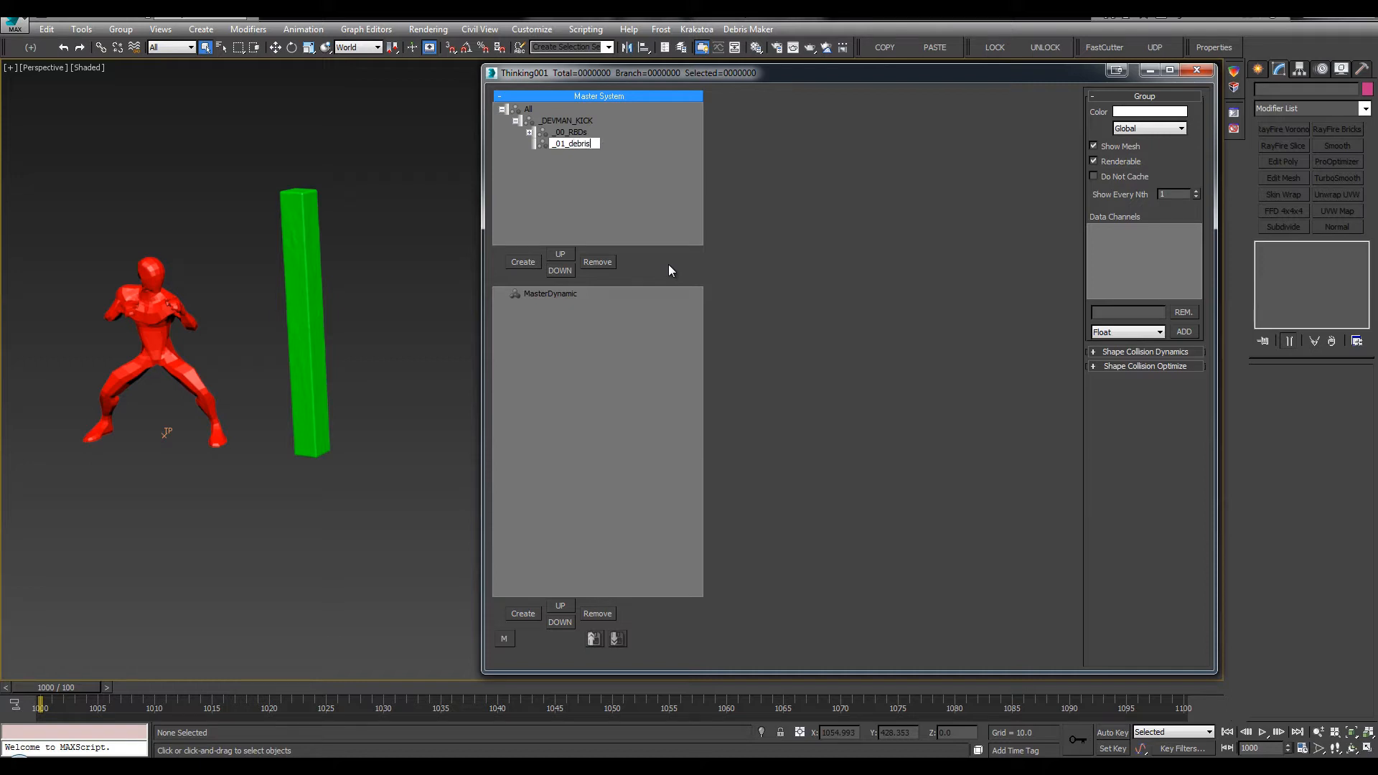
key("BackSpace")
key("Return")
Add two child groups to _01_debris, naming them _01_nuetron and _01_active
double_click(575, 155)
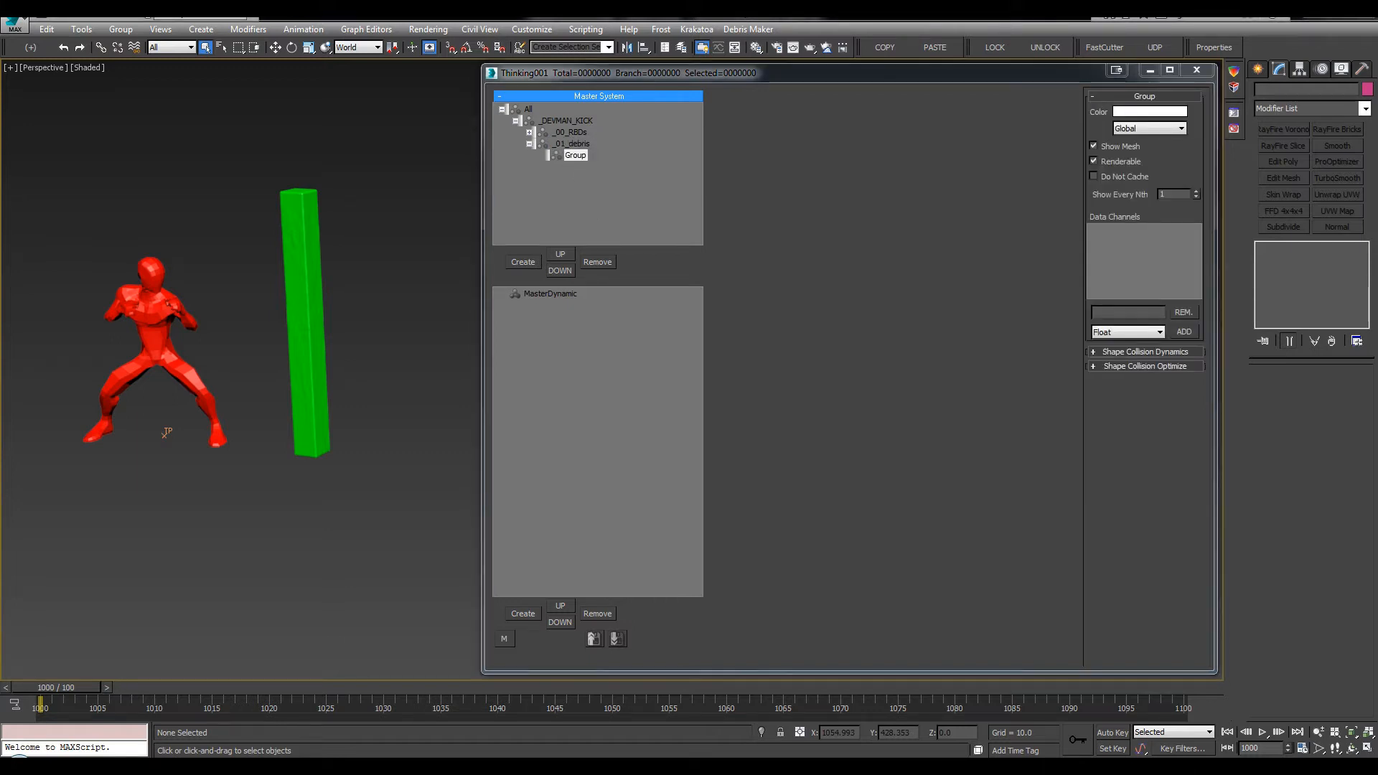
left_click(582, 165)
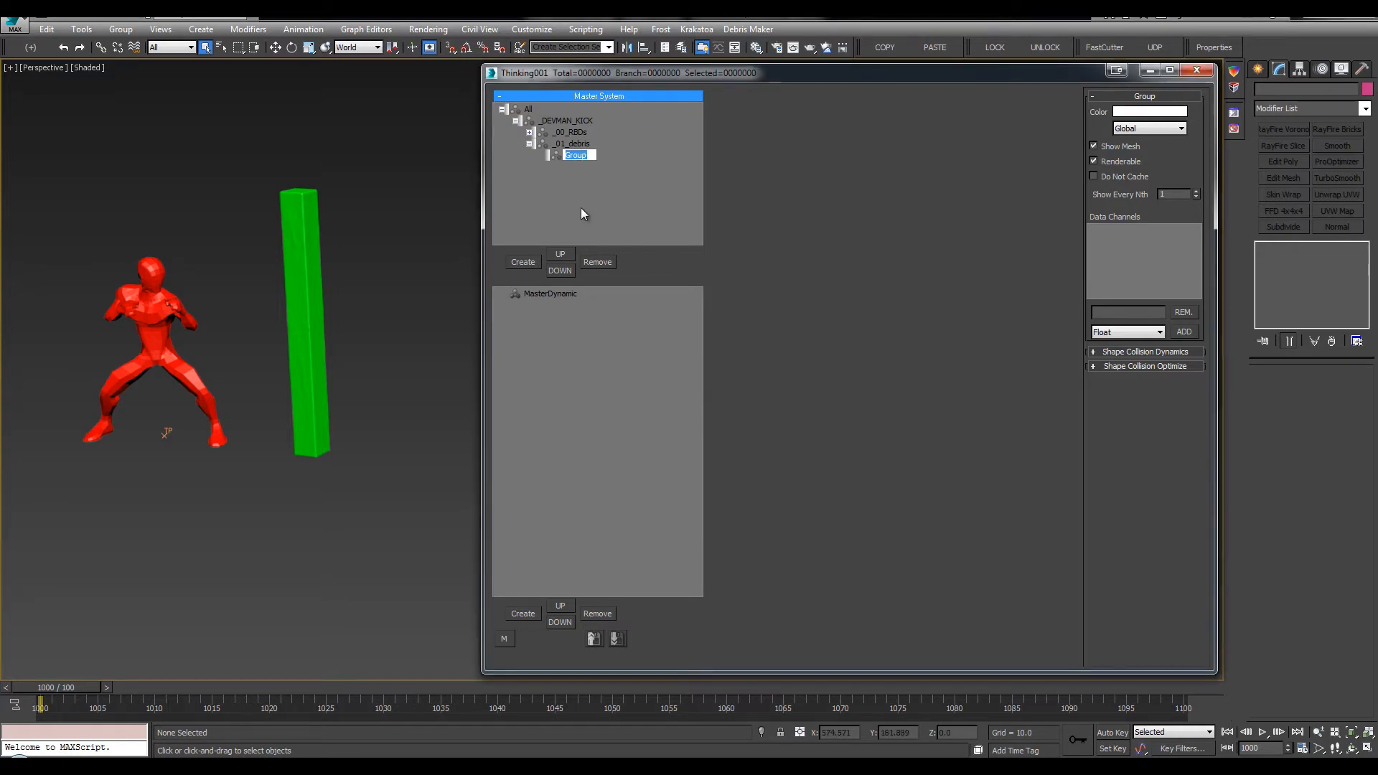
type("_01_nuetron")
key("Return")
left_click(566, 145)
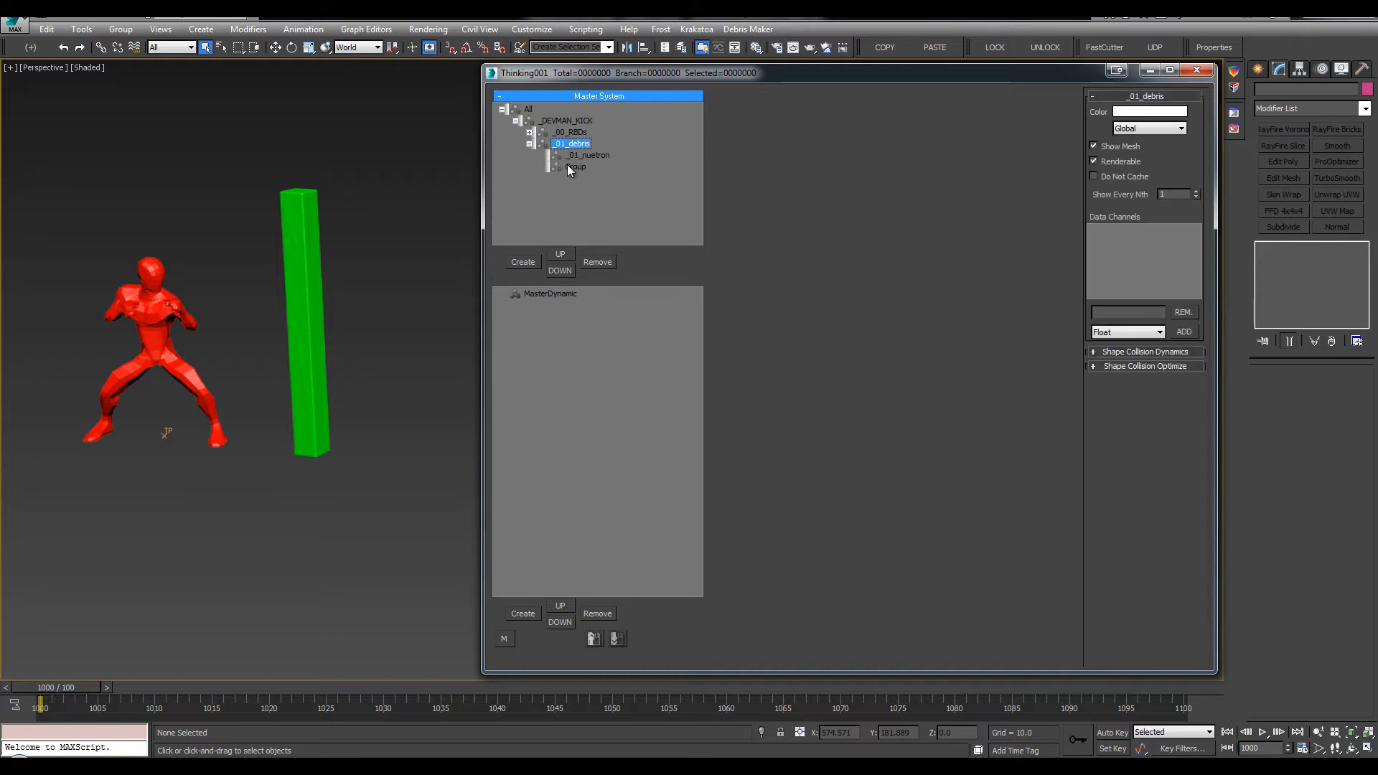
double_click(574, 166)
type("_01_active")
Add a child group named 01_n_debris under _01_nuetron and one named 01_a_debris under _01_active
left_click(582, 158)
key("Insert")
double_click(591, 167)
type("01_n")
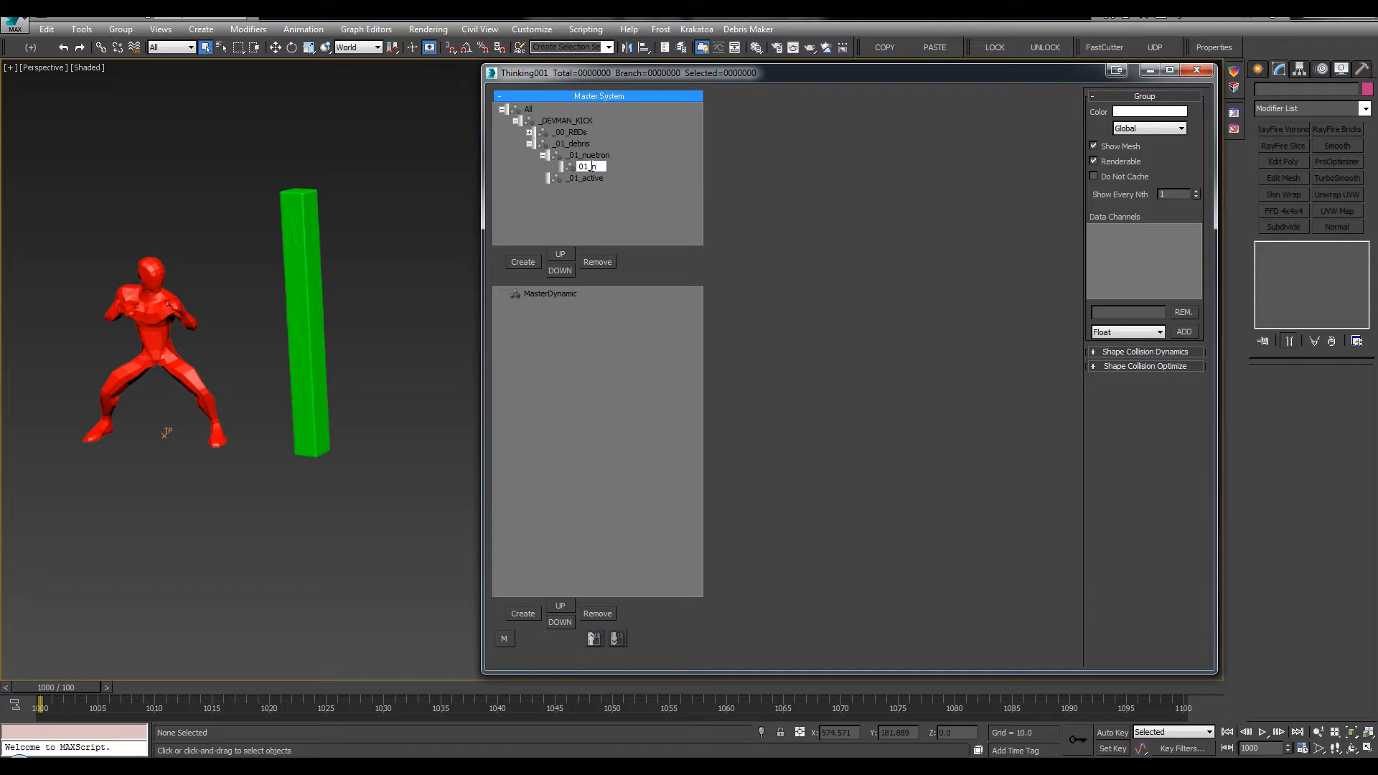
type("_")
type("debris")
key("Return")
left_click(613, 189)
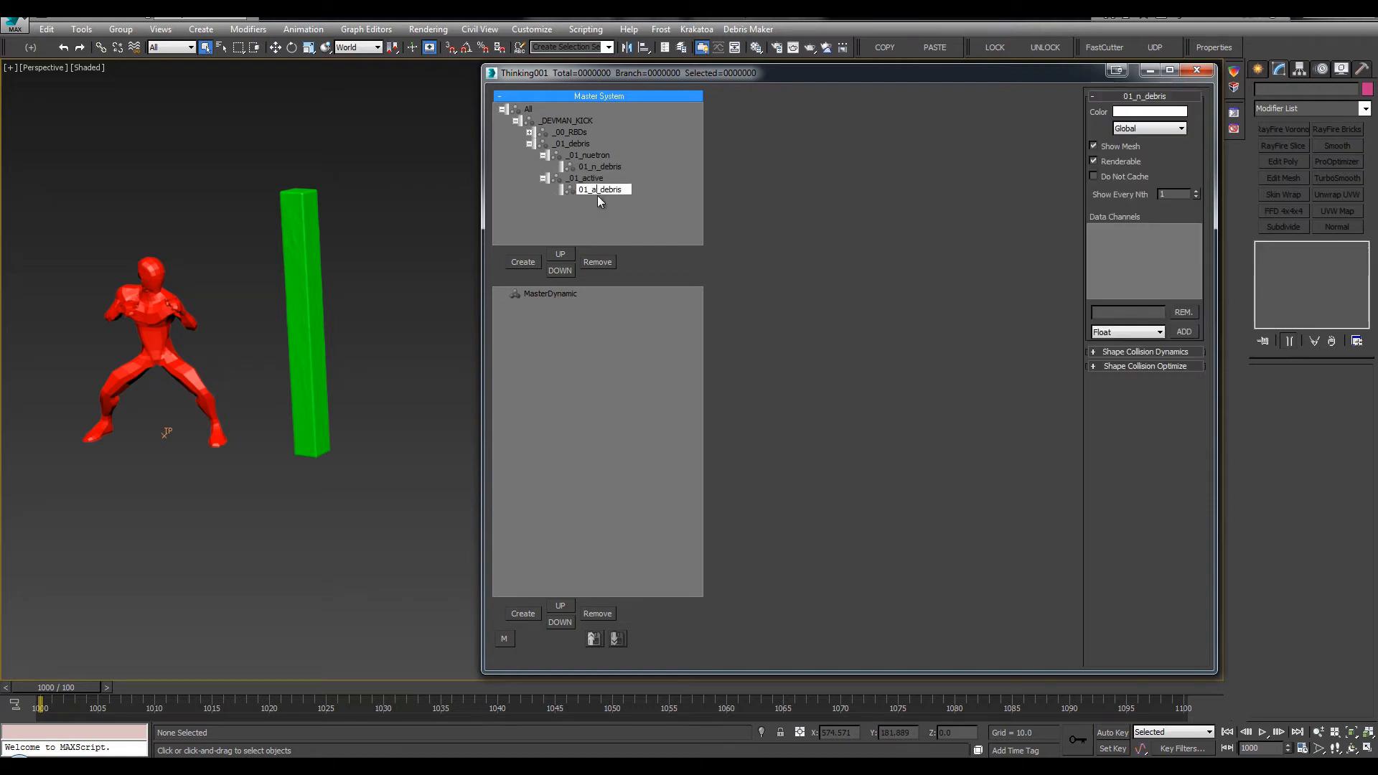
key("Return")
Set the display color of 01_n_debris to a dark magenta with hue 228, saturation 216 and value 47
left_click(562, 168)
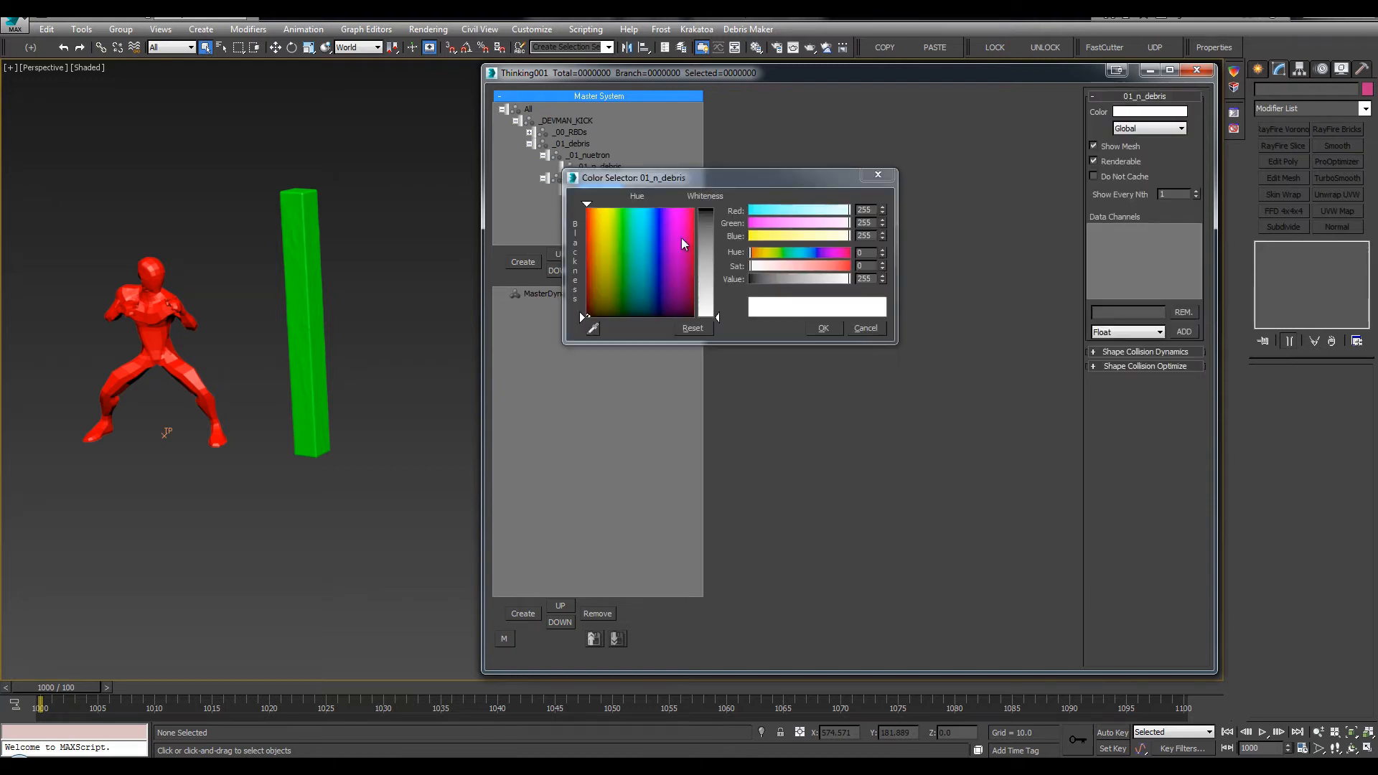
left_click(683, 212)
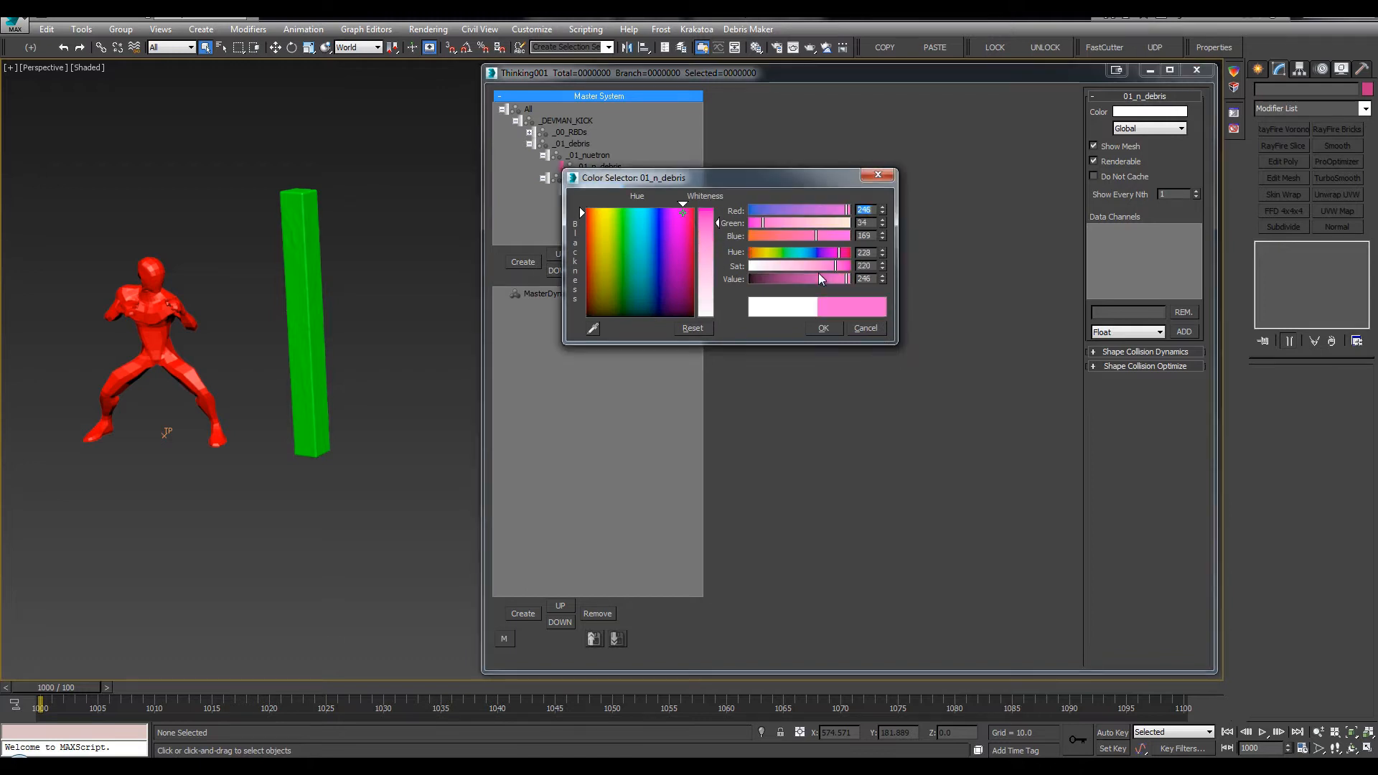
left_click_drag(816, 277, 779, 276)
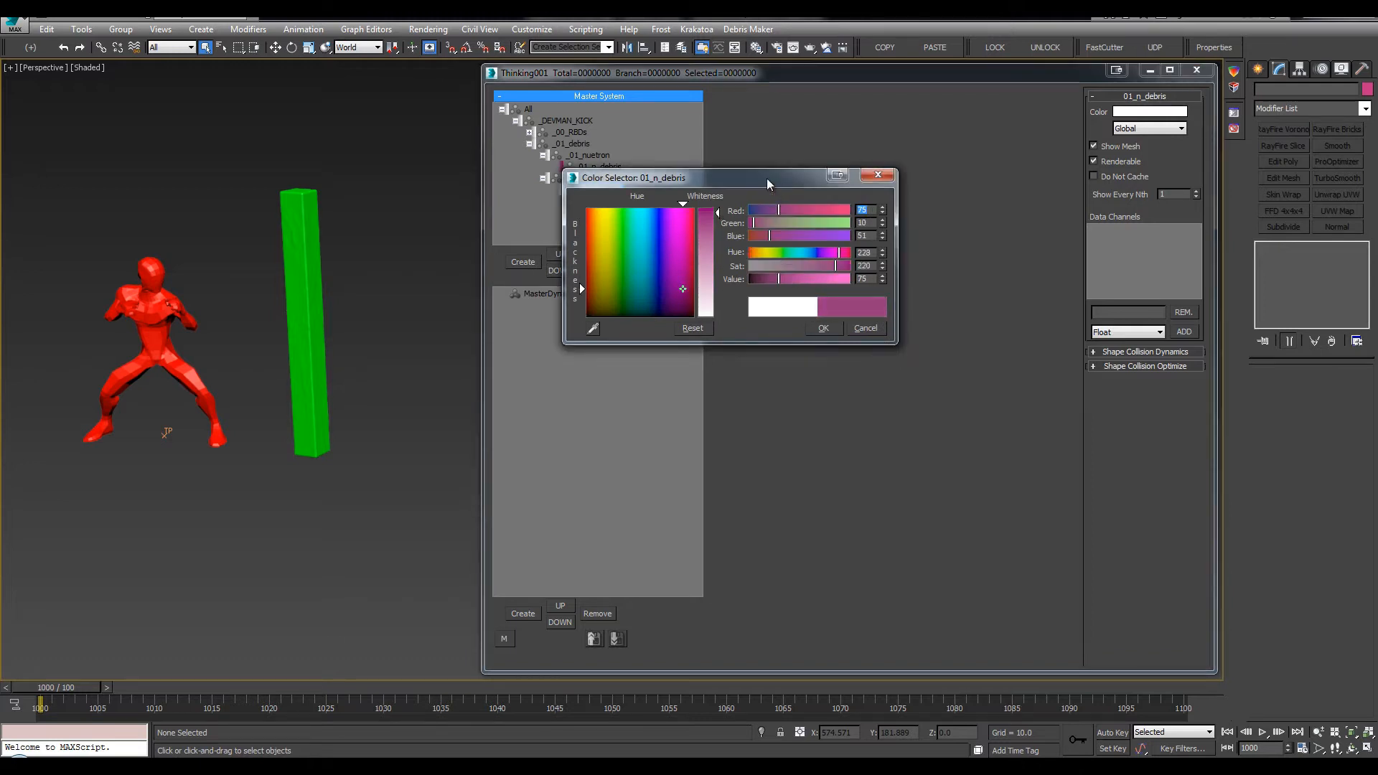
left_click_drag(766, 178, 789, 159)
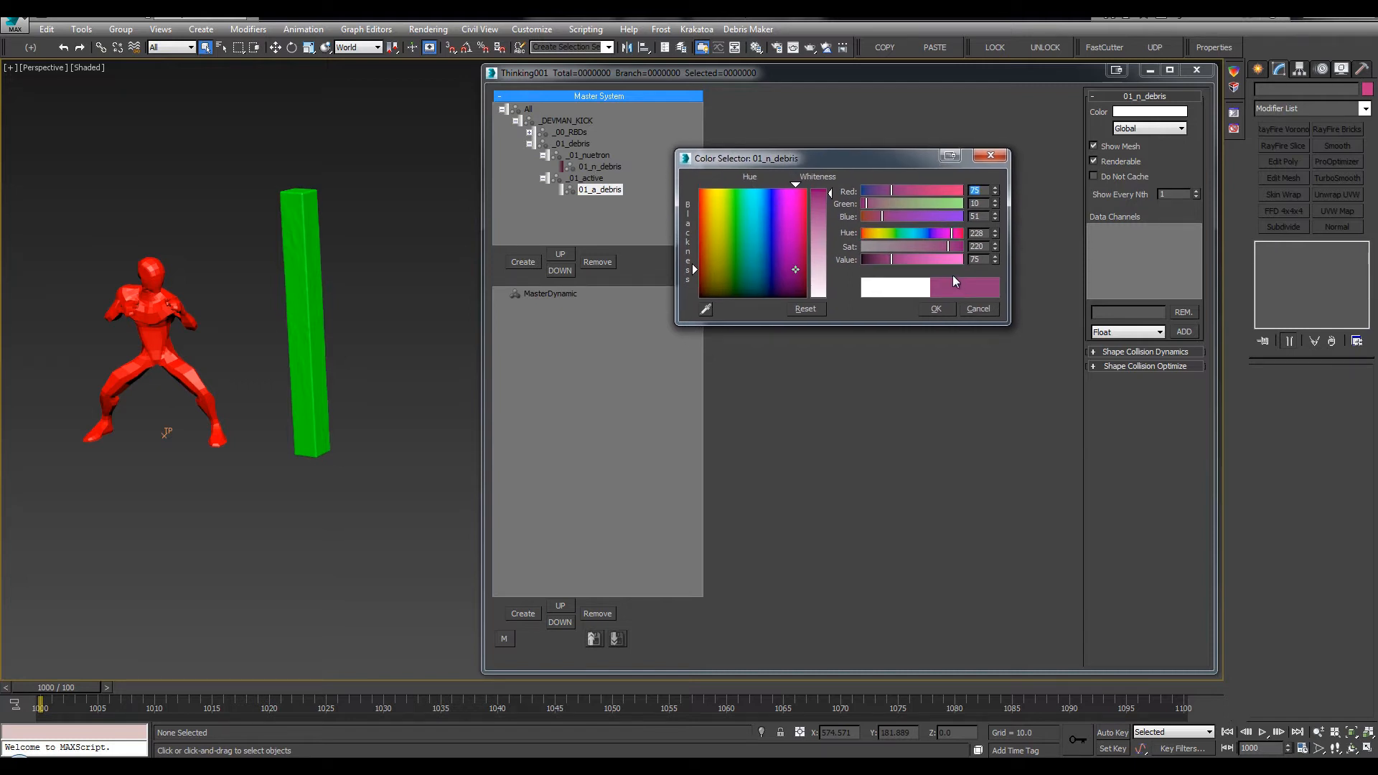
left_click_drag(892, 259, 880, 259)
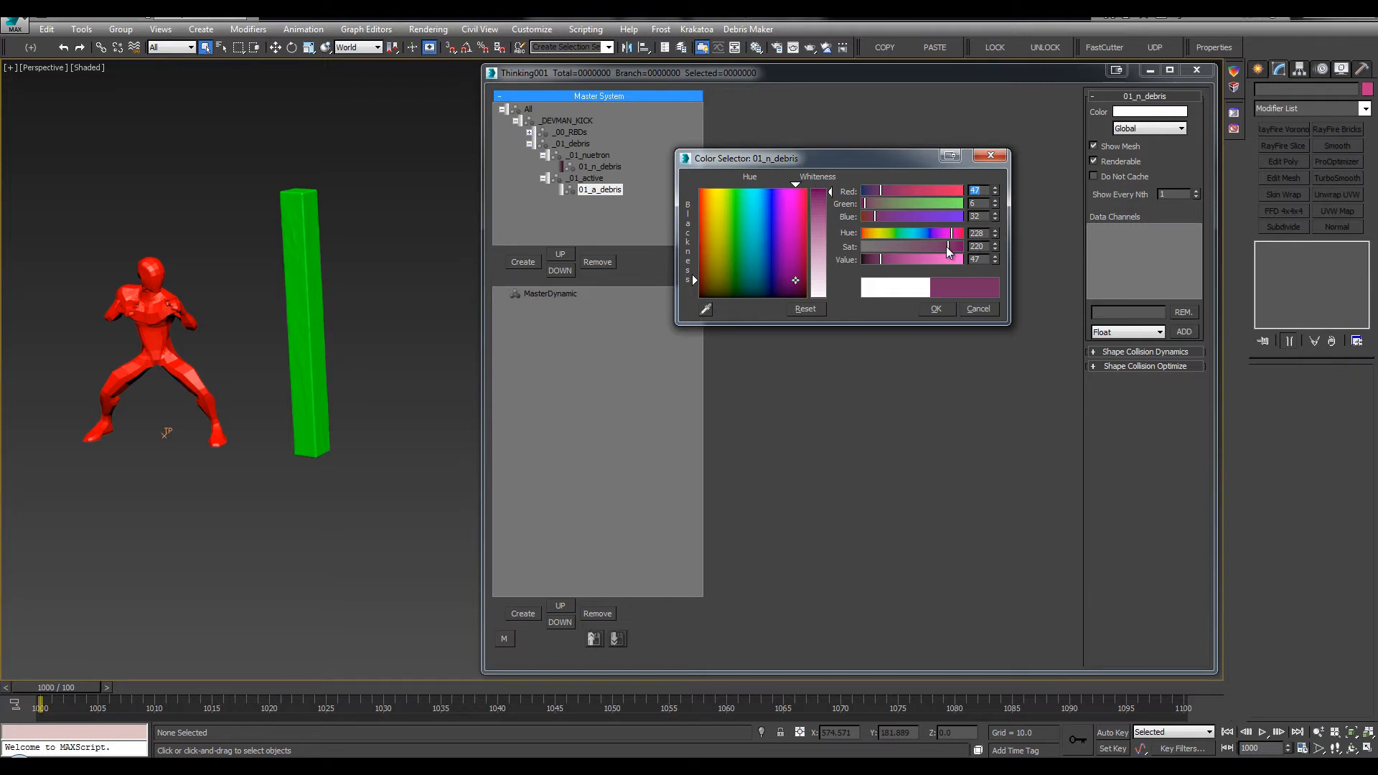
left_click_drag(947, 246, 946, 249)
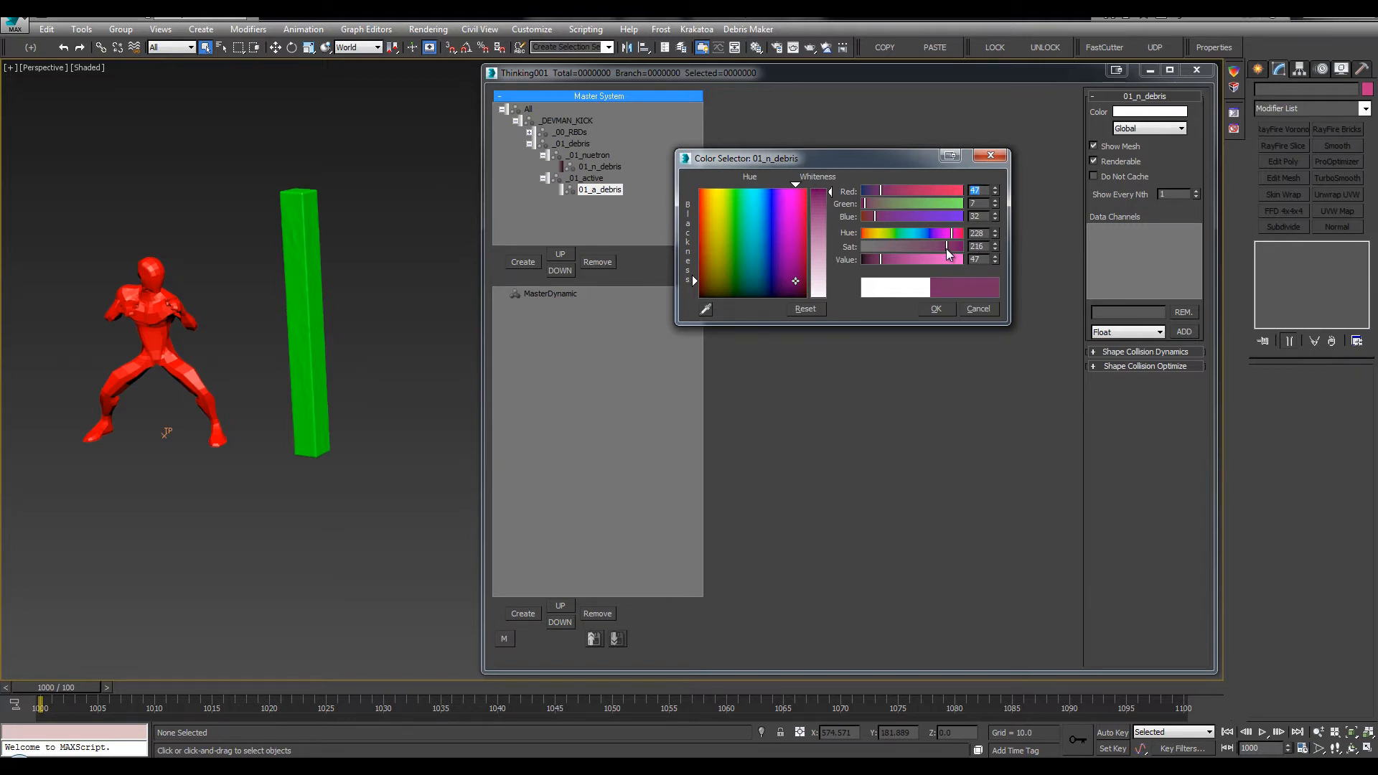
left_click(936, 308)
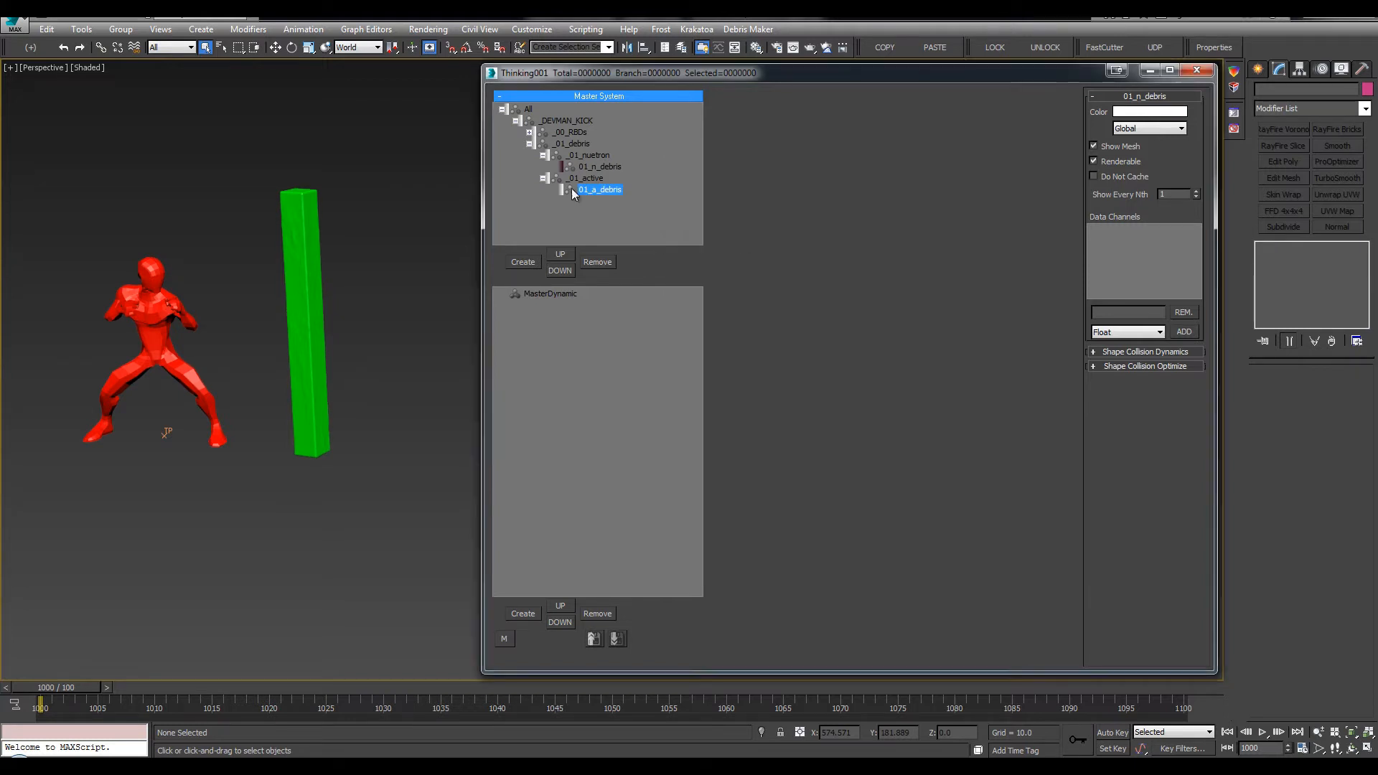
Set the display color of the 01_a_debris group to a light purple
left_click(563, 191)
left_click_drag(802, 199, 879, 193)
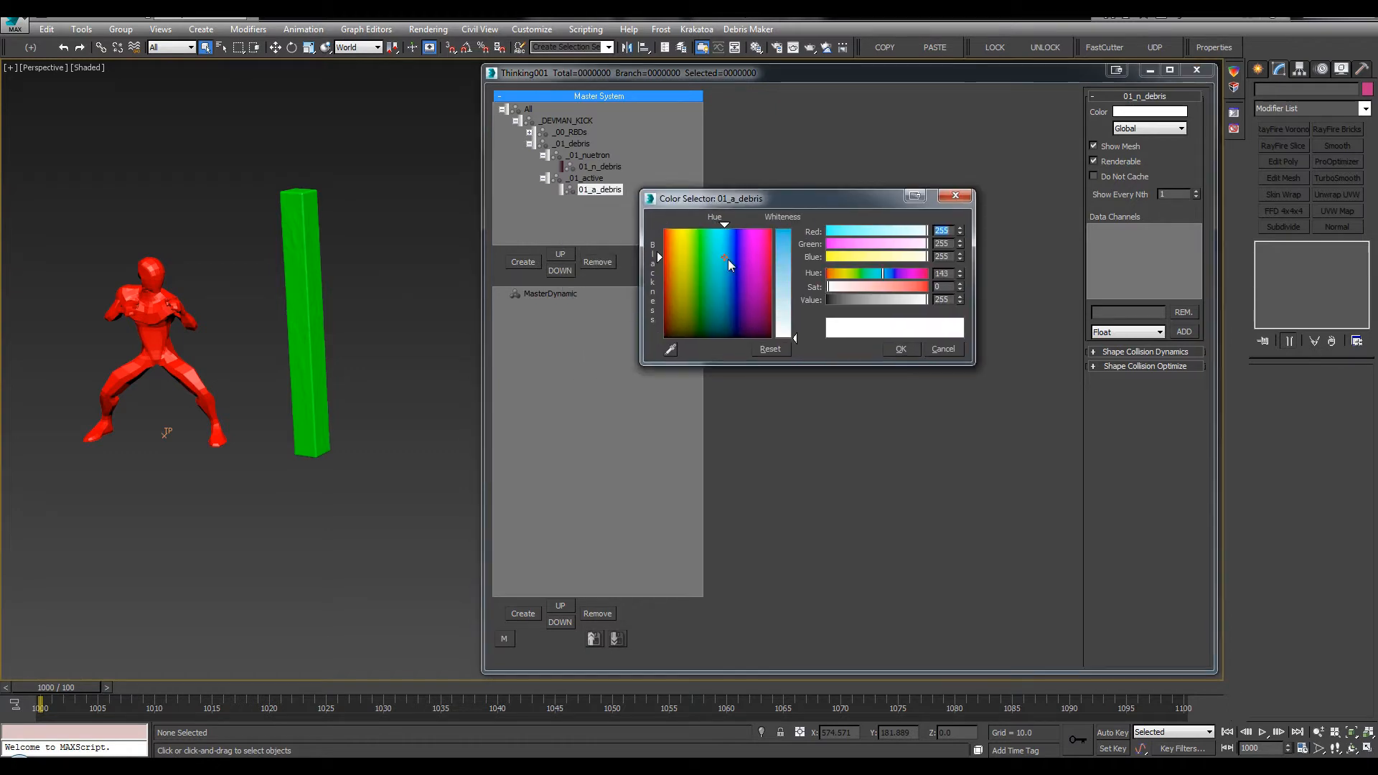
left_click(744, 241)
left_click_drag(782, 255, 821, 200)
left_click_drag(940, 285, 915, 286)
left_click(936, 347)
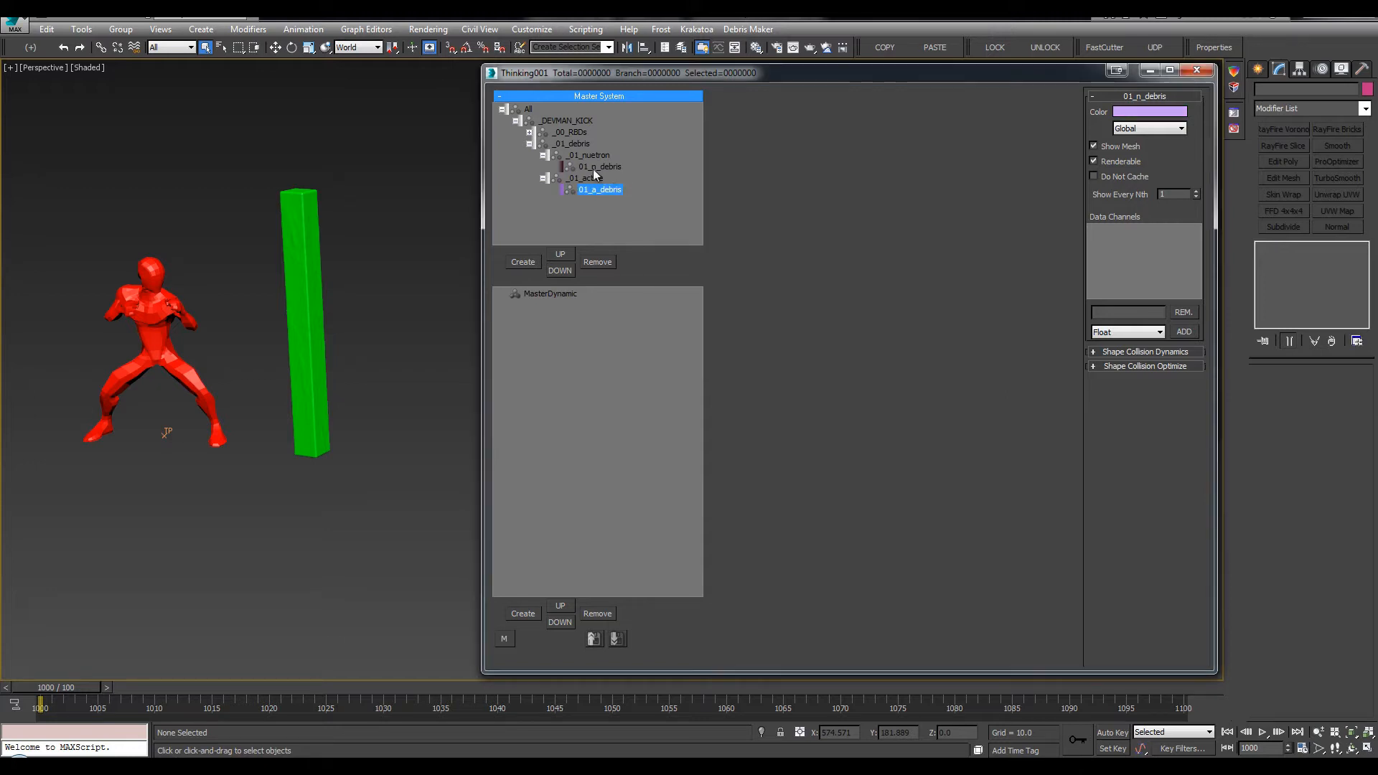
Expand the _00_RBDs subgroups and change the display color of 00_n_post to a dark green with value 23
left_click(595, 167)
left_click(530, 132)
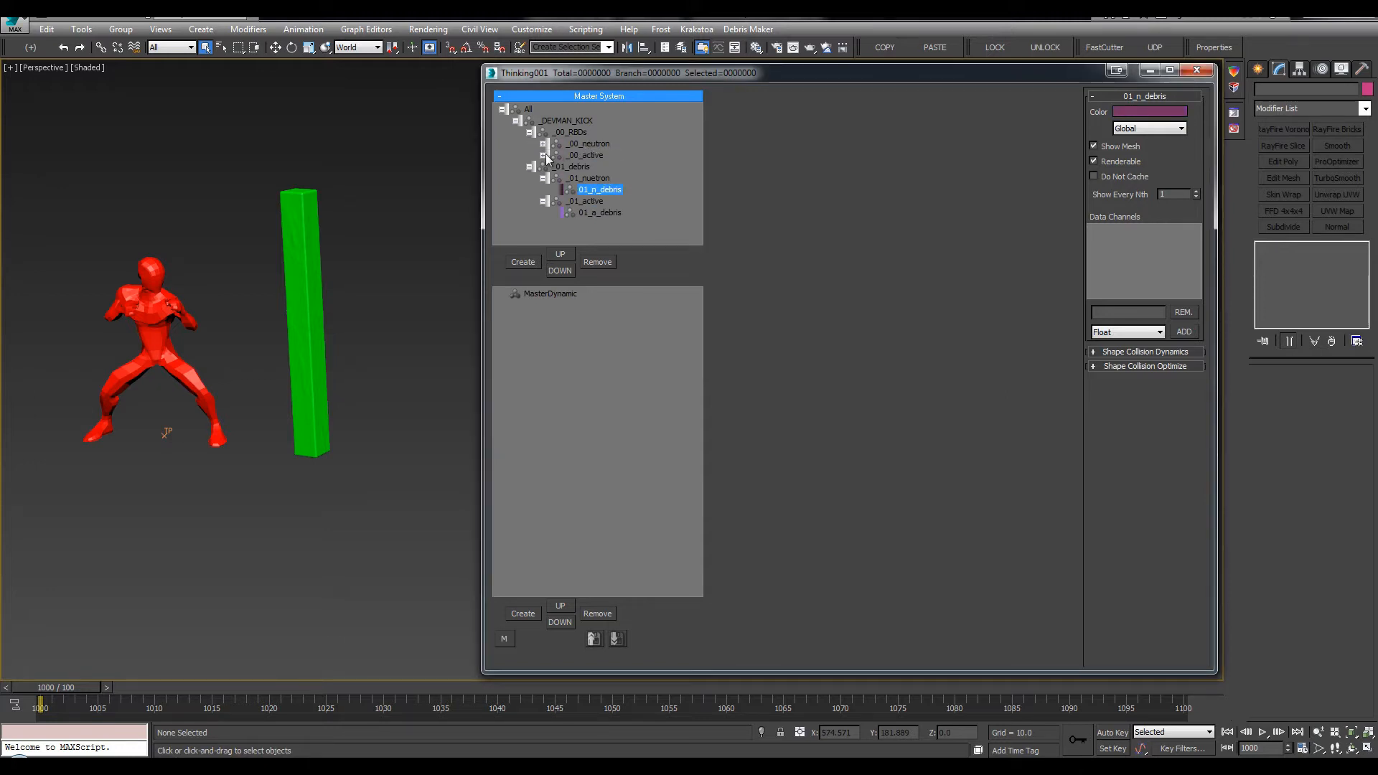
left_click(544, 155)
left_click(543, 144)
left_click(563, 168)
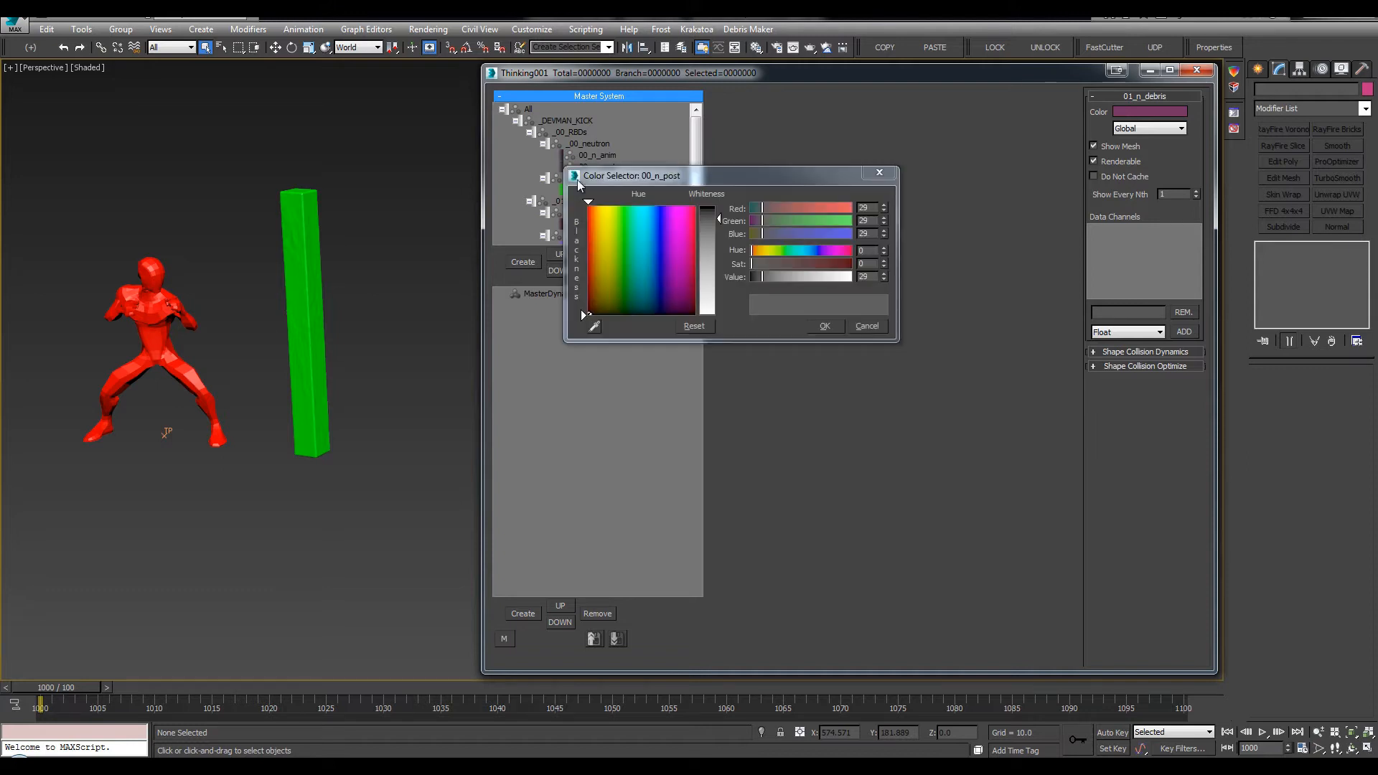
left_click_drag(629, 175, 741, 171)
left_click(734, 230)
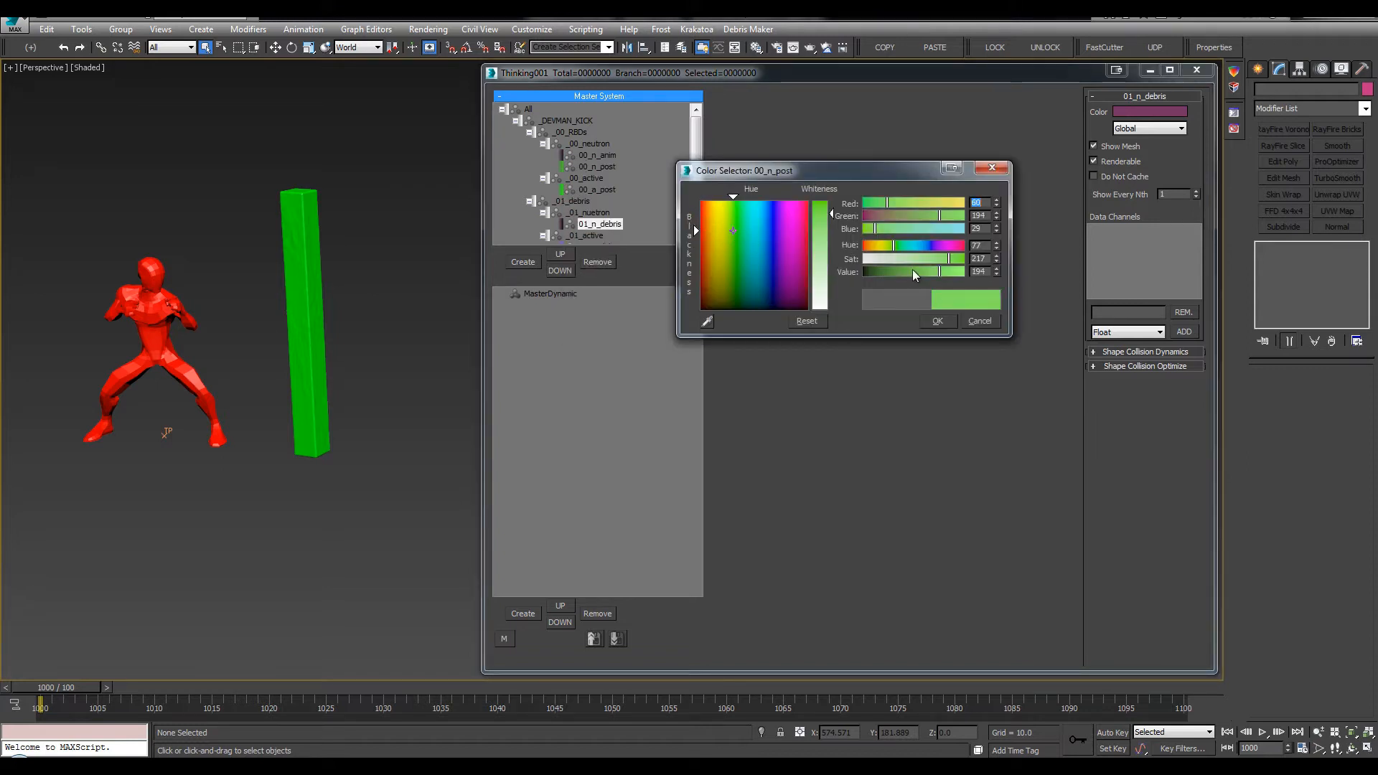
left_click_drag(912, 271, 872, 271)
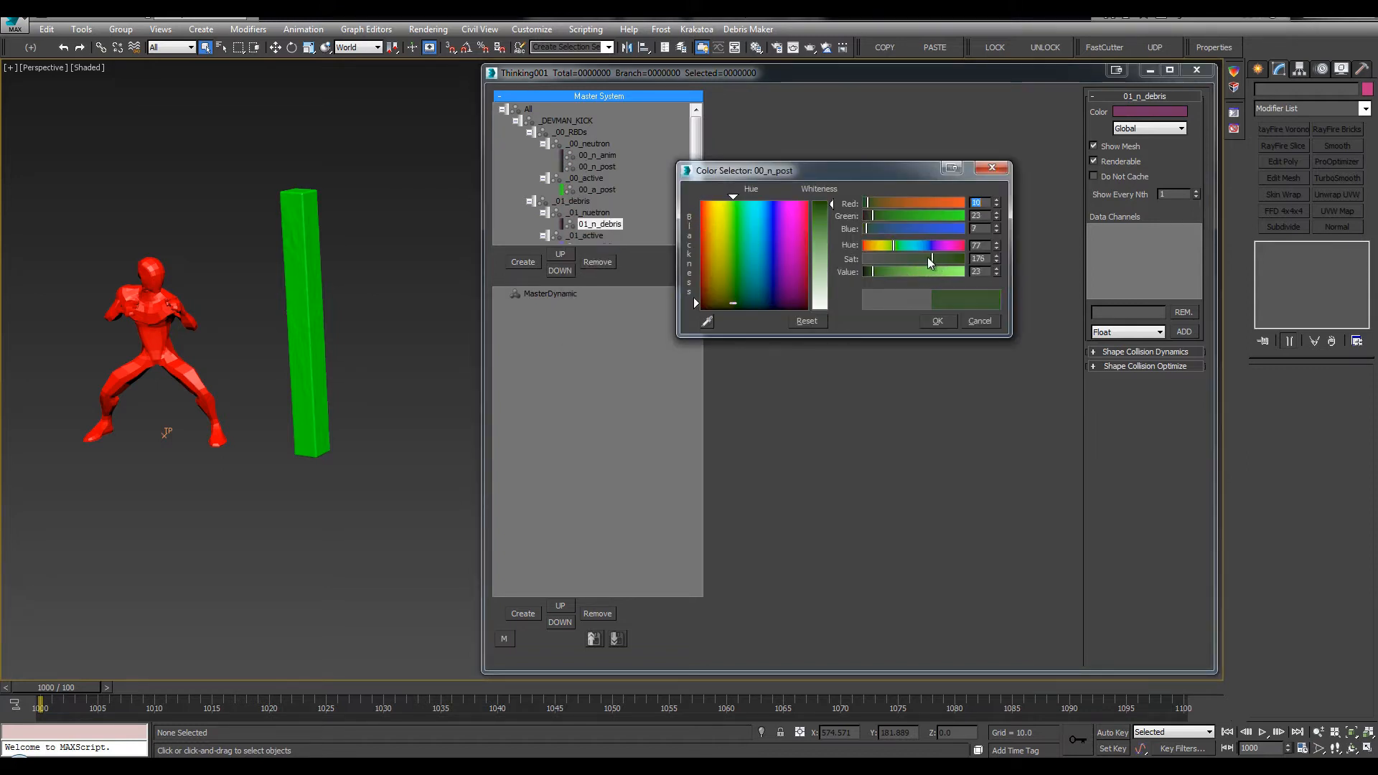
left_click(938, 320)
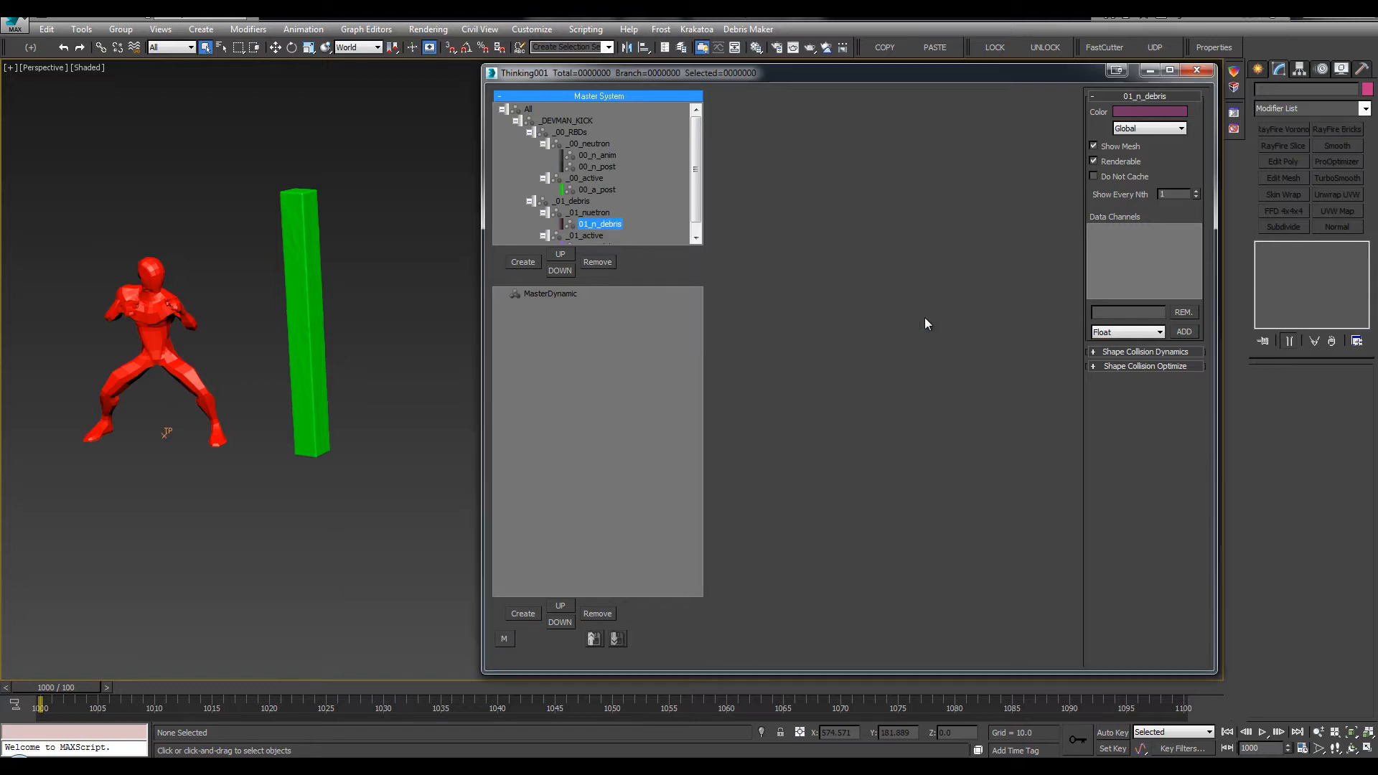
Make the 00_n_post display color a more saturated dark green, and collapse the _00_neutron and _00_active groups
left_click(578, 167)
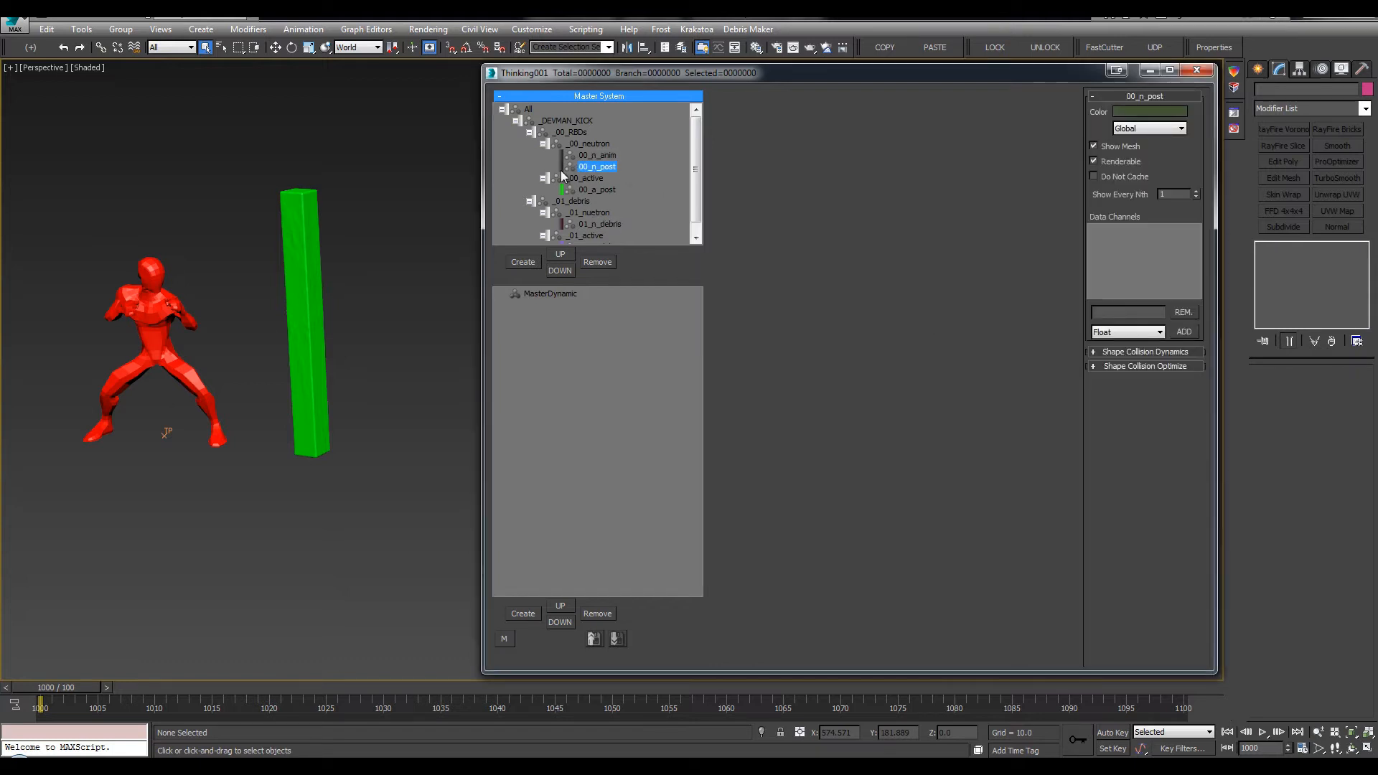
left_click(562, 167)
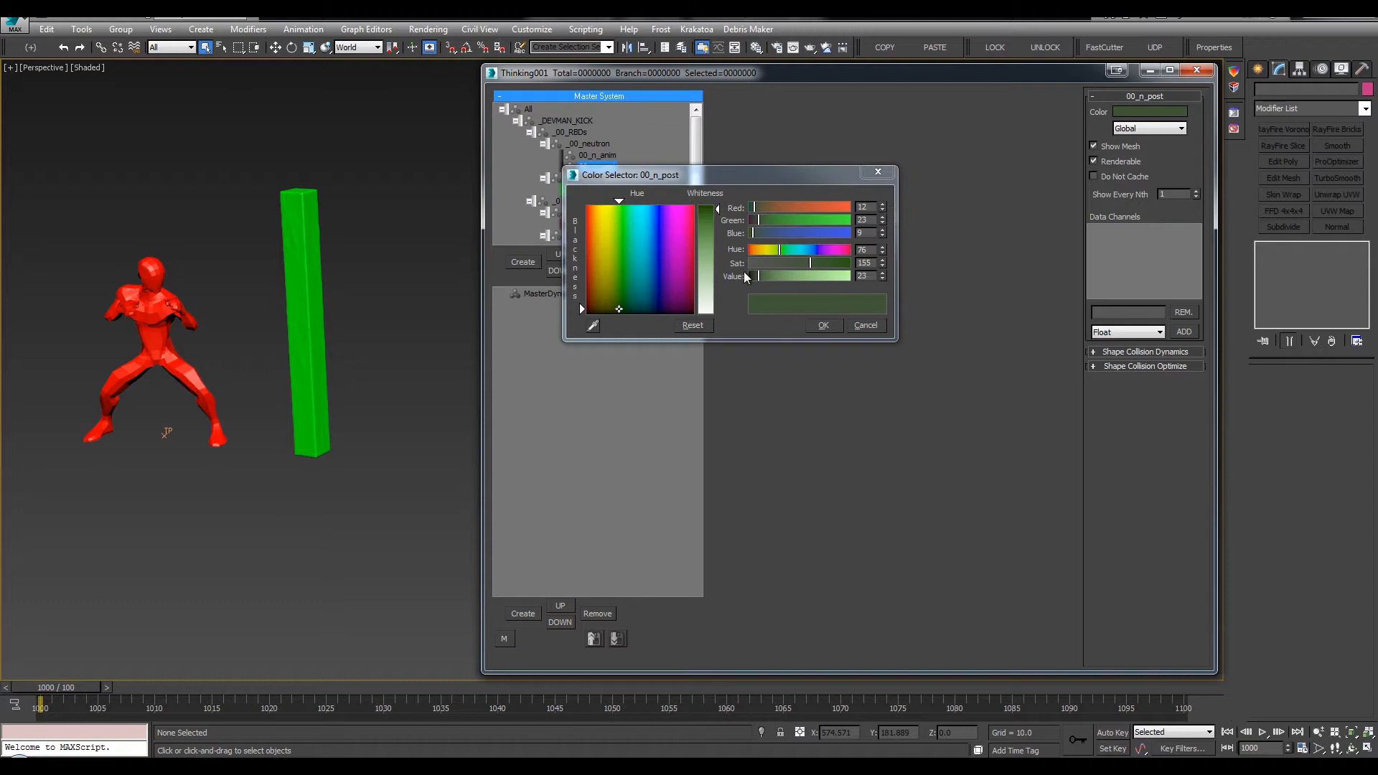
left_click_drag(758, 276, 825, 264)
left_click(825, 325)
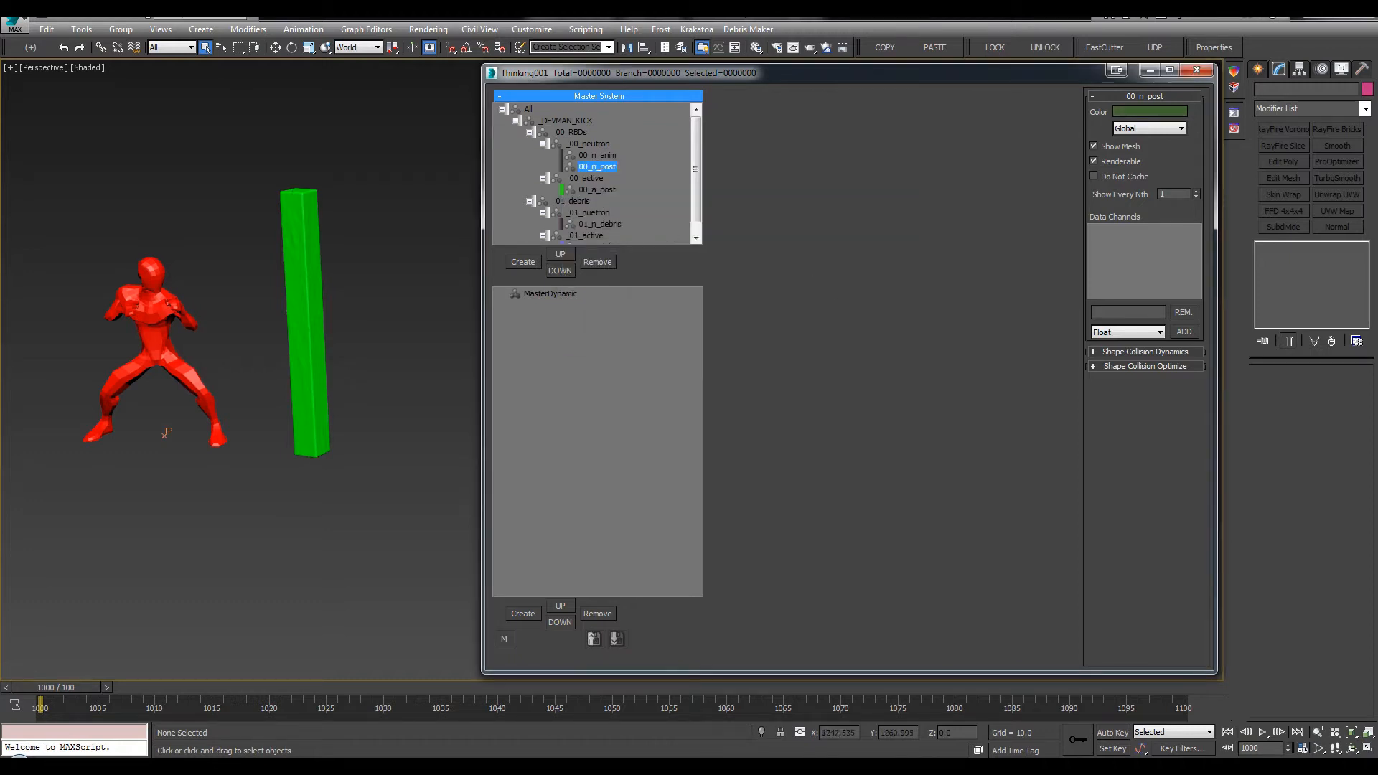
left_click(544, 143)
left_click(543, 155)
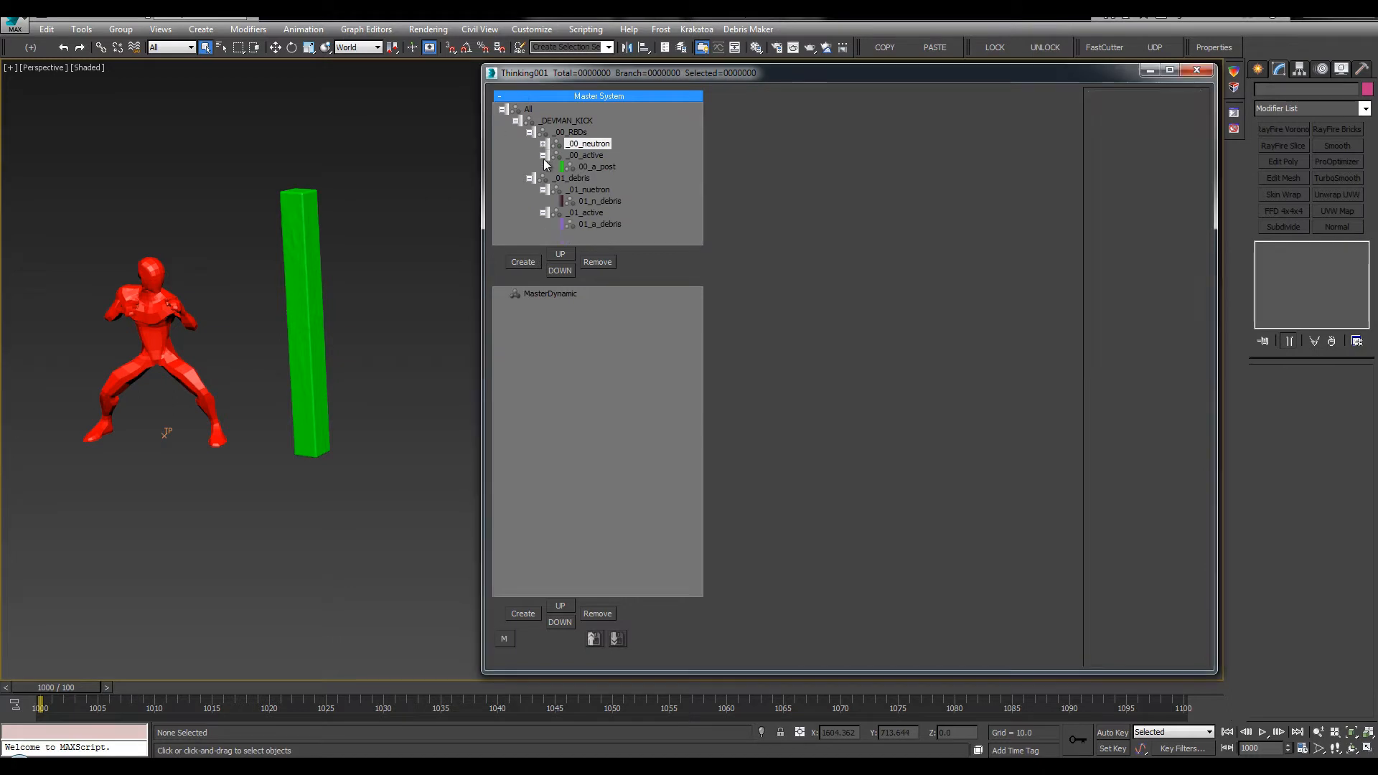
Collapse the _01_debris and _00_RBDs groups and add a DynamicSet under MasterDynamic
left_click(530, 166)
left_click(529, 132)
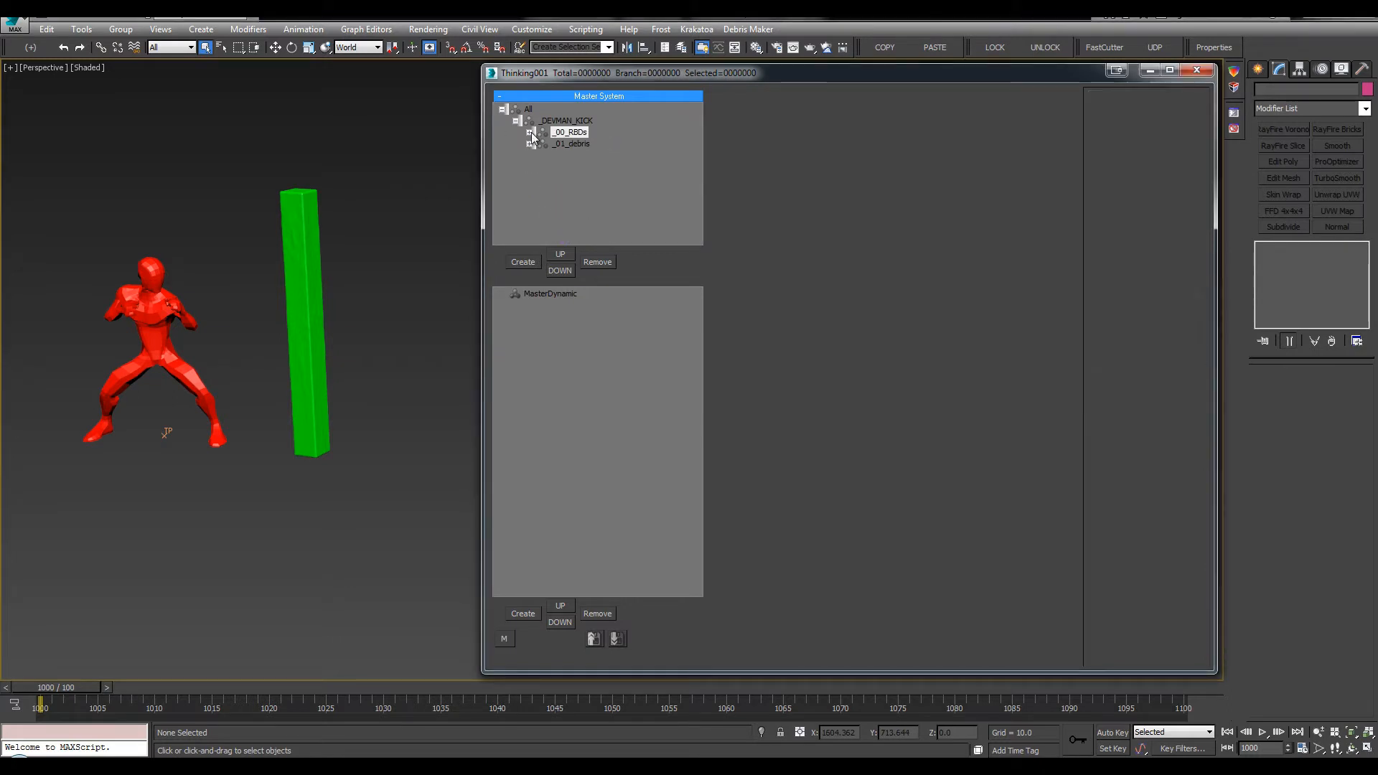
left_click(569, 147)
left_click(571, 134)
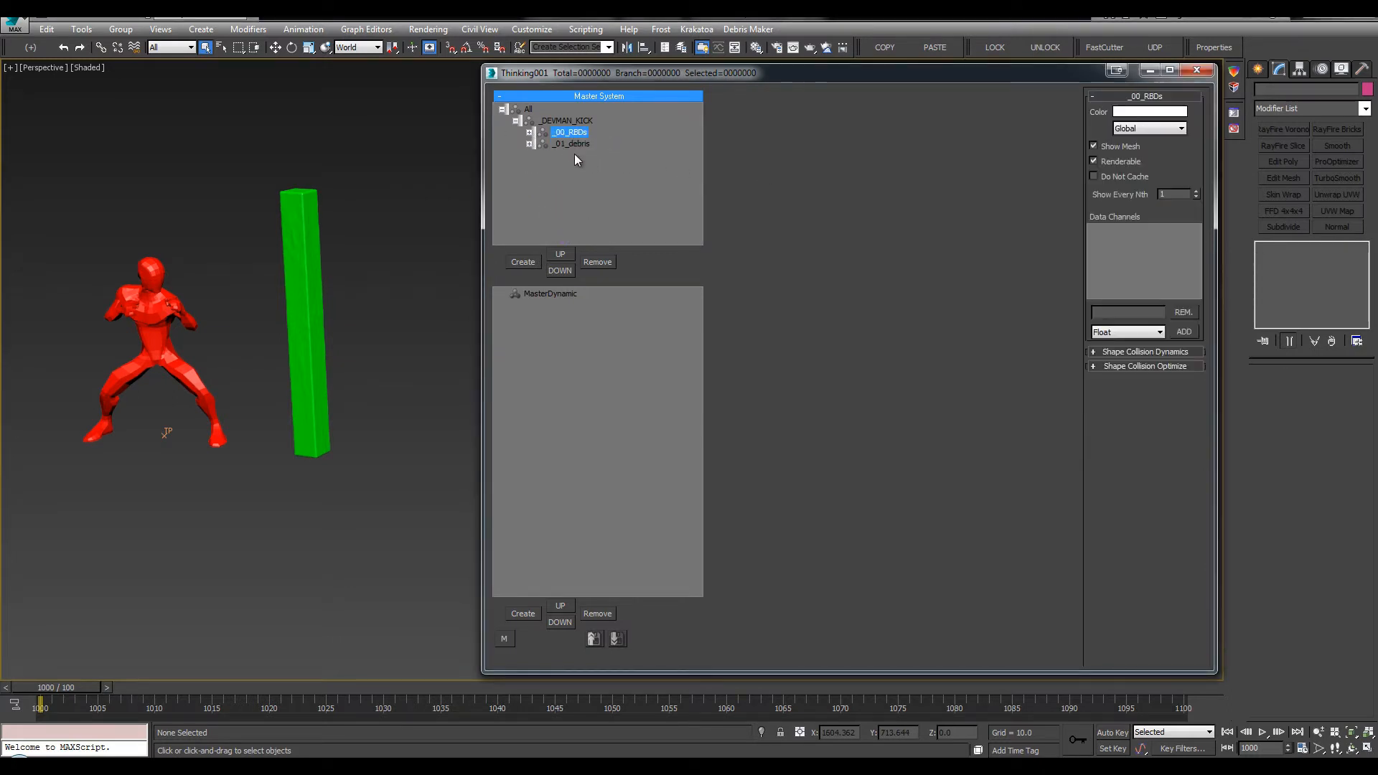
left_click(552, 123)
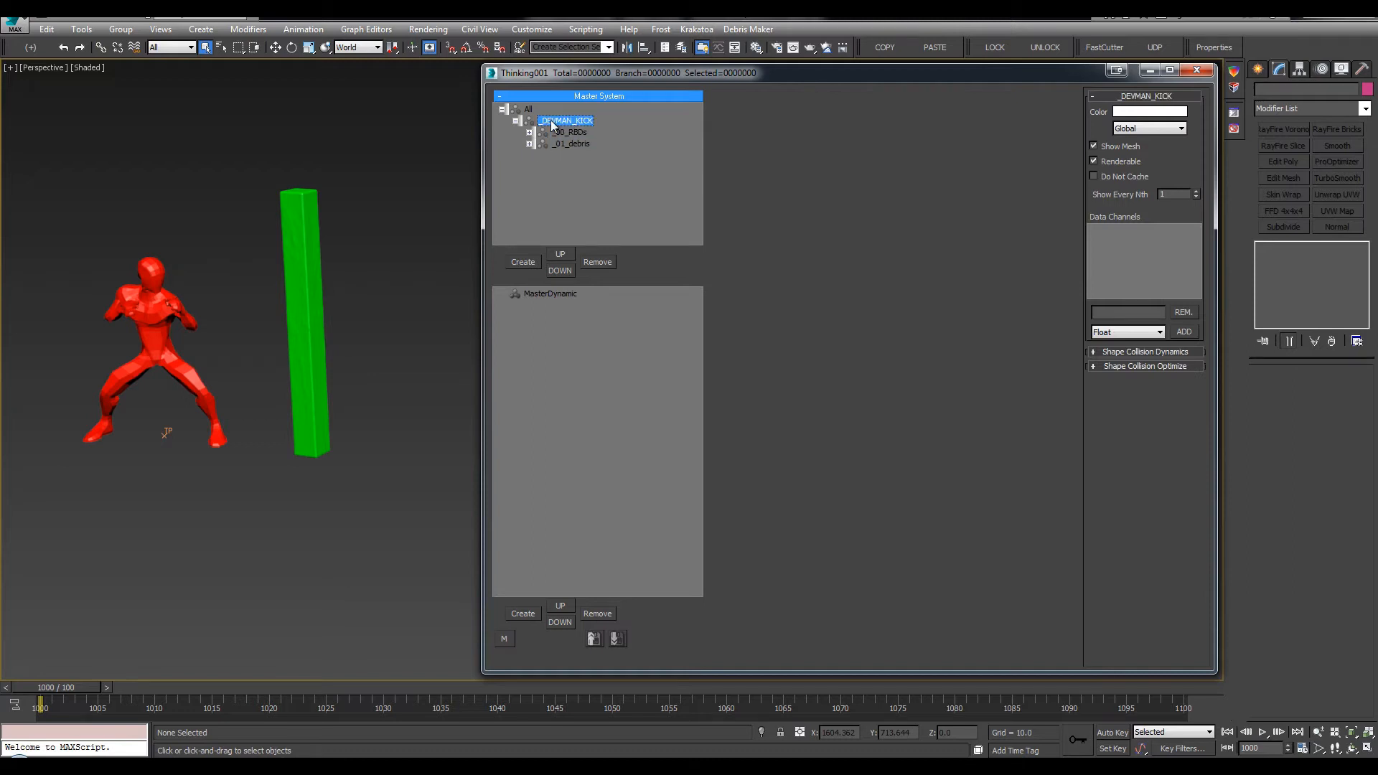
double_click(553, 126)
left_click(555, 304)
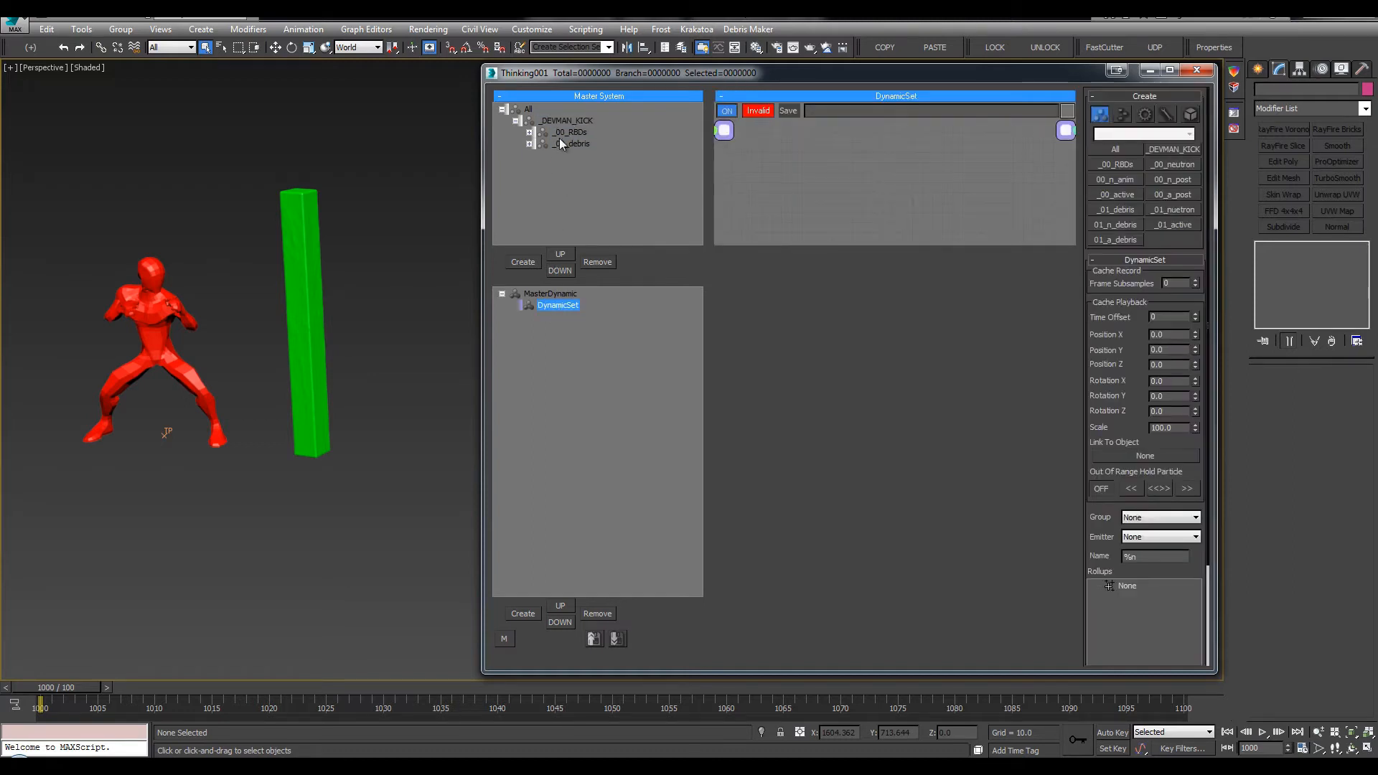
Add a new group under _DEVMAN_KICK and name it _UTILS
left_click(563, 120)
key("Insert")
double_click(562, 155)
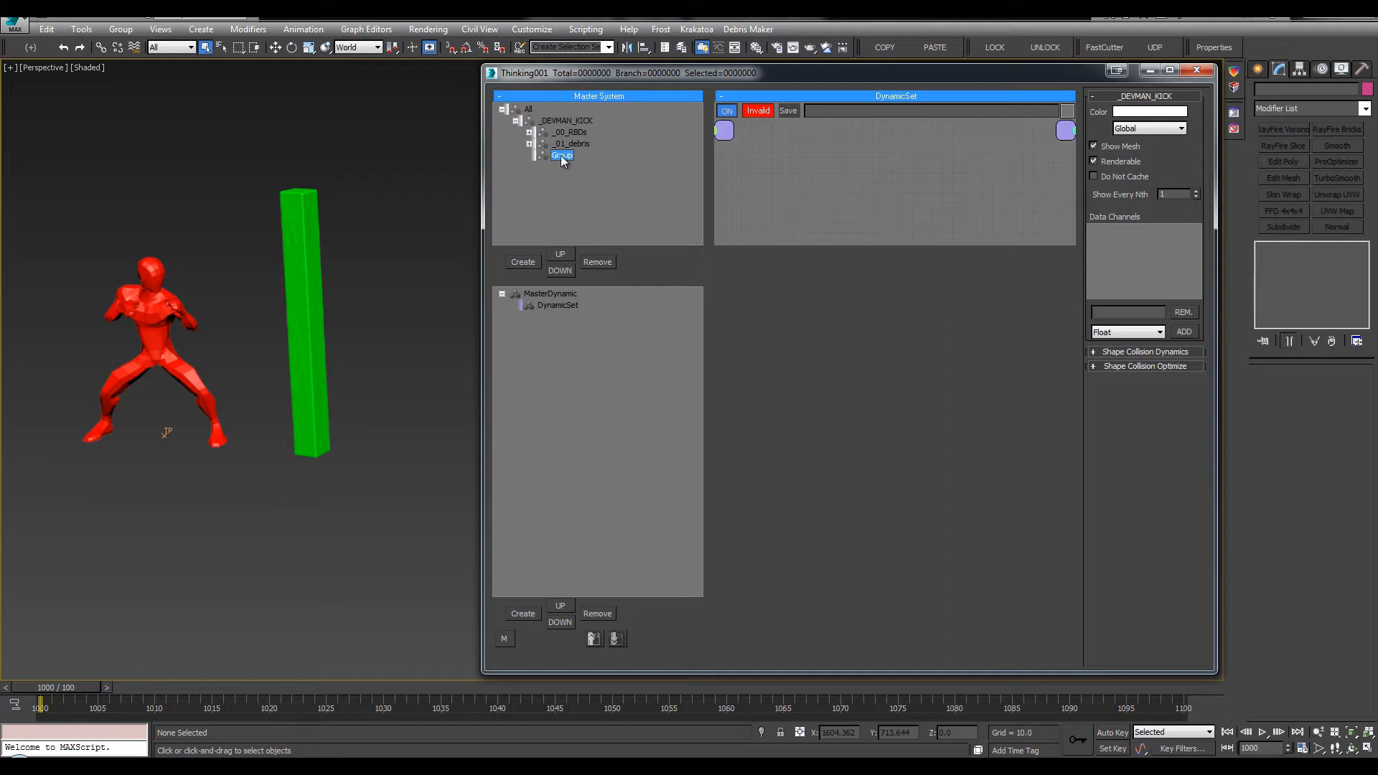
type("_UTILS")
key("Return")
Create two subgroups under _UTILS and name them surfpos and breakpos
double_click(576, 166)
type("surfpos")
key("Return")
double_click(580, 180)
Set the display color of the breakpos group to a light red
left_click(548, 179)
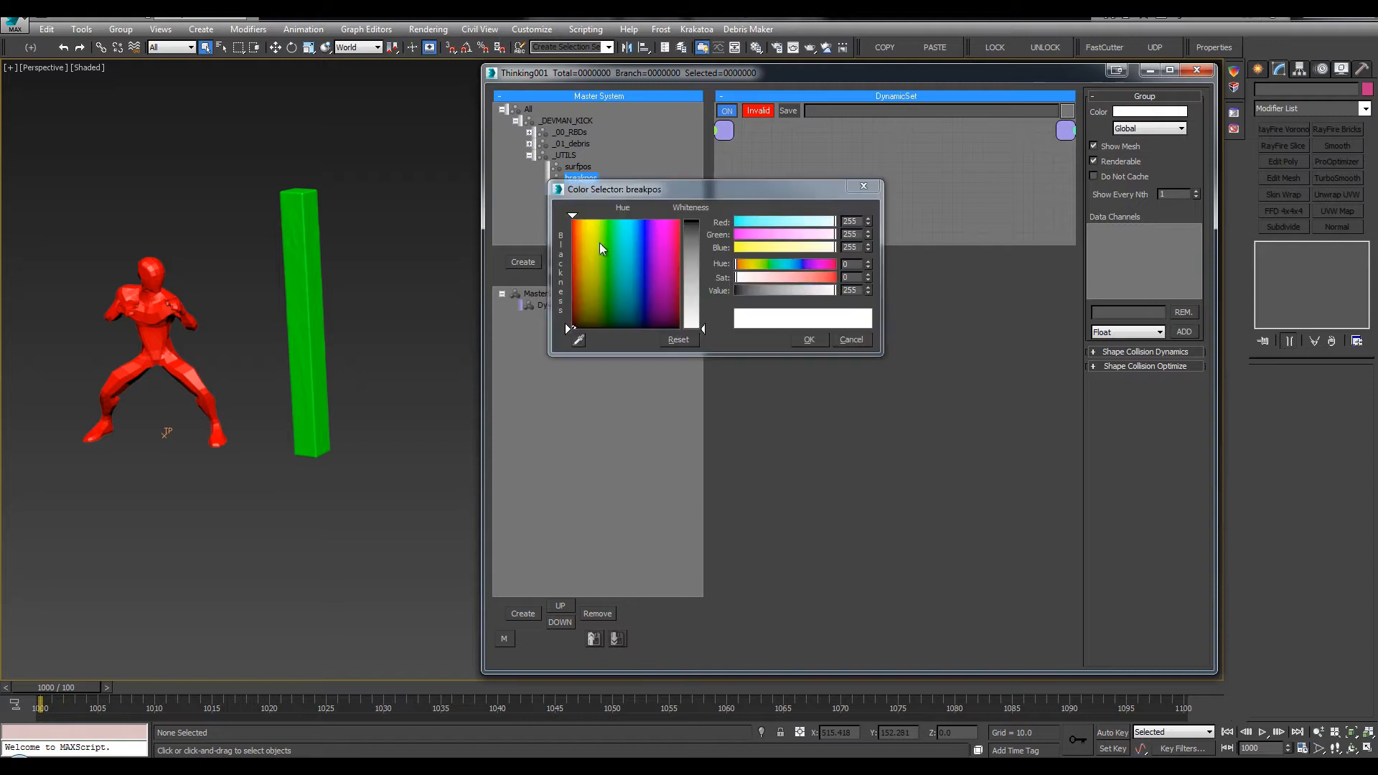
left_click_drag(701, 219, 702, 231)
left_click(809, 339)
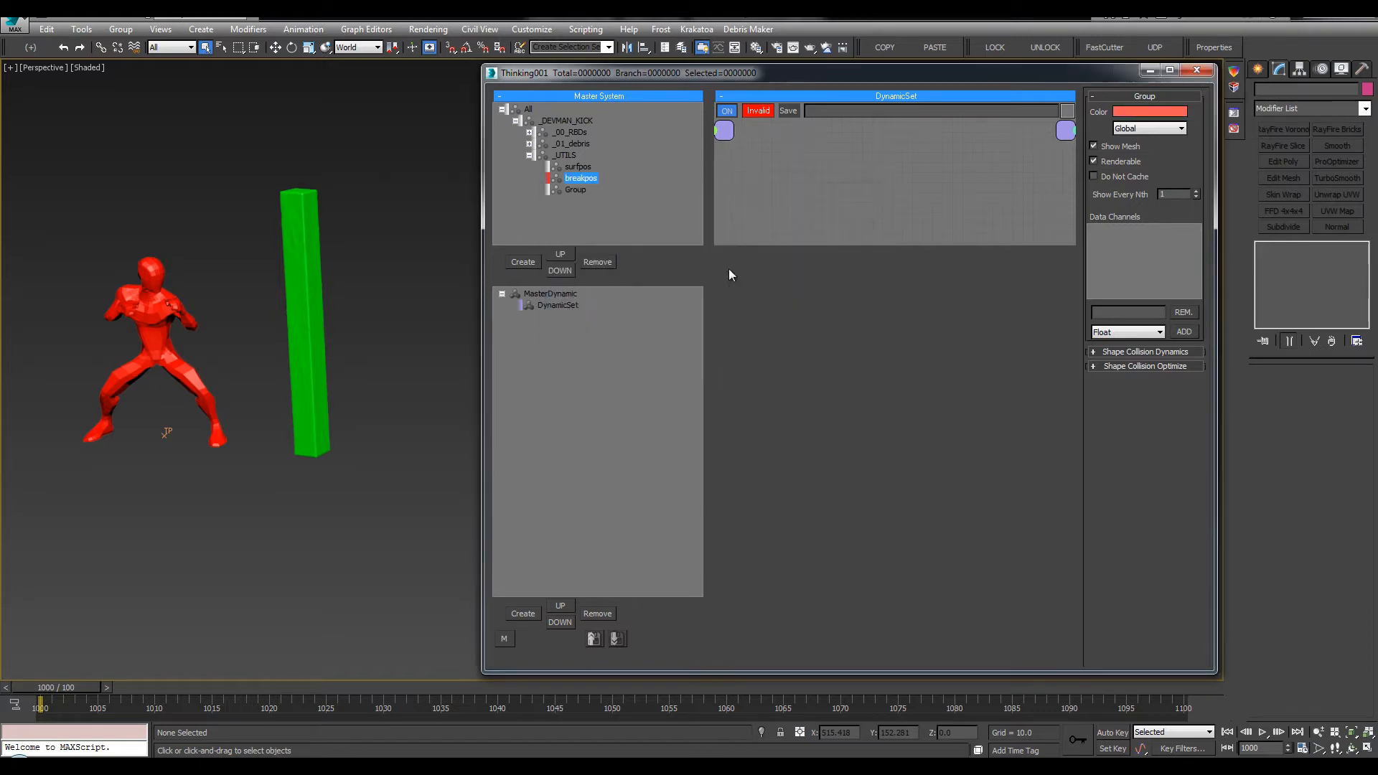
Set the display color of the surfpos group to cyan with hue 133, saturation 255 and value 234
left_click(550, 167)
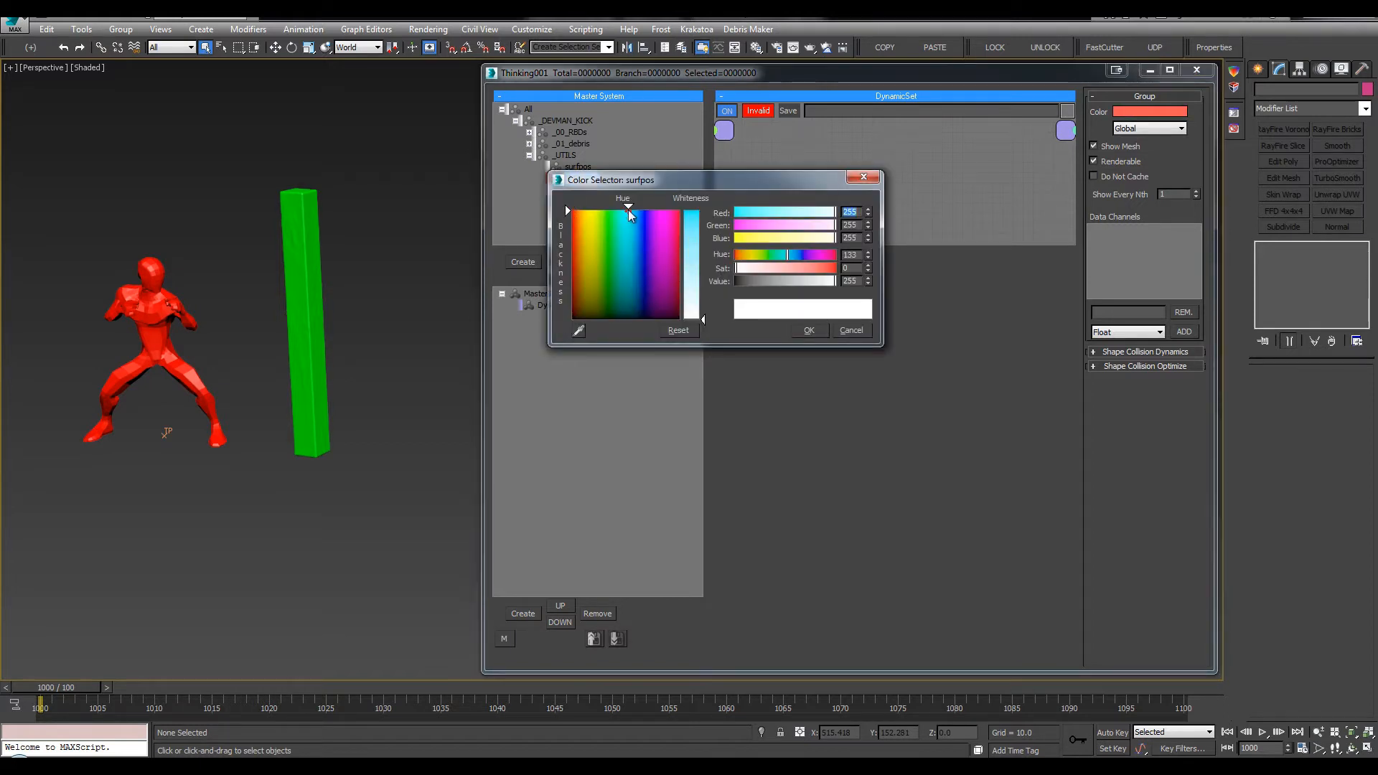
left_click(628, 210)
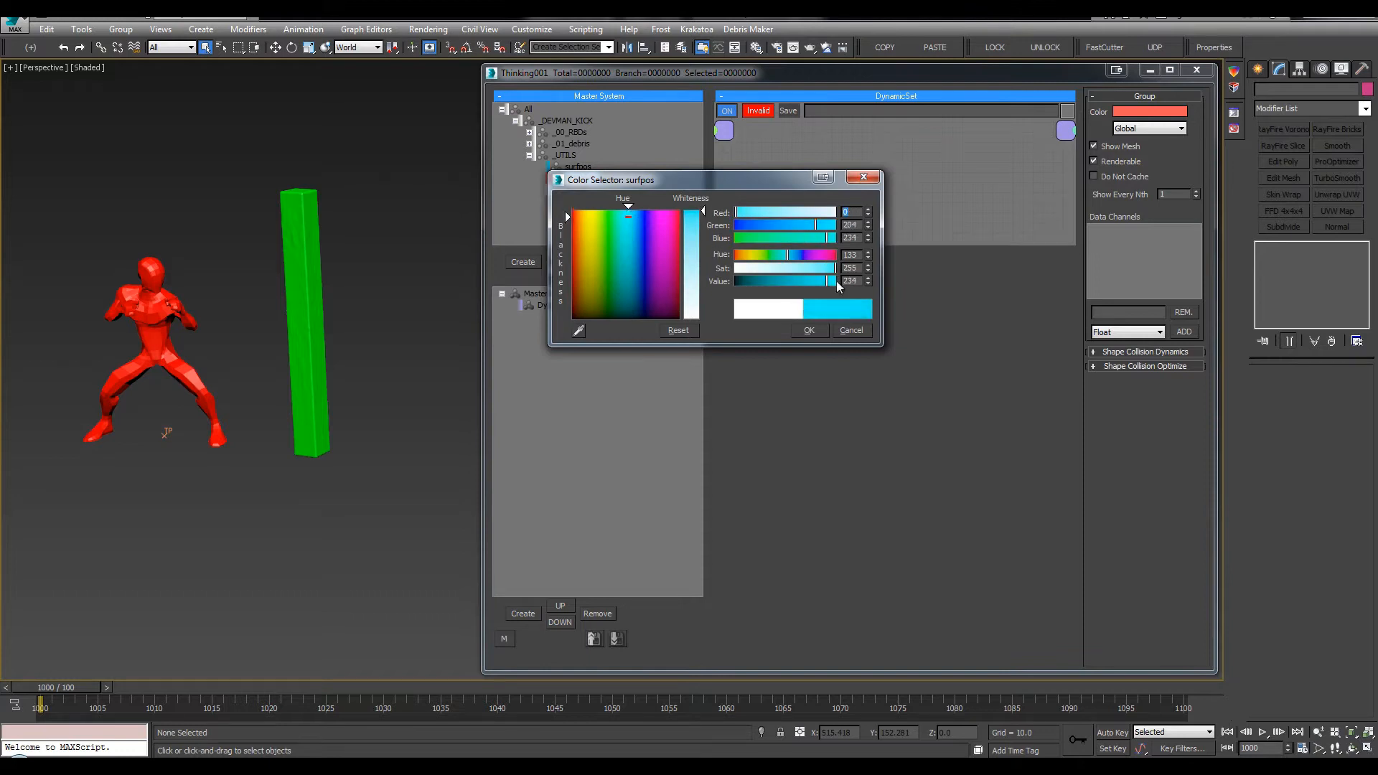
left_click(809, 330)
Name the third subgroup of _UTILS colEnv
left_click(577, 190)
left_click(576, 190)
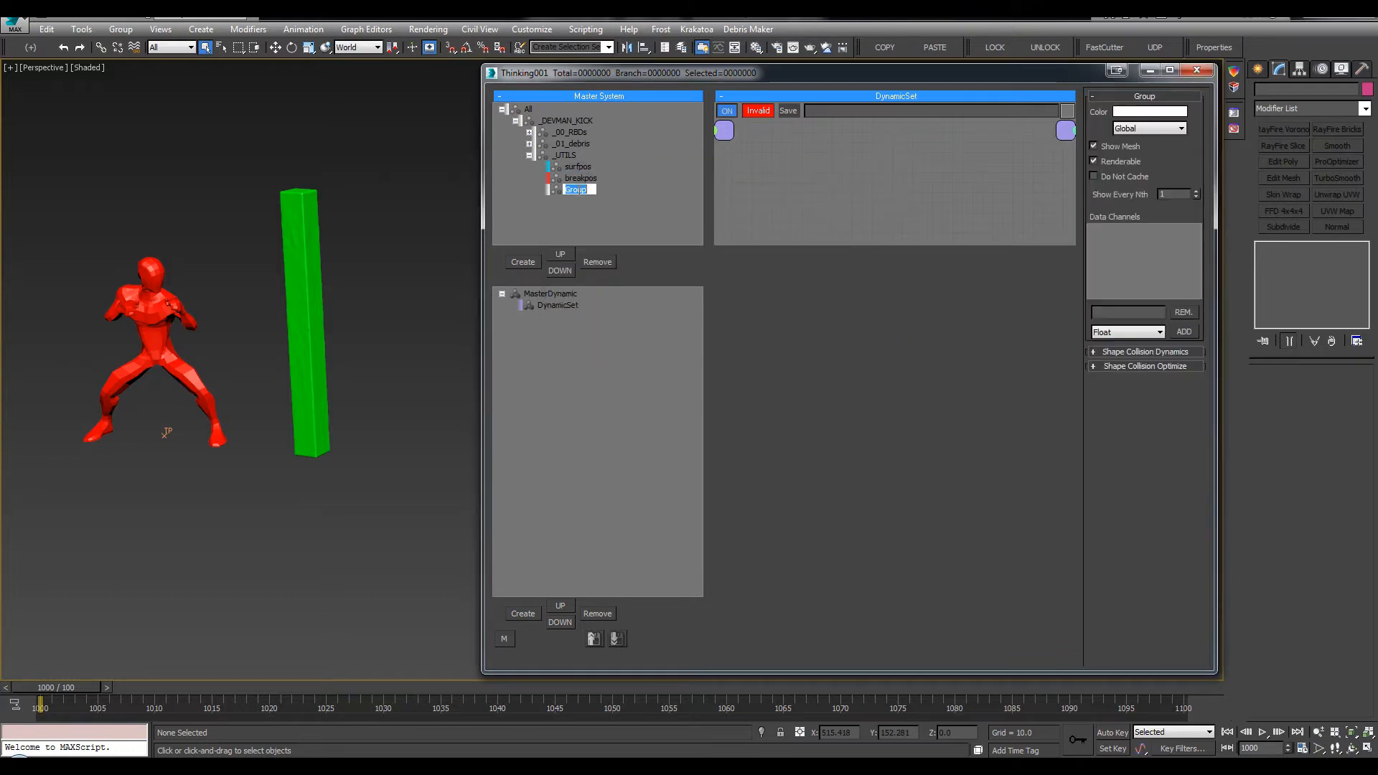
type("colEnv")
key("Return")
Show the 05_colEnv layer and display the viewport as shaded with edged faces
left_click(156, 160)
key("l")
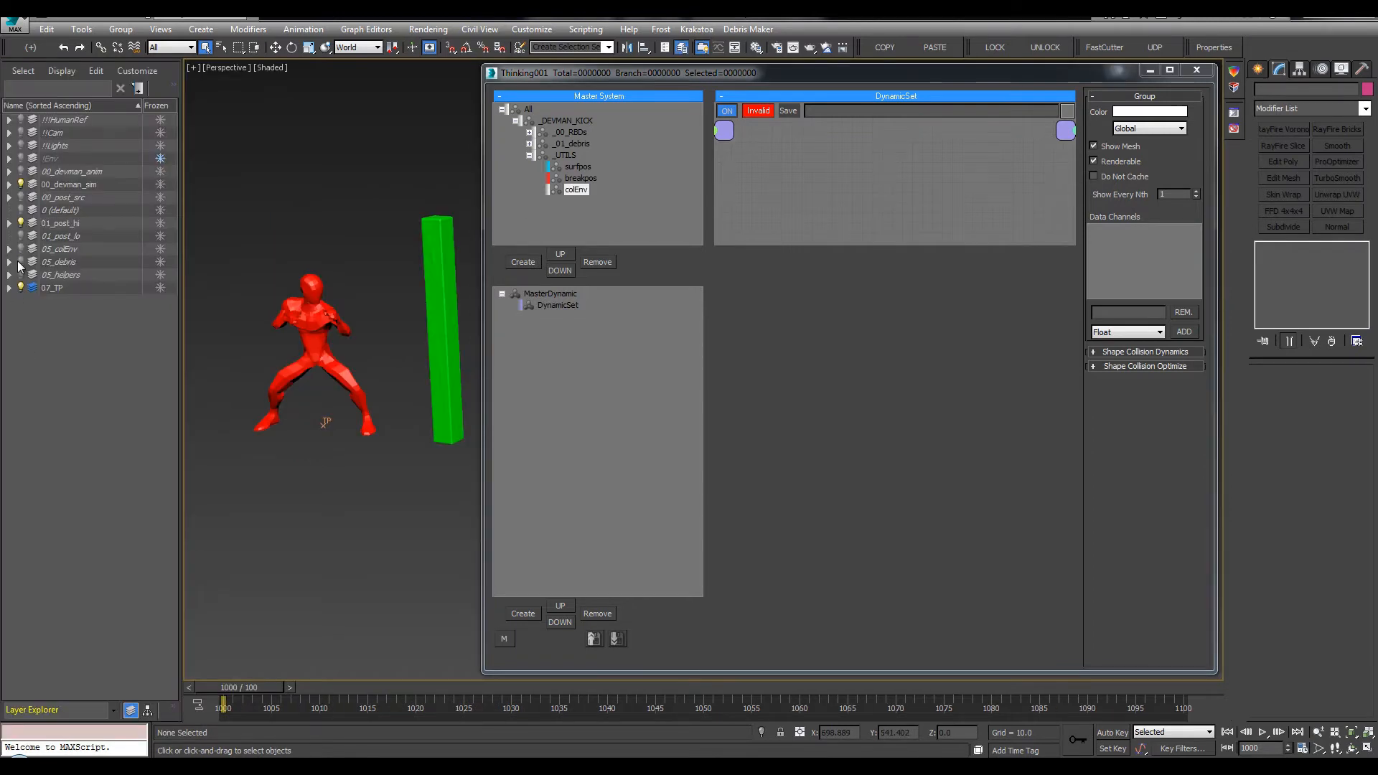
key("l")
key("F4")
key("g")
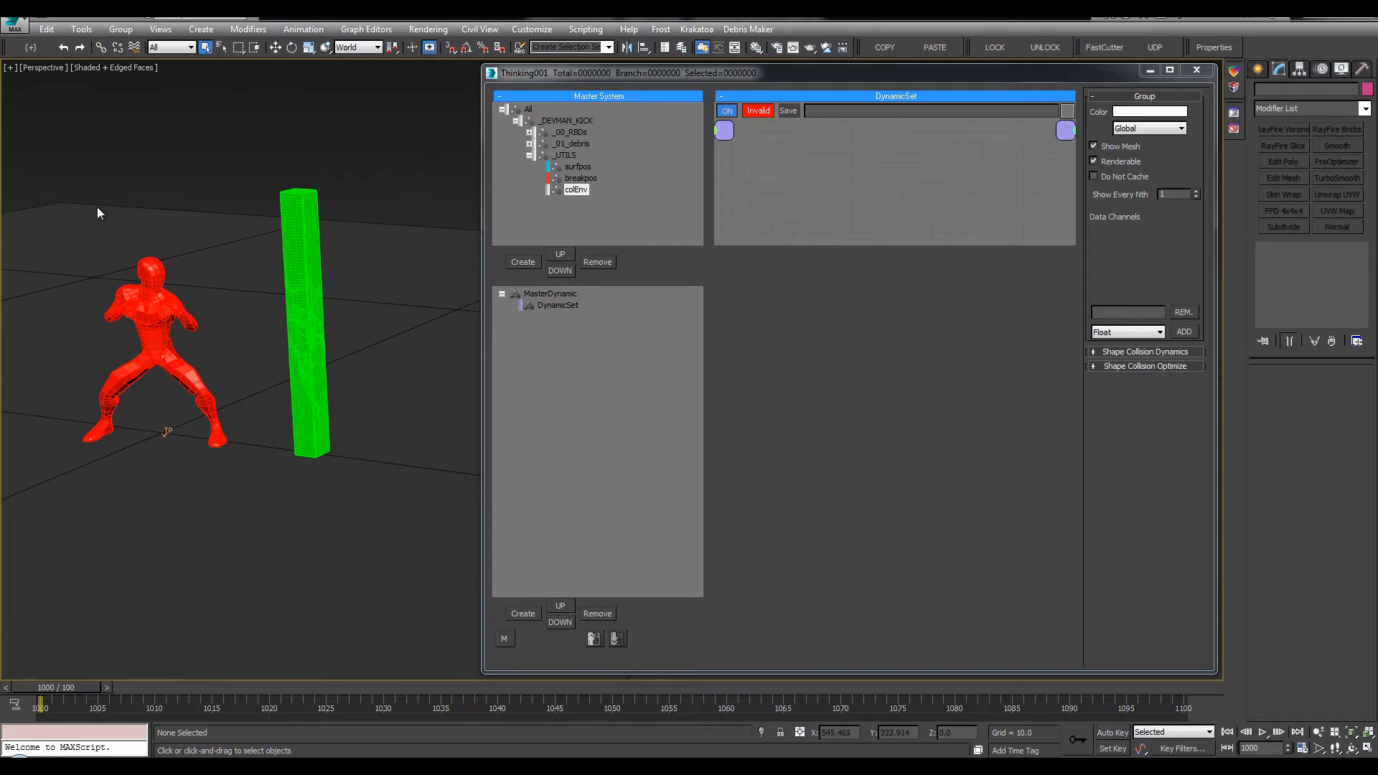
key("l")
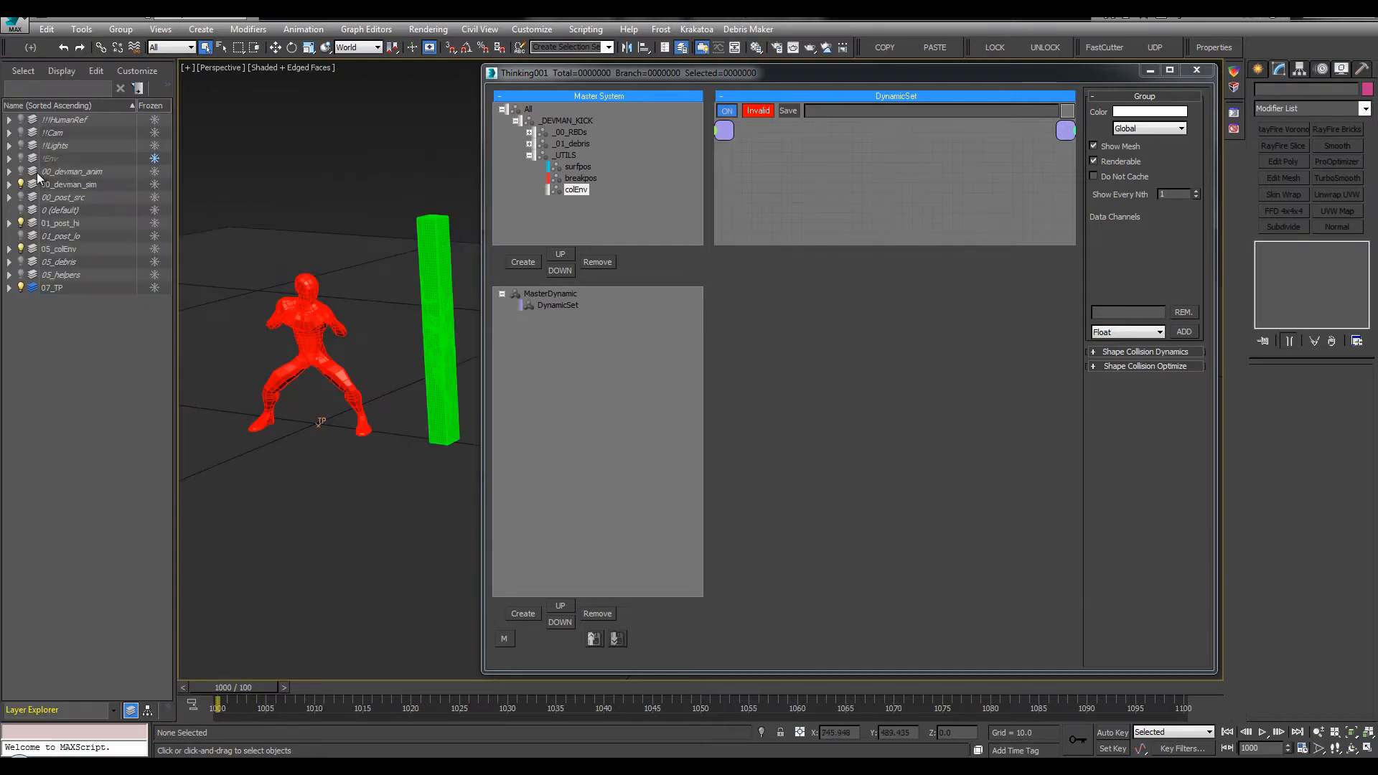
Expand _00_RBDs and _01_debris with their neutron and active subgroups collapsed, and collapse _UTILS
left_click(531, 153)
left_click(529, 144)
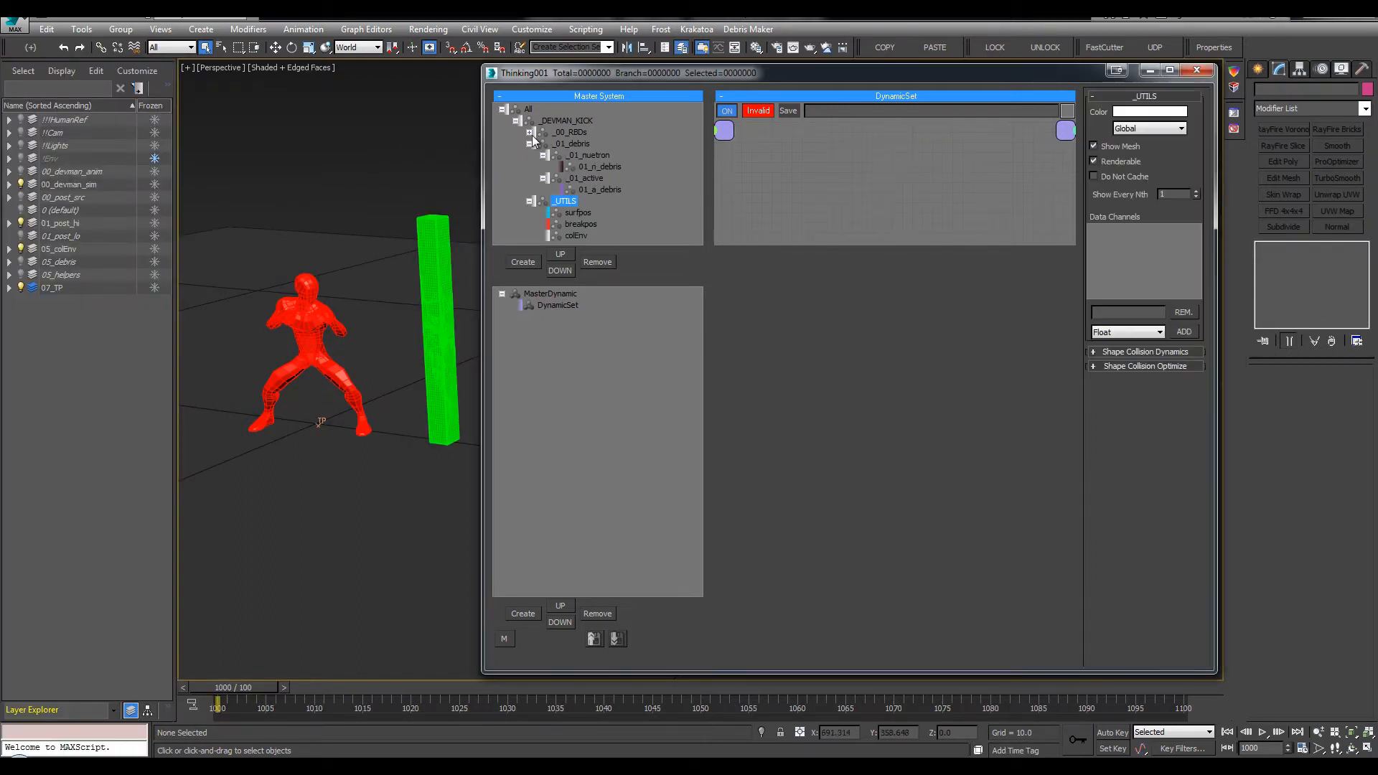
left_click(529, 132)
left_click(542, 178)
left_click(543, 189)
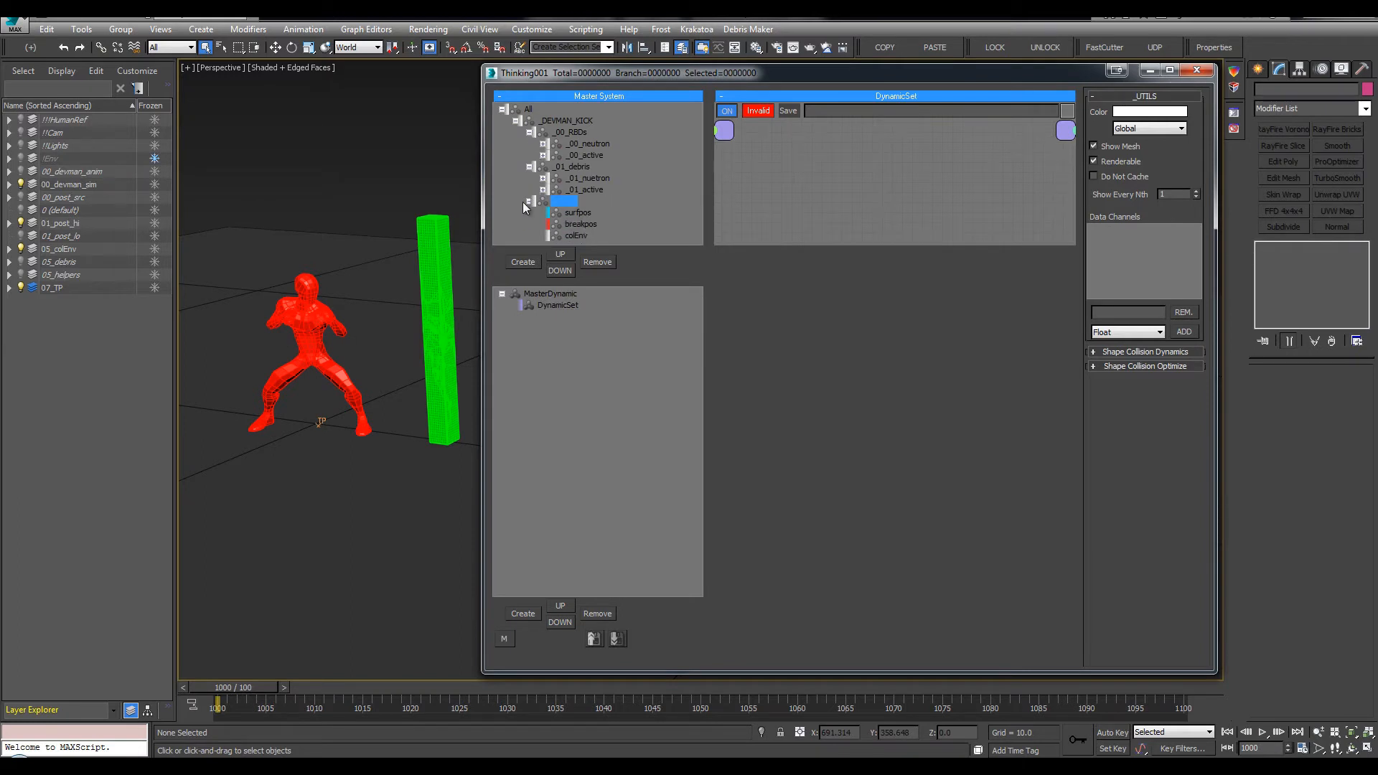
left_click(528, 201)
Close the Layer Explorer with the 05_colEnv layer hidden, and save the scene
middle_click_drag(391, 206, 368, 194)
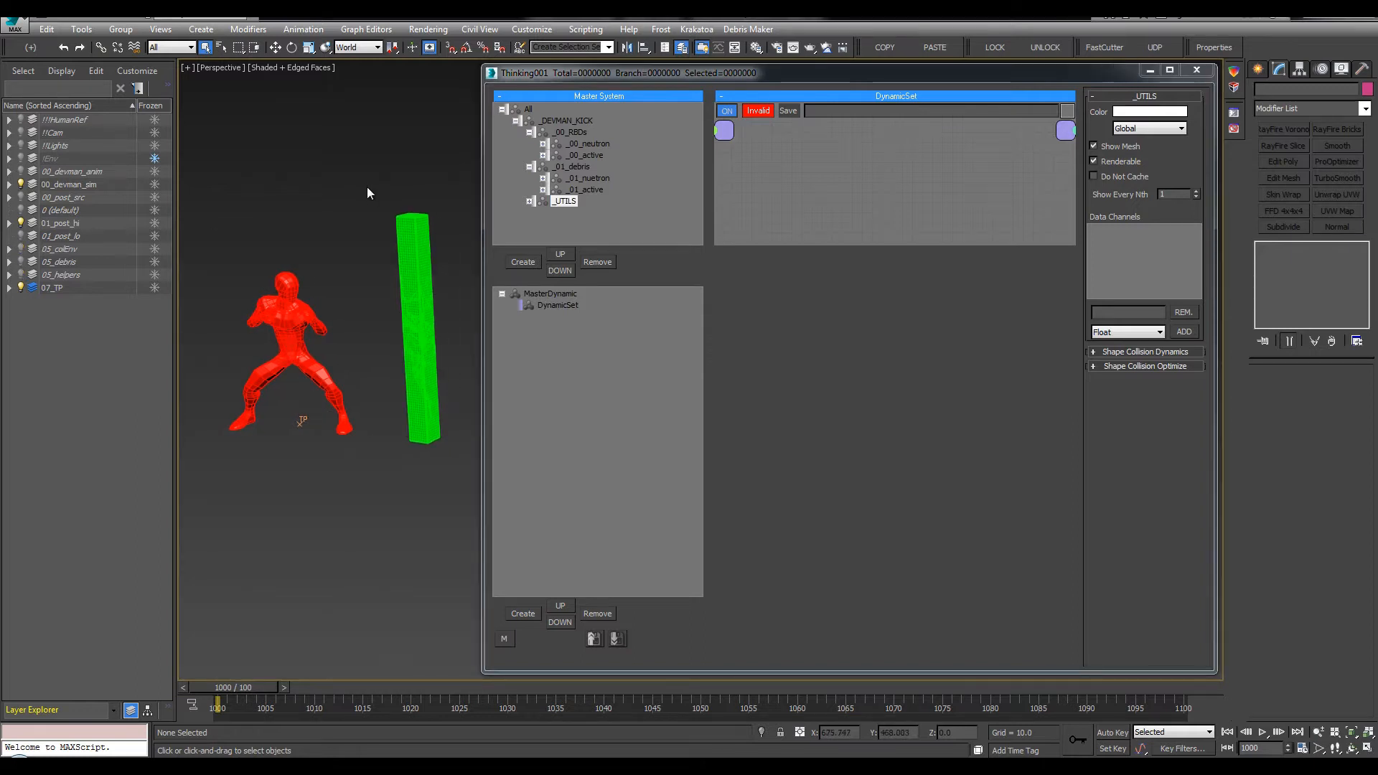
left_click(682, 47)
left_click(789, 296)
key("ctrl+s")
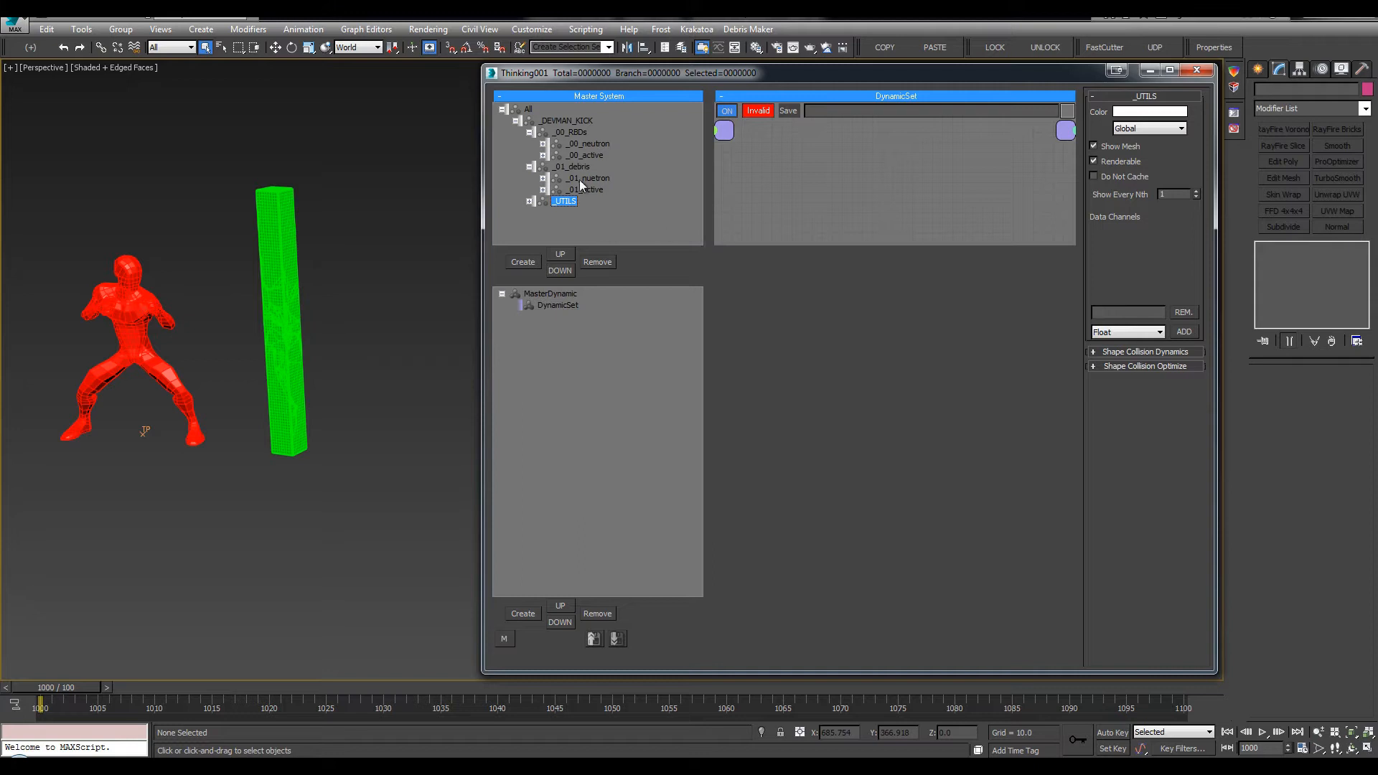
Expand _UTILS and build a chain of four nested DynamicSets beneath the first DynamicSet
left_click(530, 200)
left_click(554, 306)
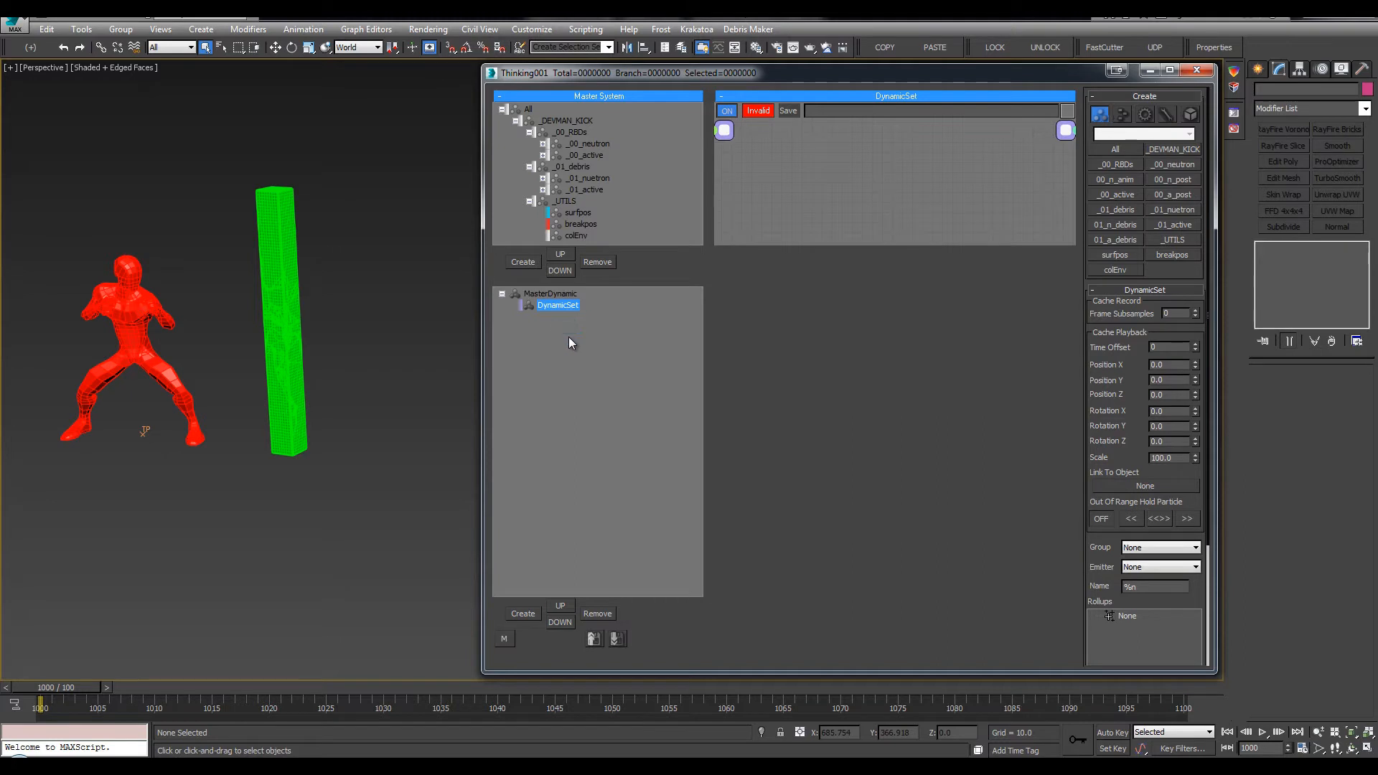
left_click(567, 306)
double_click(560, 307)
double_click(562, 318)
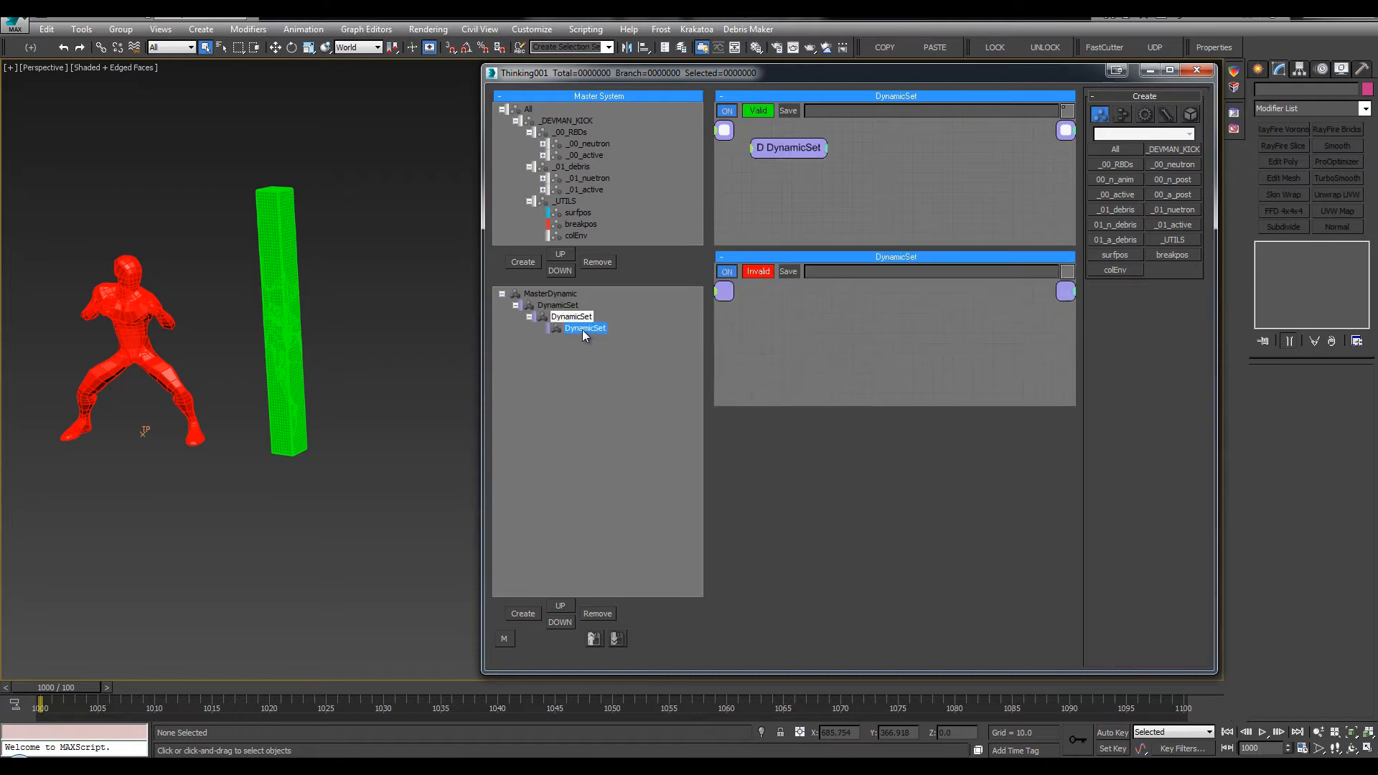
double_click(583, 329)
double_click(599, 340)
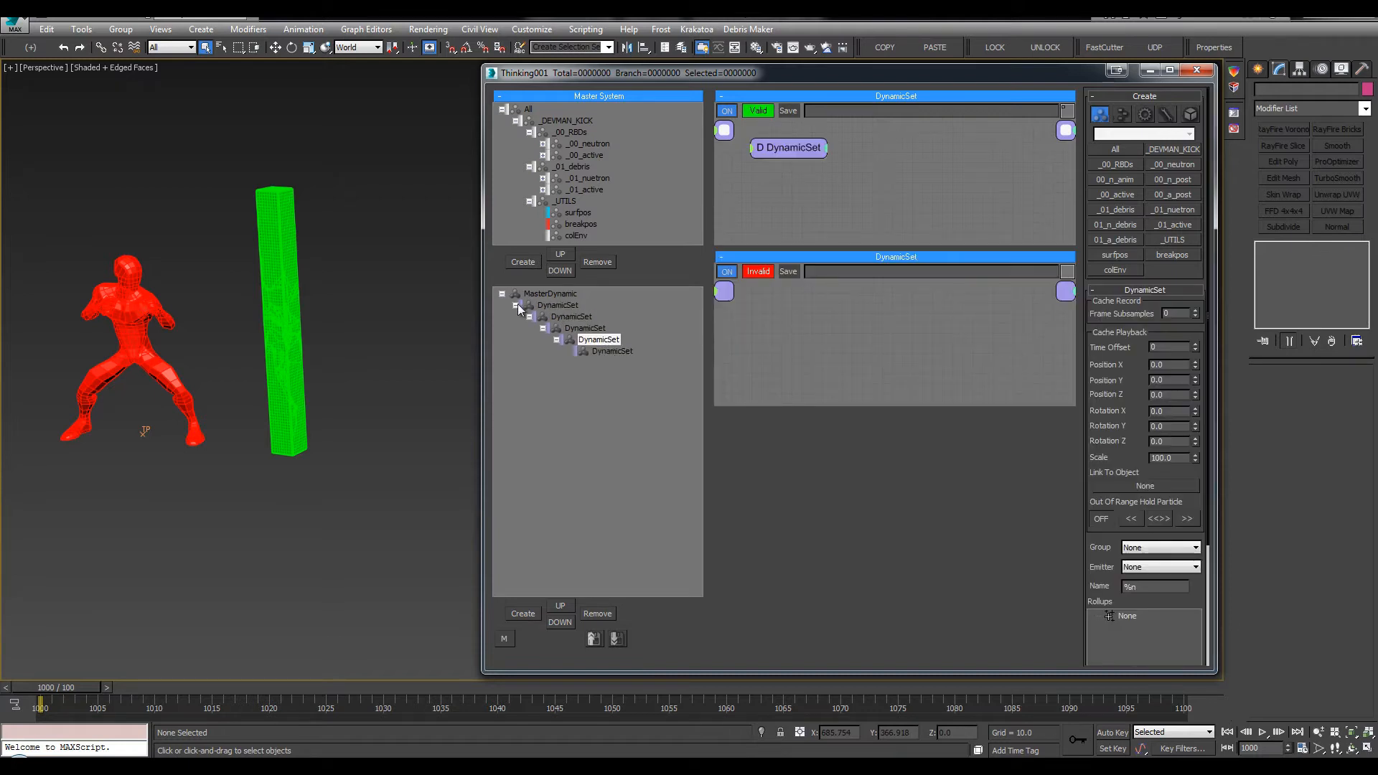
Rename the top-level DynamicSet as DEVMAN_KICK_SYSTEM
left_click(558, 305)
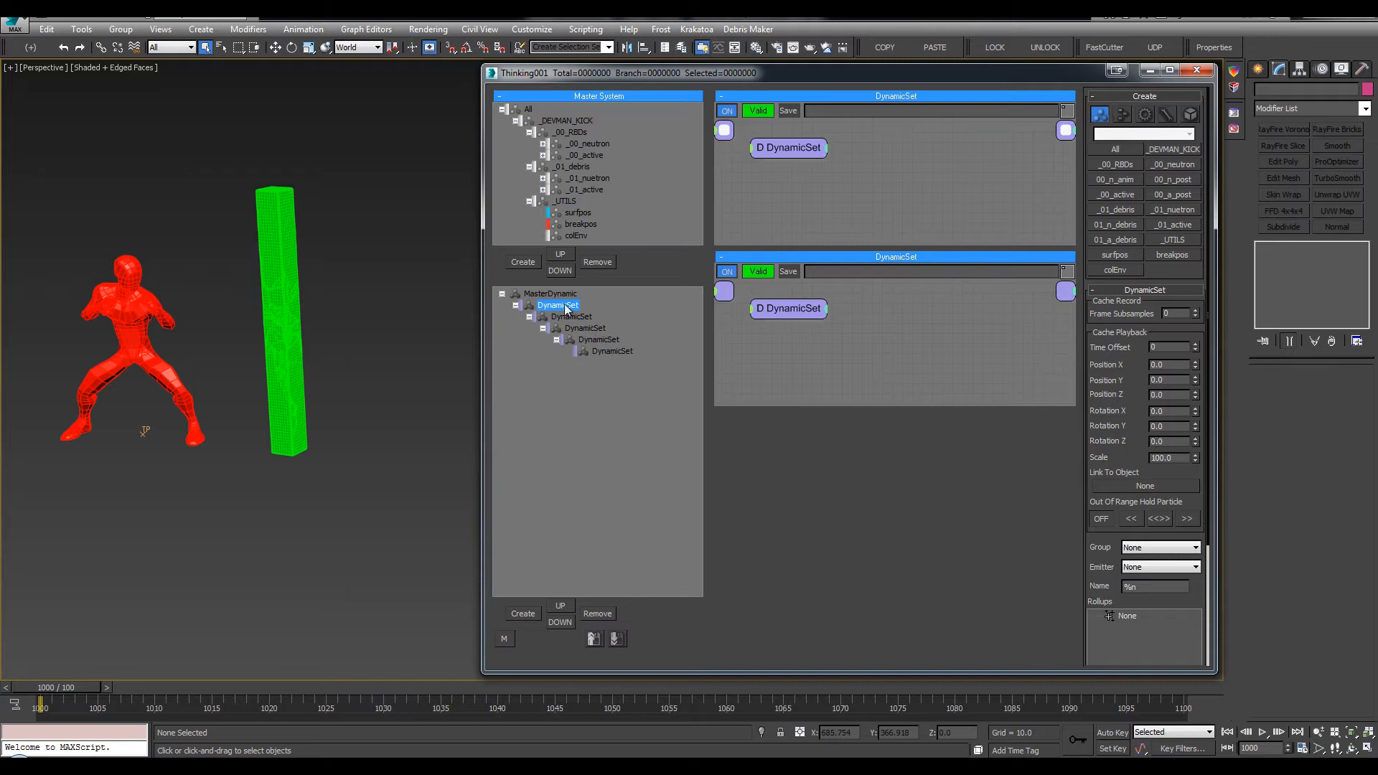
left_click(567, 306)
type("_R")
key("BackSpace")
type("DEVMAN_K")
type("ICK")
type("K")
type("_SY")
type("S")
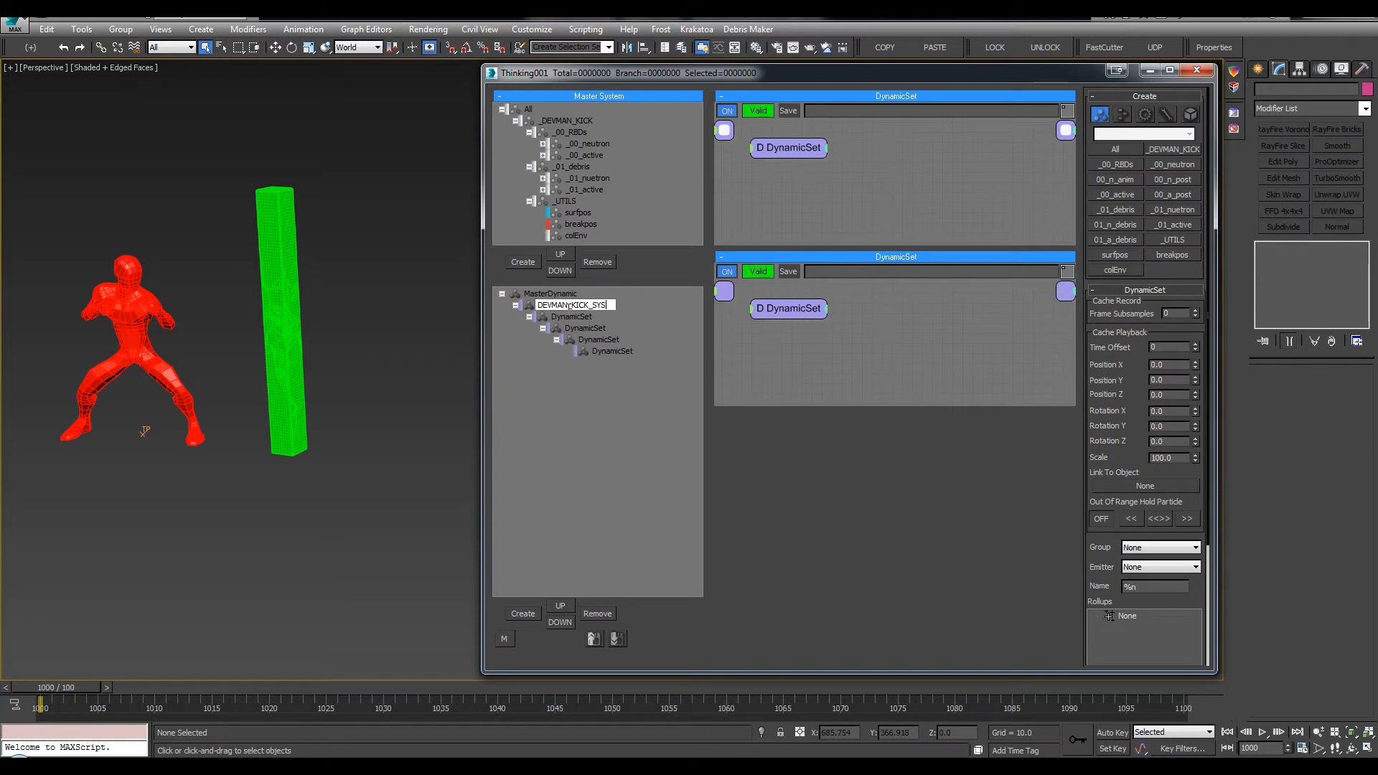
type("TEM")
key("Return")
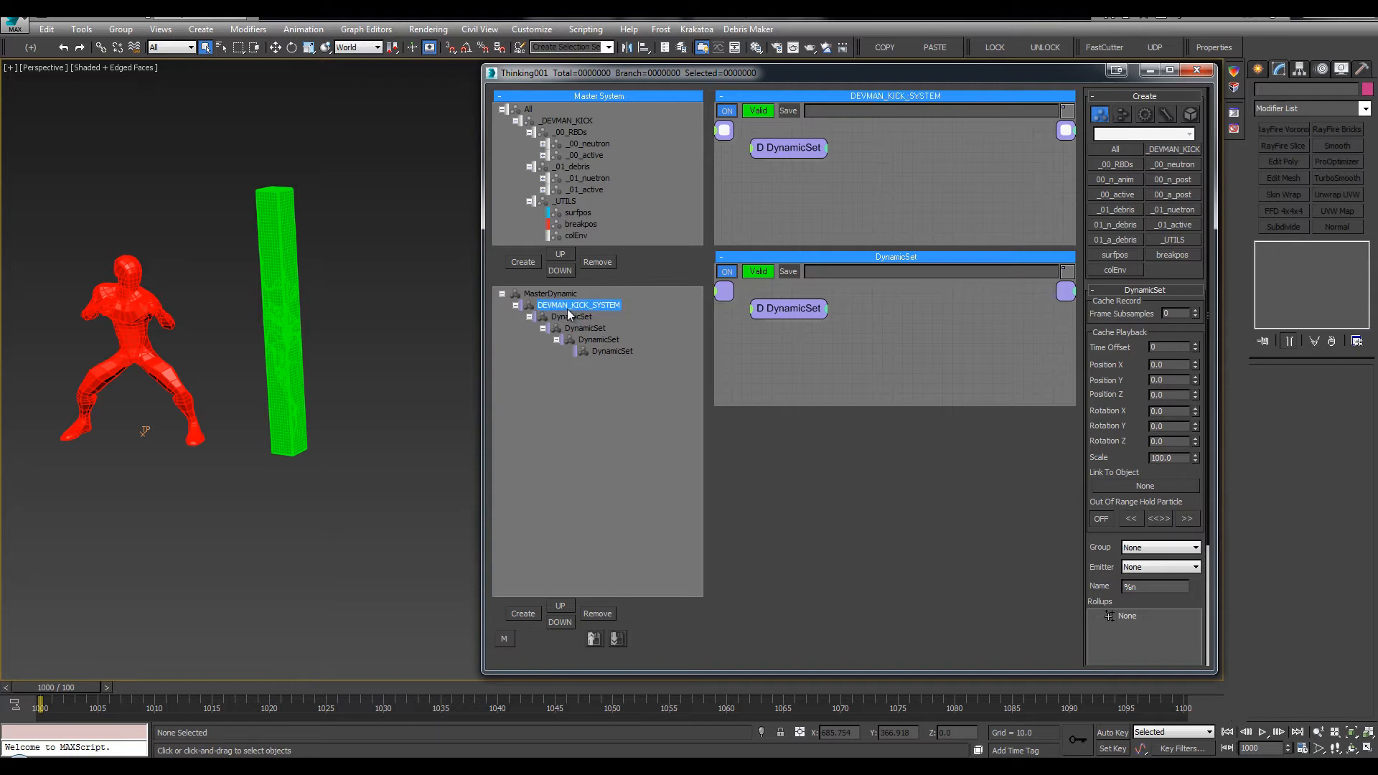
Rename the DynamicSet directly under DEVMAN_KICK_SYSTEM as cache
left_click(451, 282)
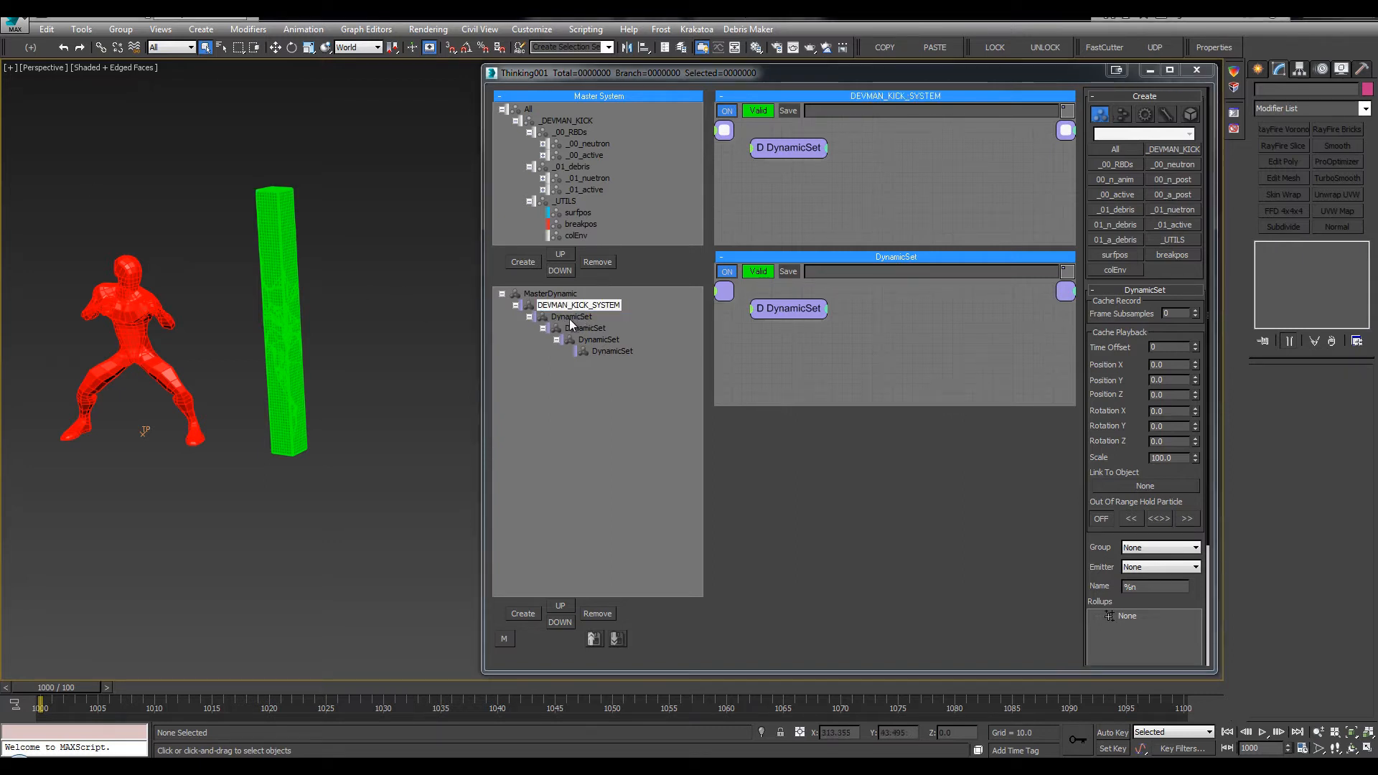
left_click(532, 316)
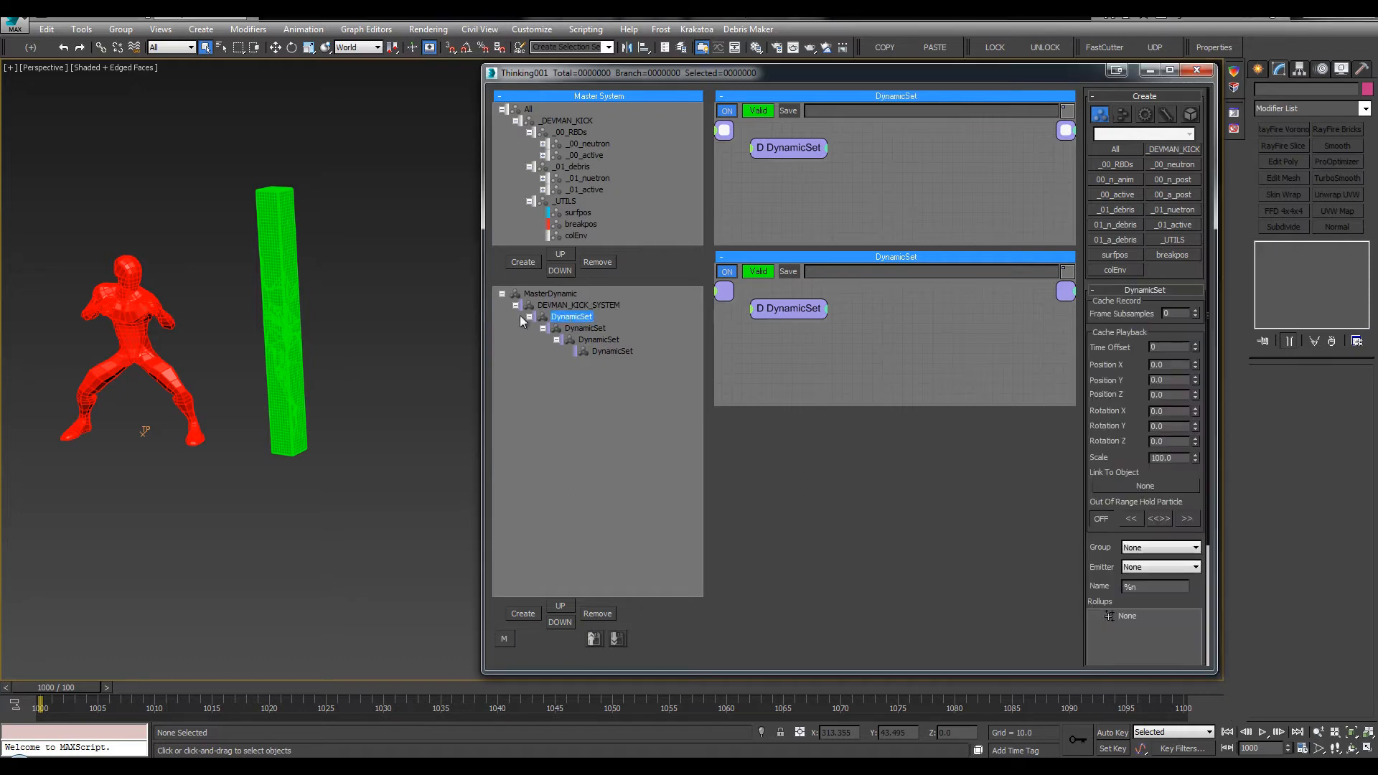
left_click(572, 316)
type("cache")
Collapse the _UTILS group and slightly adjust the width of the Thinking Particles window and its tree pane
left_click(529, 201)
left_click(643, 263)
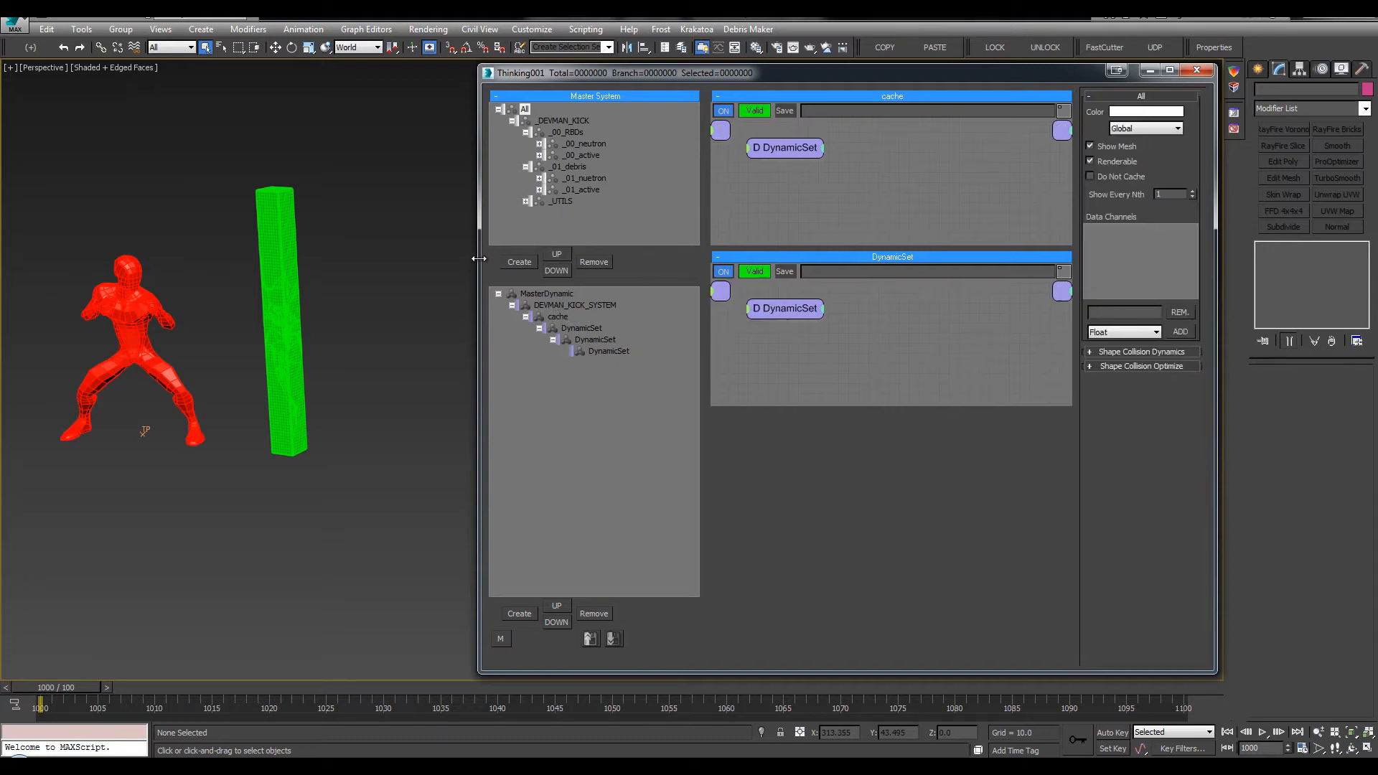
left_click_drag(482, 256, 491, 255)
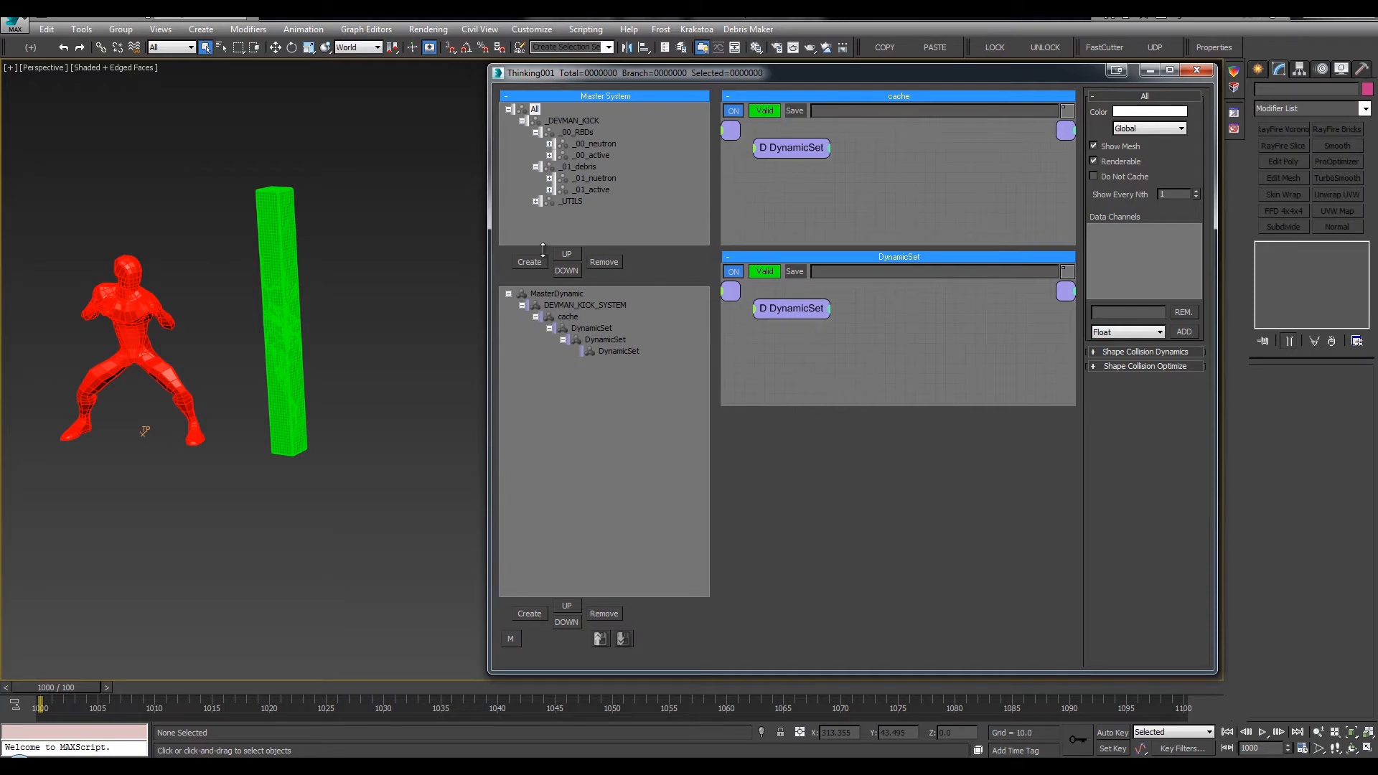
left_click_drag(714, 196, 712, 195)
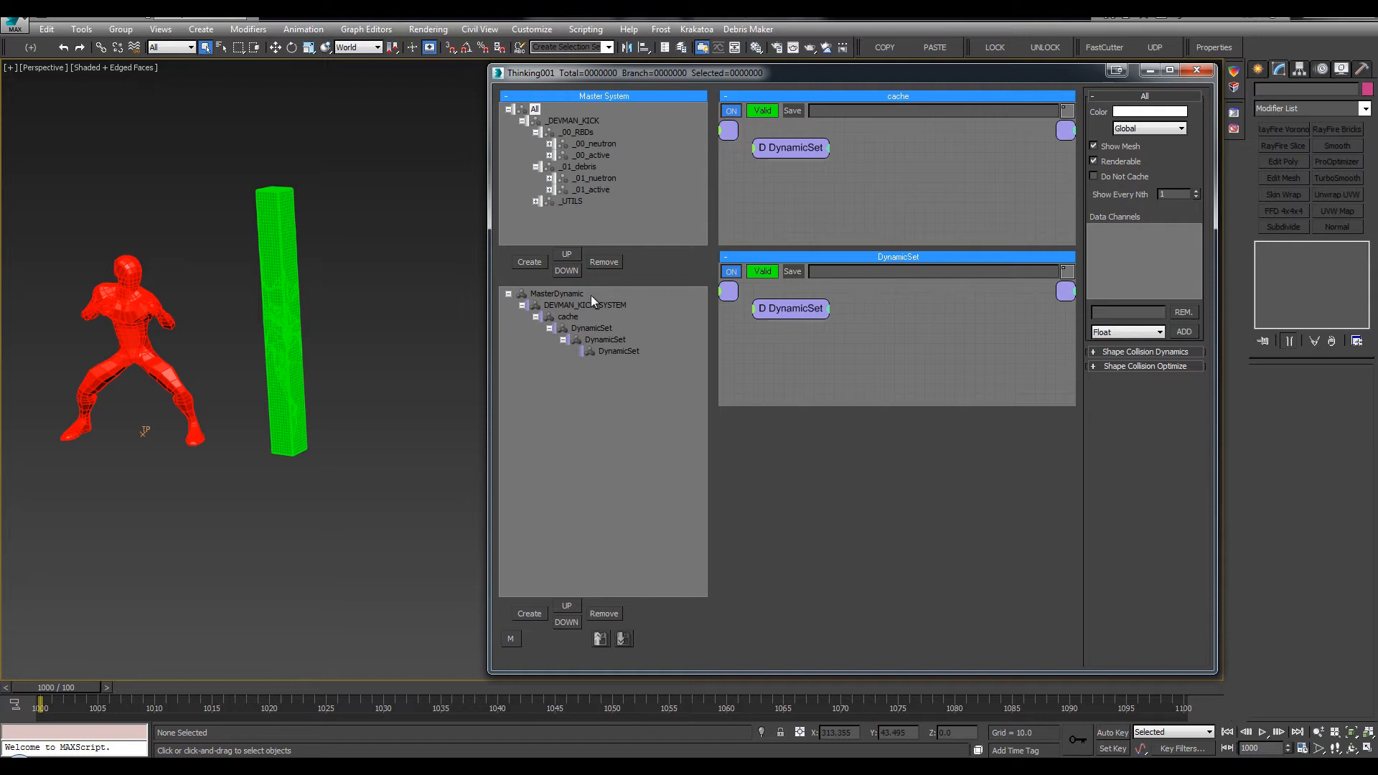
Rename the innermost DynamicSet as cache0 and its parent as cache1
left_click(567, 316)
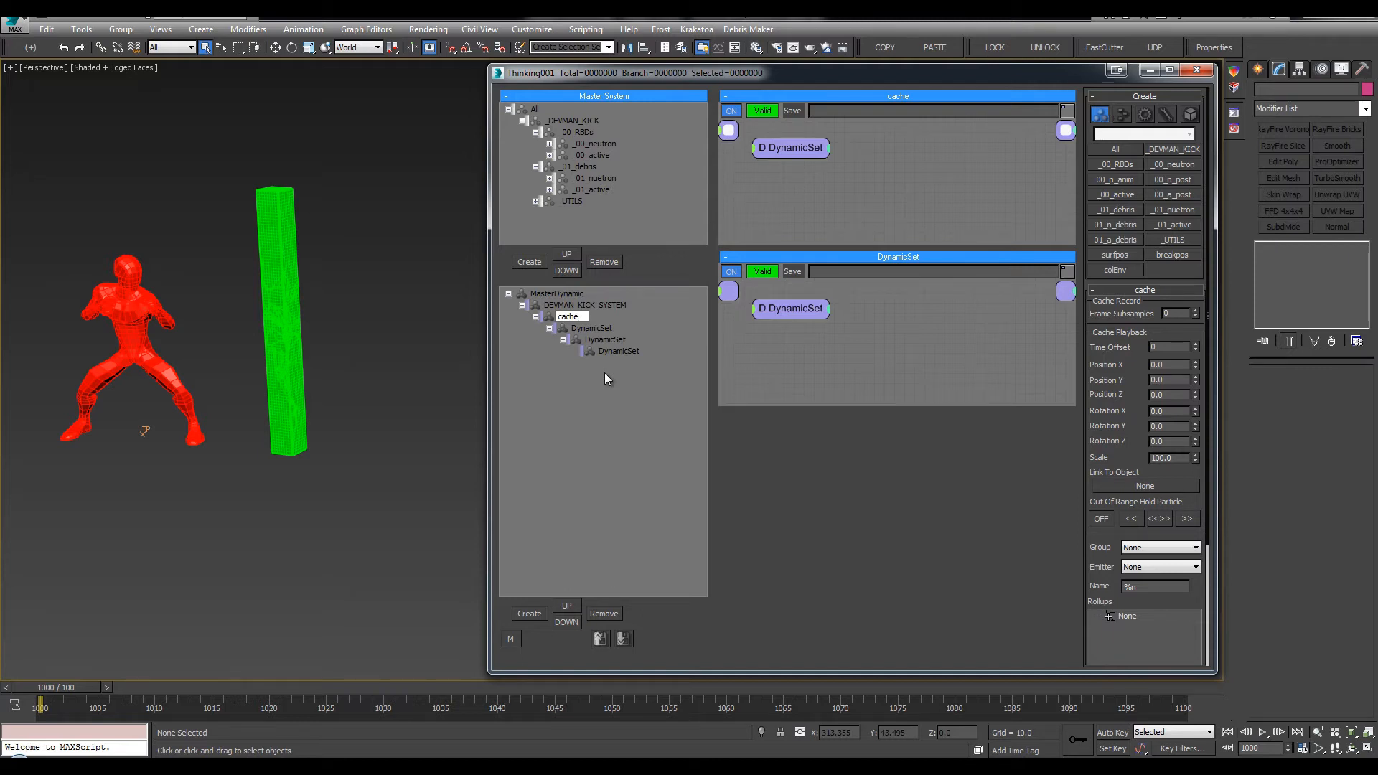
left_click(618, 351)
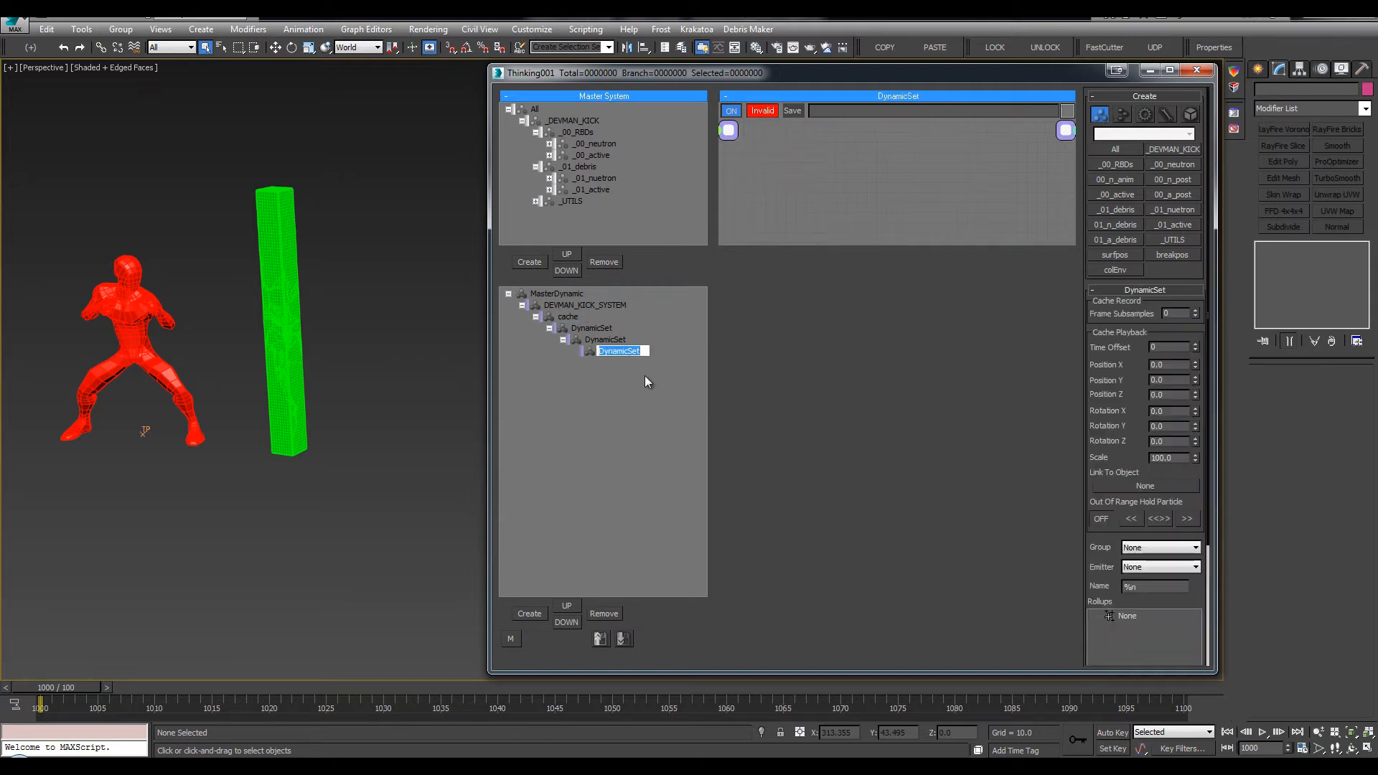
left_click(621, 342)
type("cache1")
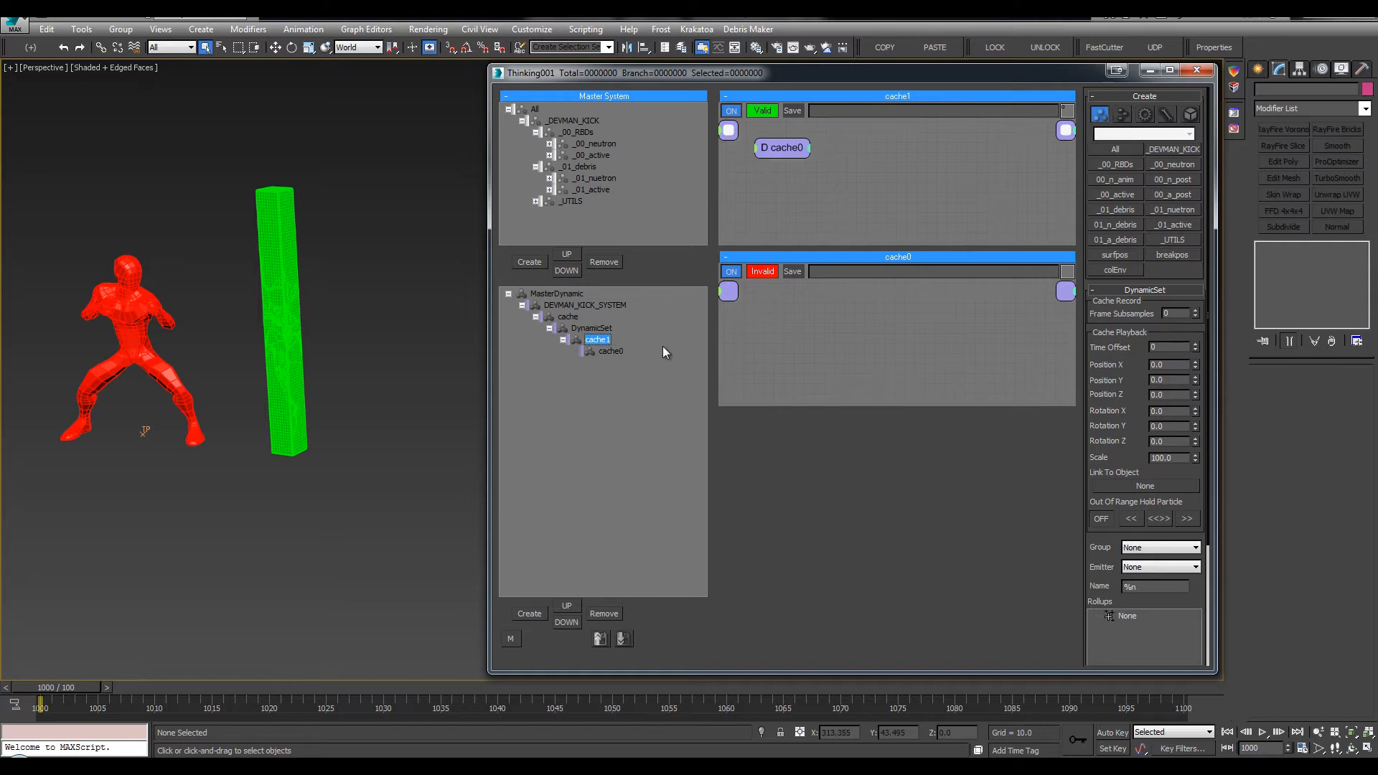
Rename the DynamicSet above cache1 as cache2
left_click(596, 328)
type("cache23")
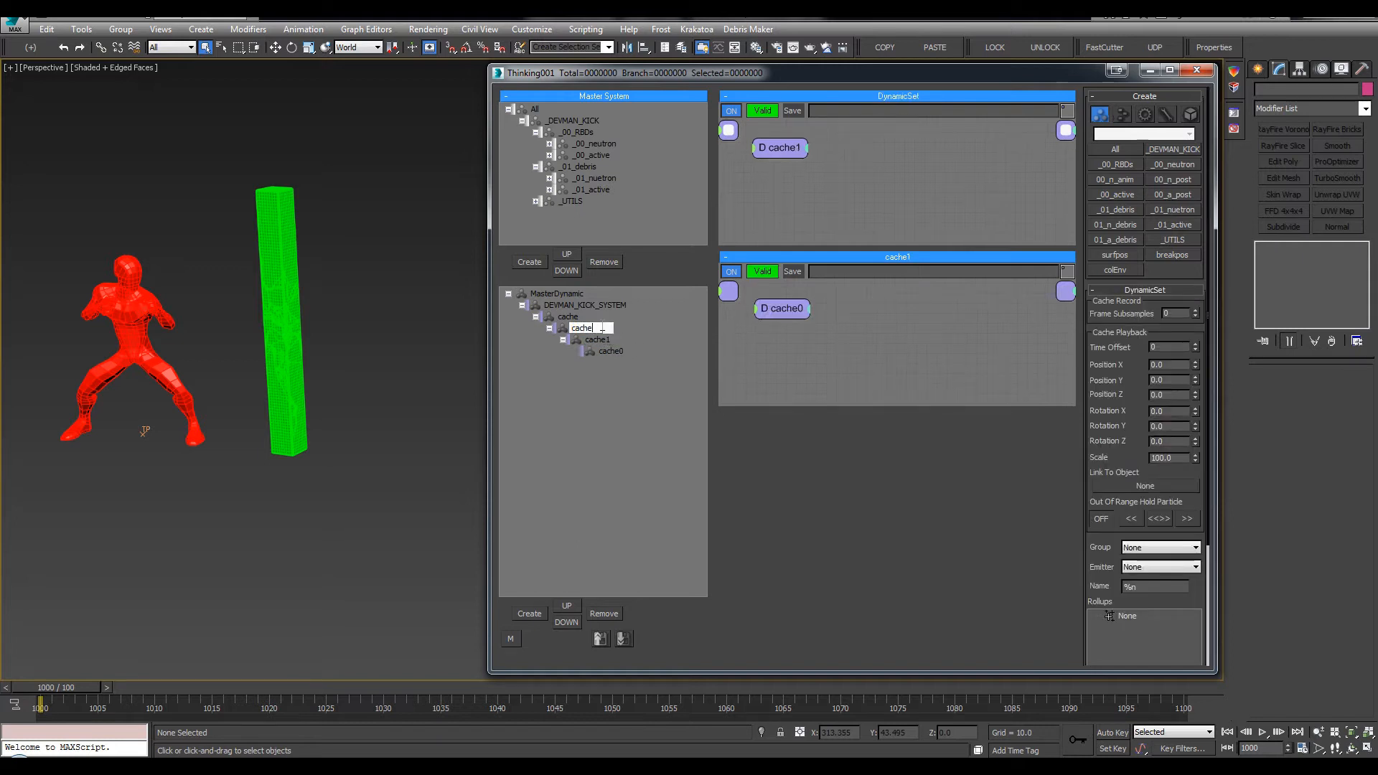
key("Return")
left_click(600, 327)
key("End")
key("BackSpace")
key("Return")
Rename the cache set under DEVMAN_KICK_SYSTEM as cache3 and collapse its branch
left_click(564, 317)
left_click(559, 320)
key("End")
type("3")
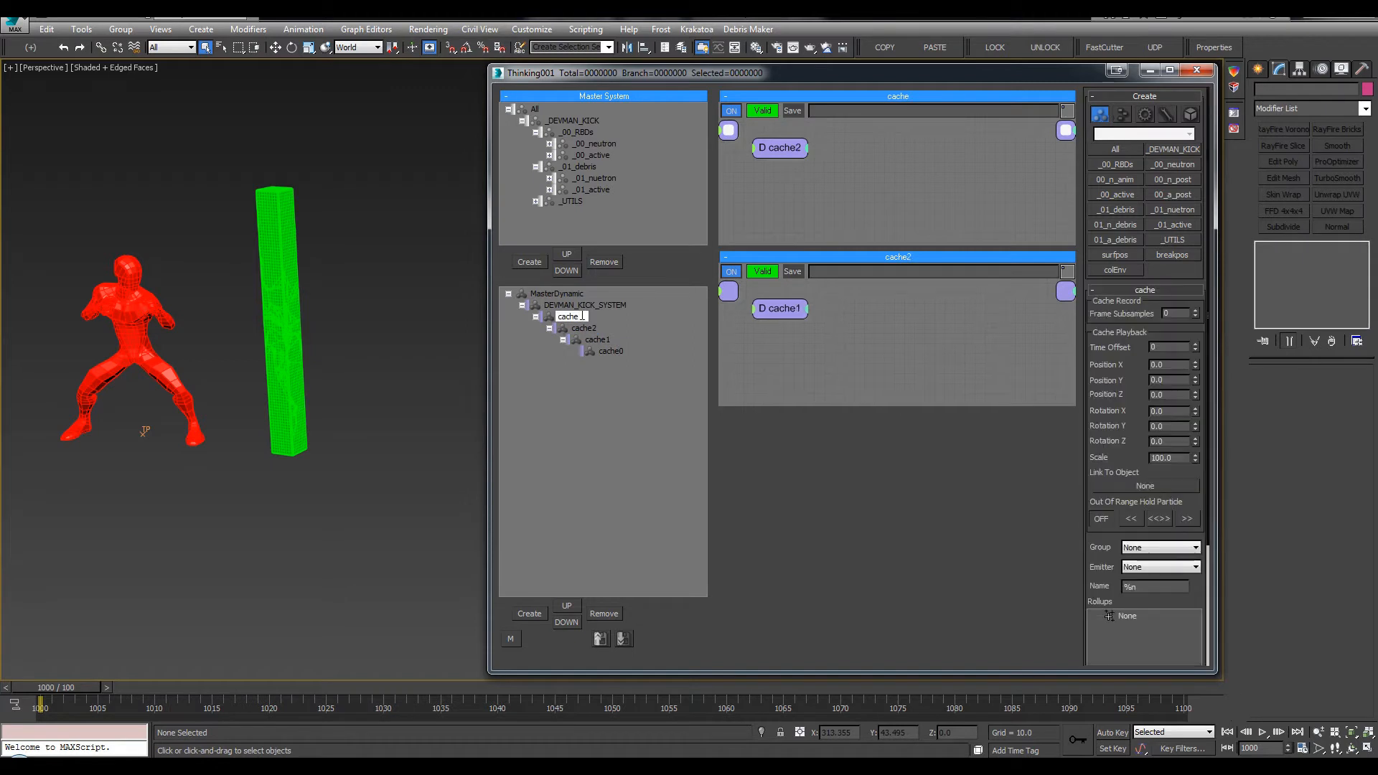
key("Return")
left_click(574, 309)
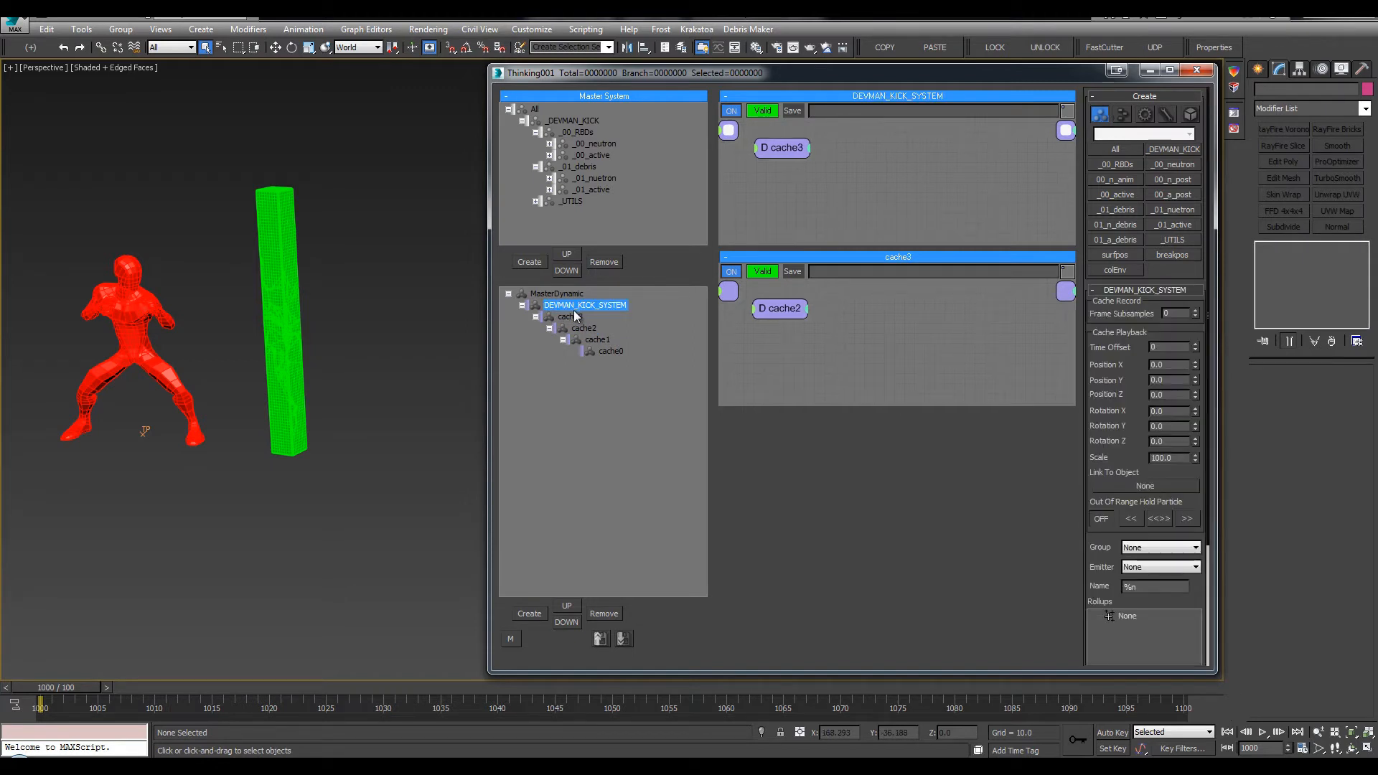
left_click(535, 317)
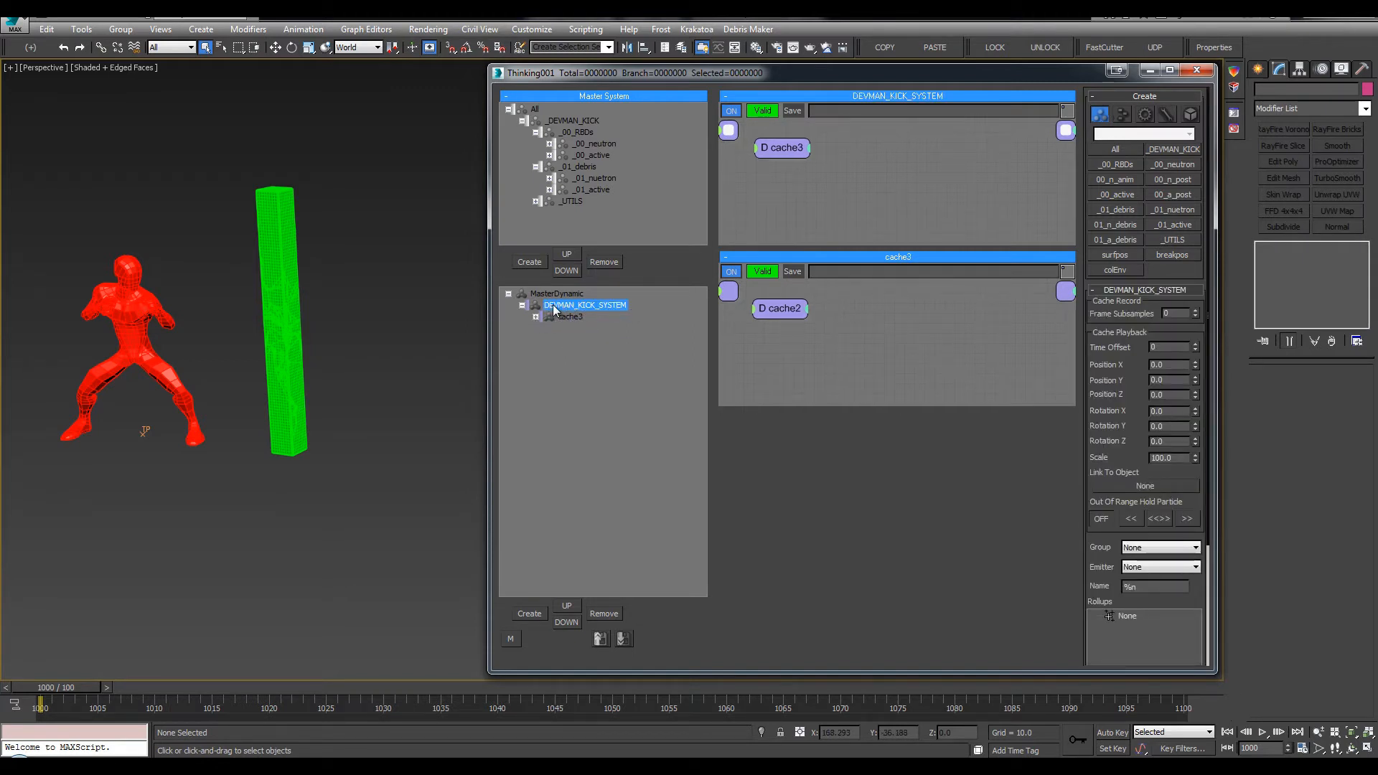
Enlarge the DEVMAN_KICK_SYSTEM node view, widen the Thinking Particles window and reposition the cache3 node in it
left_click(617, 310)
left_click_drag(785, 247, 775, 427)
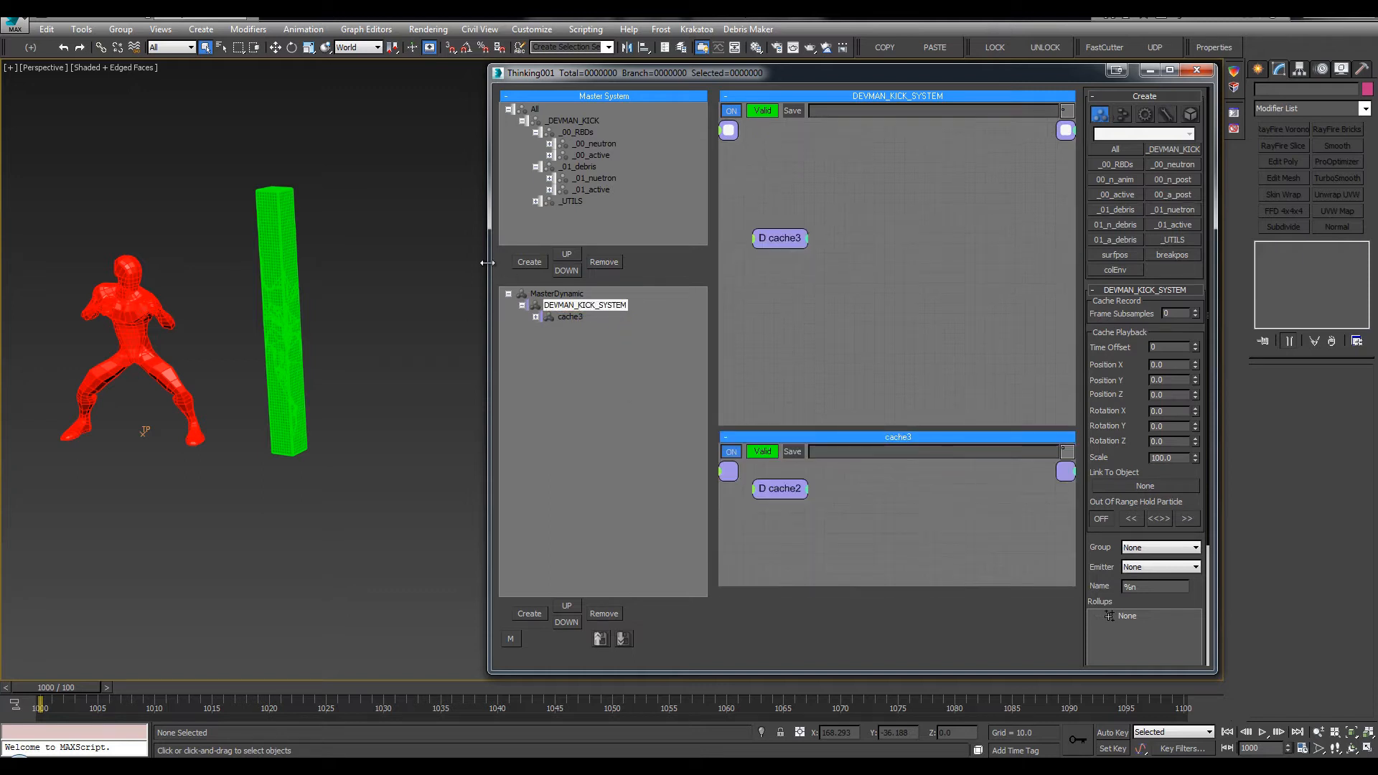
left_click_drag(489, 263, 376, 262)
middle_click_drag(676, 284, 841, 307)
left_click_drag(887, 266, 907, 295)
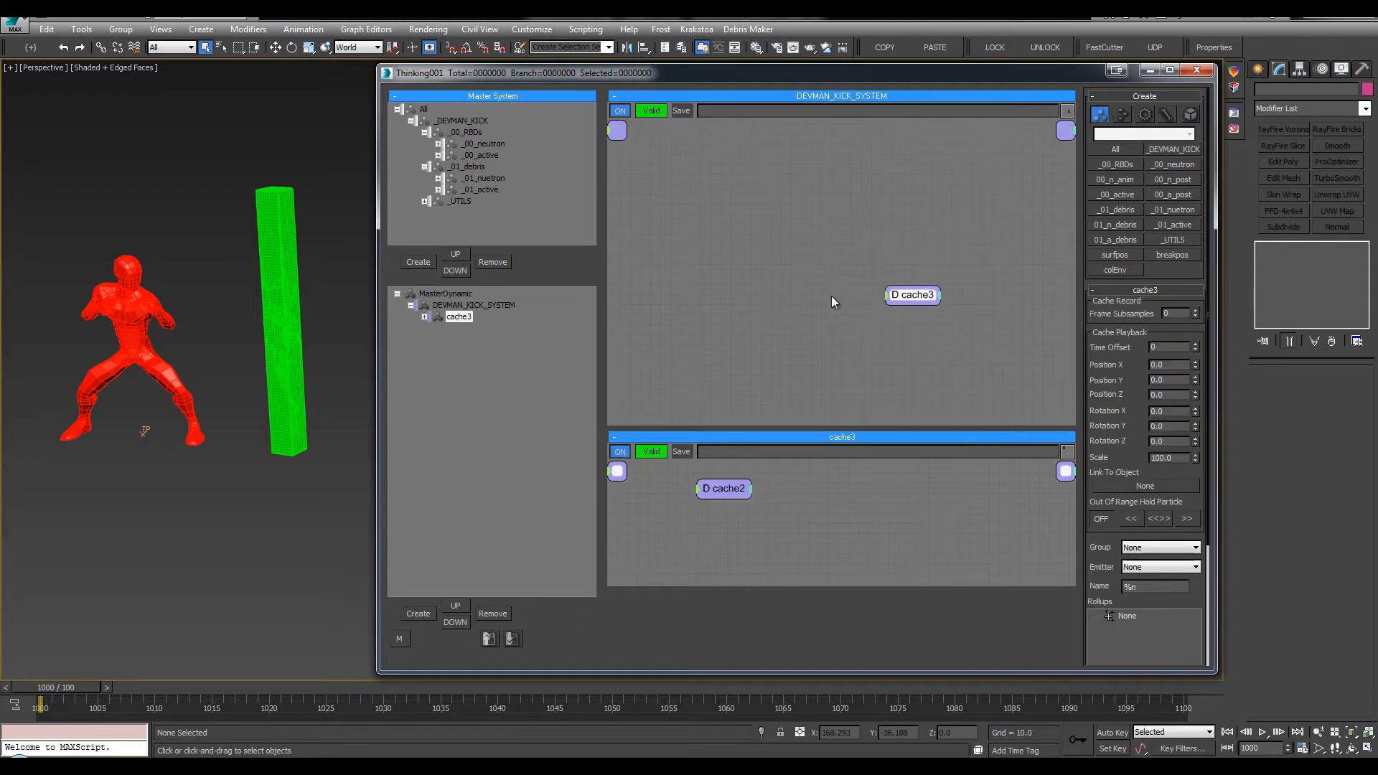
Save the scene, keeping the cache3 branch collapsed
left_click(424, 316)
left_click(424, 317)
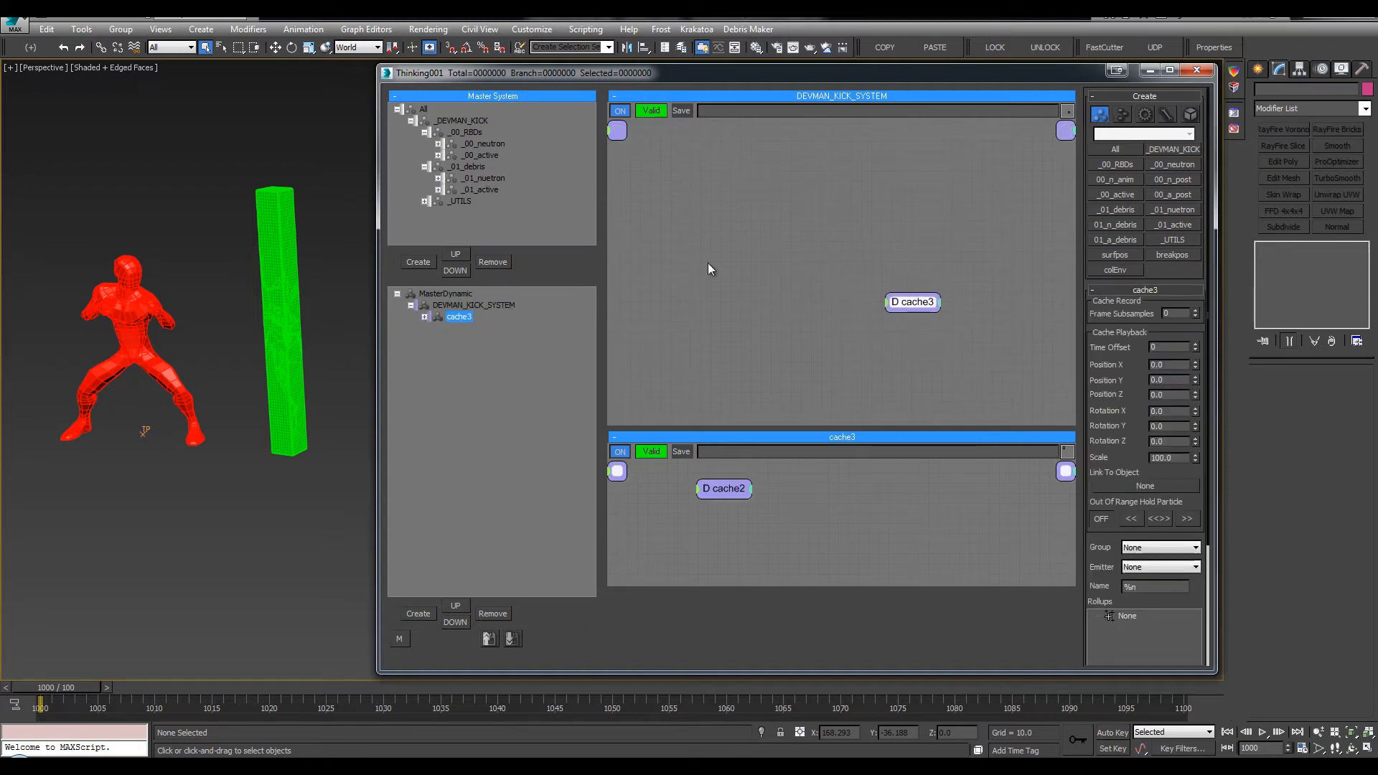
left_click(224, 156)
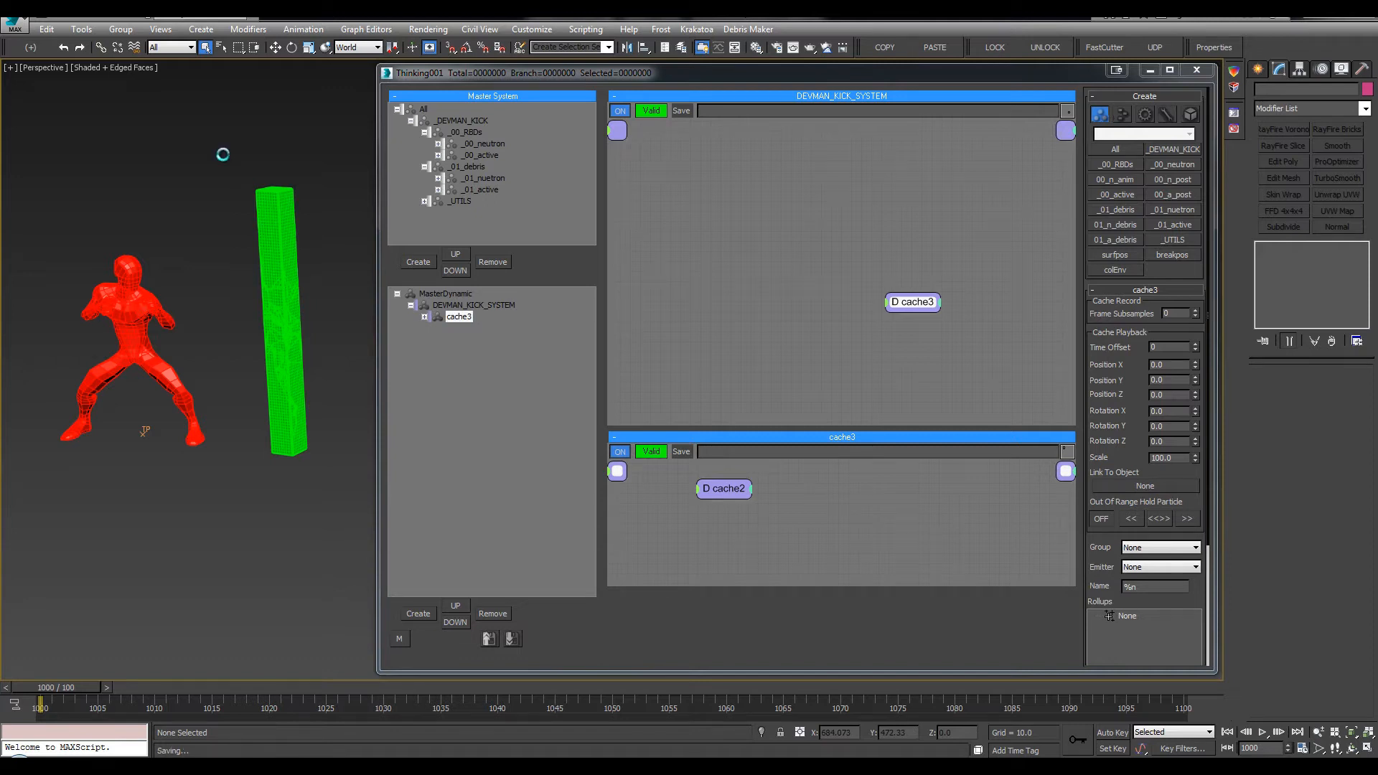
Add a Memory operator to DEVMAN_KICK_SYSTEM and place it above the cache3 node, ordering it before cache3 in the tree
right_click(781, 217)
type("mem")
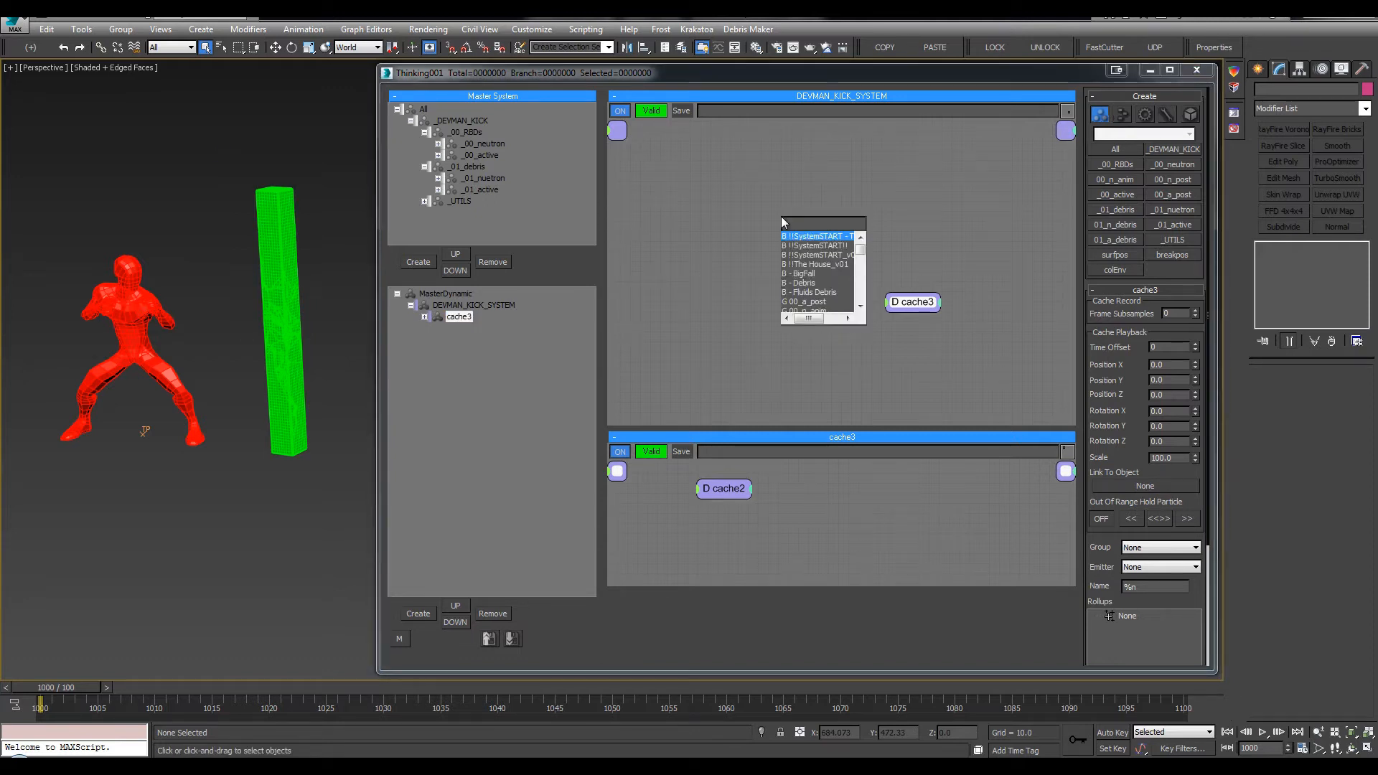
key("Return")
left_click(798, 228)
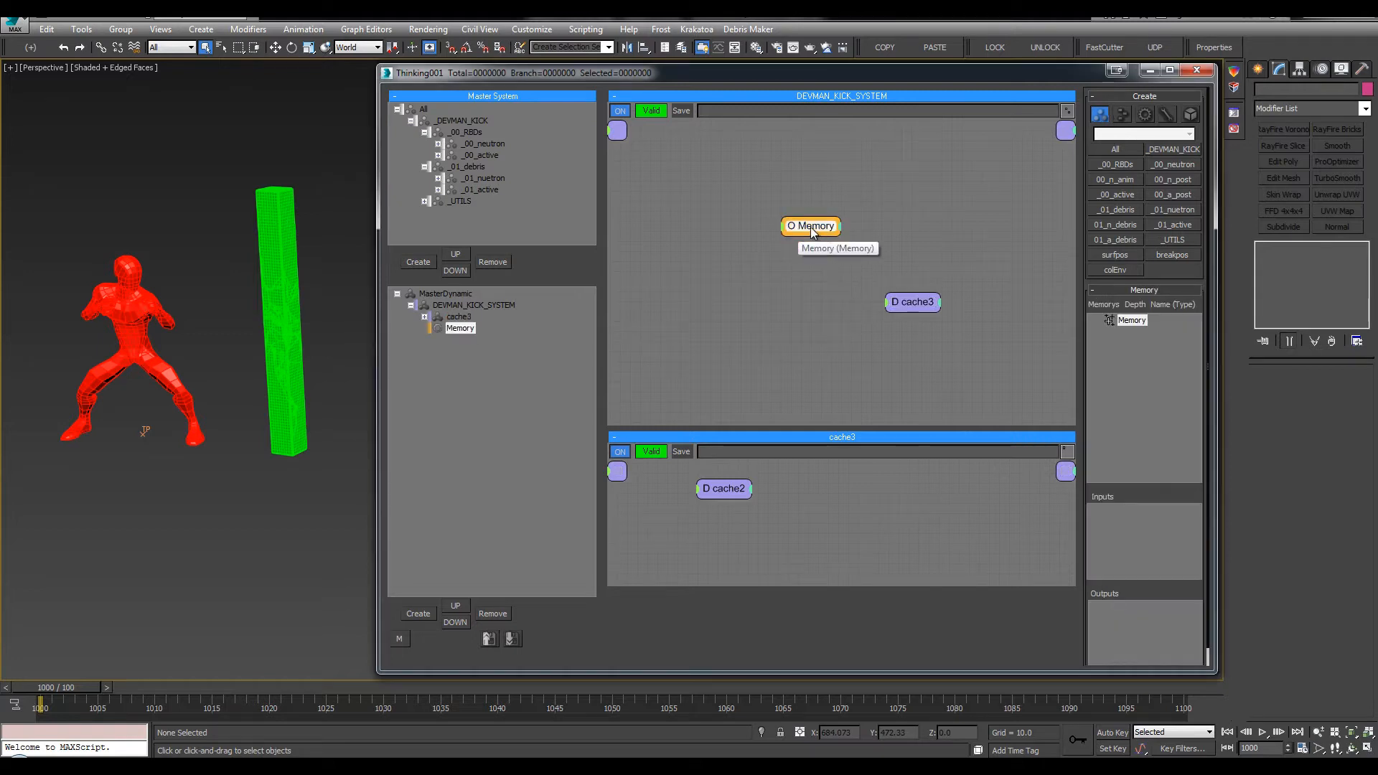
left_click_drag(798, 228, 905, 251)
left_click_drag(455, 318, 455, 316)
middle_click_drag(731, 212, 664, 206)
left_click_drag(856, 238, 791, 239)
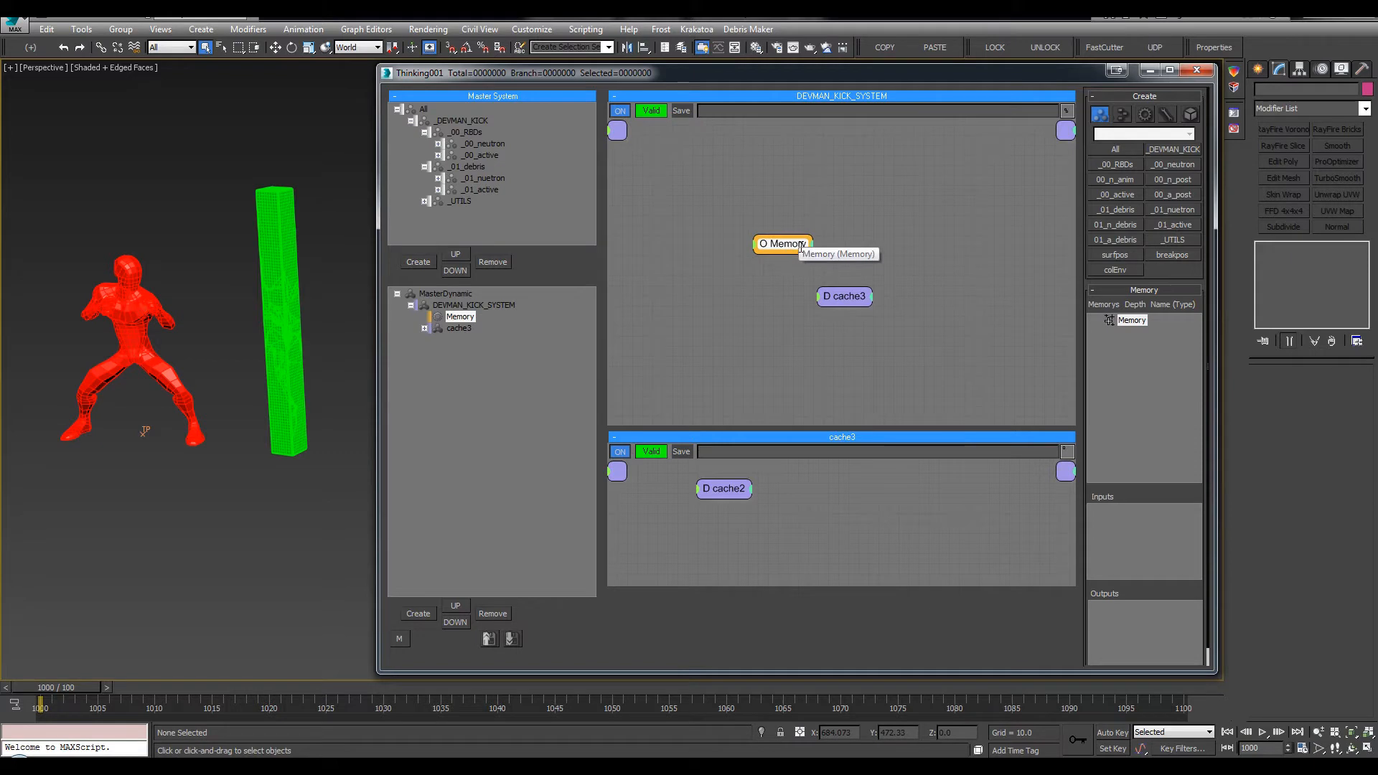
Rename the Memory operator as Memory MASTER and adjust its position above cache3
double_click(810, 245)
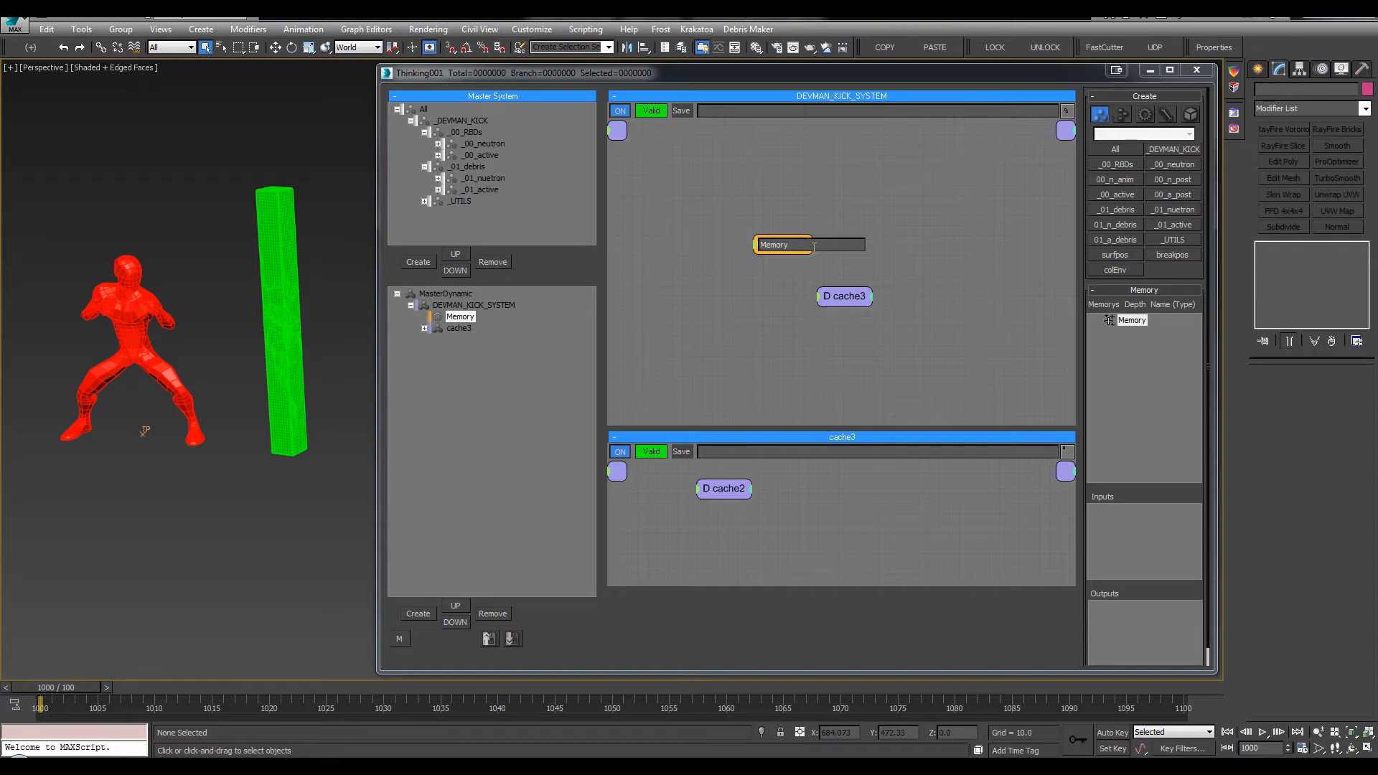
type("ASTER")
key("Return")
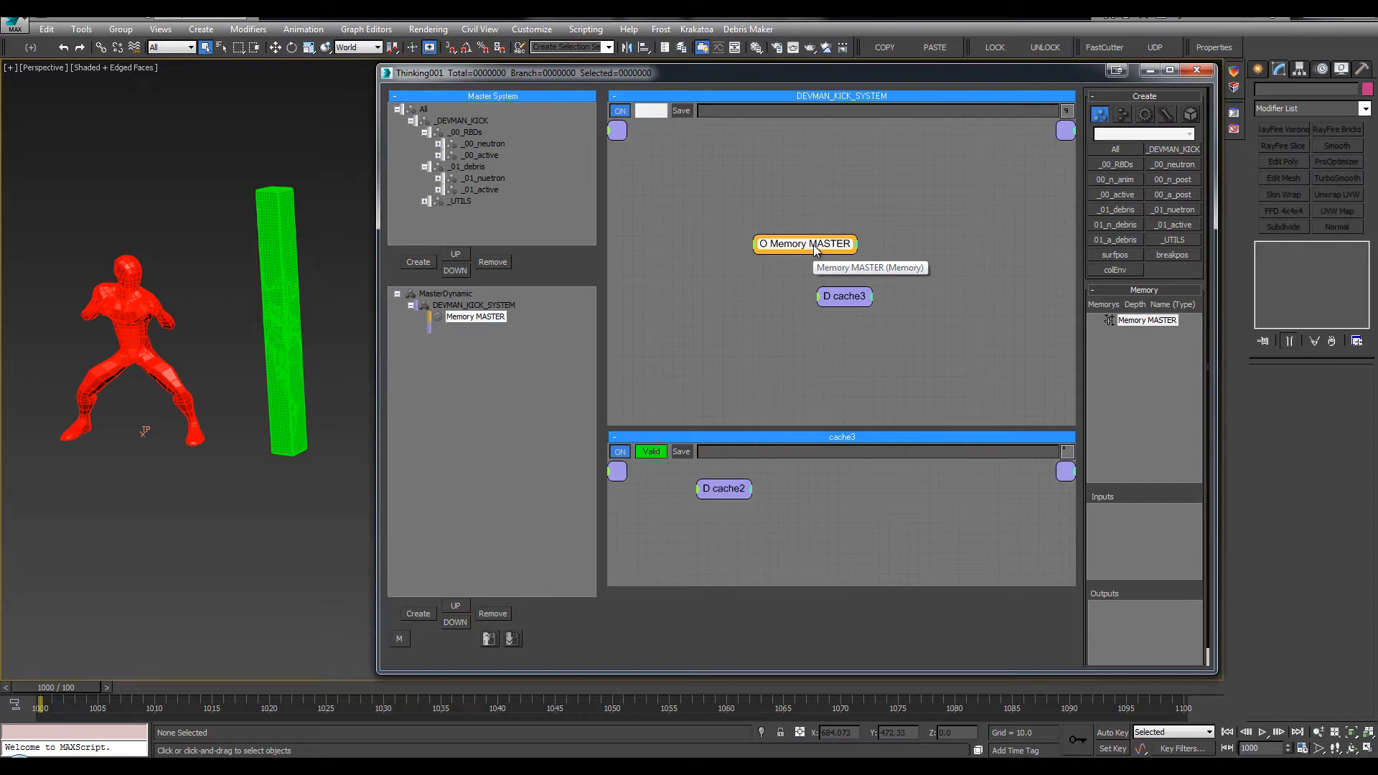
left_click_drag(828, 248, 824, 247)
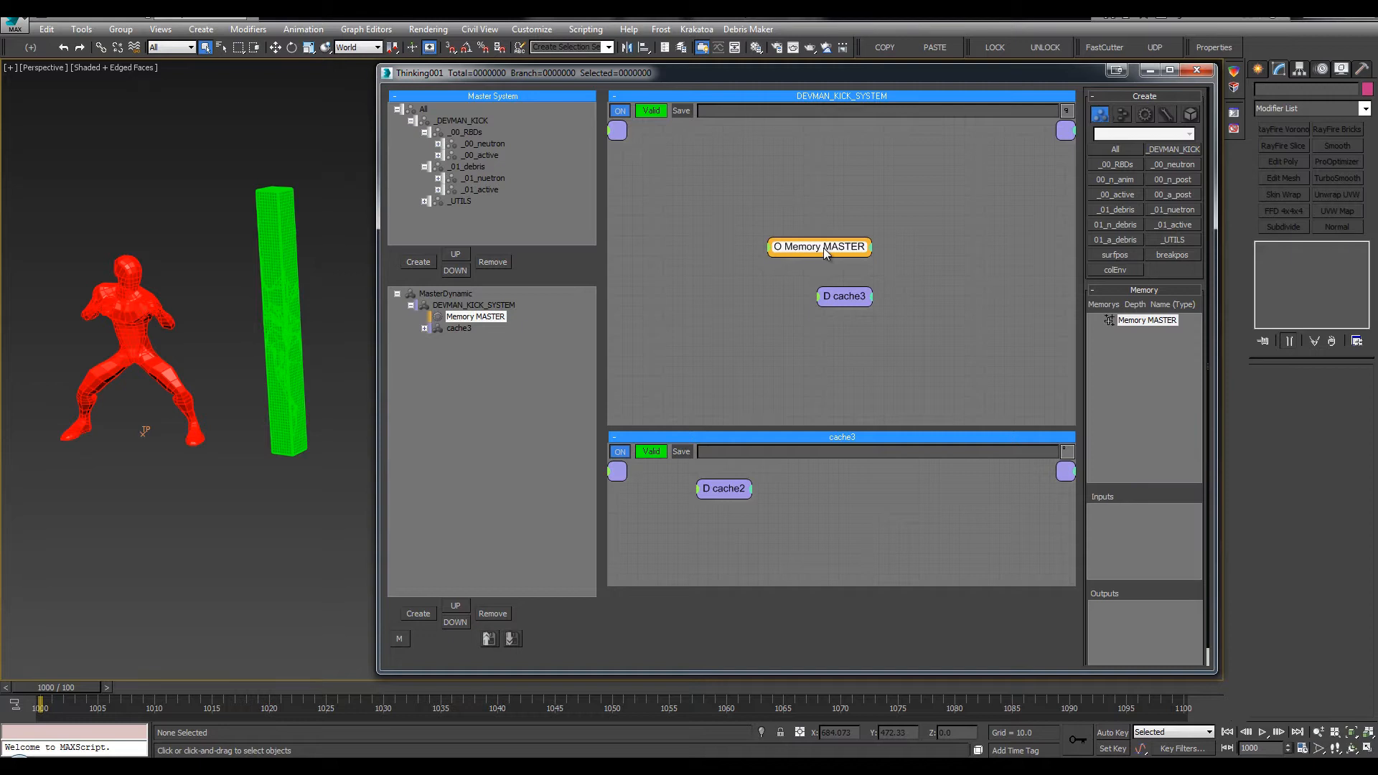
left_click(1128, 116)
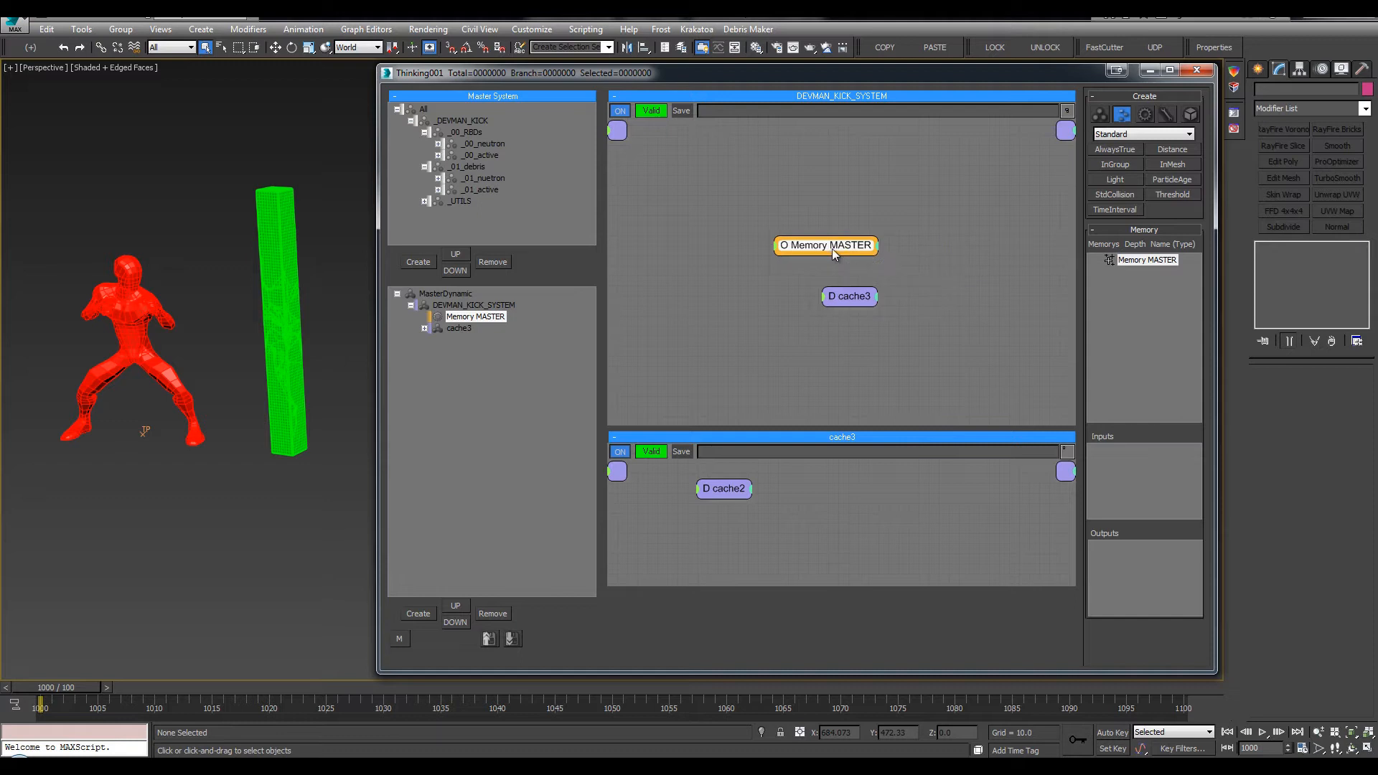
left_click_drag(832, 248, 830, 252)
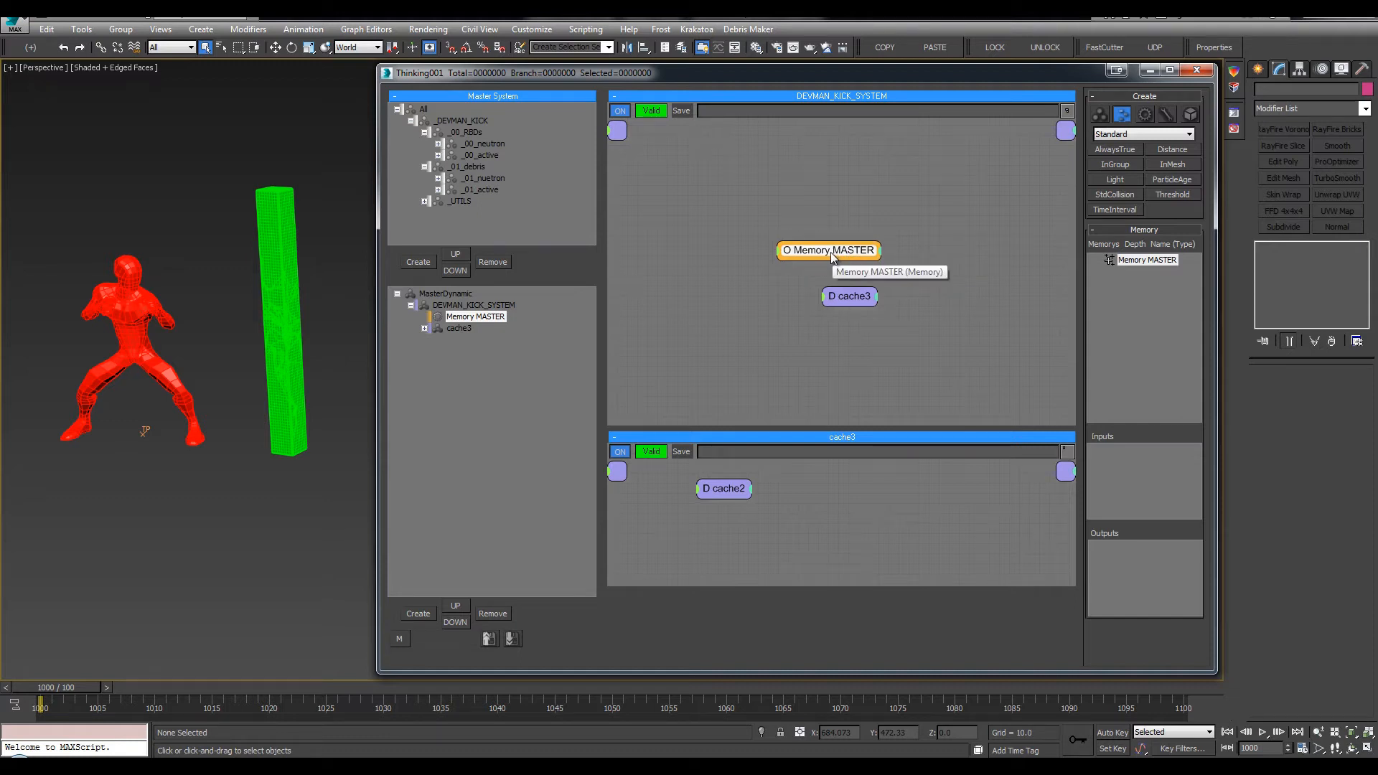
Add two Integer entries to Memory MASTER, named gravity and friction
left_click(1161, 259)
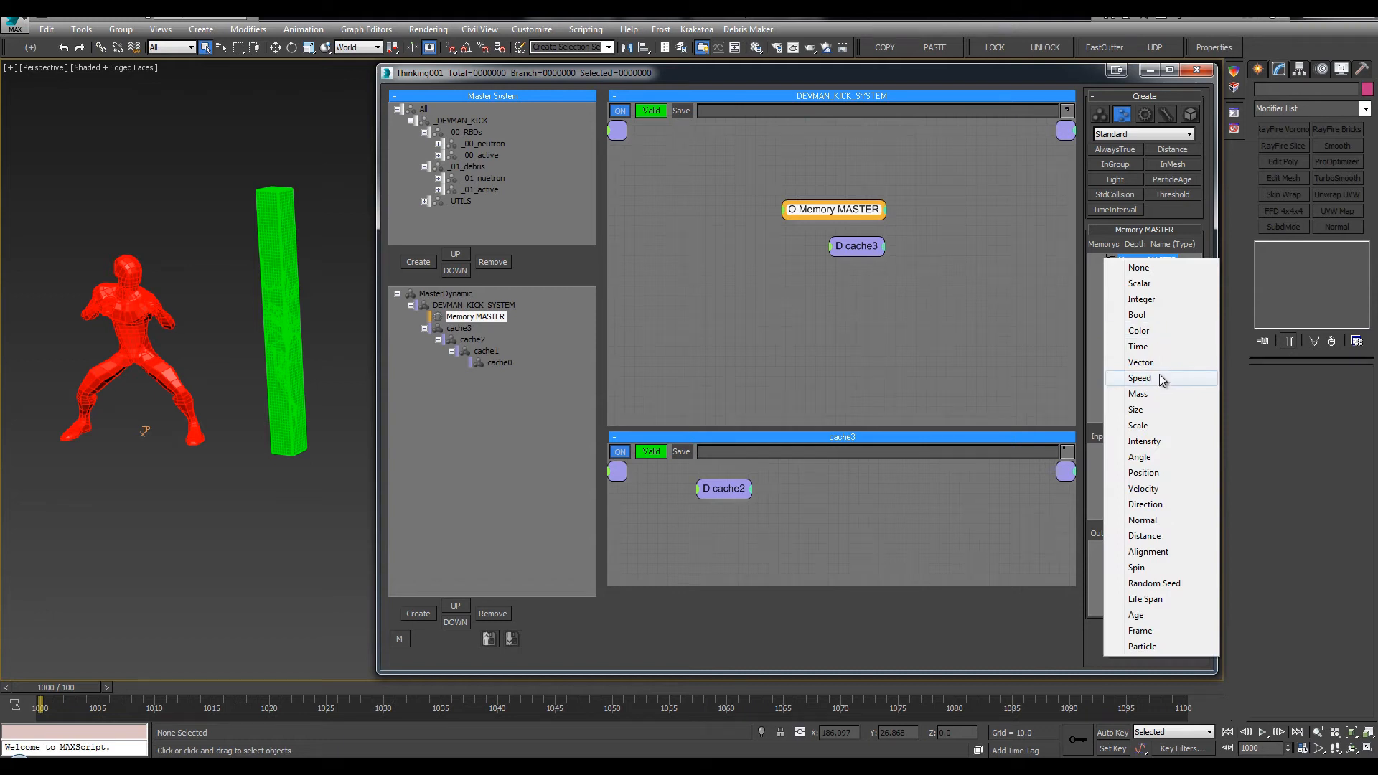
left_click(1155, 298)
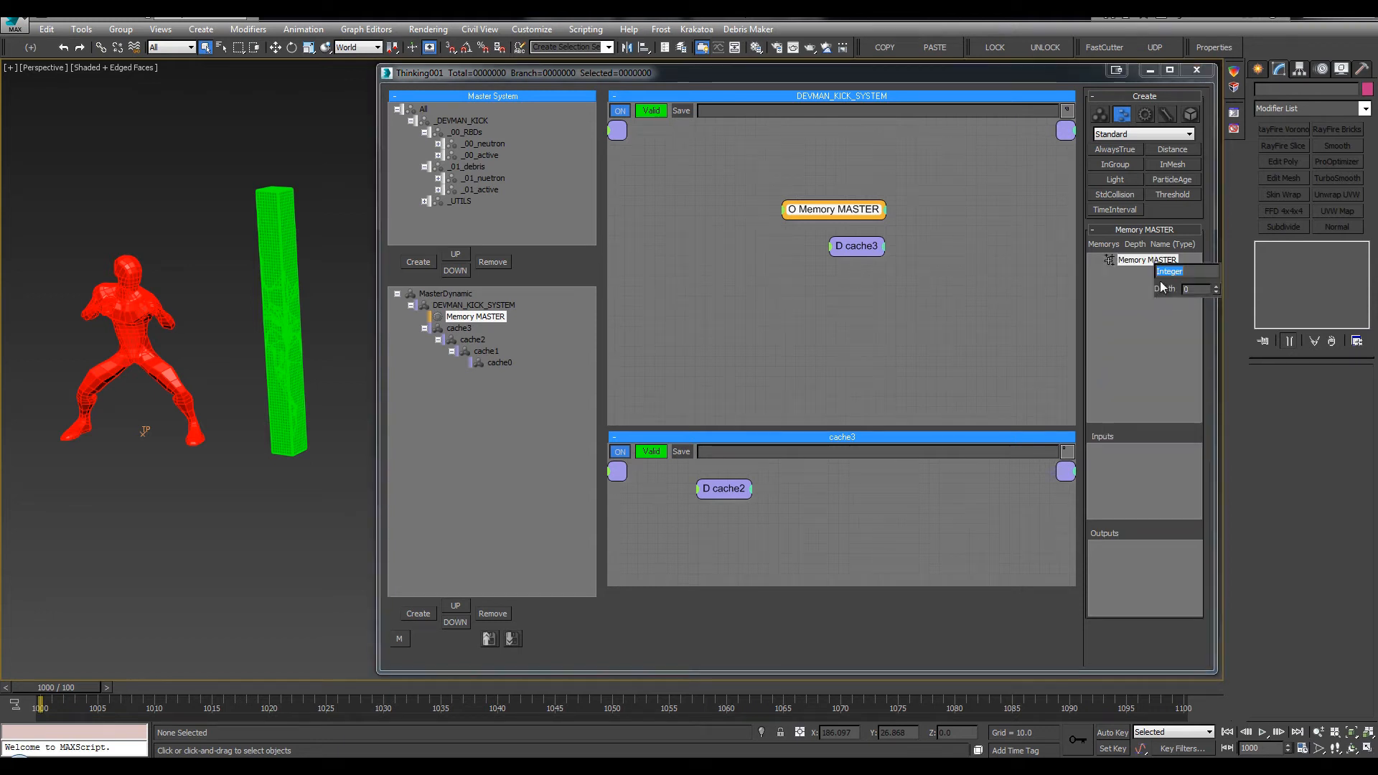
type("gravit")
key("Return")
left_click(1149, 266)
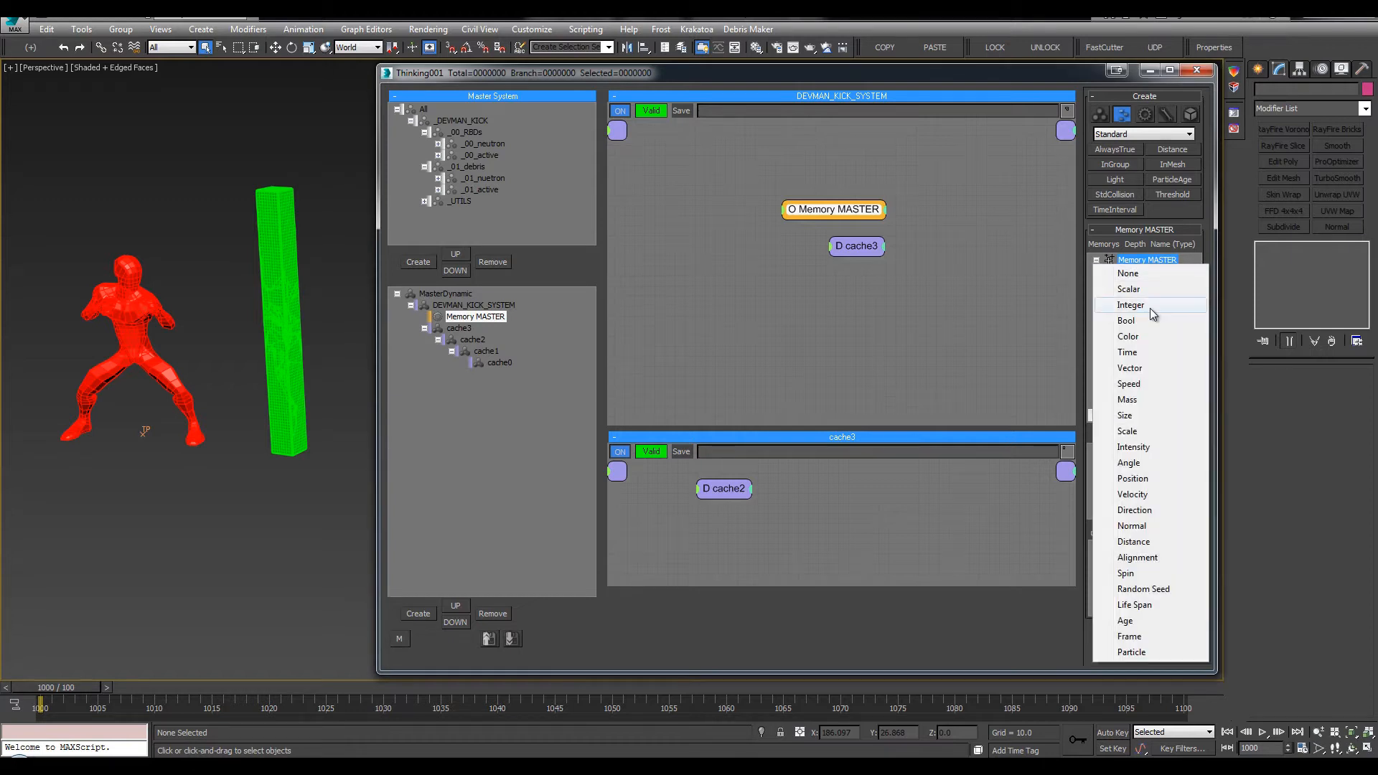
left_click(1150, 308)
type("friction")
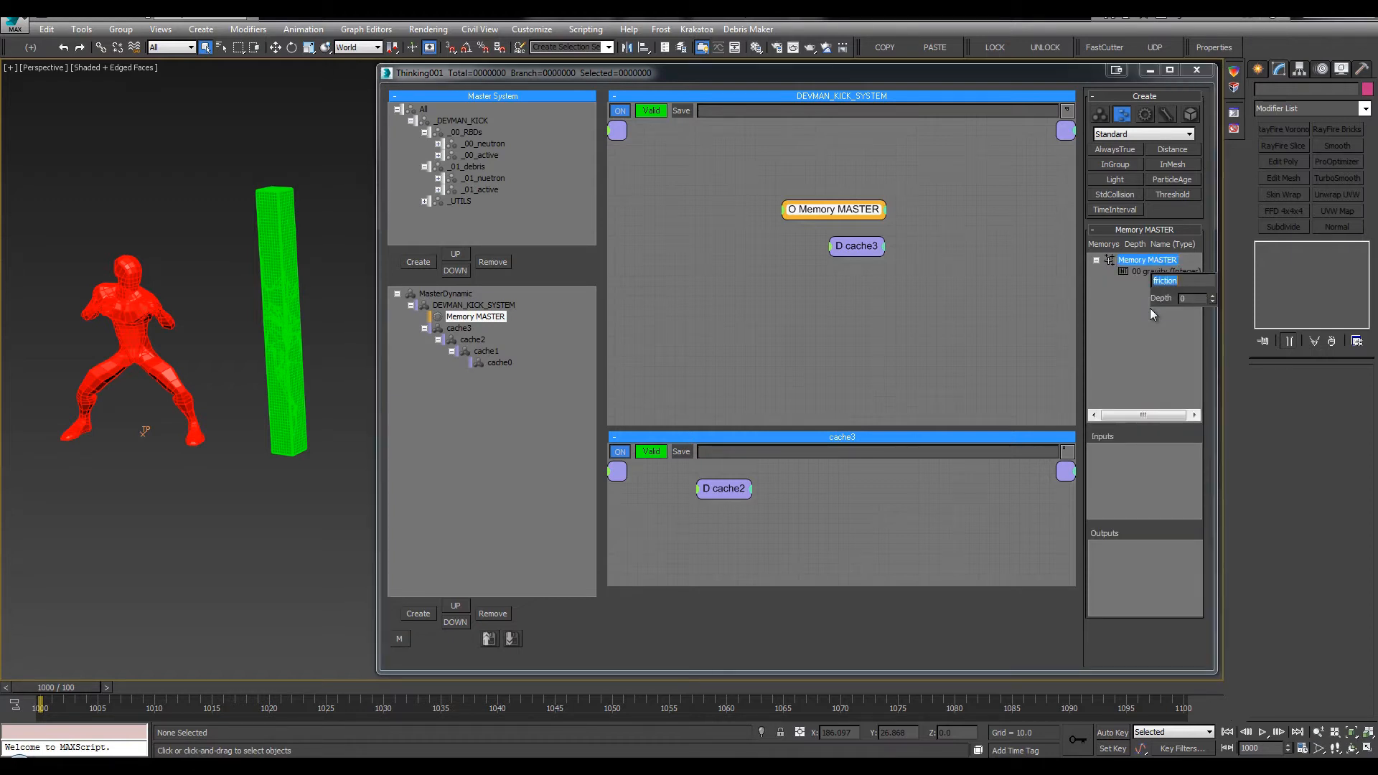
key("Return")
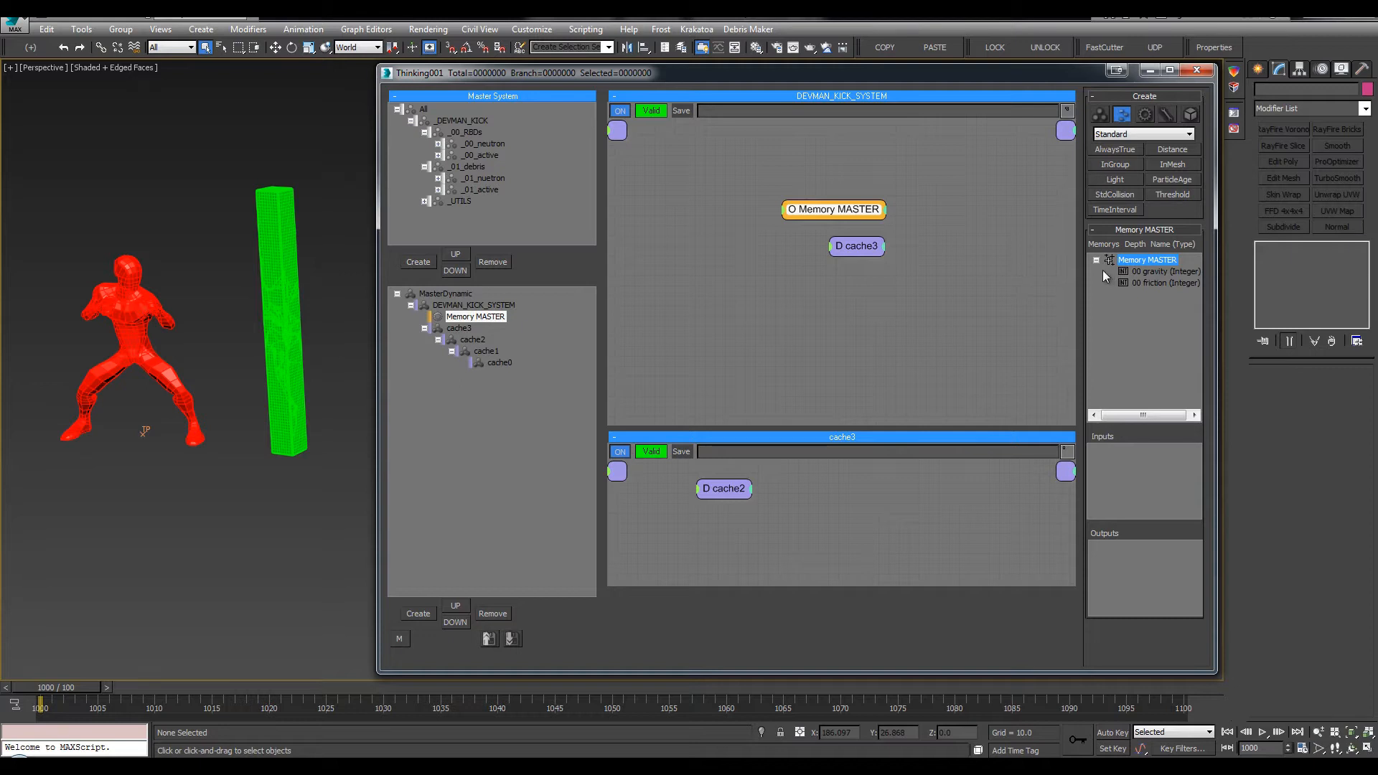
left_click(859, 268)
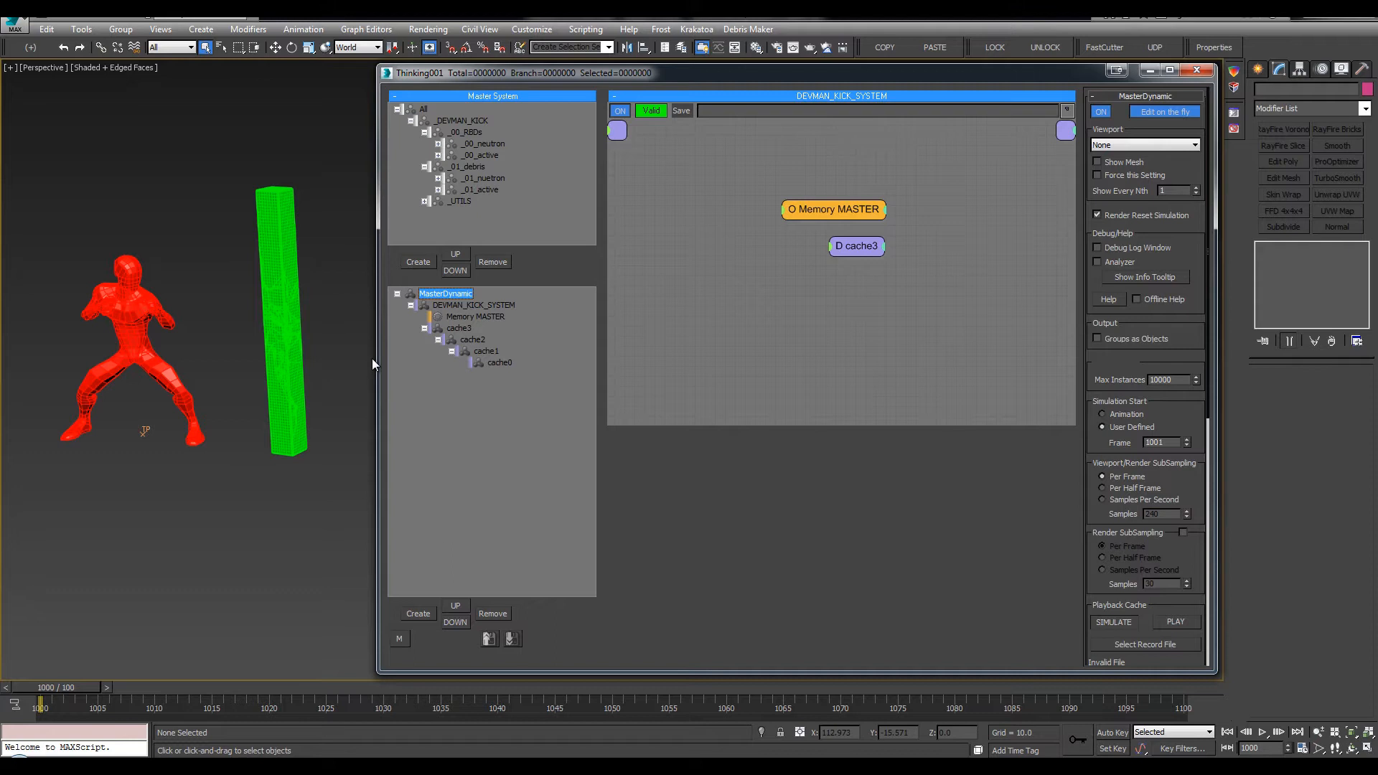
Save the MasterDynamic setup as a devman_kick_lesson settings file in the v0006 folder, with particle groups set to exist or create
left_click(463, 120)
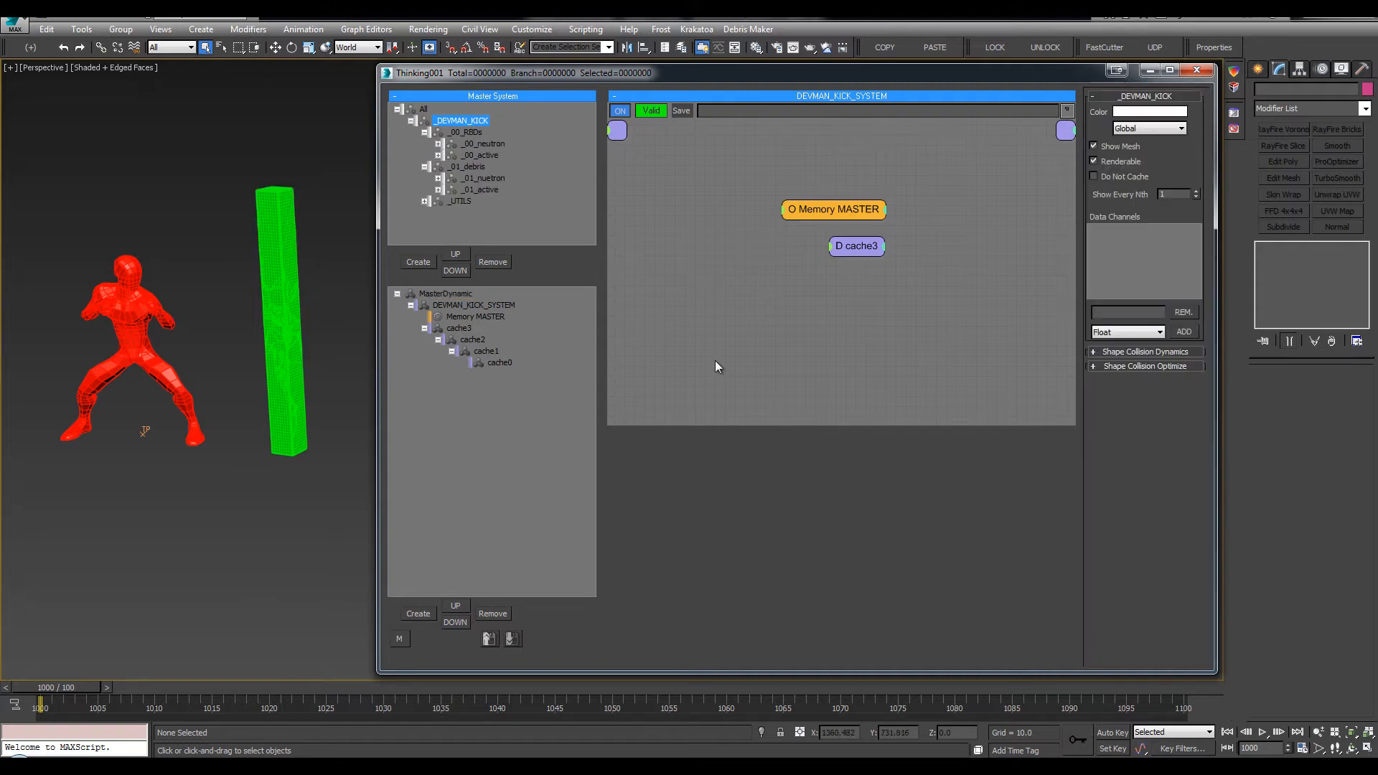
left_click(474, 305)
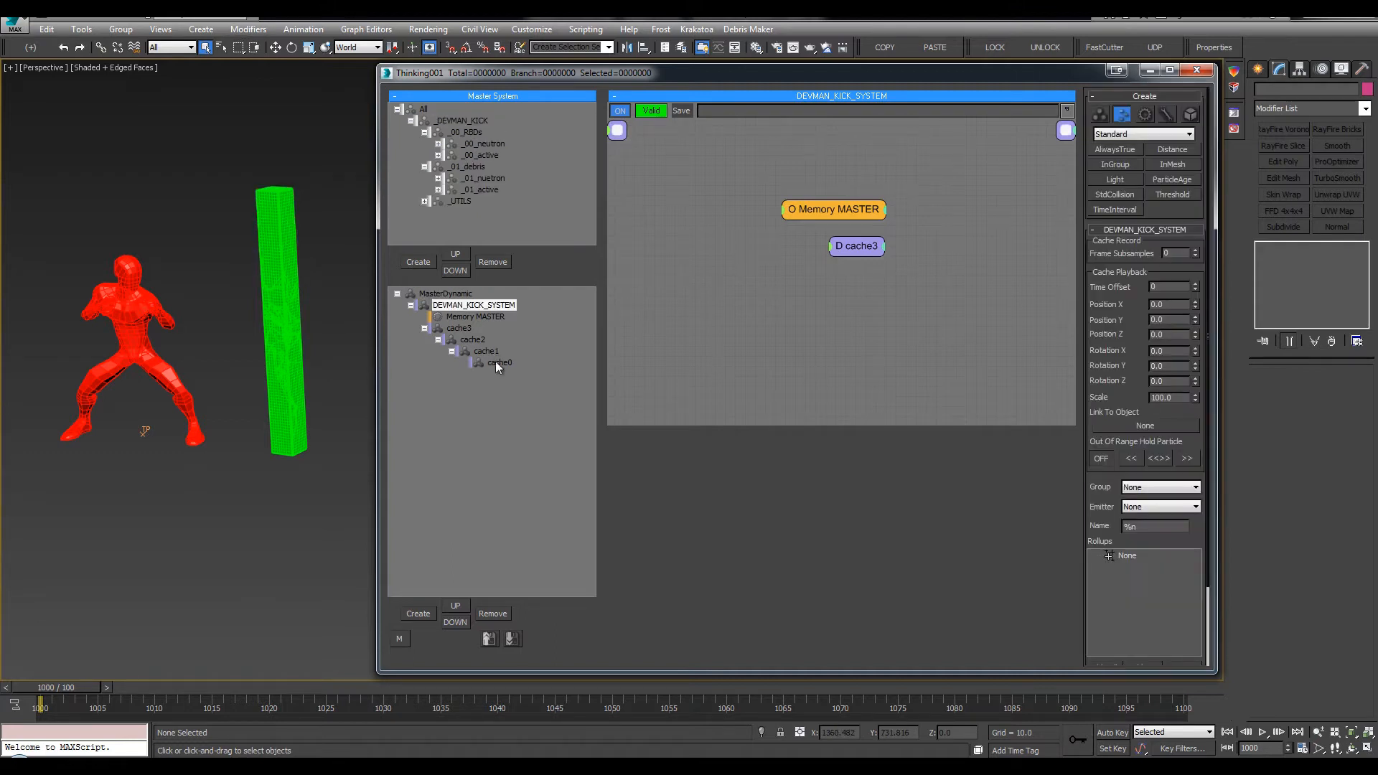
left_click(443, 294)
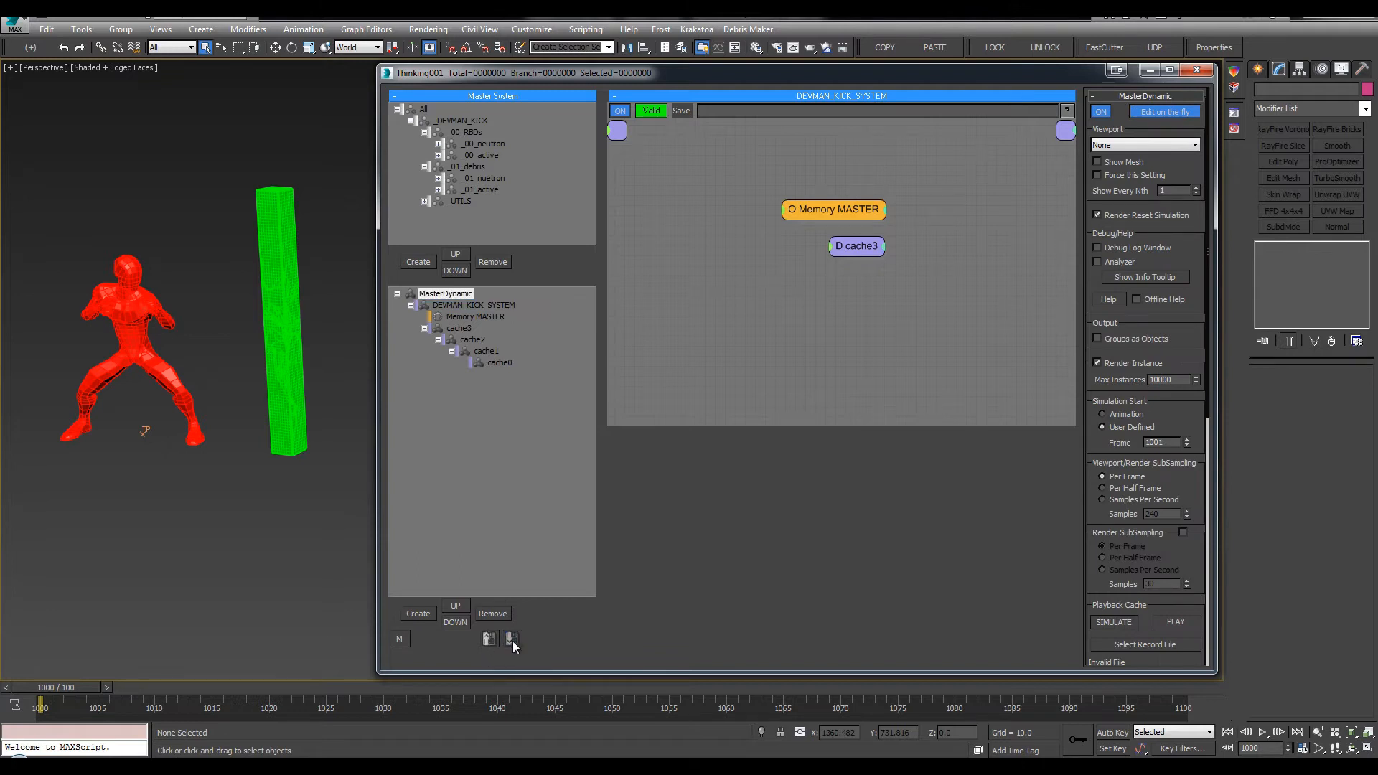
left_click(512, 640)
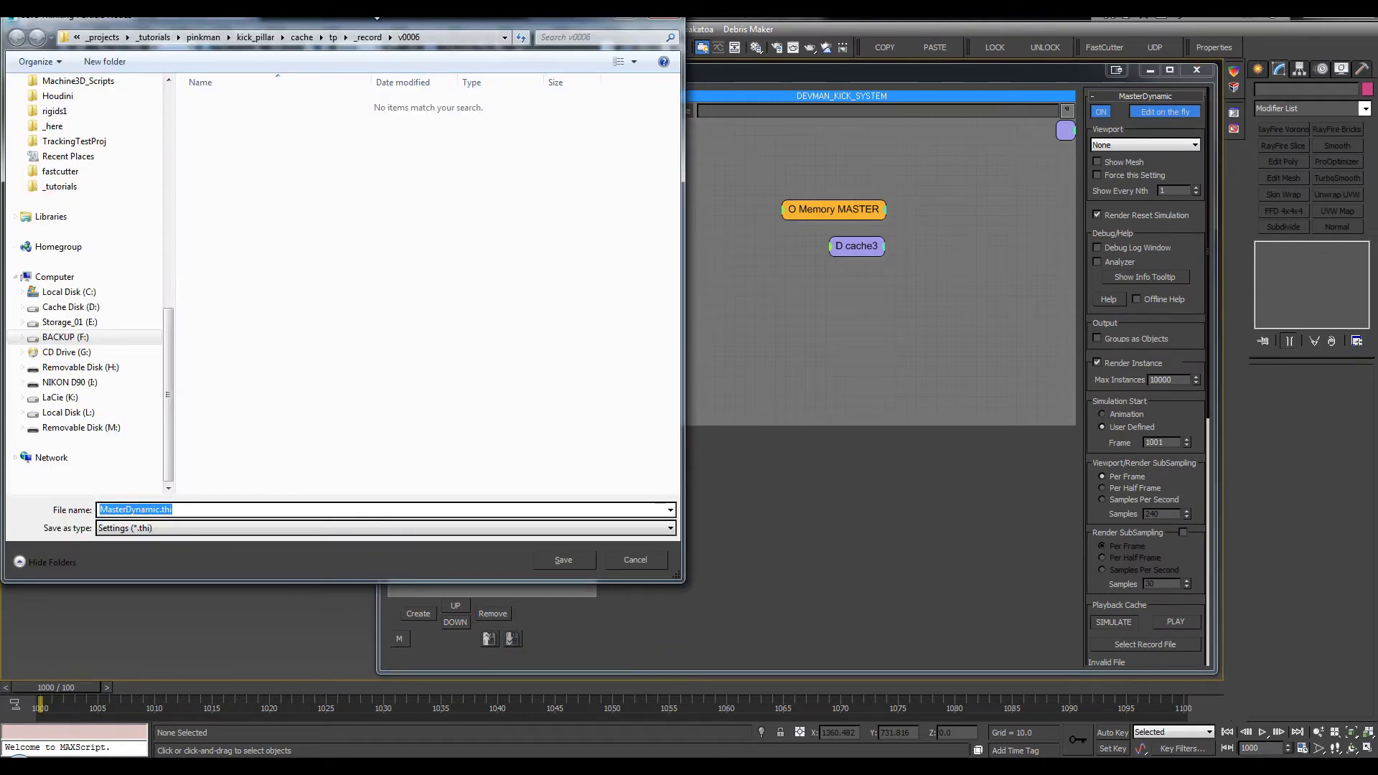
left_click_drag(459, 22, 523, 29)
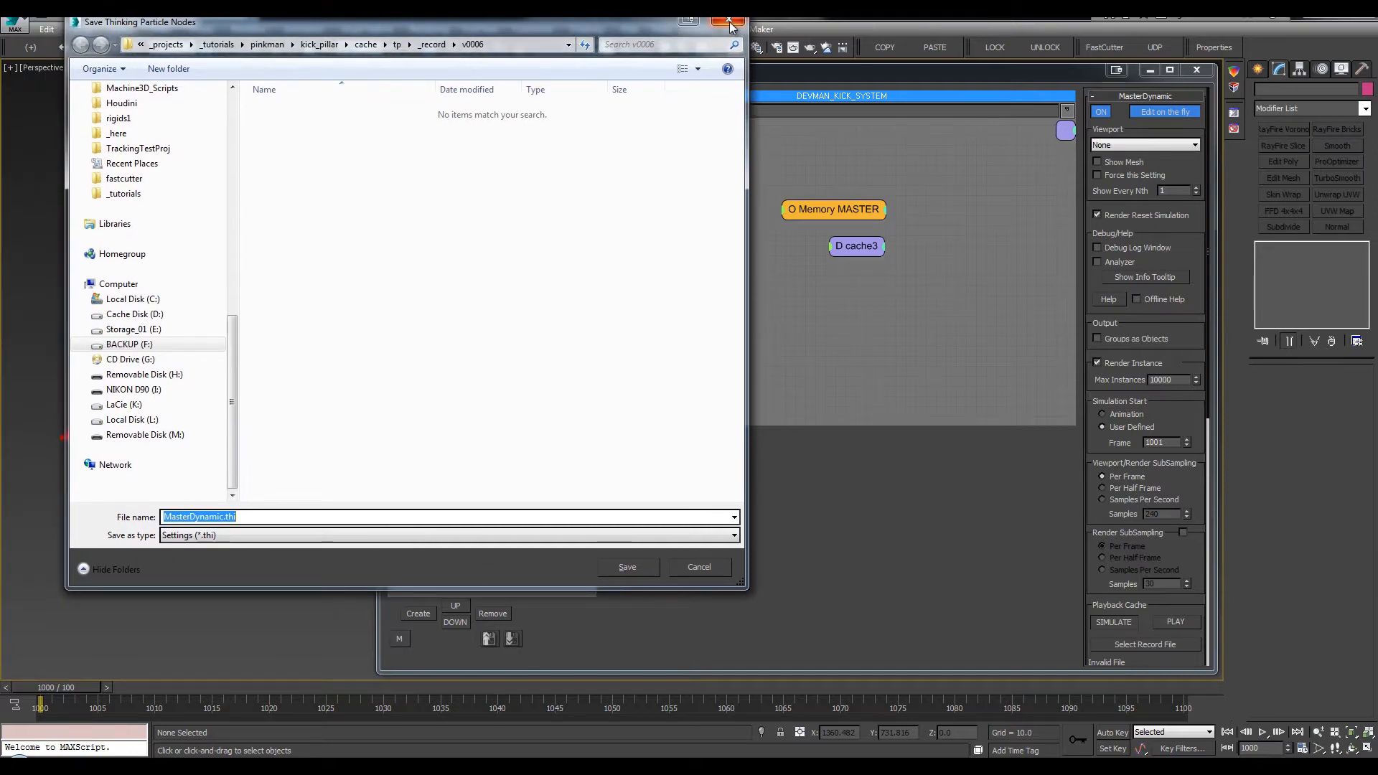
type("d")
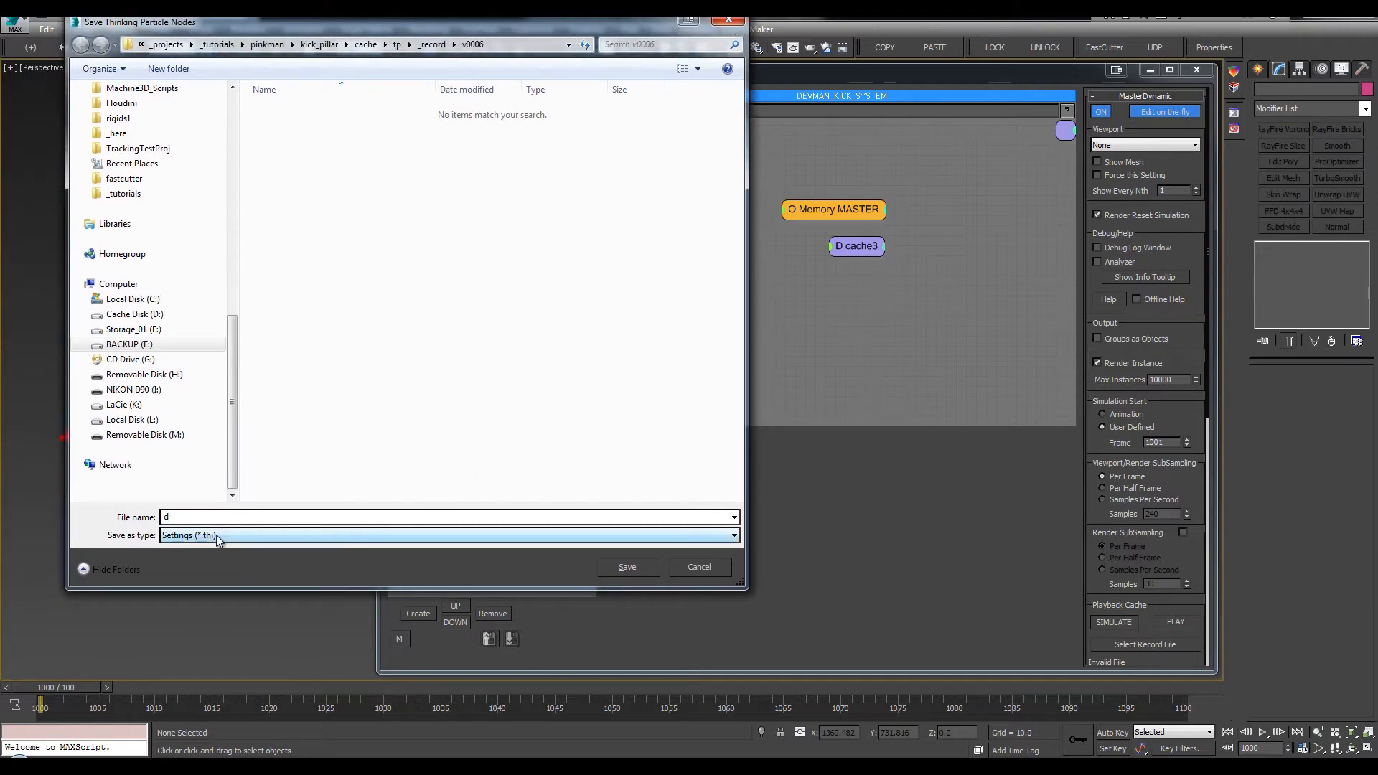
type("evman_kick")
type("_lesson")
type("_")
key("Return")
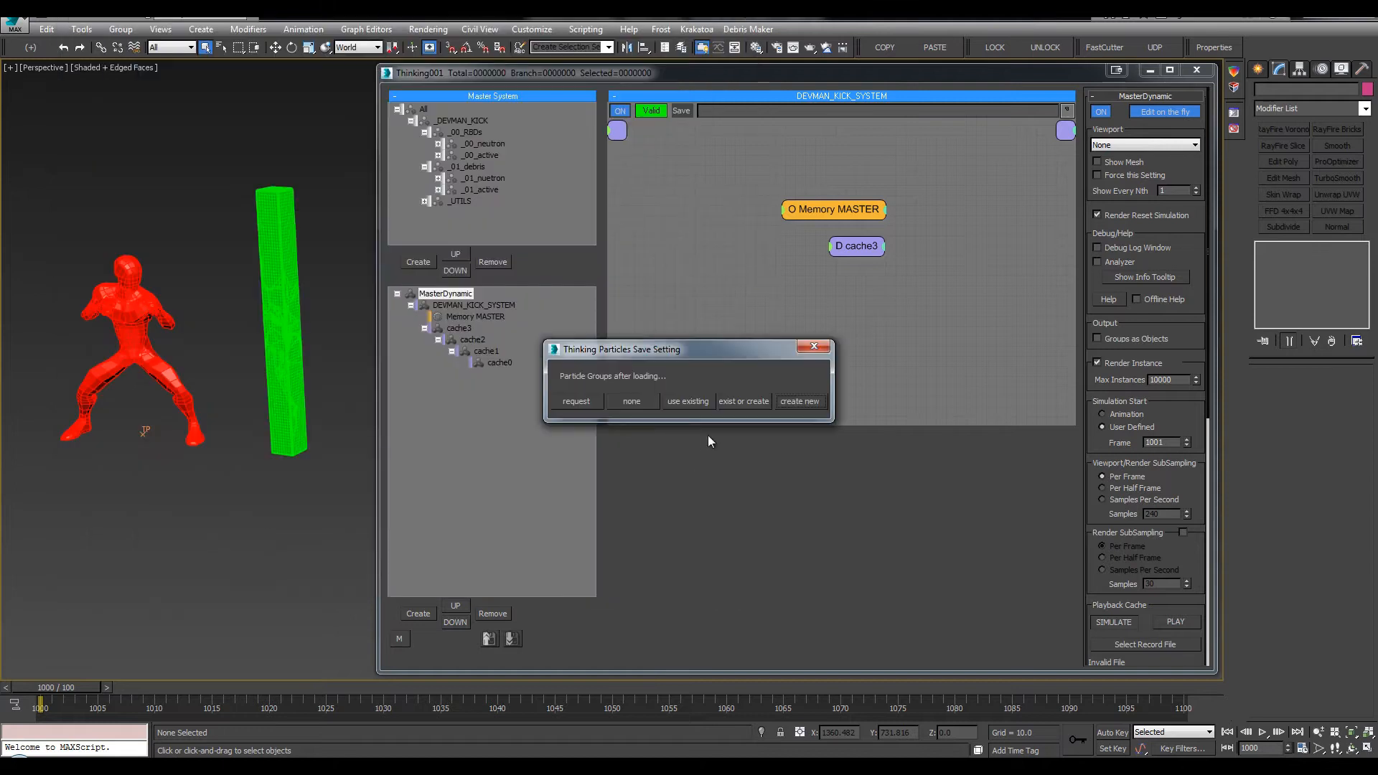
left_click(744, 402)
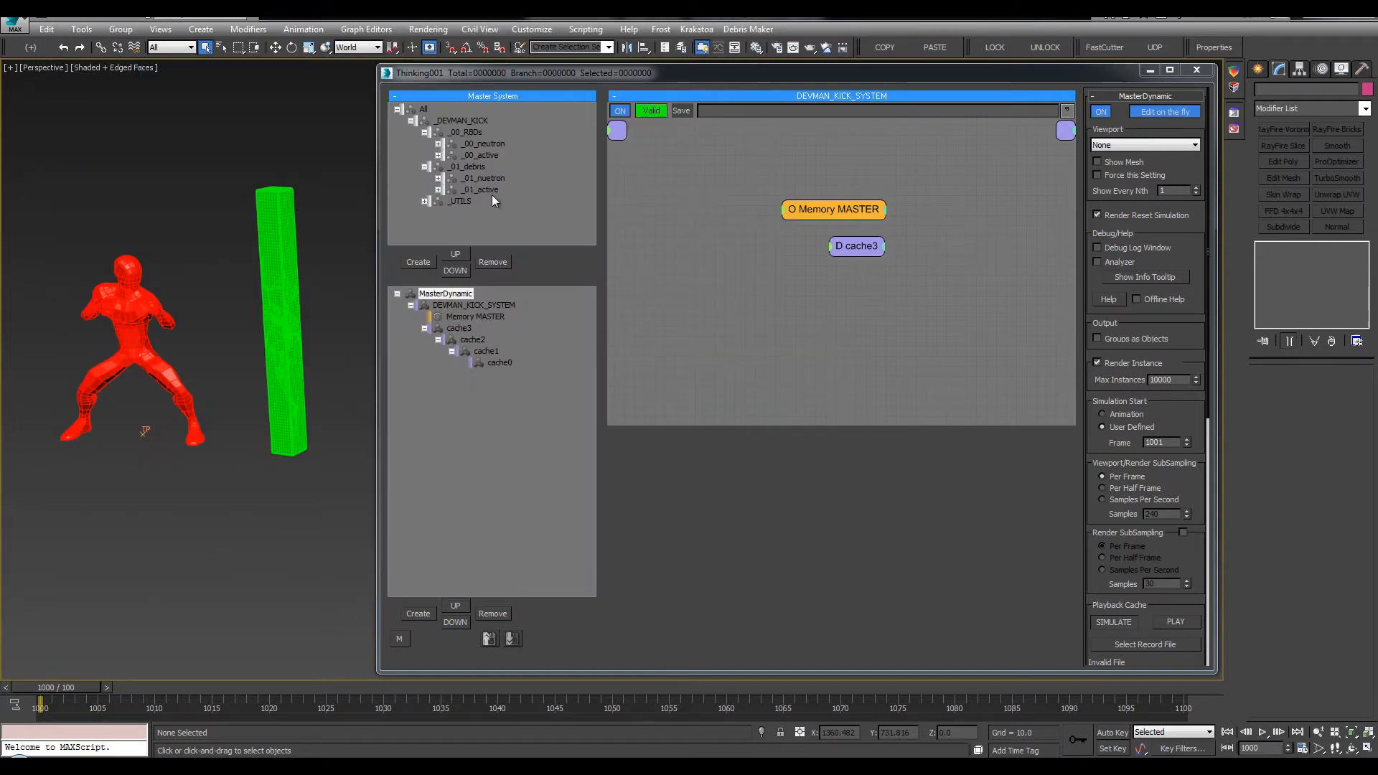
Examine the cache0 set, the subgroups under _00_RBDs and _01_debris, and the figure and post geometry in the viewport
left_click(500, 363)
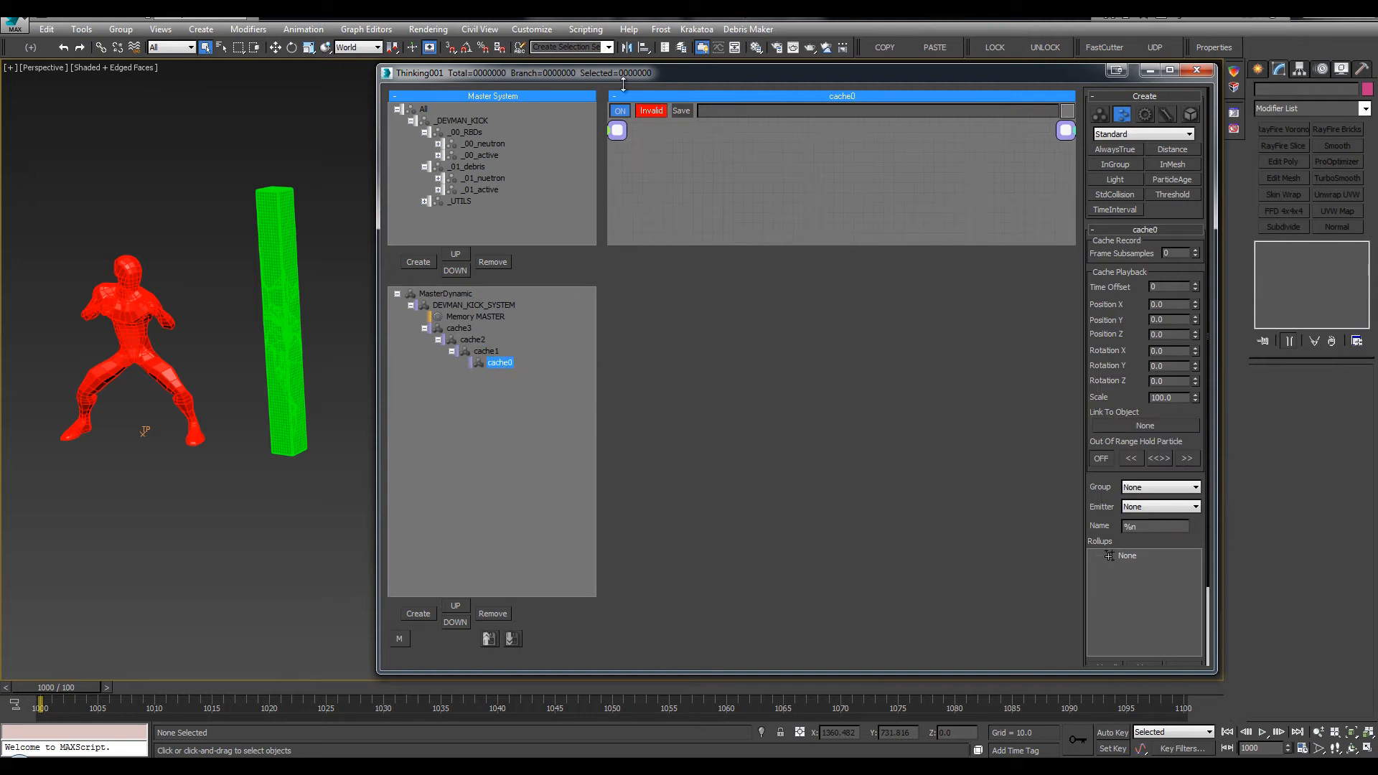
left_click(437, 189)
left_click(438, 190)
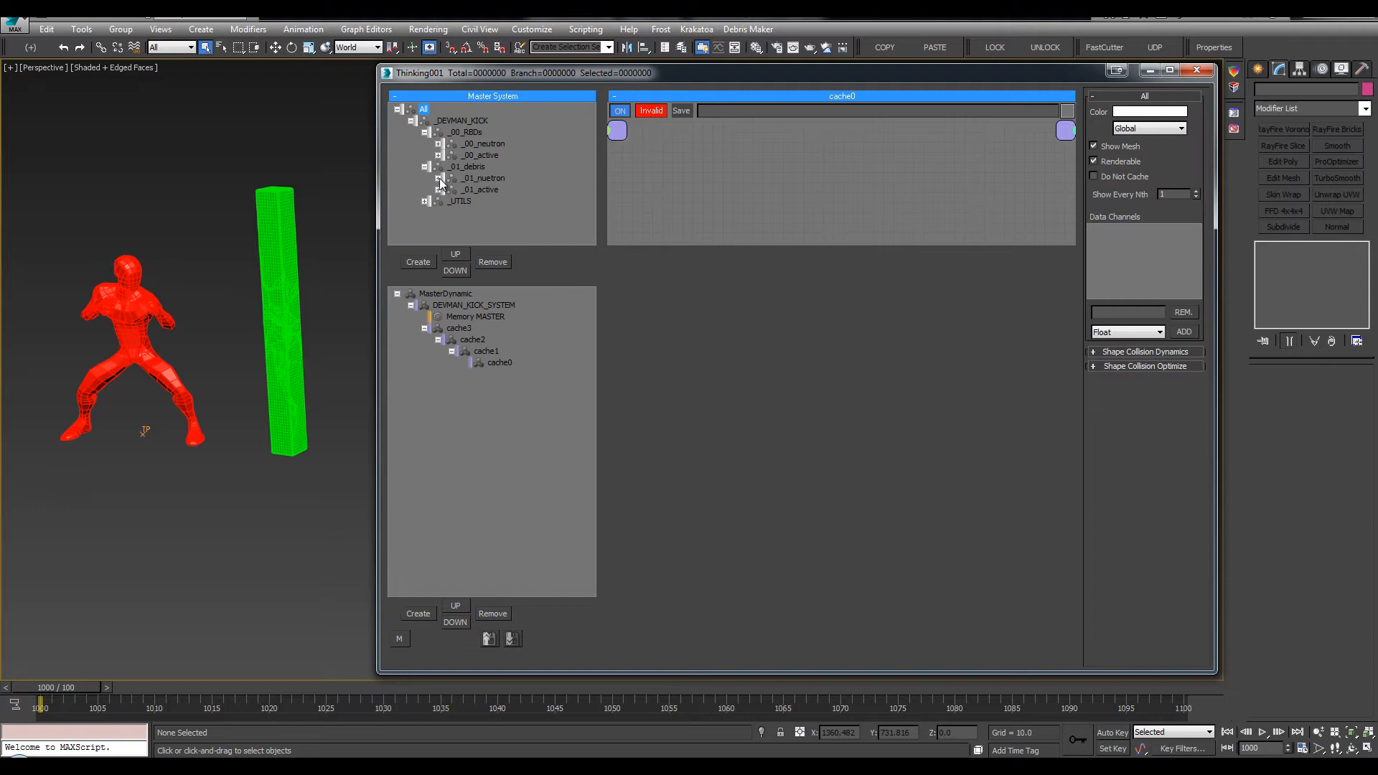
left_click(438, 179)
left_click(438, 179)
left_click(437, 155)
left_click(438, 144)
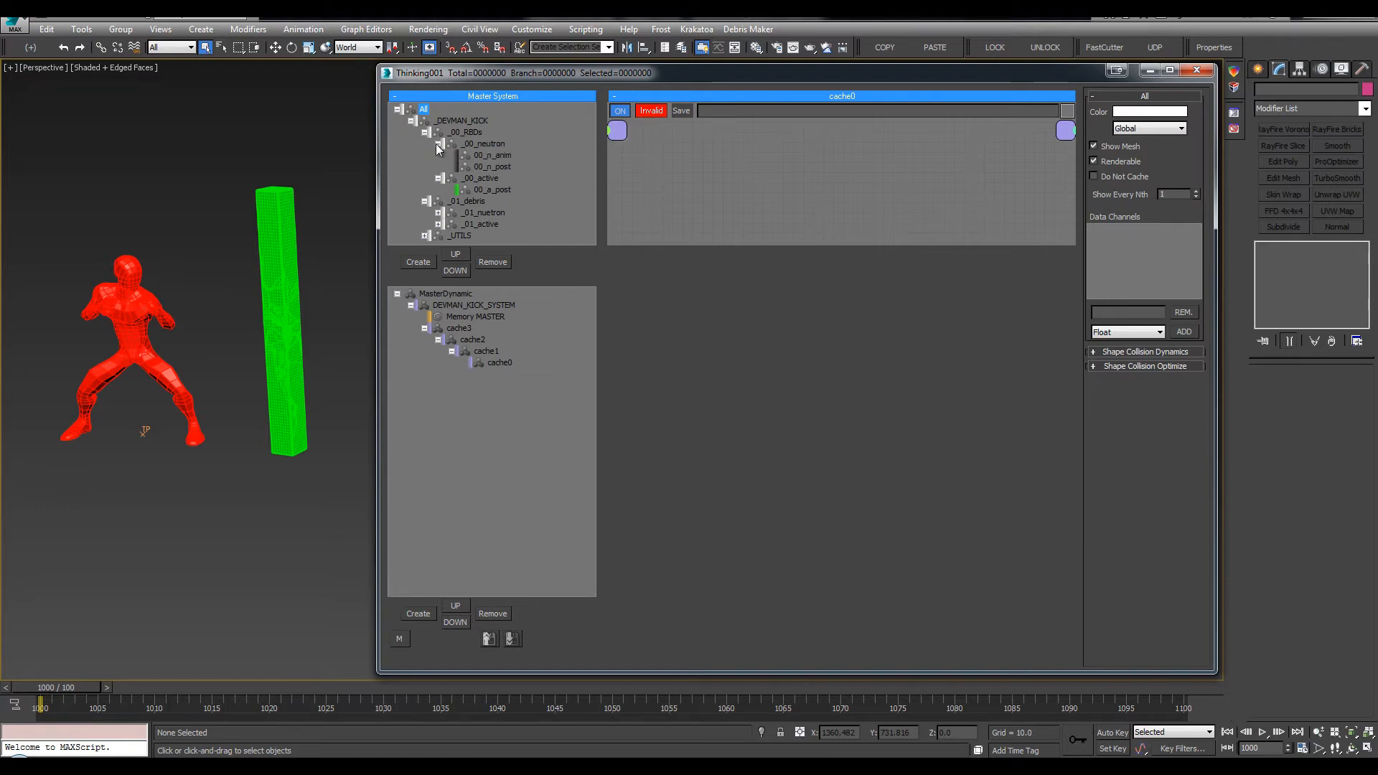
left_click(438, 143)
left_click(438, 155)
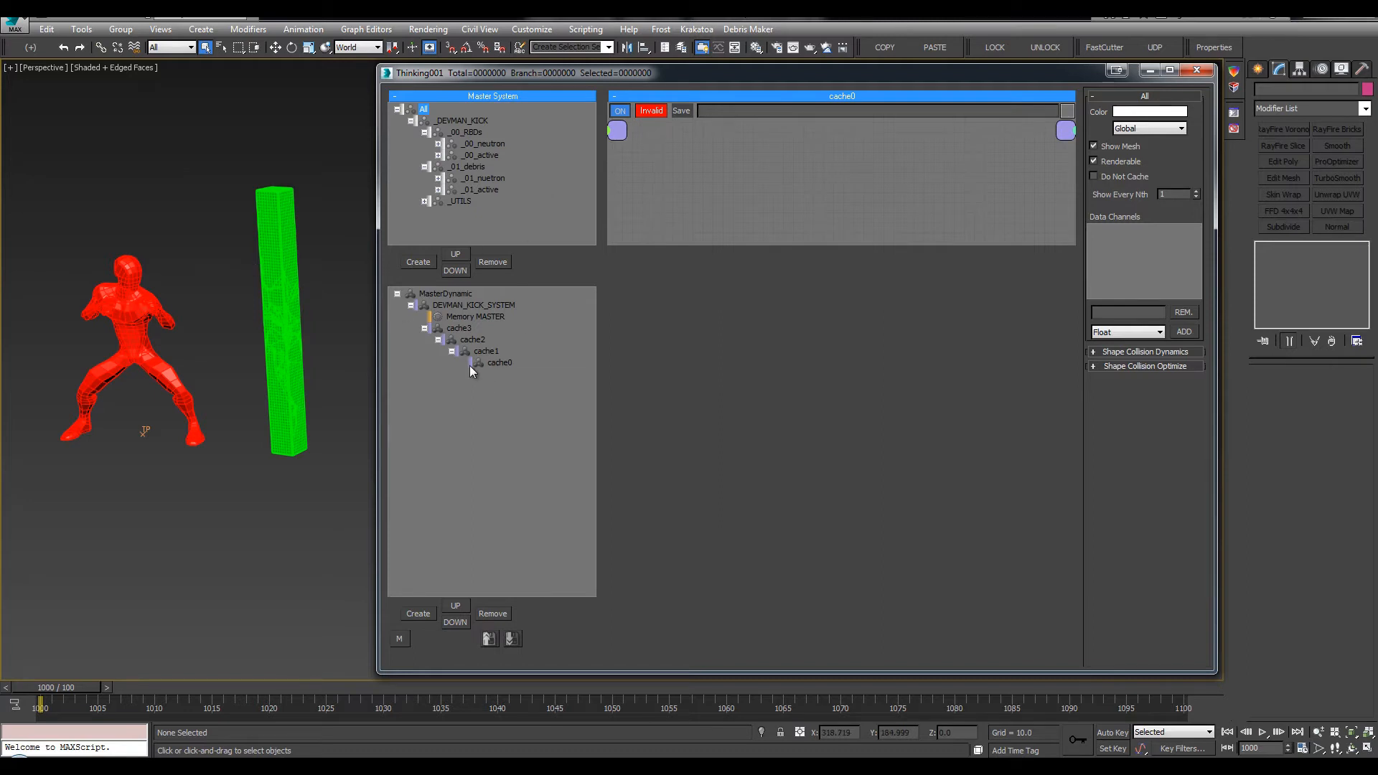
left_click(491, 366)
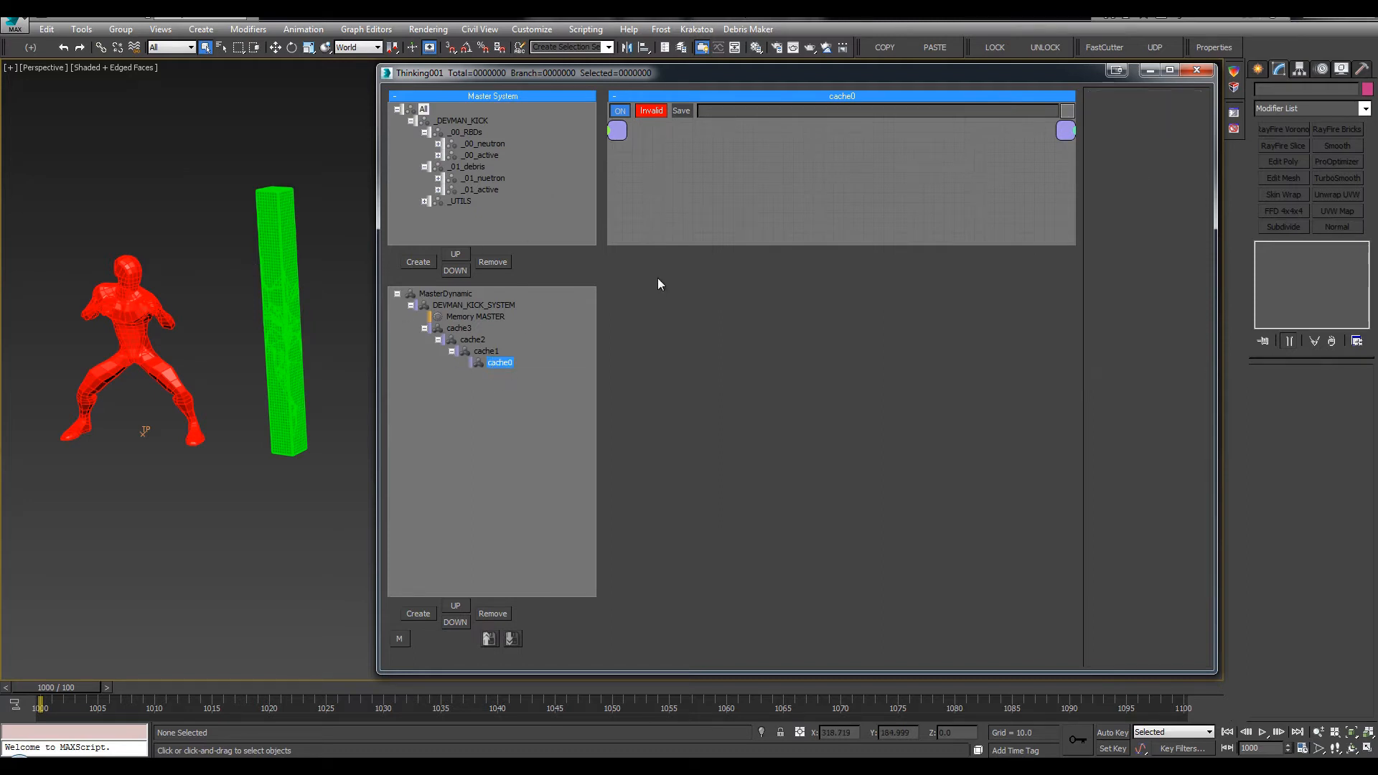
left_click_drag(194, 172, 365, 537)
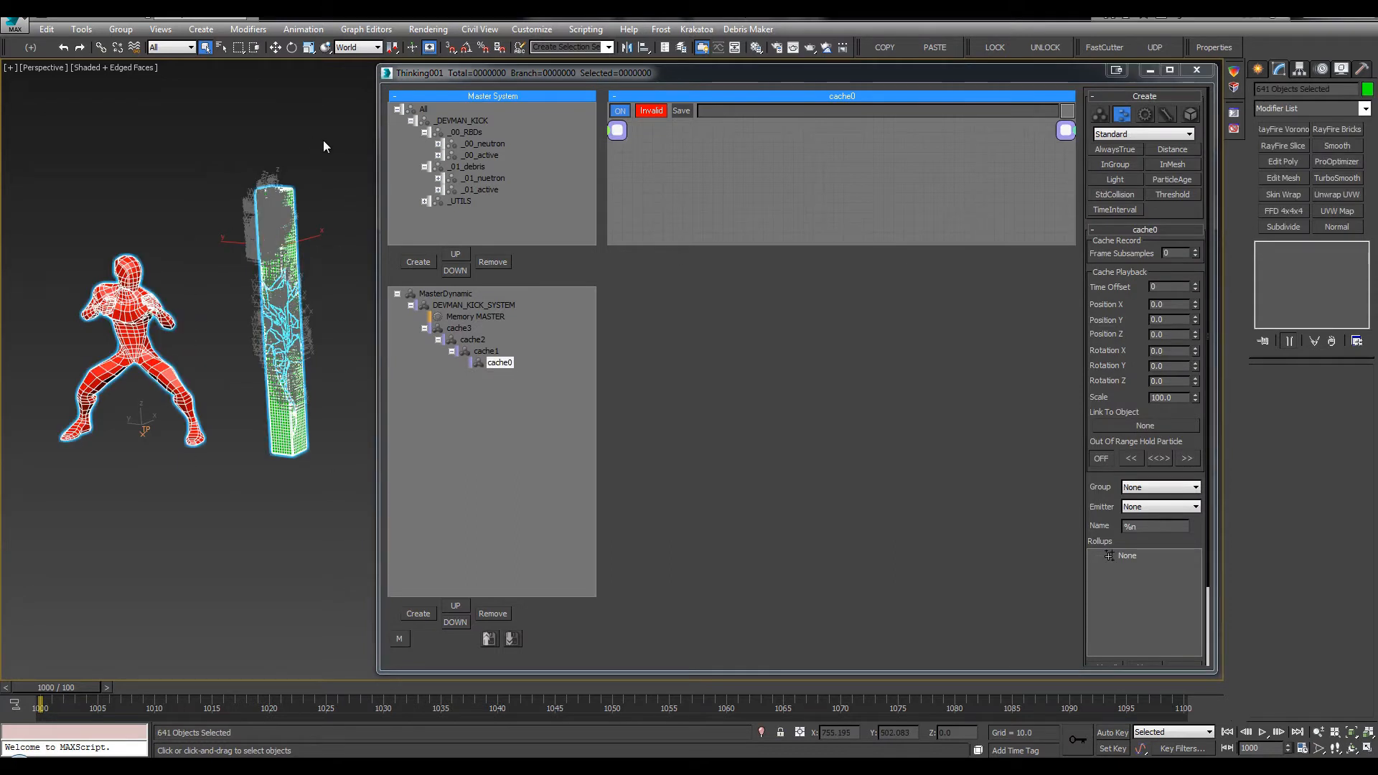
left_click(323, 140)
Create a new dynamic set under cache0 and name it _birth
left_click(520, 377)
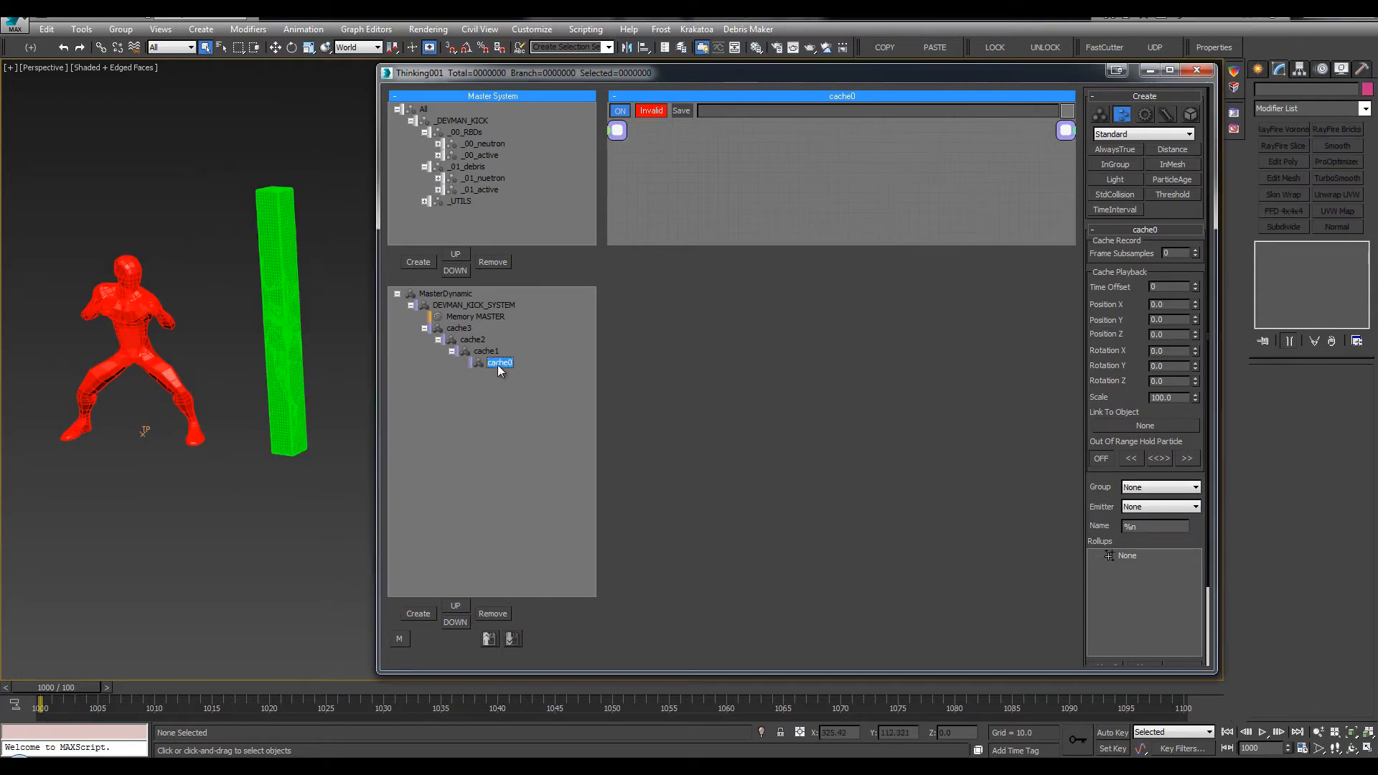
key("Insert")
left_click(508, 376)
left_click(508, 376)
type("_birth")
key("Return")
left_click(506, 373)
key("Insert")
key("Insert")
key("Insert")
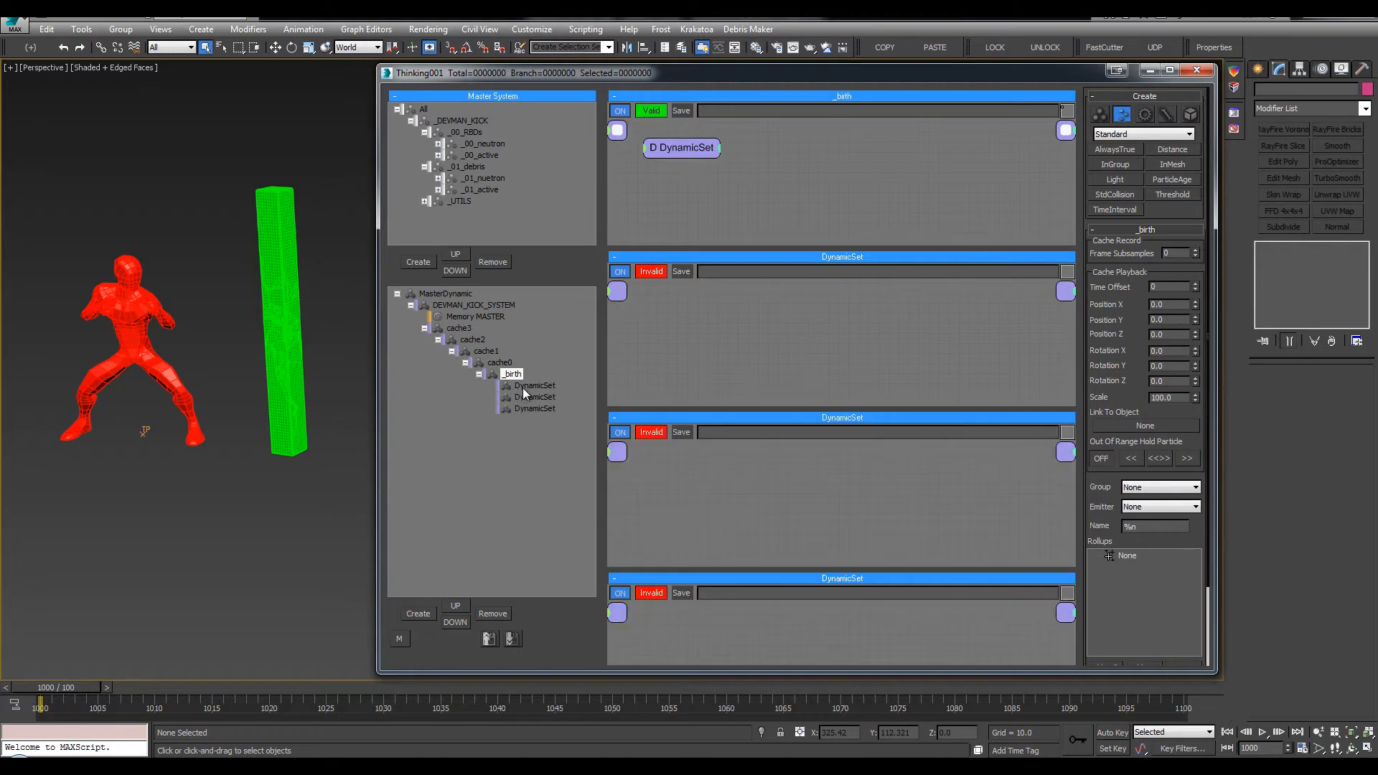
left_click(524, 399)
left_click(523, 411)
key("Delete")
key("Delete")
key("Delete")
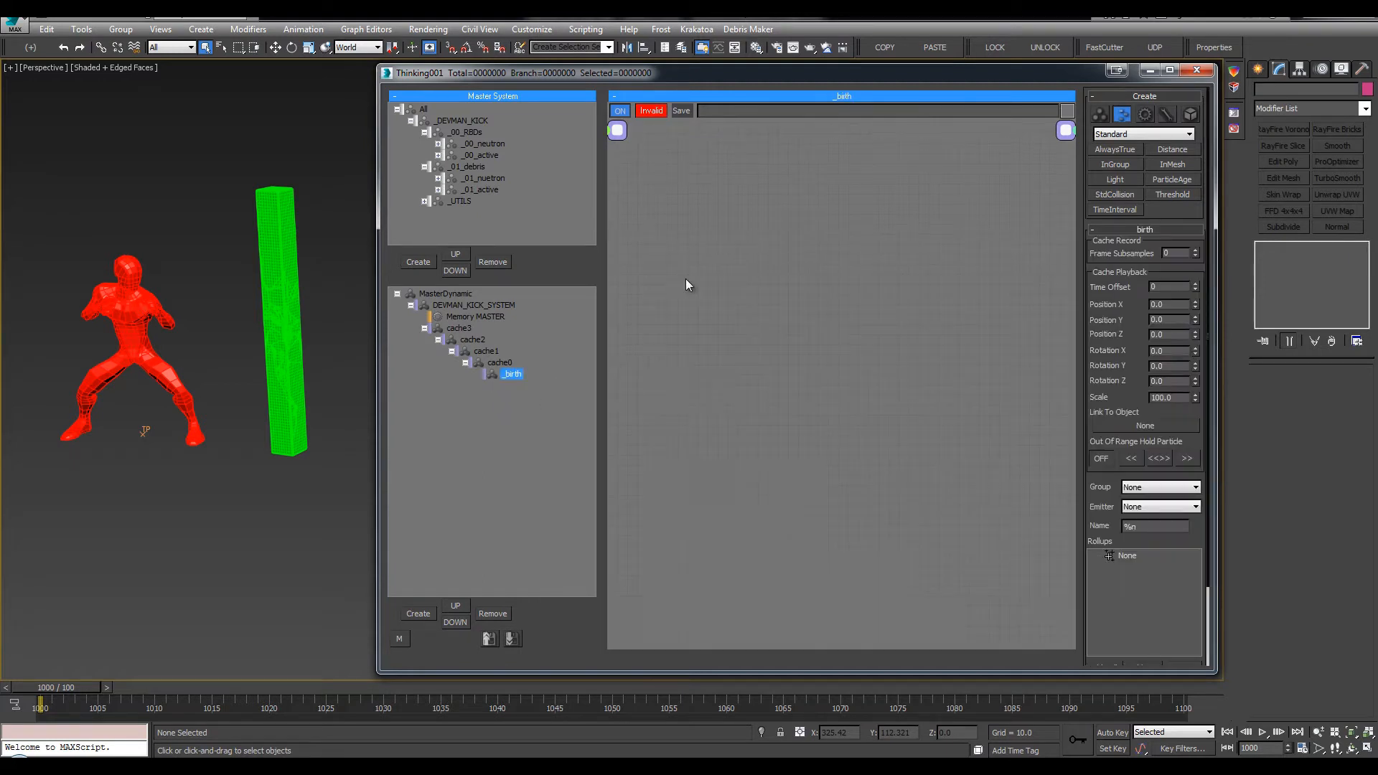
right_click(686, 279)
left_click(687, 237)
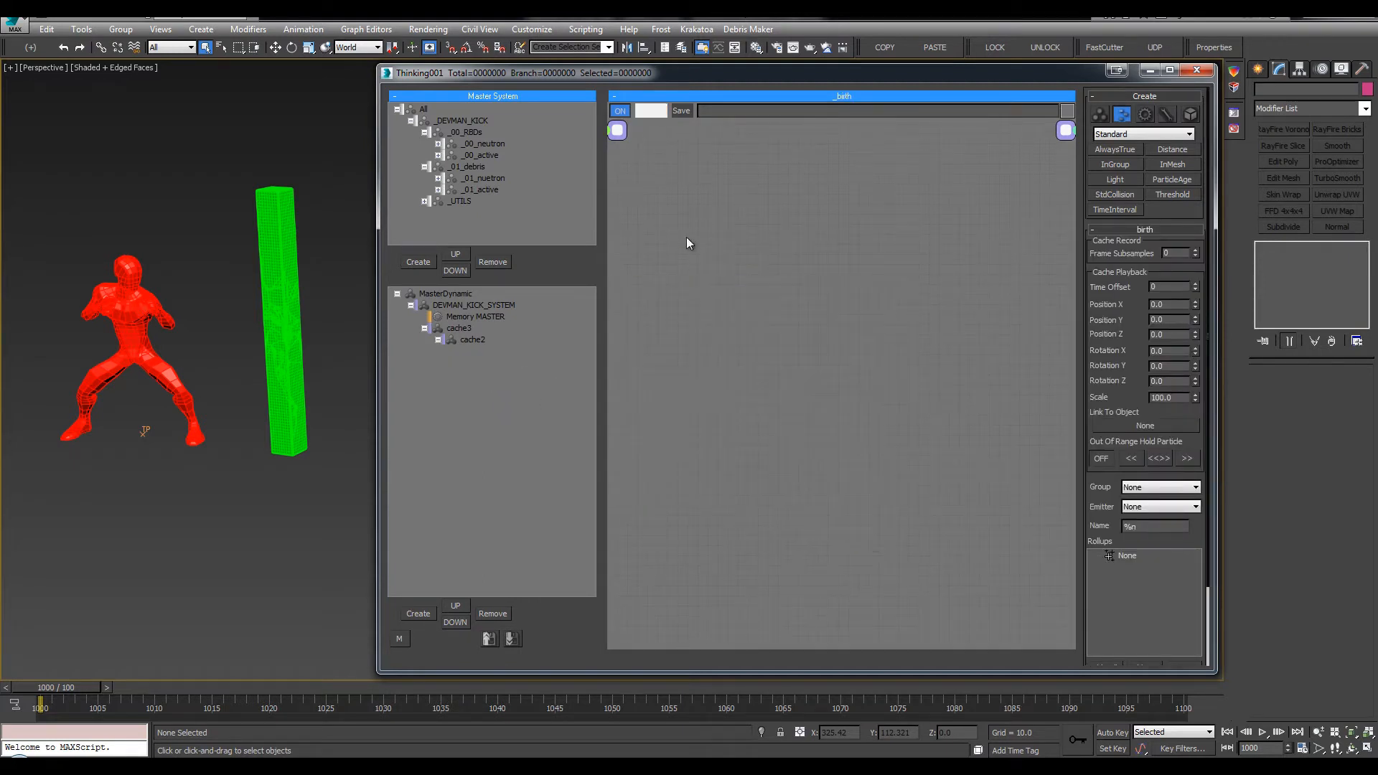
right_click(687, 239)
mouse_move(688, 243)
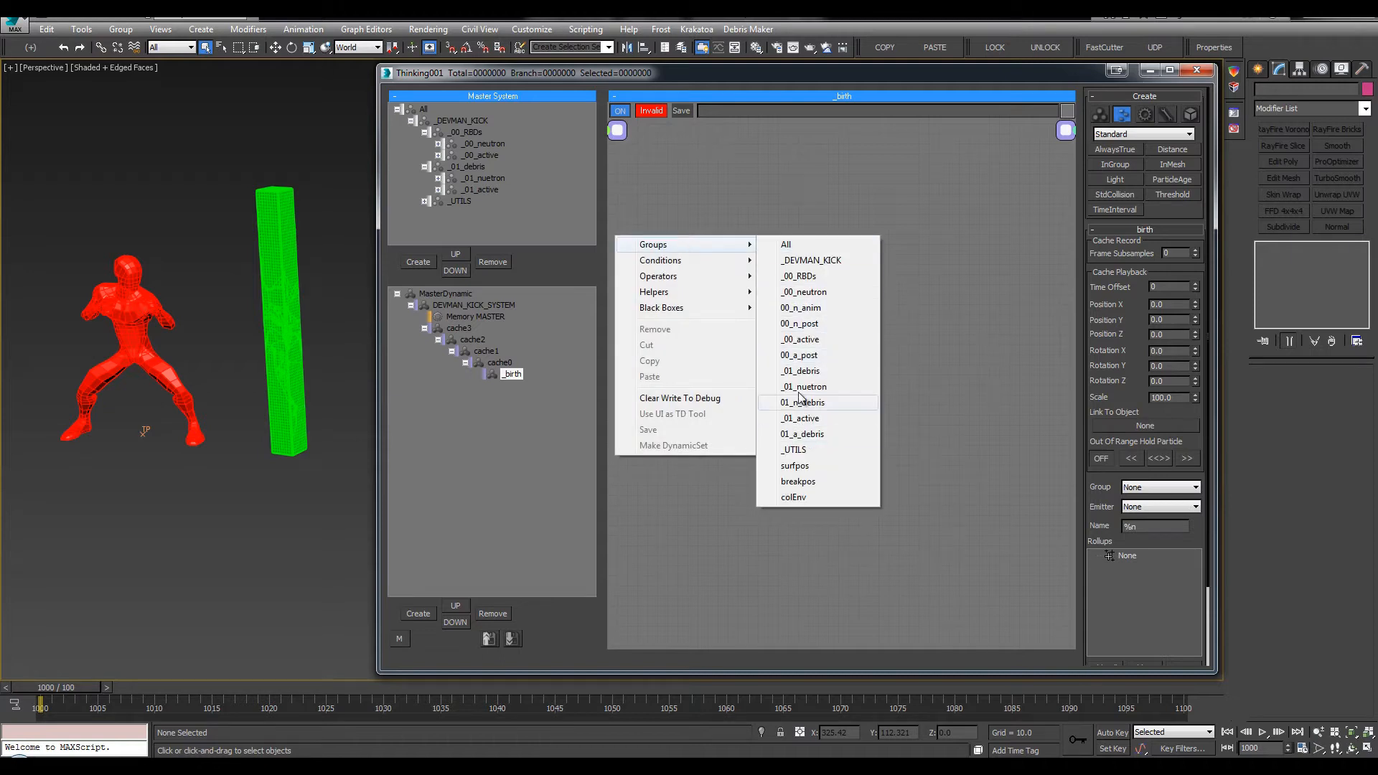
left_click(800, 418)
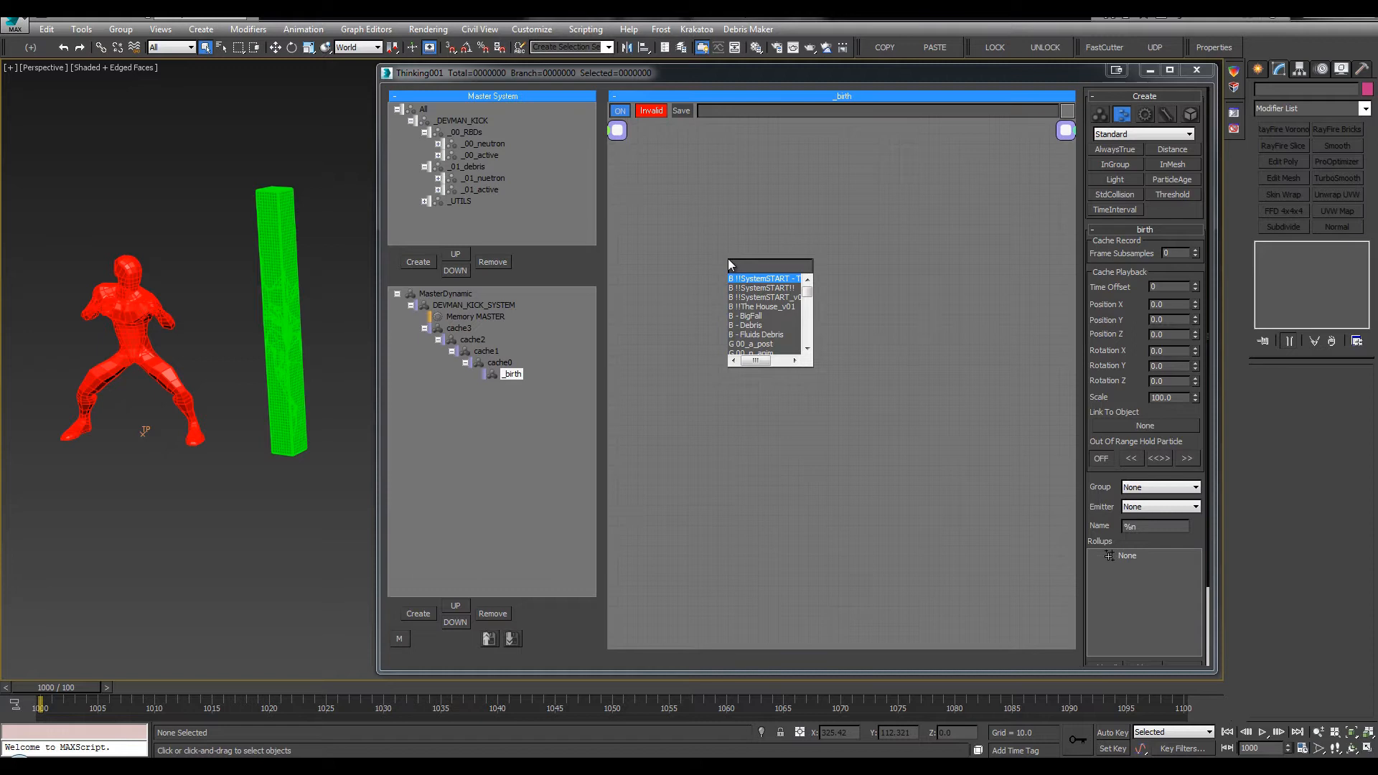
Add an ObjToParticle operator to the _birth set and position its node in the workspace
type("obj")
key("Down")
key("Down")
key("Return")
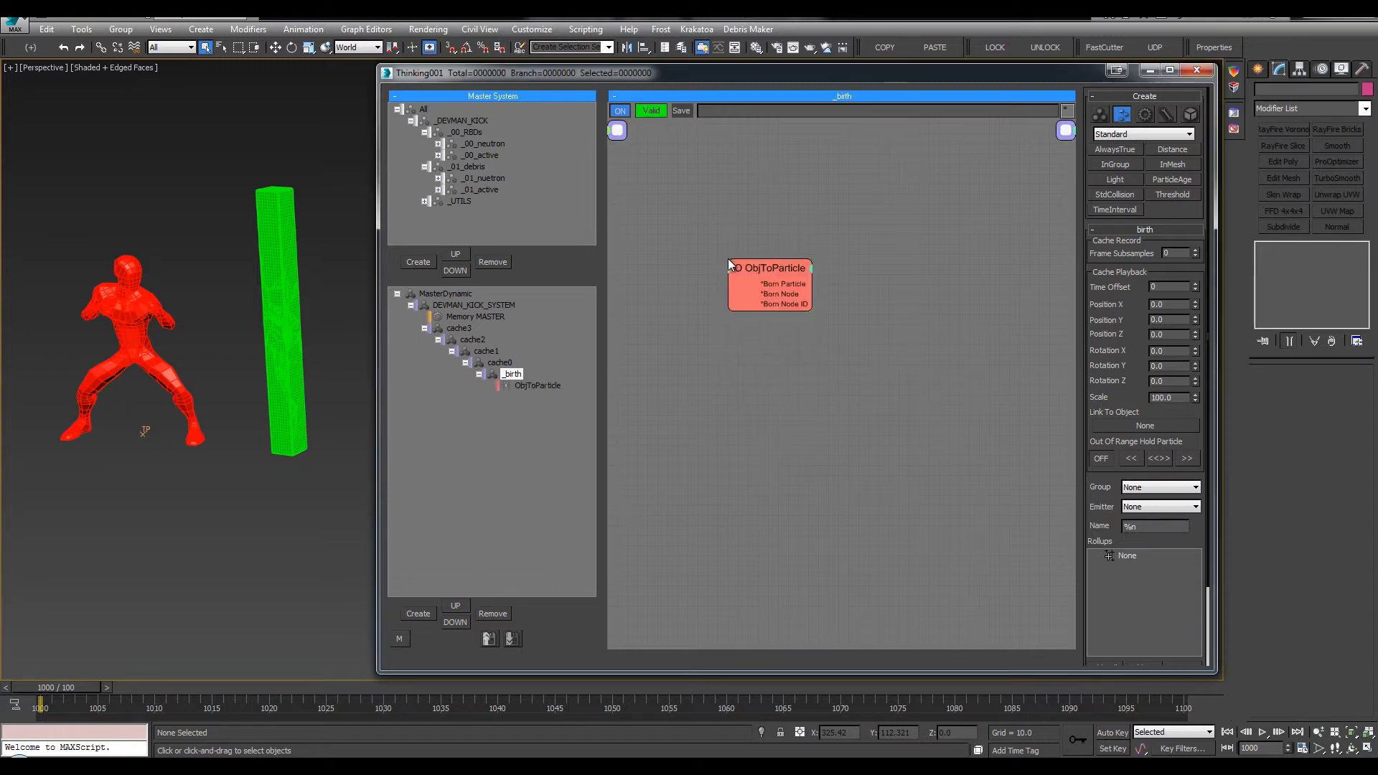
left_click_drag(765, 261, 724, 251)
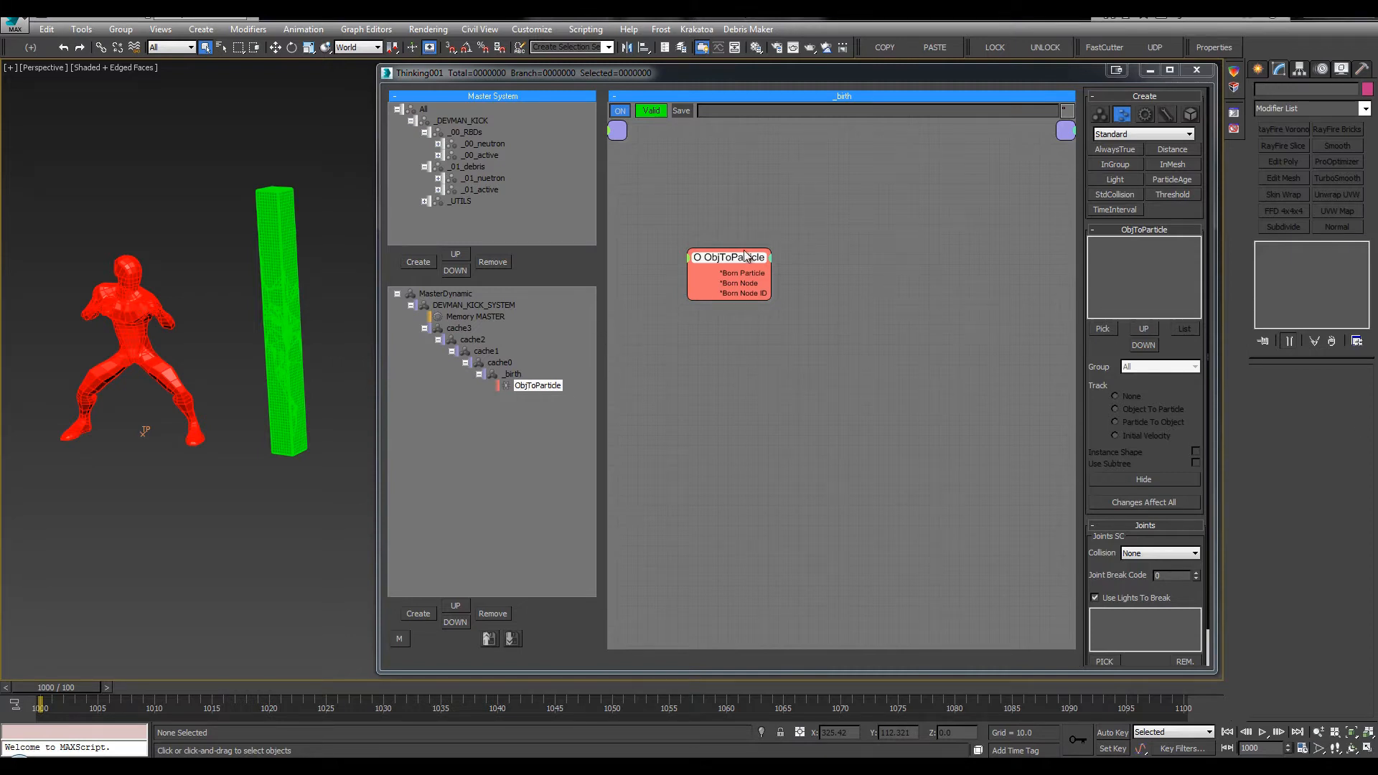
left_click_drag(718, 260, 746, 252)
Create a new dynamic set under _birth and name it import
left_click(512, 374)
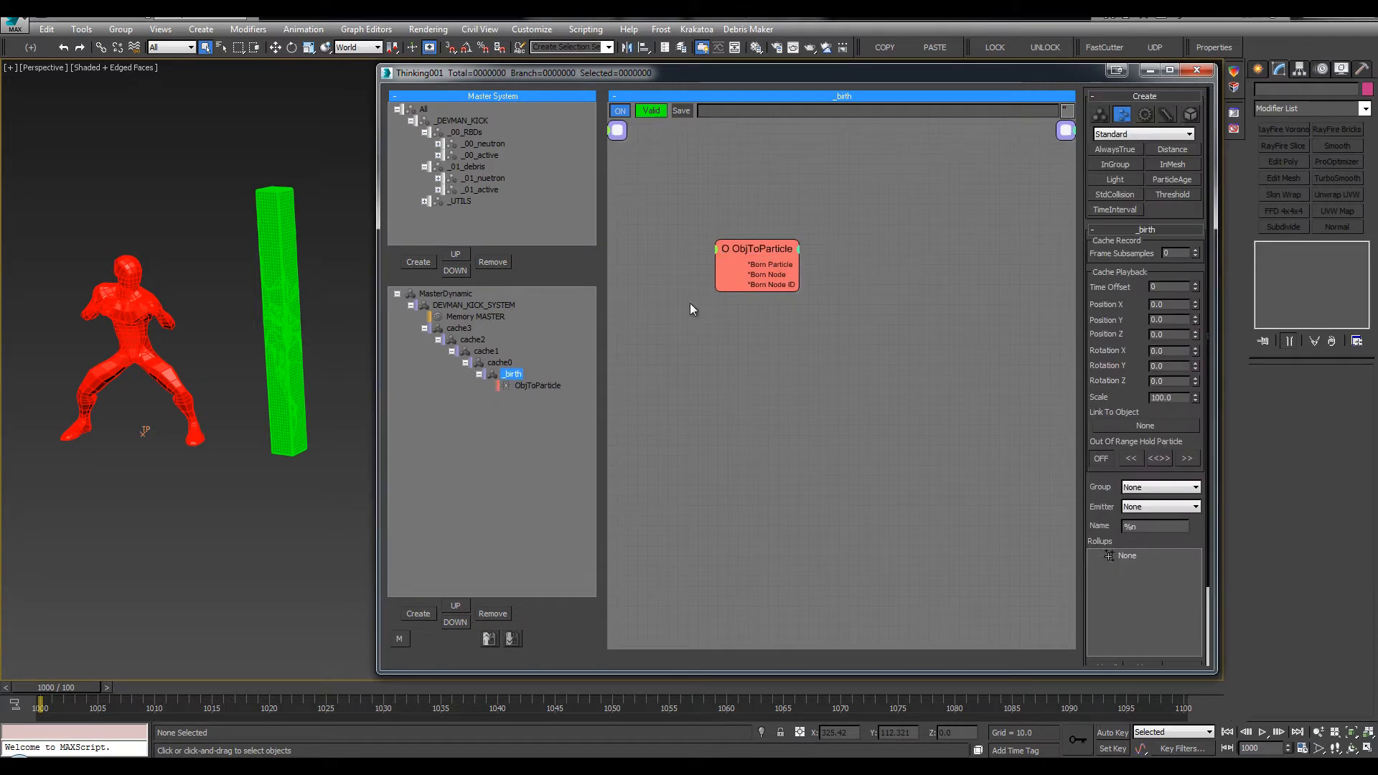
left_click(512, 376)
left_click(527, 385)
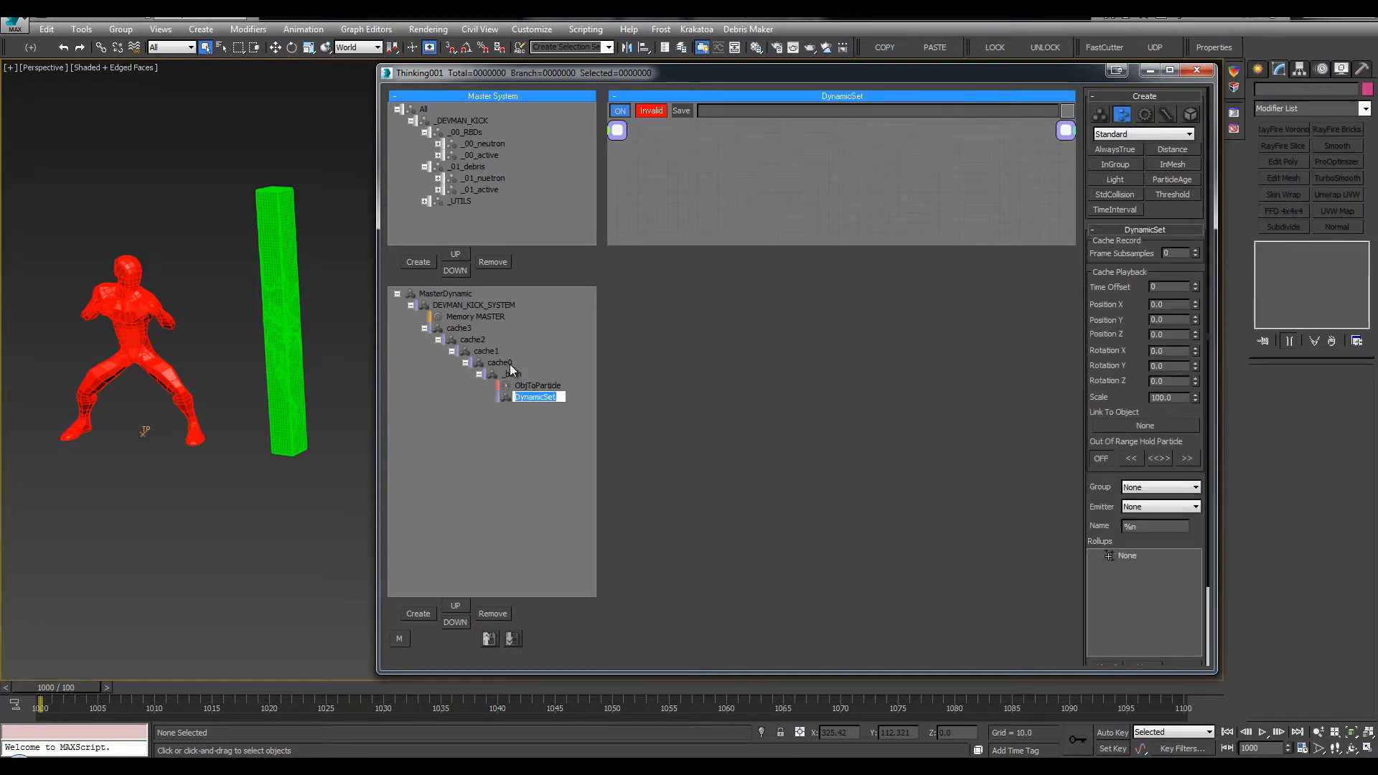
type("import")
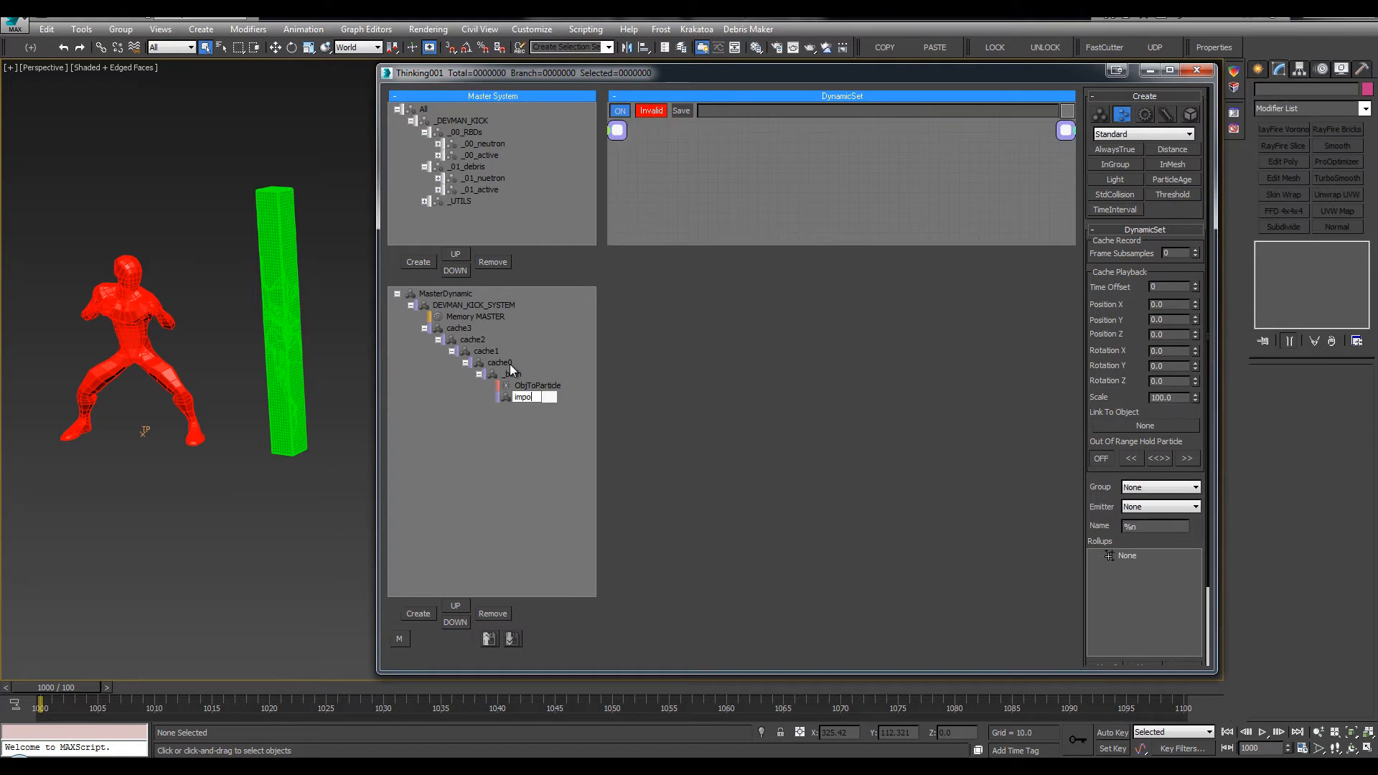
key("Return")
Move the ObjToParticle operator into the import set and enlarge the node workspace
left_click_drag(501, 387, 522, 397)
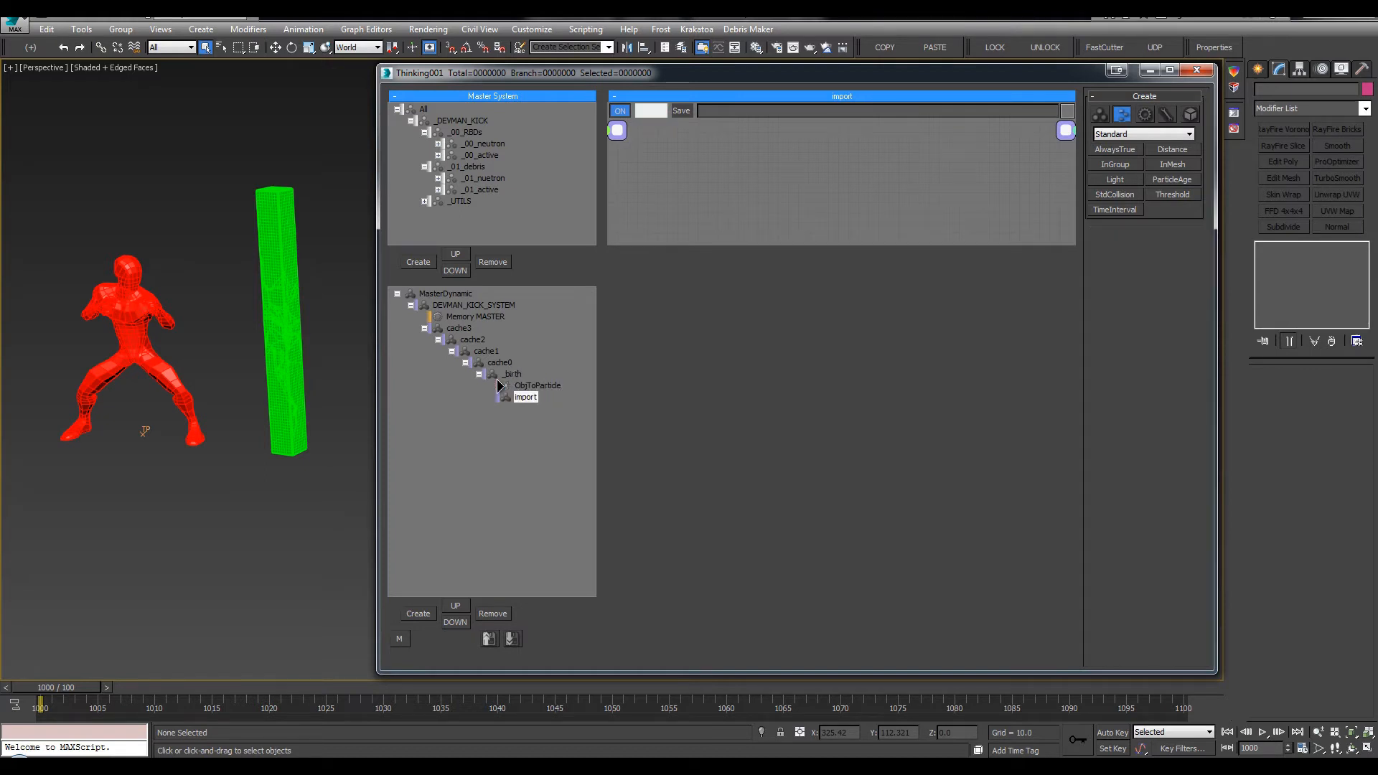
left_click(534, 396)
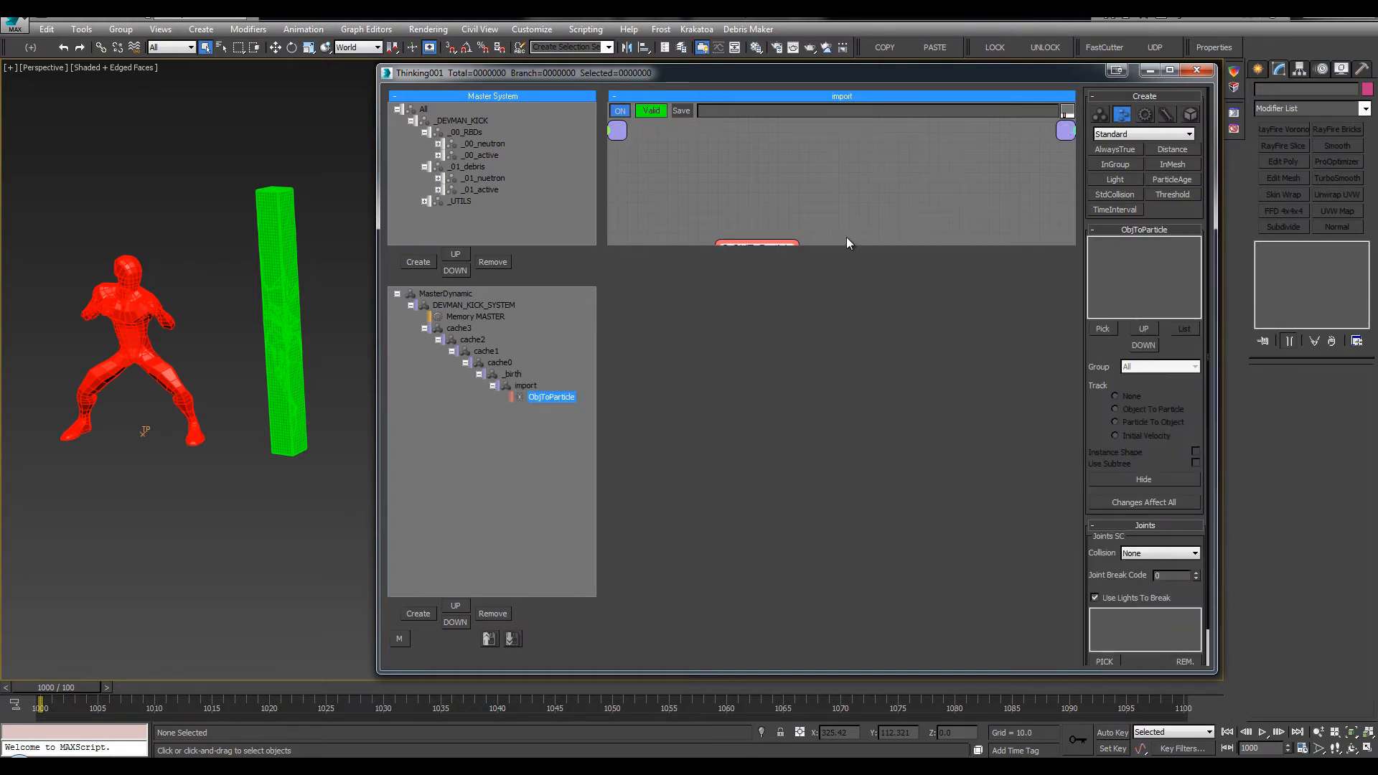
left_click_drag(846, 244, 847, 627)
middle_click_drag(845, 405, 858, 225)
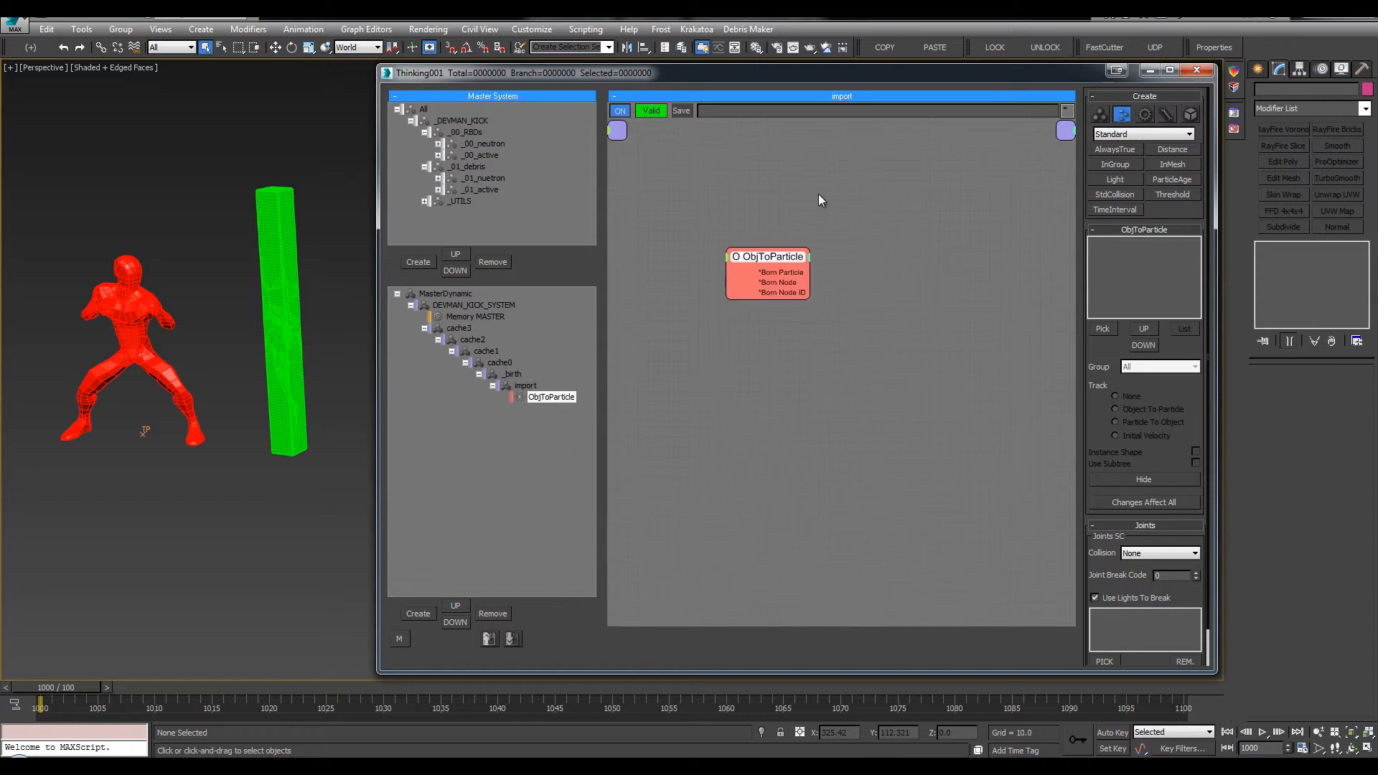
Rename the ObjToParticle operator in the import set to 00_n_anim and reposition its node
left_click(775, 266)
double_click(776, 269)
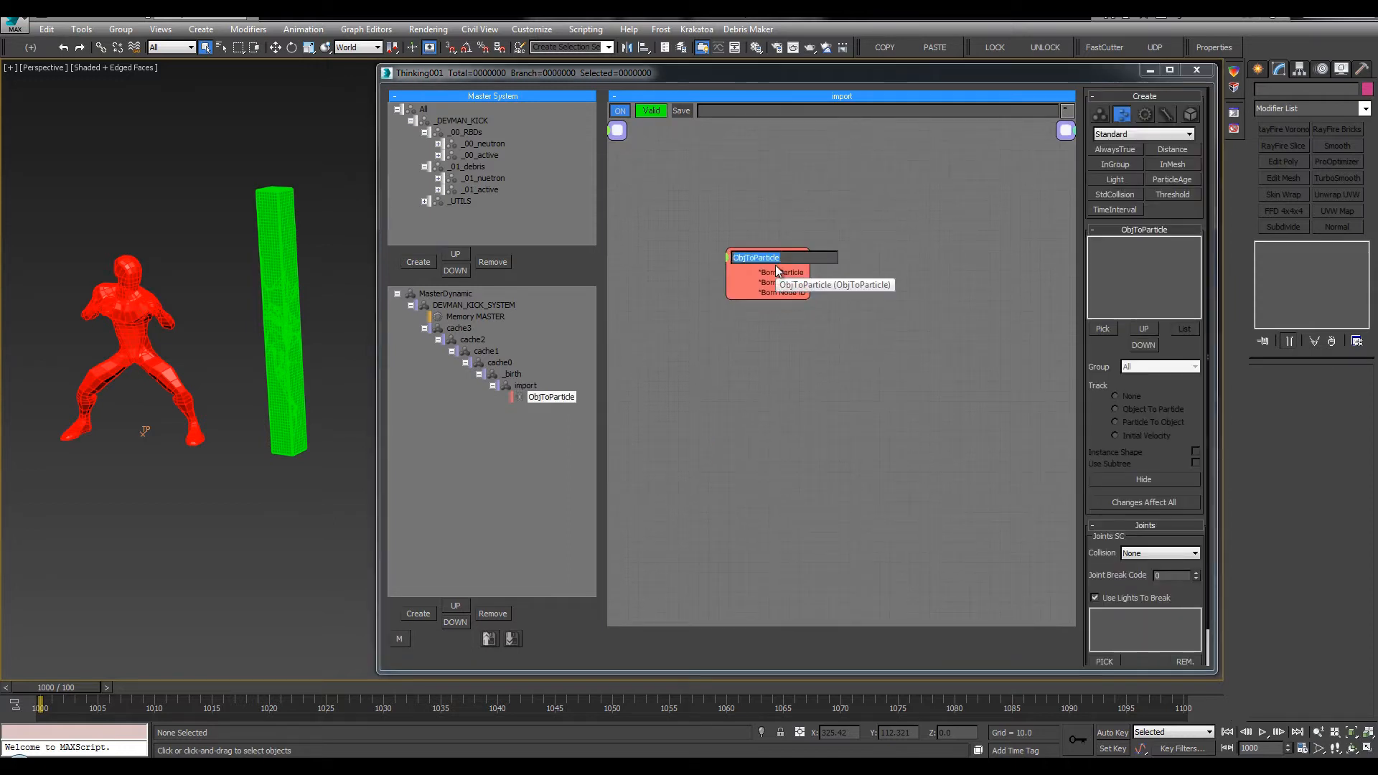
left_click(664, 179)
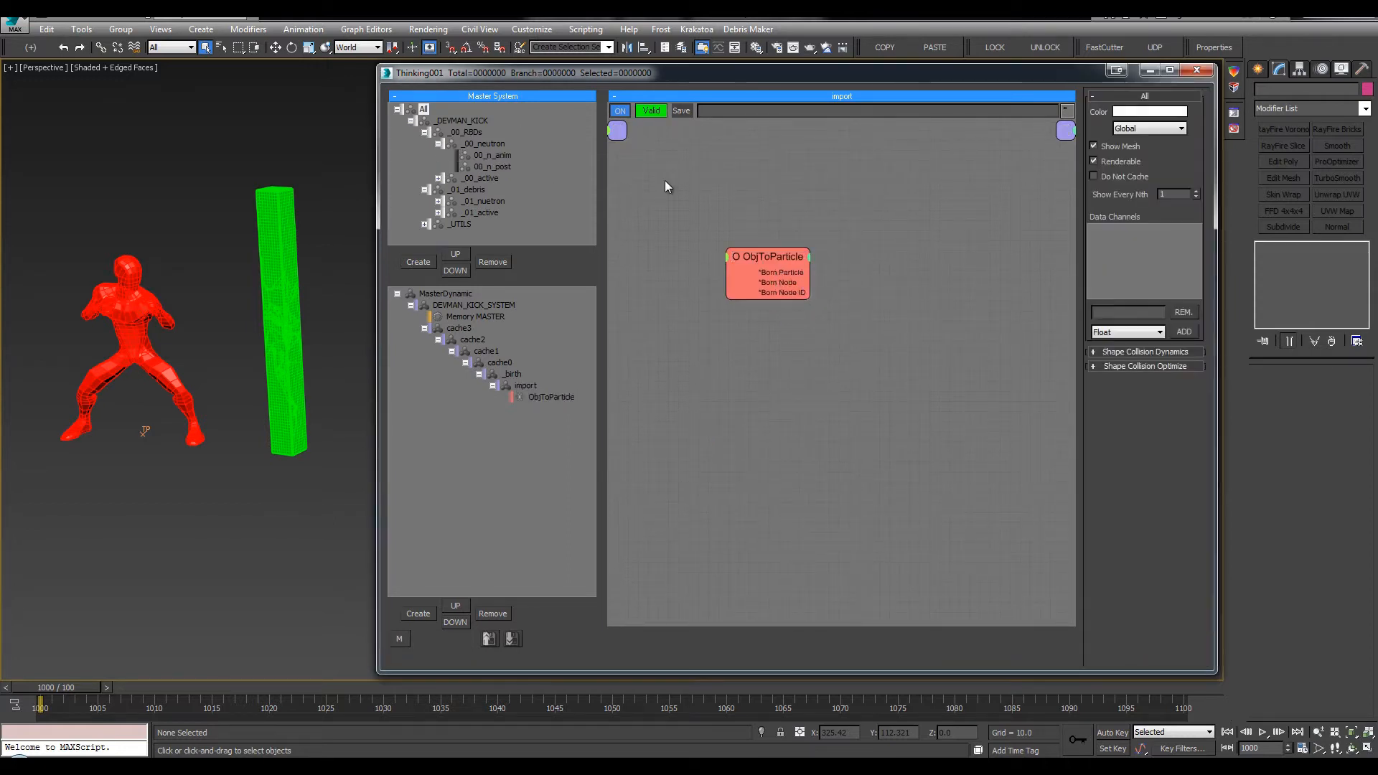
left_click_drag(756, 261, 756, 253)
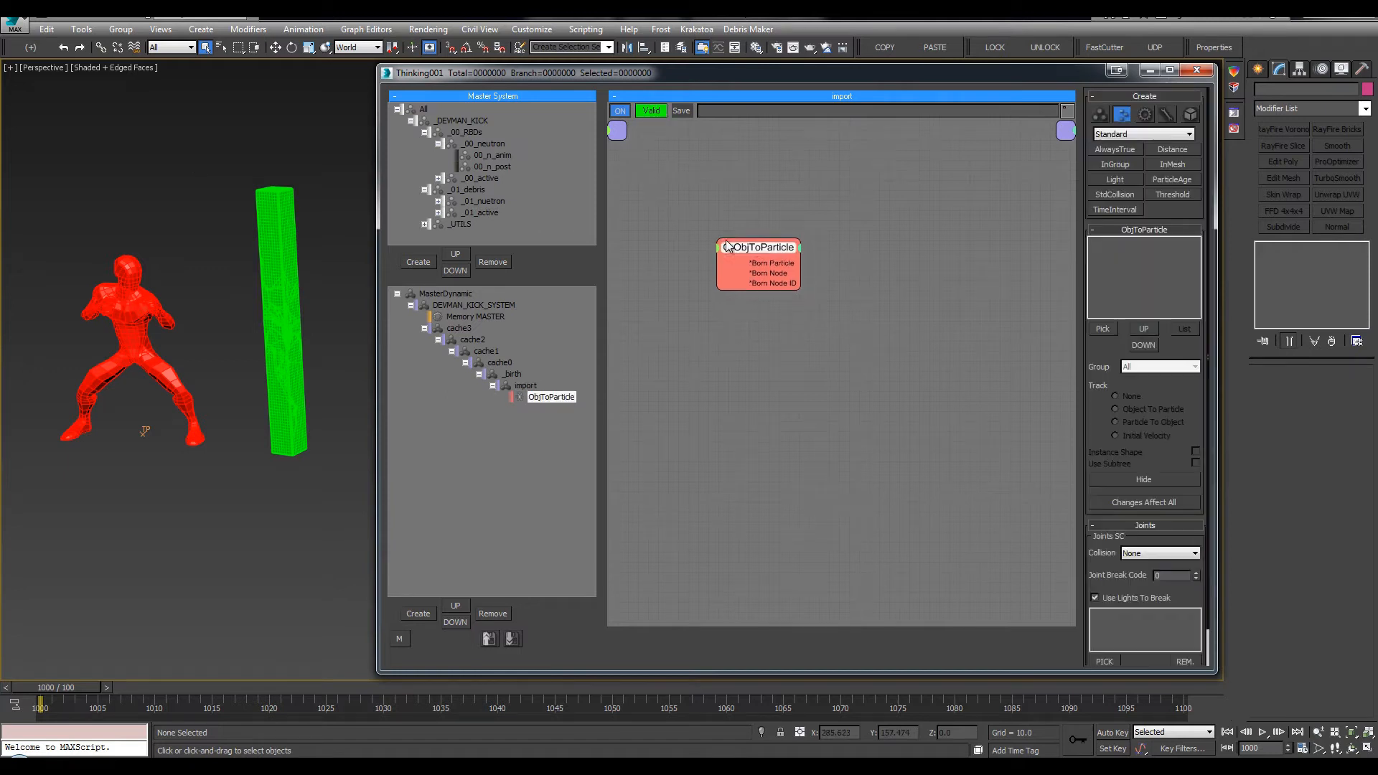
double_click(757, 252)
type("00")
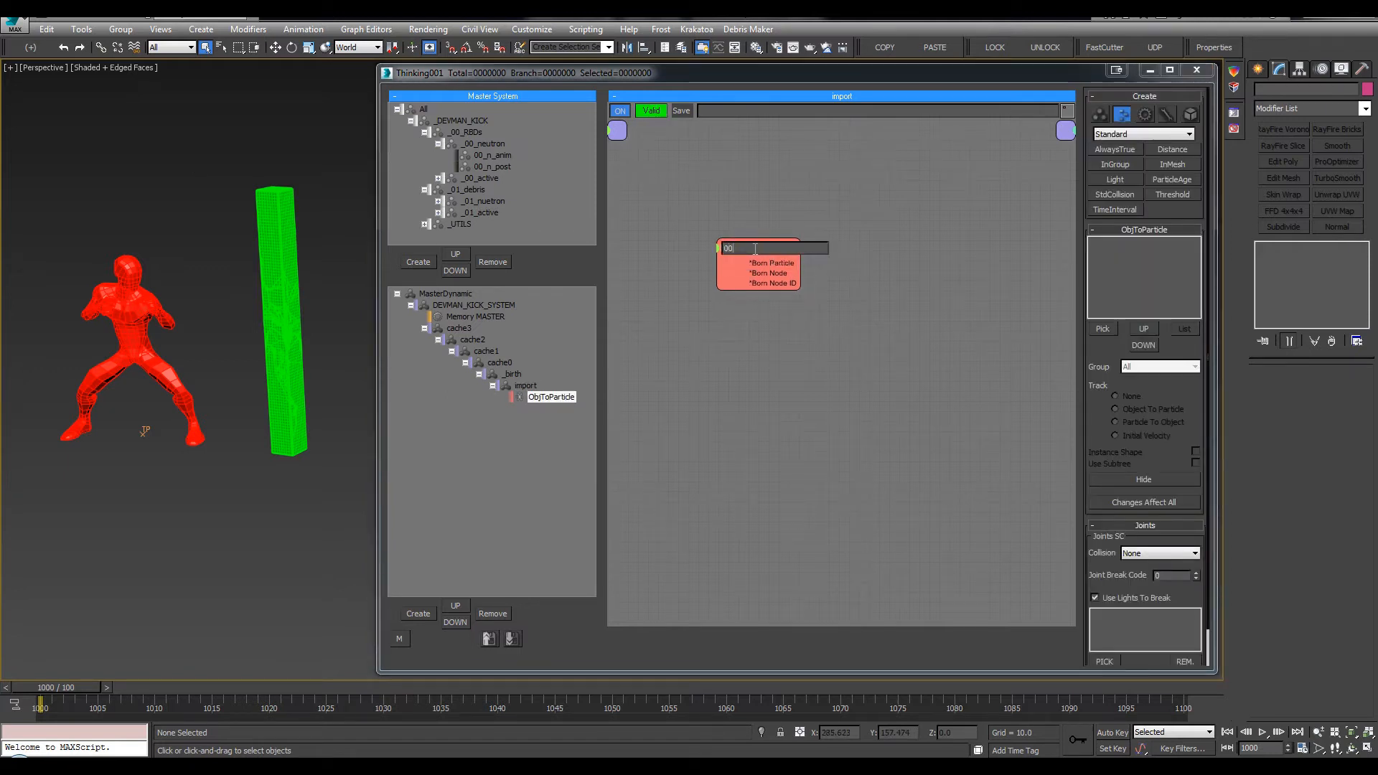
type("_n_anim")
key("Return")
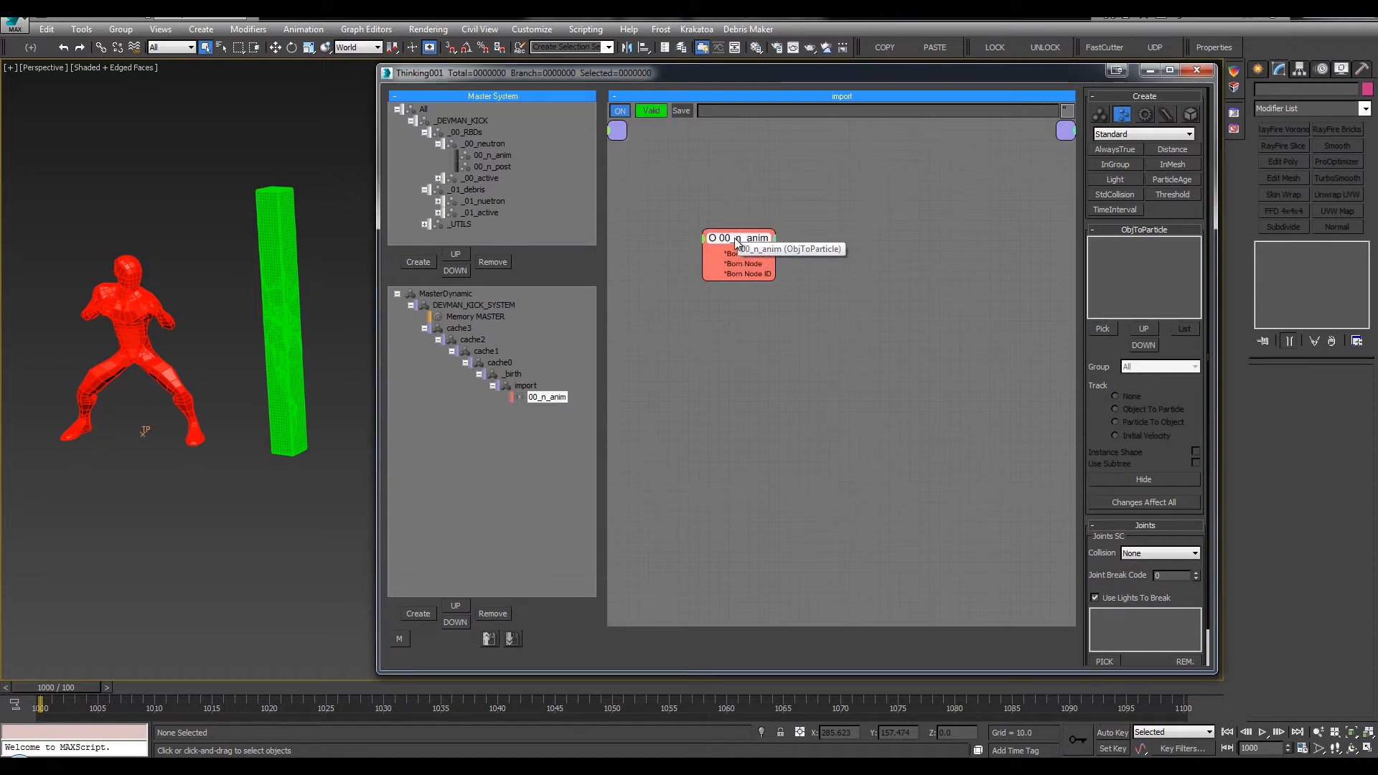
left_click_drag(737, 244, 725, 243)
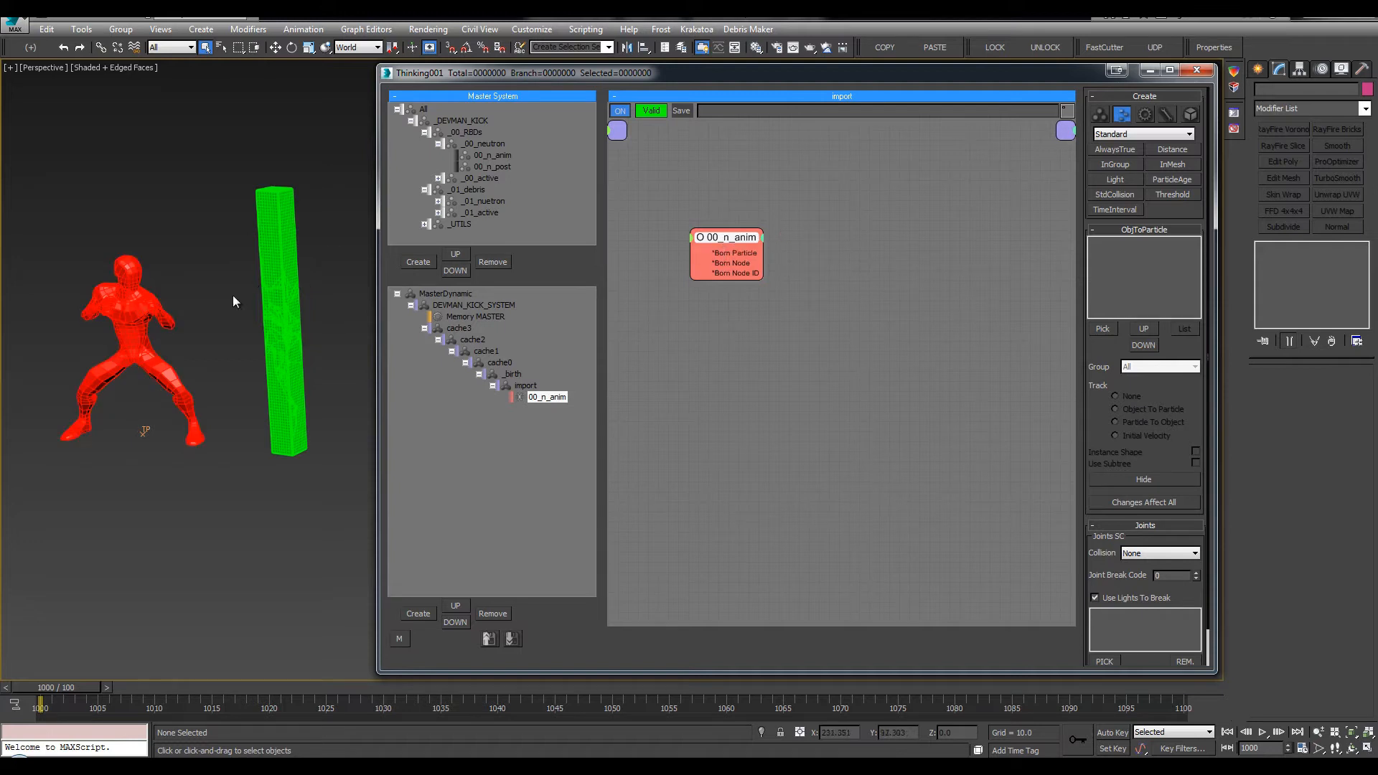
left_click(492, 157)
left_click_drag(731, 242, 721, 237)
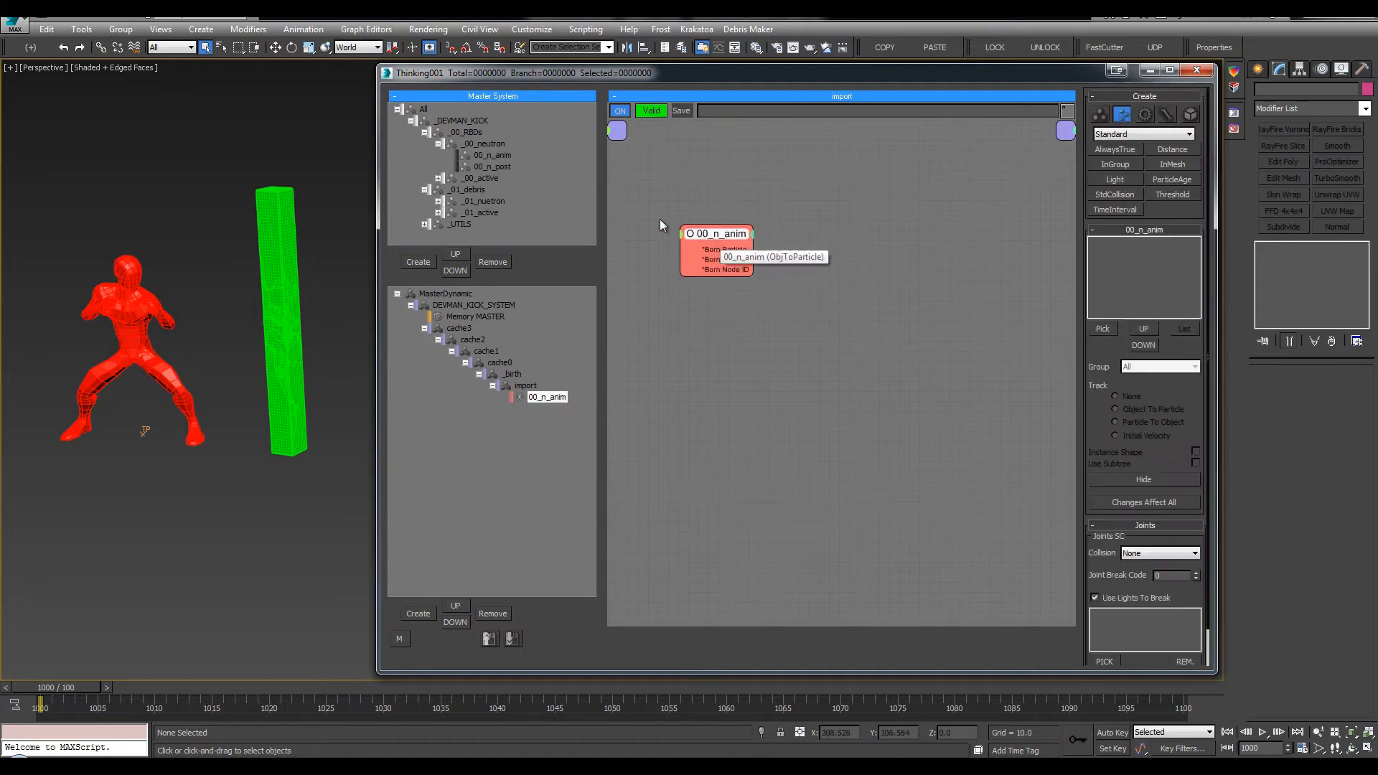
left_click(646, 226)
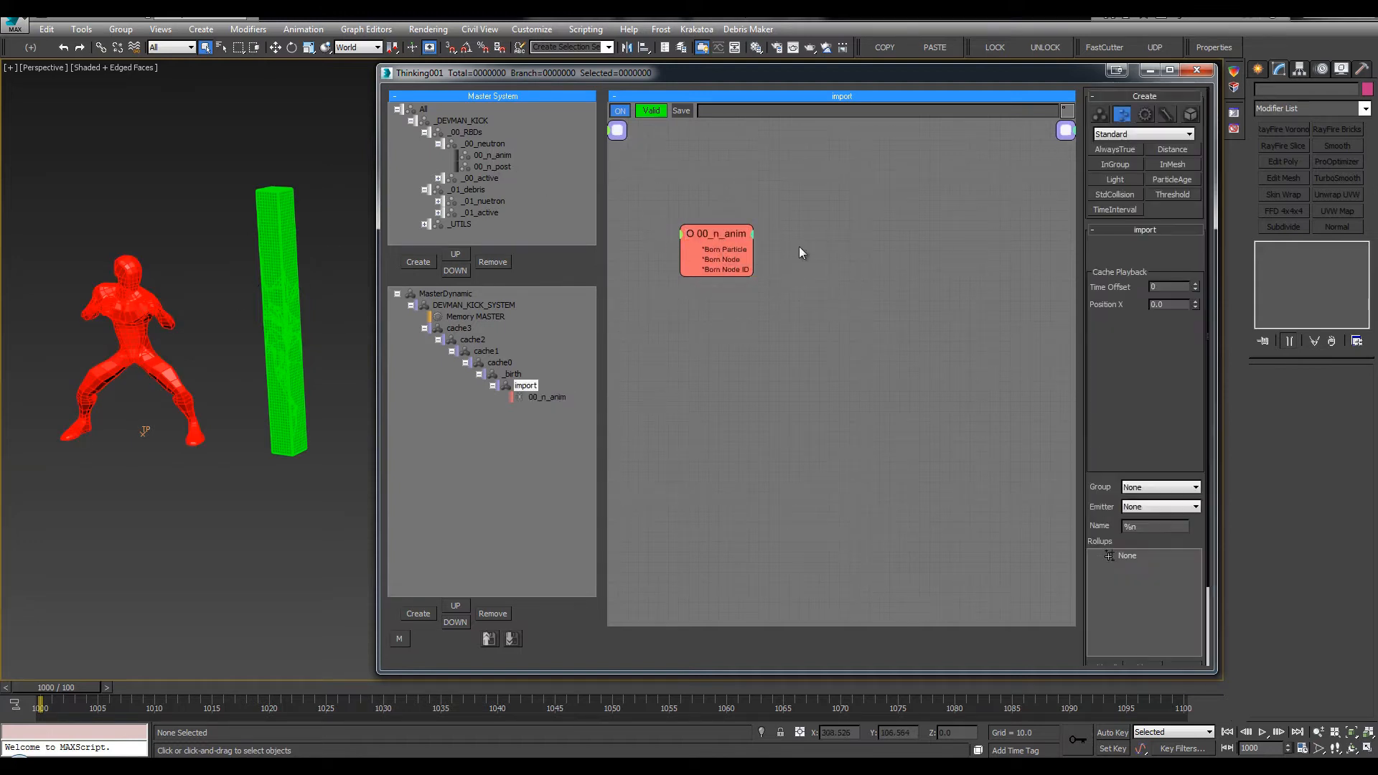
Add a Mass operator to the import set and connect the Born Particle output of 00_n_anim to its Particle input
right_click(825, 234)
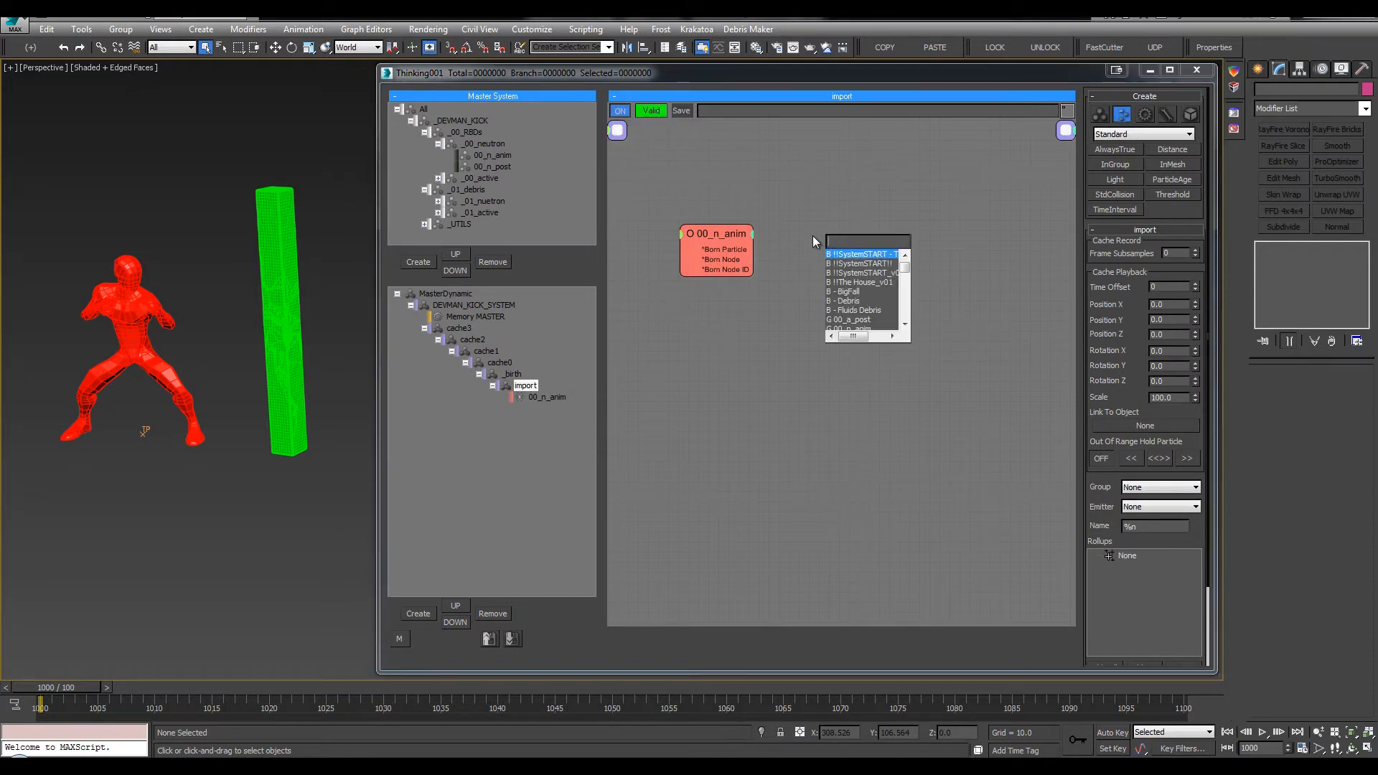
left_click(805, 231)
right_click(834, 235)
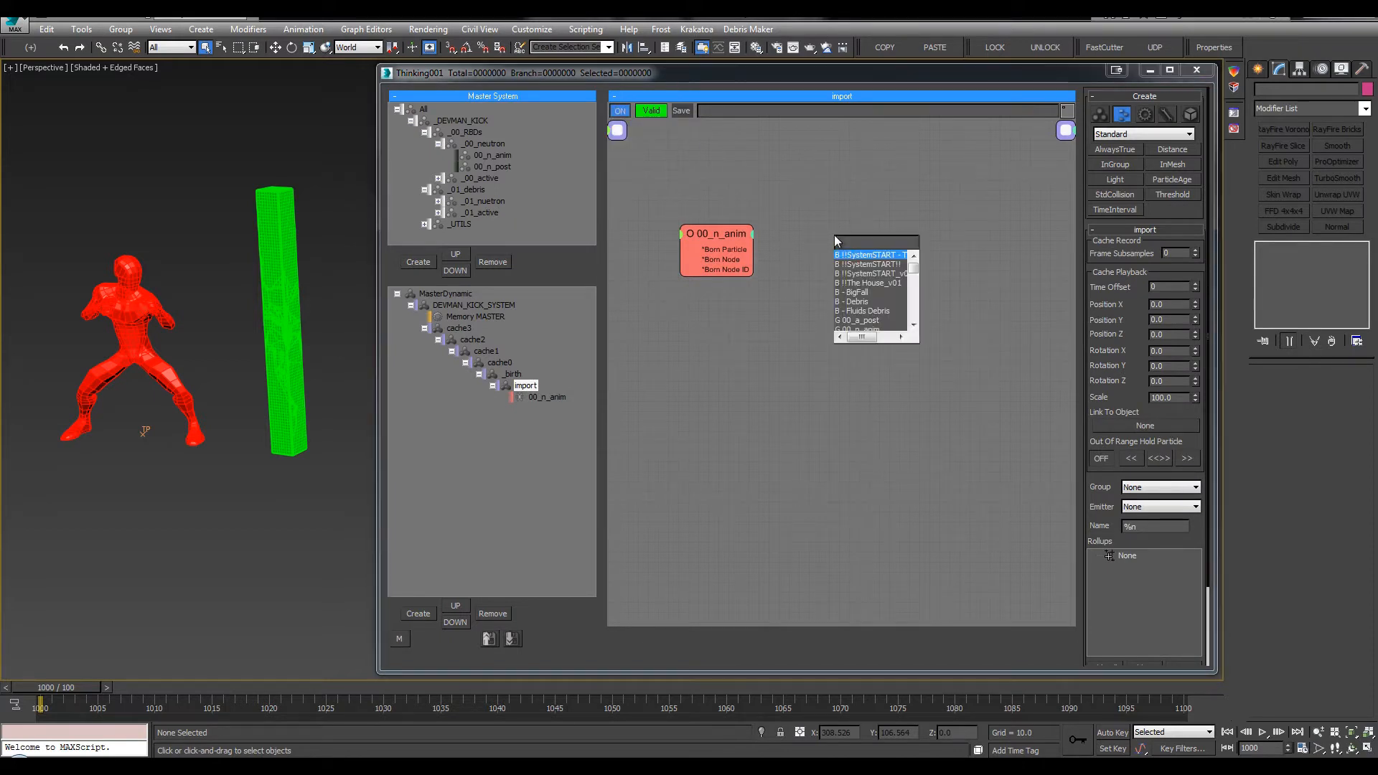
type("mas")
key("Return")
left_click_drag(755, 250, 969, 242)
left_click(890, 247)
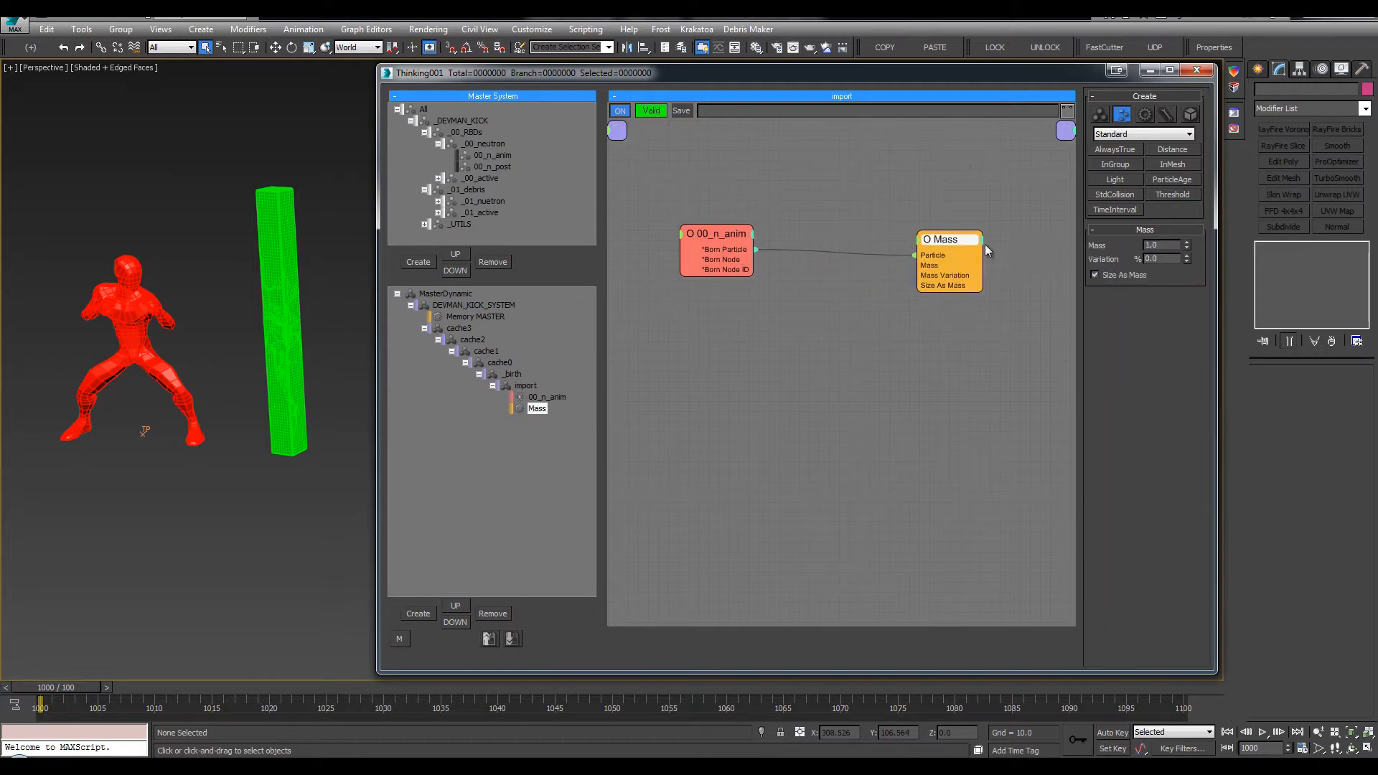
left_click_drag(957, 241, 980, 241)
Pick the devman_sim figure into 00_n_anim, with Object To Particle tracking, Instance Shape enabled and the group set to 00_n_anim
left_click(731, 233)
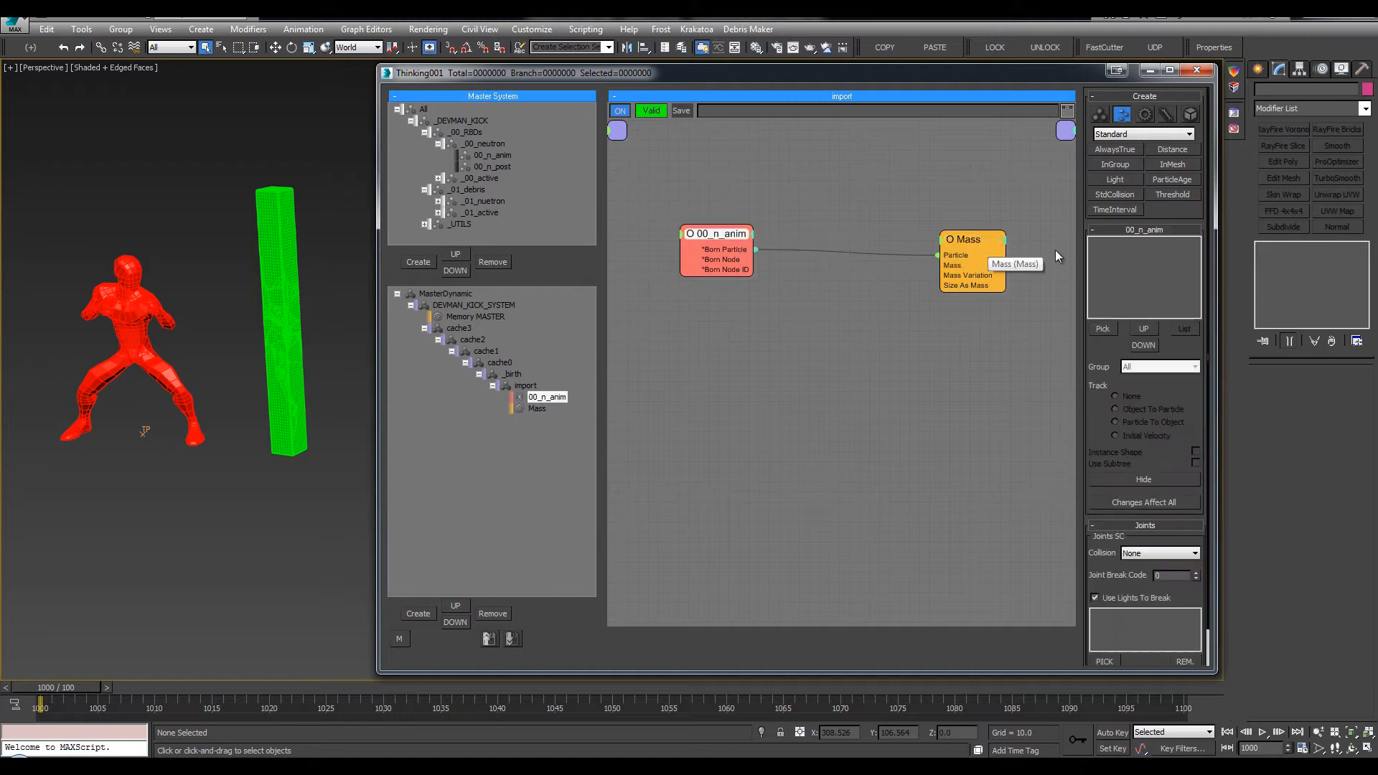
left_click(1102, 329)
left_click(125, 270)
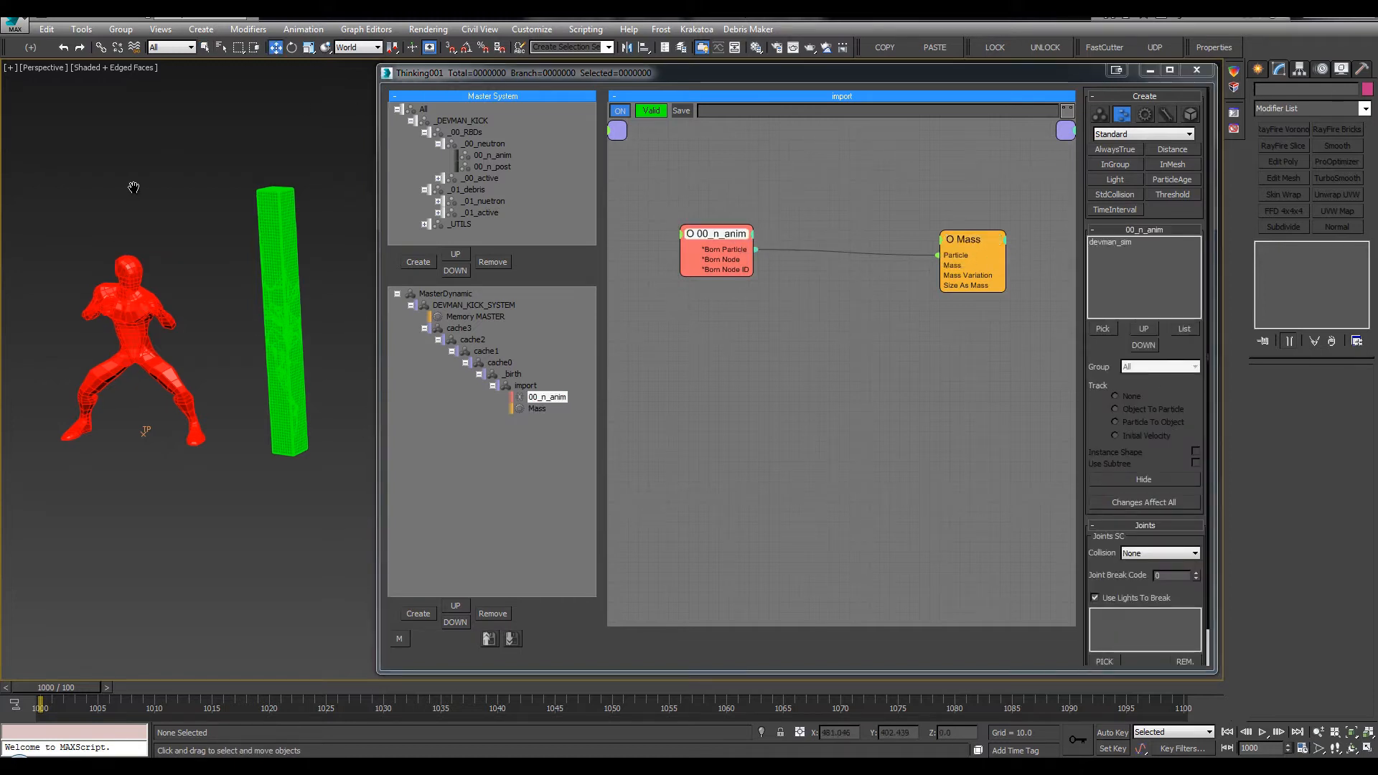
left_click(1113, 243)
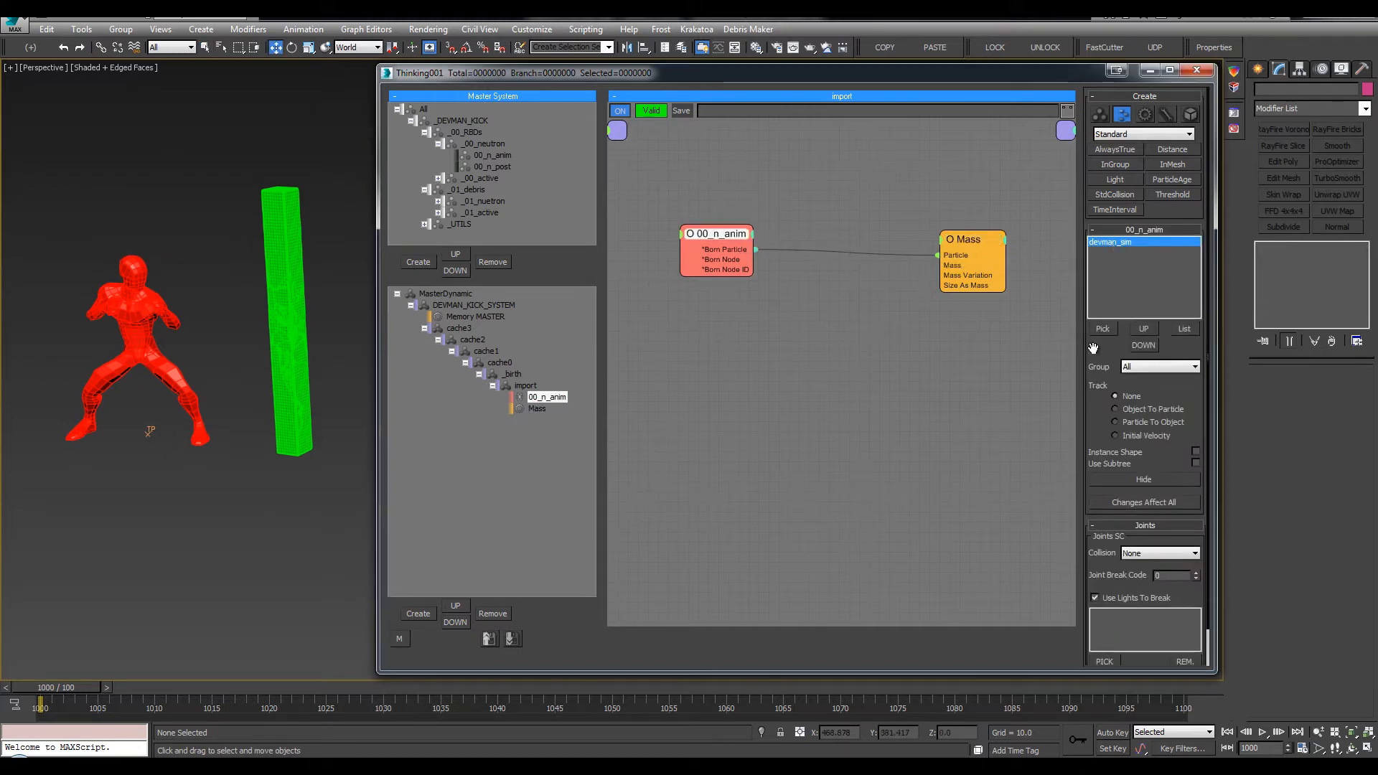
left_click(1130, 410)
left_click(1147, 369)
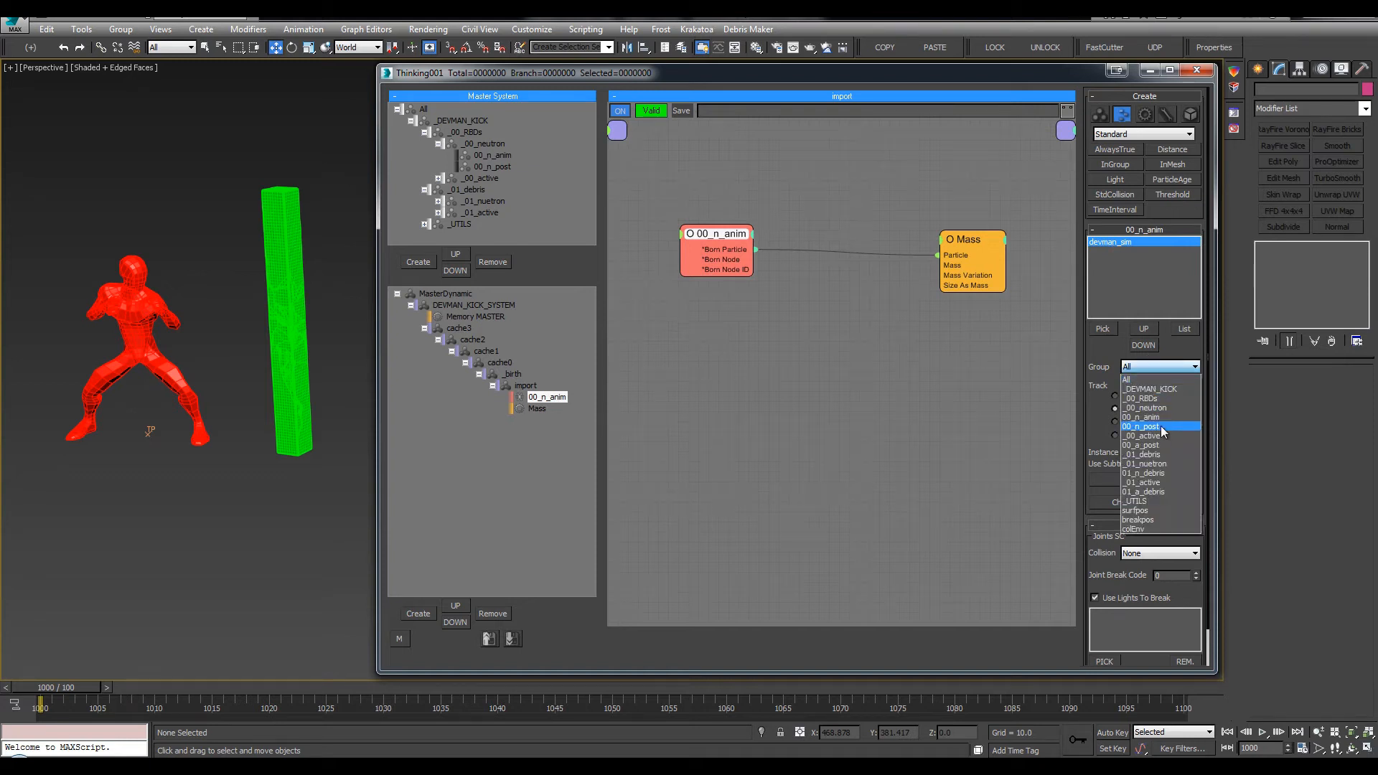
left_click(1166, 415)
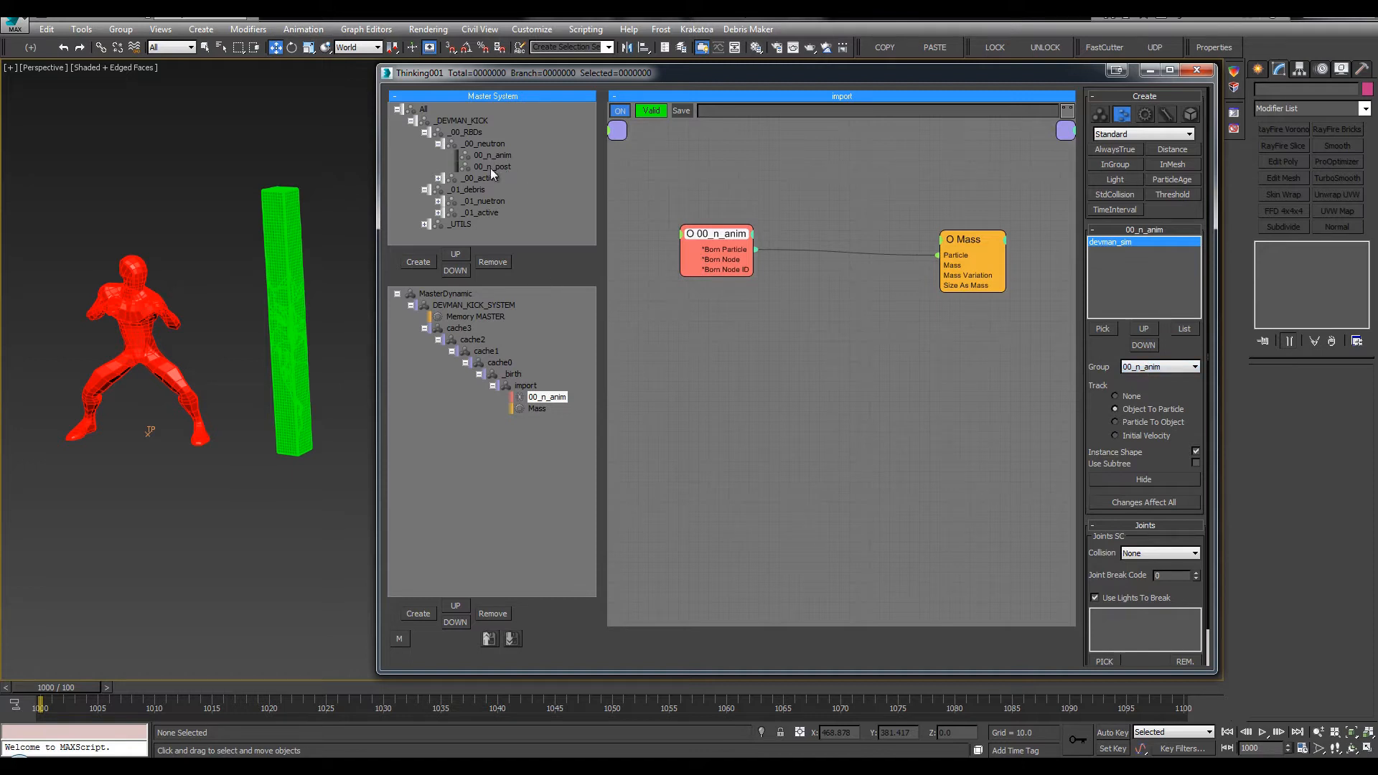
Examine the group hierarchy, the groups available in the workspace, and the object list and group choices of the 00_n_anim operator
left_click(438, 145)
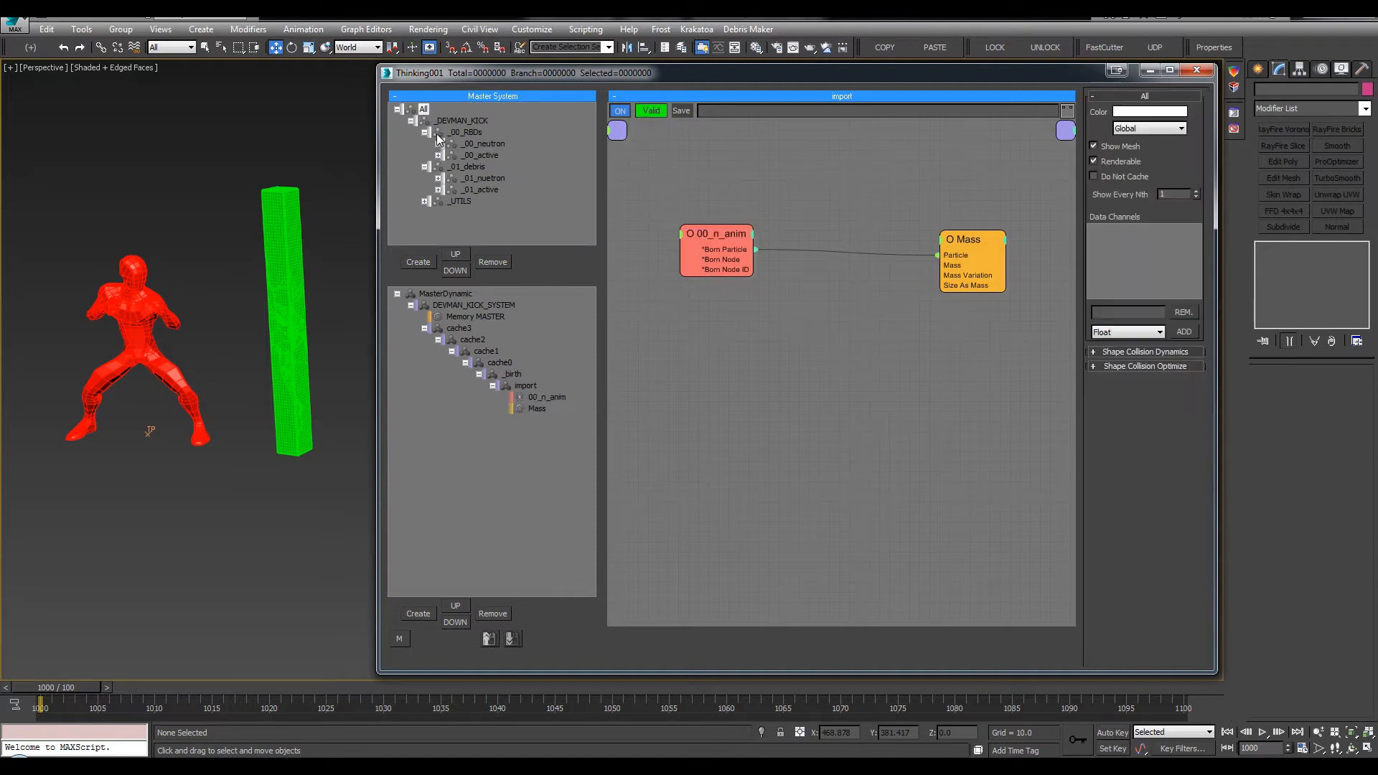
left_click(717, 236)
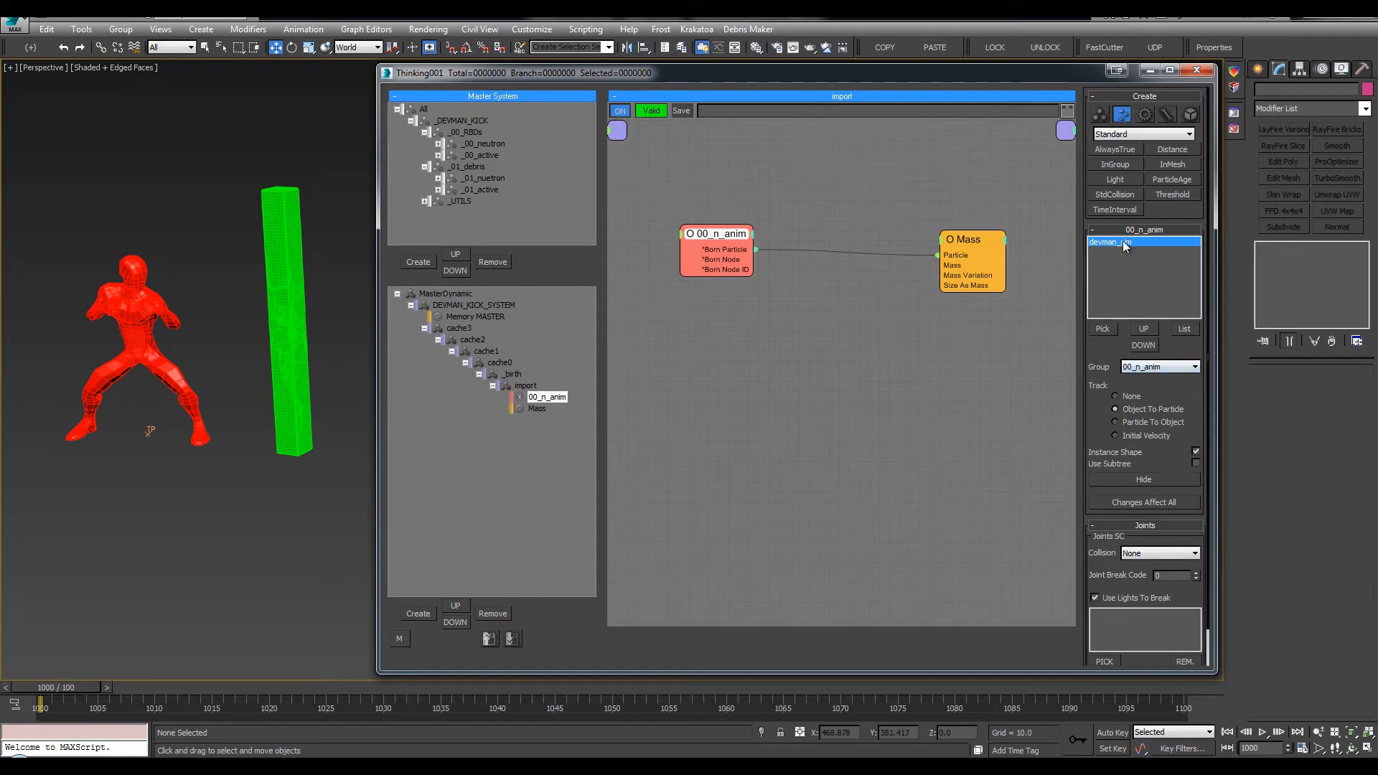
right_click(732, 184)
mouse_move(802, 191)
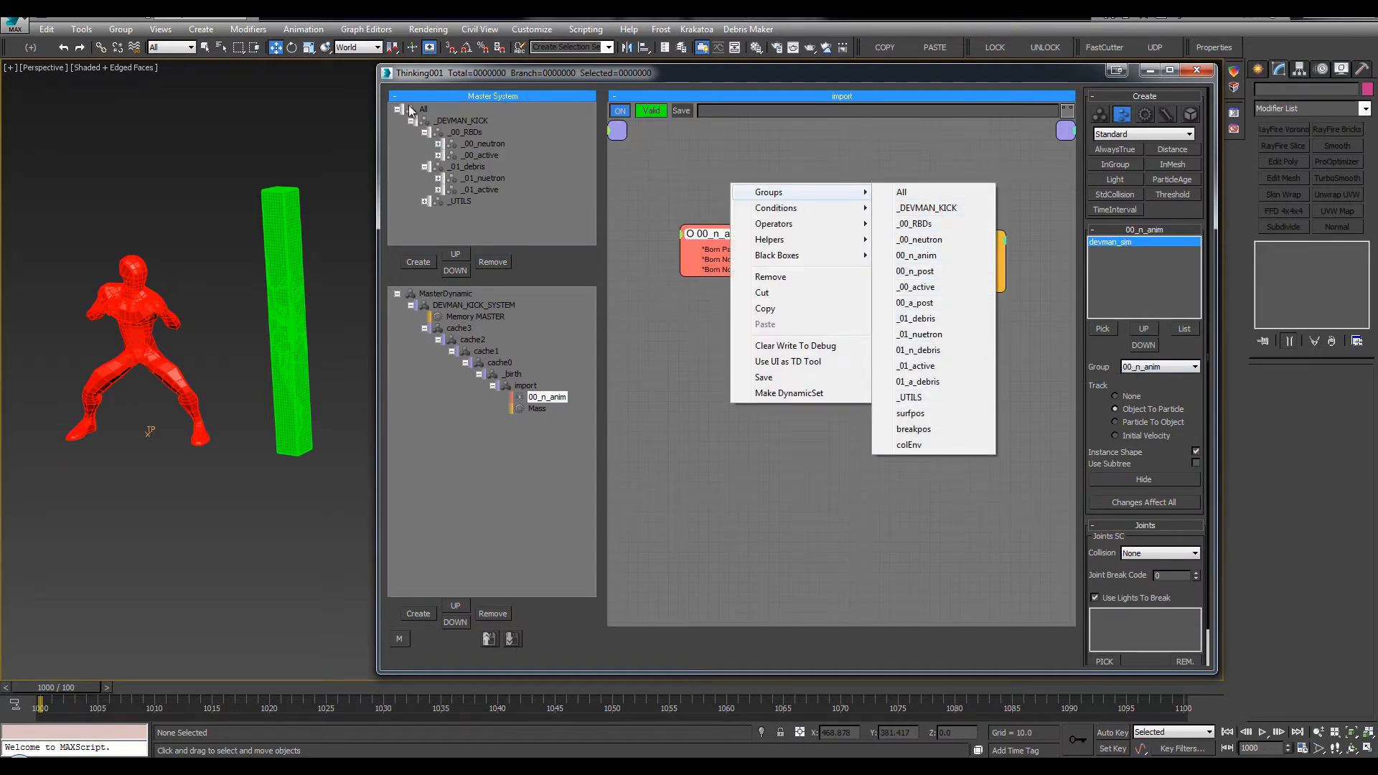
left_click(1124, 300)
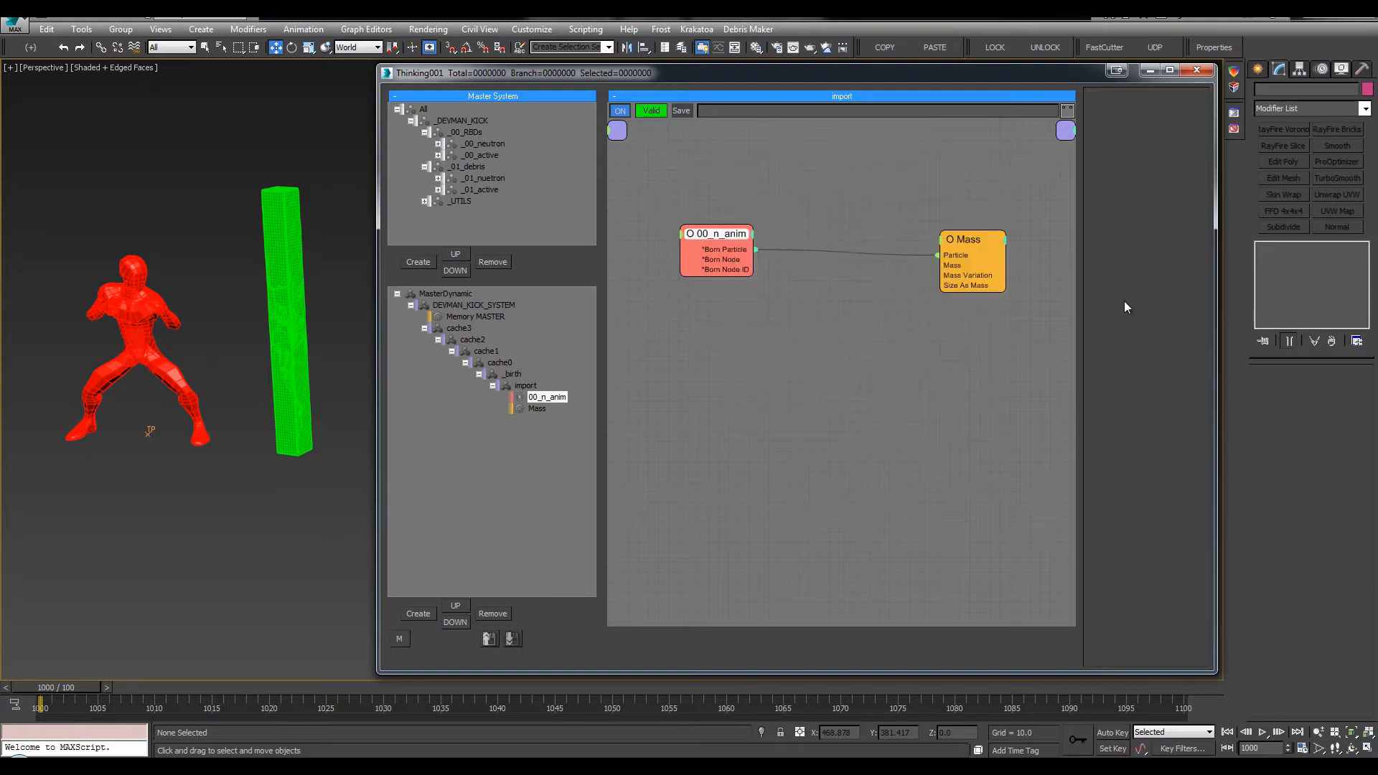
left_click(731, 234)
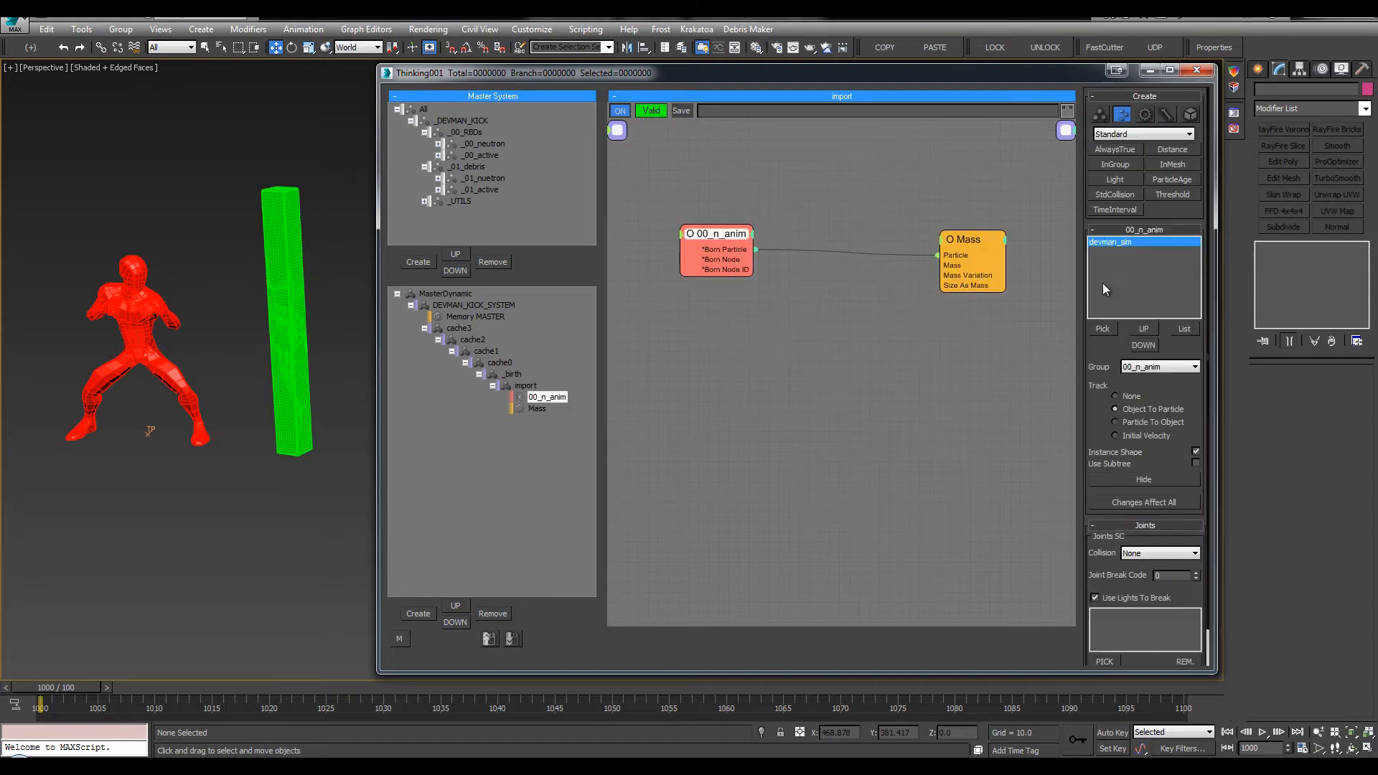
left_click(1181, 366)
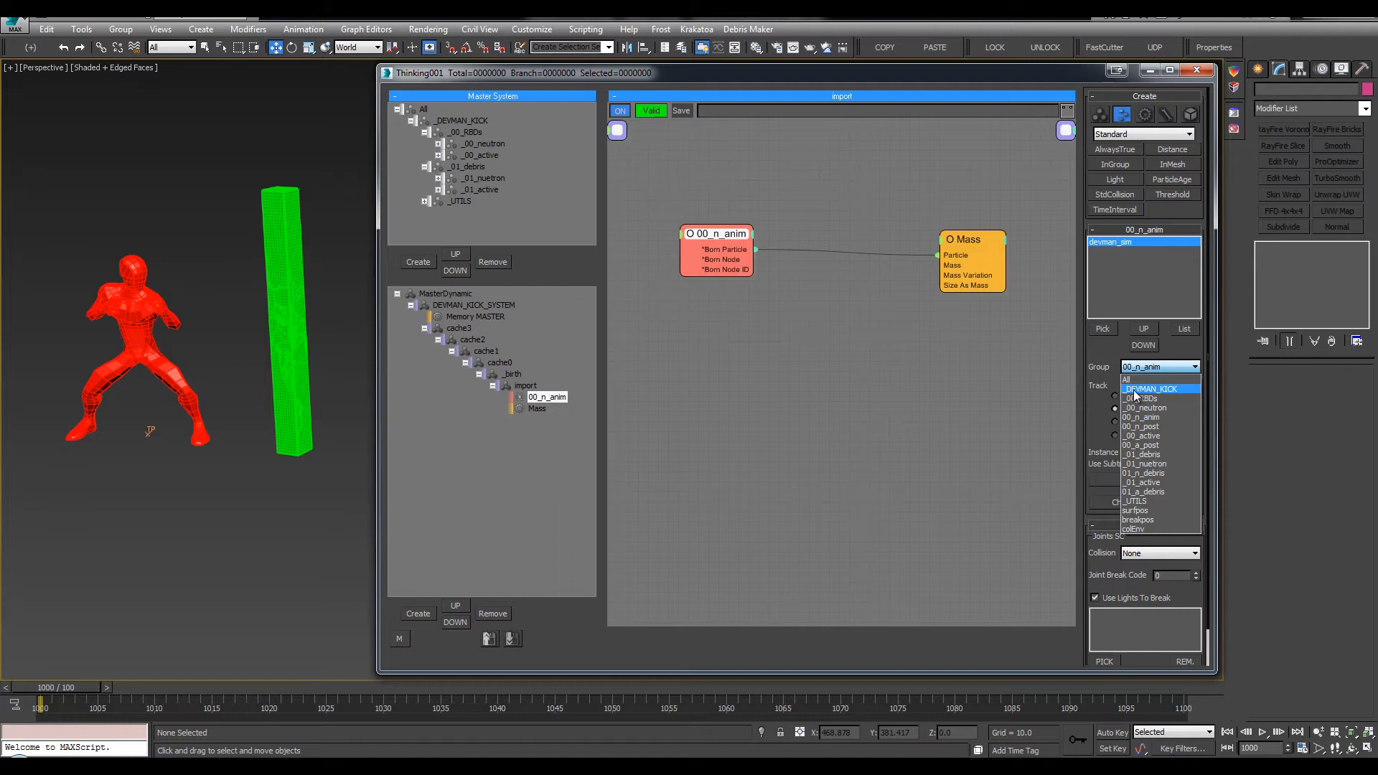
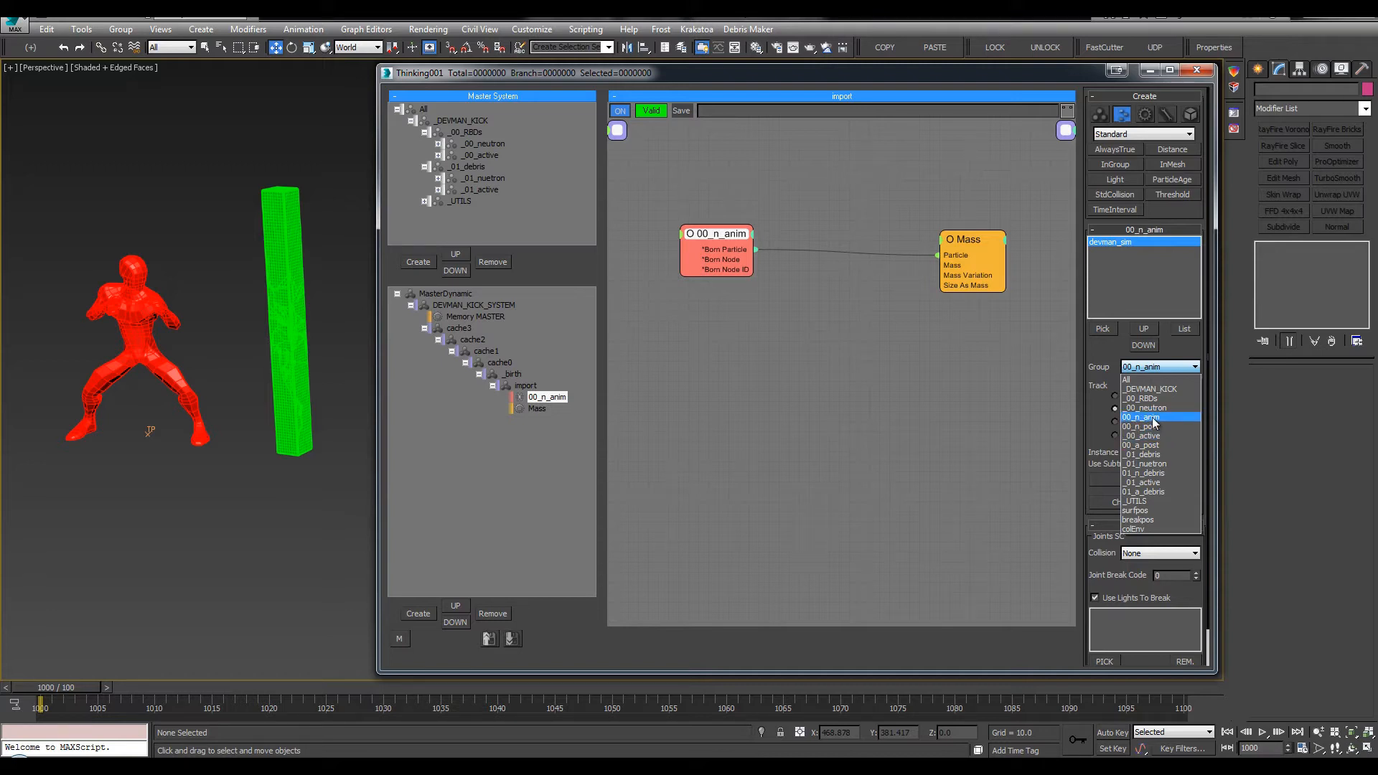
left_click(1130, 367)
left_click(1130, 367)
left_click(1148, 418)
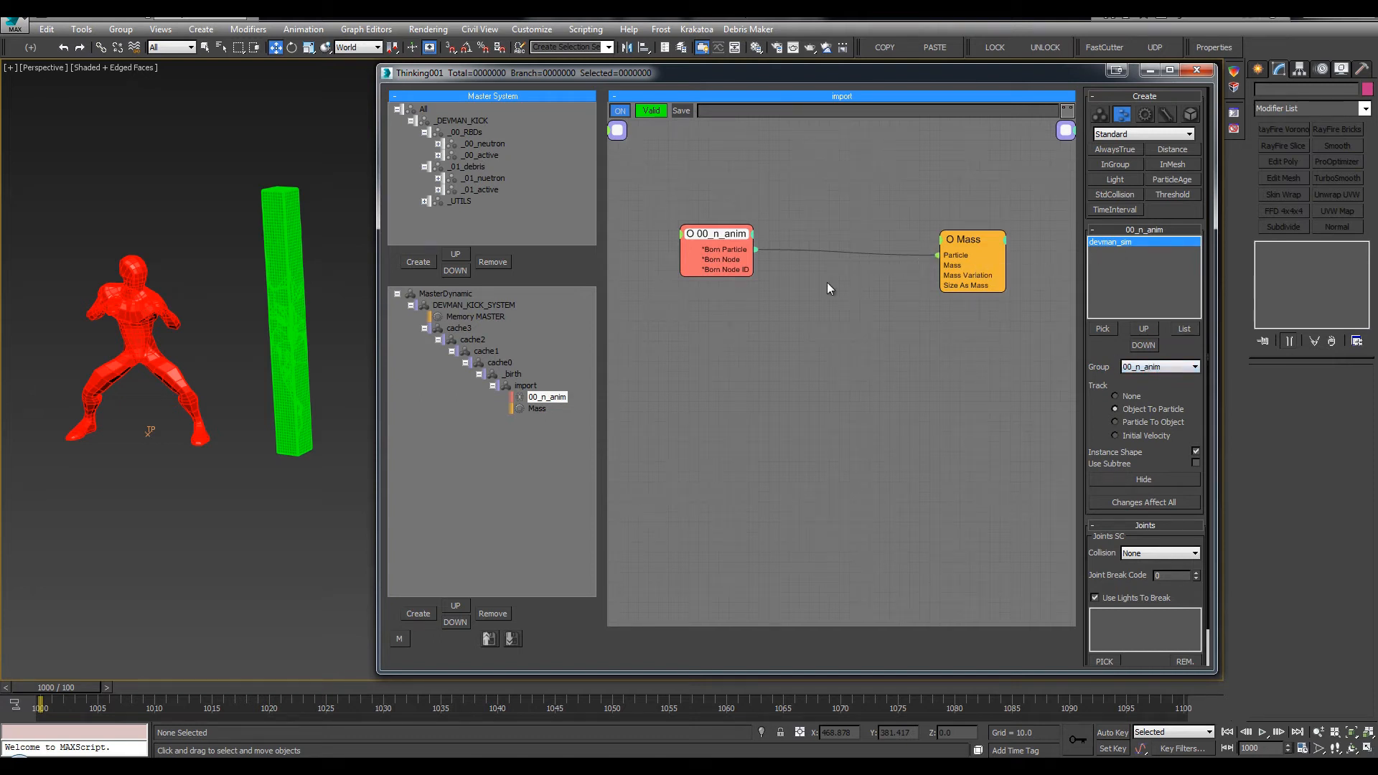
Set the 00_n_anim group's shape collision to Neutron, with dynamic friction 20 and static friction 35
double_click(484, 148)
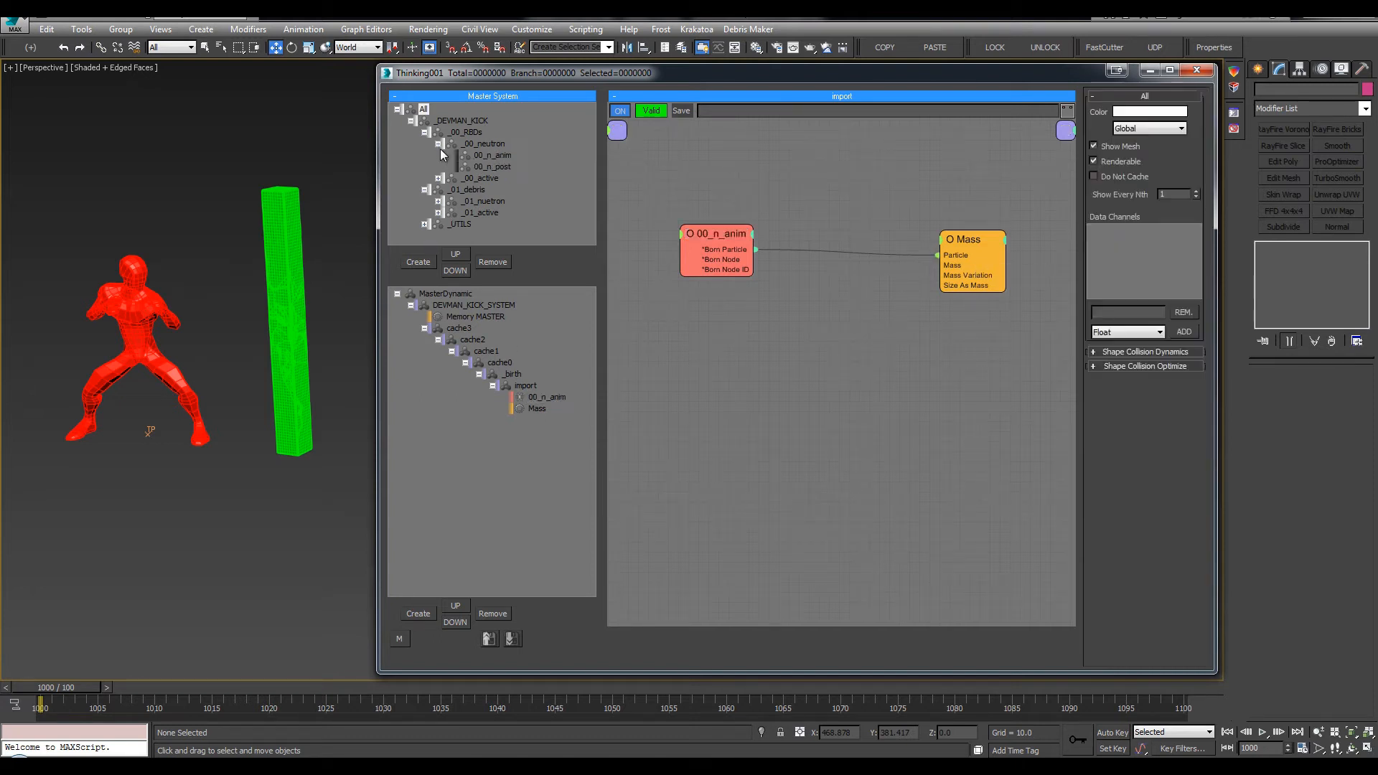
left_click(494, 157)
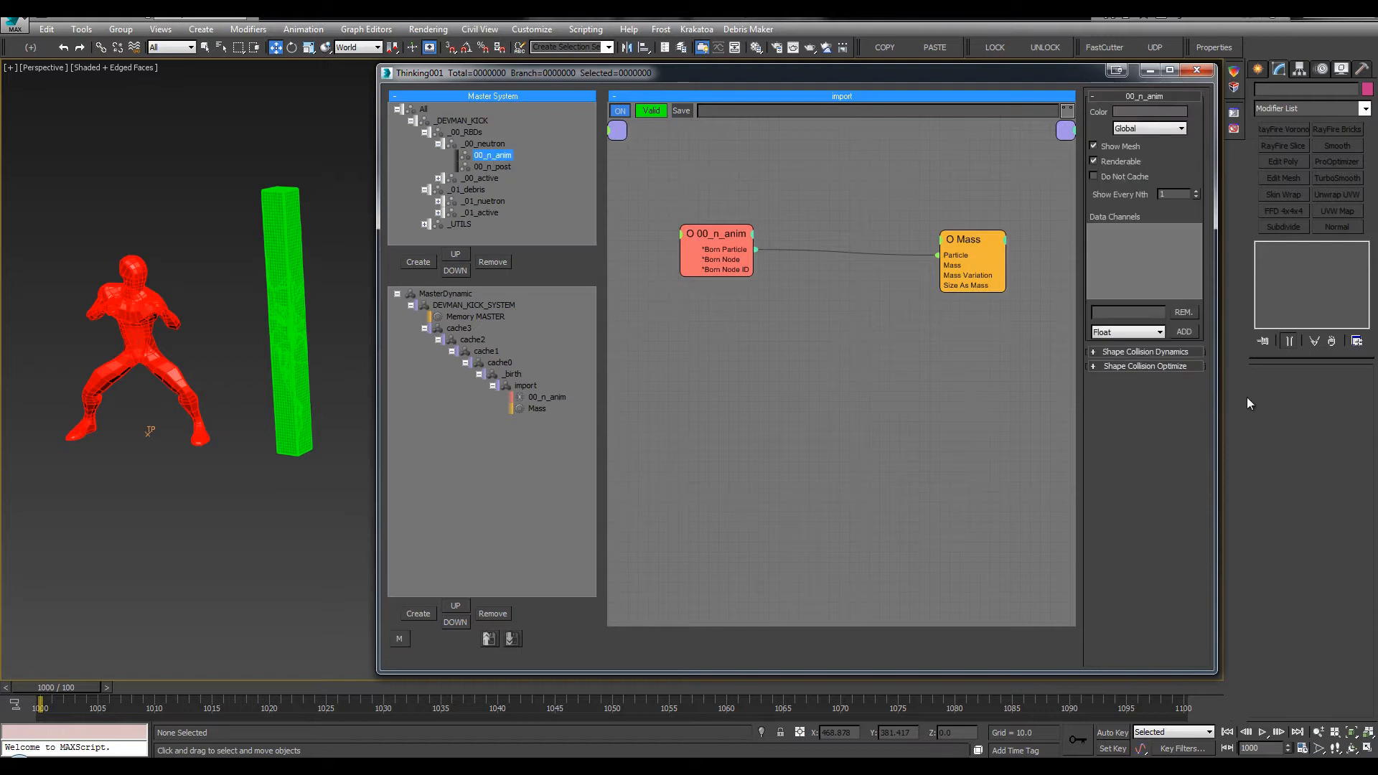
left_click(1168, 351)
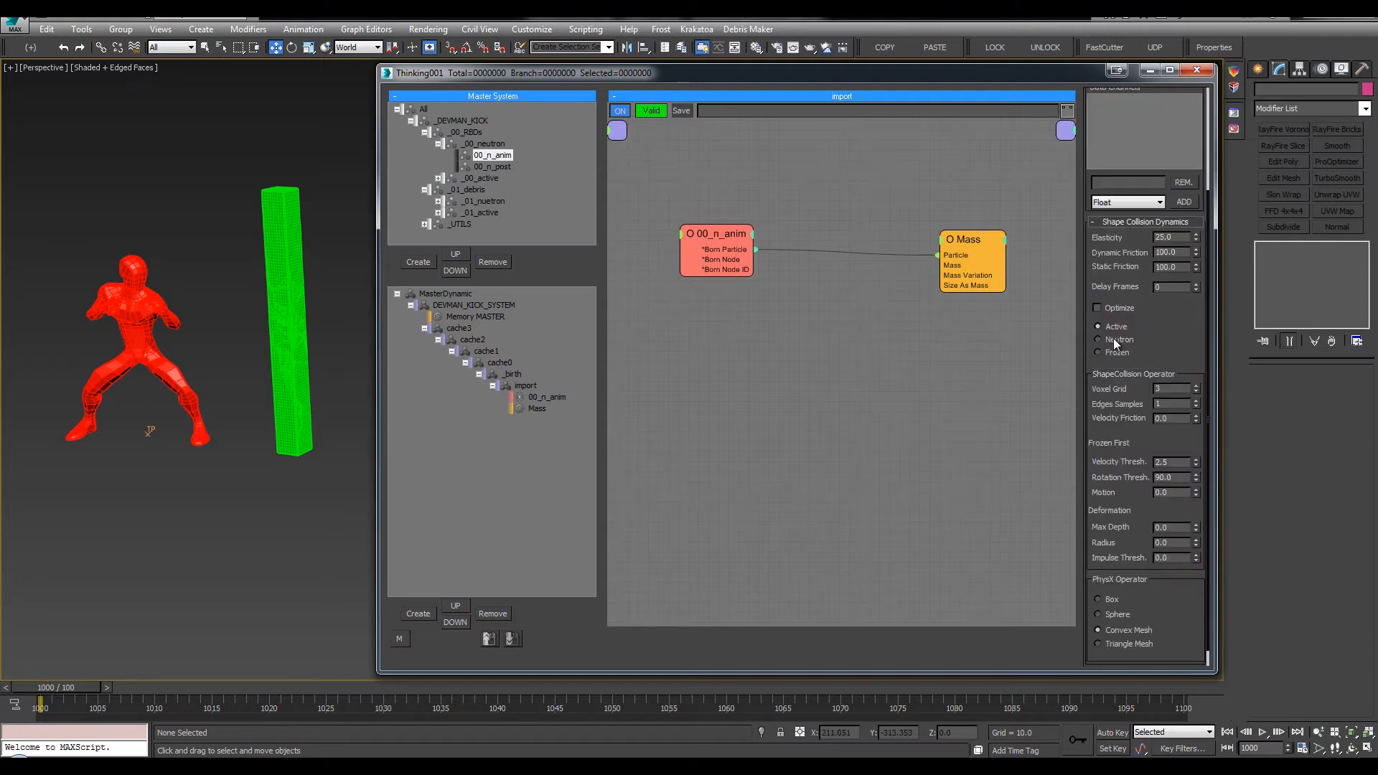
left_click(1098, 340)
double_click(1177, 252)
type("20")
key("Tab")
type("35")
key("Return")
middle_click_drag(204, 335, 232, 328)
Set the 00_n_anim group's Voxel Grid to 32 for the devman_sim figure
left_click(1178, 387)
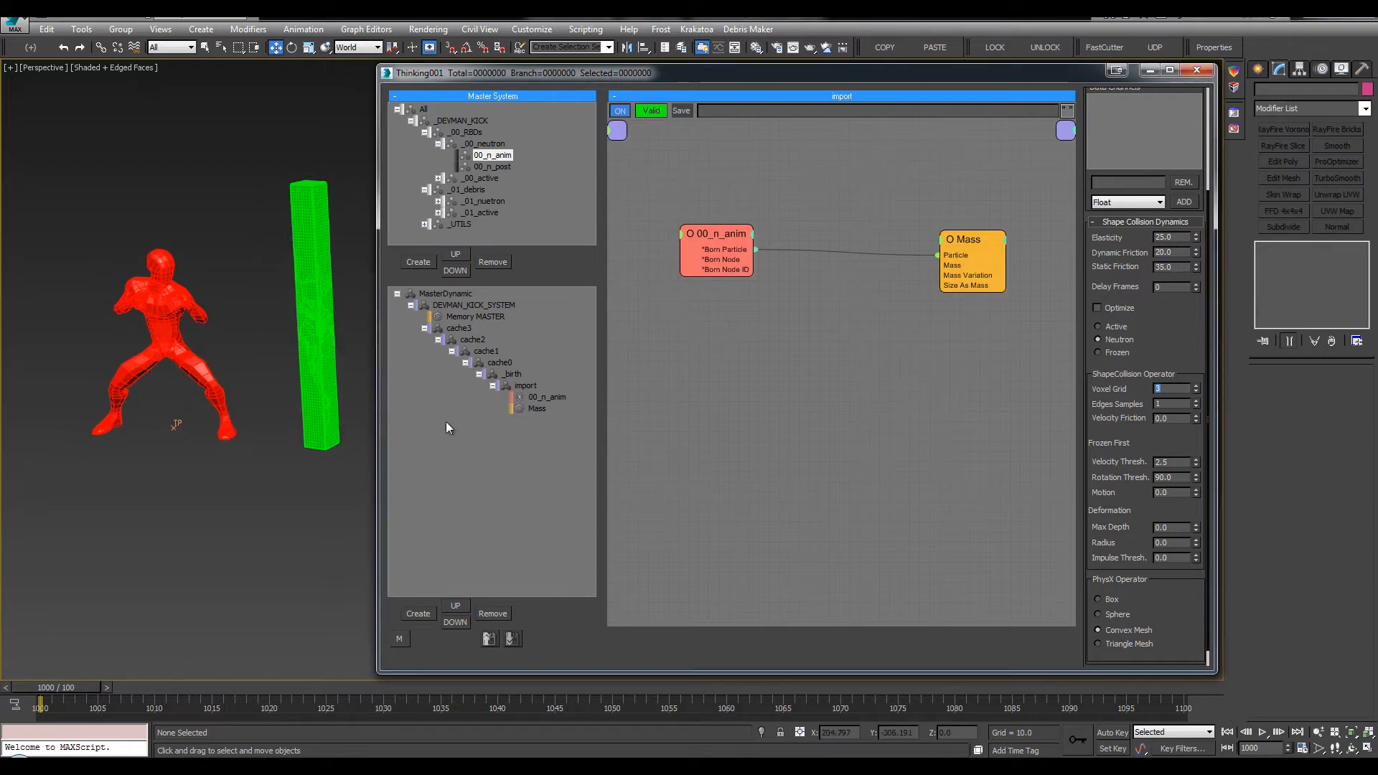
scroll(355, 351, "up", 1)
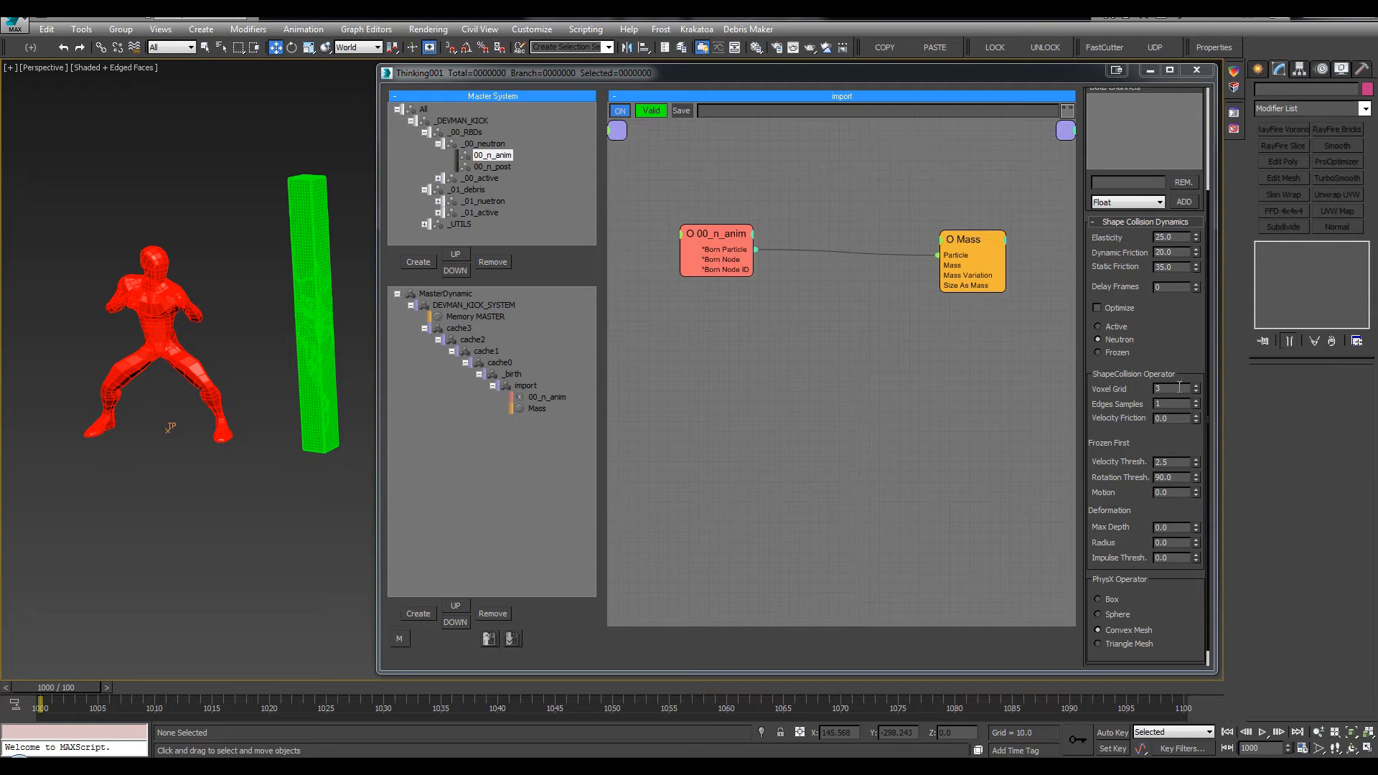
left_click(154, 320)
middle_click_drag(230, 292, 212, 320)
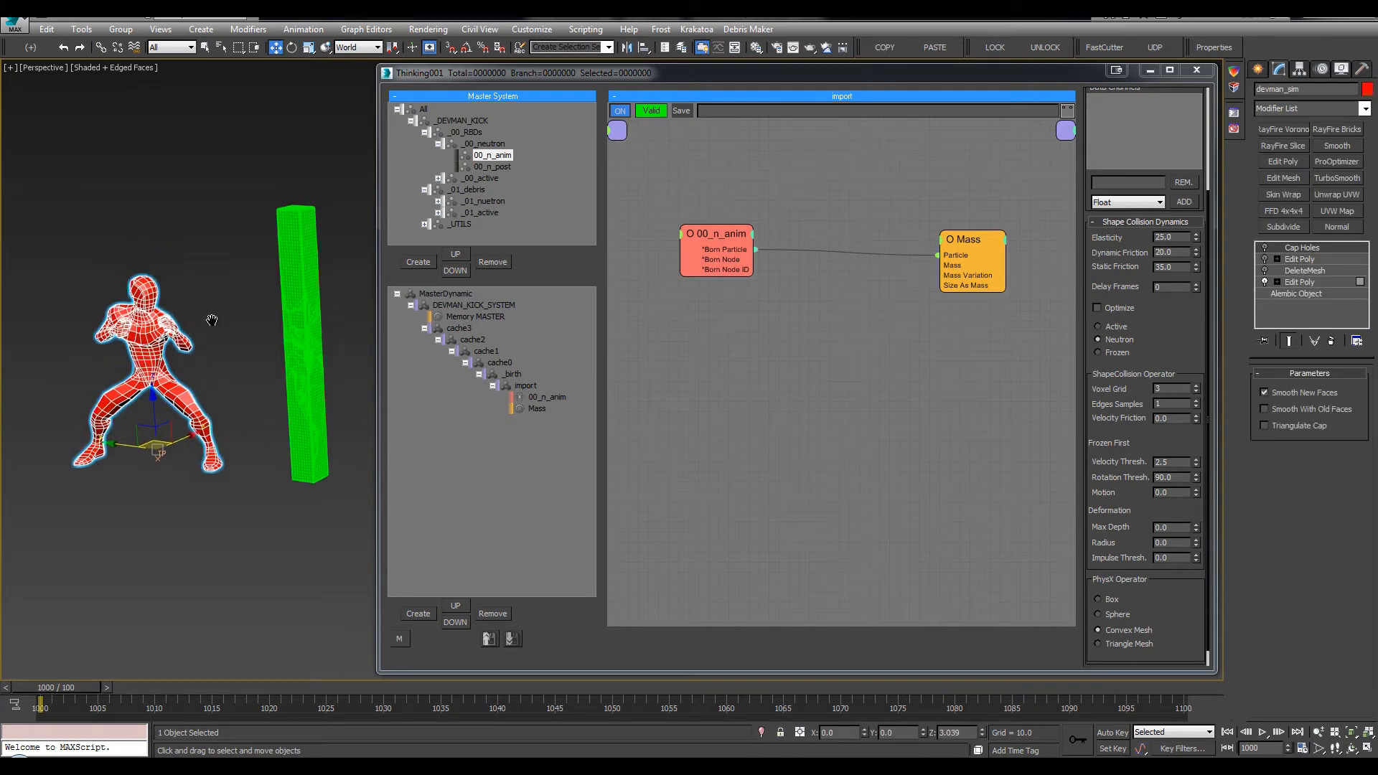
left_click(698, 383)
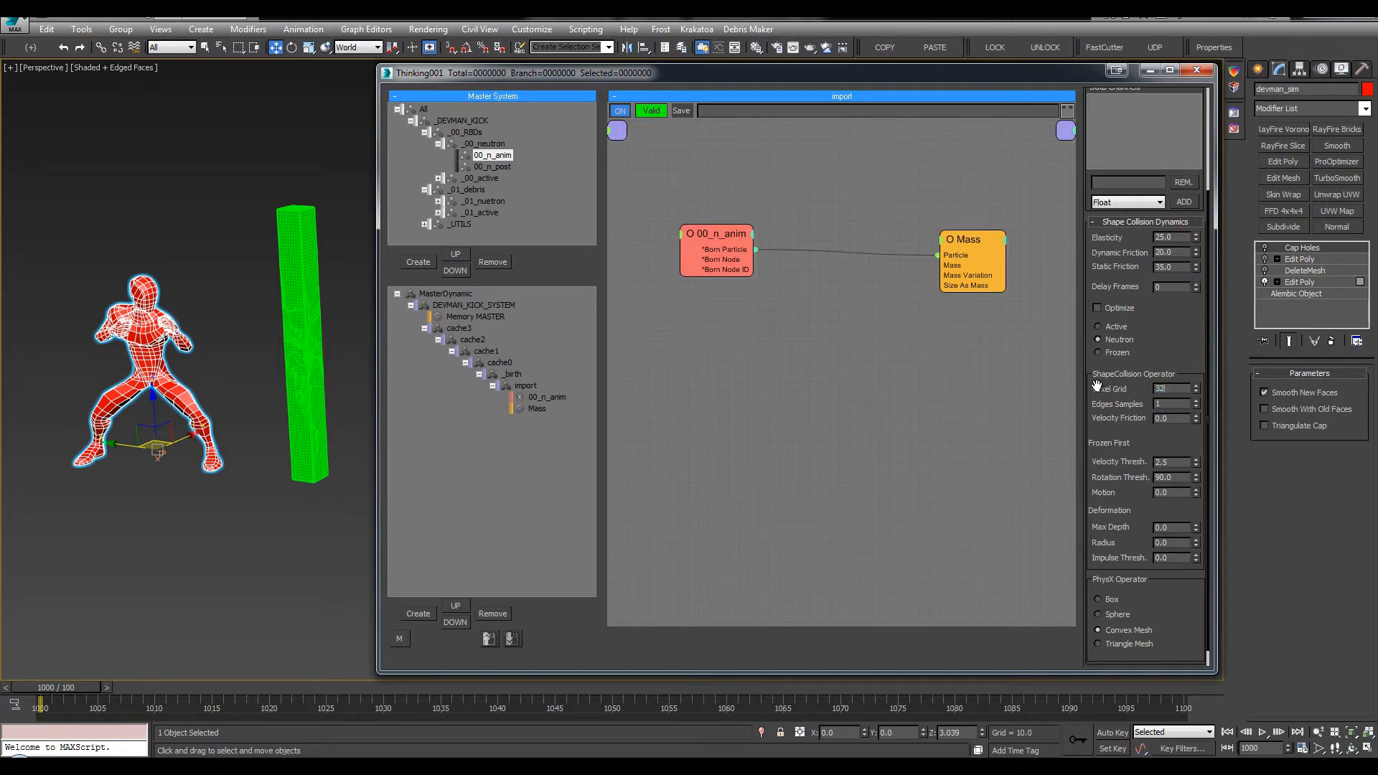
left_click_drag(1165, 389, 1097, 386)
left_click(160, 368)
key("q")
scroll(160, 367, "down", 1)
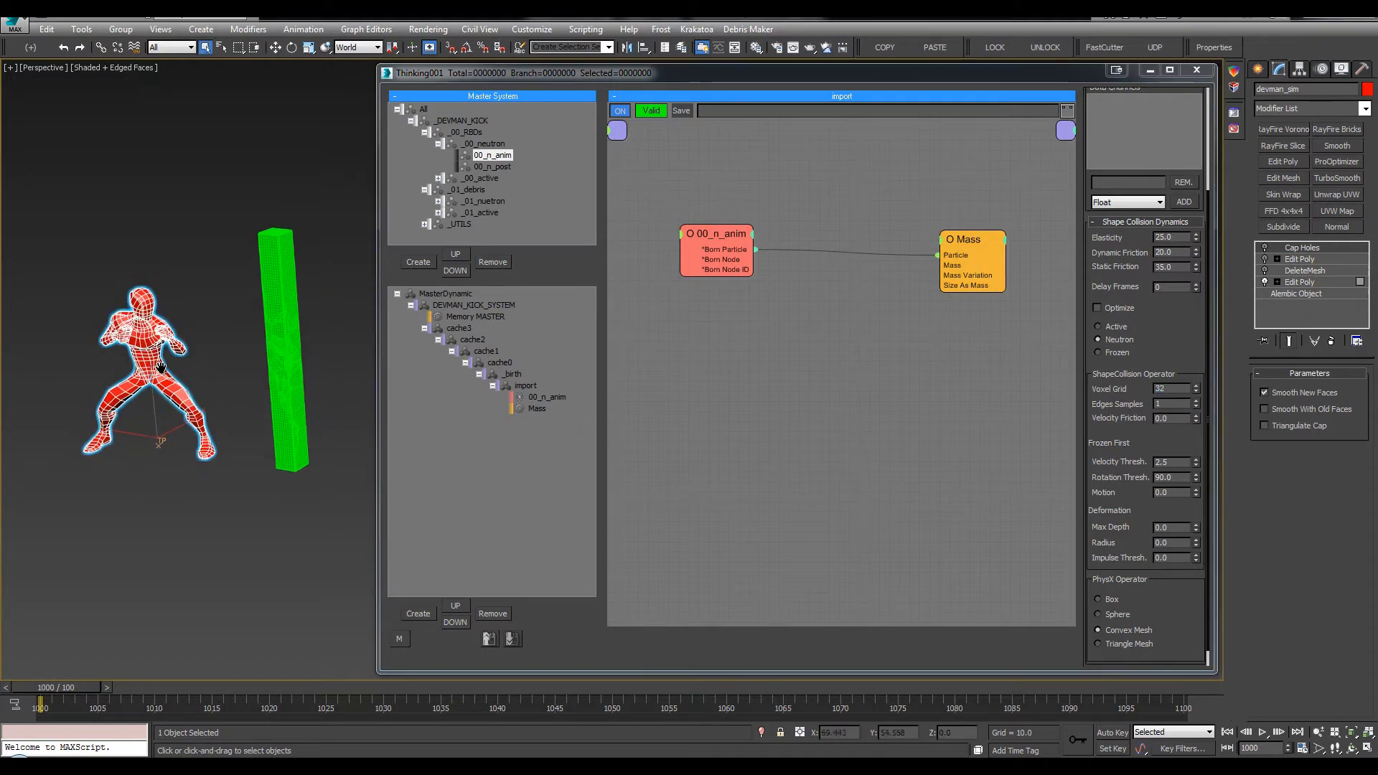
Save the scene and collapse the 00_n_anim and Mass nodes to their connected ports
left_click(884, 362)
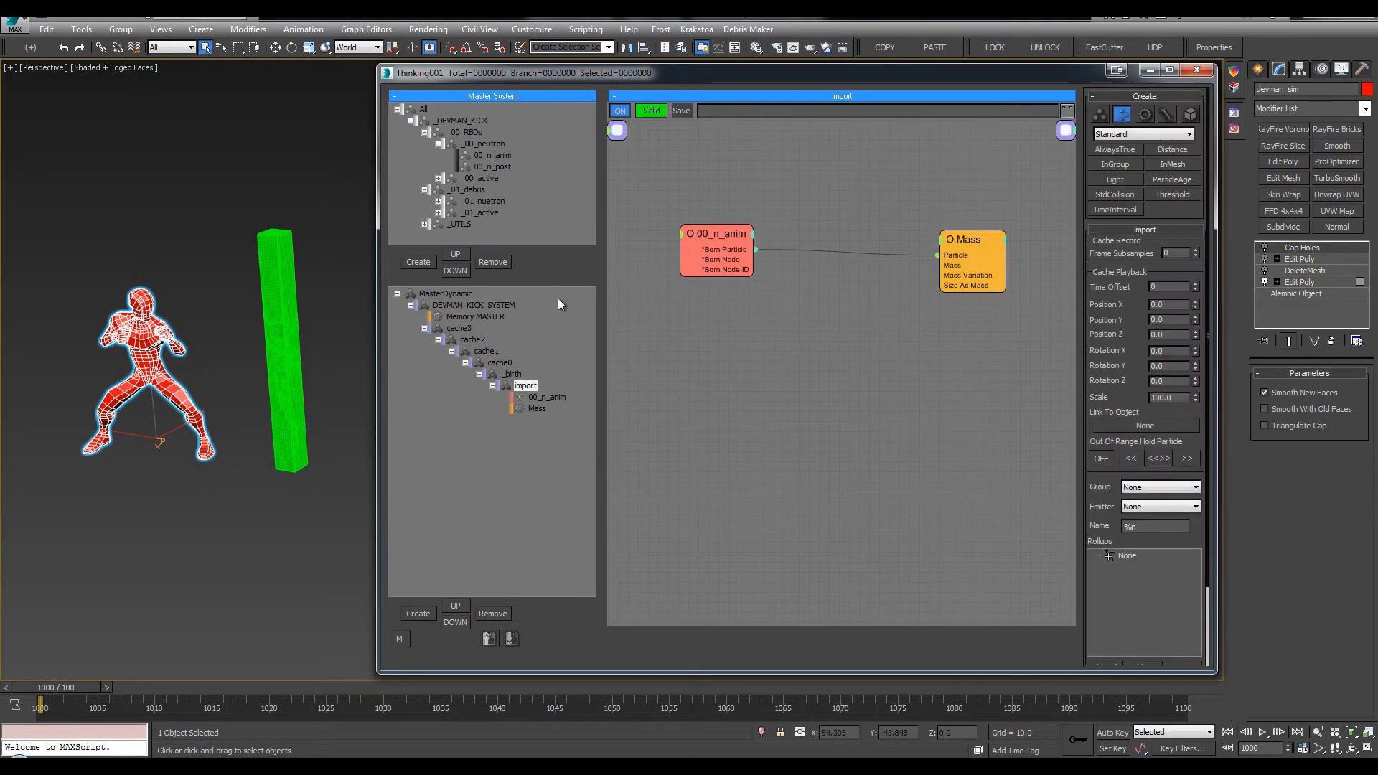
key("ctrl+s")
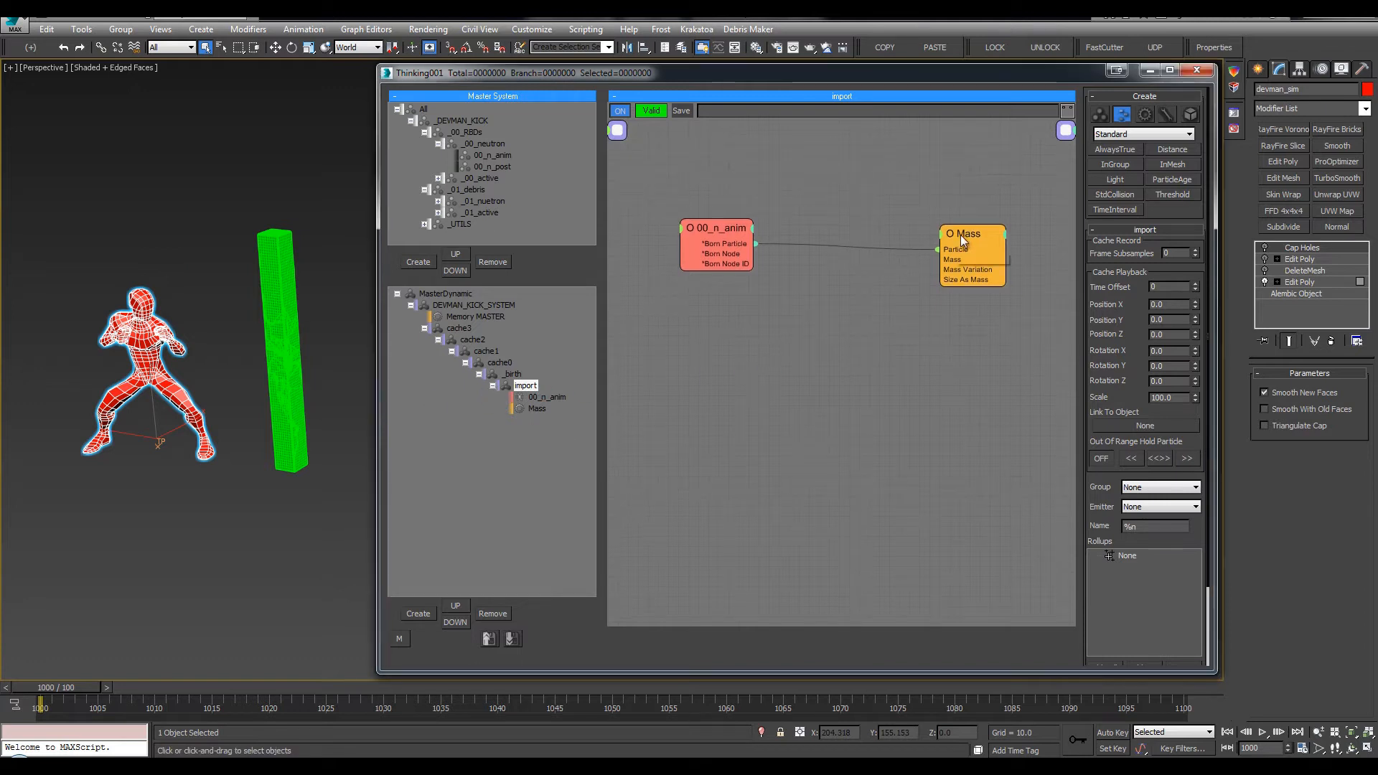
left_click(966, 239)
double_click(732, 232)
double_click(732, 232)
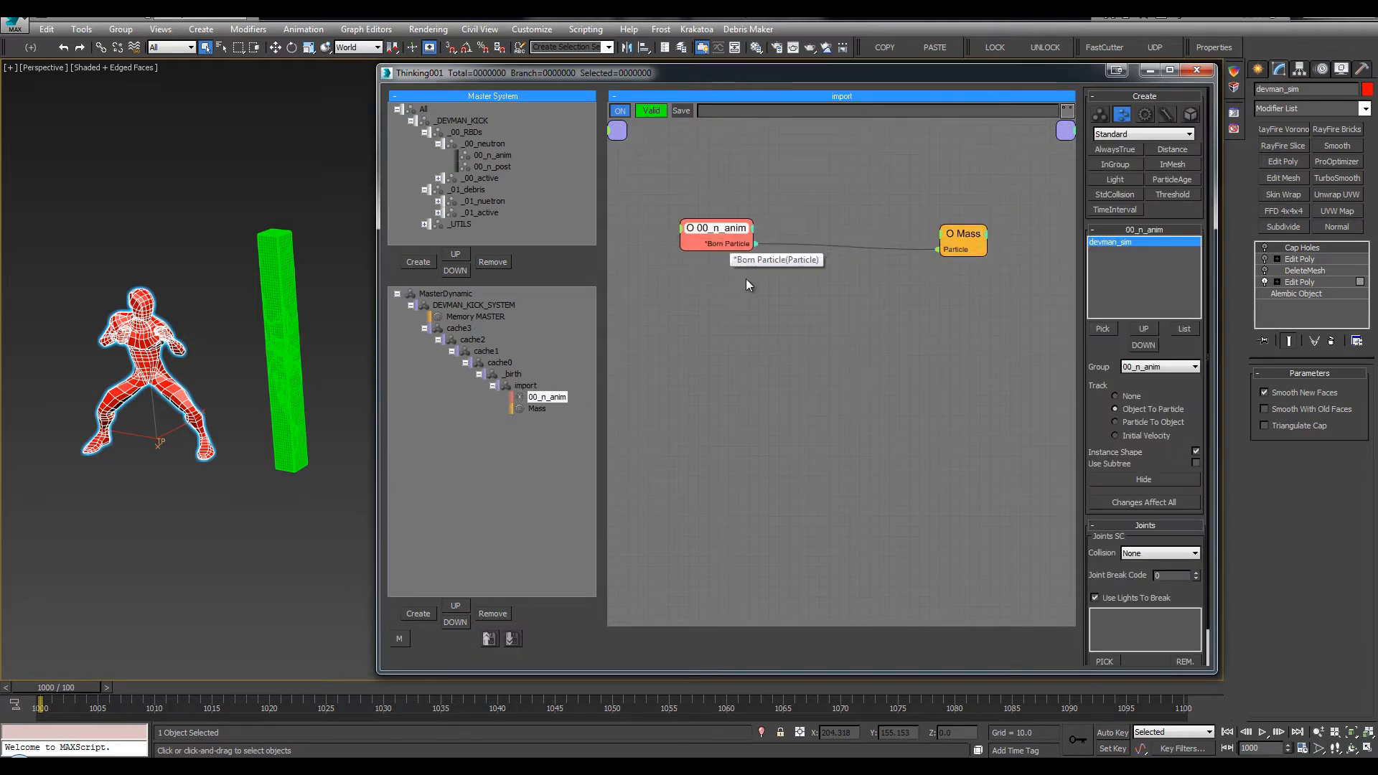
middle_click_drag(747, 282, 758, 252)
Add a LayerToParticle operator to the import set below the 00_n_anim node
left_click(682, 311)
key("Tab")
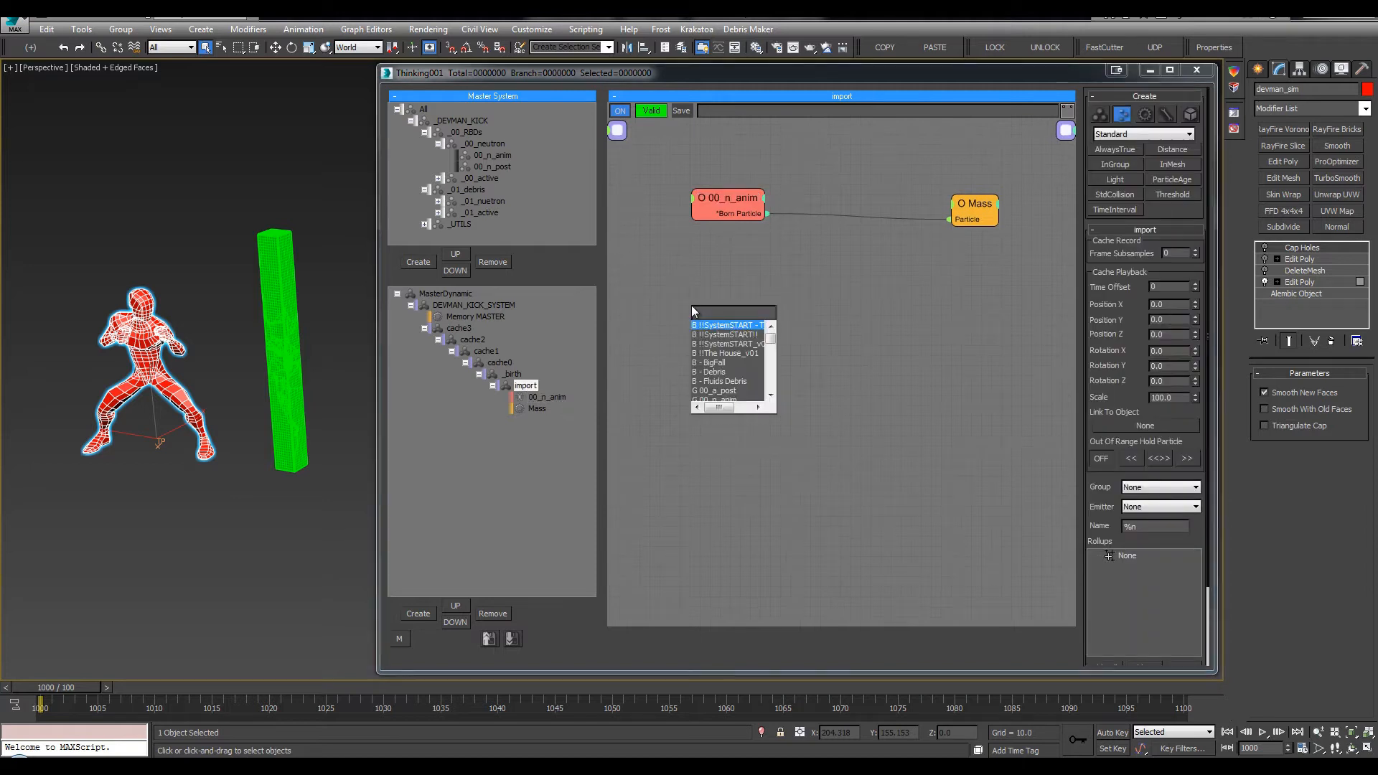
type("layer")
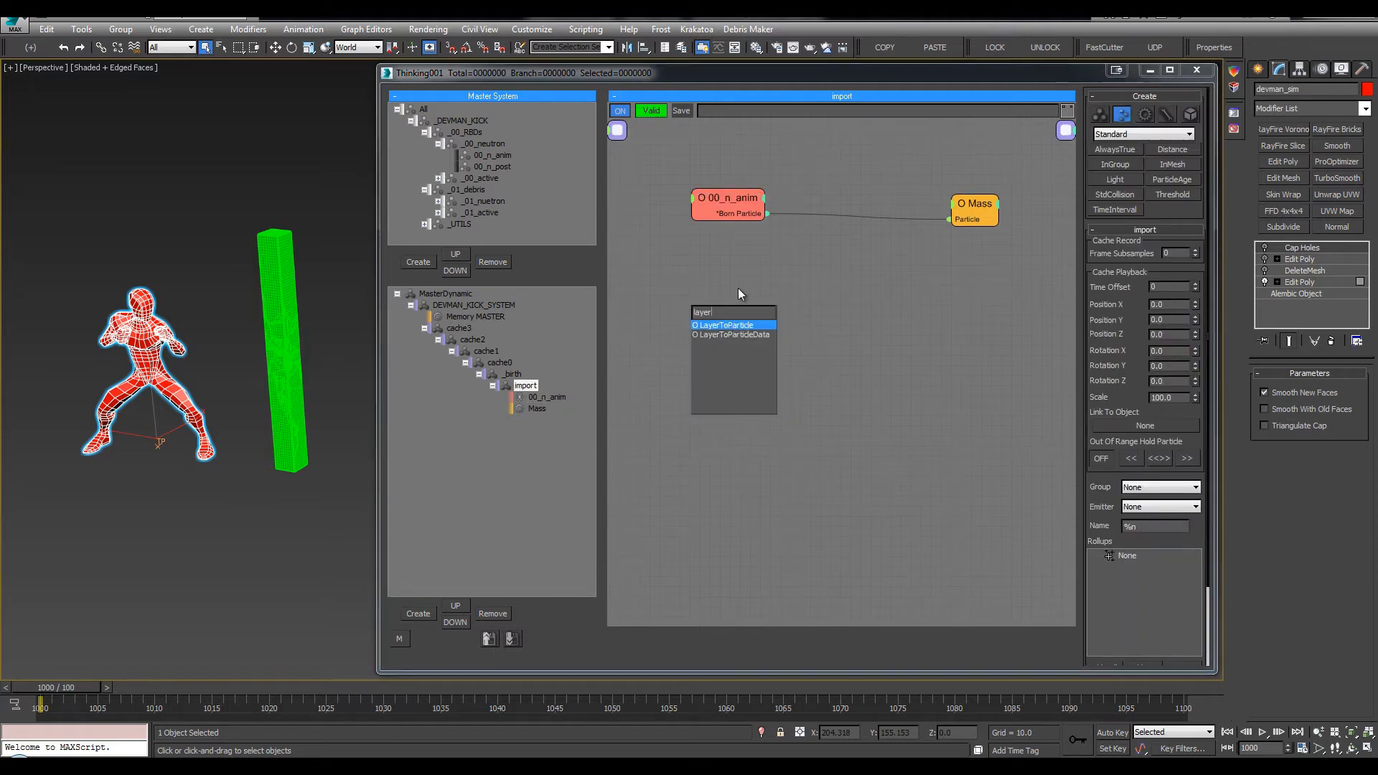
key("Return")
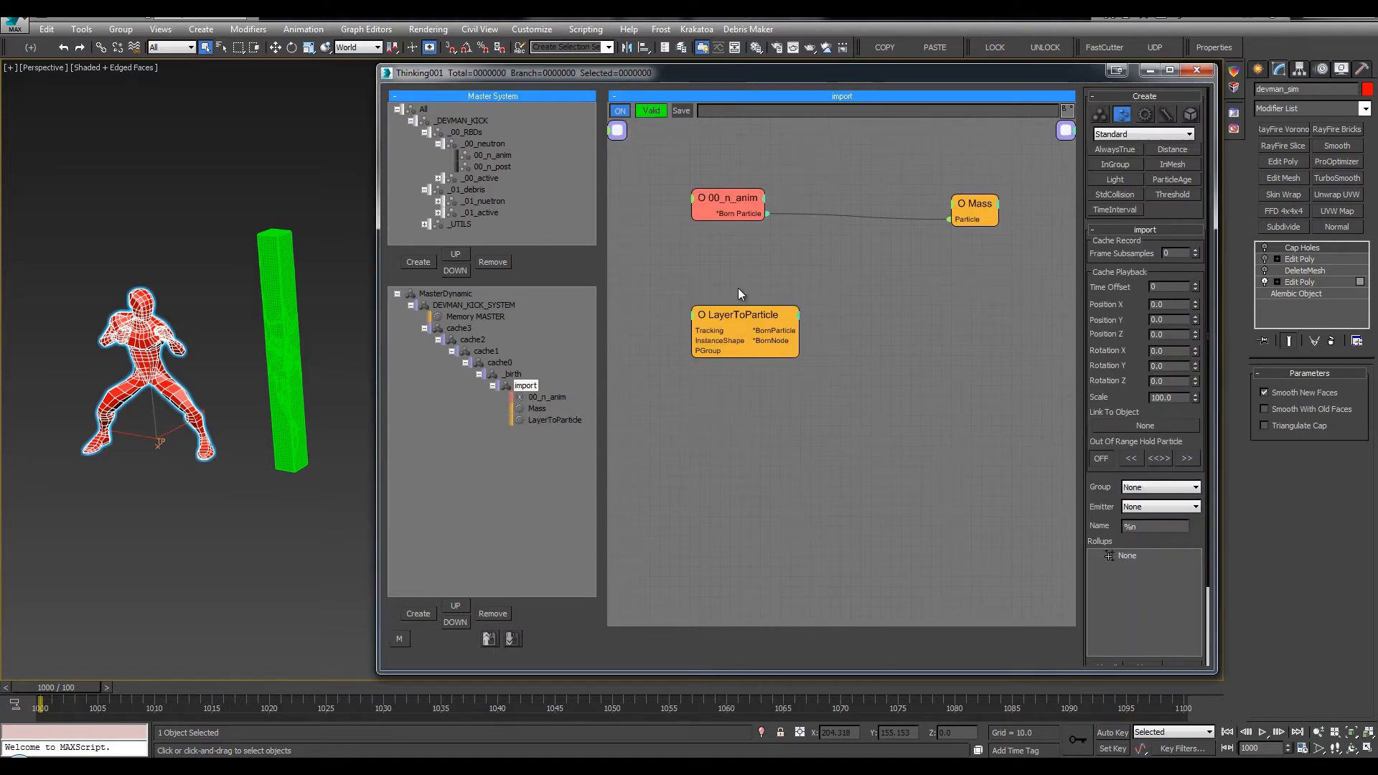
left_click_drag(742, 316, 739, 308)
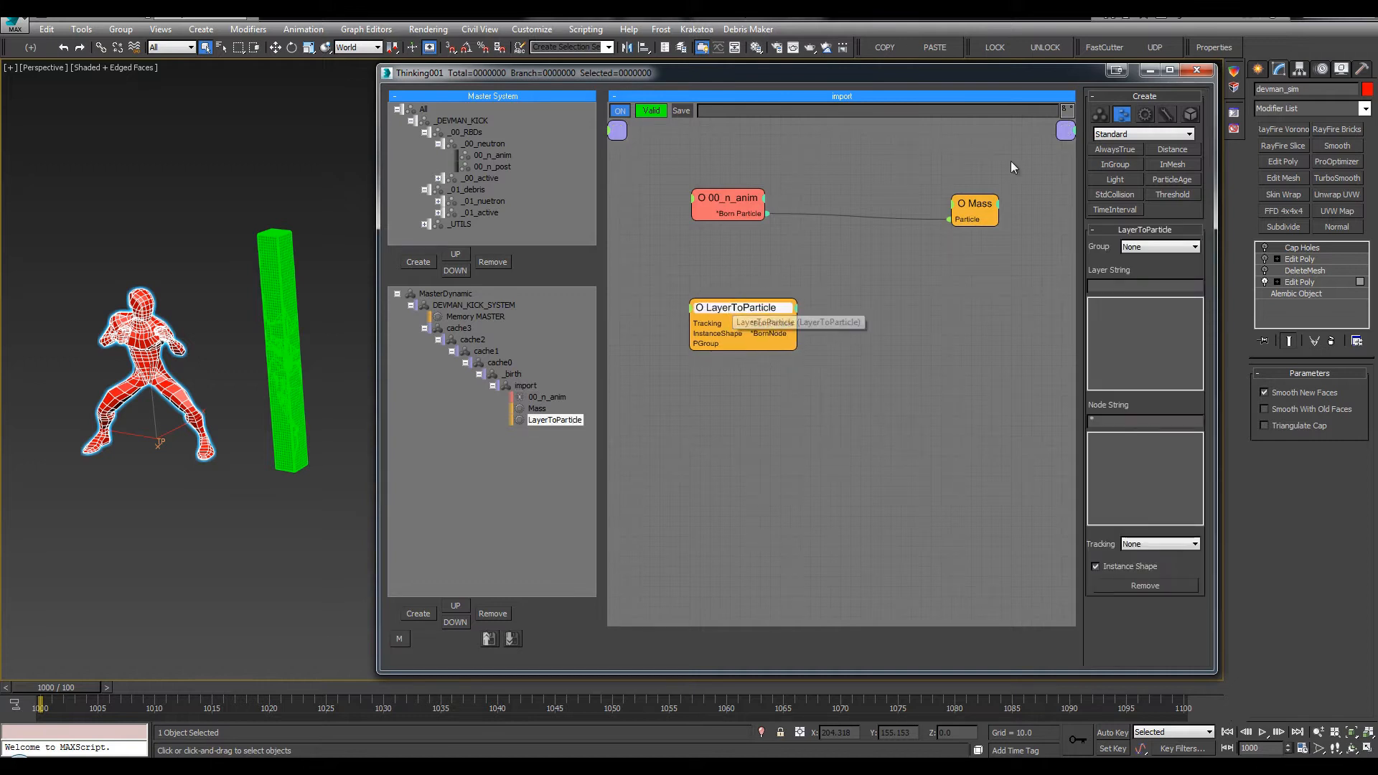
Narrow the Thinking Particles window, show the Layer Explorer beside the viewport, and rename the LayerToParticle operator to 00_a_post
left_click_drag(380, 105, 479, 104)
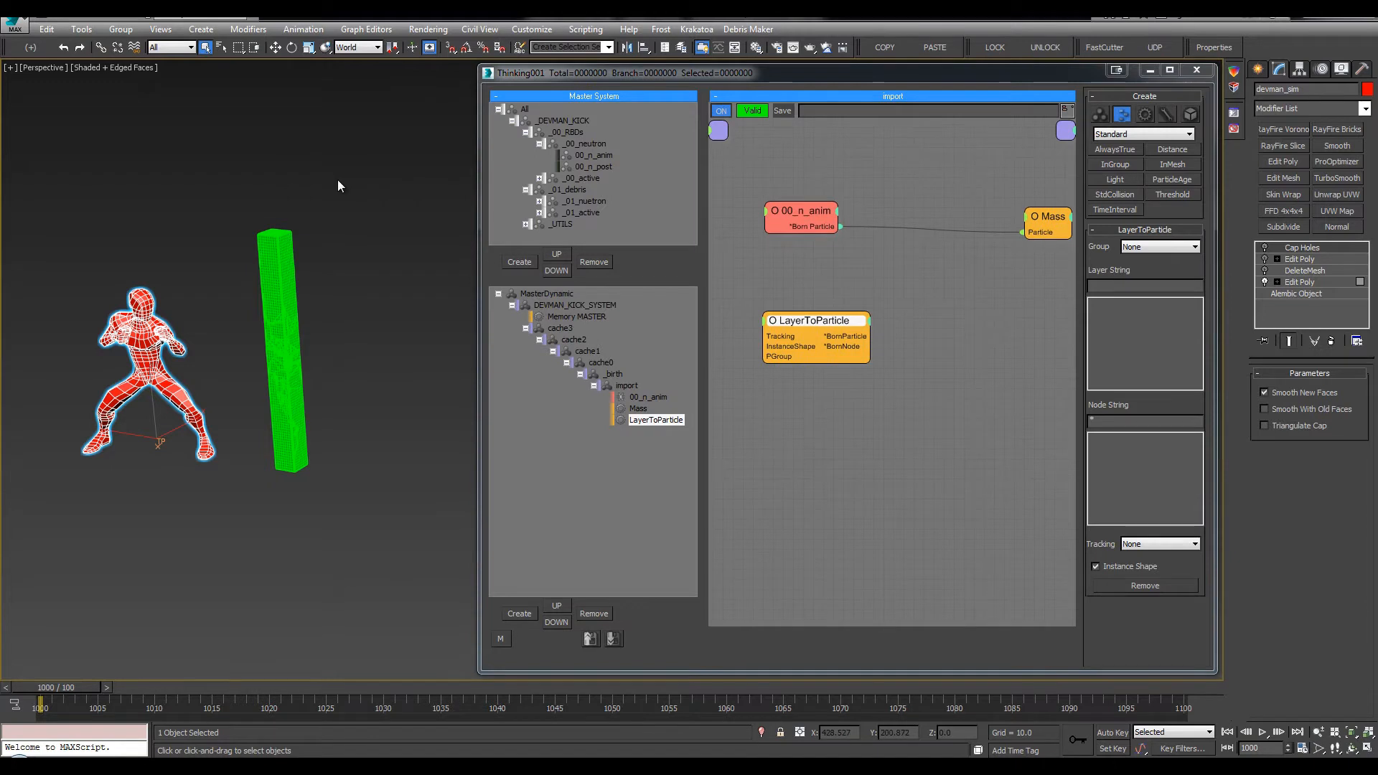
key("l")
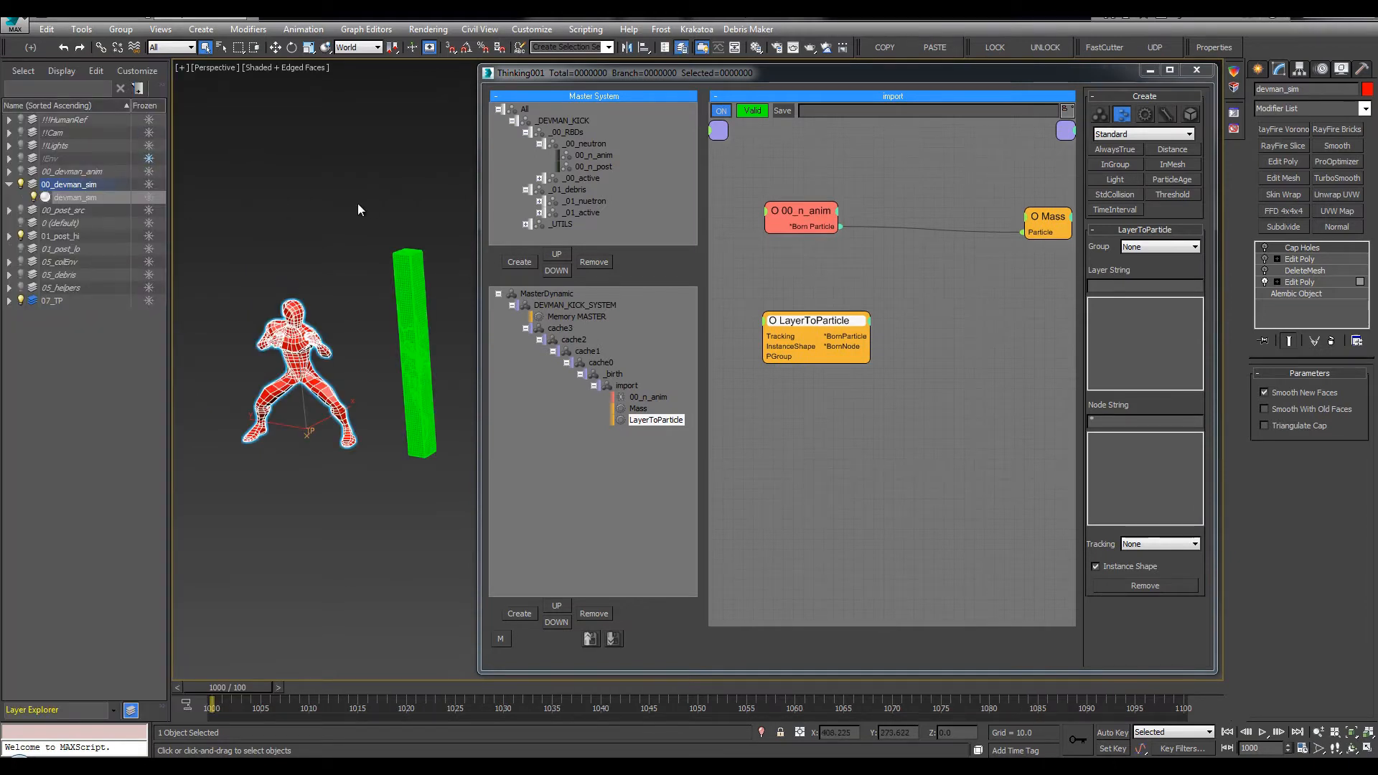
left_click_drag(793, 324, 795, 312)
double_click(794, 311)
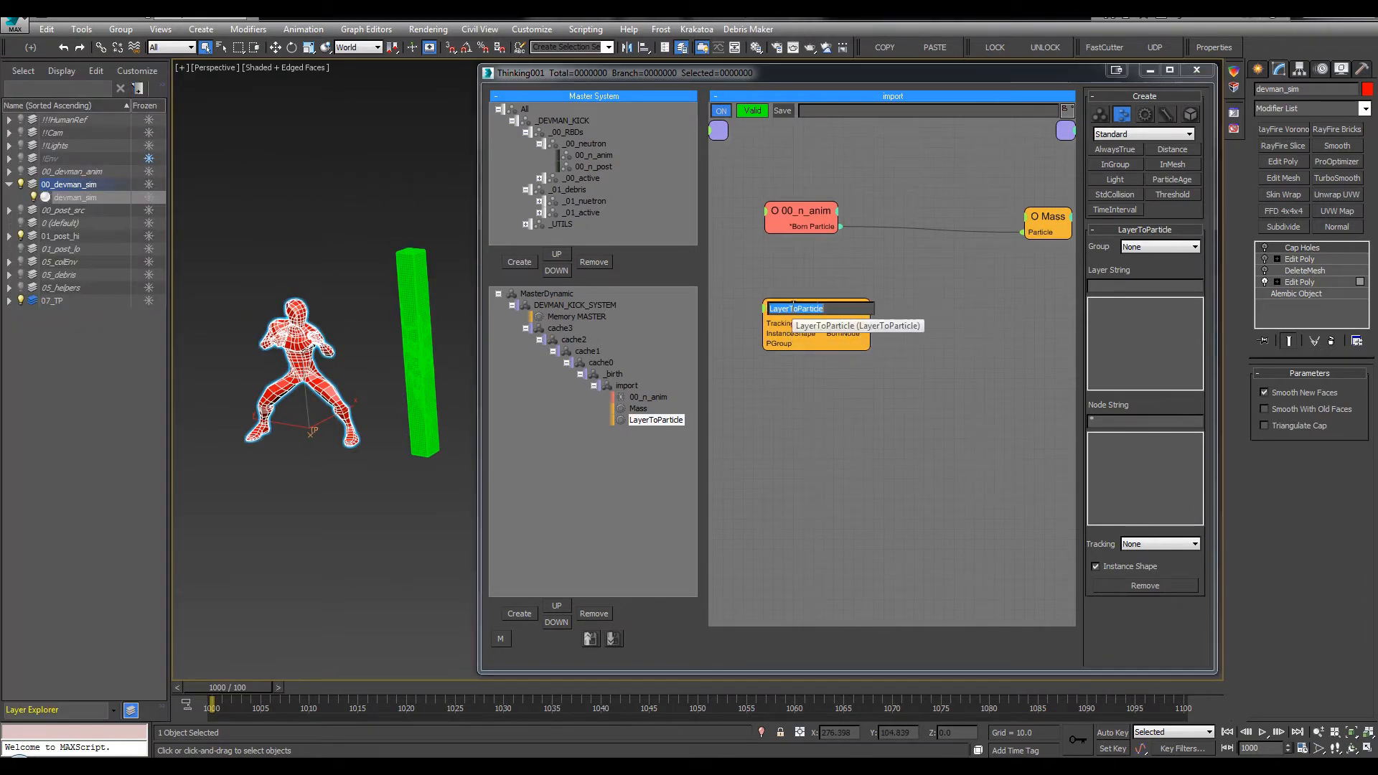
type("00_a_")
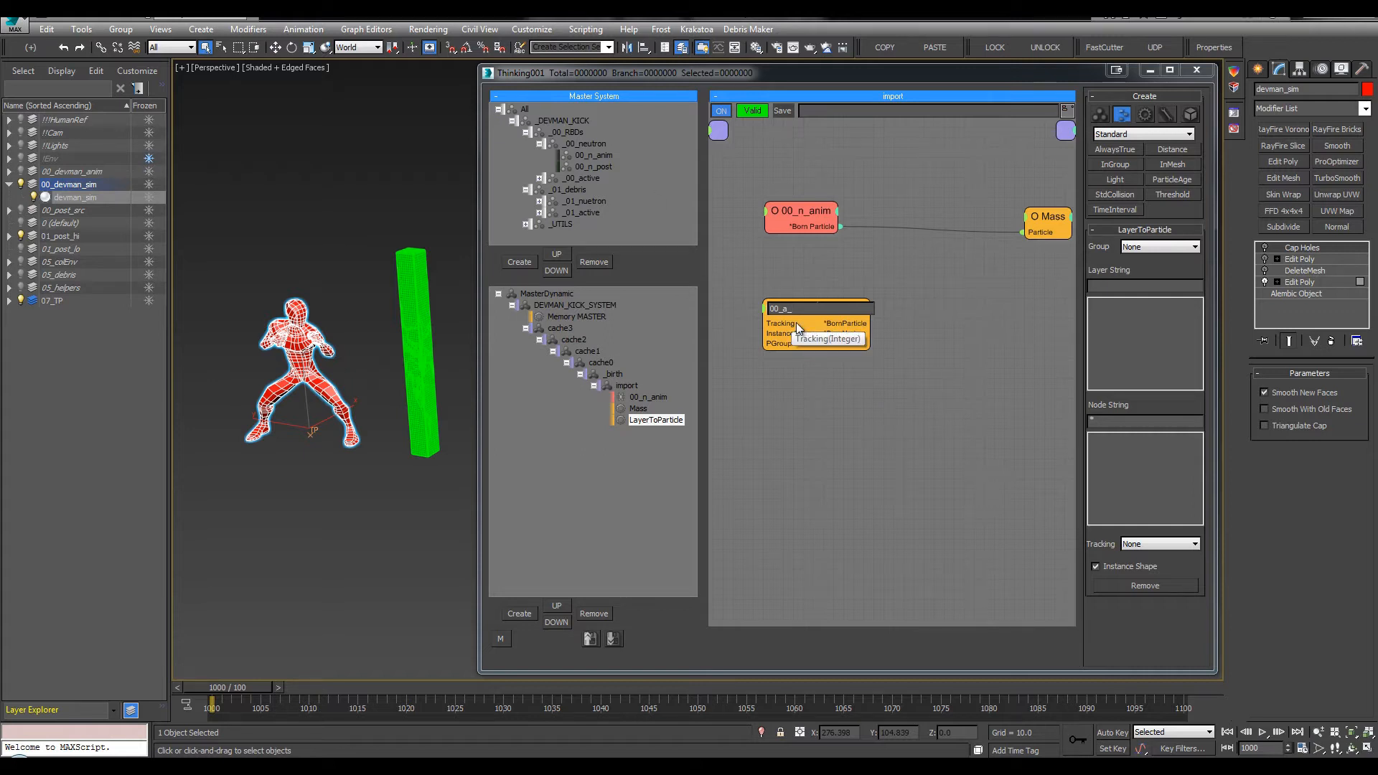
type("post")
key("Return")
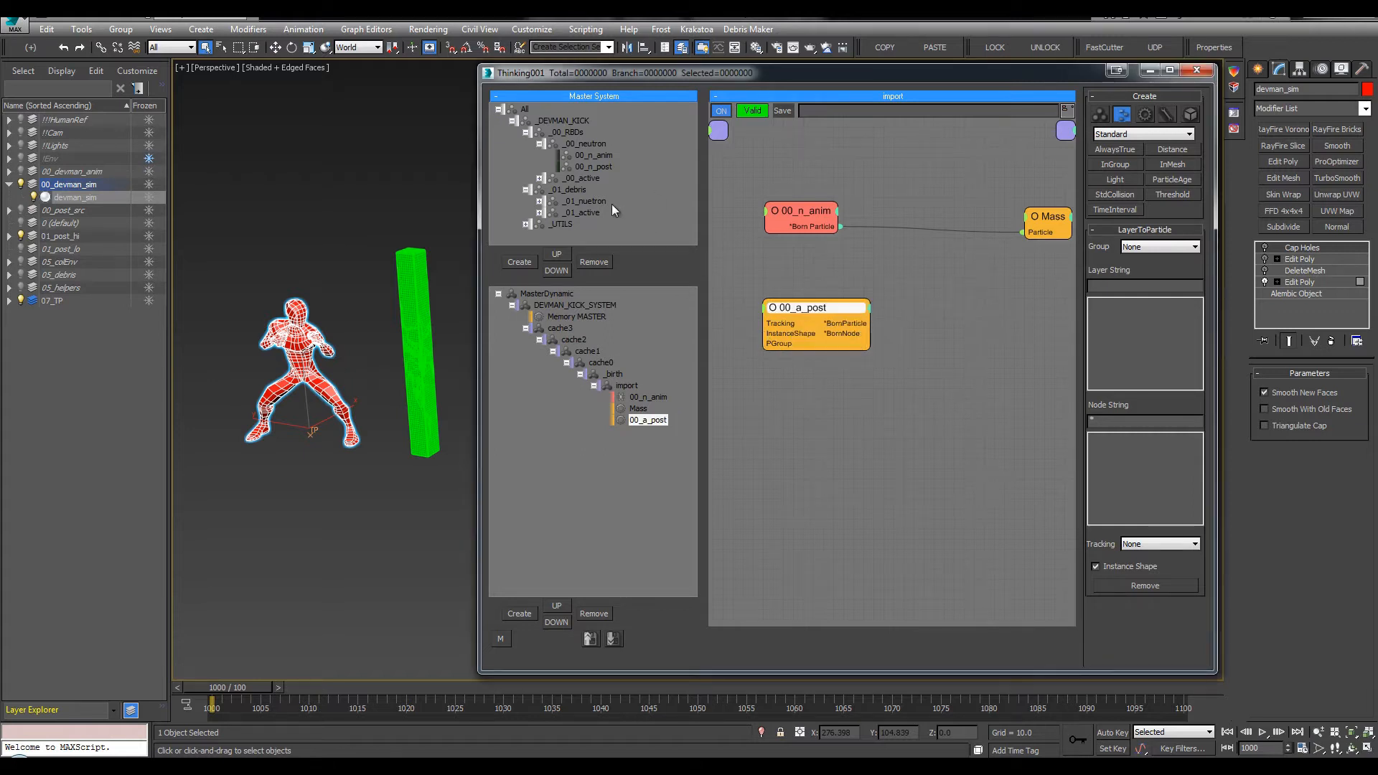
Set the 00_a_post group's shape collision to Frozen, with dynamic friction 14, static friction 20 and Voxel Grid 8
left_click(539, 178)
left_click(587, 189)
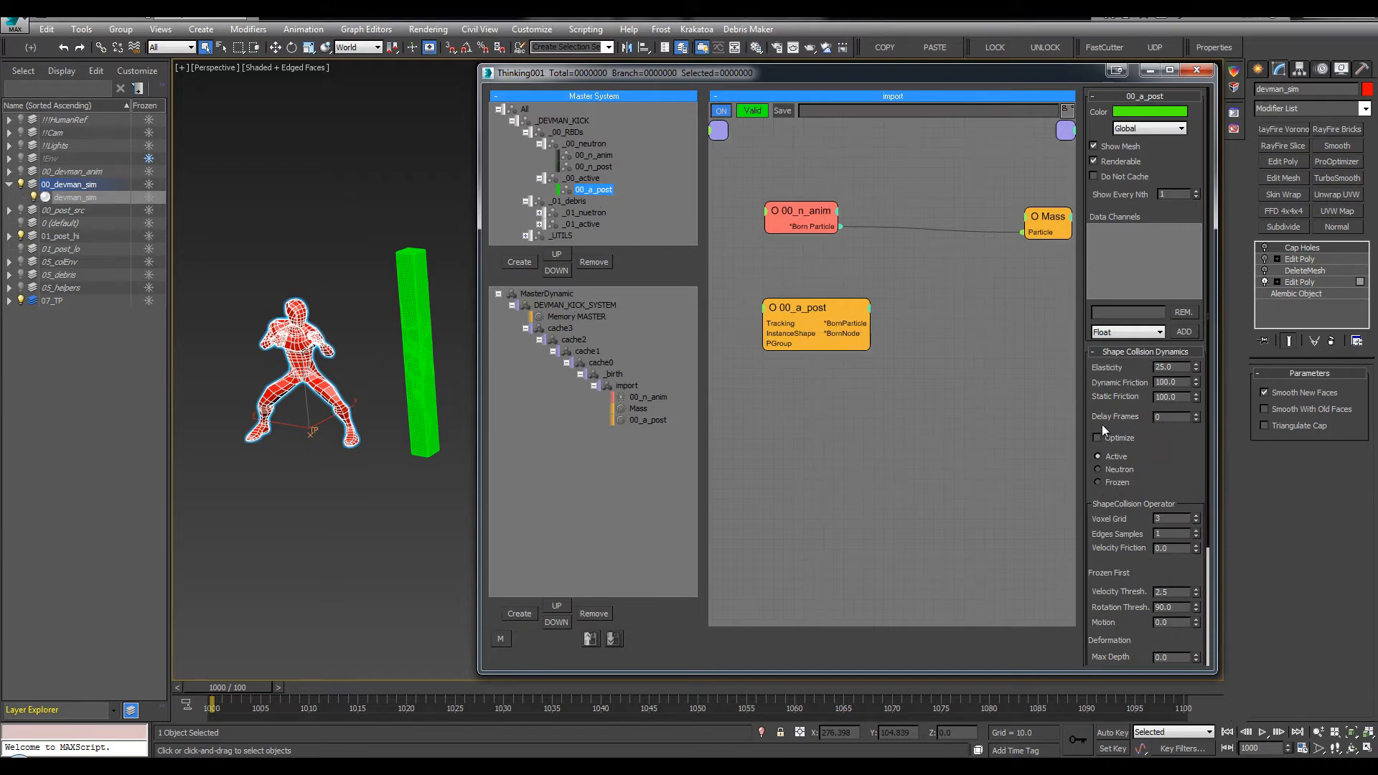
left_click(1117, 482)
type("2")
type("4")
key("Tab")
type("14")
key("Return")
type("20")
key("Return")
double_click(1163, 520)
Turn off edged faces and show the home grid in the perspective viewport
left_click(359, 278)
middle_click_drag(353, 289, 343, 264)
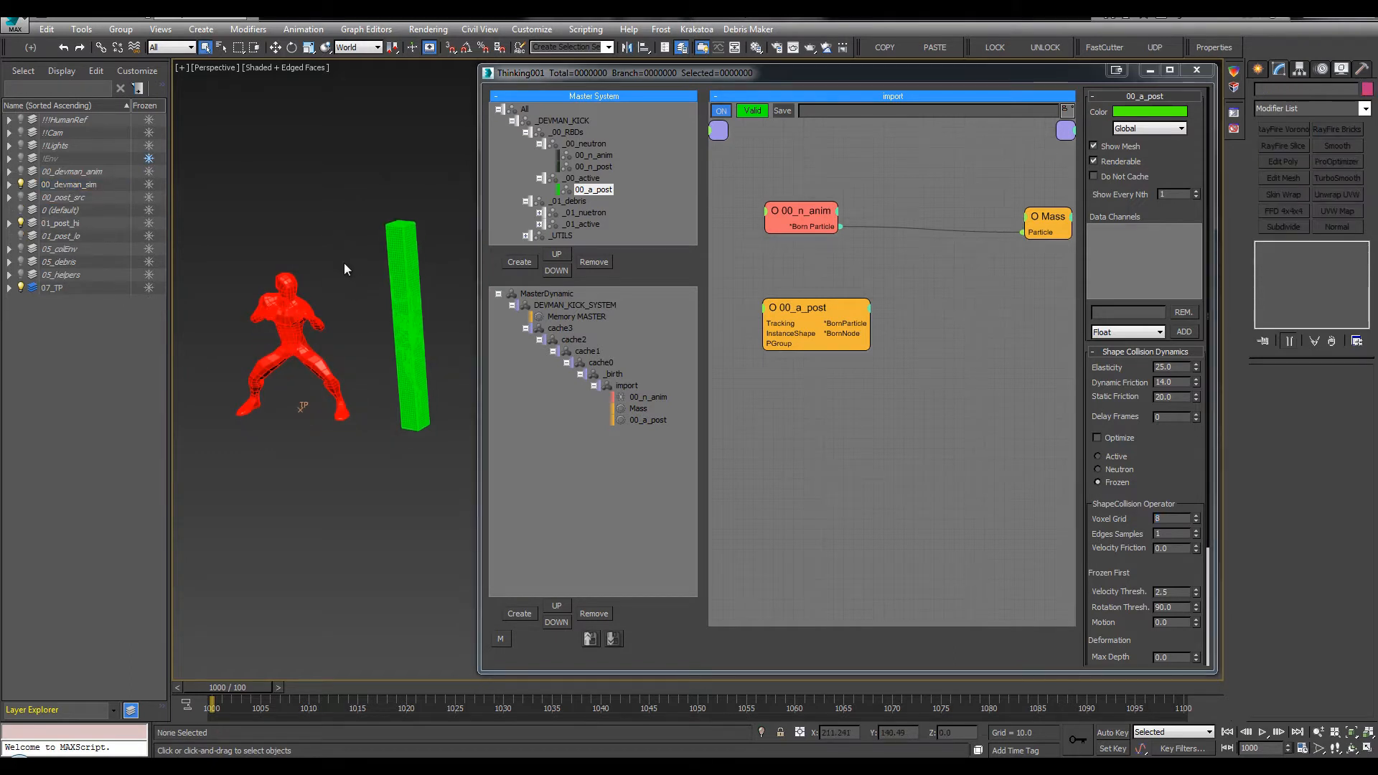
key("F4")
left_click(1039, 548)
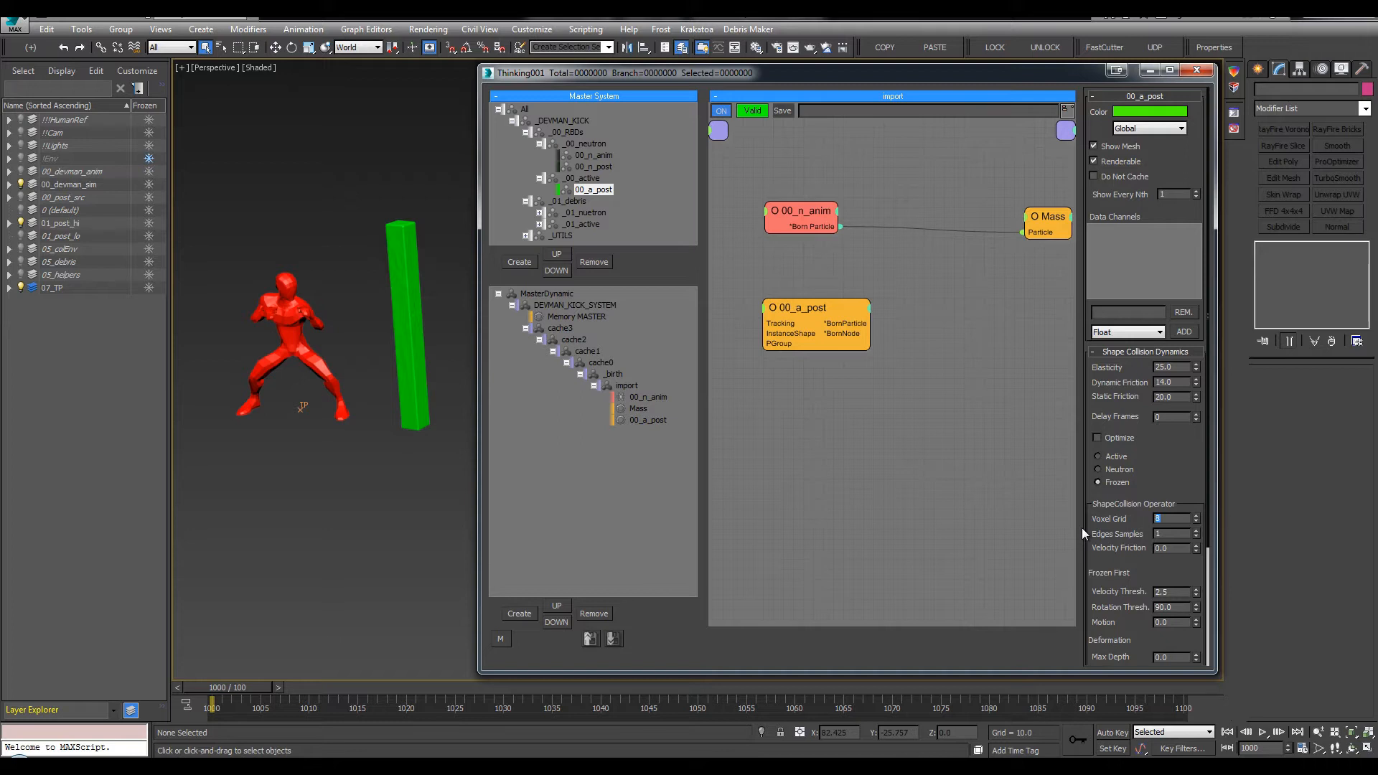
left_click(305, 202)
key("F4")
middle_click_drag(303, 189, 326, 233)
key("F4")
key("g")
scroll(325, 232, "down", 1)
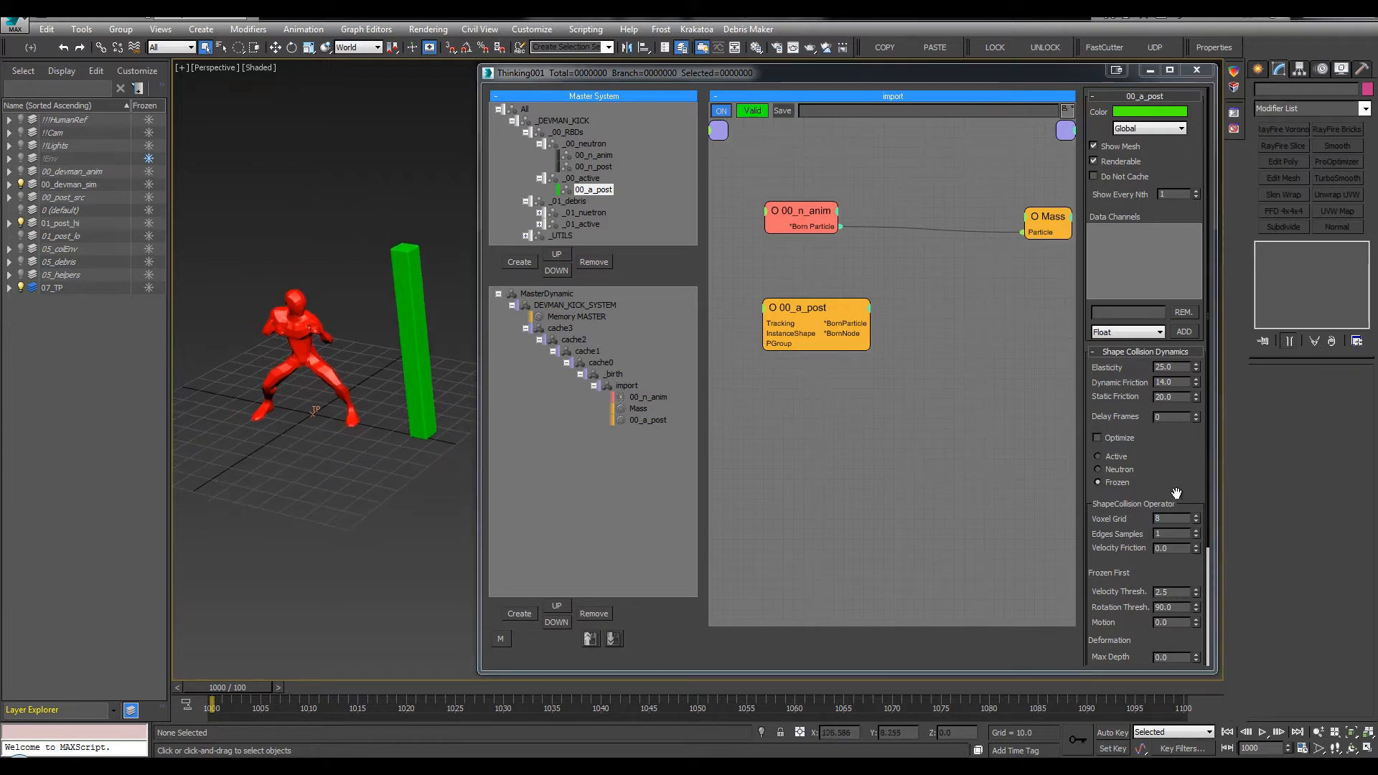
Copy the Mass operator beside the 00_a_post node and connect the BornParticle output to the copy's Particle input
left_click(815, 399)
left_click_drag(798, 307, 782, 300)
middle_click_drag(977, 310, 975, 310)
right_click(971, 295)
key("Escape")
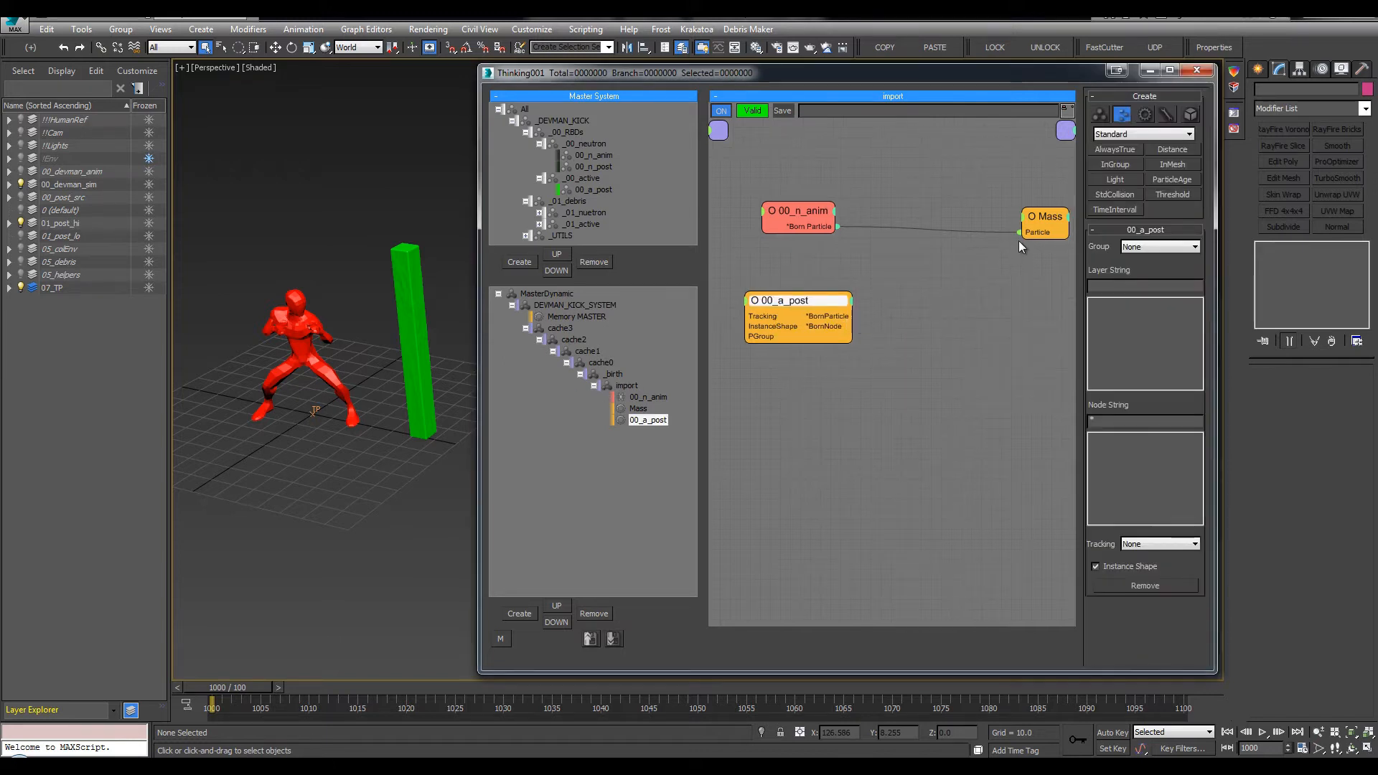
mouse_move(1048, 215)
left_mouse_down("shift")
mouse_move(1050, 300)
mouse_move(1007, 316)
mouse_move(818, 303)
left_mouse_up("shift")
left_click(805, 304)
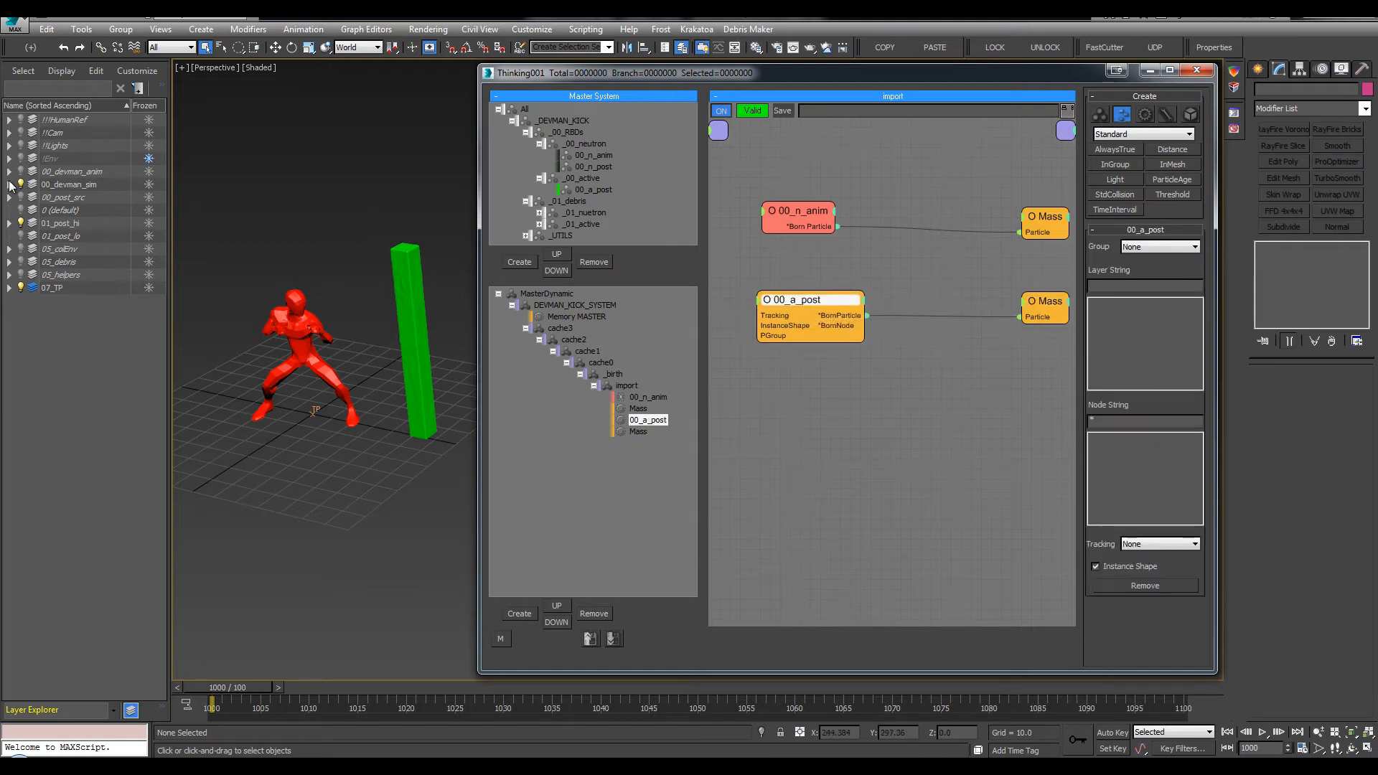
Set the layer string of the 00_a_post operator to 01_post_hi and check the objects in its node list
left_click(9, 223)
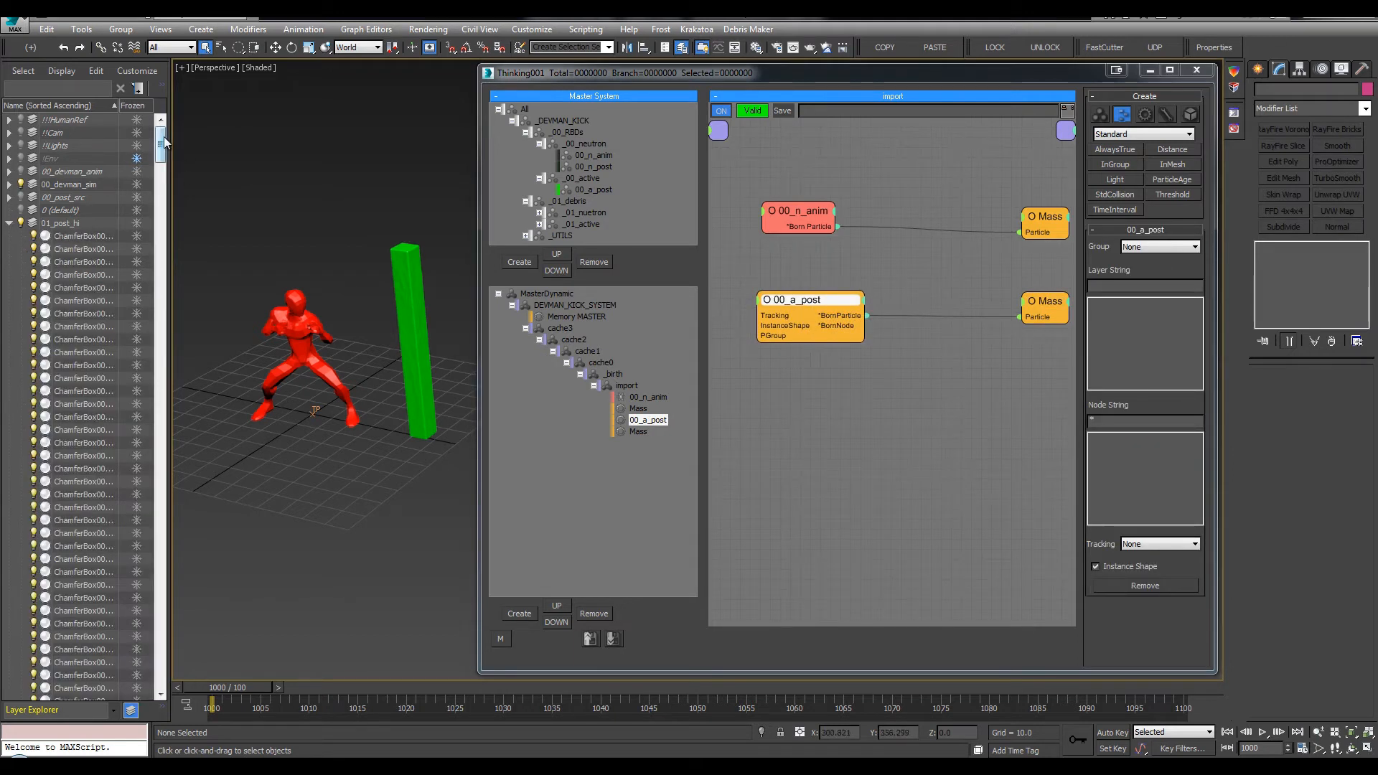
left_click_drag(808, 303, 796, 309)
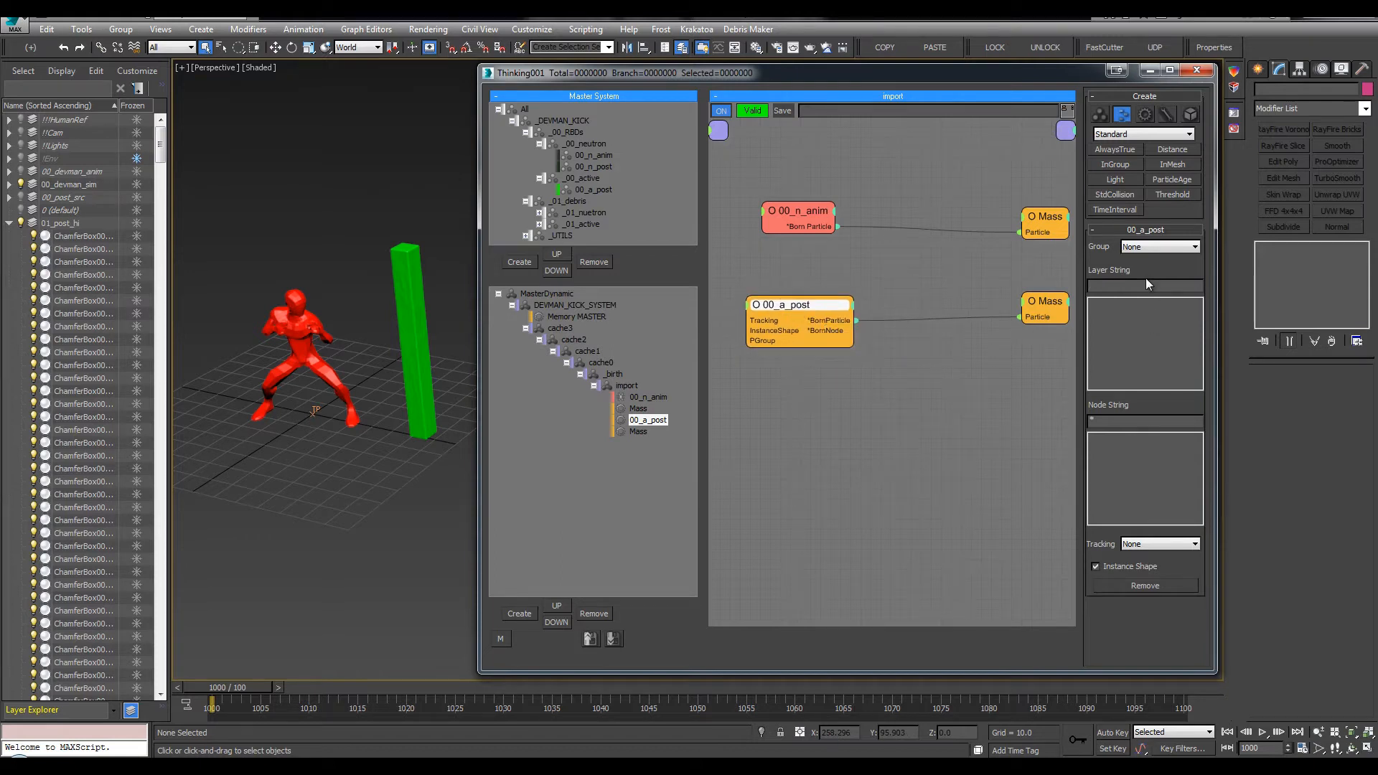
key("Return")
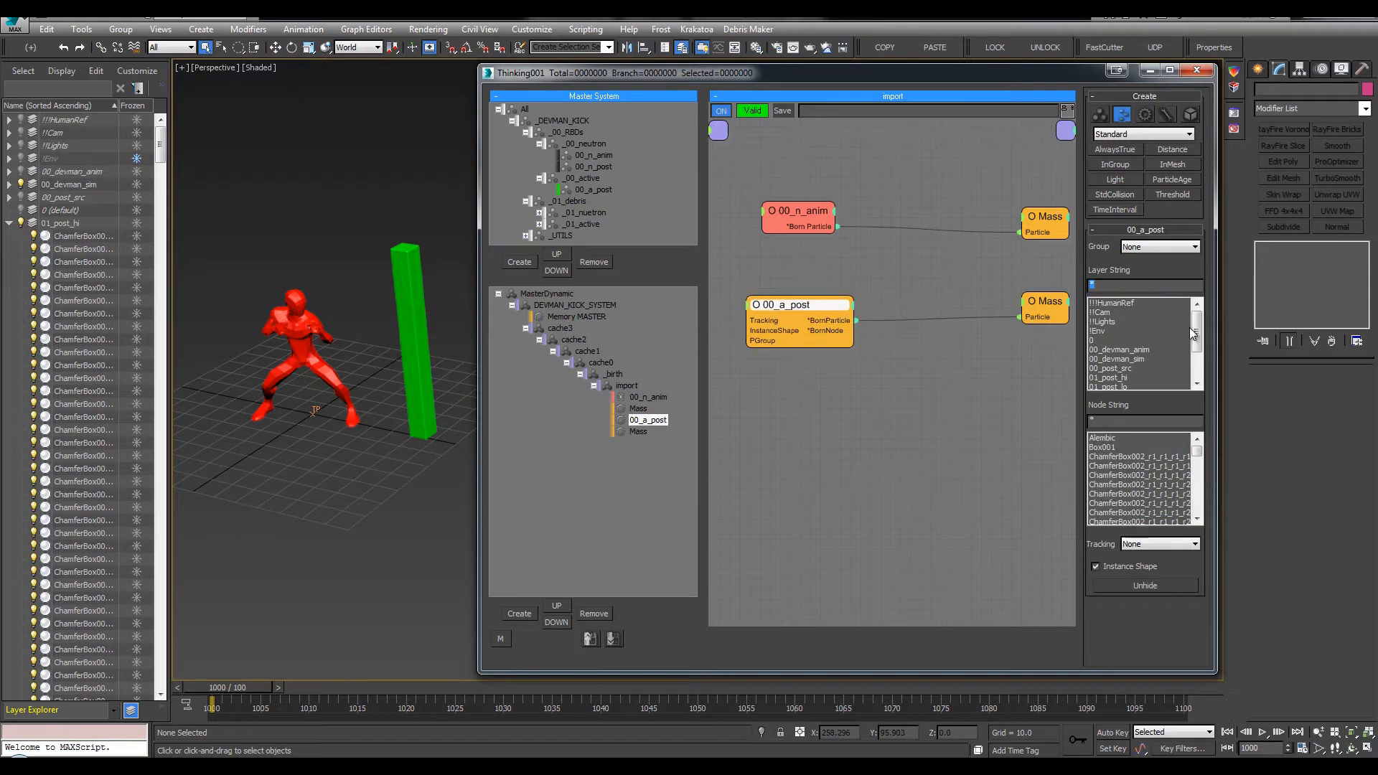
left_click(1103, 285)
scroll(1197, 349, "down", 1)
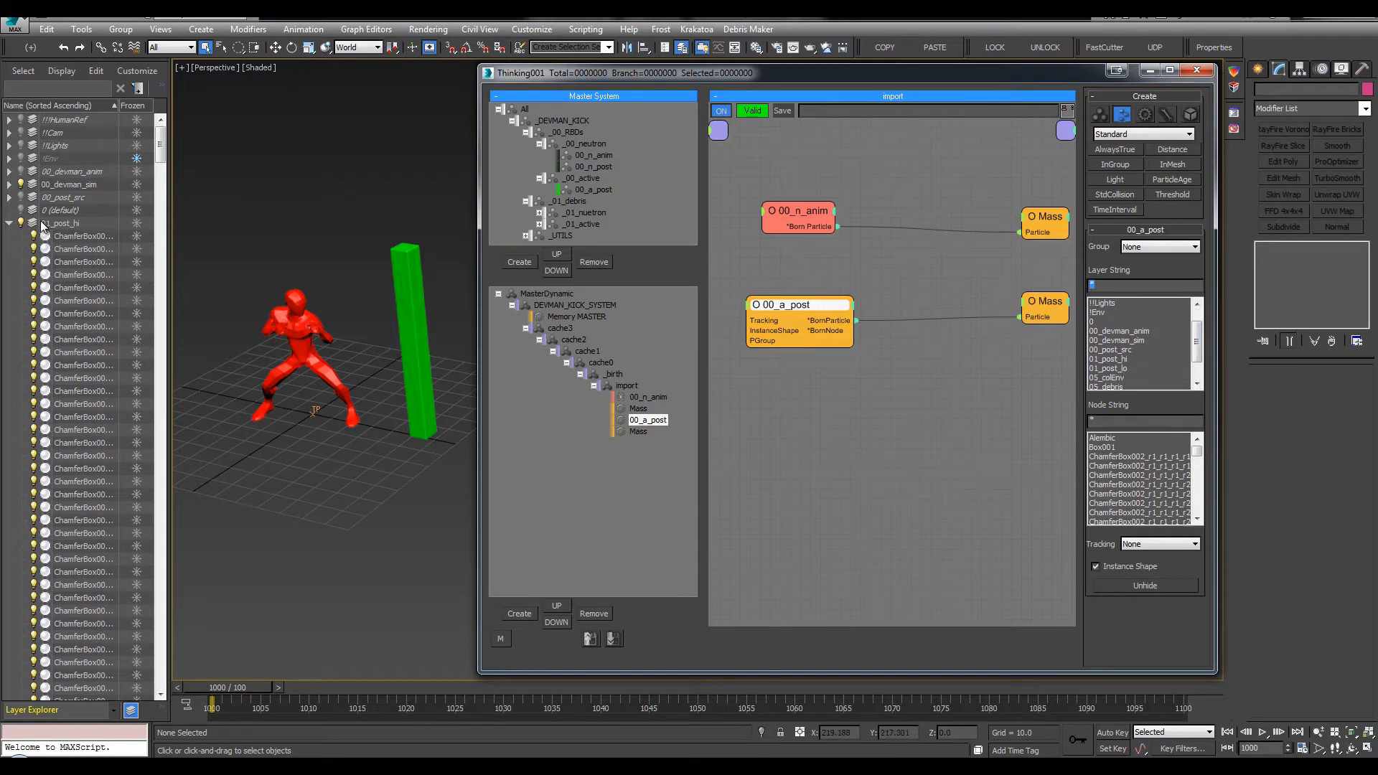
left_click(9, 223)
left_click(1140, 285)
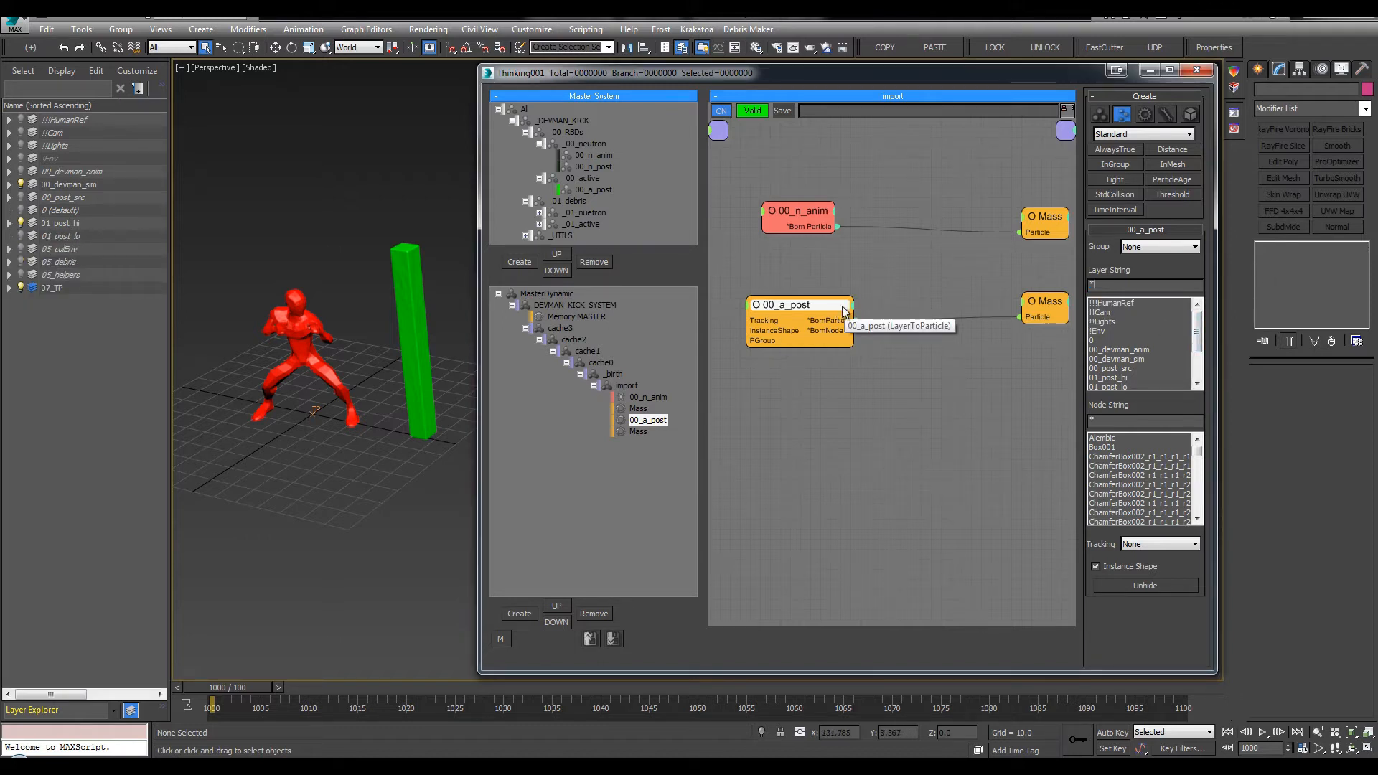
scroll(1148, 345, "down", 1)
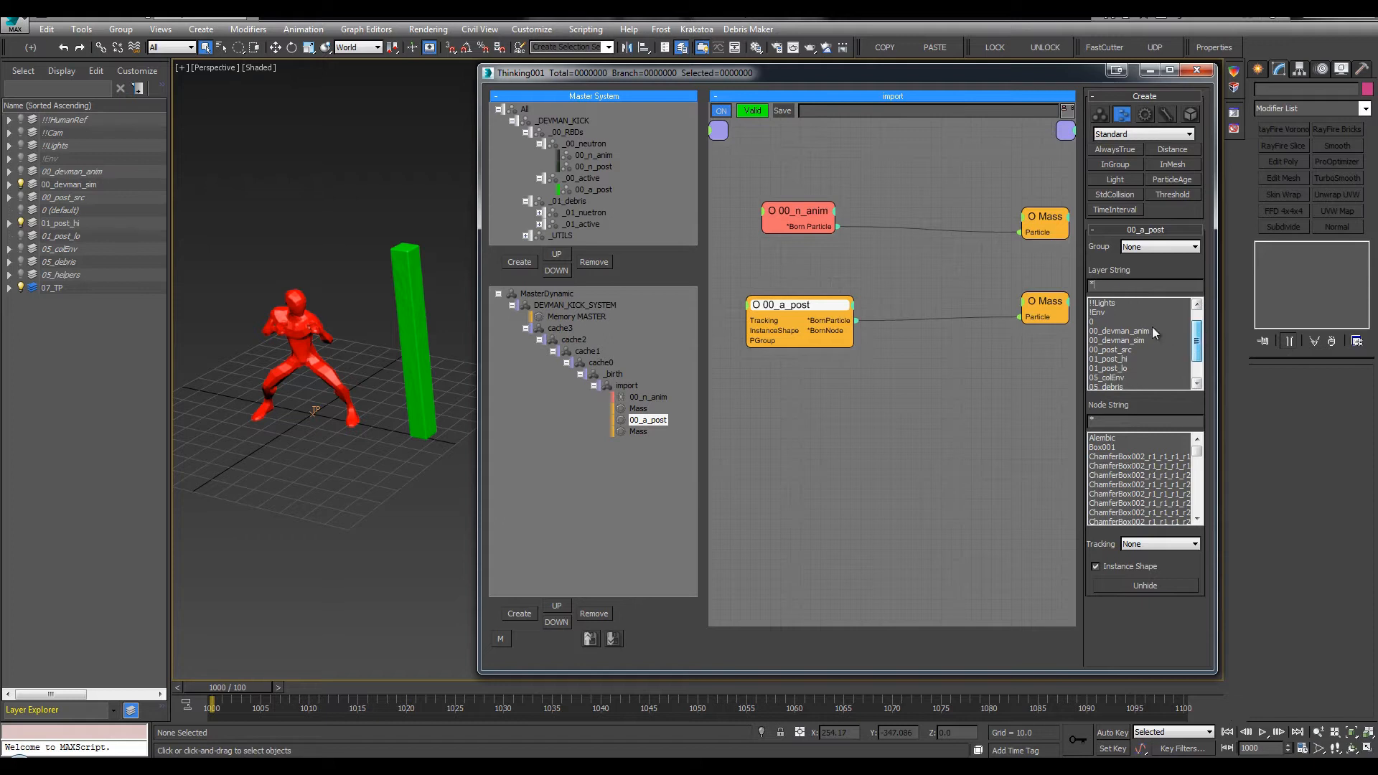
left_click(1107, 359)
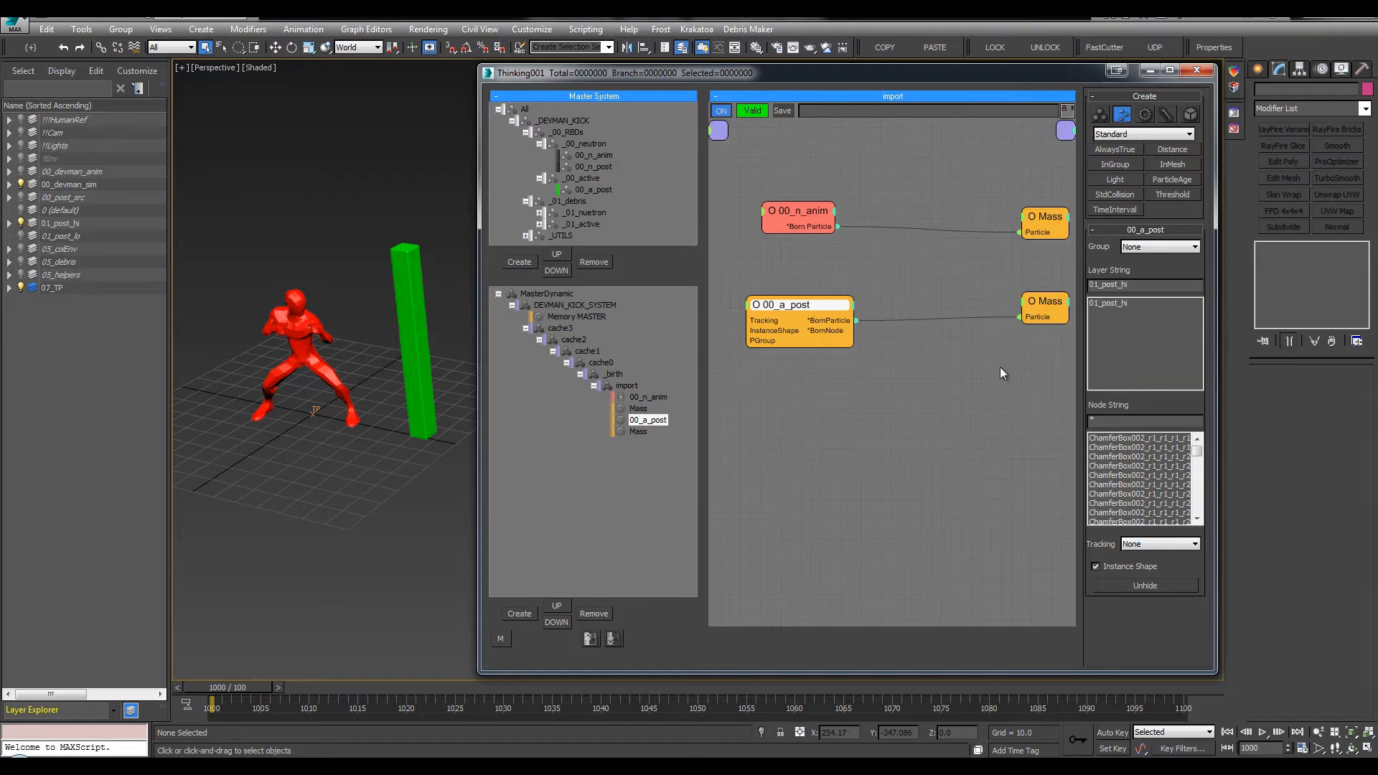
left_click(360, 192)
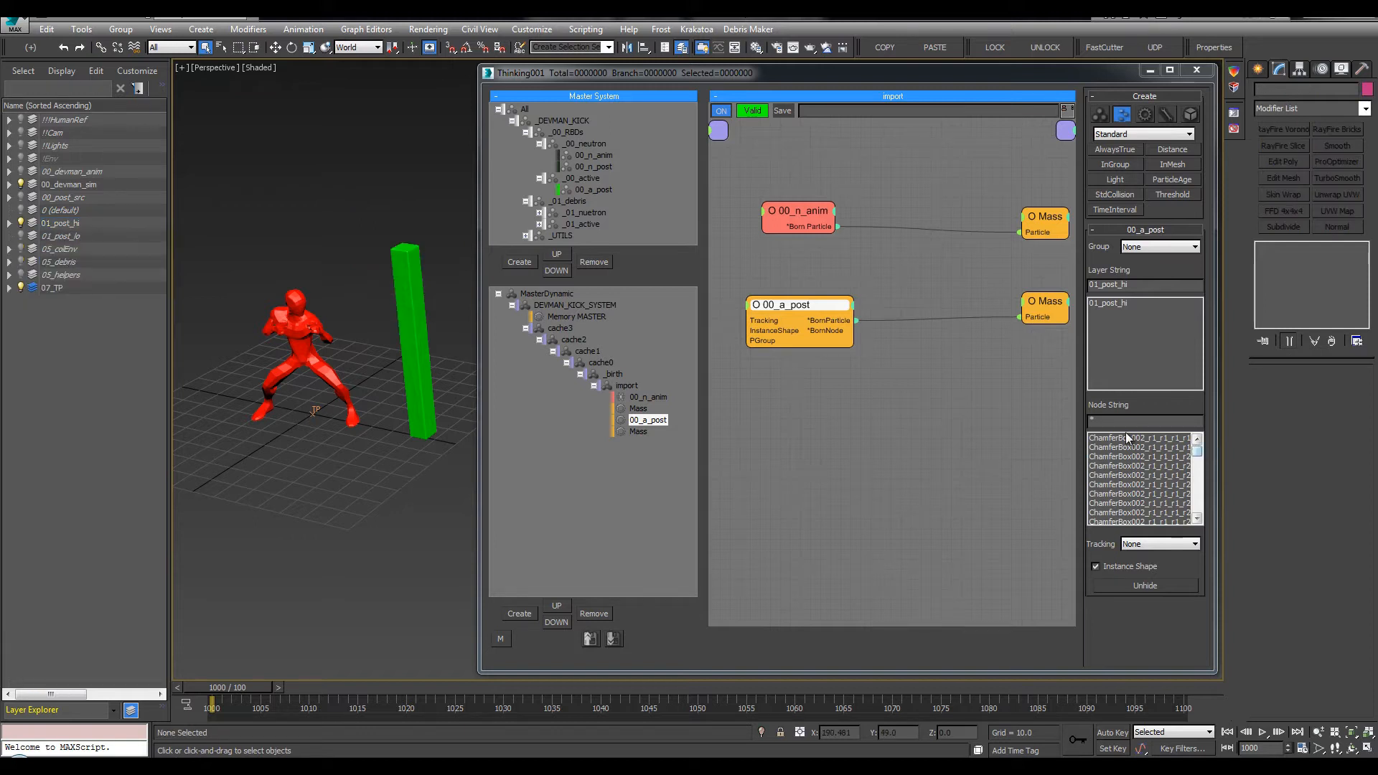
mouse_move(1199, 452)
left_mouse_down()
mouse_move(1203, 510)
mouse_move(1200, 450)
left_mouse_up()
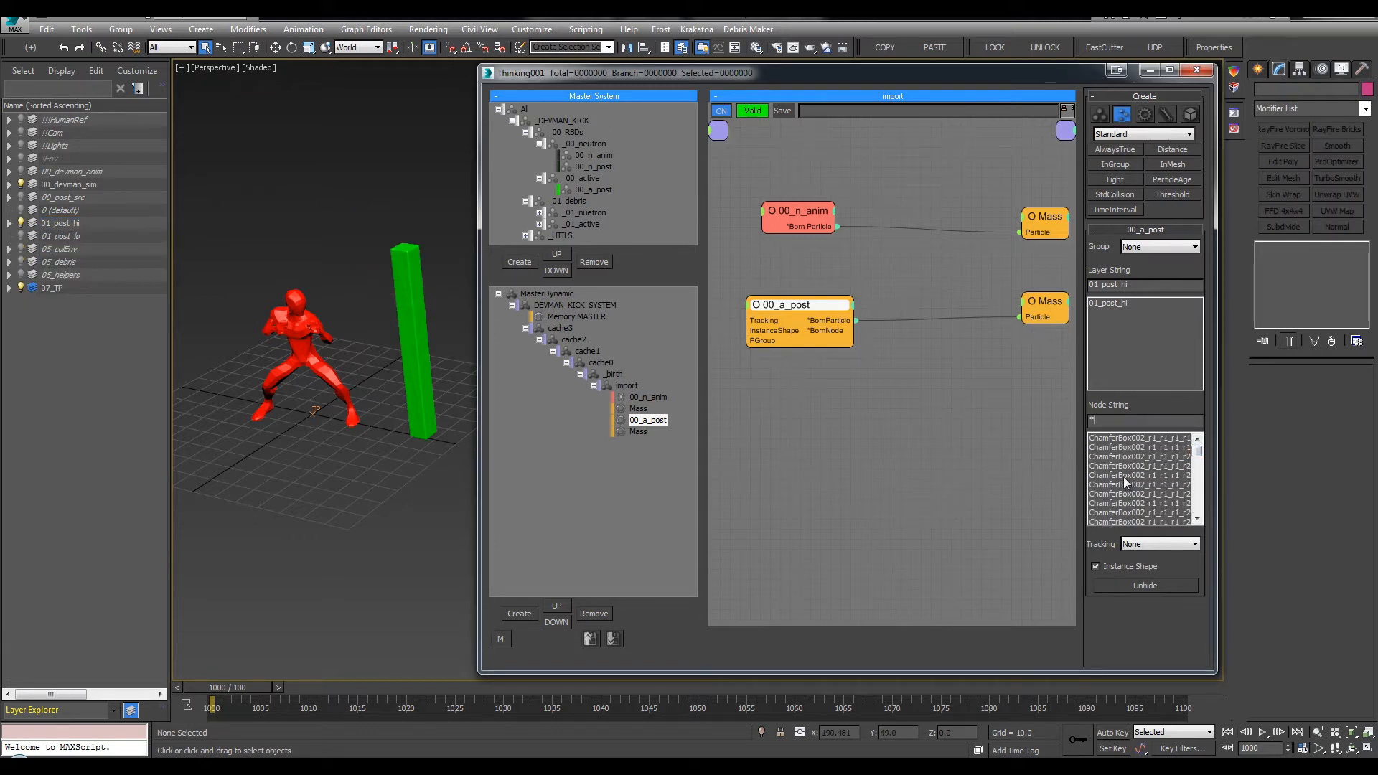
Examine the fragment objects in the 01_post_hi layer, selecting one to compare the layer's contents with the operator's node list
left_click(8, 224)
scroll(74, 287, "down", 5)
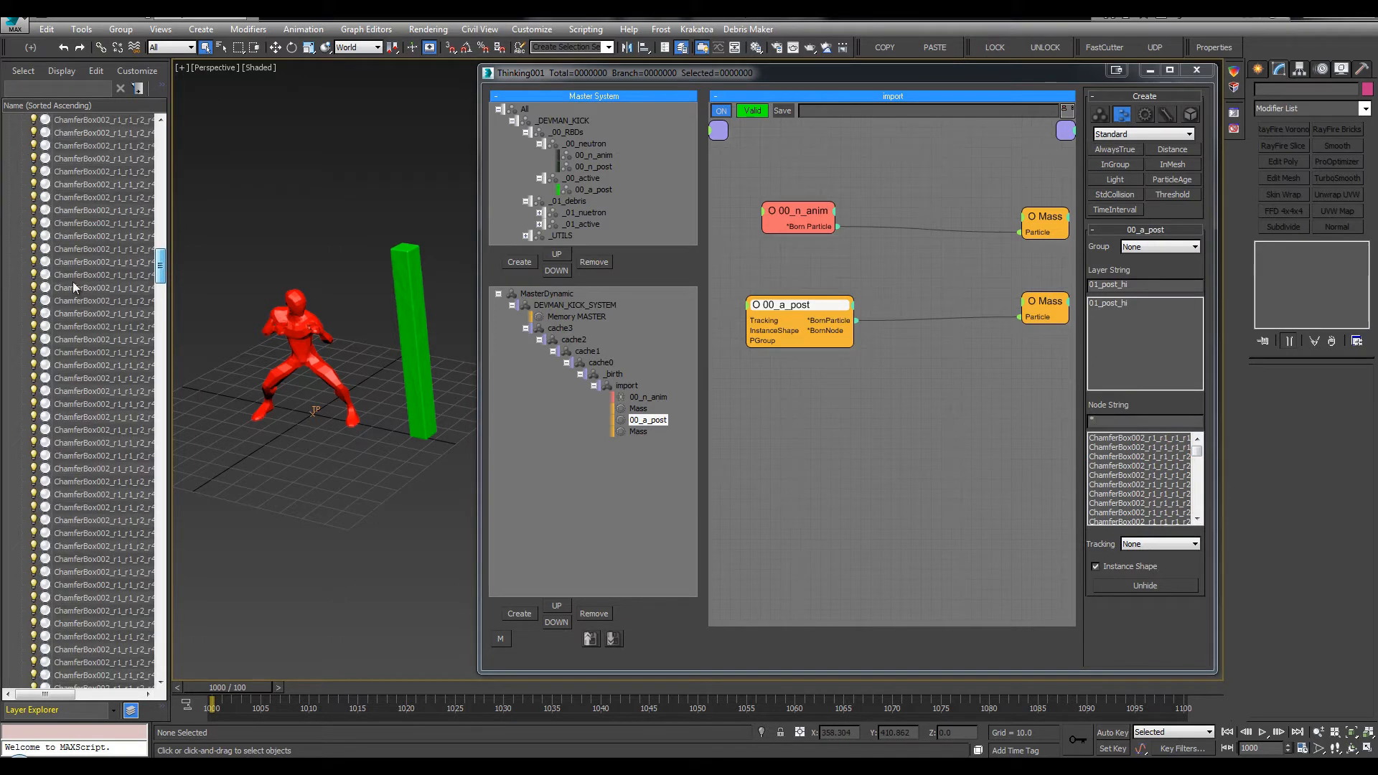
left_click(88, 326)
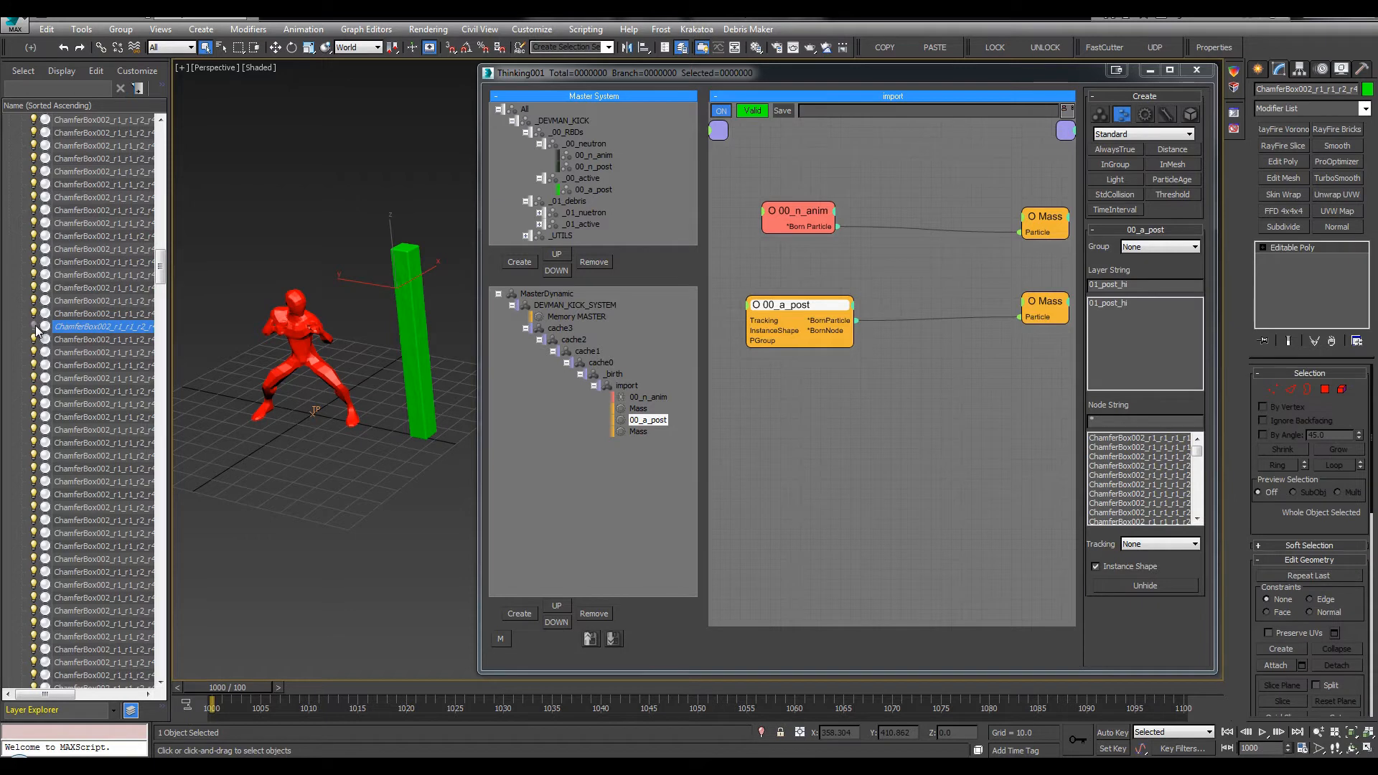
left_click(1197, 451)
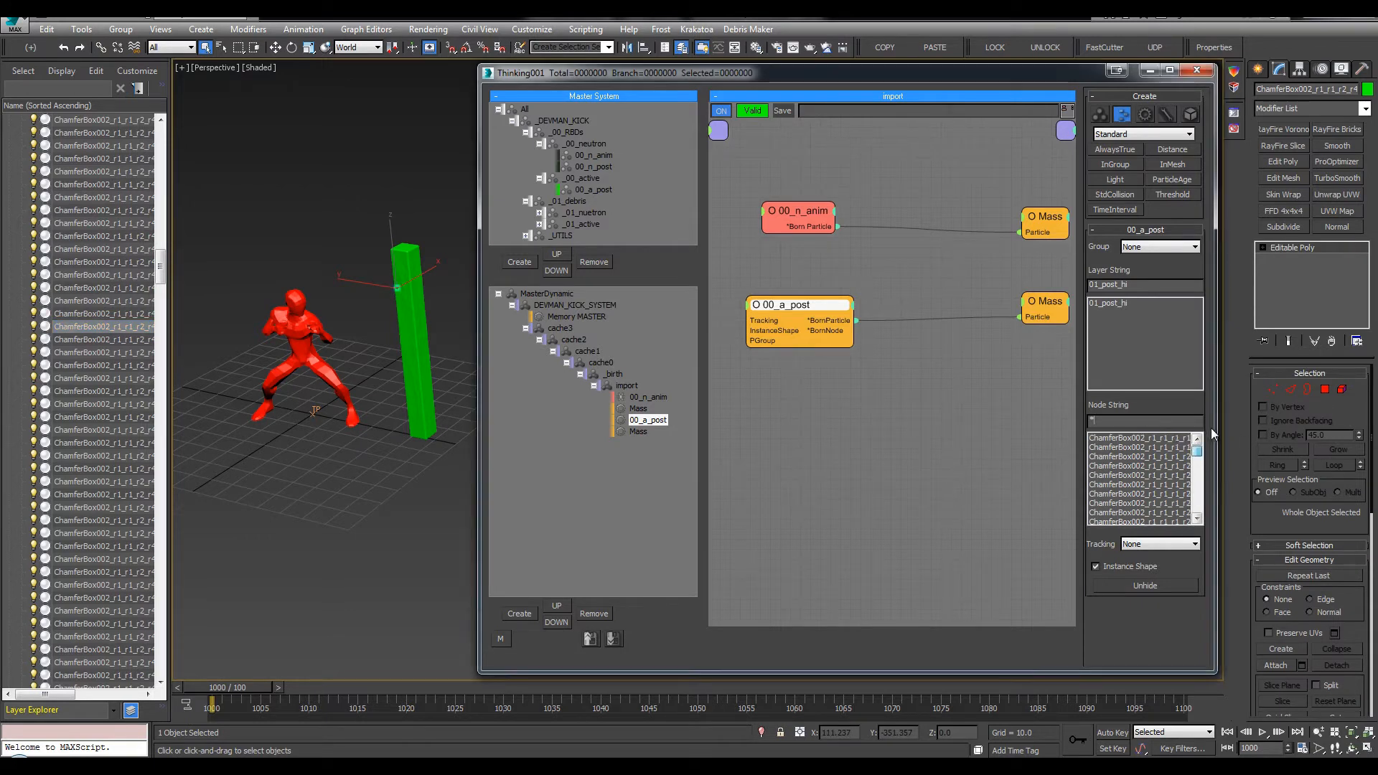
scroll(108, 216, "up", 5)
left_click(81, 171)
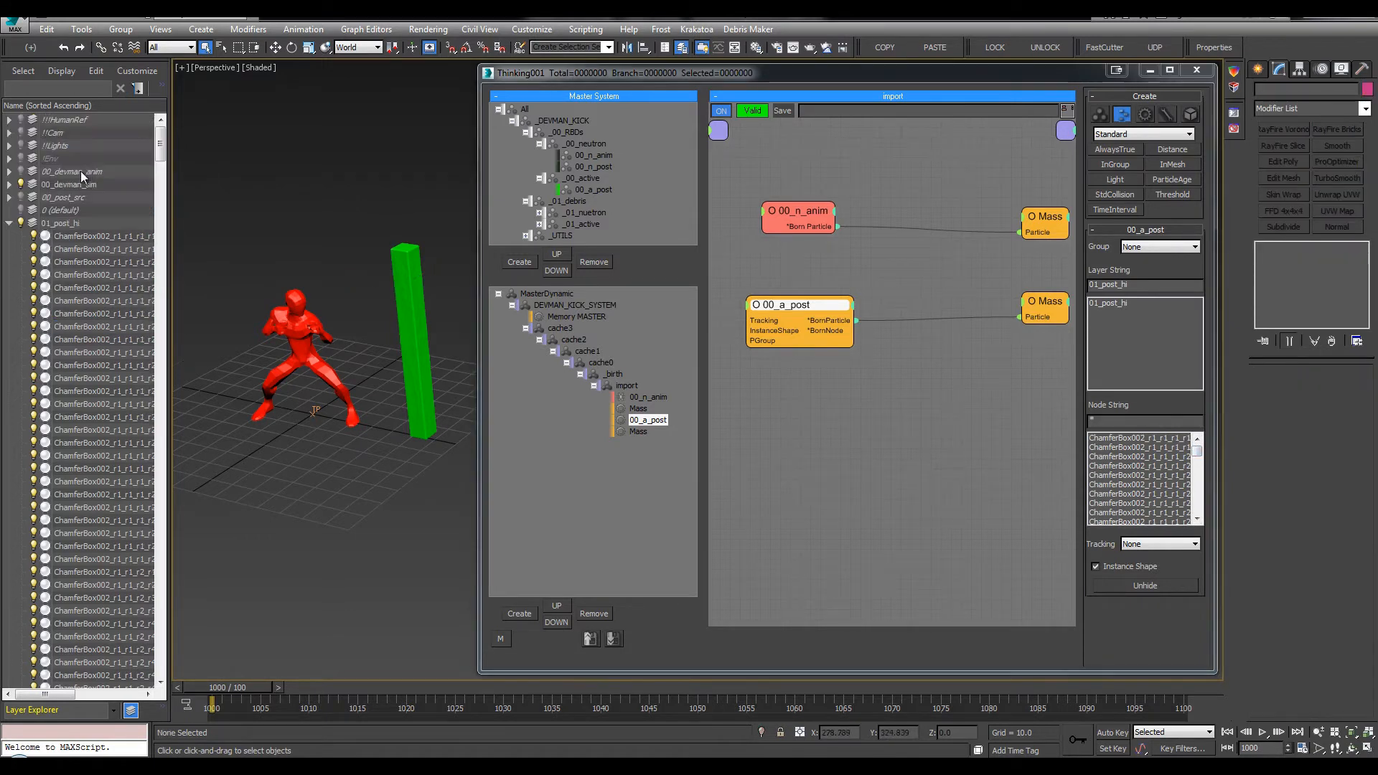
left_click(10, 223)
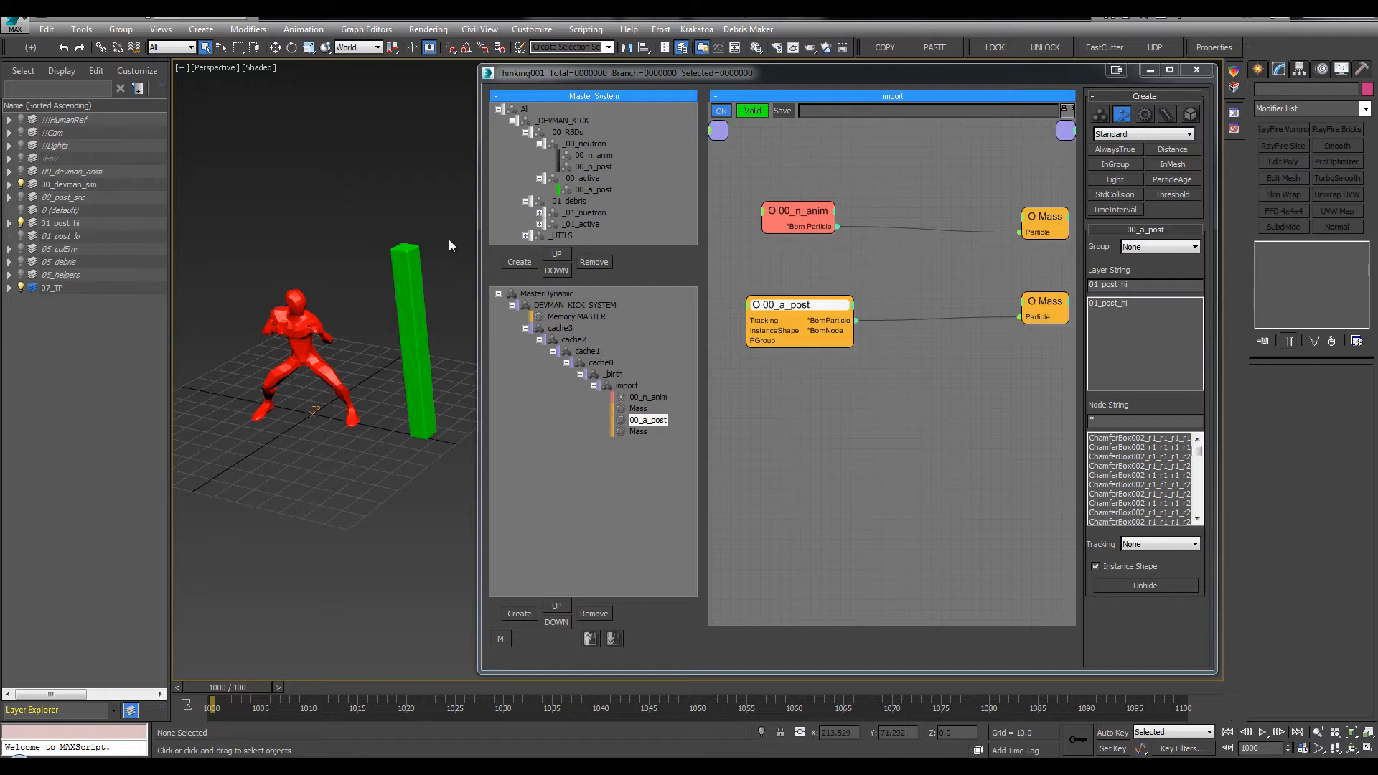
Set the 00_a_post operator's tracking to None and its group to 00_a_post
mouse_move(449, 239)
middle_mouse_down("alt")
mouse_move(450, 222)
mouse_move(437, 229)
middle_mouse_up("alt")
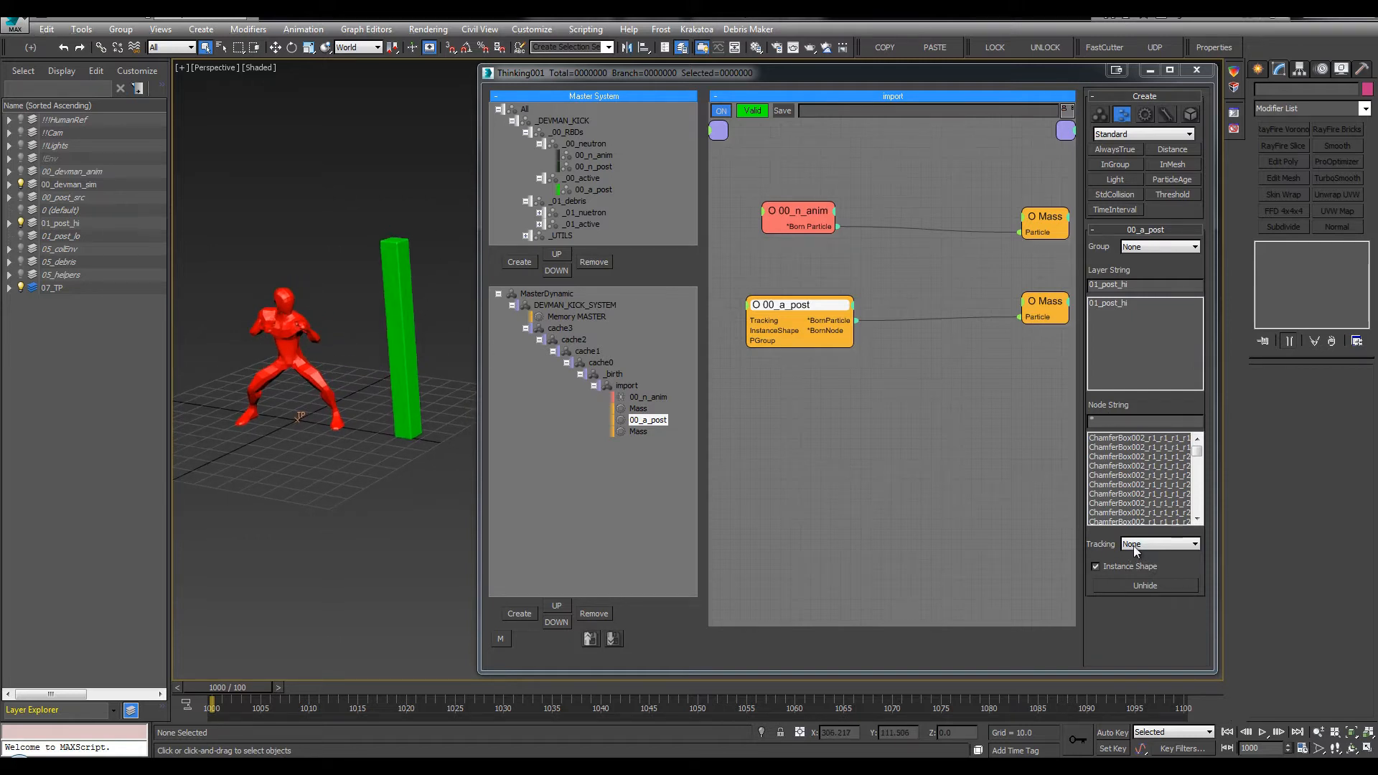
left_click(1161, 544)
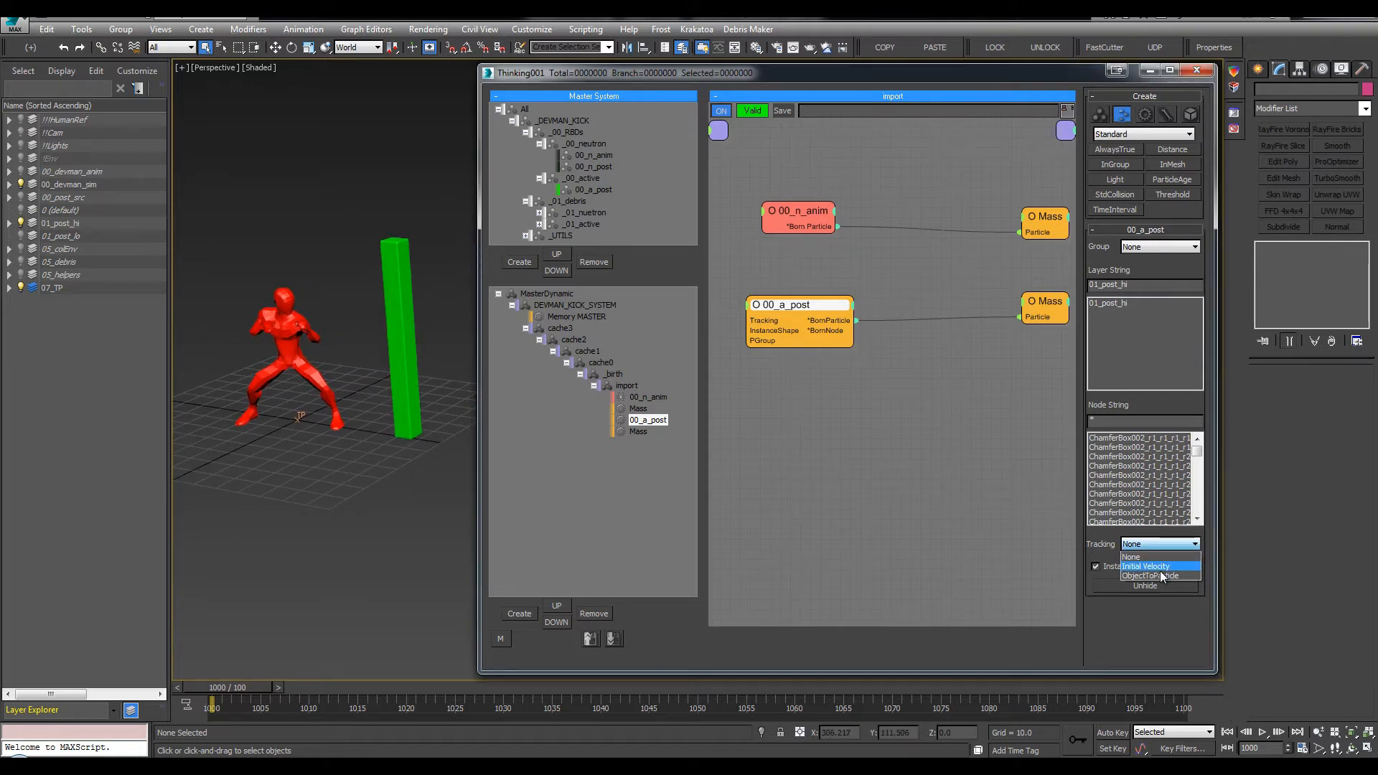
left_click(1138, 557)
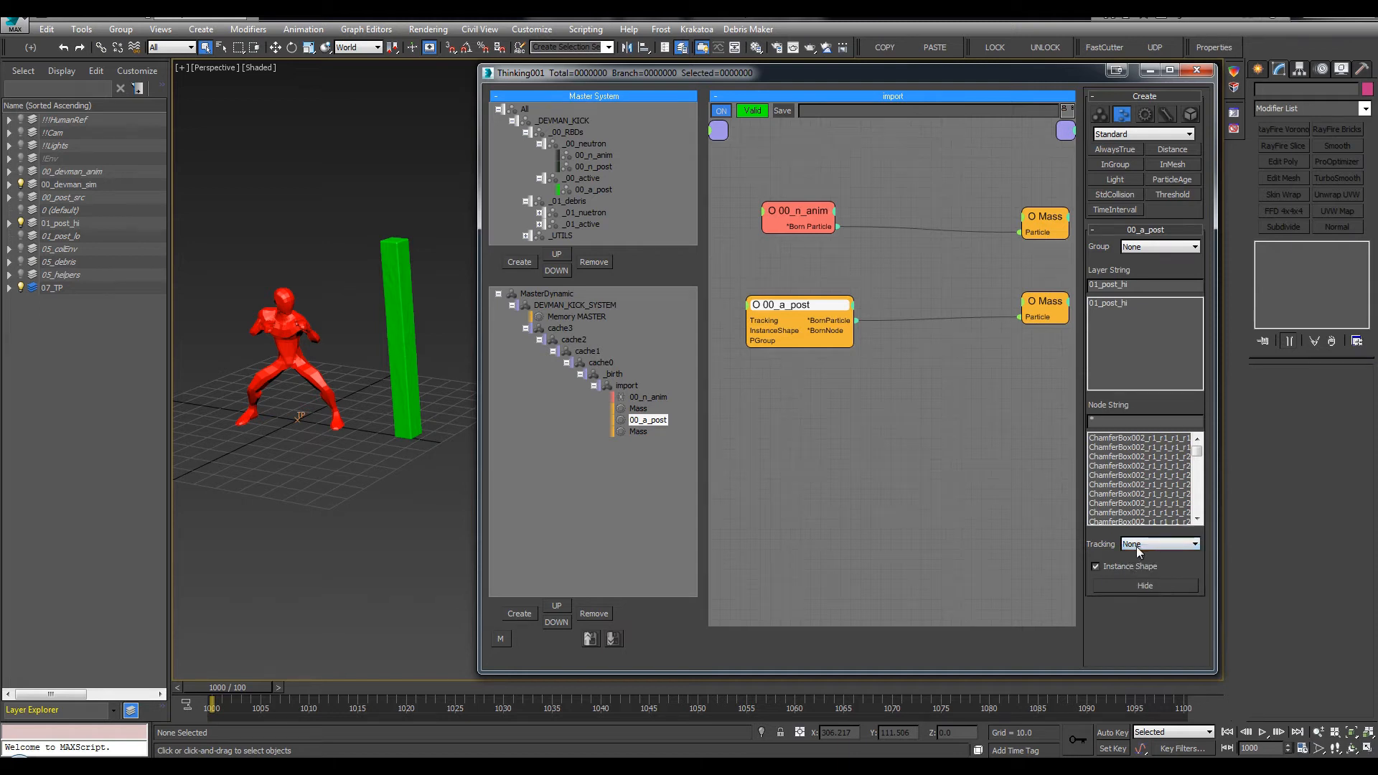
left_click(1143, 246)
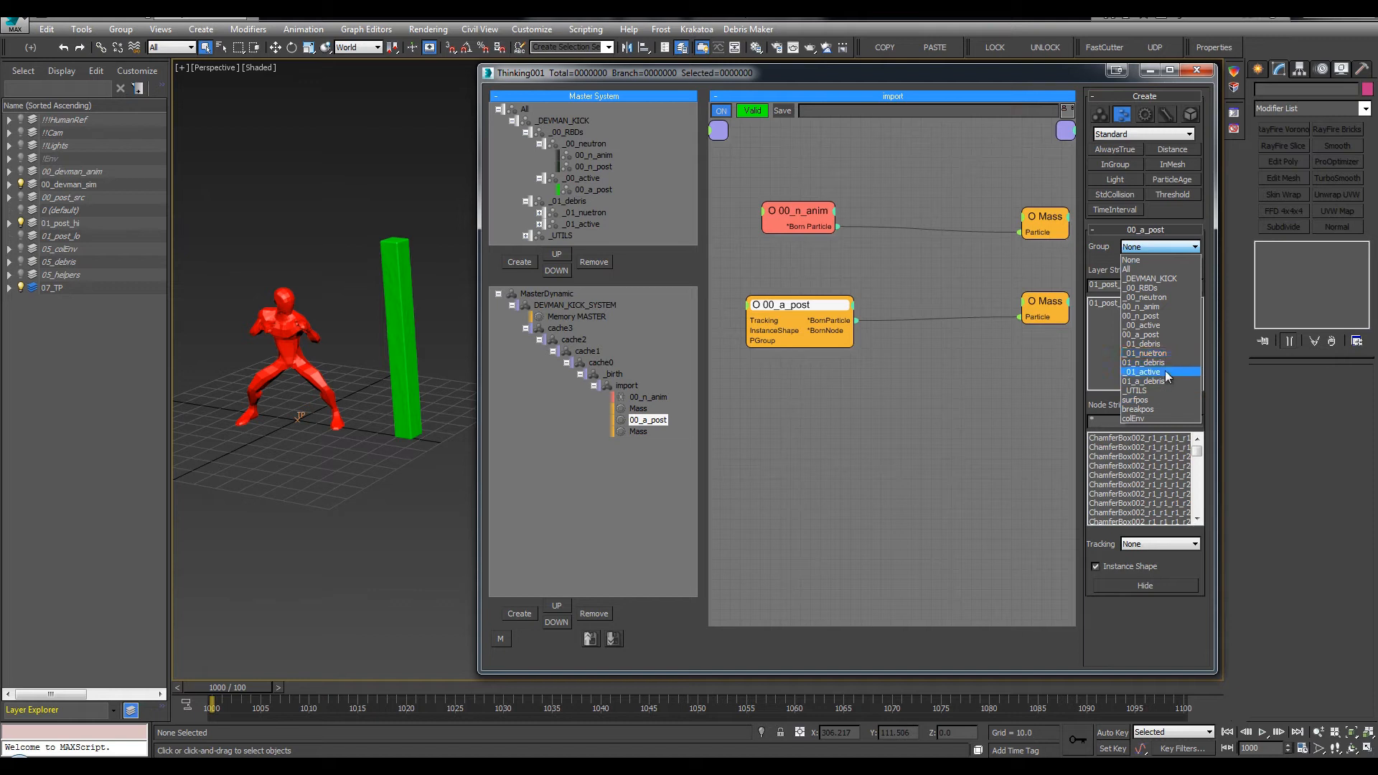
left_click(1152, 335)
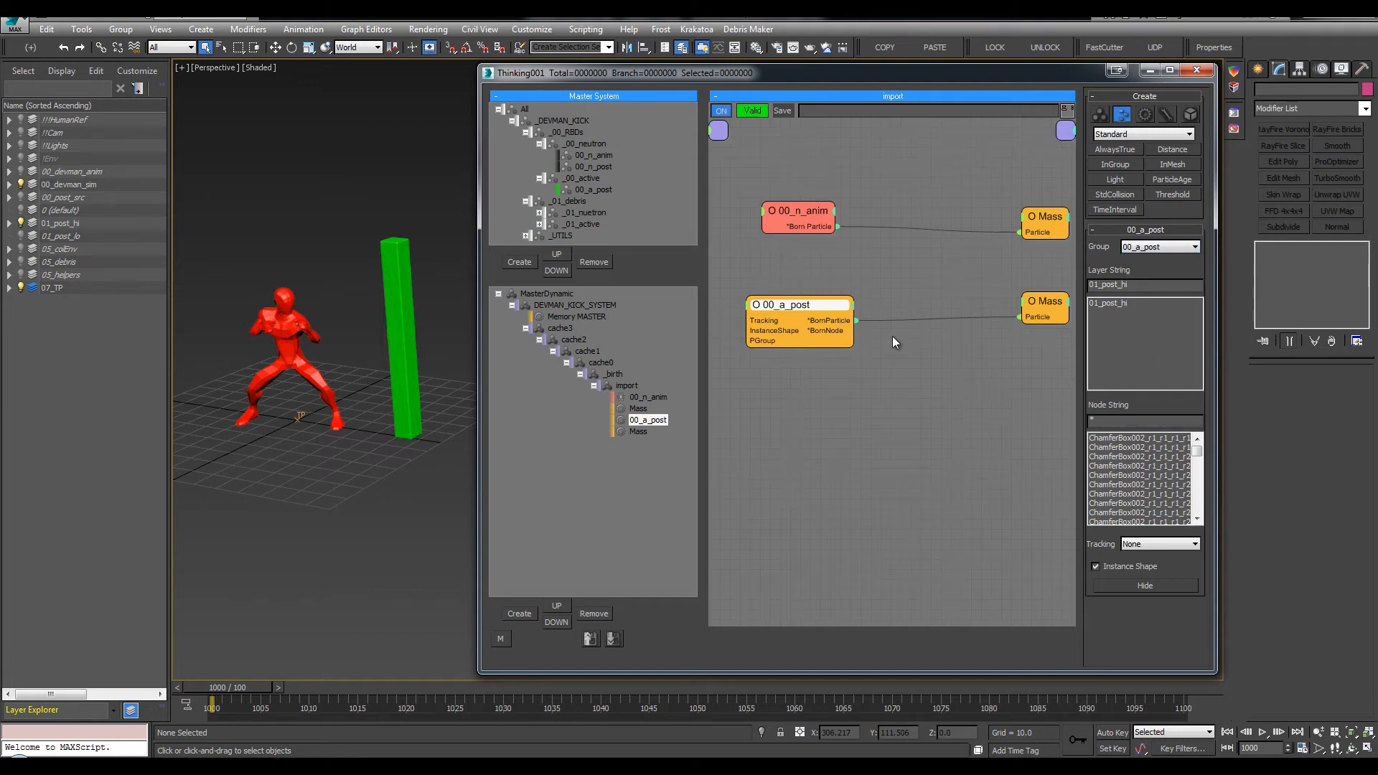
Clear the layer string of the 00_a_post operator and set it to !!Lights
left_click_drag(1152, 291, 981, 290)
key("BackSpace")
key("Return")
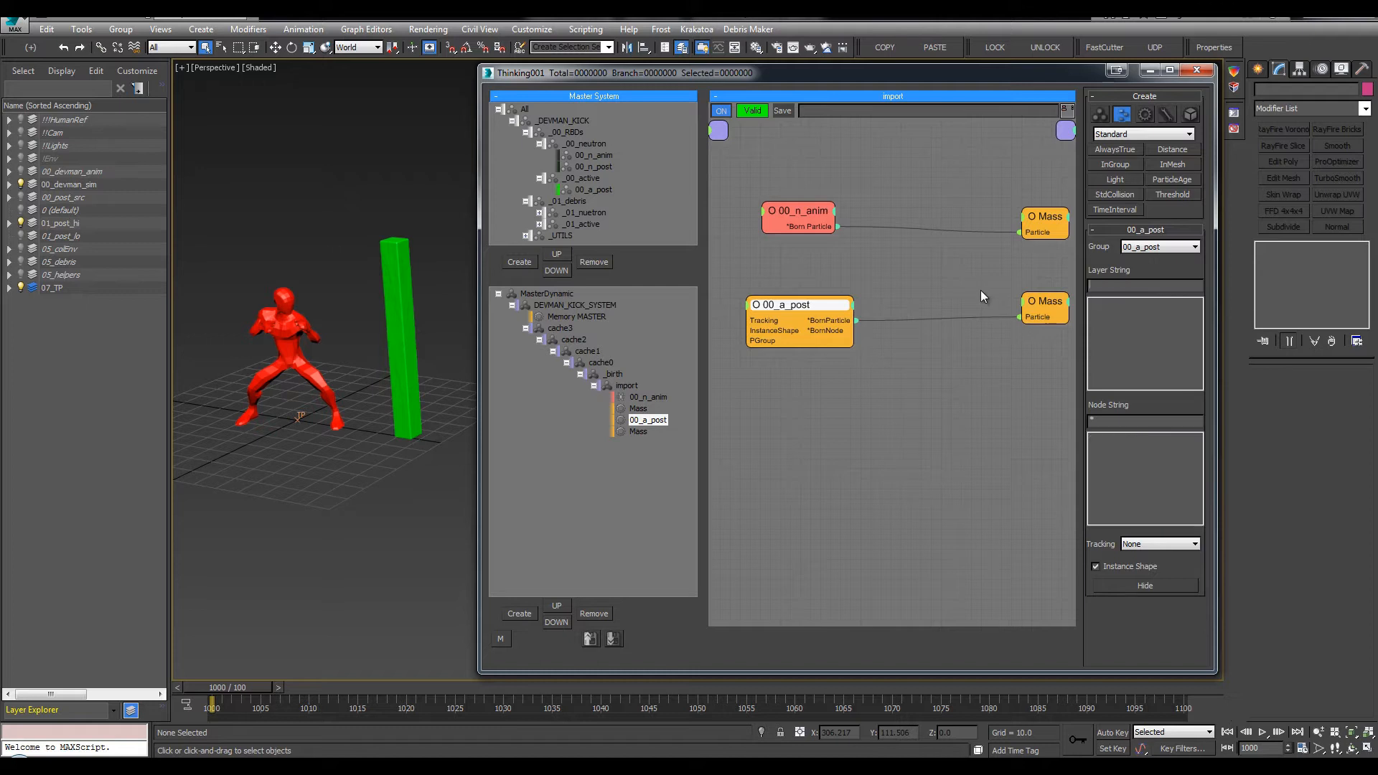
left_click(794, 303)
left_click(1108, 289)
type("!!Lights")
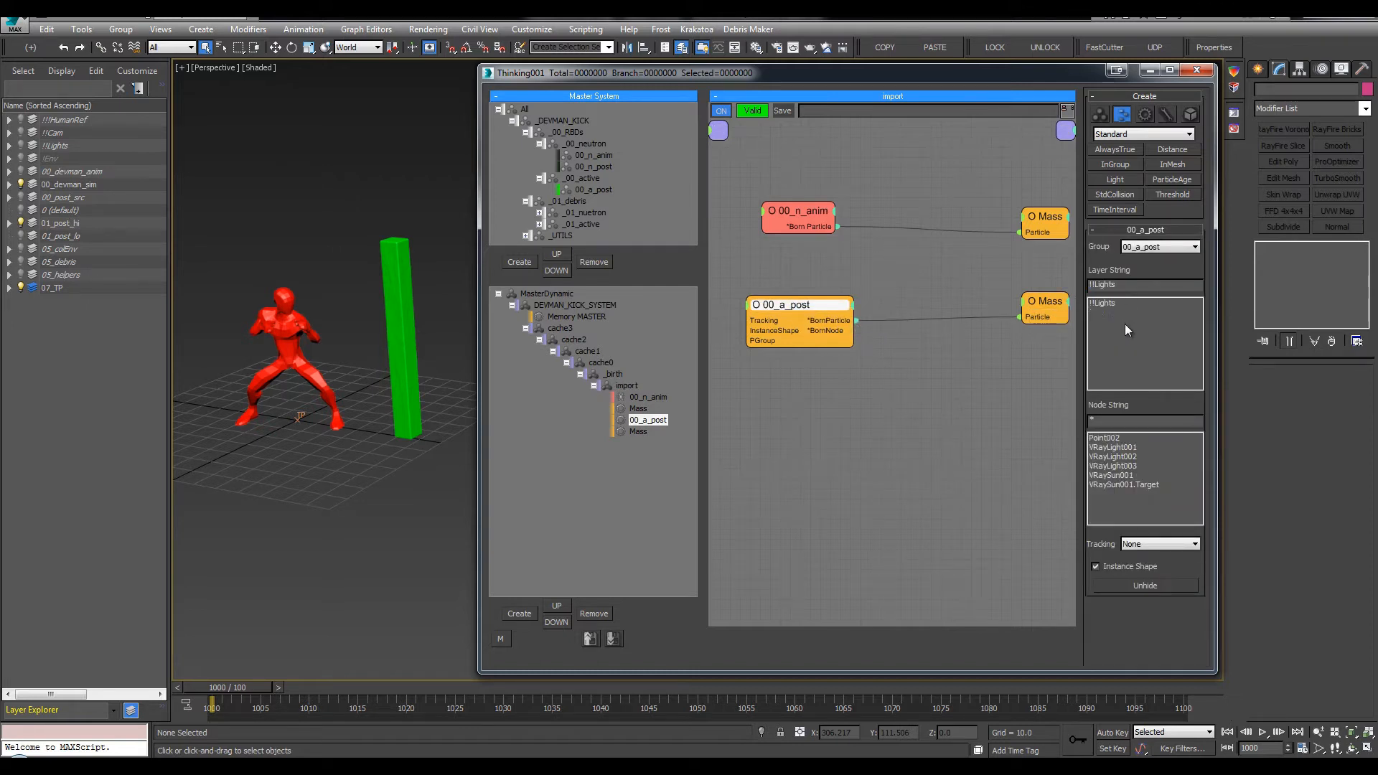
Check the 00_n_anim operator's settings, then collapse the 00_a_post operator's unused ports and align the nodes
left_click(1158, 248)
left_click(1095, 249)
left_click_drag(804, 210, 811, 216)
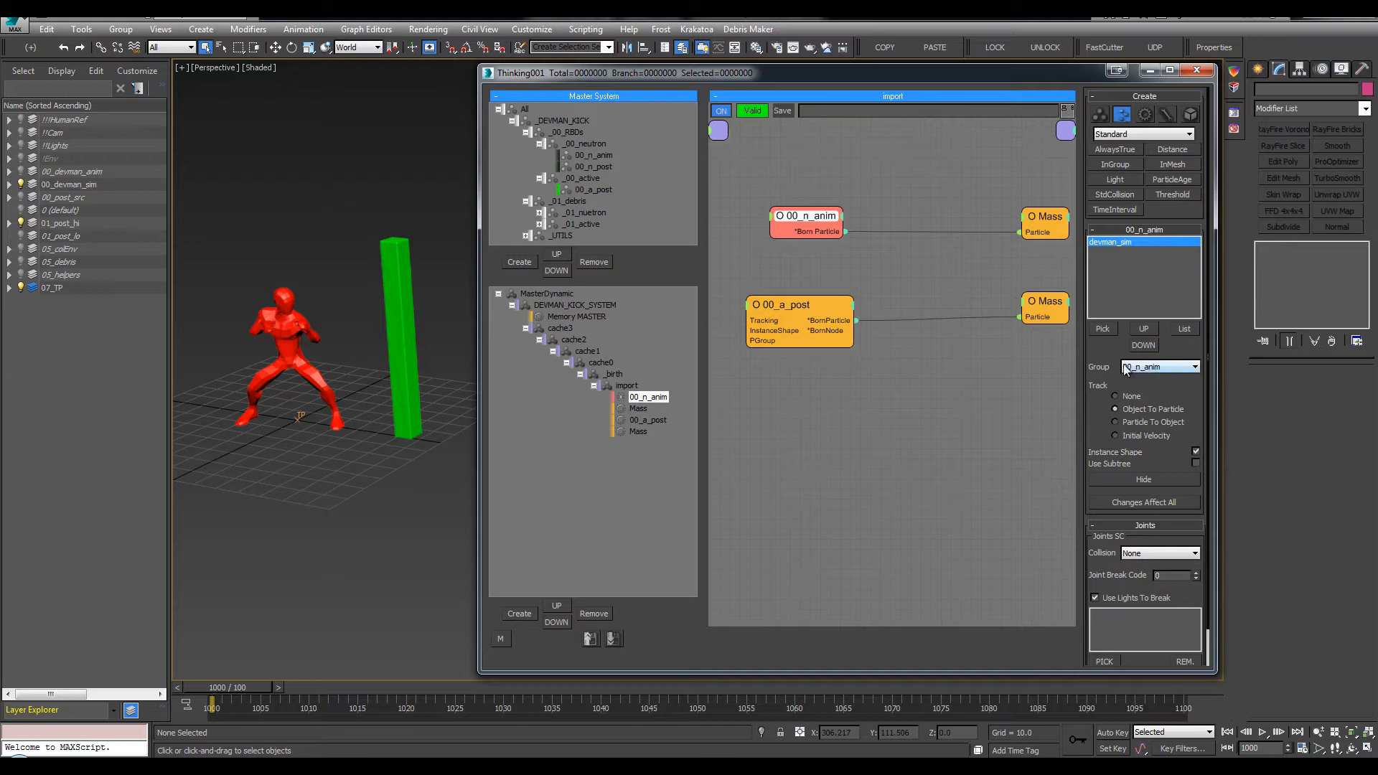
left_click(790, 305)
left_click(798, 307)
left_click_drag(800, 307, 840, 301)
middle_click_drag(904, 242, 897, 235)
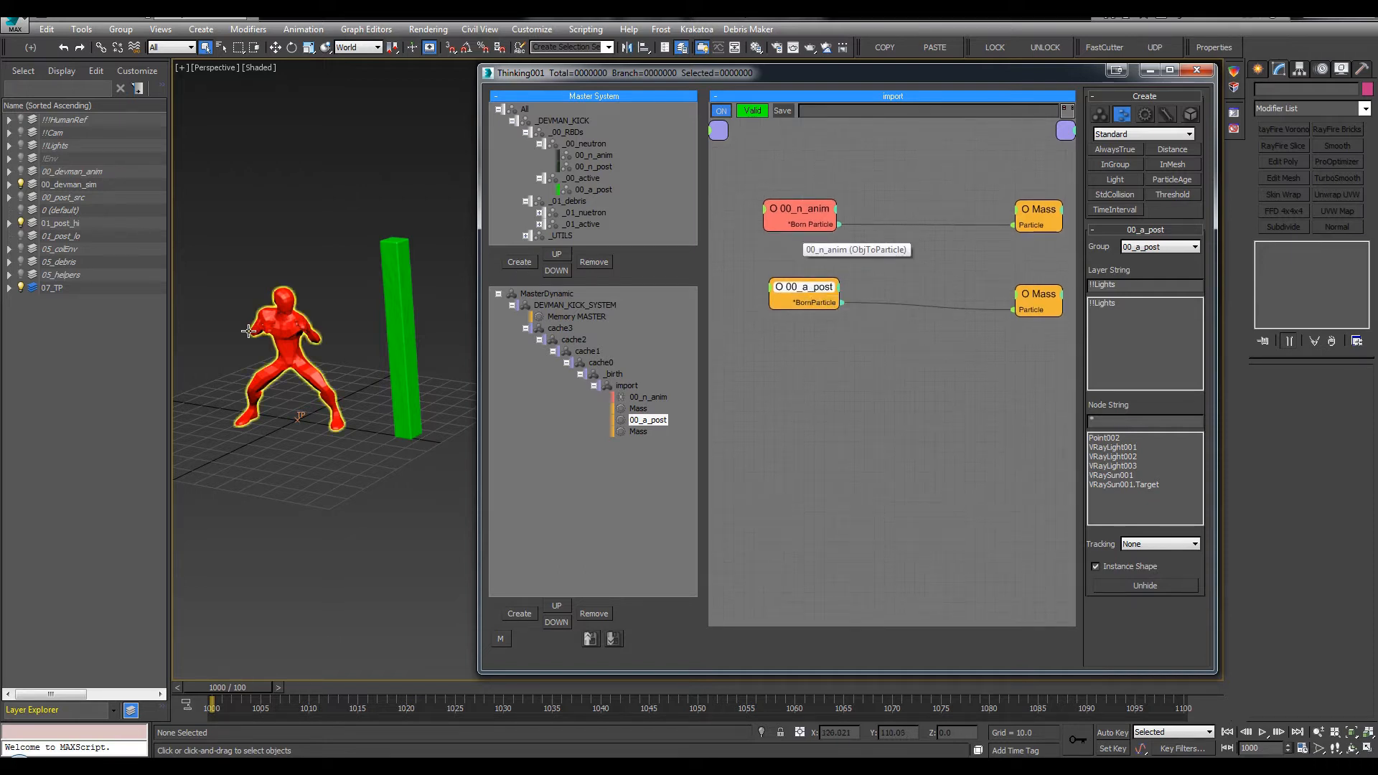
Compare the devman_sim figure and the post fragments in the viewport with their import operators and the Mass settings
left_click(276, 296)
left_click(276, 296)
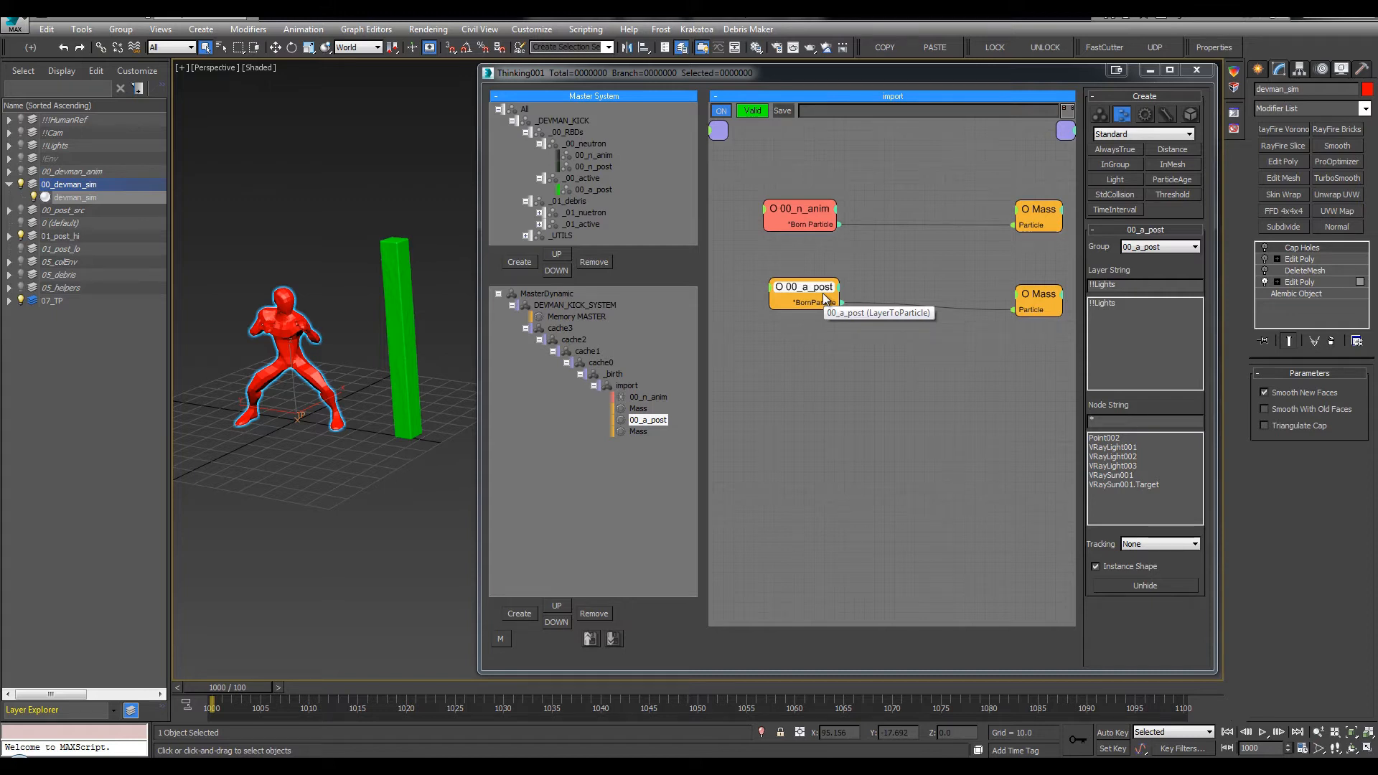
left_click(1042, 294)
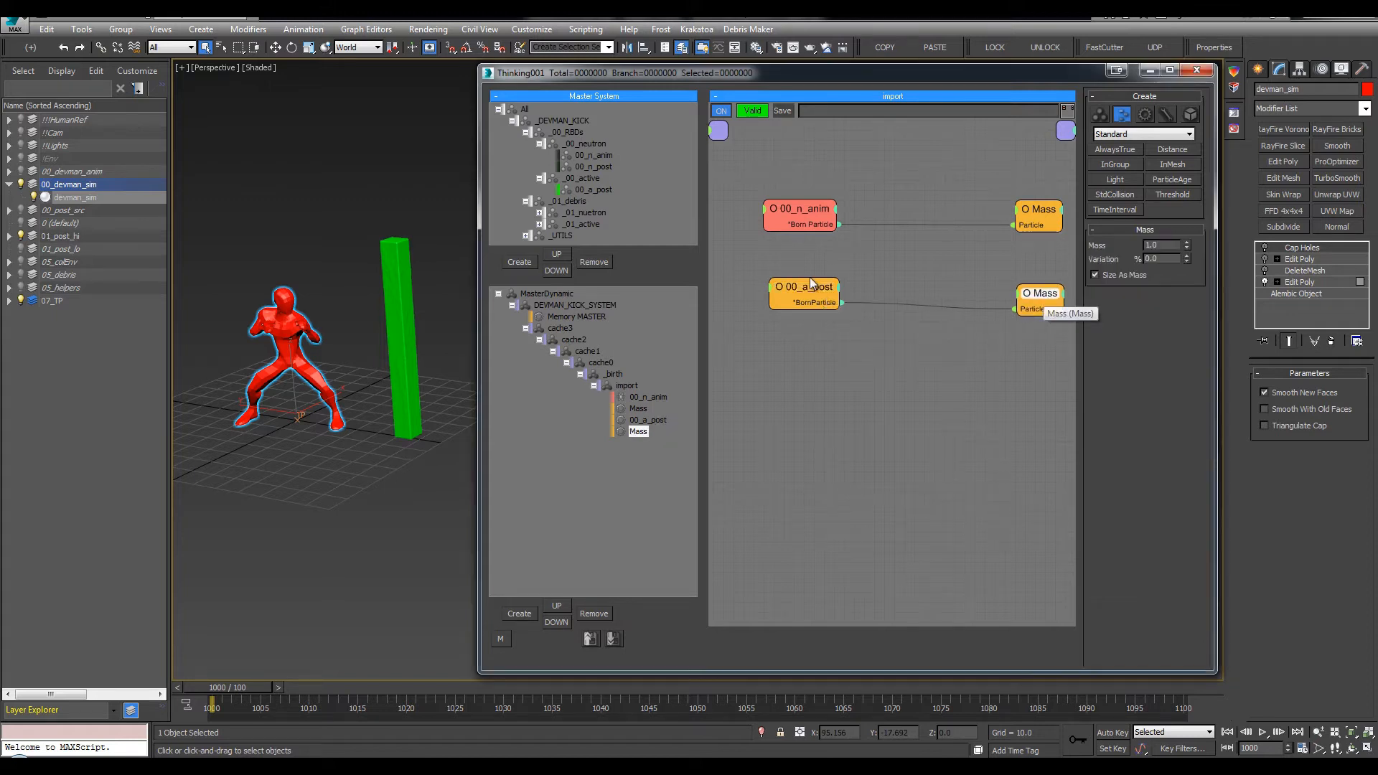
mouse_move(812, 280)
left_mouse_down()
mouse_move(762, 296)
mouse_move(811, 282)
left_mouse_up()
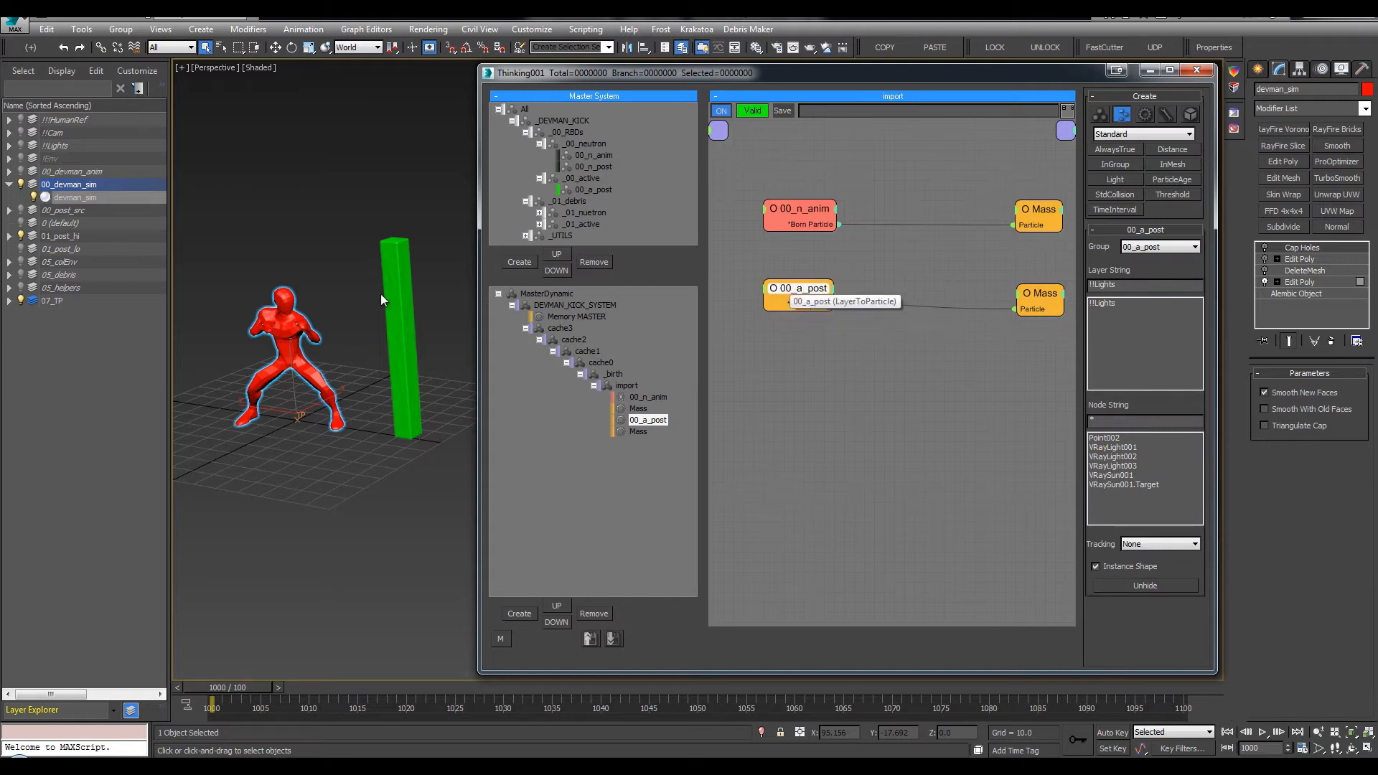
left_click(414, 394)
left_click(847, 243)
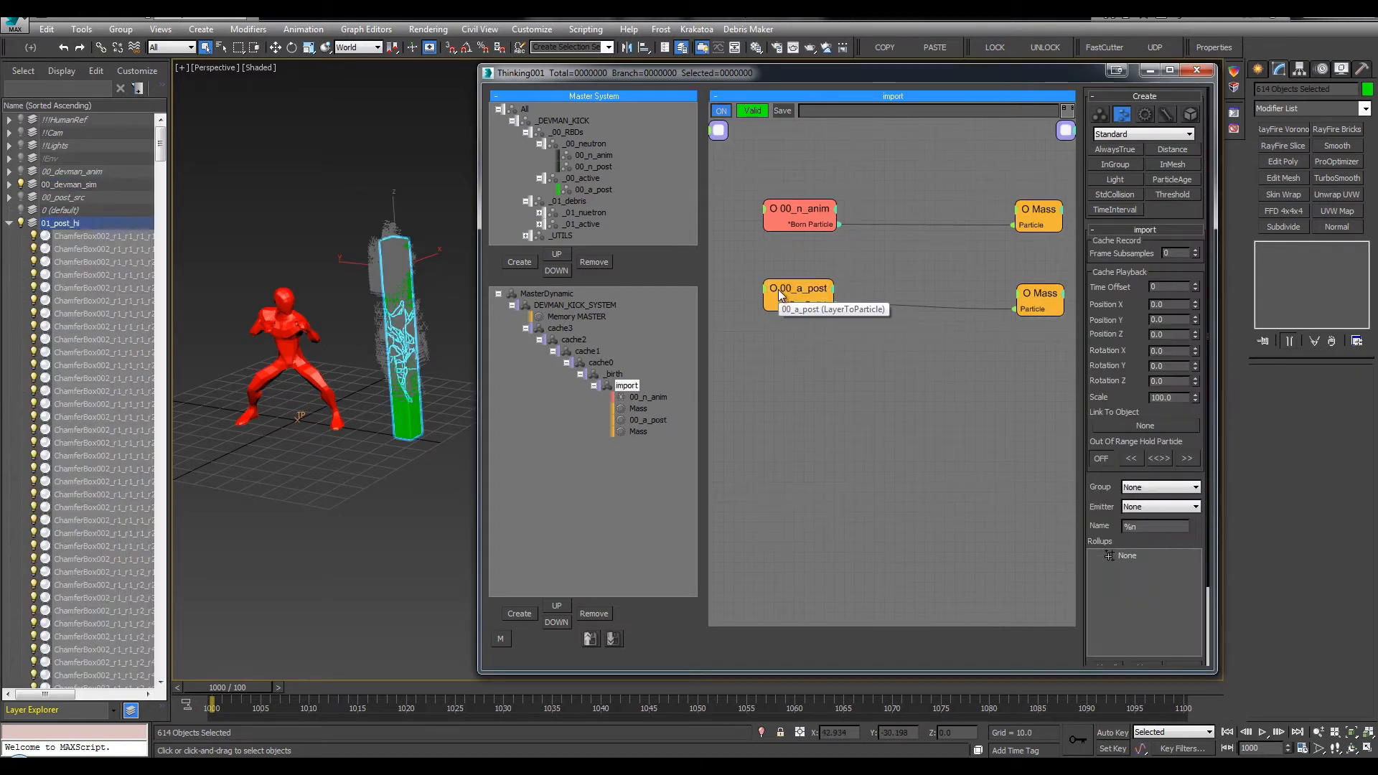
left_click(8, 223)
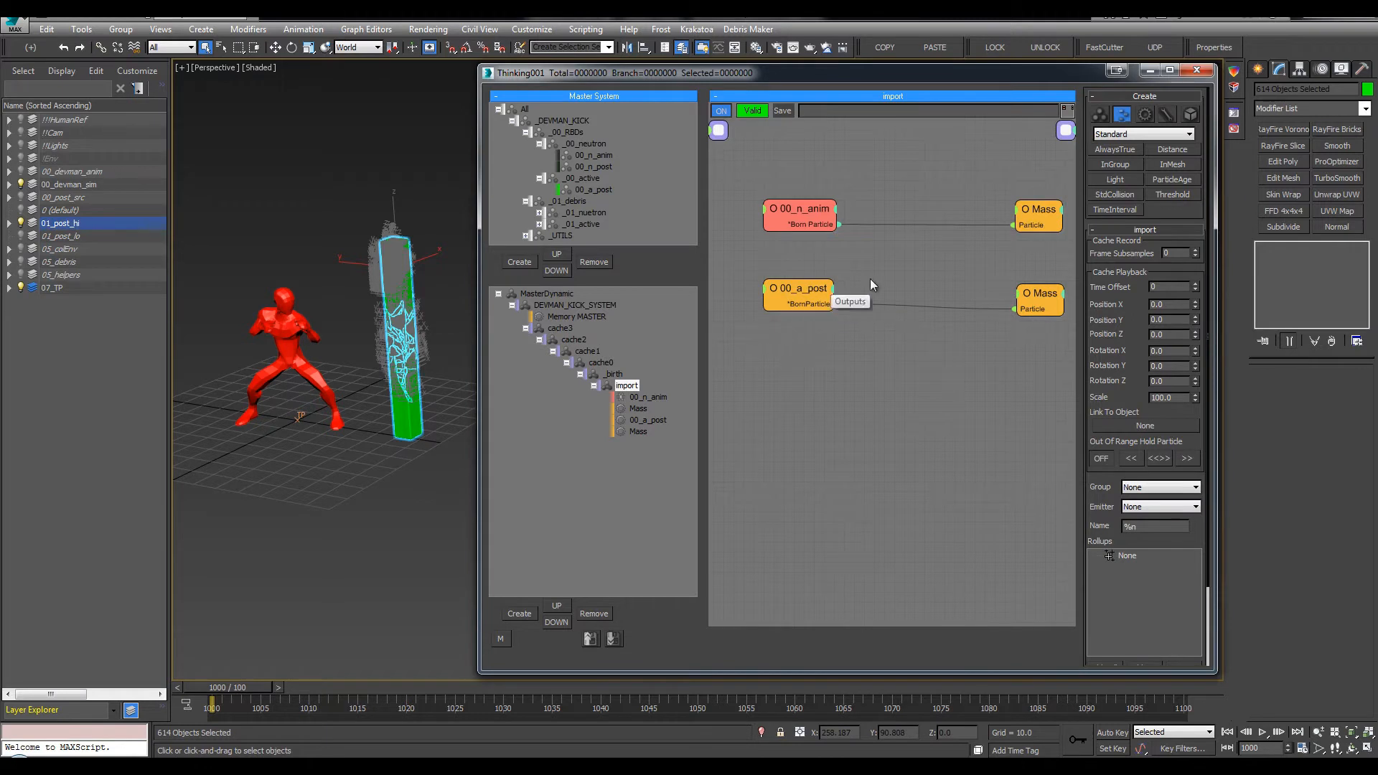
Copy the 00_a_post operator together with its connected Mass operator directly below the originals
middle_click_drag(870, 279, 853, 268)
left_click(777, 279)
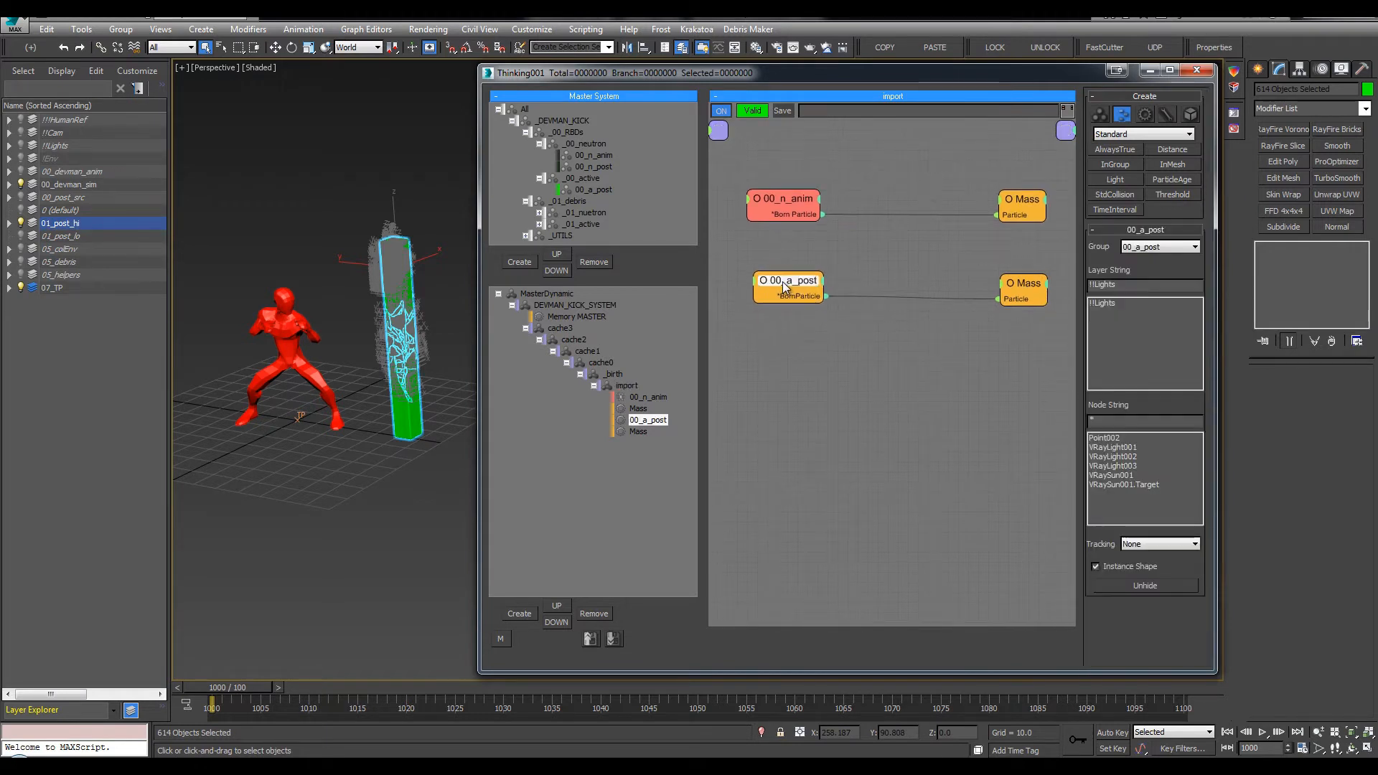
left_click_drag(777, 278, 783, 280)
left_click(1009, 332)
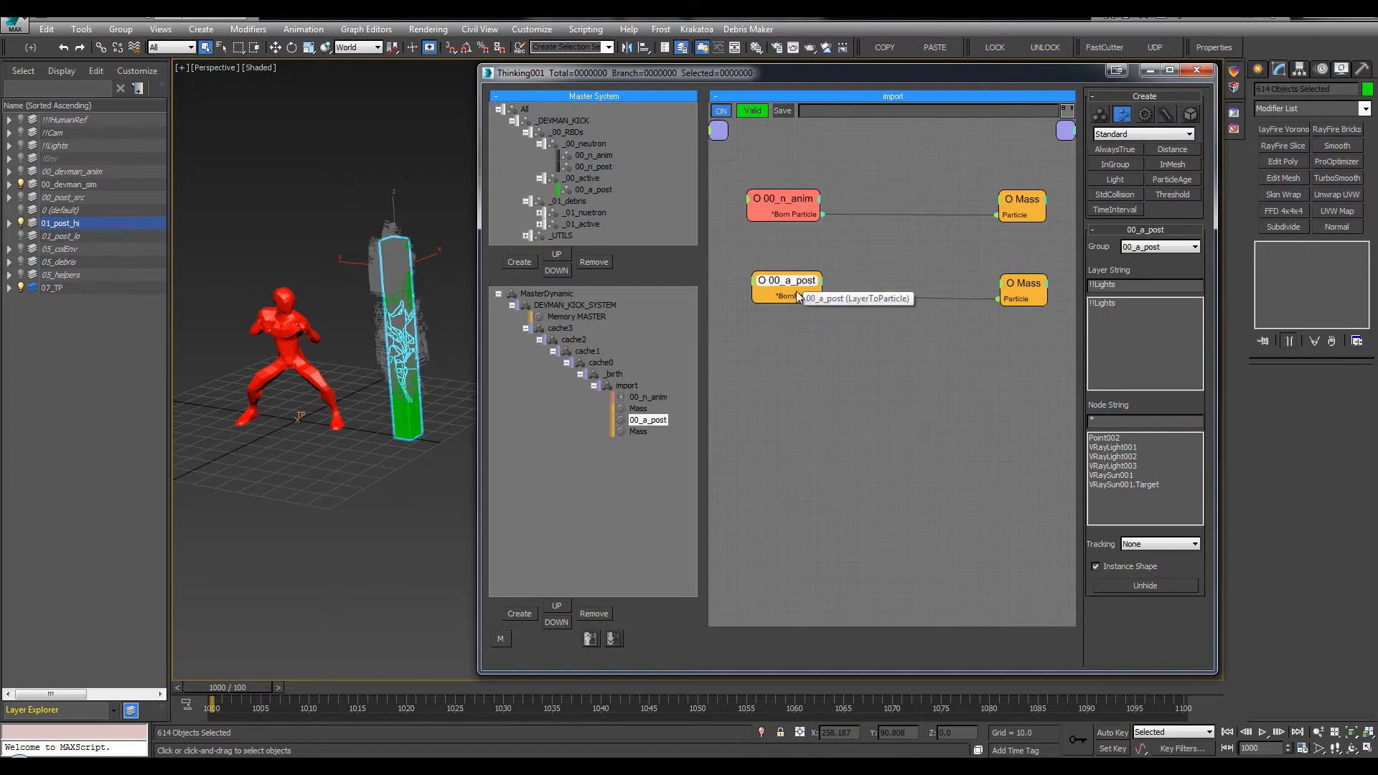
left_click(1015, 288, "ctrl")
left_click_drag(1015, 290, 1019, 360, "shift")
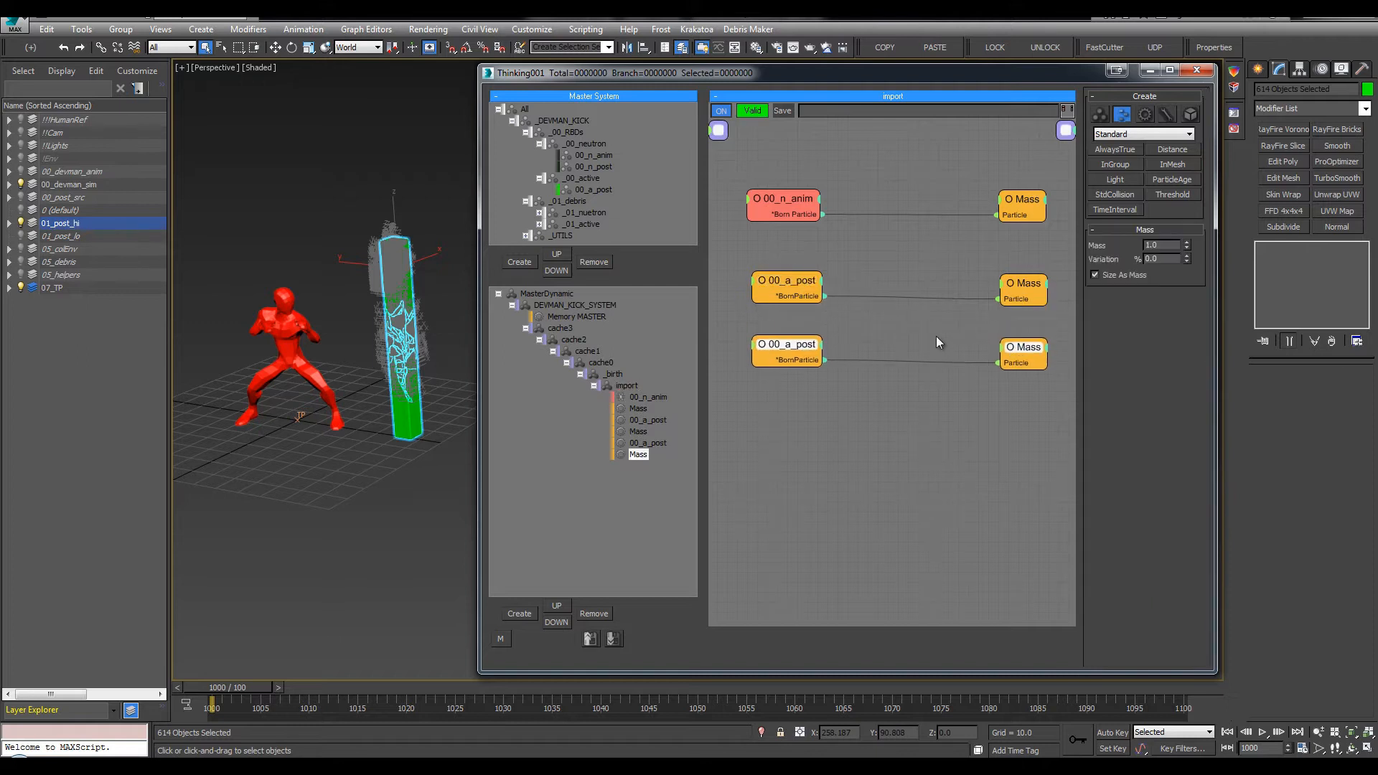
Rename the copied layer operator colEnv and check the contents of the 05_colEnv layer
double_click(779, 351)
type("colEnv")
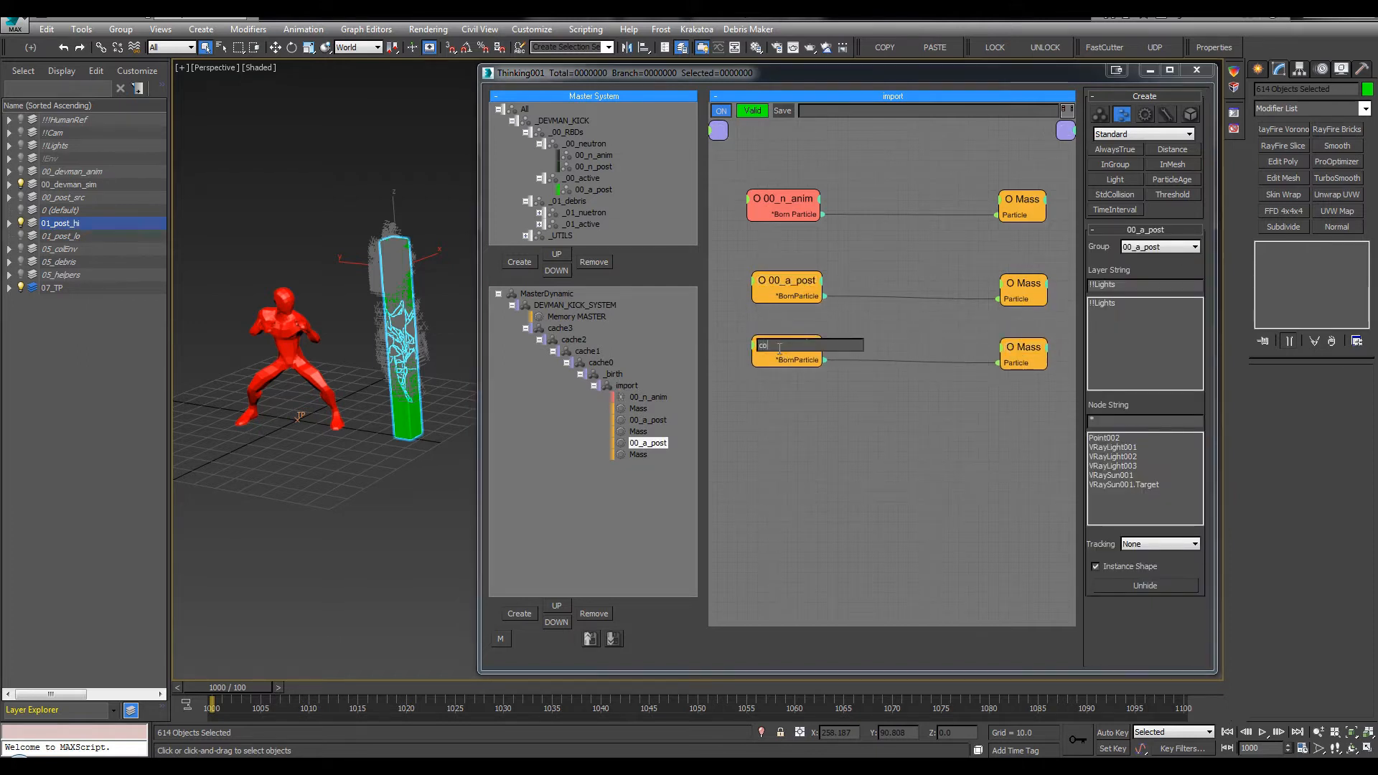
key("Return")
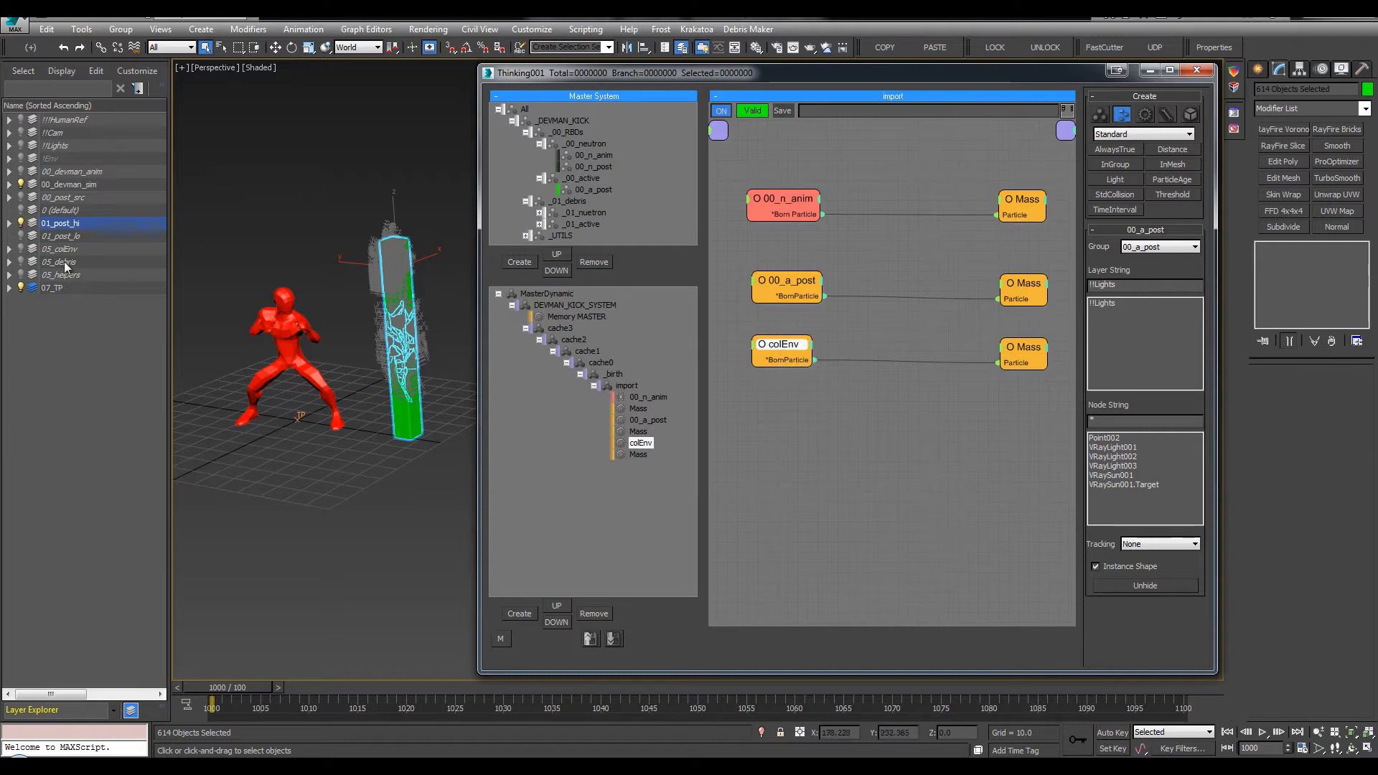
left_click(9, 250)
left_click(8, 249)
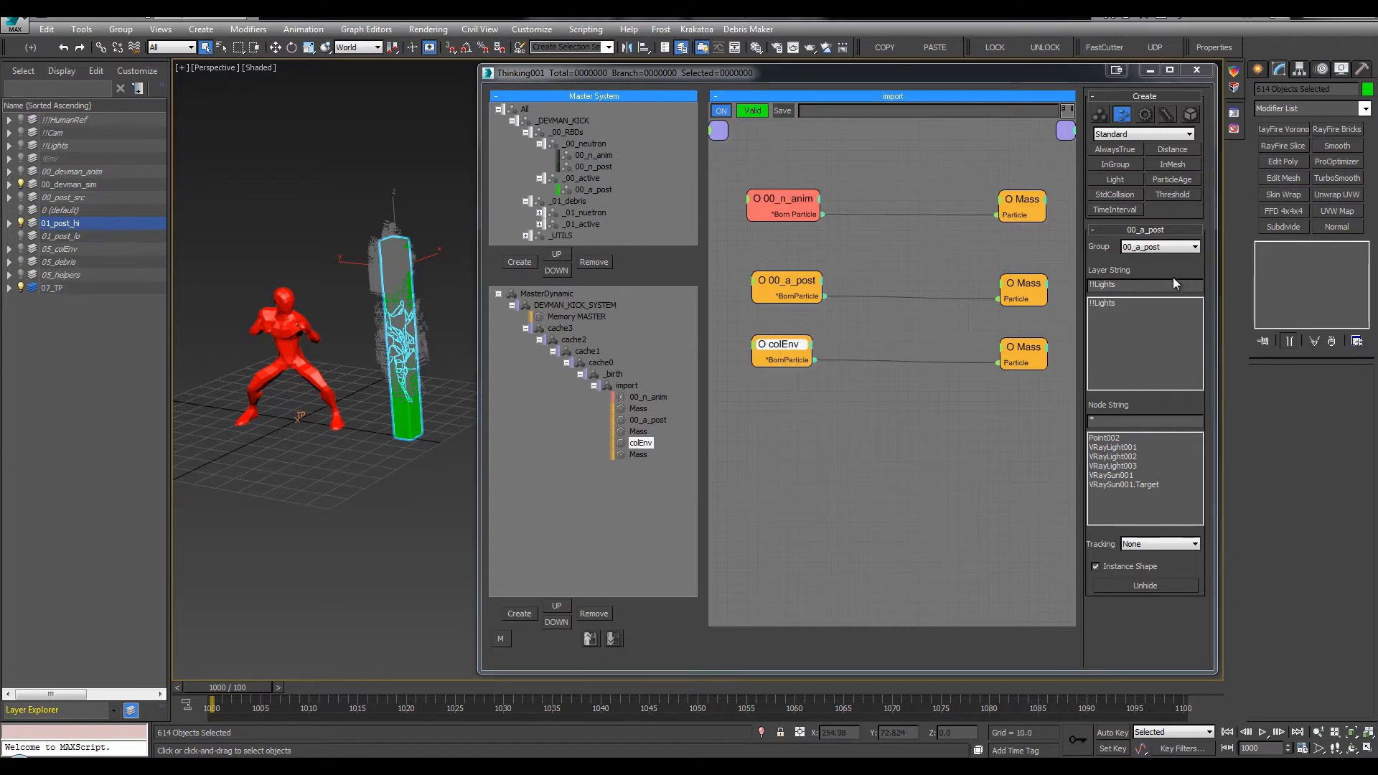
List all layers with * in the 00_a_post operator's layer string and choose 01_post_hi
left_click(1009, 292)
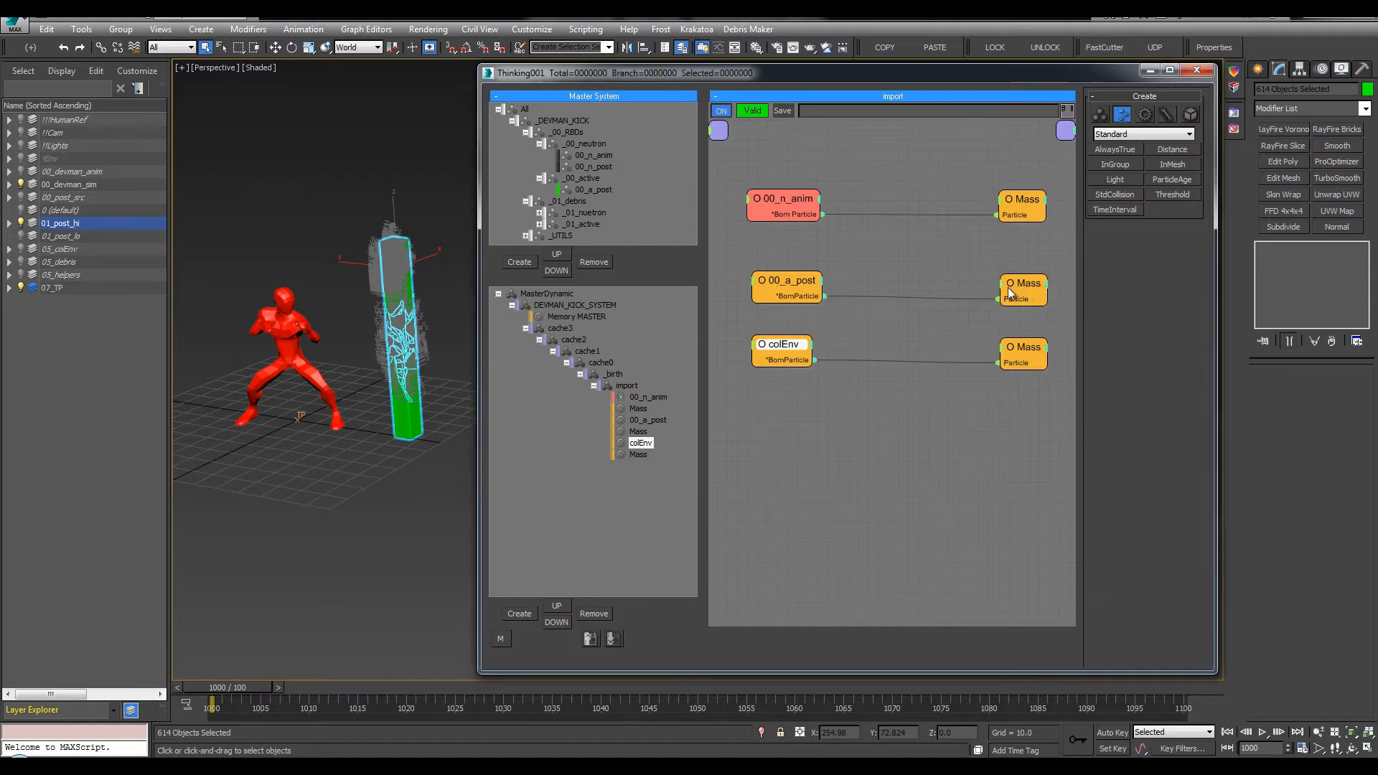
left_click(1012, 289)
type("*")
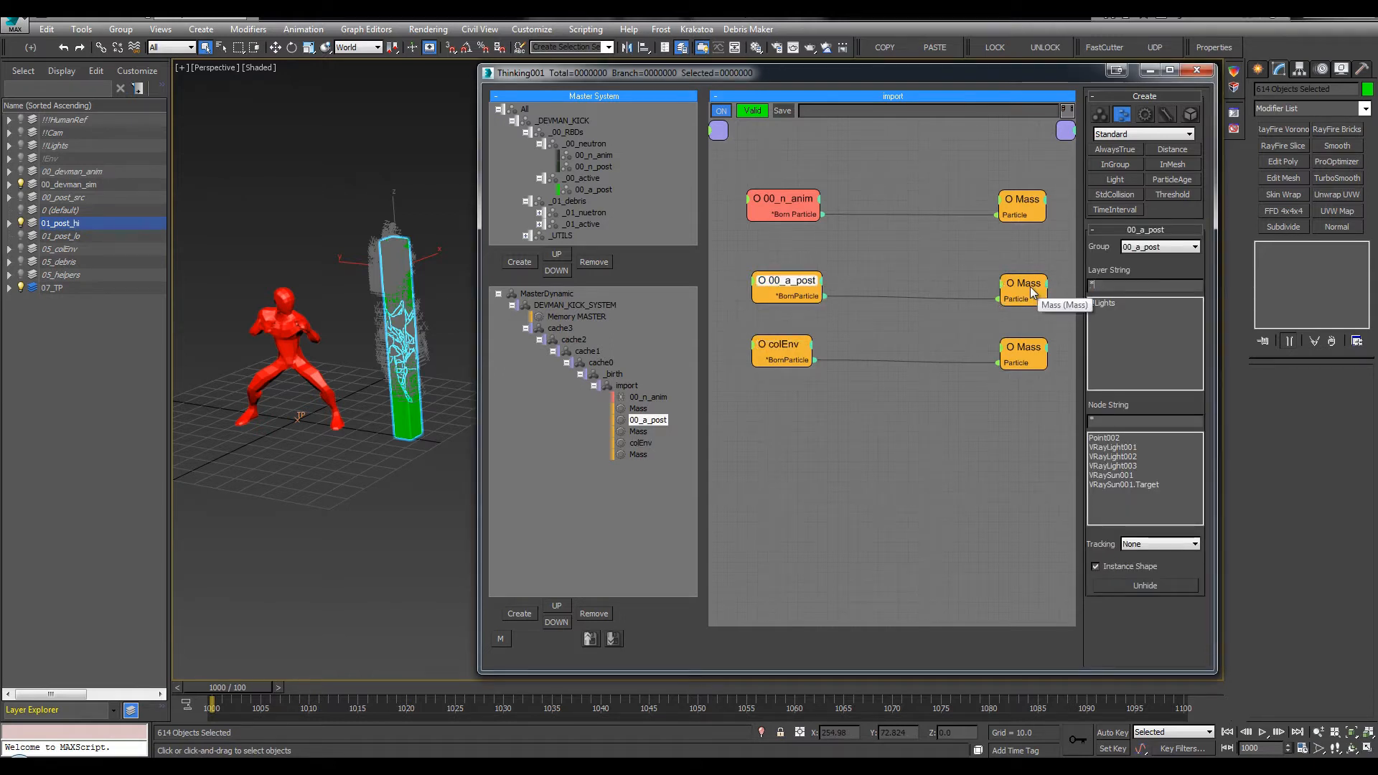
key("Return")
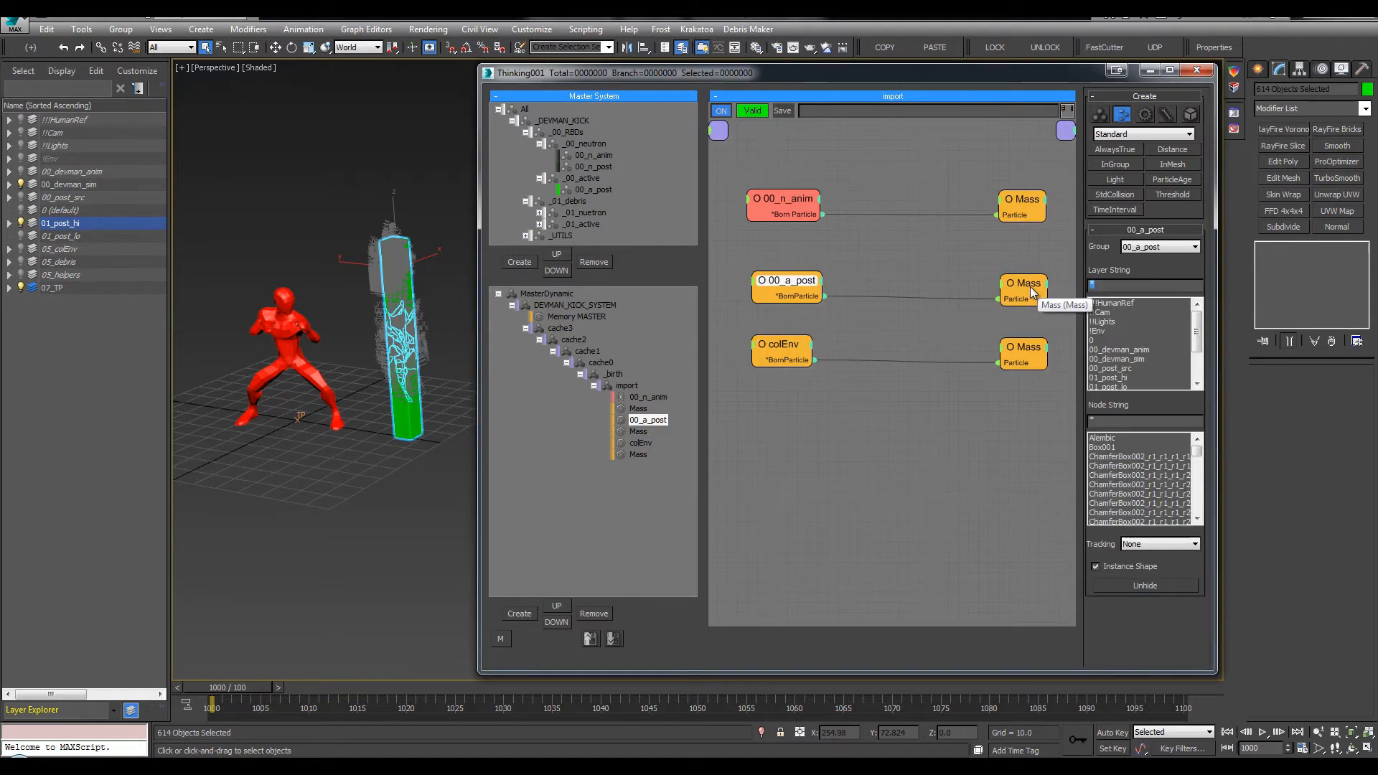
left_click(1124, 378)
List all layers with * in the colEnv operator's layer string and choose 00_post_src
left_click(778, 351)
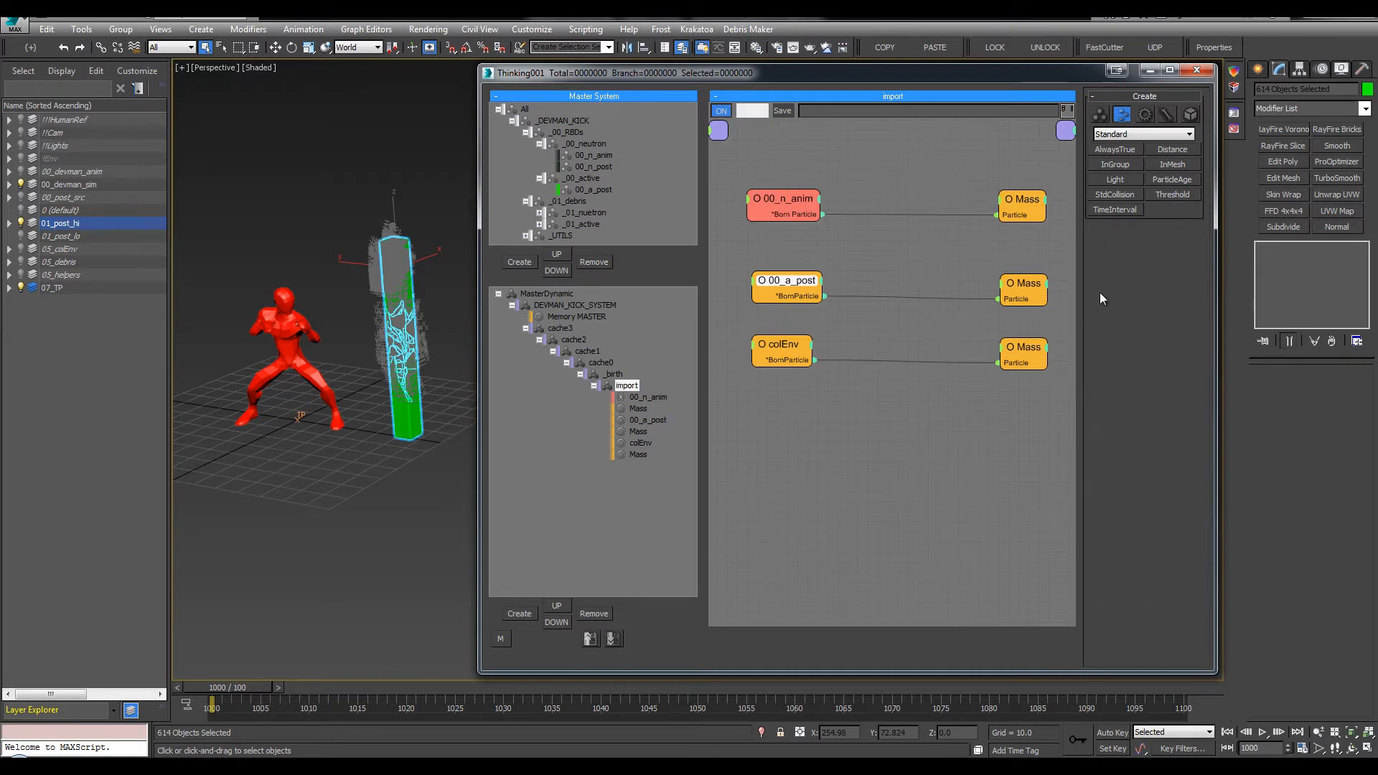
type("*")
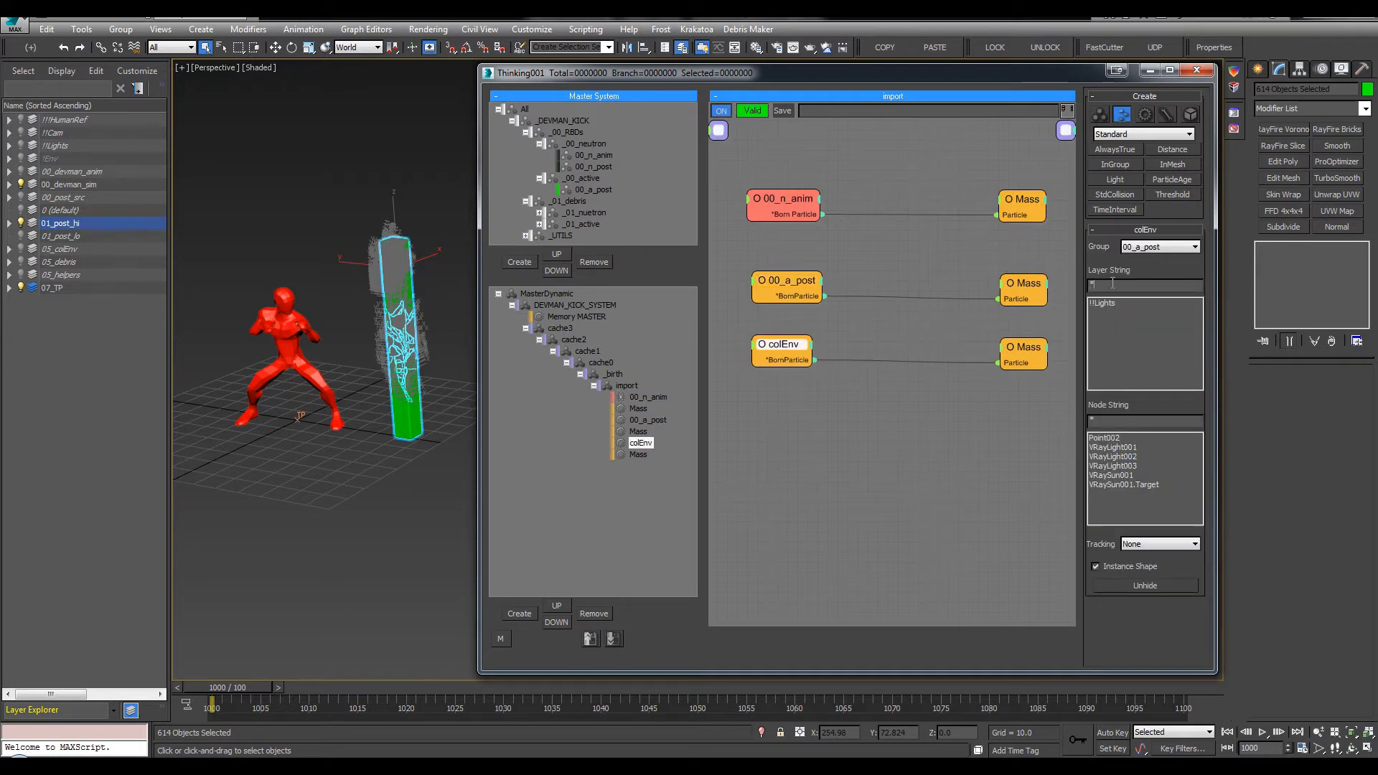
key("Return")
left_click_drag(1200, 331, 1199, 361)
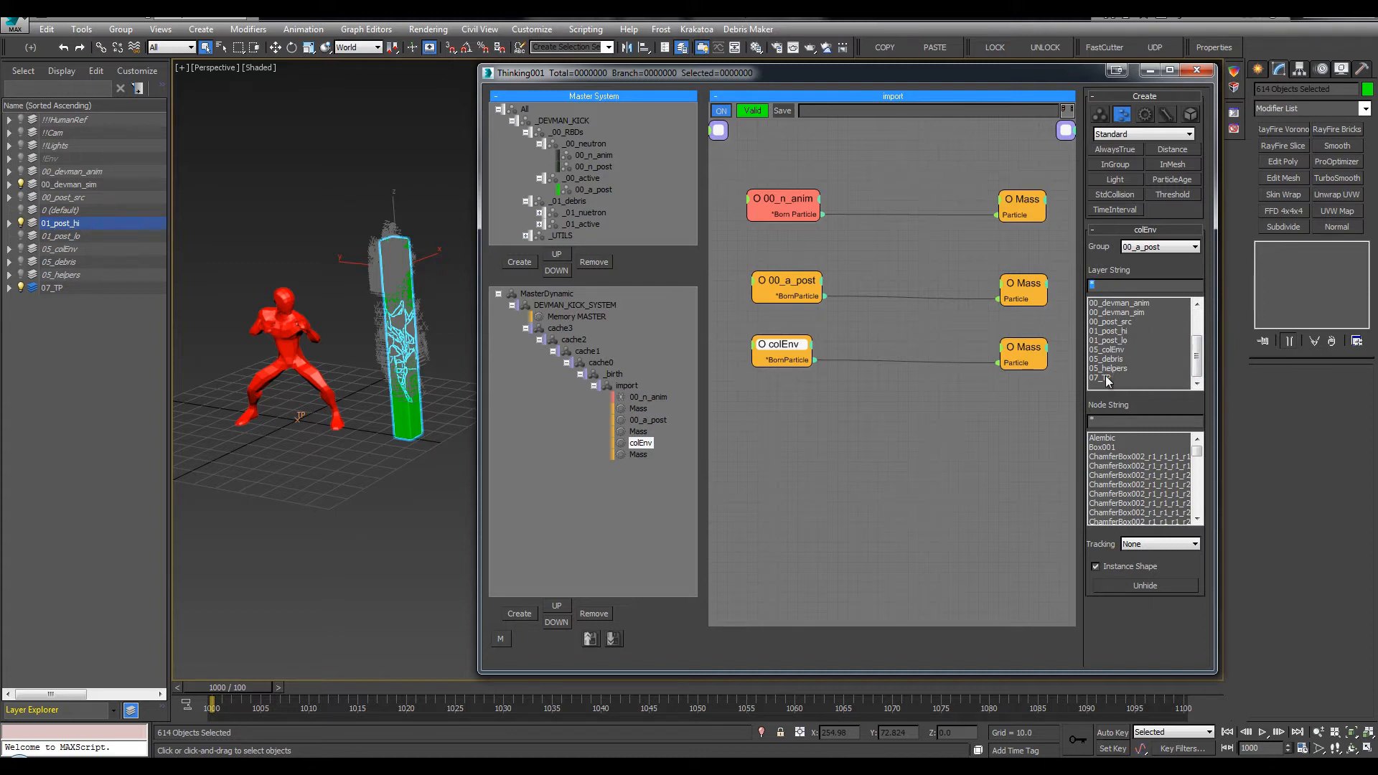
double_click(1110, 322)
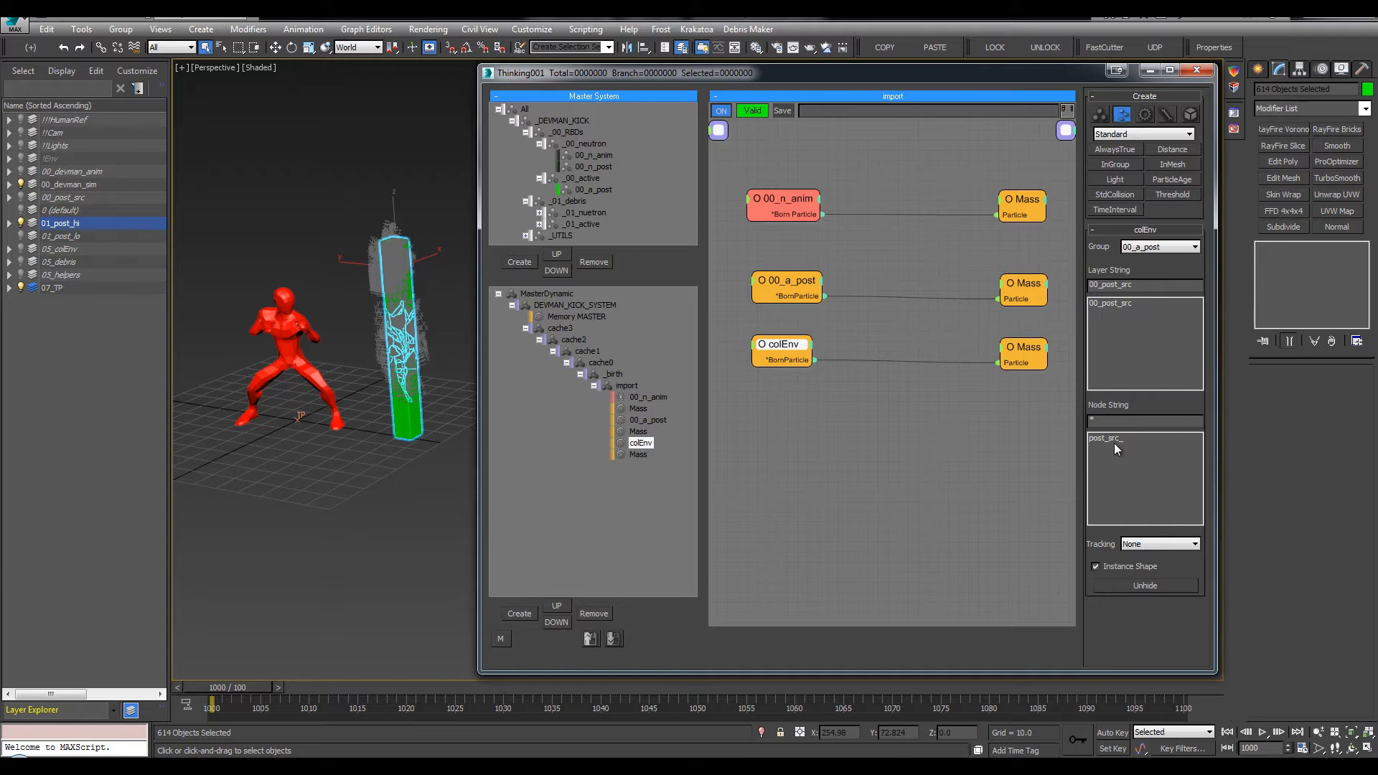
List all layers with * in the colEnv operator's layer string and choose 05_colEnv
double_click(1138, 285)
type("*")
key("Return")
scroll(1144, 327, "down", 3)
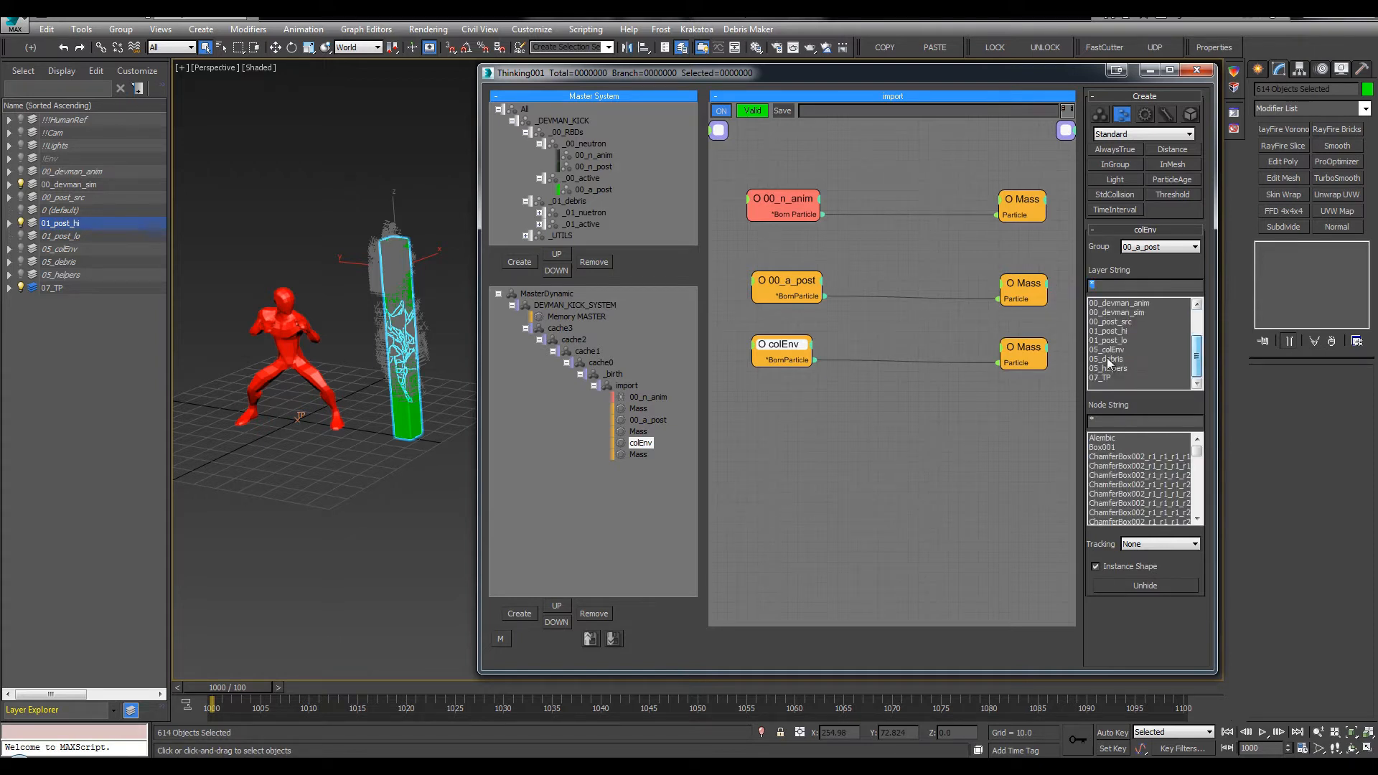
double_click(1112, 357)
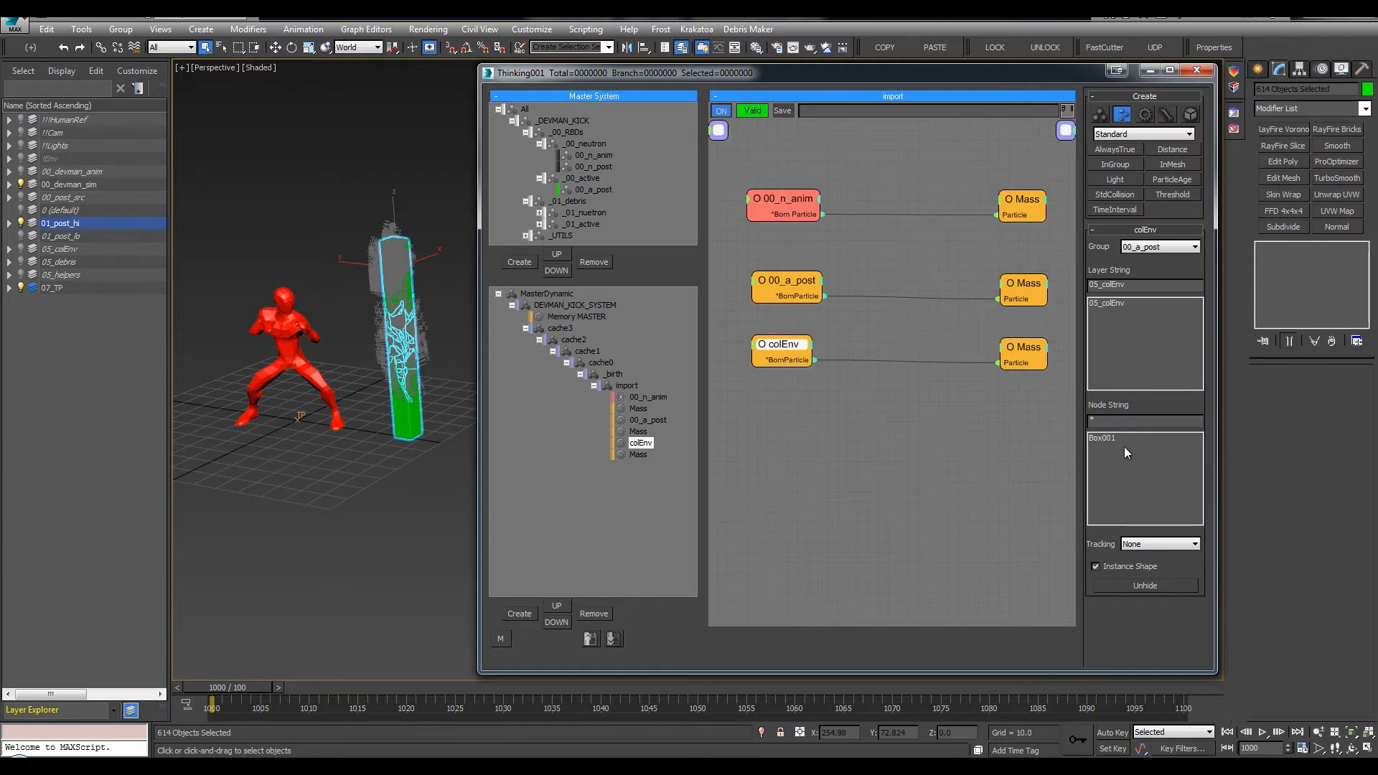
Assign the colEnv operator to the colEnv group and collapse the import dynamic set
left_click(1153, 246)
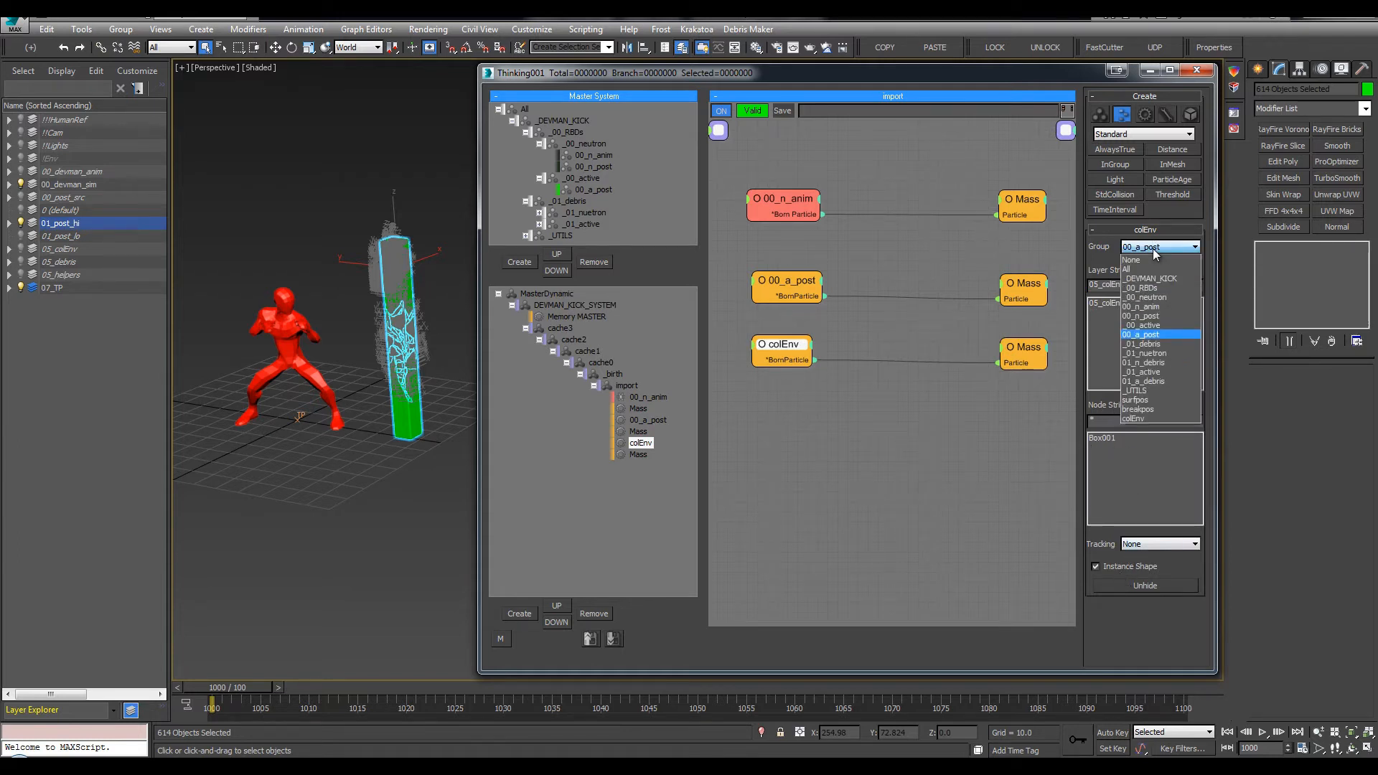
left_click(1147, 419)
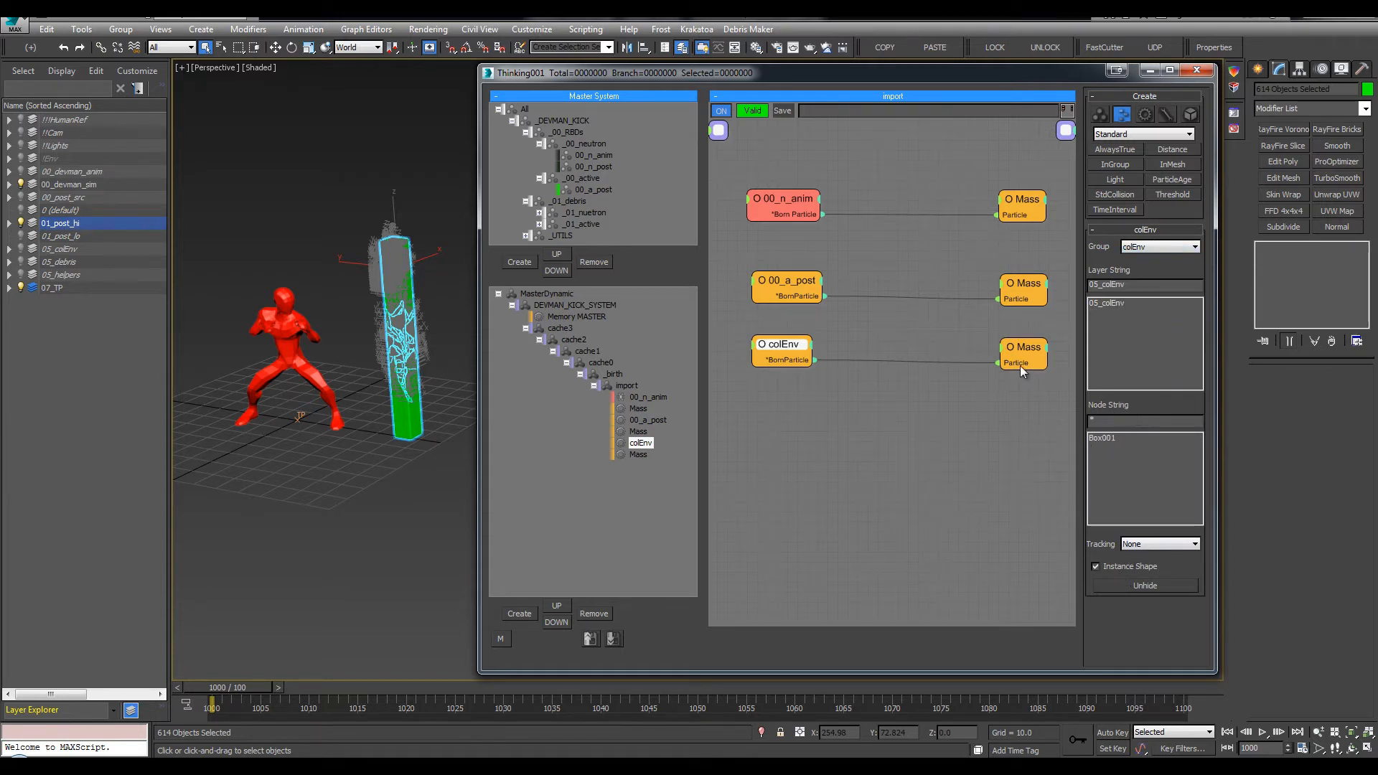
left_click(919, 437)
left_click(594, 386)
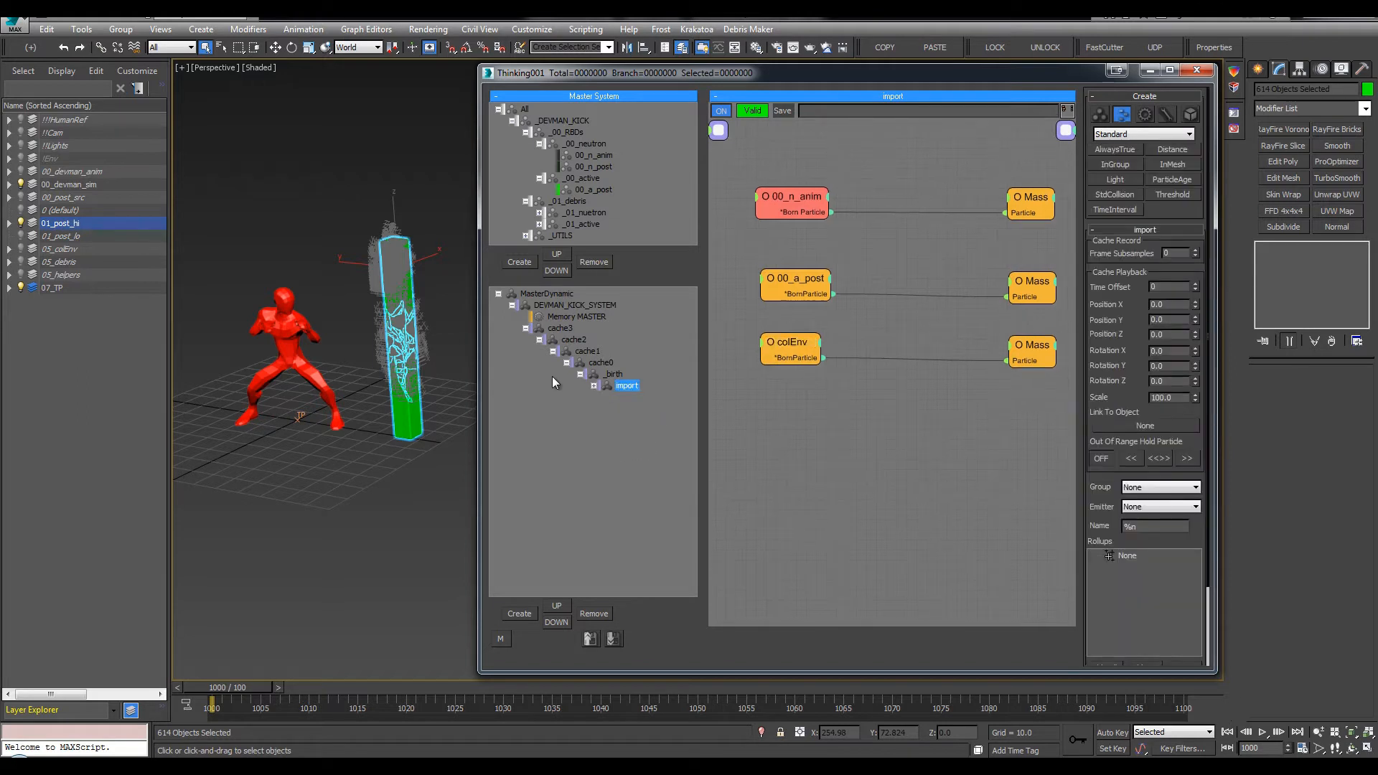
Clear the scene selection and hide the 00_devman_sim and 01_post_hi layers
left_click(232, 183)
left_click(21, 185)
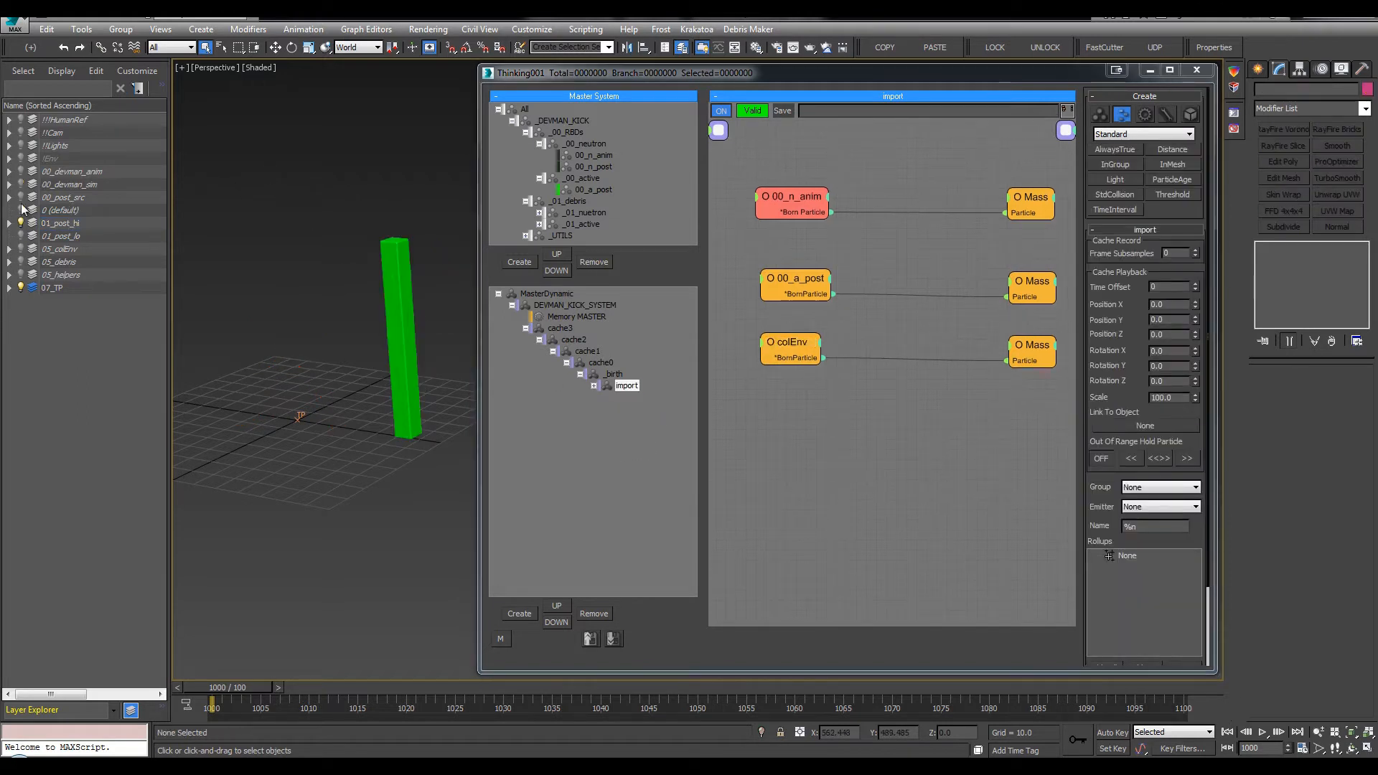
left_click(21, 223)
middle_click_drag(209, 244, 218, 270)
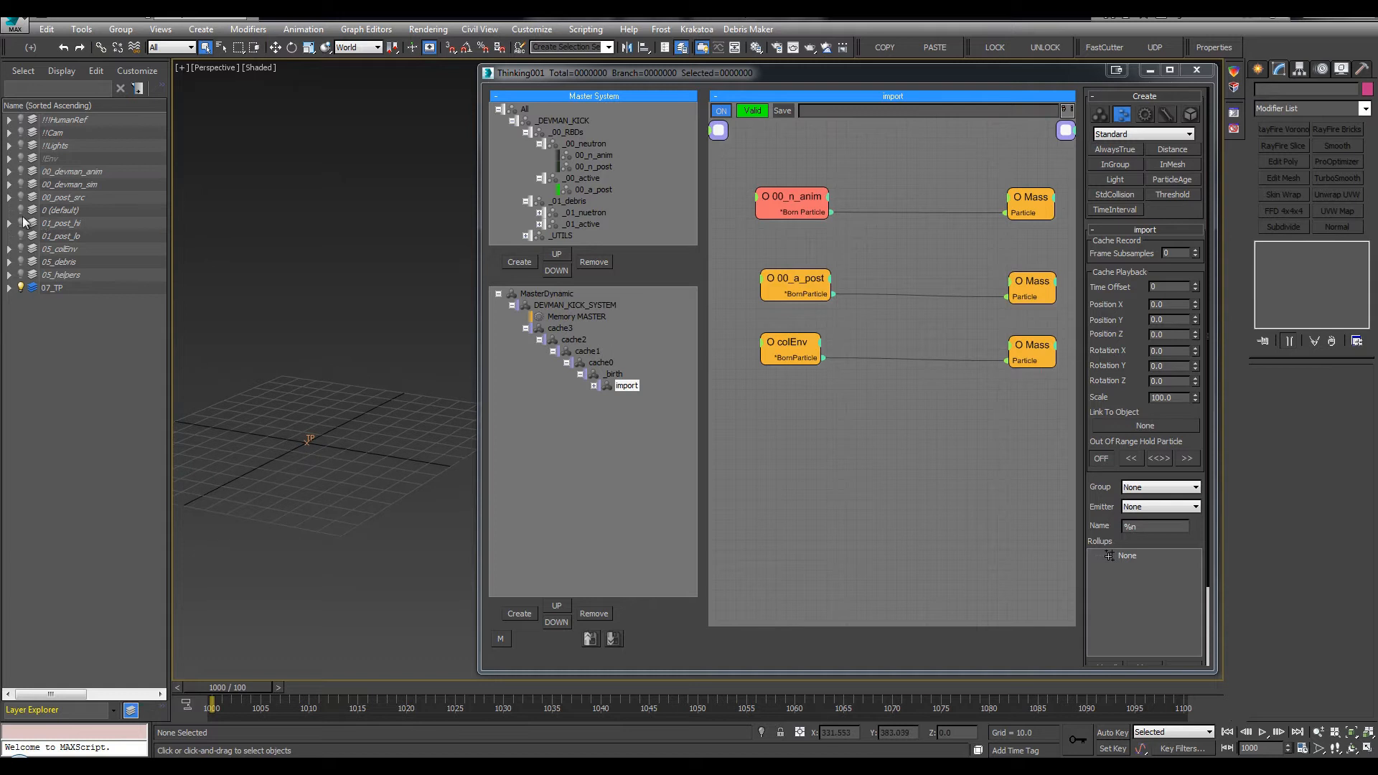
Show the MasterDynamic settings and save the scene
left_click(546, 295)
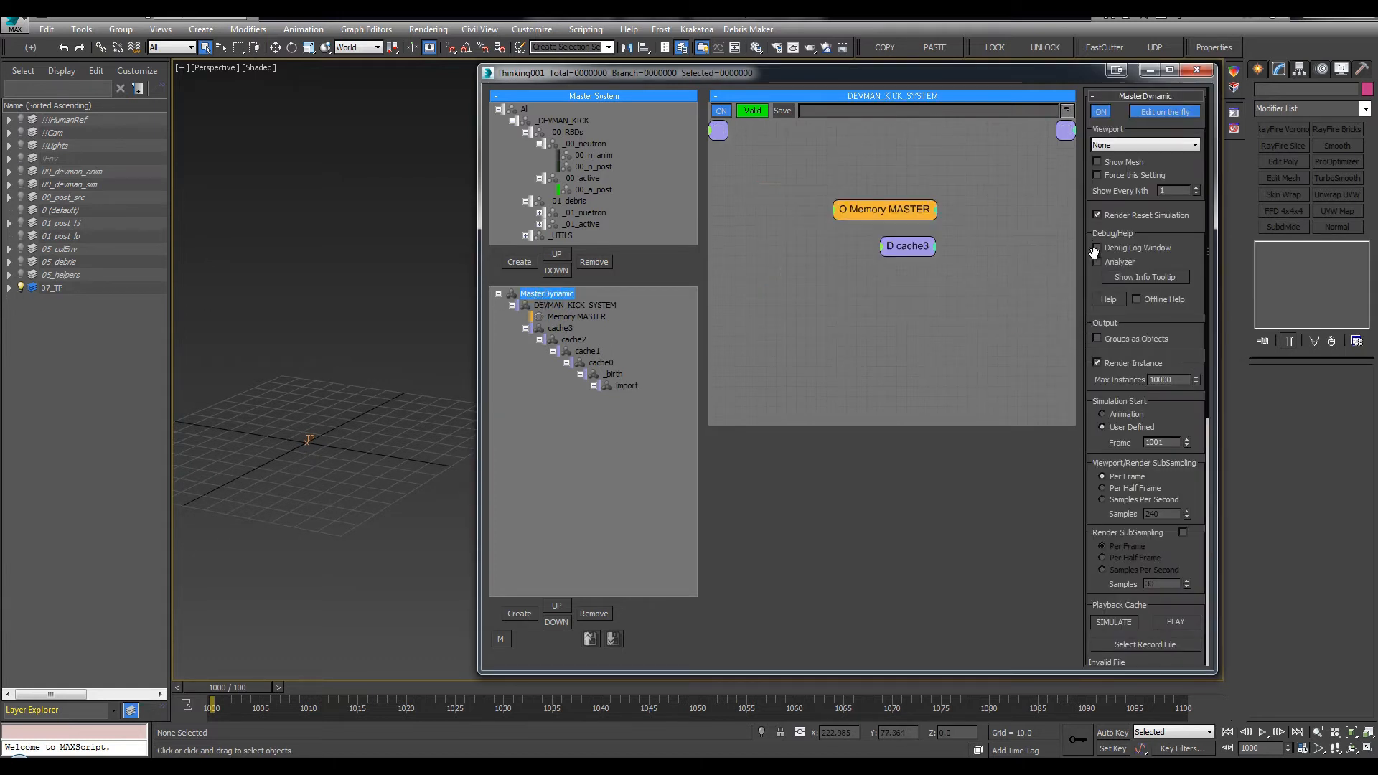
left_click(367, 297)
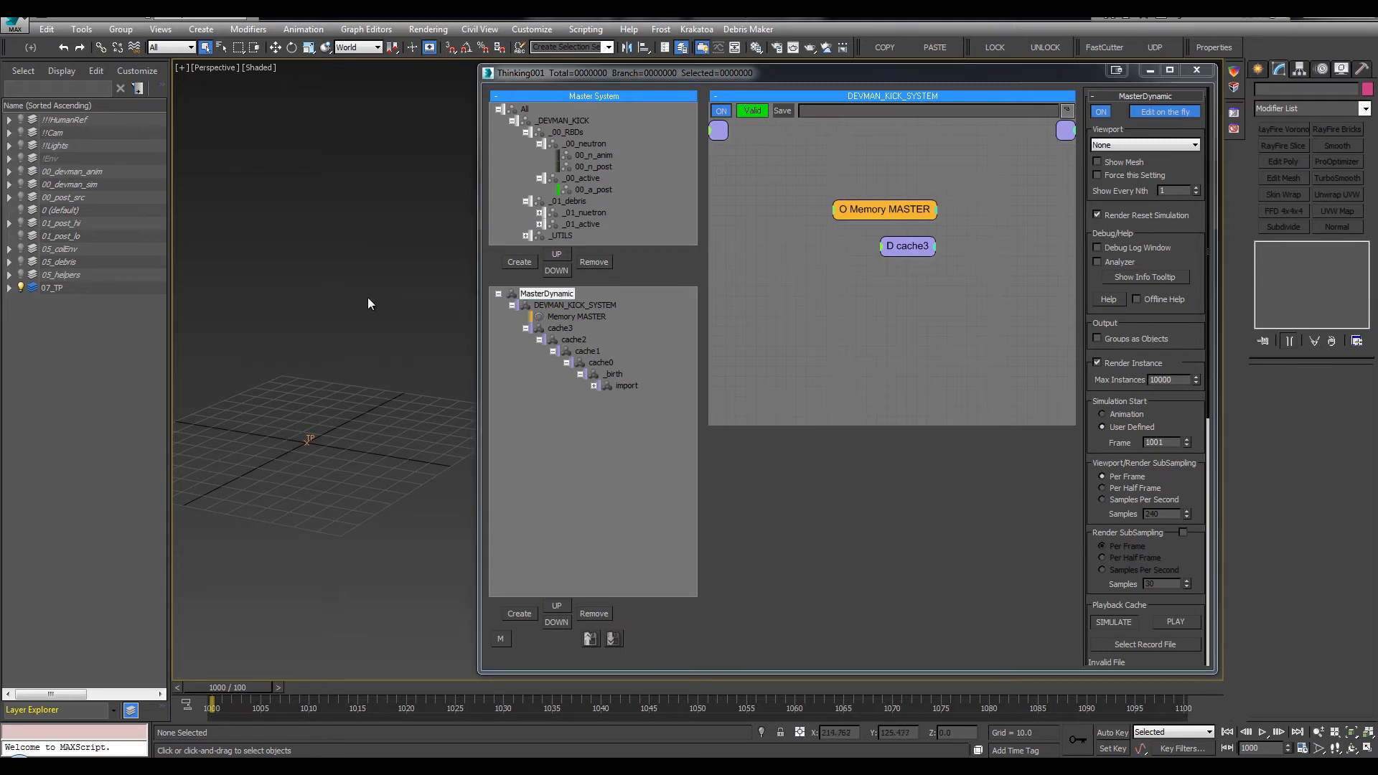
key("ctrl+s")
Close the layer explorer and advance the animation to frame 1001
left_click(682, 47)
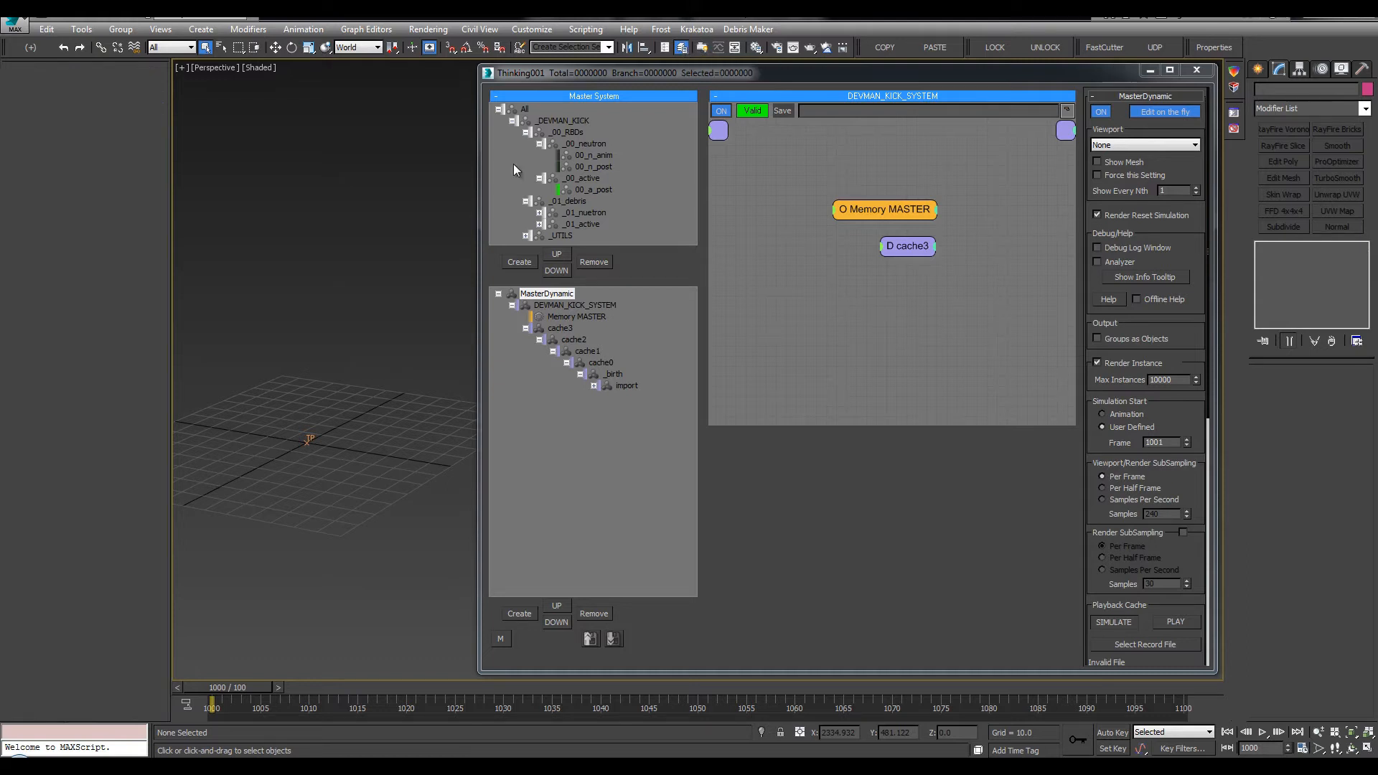
mouse_move(235, 312)
middle_mouse_down()
mouse_move(230, 301)
mouse_move(277, 306)
middle_mouse_up()
key("period")
key("F3")
key("F3")
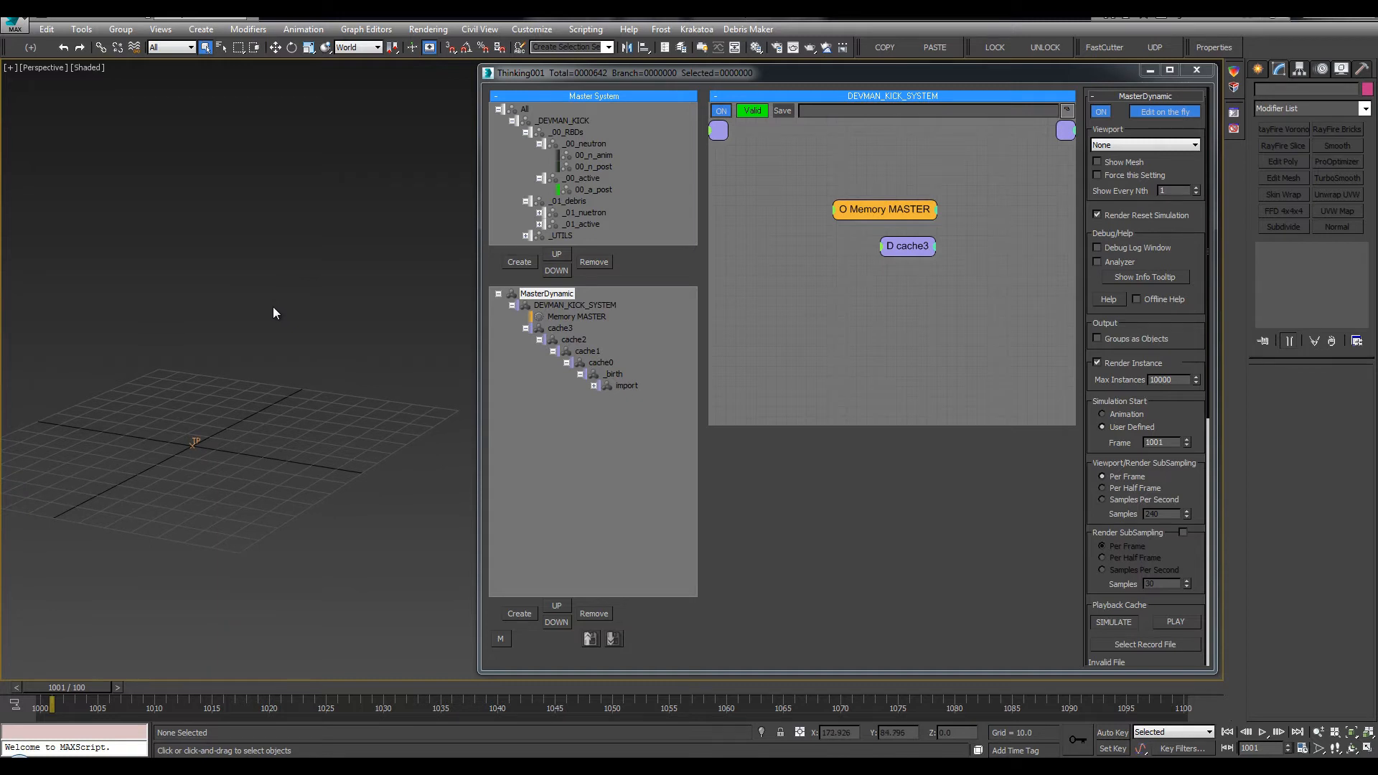
left_click(593, 190)
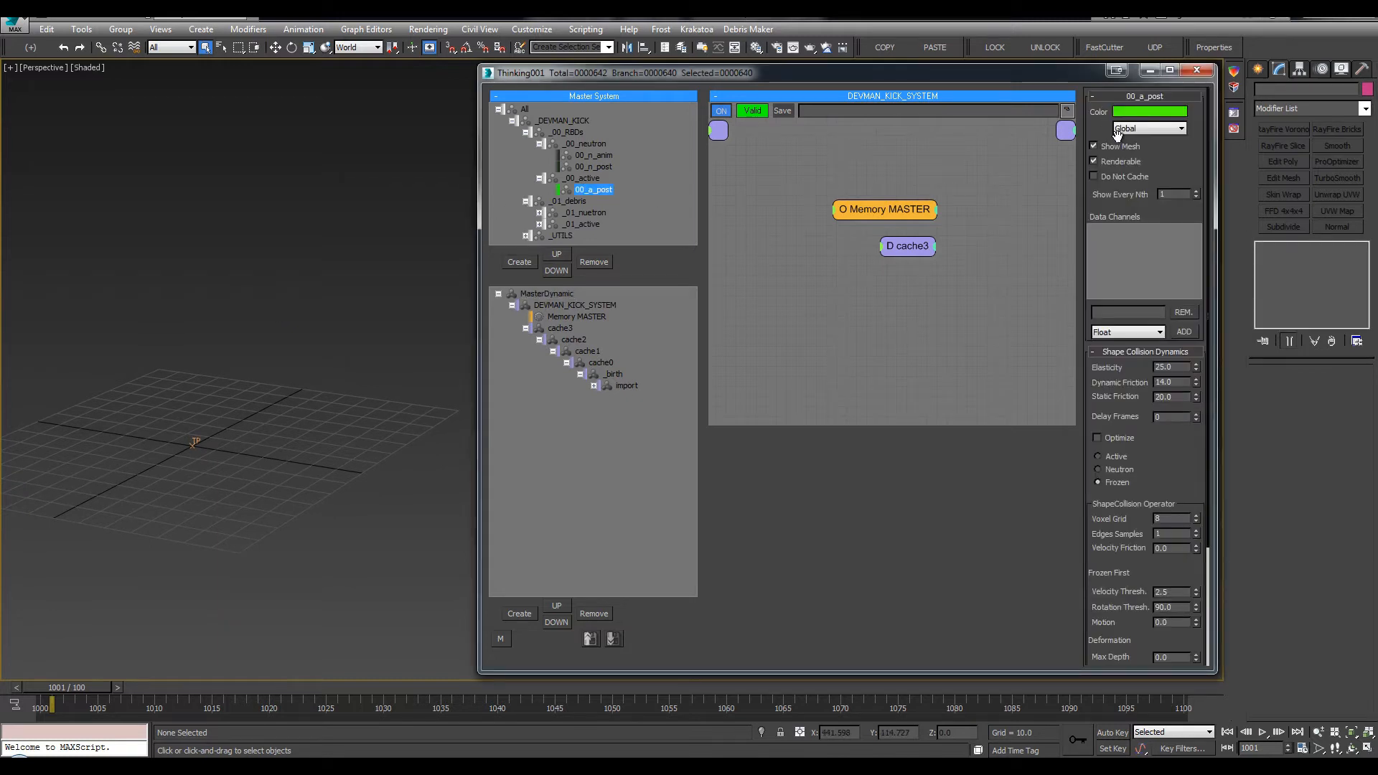
left_click(1146, 131)
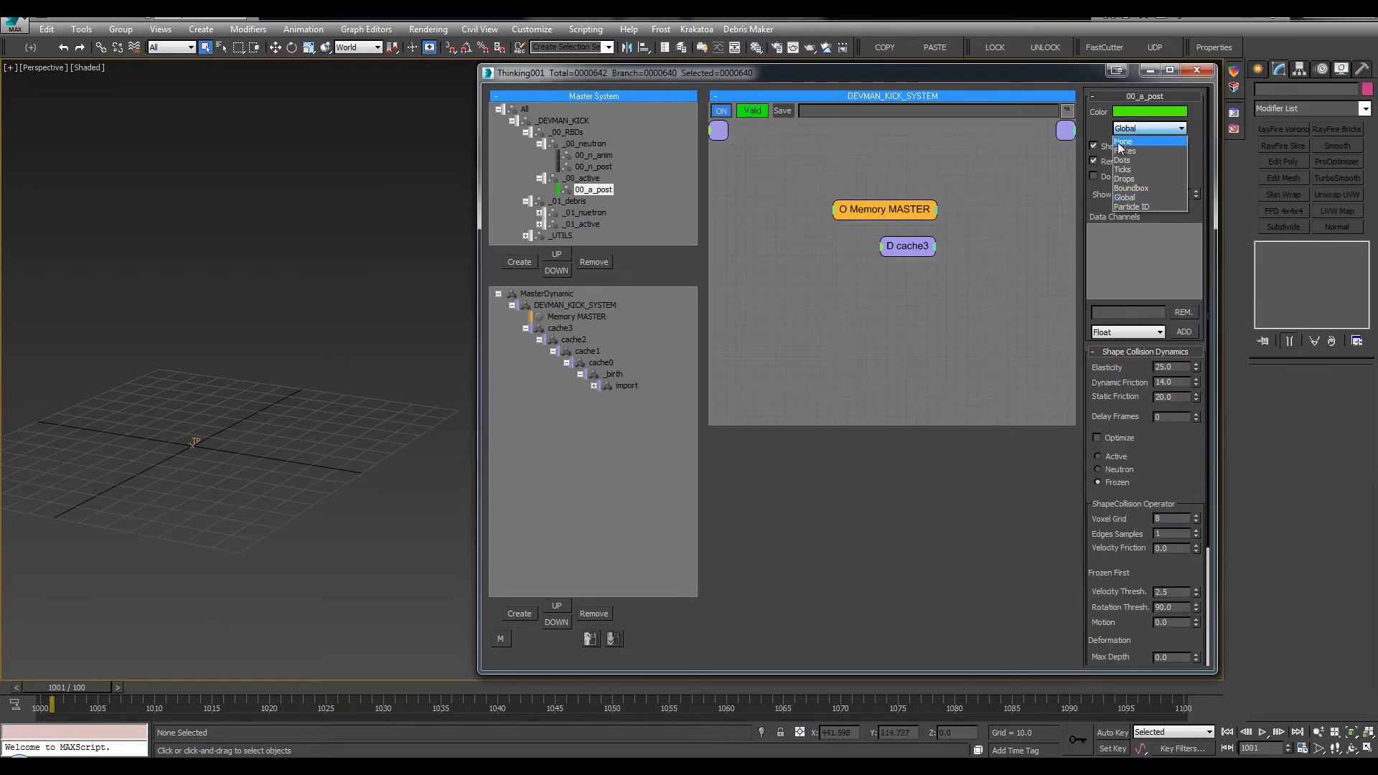
left_click(614, 187)
Set the viewport display type of the 00_n_anim and 00_n_post groups to None
left_click(593, 155)
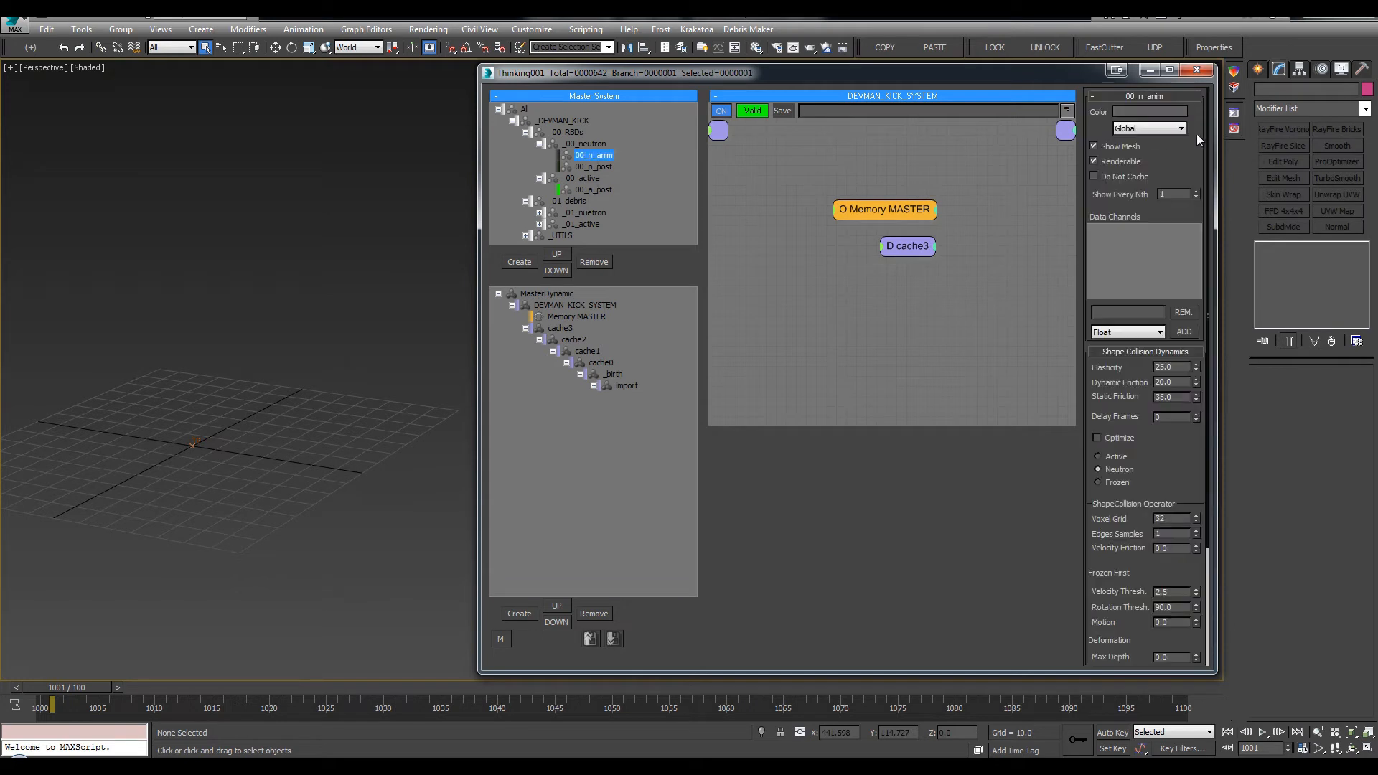
left_click(1150, 129)
left_click(1130, 141)
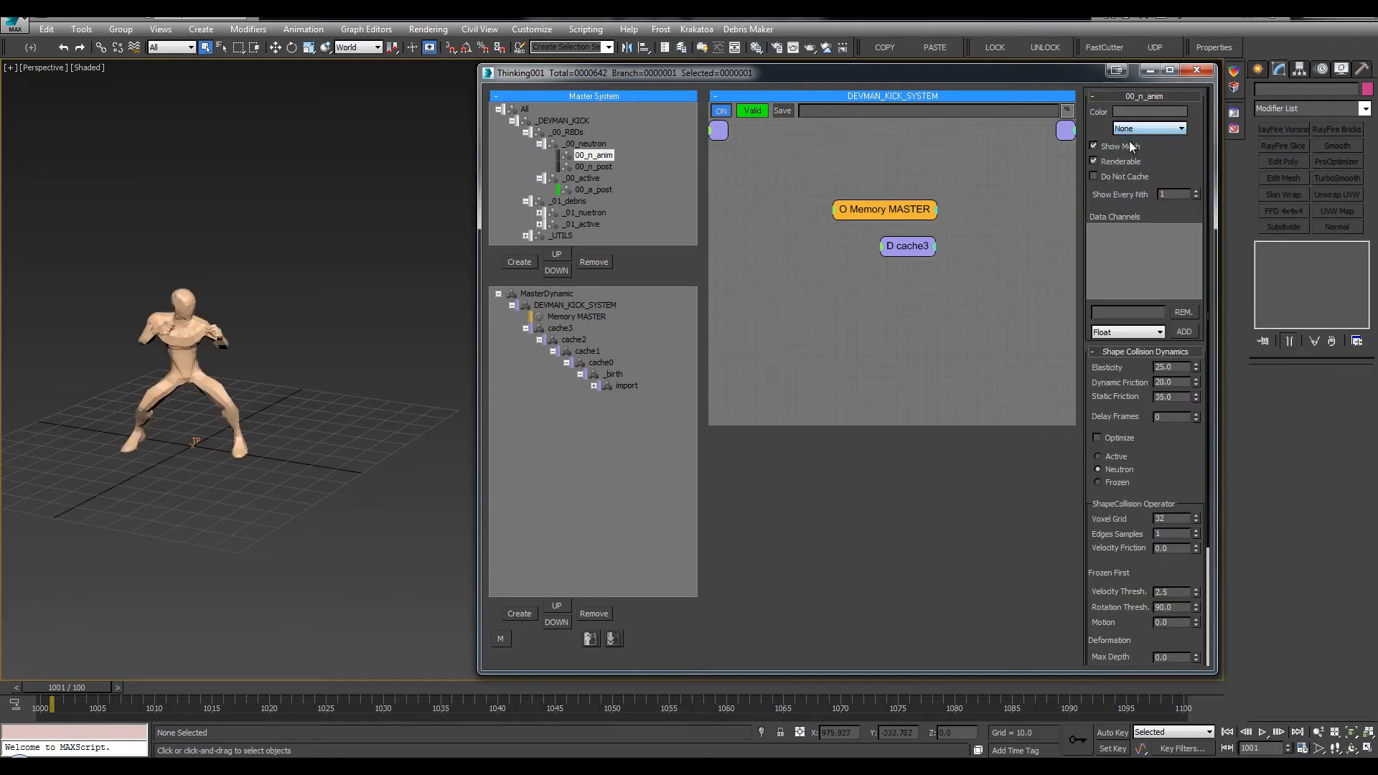
left_click(593, 166)
left_click(1135, 131)
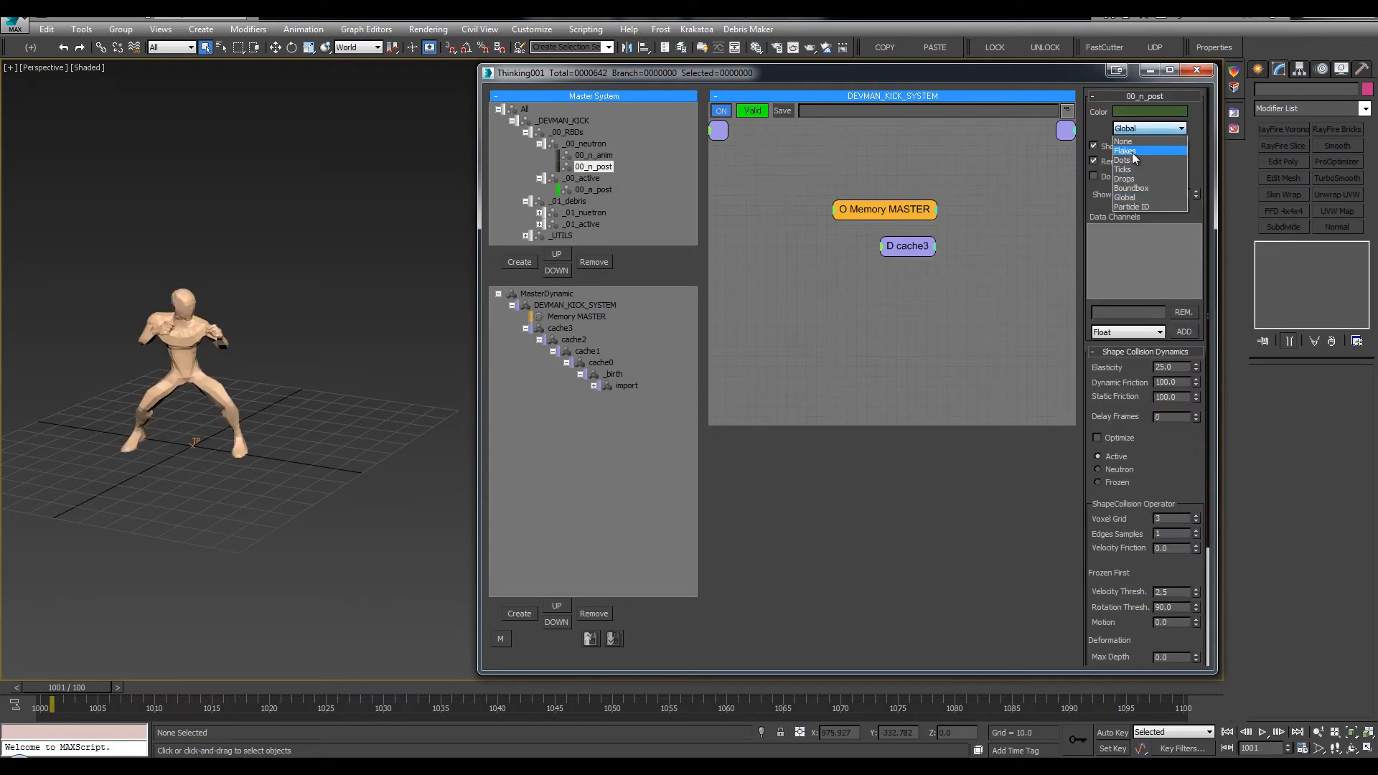
left_click(1131, 140)
Set the viewport display type of the 00_a_post group to None, leaving its mesh shown
left_click(596, 190)
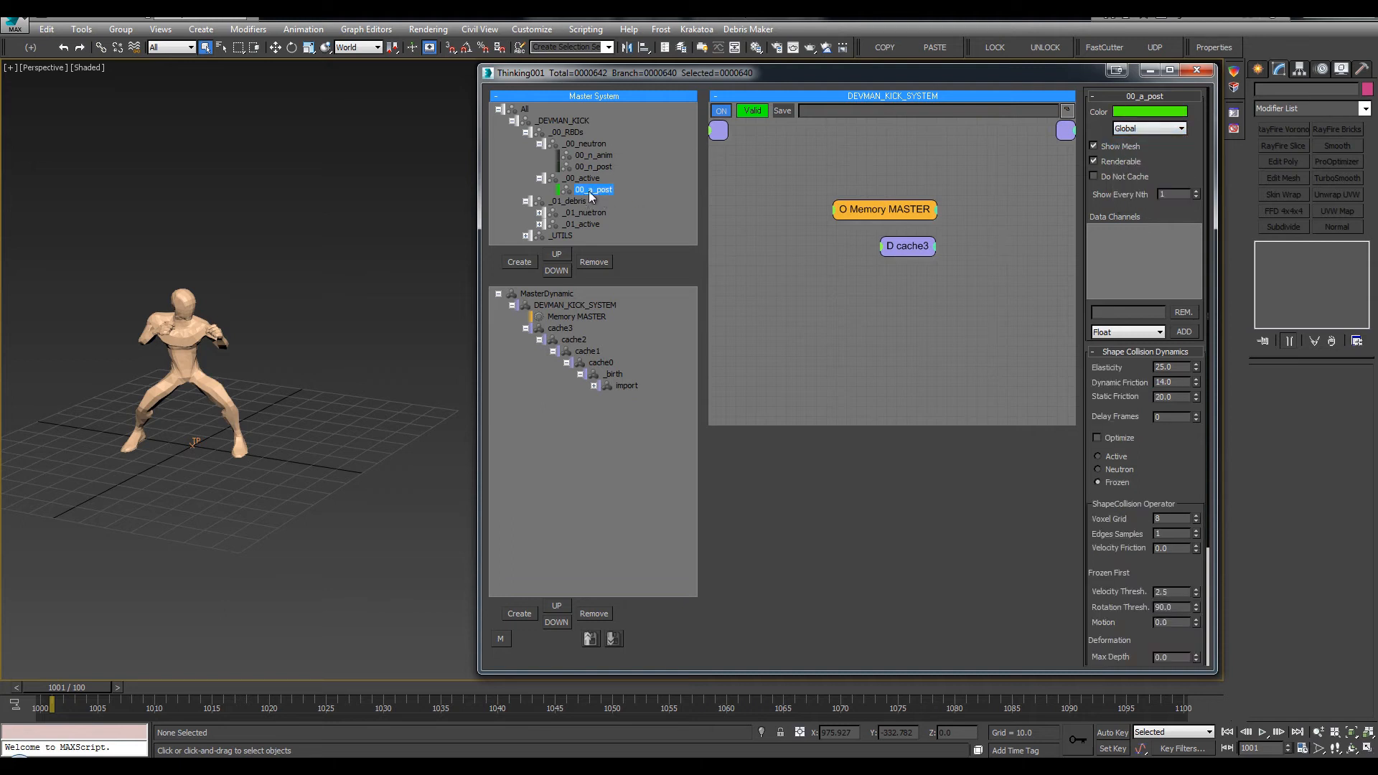
left_click(585, 178)
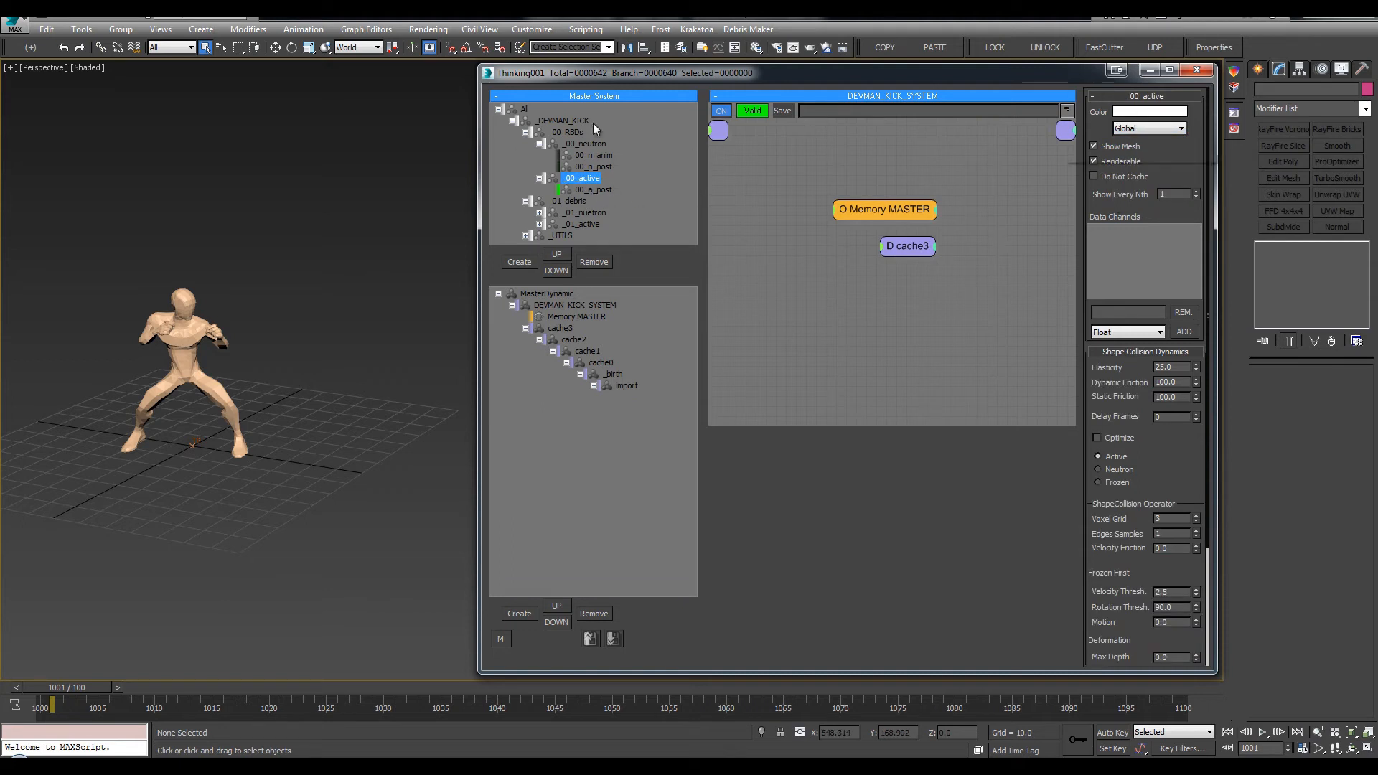
left_click(609, 191)
left_click(1141, 130)
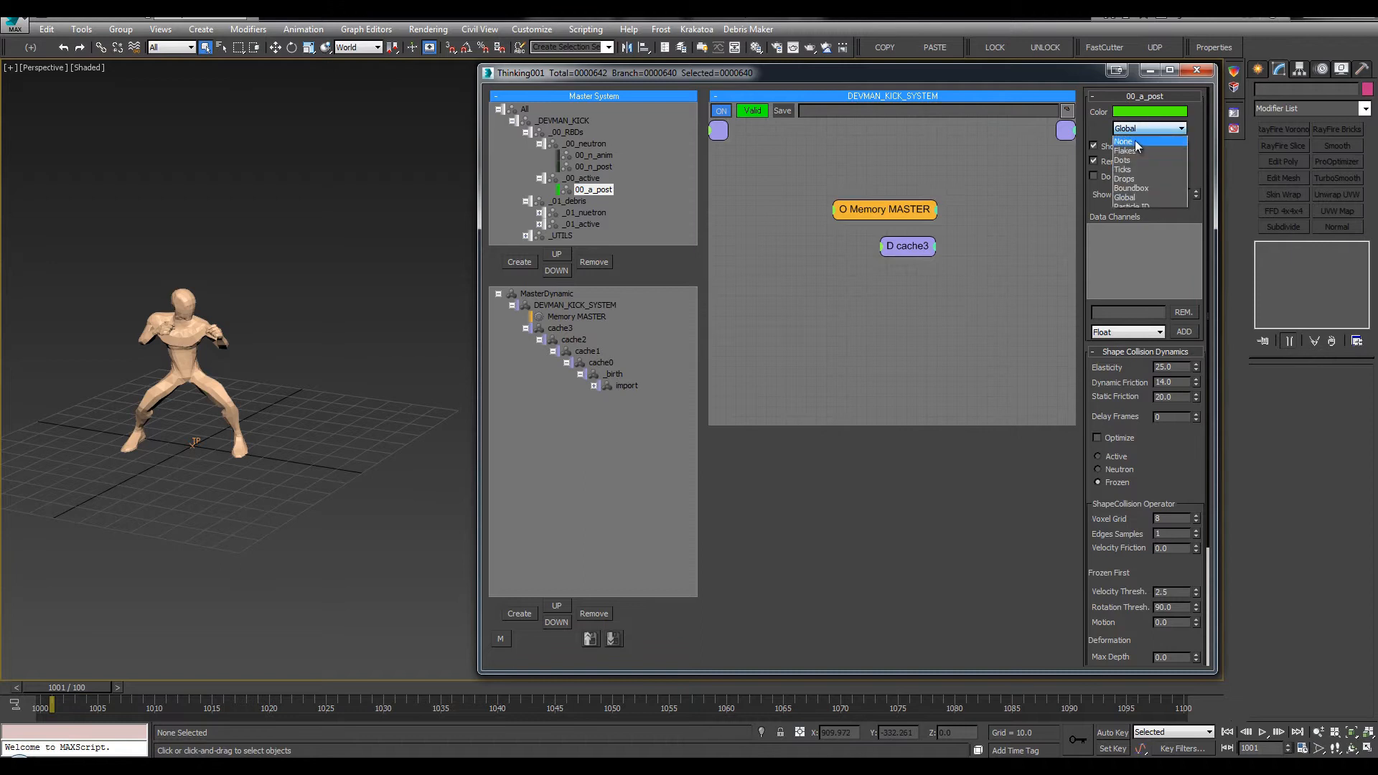
left_click(1136, 142)
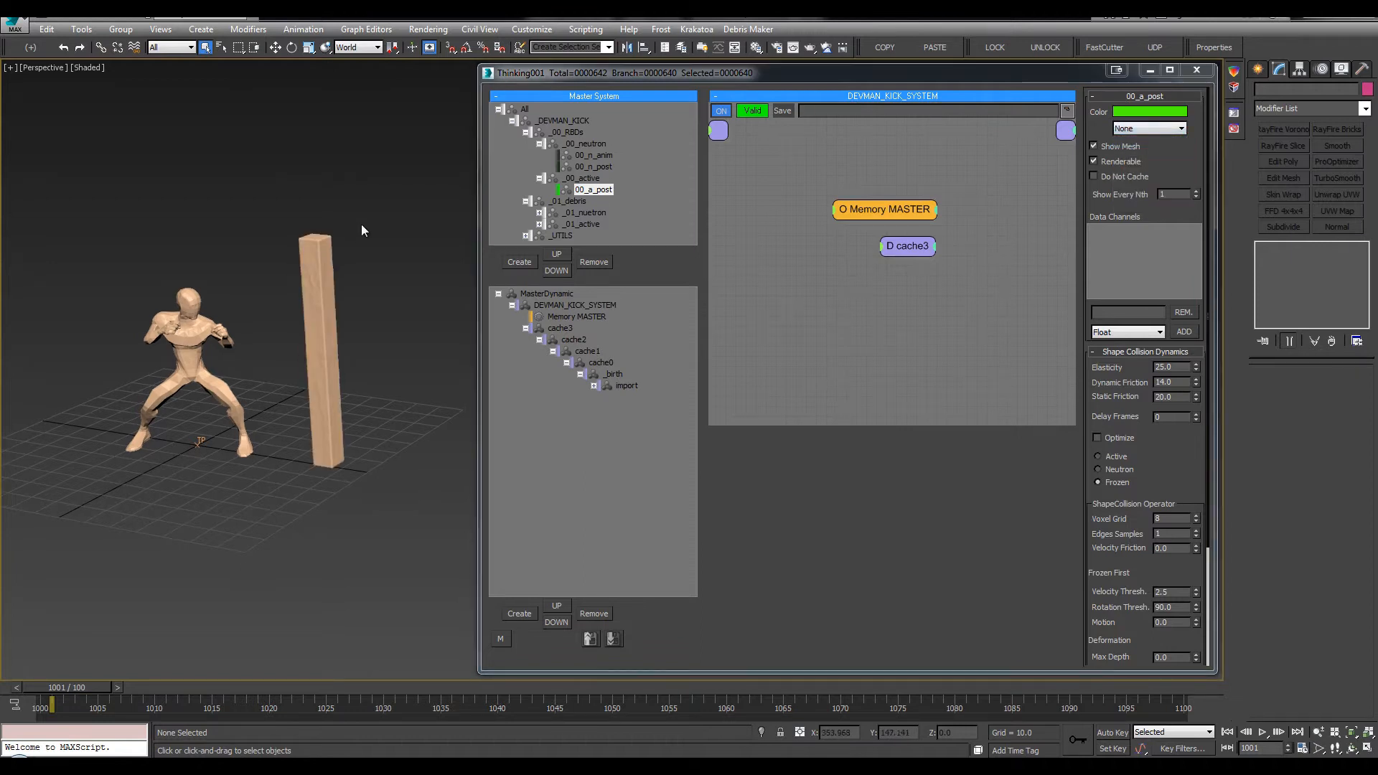
Switch the viewport to wireframe to examine the group colours of the imported figure and post
key("F3")
middle_click_drag(270, 279, 305, 282)
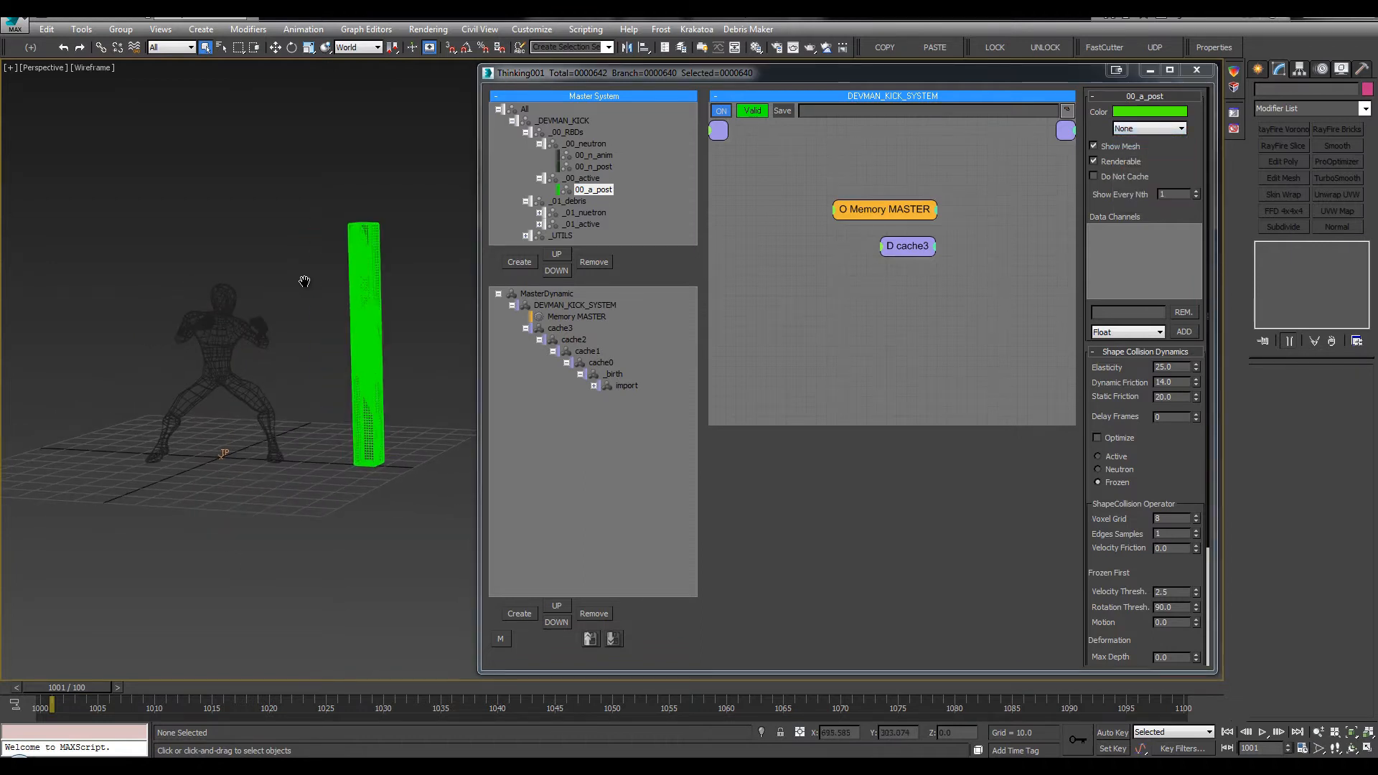
scroll(304, 282, "up", 3)
left_click(558, 192)
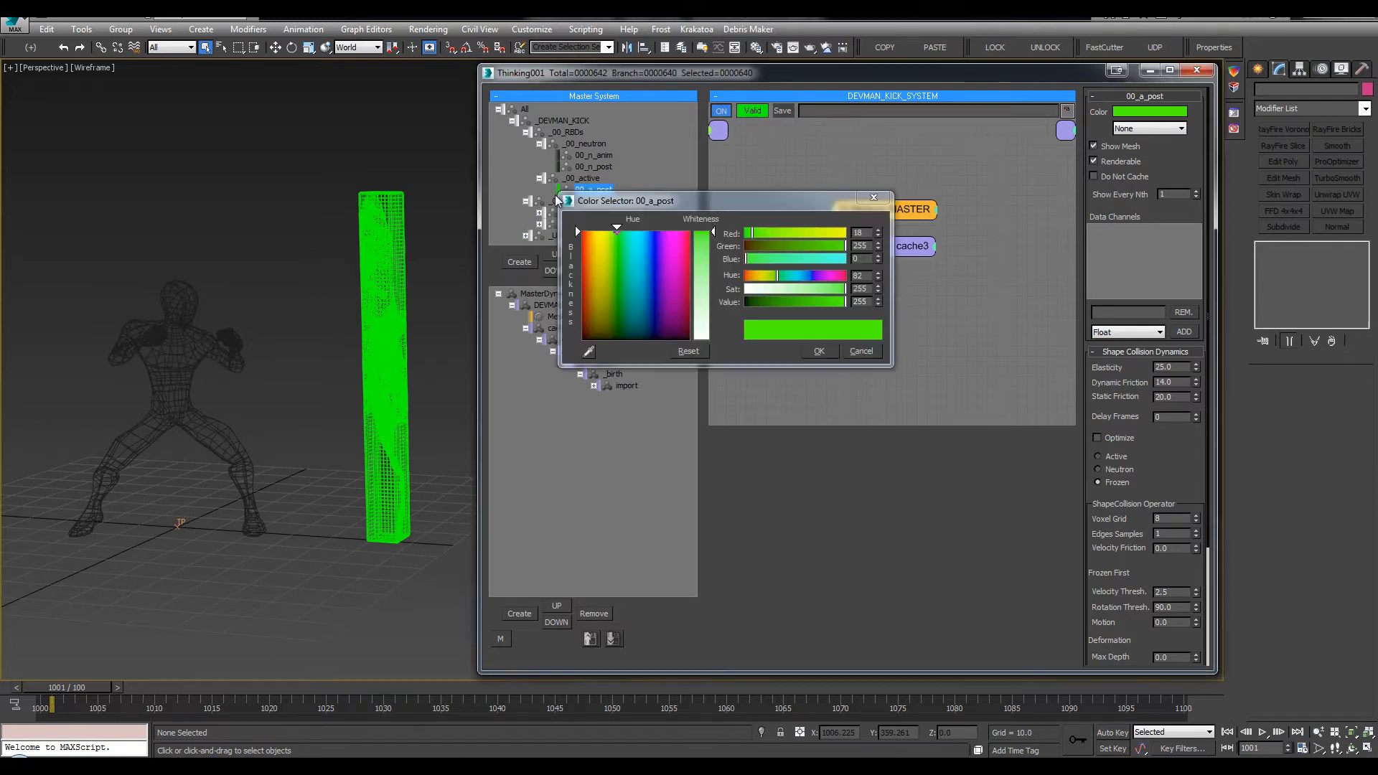
left_click(672, 277)
left_click(642, 292)
left_click(851, 350)
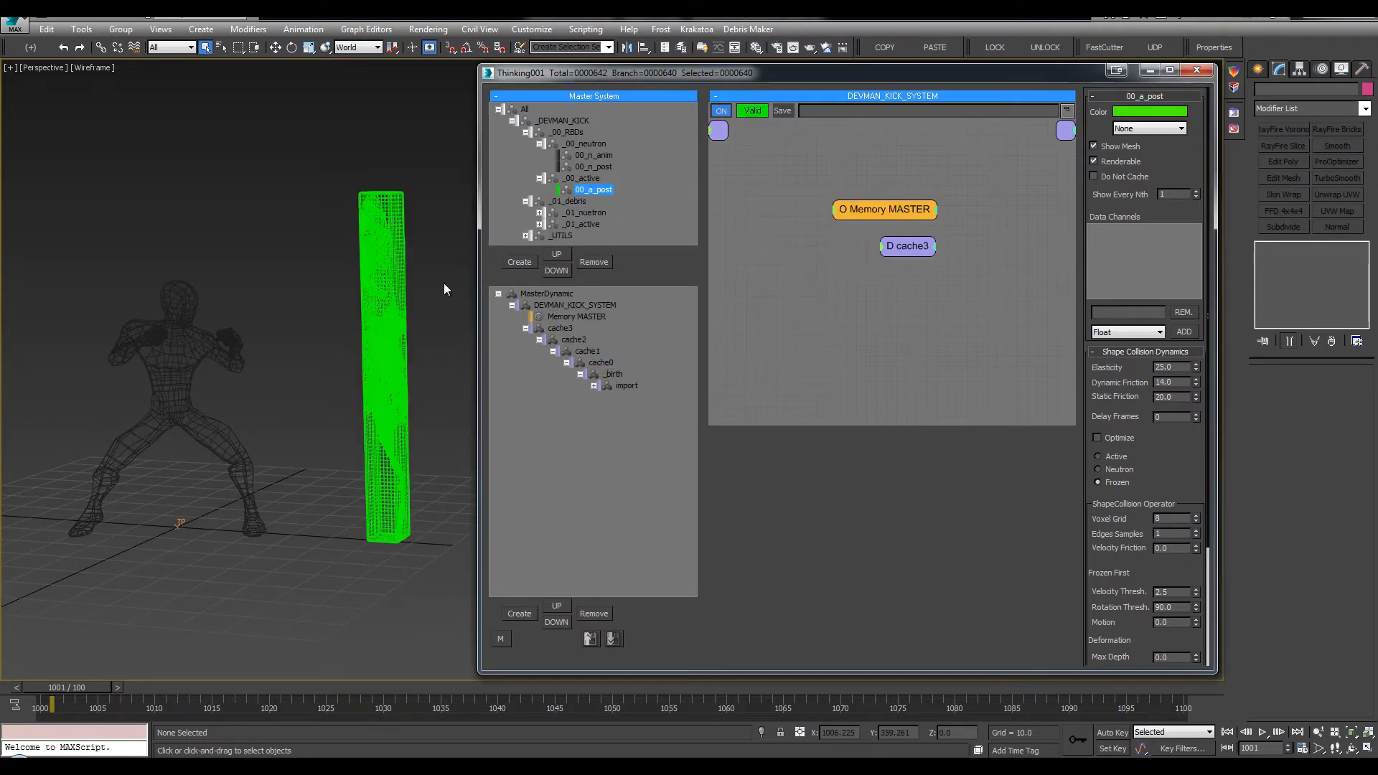
Return the viewport to shaded display and play and scrub the animation to check the imported figure's motion beside the post
middle_click_drag(299, 318, 239, 231)
key("F3")
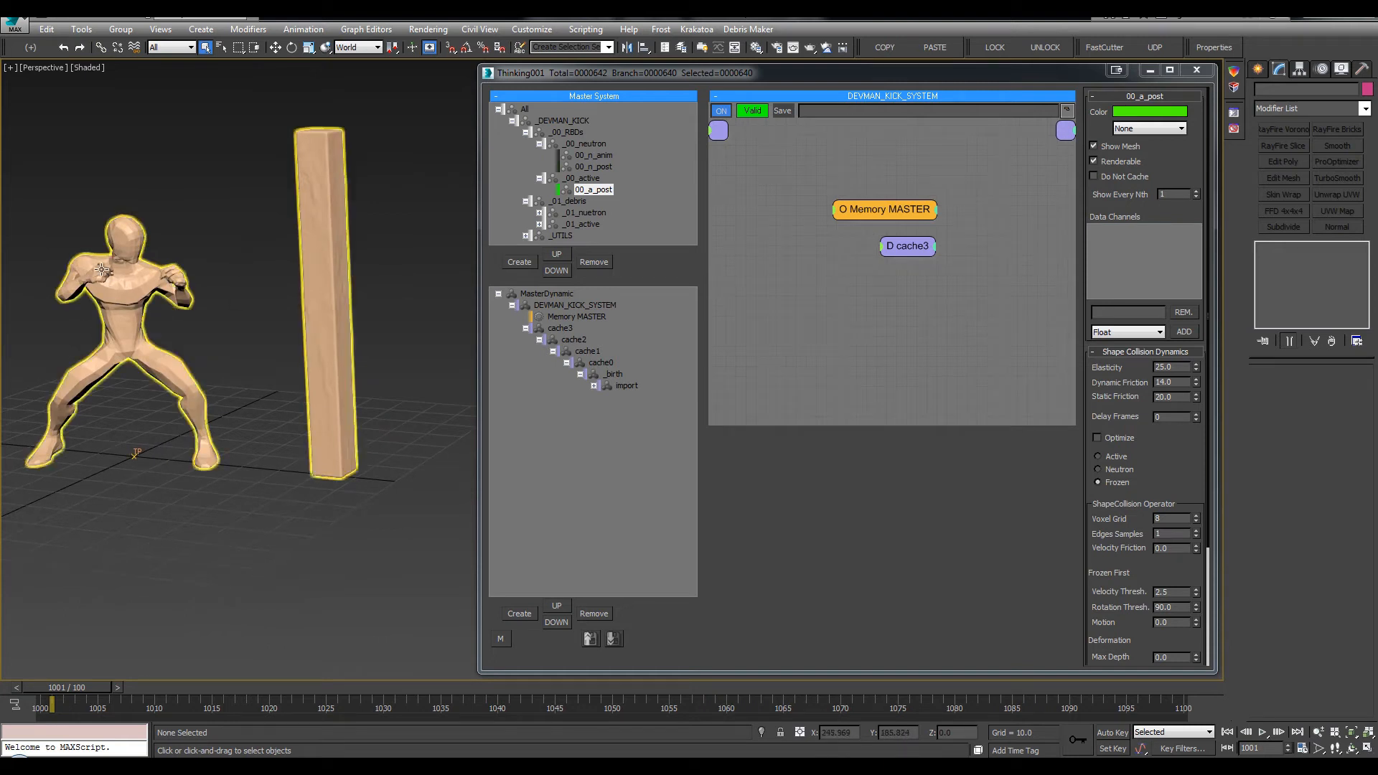
key("/")
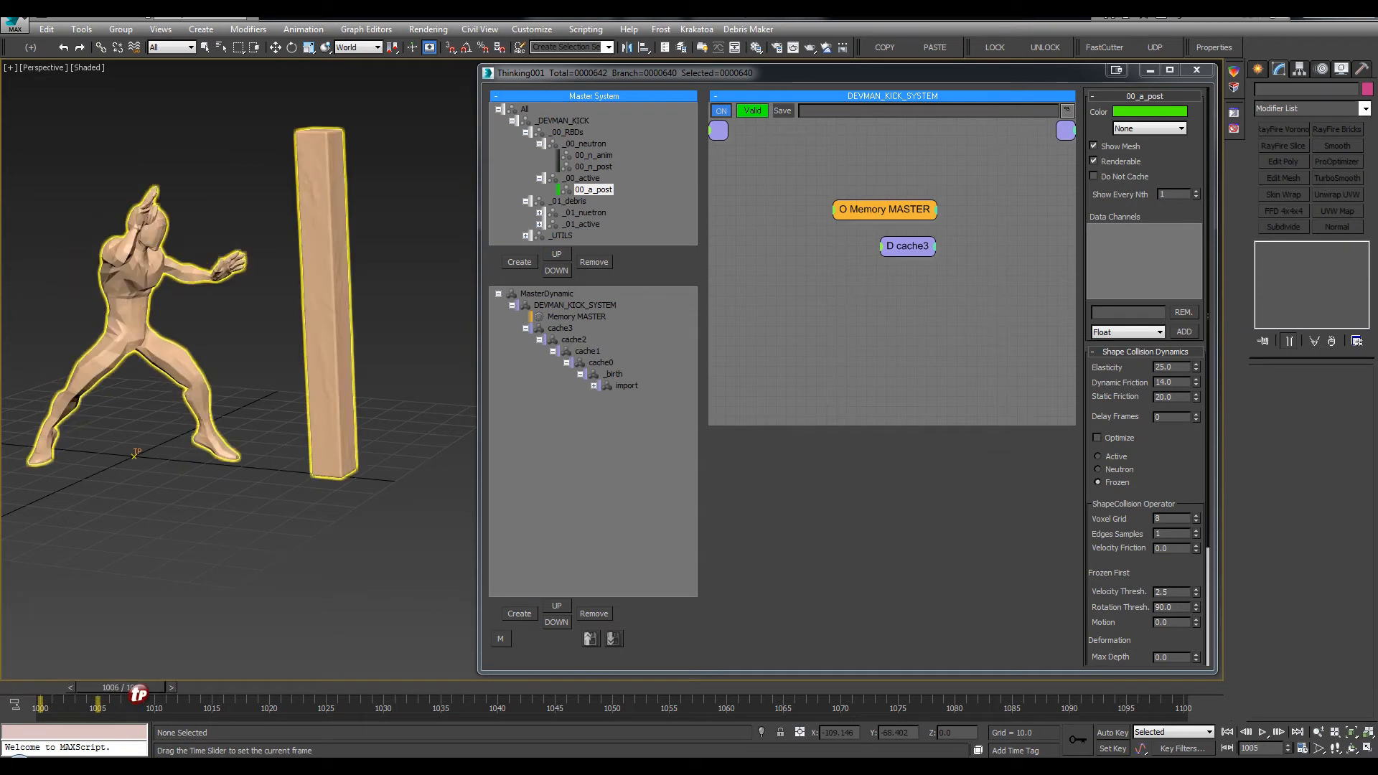
key("/")
middle_click_drag(281, 349, 229, 239)
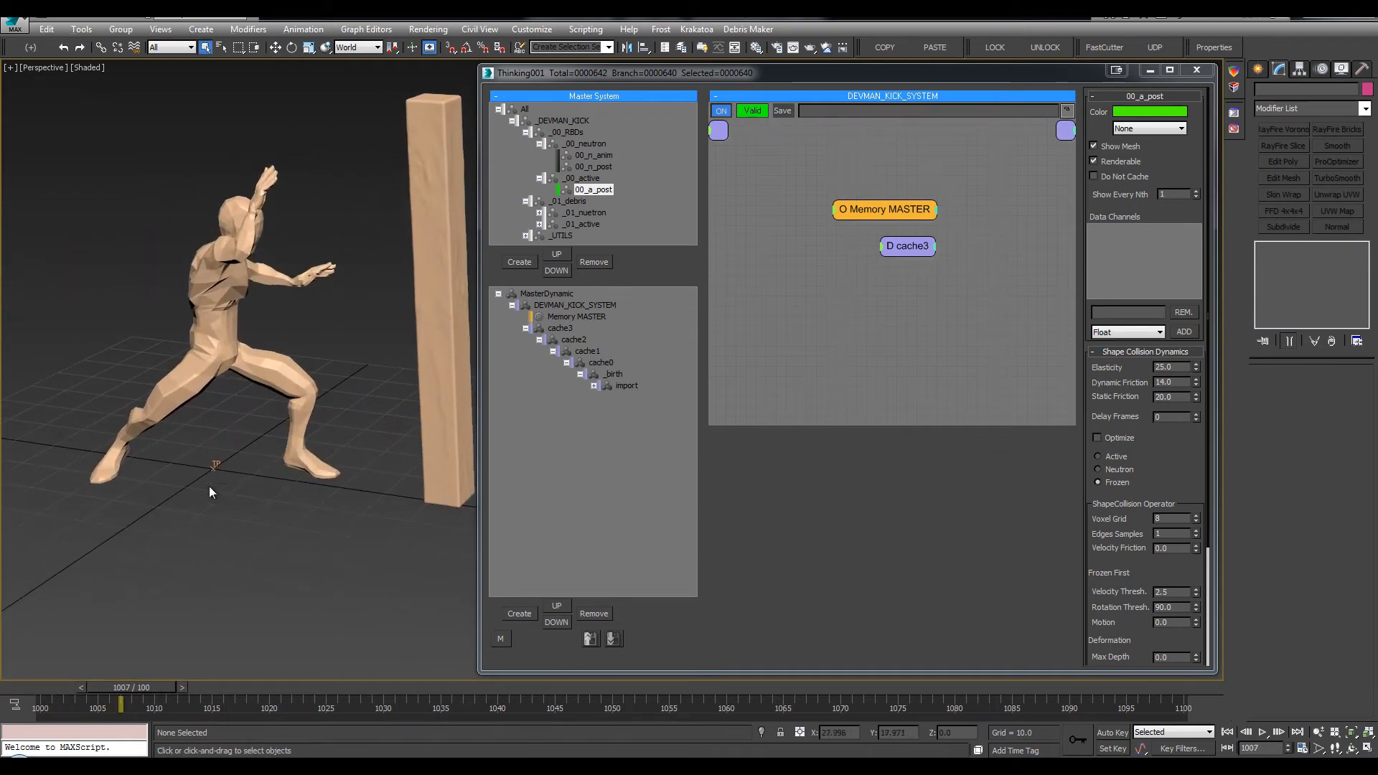
left_click_drag(54, 695, 131, 693)
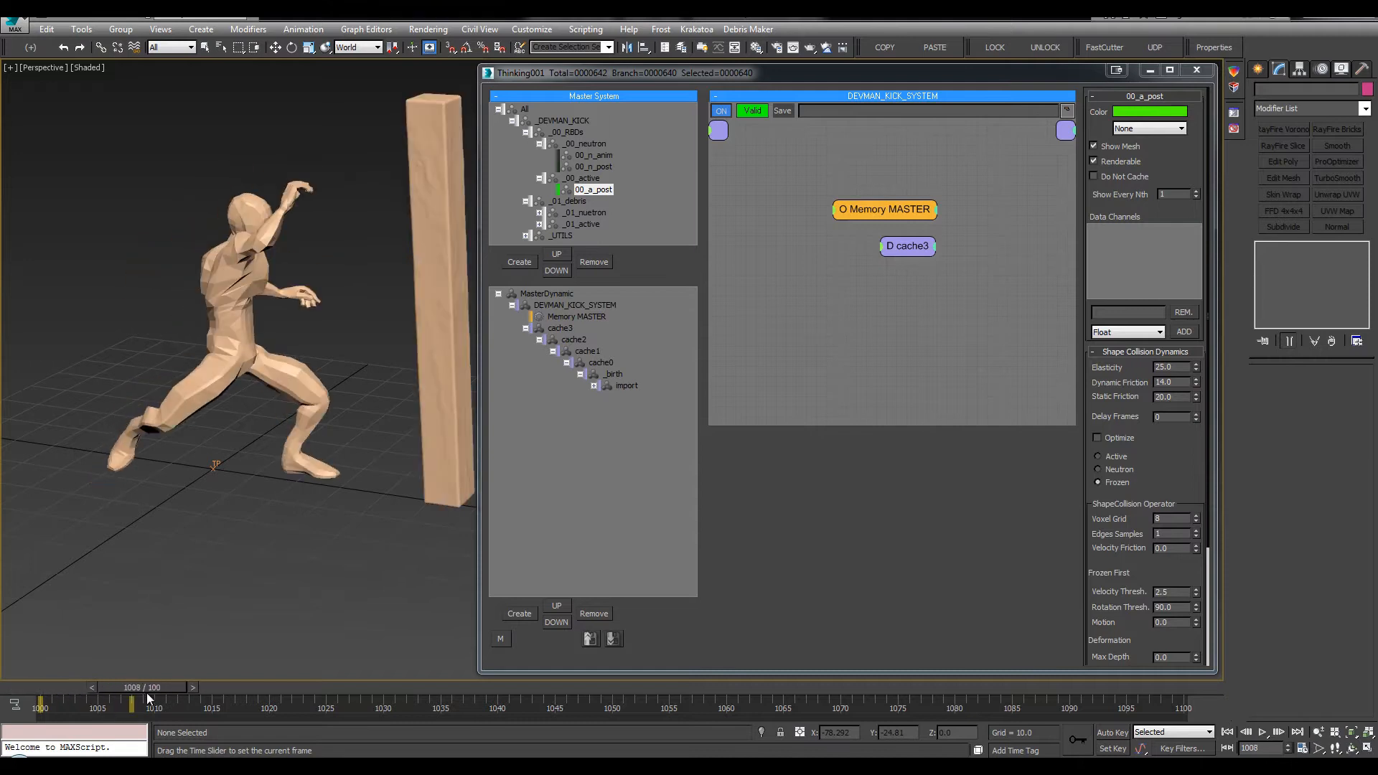
Show the 00_devman_sim layer temporarily and play the animation to compare it with the imported figure, then rewind to frame 1000
key("alt+l")
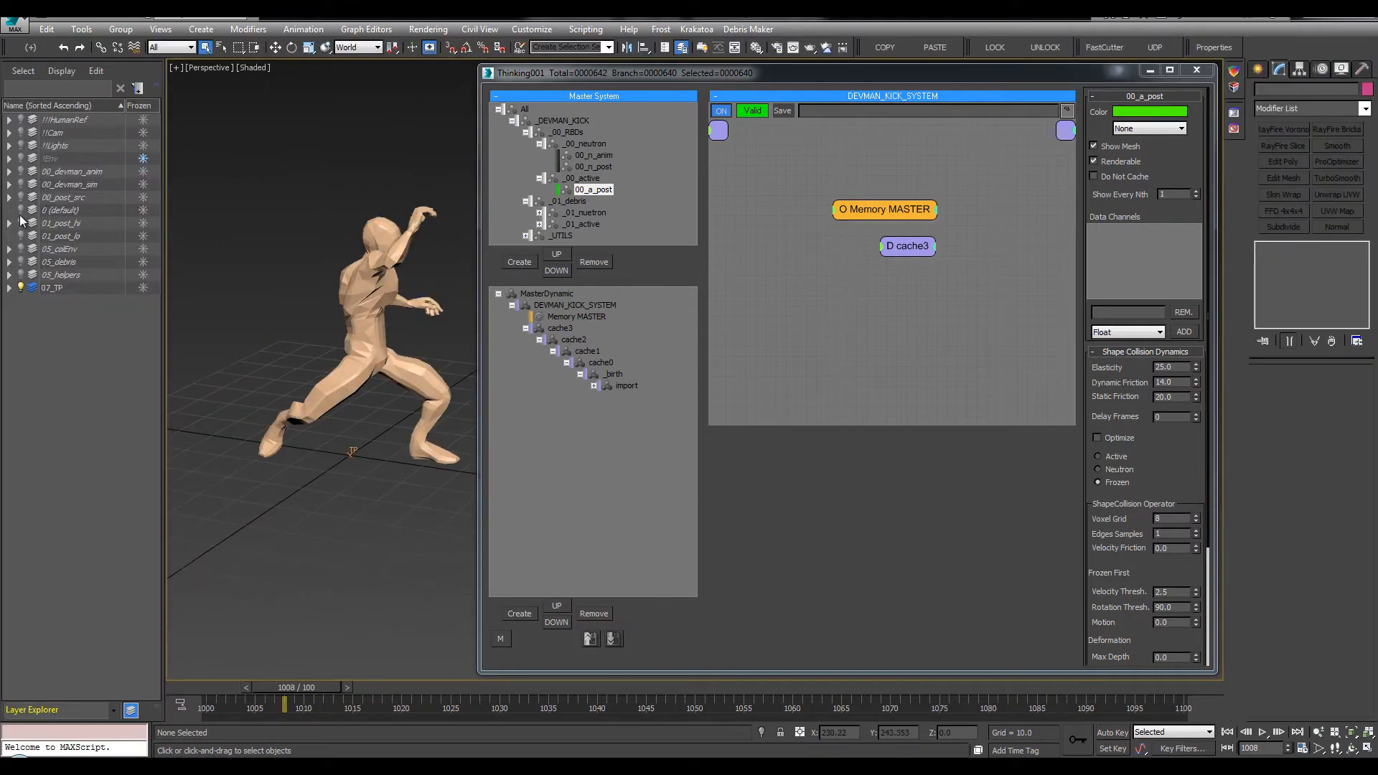
left_click(21, 185)
middle_click_drag(399, 222, 352, 174)
key("/")
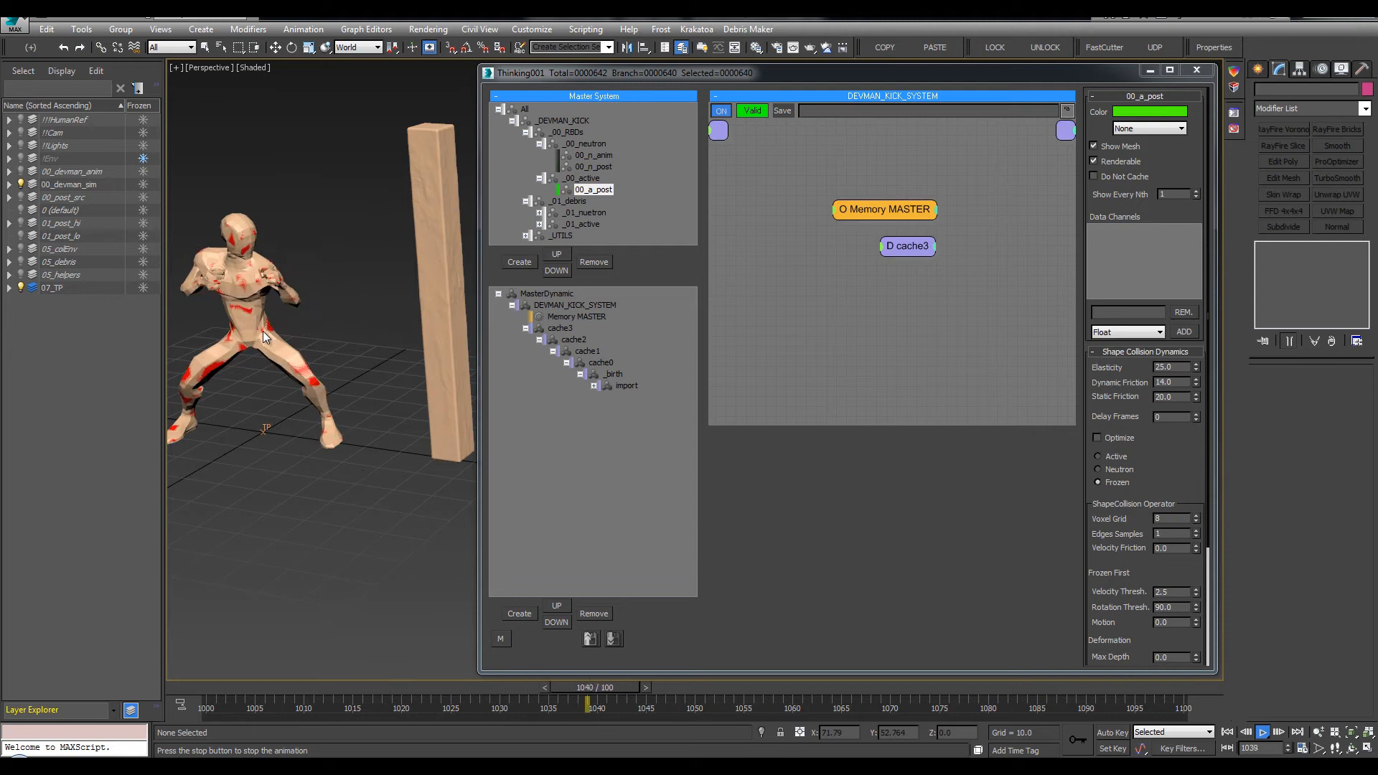
left_click(206, 709)
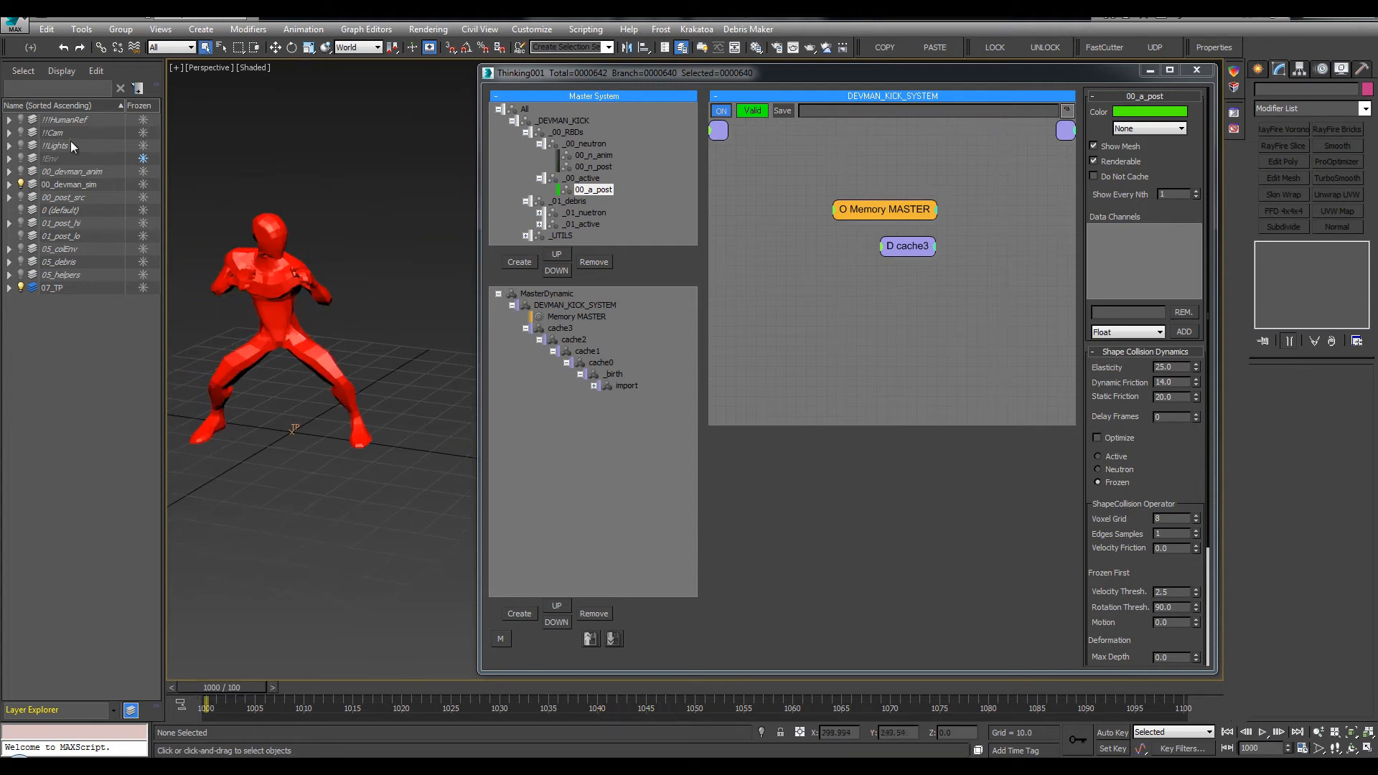
left_click(21, 184)
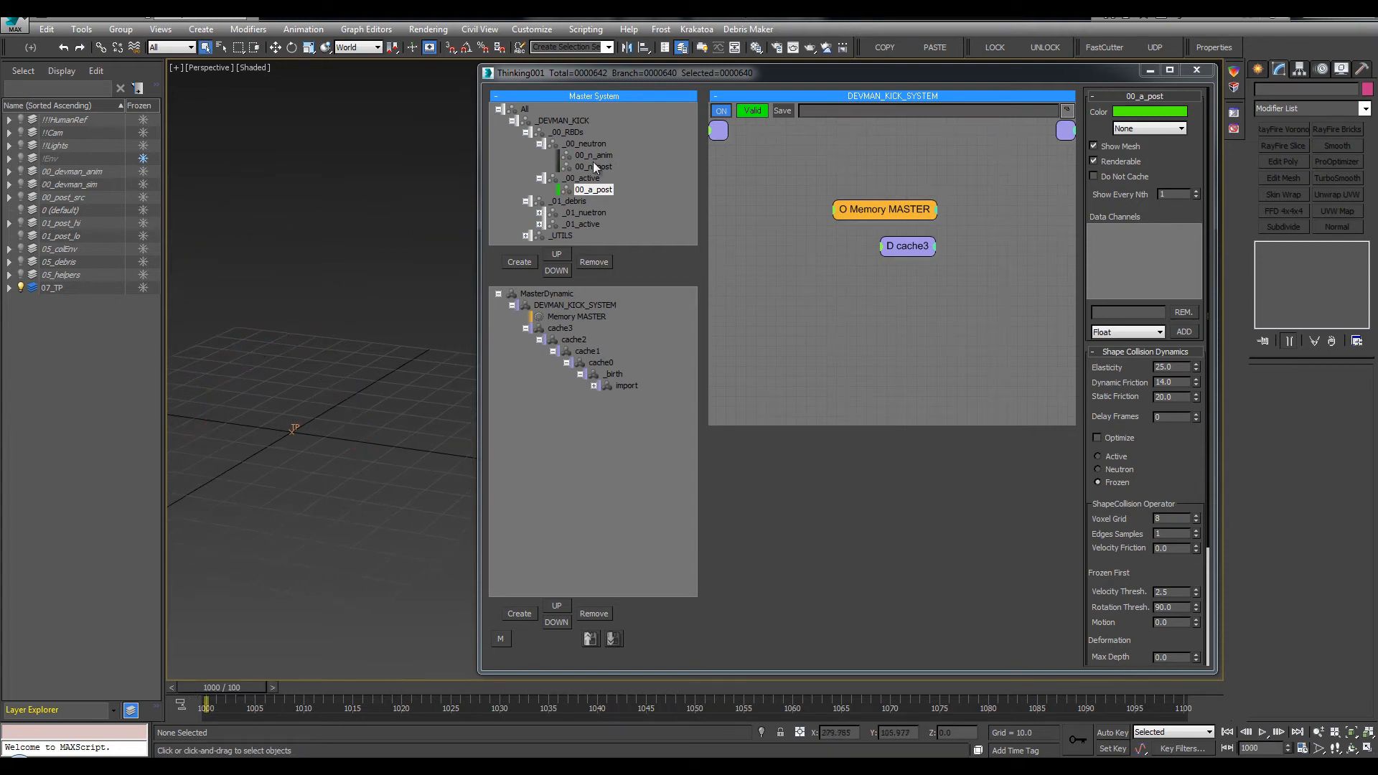
Save the scene and open the _birth dynamic set with its import set collapsed
left_click(595, 386)
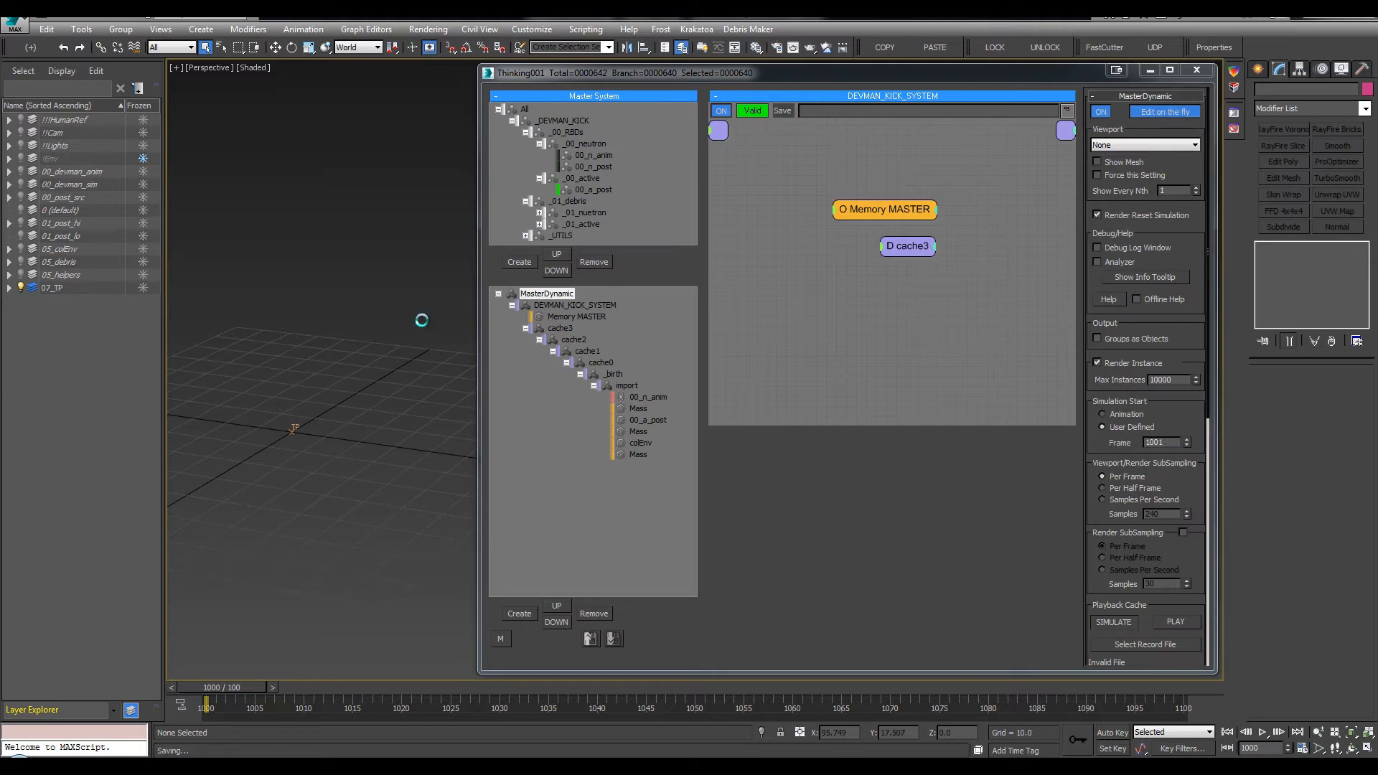
left_click(593, 386)
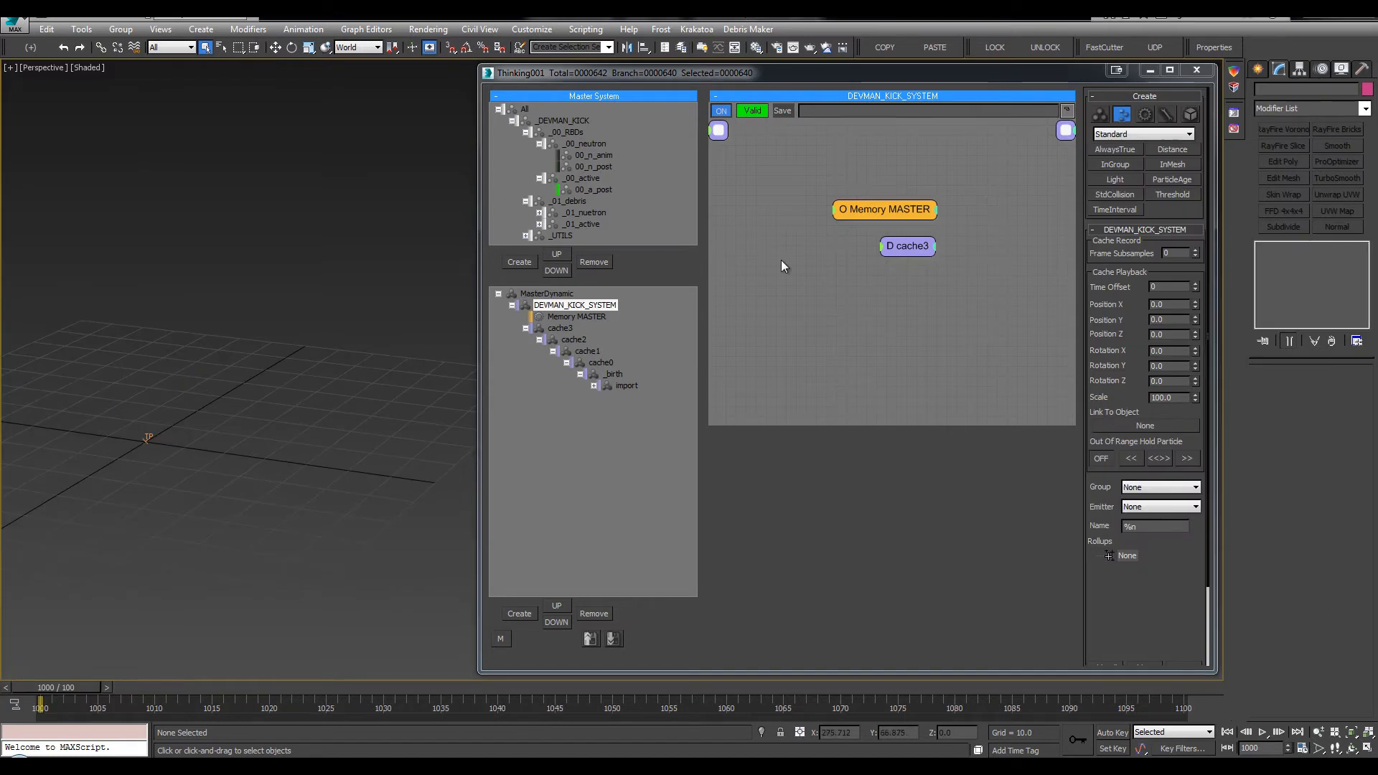
left_click(613, 373)
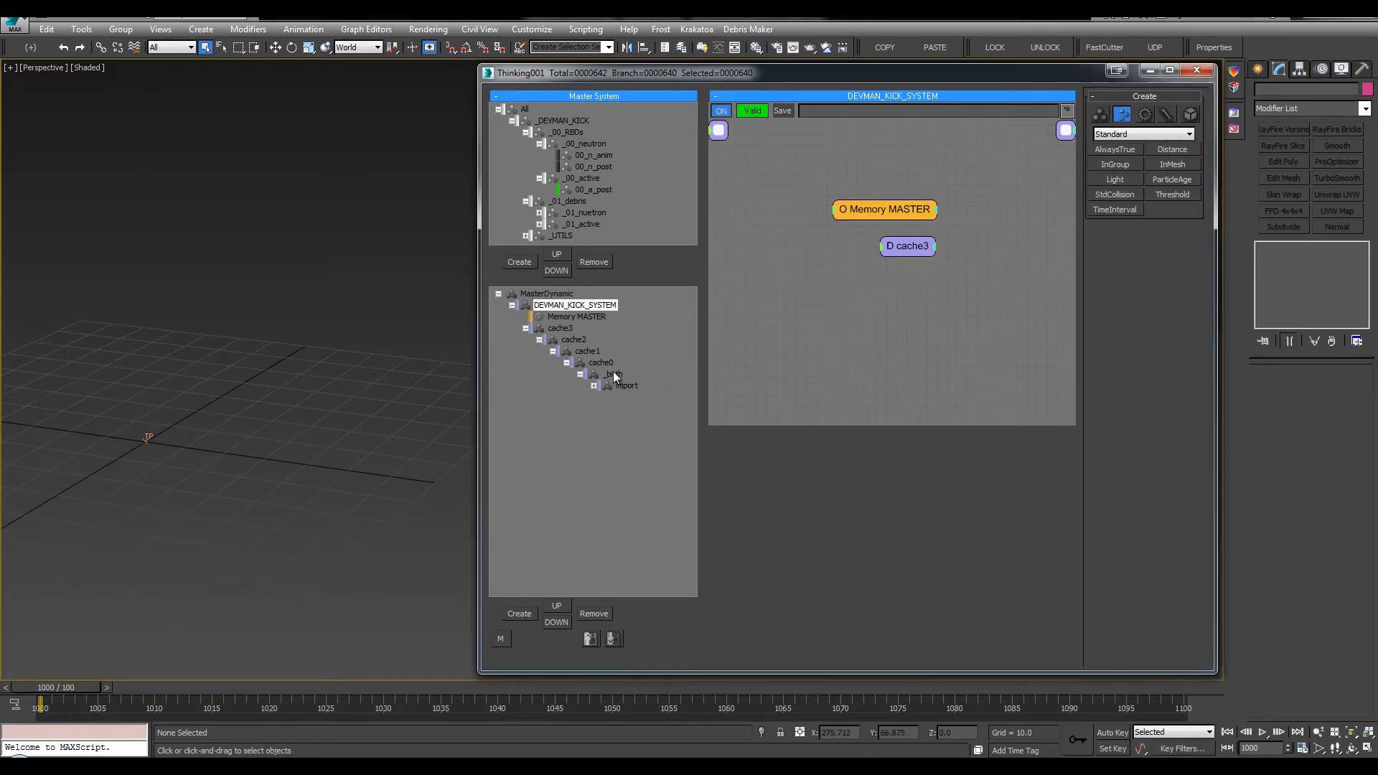
left_click(607, 386)
left_click(612, 374)
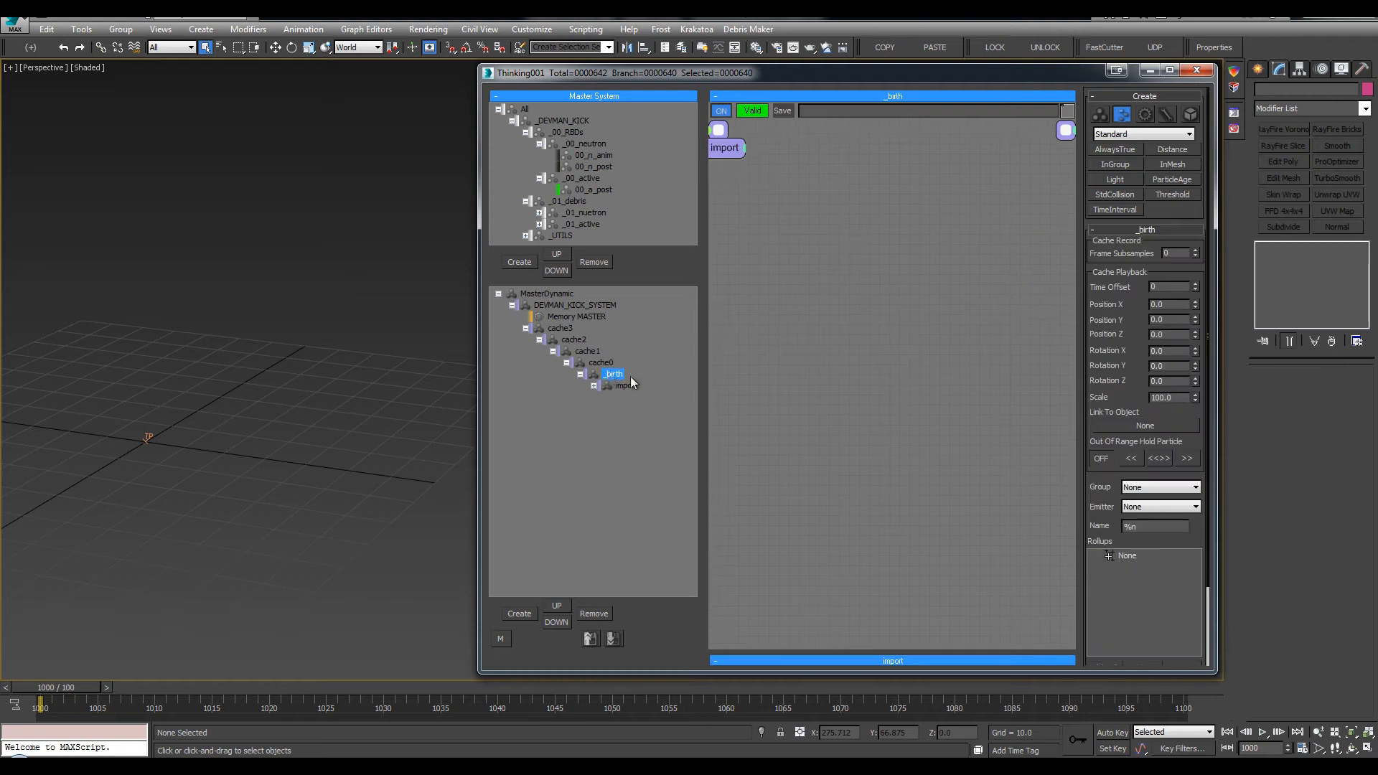
Reposition the import node in the _birth network and review the import set's operators, then return to _birth
left_click_drag(881, 292, 941, 355)
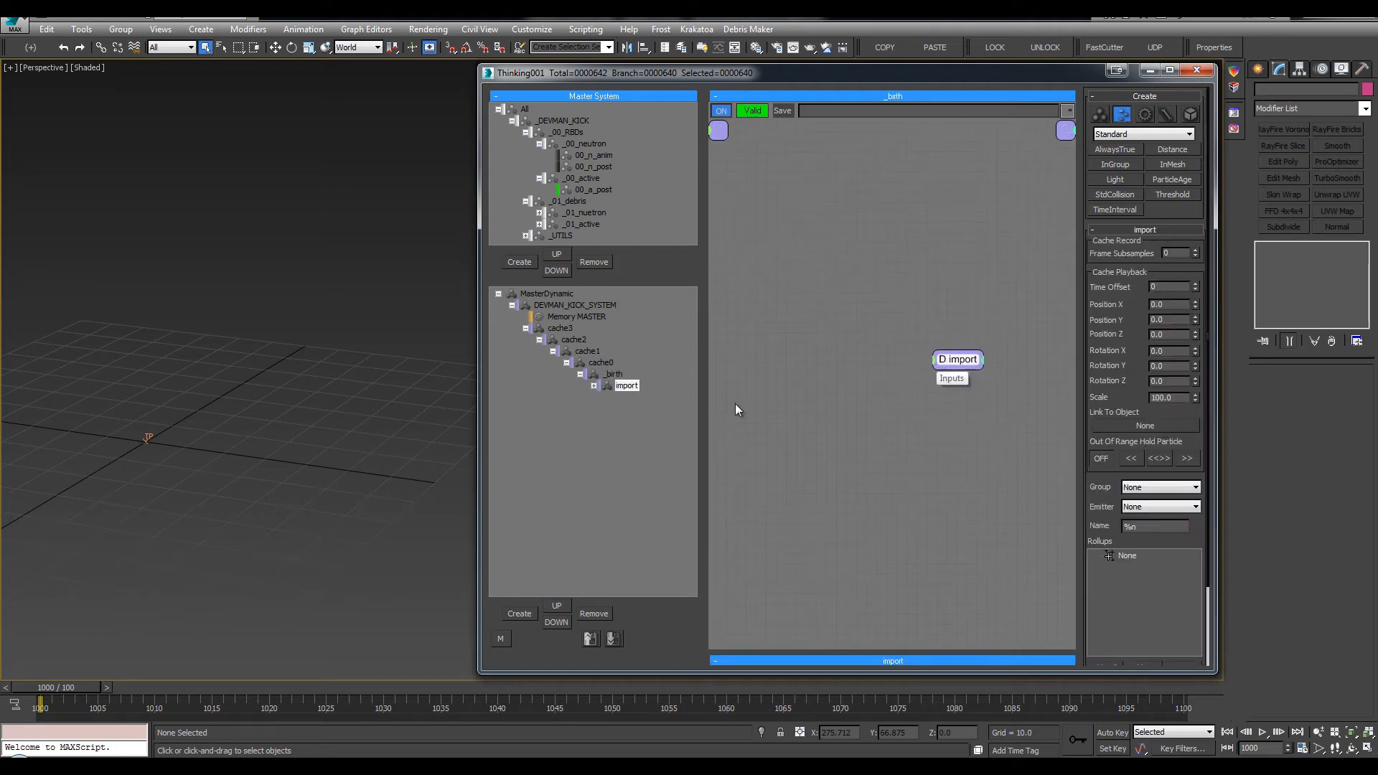
left_click(594, 386)
left_click(638, 398)
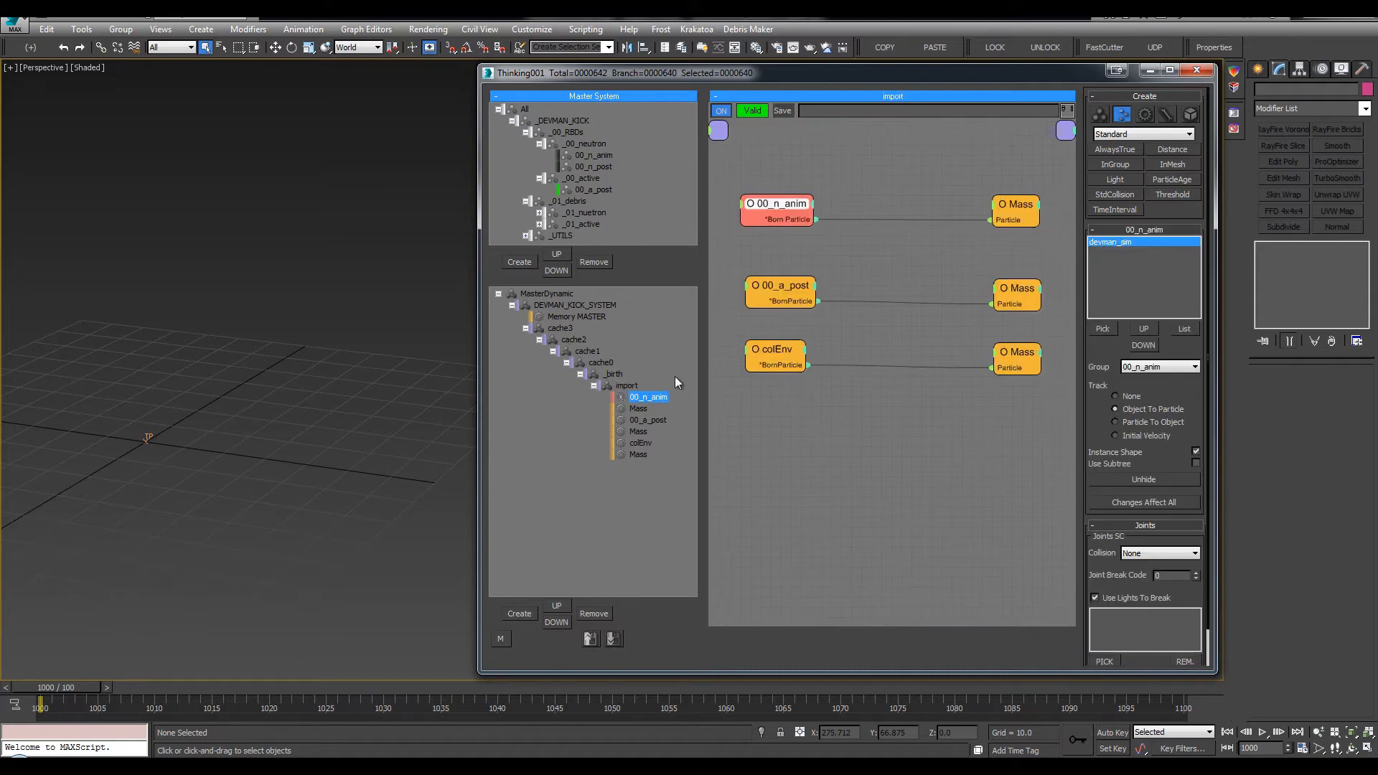
left_click(594, 386)
left_click(613, 374)
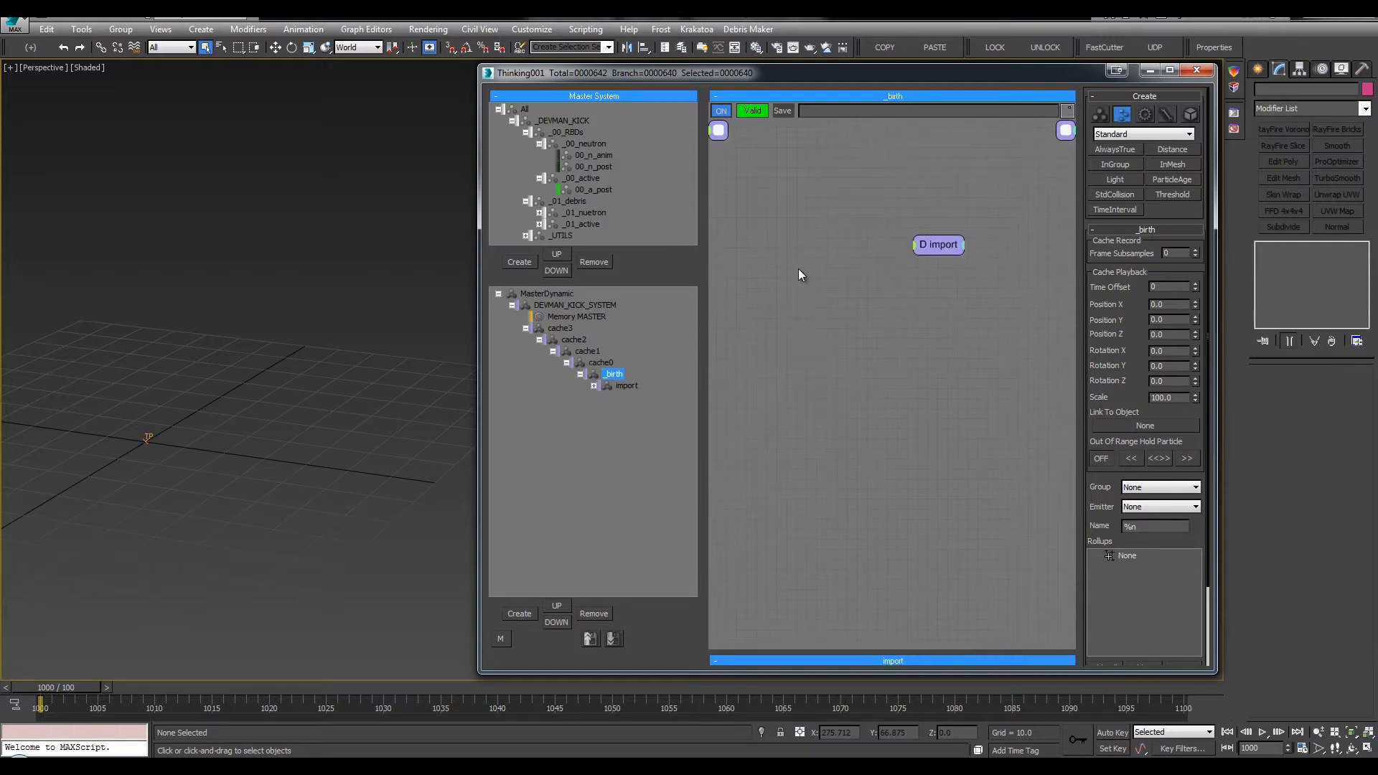
Add a Node helper named anim_node to the _birth set and place the import set beside it
right_click(757, 306)
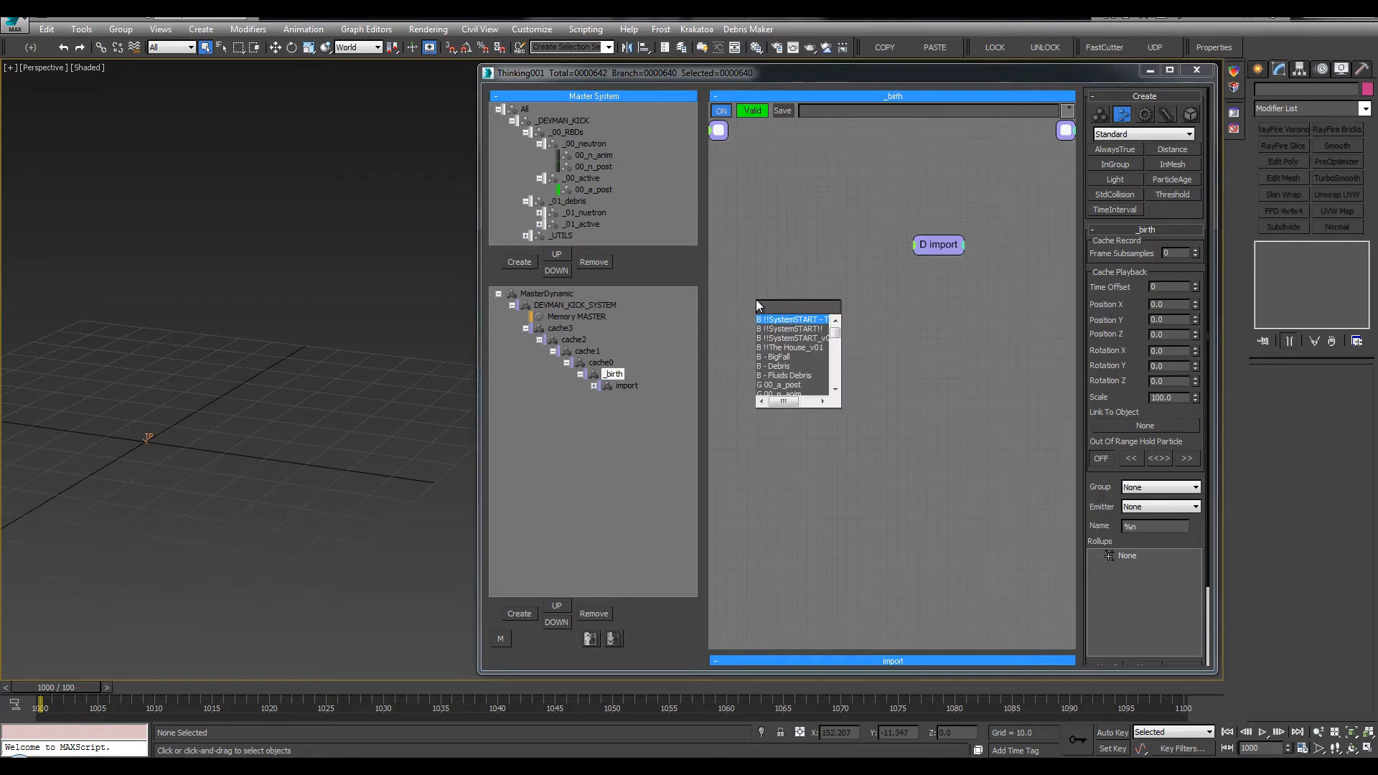
type("node")
key("Return")
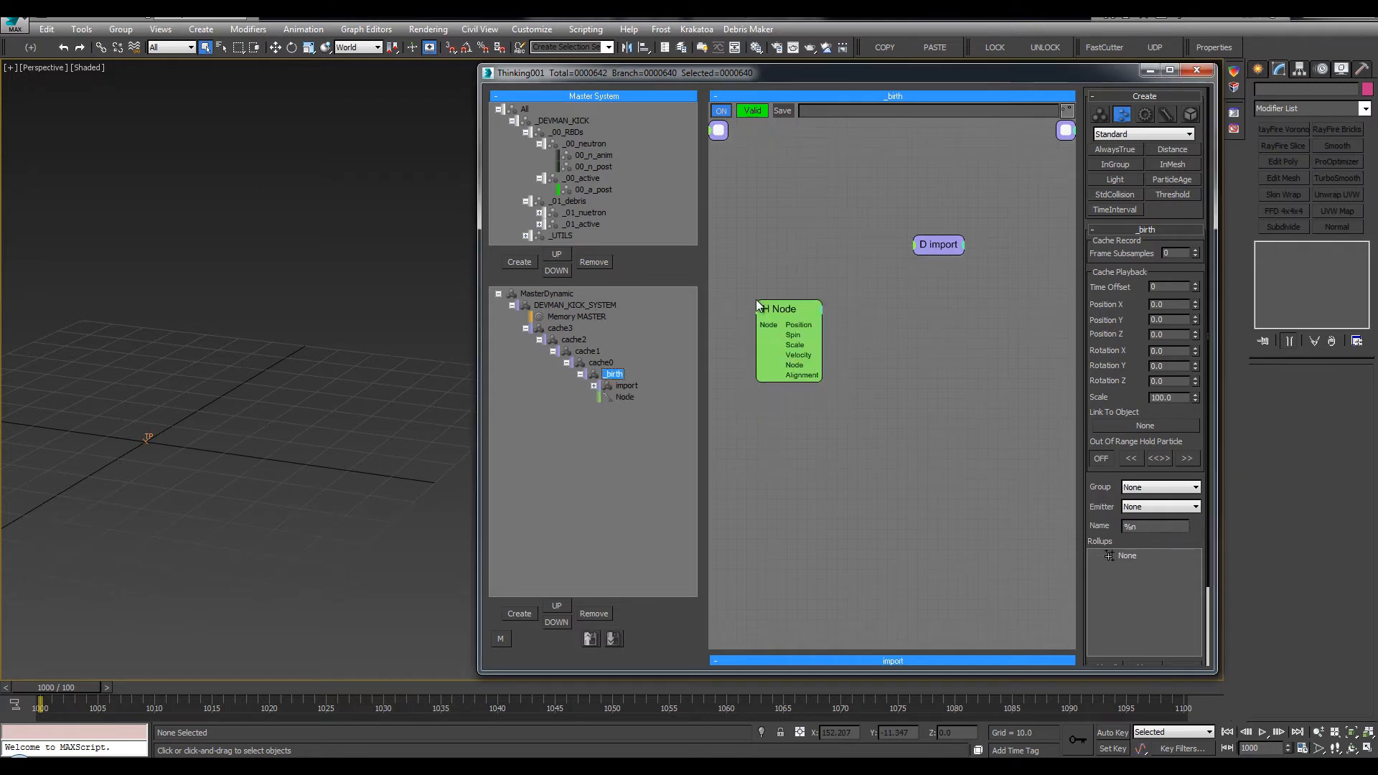
left_click_drag(781, 310, 792, 287)
double_click(794, 287)
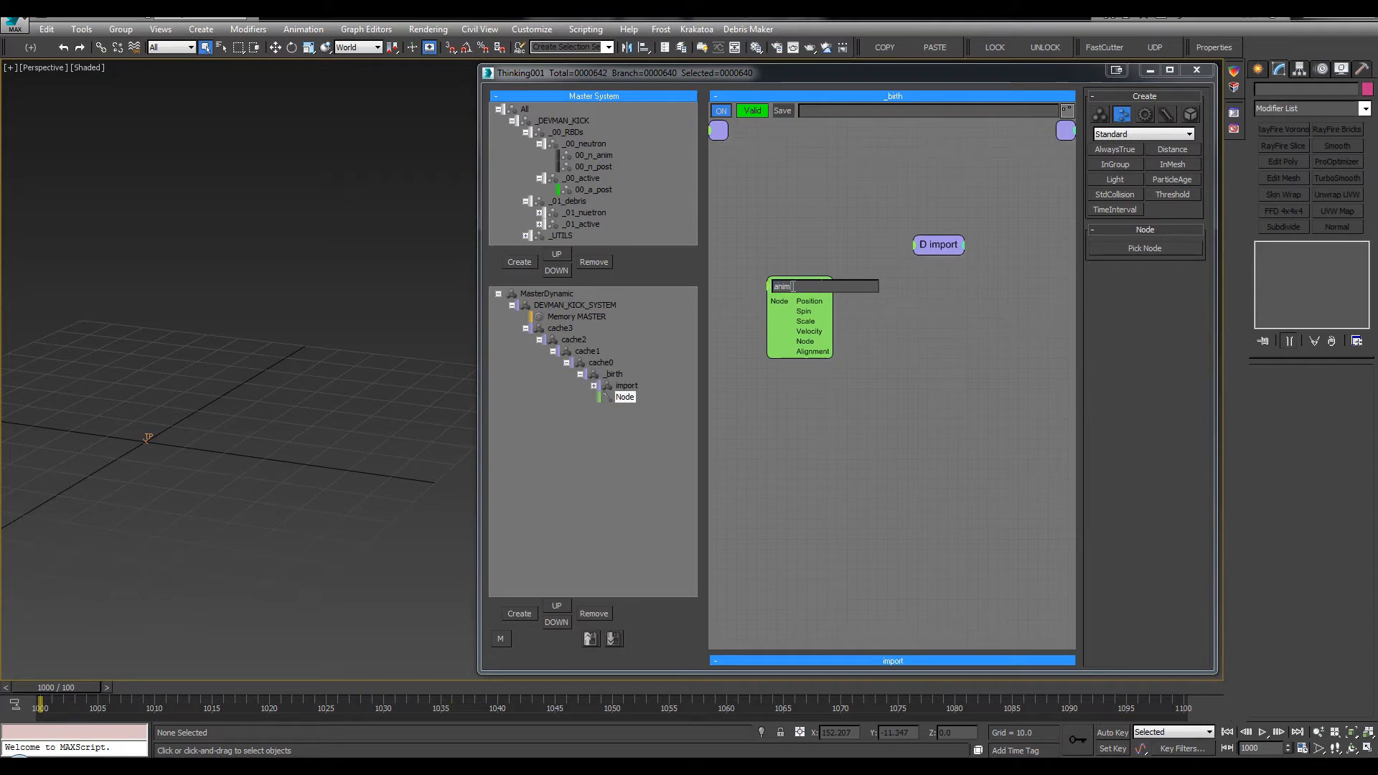
type("anim_node")
key("Return")
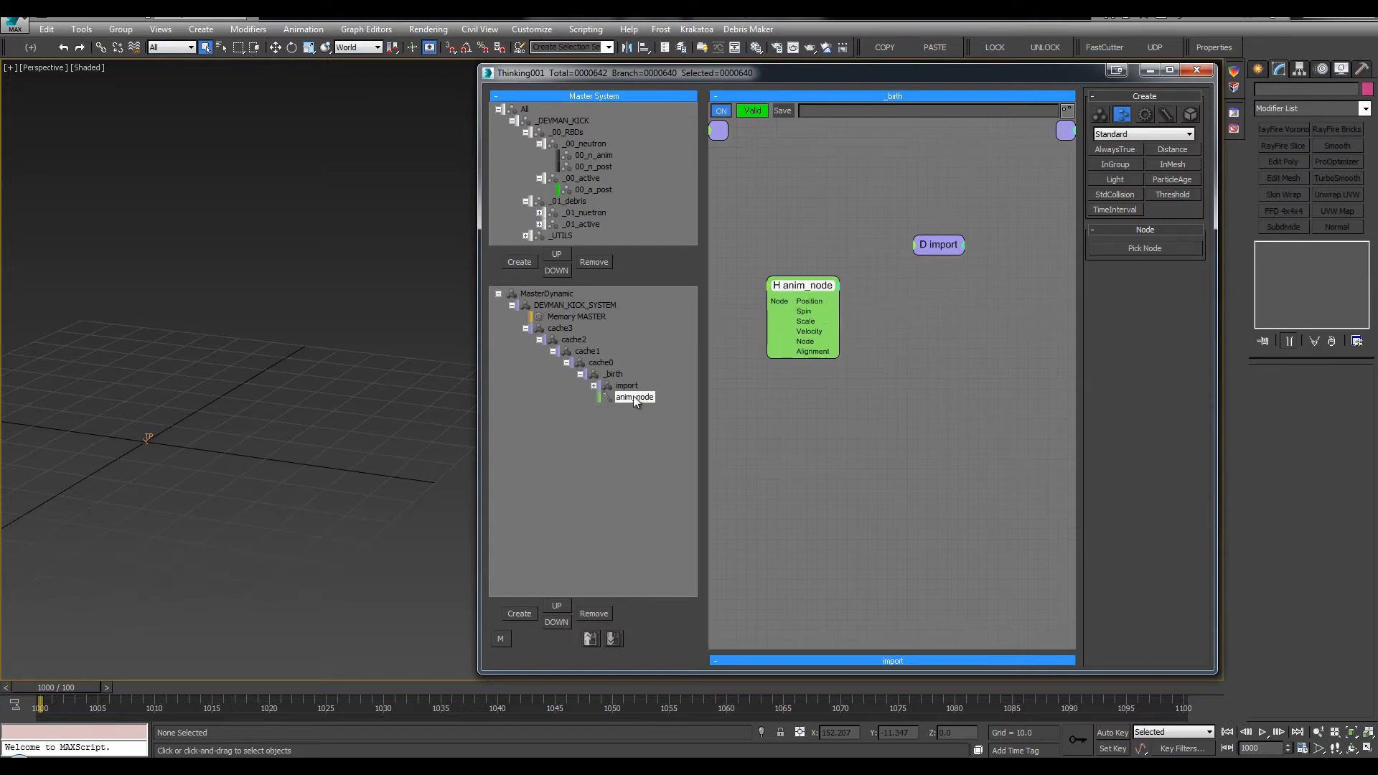
middle_click_drag(824, 249, 850, 243)
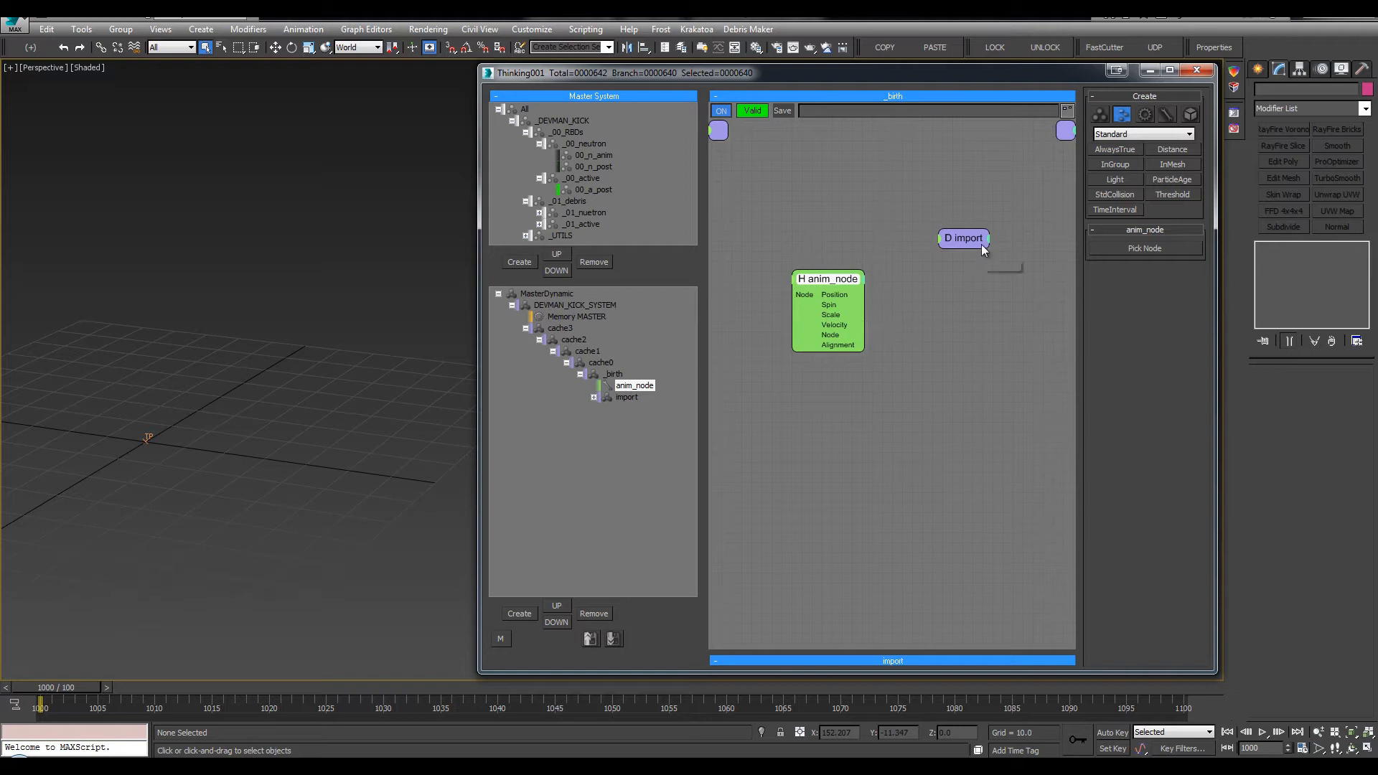
left_click_drag(971, 242, 988, 287)
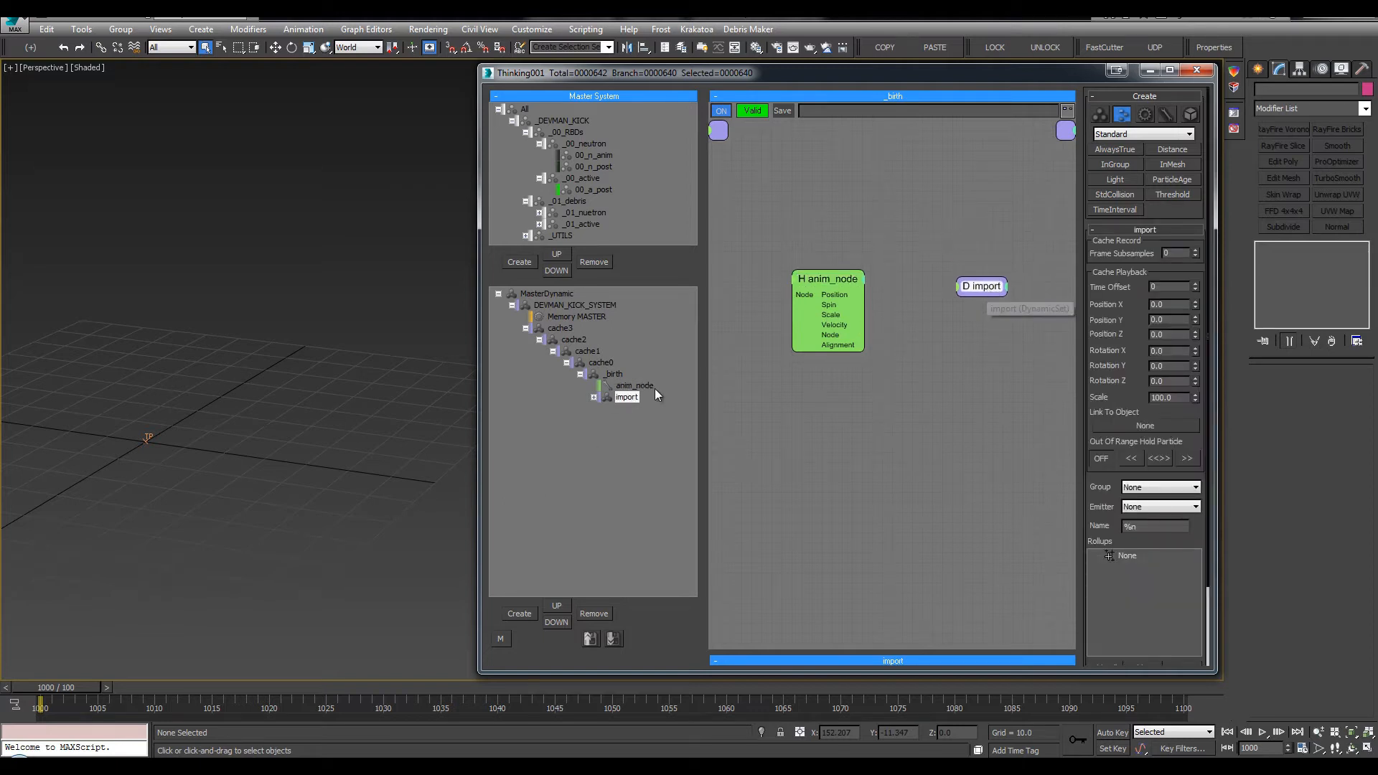
Show the 00_devman_sim layer and assign the devman_sim figure as the picked node of anim_node
left_click(635, 386)
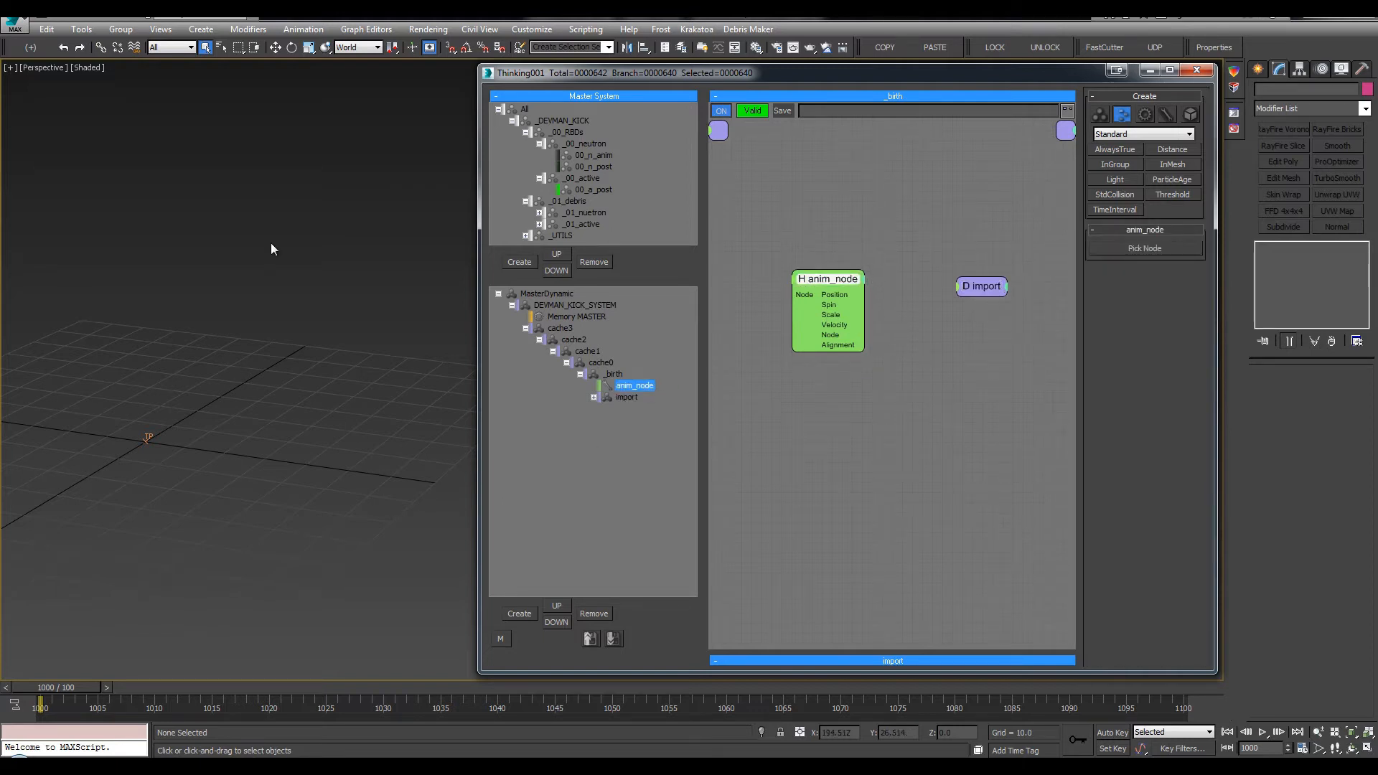
left_click(197, 240)
key("l")
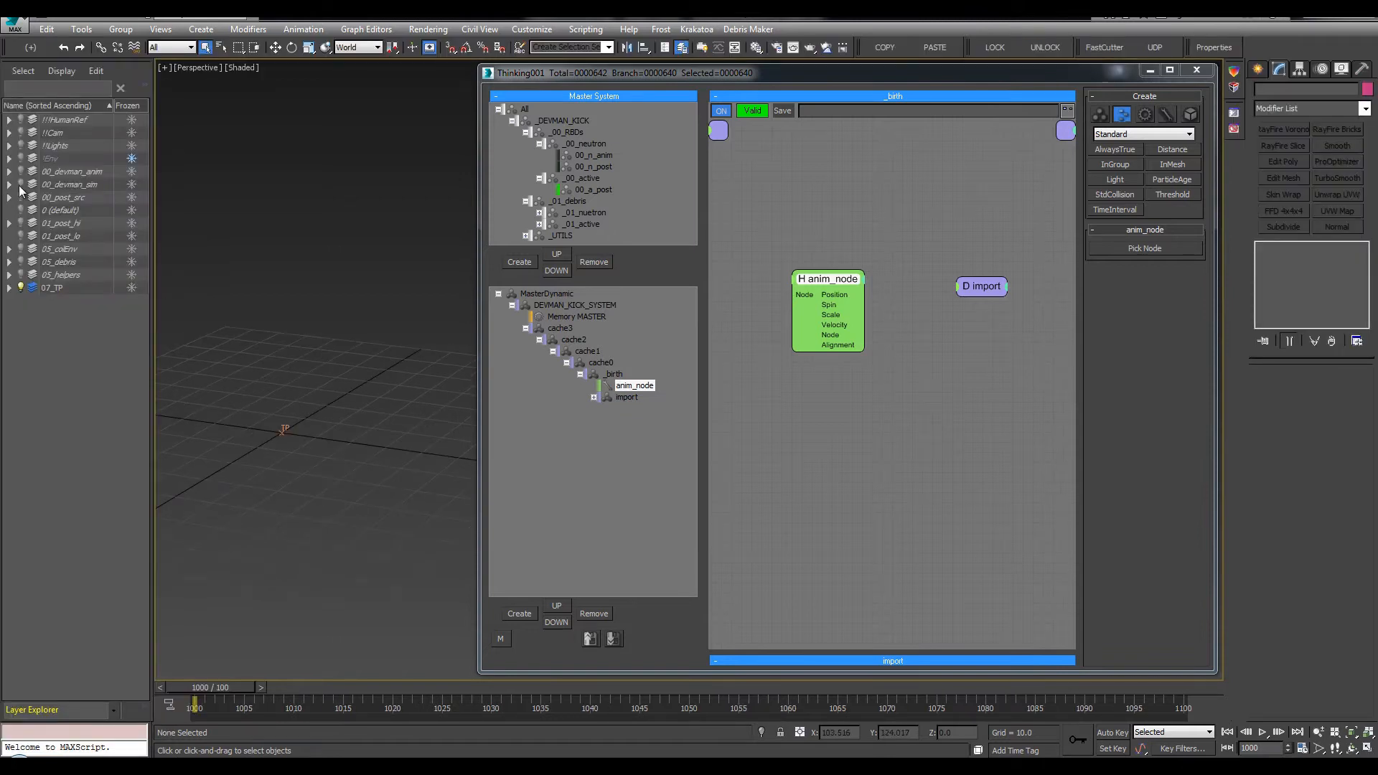
left_click(21, 184)
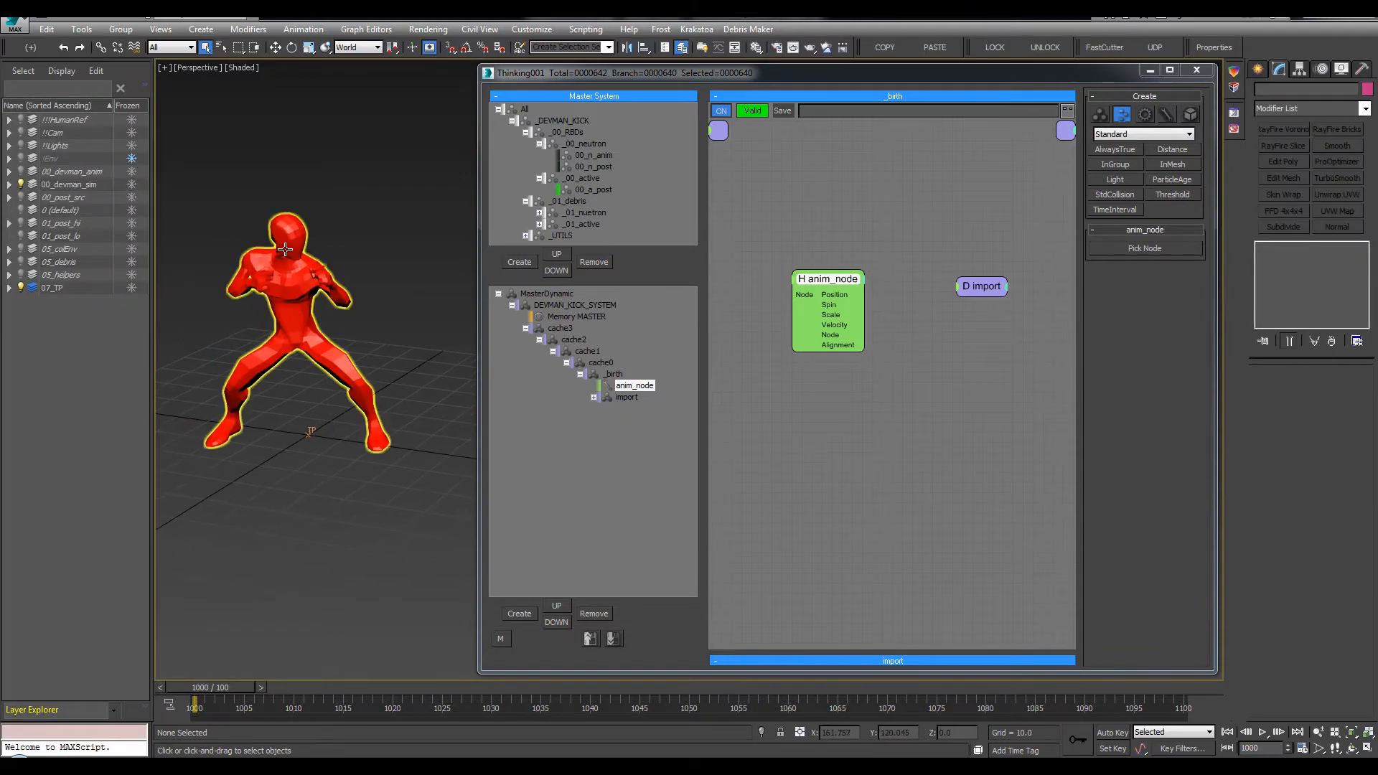
left_click(291, 280)
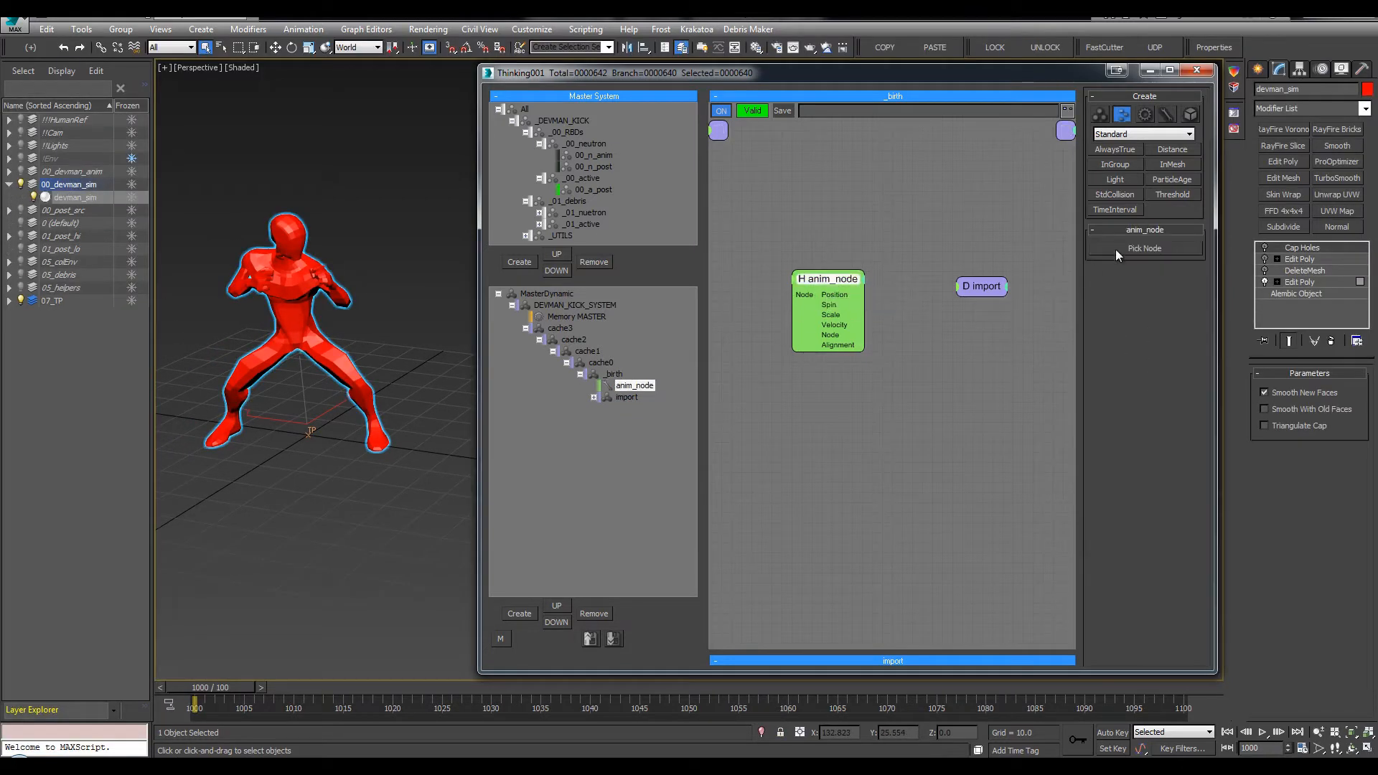
left_click(1119, 250)
left_click(255, 287)
mouse_move(334, 227)
middle_mouse_down()
mouse_move(313, 230)
mouse_move(344, 236)
middle_mouse_up()
Move the import set above the level of anim_node in the _birth network
middle_click_drag(966, 226, 906, 167)
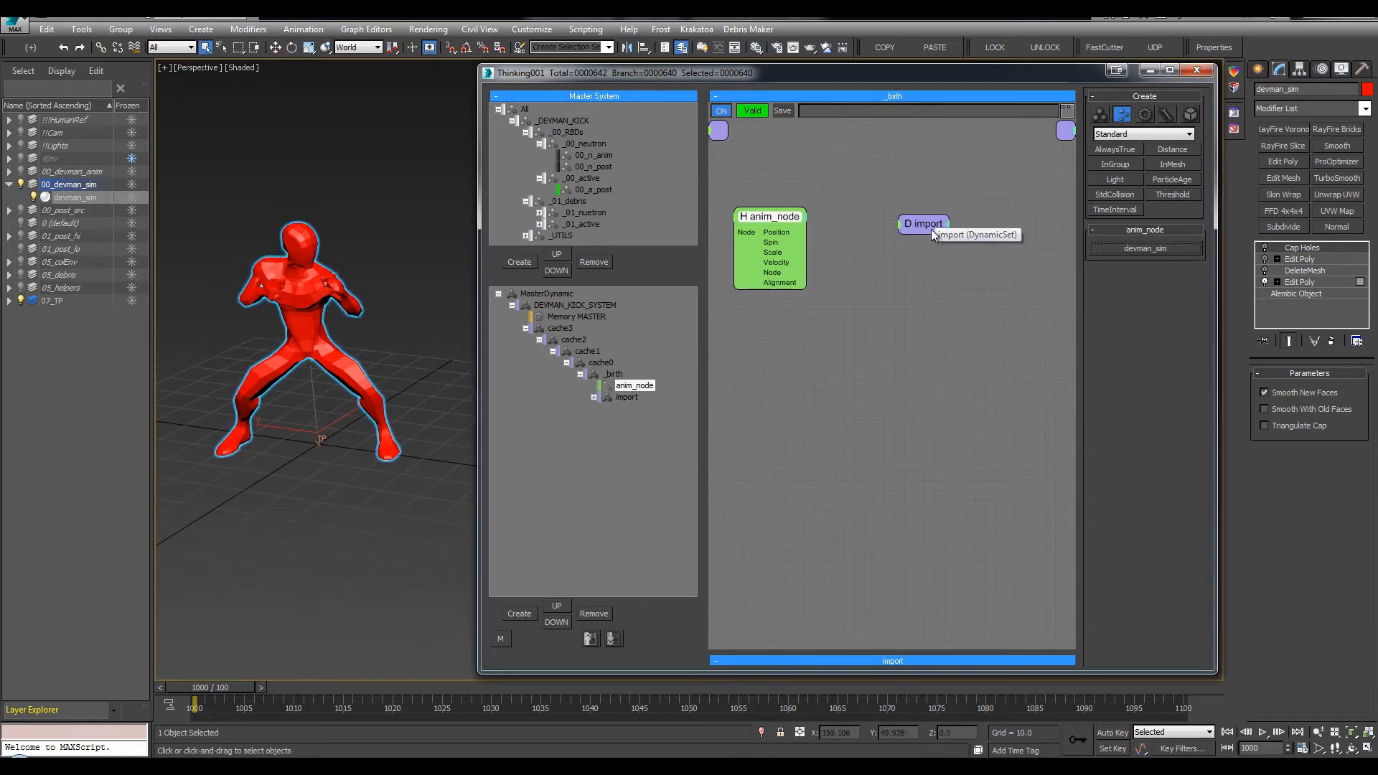
left_click_drag(931, 229, 938, 183)
middle_click_drag(890, 207, 910, 252)
left_click(929, 311)
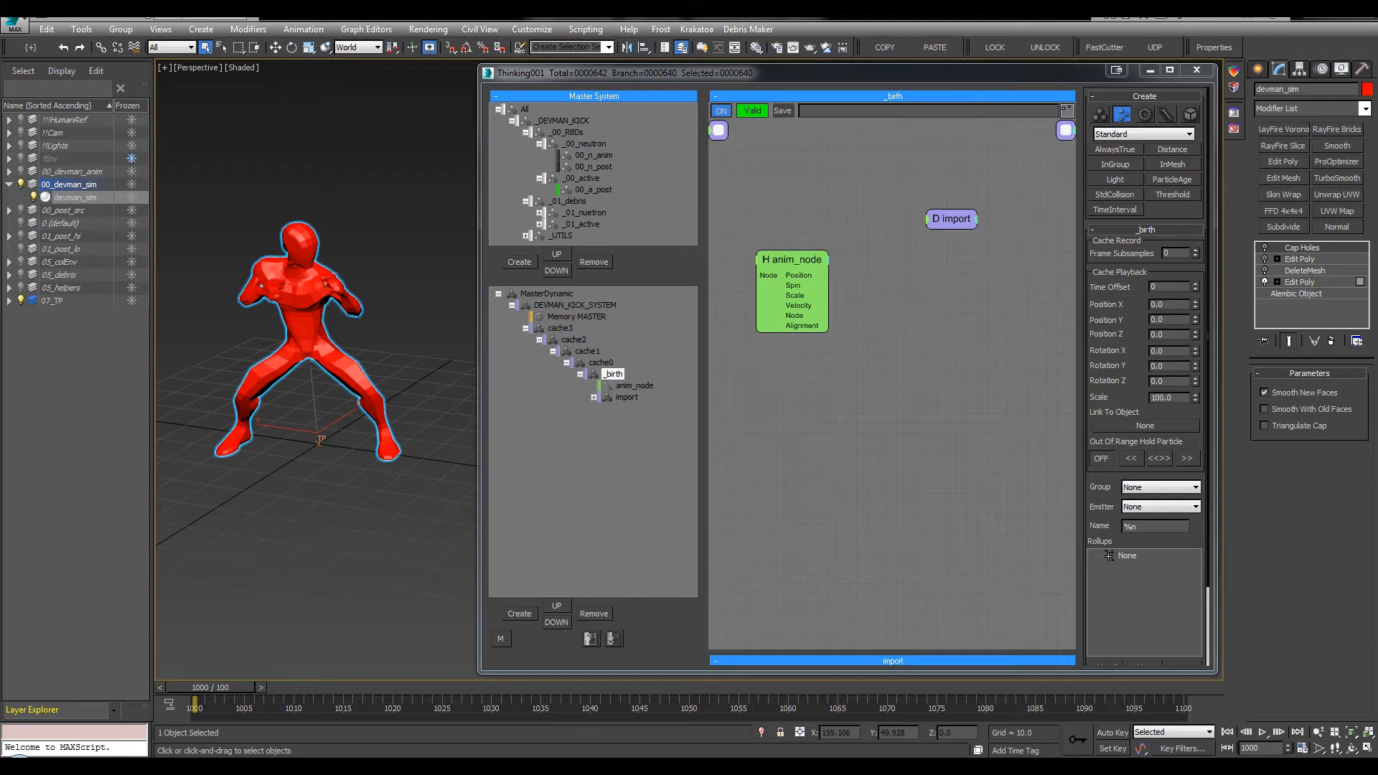
Turn on edged faces in the perspective viewport and examine the figure's mesh up close
key("F4")
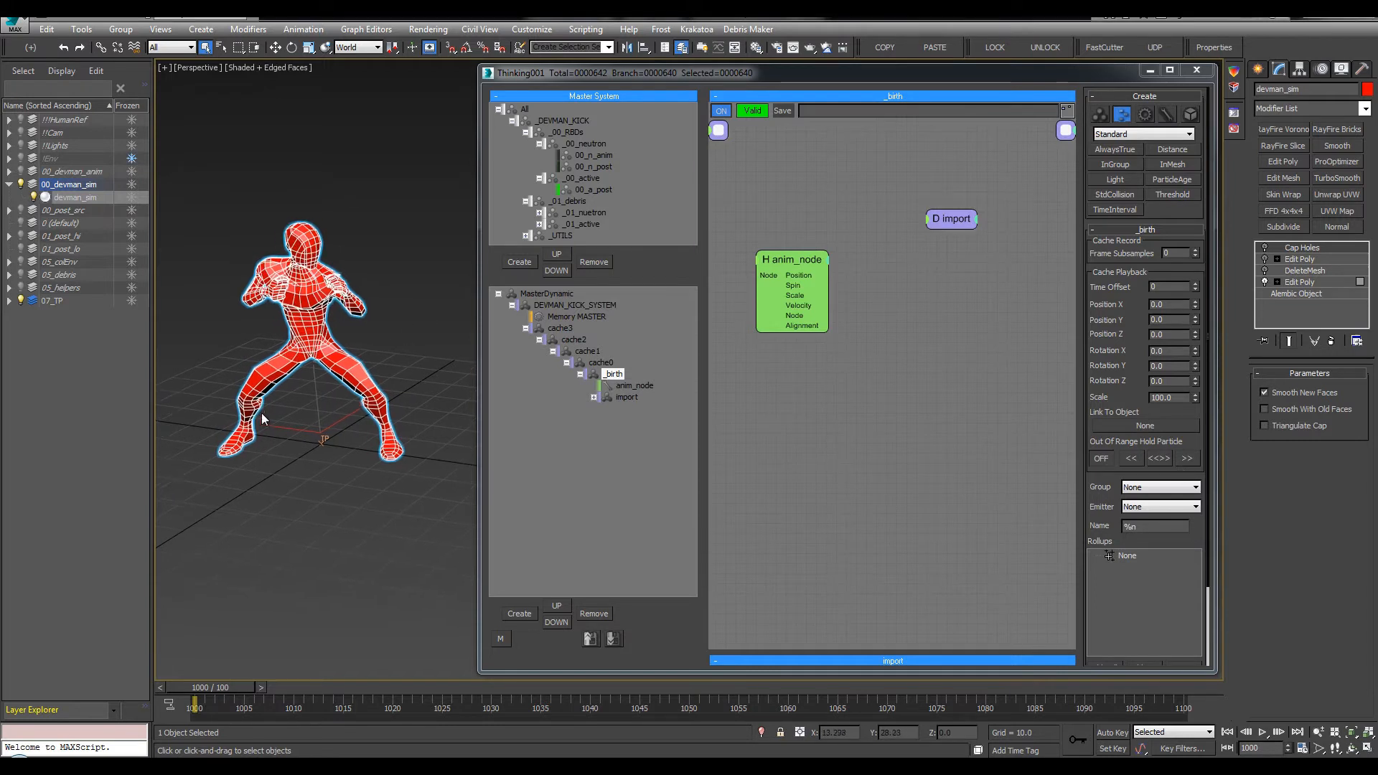
scroll(295, 374, "up", 5)
middle_click_drag(294, 376, 241, 392)
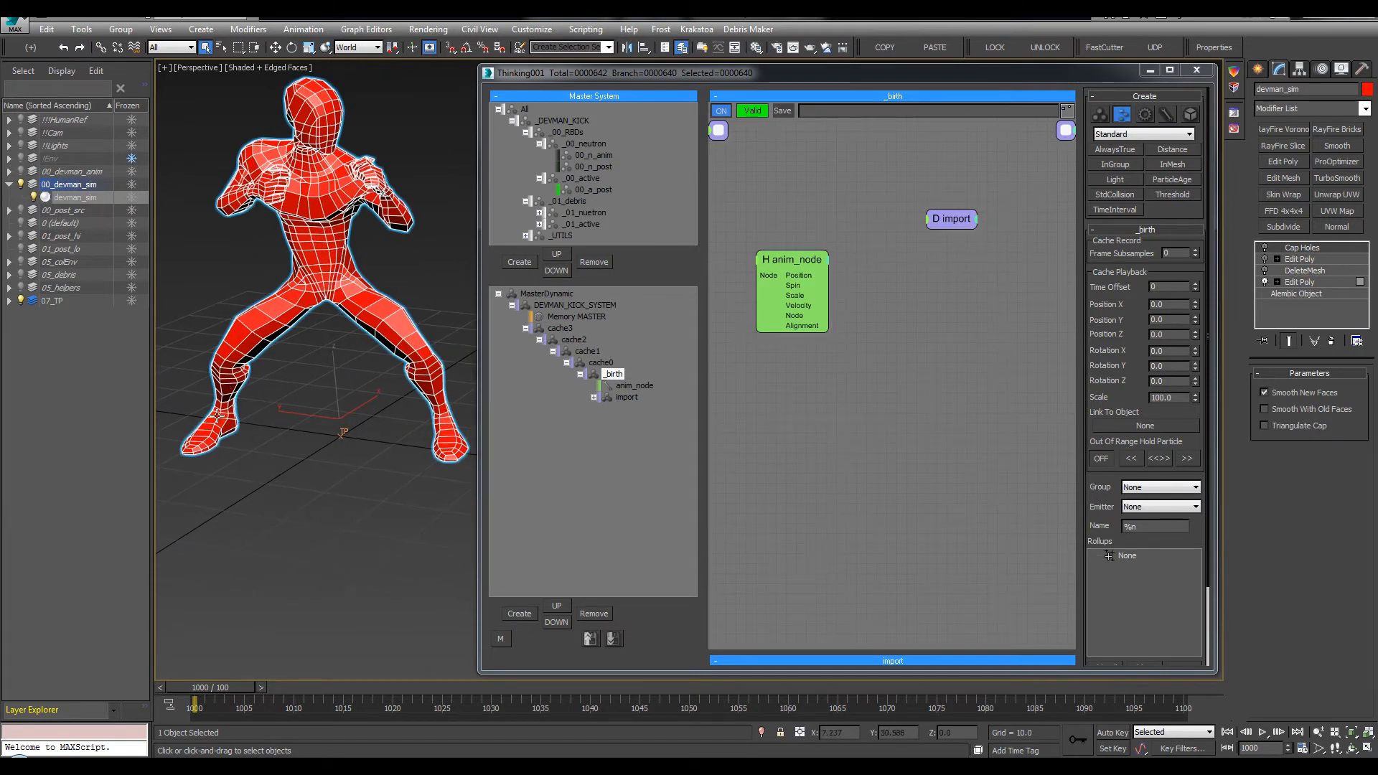
key("h")
scroll(256, 416, "down", 5)
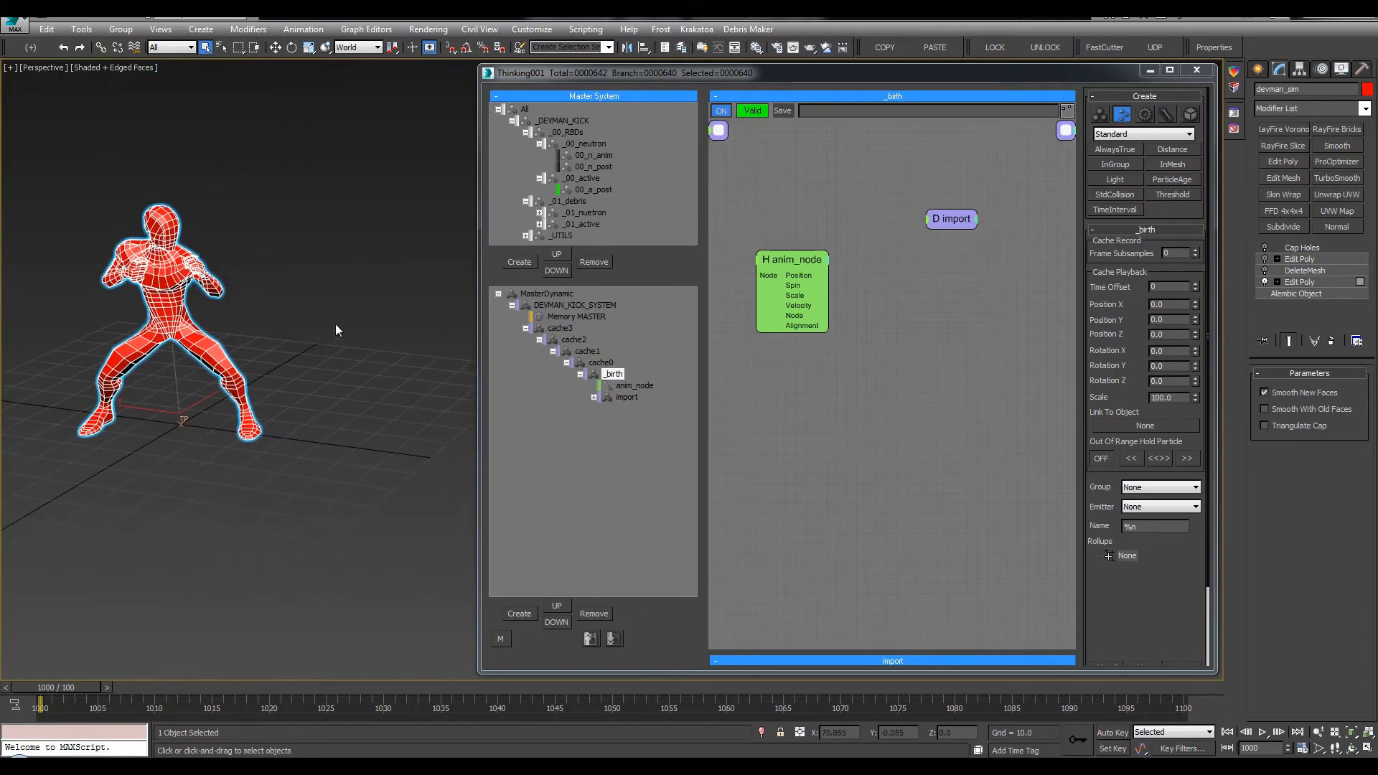
Show the 00_post_src layer and scrub the animation to examine how the figure meets the post
key("h")
left_click(20, 211)
key("h")
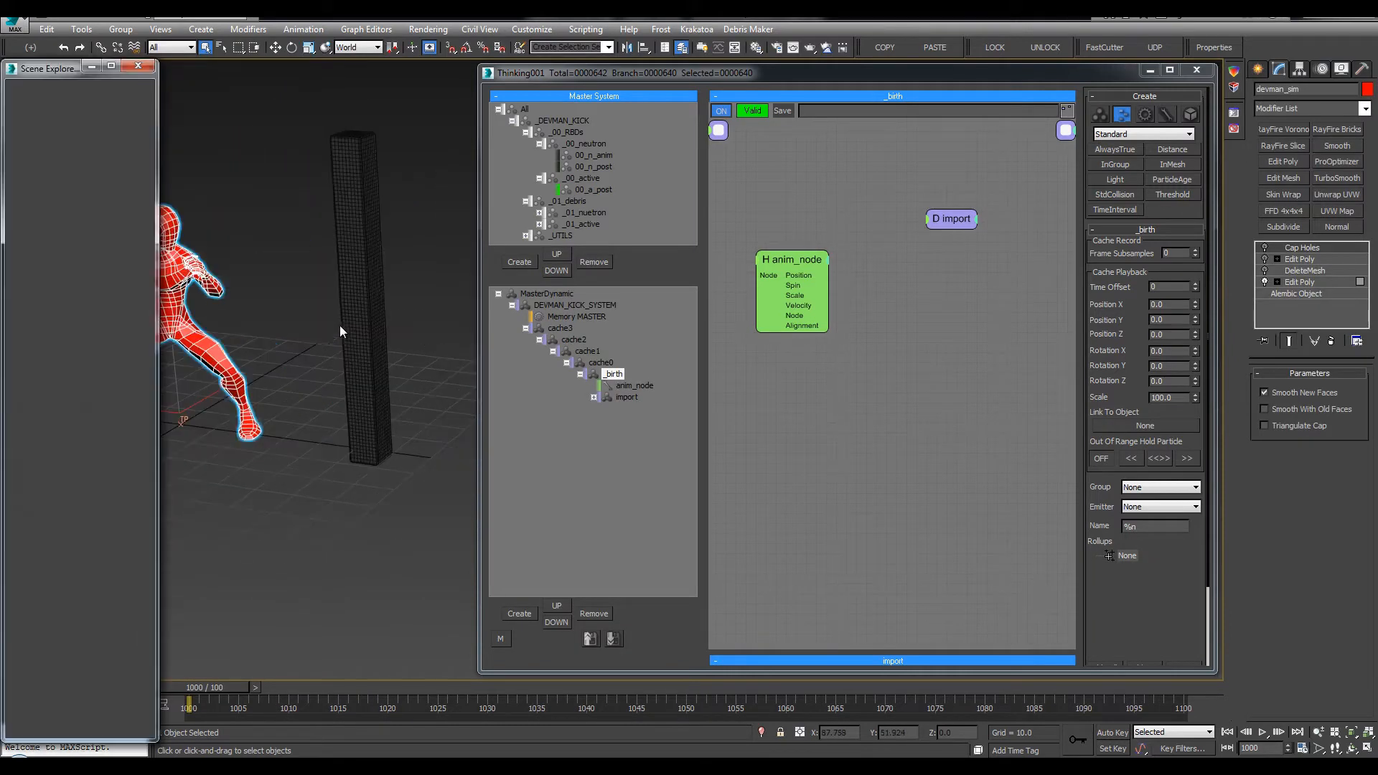
left_click(339, 325)
left_click_drag(71, 686, 243, 674)
middle_click_drag(388, 226, 362, 371, "alt")
scroll(369, 252, "up", 3)
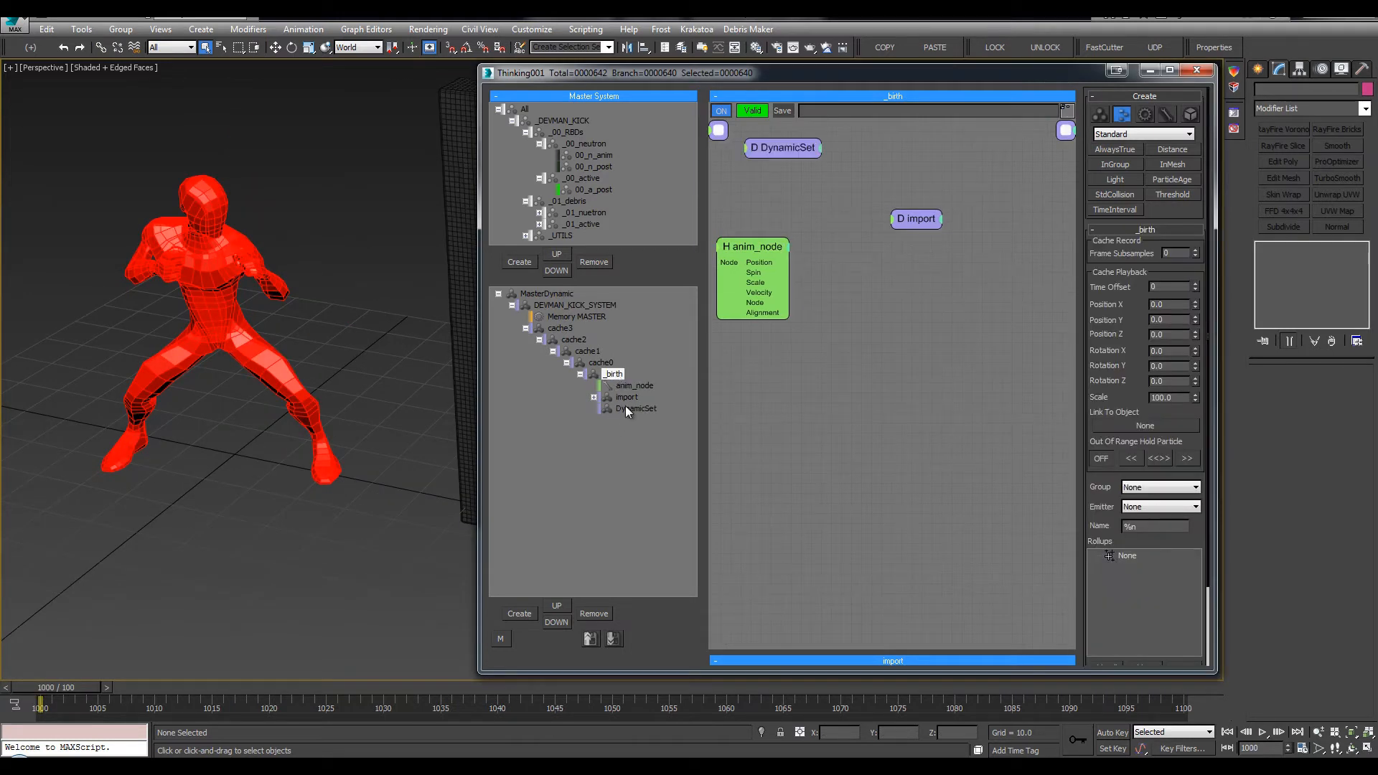
Place the new dynamic set below import in the _birth network and name it emit
left_click(626, 407)
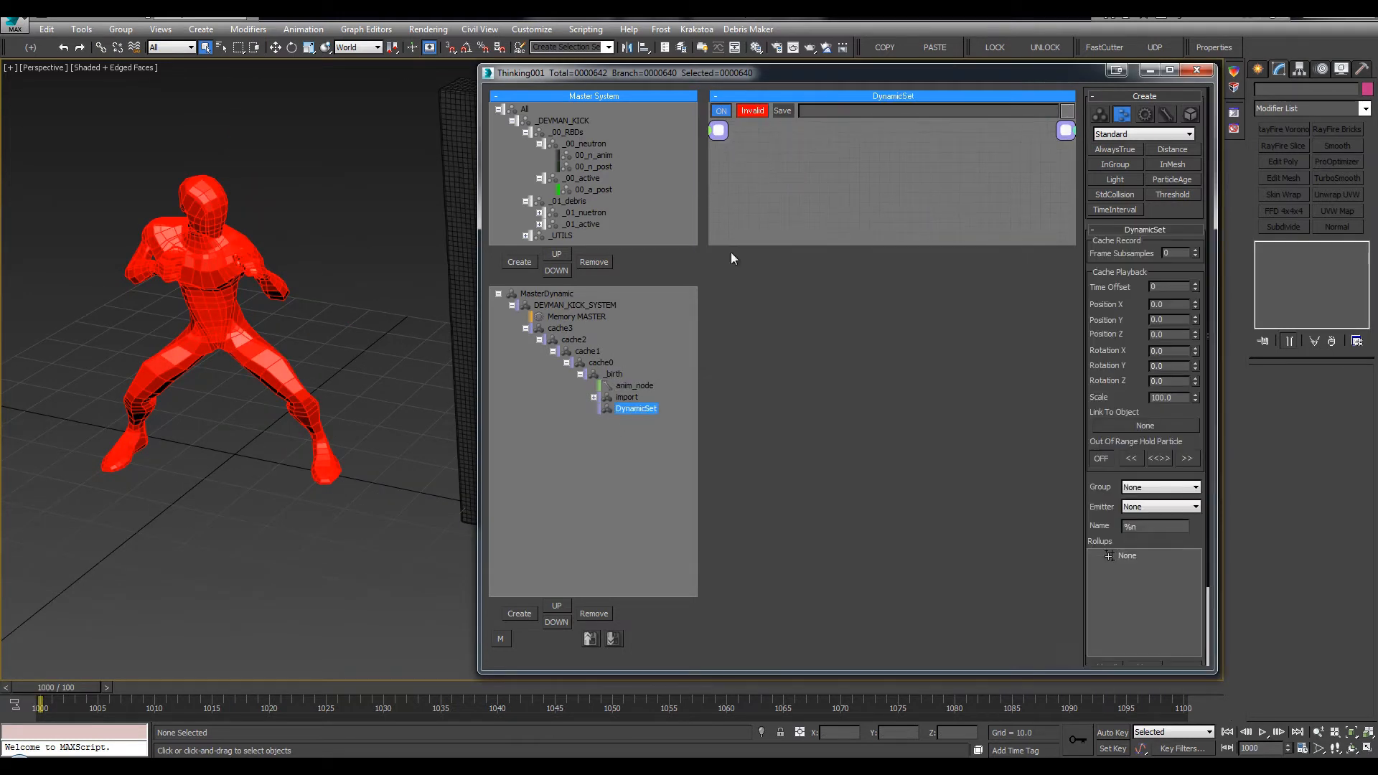
left_click(621, 375)
left_click_drag(786, 149, 928, 280)
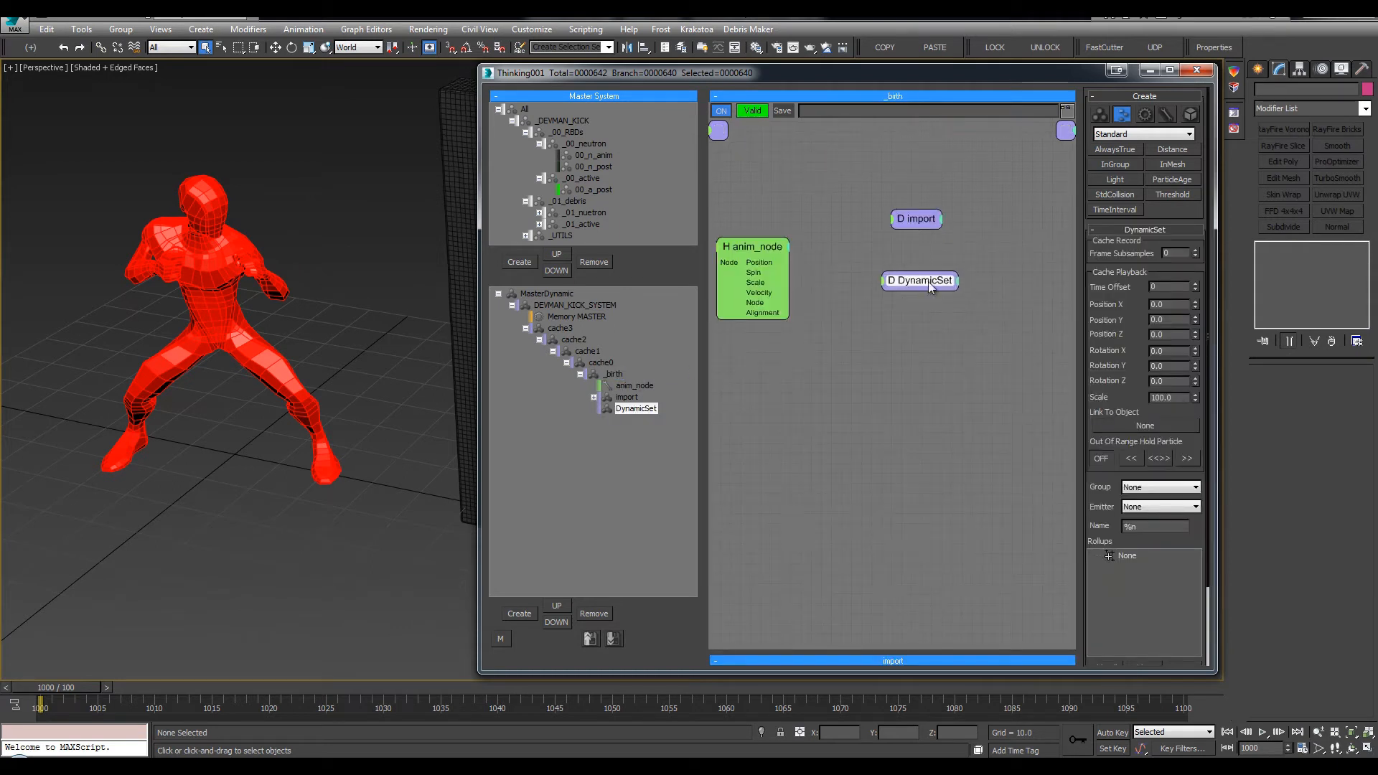
double_click(929, 277)
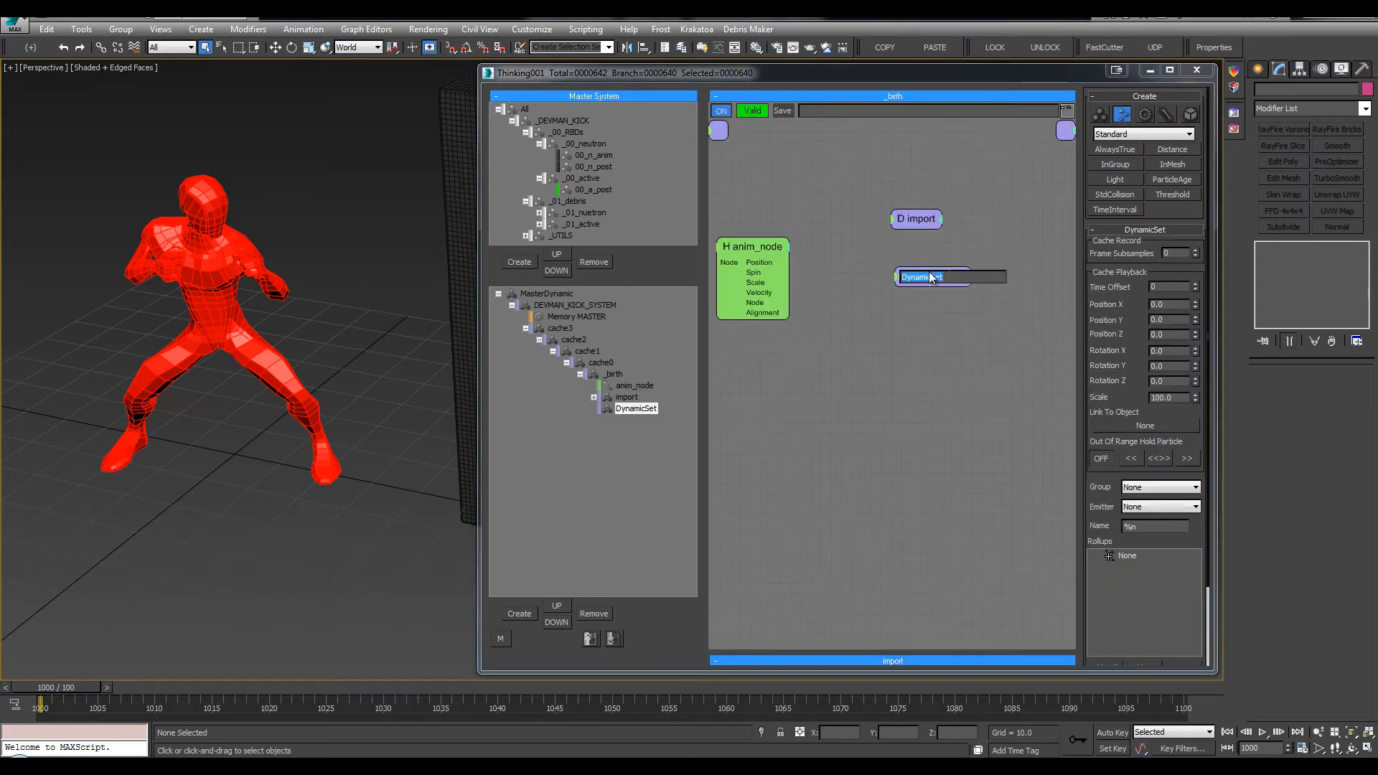
type("emit")
key("Return")
Rename the emit dynamic set to surfPos and align it under the import set
double_click(931, 276)
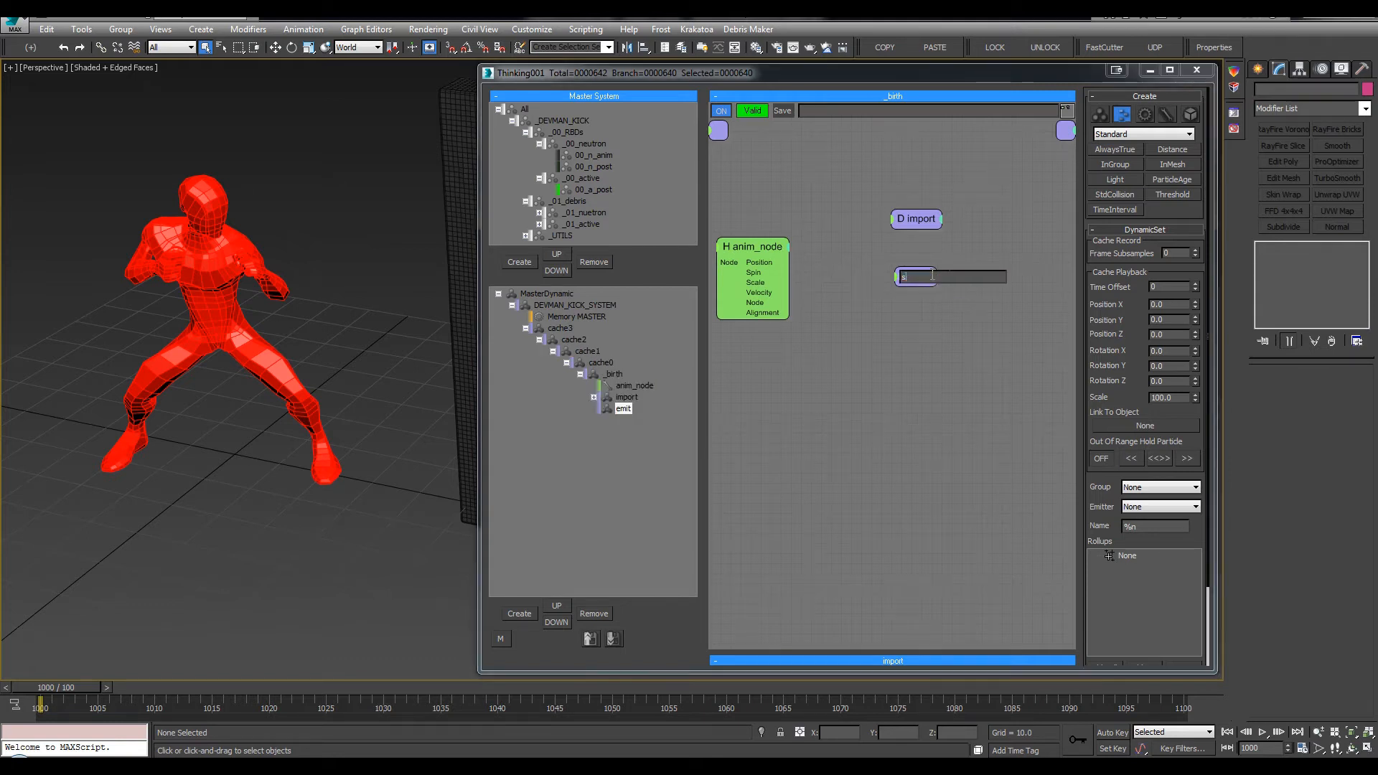
type("surfpos")
key("Return")
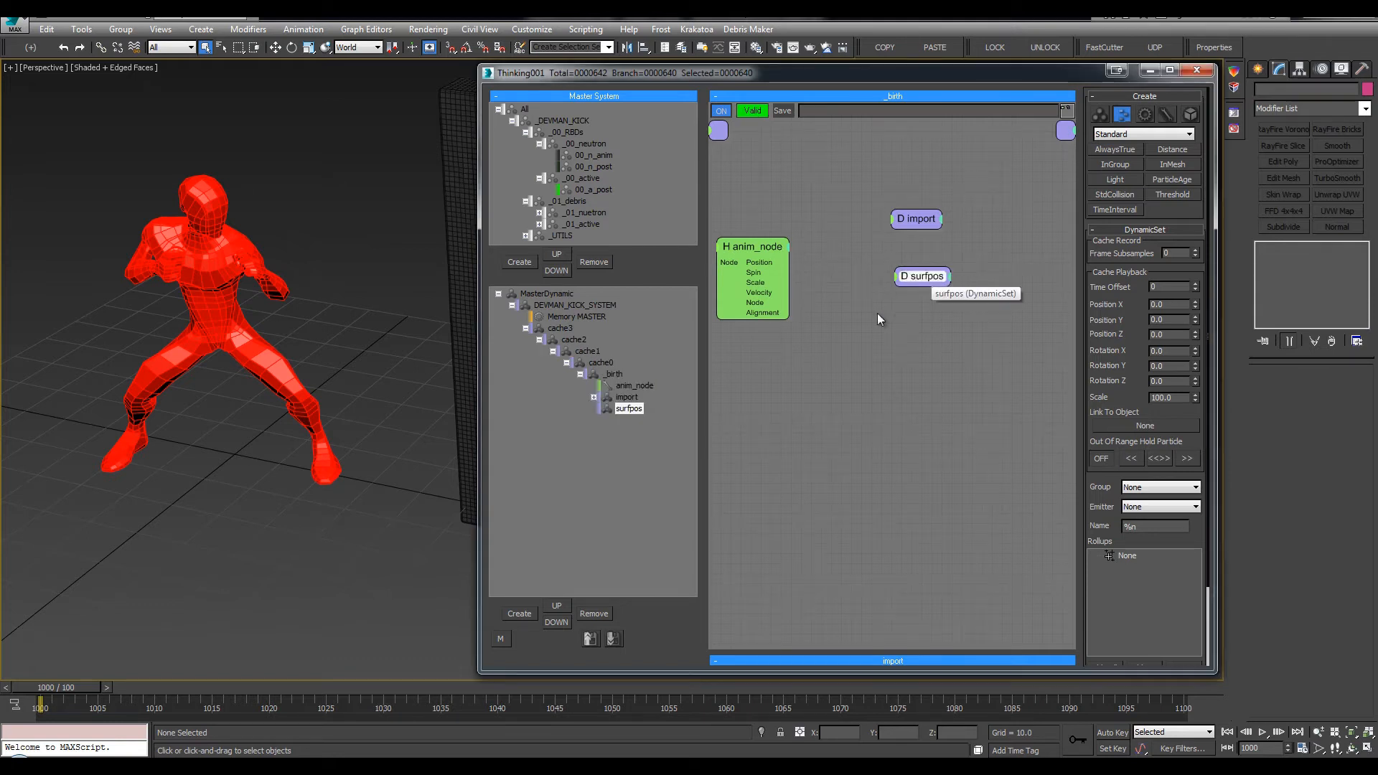
double_click(922, 276)
left_click(920, 277)
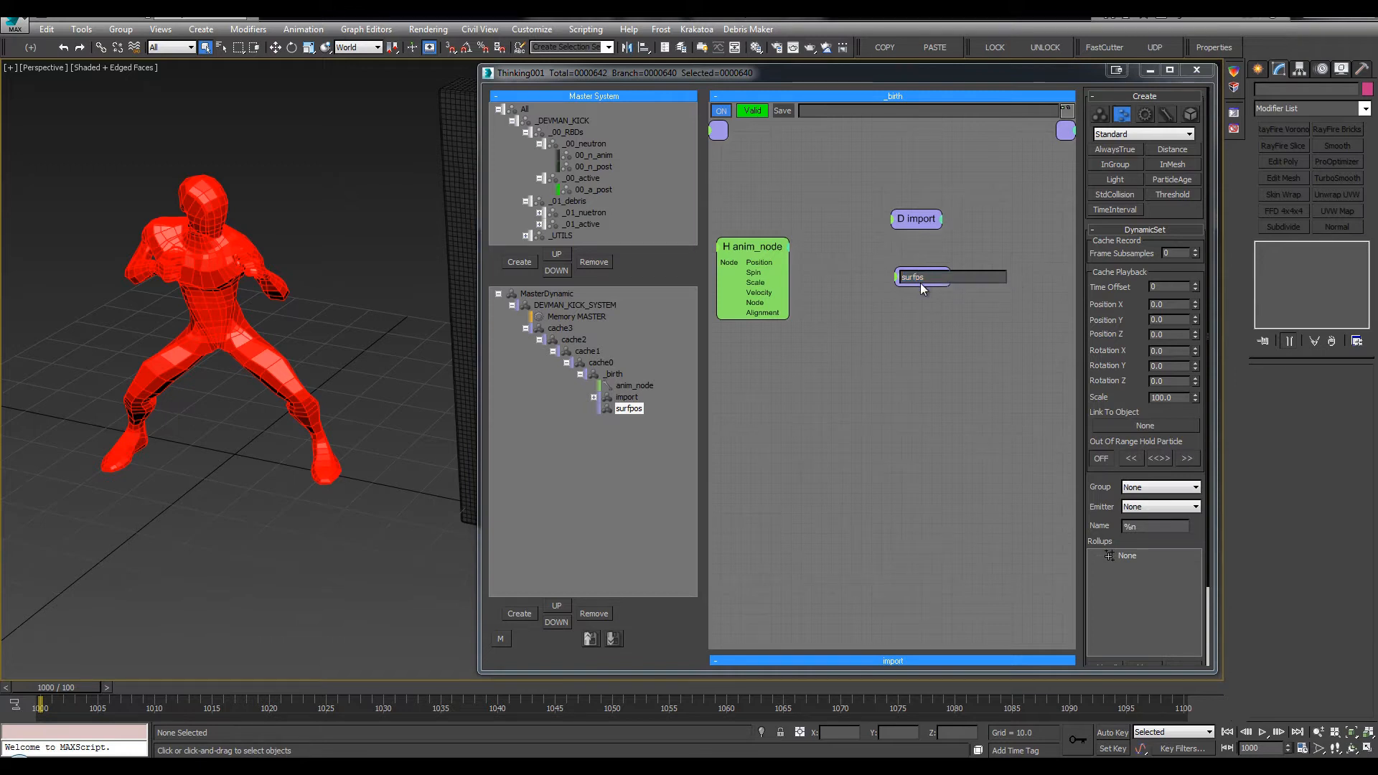
key("Return")
left_click_drag(907, 276, 902, 269)
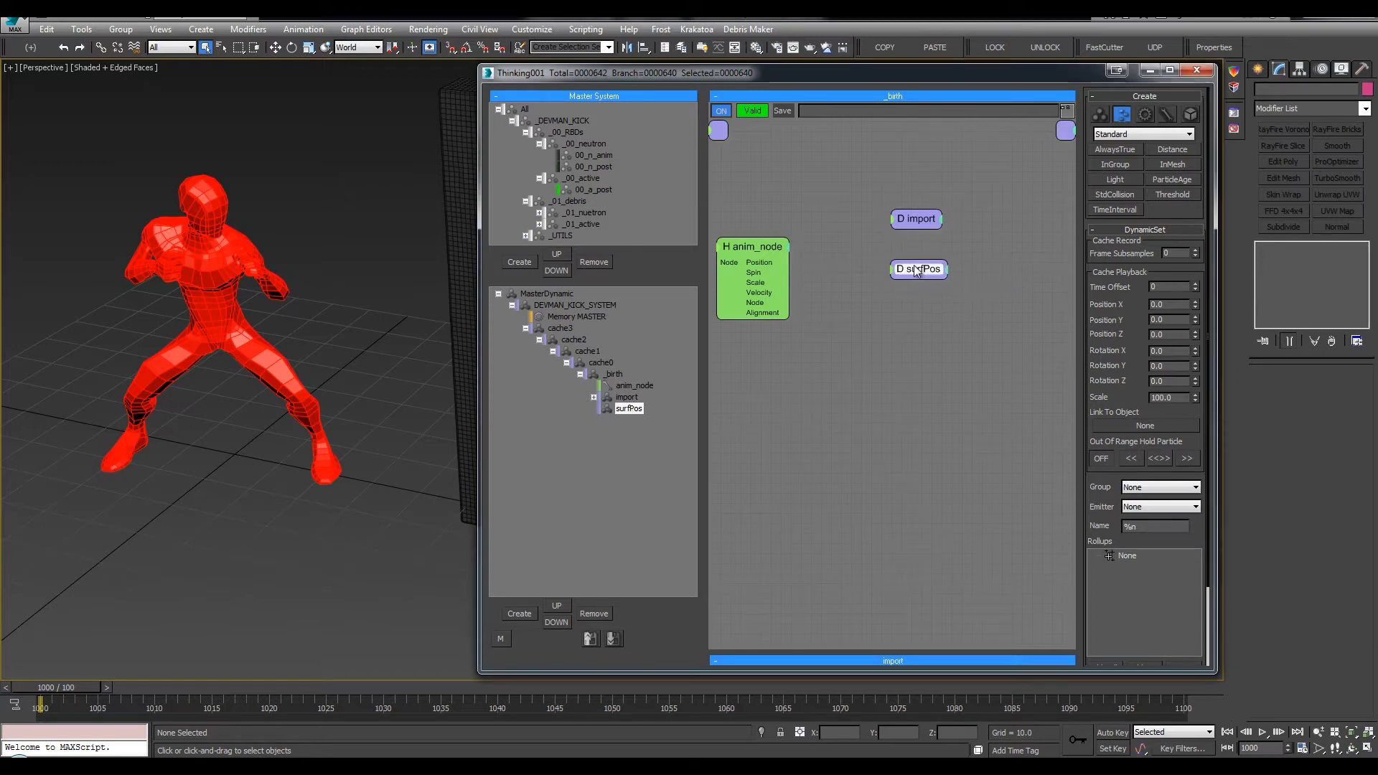
Open the surfPos set, enlarge its network area and add a PositionBorn operator
left_click(627, 407)
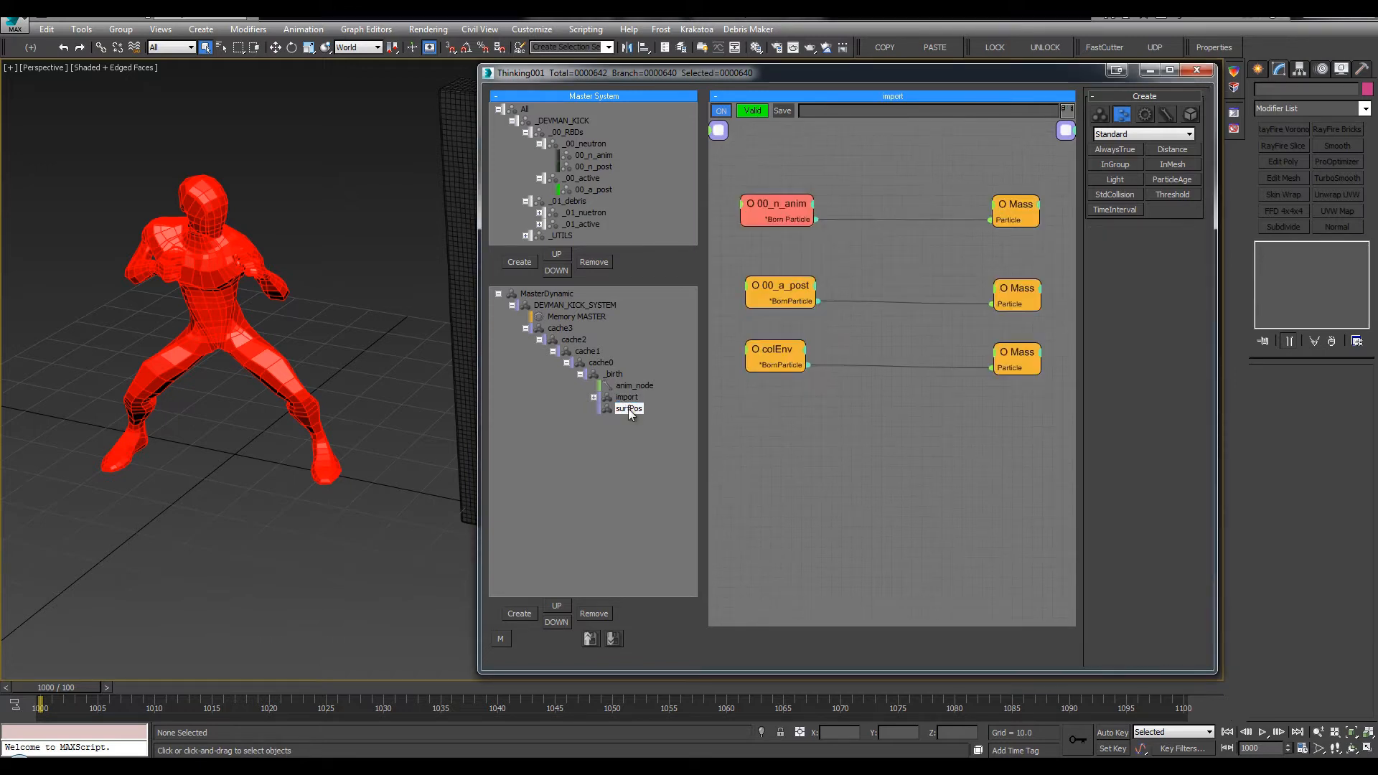
left_click_drag(853, 244, 853, 457)
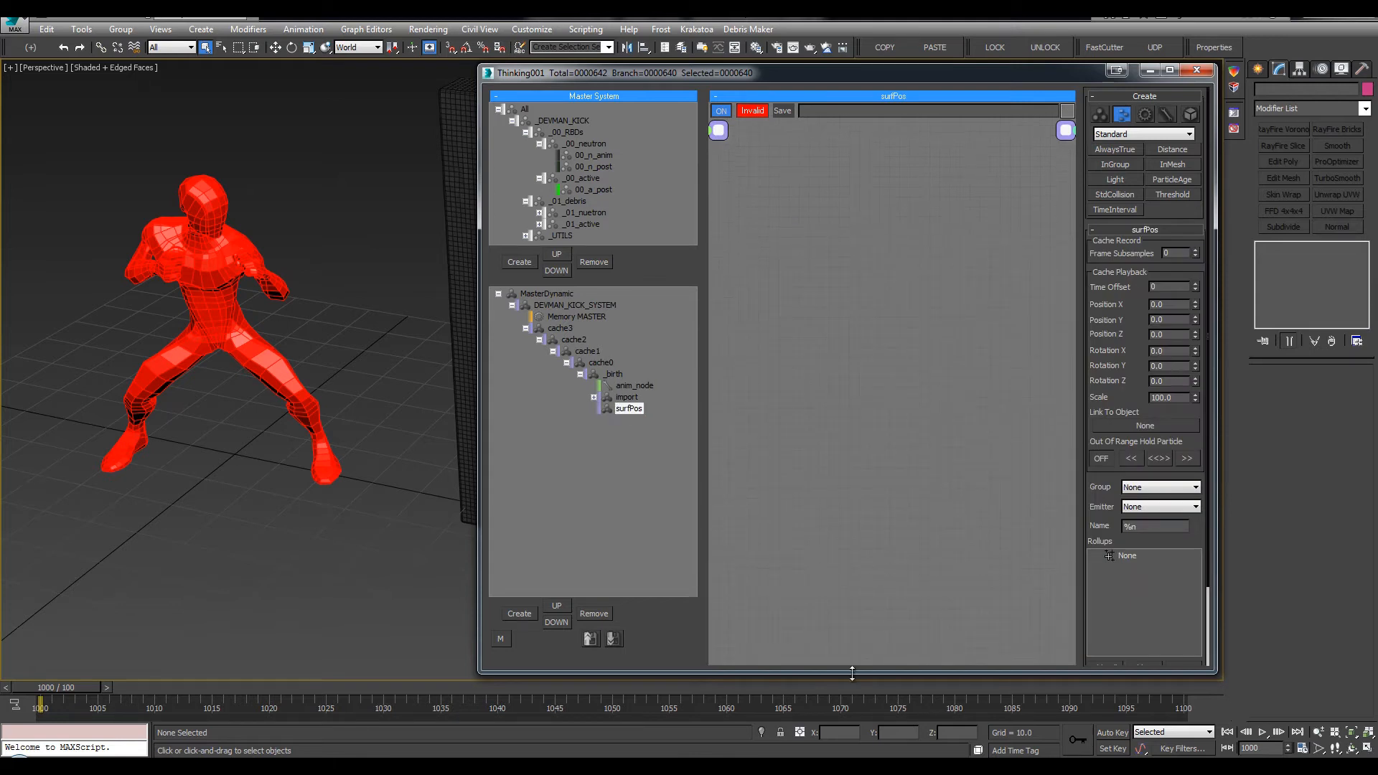
double_click(836, 309)
type("posb")
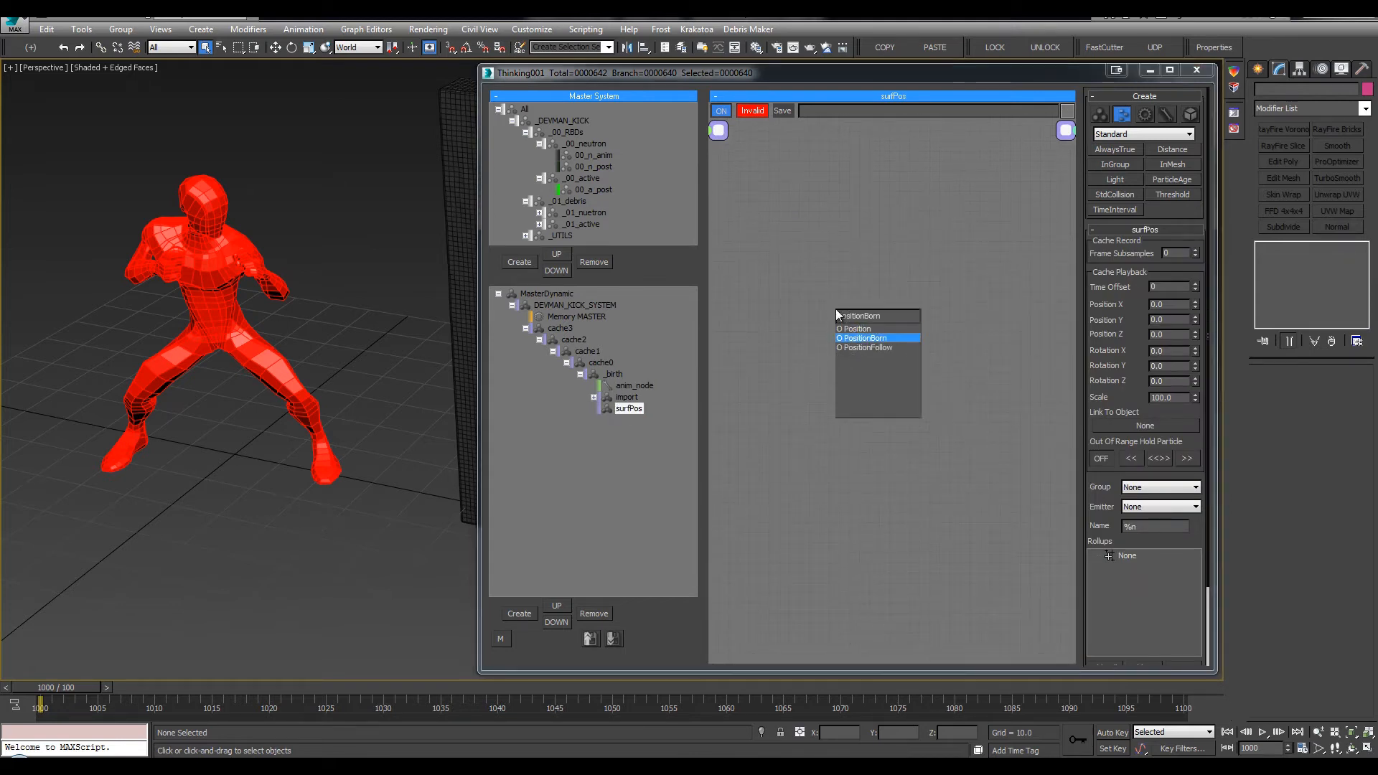
key("Return")
left_click(880, 320)
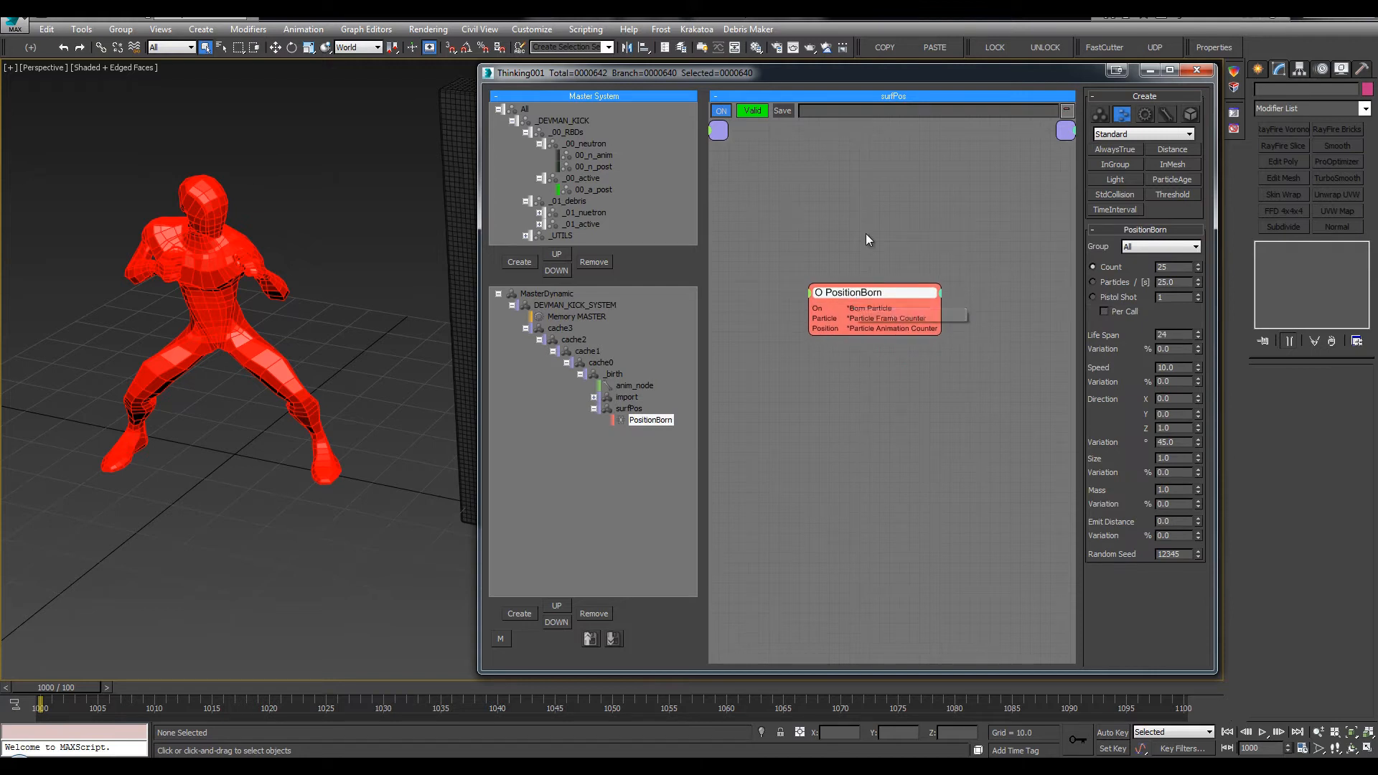
Widen the Thinking Particles window and add a SurfacePos helper beside the PositionBorn operator in surfPos
left_click_drag(478, 263, 343, 262)
type("surfa")
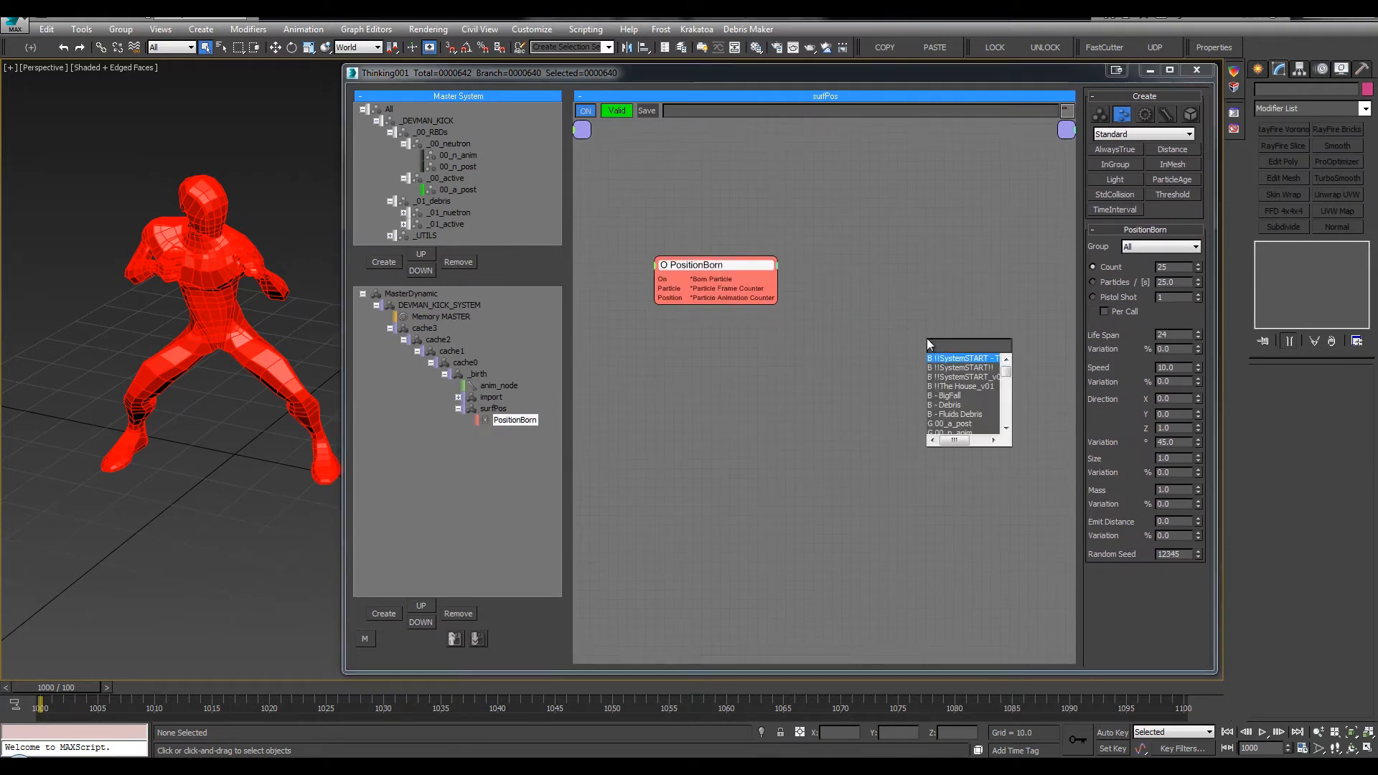
key("Down")
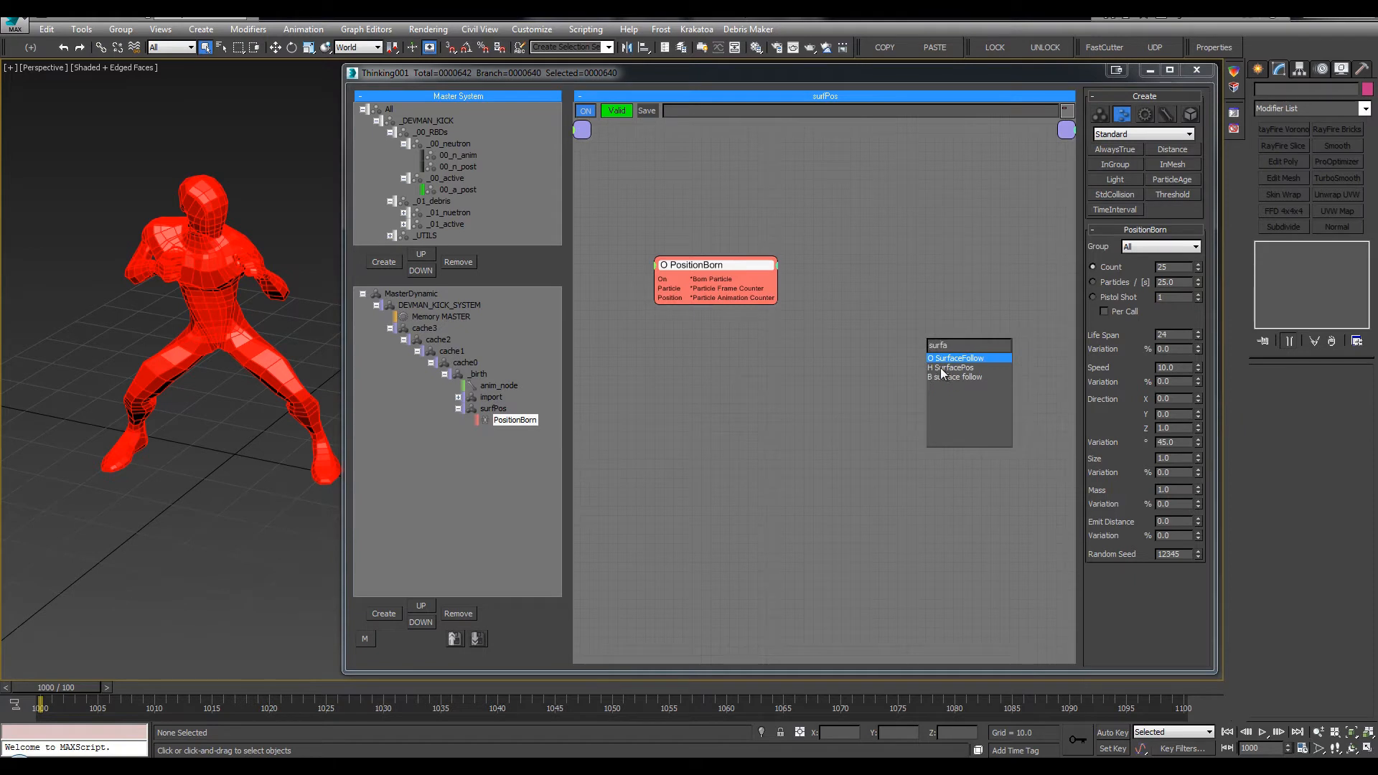
key("Return")
left_click(764, 249)
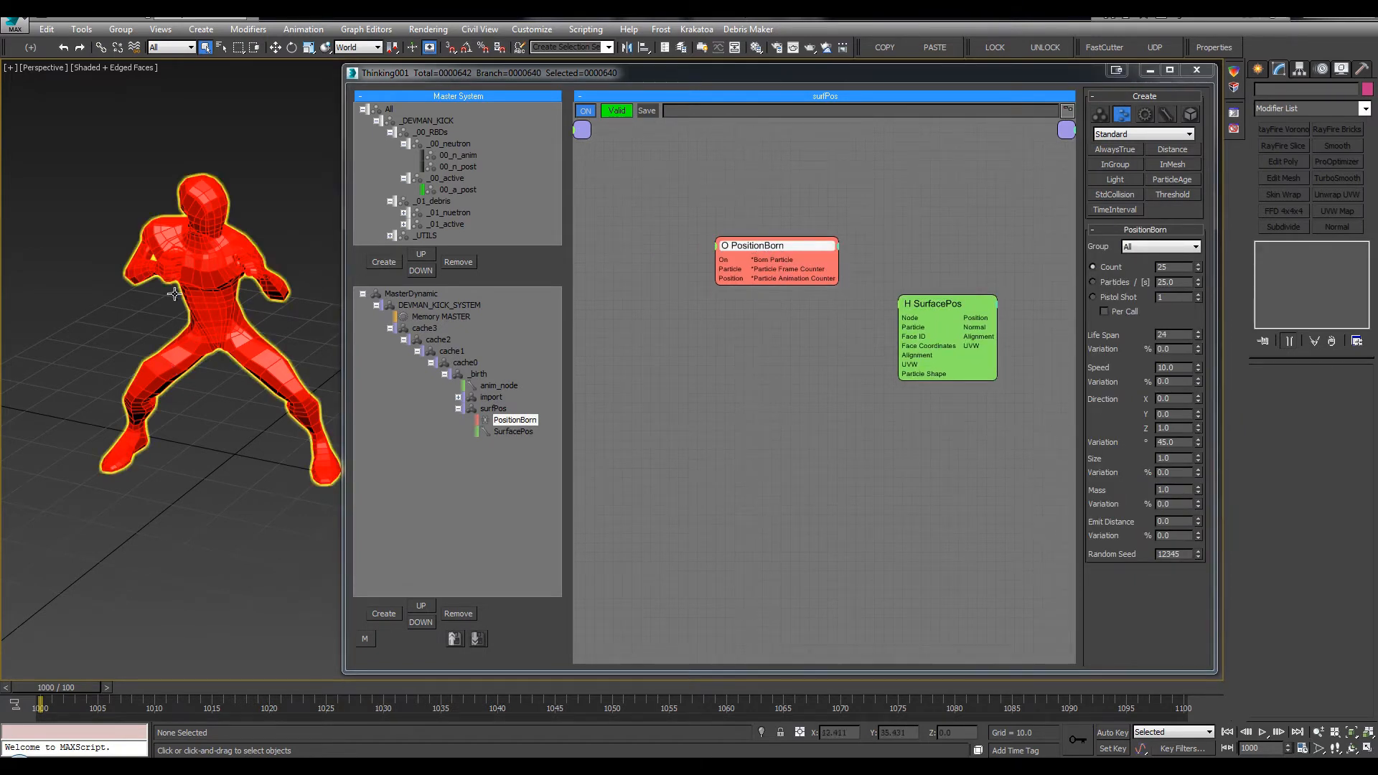
Add a Position operator to the surfPos set and connect PositionBorn's Born Particle output to its Particle input
middle_click_drag(216, 323, 195, 321)
middle_click_drag(842, 197, 761, 201)
key("Tab")
type("po")
left_click(980, 278)
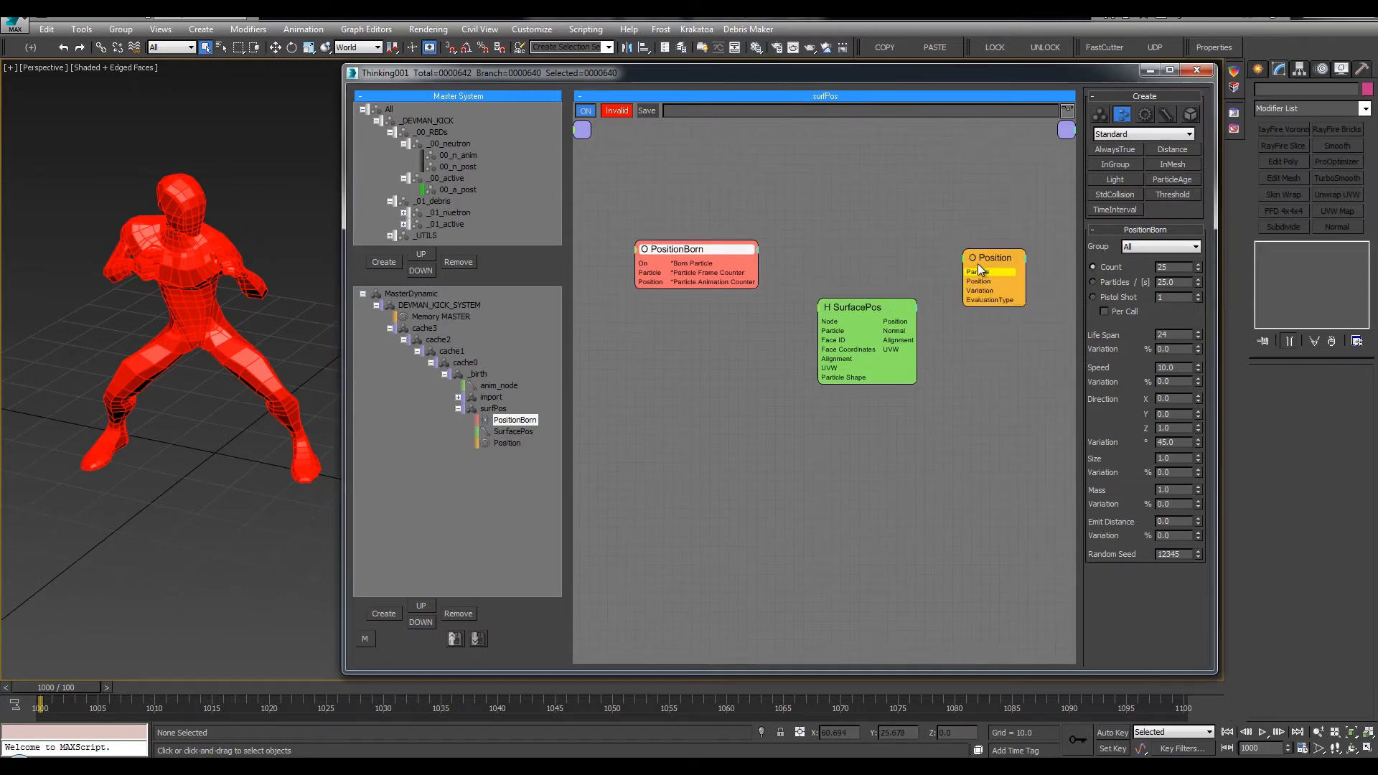
left_click(731, 261)
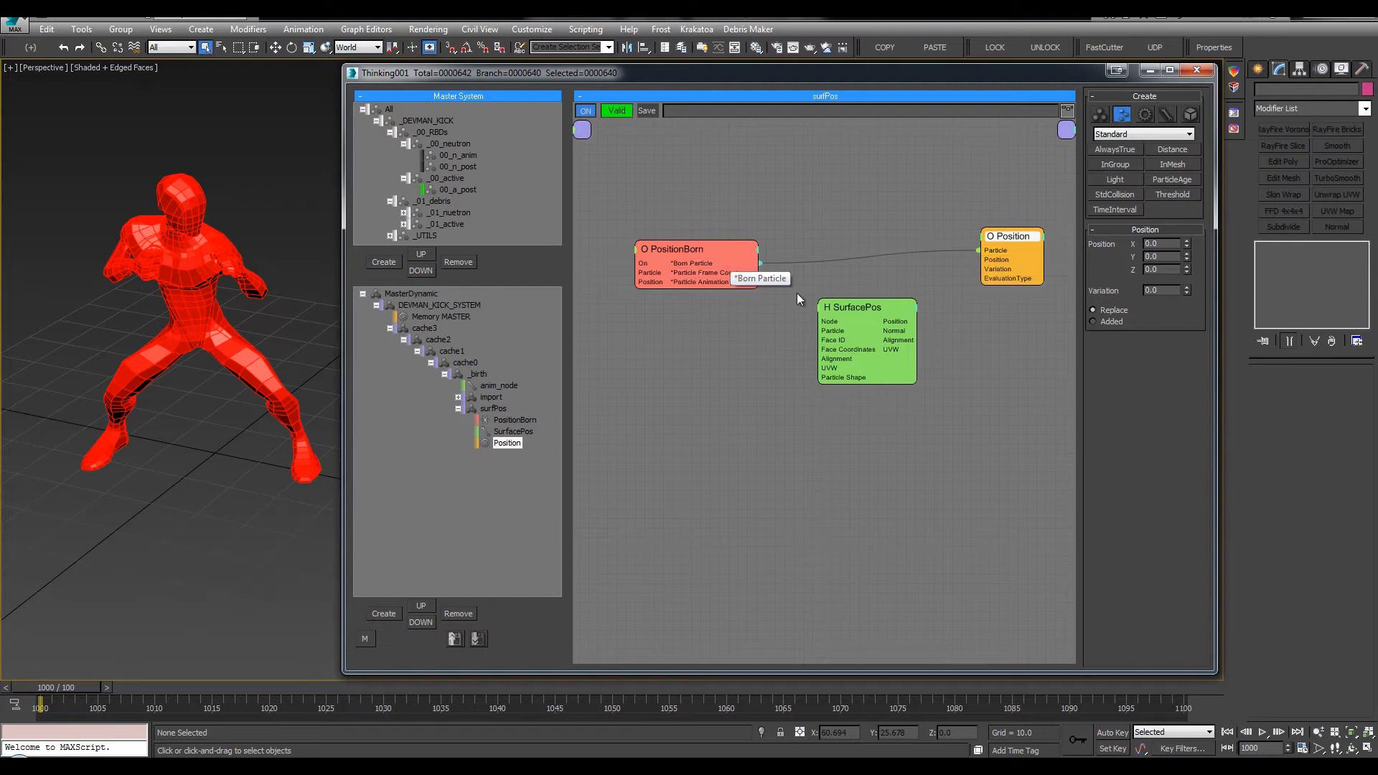
Connect PositionBorn's Born Particle output to the Particle input of the SurfacePos helper and tidy the node layout
left_click_drag(855, 307, 842, 316)
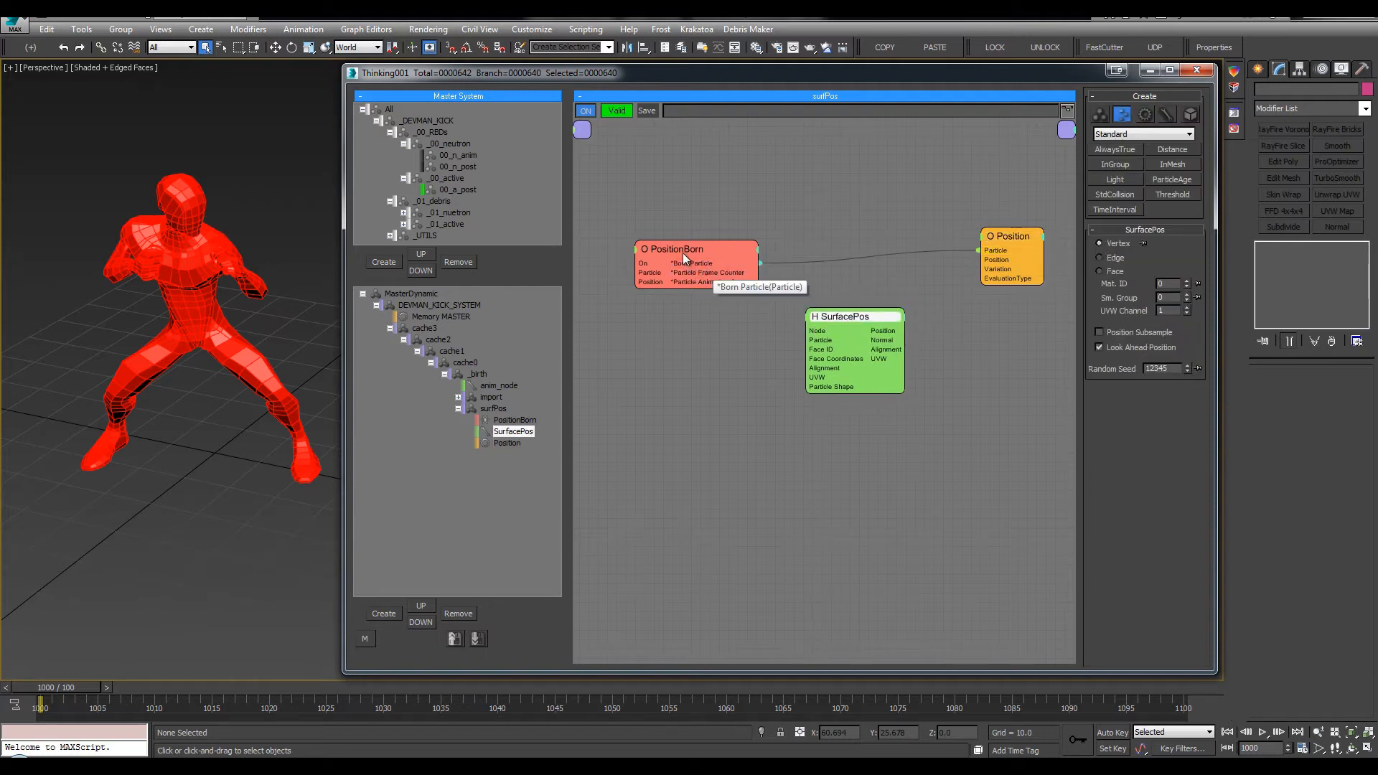
left_click(827, 337)
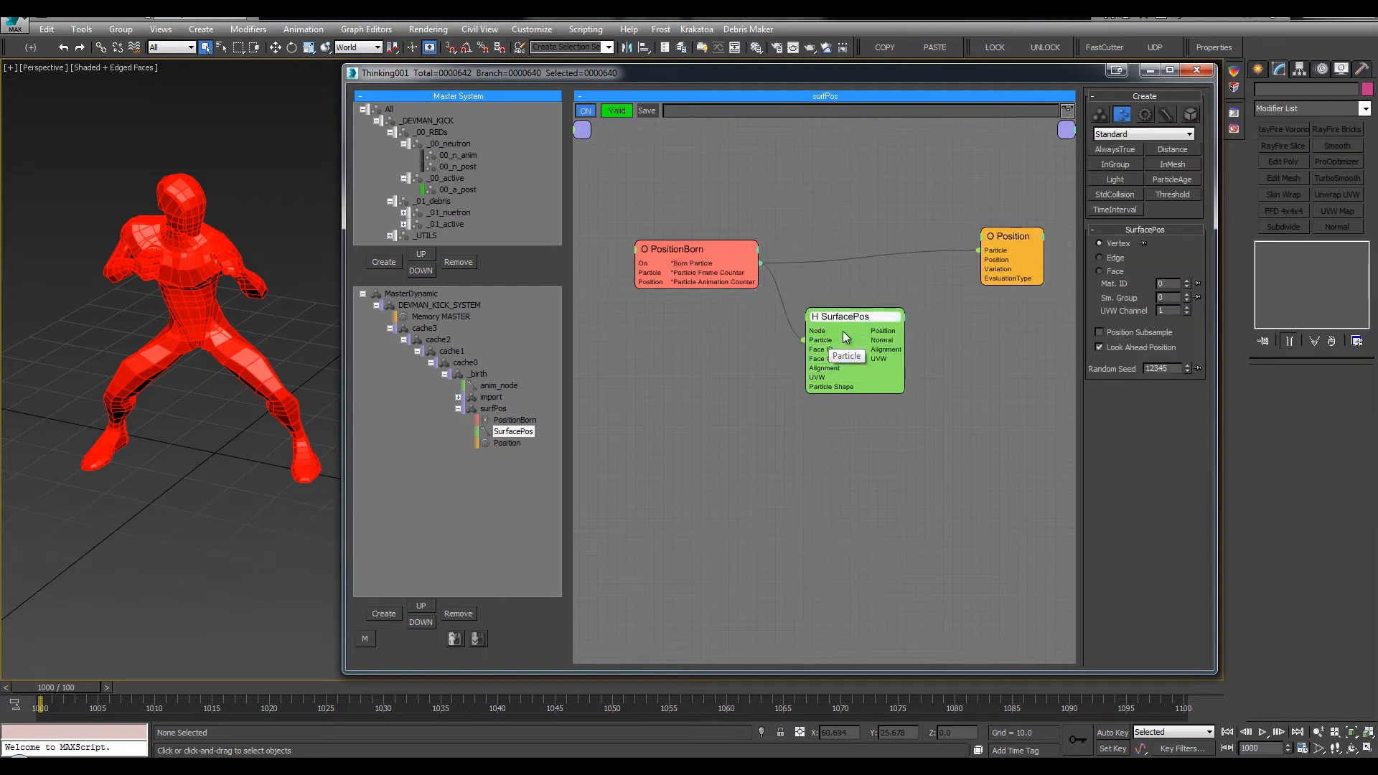
mouse_move(845, 319)
left_mouse_down()
mouse_move(831, 320)
mouse_move(845, 318)
left_mouse_up()
middle_click_drag(743, 354, 791, 348)
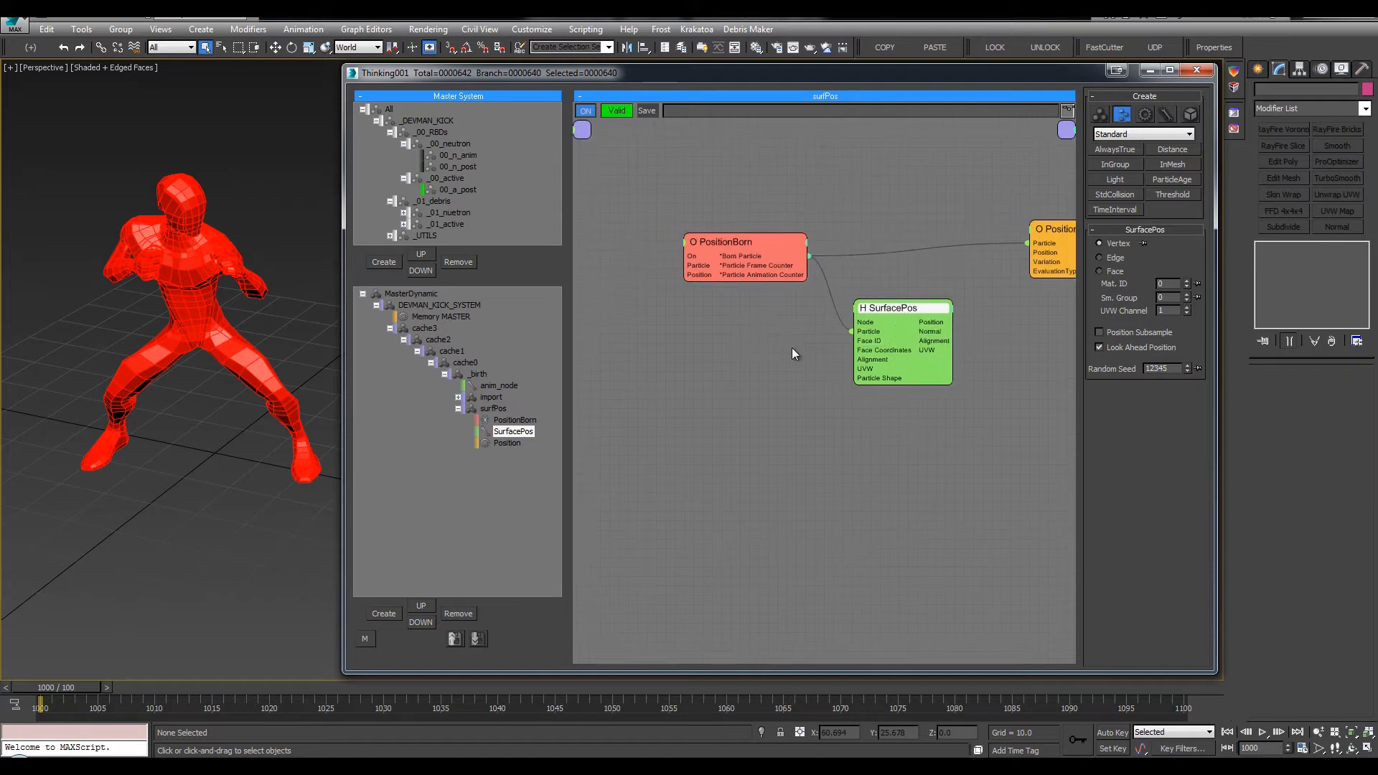
middle_click_drag(1000, 313, 985, 313)
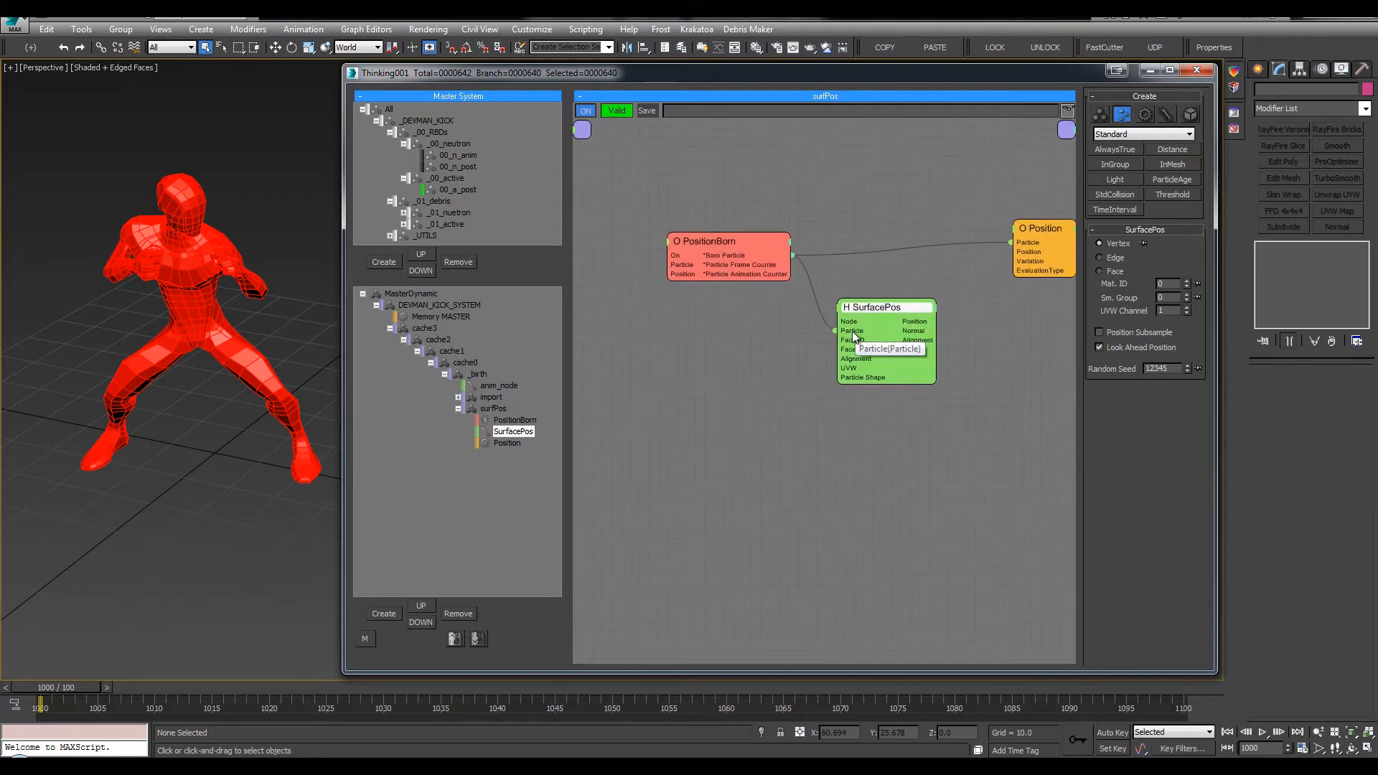
left_click_drag(884, 309, 877, 308)
middle_click_drag(995, 277, 985, 277)
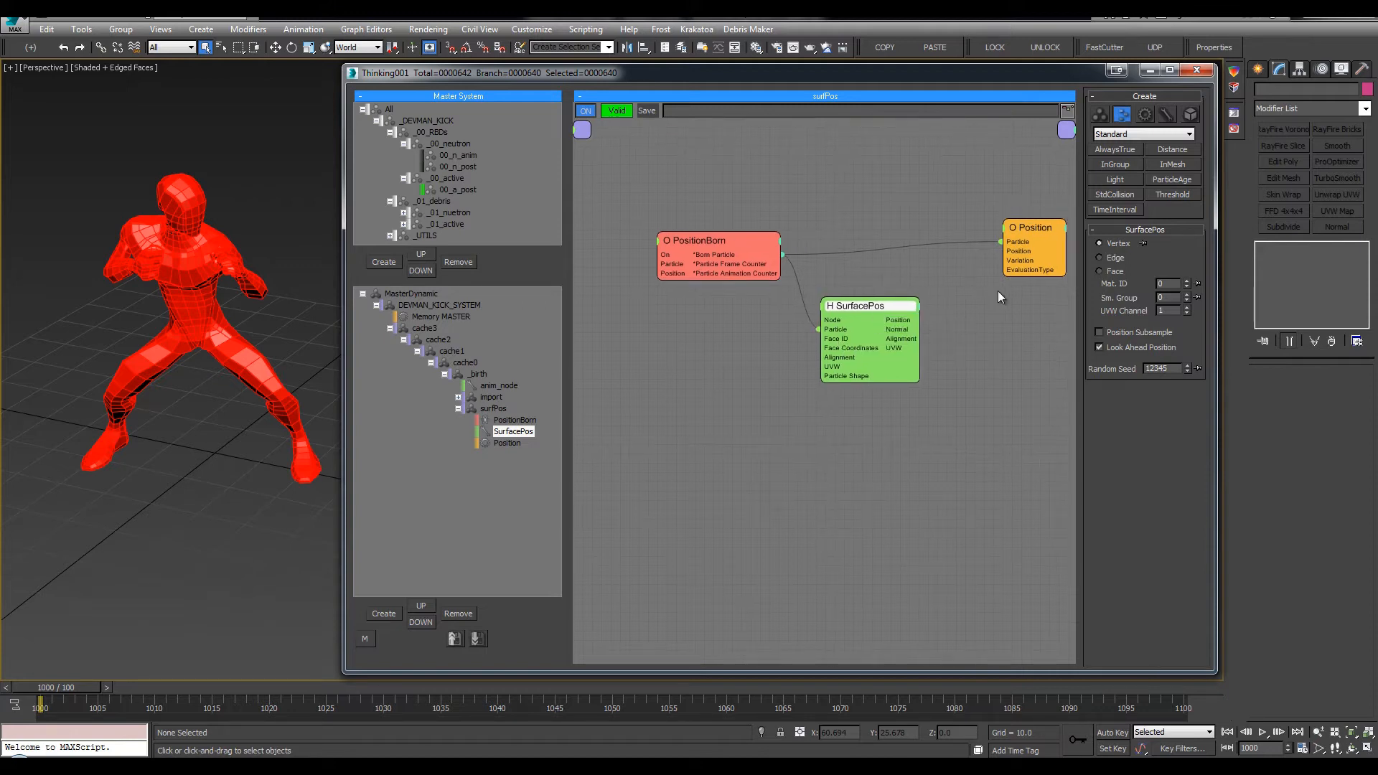
Wire the SurfacePos helper's Position output into the Position operator's Position input
left_click_drag(921, 320, 1010, 233)
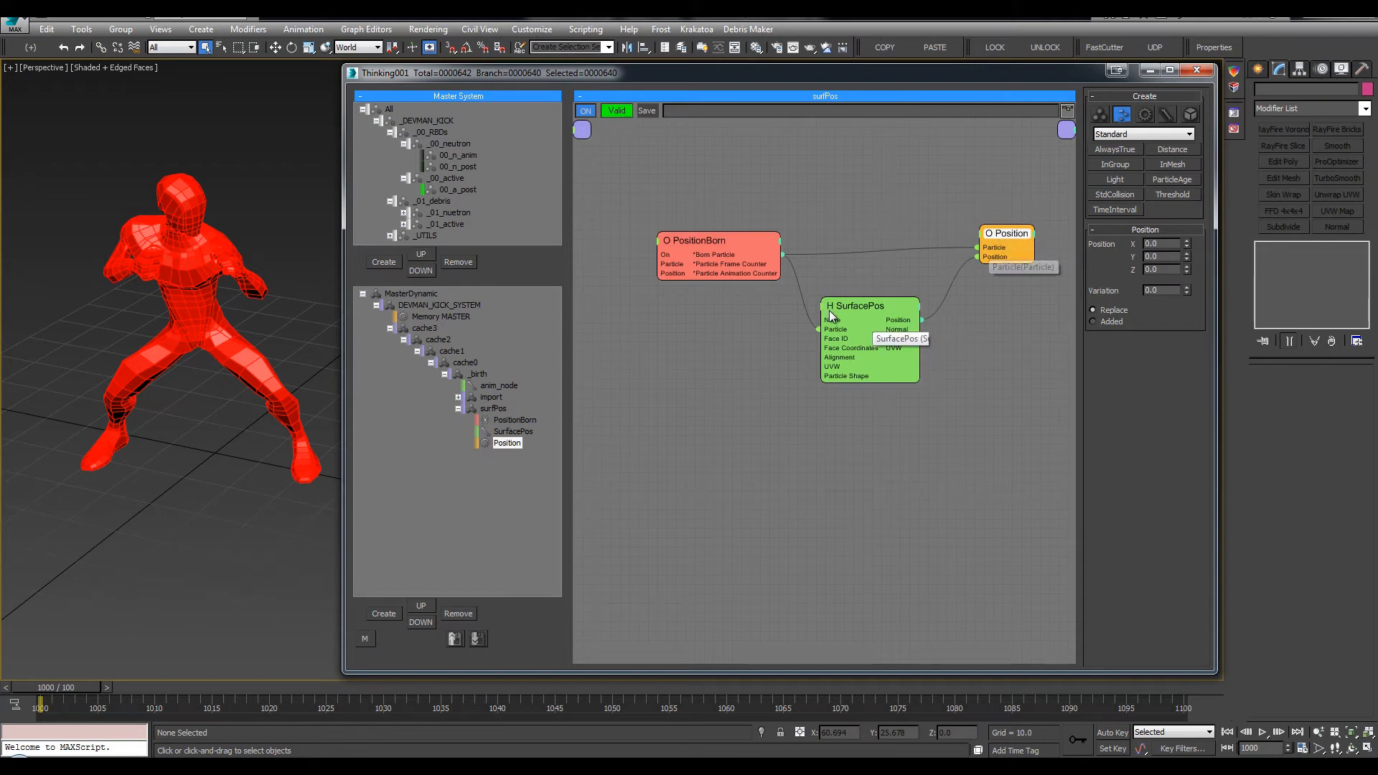
left_click_drag(831, 316, 851, 315)
middle_click_drag(851, 264, 881, 259)
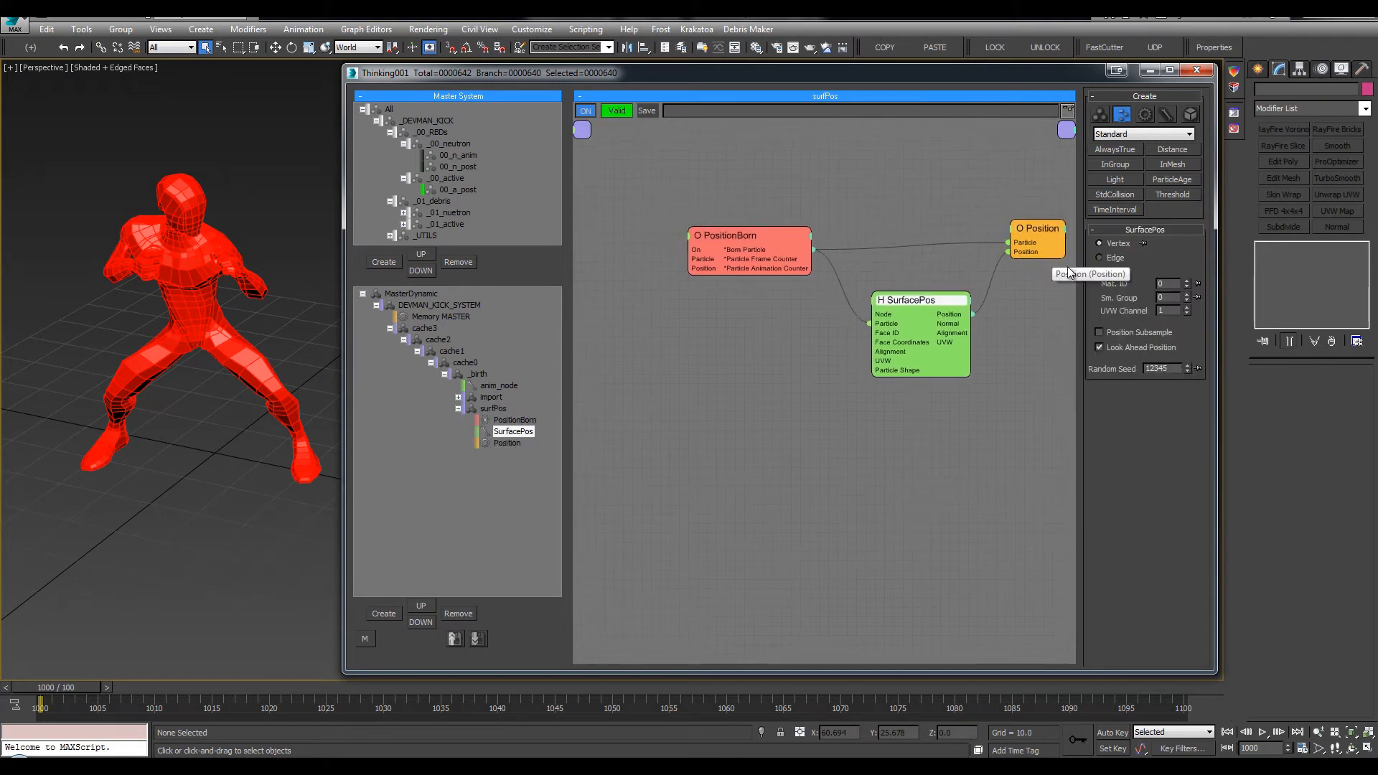
Set the SurfacePos helper to pick positions by Face
left_click(1099, 271)
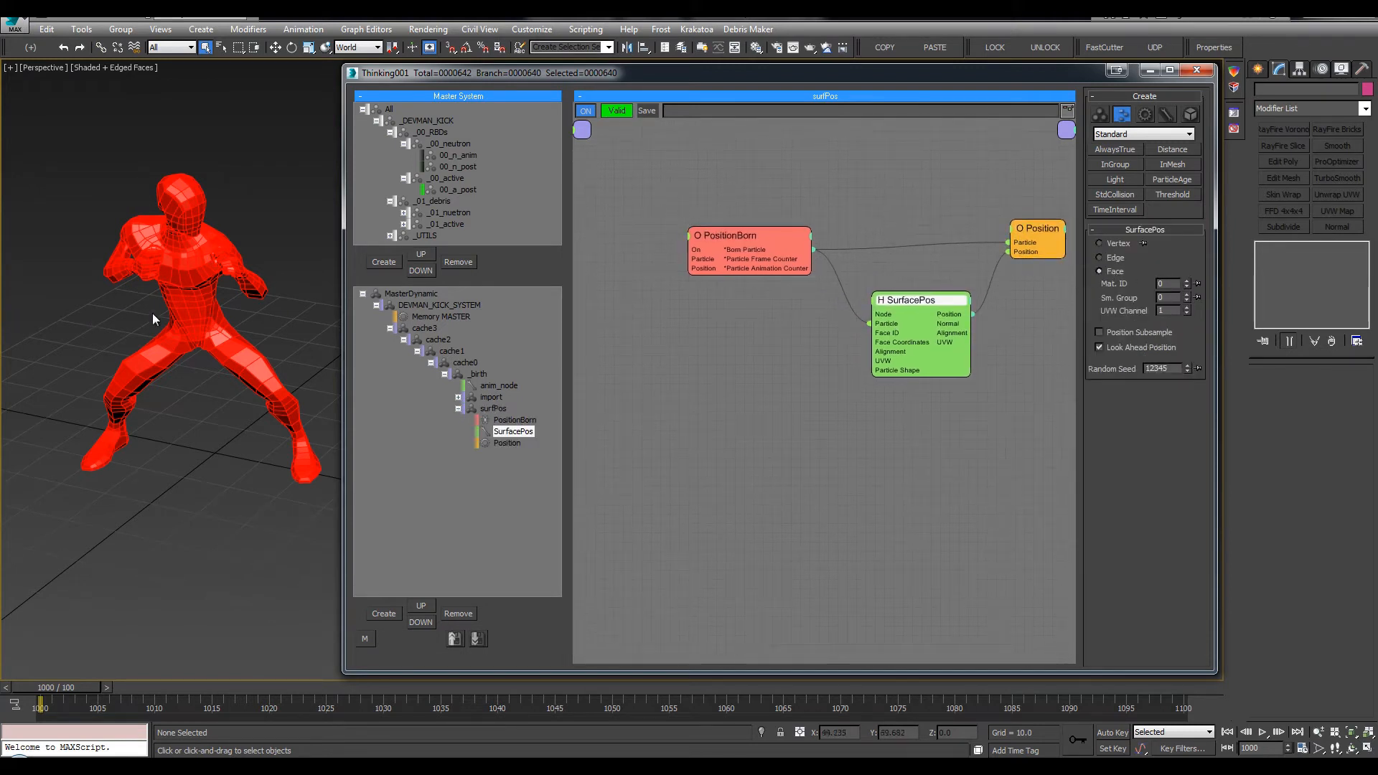
middle_click_drag(154, 308, 164, 263)
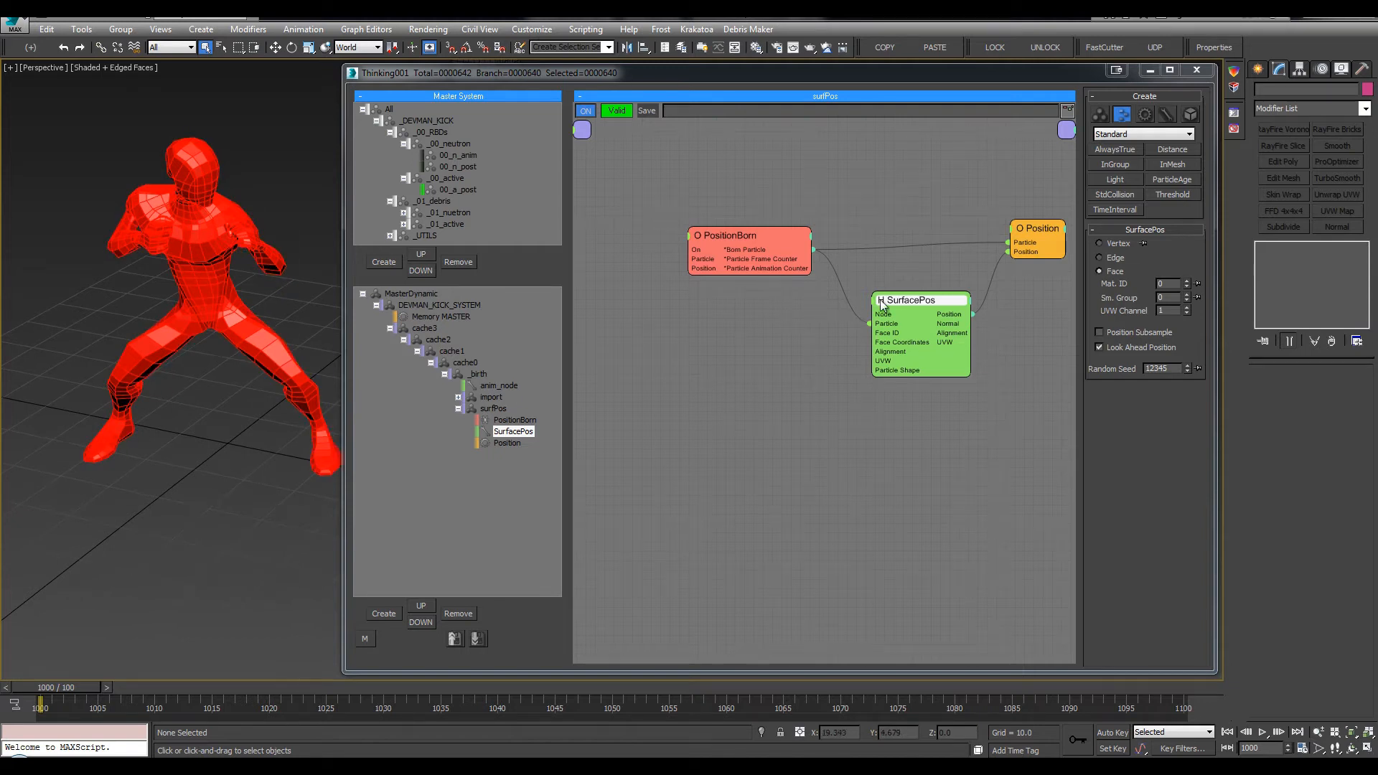
left_click_drag(881, 301, 867, 295)
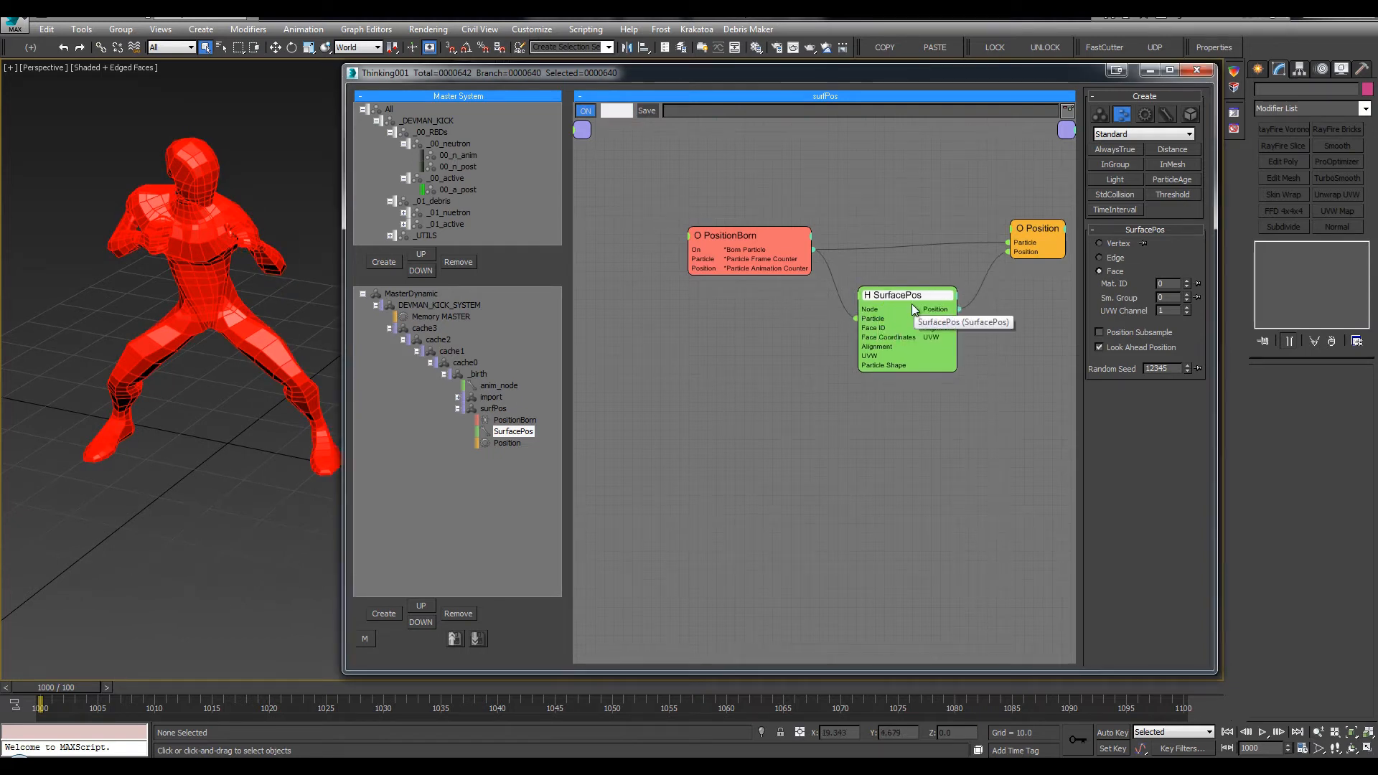
Try feeding the 00_n_anim group into PositionBorn's Particle and SurfacePos's Particle Shape inputs, and delete the group node
right_click(613, 189)
mouse_move(614, 193)
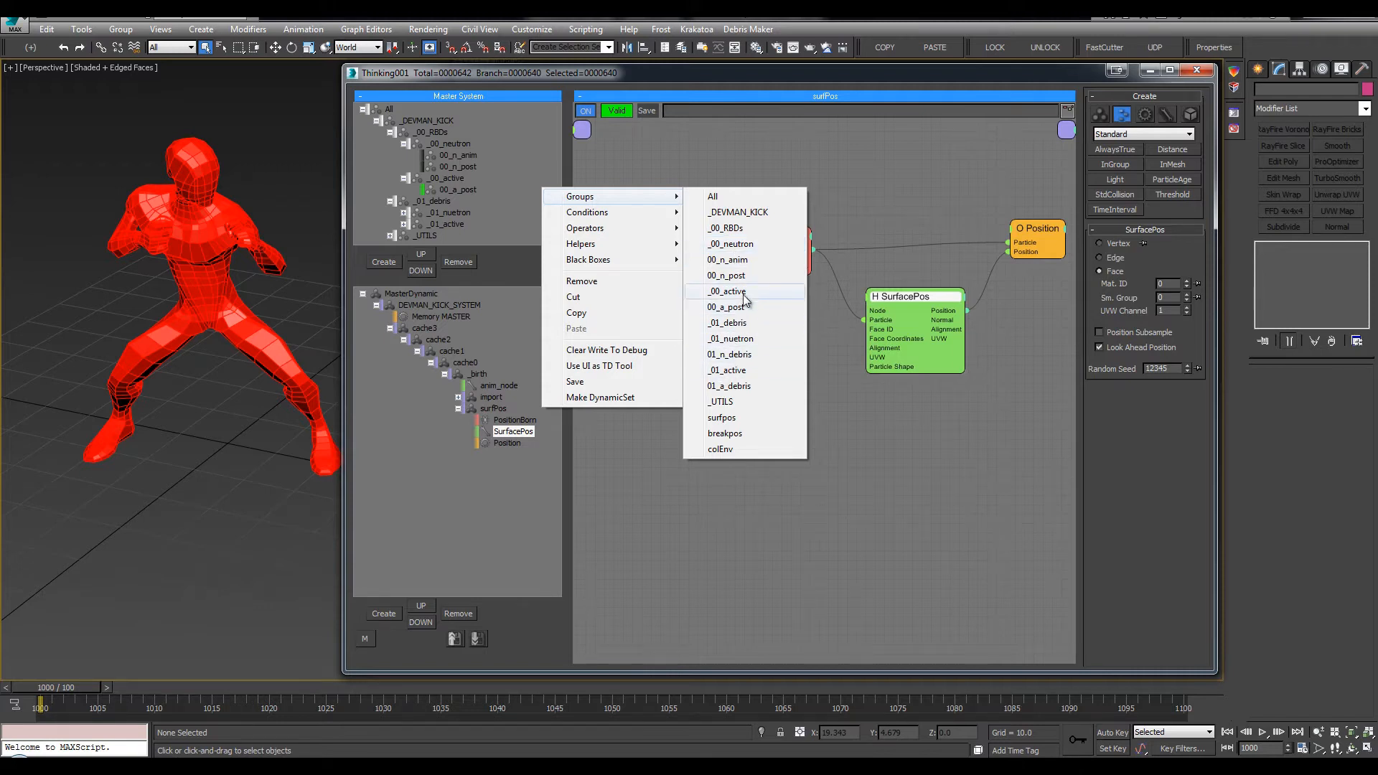
left_click(732, 260)
left_click_drag(654, 200, 618, 264)
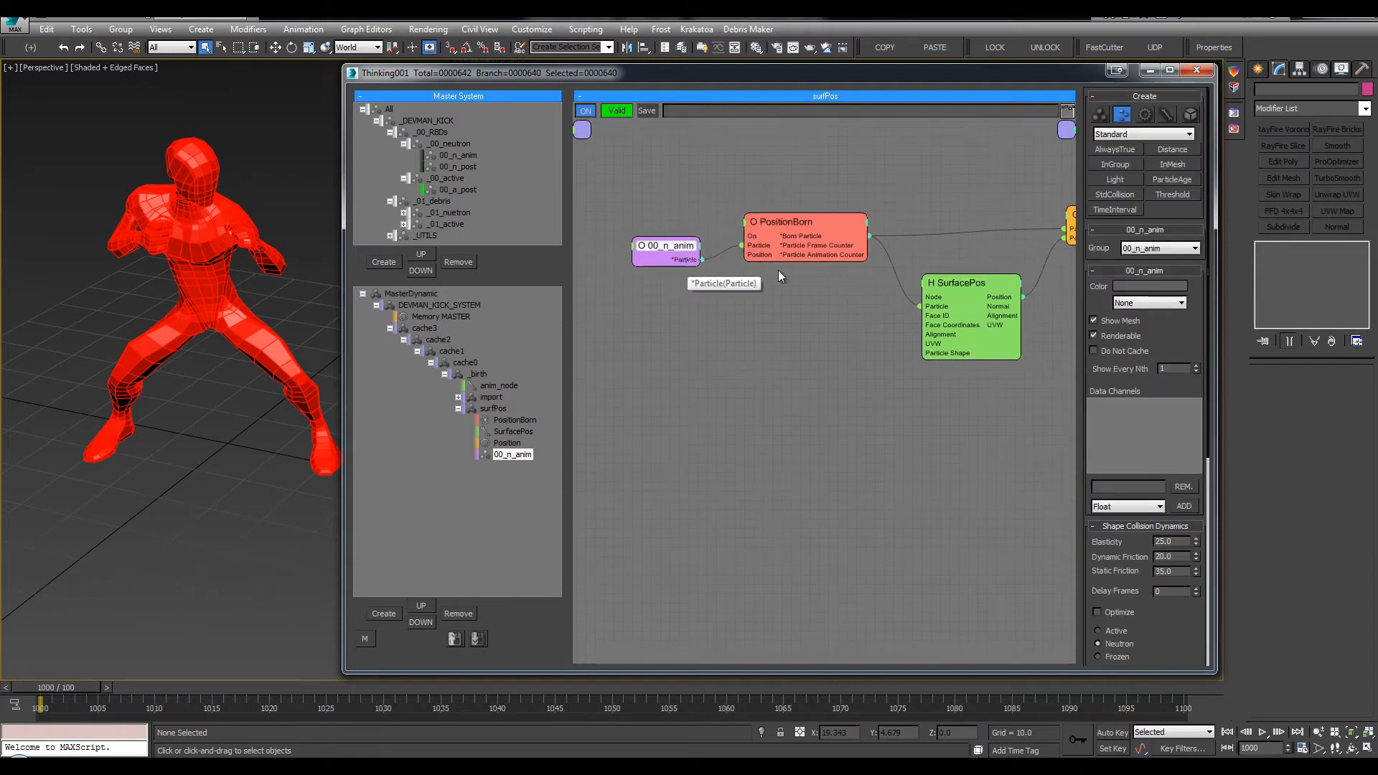
left_click_drag(701, 260, 926, 353)
left_click(901, 285)
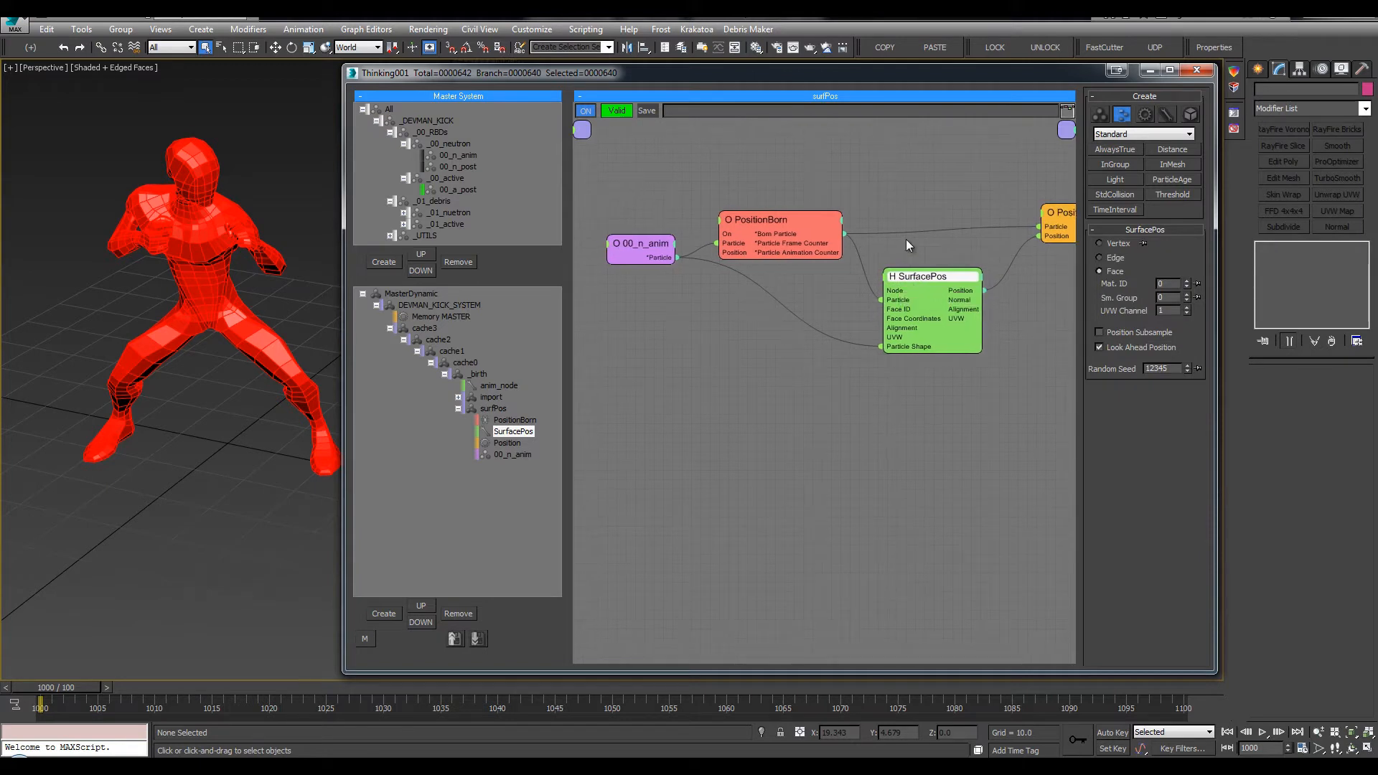
left_click(643, 245)
key("Delete")
Examine the anim_node helper in the _birth set and the character mesh it refers to
left_click(491, 389)
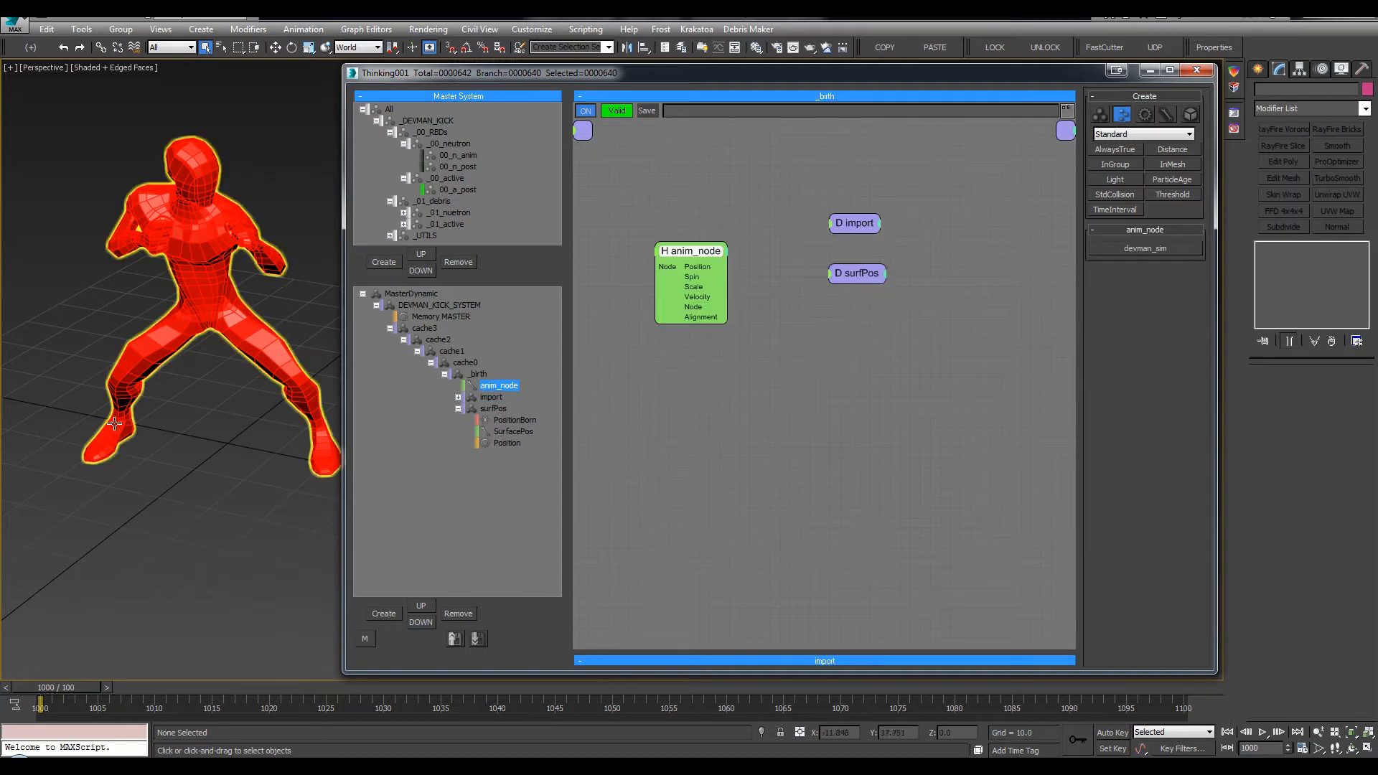
left_click(688, 255)
left_click_drag(688, 257, 700, 275)
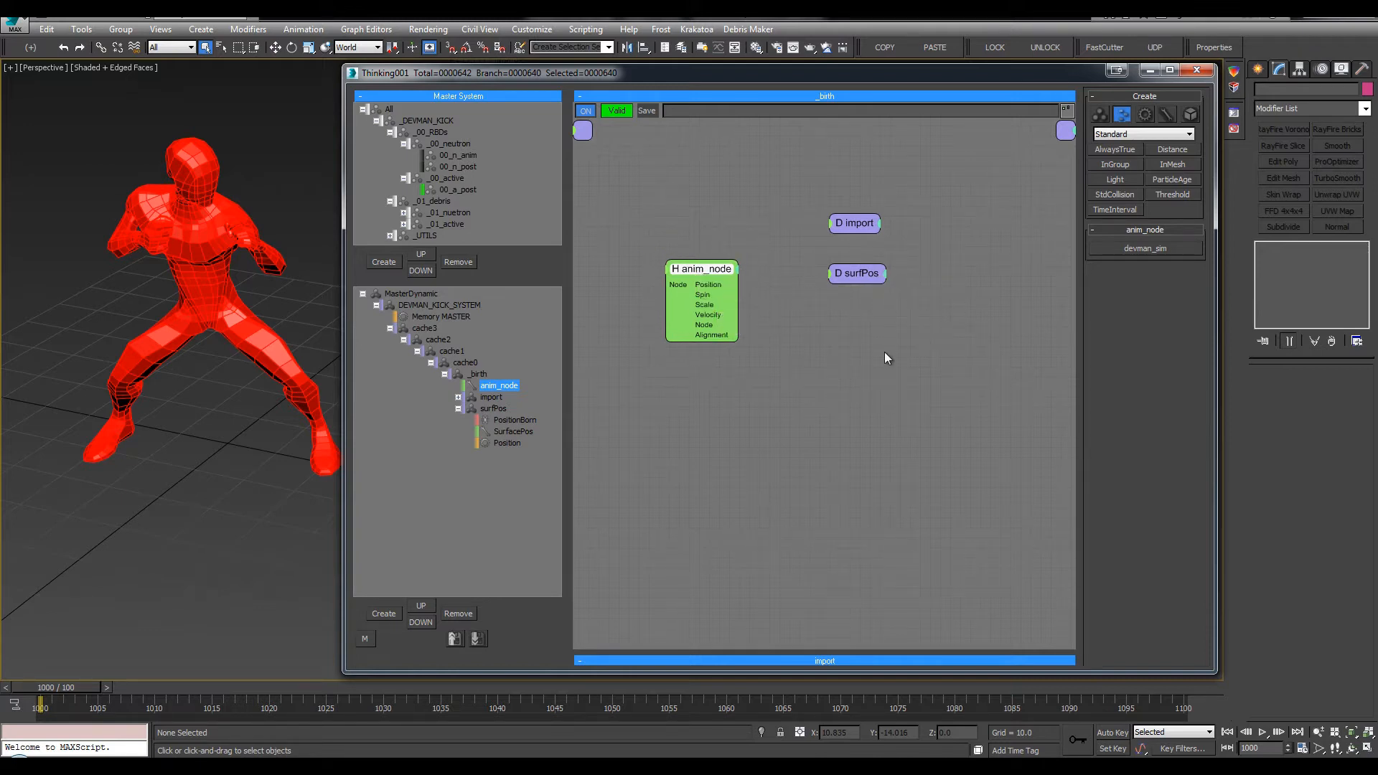
left_click_drag(689, 269, 672, 268)
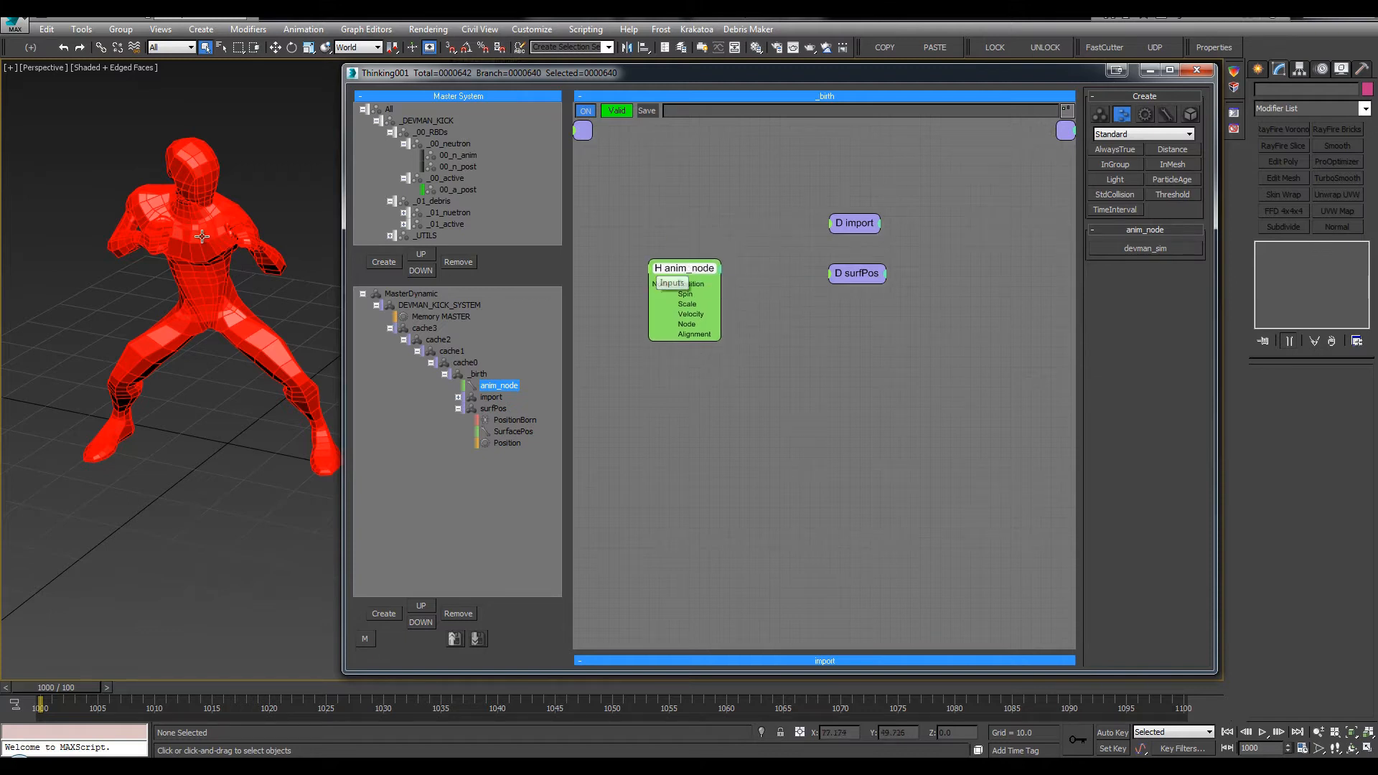
left_click(202, 236)
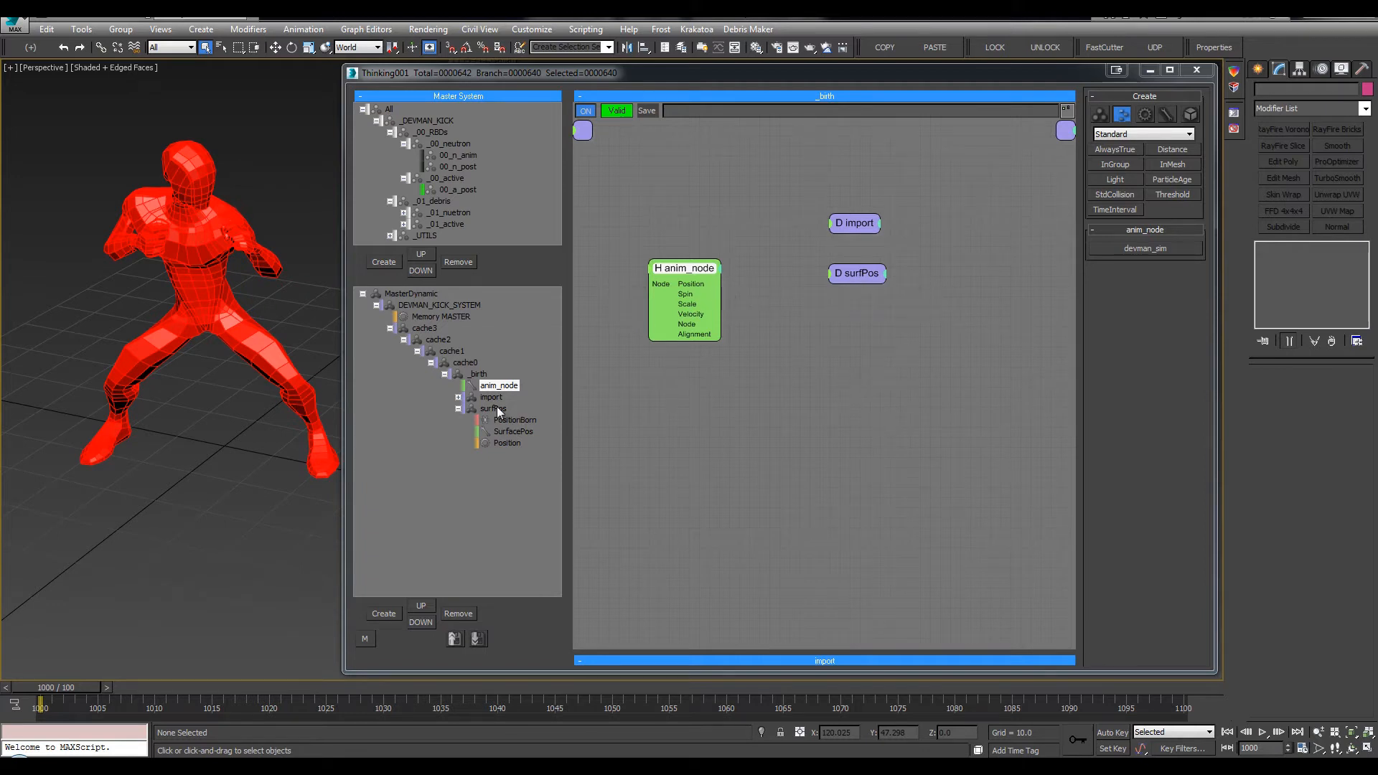
Expose the SurfacePos helper's Node input as an input of the surfPos dynamic set
left_click(512, 432)
middle_click_drag(804, 377, 764, 376)
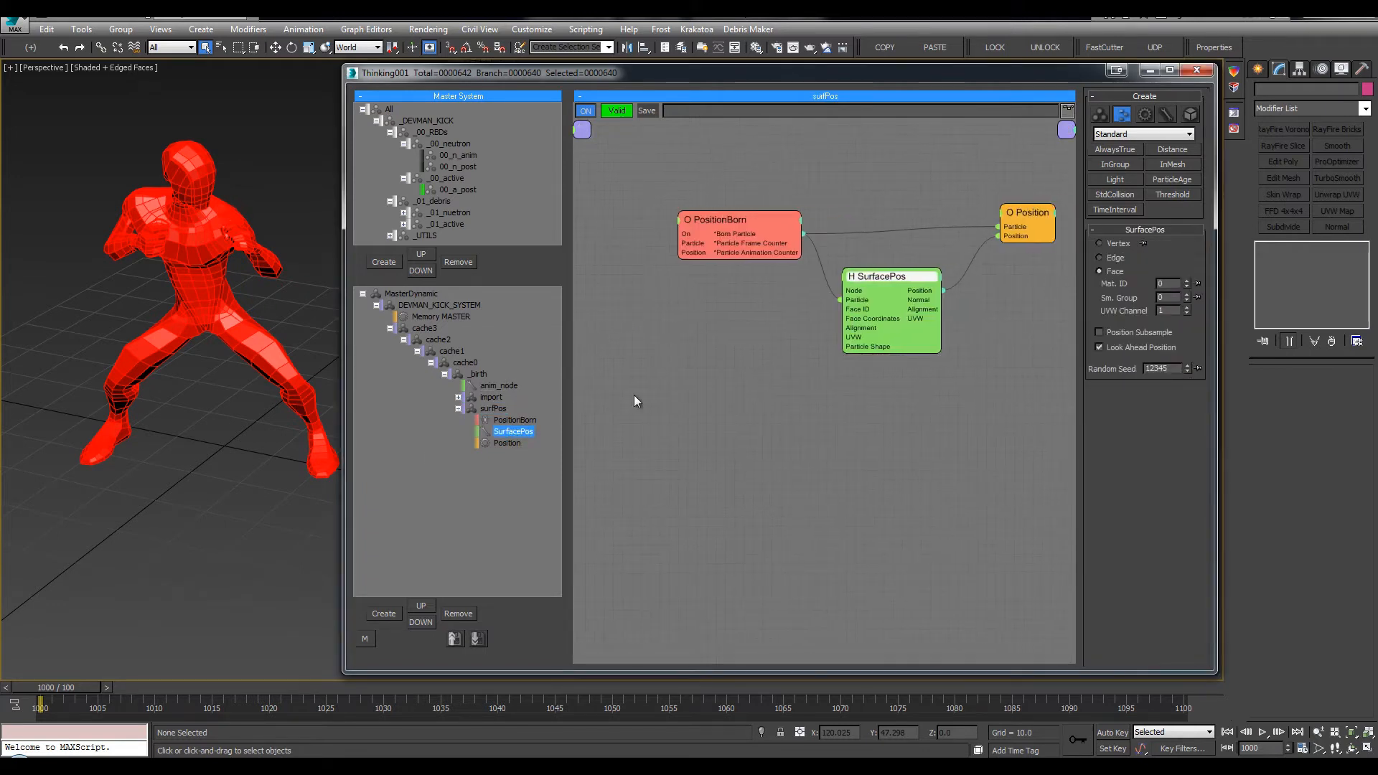
double_click(491, 409)
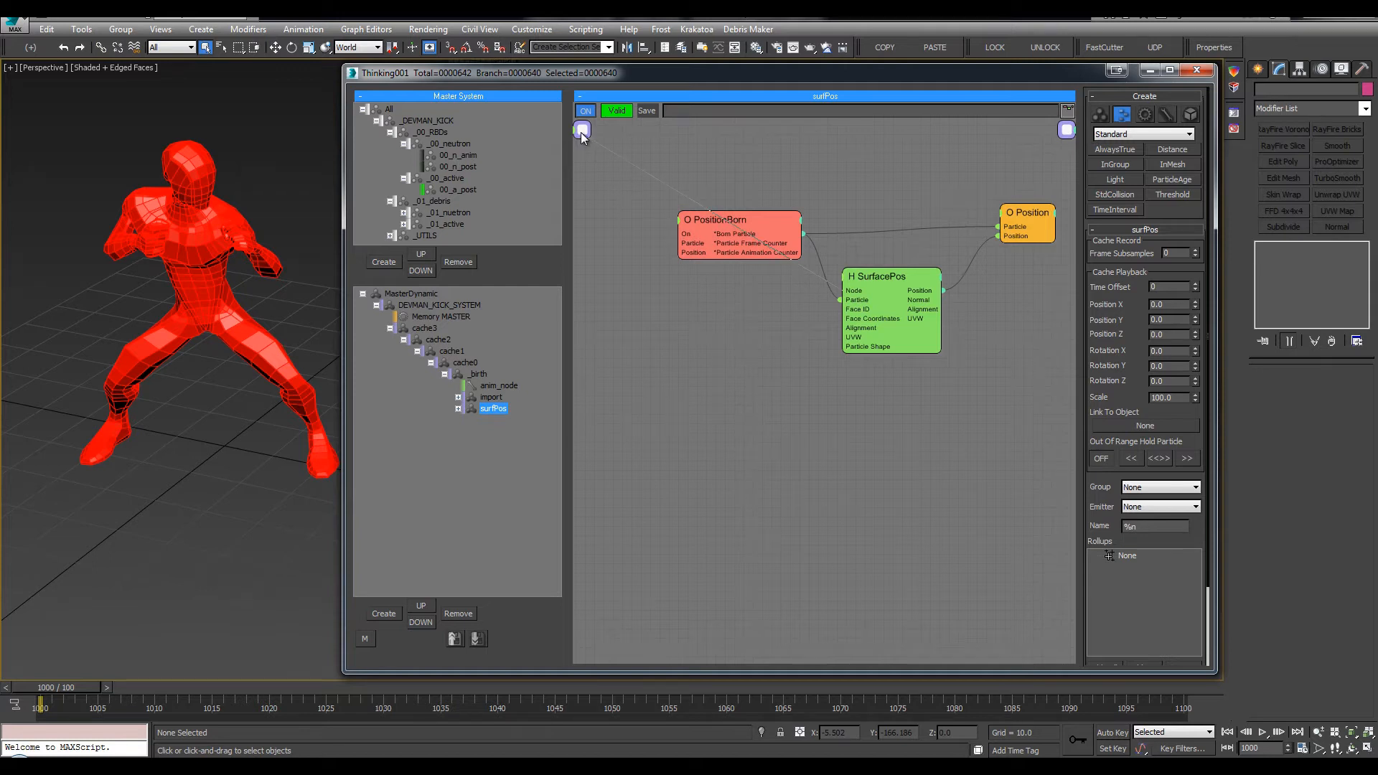
left_click_drag(582, 135, 583, 138)
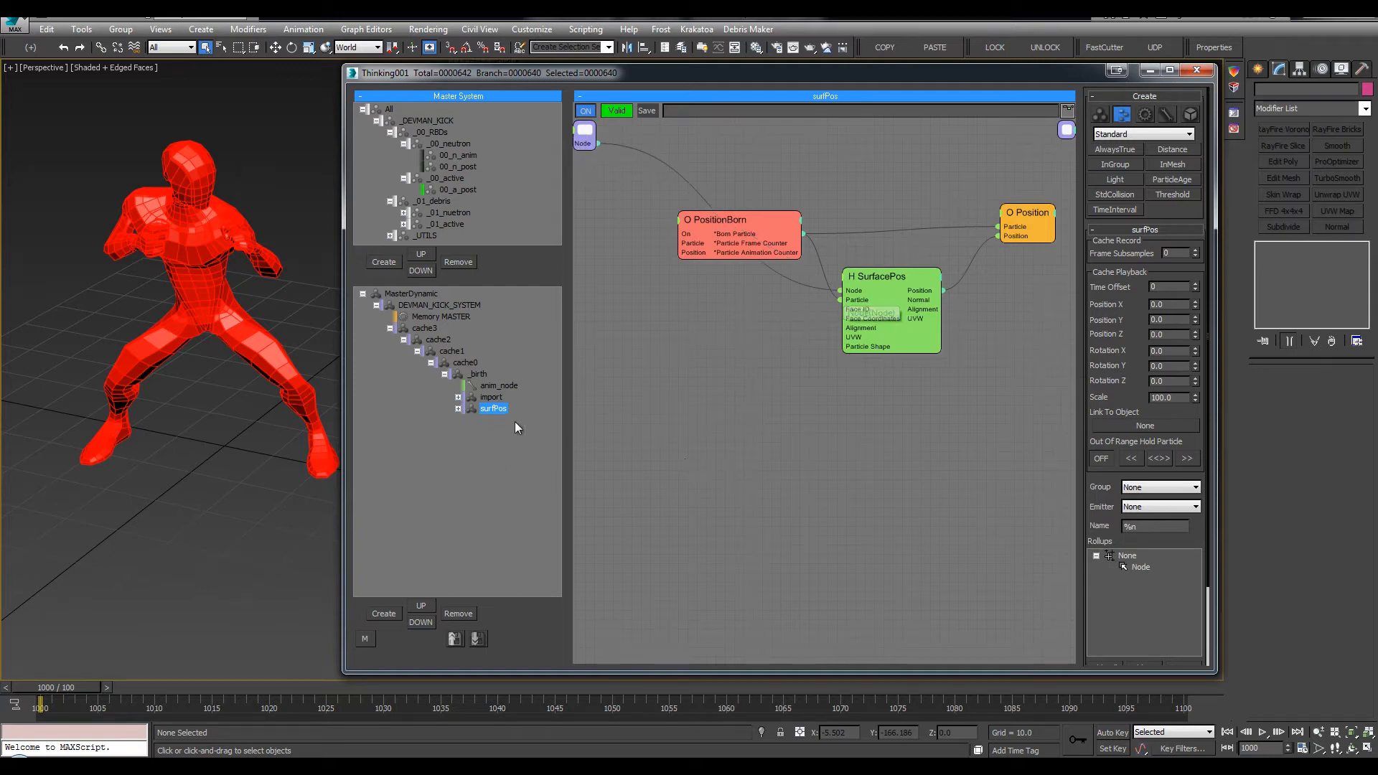
In the _birth set, connect anim_node's Node output to the Node input of surfPos
left_click(489, 386)
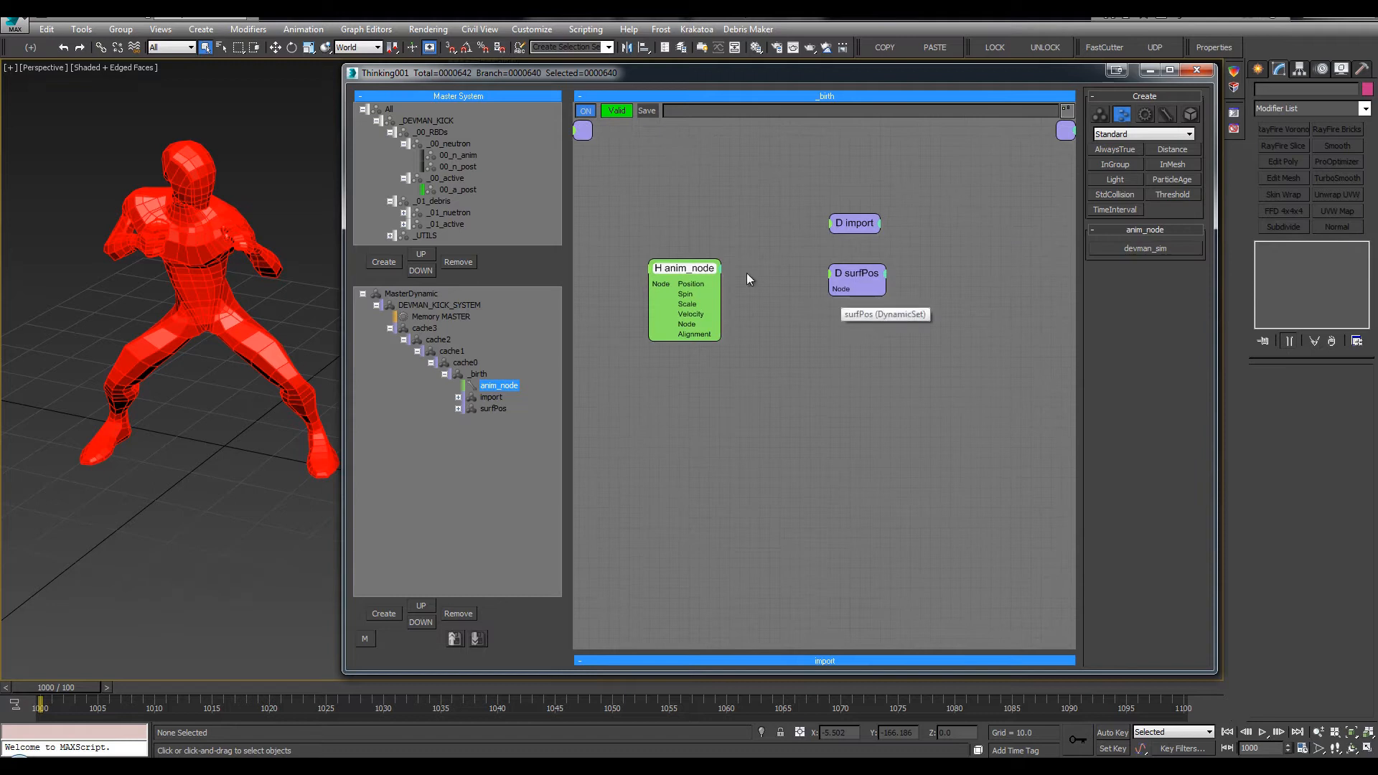
left_click_drag(847, 290, 687, 323)
left_click(847, 277)
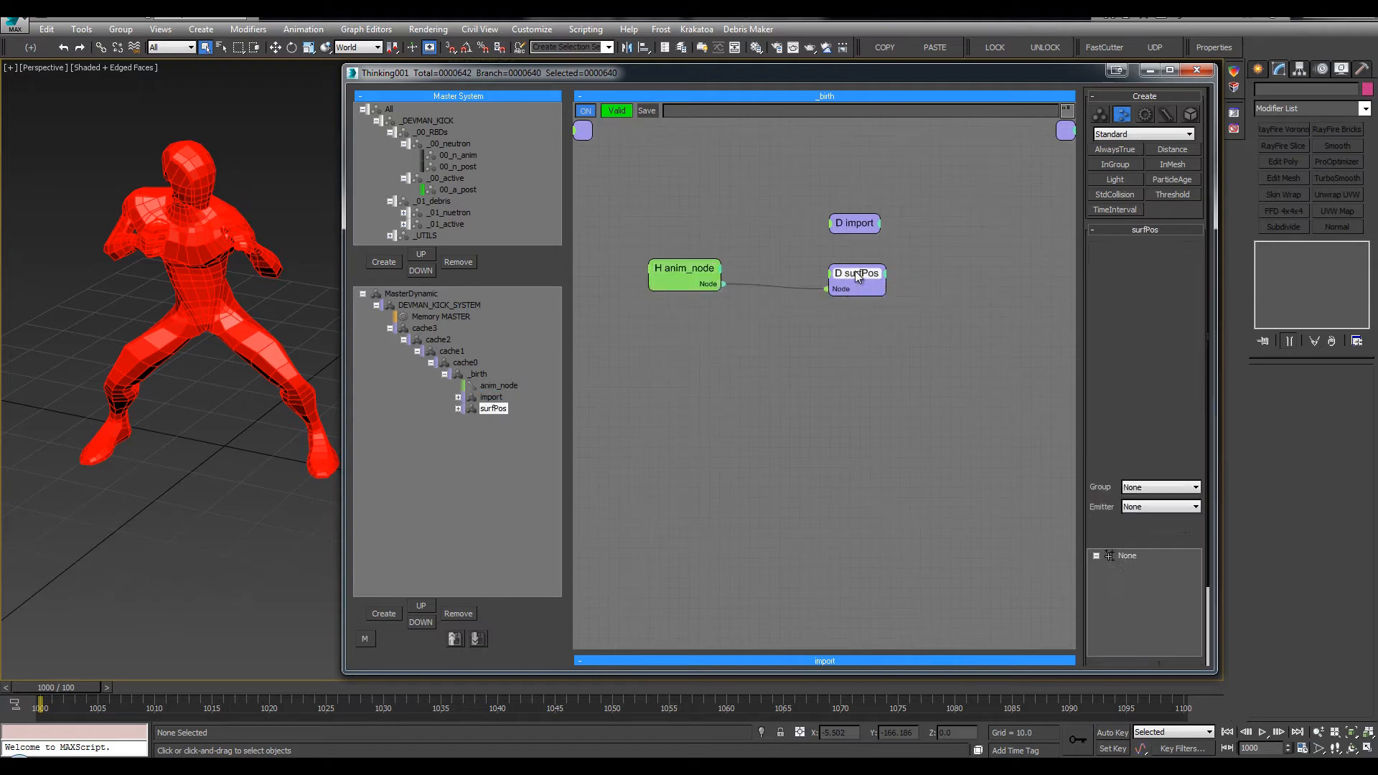
Set PositionBorn to group surfpos with a Pistol Shot of 100, Life Span 9999 and Speed 0
left_click(488, 407)
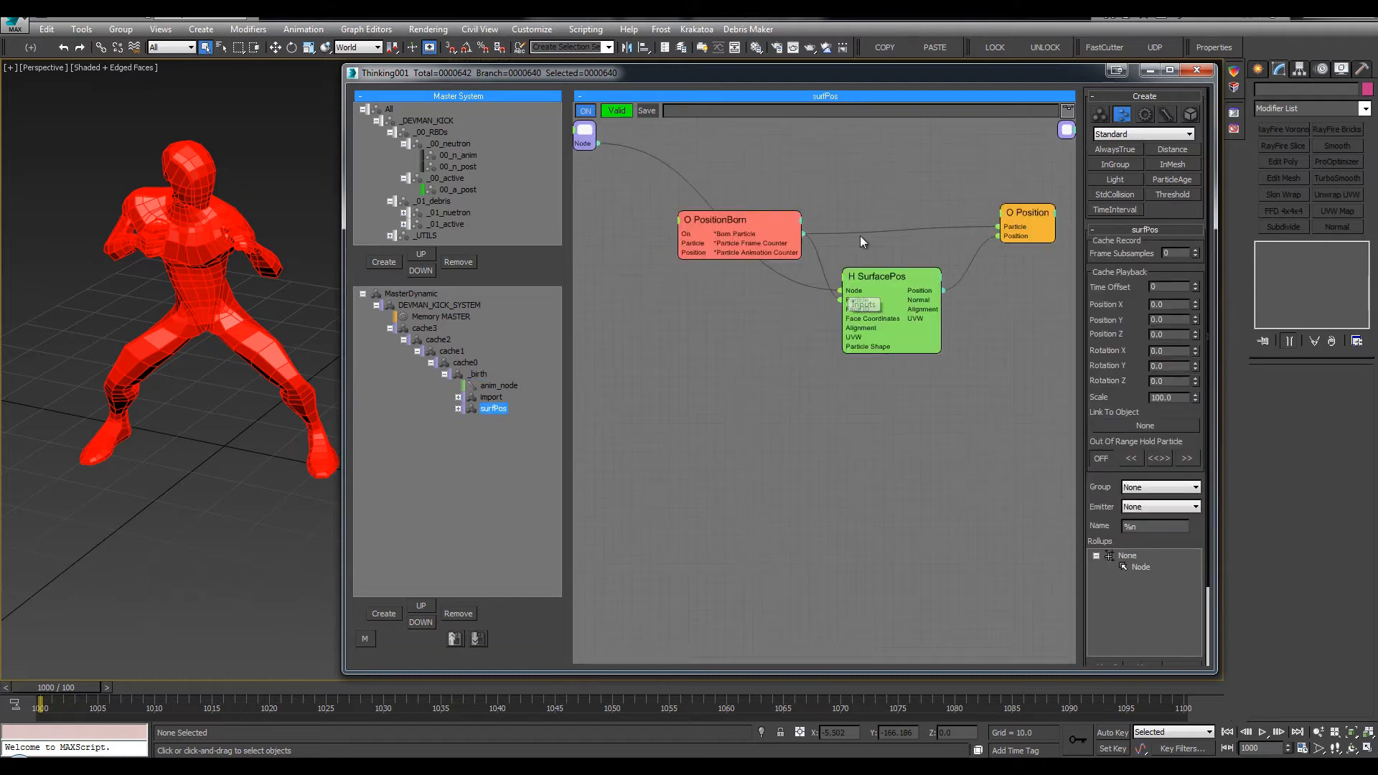
left_click_drag(729, 226, 749, 229)
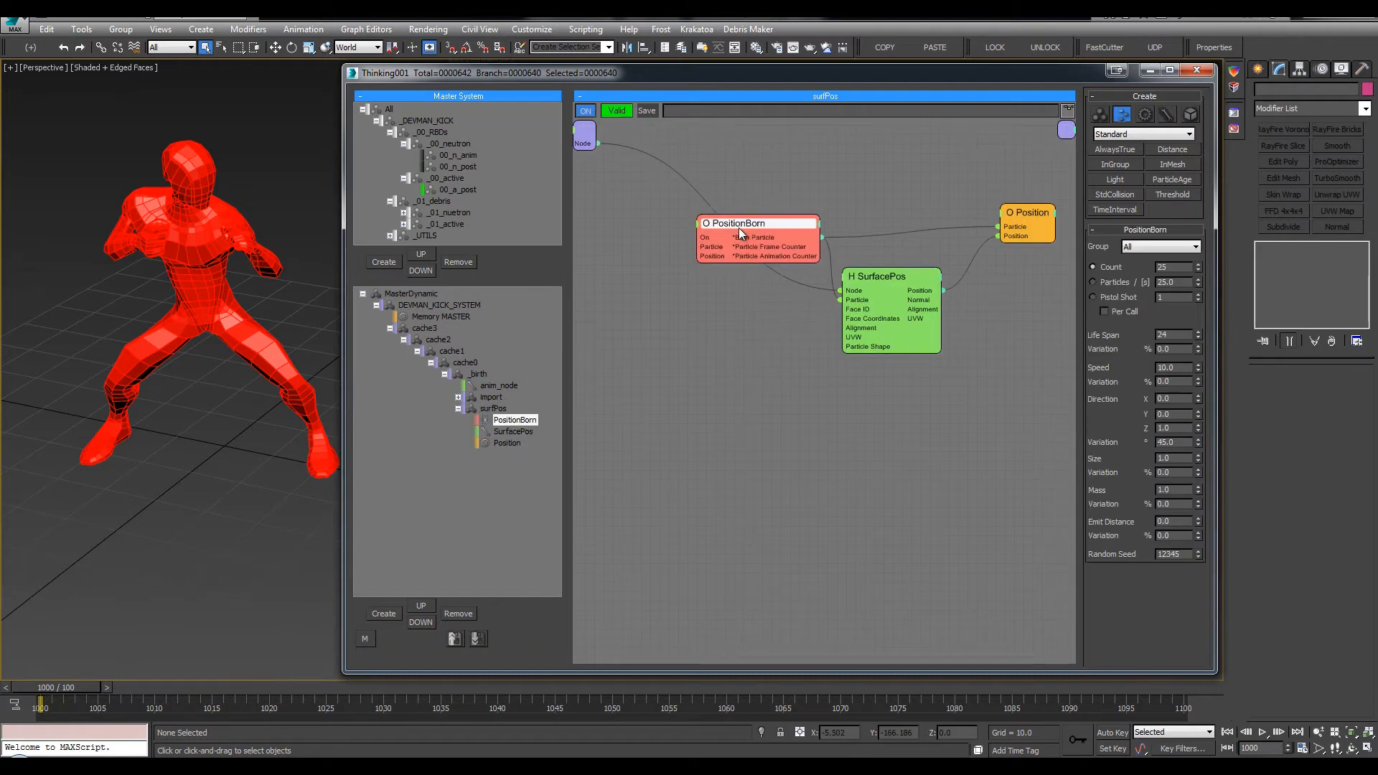
left_click(1125, 245)
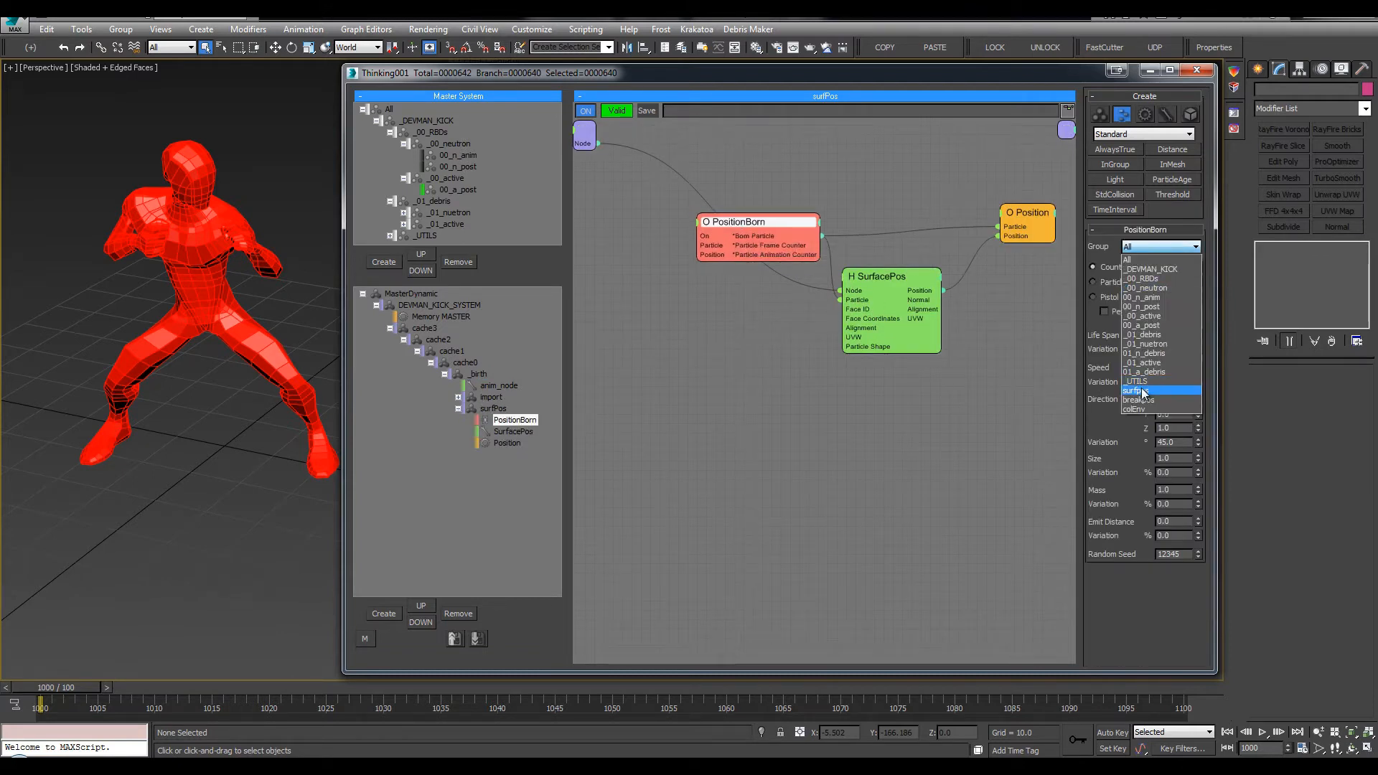
left_click(1142, 390)
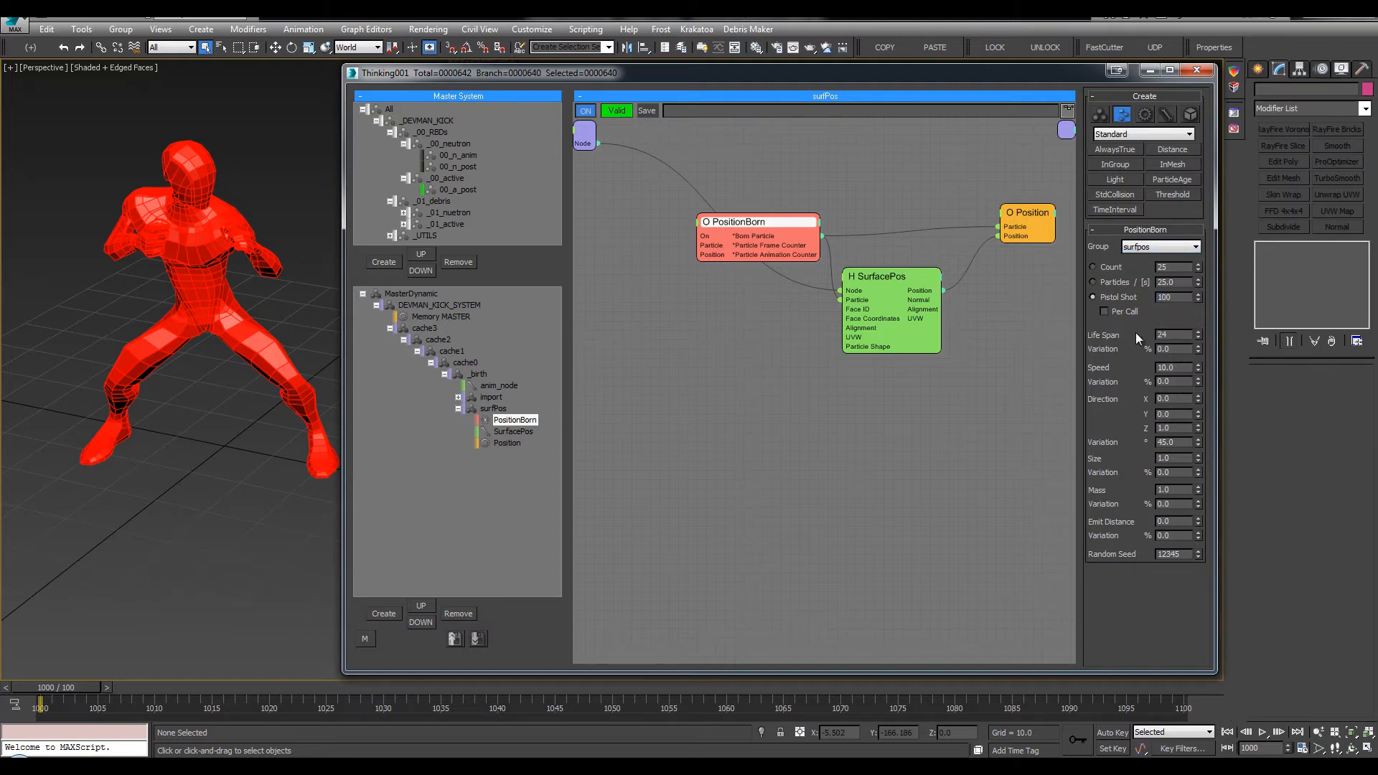
left_click_drag(1185, 337, 1135, 336)
left_click_drag(765, 222, 743, 225)
middle_click_drag(754, 191, 823, 184)
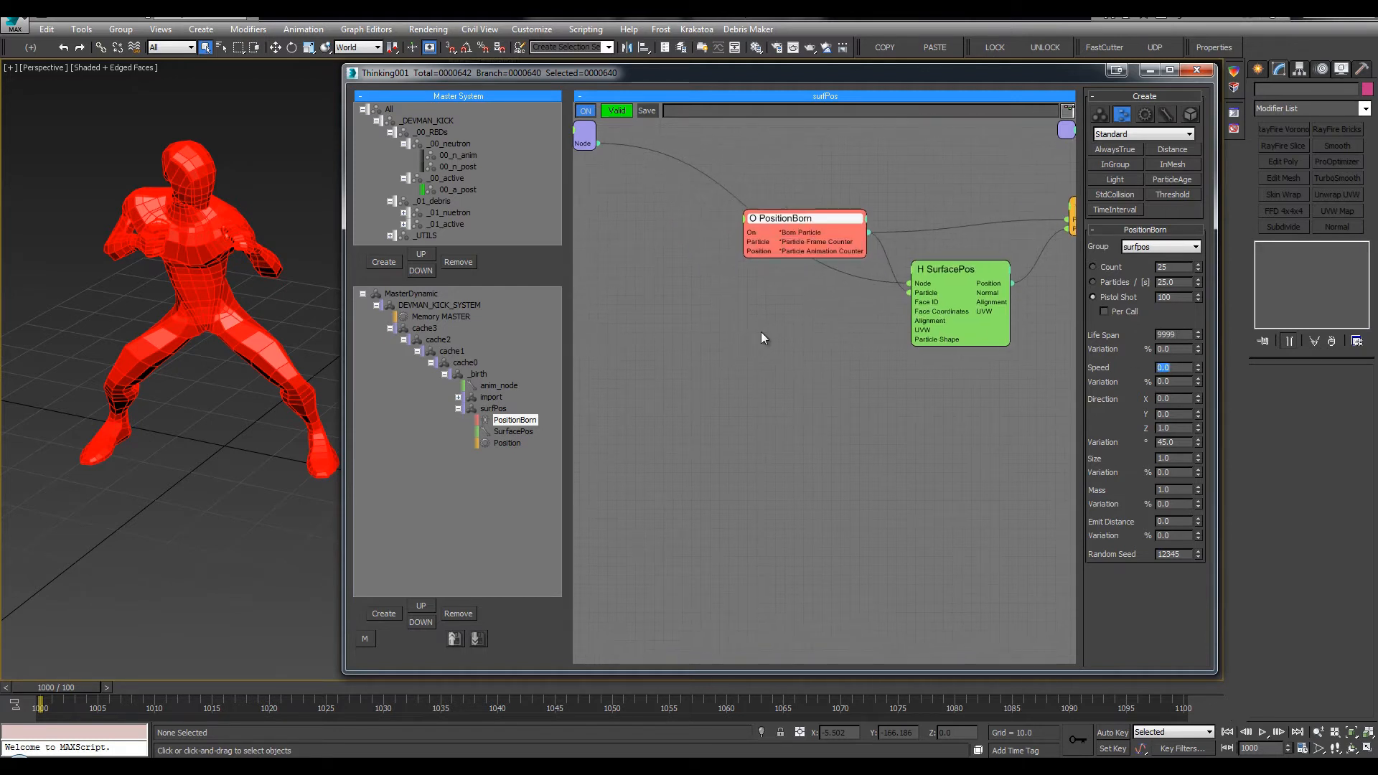
Save the scene and narrow the Thinking Particles window to uncover more of the viewport
middle_click_drag(222, 308, 273, 320, "alt")
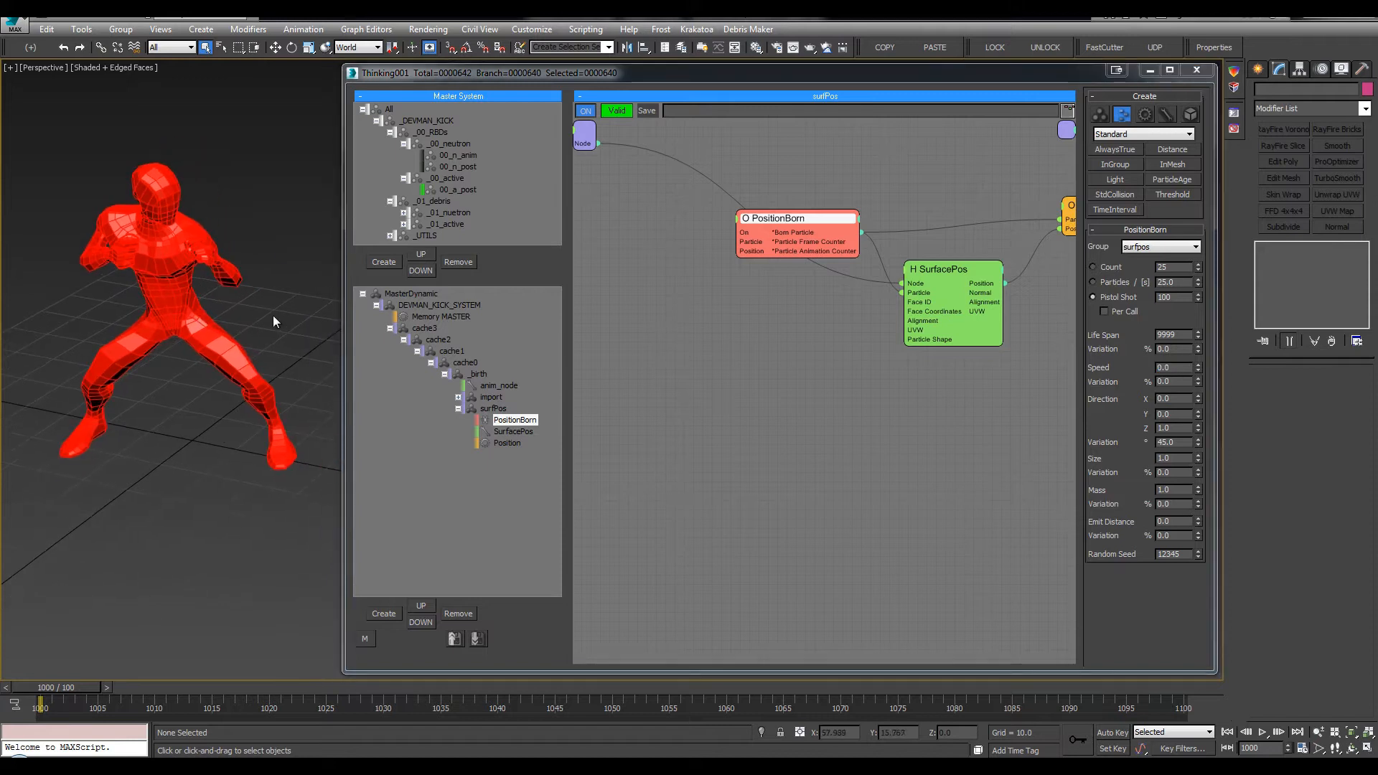
key("ctrl+s")
left_click_drag(343, 301, 453, 308)
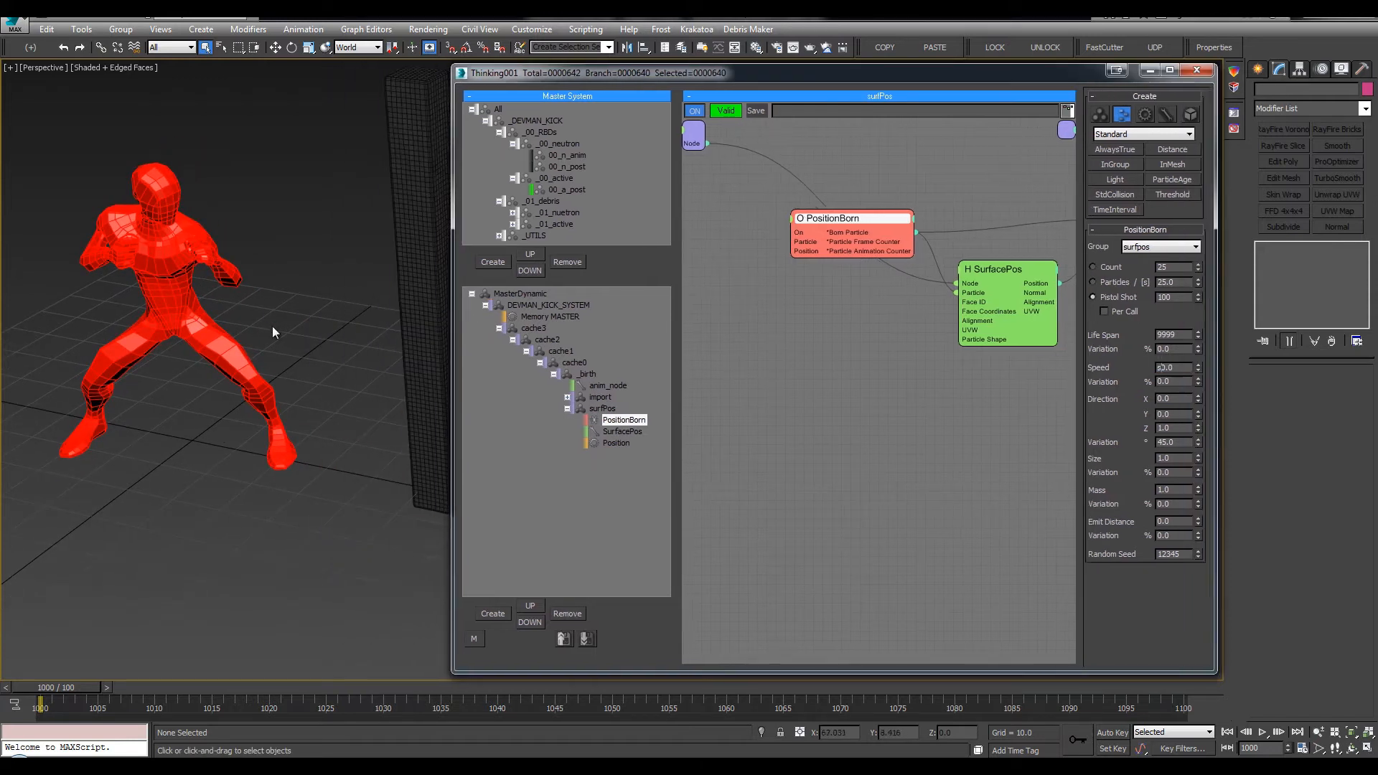
Show the layer list, make the 07_TP layer visible and advance to frame 1001
middle_click_drag(69, 348, 87, 350)
key("l")
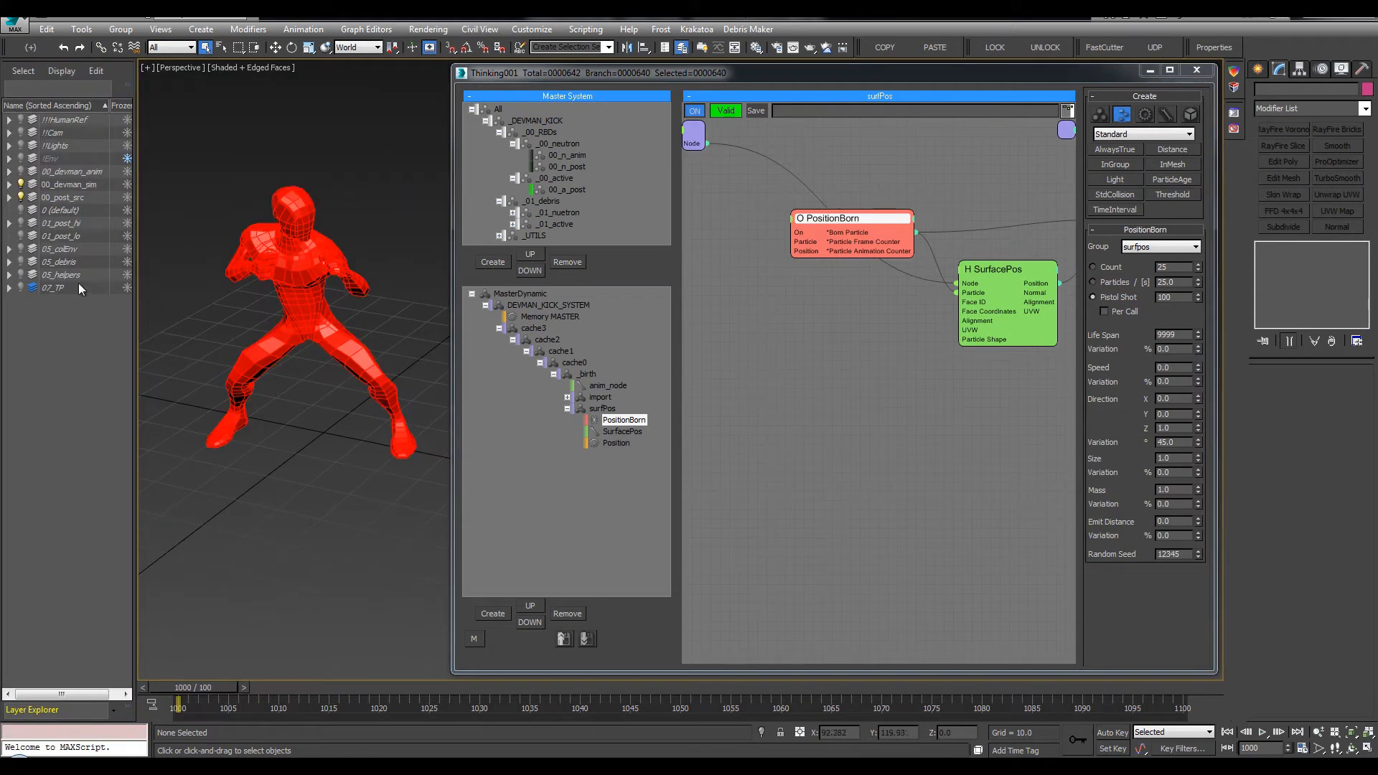
key("period")
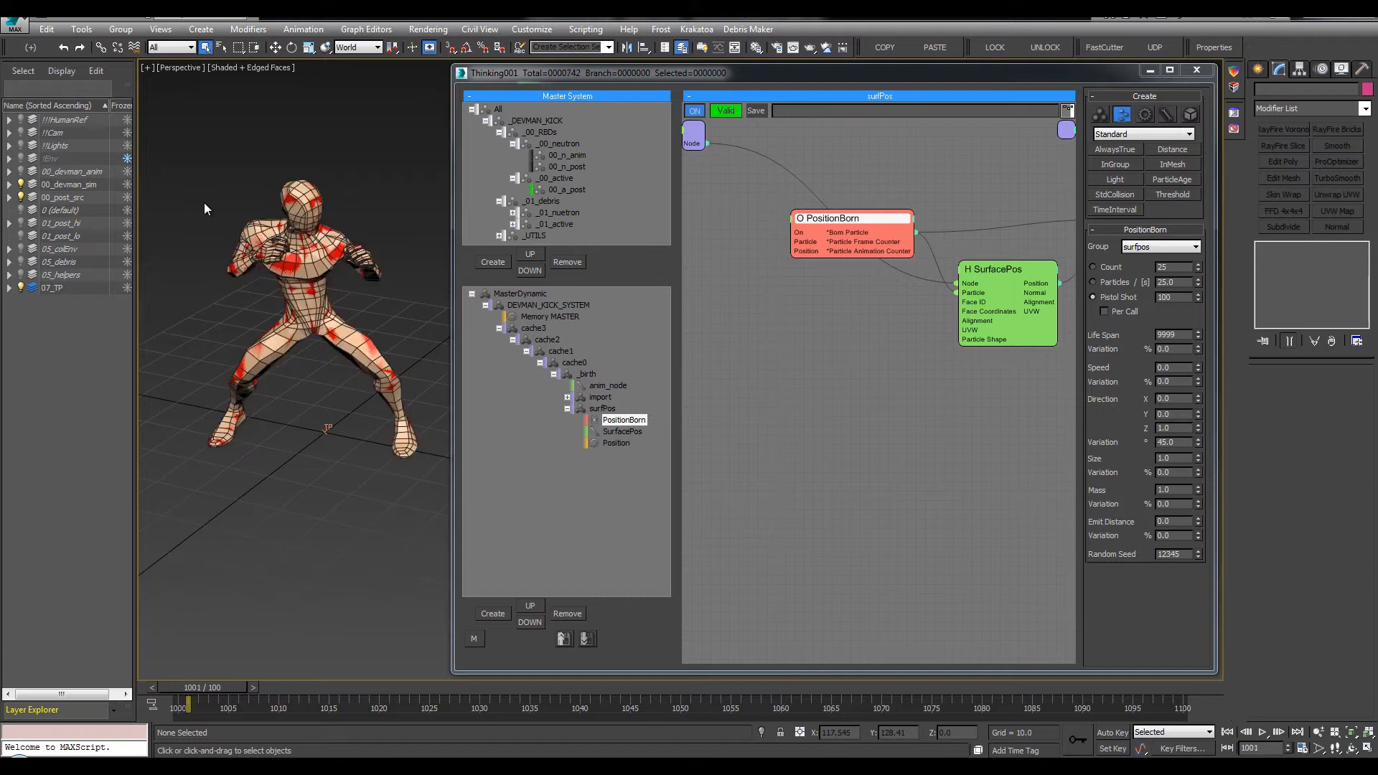
Hide the 00_devman_sim layer, keep 00_post_src visible and switch the viewport to wireframe
left_click(21, 198)
left_click(20, 185)
left_click(21, 198)
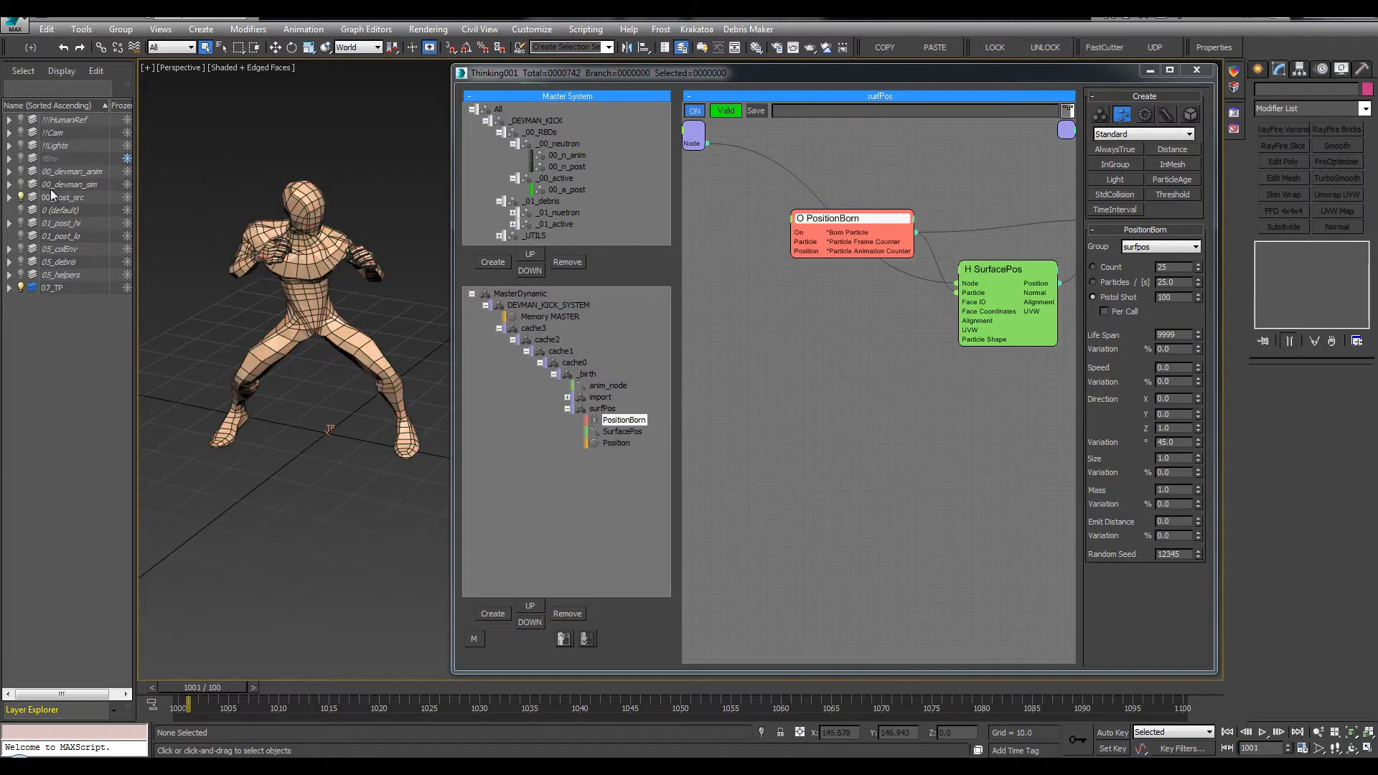
middle_click_drag(284, 170, 278, 169)
key("F3")
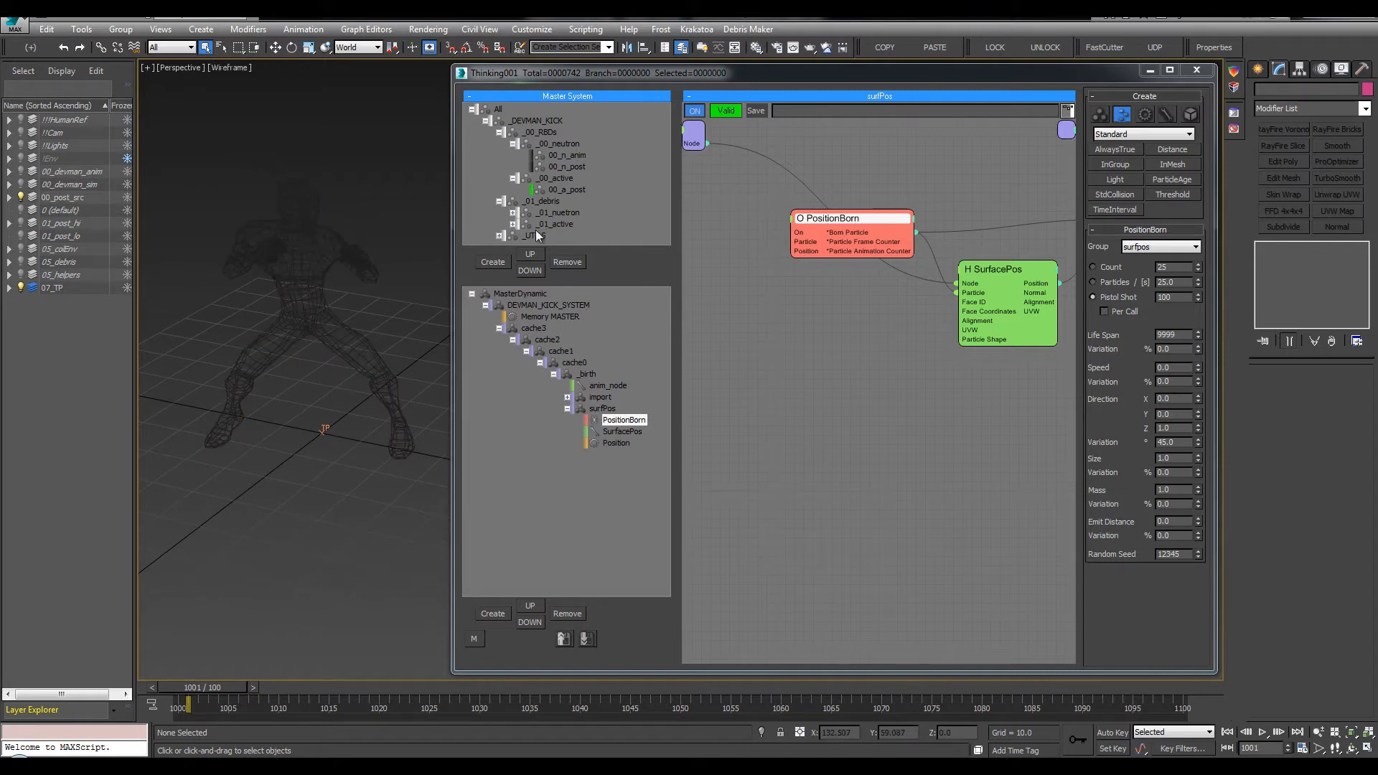
Display the surfpos group's particles as Ticks and turn off its Show Mesh option
left_click(500, 235)
left_click(542, 214)
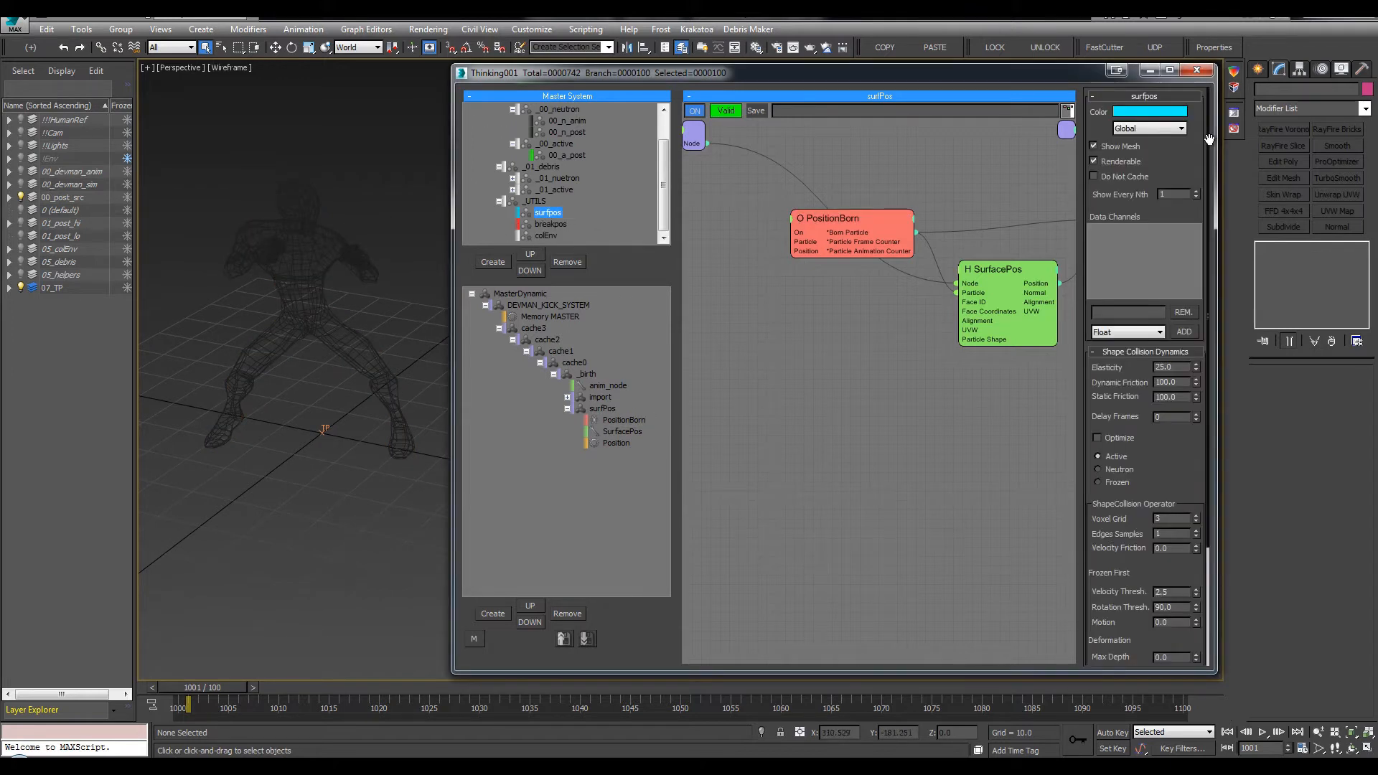
left_click(1151, 129)
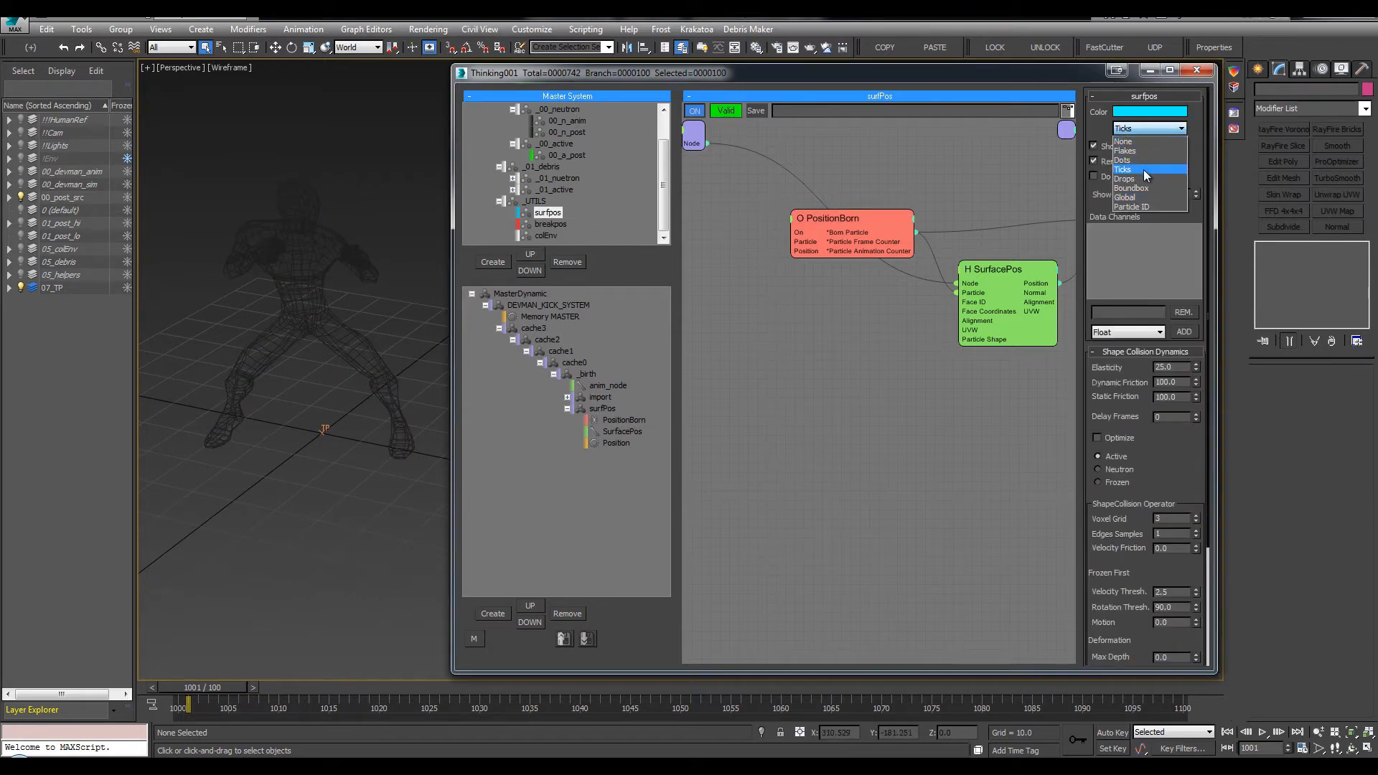
left_click(1144, 169)
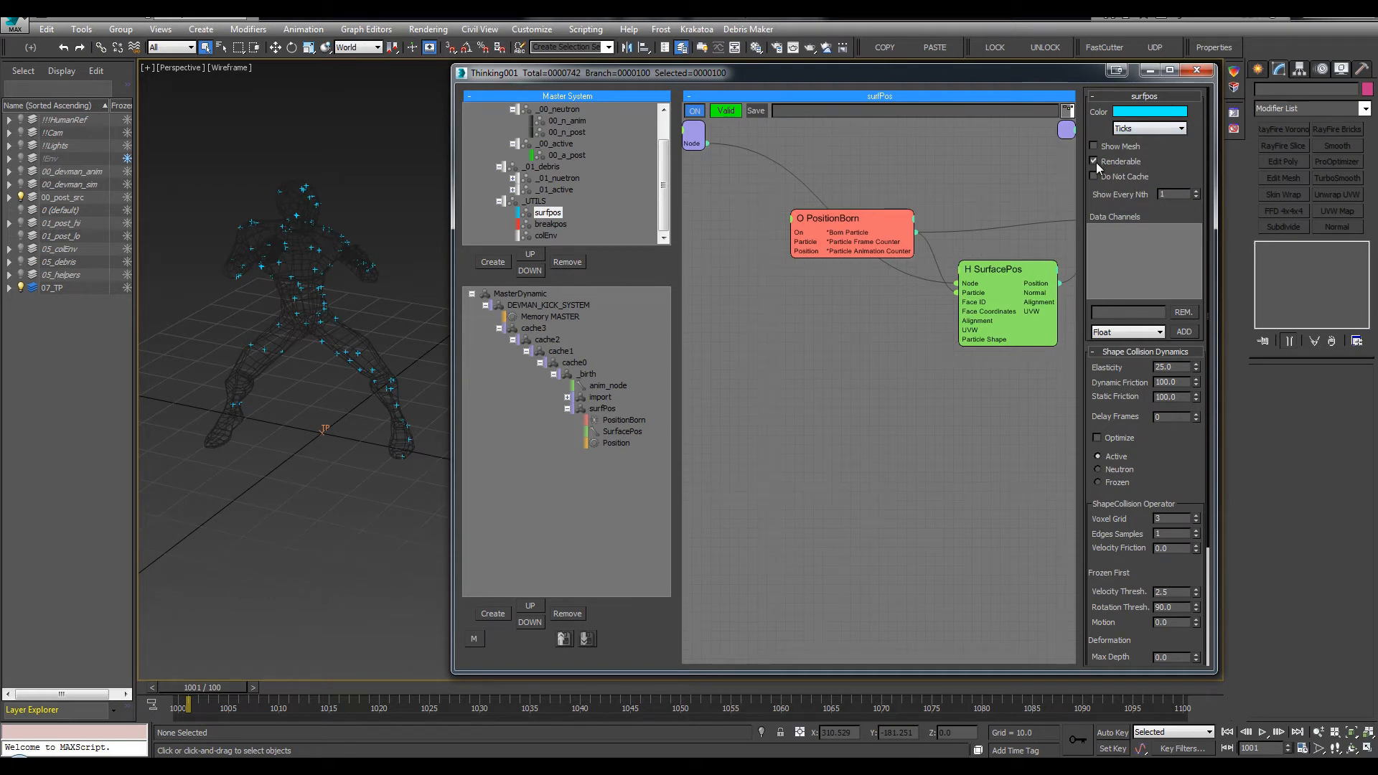
Select the SurfacePos node in the surfPos graph and collapse it to its connected channels
middle_click_drag(1027, 166, 947, 151)
left_click(908, 252)
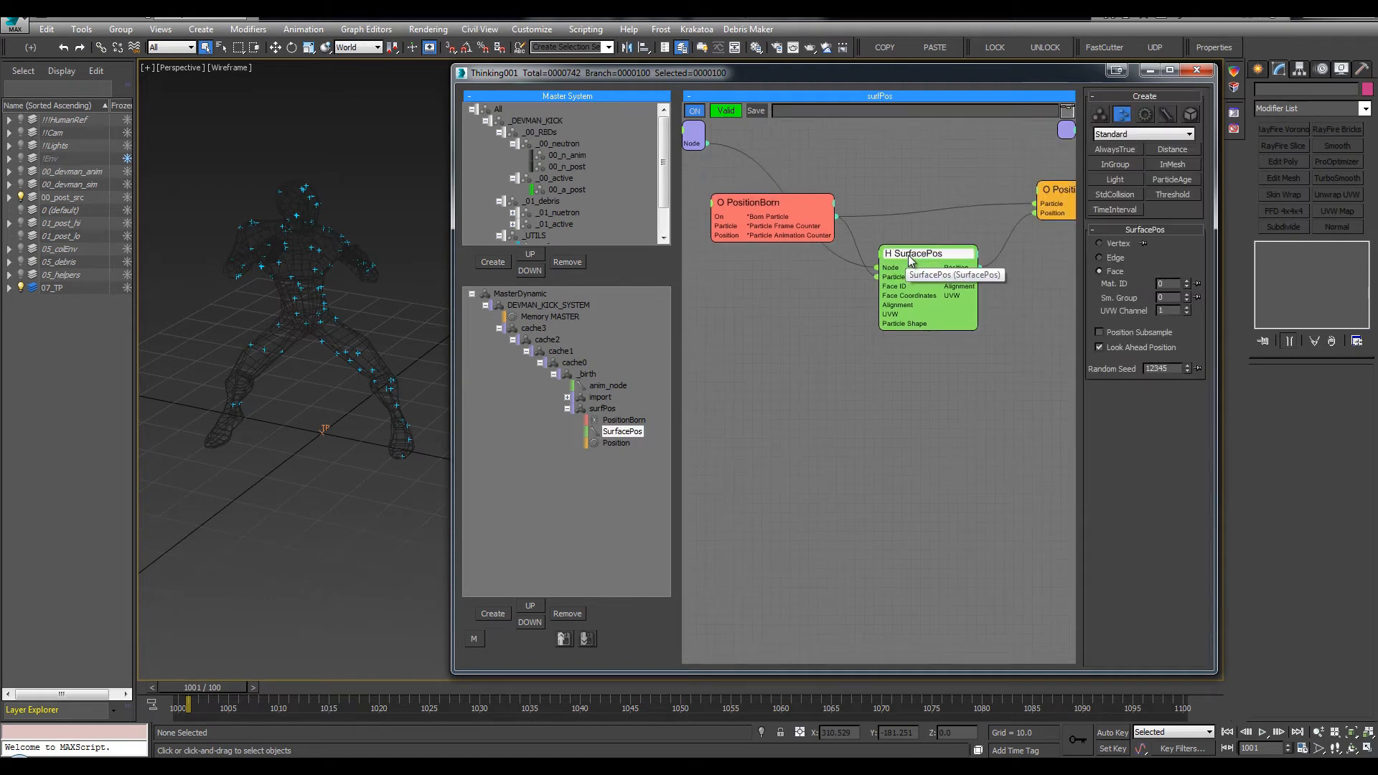
middle_click_drag(908, 199, 884, 200)
left_click_drag(889, 251, 908, 250)
middle_click_drag(907, 250, 928, 254)
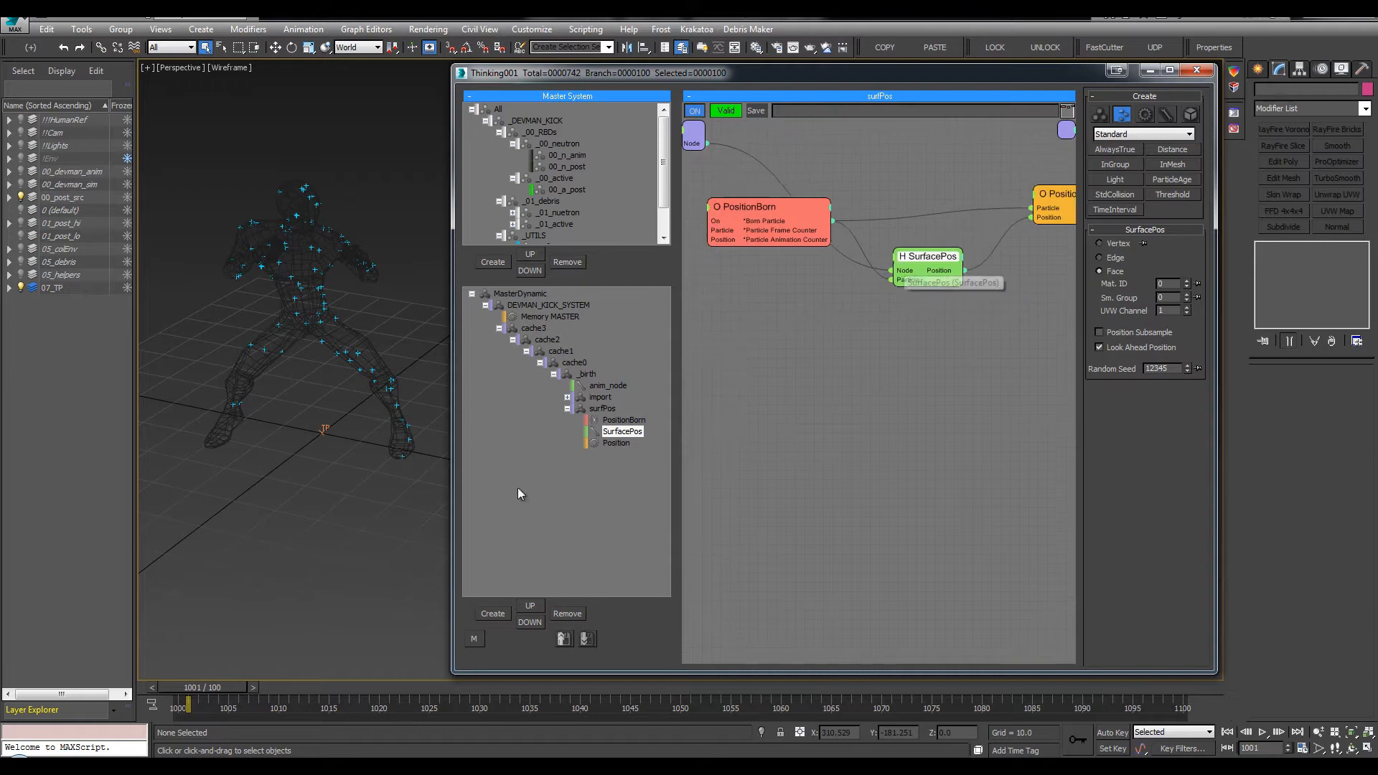
Hide the 07_TP layer, show the 00_devman_sim layer and select the devman_sim character mesh
middle_click_drag(199, 414, 226, 373, "alt")
left_click_drag(226, 373, 283, 451)
middle_click_drag(300, 393, 339, 386, "alt")
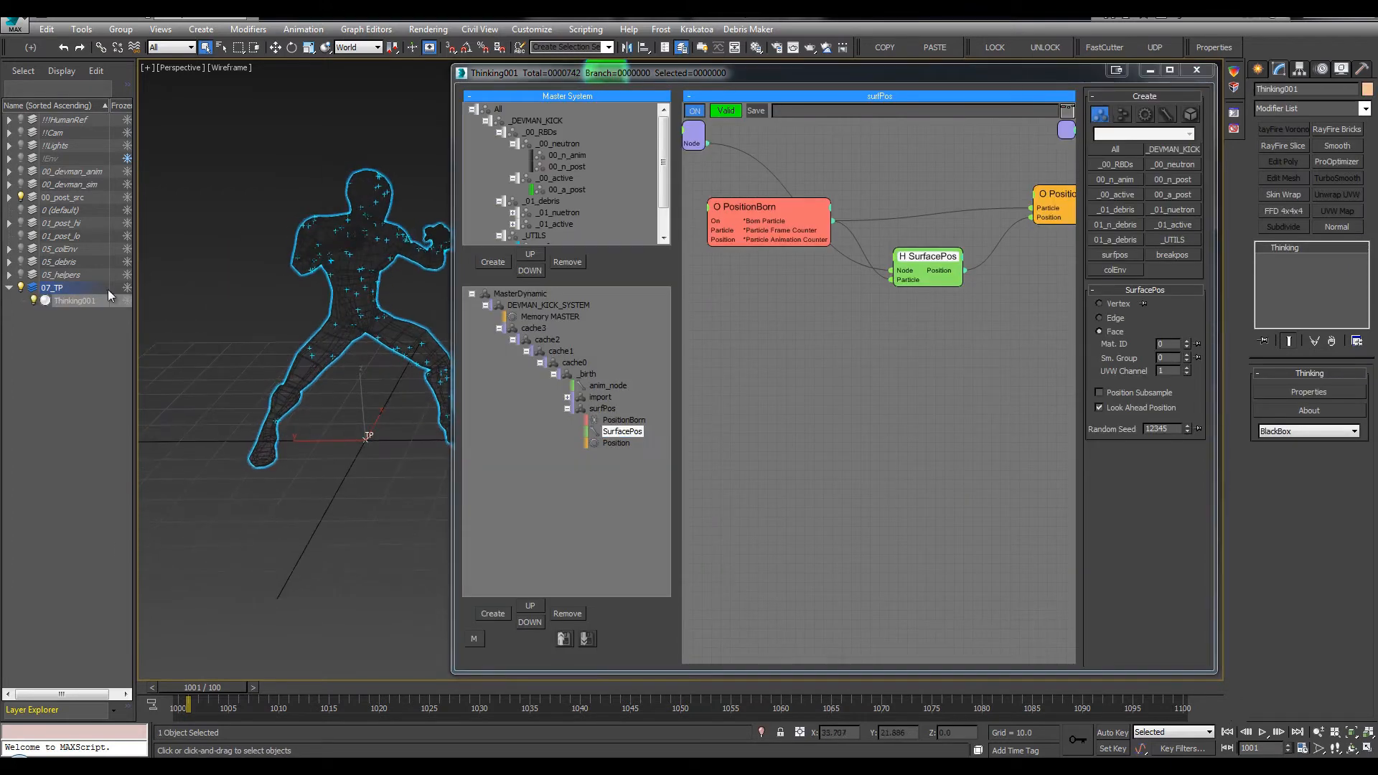
left_click(21, 287)
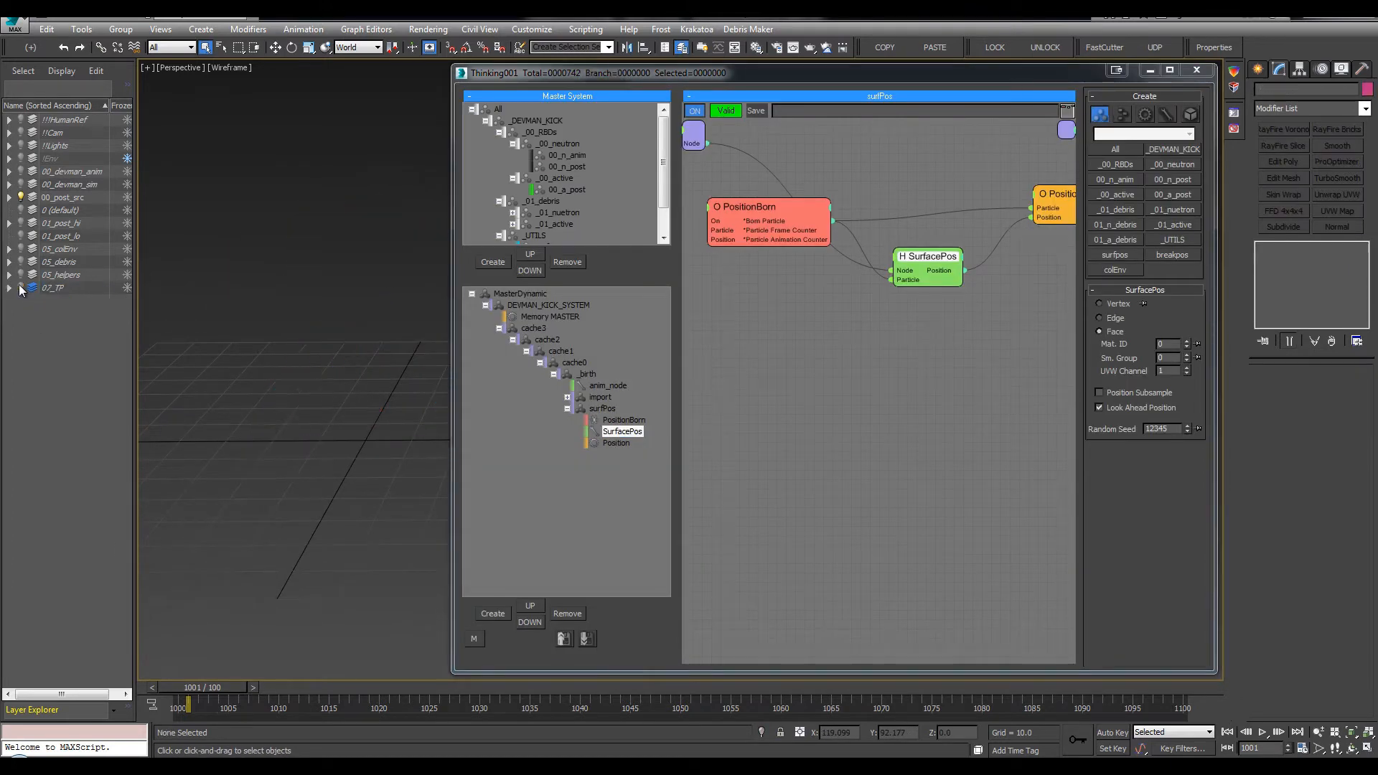
left_click(9, 197)
left_click(78, 211)
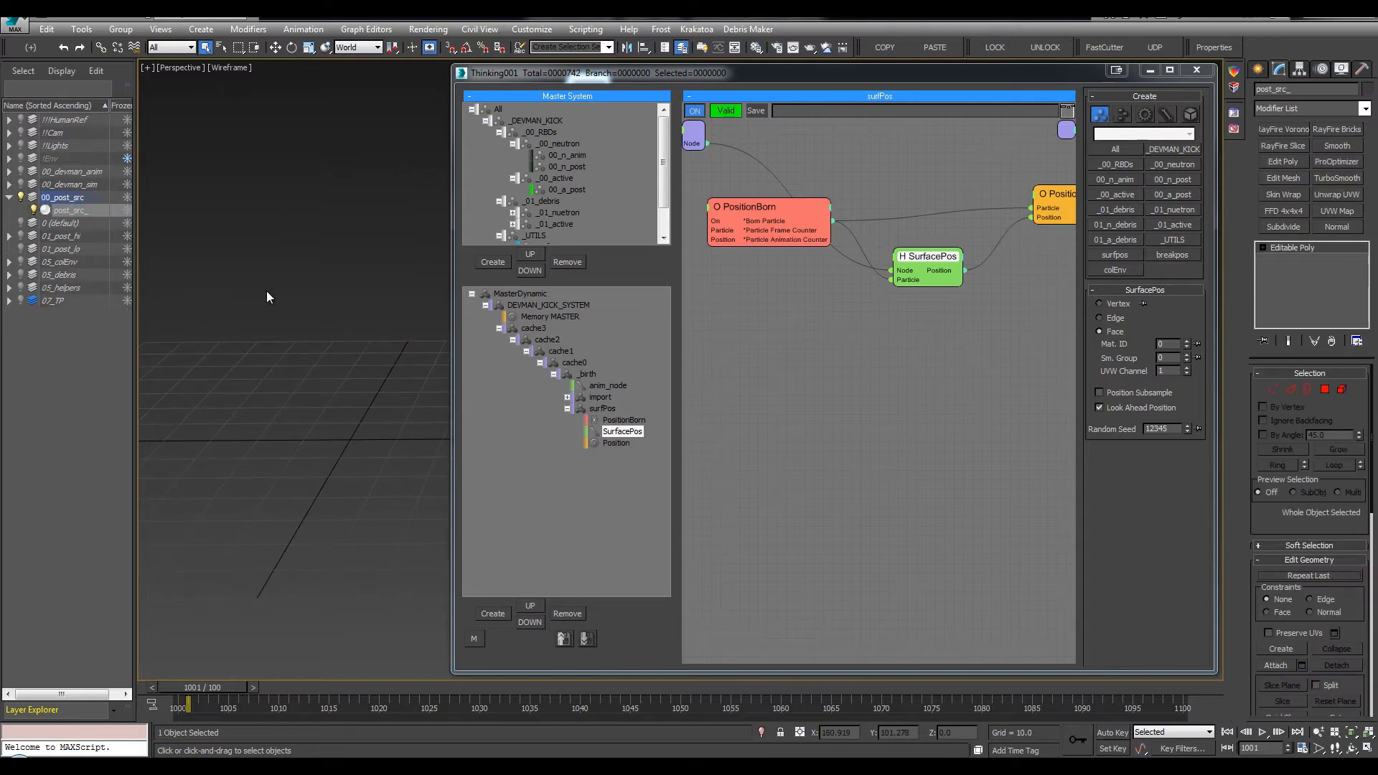
left_click(21, 185)
left_click(352, 214)
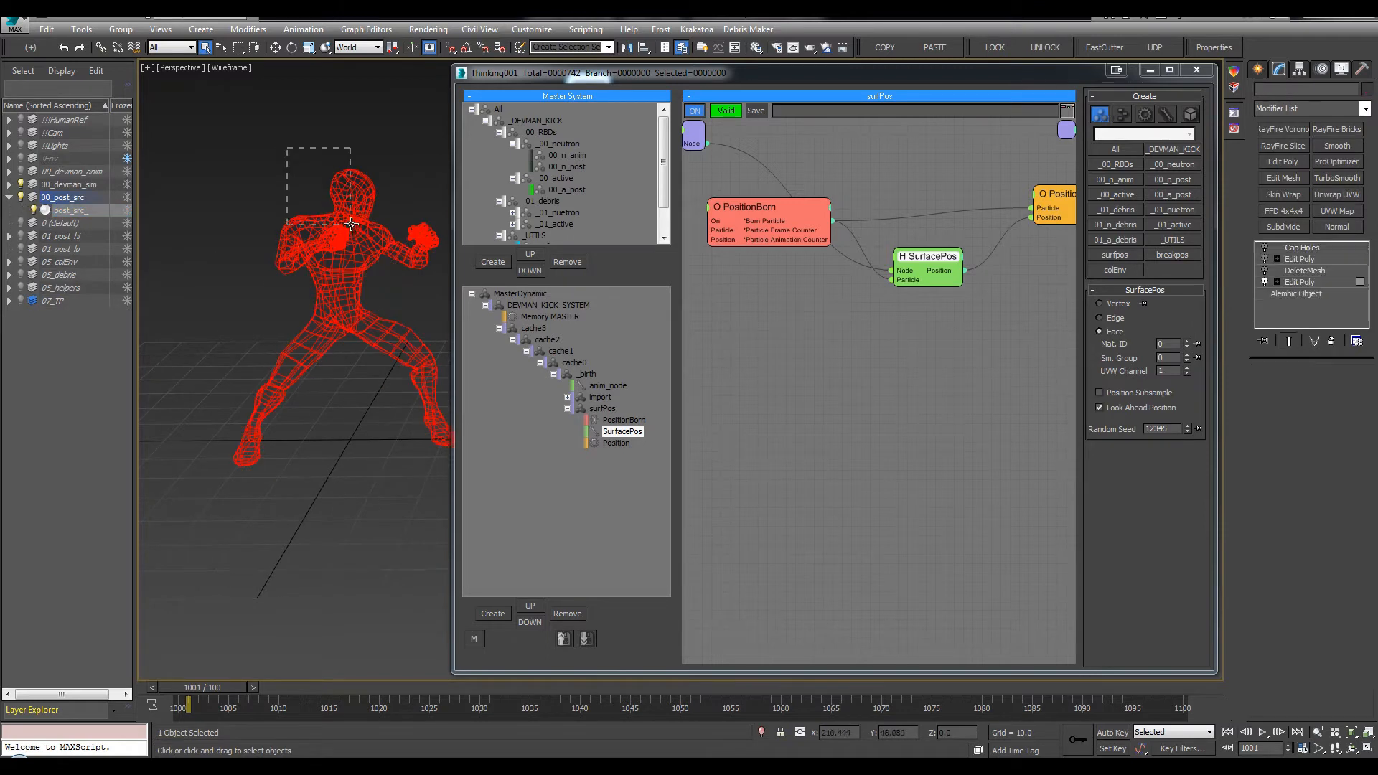
Close the Thinking Particles window and enter Polygon level of devman_sim's lowest Edit Poly modifier in shaded view
left_click(1197, 69)
middle_click_drag(535, 217, 766, 262)
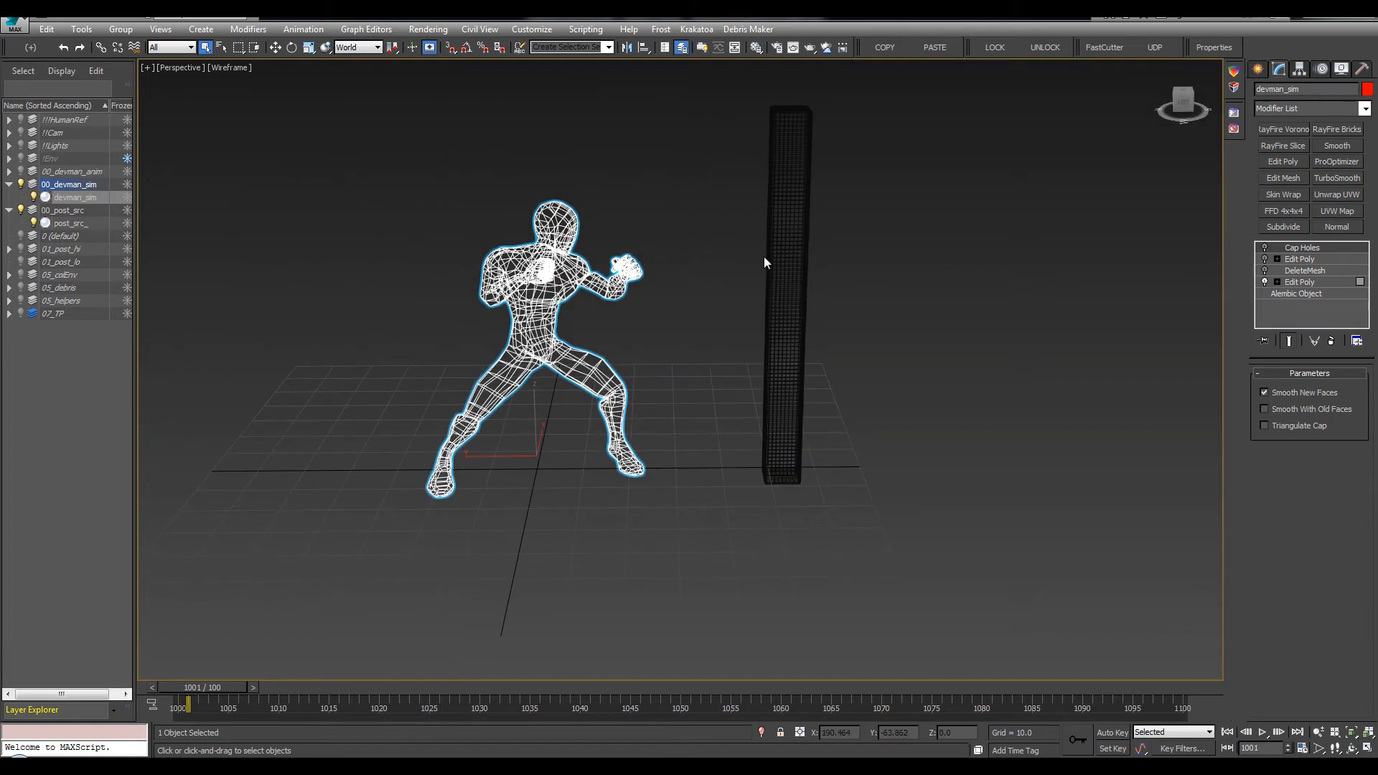
middle_click_drag(689, 224, 713, 230)
middle_click_drag(713, 230, 683, 216, "alt")
left_click(683, 215)
key("F3")
left_click_drag(600, 267, 601, 268)
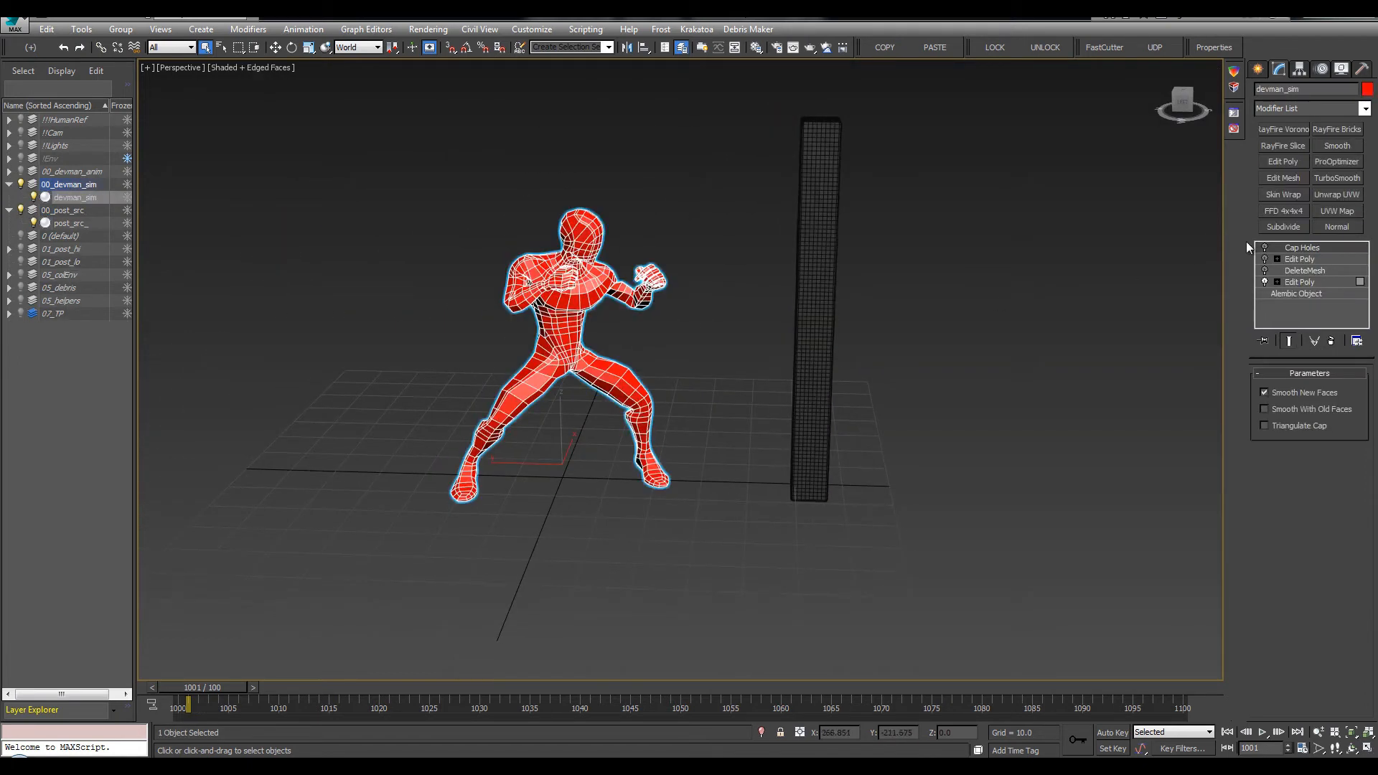
left_click(1301, 282)
key("4")
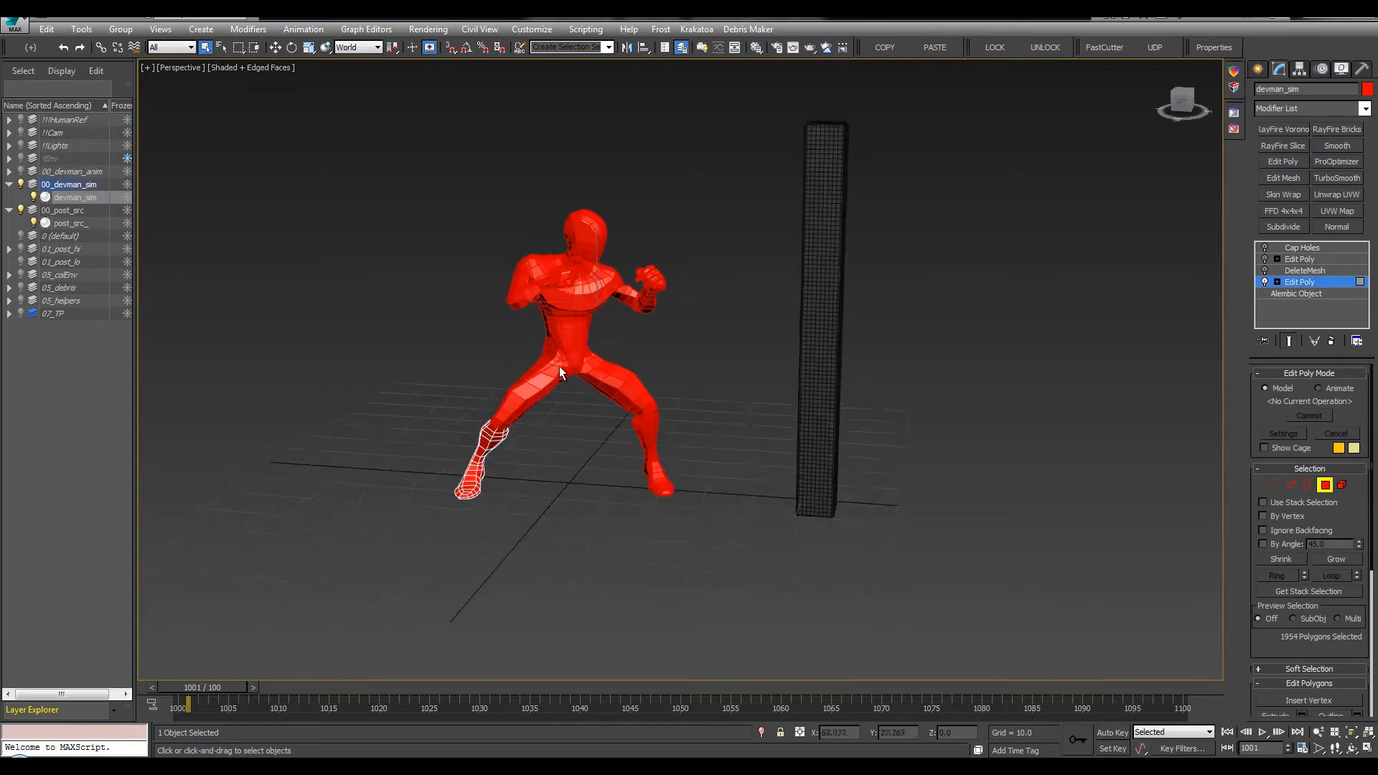
Replace the polygon selection with the character's right lower leg and foot, removing polygons above the knee
scroll(511, 438, "up", 5)
left_click(540, 389)
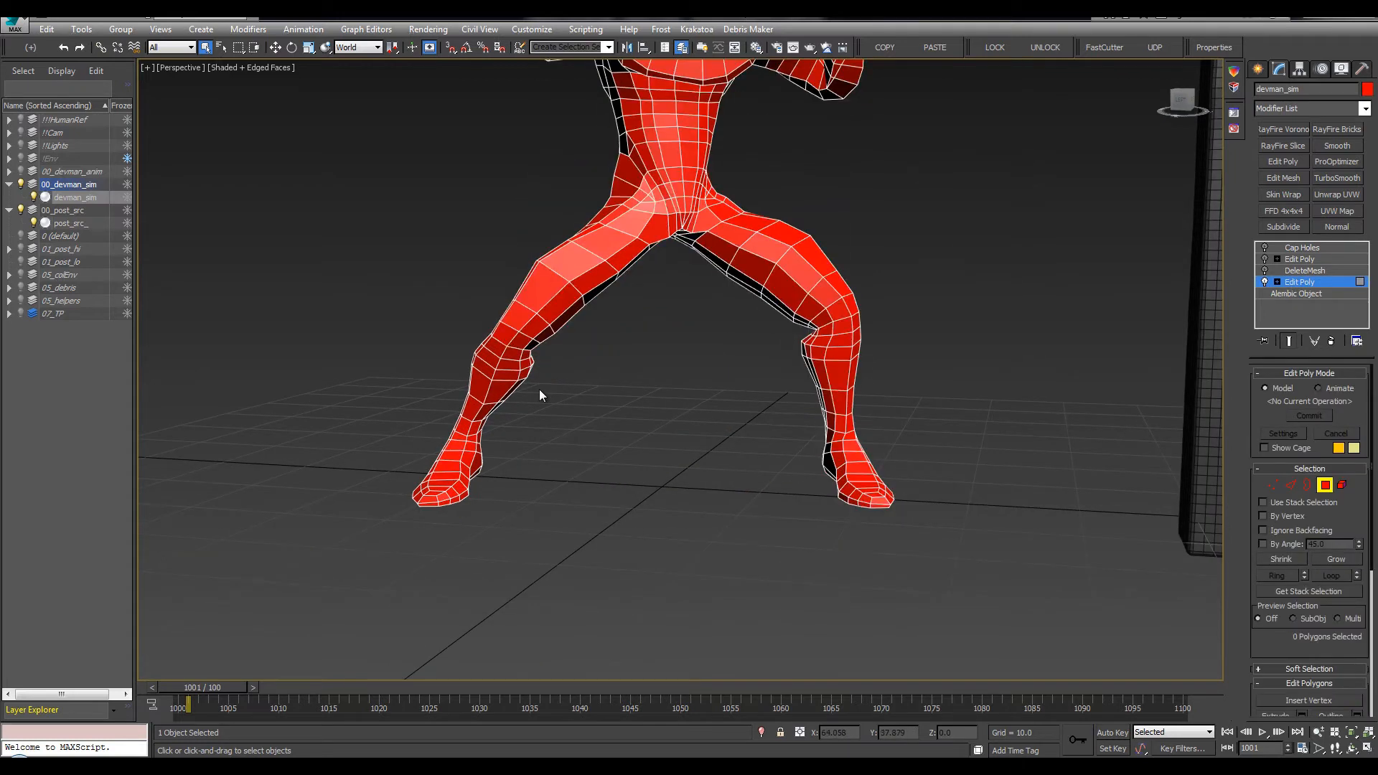
key("F3")
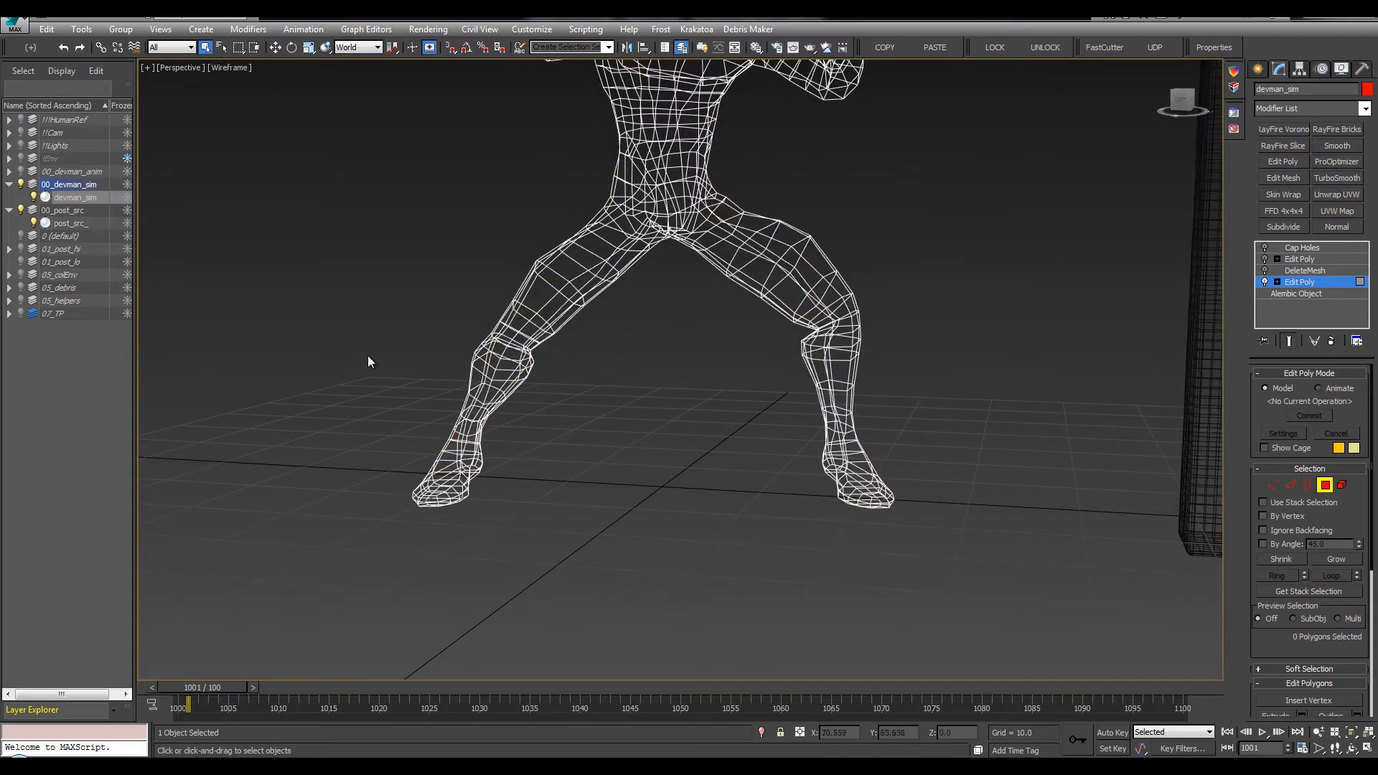
left_click_drag(521, 515, 520, 510)
middle_click_drag(520, 510, 533, 339, "alt")
left_click_drag(252, 547, 252, 547)
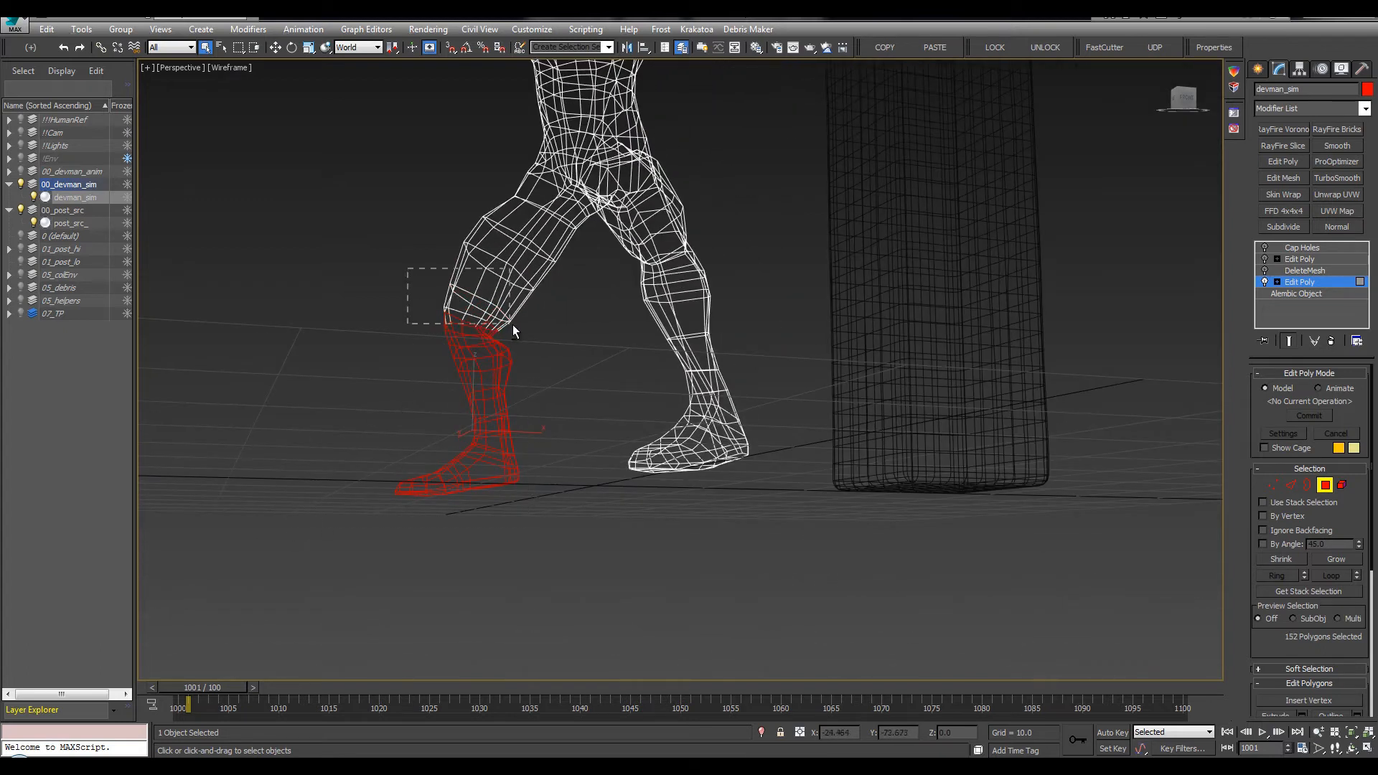
left_click_drag(512, 324, 515, 329, "alt")
middle_click_drag(516, 329, 574, 402, "alt")
scroll(1348, 513, "down", 5)
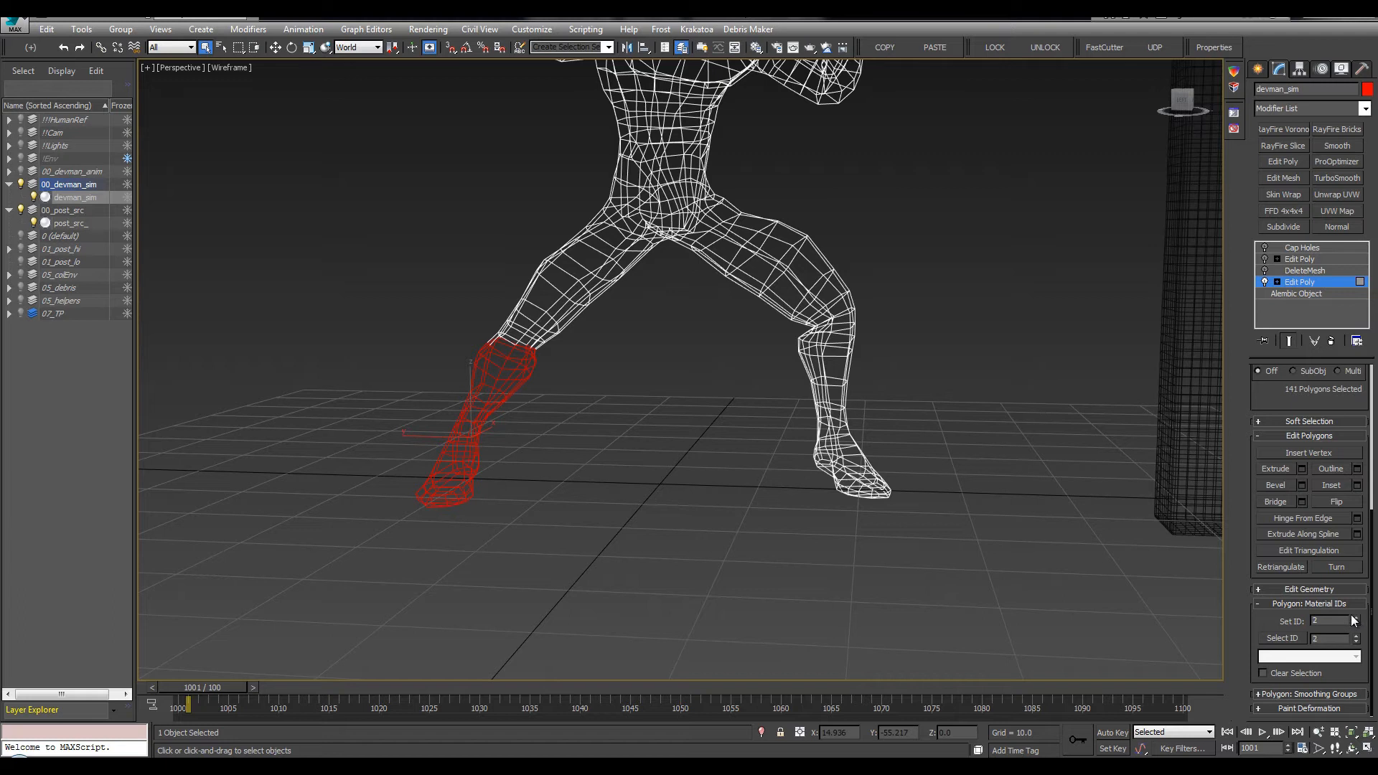
Trim the stray polygons around the knee from the lower-leg selection
mouse_move(529, 432)
middle_mouse_down("alt")
mouse_move(517, 446)
mouse_move(612, 452)
mouse_move(623, 423)
mouse_move(525, 325)
mouse_move(587, 409)
mouse_move(535, 356)
mouse_move(485, 416)
mouse_move(407, 427)
mouse_move(381, 447)
mouse_move(506, 455)
mouse_move(541, 426)
mouse_move(449, 425)
mouse_move(538, 443)
mouse_move(517, 415)
middle_mouse_up("alt")
key("F3")
key("F3")
scroll(503, 386, "up", 5)
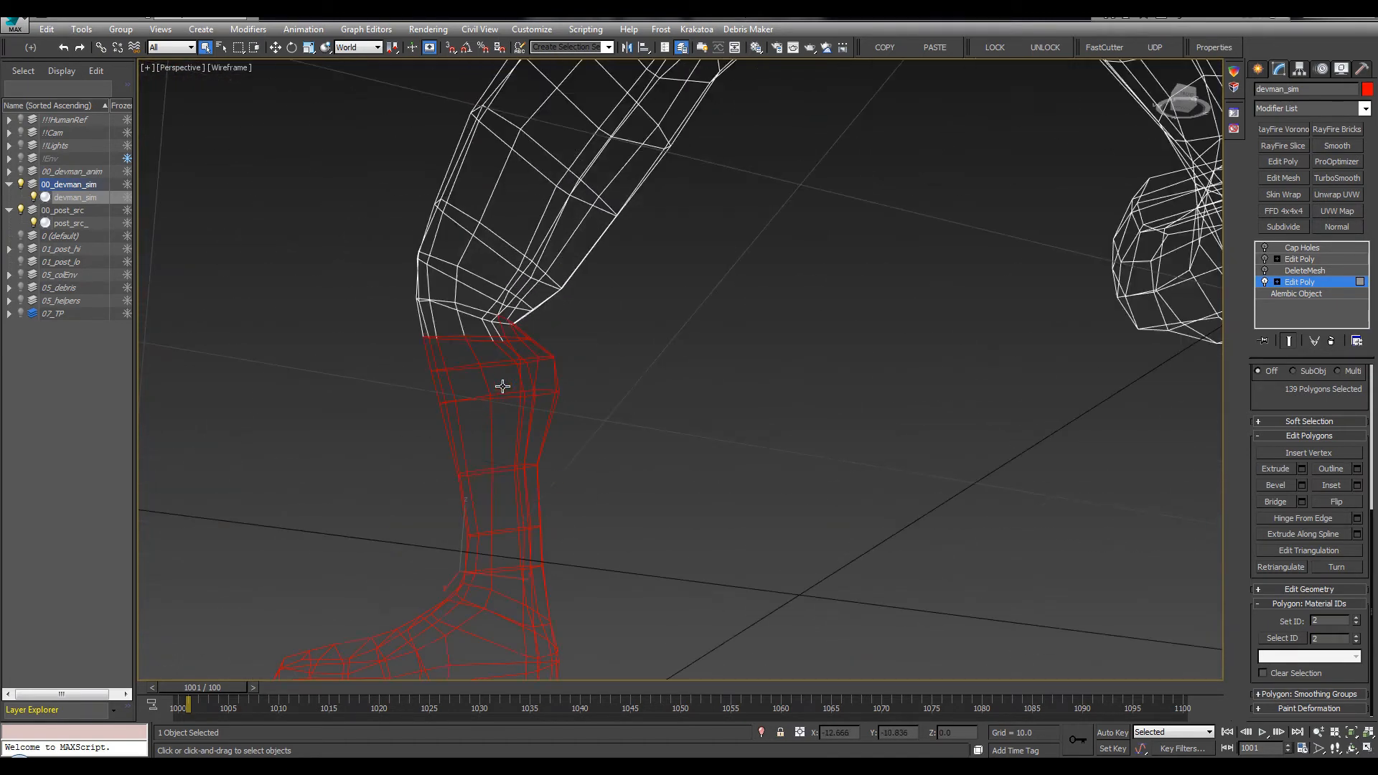
middle_click_drag(556, 326, 540, 385, "alt")
scroll(579, 351, "down", 5)
middle_click_drag(715, 436, 745, 486)
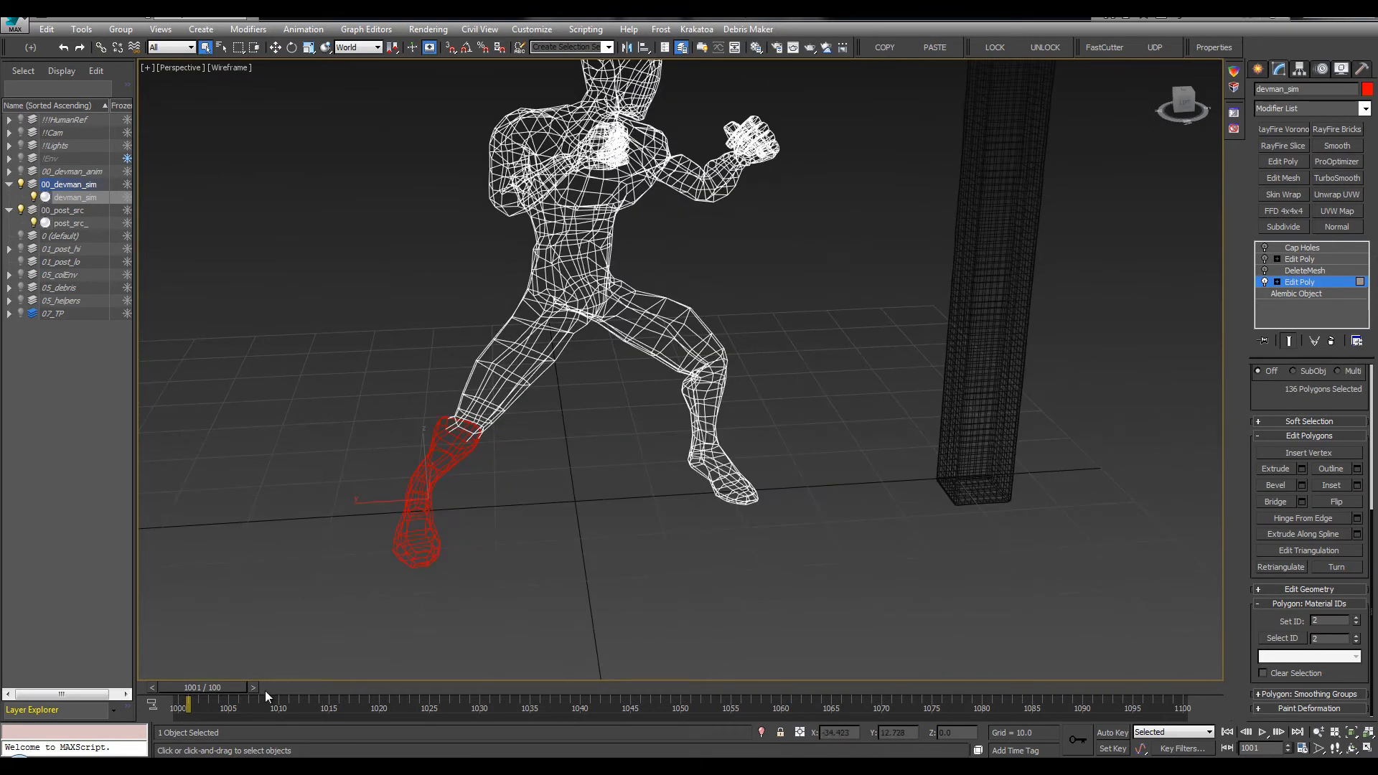
Scrub the animation to check the lower-leg selection in motion and return to frame 1000
left_click_drag(265, 691, 353, 690)
middle_click_drag(867, 320, 540, 463, "alt")
key("Home")
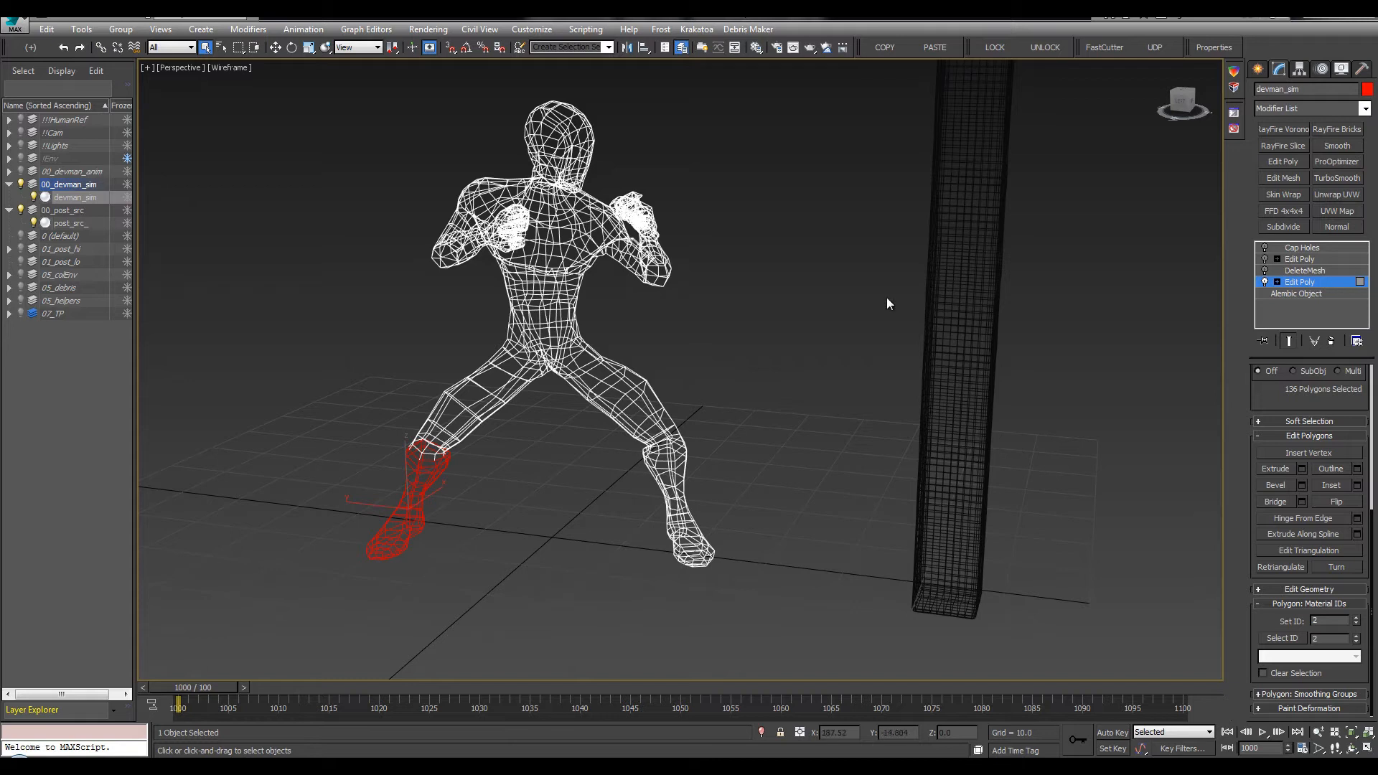
Invert the polygon selection to cover everything except the lower leg and switch to shaded view
key("ctrl+i")
key("F3")
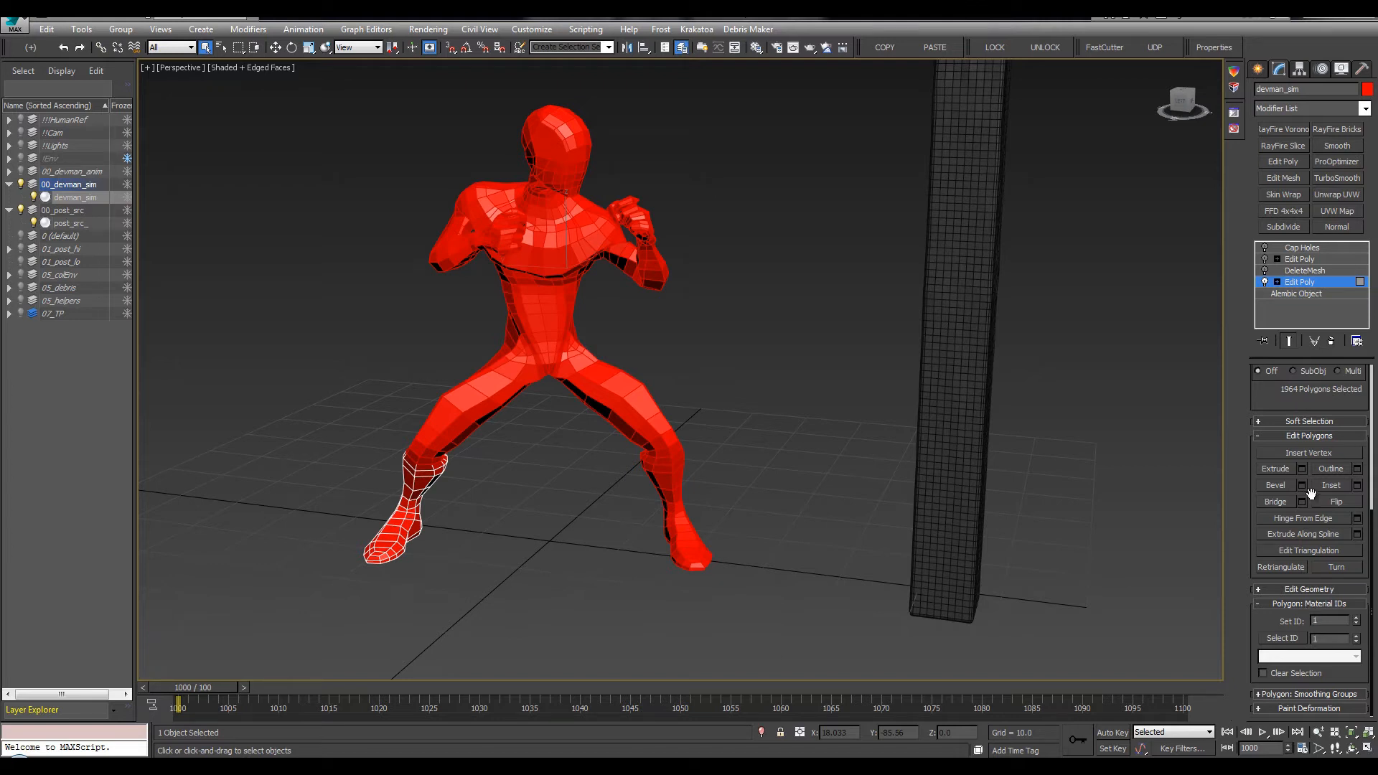
key("F3")
mouse_move(649, 344)
middle_mouse_down("alt")
mouse_move(662, 320)
mouse_move(576, 340)
middle_mouse_up("alt")
scroll(657, 326, "down", 2)
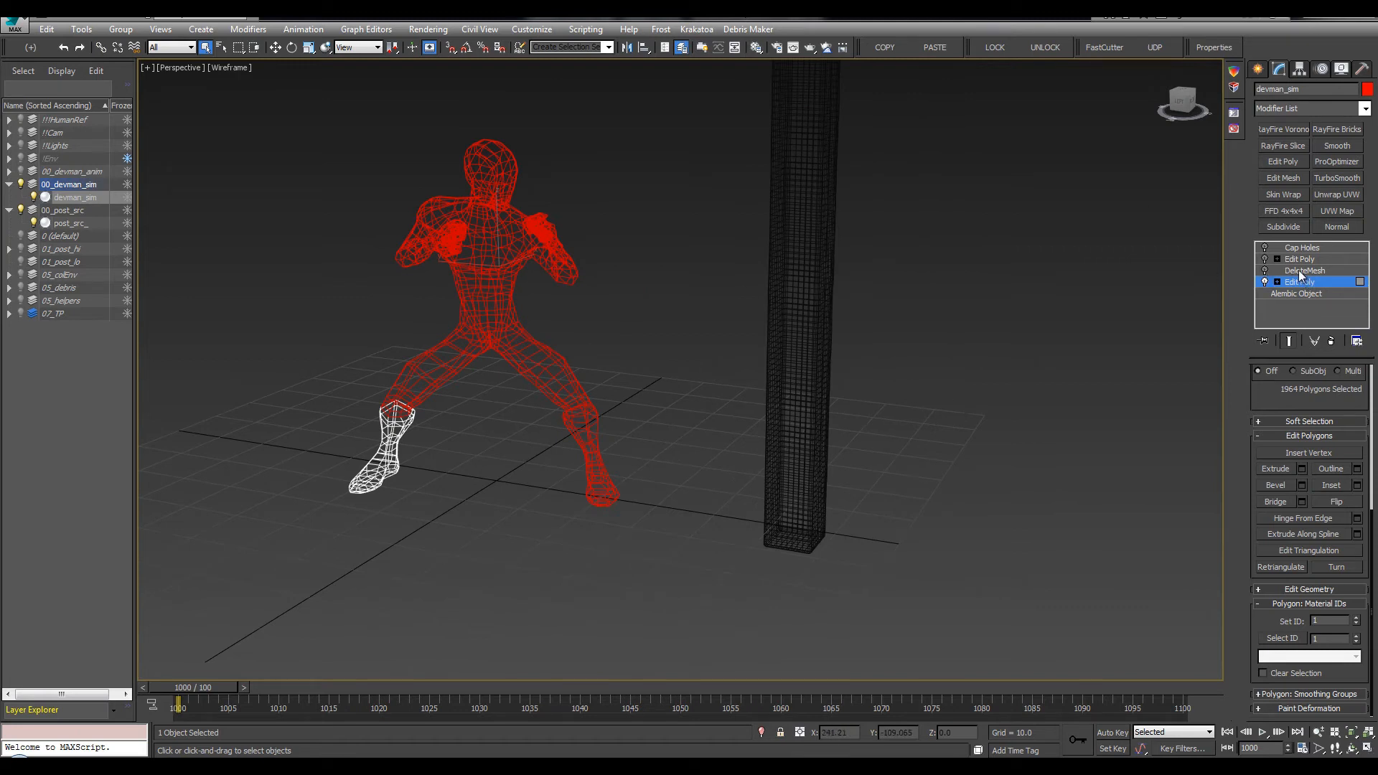
key("F3")
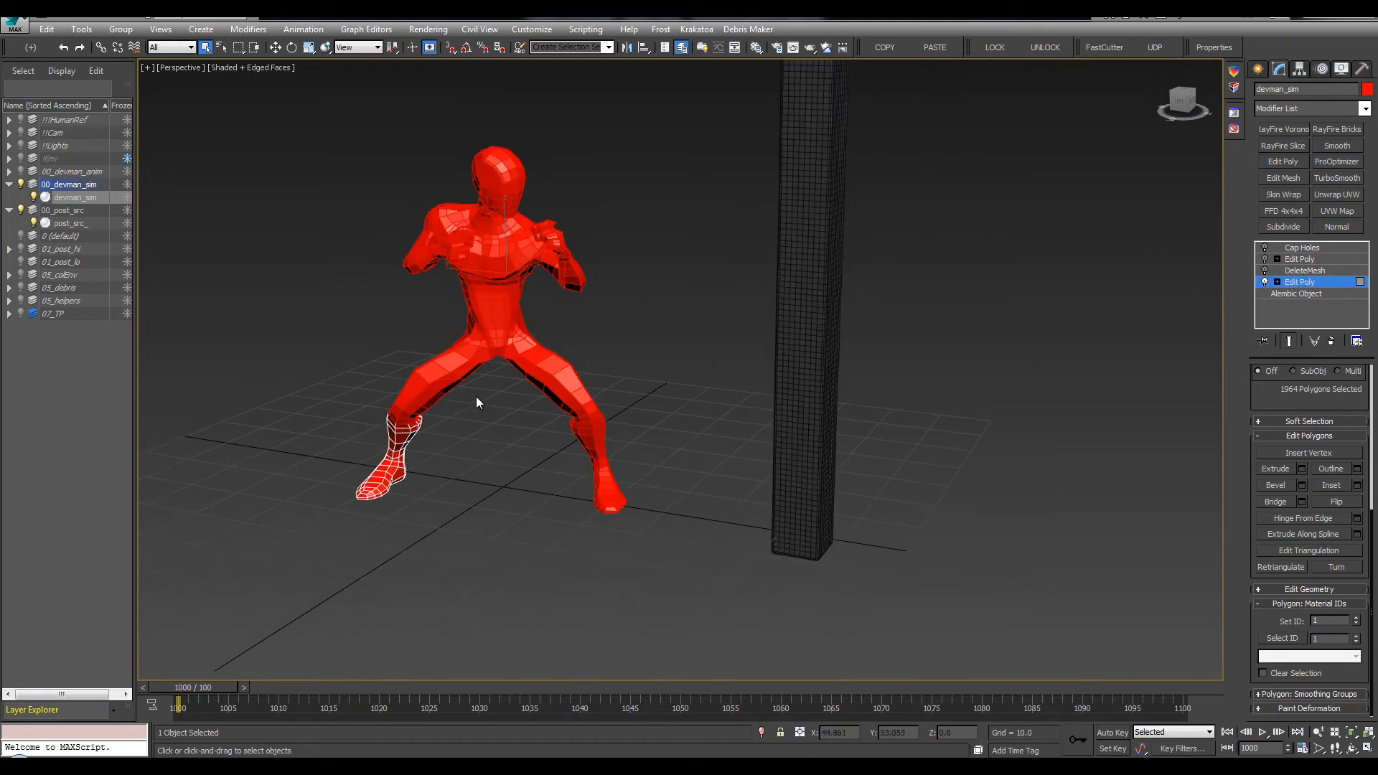
Try the upper Edit Poly and DeleteMesh modifiers with the lower leg selected, and restore the inverted selection
key("ctrl+i")
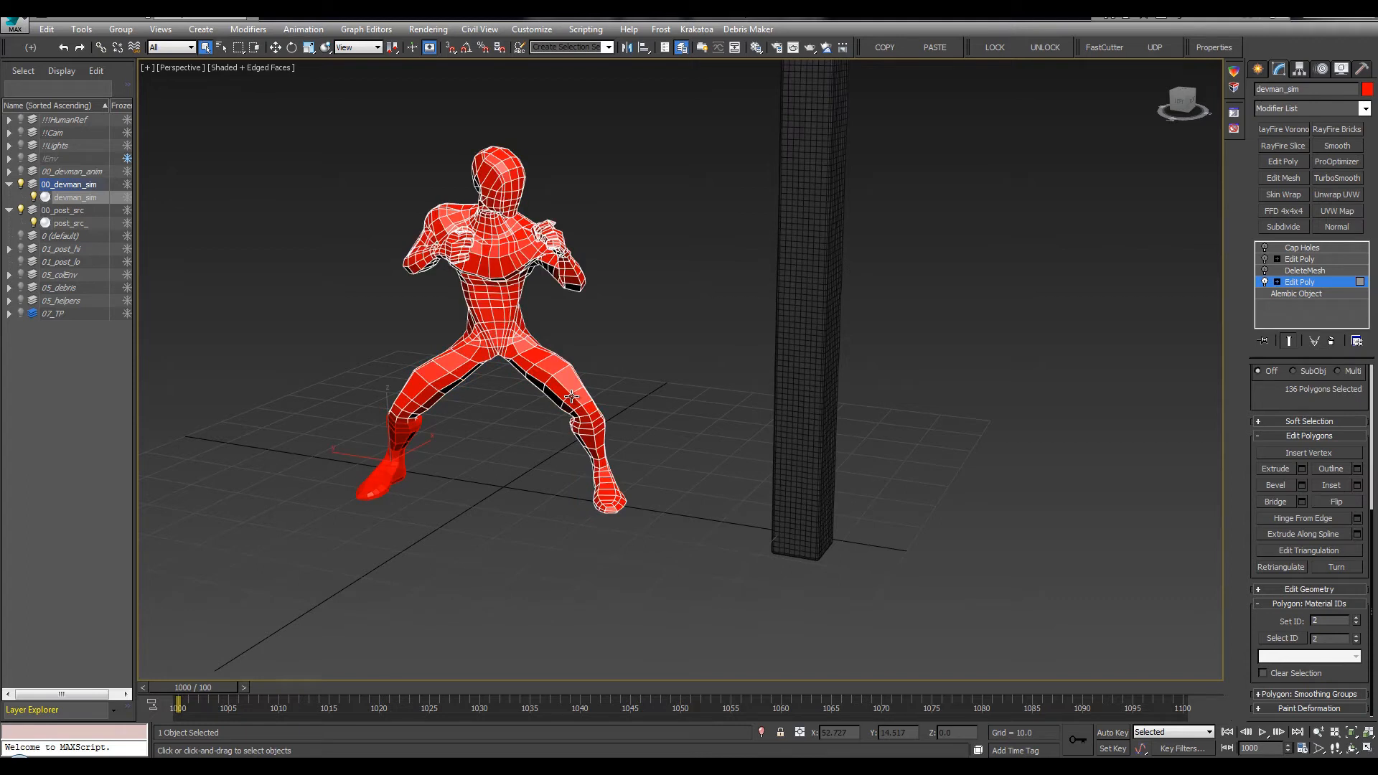
left_click(1269, 259)
left_click(1266, 270)
left_click(1292, 282)
key("ctrl+i")
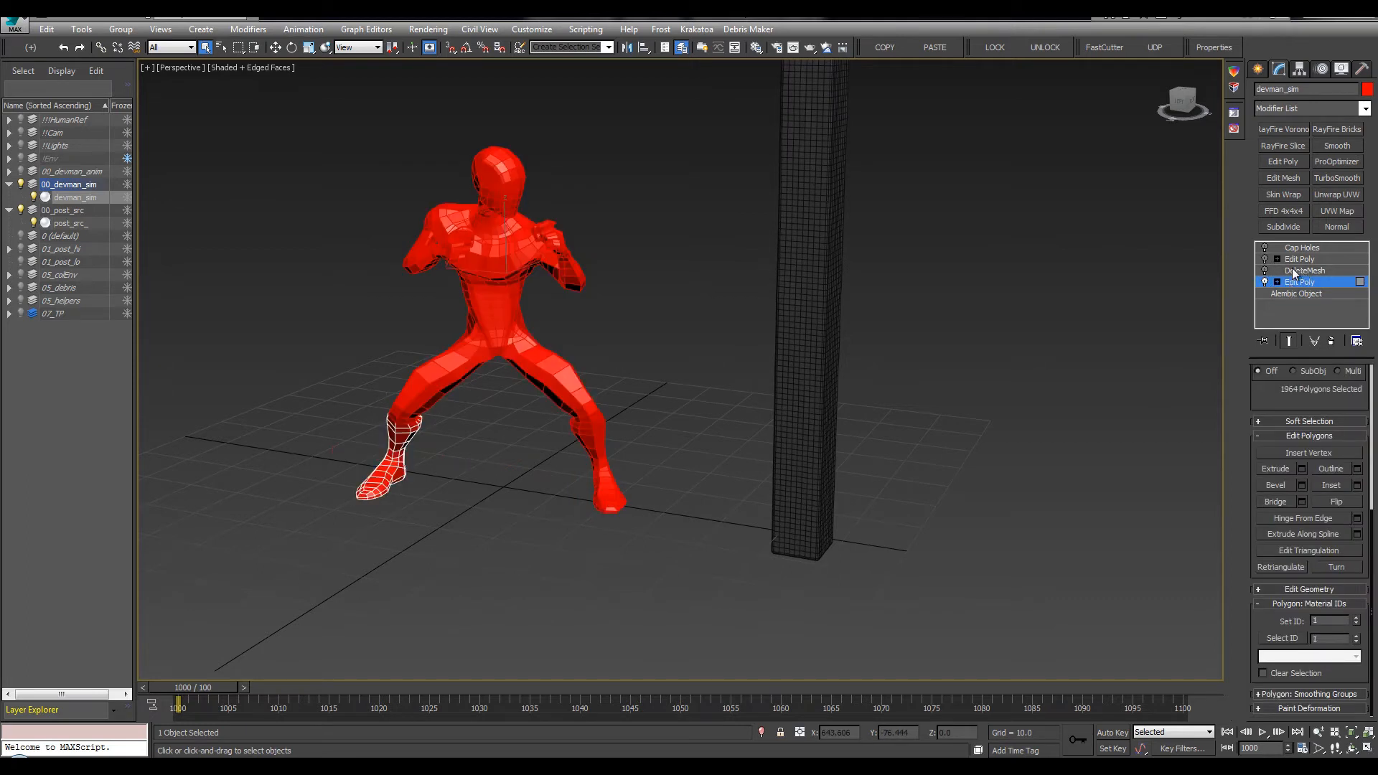
Enable DeleteMesh, the upper Edit Poly and Cap Holes to keep only the capped lower leg, and deselect it without edged faces
left_click(1267, 262)
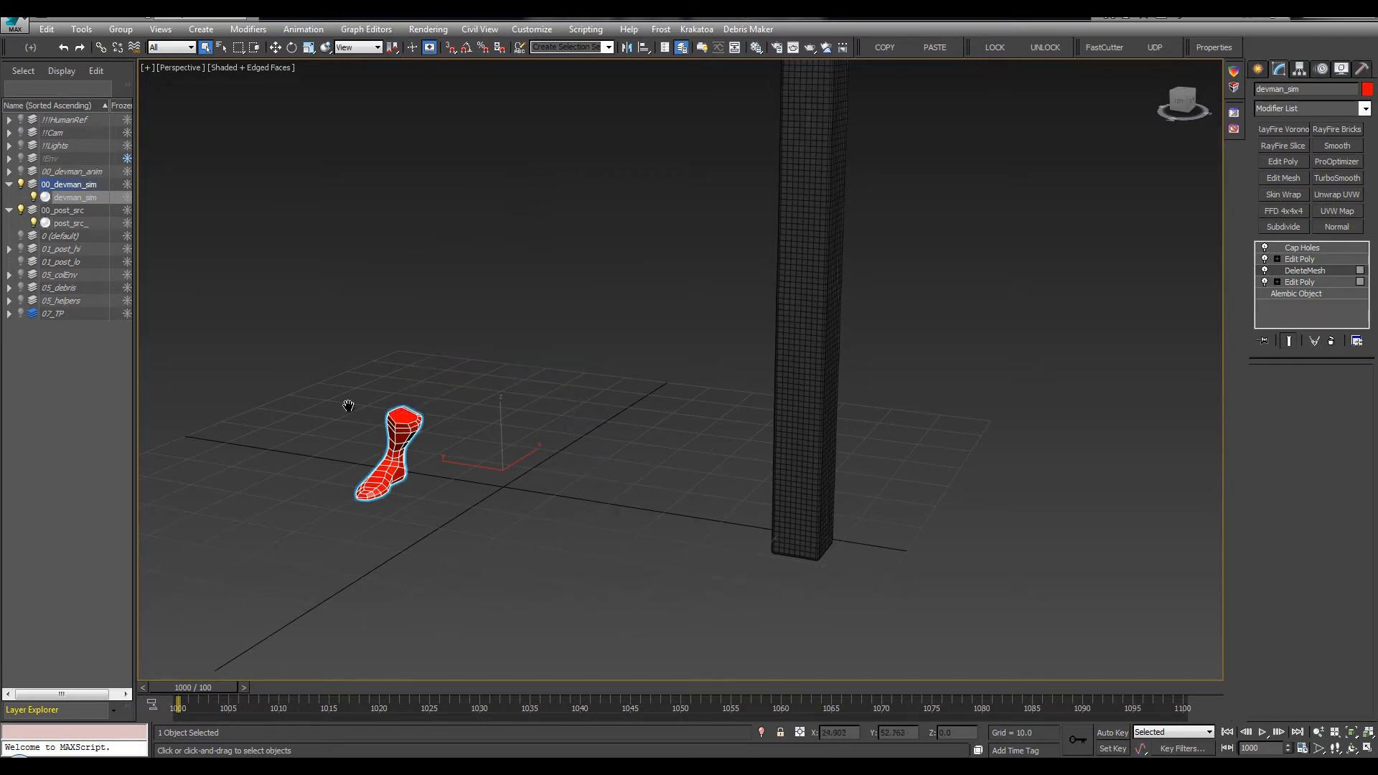
key("z")
mouse_move(348, 405)
middle_mouse_down("alt")
mouse_move(420, 411)
mouse_move(372, 406)
middle_mouse_up("alt")
key("F4")
scroll(833, 449, "down", 8)
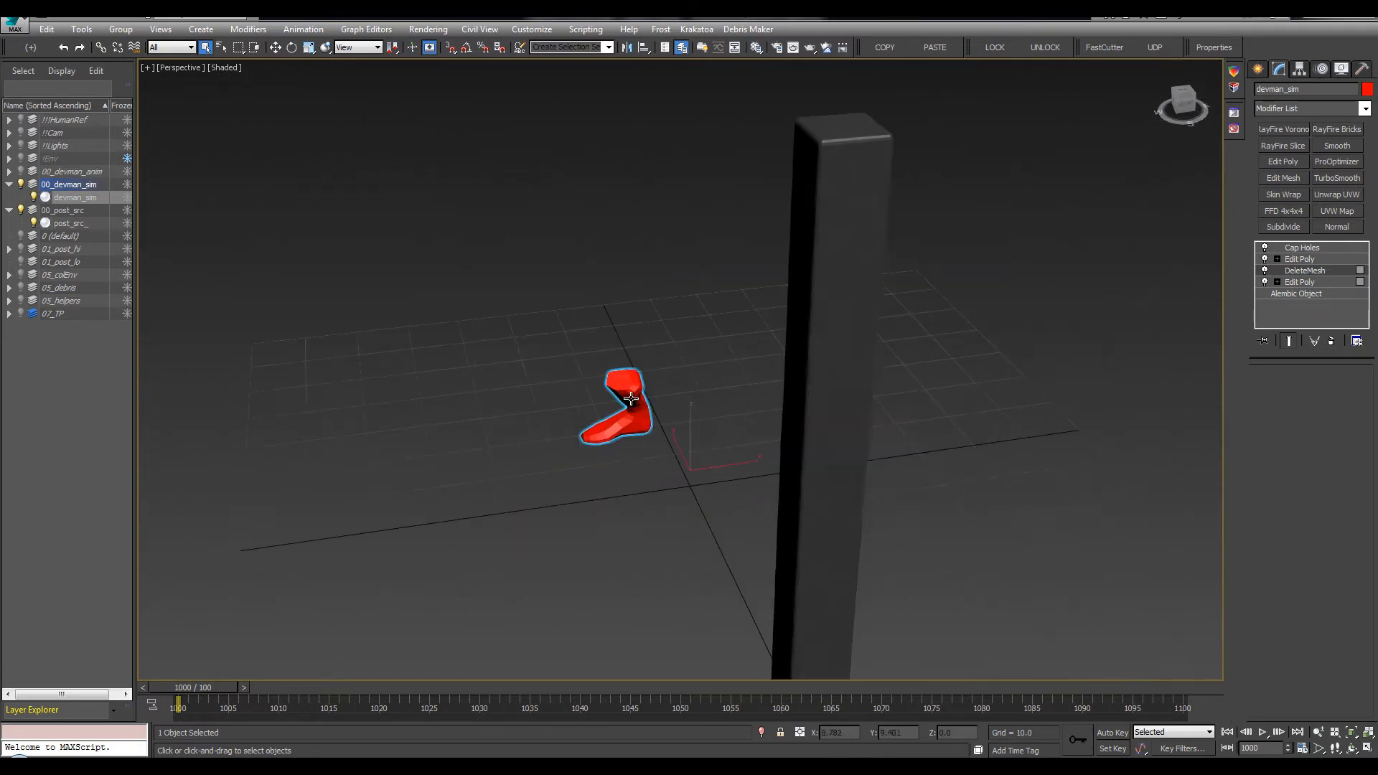
middle_click_drag(631, 399, 712, 385, "alt")
left_click(693, 561)
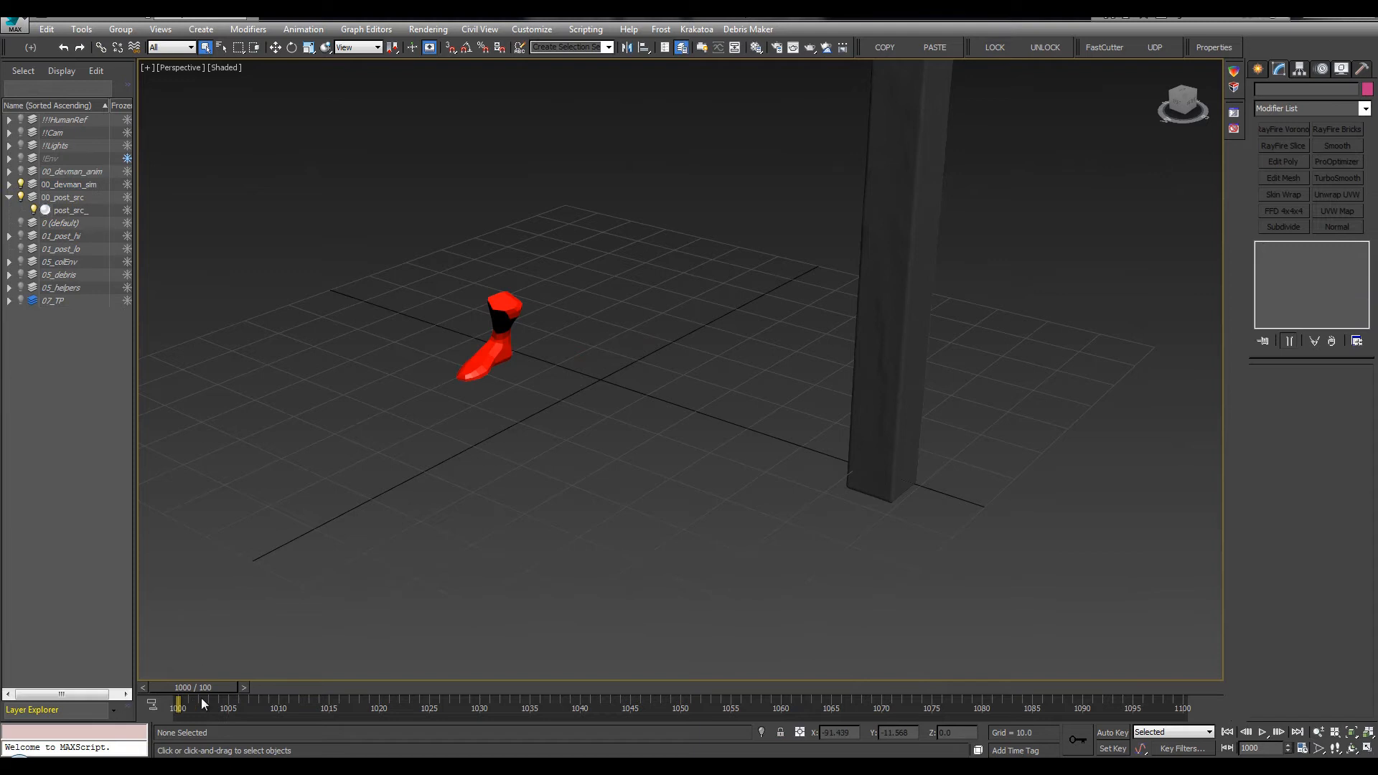
Scrub the timeline to examine the isolated leg's kick towards the post and return to frame 1000
left_click_drag(203, 689, 244, 702)
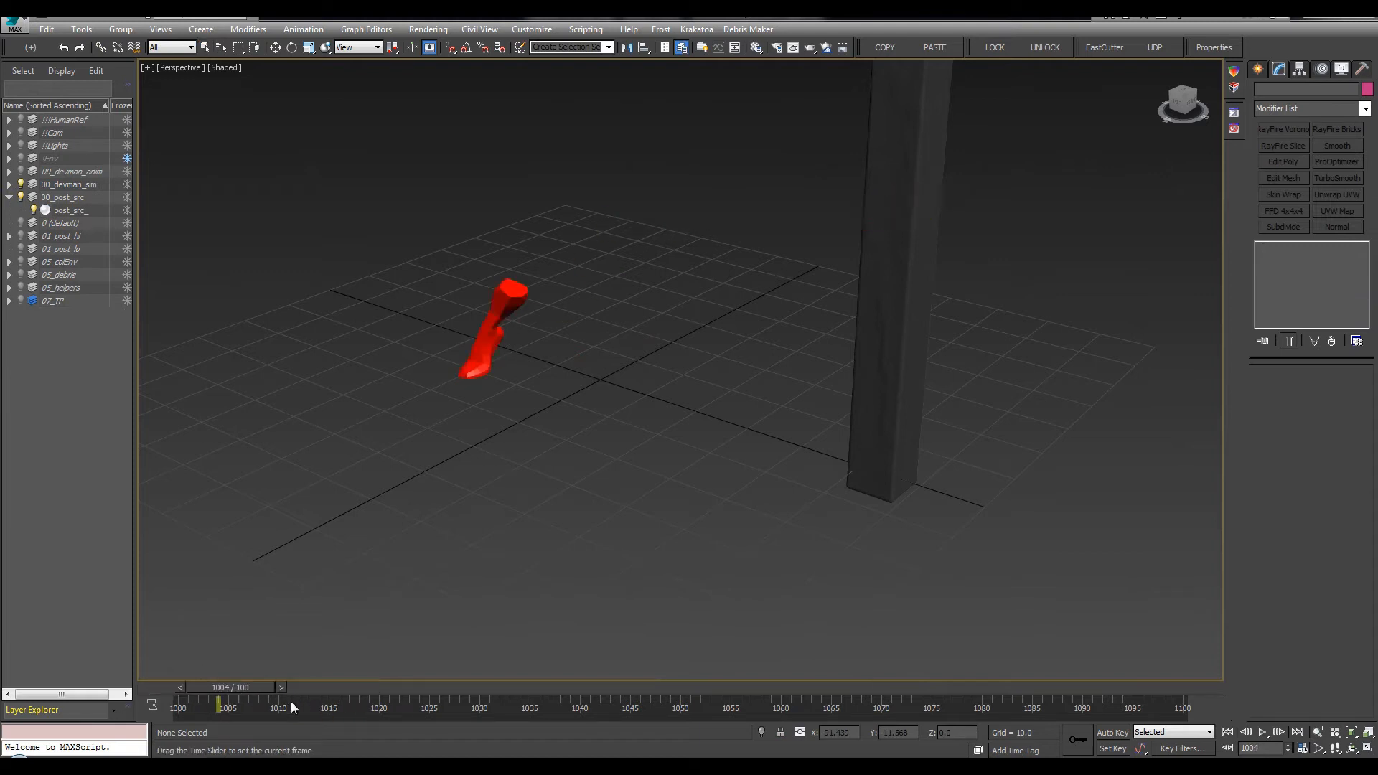
left_click(343, 688)
key("w")
middle_click_drag(680, 388, 657, 477)
key("q")
mouse_move(251, 687)
left_mouse_down()
mouse_move(169, 690)
mouse_move(270, 683)
left_mouse_up()
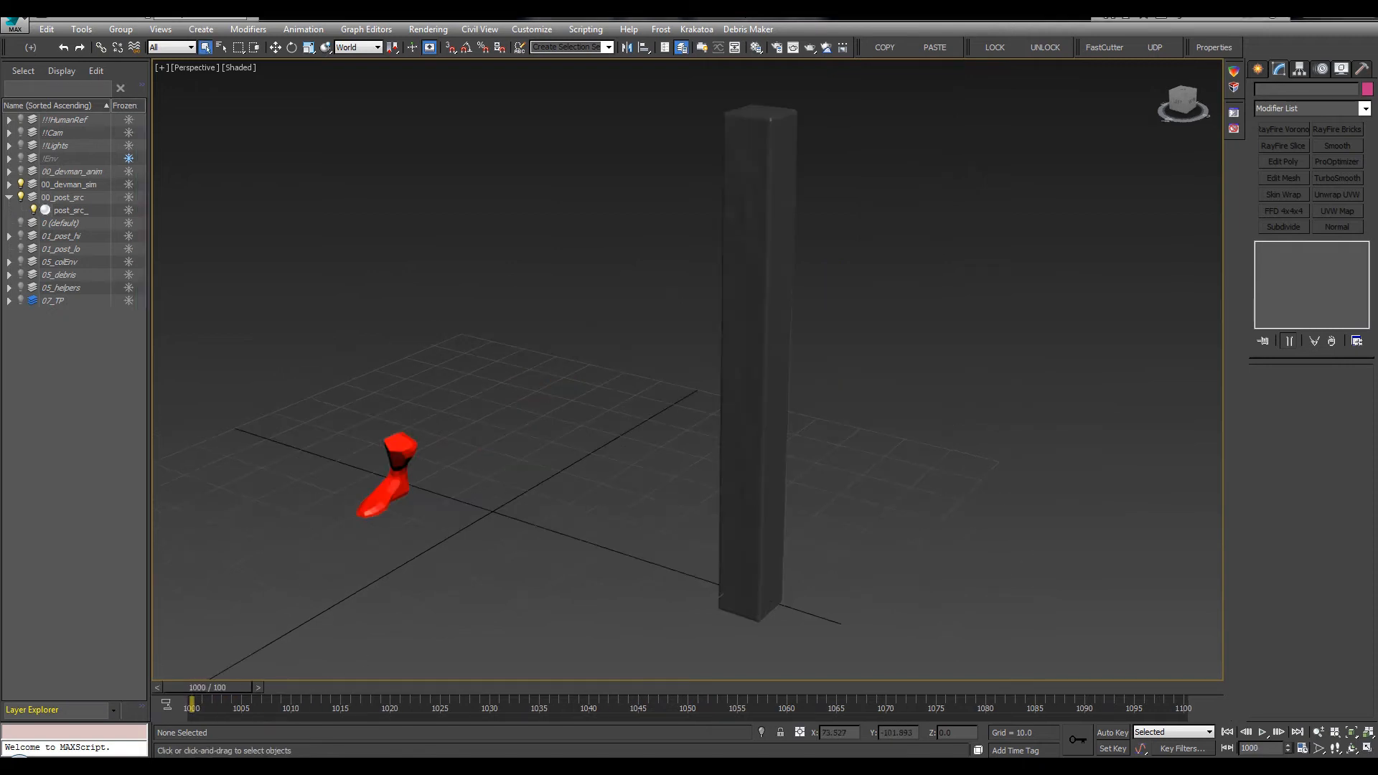
Reopen the Thinking Particles window and collapse the surfPos dynamic set
left_click(1200, 48)
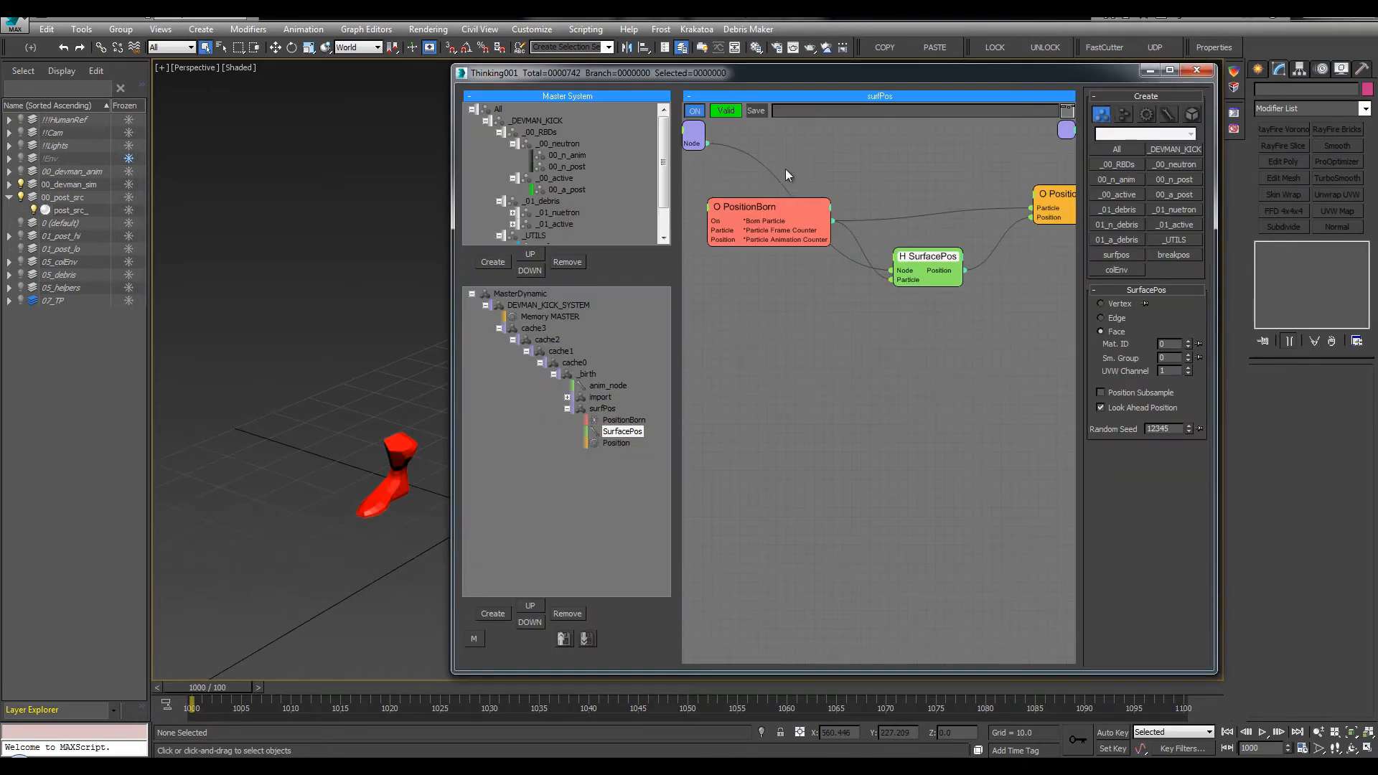
left_click(569, 409)
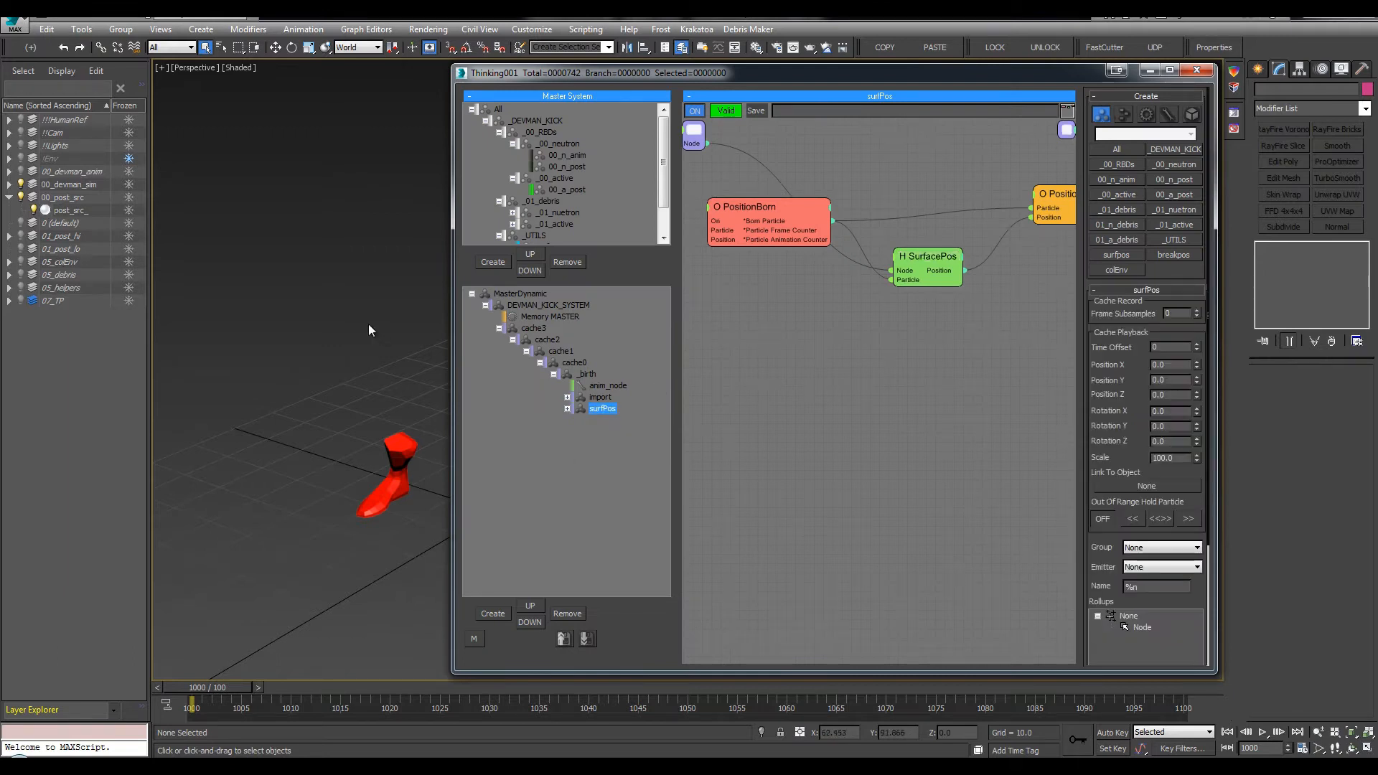
middle_click_drag(369, 324, 286, 294)
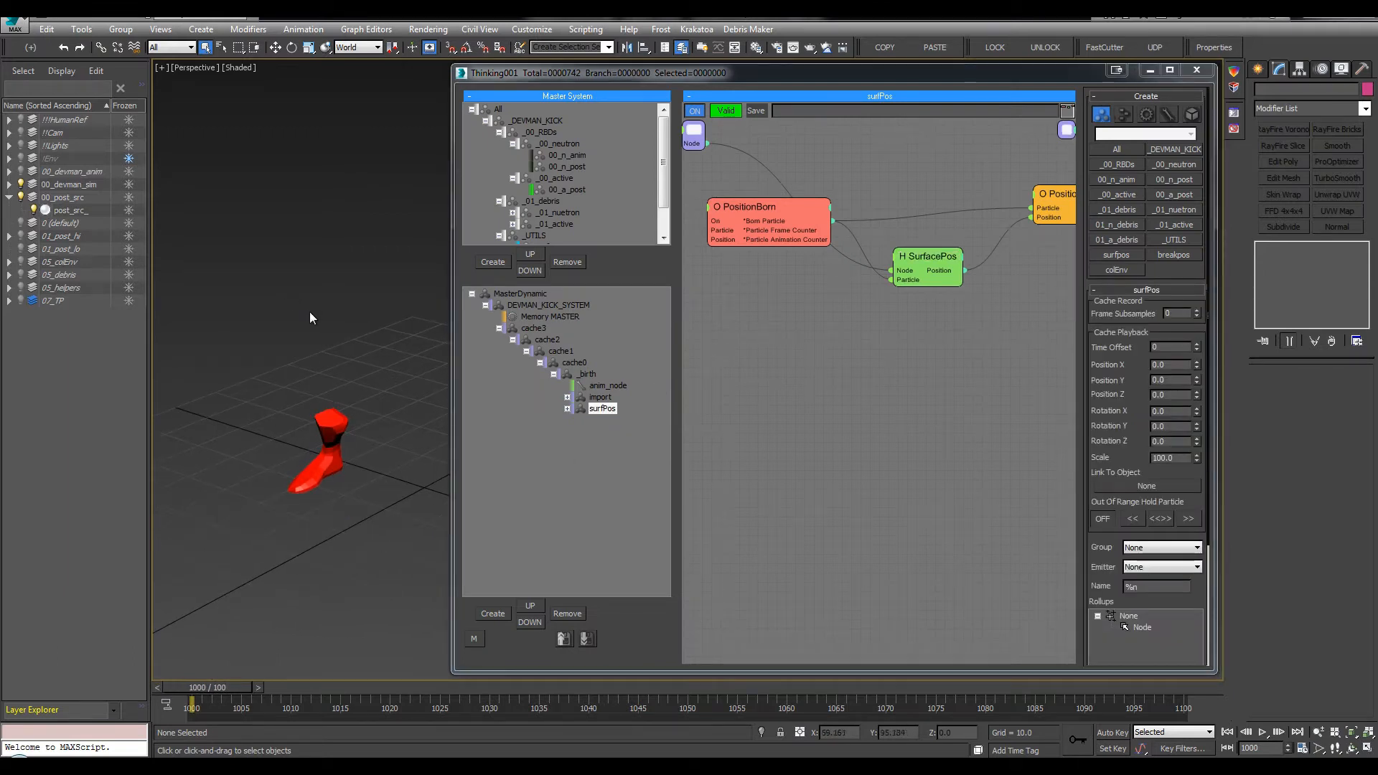
Show the 07_TP particles at frame 1001 in wireframe and hide the 00_post_src layer
key("period")
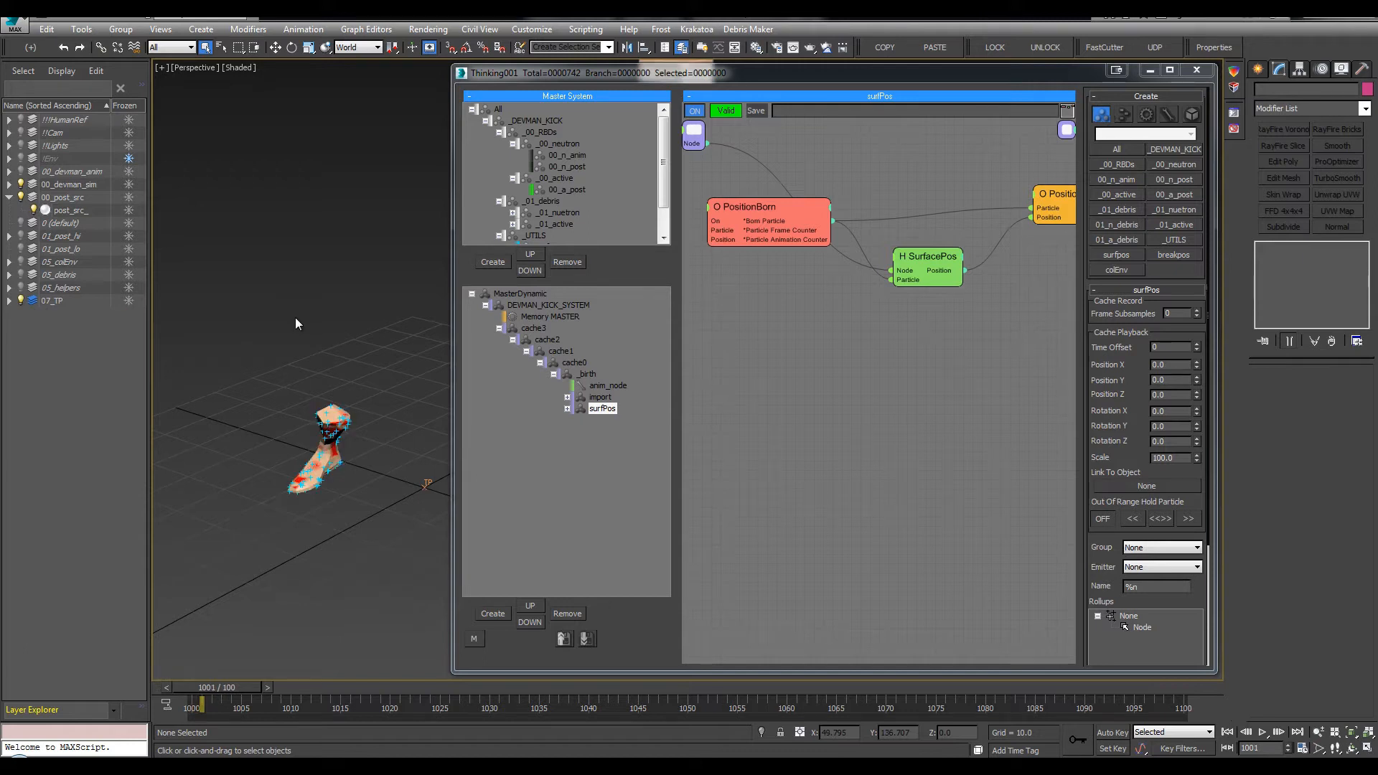
key("F3")
left_click(22, 196)
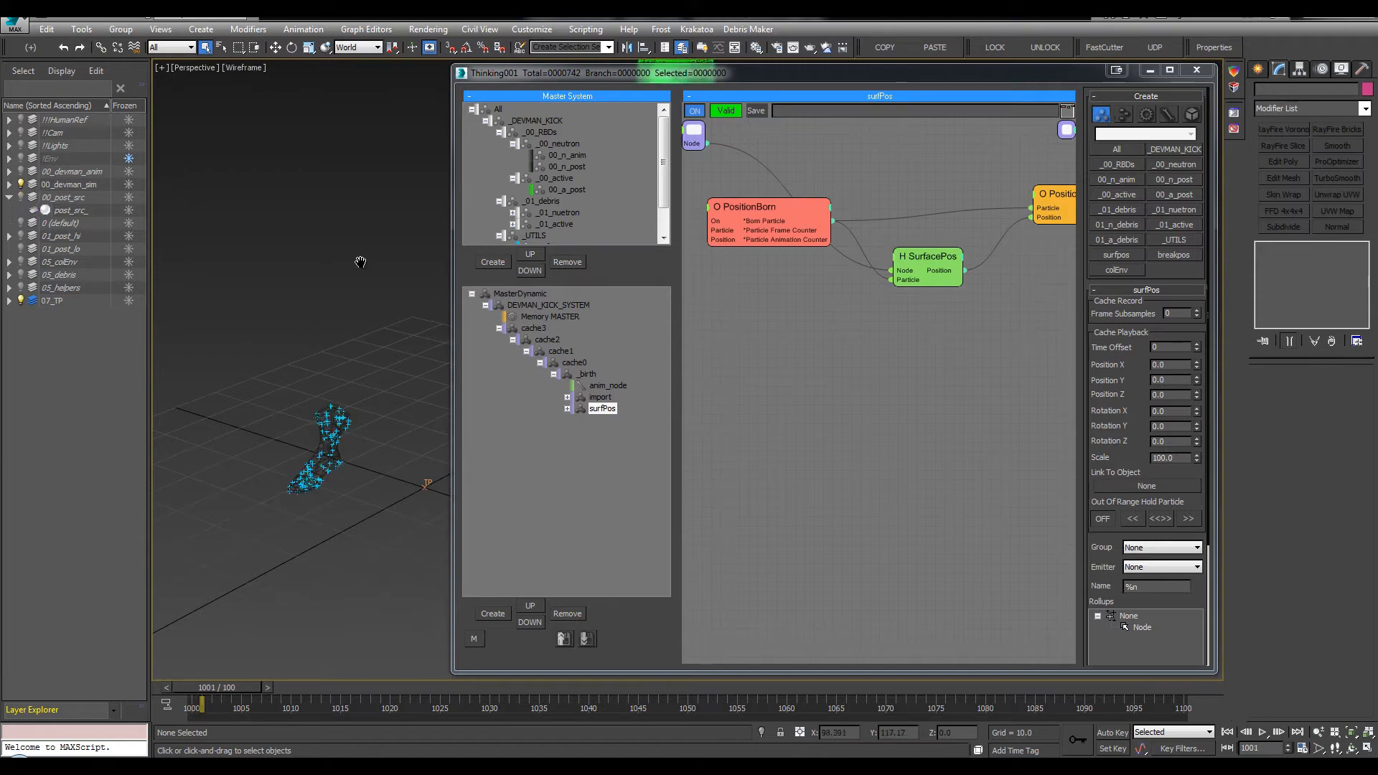
middle_click_drag(359, 262, 350, 270)
left_click(8, 197)
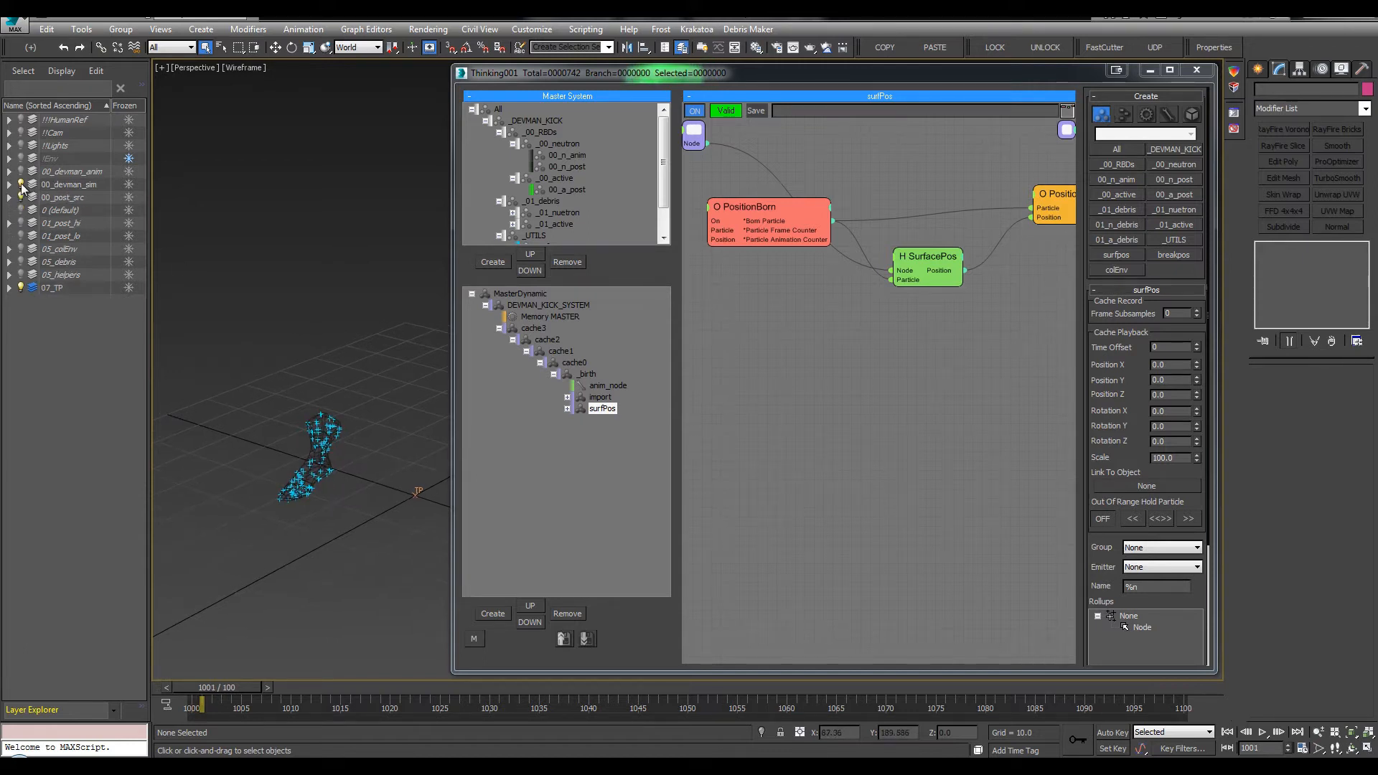
Review the PositionBorn settings and turn off Edit on the fly for MasterDynamic
left_click(757, 209)
middle_click_drag(857, 303, 881, 307)
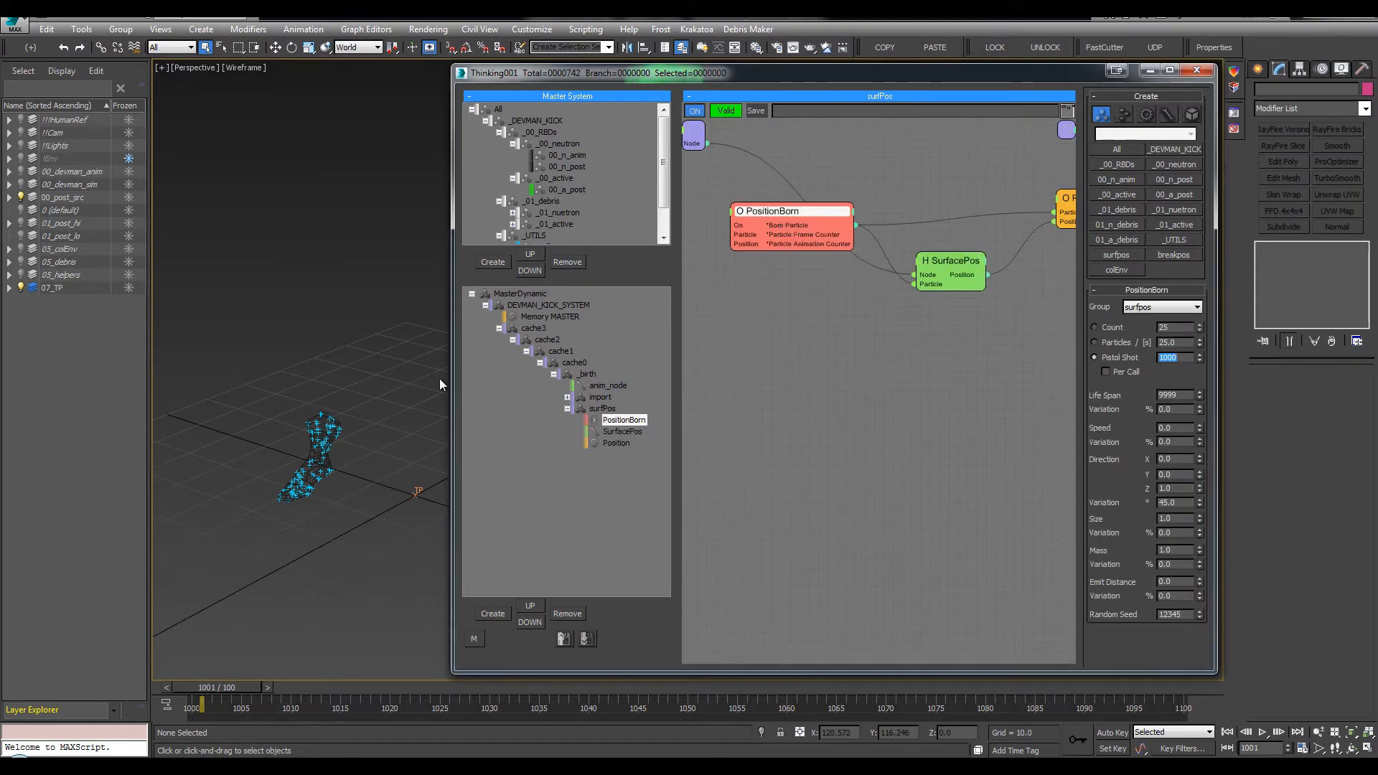
middle_click_drag(384, 381, 378, 381)
left_click(520, 294)
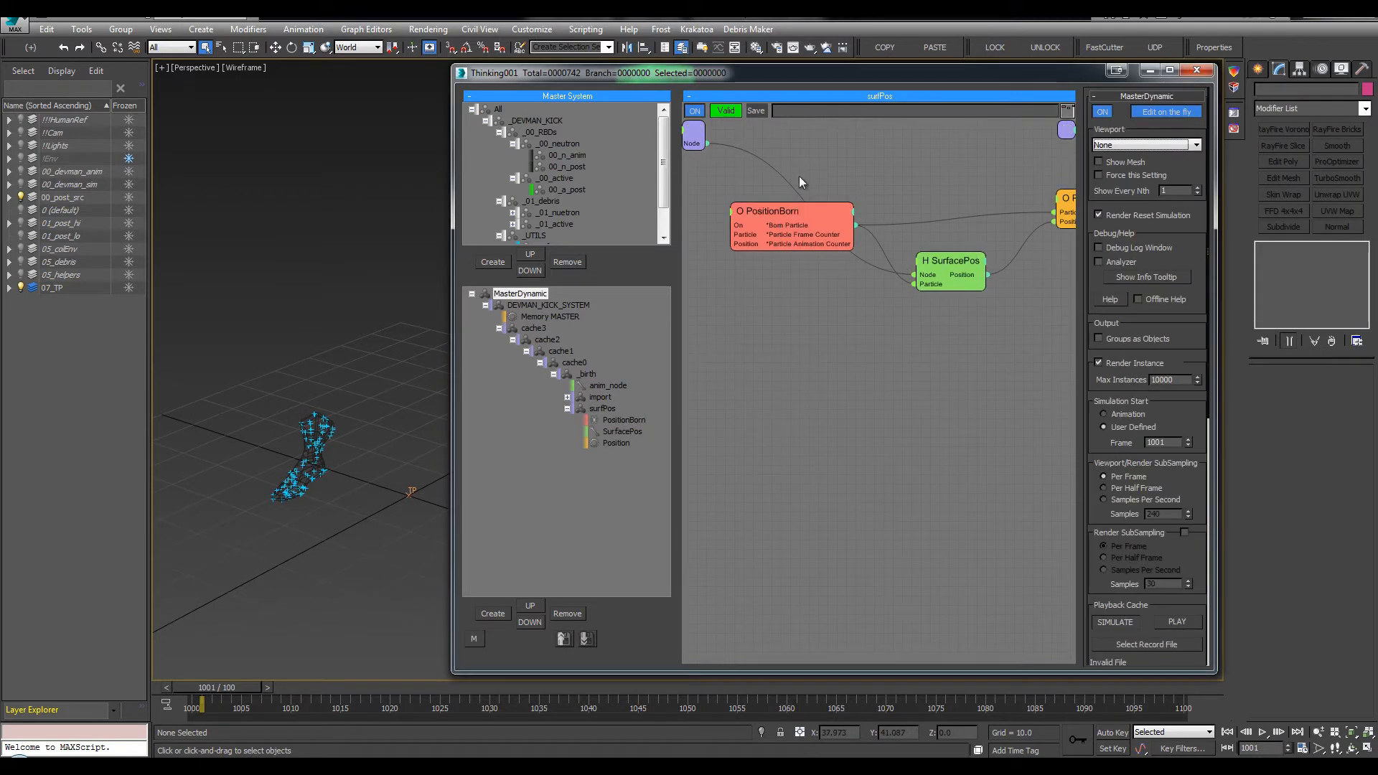
left_click(1150, 113)
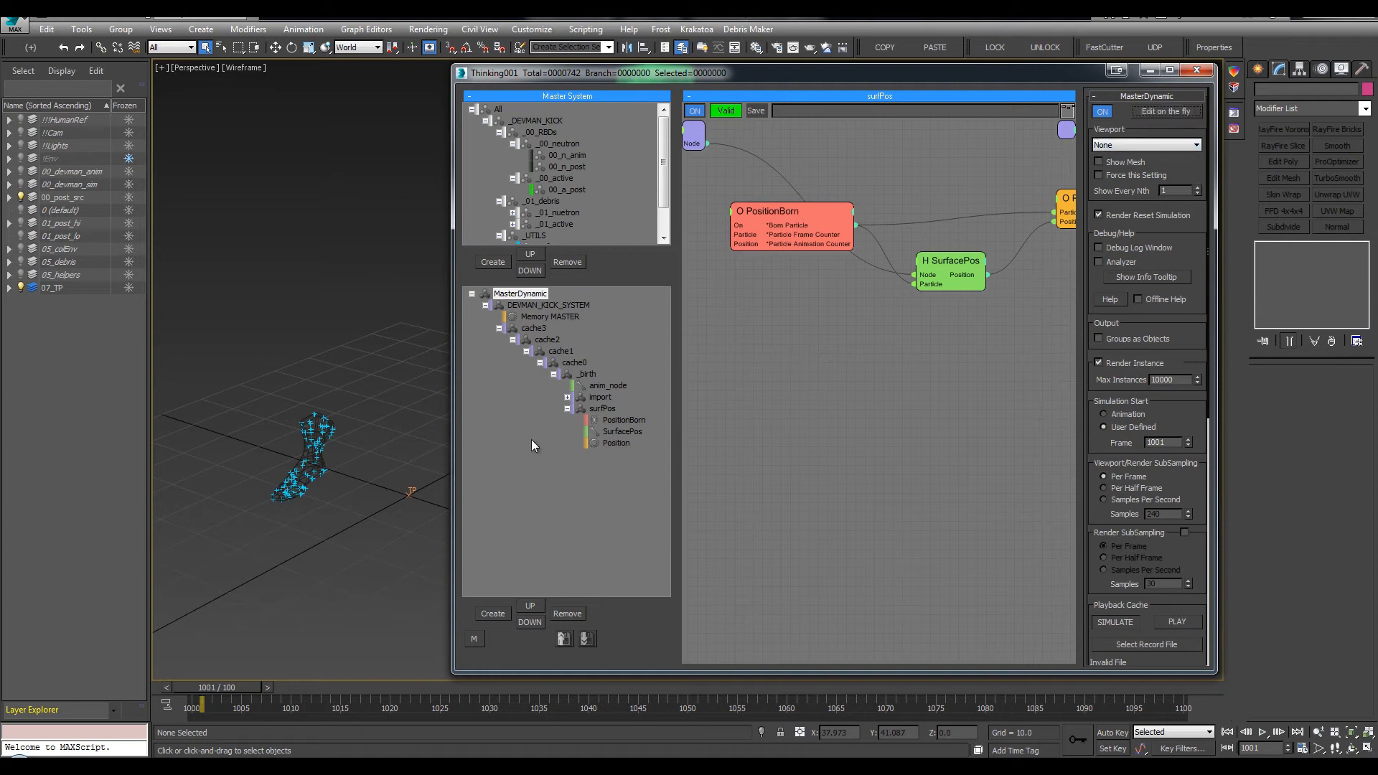
Set the PositionBorn operator's Pistol Shot count to 500, trying 300 first
left_click(599, 420)
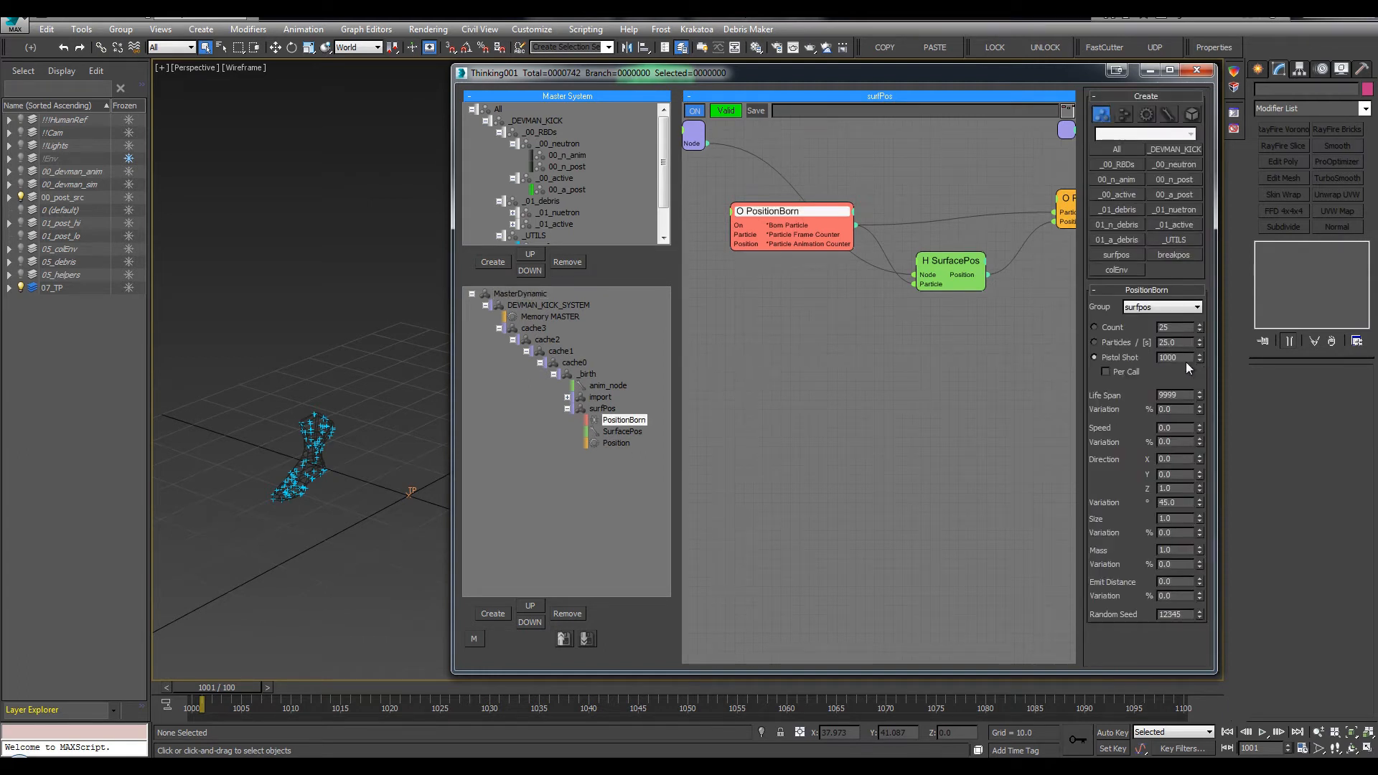
type("300")
key("Return")
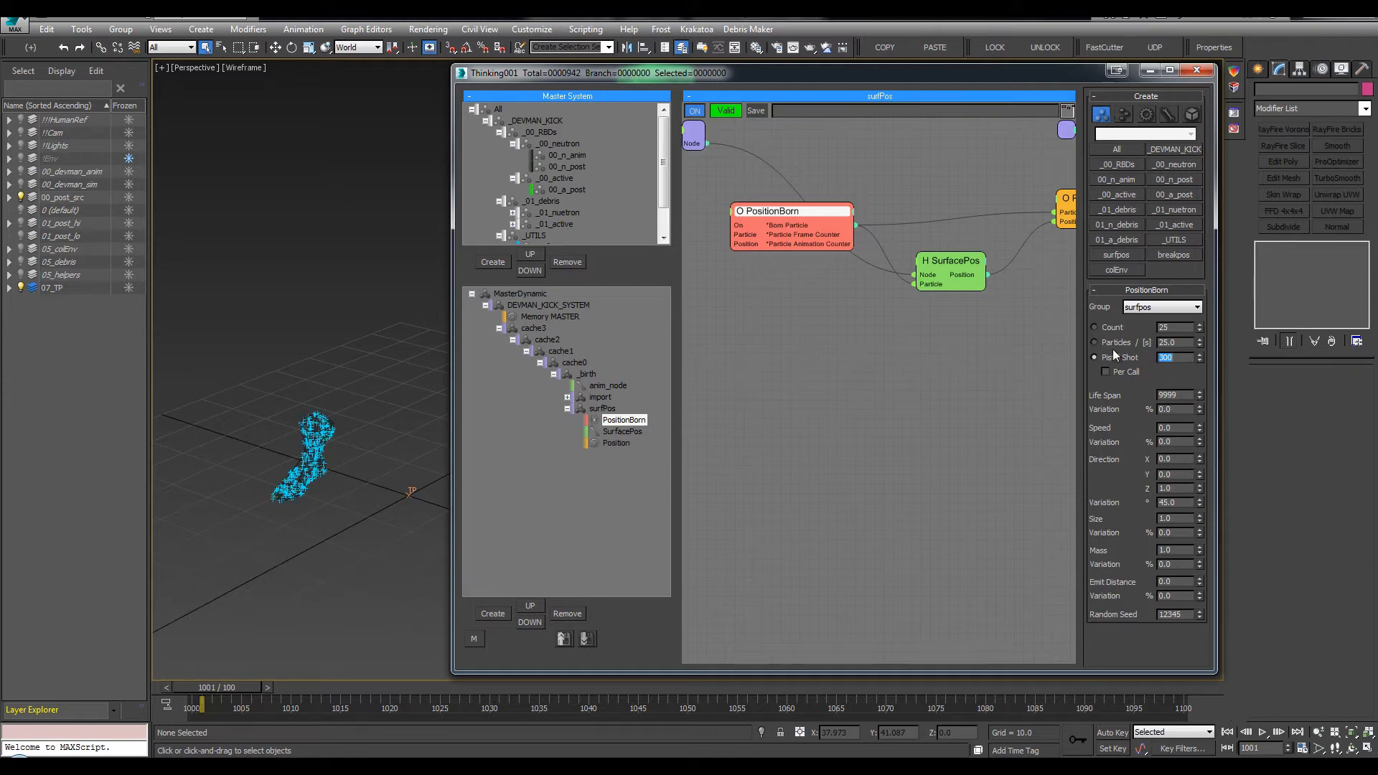
type("500")
key("Return")
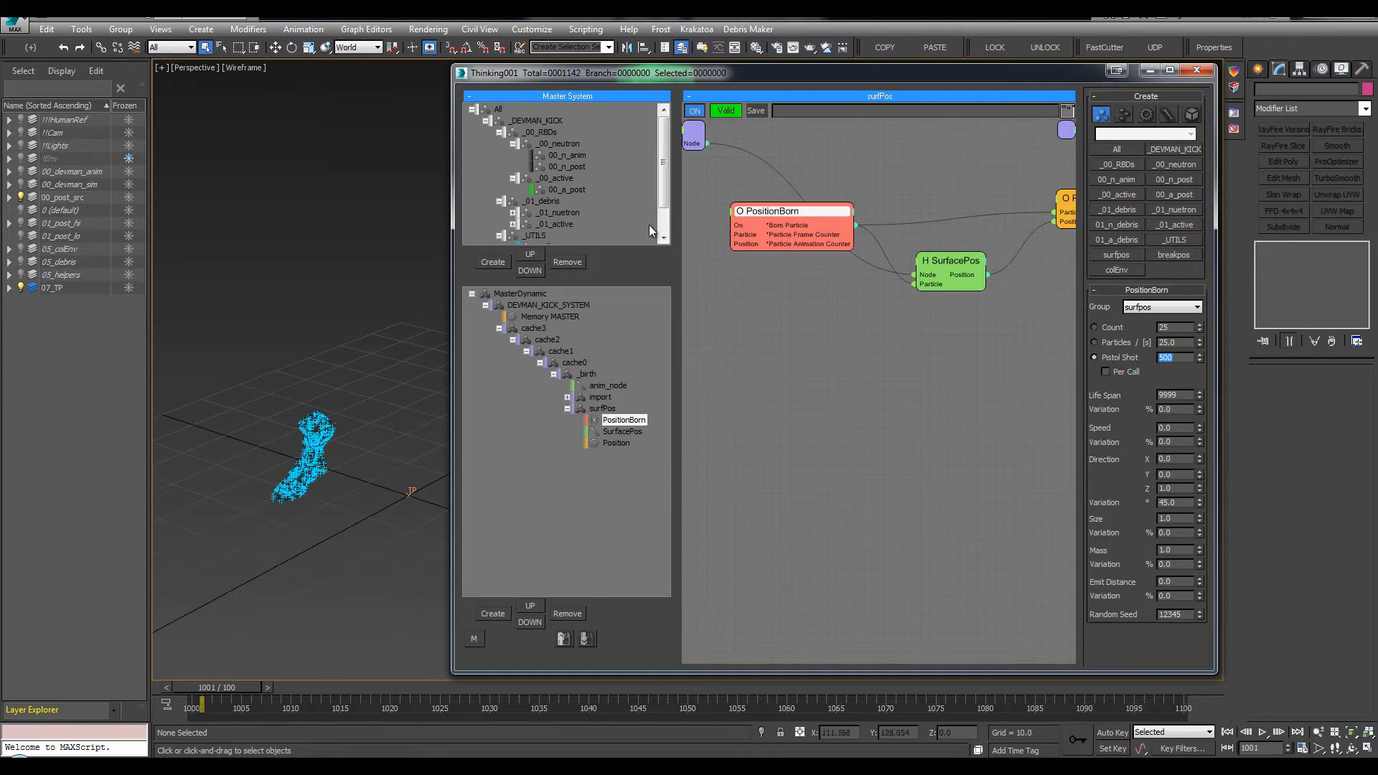
Display the surfpos particle group as Drops in the viewport
scroll(632, 224, "down", 1)
left_click(547, 213)
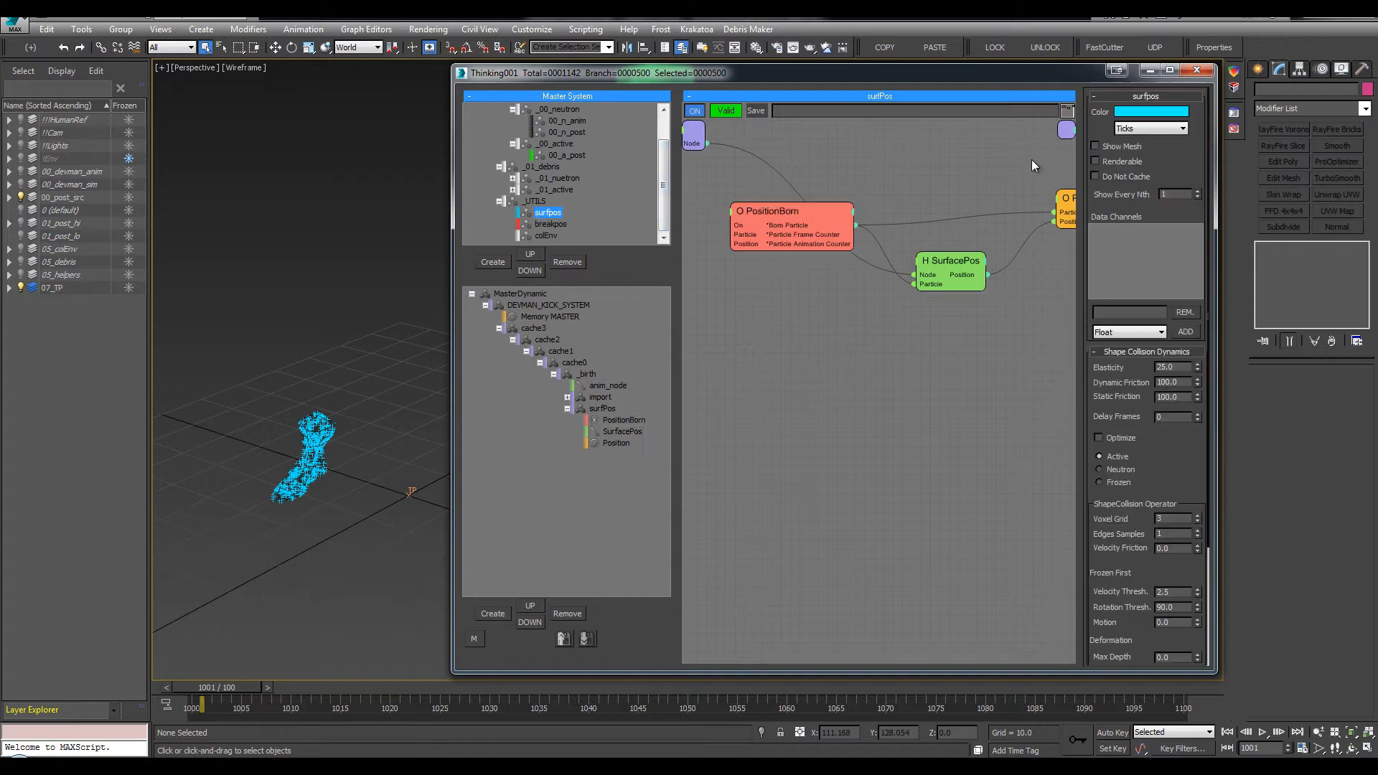
left_click(1136, 133)
left_click(1132, 180)
Close the Layer Explorer, play the animation to examine the surface particles, and return to frame 1000
mouse_move(277, 380)
middle_mouse_down("alt")
mouse_move(291, 355)
mouse_move(235, 281)
middle_mouse_up("alt")
left_click_drag(138, 289, 1, 290)
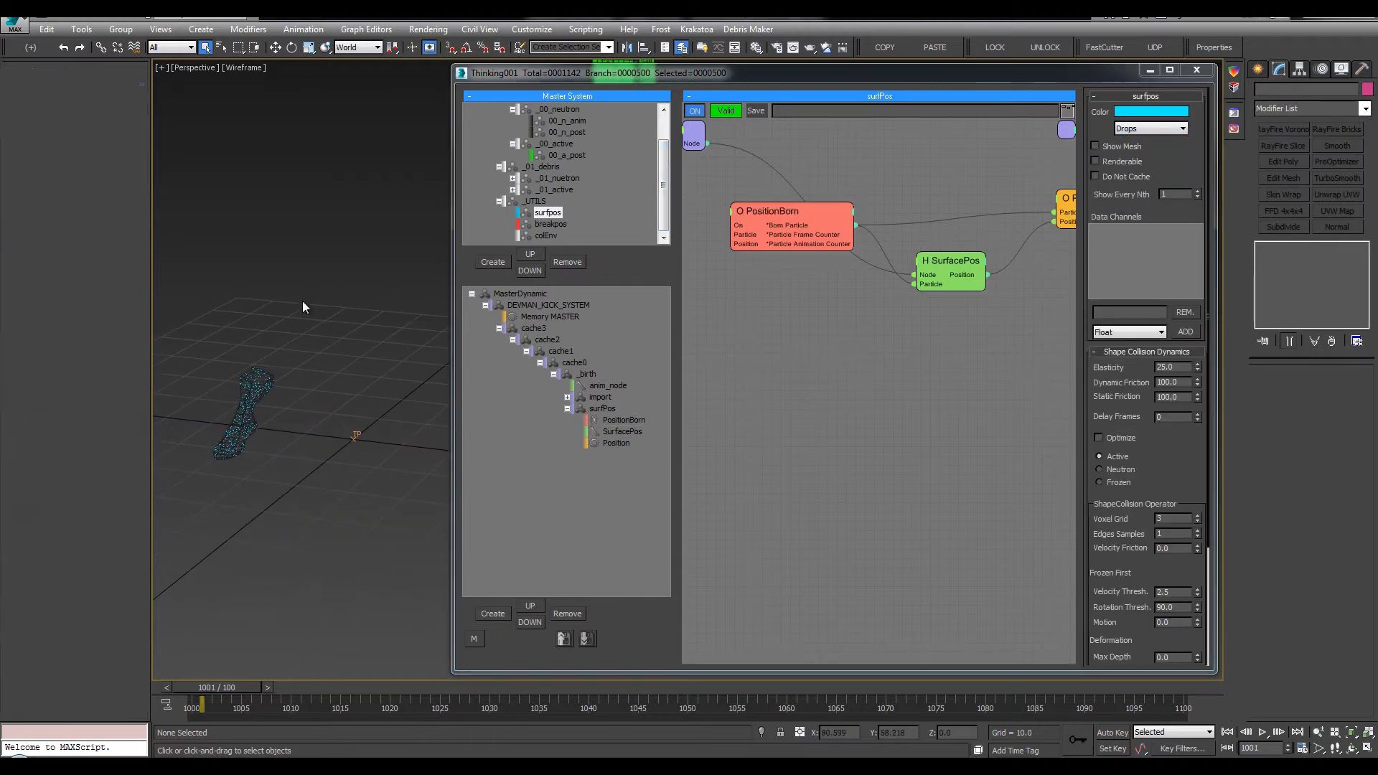
middle_click_drag(277, 330, 266, 335)
key("slash")
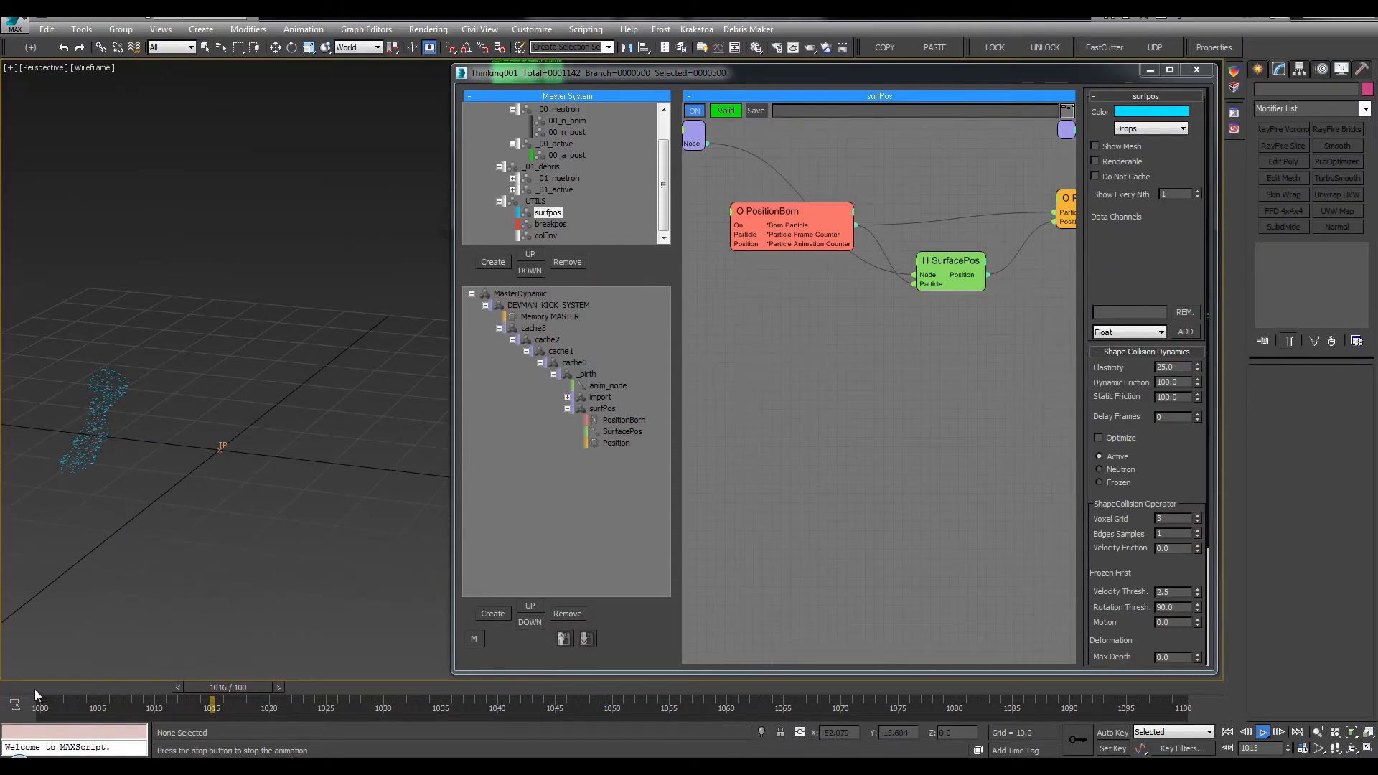
left_click(34, 690)
middle_click_drag(263, 449, 285, 459)
Add a SurfaceFollow operator to the _birth dynamic set and wire anim_node's Node output to its Floor Node input
left_click(568, 410)
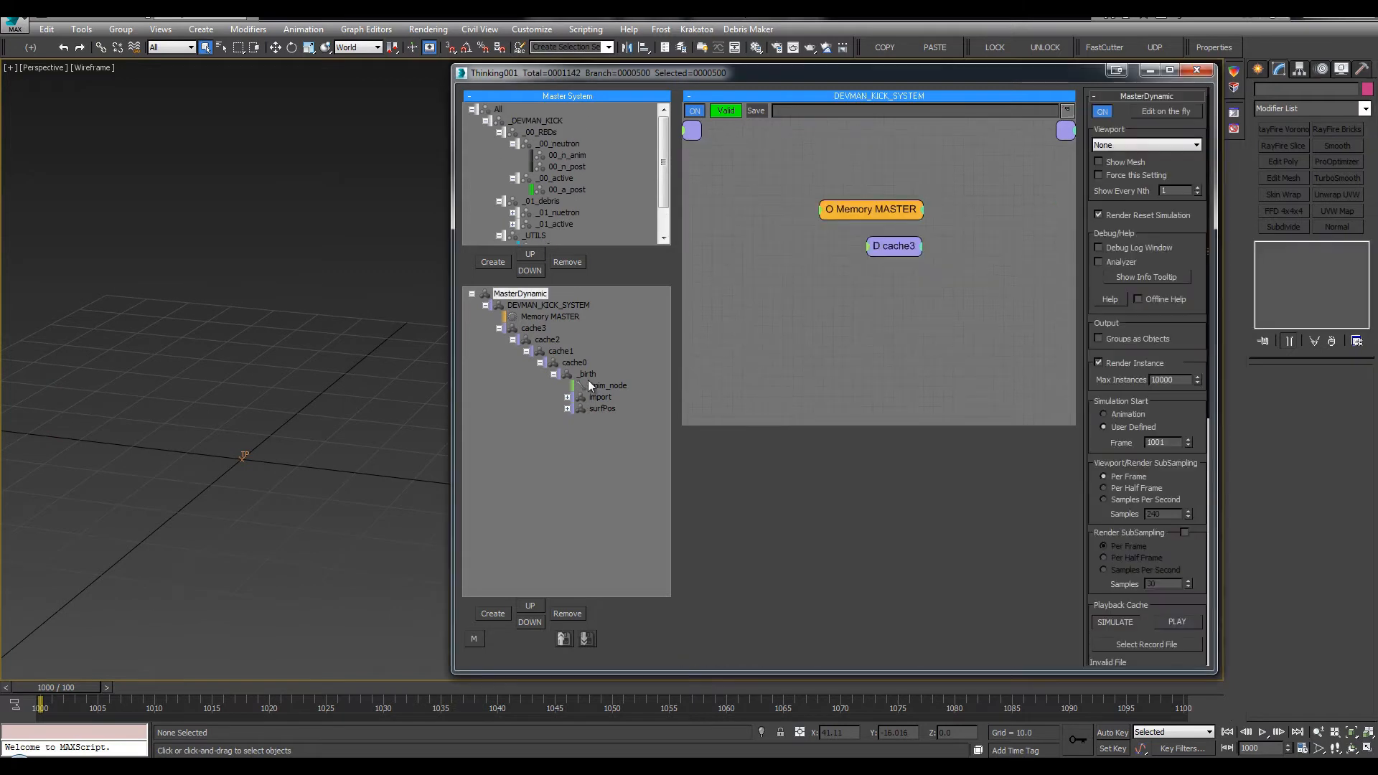
left_click(599, 386)
middle_click_drag(842, 384, 884, 315)
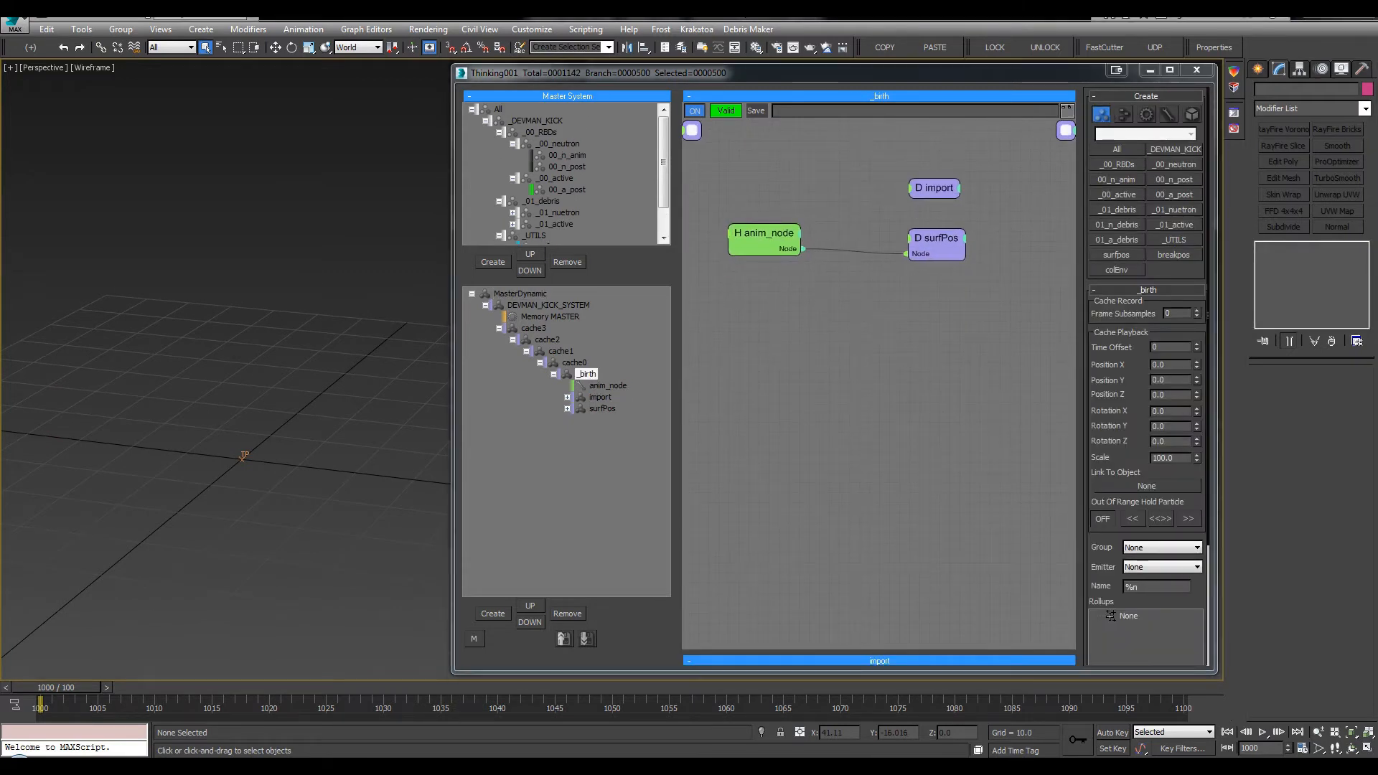
right_click(906, 335)
left_click(934, 356)
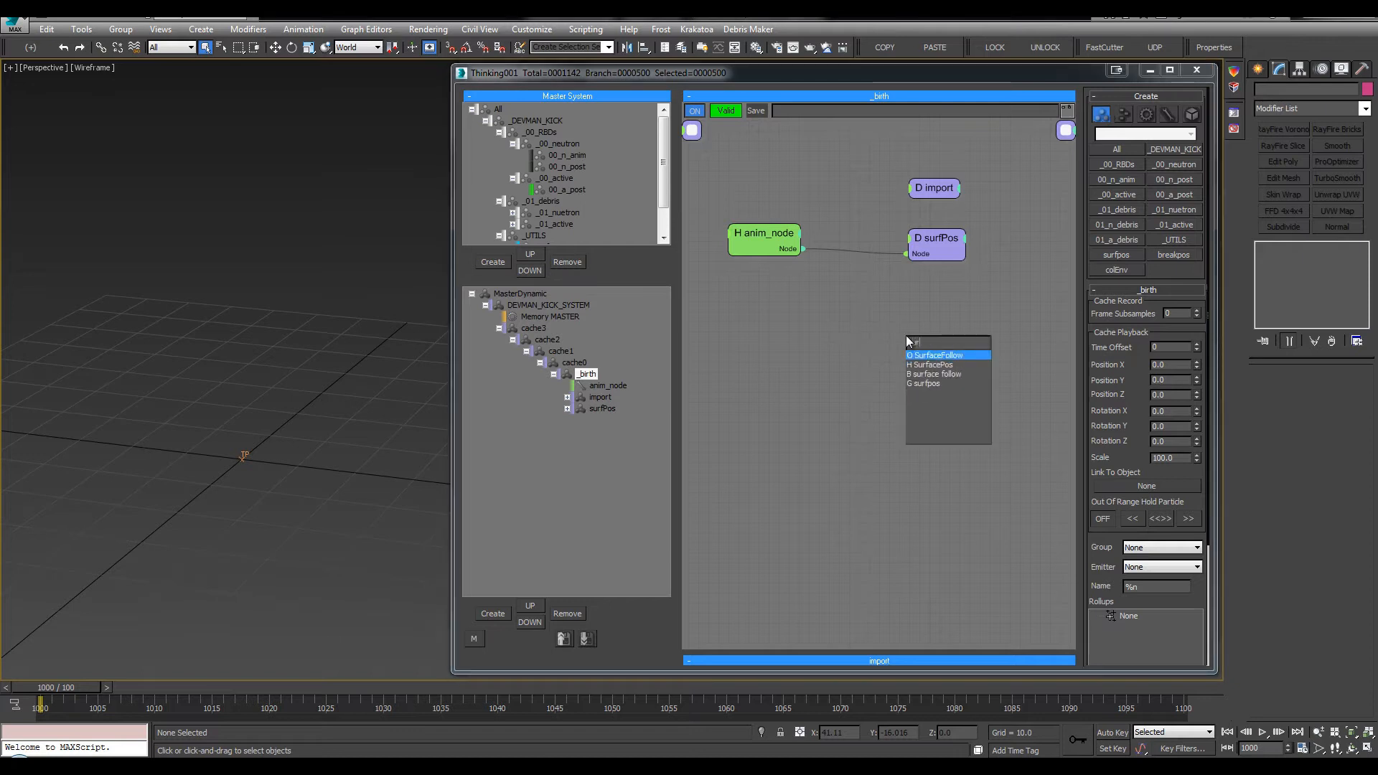
left_click(933, 357)
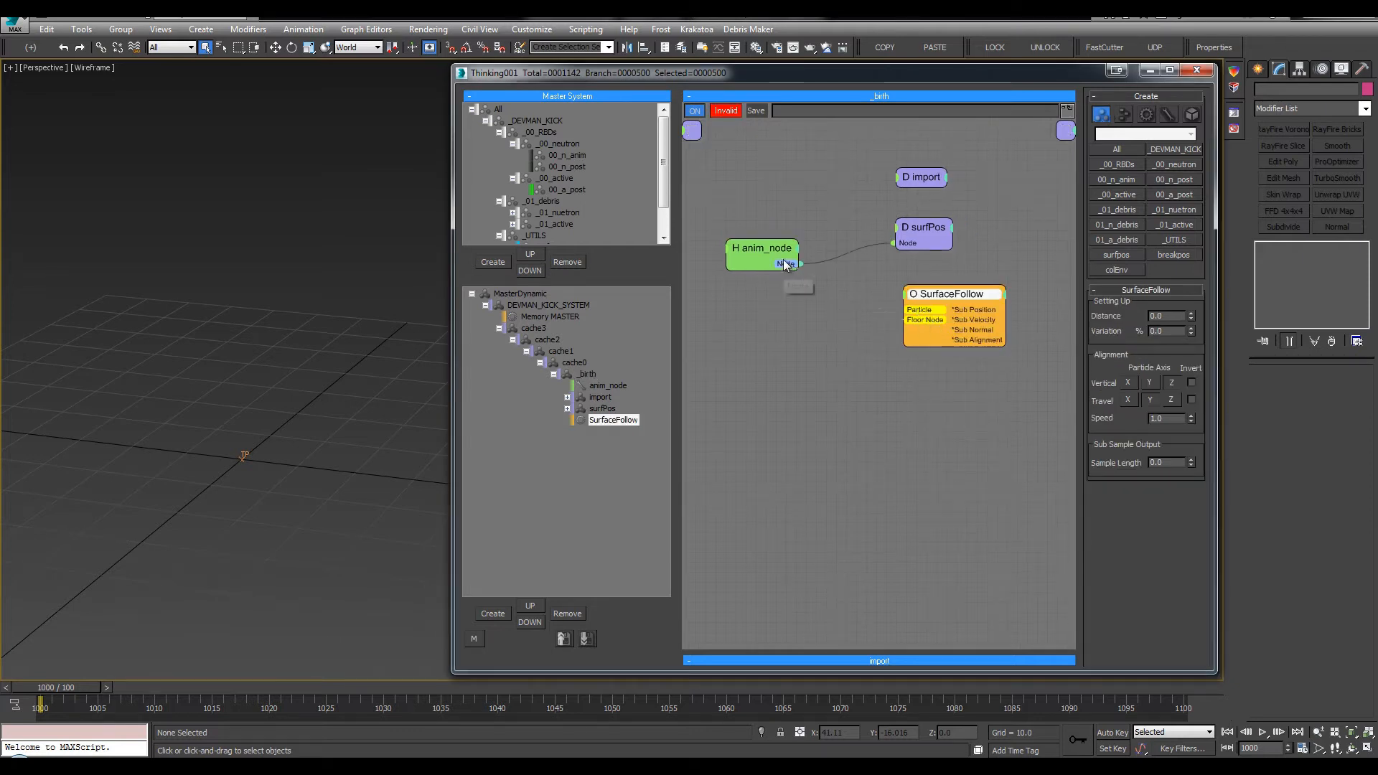
left_click_drag(786, 265, 903, 320)
Add the surfpos group node to _birth and wire its Particle output to SurfaceFollow's Particle input
right_click(704, 173)
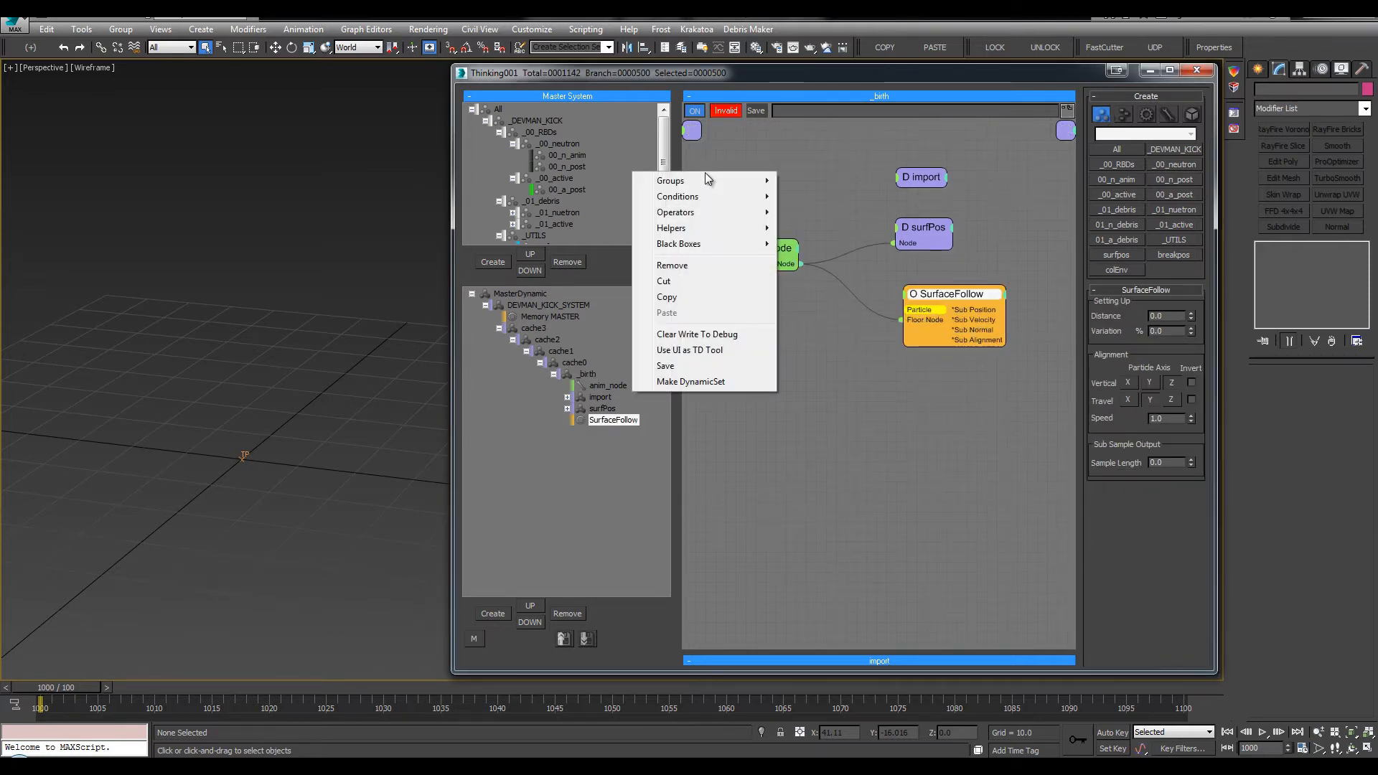
left_click(717, 168)
right_click(720, 179)
mouse_move(720, 179)
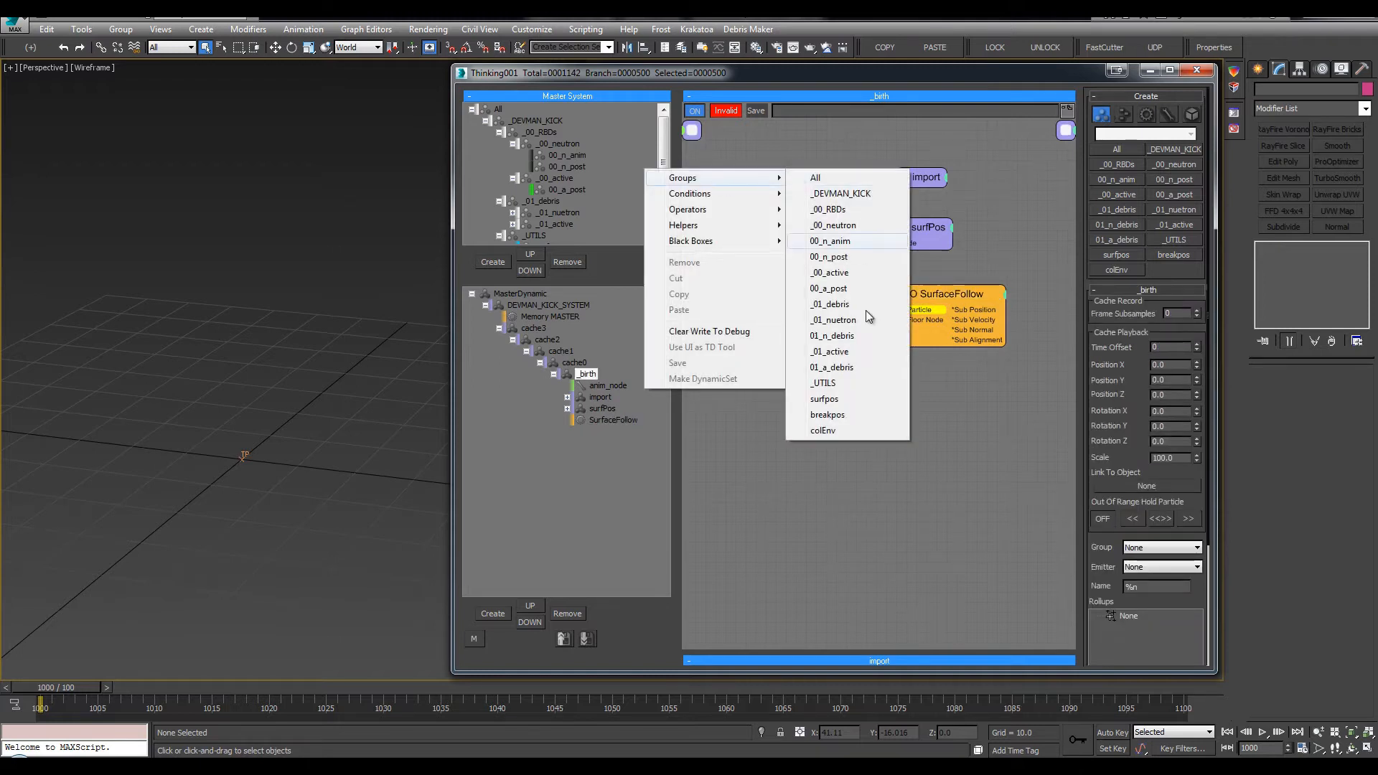
left_click(863, 399)
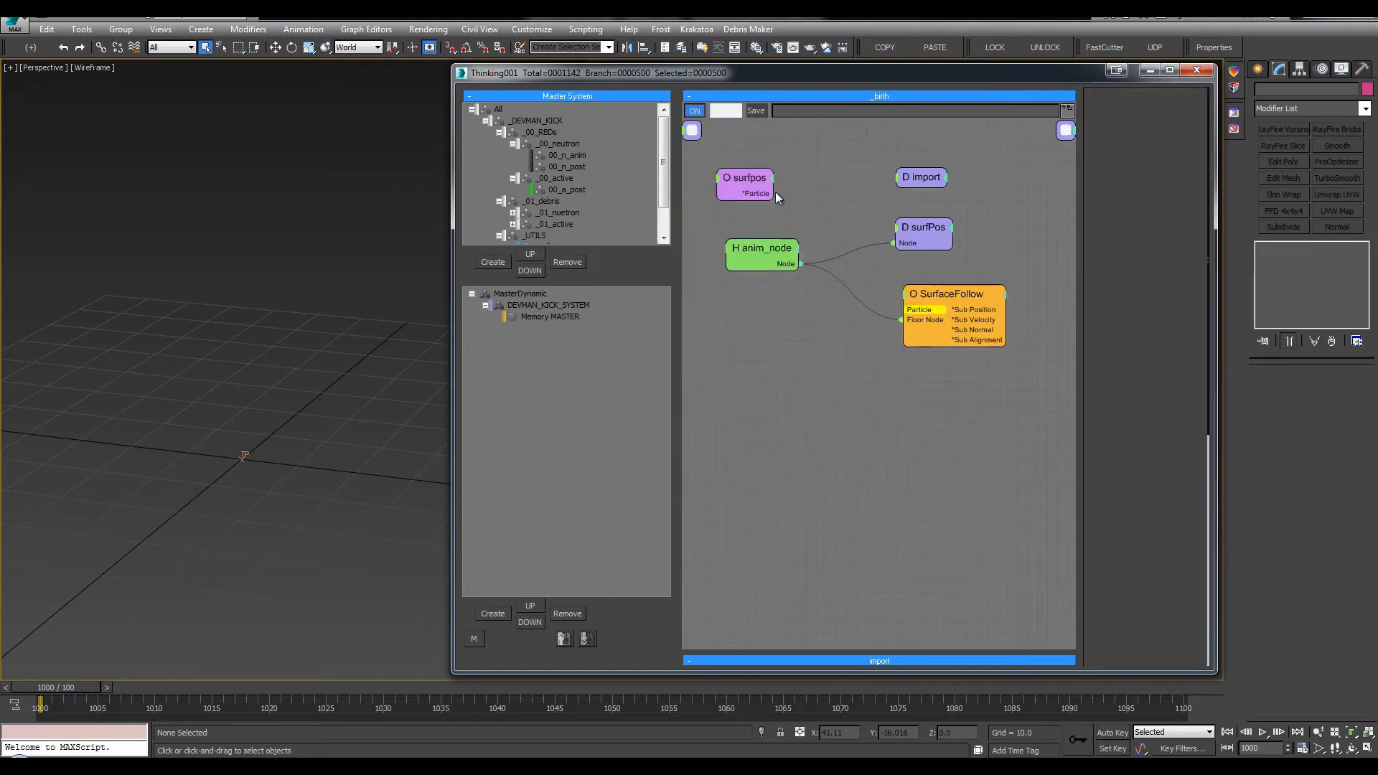
left_click_drag(773, 191, 929, 301)
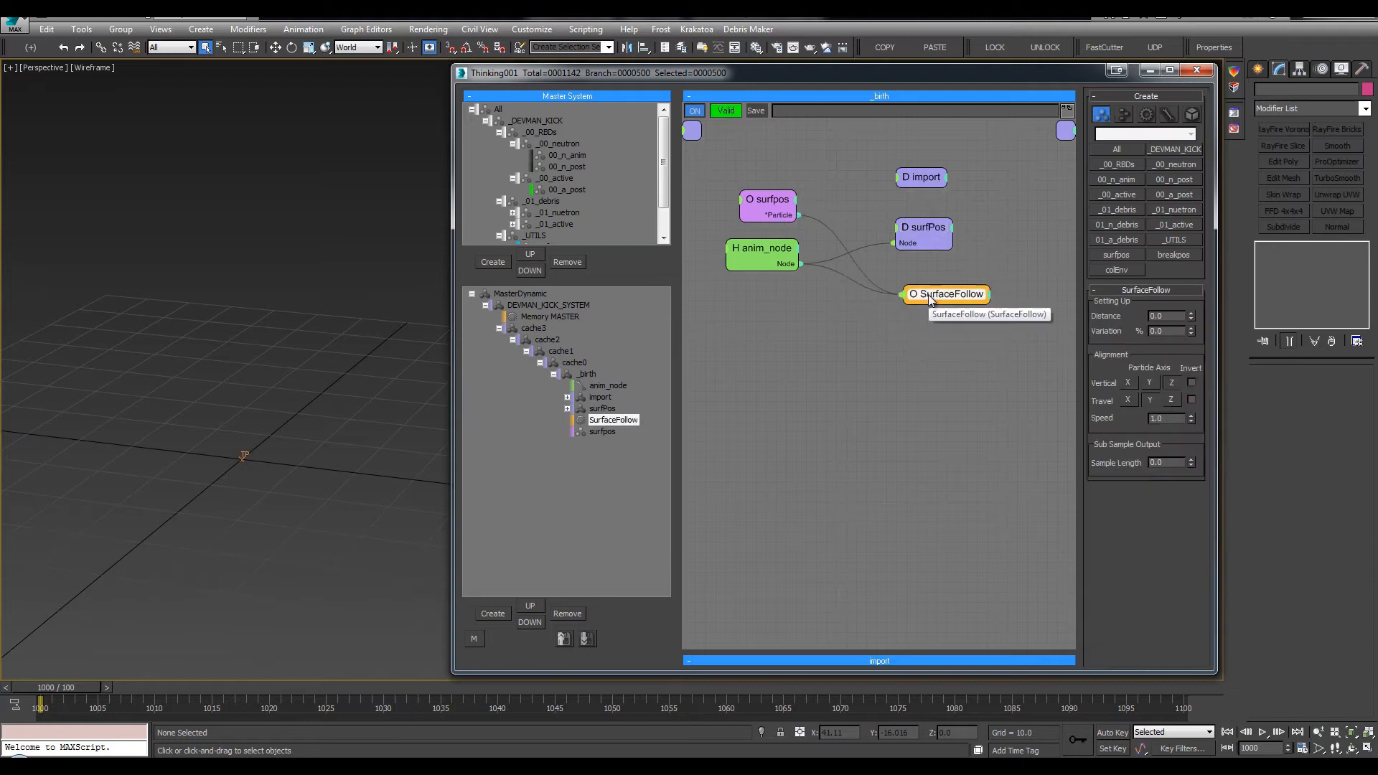
Wrap SurfaceFollow in its own dynamic set and place that set last in the _birth order, after surfPos
left_click(603, 420)
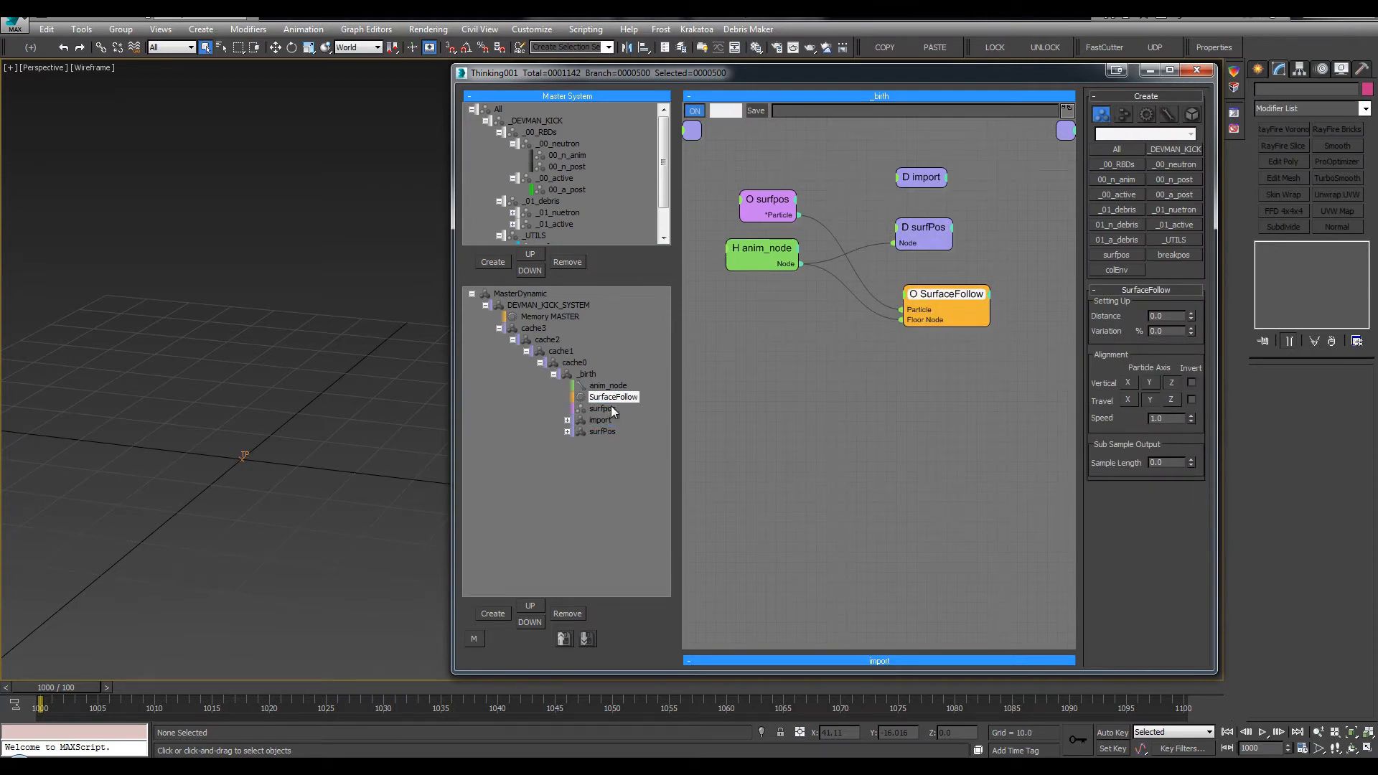
left_click_drag(957, 298, 959, 297)
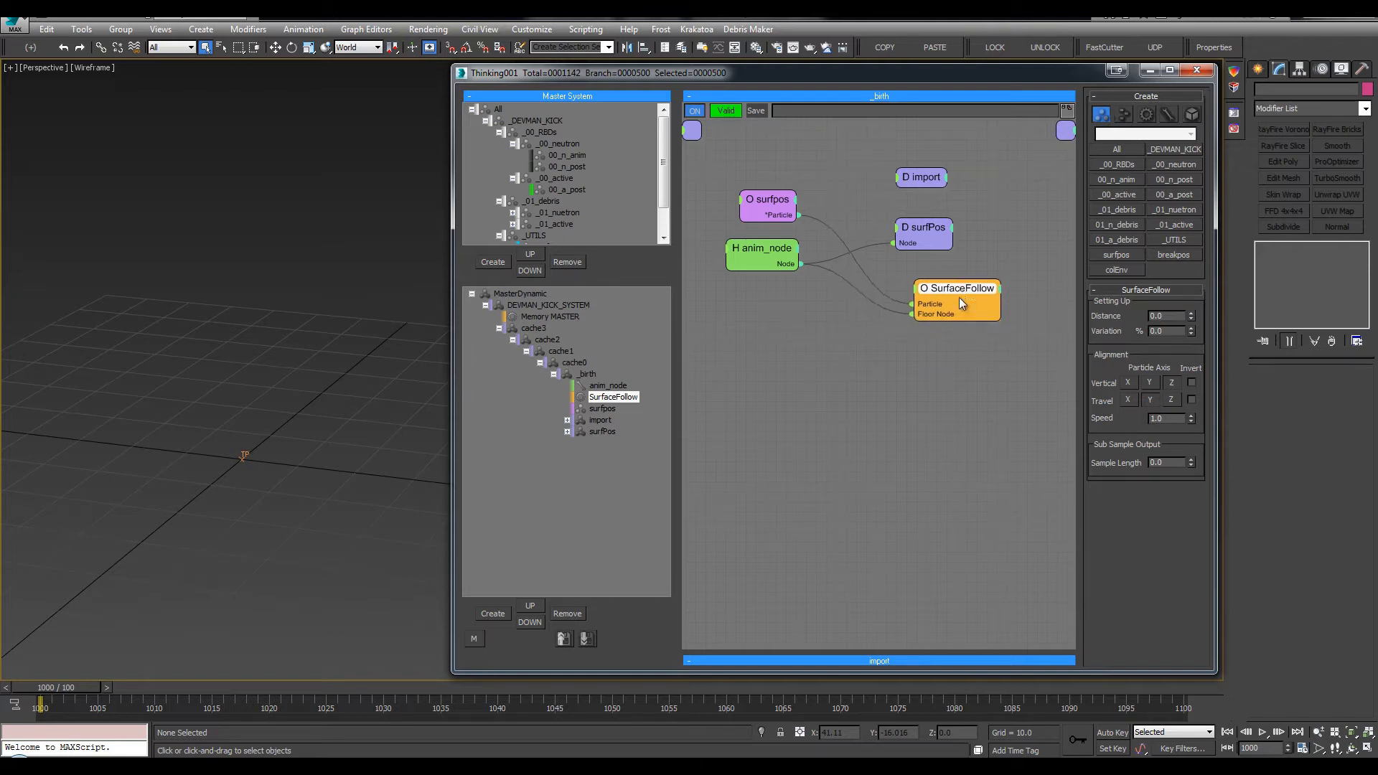
right_click(836, 339)
left_click(768, 519)
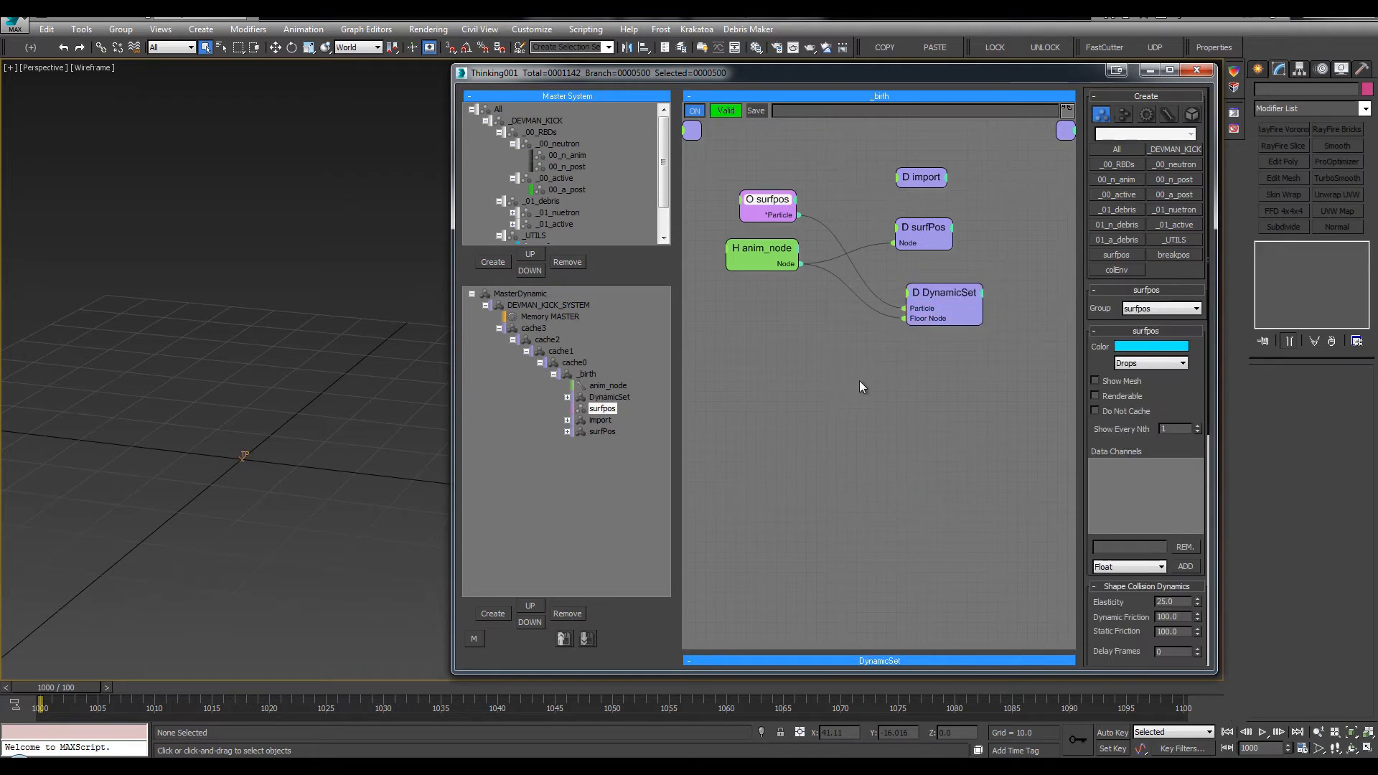
left_click_drag(945, 298, 923, 285)
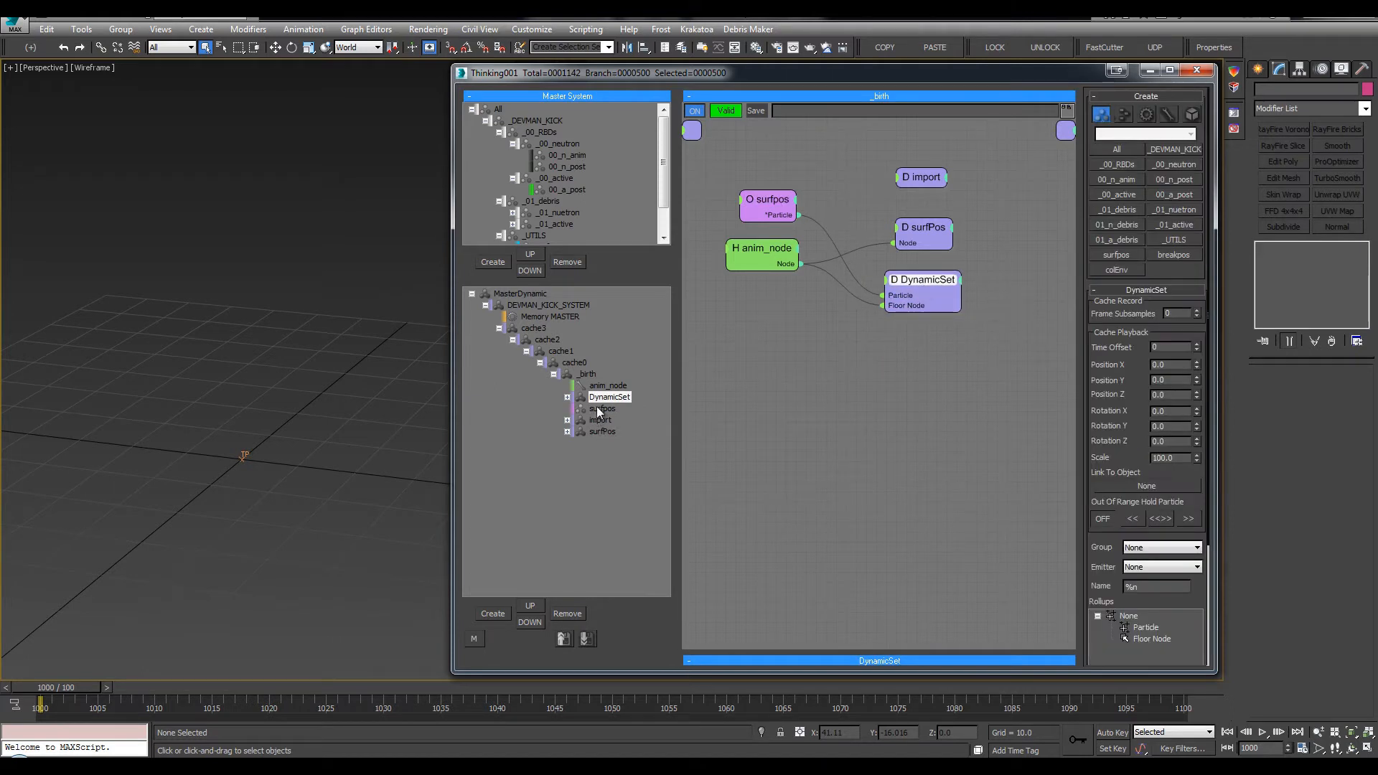
left_click_drag(599, 430, 600, 433)
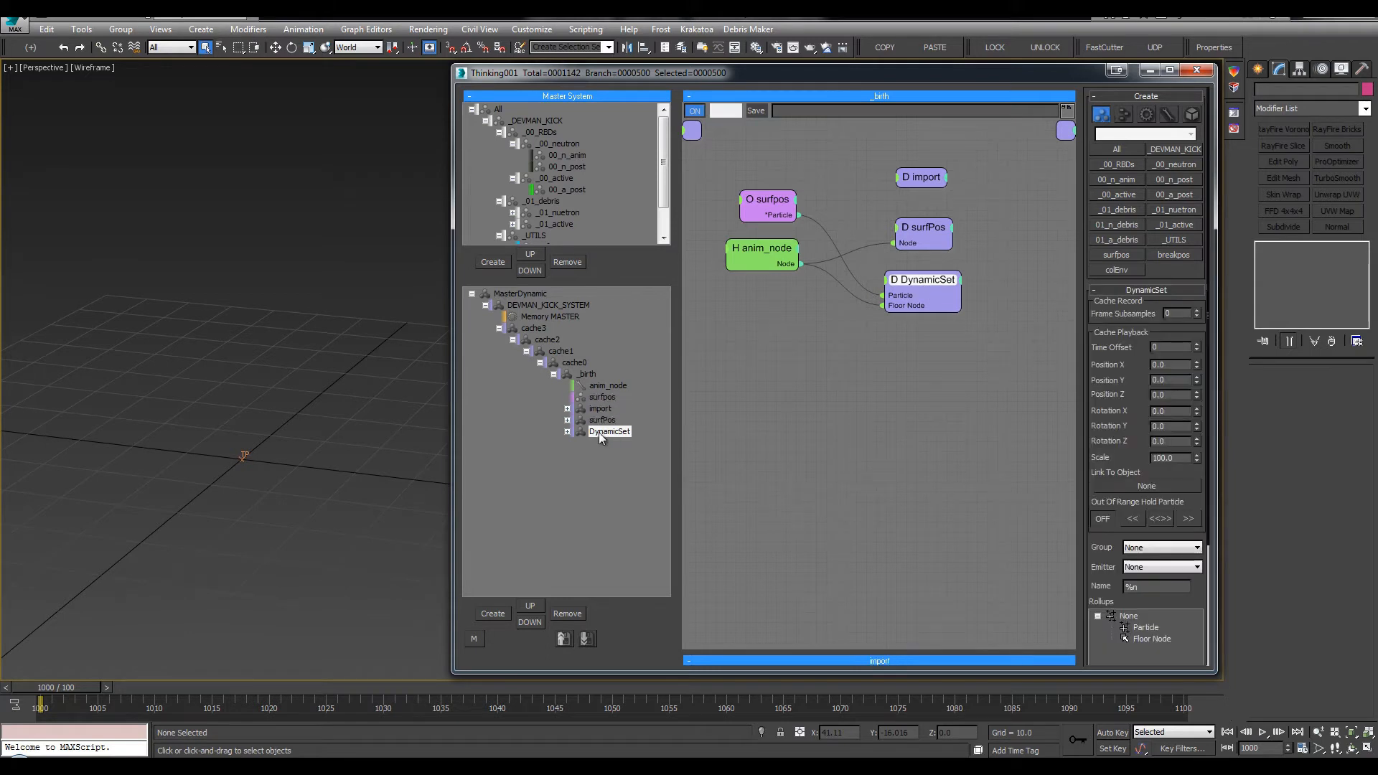
Open the new dynamic set, move SurfaceFollow higher in the graph, and check its available inputs
left_click(594, 431)
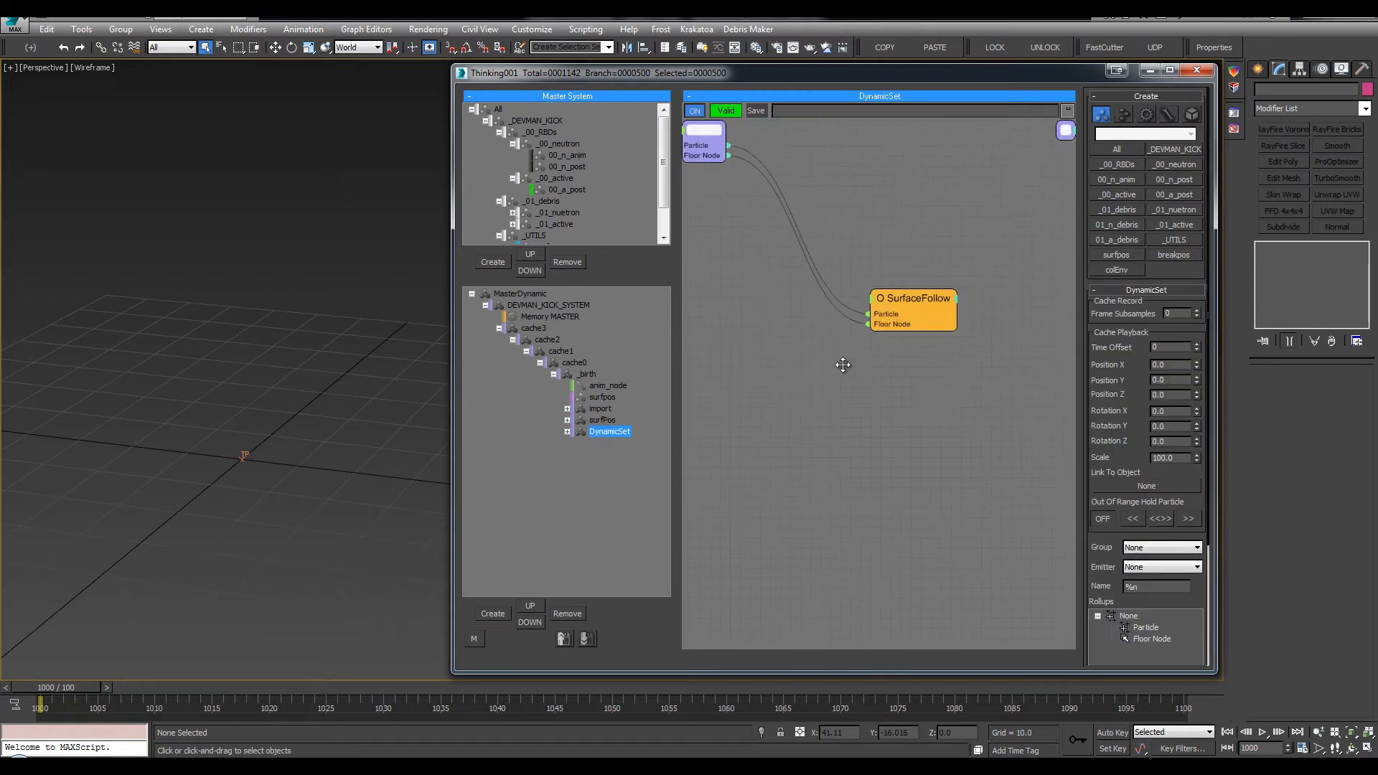
left_click(898, 205)
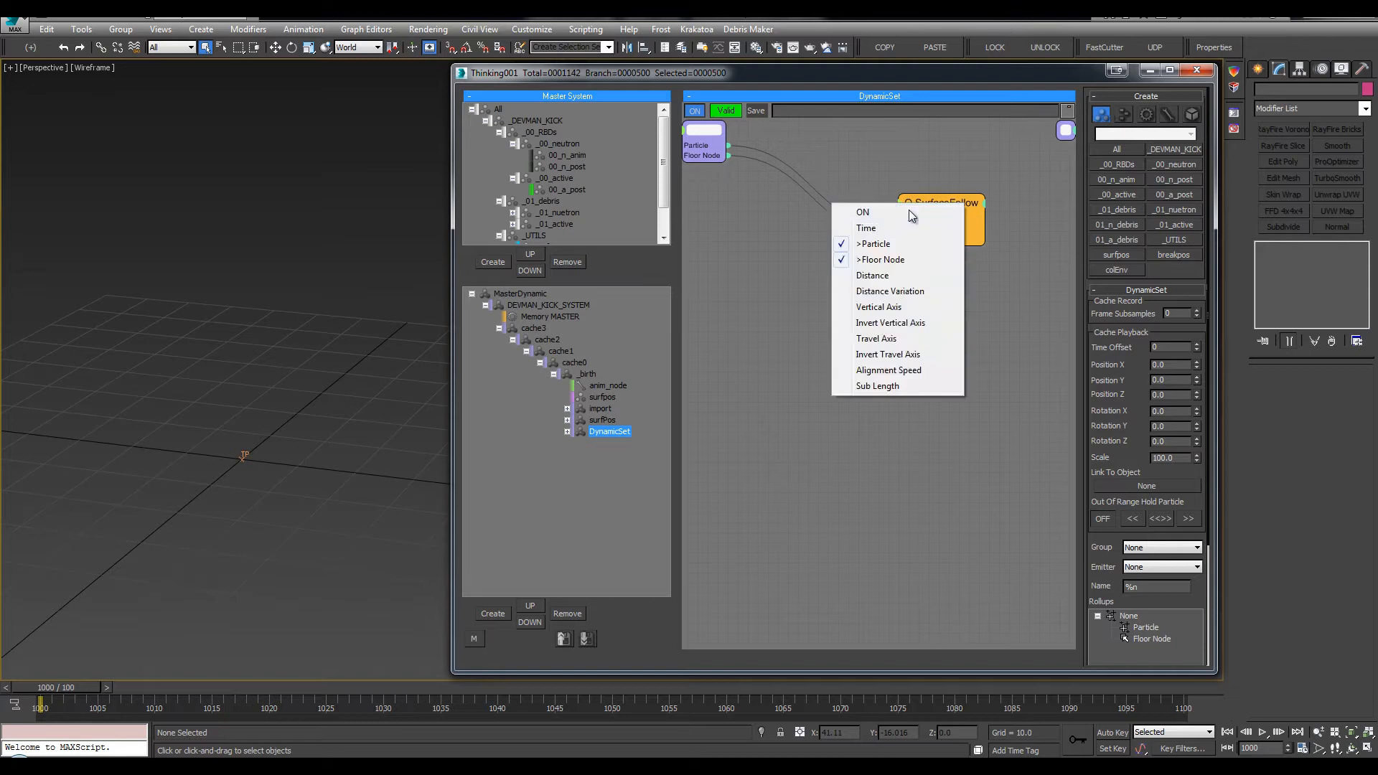
left_click(908, 209)
left_click(903, 203)
left_click(906, 208)
Return to the _birth set and rename the new dynamic set as attach
left_click(602, 396)
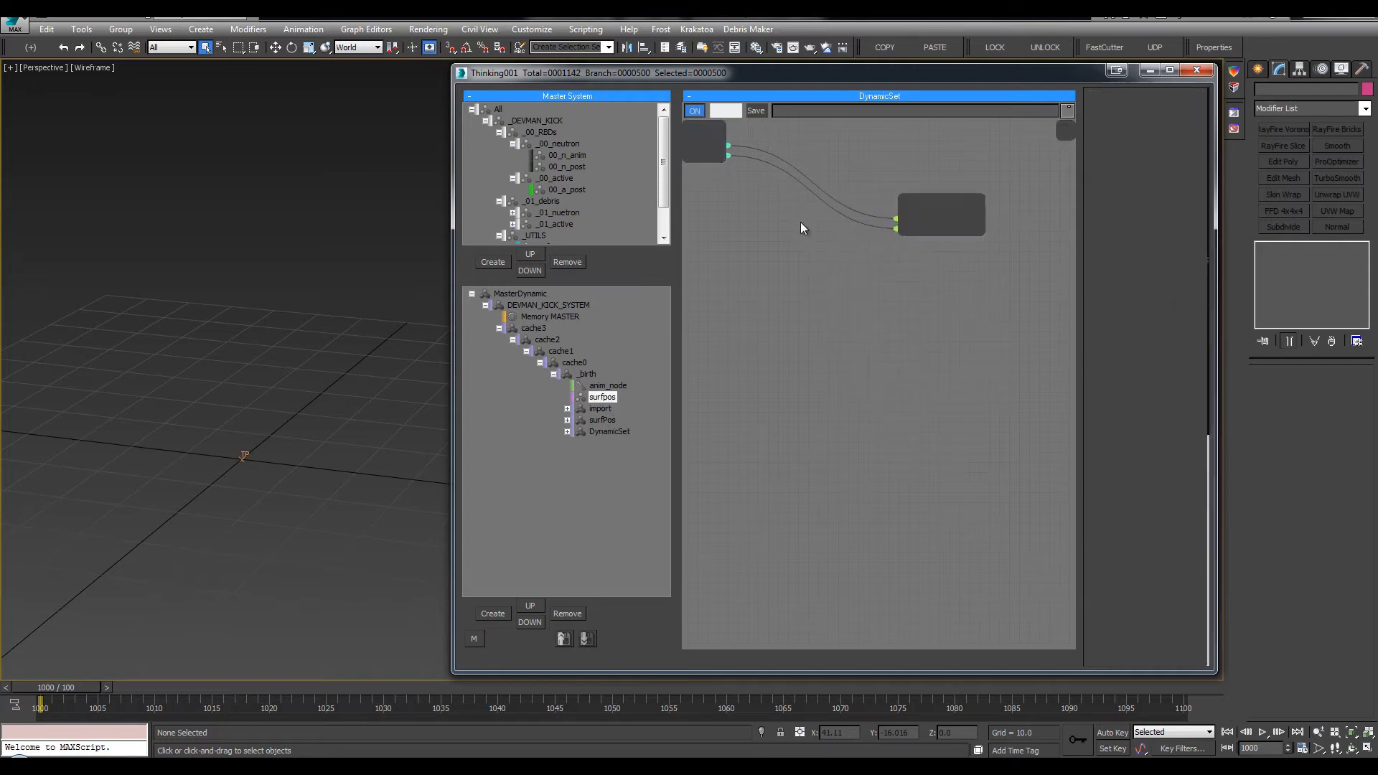
left_click_drag(913, 307, 924, 312)
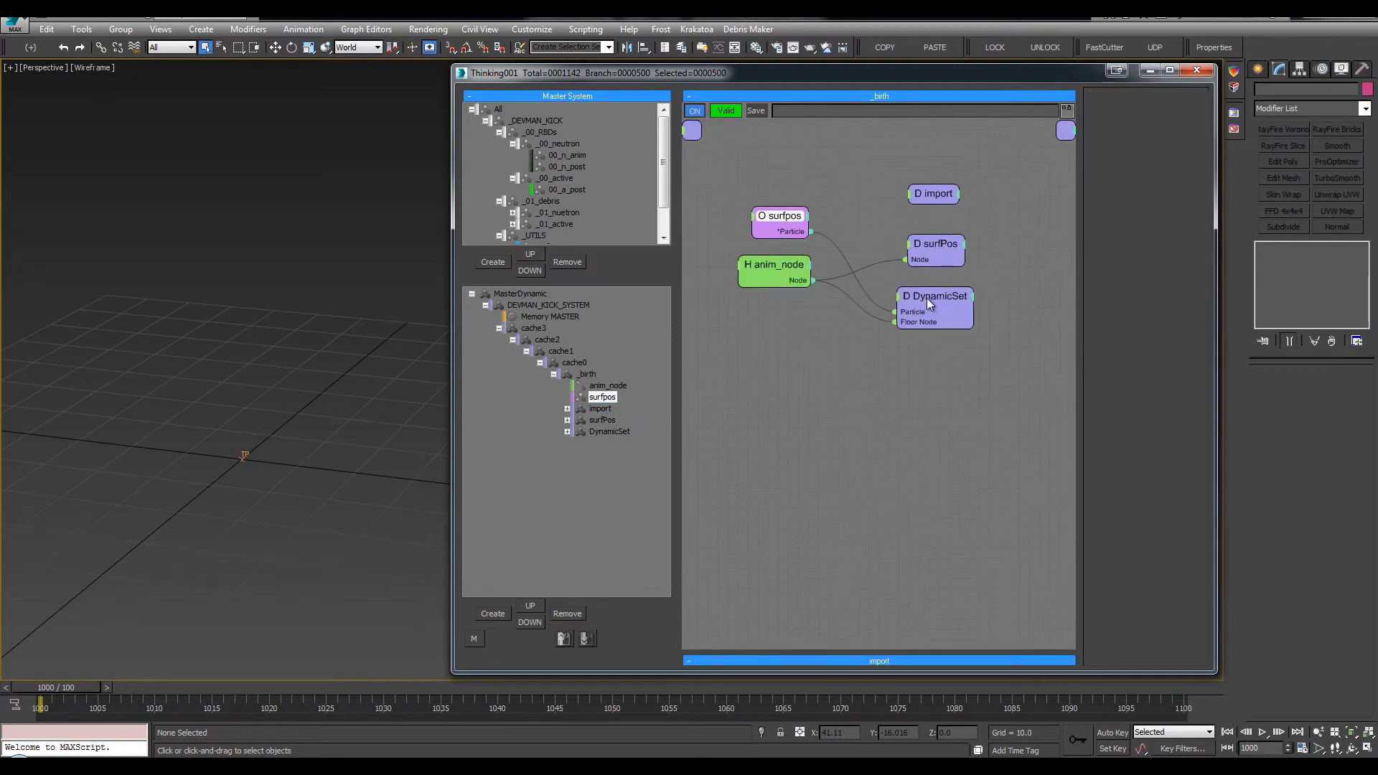
double_click(944, 303)
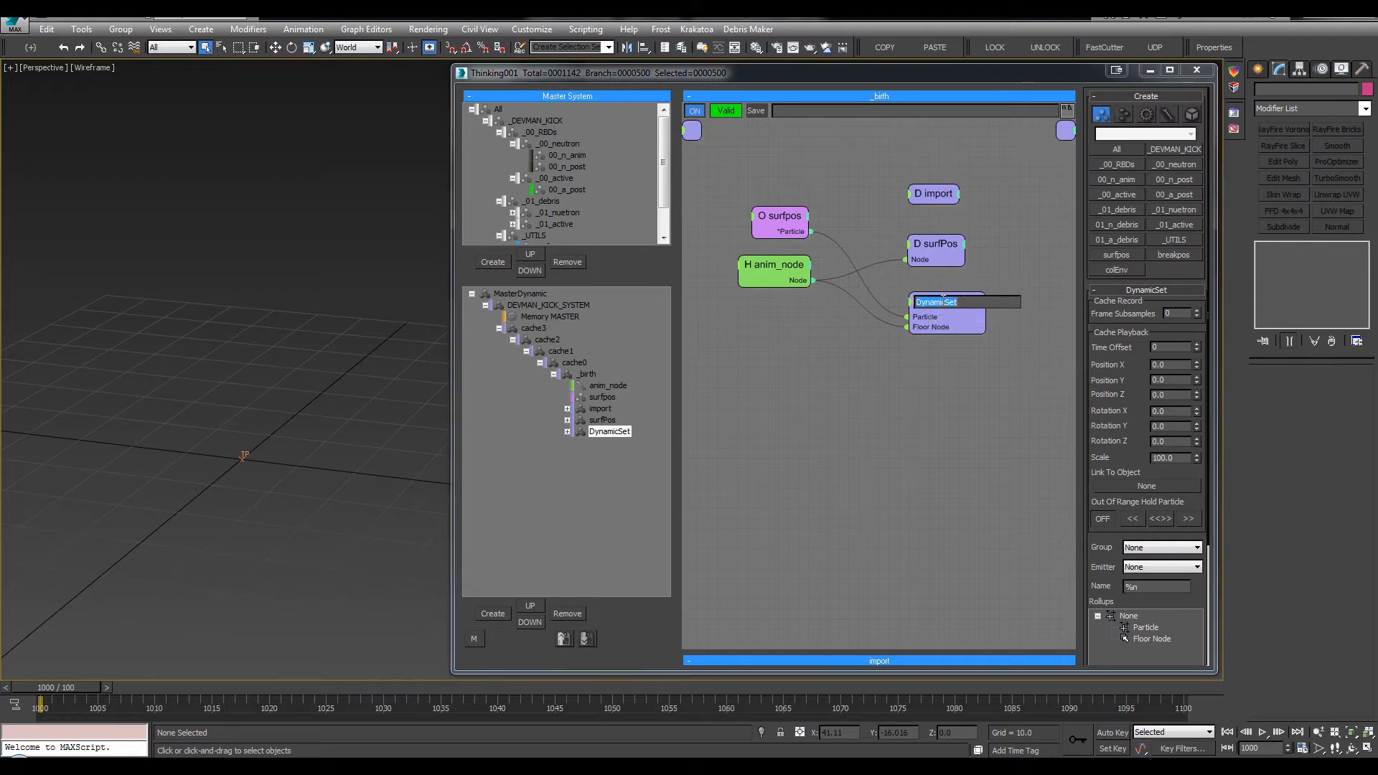
type("attach")
left_click(710, 368)
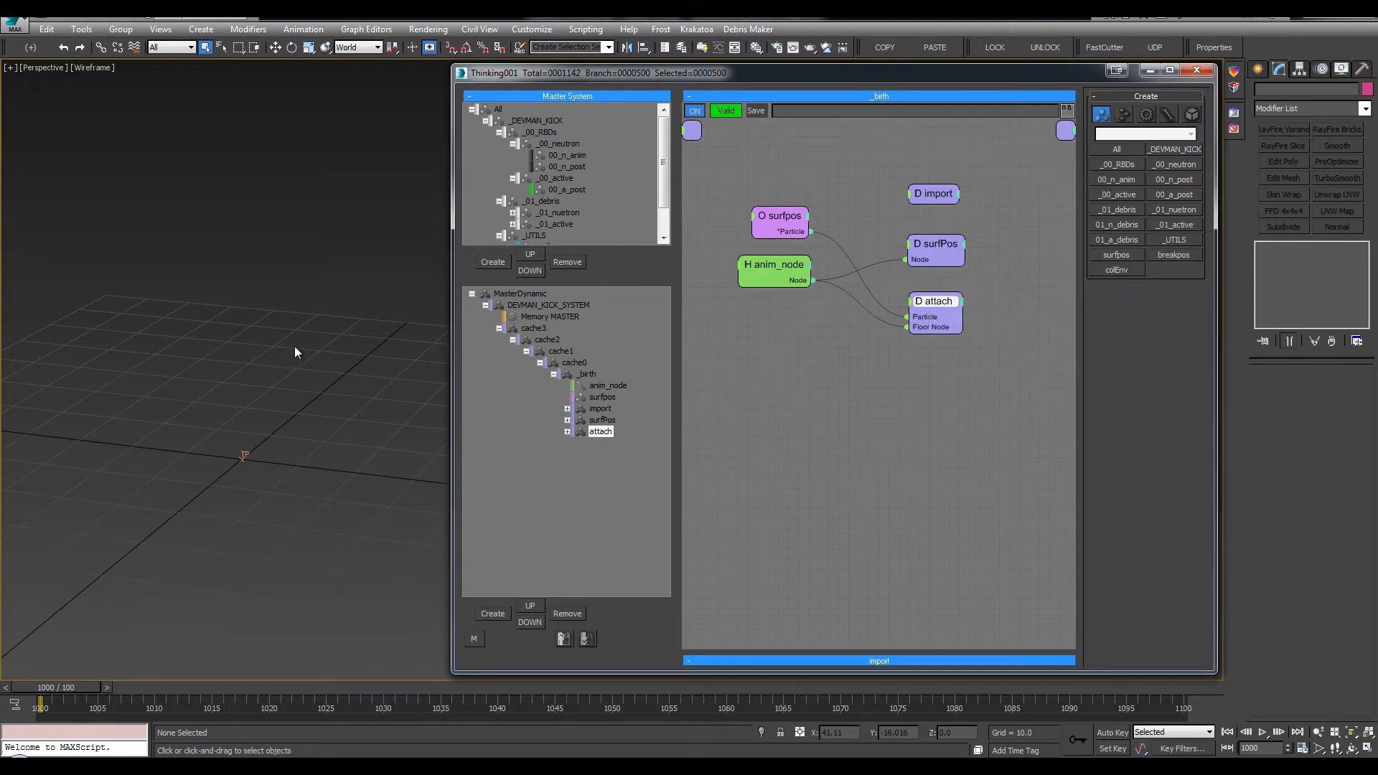
Advance to frame 1001, show the lower-leg mesh layer alongside the post, and close the Layer Explorer
key("period")
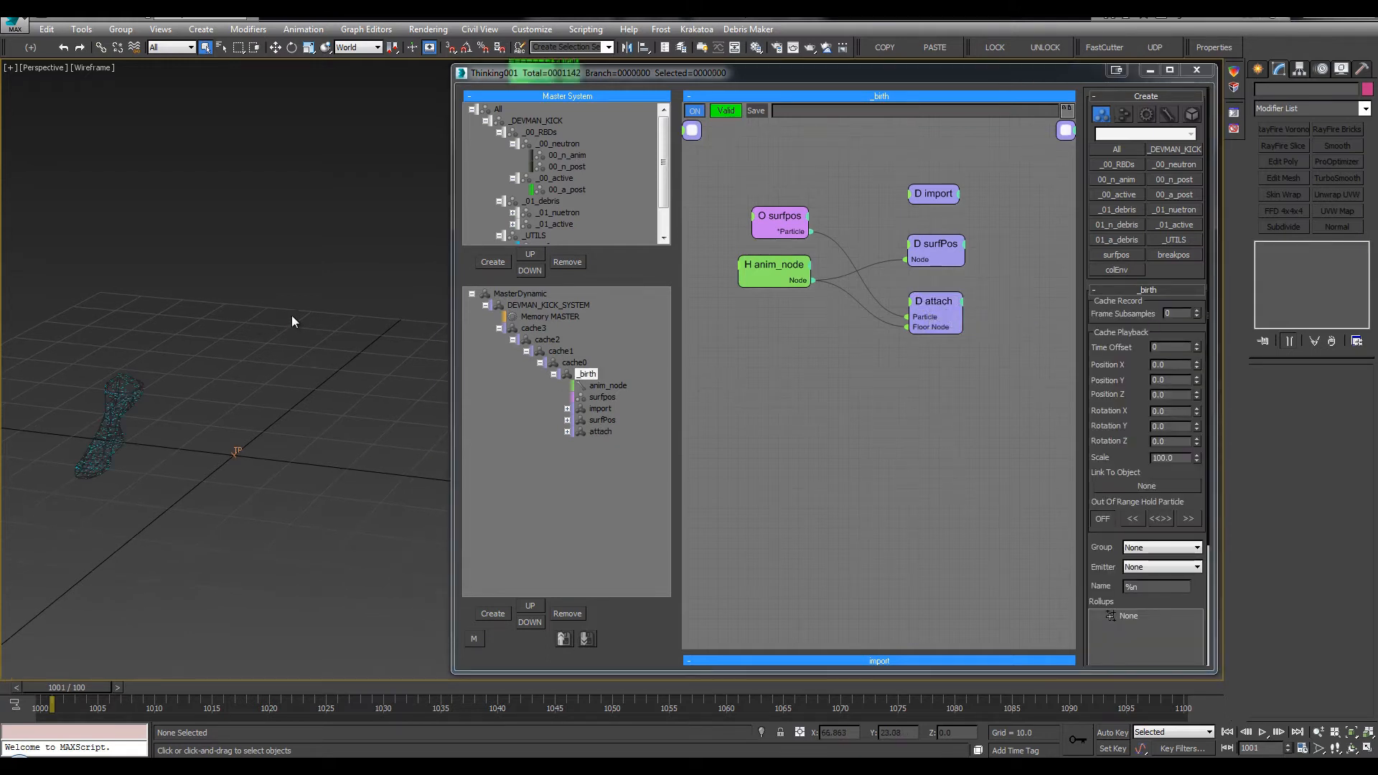
middle_click_drag(261, 373, 251, 321, "alt")
key("l")
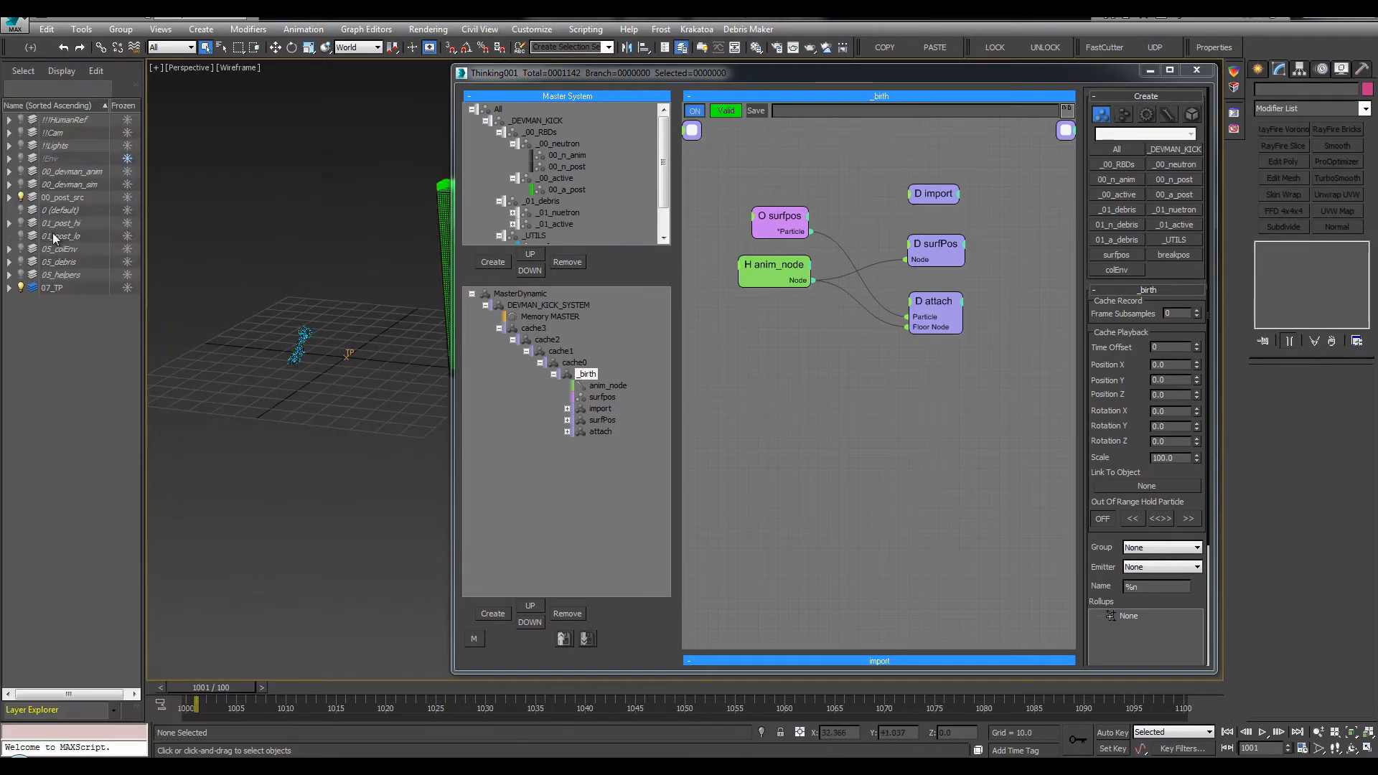
left_click(21, 197)
mouse_move(293, 215)
middle_mouse_down()
mouse_move(271, 213)
mouse_move(291, 221)
middle_mouse_up()
key("l")
Play and scrub the animation in shaded view to examine how the particles follow the kicking leg, stopping at frame 1009
key("/")
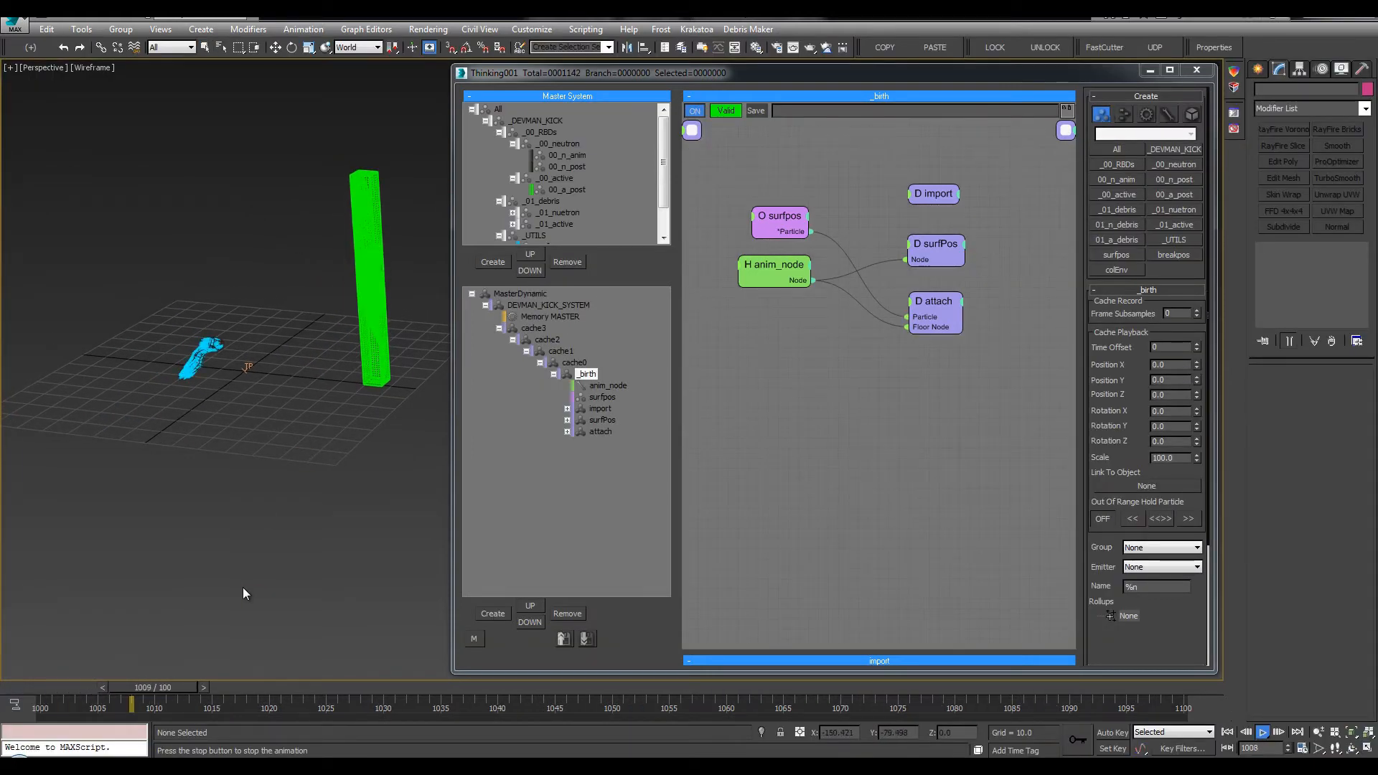
left_click_drag(54, 686, 150, 687)
middle_click_drag(274, 411, 280, 453, "alt")
key("comma")
key("F3")
key("/")
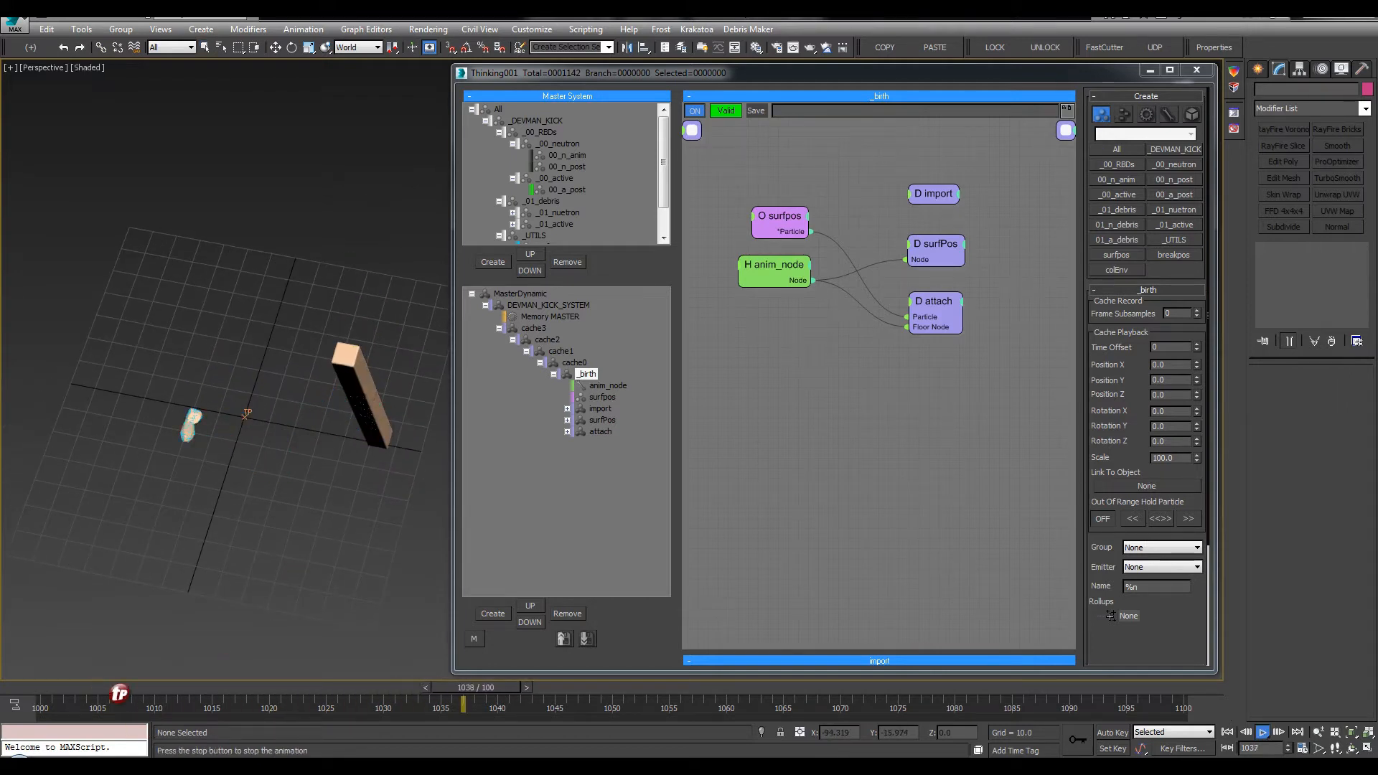
left_click_drag(121, 689, 171, 689)
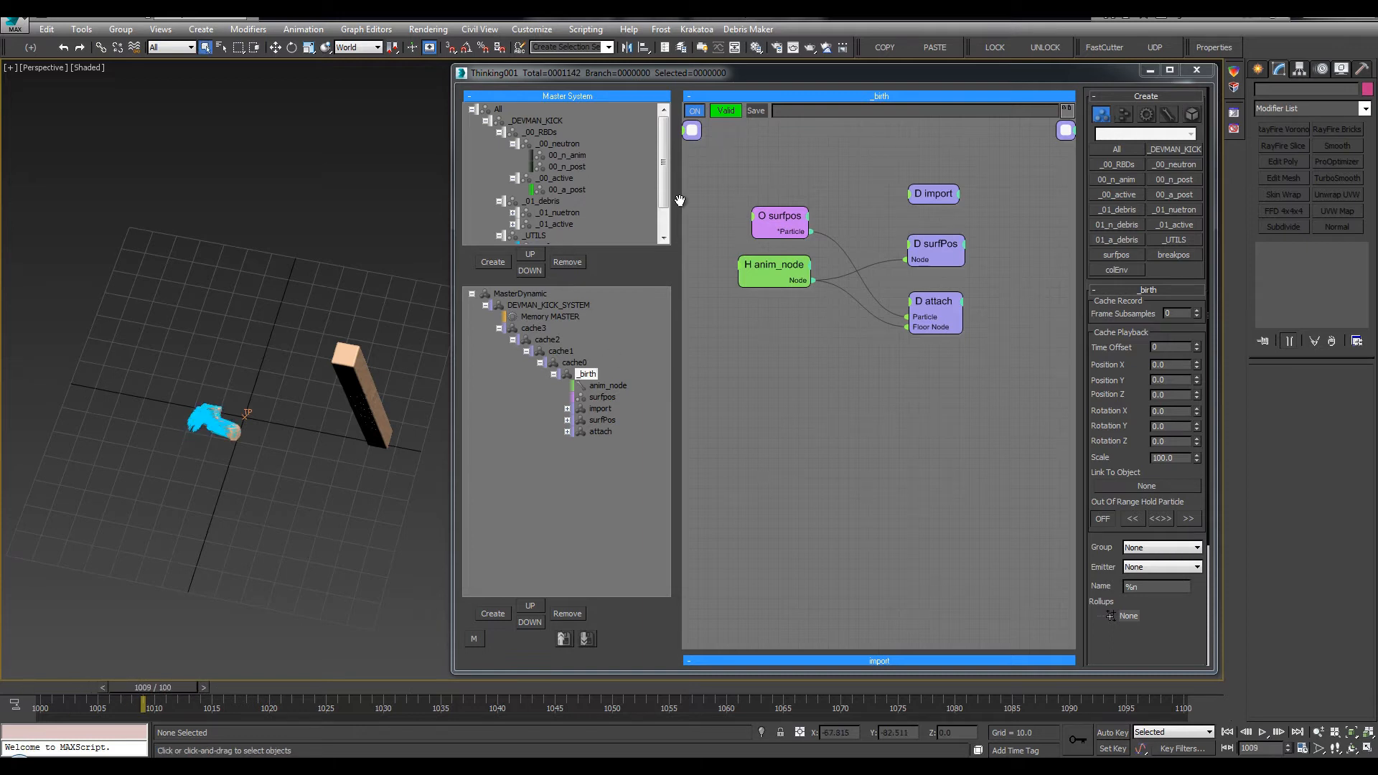
Collapse the _00_active and _00_neutron groups and select the surfpos group
left_click(513, 179)
left_click(514, 144)
left_click(549, 211)
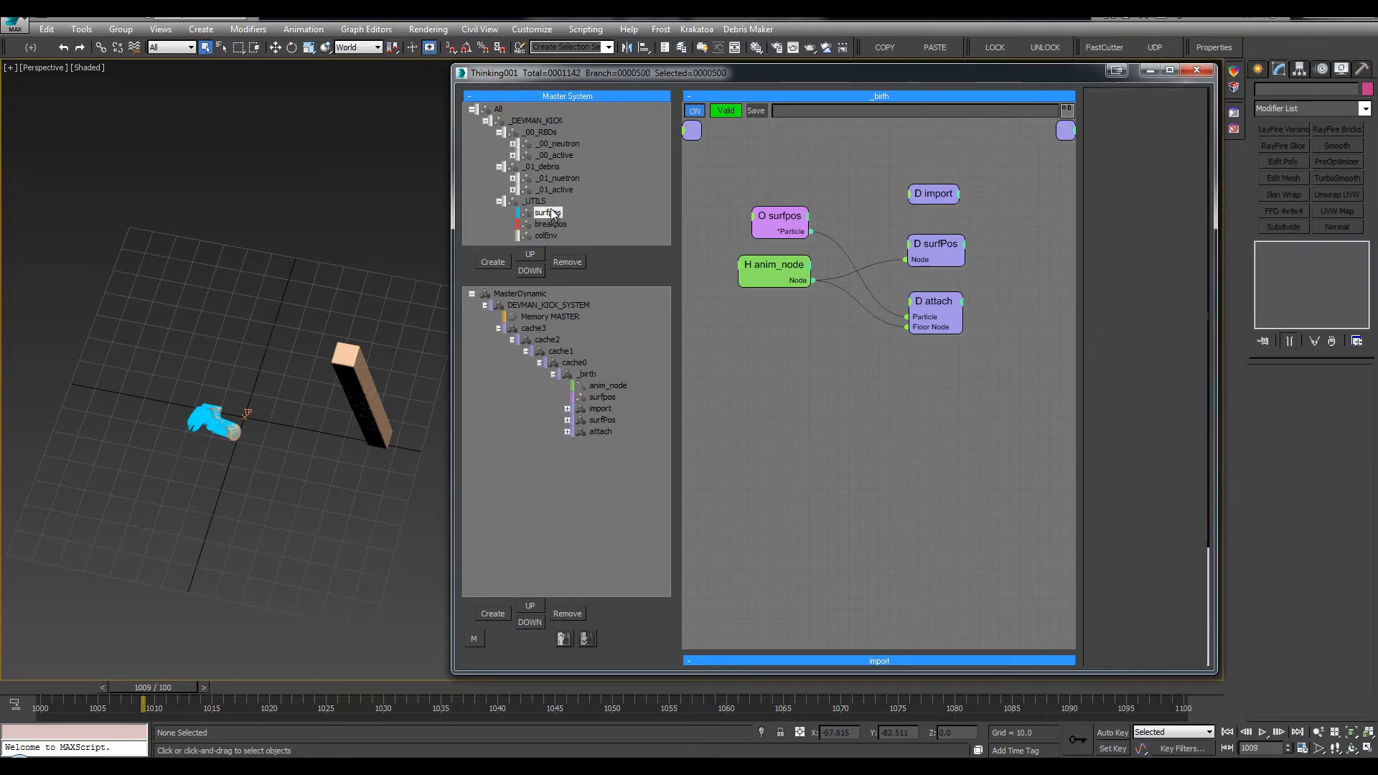
Preview the surfpos particles as Ticks during playback, return to frame 1001, and set their display type back to Drops
left_click(1146, 129)
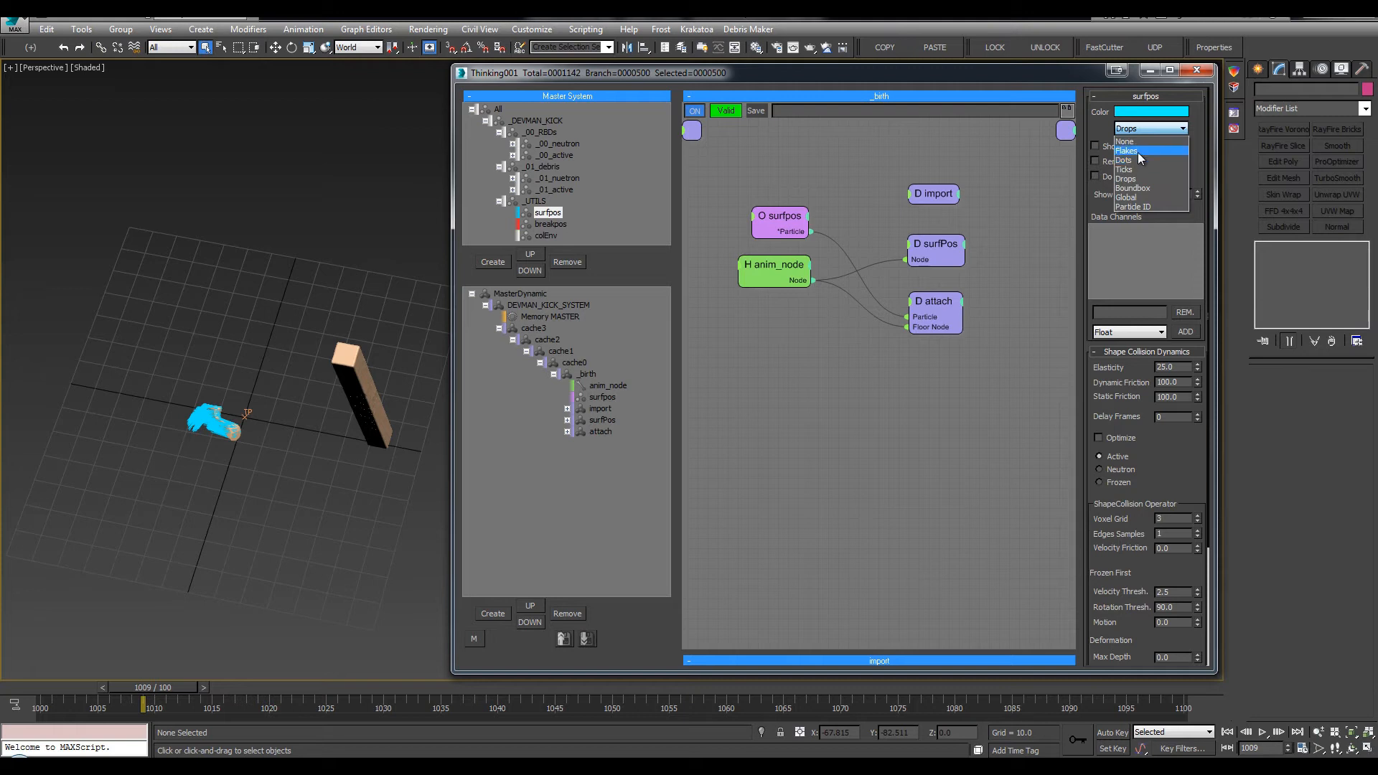
left_click(1138, 169)
key("slash")
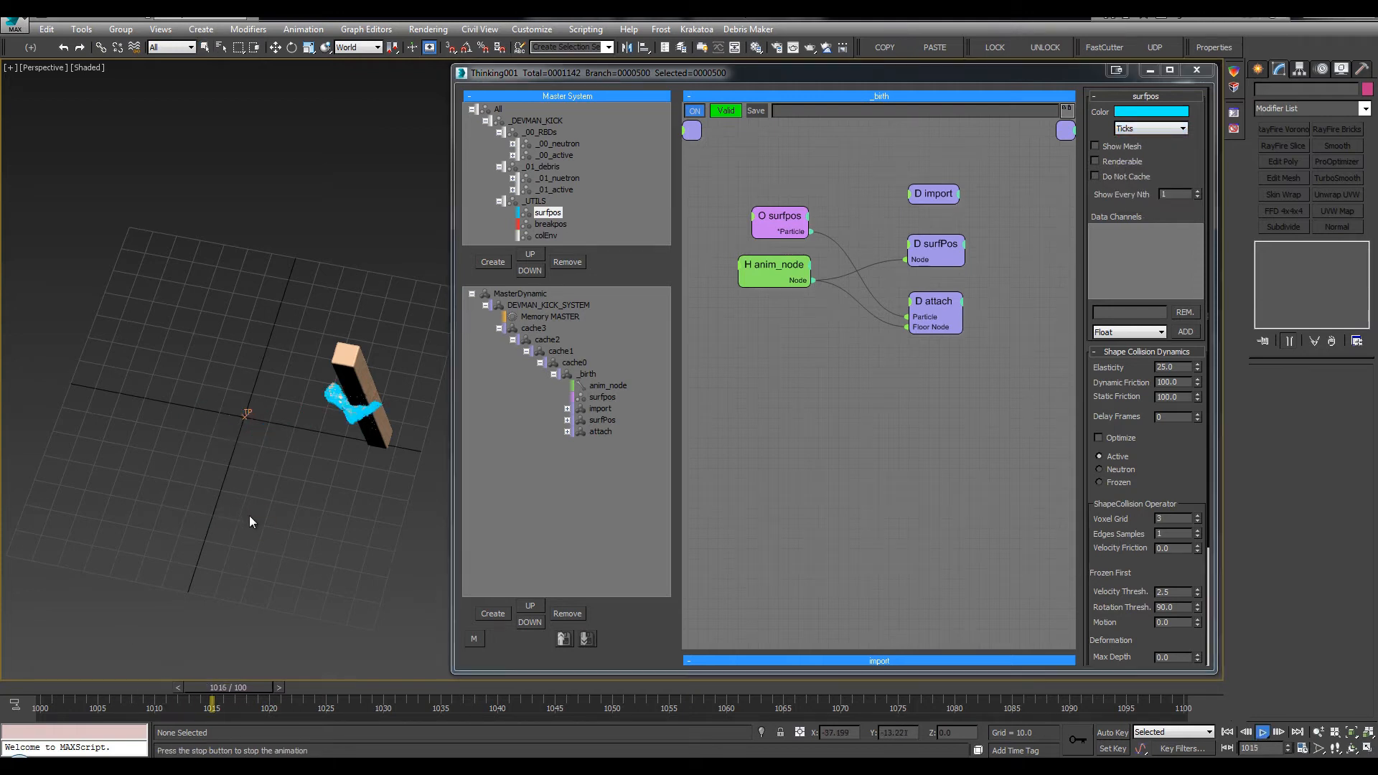
key("slash")
key("Home")
scroll(224, 488, "up", 5)
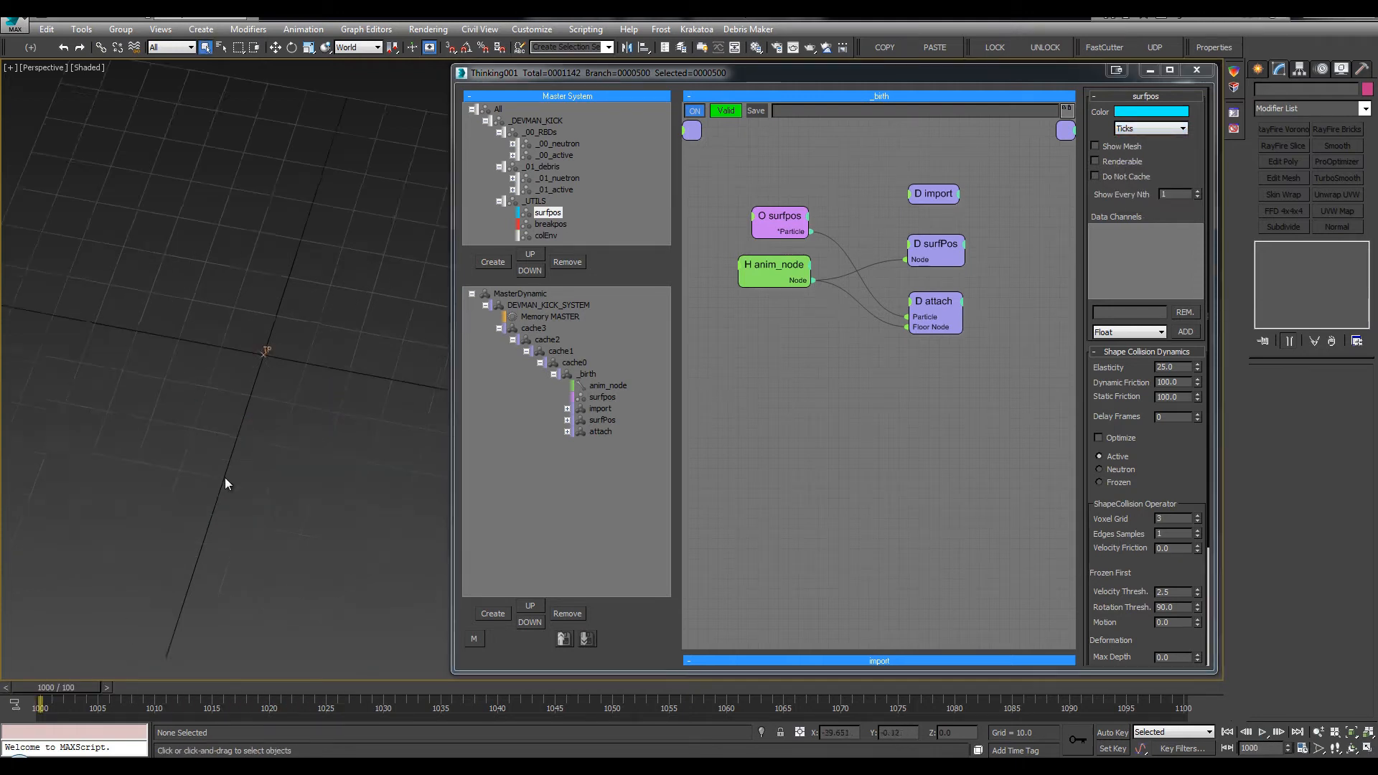
key("period")
scroll(226, 495, "down", 3)
middle_click_drag(264, 486, 269, 451, "alt")
left_click(1168, 130)
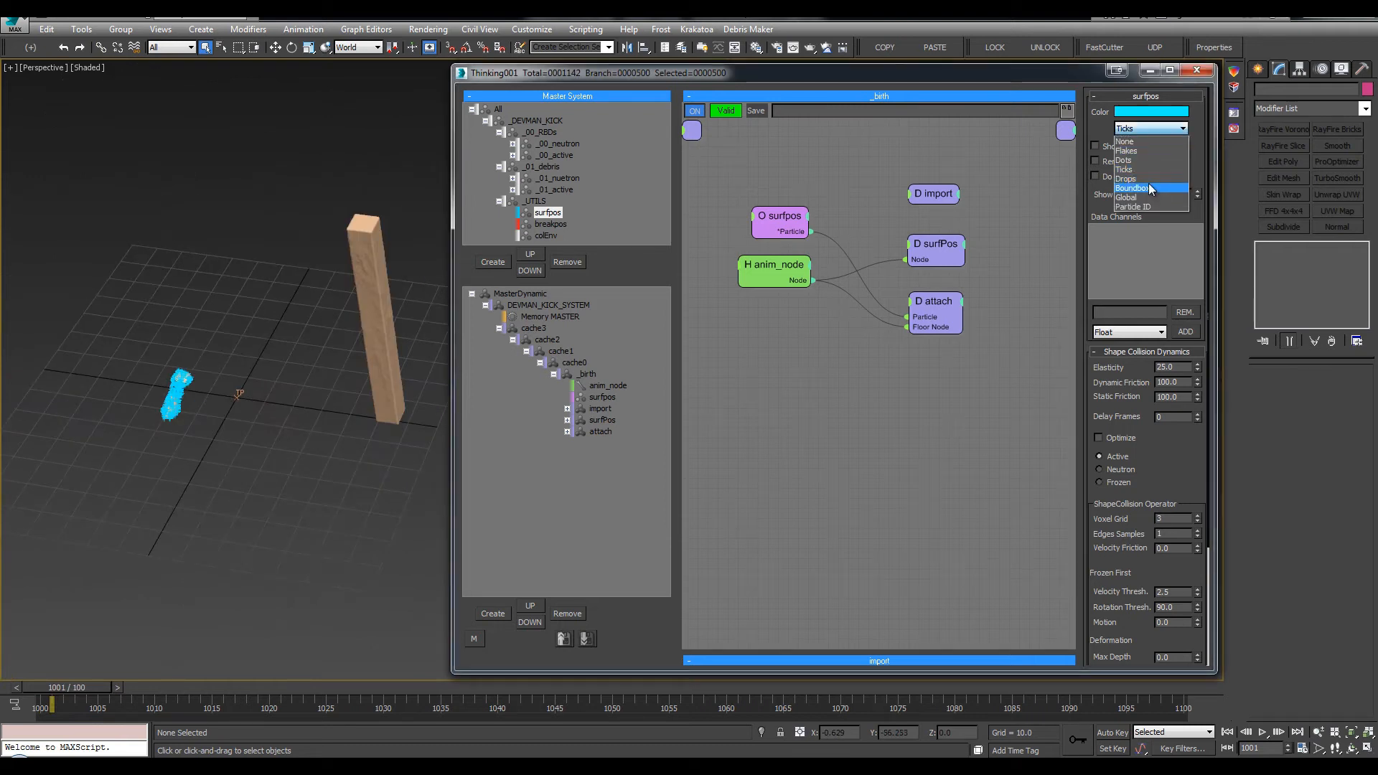
left_click(1144, 187)
Play and scrub the animation to frame 1013 and examine the particles on the kicking leg in wireframe view
key("slash")
middle_click_drag(225, 330, 244, 498, "alt")
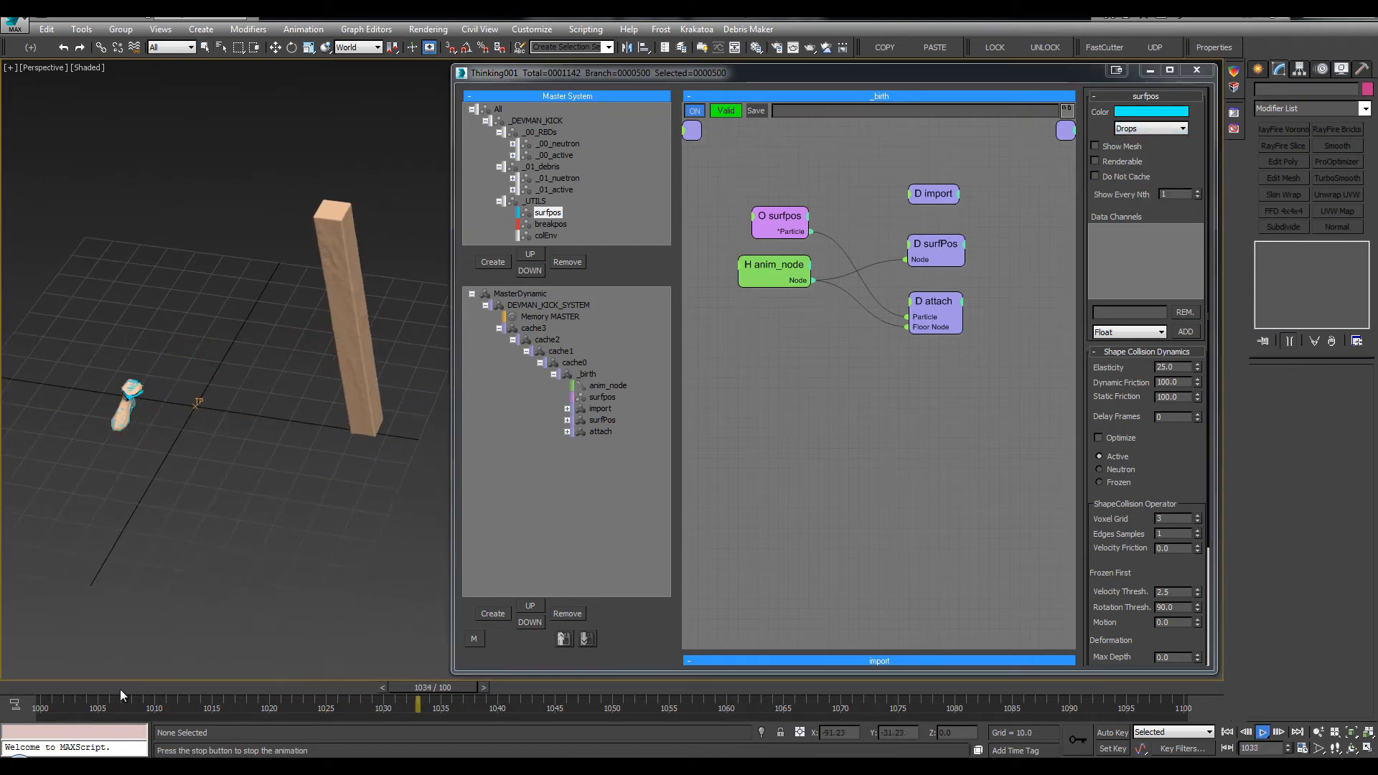
left_click_drag(56, 689, 204, 691)
mouse_move(316, 506)
middle_mouse_down("alt")
mouse_move(339, 497)
mouse_move(328, 417)
mouse_move(296, 436)
mouse_move(293, 477)
middle_mouse_up("alt")
key("F3")
scroll(338, 497, "down", 5)
scroll(328, 418, "up", 2)
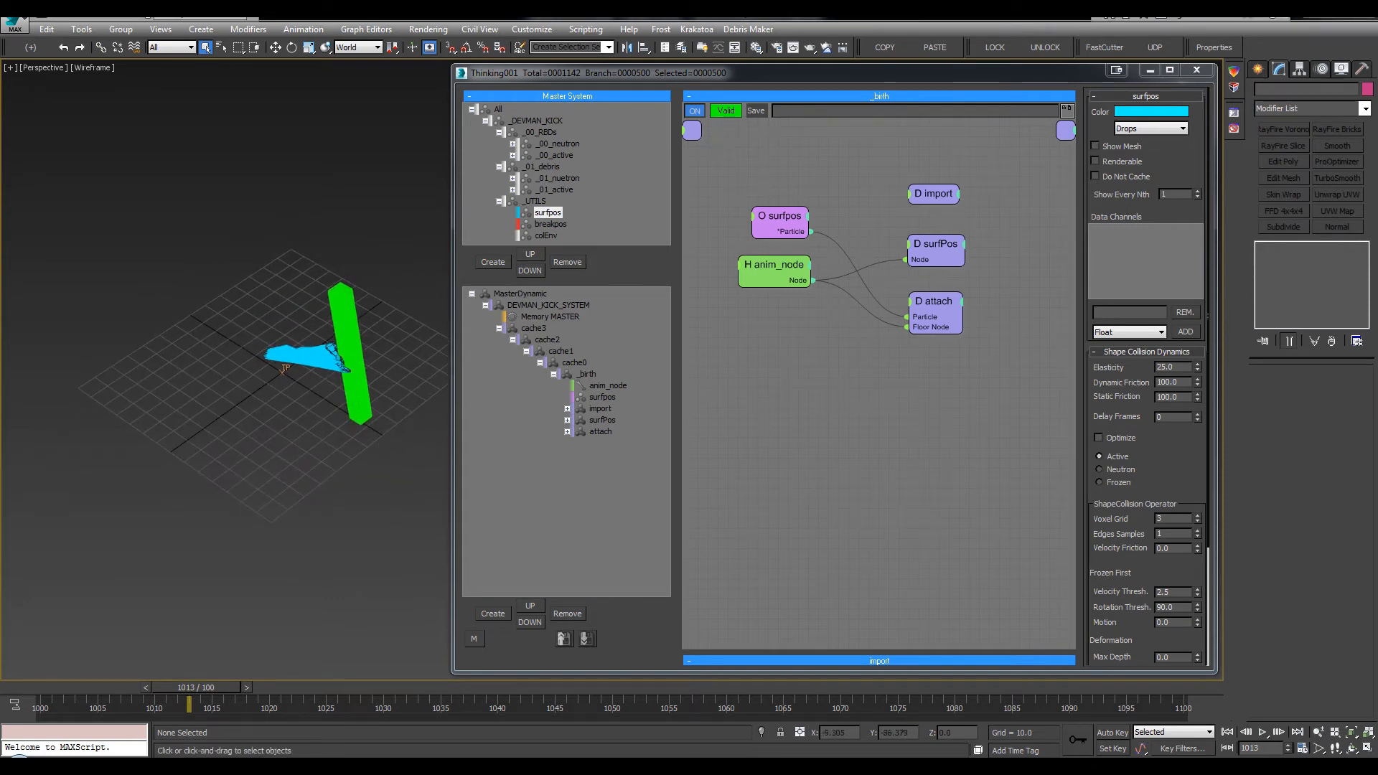
Collapse the _birth set and the _UTILS group, and add a new dynamic set under cache0
left_click(554, 374)
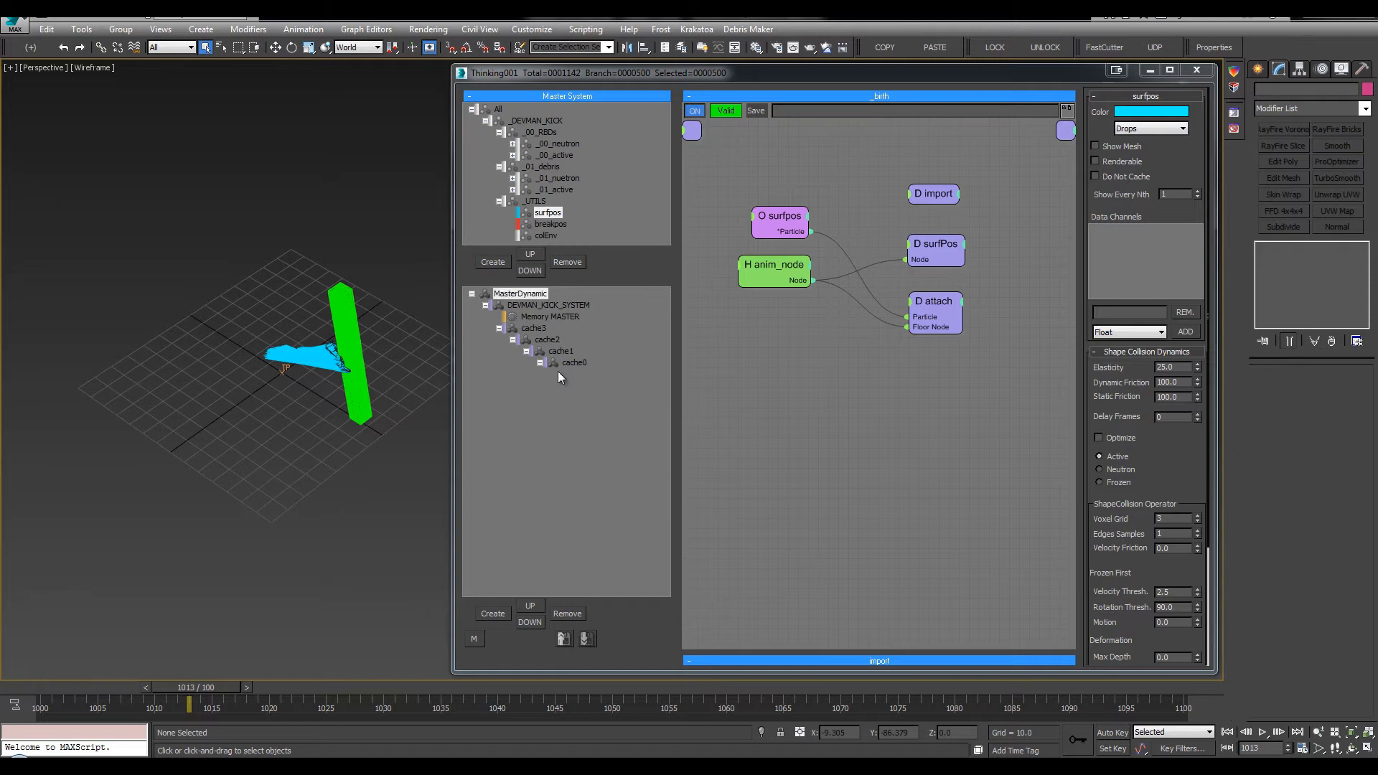
left_click(577, 363)
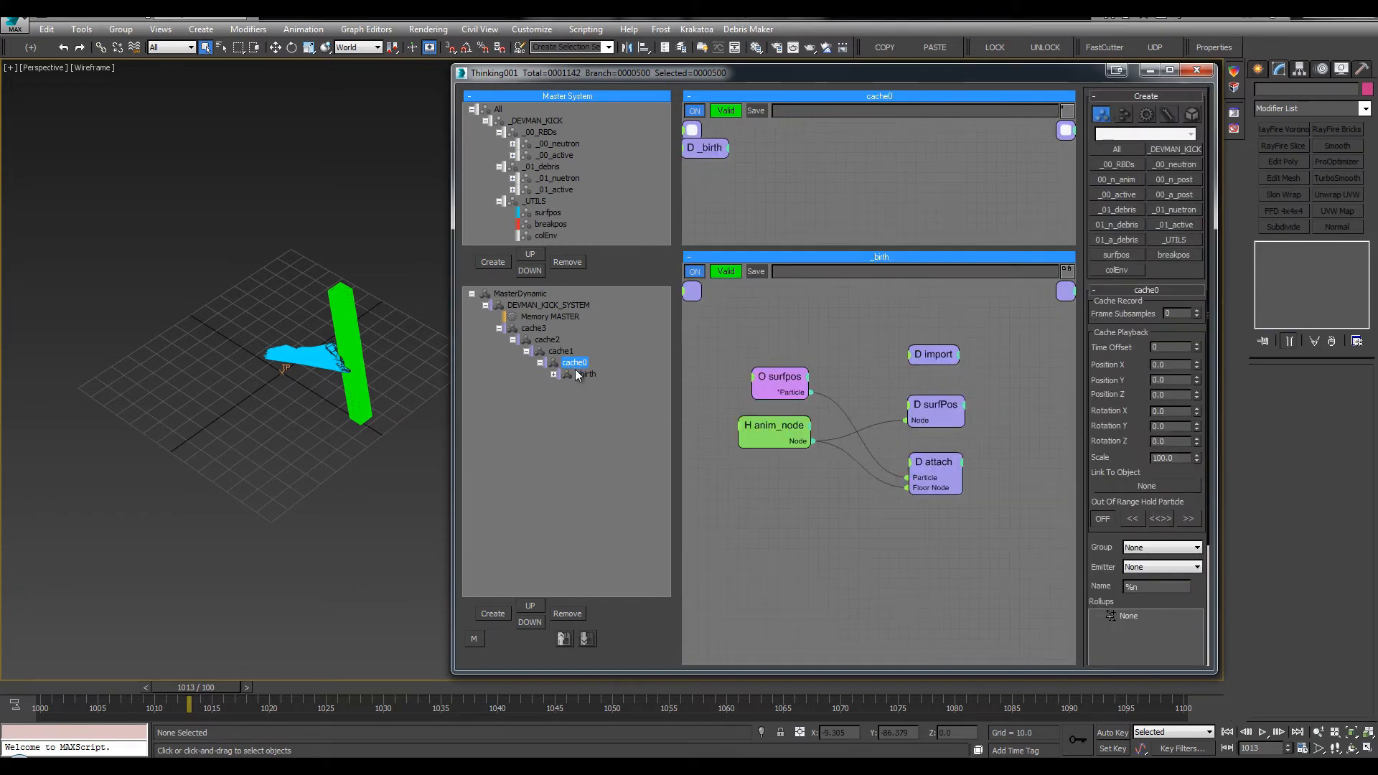
left_click(500, 201)
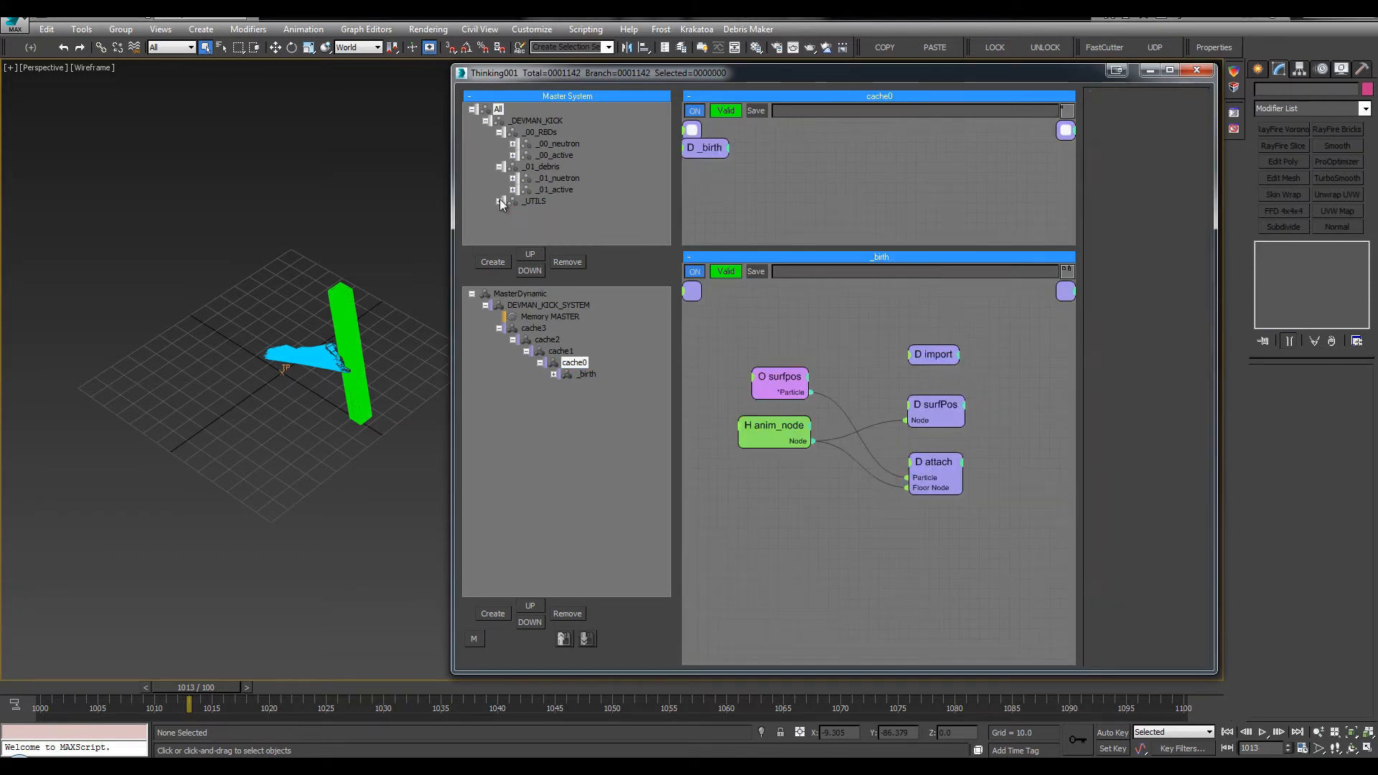
left_click(570, 365)
key("Insert")
left_click(586, 387)
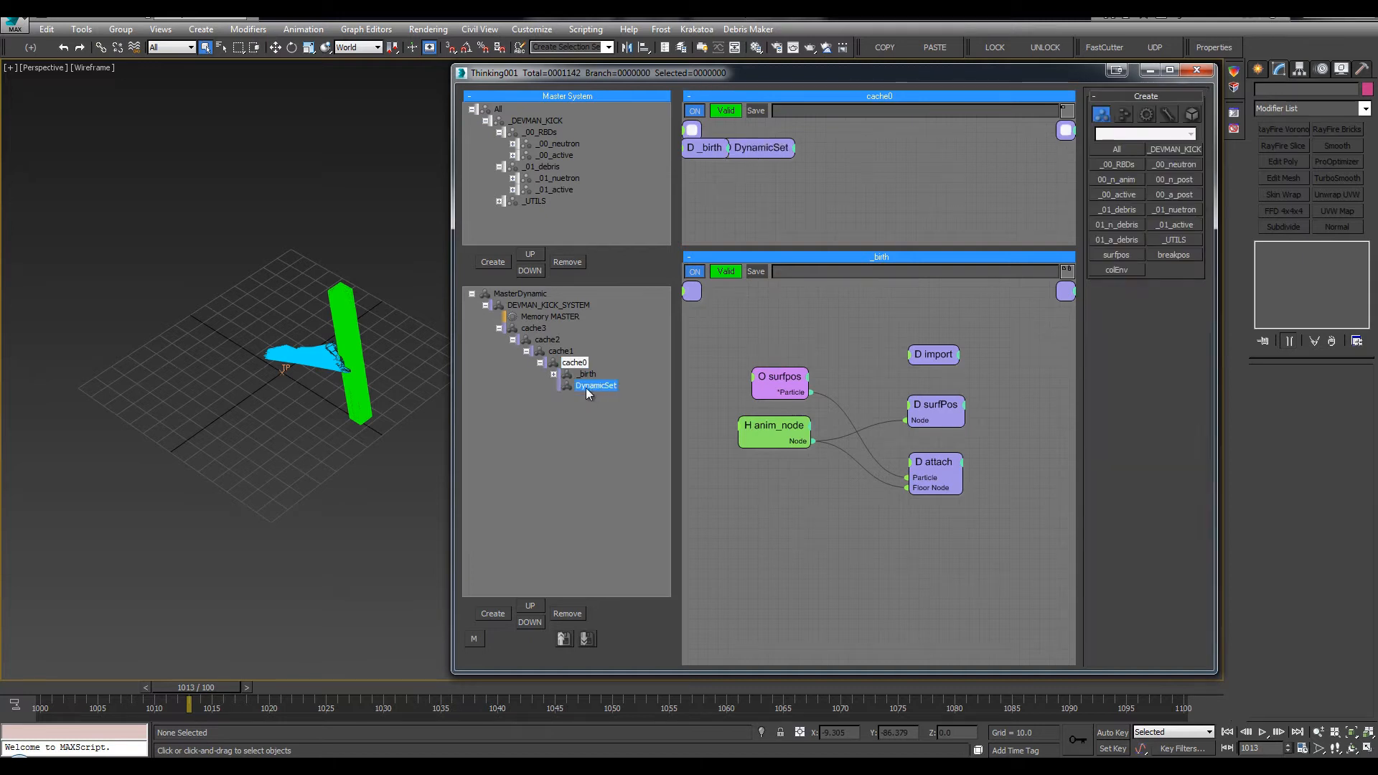
Return to frame 1000 and rename the new dynamic set under cache0 as _system
left_click(382, 453)
key("Home")
left_click(583, 386)
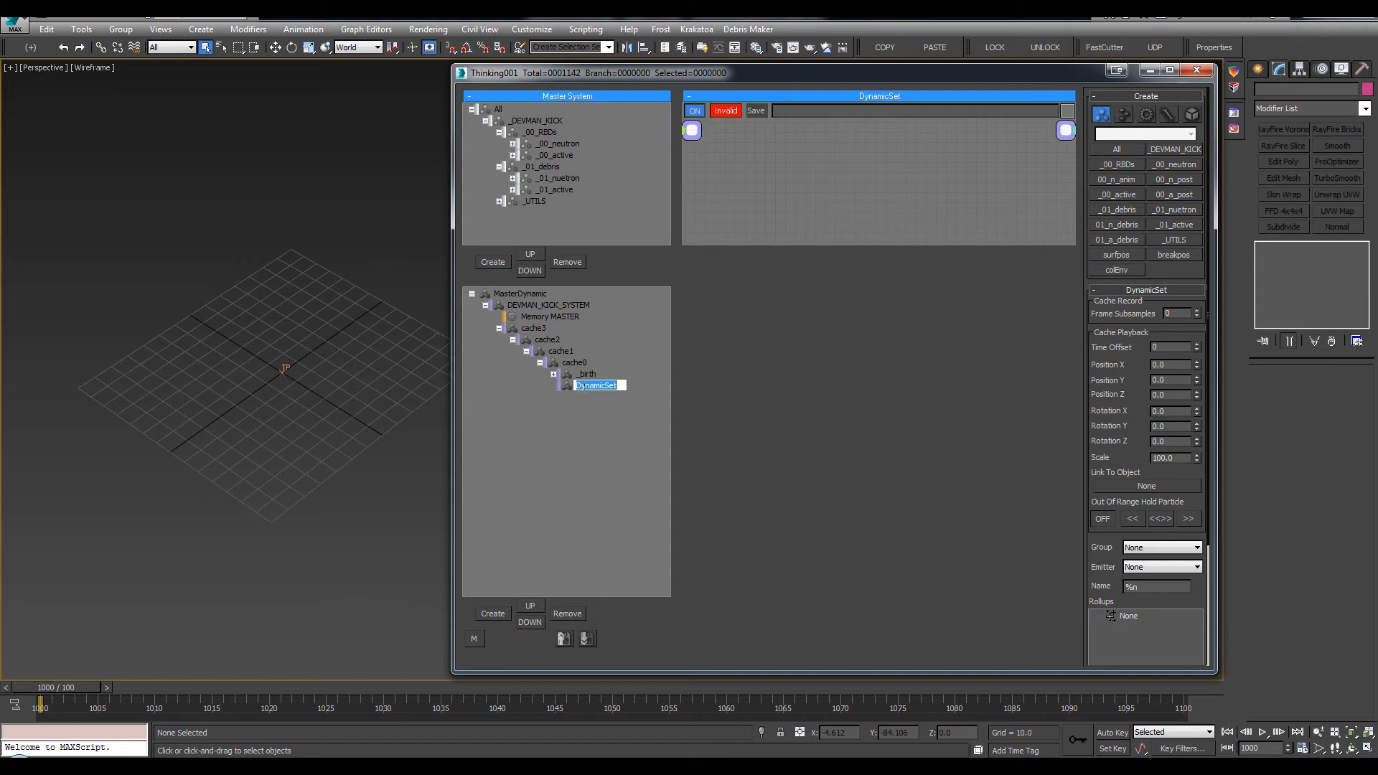
type("_system")
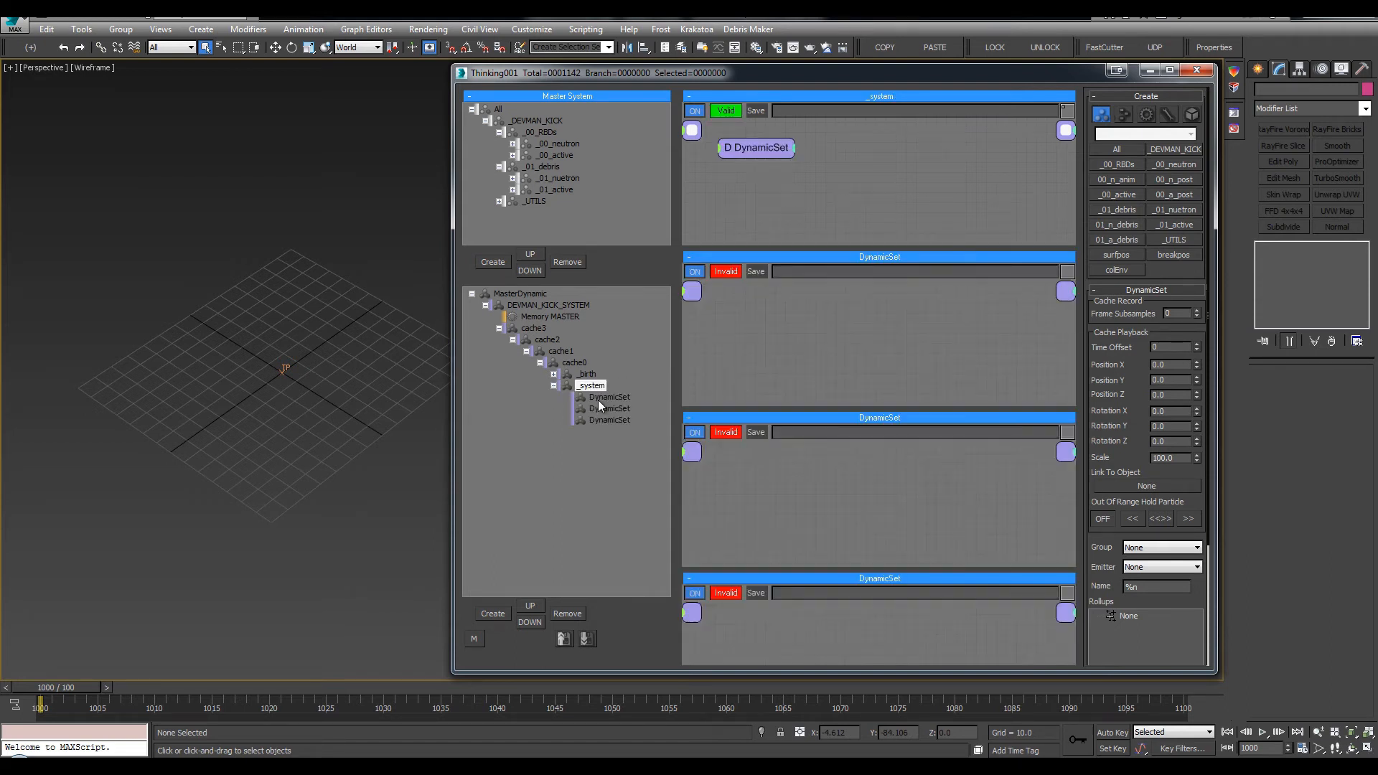
Create four dynamic sets inside _system and rename the first one as memoryOps
left_click(554, 386)
left_click(610, 397)
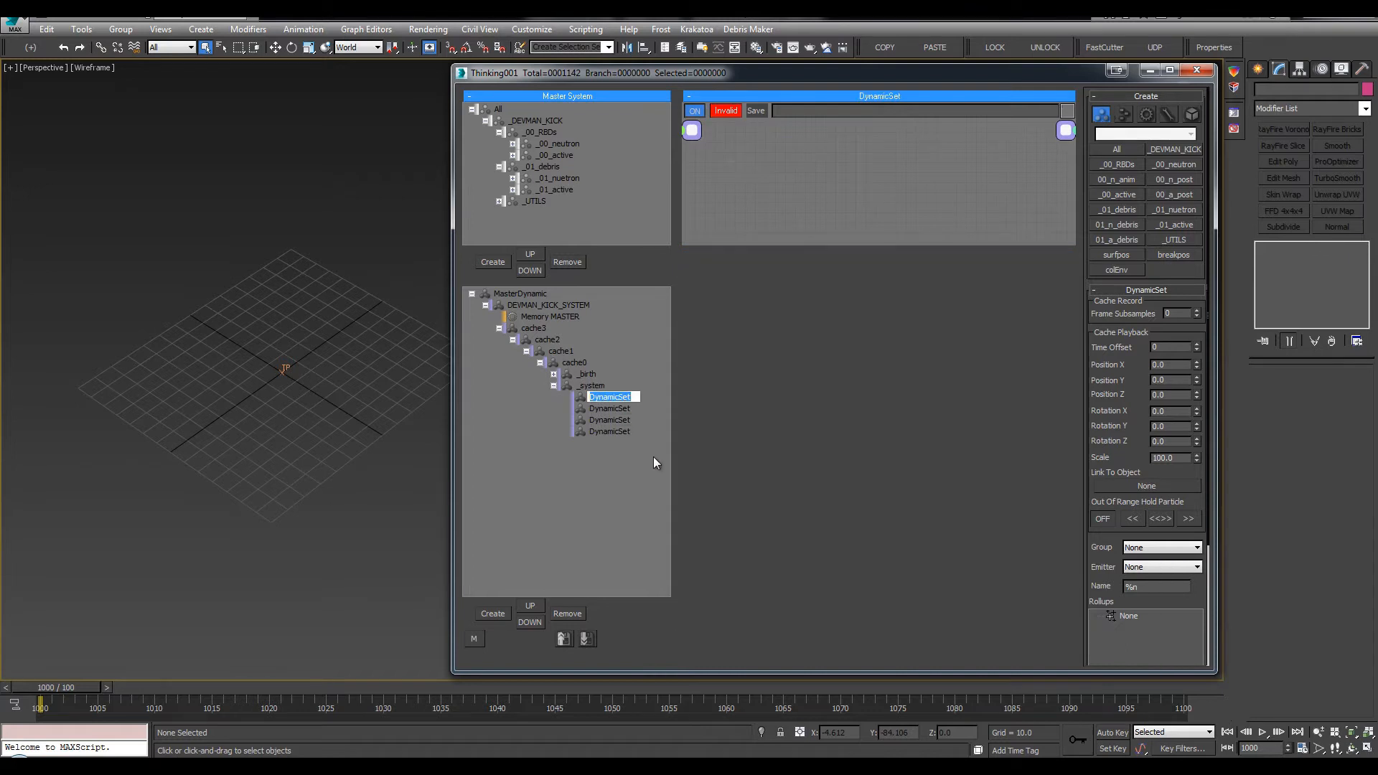
type("k")
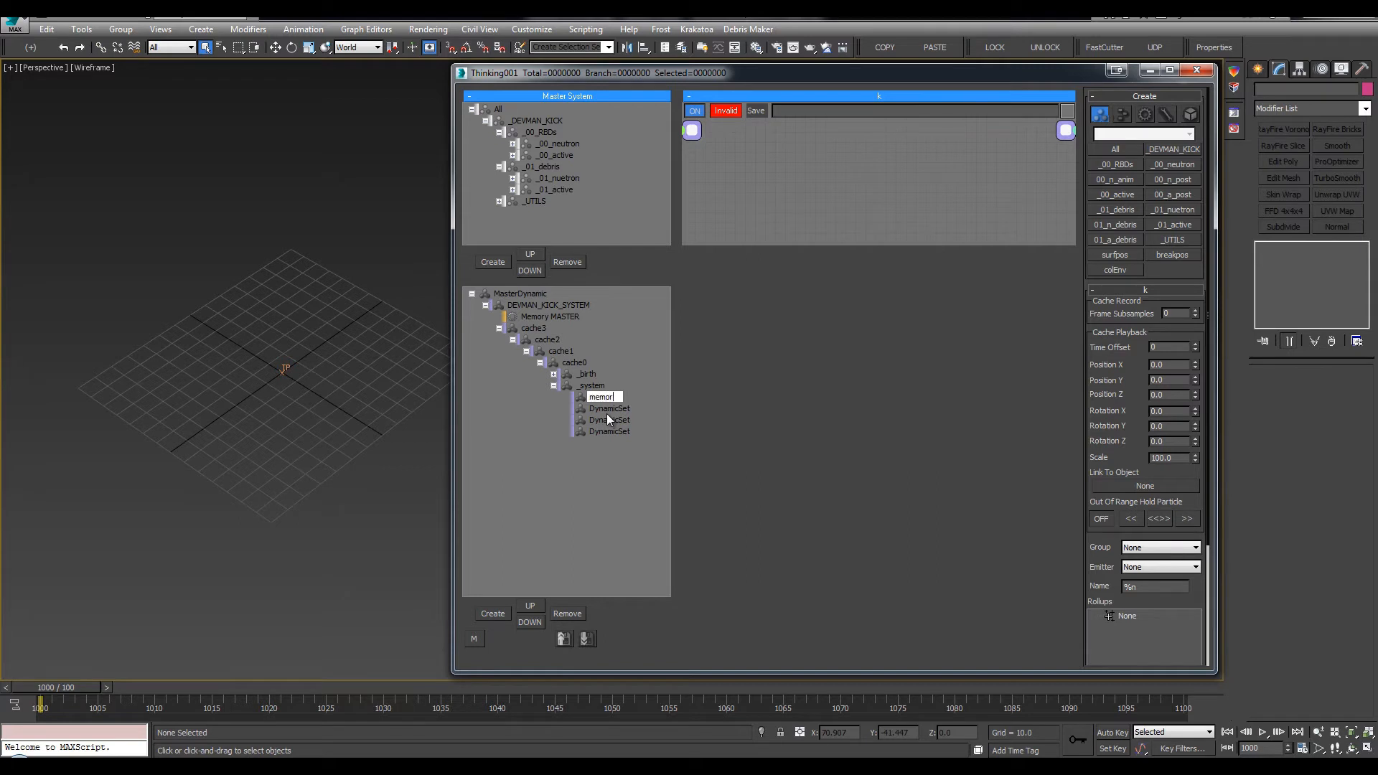
type("ps")
key("Return")
Enlarge the memoryOps graph area, check the channels stored in Memory MASTER, and reopen memoryOps
left_click_drag(743, 241, 732, 481)
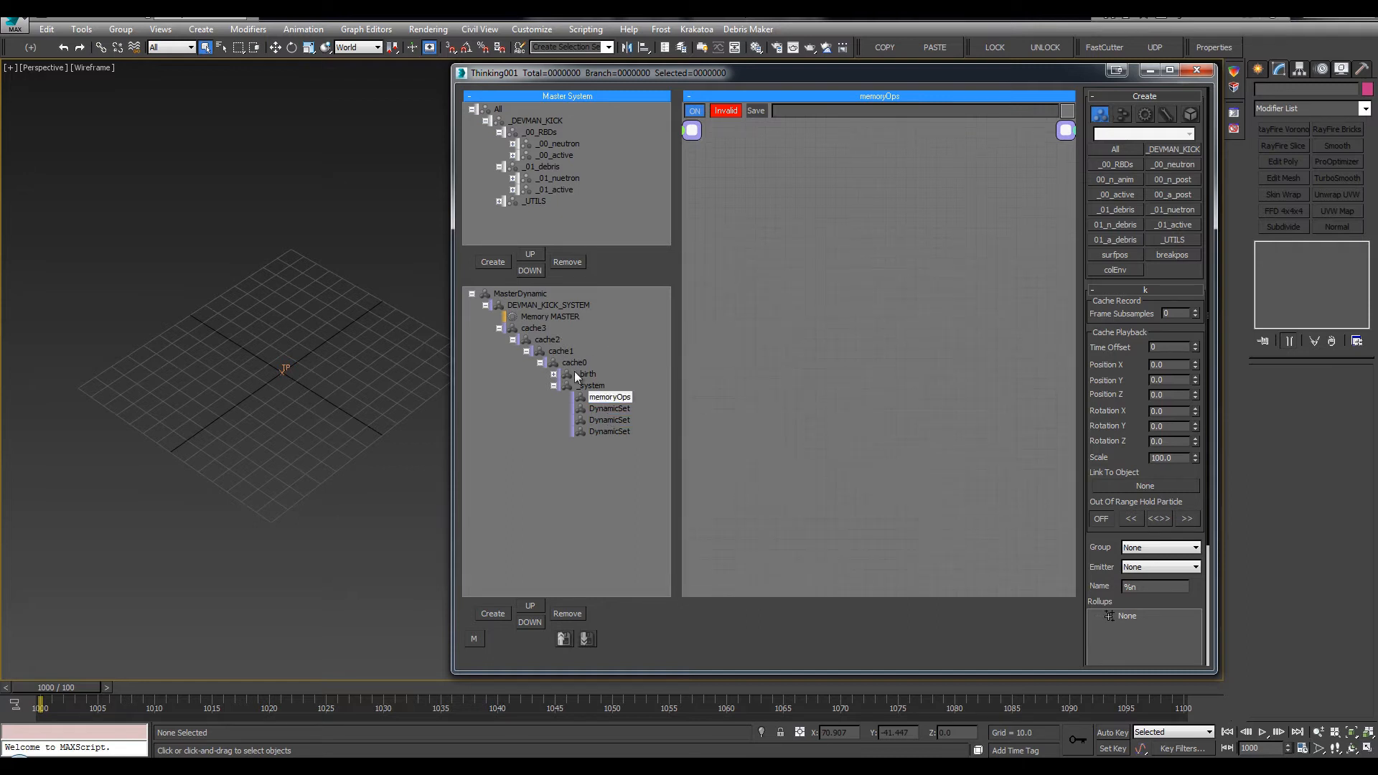
left_click(531, 318)
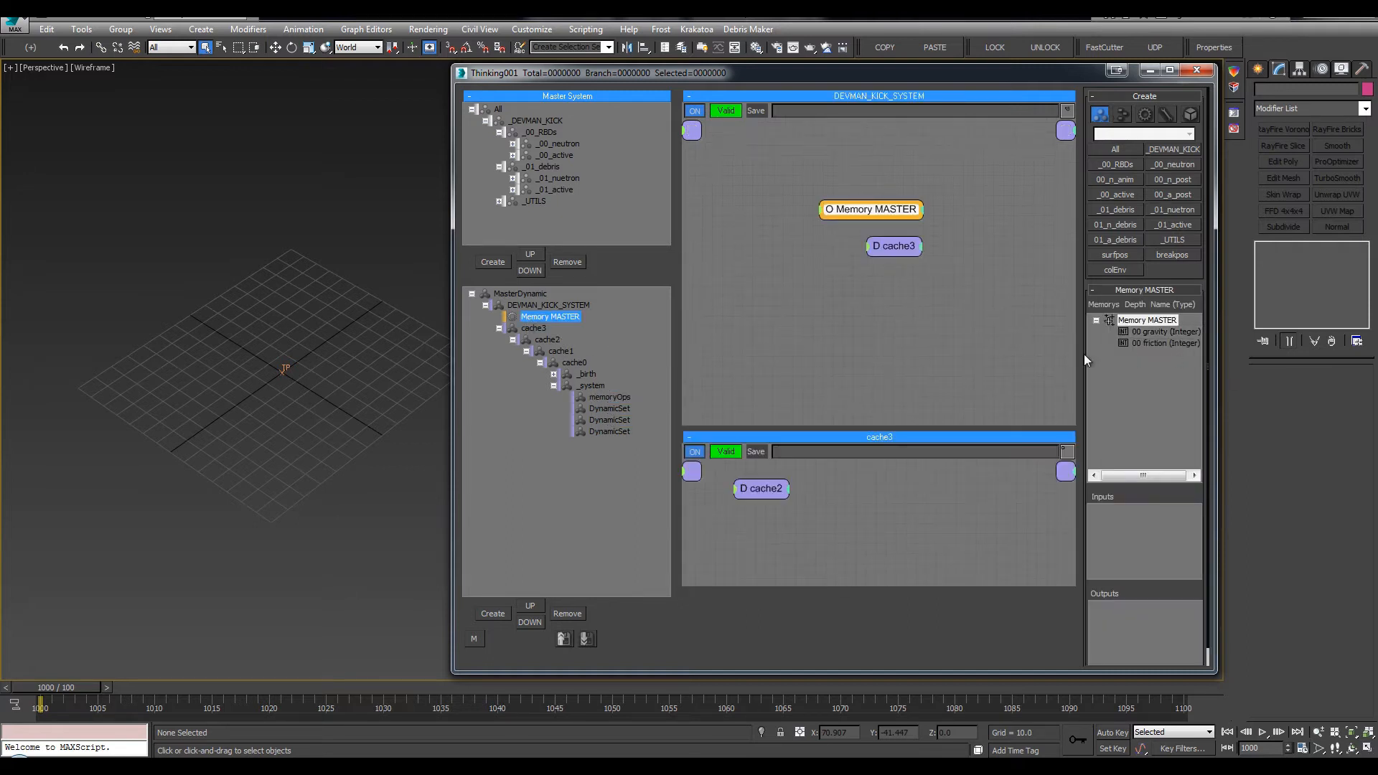
left_click(600, 398)
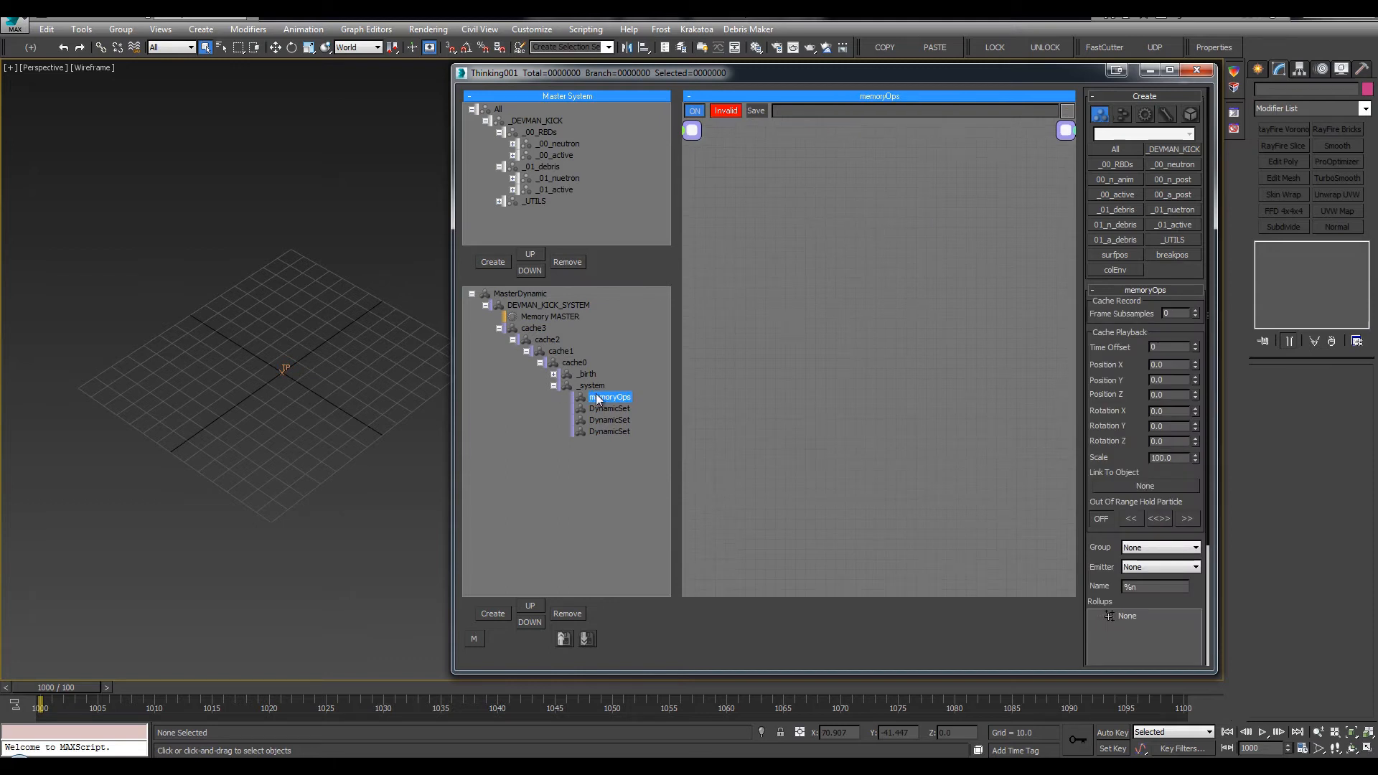
right_click(753, 264)
left_click(791, 260)
right_click(759, 241)
left_click(788, 226)
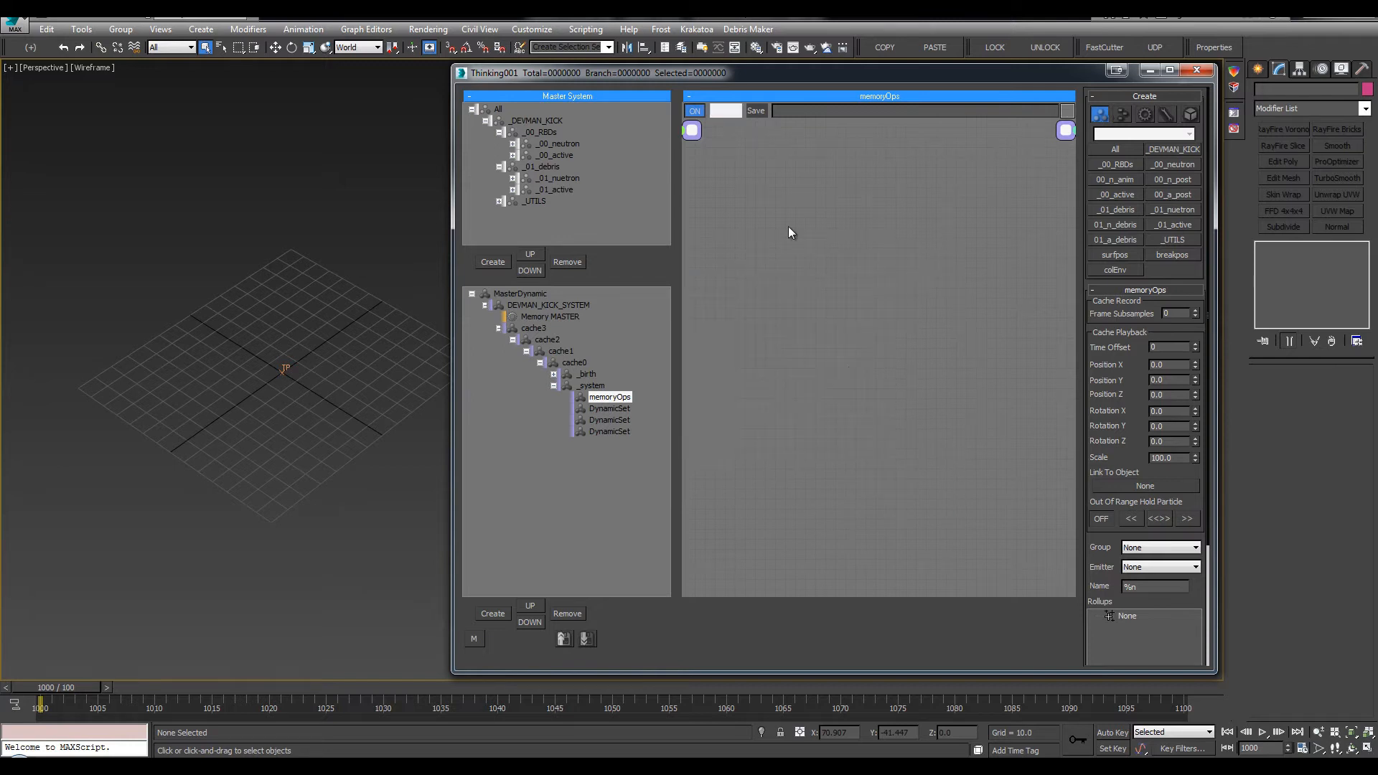
Add a Memory operator to memoryOps, enable its ON input, and place it near the graph's output side
key("Tab")
type("mem")
key("Return")
left_click(890, 260)
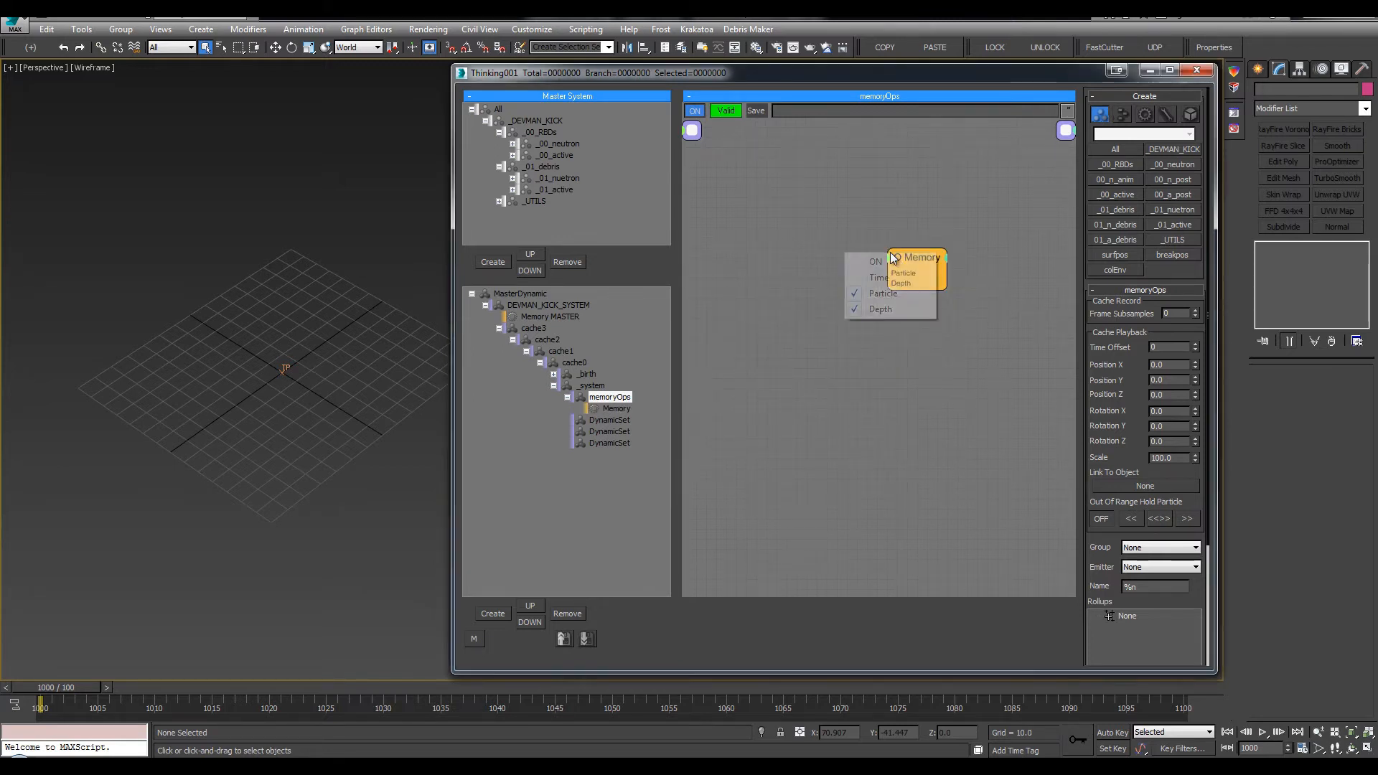
left_click(890, 265)
left_click_drag(915, 259, 995, 262)
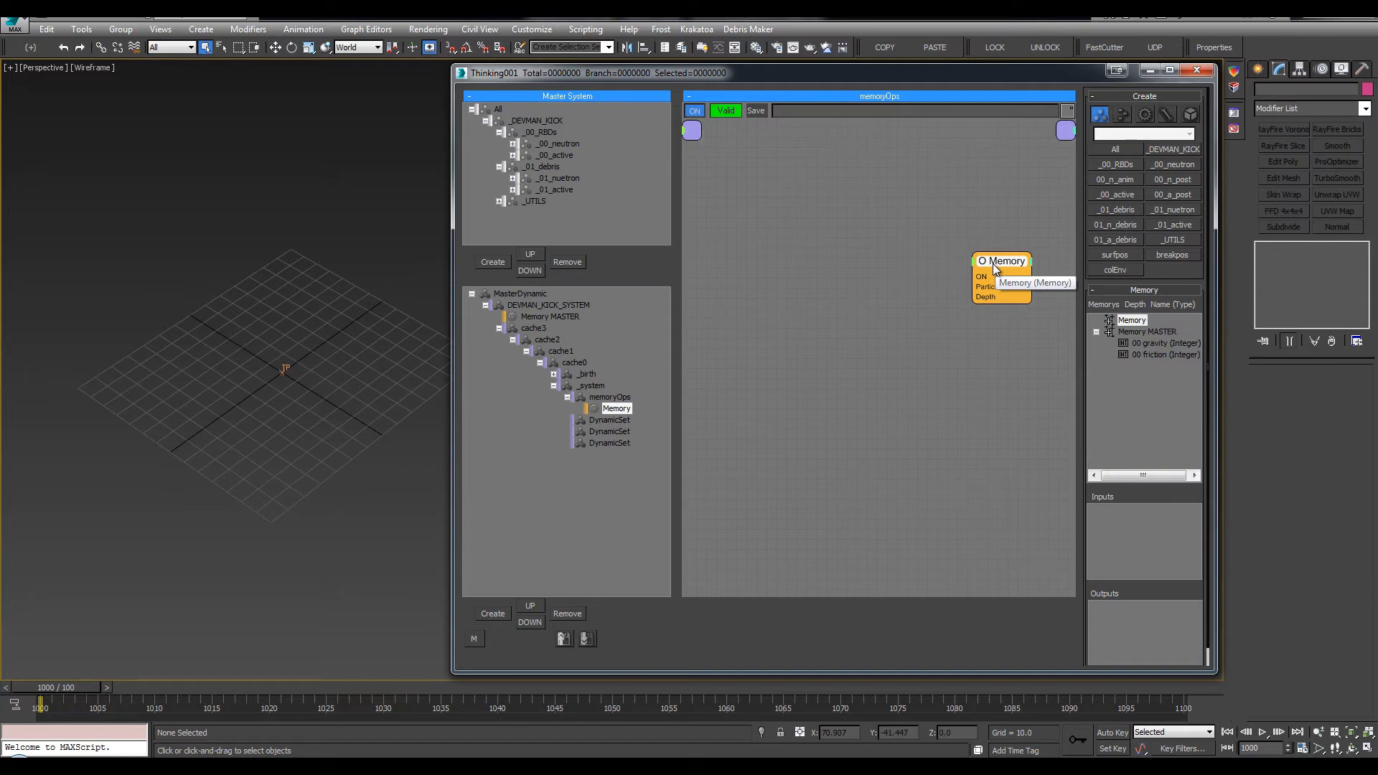
Add a ParticleAge condition to memoryOps and connect its Out to the Memory operator's ON input
left_click(1122, 114)
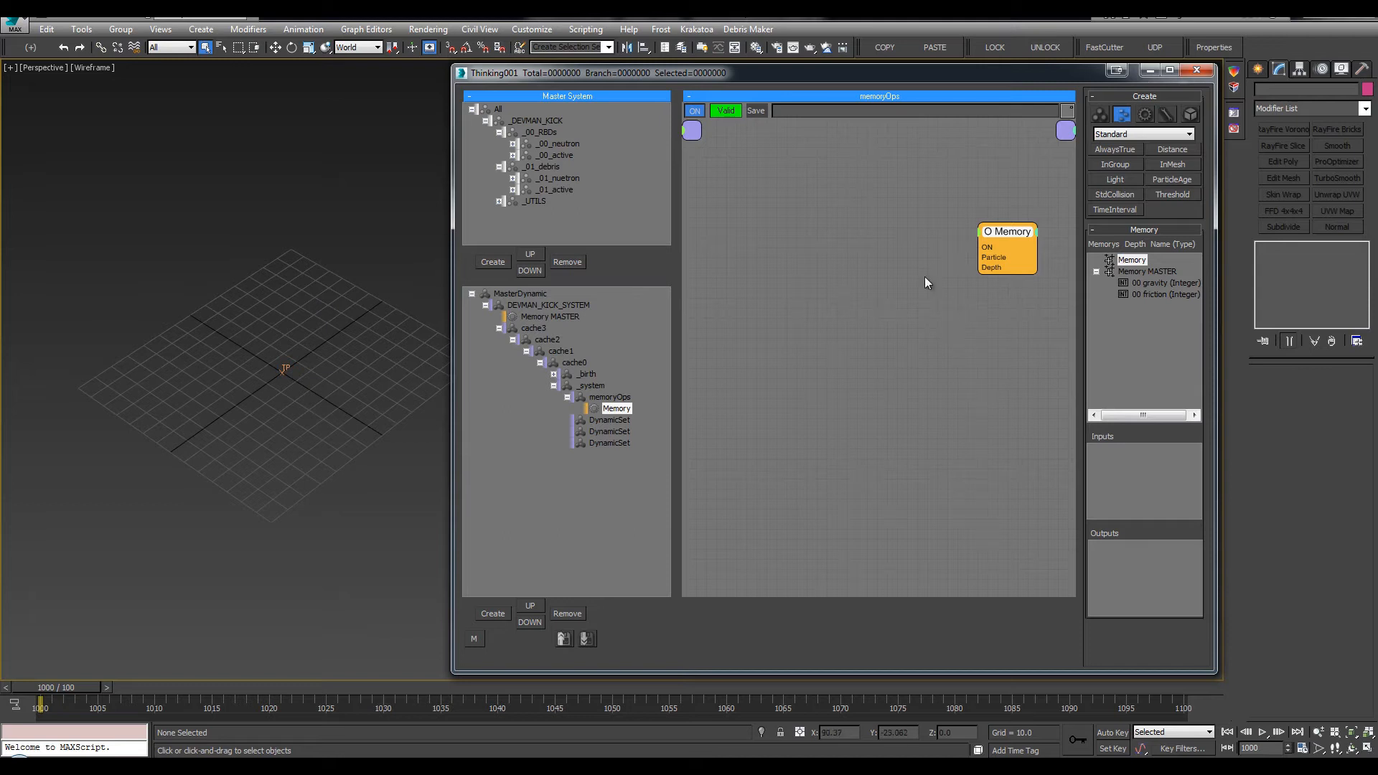
left_click_drag(1008, 230, 1011, 228)
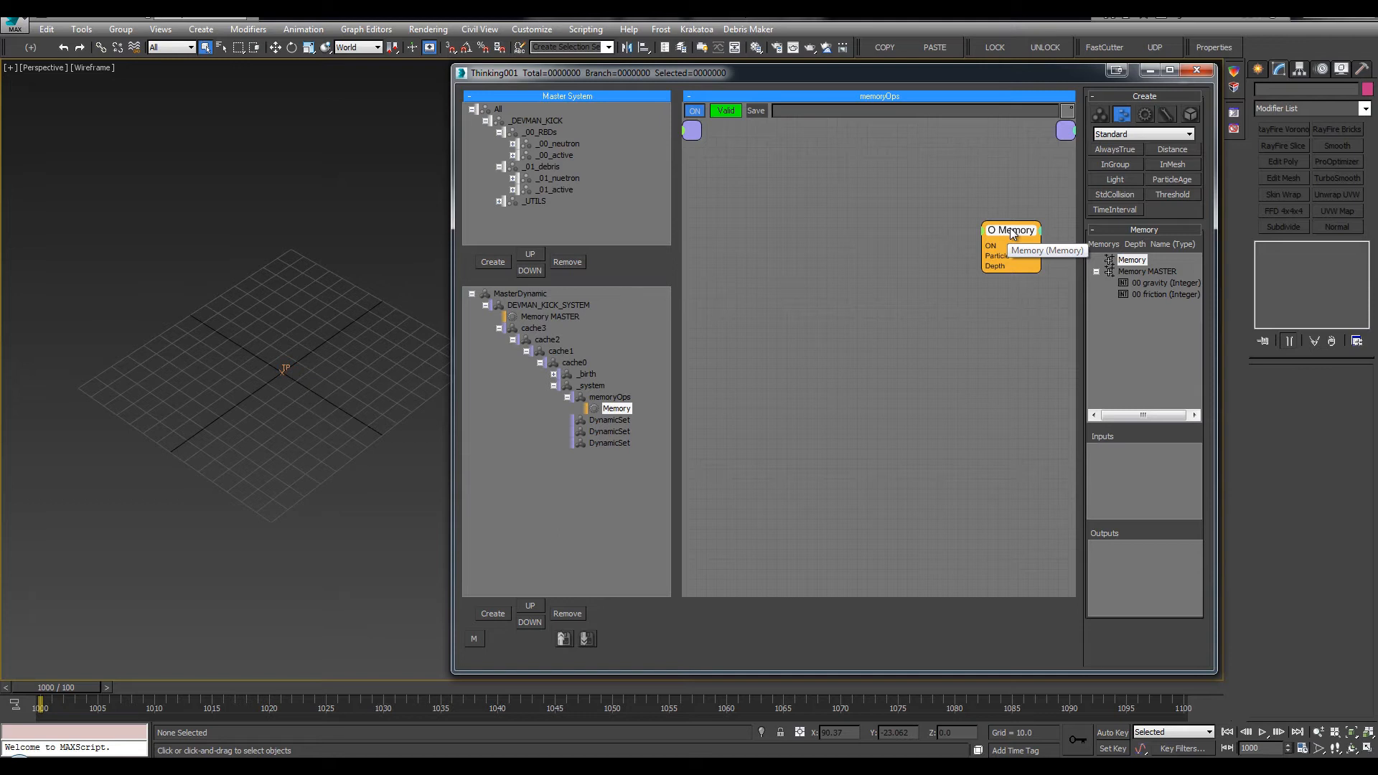
right_click(761, 197)
mouse_move(839, 221)
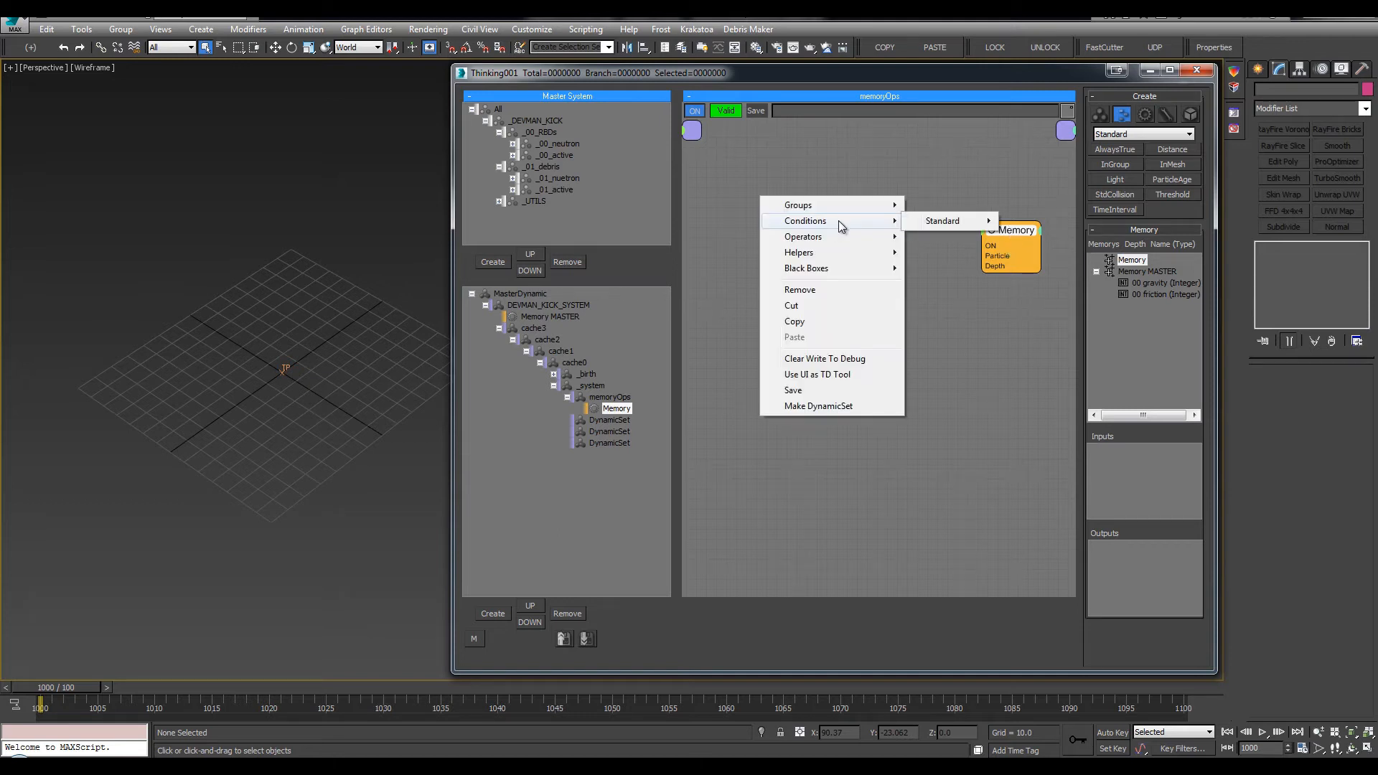
mouse_move(929, 224)
left_click(1041, 300)
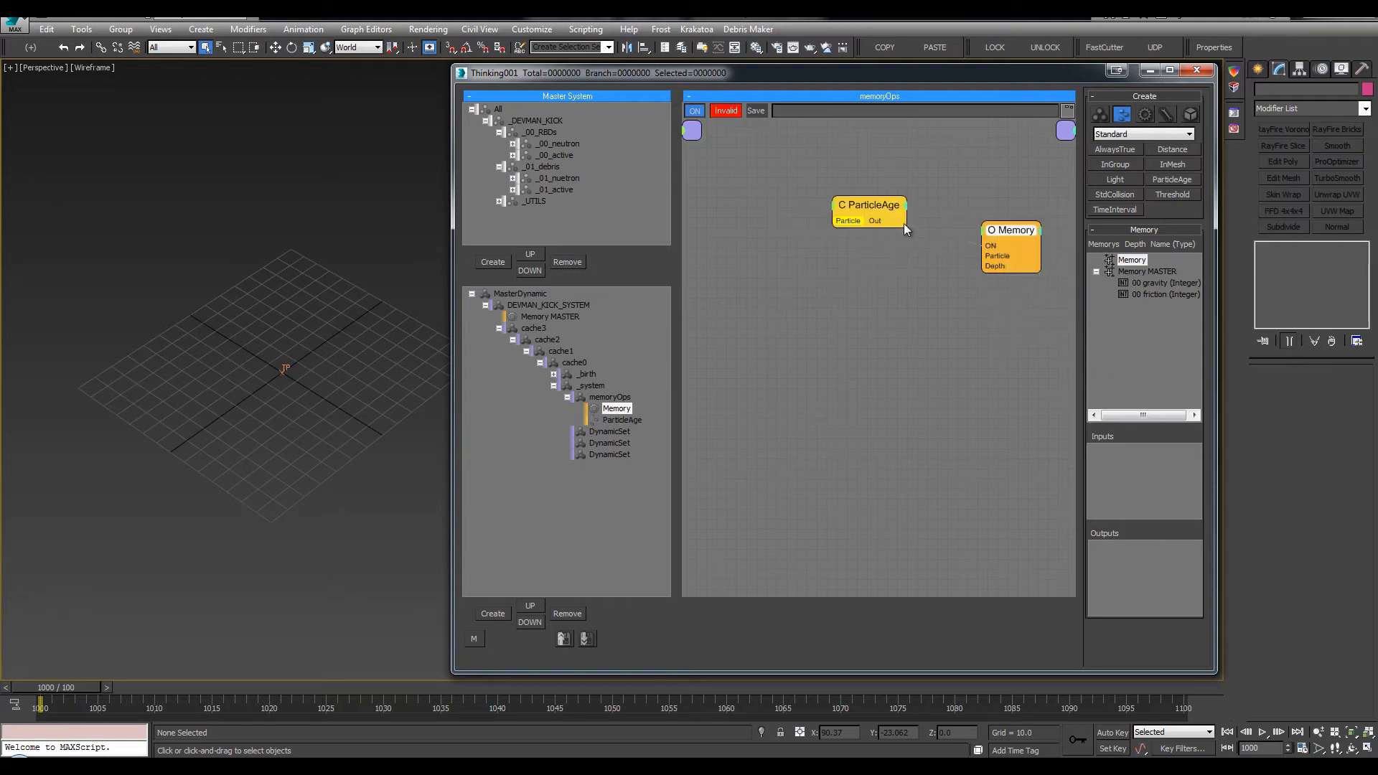
left_click_drag(826, 208, 774, 198)
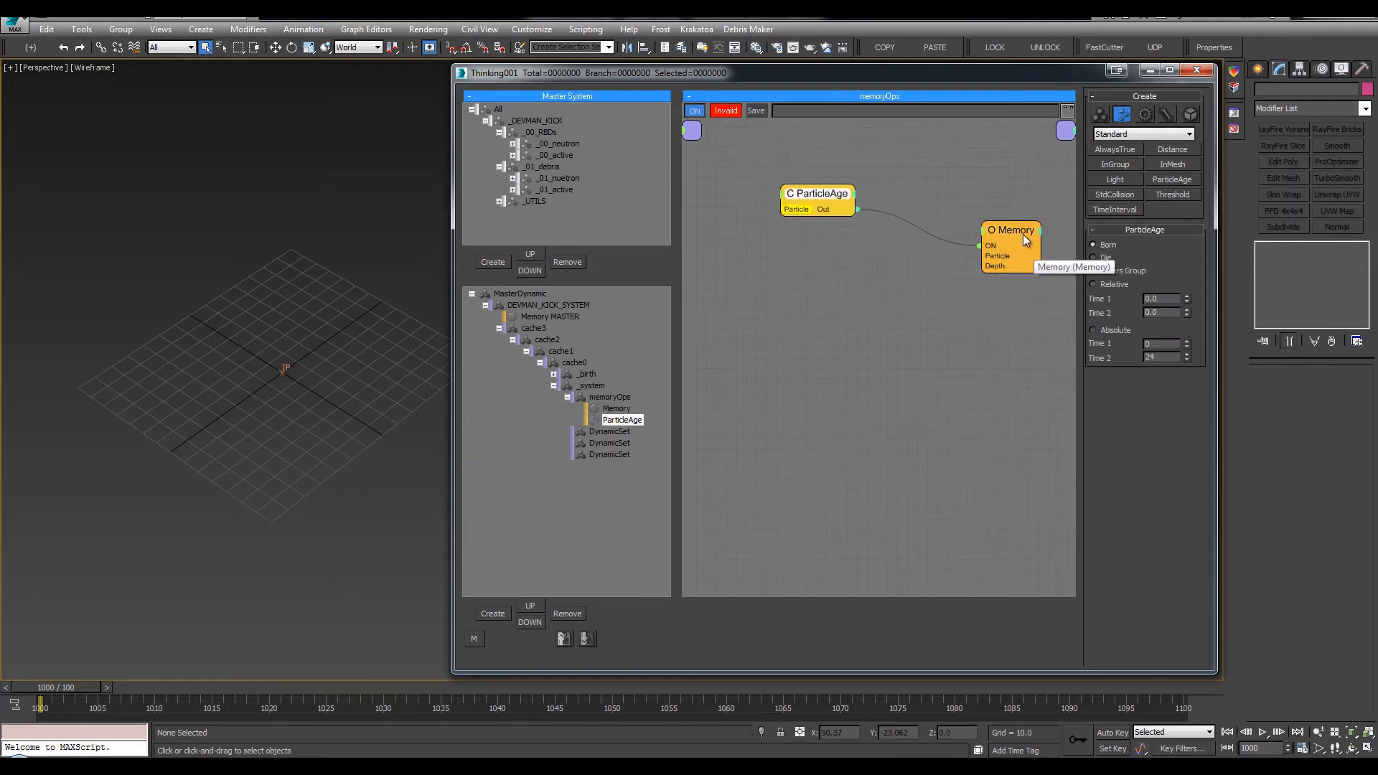
Move ParticleAge closer to the Memory operator and add the 00 friction channel to Memory's inputs
left_click(1023, 231)
left_click(824, 201)
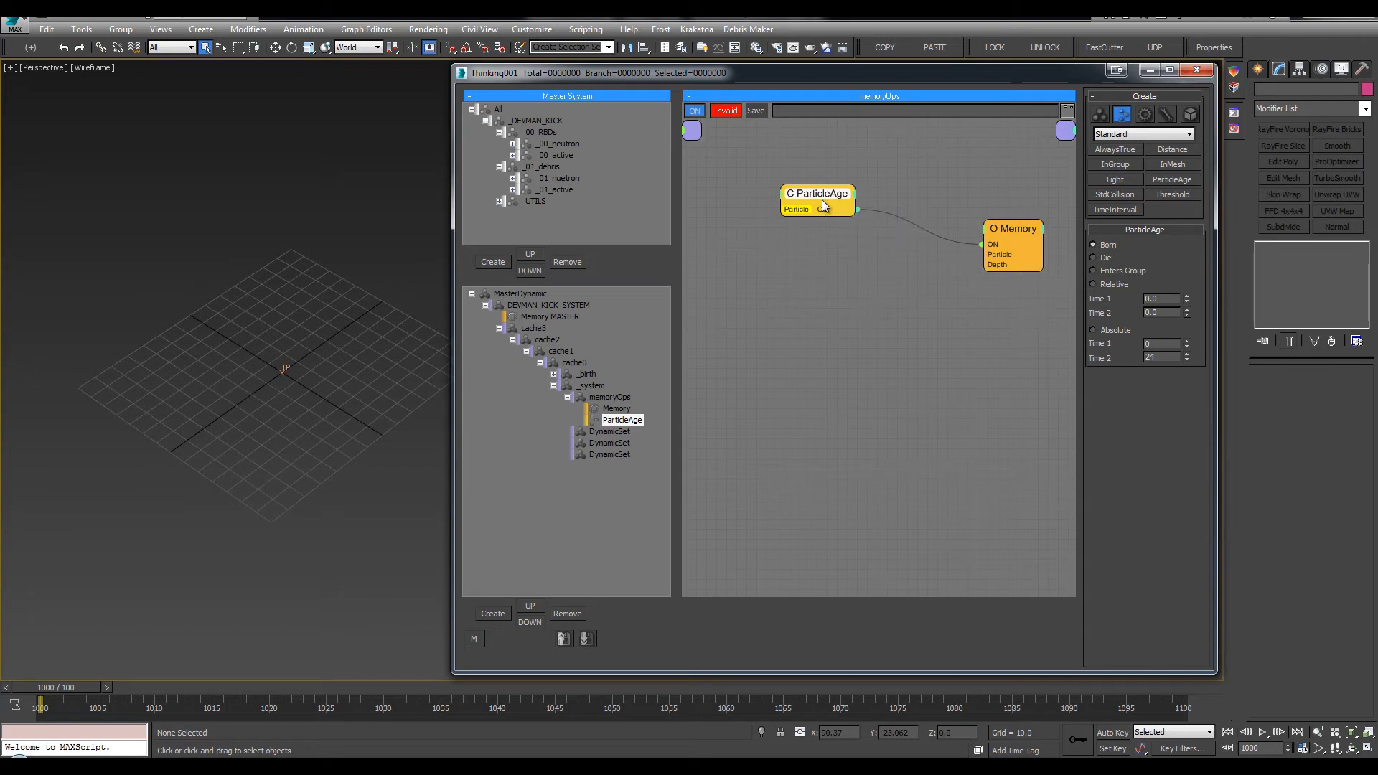
left_click_drag(805, 209, 863, 201)
left_click(1019, 228)
left_click_drag(1149, 294, 1148, 464)
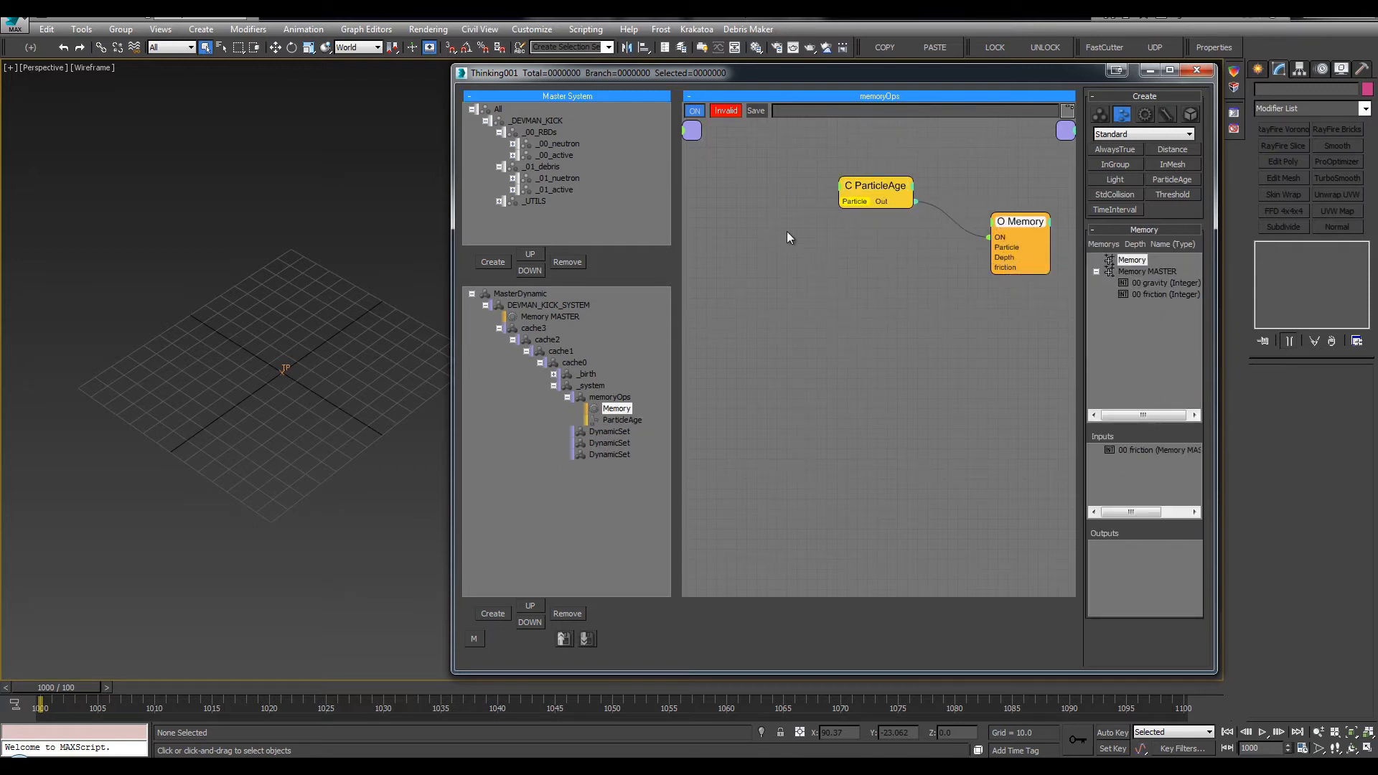
Feed Memory's friction input from a new Bool helper with its value enabled, and hide Memory's Depth input
key("Tab")
type("bo")
key("Return")
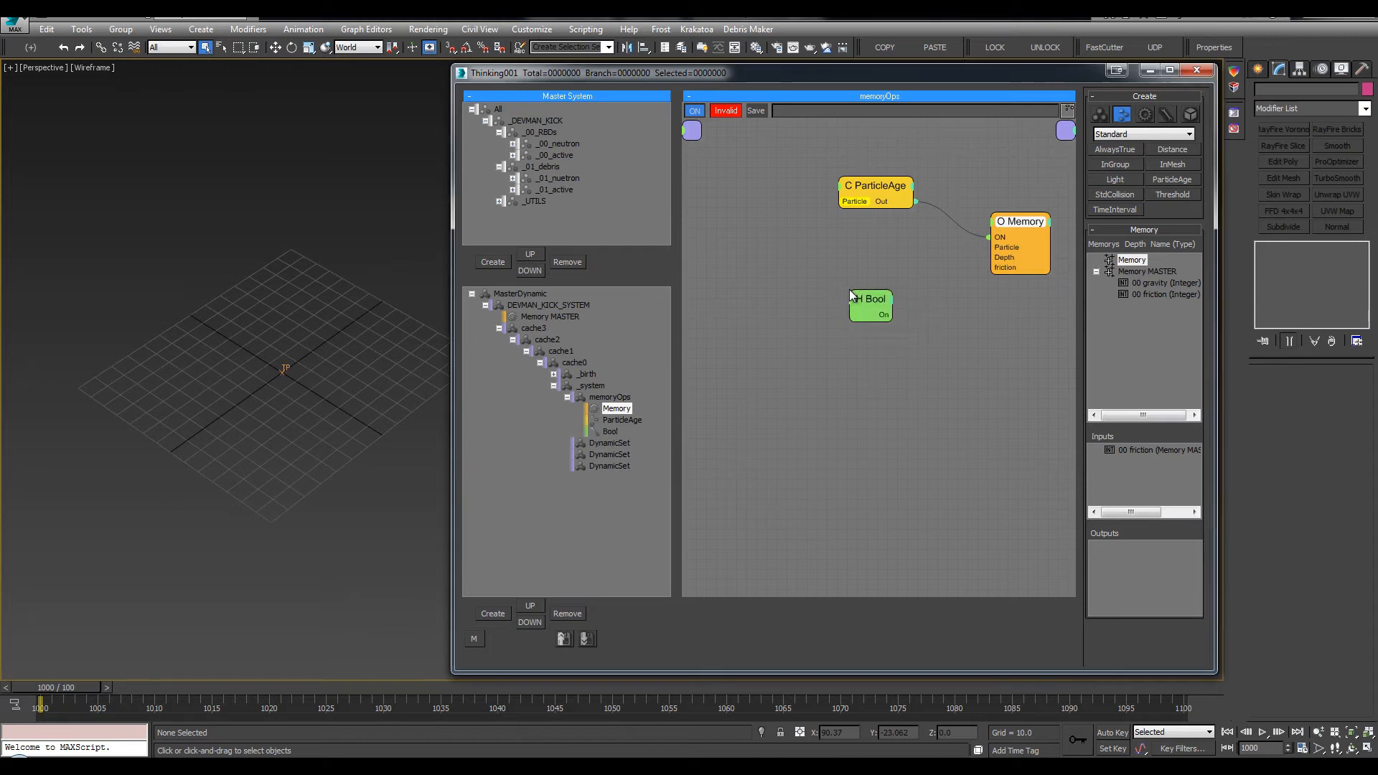
left_click_drag(1001, 269, 886, 310)
left_click(884, 303)
left_click(1186, 243)
right_click(998, 263)
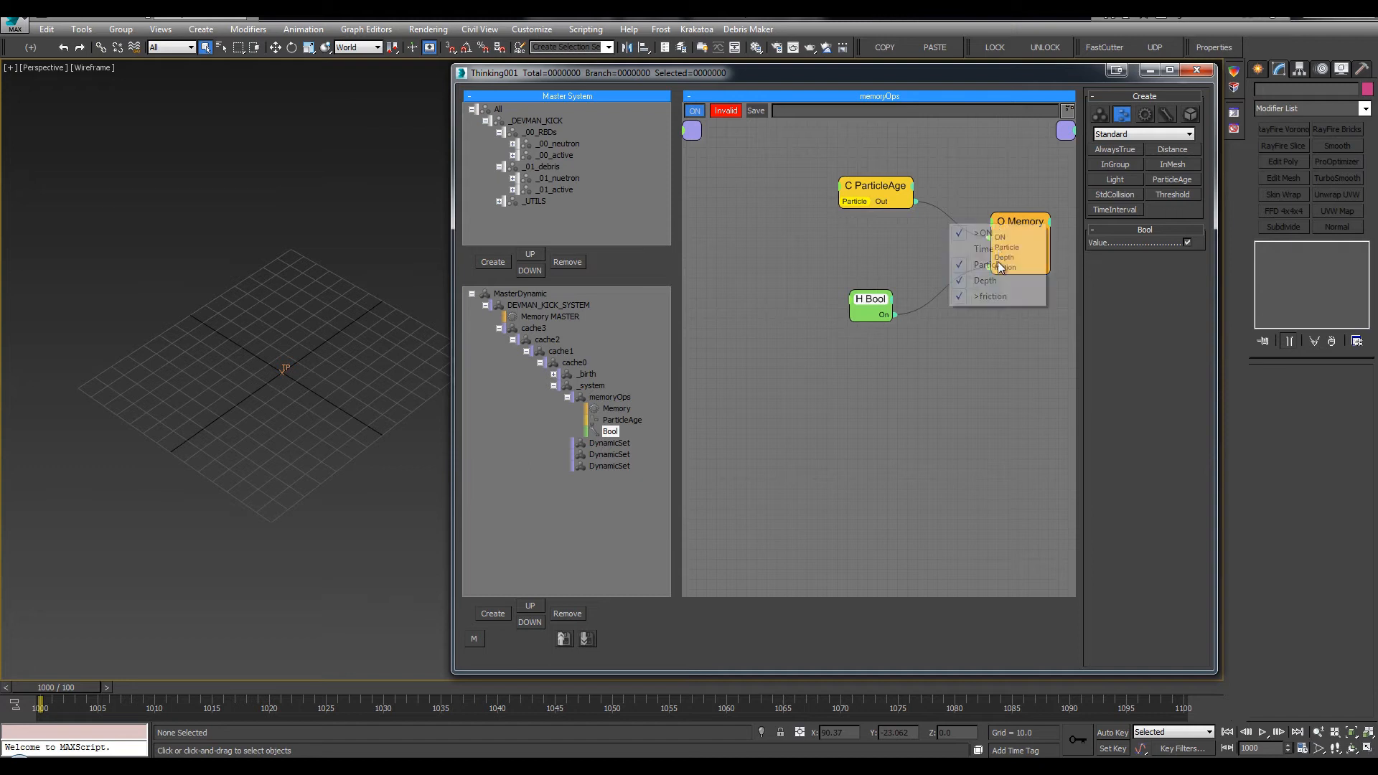
left_click(985, 281)
Add the _00_active group to the graph and connect its Particle output to the ParticleAge and Memory Particle inputs
right_click(722, 218)
mouse_move(721, 222)
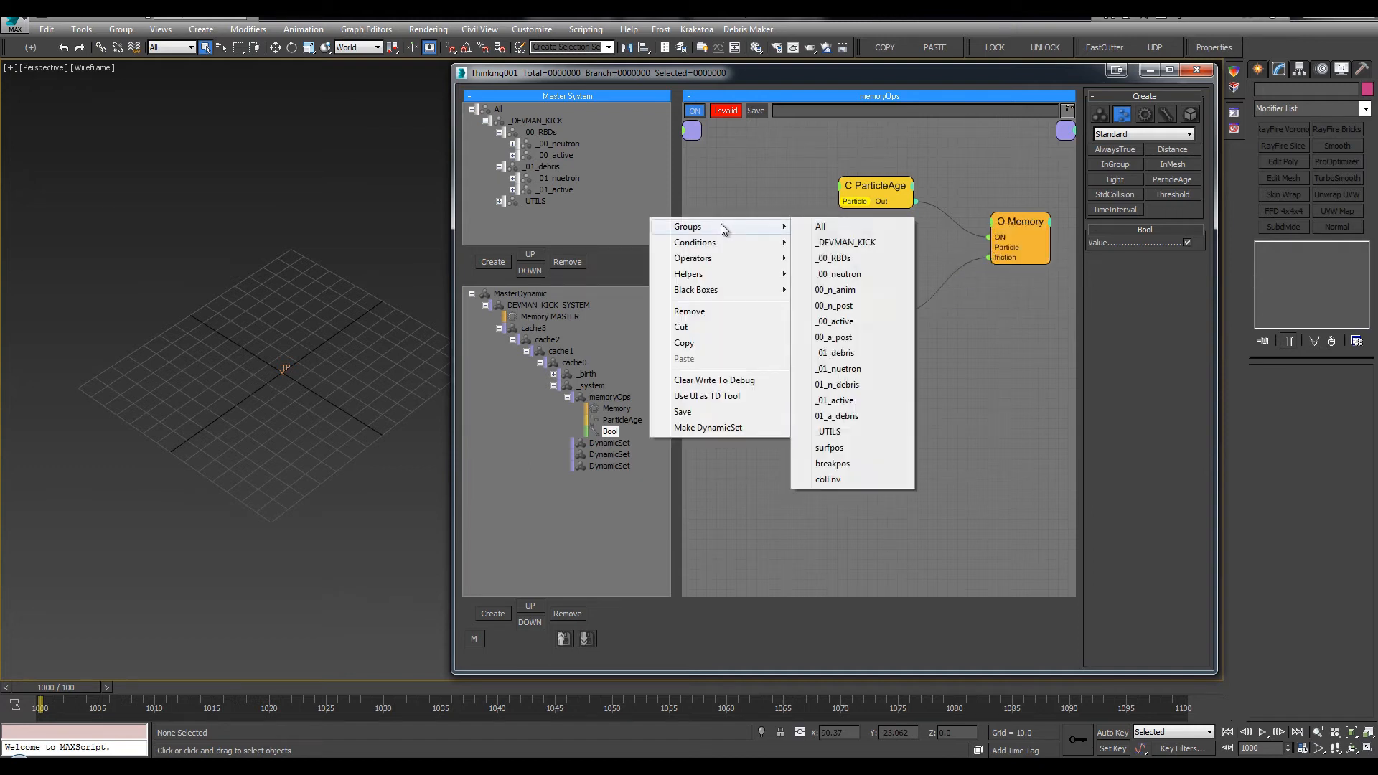
left_click(853, 327)
left_click_drag(770, 241, 854, 202)
left_click_drag(766, 231, 742, 231)
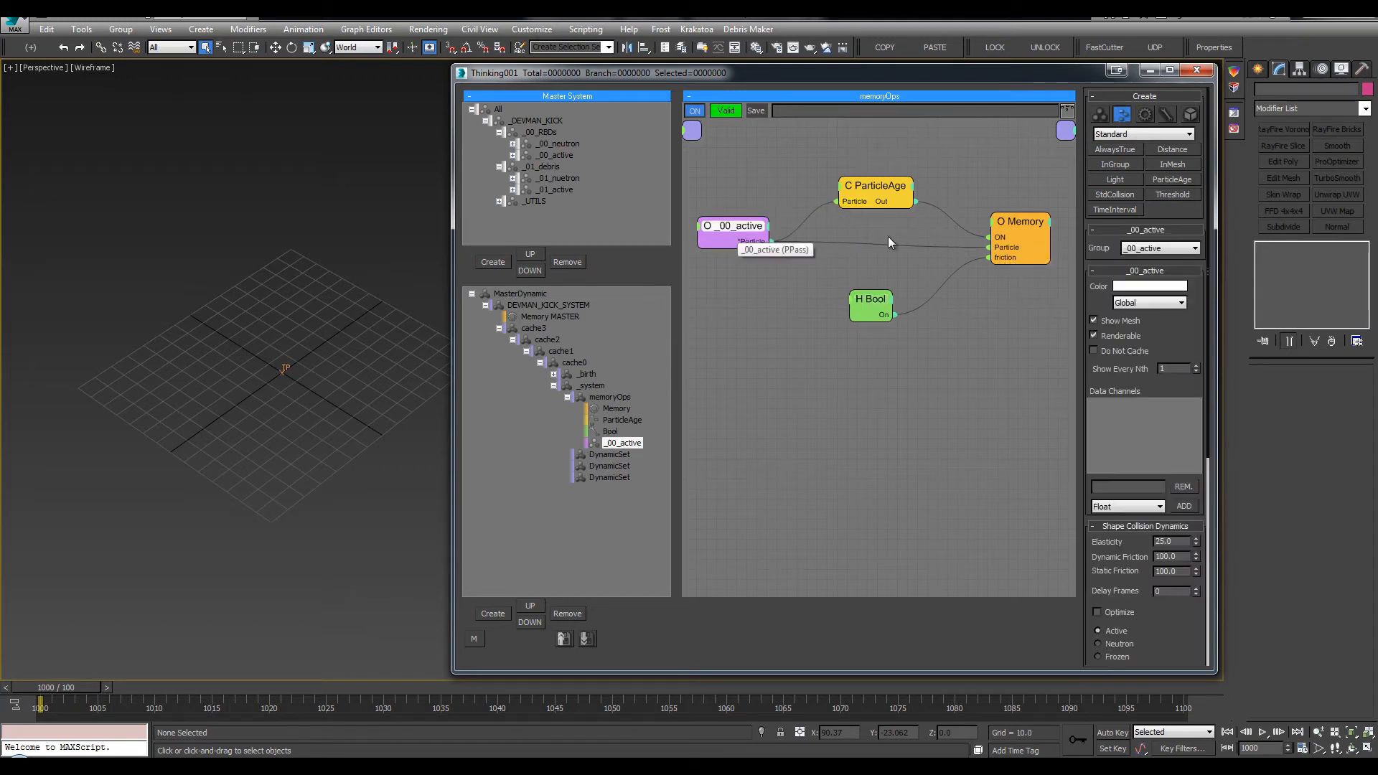
Tidy the positions of the Memory, Bool and _00_active nodes, and expand and select the _00_active group in the hierarchy
left_click_drag(1019, 222, 1011, 216)
left_click_drag(880, 297, 870, 289)
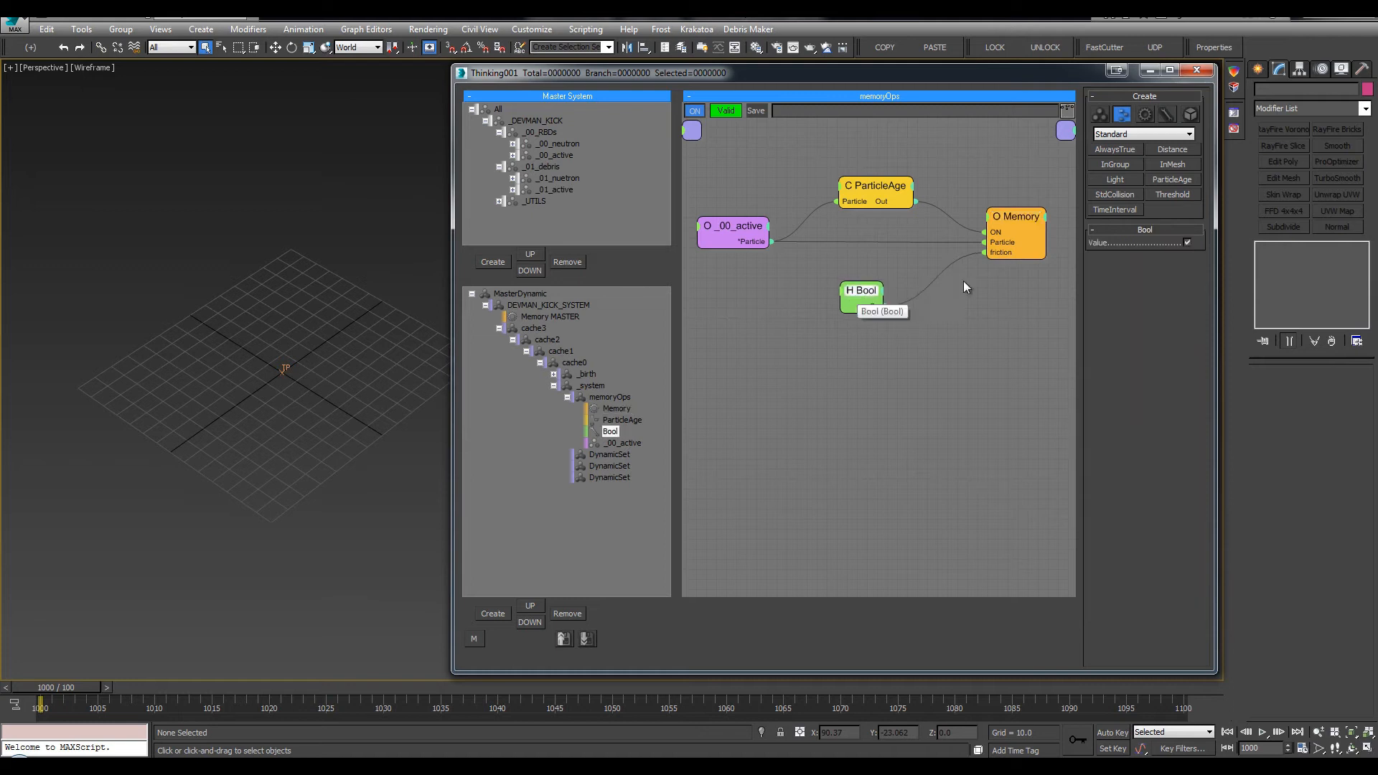
left_click(1005, 254)
left_click(867, 292)
left_click(999, 226)
mouse_move(745, 233)
left_mouse_down()
mouse_move(756, 240)
mouse_move(752, 227)
left_mouse_up()
left_click(512, 155)
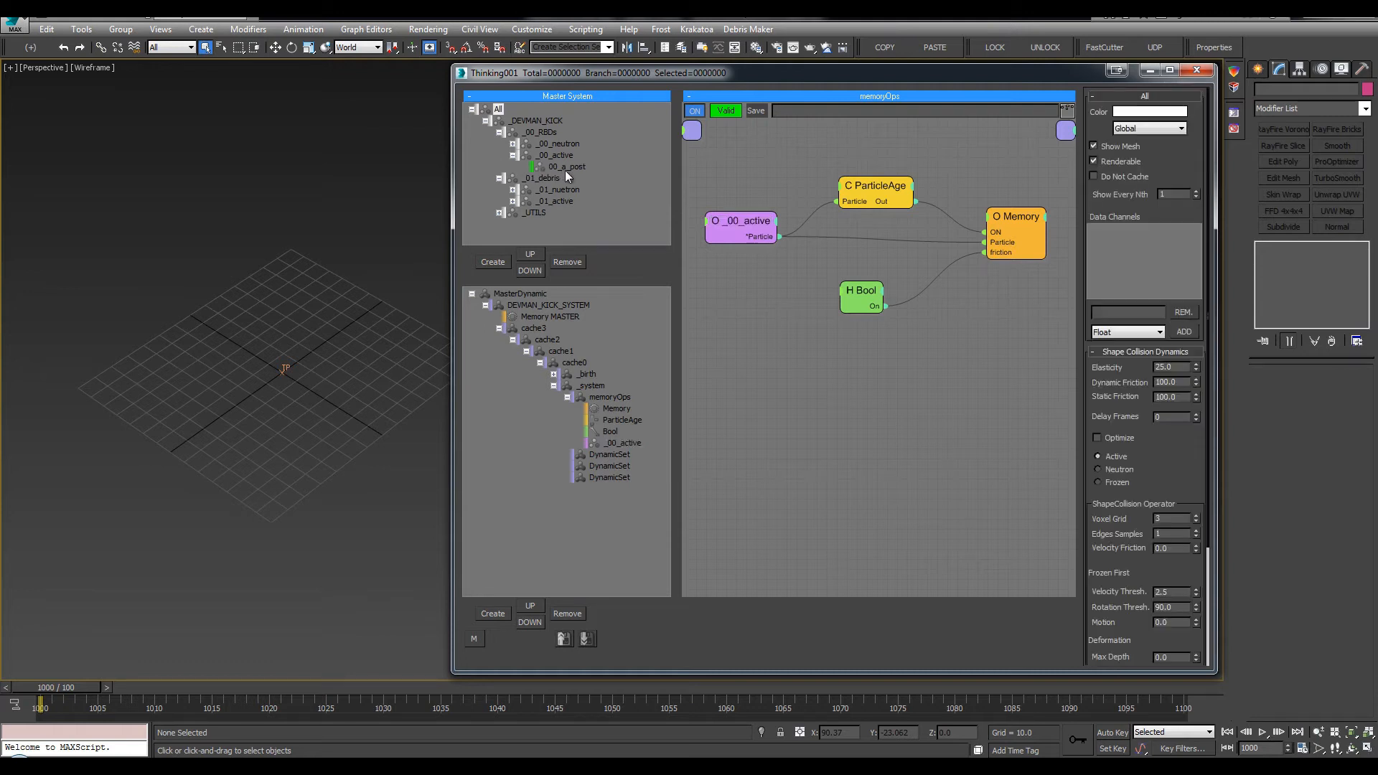
left_click(557, 155)
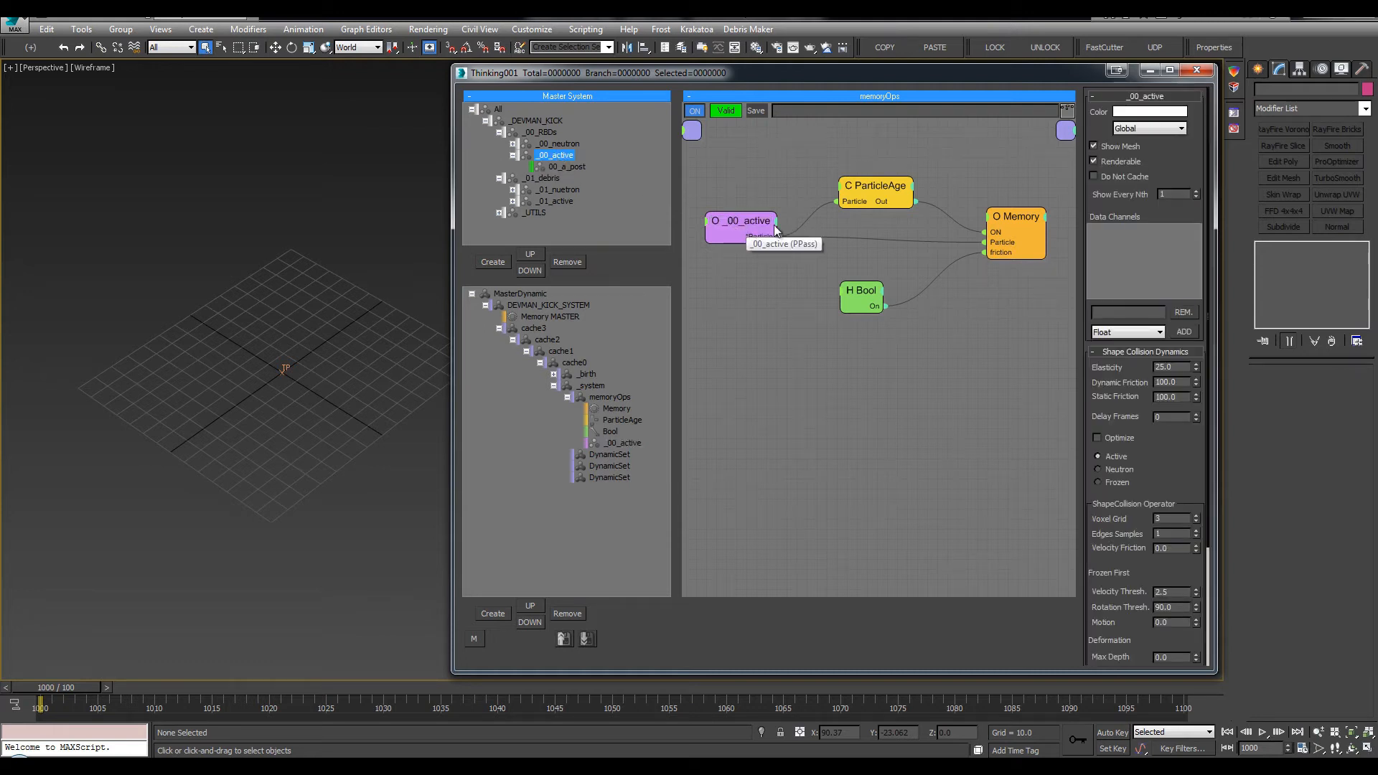
Tidy the memoryOps nodes, move _00_active to the top of the set's hierarchy, and collapse the memoryOps set
left_click_drag(1013, 227, 1003, 241)
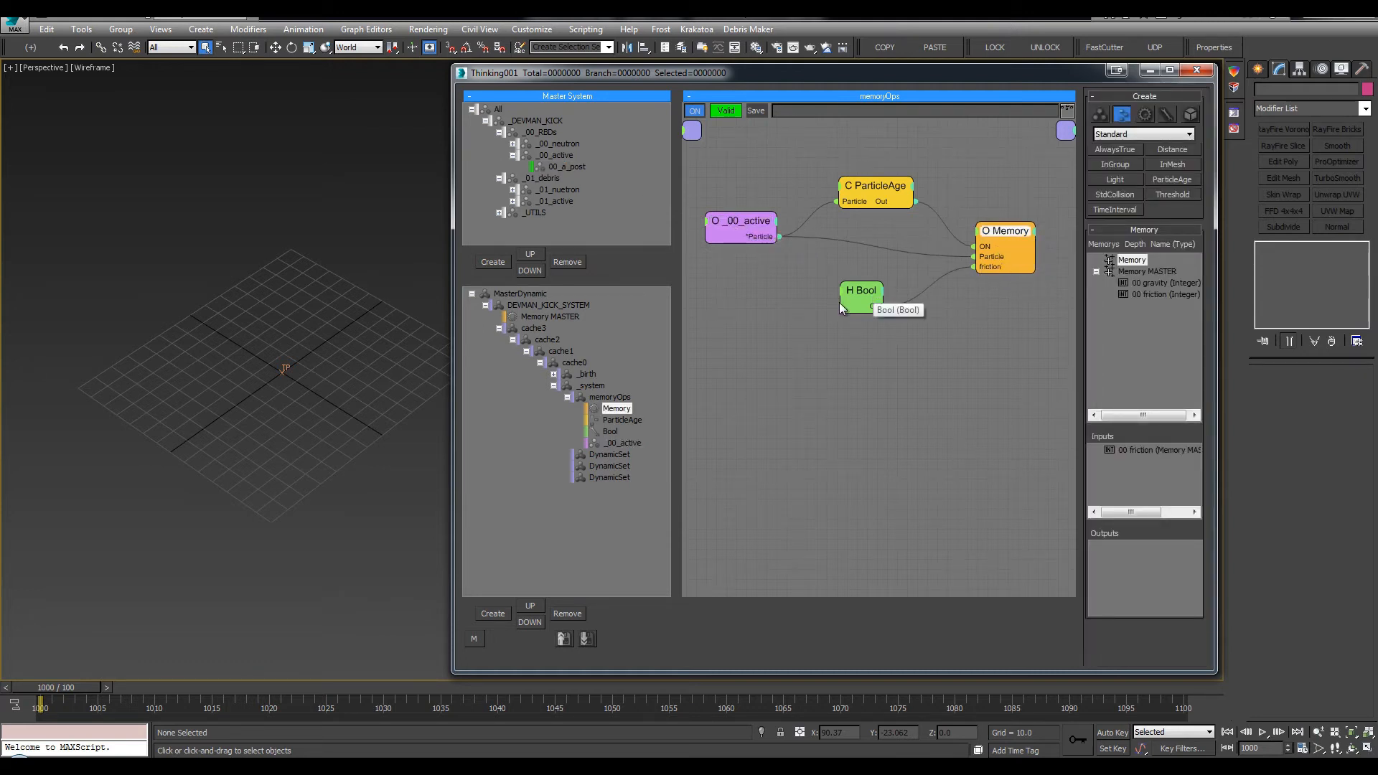
left_click_drag(854, 295, 889, 282)
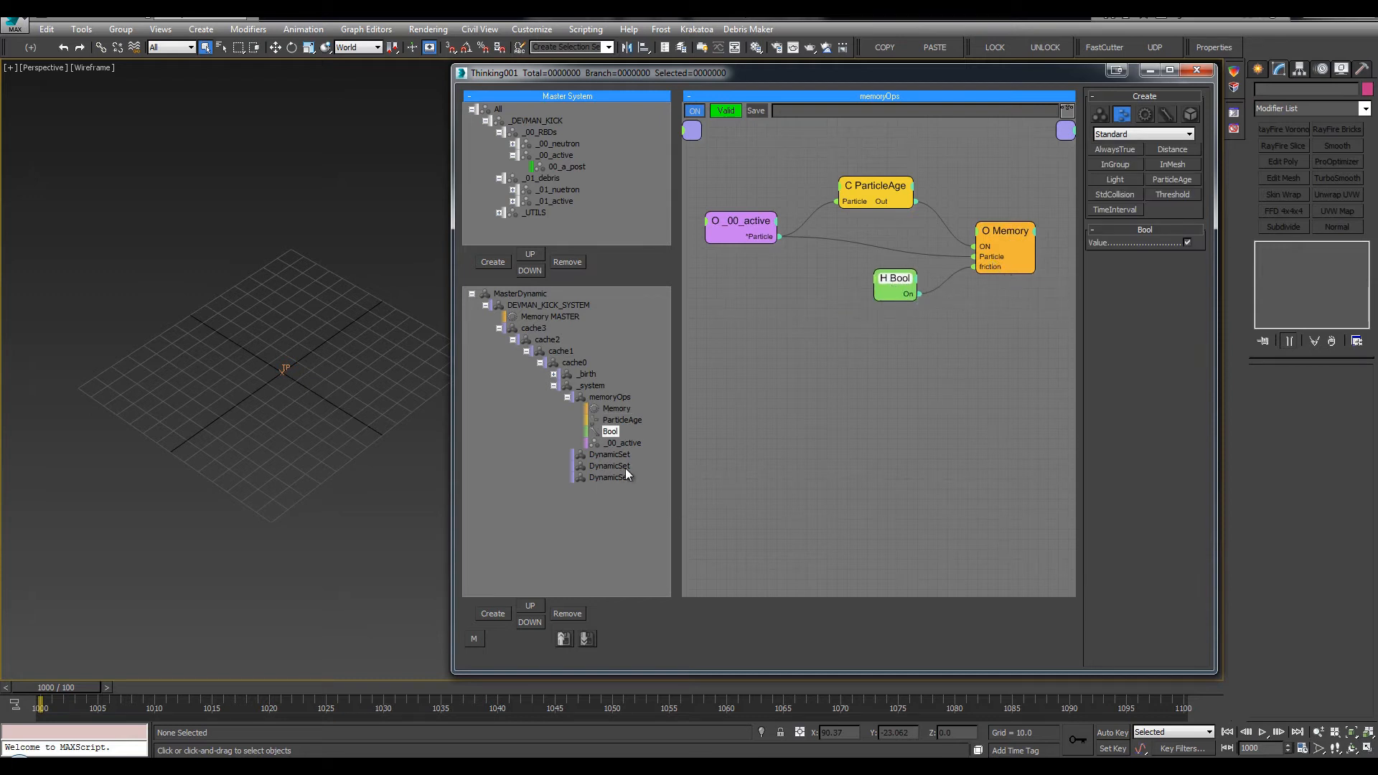
left_click_drag(620, 441, 610, 399)
left_click_drag(1027, 248, 1018, 249)
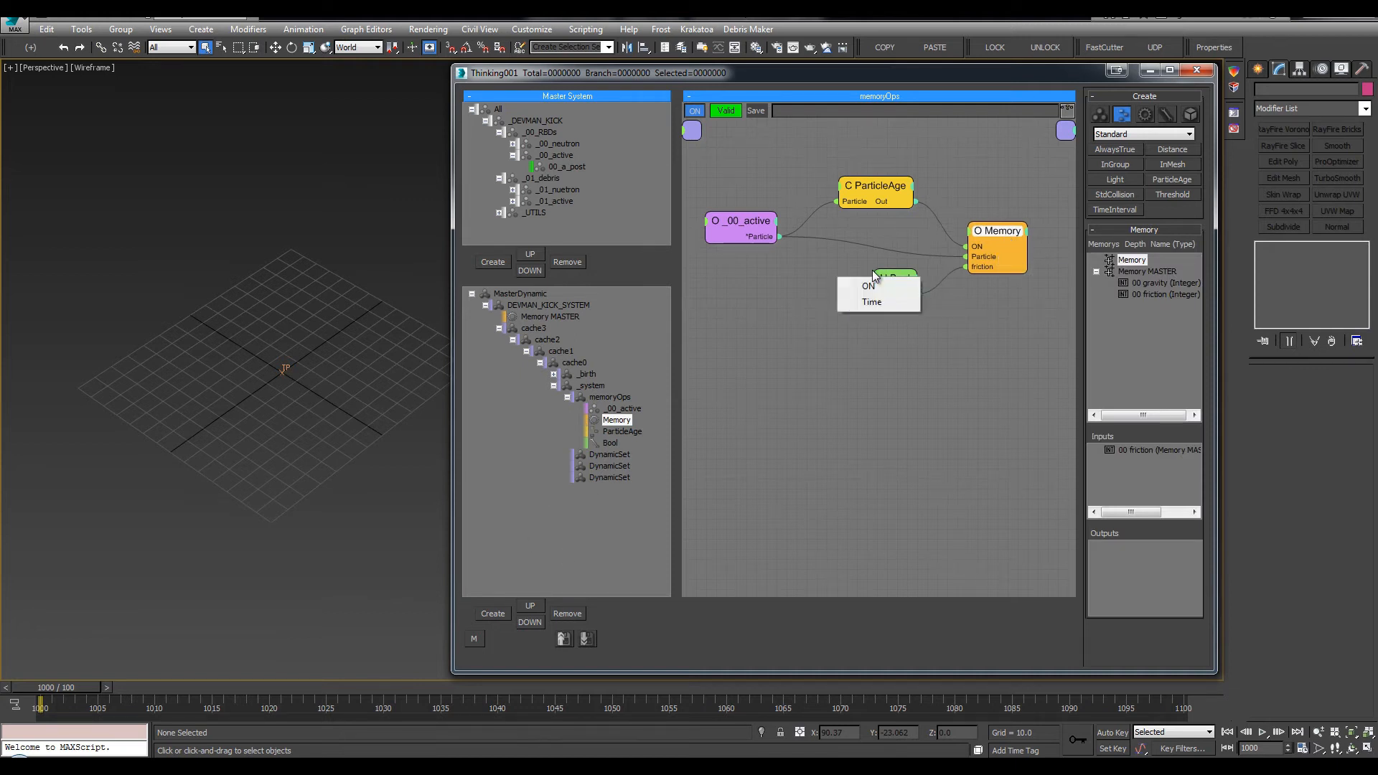
left_click_drag(906, 286, 889, 278)
left_click_drag(1009, 229, 1008, 225)
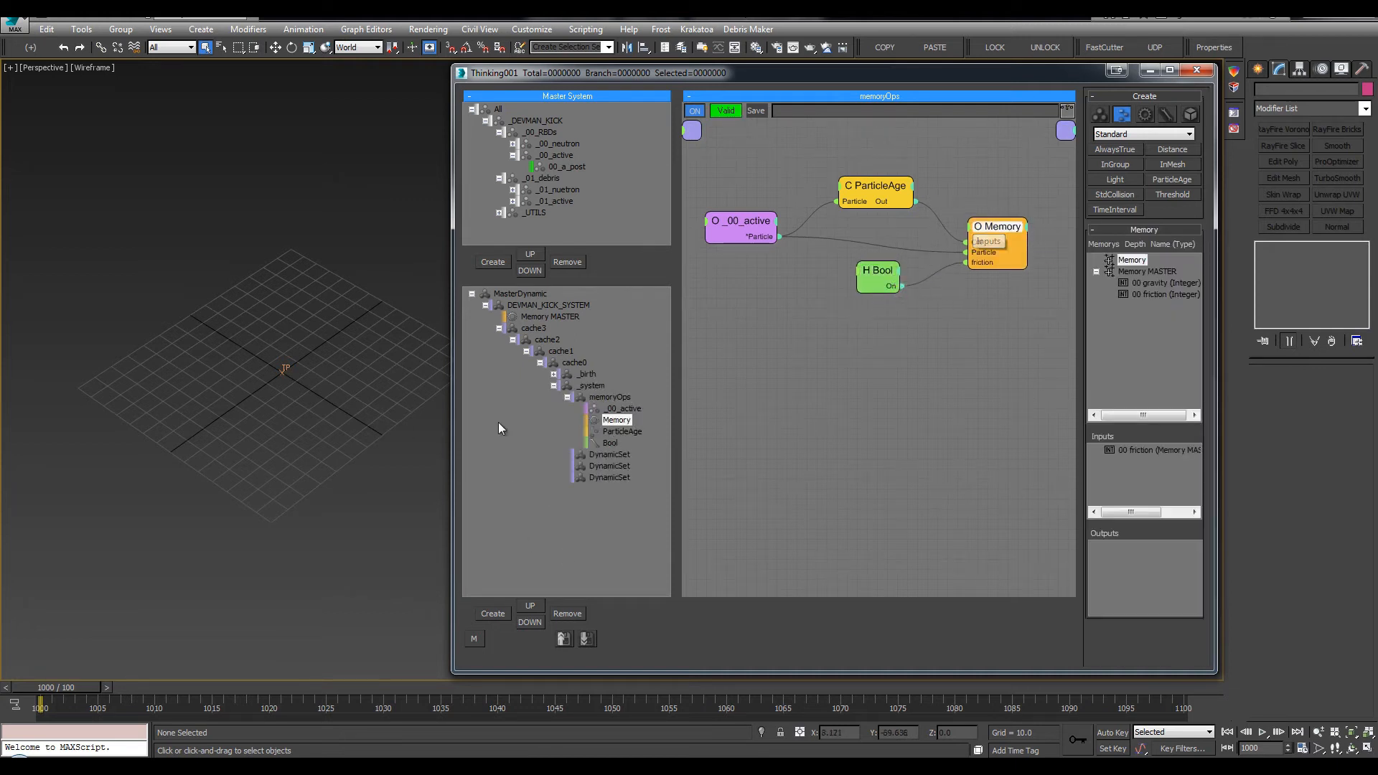
left_click(567, 397)
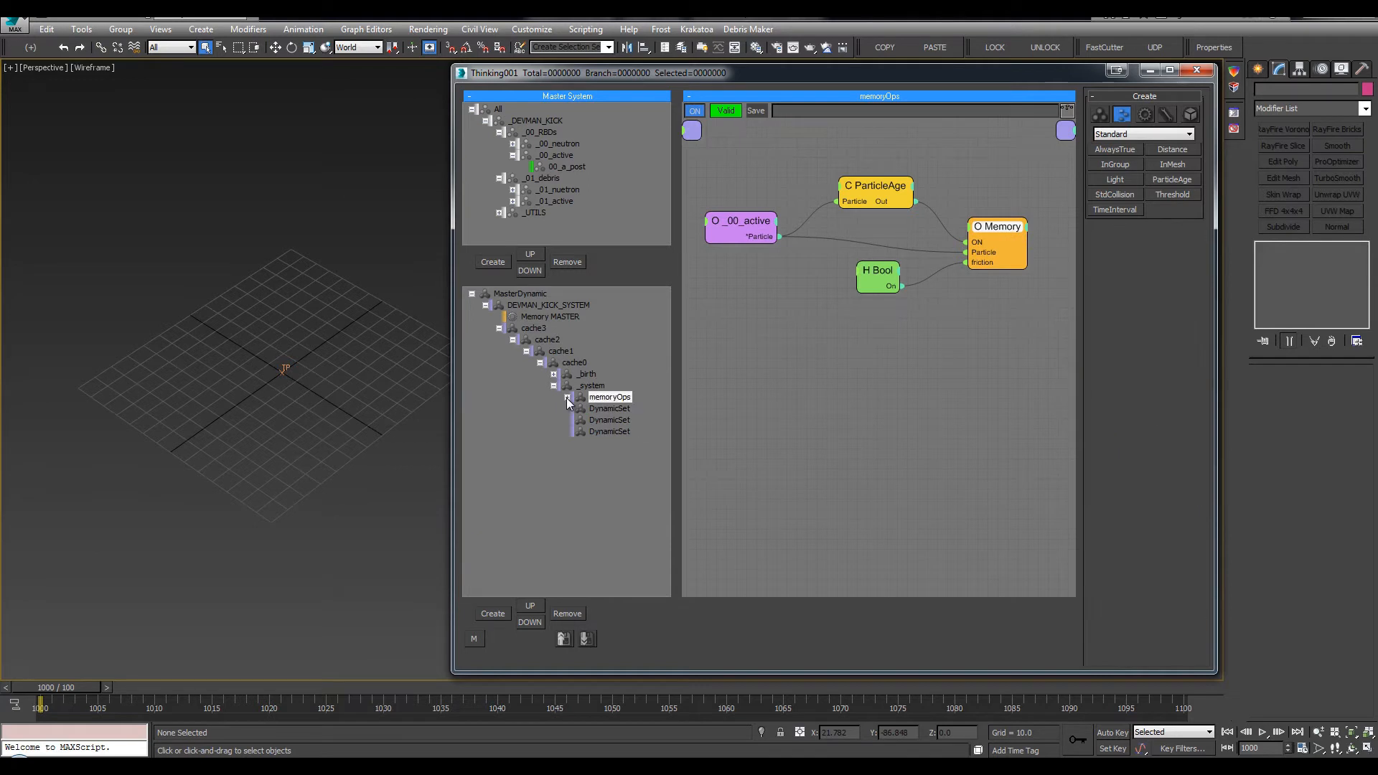
Rename the first two unnamed dynamic sets under _system as explode and forces
left_click(614, 412)
left_click(613, 409)
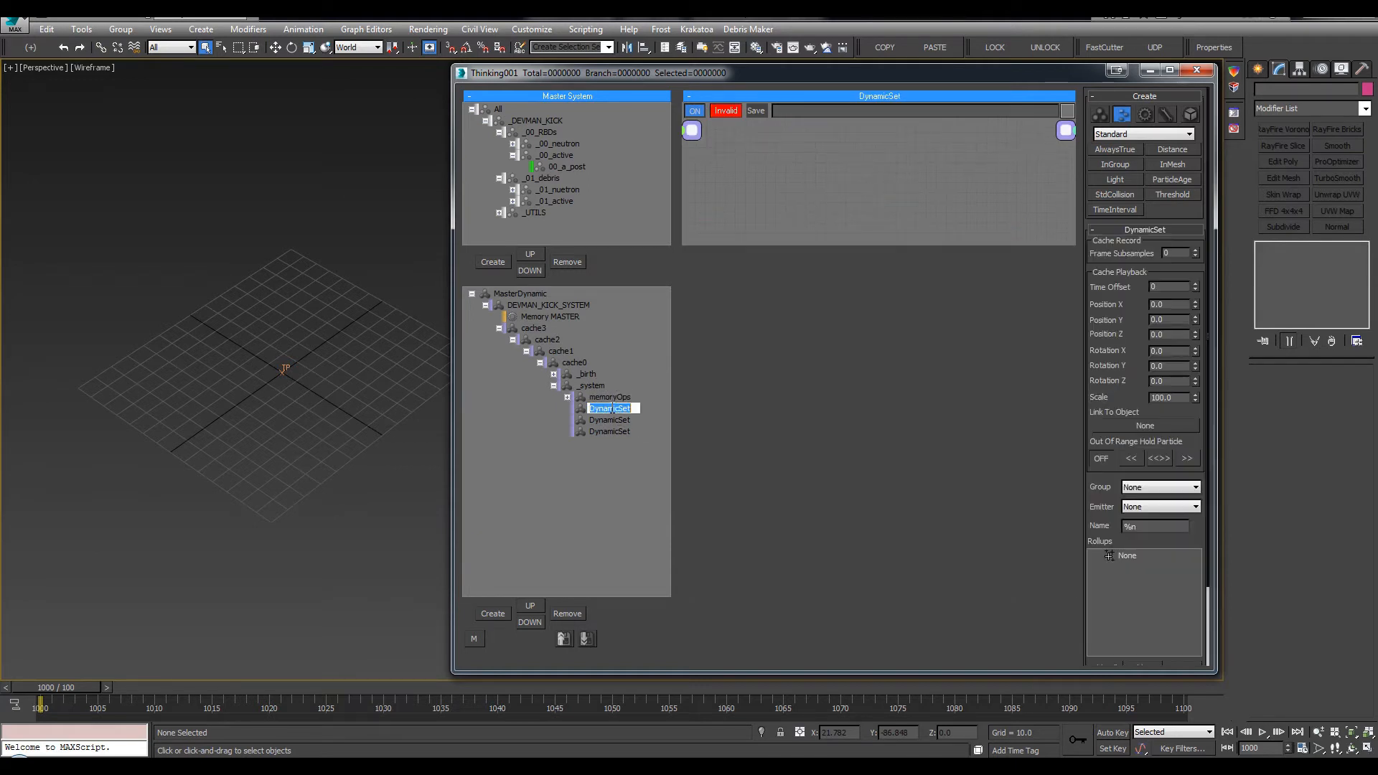
type("explode")
key("Return")
left_click(608, 420)
left_click(608, 420)
type("forces")
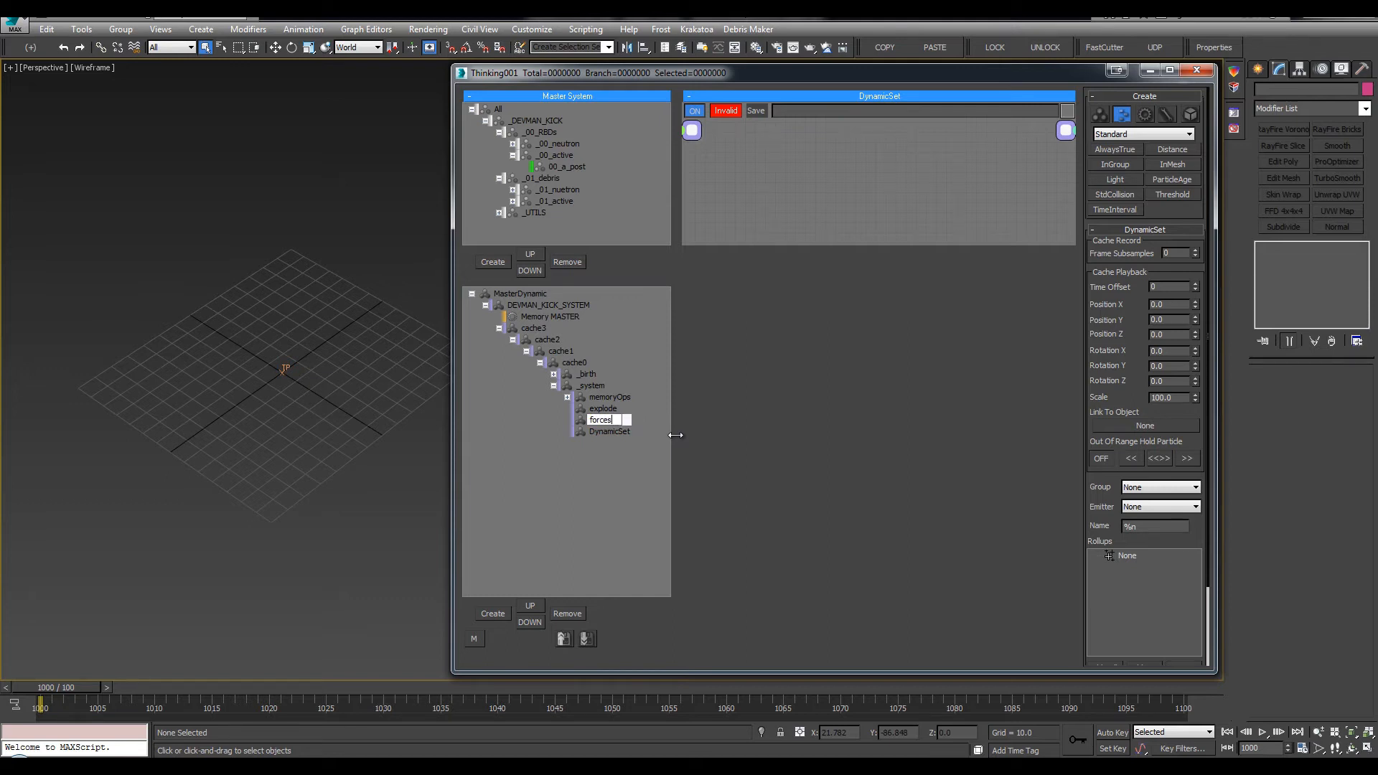
key("Return")
Rename the remaining DynamicSet under _system as solver and save the scene
left_click(610, 431)
left_click(610, 431)
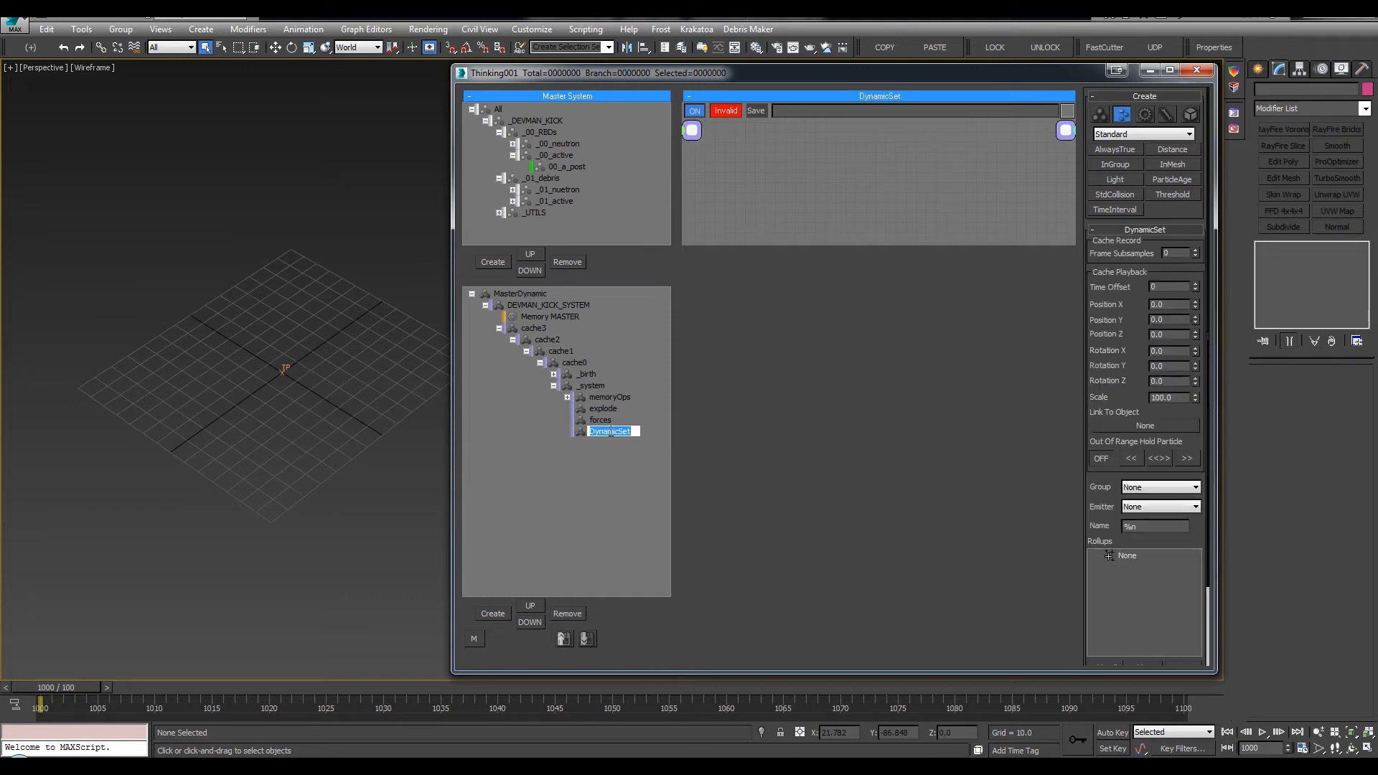
type("solver")
key("Return")
left_click(609, 431)
type("SC")
key("Return")
left_click(610, 432)
type("solver")
key("Return")
key("ctrl+s")
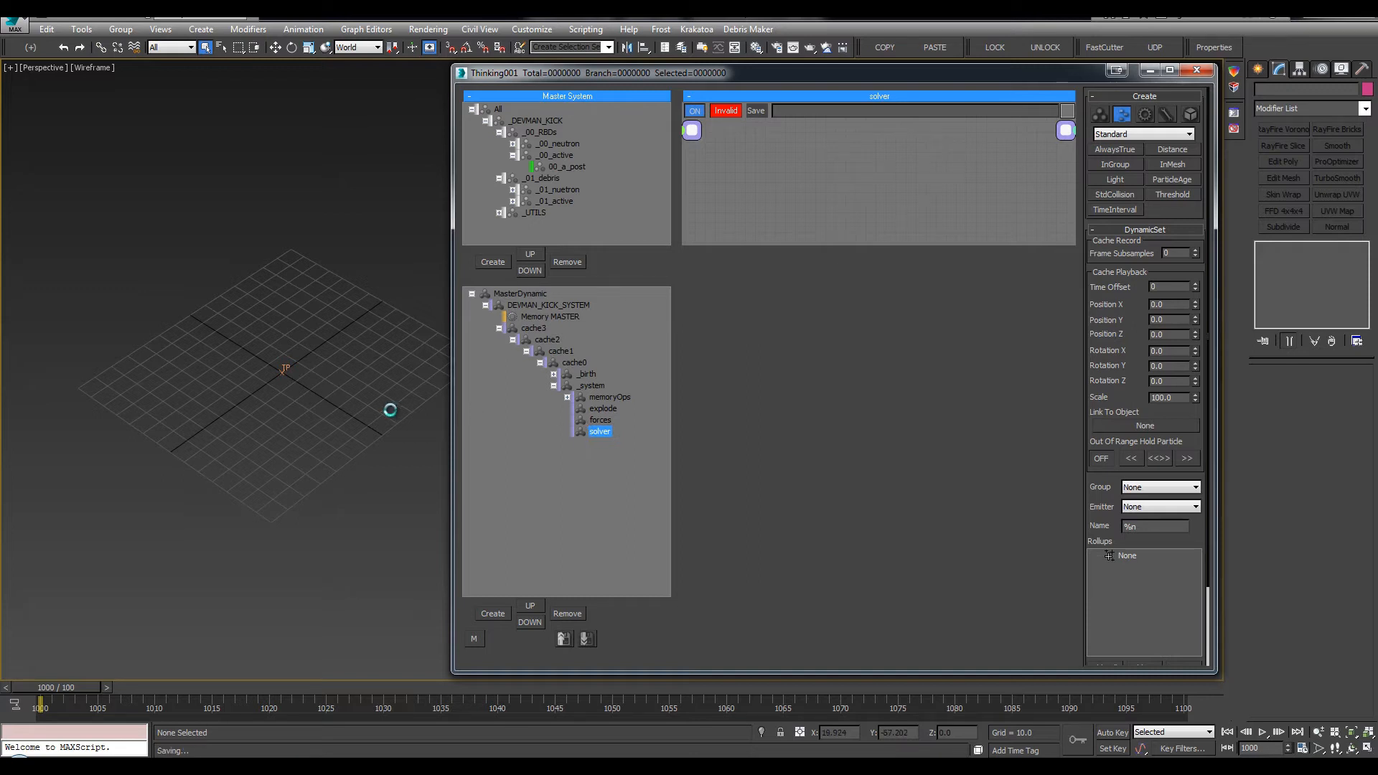
Open the forces set and add the _00_active group to its graph
left_click(600, 421)
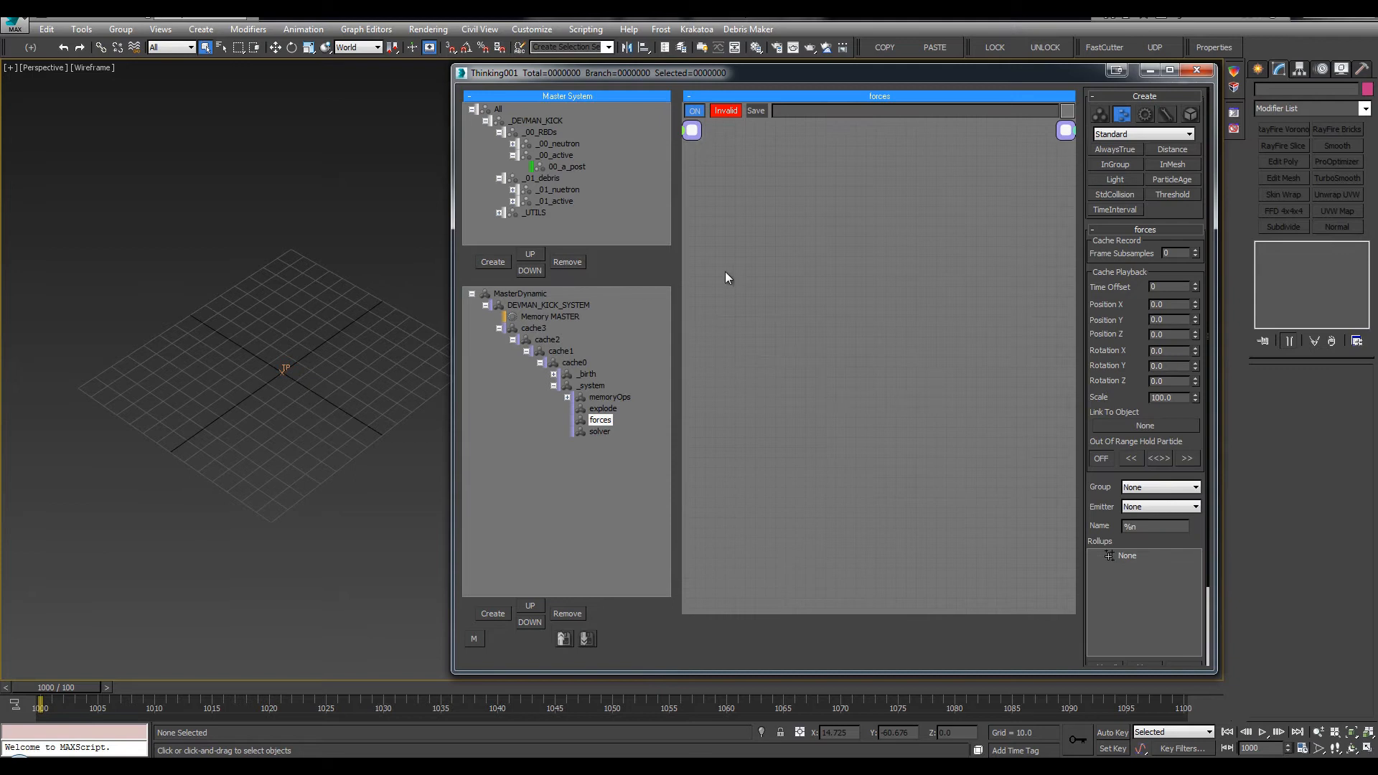
right_click(725, 279)
mouse_move(754, 282)
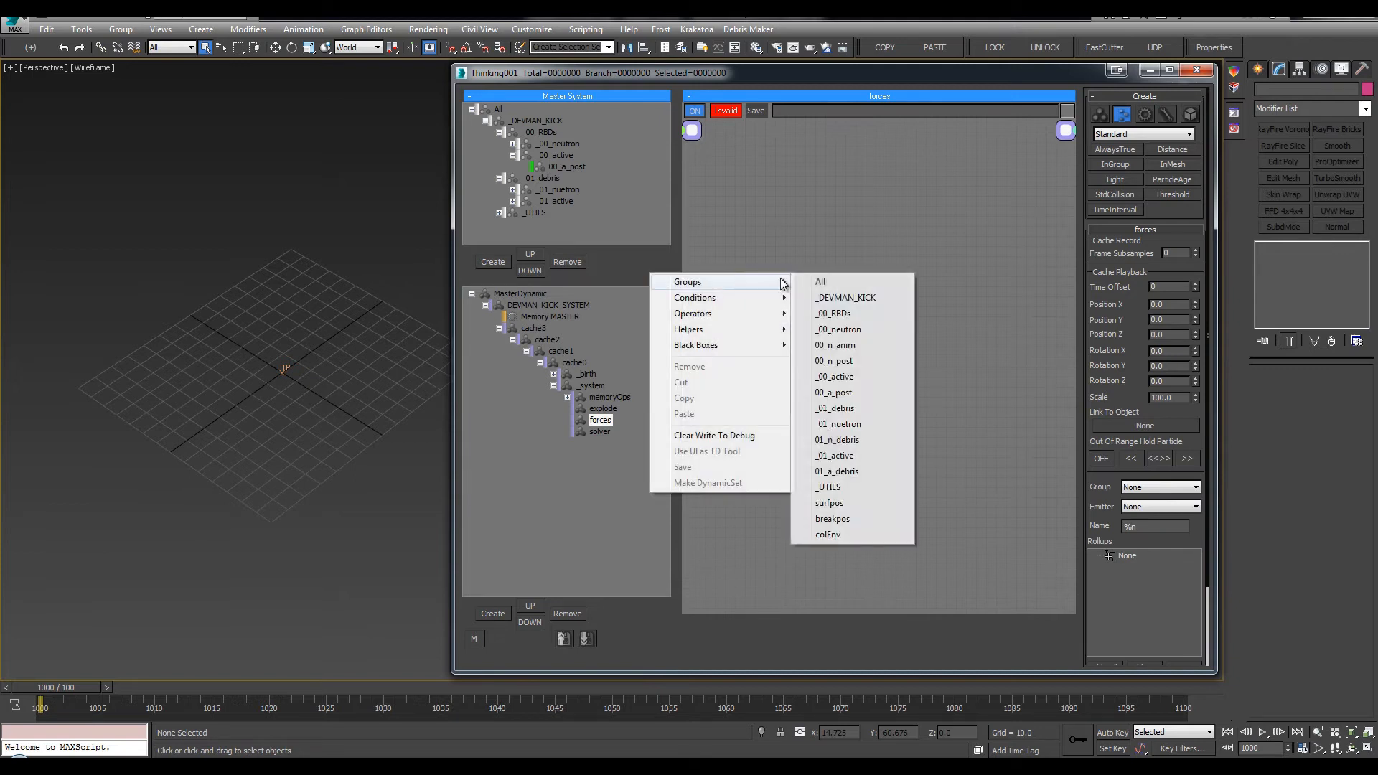
left_click(834, 378)
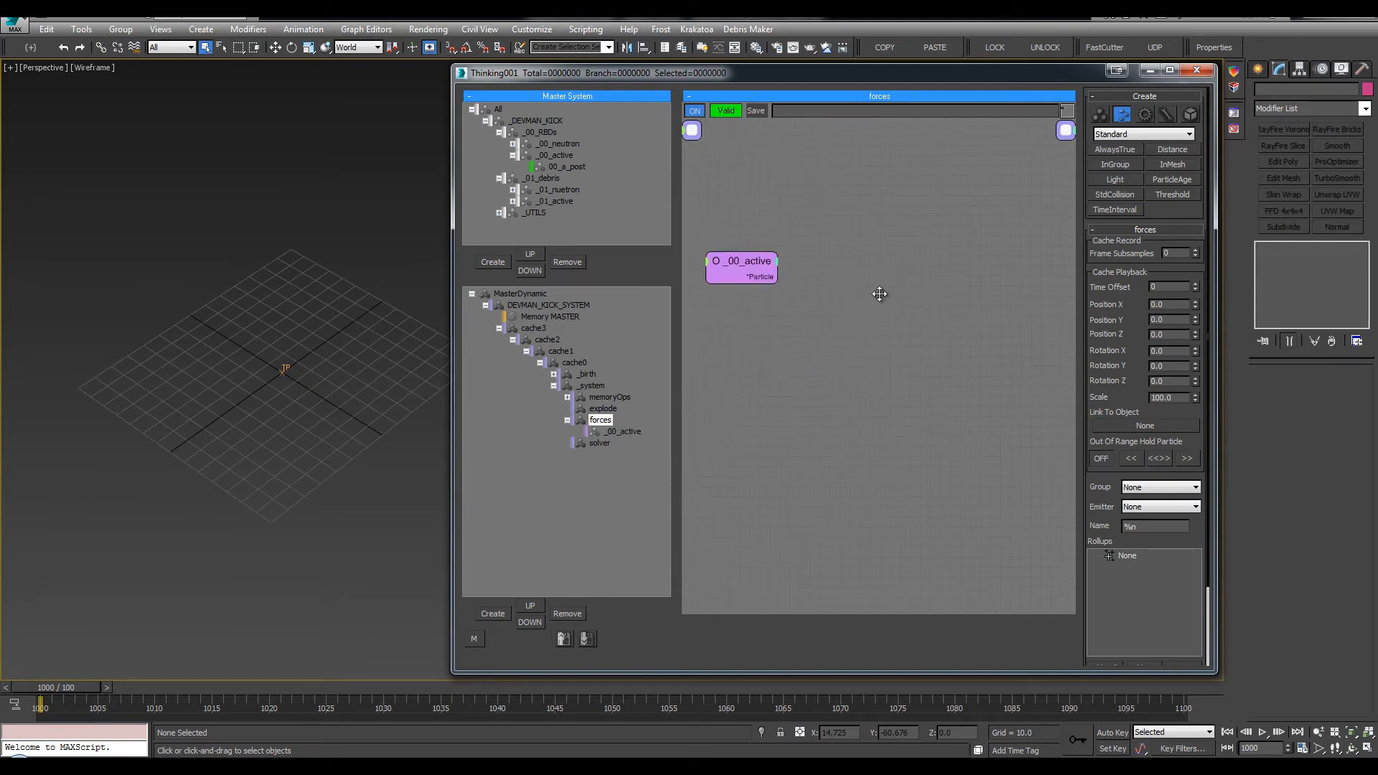
Add a Force operator to the forces graph, place it beyond the _00_active node, and rename it gravity
double_click(877, 285)
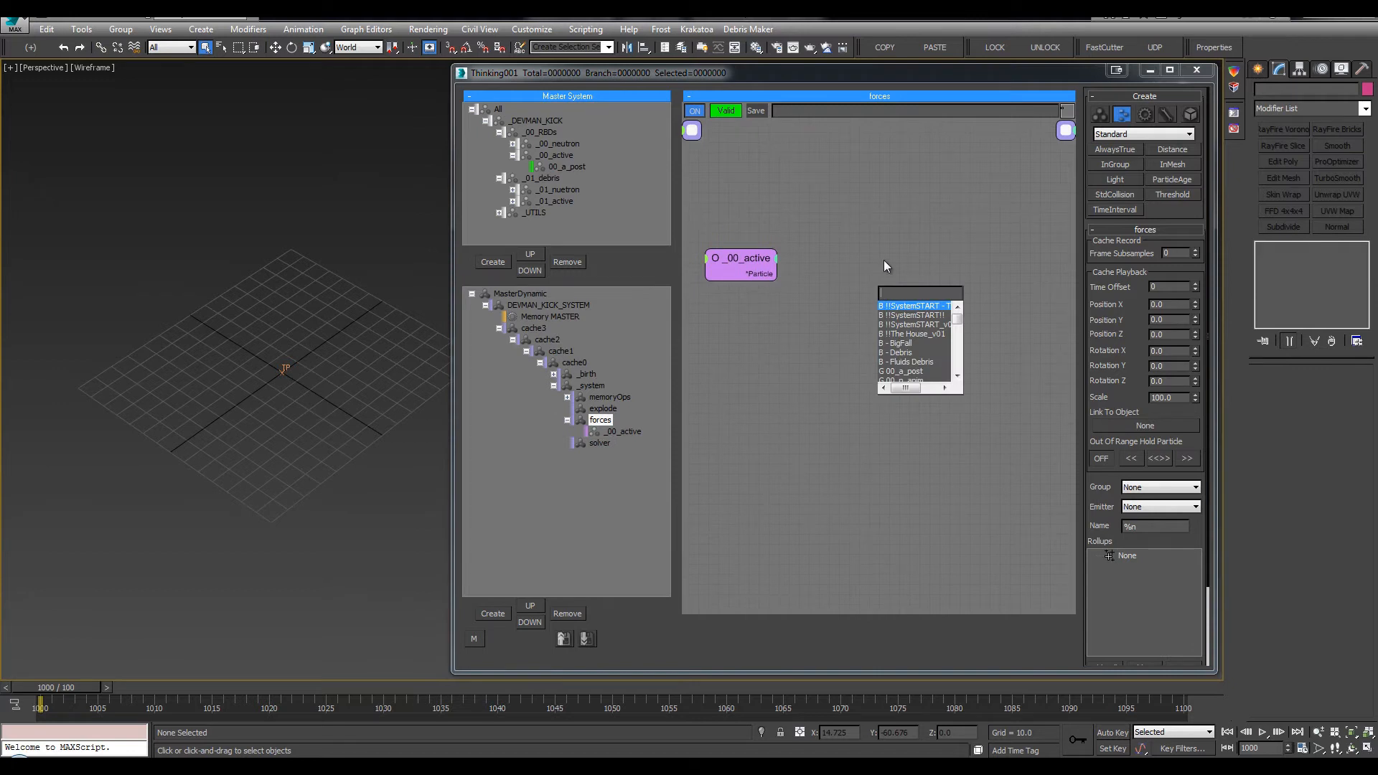
type("force")
key("Return")
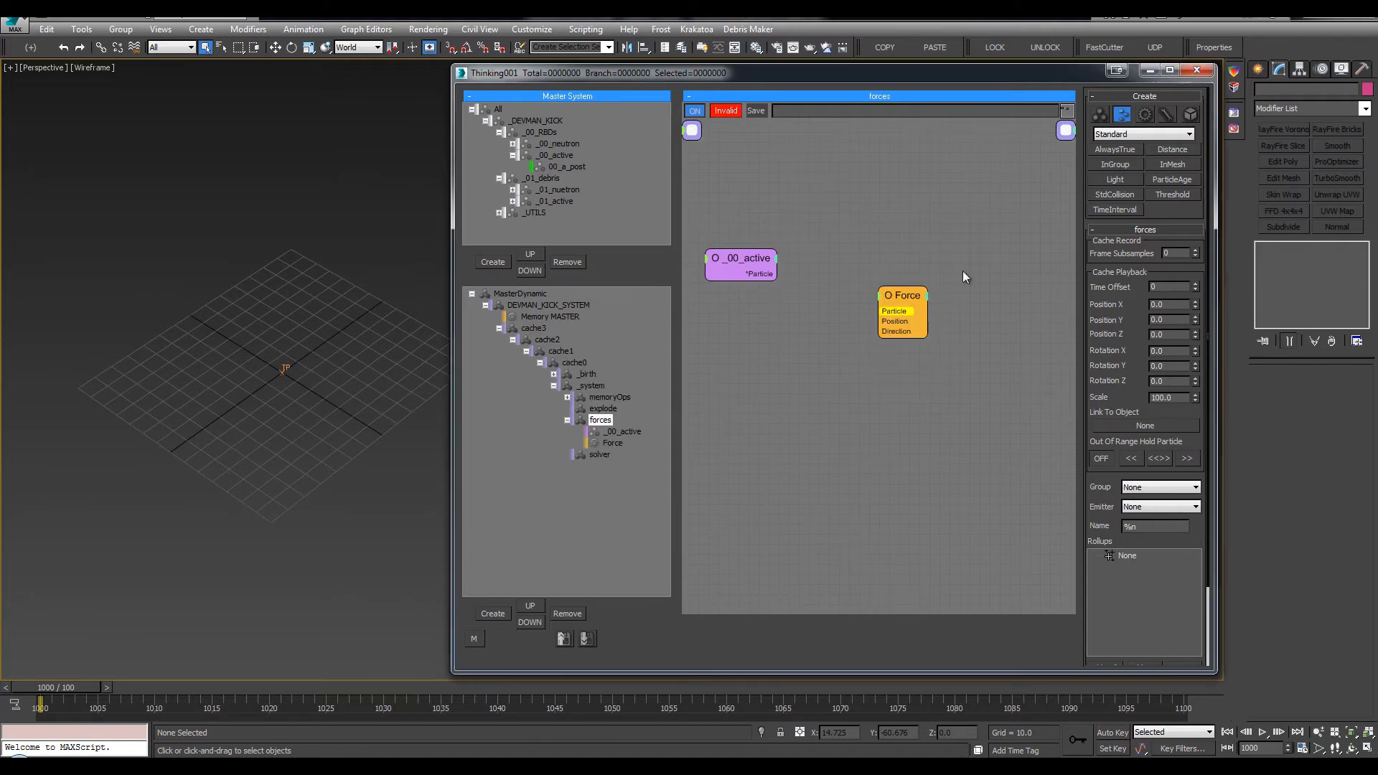
left_click(910, 303)
left_click_drag(910, 303, 994, 278)
double_click(993, 278)
type("gravity")
key("Return")
Connect the _00_active Particle output to the gravity operator's Particle input and expose gravity's ON input
left_click_drag(779, 274, 959, 288)
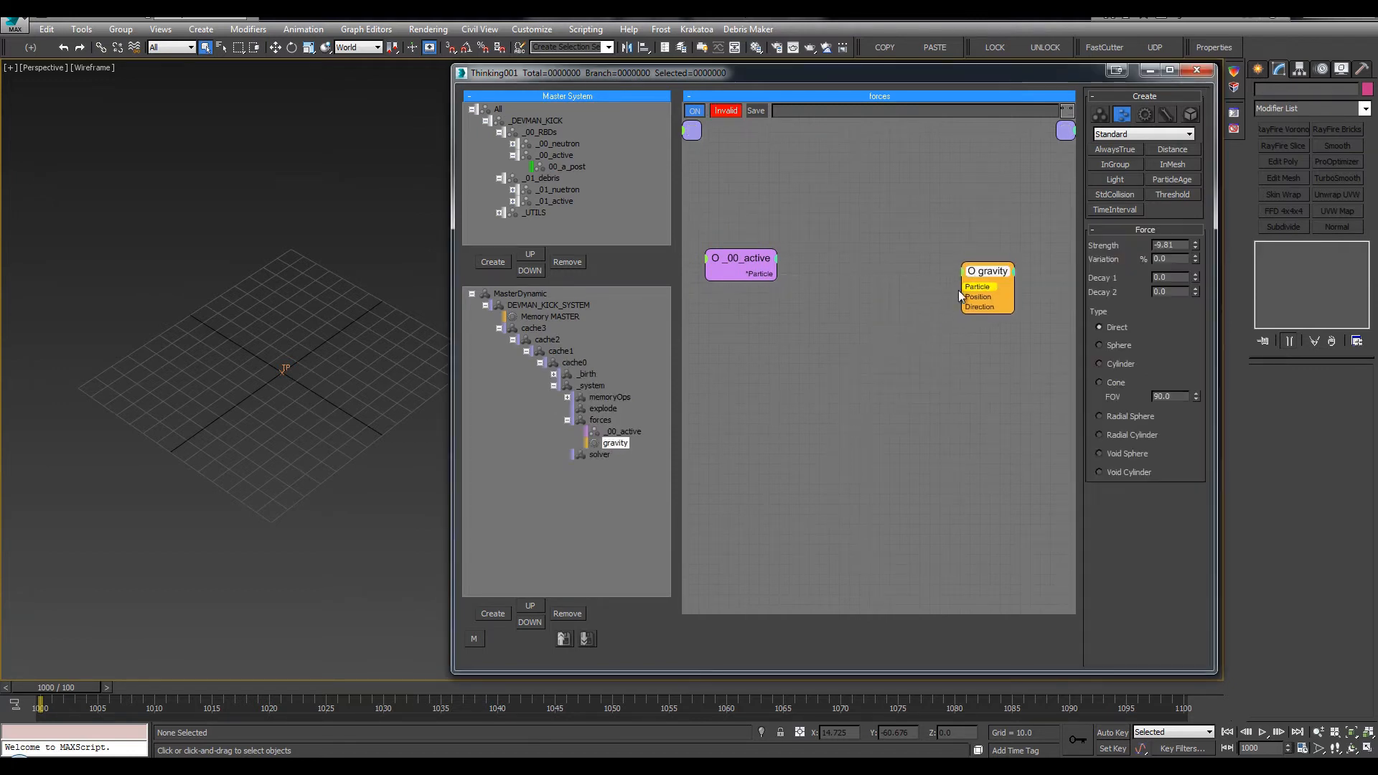
left_click(965, 271)
left_click(964, 277)
Spread the _00_active and gravity nodes apart and add a Memory operator between them
right_click(815, 168)
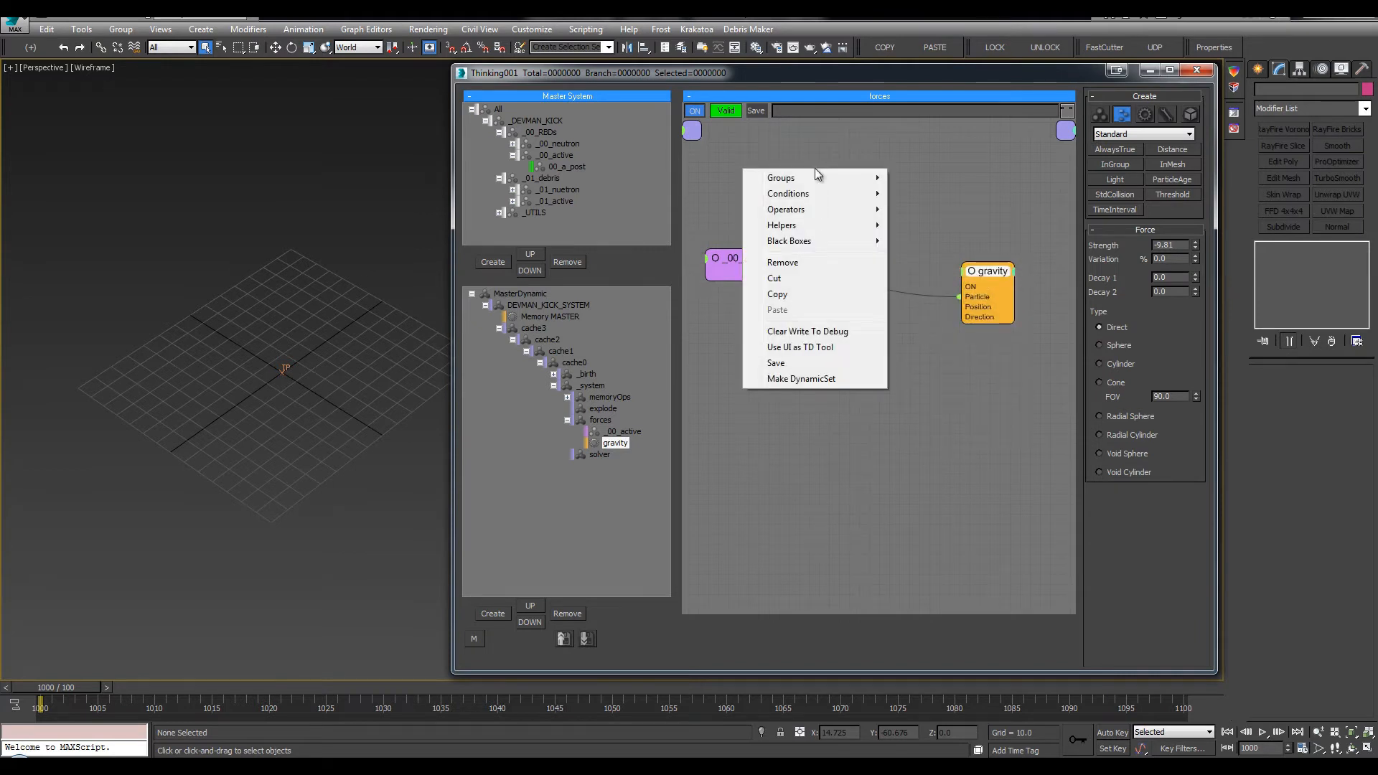
left_click(773, 229)
left_click_drag(747, 260, 732, 256)
left_click_drag(975, 273, 1015, 275)
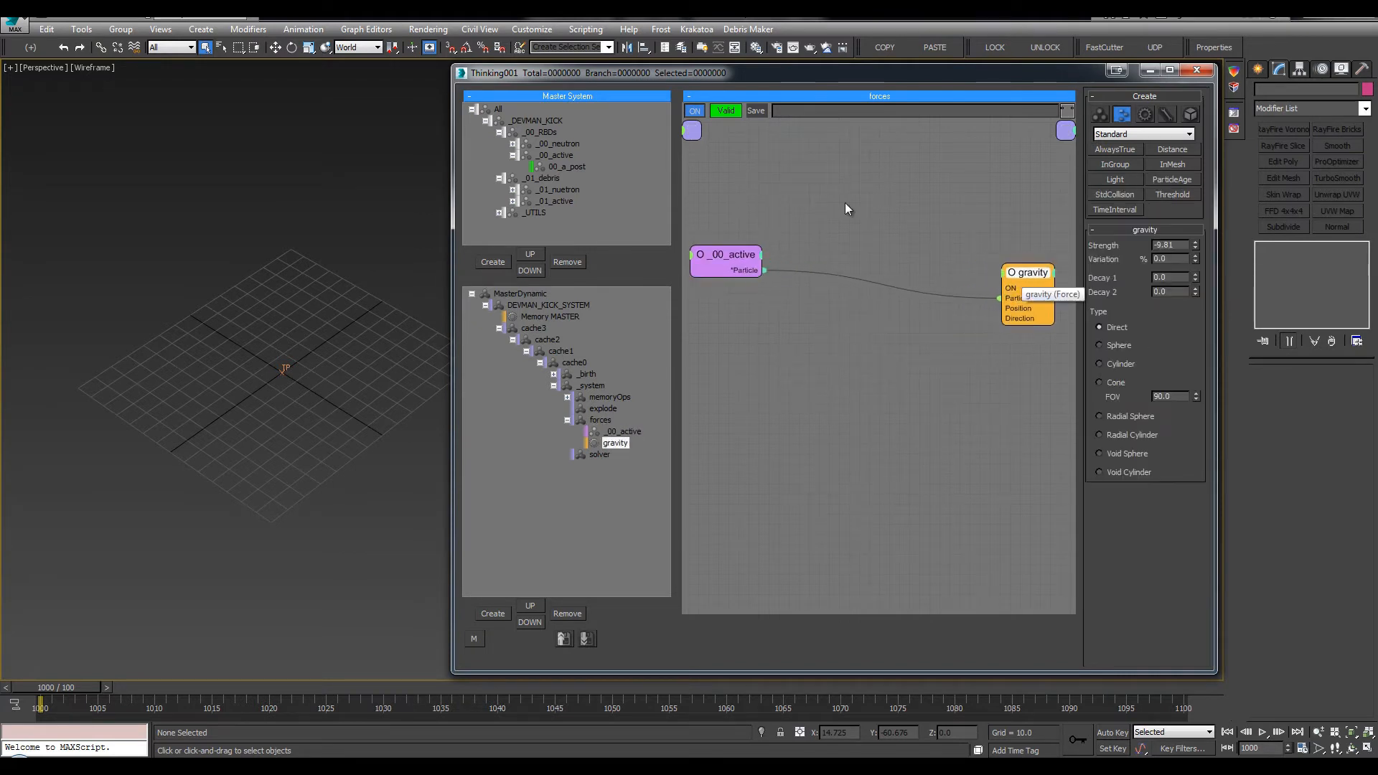
right_click(812, 191)
type("mem")
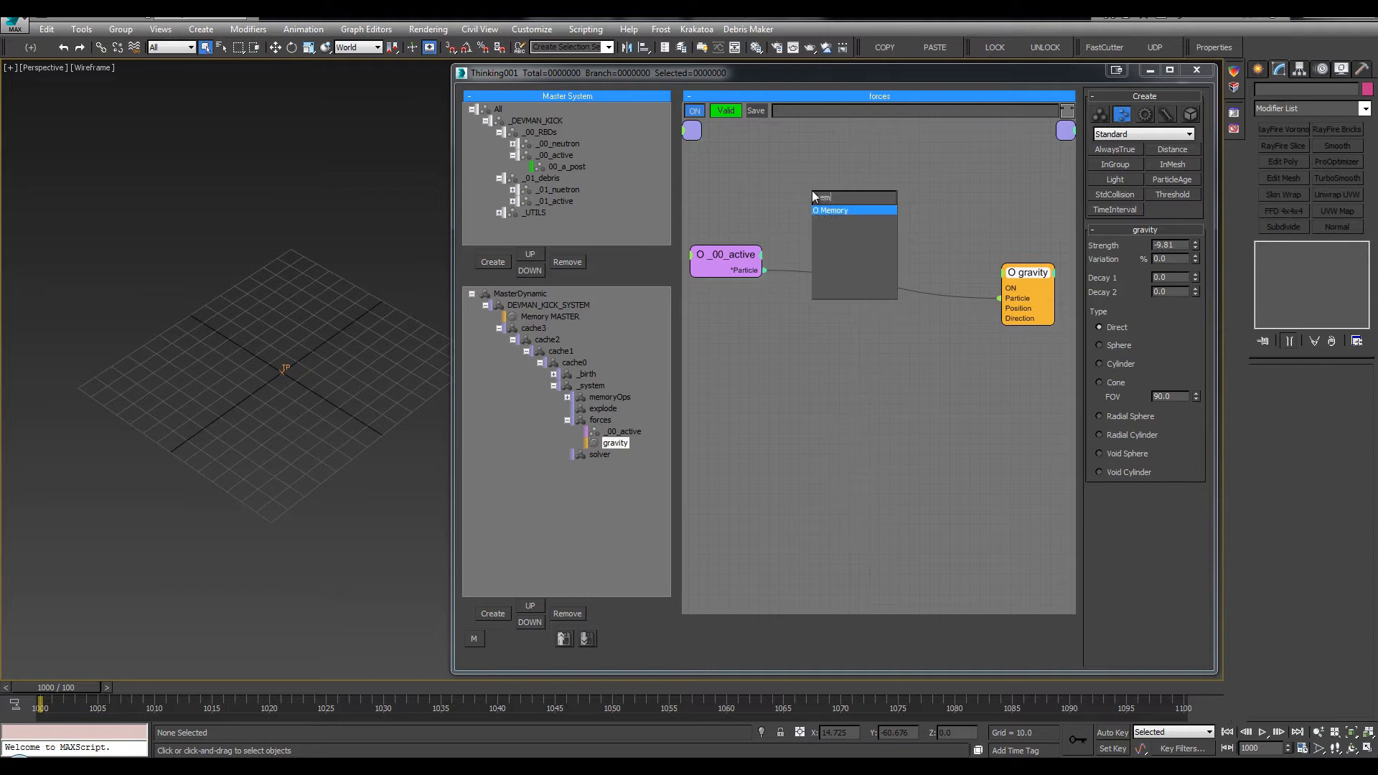
key("Return")
Connect the _00_active Particle output to Memory and add the 00 gravity and 00 friction channels to Memory's outputs
left_click_drag(820, 215, 765, 271)
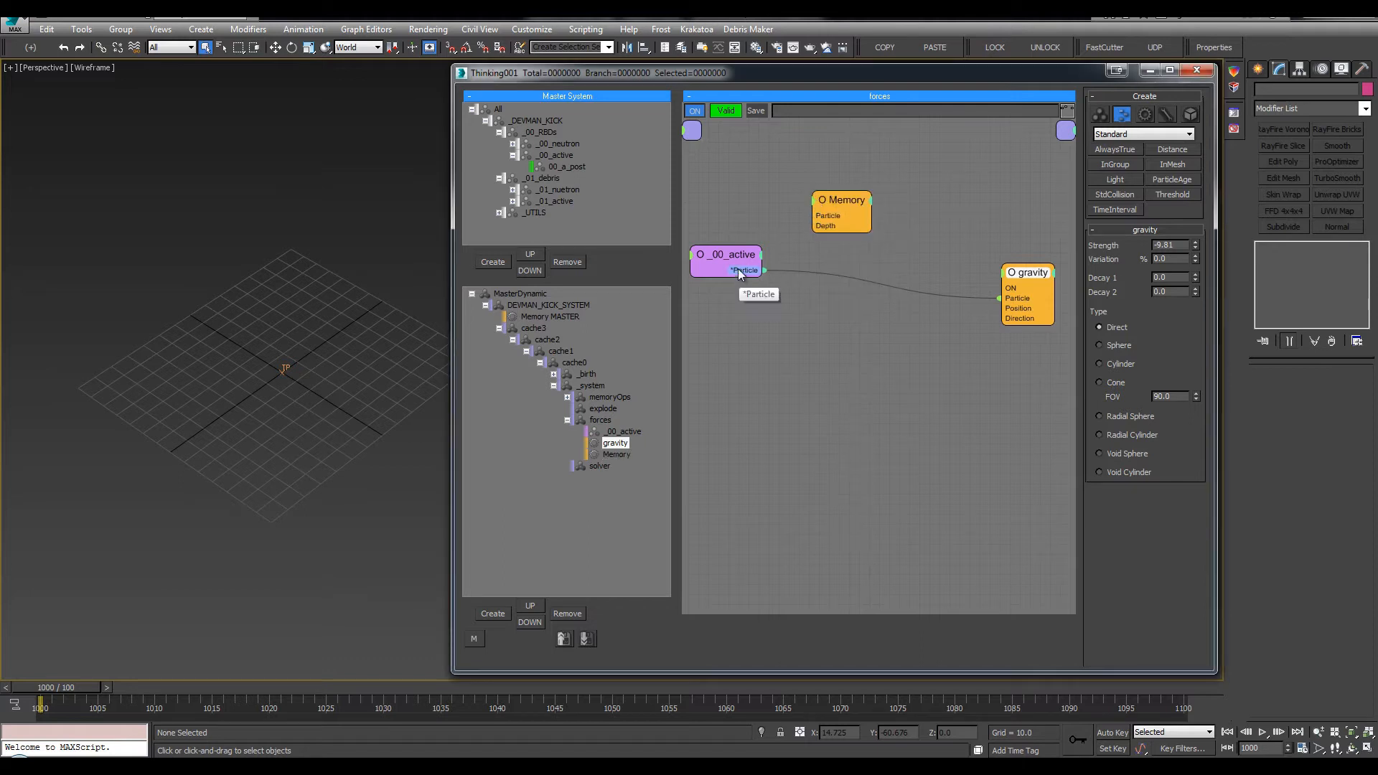
left_click(837, 204)
left_click_drag(1141, 284, 1150, 552)
left_click_drag(1149, 295, 1145, 550)
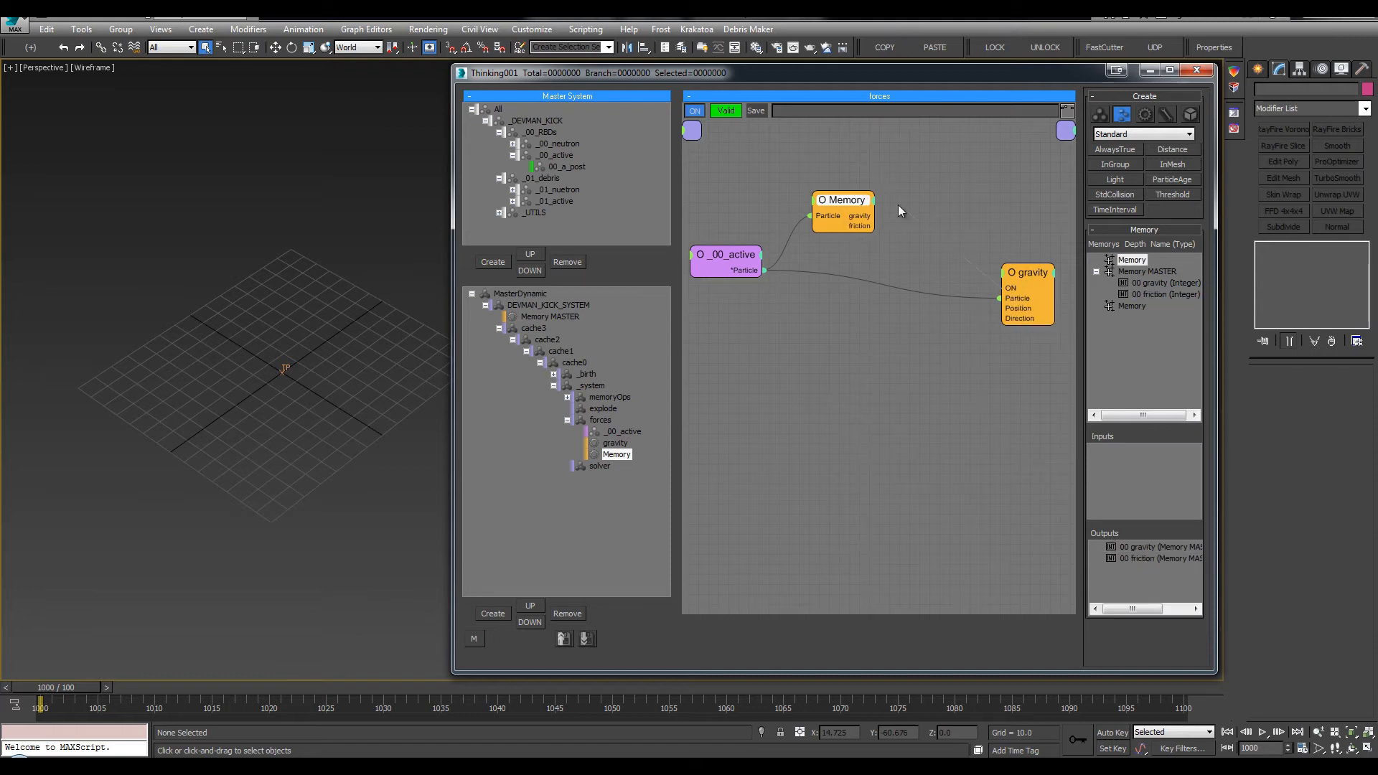
Connect Memory's gravity output to the gravity operator's ON input and shift both nodes up slightly
left_click_drag(871, 217, 1000, 287)
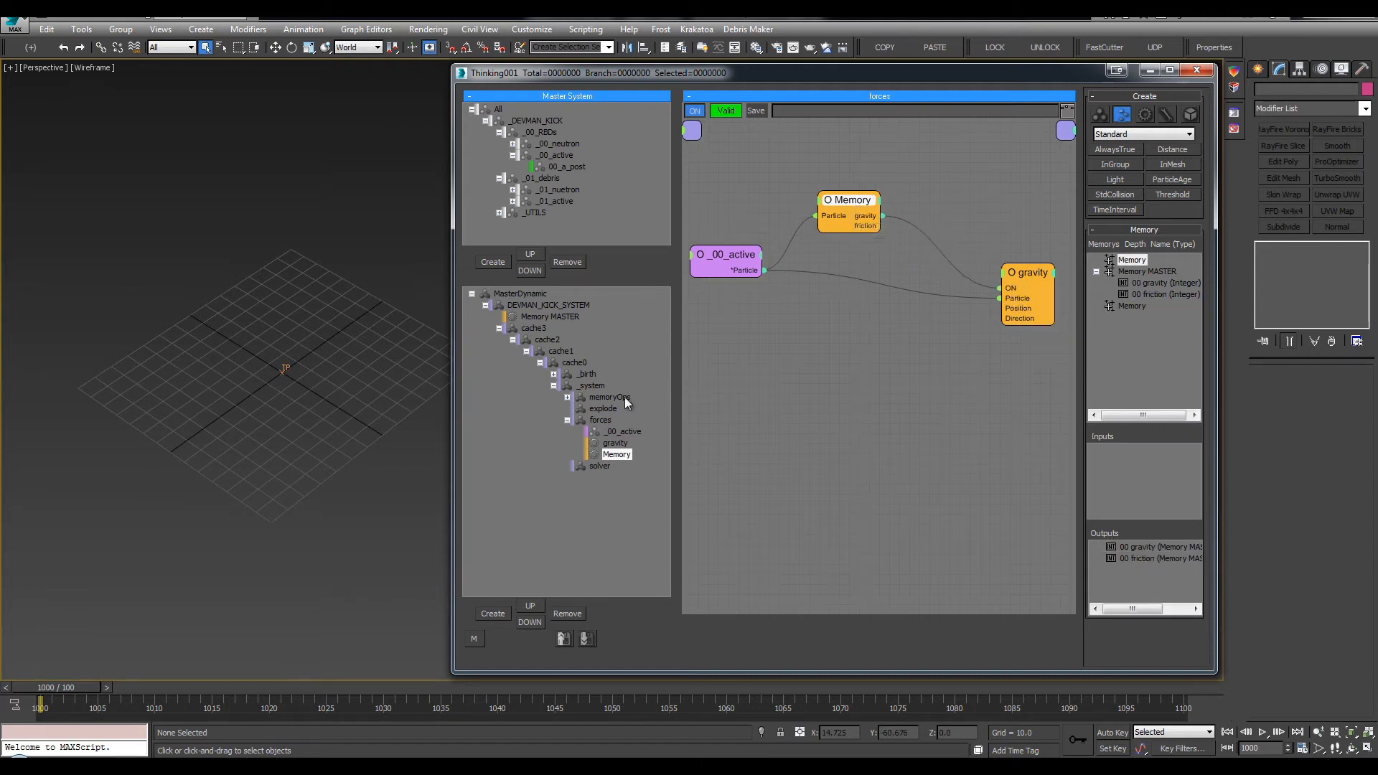
left_click_drag(844, 200, 844, 187)
mouse_move(1017, 274)
left_mouse_down()
mouse_move(994, 249)
mouse_move(1017, 254)
left_mouse_up()
double_click(1167, 246)
Add a Friction operator to the forces graph just below the gravity operator
double_click(870, 321)
type("fric")
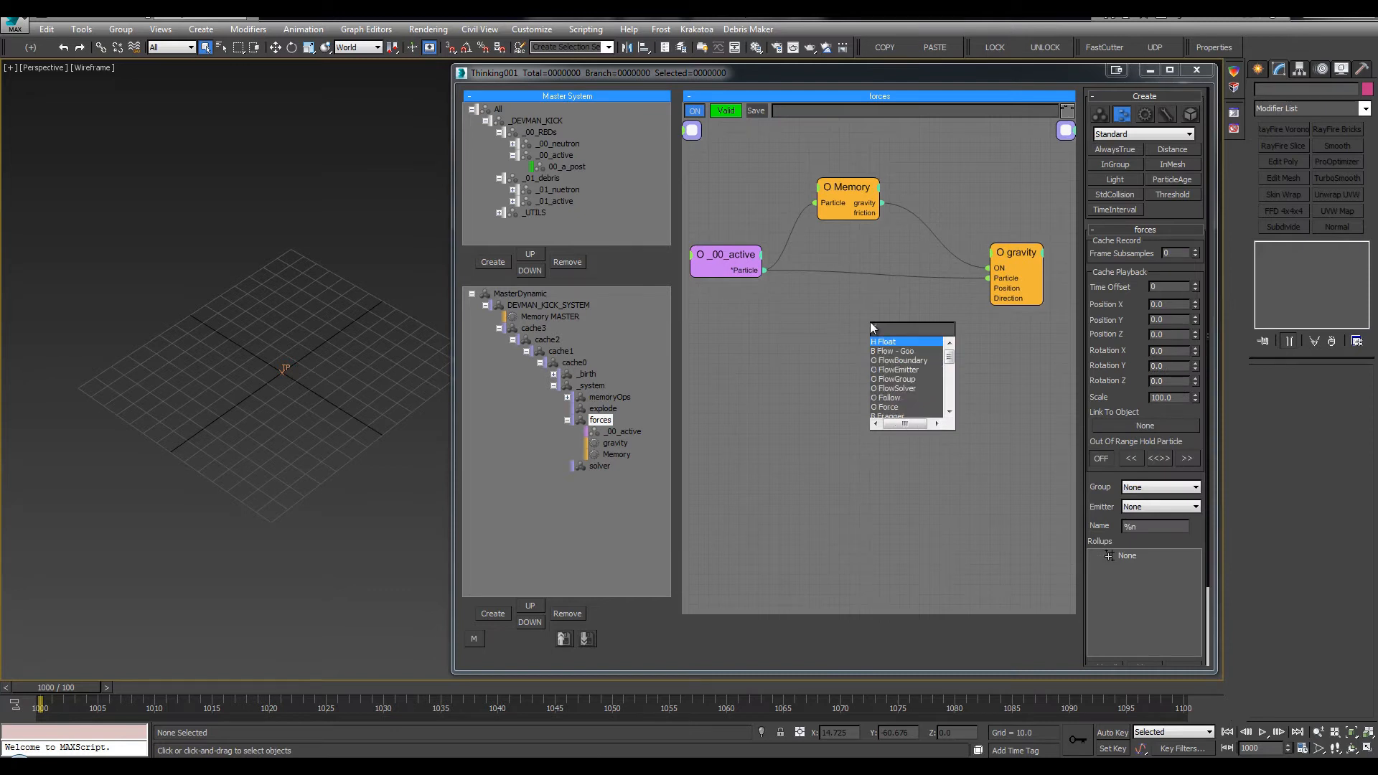
key("Return")
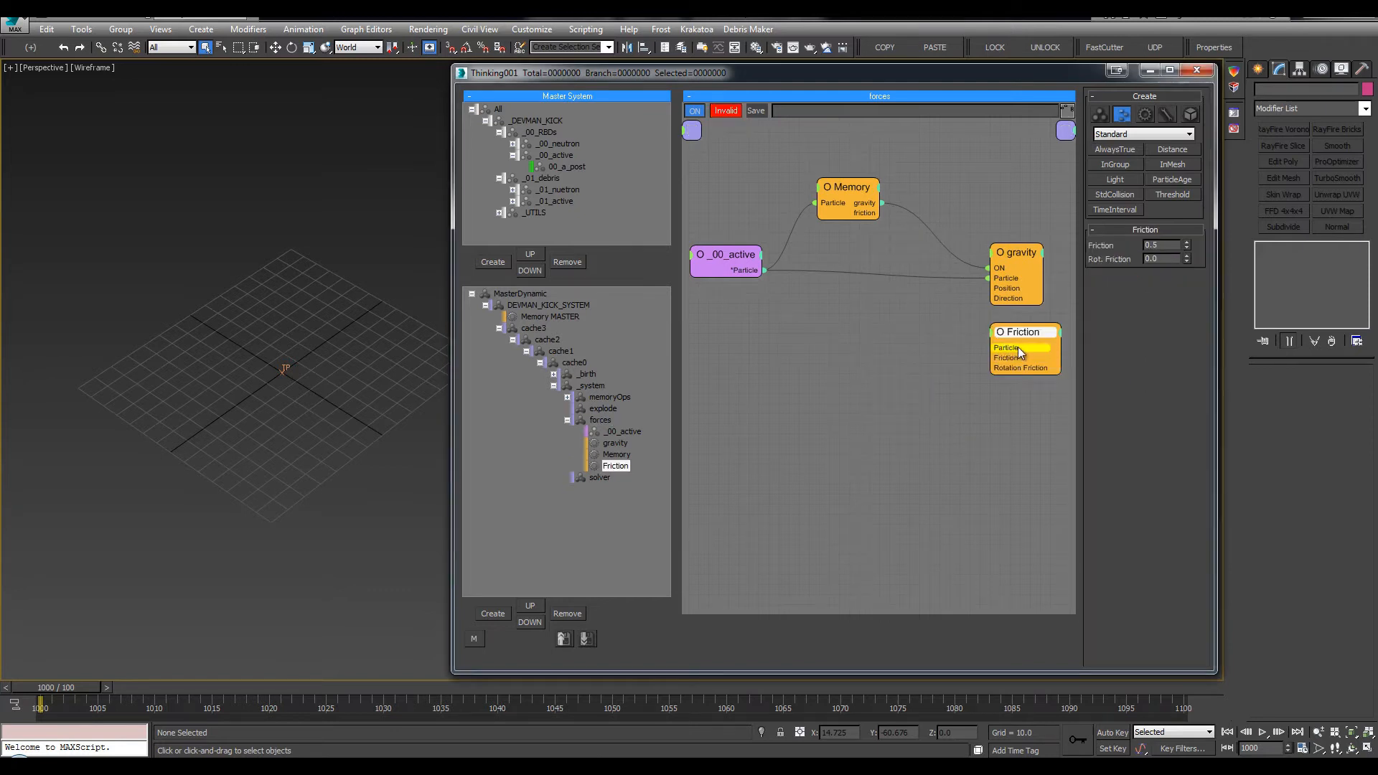
Feed the Friction operator's Particle input from _00_active and its exposed ON input from Memory's friction output
left_click_drag(755, 264, 756, 268)
left_click(994, 332)
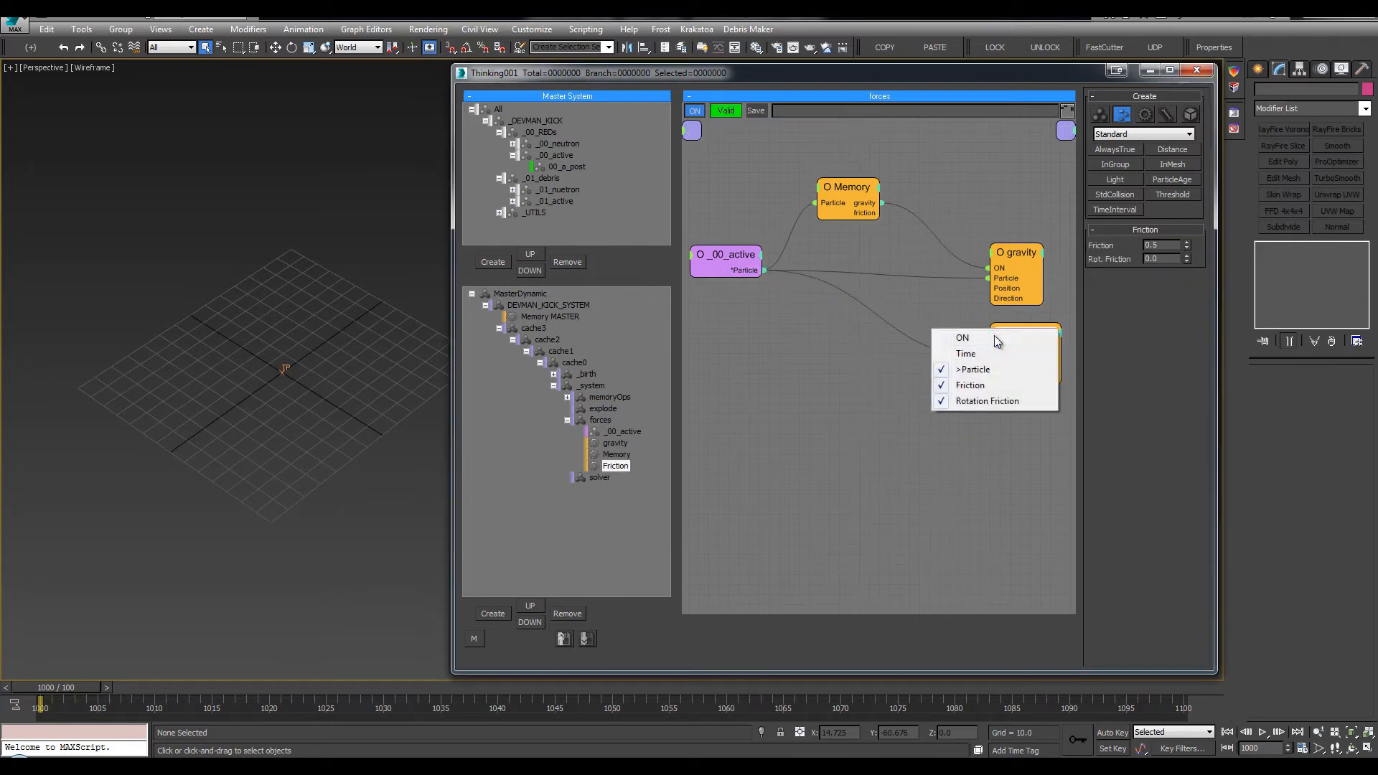
left_click(994, 338)
left_click_drag(868, 213, 996, 346)
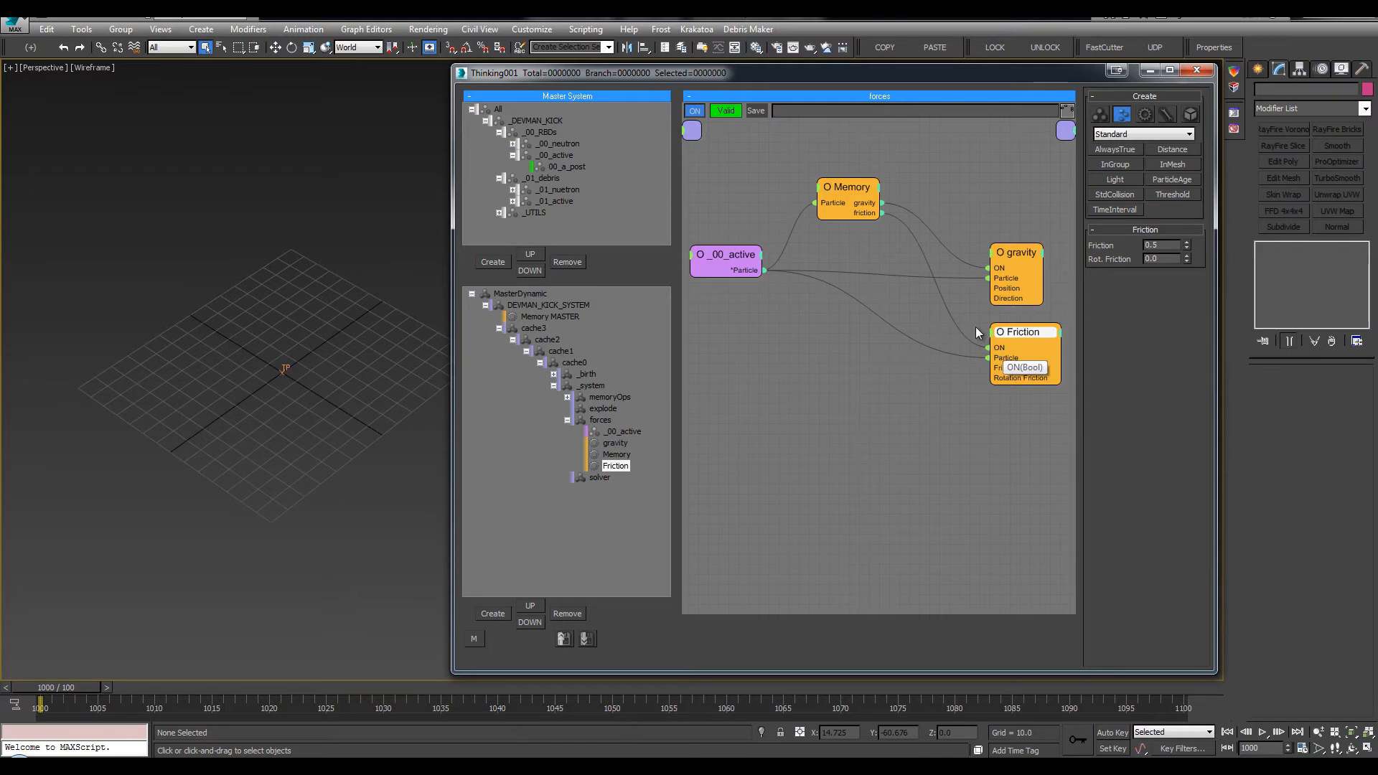
Hide the Friction operator's unused inputs and set both its Friction and Rot. Friction values to 1500
double_click(1014, 328)
double_click(1016, 331)
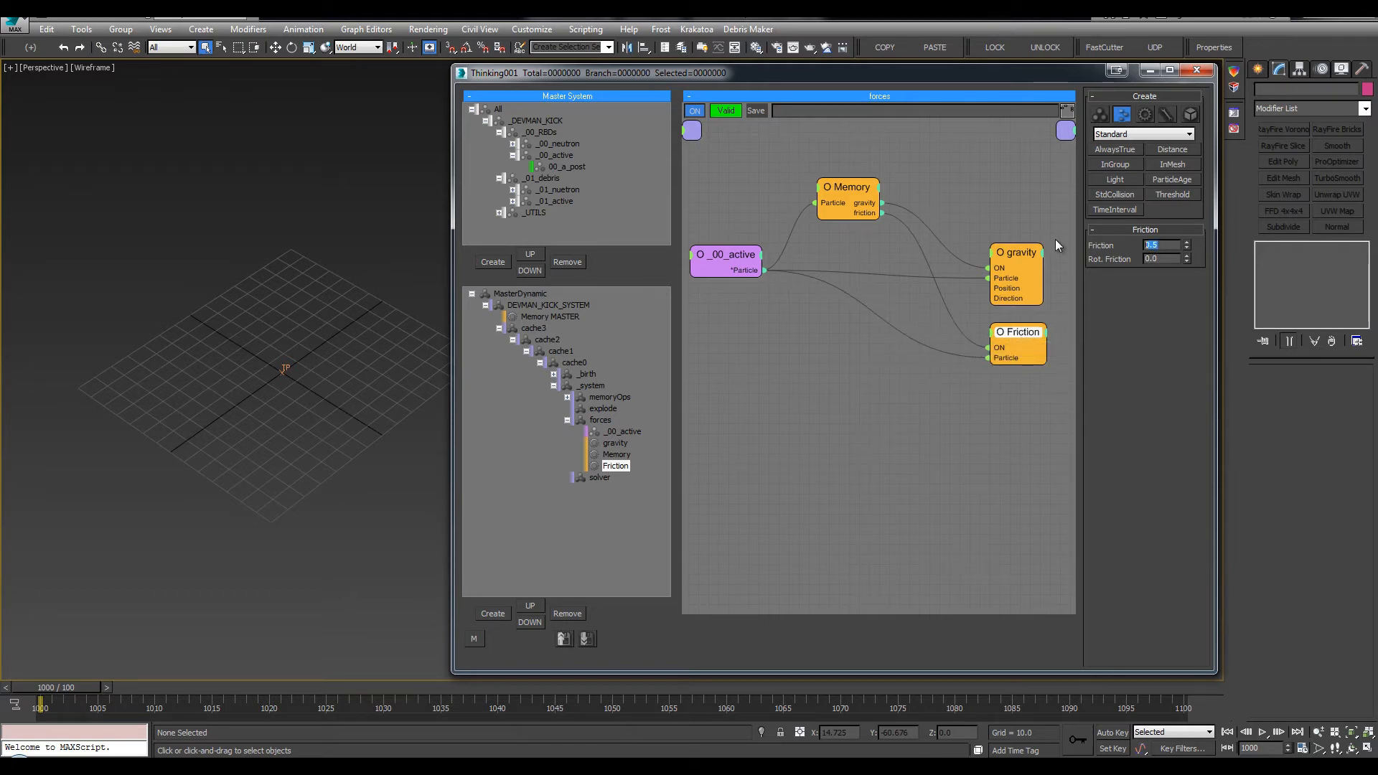
type("1500")
key("Tab")
type("1500")
key("Return")
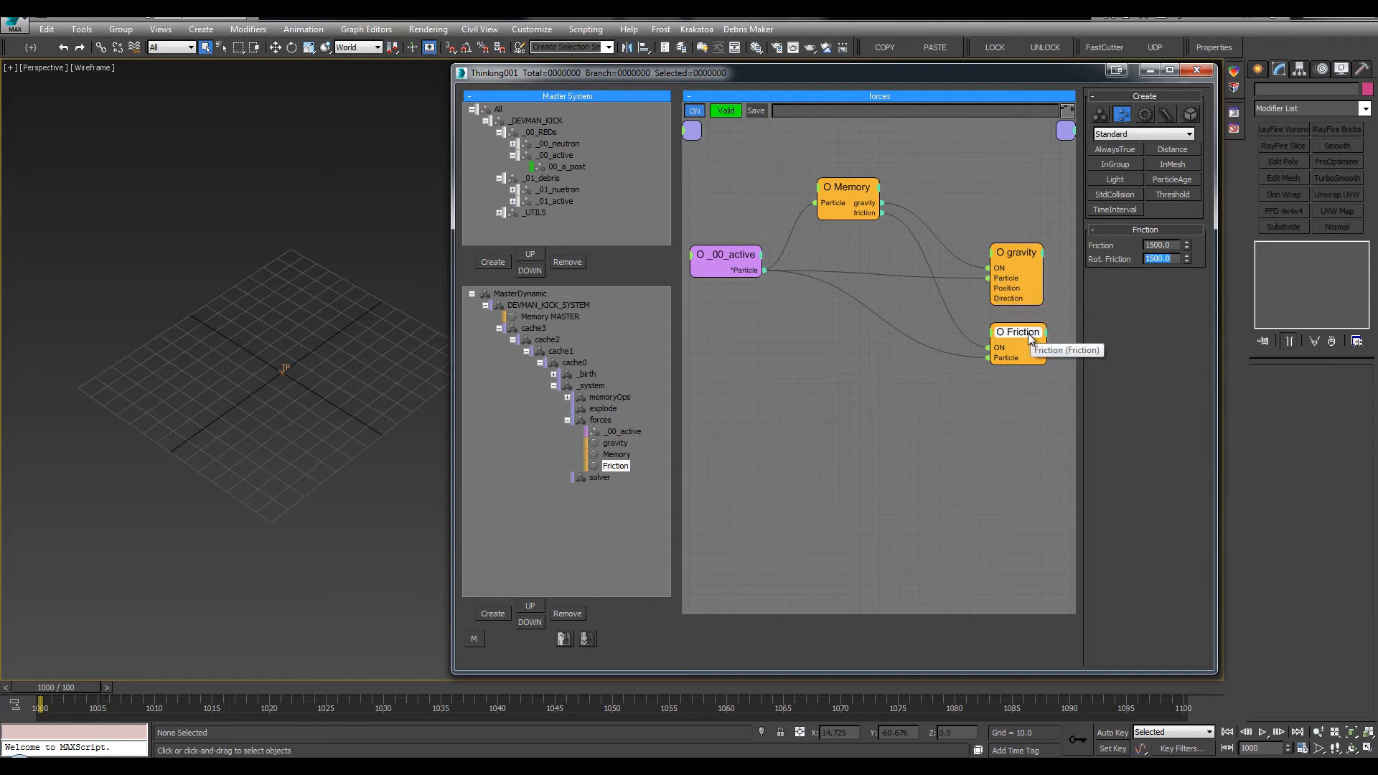
left_click_drag(1019, 344, 1025, 338)
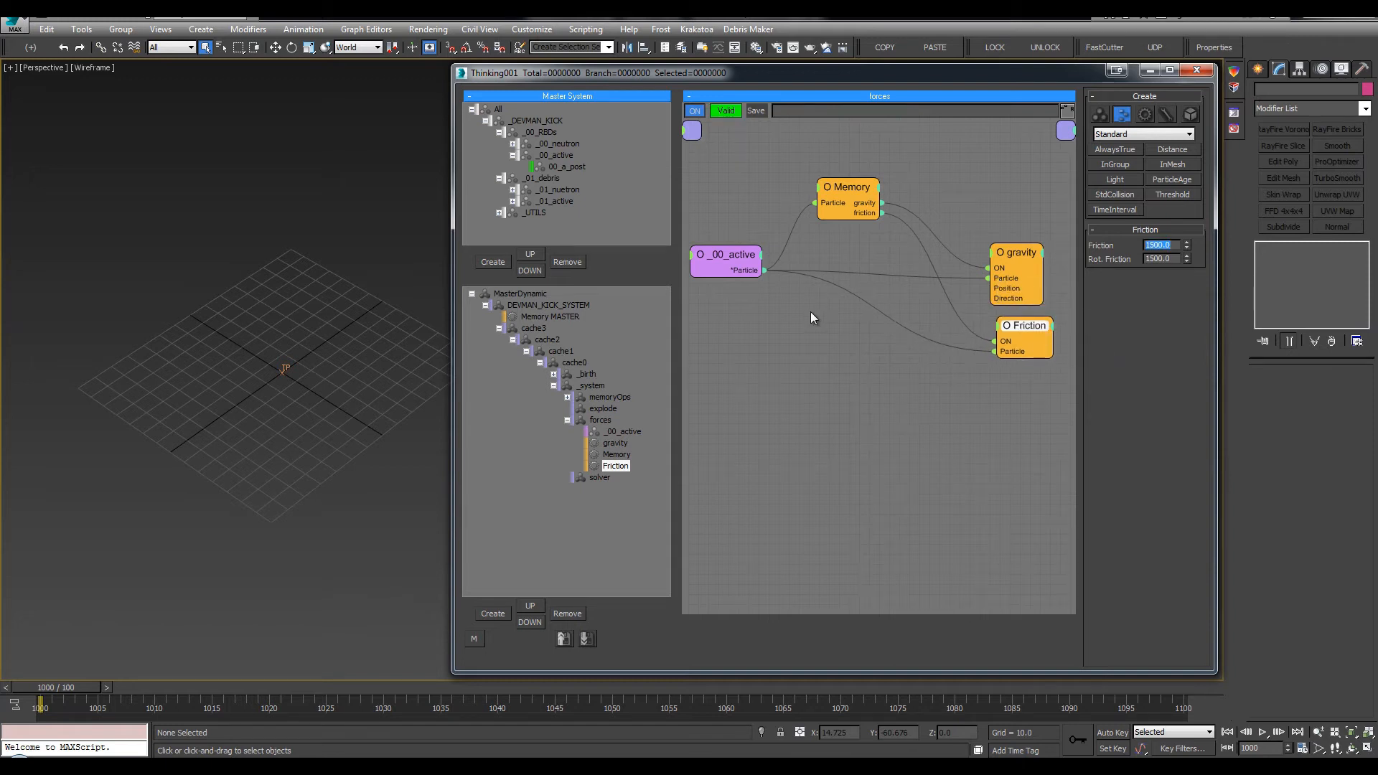
Add a Point3 helper, connect its Vector output to gravity's Direction input, and hide the unused connectors on both nodes
double_click(811, 312)
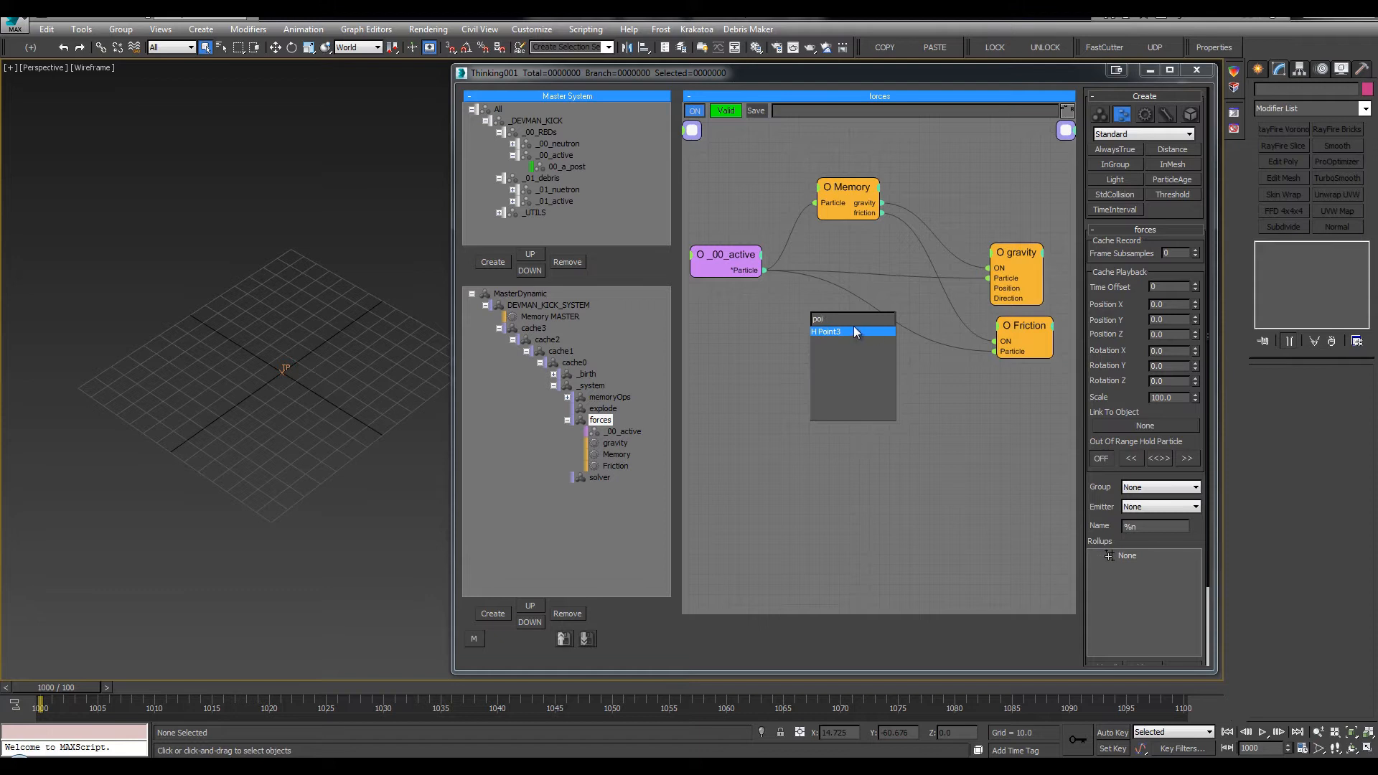
left_click(851, 331)
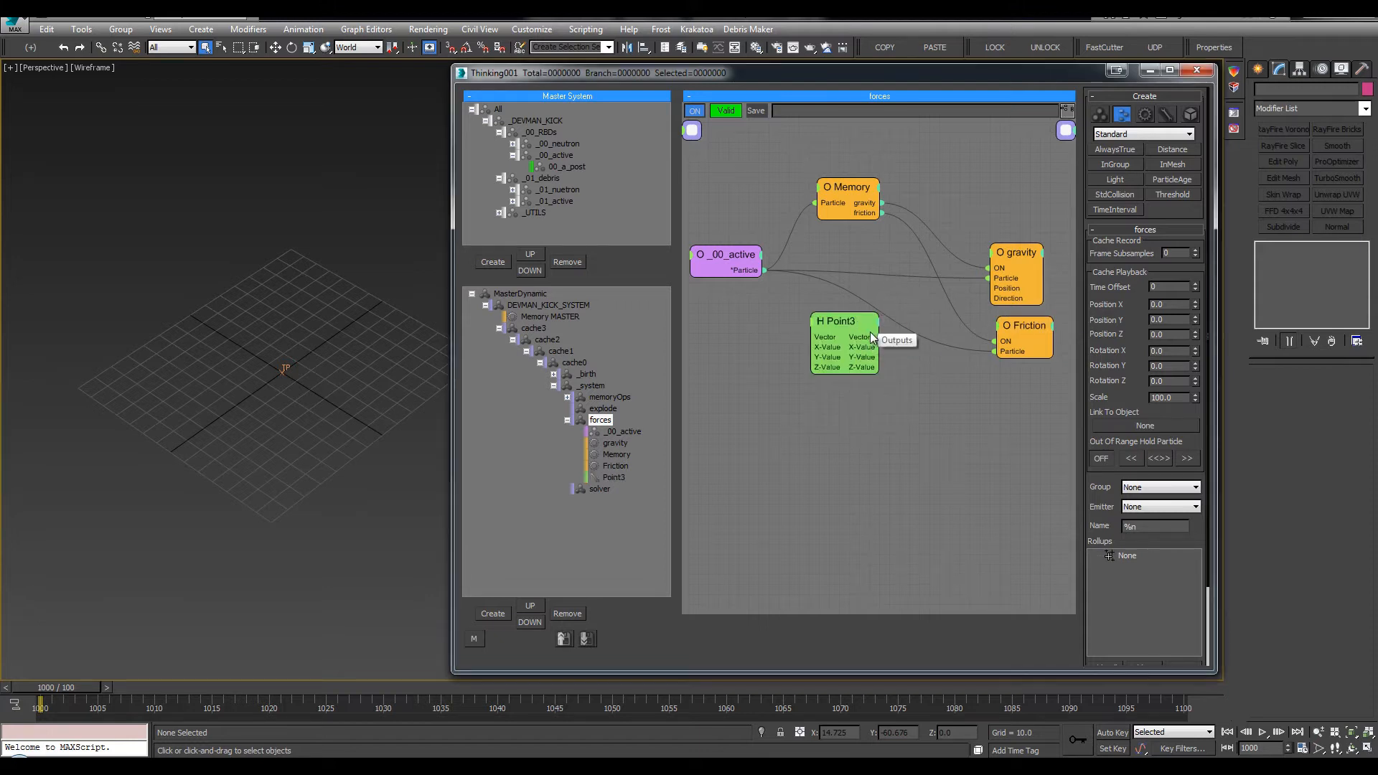
left_click_drag(880, 336, 1005, 298)
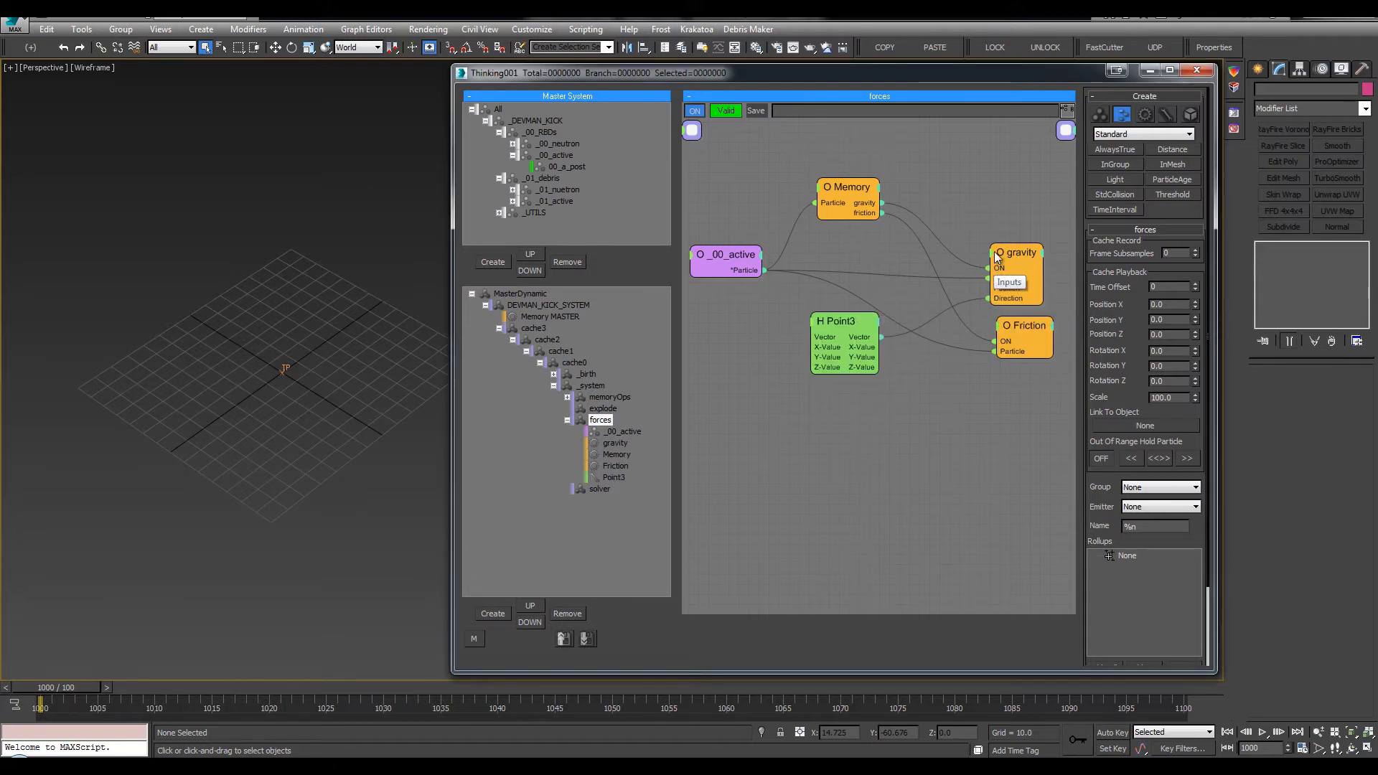
left_click(997, 260)
left_click(966, 311)
left_click(839, 323)
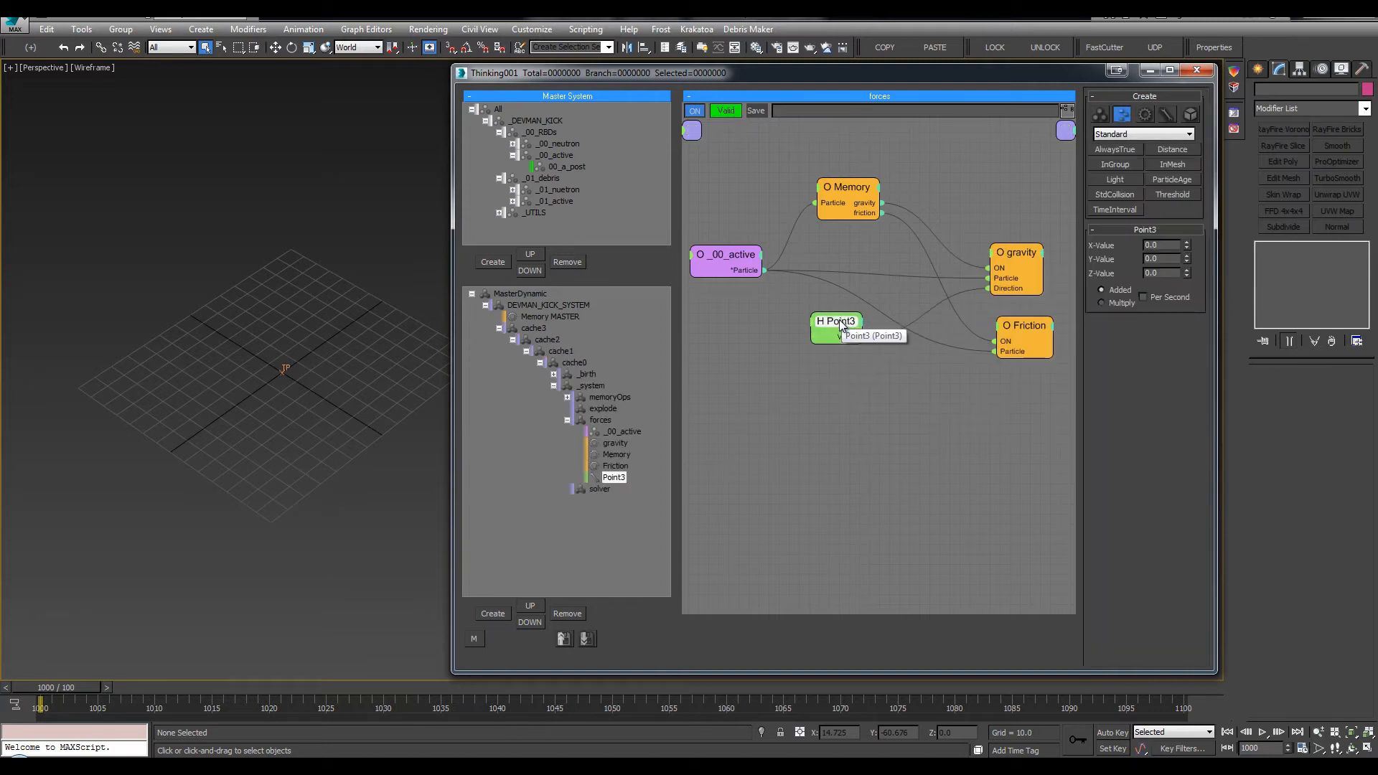
left_click_drag(841, 324, 873, 322)
Set the gravity operator's Strength to 48
left_click(999, 266)
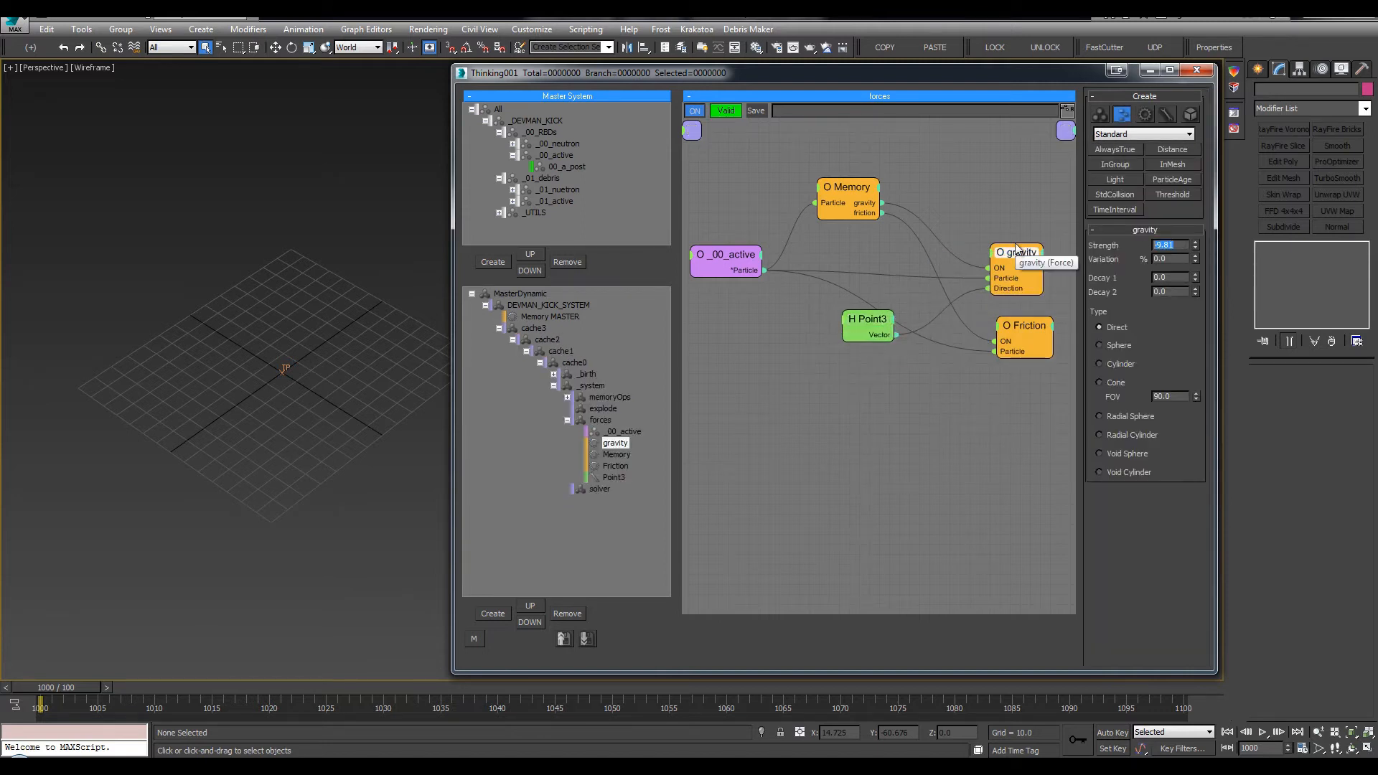
type("48")
key("Return")
middle_click_drag(260, 404, 253, 349, "alt")
left_click(1010, 249)
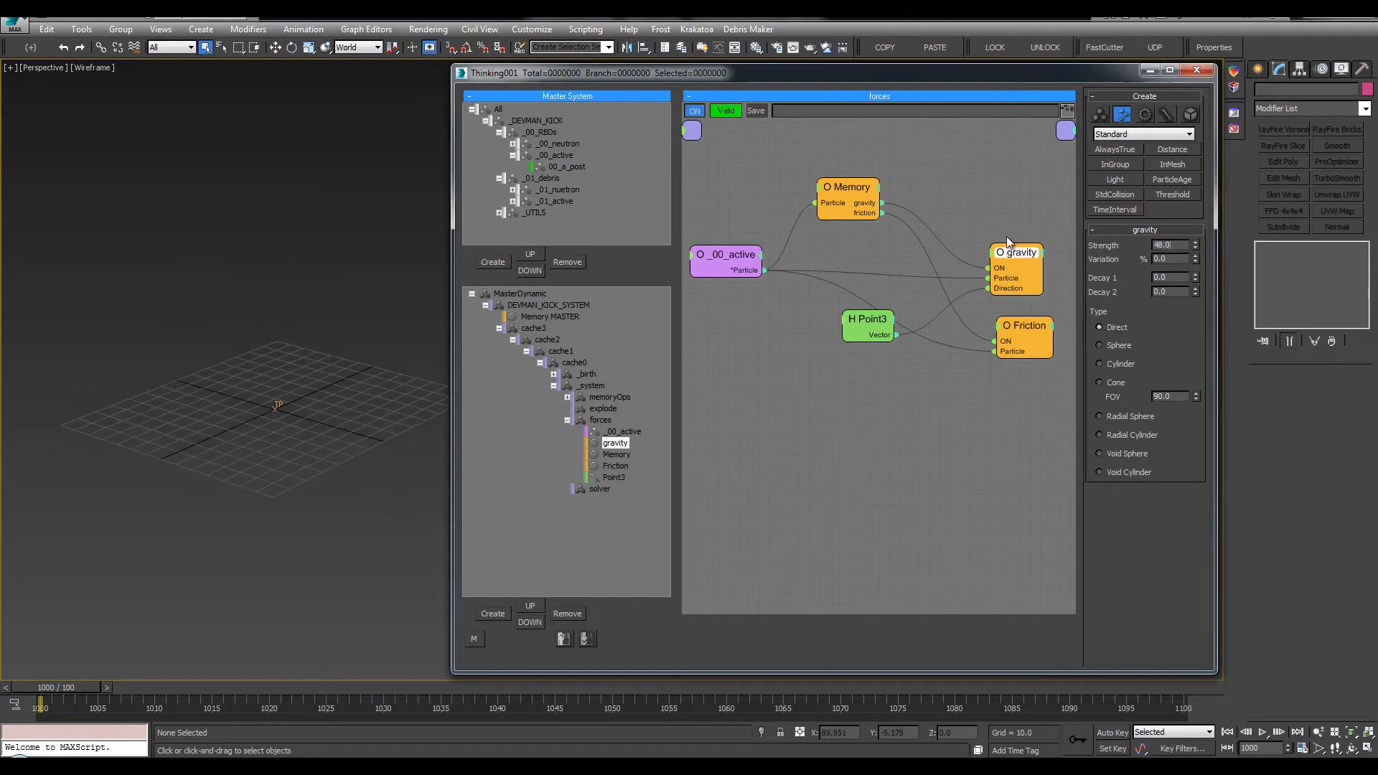
right_click(1170, 245)
left_click(315, 351)
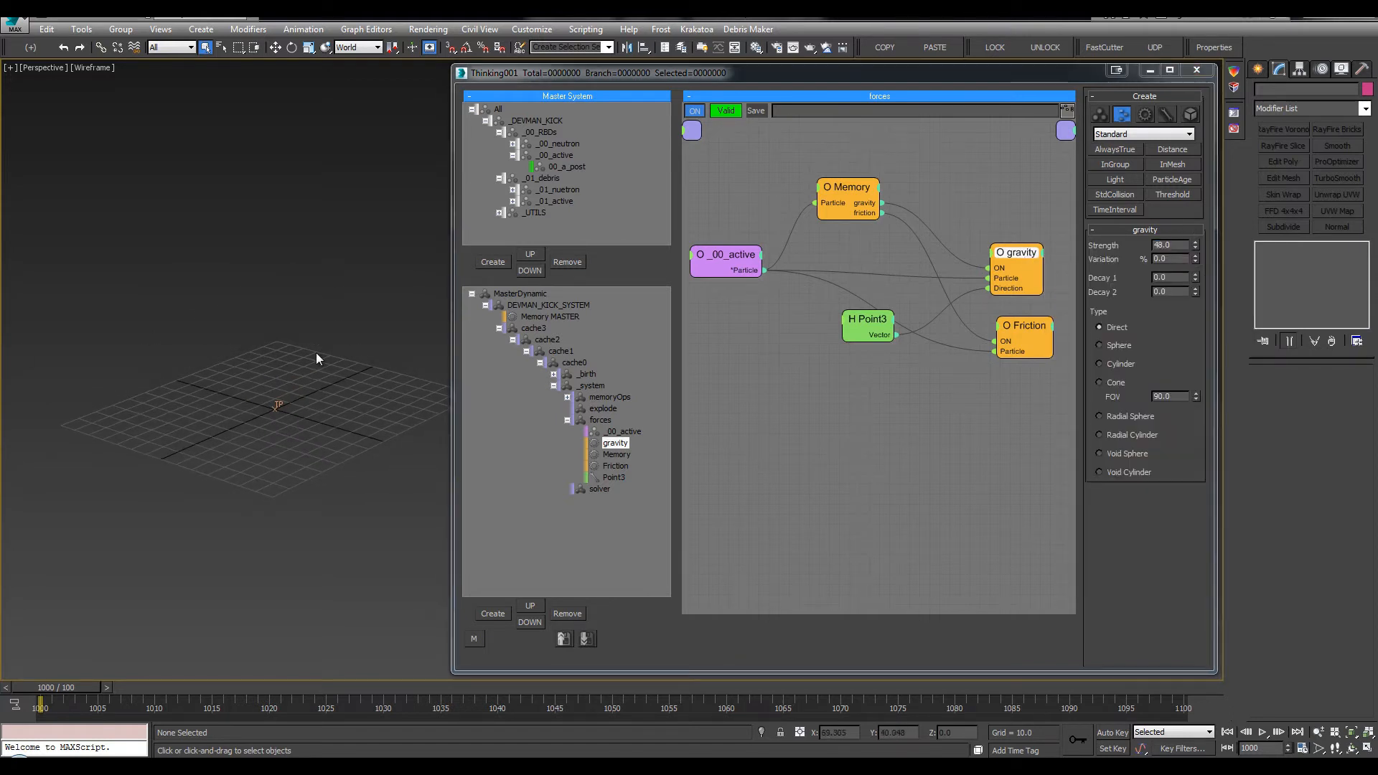
Set the gravity operator's Strength to 140 and the Point3 helper's Z-Value to -1
middle_click_drag(316, 352, 321, 407, "alt")
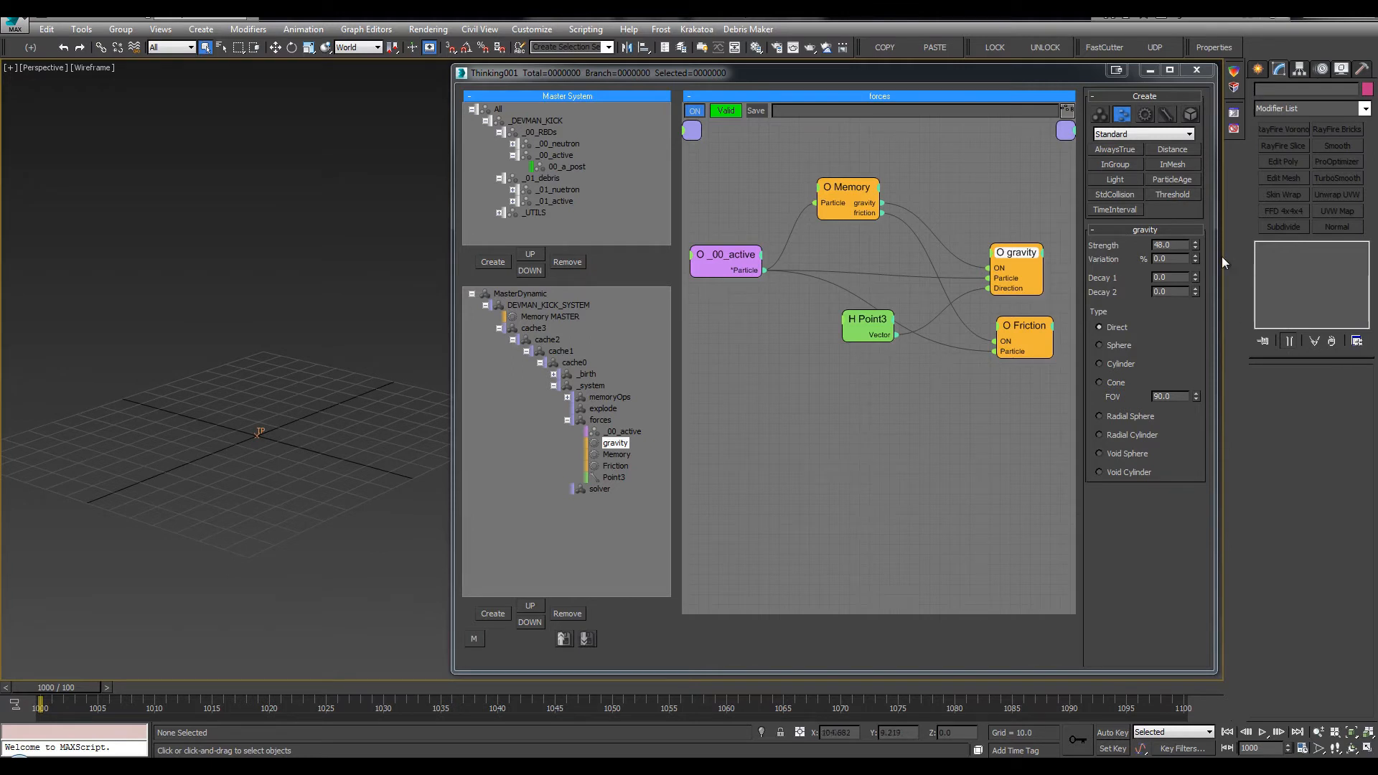
left_click(1033, 248)
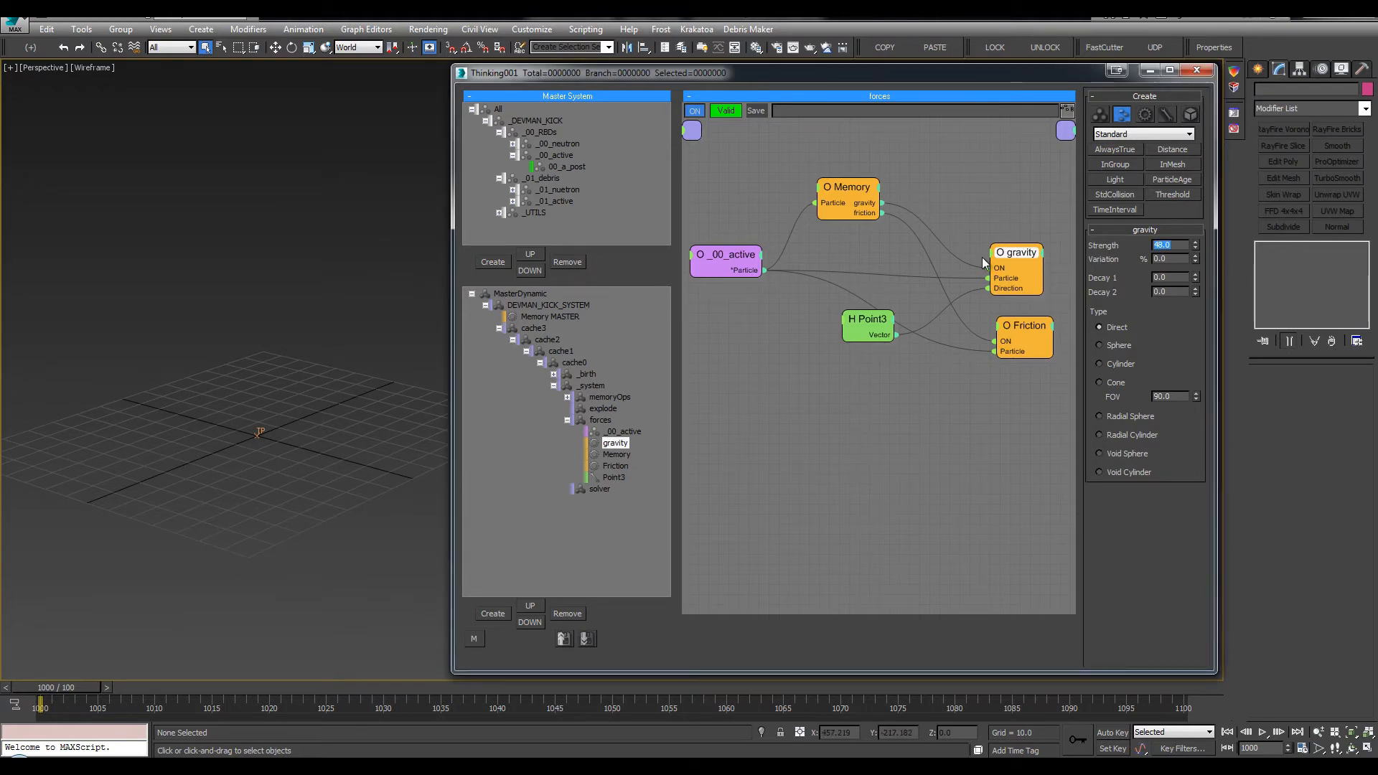
type("140")
key("Return")
left_click_drag(871, 323, 867, 313)
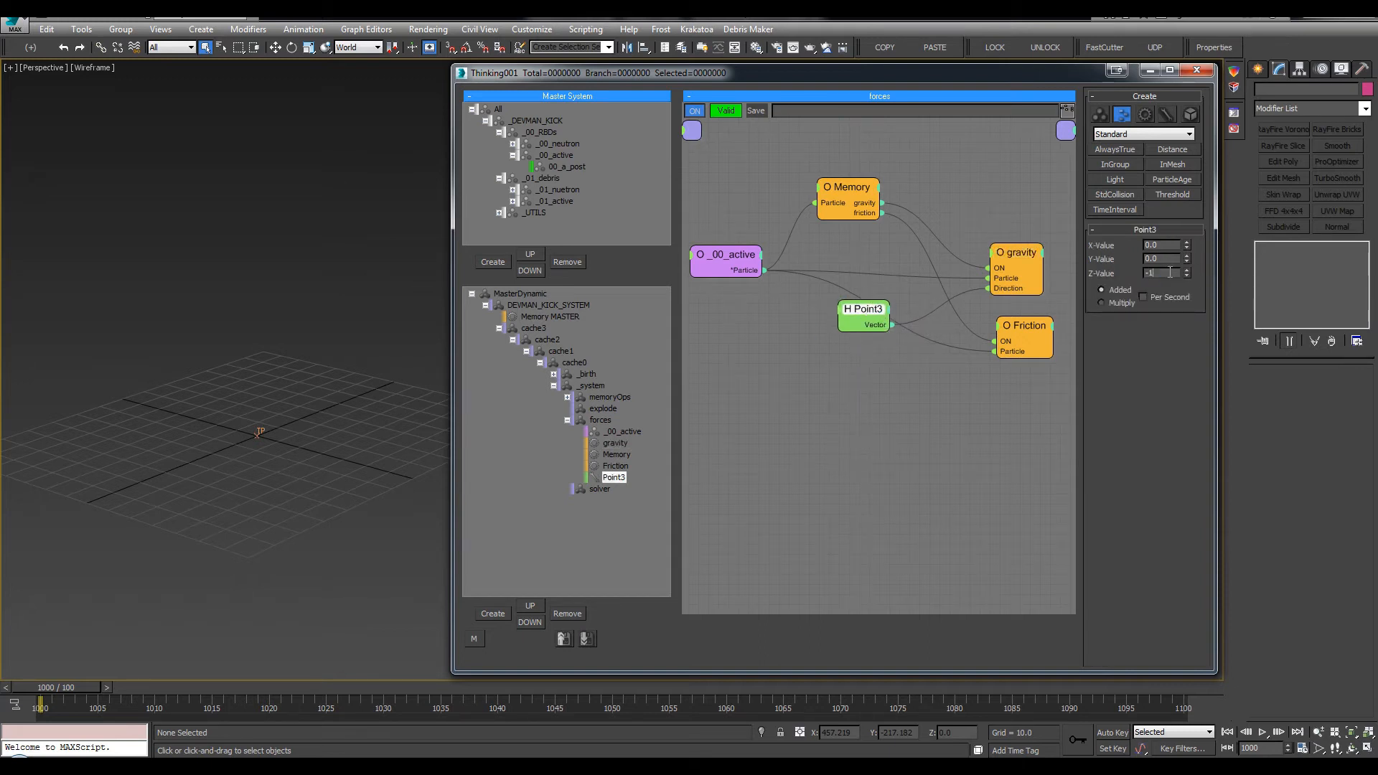
key("Return")
Tidy the forces graph by repositioning the Memory, Friction and _00_active nodes
middle_click_drag(819, 405, 829, 405)
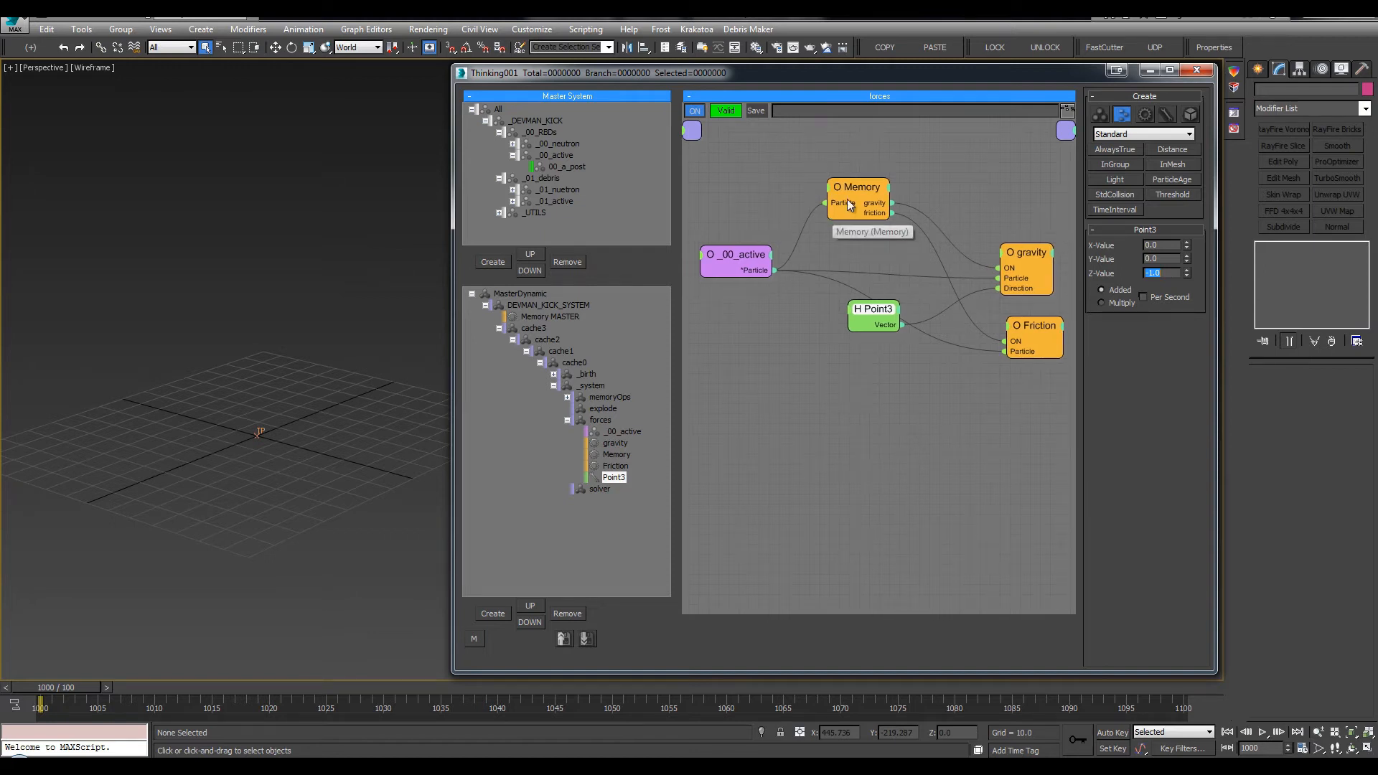
left_click_drag(847, 200, 853, 223)
left_click(864, 340)
left_click_drag(1022, 327, 1014, 314)
left_click(739, 257)
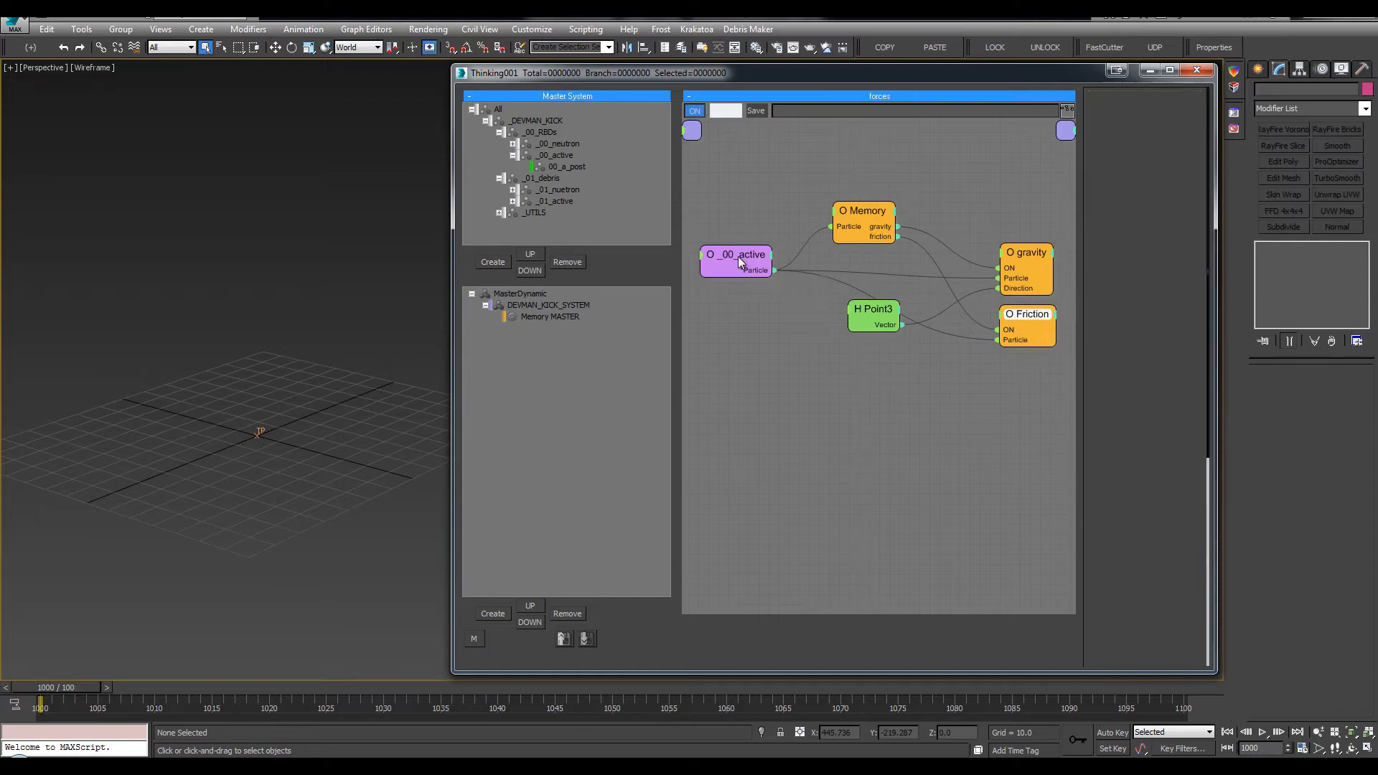
mouse_move(741, 260)
left_mouse_down()
mouse_move(766, 245)
mouse_move(754, 254)
left_mouse_up()
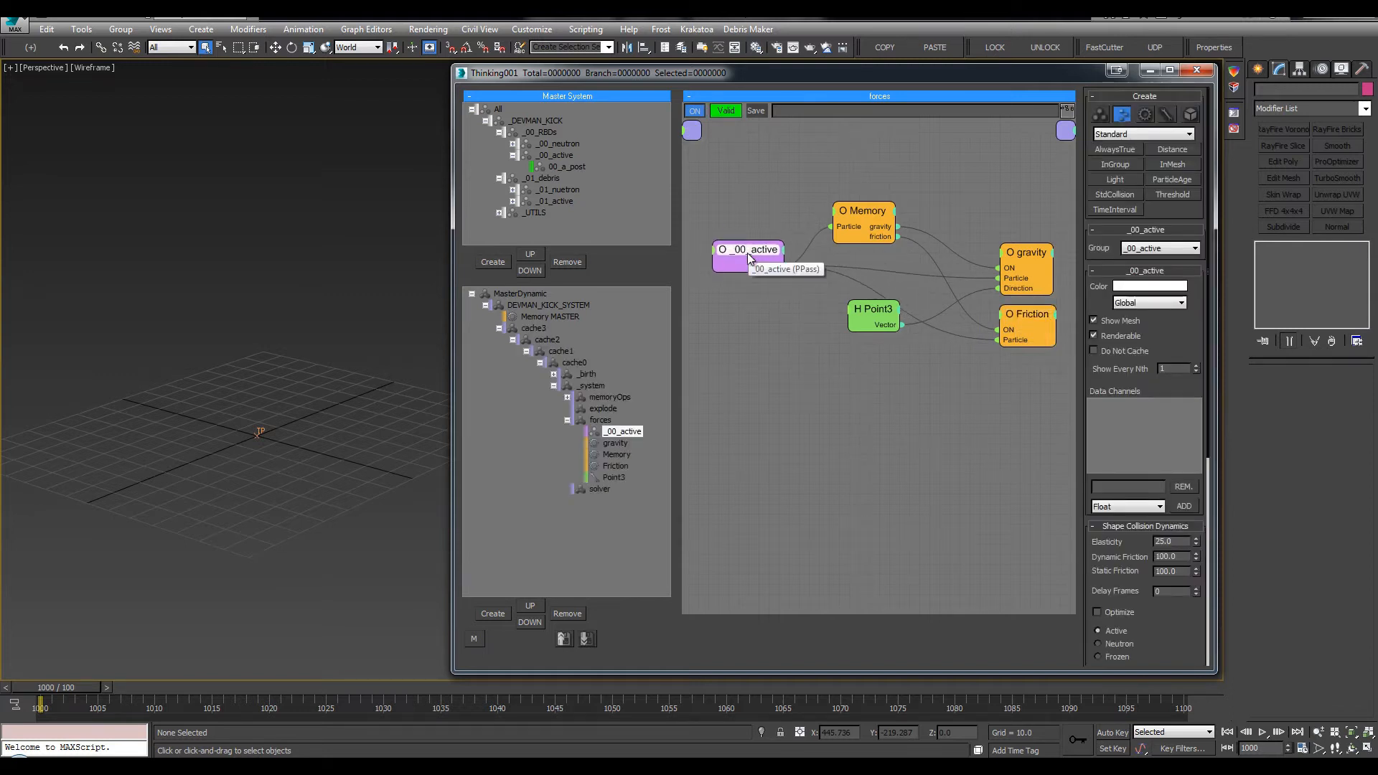
left_click(797, 338)
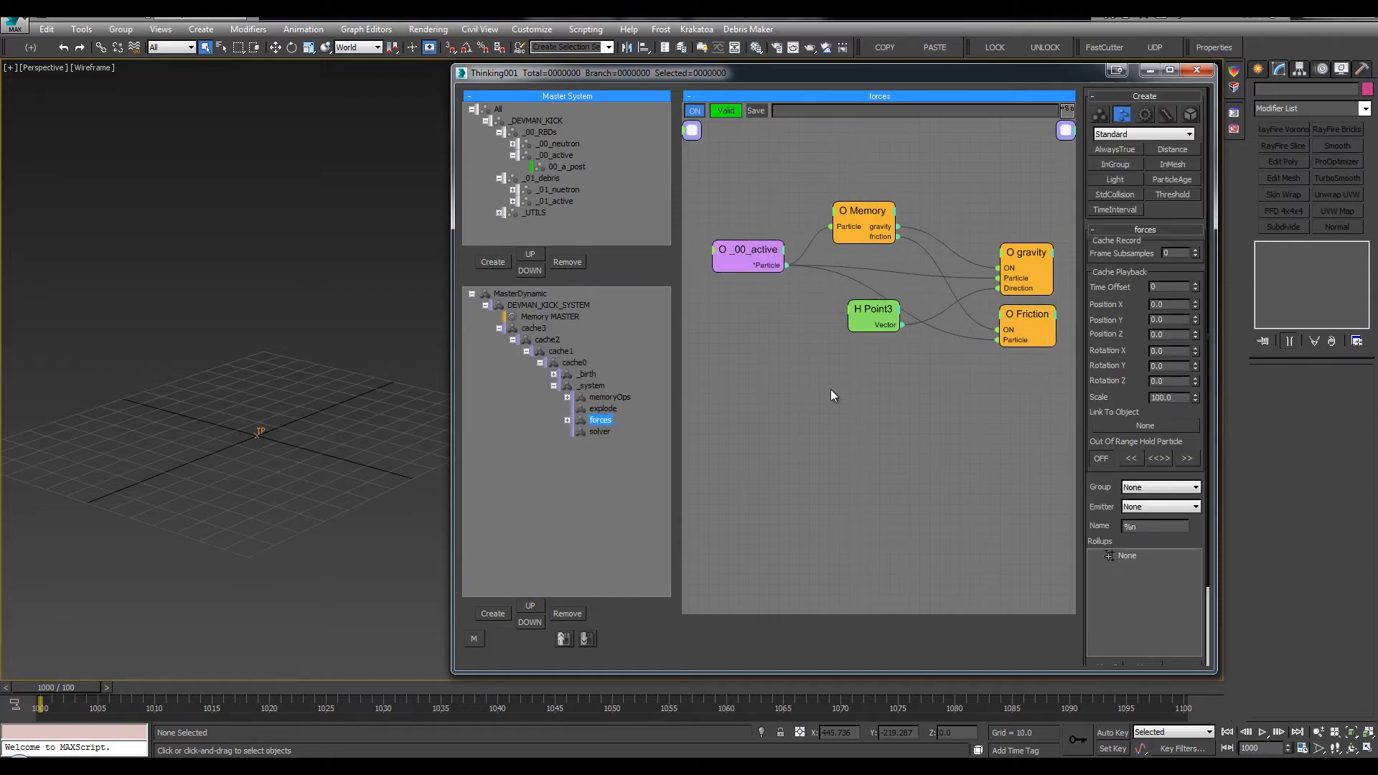
Switch on the Value of the Bool helper that feeds Memory's friction input in memoryOps
left_click(1012, 330)
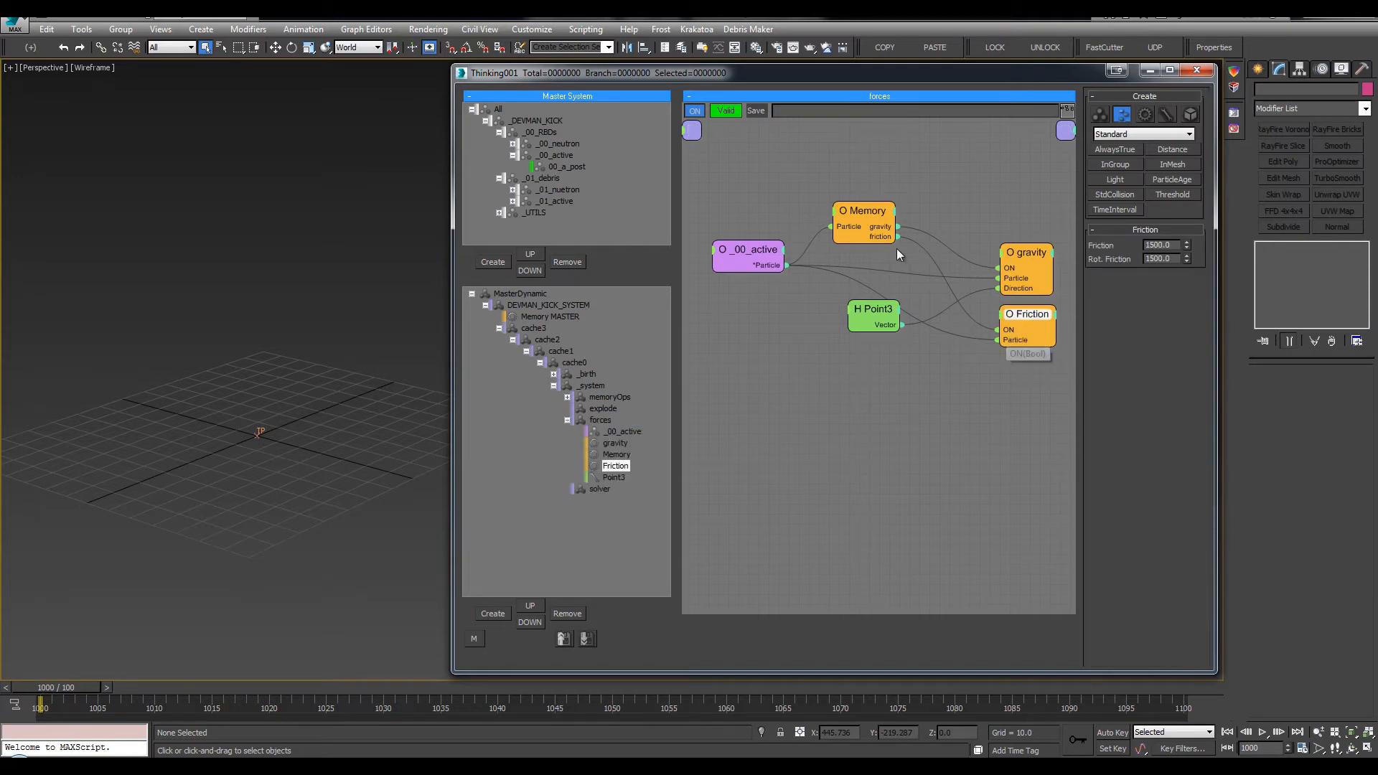
left_click(598, 399)
left_click(877, 300)
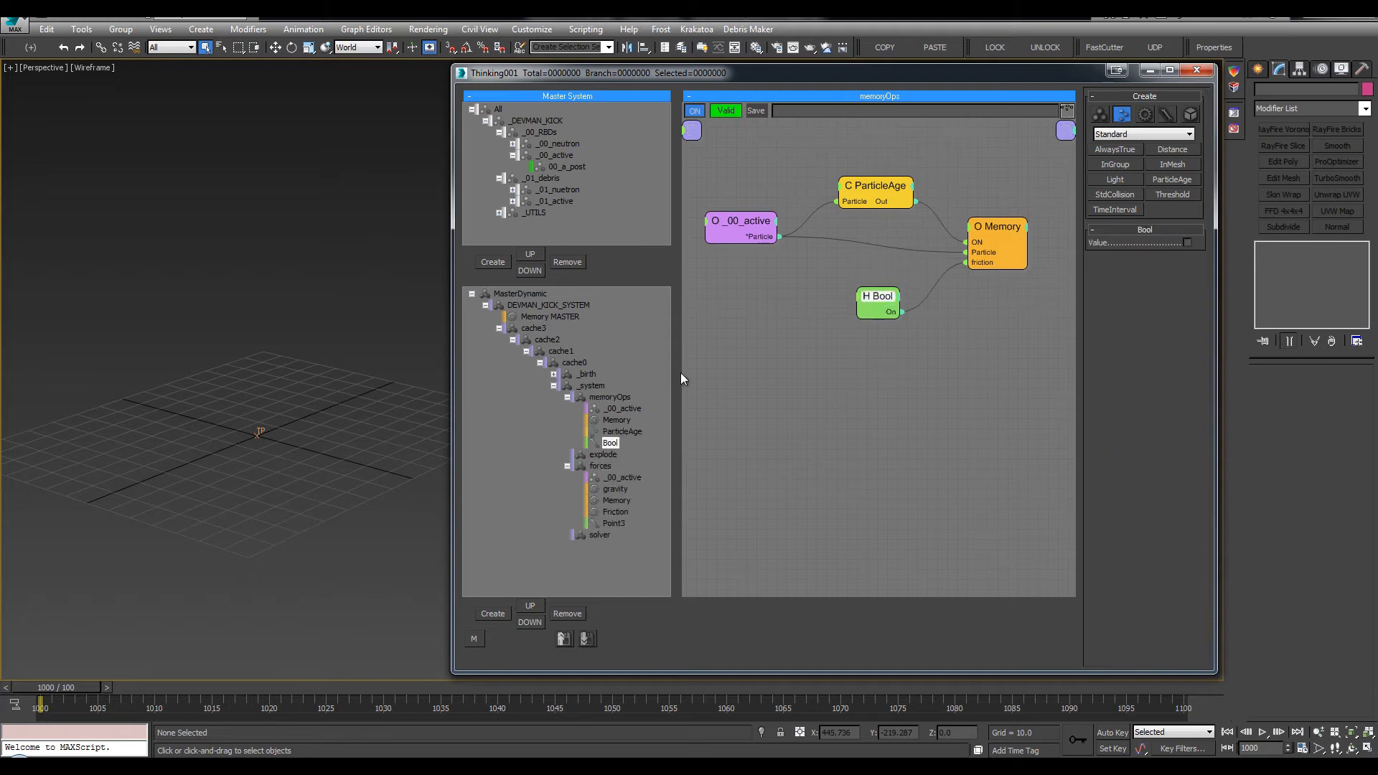
left_click(615, 512)
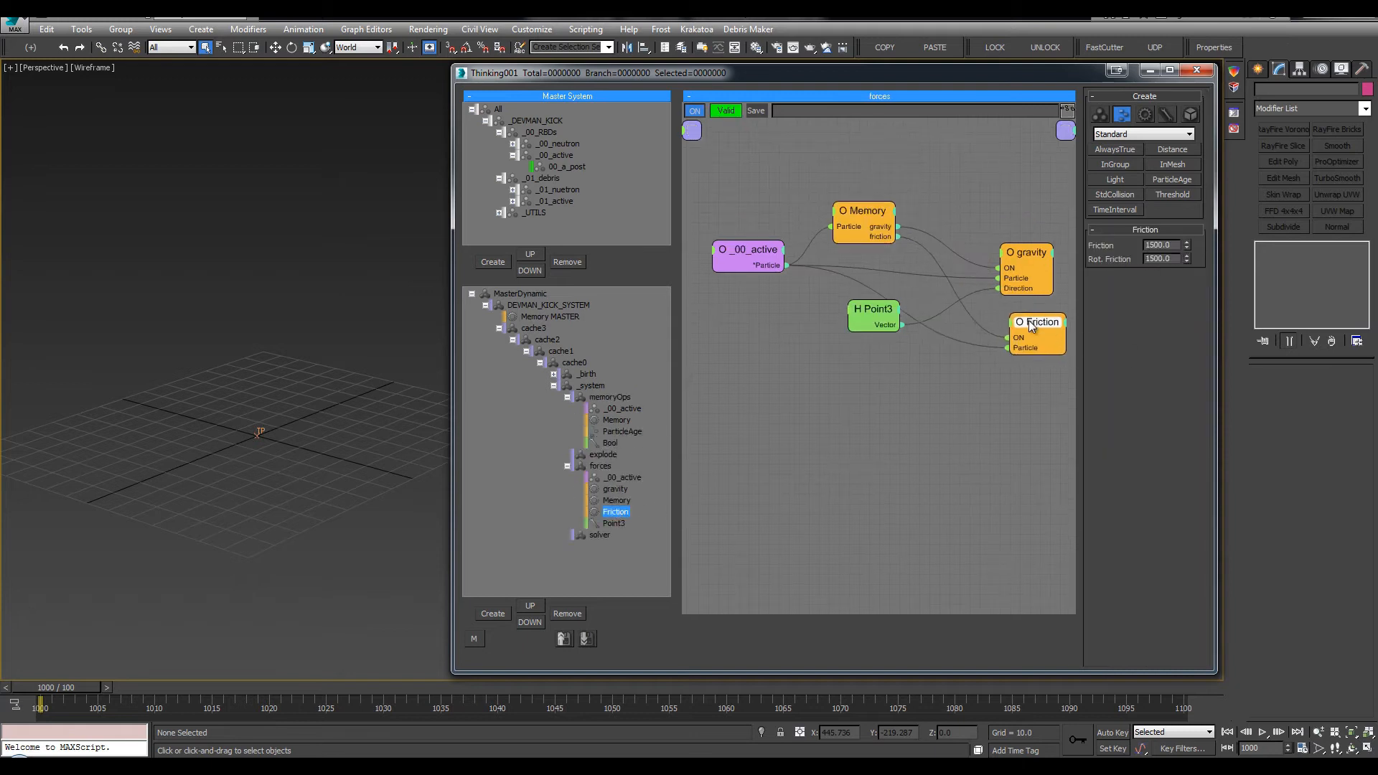
left_click(615, 420)
left_click(877, 301)
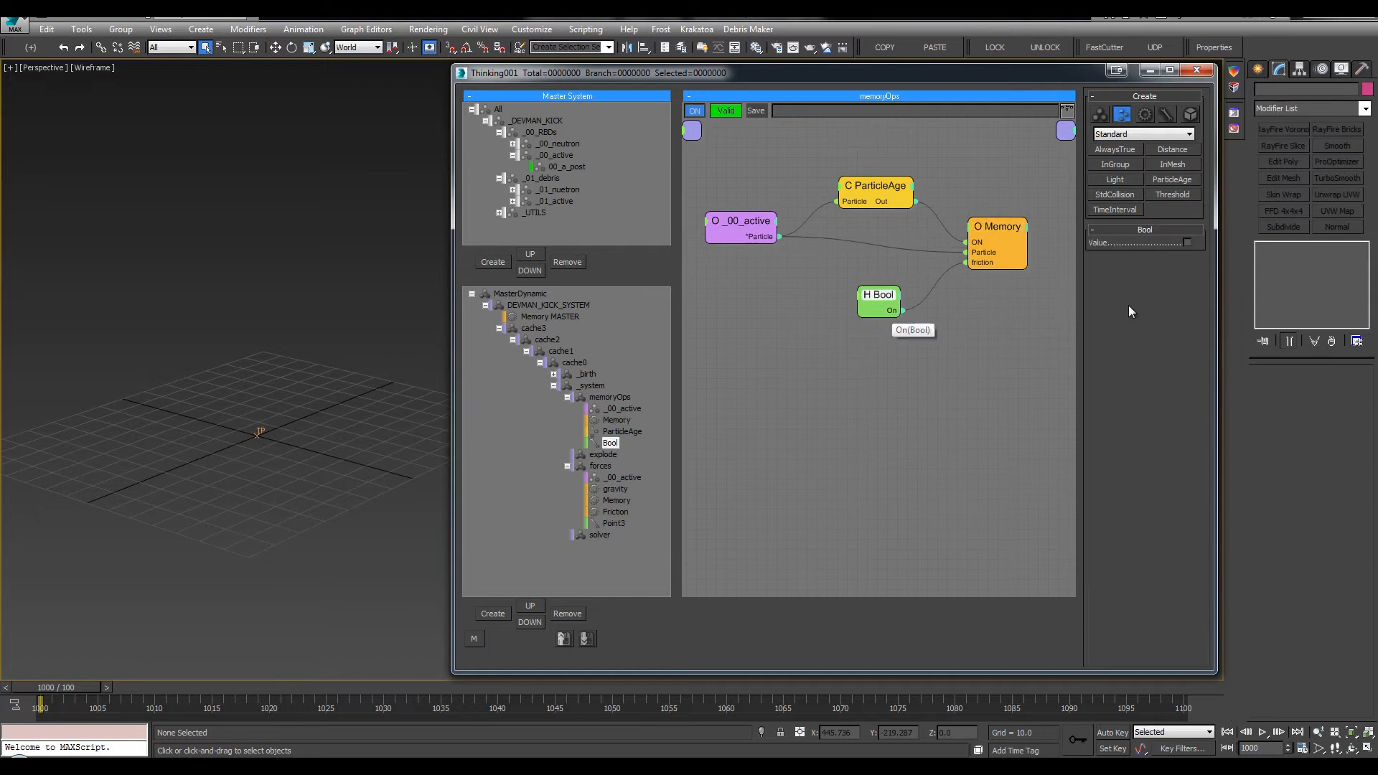
left_click(1187, 243)
left_click_drag(880, 297, 888, 287)
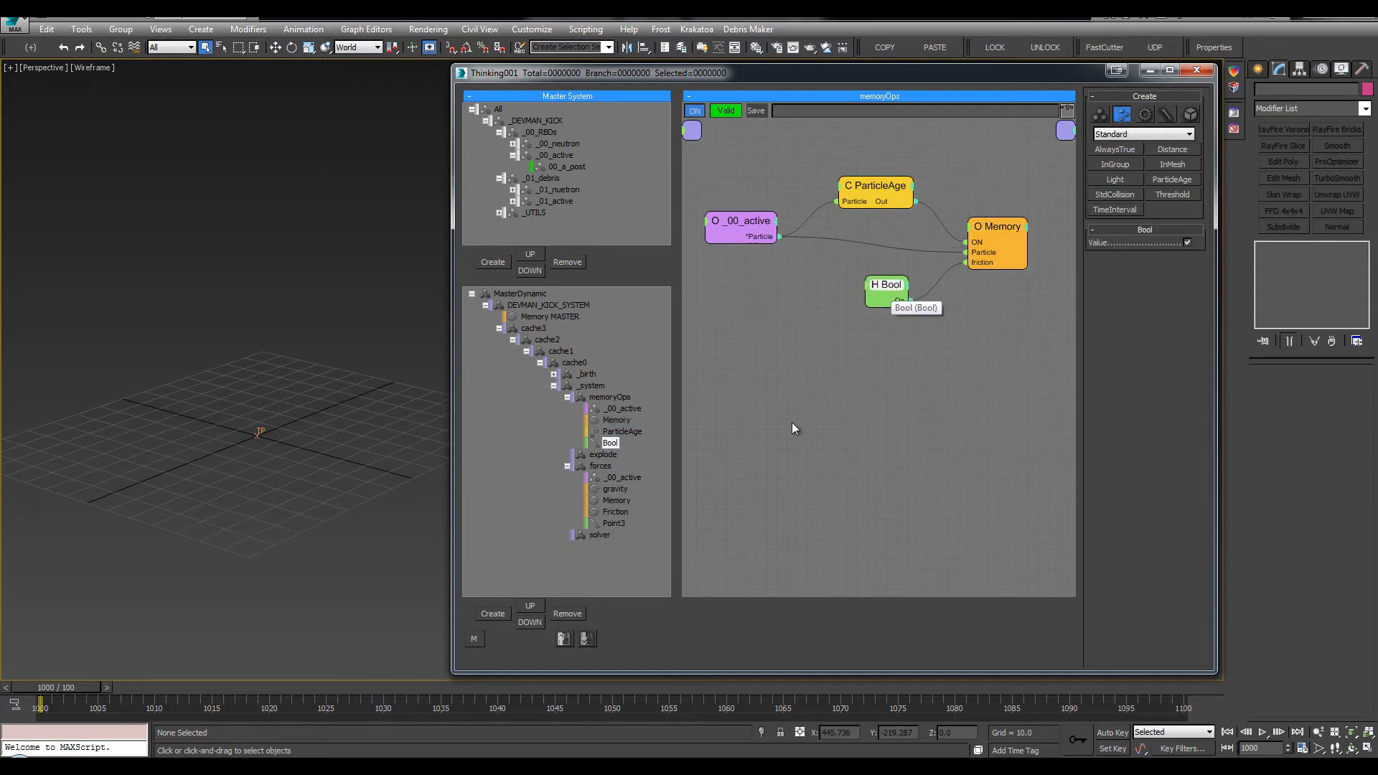
Enlarge the solver set's node area and add an SC operator to it
left_click(567, 397)
left_click(567, 420)
left_click(600, 432)
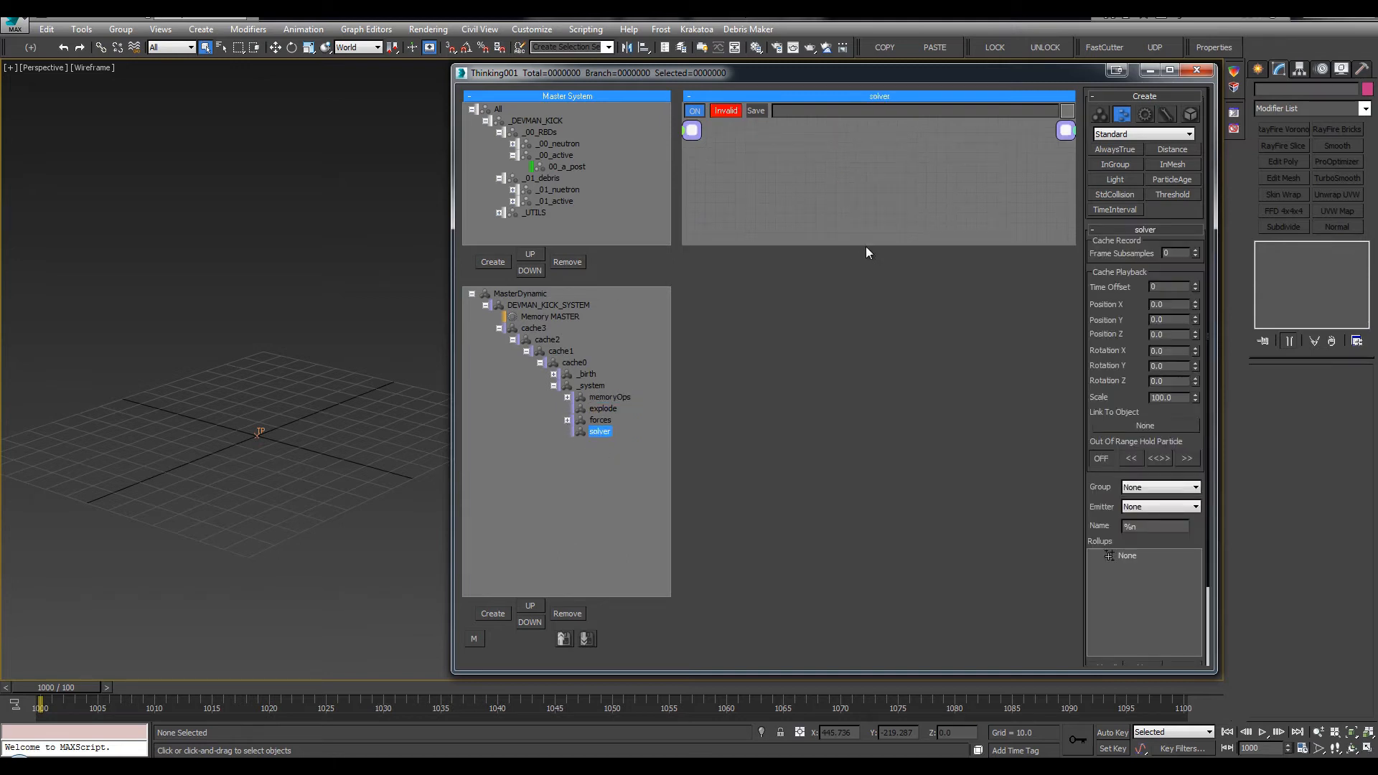
left_click_drag(853, 243, 851, 654)
key("Tab")
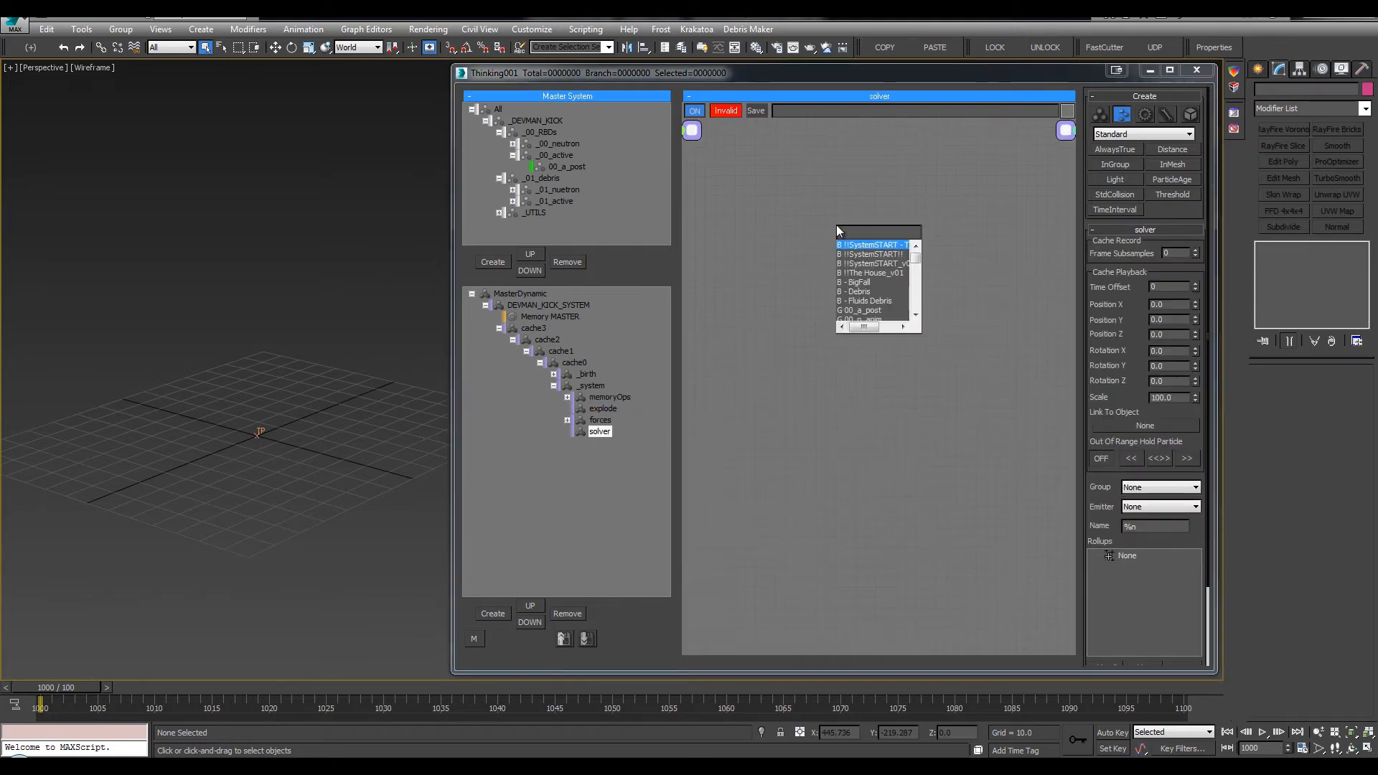
type("sc")
key("Return")
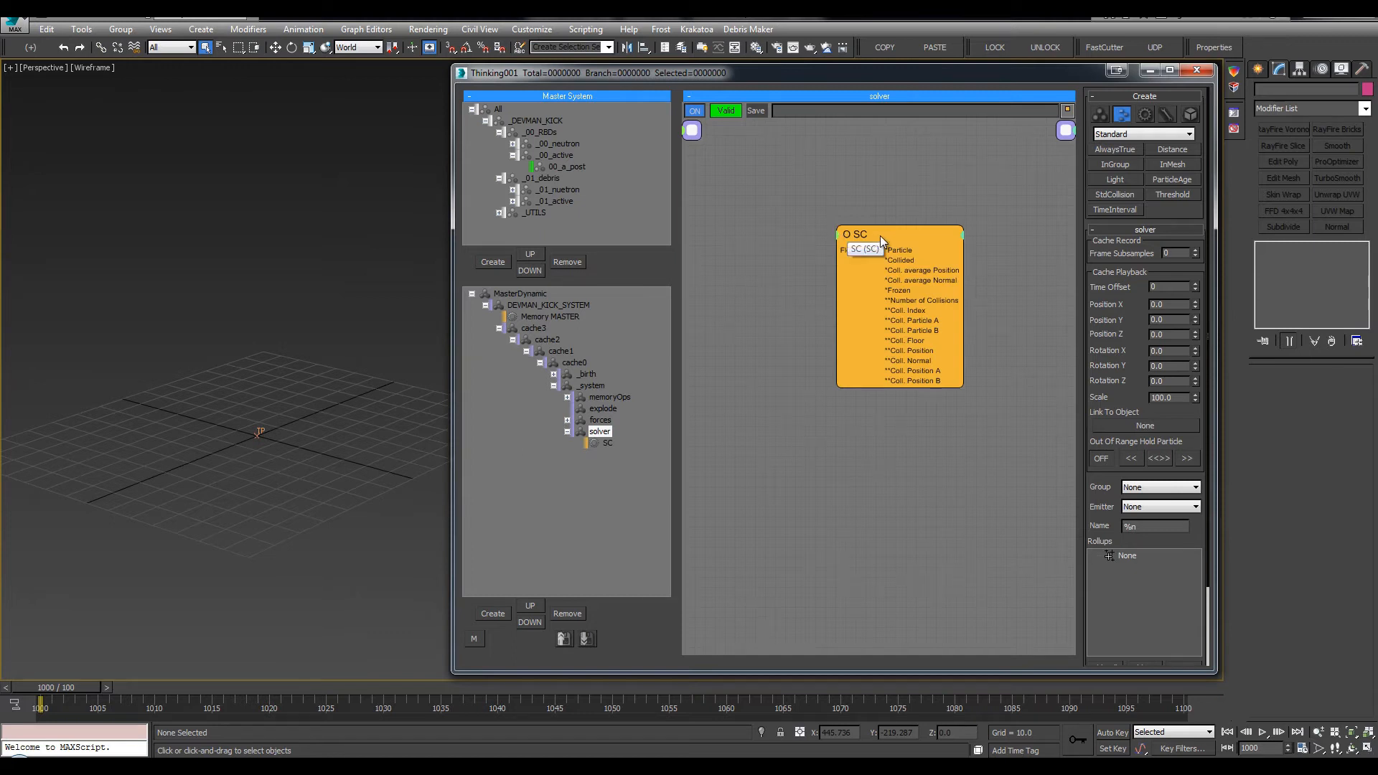
left_click_drag(880, 235, 818, 235)
Set the SC operator's particle Group to _00_RBDs and its Deflector to colEnv
left_click(1157, 256)
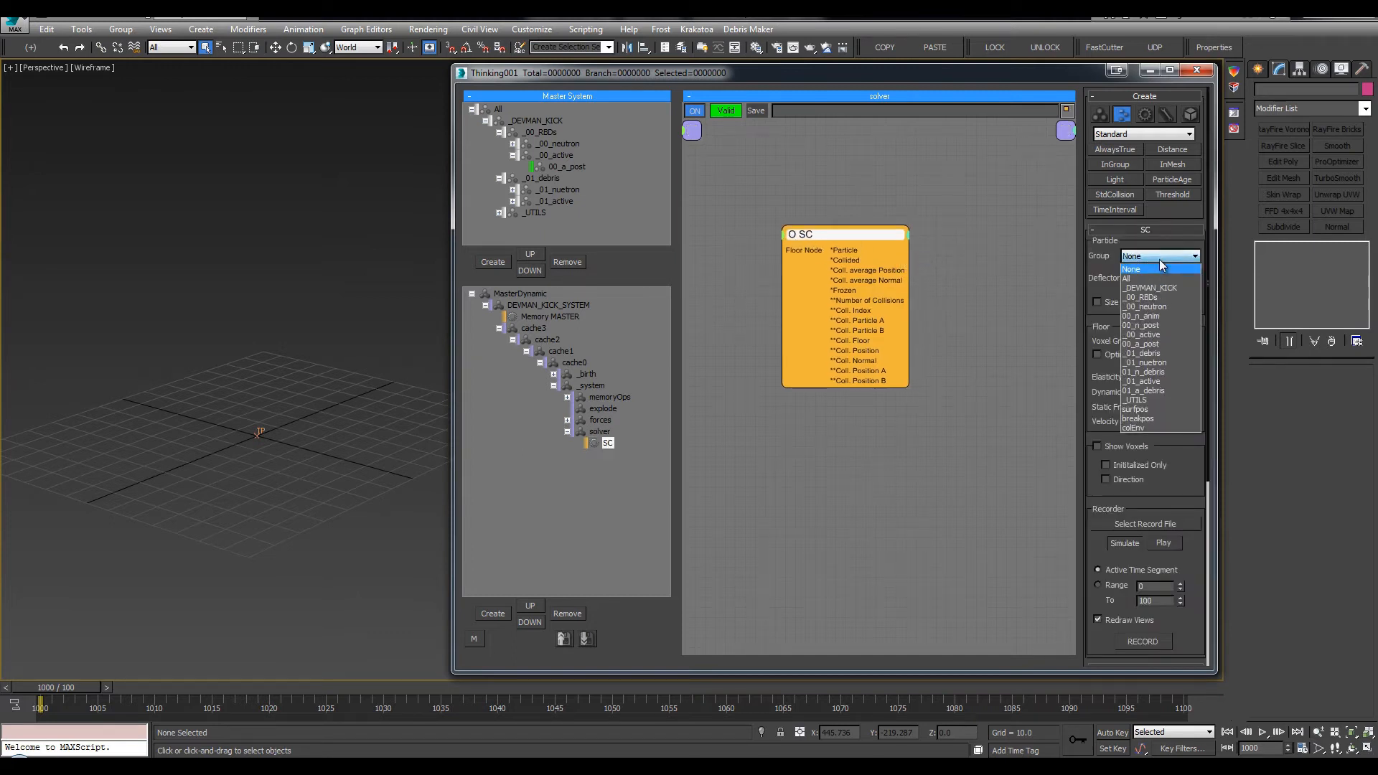
left_click(1152, 296)
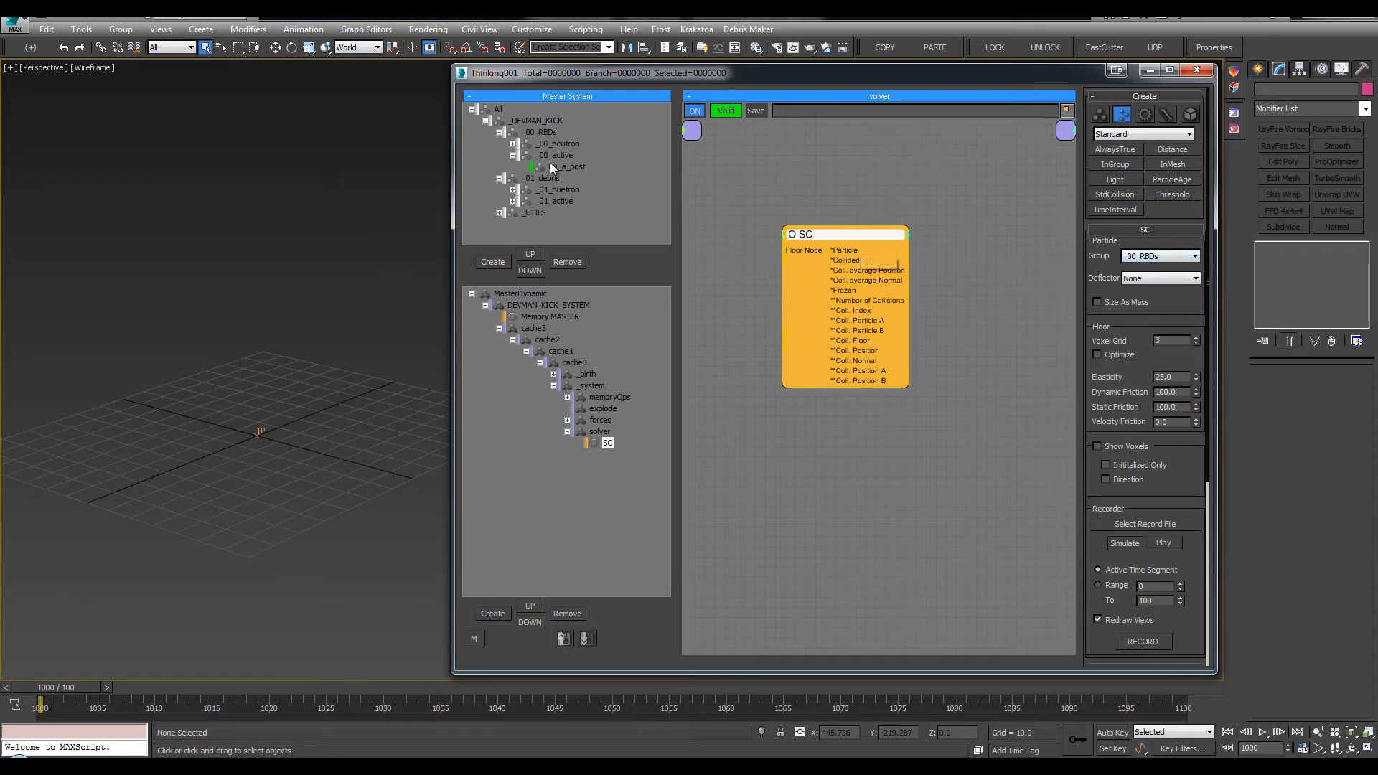
left_click(513, 155)
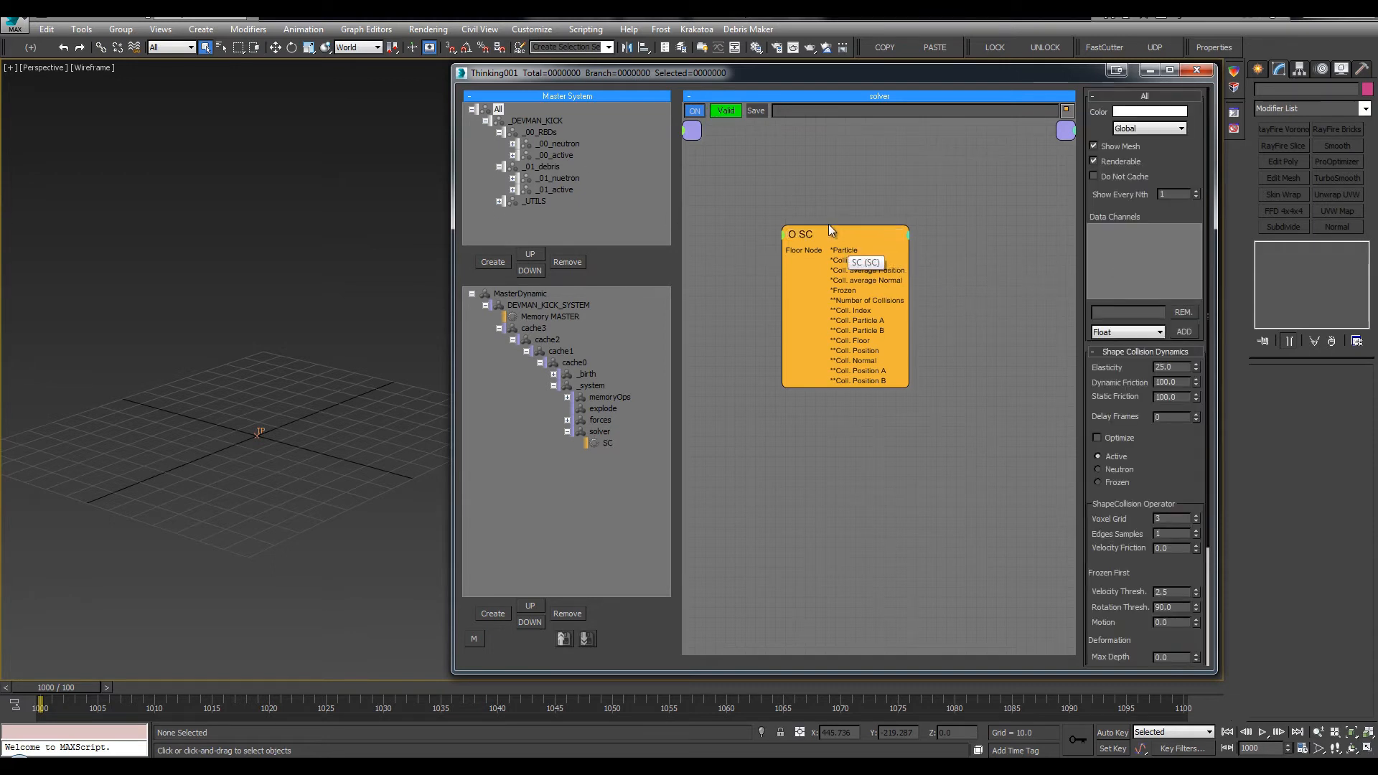
left_click(846, 234)
left_click(1168, 278)
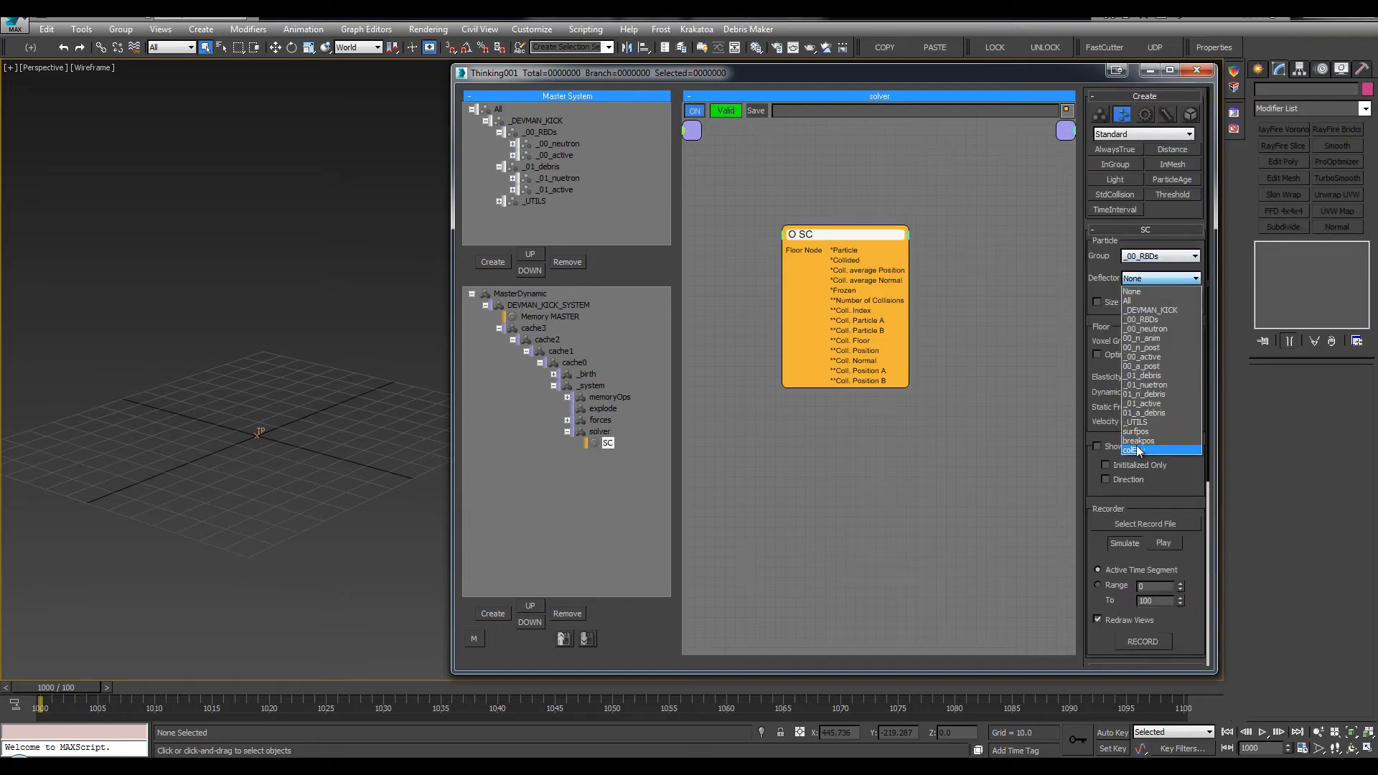
left_click(1138, 451)
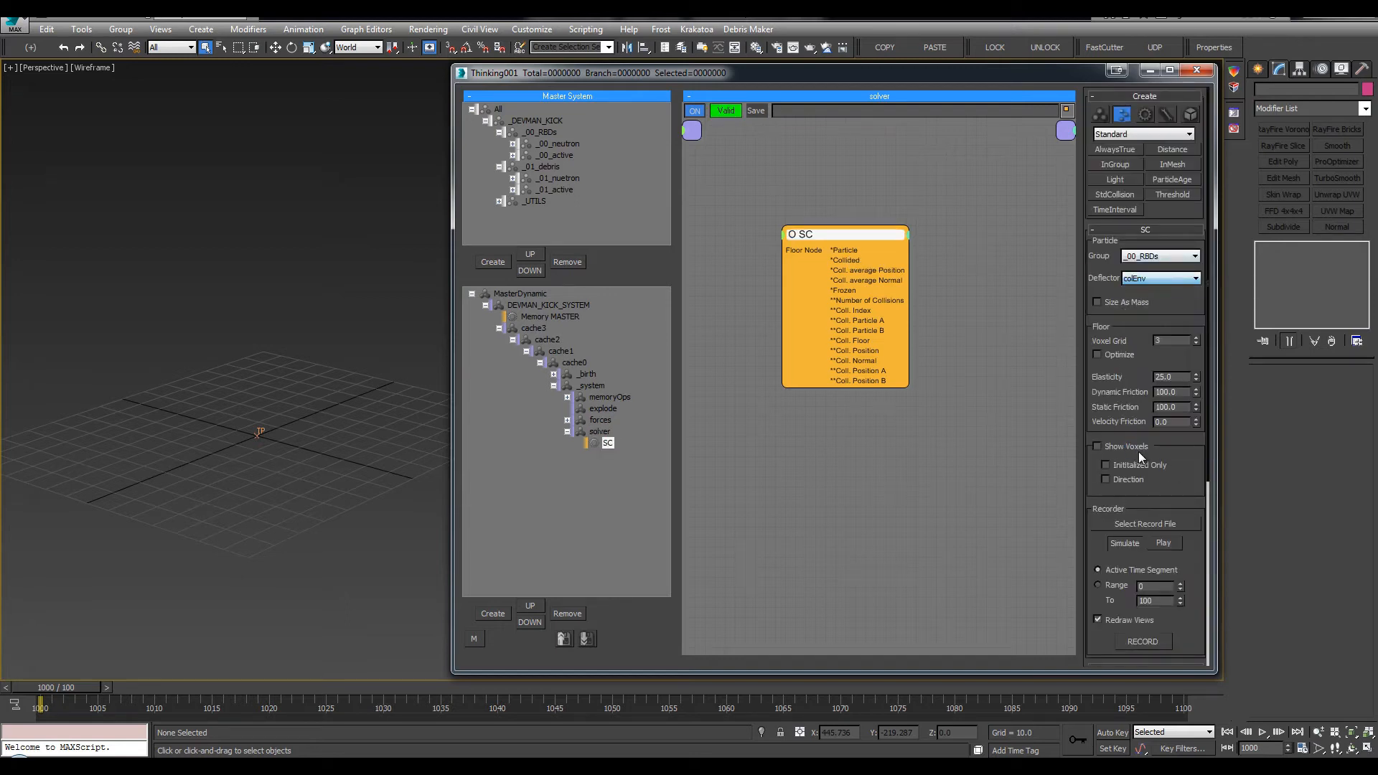
Review the nodes of the import set under _birth and the memoryOps graph under _system
left_click(567, 432)
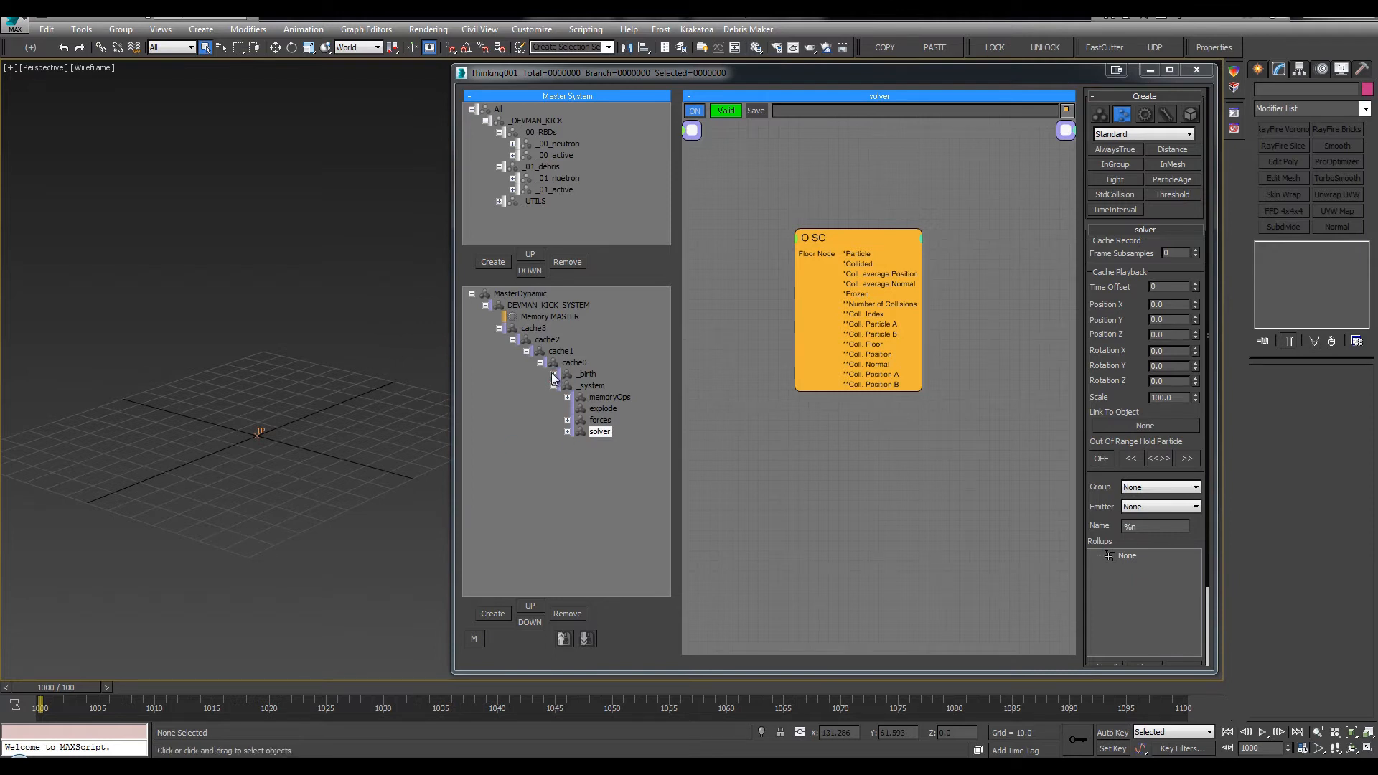
left_click(554, 374)
left_click(599, 407)
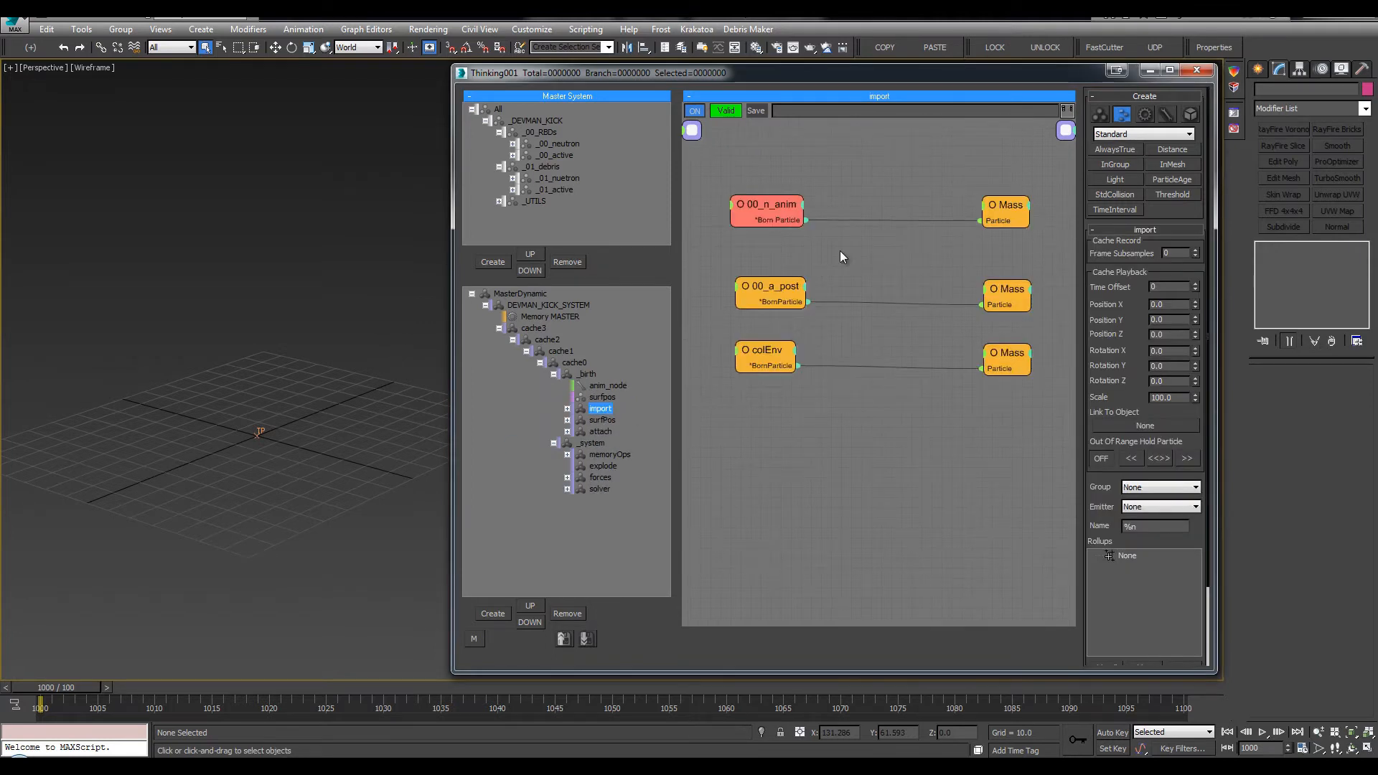
left_click(553, 375)
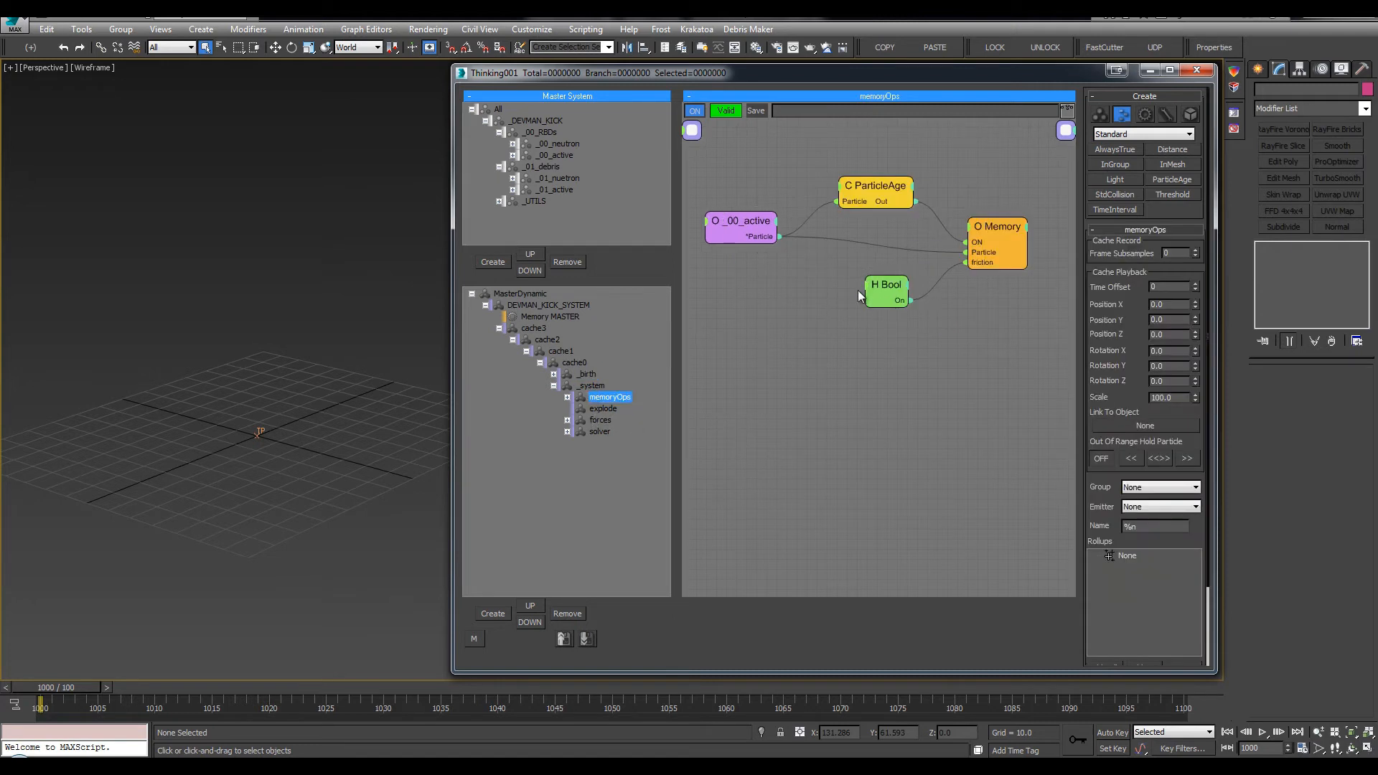
middle_click_drag(859, 290, 861, 284)
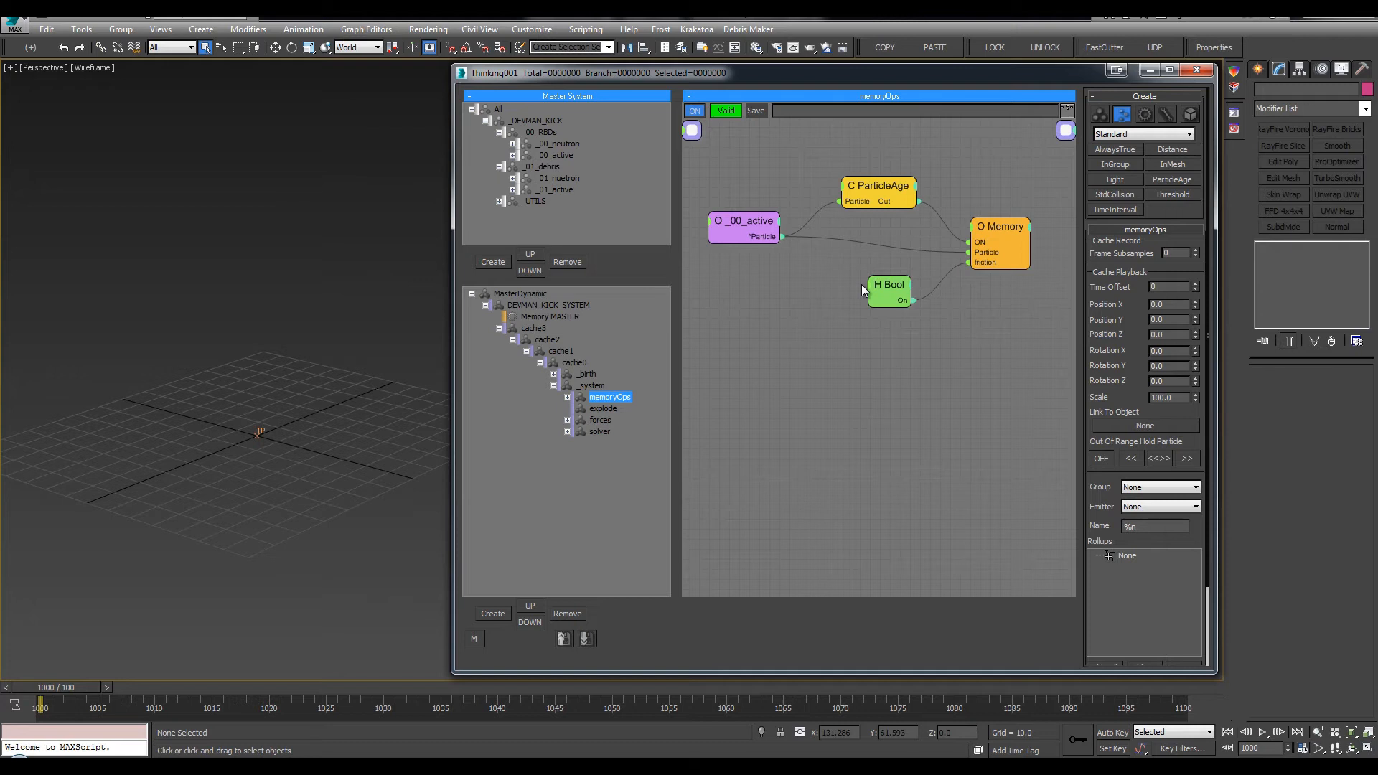
Open the explode set and enlarge its empty node area
left_click(602, 409)
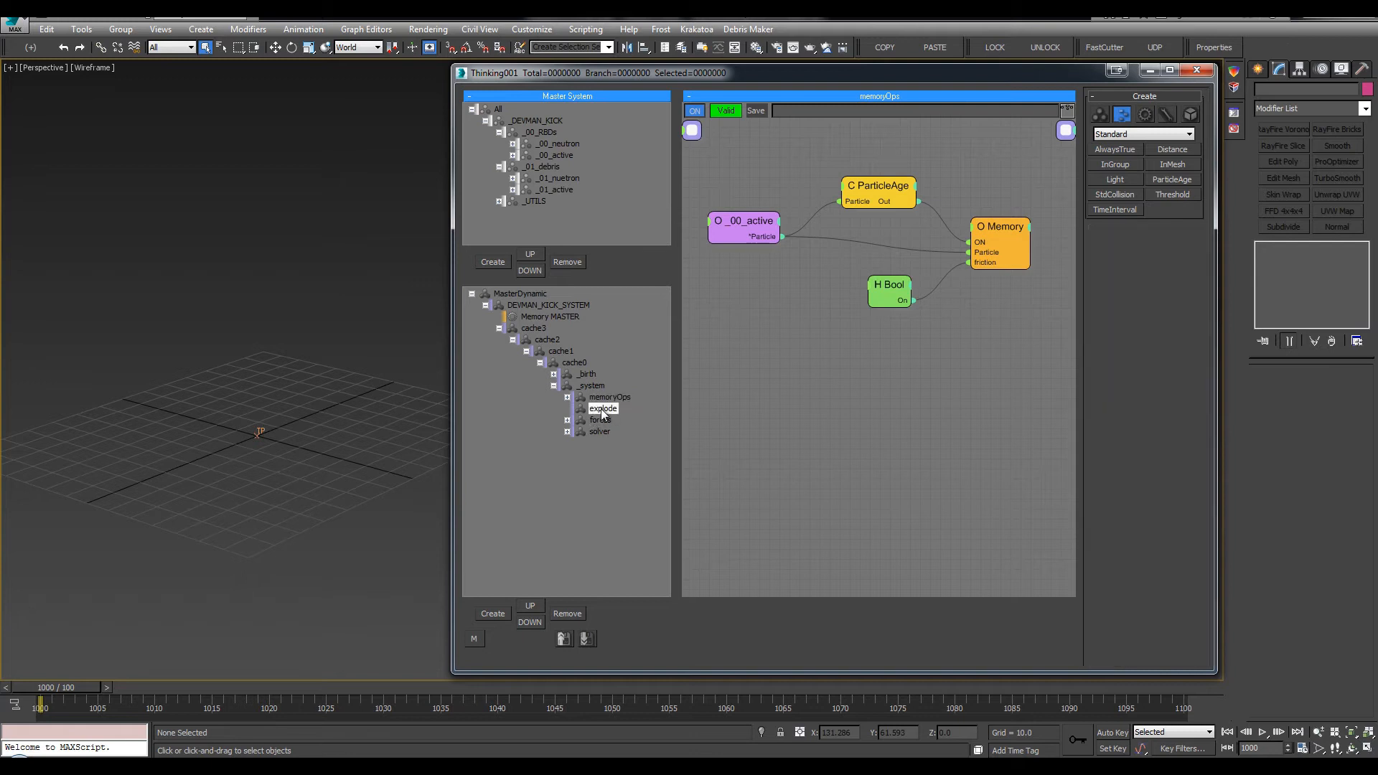
left_click_drag(761, 242, 763, 559)
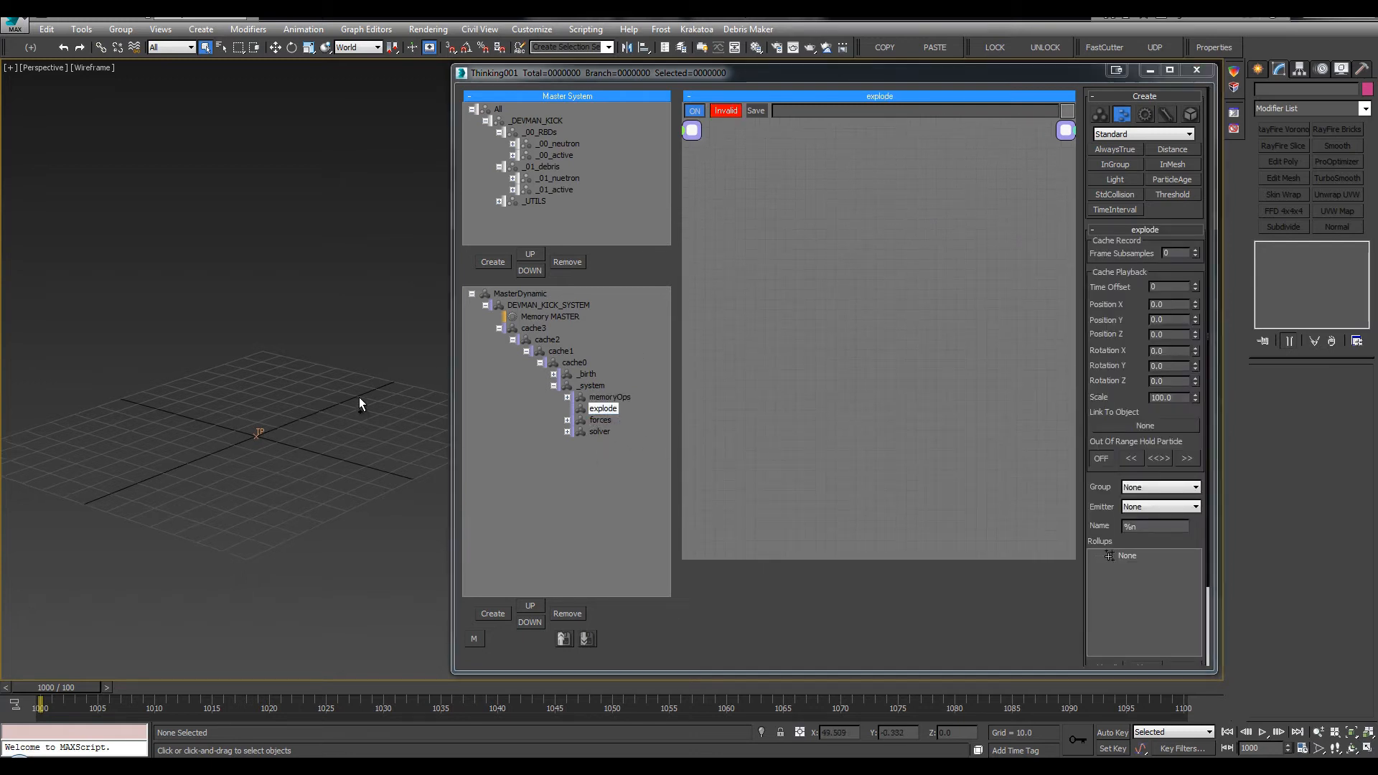
In the forces set, disable the Friction operator and disconnect Memory's gravity output from the gravity operator's ON input
left_click(567, 420)
left_click(607, 456)
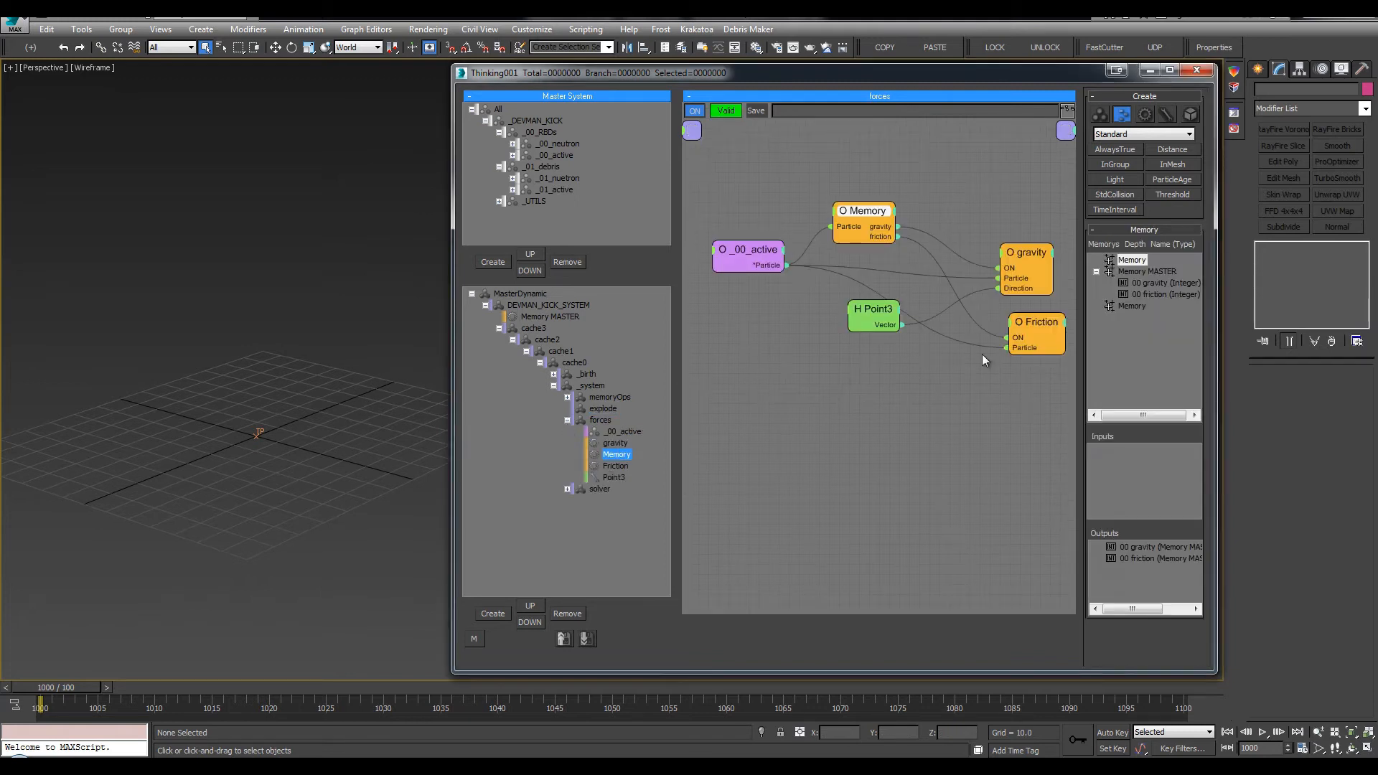
right_click(1005, 327)
left_click(1034, 337)
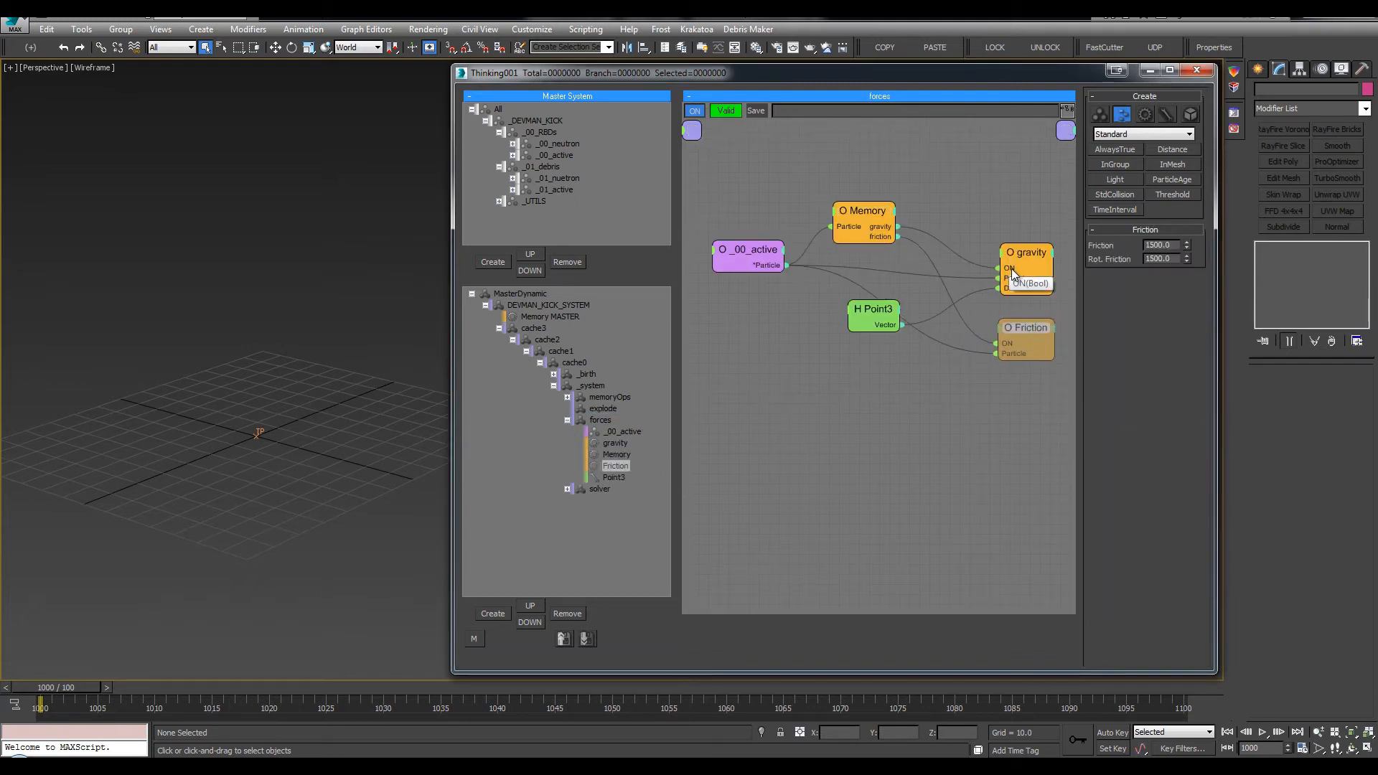
left_click_drag(1027, 252, 1025, 226)
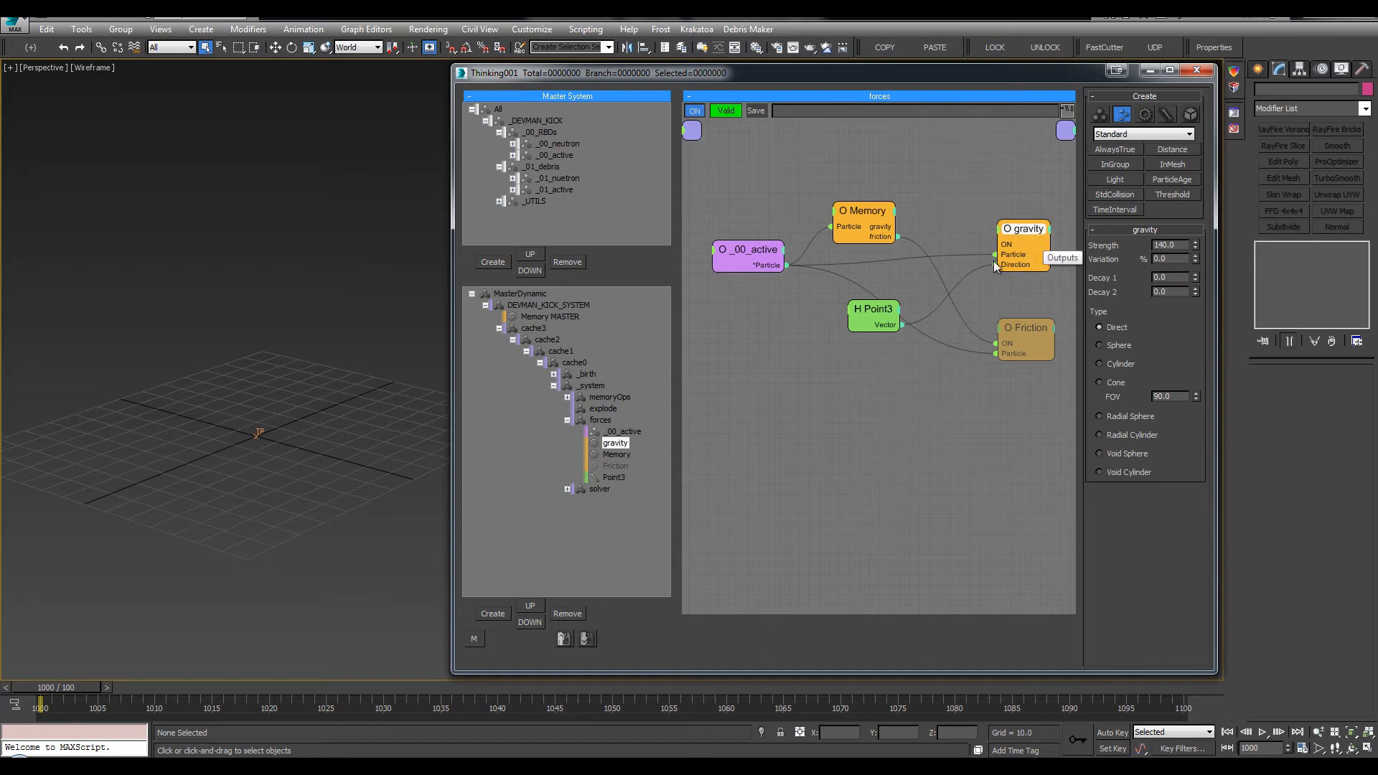
left_click_drag(764, 256, 767, 264)
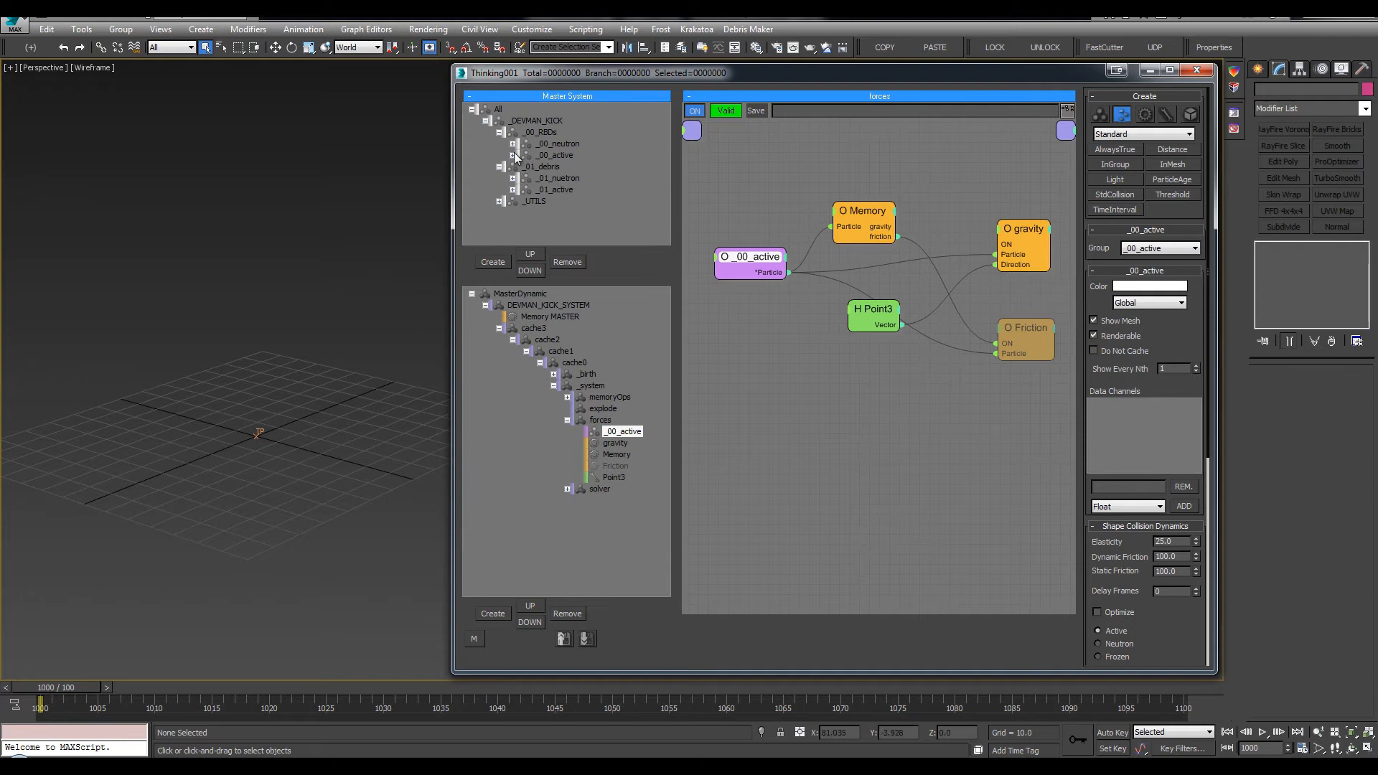
Advance to frame 1001, display the Perspective view shaded, and play the simulation up to frame 1032
key("period")
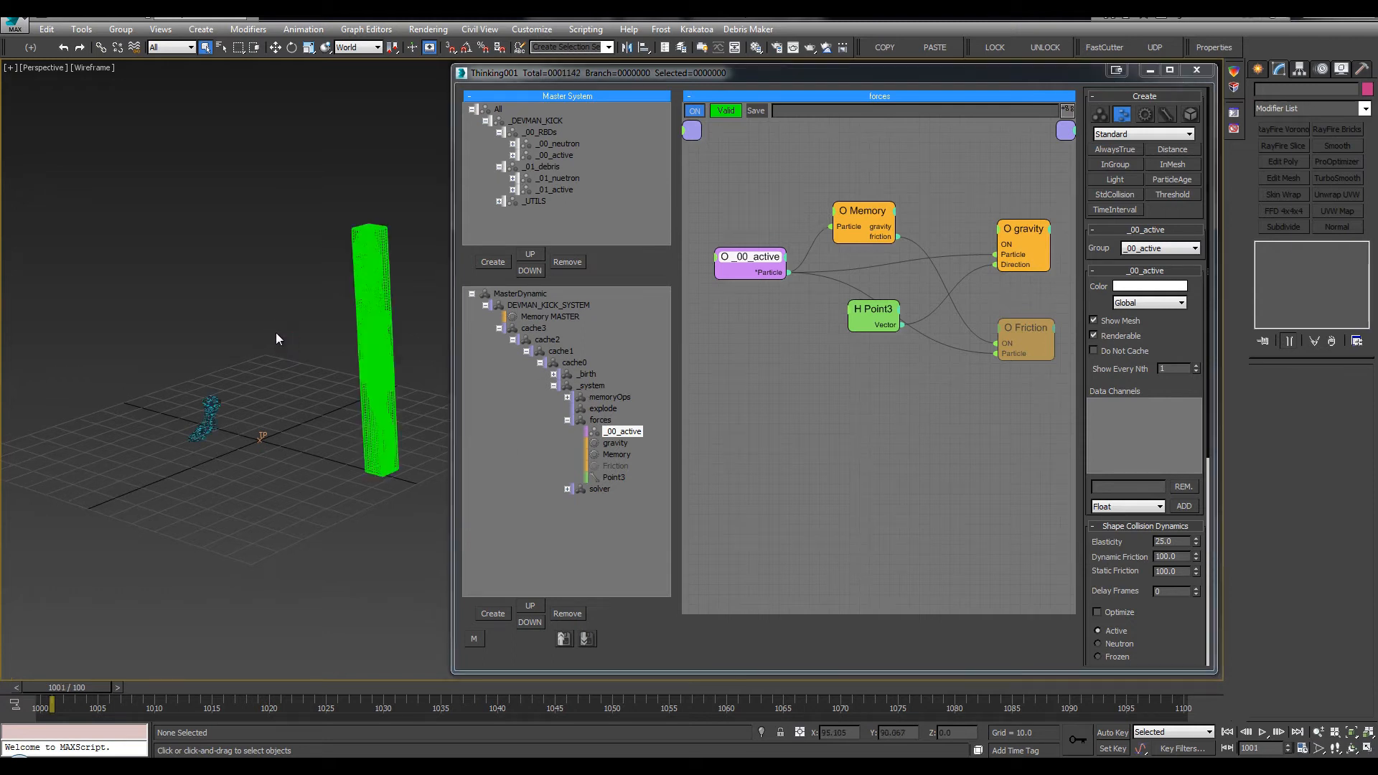
mouse_move(277, 334)
middle_mouse_down("alt")
mouse_move(304, 317)
mouse_move(254, 294)
middle_mouse_up("alt")
key("F3")
key("slash")
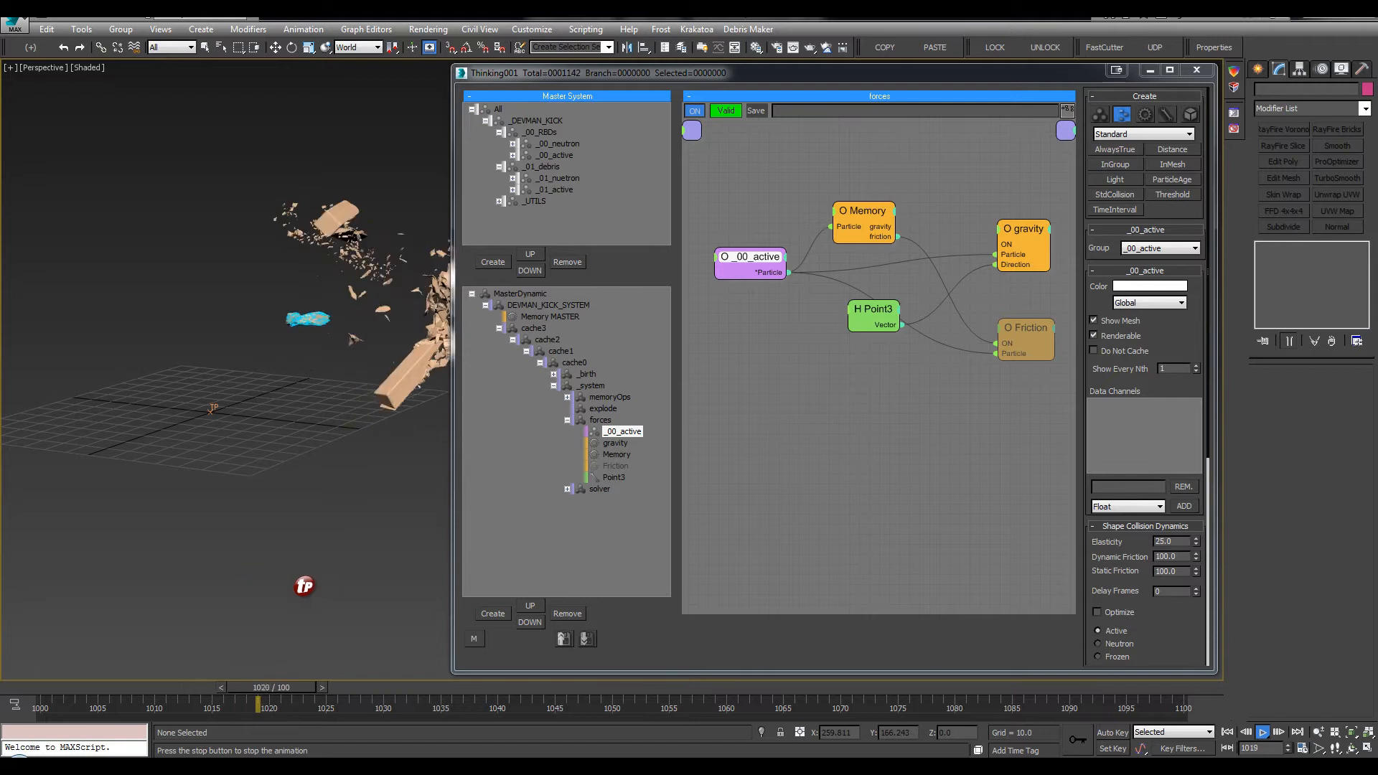
key("slash")
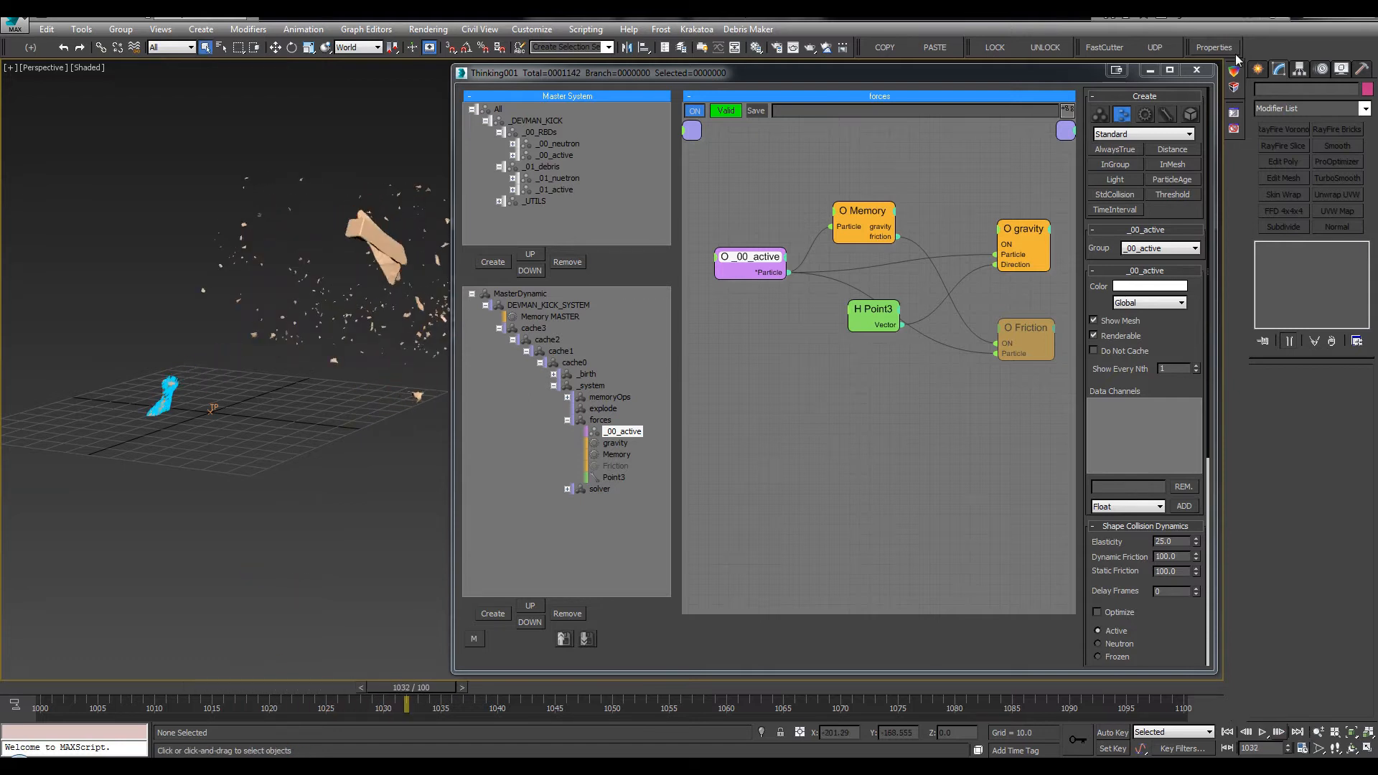
Save the scene with the Thinking Particles editor closed and resume playing the simulation
left_click(1196, 70)
middle_click_drag(662, 317, 717, 341, "alt")
middle_click_drag(717, 341, 714, 394)
key("ctrl+s")
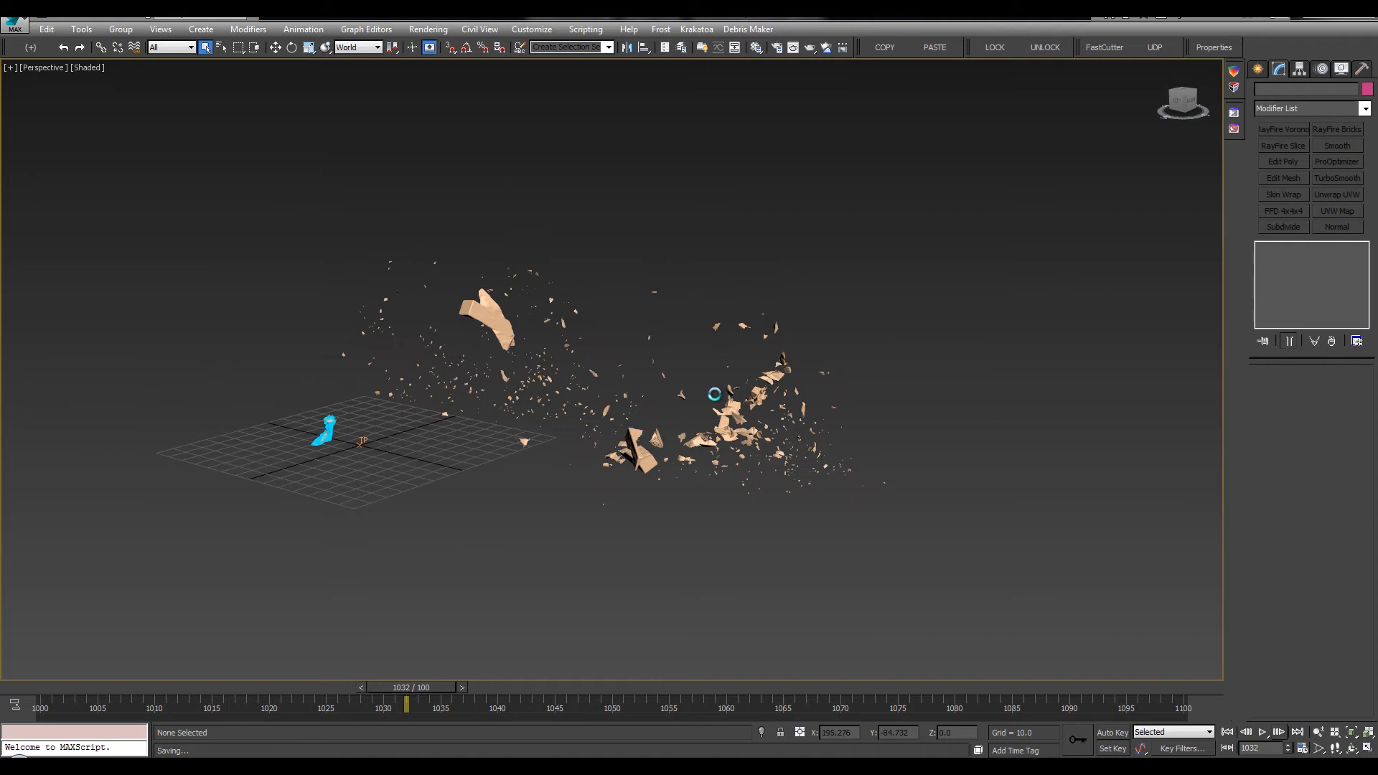
key("slash")
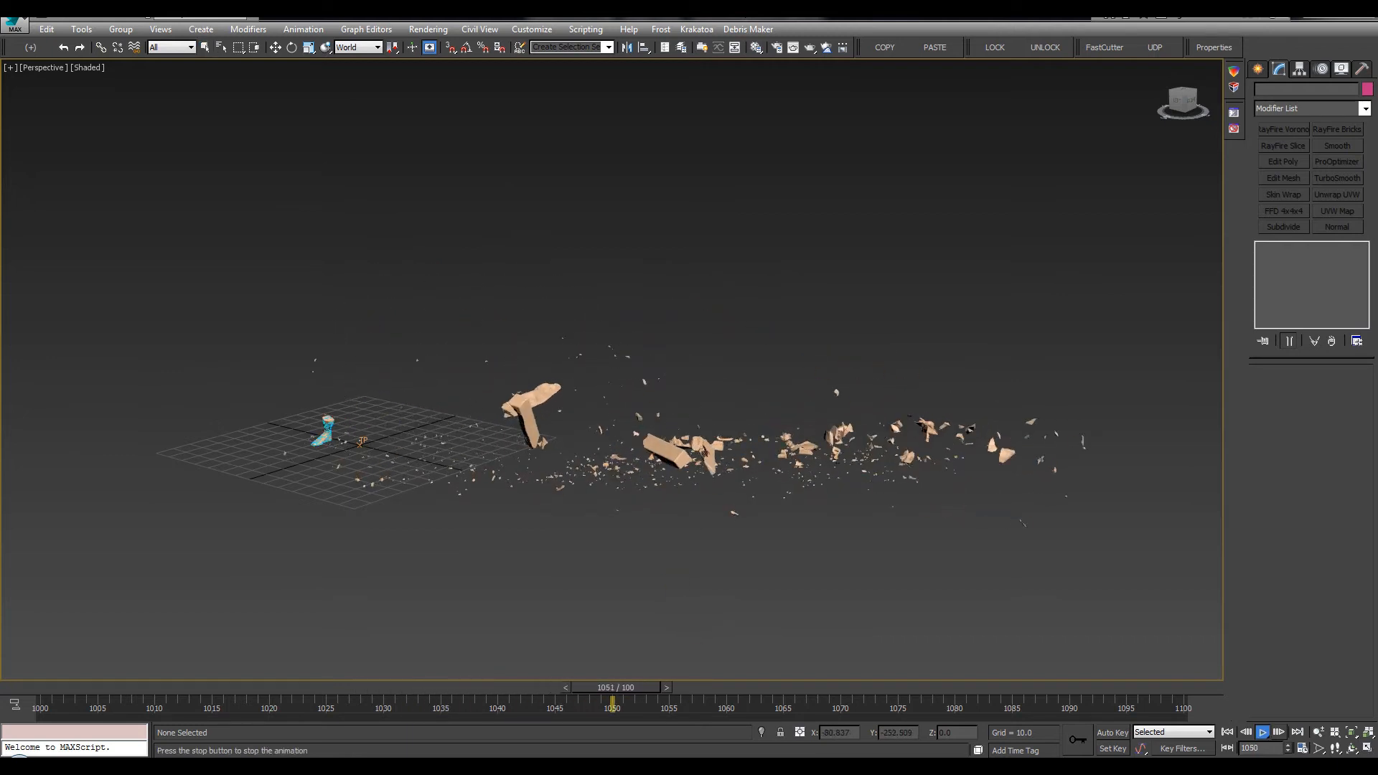
Pause the simulation at frame 1058, resume it and stop playback around frame 1092
left_click(1264, 731)
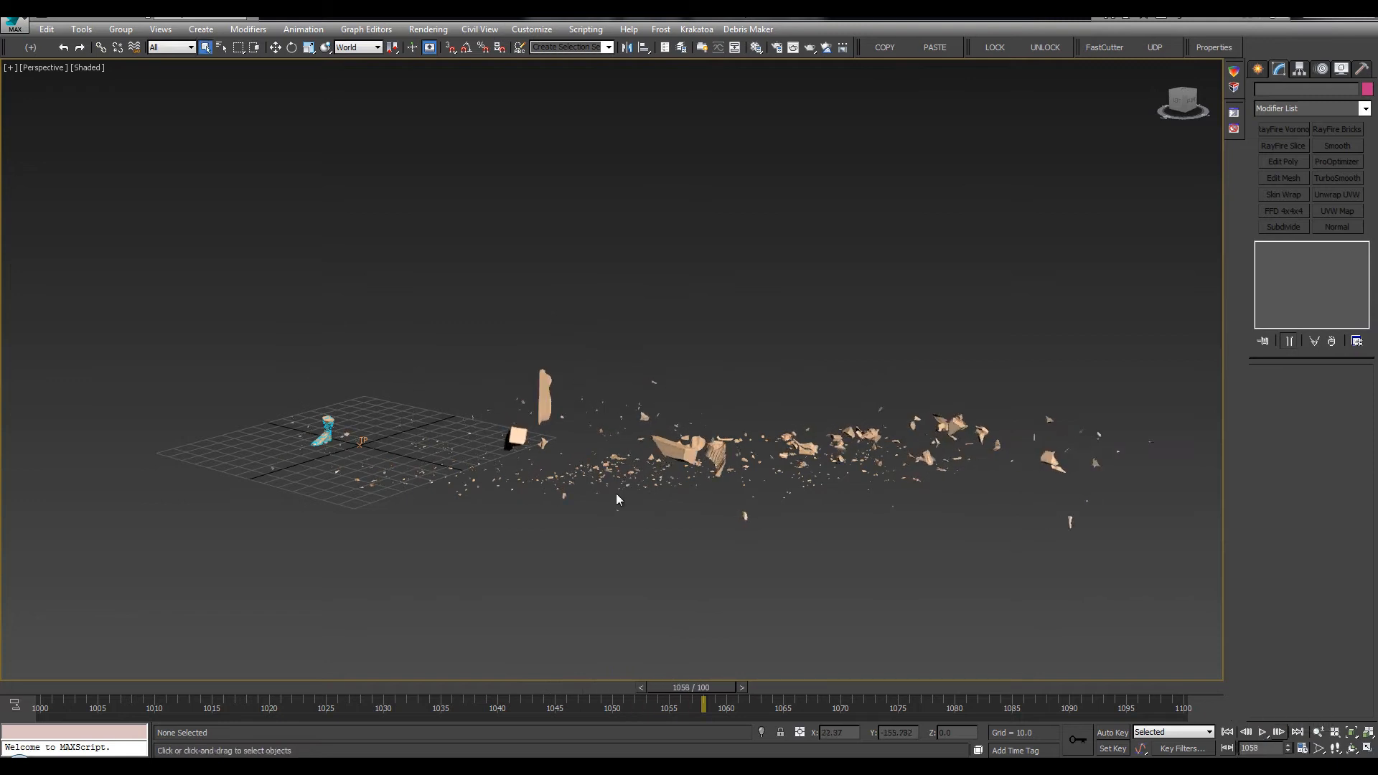
middle_click_drag(617, 494, 705, 542, "alt")
key("slash")
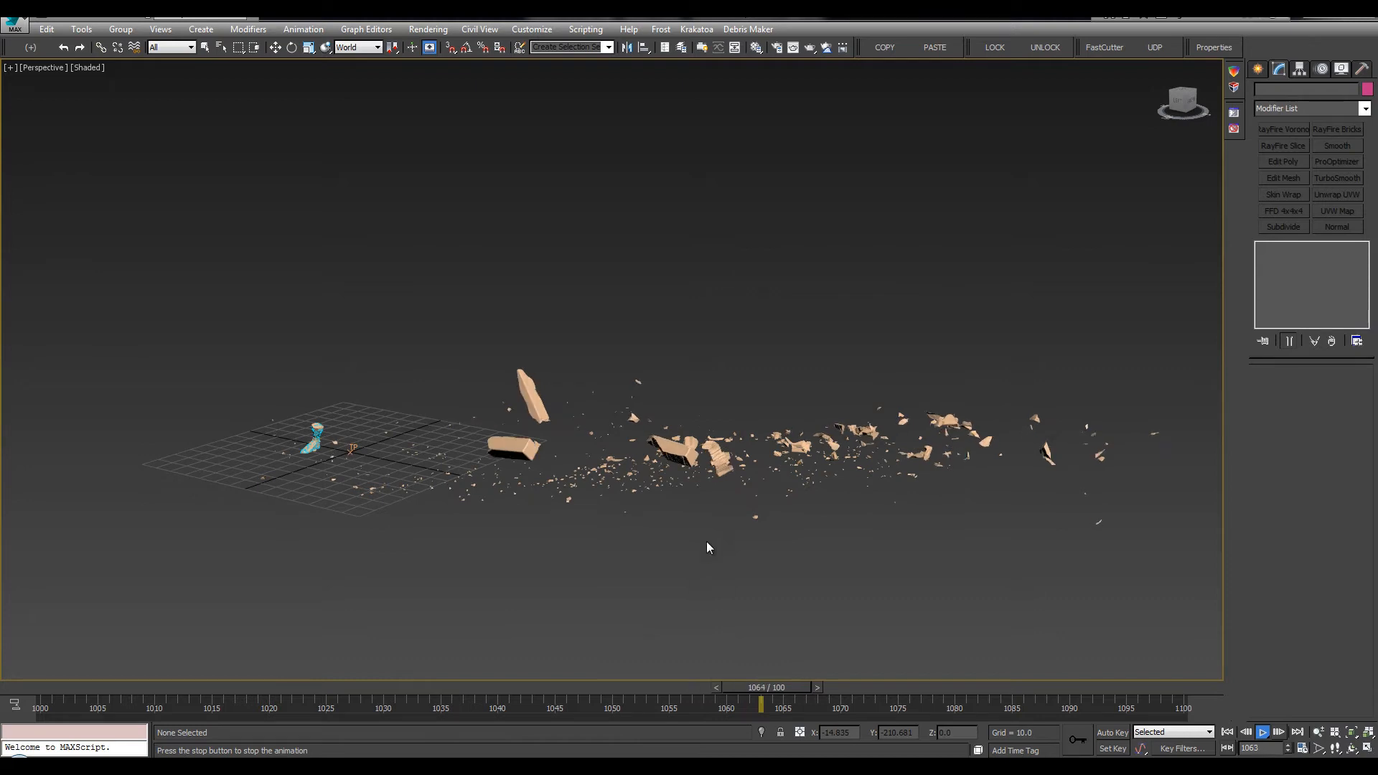
left_click(1262, 732)
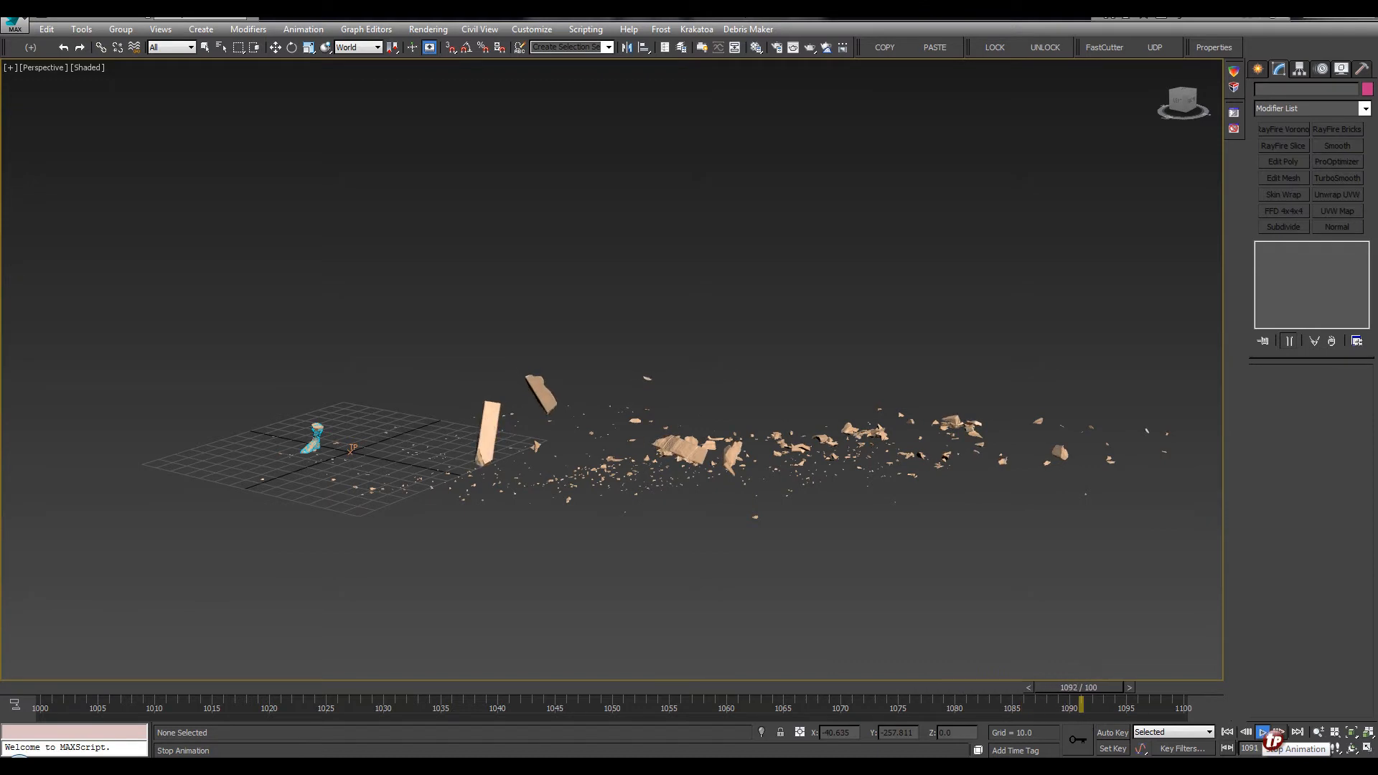
Return to frame 1000 and show the hidden 01_post_hi layer through the Layer Explorer, docked beside the viewport
left_click(1227, 733)
middle_click_drag(648, 274, 668, 282)
key("l")
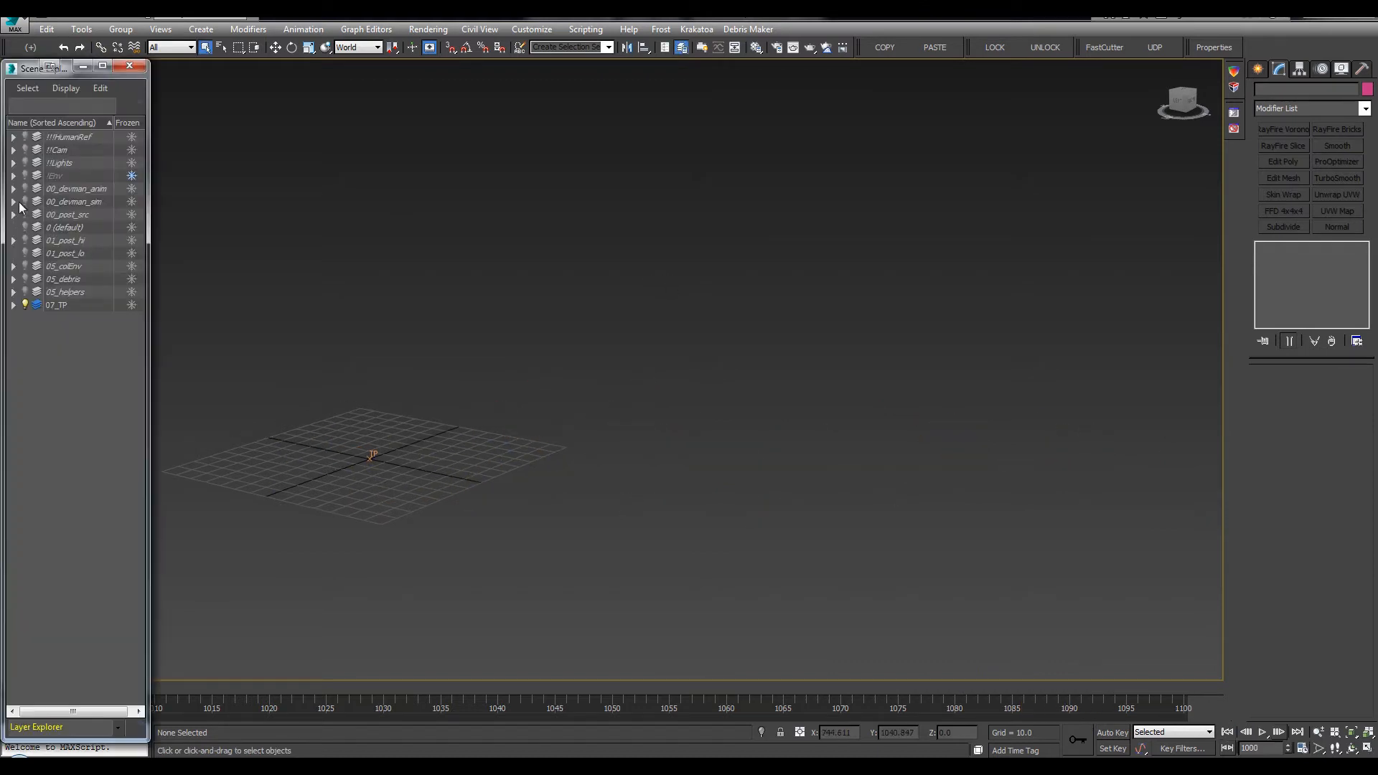
left_click(25, 240)
left_click_drag(23, 69, 4, 89)
Select all the post fragments in the 01_post_hi layer, centre their pivots to the objects and deselect them
left_click_drag(624, 235, 530, 491)
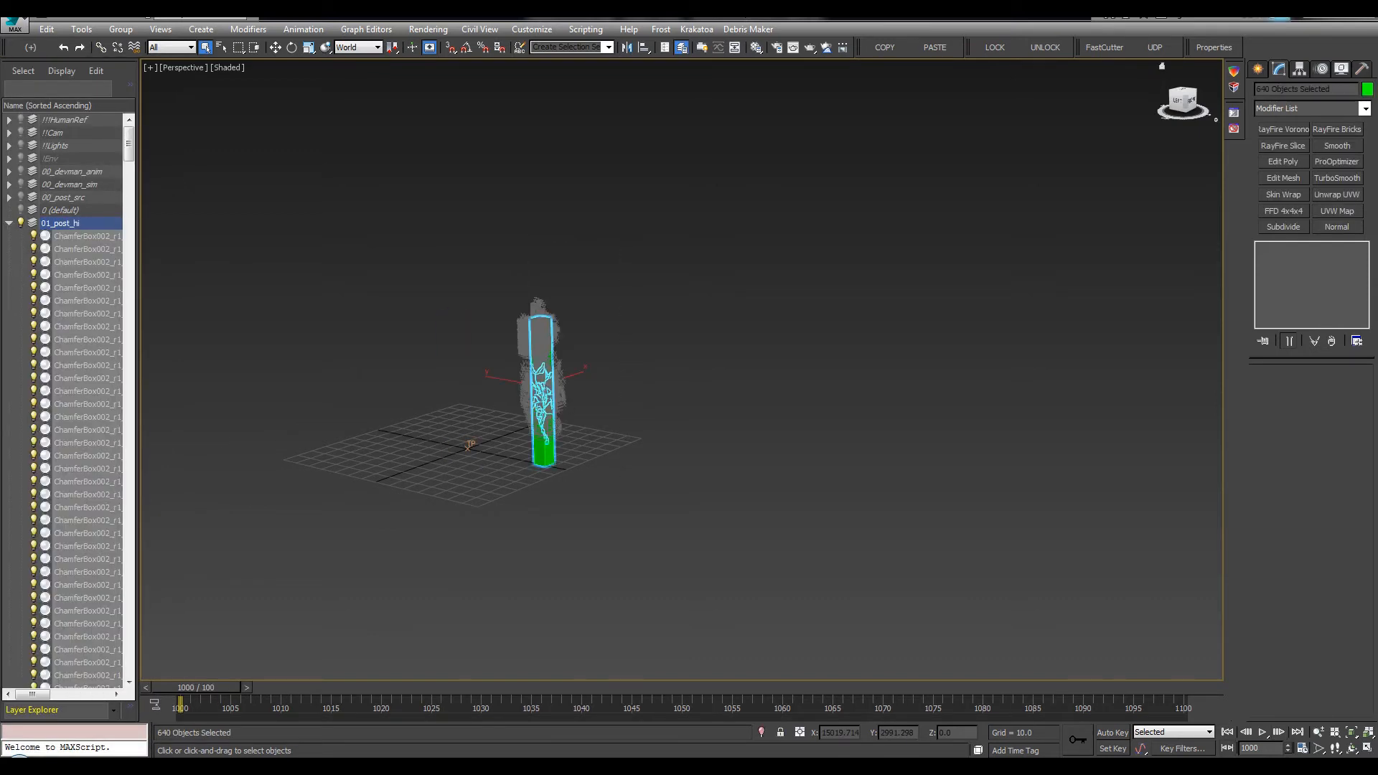
left_click(1299, 68)
left_click(1303, 158)
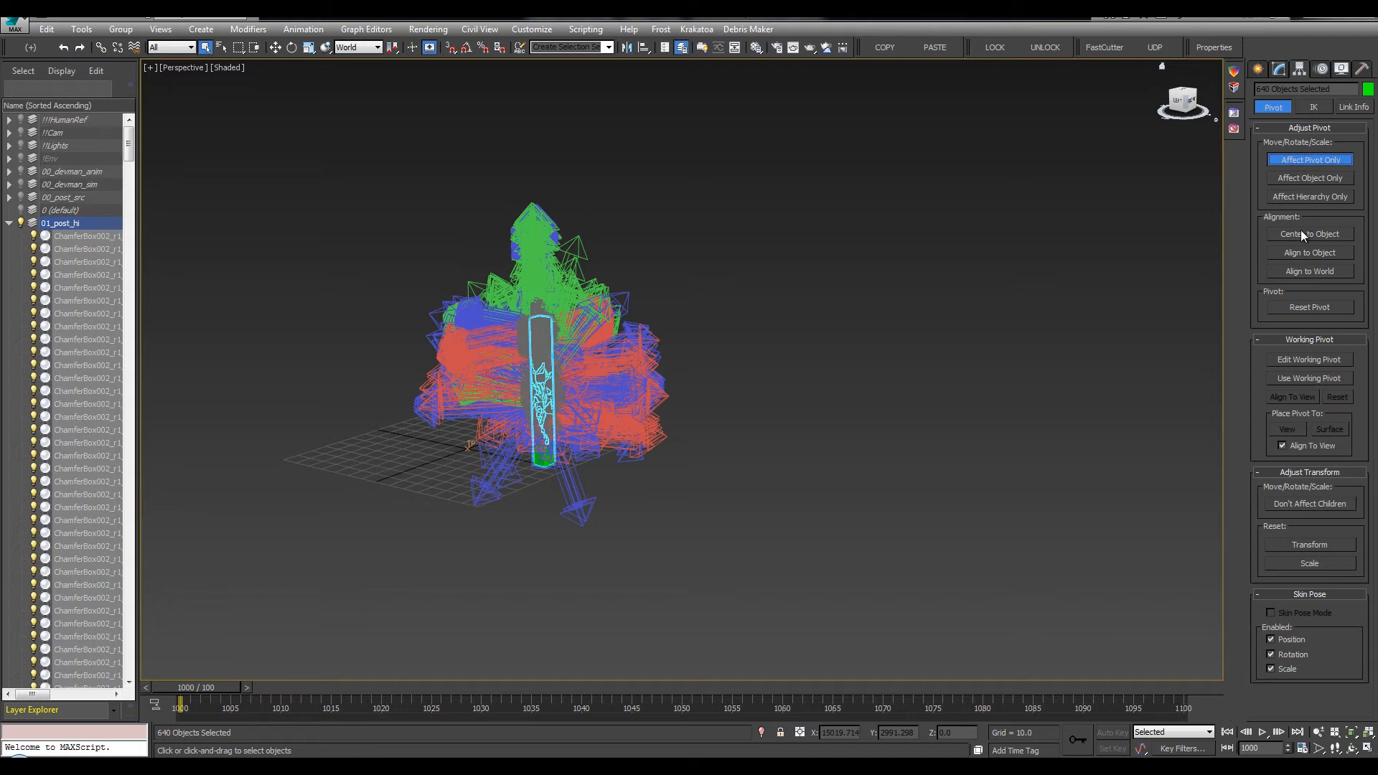
left_click(1302, 235)
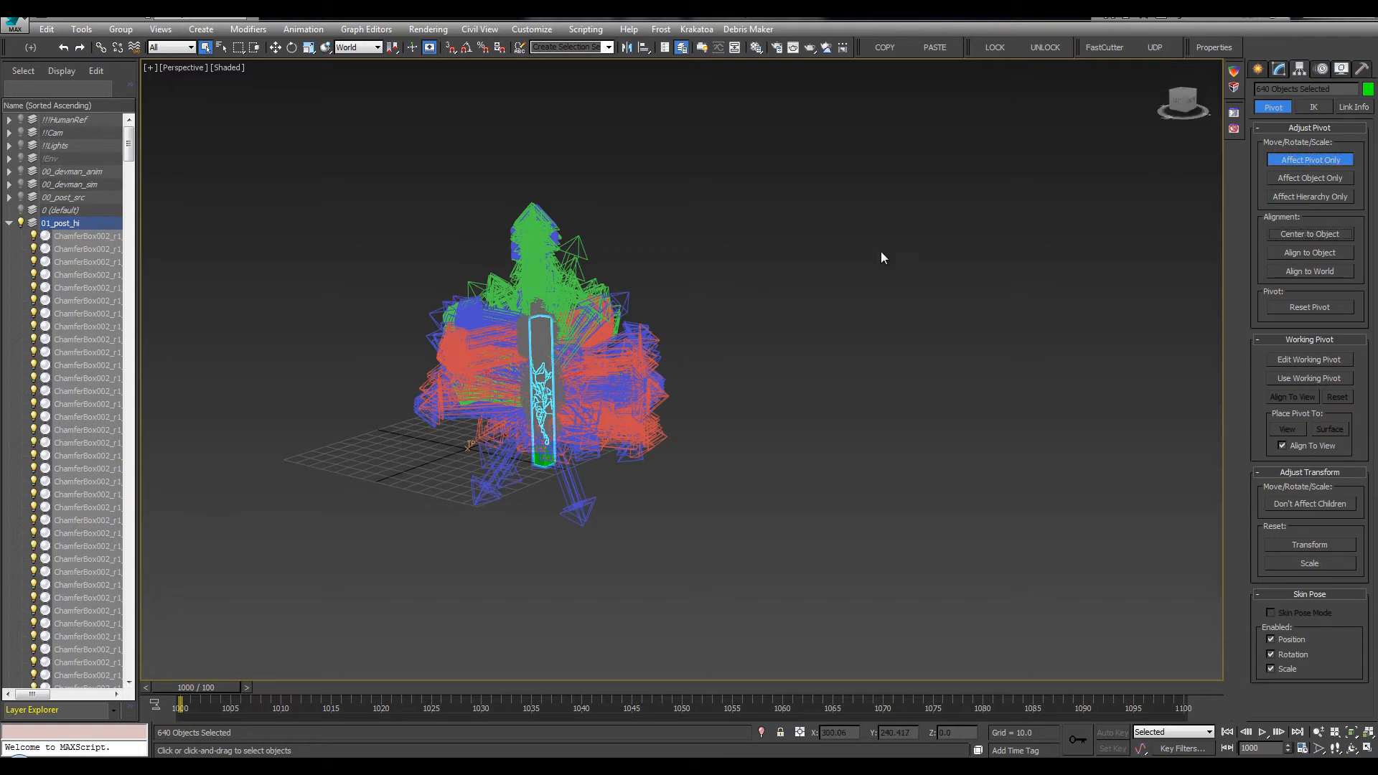
left_click(1296, 160)
left_click(1258, 68)
left_click(581, 310)
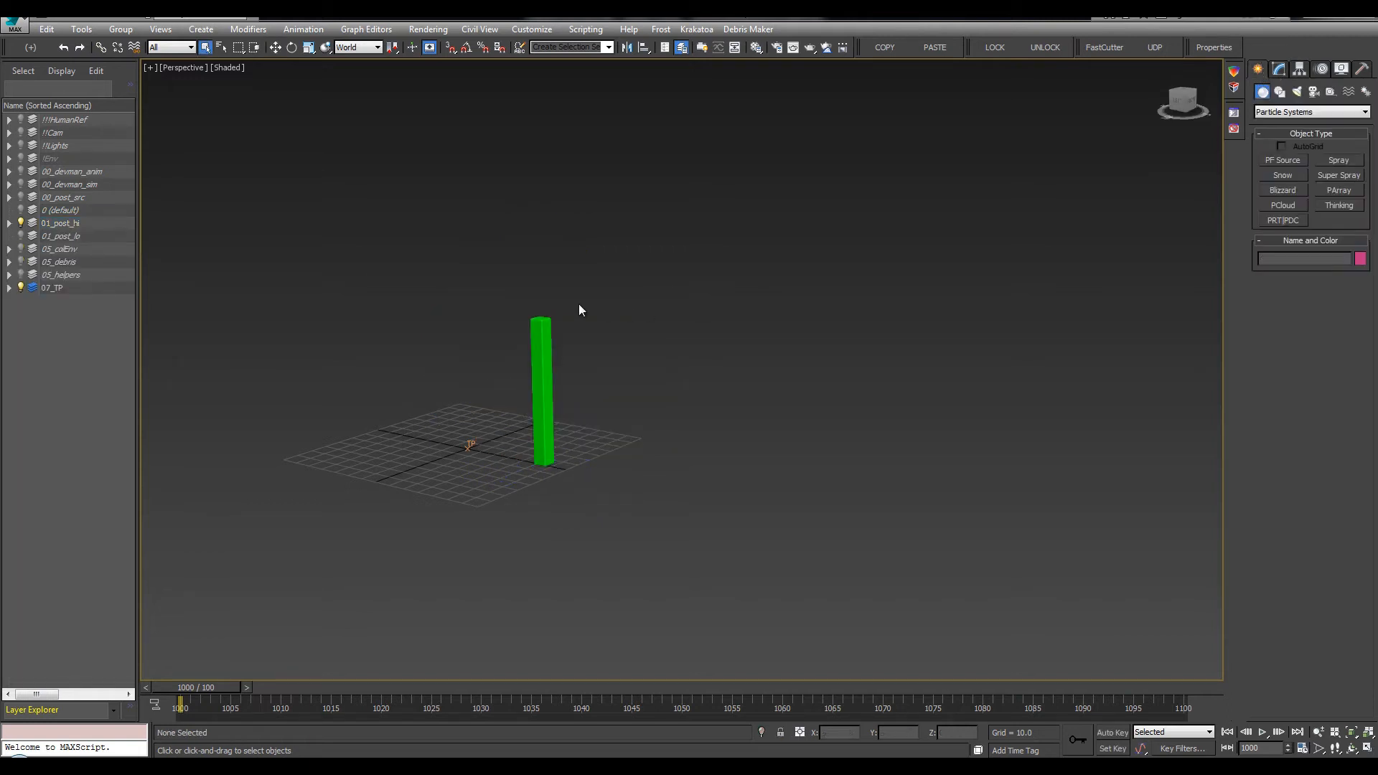
Reopen the Thinking Particles editor beside the post and close the Layer Explorer
scroll(578, 304, "up", 7)
middle_click_drag(556, 287, 547, 219)
middle_click_drag(527, 497, 532, 328)
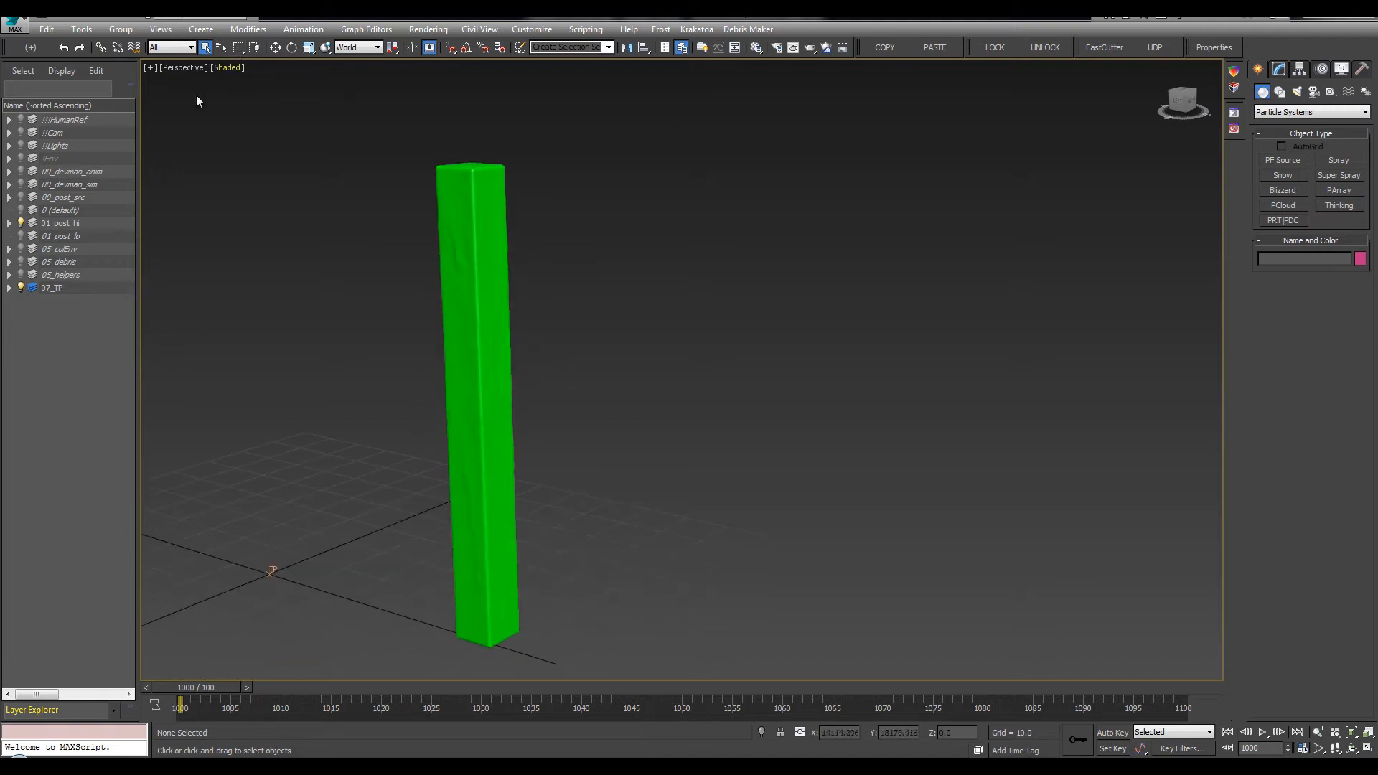
left_click_drag(537, 145, 517, 145)
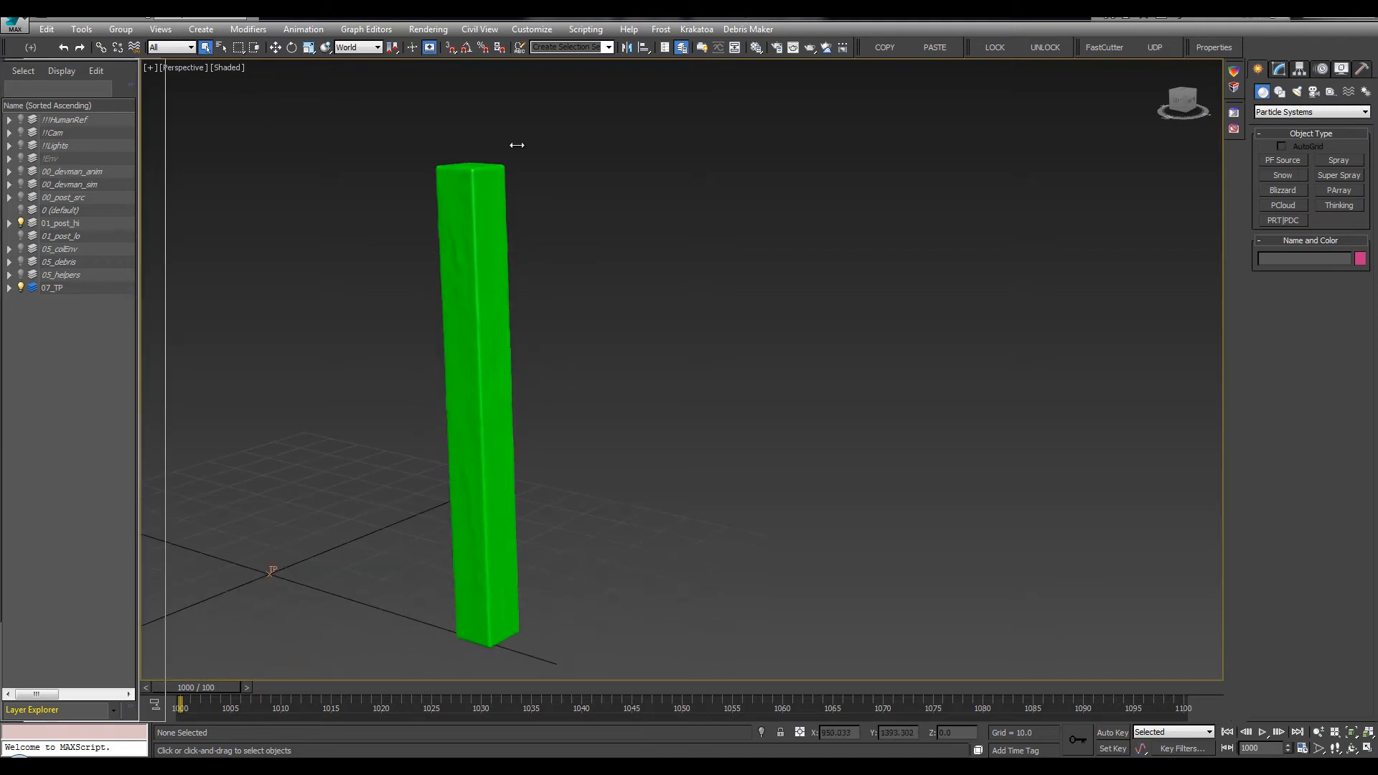
left_click(1223, 51)
middle_click_drag(403, 328, 265, 307)
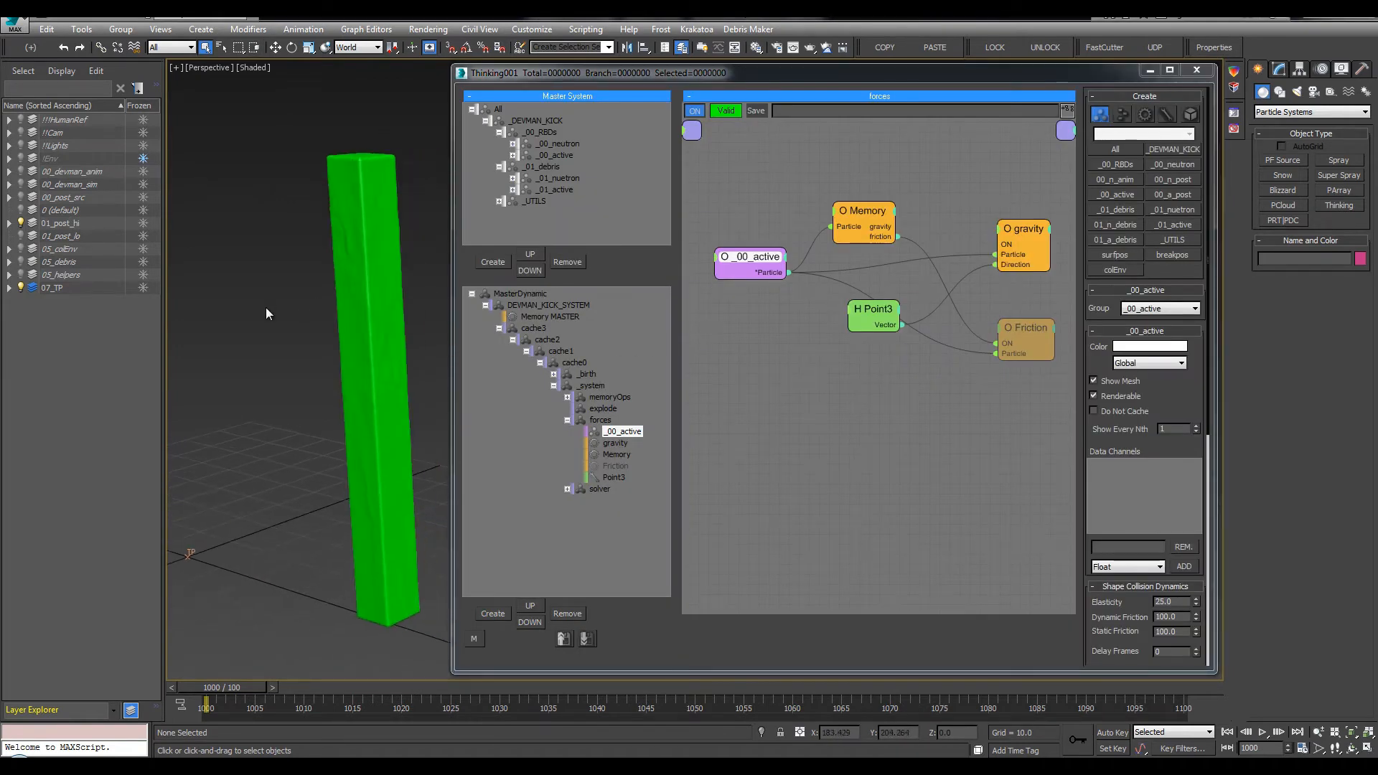
key("l")
left_click(901, 401)
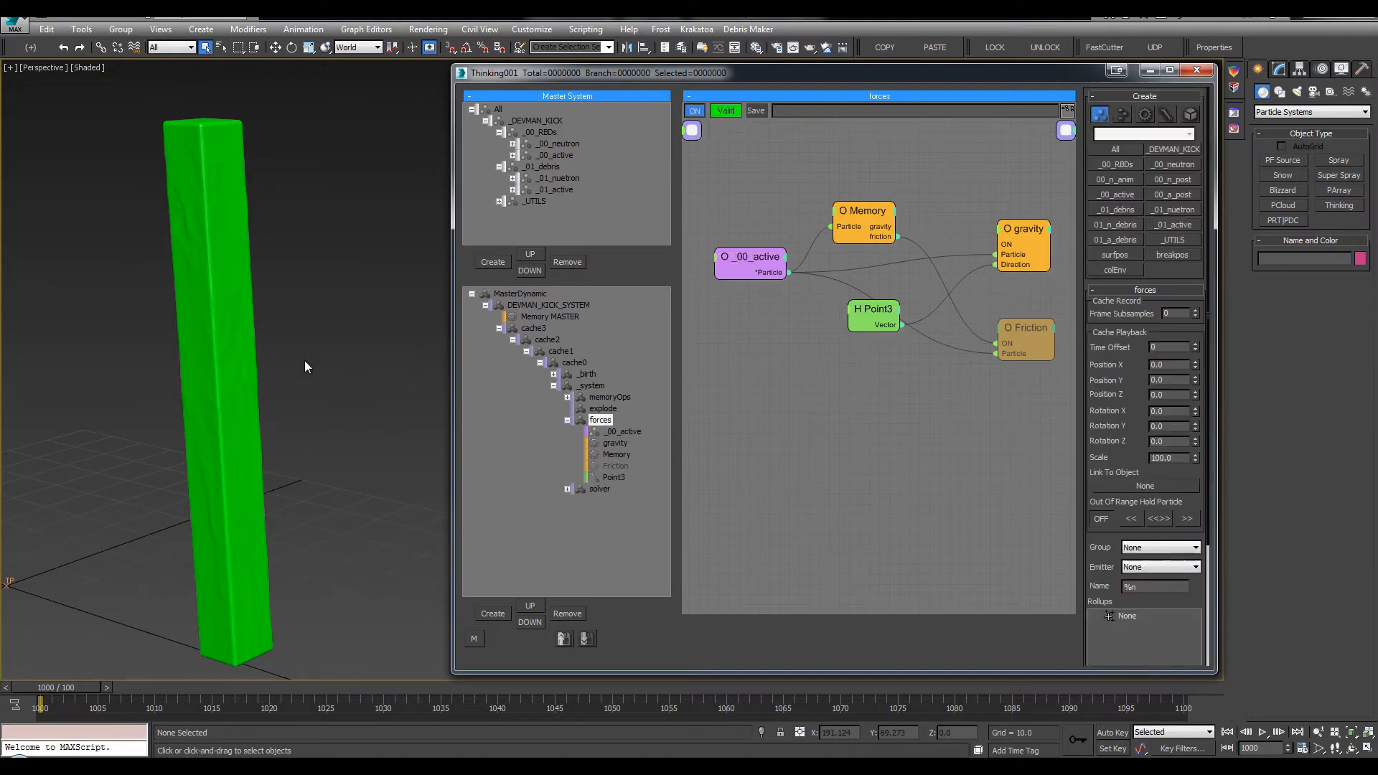
scroll(280, 349, "down", 4)
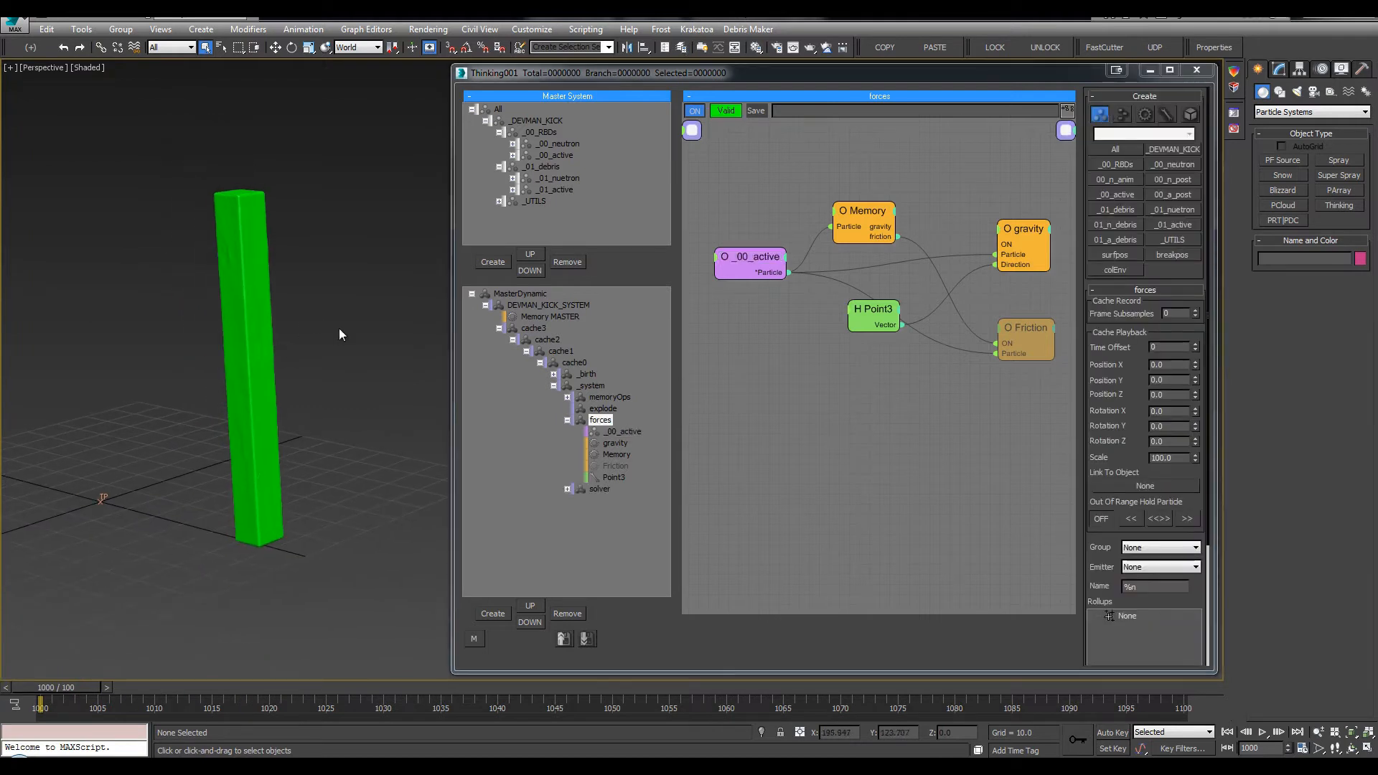
Collapse the forces set and set MasterDynamic's viewport/render subsampling to Samples Per Second with 240 samples
left_click(567, 420)
left_click(520, 294)
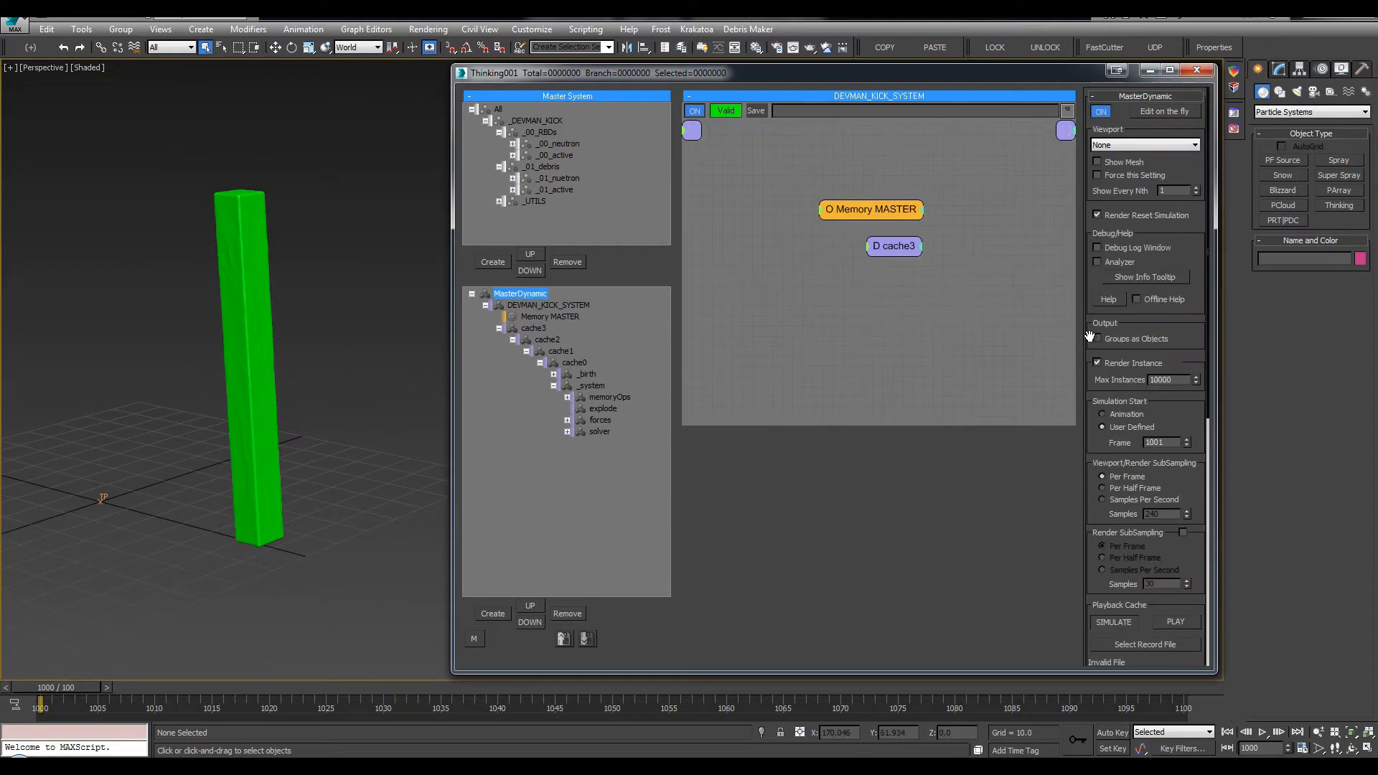
left_click(1119, 501)
double_click(1156, 513)
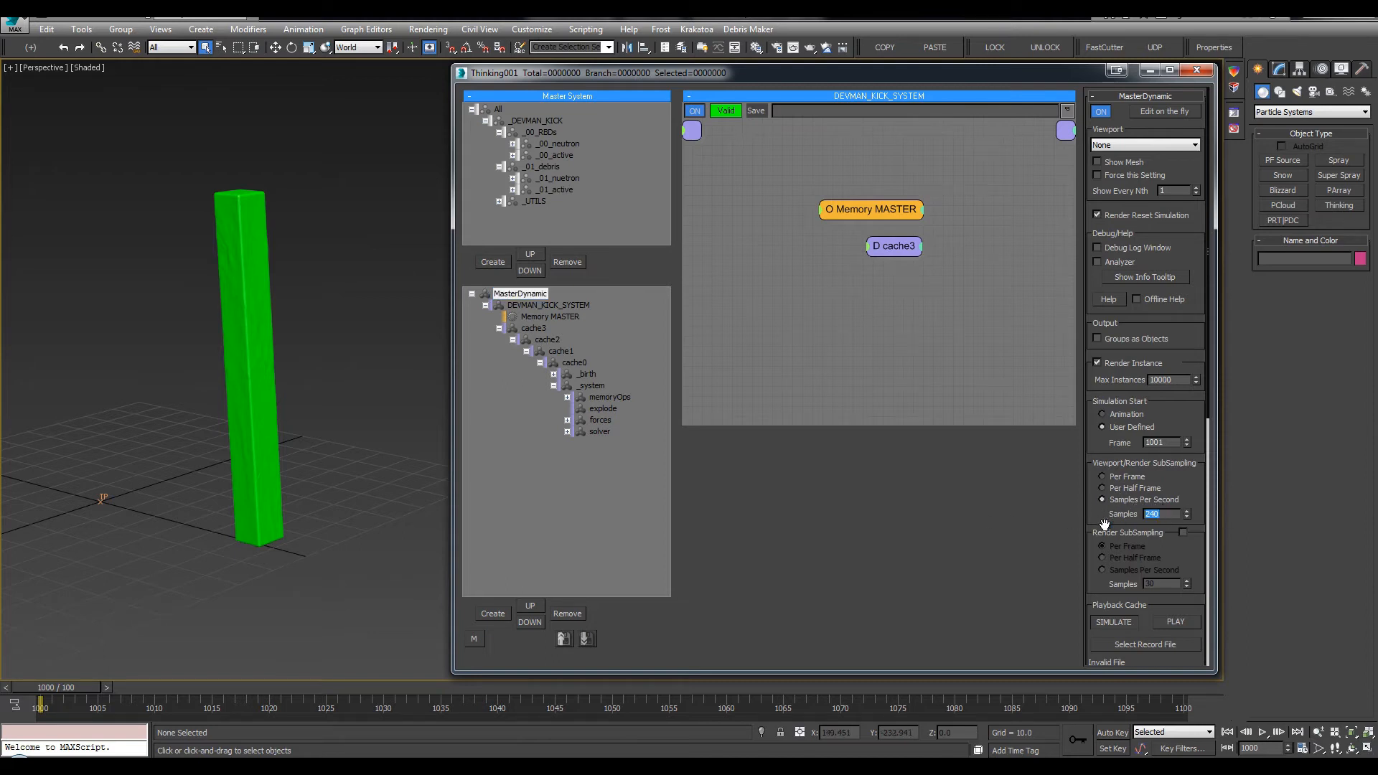
left_click(1119, 472)
left_click(603, 408)
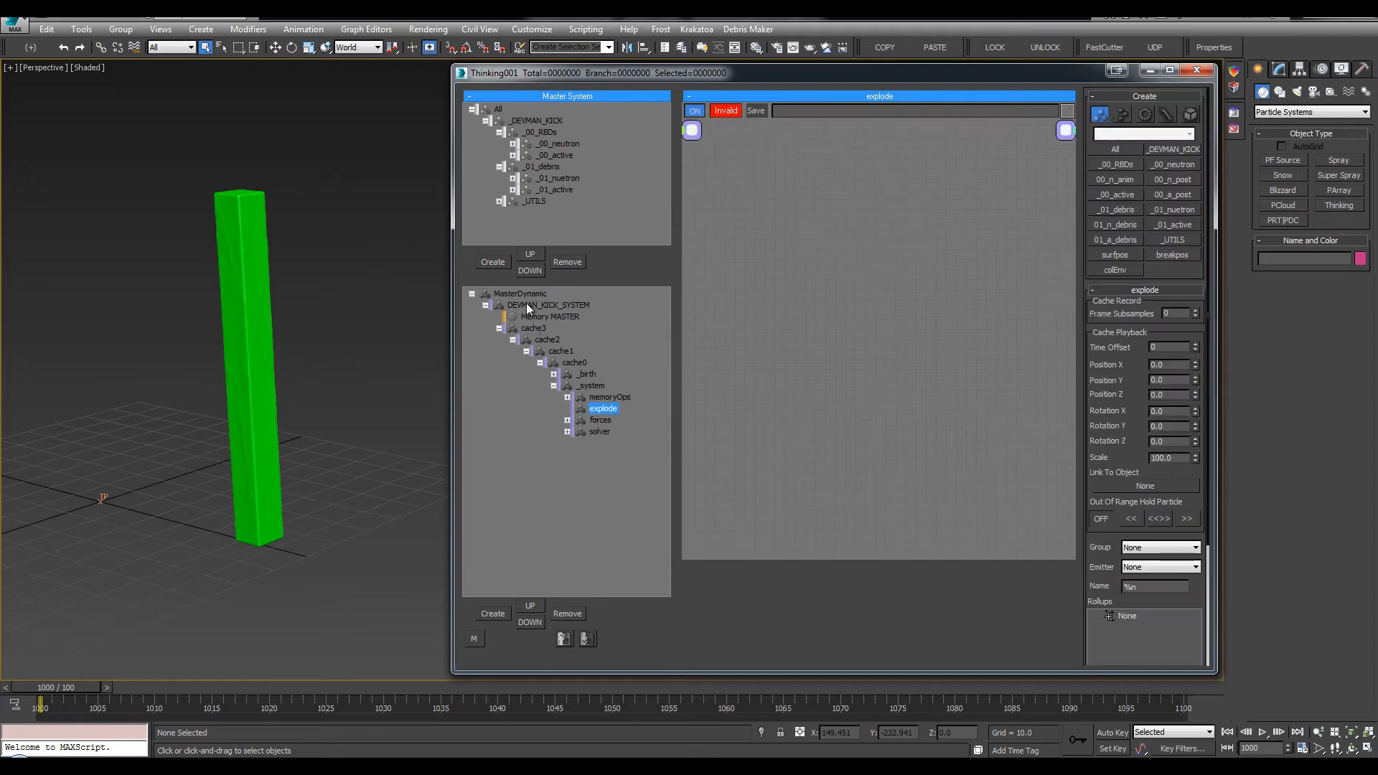
left_click(527, 304)
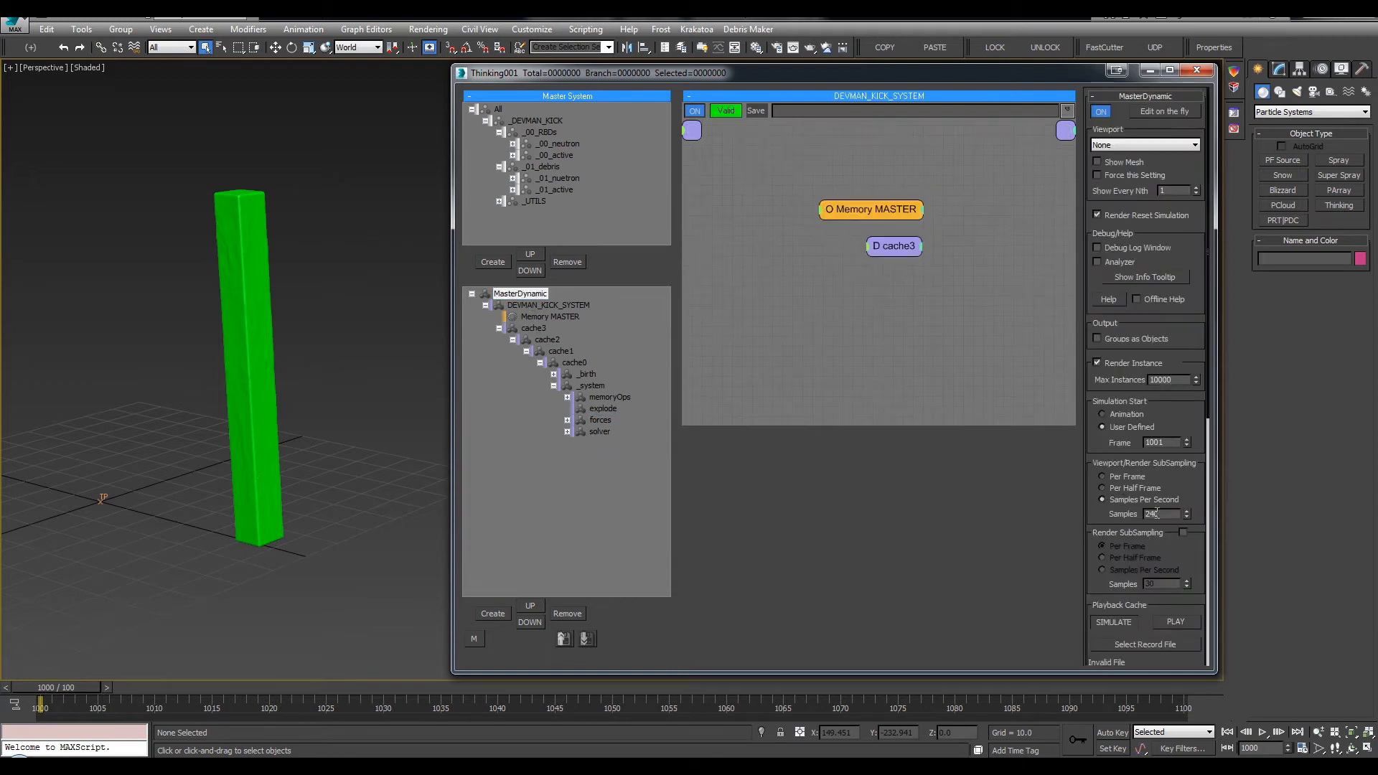
left_click_drag(1161, 512, 1094, 512)
scroll(365, 311, "down", 2)
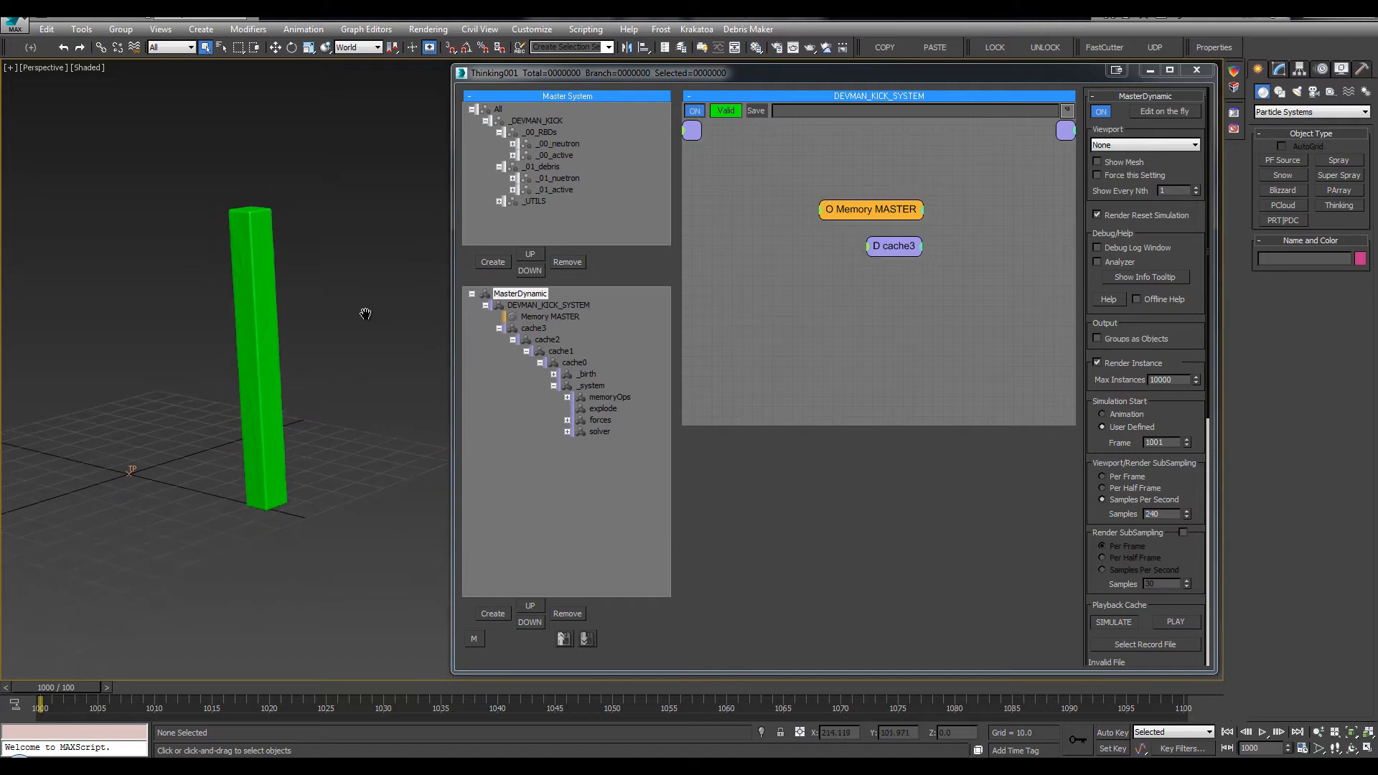
middle_click_drag(368, 312, 362, 314)
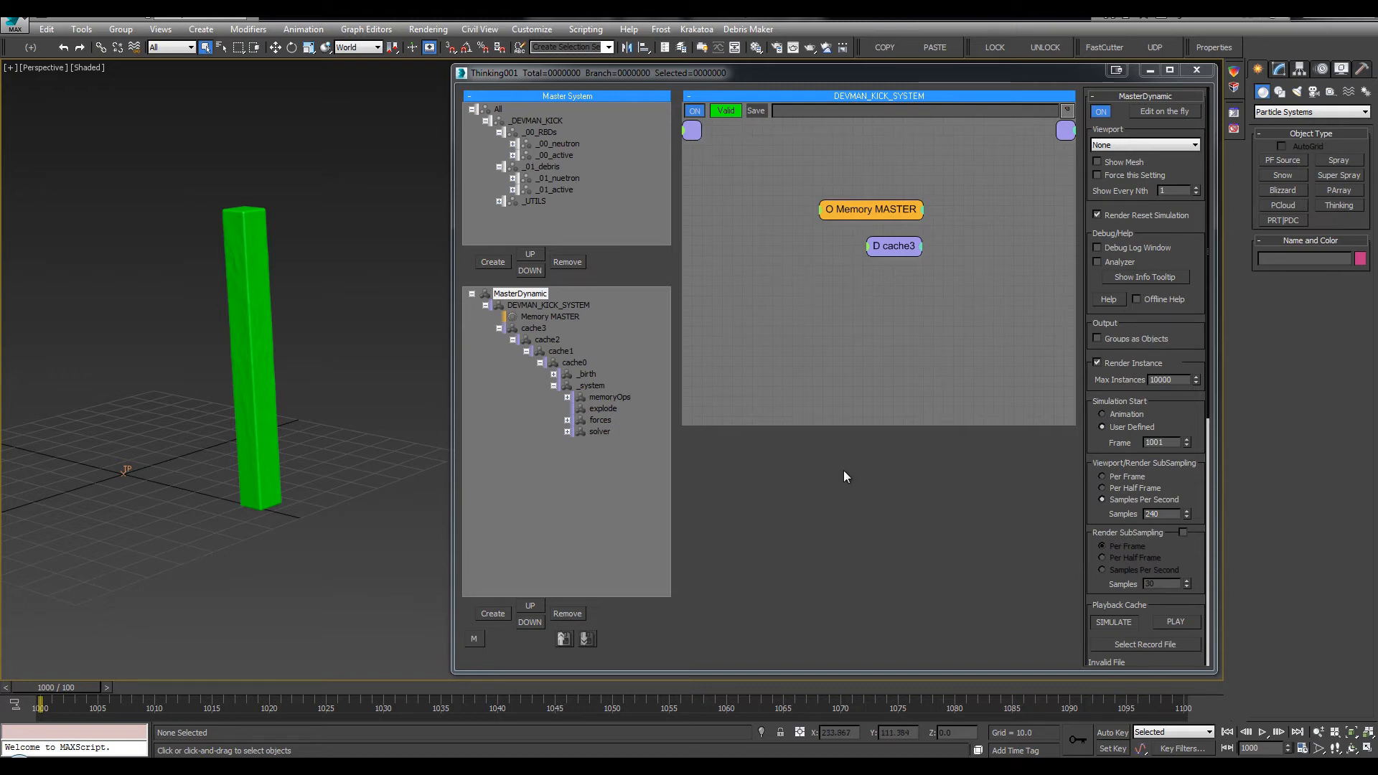
left_click_drag(1154, 515, 1079, 518)
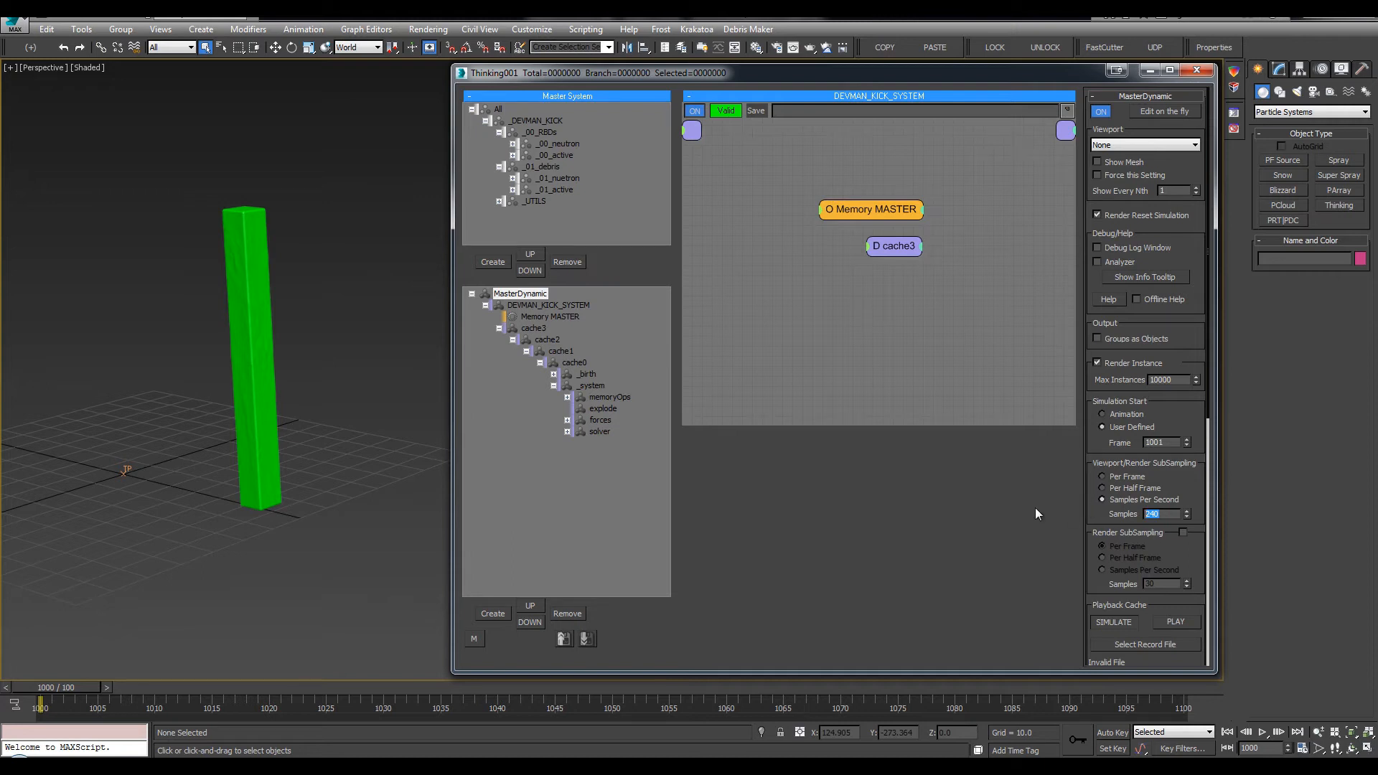
middle_click_drag(829, 326, 833, 325)
Open the explode set and examine the post in wireframe before returning the view to shaded
left_click(604, 408)
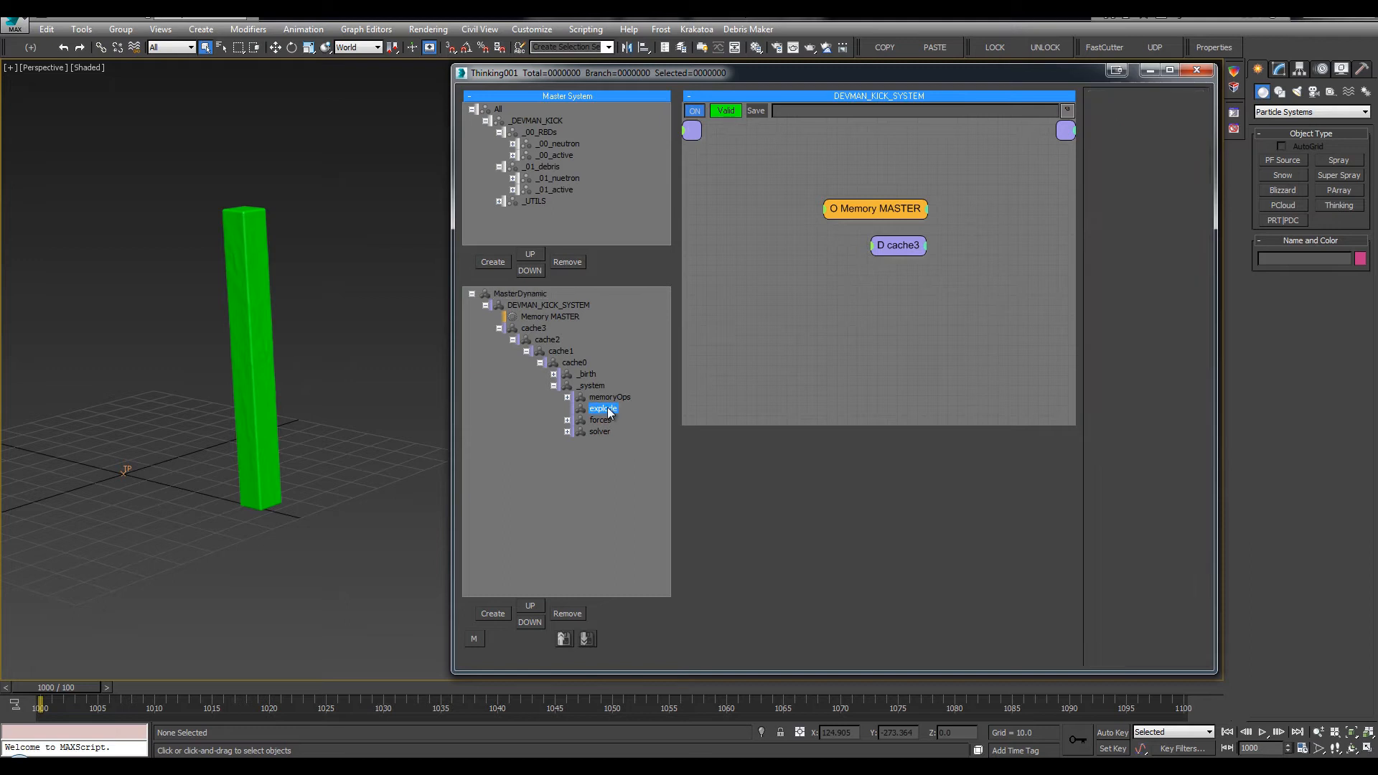
mouse_move(333, 328)
middle_mouse_down()
mouse_move(319, 310)
mouse_move(337, 303)
middle_mouse_up()
key("F3")
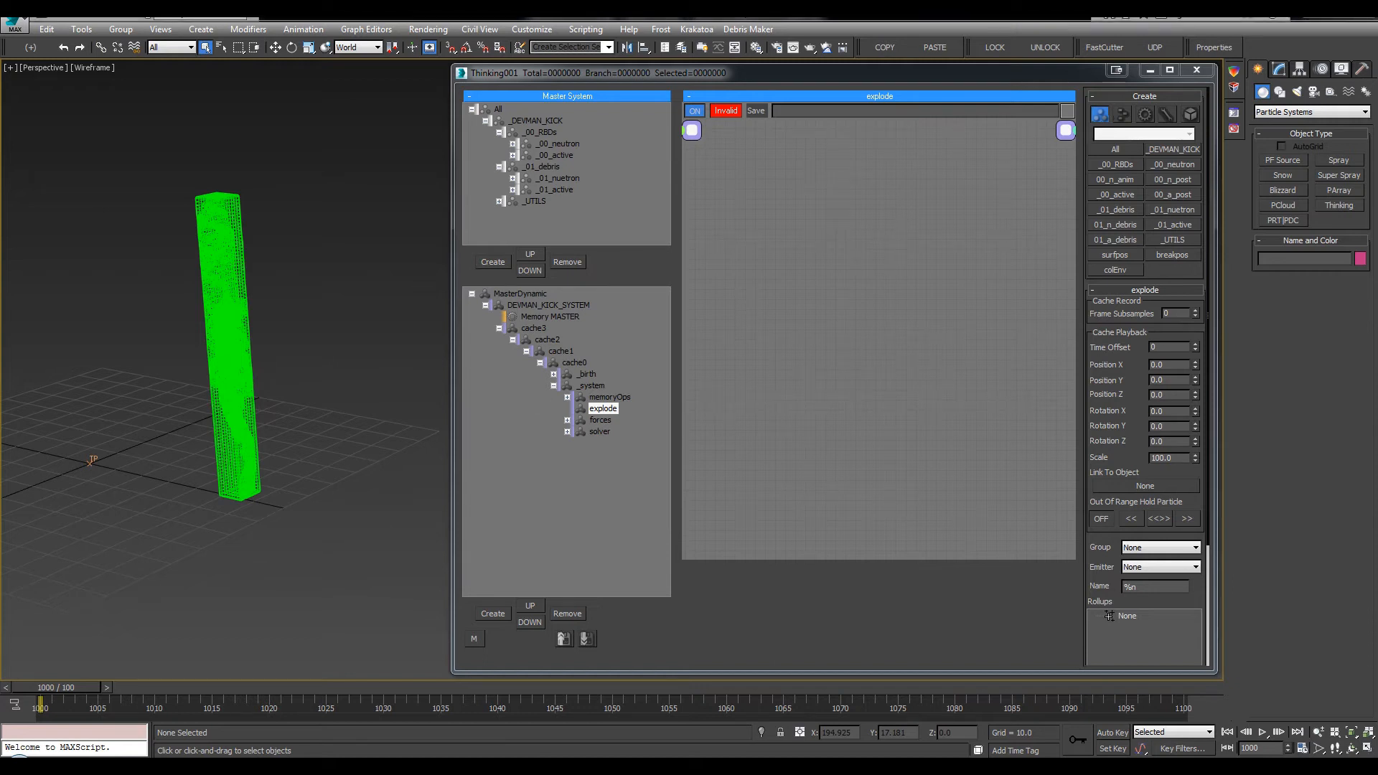
middle_click_drag(170, 321, 307, 315, "alt")
key("F3")
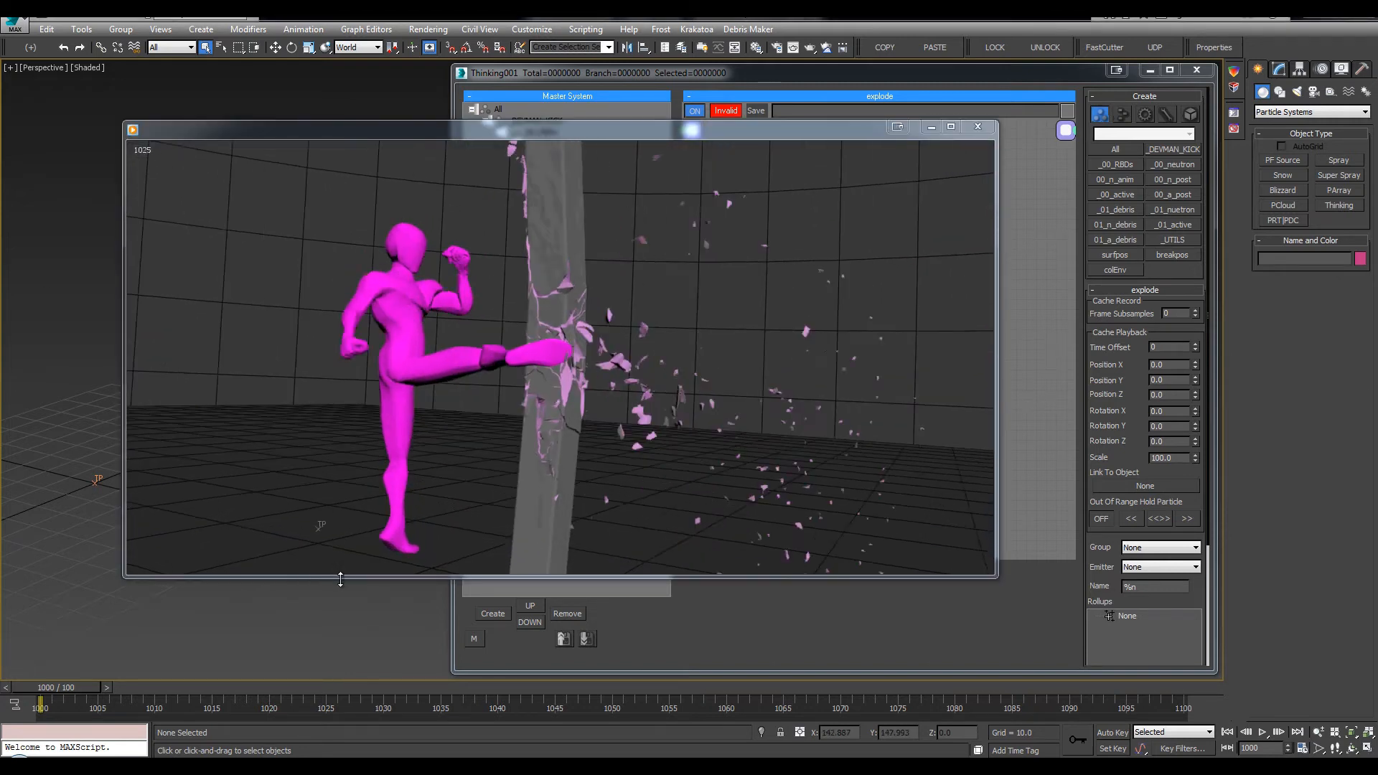
Review the orangeman_kick_postDestr_v0010 preview video of the kick and minimise the player
left_click(559, 557)
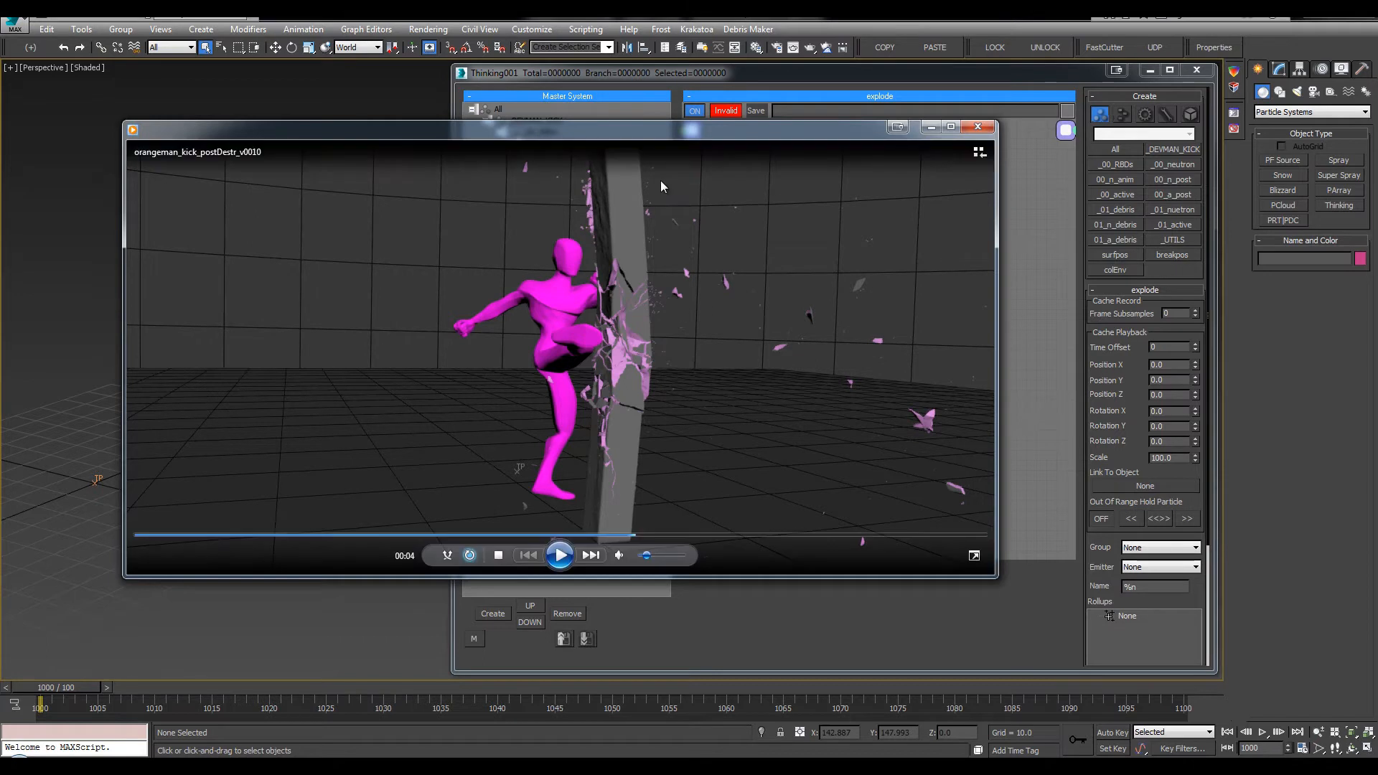
left_click(931, 127)
Advance to frame 1001 and examine the foot and post particles in the Perspective view
middle_click_drag(286, 402, 348, 377)
key("period")
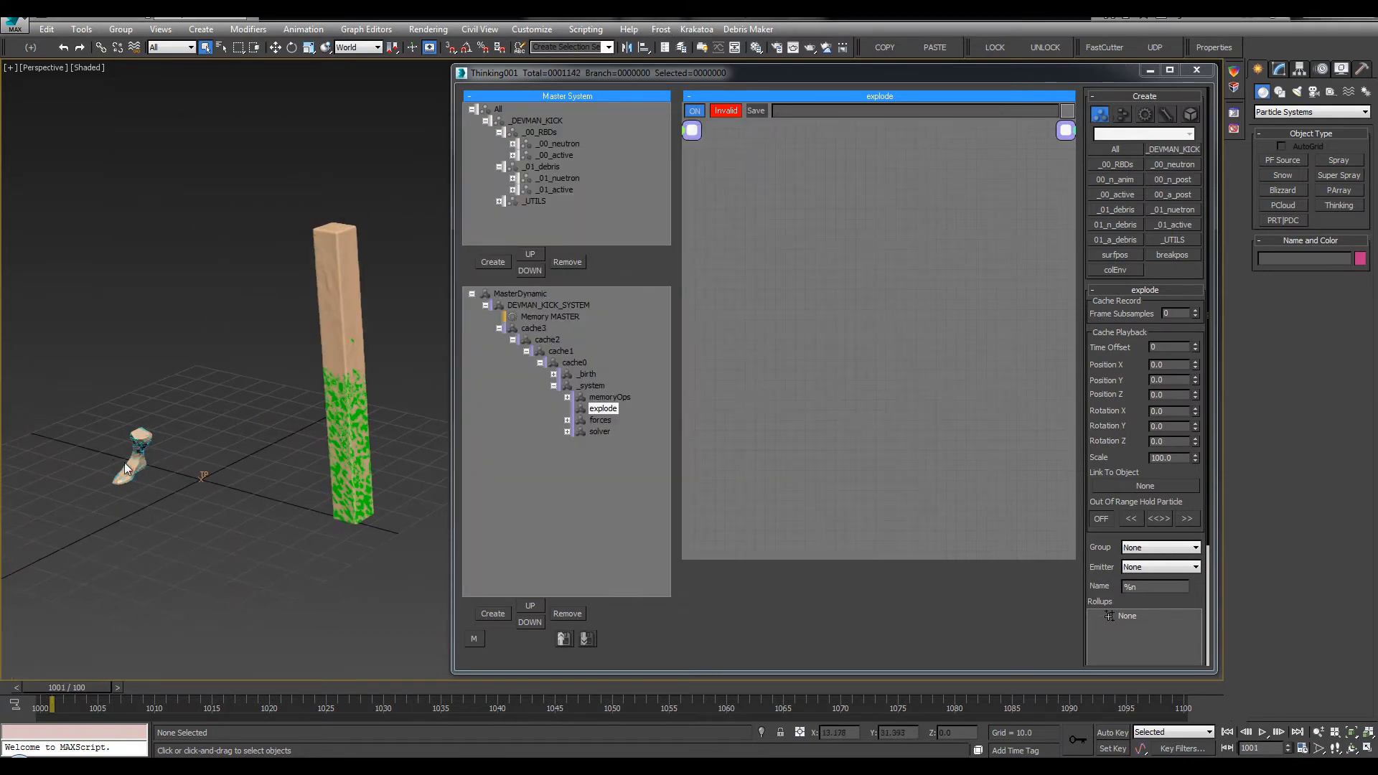
scroll(124, 463, "up", 4)
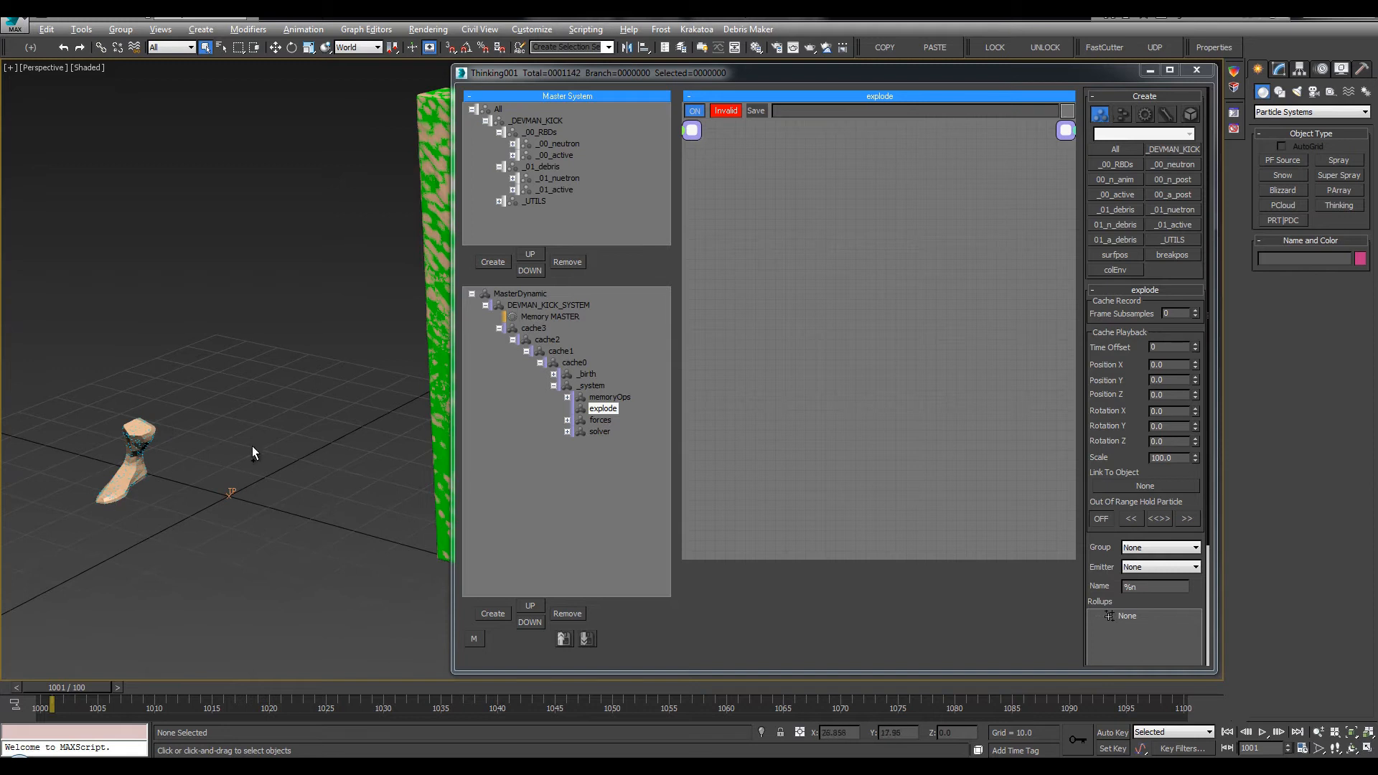
middle_click_drag(252, 448, 160, 455)
middle_click_drag(175, 452, 151, 458, "alt")
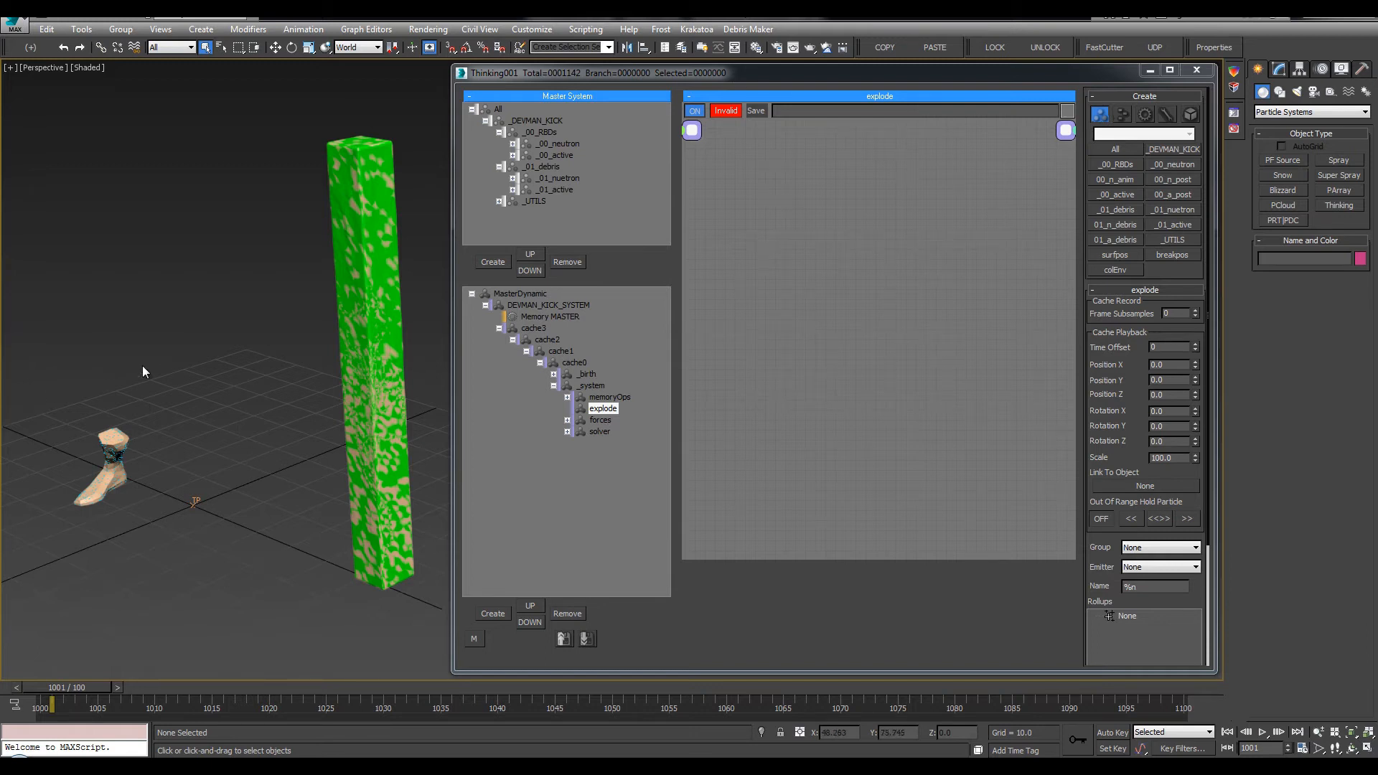
Select the Thinking001 particle system by its foot particle and view it without the move gizmo
left_click(87, 493)
left_click(161, 468)
left_click_drag(138, 402, 63, 549)
middle_click_drag(184, 465, 106, 488, "alt")
key("w")
key("q")
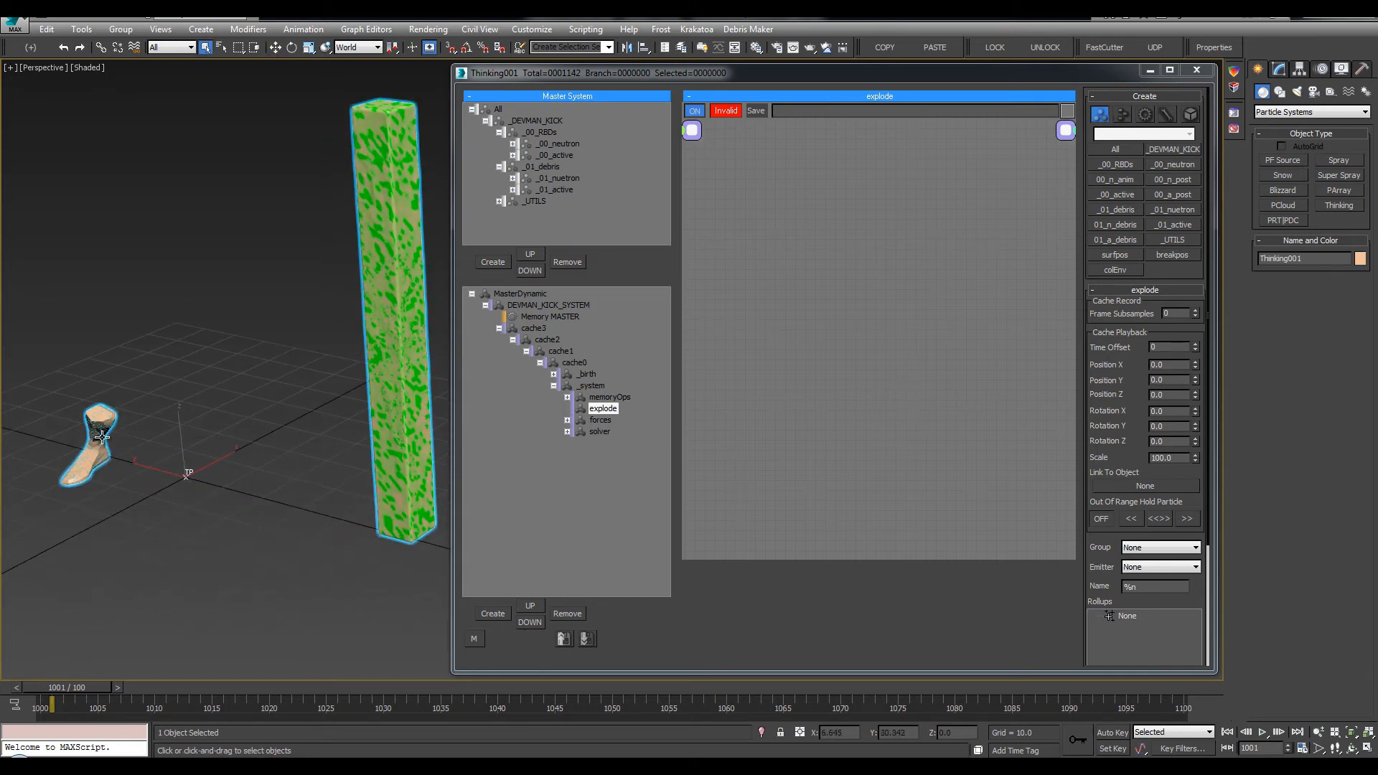
Add a 00_a_post group node to the explode set
right_click(722, 217)
mouse_move(725, 221)
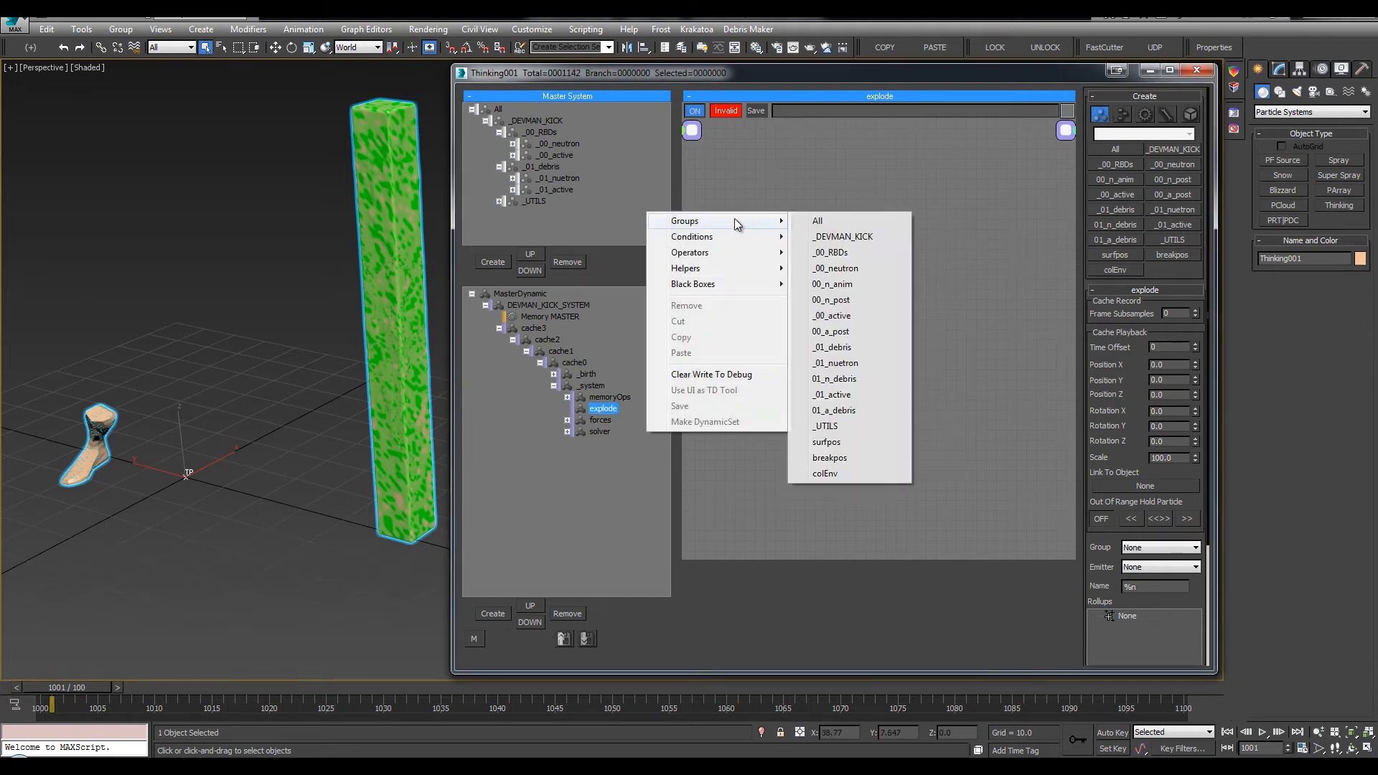
left_click(840, 334)
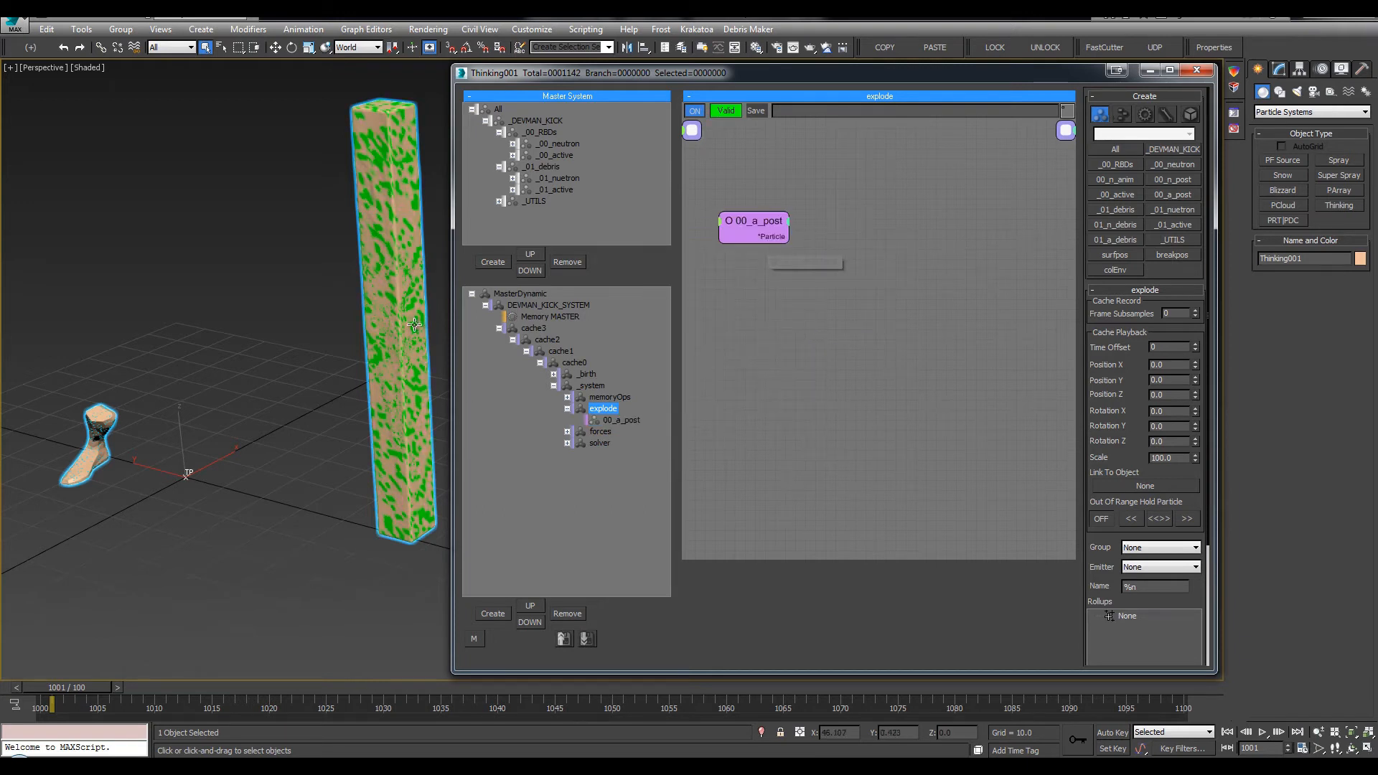
Return to frame 1000 with the Thinking Particles editor widened and save the scene
middle_click(129, 261)
key("Home")
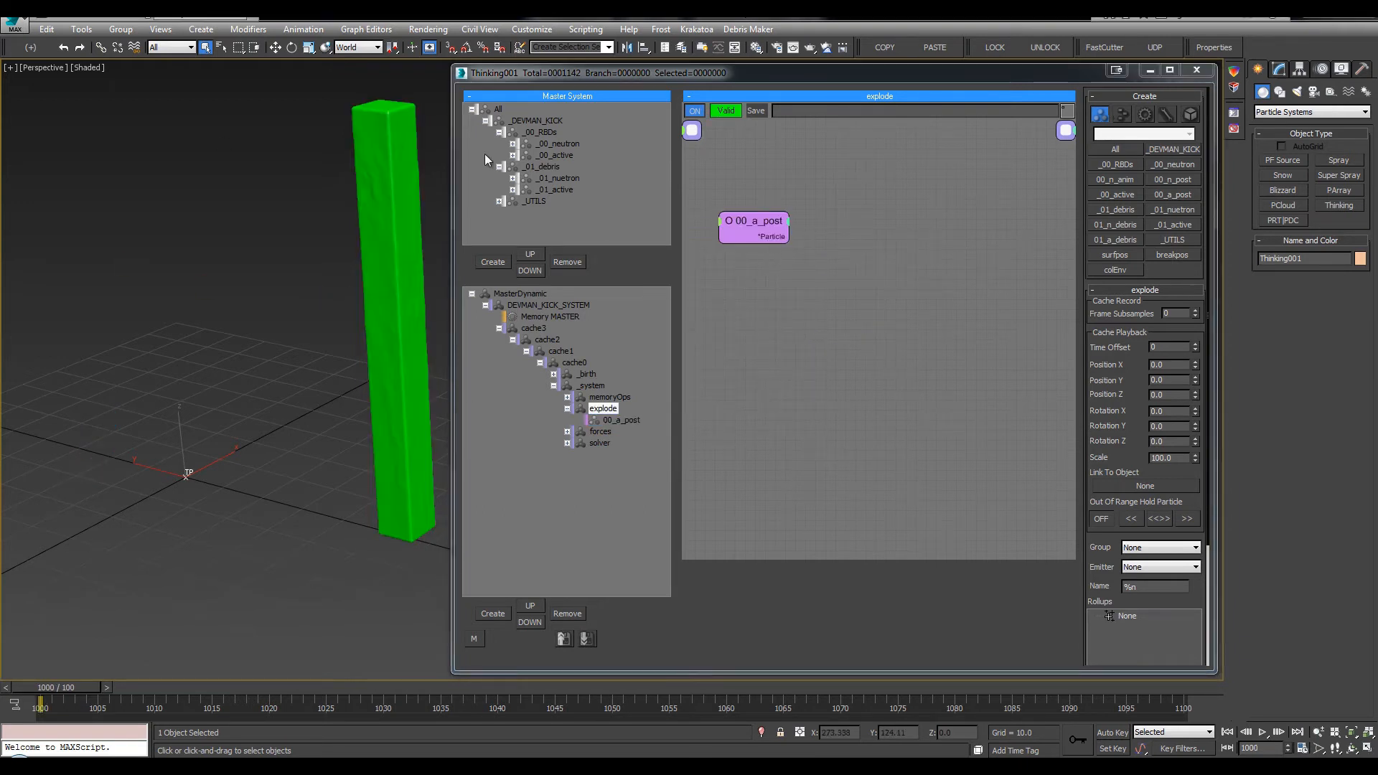
left_click_drag(450, 153, 357, 152)
middle_click_drag(695, 311, 610, 350)
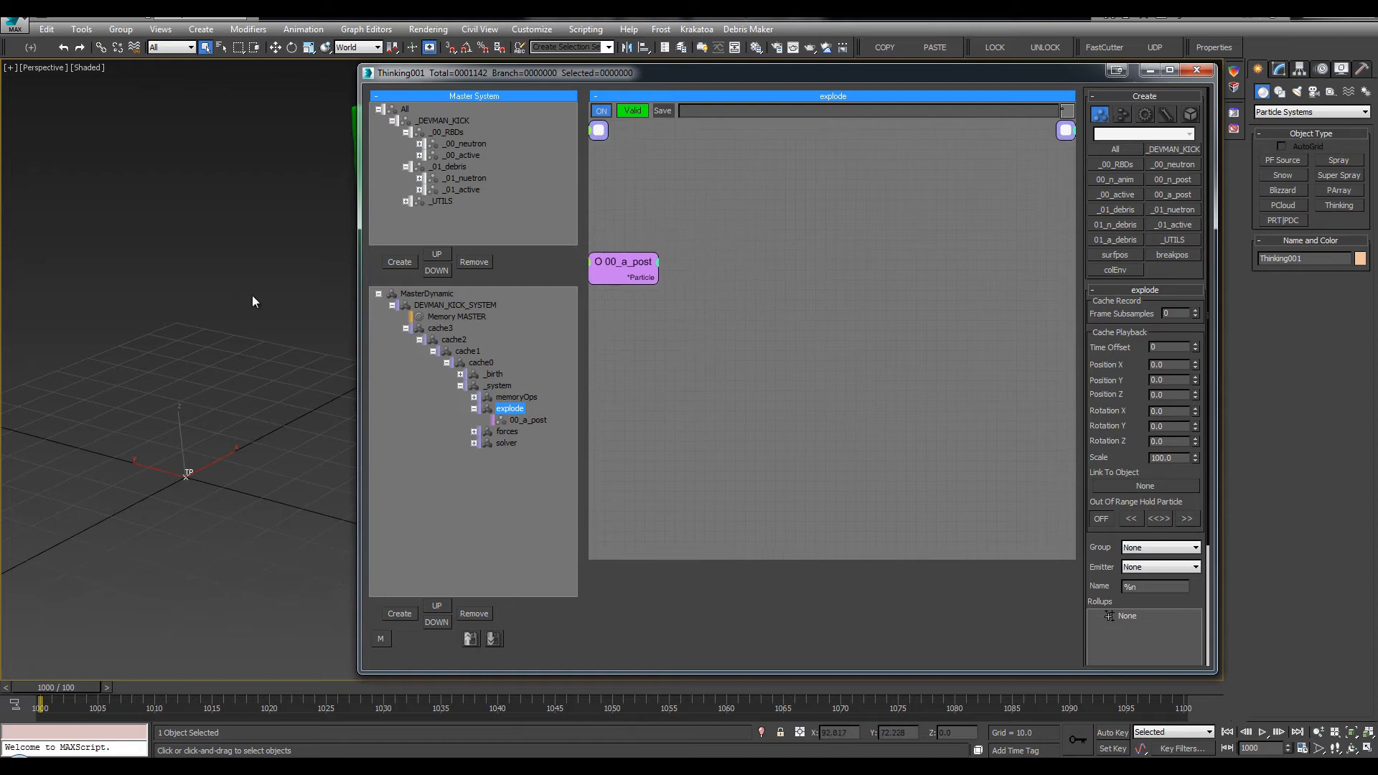
middle_click_drag(252, 301, 144, 293)
scroll(144, 294, "down", 2)
key("ctrl+s")
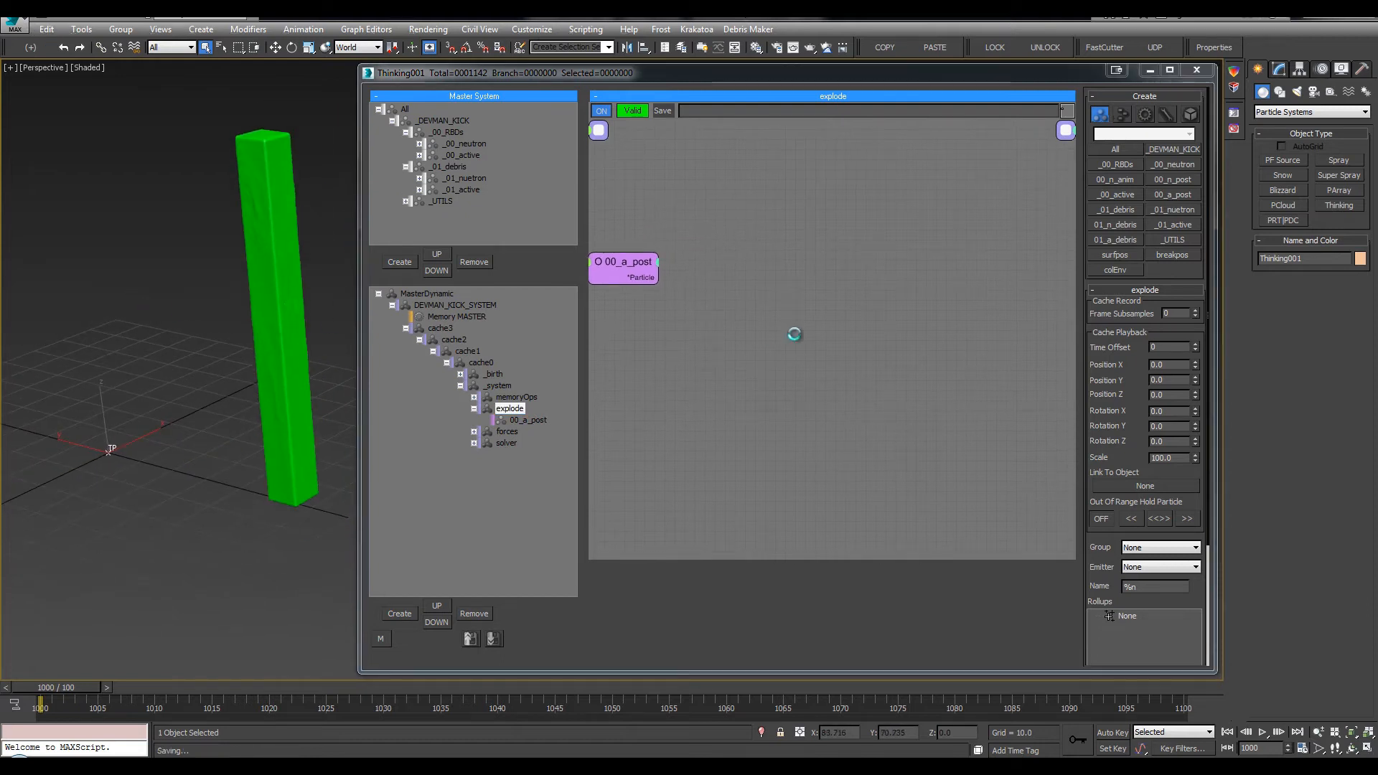
Add a PSearch operator beside the 00_a_post node in the explode set and display its settings
middle_click_drag(716, 283, 734, 280)
key("Tab")
type("psea")
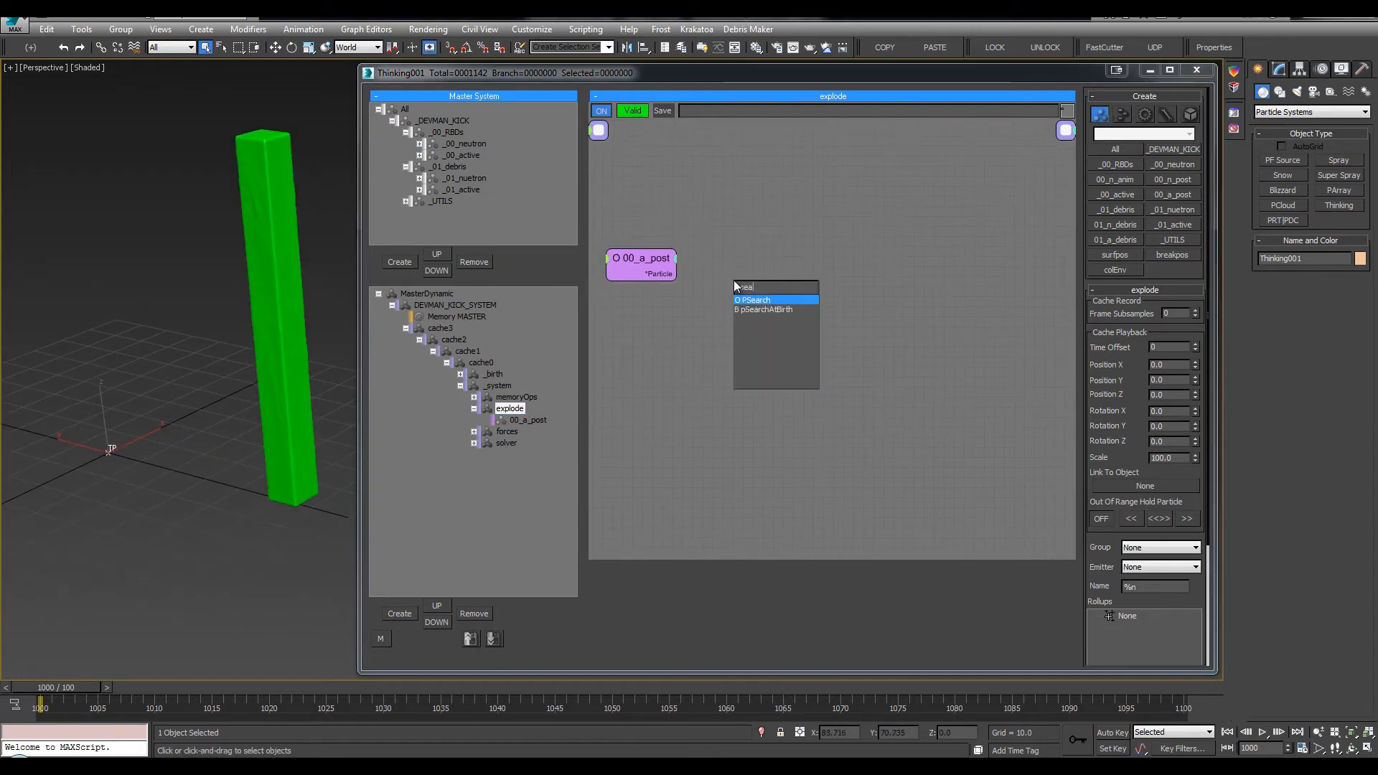
key("Return")
left_click(797, 290)
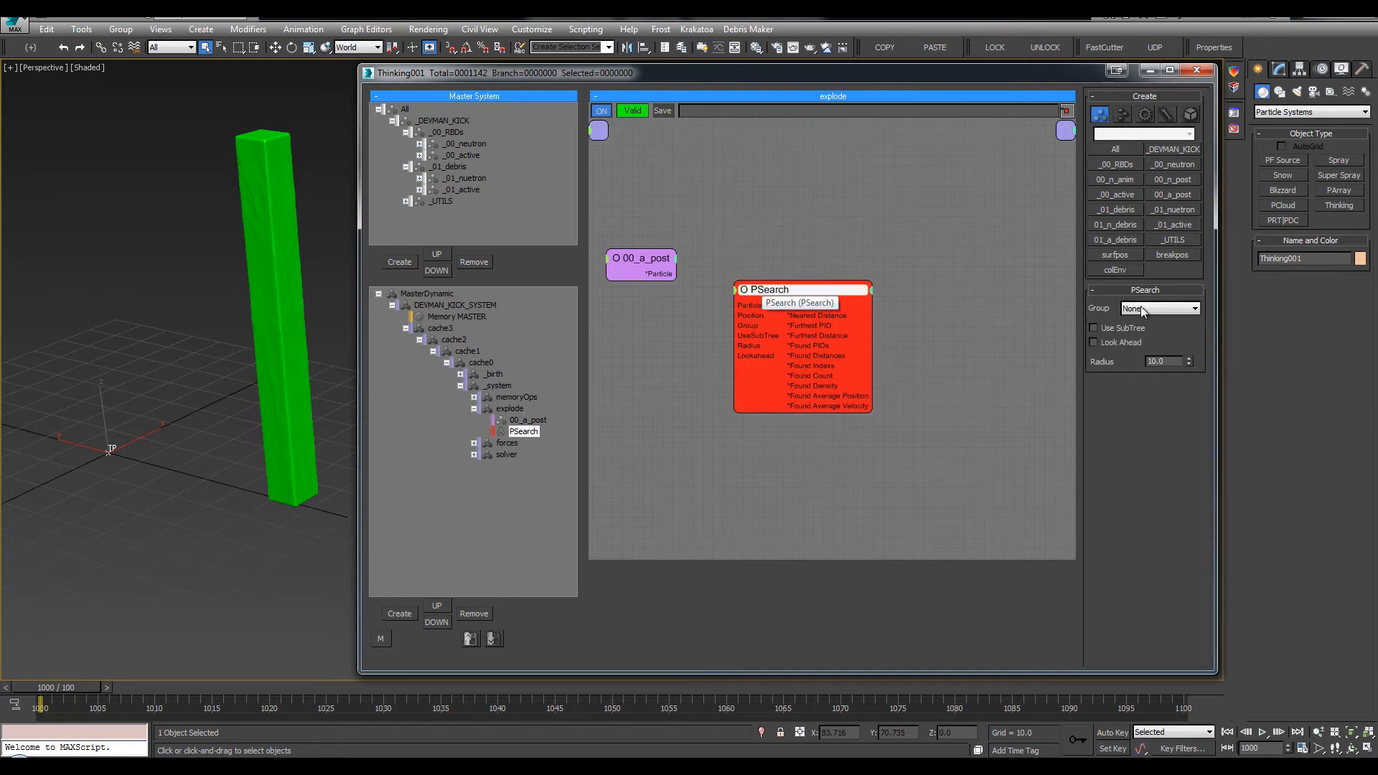
Set the PSearch operator to search the surfpos group within a radius of 8 and feed it the 00_a_post particles
left_click(1146, 309)
left_click(1147, 461)
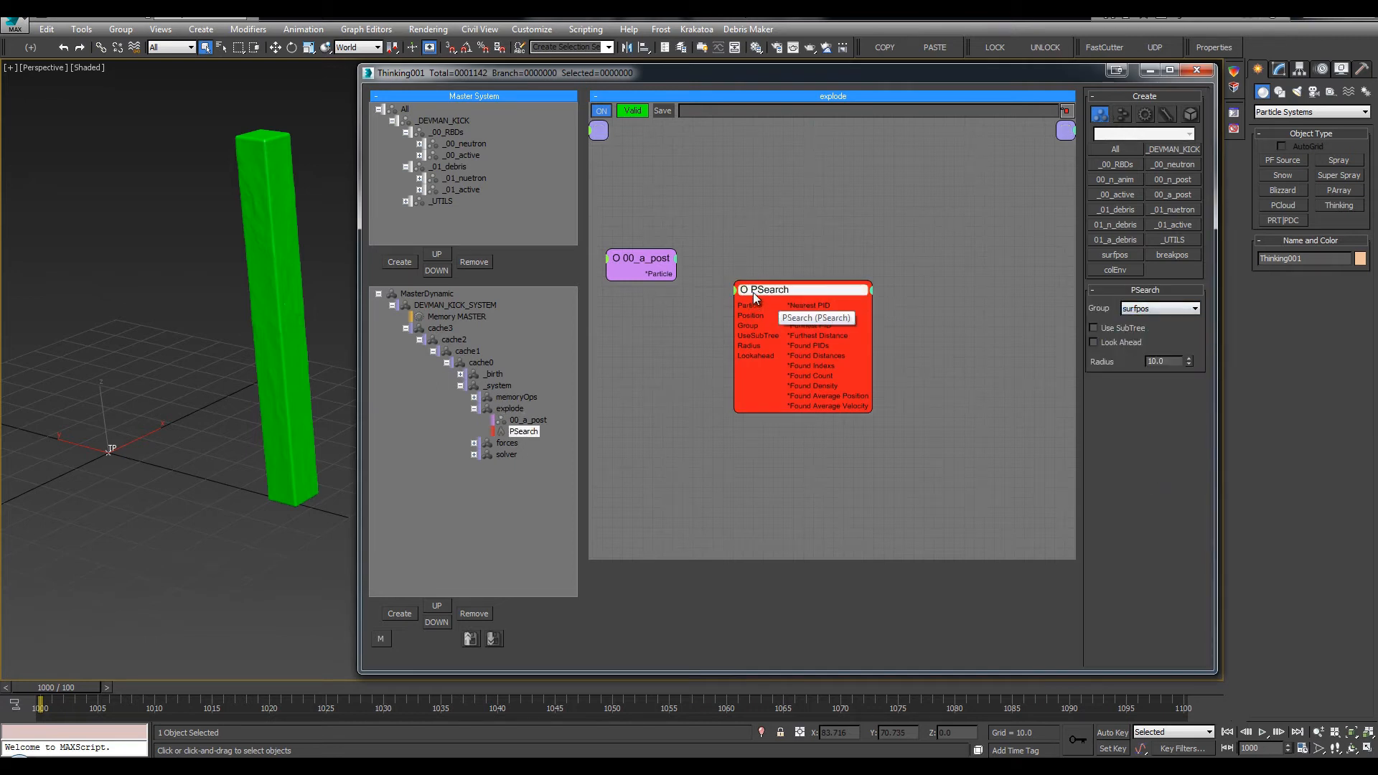
left_click_drag(758, 296, 750, 296)
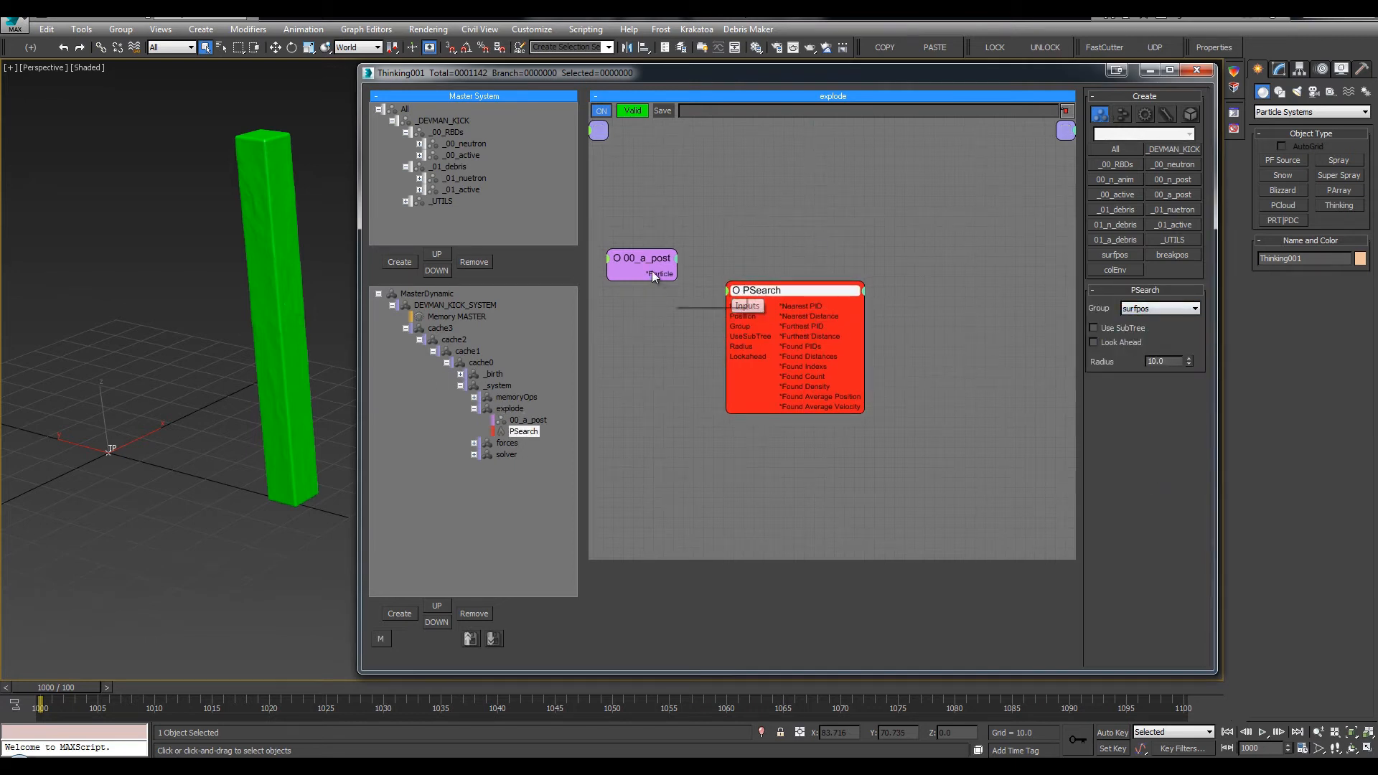
left_click_drag(755, 291, 773, 293)
double_click(1160, 361)
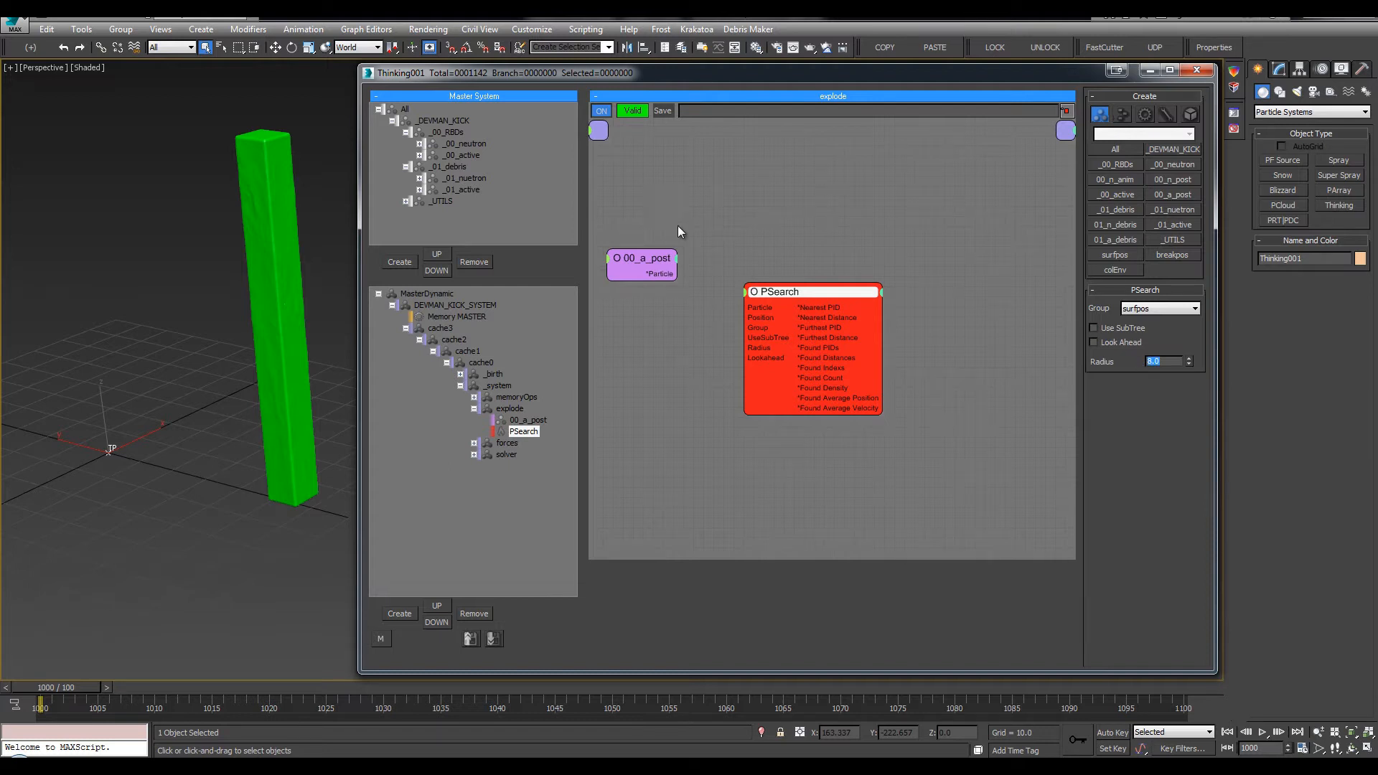
left_click_drag(662, 272, 722, 311)
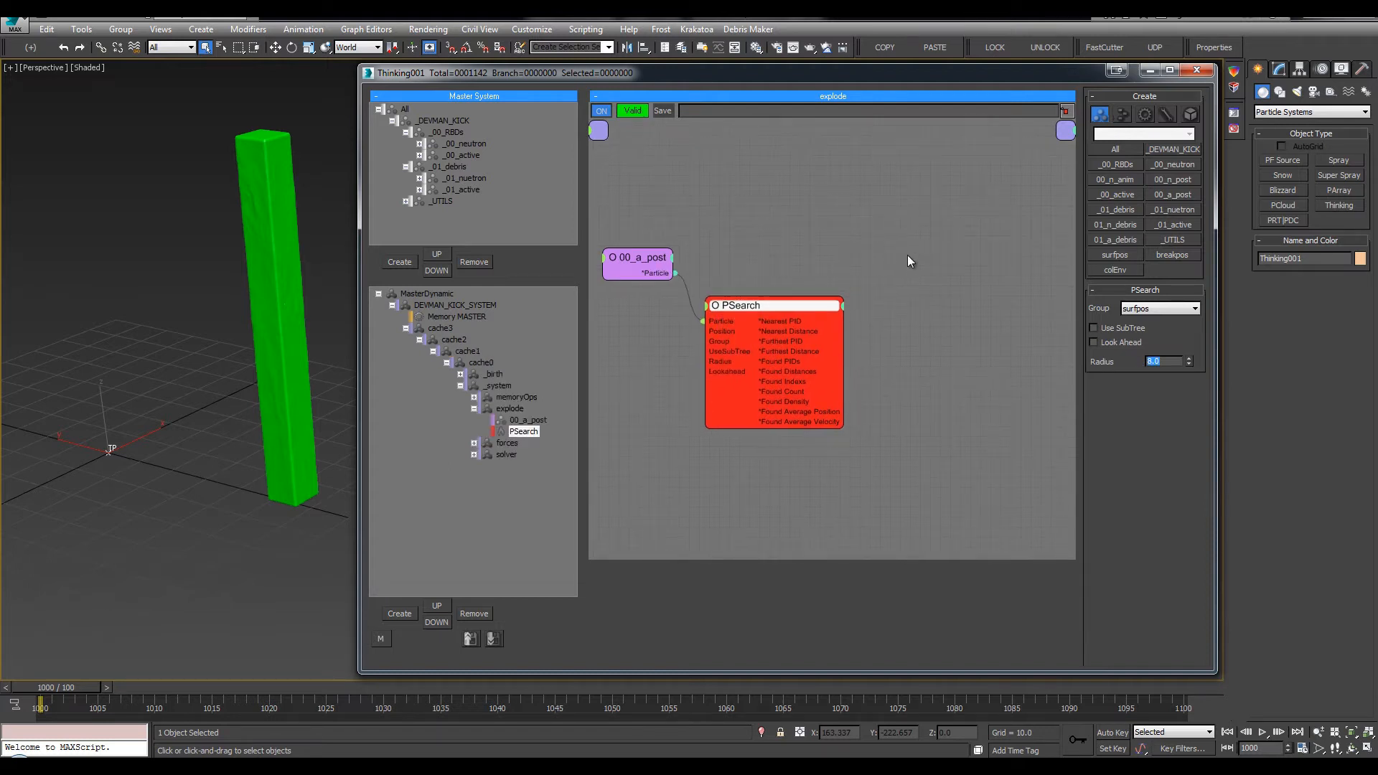
Add a Force operator to the explode set, expose its ON input and connect the 00_a_post particles to it
left_click(910, 261)
right_click(909, 260)
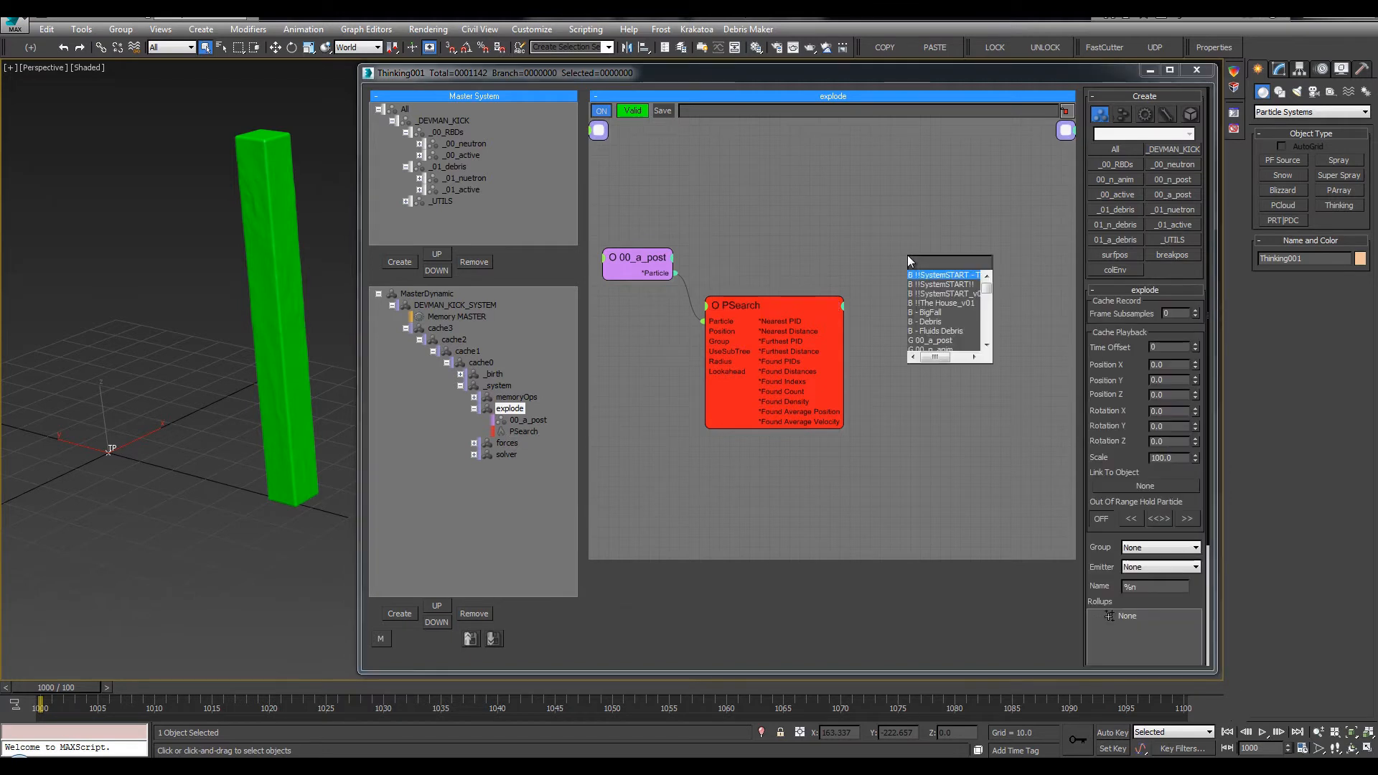
type("force")
double_click(934, 275)
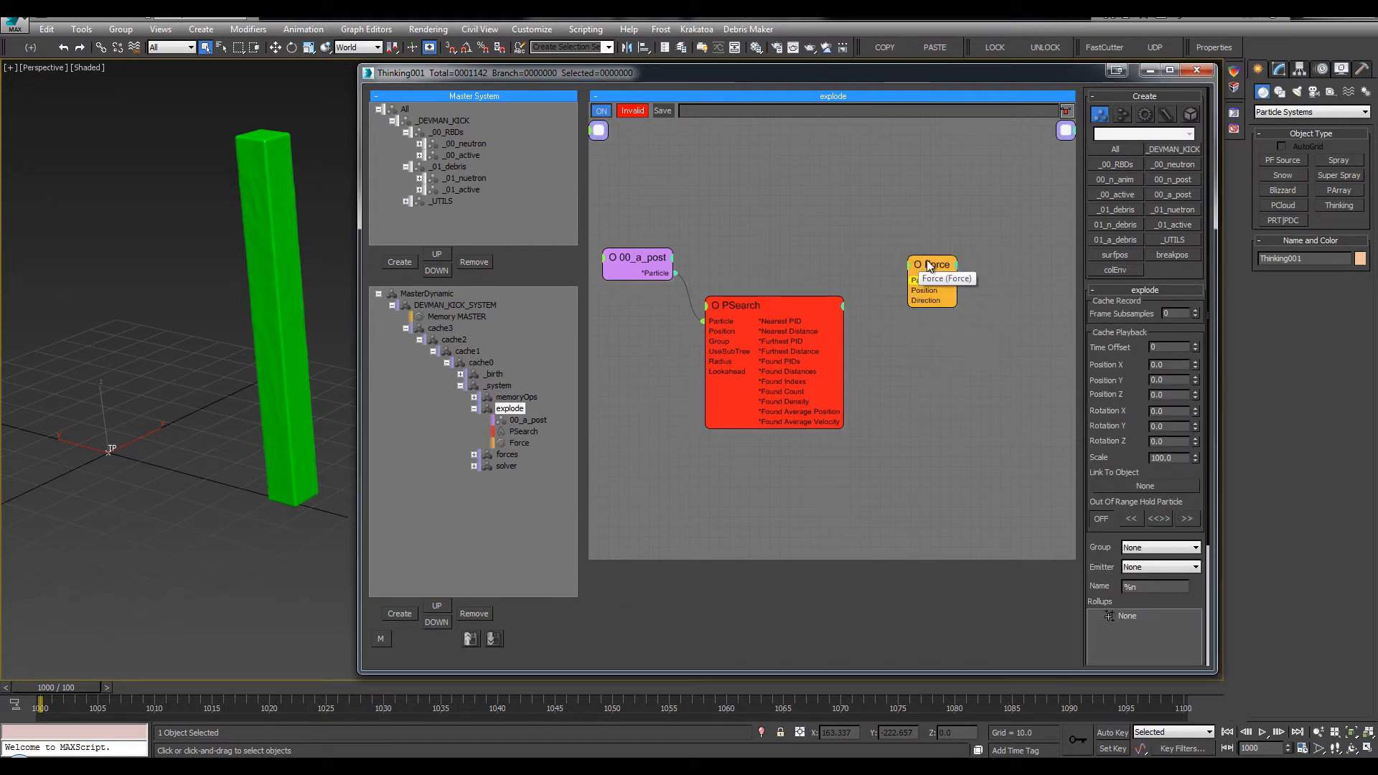
left_click_drag(929, 266, 1024, 256)
right_click(1005, 269)
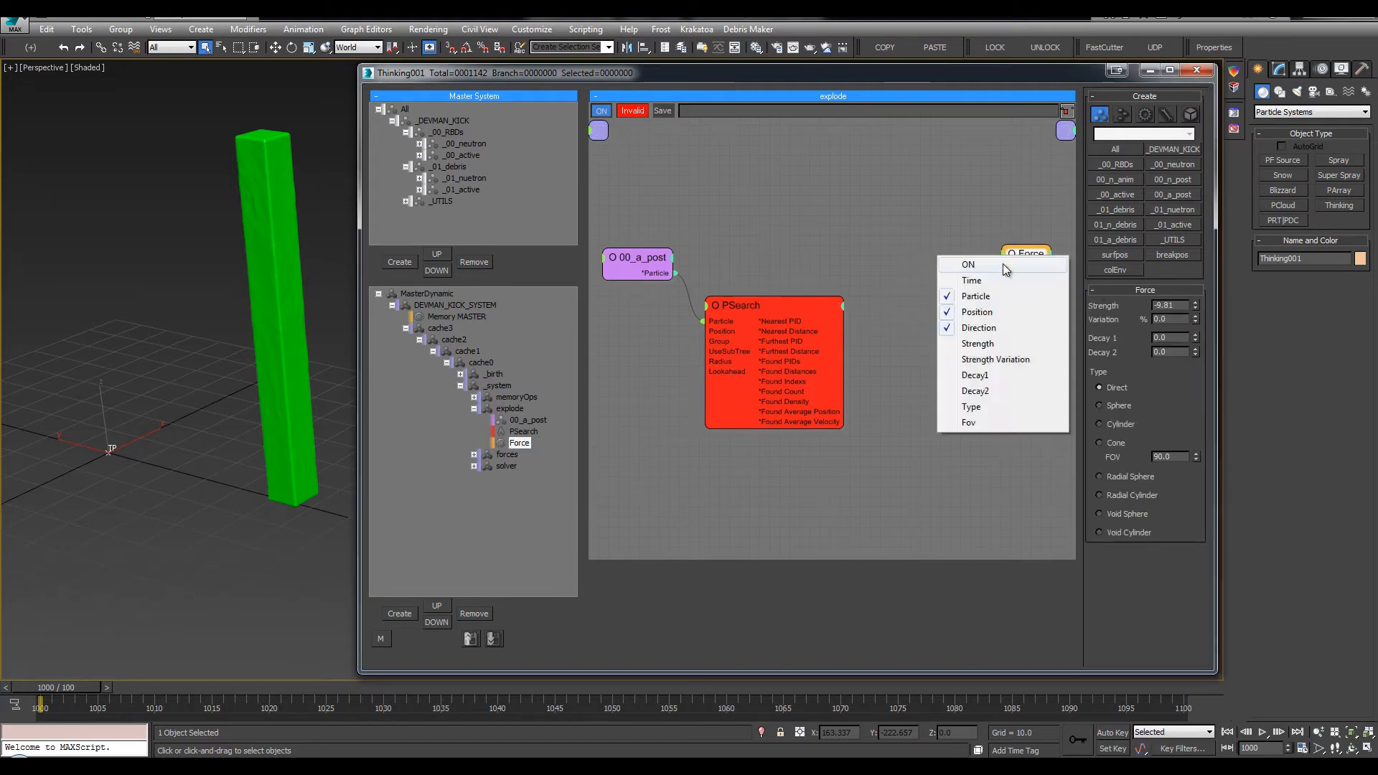
left_click(1005, 267)
left_click_drag(674, 278, 675, 275)
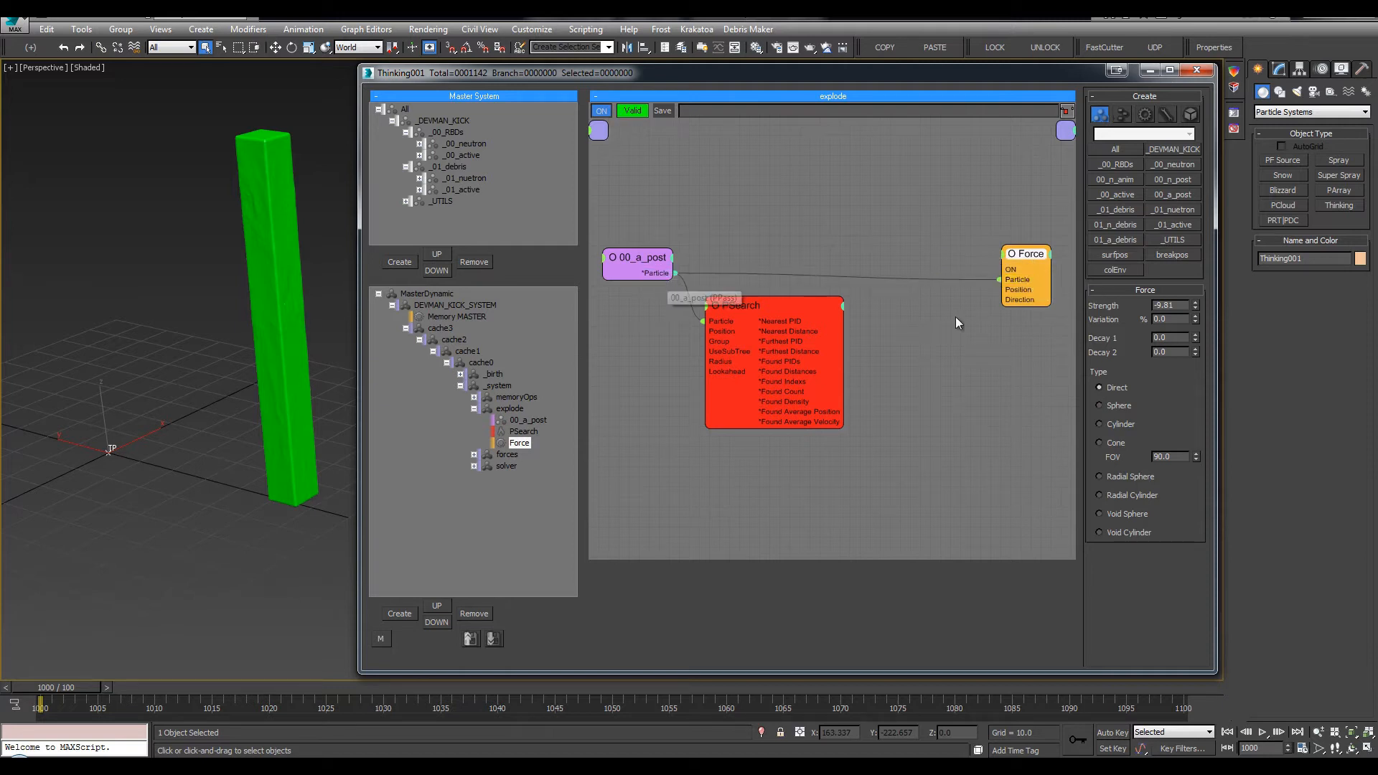
Reduce the PSearch node to its connected Particle input and expose only the Found PIDs output
left_click(735, 307)
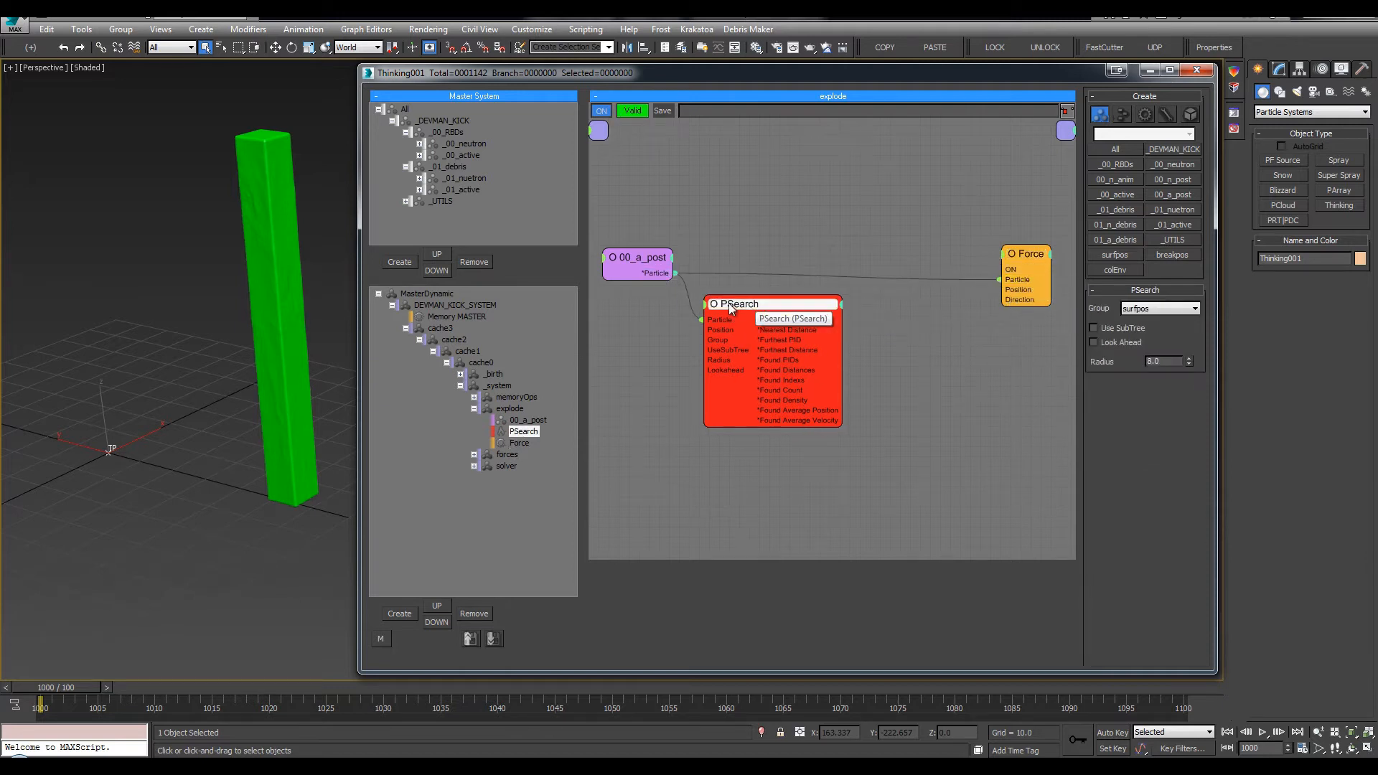
double_click(737, 308)
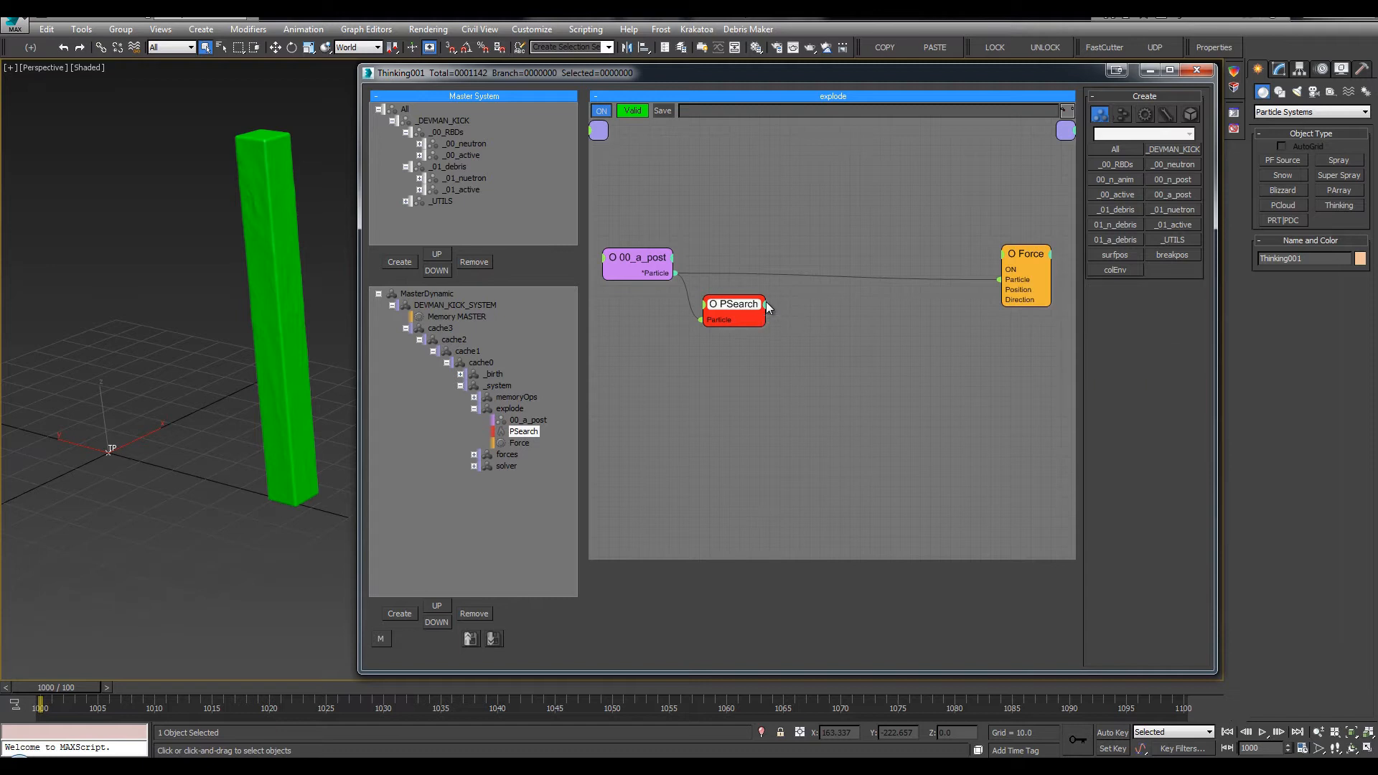
left_click(763, 305)
left_click(746, 374)
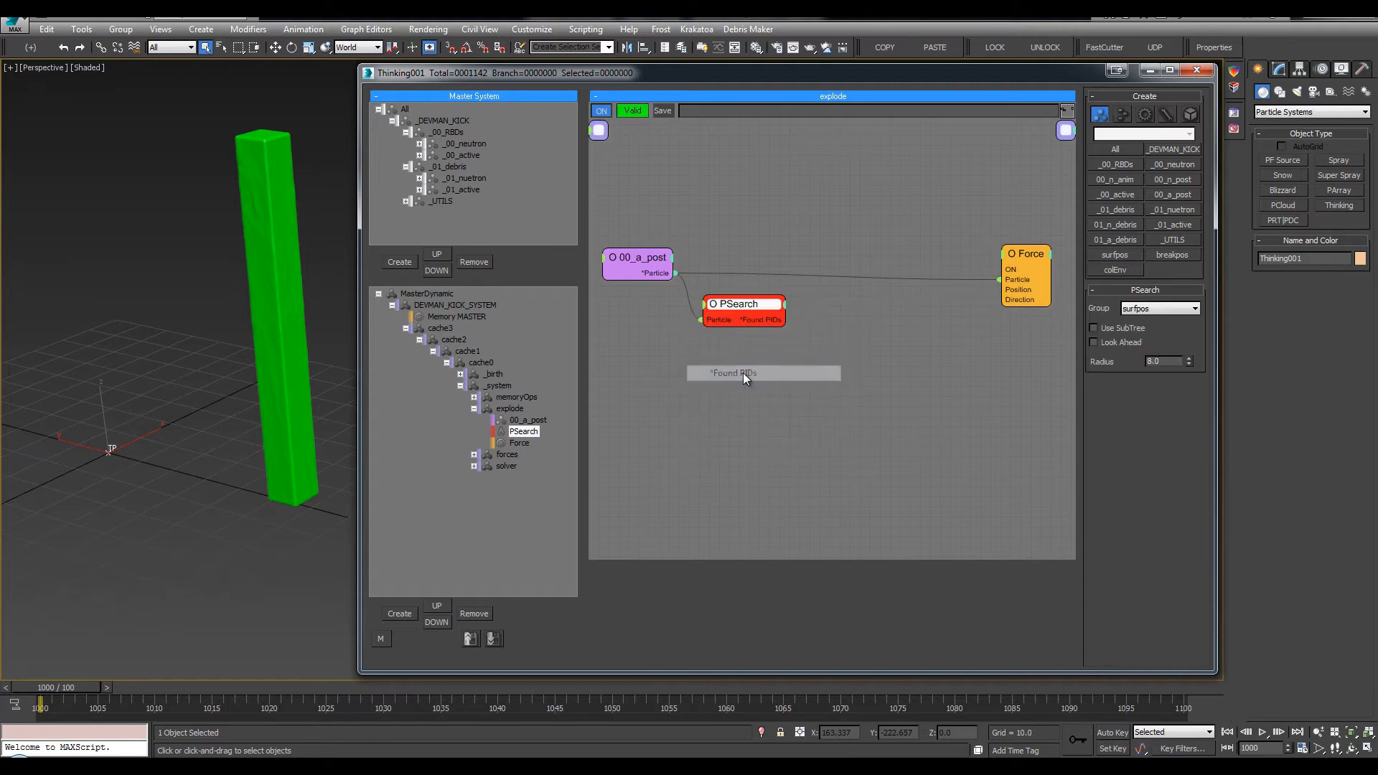
Add a ParticleData helper node beside PSearch in the explode set
double_click(837, 321)
type("ParticleData")
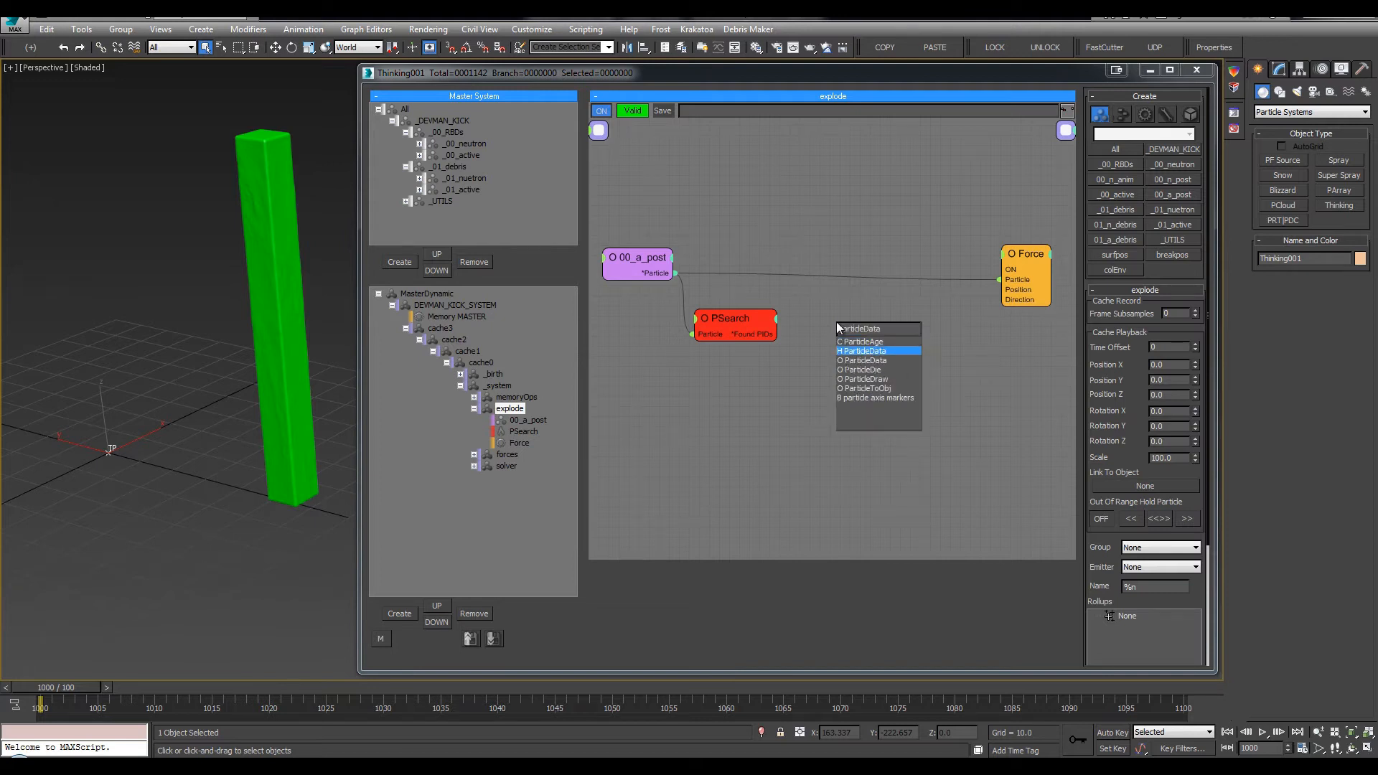
key("Return")
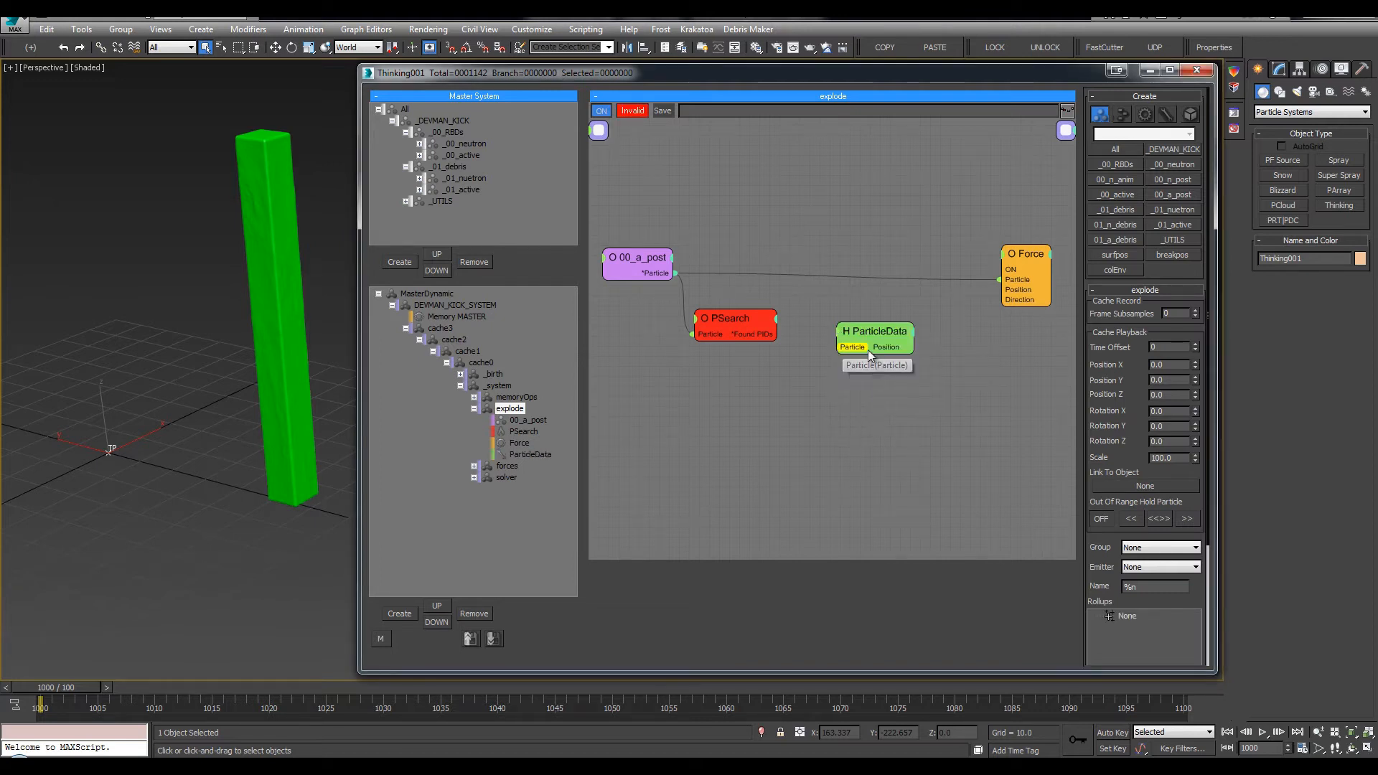
left_click_drag(730, 324, 744, 334)
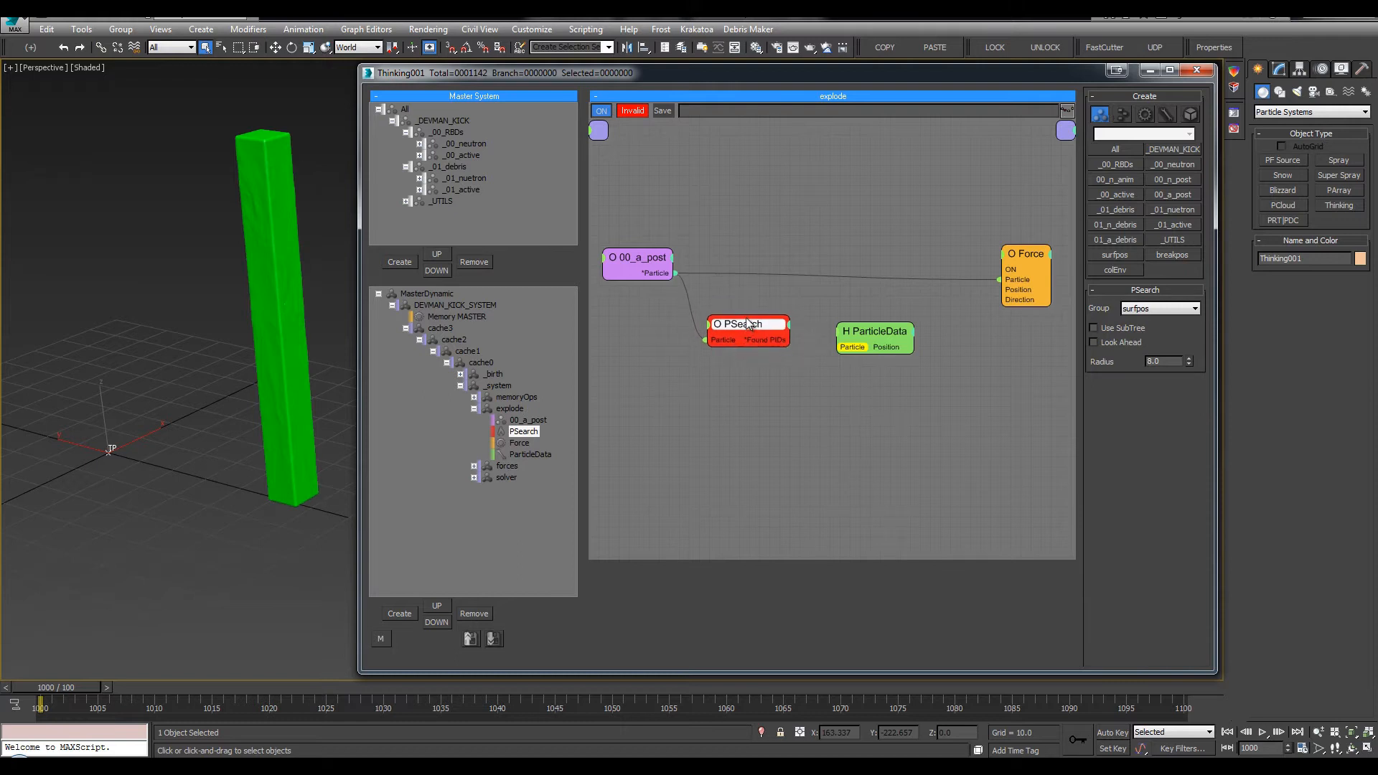
Review the PSearch operator's available groups and its search radius
left_click(1170, 309)
left_click(1170, 309)
left_click(1170, 308)
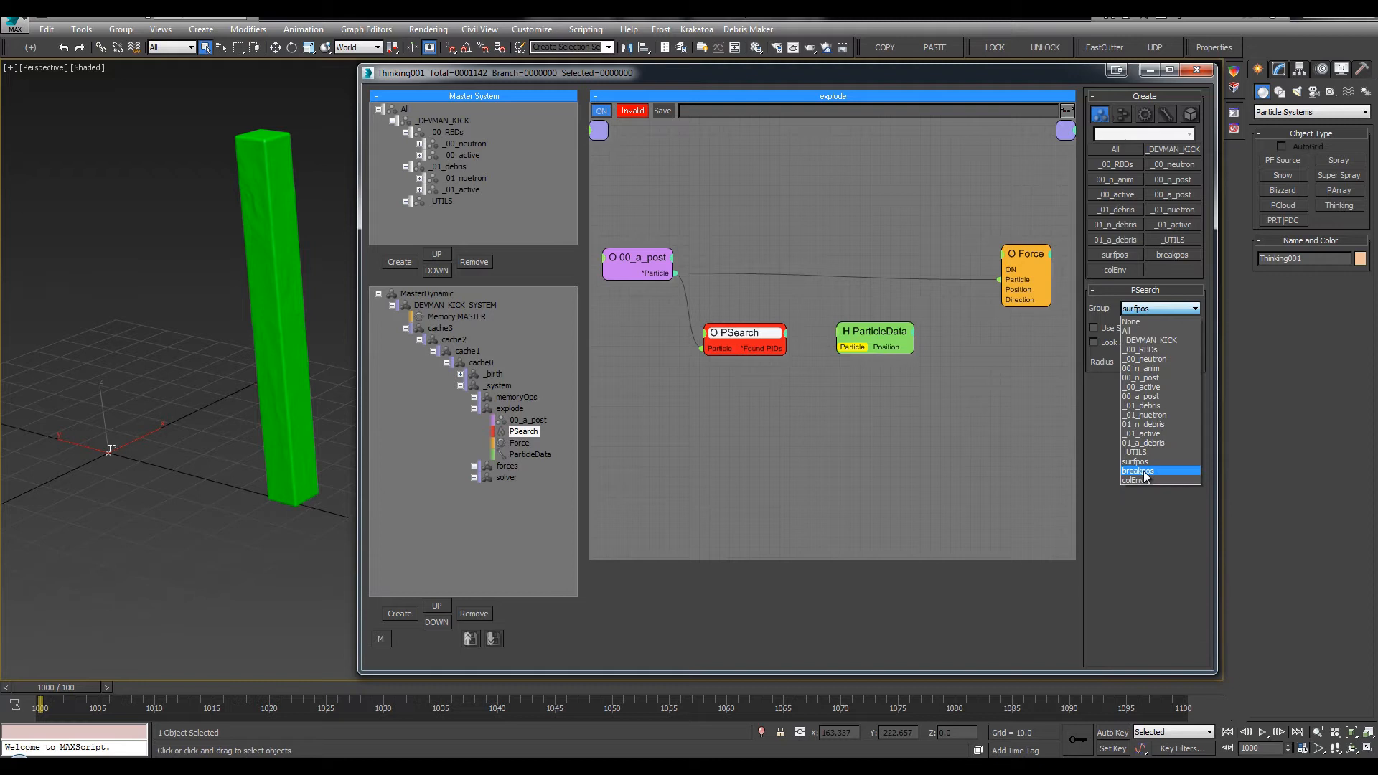
left_click(1174, 310)
left_click_drag(727, 327, 723, 328)
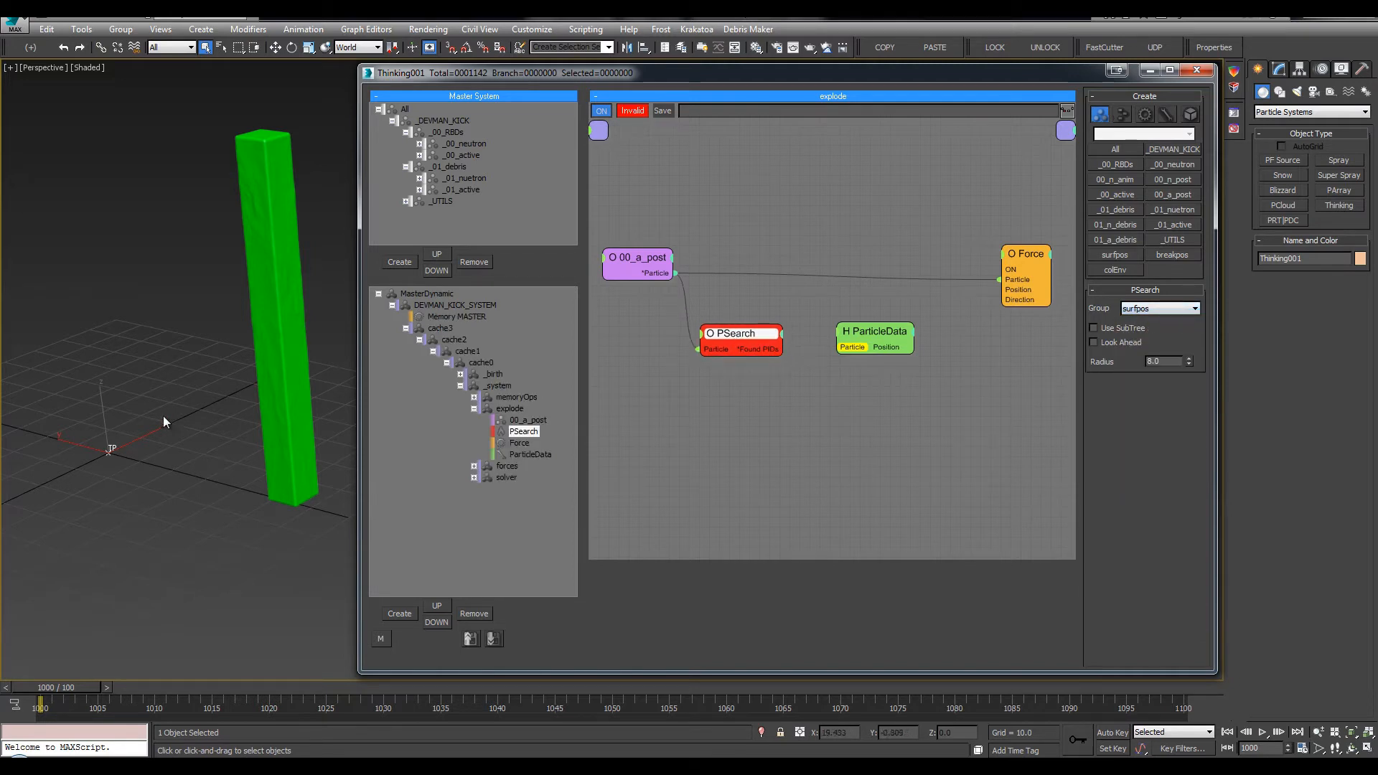
middle_click_drag(174, 414, 181, 415)
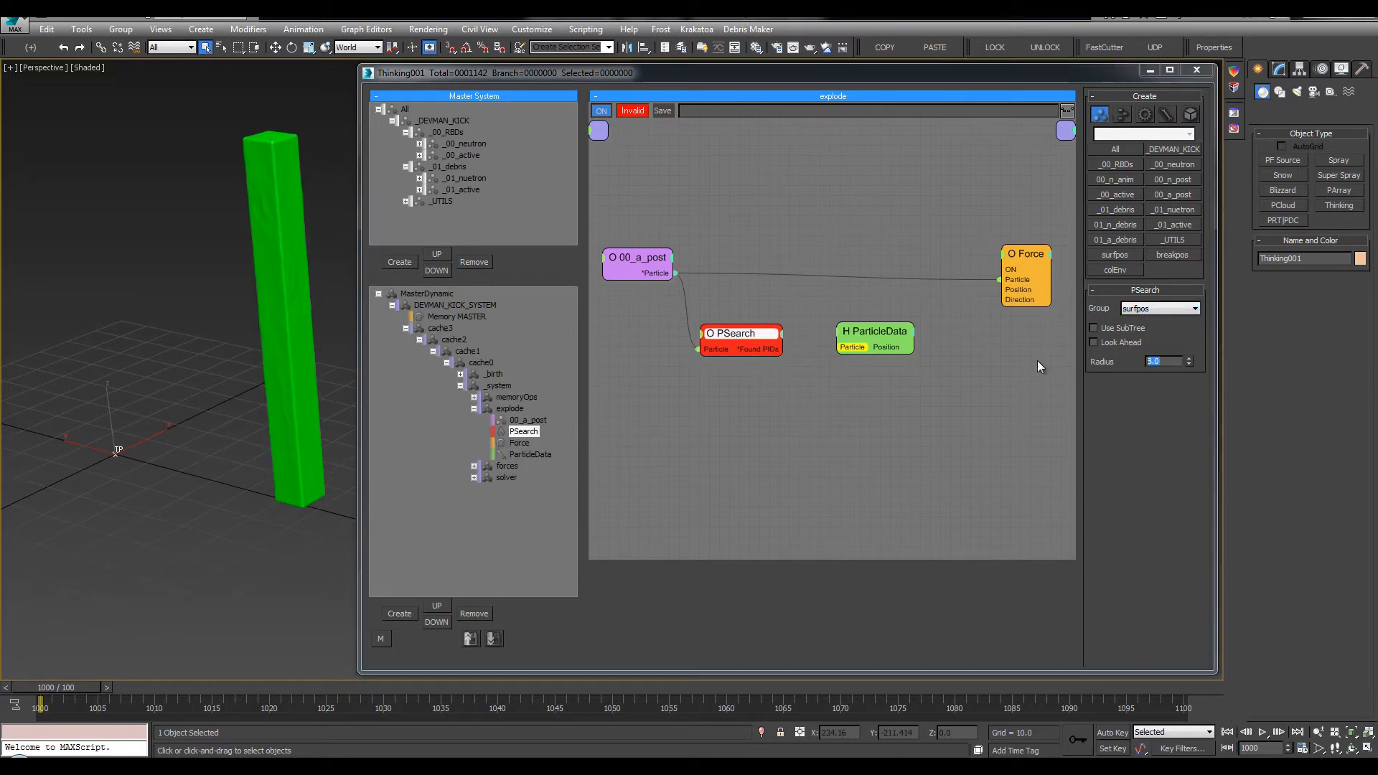
double_click(1162, 362)
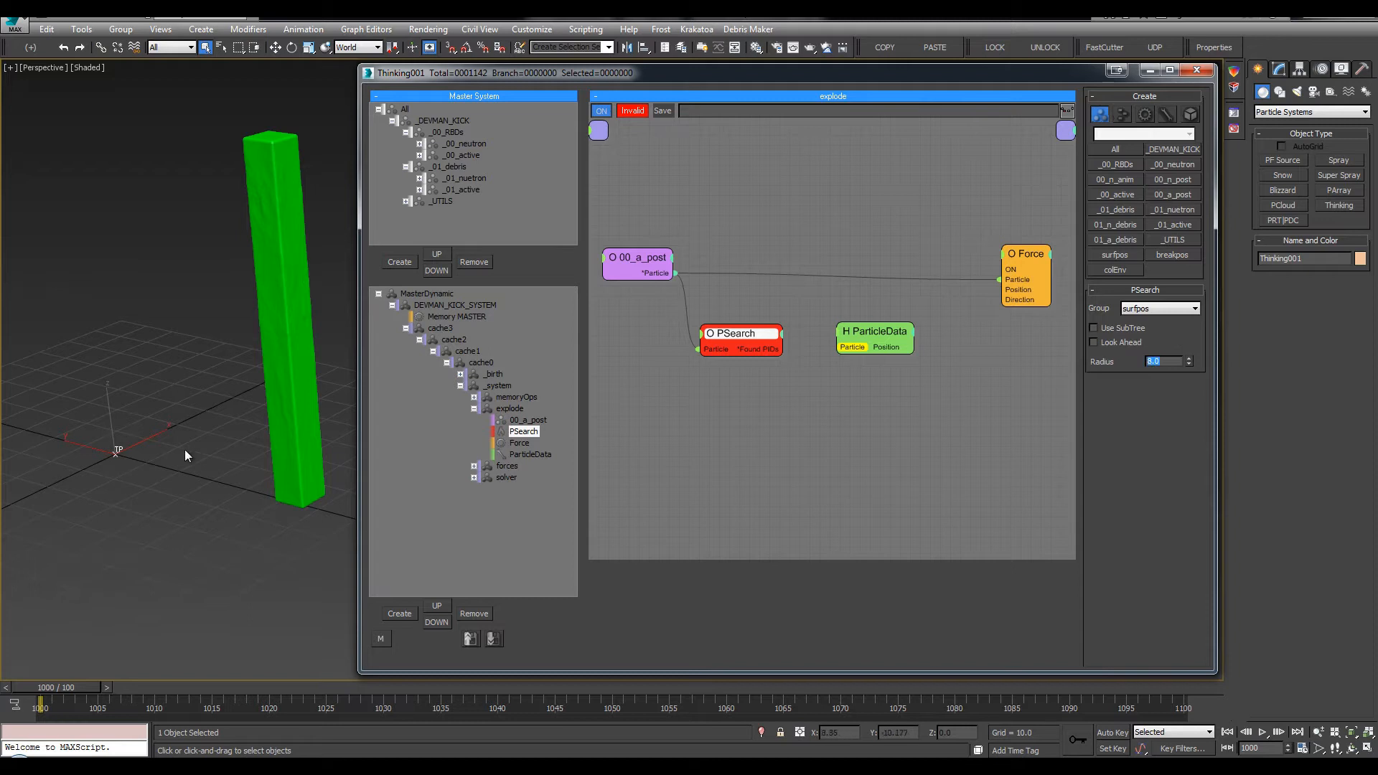
Show the post in a maximized Top view and make the 0 (default) layer current
middle_click_drag(187, 430, 201, 445, "alt")
key("alt+w")
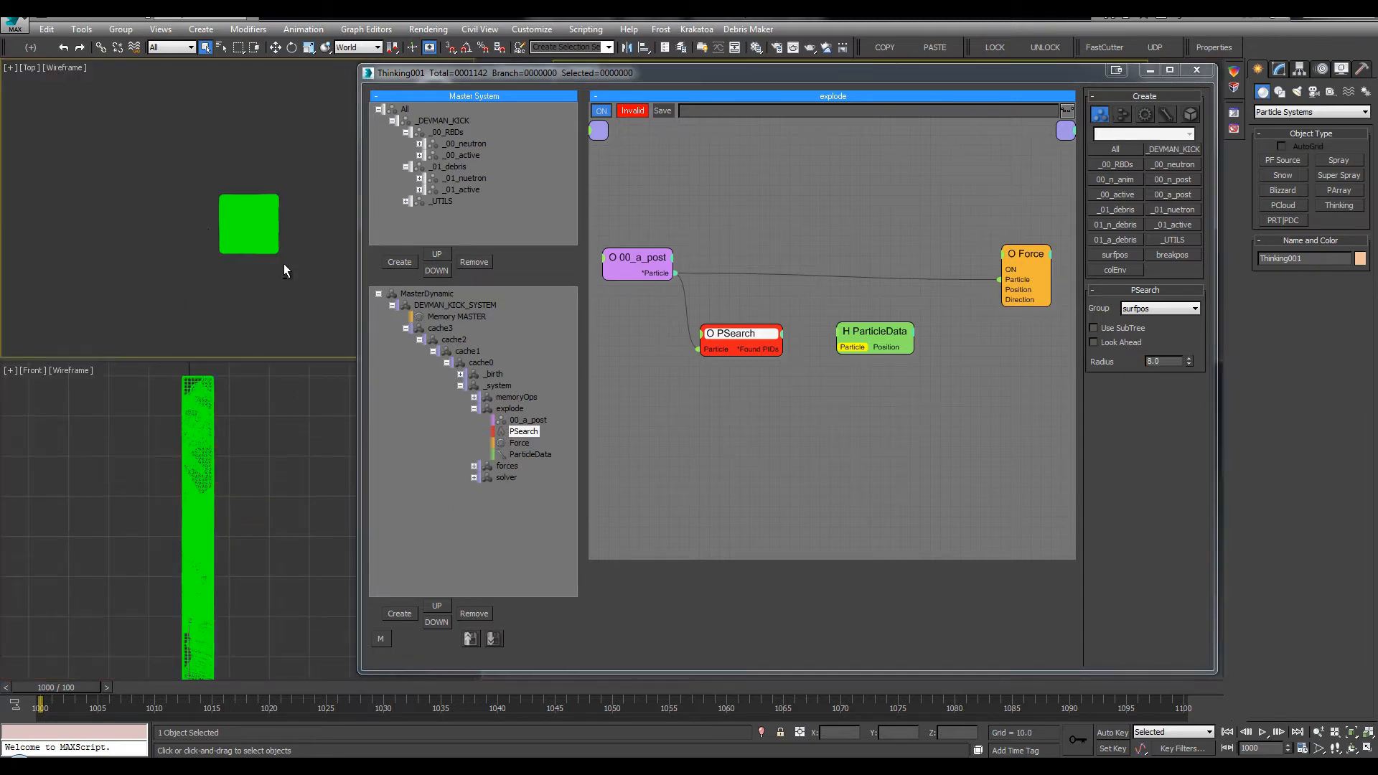
middle_click(282, 264)
key("alt+w")
scroll(205, 248, "up", 1)
middle_click_drag(308, 344, 81, 274)
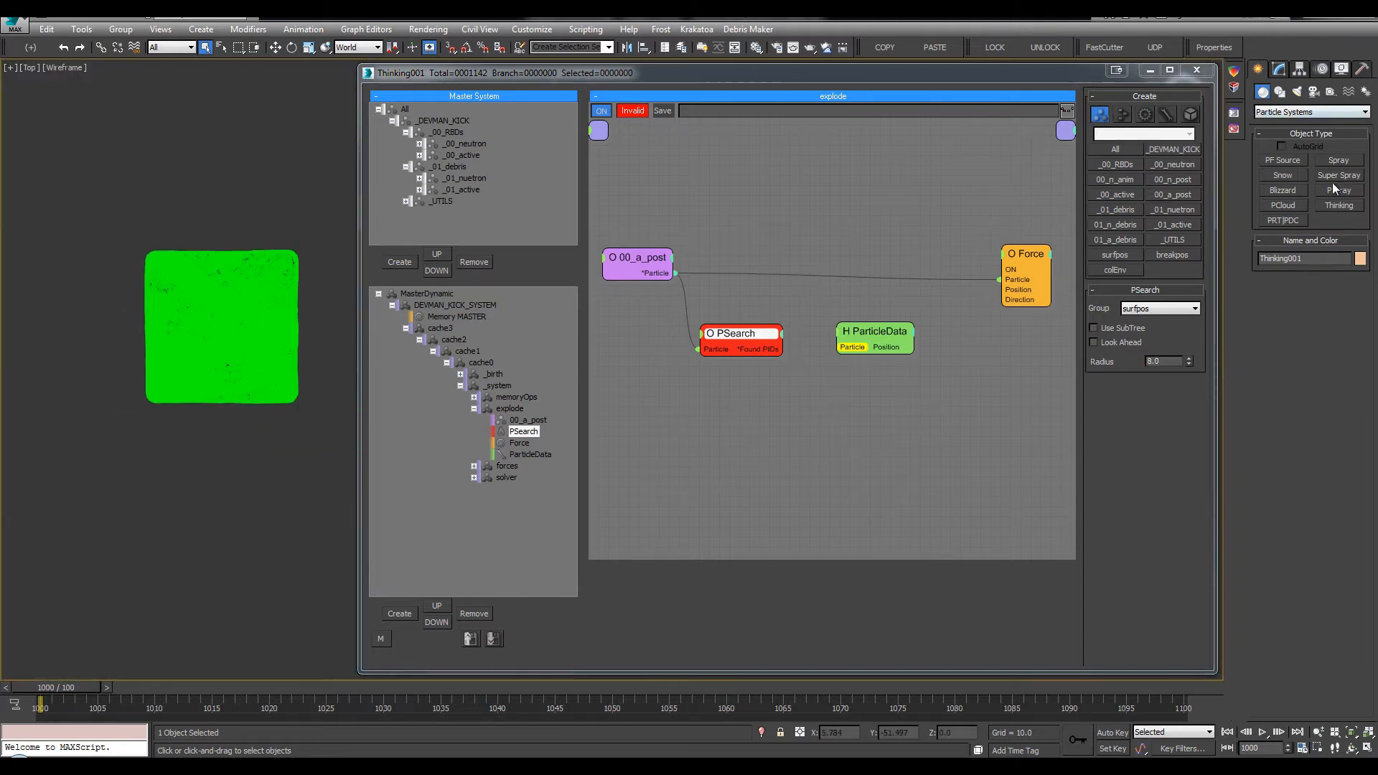
left_click(1280, 92)
left_click(1283, 191)
middle_click_drag(193, 260, 200, 265)
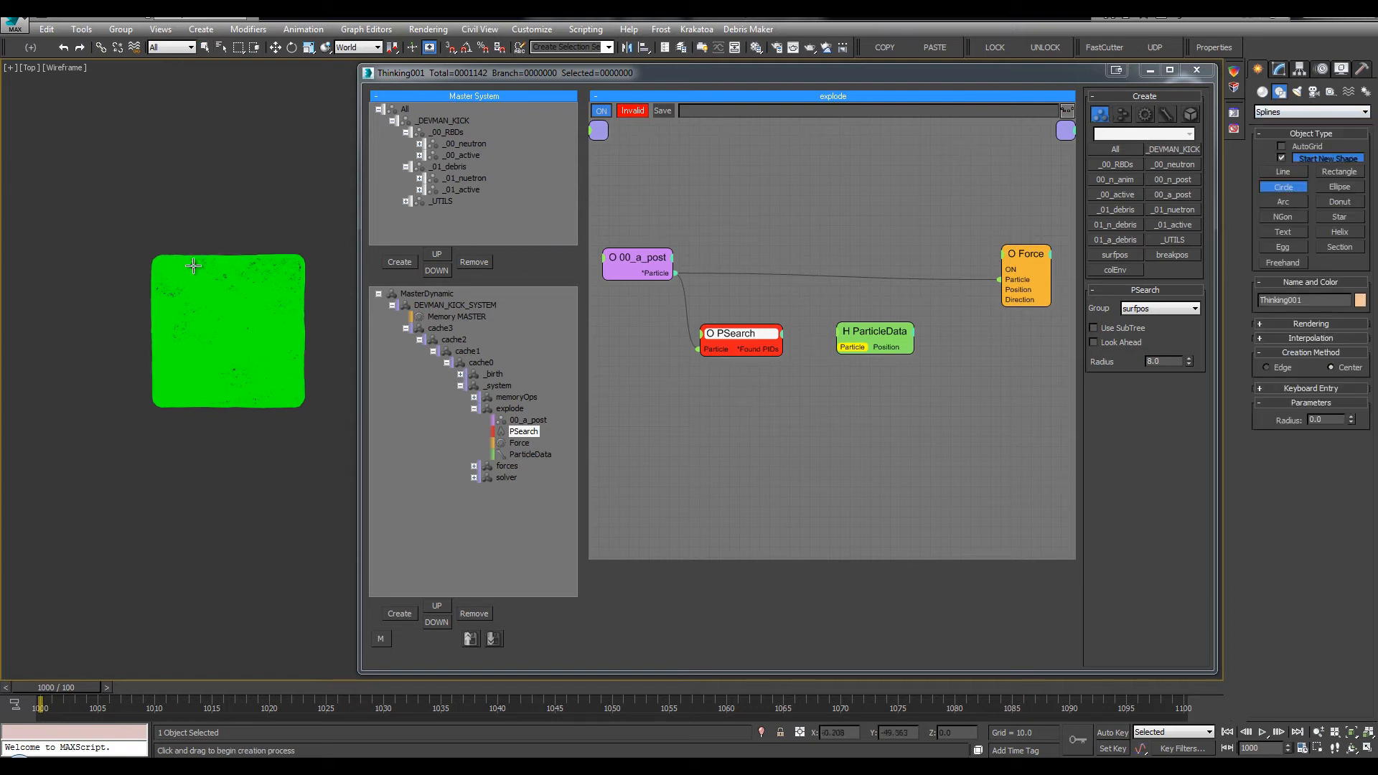
key("l")
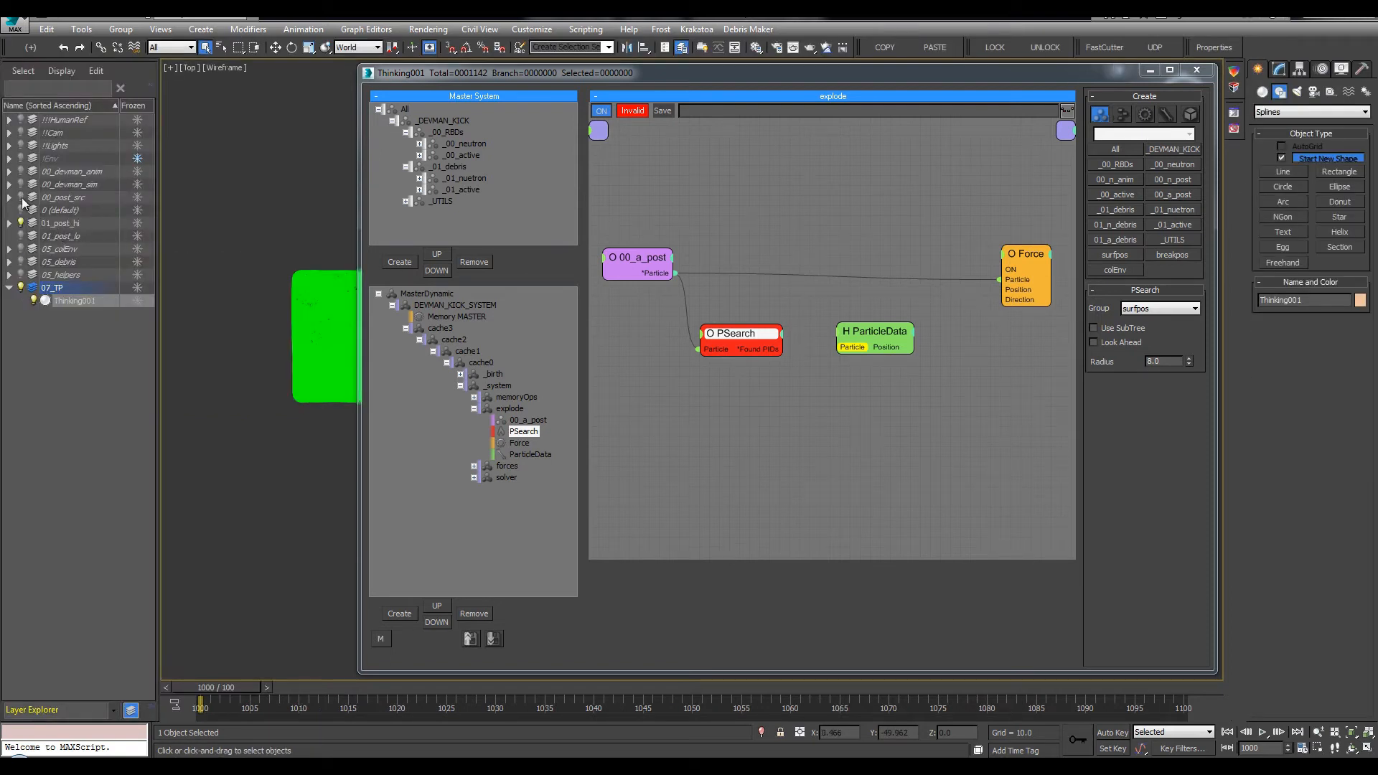
left_click(30, 210)
key("l")
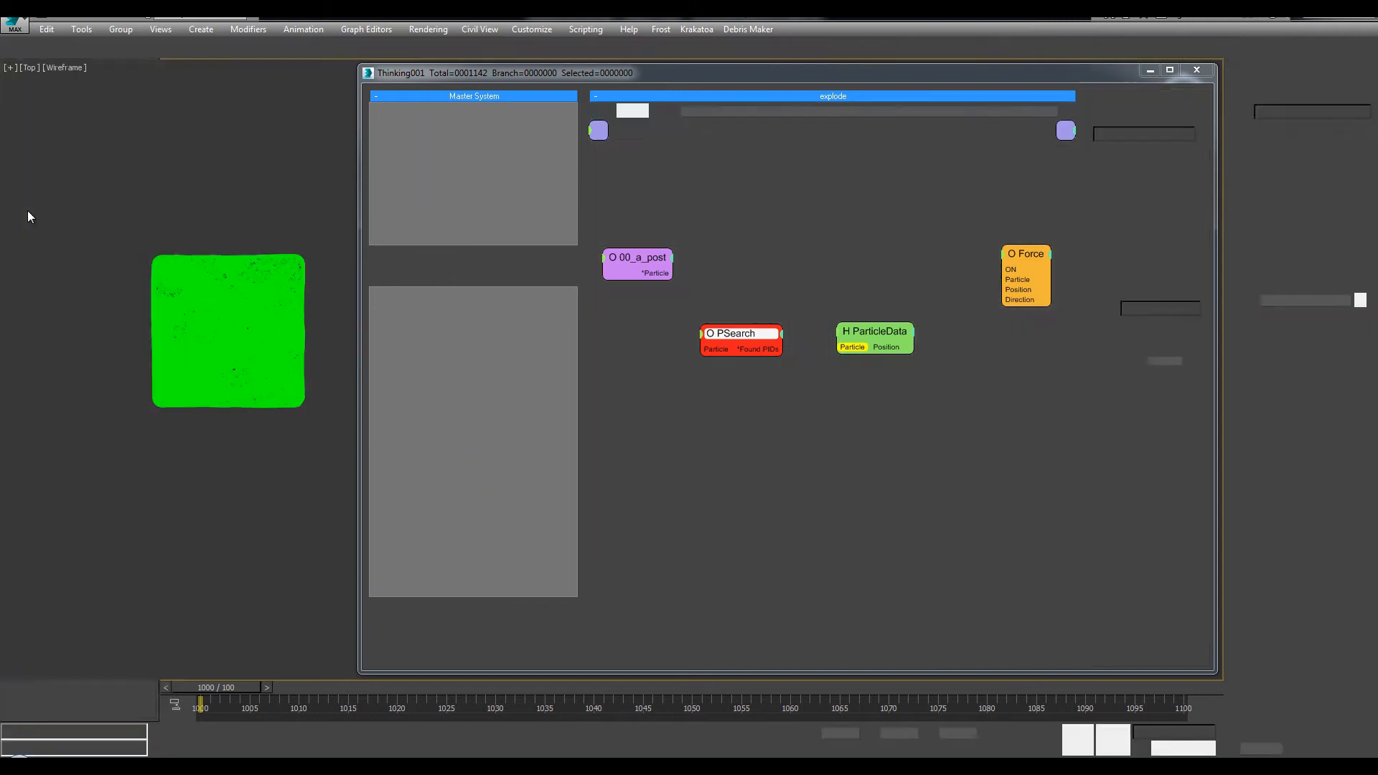
Draw a circle centred on one corner of the post and set its radius to 8
left_click(1284, 187)
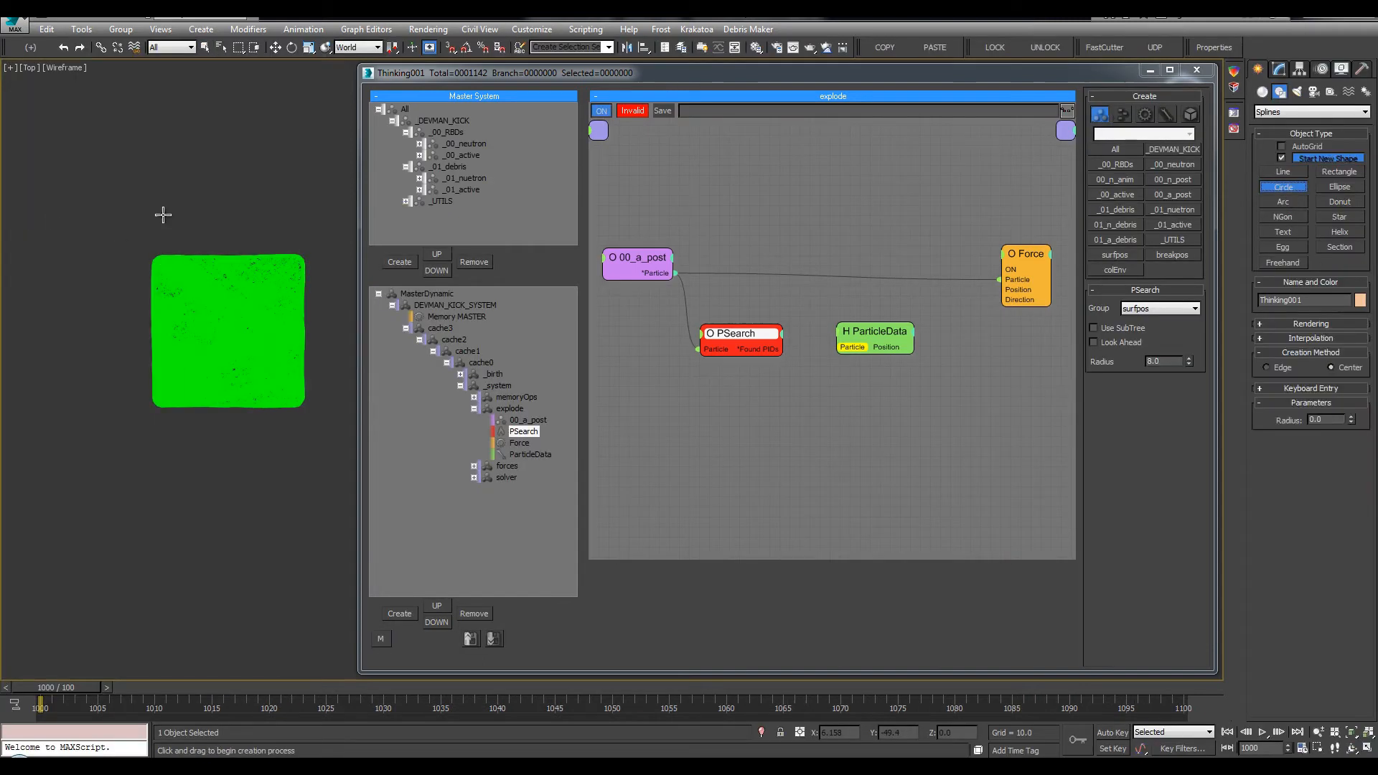
left_click_drag(158, 255, 181, 303)
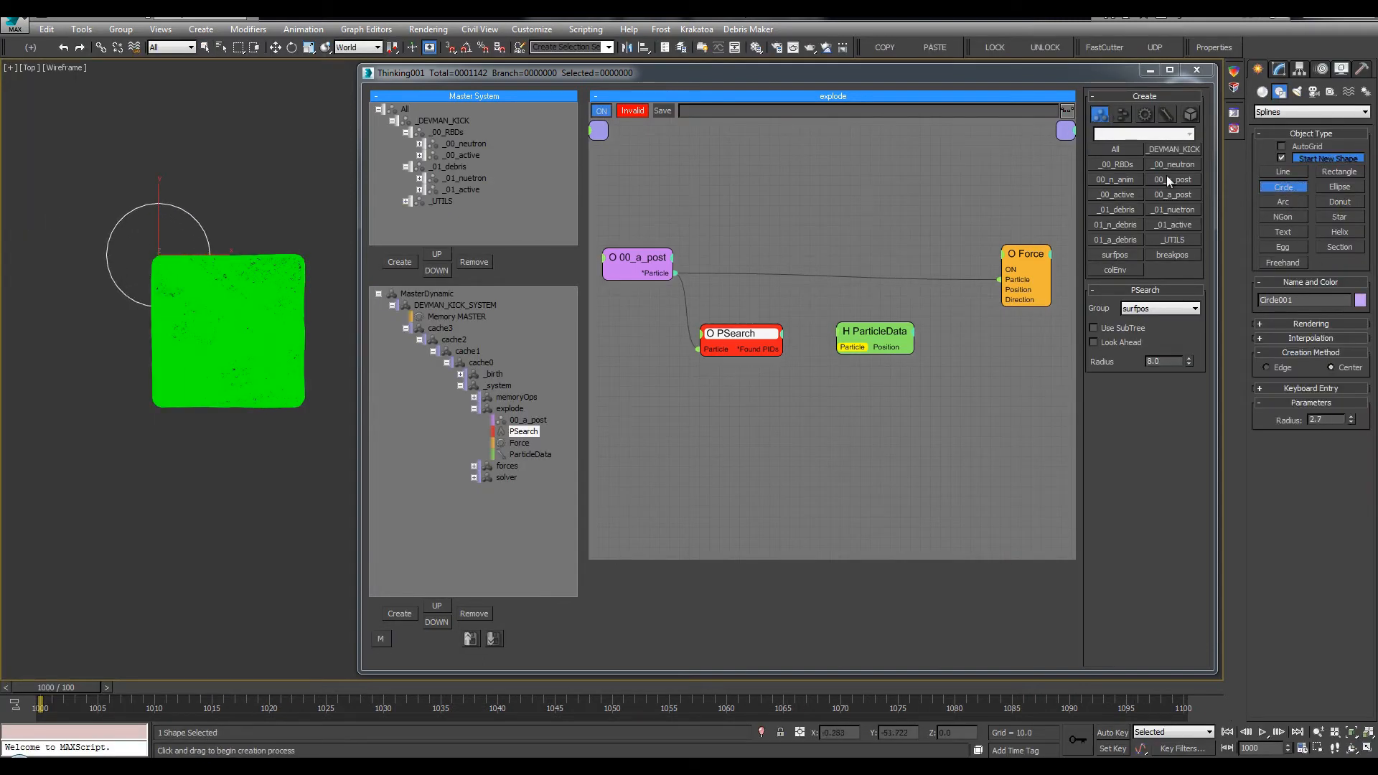
left_click(1279, 68)
left_click_drag(1349, 418, 1269, 417)
type("8")
key("Return")
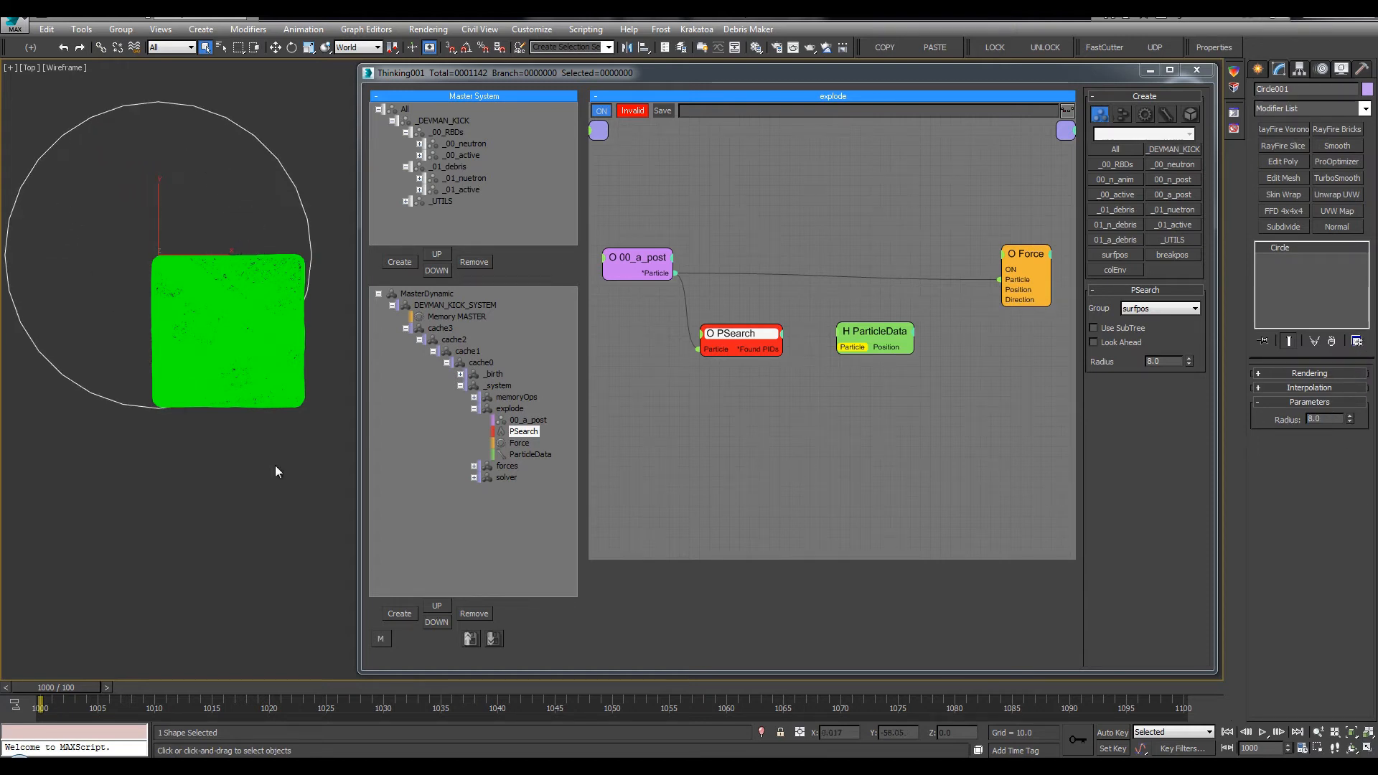
Raise the circle to about Z 39 beside the post in the maximized Perspective view
key("alt+w")
key("alt+w")
key("alt+w")
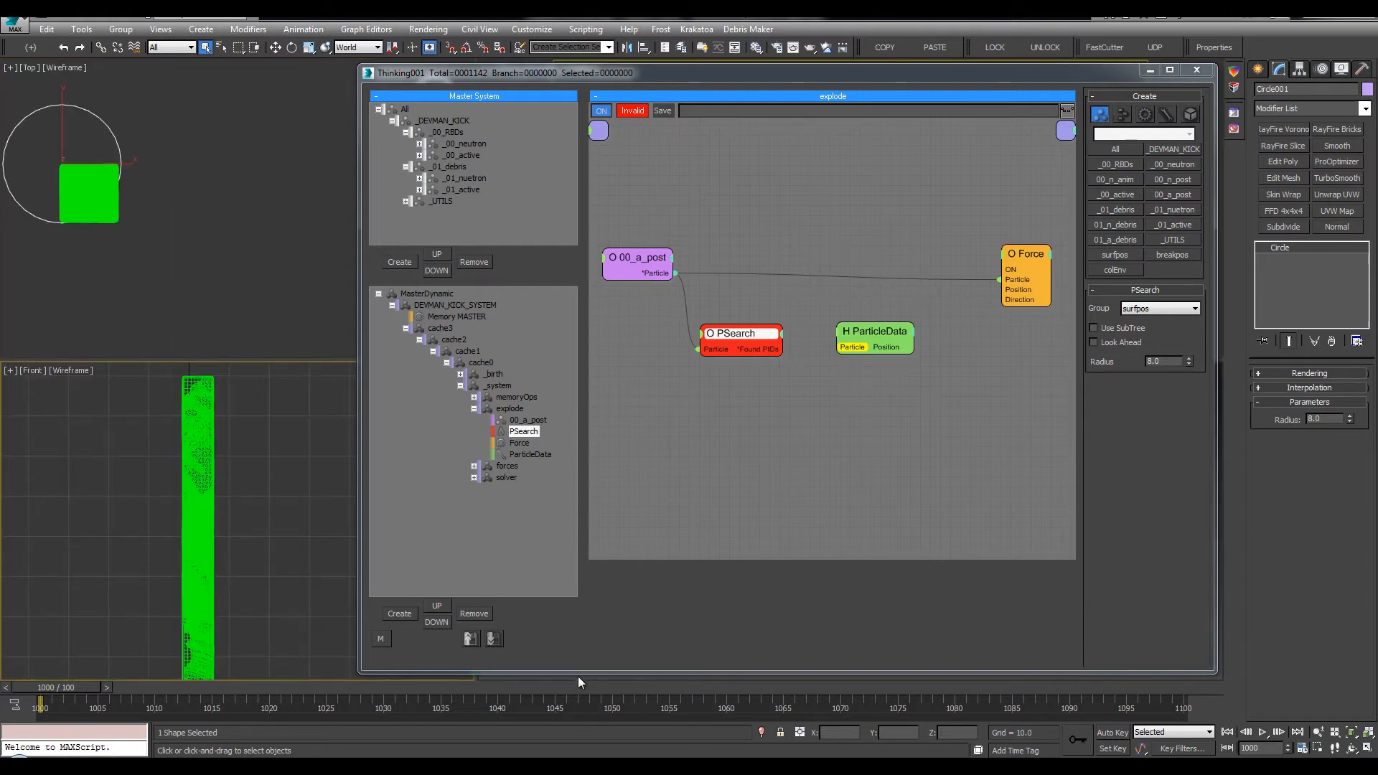
key("alt+w")
middle_click_drag(303, 420, 190, 341, "alt")
key("w")
left_click_drag(204, 489, 188, 339)
middle_click_drag(187, 339, 244, 339, "alt")
Play the kick simulation to compare the impact area with the circle, and return to frame 1000
left_click(1262, 732)
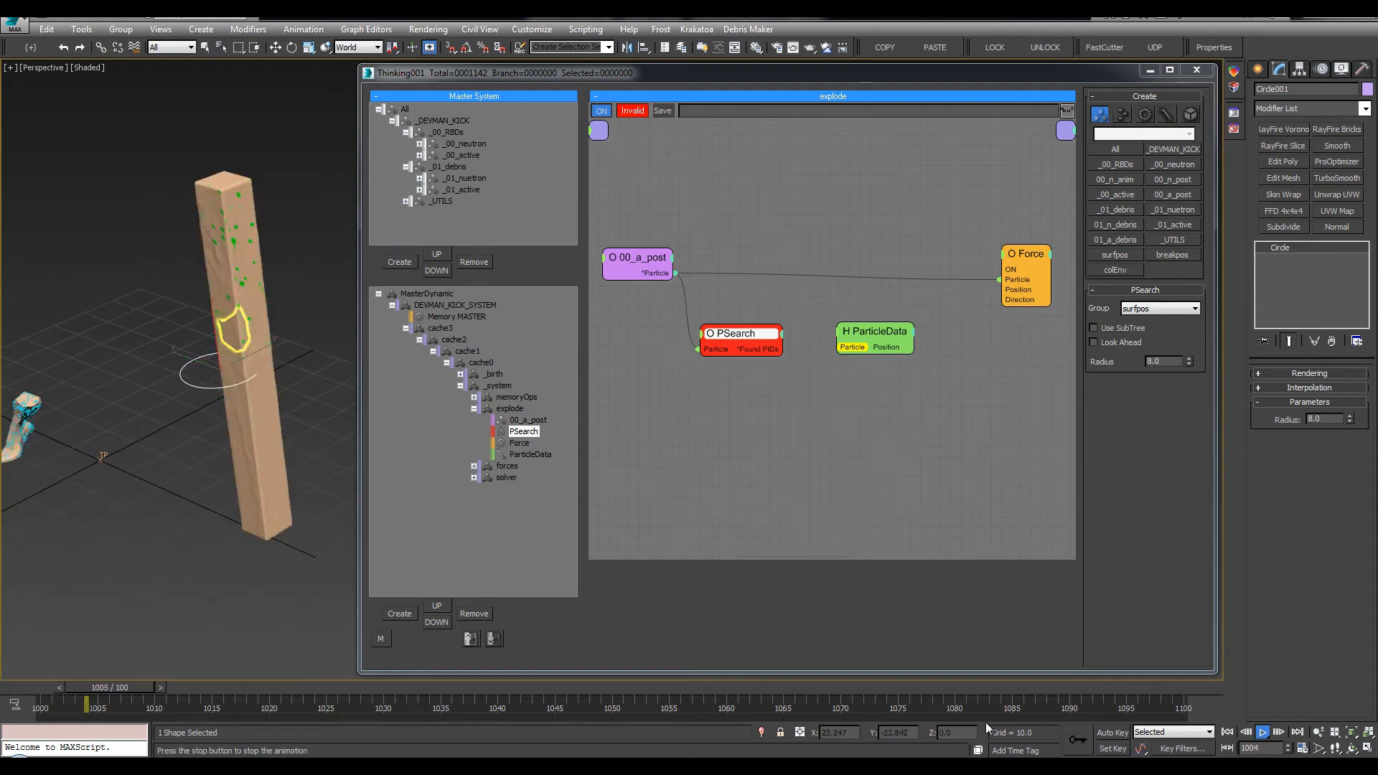
left_click(1265, 736)
mouse_move(75, 364)
middle_mouse_down("alt")
mouse_move(79, 407)
mouse_move(70, 361)
middle_mouse_up("alt")
left_click(54, 693)
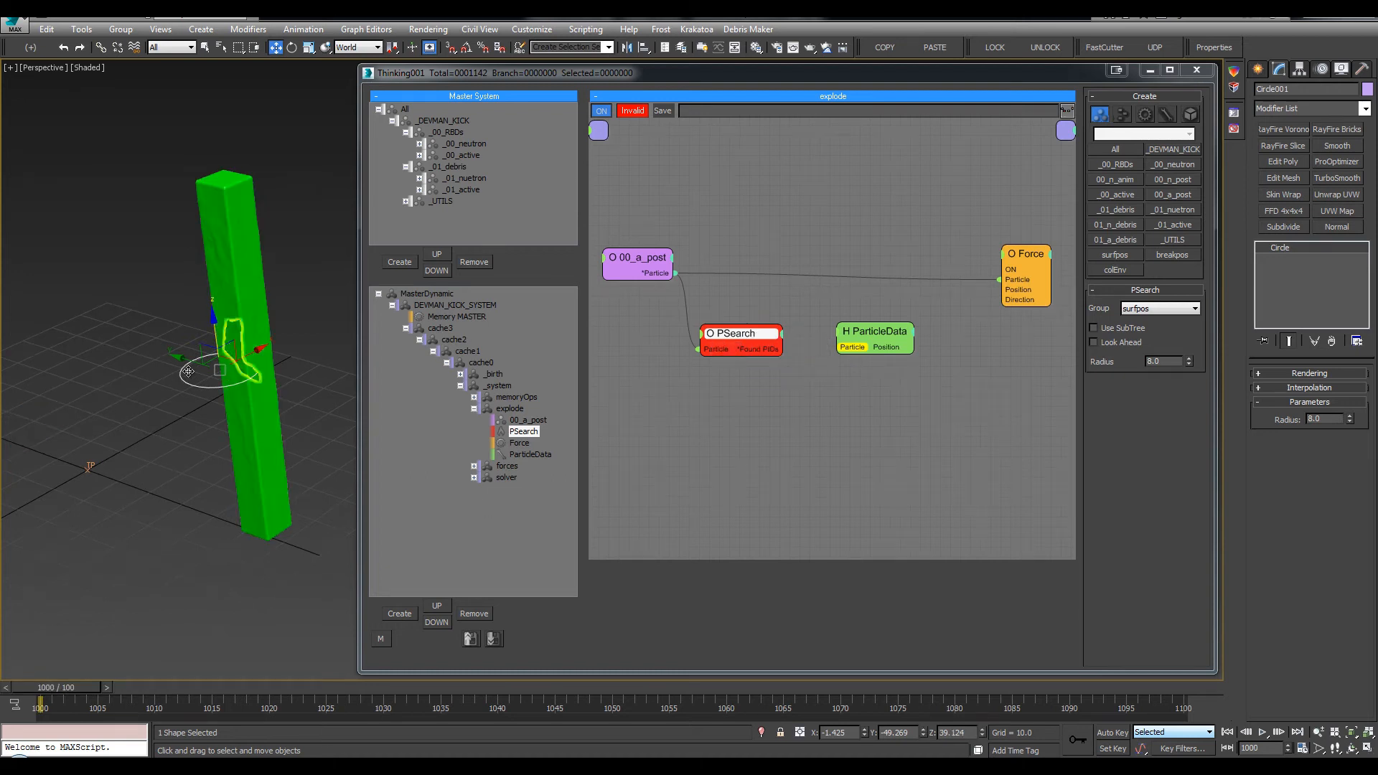
key("q")
Connect PSearch's Found PIDs output to the Force operator's ON input and space out the nodes
left_click_drag(877, 336, 854, 298)
left_click_drag(741, 337, 753, 347)
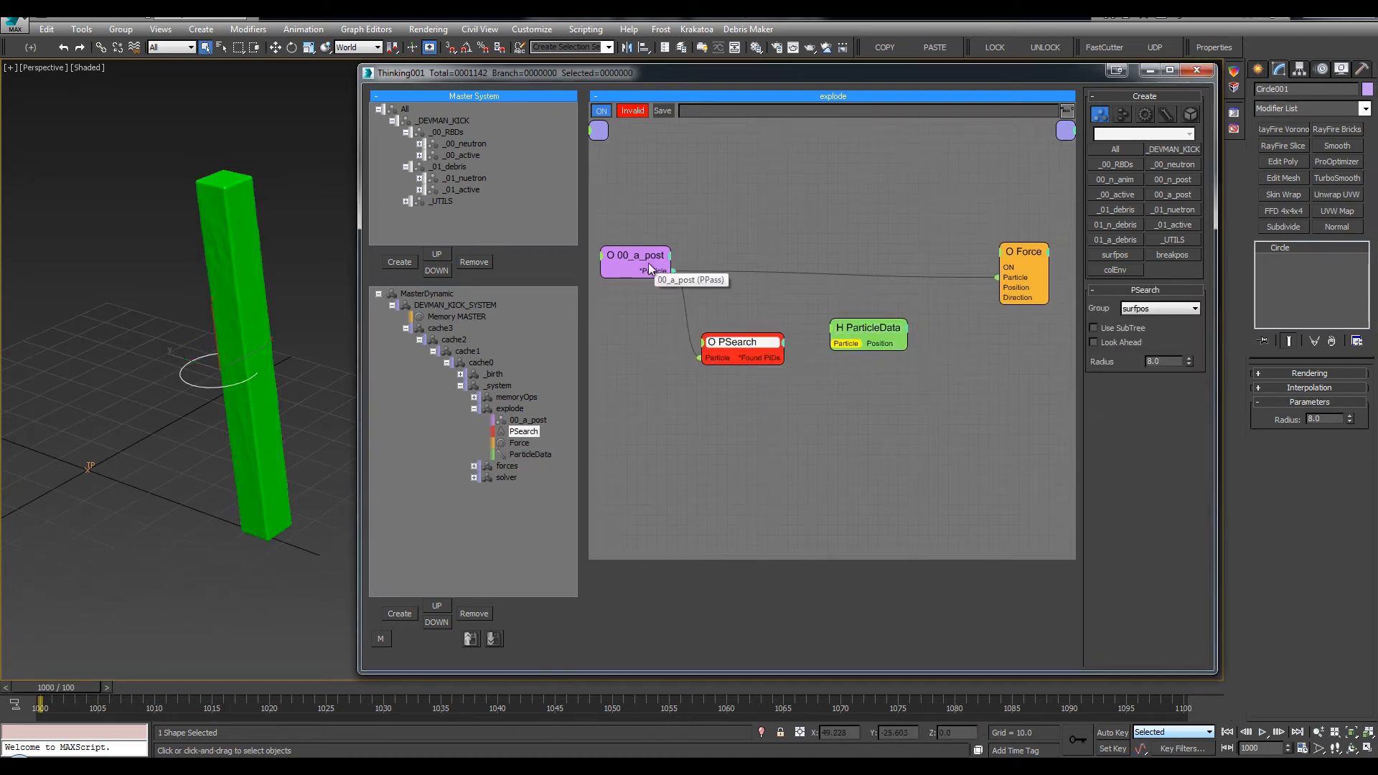
left_click_drag(646, 273, 638, 267)
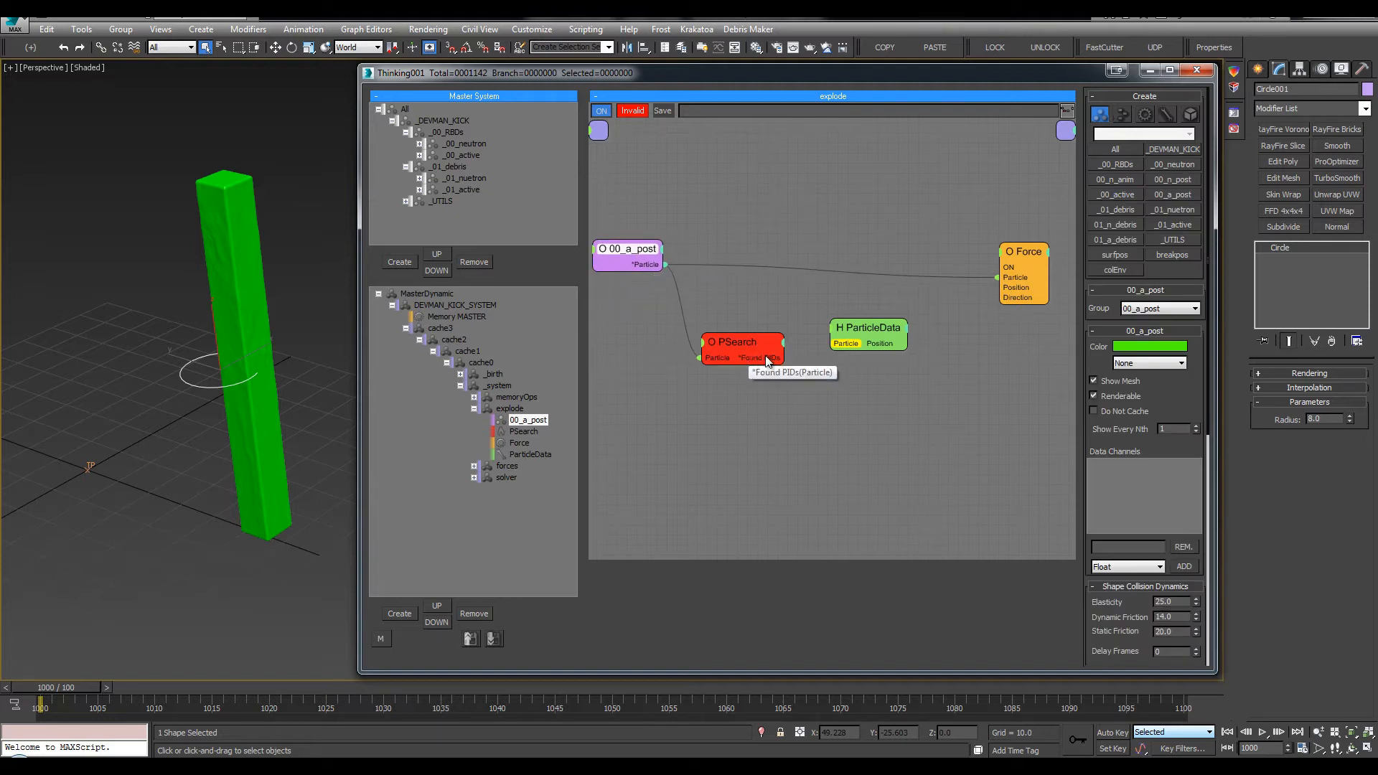
left_click_drag(747, 346, 744, 342)
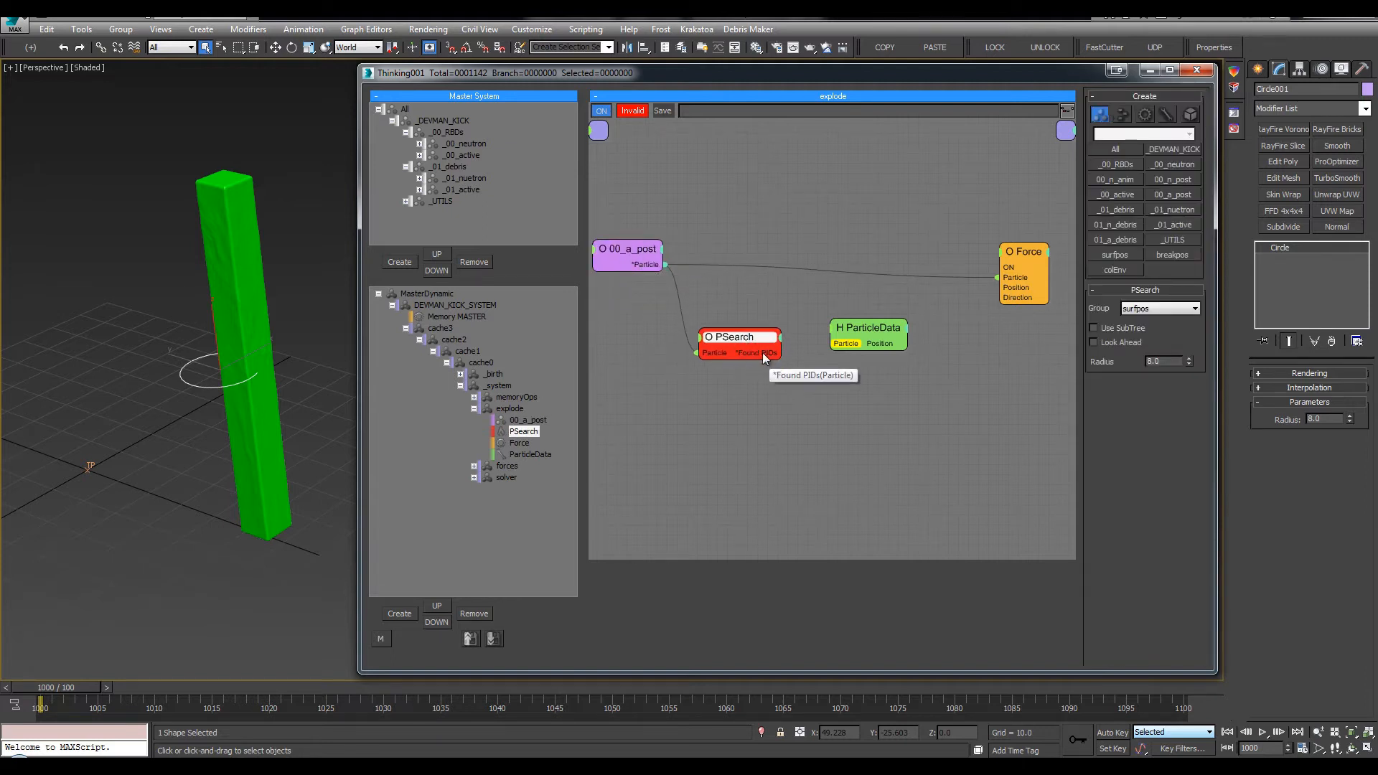
left_click_drag(976, 266, 1019, 244)
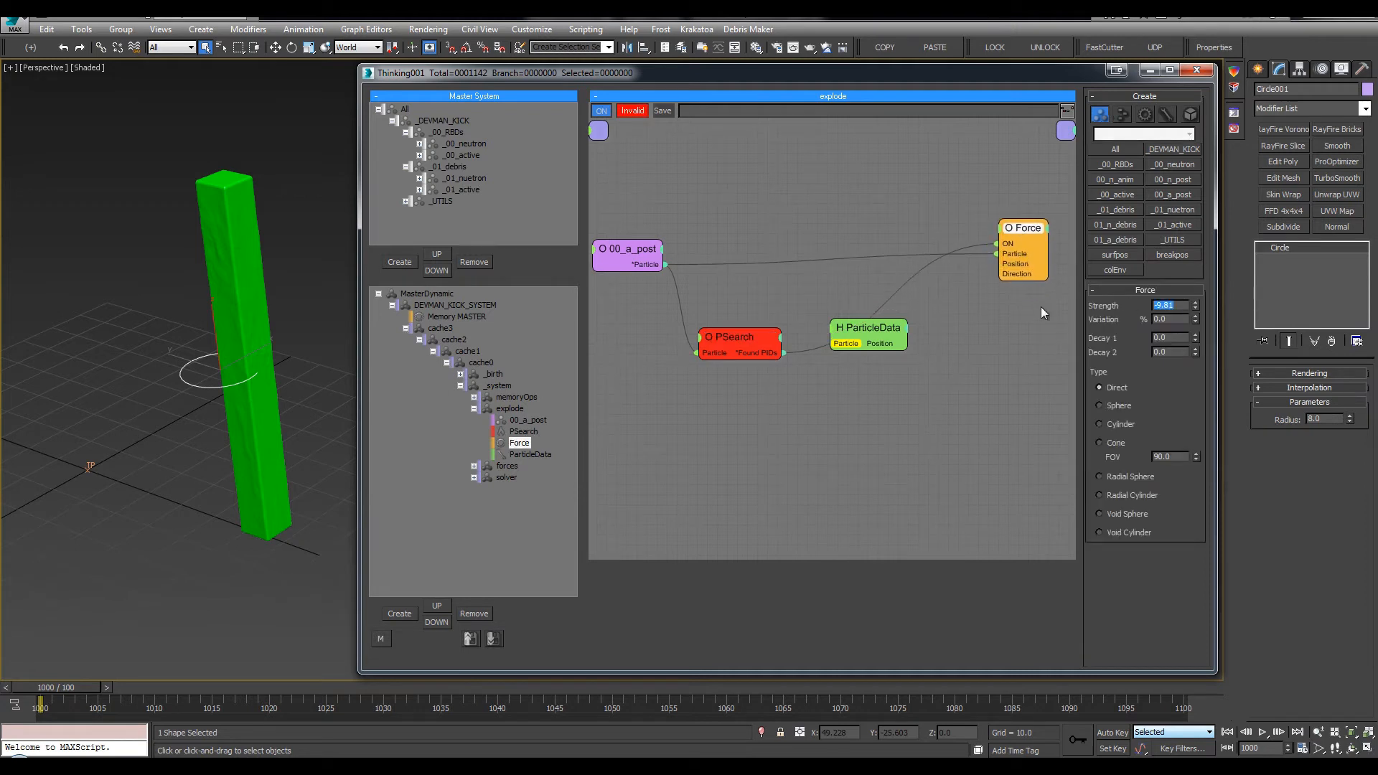
Set the Force operator's strength to 500 and its variation to 35 %
type("500")
key("Tab")
type("35")
key("Return")
Rearrange the PSearch and ParticleData nodes so that ParticleData sits below the wire from Found PIDs to Force
mouse_move(896, 348)
left_mouse_down()
mouse_move(931, 351)
mouse_move(912, 351)
left_mouse_up()
left_click(772, 352)
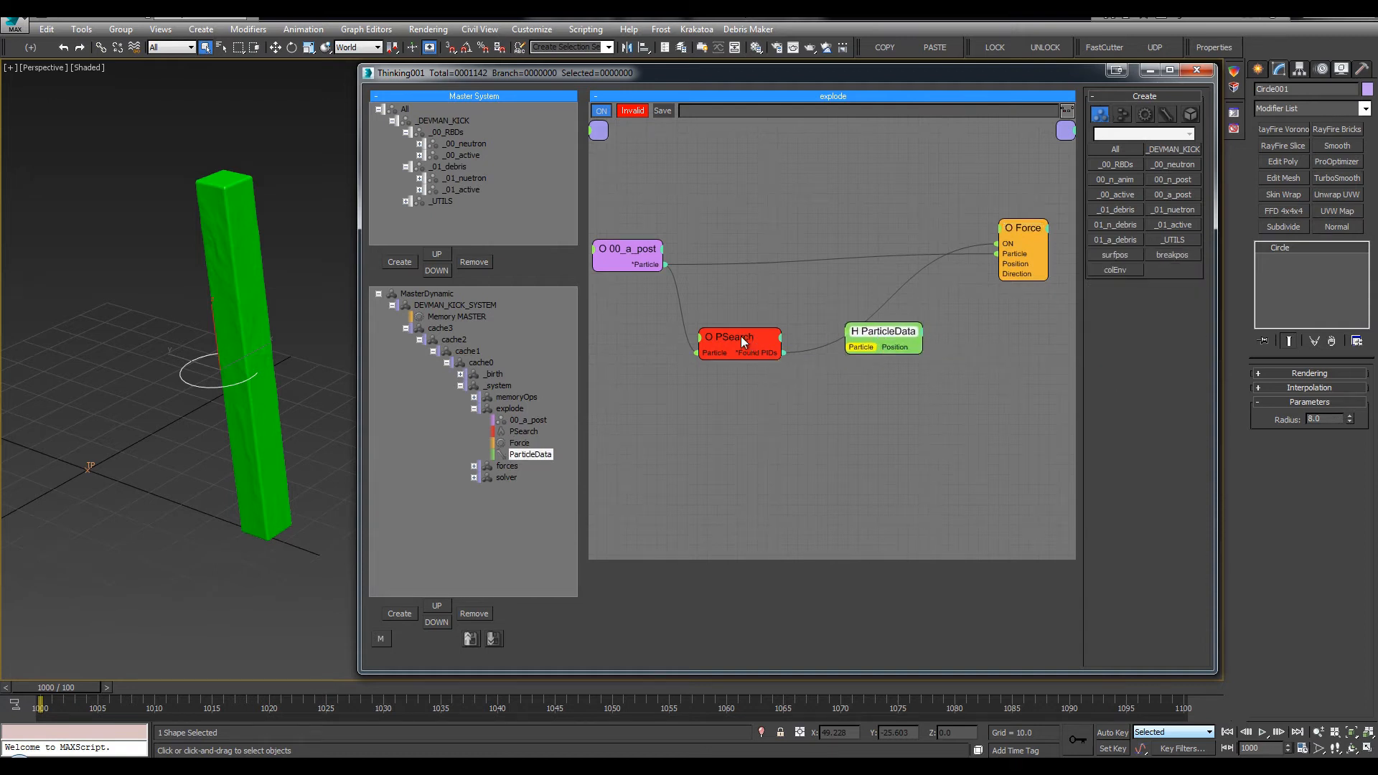
left_click_drag(771, 351, 741, 340)
left_click_drag(871, 348, 845, 365)
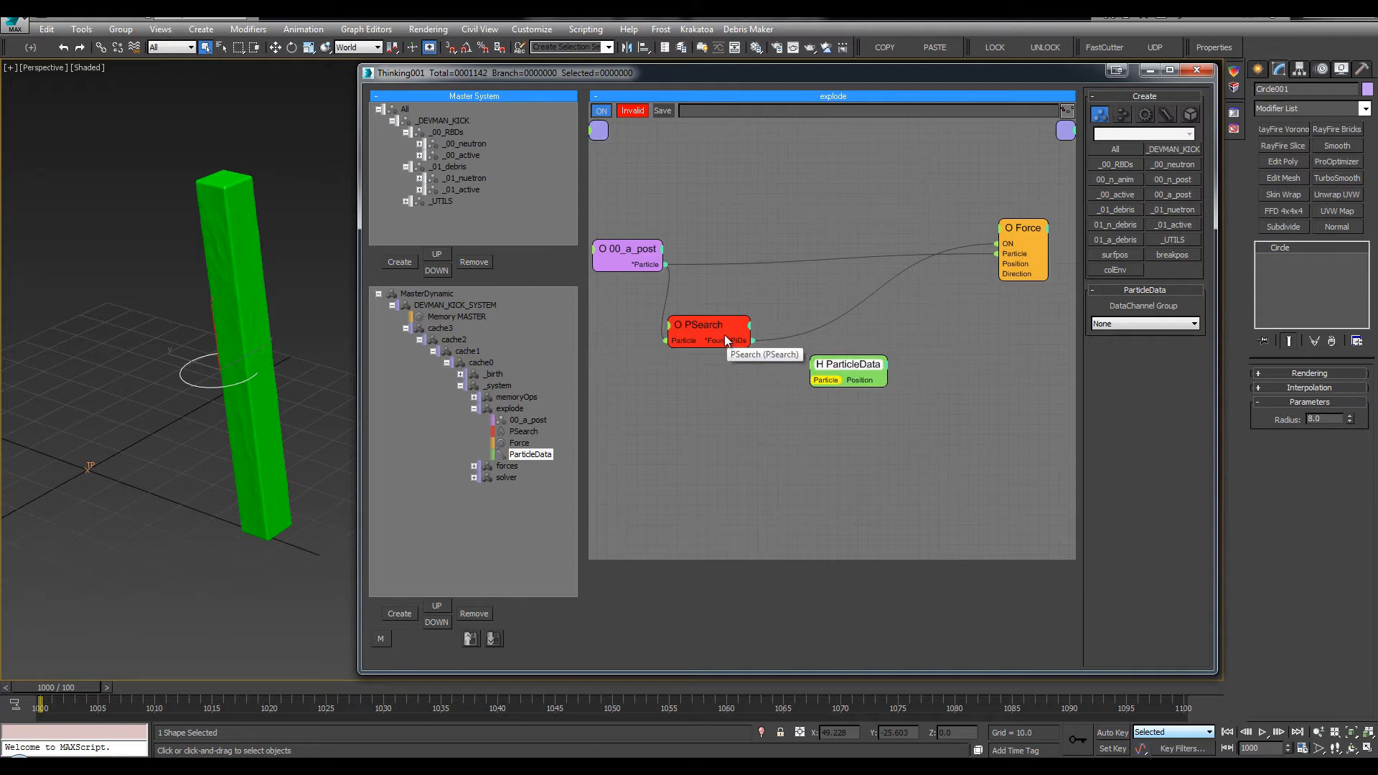
Feed PSearch's Found PIDs into ParticleData, add a Velocity output, and connect Velocity to the Force operator's Direction input
left_click_drag(807, 391, 812, 367)
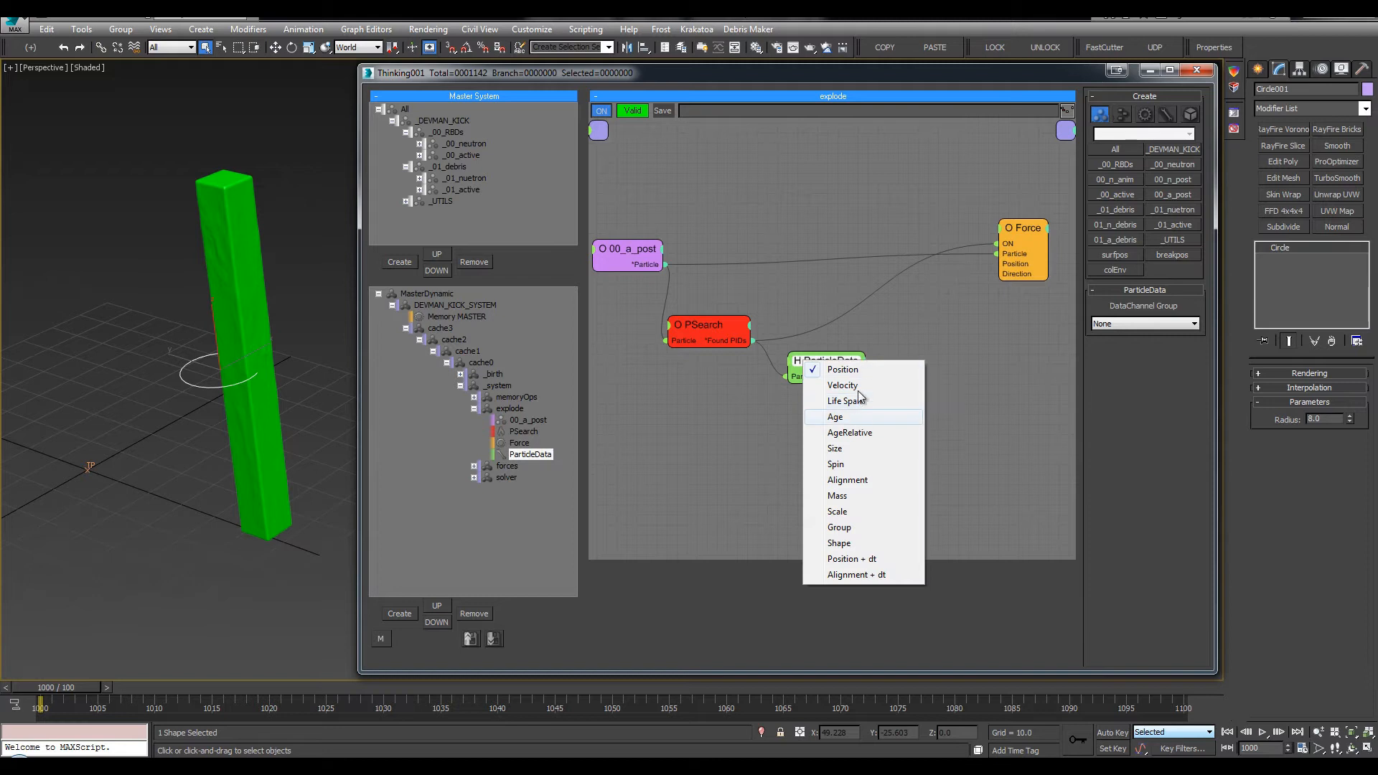
left_click(843, 385)
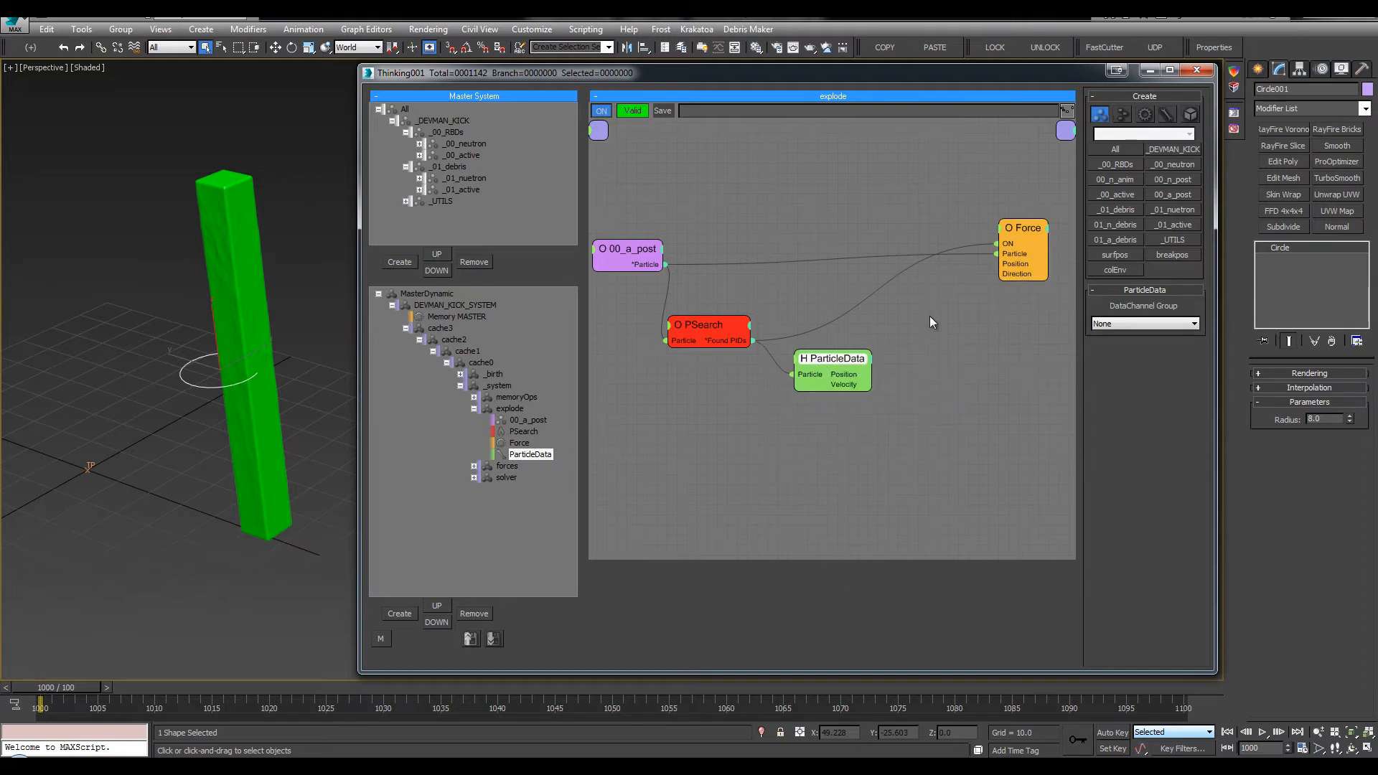
left_click_drag(854, 385, 997, 273)
left_click_drag(827, 364, 824, 369)
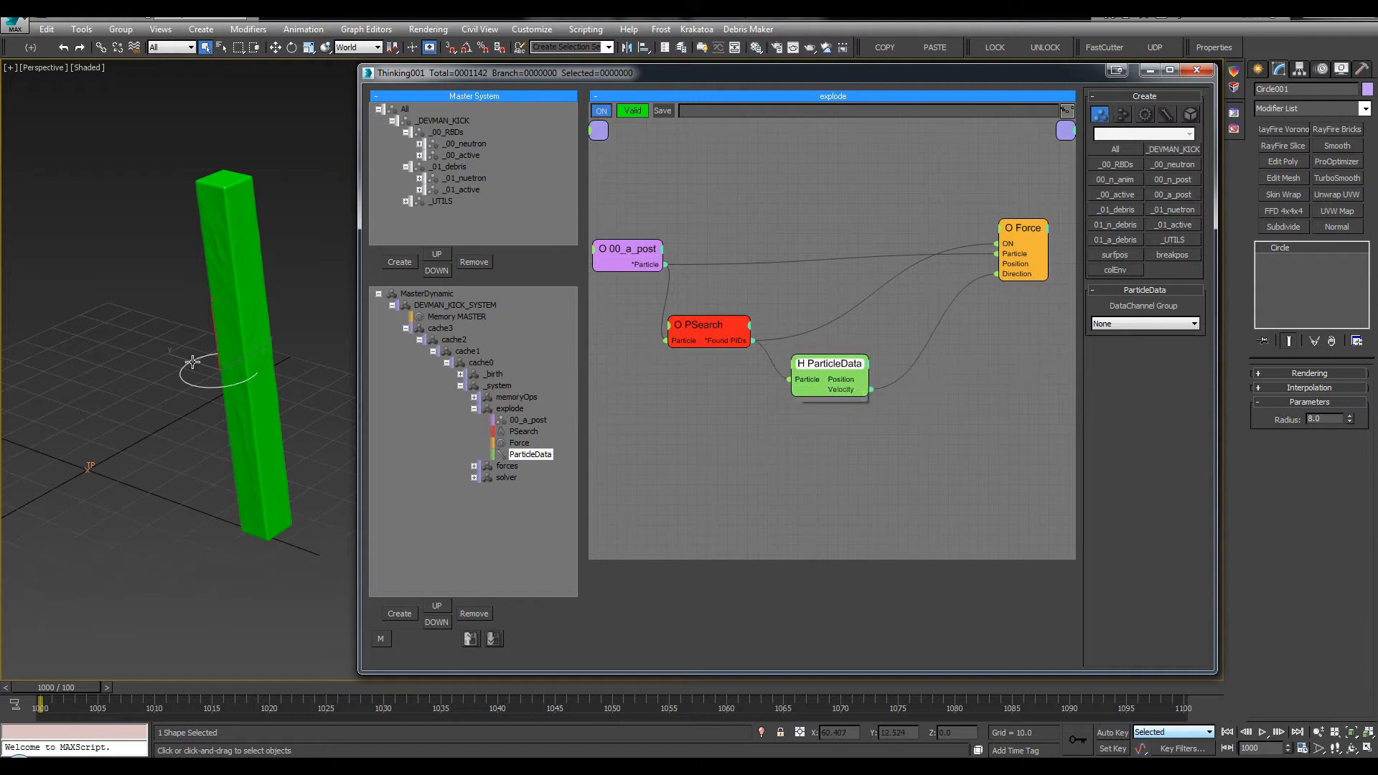
Connect ParticleData's Position output to the Force operator's Position input and tidy the two nodes
middle_click_drag(169, 397, 207, 396)
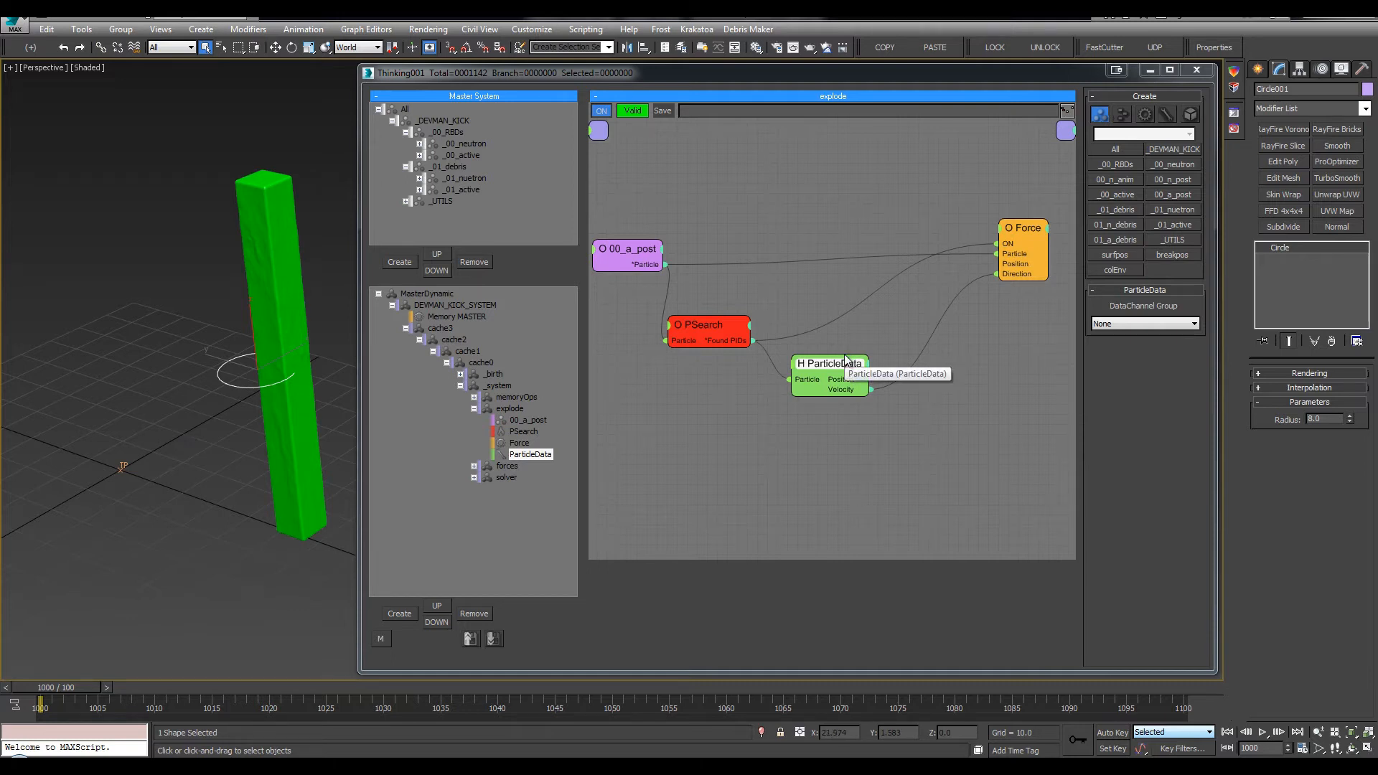
left_click(1011, 227)
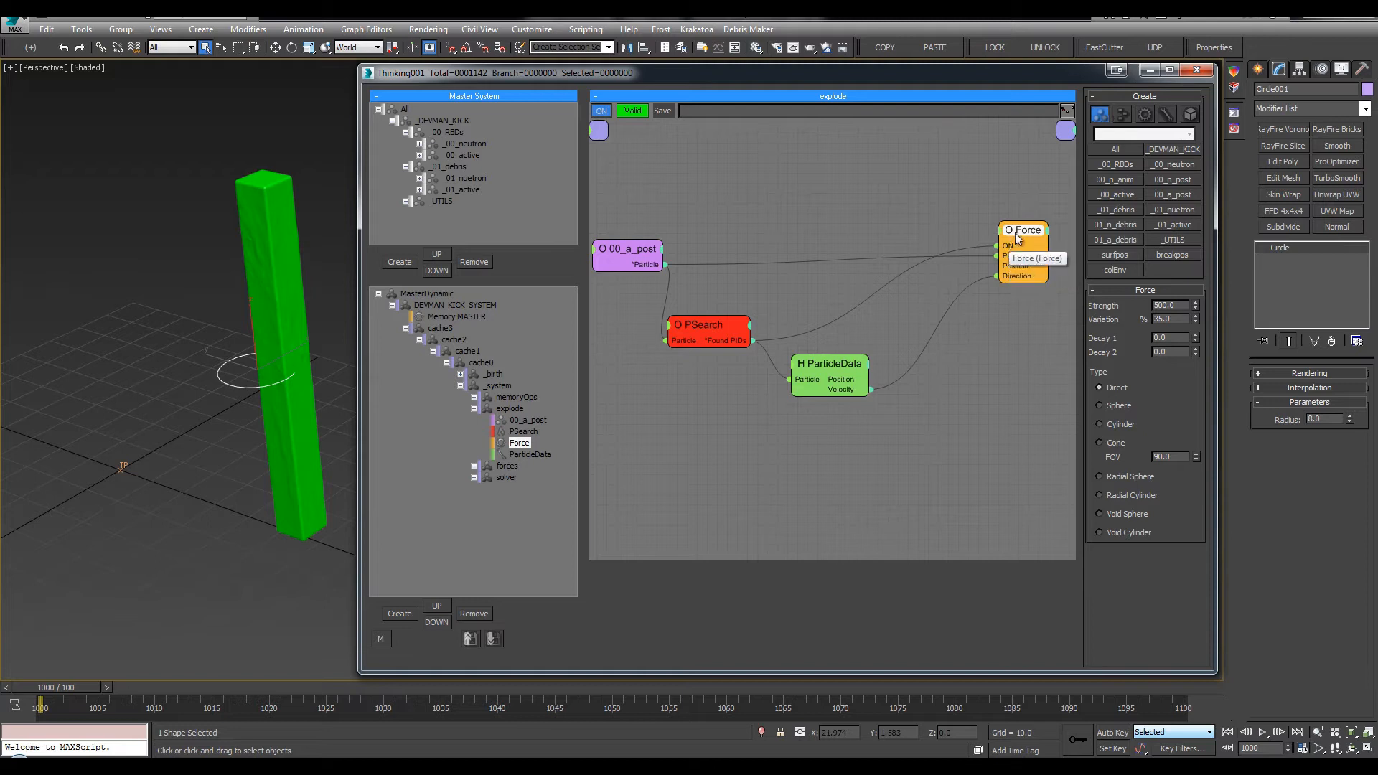
left_click_drag(1015, 232, 826, 375)
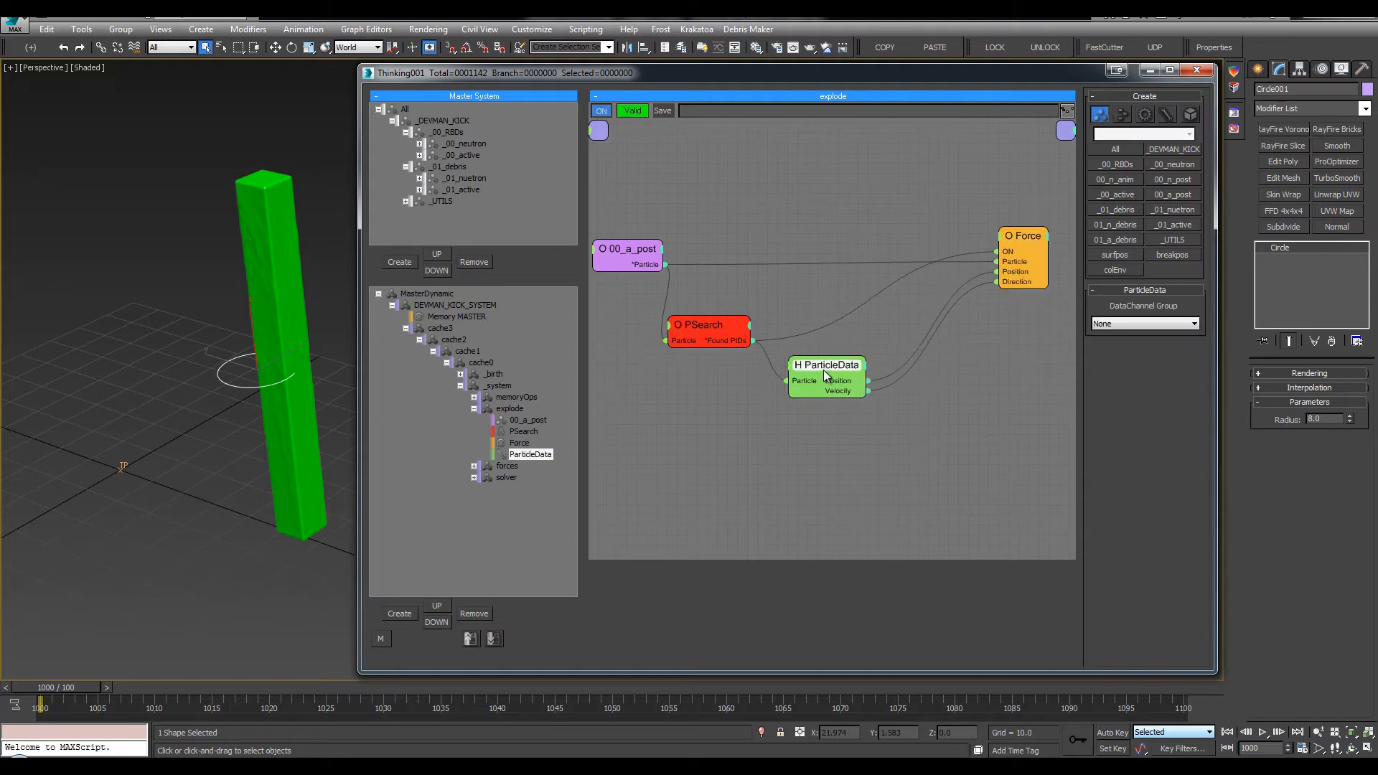
left_click(1021, 238)
Turn off the solver and forces dynamic sets so only the explode set acts on the post
middle_click_drag(156, 291, 166, 251)
scroll(166, 251, "down", 3)
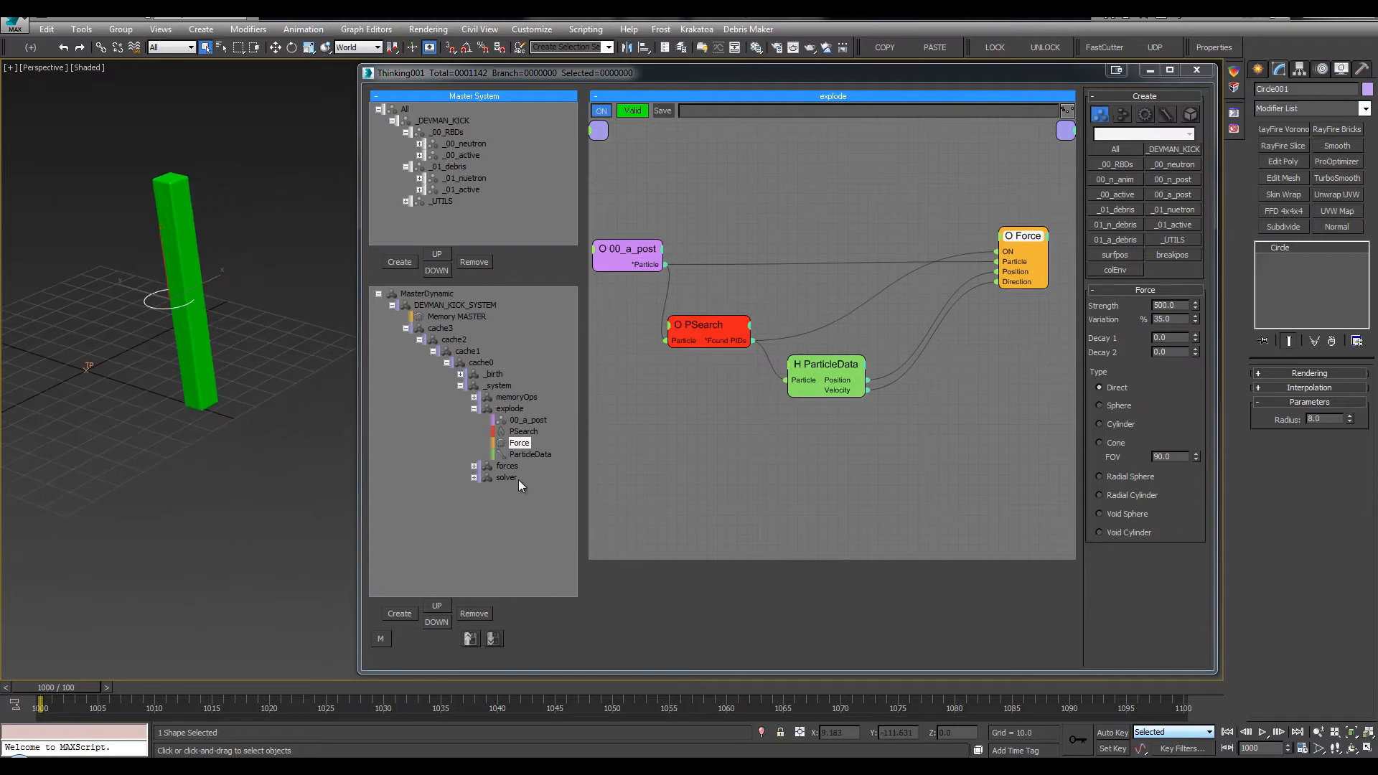
middle_click_drag(323, 467, 252, 464, "alt")
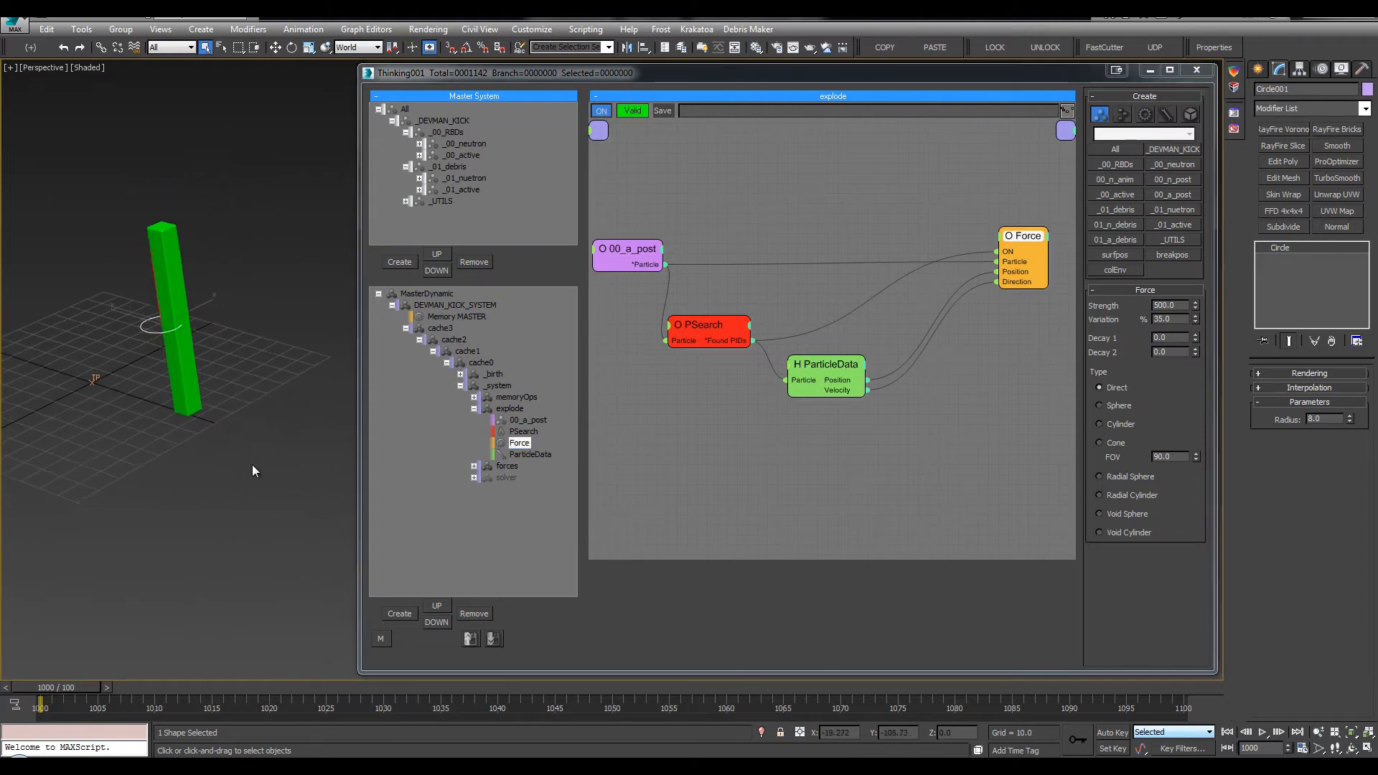
left_click(252, 471)
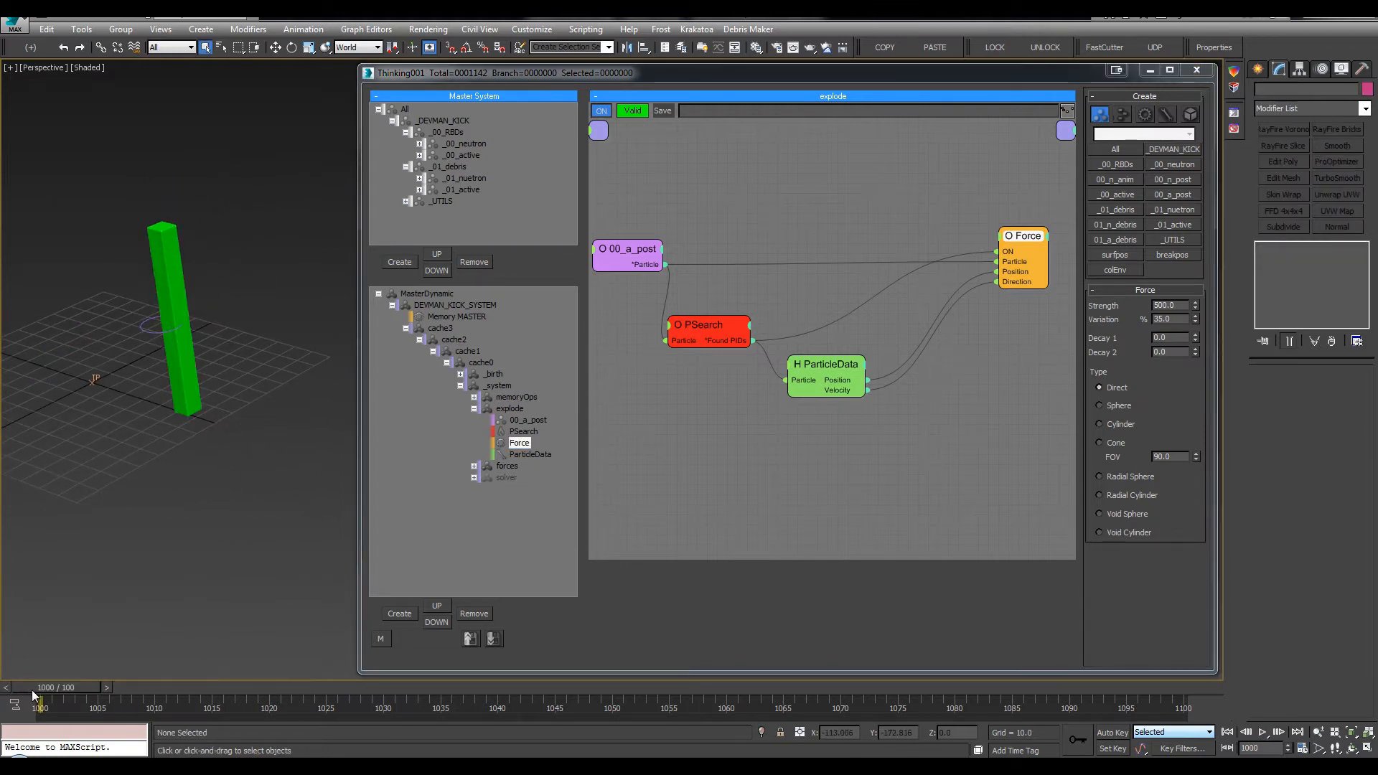
right_click(514, 463)
left_click(316, 390)
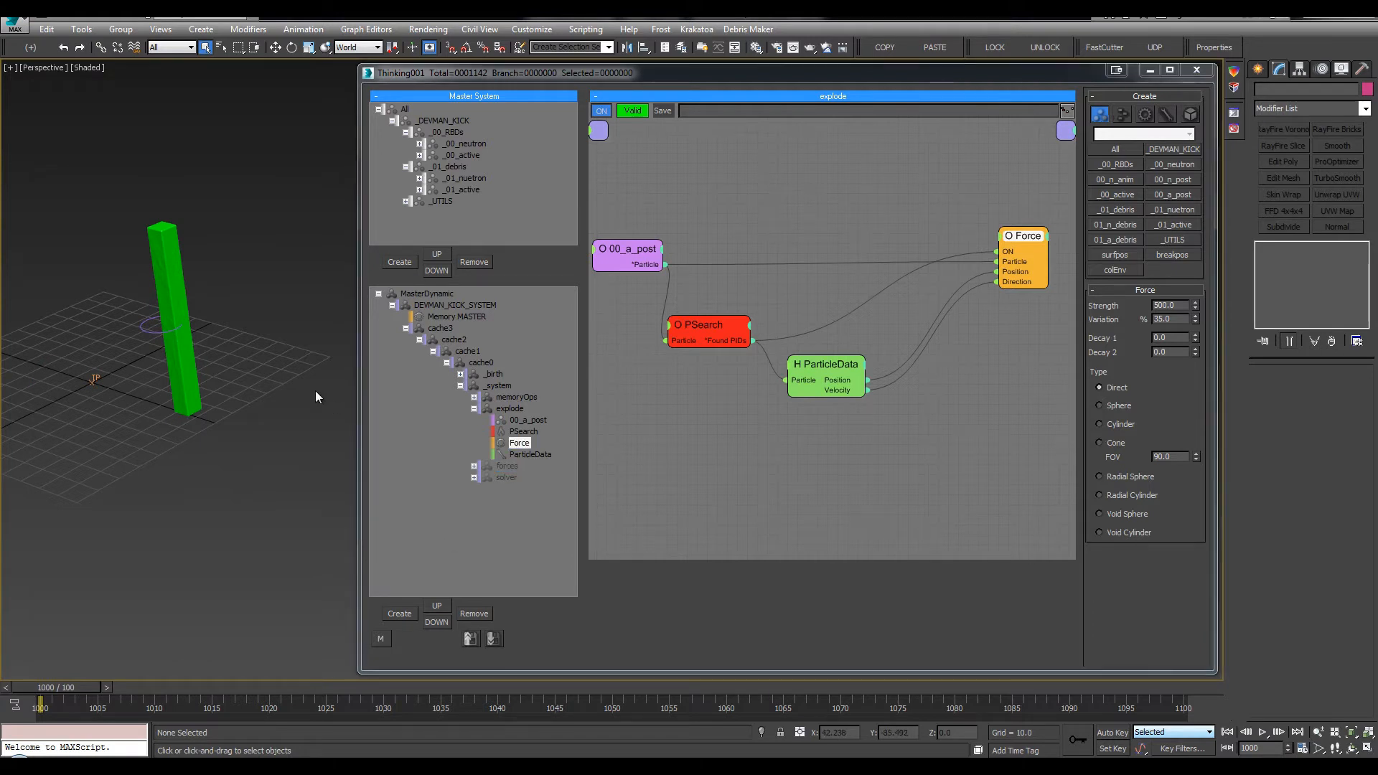
middle_click_drag(316, 394, 316, 396)
Hide the 0 (default) and 01_post_hi layers, play the kick simulation, and return to frame 1000
key("l")
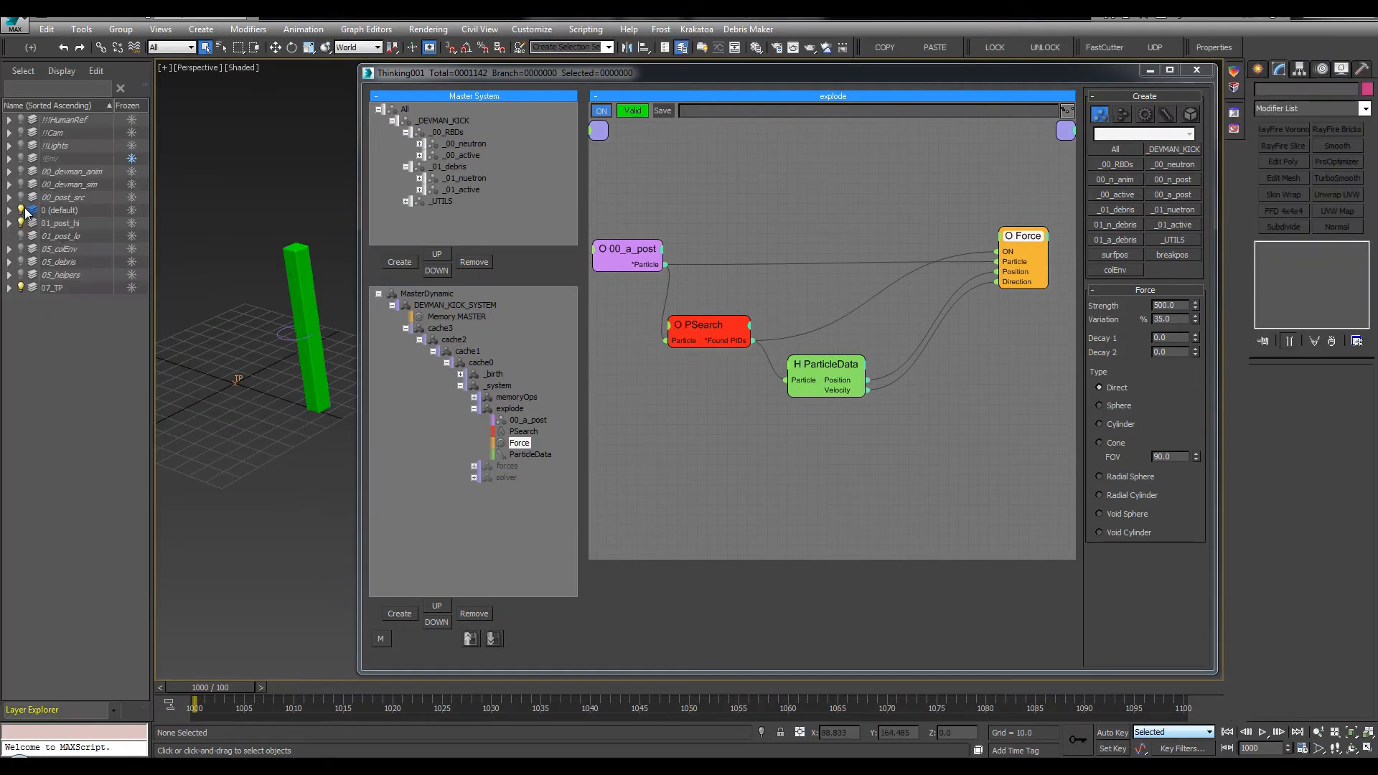
left_click(22, 210)
left_click(23, 223)
key("l")
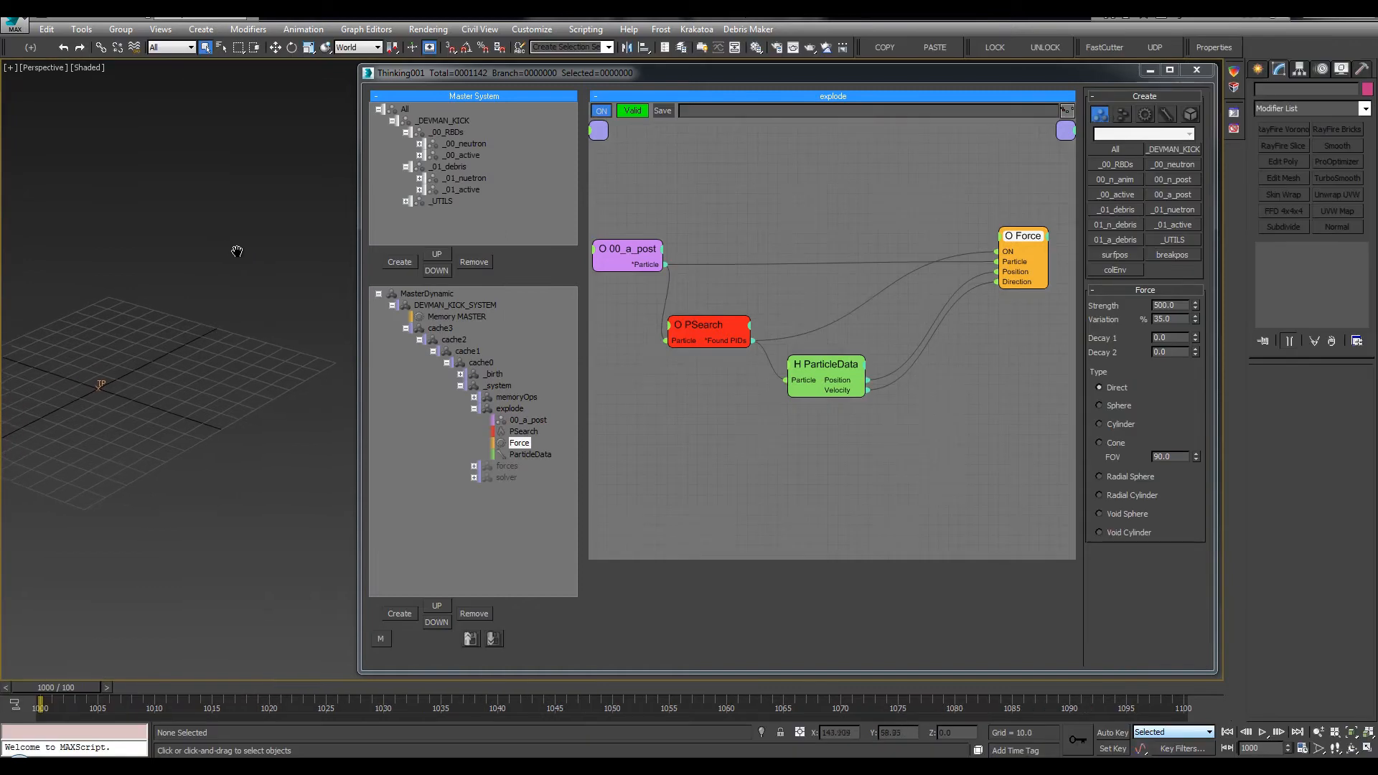
key("/")
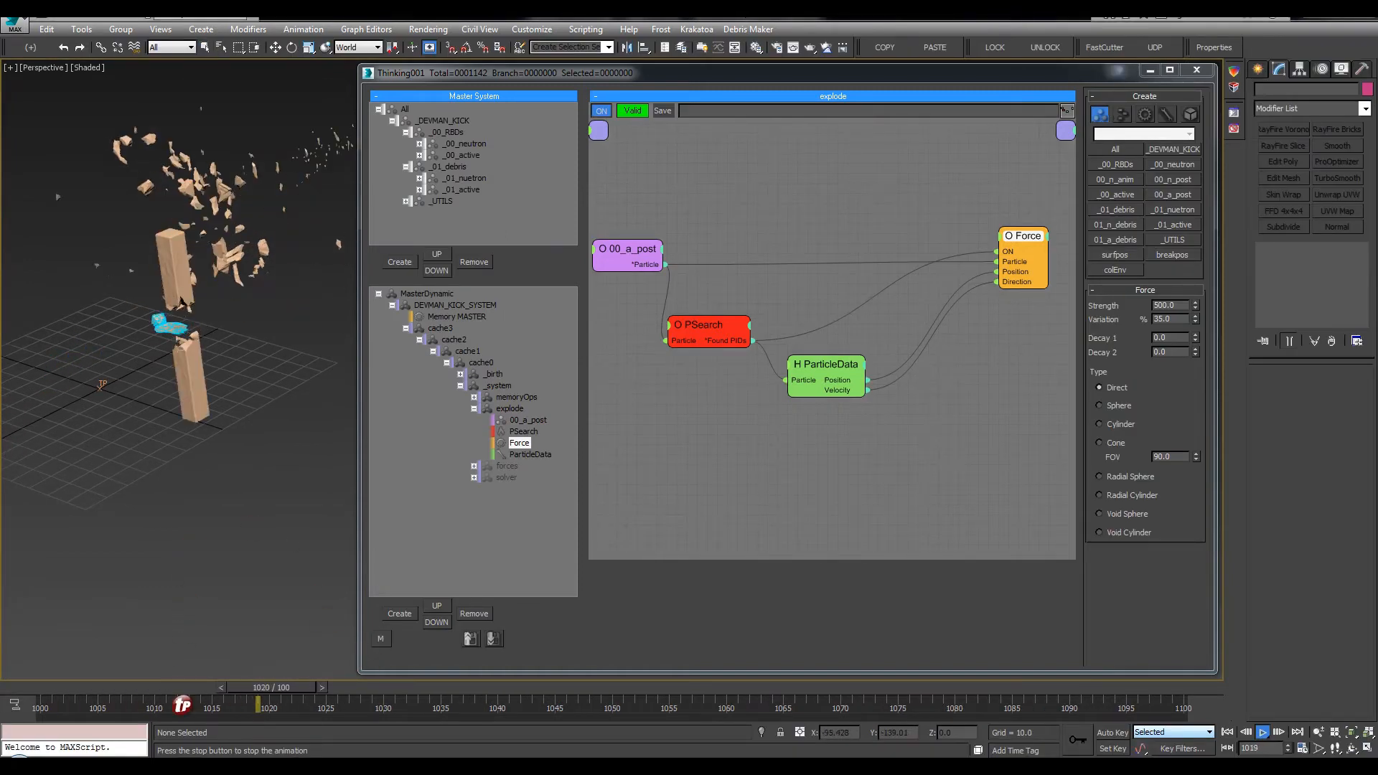
left_click(20, 685)
Close the Thinking Particles window and play the simulation in the maximized Top view, stopping at frame 1018
key("alt+w")
left_click(252, 244)
key("alt+w")
left_click(1196, 70)
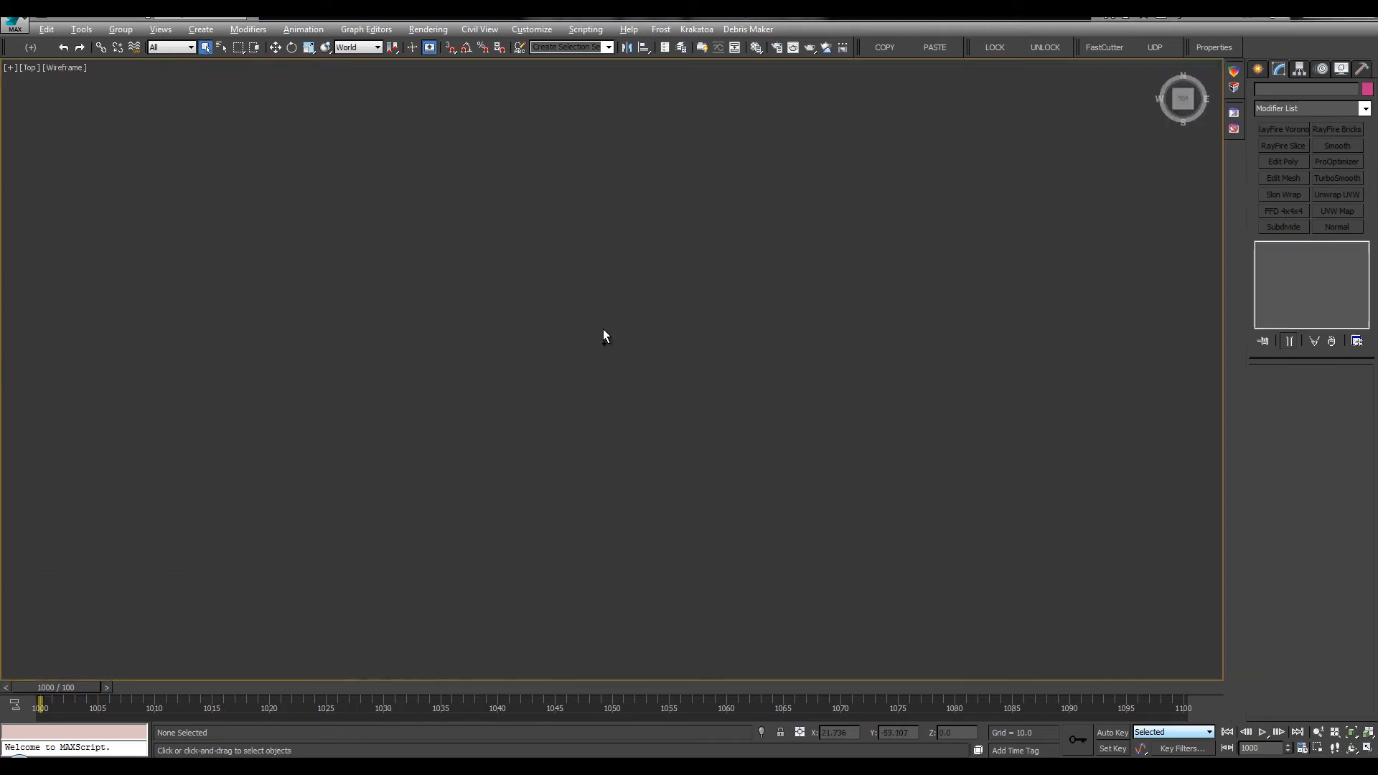
key("period")
scroll(609, 379, "down", 5)
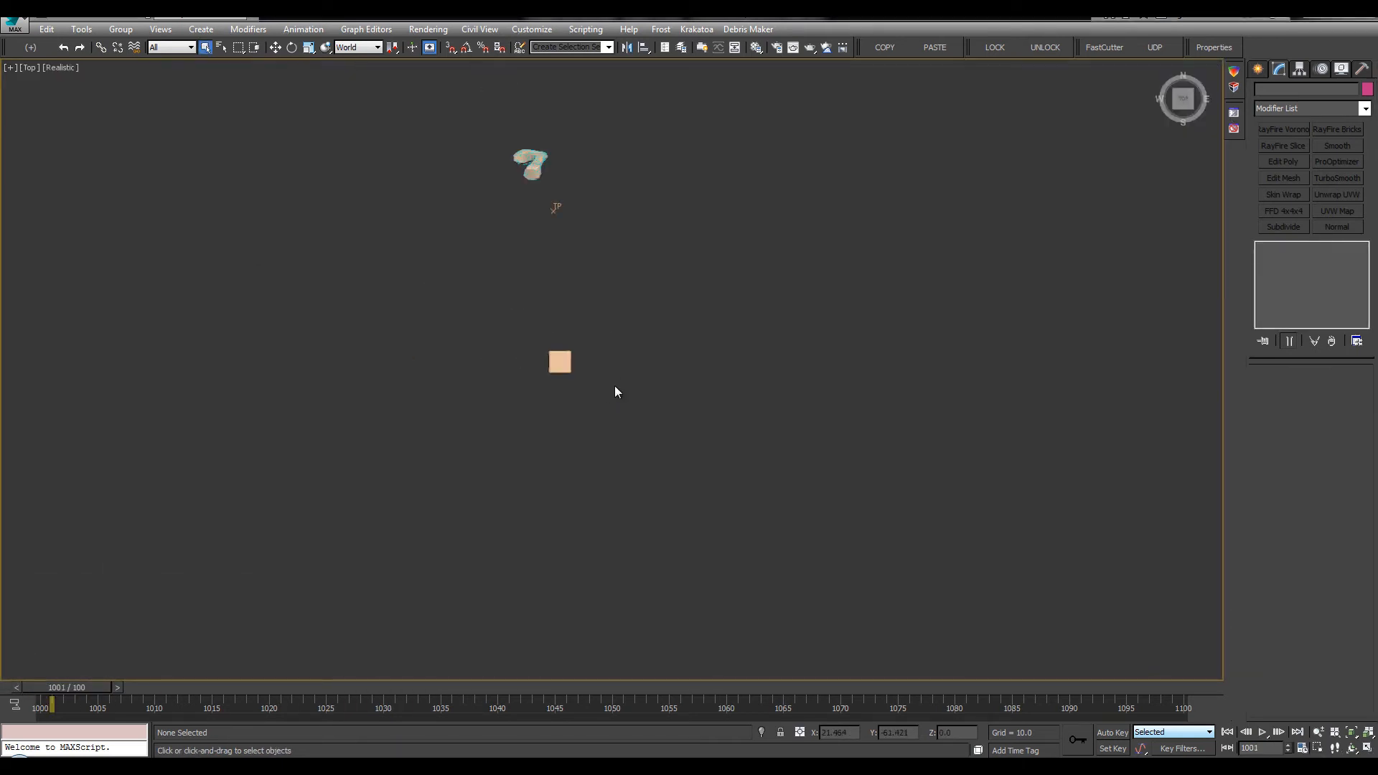
middle_click_drag(615, 385, 653, 383)
key("slash")
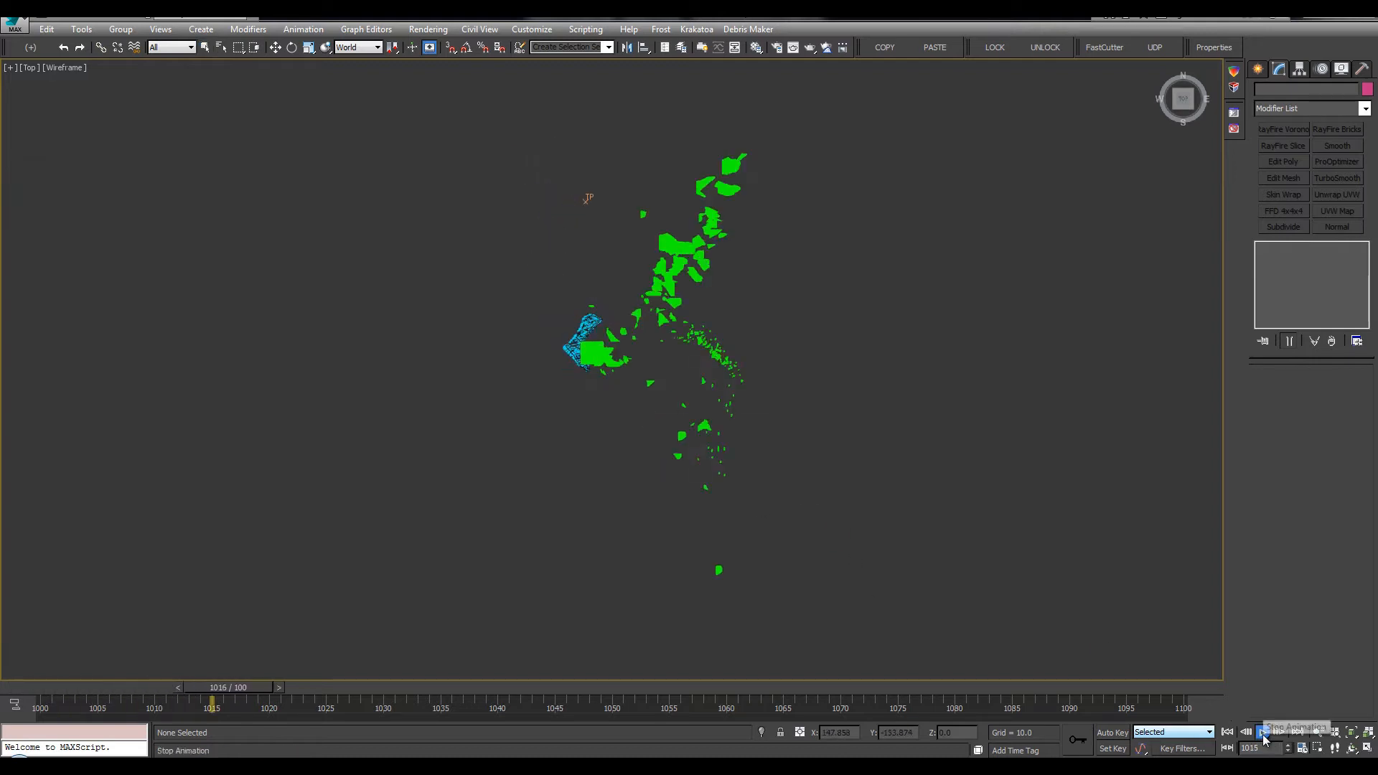
key("slash")
Examine how the post fragments spread away from the foot in the Top view and in the maximized Perspective view
scroll(708, 368, "down", 5)
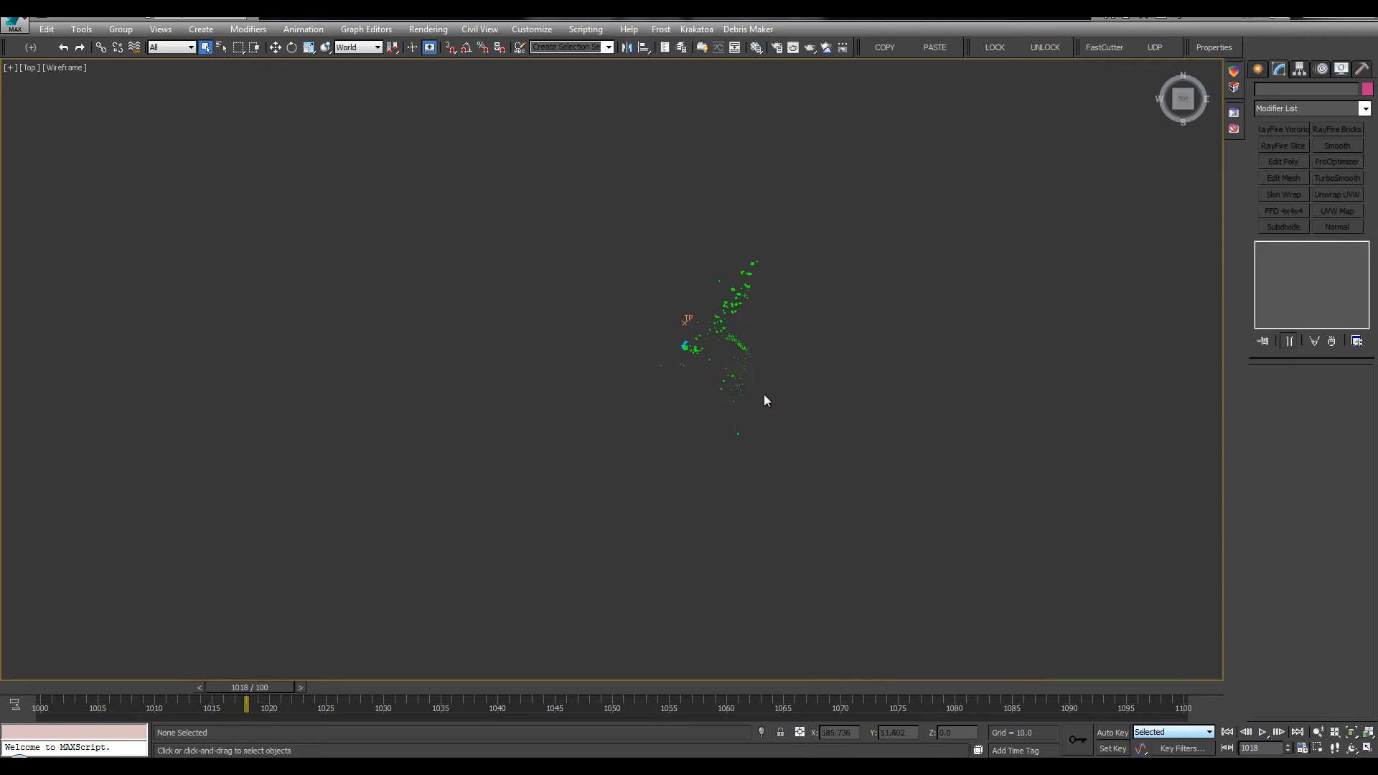
scroll(722, 316, "up", 5)
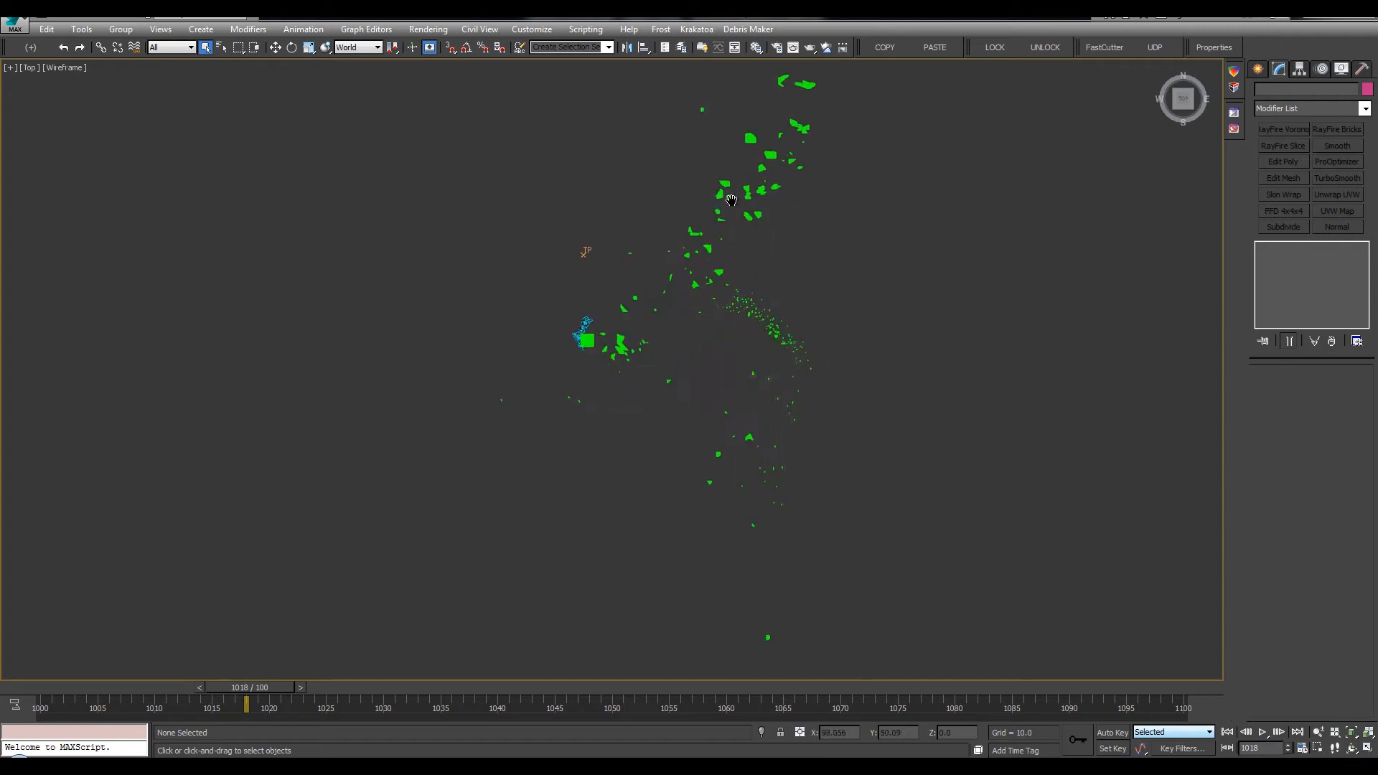
scroll(580, 327, "up", 8)
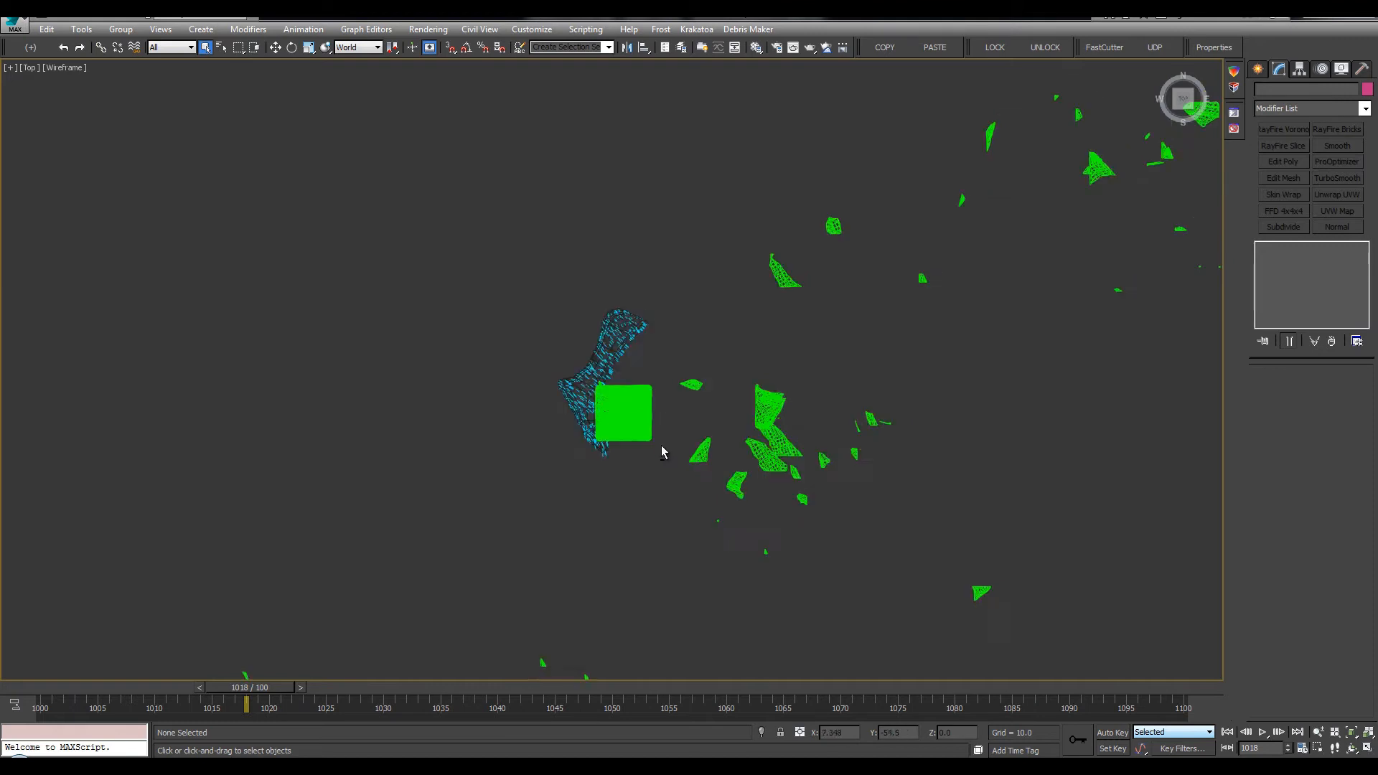
scroll(515, 362, "down", 5)
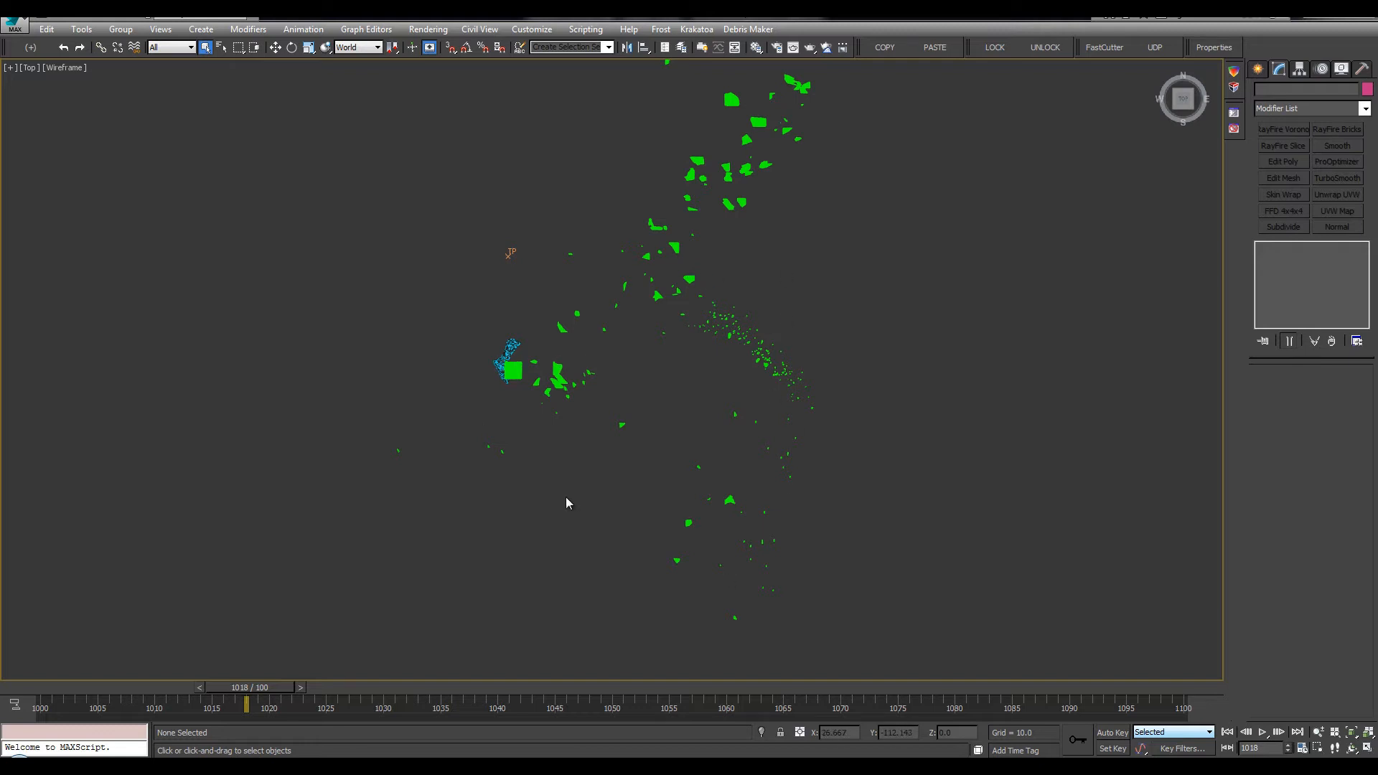
key("alt+w")
left_click(856, 475)
key("alt+w")
middle_click_drag(855, 476, 874, 458)
middle_click_drag(371, 218, 463, 308)
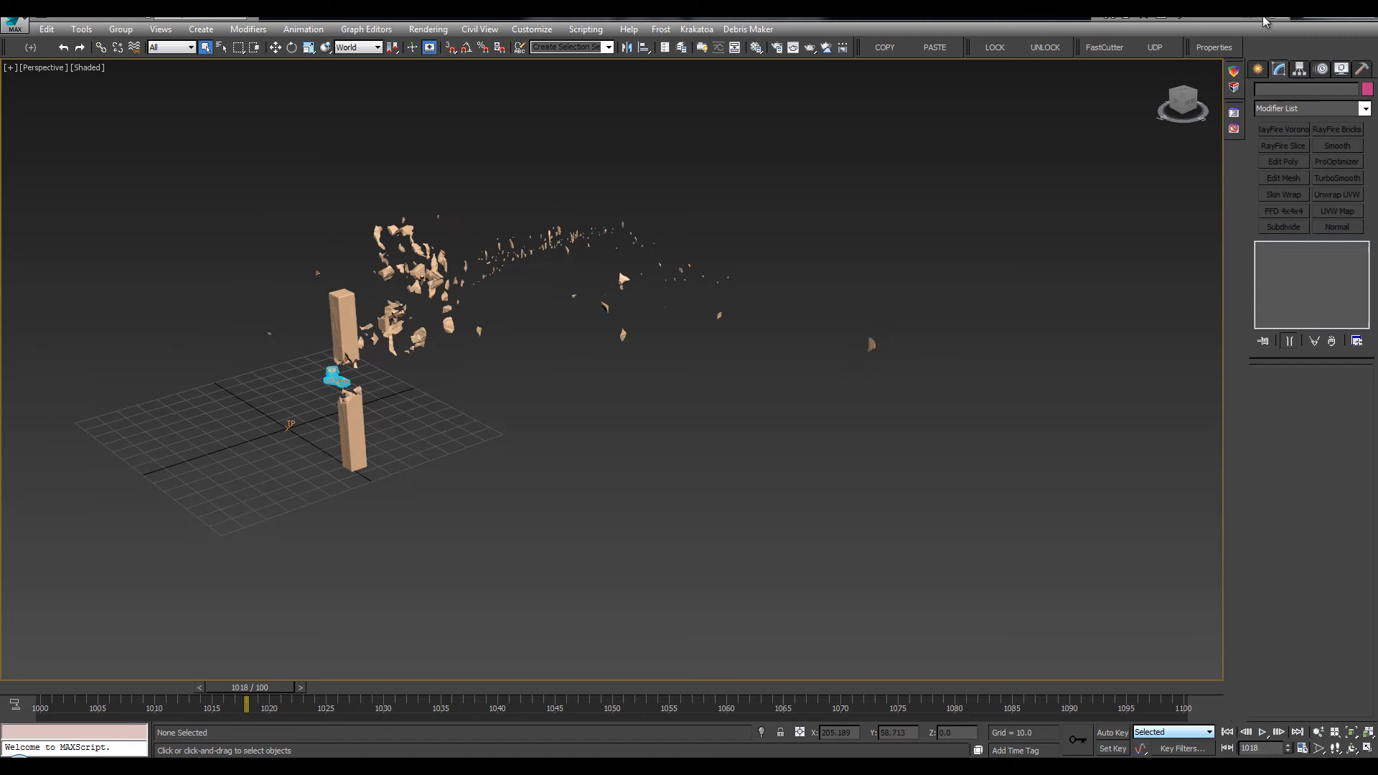
Reopen the Thinking Particles window, inspect the fragments up close, and return to frame 1000
left_click(1214, 47)
middle_click_drag(286, 398, 115, 384, "alt")
scroll(241, 346, "up", 4)
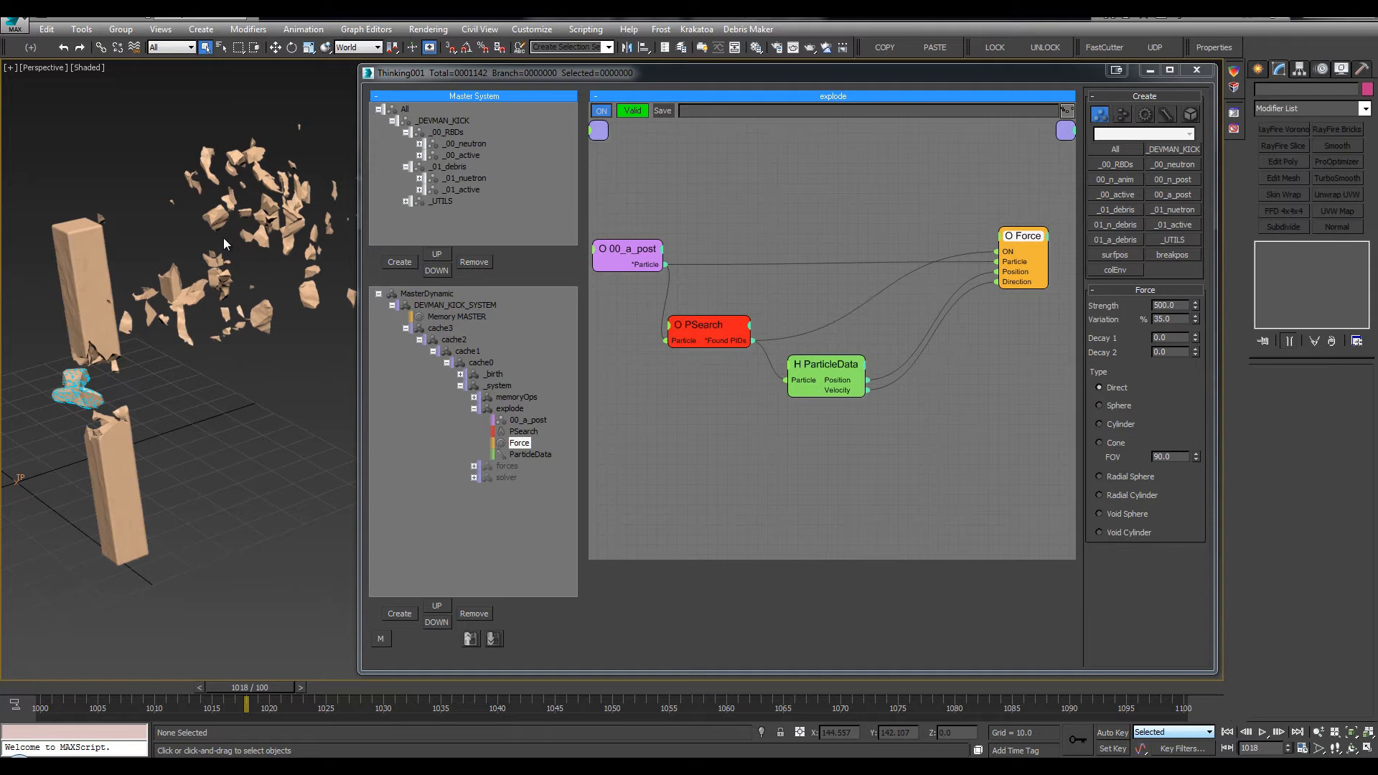
key("Home")
Make room beside the 00_a_post node and add a Threshold condition to the explode set
middle_click_drag(766, 251, 804, 250)
left_click(653, 253)
left_click_drag(654, 253, 601, 256)
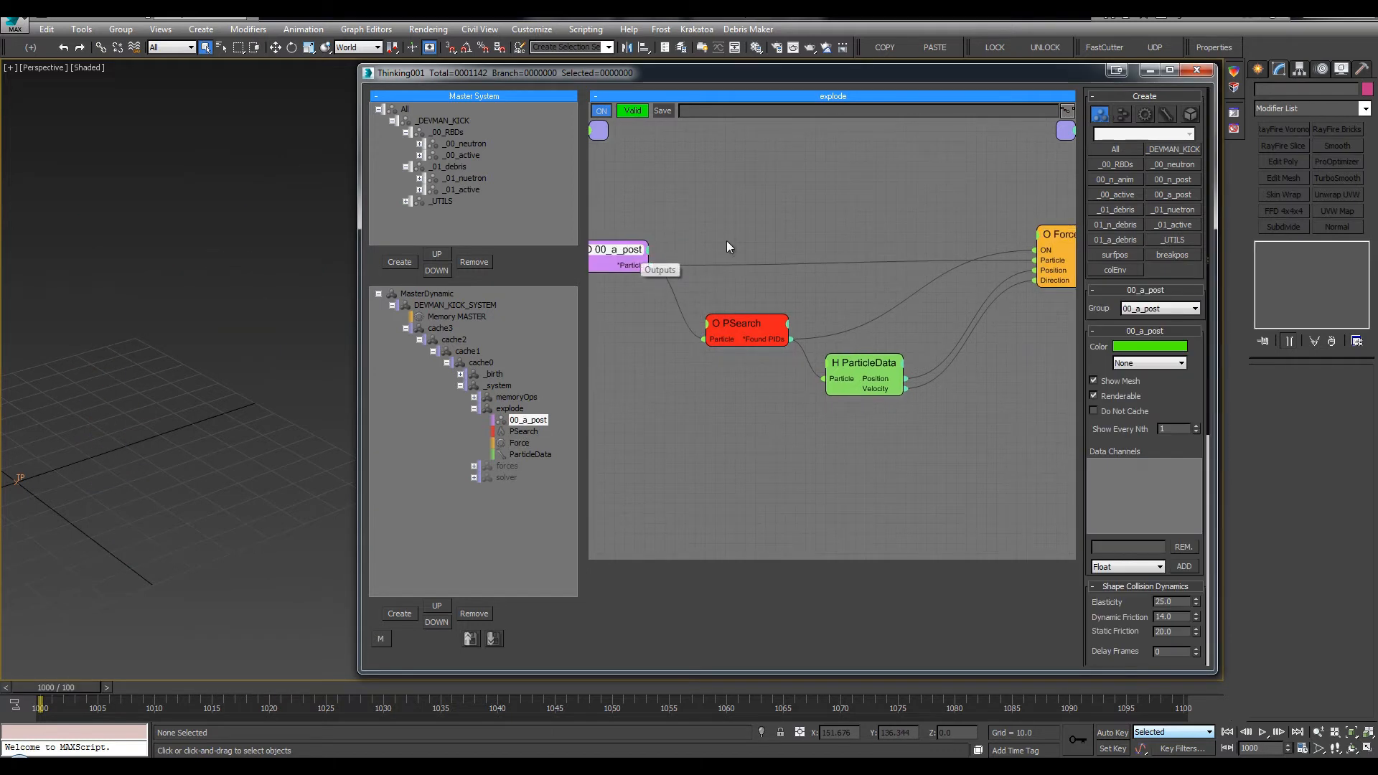
key("Tab")
type("thr")
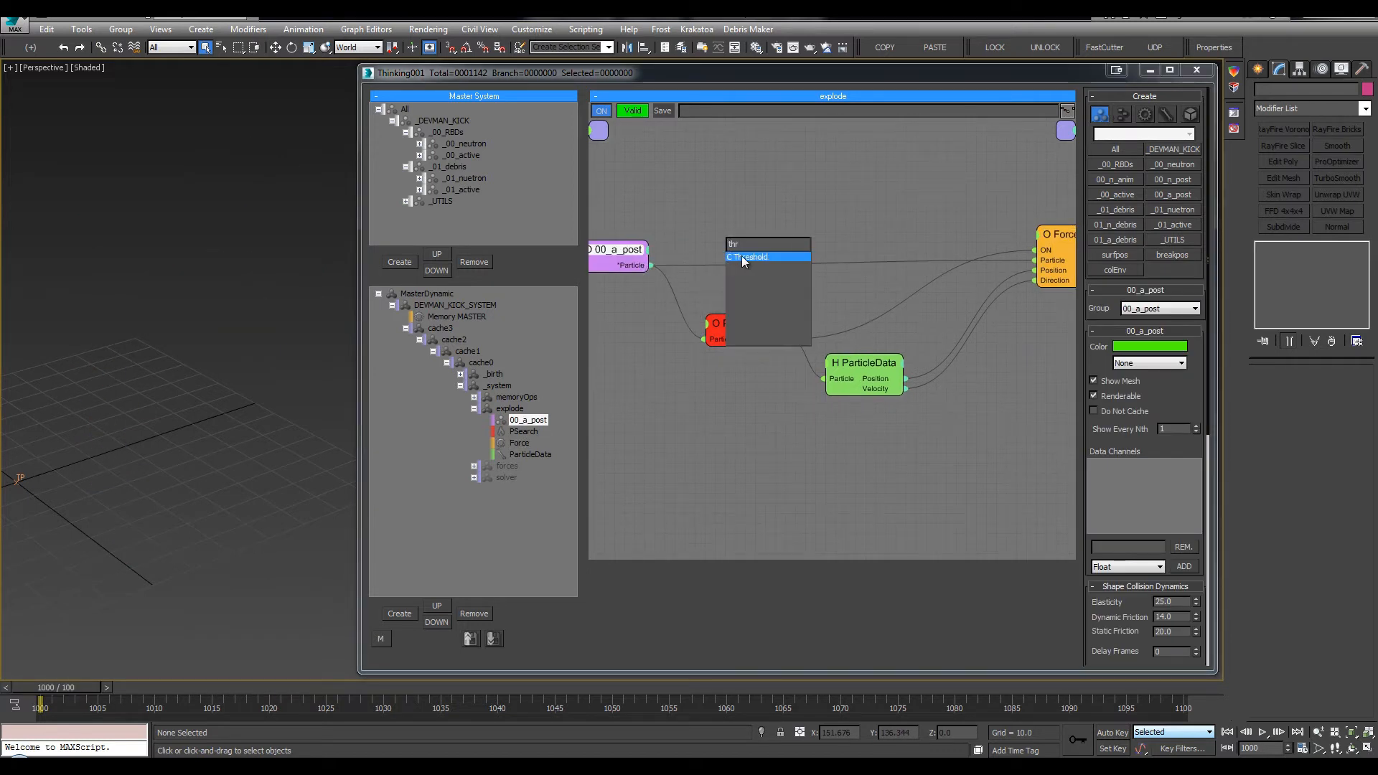
left_click(742, 257)
right_click(587, 143)
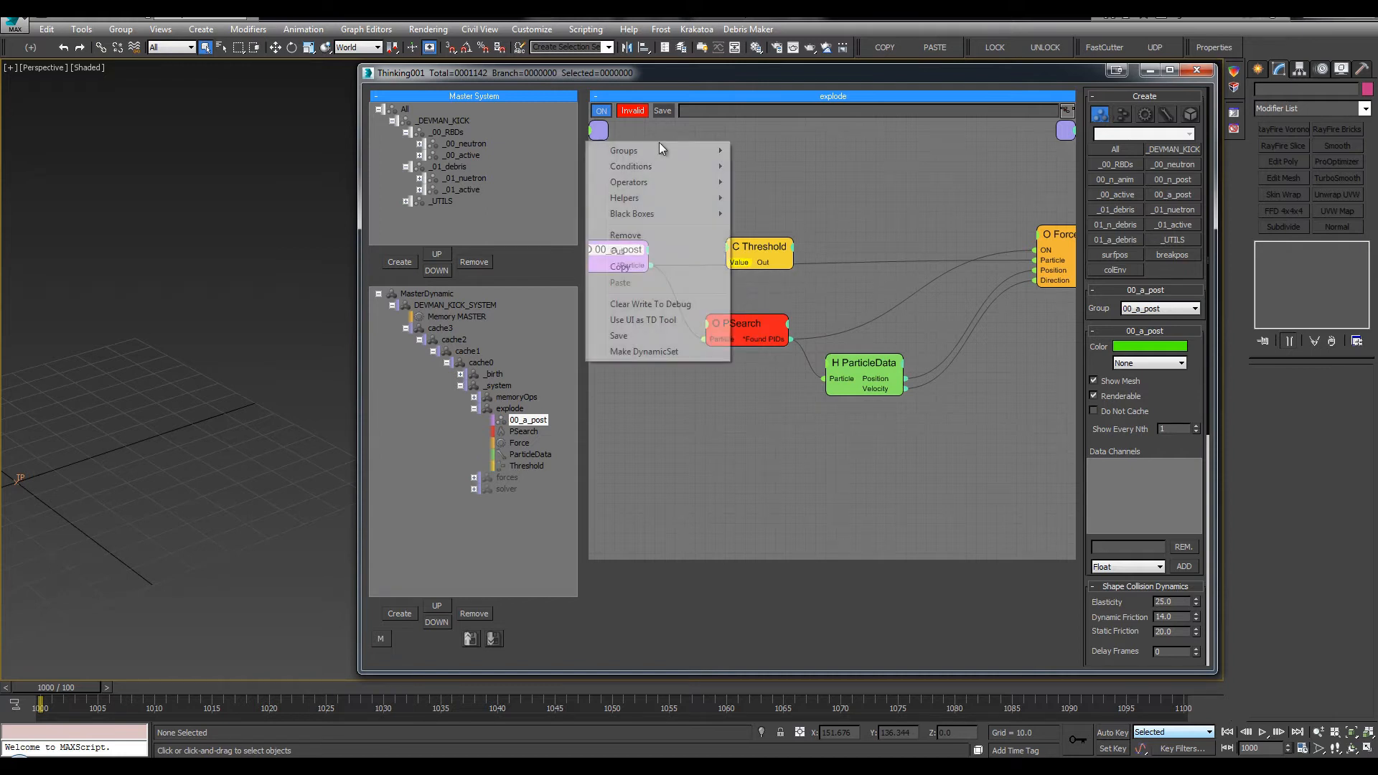
mouse_move(662, 166)
mouse_move(760, 168)
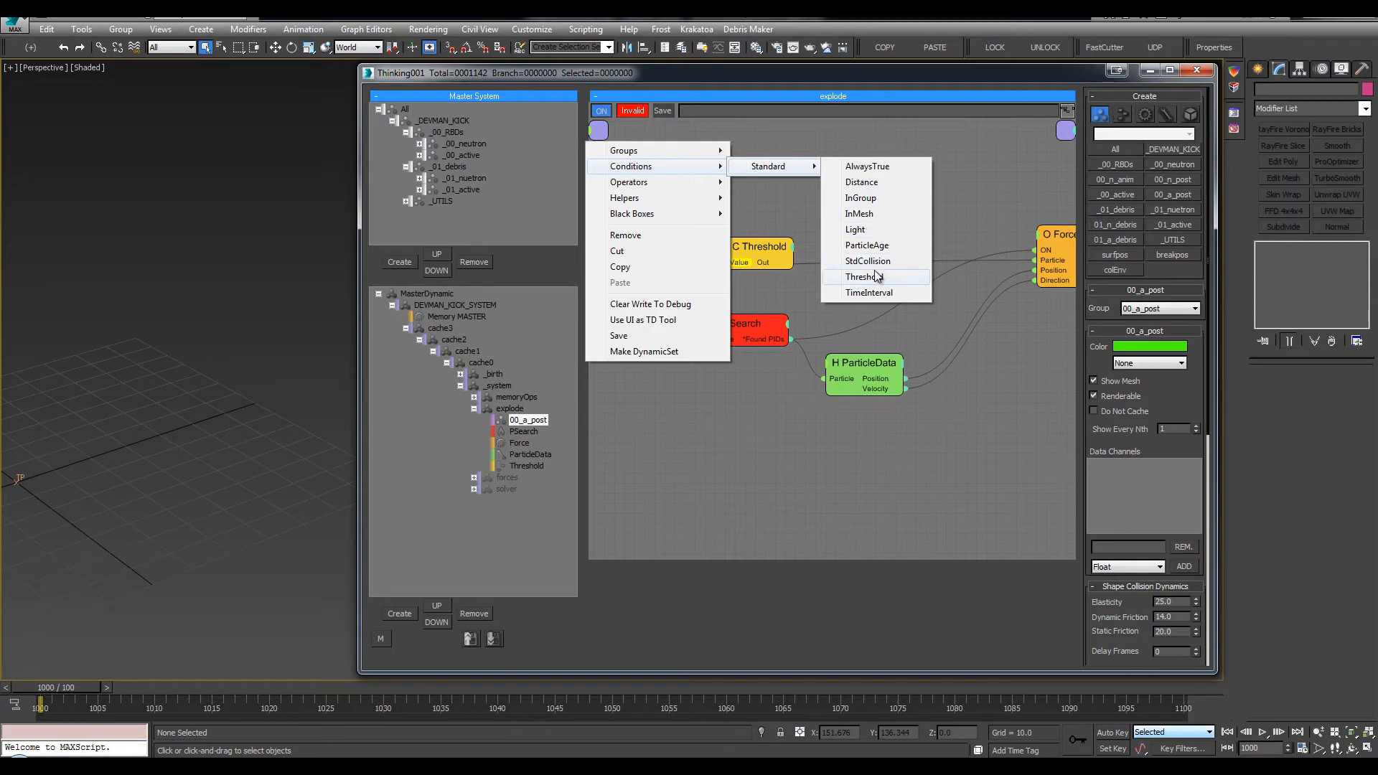
left_click(790, 187)
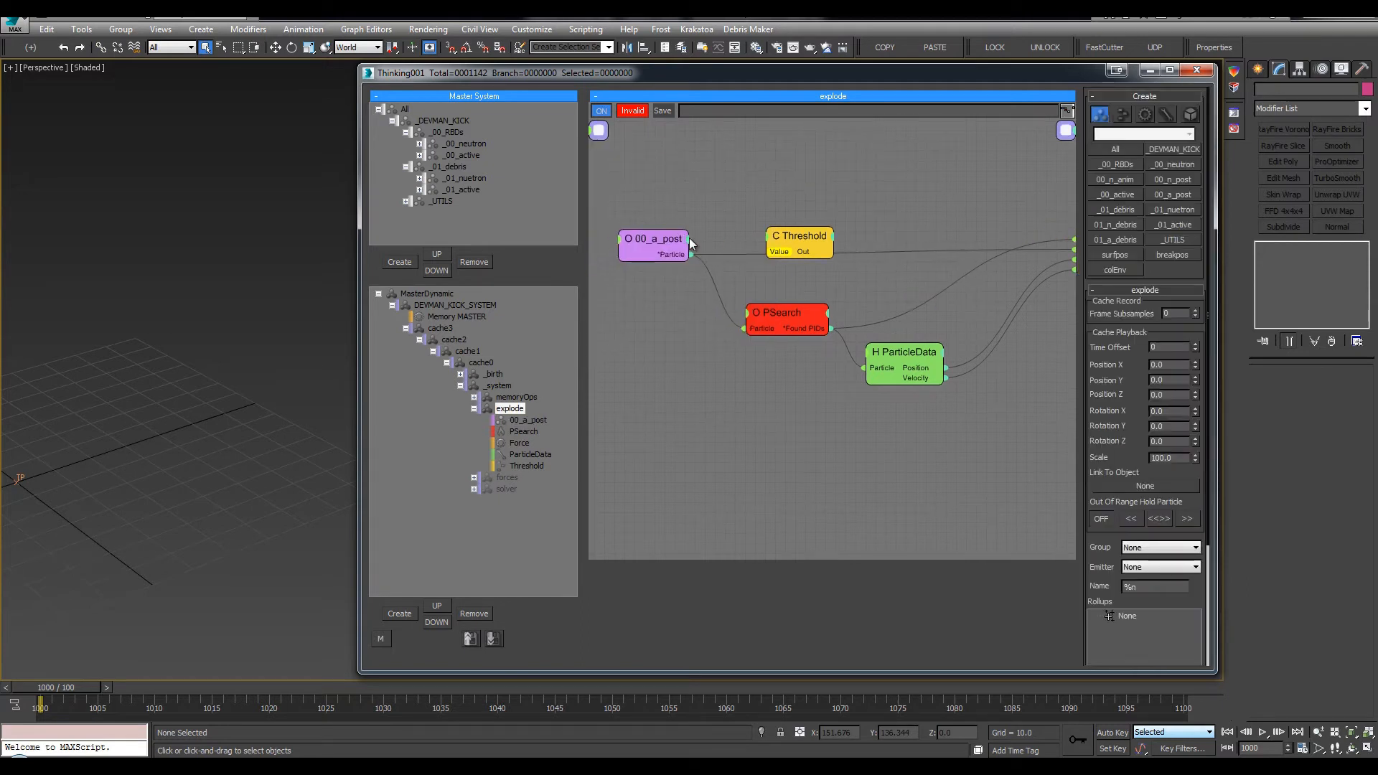
Add a Size output to the 00_a_post node, wire it to the Threshold's Value input, and place Threshold above the particle wire
left_click(689, 239)
left_click(666, 340)
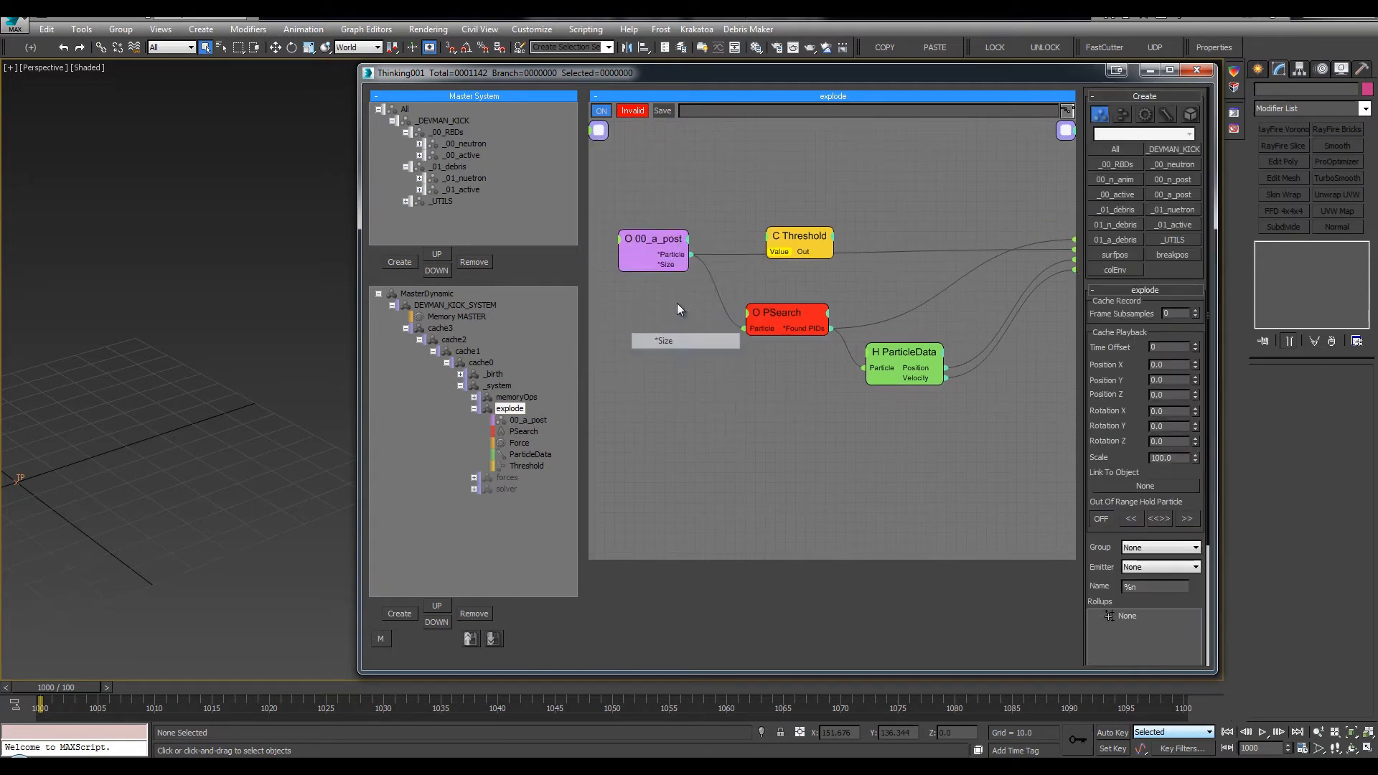
left_click(646, 259)
left_click_drag(781, 255, 795, 201)
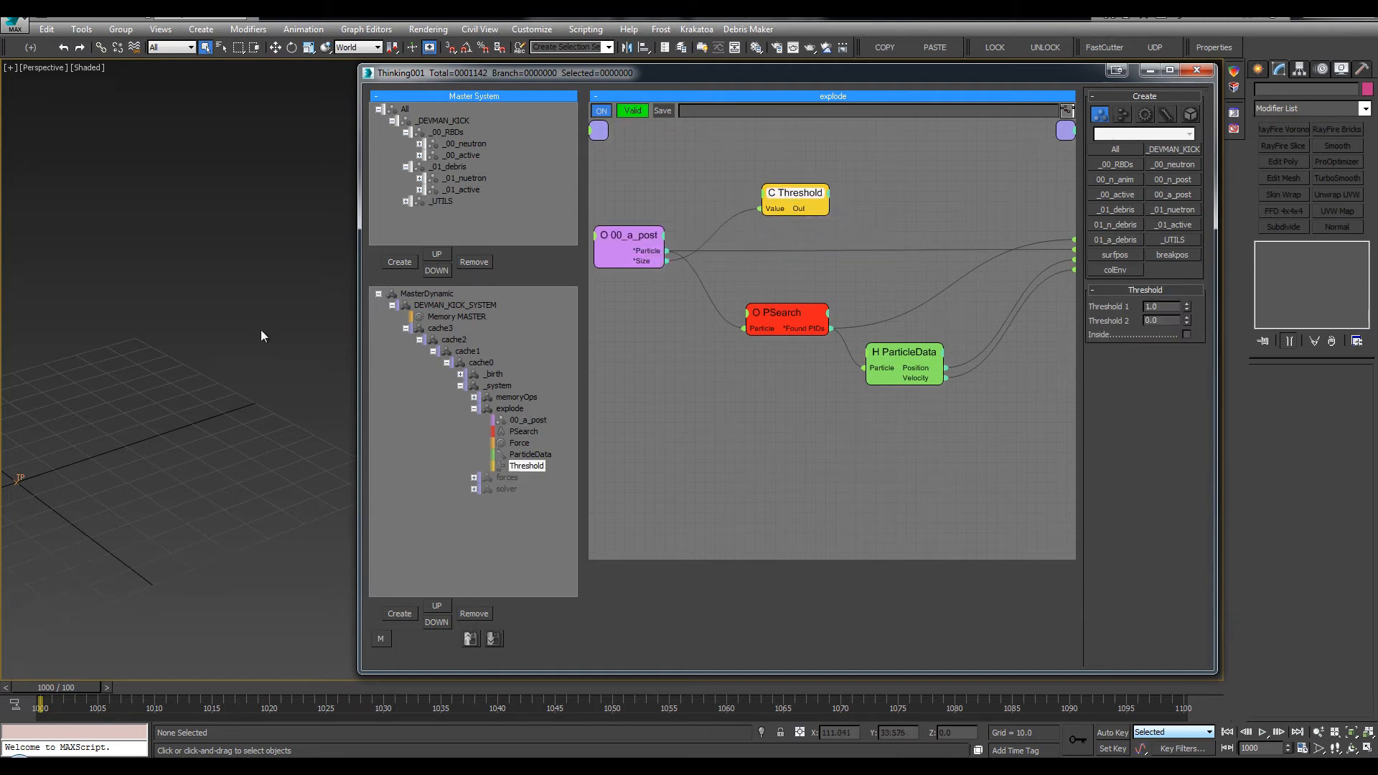
Advance to frame 1002 and display edged faces on the post to inspect its fragments up close
left_click(249, 305)
key("period")
key("period")
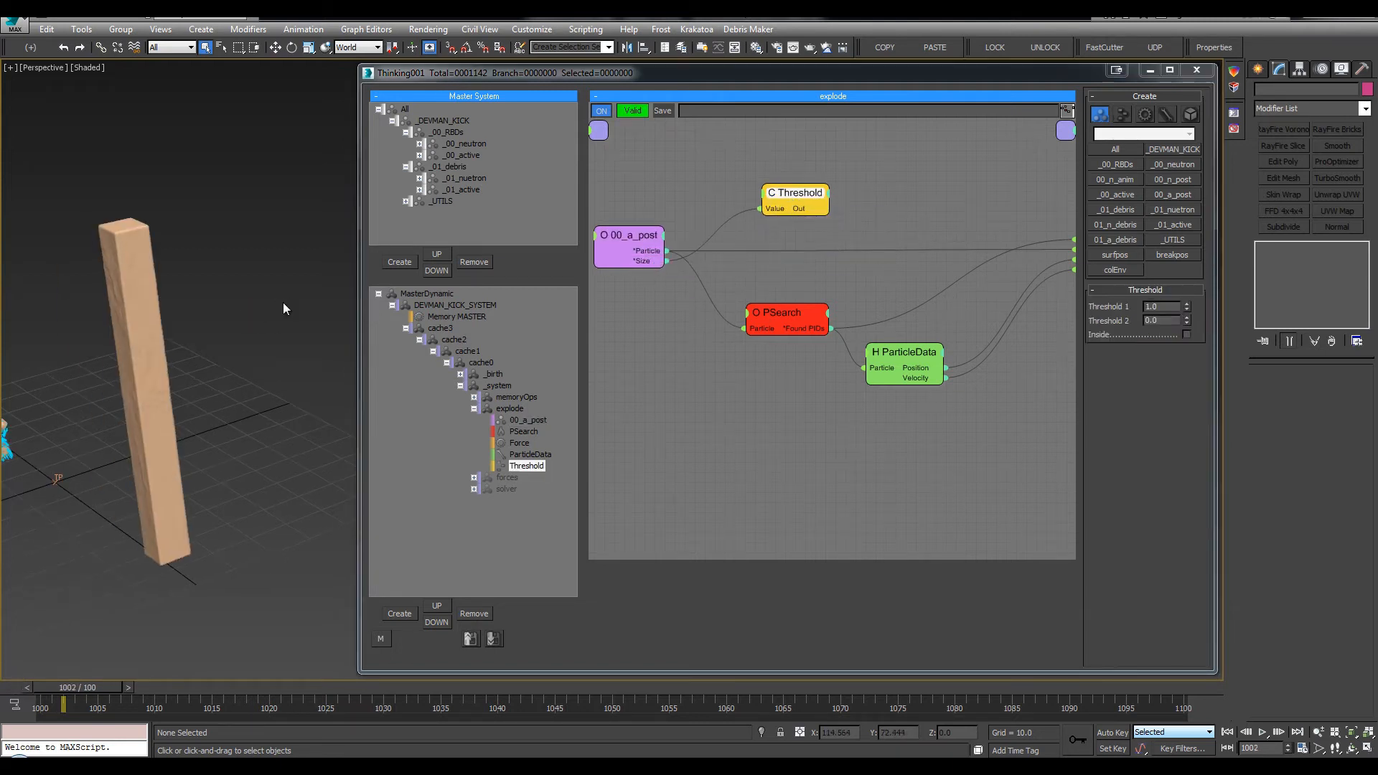
scroll(233, 319, "up", 10)
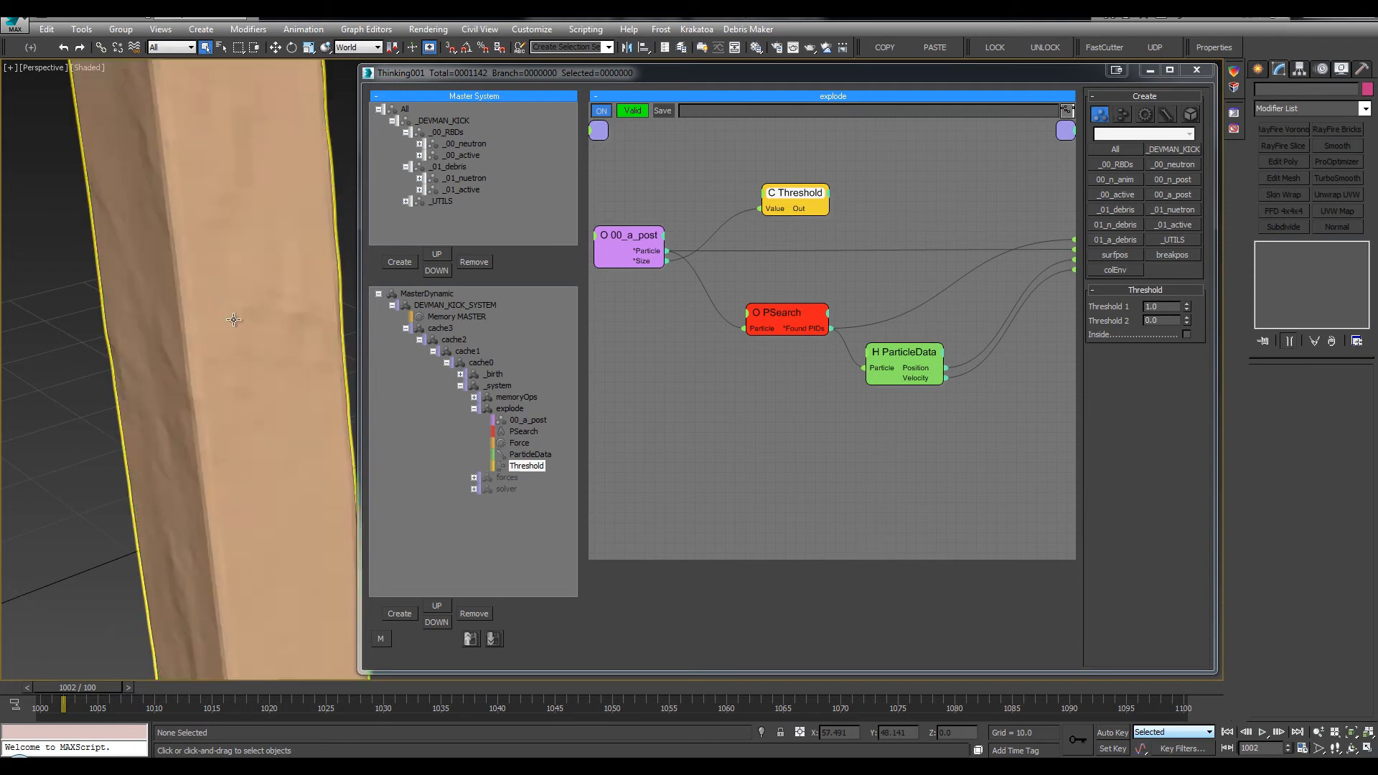
key("F4")
middle_click_drag(234, 319, 160, 117, "alt")
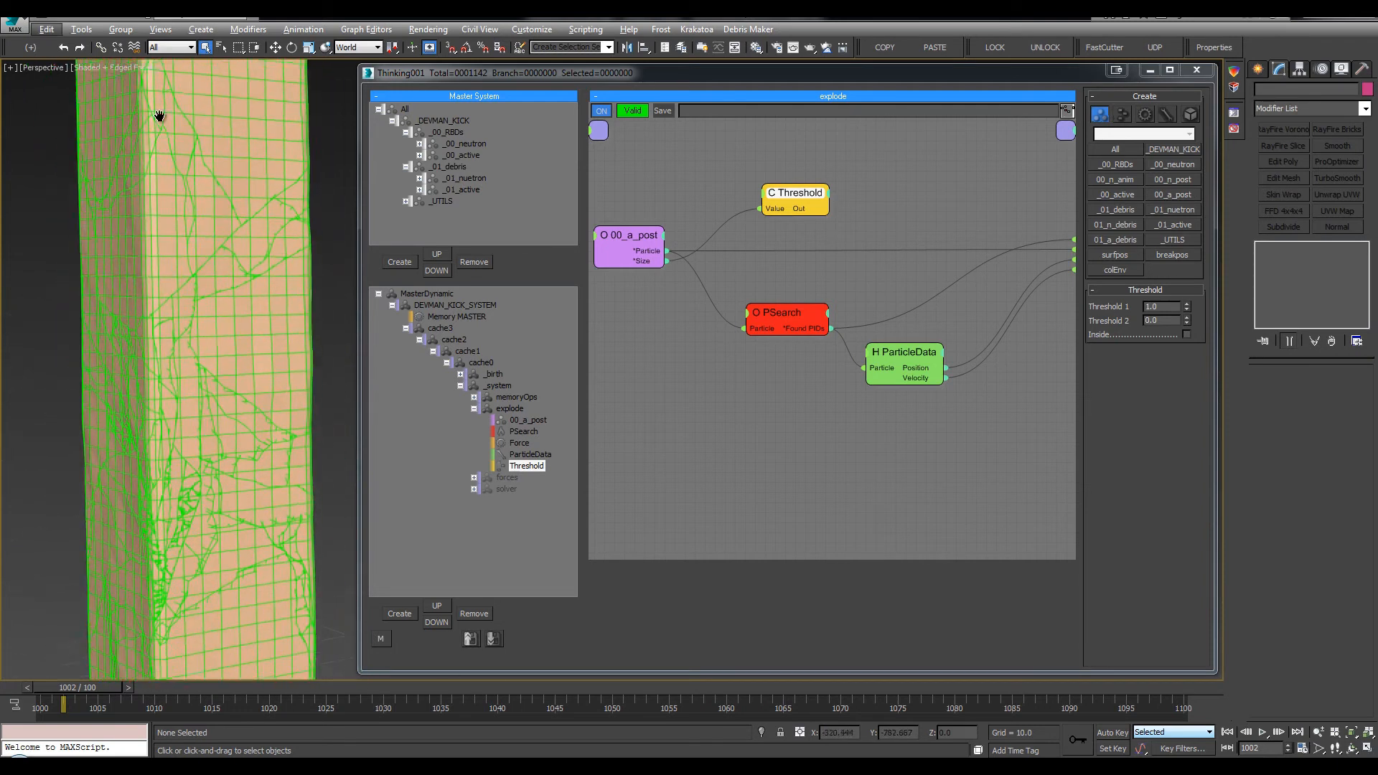
Enable Show Info Tooltip in the MasterDynamic settings
left_click(678, 432)
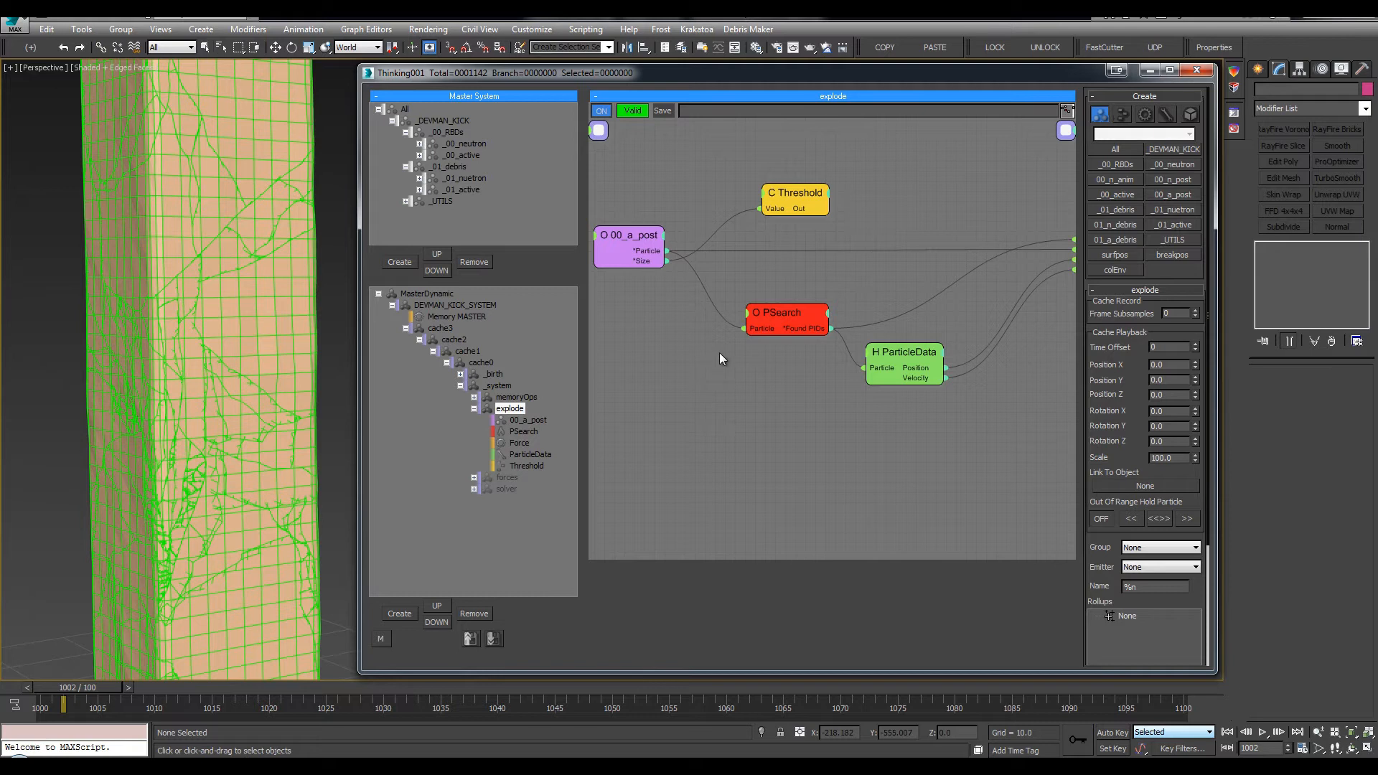
left_click(426, 293)
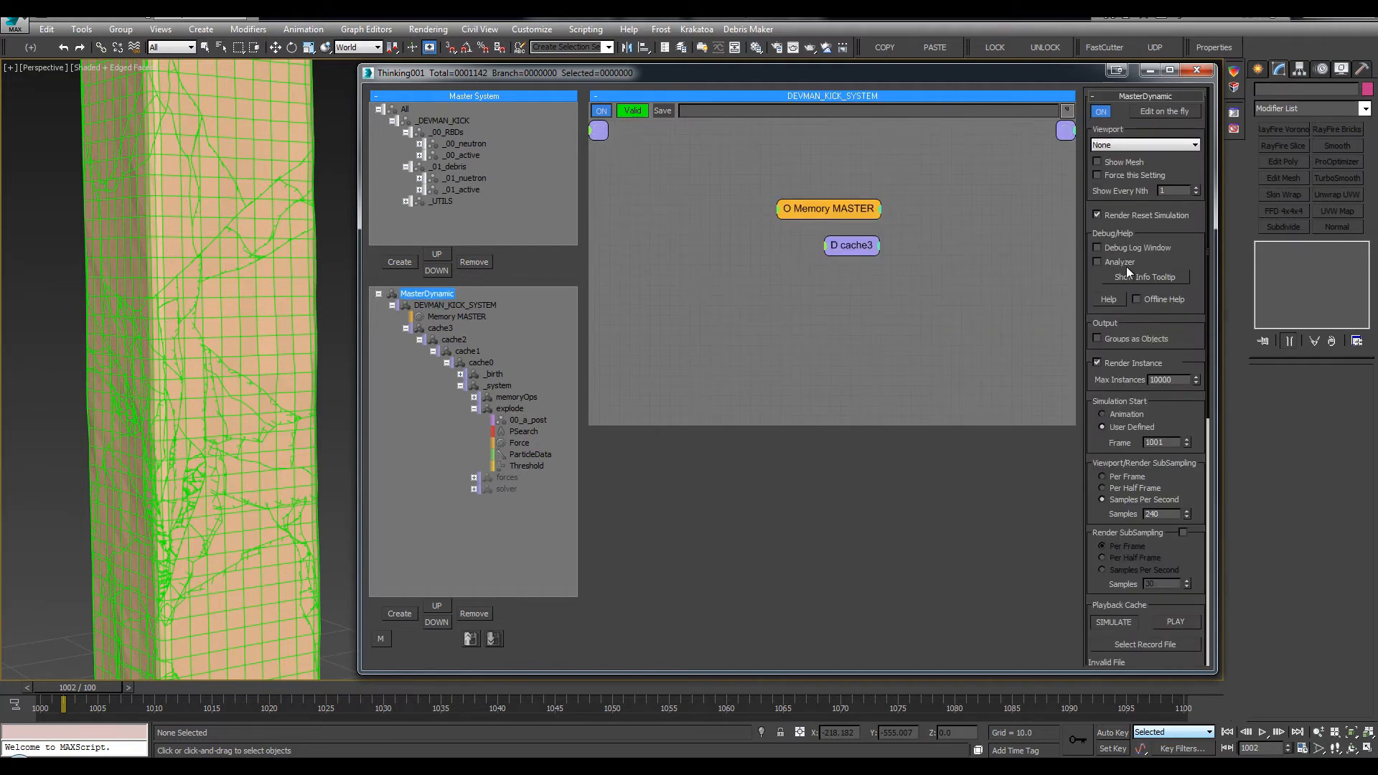
left_click(1163, 278)
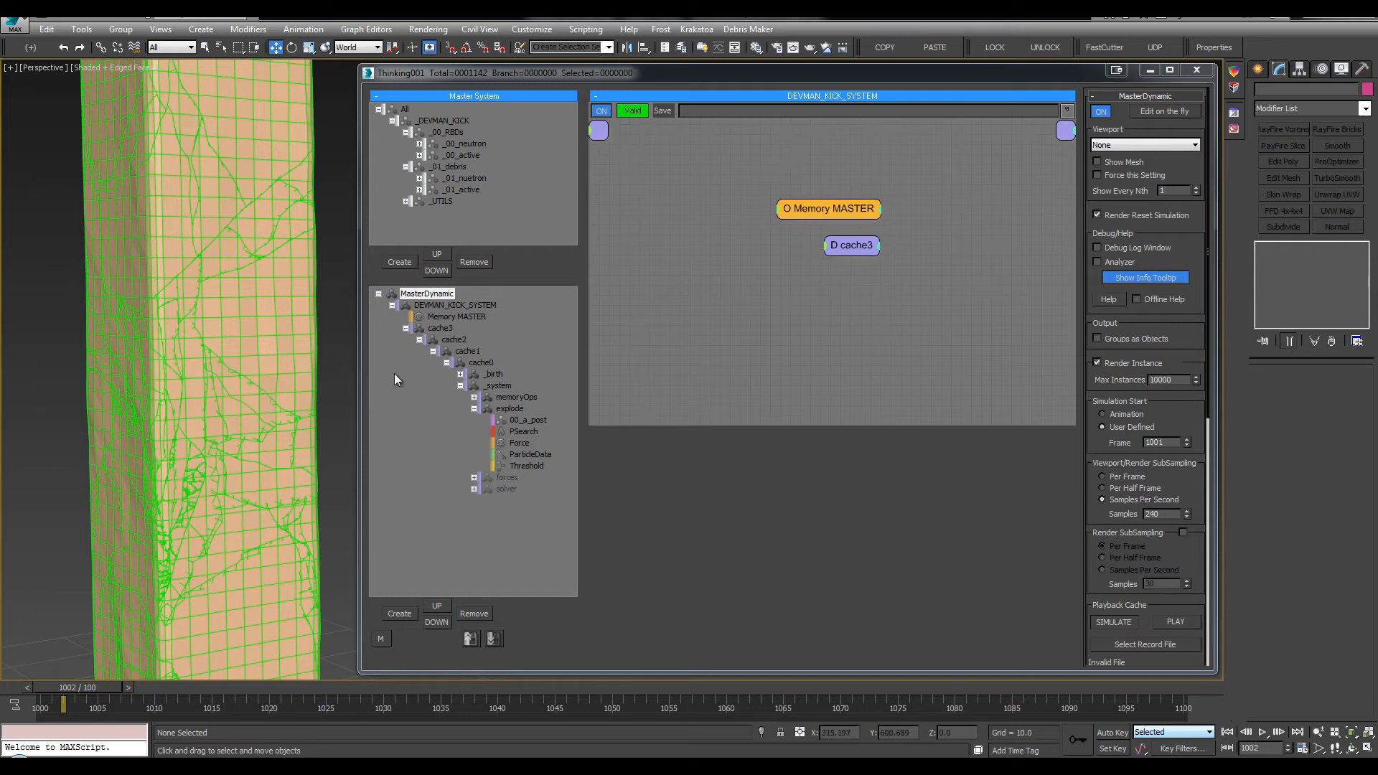
Select the Thinking object and show the Size info of the post's fragments in the viewport
left_click(325, 389)
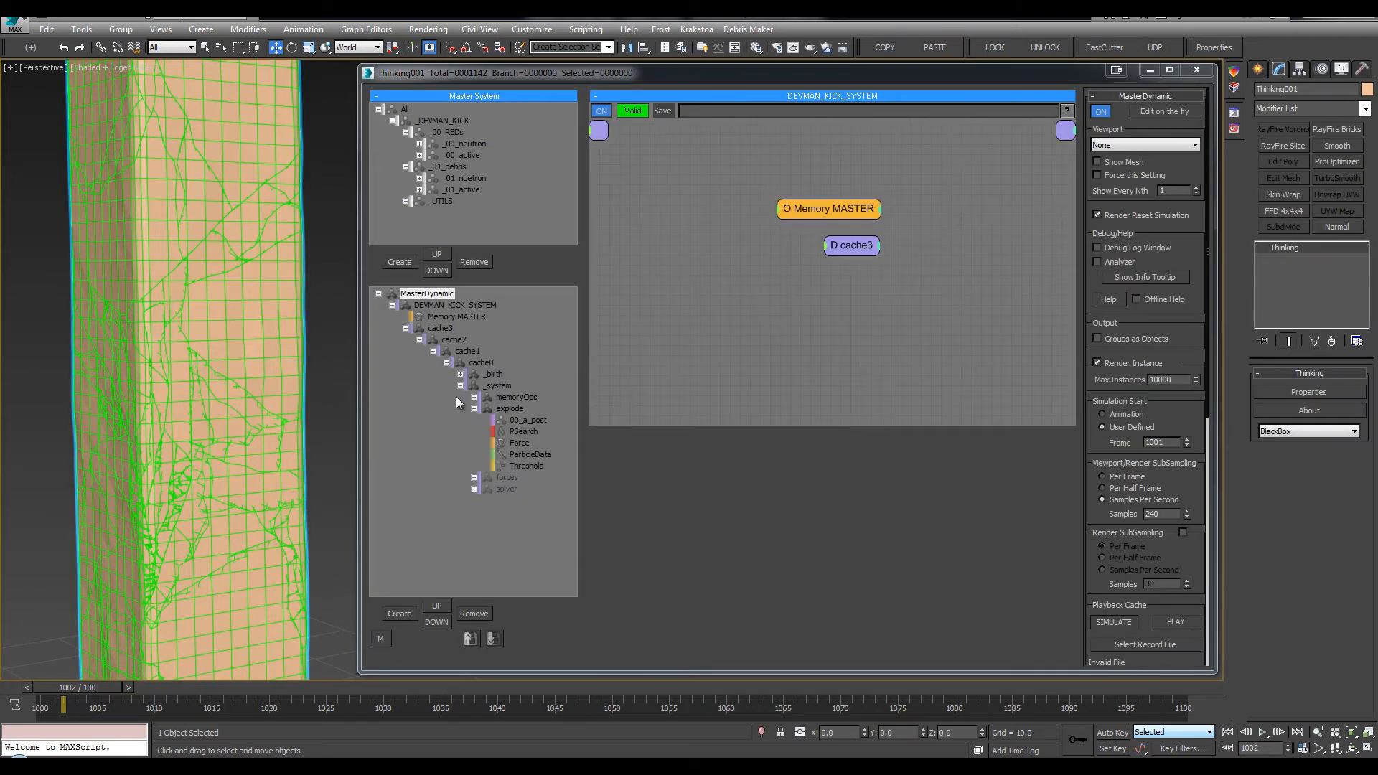
key("q")
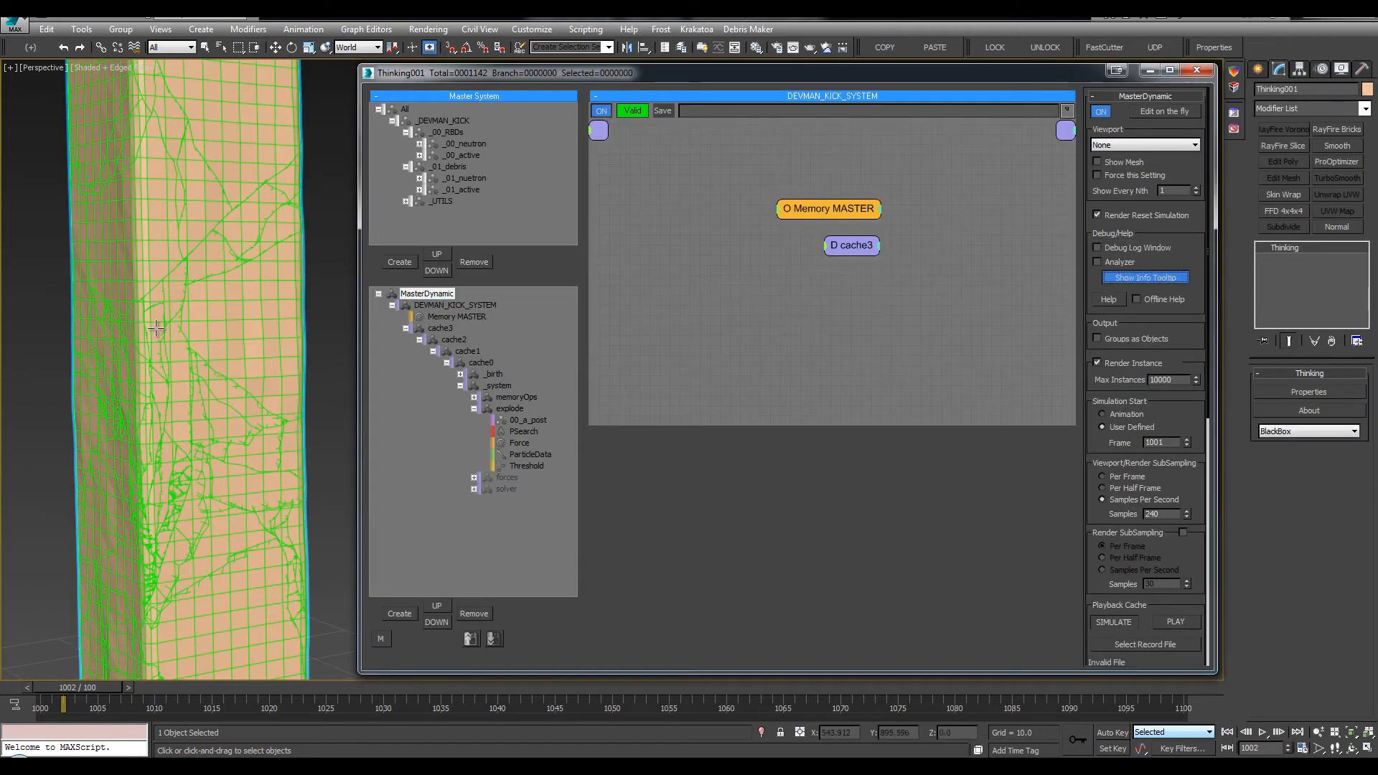
right_click(213, 378)
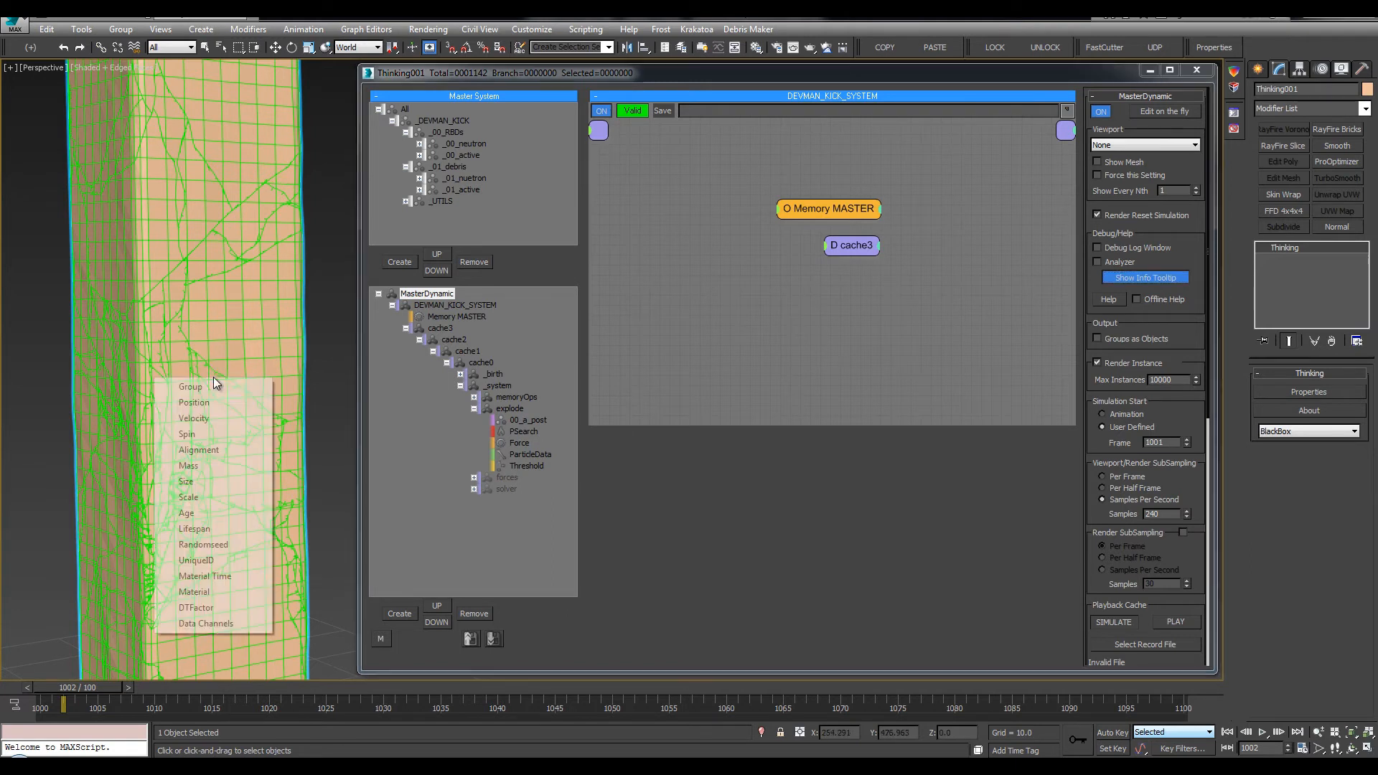
left_click(198, 482)
mouse_move(248, 391)
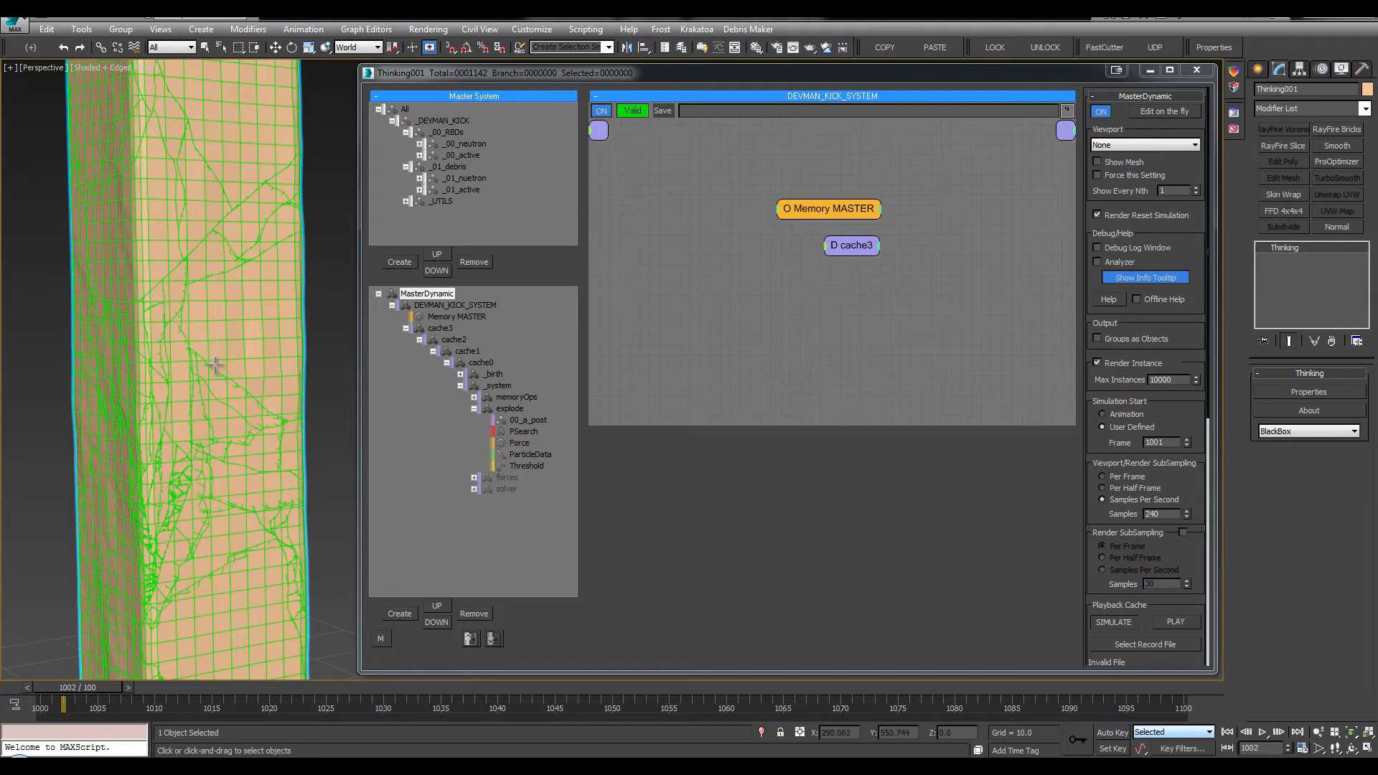
key("w")
Return to the explode set, check the Threshold settings, and bring the whole post and boot back into view
left_click(524, 432)
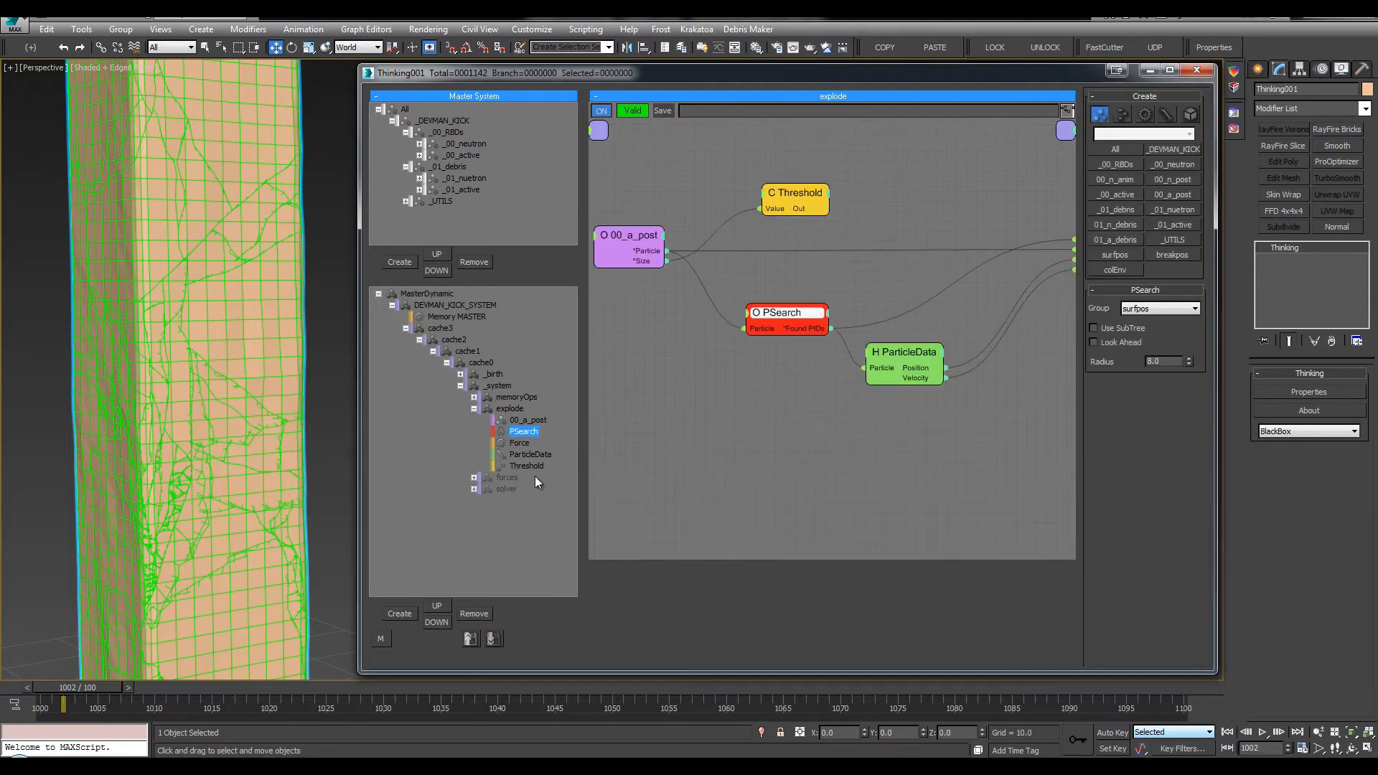
left_click(814, 204)
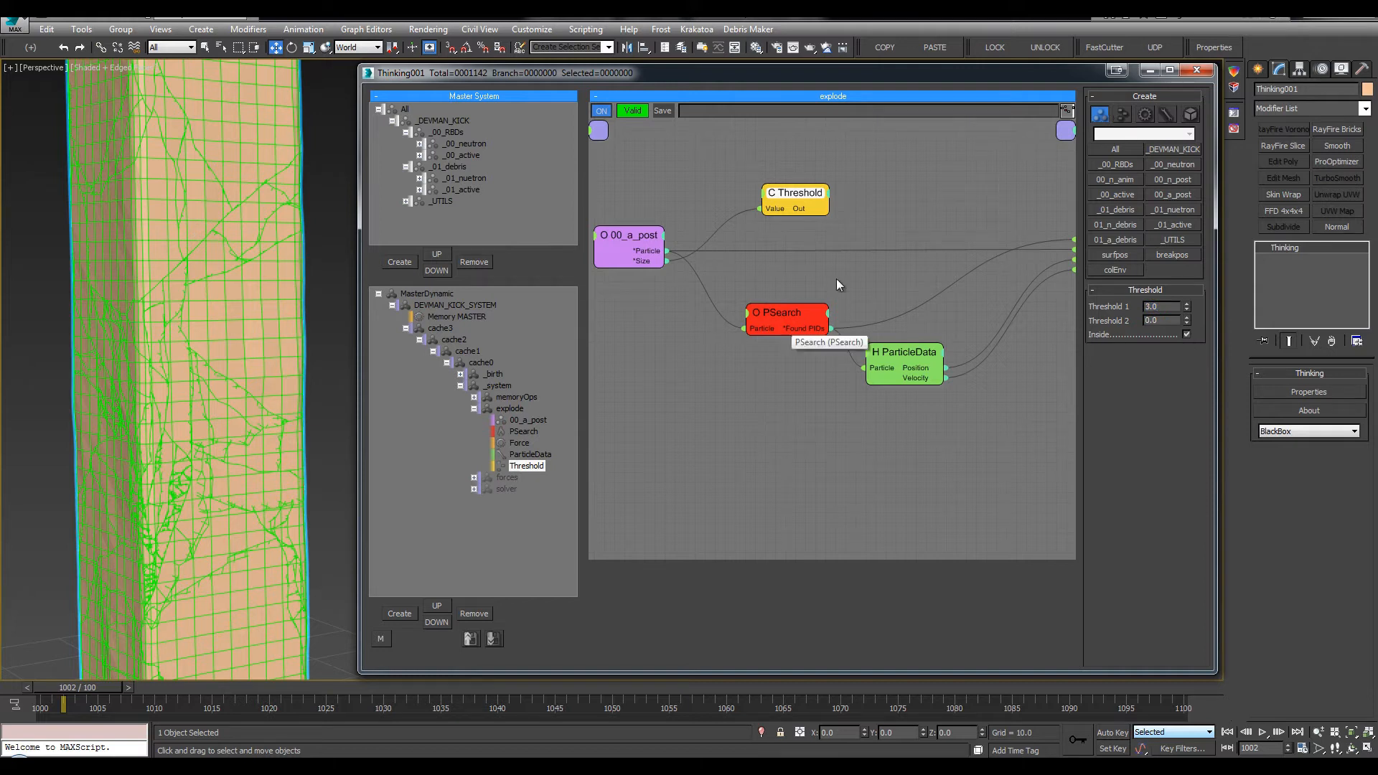
middle_click_drag(862, 259, 811, 265)
left_click(863, 204)
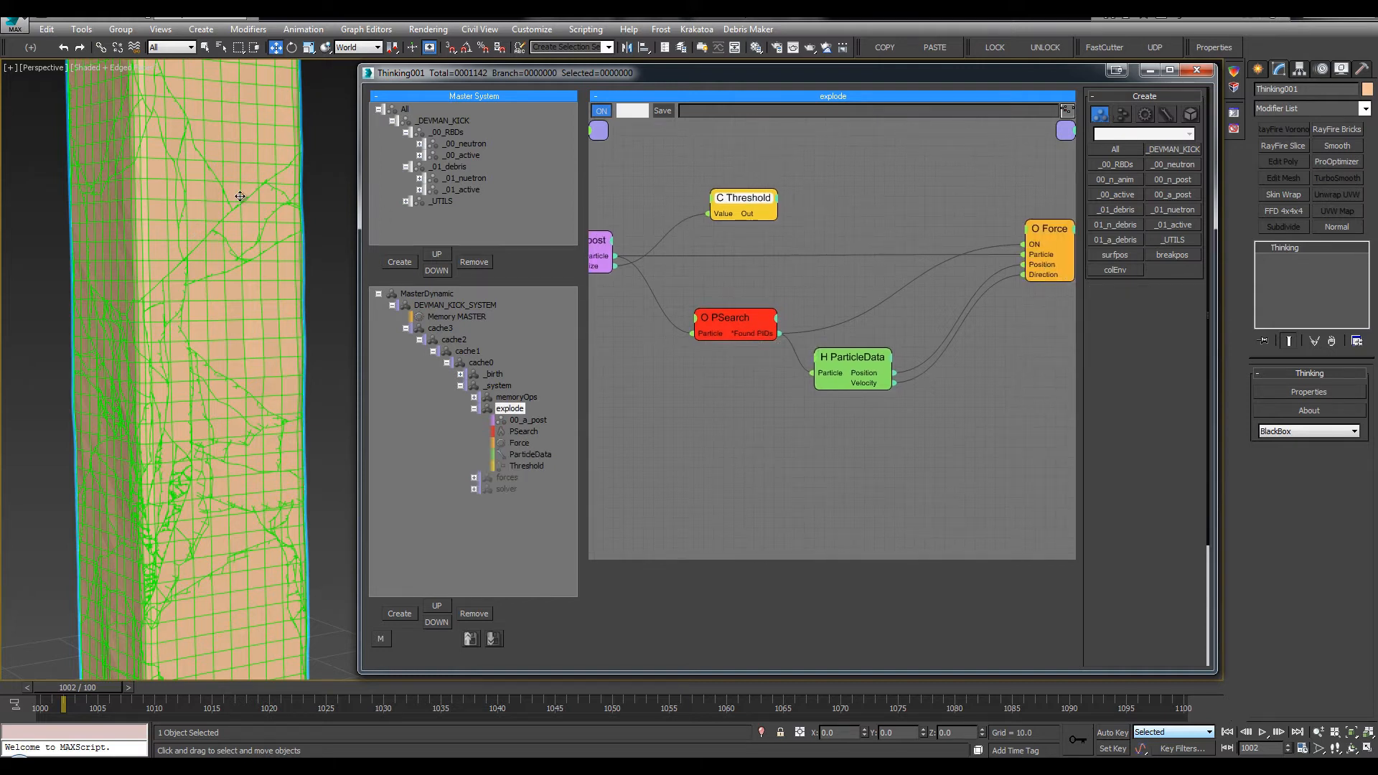
scroll(235, 351, "down", 6)
key("q")
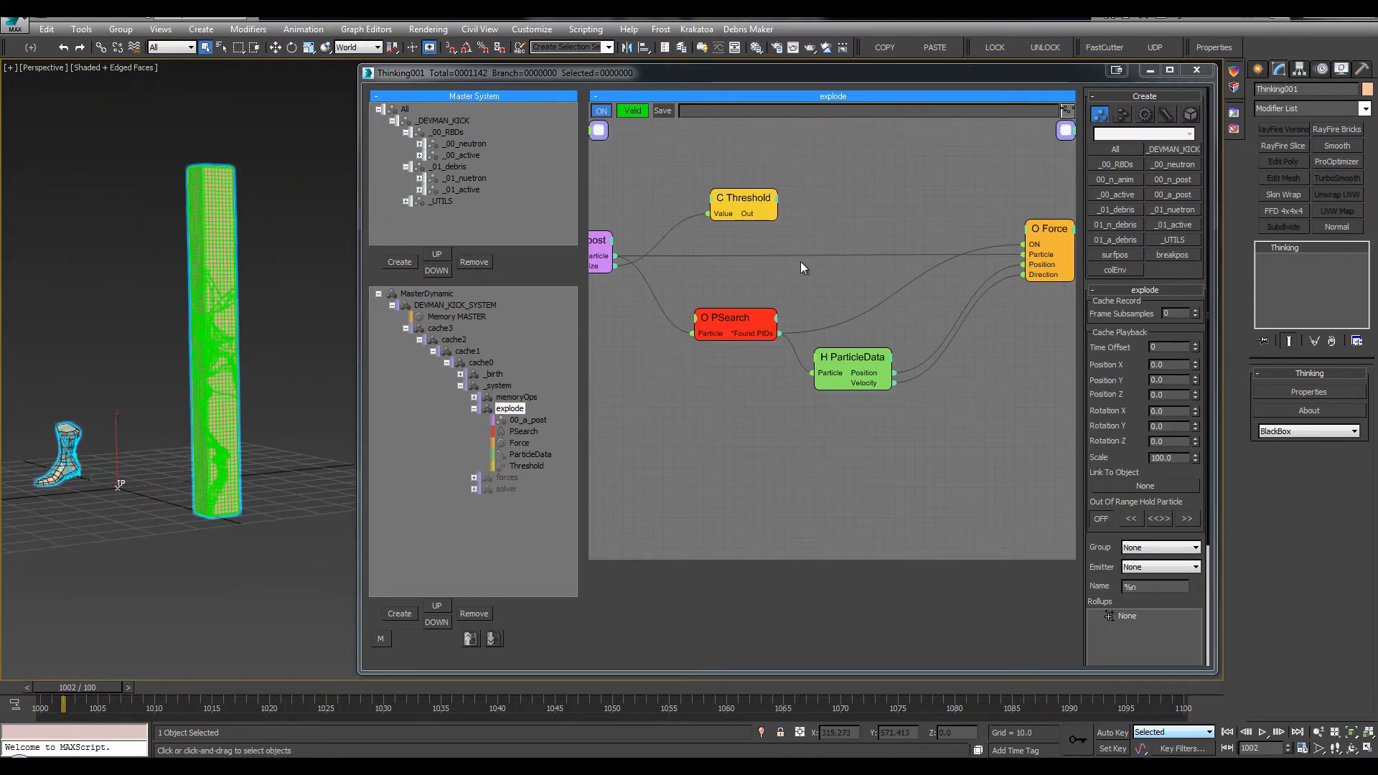
Add an AND helper, feed it from the Threshold and PSearch outputs, and wire its Out to Force's ON input
middle_click_drag(802, 261, 840, 244)
key("Tab")
type("and")
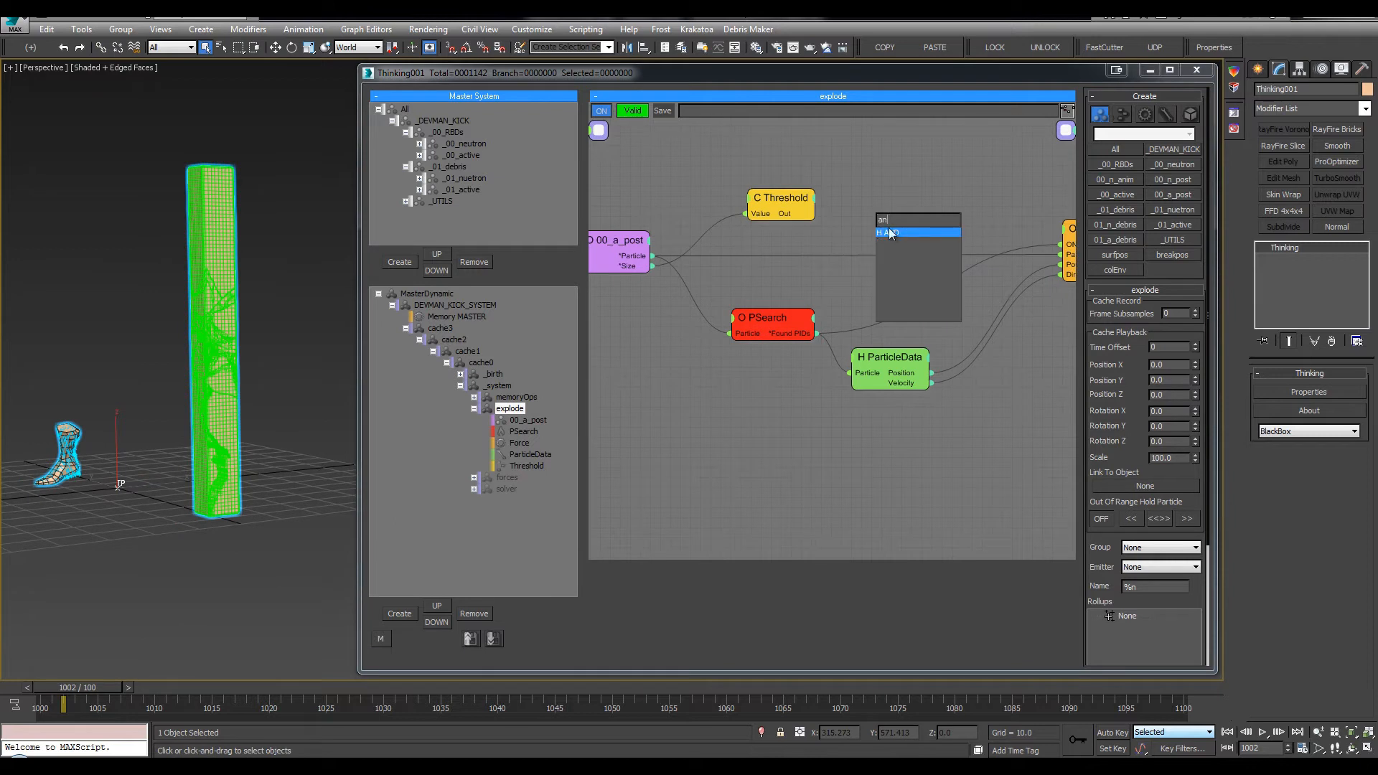
double_click(891, 232)
left_click_drag(897, 222, 721, 303)
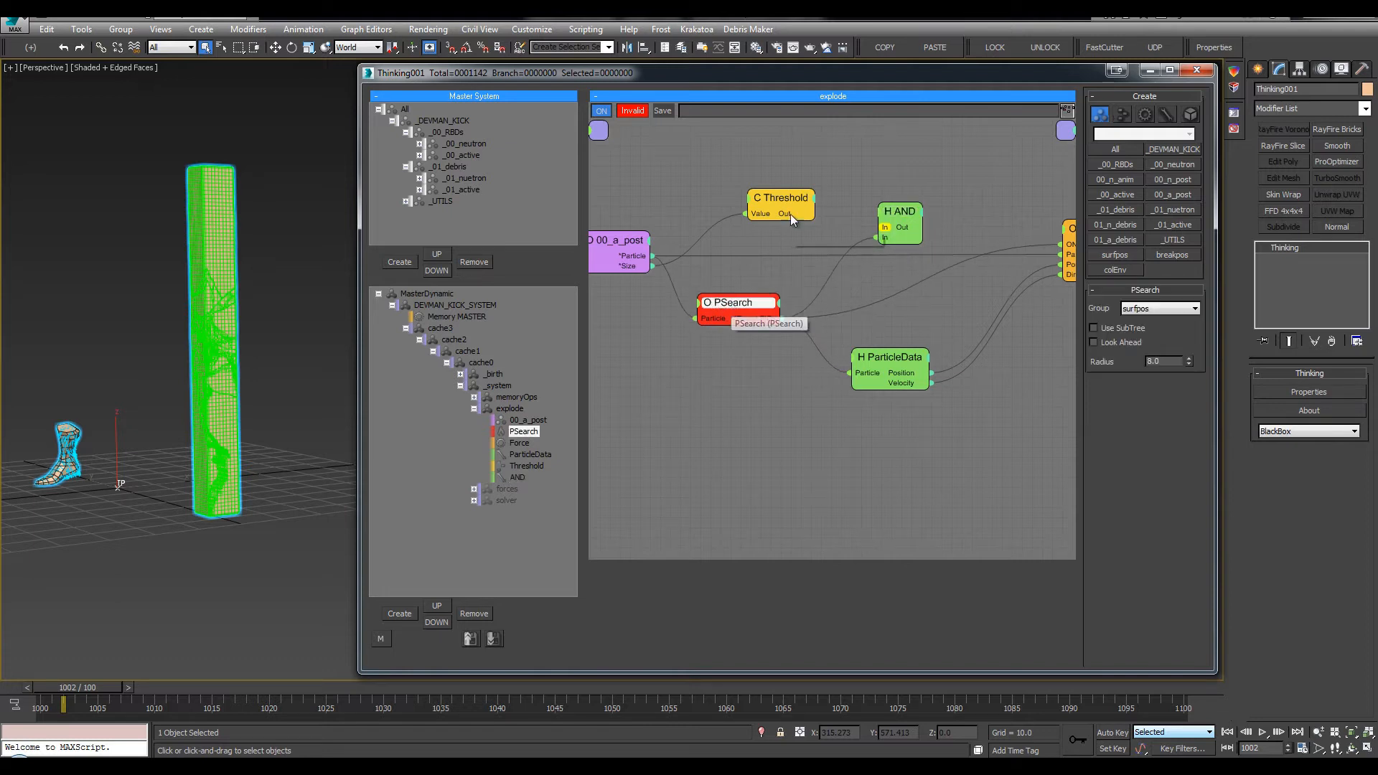
left_click_drag(794, 214, 877, 232)
middle_click_drag(977, 234, 947, 234)
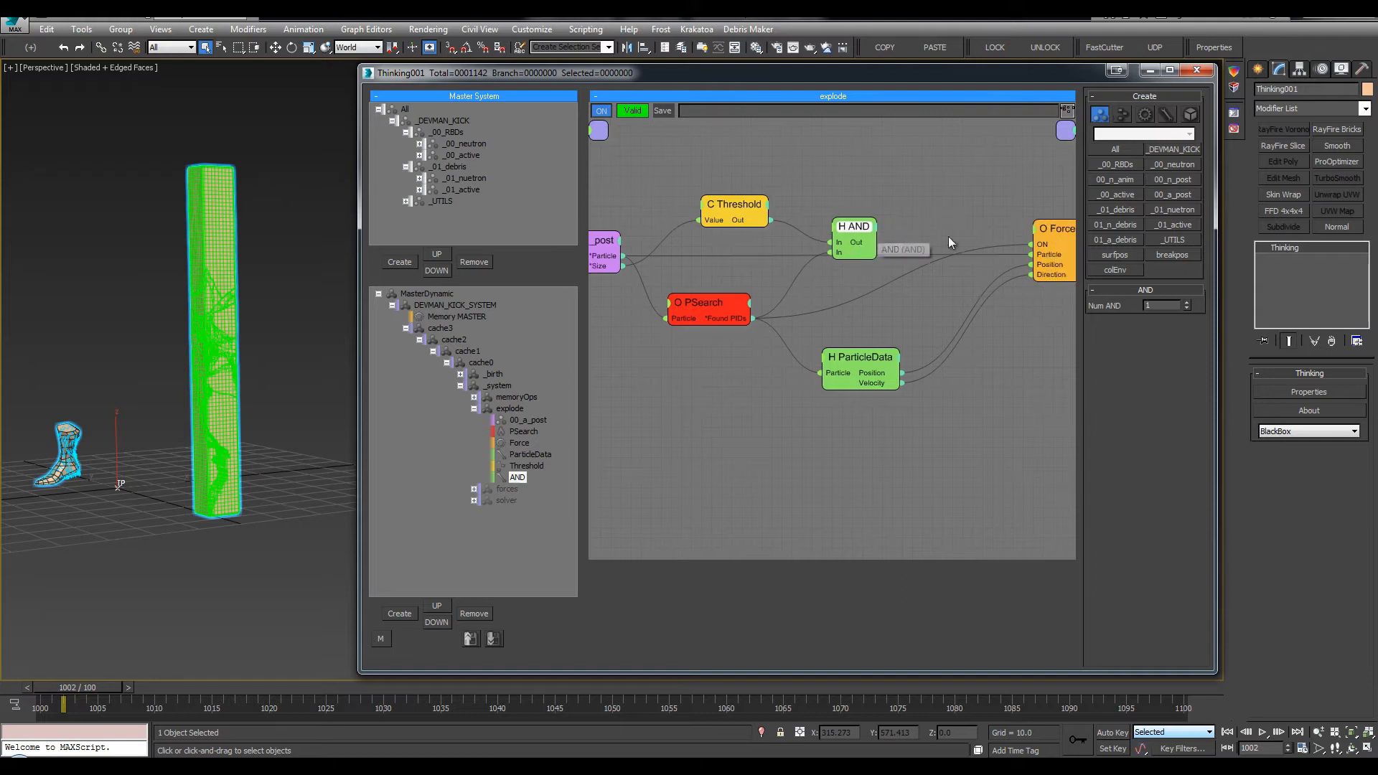
left_click_drag(1040, 243, 851, 225)
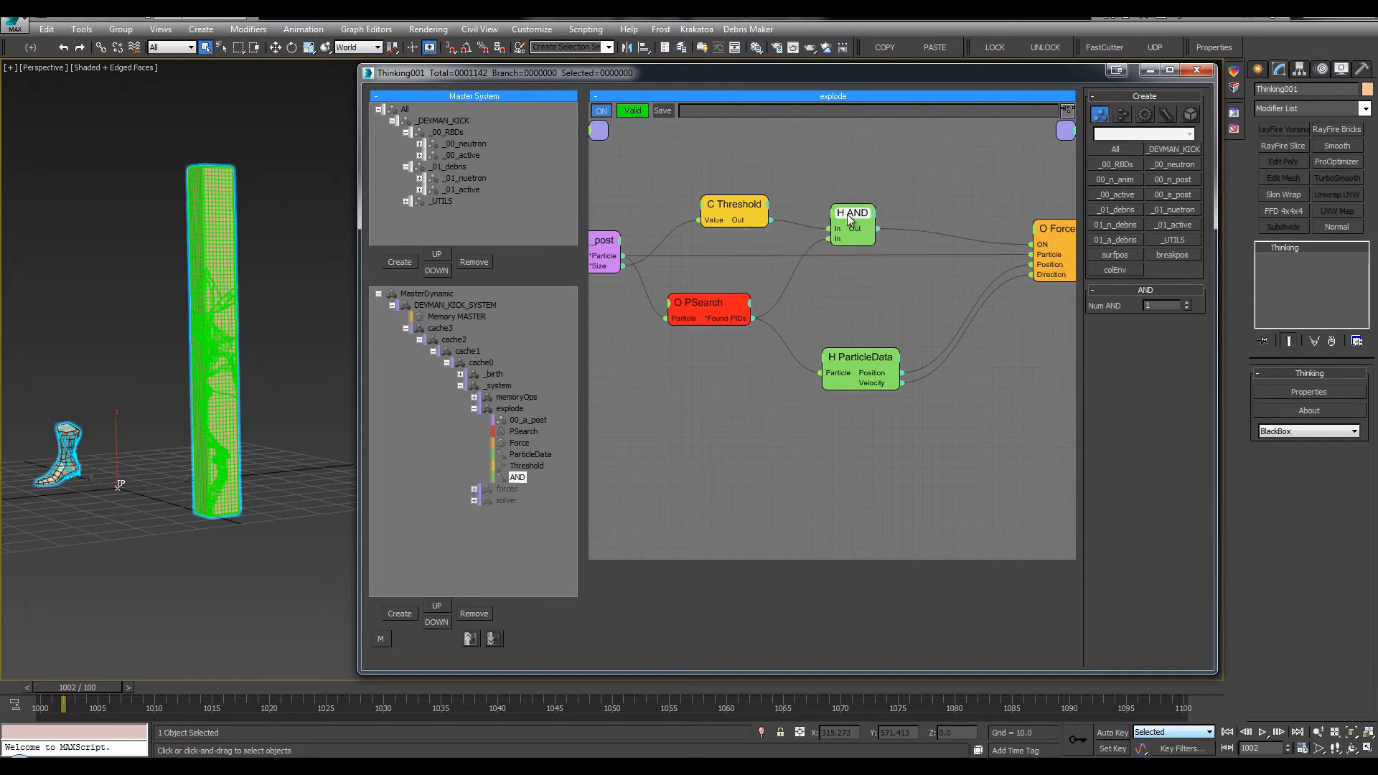
Play the simulation in the maximized Top view to watch the fragments spread, stopping at frame 1021
middle_click_drag(282, 380, 260, 431, "alt")
key("alt+w")
middle_click(202, 209)
key("alt+w")
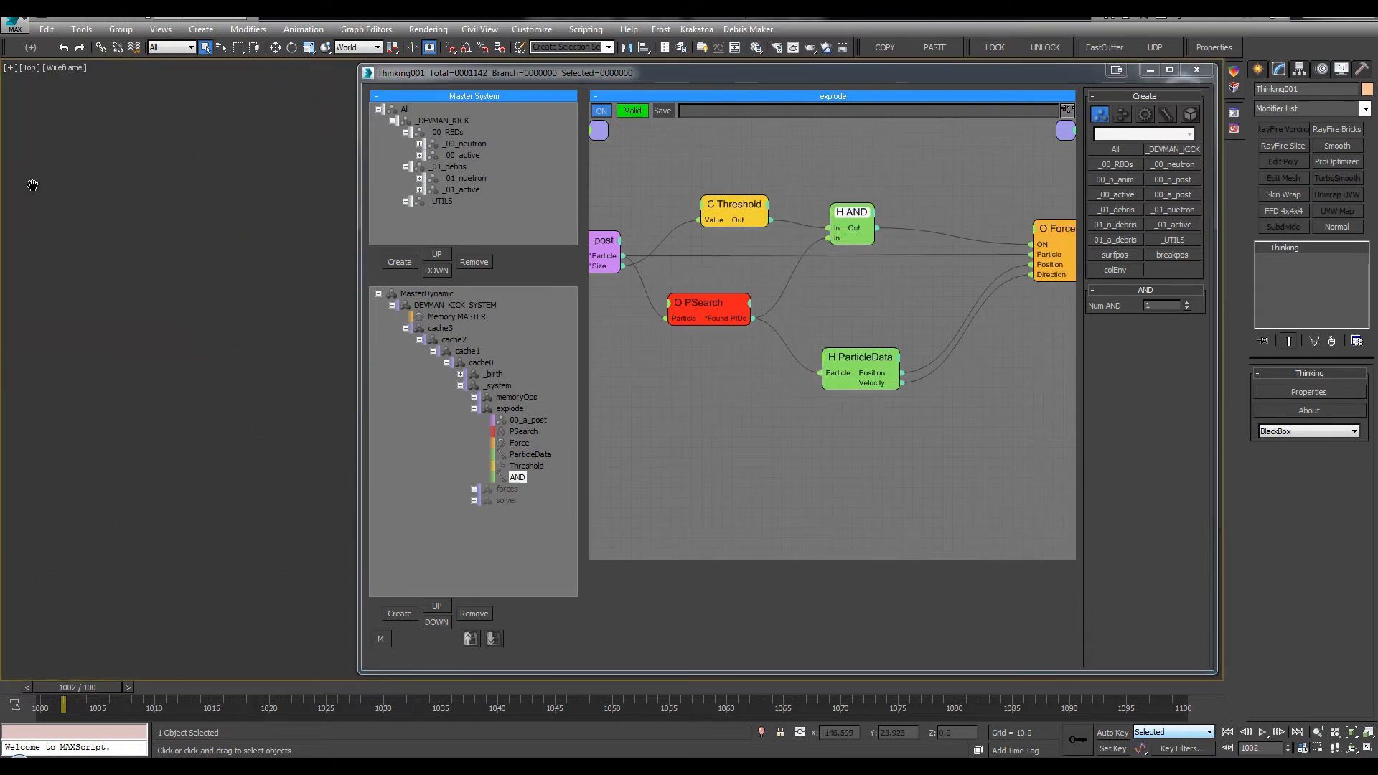
scroll(316, 287, "down", 2)
middle_click_drag(345, 295, 220, 280)
left_click(316, 457)
key("slash")
middle_click_drag(264, 462, 128, 452)
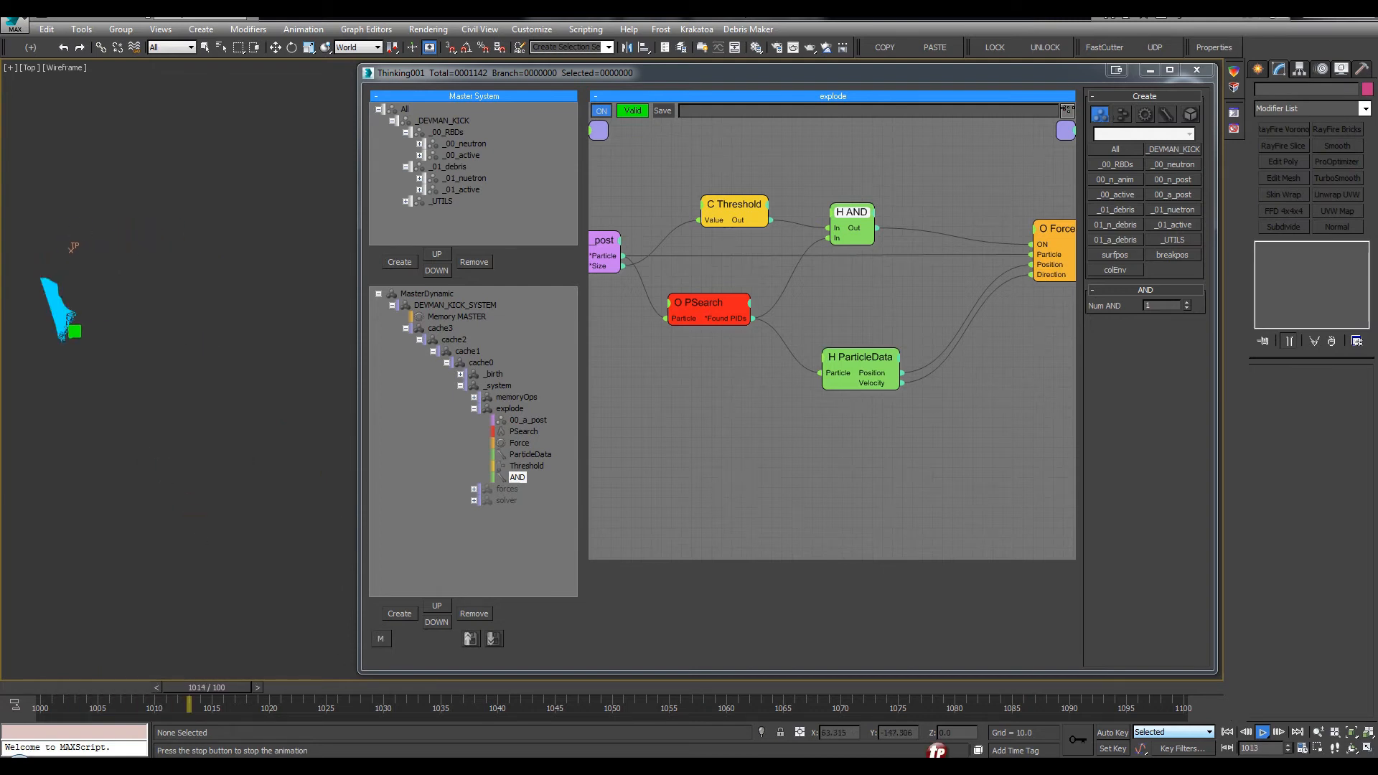
left_click(1263, 732)
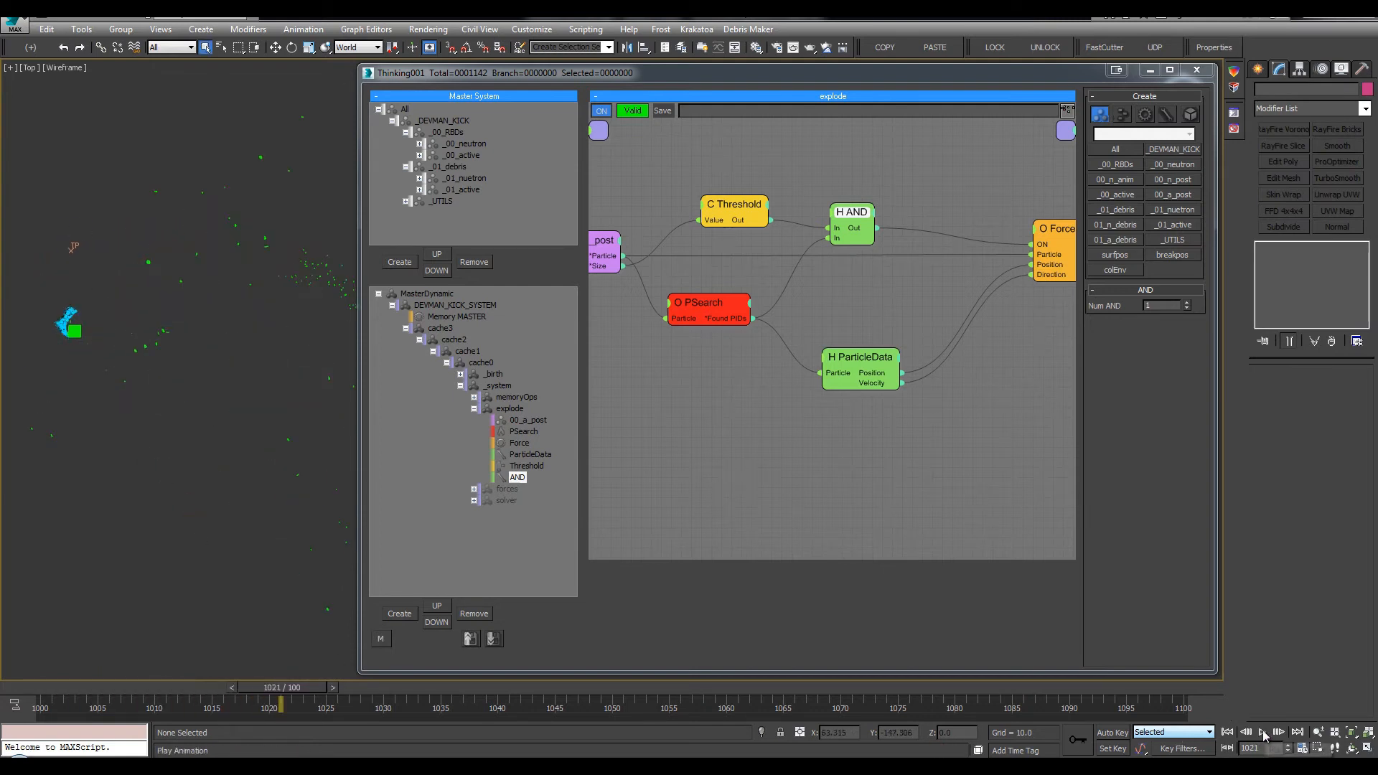
Rewind to frame 1000, return to the maximized Perspective view and save the scene
left_click(1228, 732)
key("alt+w")
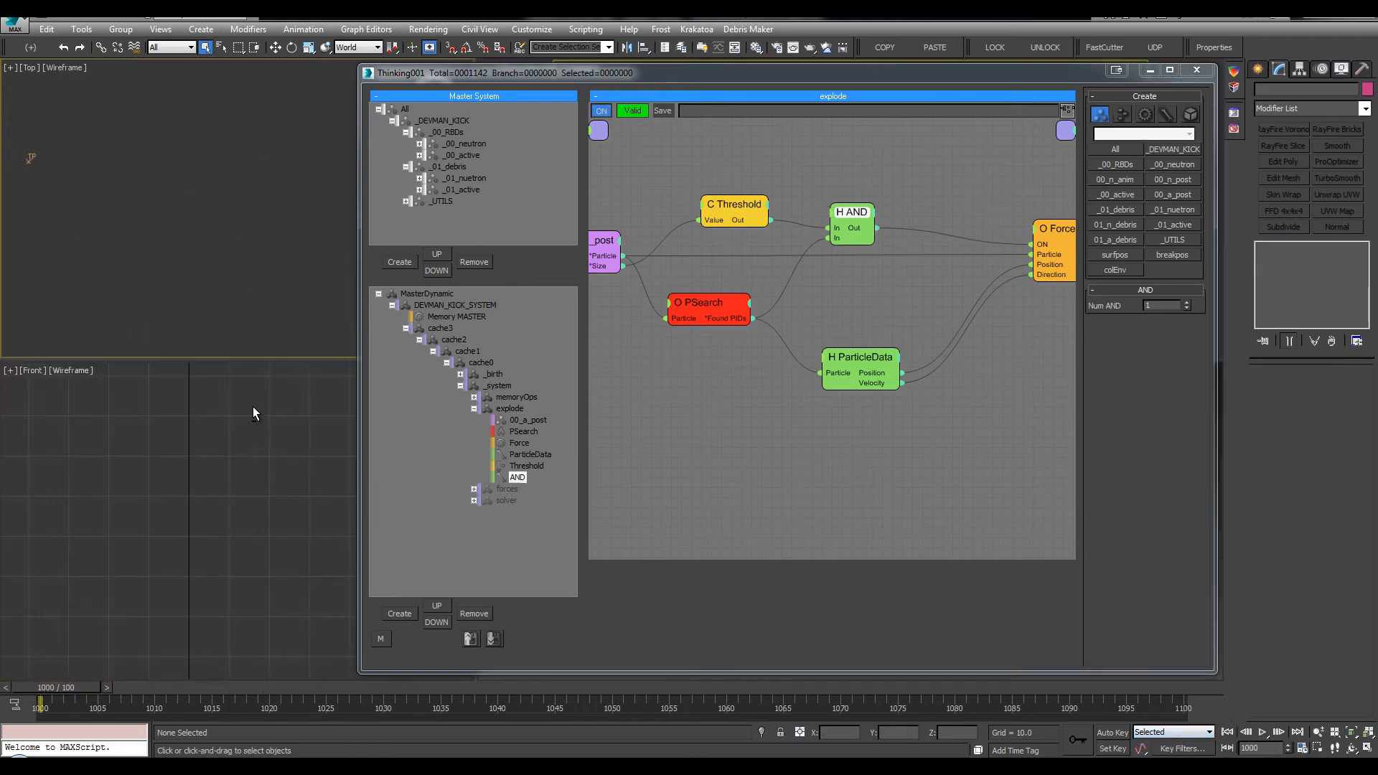
left_click(584, 678)
key("alt+w")
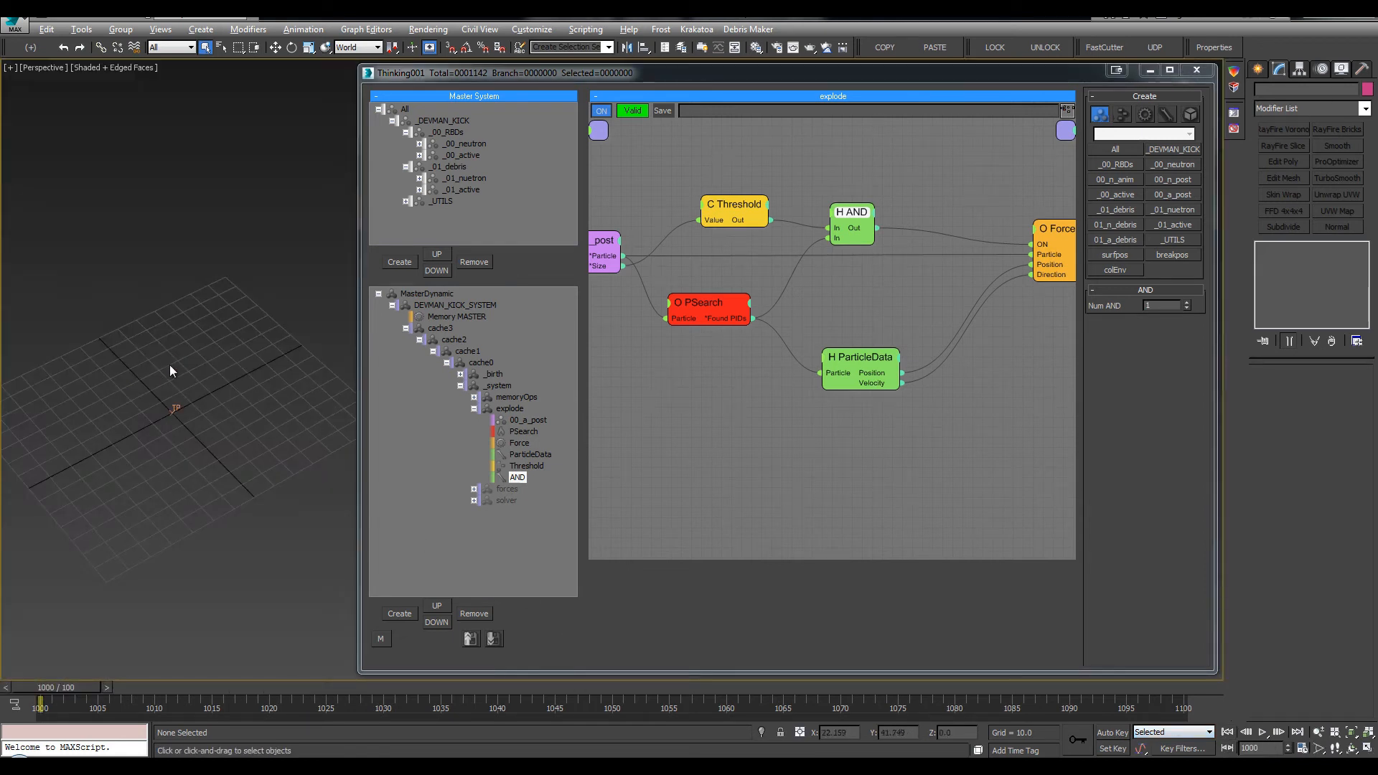
middle_click_drag(171, 354, 215, 359)
key("ctrl+s")
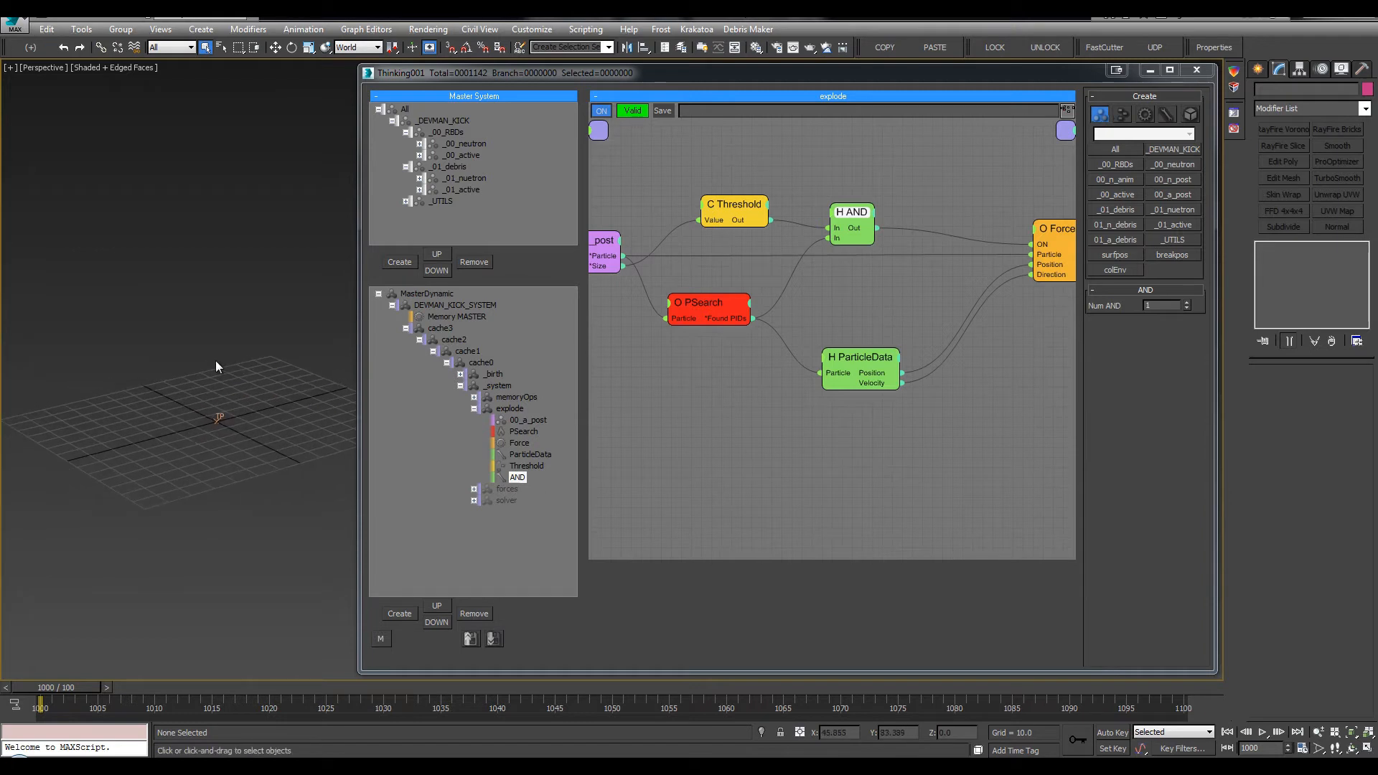
Rearrange the explode nodes to make room and add an EggTimer helper between AND and Force
left_click(848, 358)
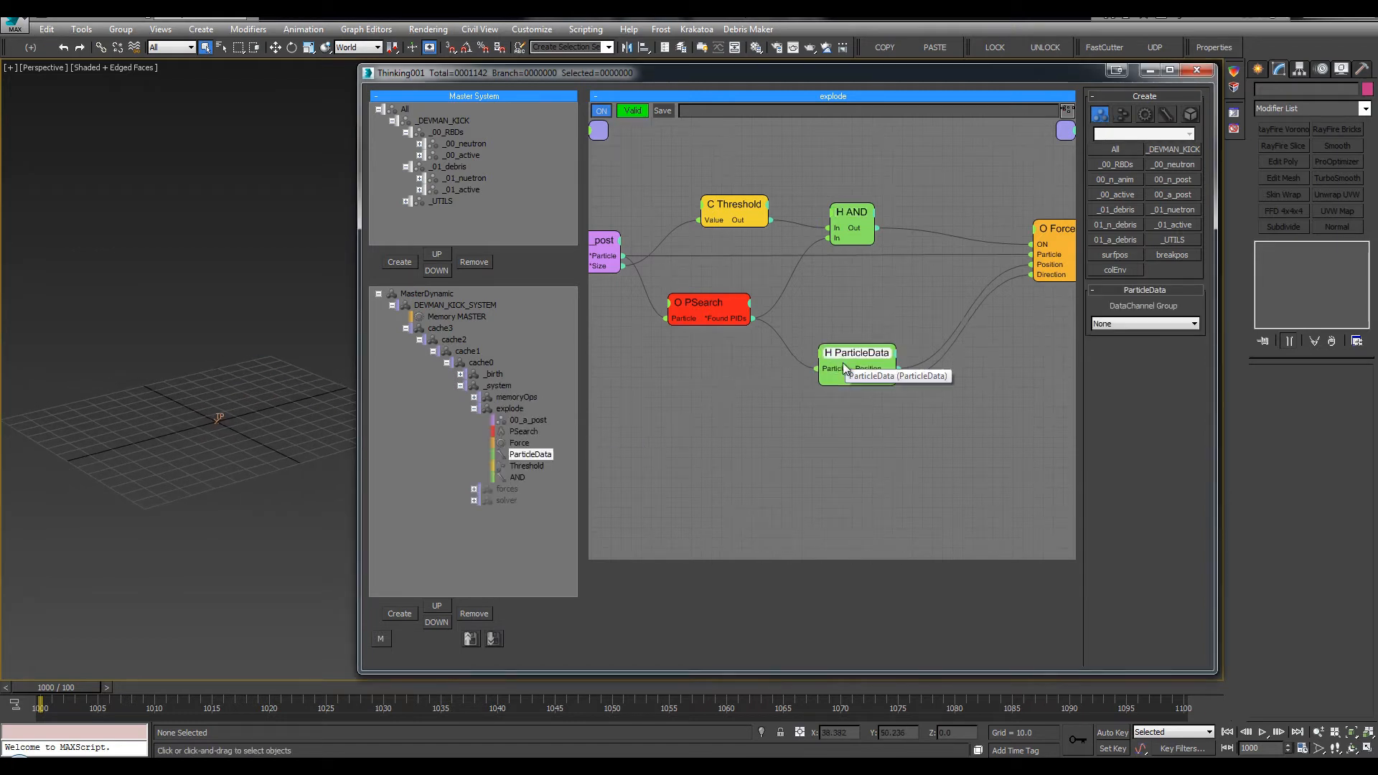
left_click(1031, 242)
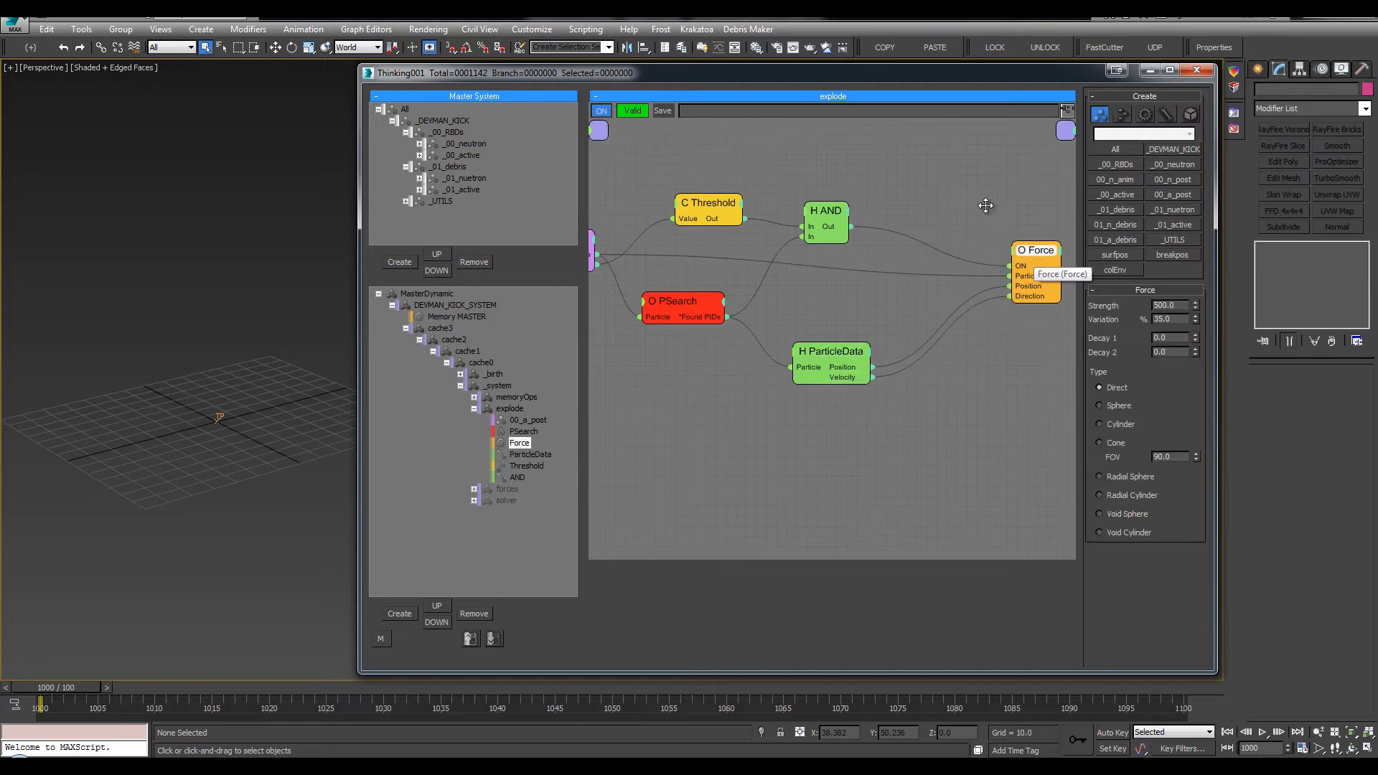
left_click(806, 208)
left_click(888, 186)
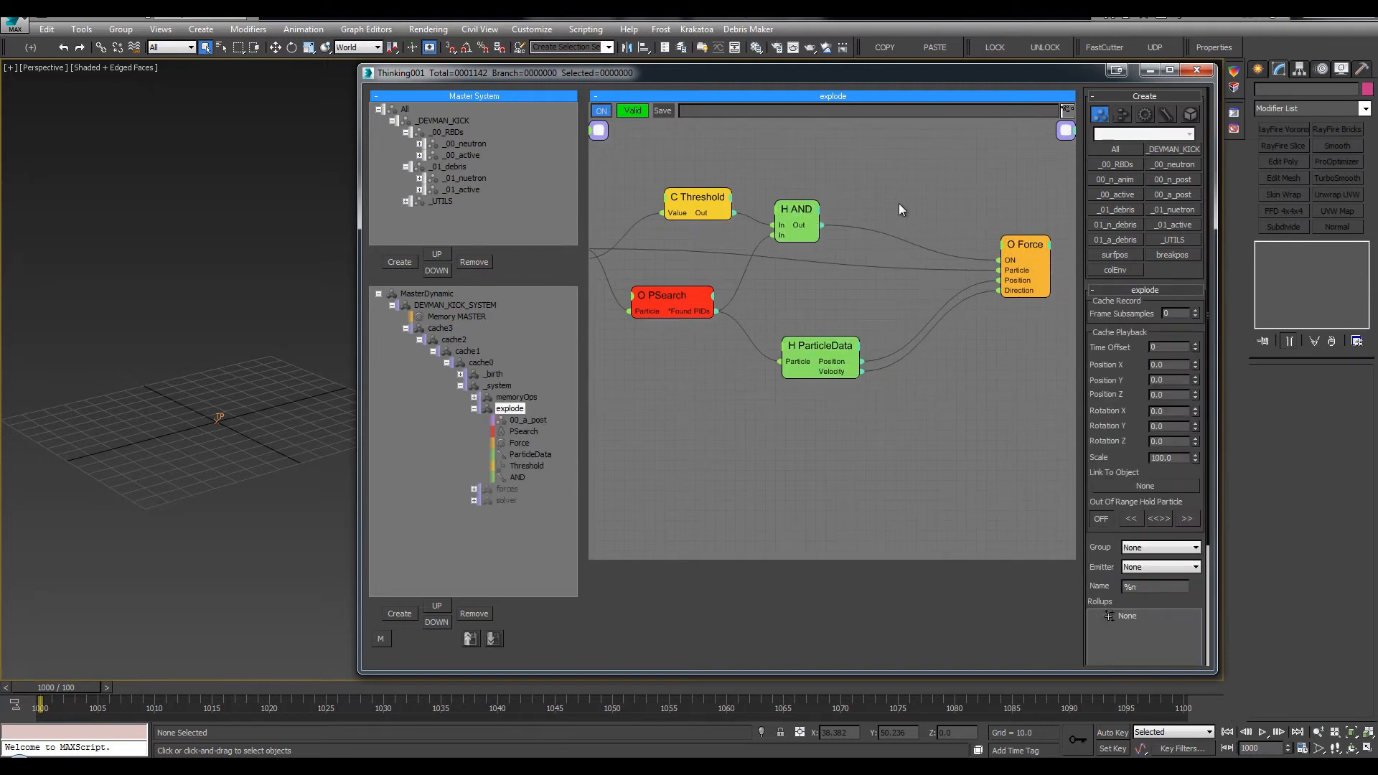
double_click(900, 203)
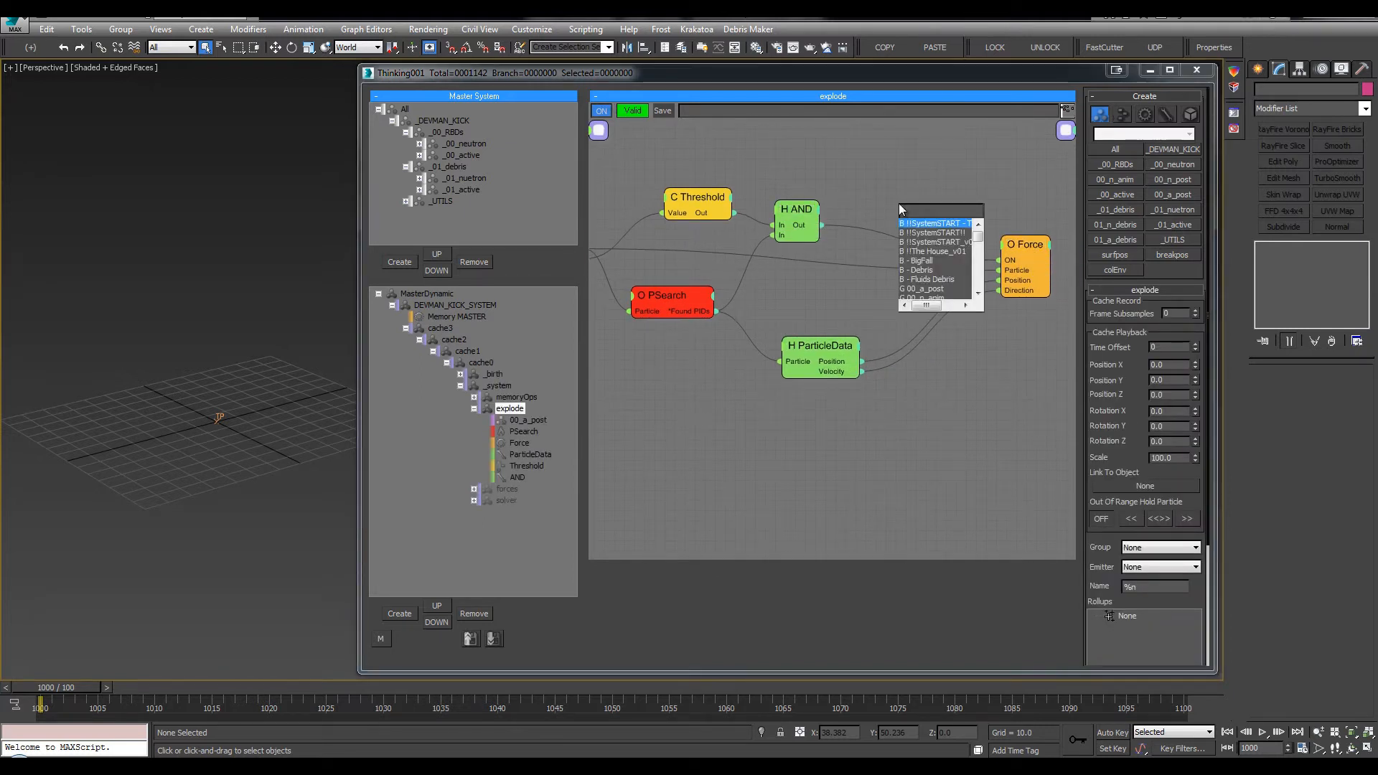
type("egg")
left_click(910, 223)
left_click_drag(954, 215, 916, 232)
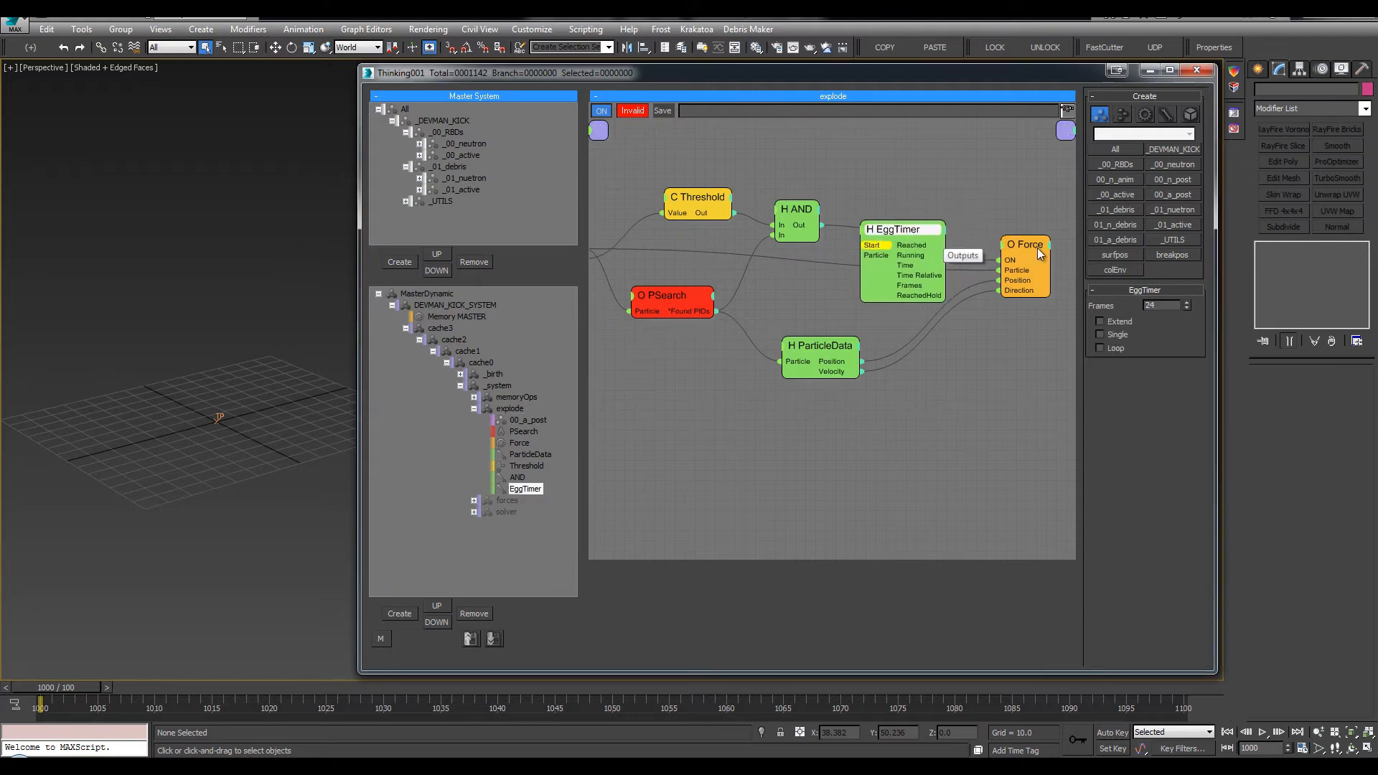
Wire EggTimer's Running output to Force's ON, AND's Out to EggTimer's Start, and the post's Particle output to EggTimer's Particle input
left_click_drag(1040, 252, 1052, 272)
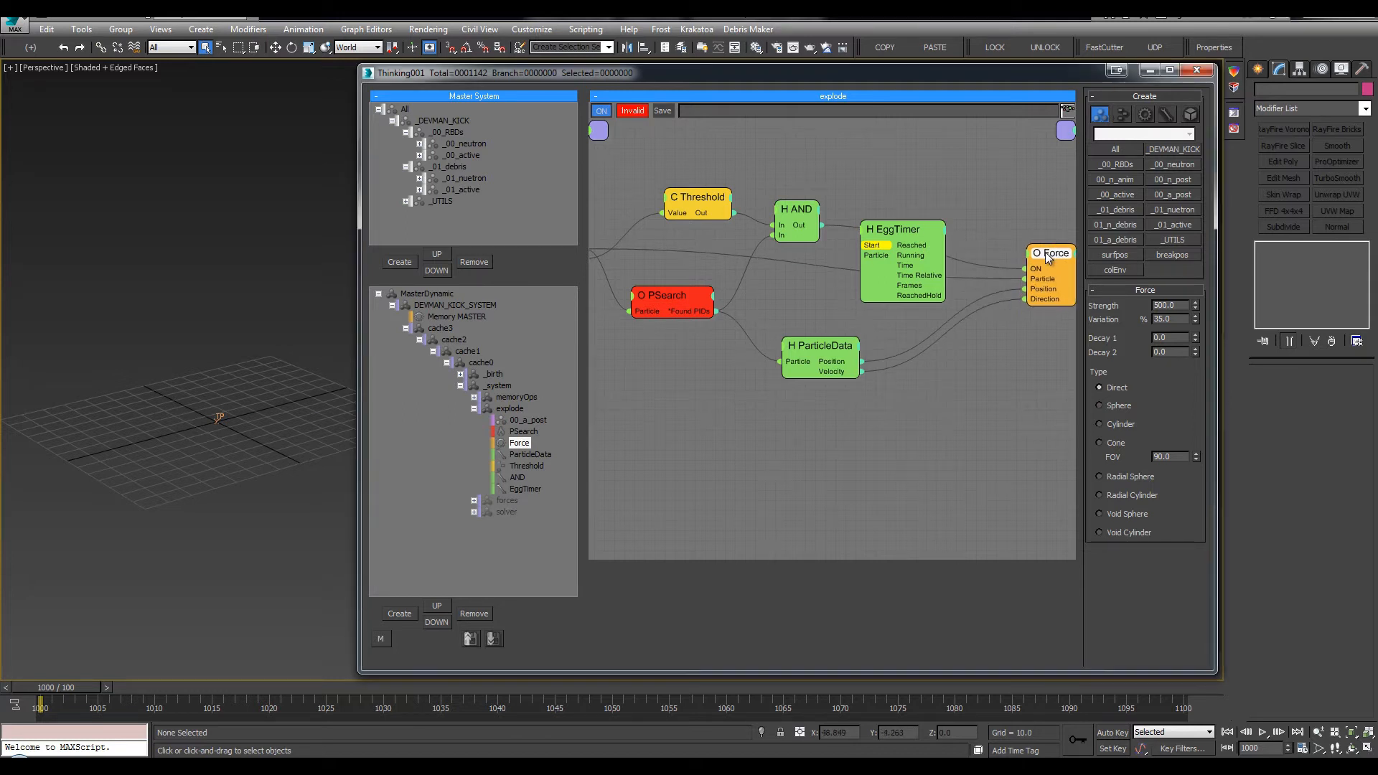
left_click_drag(1037, 265, 1032, 286)
left_click_drag(1034, 289, 1040, 289)
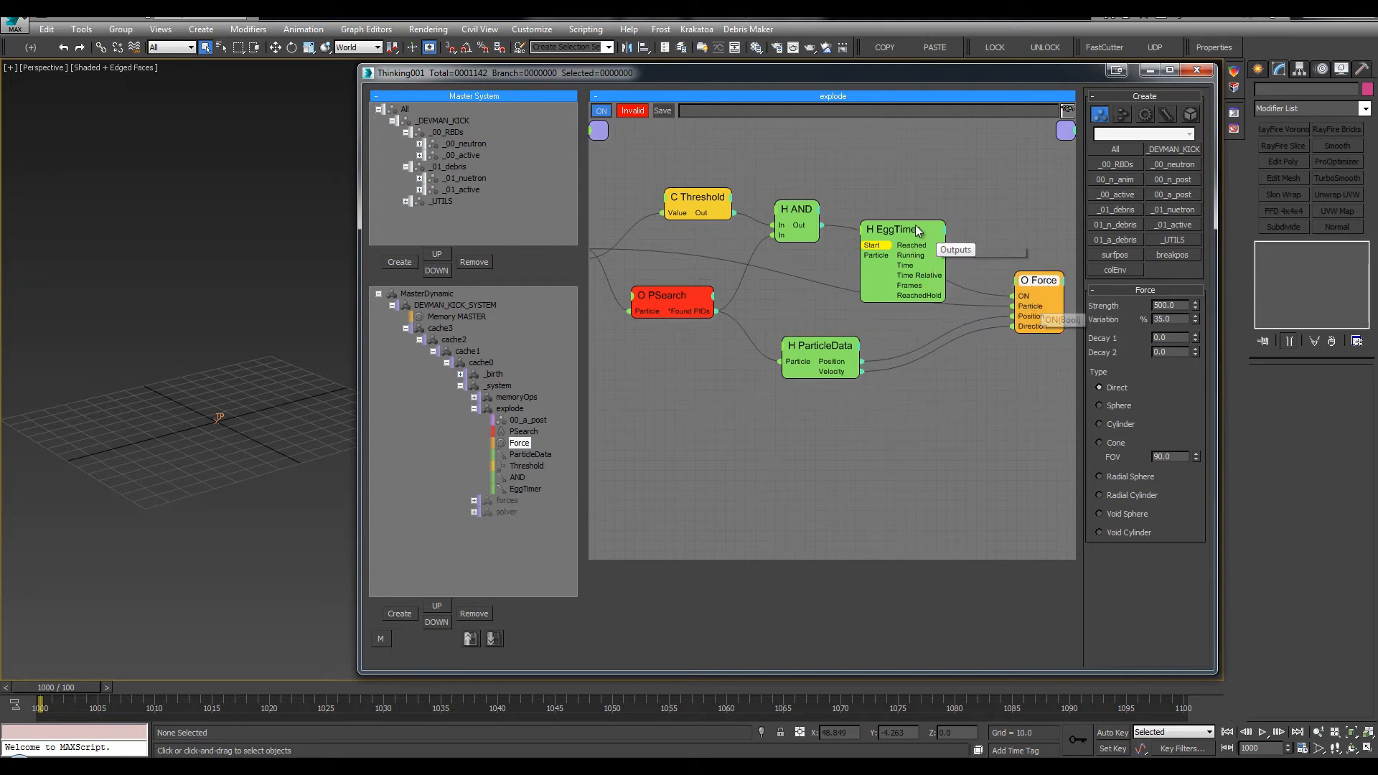
left_click_drag(933, 248, 923, 256)
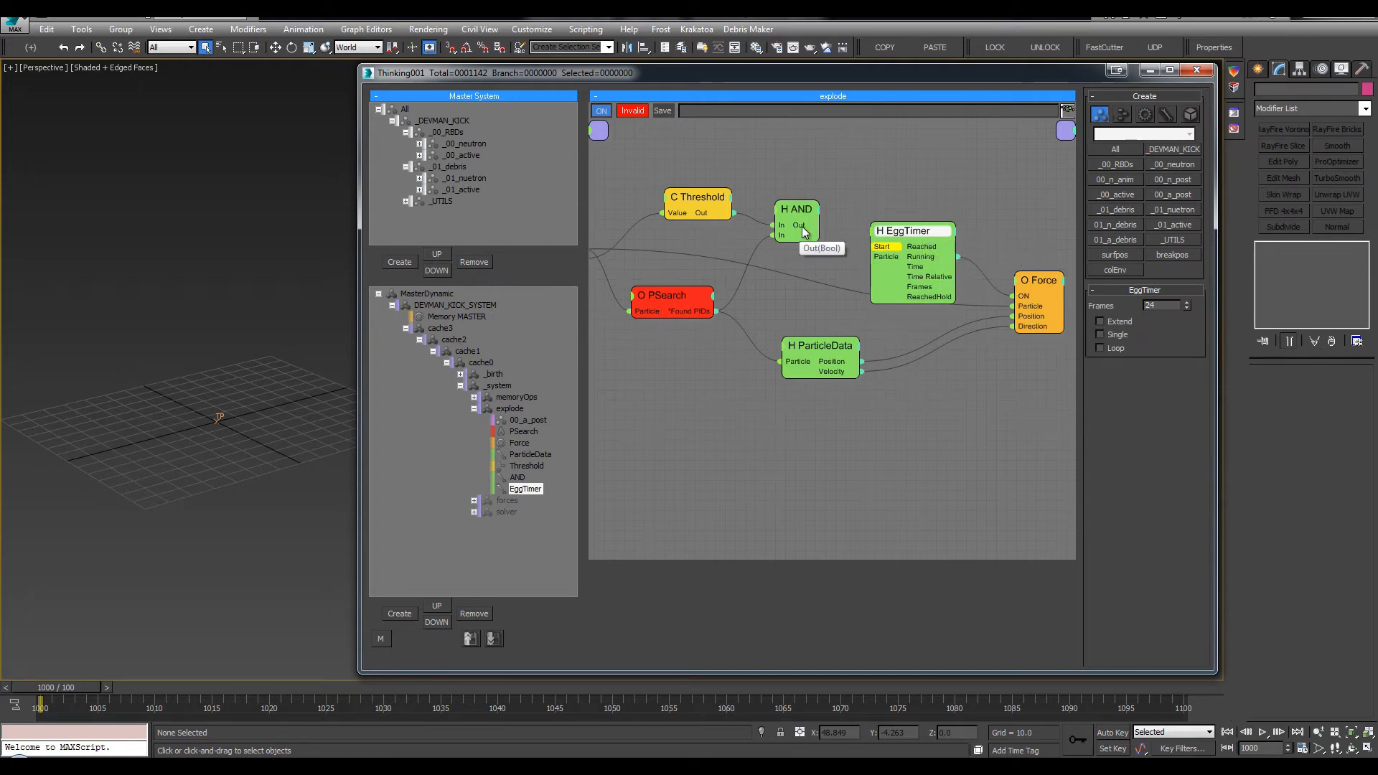
left_click_drag(801, 228, 877, 248)
middle_click_drag(805, 276, 927, 268)
left_click_drag(940, 262, 631, 254)
Collapse the EggTimer's unused outputs, set its Frames to 1 and enable Single
middle_click_drag(997, 198, 862, 186)
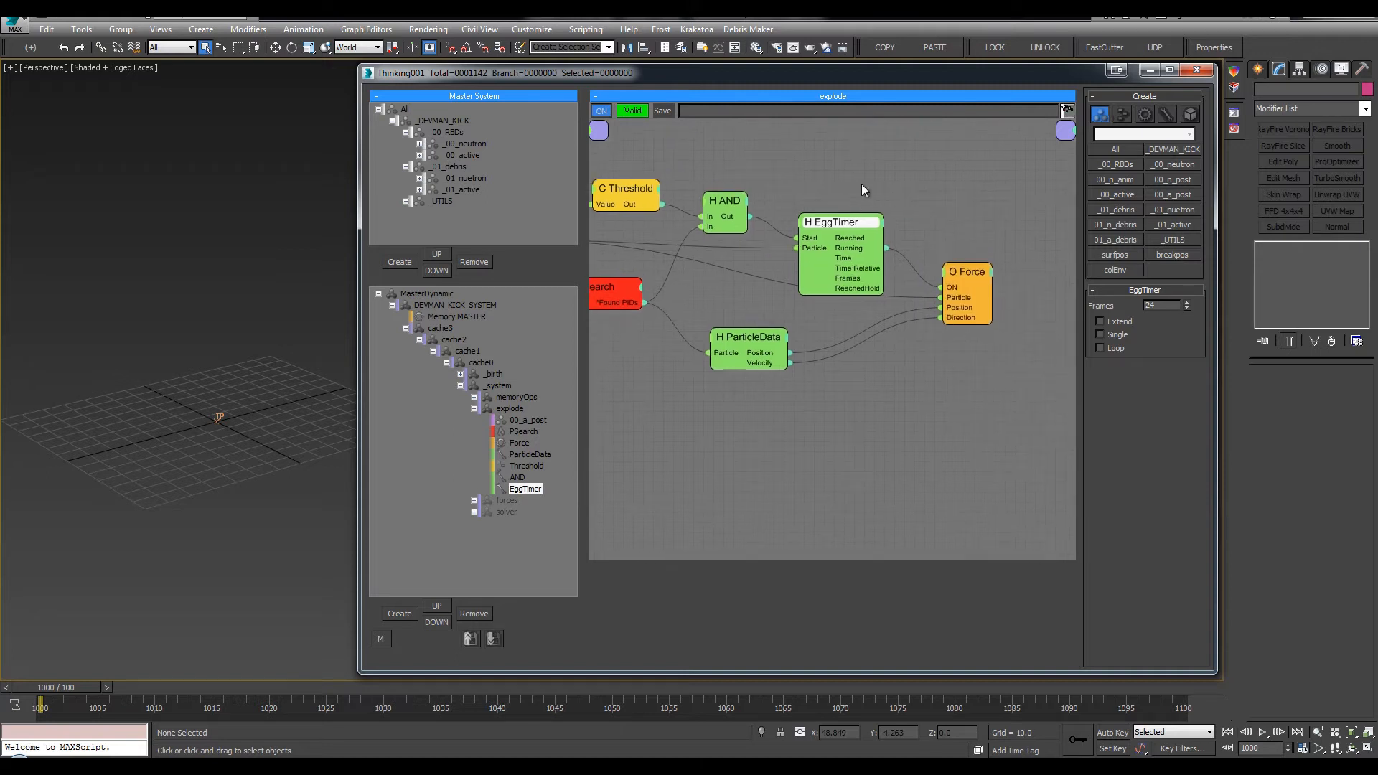
double_click(836, 219)
double_click(830, 221)
left_click_drag(828, 222, 814, 230)
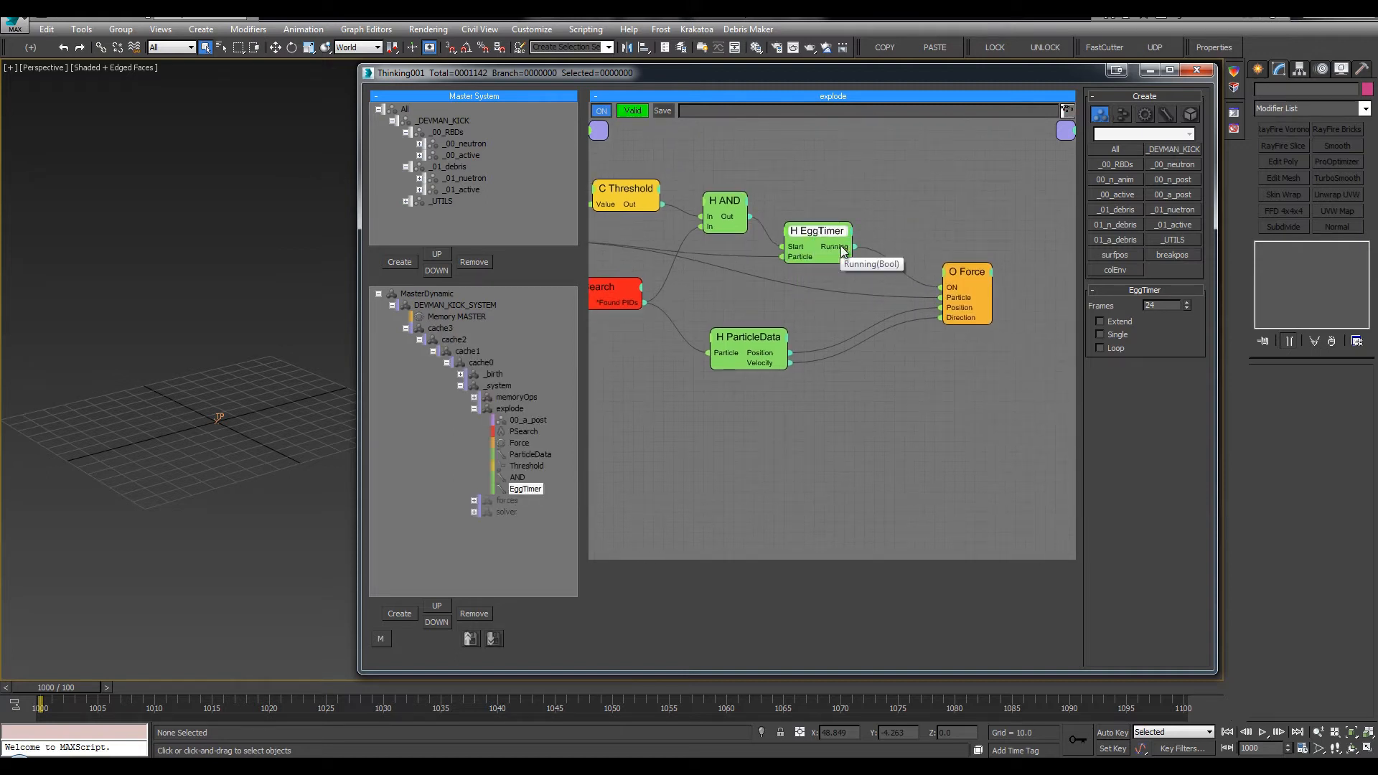
left_click_drag(1165, 307, 1072, 313)
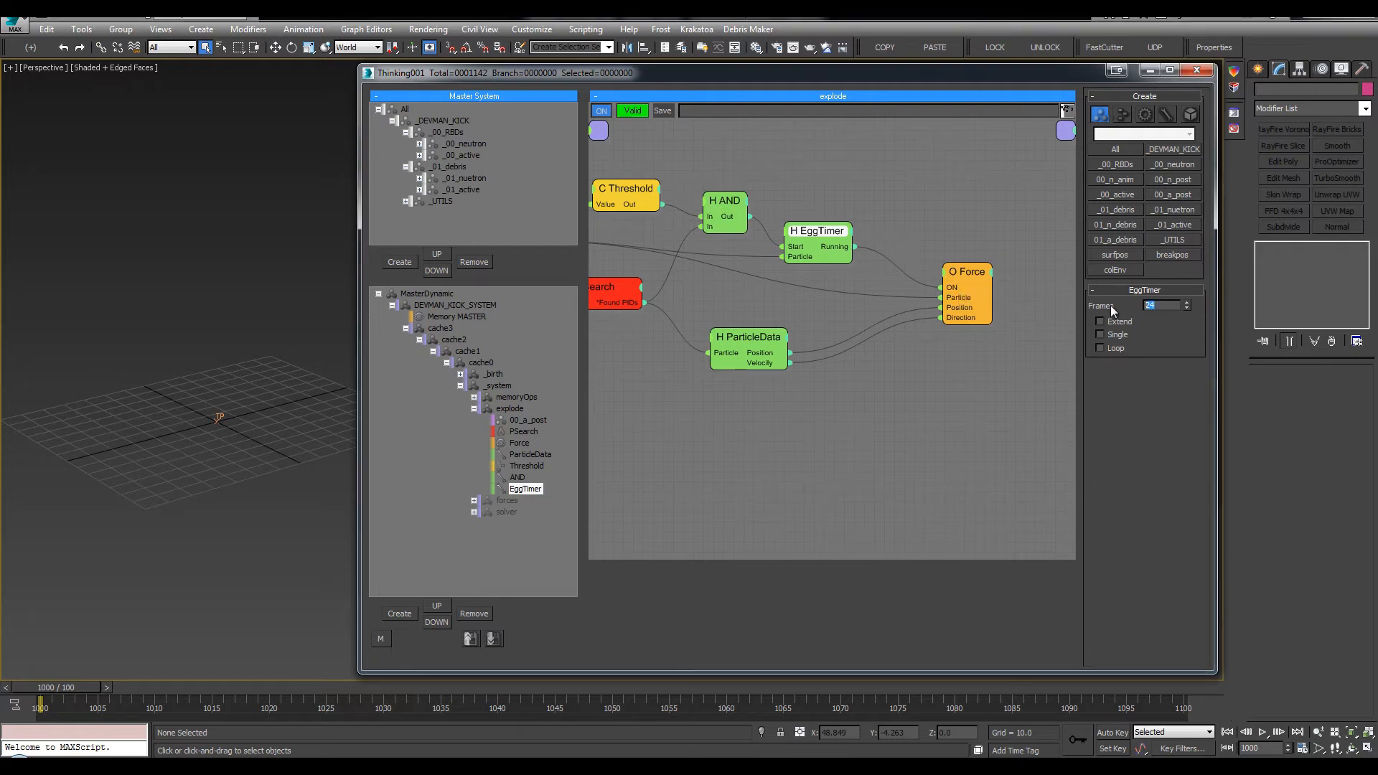
left_click(1101, 335)
Tidy the explode graph by shifting EggTimer slightly and moving Force closer to it
middle_click_drag(804, 276, 869, 261)
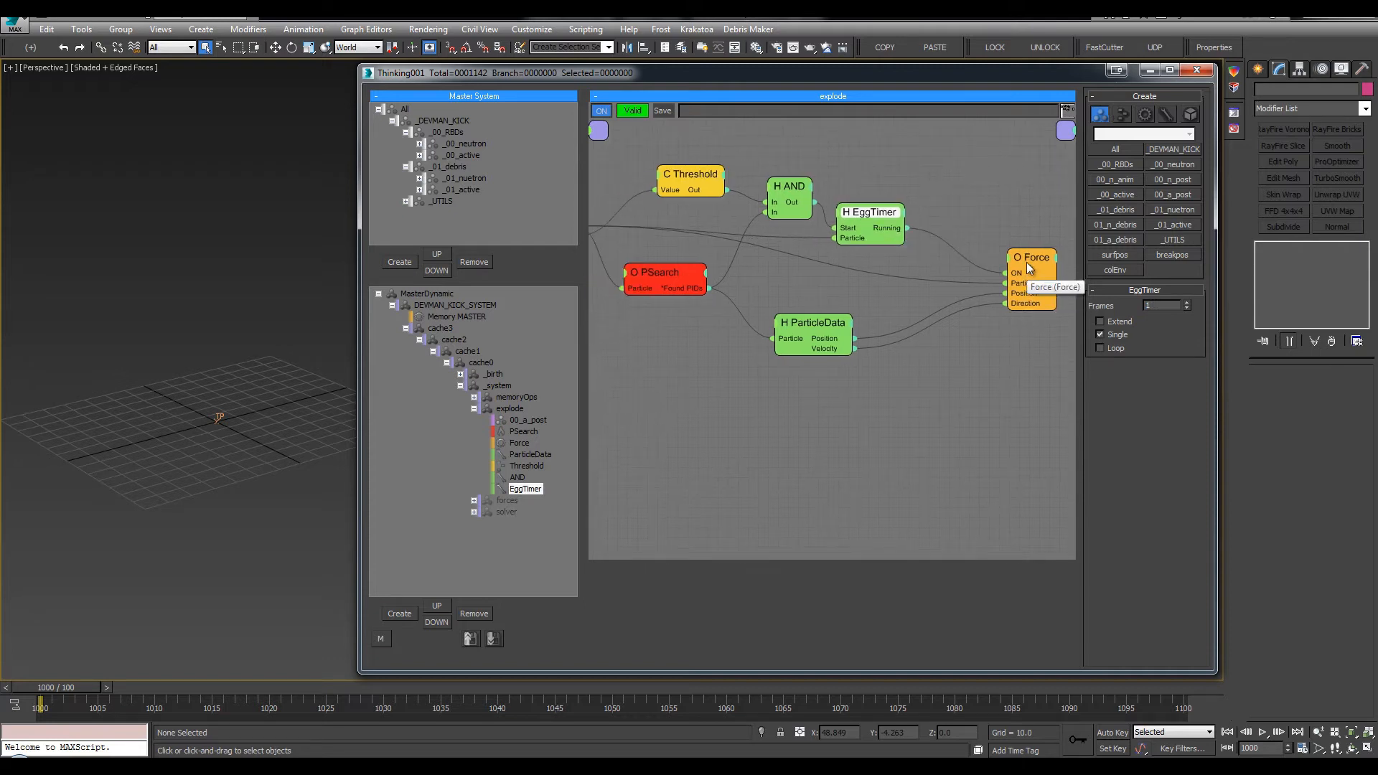
left_click(1027, 261)
left_click_drag(870, 215, 879, 216)
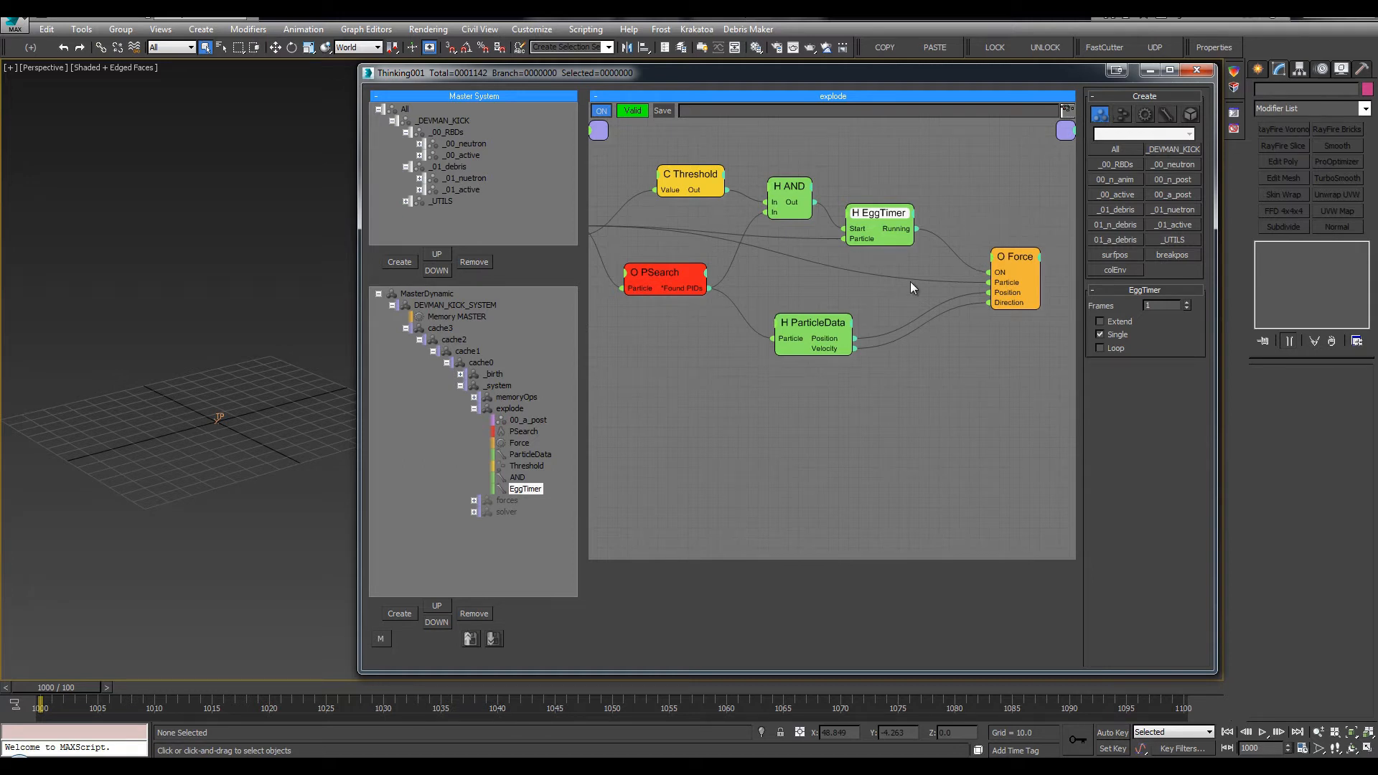
left_click_drag(1001, 252, 975, 253)
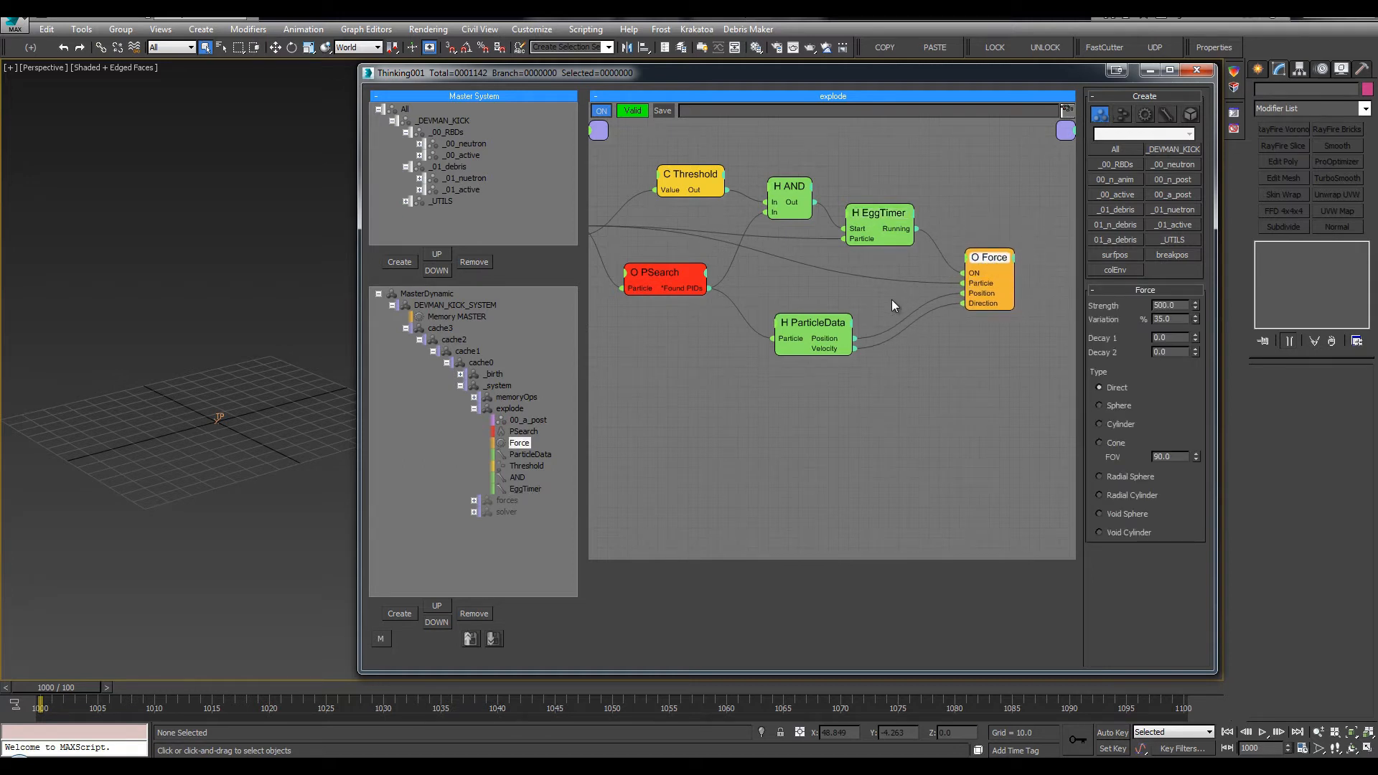
Add a Memory operator to the explode set and feed it the particle output of the 00_a_post group
middle_click_drag(892, 300, 873, 293)
left_click(796, 321)
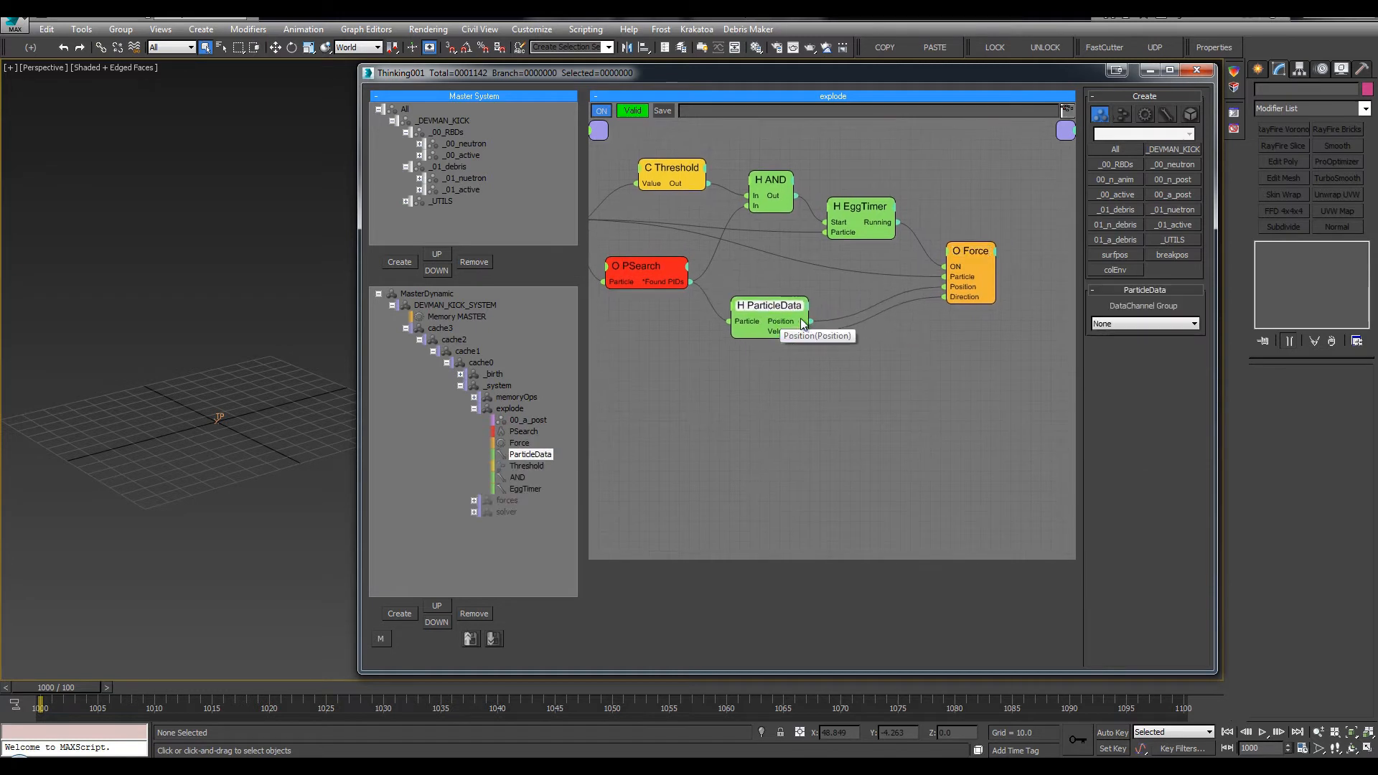
scroll(861, 407, "down", 1)
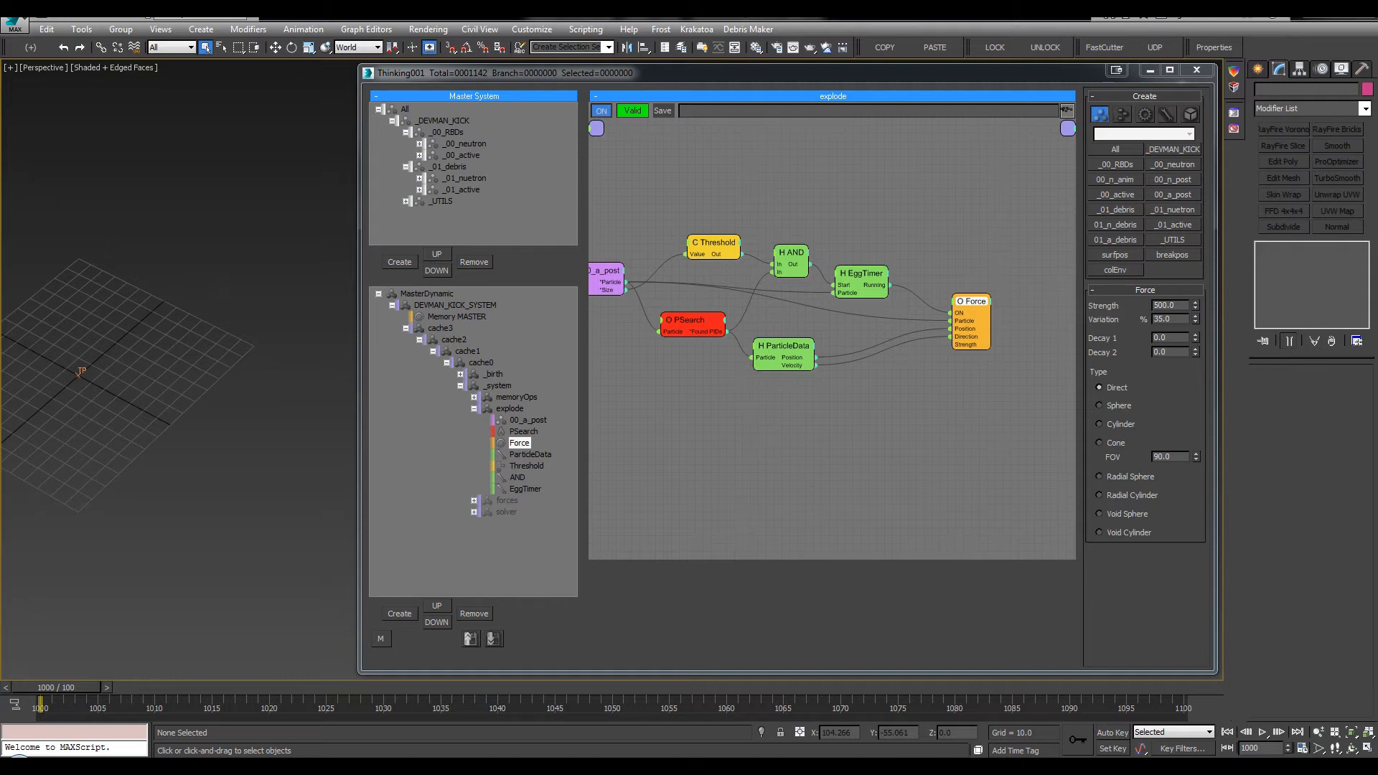
double_click(992, 199)
type("mem")
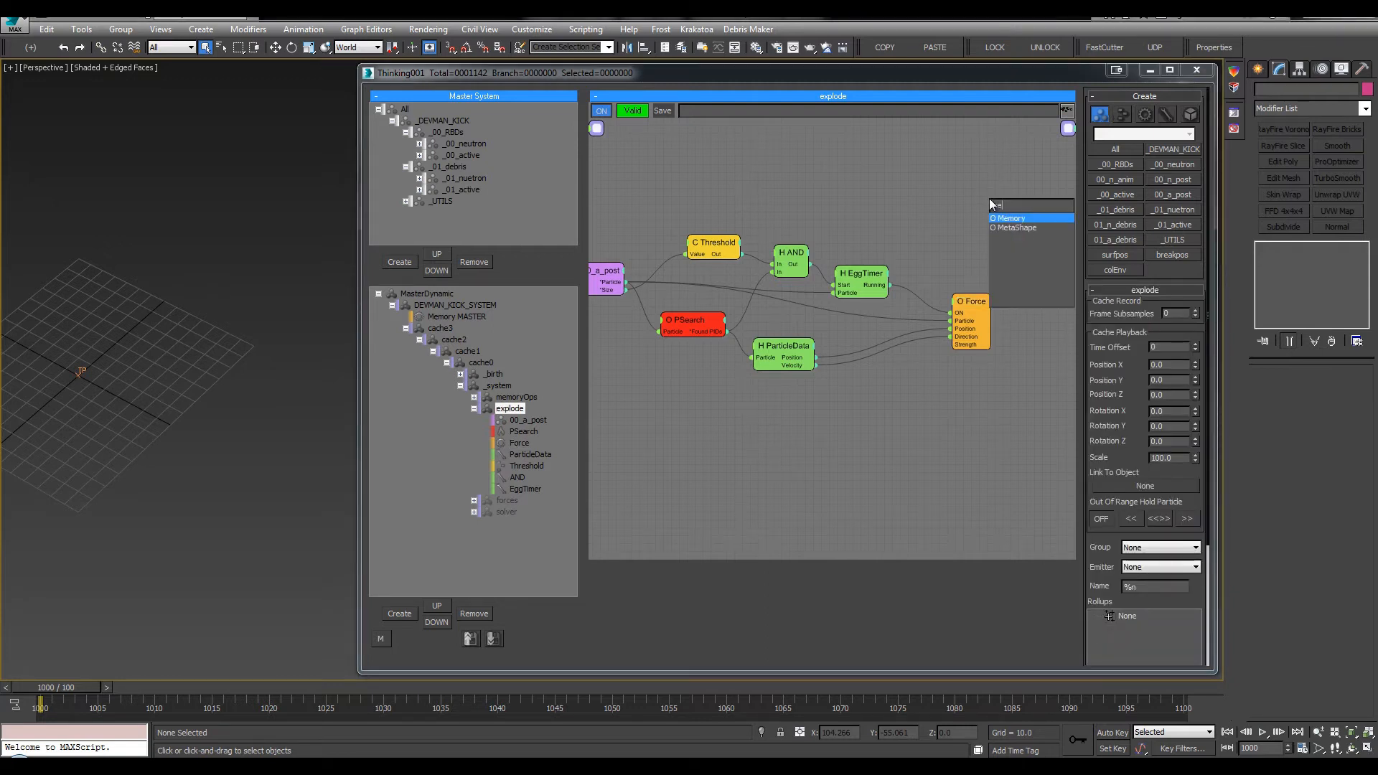
left_click(1026, 219)
left_click_drag(956, 227, 621, 282)
In the forces set, enable the Friction operator and link Memory's gravity output to the gravity operator's ON input
left_click(507, 512)
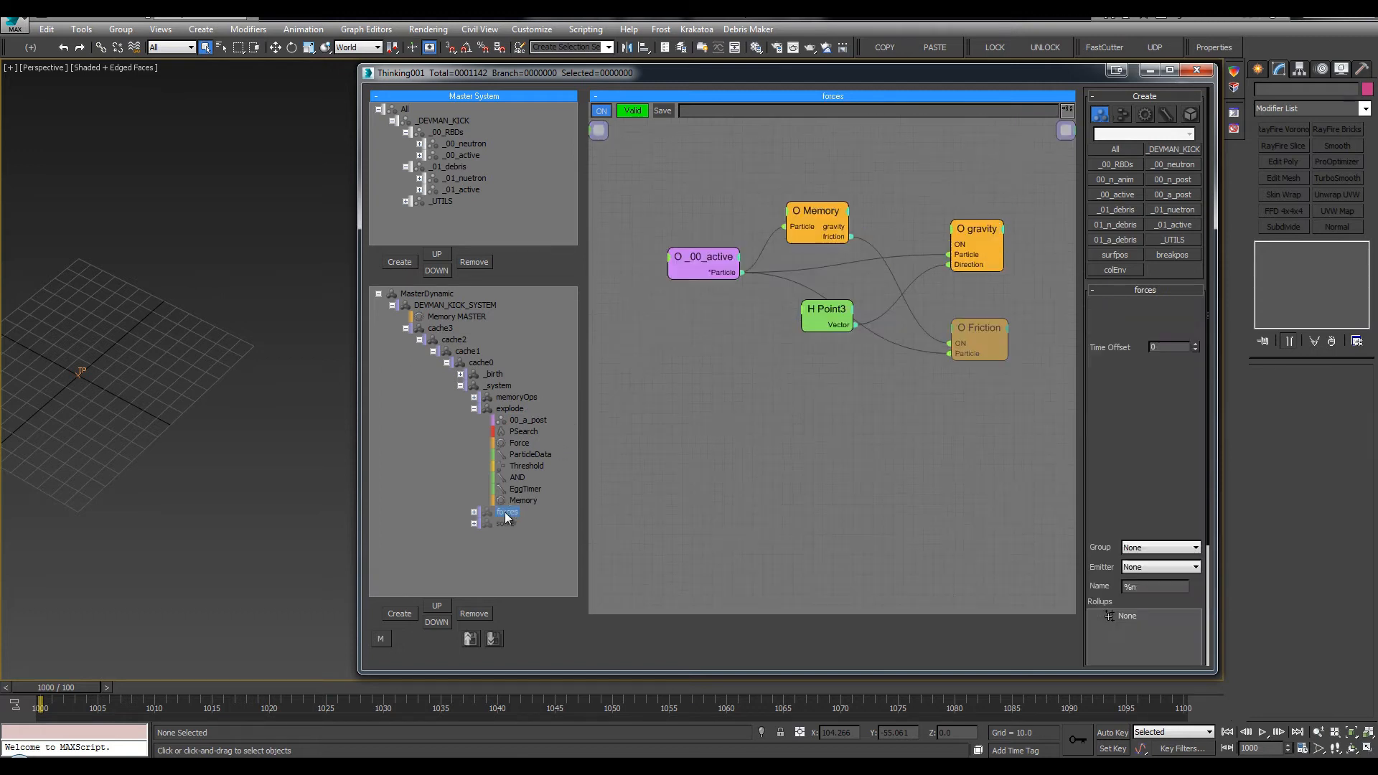
left_click_drag(996, 329, 983, 314)
right_click(984, 325)
left_click(974, 331)
mouse_move(963, 244)
left_mouse_down()
mouse_move(834, 228)
mouse_move(981, 239)
left_mouse_up()
Review the ParticleData operator in the explode set and the Friction and gravity settings in the forces set
left_click(531, 454)
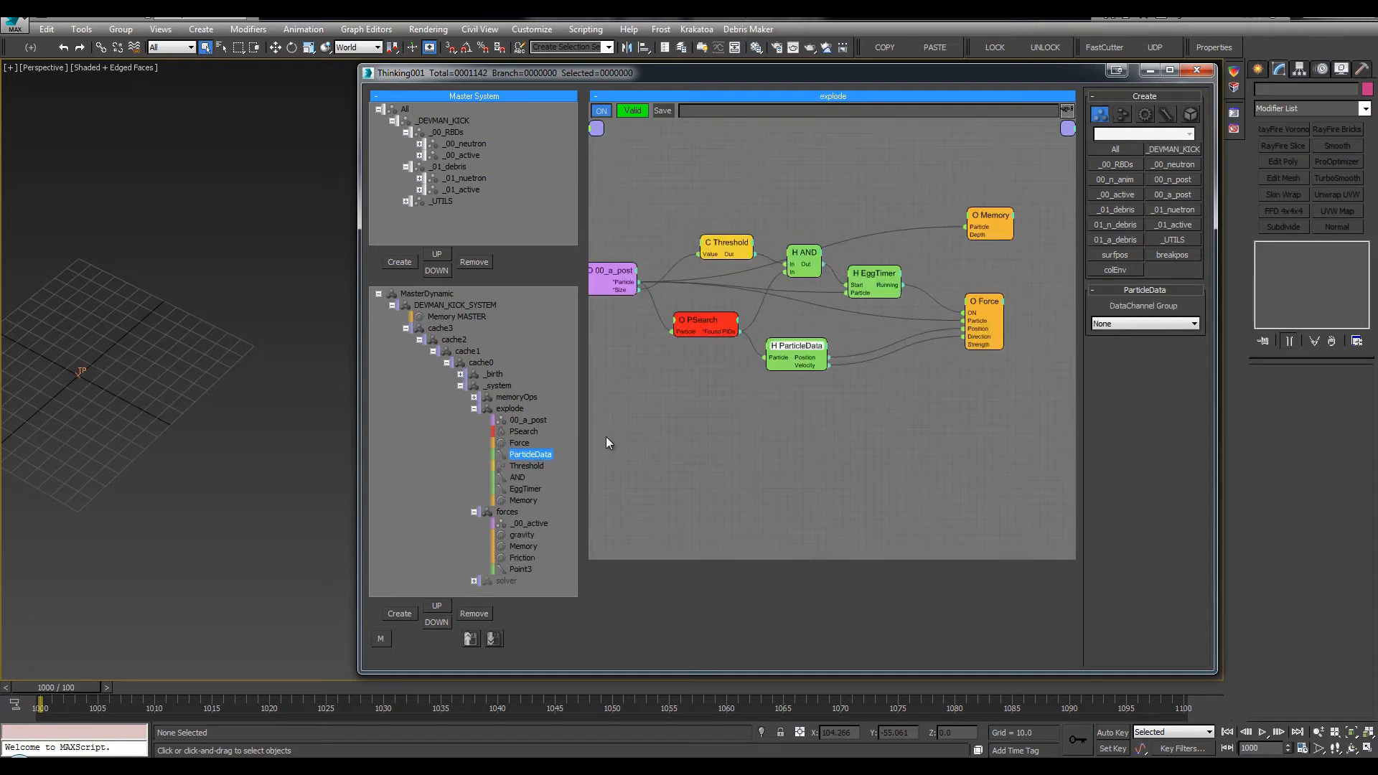
left_click(520, 558)
middle_click_drag(244, 333, 268, 365, "alt")
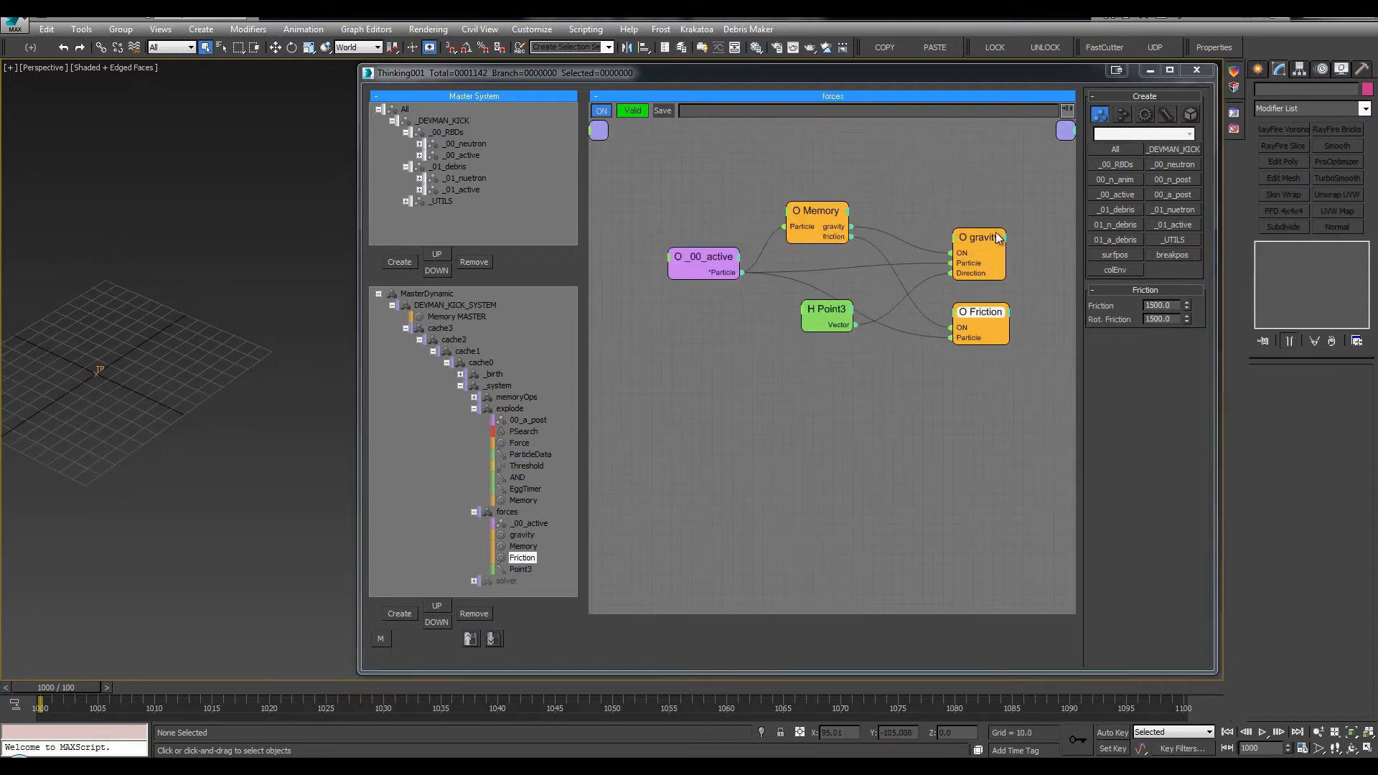
left_click(995, 237)
Capture a frame of the orangeman_kick preview video into Greenshot and mark the pillar's upper and lower chunks with freehand strokes
left_click(287, 766)
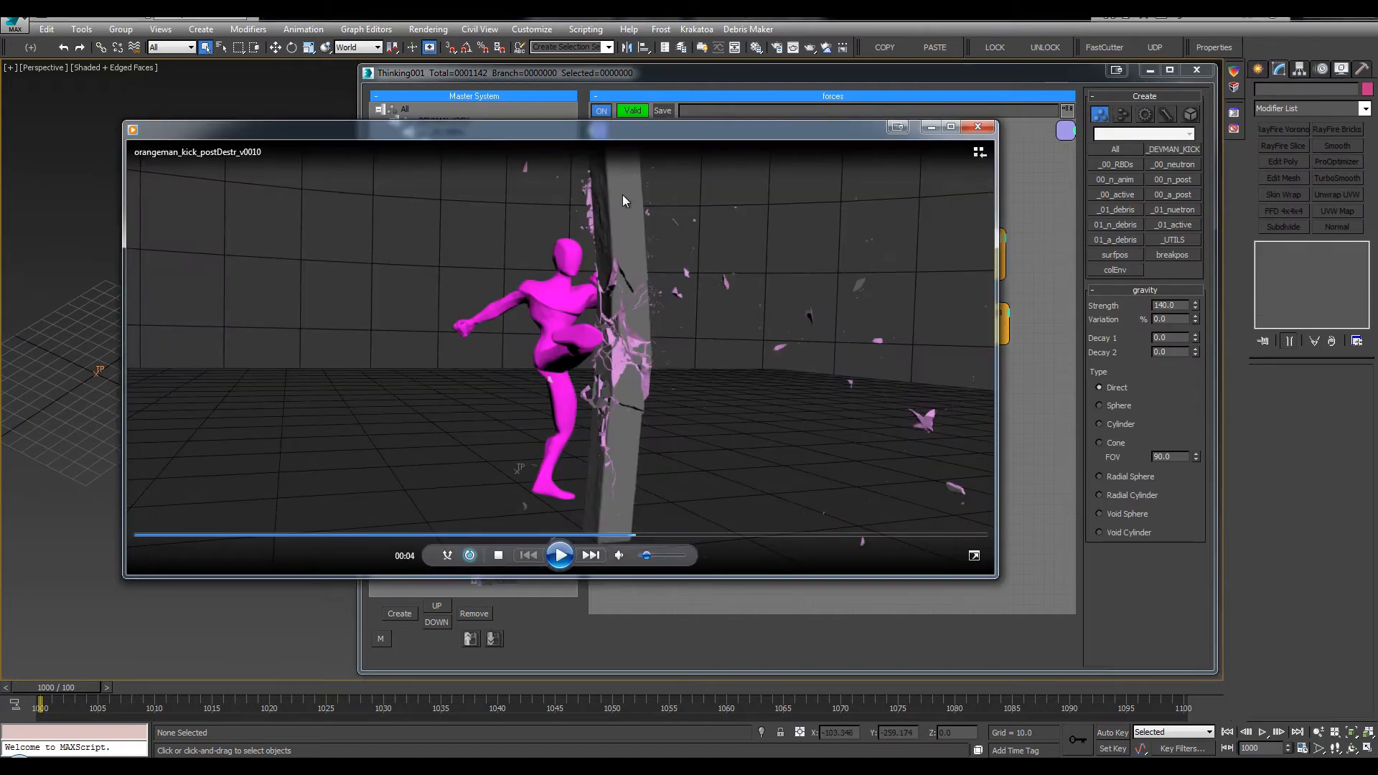
left_click_drag(812, 131, 831, 127)
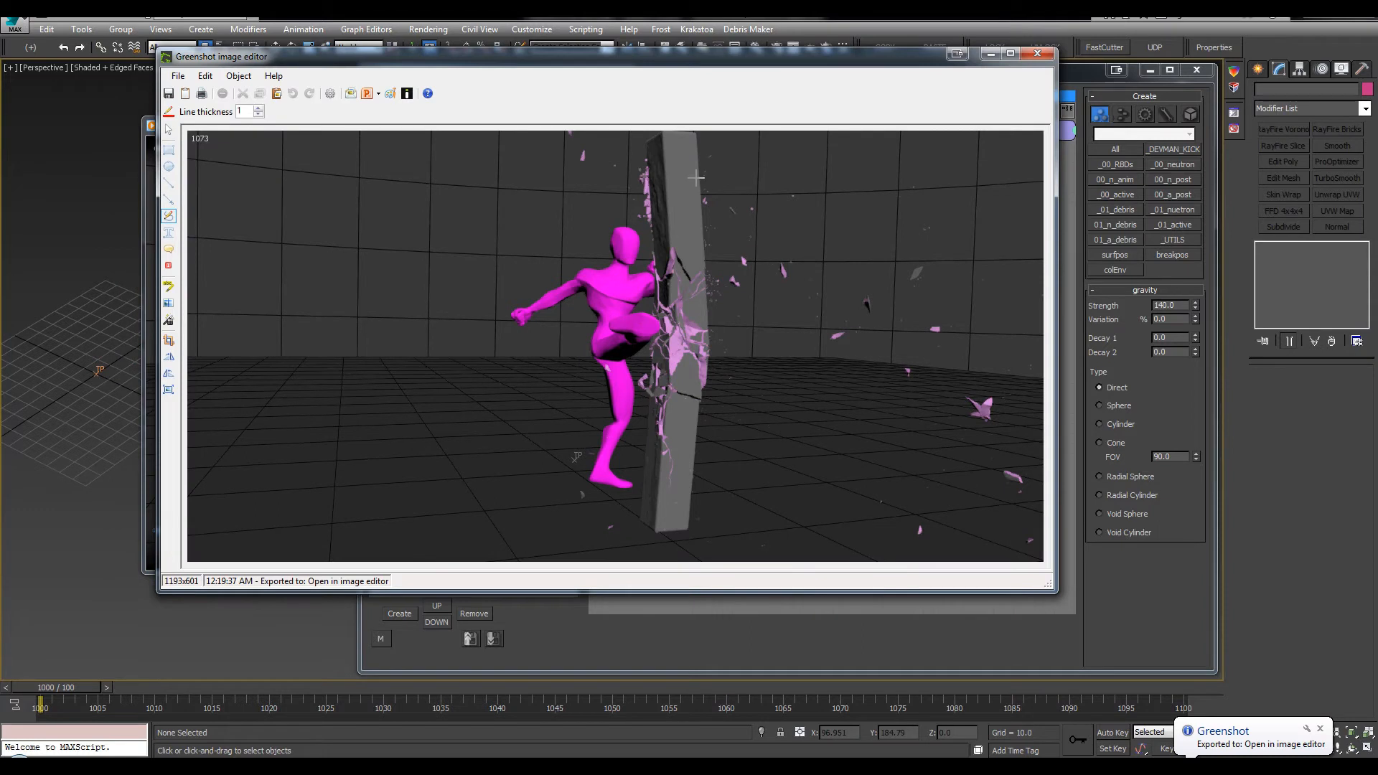
mouse_move(696, 242)
left_mouse_down()
mouse_move(684, 160)
mouse_move(690, 170)
mouse_move(655, 186)
mouse_move(656, 171)
left_mouse_up()
mouse_move(675, 426)
left_mouse_down()
mouse_move(681, 491)
mouse_move(660, 474)
mouse_move(661, 515)
left_mouse_up()
mouse_move(694, 476)
left_mouse_down()
mouse_move(686, 524)
mouse_move(681, 466)
mouse_move(673, 505)
left_mouse_up()
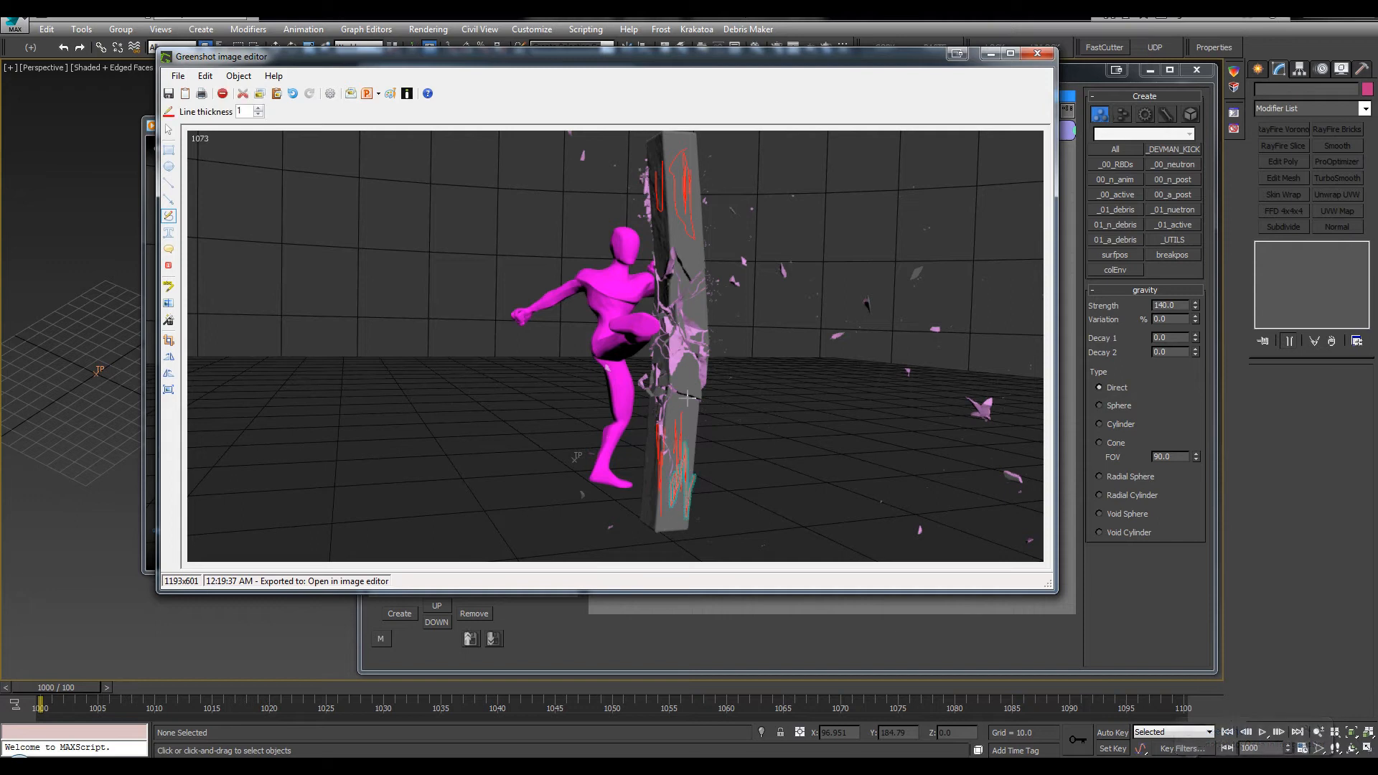
left_click_drag(668, 401, 686, 396)
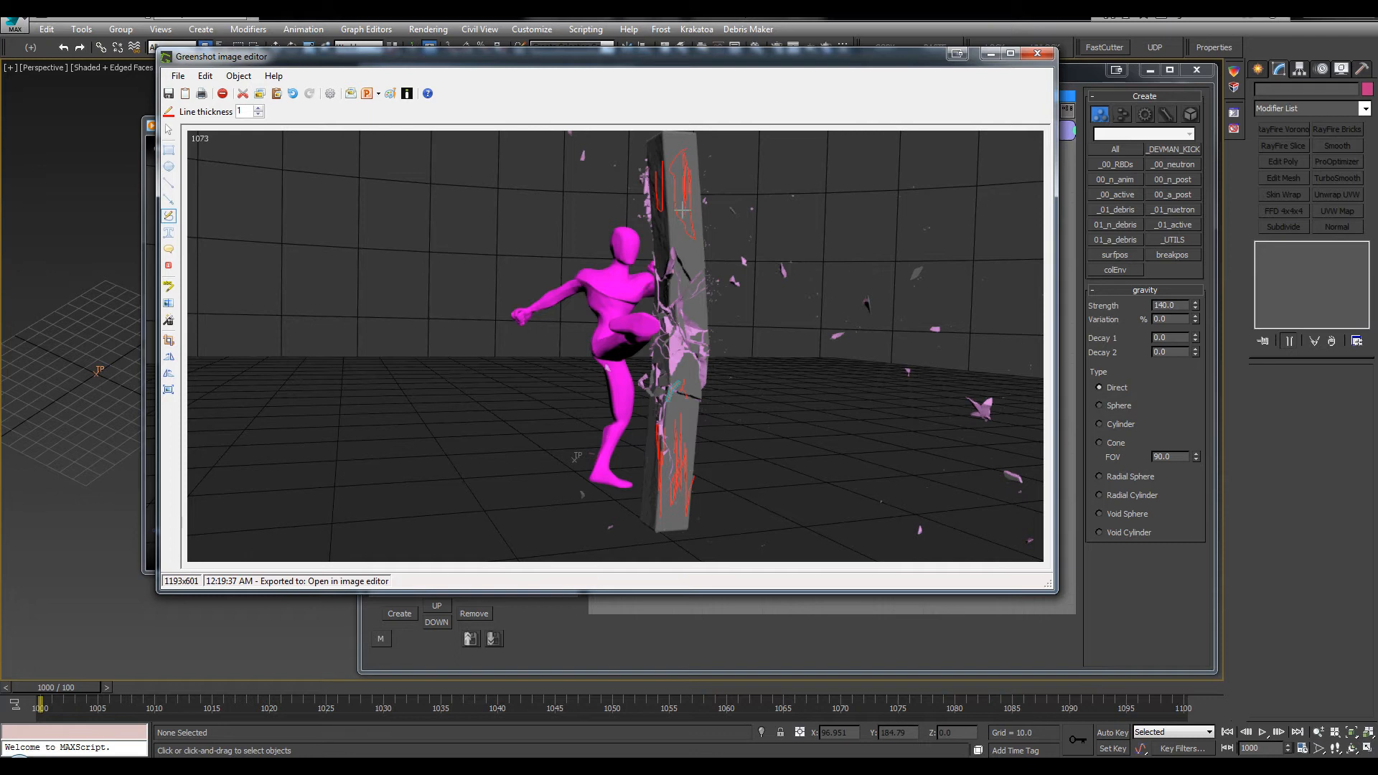
mouse_move(678, 217)
left_mouse_down()
mouse_move(681, 254)
mouse_move(663, 254)
mouse_move(667, 228)
left_mouse_up()
left_click_drag(692, 173, 697, 319)
mouse_move(661, 372)
left_mouse_down()
mouse_move(679, 374)
mouse_move(690, 402)
mouse_move(691, 369)
left_mouse_up()
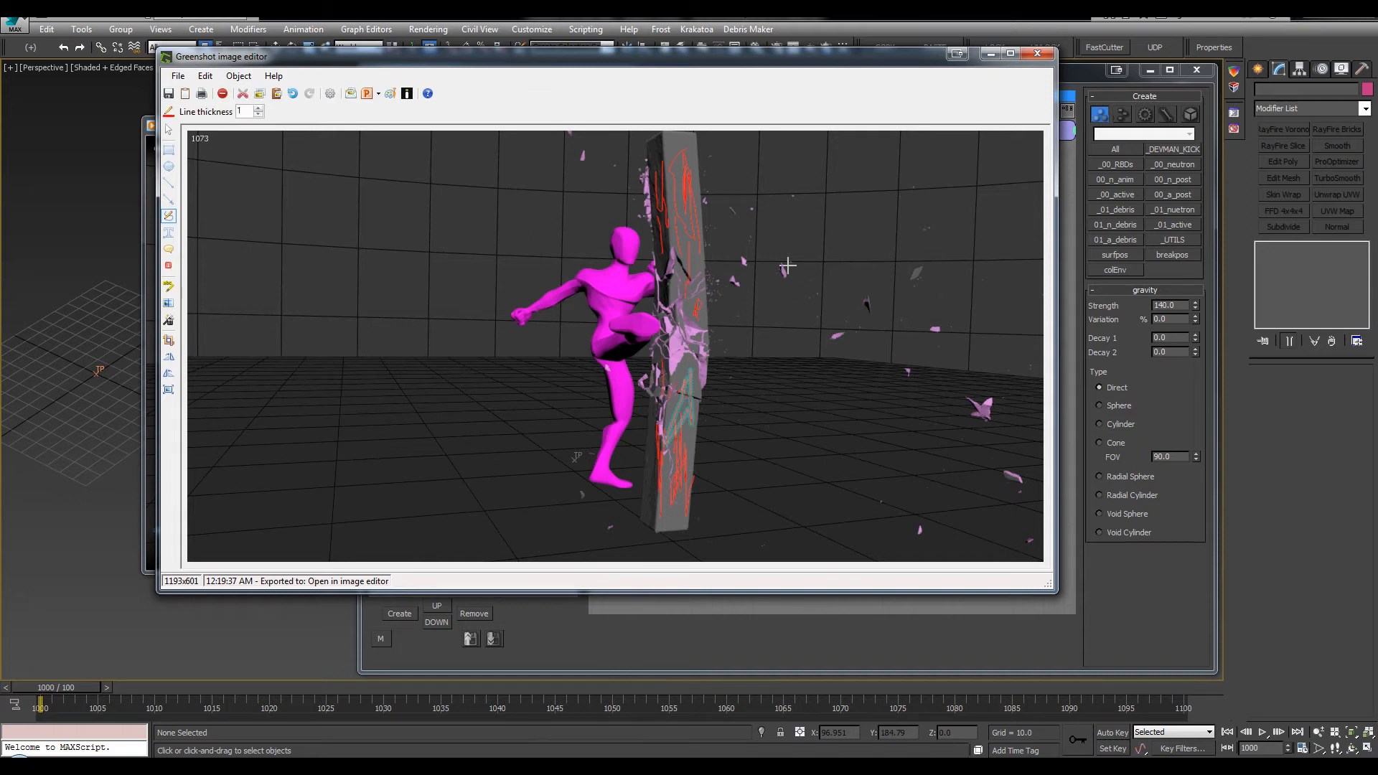
Circle the flying debris pieces beyond the pillar in the captured frame, and switch back to 3ds Max
left_click_drag(787, 264, 742, 278)
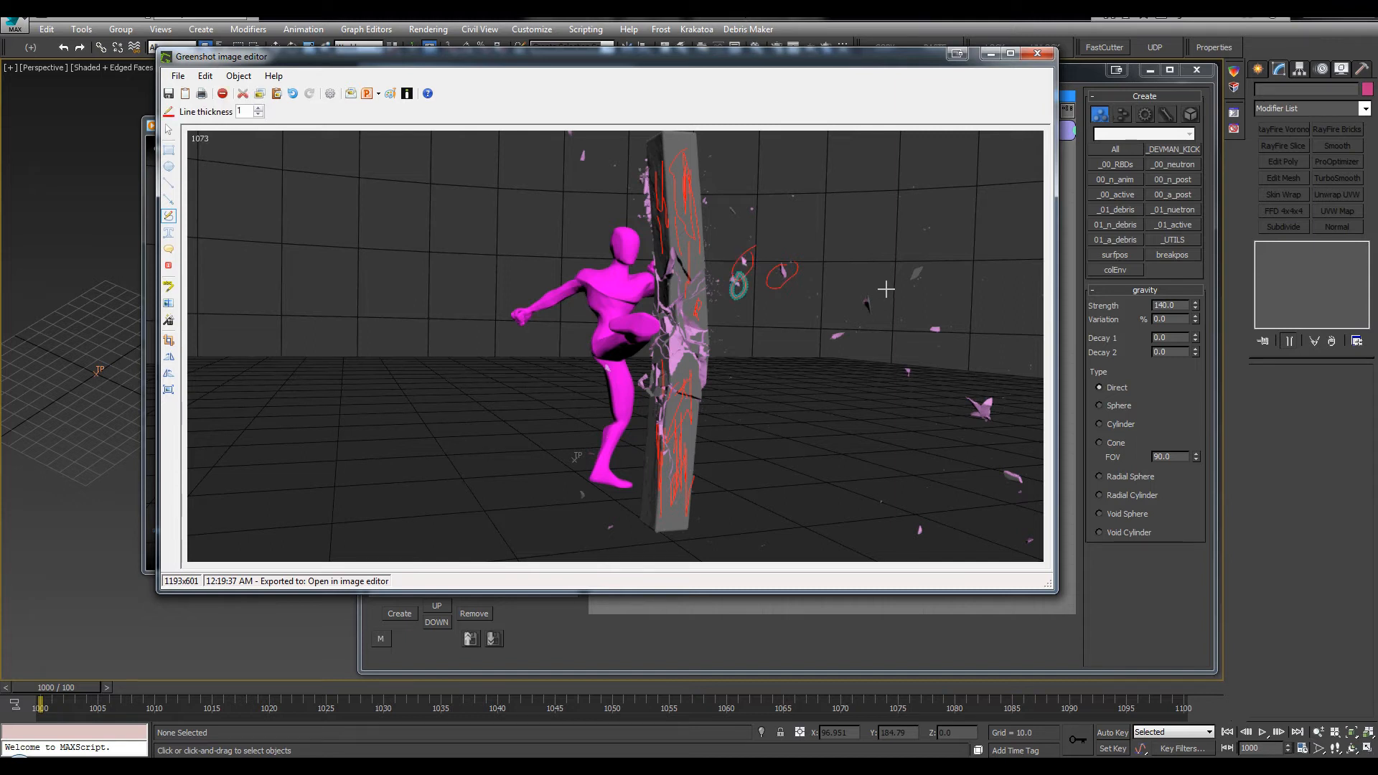
left_click_drag(872, 290, 922, 264)
left_click_drag(923, 313, 940, 315)
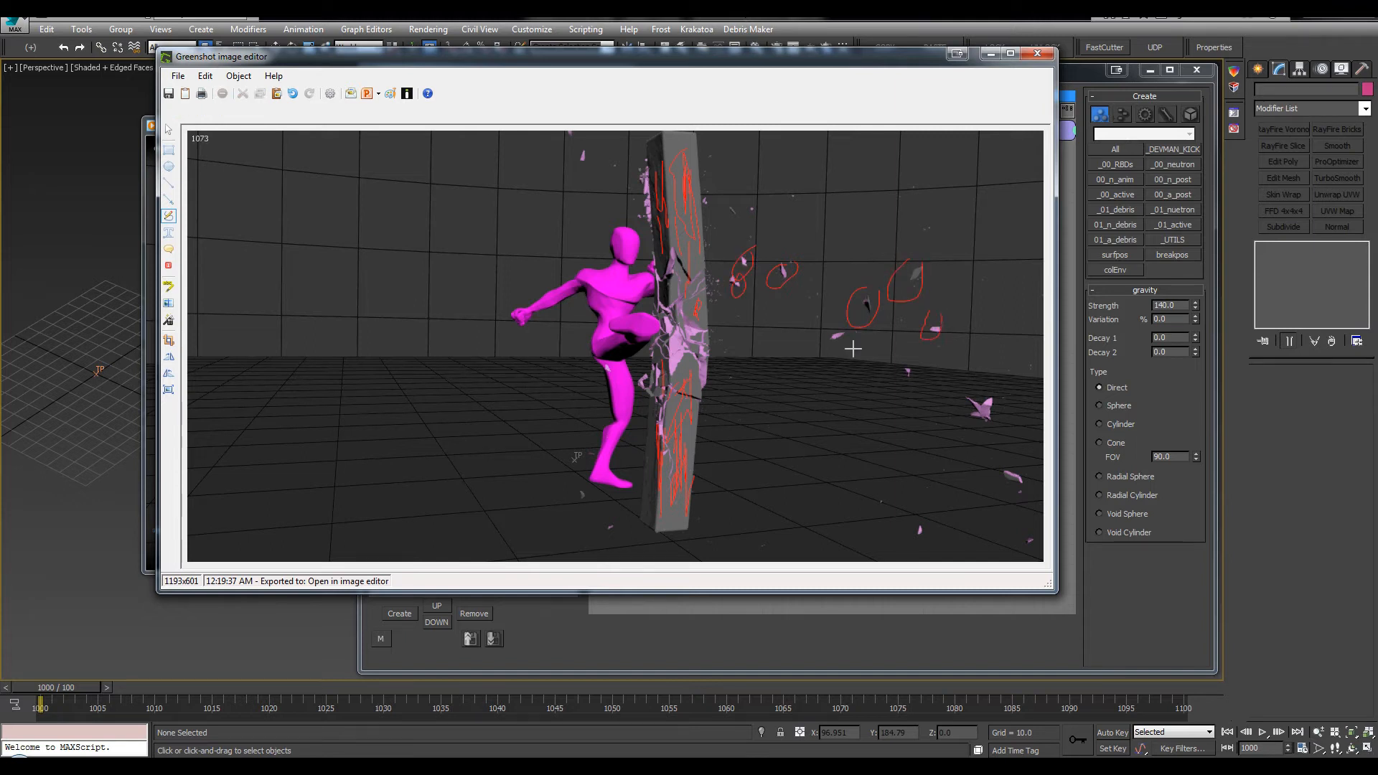
left_click_drag(850, 350, 841, 324)
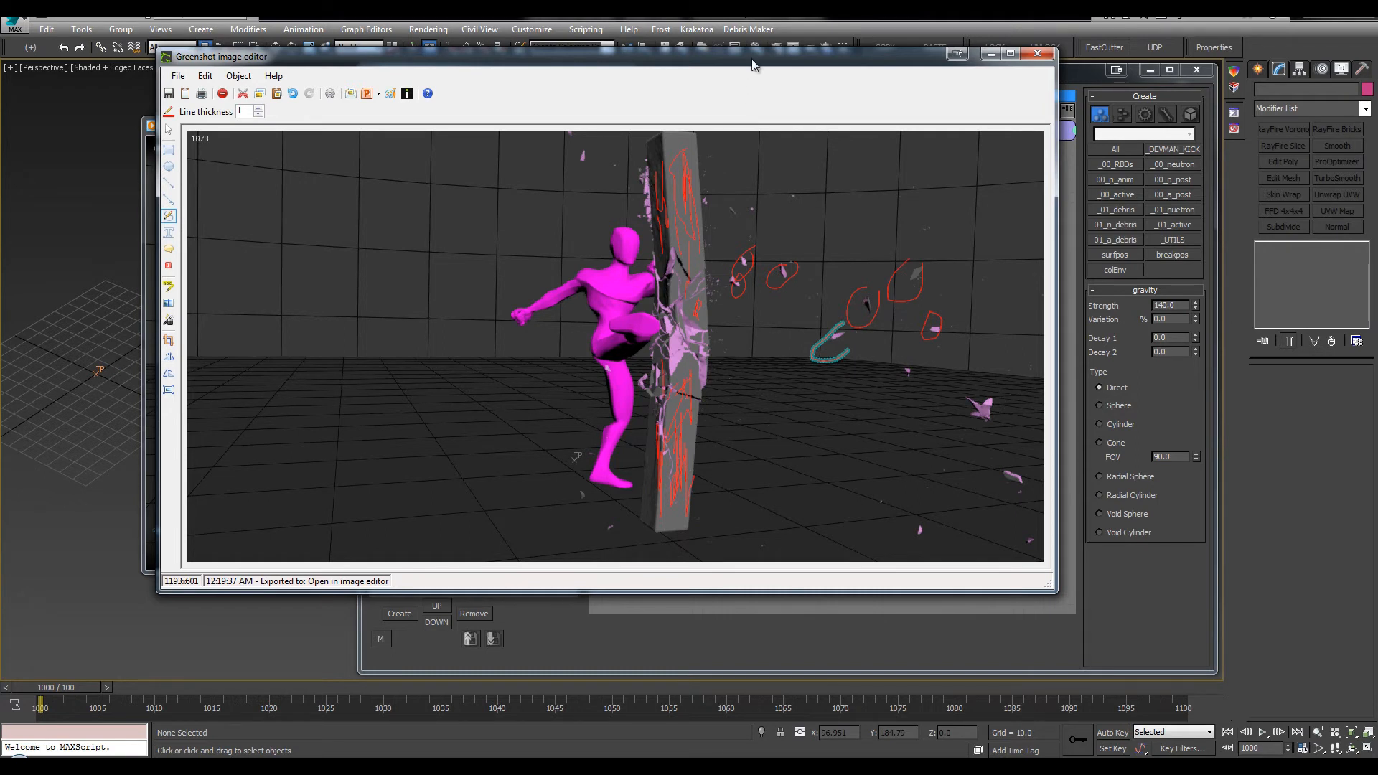
left_click_drag(752, 60, 733, 68)
left_click(804, 32)
Expose the ON input of the explode set's Memory operator and add the MASTER gravity and friction values as inputs
middle_click_drag(918, 297, 878, 334)
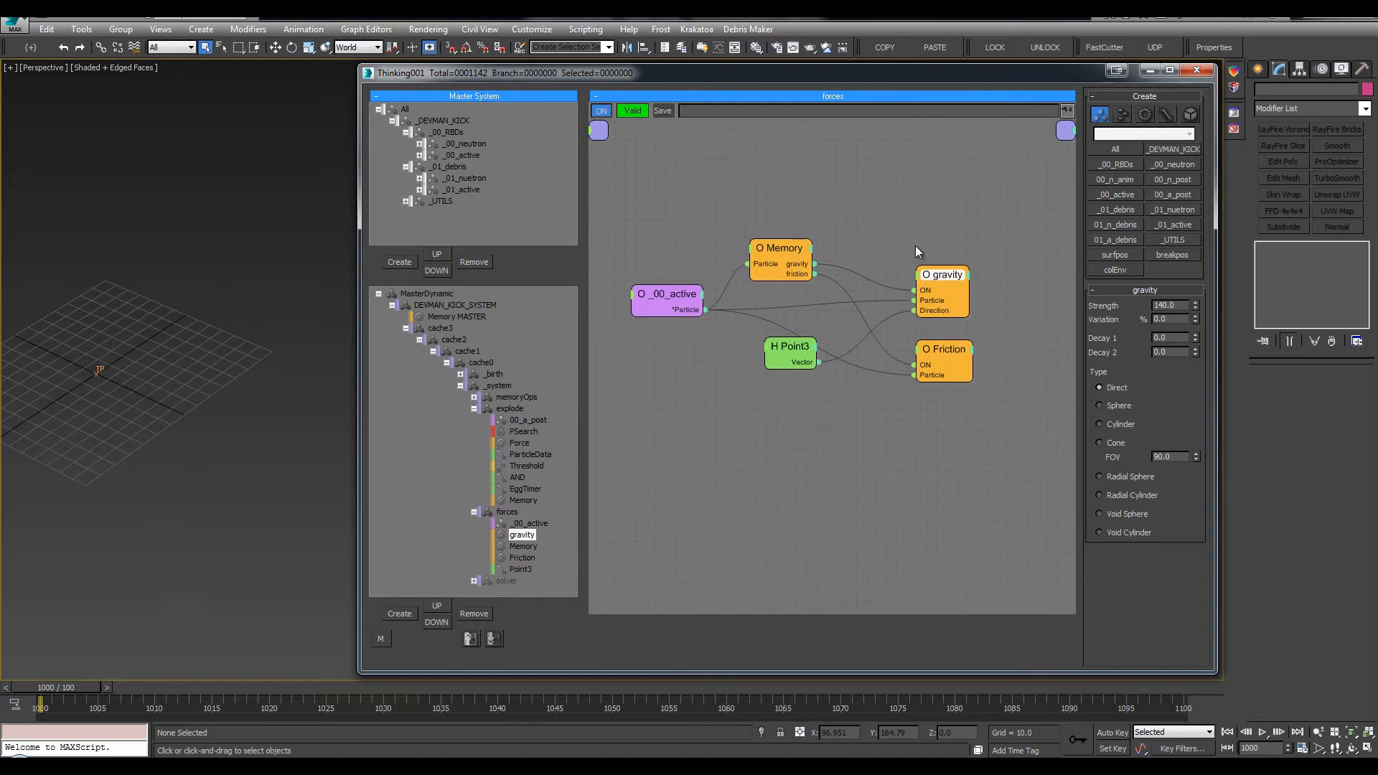
left_click(932, 363)
left_click(840, 424)
left_click(510, 409)
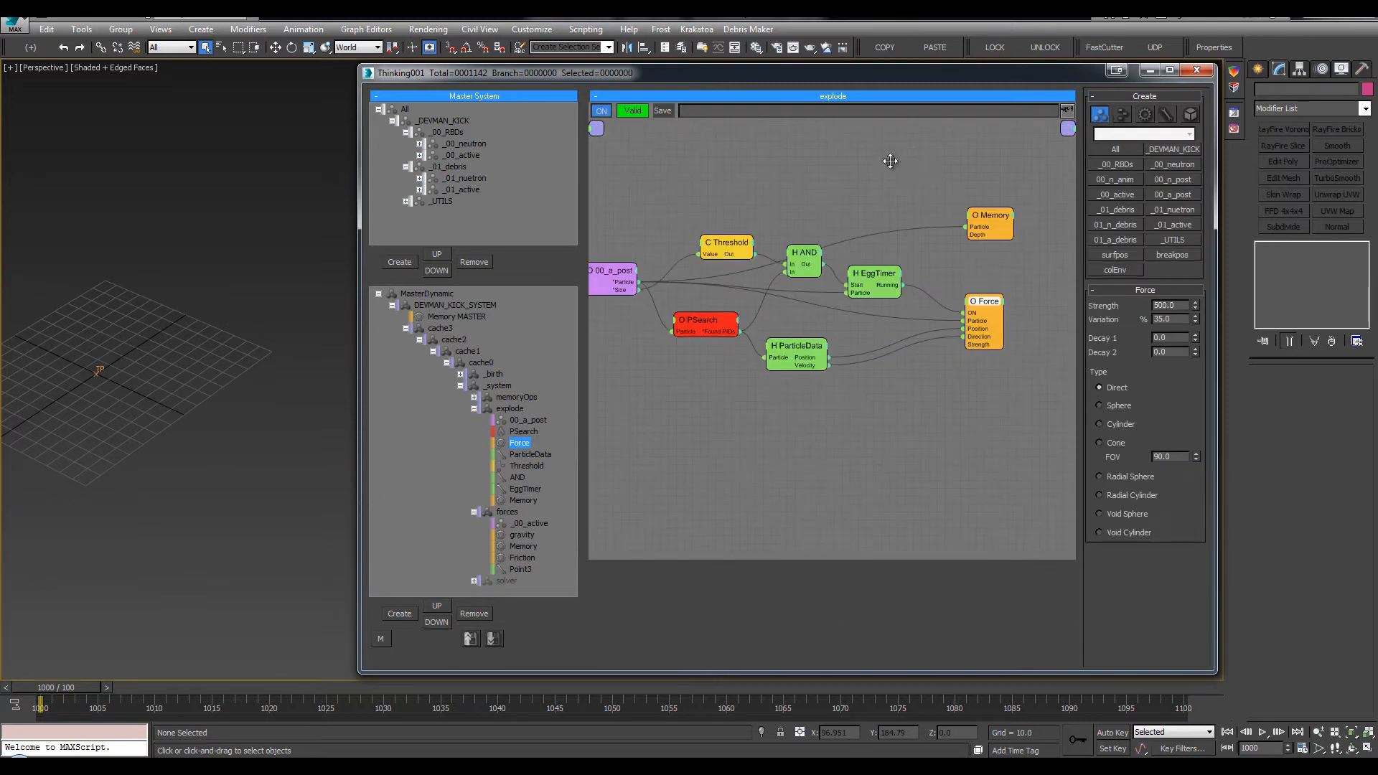
left_click(983, 211)
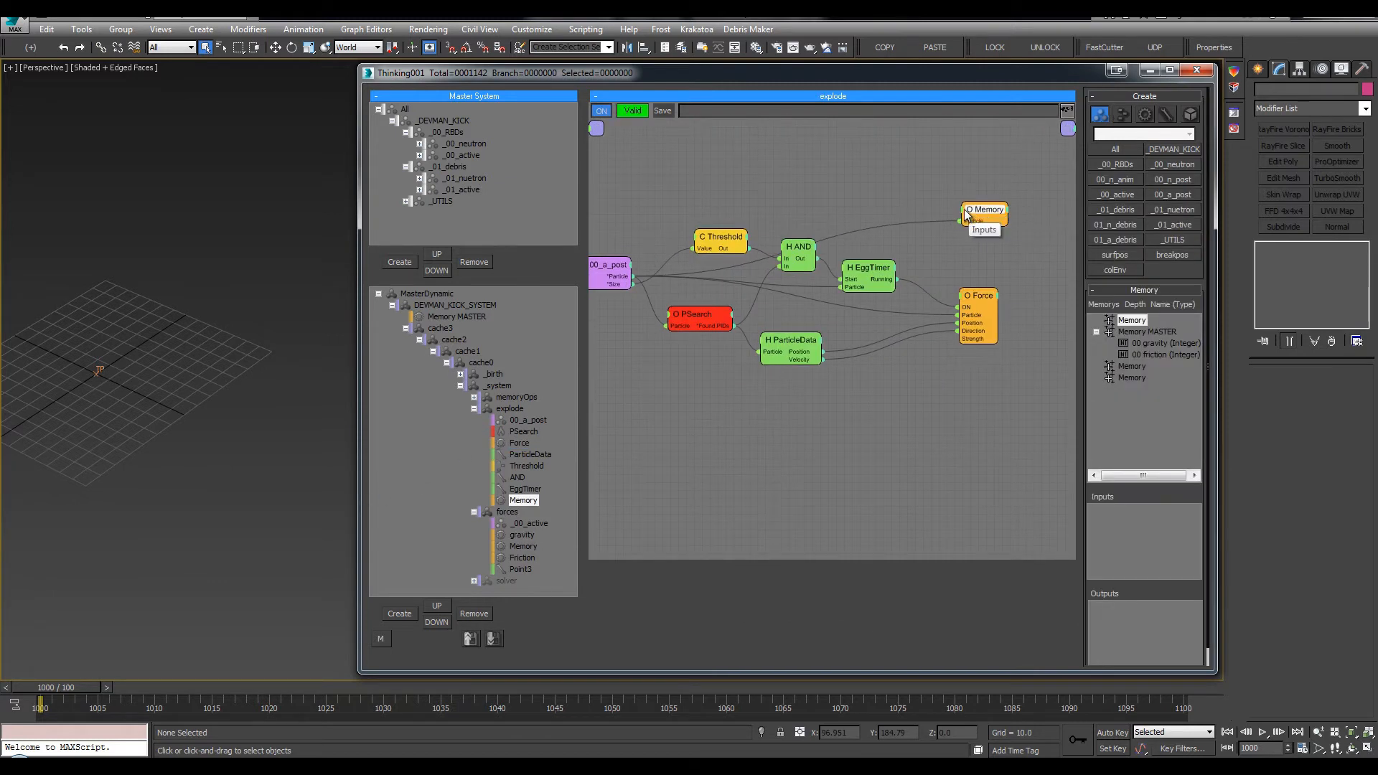
right_click(983, 213)
left_click(954, 234)
left_click_drag(978, 211, 1007, 162)
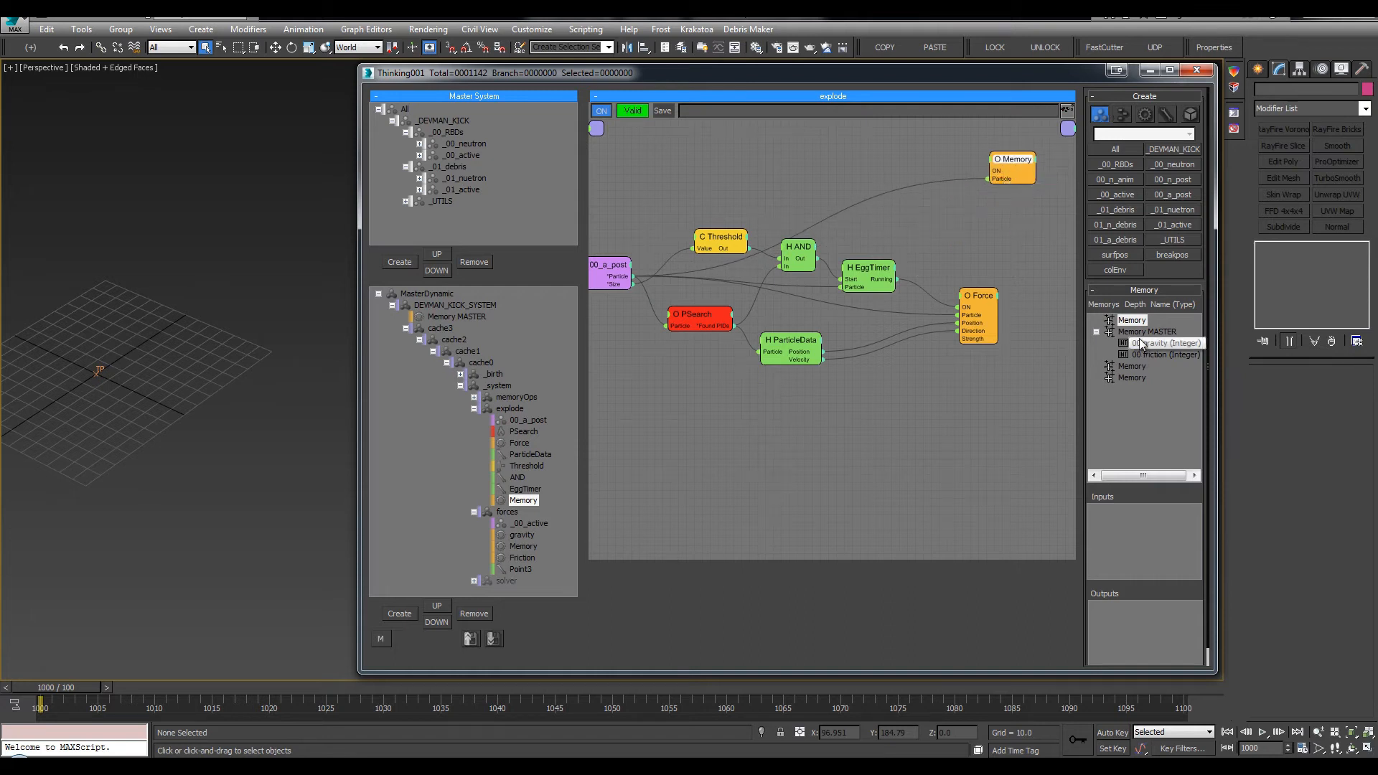
left_click_drag(1141, 354, 1137, 537)
left_click(886, 185)
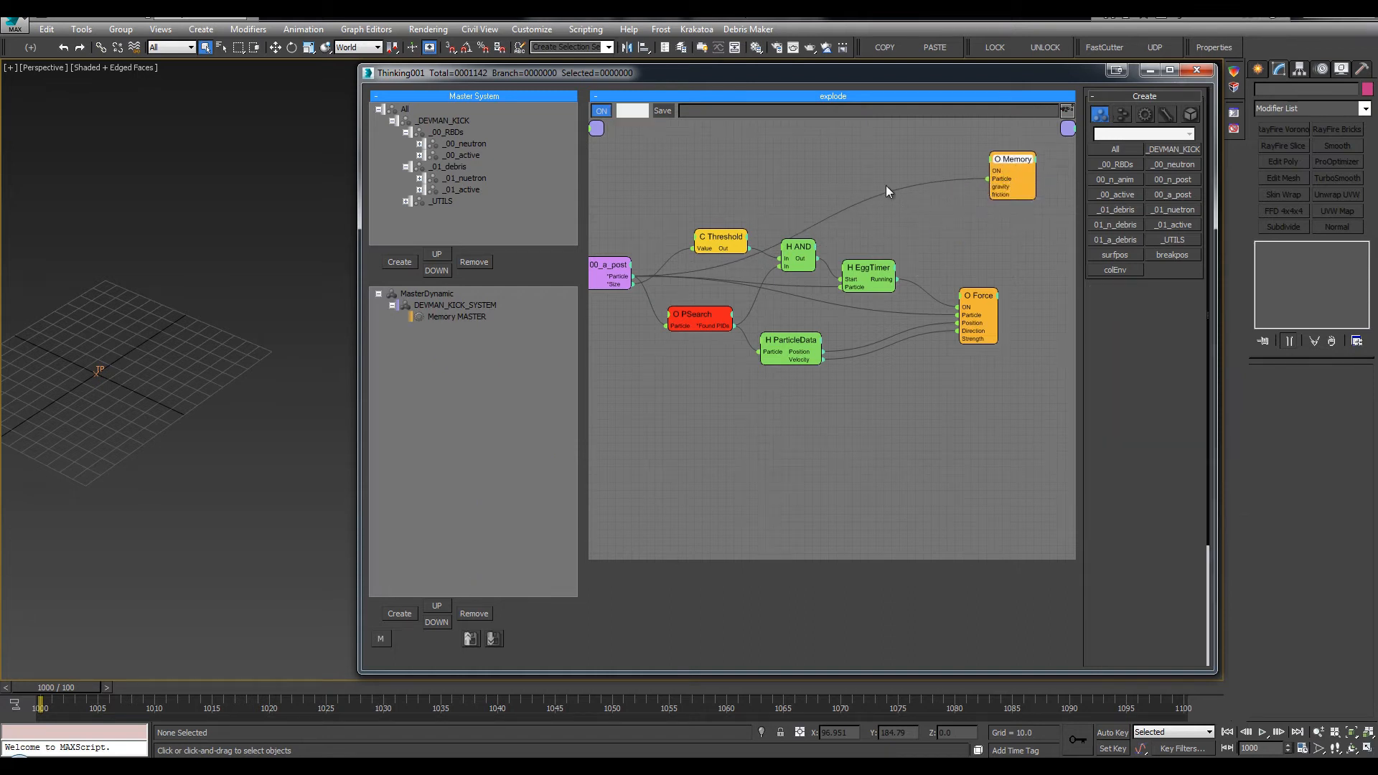
Add a Bool helper connected to Memory's gravity input and a duplicate Bool connected to its friction input
right_click(886, 185)
type("bool")
key("Return")
left_click_drag(914, 205, 1038, 202)
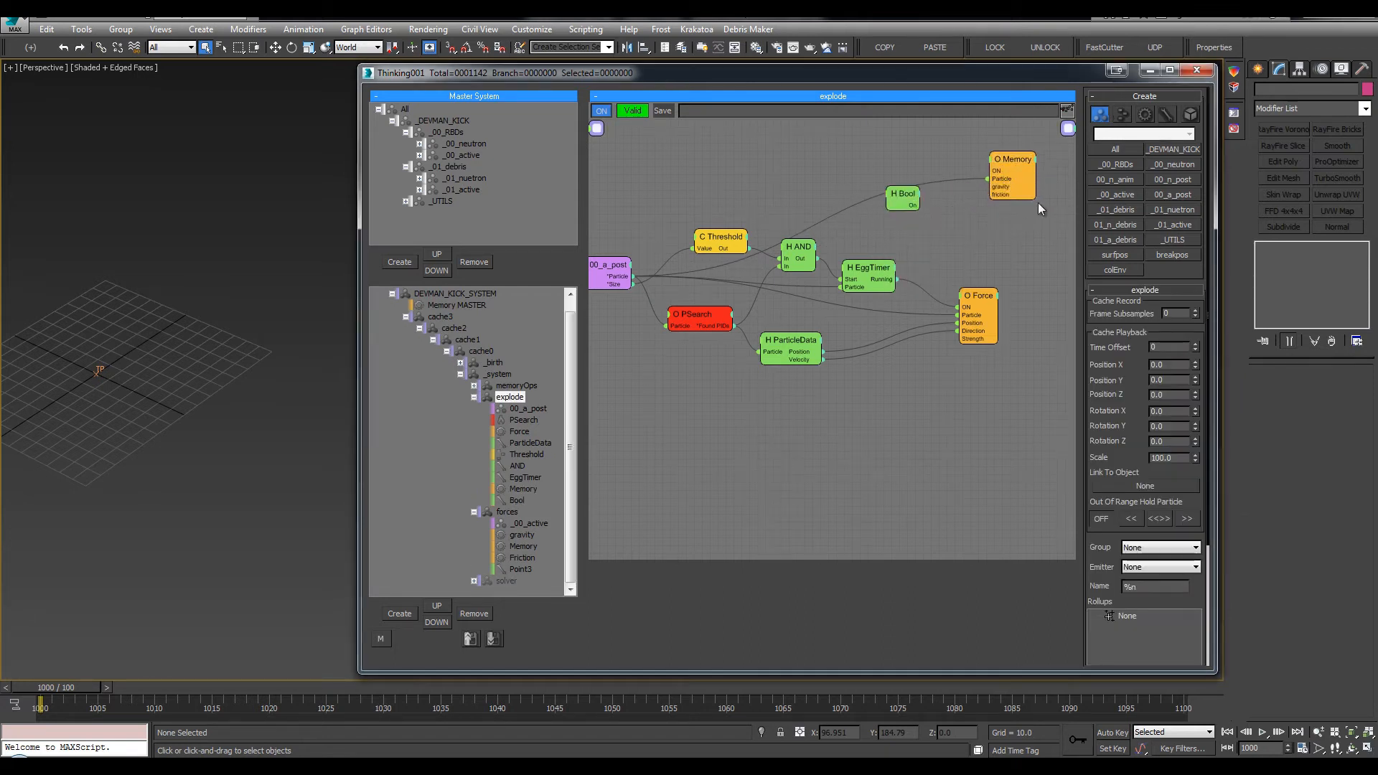
left_click(1069, 209)
left_click_drag(897, 203, 989, 191)
key("ctrl+c")
key("ctrl+v")
left_click(1044, 212)
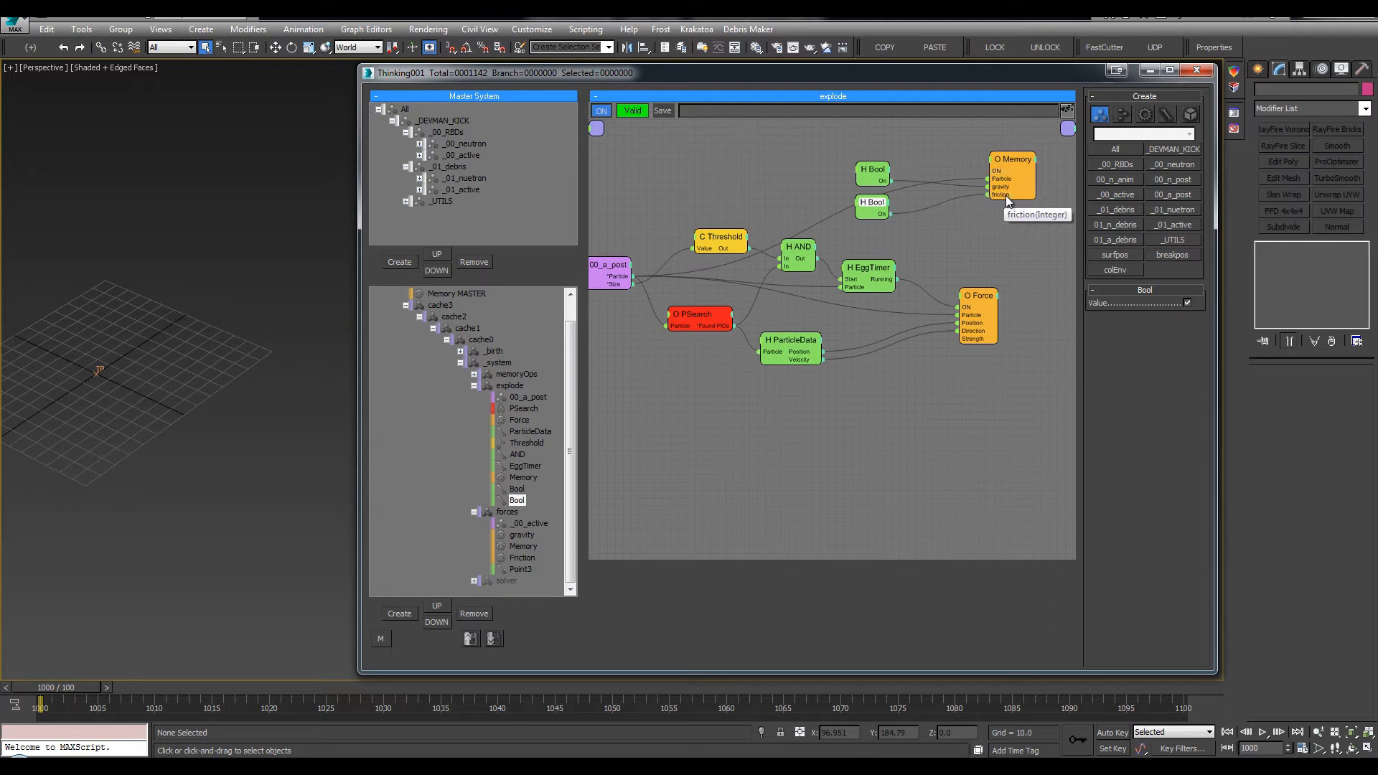
Rename the Threshold condition in the explode set as size
middle_click_drag(969, 222, 995, 221)
left_click_drag(744, 240, 729, 242)
double_click(731, 239)
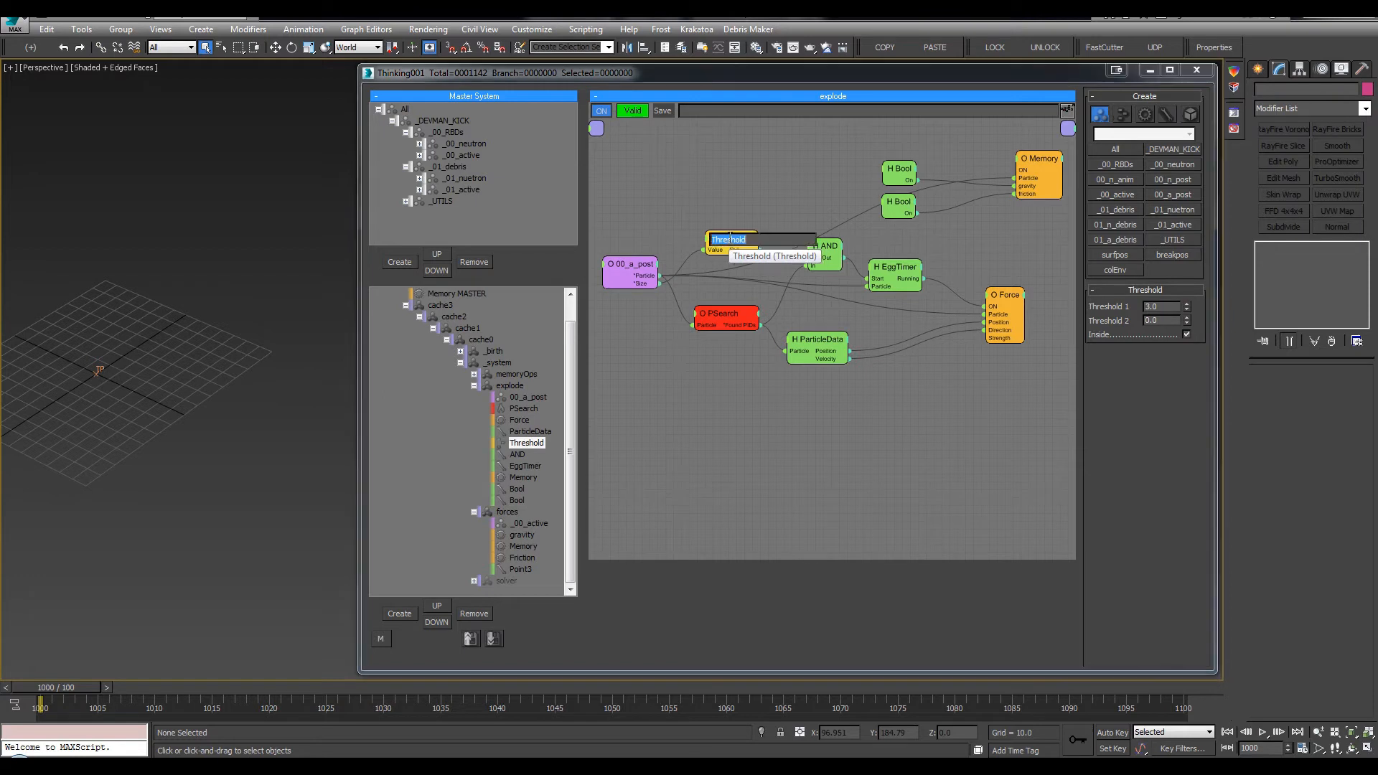
type("sizew")
key("Return")
key("BackSpace")
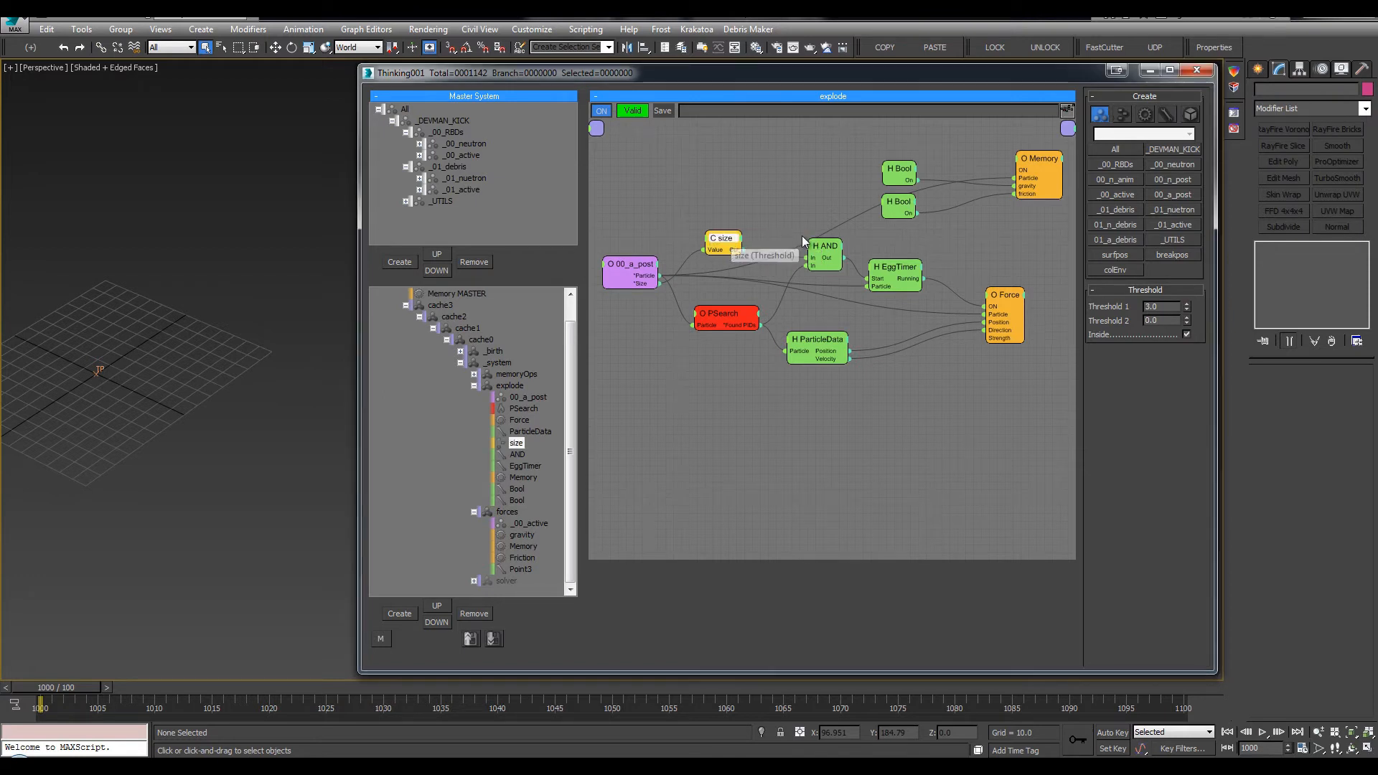
Connect the AND helper's output to the Memory operator's ON input
middle_click_drag(949, 235, 893, 233)
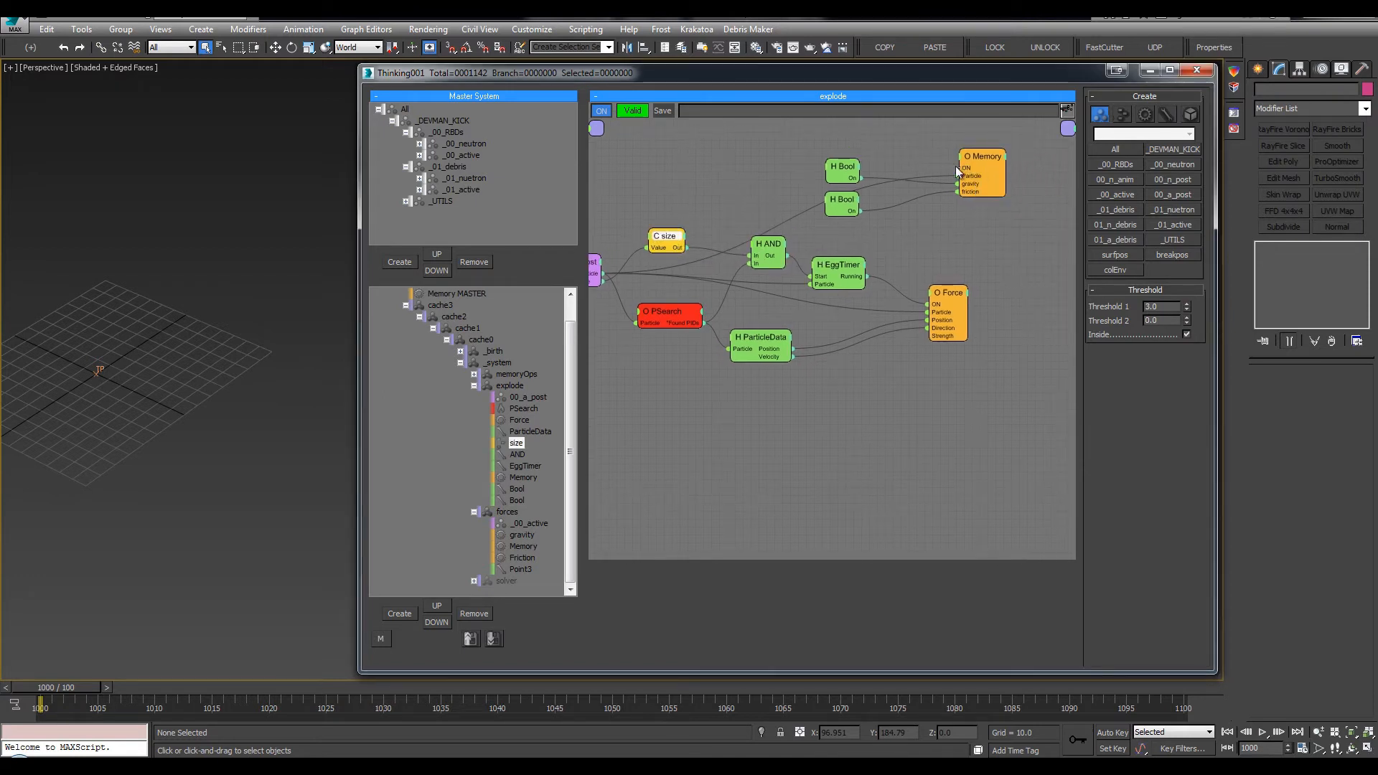
left_click(770, 244)
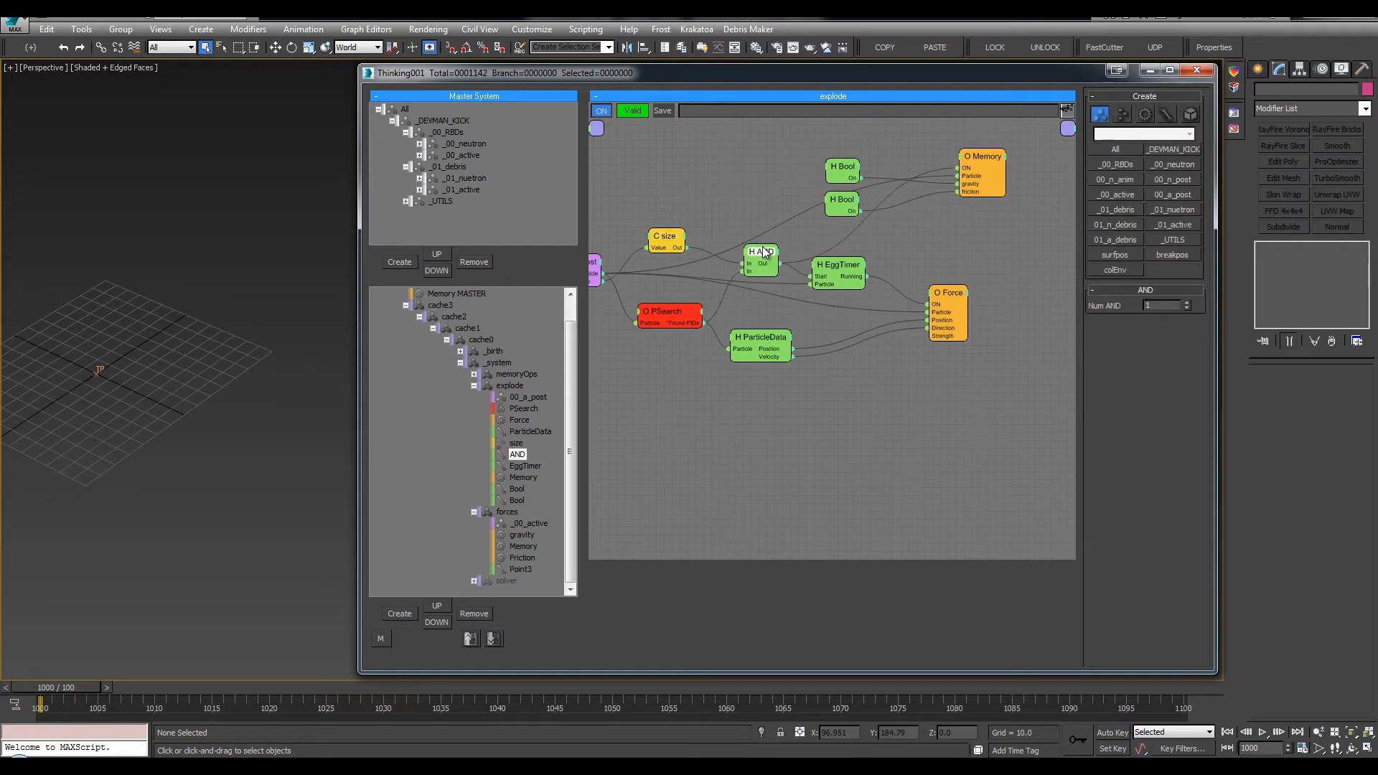
middle_click_drag(771, 246, 836, 246)
Save the scene, play the animation to test the simulation, and return to the first frame
middle_click_drag(95, 300, 107, 301, "alt")
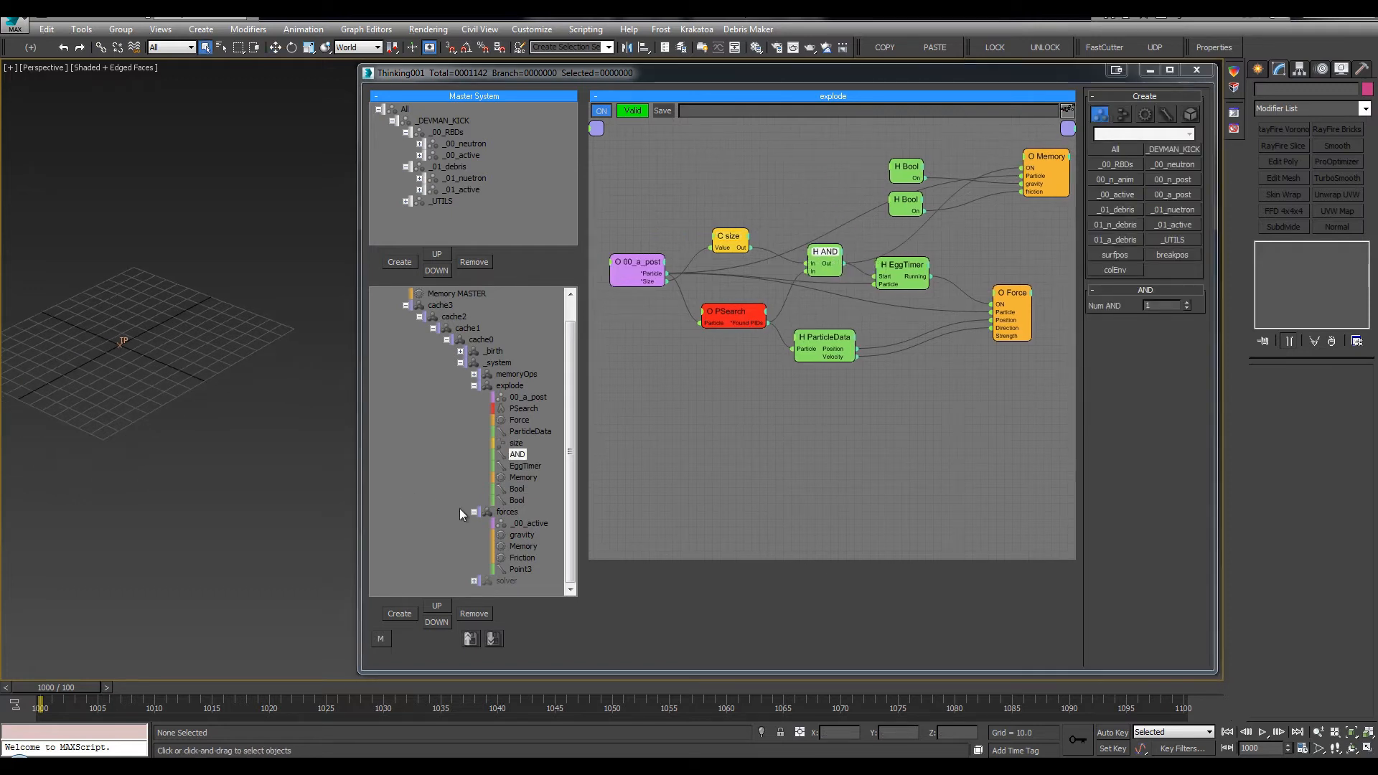
left_click(474, 388)
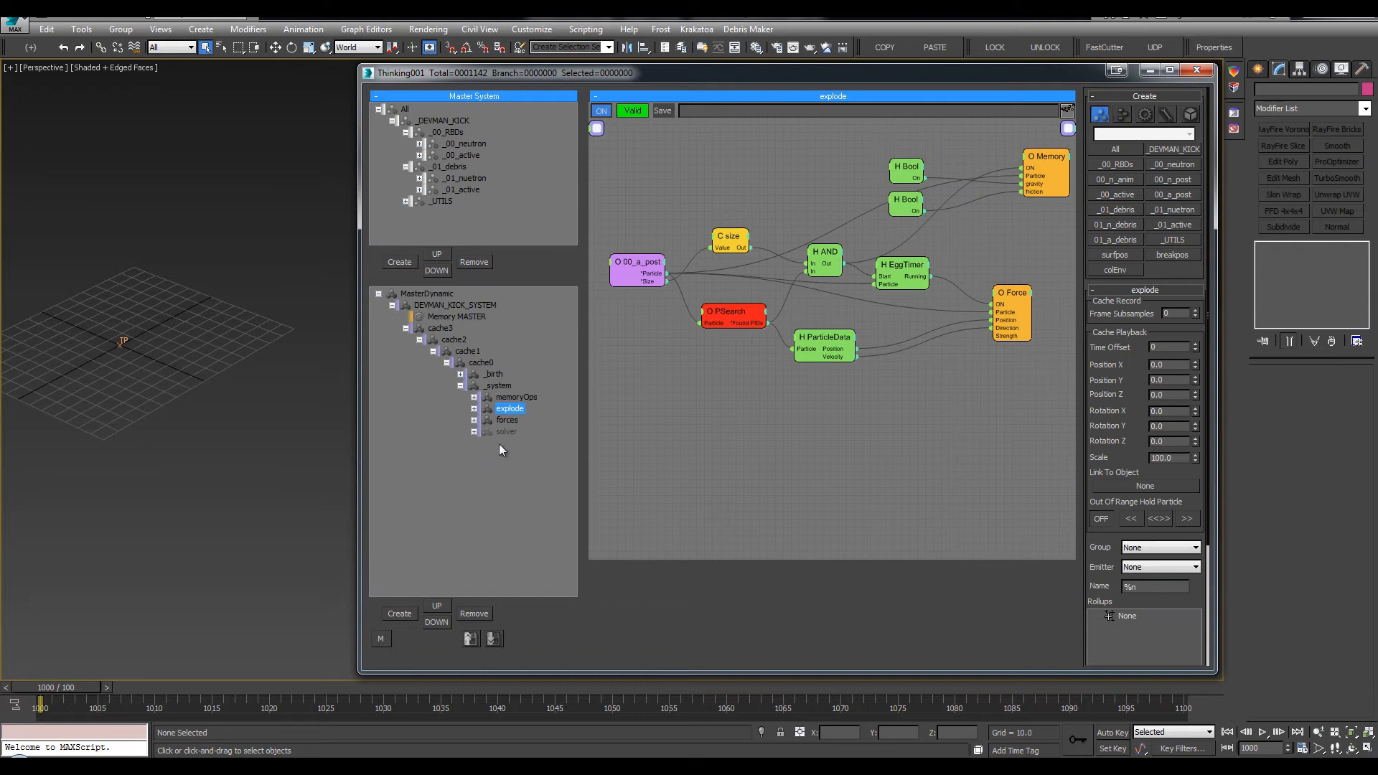
left_click(506, 420)
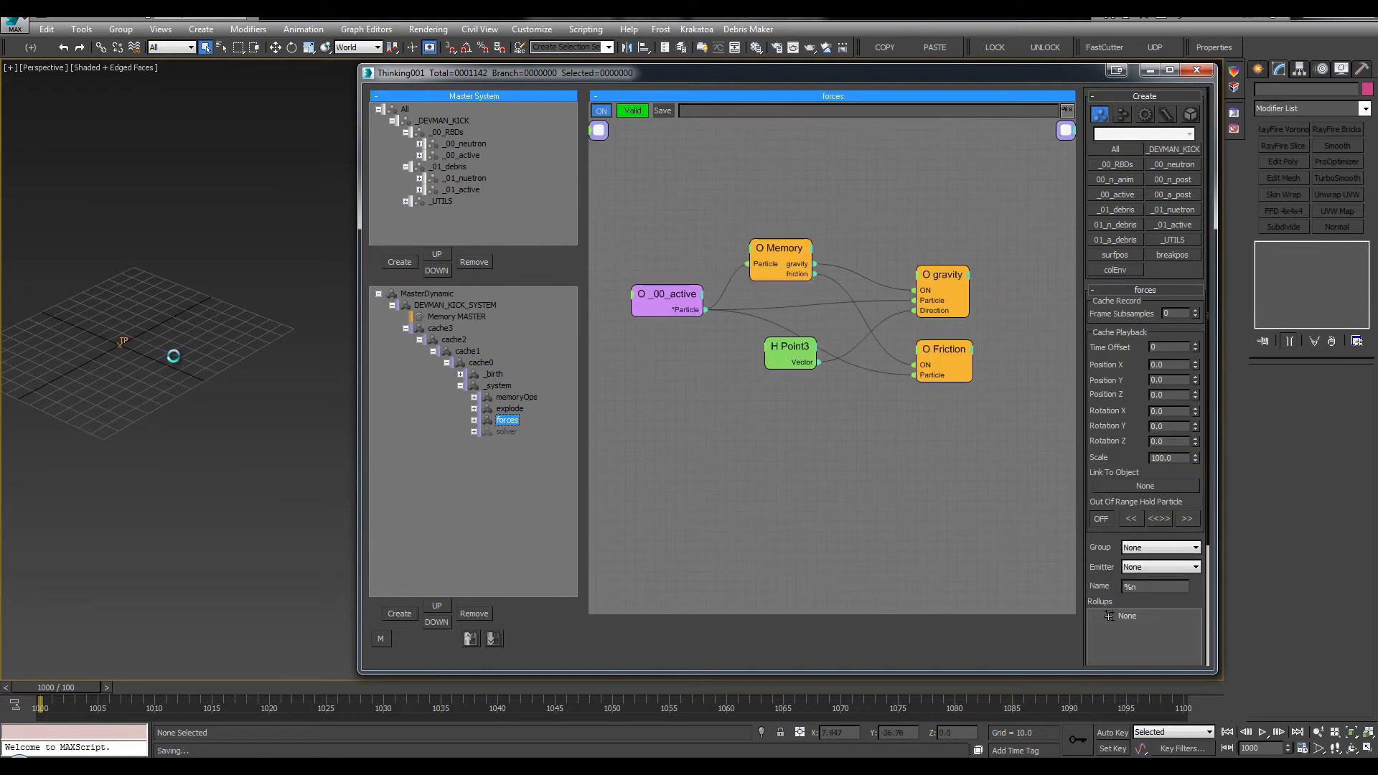
left_click(1263, 733)
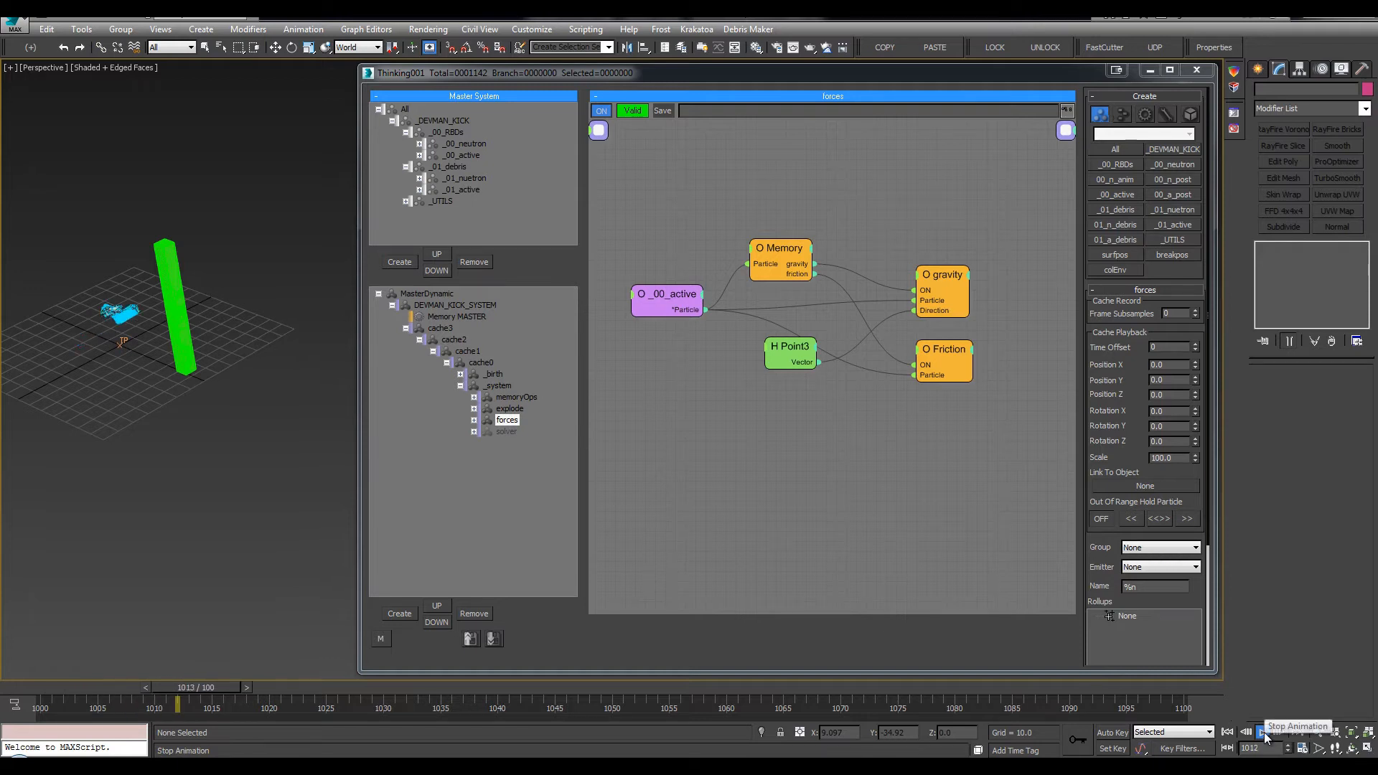
left_click(1227, 733)
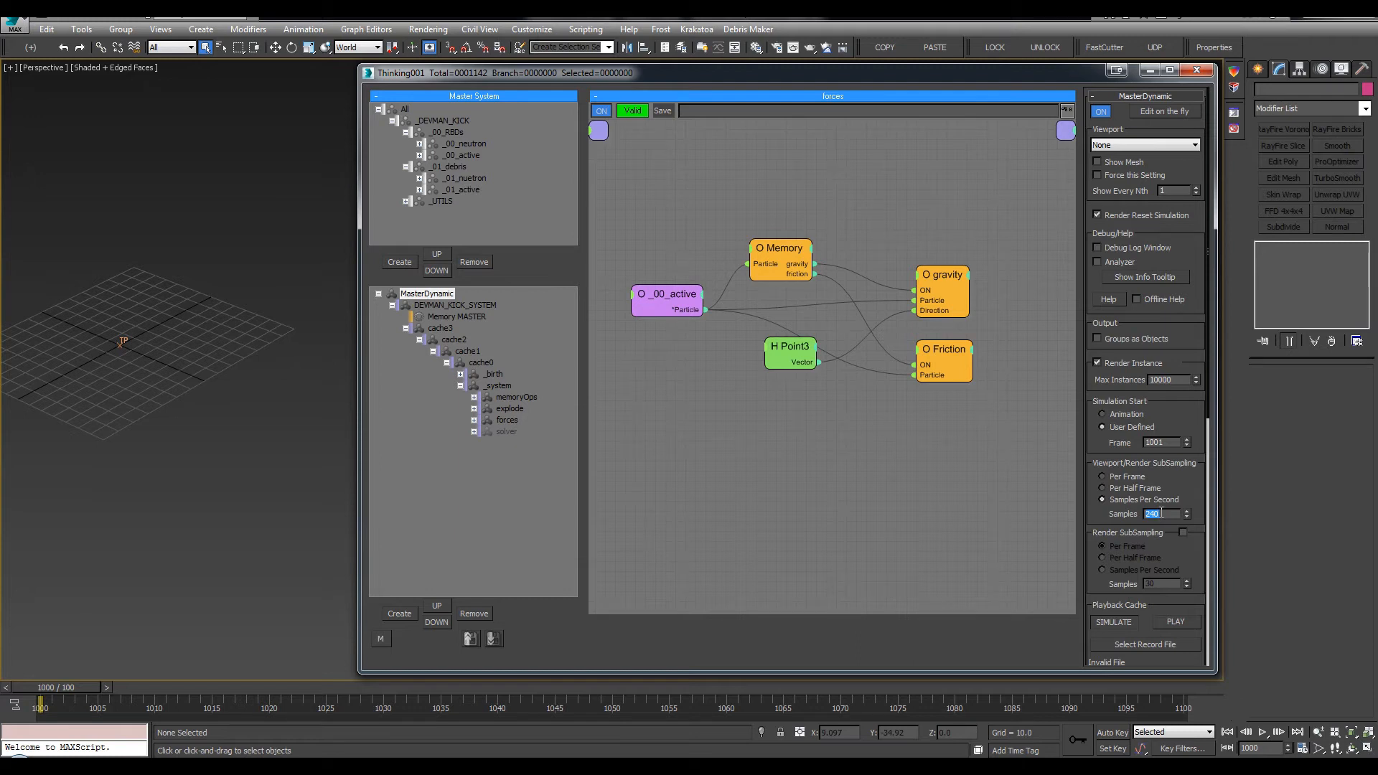
Reopen the explode set and reposition the Memory operator and both Bool helpers for a clearer layout
left_click(514, 419)
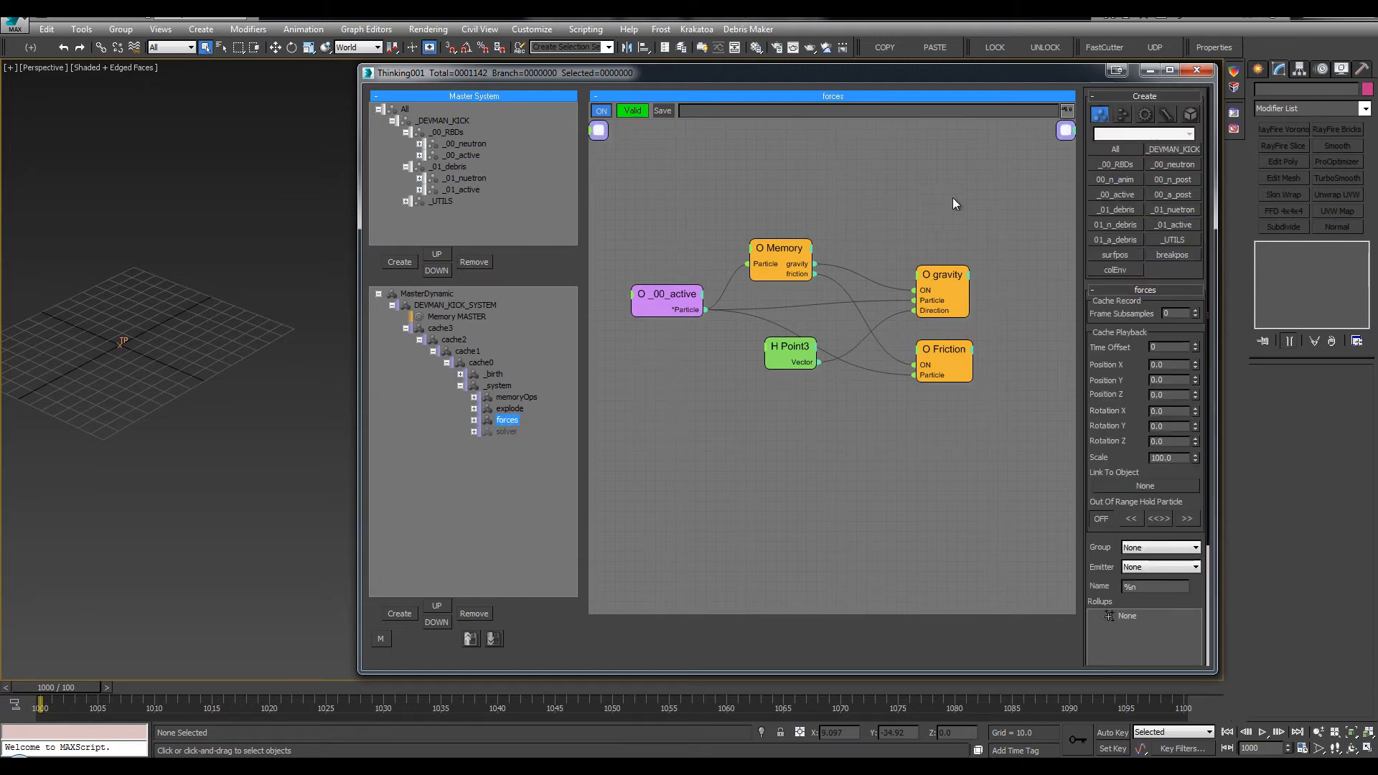
left_click(518, 409)
left_click_drag(1032, 157, 997, 179)
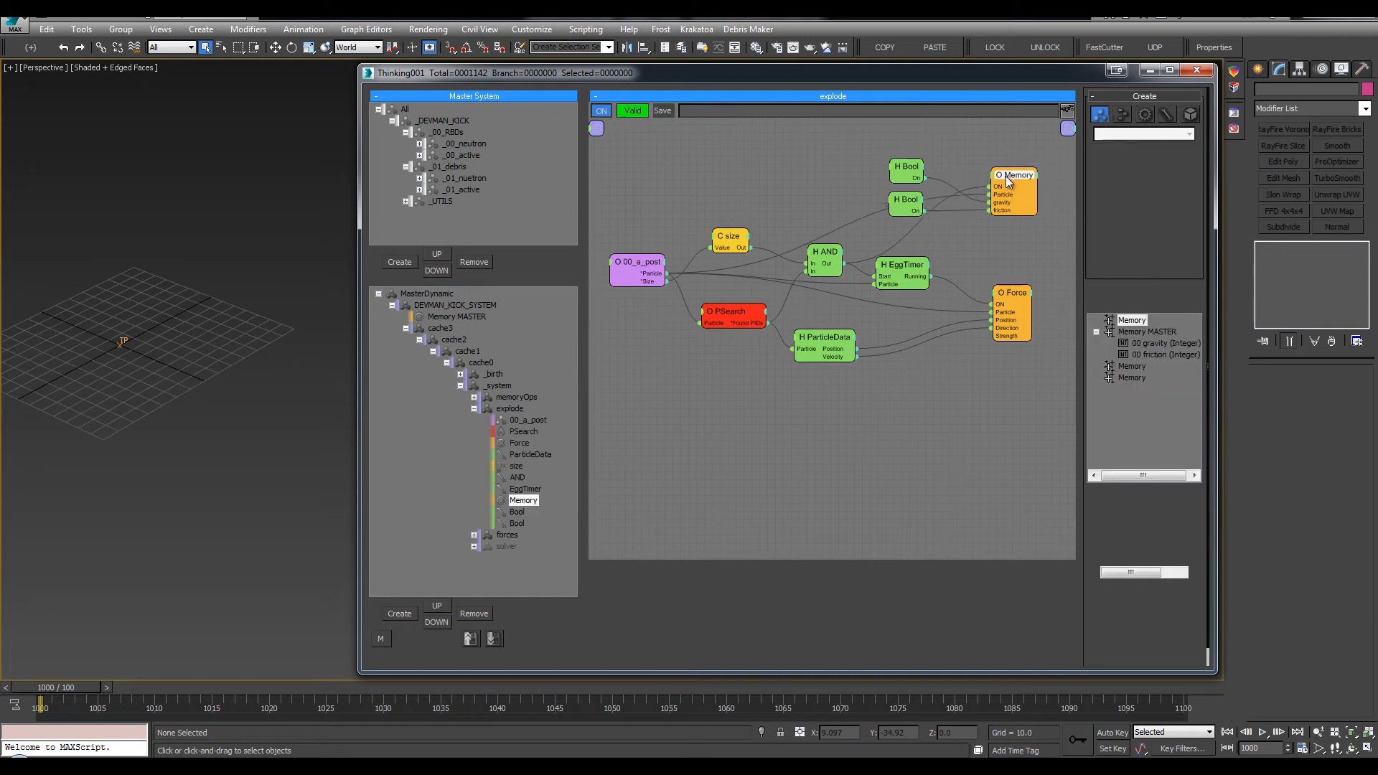
left_click_drag(865, 145, 867, 192)
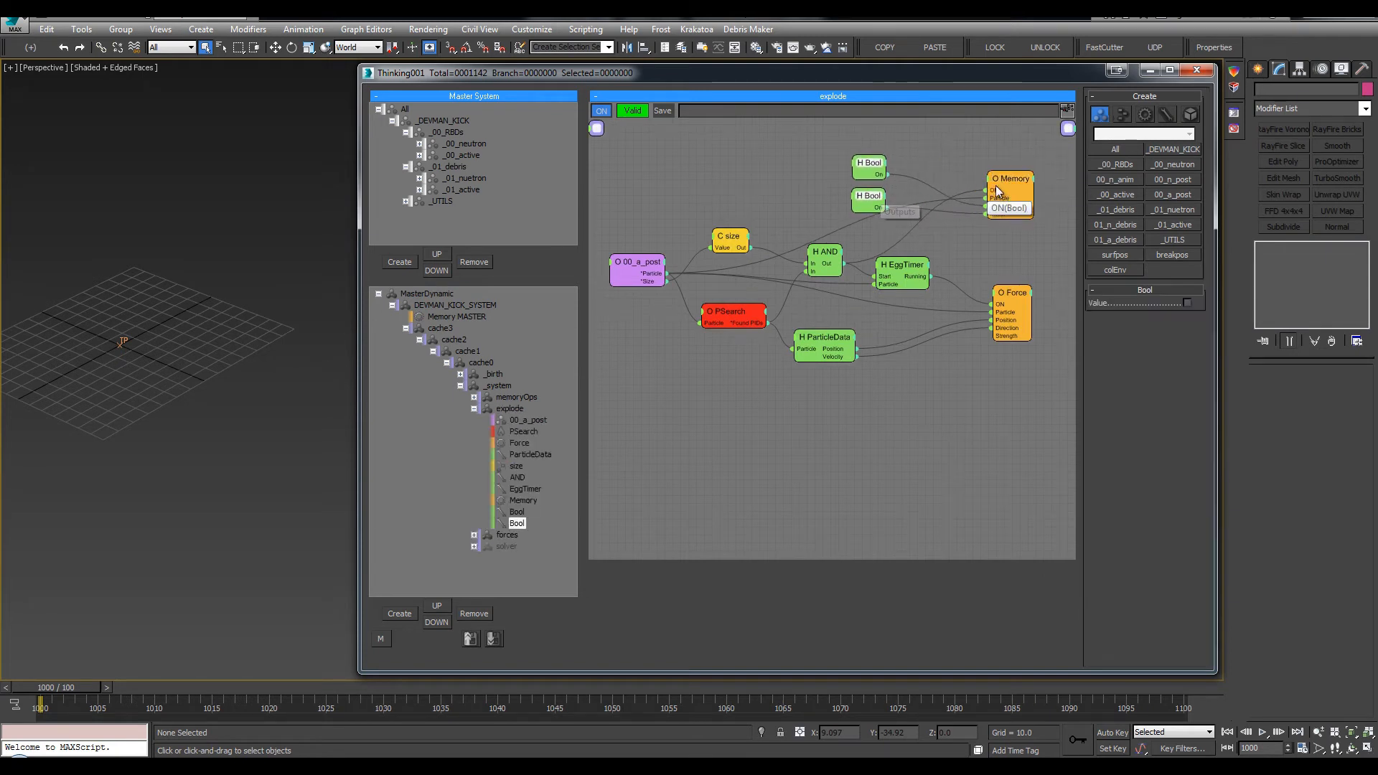
left_click_drag(997, 185, 996, 202)
left_click(945, 161)
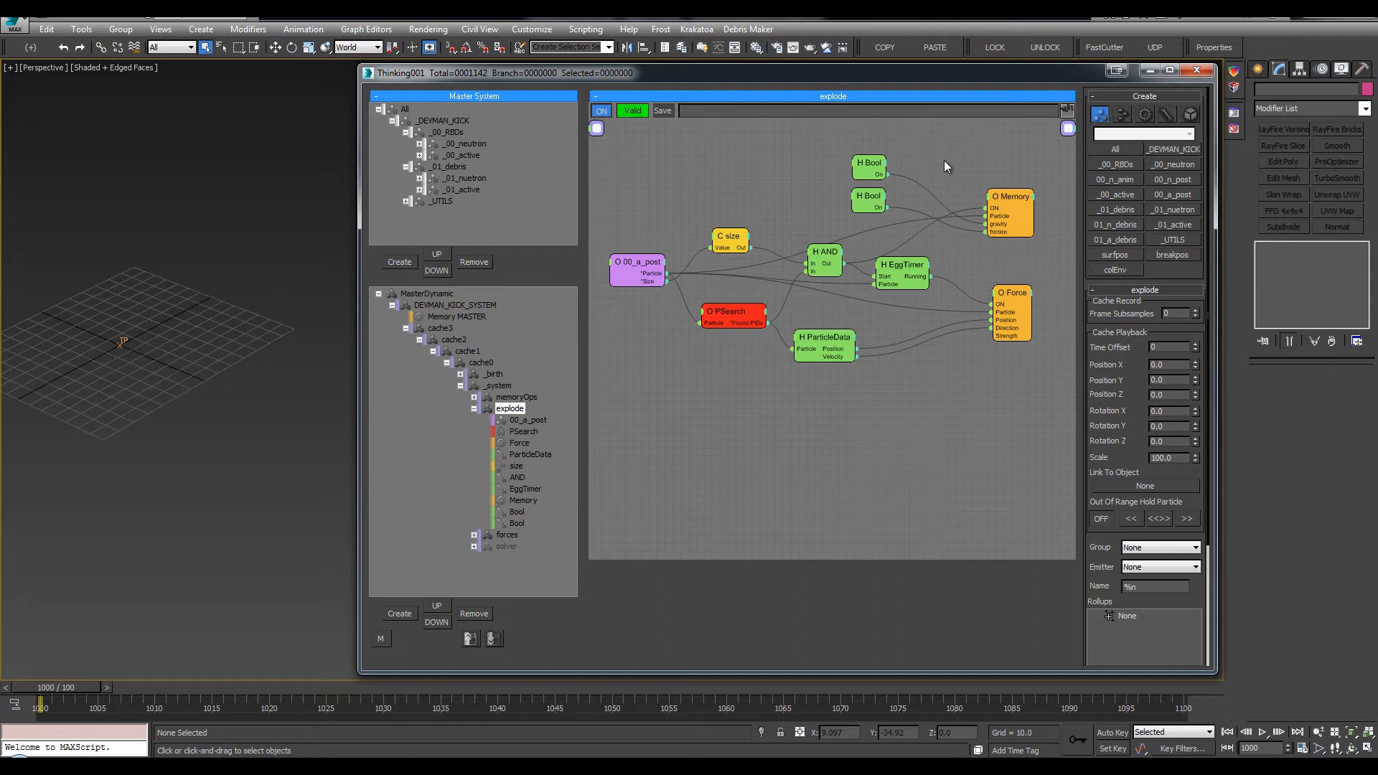
Collapse the explode set, enable the solver set, and save the scene
left_click(406, 294)
left_click(523, 432)
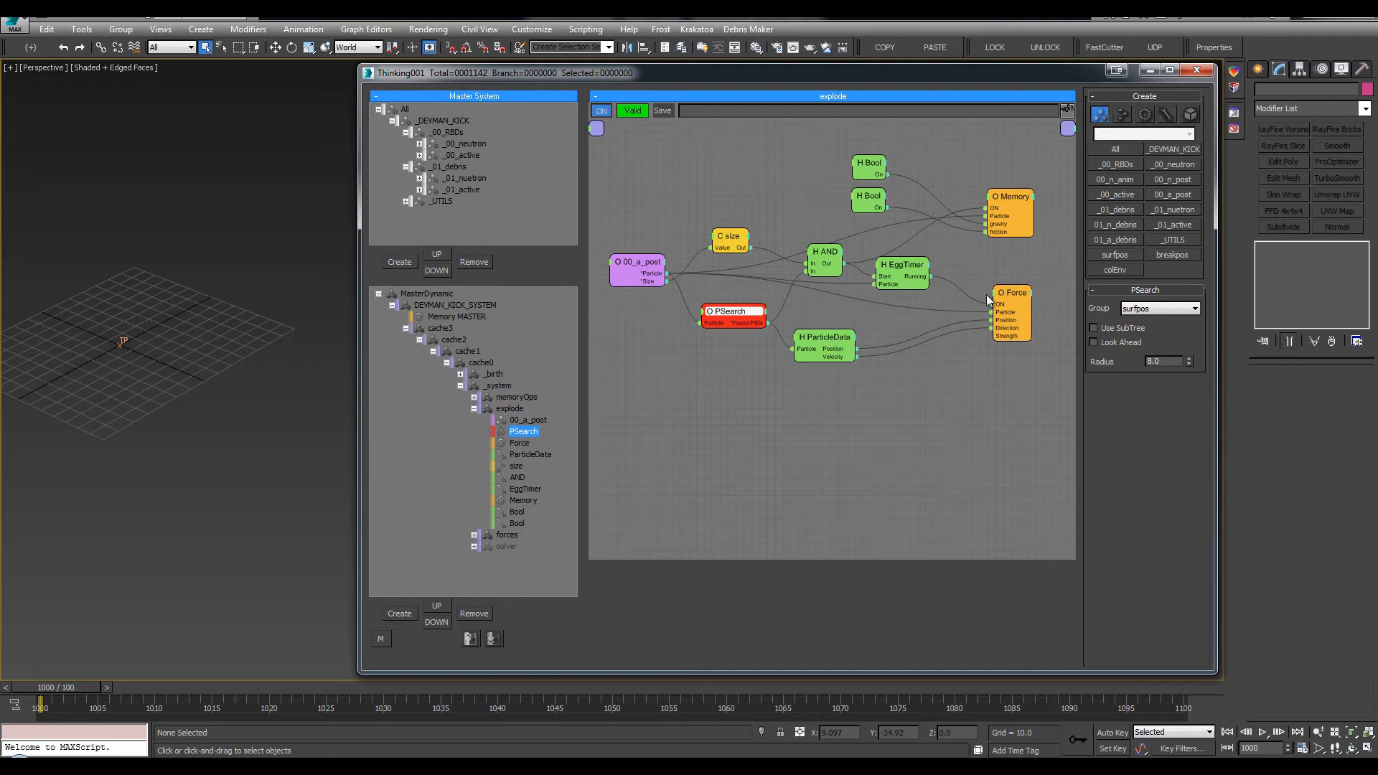
left_click(474, 408)
left_click(510, 432, "ctrl")
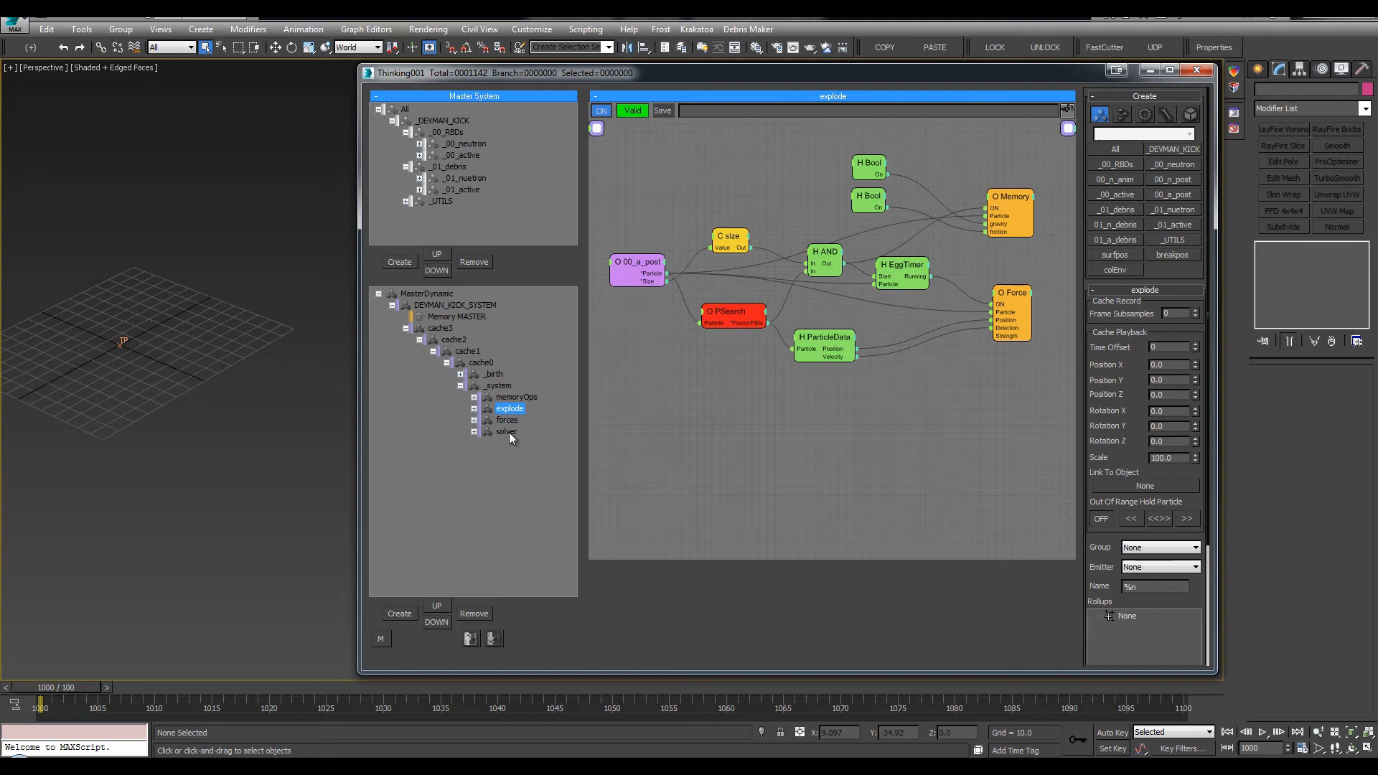
left_click(268, 424)
key("ctrl+s")
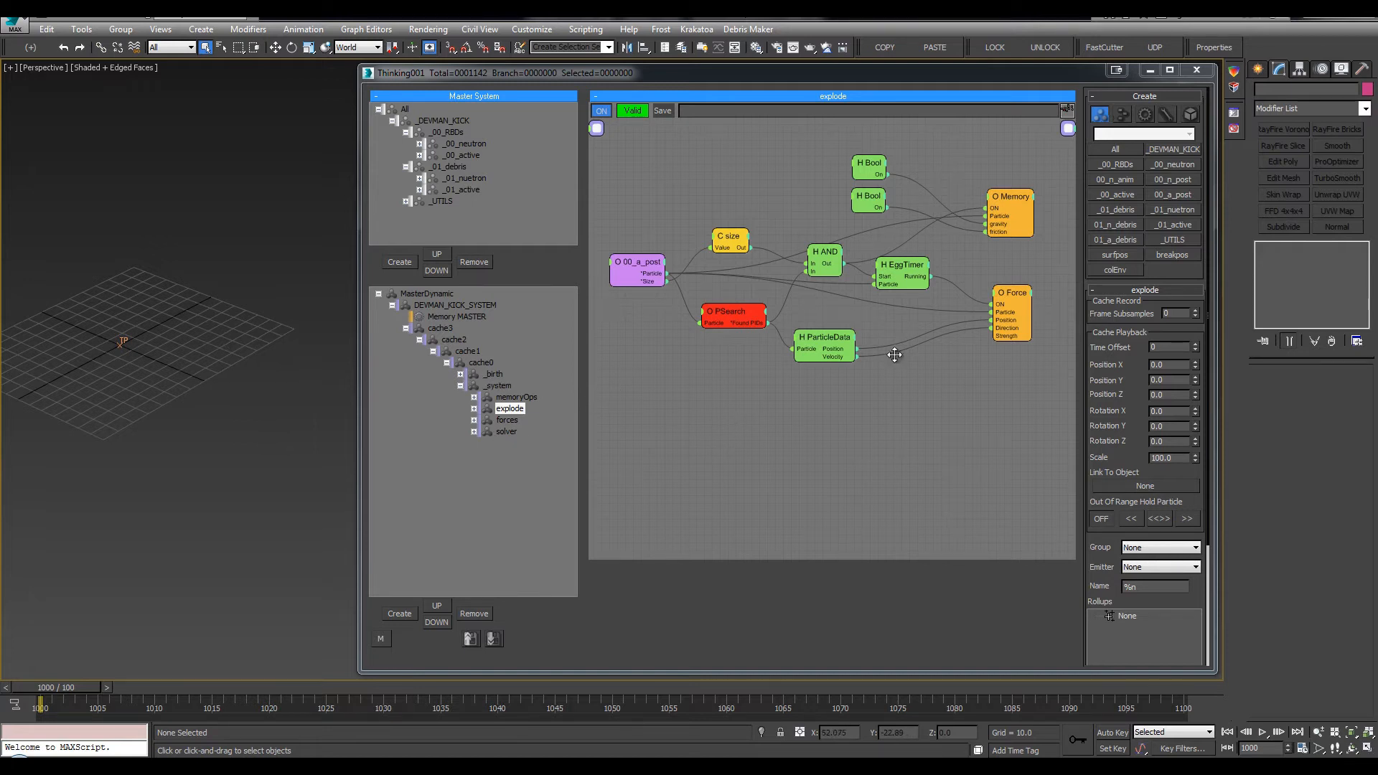
middle_click_drag(894, 355, 895, 355)
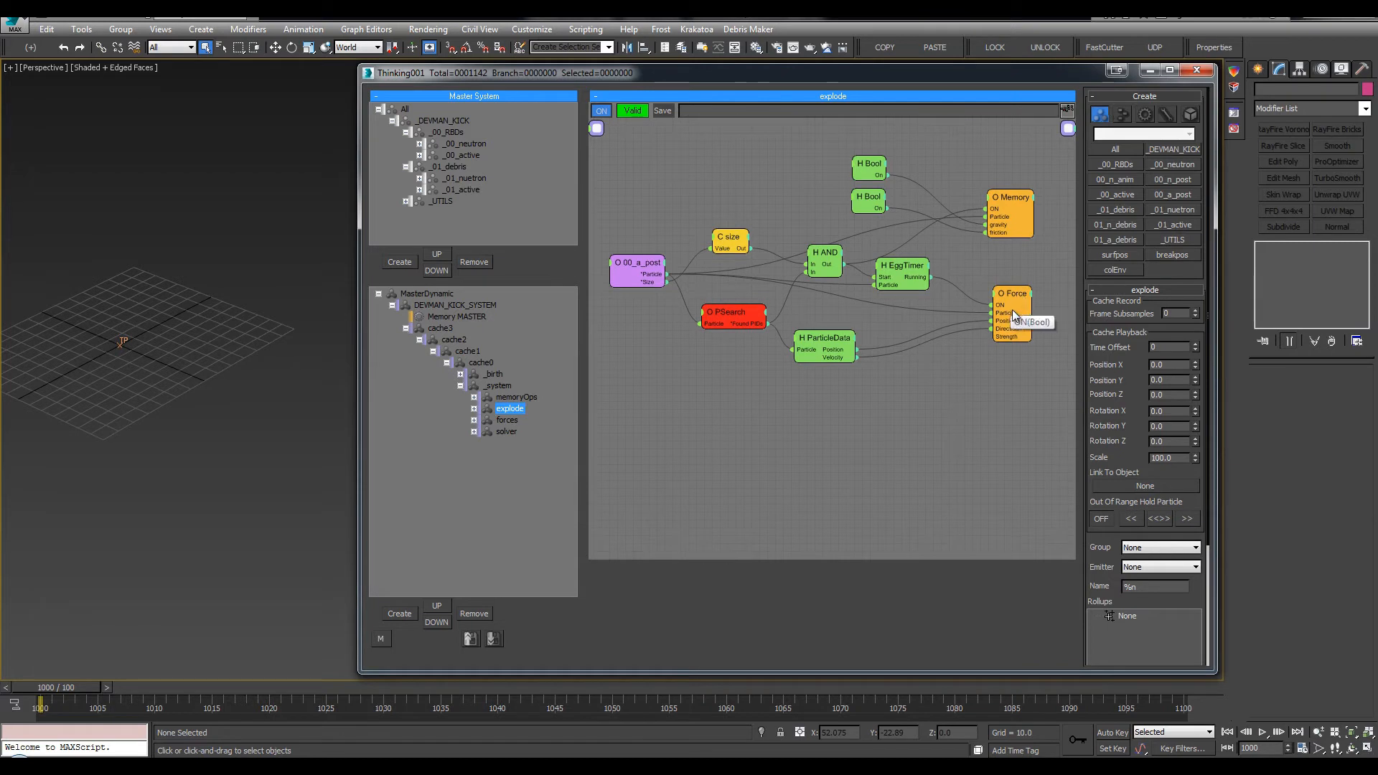
Start a cache recording for the cache0 set and browse up to the _record folder for its file
right_click(461, 361)
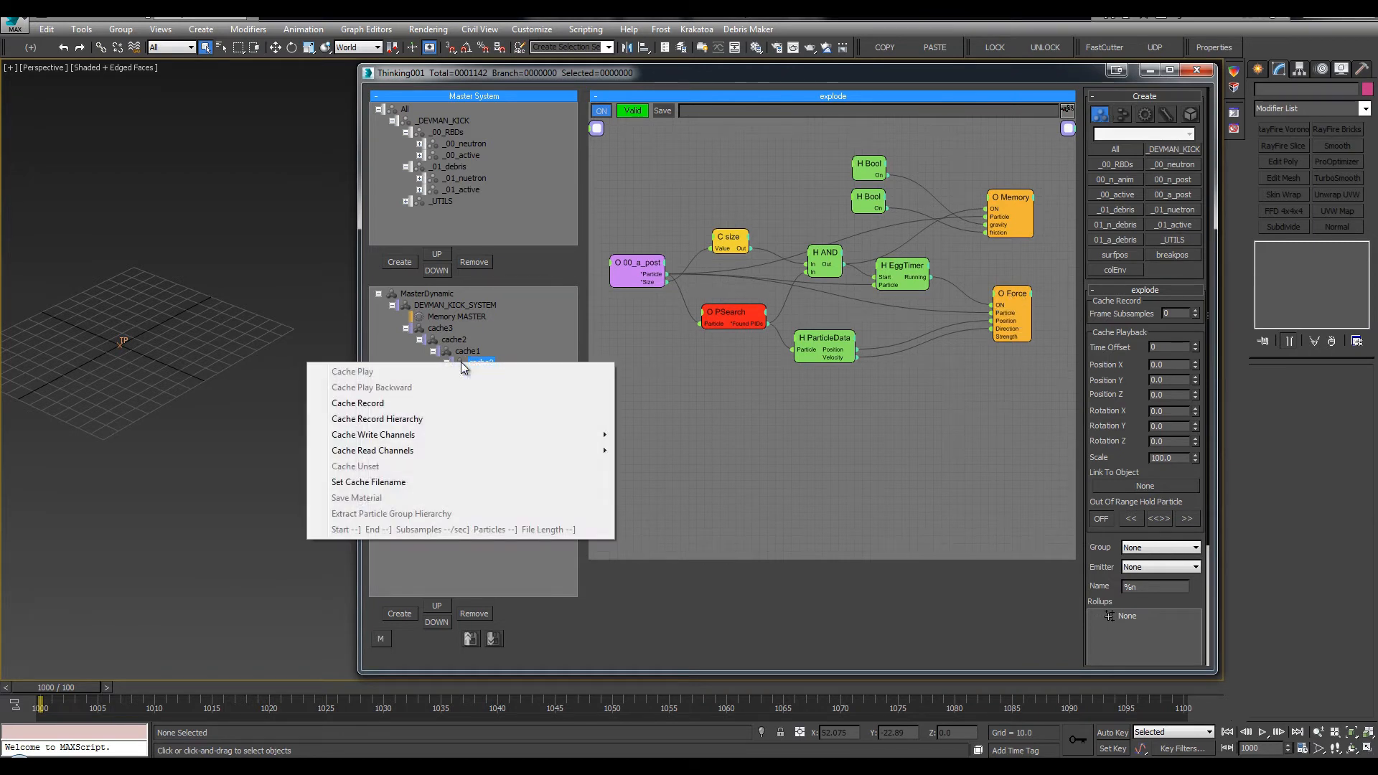
left_click(446, 405)
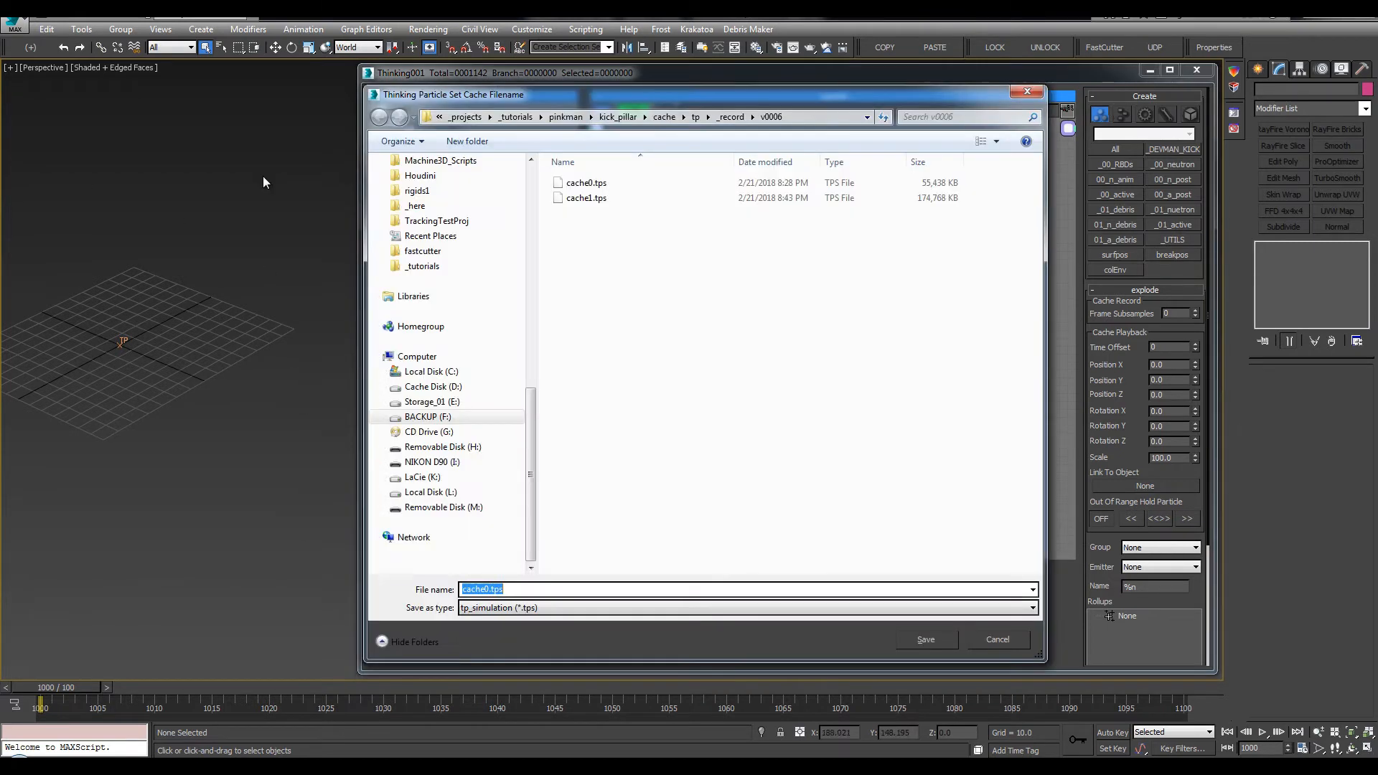
left_click(730, 116)
left_click(746, 117)
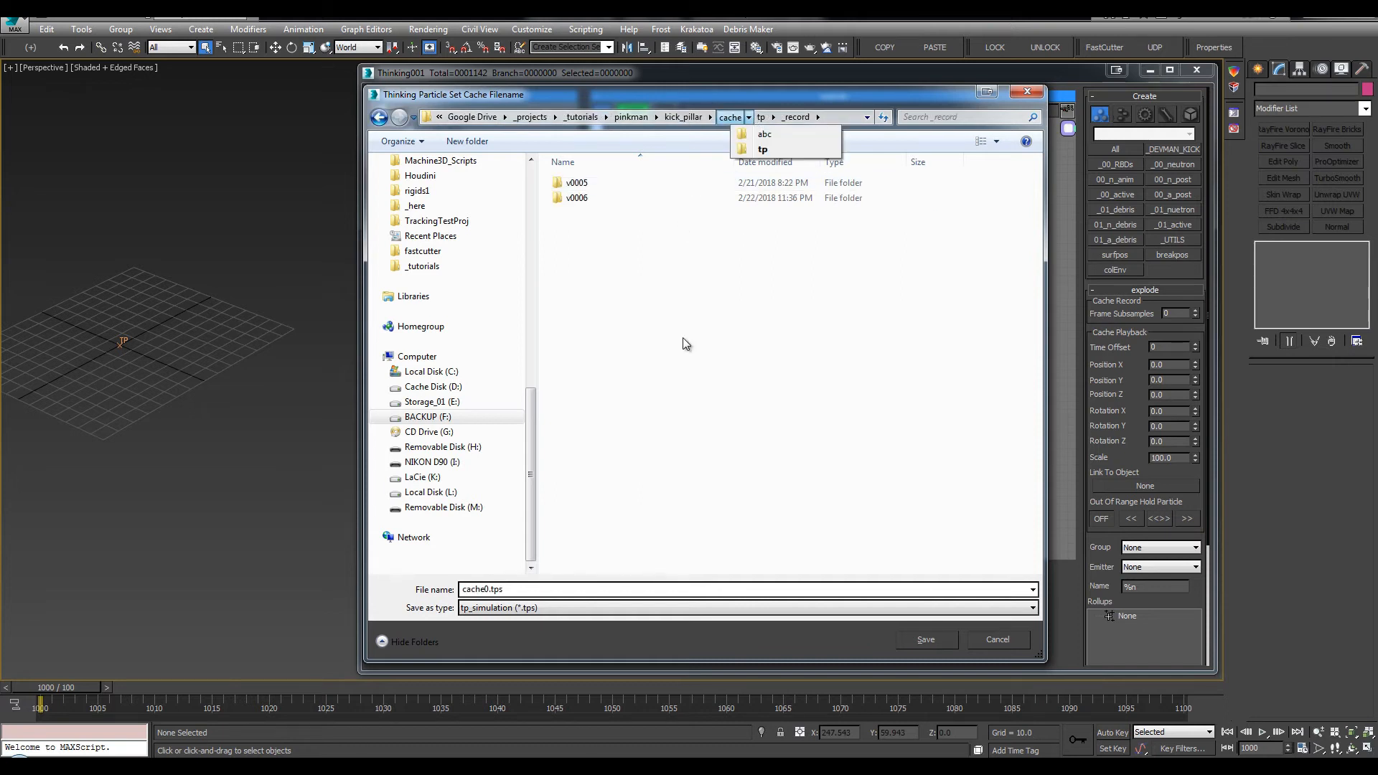
right_click(683, 337)
left_click(670, 287)
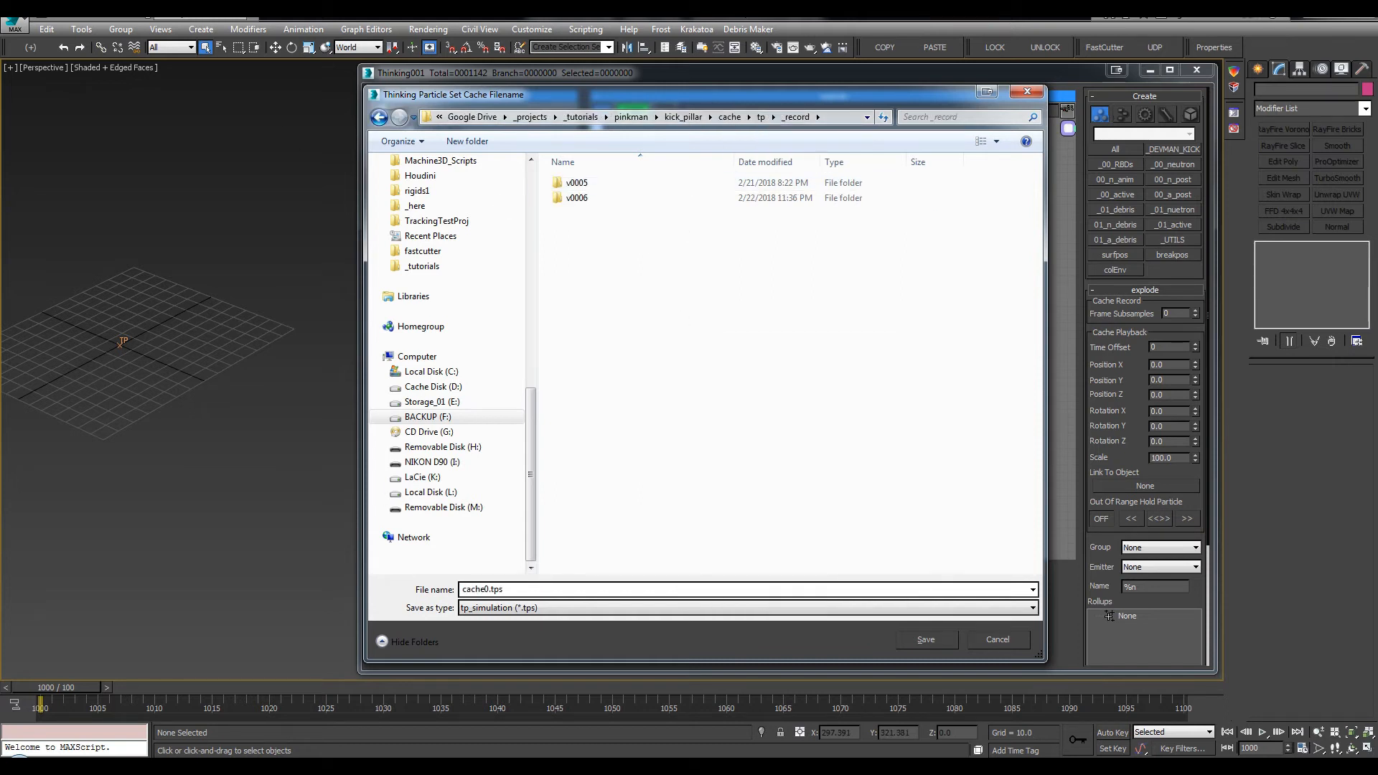
Create a v0001 folder inside _record and record the simulation there as cache0.tps
right_click(674, 256)
type("wfolder")
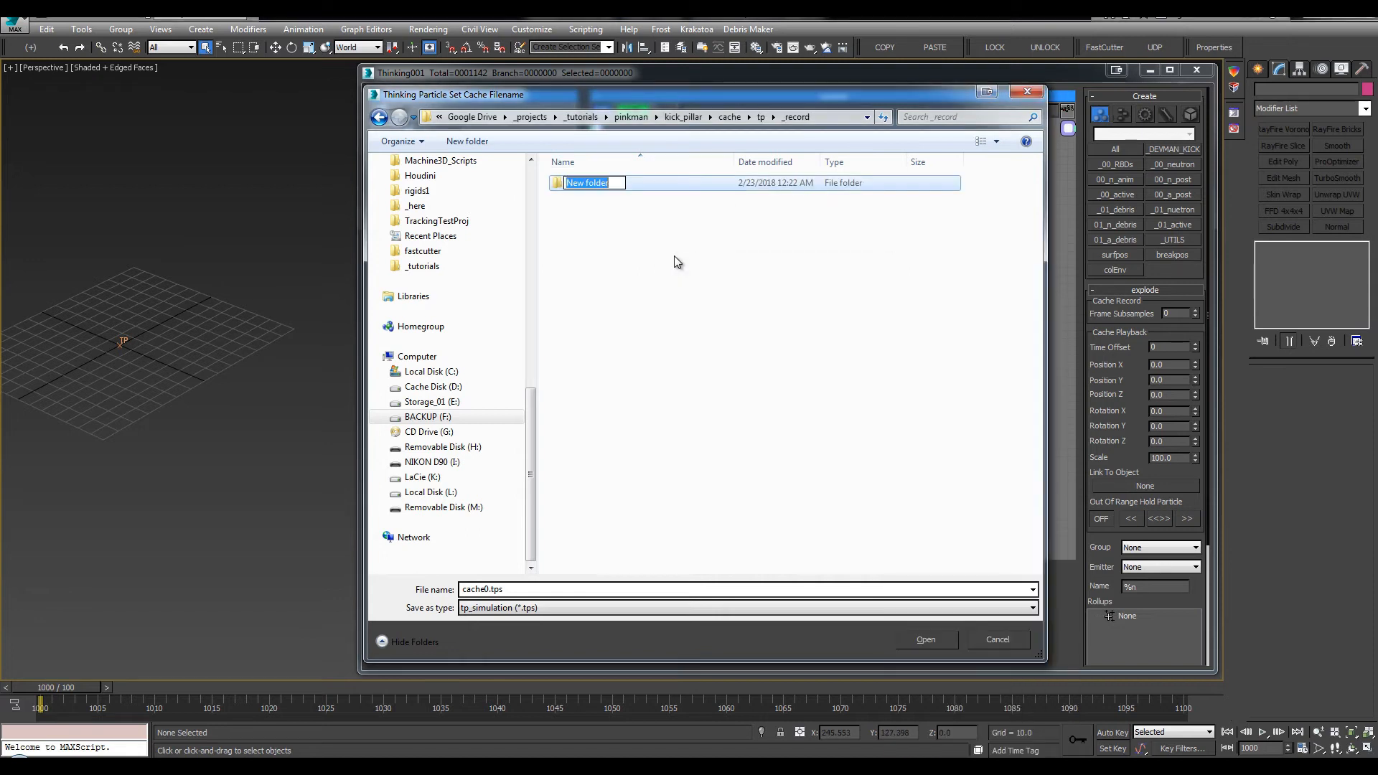
type("v0001")
key("Return")
left_click(926, 639)
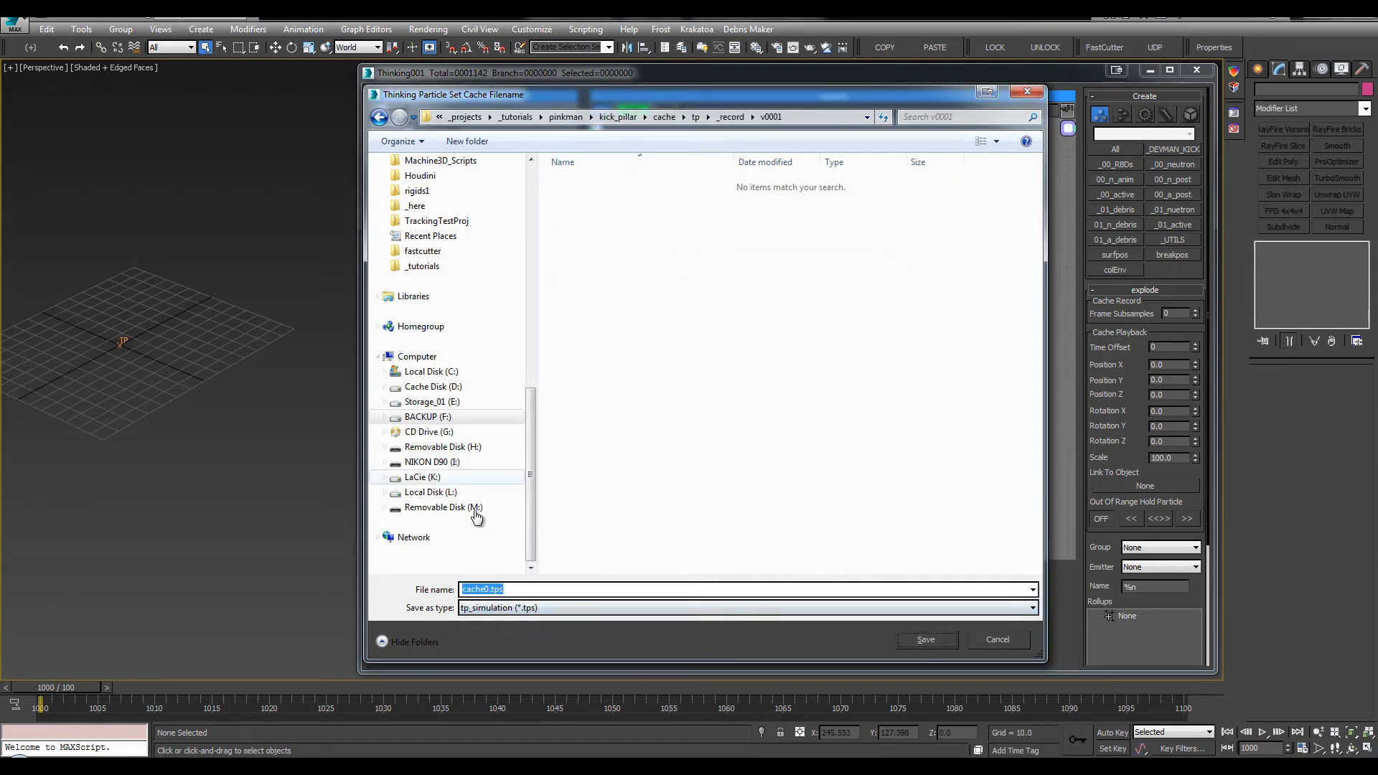
left_click(911, 639)
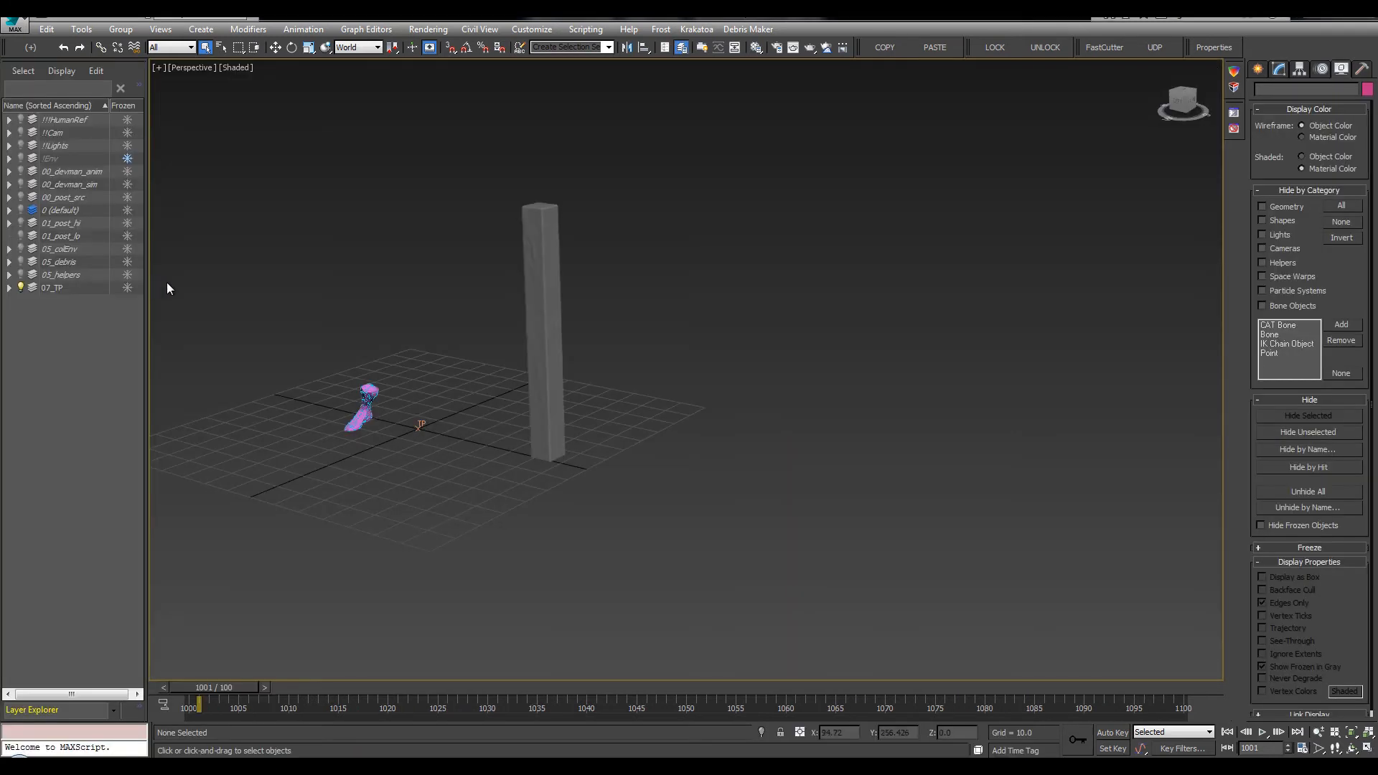
Switch the cache0 set to cache playback, play the recorded animation, and scrub through the kick
left_click(1213, 52)
right_click(457, 360)
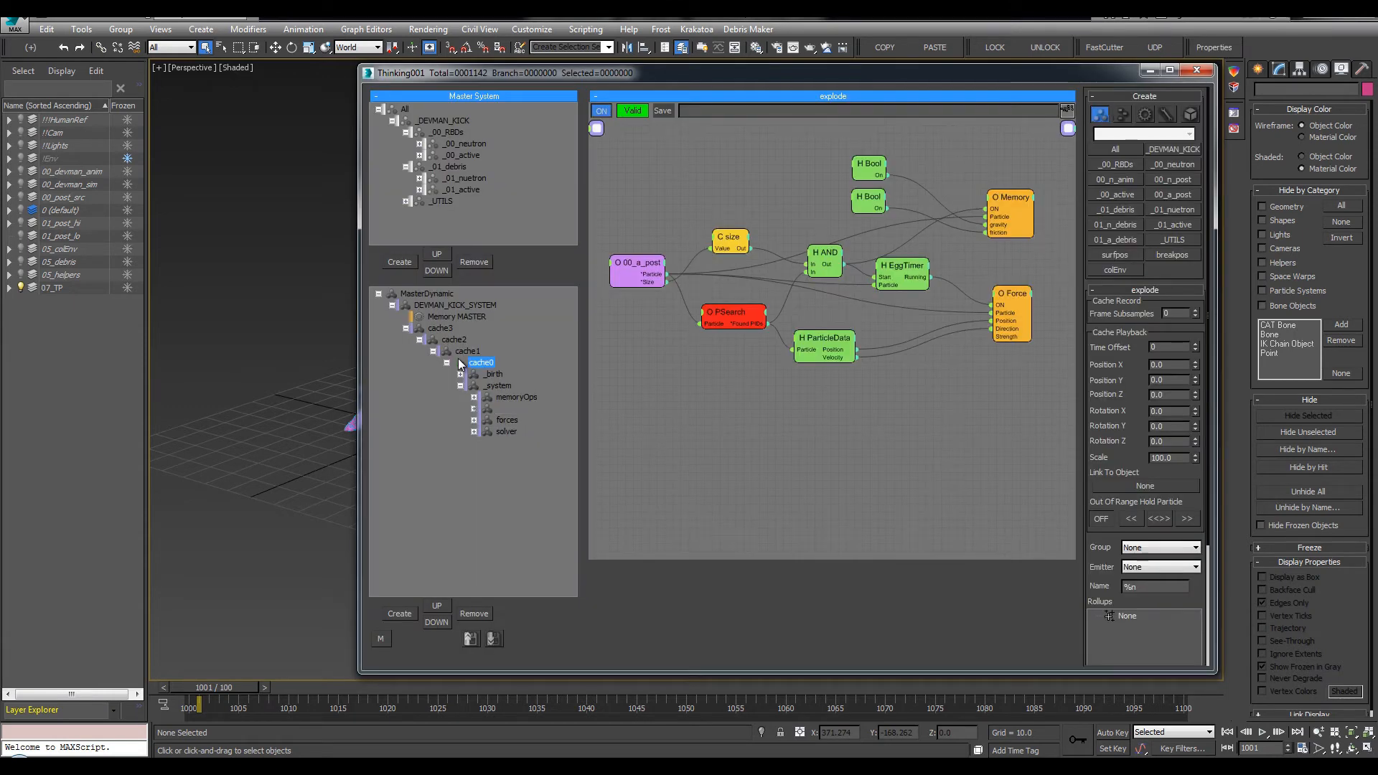
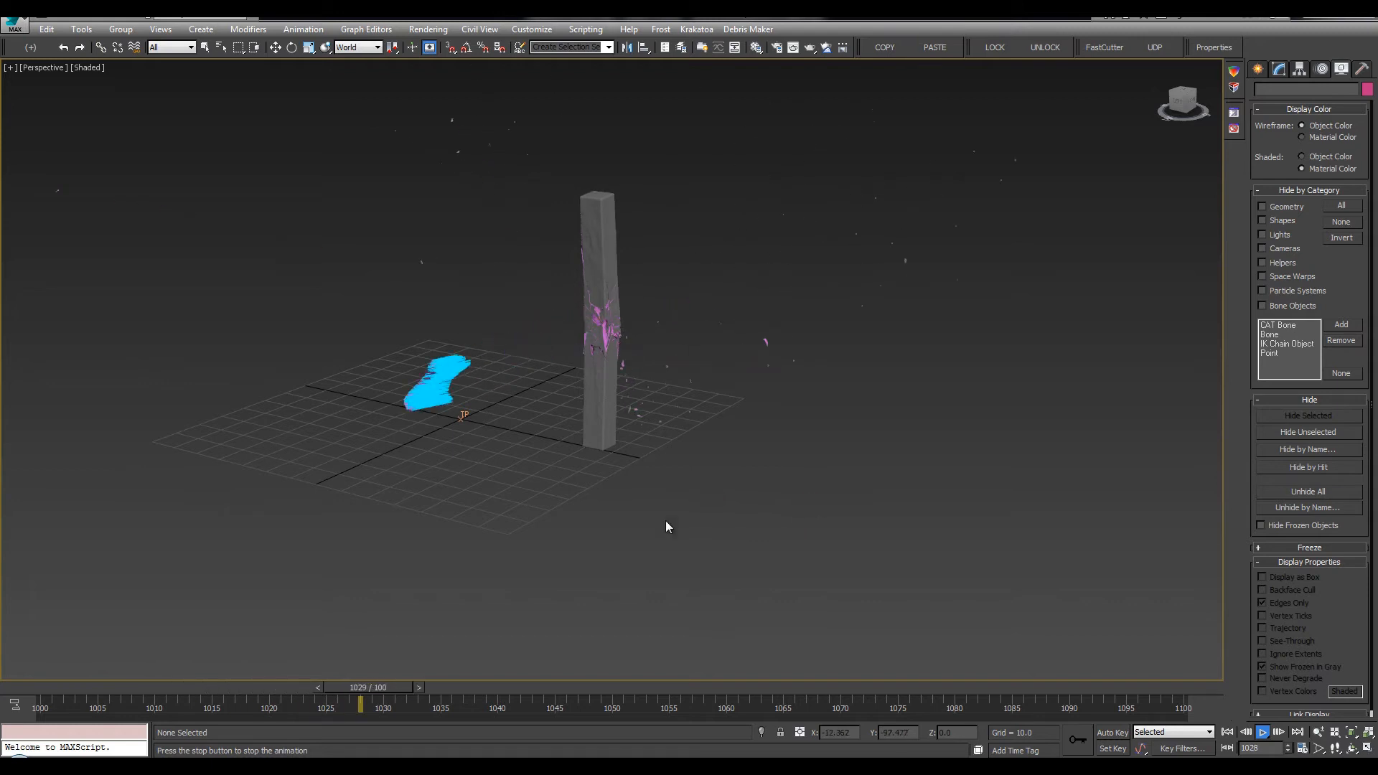
left_click_drag(67, 689, 188, 687)
Turn off the viewport display of the surfpos group under _UTILS and close the particle editor
left_click(1222, 52)
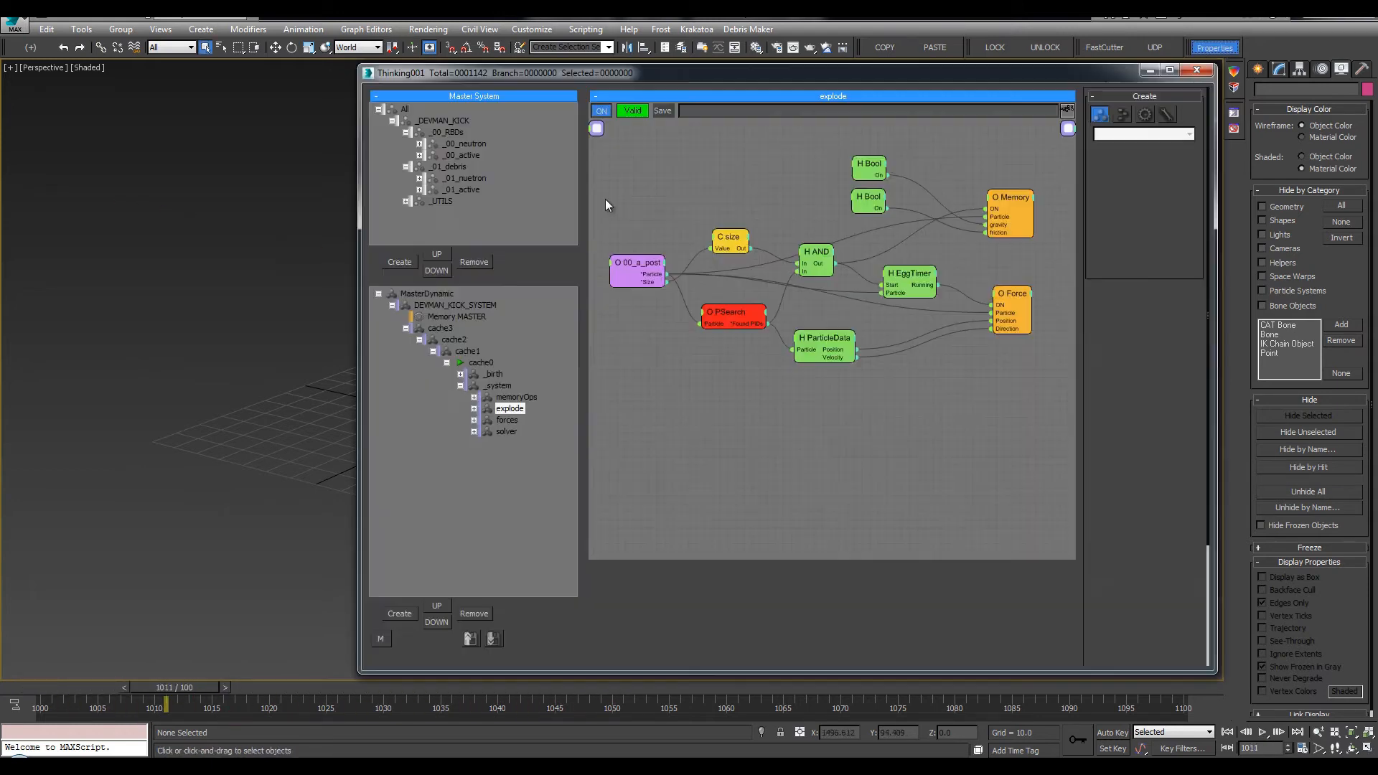
left_click(407, 201)
left_click(455, 213)
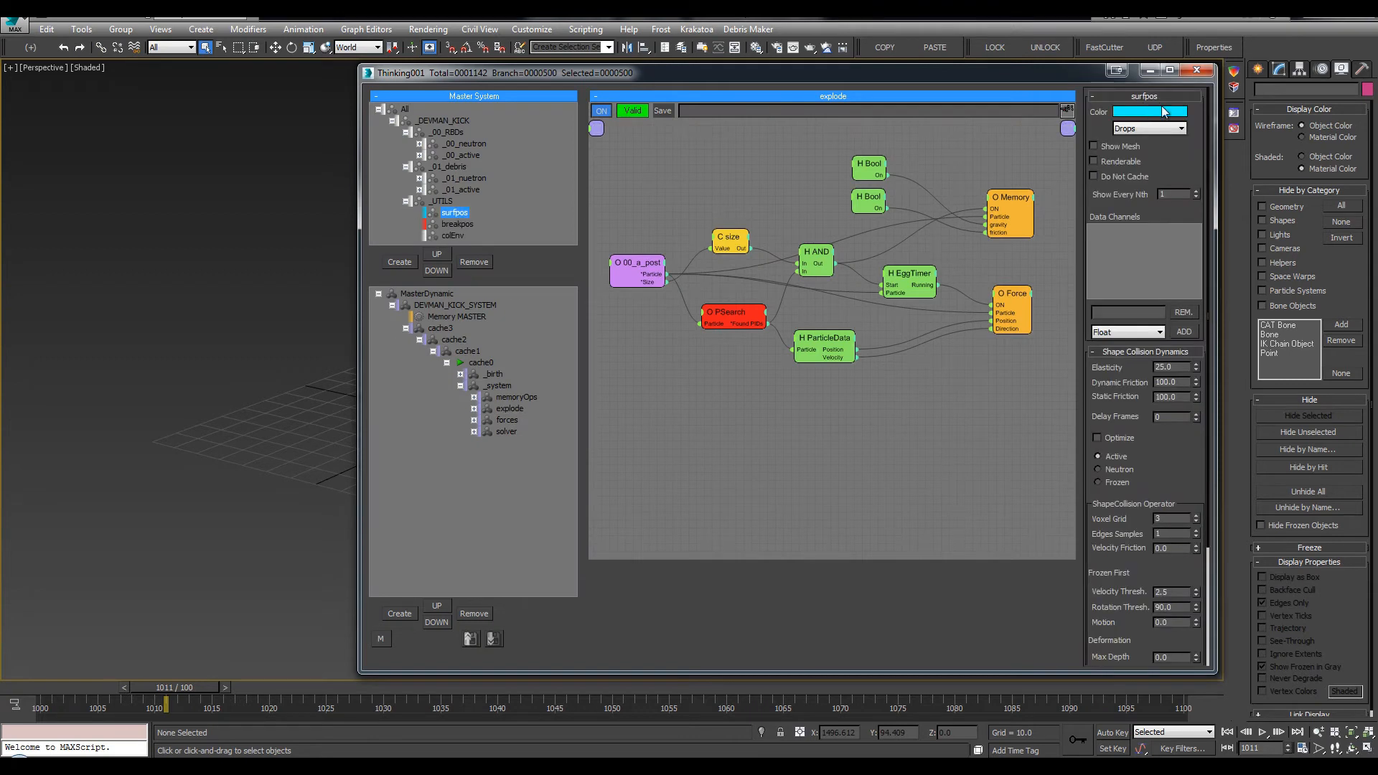
left_click(1197, 70)
Play the cached simulation with edged faces shown, scrub back to frame 1006, and return to plain shading
key("F4")
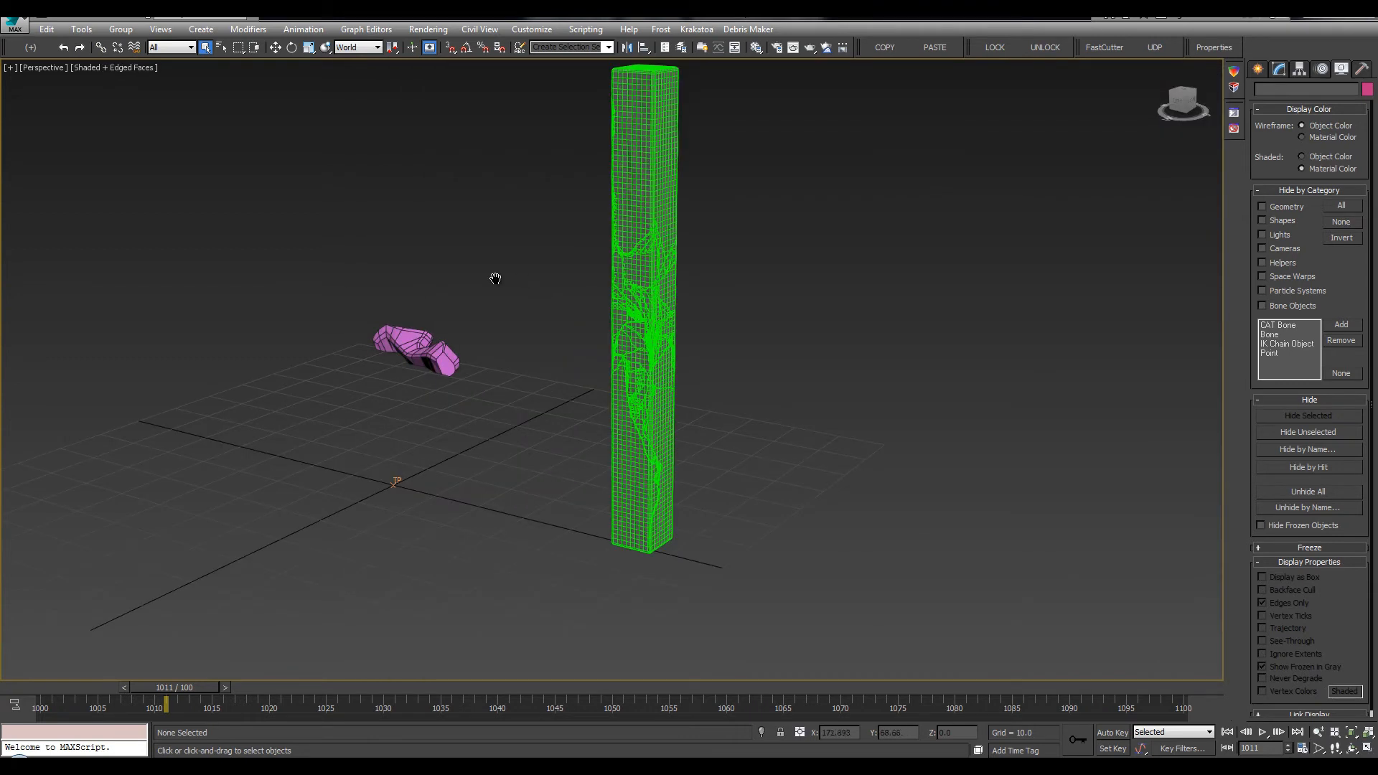
mouse_move(492, 277)
middle_mouse_down()
mouse_move(406, 299)
mouse_move(457, 323)
middle_mouse_up()
key("/")
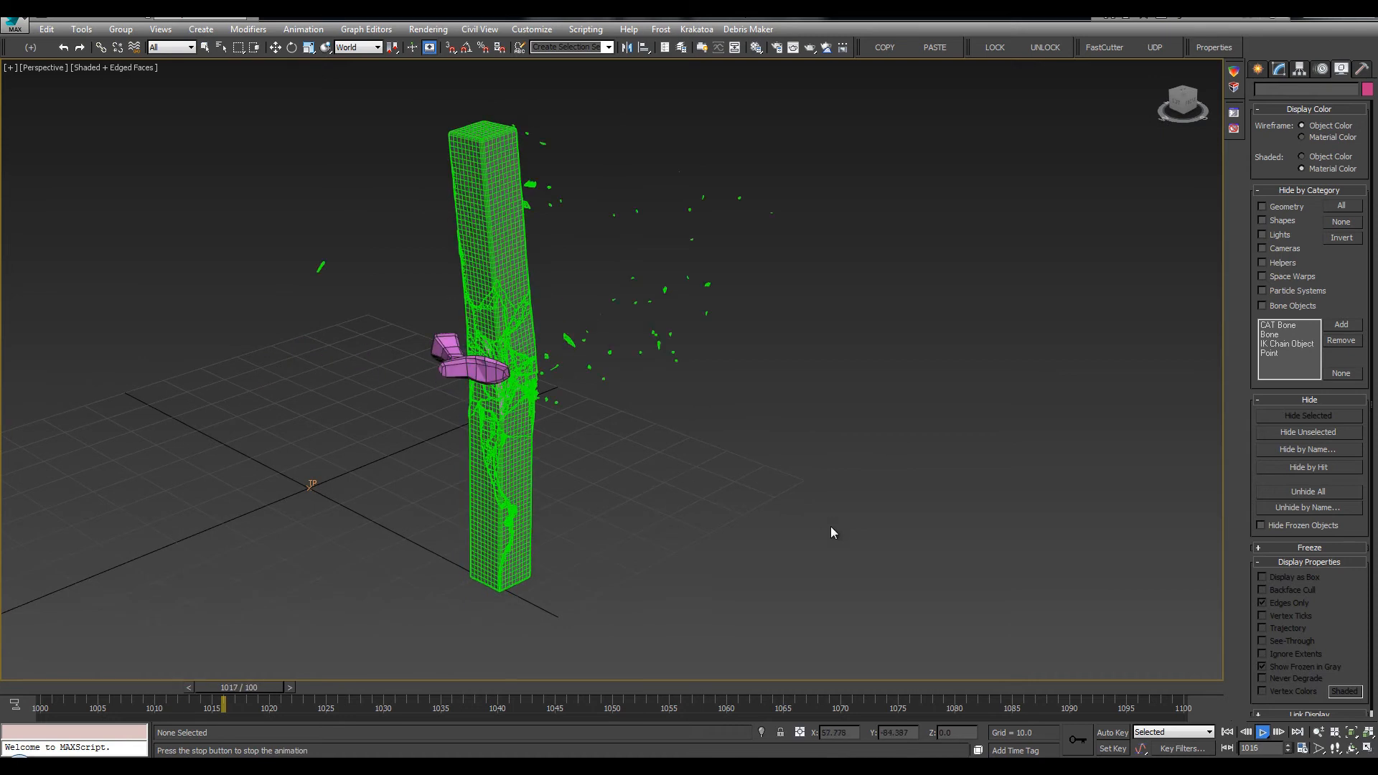
left_click_drag(157, 679, 123, 685)
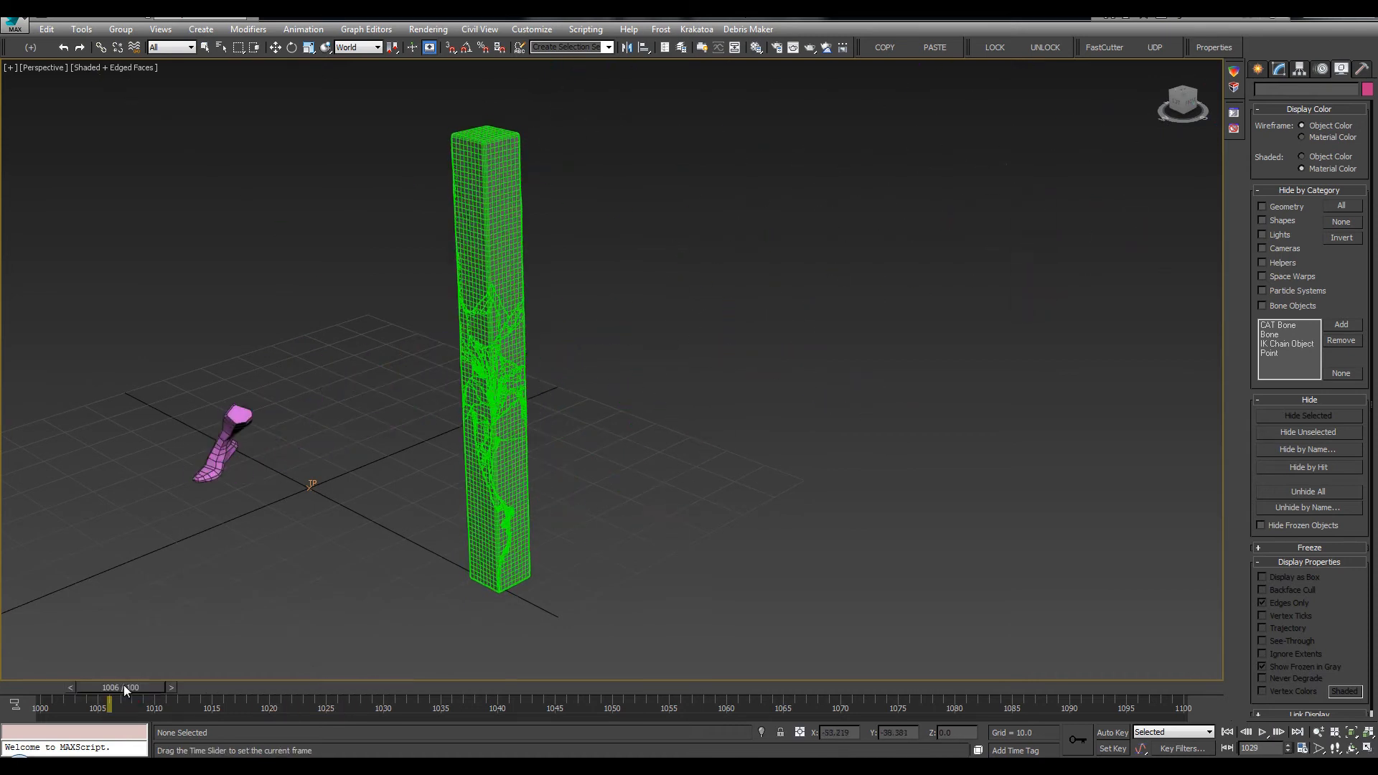
key("F4")
Unhide devman_sim in the 00_devman_sim layer and disable its mesh-deleting modifiers to show the full figure
key("l")
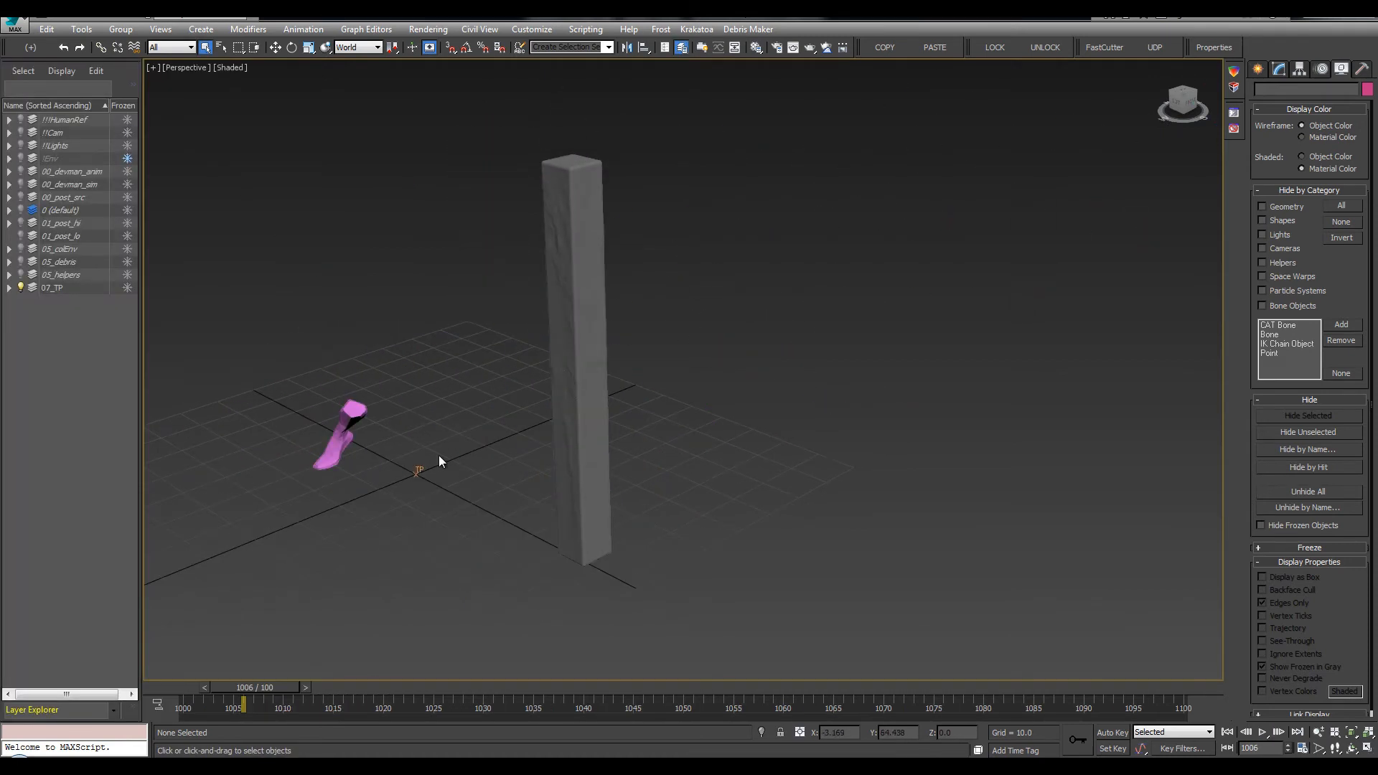
left_click(9, 184)
left_click(75, 196)
left_click(1280, 68)
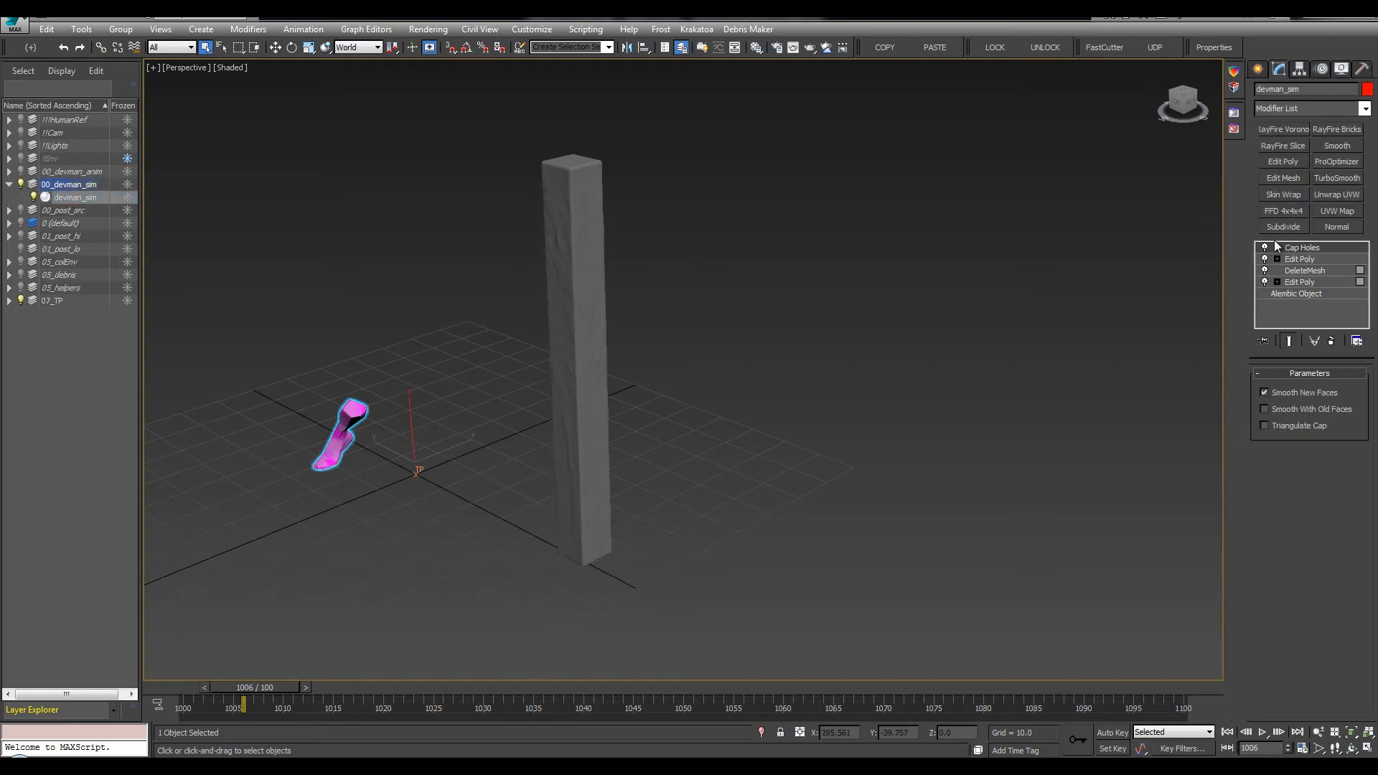
Deselect the figure, play the kick with the full body, and scrub to frame 1017
key("/")
left_click(936, 360)
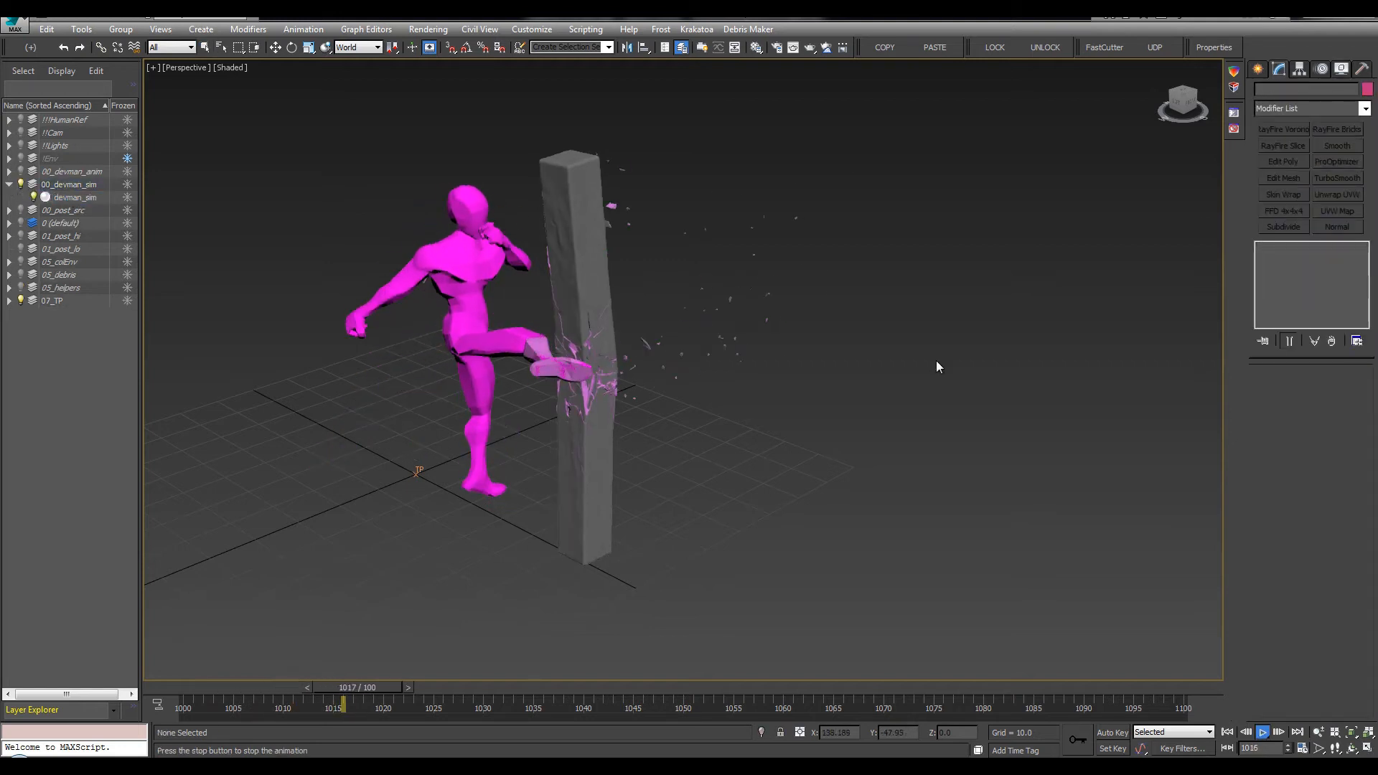
middle_click_drag(795, 428, 761, 407, "alt")
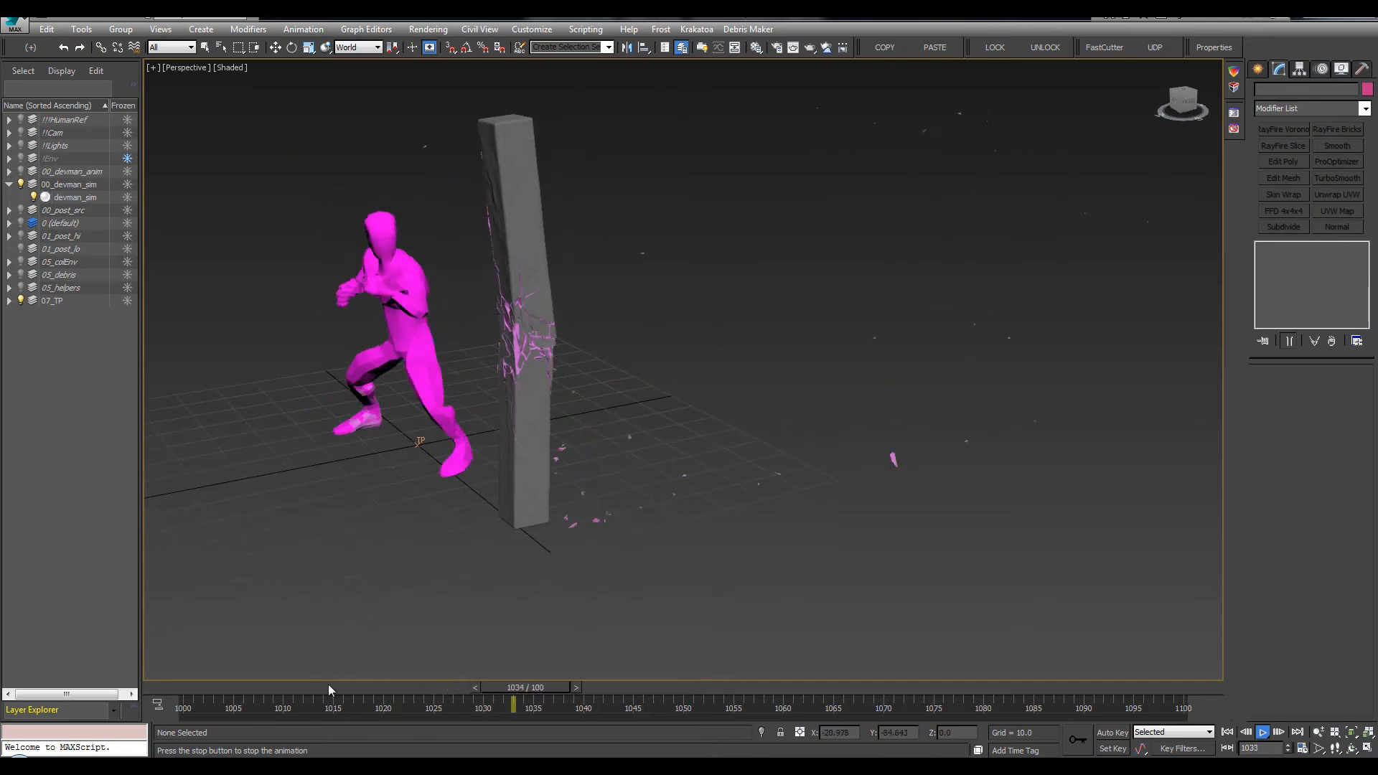
left_click_drag(211, 691, 357, 688)
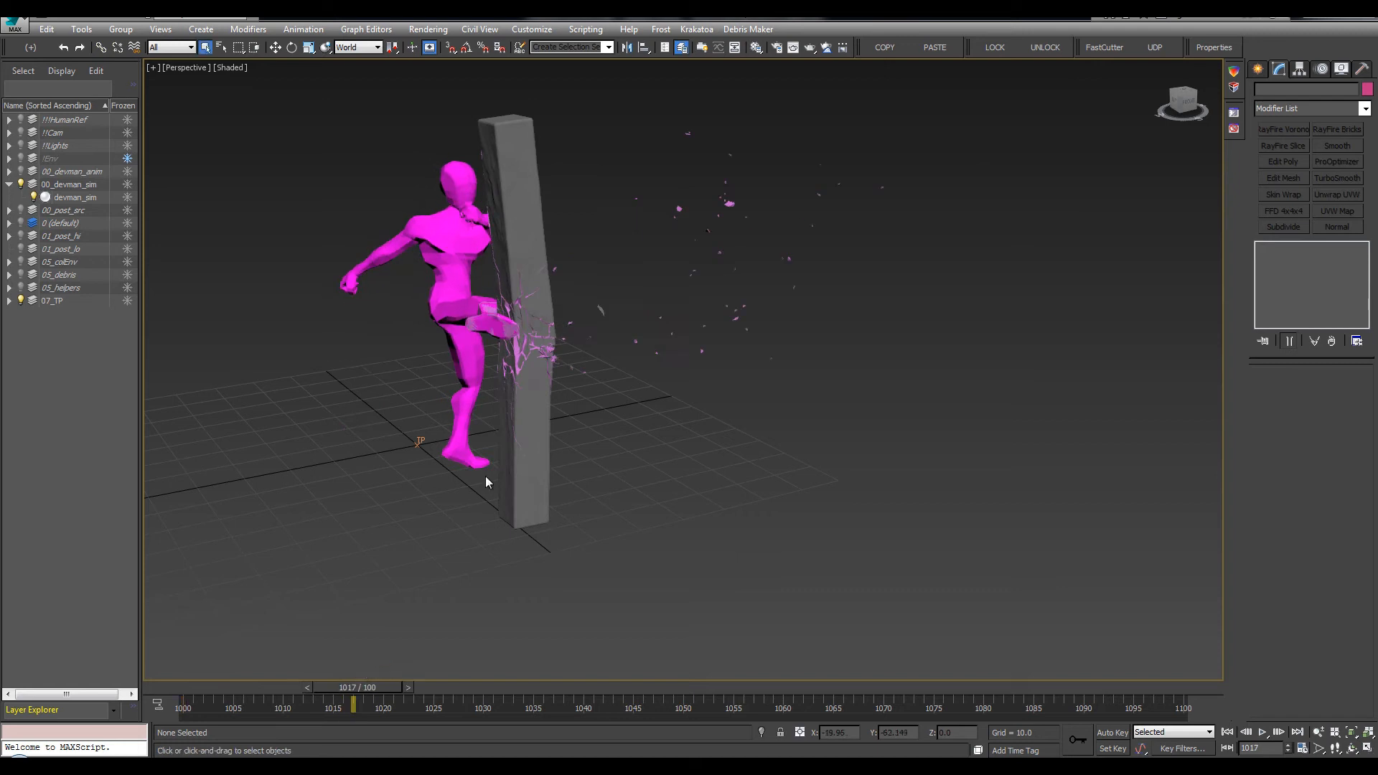
Examine the pillar's cracks and loose fragments around the foot at frame 1017 in shaded, edged-face and wireframe display
middle_click_drag(485, 475, 682, 339, "alt")
middle_click_drag(976, 241, 738, 208)
scroll(768, 267, "up", 2)
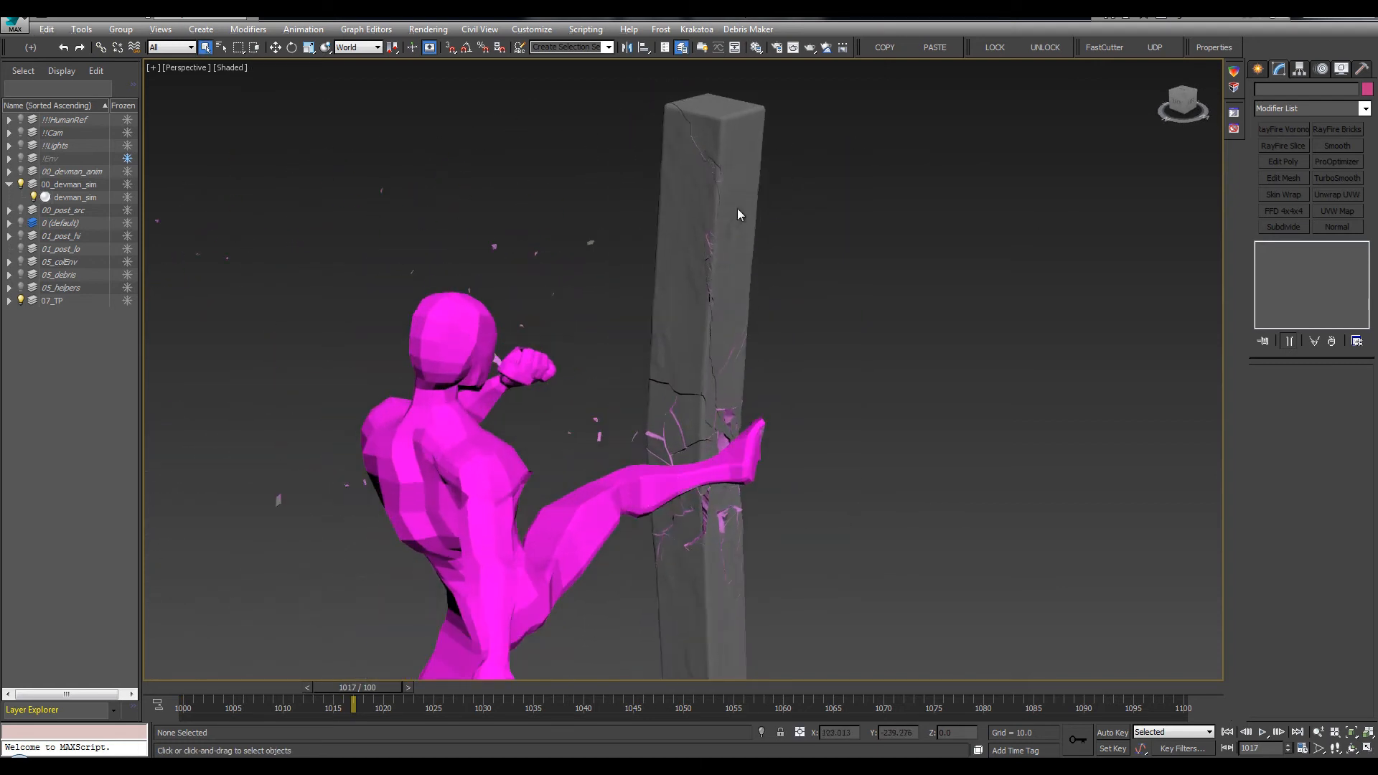
key("F4")
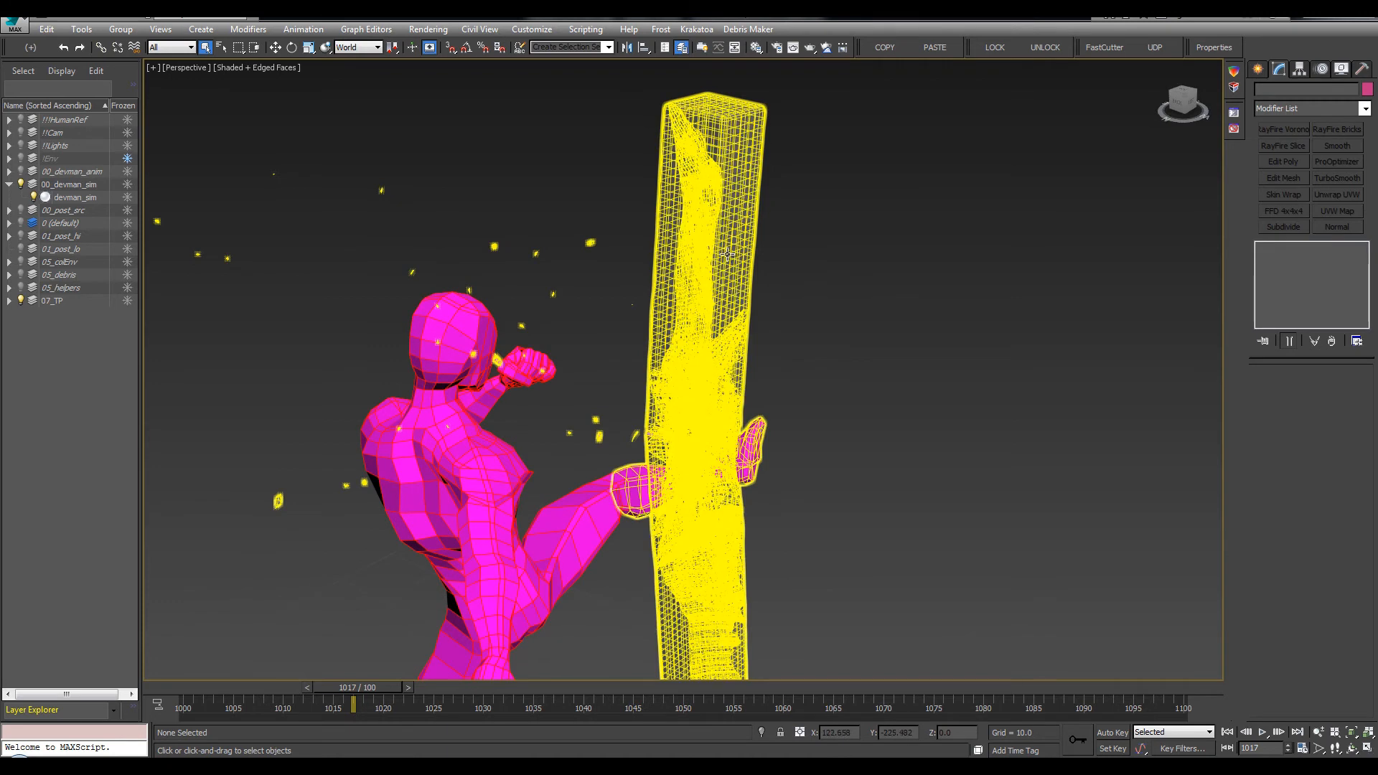
key("F3")
key("F3")
key("F4")
scroll(785, 289, "down", 3)
mouse_move(786, 289)
middle_mouse_down("alt")
mouse_move(651, 300)
mouse_move(831, 311)
middle_mouse_up("alt")
scroll(855, 295, "up", 5)
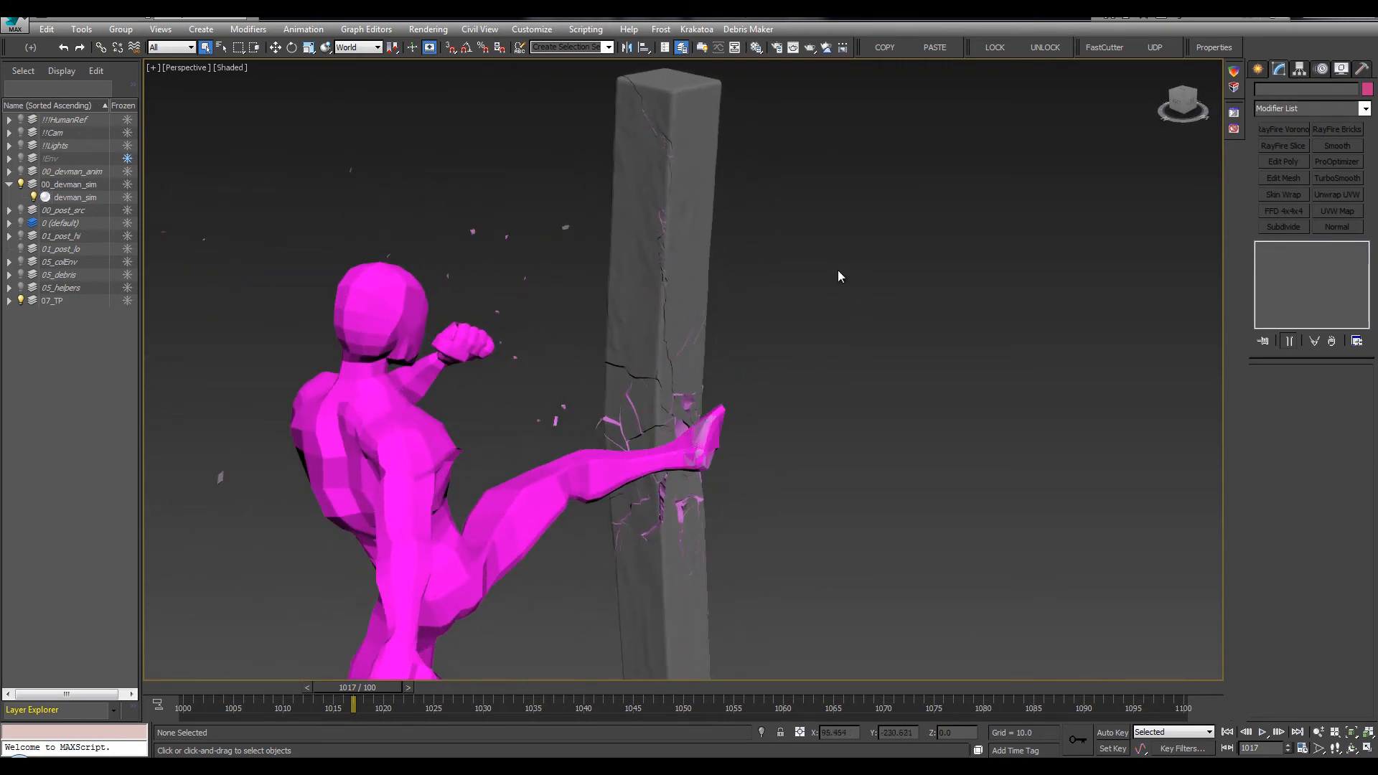
key("F3")
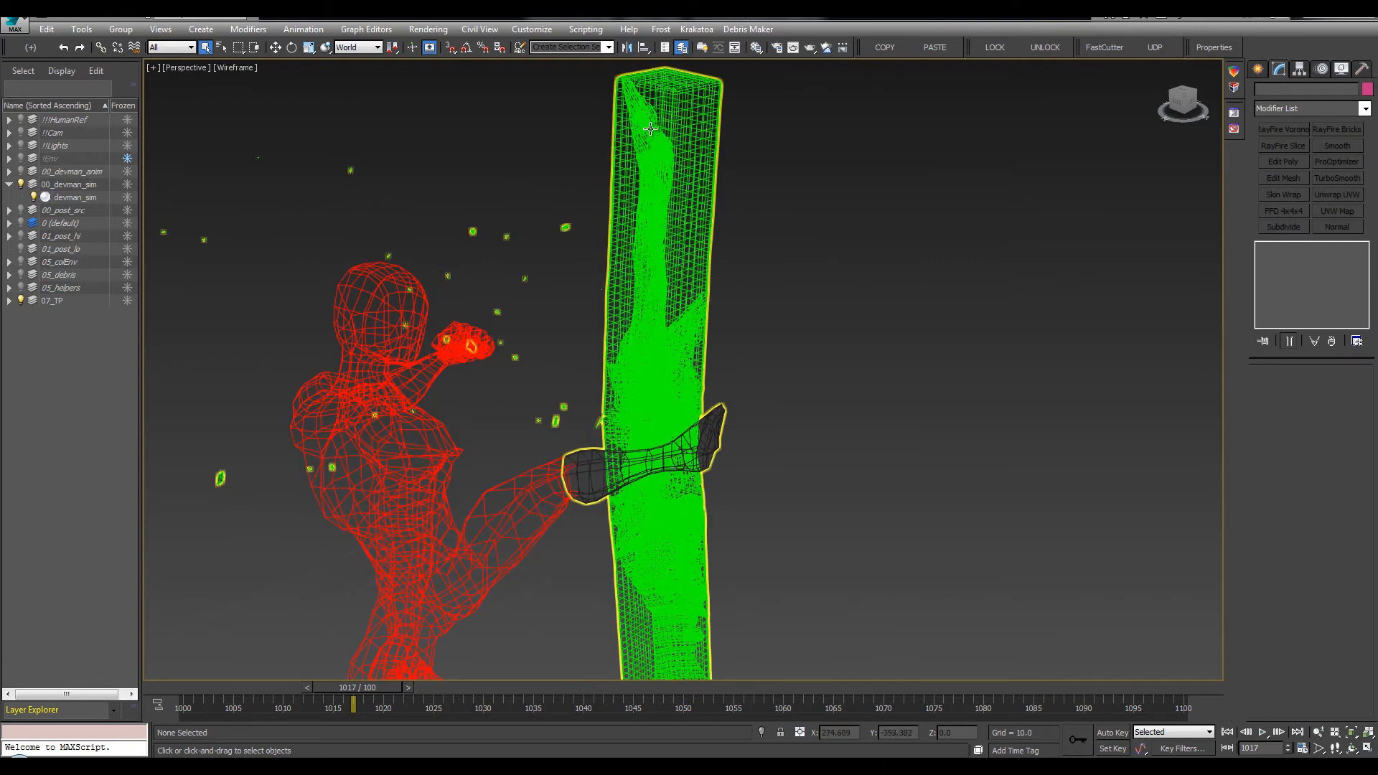
key("F3")
middle_click_drag(730, 270, 685, 285, "alt")
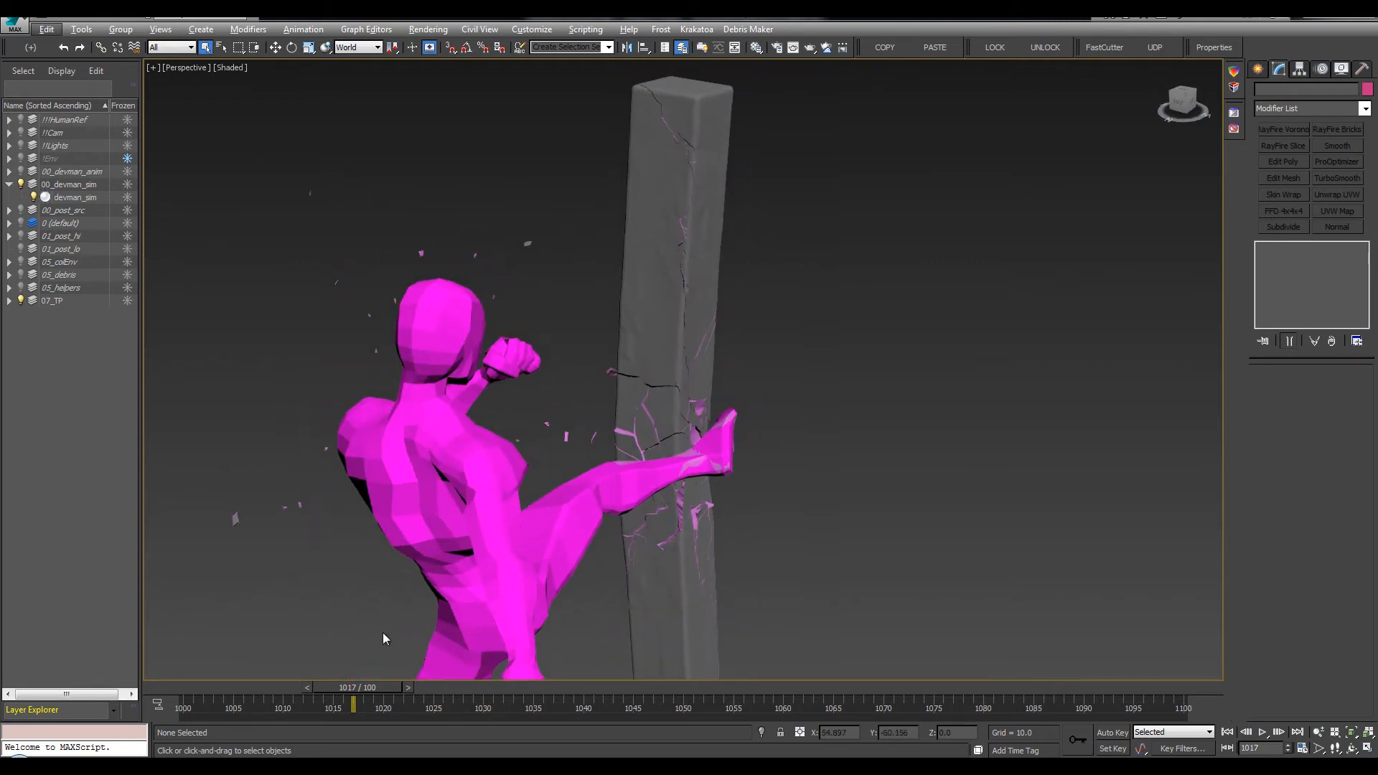
Rewind the animation, reopen the particle editor with the figure and pillar framed beside it, and scrub to frame 1015
left_click_drag(357, 687, 208, 687)
scroll(773, 364, "down", 4)
middle_click_drag(773, 364, 650, 480, "alt")
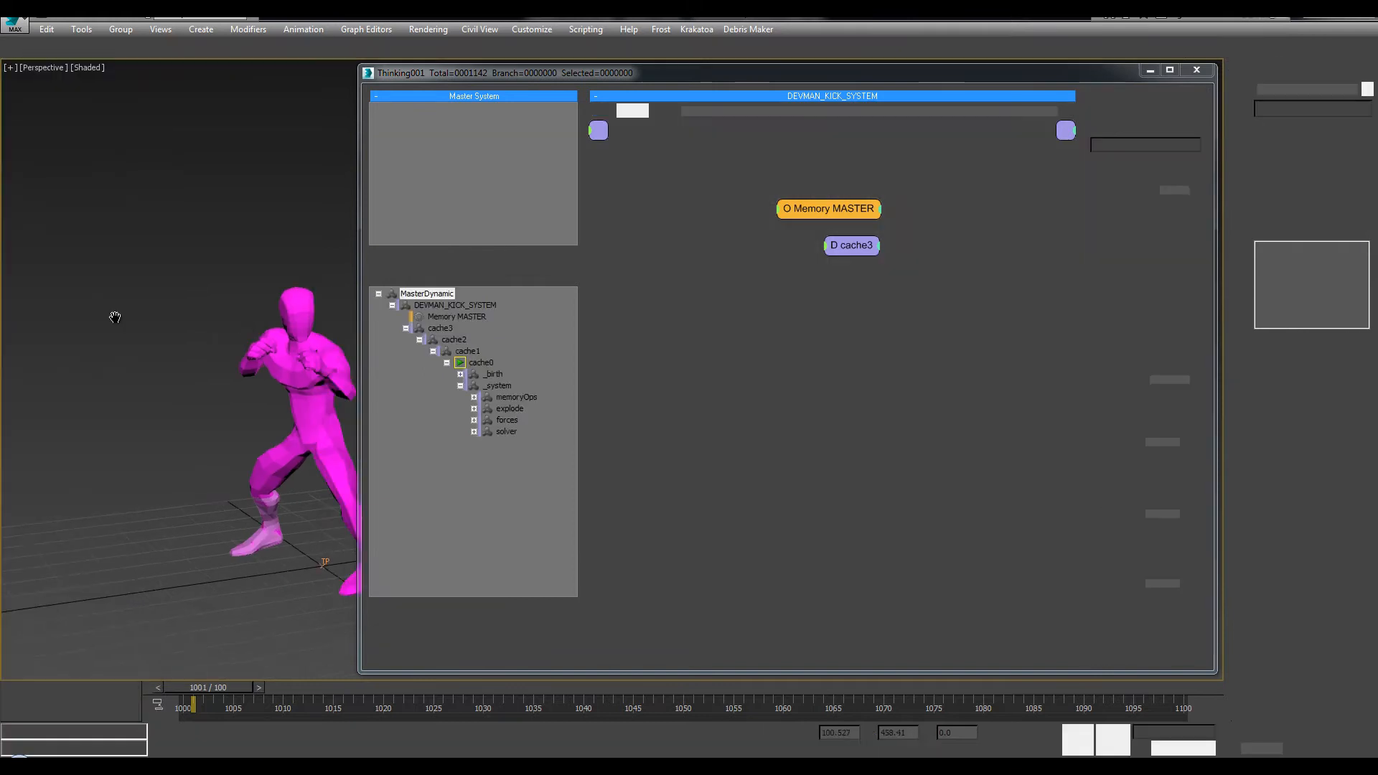
mouse_move(323, 302)
middle_mouse_down()
mouse_move(208, 297)
mouse_move(297, 302)
middle_mouse_up()
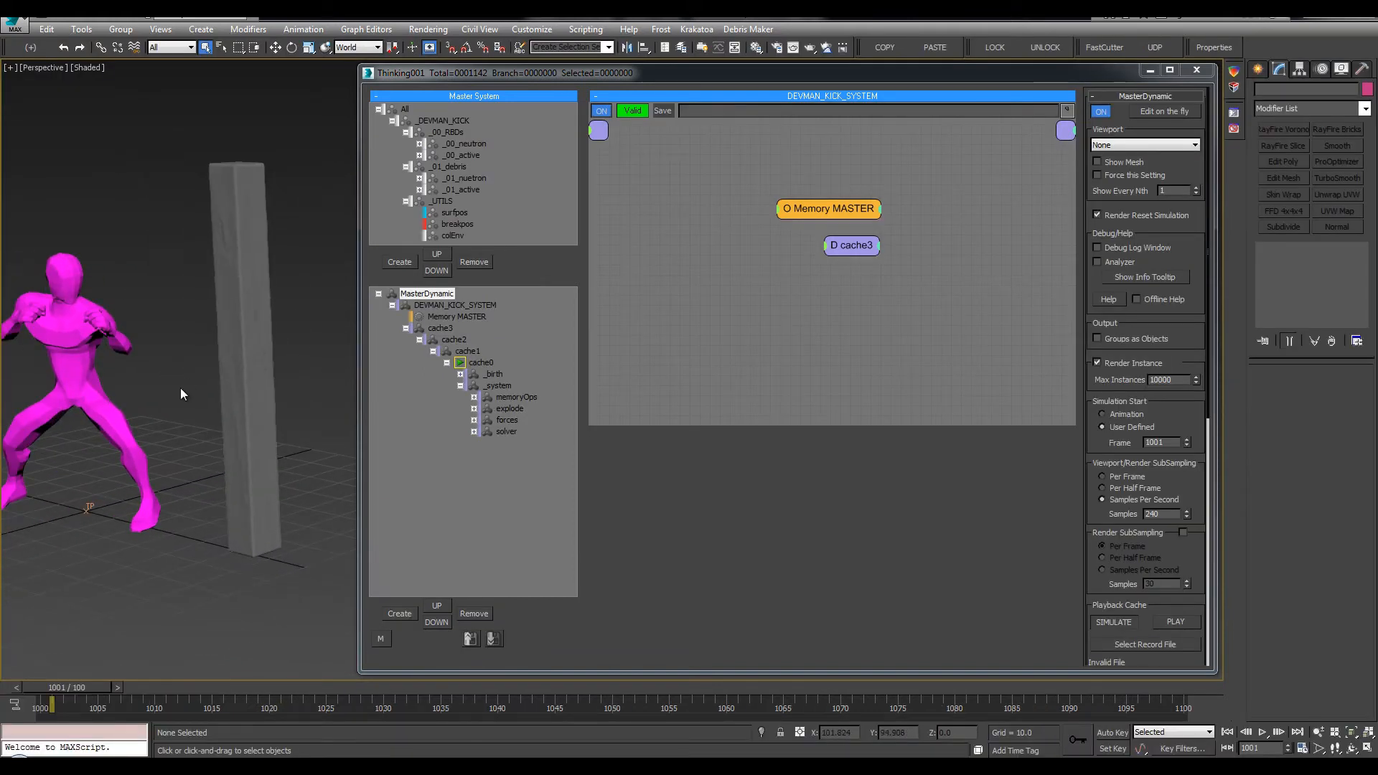
middle_click_drag(180, 393, 212, 400)
left_click_drag(106, 686, 261, 688)
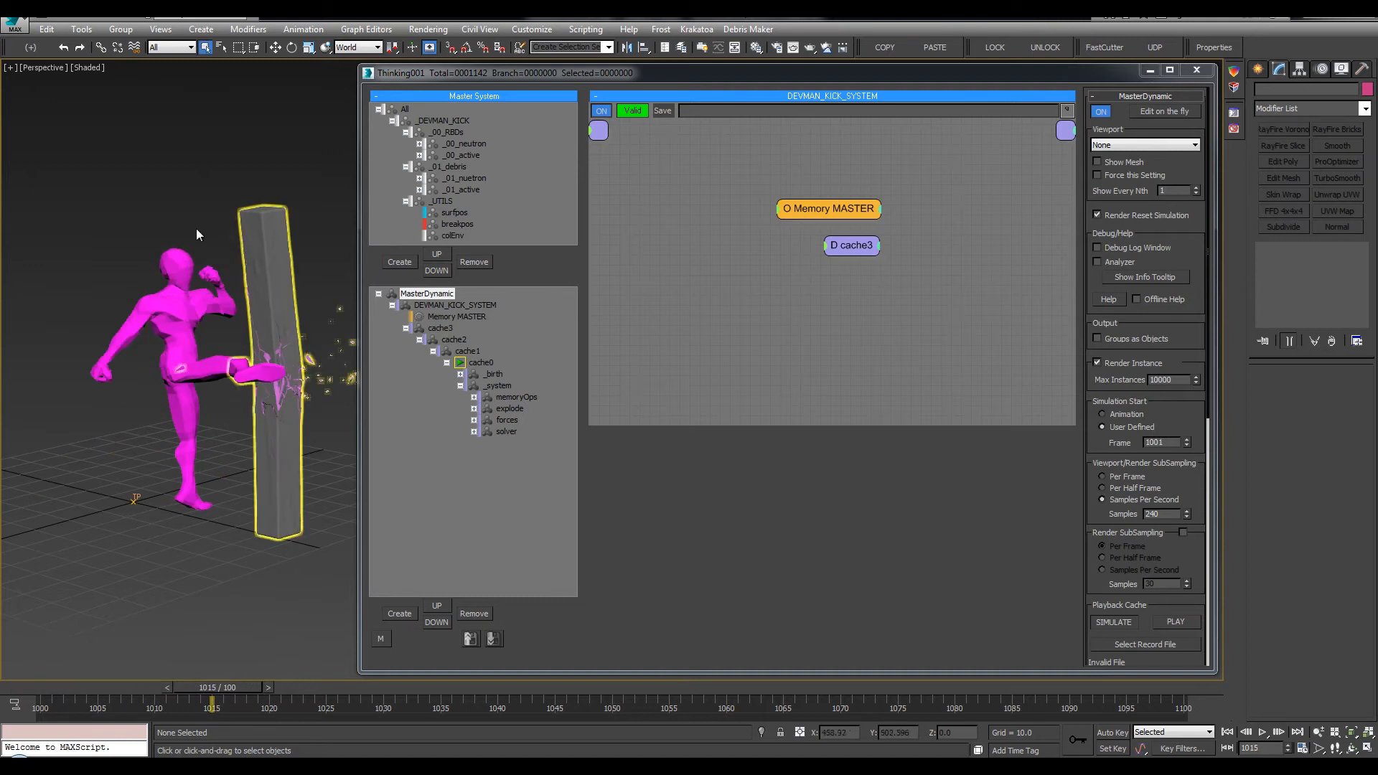
Review the node network of the forces set and the memoryOps set inside _system
left_click(502, 420)
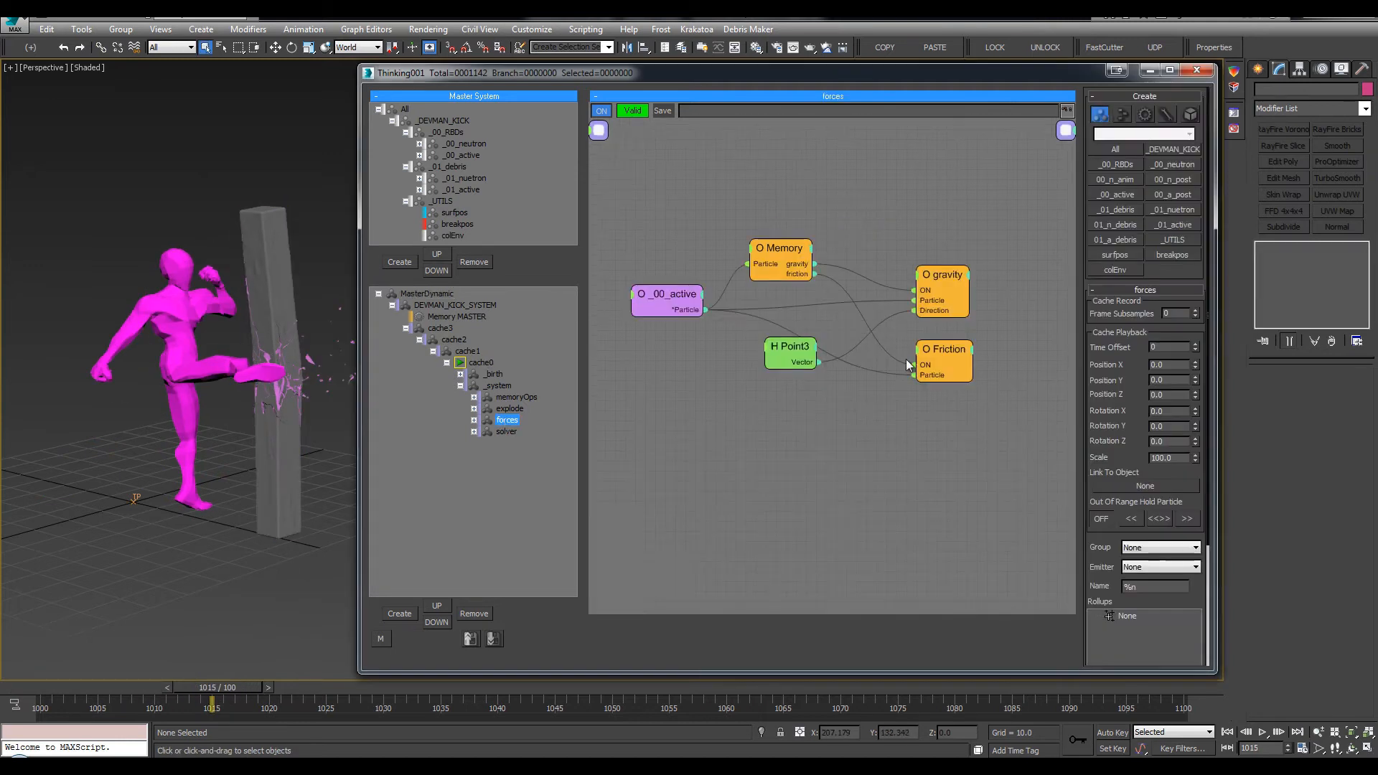
left_click(461, 375)
left_click(461, 375)
left_click(503, 386)
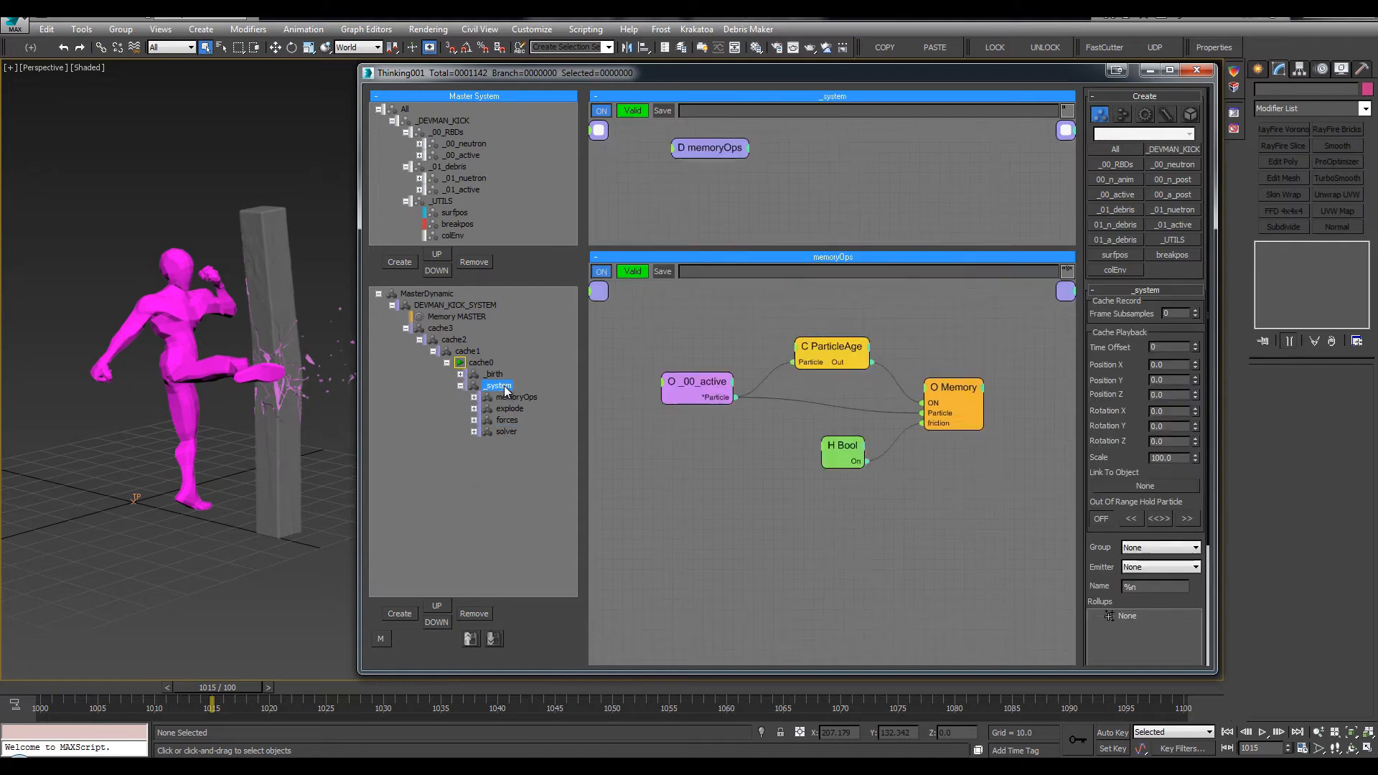
Return to the first frame and step the cached simulation forward frame by frame
left_click(312, 415)
key("Home")
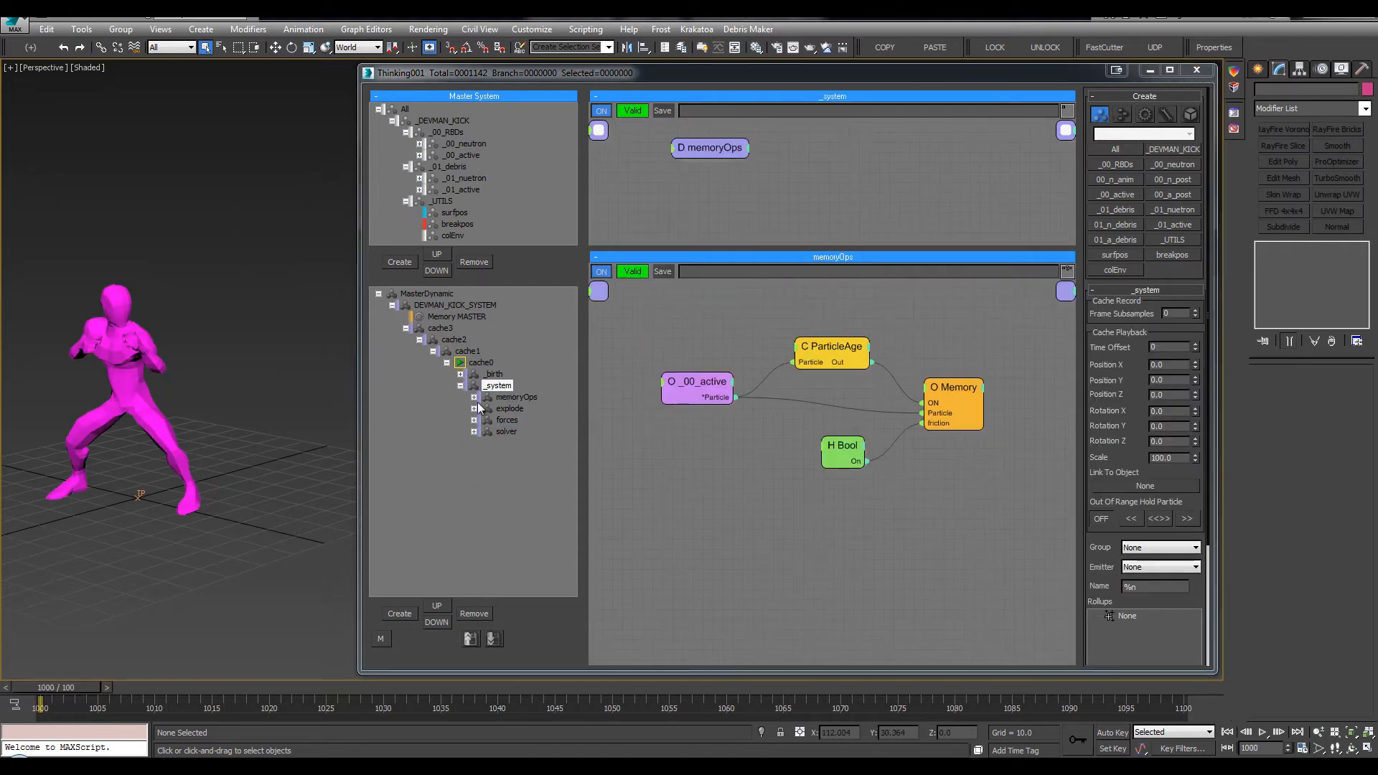
key("period")
key("period")
key("period")
key("period")
key("period")
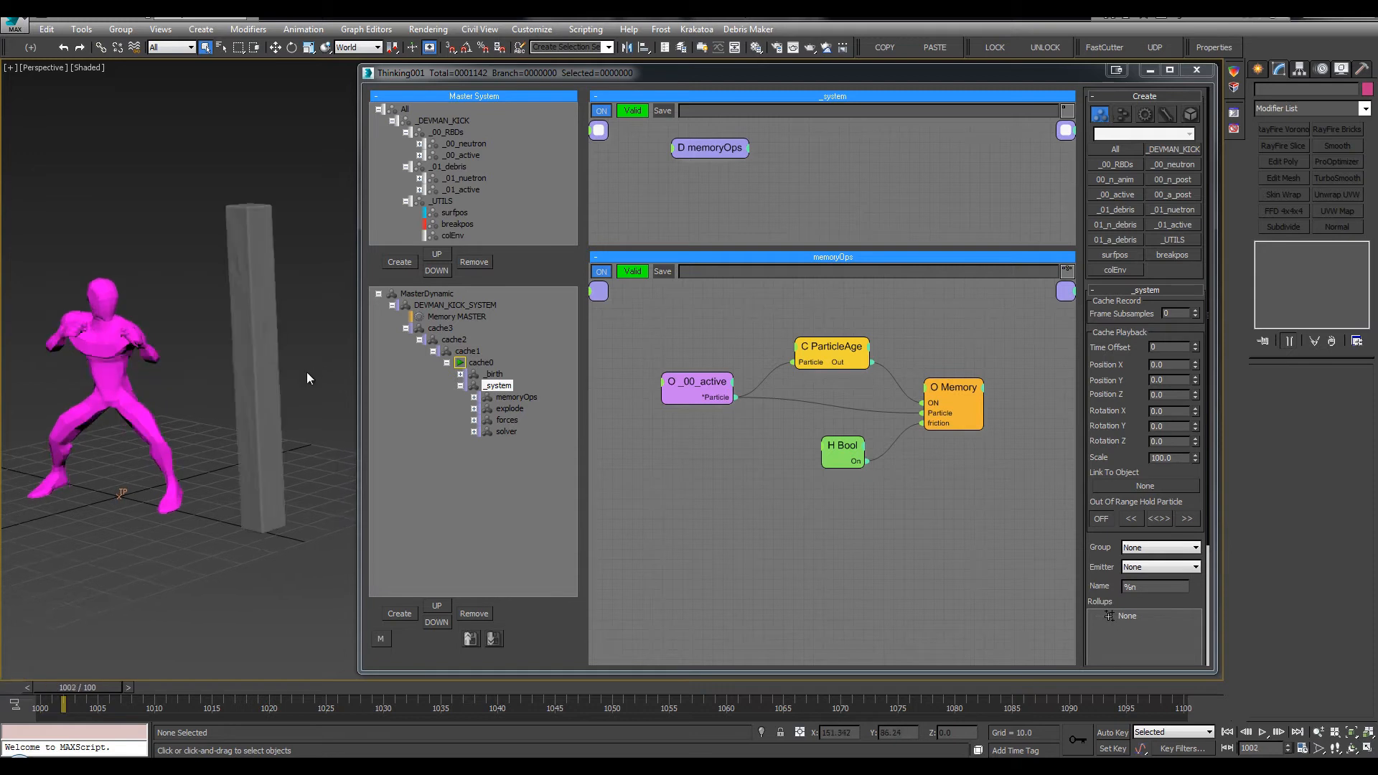
Go to frame 1013, where the foot meets the pillar, and add Velocity to the particle information shown in the viewport
left_click_drag(124, 685, 204, 691)
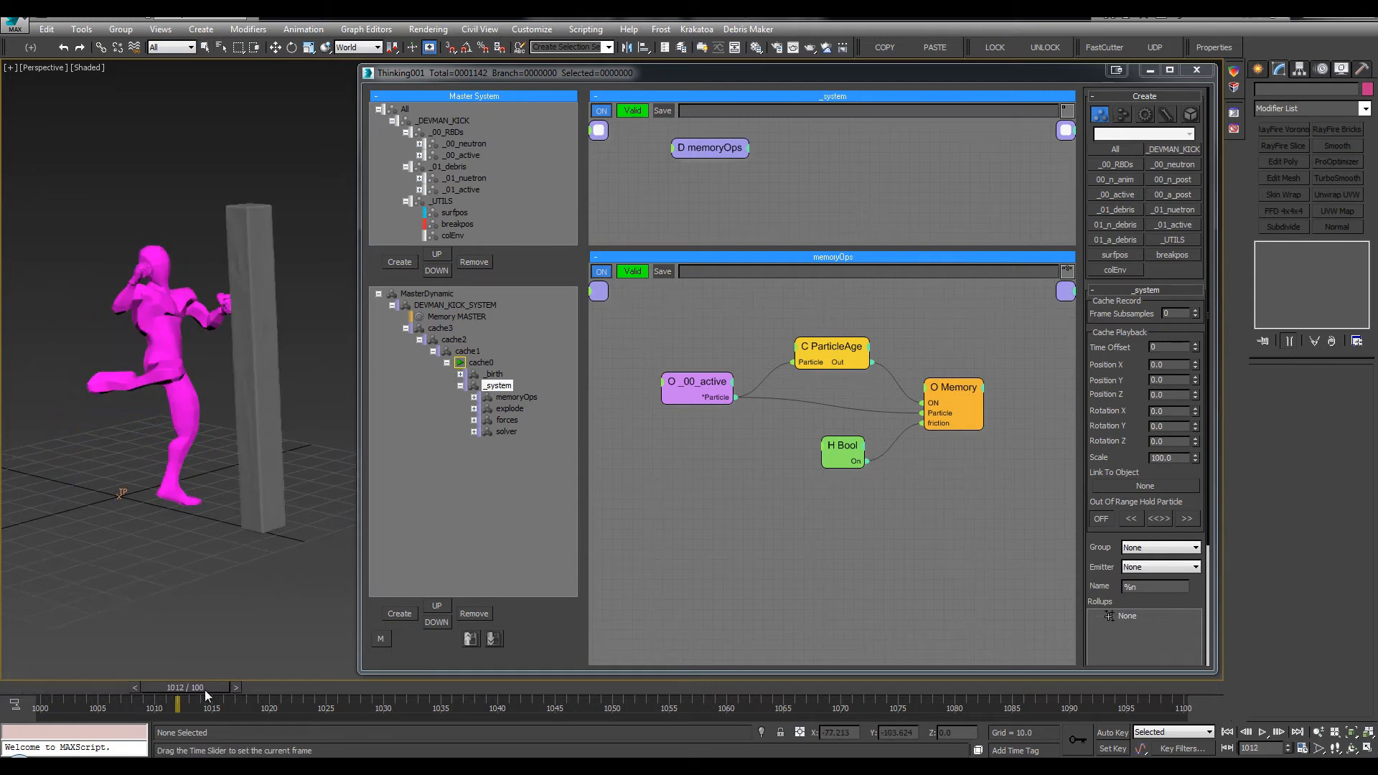
key("comma")
key("period")
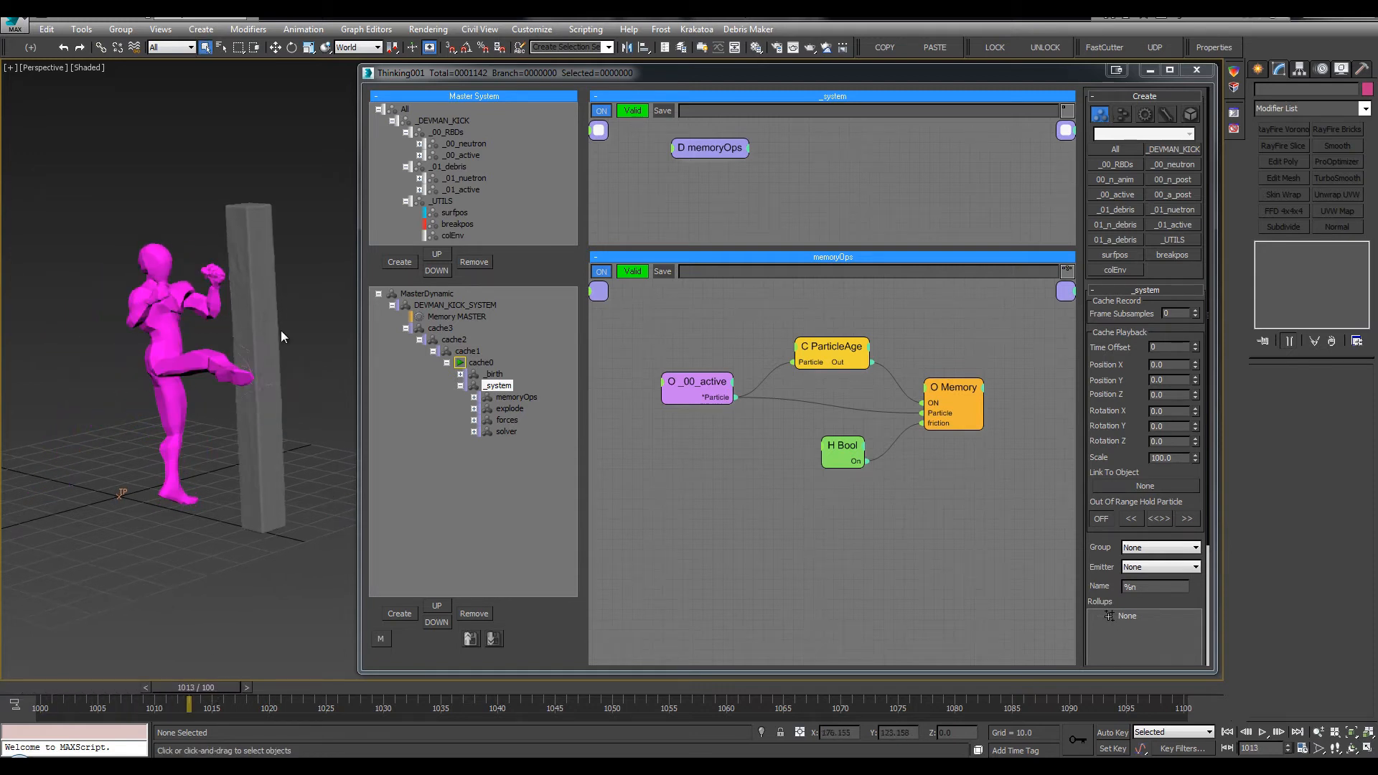
middle_click_drag(281, 330, 276, 283, "alt")
scroll(276, 282, "up", 3)
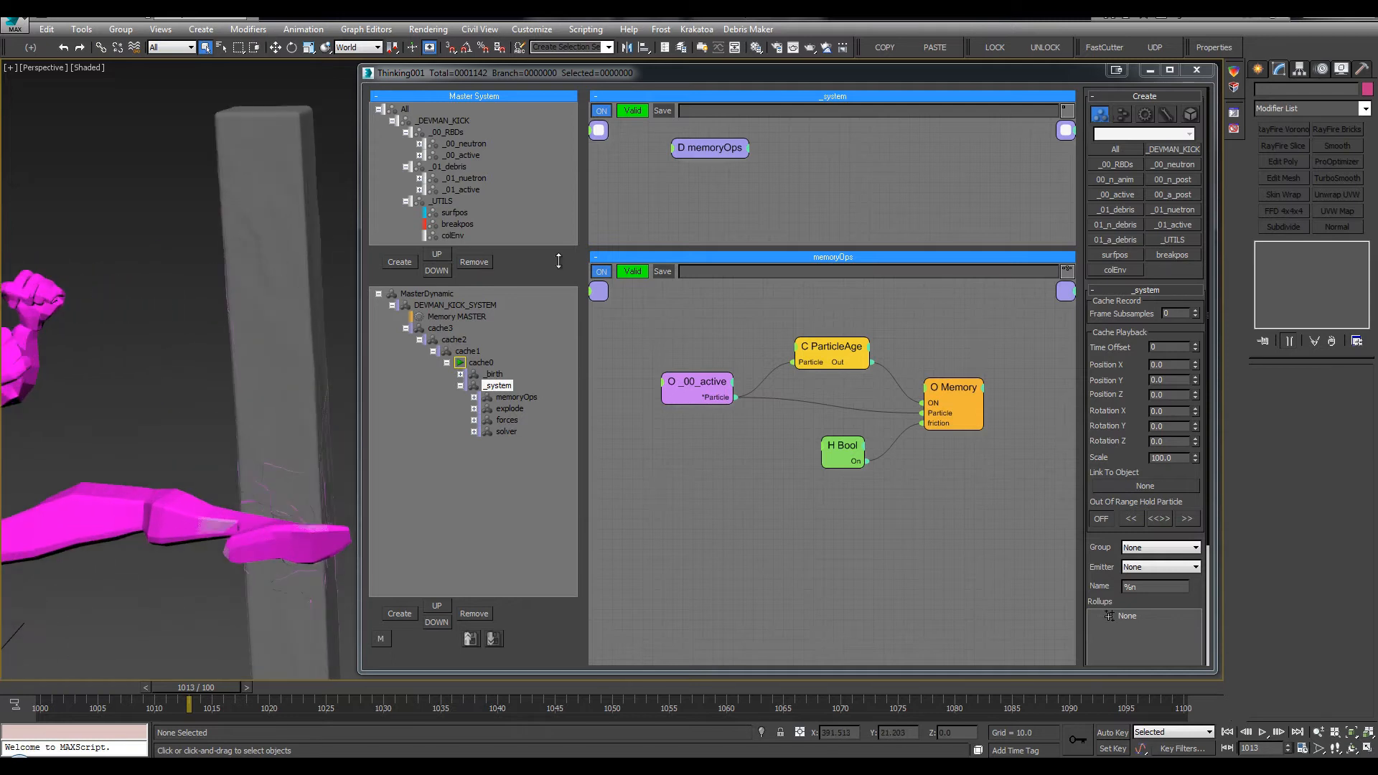
left_click(677, 342)
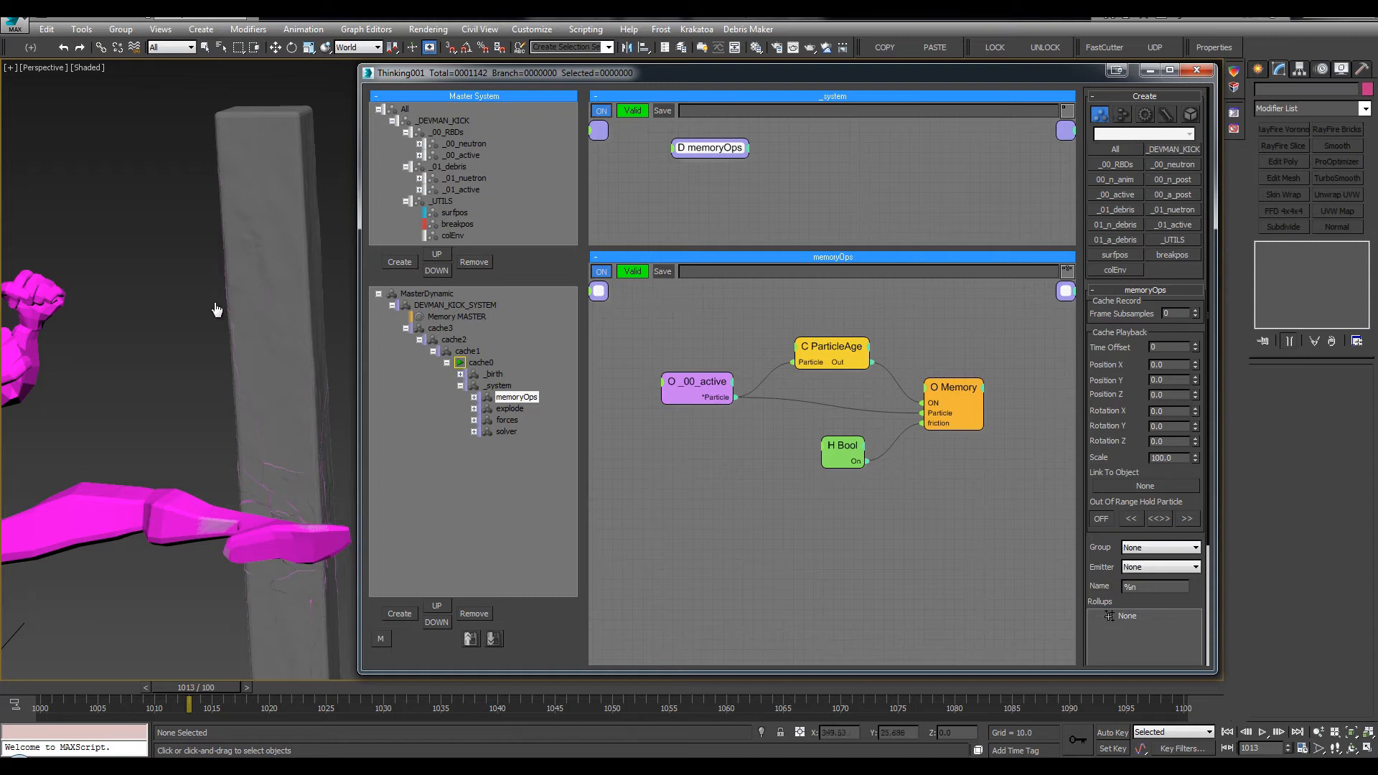
right_click(234, 275)
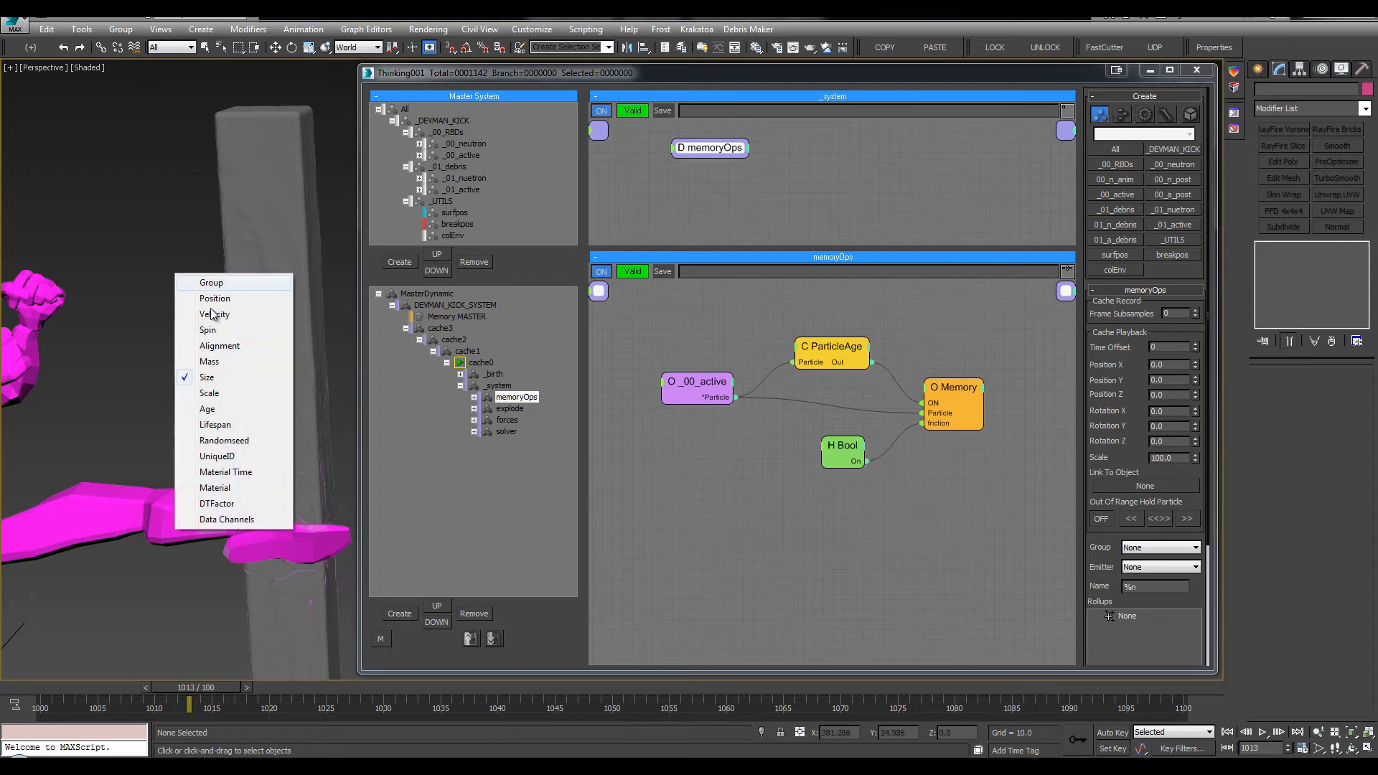
left_click(214, 314)
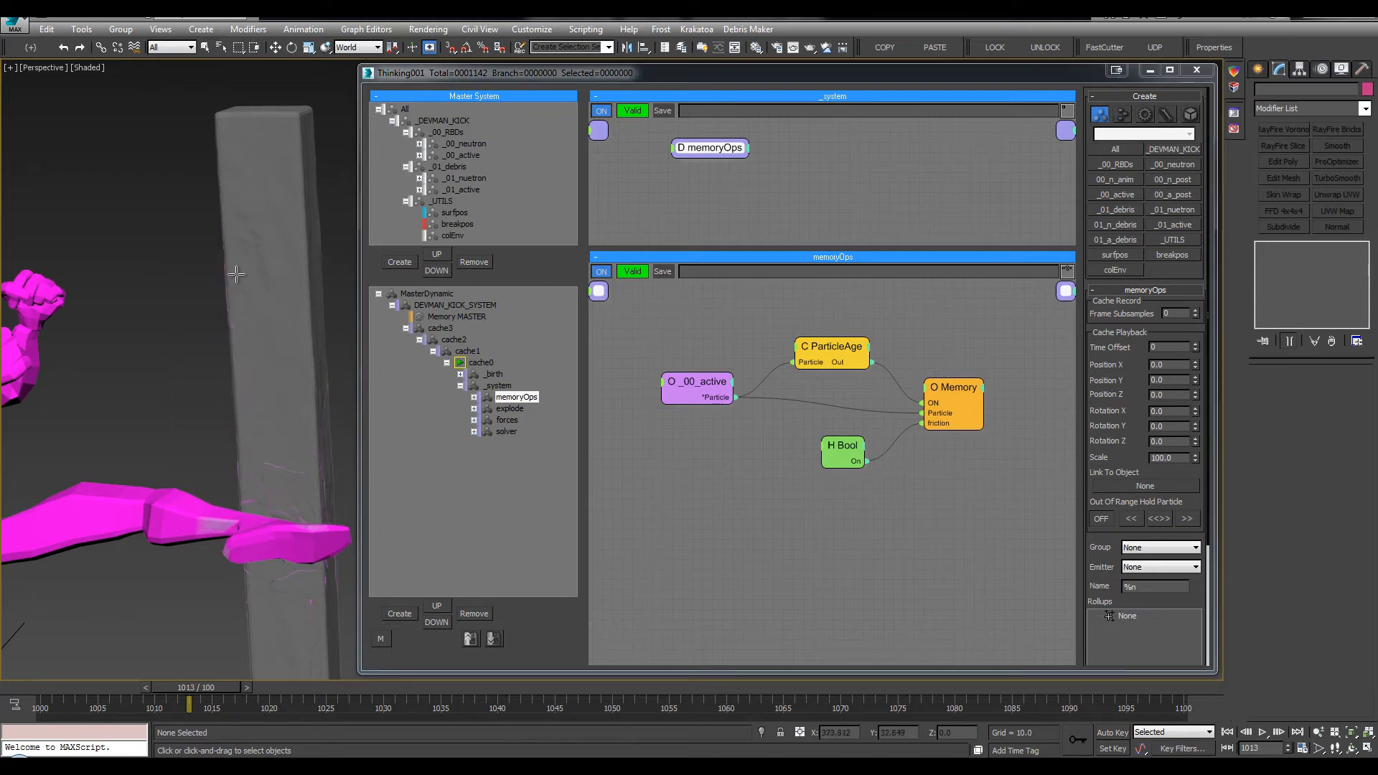
Examine the velocity and size of the small fragments along the pillar's cracked edge at frames 1013 and 1014
middle_click_drag(237, 275, 3, 267, "alt")
middle_click_drag(188, 263, 275, 285, "alt")
scroll(276, 286, "up", 5)
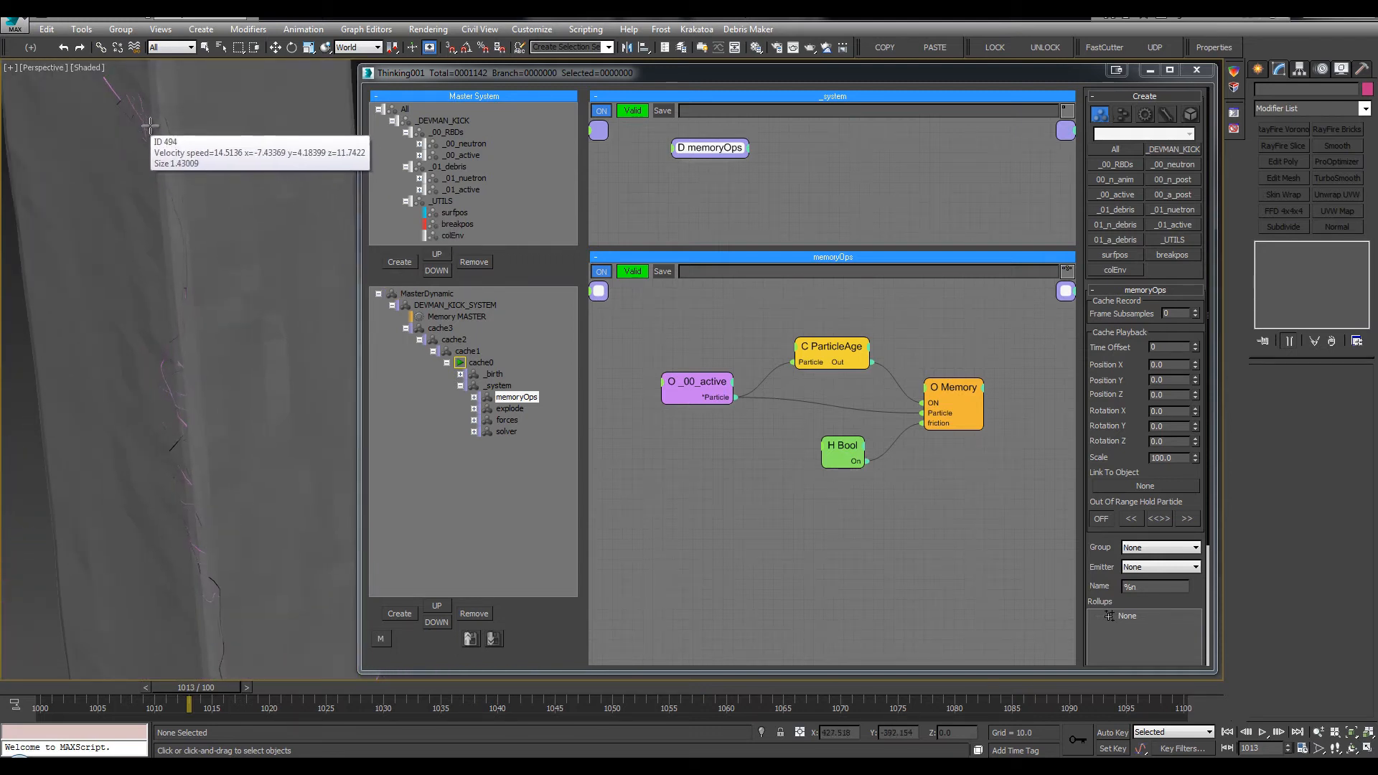
key("period")
middle_click_drag(212, 221, 222, 232)
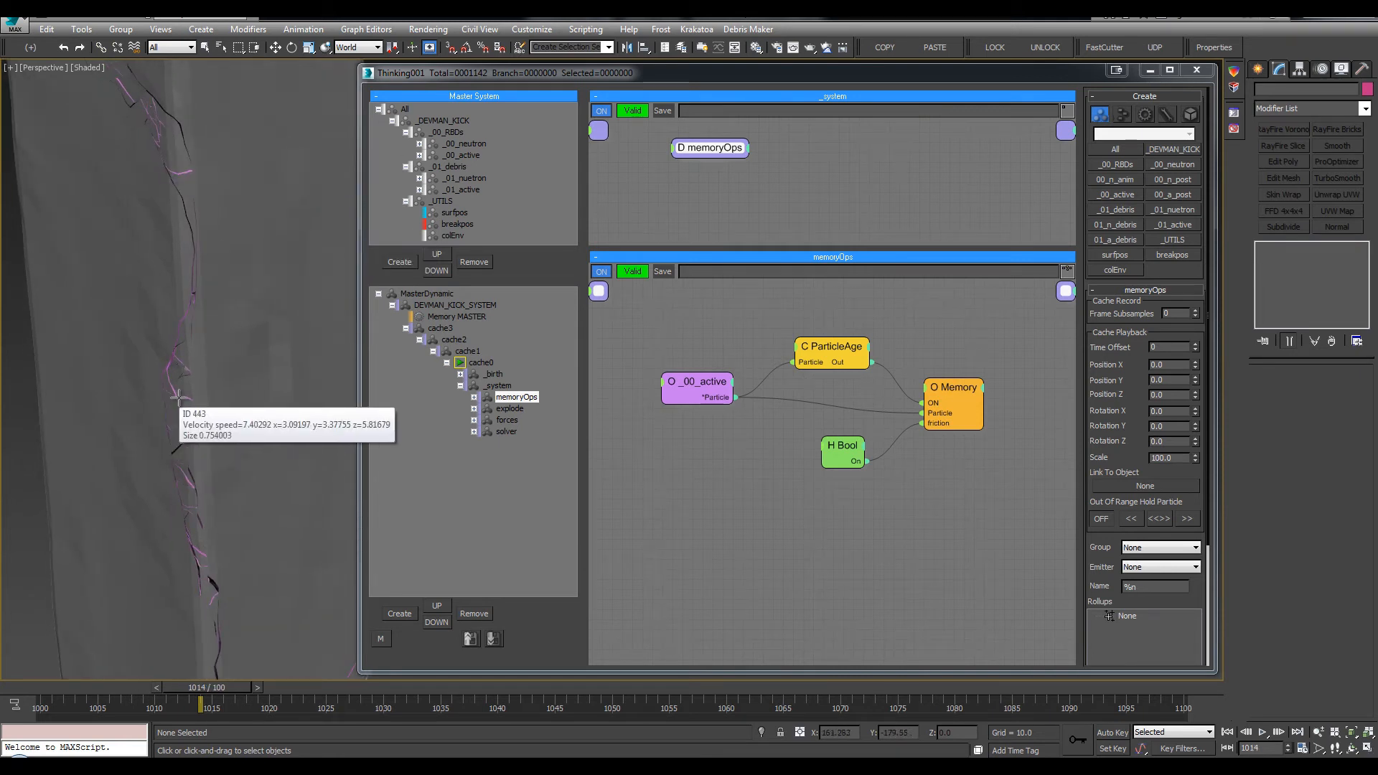
scroll(162, 384, "down", 5)
scroll(252, 323, "down", 1)
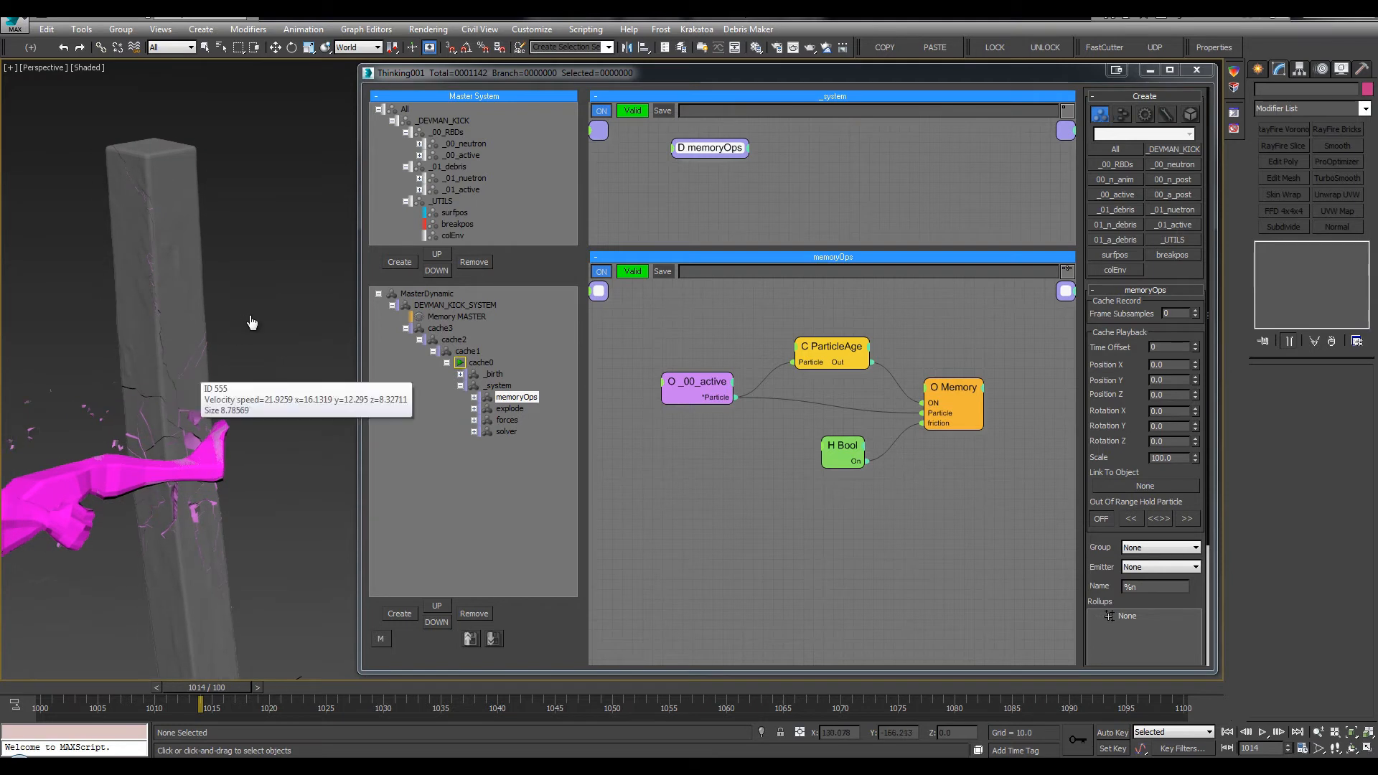
middle_click_drag(285, 327, 304, 342)
Return to frame 1000 and create a dynamic set named velCheck between explode and forces inside _system
key("Home")
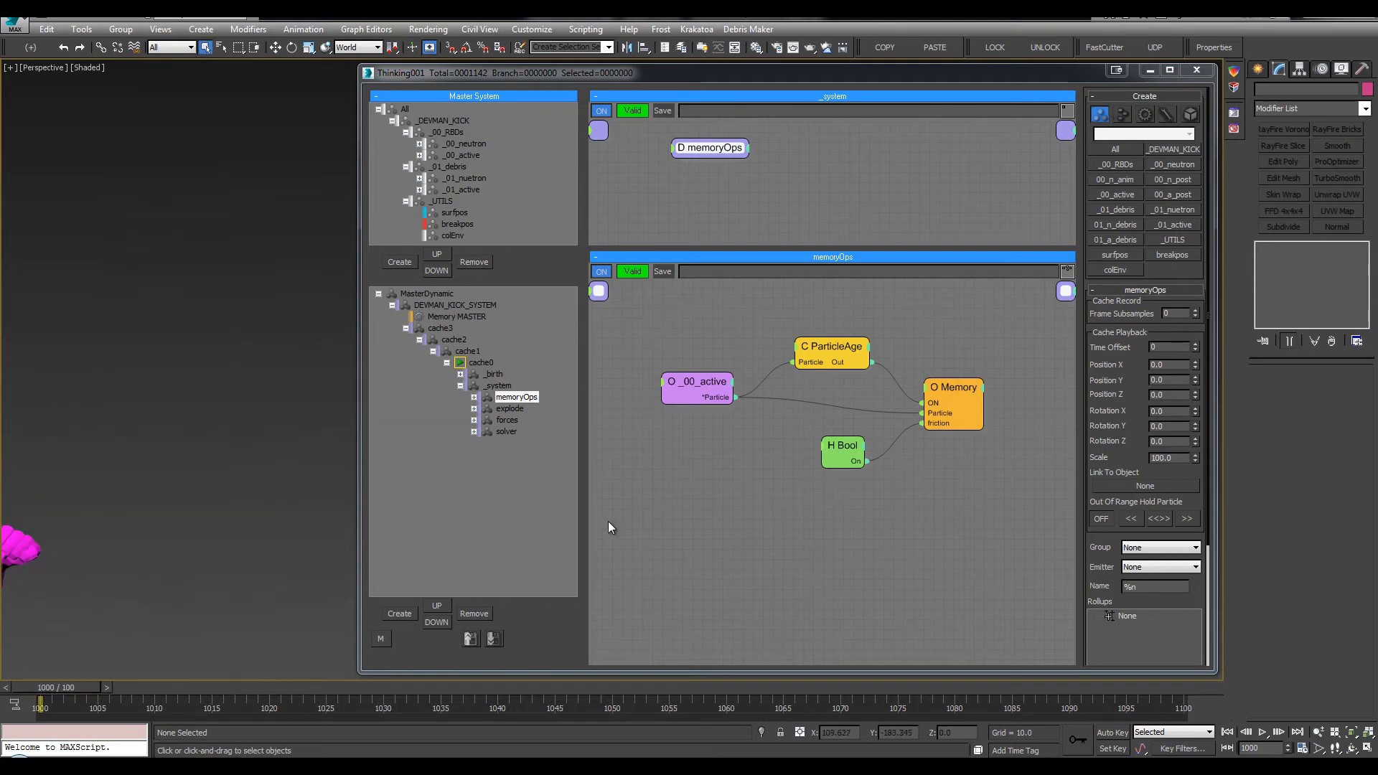
left_click(499, 388)
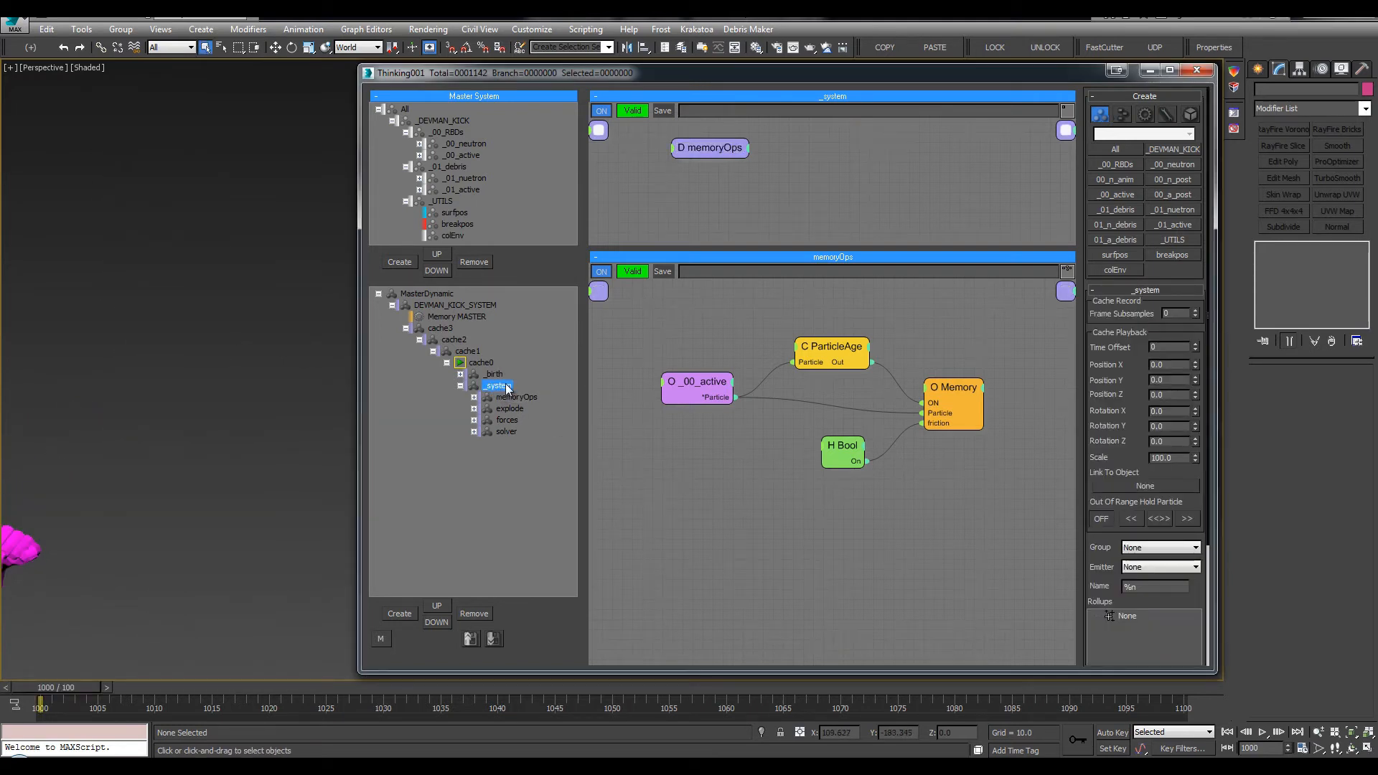
left_click(506, 420)
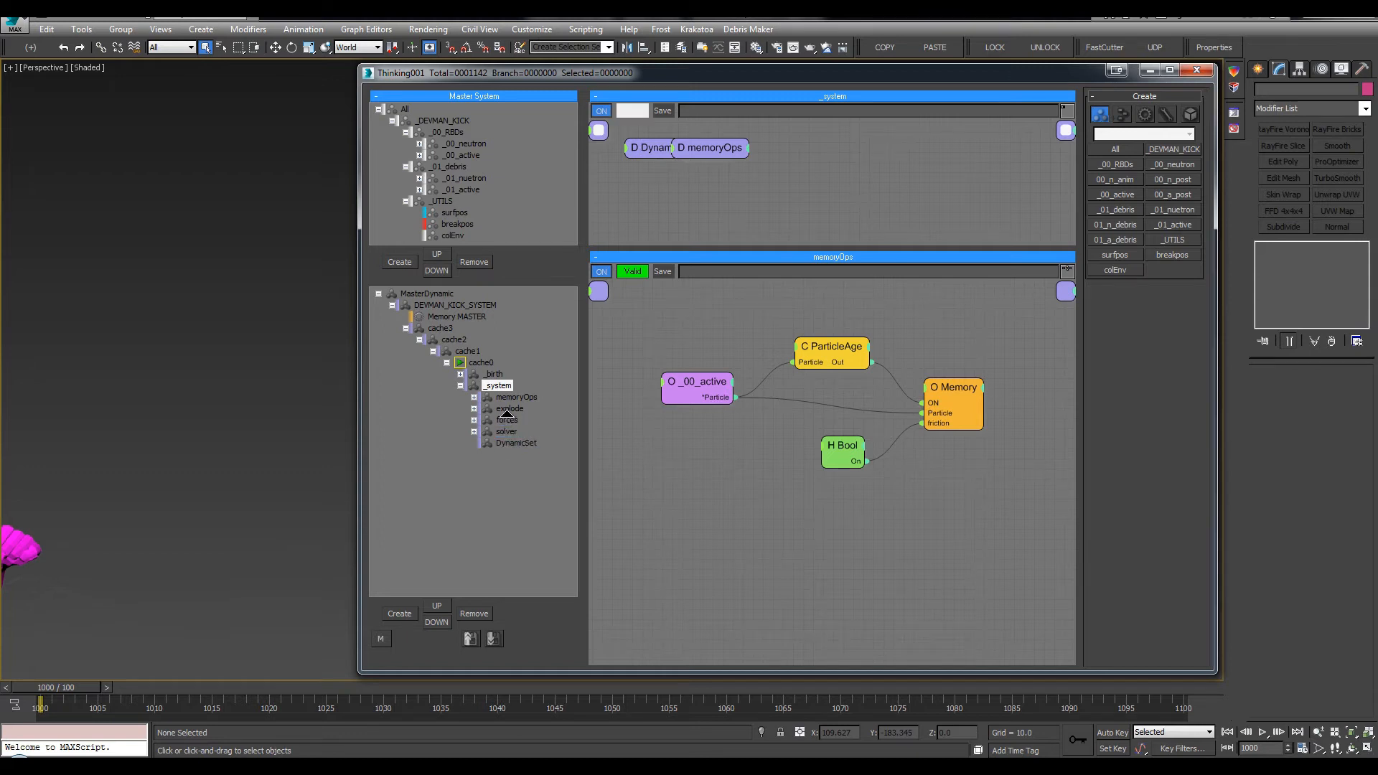
left_click(506, 429)
left_click(507, 420)
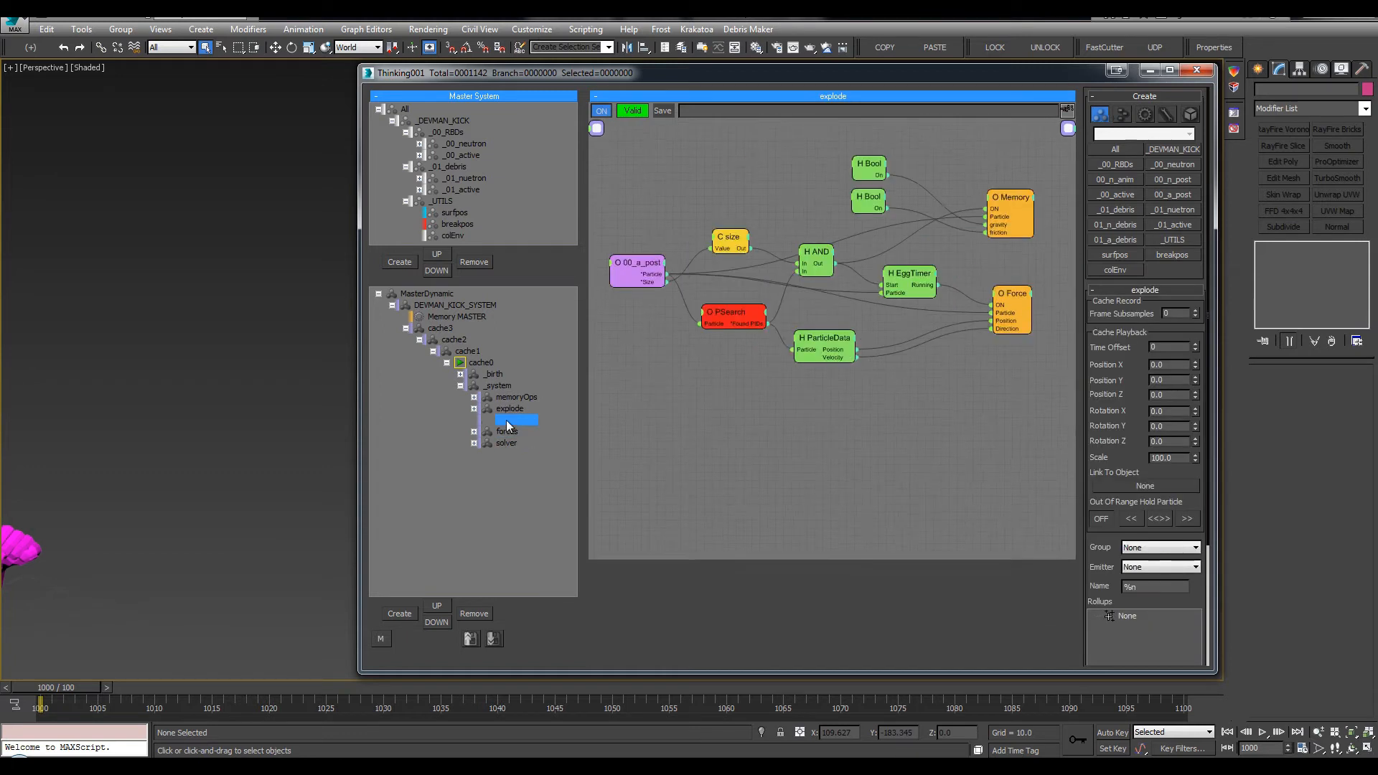
left_click(507, 420)
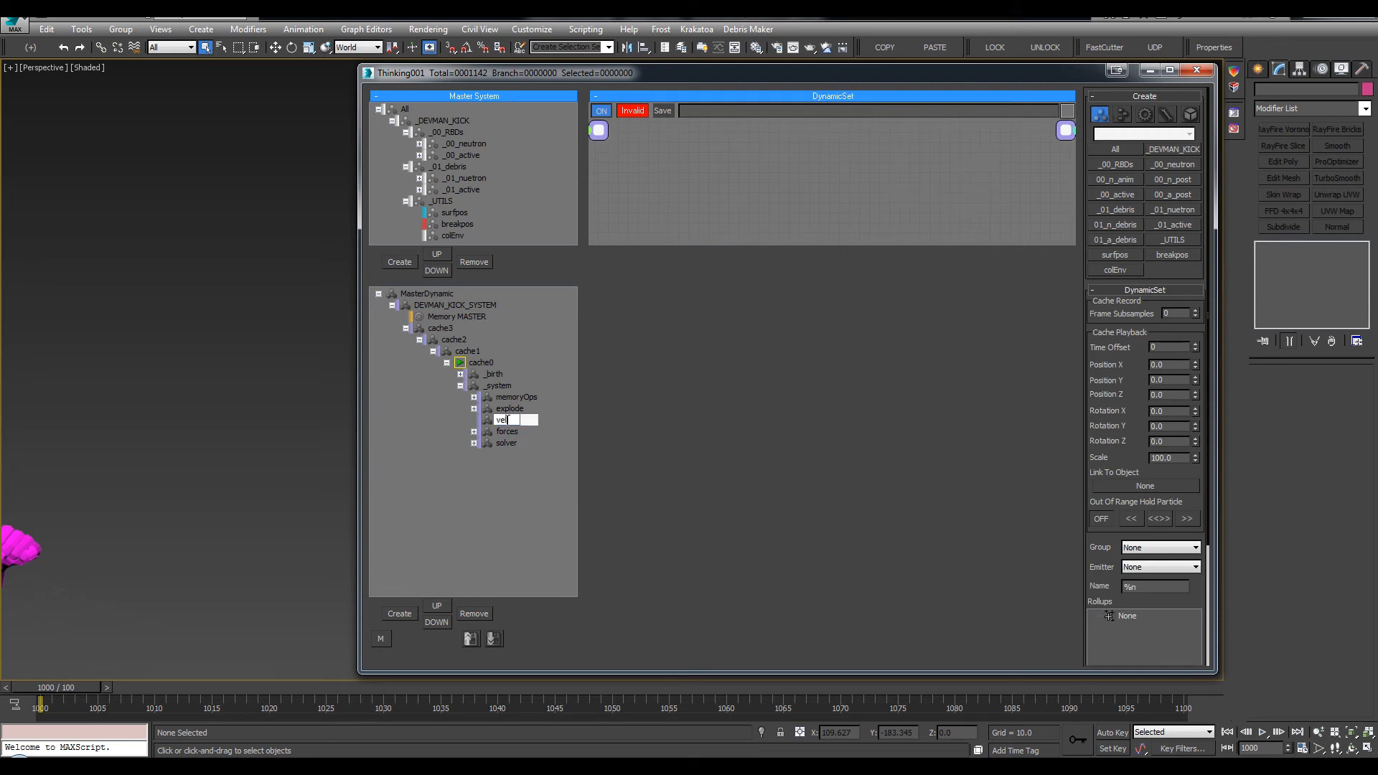
type("velCheck")
key("Return")
Enlarge the velCheck network area and add the 00_a_post group node with a Velocity output
left_click_drag(692, 239, 694, 603)
right_click(589, 218)
mouse_move(655, 227)
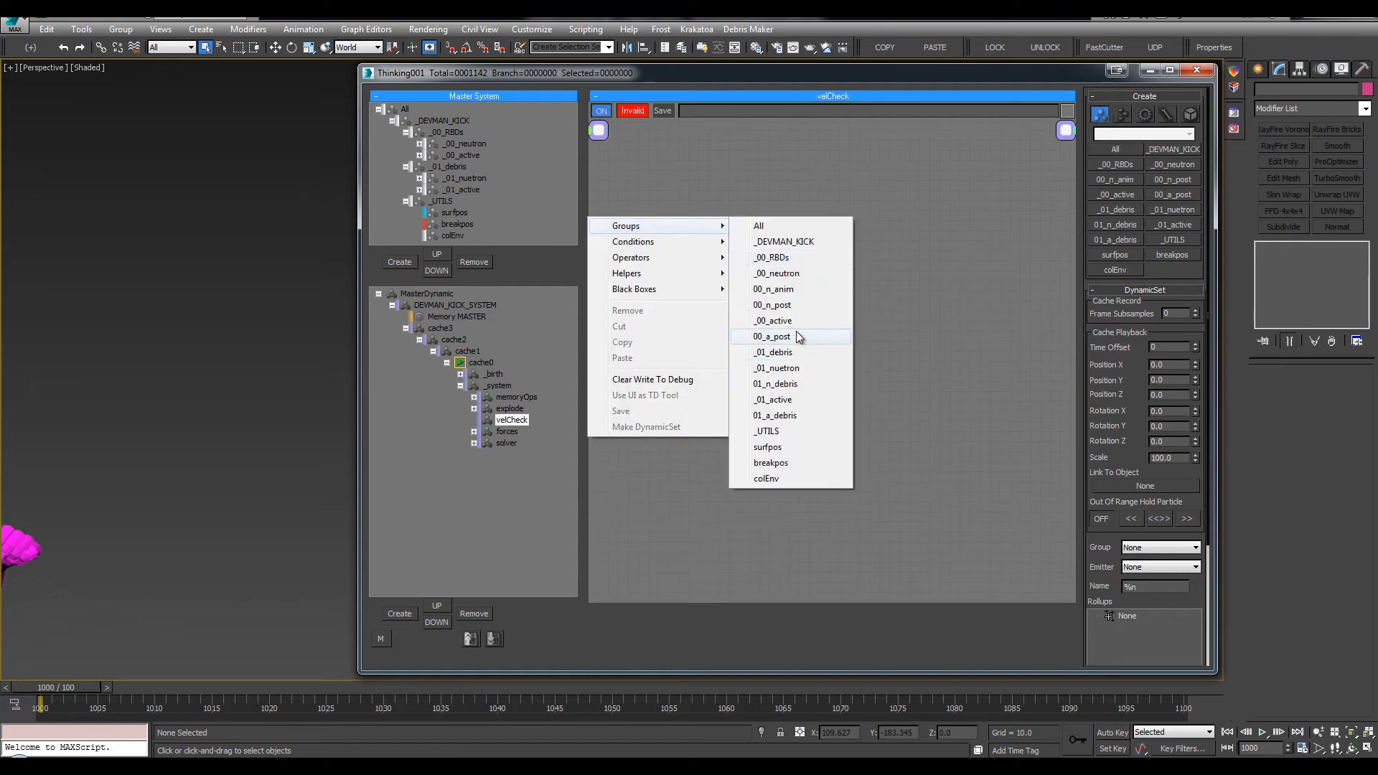
left_click(786, 341)
left_click(678, 239)
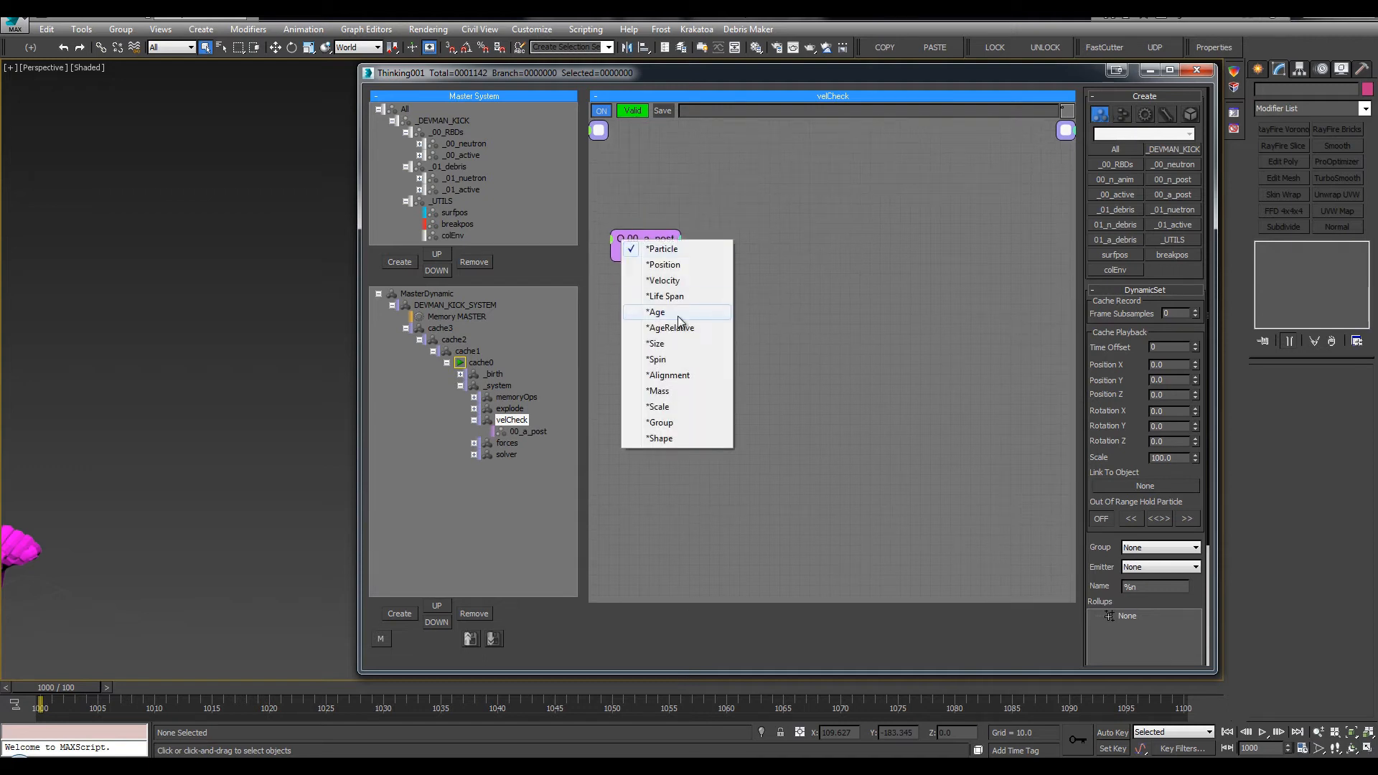
left_click(671, 281)
Add a Threshold condition fed by the Velocity output of 00_a_post and set its Threshold 1 to 4.5
double_click(752, 264)
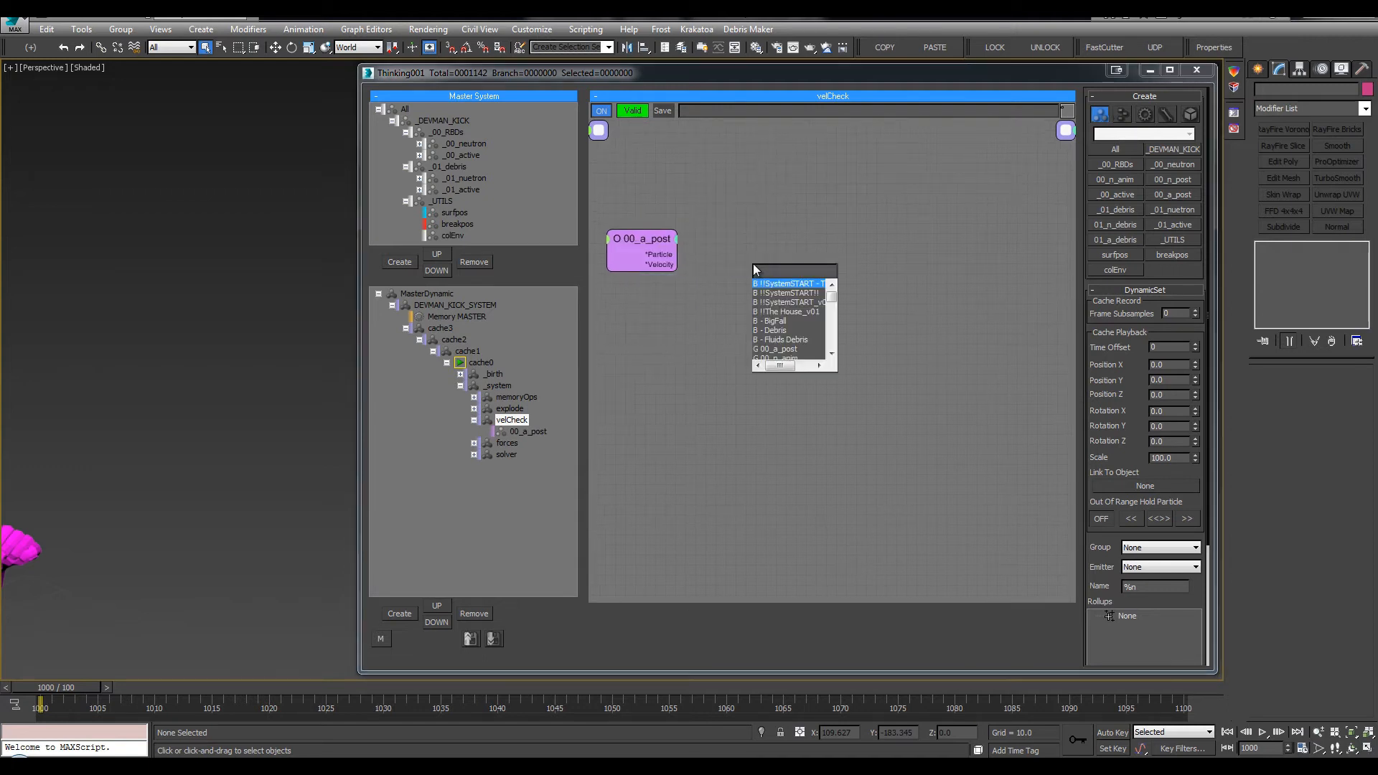
type("thre")
key("Return")
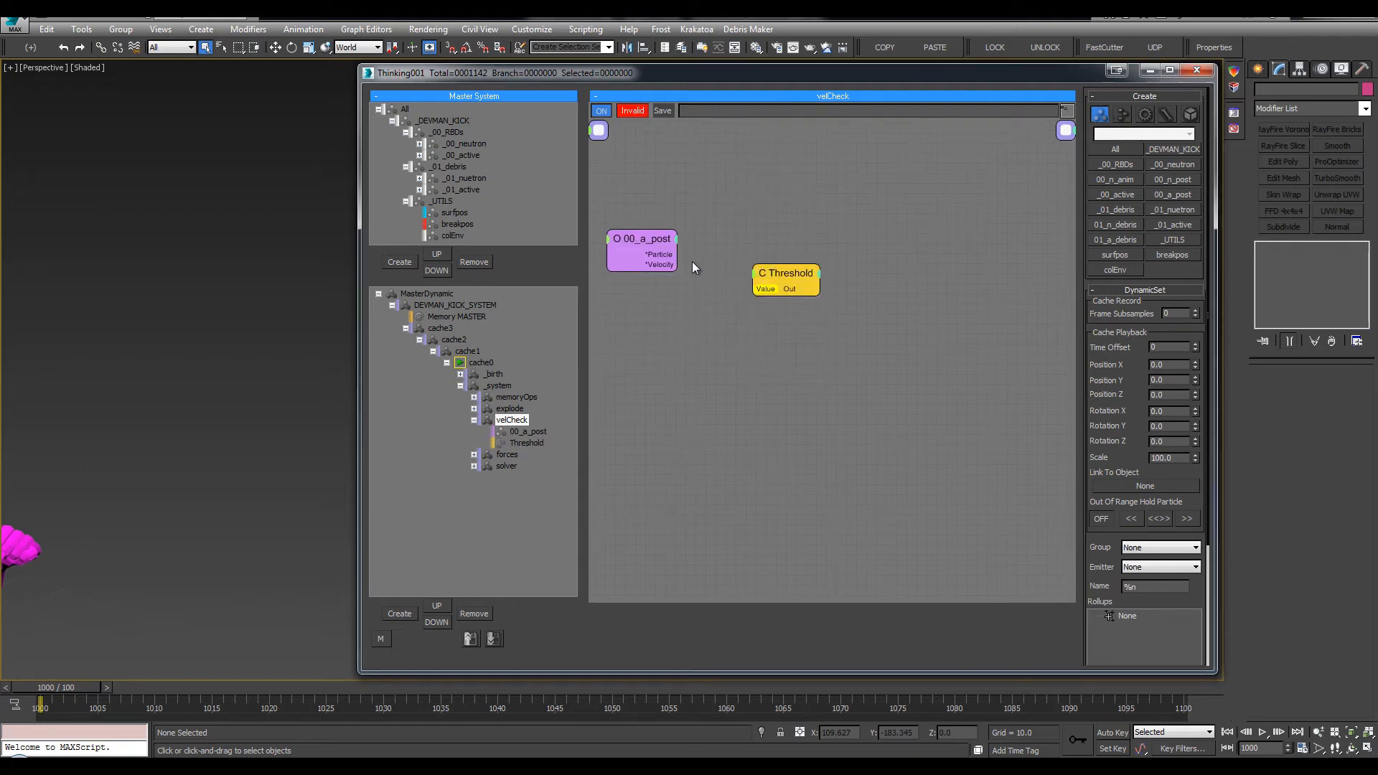
left_click_drag(762, 299, 805, 222)
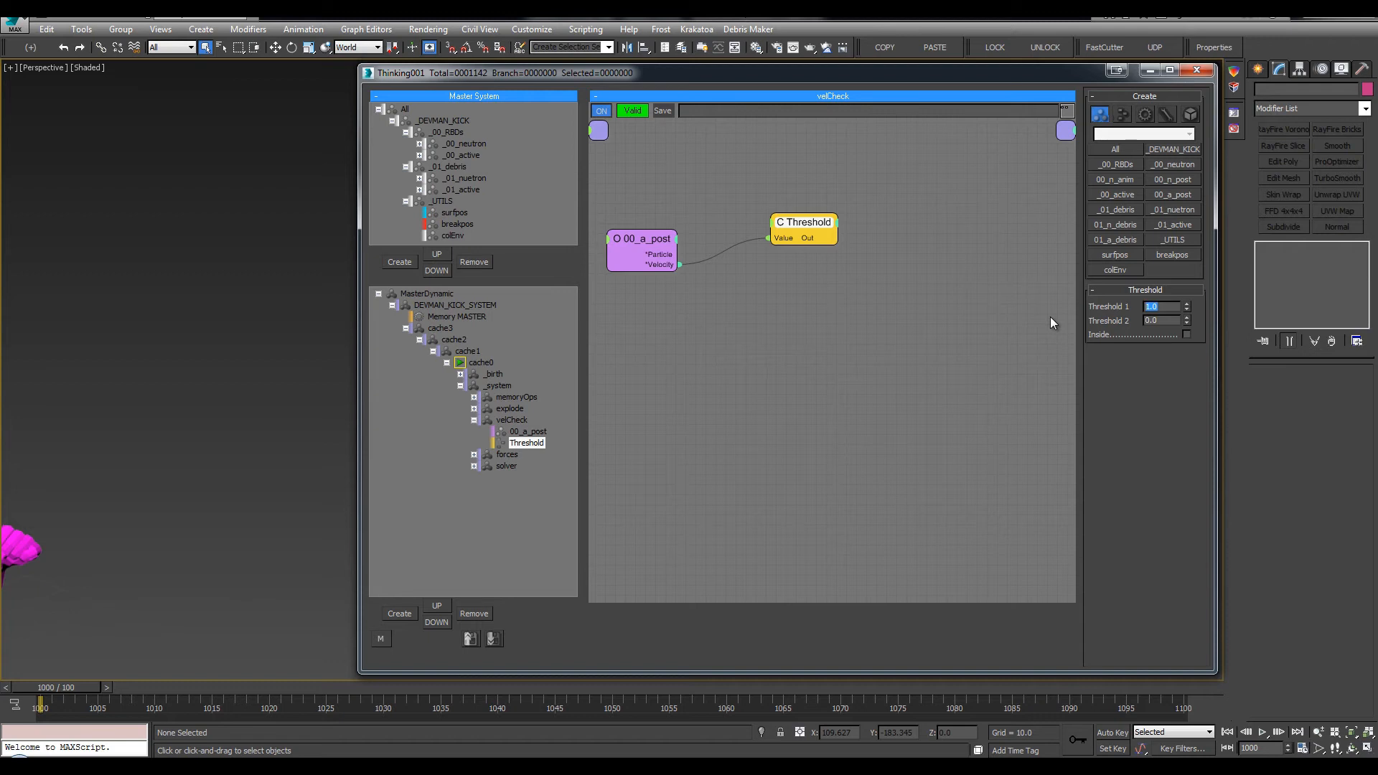
type("4.5")
key("Return")
left_click_drag(808, 228, 804, 219)
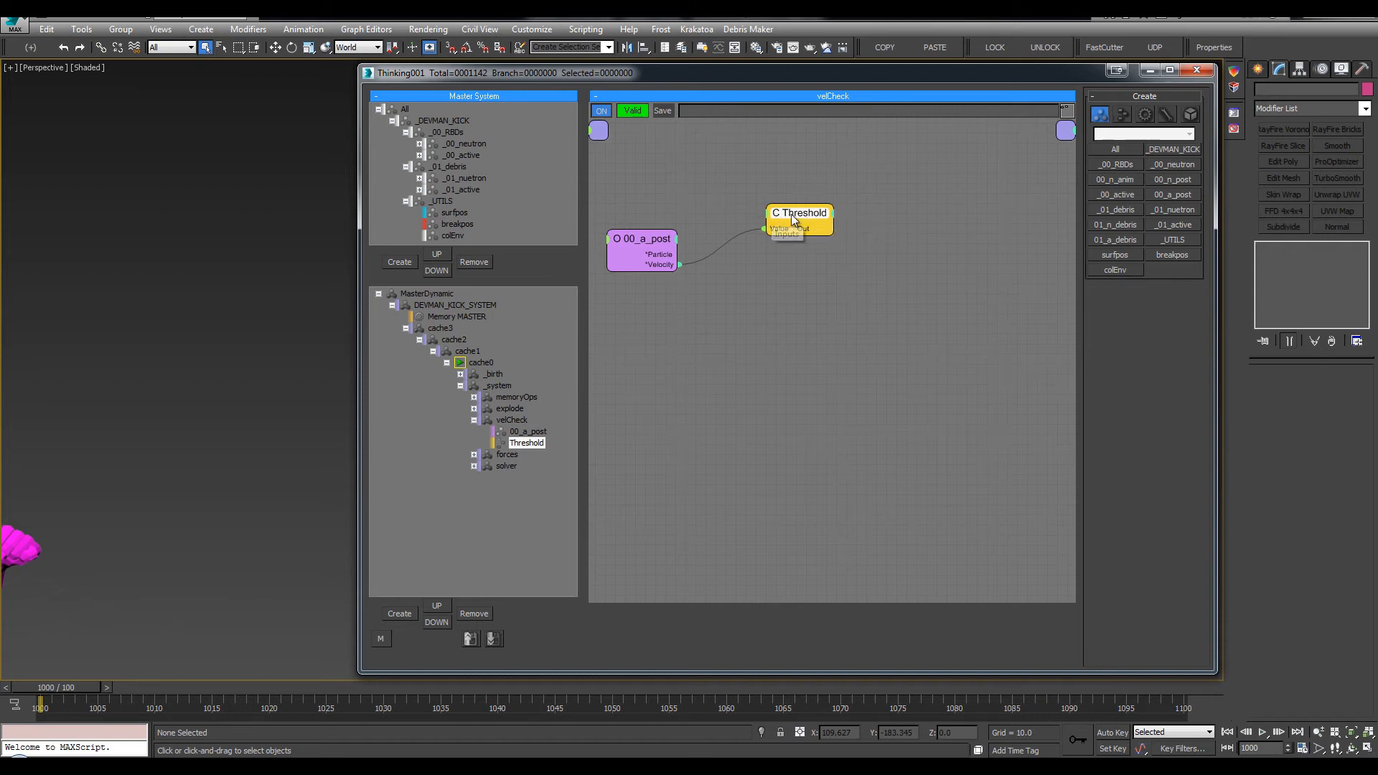
Rename the Threshold condition to vel, then duplicate it below and name the copy size
double_click(796, 213)
type("vel")
key("Return")
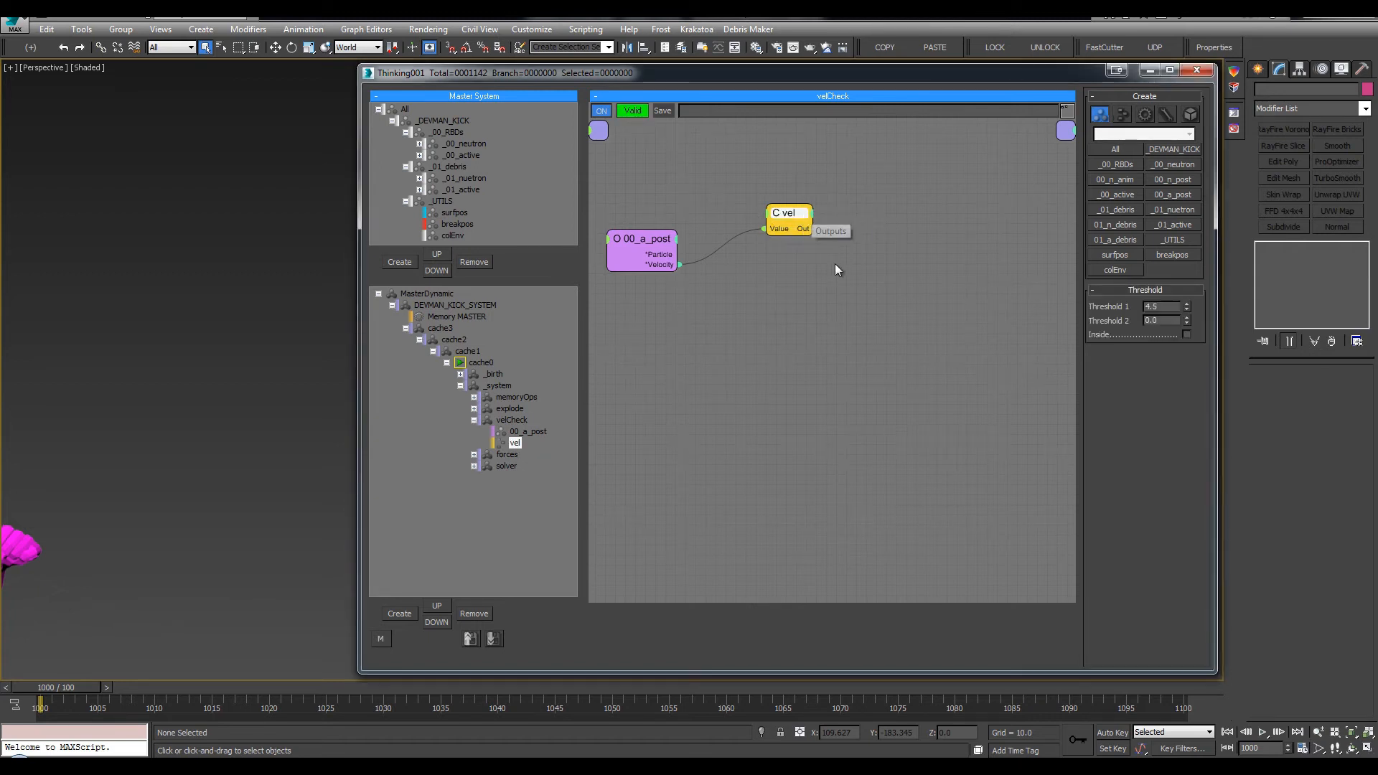
left_click_drag(786, 213, 786, 258, "shift")
double_click(787, 259)
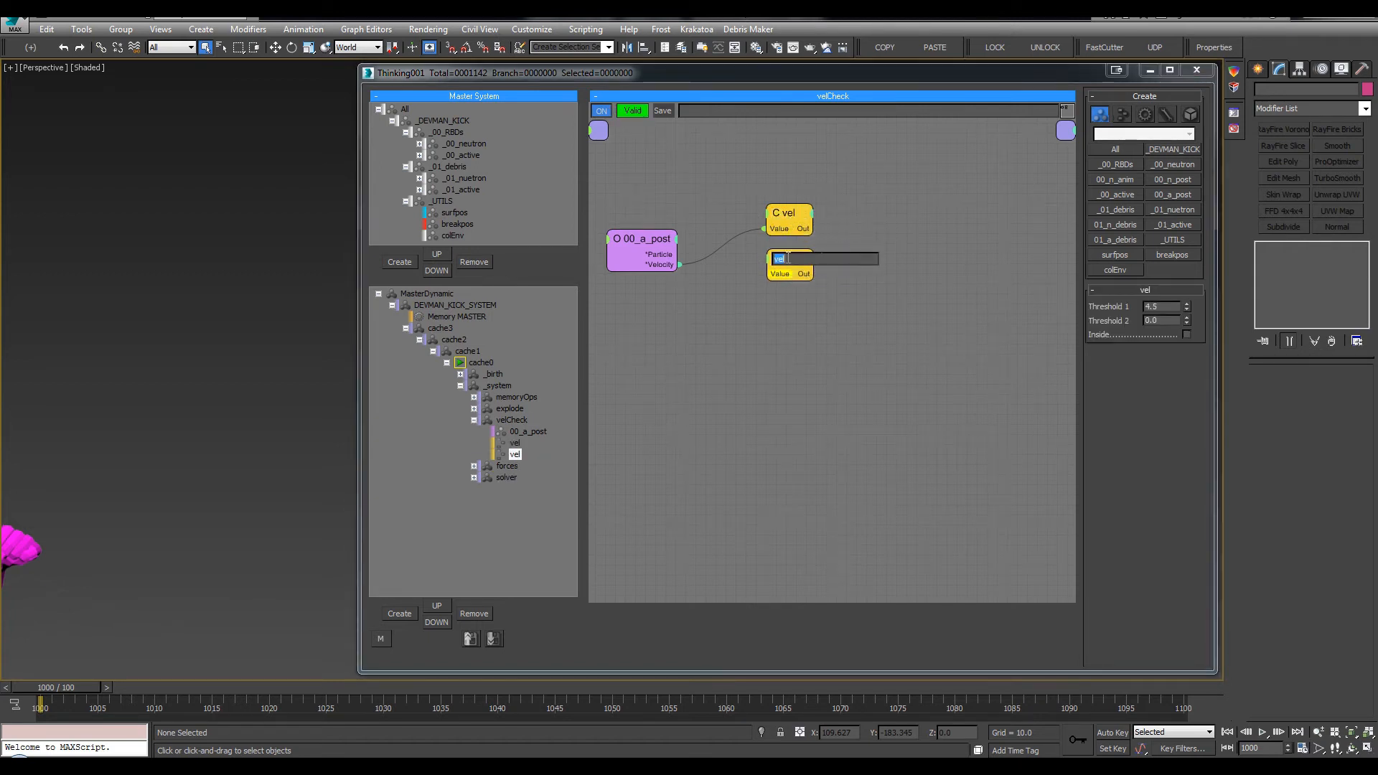
type("size")
key("Return")
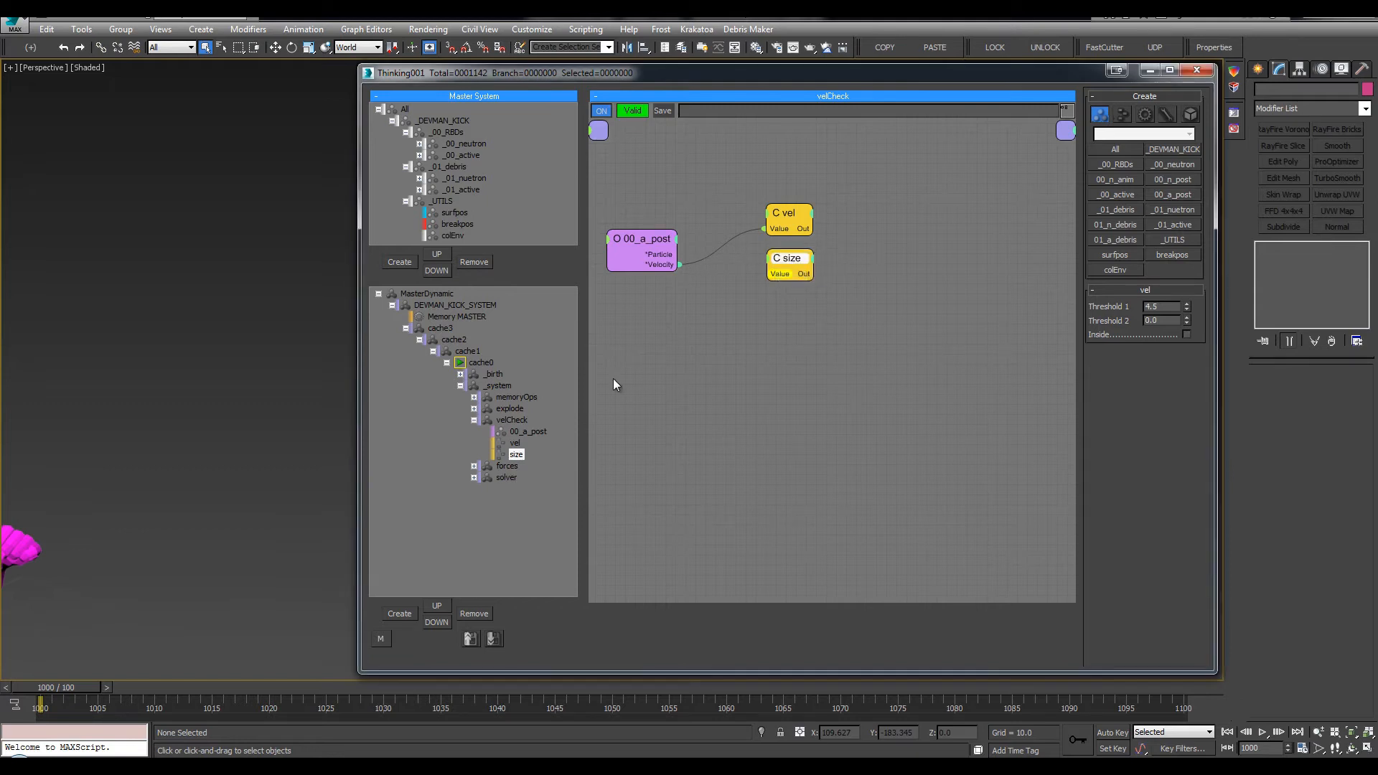
Examine the particle sizes of the pillar's fragments in wireframe display at frame 1001
key("period")
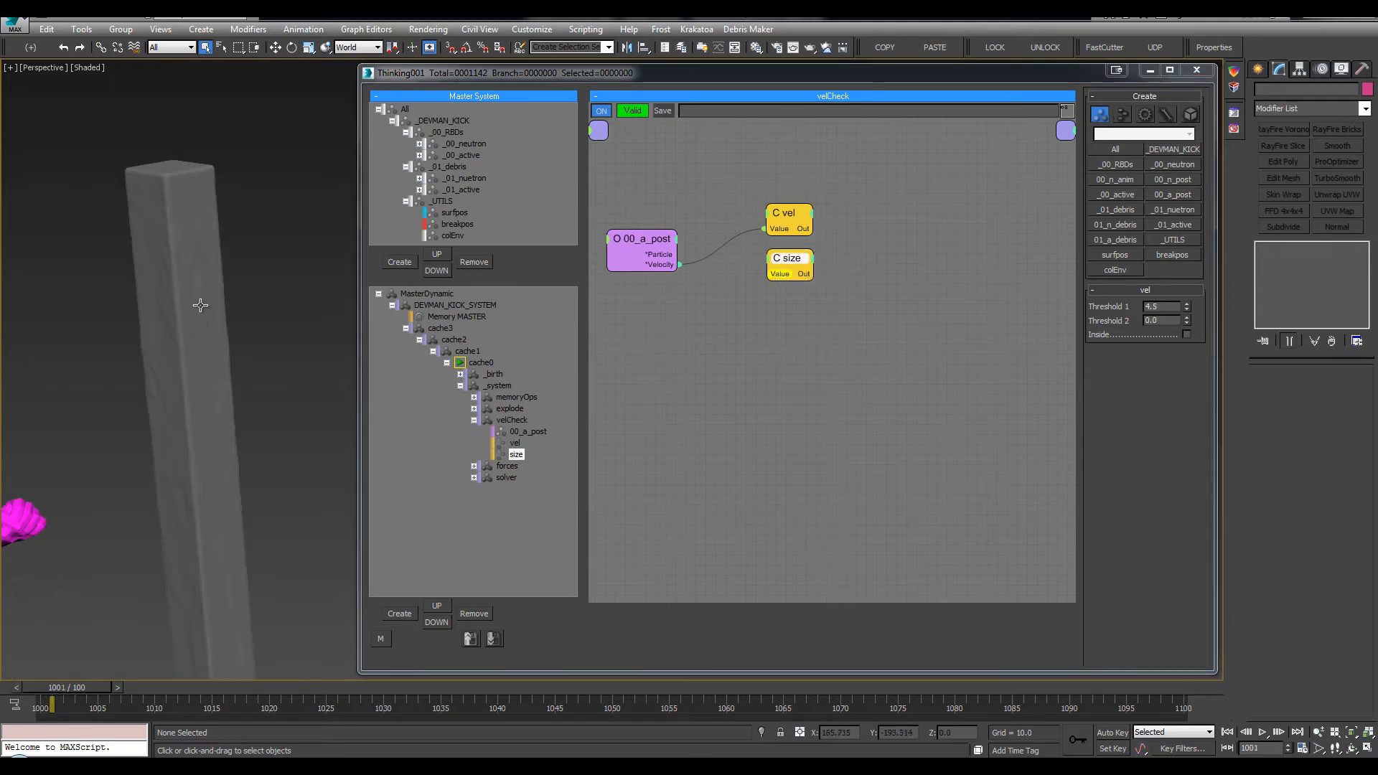
key("F3")
scroll(196, 300, "up", 5)
left_click(687, 353)
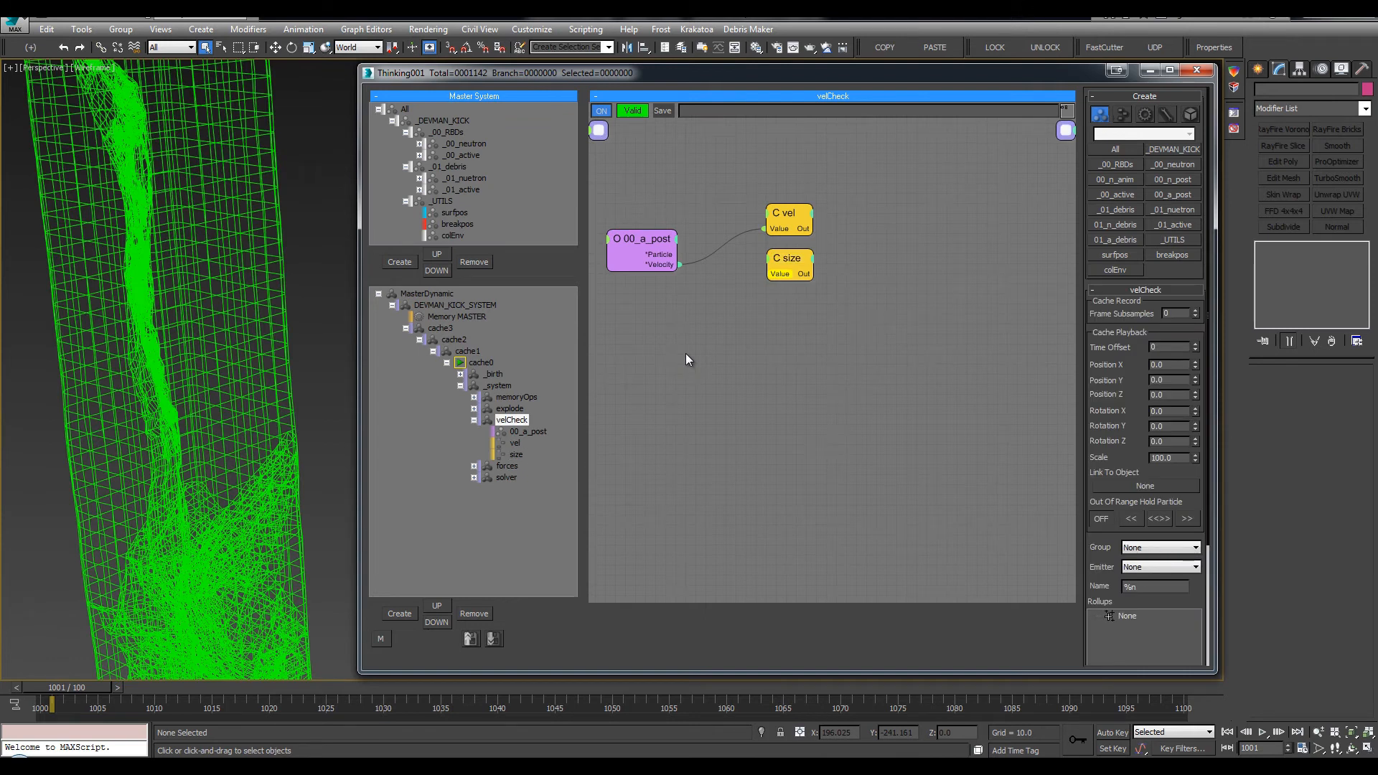
mouse_move(129, 210)
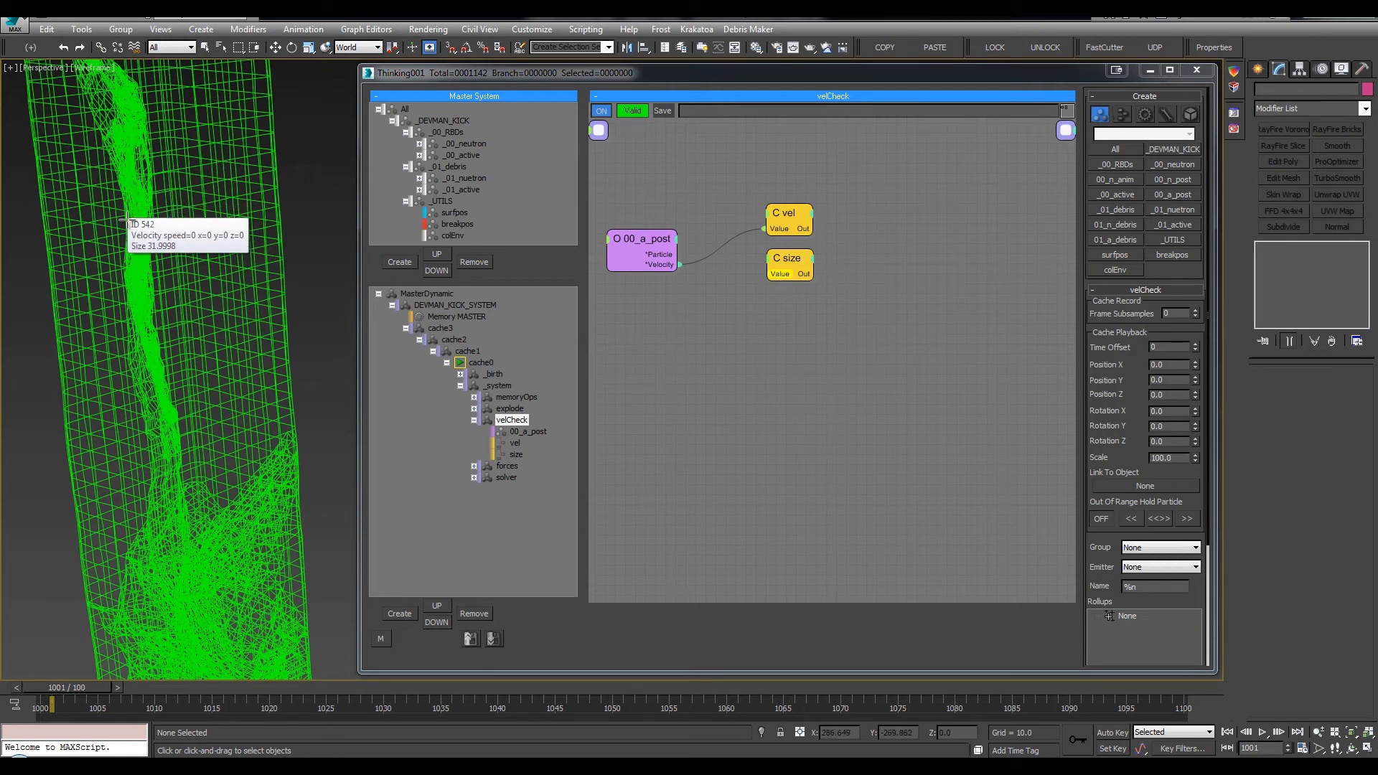
mouse_move(142, 279)
key("w")
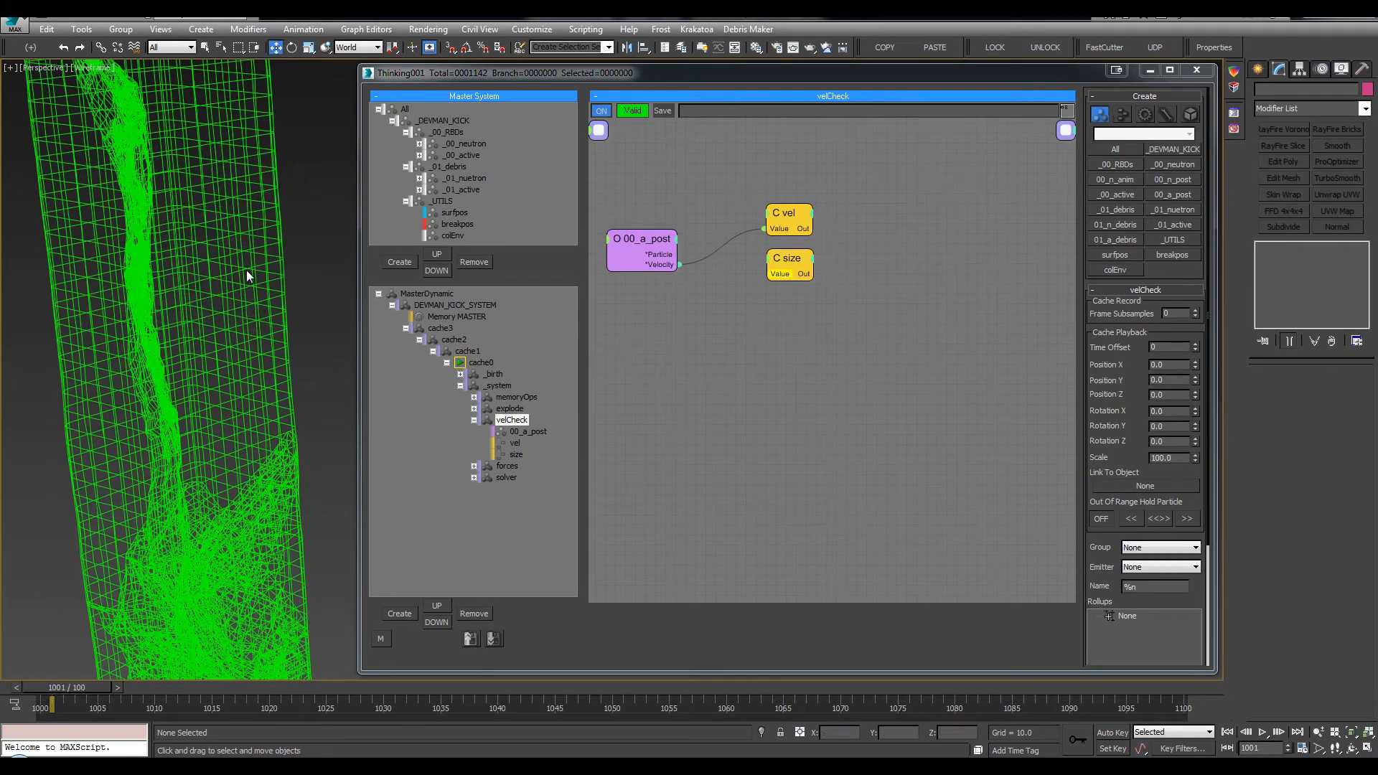
scroll(247, 270, "down", 5)
Set the size condition's Threshold 1 to 3 with Inside enabled, and feed it a new Size output from 00_a_post
left_click(781, 260)
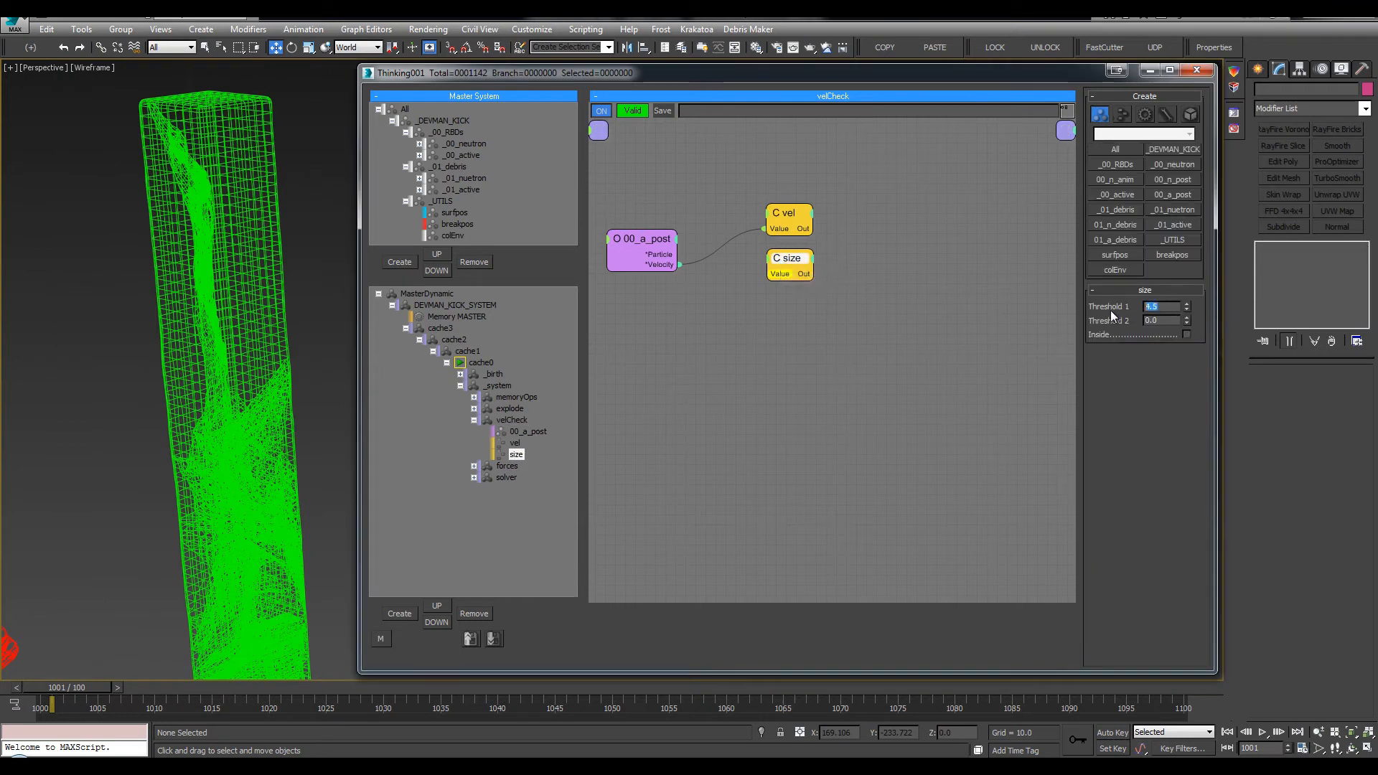
type("3")
key("Return")
left_click(672, 241)
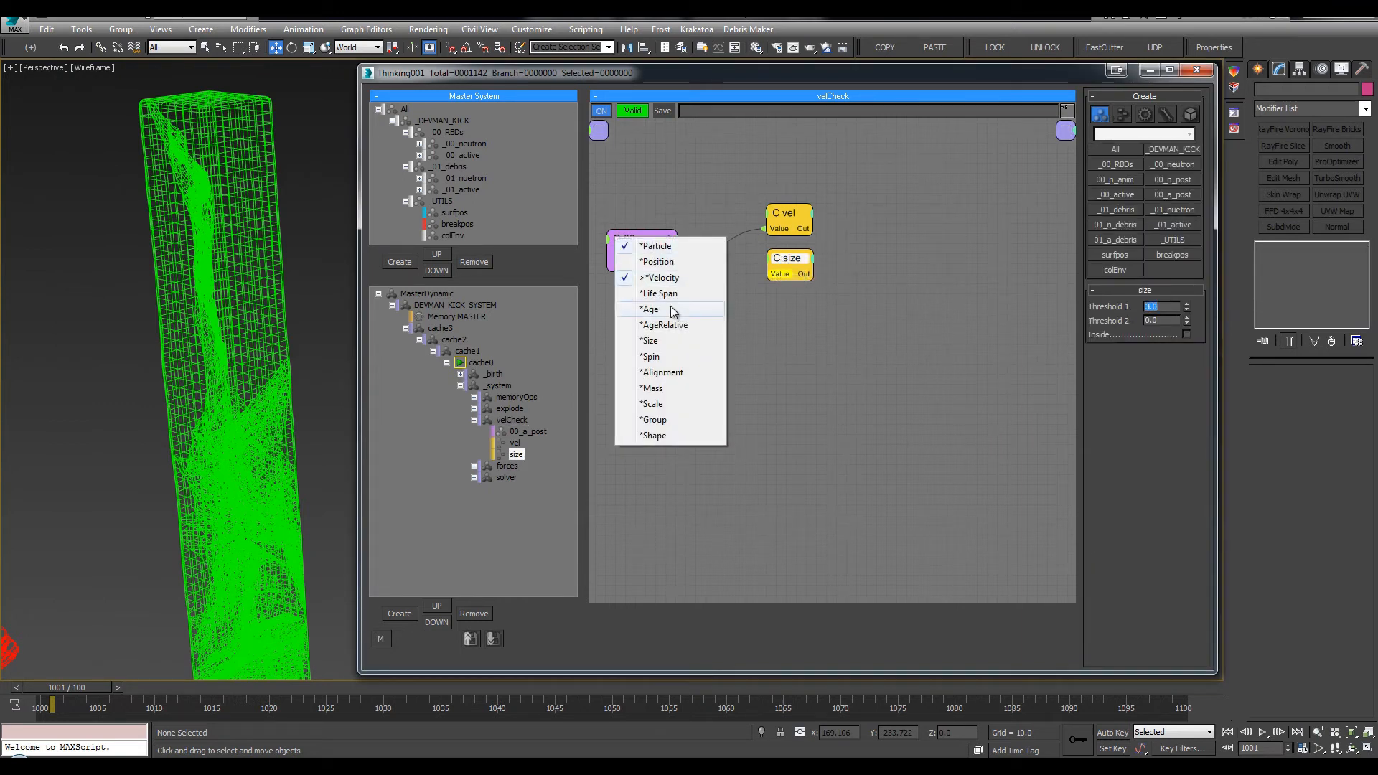
left_click(670, 342)
left_click_drag(669, 277, 668, 276)
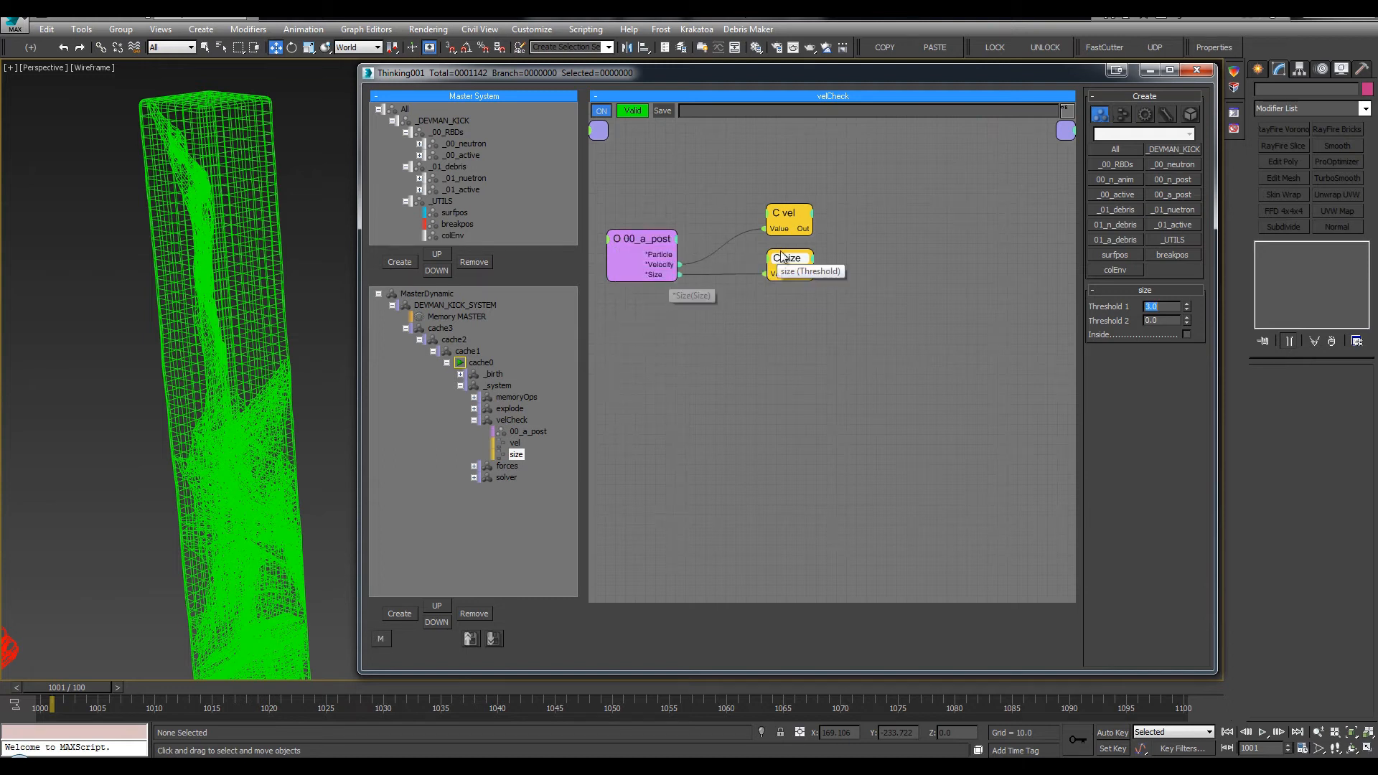
left_click_drag(780, 257, 782, 249)
left_click(786, 214)
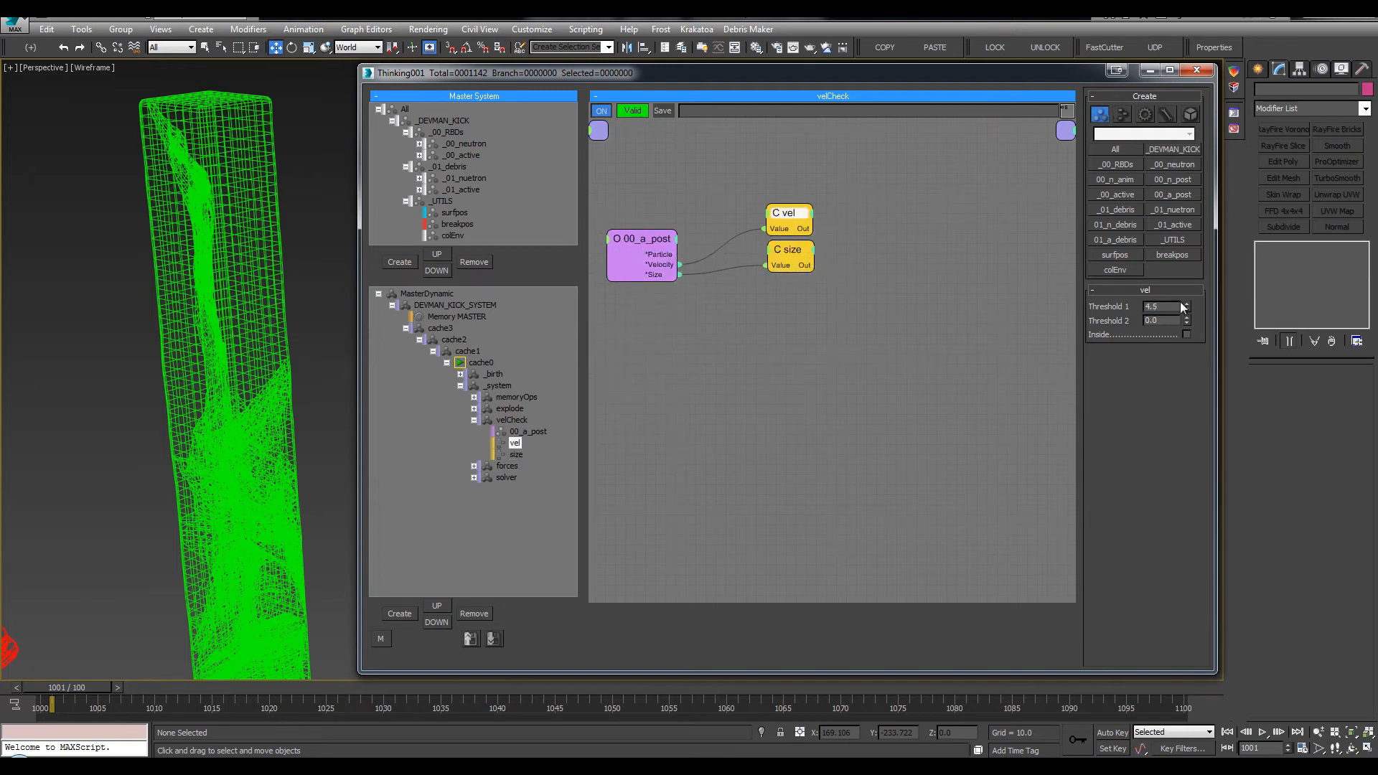
left_click(811, 255)
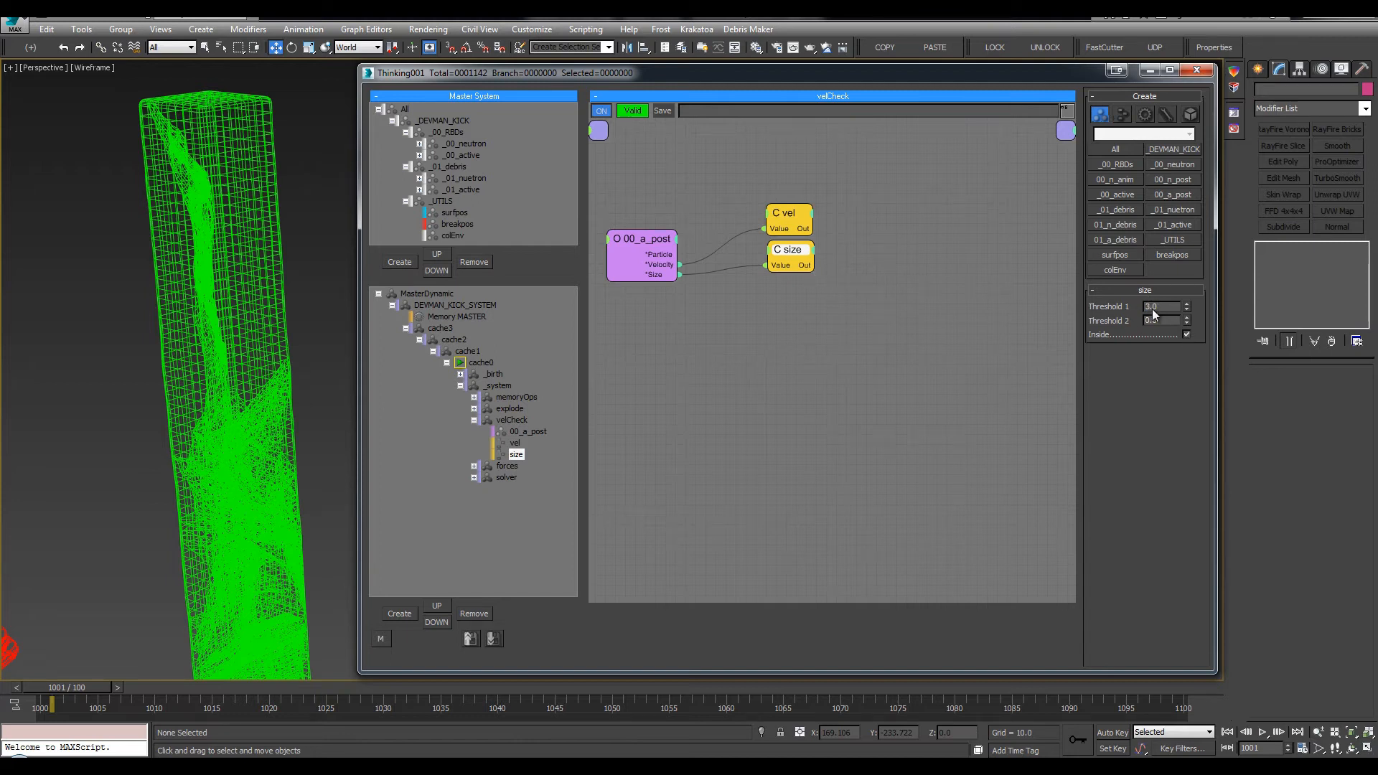
Add a Memory operator to the velCheck network, placed beyond the vel and size conditions
middle_click_drag(916, 244, 945, 259)
double_click(913, 241)
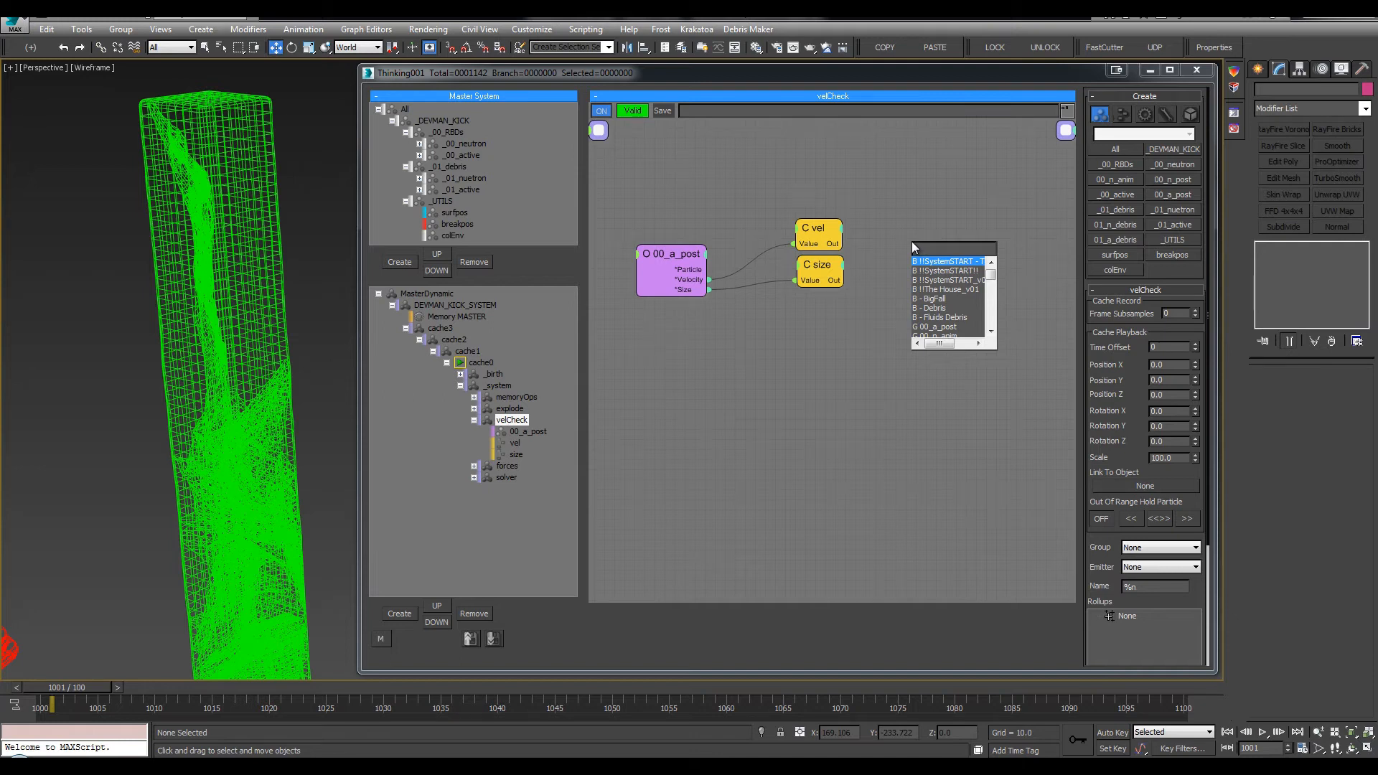
type("mem")
key("Return")
left_click_drag(942, 251, 1001, 244)
Add an AND helper that combines the vel and size outputs and connect its result to the Memory operator's ON input
double_click(915, 229)
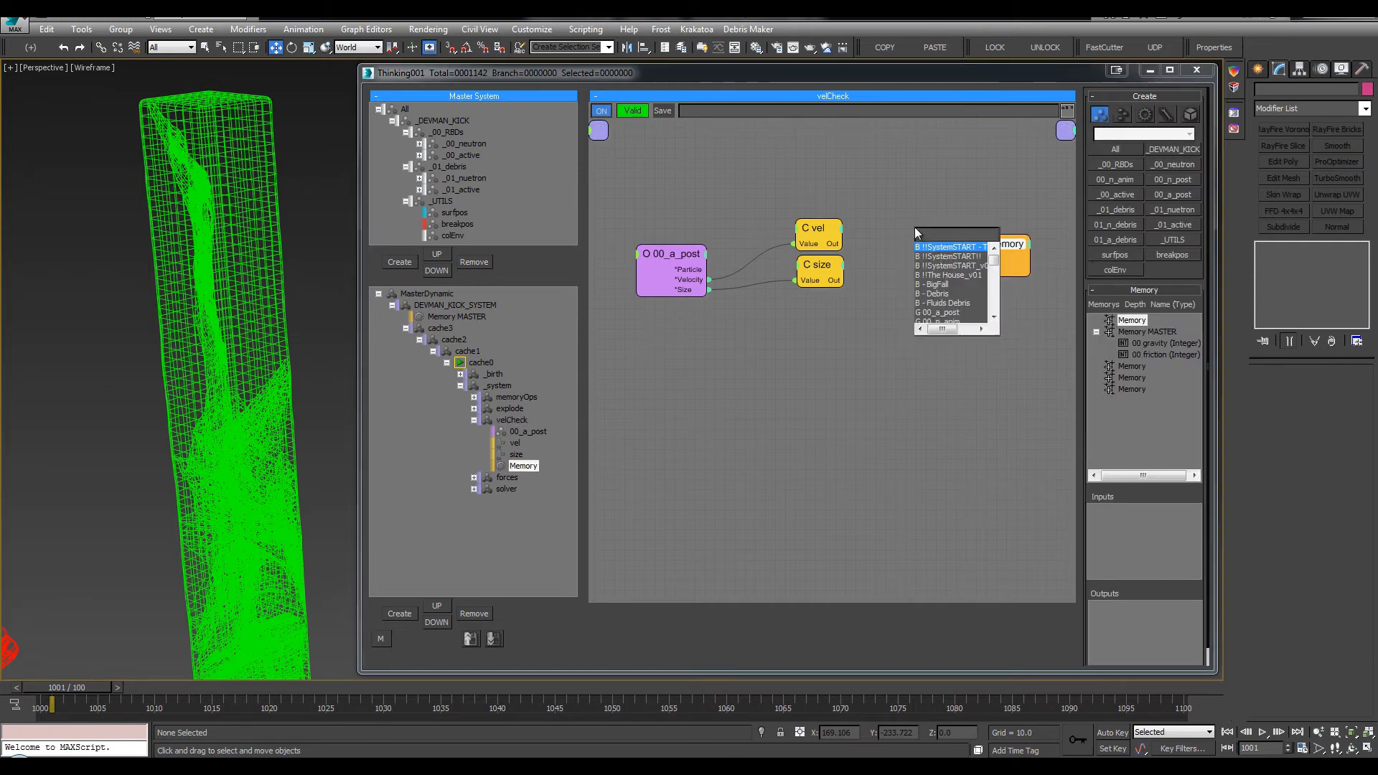
type("and")
key("Return")
left_click_drag(908, 242, 1035, 273)
left_click(1001, 246)
right_click(1001, 246)
left_click(975, 255)
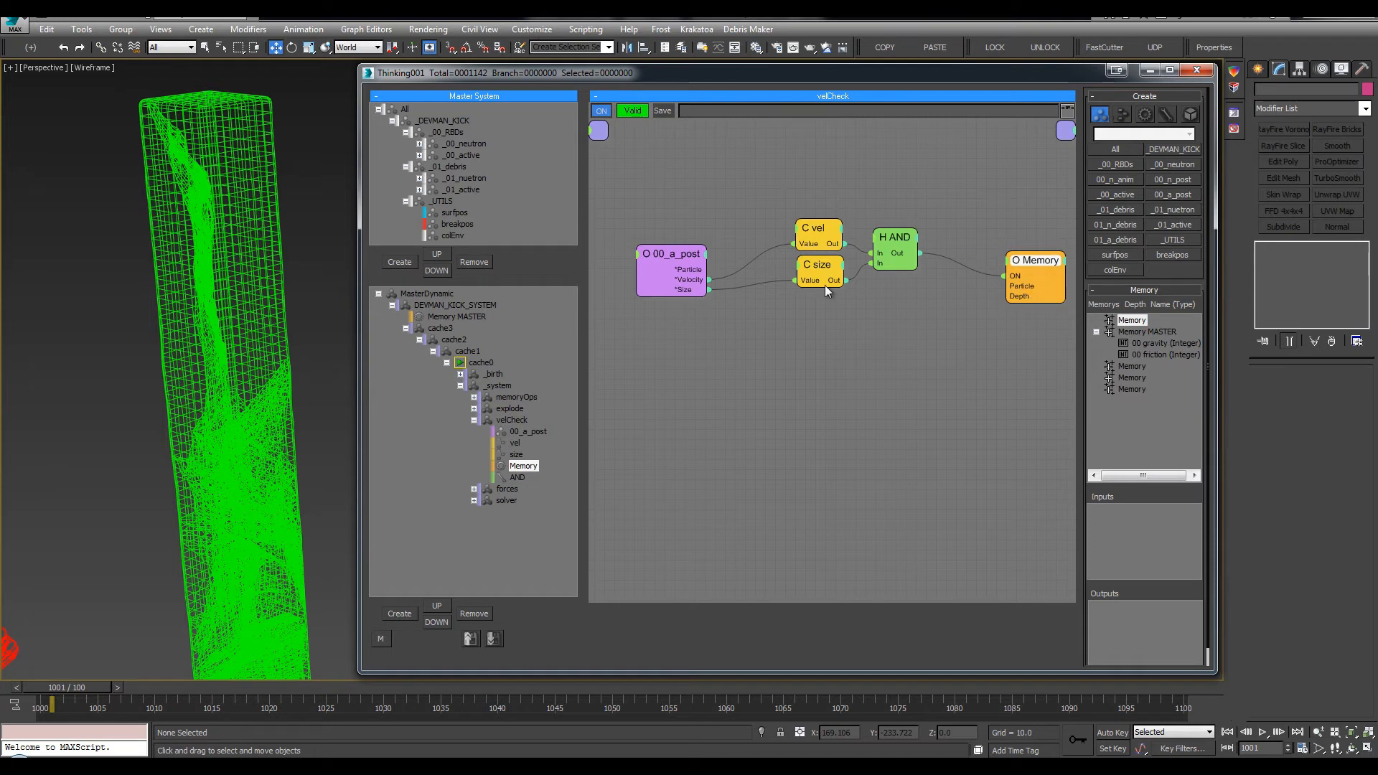
Feed the 00_a_post Particle output into the velCheck Memory operator, remove its Depth input, and add gravity and friction from Memory MASTER as inputs
left_click_drag(708, 270, 707, 271)
left_click(1008, 260)
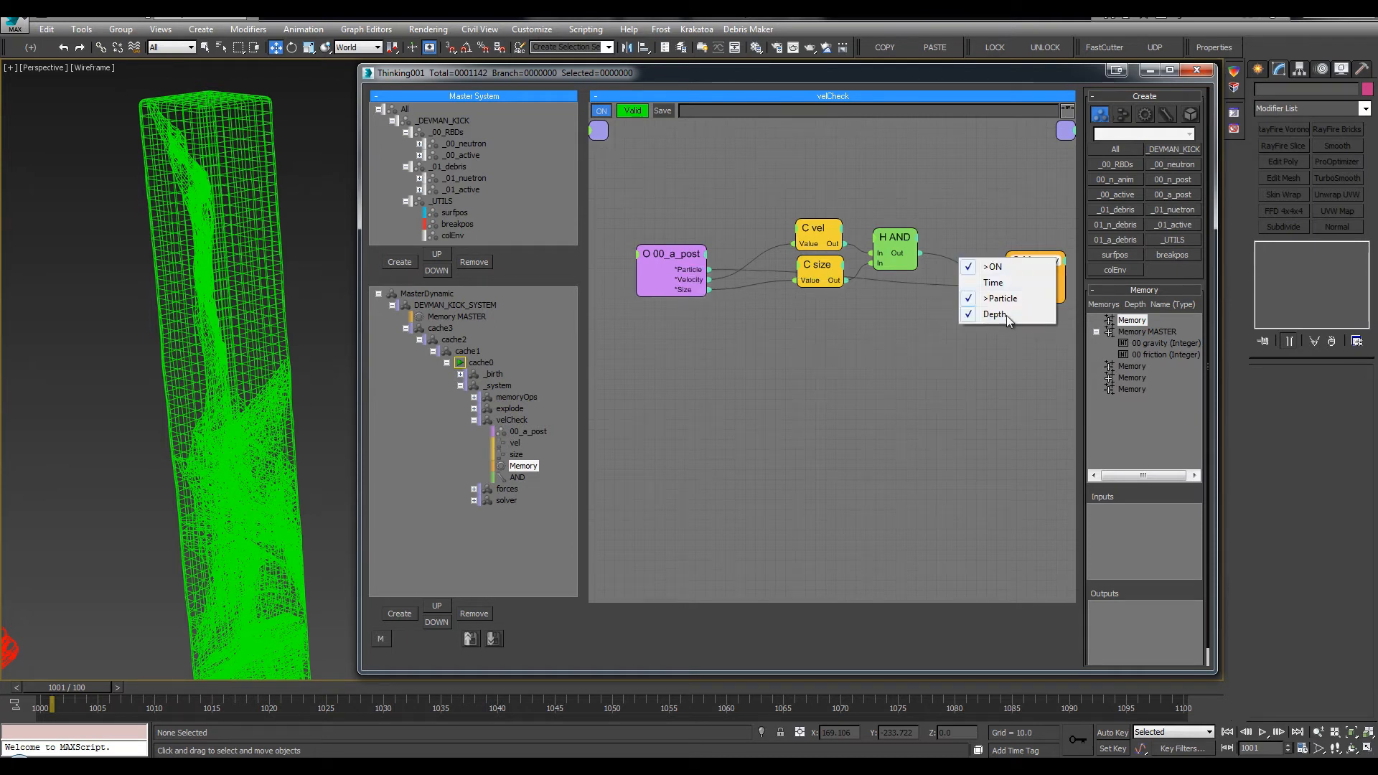
left_click(1008, 314)
left_click_drag(1152, 347, 1127, 525)
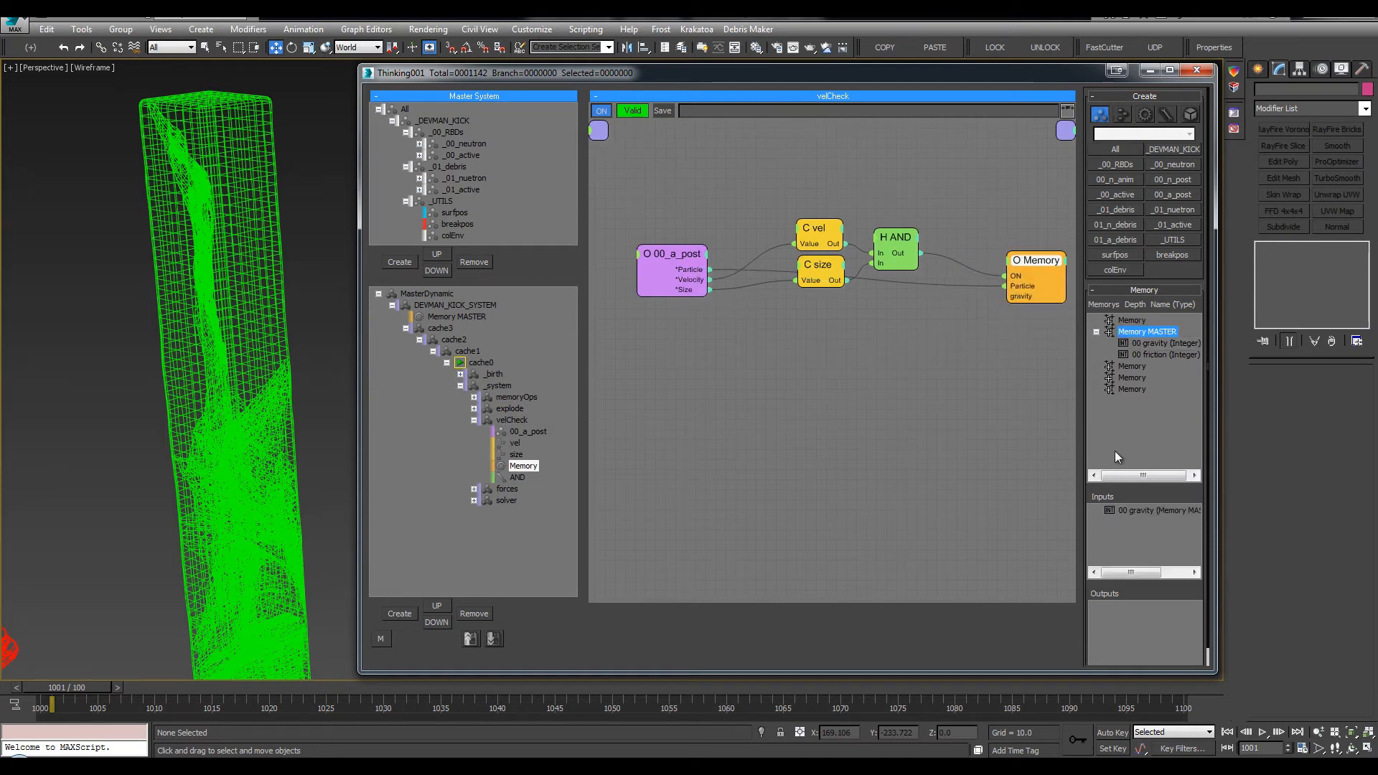
left_click_drag(1147, 355, 1147, 530)
Add two Bool helpers to velCheck, one enabled and wired to Memory's gravity input, the other disabled and wired to its friction input
double_click(951, 357)
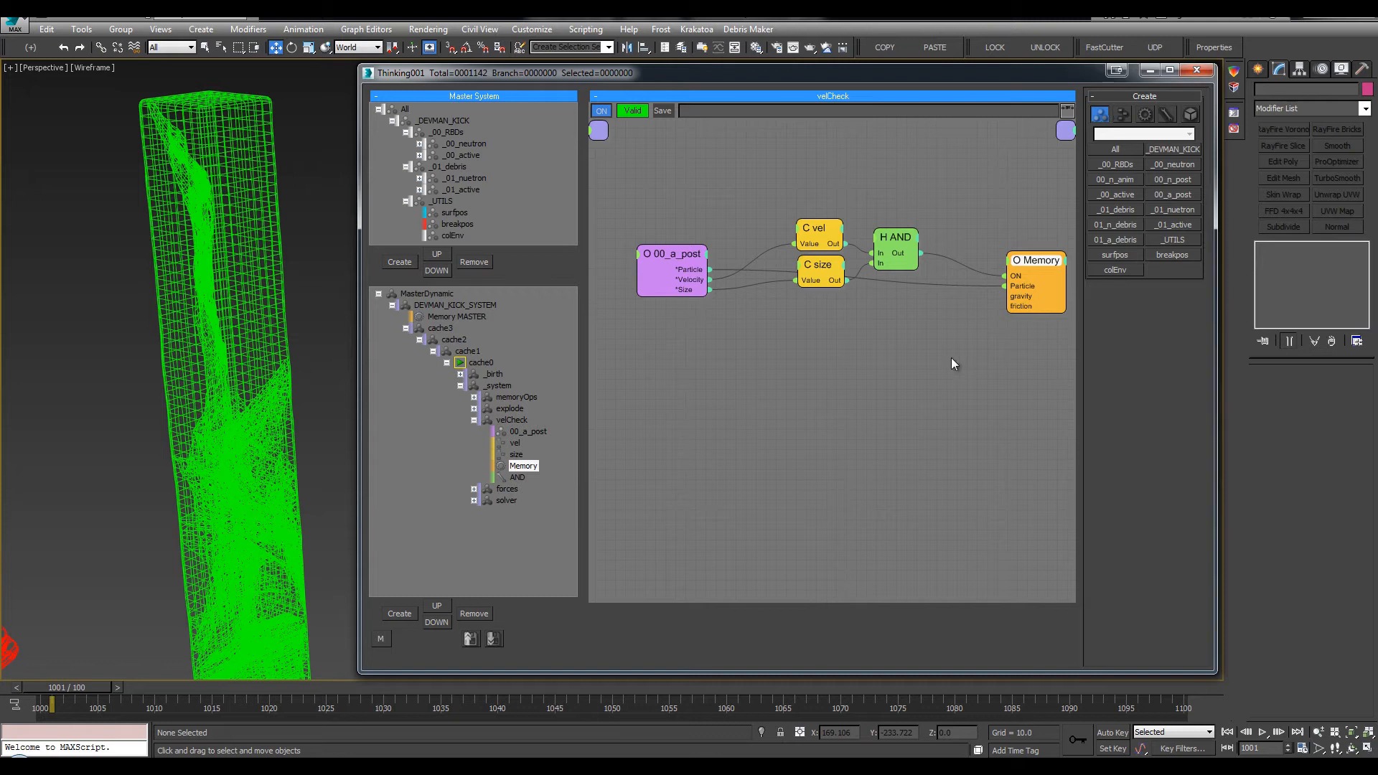
type("bo")
key("Return")
left_click_drag(969, 369, 1003, 296)
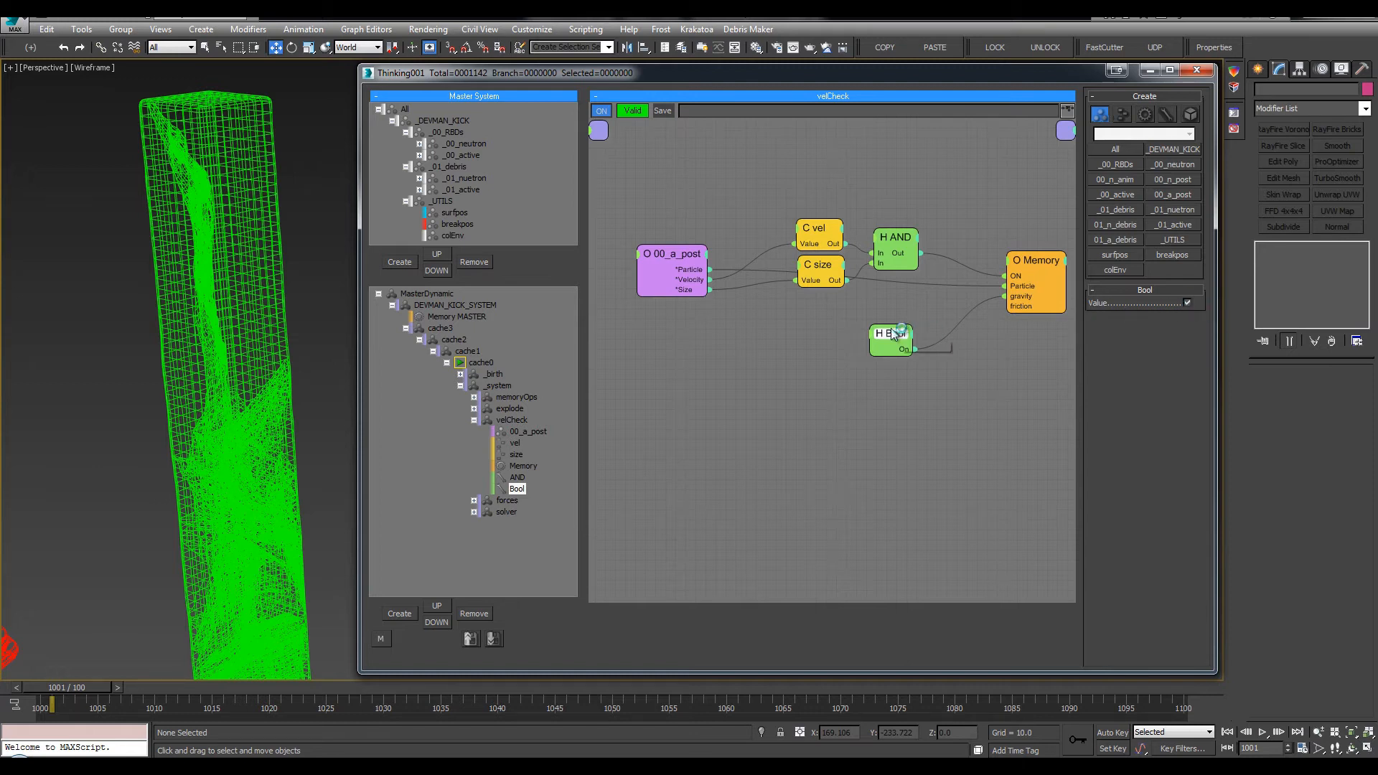
mouse_move(892, 330)
left_mouse_down()
mouse_move(893, 302)
mouse_move(892, 347)
left_mouse_up()
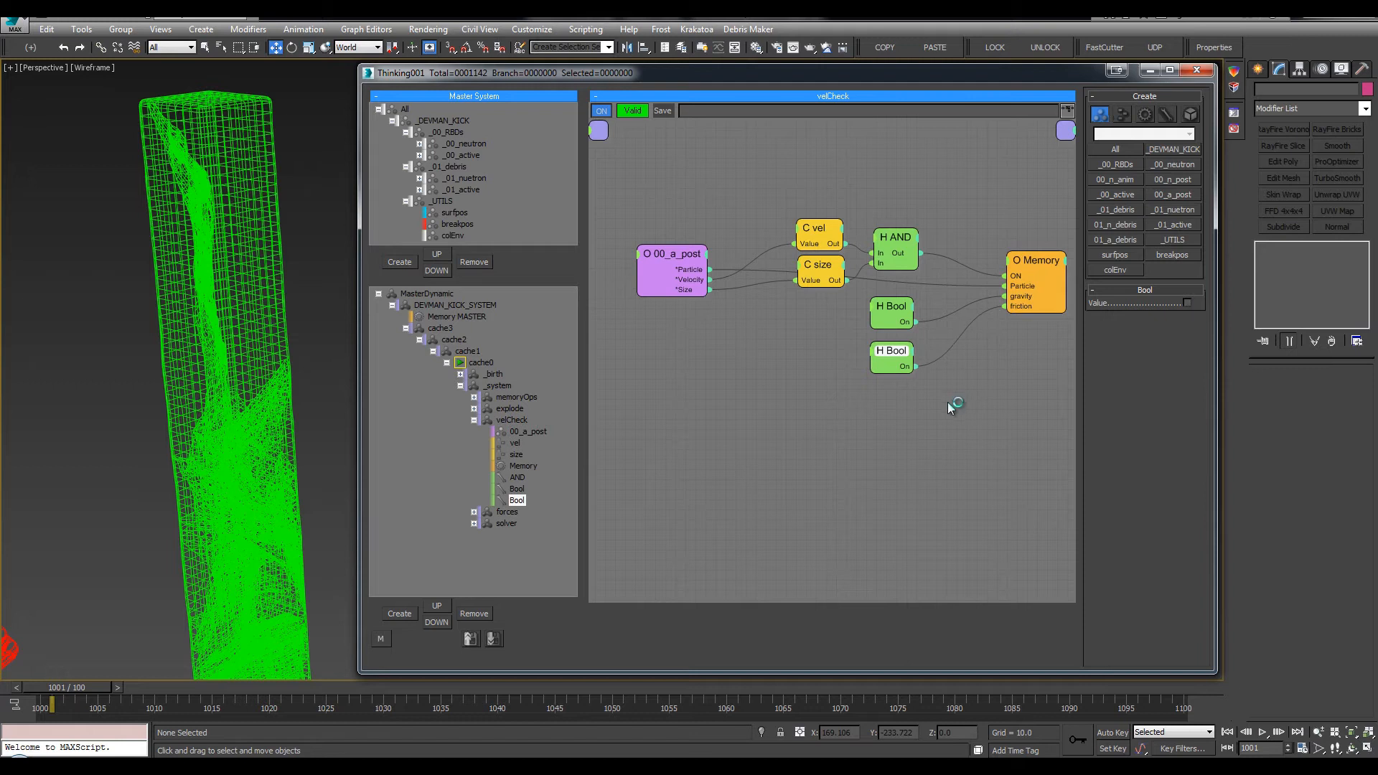
left_click(491, 423)
left_click(474, 420)
Switch the perspective view back to shaded display with the character and pillar in frame, and save the scene
left_click(215, 270)
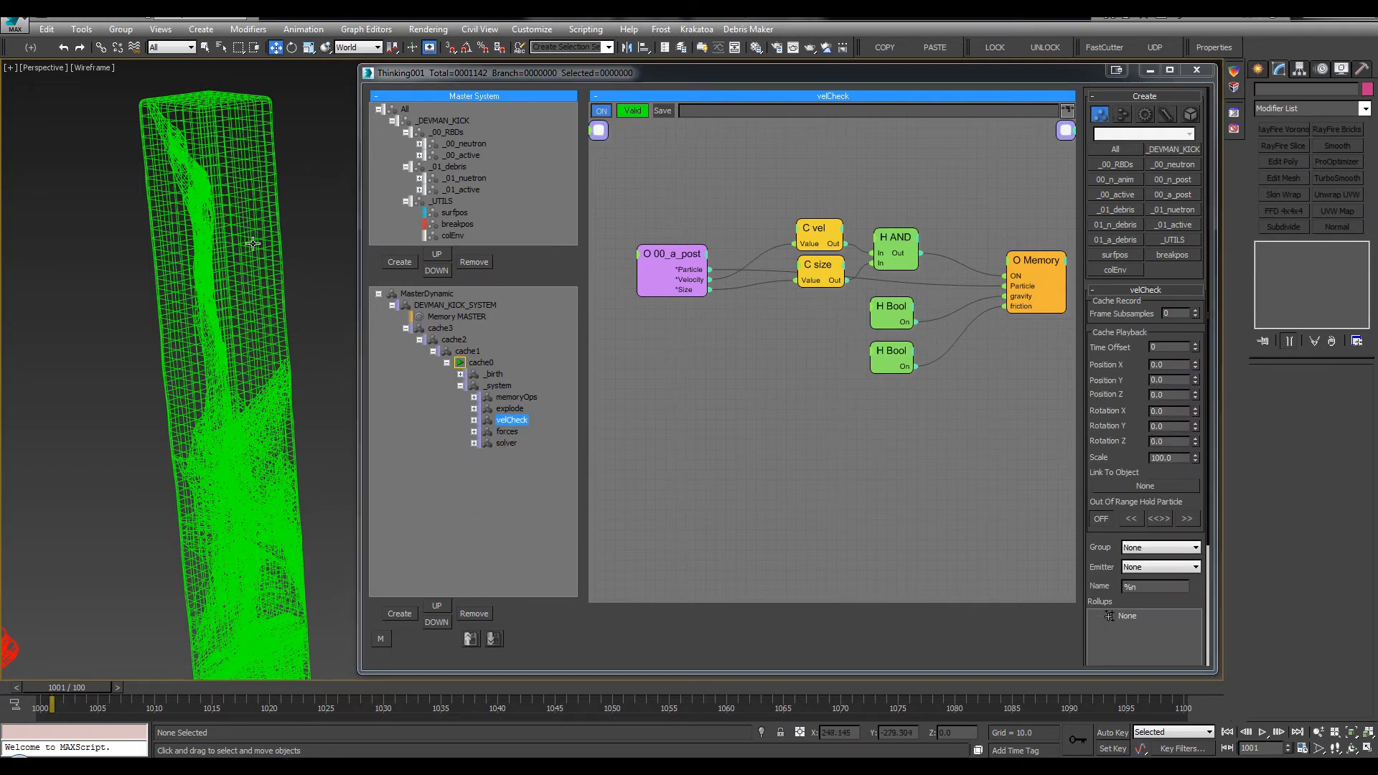
scroll(214, 270, "down", 5)
key("F3")
middle_click_drag(214, 270, 255, 284)
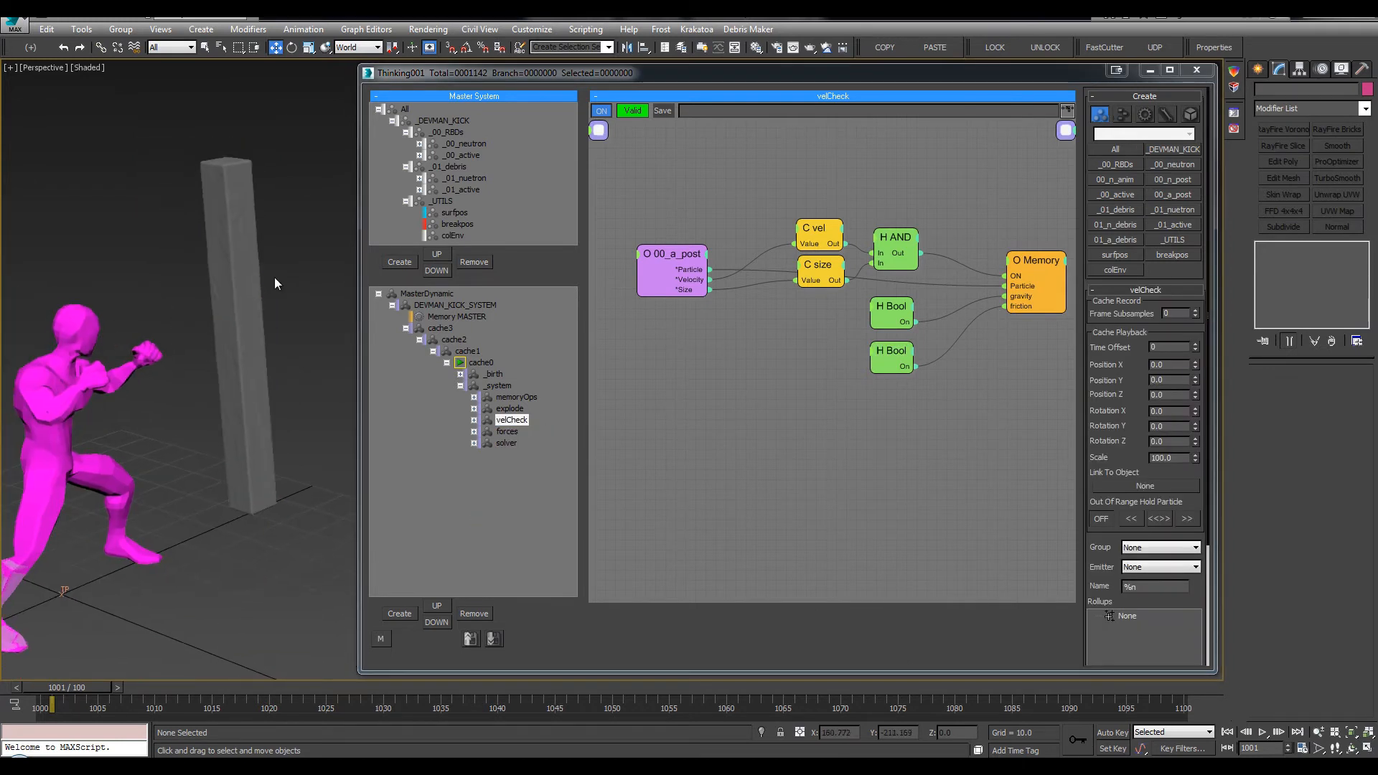
left_click(32, 46)
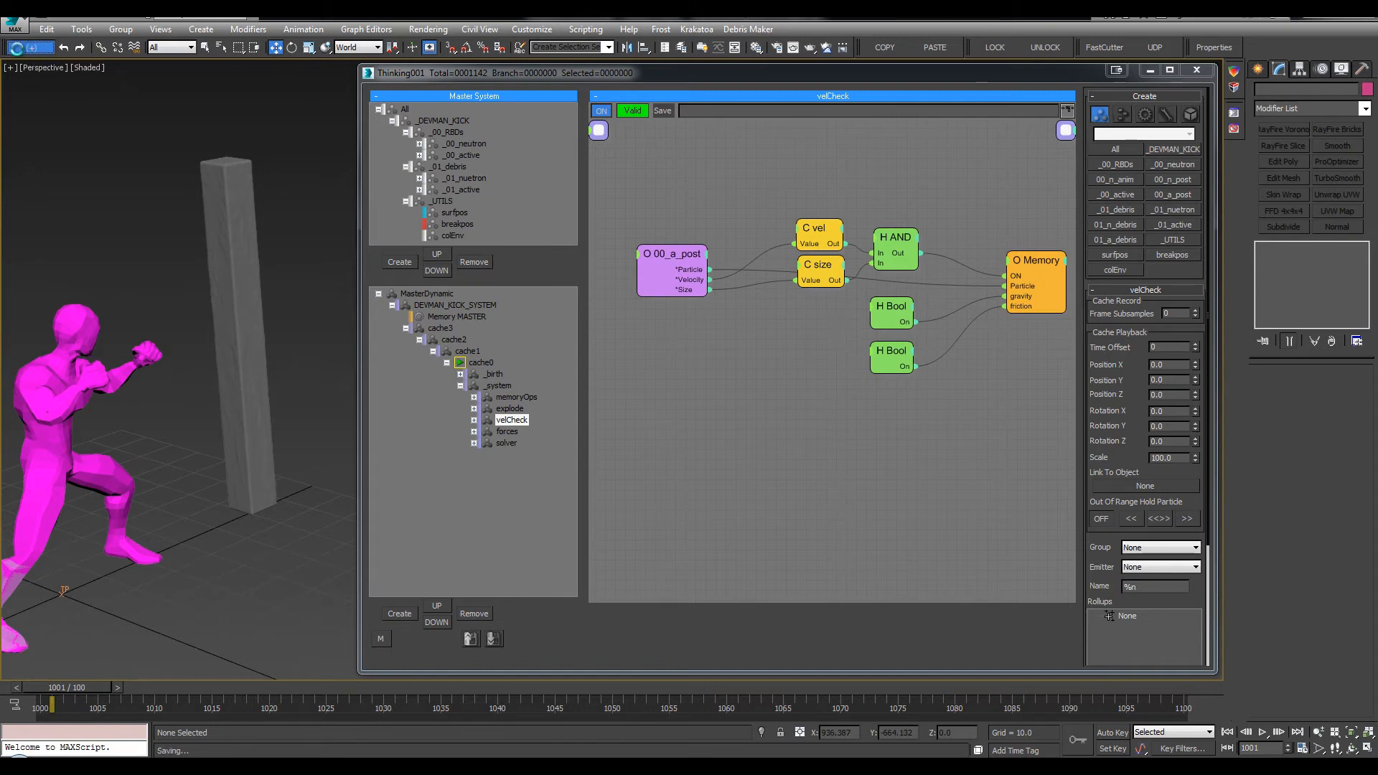
Point cache0 to a file named cache0 inside a new folder v0002 under _record
right_click(463, 367)
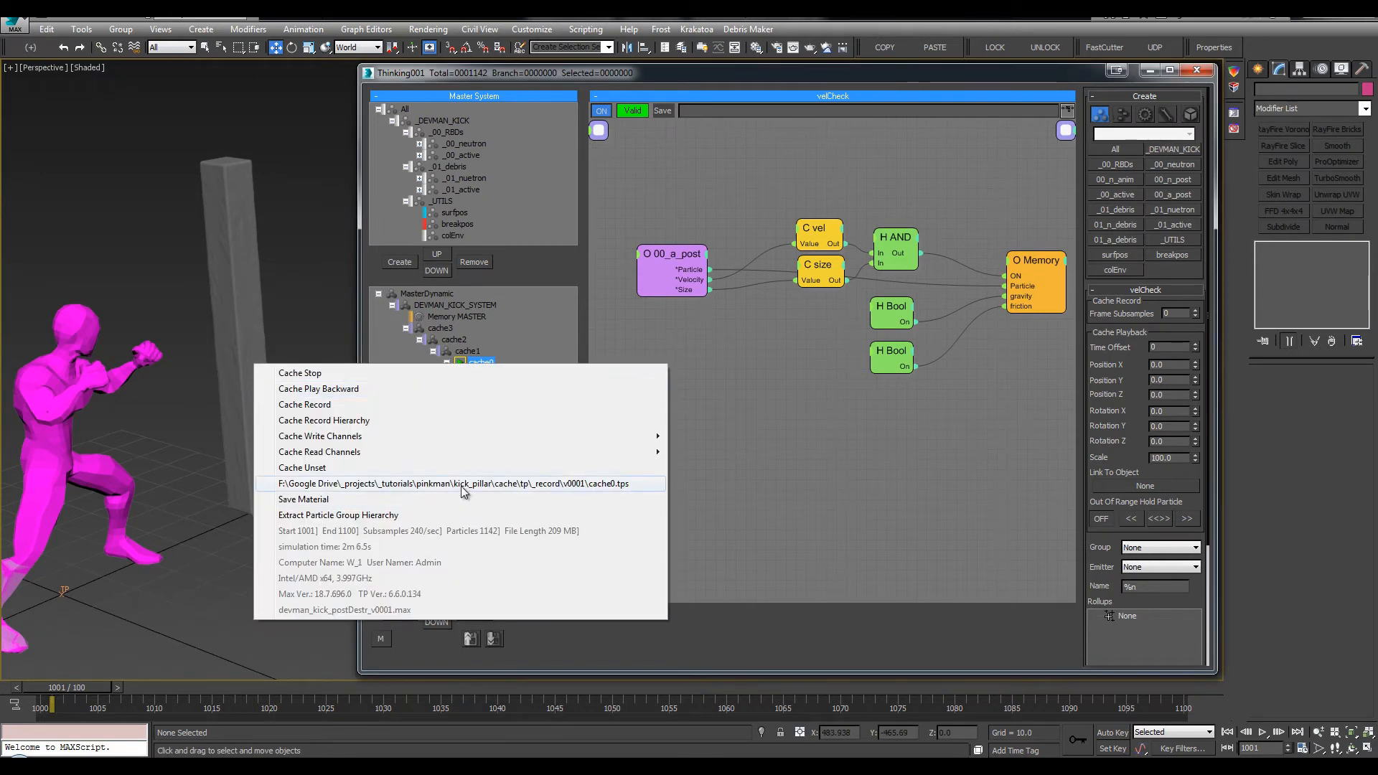
left_click(460, 486)
left_click(726, 123)
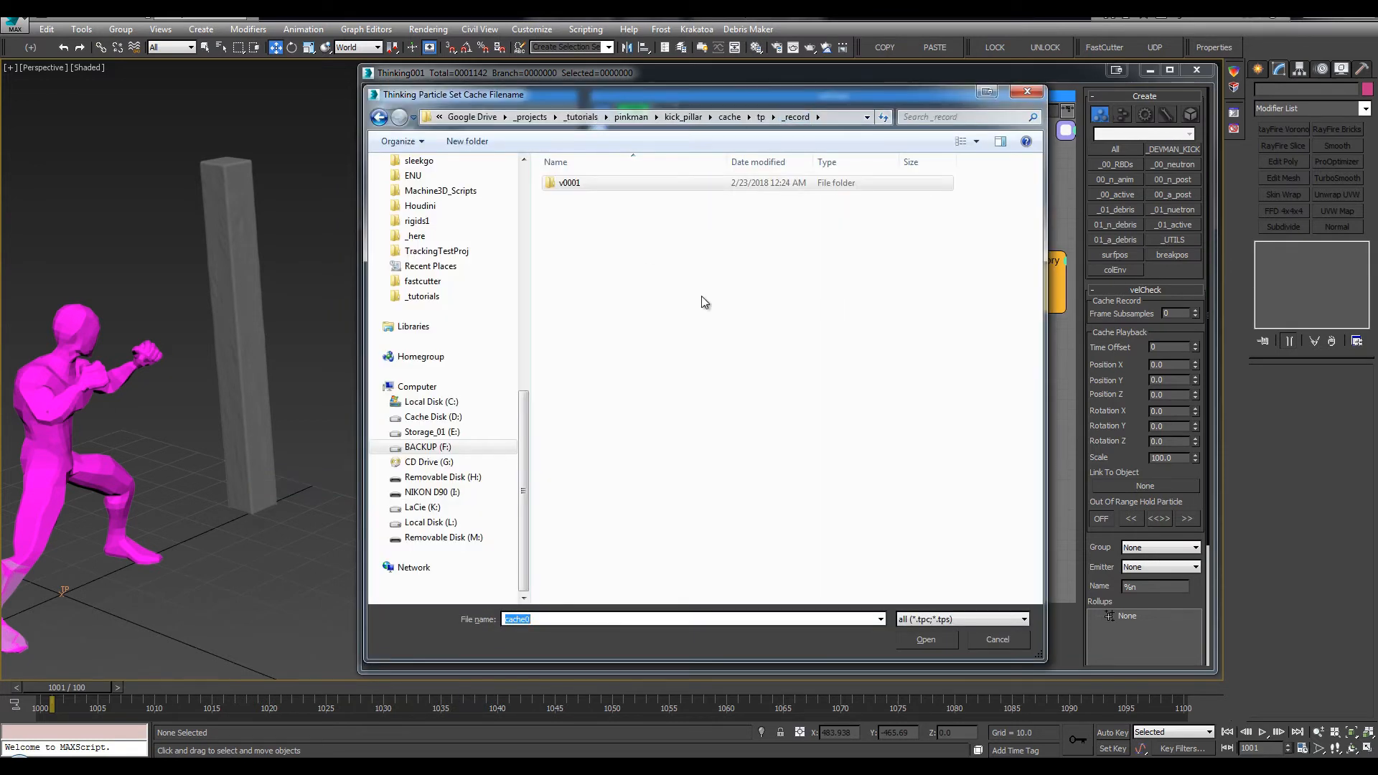
right_click(706, 294)
type("wf")
type("v000")
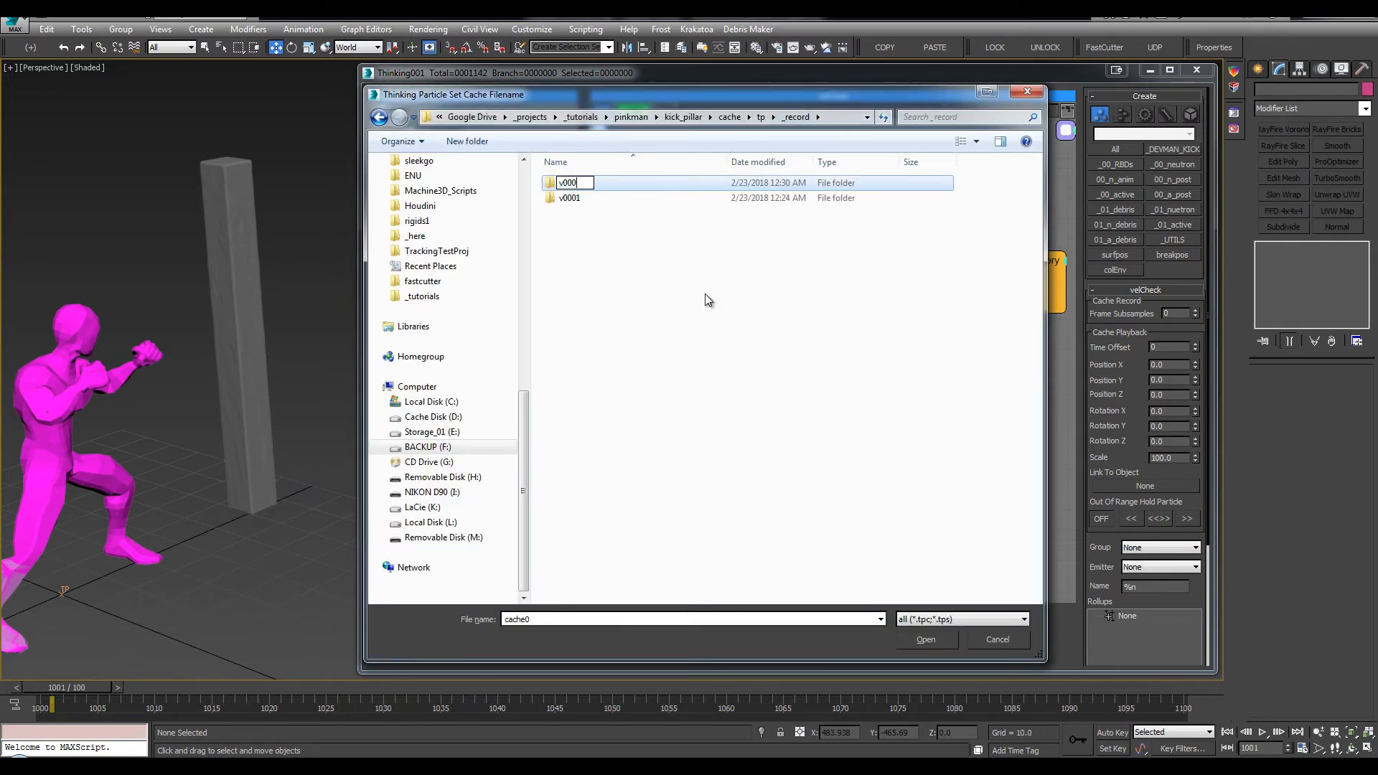
type("2")
key("Return")
key("Return")
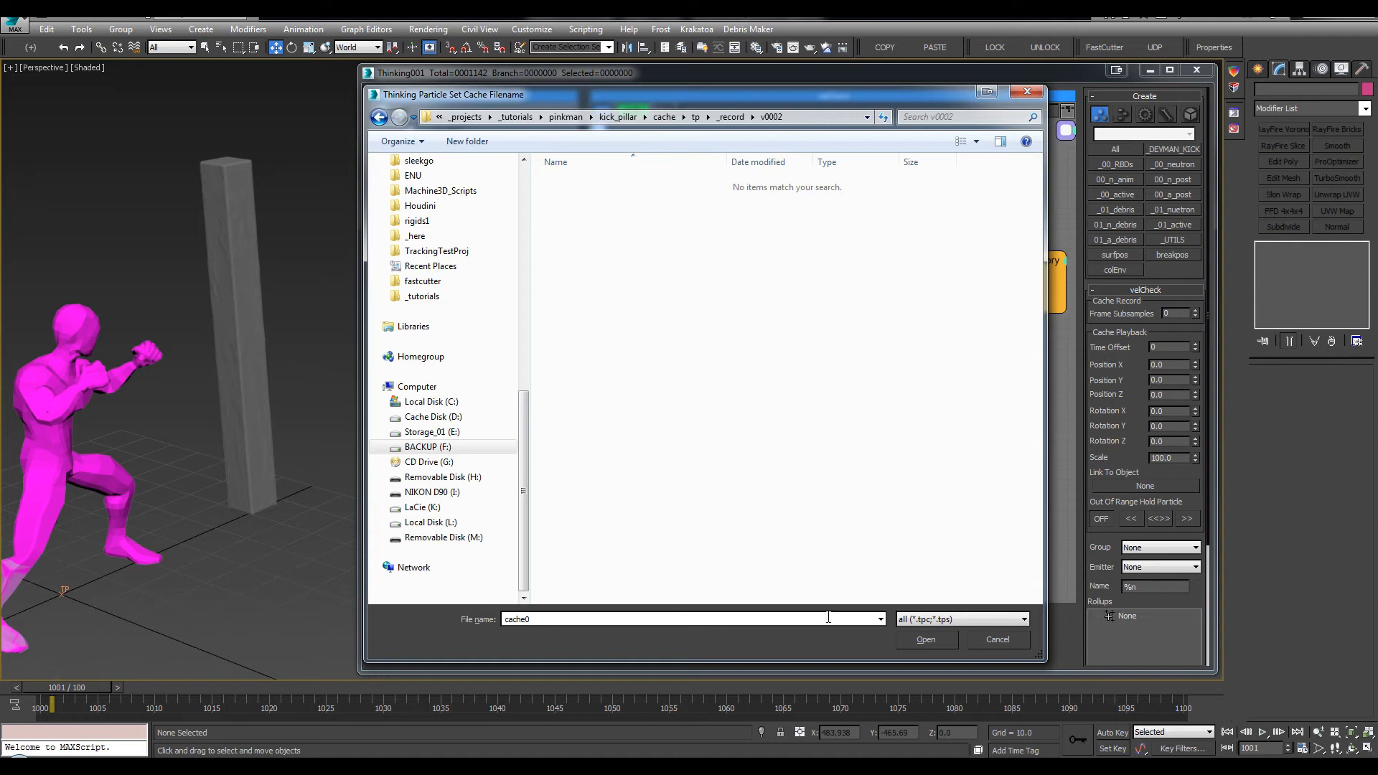
left_click(942, 638)
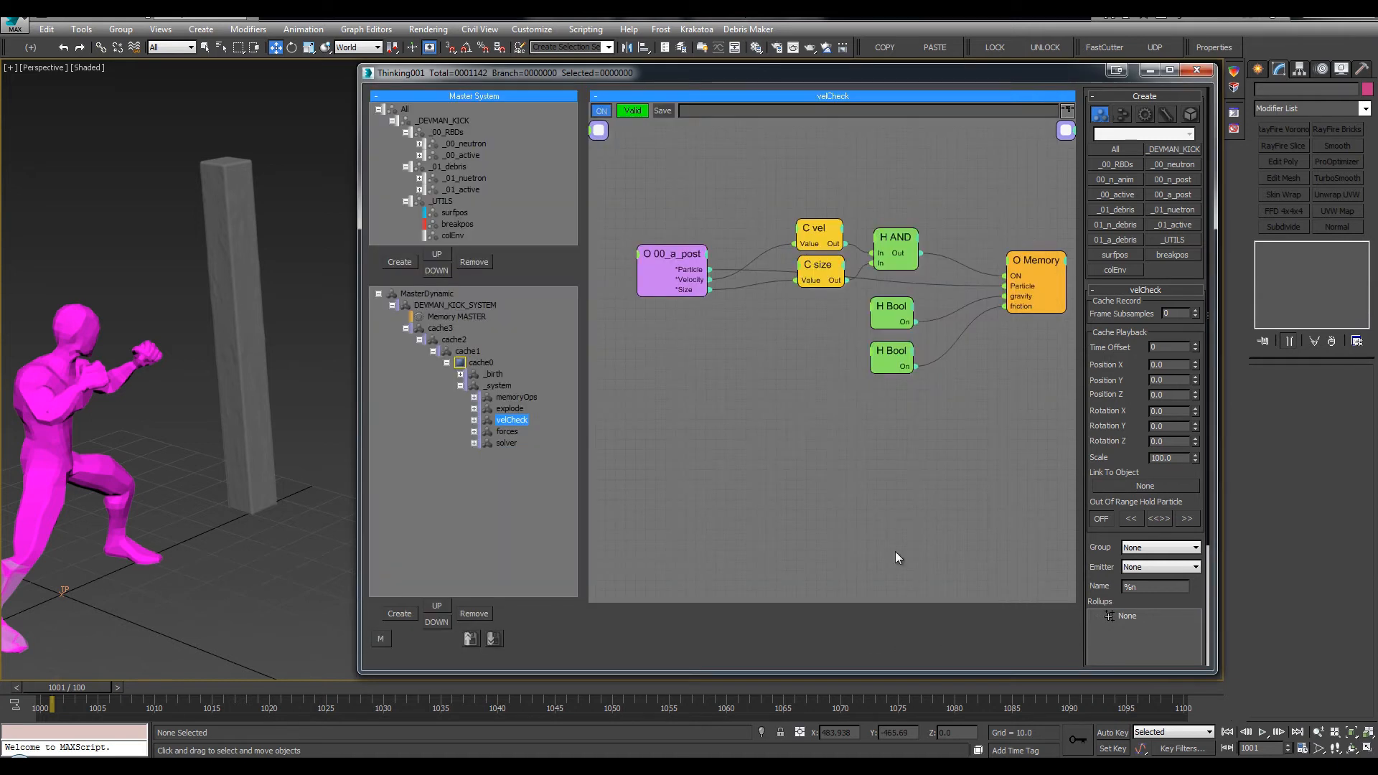
Record the simulation into cache0 and play back the kick and debris from another angle
right_click(462, 364)
left_click(455, 403)
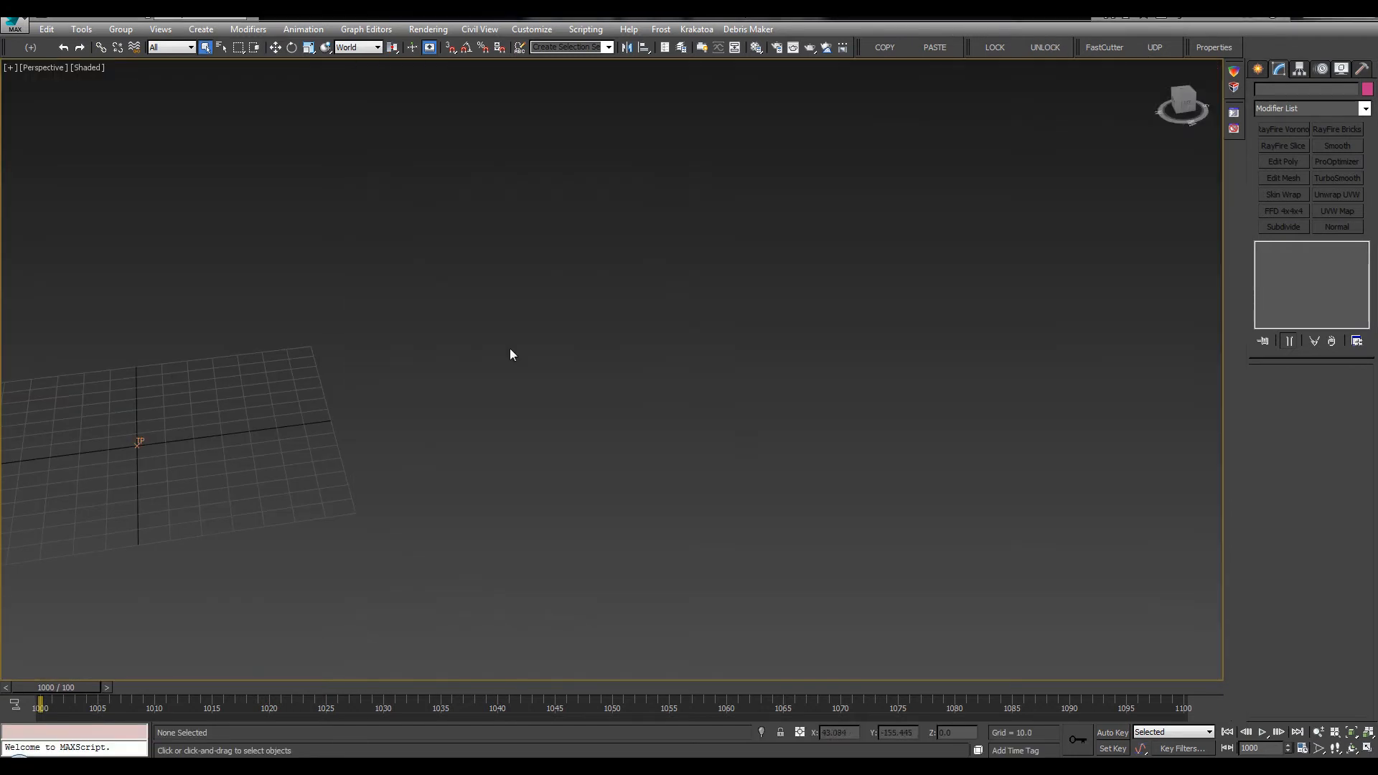
key("slash")
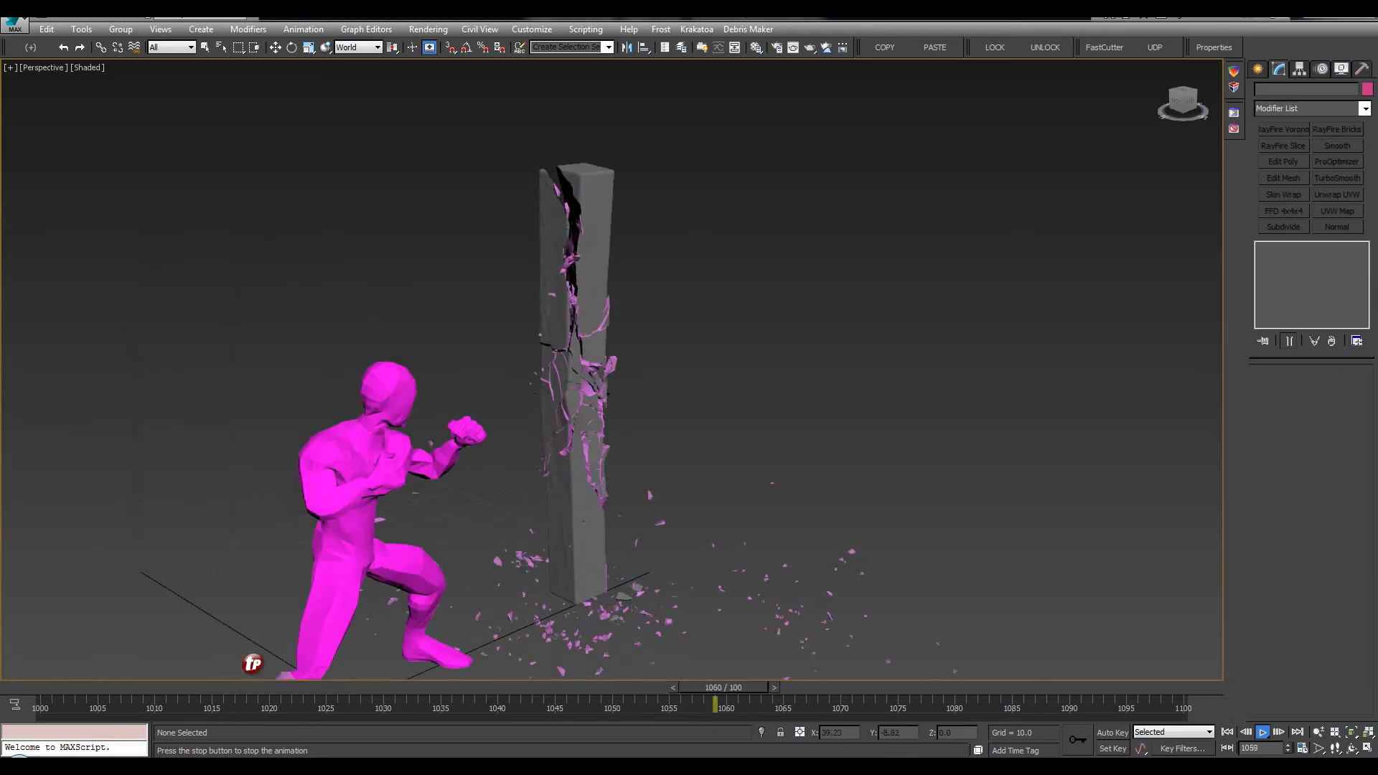
left_click_drag(121, 687, 304, 679)
middle_click_drag(305, 677, 969, 272, "alt")
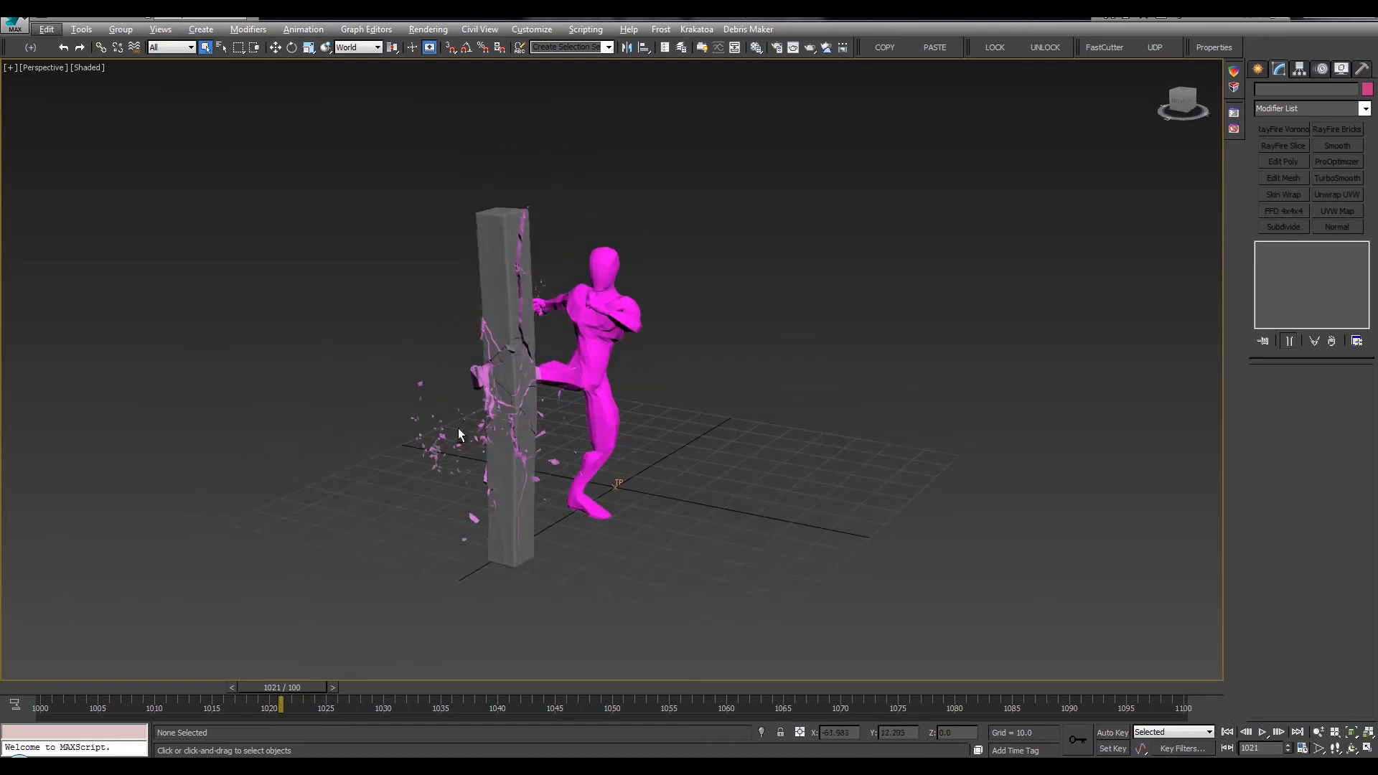
Return to the first frame and set the Friction operator's friction to 10000 in the forces network
left_click(1209, 50)
middle_click_drag(252, 311, 166, 303)
key("Home")
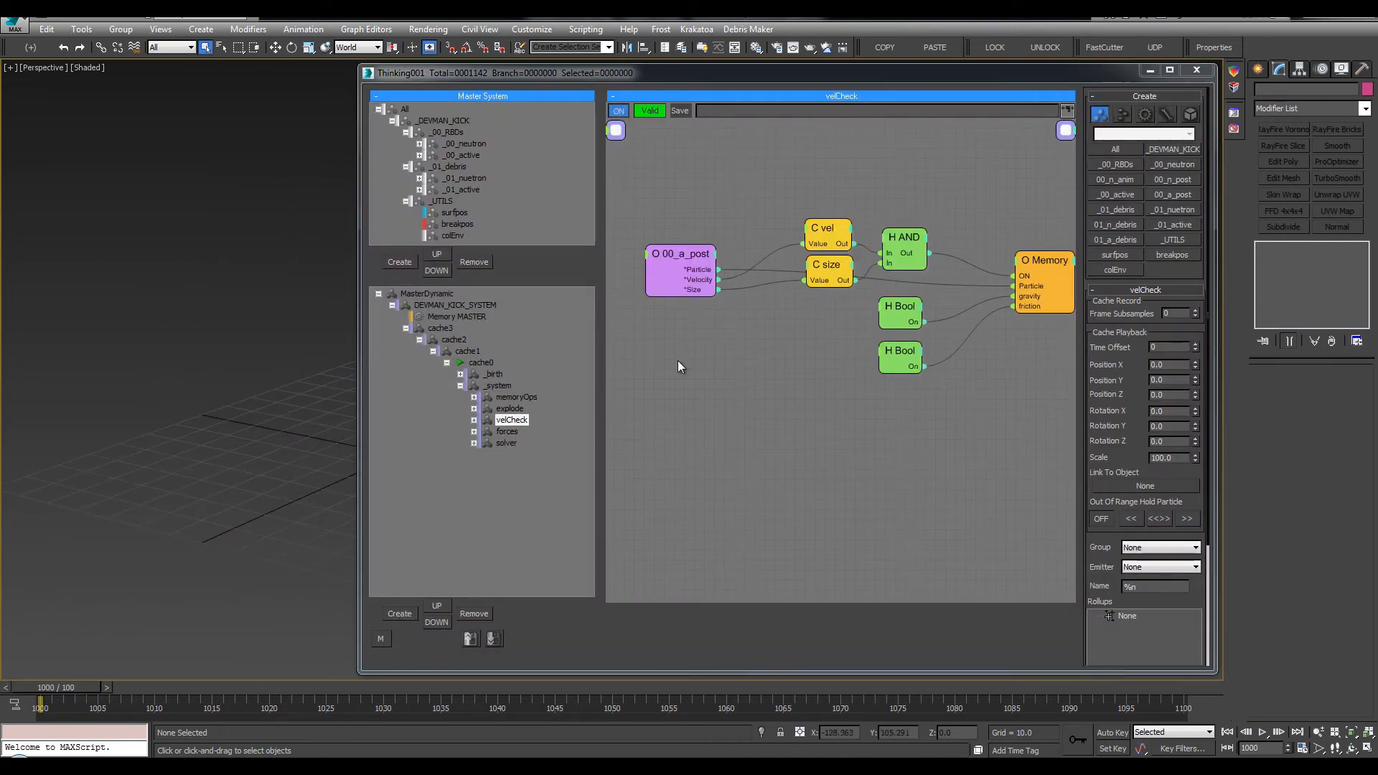
left_click(503, 431)
left_click(949, 341)
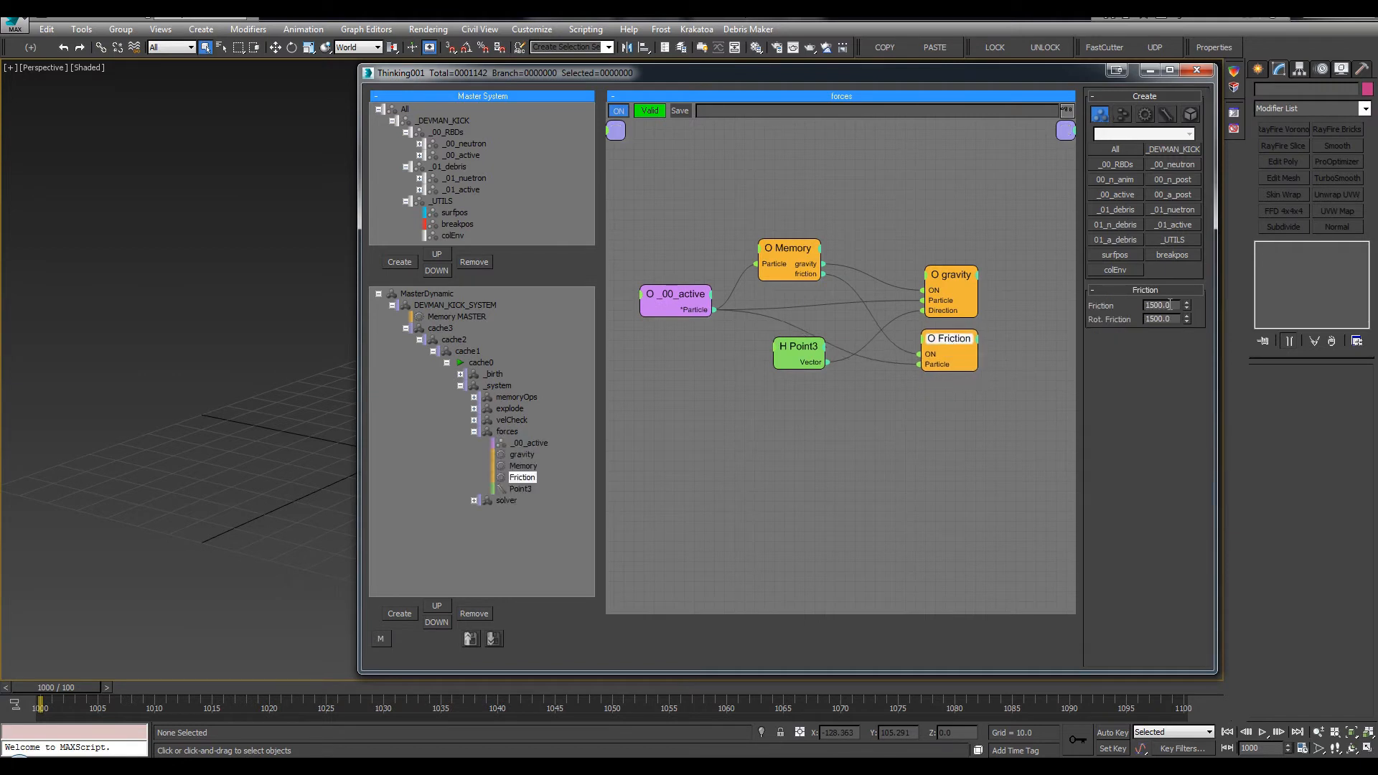
type("10000")
key("Tab")
left_click(959, 178)
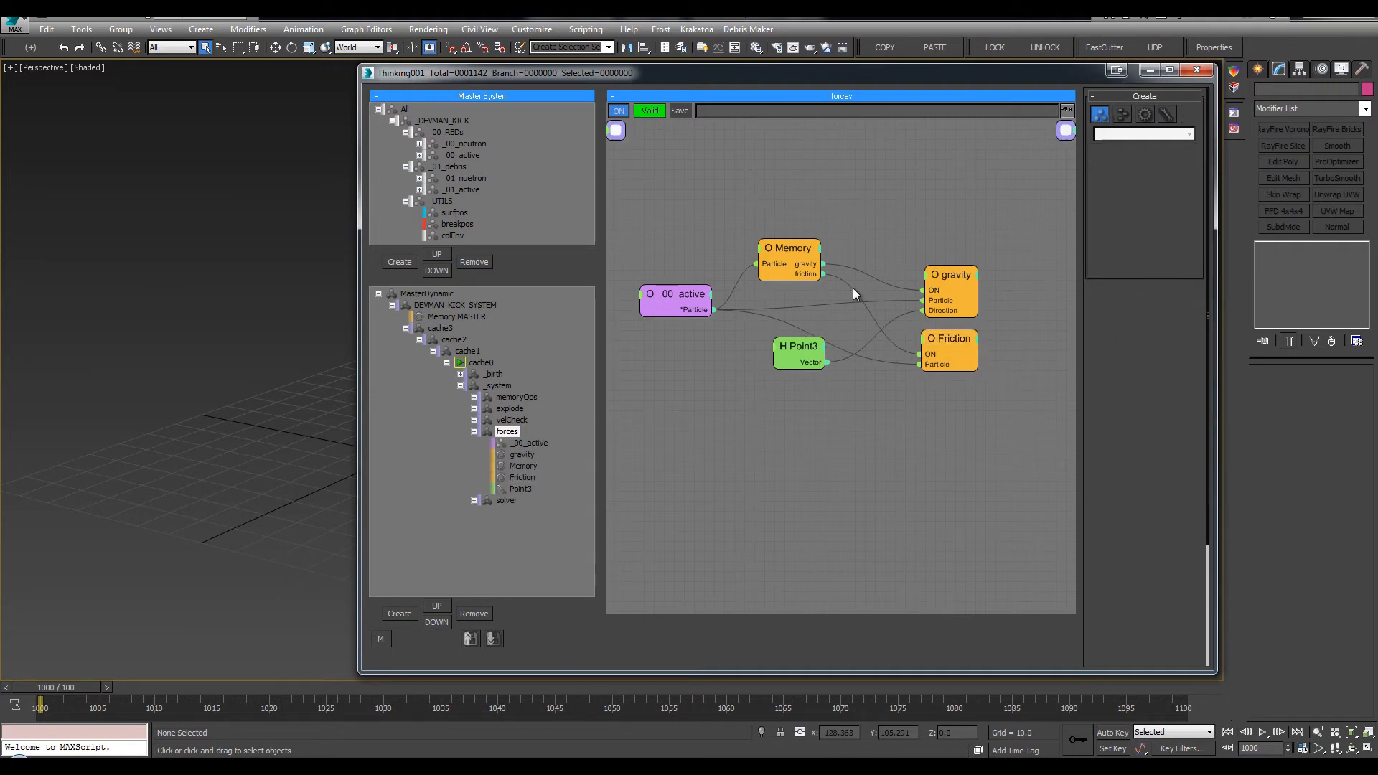
left_click(474, 432)
Check the settings of the size condition and the EggTimer in the explode network
left_click(510, 409)
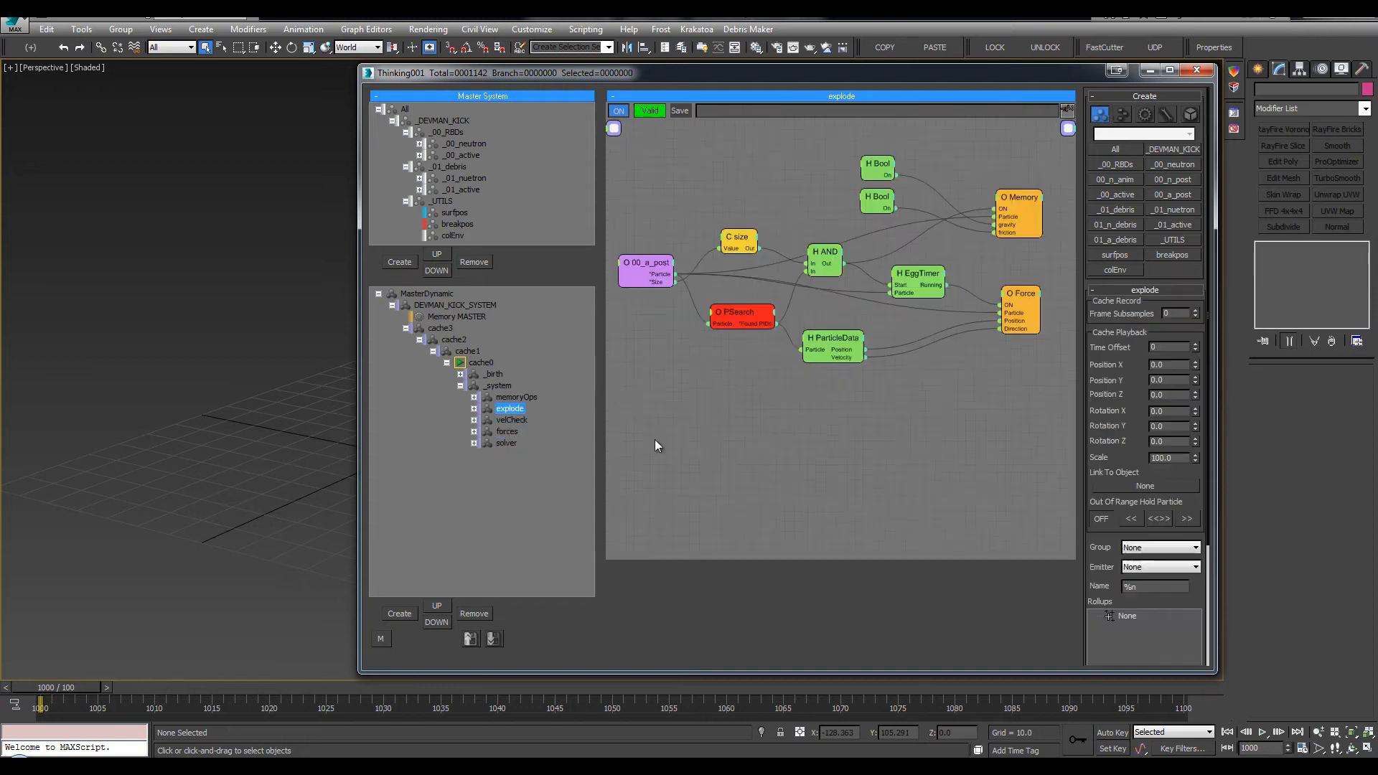
left_click(735, 240)
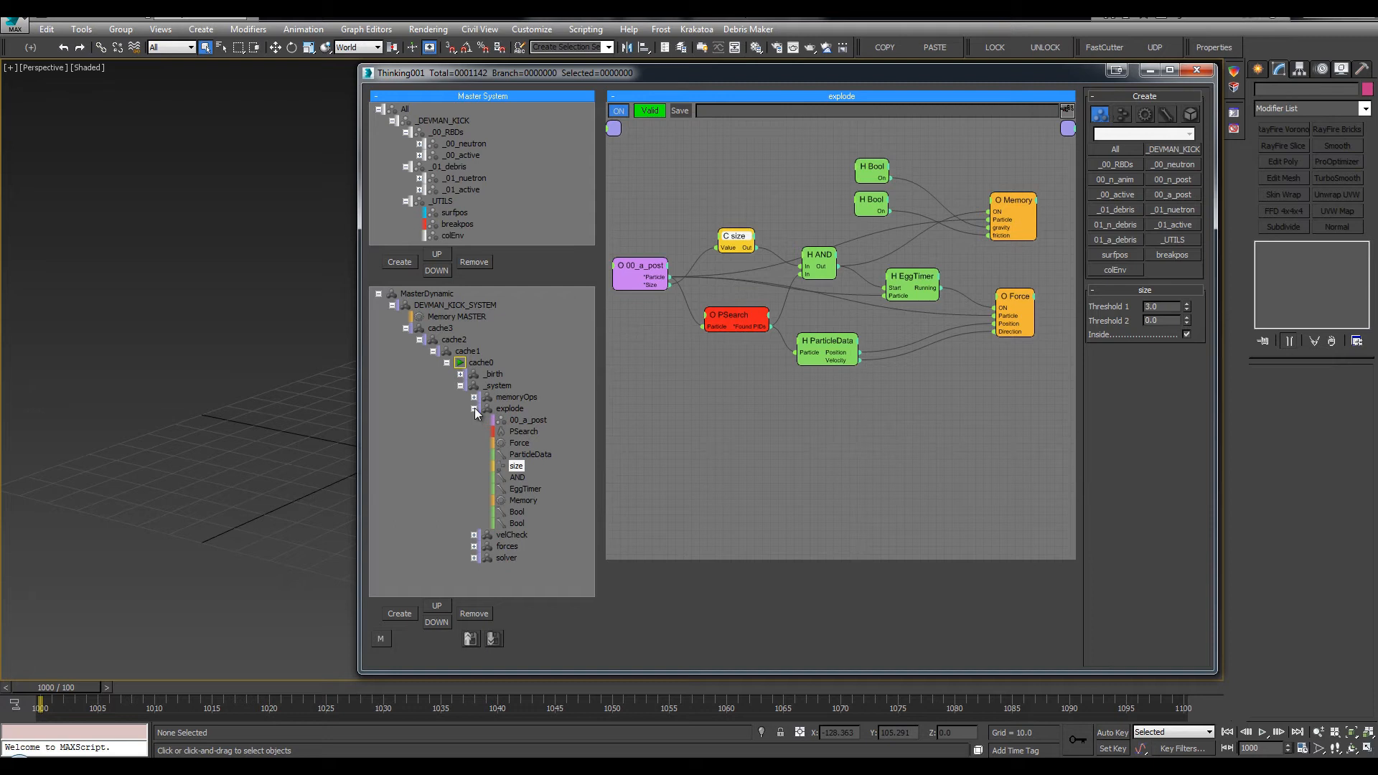
left_click_drag(912, 277, 904, 279)
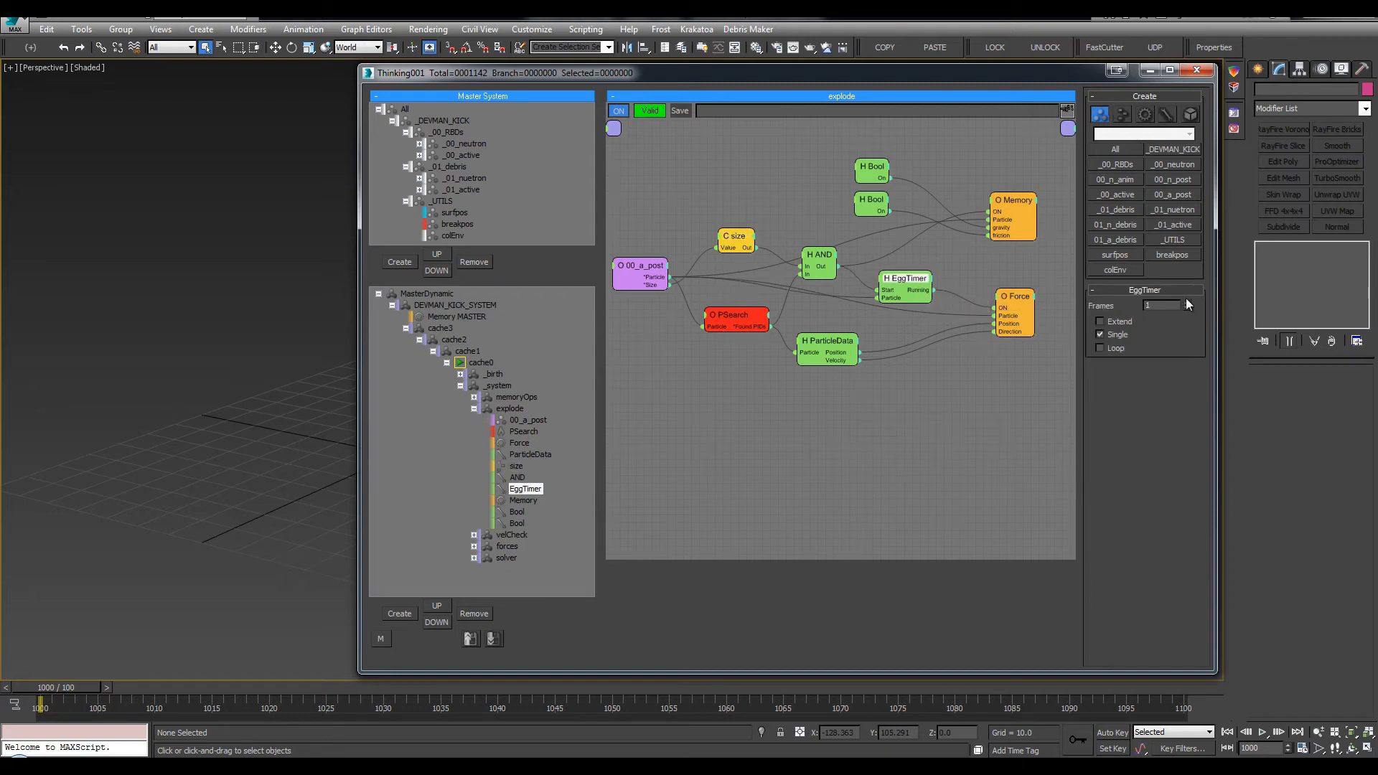
left_click(474, 409)
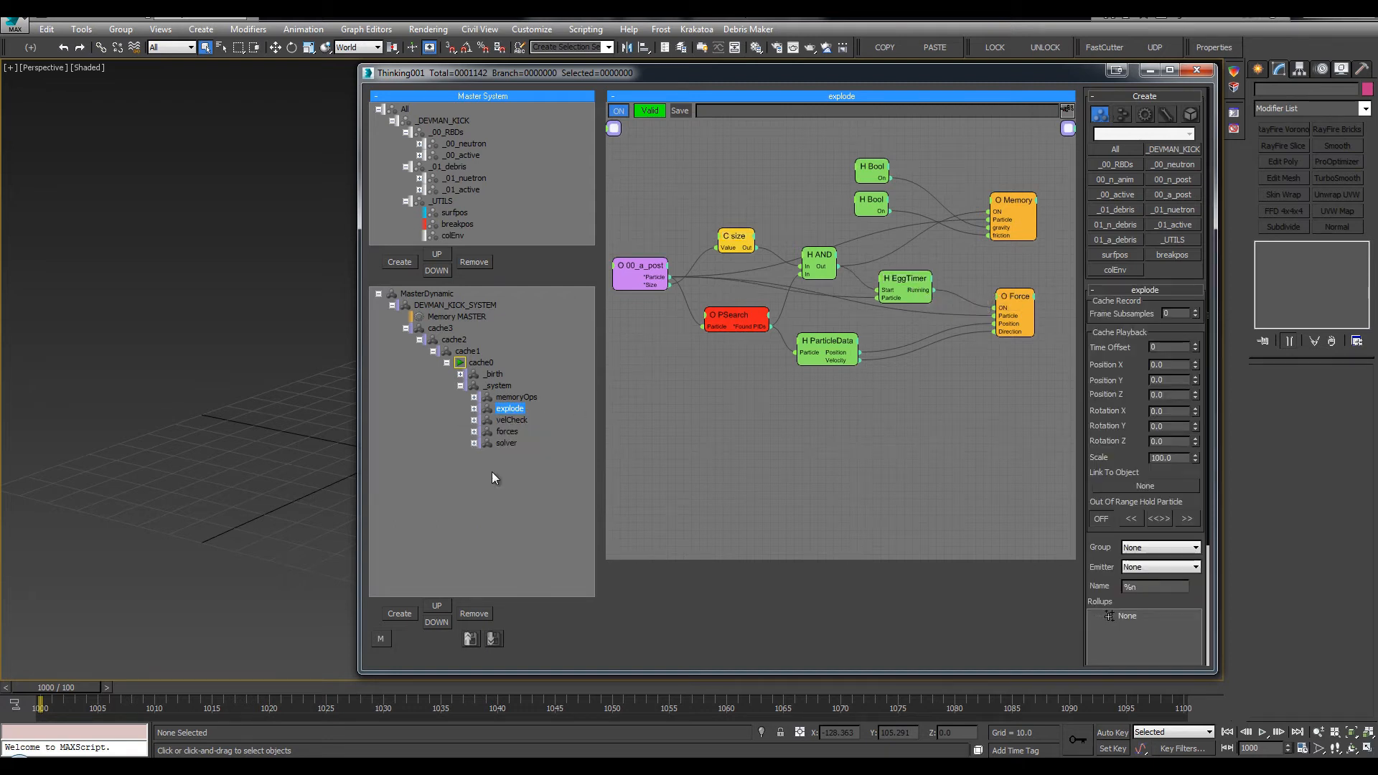
Set the size condition's Threshold 1 to 1.2 in the velCheck network and space the vel and size nodes apart
left_click(512, 420)
left_click(819, 277)
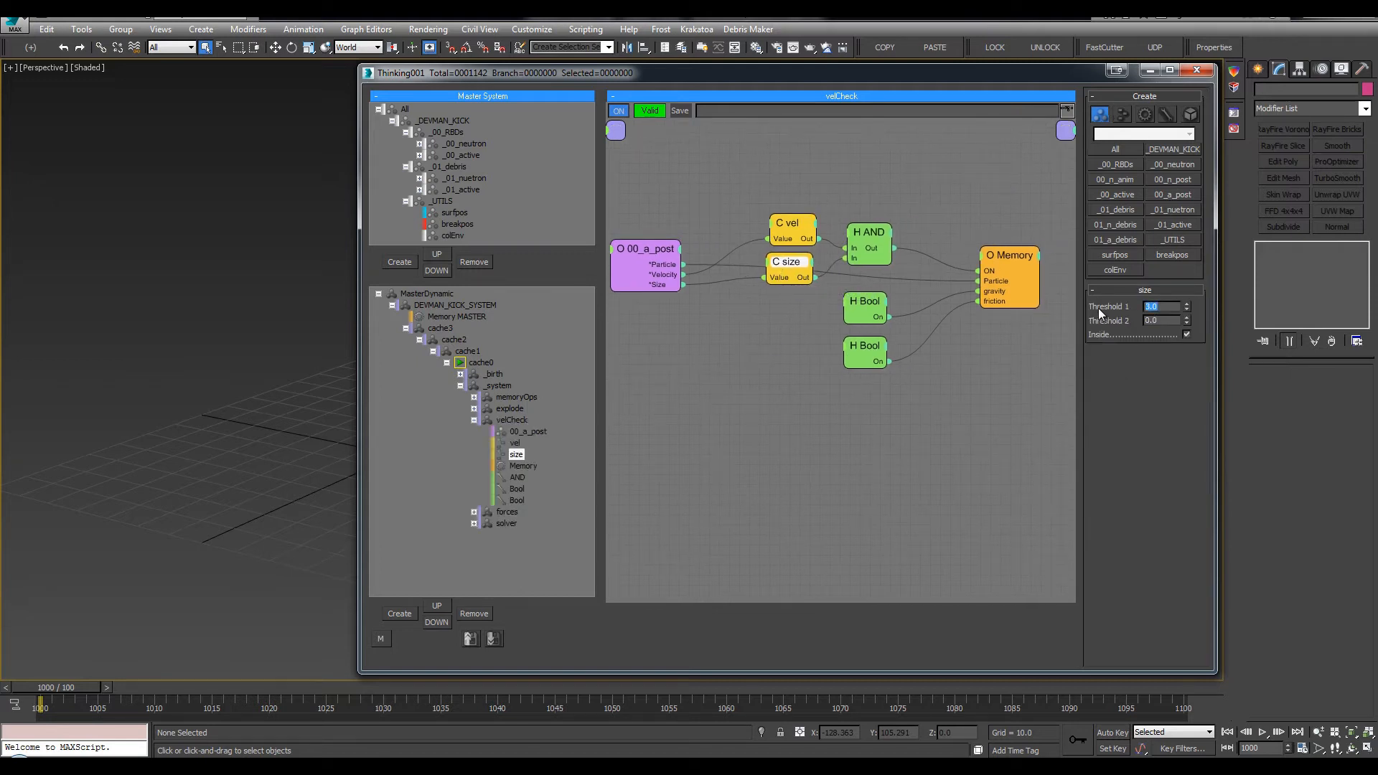
left_click(833, 238)
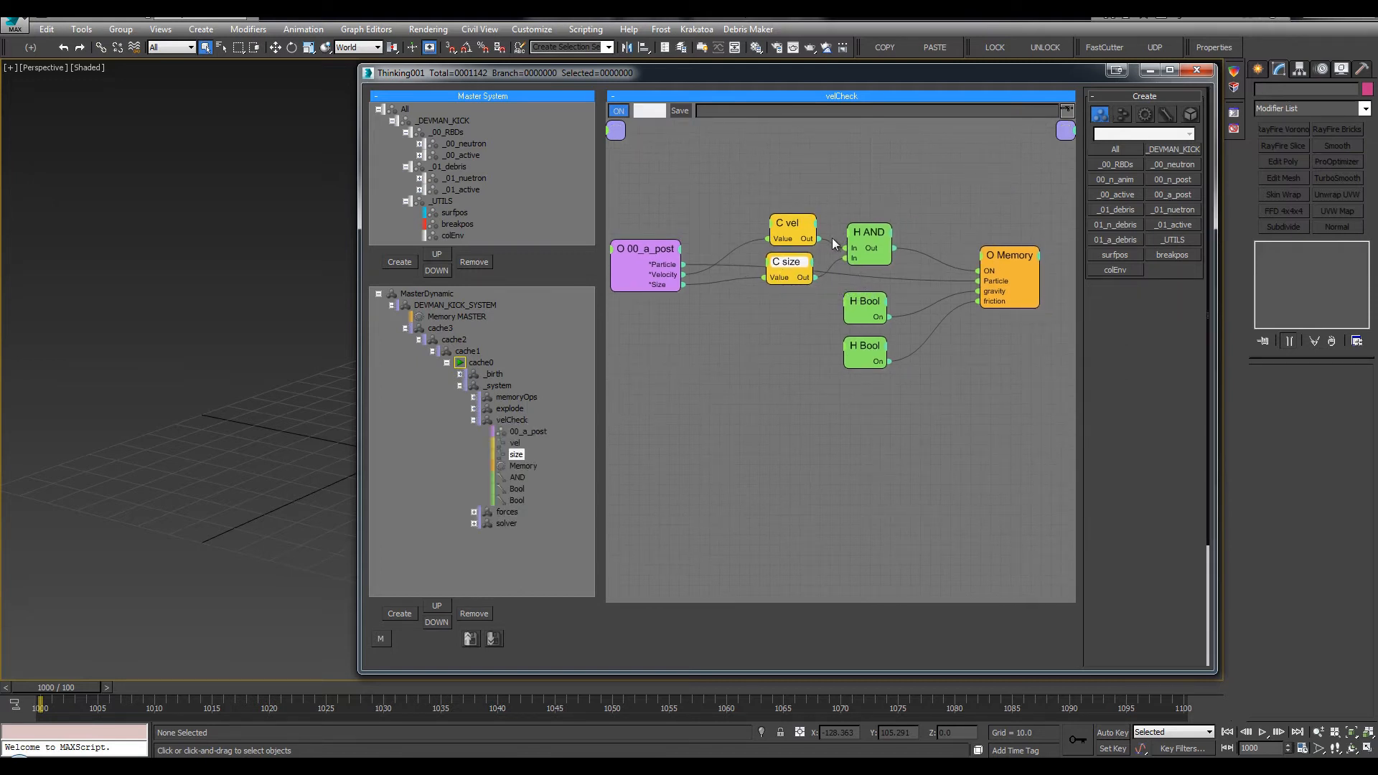
left_click_drag(799, 225, 778, 269)
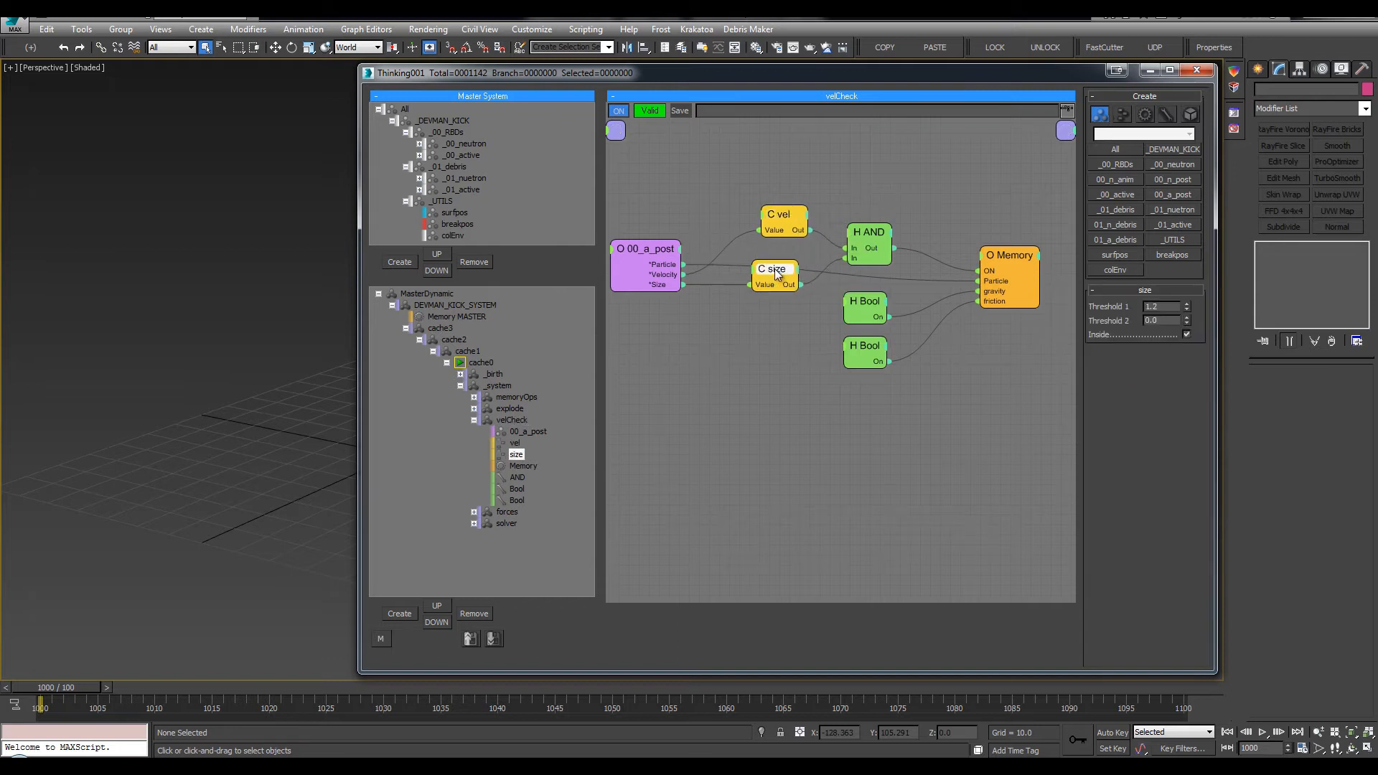
Set Threshold 1 of the vel condition in velCheck to 5
left_click(770, 219)
left_click_drag(775, 209, 770, 207)
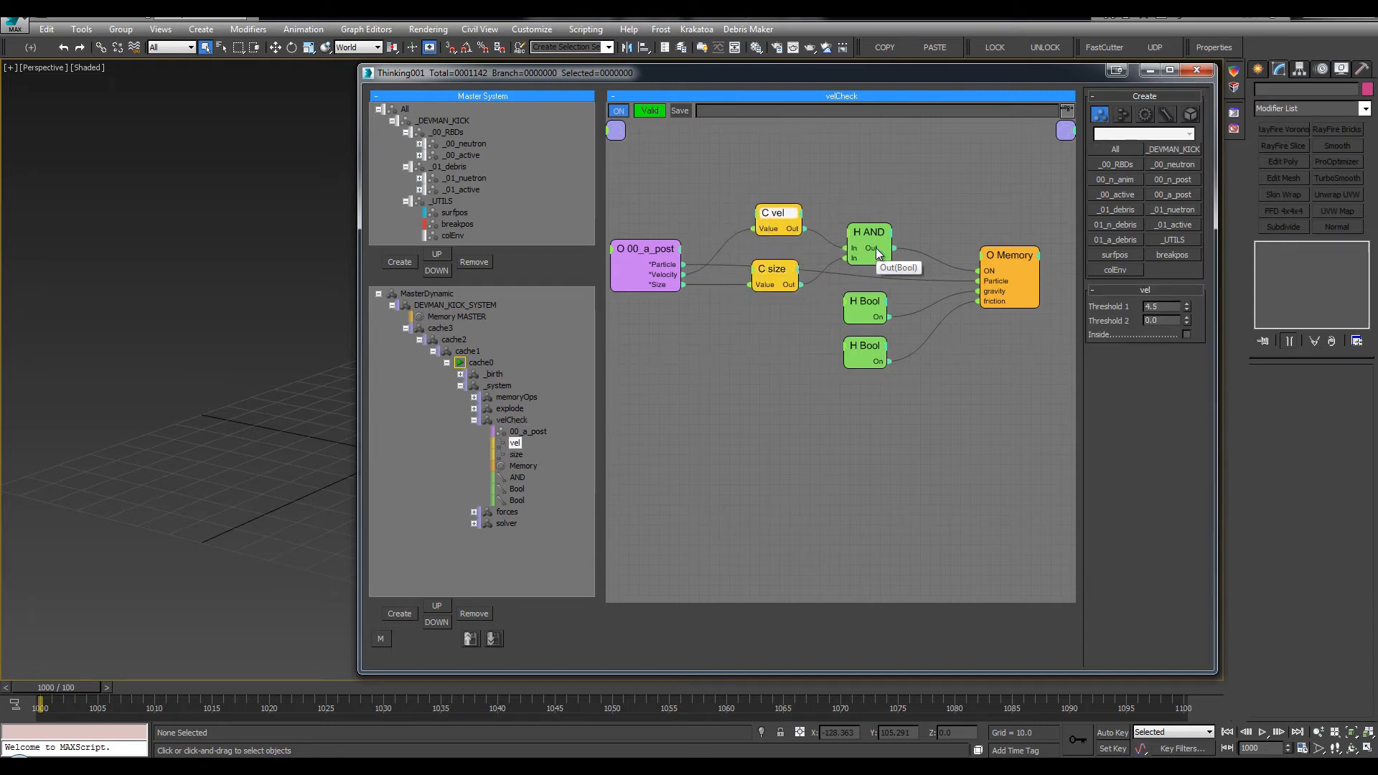
left_click_drag(1165, 308, 1055, 315)
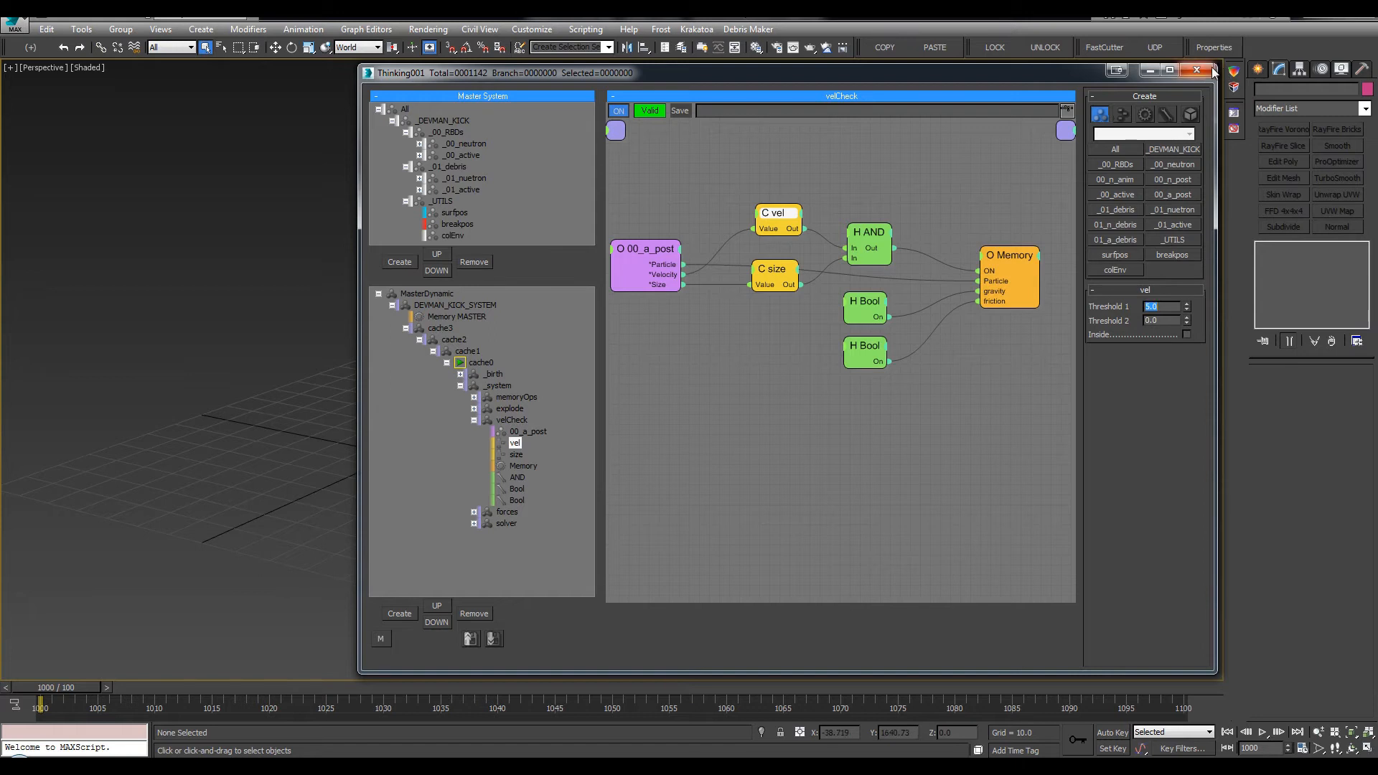
Save the scene and record the cache0 simulation again with the adjusted values
left_click(1196, 70)
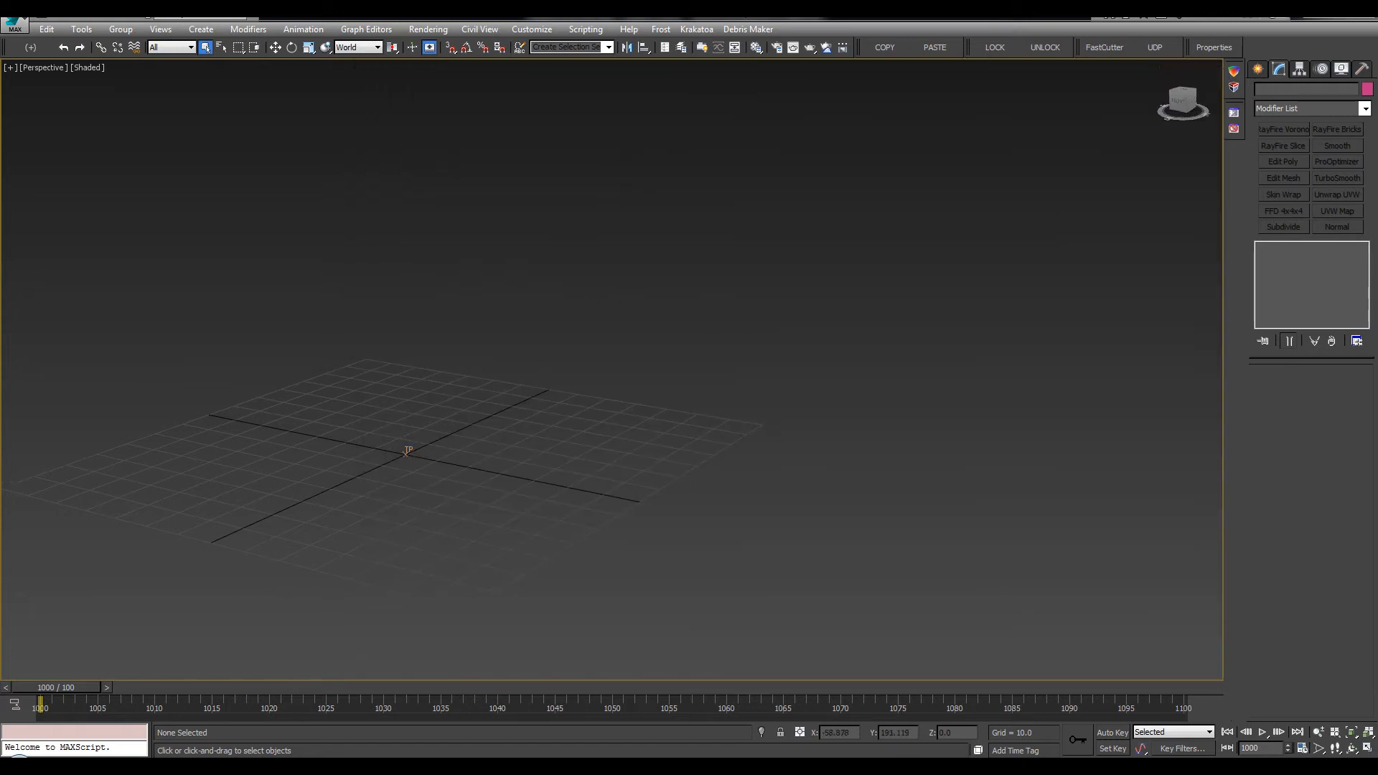
left_click(1223, 48)
key("ctrl+s")
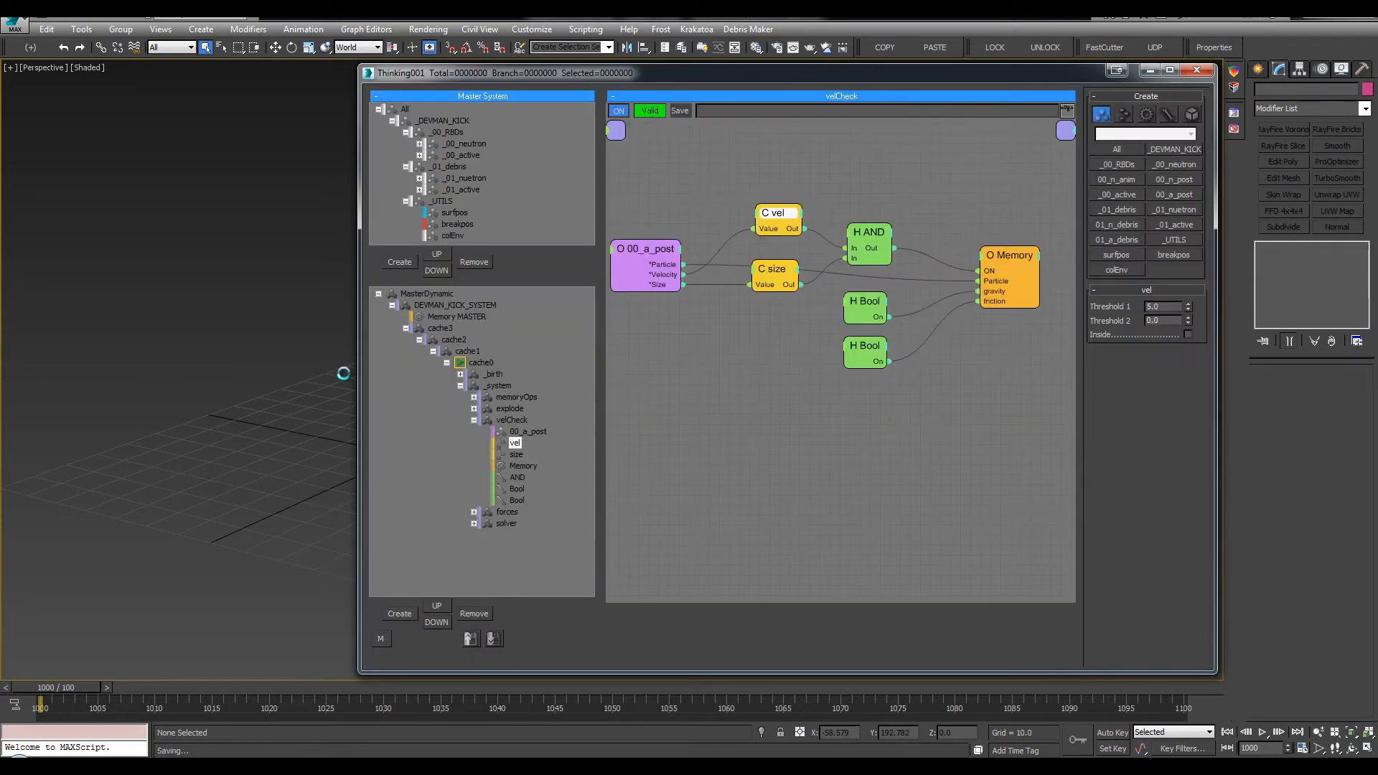
right_click(471, 363)
left_click(451, 404)
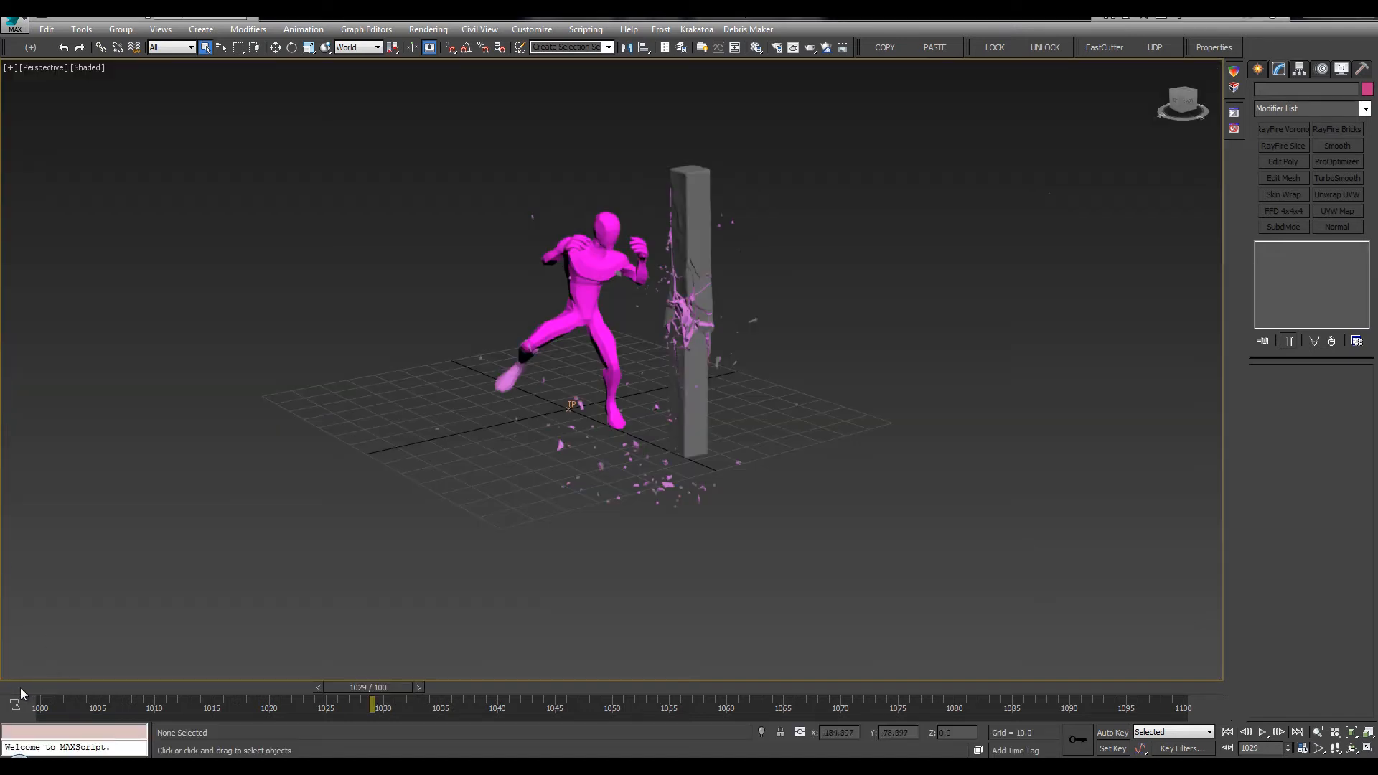
Play back the newly recorded kick and inspect the flying debris around the pillar from several angles
left_click(16, 689)
middle_click_drag(410, 473, 364, 480)
key("slash")
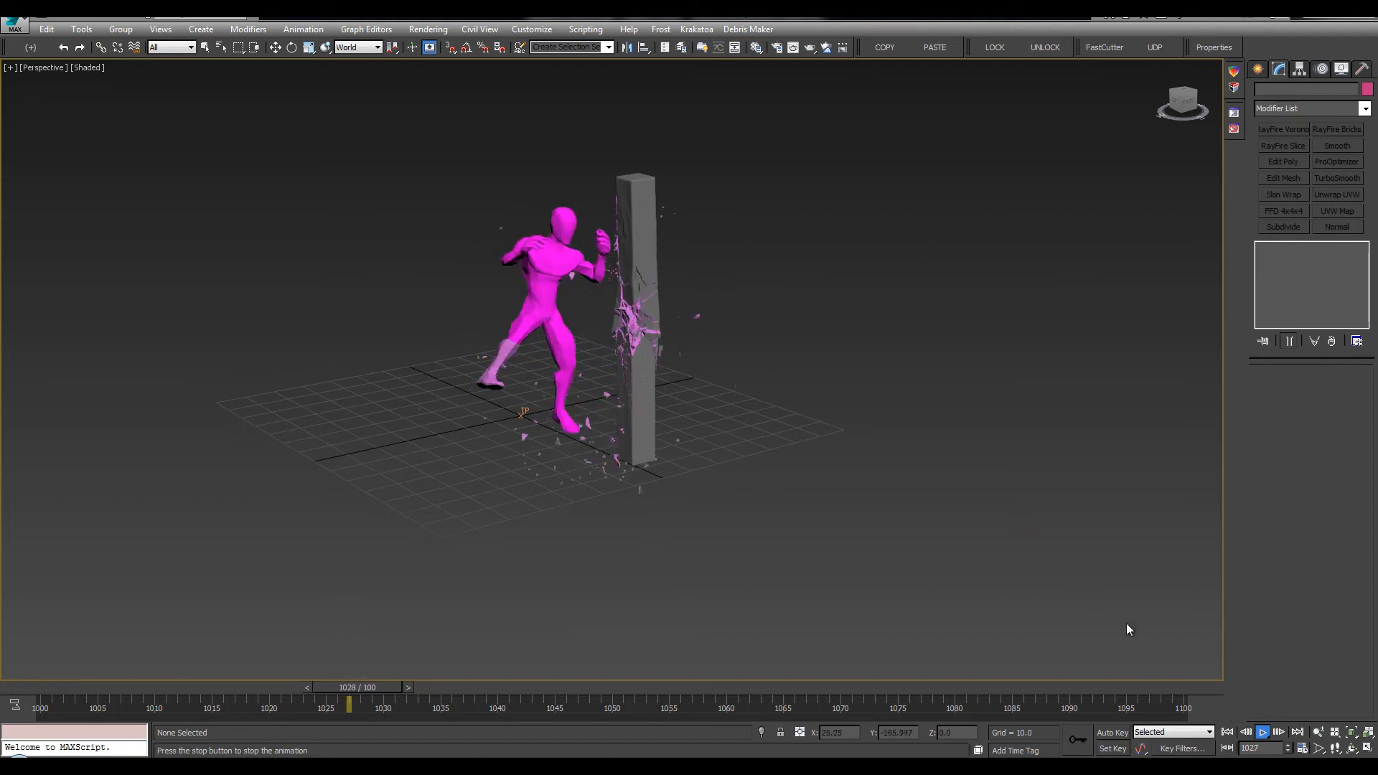
left_click(1266, 734)
middle_click_drag(775, 318, 874, 415, "alt")
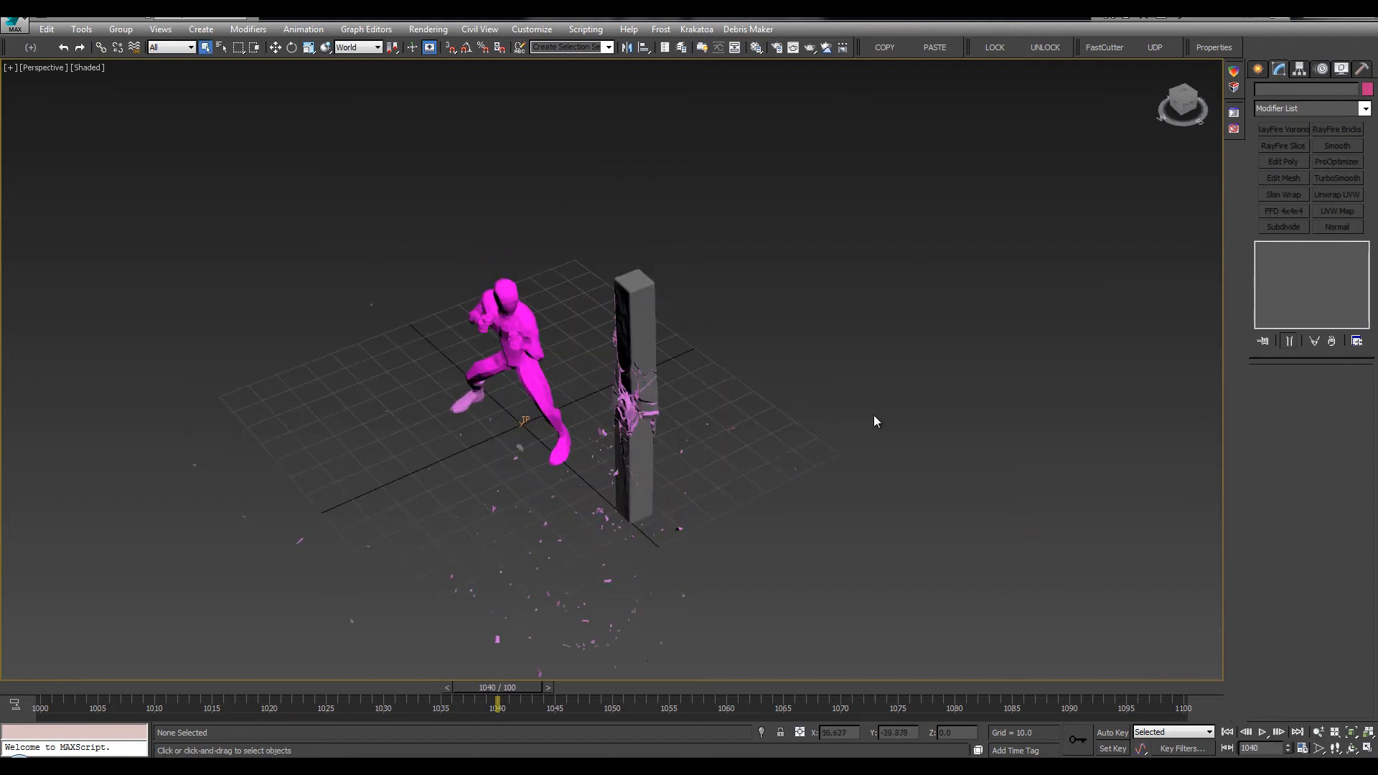
middle_click_drag(920, 376, 793, 413, "alt")
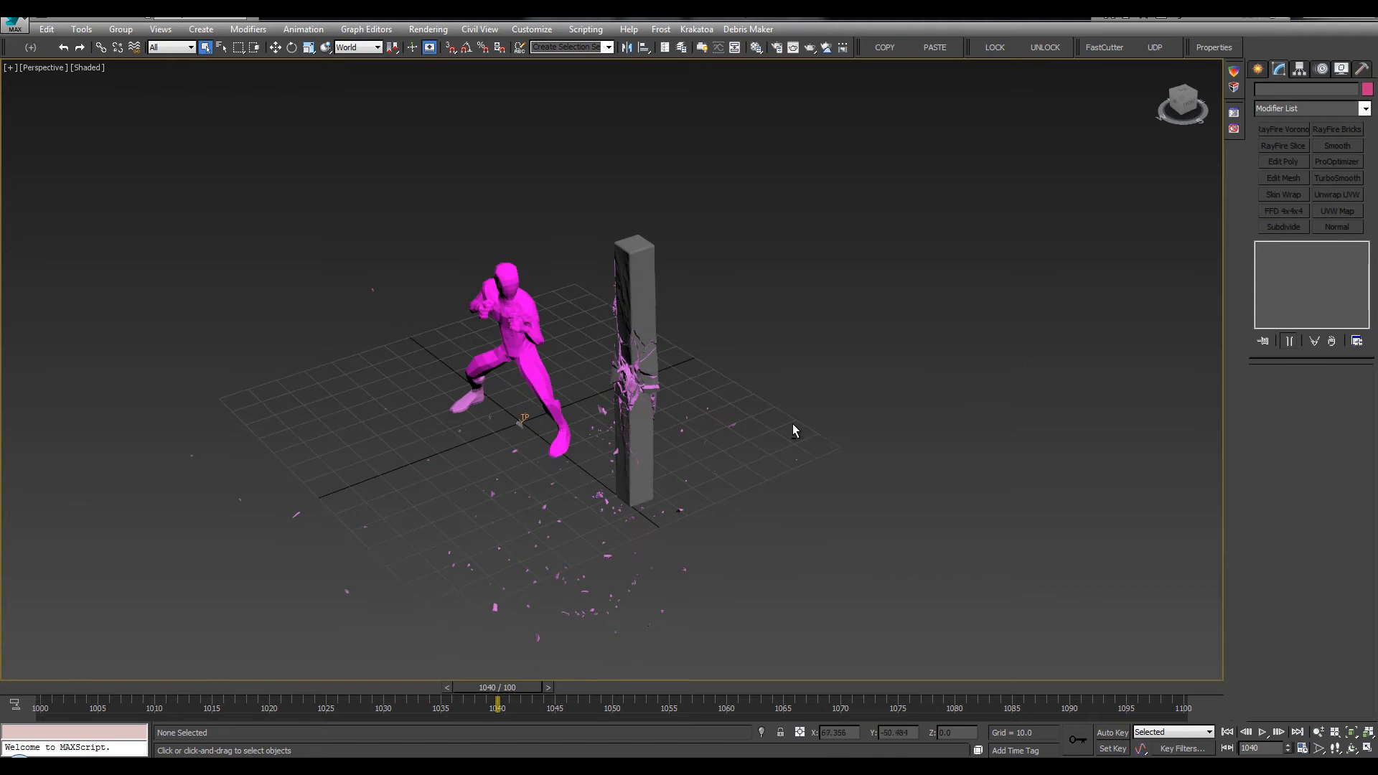
middle_click_drag(747, 452, 572, 497, "alt")
left_click_drag(231, 691, 92, 692)
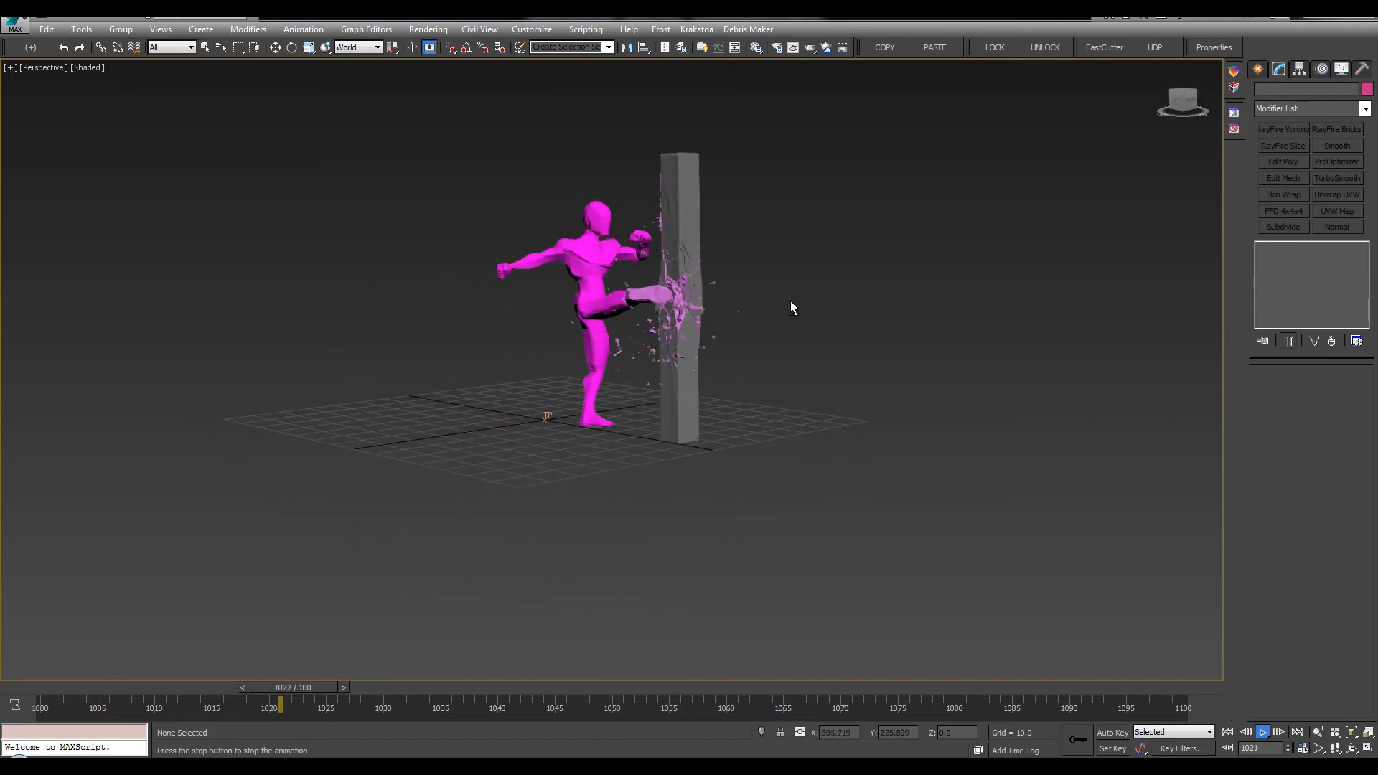
Replay the kick simulation, examine the flying debris around the pillar from several angles, and return to frame 1000
middle_click_drag(759, 343, 779, 308, "alt")
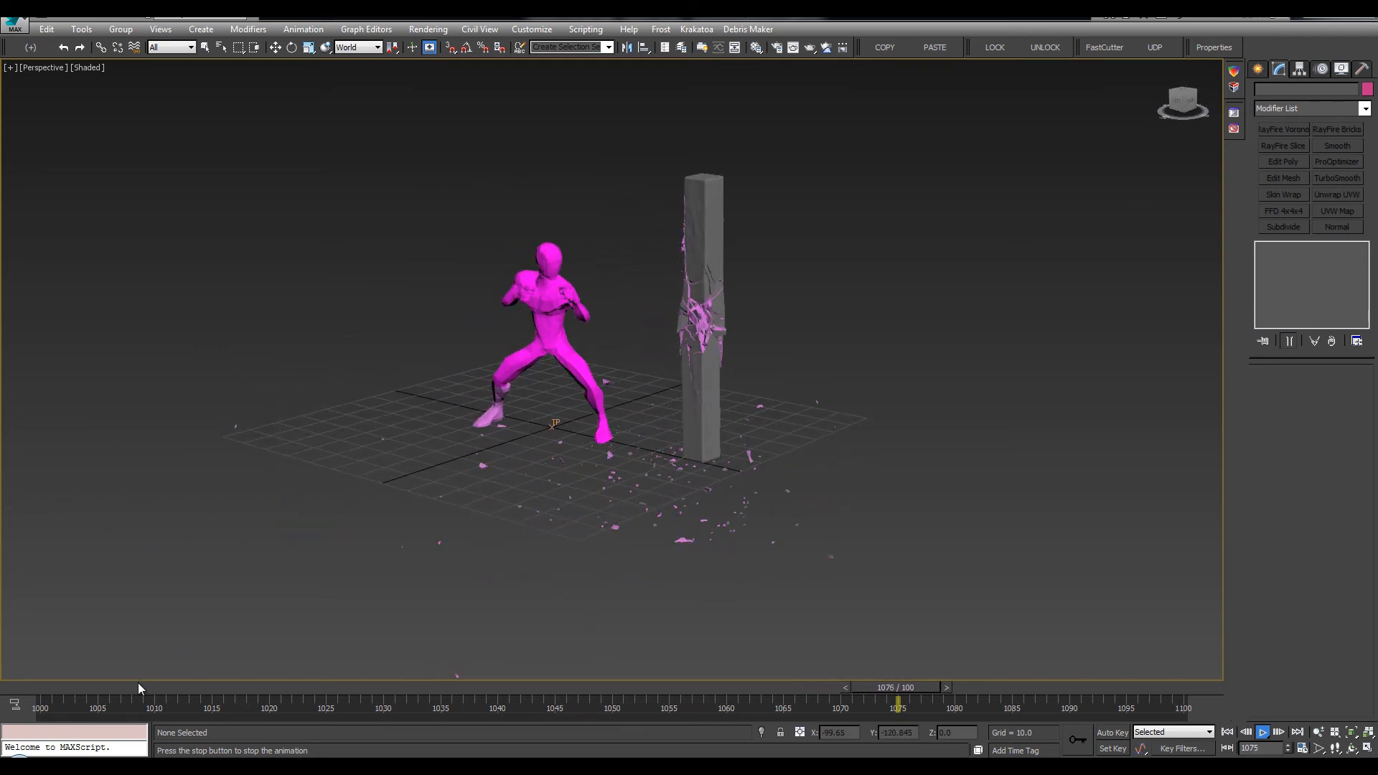
left_click_drag(36, 686, 246, 680)
scroll(821, 218, "up", 5)
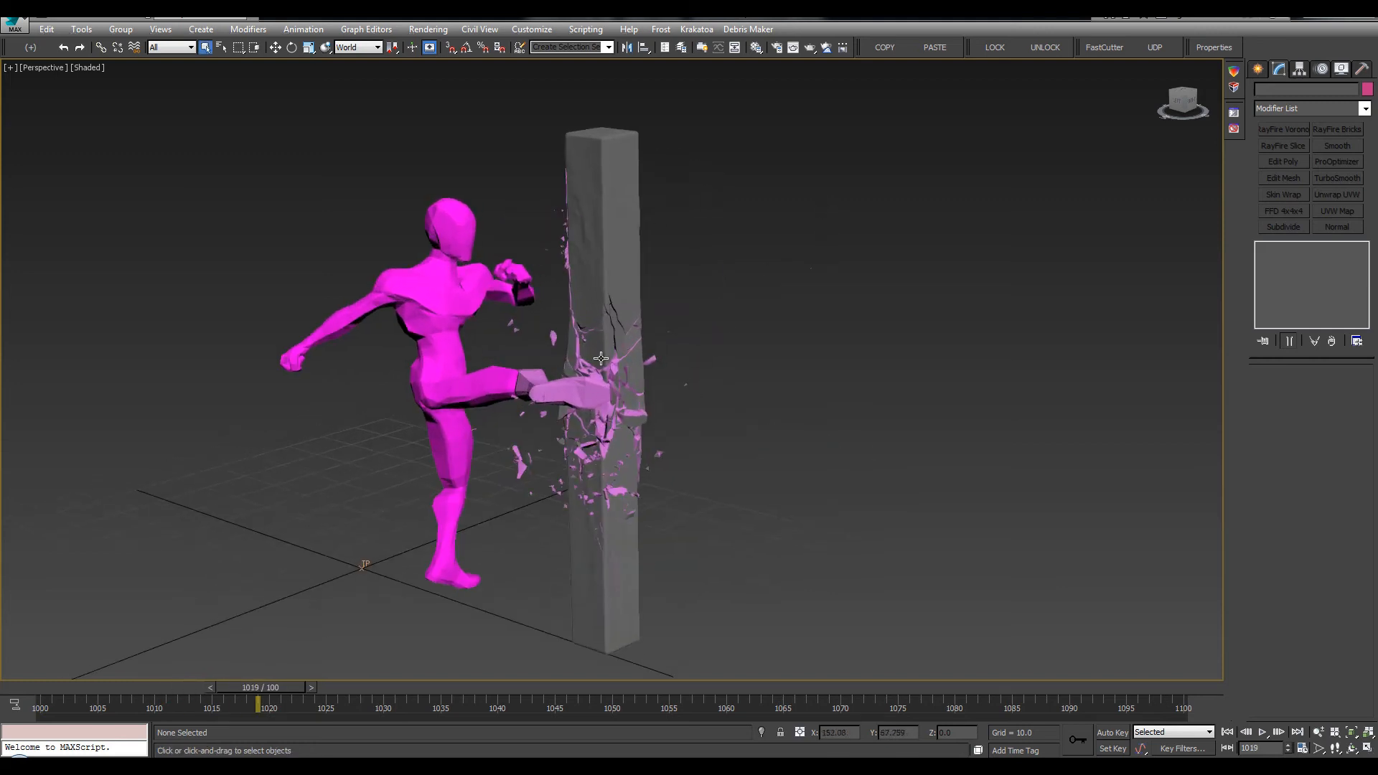
scroll(600, 358, "down", 3)
middle_click_drag(601, 360, 624, 456, "alt")
middle_click_drag(623, 456, 686, 430)
key("slash")
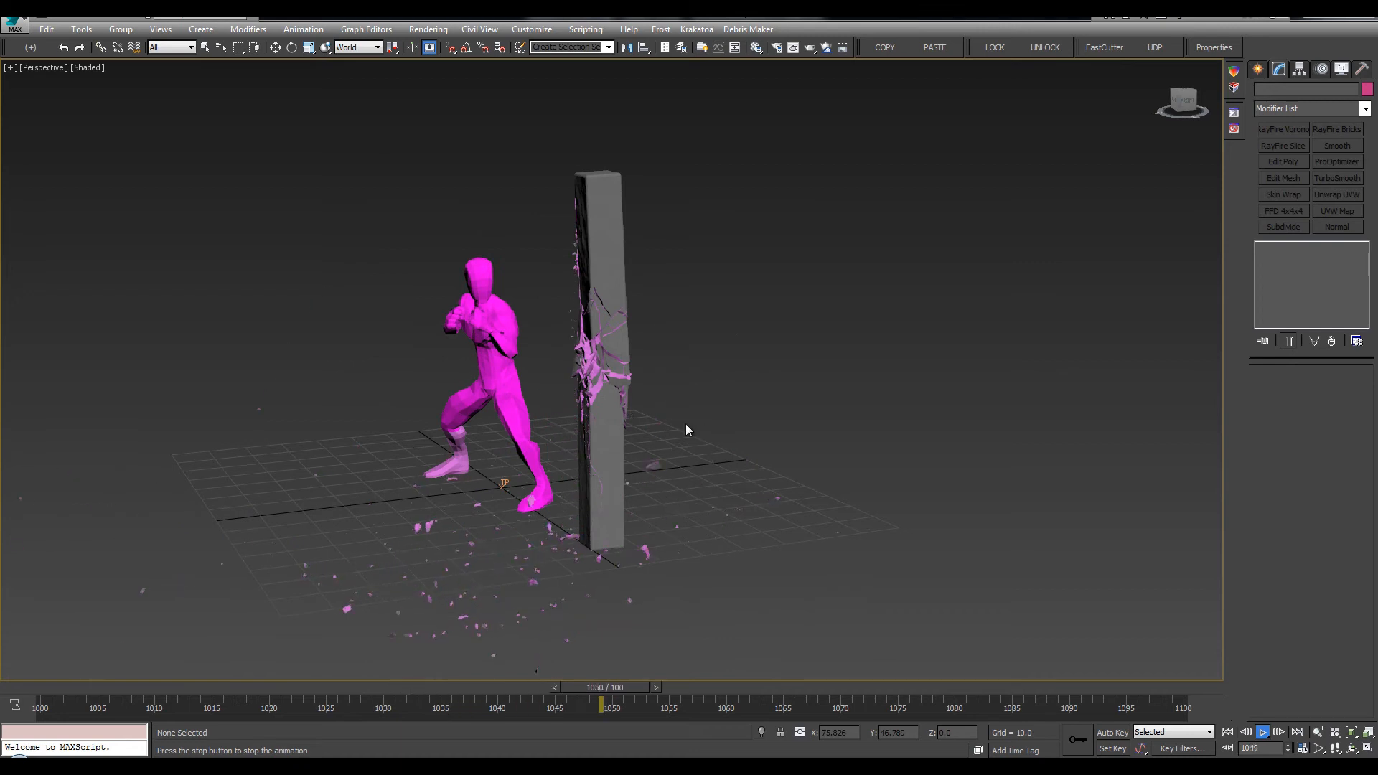
scroll(696, 460, "down", 3)
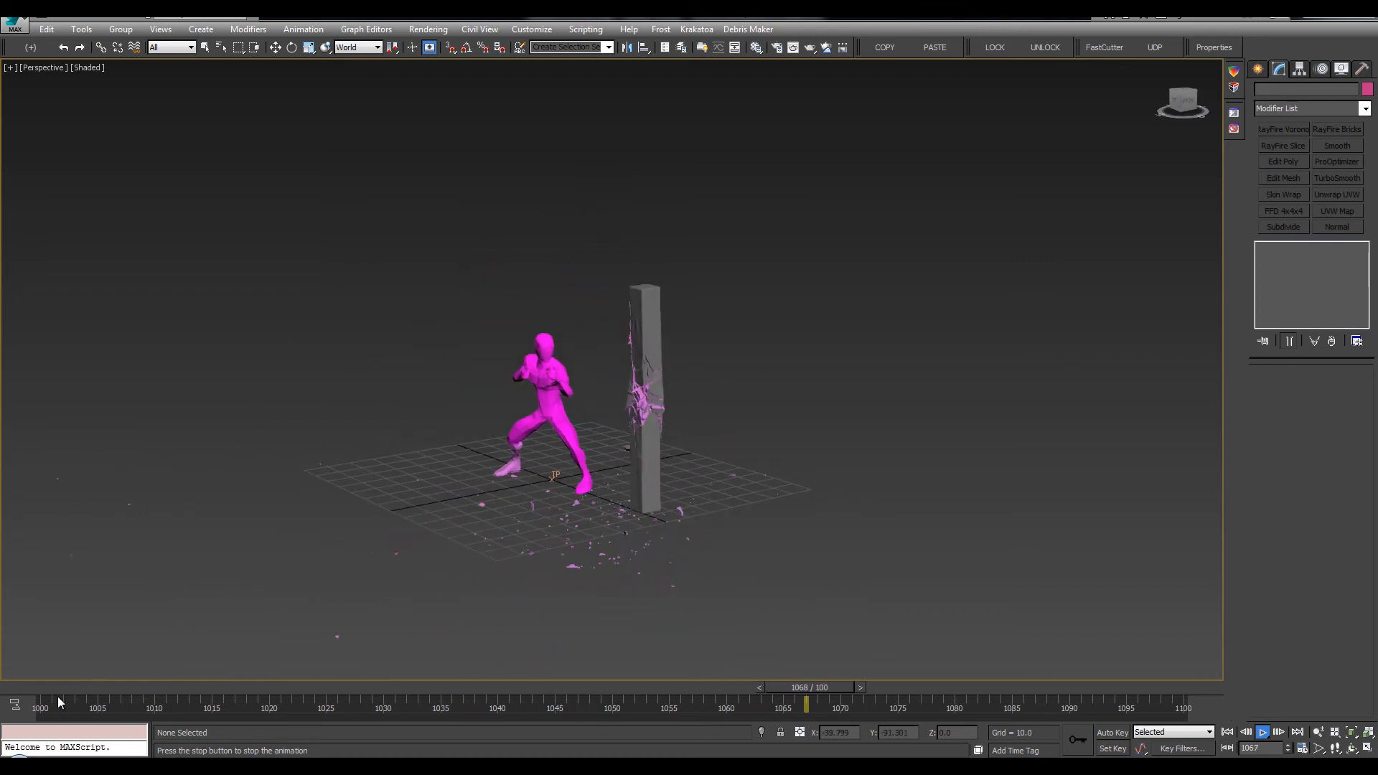
left_click(34, 690)
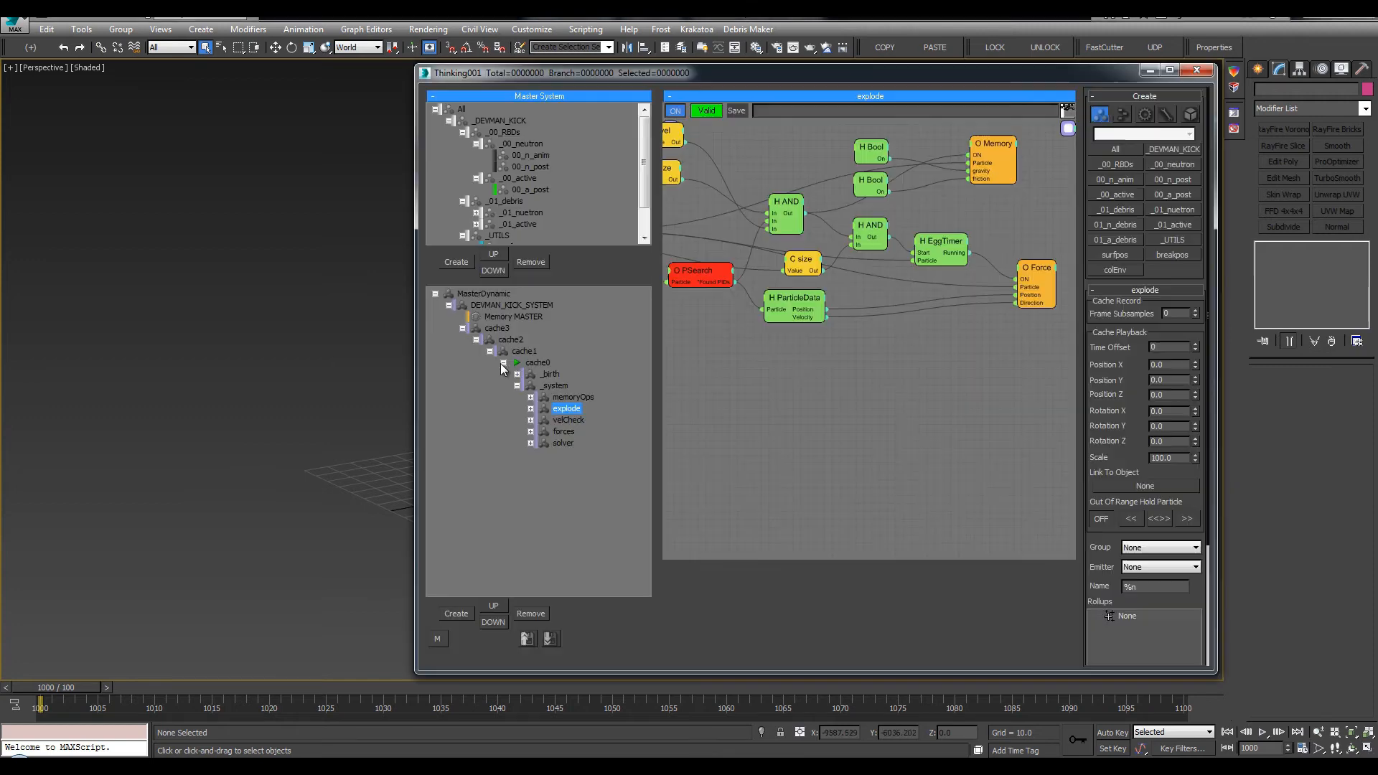
Collapse the cache0, _00_RBDs and _UTILS branches, expand the _01_debris subgroups, and save the scene
left_click(503, 363)
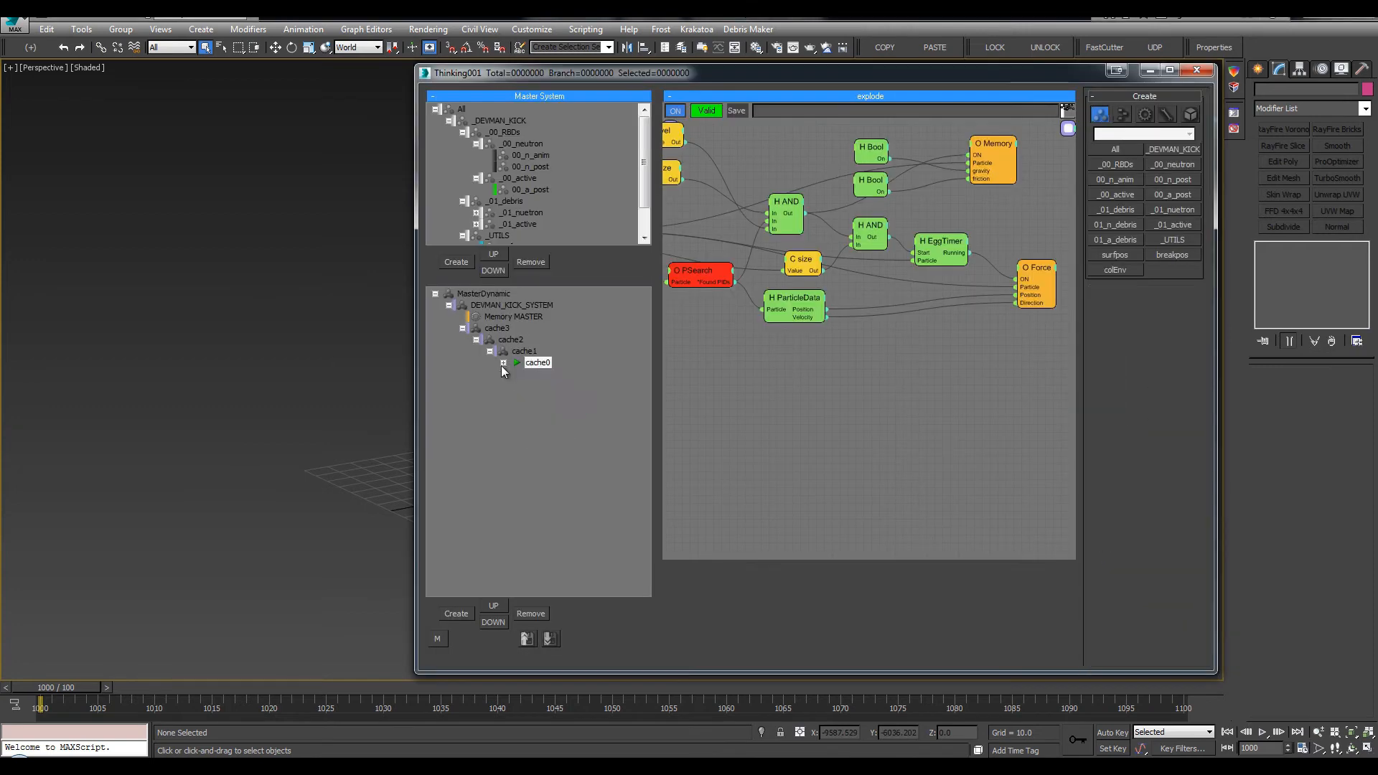
double_click(481, 147)
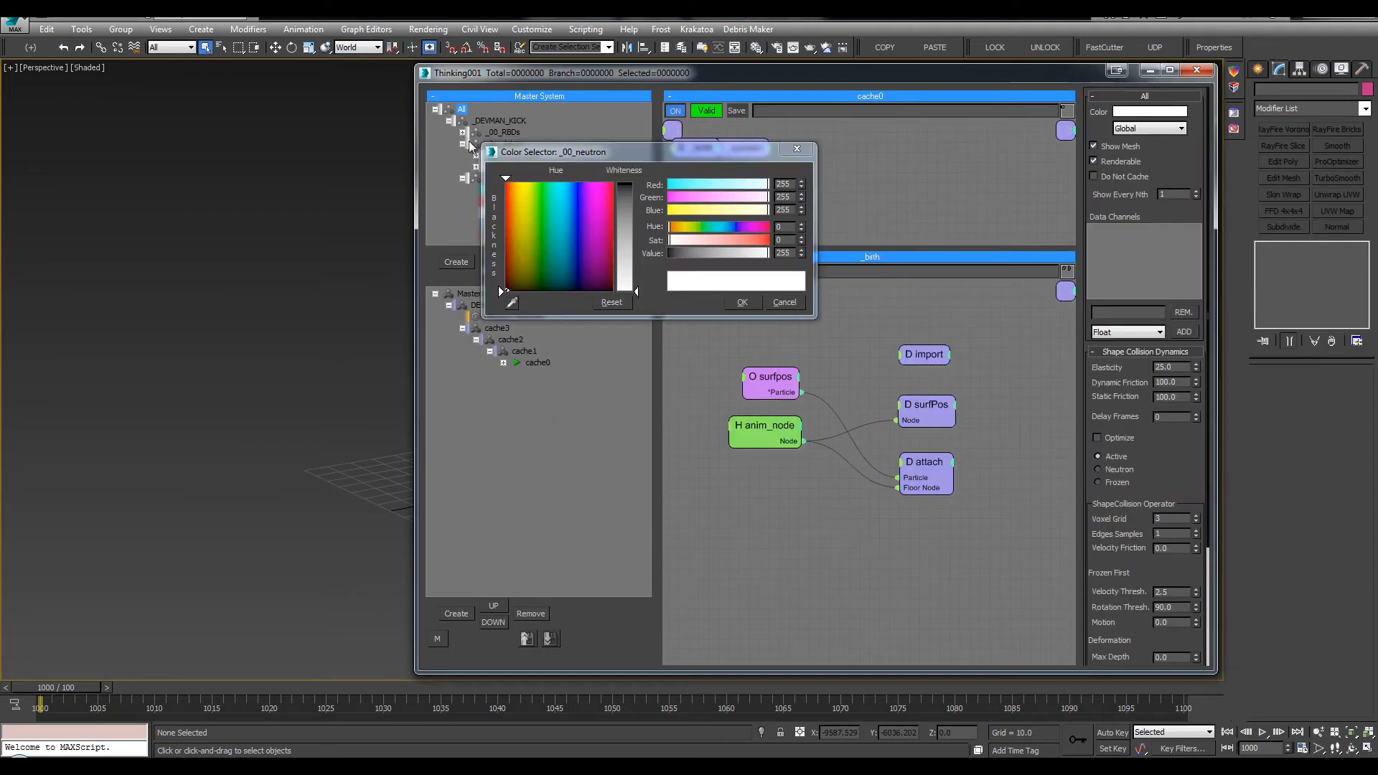
left_click(463, 132)
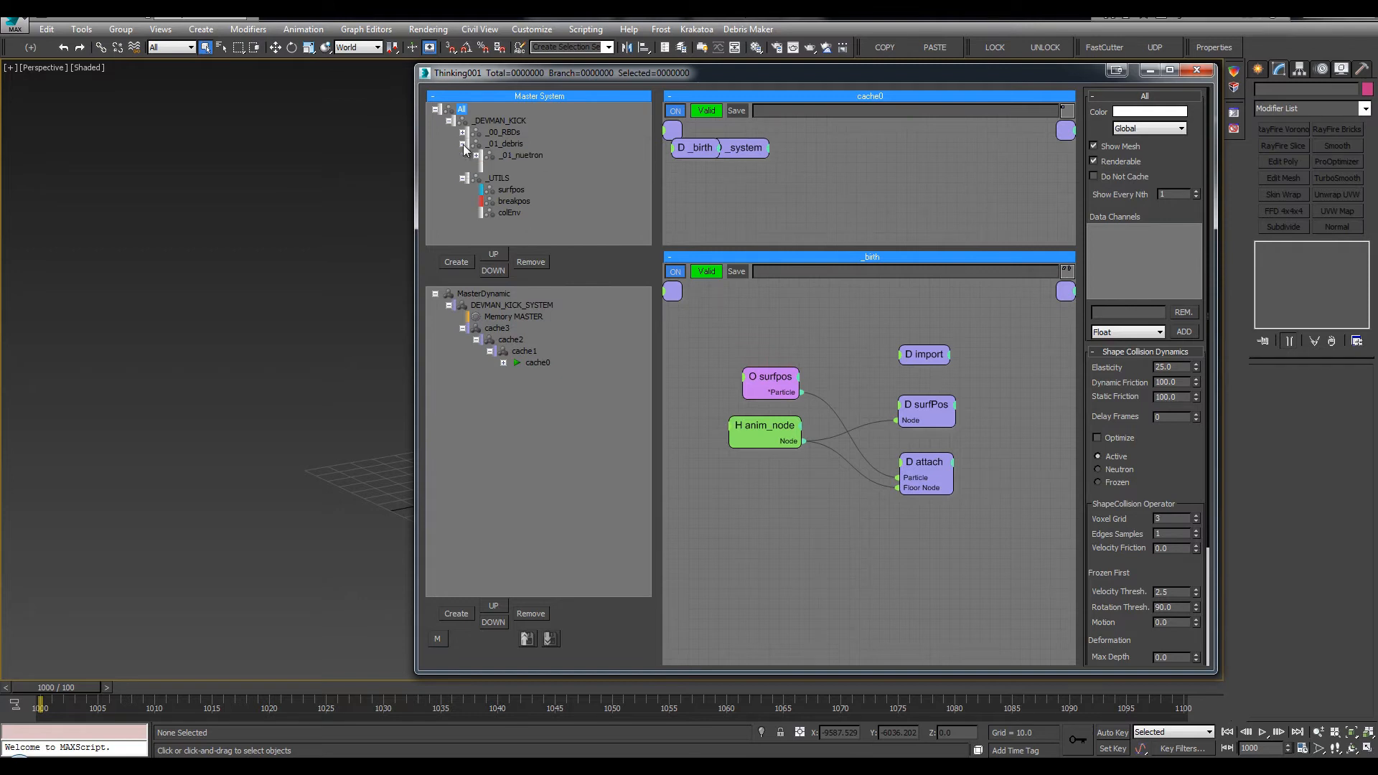
left_click(476, 155)
left_click(476, 179)
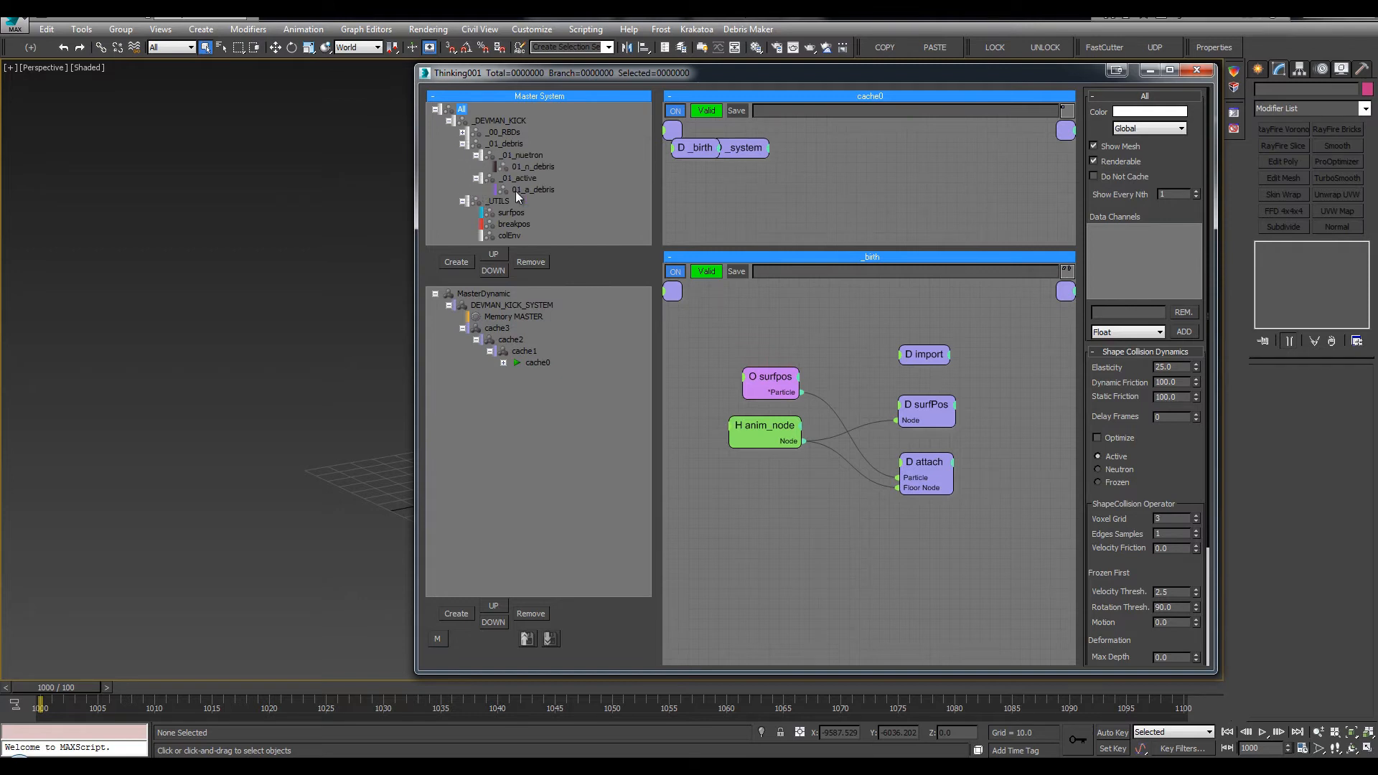
left_click(463, 202)
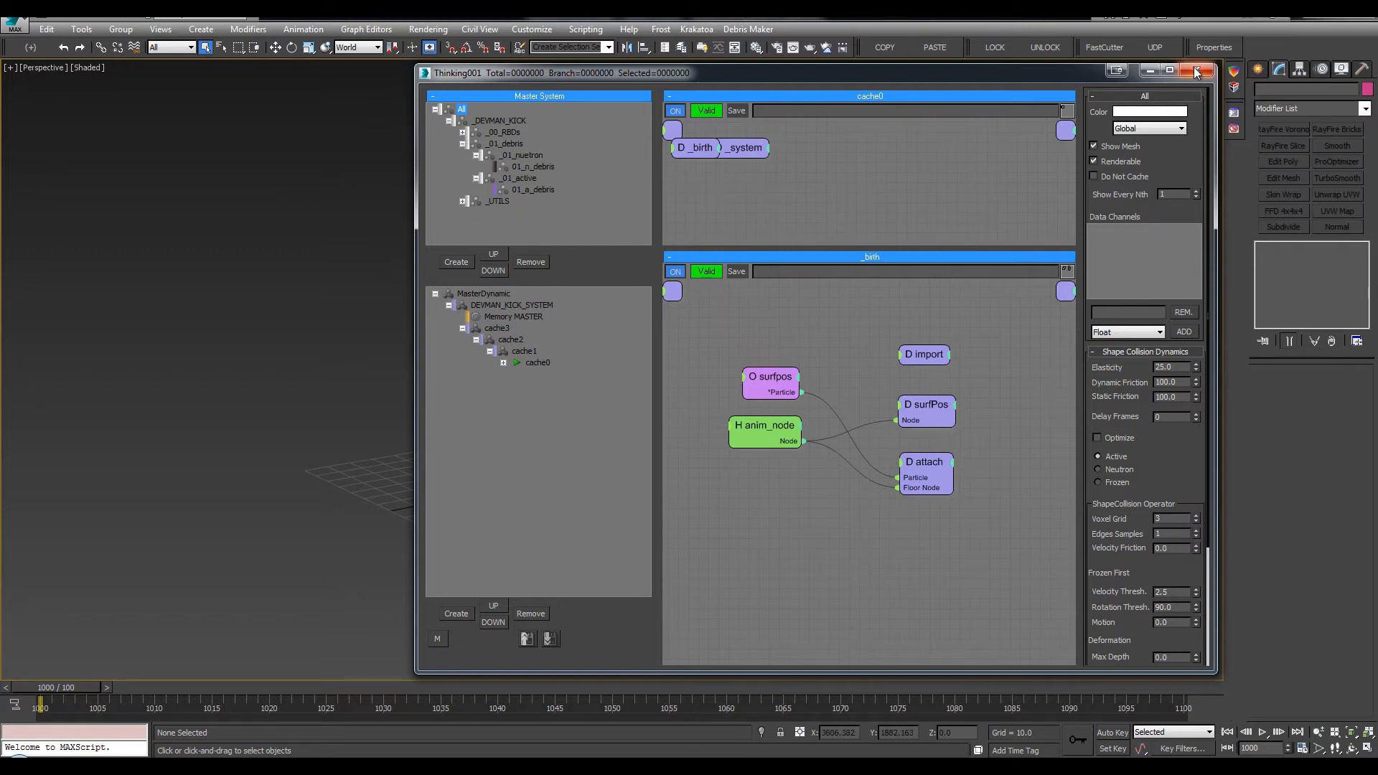
key("ctrl+s")
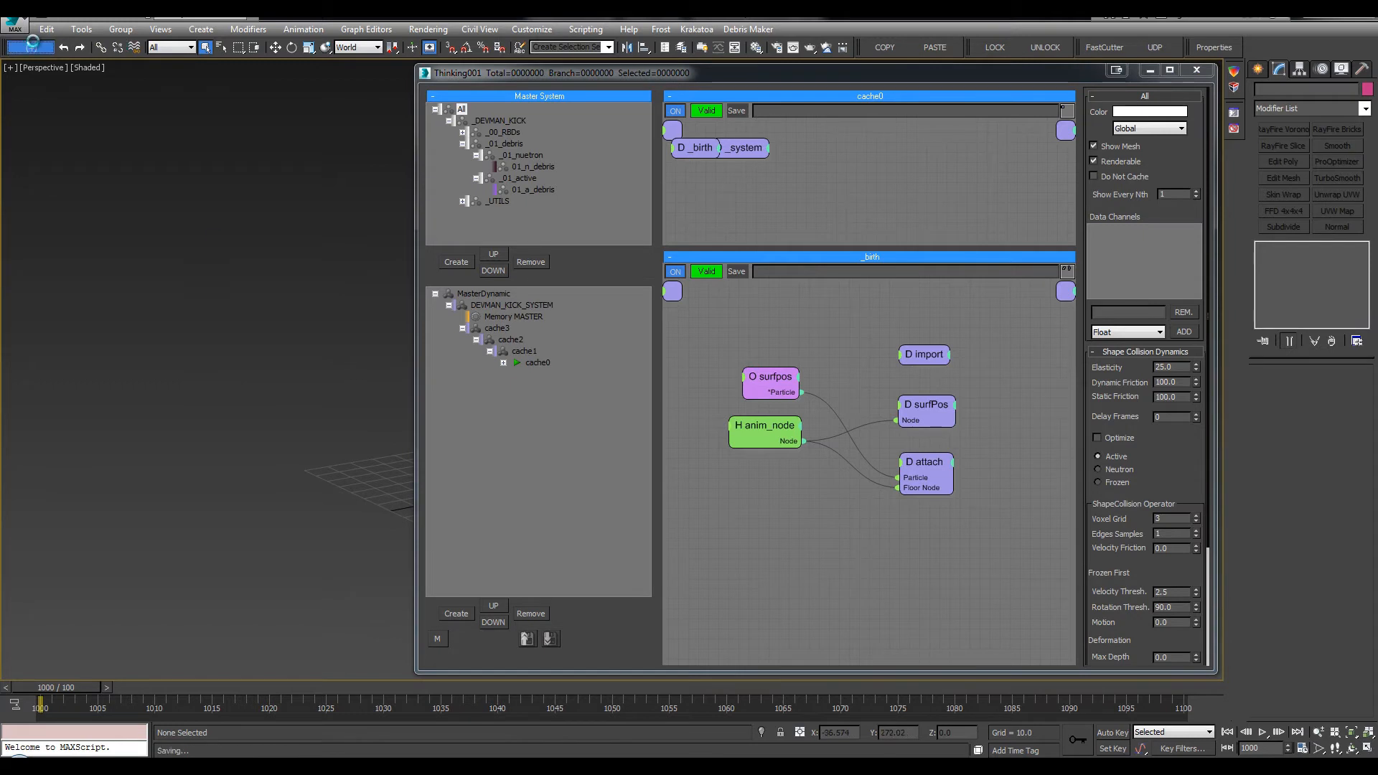
left_click(1196, 70)
Examine the unbroken pillar's mesh in wireframe, restore shaded display, and reopen the thinkingParticles editor
middle_click_drag(797, 275, 563, 256)
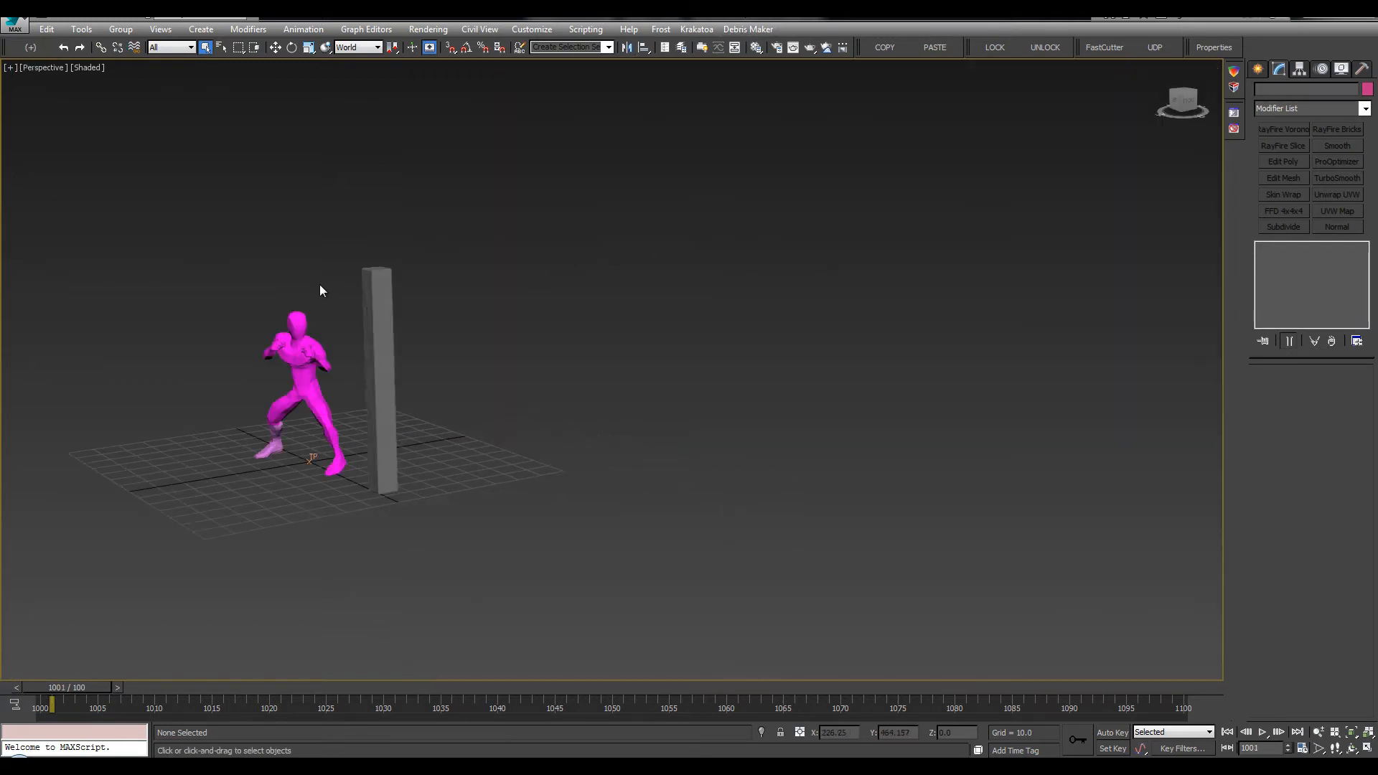
middle_click_drag(320, 293, 215, 282, "alt")
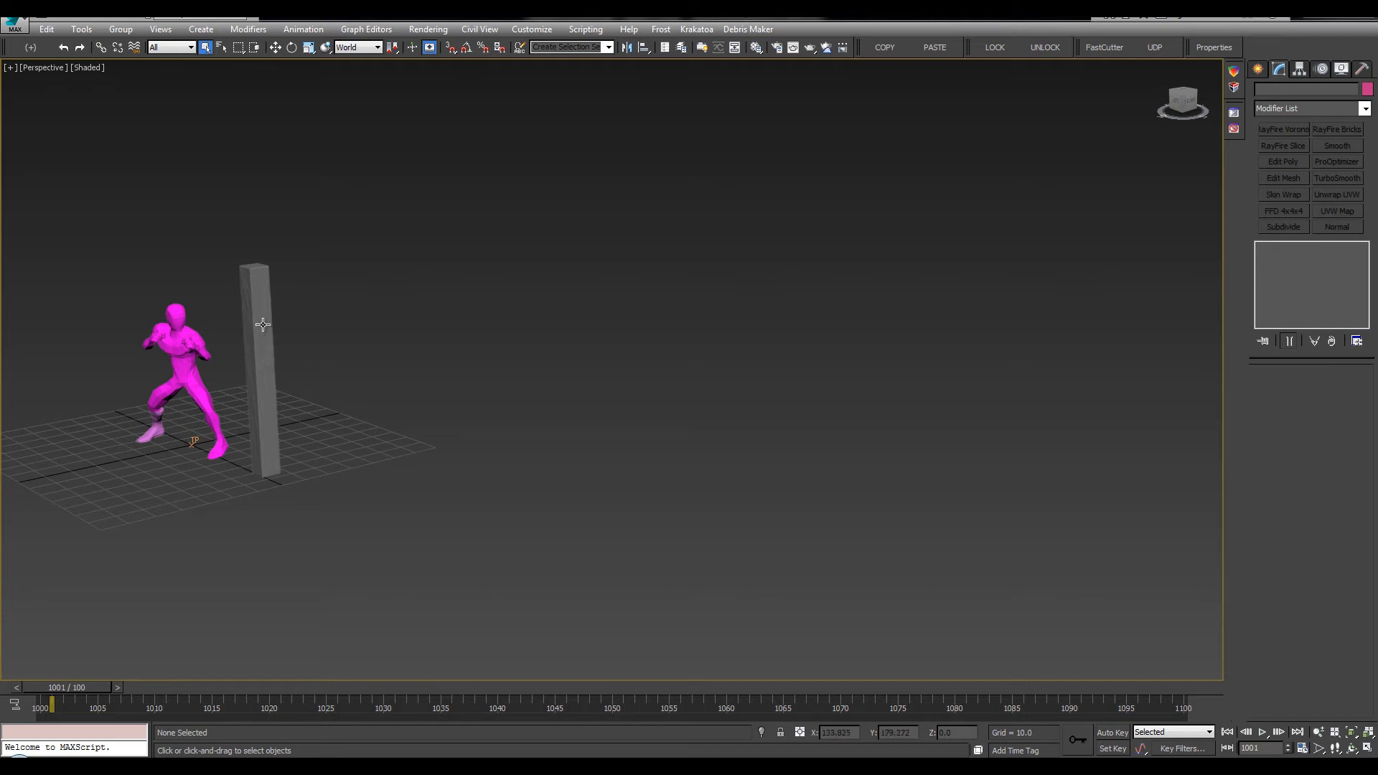
key("F3")
scroll(273, 324, "up", 3)
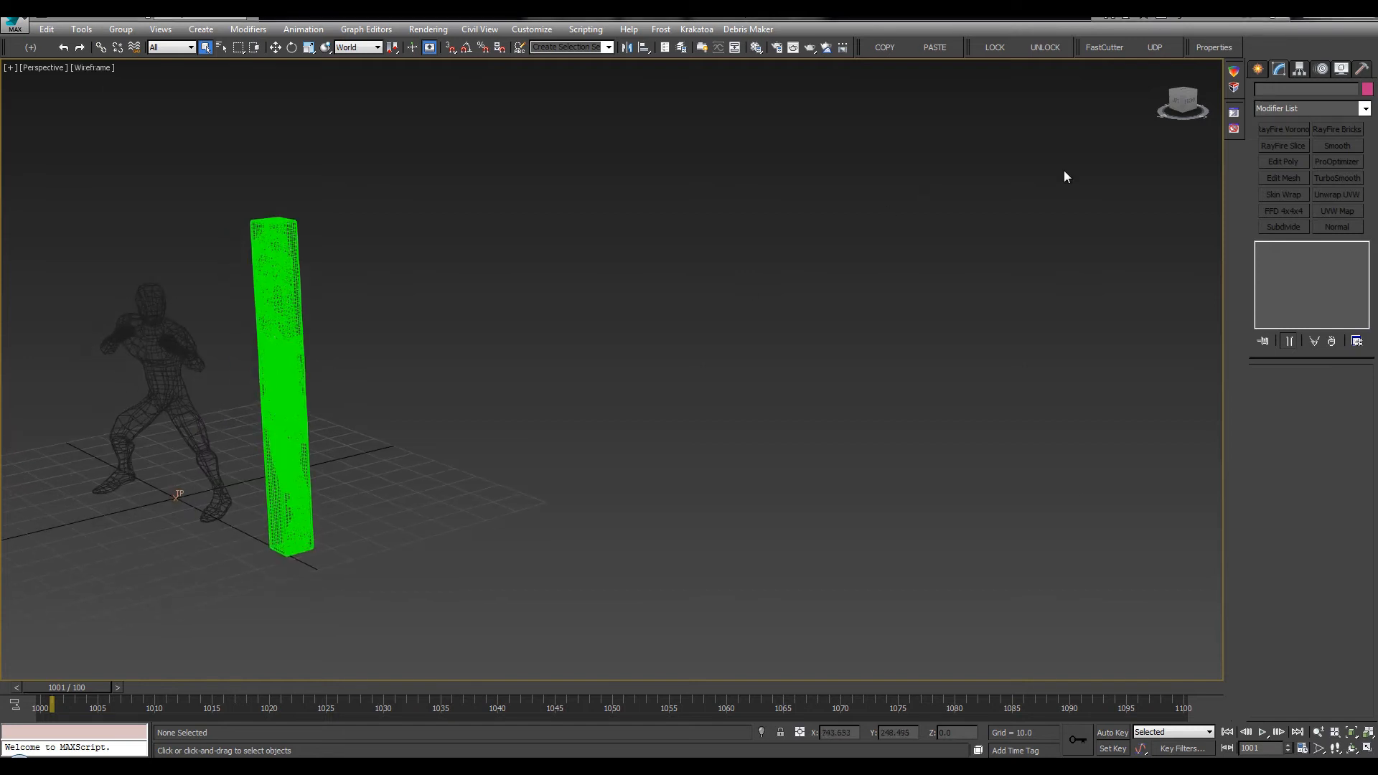
left_click(1213, 47)
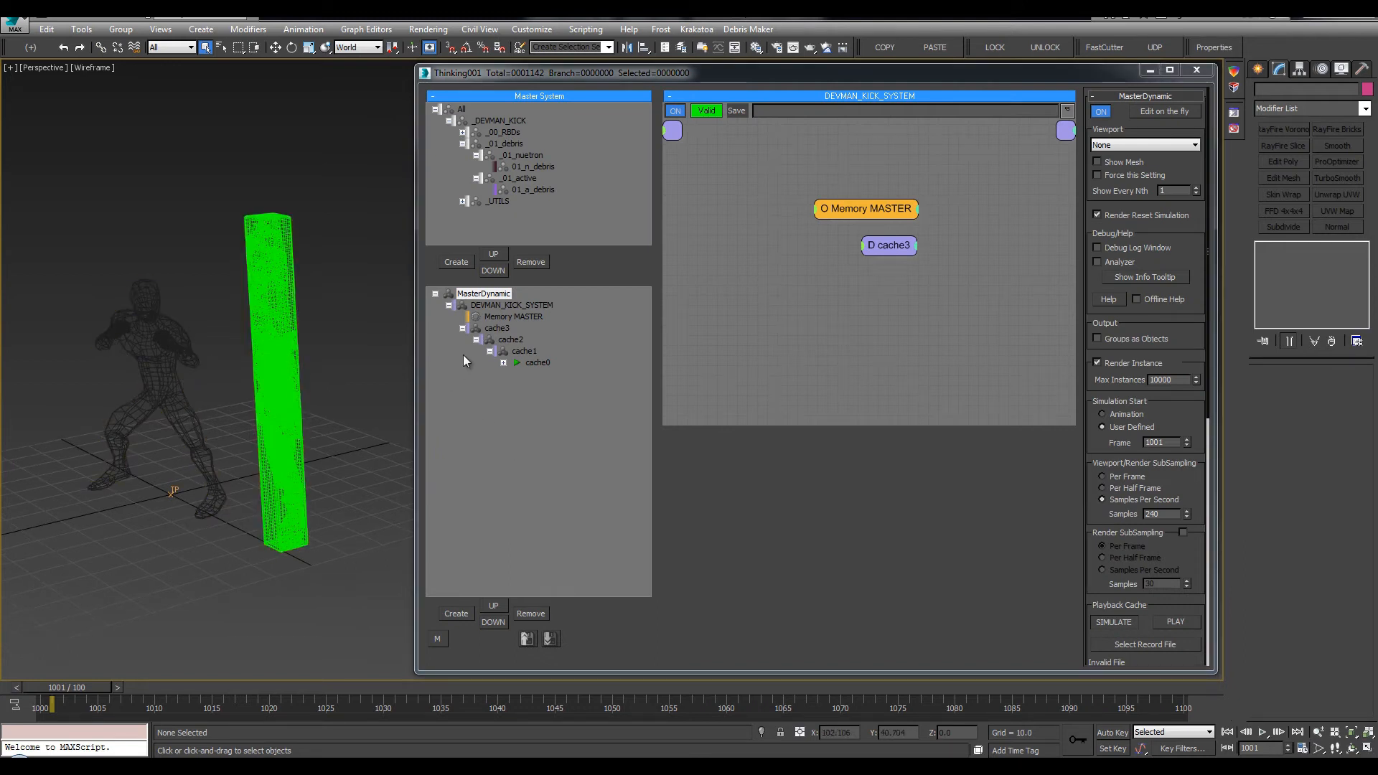
middle_click_drag(331, 297, 325, 278)
key("F3")
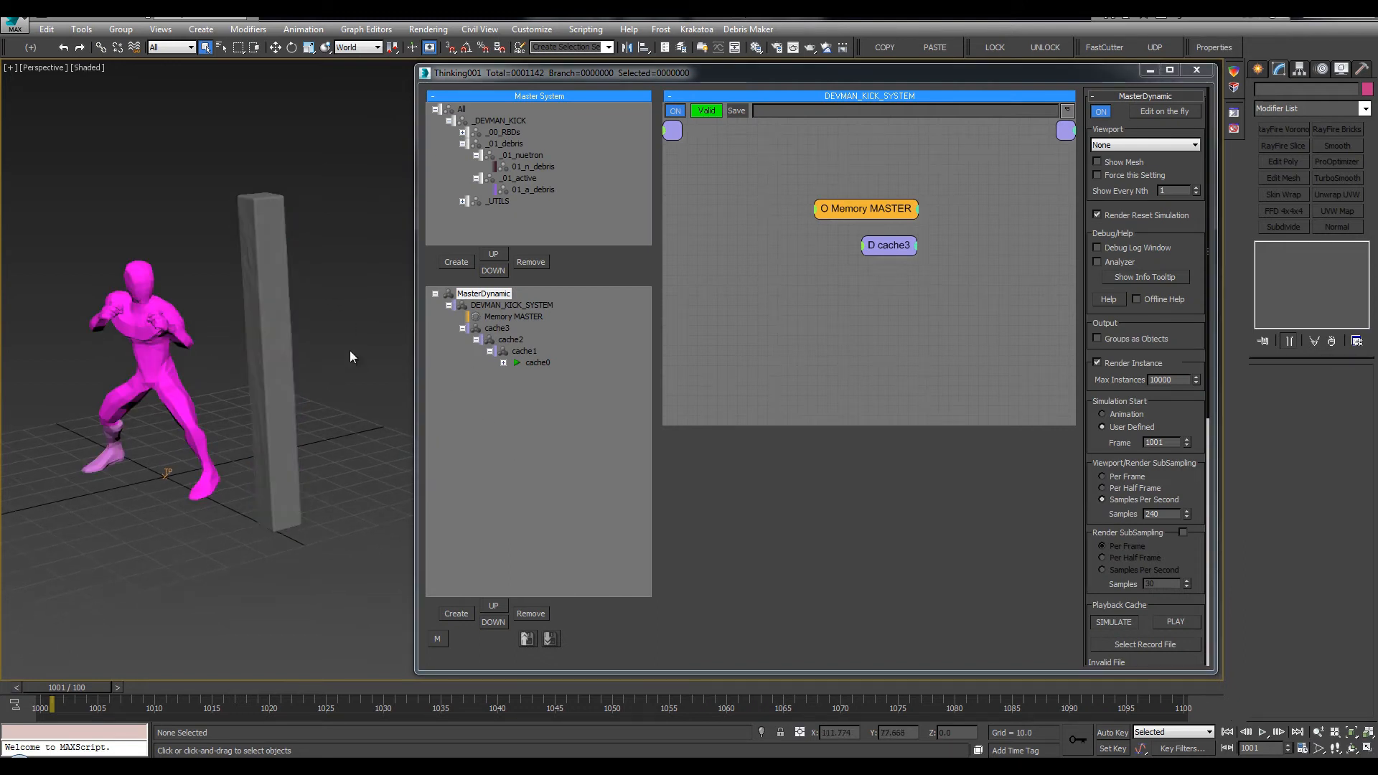
Create a dynamic set named _surfaceBorn inside cache1, alongside cache0
left_click(516, 351)
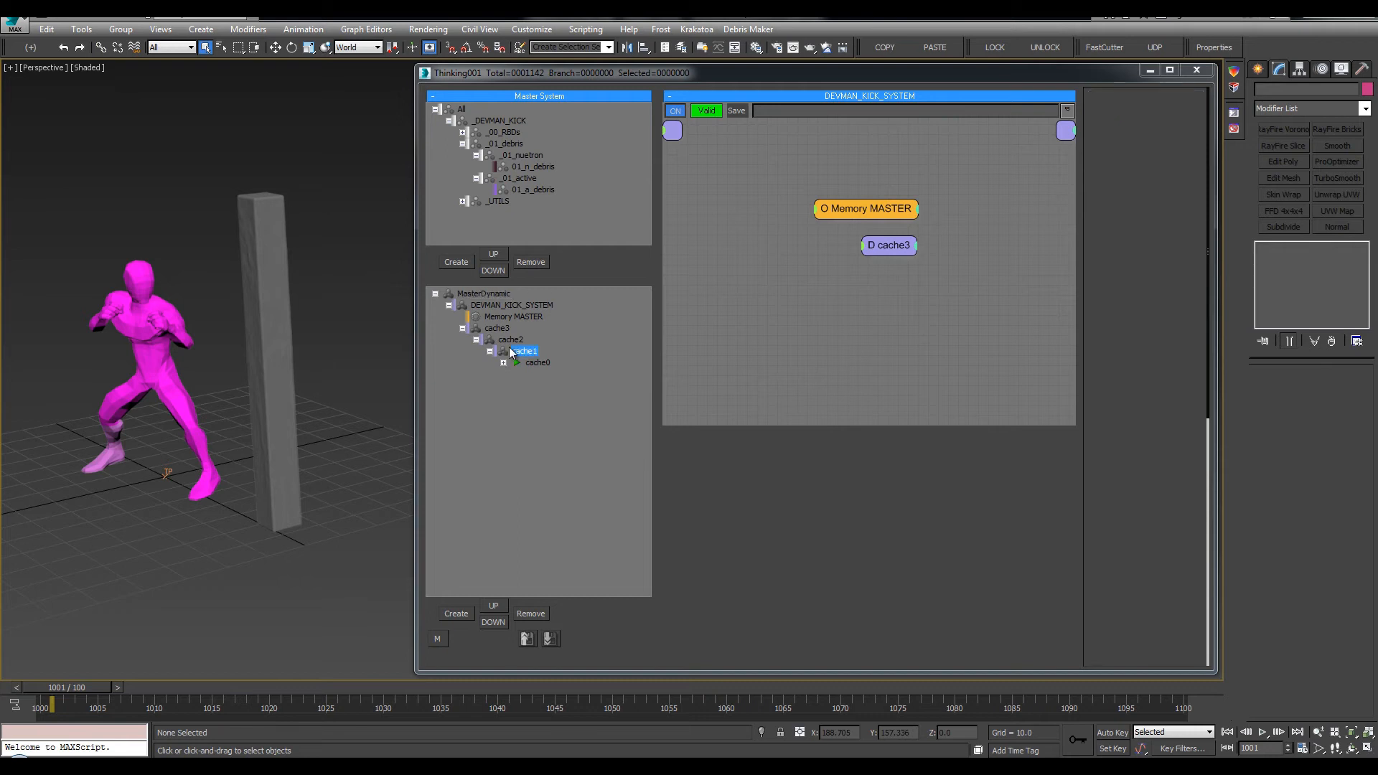
double_click(738, 453)
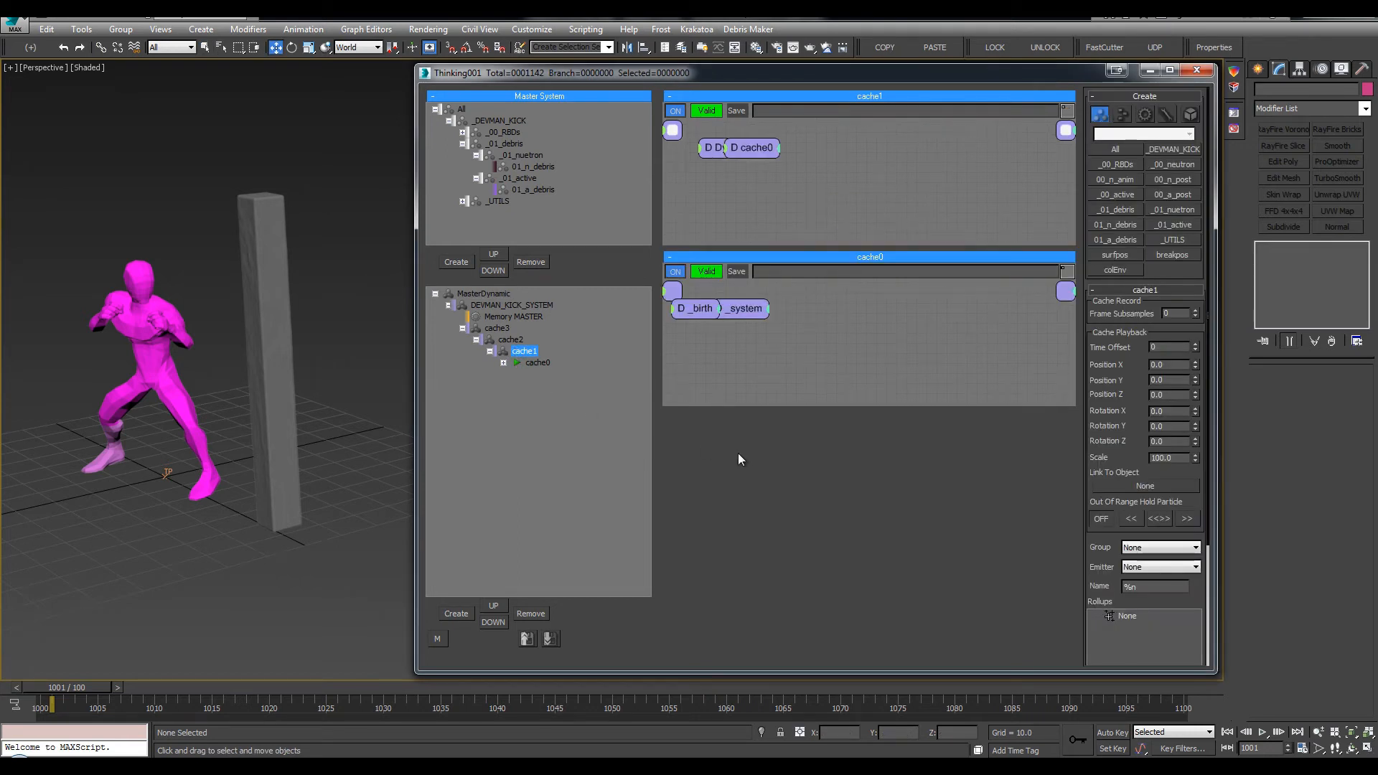
left_click(540, 374)
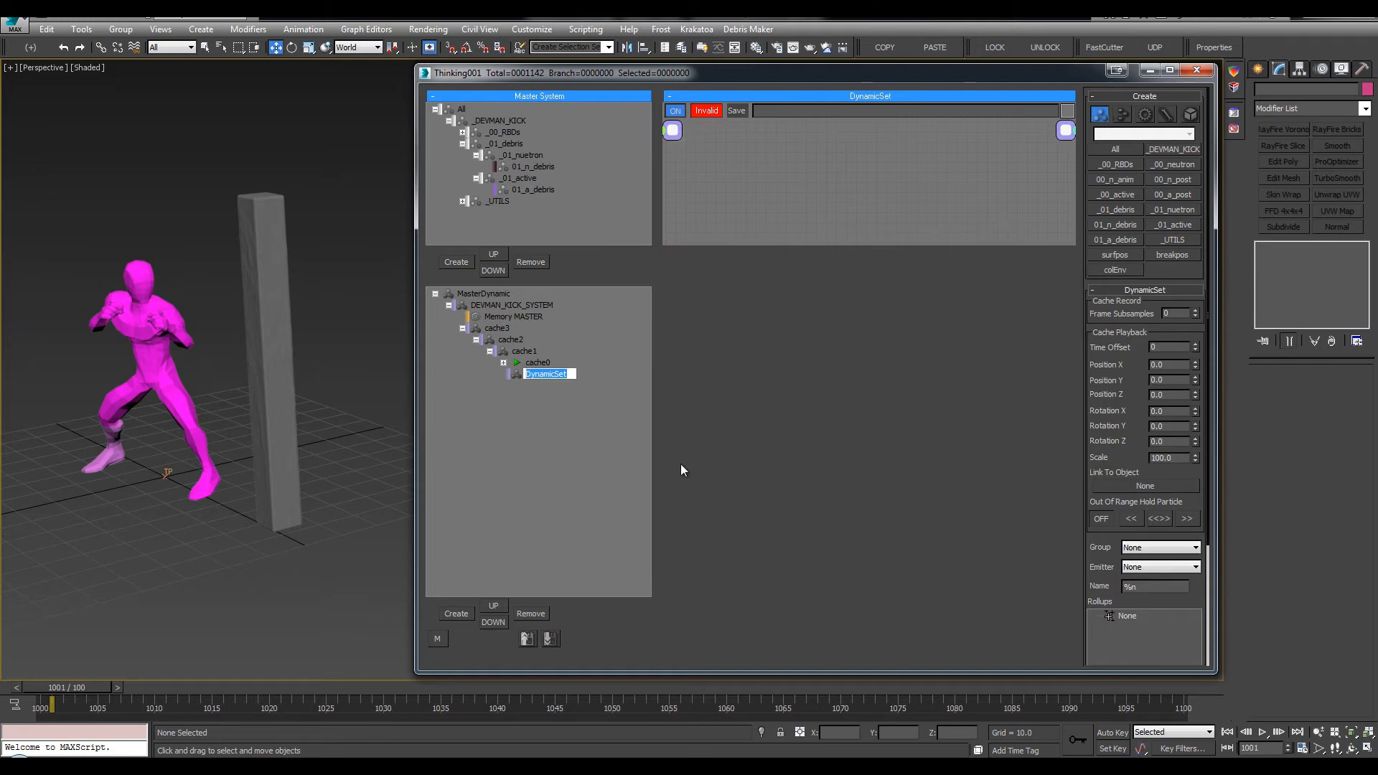
type("_surfaceBorn")
key("Return")
Add two dynamic sets named born and attach inside _surfaceBorn
left_click(550, 366)
left_click(549, 373)
key("Insert")
double_click(551, 385)
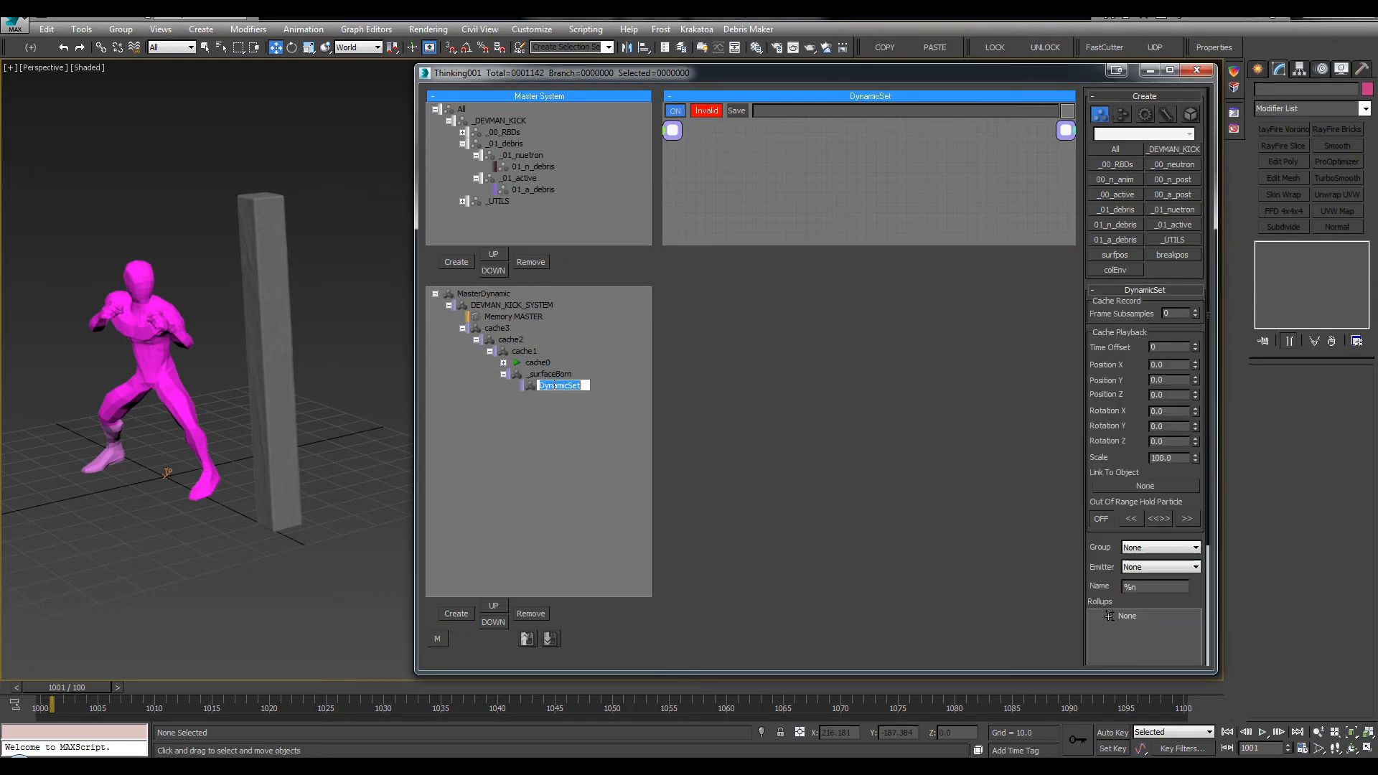
type("born")
left_click(557, 378)
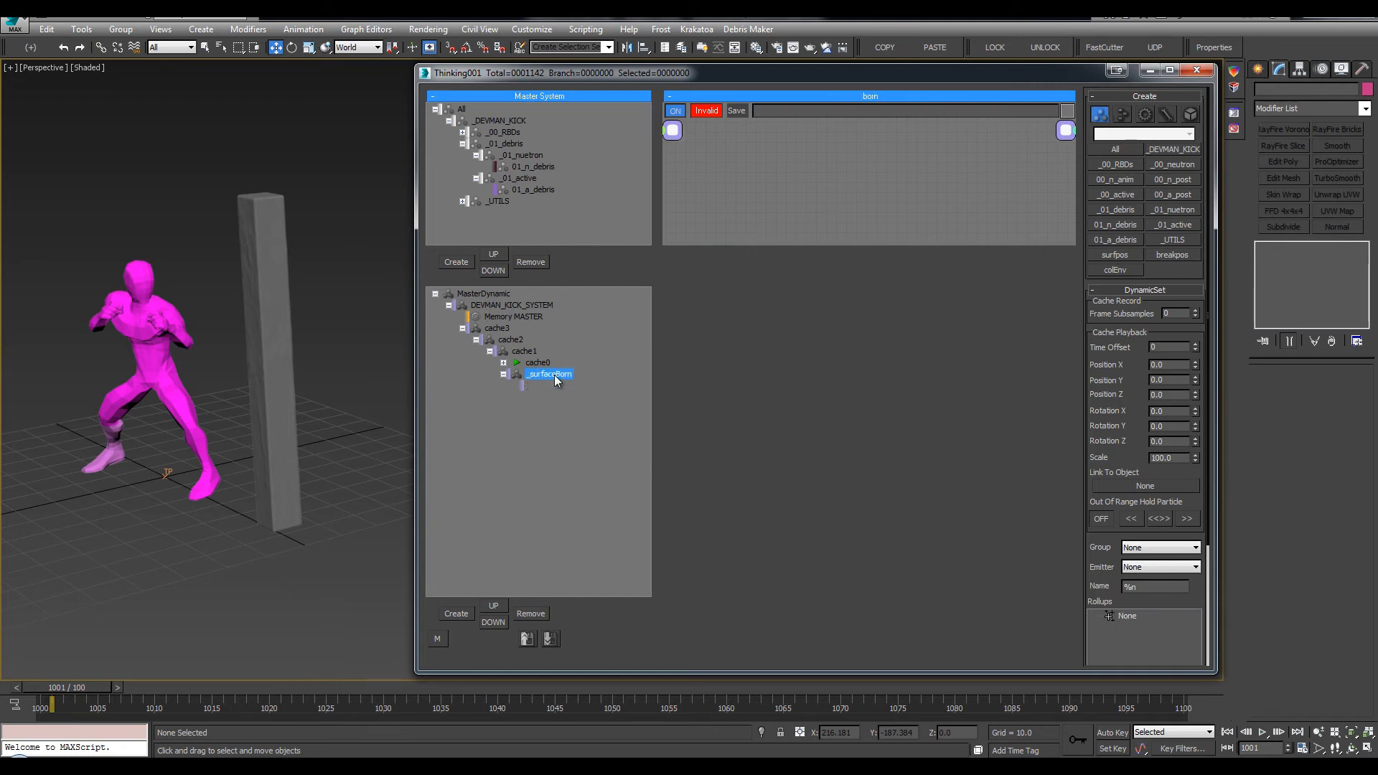
key("Insert")
double_click(552, 397)
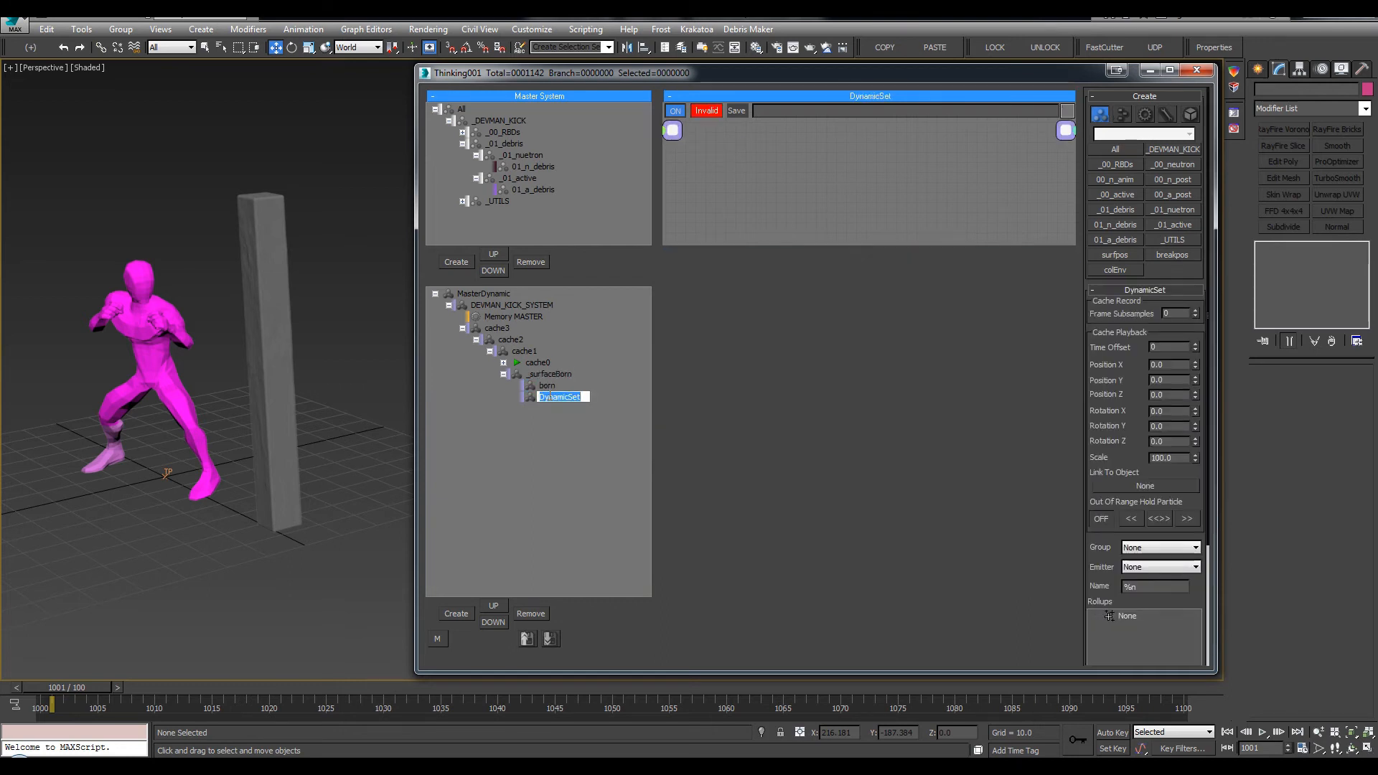
type("attach")
key("Return")
Turn off Show Mesh for the 00_a_post group to hide the pillar pieces in the viewport
mouse_move(264, 344)
middle_mouse_down("alt")
mouse_move(340, 334)
mouse_move(290, 345)
middle_mouse_up("alt")
key("q")
middle_click_drag(245, 400, 365, 334, "alt")
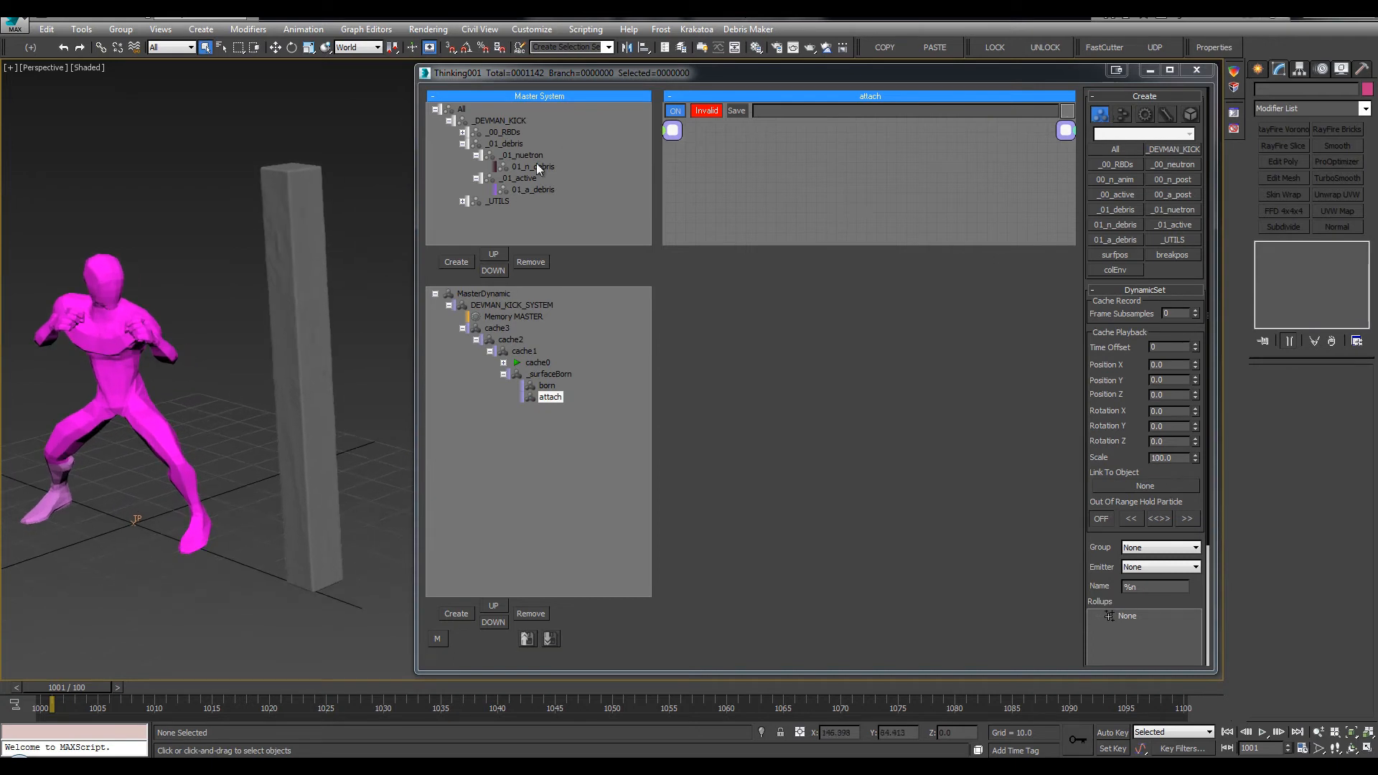
left_click(463, 133)
left_click(514, 168)
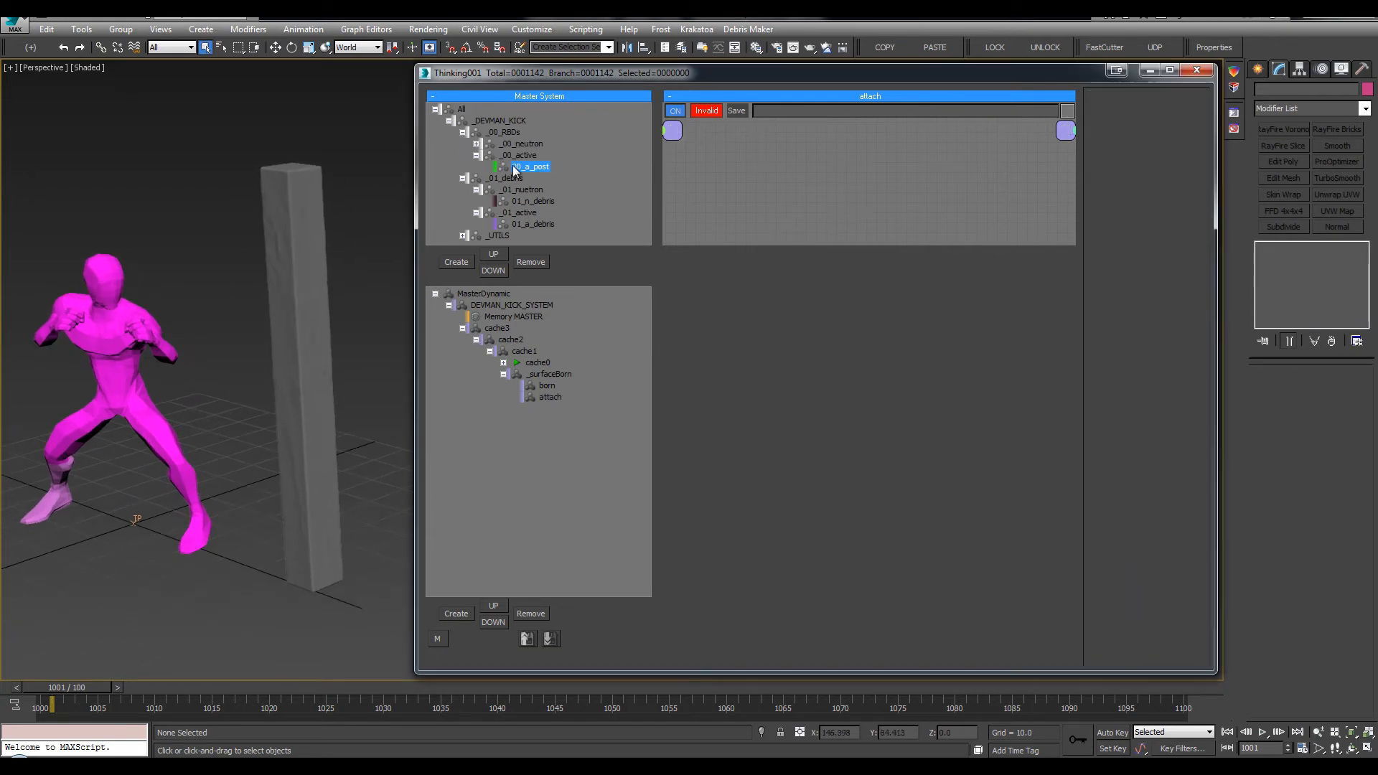
left_click(1093, 147)
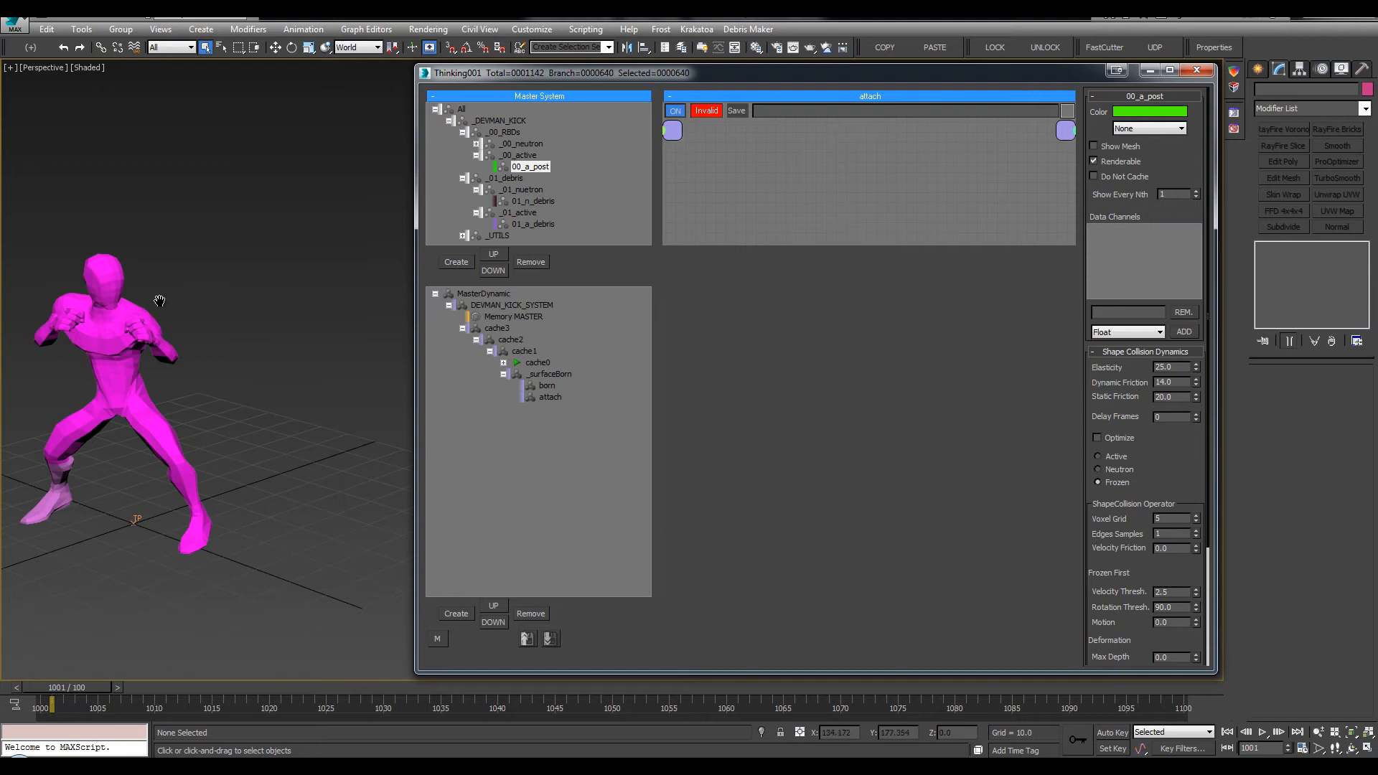
middle_click_drag(159, 302, 175, 335, "alt")
Widen the thinkingParticles editor and add the 00_a_post group as a node in the attach network
left_click(547, 398)
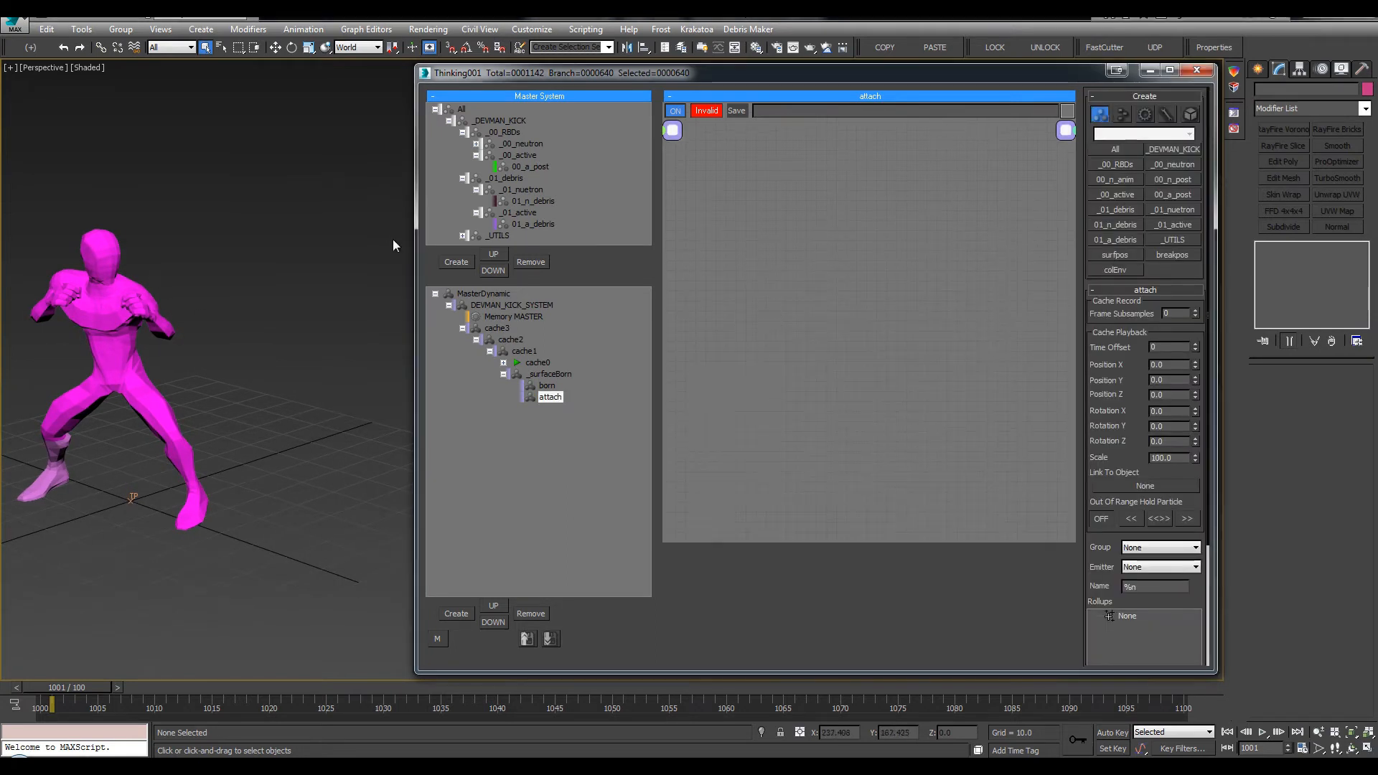
left_click_drag(415, 234, 332, 237)
middle_click_drag(304, 244, 184, 256, "alt")
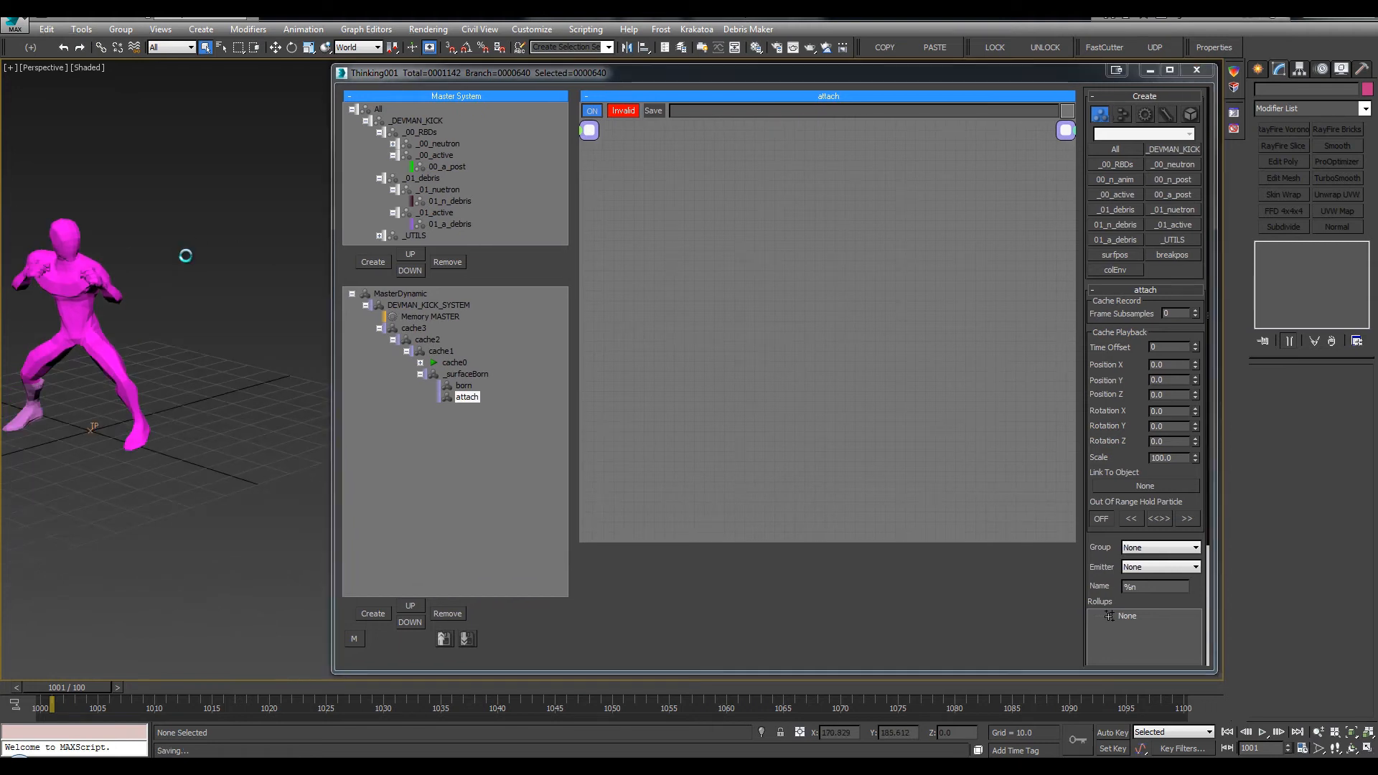
right_click(633, 242)
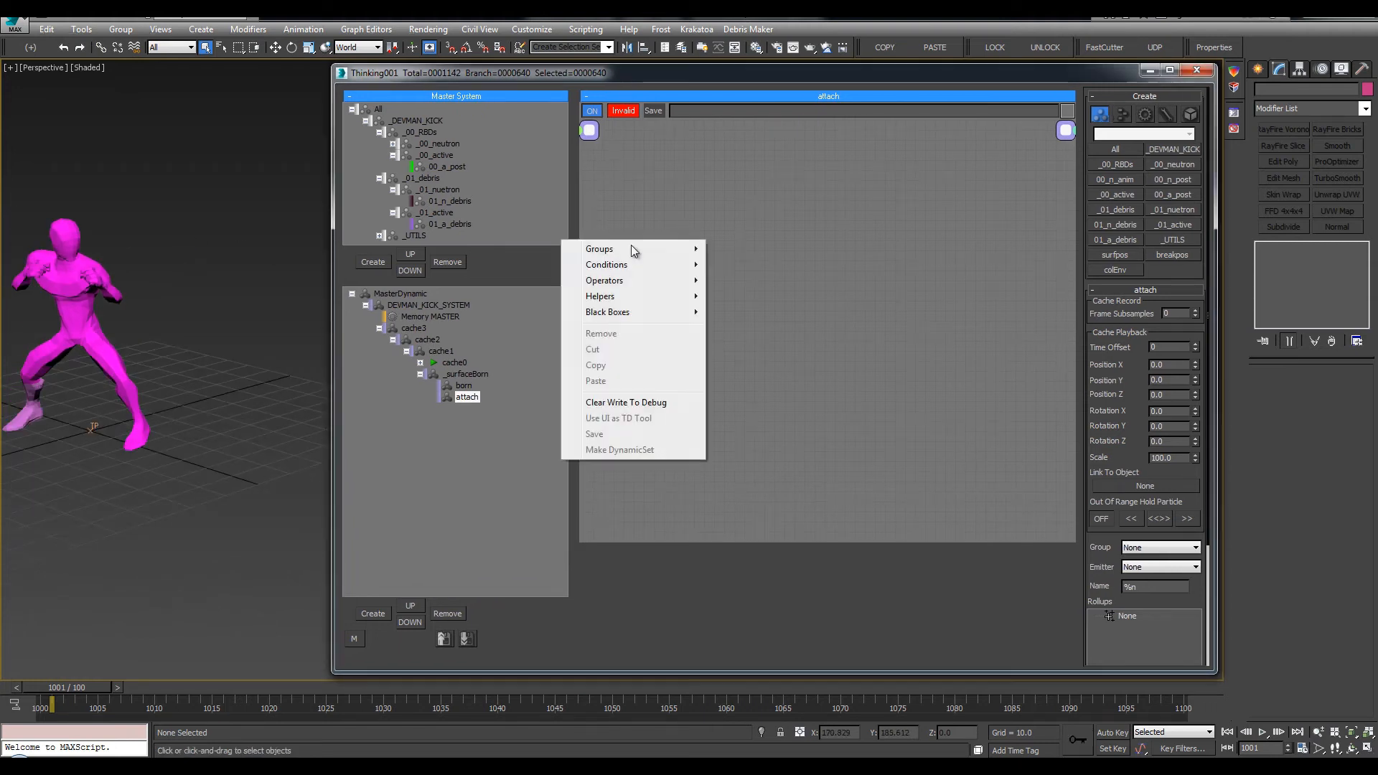
mouse_move(632, 248)
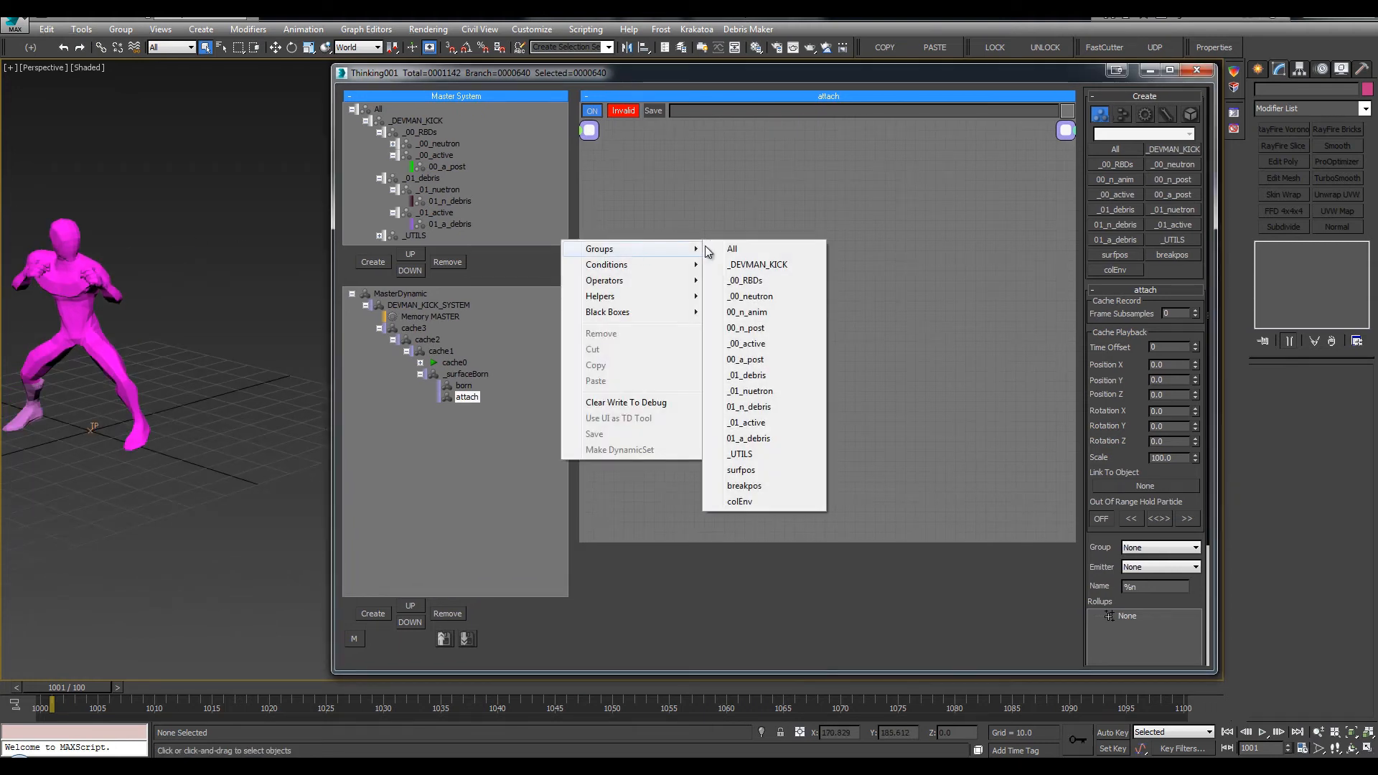
left_click(754, 359)
Add a PositionBorn operator beside the 00_a_post node and set its group to 01_n_debris
double_click(760, 276)
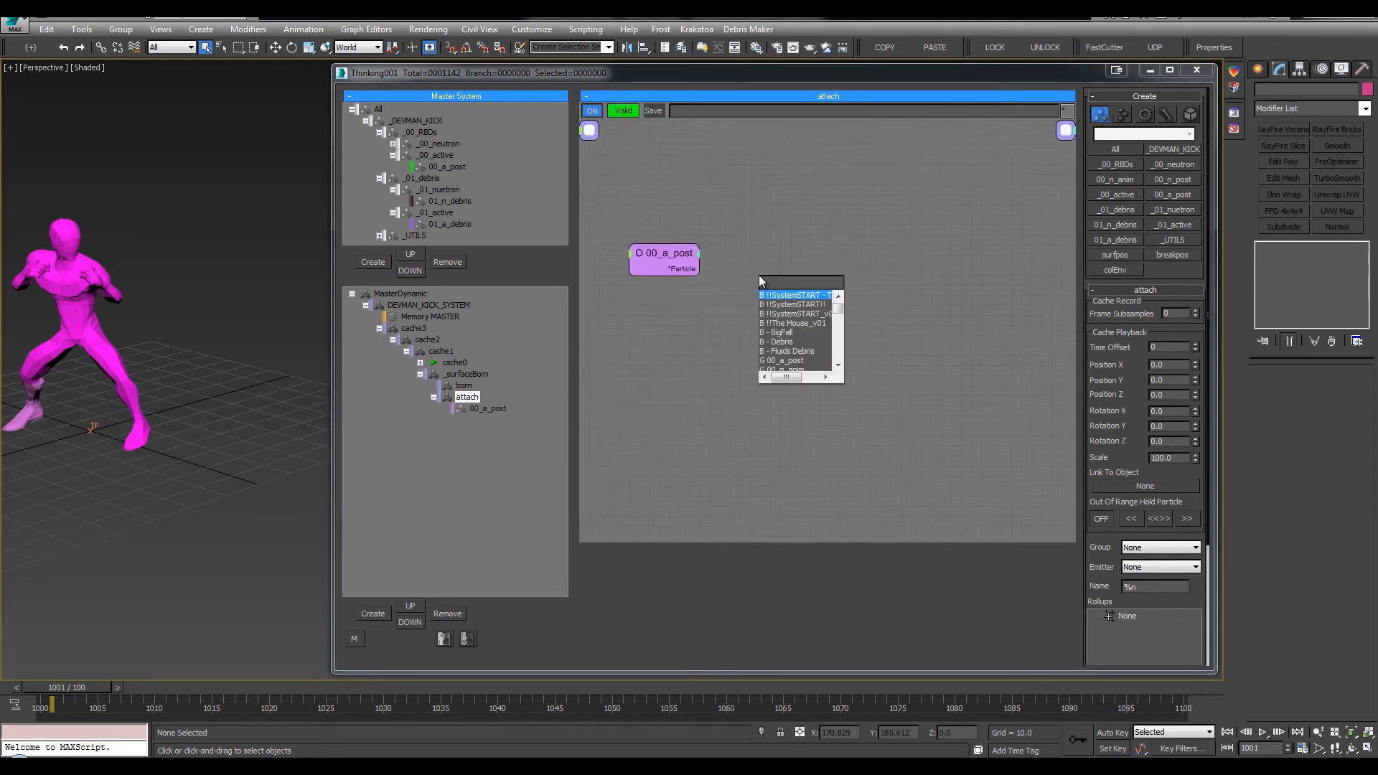
type("position")
key("Down")
key("Return")
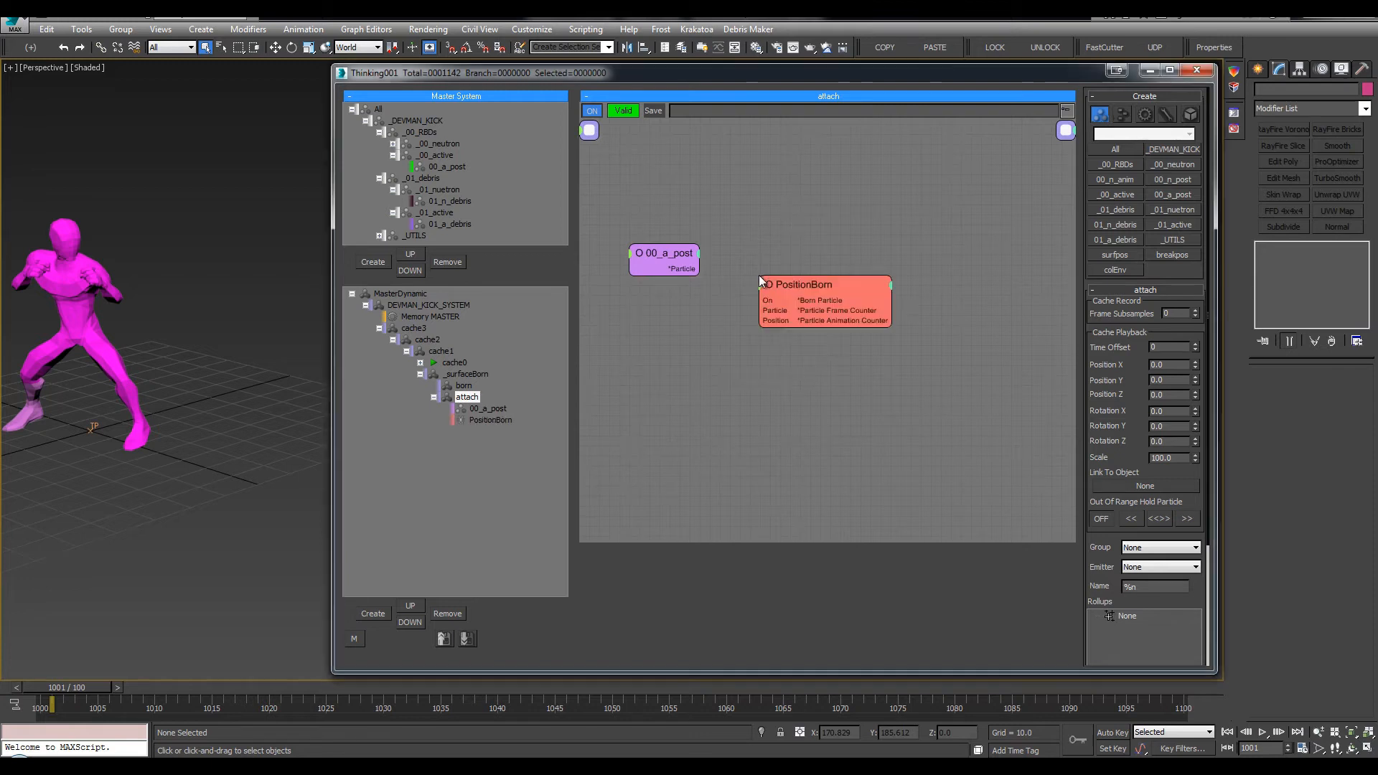
left_click_drag(790, 279, 815, 245)
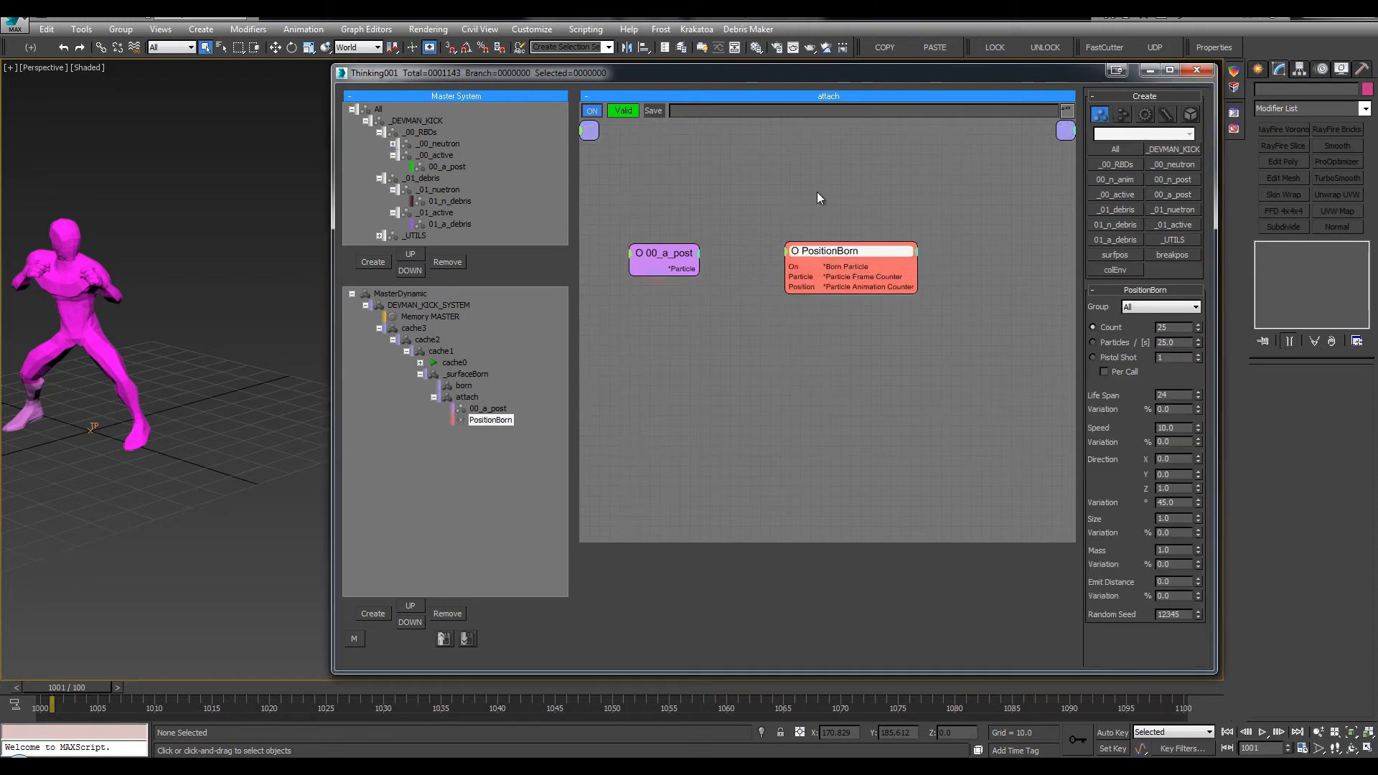
scroll(815, 191, "down", 4)
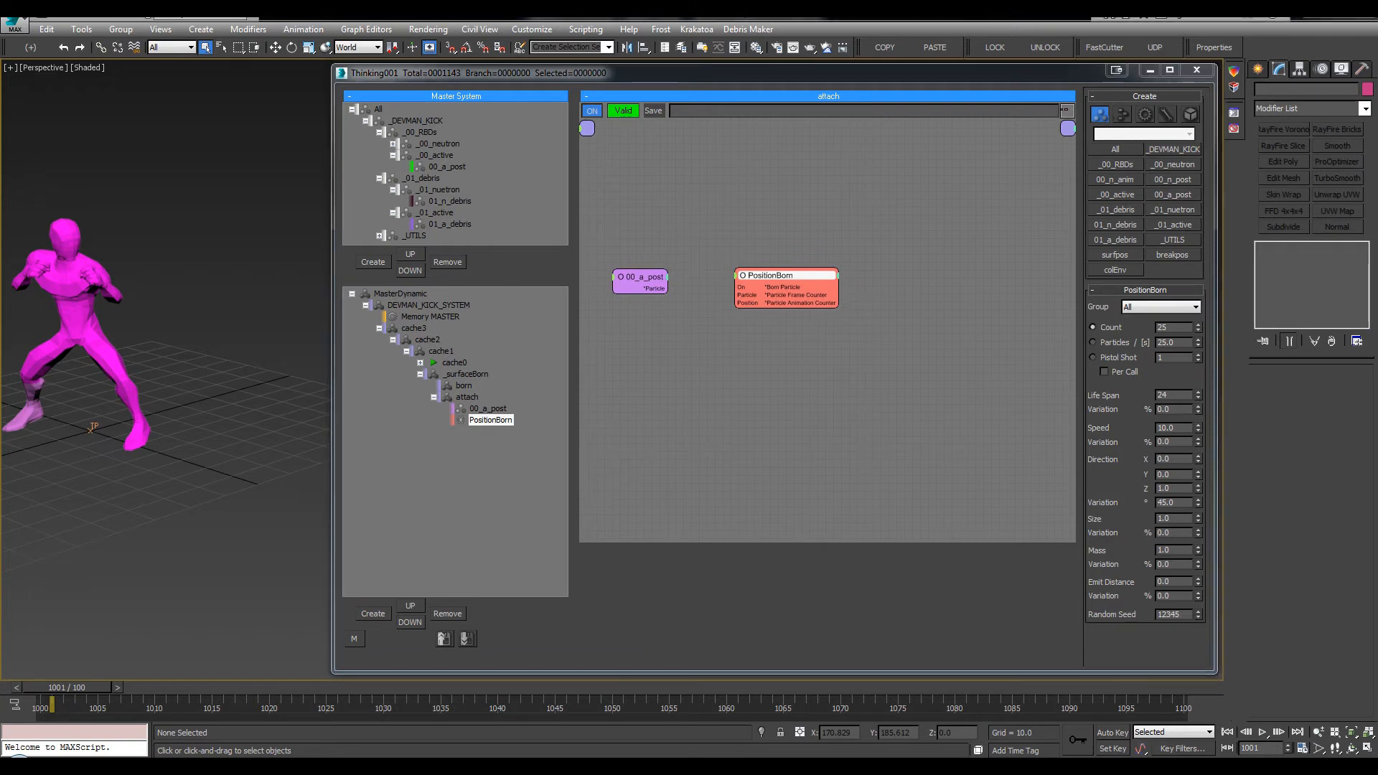
left_click(1196, 308)
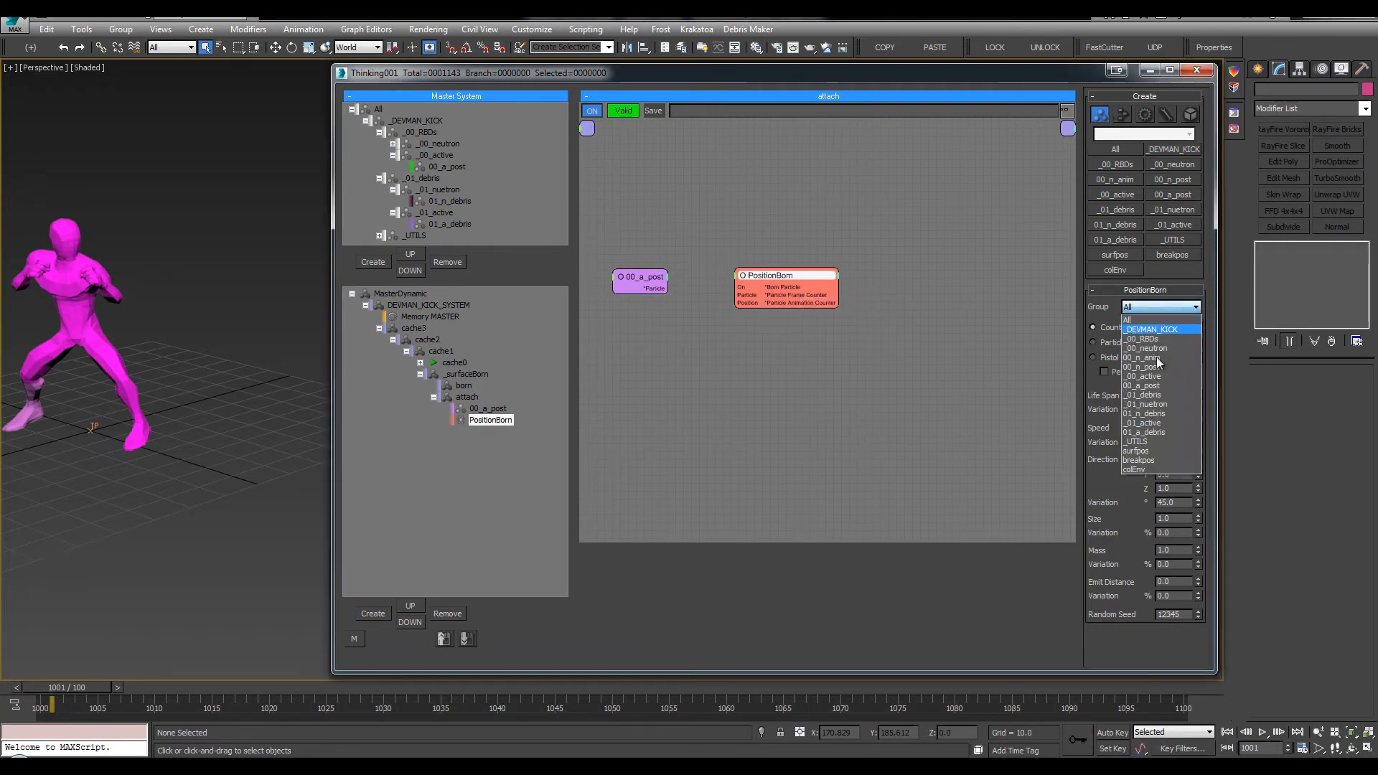
left_click(1170, 415)
middle_click_drag(888, 326, 889, 335)
Add a Position operator to the attach network and connect PositionBorn's Born Particle output to its Particle input
double_click(915, 286)
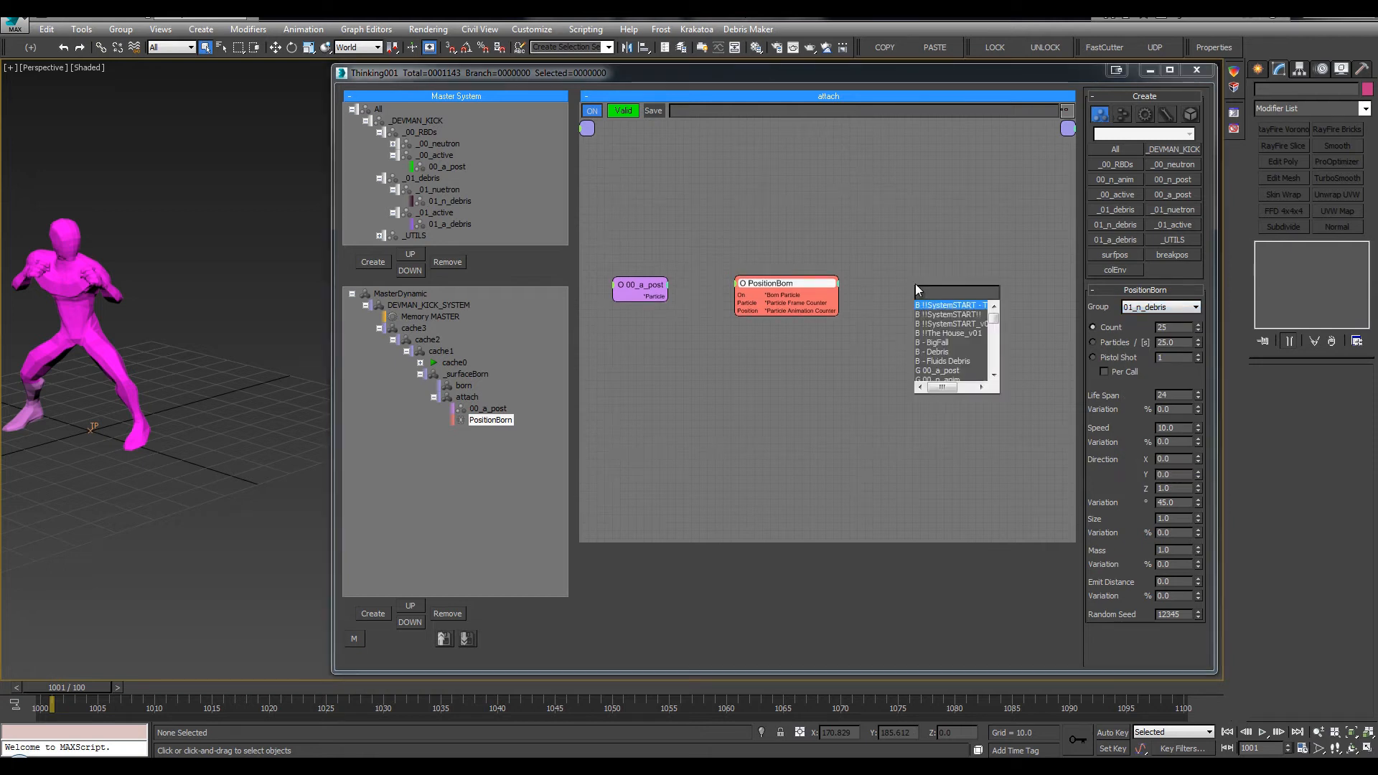
type("pos")
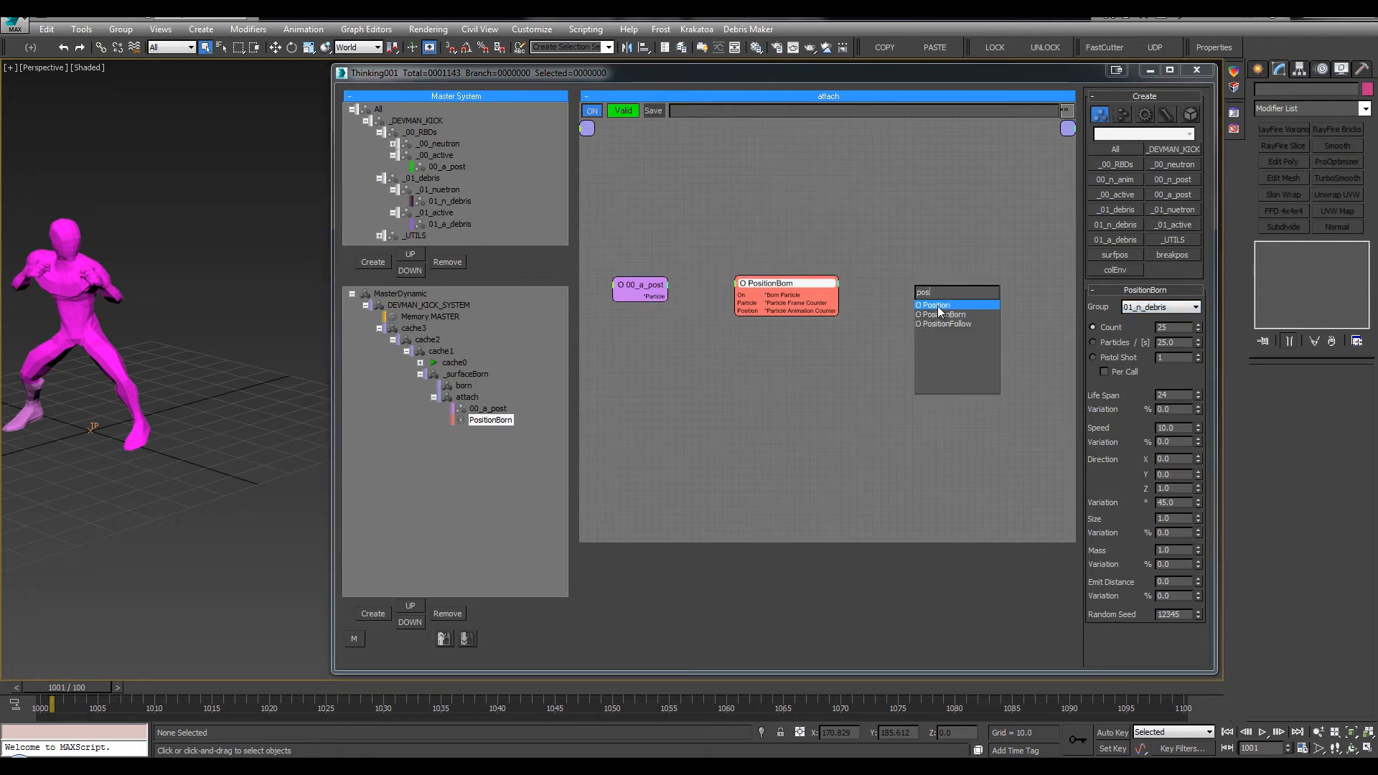
left_click(937, 305)
left_click_drag(938, 310, 982, 280)
left_click_drag(830, 293, 816, 275)
Add a SurfacePos helper node below, between the PositionBorn and Position operators
right_click(811, 325)
type("surfacePos")
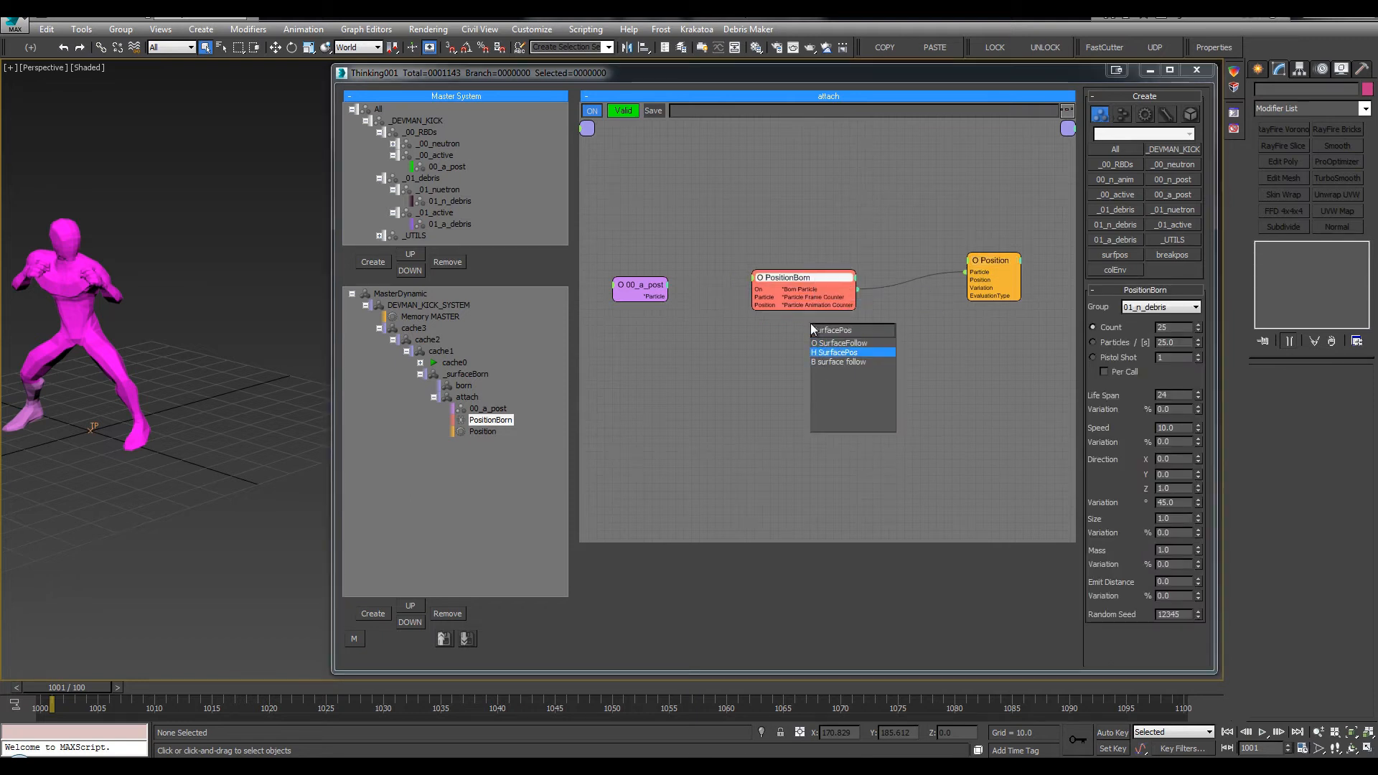
key("Return")
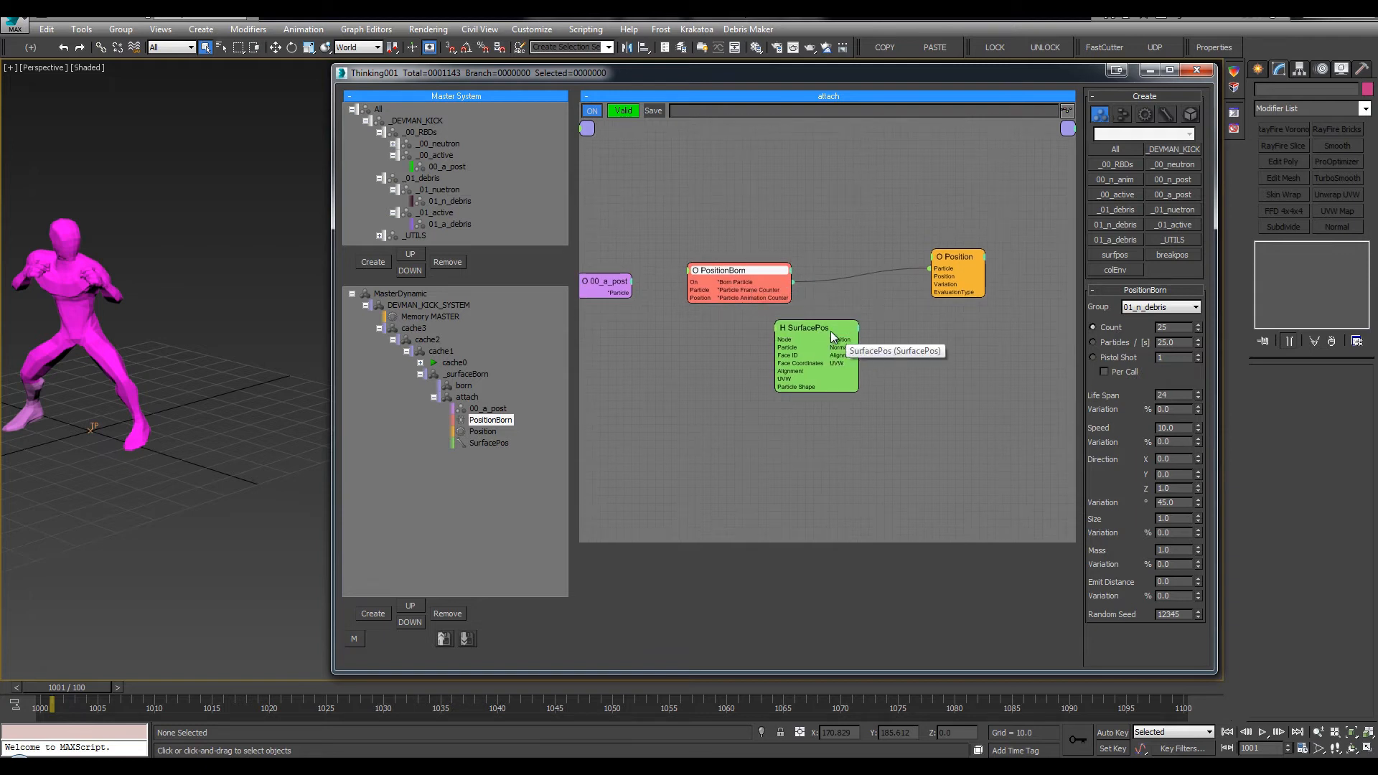
left_click_drag(830, 330, 895, 326)
left_click_drag(947, 262, 977, 247)
left_click(891, 329)
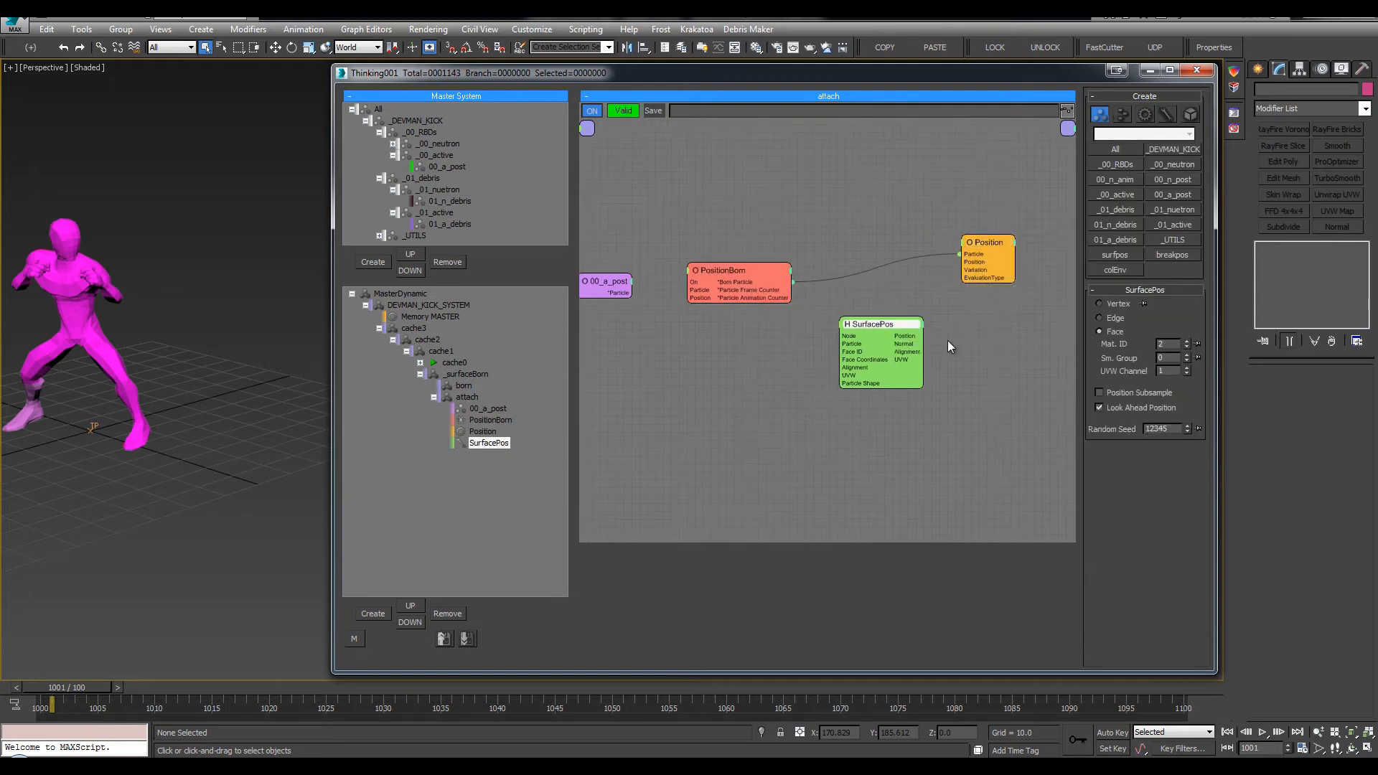
Connect PositionBorn's Born Particle to SurfacePos's Particle input, and the SurfacePos Position output to the Position operator
left_click(209, 330)
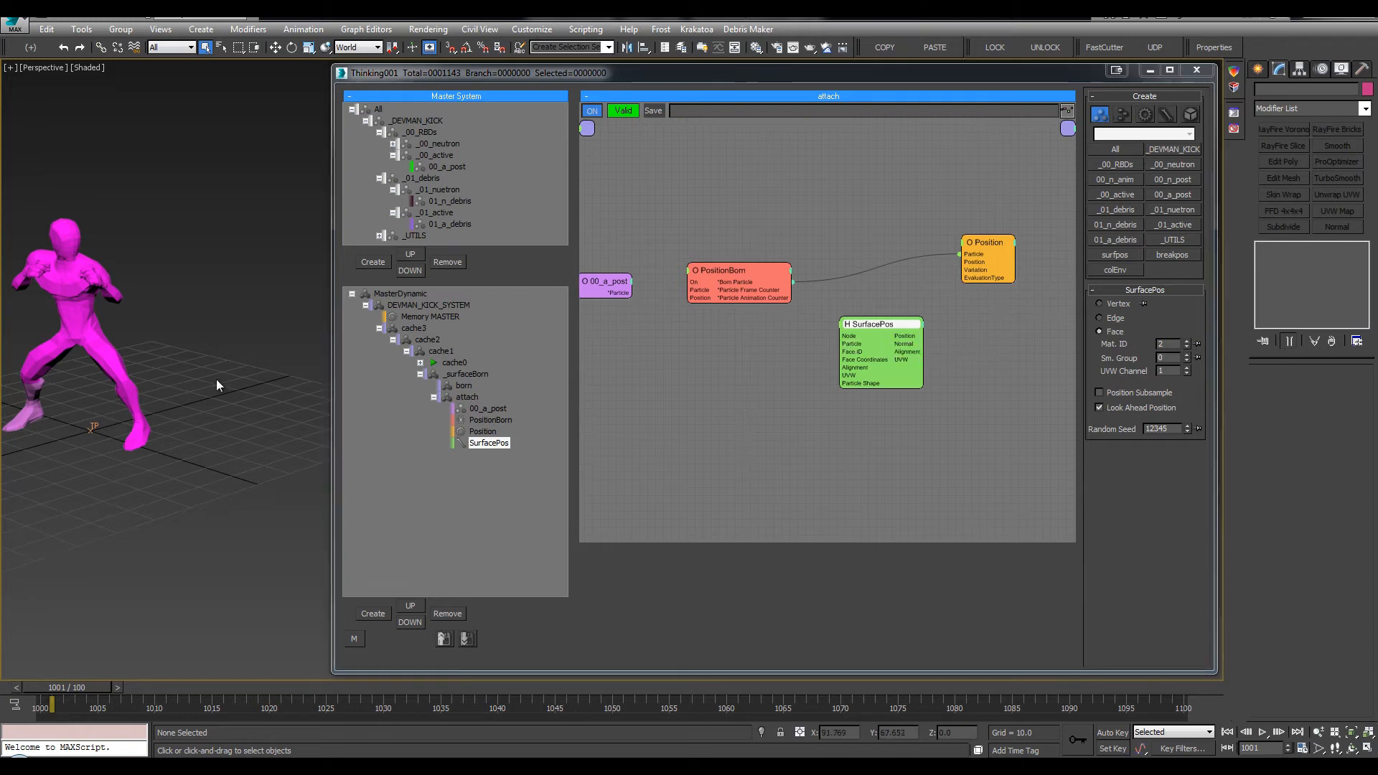
left_click_drag(746, 283, 960, 262)
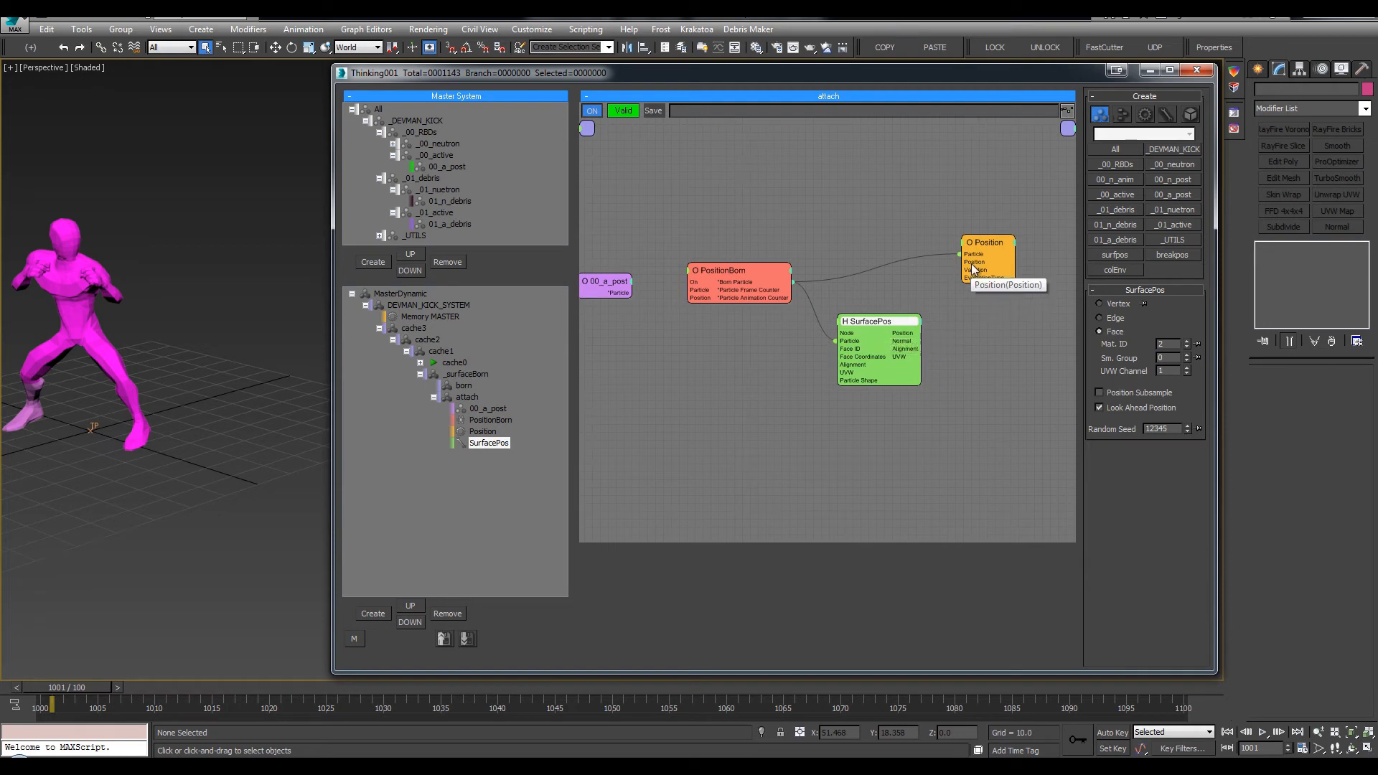
left_click_drag(874, 325, 881, 328)
middle_click_drag(748, 332, 779, 335)
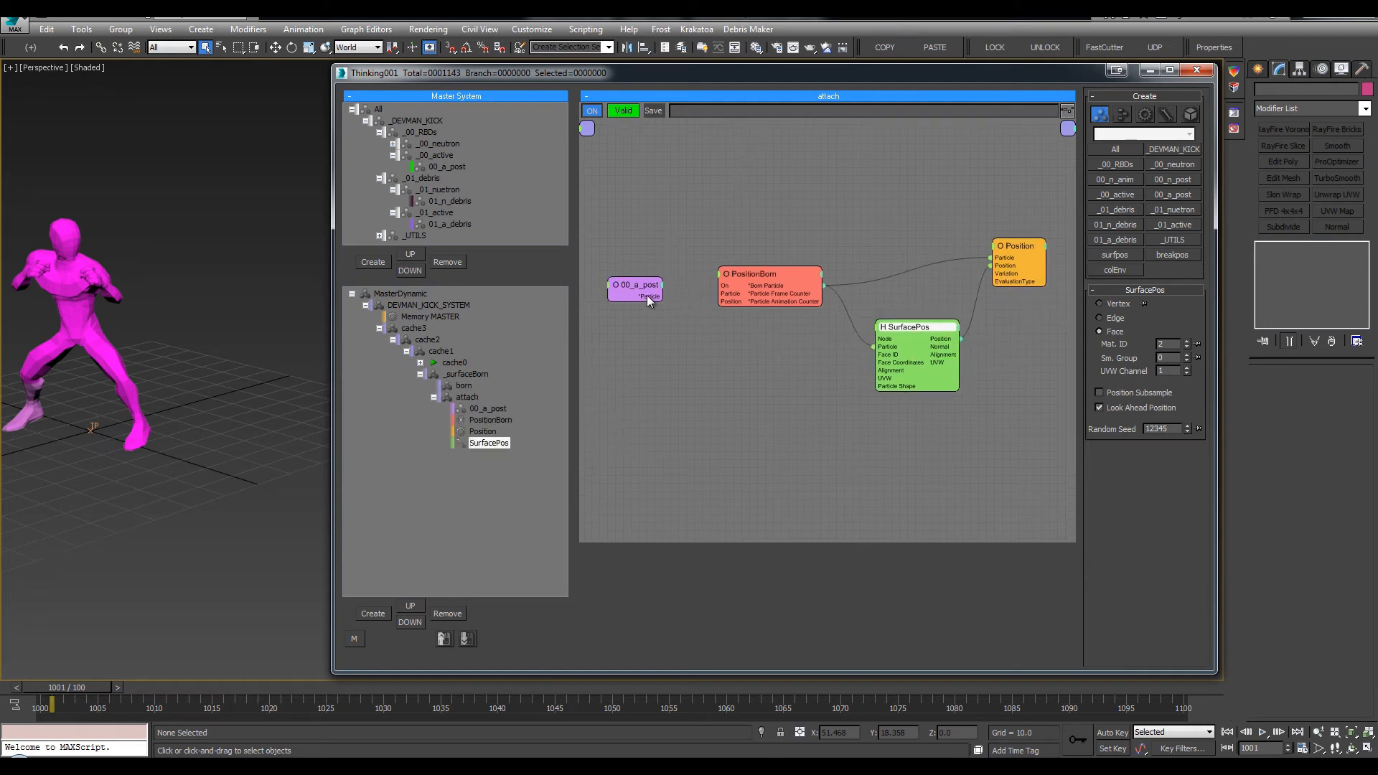
Connect the 00_a_post Particle output to SurfacePos's Particle Shape input and to PositionBorn's Particle input
left_click_drag(907, 386, 896, 386)
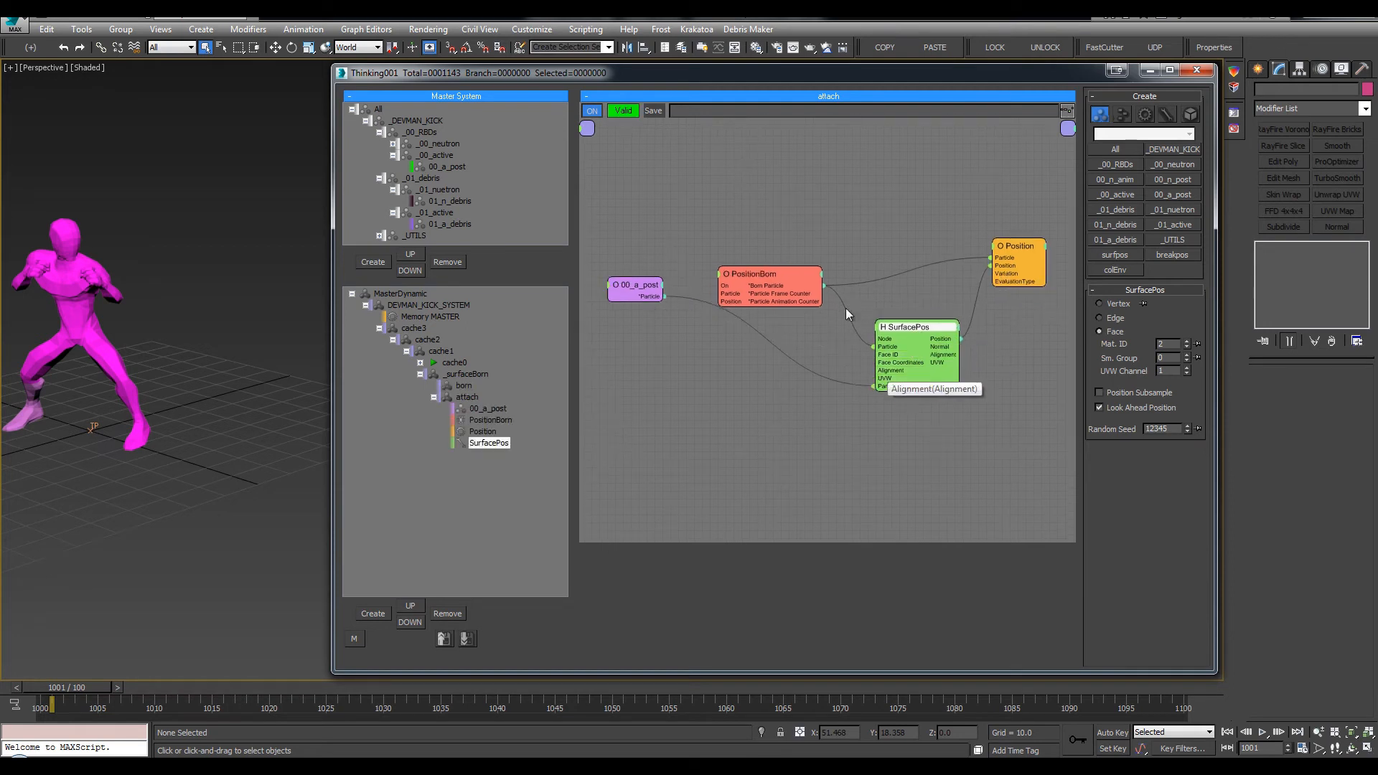
left_click_drag(745, 285, 774, 257)
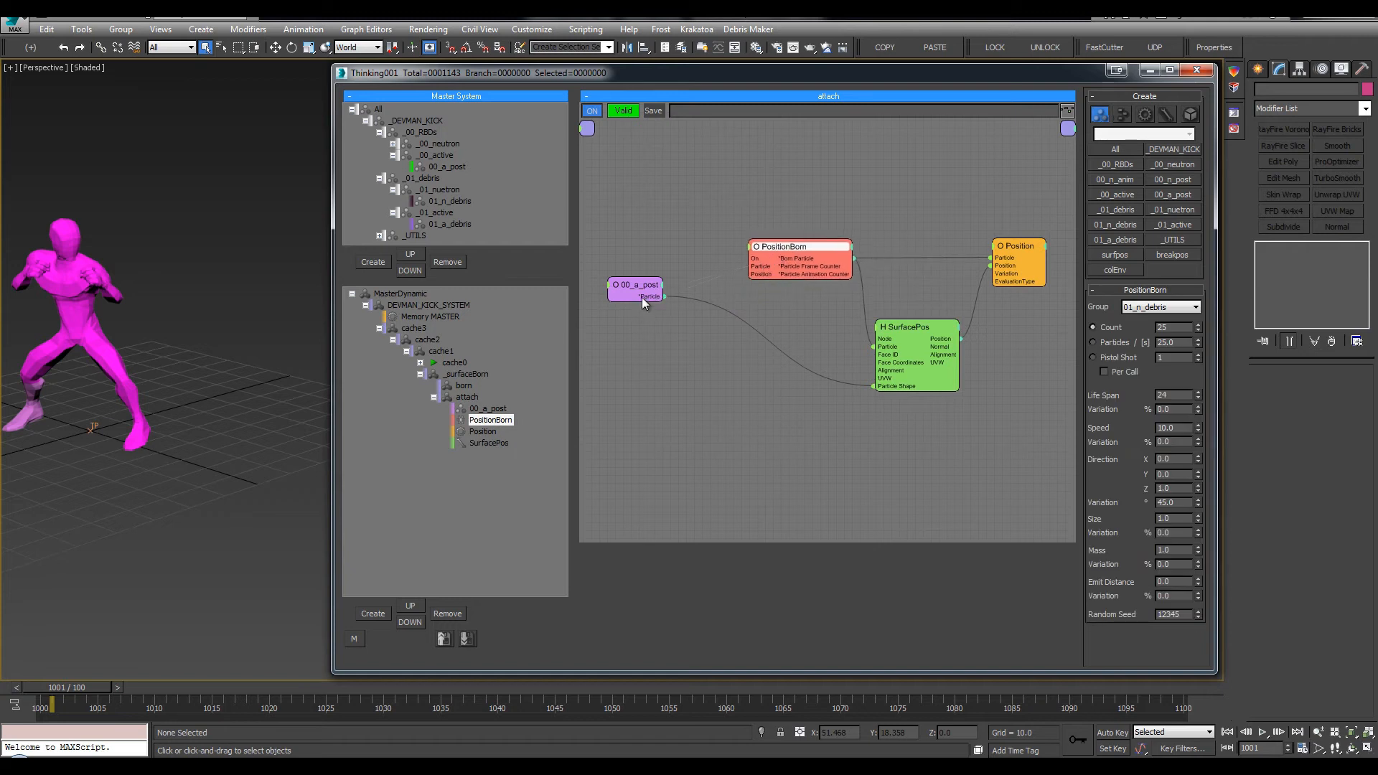
left_click_drag(642, 297, 632, 297)
left_click_drag(749, 266, 653, 296)
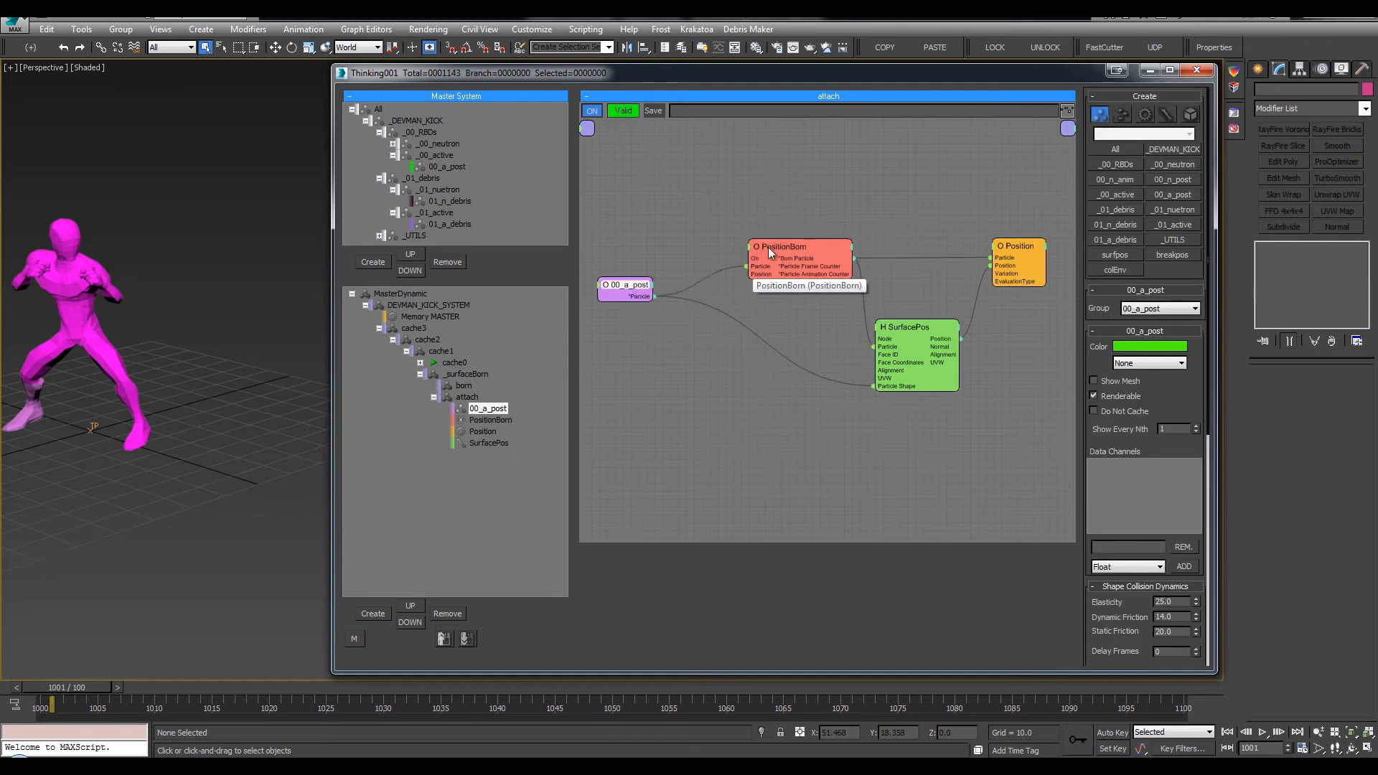
Make room between the 00_a_post and PositionBorn nodes and add a Threshold condition there
left_click(768, 246)
middle_click_drag(634, 234, 690, 237)
left_click_drag(677, 283, 603, 284)
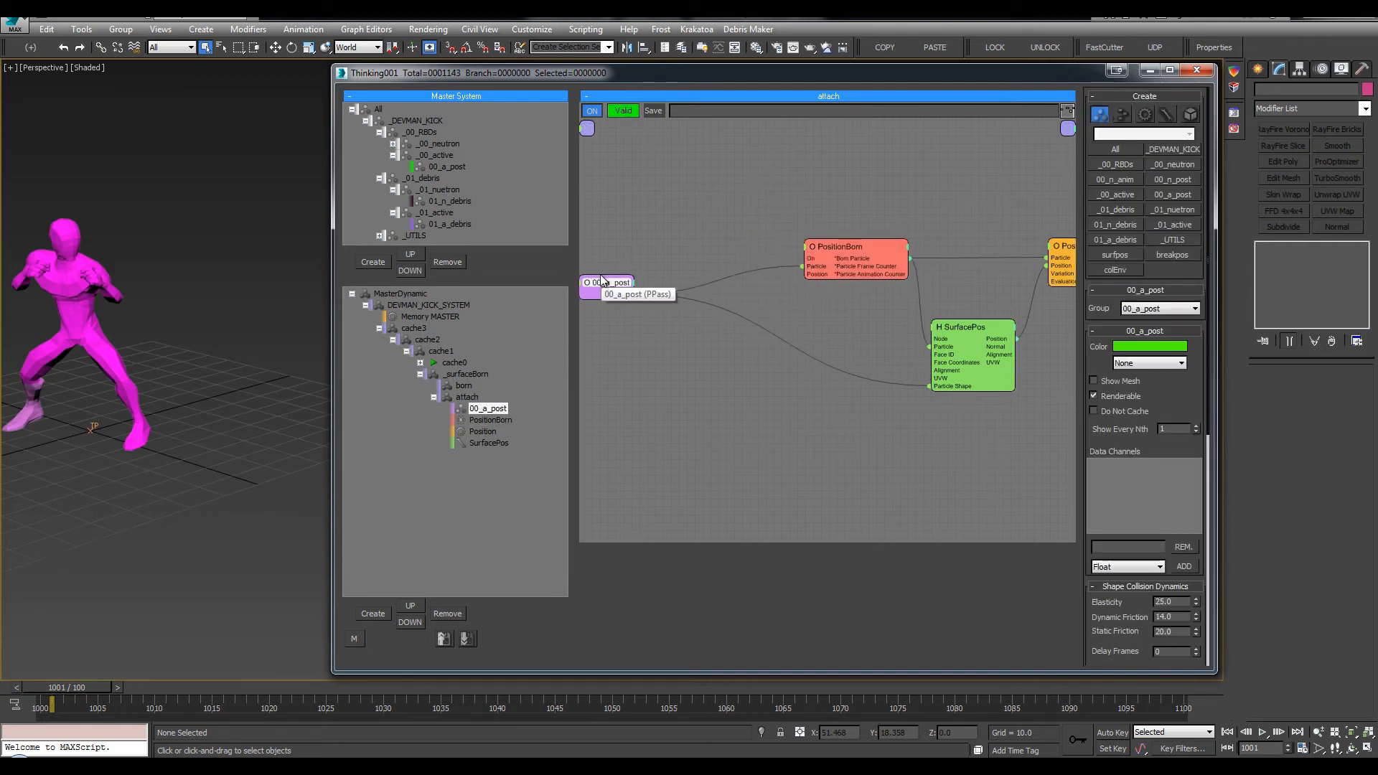
middle_click_drag(733, 240, 705, 237)
left_click(725, 242)
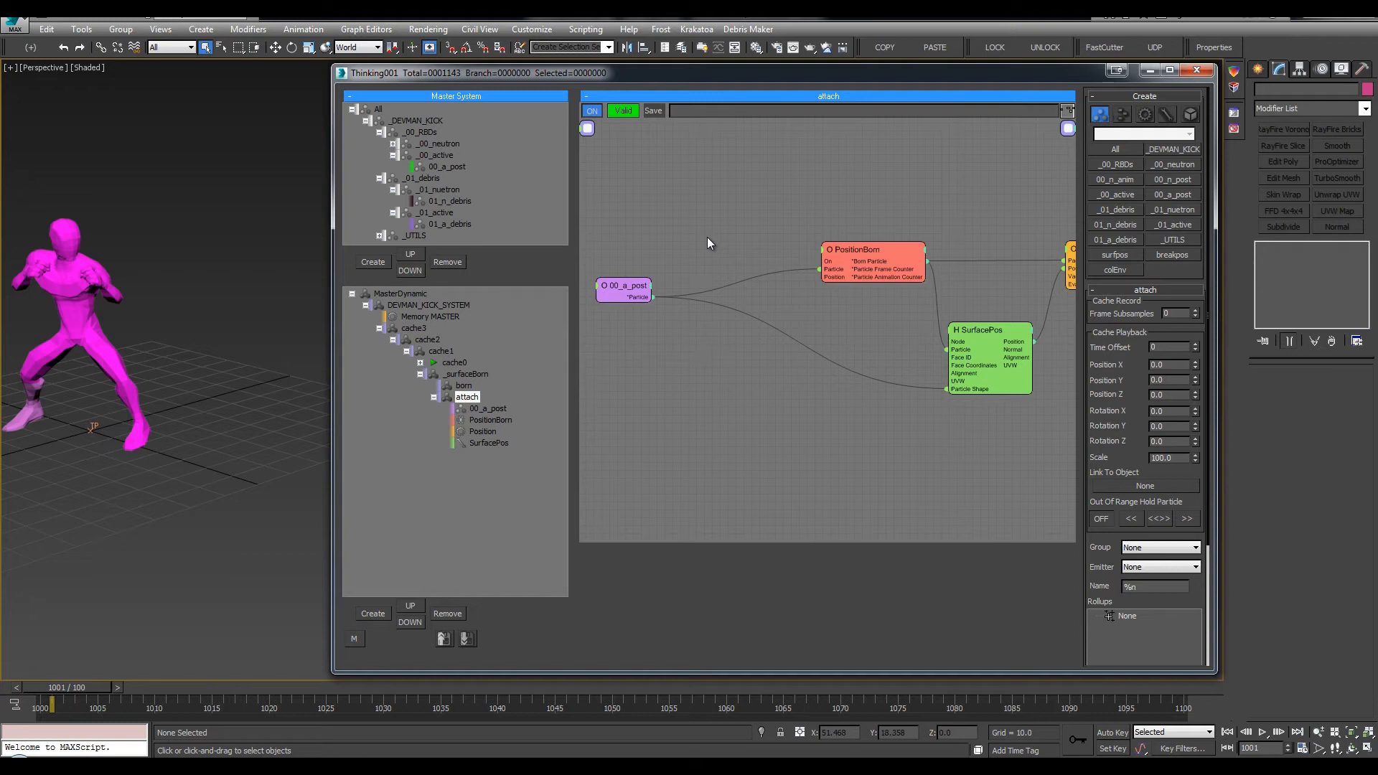
key("Tab")
type("thr")
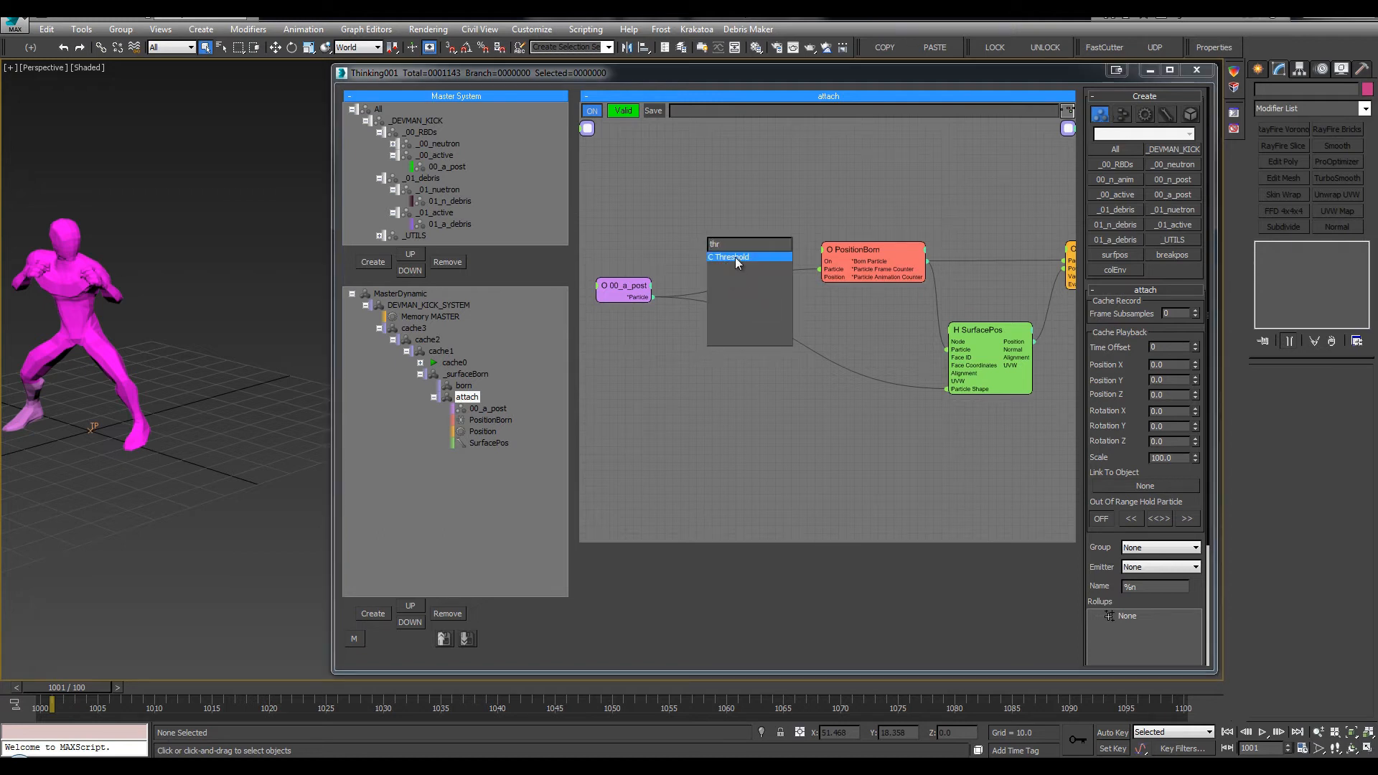
left_click(735, 257)
Expose the Size output on the 00_a_post node and connect it to the Threshold's Value input
left_click(642, 291)
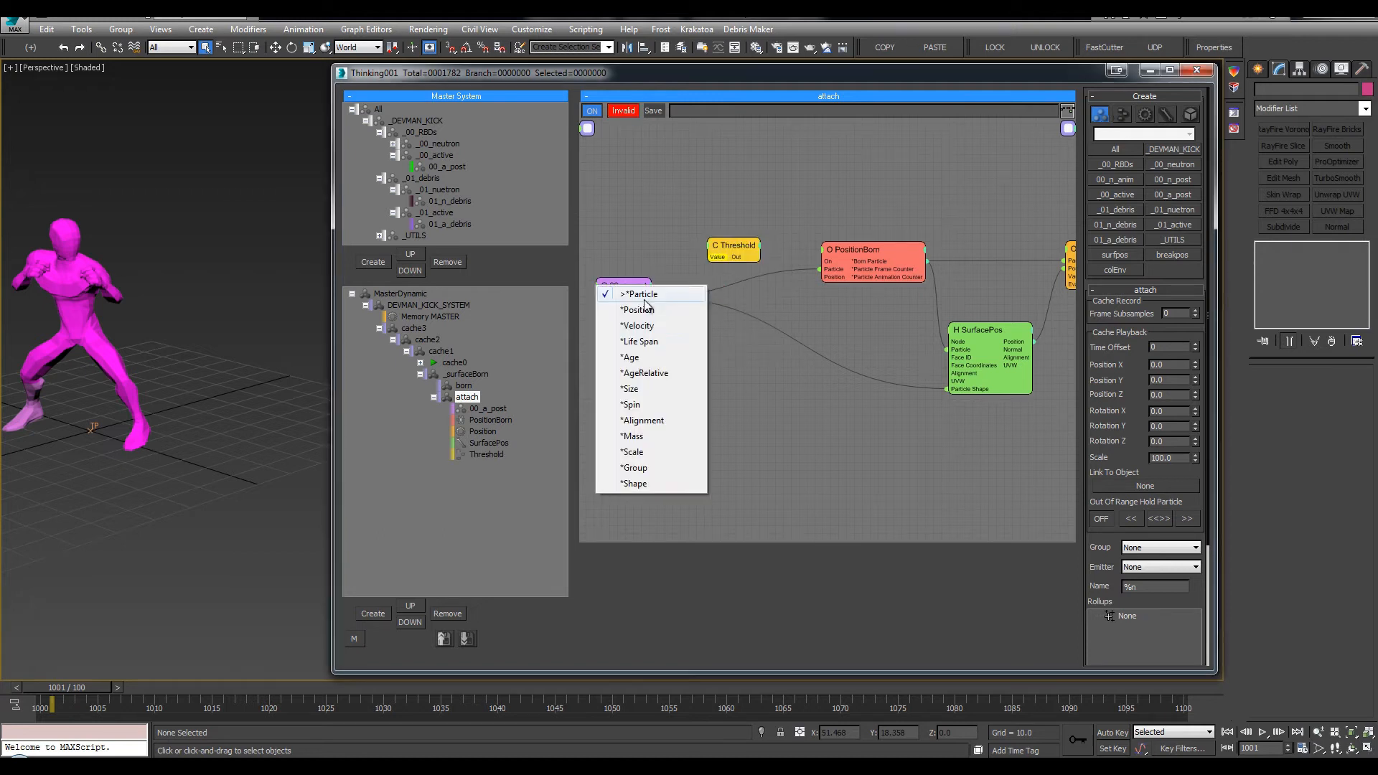
left_click(635, 390)
mouse_move(705, 258)
left_mouse_down()
mouse_move(644, 307)
mouse_move(728, 246)
left_mouse_up()
left_click_drag(856, 246, 857, 251)
scroll(180, 295, "down", 4)
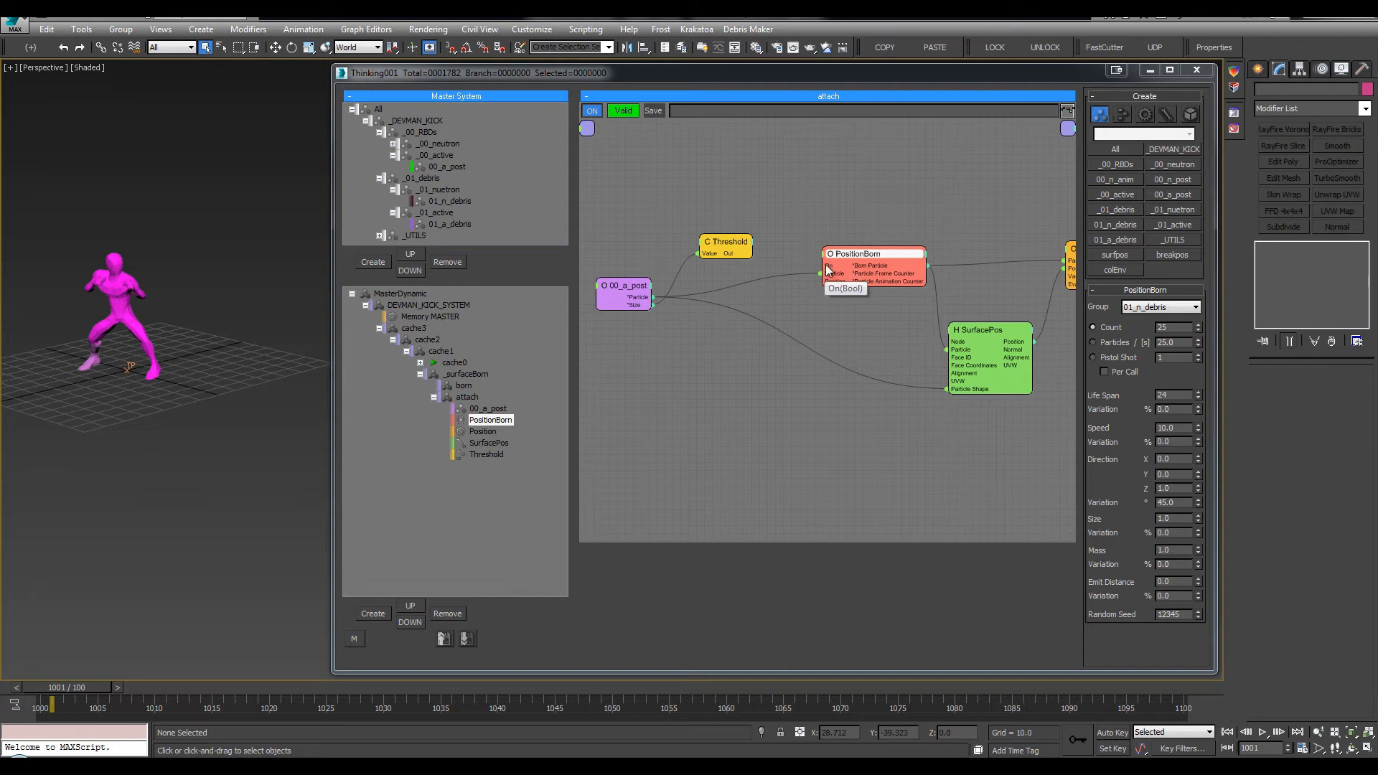
left_click_drag(830, 256, 836, 260)
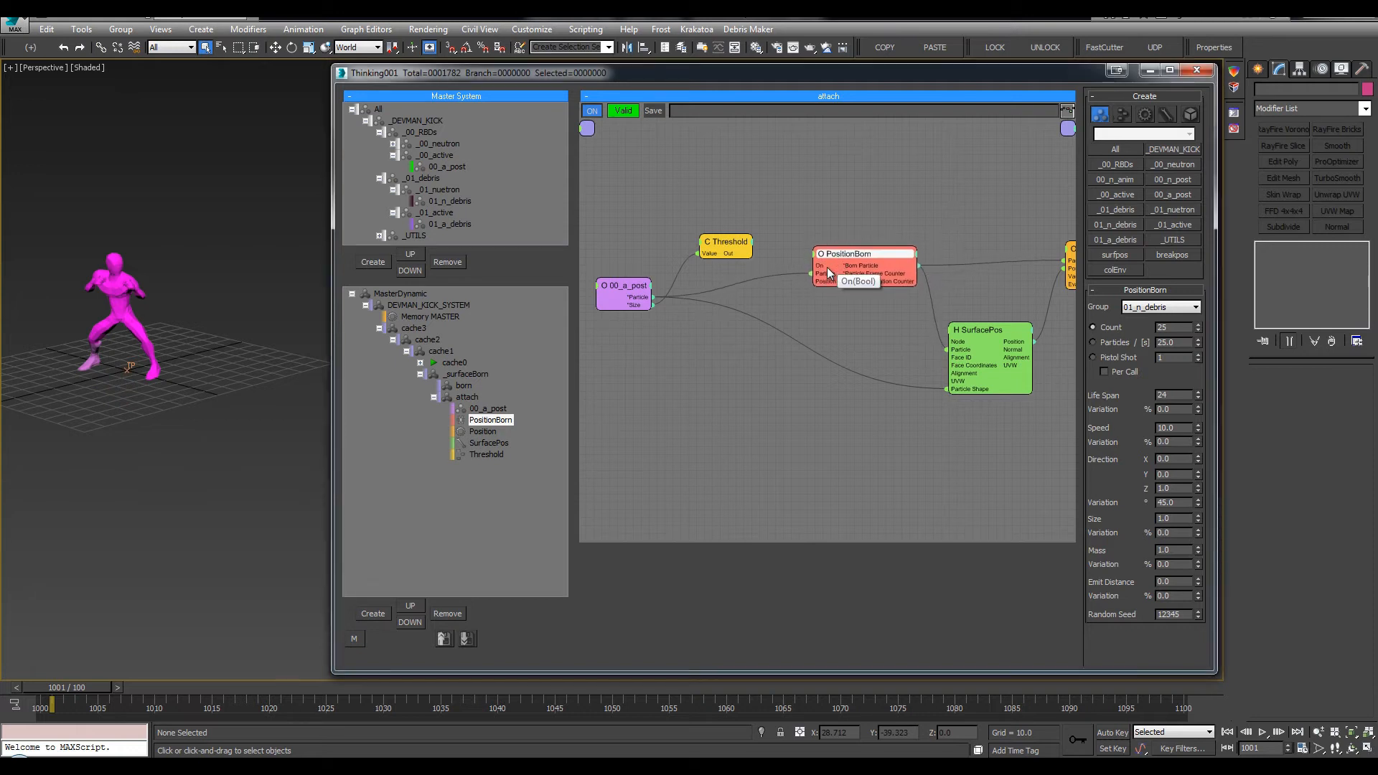
Set Threshold 1 to 0.5 and connect the Threshold's Out to PositionBorn's On input
left_click(726, 243)
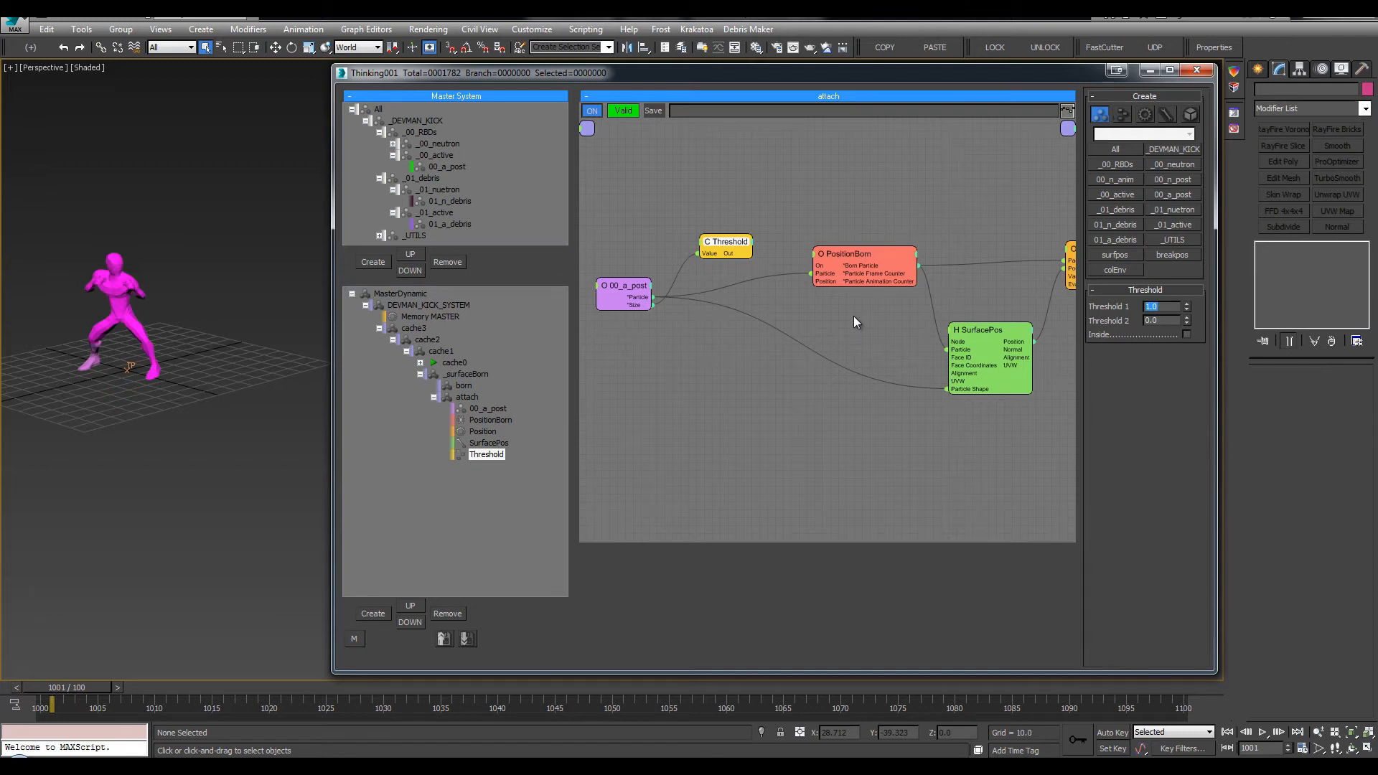
type("0.5")
key("Return")
mouse_move(841, 254)
left_mouse_down()
mouse_move(826, 266)
mouse_move(857, 271)
left_mouse_up()
left_click(728, 243)
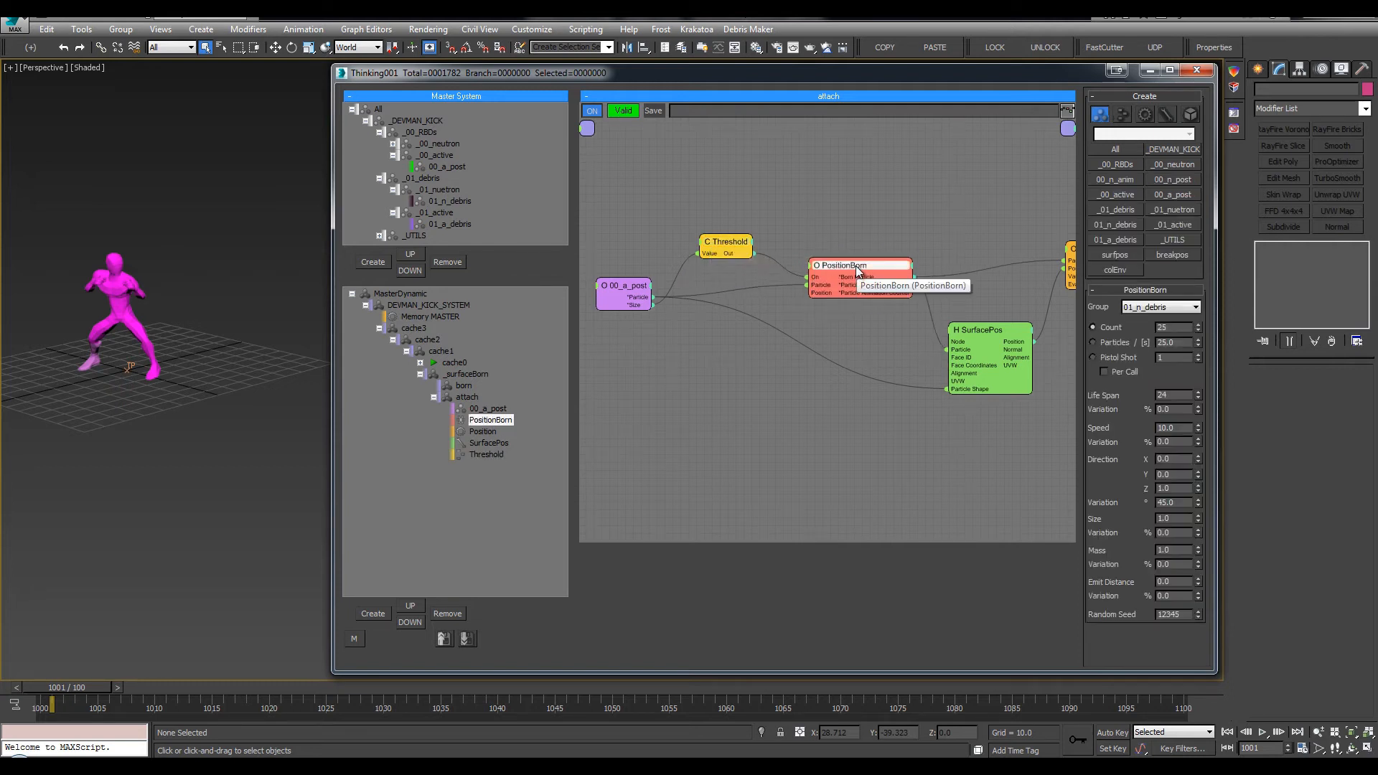
Reduce the SurfacePos, PositionBorn and Position nodes to their connected ports and tidy their placement
double_click(1023, 332)
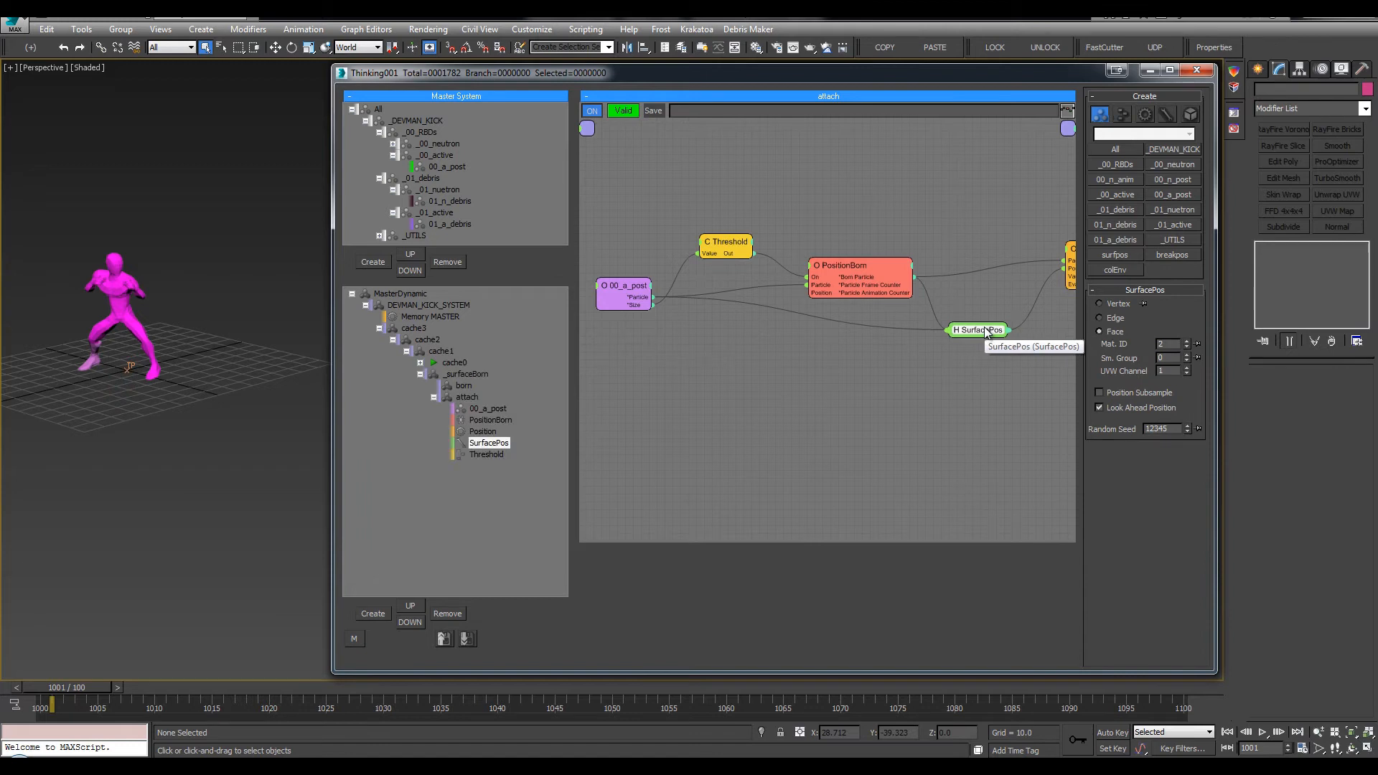
double_click(985, 331)
double_click(832, 265)
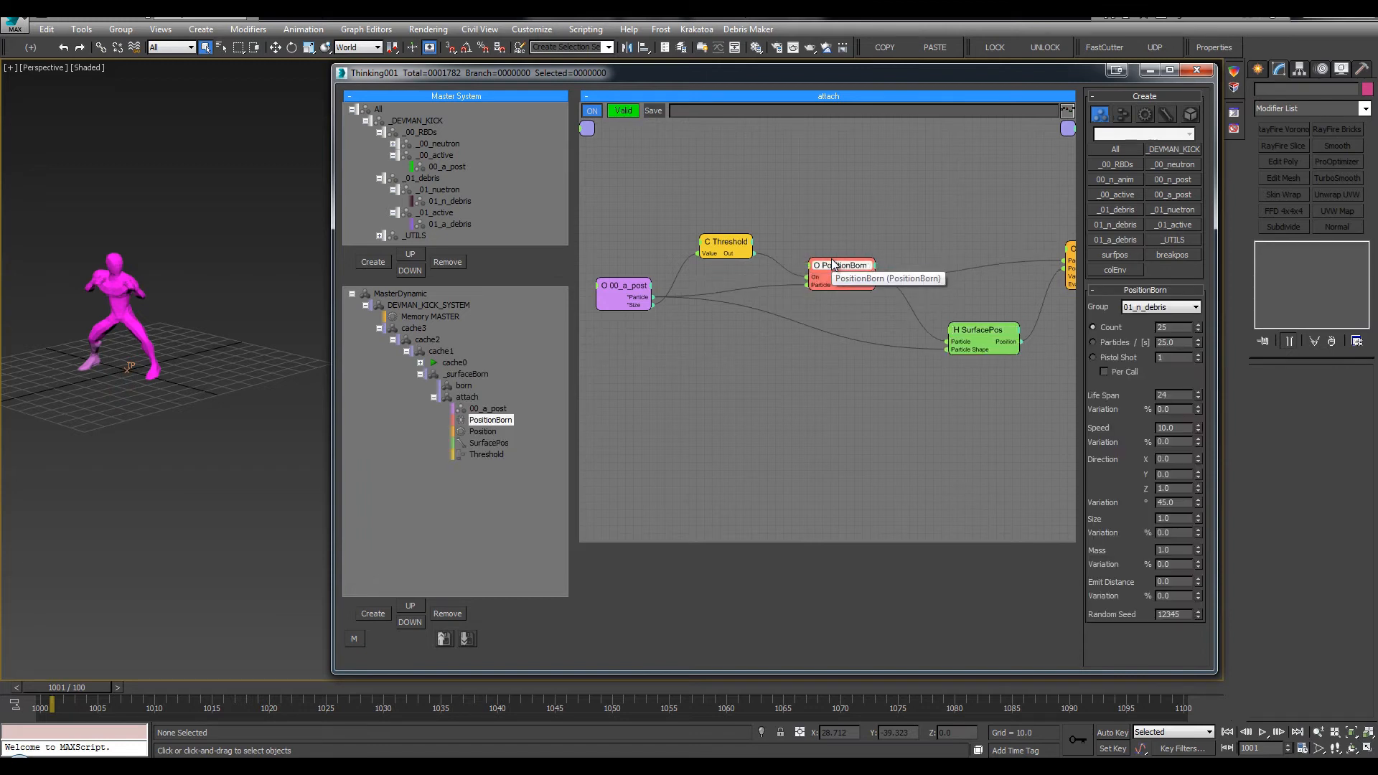
left_click_drag(844, 269, 833, 270)
middle_click_drag(1002, 280, 956, 274)
left_click_drag(942, 324, 919, 317)
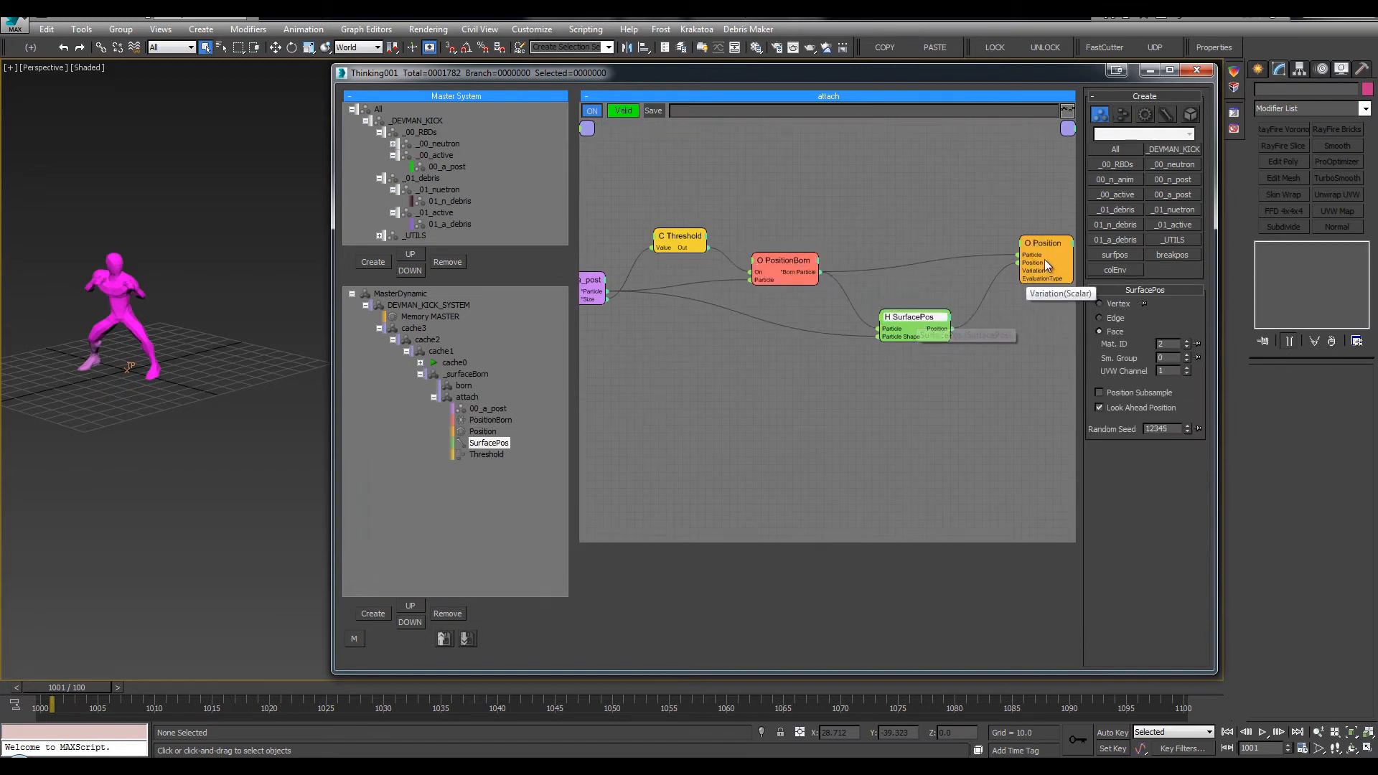
left_click(1045, 260)
middle_click_drag(959, 214, 1015, 198)
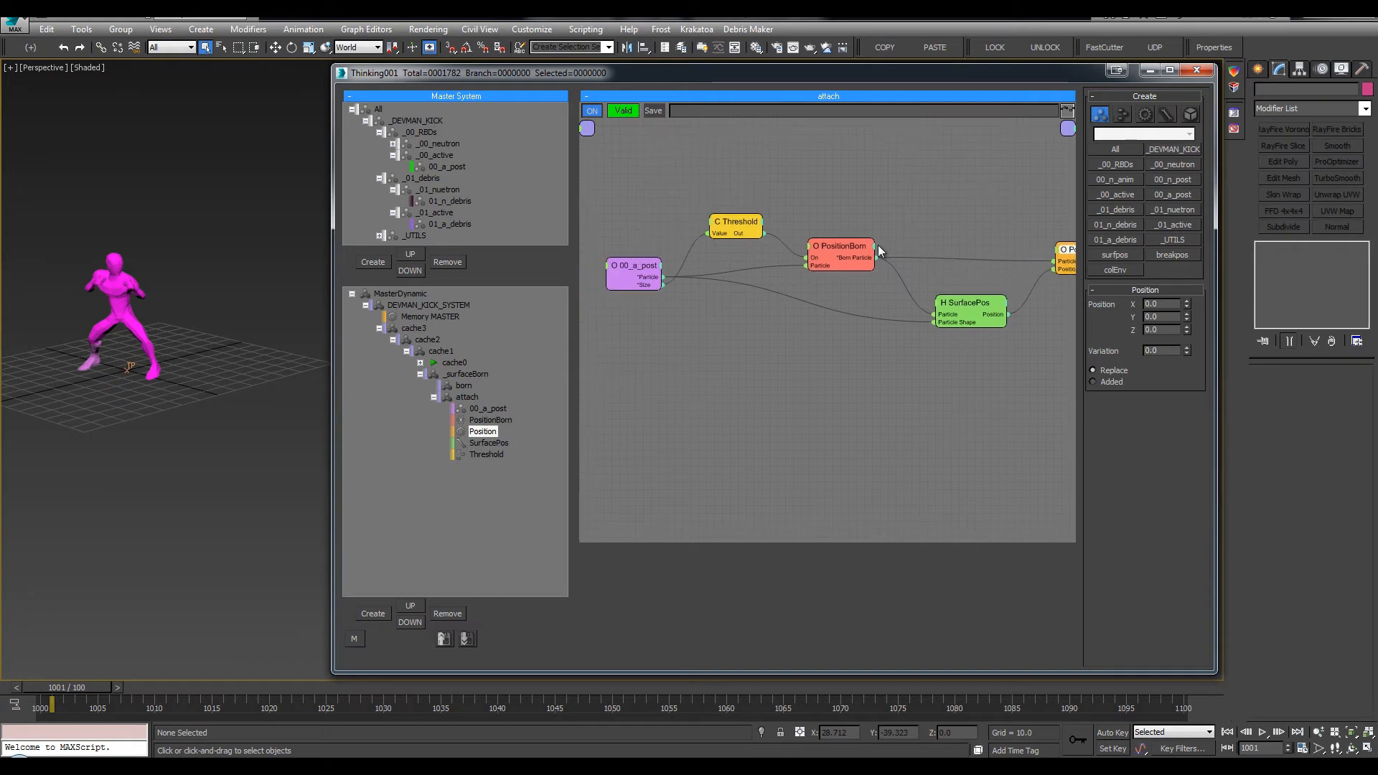
Set PositionBorn to a Pistol Shot of 100 with Speed 0 and Life Span 9999
left_click(876, 247)
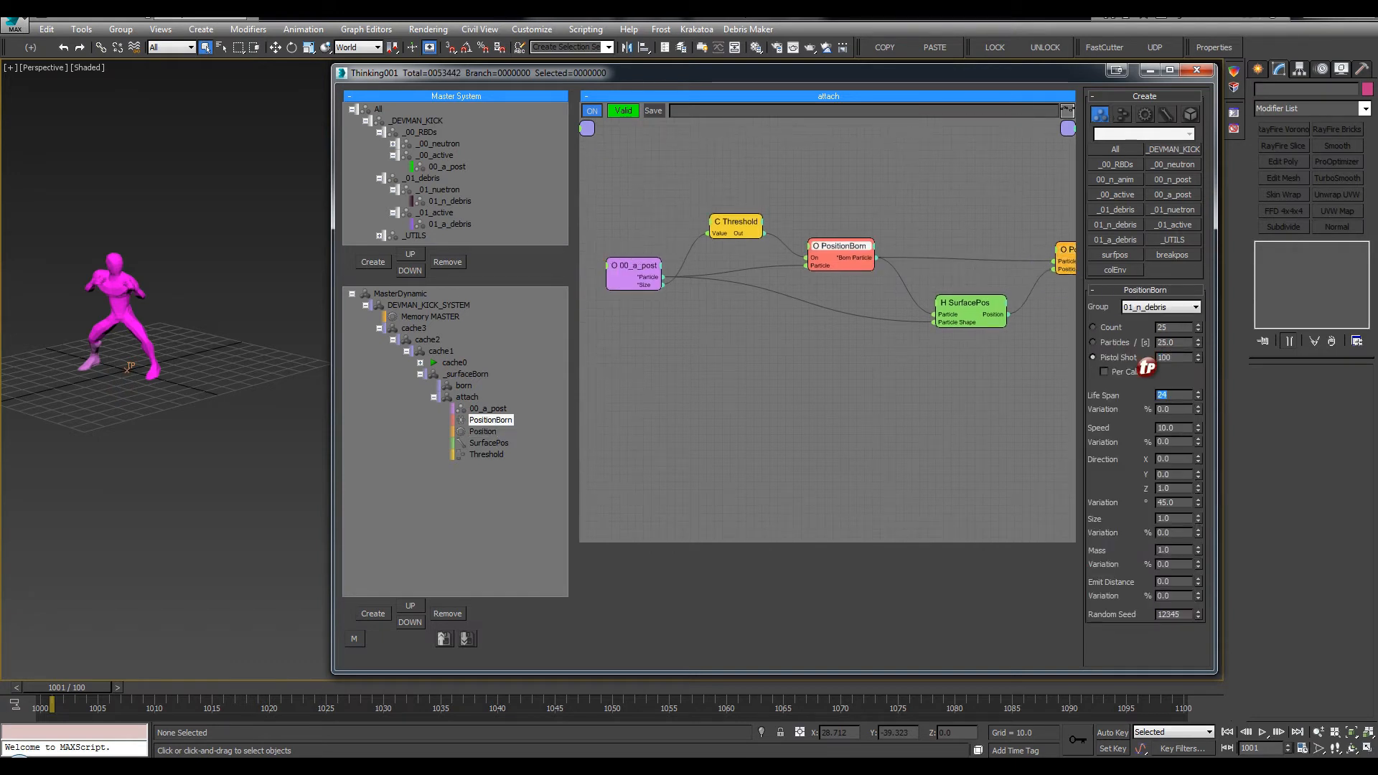
type("0")
key("Return")
left_click(1180, 397)
type("9999")
key("Return")
Advance to frame 1002 and set the 01_n_debris group's viewport display to Dots
middle_click_drag(244, 338, 252, 336, "alt")
left_click_drag(253, 335, 257, 330)
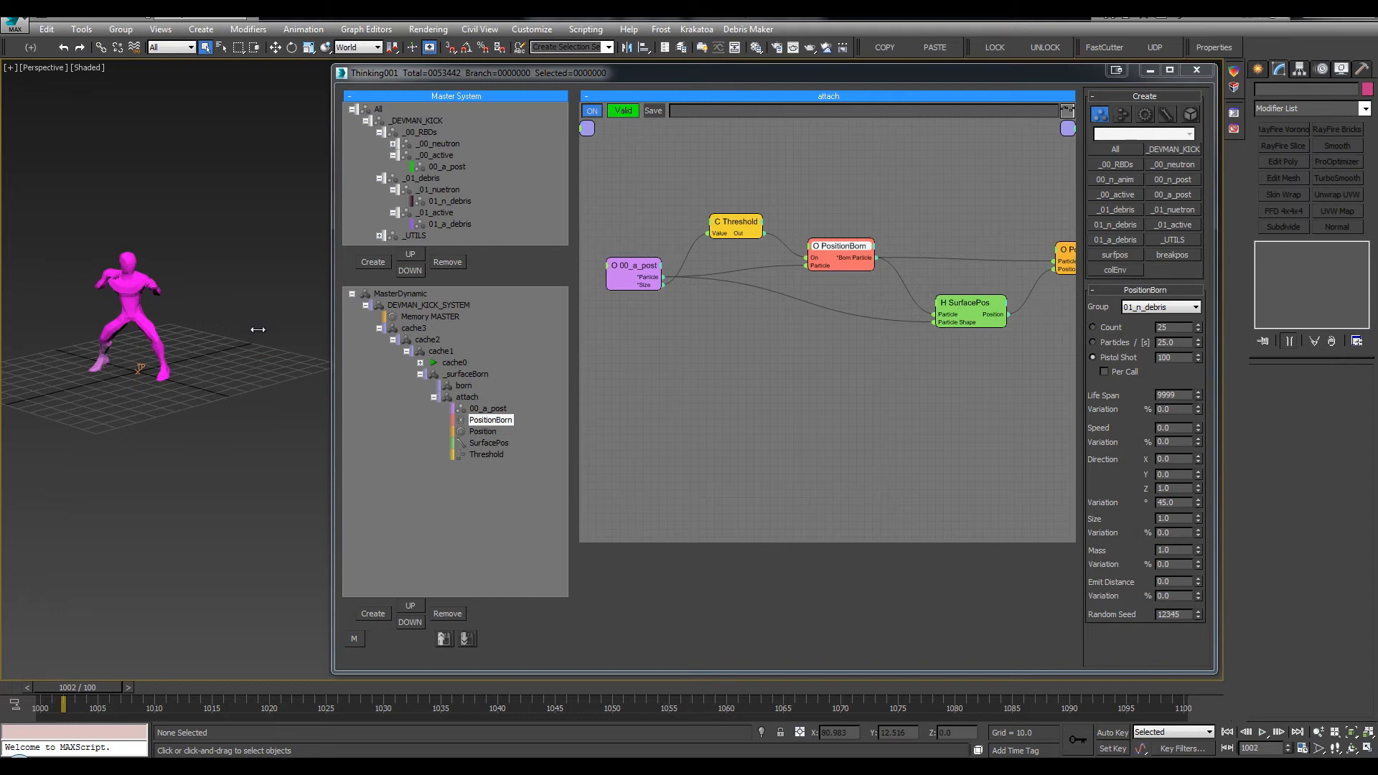
left_click(450, 202)
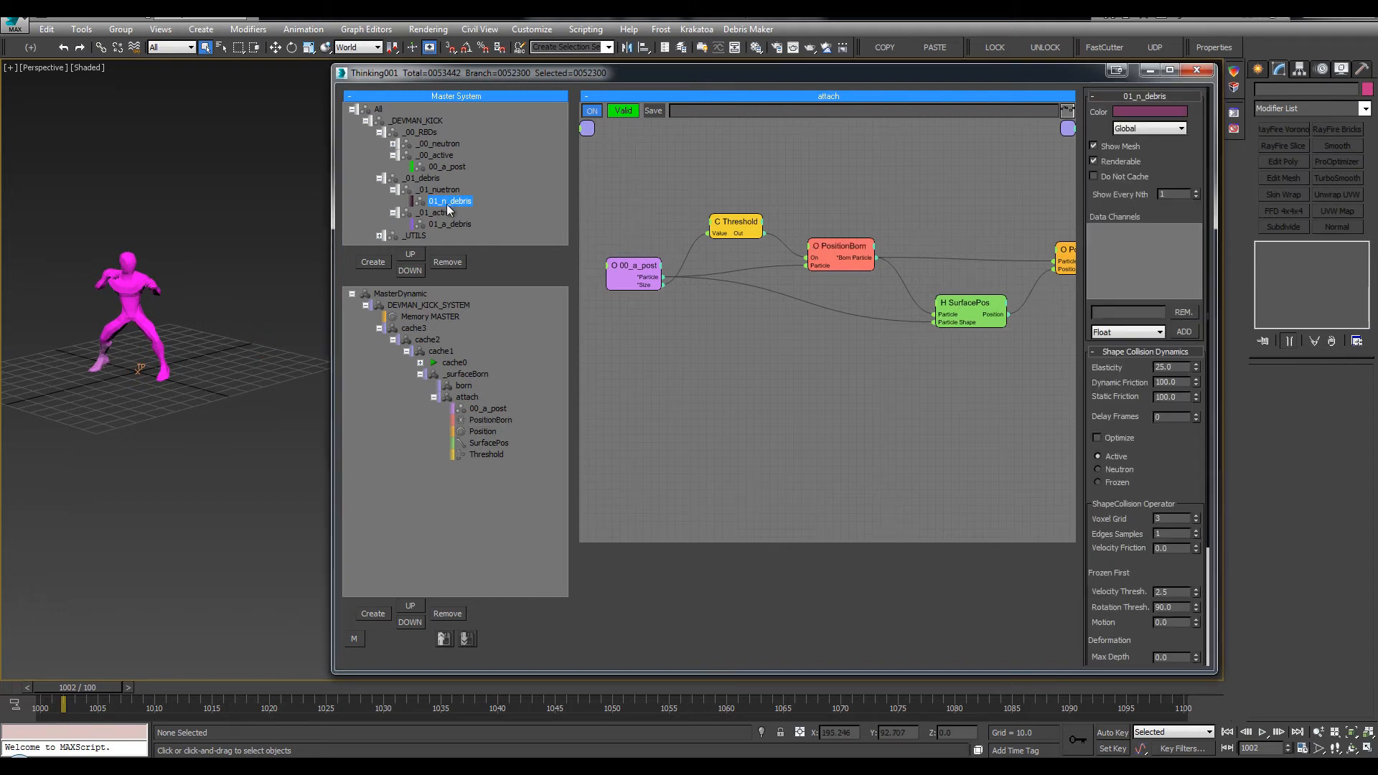
left_click(1148, 129)
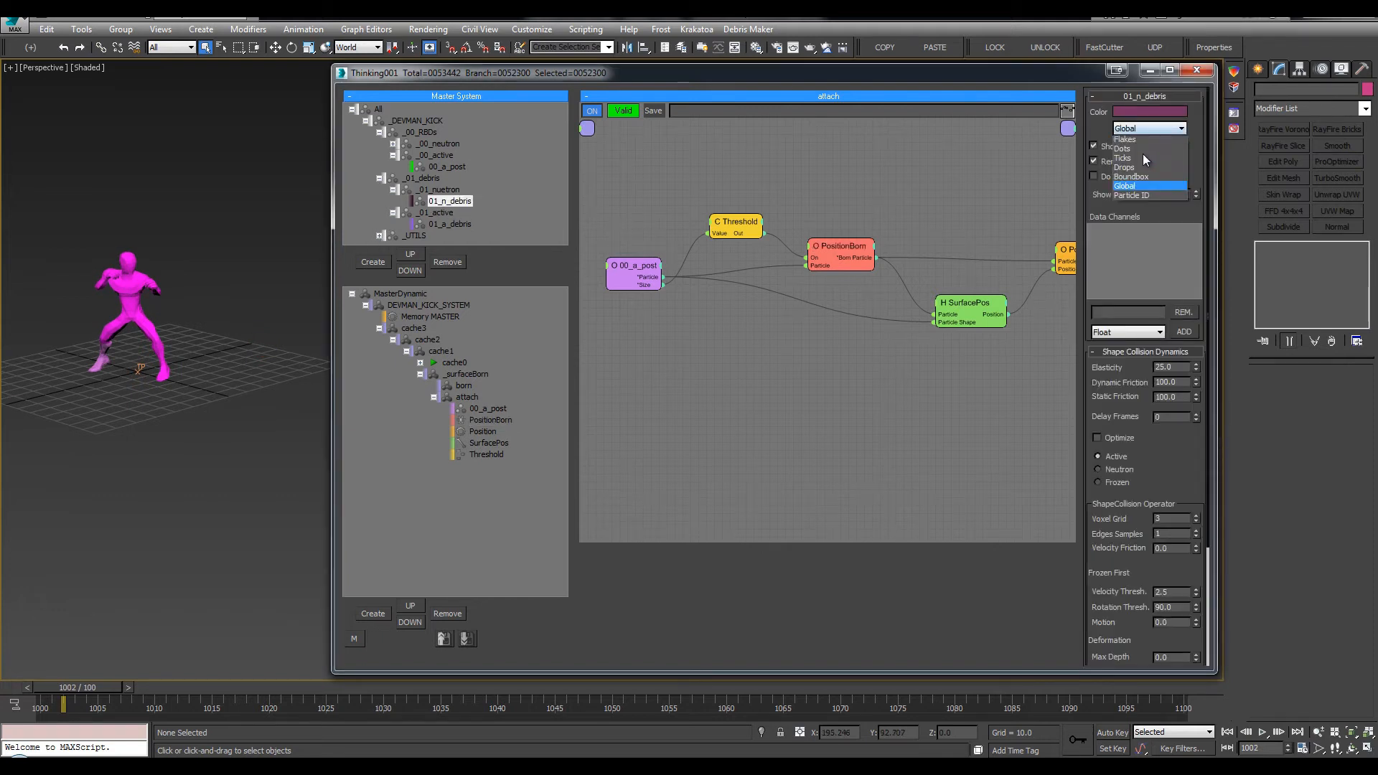
left_click(1139, 161)
scroll(218, 265, "up", 5)
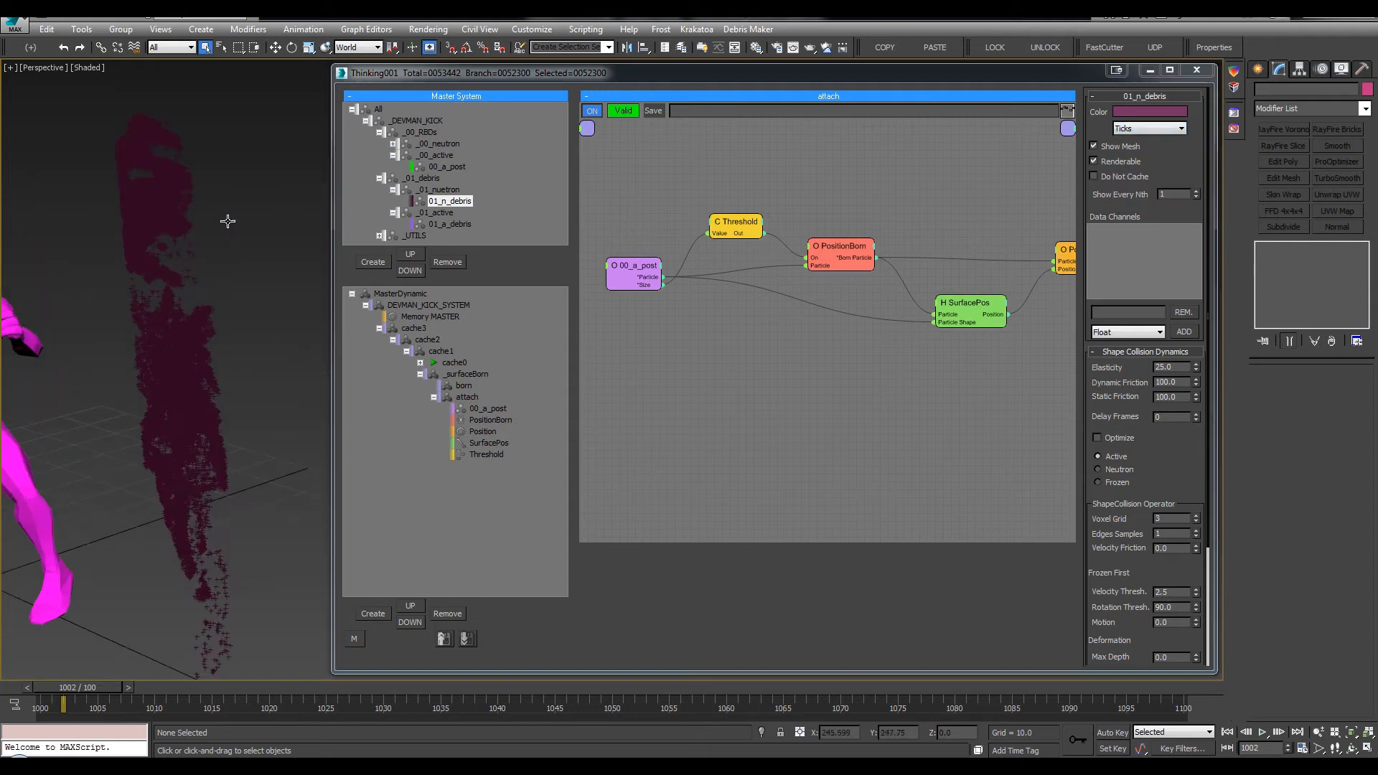
left_click(1178, 128)
left_click(1136, 150)
middle_click_drag(129, 267, 209, 320)
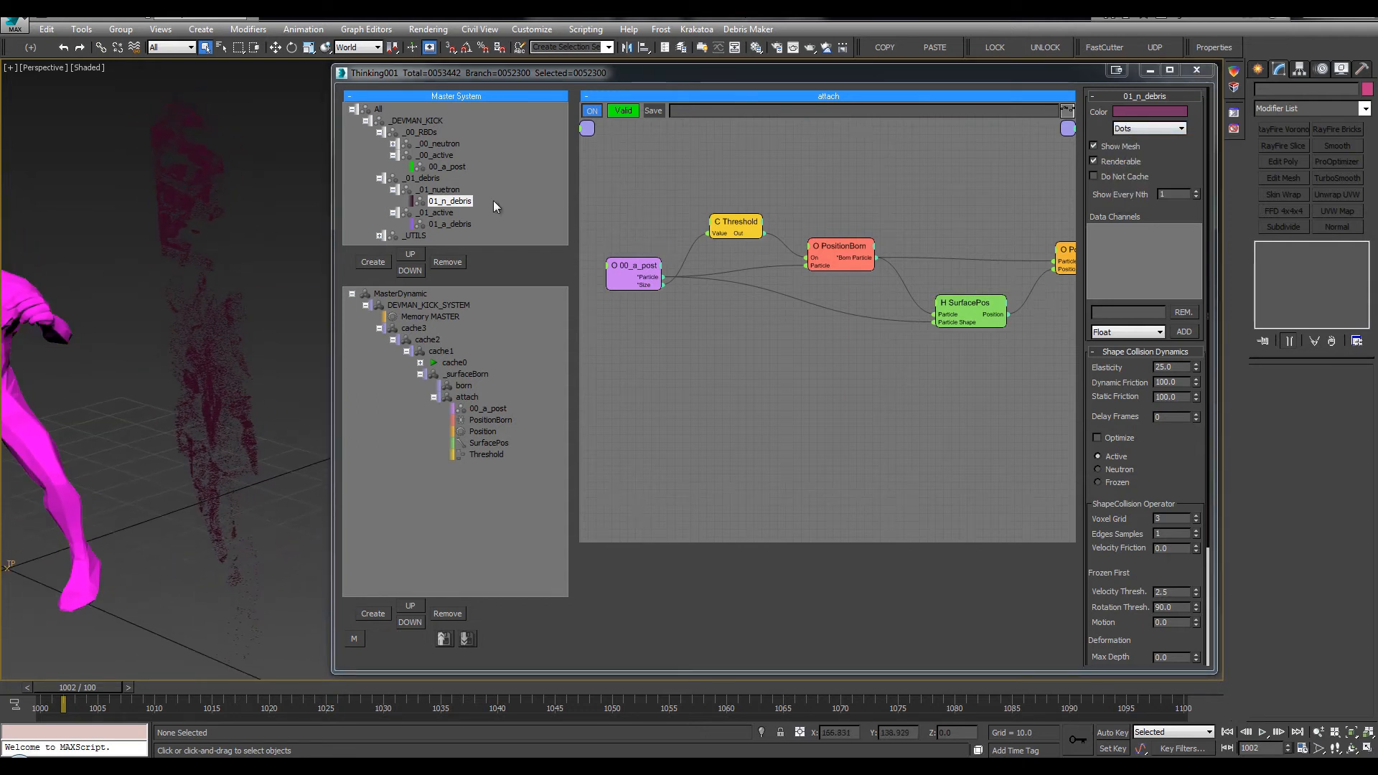
Show the 00_a_post group's mesh to compare the debris points with the pillar, and hide it again
left_click(447, 166)
left_click(1115, 145)
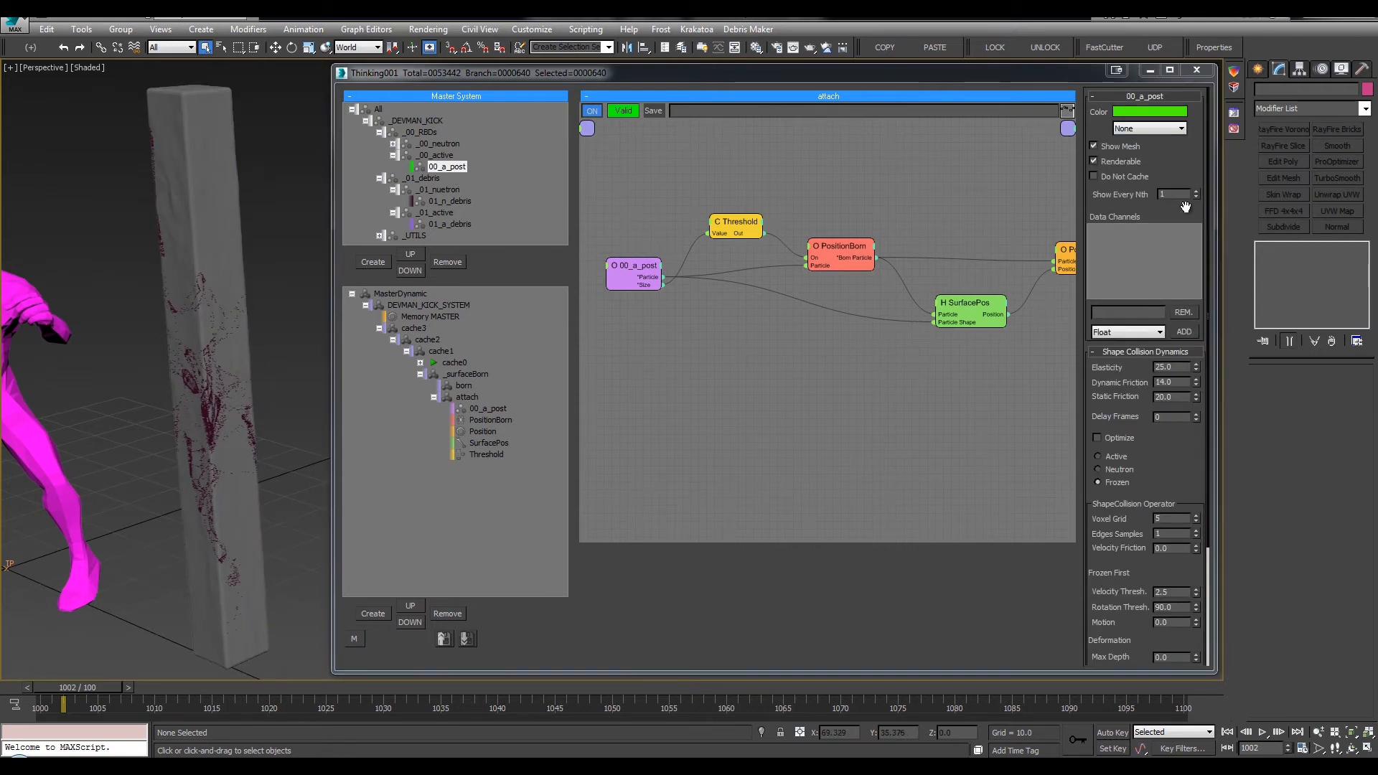
left_click(1144, 152)
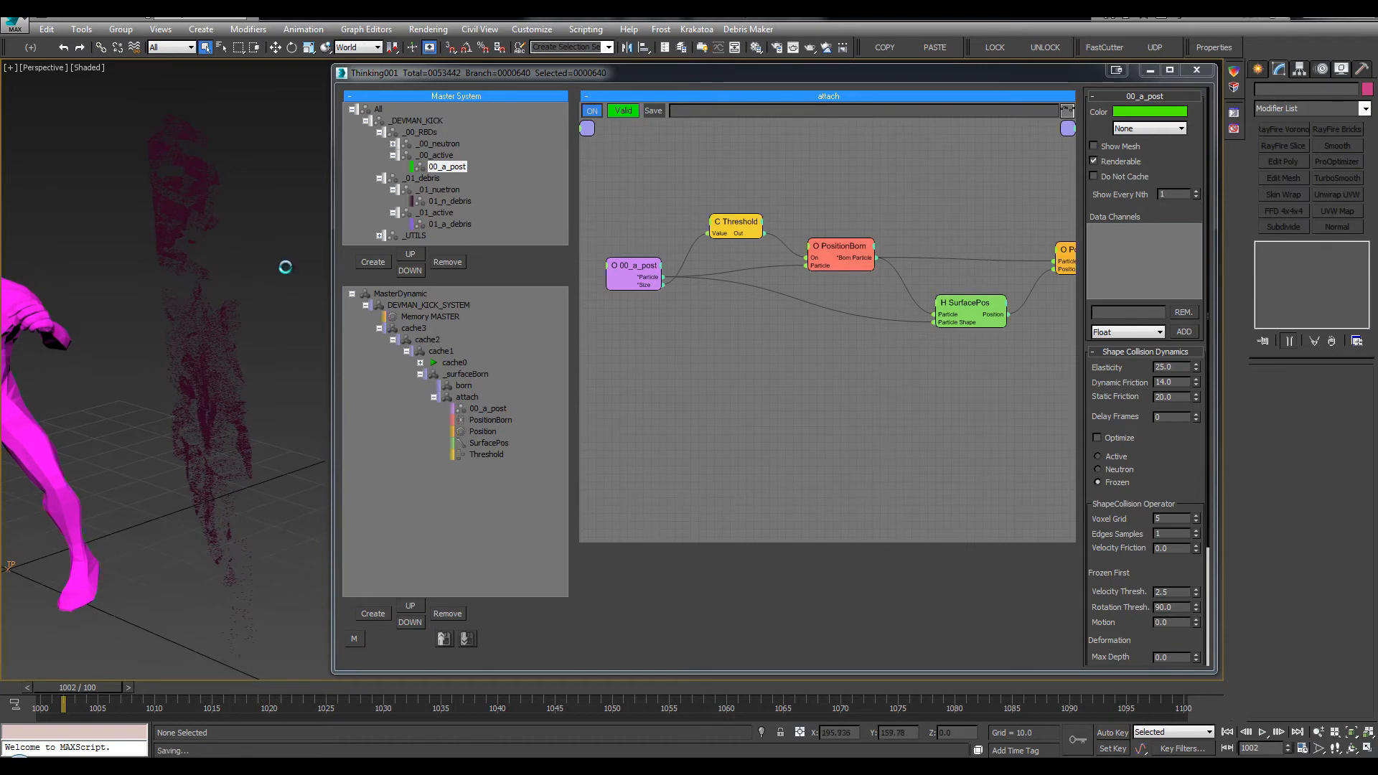
Place the dynamic set holding the node network above the empty born set and rename the empty one attach
middle_click_drag(950, 352, 963, 351)
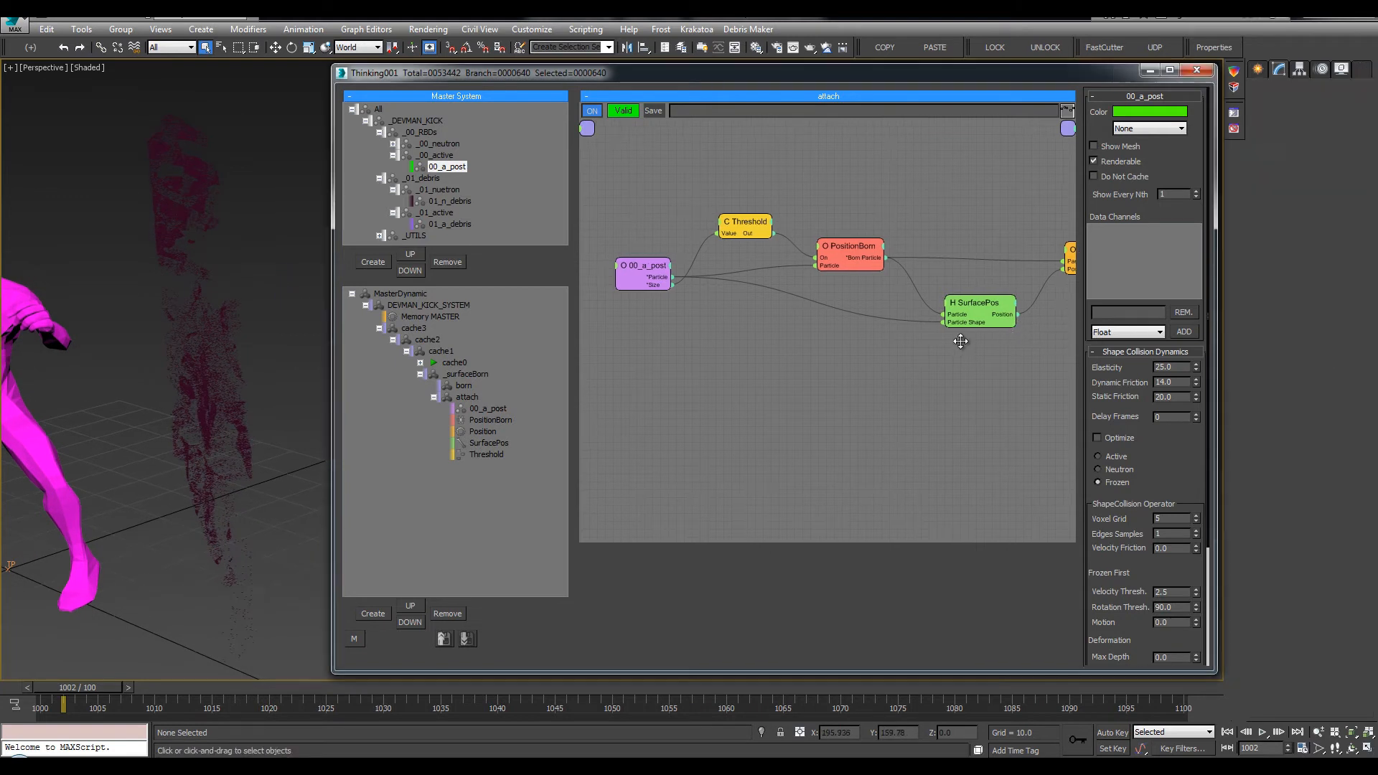
left_click_drag(646, 267, 606, 257)
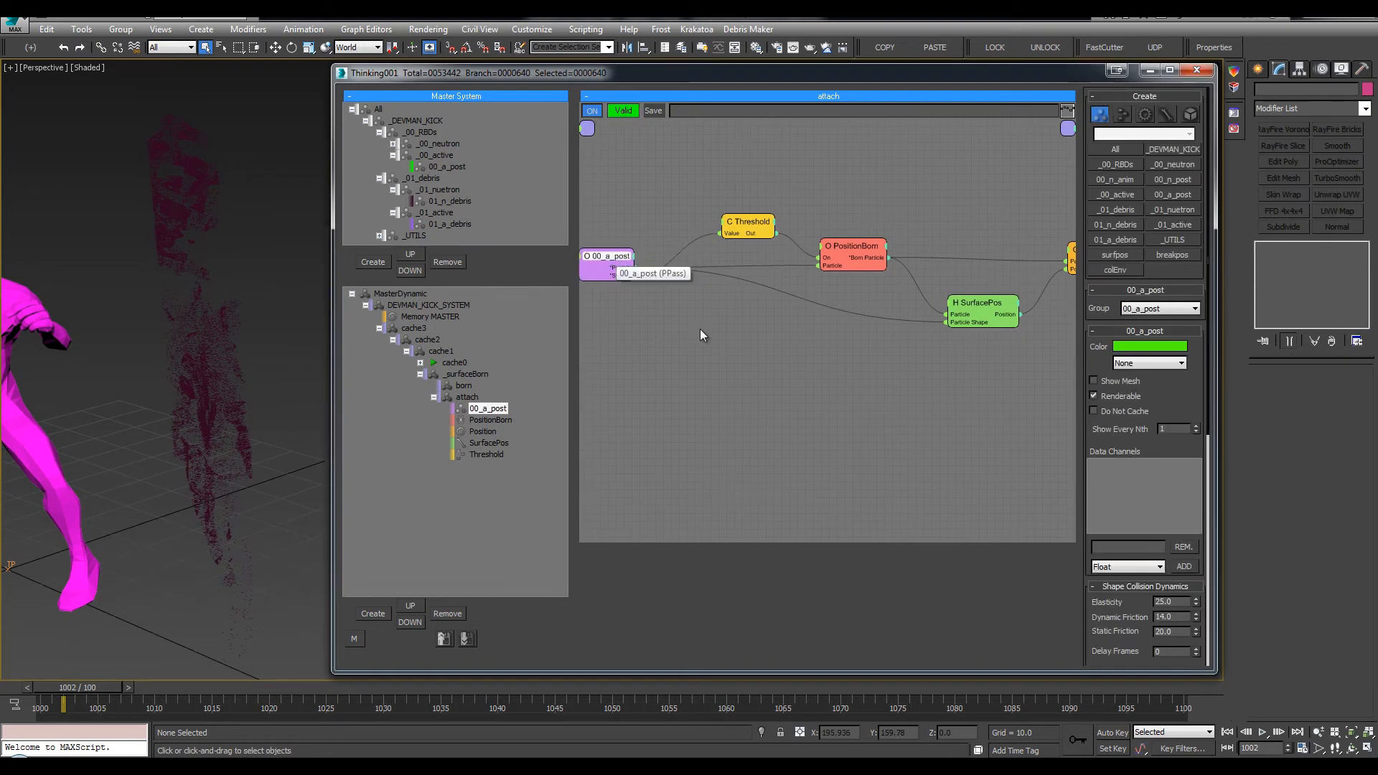
left_click(434, 397)
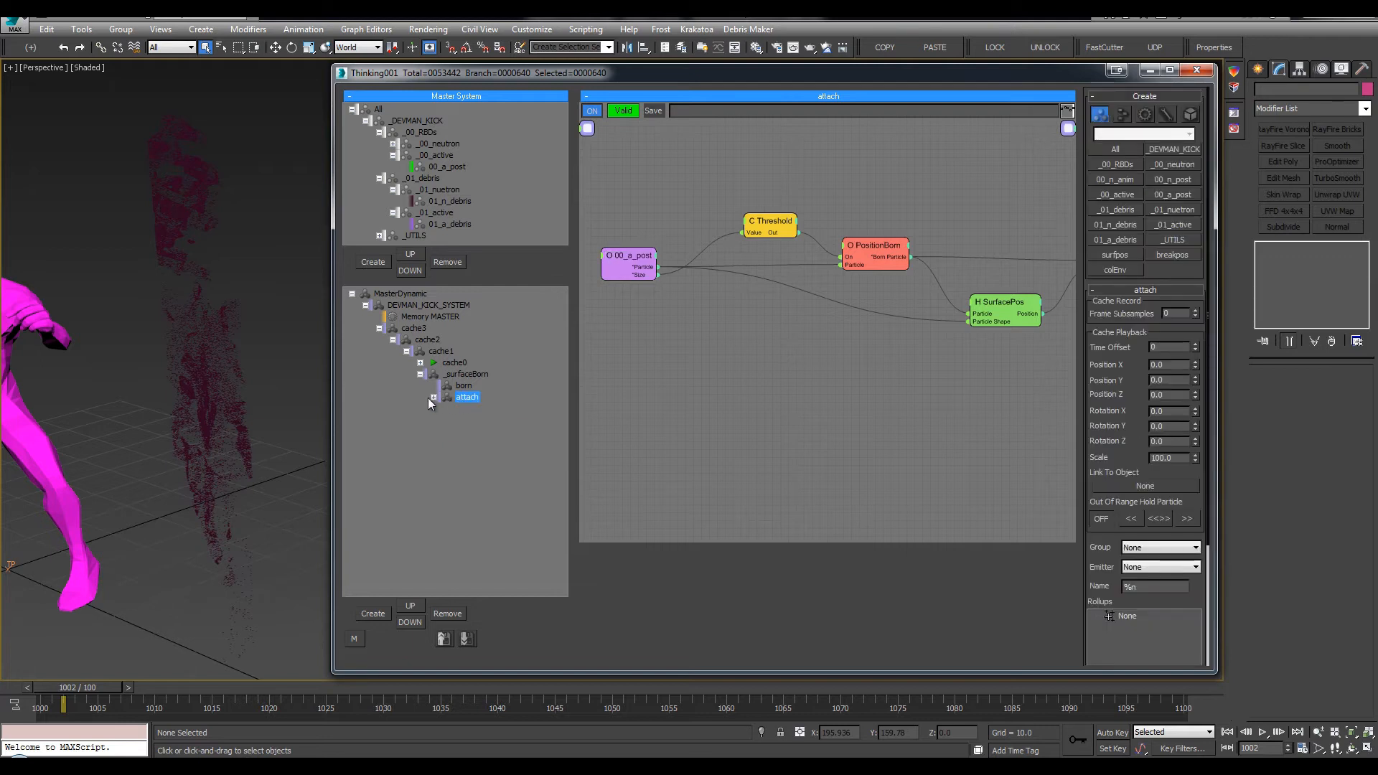
left_click(467, 397)
left_click(466, 400)
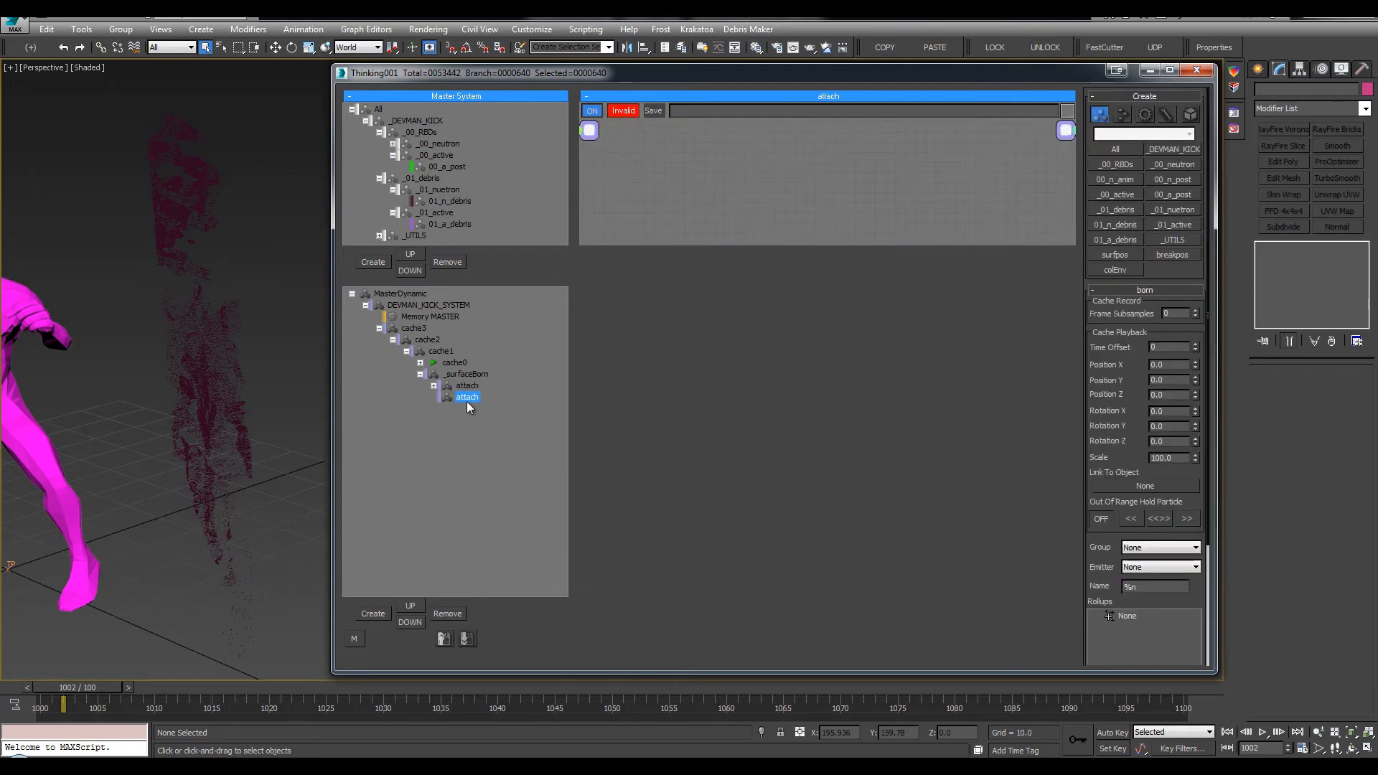
Rename the first attach dynamic set, which holds the node network, to born and select its 00_a_post node
left_click(466, 387)
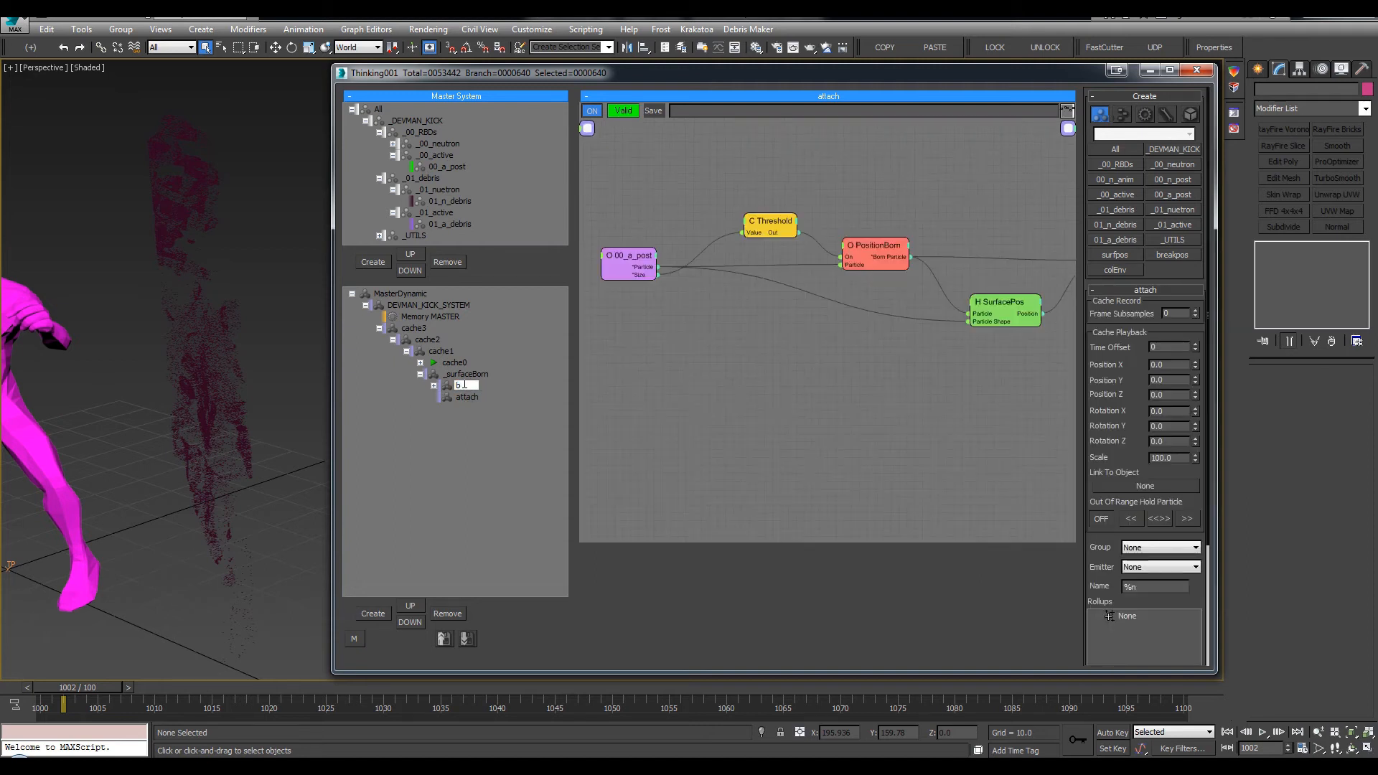
left_click(876, 227)
left_click(654, 255)
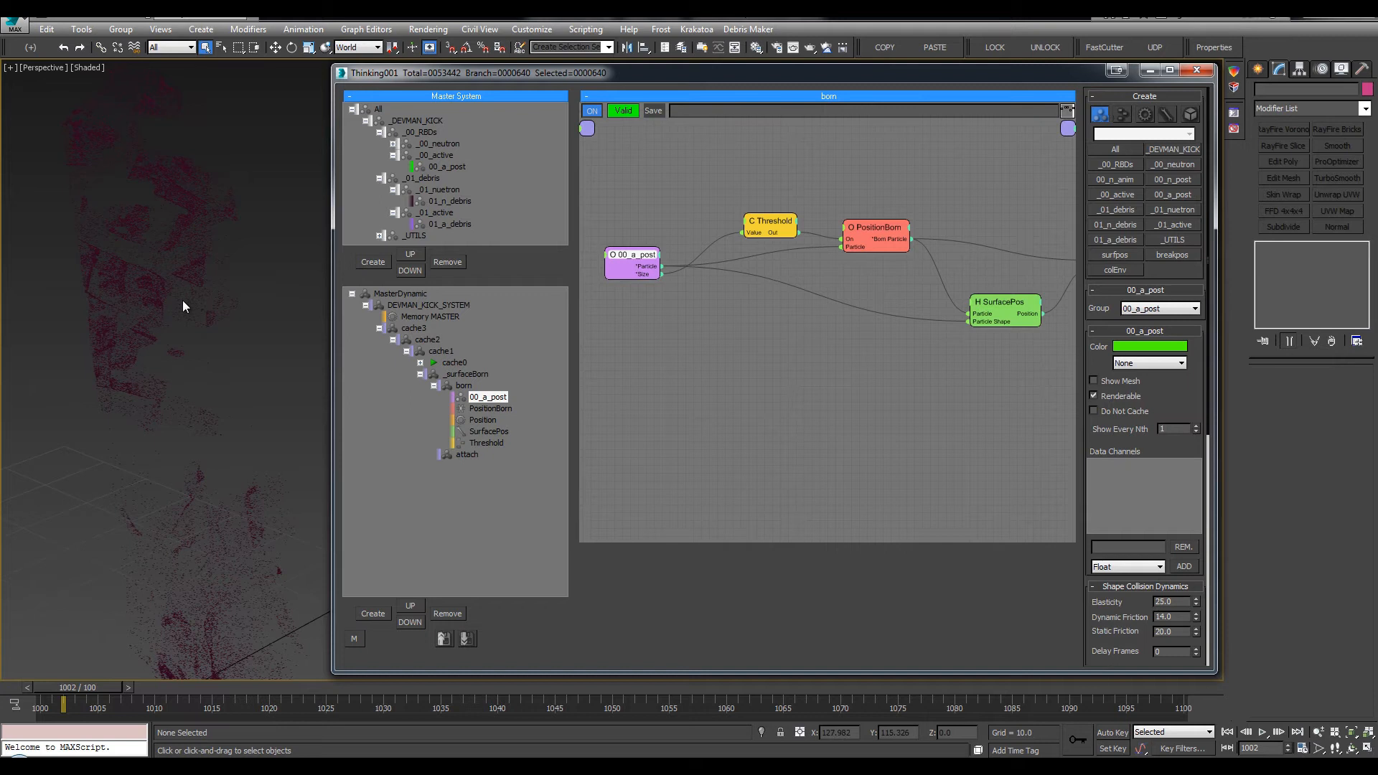
Rearrange the PositionBorn and Threshold nodes in the born network so they sit closer to the 00_a_post node
left_click_drag(876, 230, 868, 234)
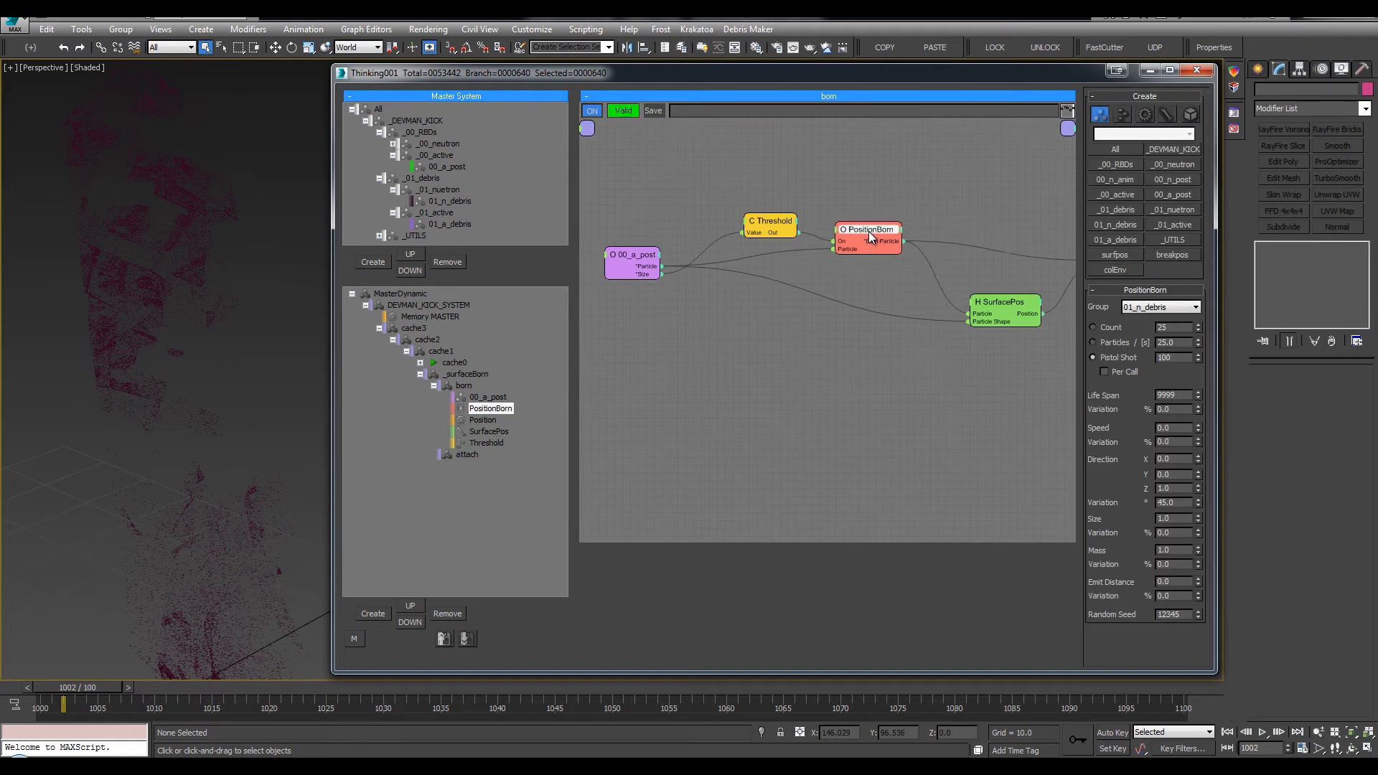
left_click_drag(766, 224, 747, 214)
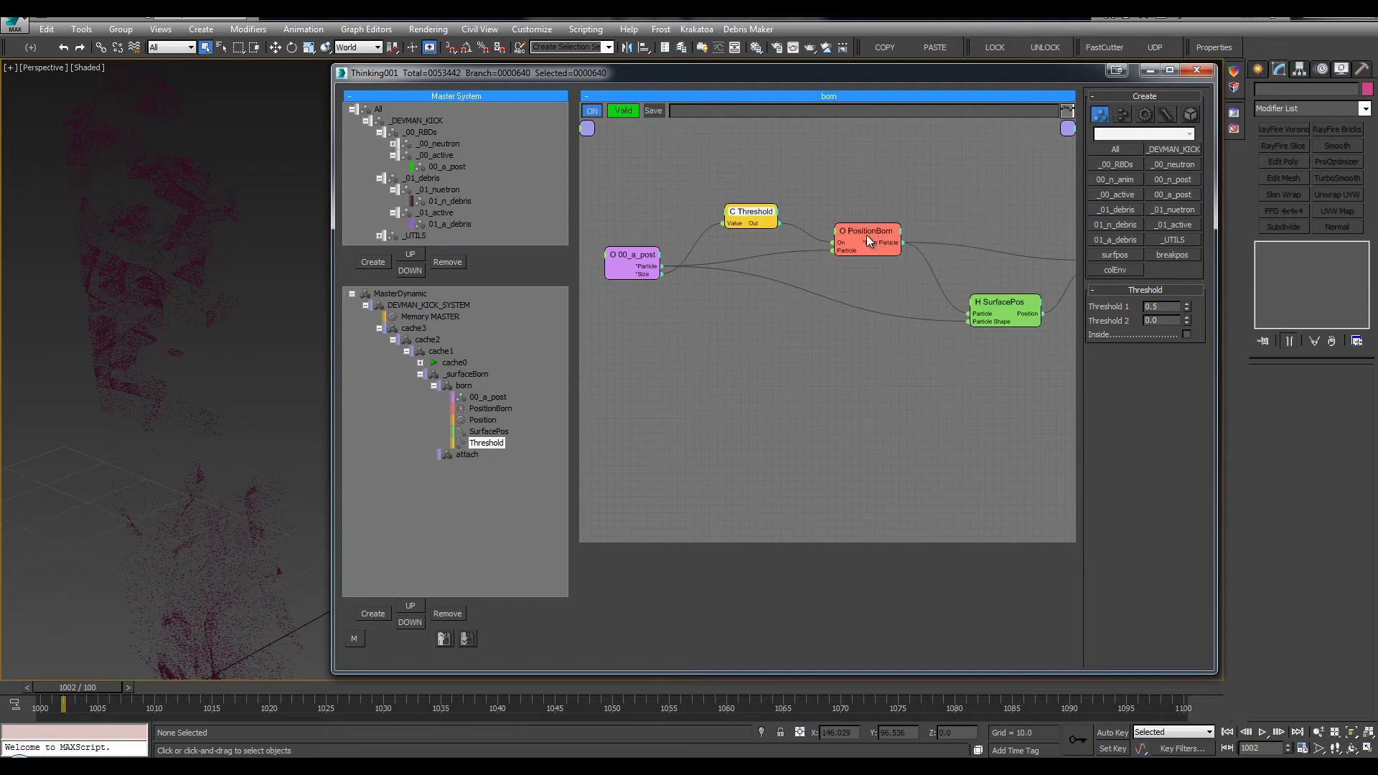
left_click_drag(867, 235, 852, 231)
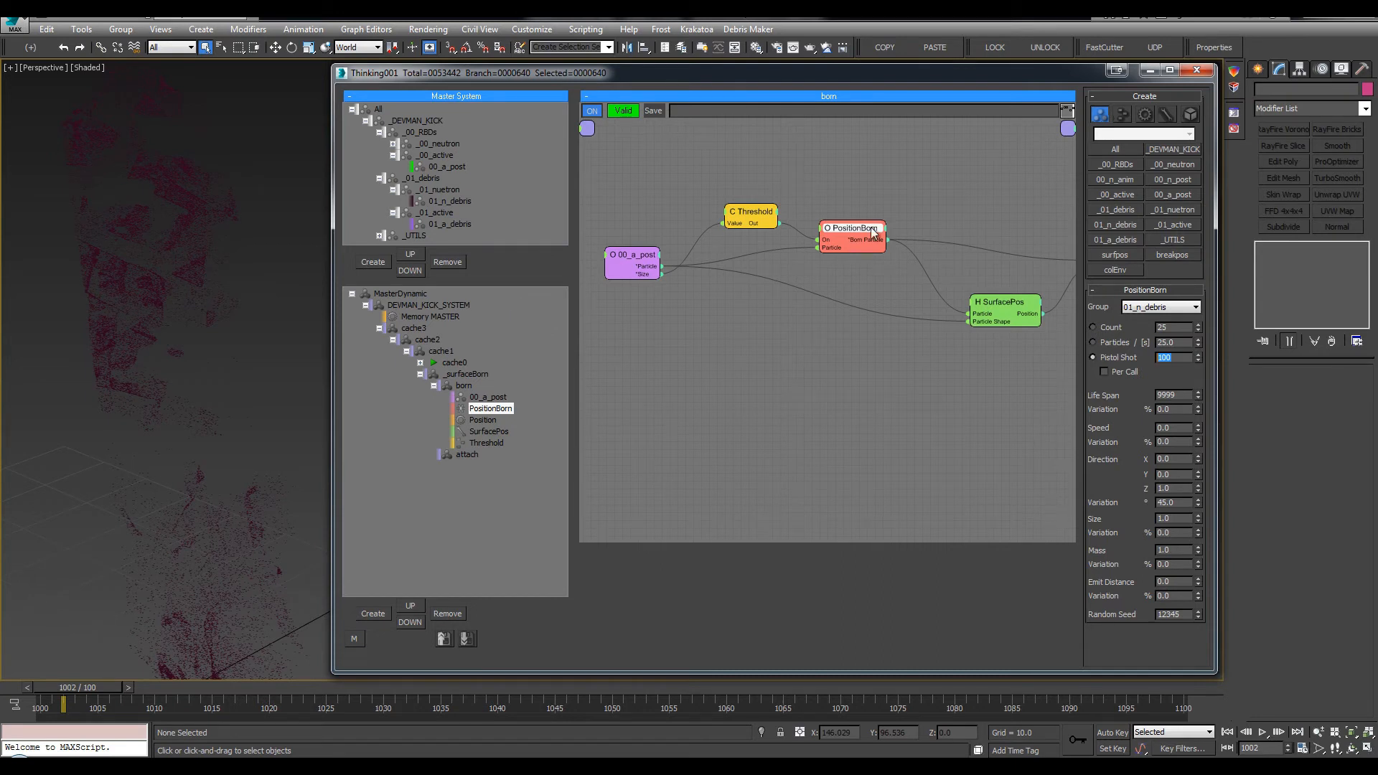
middle_click_drag(200, 393, 185, 325)
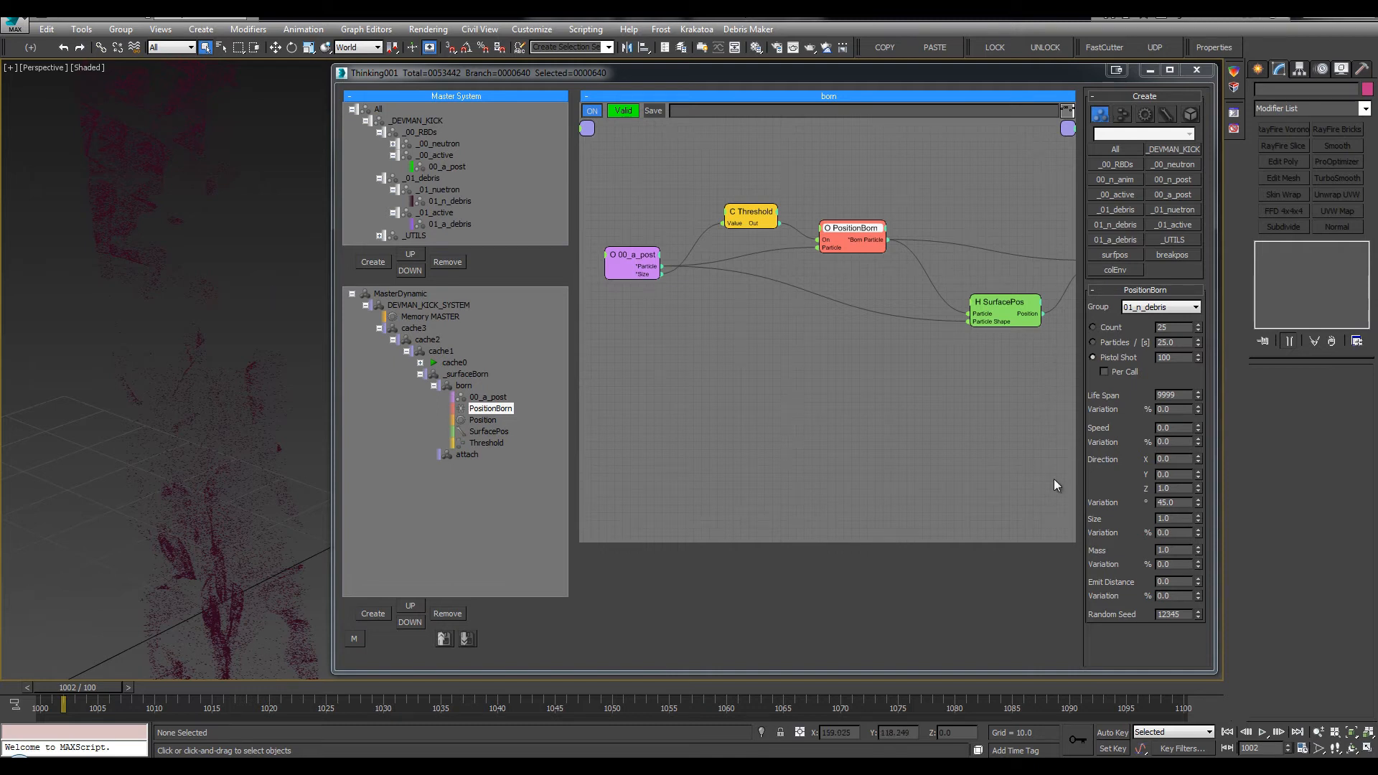
left_click_drag(845, 242, 853, 234)
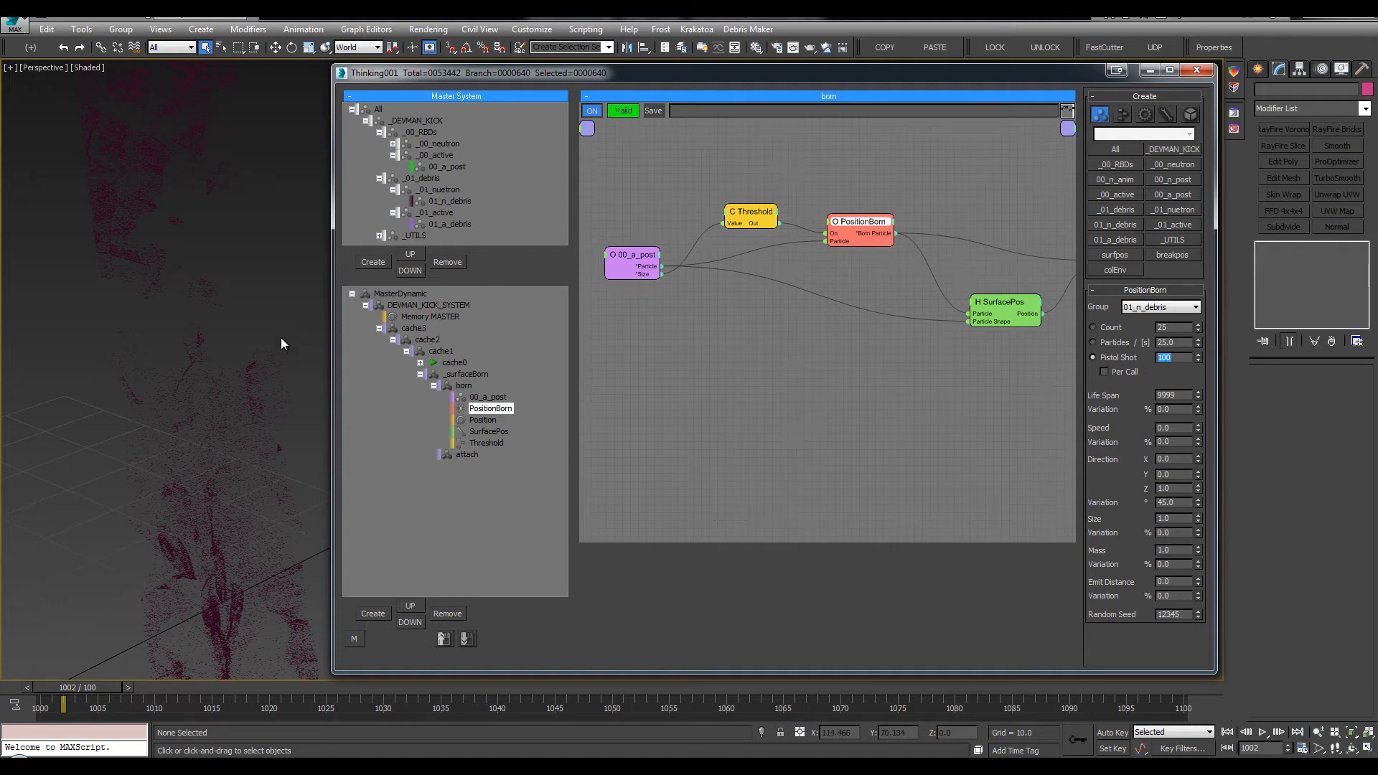
middle_click_drag(281, 343, 209, 332)
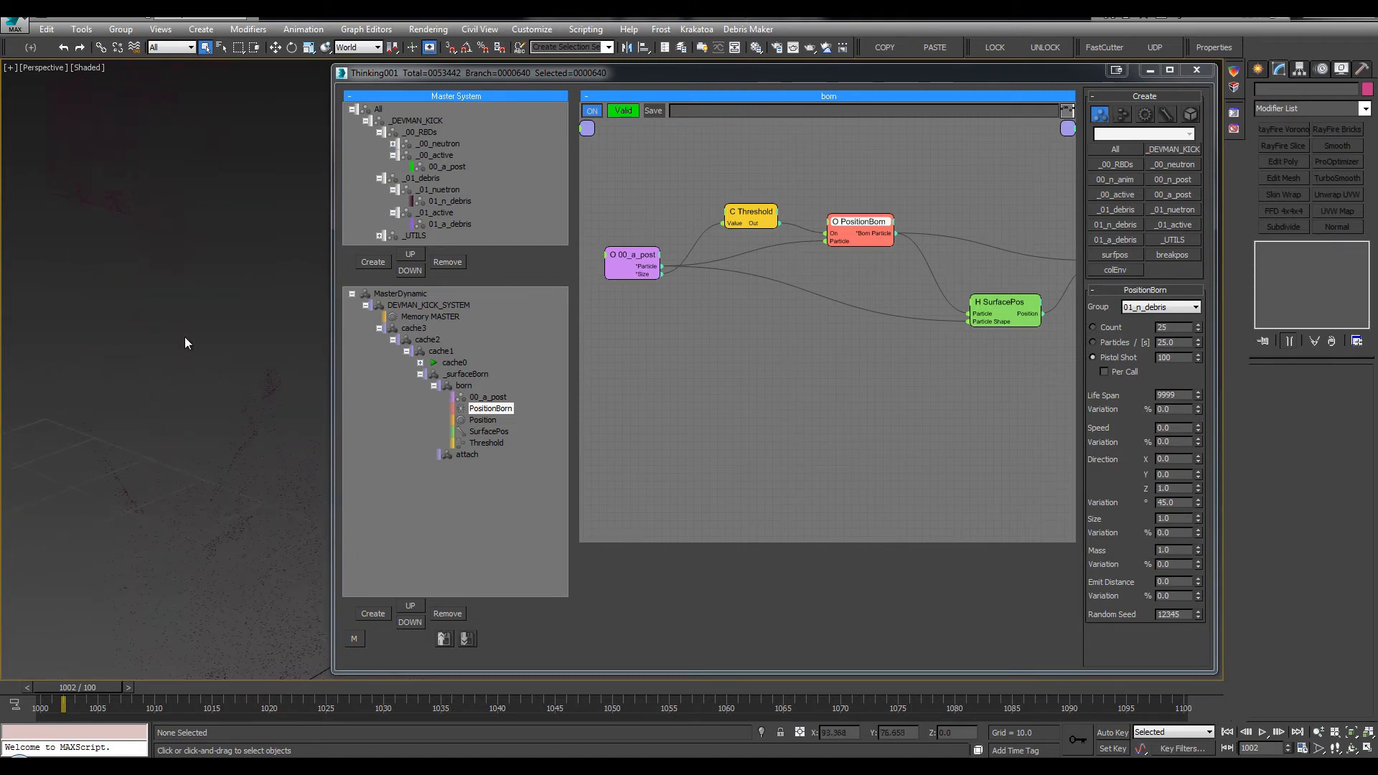
Try a lighter display colour for the 01_n_debris particles
left_click_drag(182, 440, 185, 437)
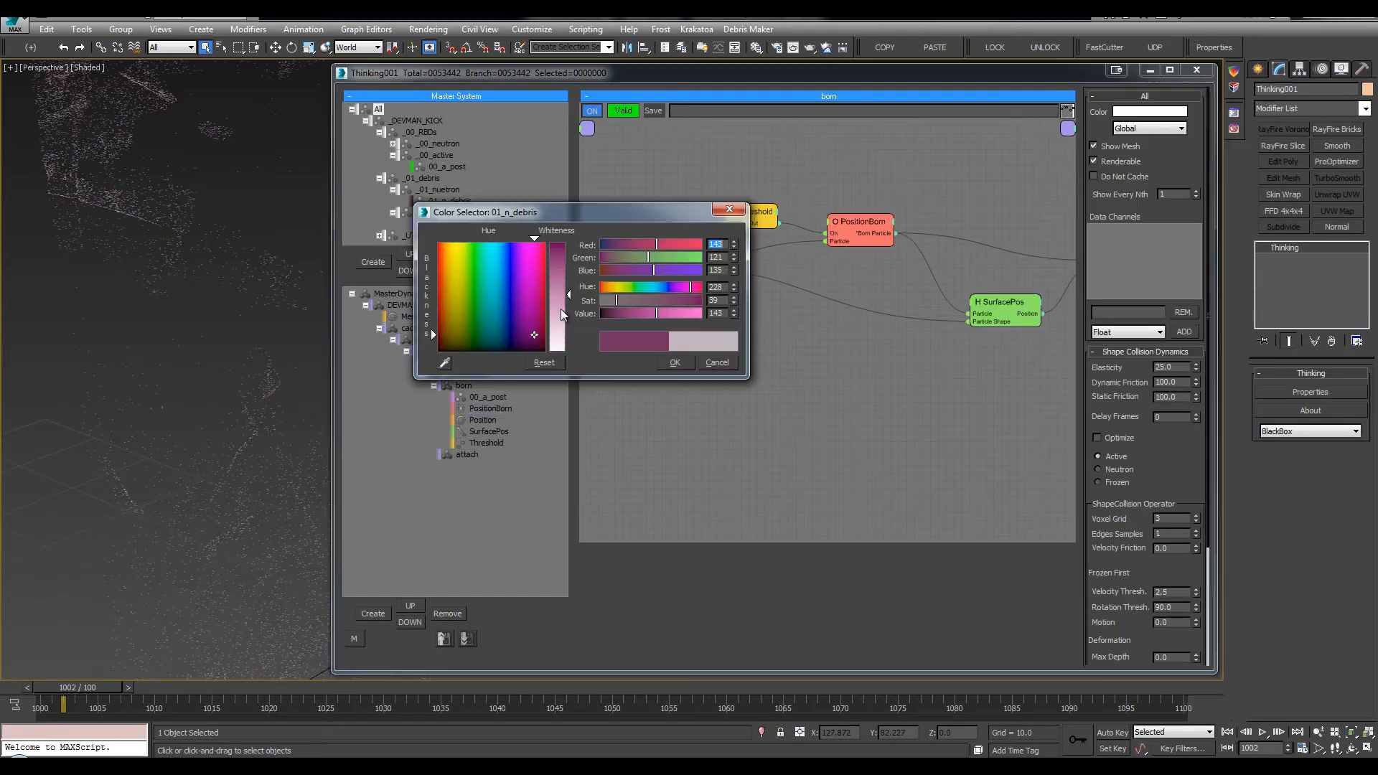
mouse_move(563, 309)
left_mouse_down()
mouse_move(568, 350)
mouse_move(570, 324)
left_mouse_up()
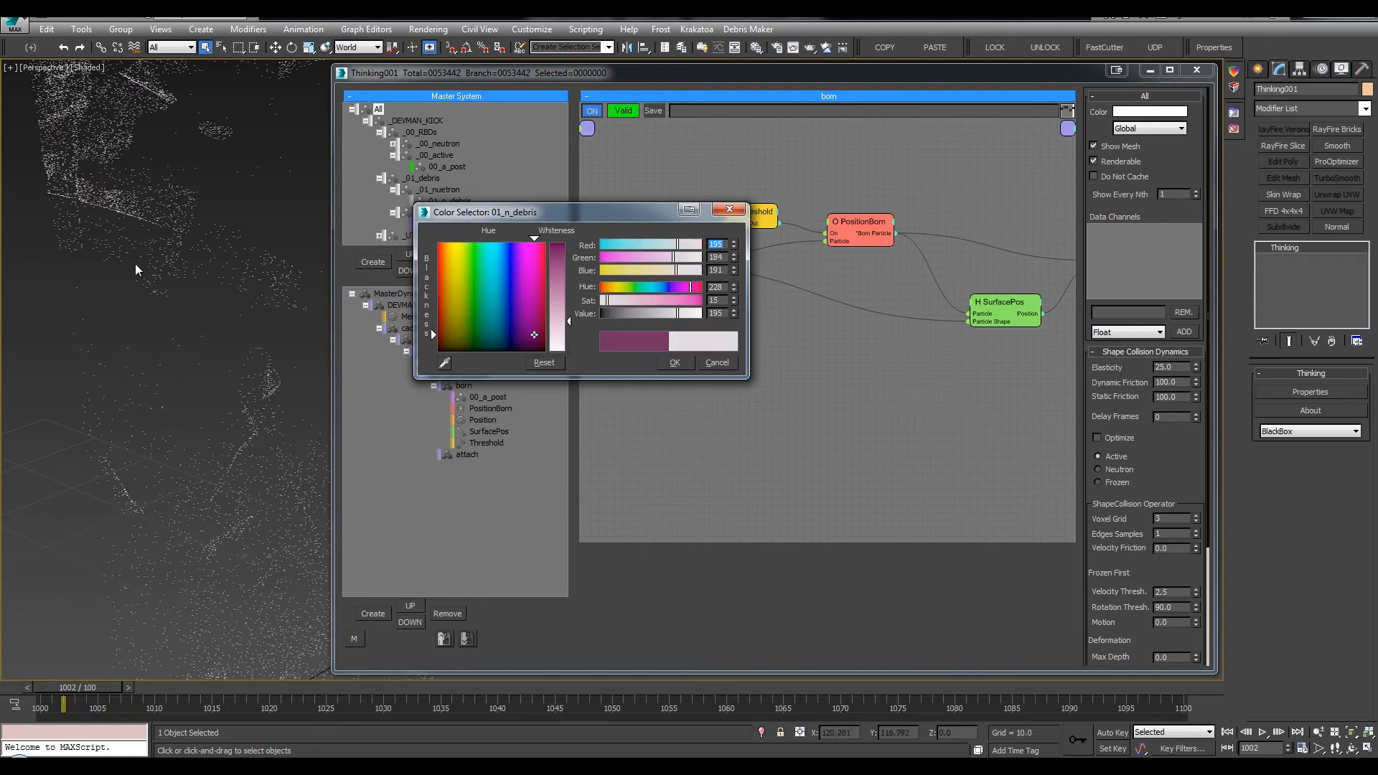
left_click_drag(567, 280, 565, 242)
left_click(675, 362)
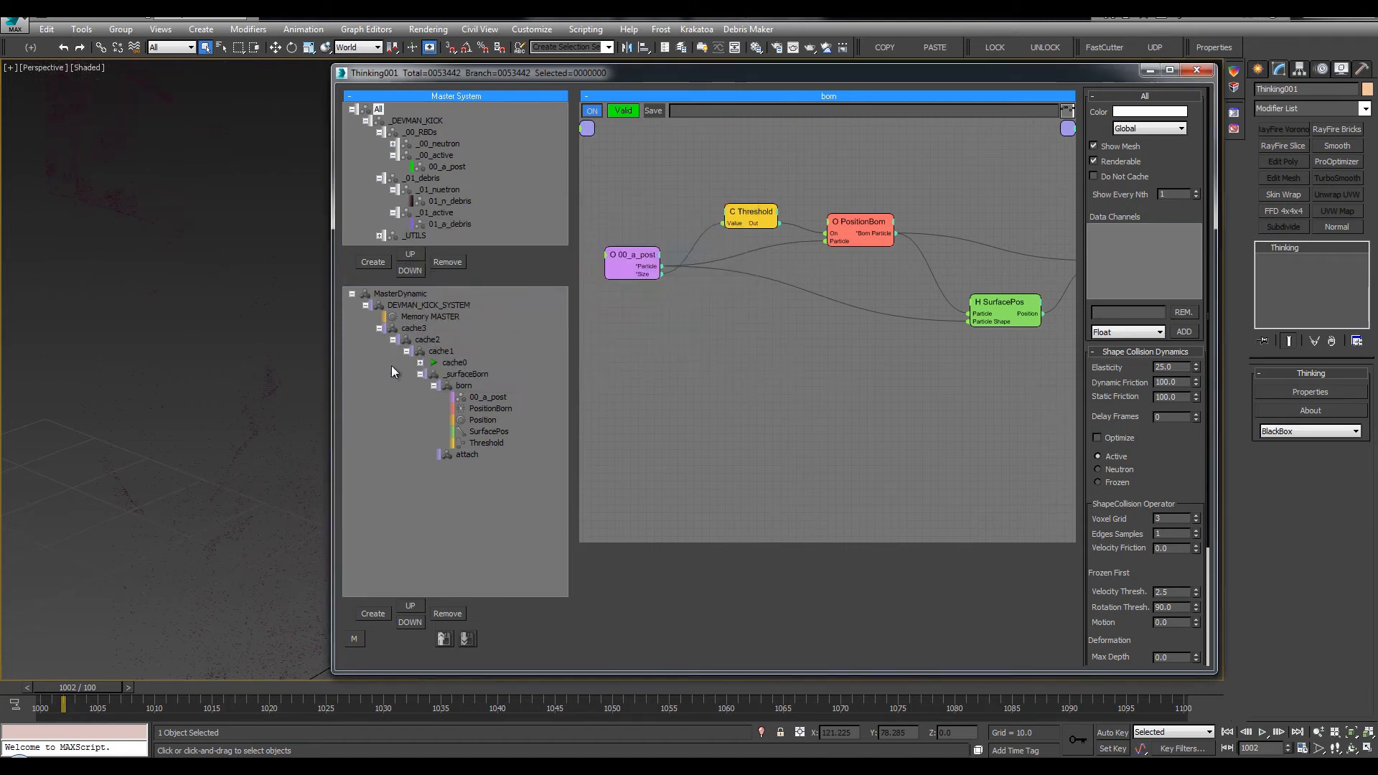
Add an Object helper with 00_a_post's Particle output wired to its ParticleA input, and step back to frame 1001
middle_click_drag(208, 431, 210, 412)
middle_click_drag(672, 377, 748, 373)
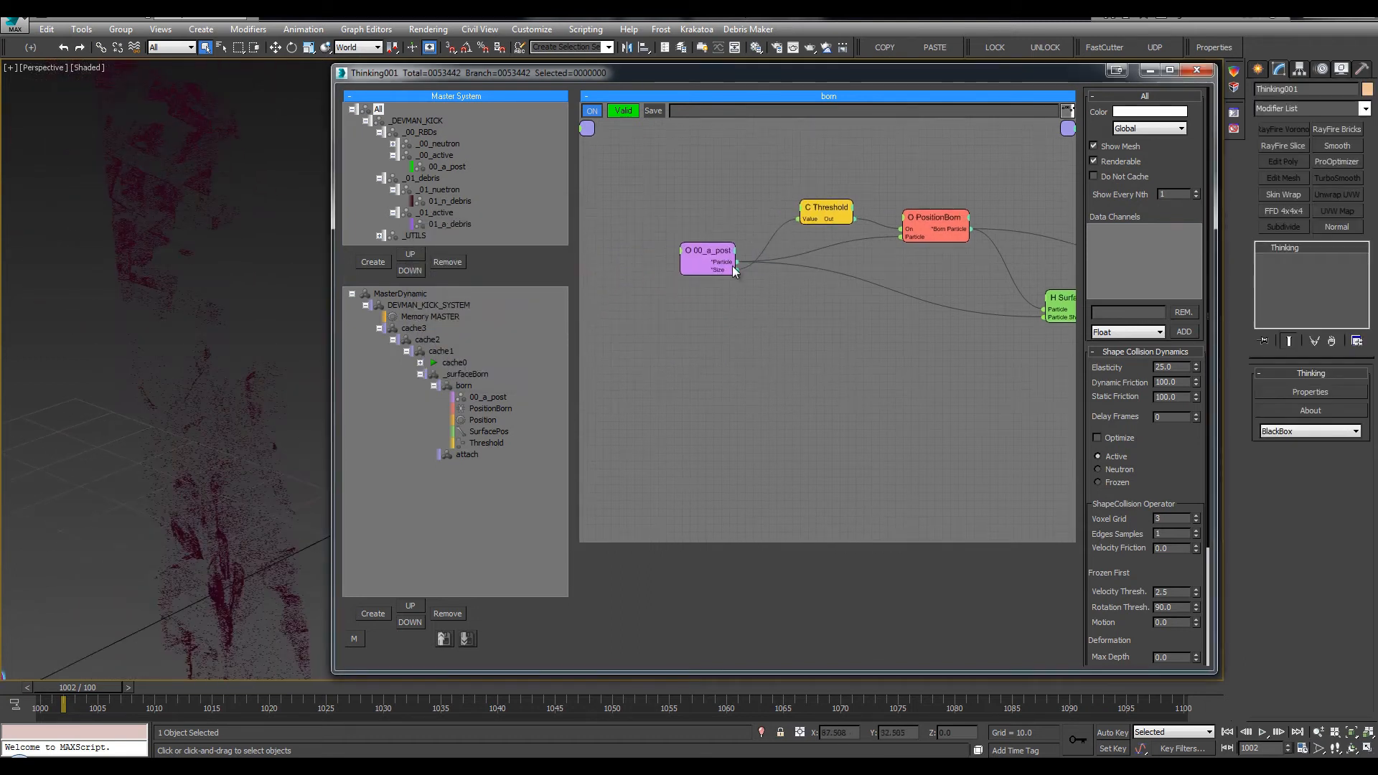
left_click_drag(716, 252, 669, 247)
type("obj")
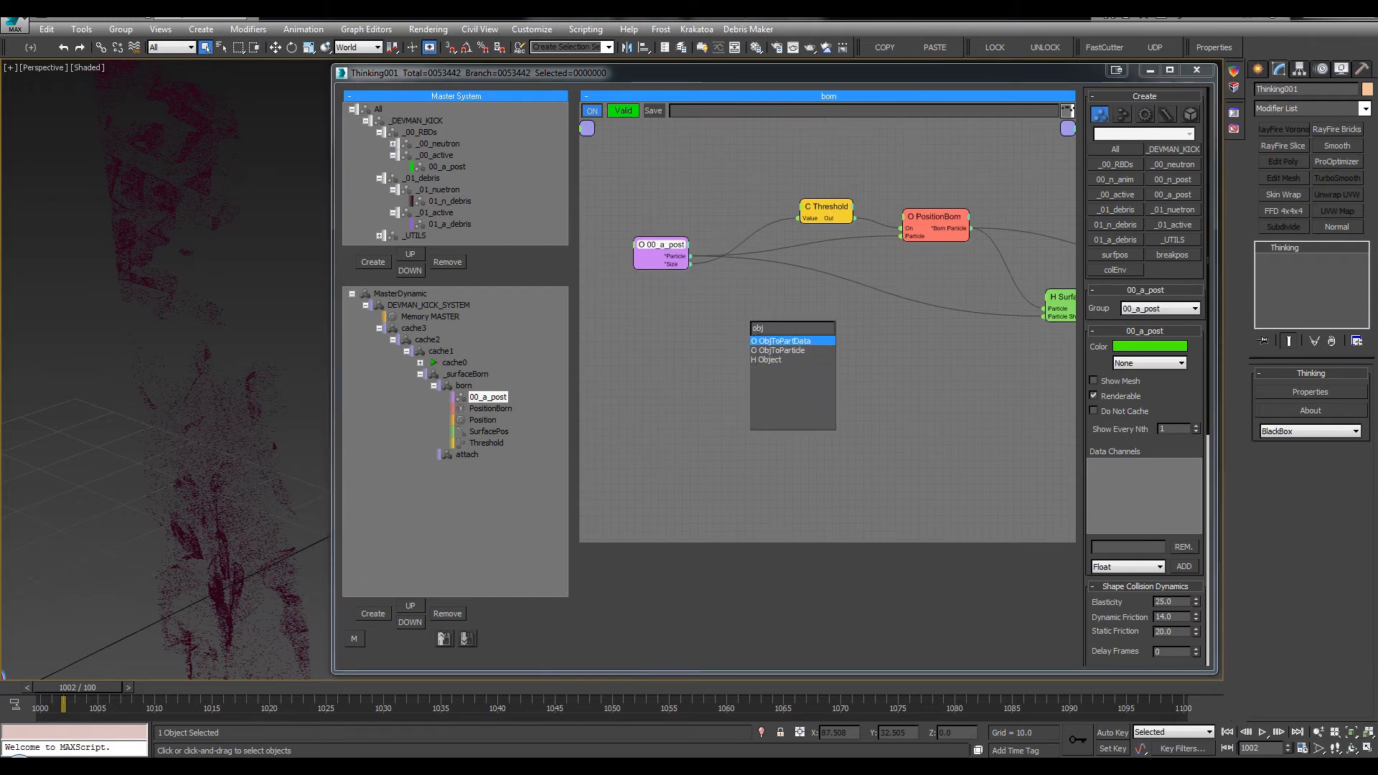
left_click(778, 360)
left_click_drag(777, 337, 743, 306)
key("comma")
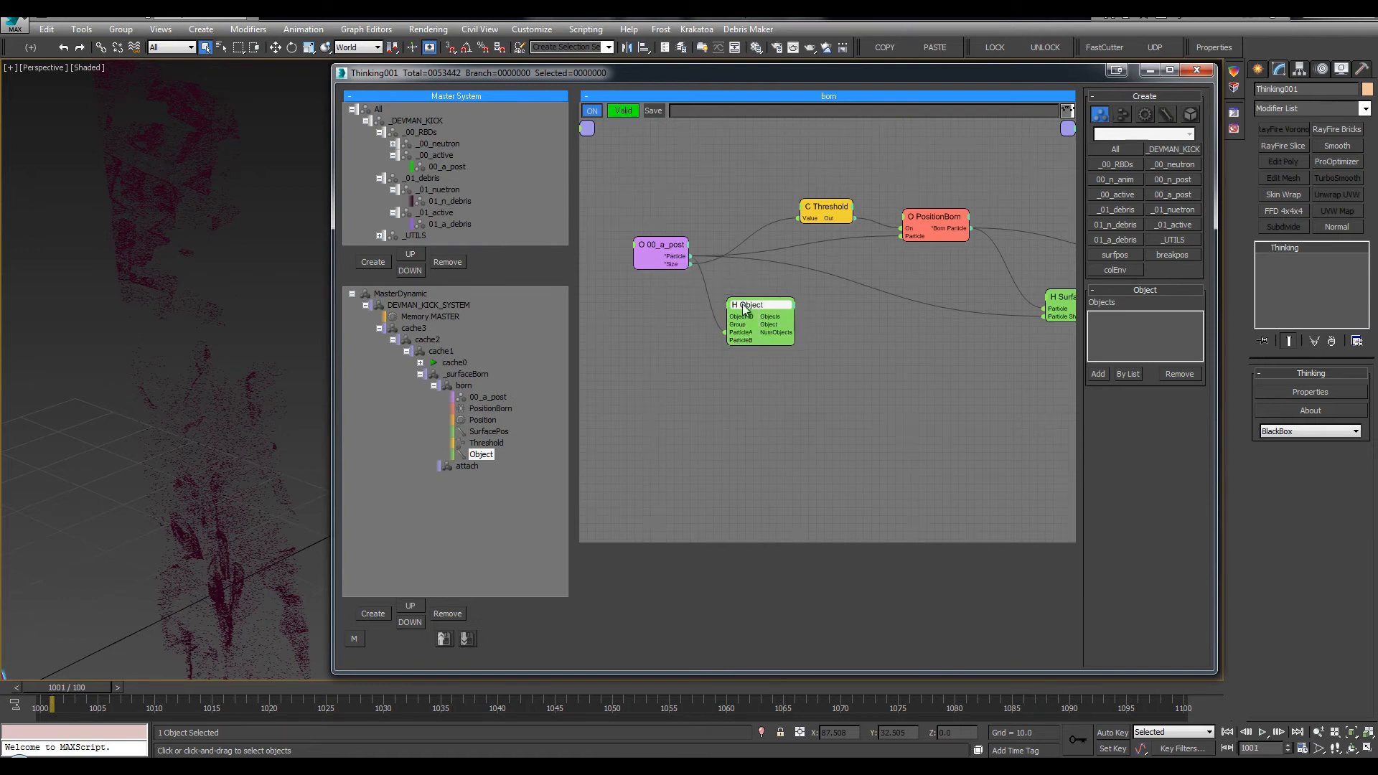
Reduce the Object node to its ParticleA and Objects ports and place it just below 00_a_post
double_click(743, 307)
left_click(762, 306)
left_click(766, 314)
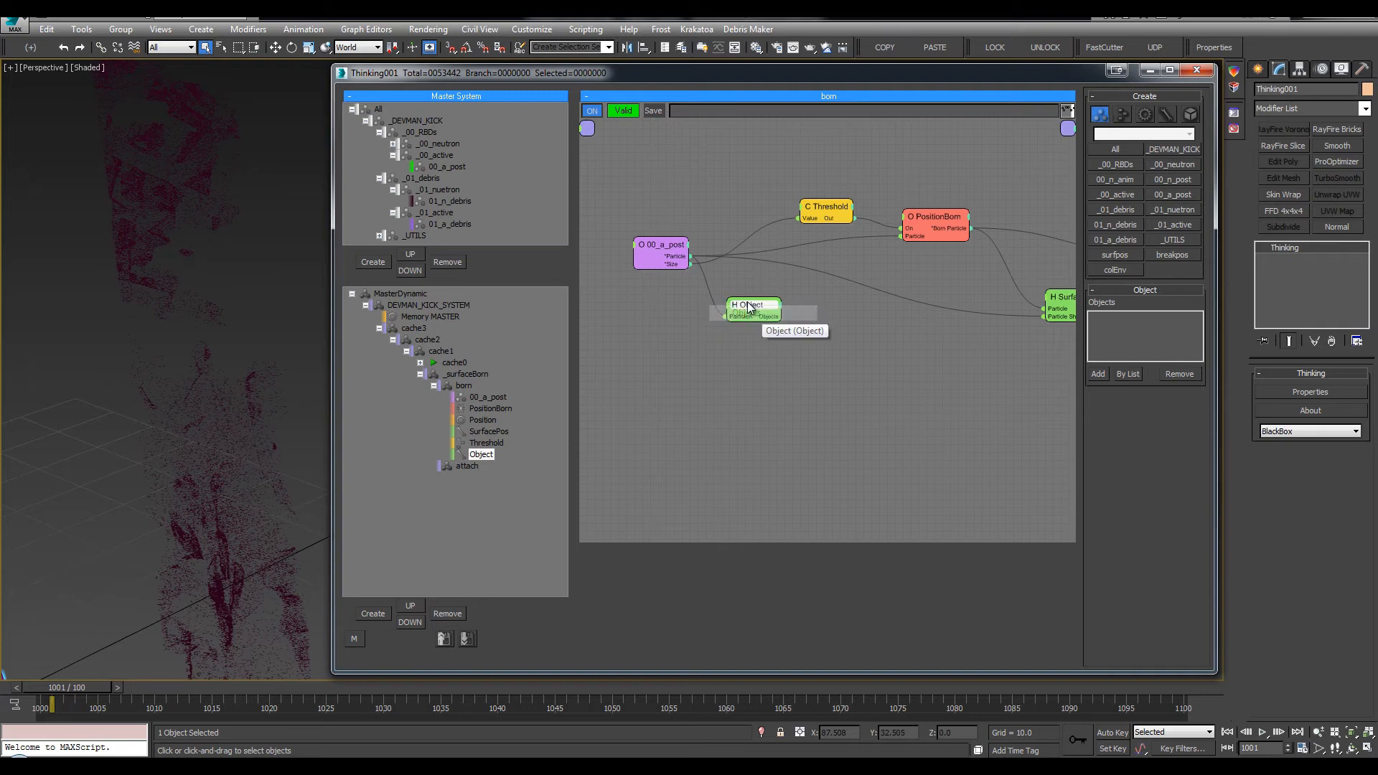
left_click_drag(747, 304, 727, 295)
Add a GeomObject helper to the born network and wire the Object node's Objects output into its Objects input
right_click(795, 311)
left_click(795, 318)
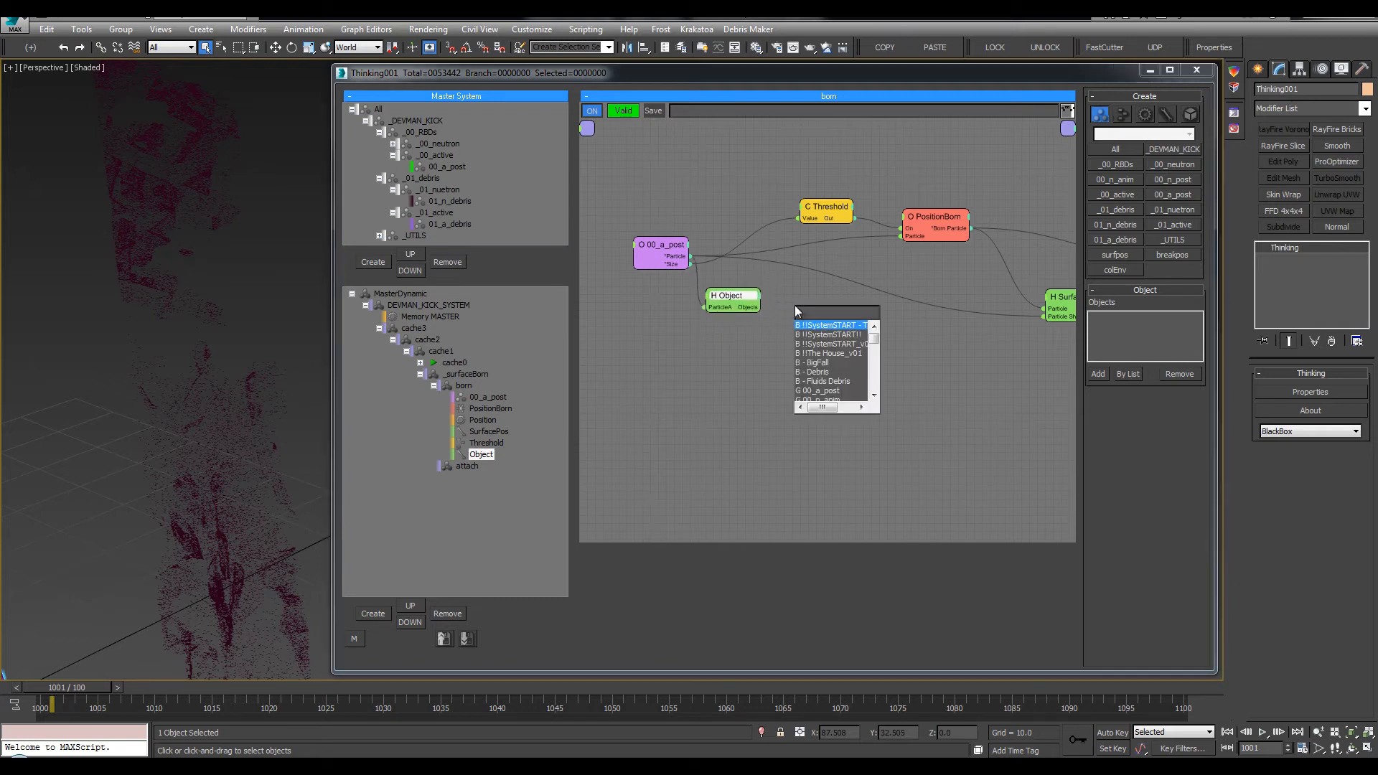
type("geomob")
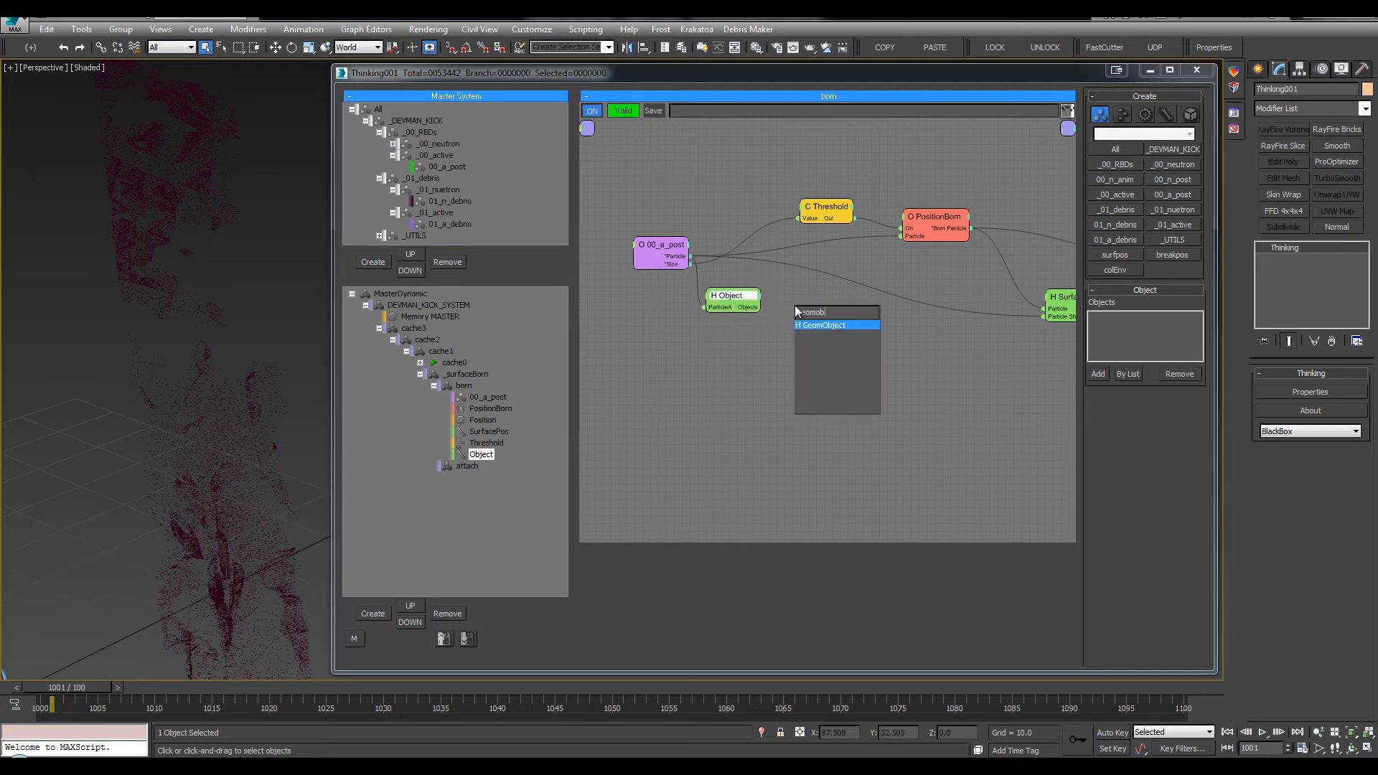
key("Return")
left_click_drag(762, 308, 829, 340)
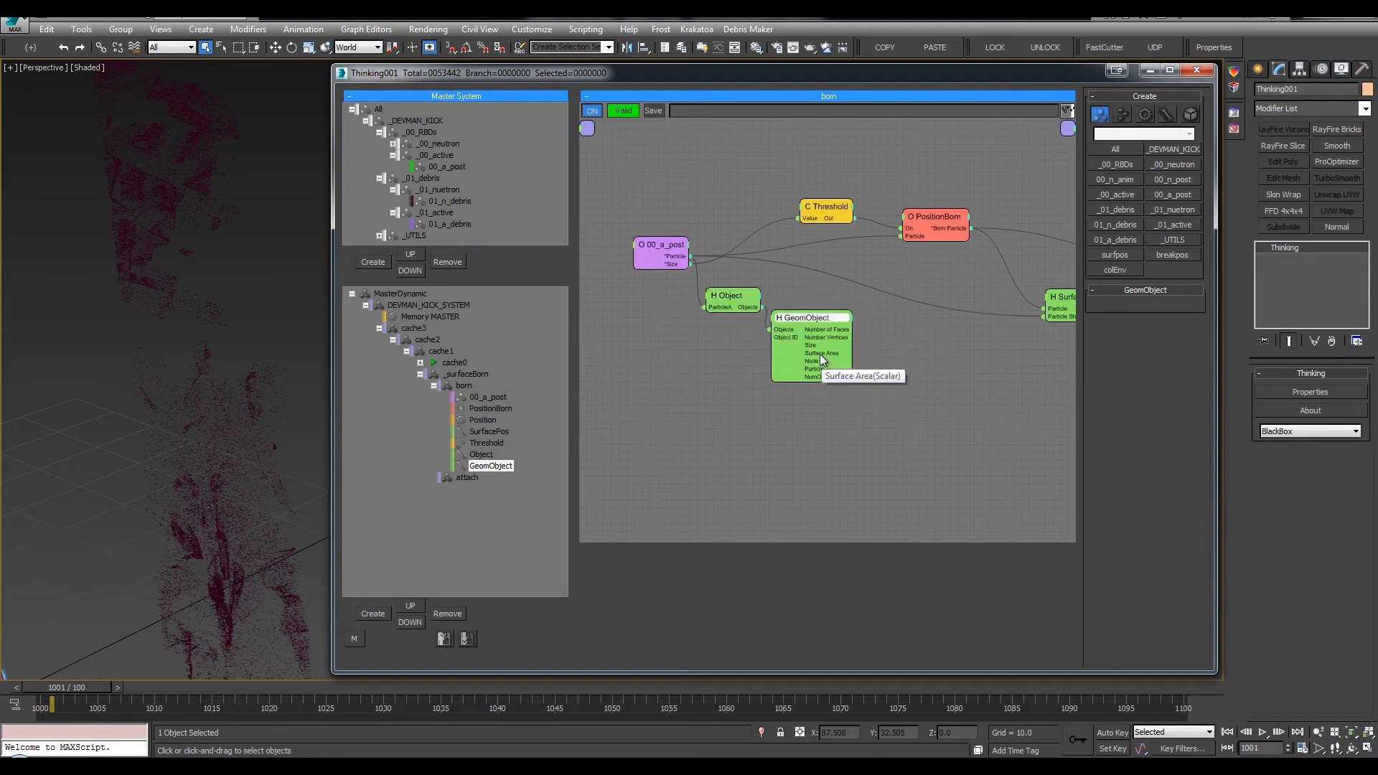
Add an Absolute math helper beside the GeomObject node
key("Tab")
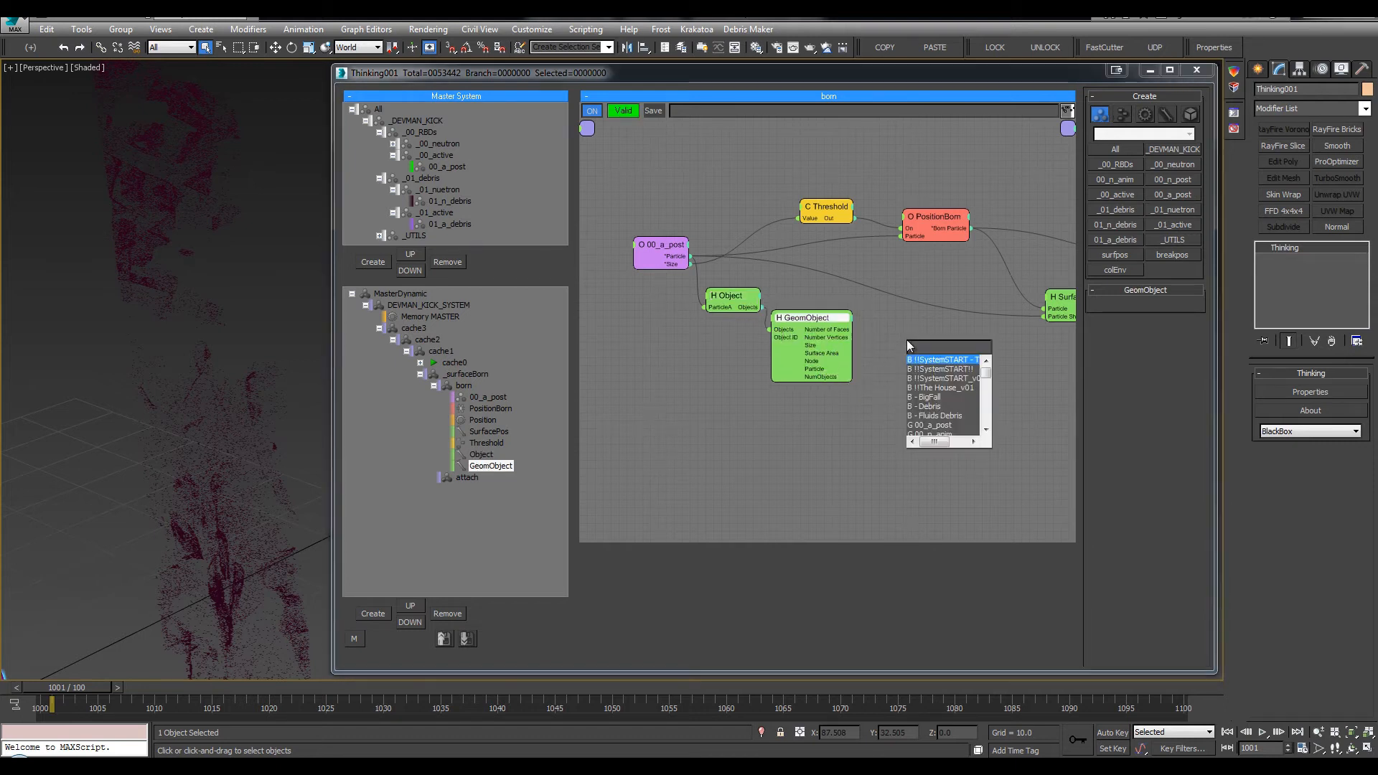
type("abs")
key("Return")
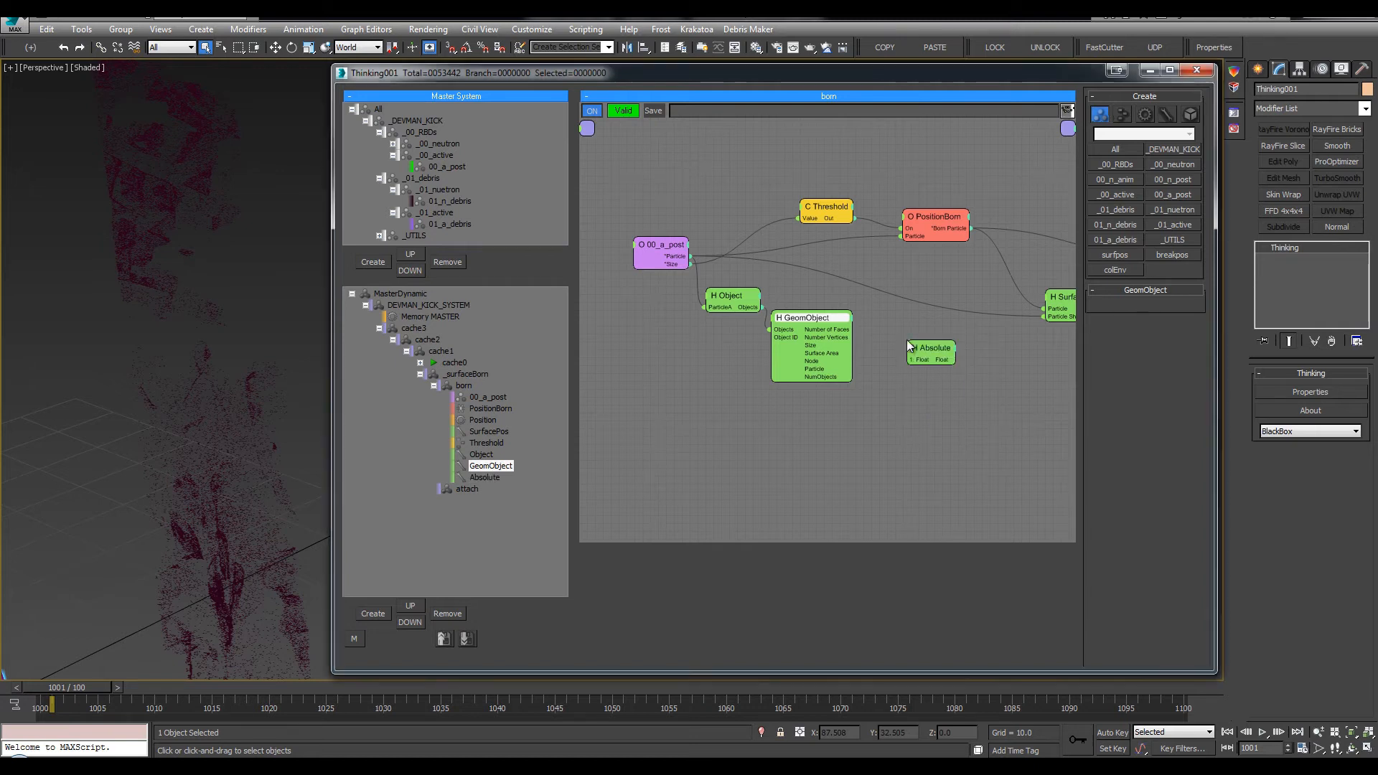
left_click_drag(928, 347, 903, 323)
middle_click_drag(872, 352, 847, 342)
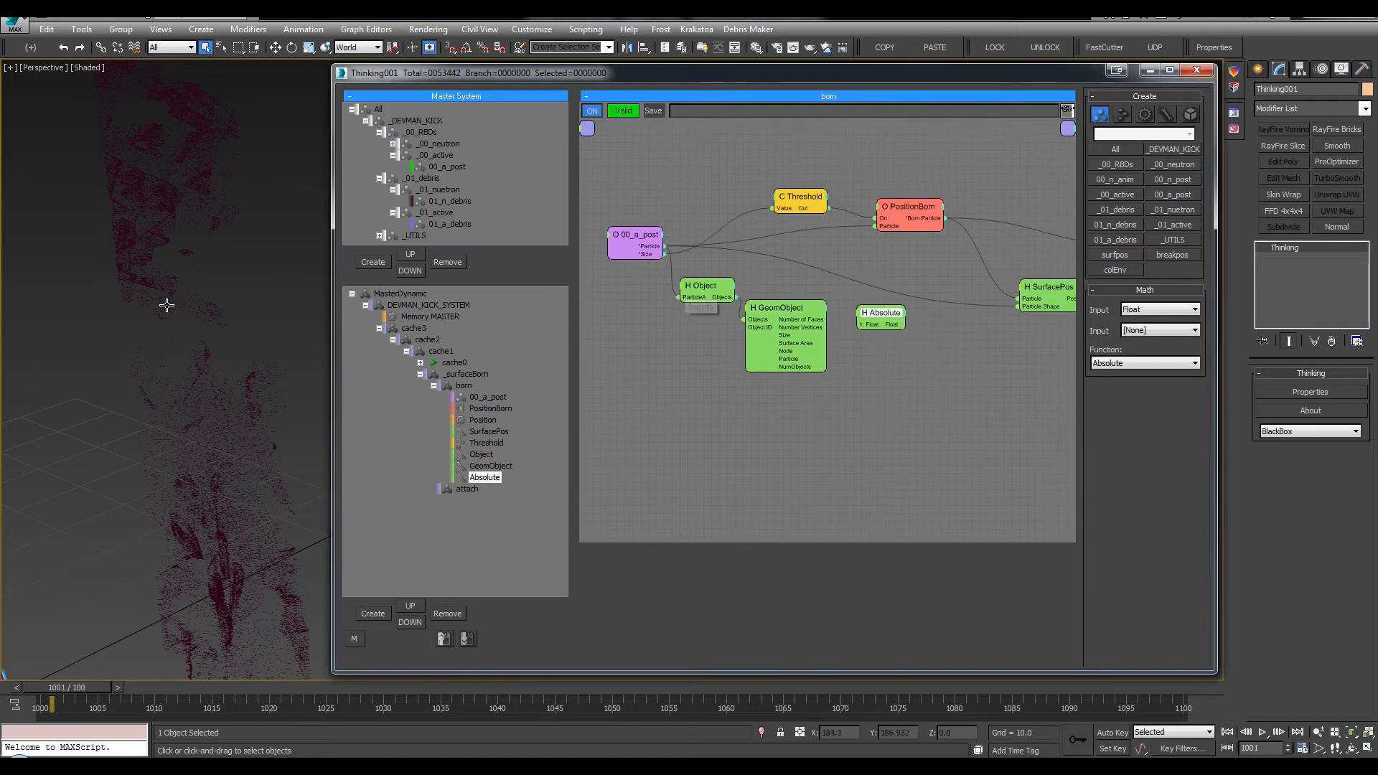
left_click(811, 307)
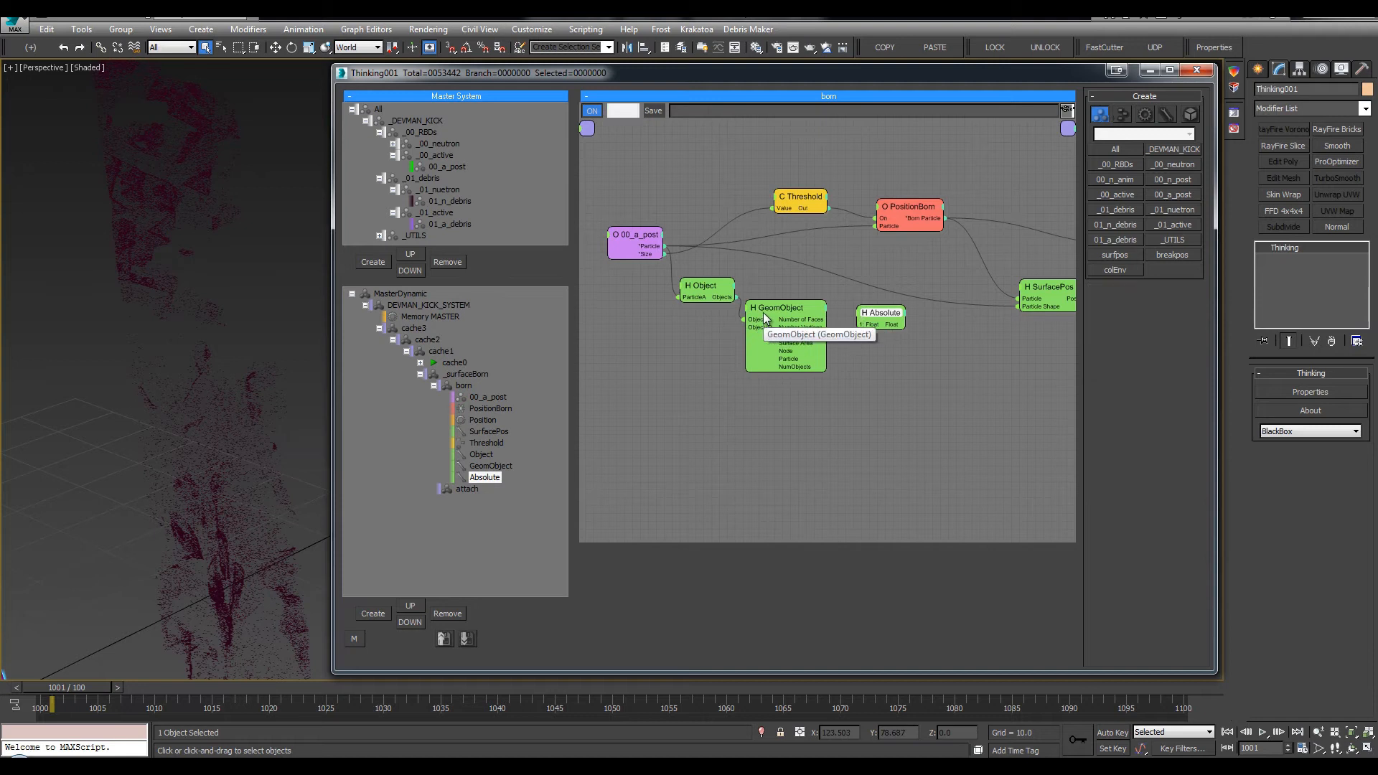
Expose the Shot input on PositionBorn and wire the Absolute node's Float output into it
right_click(882, 209)
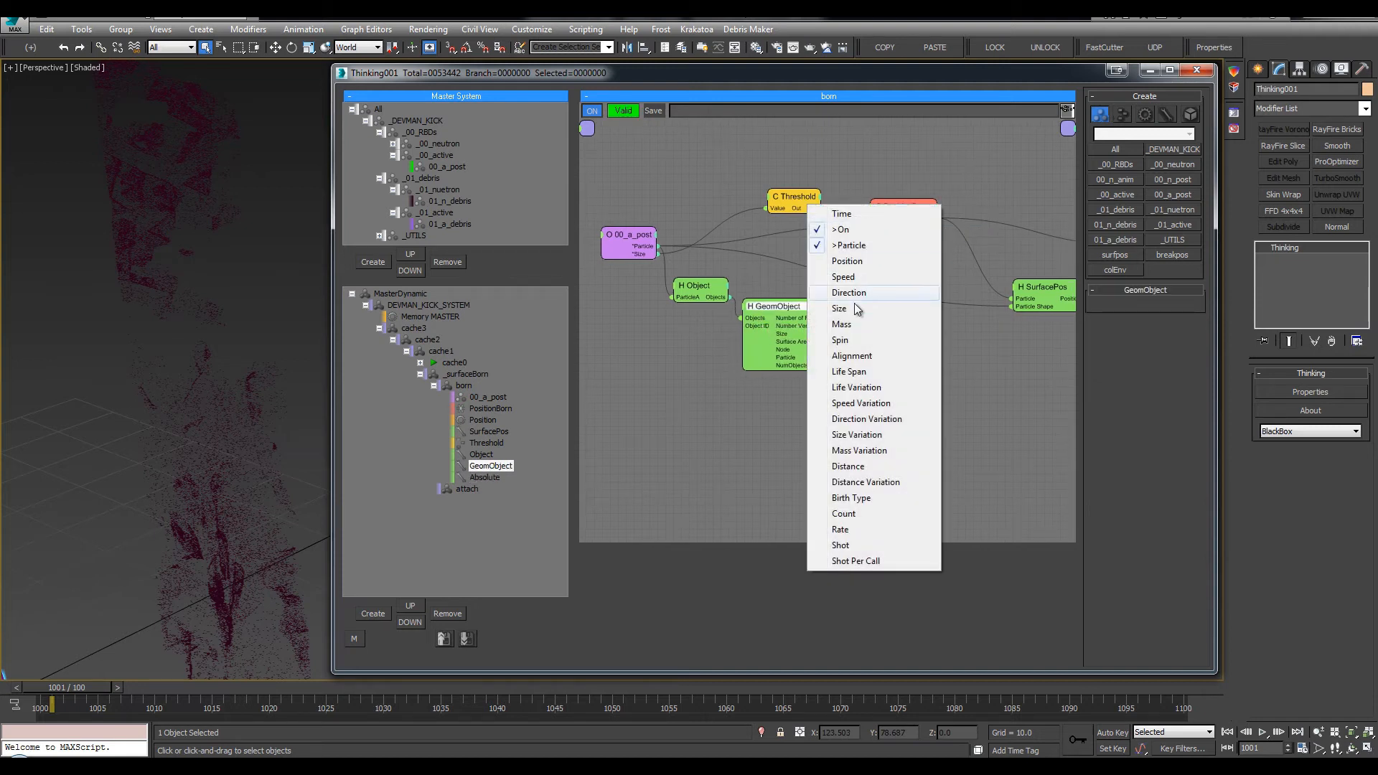
left_click(851, 547)
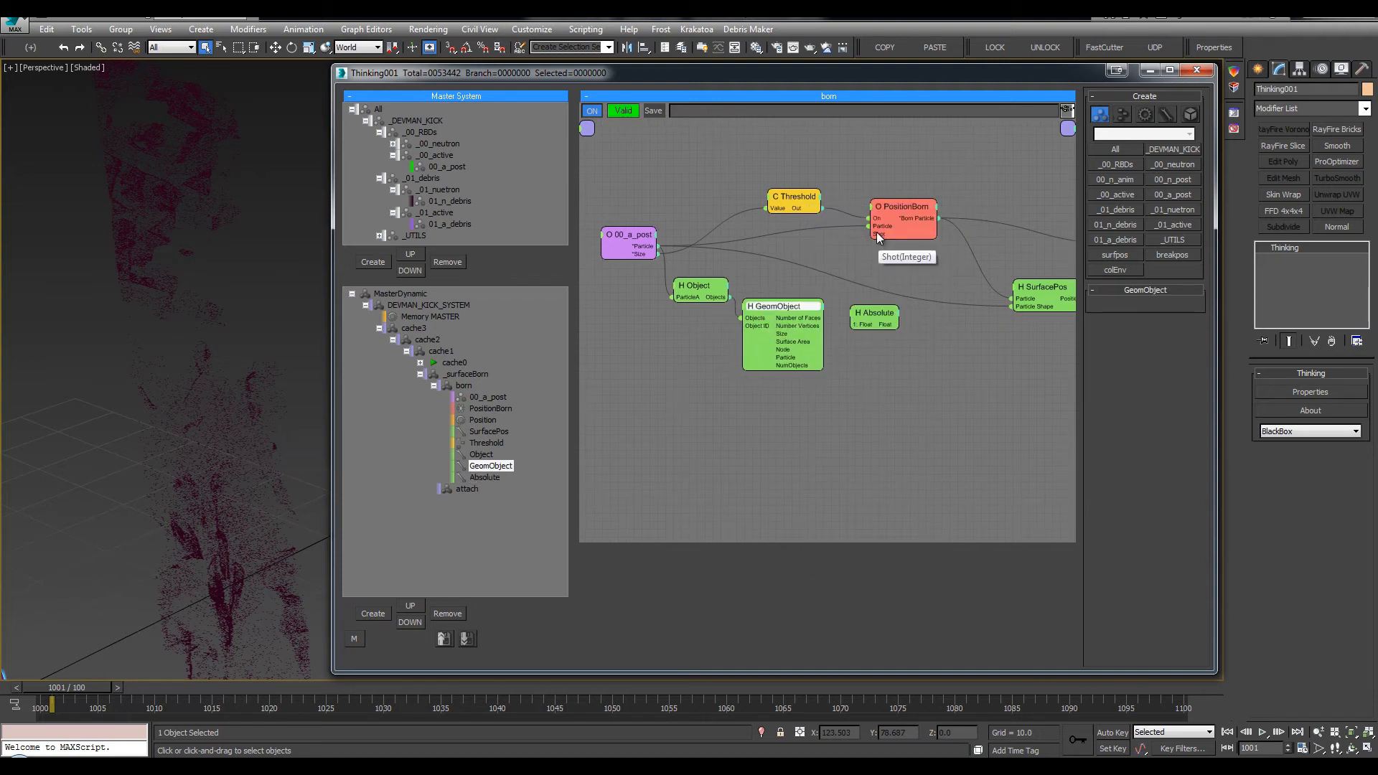
left_click(877, 308)
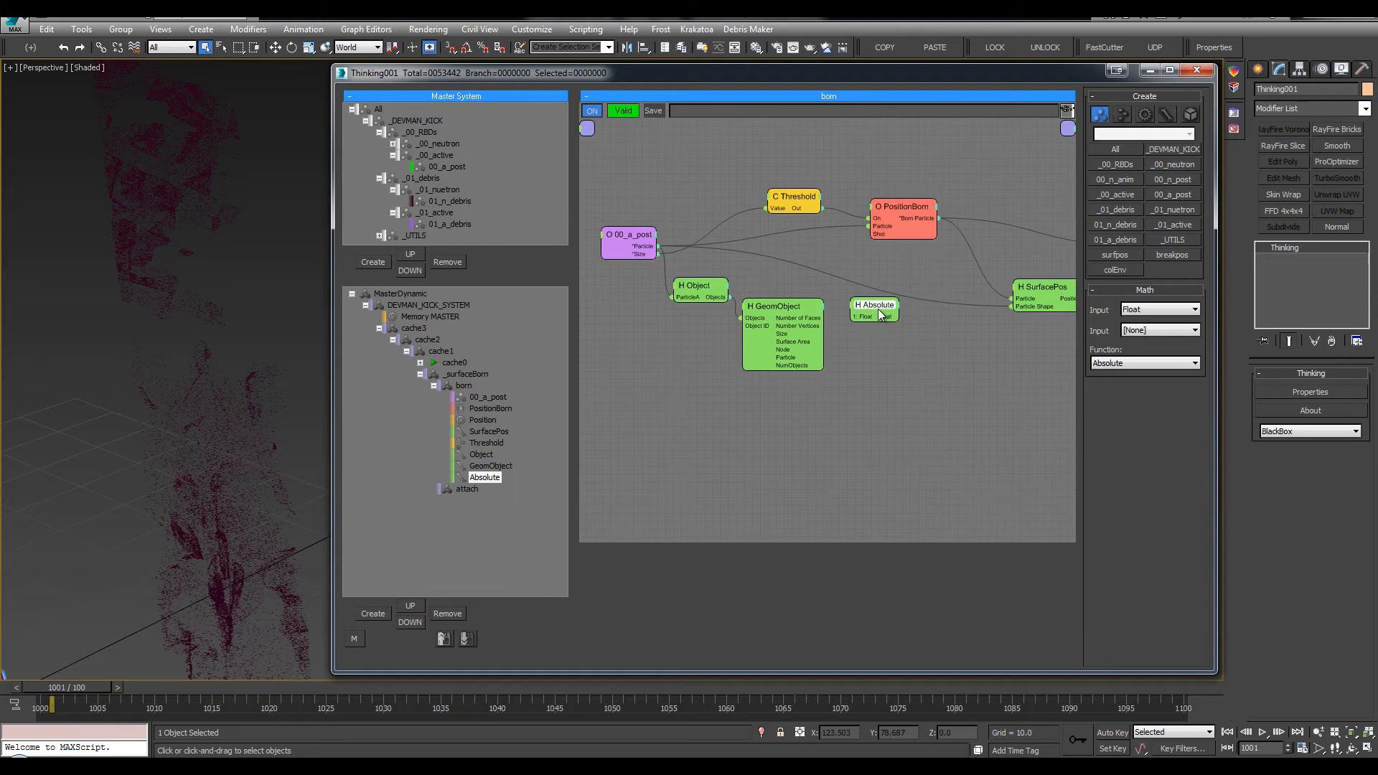
left_click_drag(891, 318, 890, 319)
left_click_drag(868, 306, 798, 310)
left_click_drag(859, 267, 859, 301)
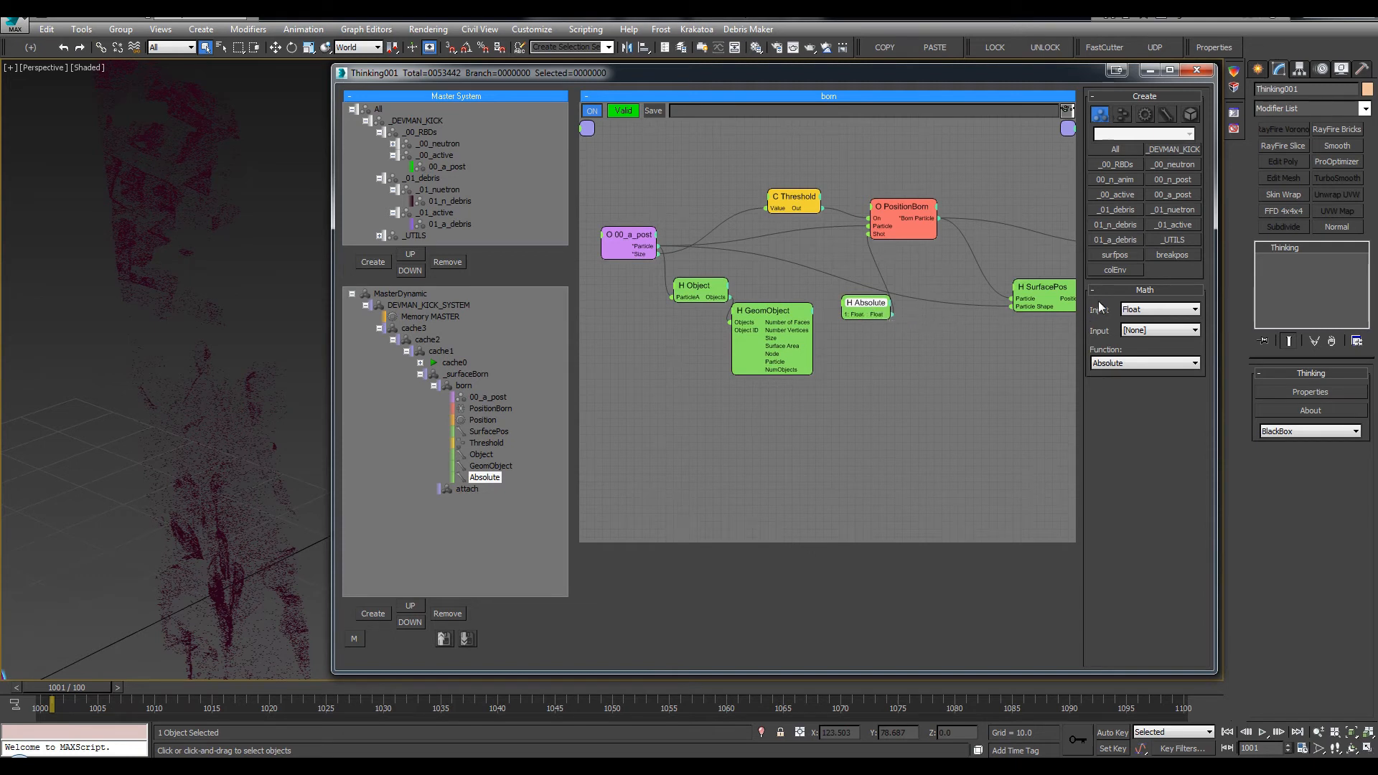
Give the math node a second Float input and set its function to Division
left_click(1143, 333)
left_click(1140, 351)
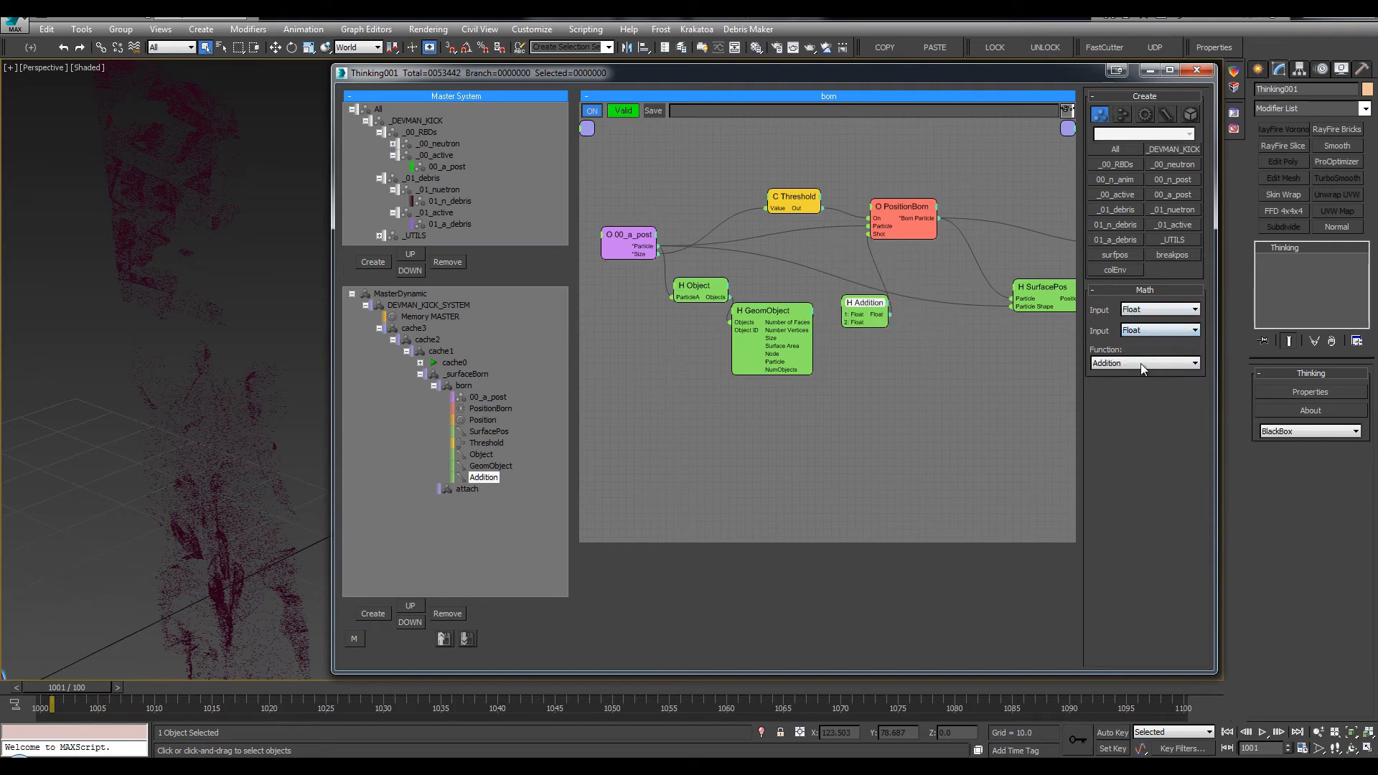
left_click(1140, 364)
left_click(1109, 395)
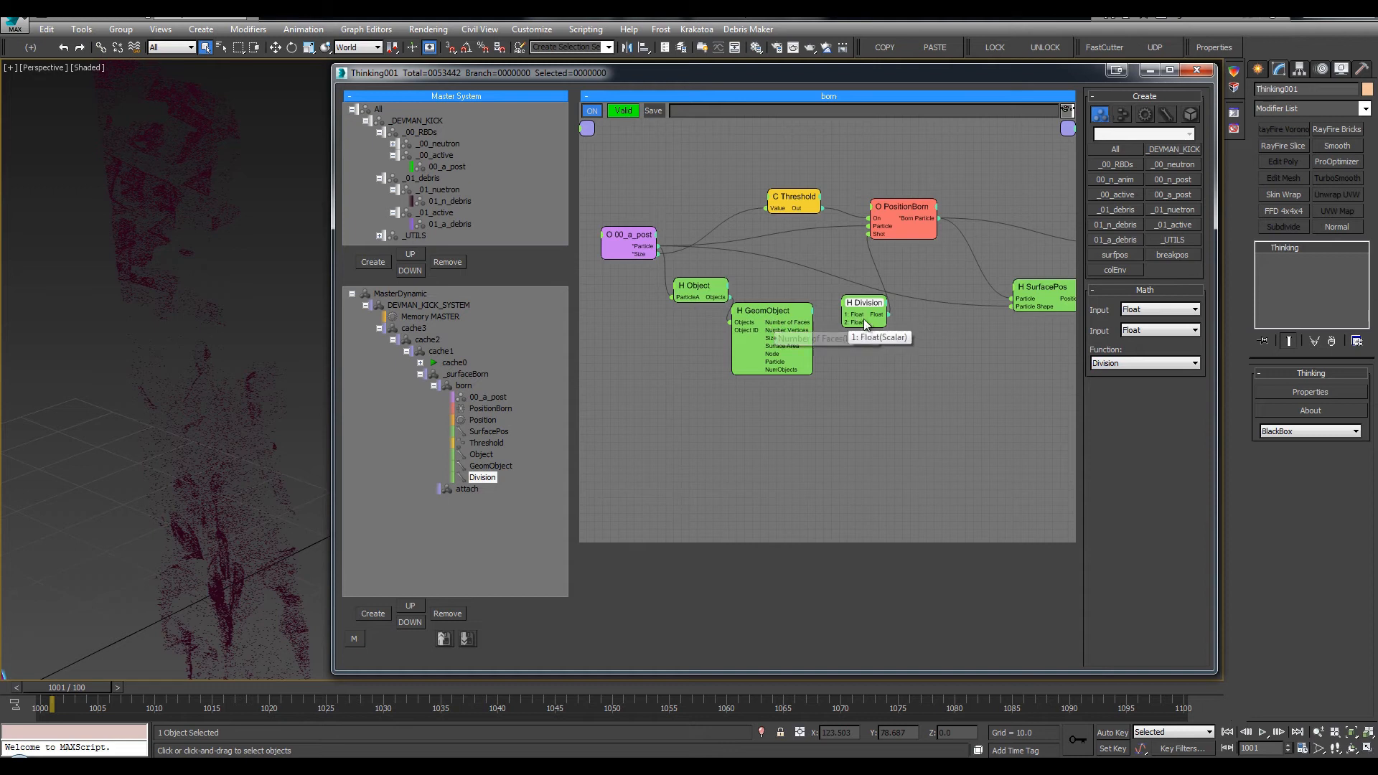
Wire GeomObject's Surface Area output to Division's first Float input and collapse GeomObject to its used ports
double_click(761, 316)
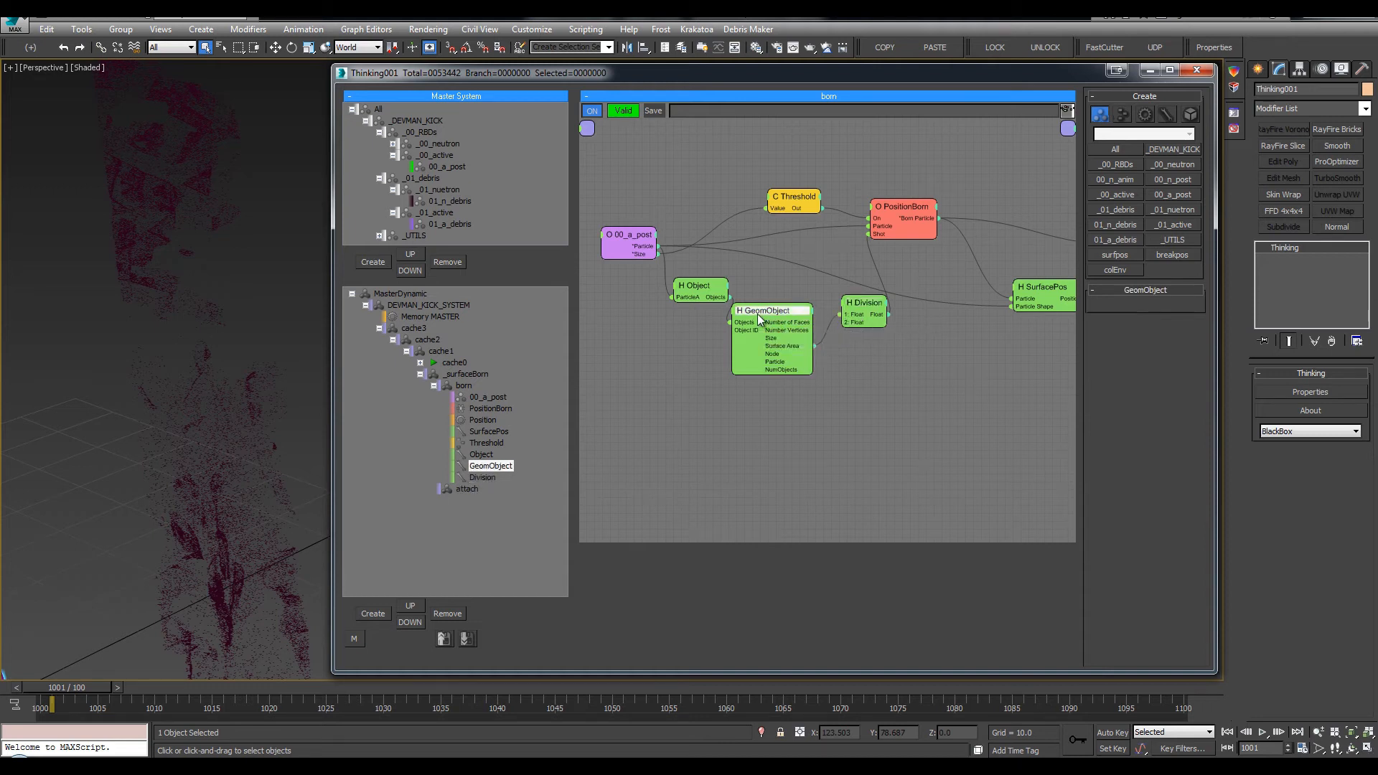
double_click(759, 316)
left_click_drag(760, 316, 780, 295)
Add a Float helper and wire its Value output into the Division node's second Float input
double_click(786, 358)
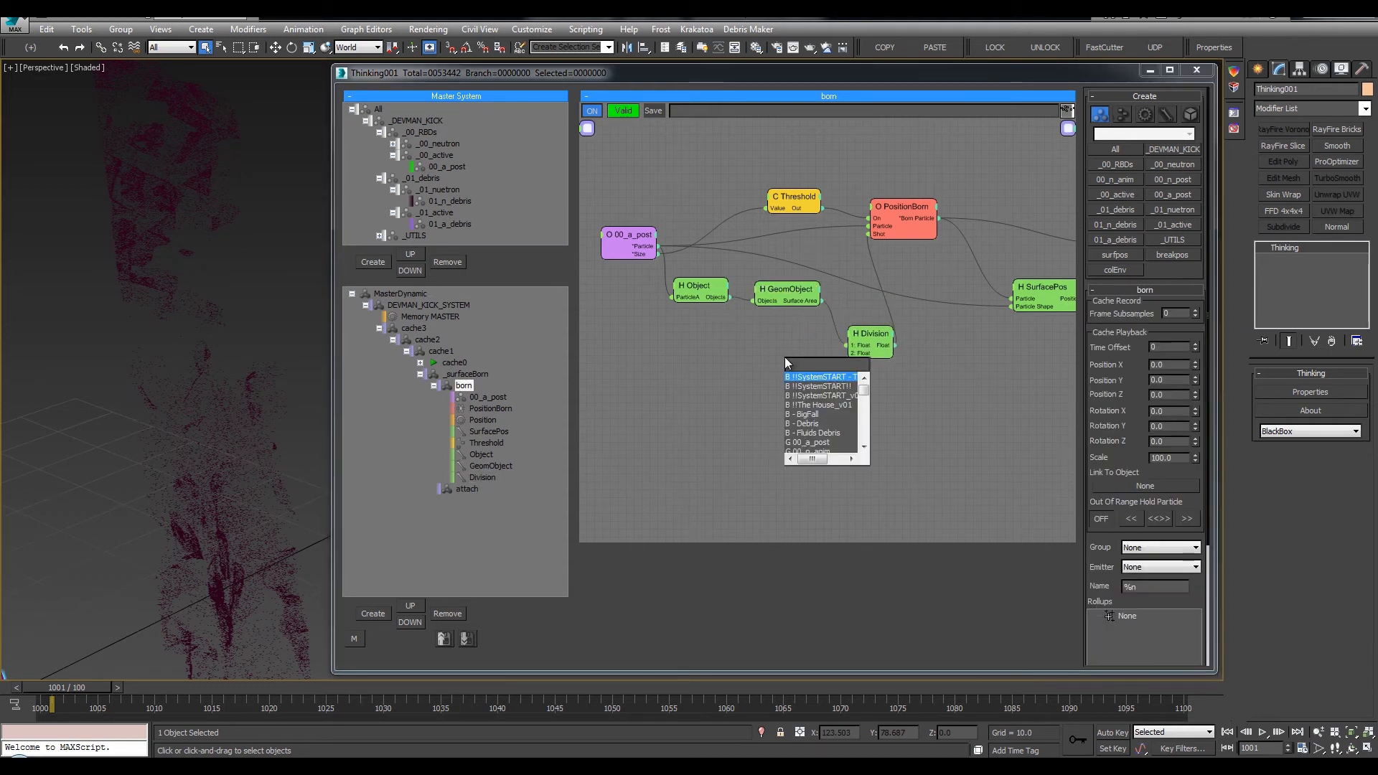
type("float")
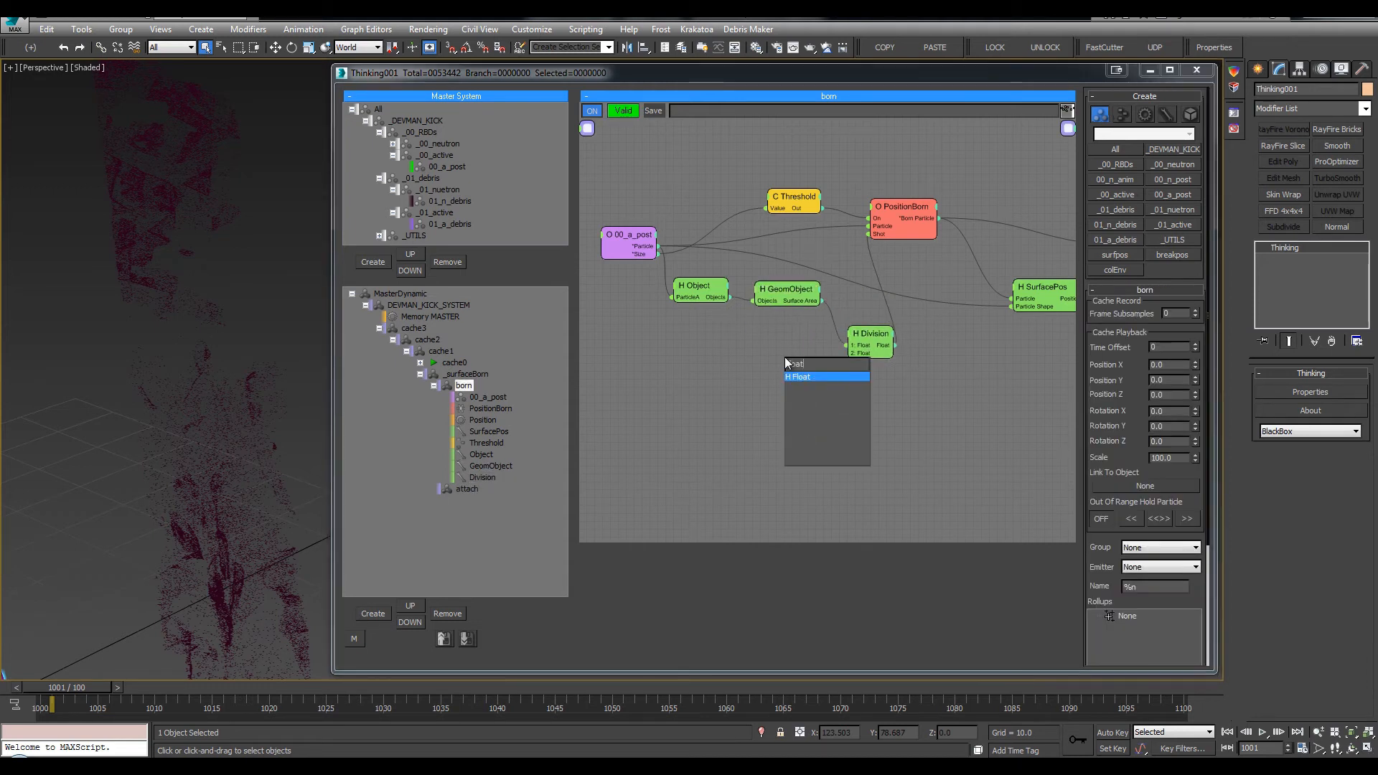
key("Return")
left_click_drag(858, 355, 765, 361)
Set the Float node's value to 0.1 and check the density of debris points over the whole pillar
double_click(765, 361)
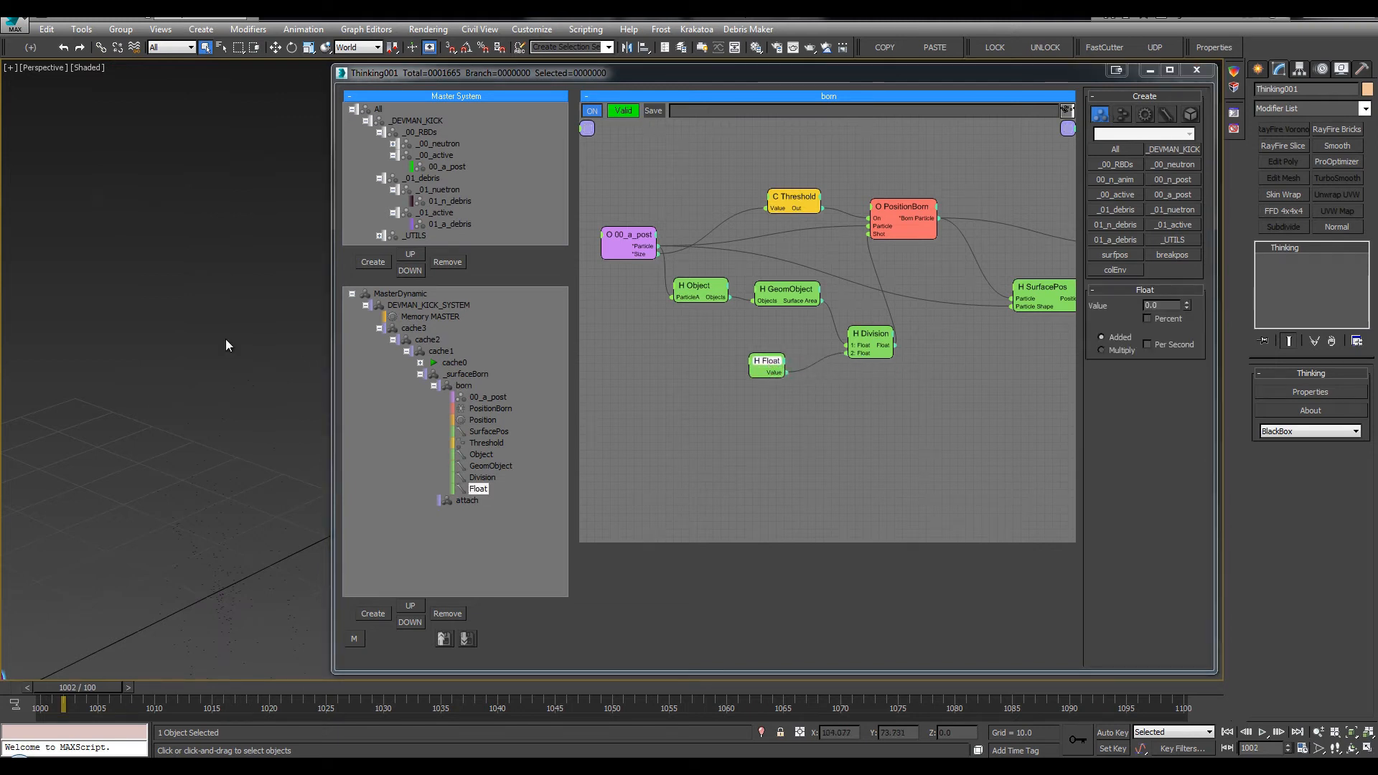
left_click(1187, 302)
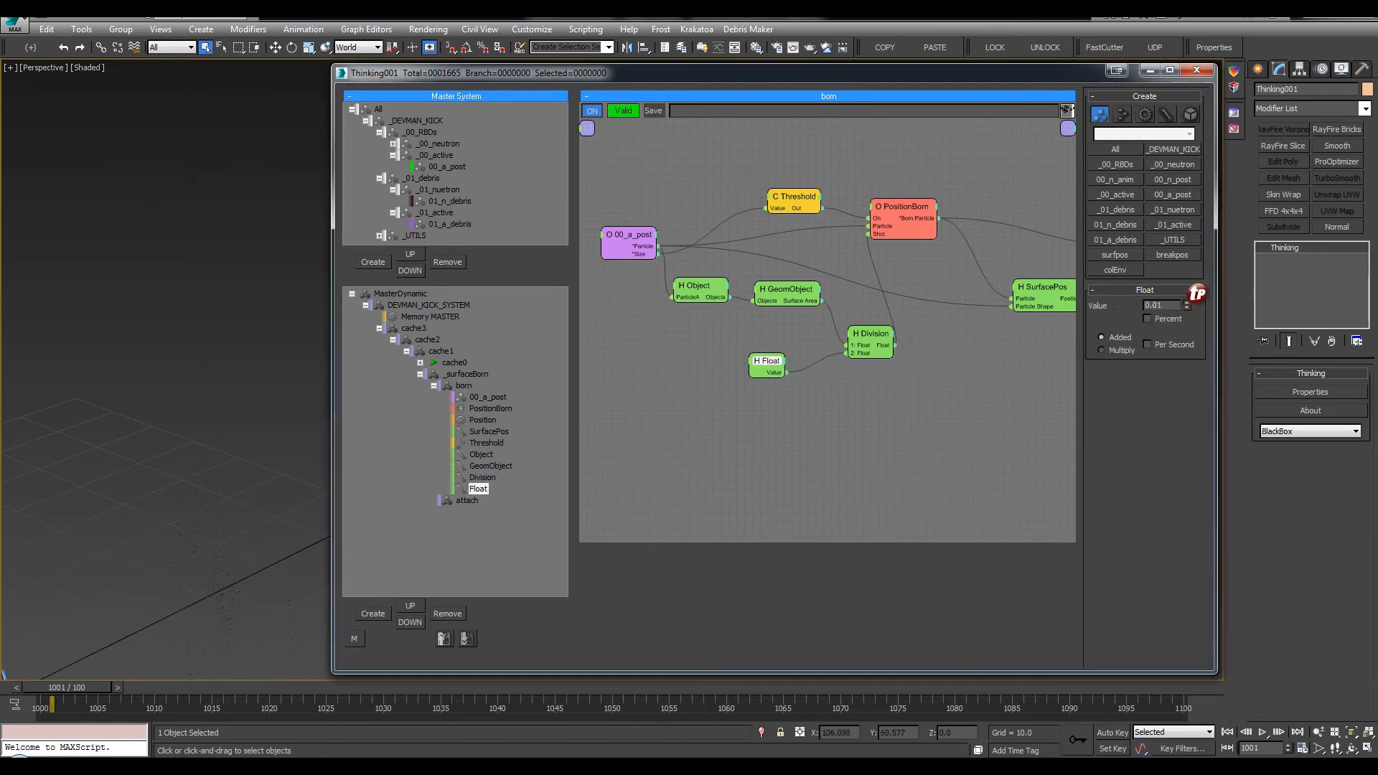
left_click_drag(1188, 257, 1188, 240)
left_click_drag(1190, 302, 1190, 335)
type(".")
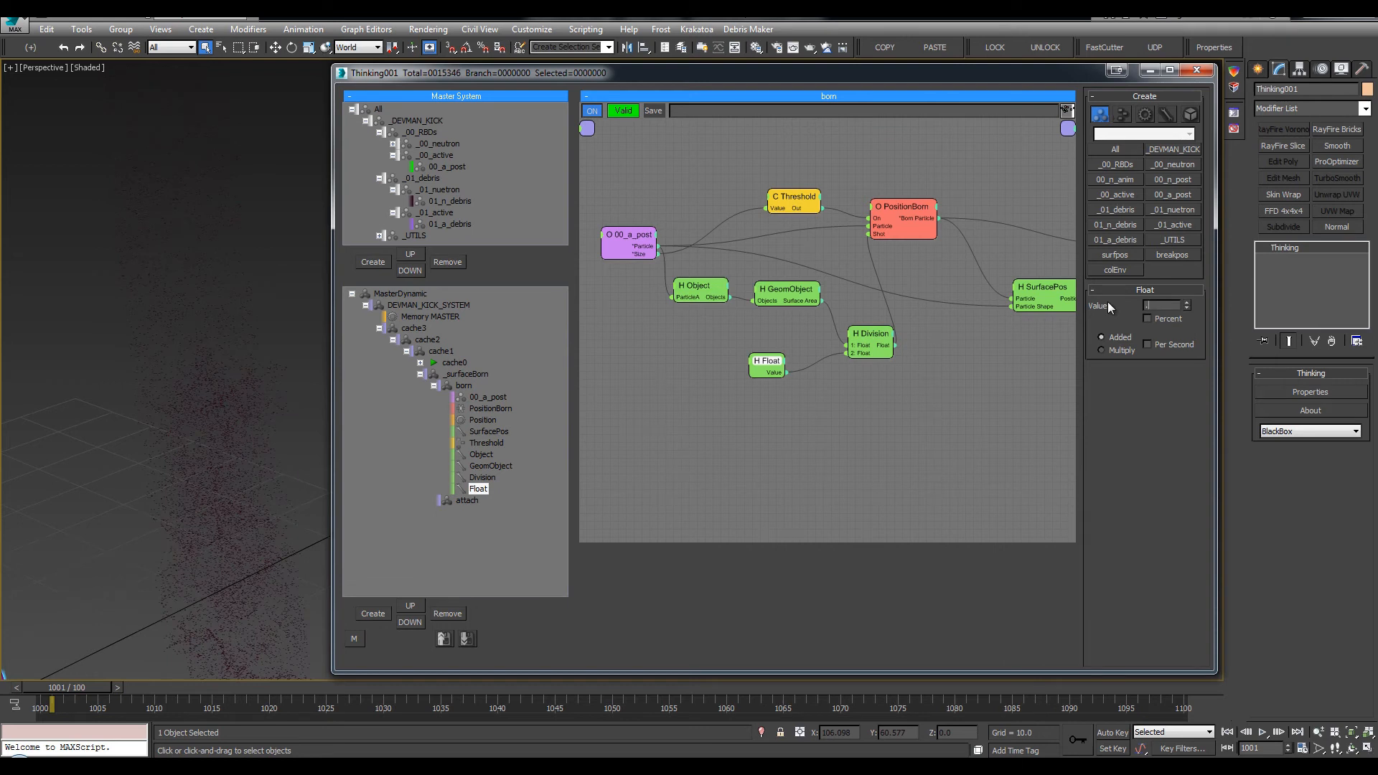
type("1")
key("Return")
scroll(269, 325, "down", 5)
middle_click_drag(269, 329, 176, 343, "alt")
middle_click_drag(257, 333, 151, 328)
scroll(186, 305, "up", 5)
scroll(181, 337, "down", 5)
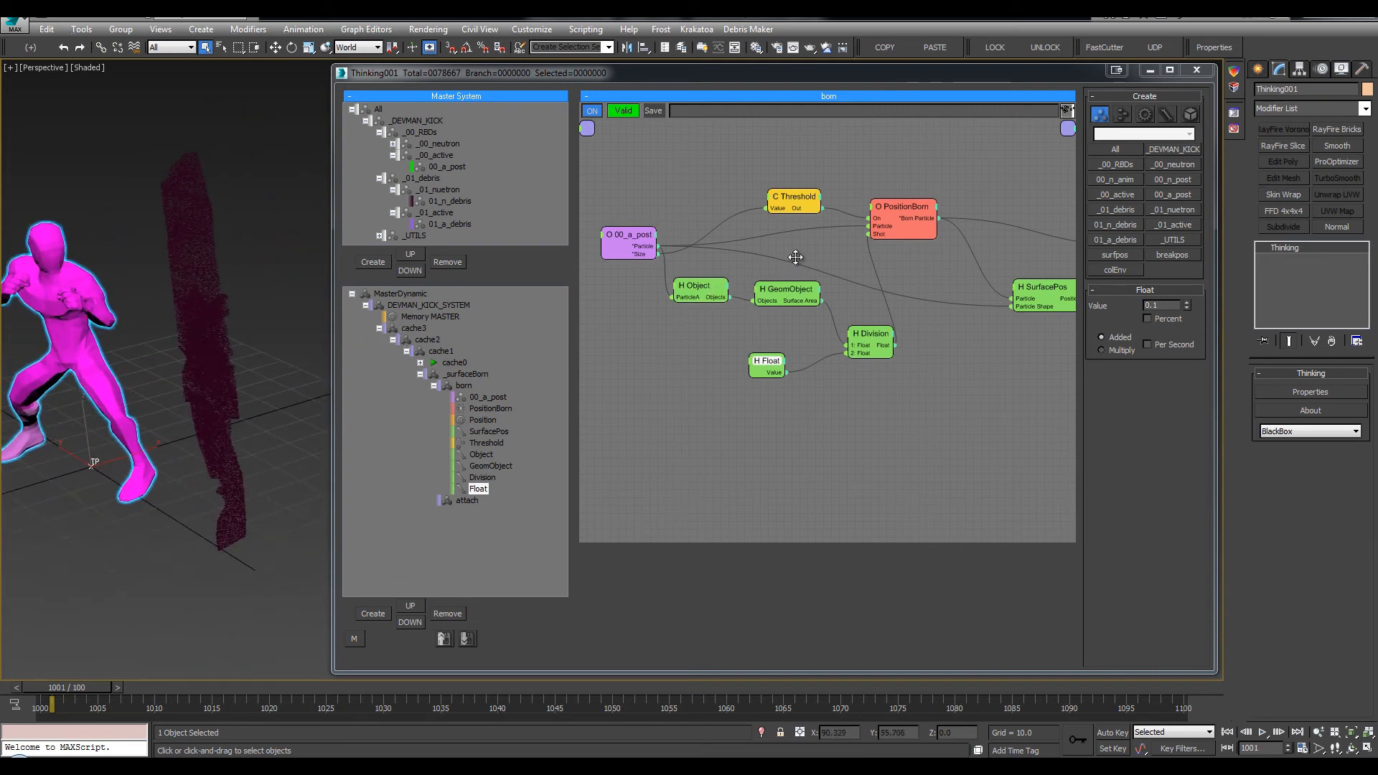
Move the PositionBorn node farther from its input nodes in the born network and inspect the debris points on the pillar up close
middle_click_drag(795, 257, 828, 264)
left_click_drag(935, 213, 973, 244)
scroll(284, 240, "up", 2)
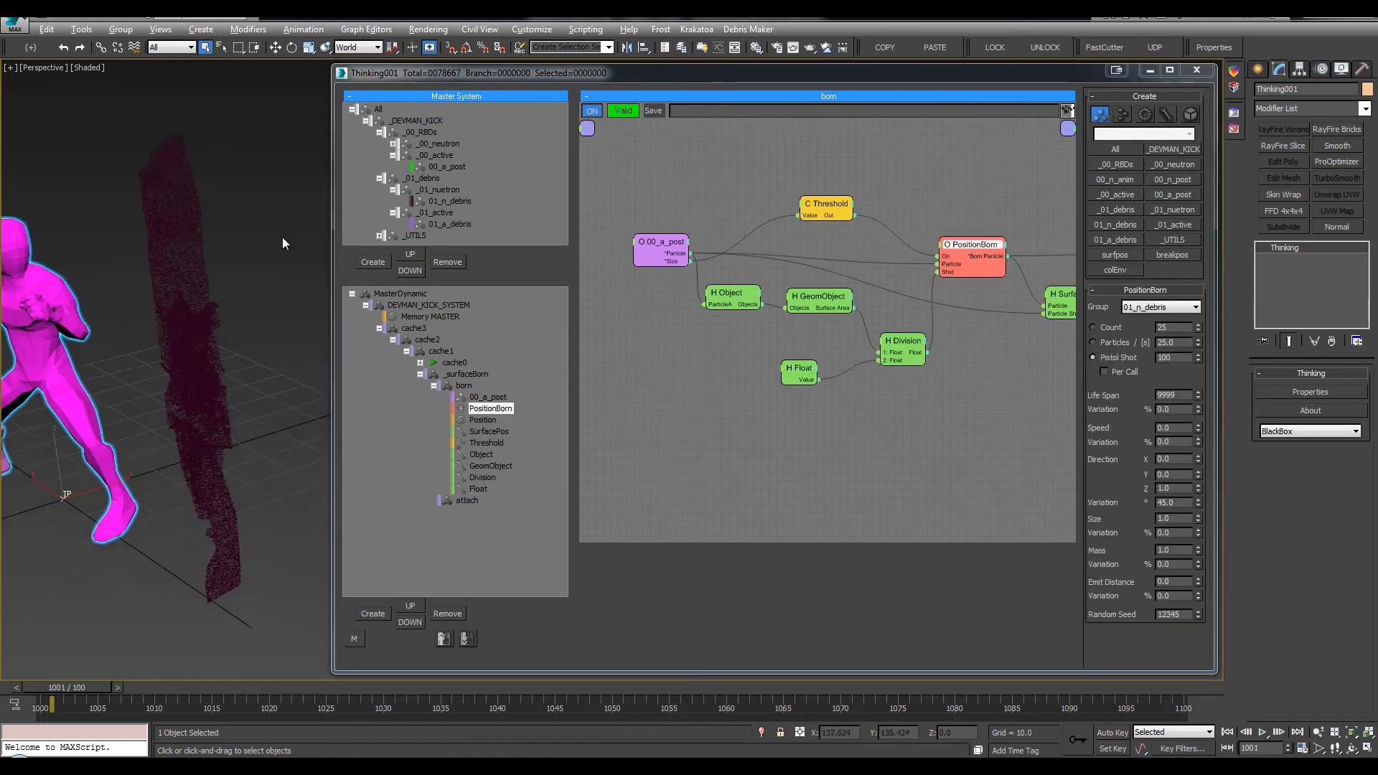
scroll(282, 242, "up", 1)
left_click(258, 260)
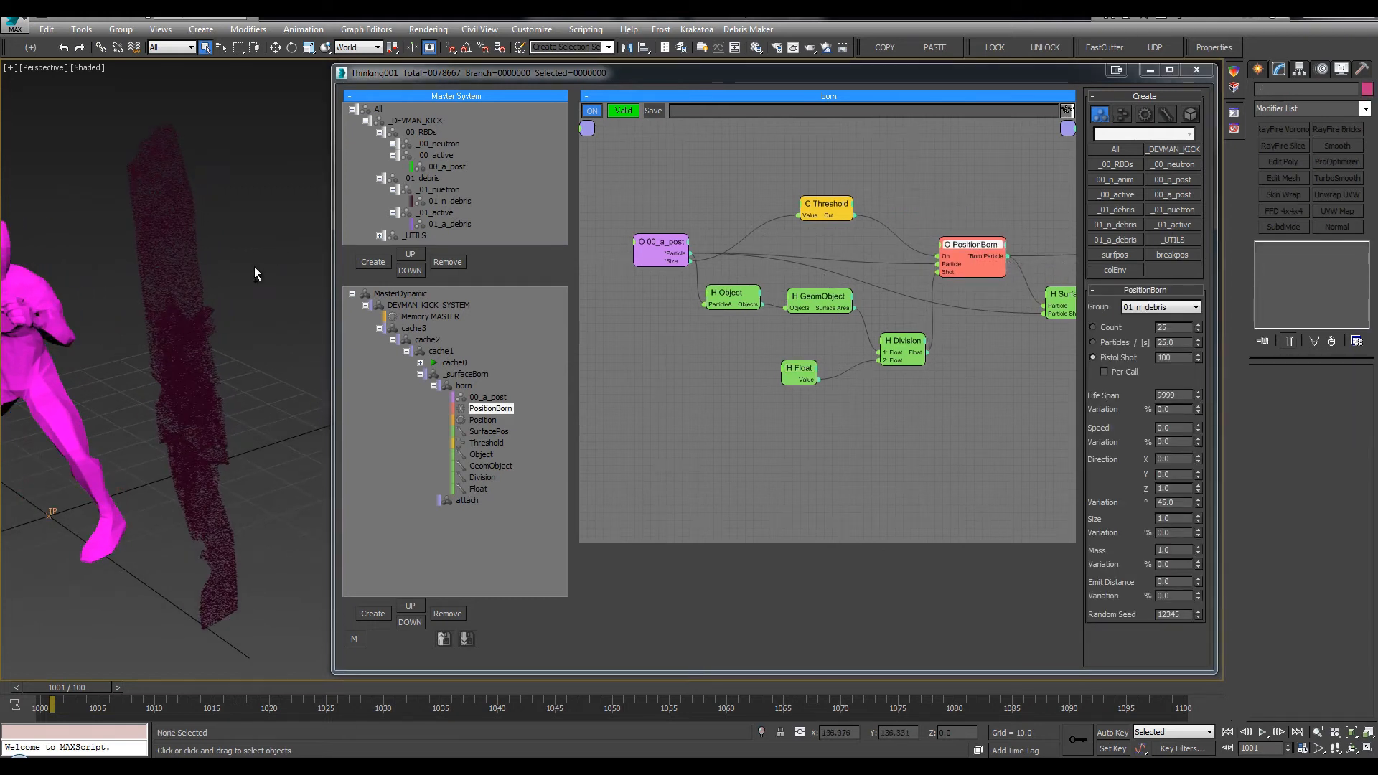
Open the empty attach dynamic set and add a 01_n_debris group node to it
left_click(434, 387)
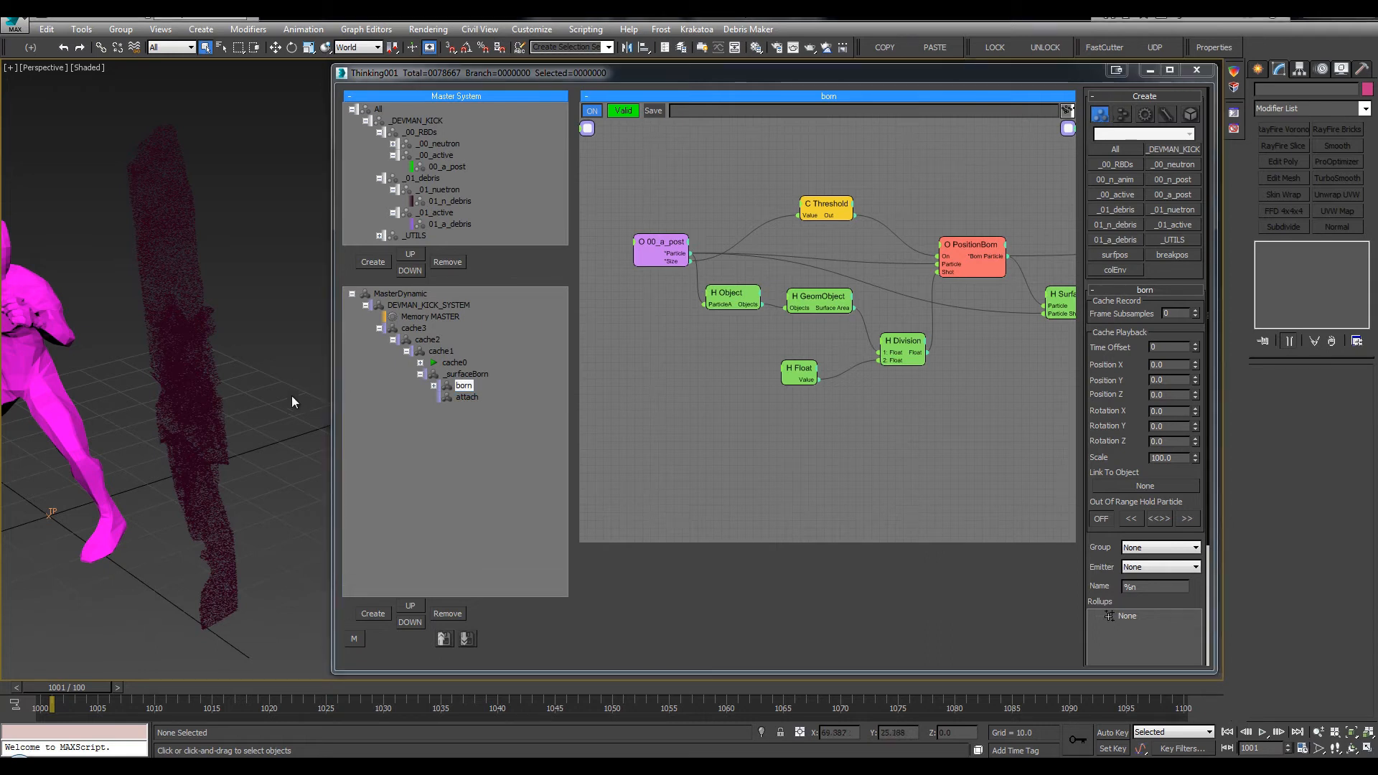
left_click(472, 398)
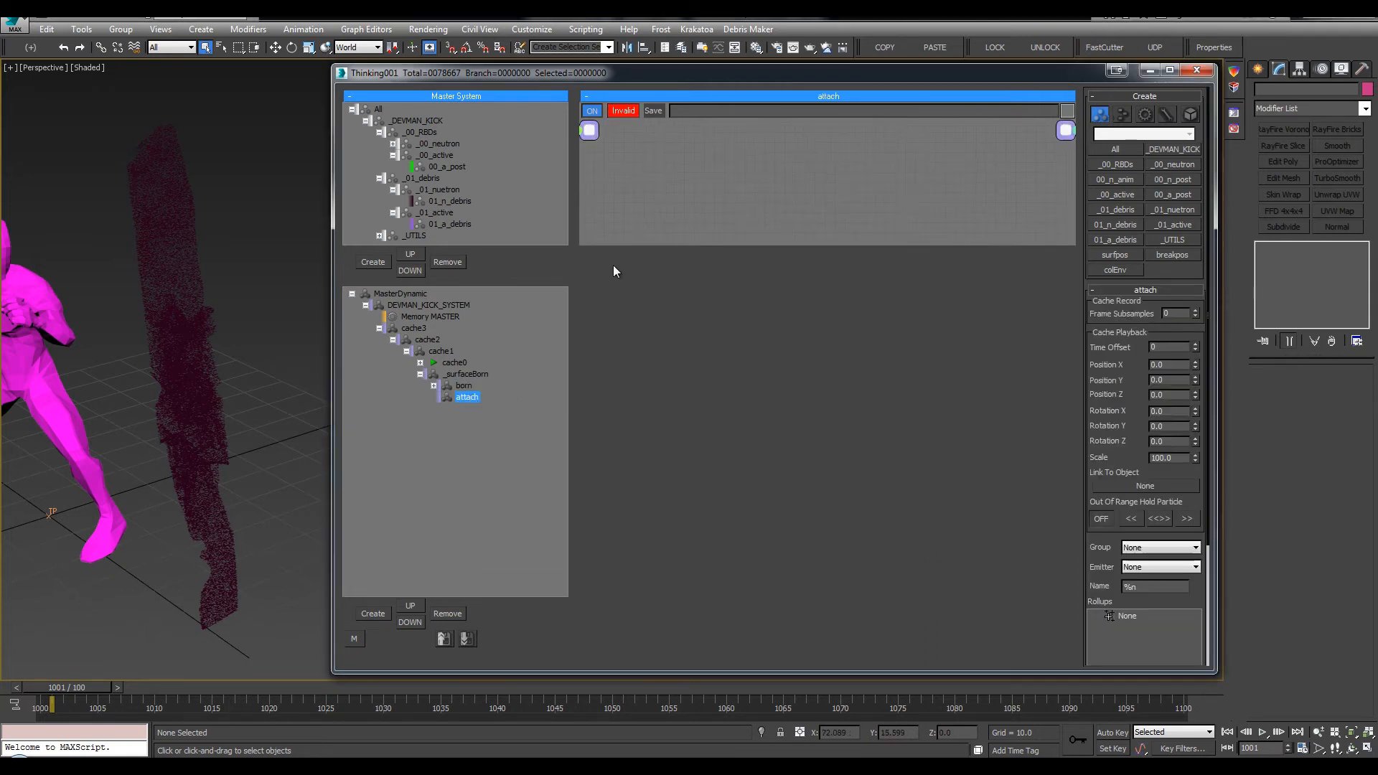
right_click(627, 332)
mouse_move(647, 341)
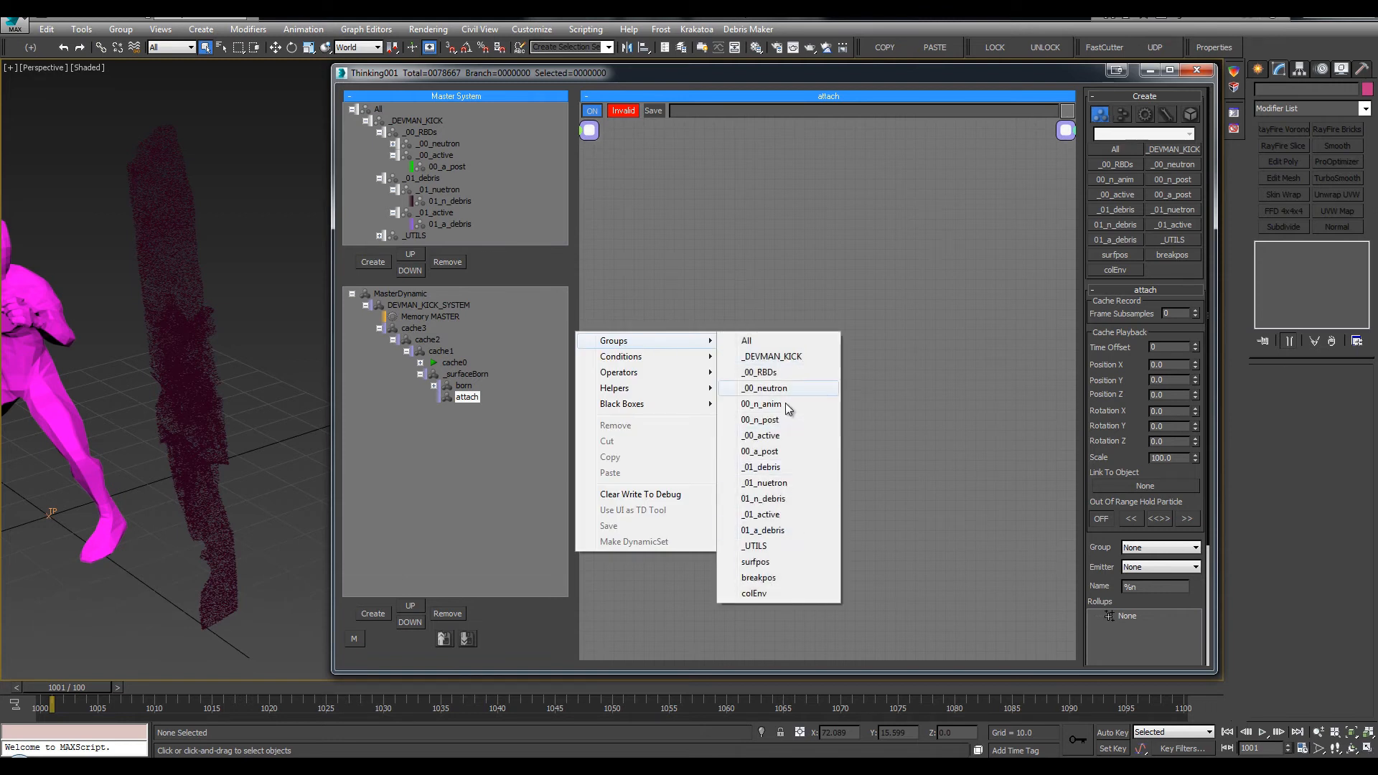
left_click(787, 499)
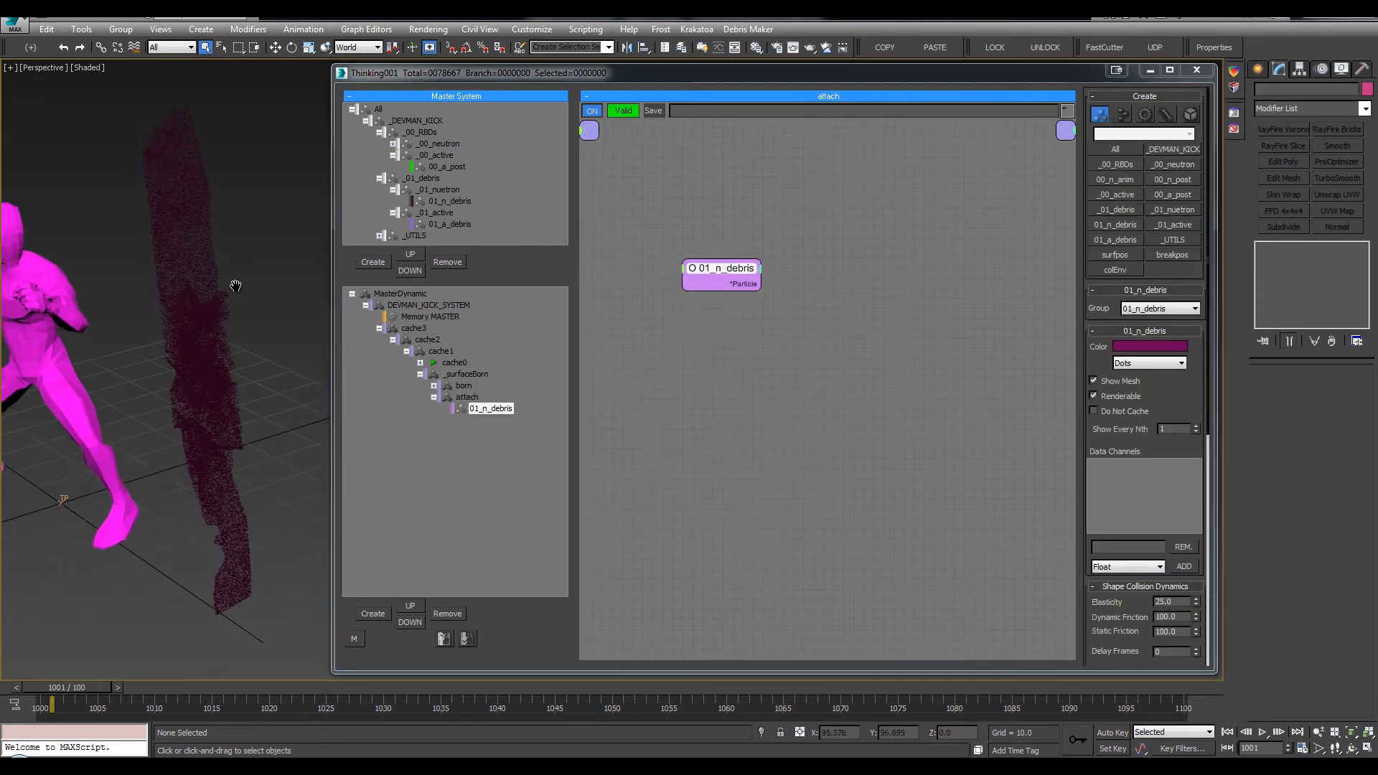
mouse_move(732, 283)
left_mouse_down()
mouse_move(706, 293)
mouse_move(746, 279)
left_mouse_up()
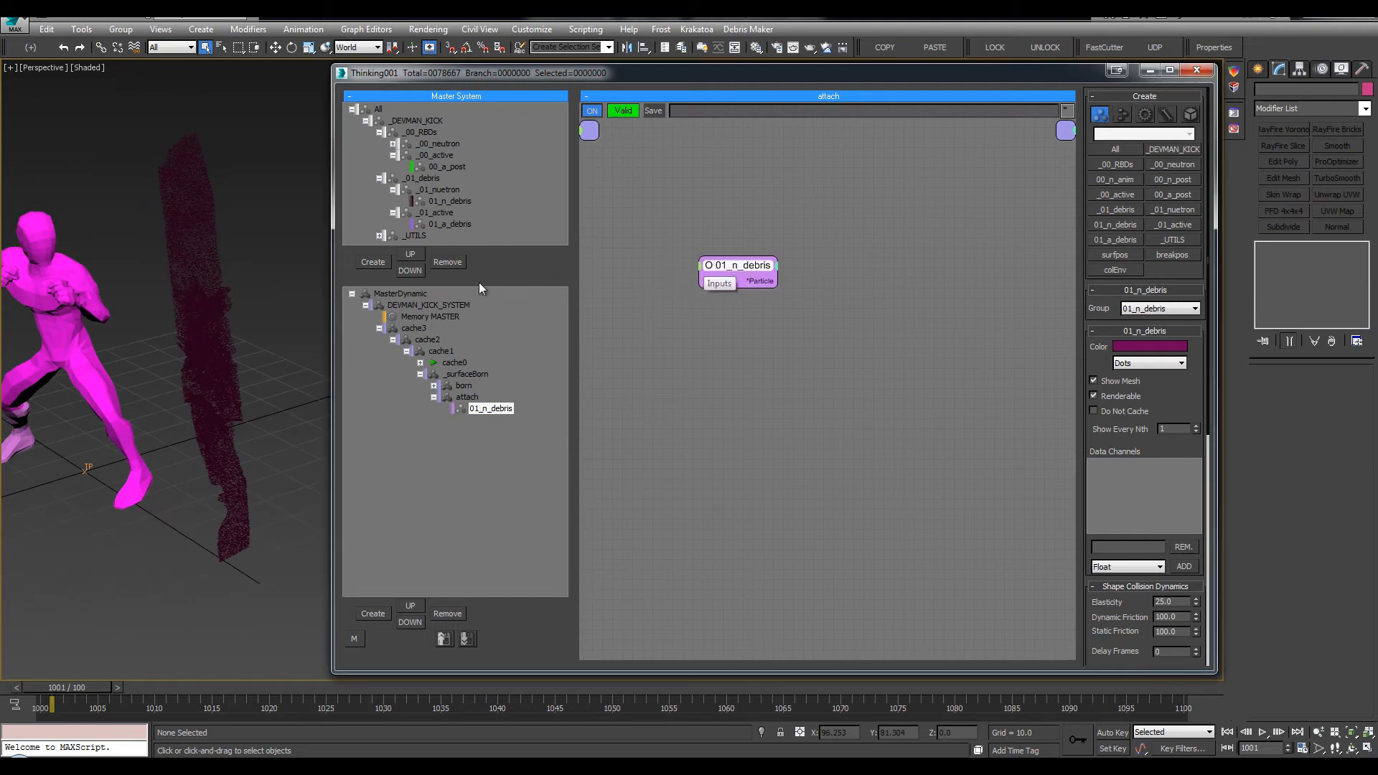
Add a SetRef operator to the attach network and wire 01_n_debris's Particle output into its Particle From input
left_click(430, 168)
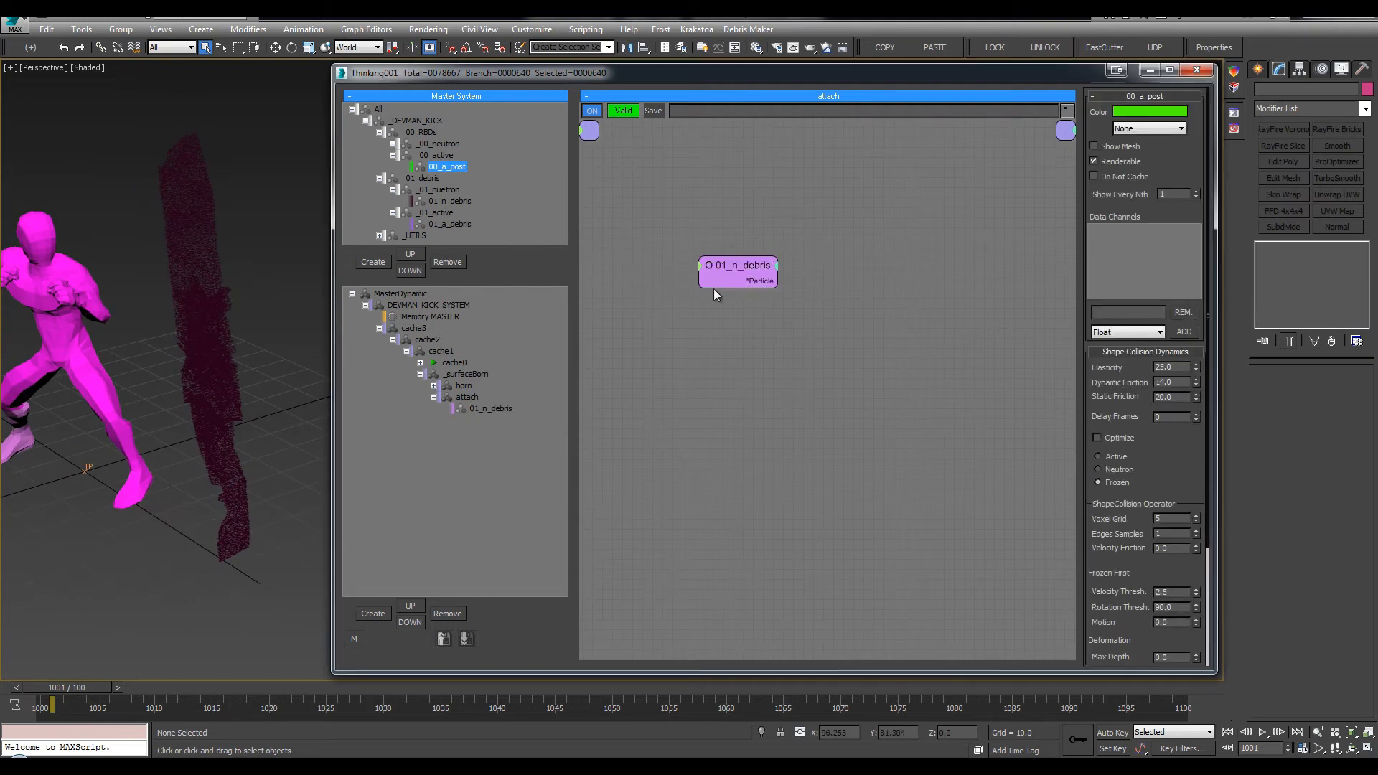
left_click_drag(724, 270, 656, 270)
key("Tab")
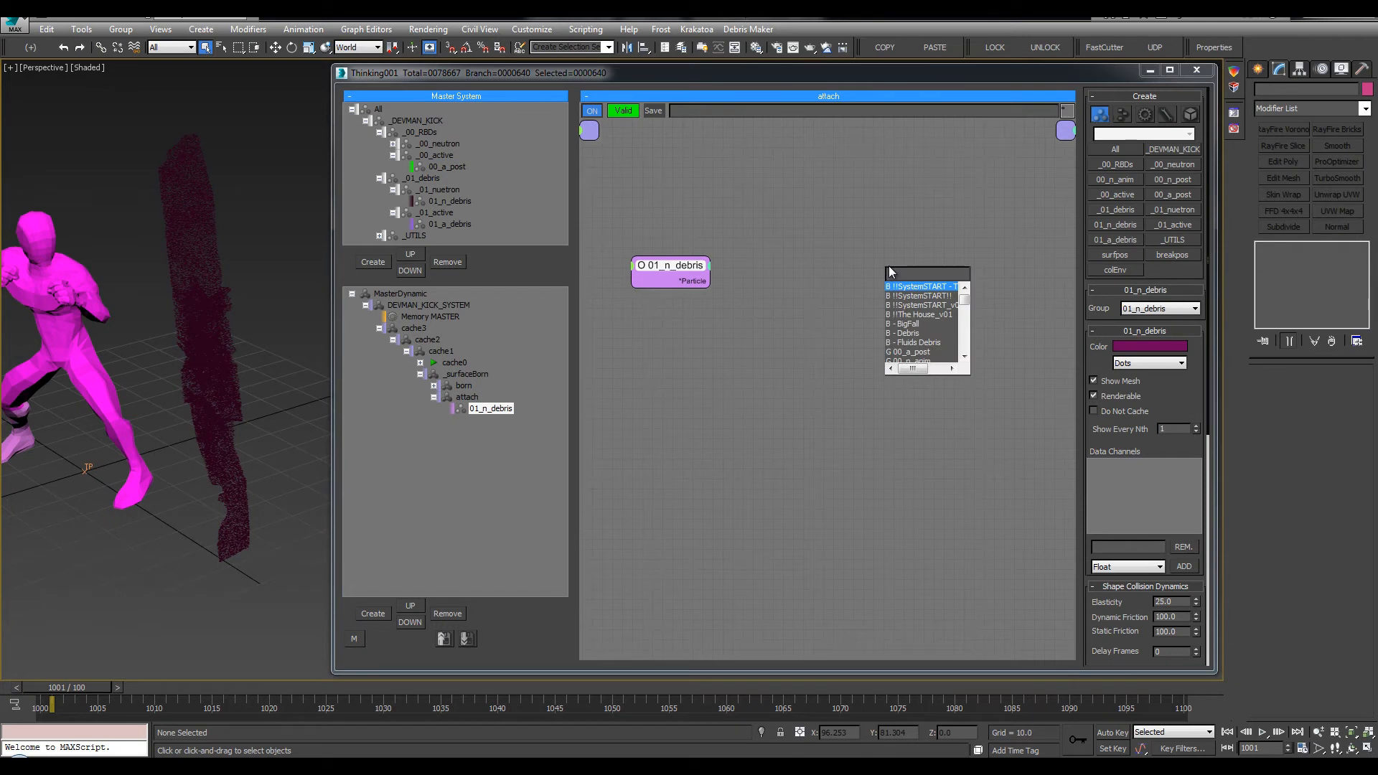
type("set")
left_click(901, 295)
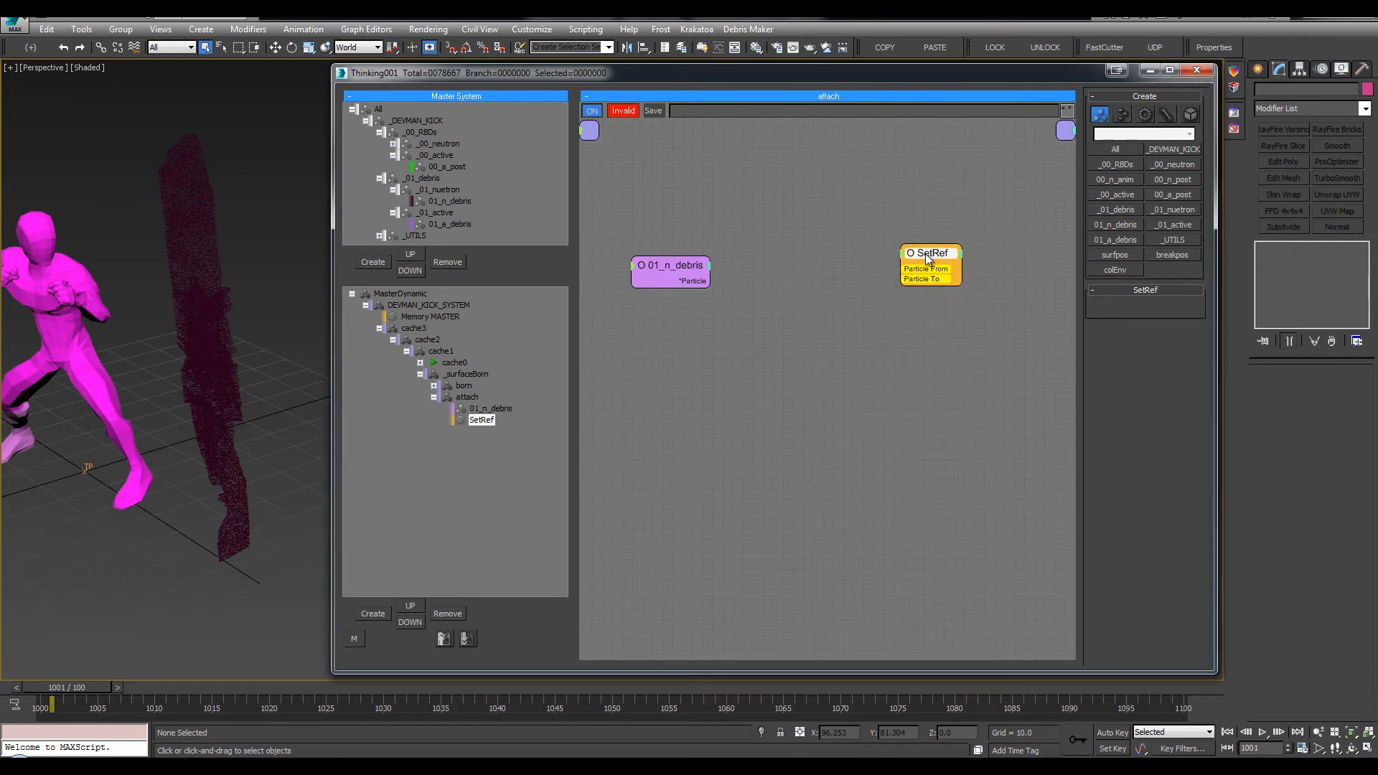
left_click_drag(926, 254, 683, 259)
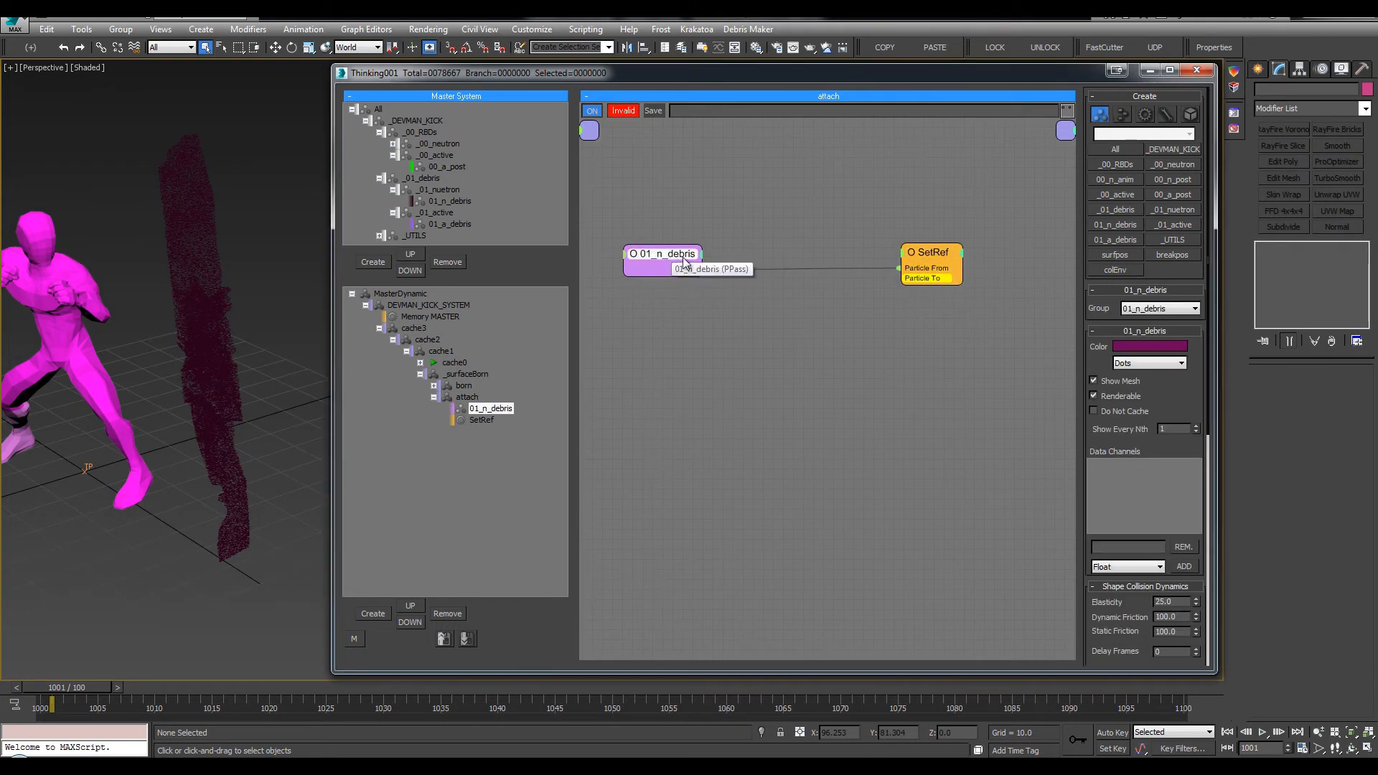
left_click_drag(899, 278, 720, 397)
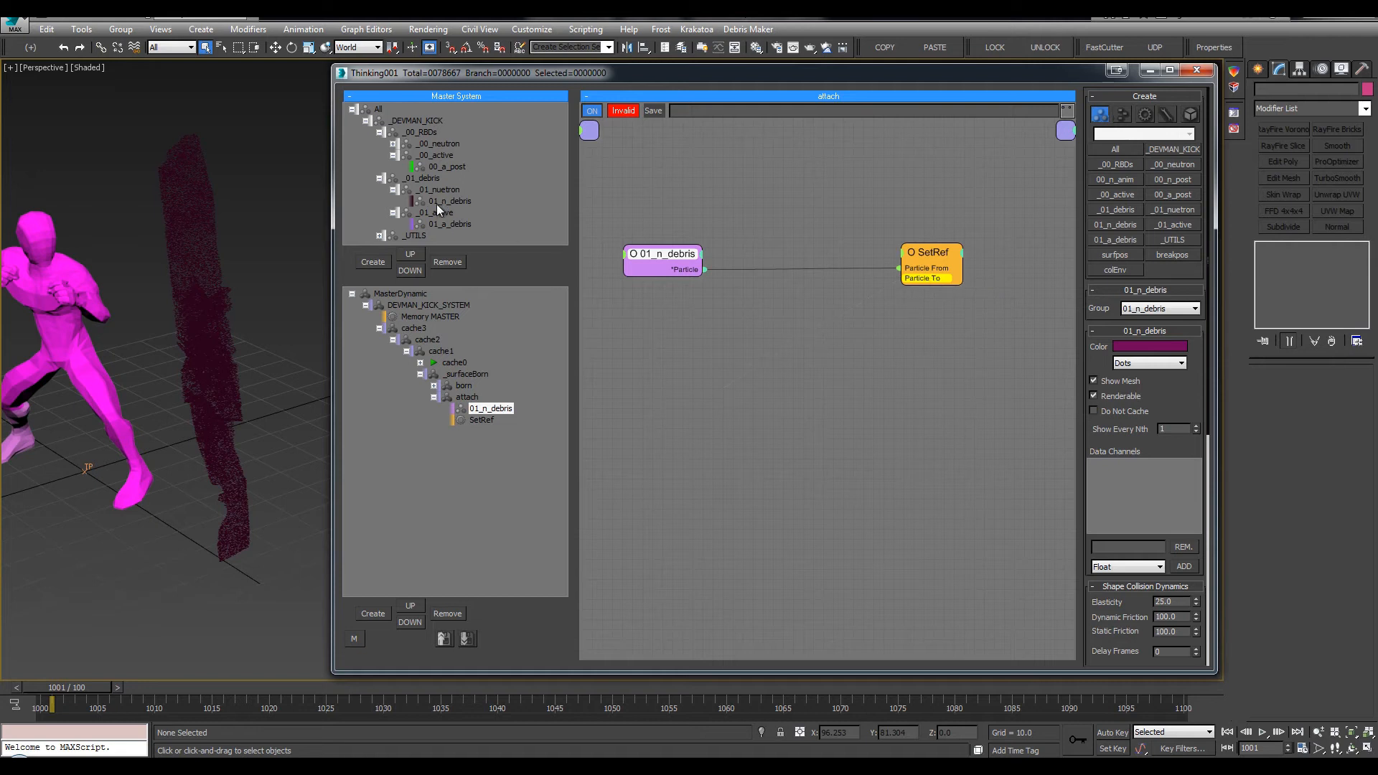
left_click(445, 166)
right_click(605, 321)
mouse_move(682, 329)
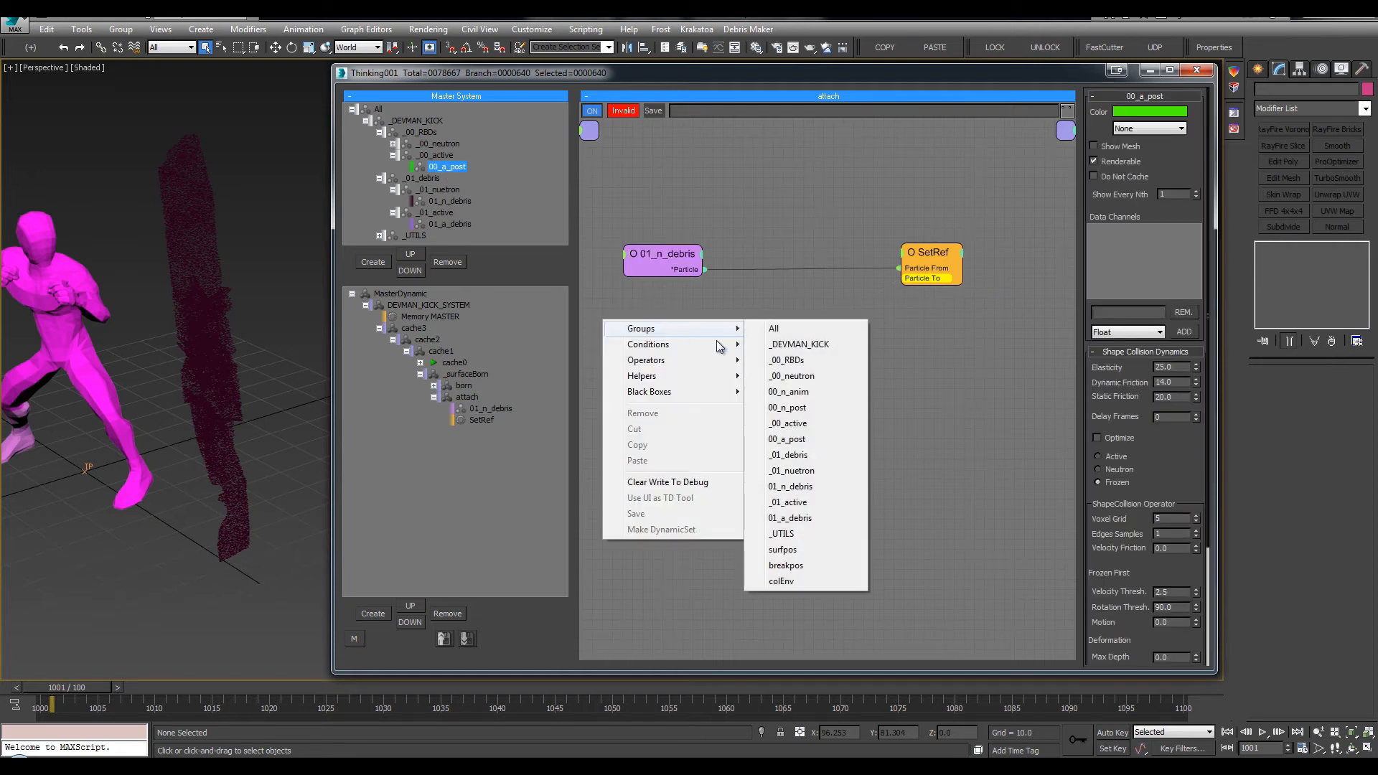
left_click(817, 448)
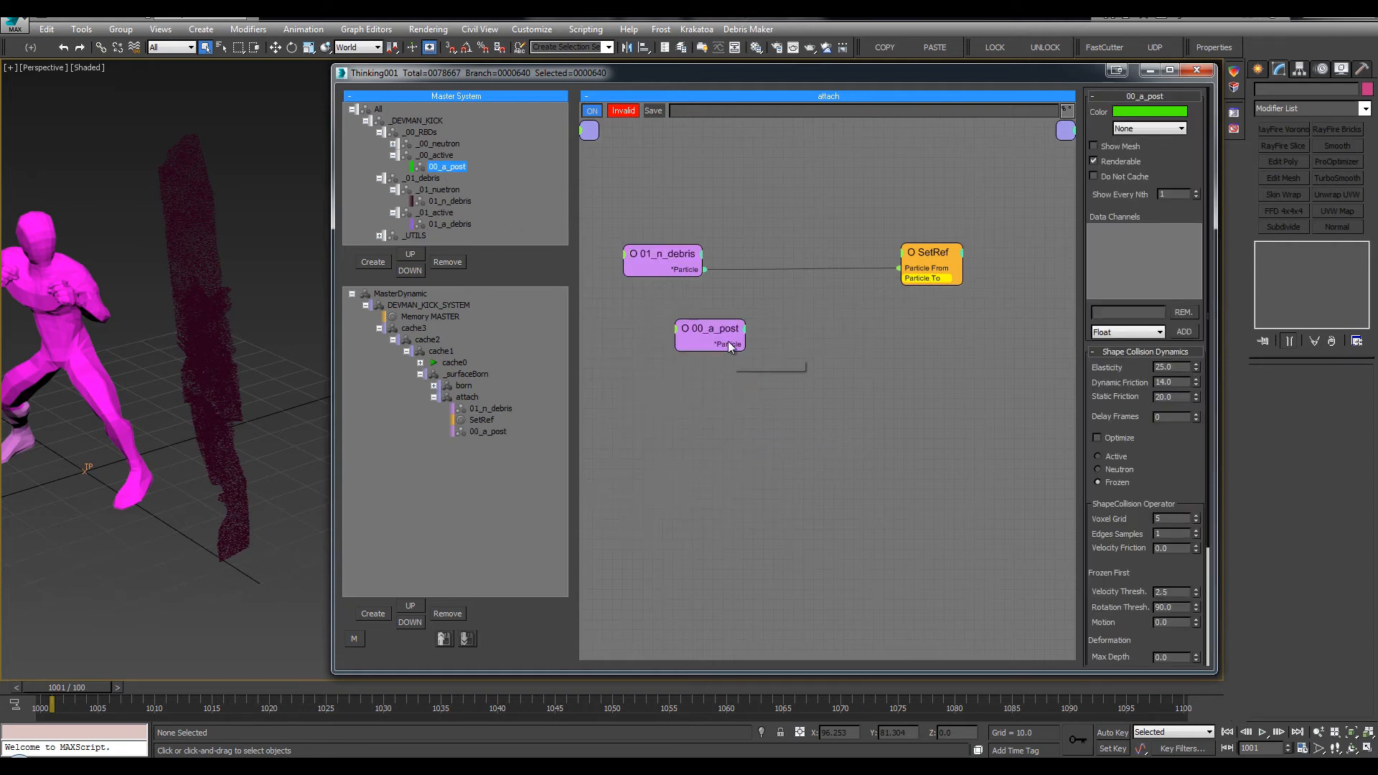
left_click(685, 330)
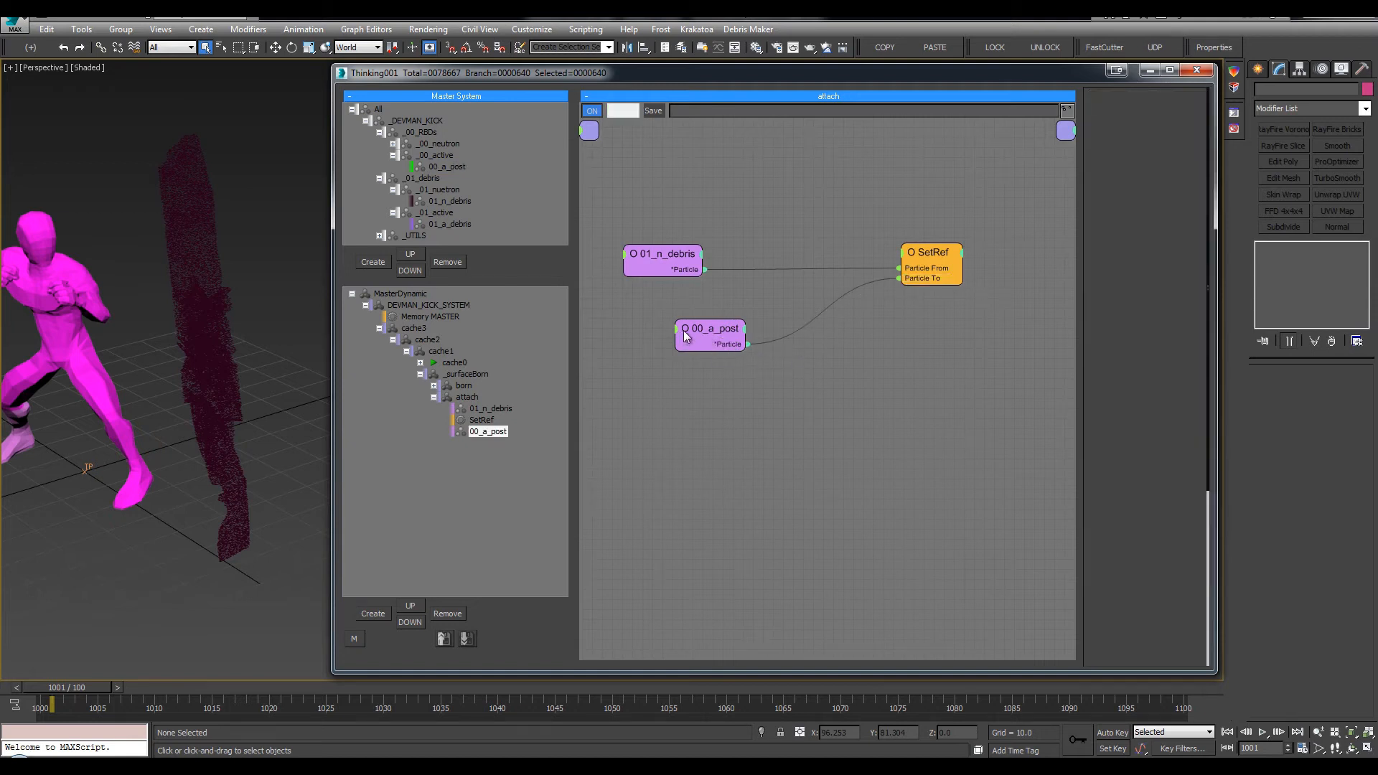
key("Delete")
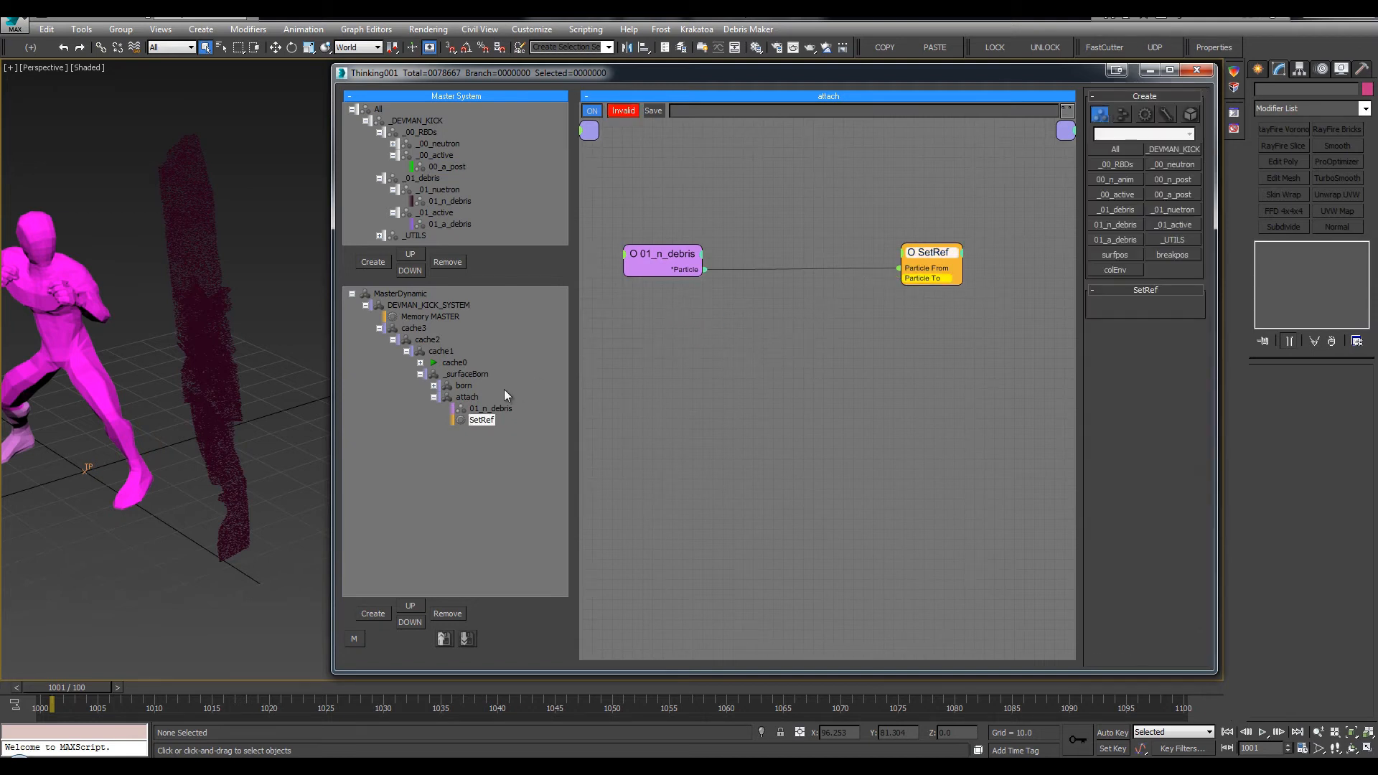
Open the born dynamic set, widen the editor window and move the Position node lower to make room above it
left_click(460, 386)
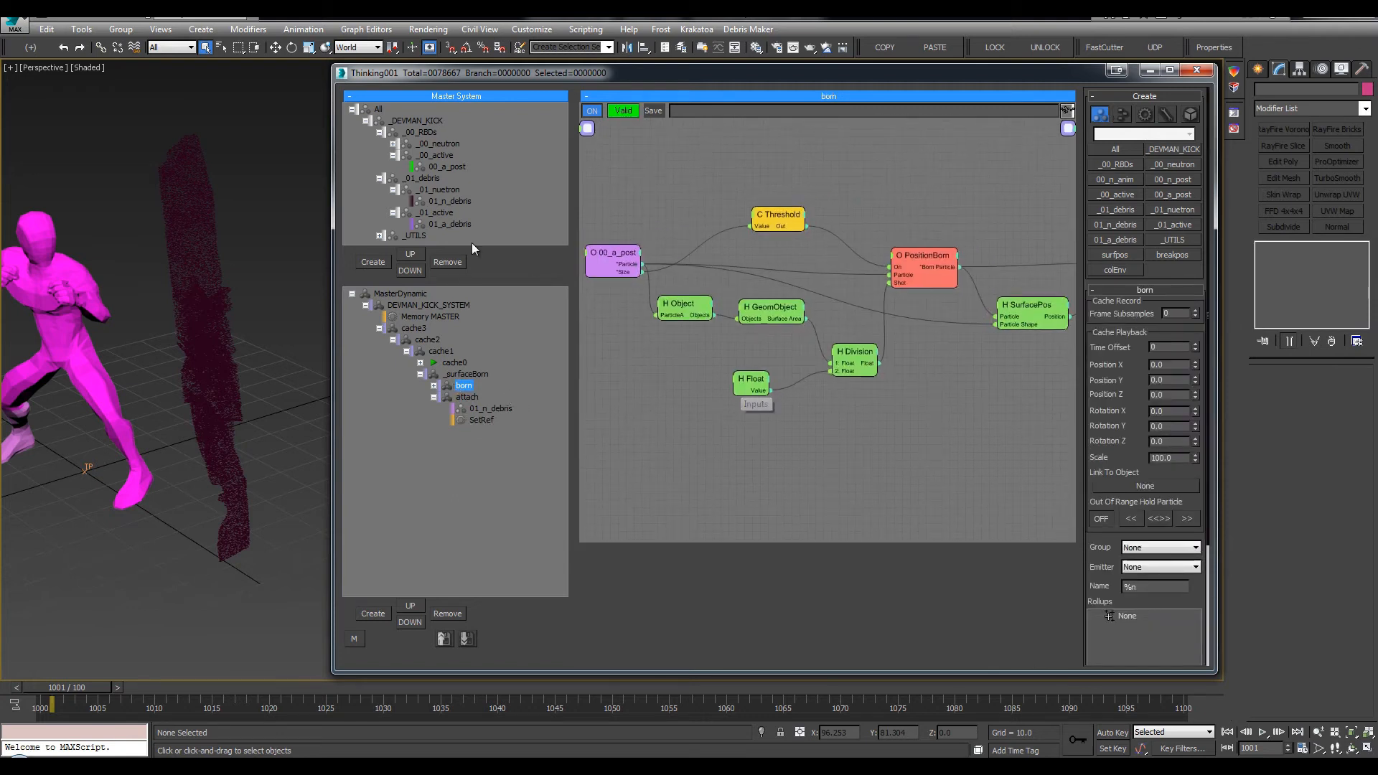
left_click_drag(332, 241, 269, 292)
middle_click_drag(257, 290, 199, 288)
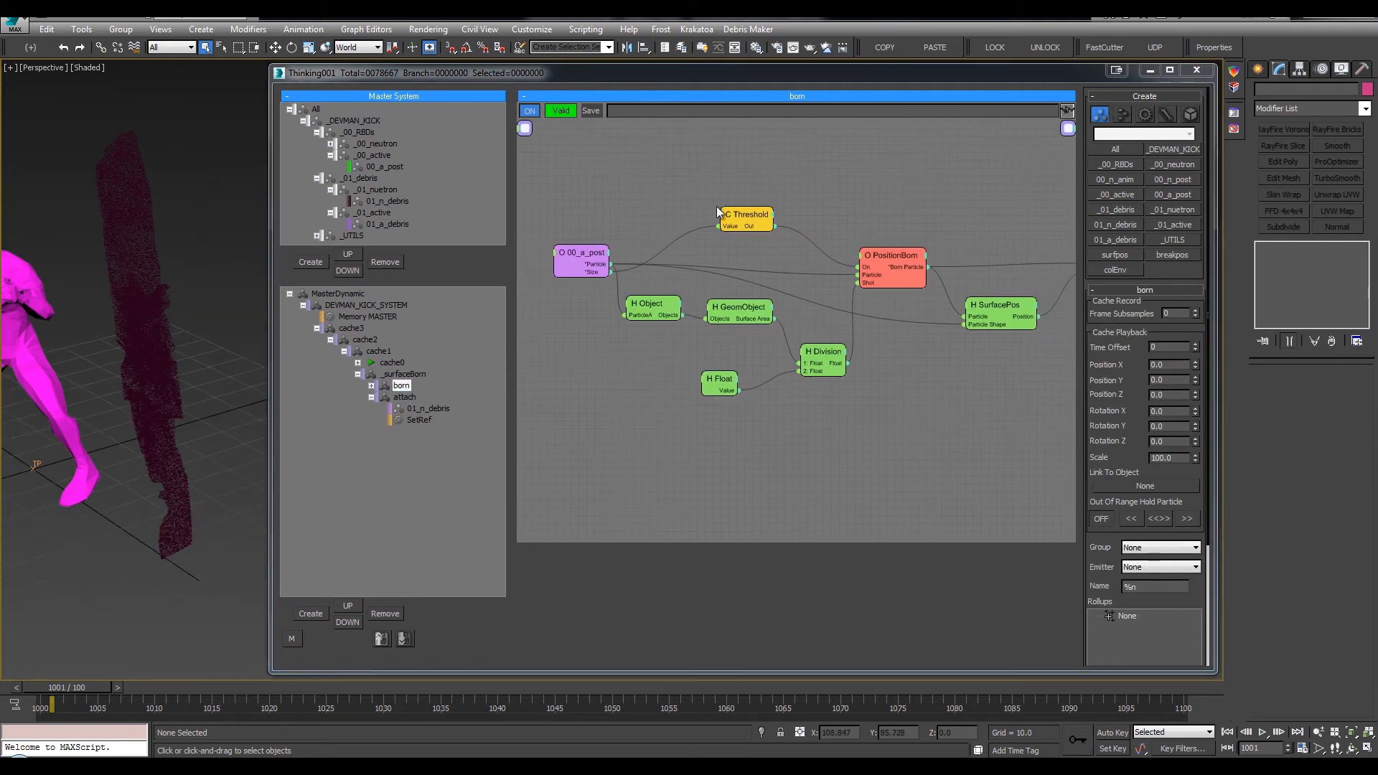
middle_click_drag(1016, 197, 921, 197)
left_click_drag(1033, 265, 1029, 289)
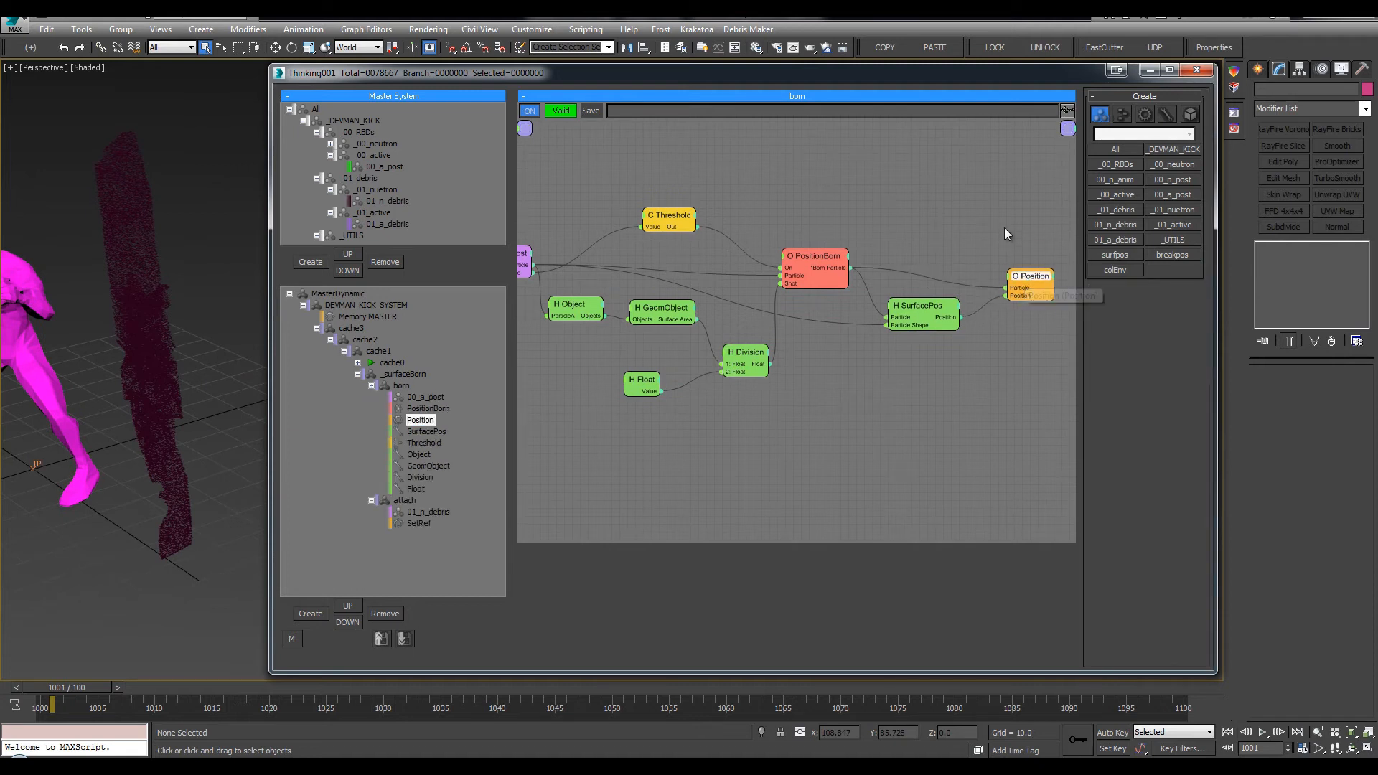
Add a DataChannel operator above the Position node and wire PositionBorn's Born Particle output into its Particle input
double_click(1004, 229)
type("da")
left_click(1053, 248)
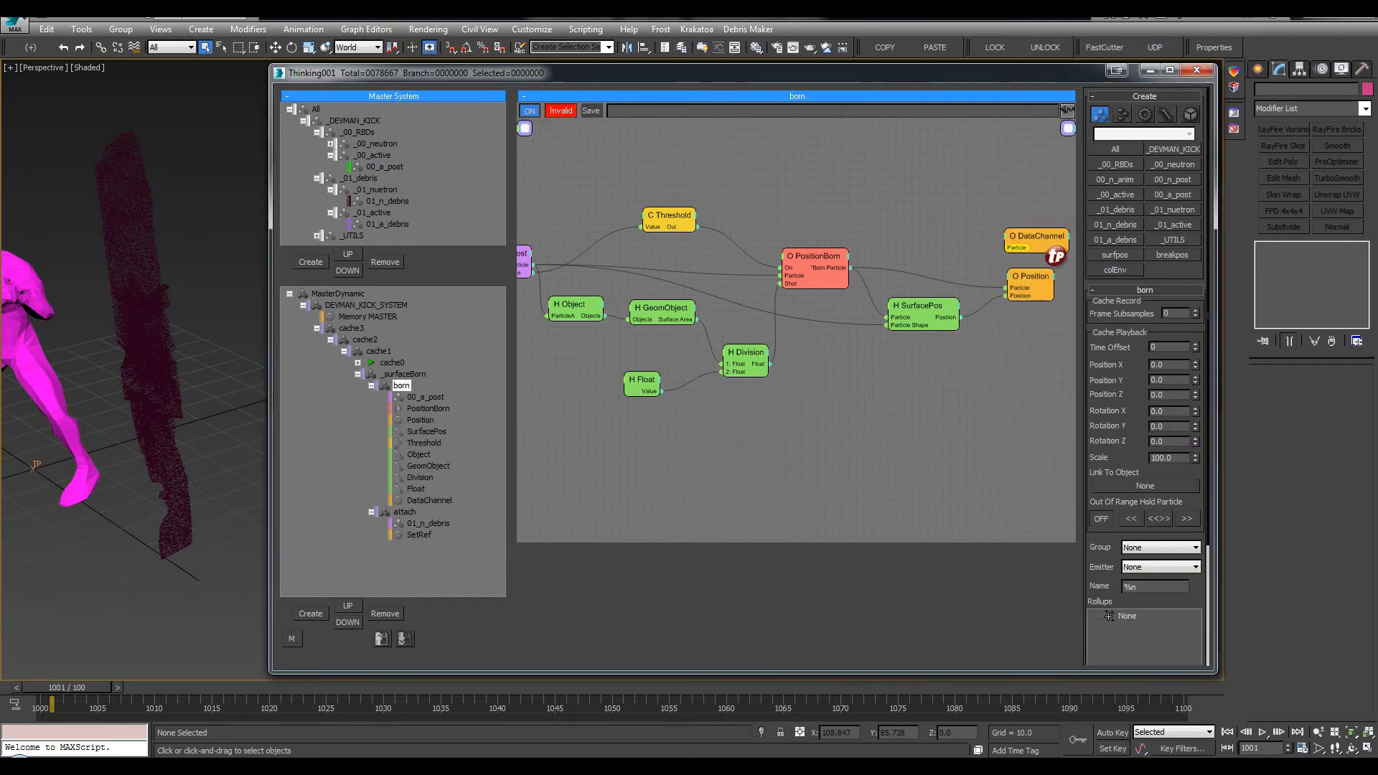
left_click_drag(1022, 240, 832, 267)
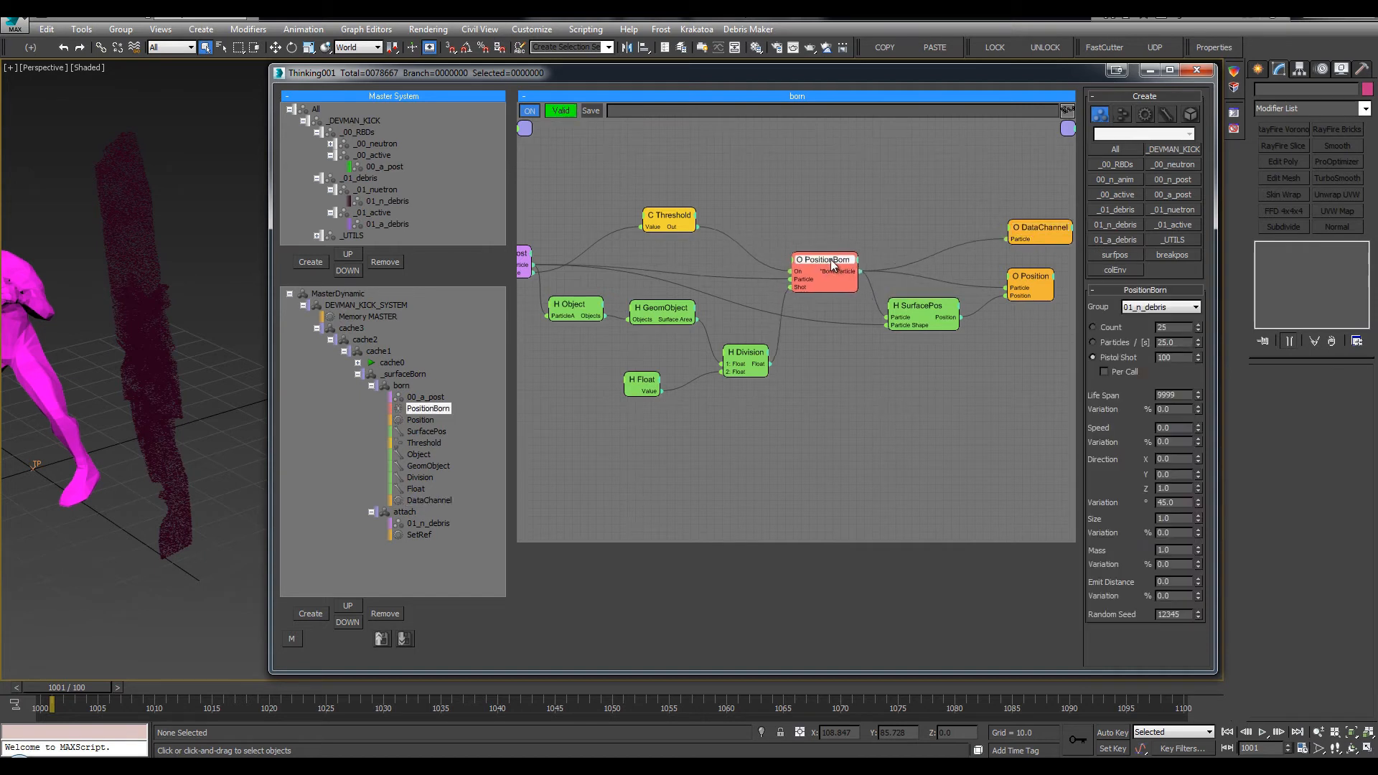
left_click_drag(1036, 231, 1036, 201)
left_click(836, 269)
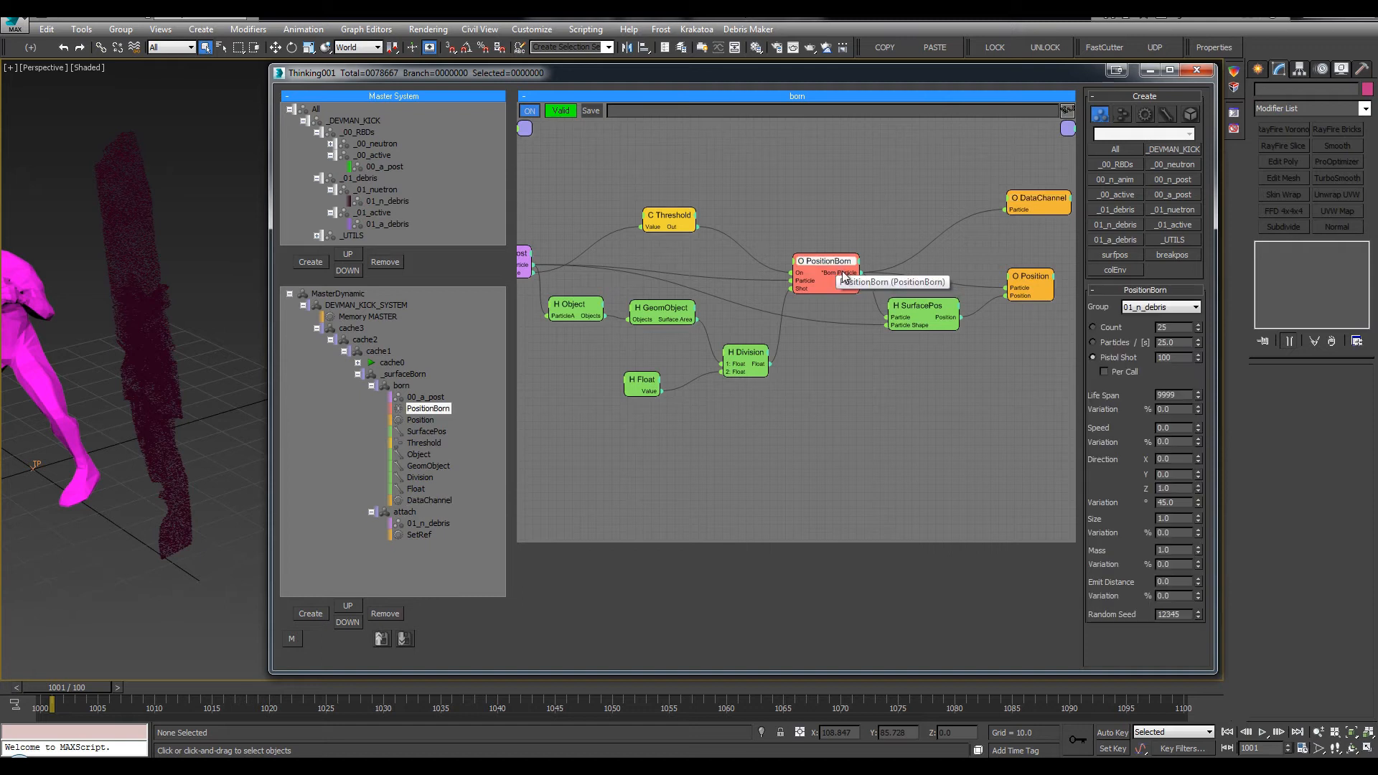
Add an Int input to the DataChannel node and reposition the node in the born network
left_click(391, 203)
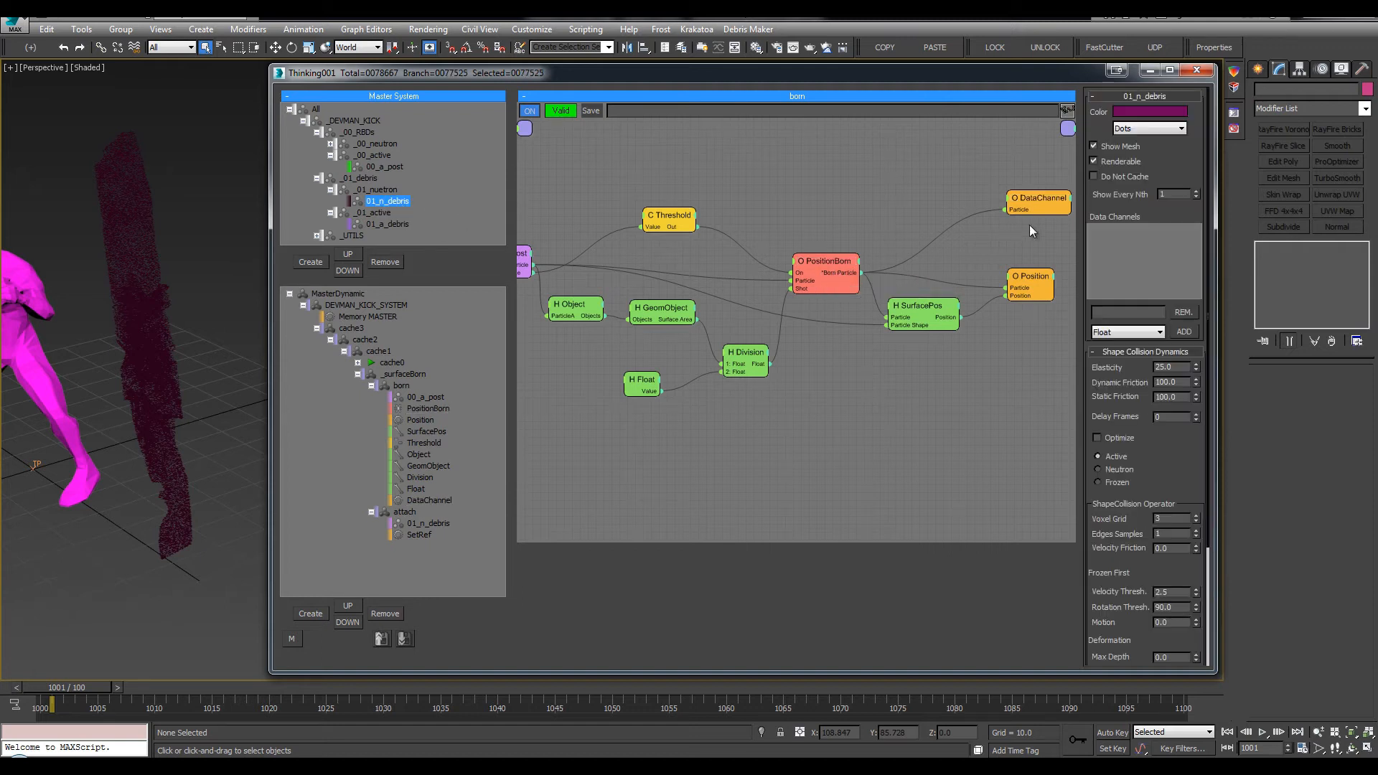
left_click(1044, 208)
right_click(1018, 204)
left_click(997, 270)
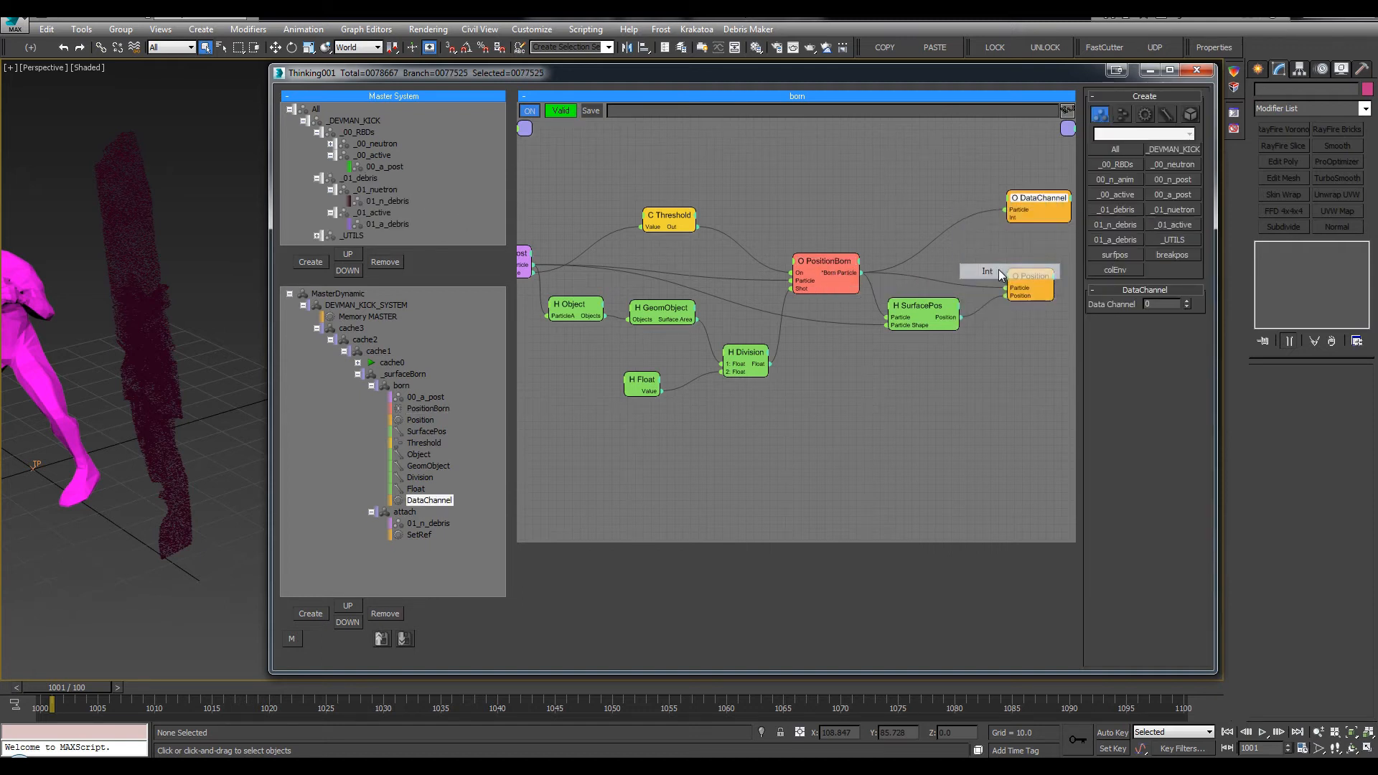
middle_click_drag(998, 237, 1063, 199)
left_click_drag(1062, 200, 1013, 175)
Add an Integer data channel named myParent to the top-level _DEVMAN_KICK group
middle_click_drag(737, 165, 785, 183)
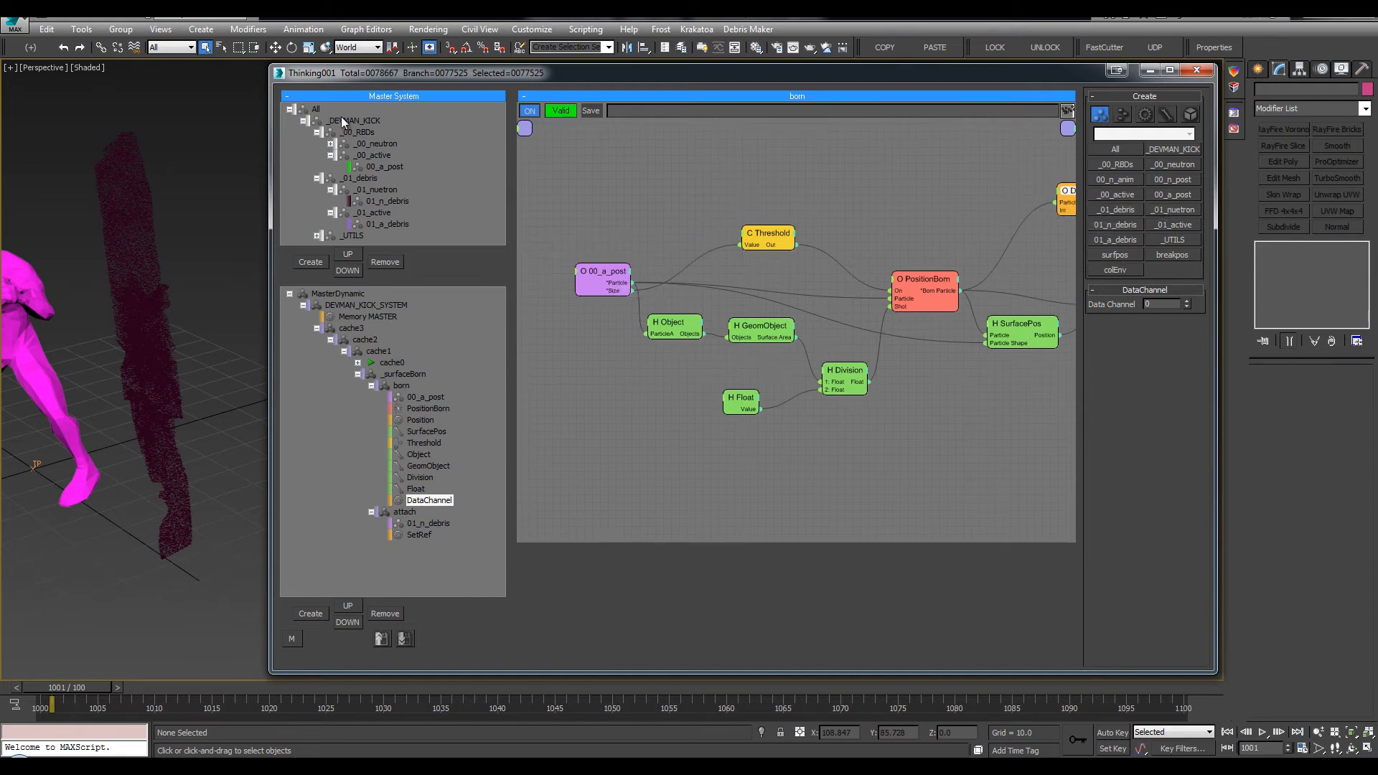
left_click(314, 123)
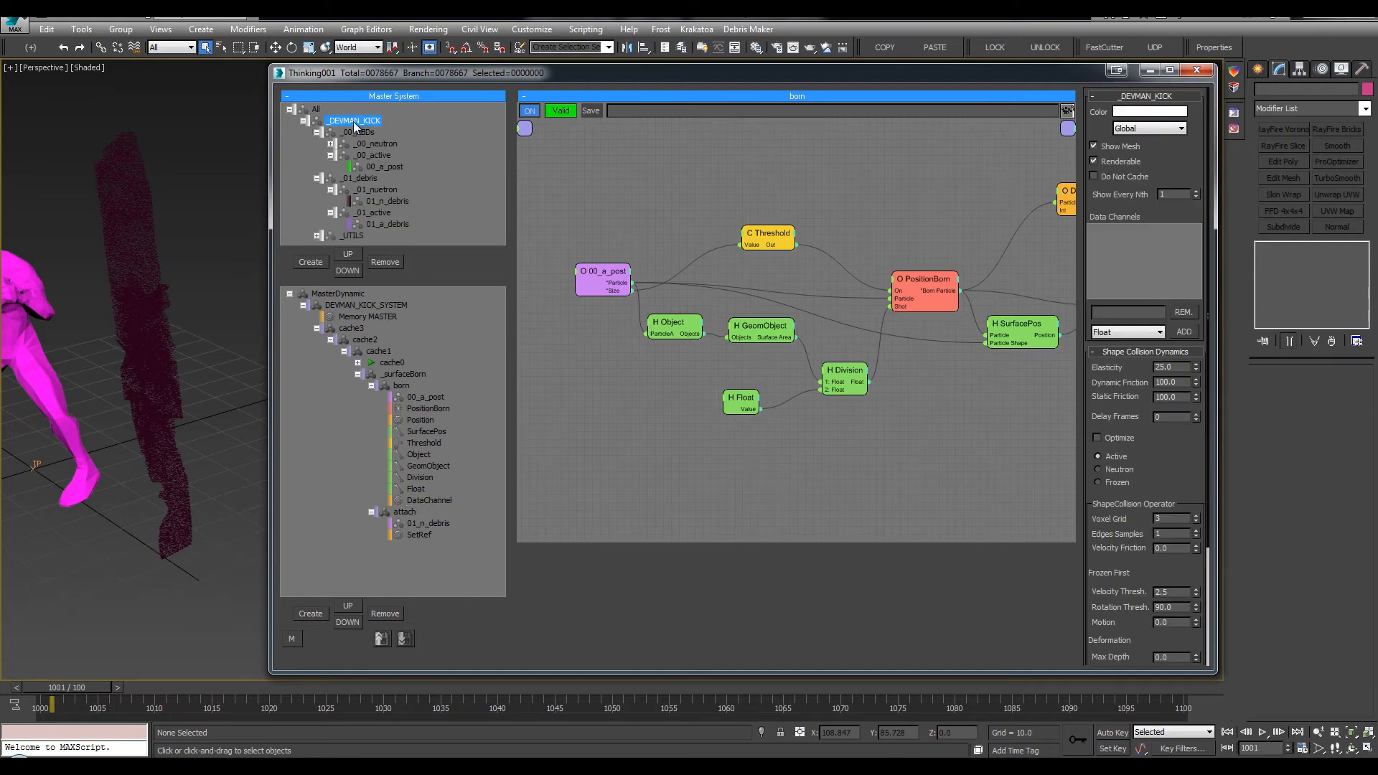
left_click(304, 121)
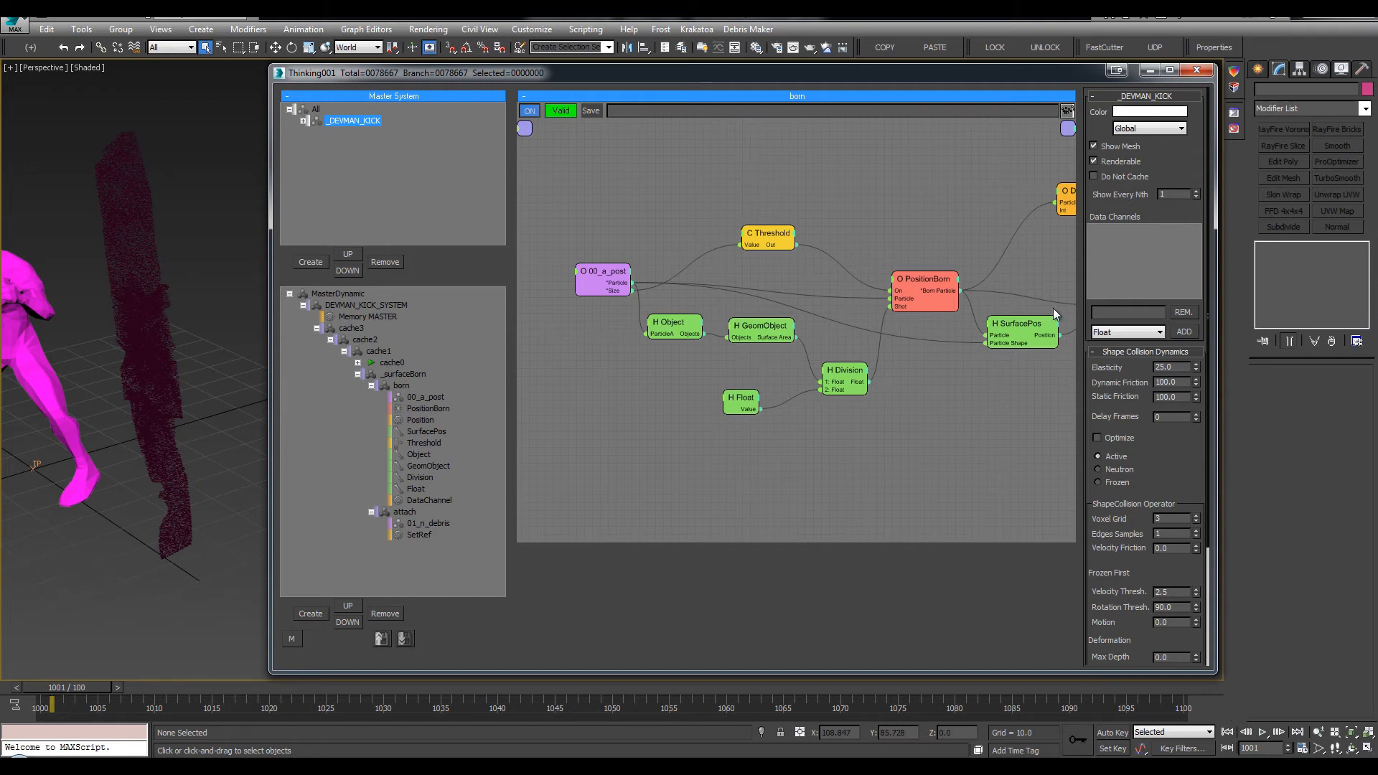
left_click(1111, 316)
left_click(1160, 334)
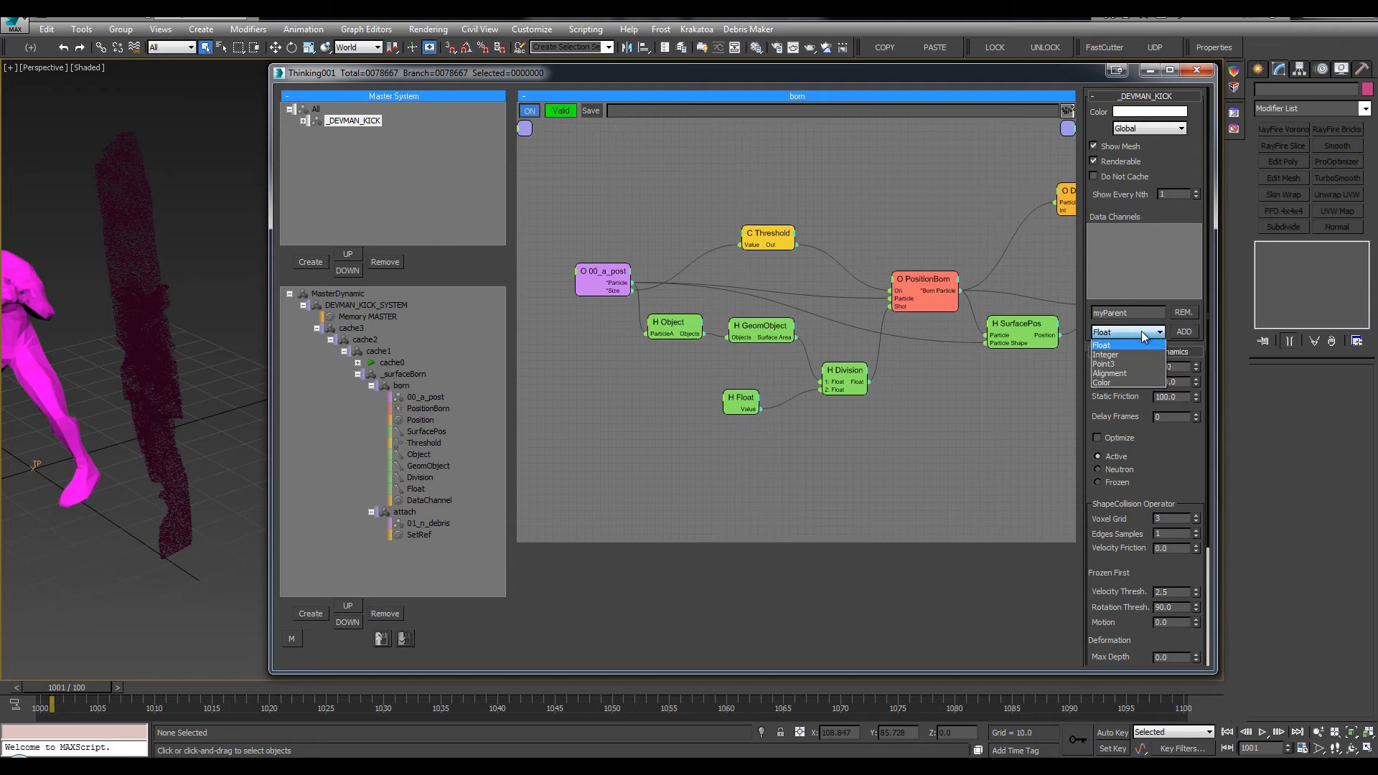
left_click(1111, 355)
left_click(1183, 333)
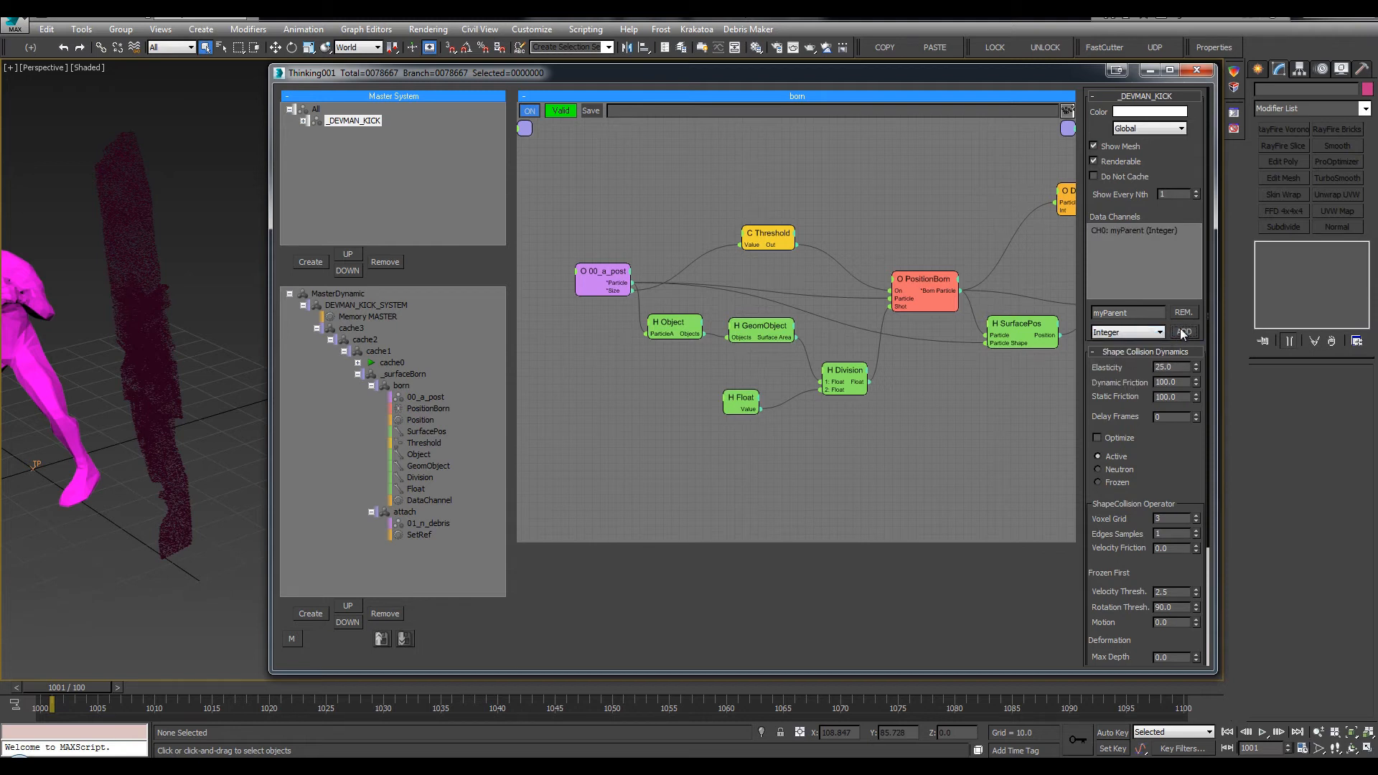
left_click(1099, 231)
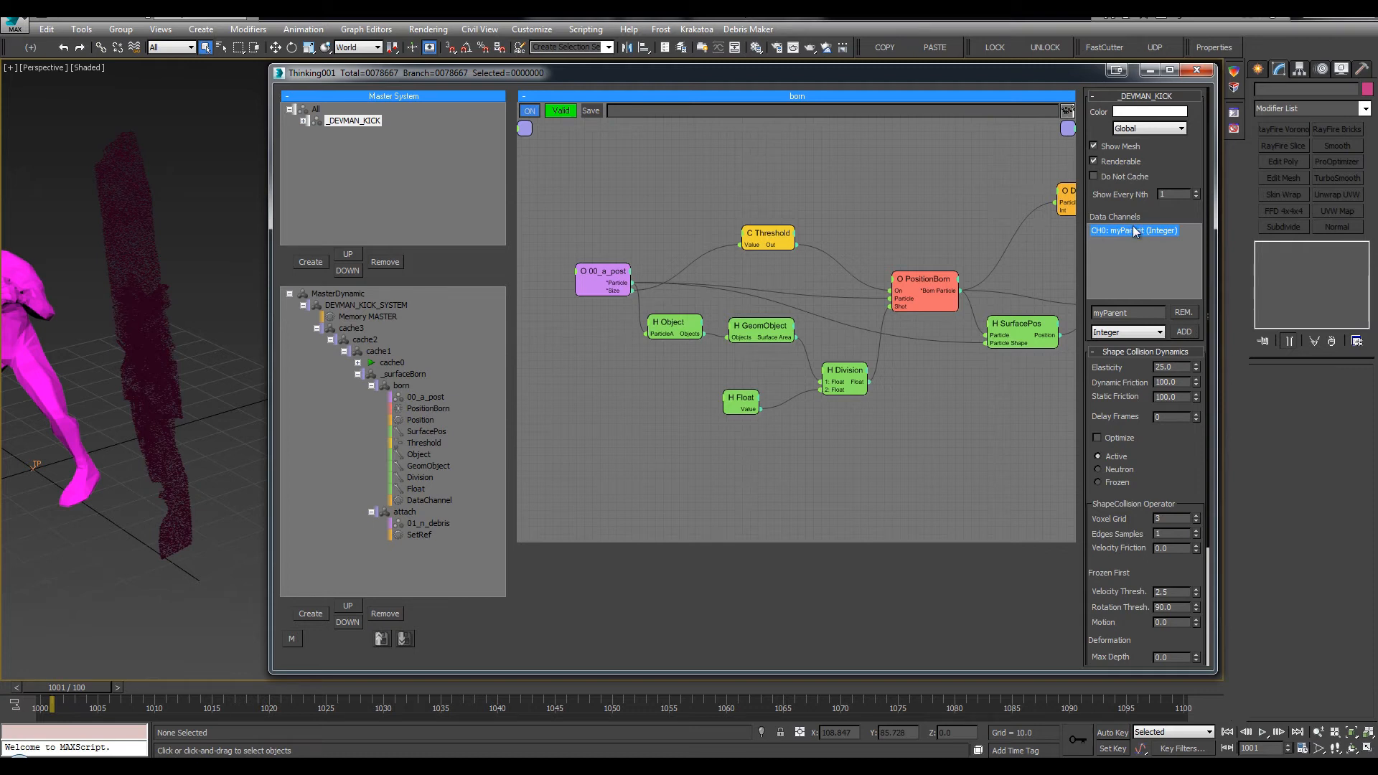
Expand the _DEVMAN_KICK group hierarchy and set the DataChannel node in the born network to data channel 0
middle_click_drag(1023, 264, 952, 251)
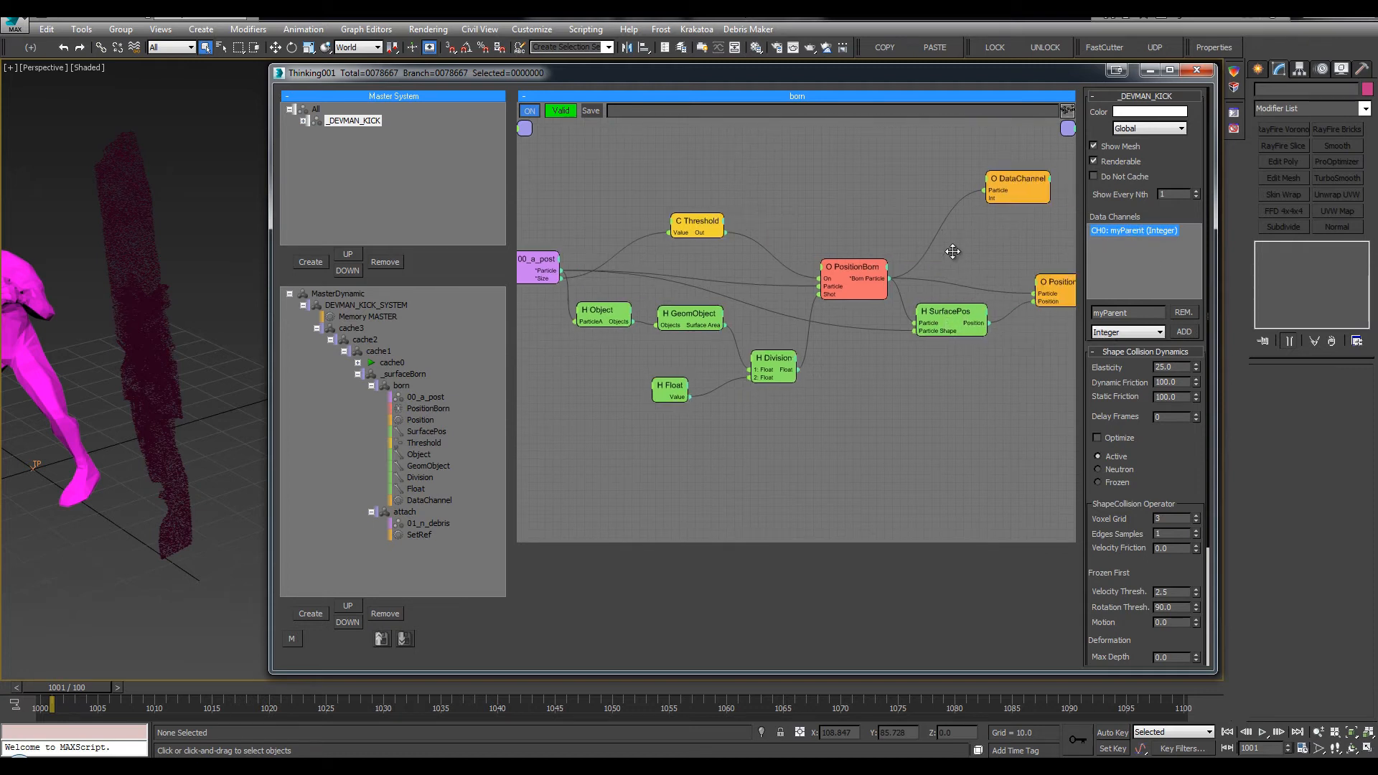
left_click(862, 269)
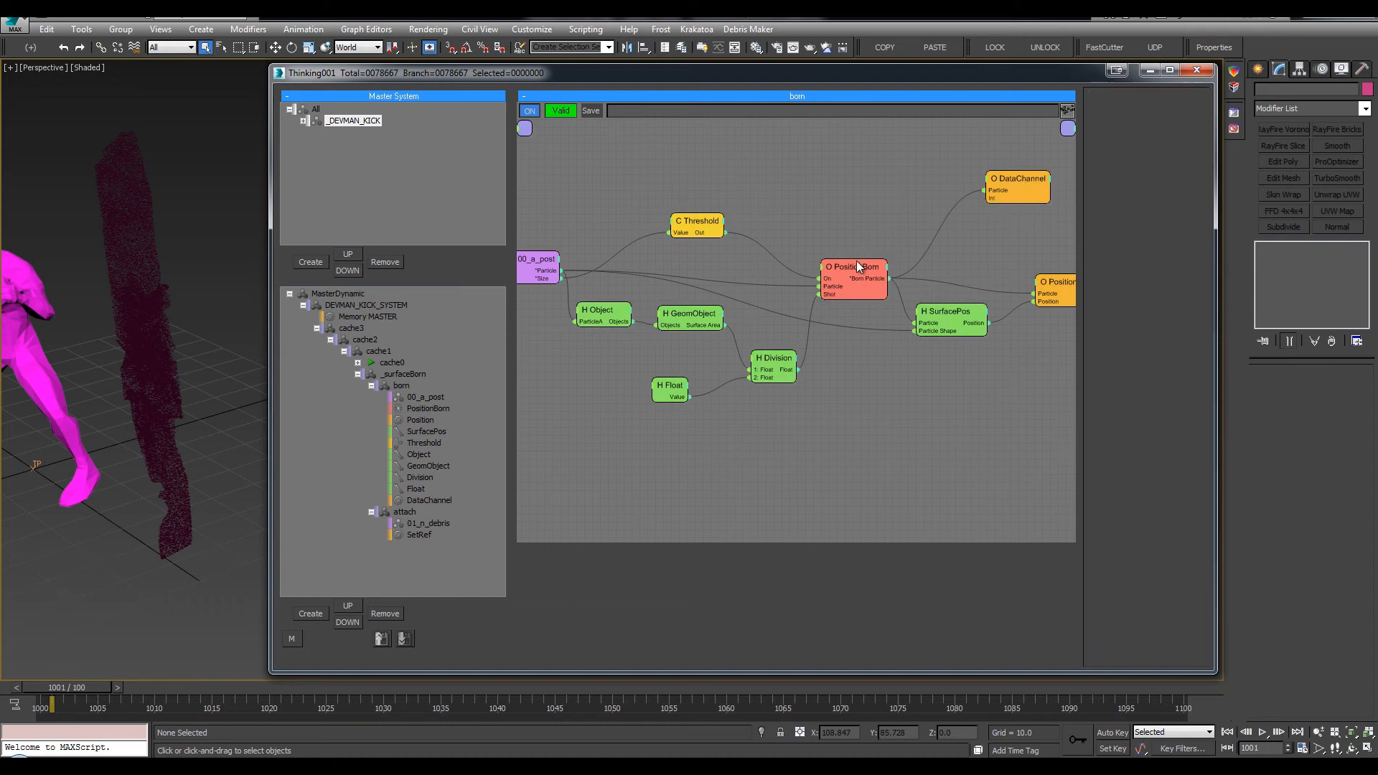
left_click(303, 121)
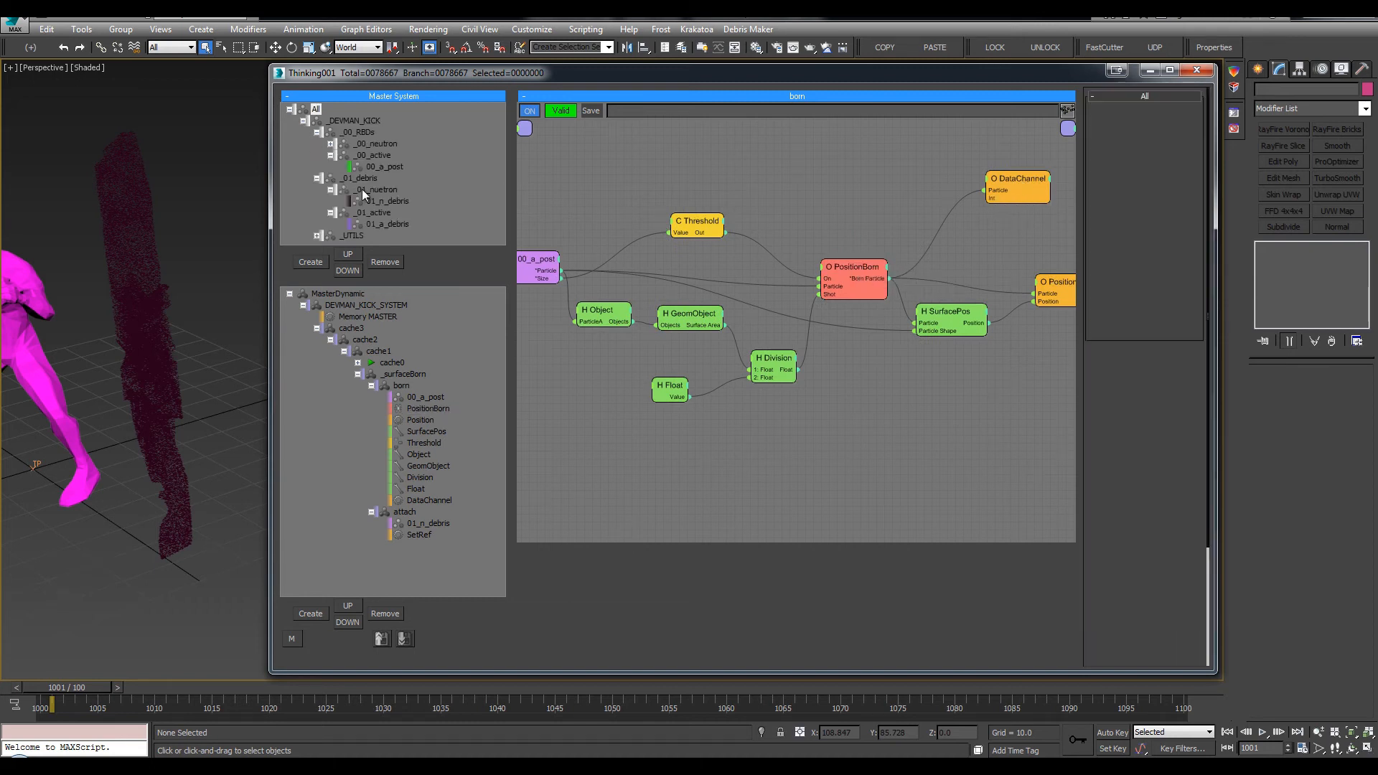
left_click(304, 122)
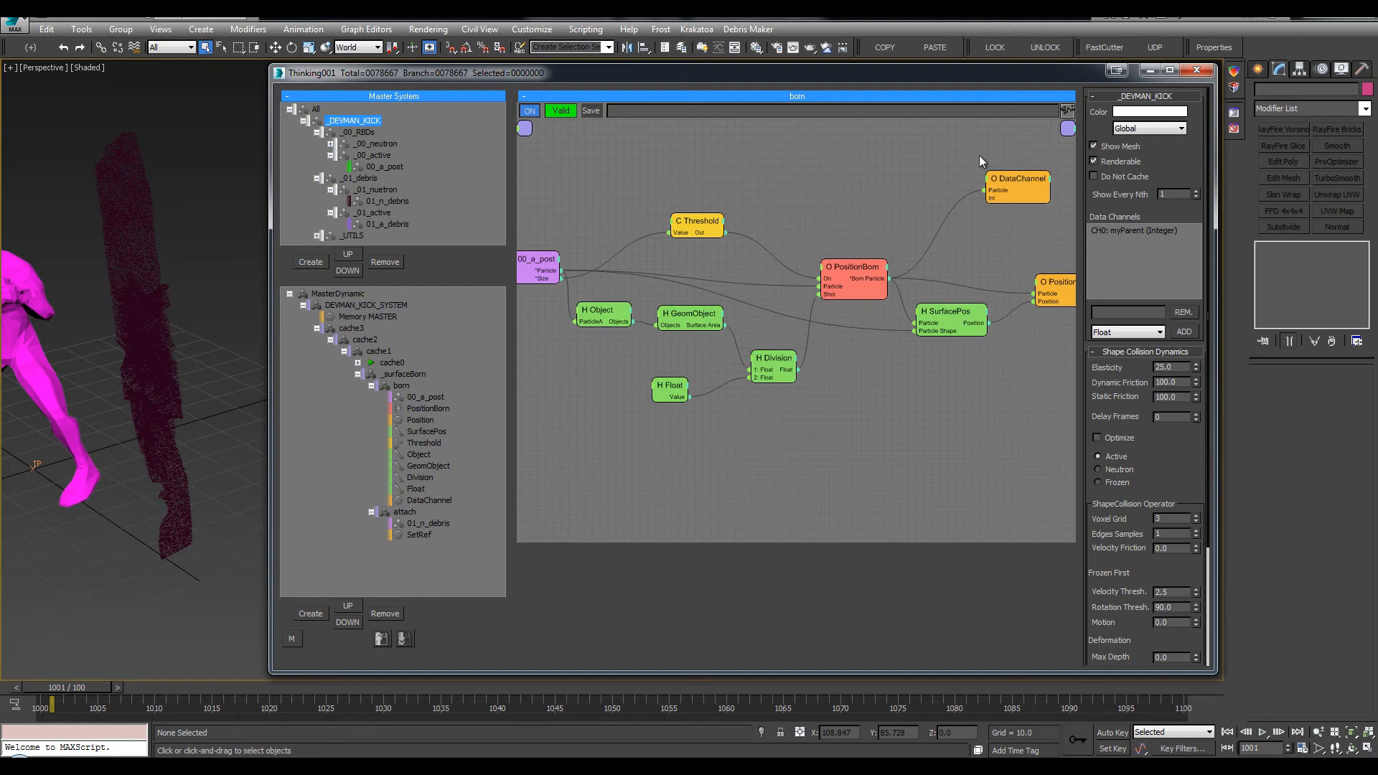
left_click(1015, 190)
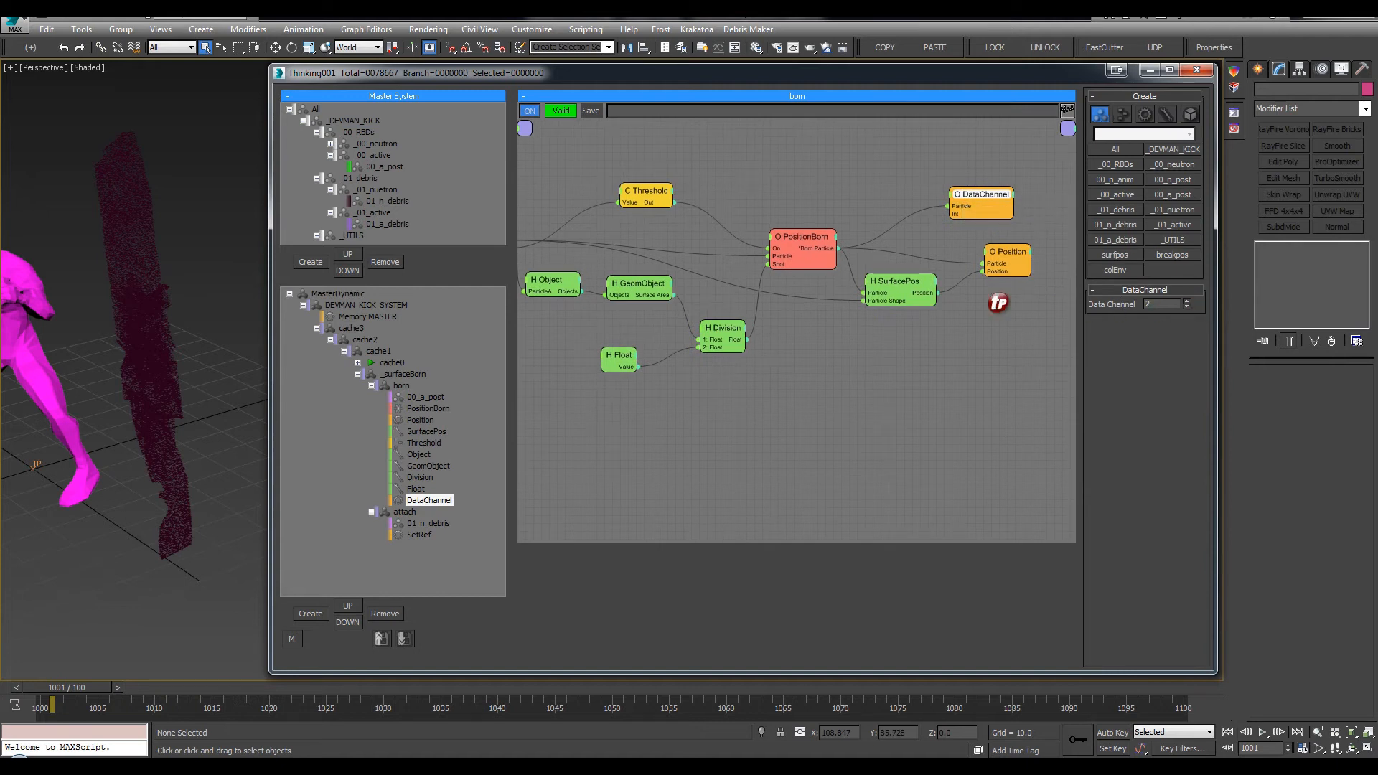
left_click(330, 123)
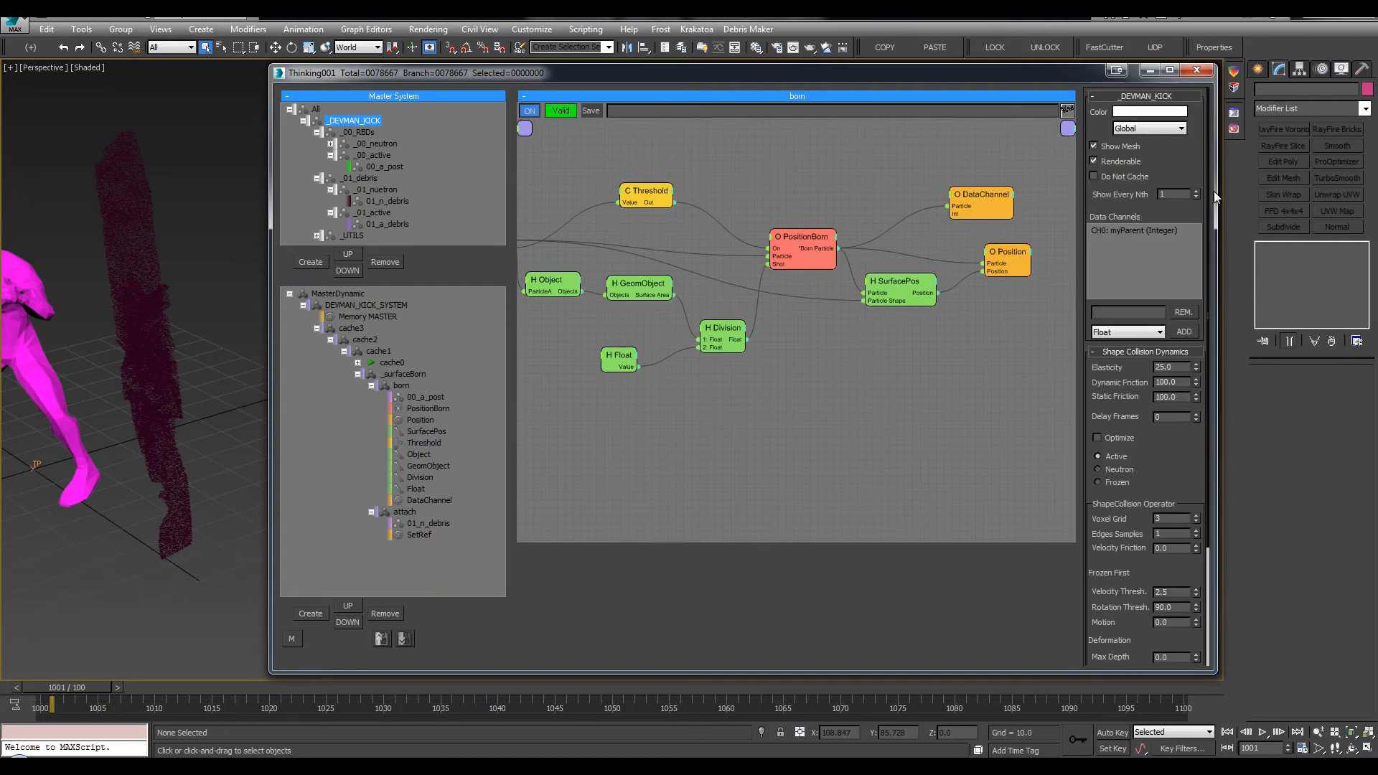
left_click(1010, 193)
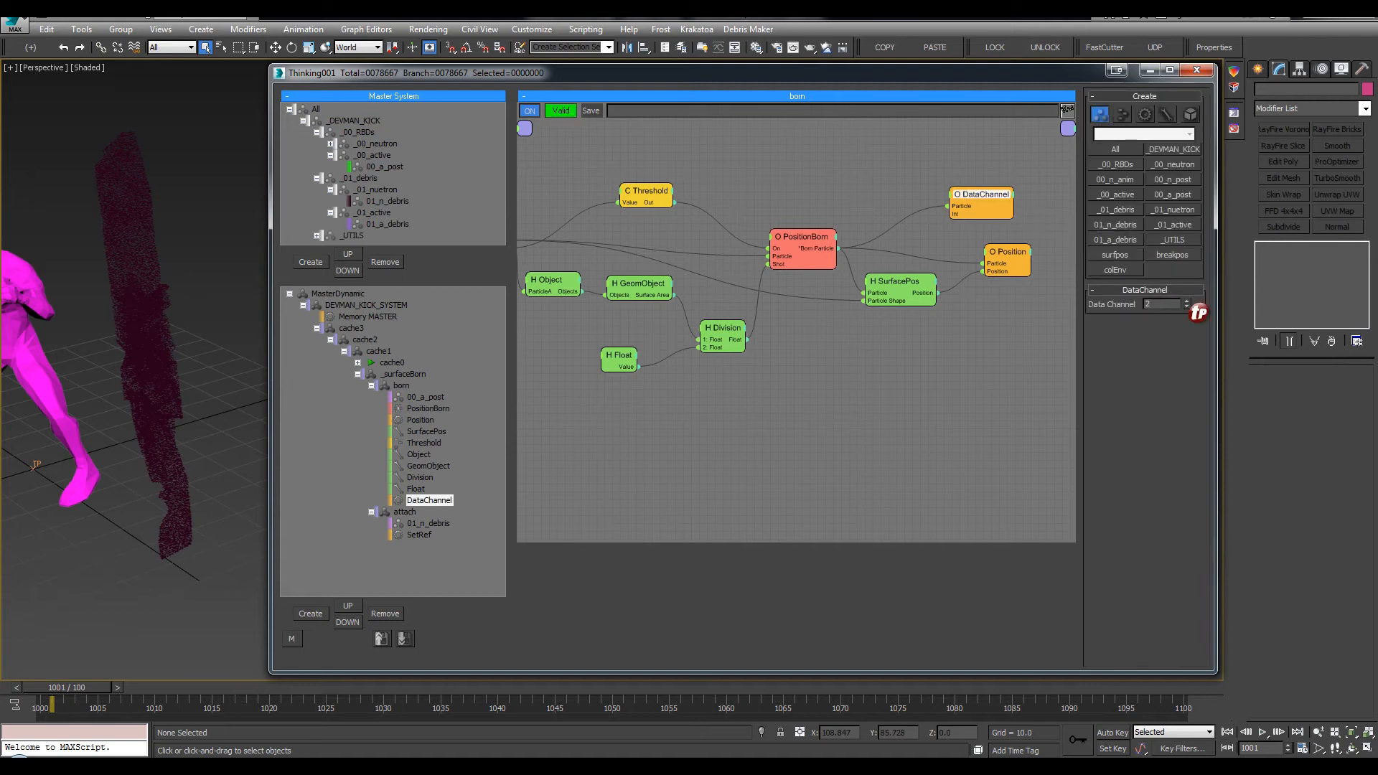
Wire the 00_a_post Particle output into the DataChannel node's Int input and nudge the DataChannel node into a clearer place
middle_click_drag(826, 191, 919, 184)
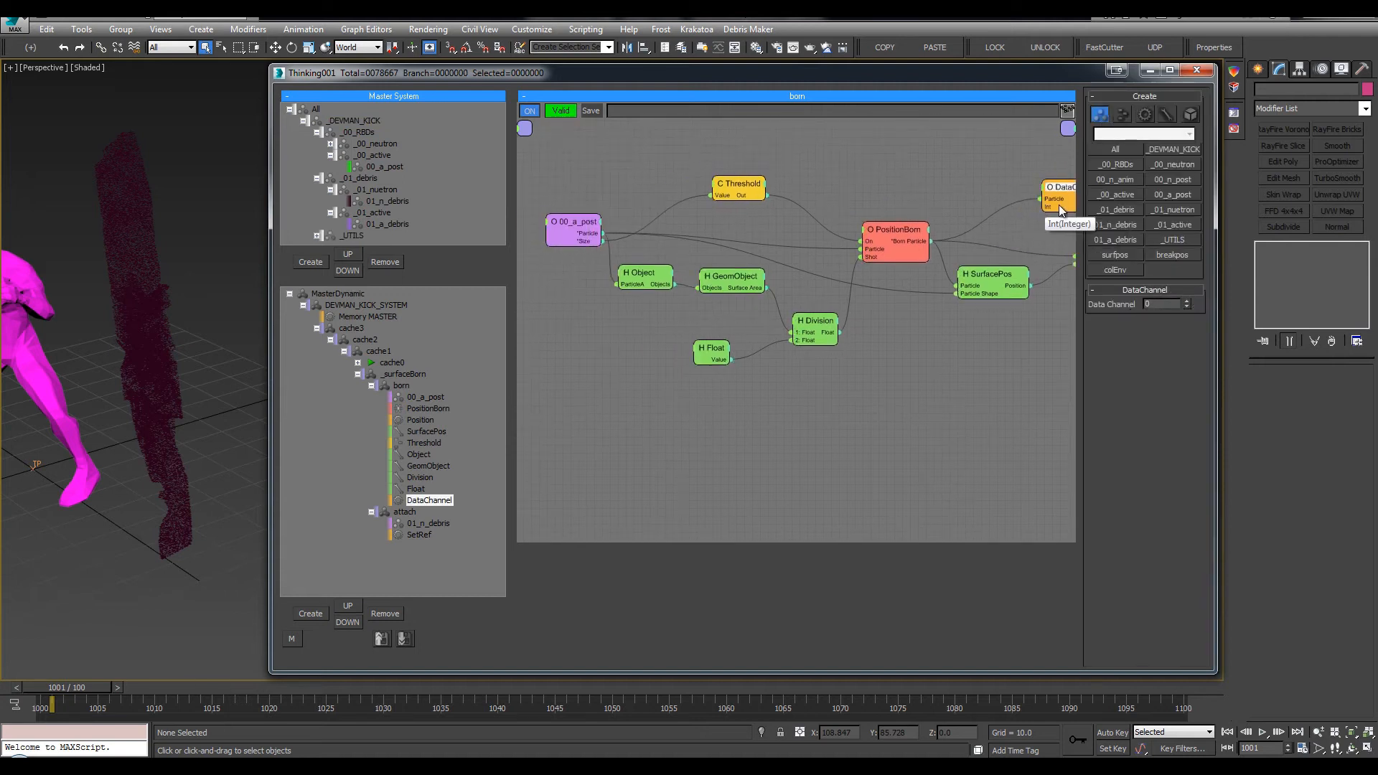
left_click(574, 224)
middle_click_drag(1046, 200, 893, 188)
left_click(907, 184)
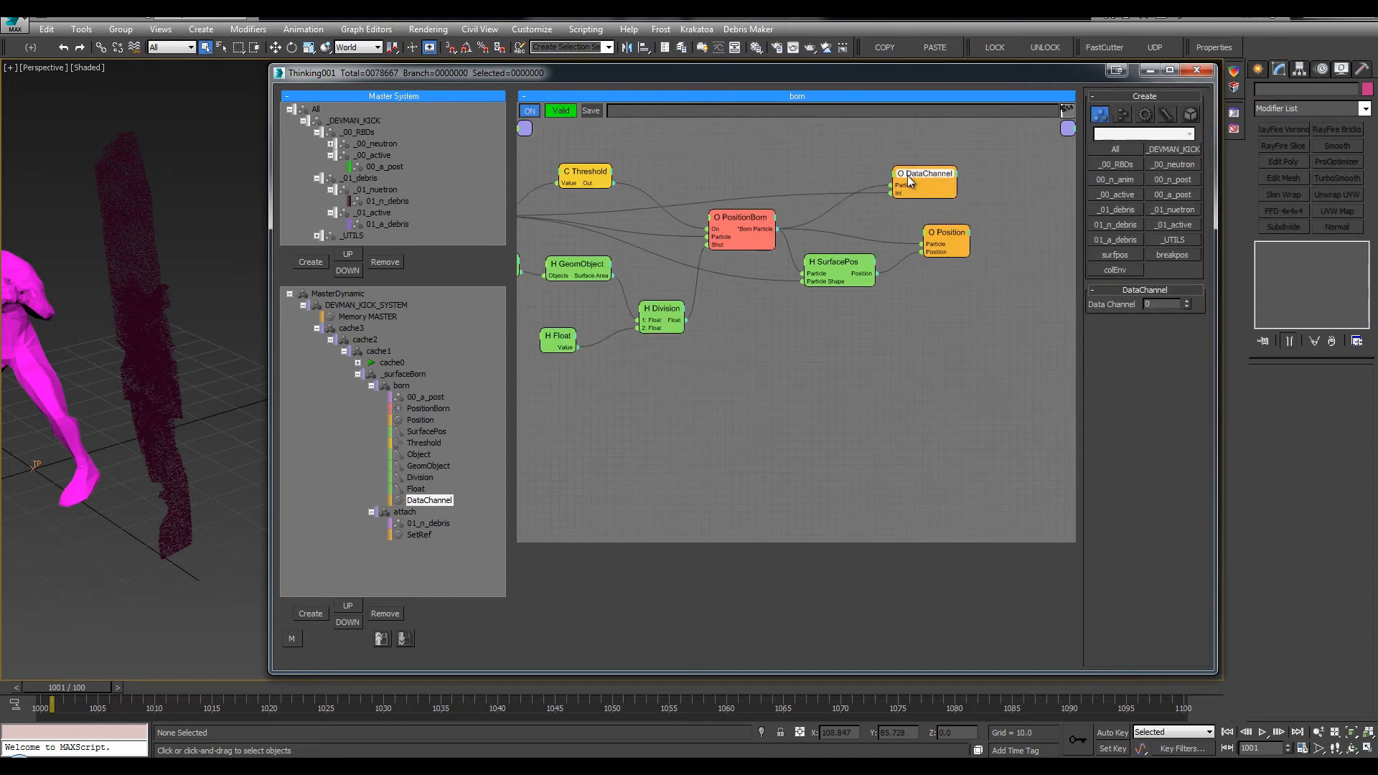
left_click_drag(920, 180, 927, 185)
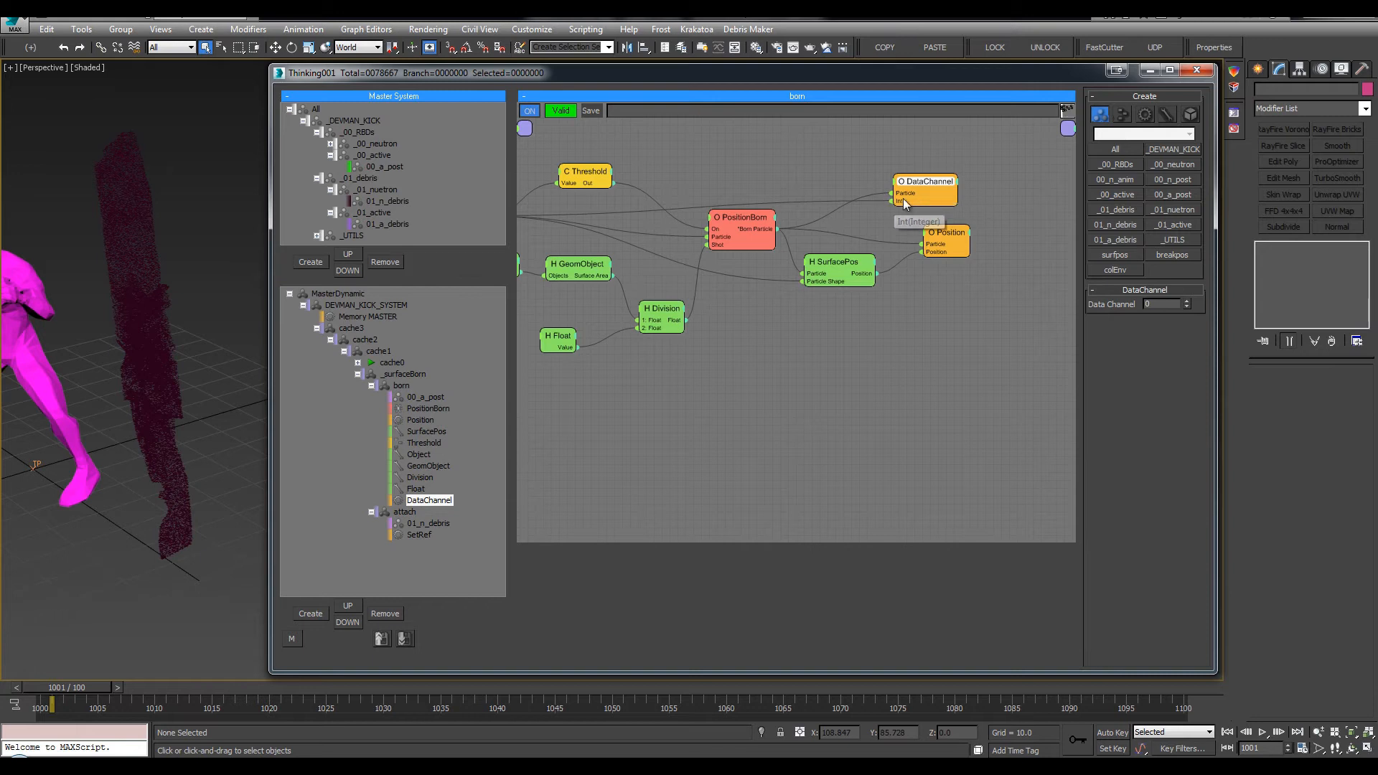
middle_click_drag(884, 181, 939, 179)
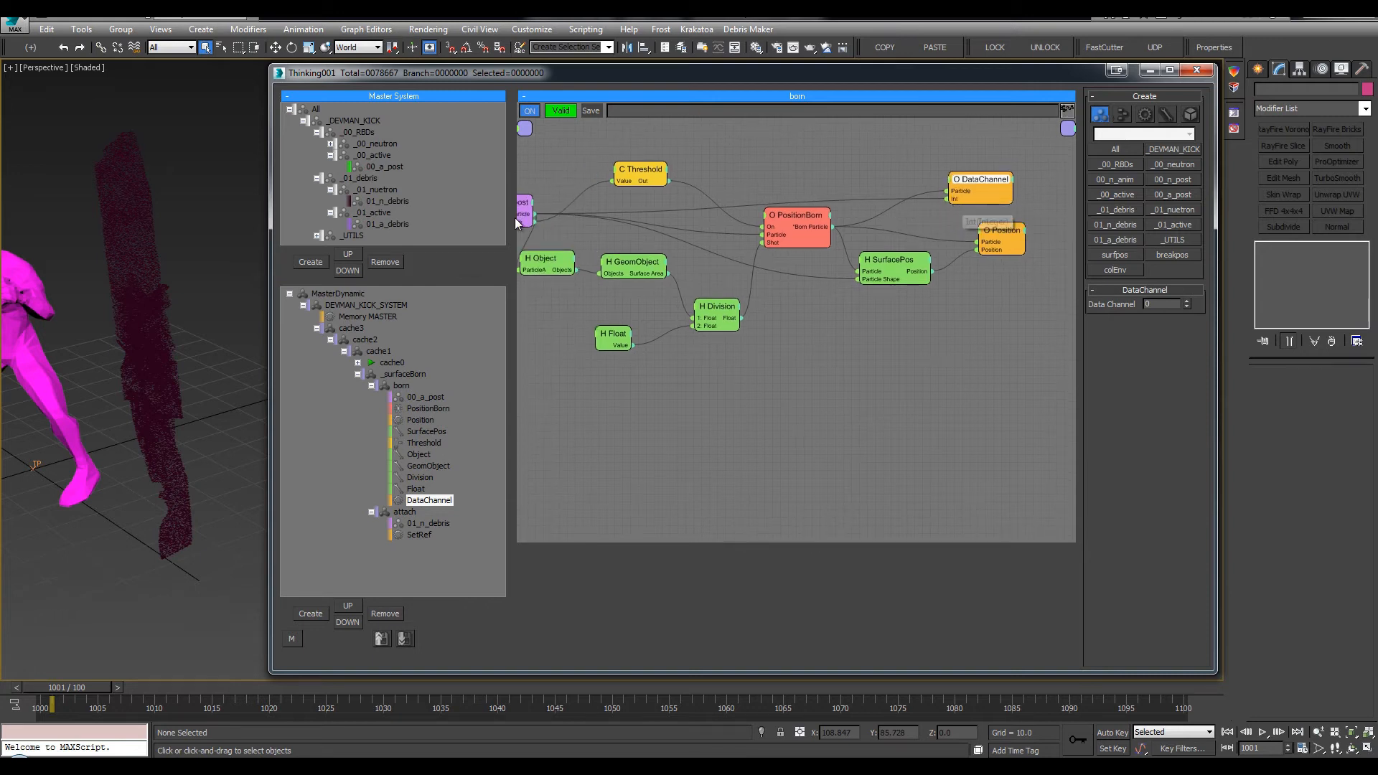
middle_click_drag(809, 194, 822, 192)
left_click(807, 231)
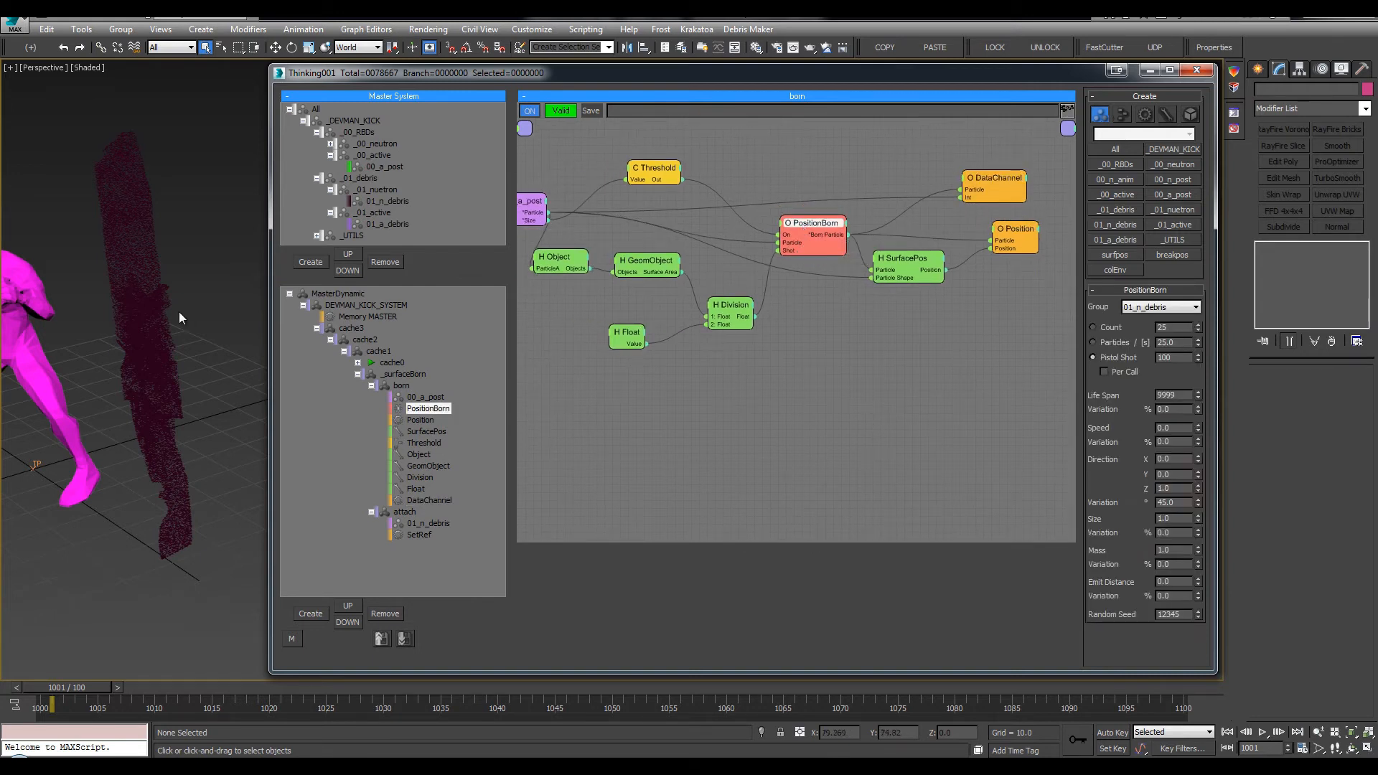
In the attach dynamic set, add the CH: myParent output to the 01_n_debris node and wire it into SetRef's Particle To input
left_click(421, 523)
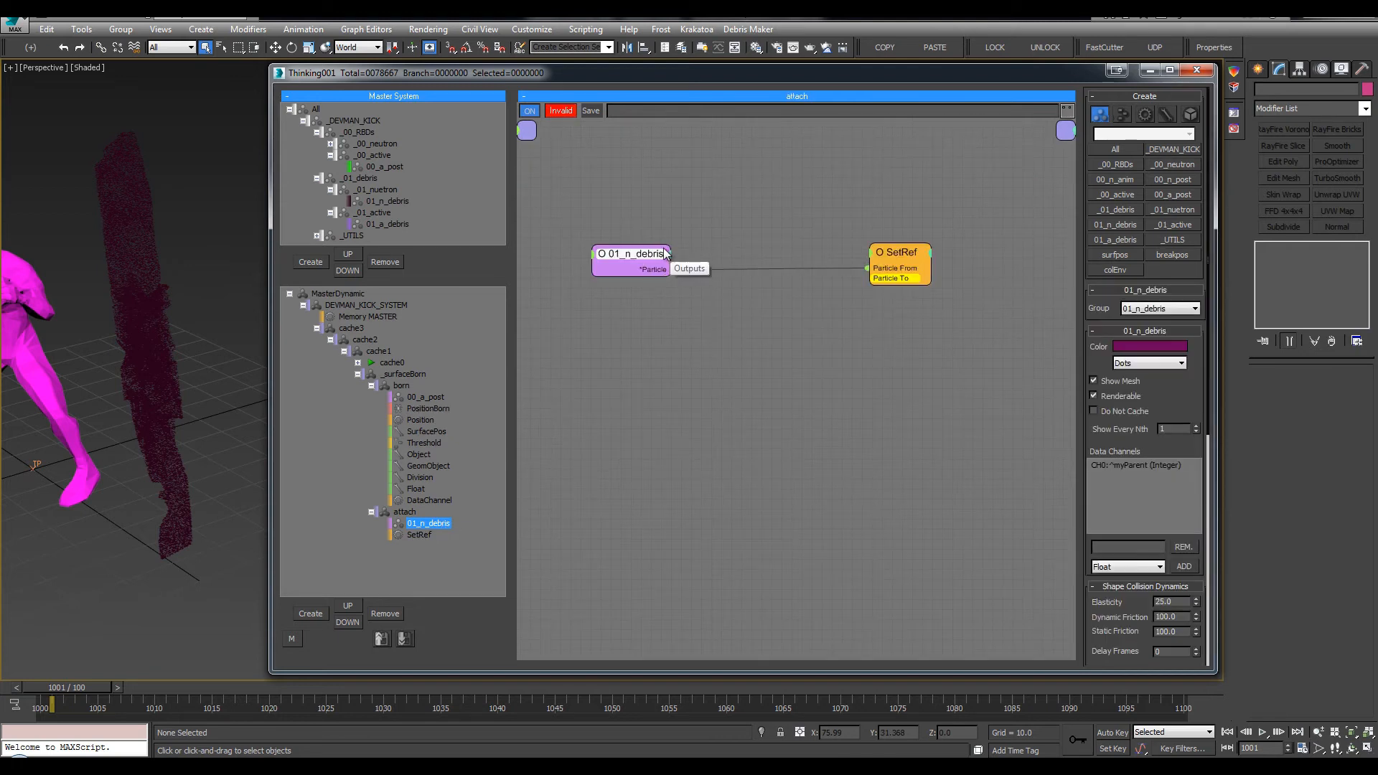
left_click_drag(633, 252, 619, 232)
left_click(656, 232)
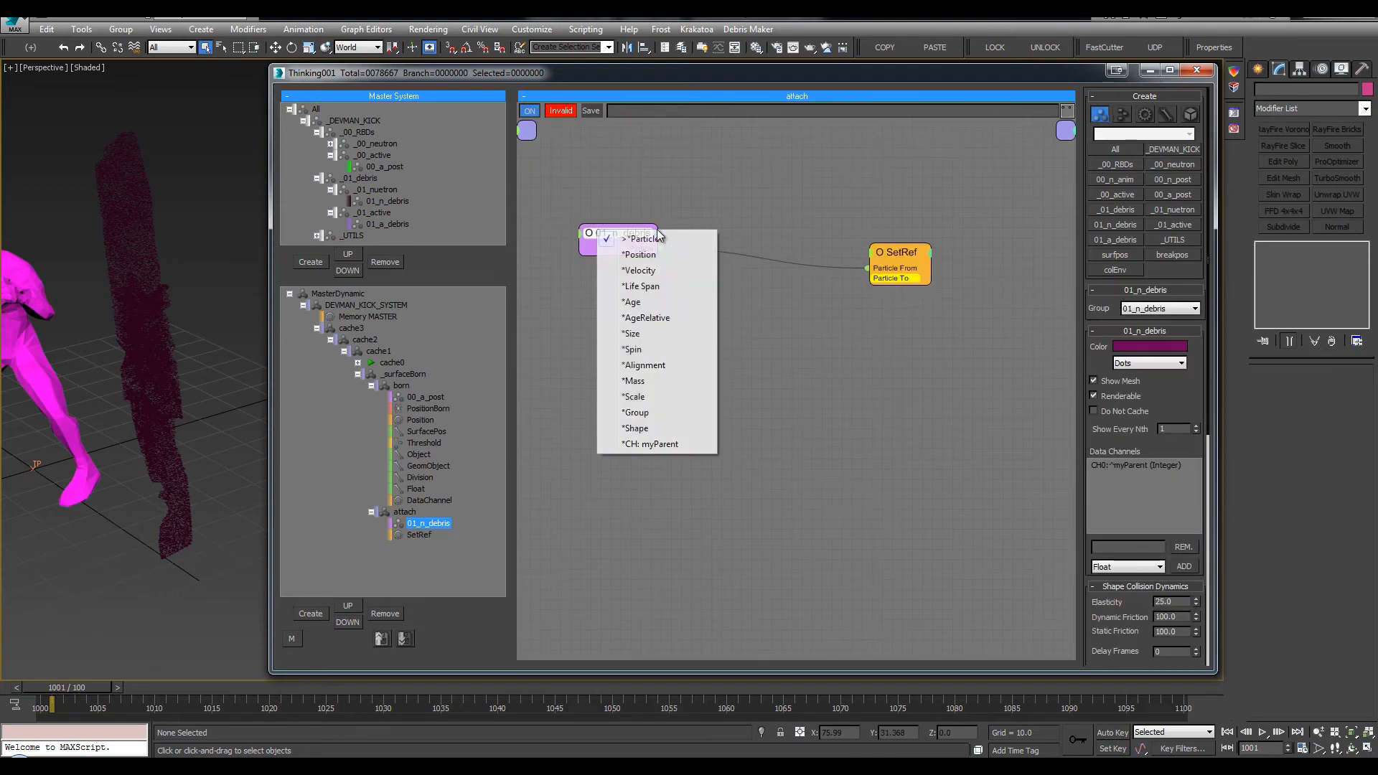
left_click(655, 444)
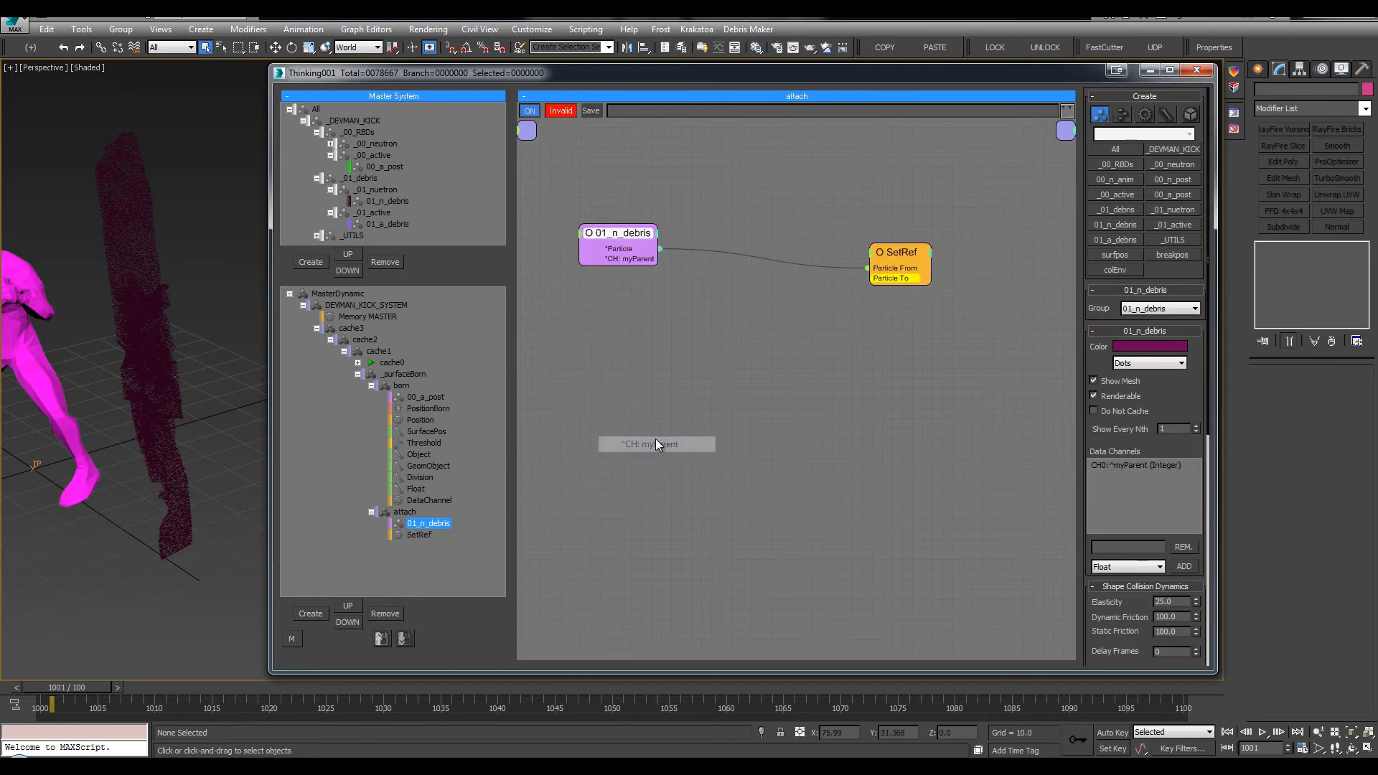
double_click(633, 259)
left_click_drag(627, 239, 629, 253)
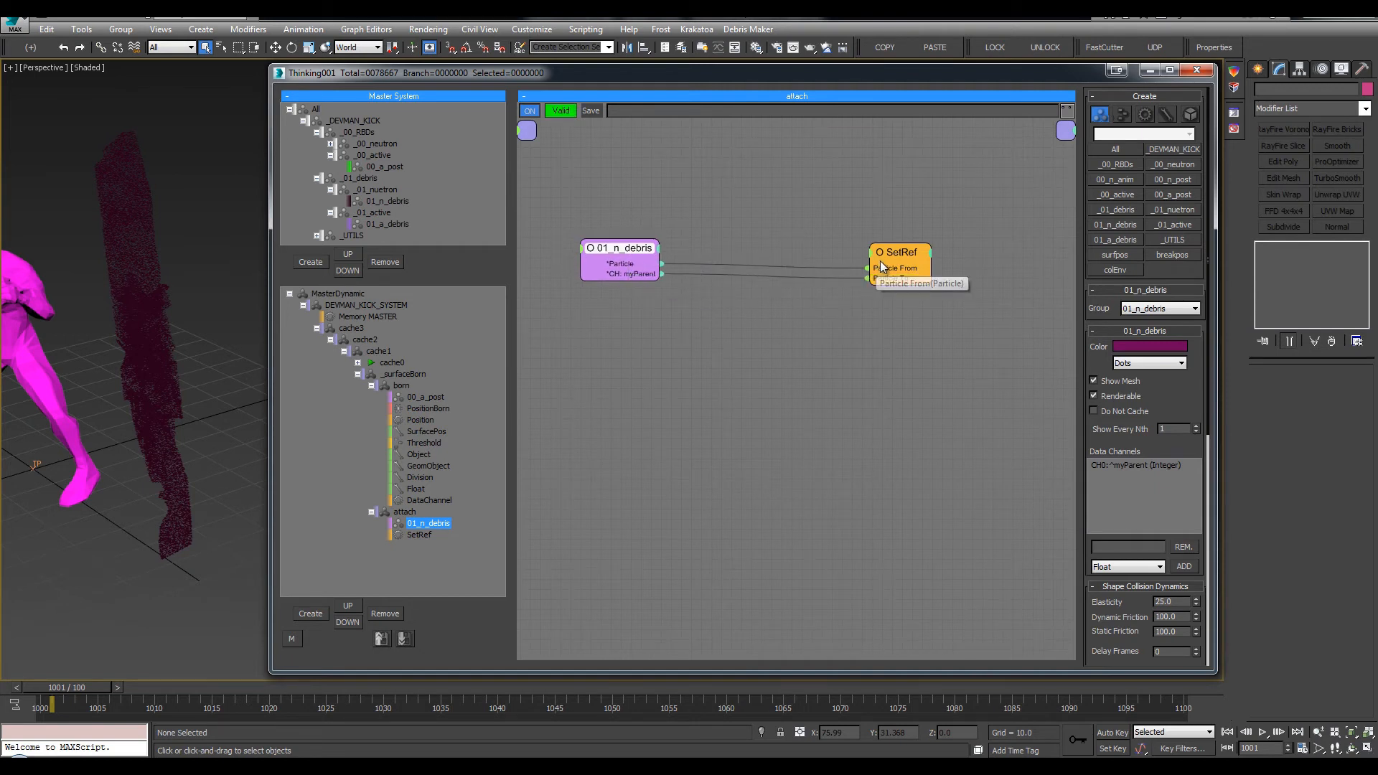
left_click_drag(882, 263, 885, 261)
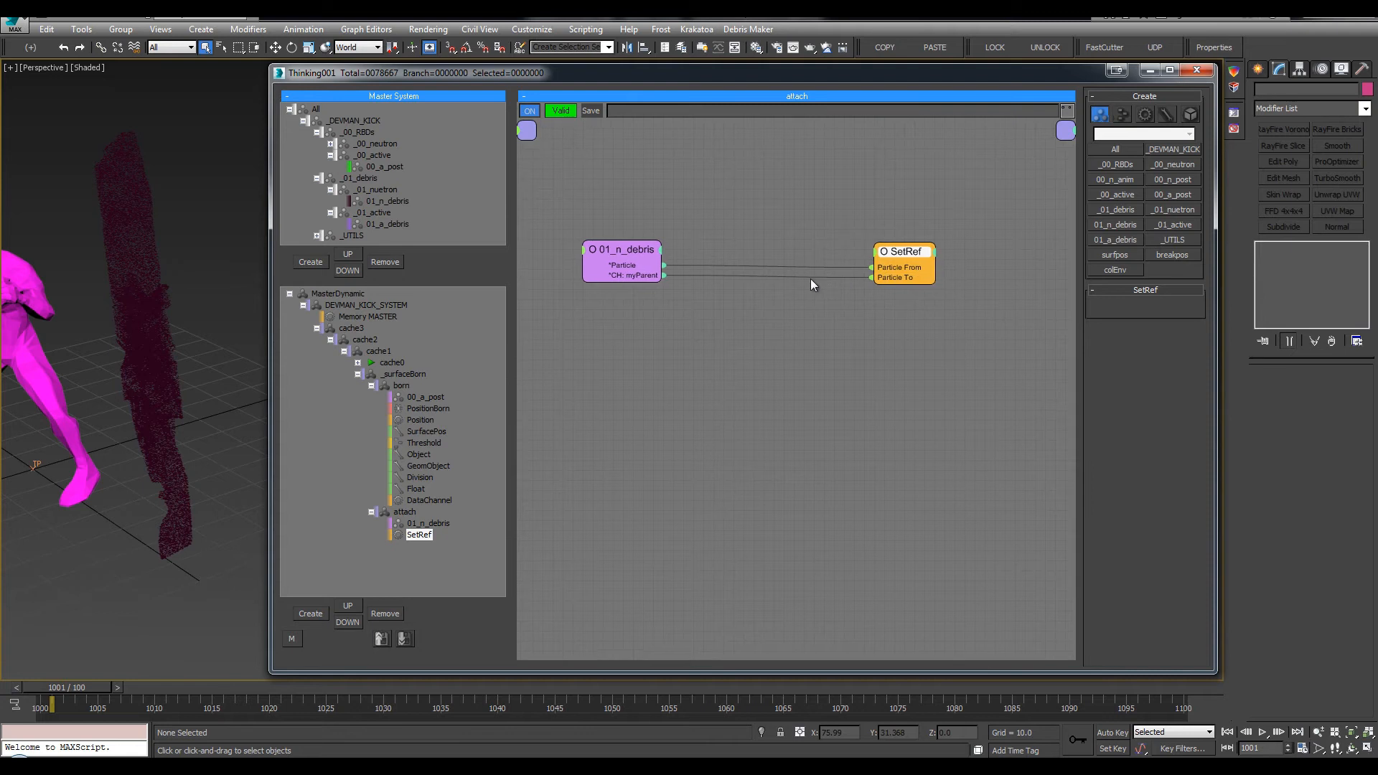
left_click_drag(619, 257, 606, 251)
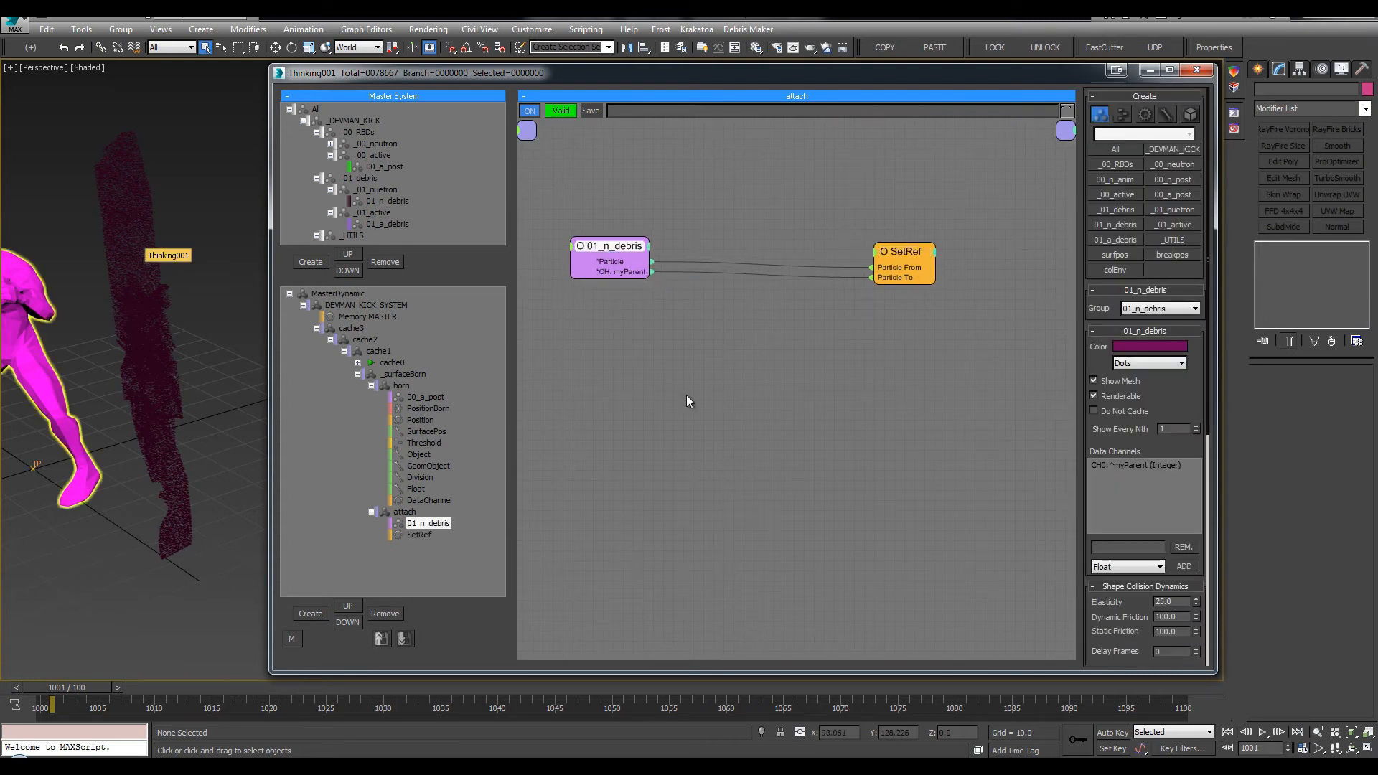
left_click(749, 253)
middle_click_drag(751, 331, 738, 302)
key("Tab")
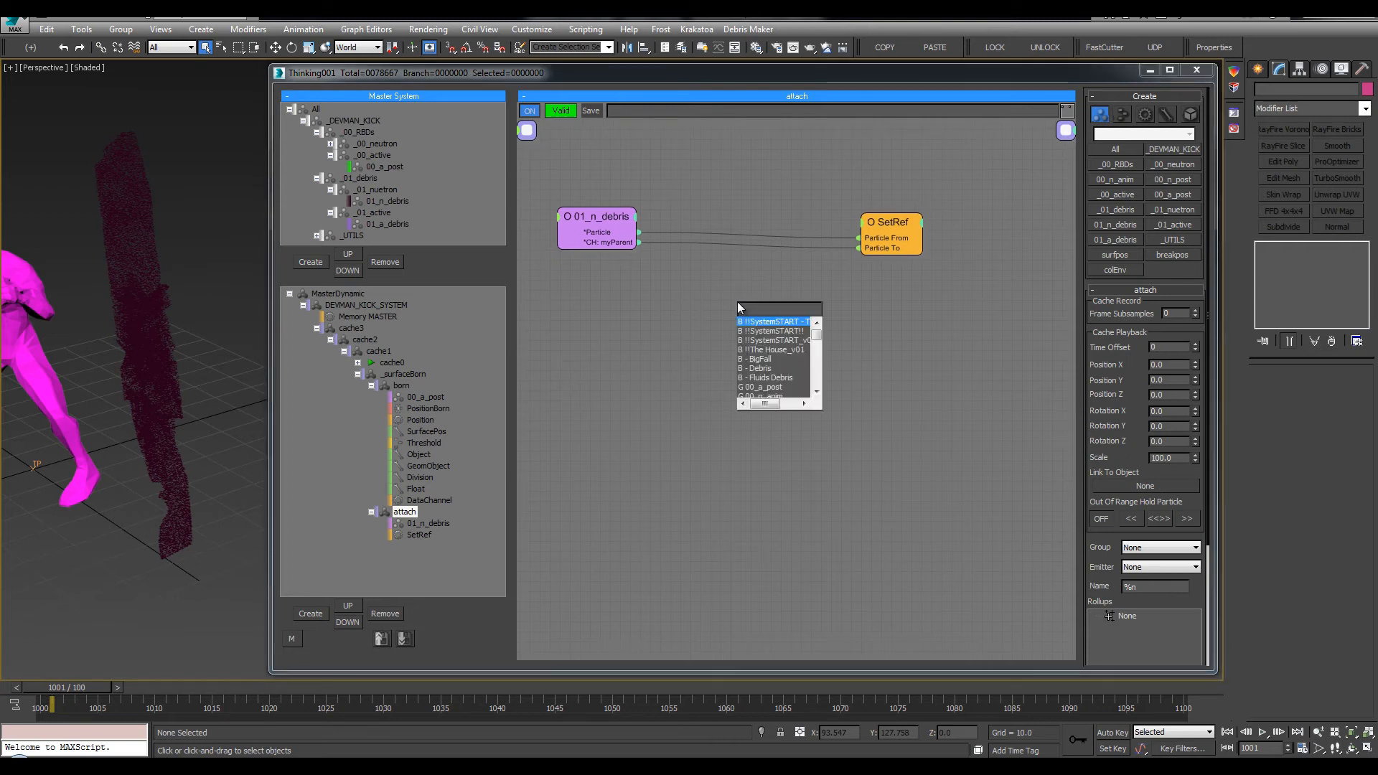
type("ref")
key("Return")
left_click(778, 311)
key("Delete")
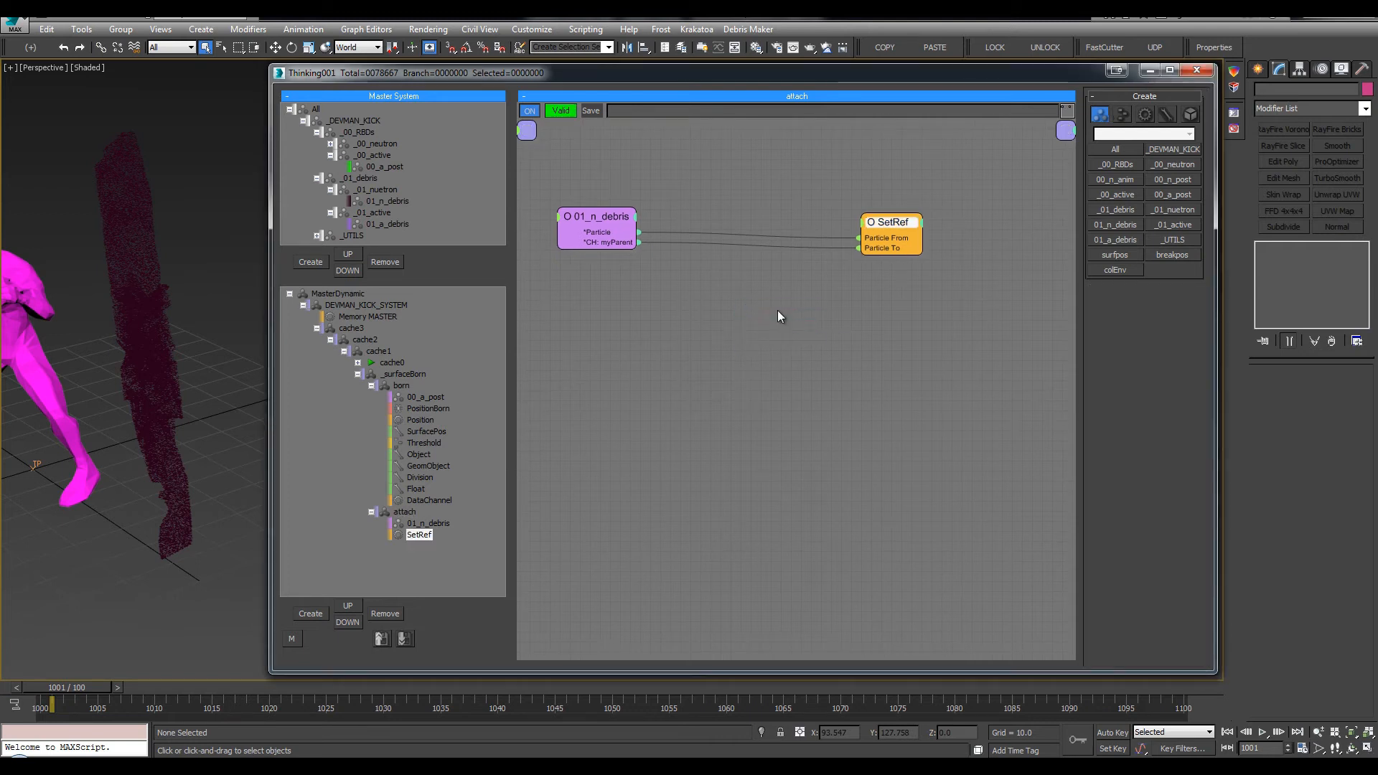
key("Tab")
type("rf")
left_click(789, 291)
Add a GetRef operator to the attach network and wire the 01_n_debris Particle output into its Particle input
key("Tab")
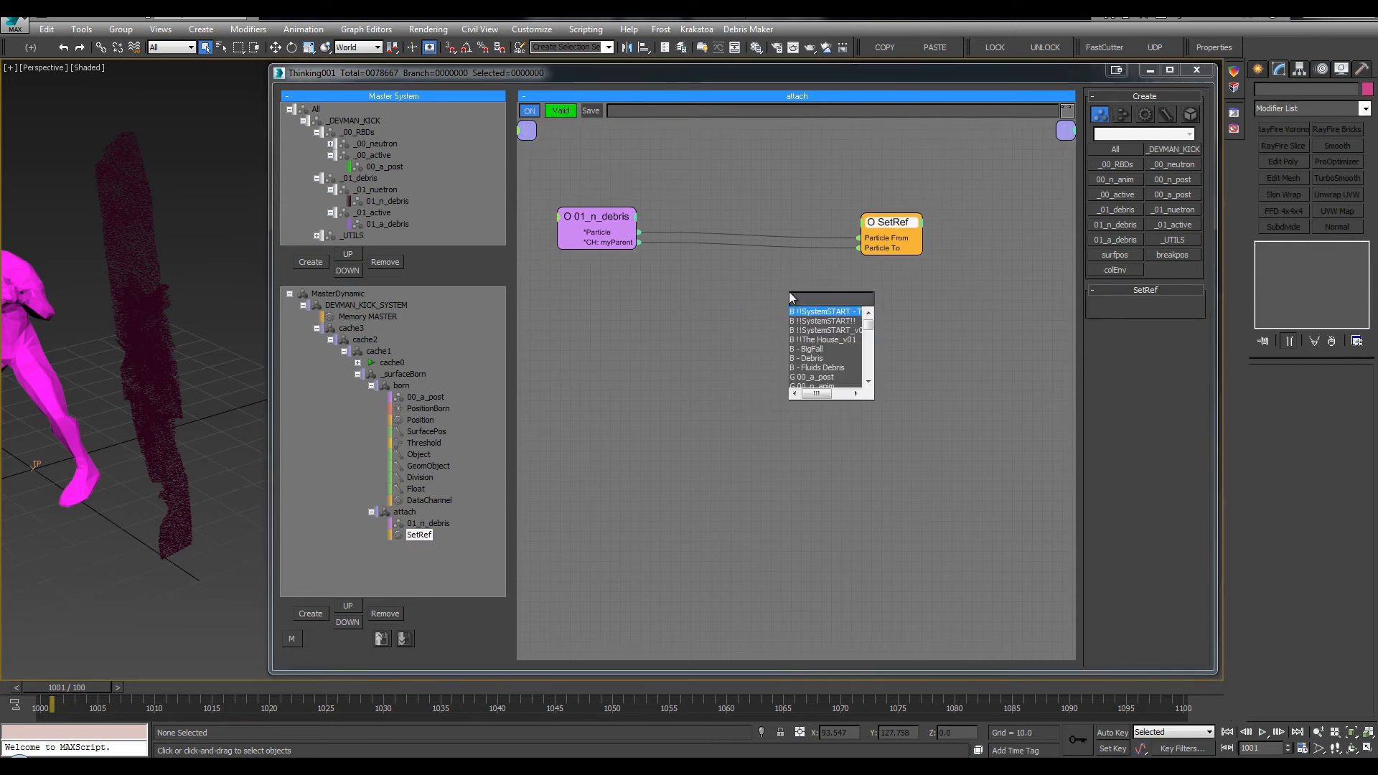
type("ref")
key("Return")
left_click_drag(812, 302, 842, 294)
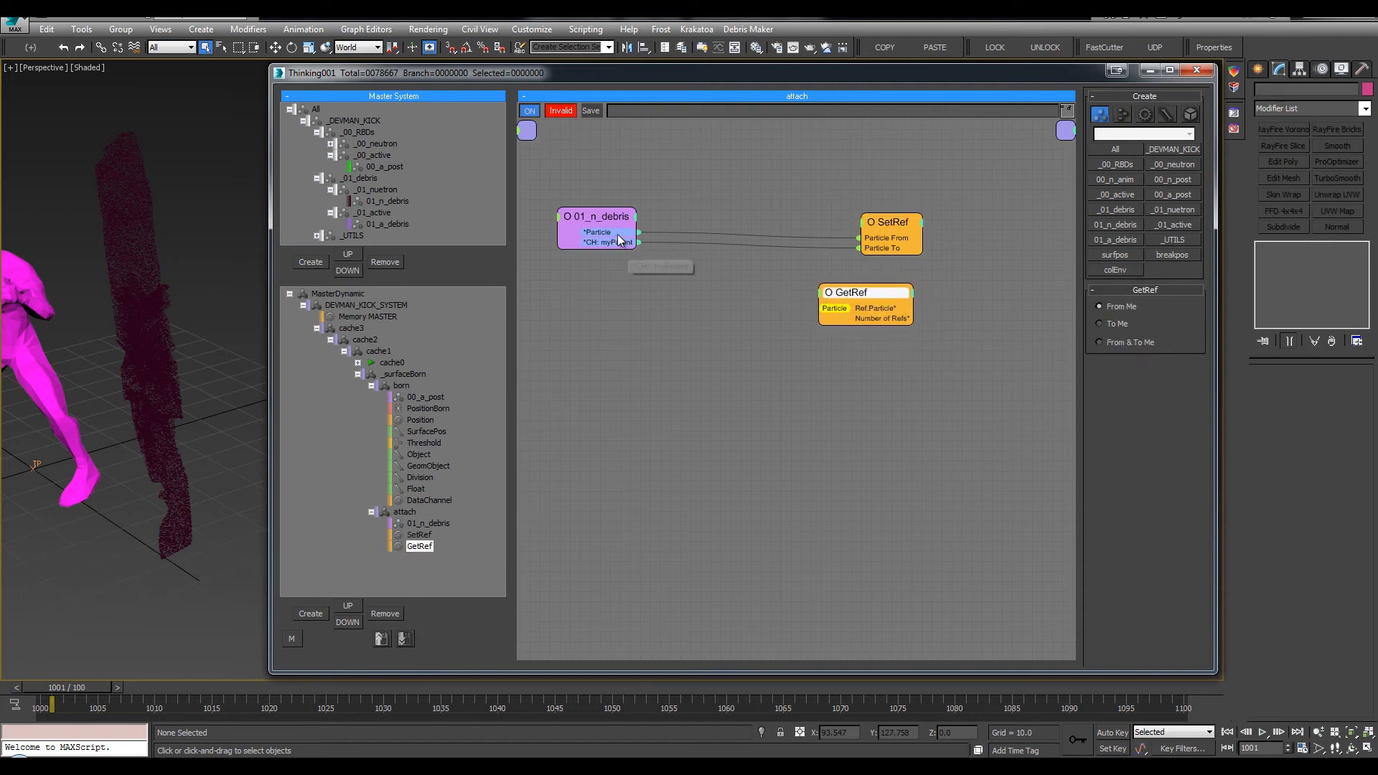
left_click_drag(618, 240, 750, 292)
Add a PAttach operator, wiring GetRef's Ref Particle output into Particle From and the 01_n_debris Particle output into Particle To
key("Tab")
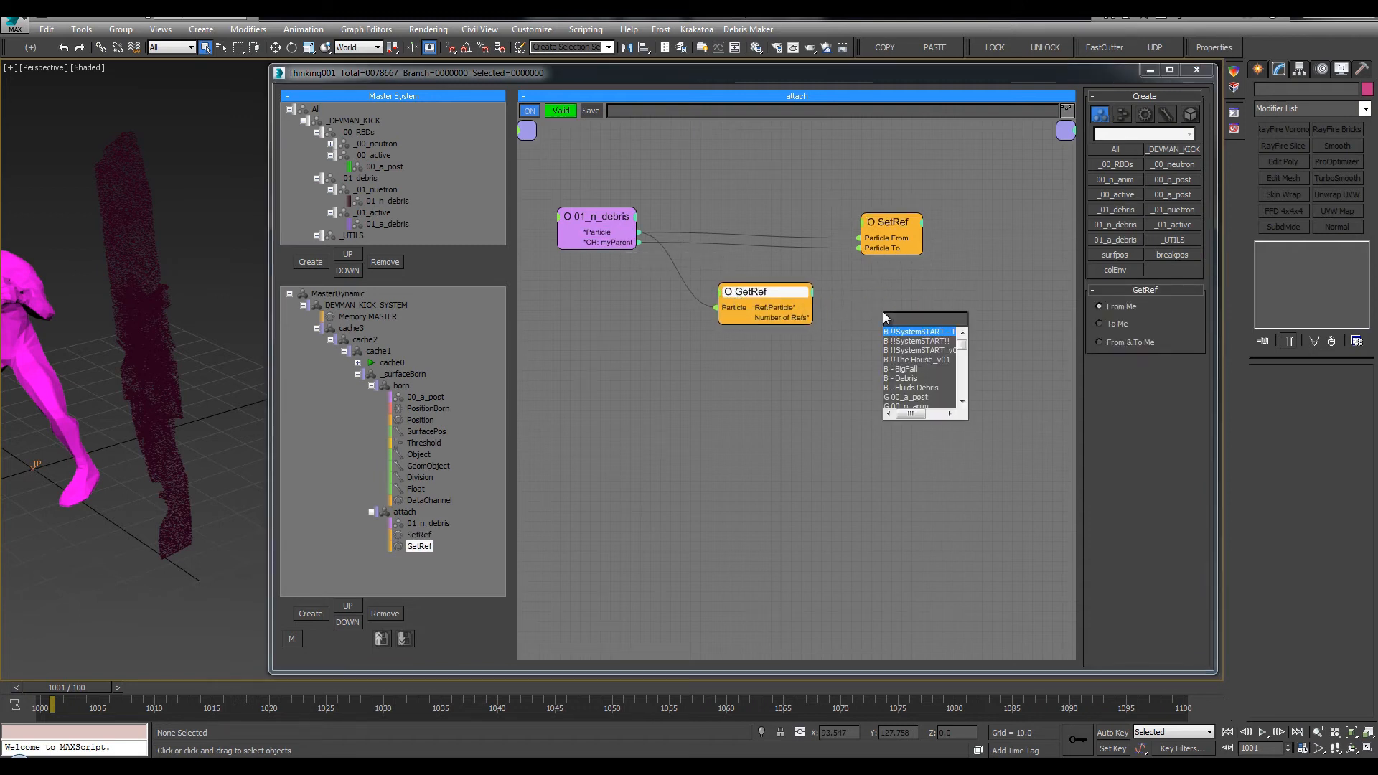
type("pa")
key("Return")
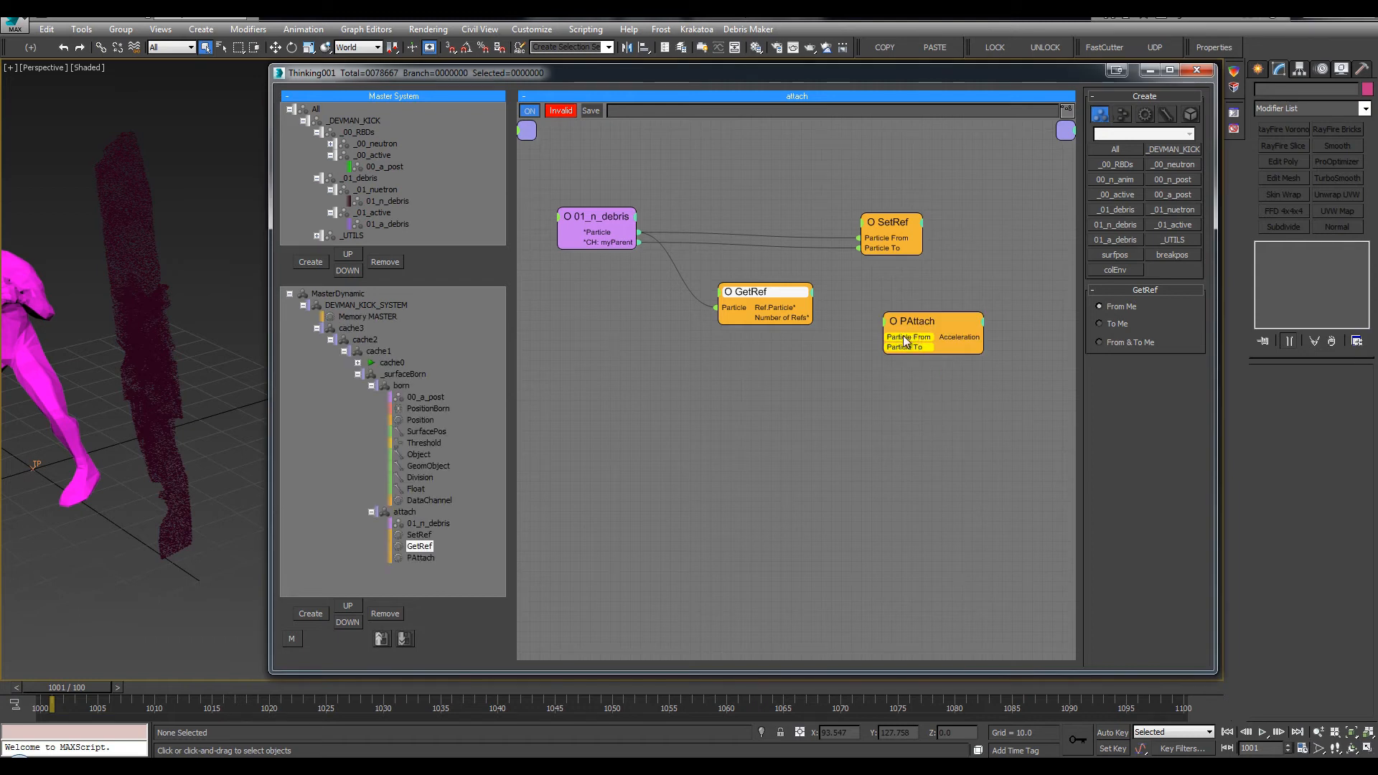
left_click_drag(917, 322, 933, 303)
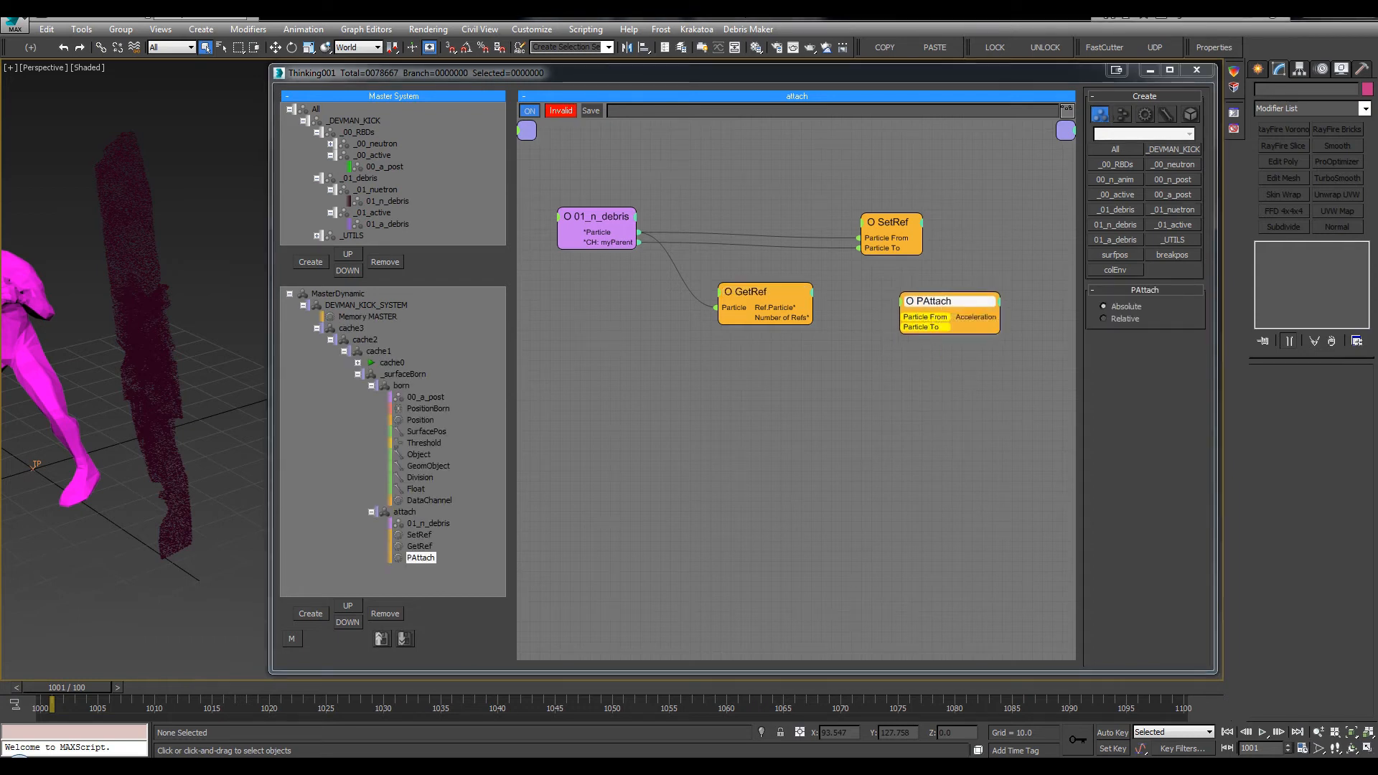
left_click_drag(916, 317, 772, 335)
left_click_drag(638, 242, 898, 327)
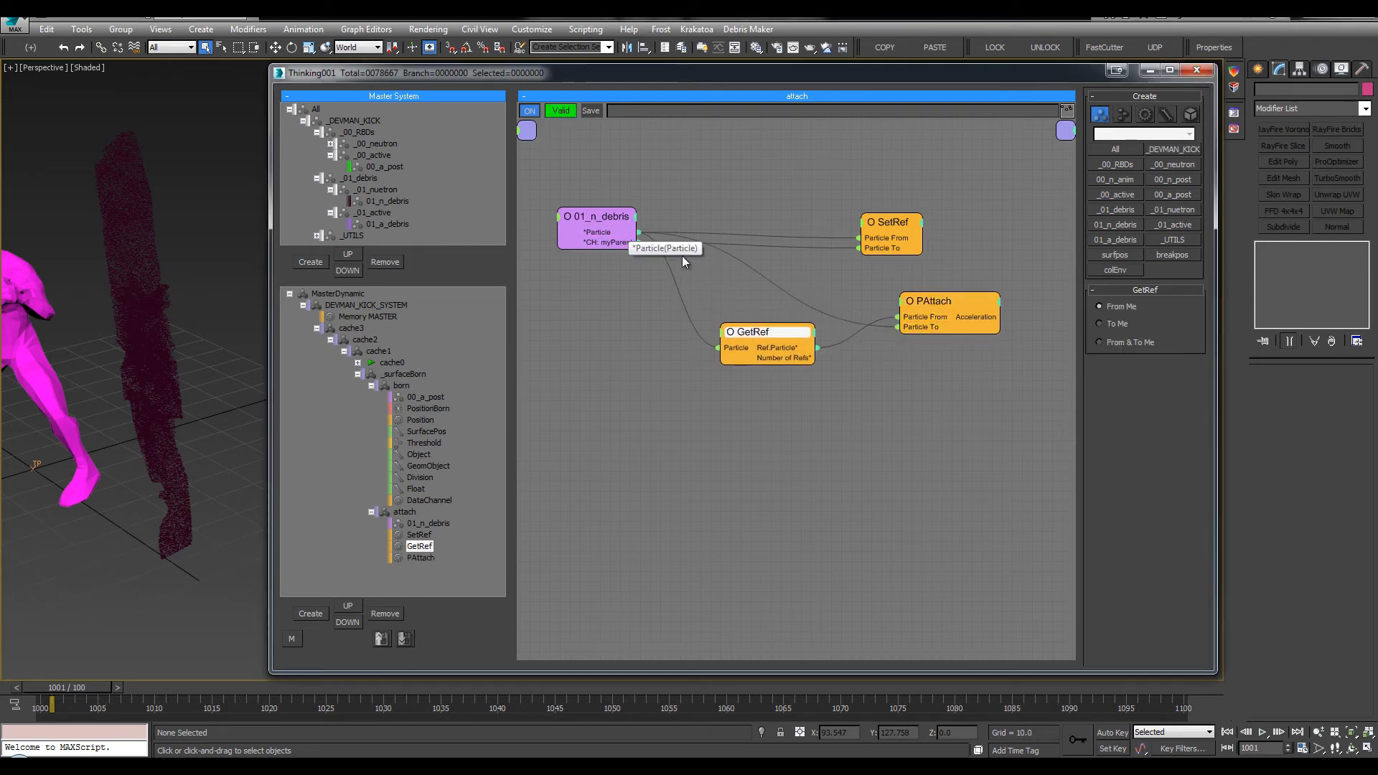
Remove the unused GetRef and PAttach outputs and group both nodes into a nested dynamic set named pattach
left_click(946, 305)
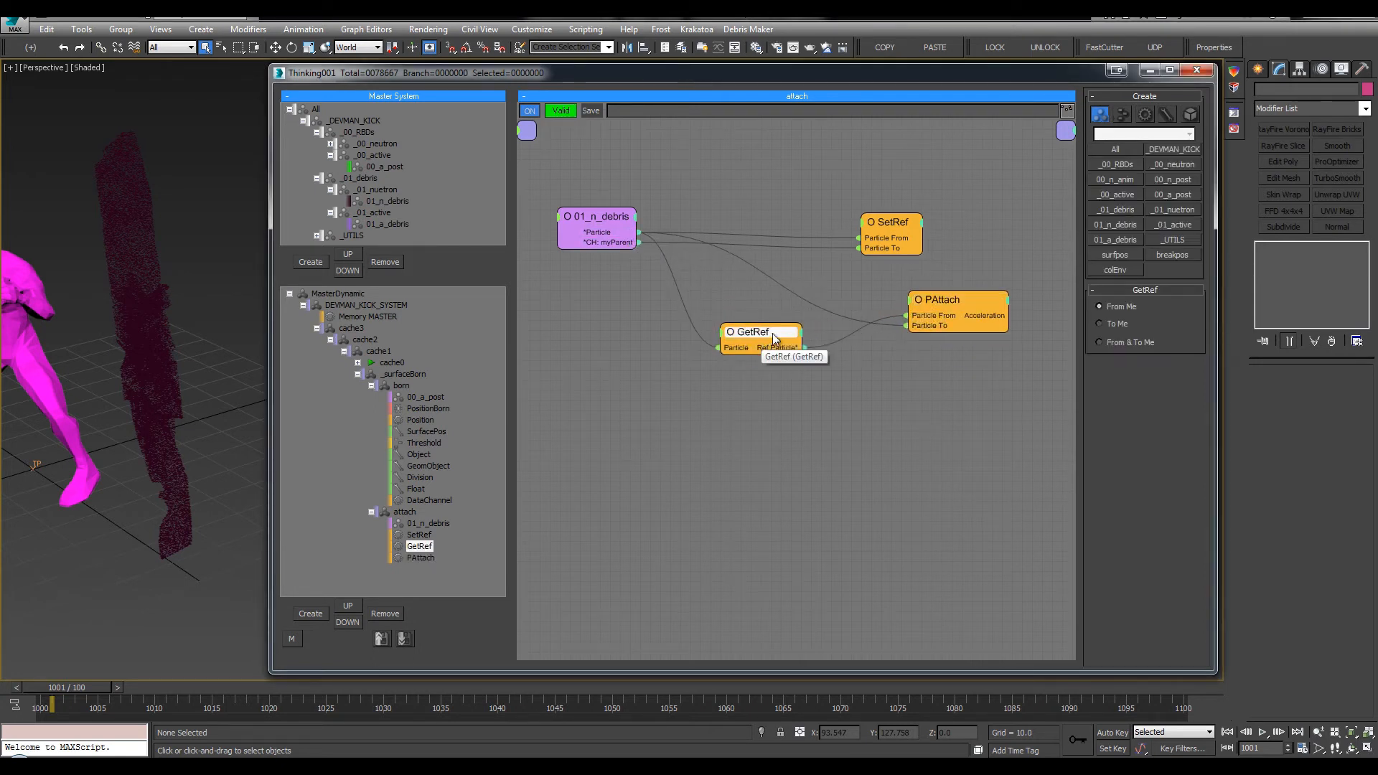
left_click_drag(751, 343, 791, 342)
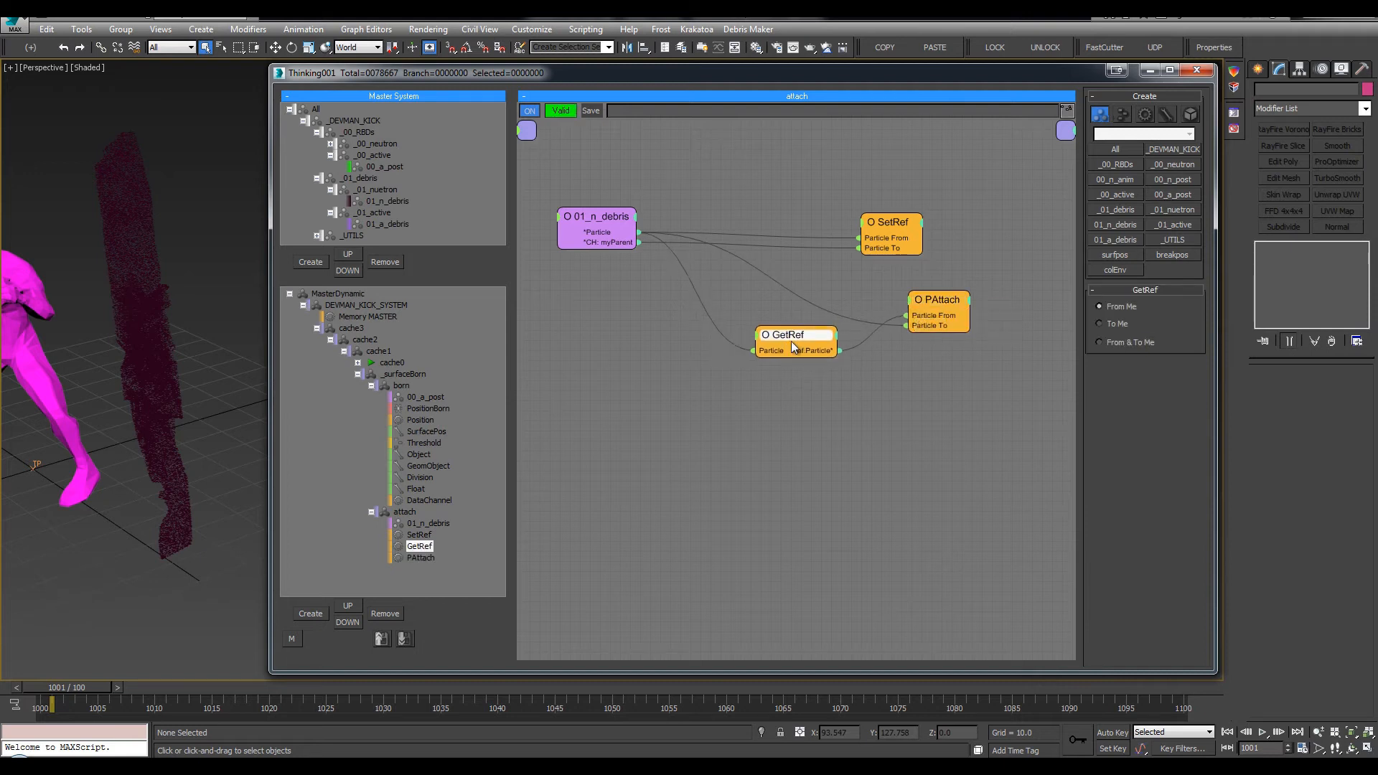
left_click(889, 428)
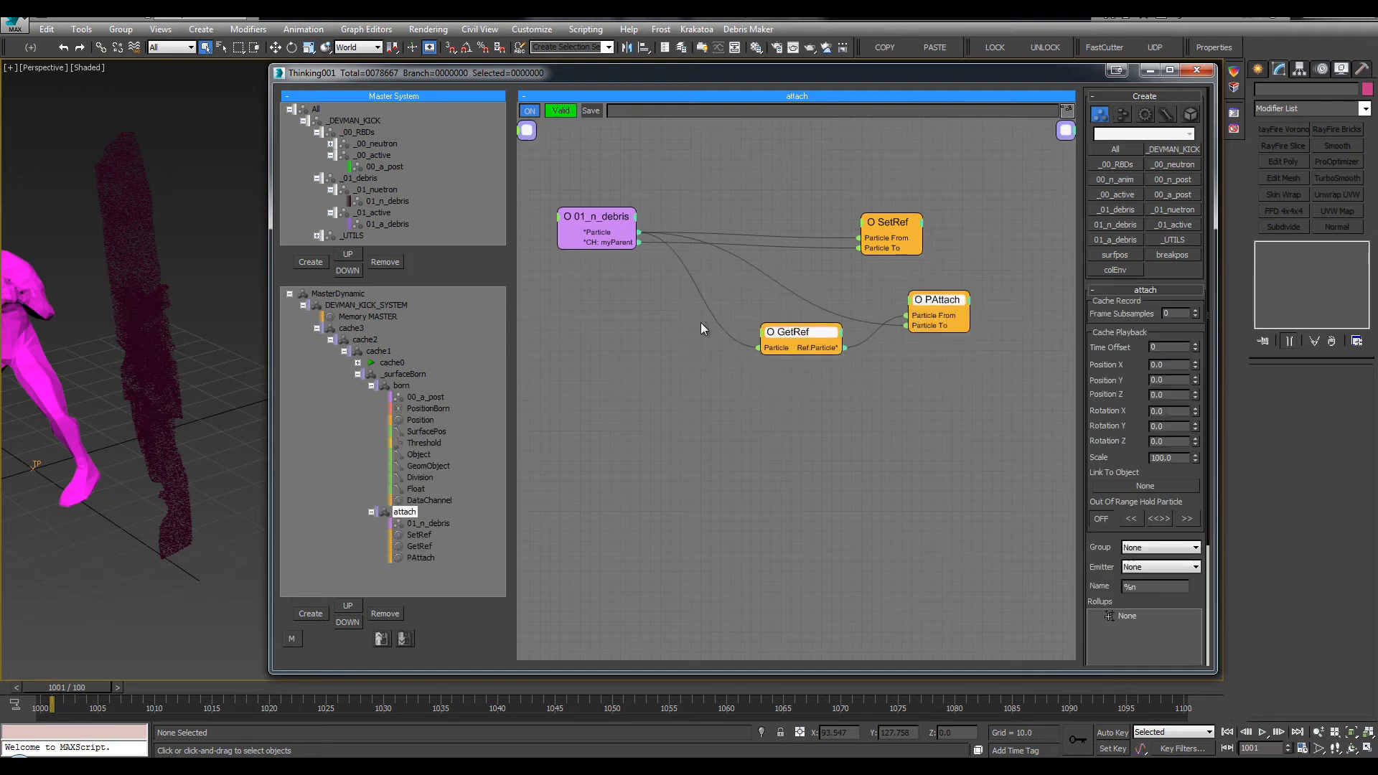
right_click(618, 317)
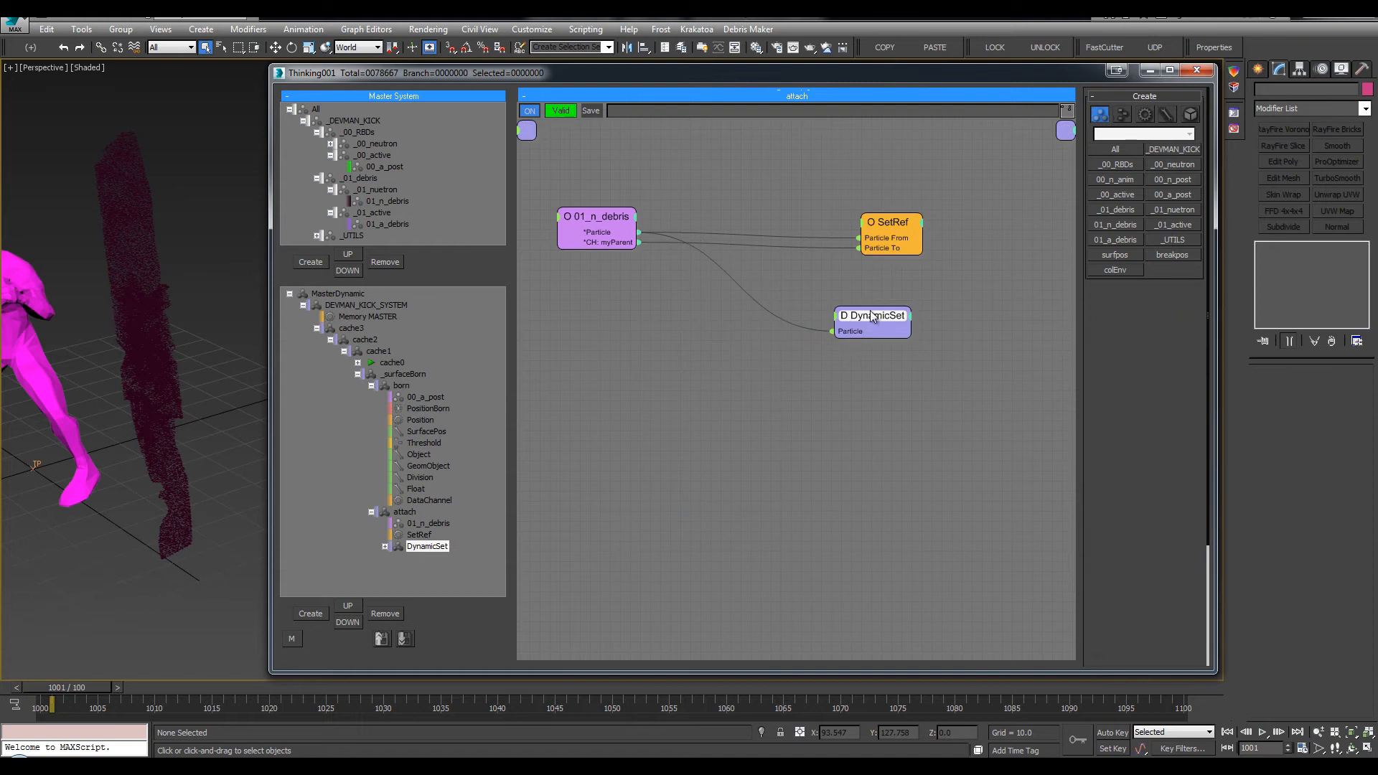
mouse_move(871, 313)
left_mouse_down()
mouse_move(920, 287)
mouse_move(894, 298)
left_mouse_up()
double_click(890, 299)
type("pattach")
key("Return")
left_click(417, 524)
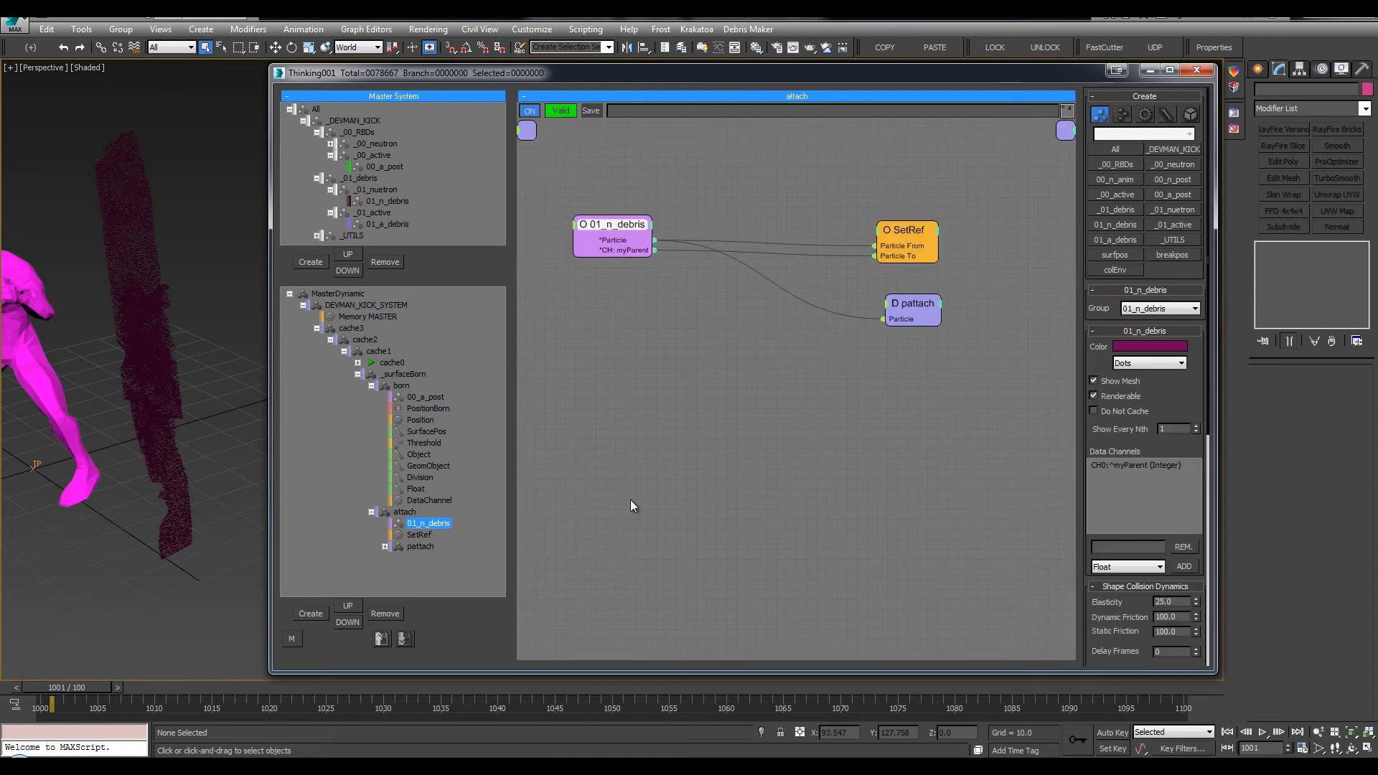
Close the editor, play the animation to check the attached debris in the viewport, and return to frame 1000
middle_click_drag(174, 237, 181, 237)
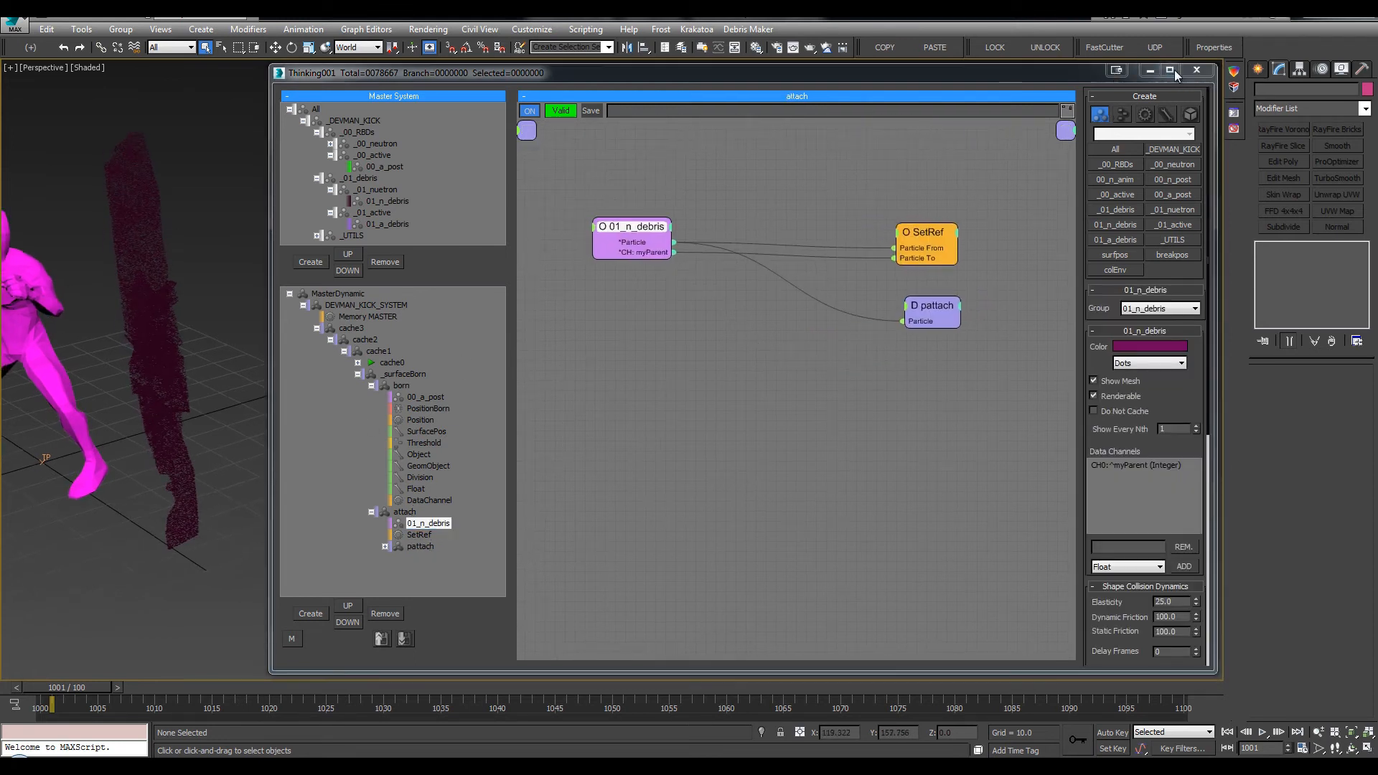
left_click(1196, 70)
middle_click_drag(310, 358, 487, 359)
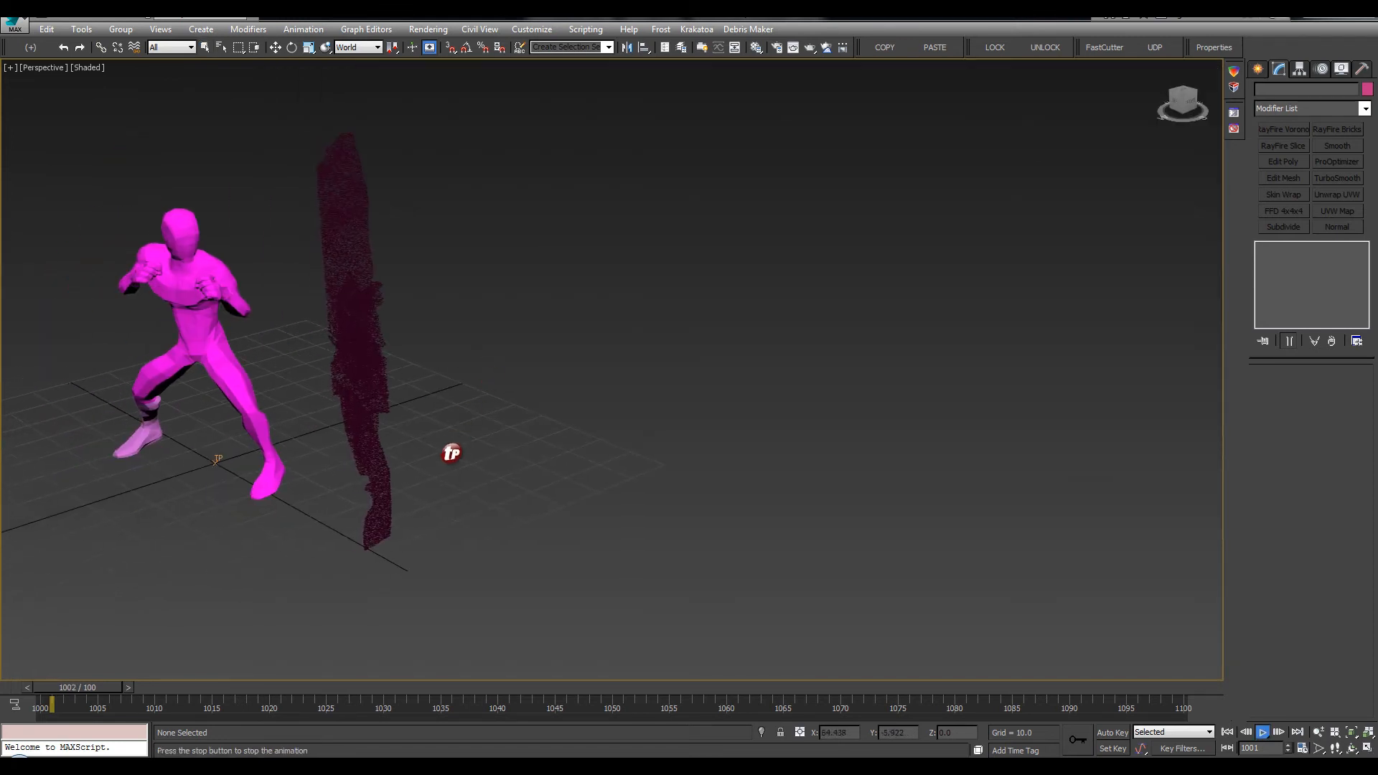
left_click(58, 706)
key("slash")
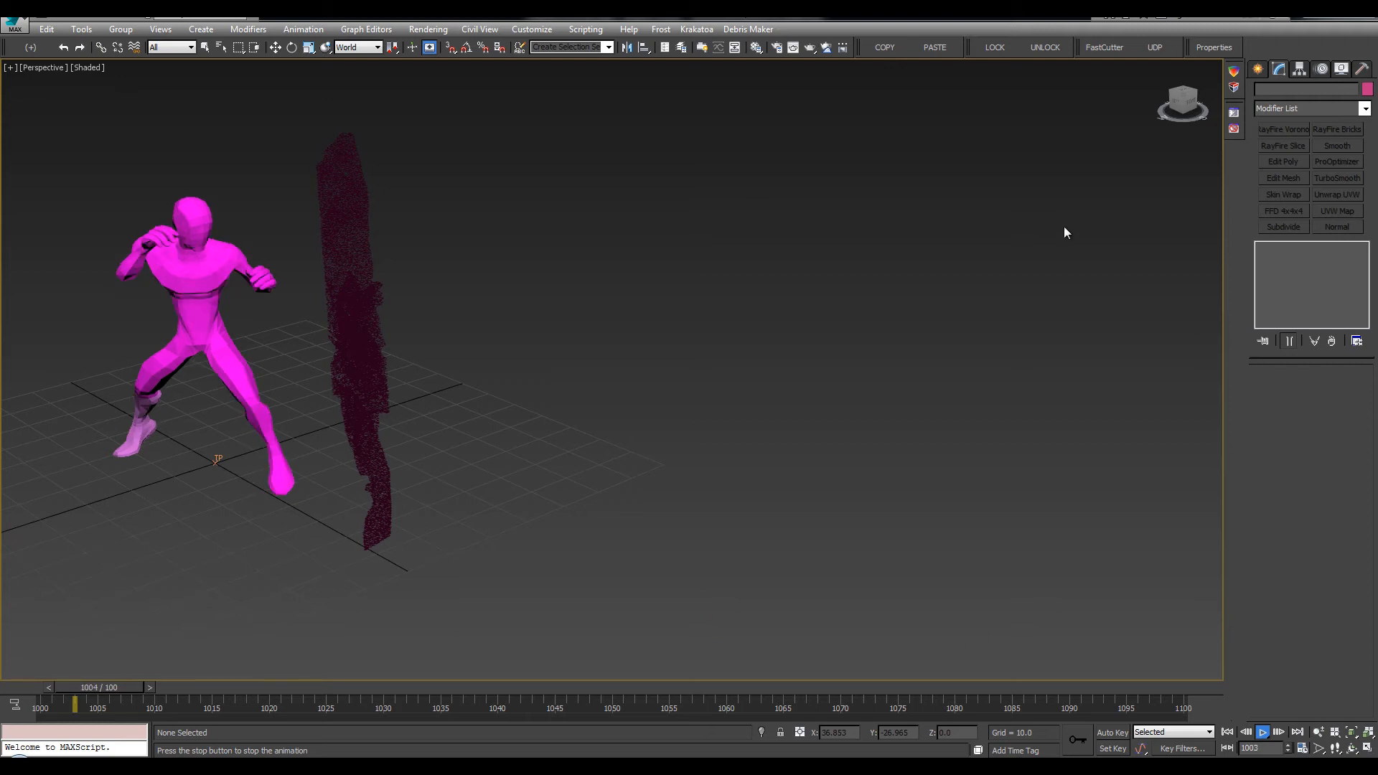
left_click(1228, 733)
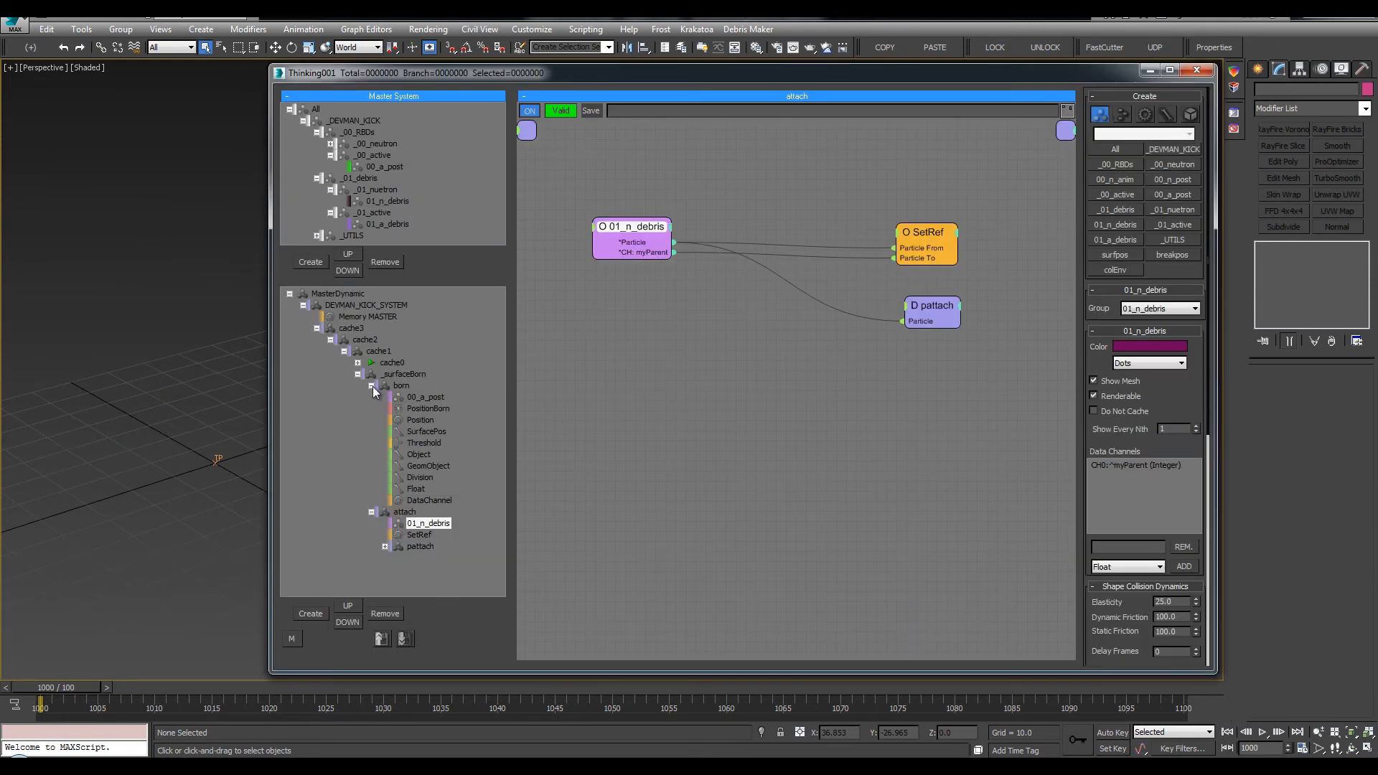
Set MasterDynamic's viewport subsampling to Per Frame, close the editor, play the simulation in the viewport, and return to frame 1000
left_click(372, 385)
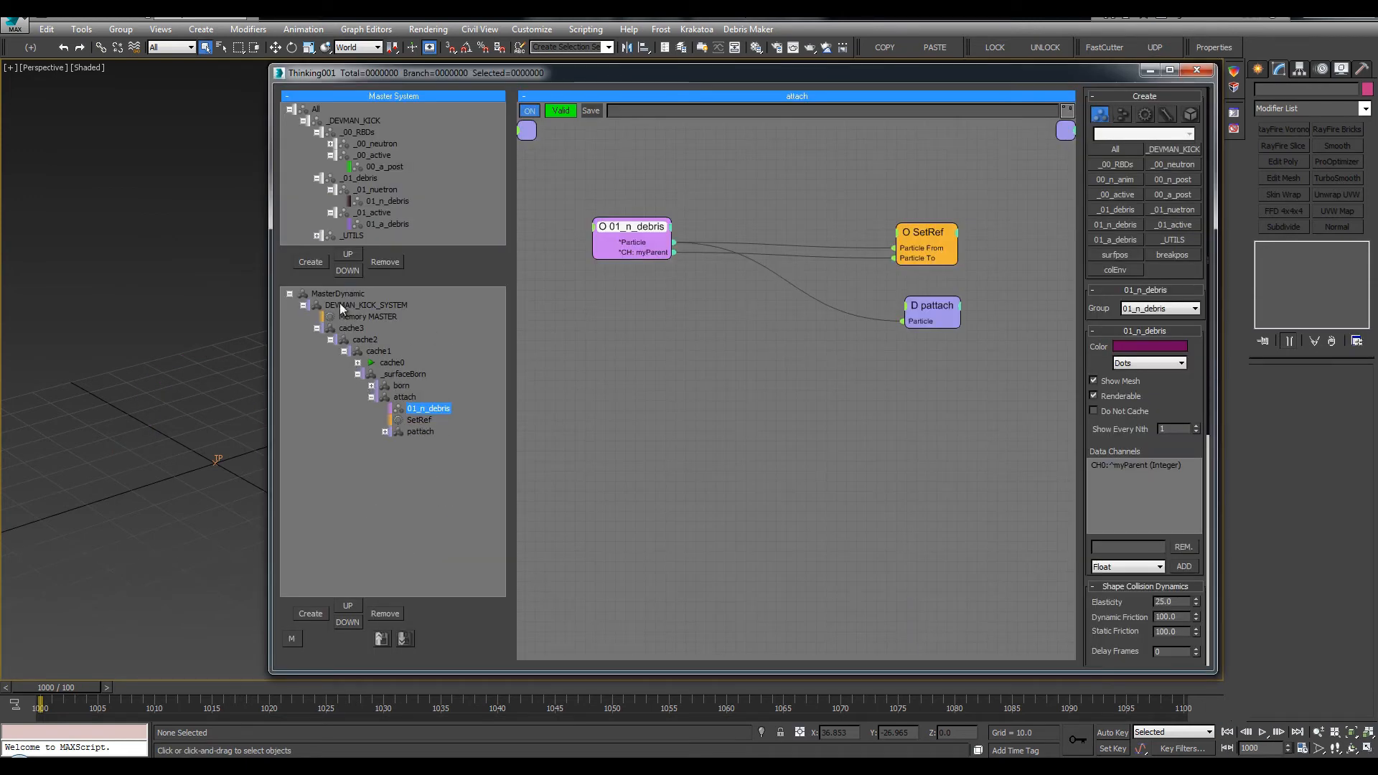
left_click(337, 295)
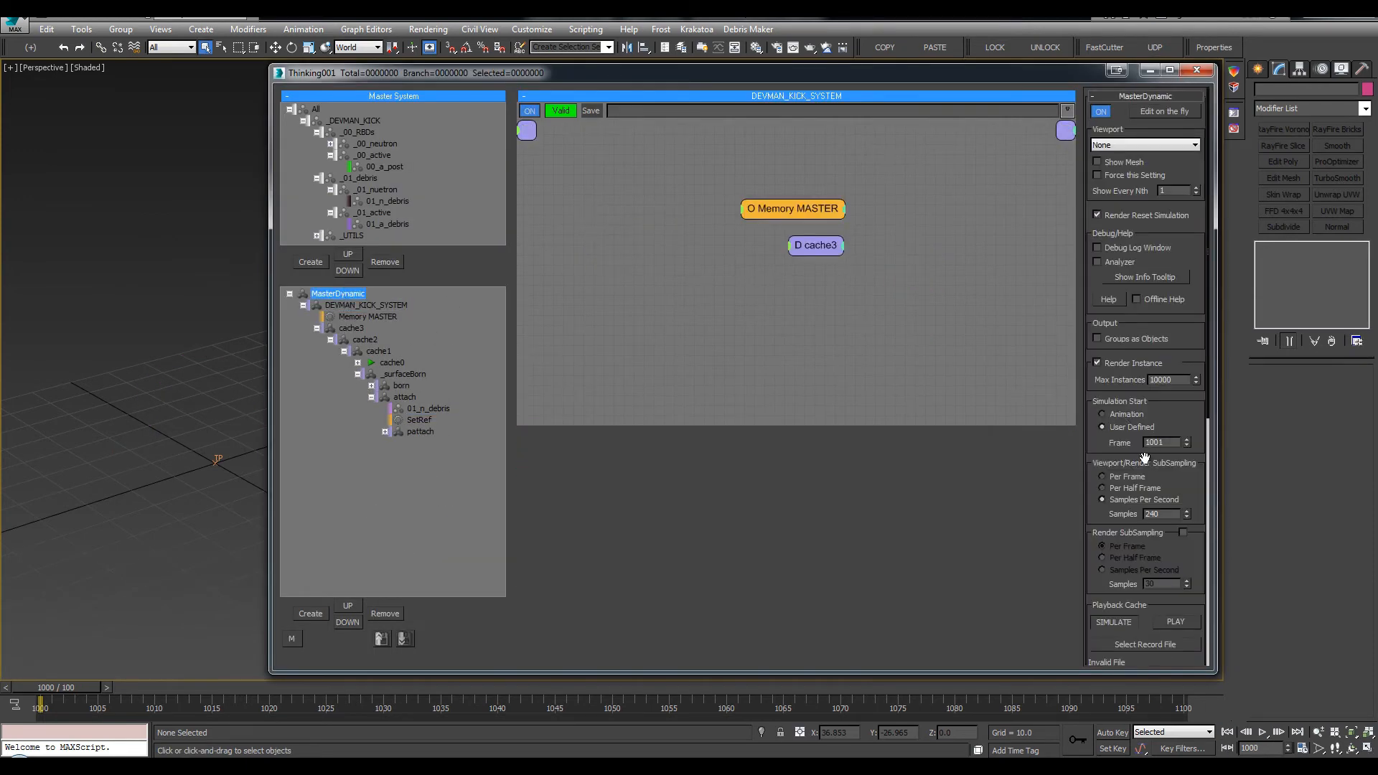
left_click(1124, 477)
left_click(1208, 71)
key("/")
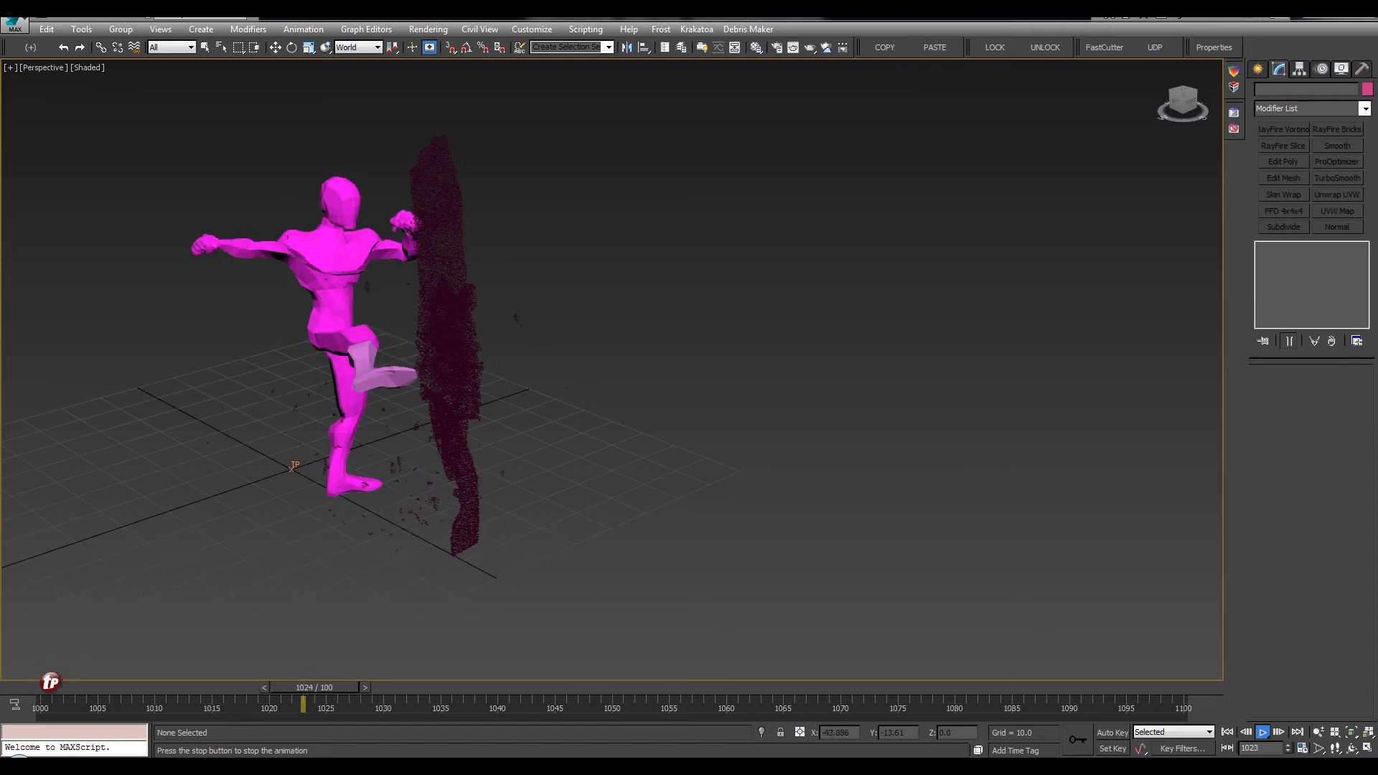
left_click(23, 689)
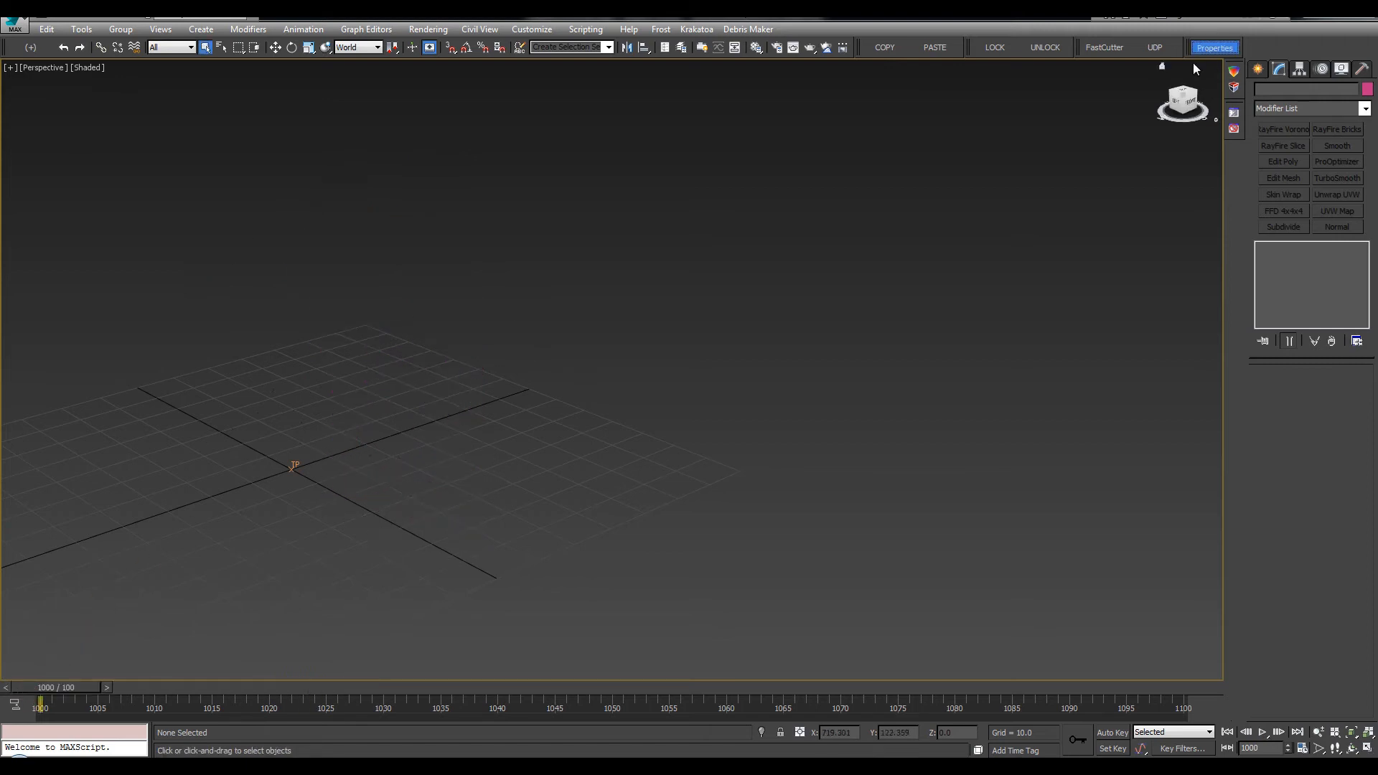
Reopen the particle system editor and set MasterDynamic's viewport subsampling to Samples Per Second
left_click(1214, 47)
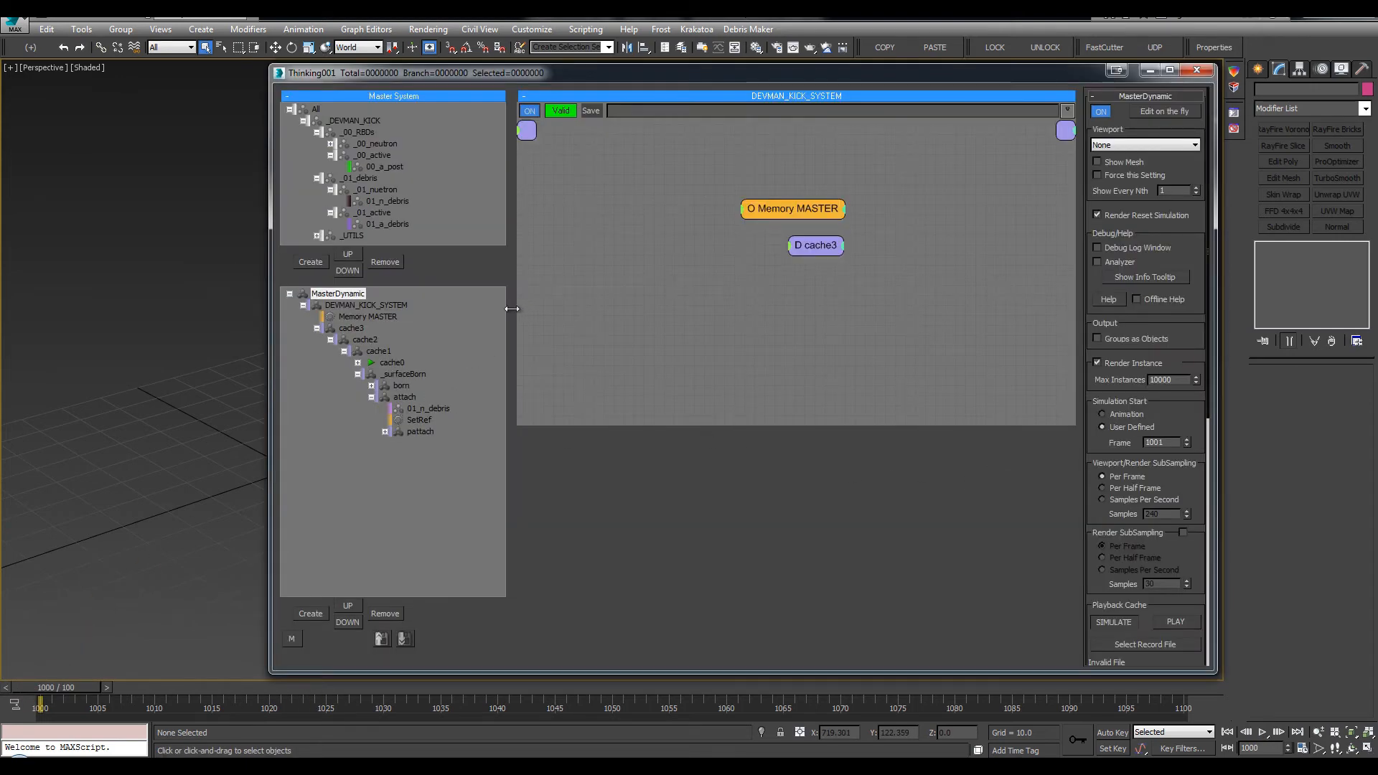
left_click_drag(512, 308, 477, 309)
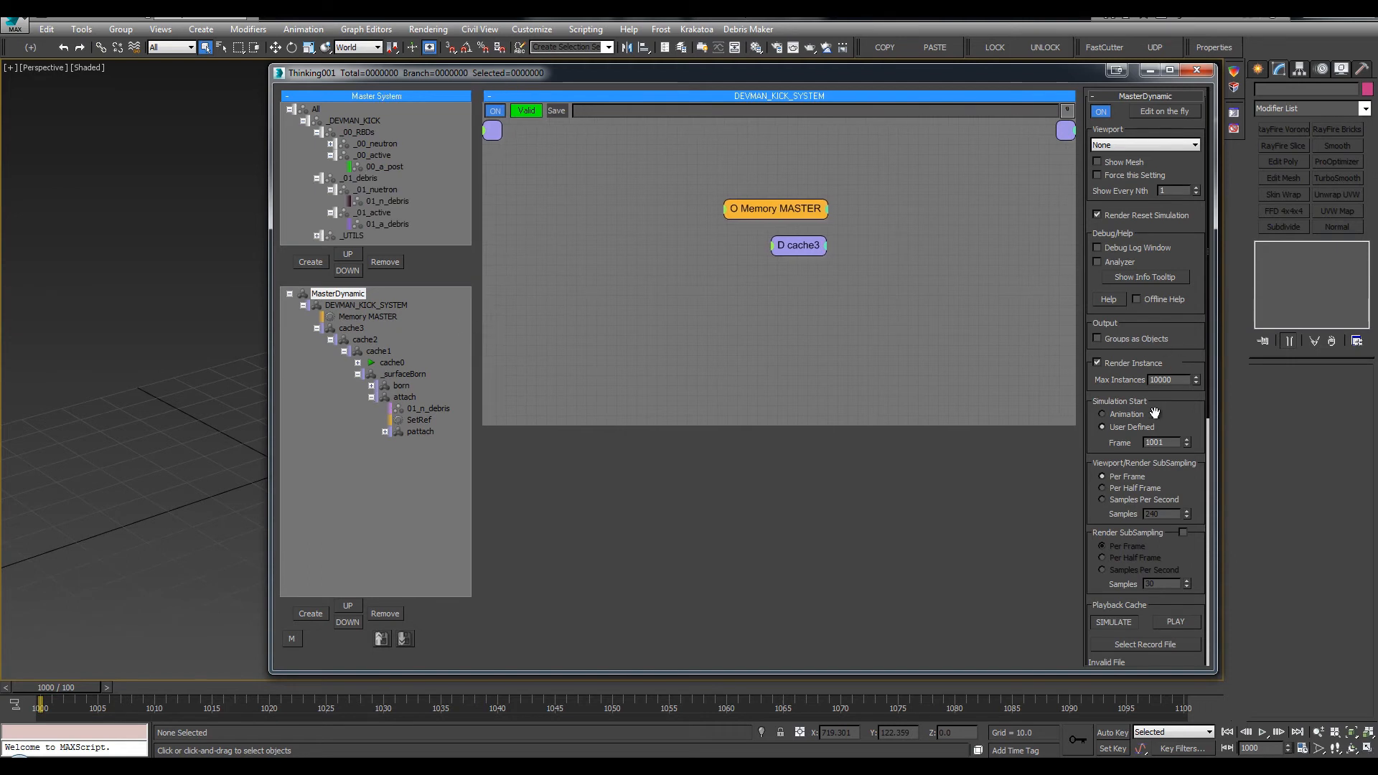
left_click(1115, 501)
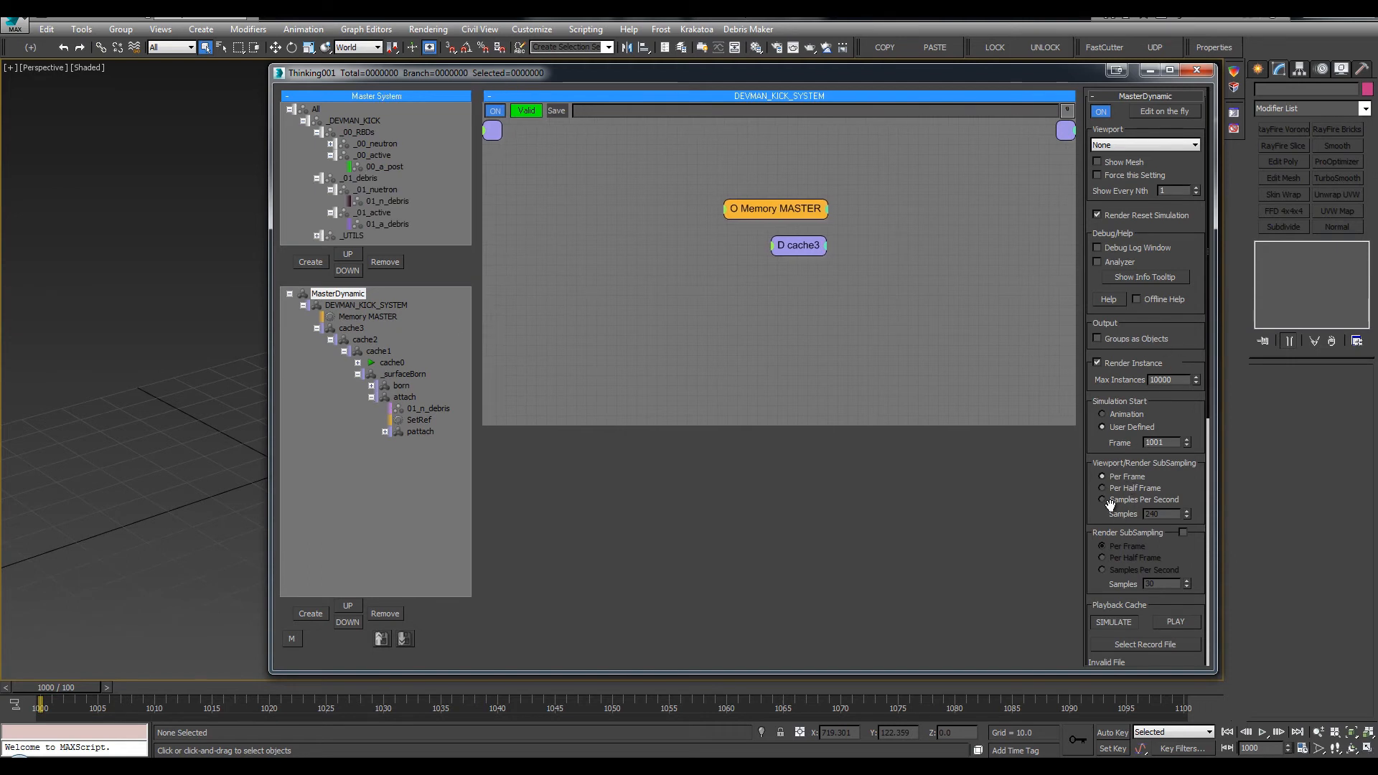
right_click(357, 358)
left_click(717, 579)
Record the cache1 dynamic set to cache1.tps in a new v0003 folder inside _record
left_click(371, 397)
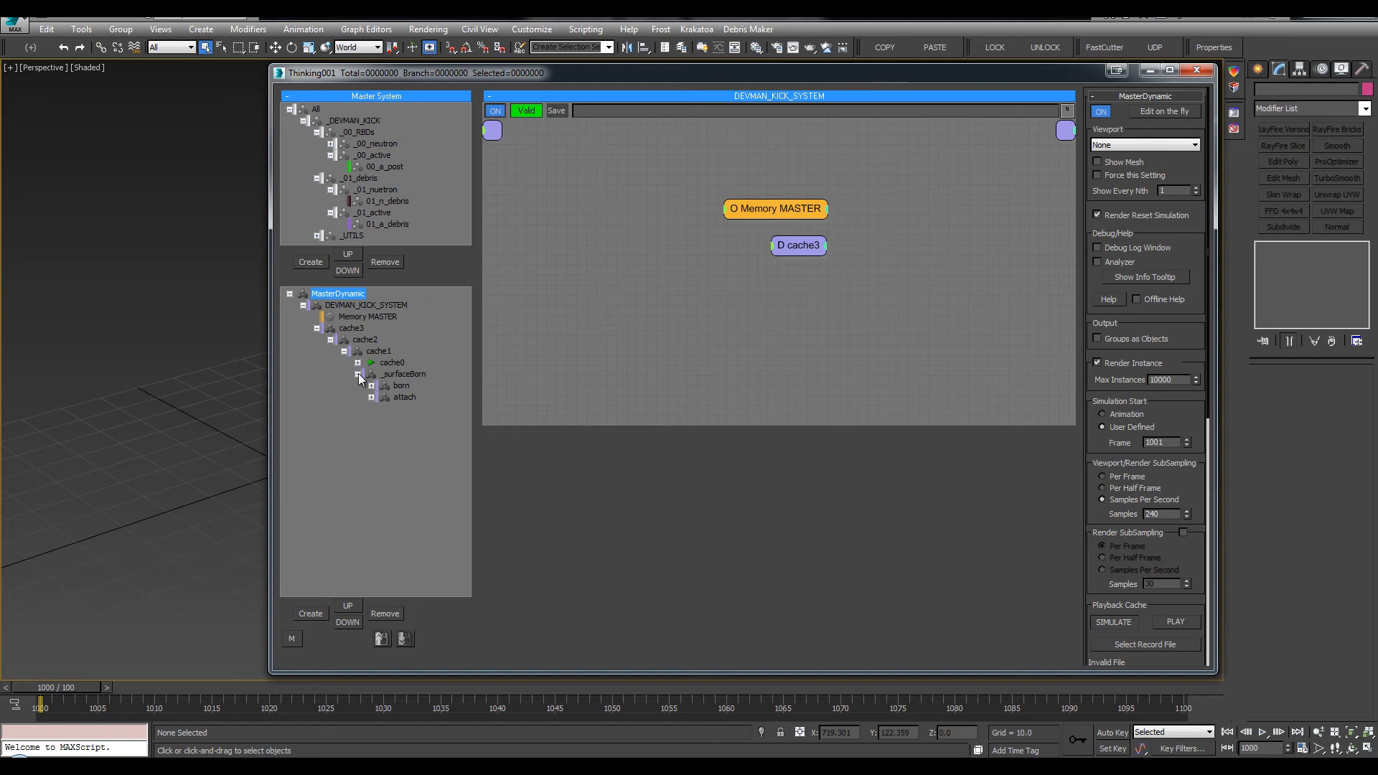
left_click(357, 374)
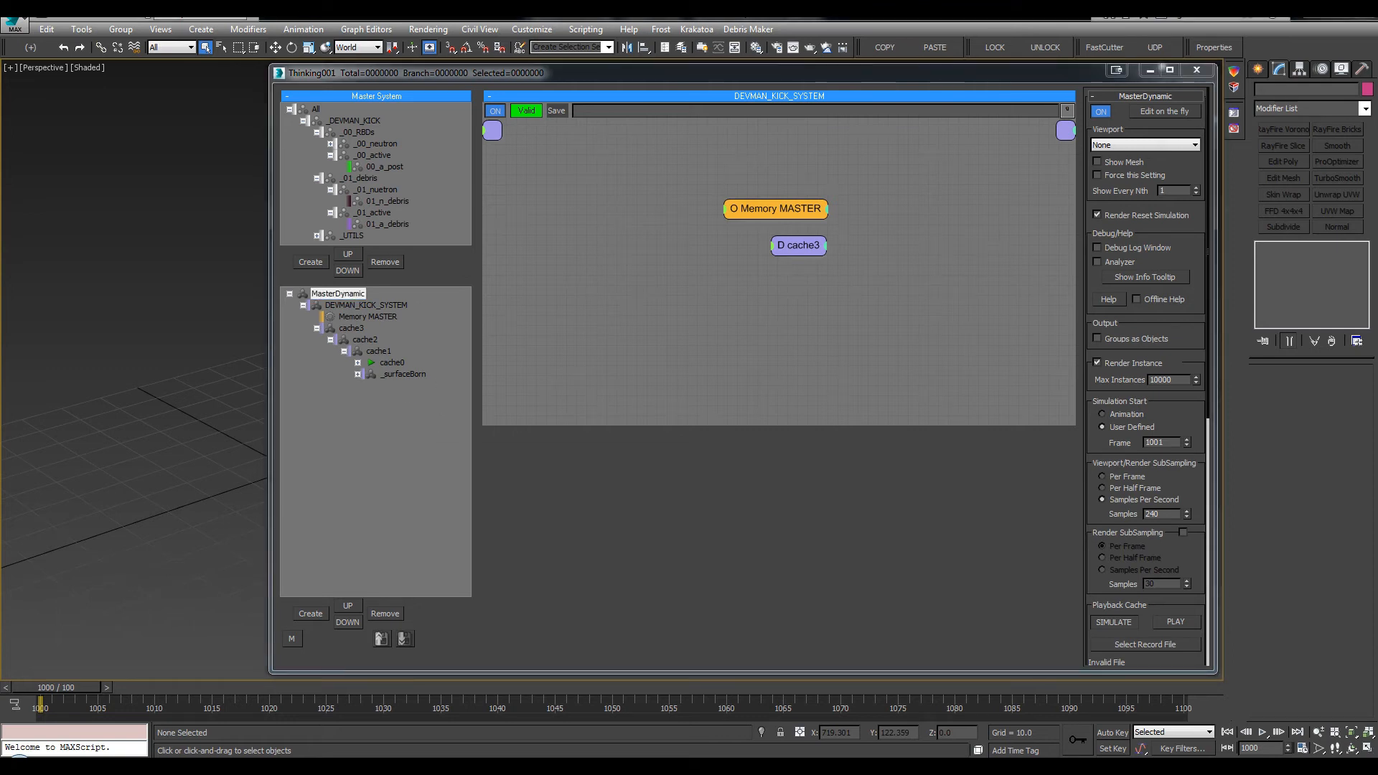
right_click(356, 352)
left_click(356, 388)
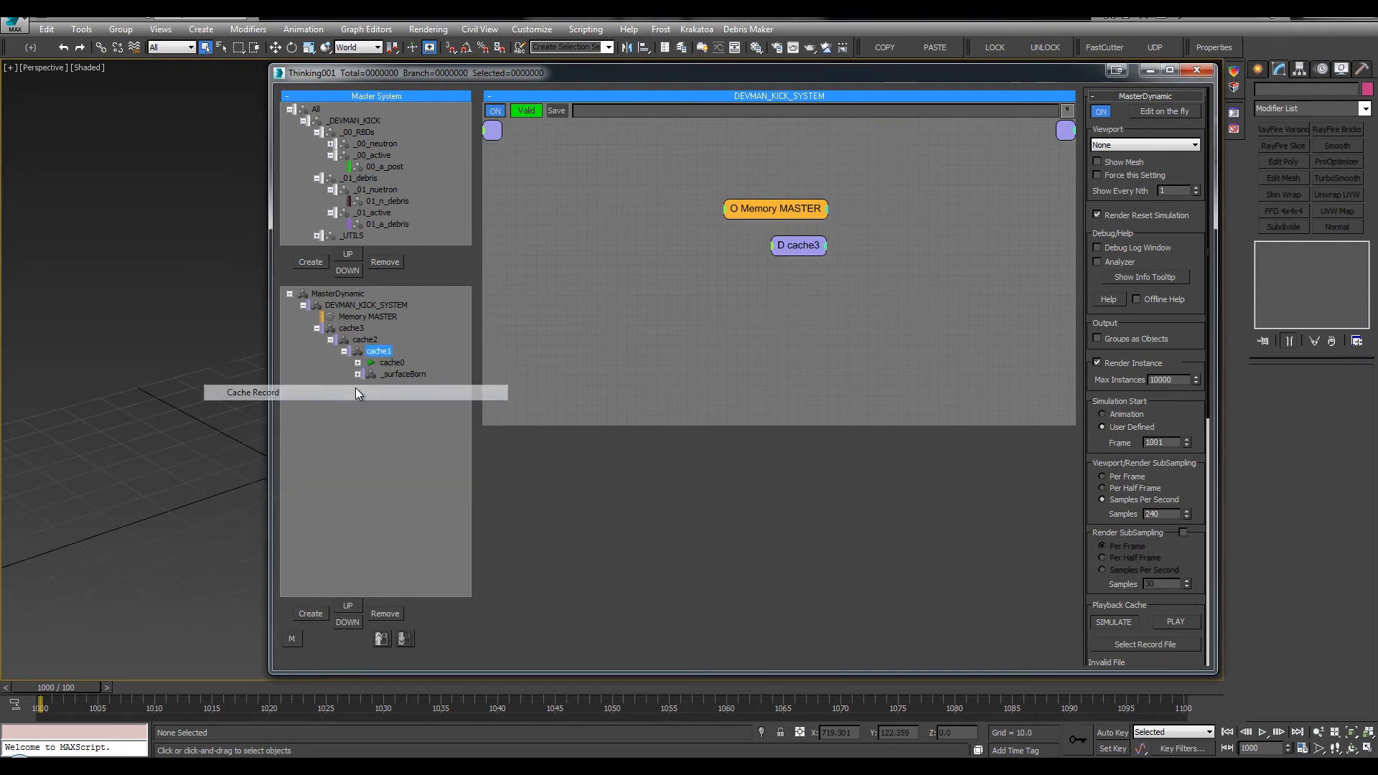
left_click_drag(593, 97, 616, 96)
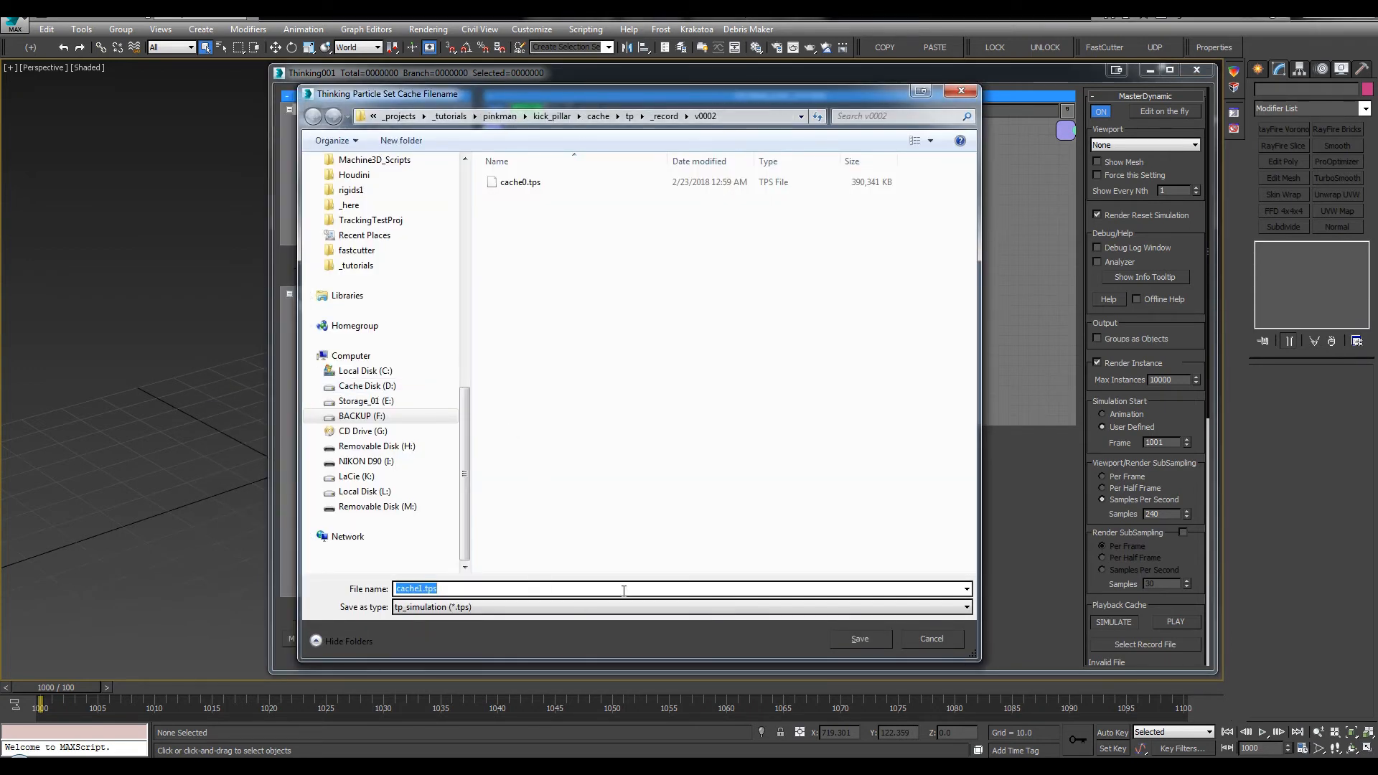
left_click(664, 117)
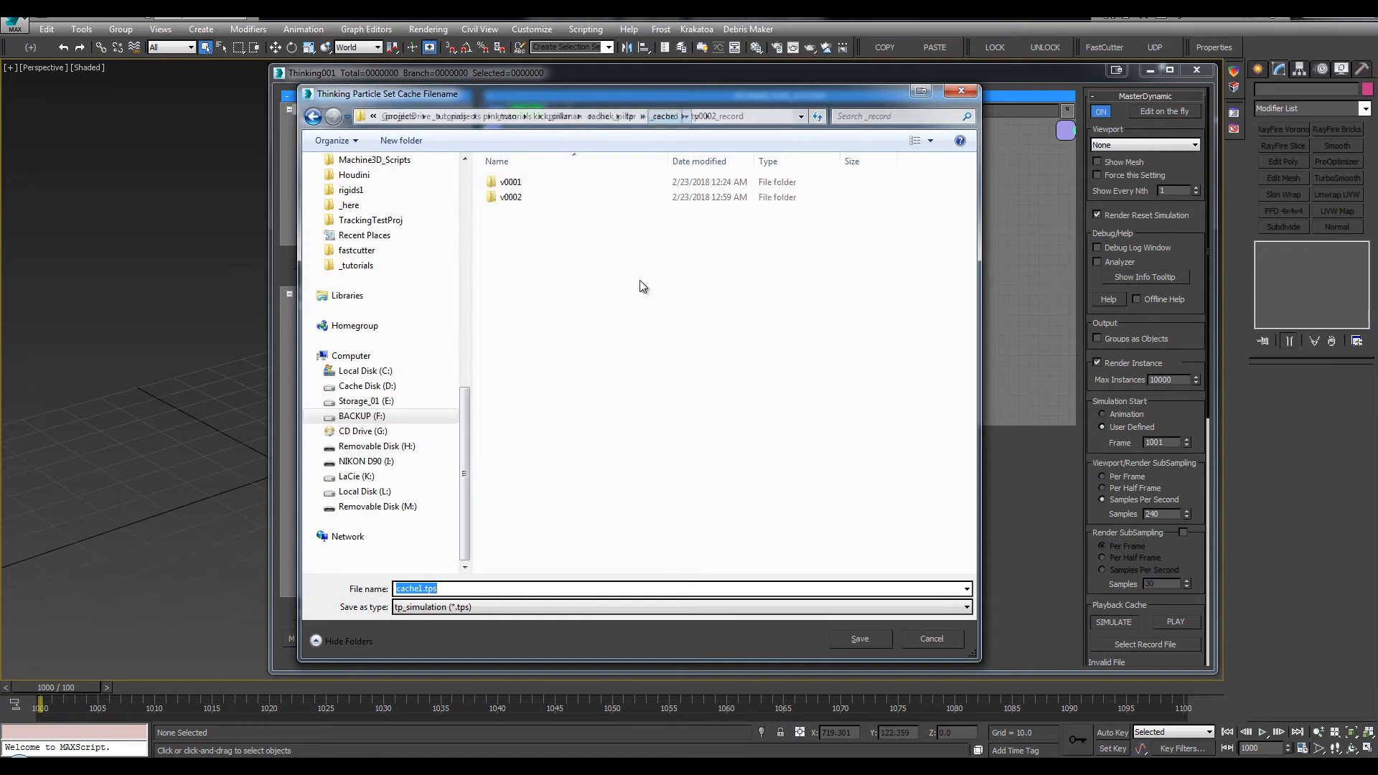
key("ctrl+shift+n")
type("v0003")
key("Return")
key("Return")
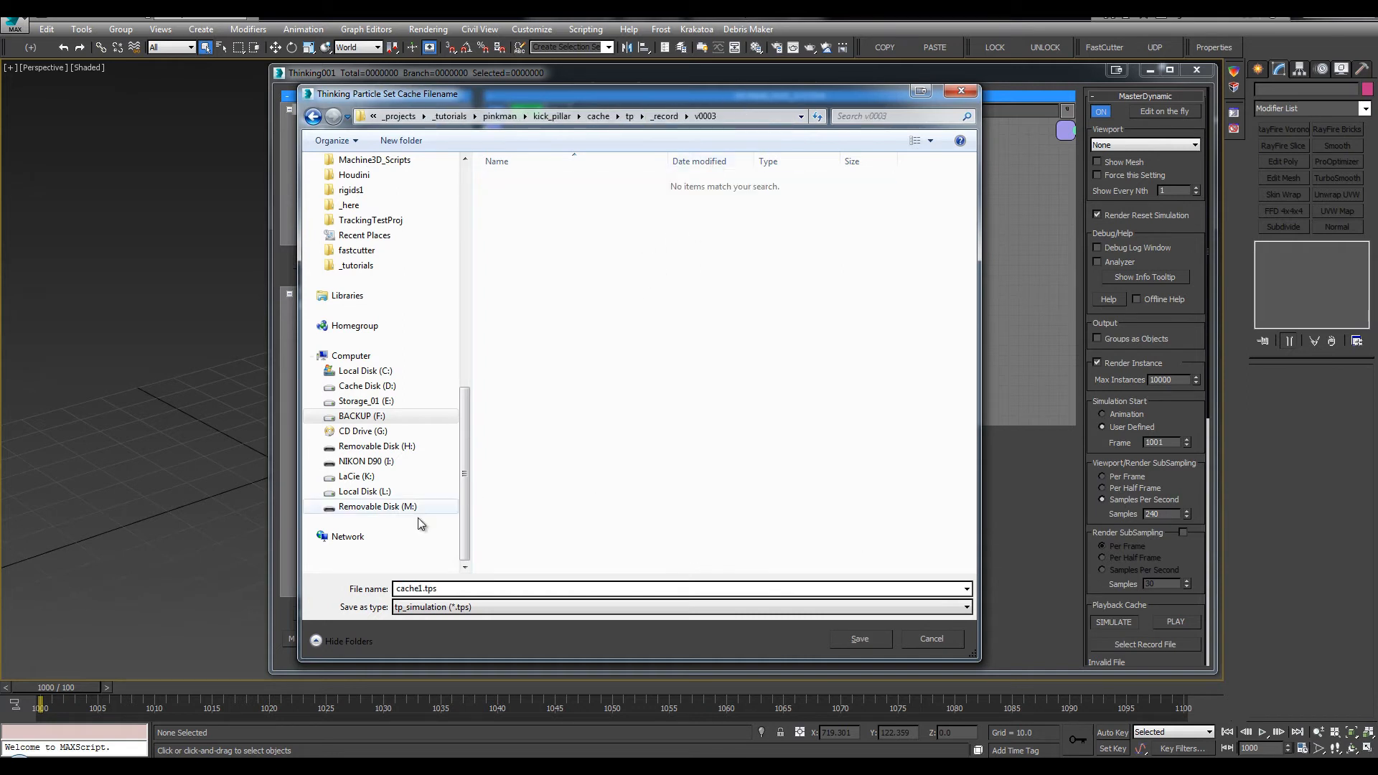
left_click(854, 638)
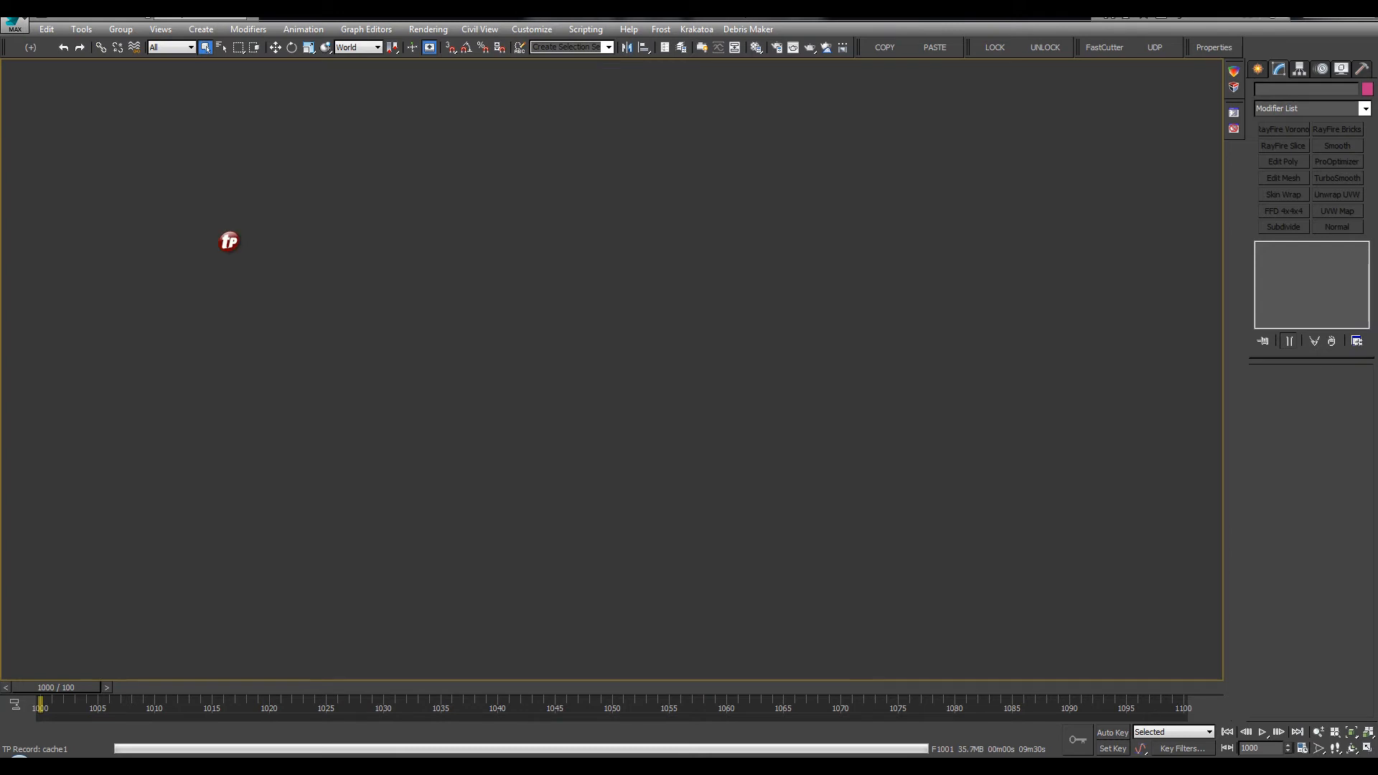
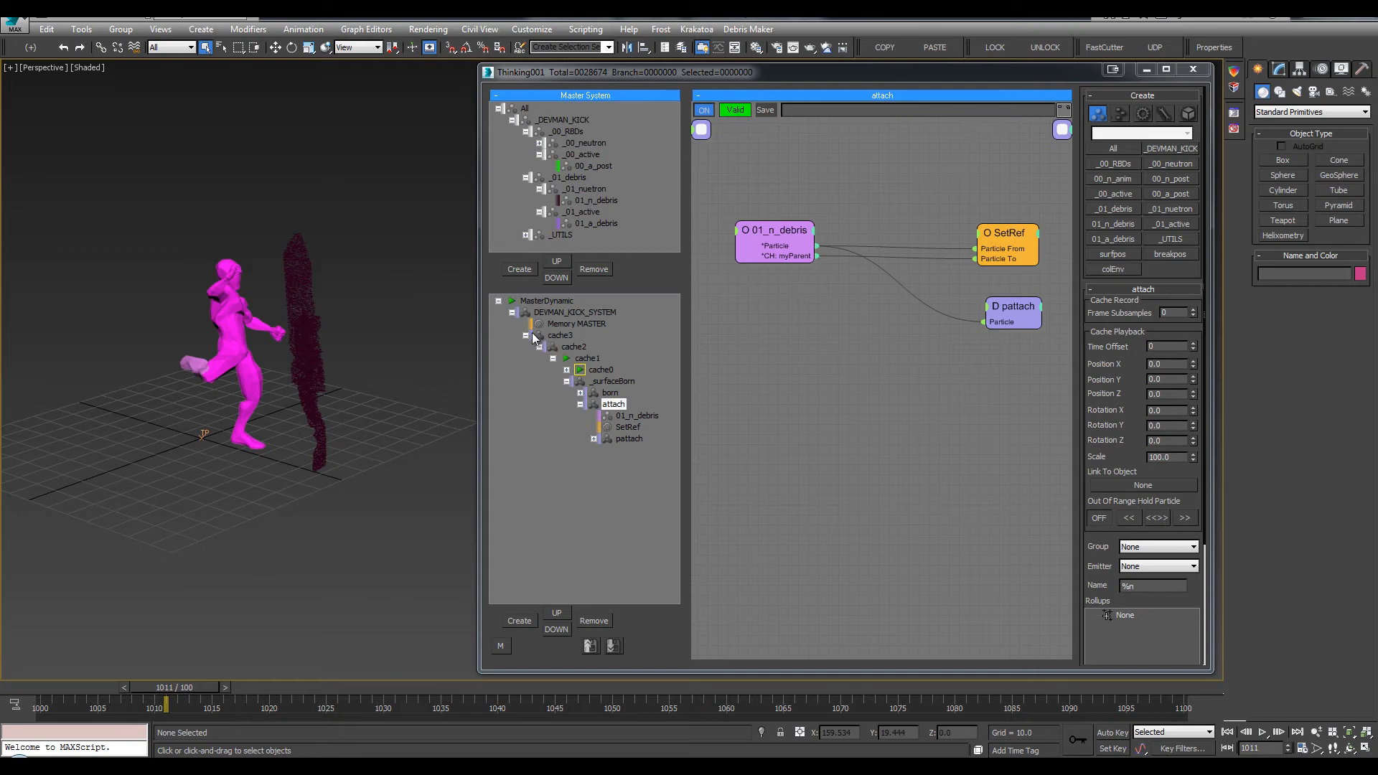
Lighten the 01_n_debris group's display color by raising its whiteness
scroll(315, 332, "up", 4)
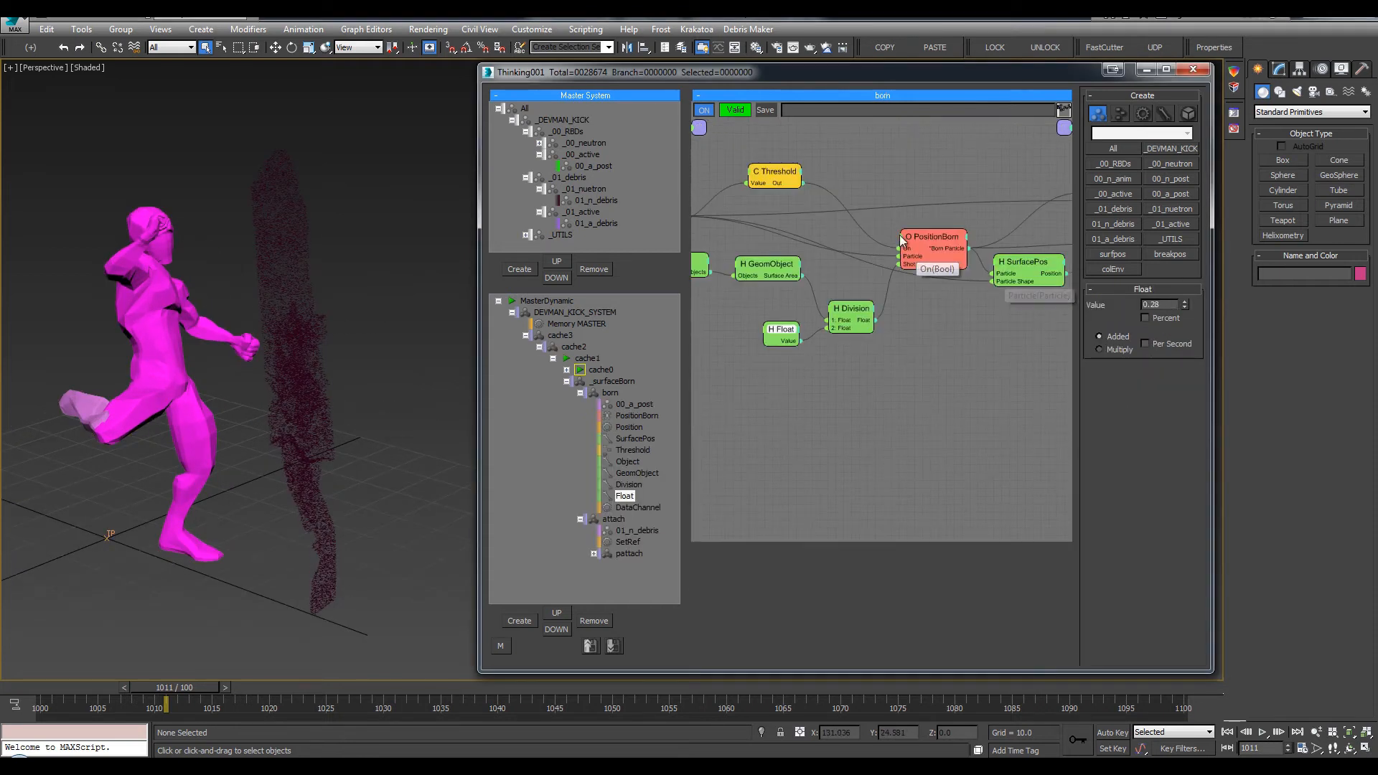
left_click(933, 247)
middle_click_drag(851, 313, 872, 312)
left_click_drag(873, 312, 875, 301)
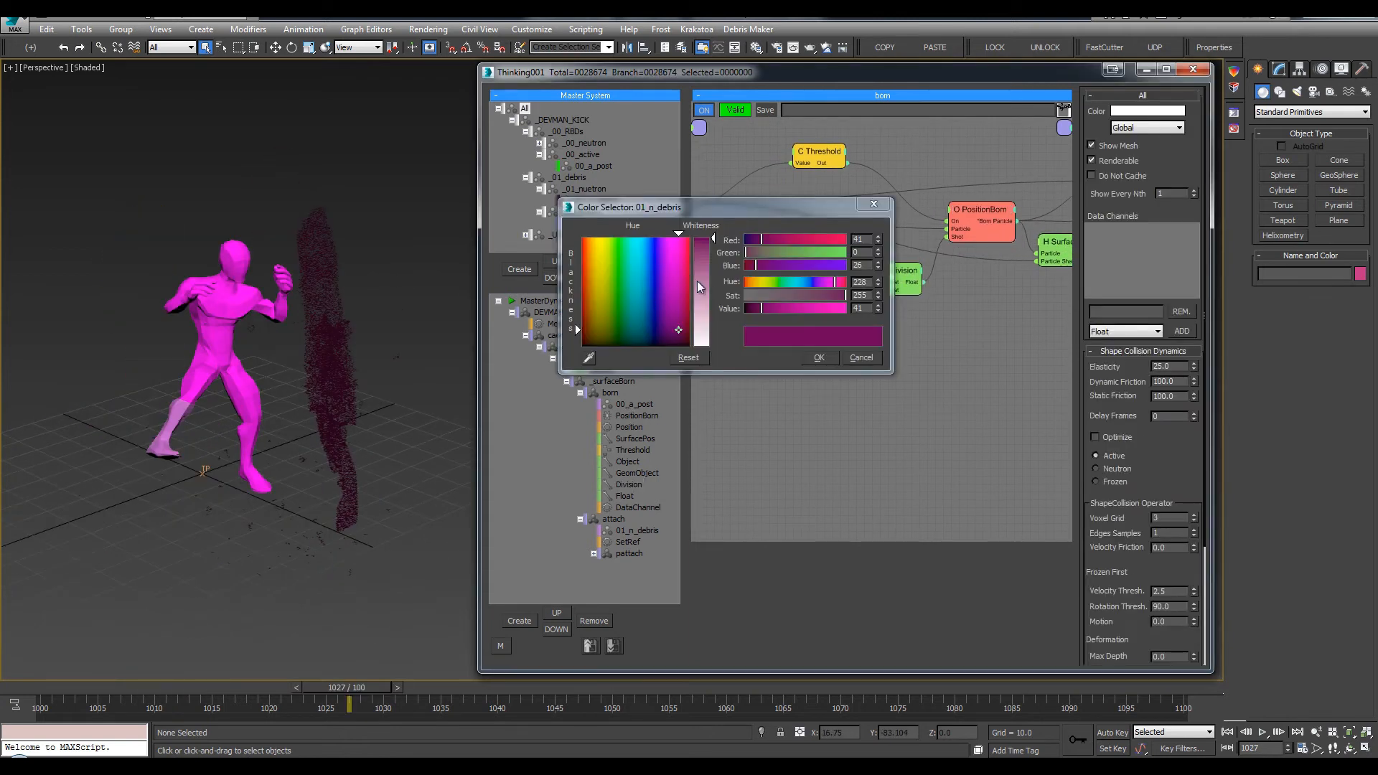
left_click_drag(704, 287, 711, 305)
left_click(819, 357)
Play and scrub the recorded animation to check how the debris follows the pillar, stopping at frame 1015
key("/")
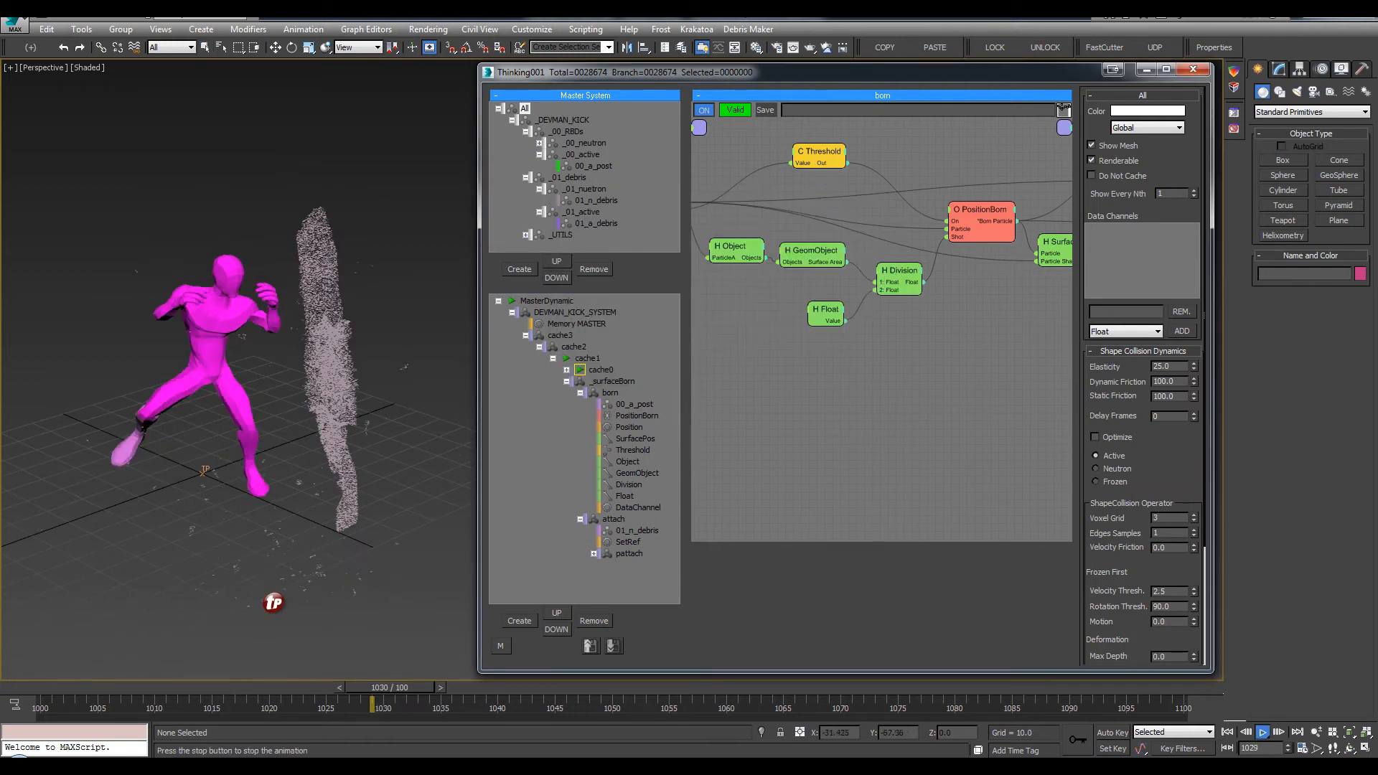
left_click_drag(244, 688, 378, 684)
key("/")
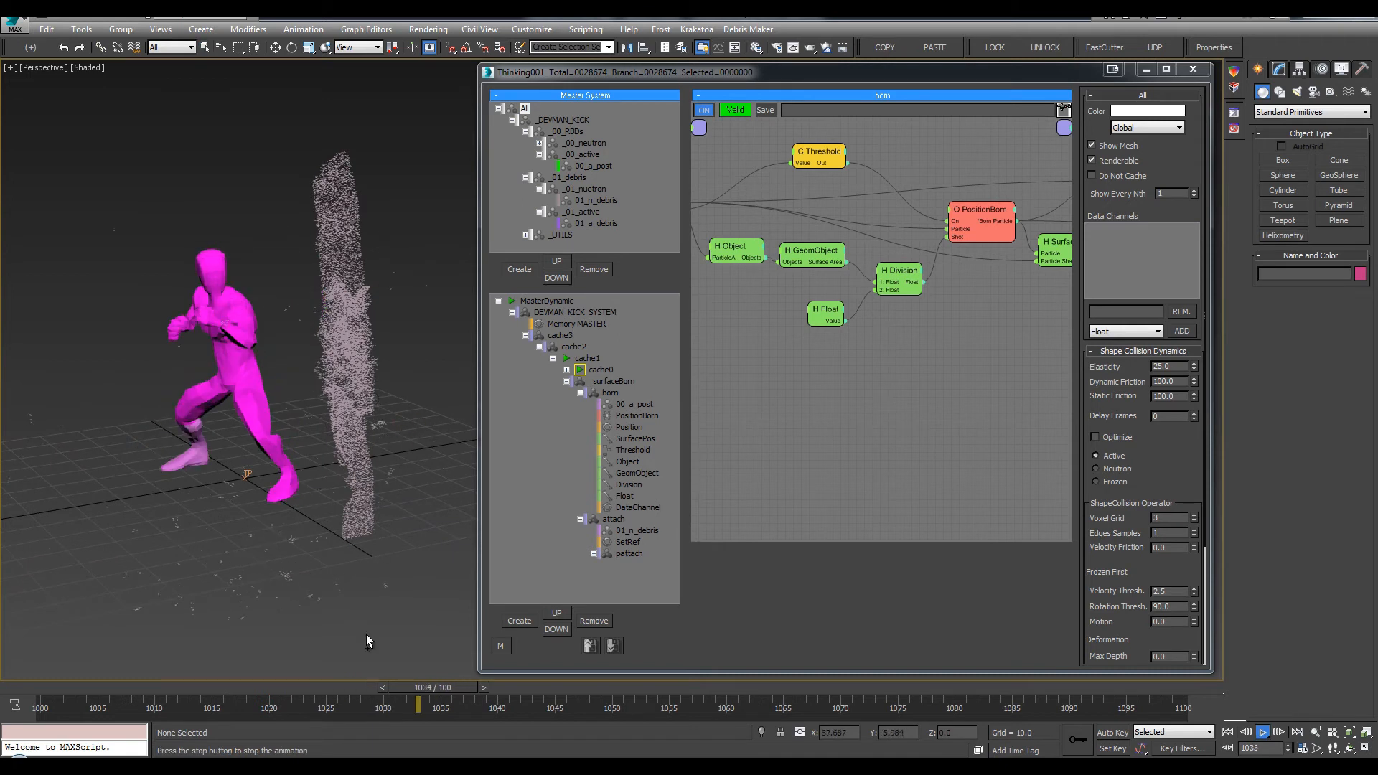
left_click_drag(260, 688, 105, 687)
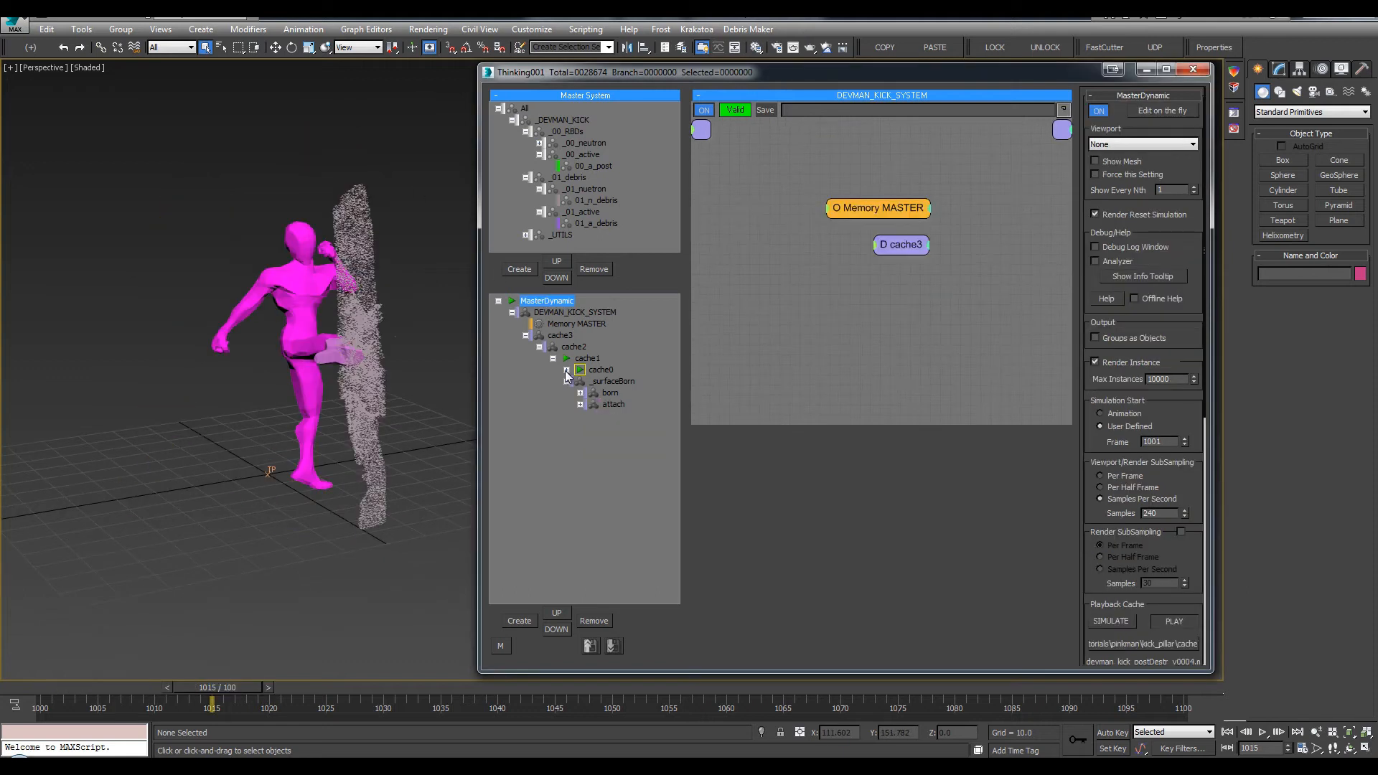
scroll(415, 282, "up", 5)
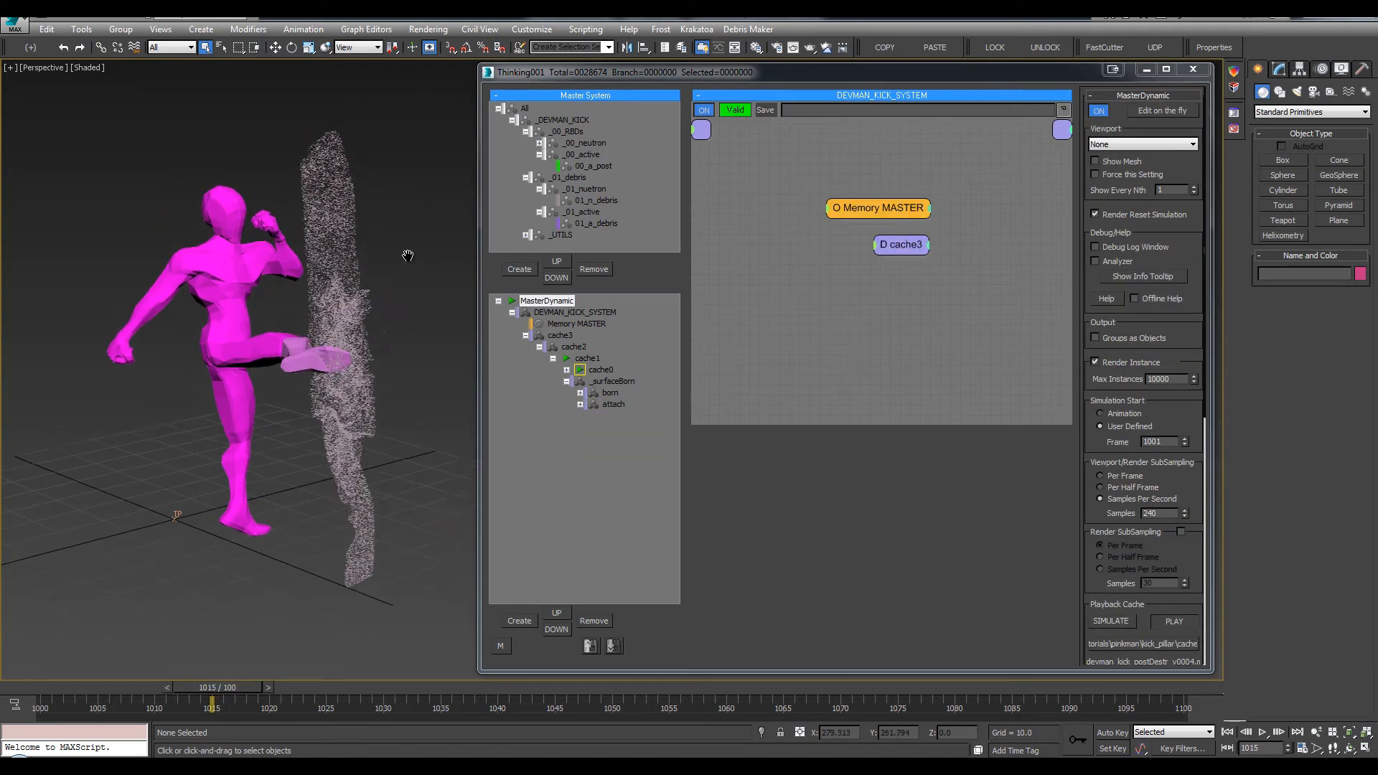
Stop the cache playback on MasterDynamic
left_click(552, 358)
left_click(531, 302)
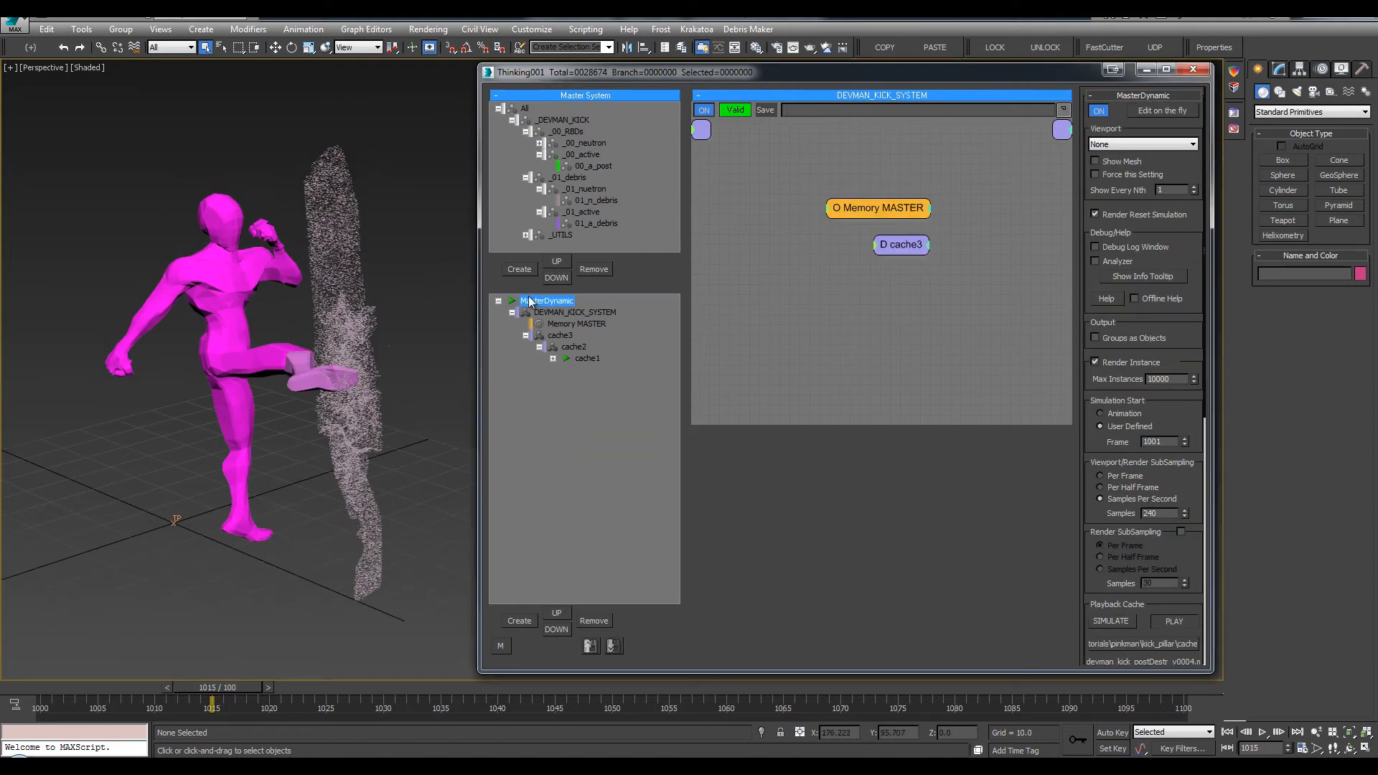
right_click(511, 305)
left_click(505, 307)
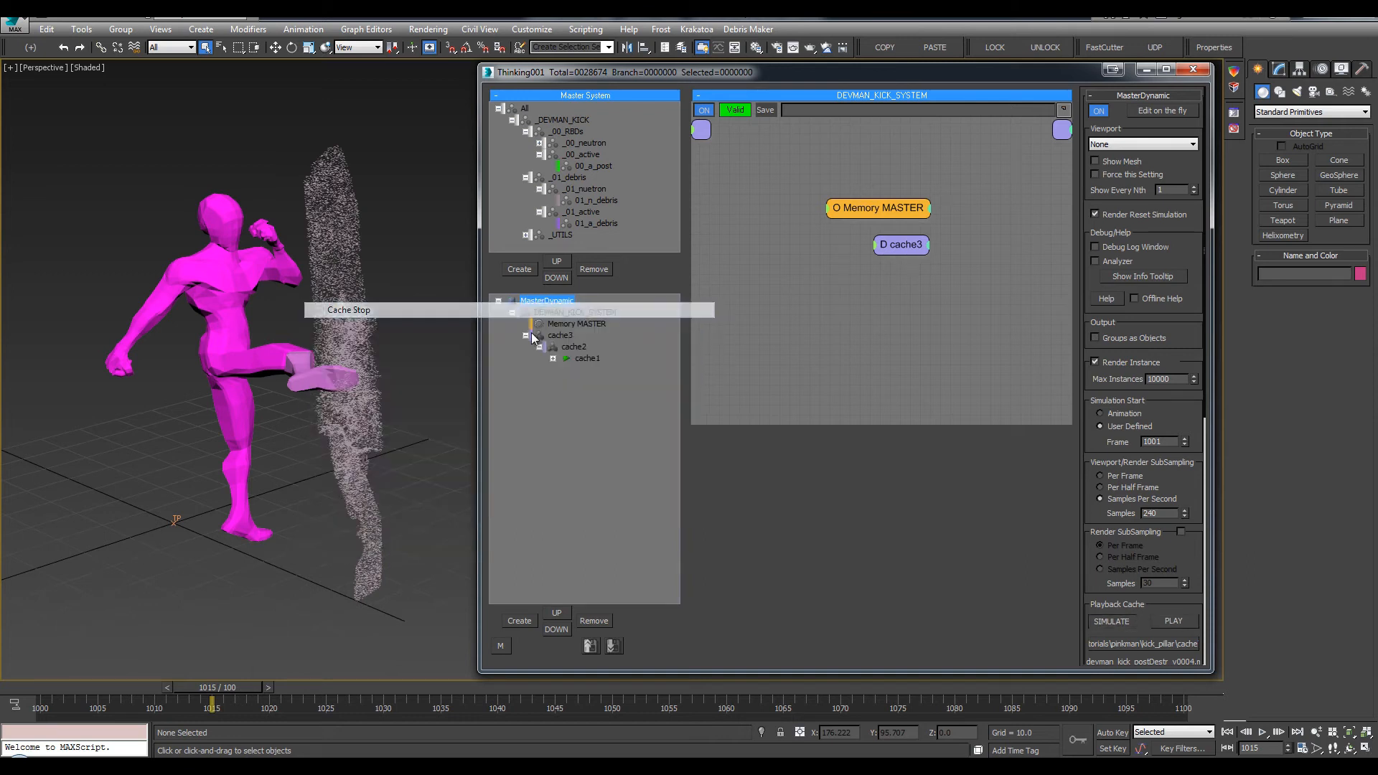
Add a new dynamic set inside cache2, alongside cache1
left_click(580, 359)
left_click(553, 358)
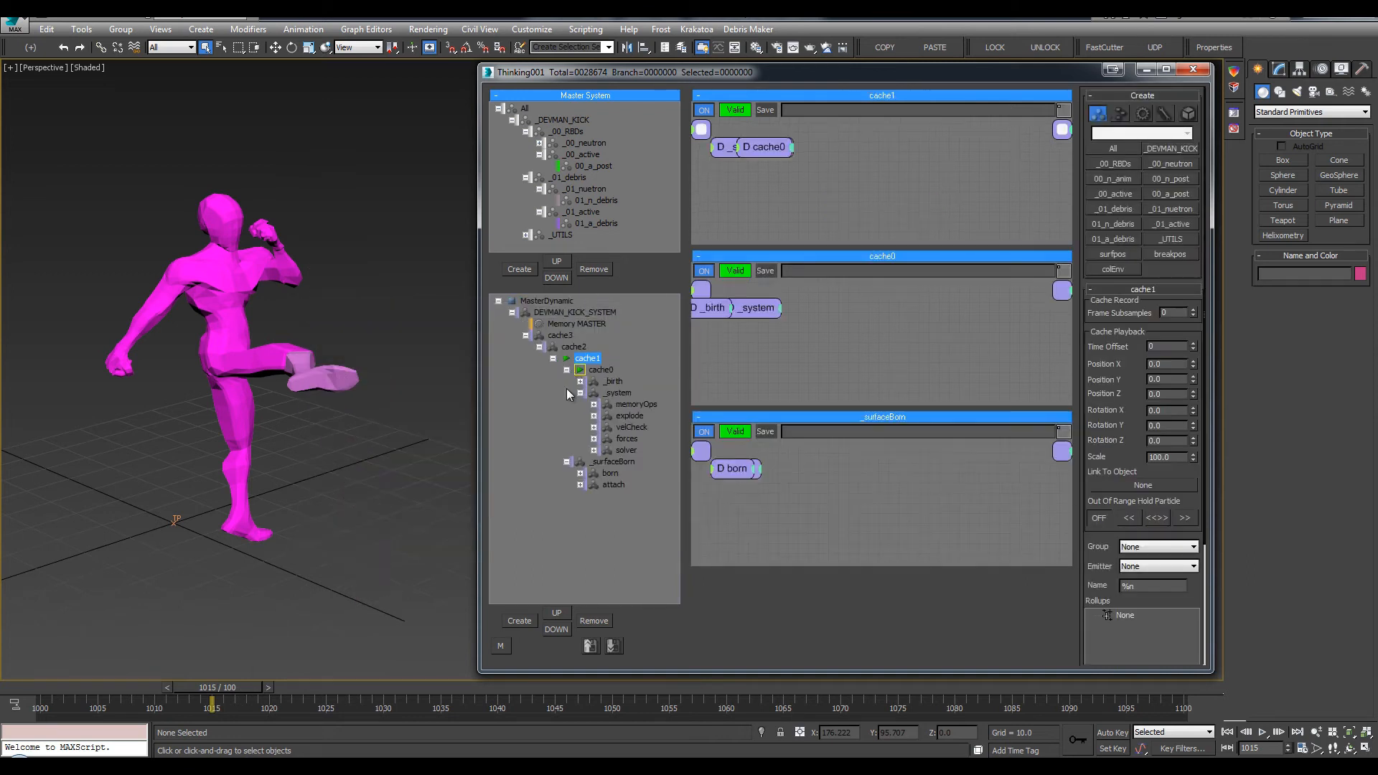
left_click(566, 370)
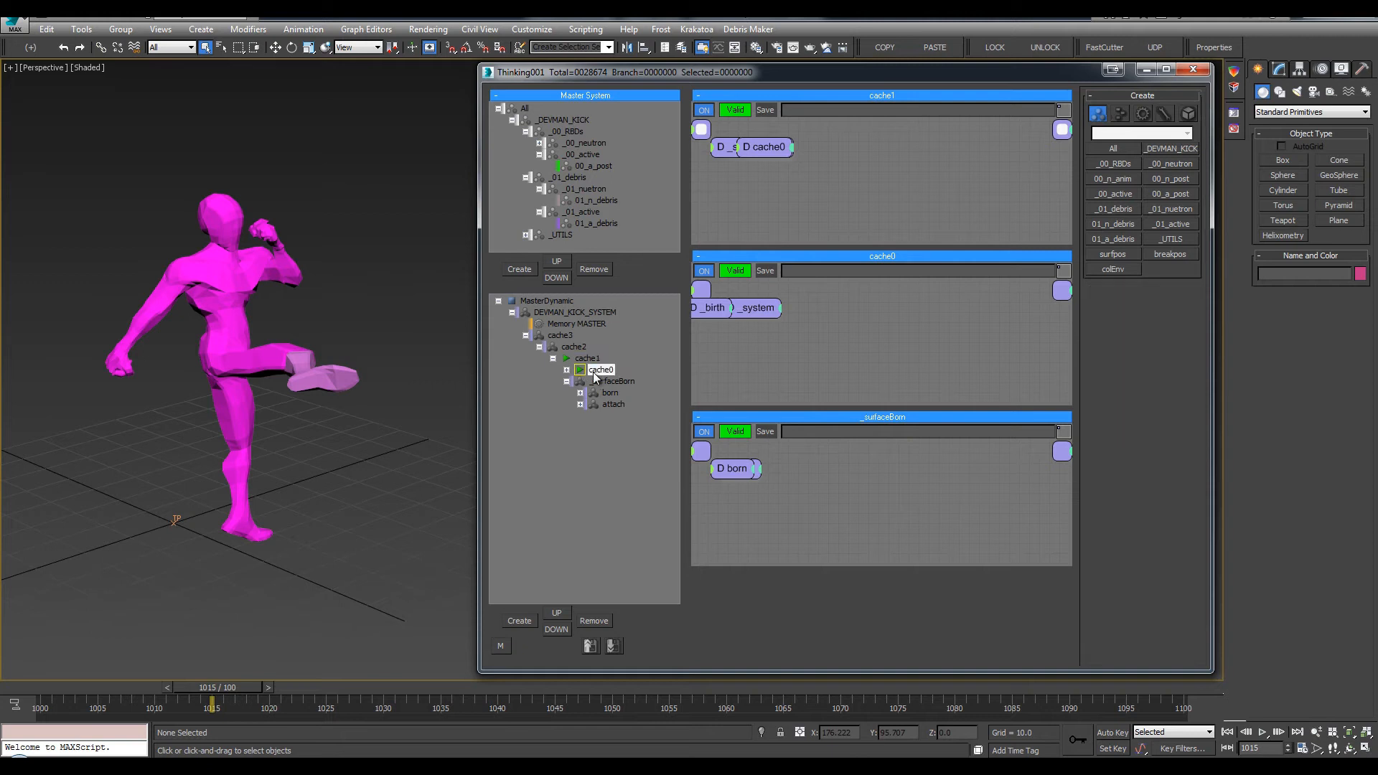
left_click(553, 358)
left_click(573, 348)
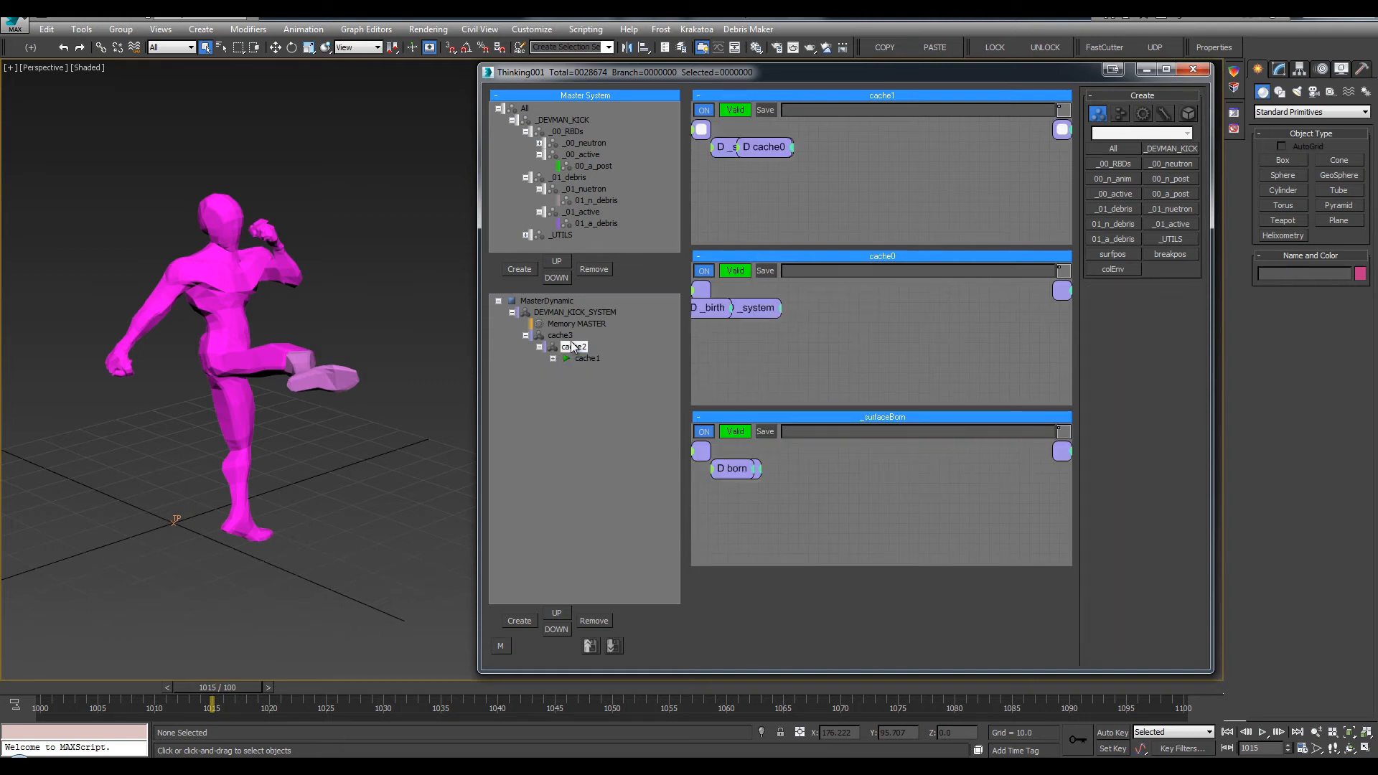
left_click_drag(574, 348, 584, 371)
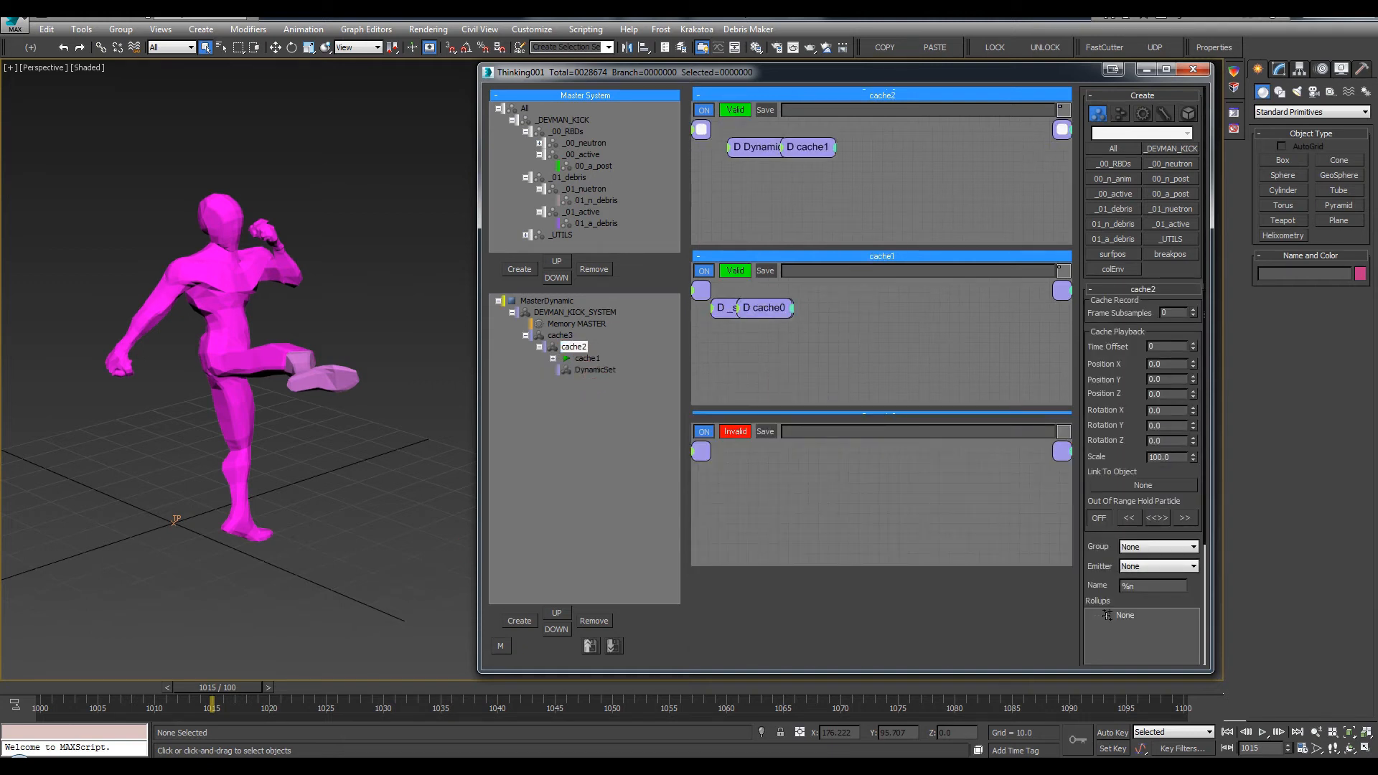
Return to frame 1000 and enable Edit on the fly for MasterDynamic
left_click(33, 686)
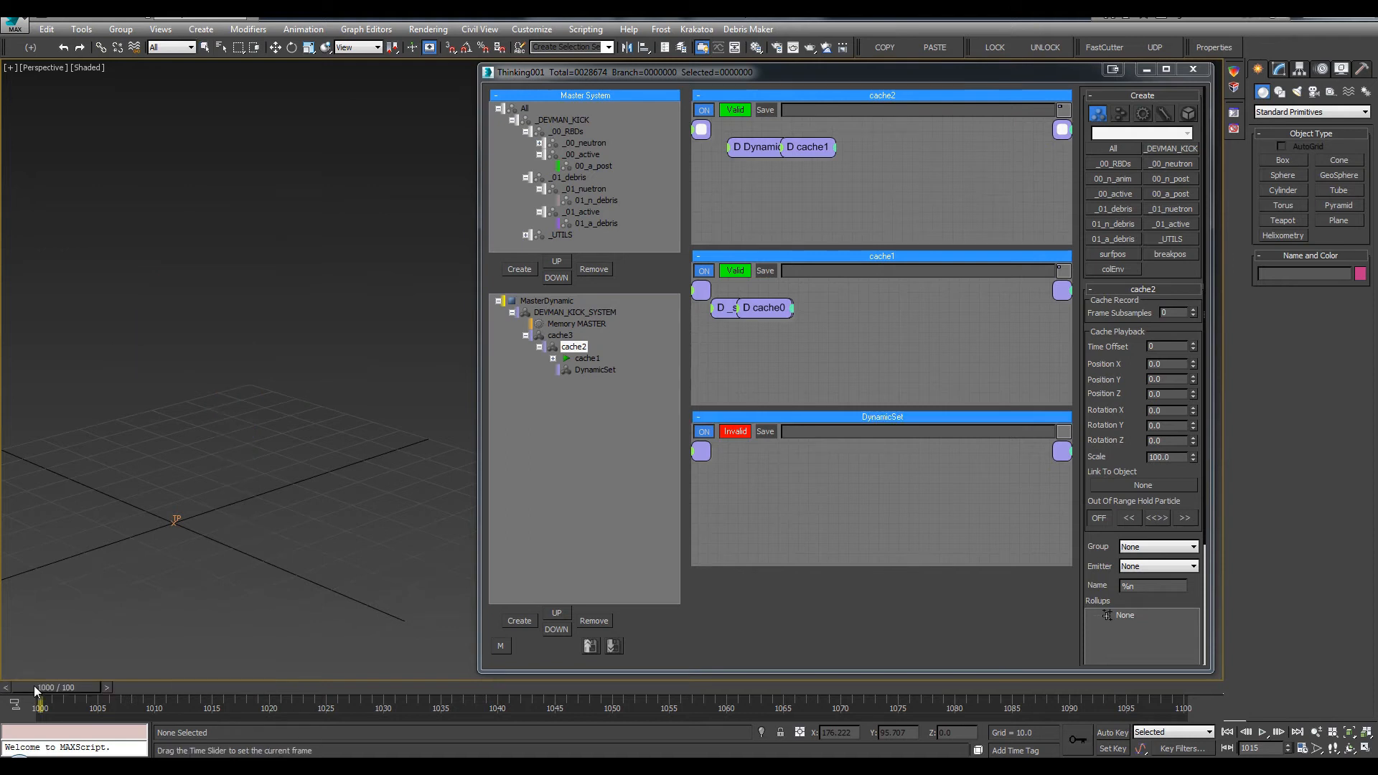
left_click(573, 459)
left_click(1151, 112)
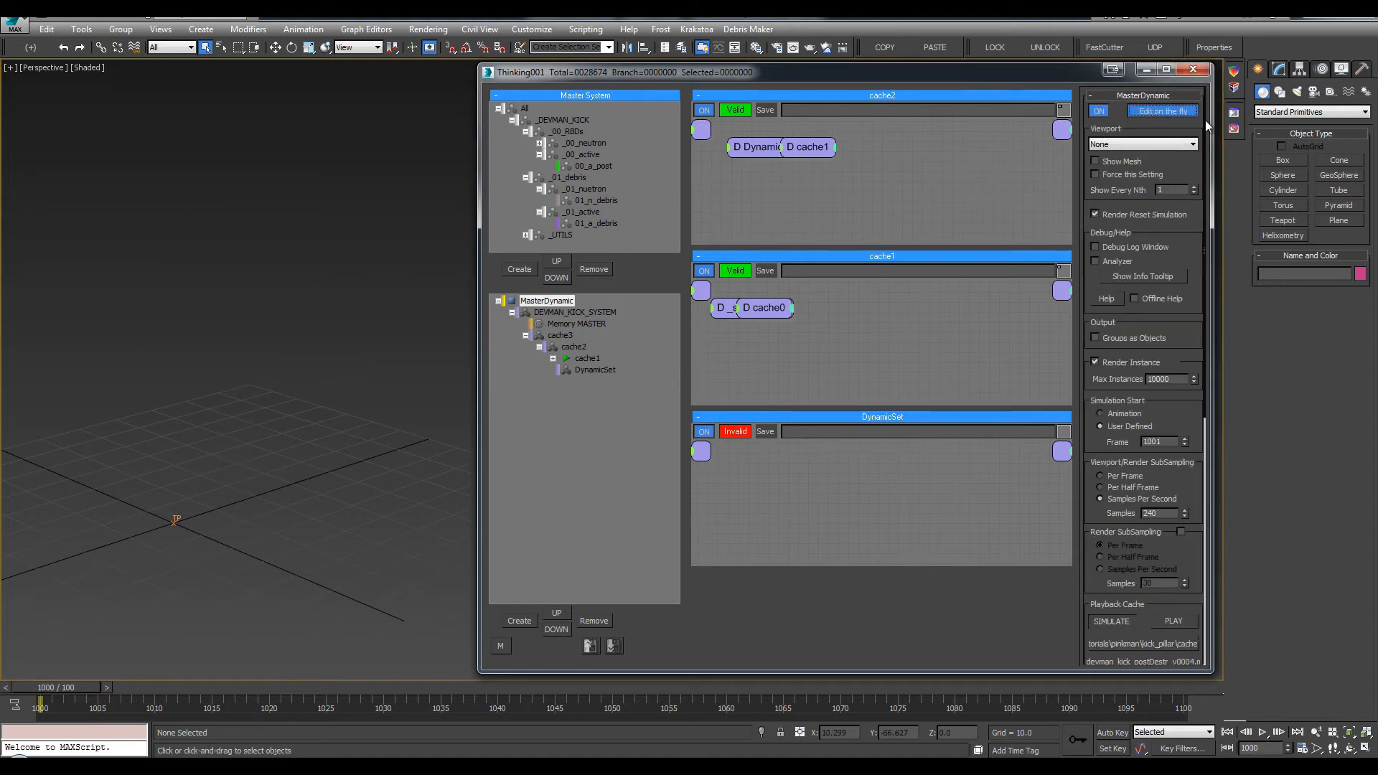
Rename the new dynamic set under cache2 as "_"
left_click(578, 368)
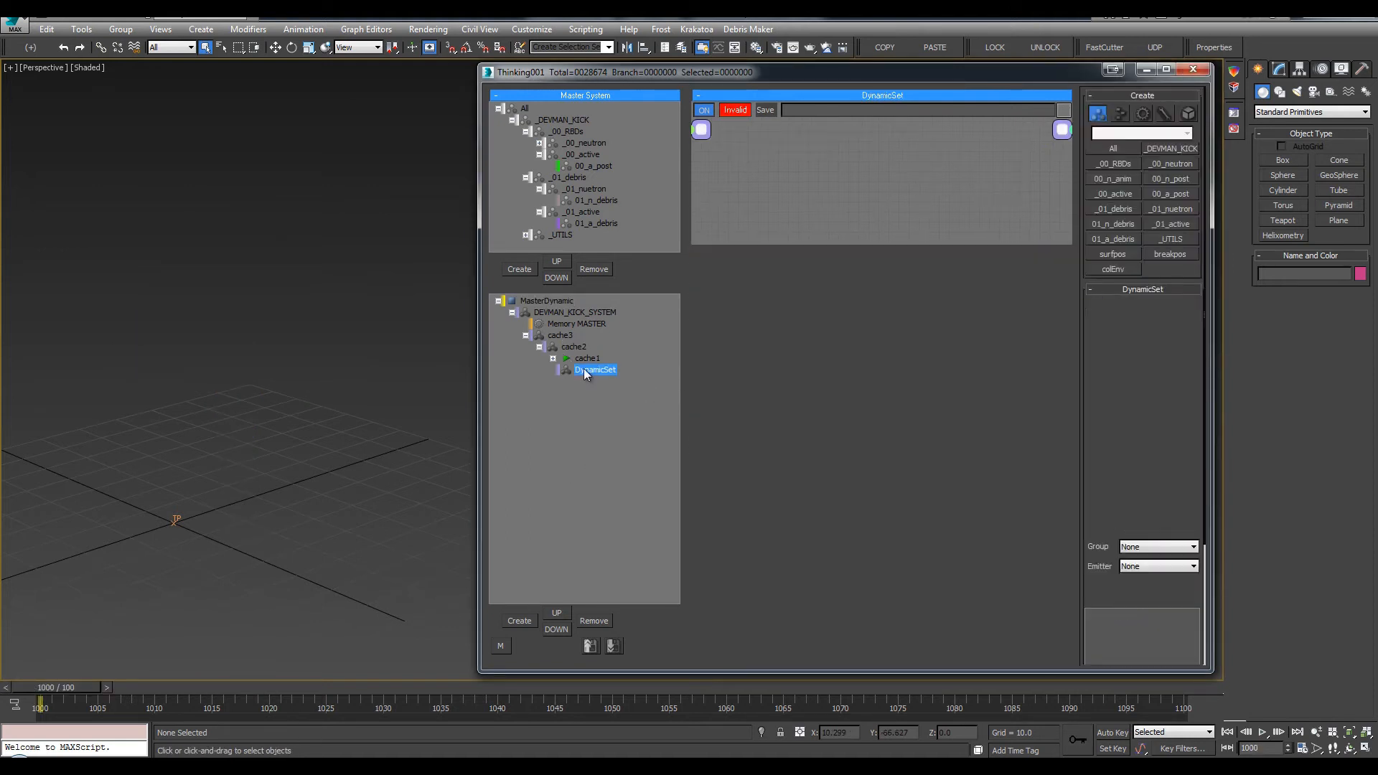
key("F2")
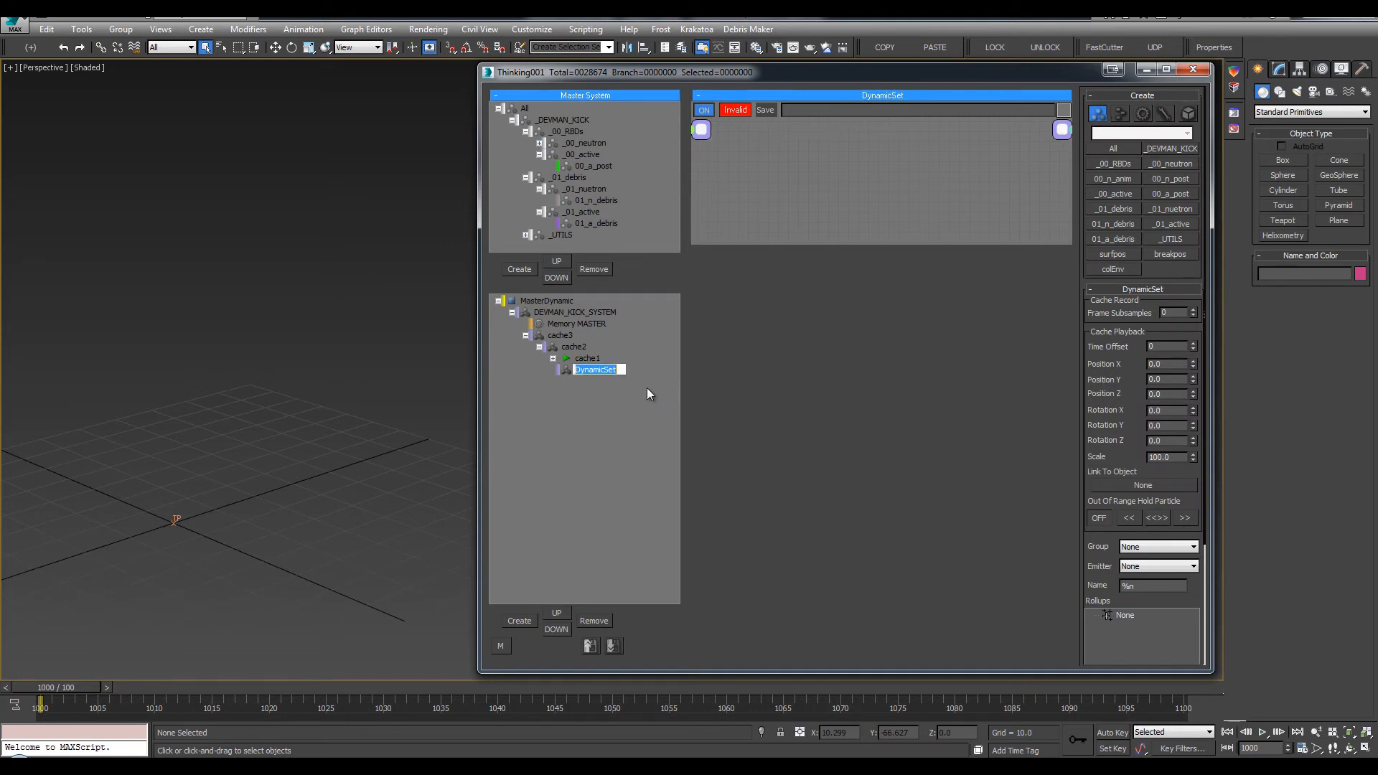
type("_")
key("Return")
Review the cache0 and _surfaceBorn sets nested inside cache1
left_click(583, 359)
left_click(553, 359)
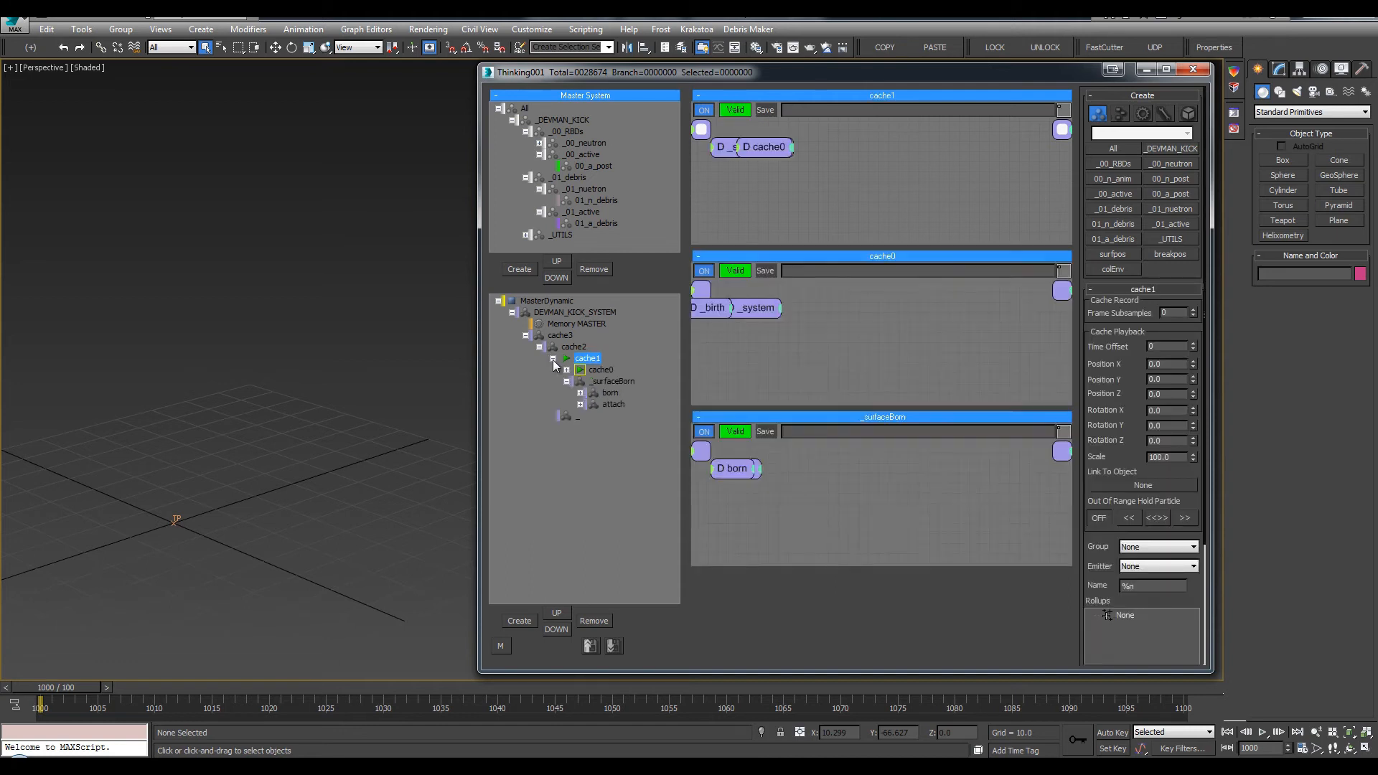
left_click(593, 382)
left_click(566, 371)
left_click(566, 370)
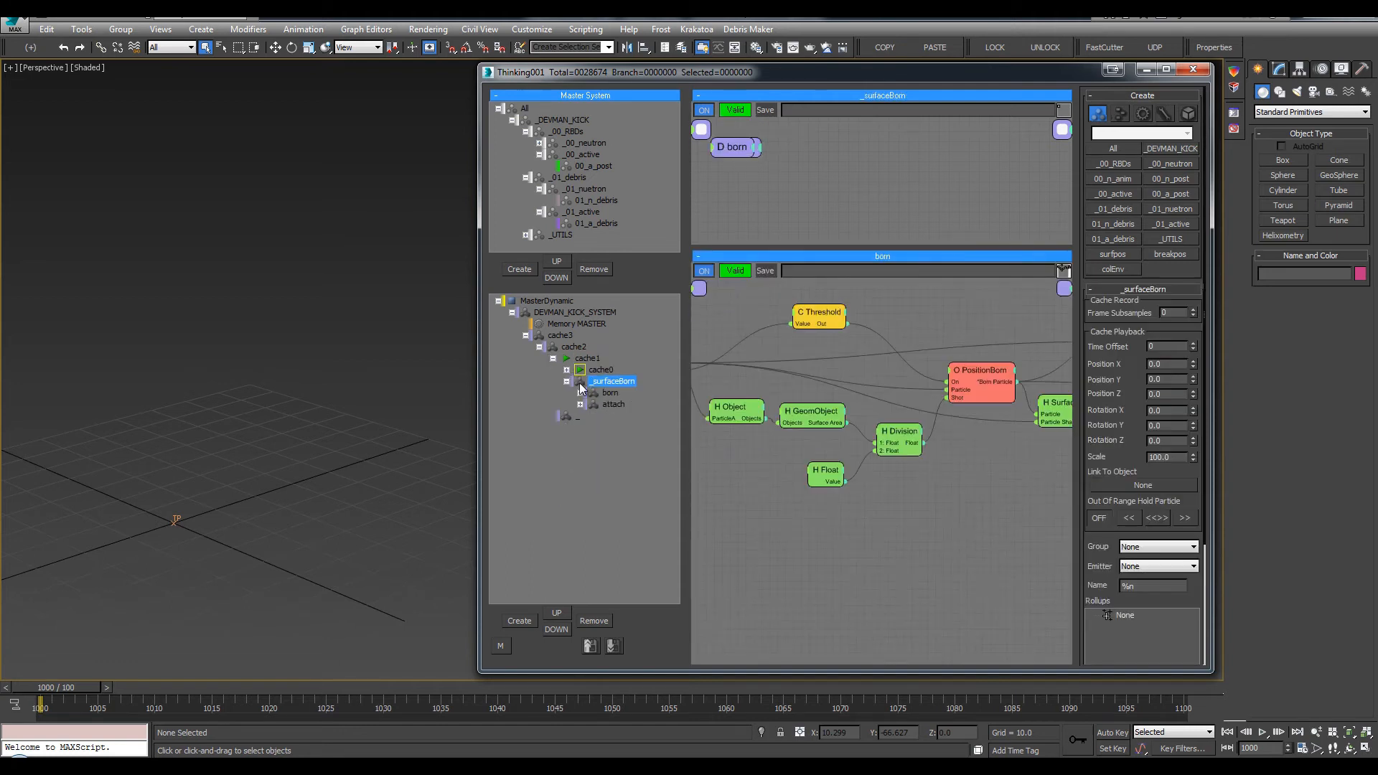
left_click(567, 381)
left_click(552, 358)
Rename the dynamic set below cache1 as _debris and add three dynamic sets inside it
double_click(579, 370)
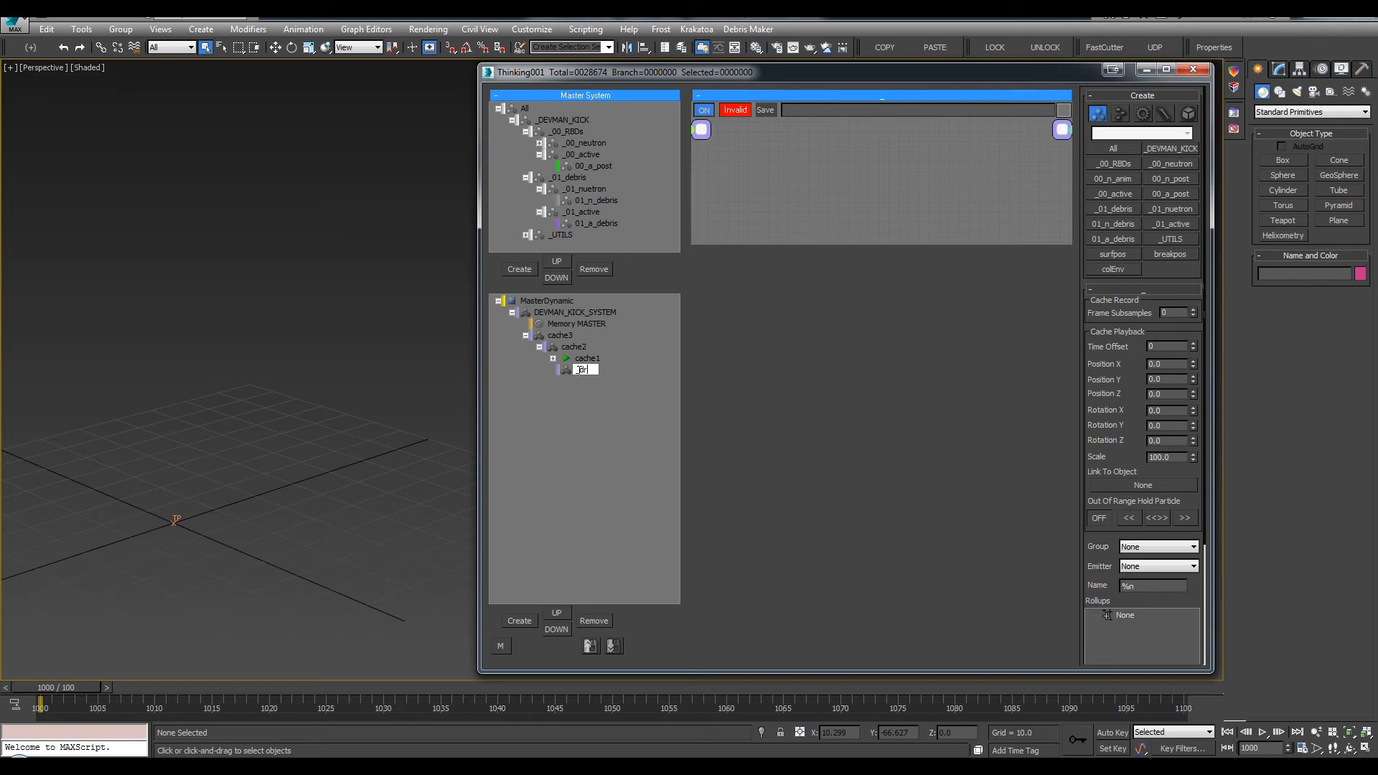
type("debris")
key("Return")
key("Insert")
key("Insert")
key("Insert")
Rename the first two dynamic sets inside _debris as emit and gravity, and open the third set's name for editing
double_click(595, 385)
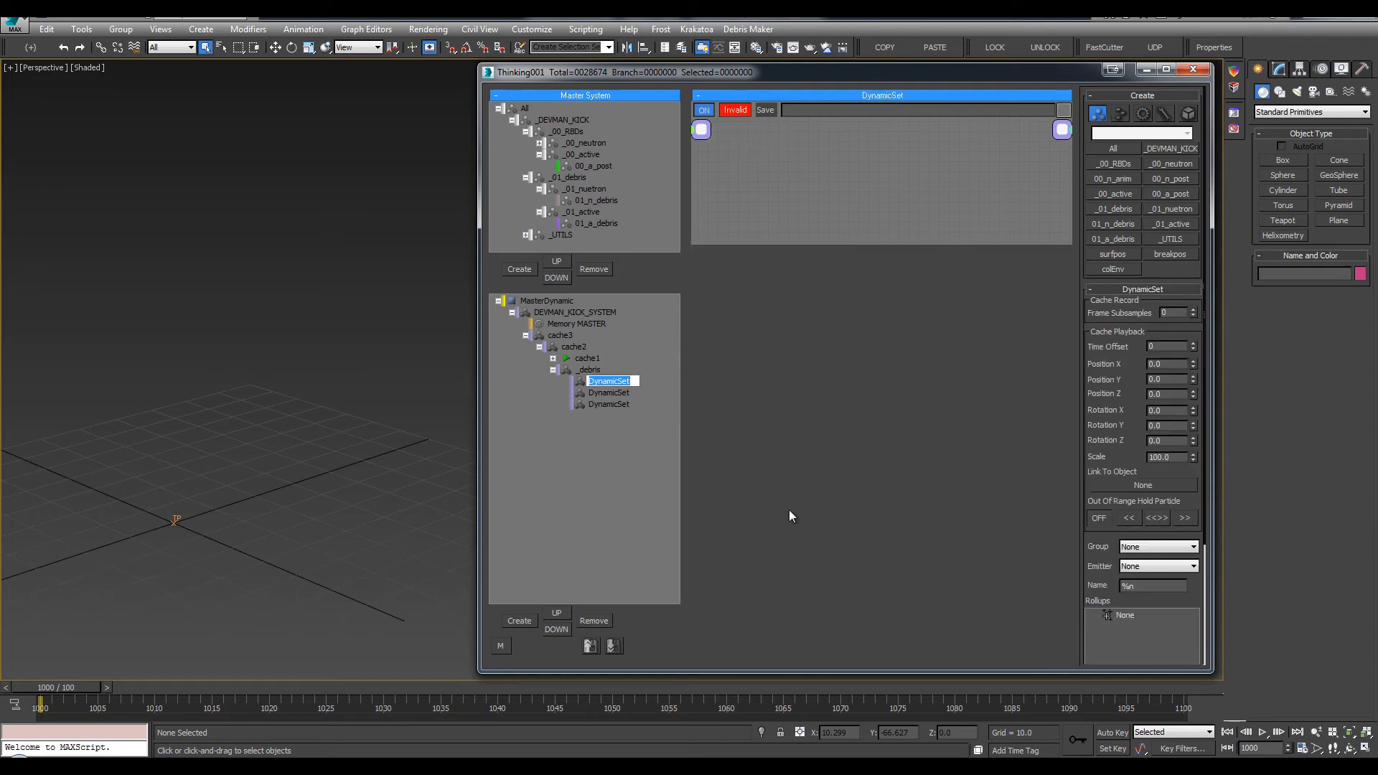
type("emit")
key("Return")
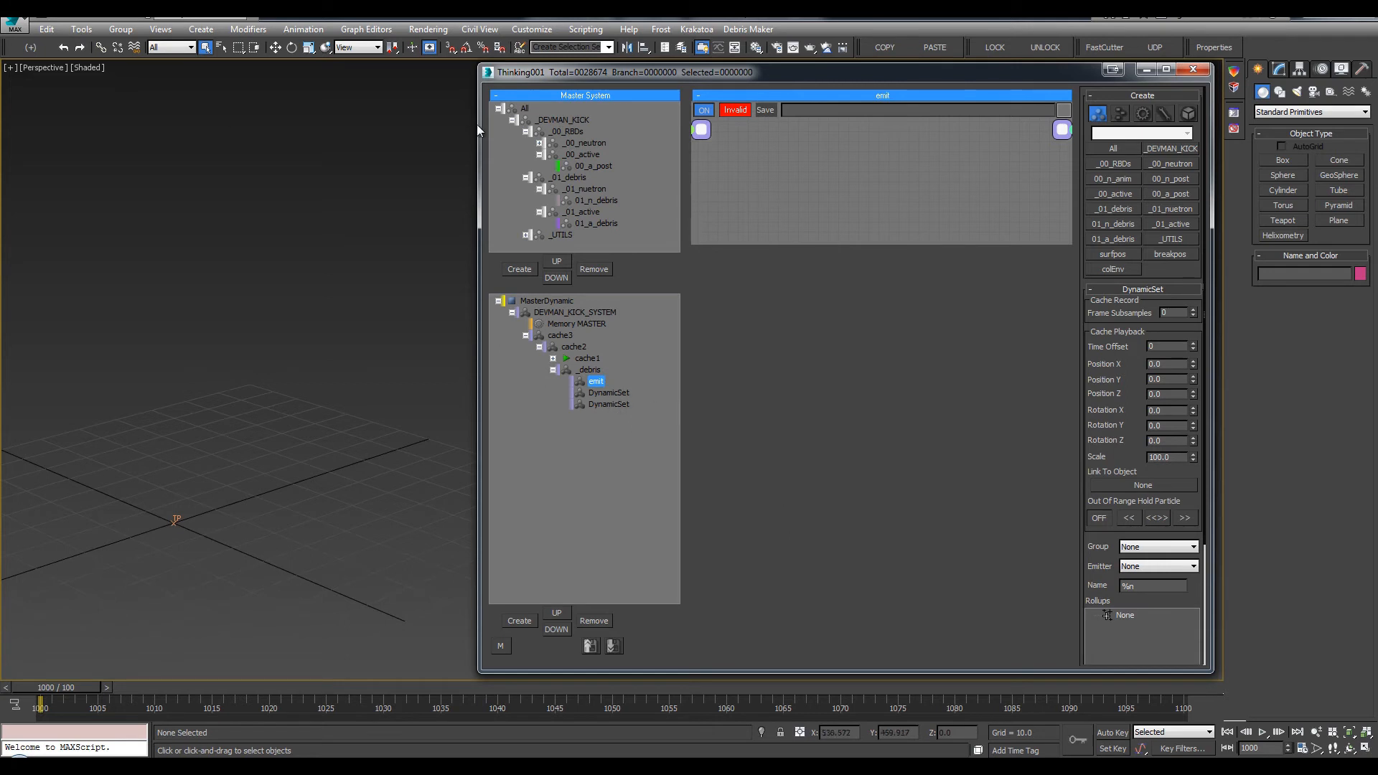
double_click(616, 393)
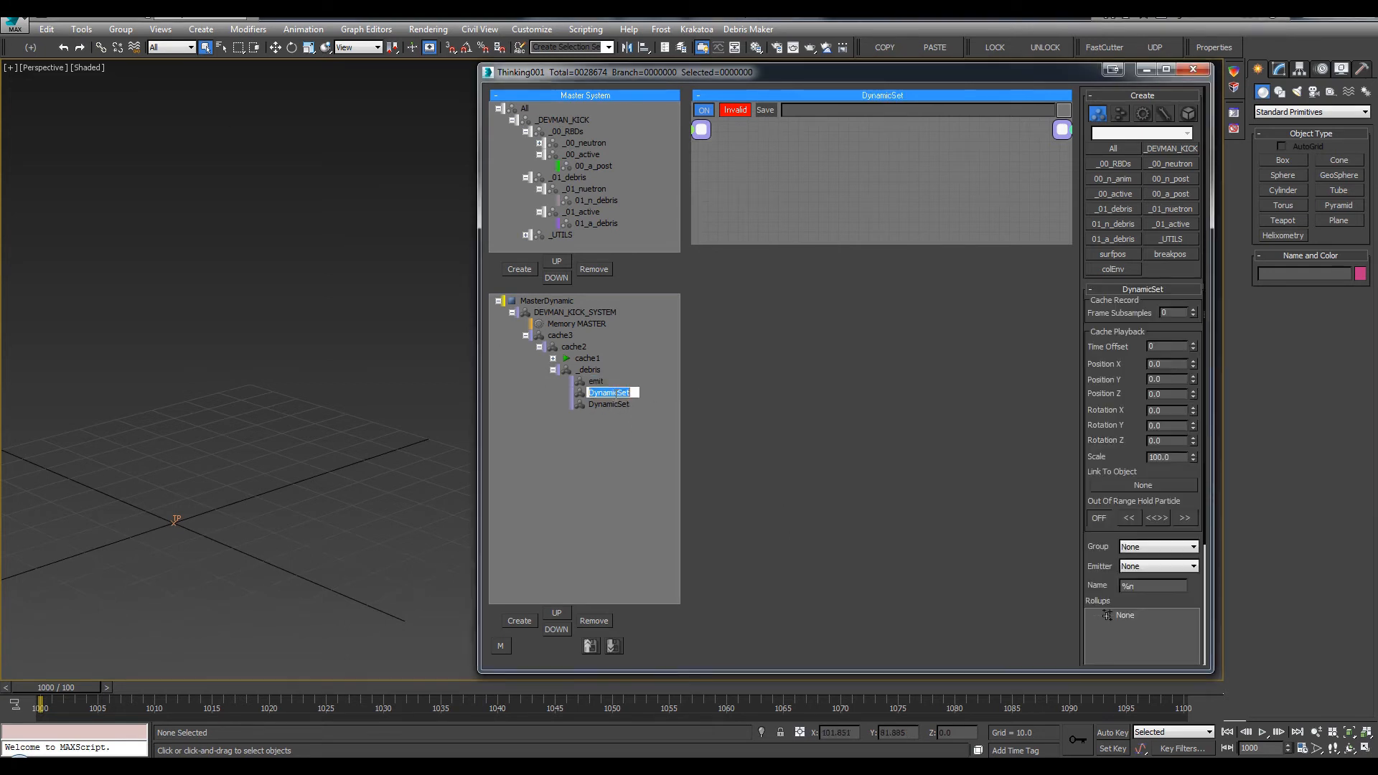
type("gravity")
key("Return")
double_click(611, 405)
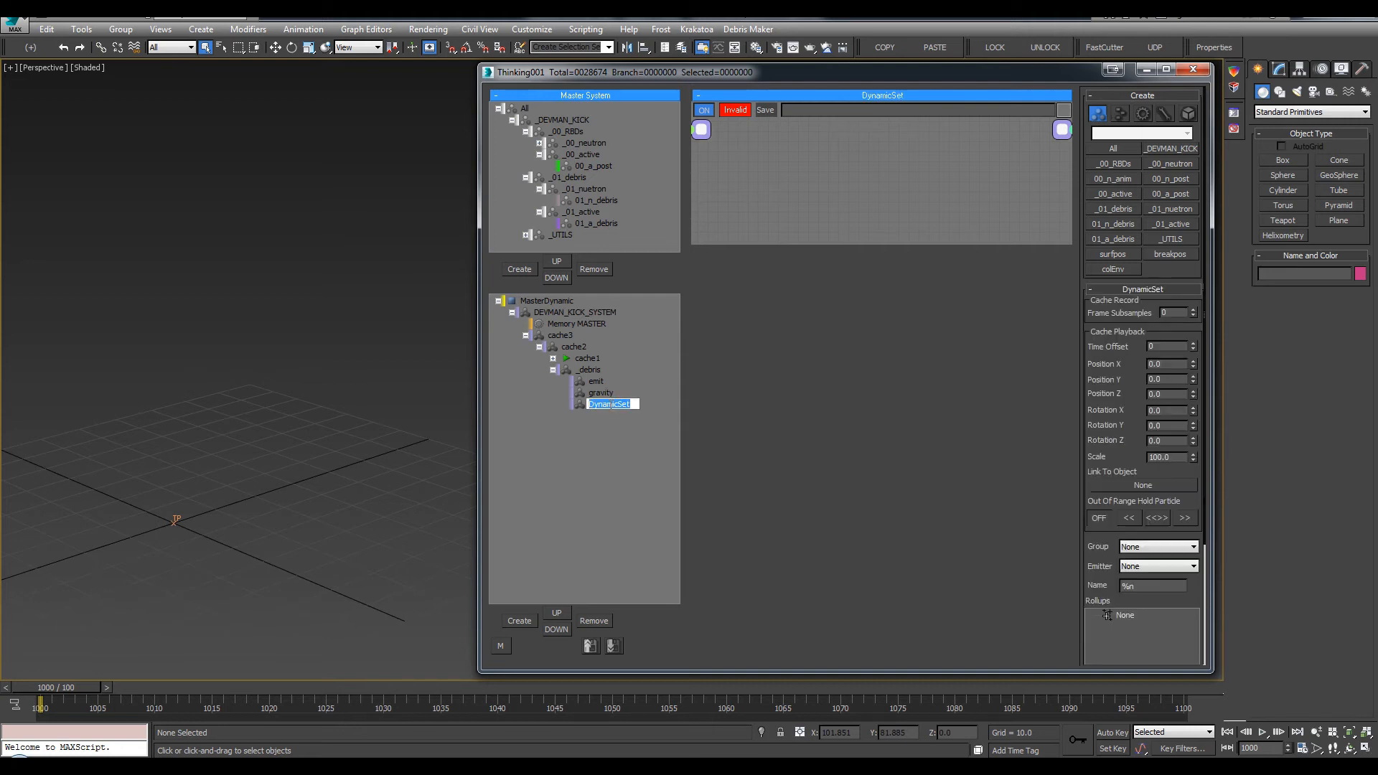
Name the new dynamic set under _debris "flow" and widen the Thinking001 window for the emit set
type("flow")
key("Return")
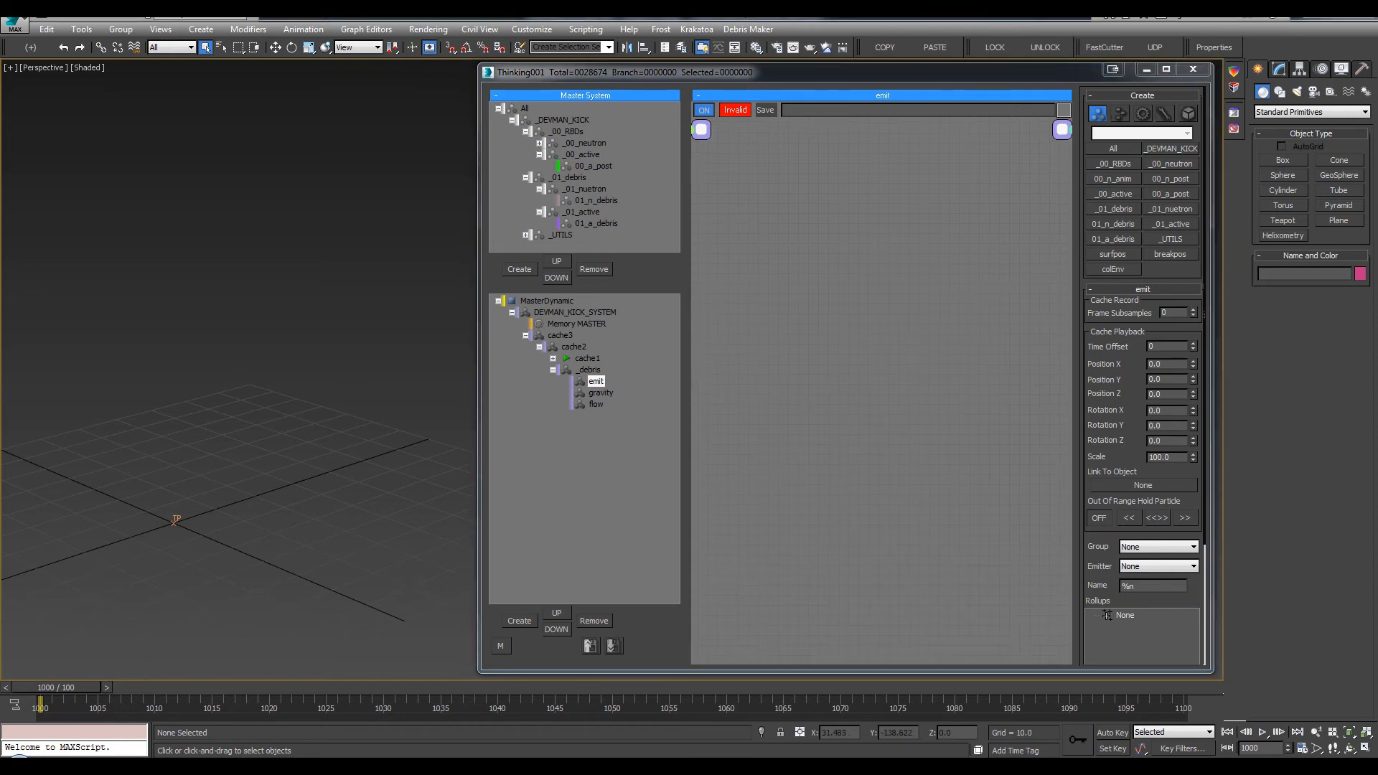
left_click_drag(476, 231, 414, 231)
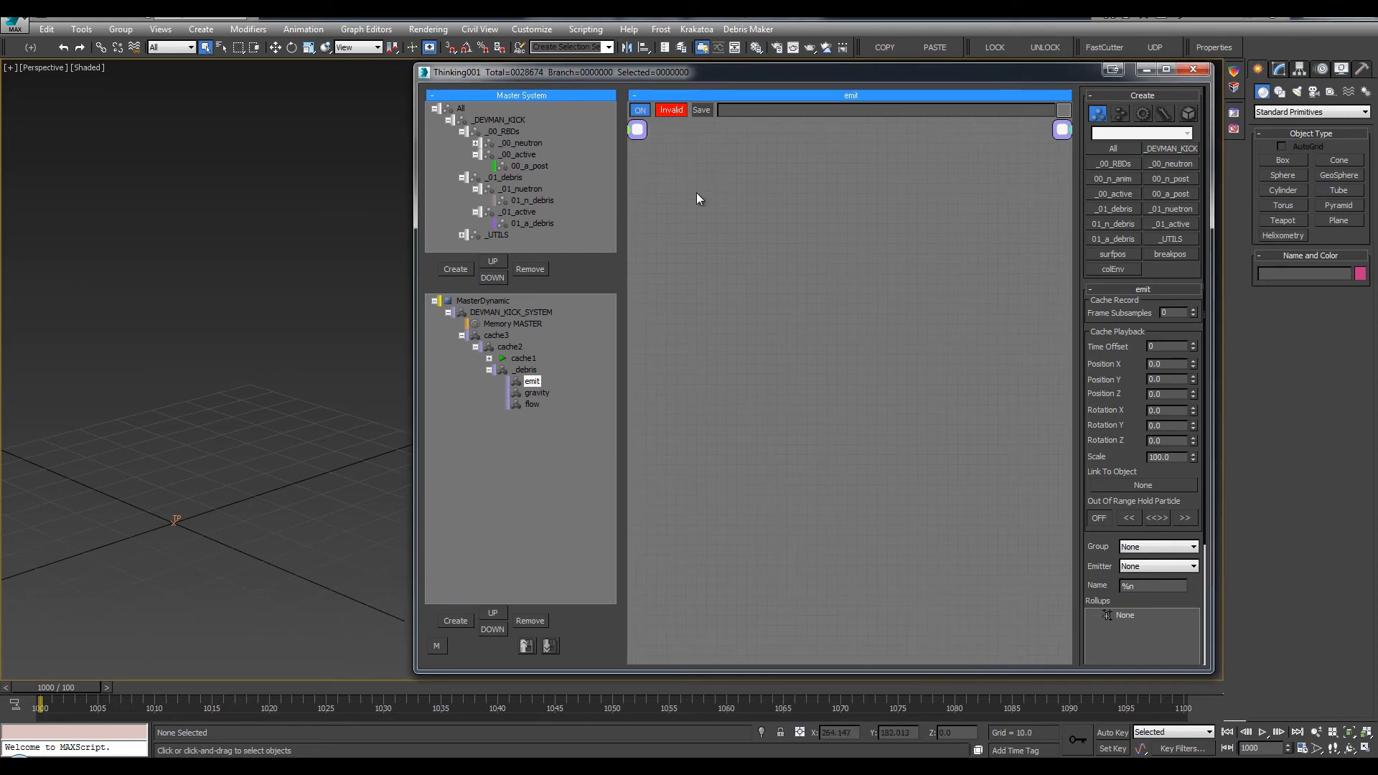
Add the 01_n_debris group as a node in the emit dynamic set
right_click(626, 195)
mouse_move(689, 202)
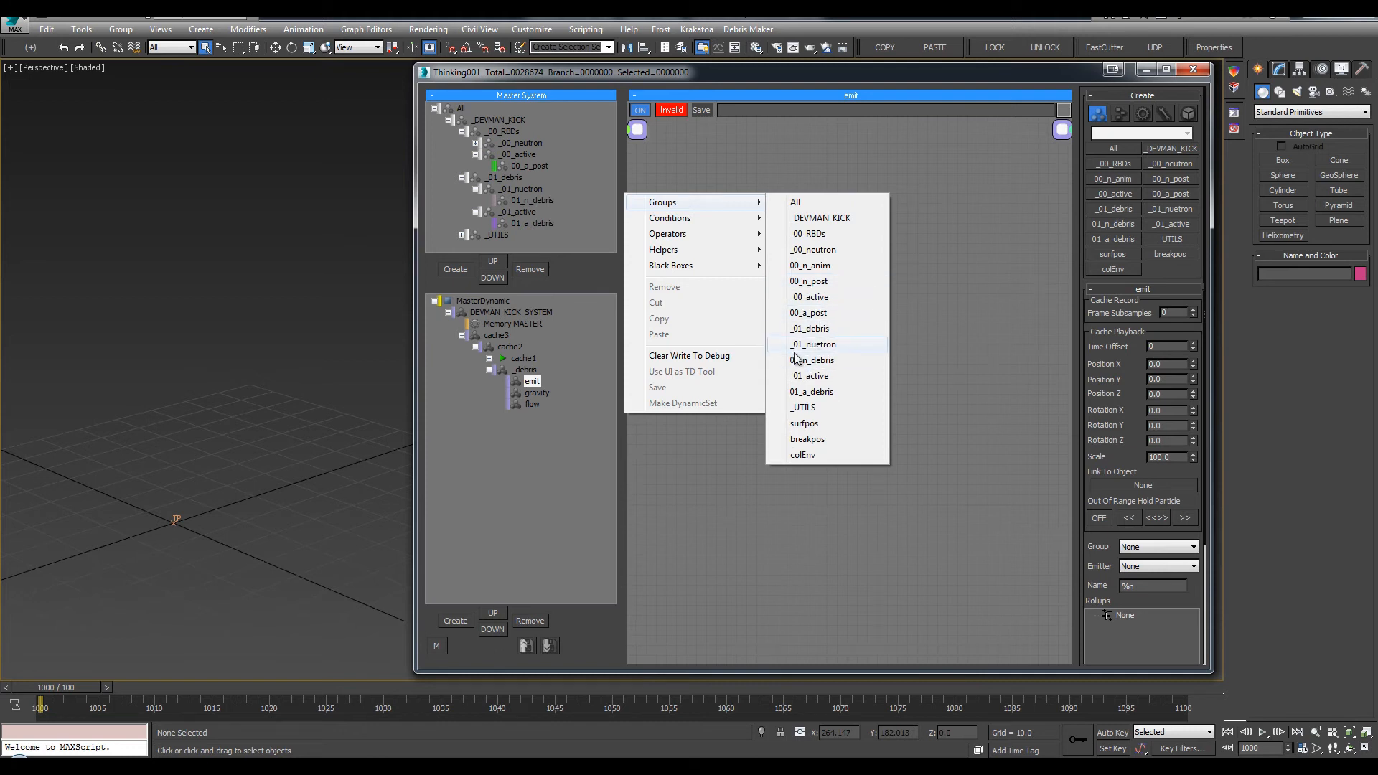
left_click(816, 363)
left_click_drag(752, 213, 731, 234)
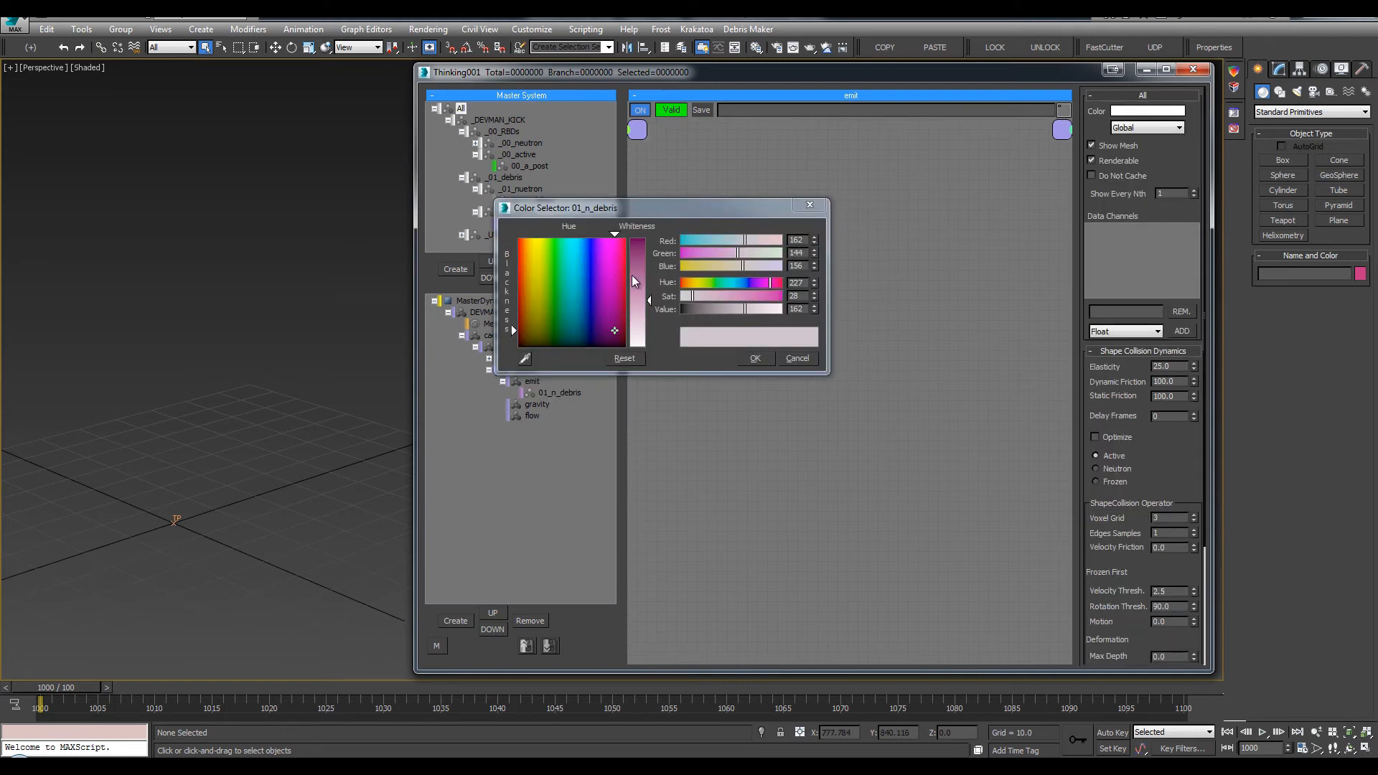
Change the 01_n_debris group's display colour to a dark, muted purple
left_click_drag(634, 282, 639, 244)
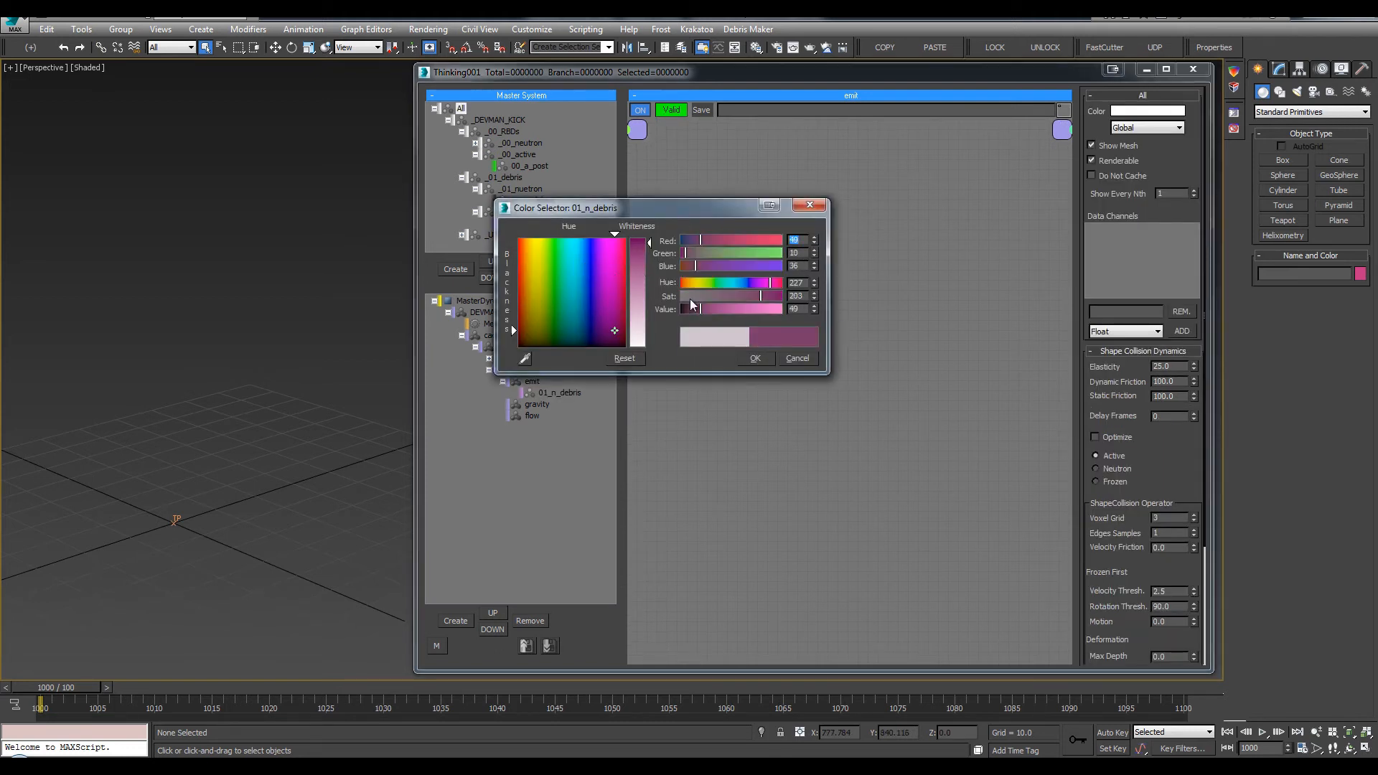
left_click(734, 294)
left_click(755, 358)
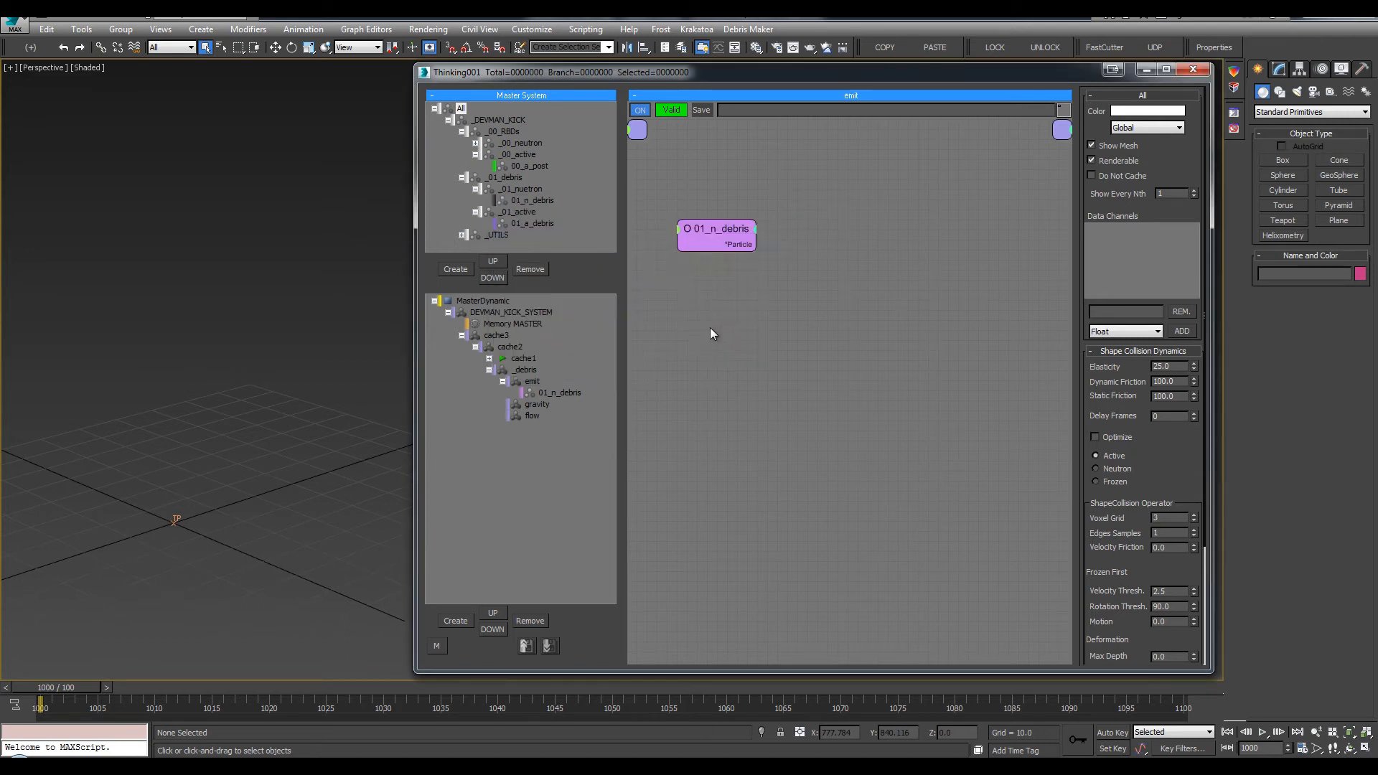
Change the 01_a_debris group's display colour to light blue
left_click(496, 227)
left_click(495, 224)
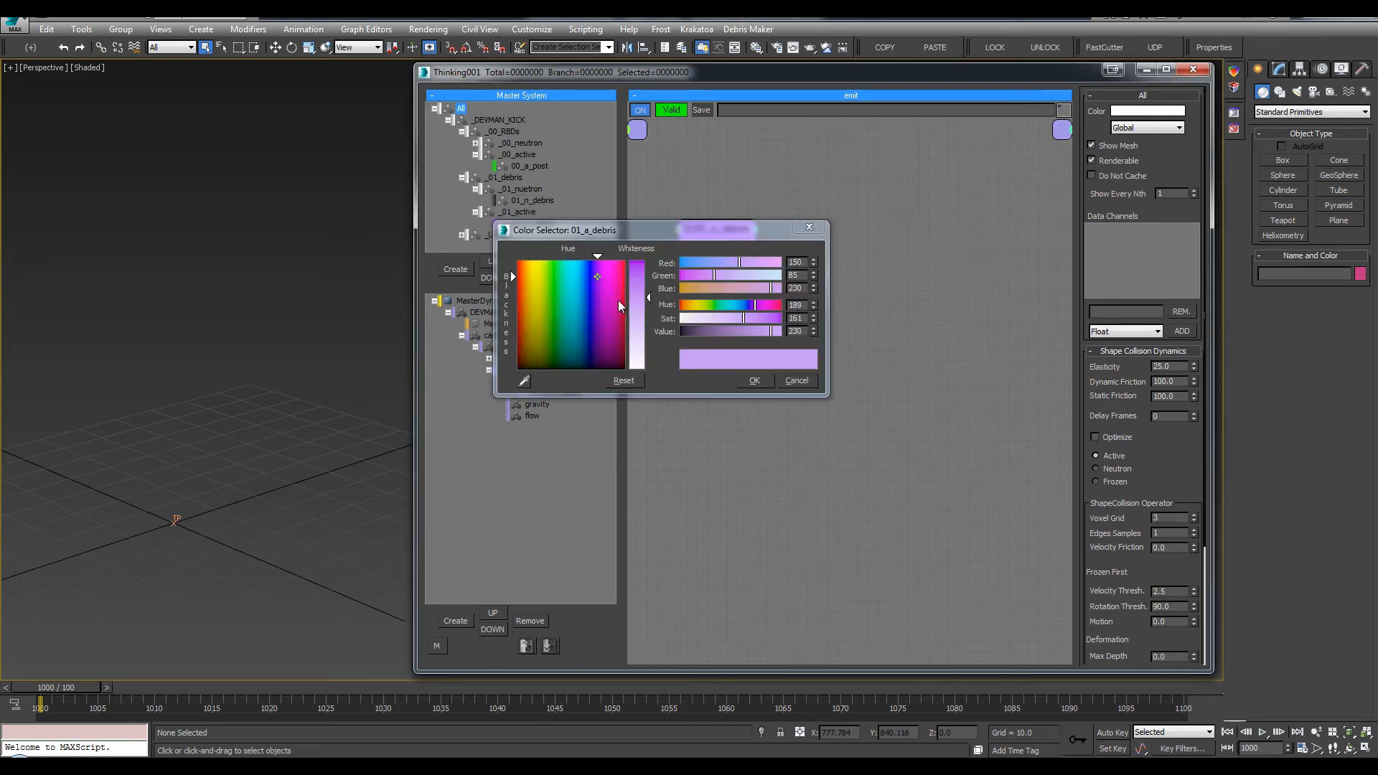
left_click_drag(595, 280, 583, 280)
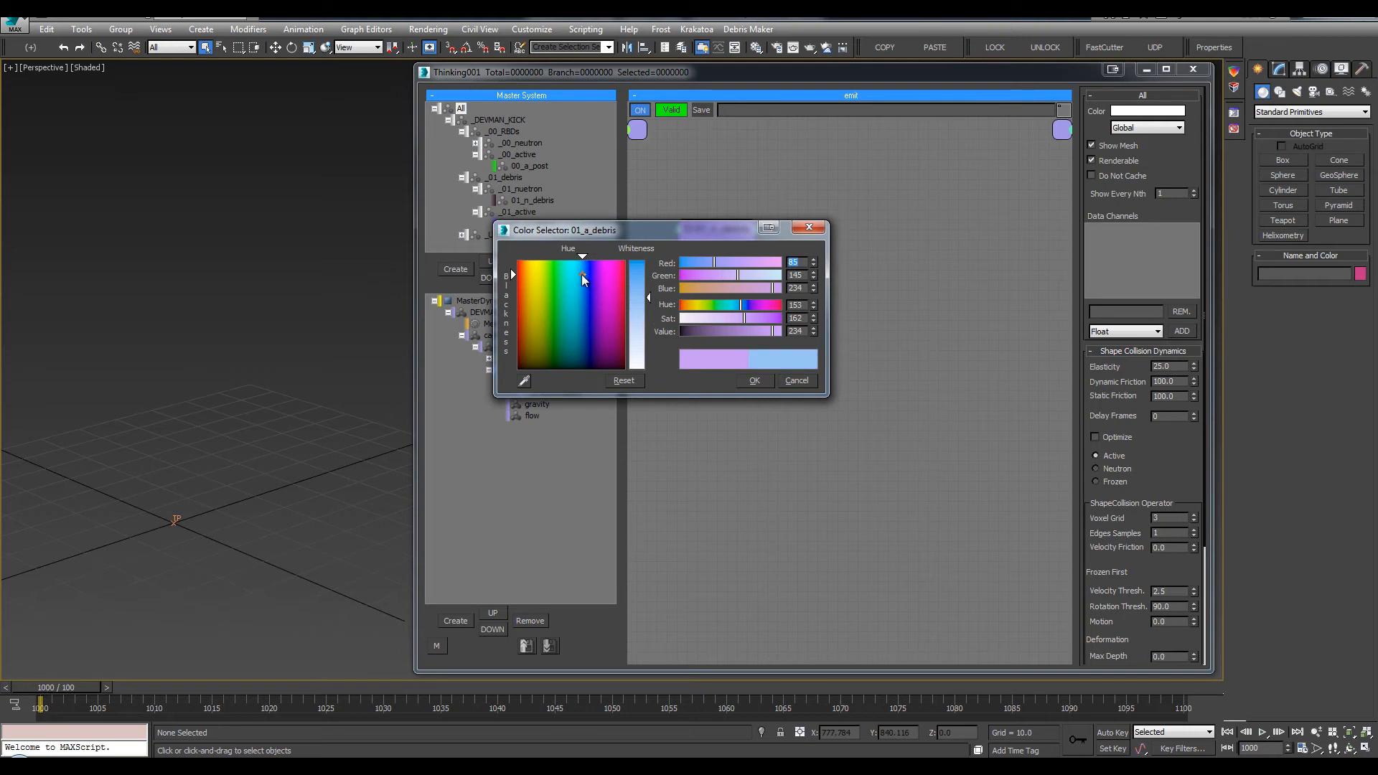
left_click(746, 382)
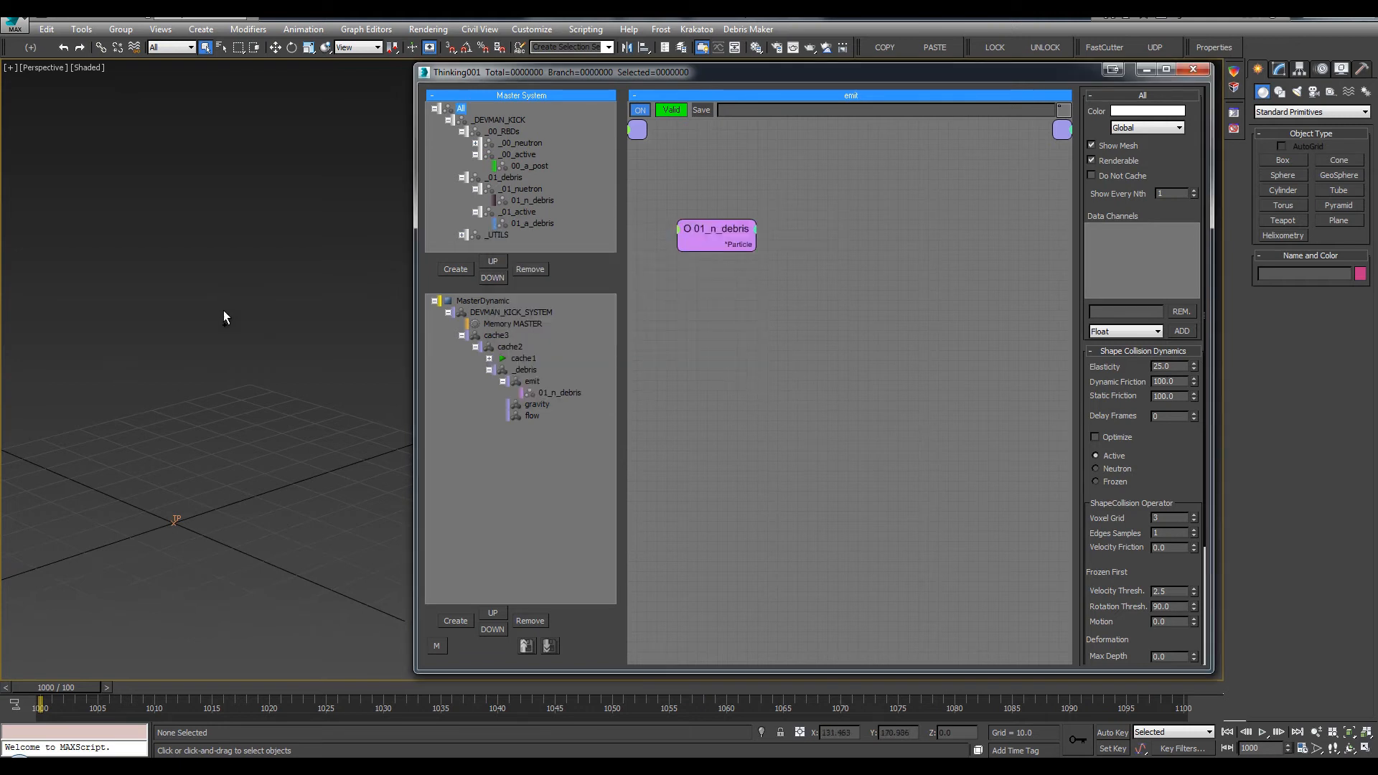
Add a PositionBorn operator beside the 01_n_debris node in the emit set
double_click(804, 233)
type("pos")
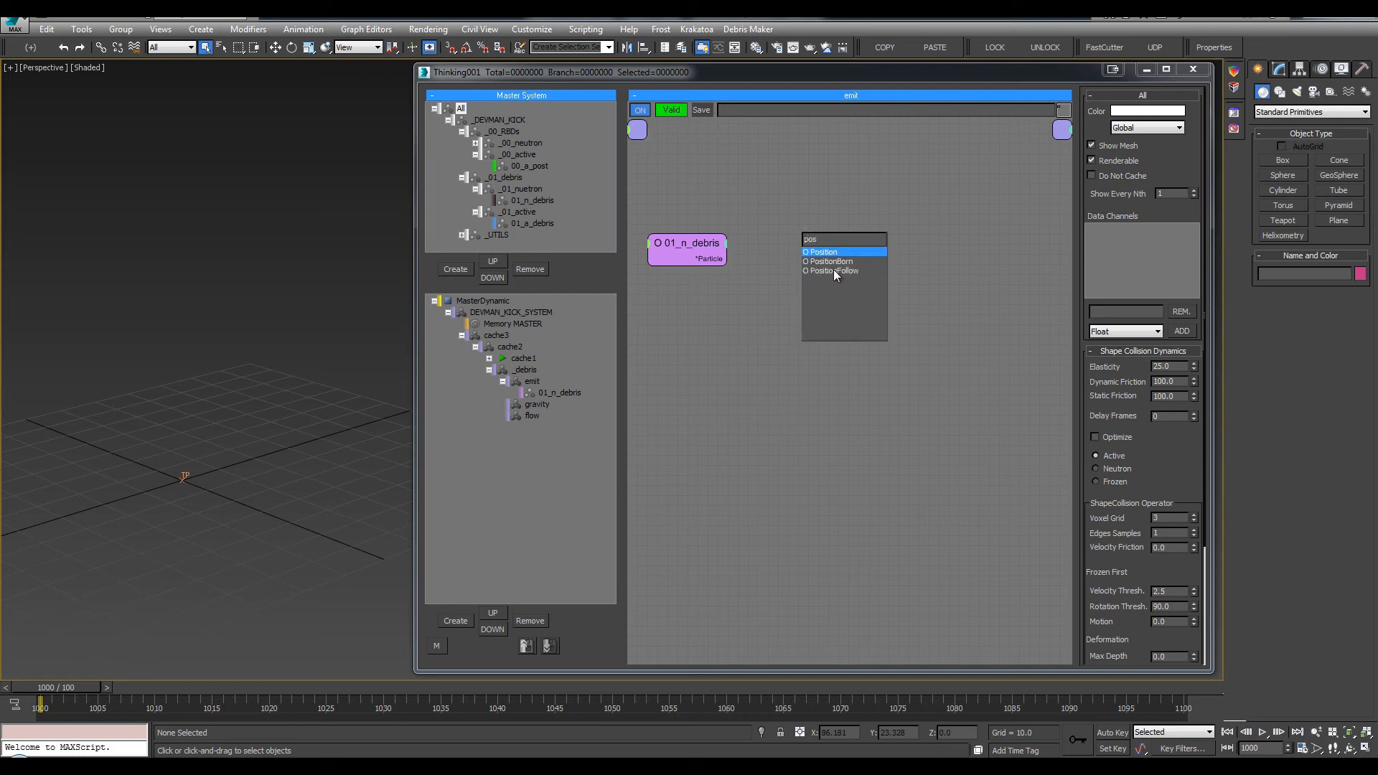
double_click(830, 261)
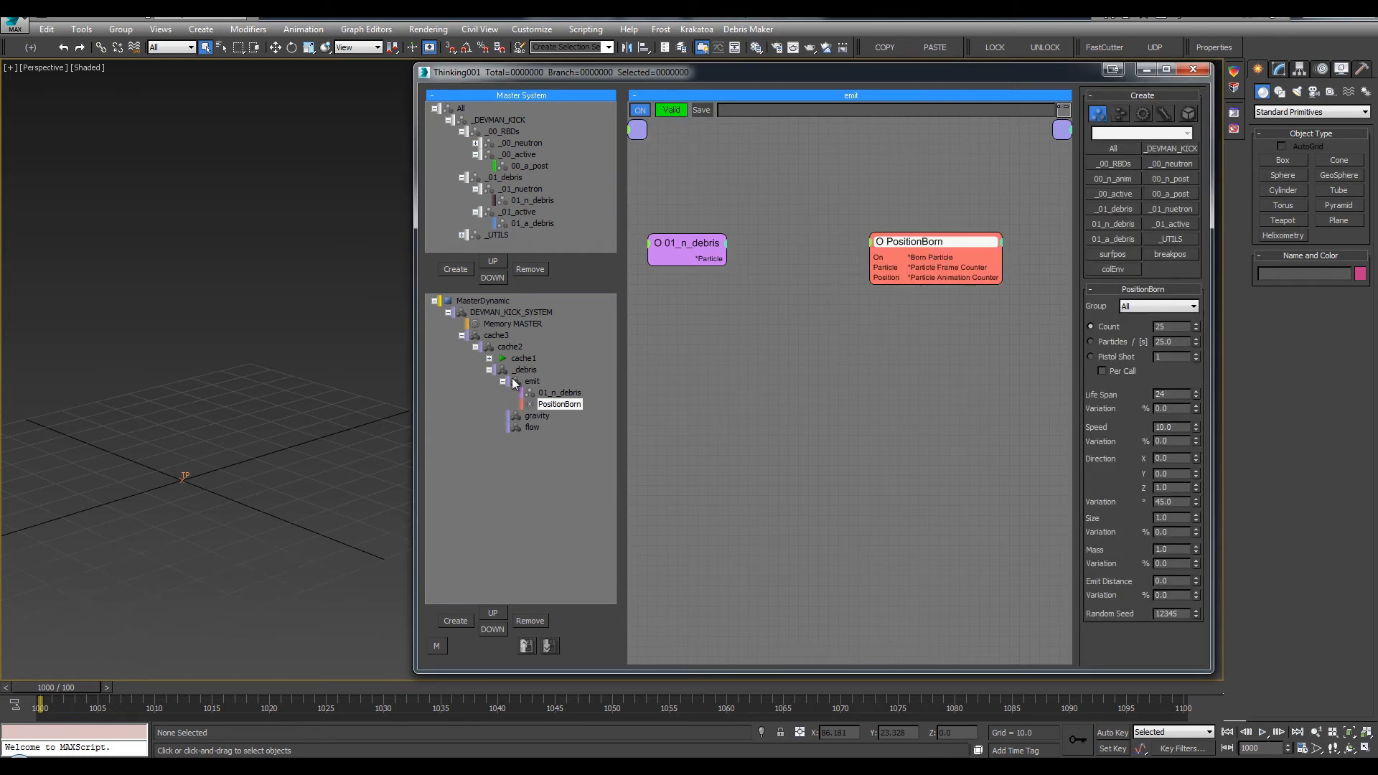
Look at the existing _surfaceBorn network inside cache1, and return to the PositionBorn operator in emit
left_click(489, 358)
left_click(550, 381)
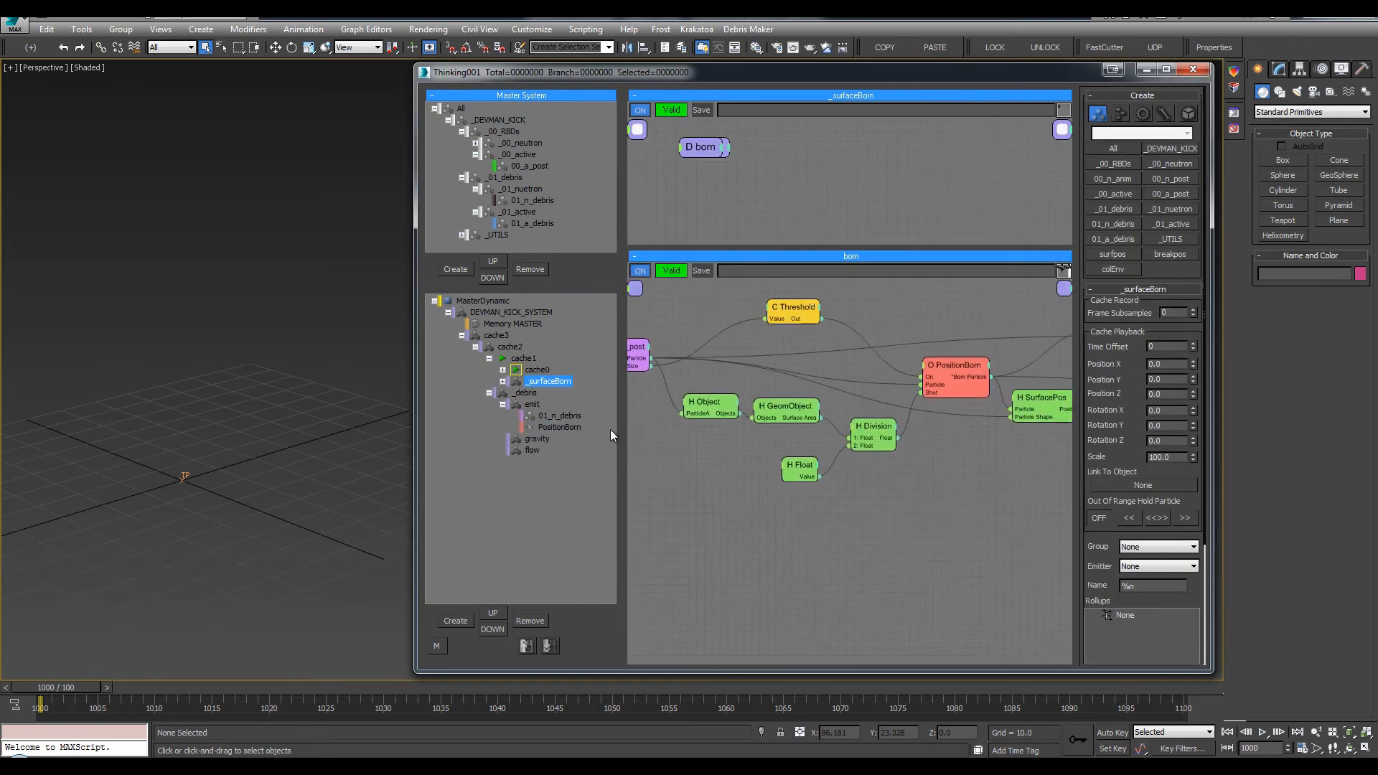
left_click(489, 358)
left_click(562, 403)
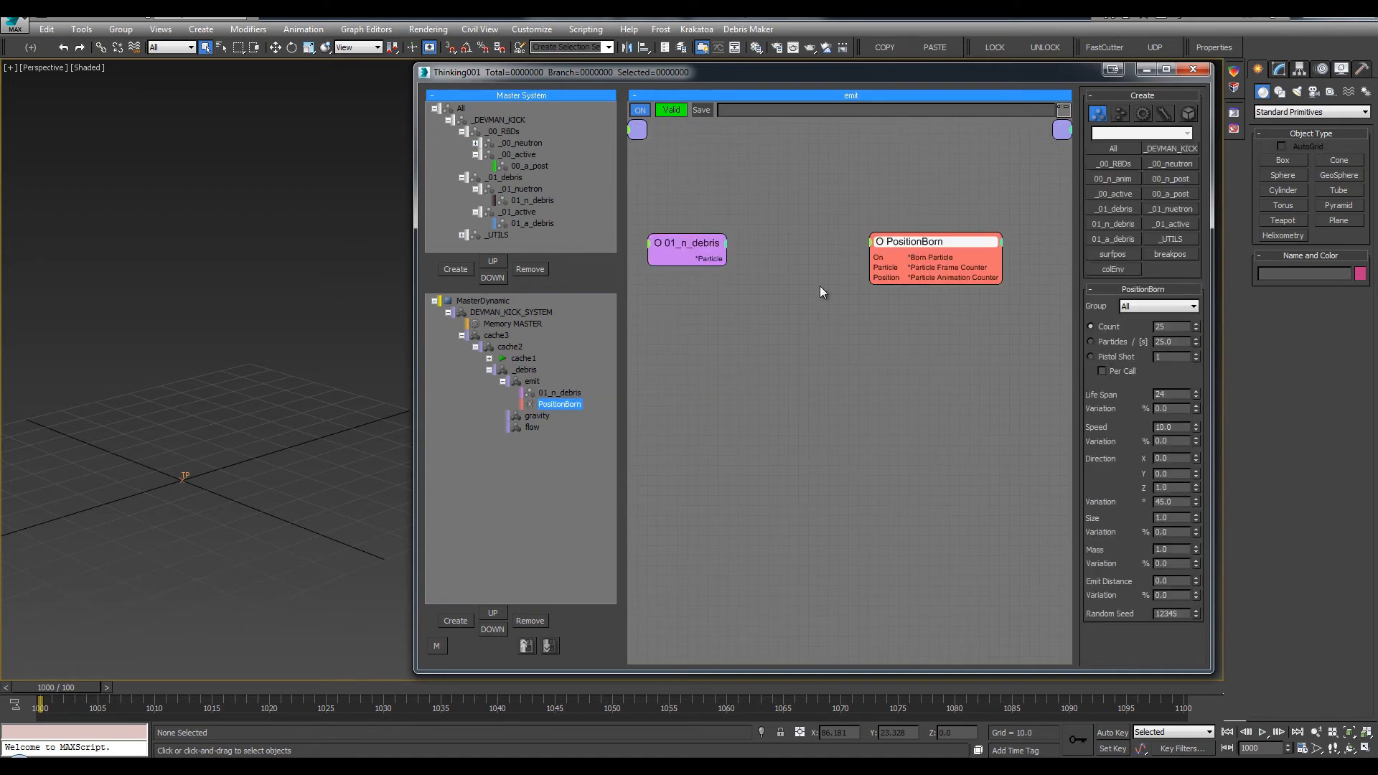
Connect the Particle and Position outputs of 01_n_debris to the matching inputs of PositionBorn
left_click_drag(906, 249, 950, 245)
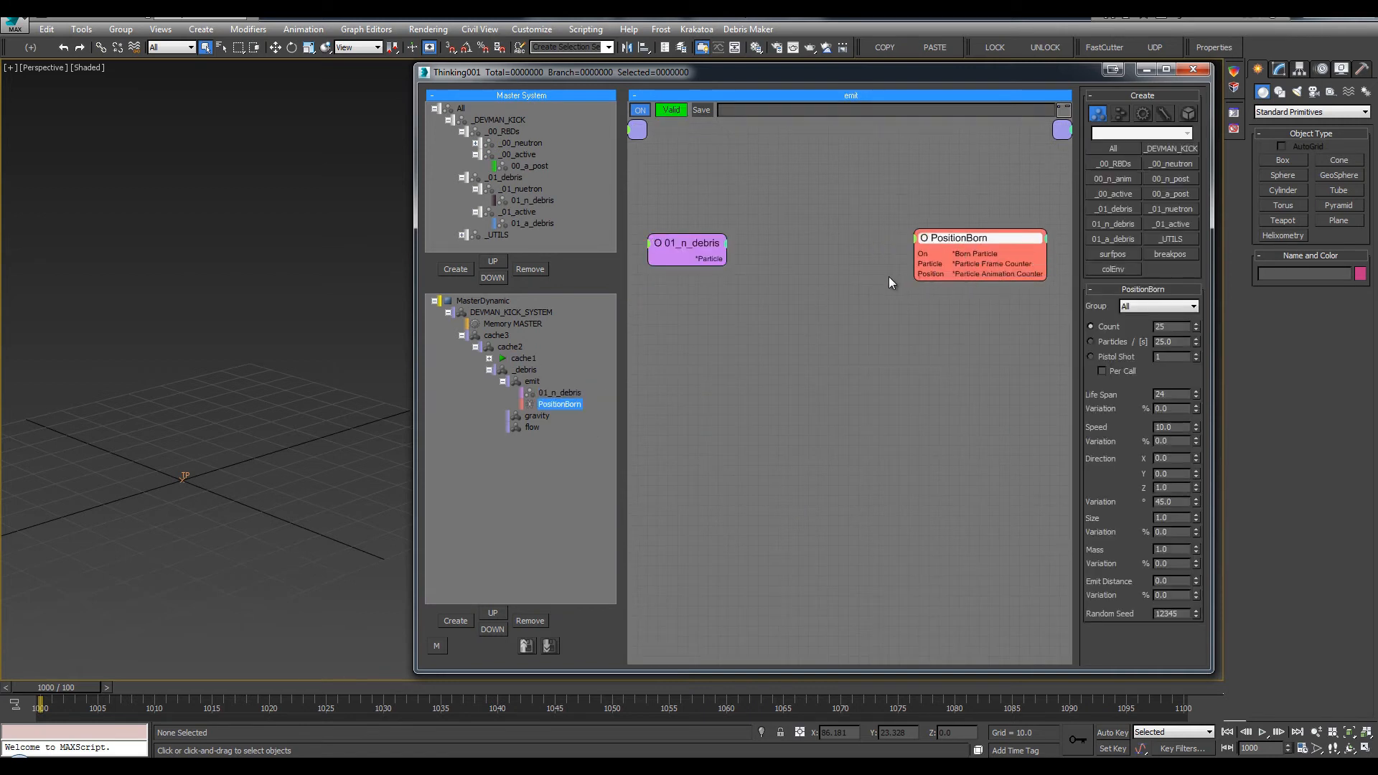
left_click_drag(718, 244, 913, 273)
left_click(725, 242)
left_click(725, 267)
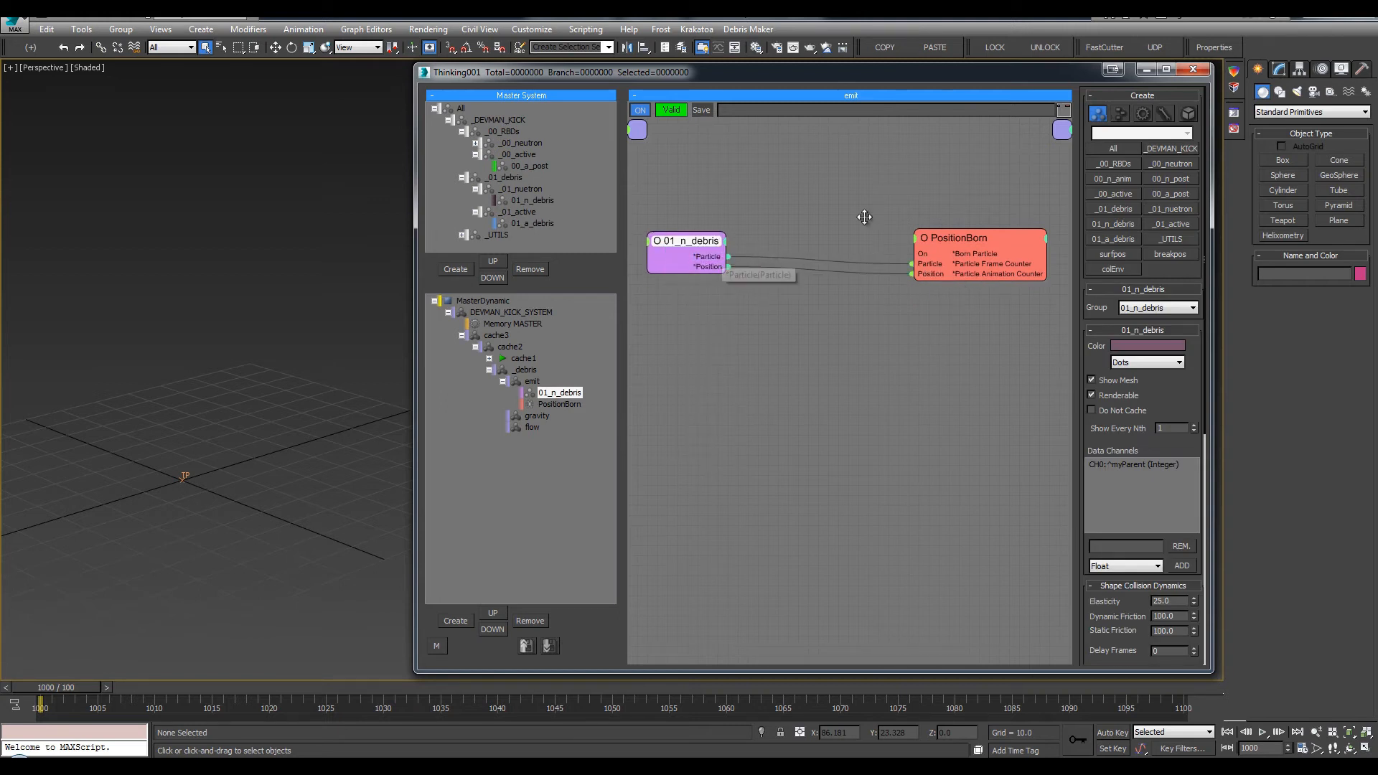
left_click_drag(963, 241, 959, 241)
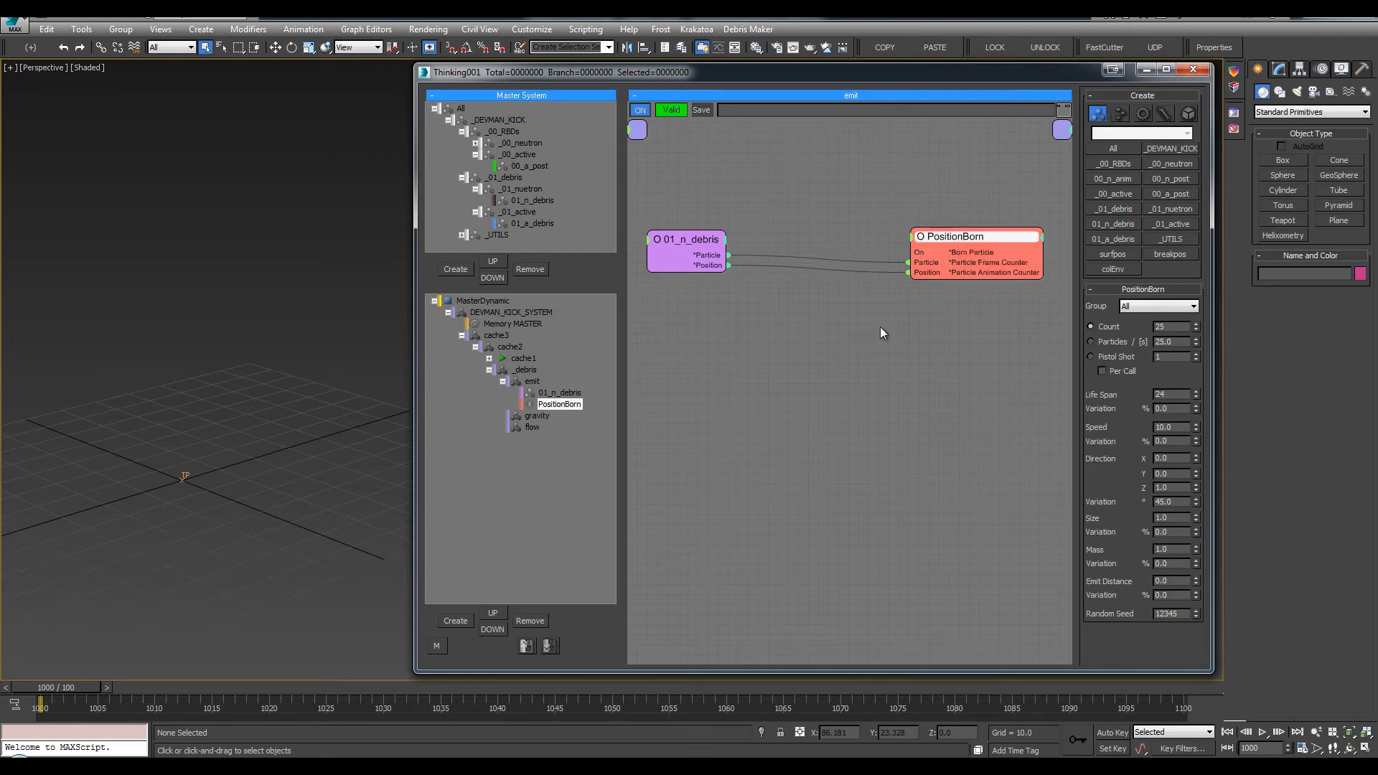
Reposition the PositionBorn node and set its particle group to 01_a_debris
scroll(821, 319, "down", 1)
left_click(193, 325)
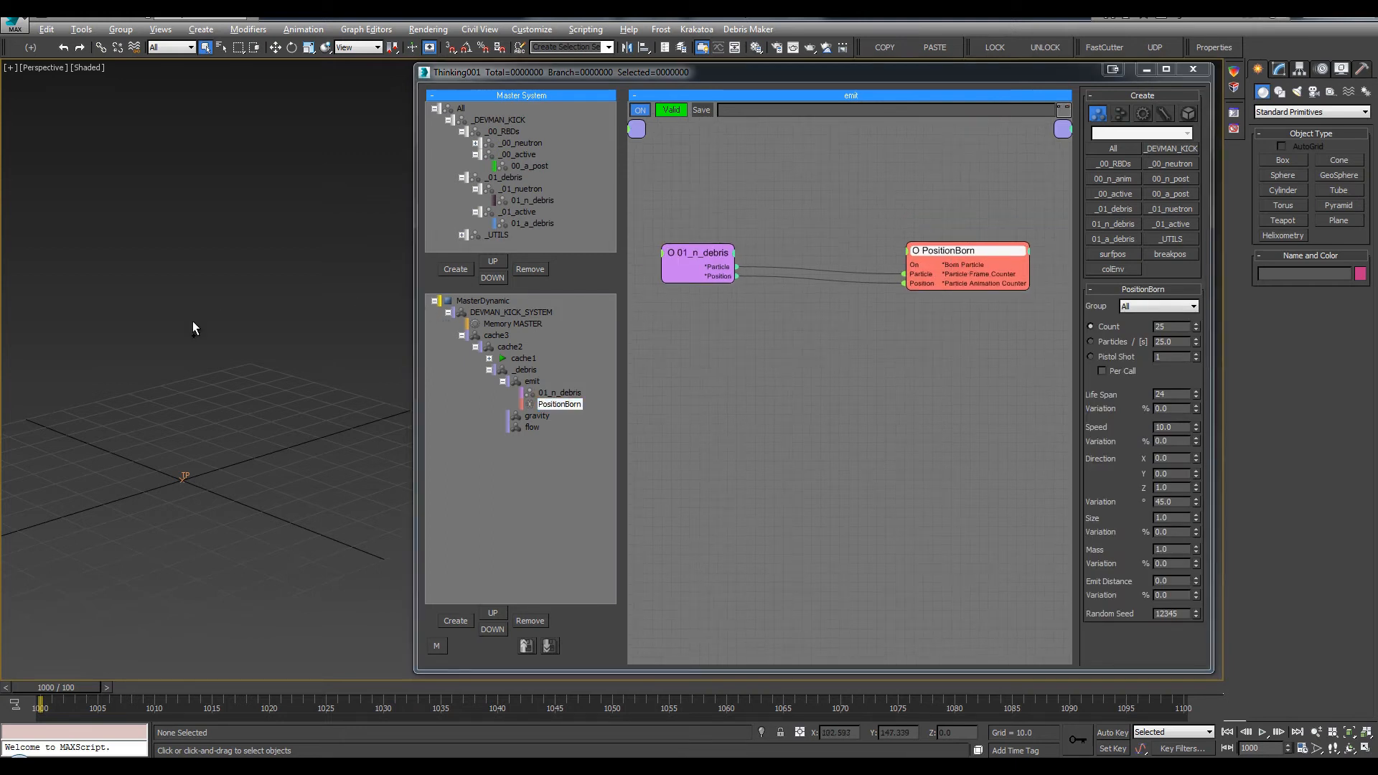
scroll(205, 341, "down", 3)
middle_click_drag(850, 306, 839, 302)
left_click_drag(982, 260, 971, 270)
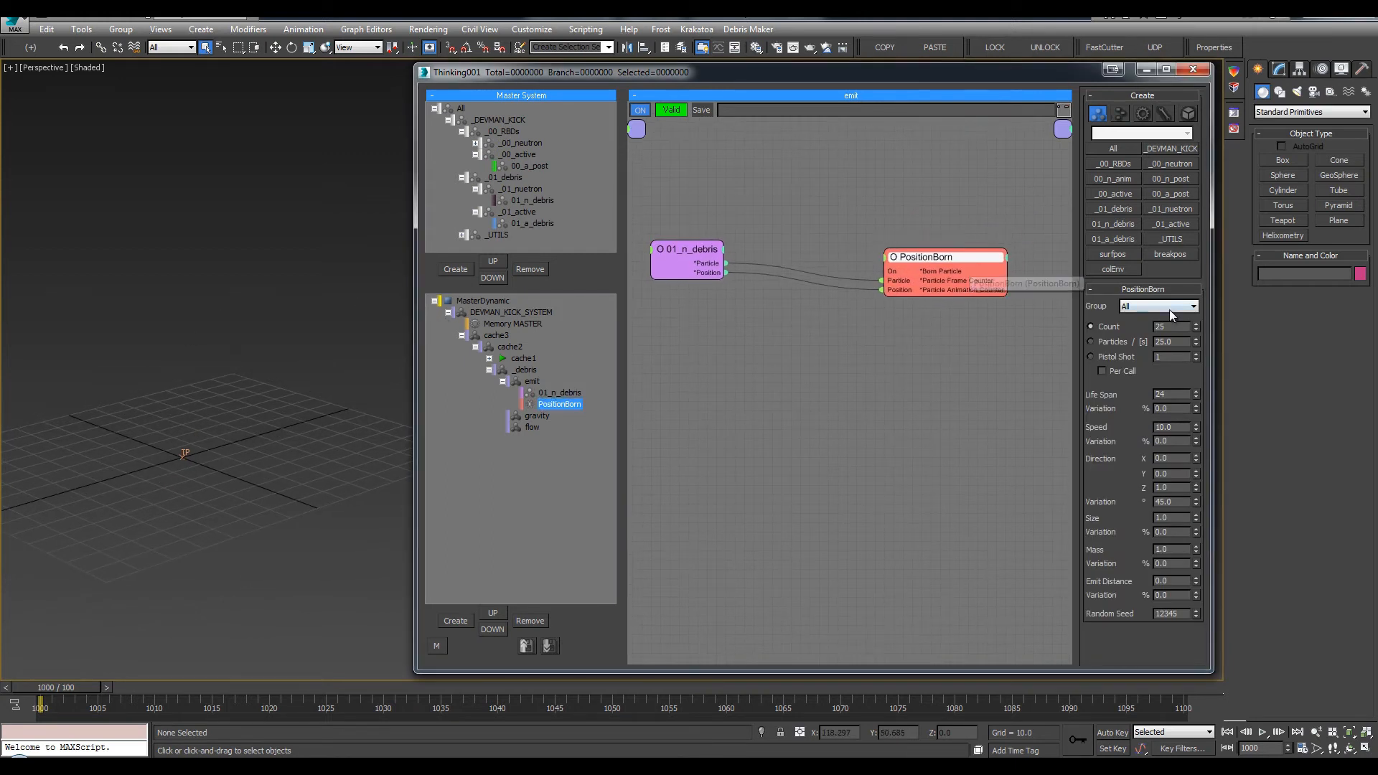
left_click(1159, 306)
left_click(1166, 435)
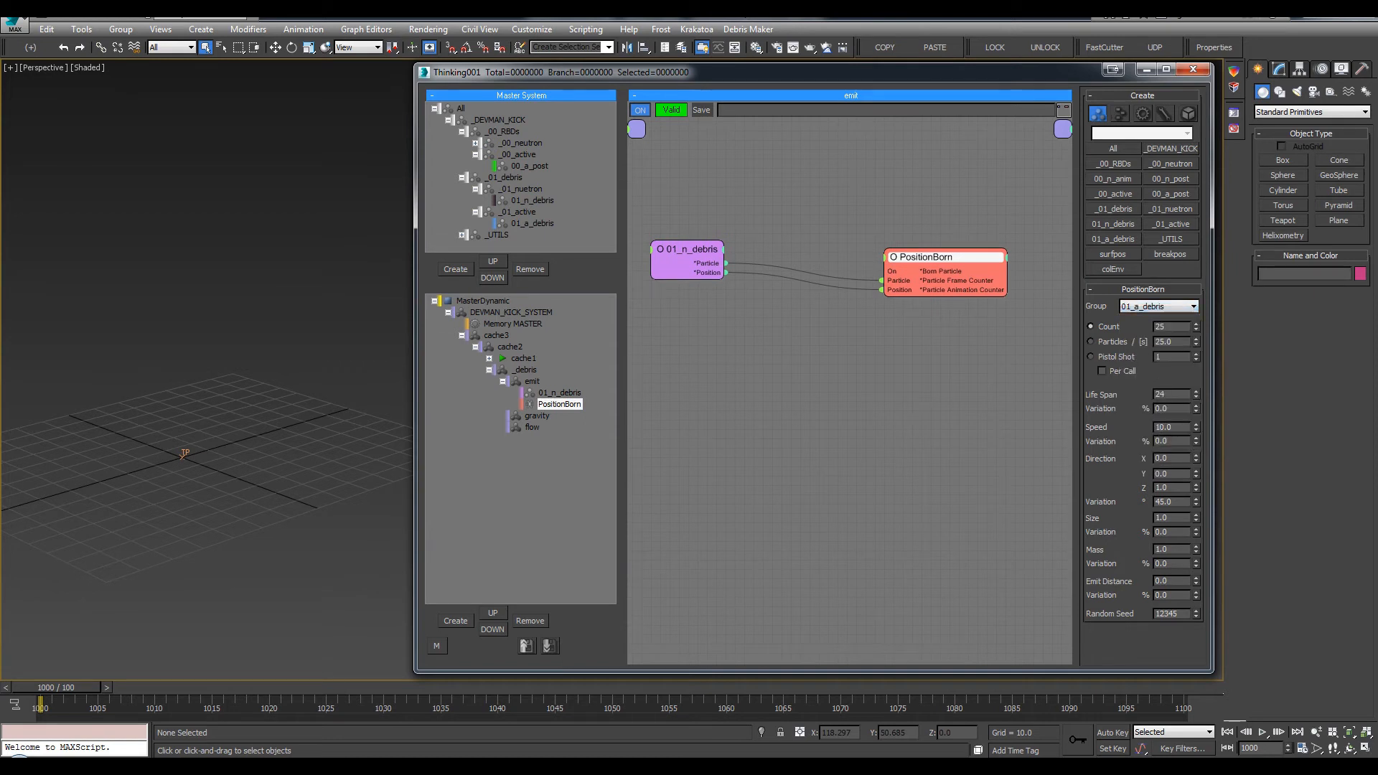
Set PositionBorn to Pistol Shot emission with a life span of 9999 and a speed of 0
left_click(1121, 357)
type("9999")
key("Tab")
key("Tab")
type("0")
key("Return")
left_click(955, 359)
Expose the Speed and Direction inputs on the PositionBorn node
middle_click_drag(891, 301, 916, 282)
right_click(913, 245)
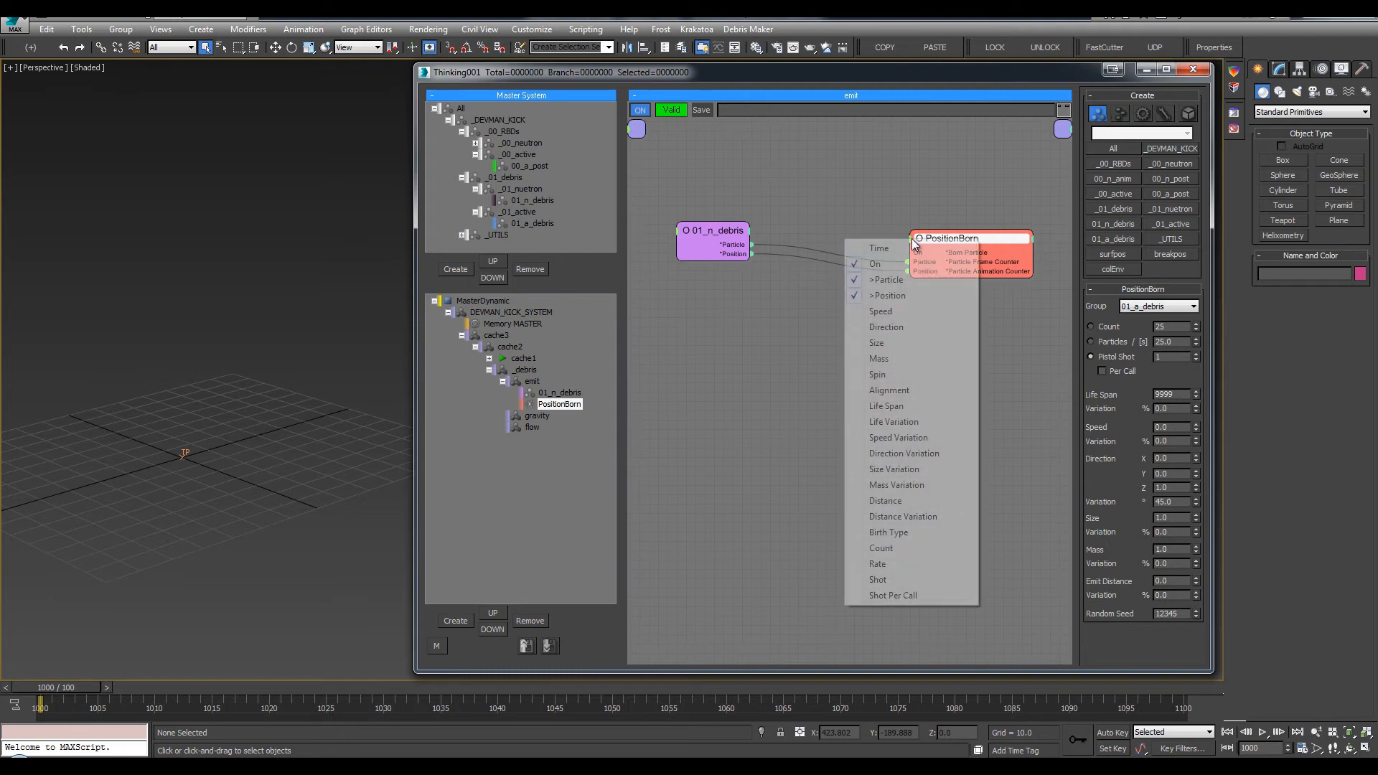
left_click(912, 311)
right_click(916, 247)
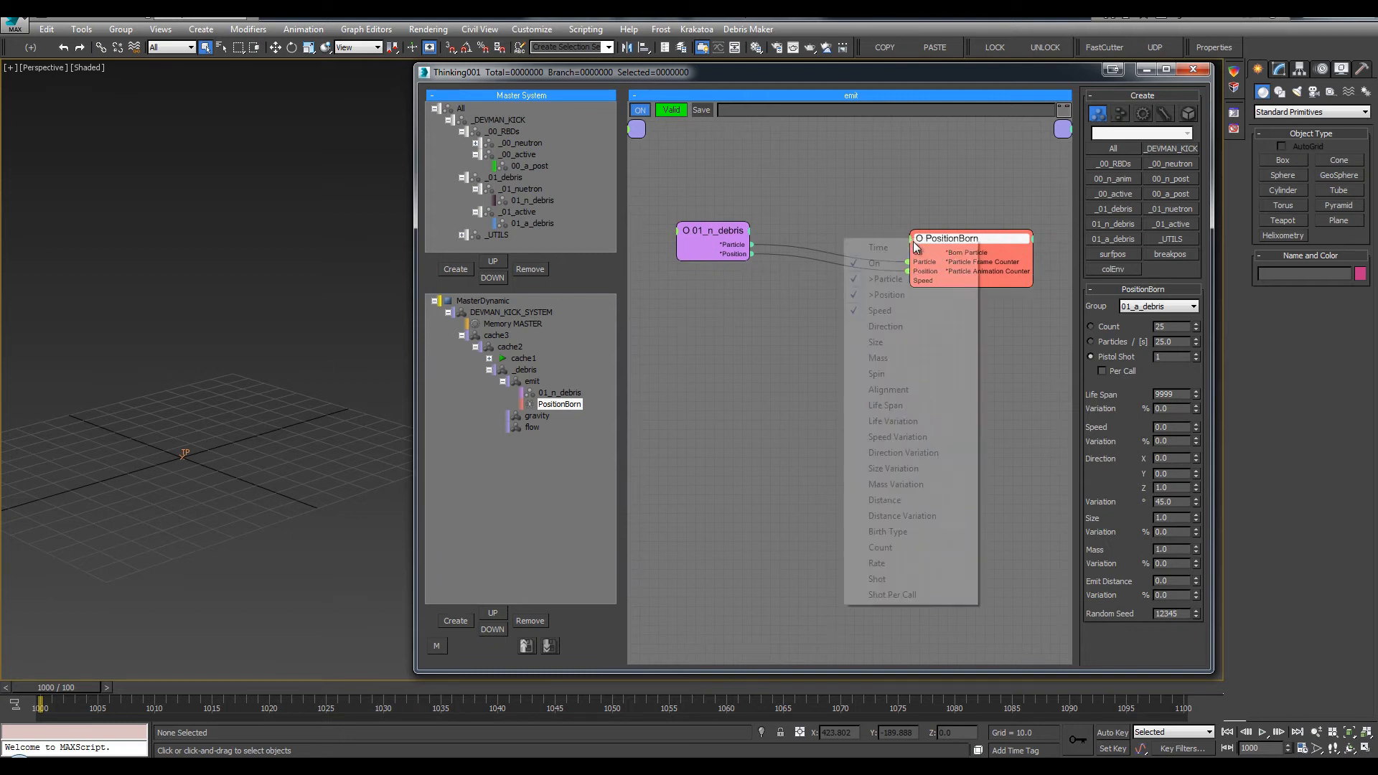
left_click(898, 327)
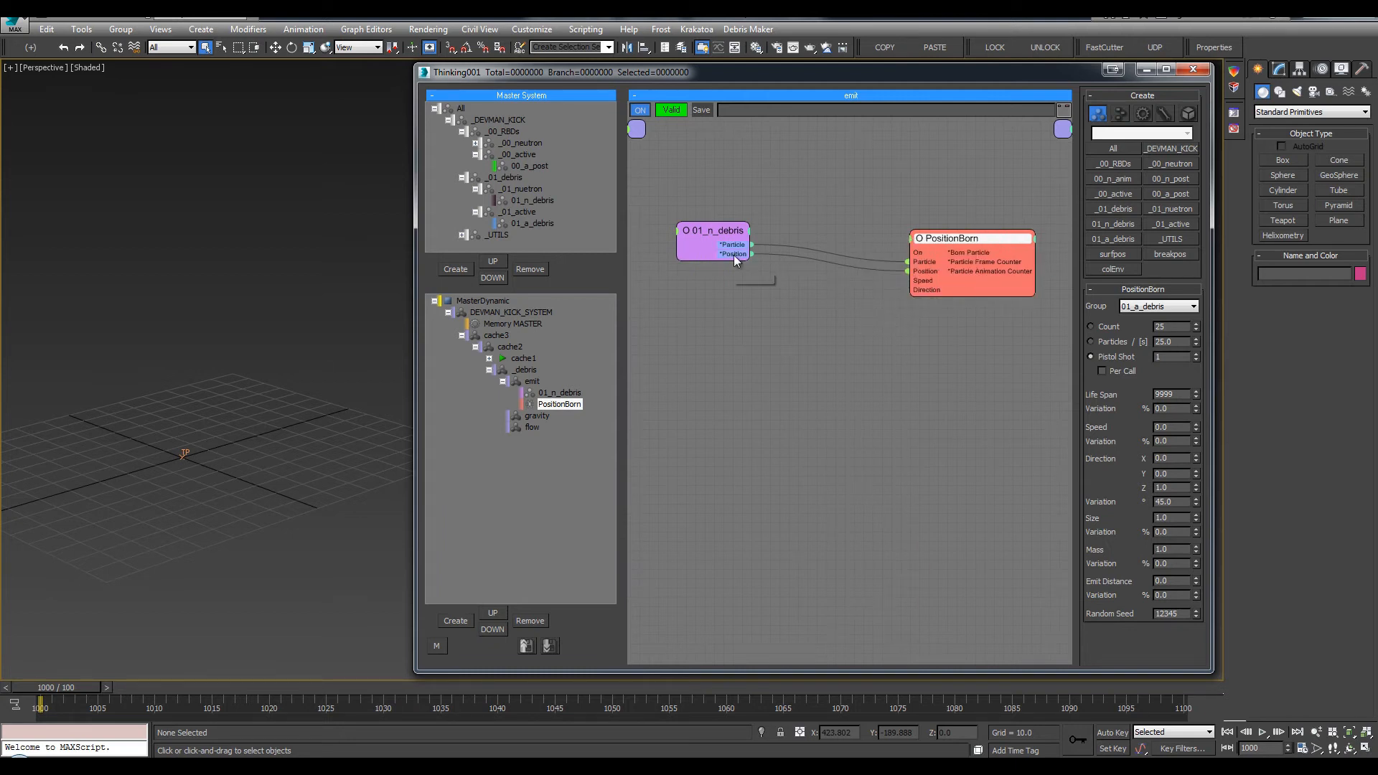
Expose the Velocity output on 01_n_debris and connect it to PositionBorn's Direction input
right_click(748, 233)
left_click(718, 270)
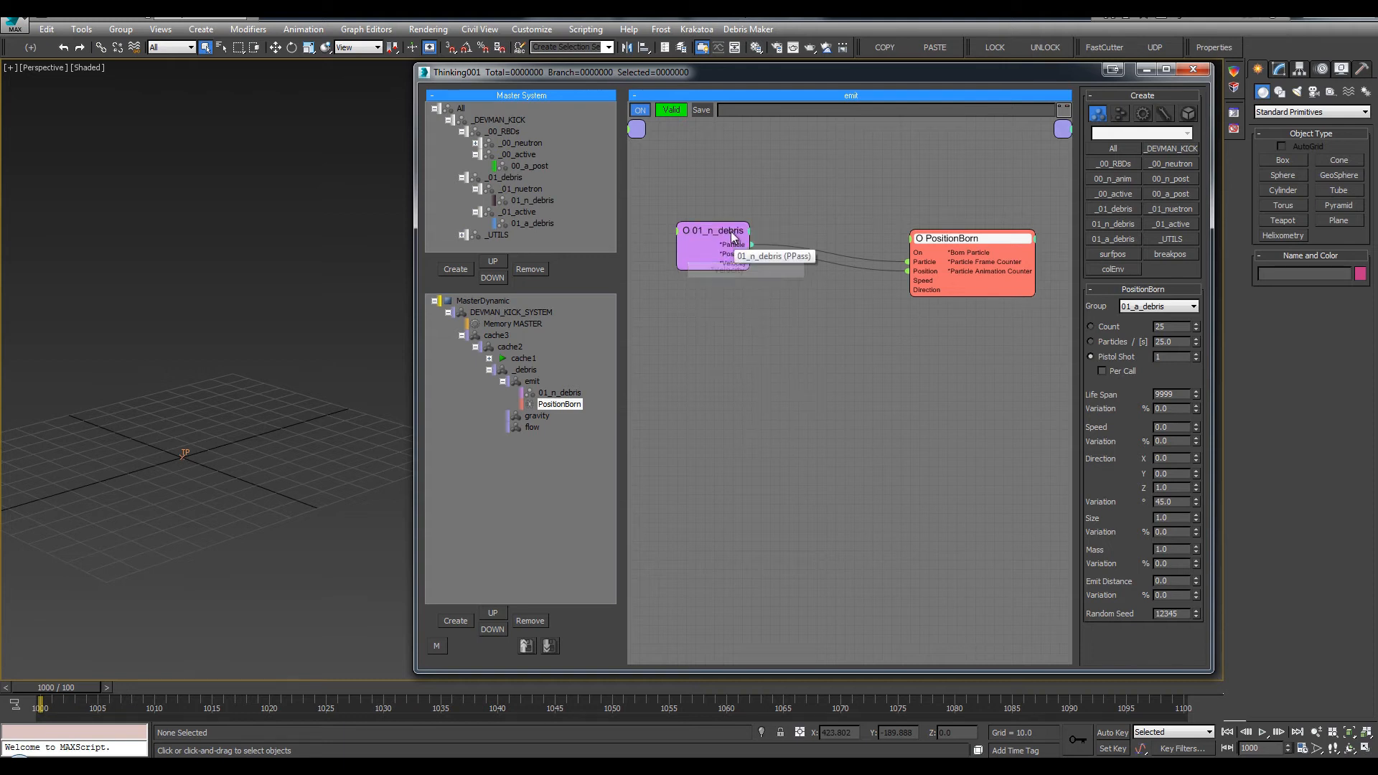
left_click_drag(725, 269, 688, 250)
right_click(689, 248)
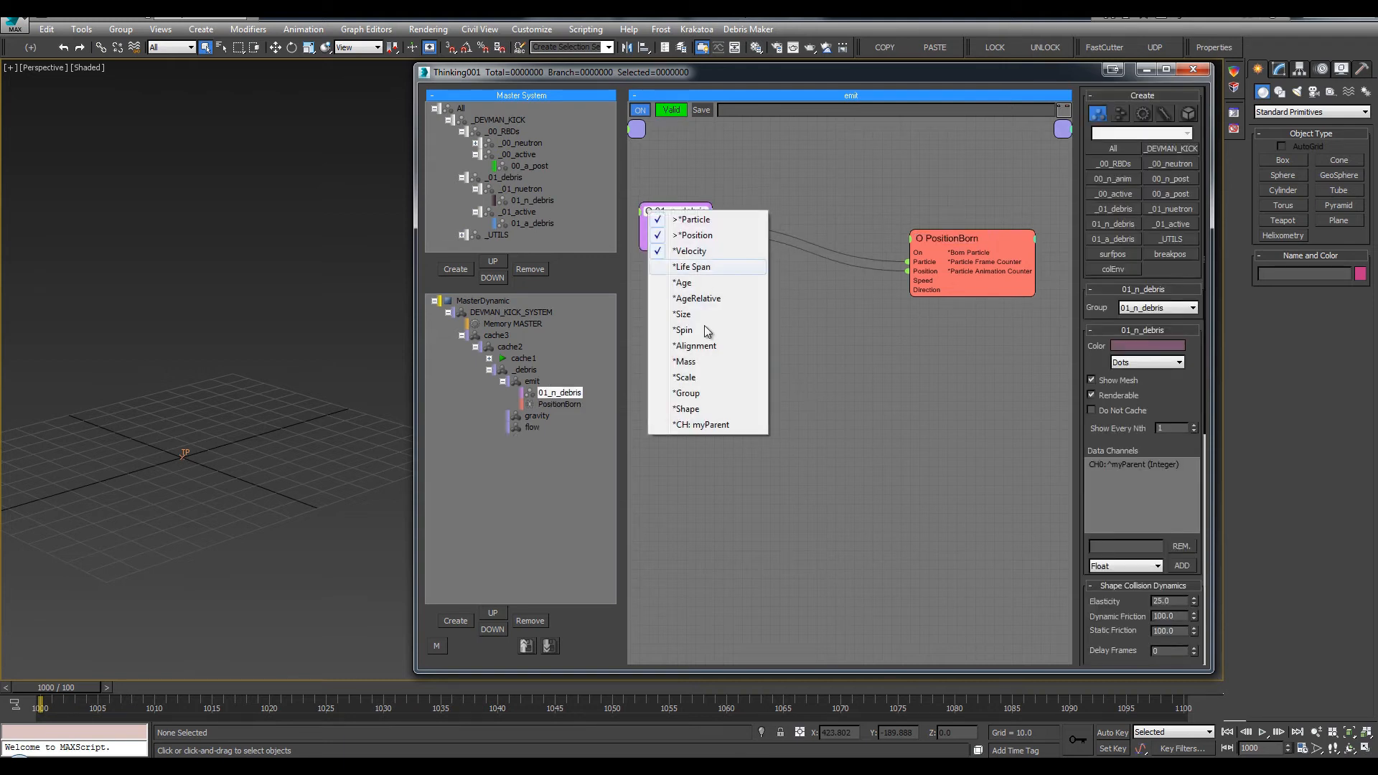
key("Escape")
left_click_drag(714, 244, 909, 289)
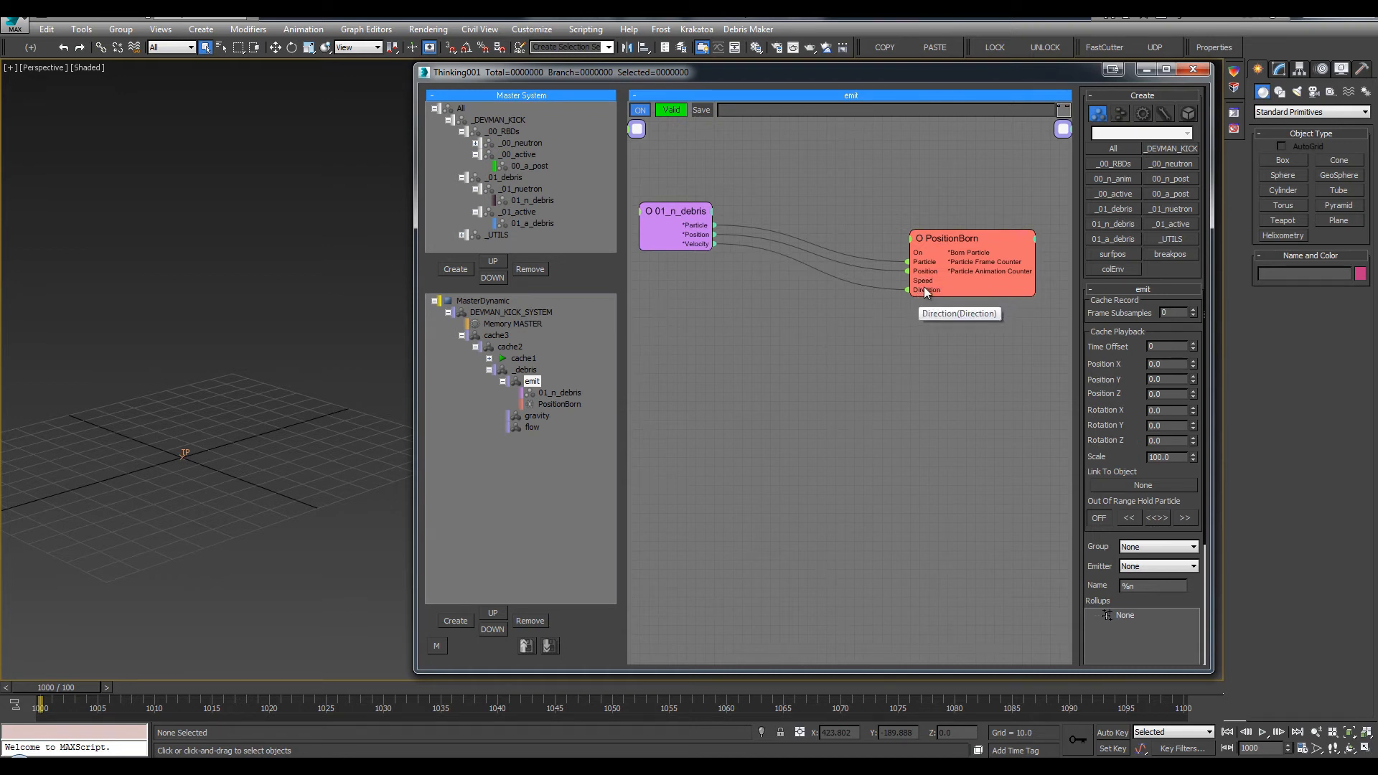
Add a Math helper below the debris connections and set its second input to Float
right_click(802, 308)
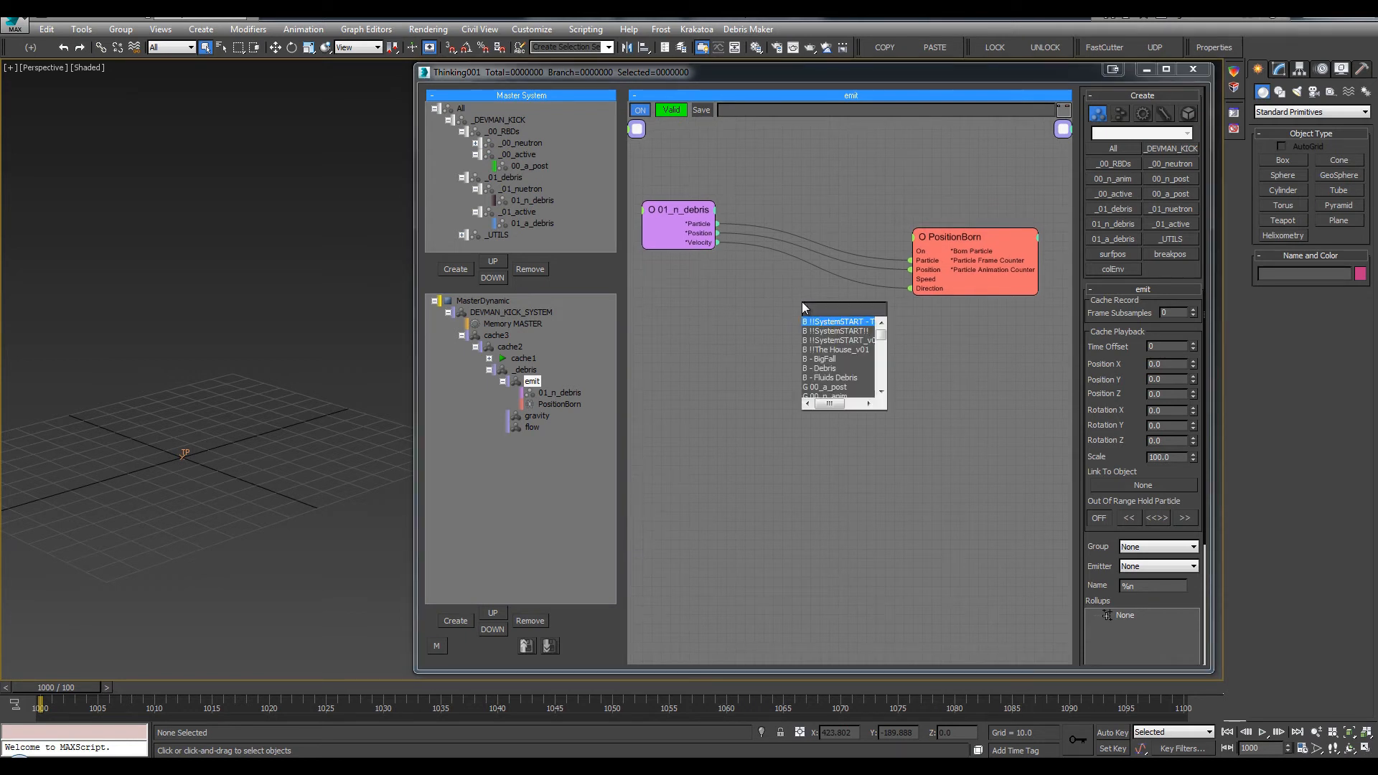
type("m")
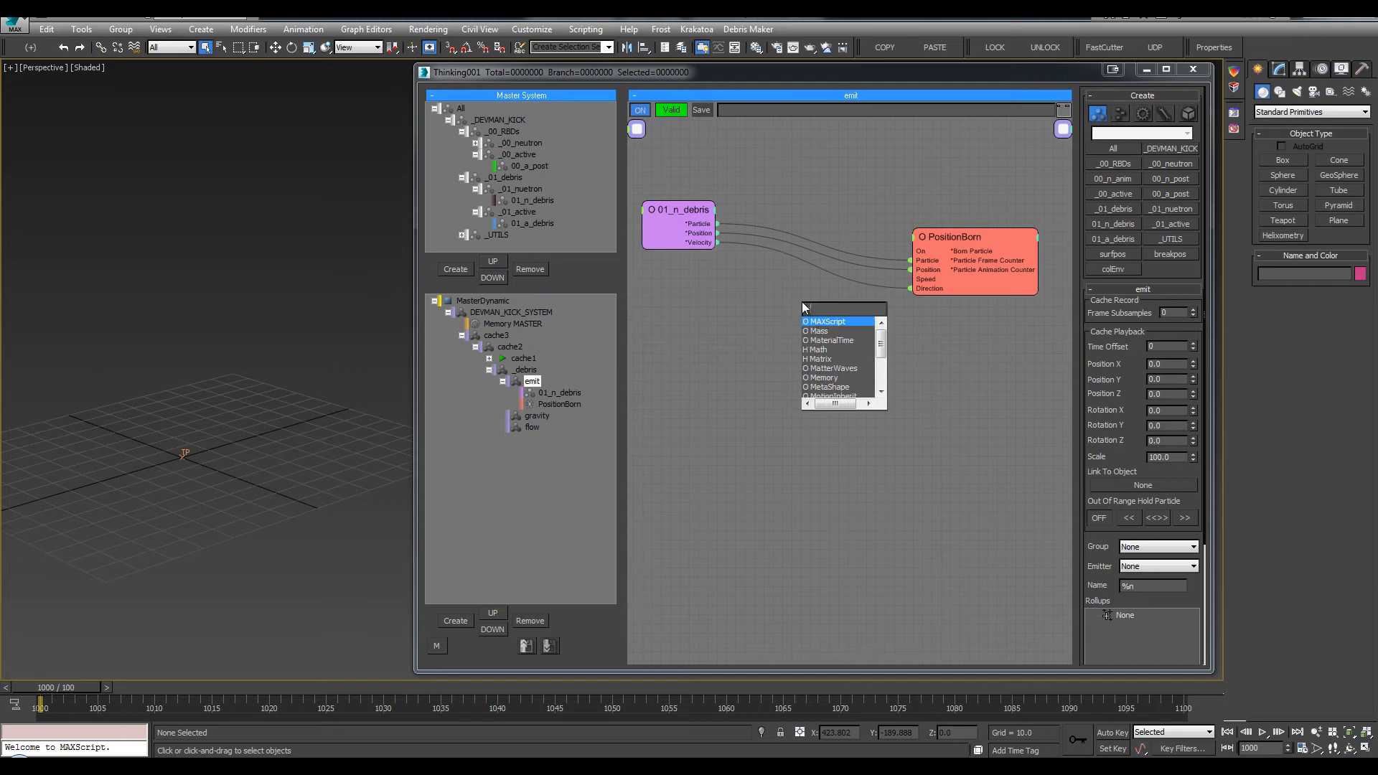
type("ath")
key("Return")
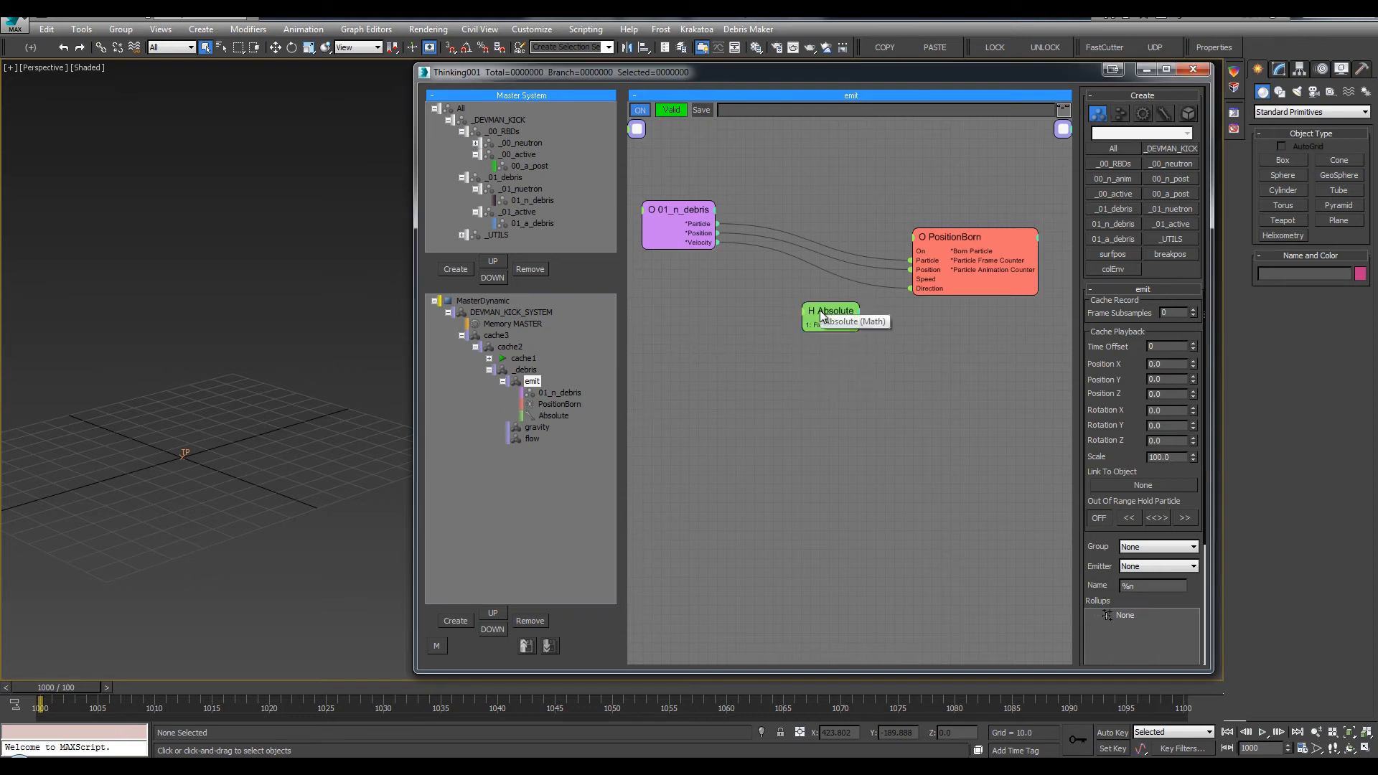
left_click(821, 312)
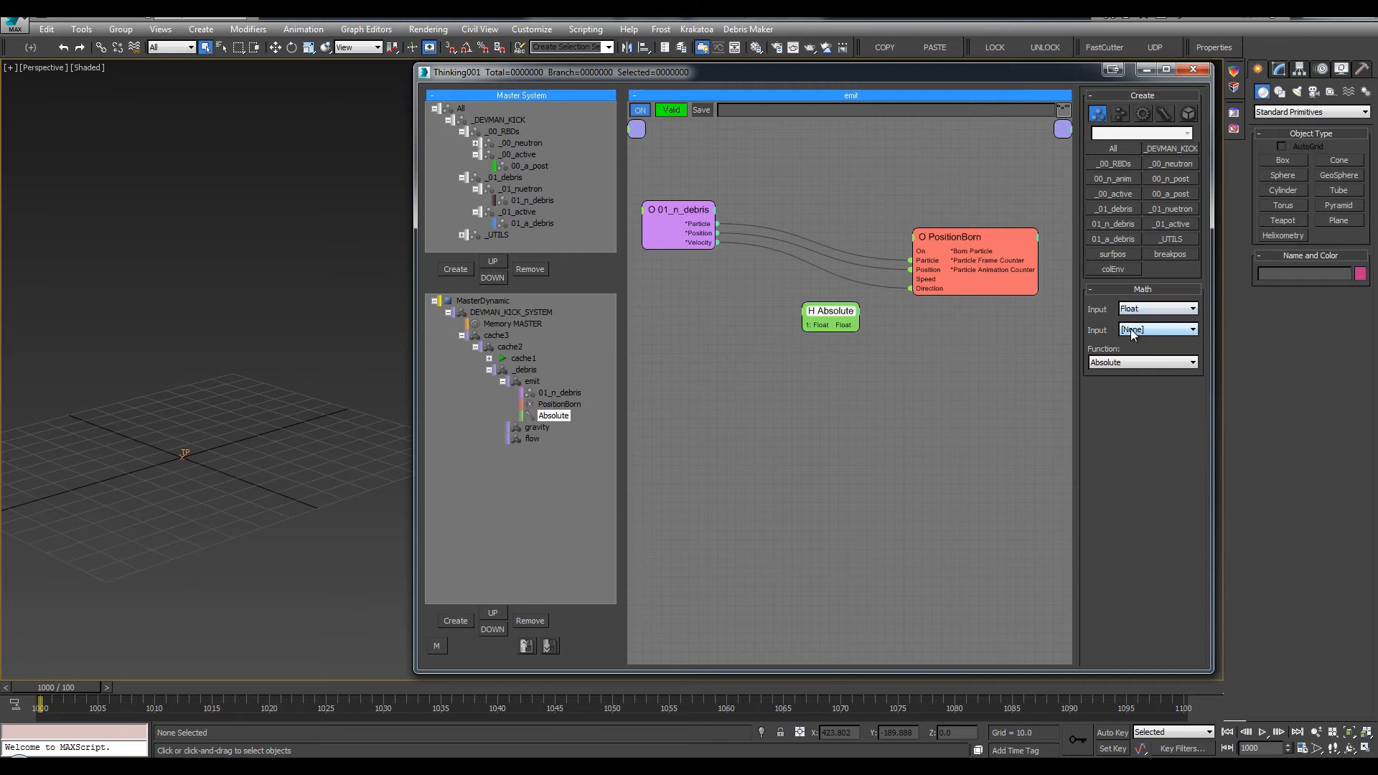
left_click(1131, 329)
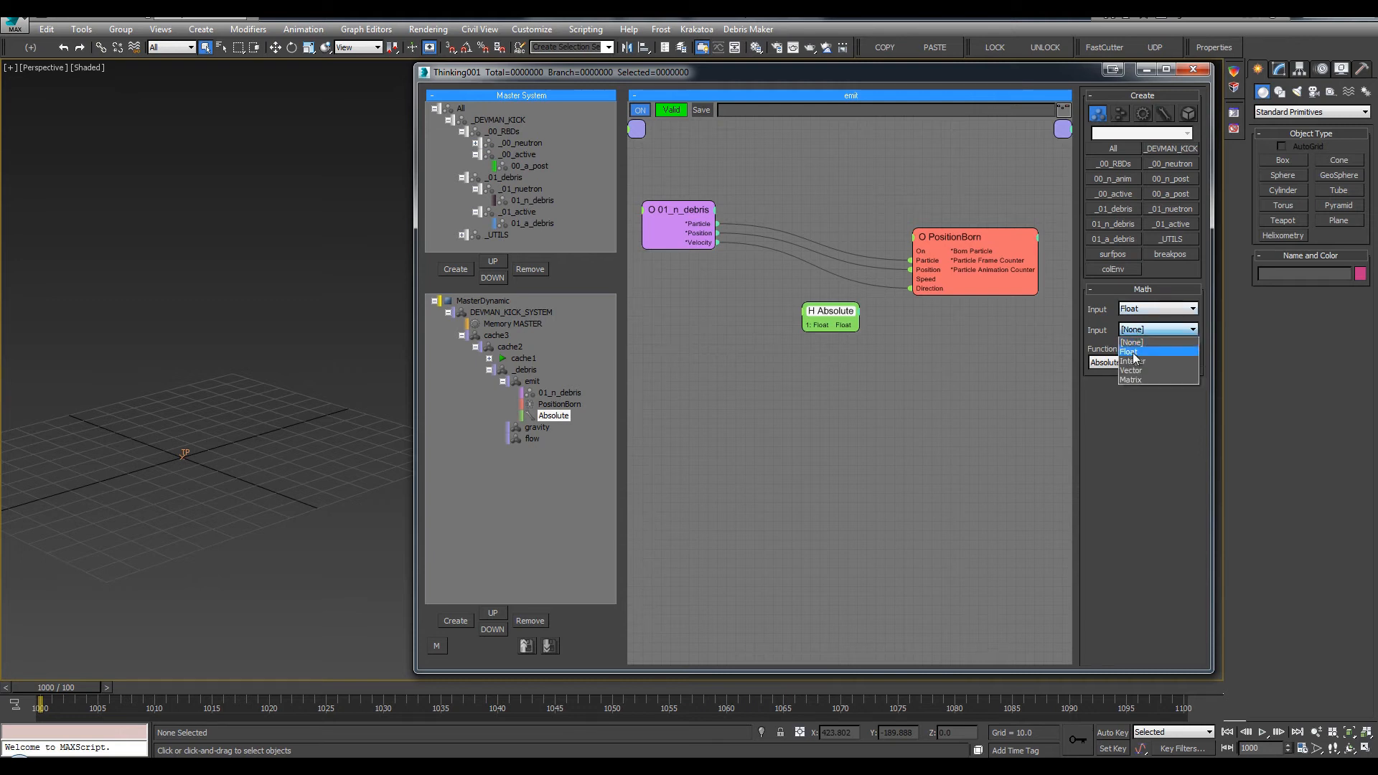
left_click(1141, 348)
left_click_drag(826, 330, 834, 335)
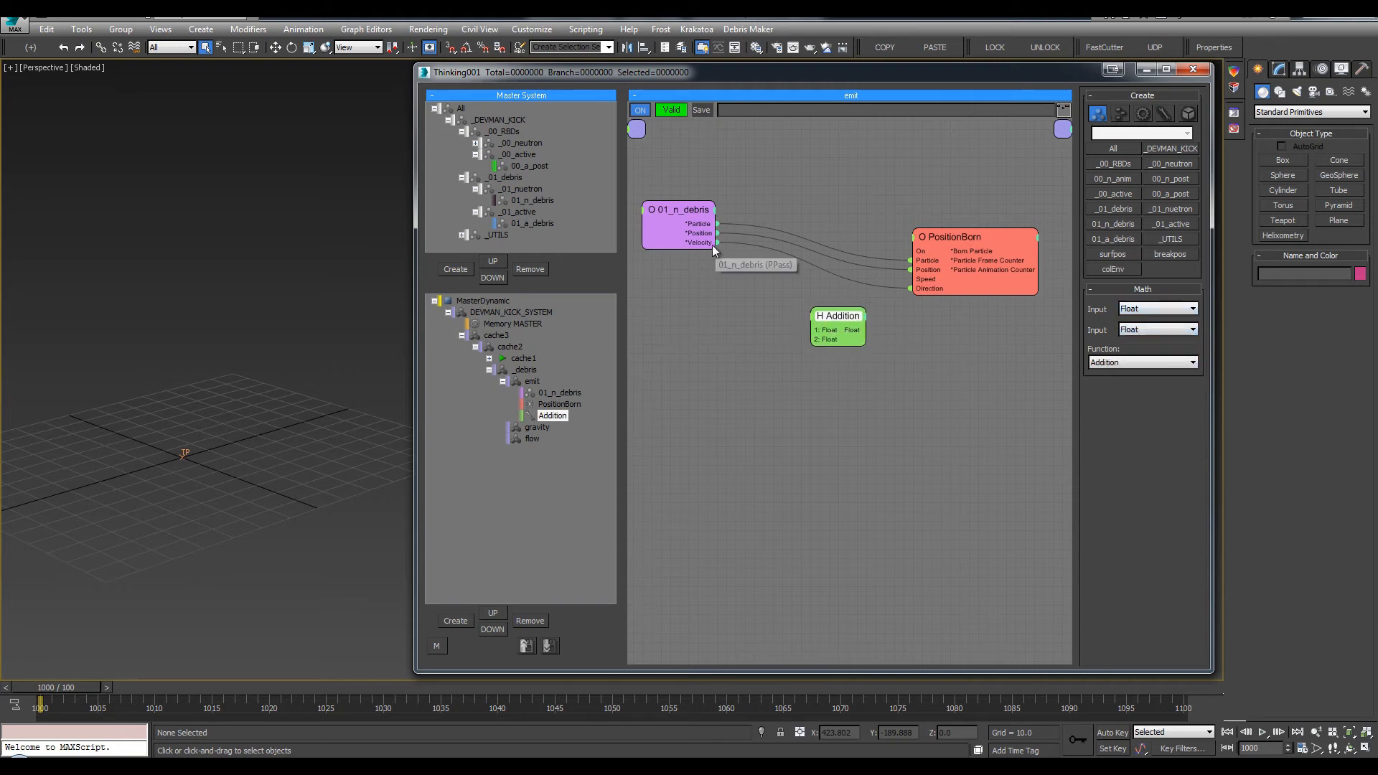
Connect 01_n_debris's Velocity to the Math node's first input and the Math output to PositionBorn's Speed
left_click_drag(716, 242, 826, 336)
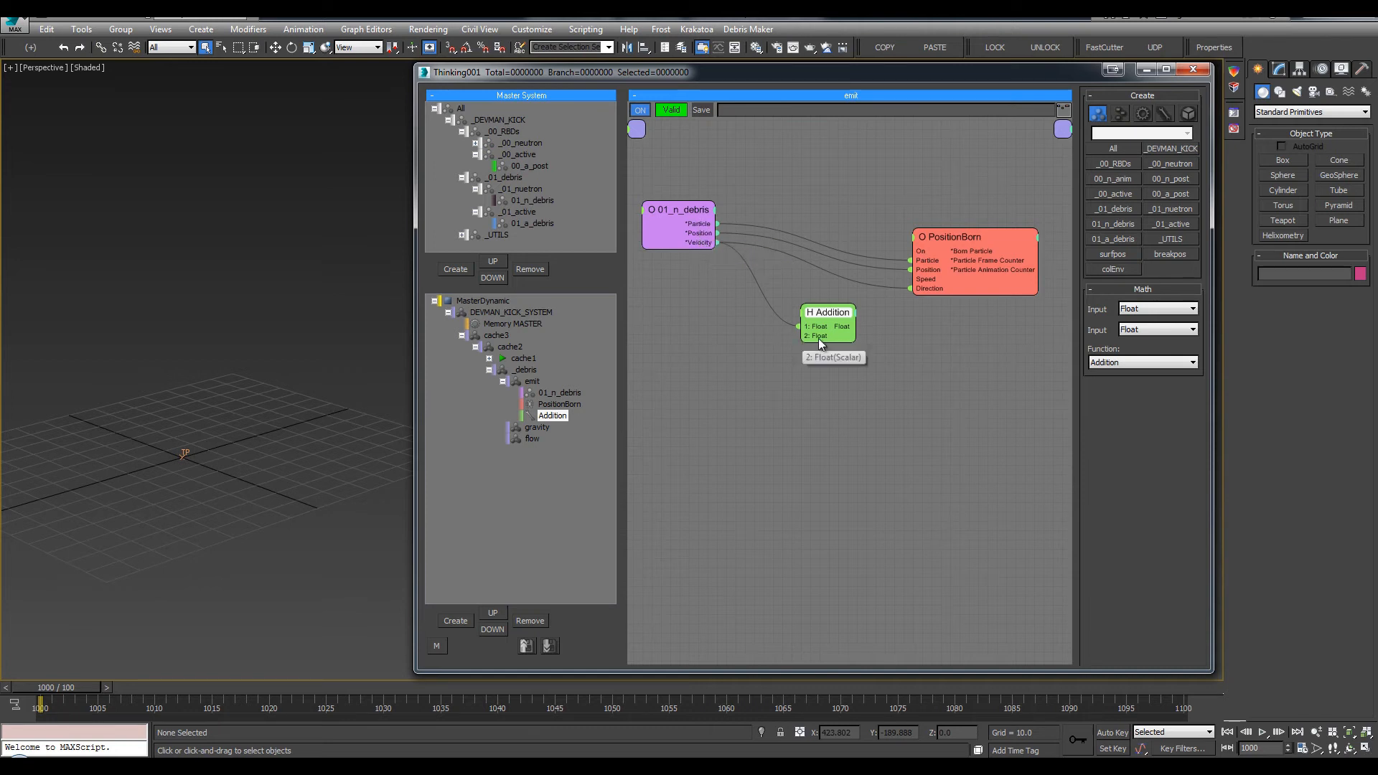
left_click_drag(821, 324, 813, 319)
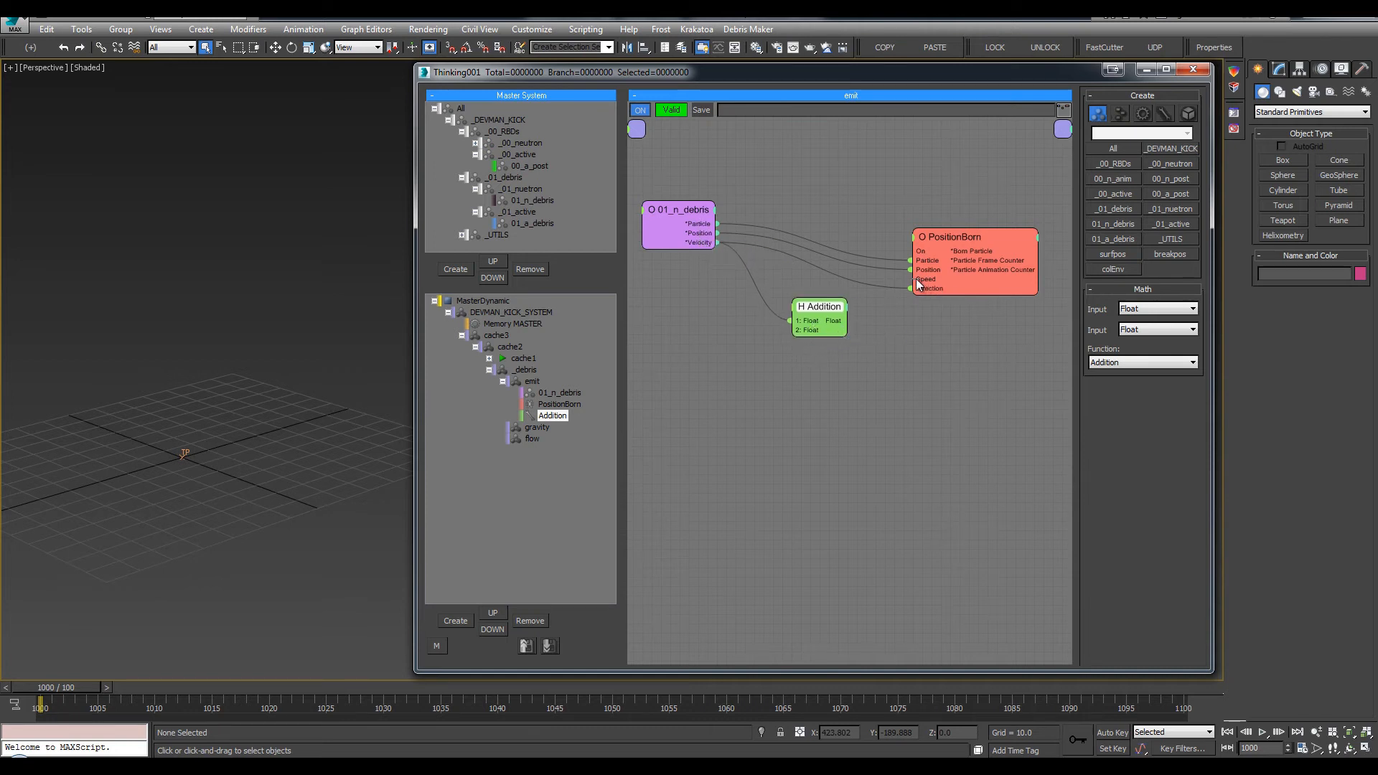
left_click_drag(843, 321, 910, 280)
left_click_drag(829, 307, 857, 307)
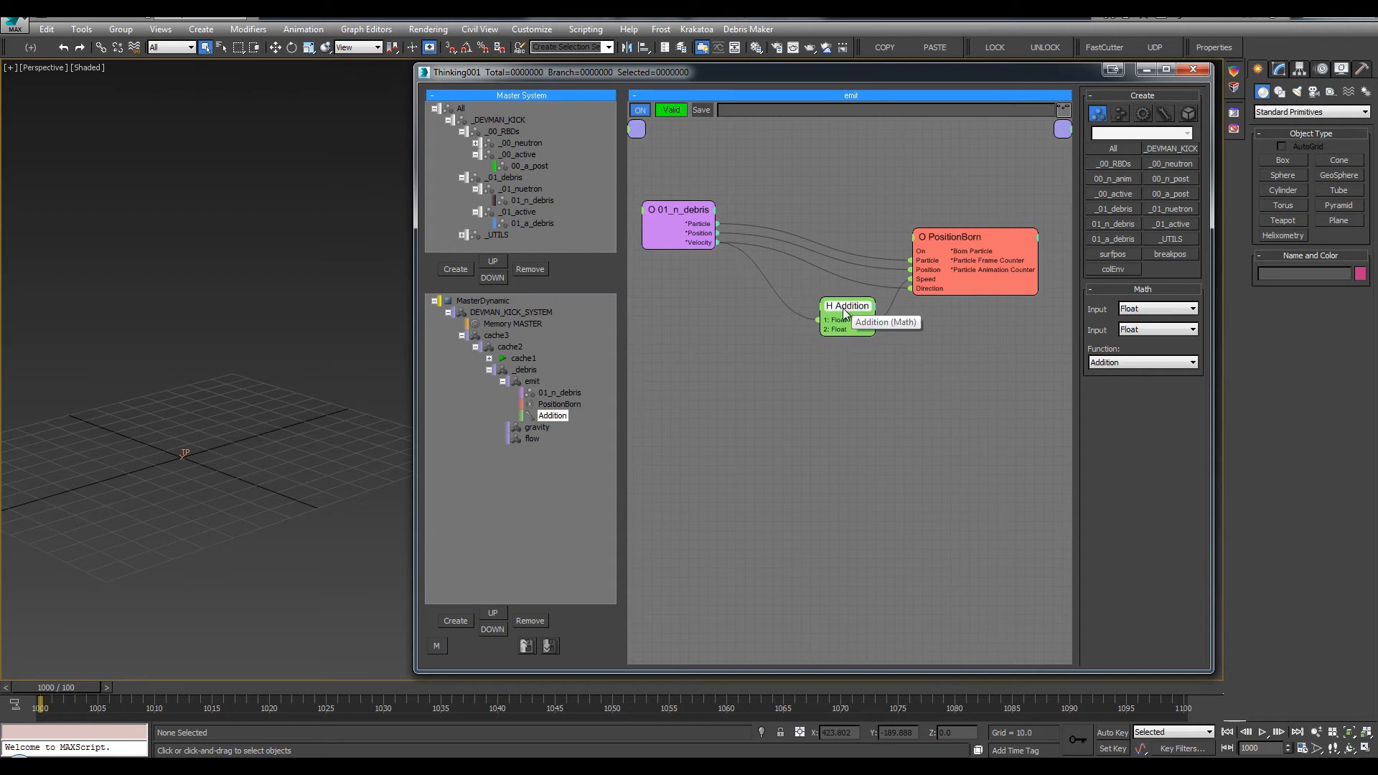
Set the Math node's function to Division and connect a new Float helper's Value to its second input
left_click(1141, 362)
left_click(1120, 394)
key("Tab")
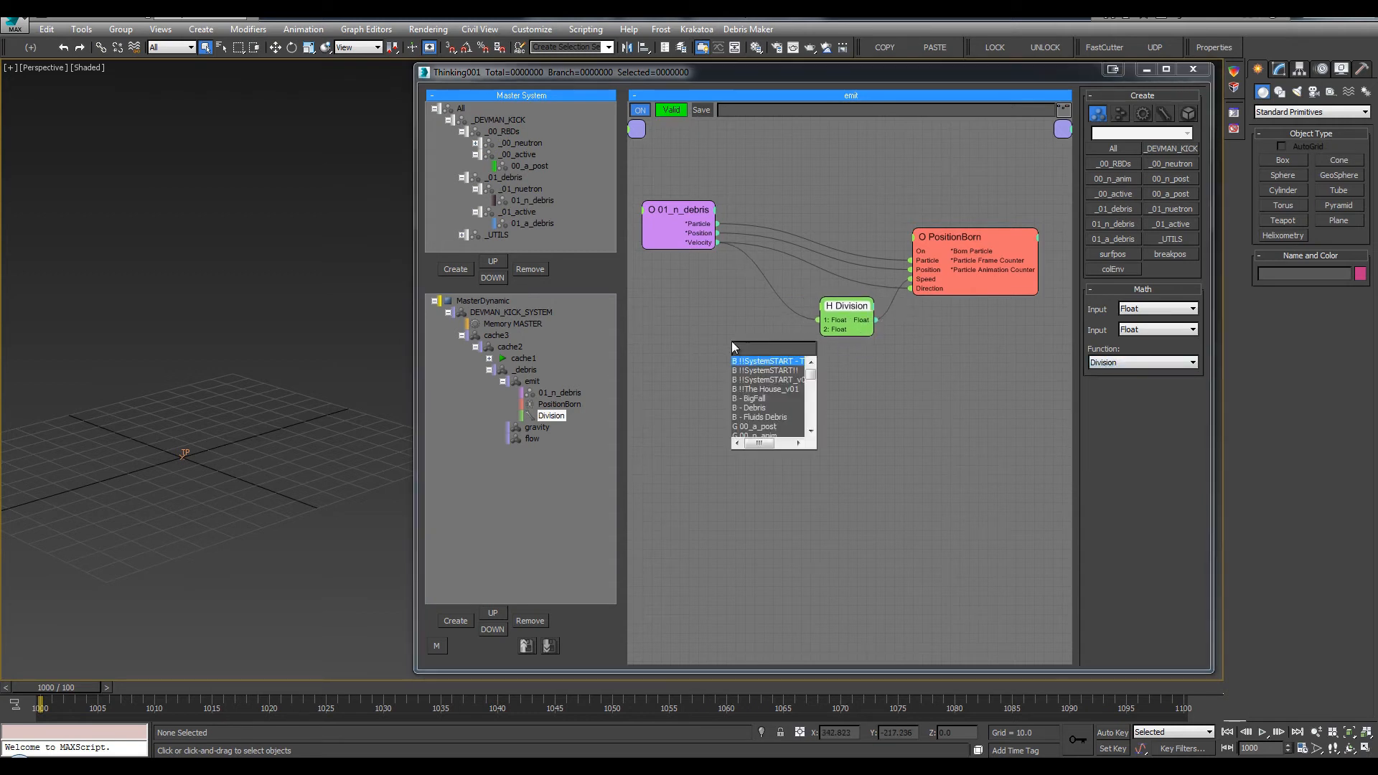
type("flo")
key("Return")
left_click_drag(838, 333, 764, 363)
left_click(754, 351)
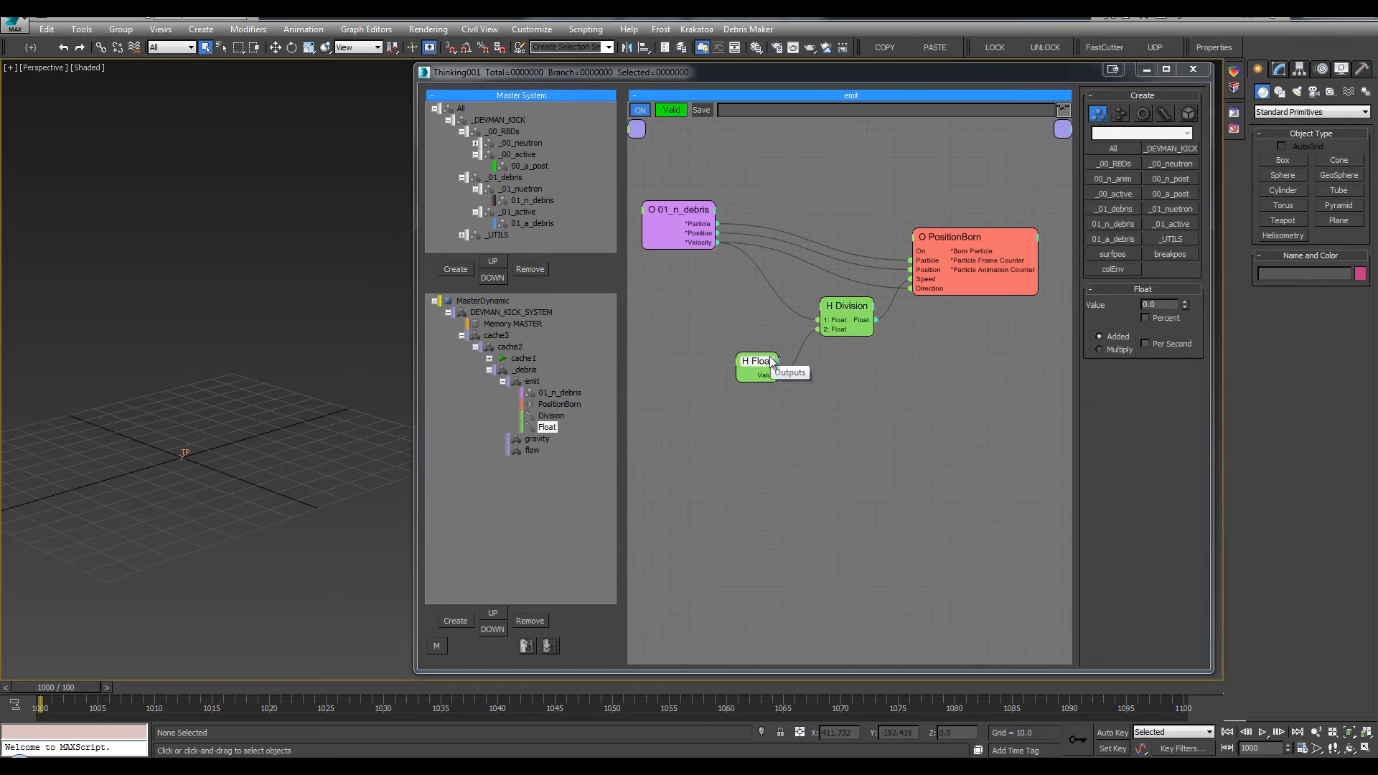
Set the Float helper's value to 0.18 and tidy the placement of the Division and Float nodes
left_click(1184, 302)
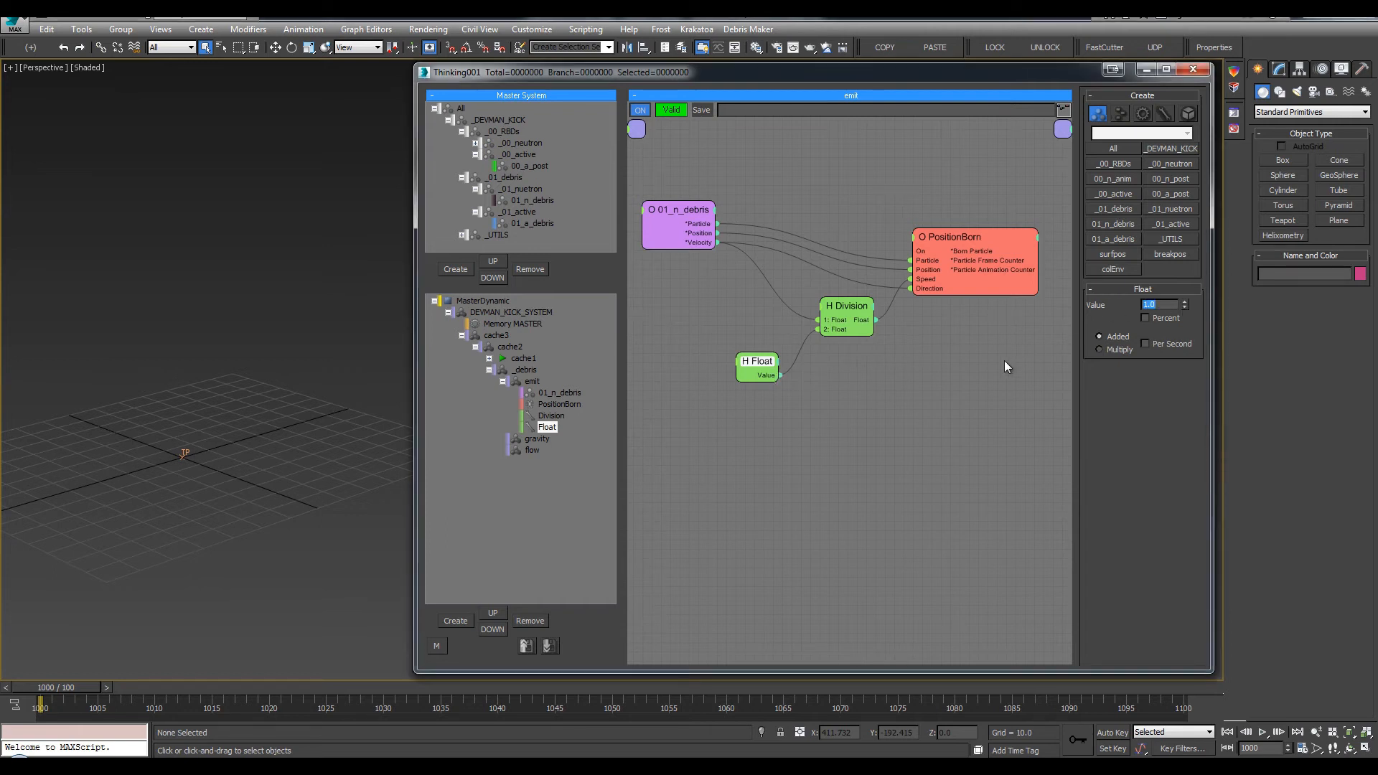
left_click(218, 400)
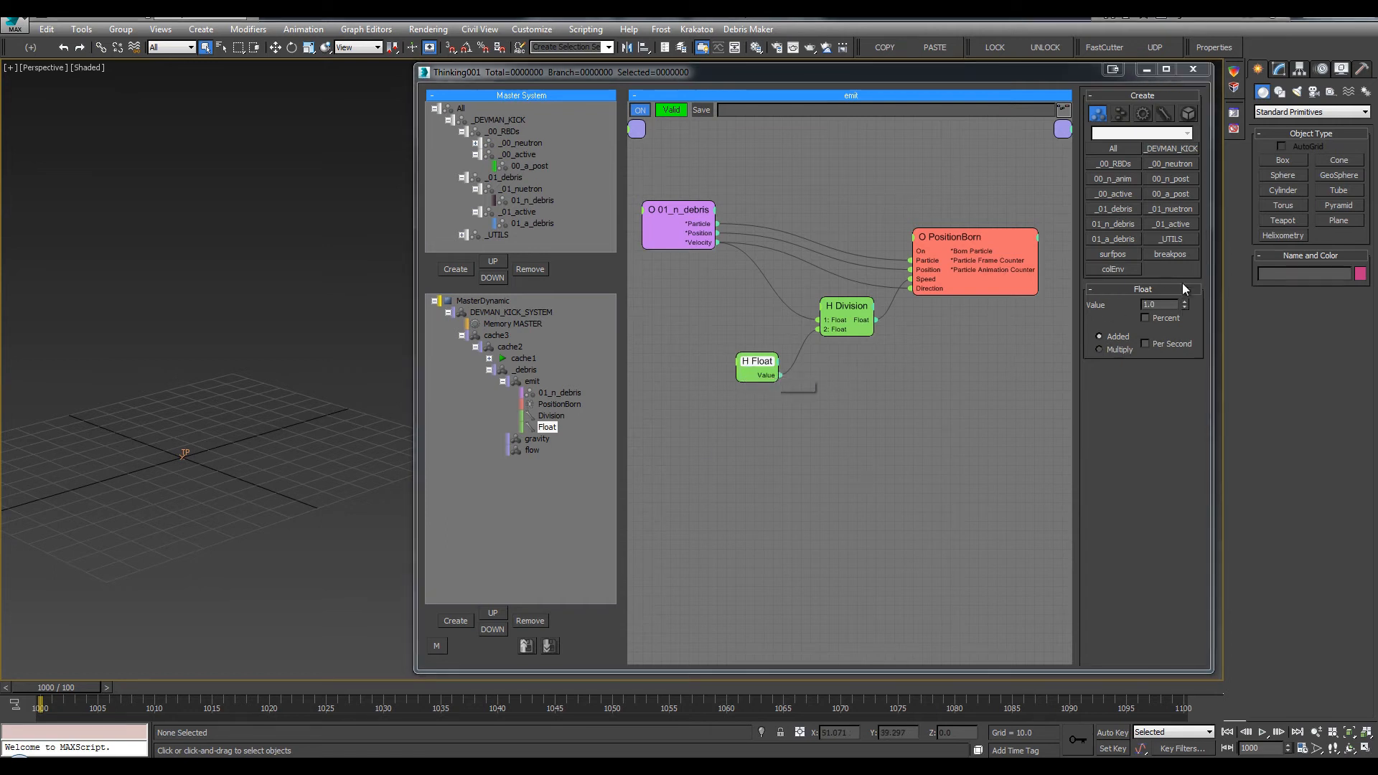
middle_click_drag(245, 406, 280, 373)
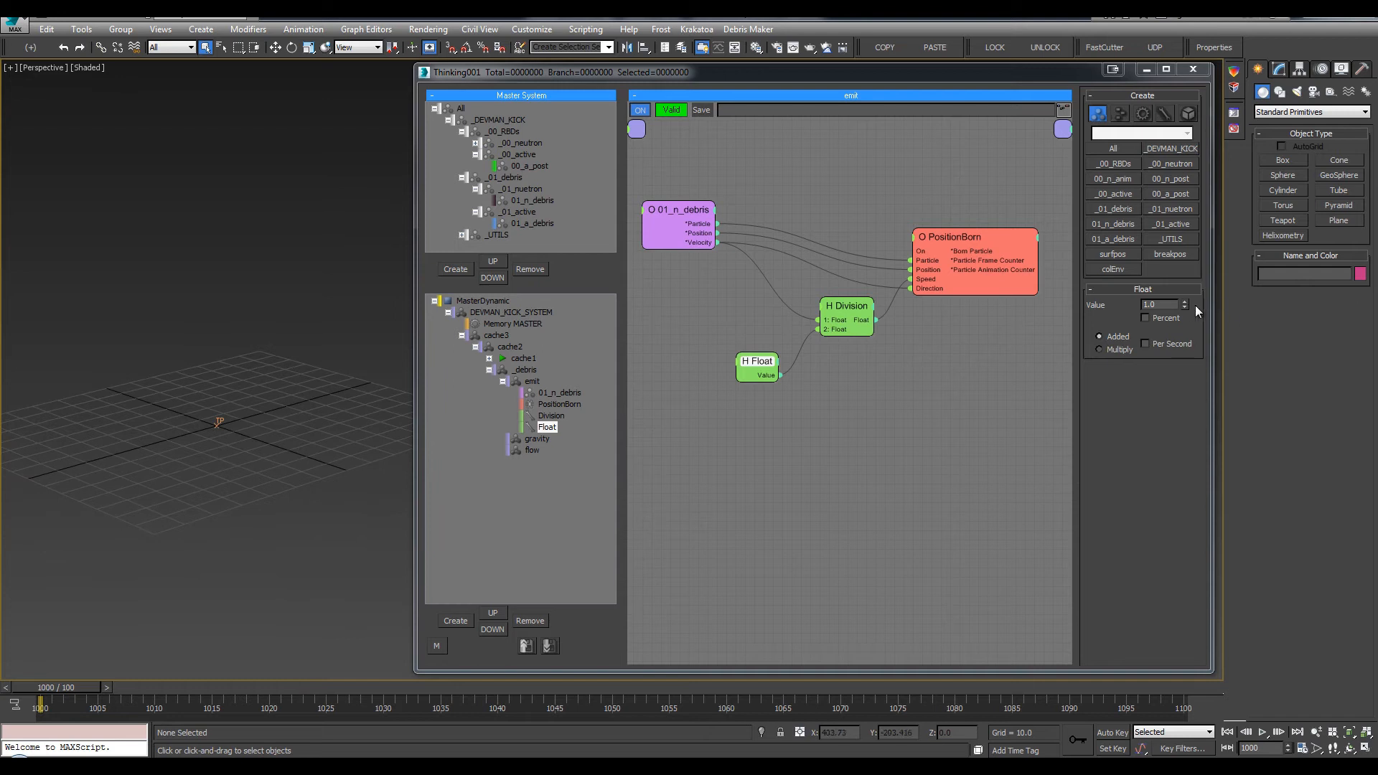
left_click_drag(1184, 305, 1186, 327)
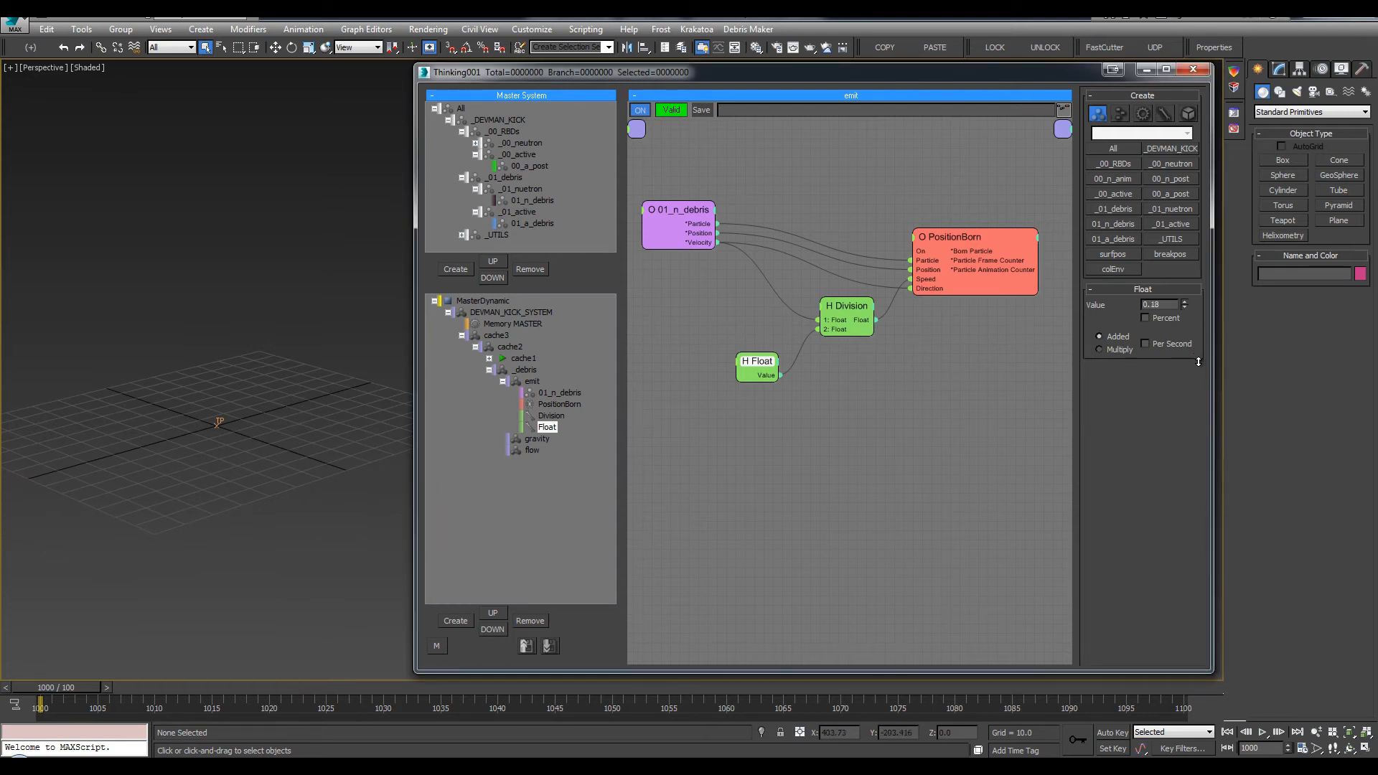
left_click_drag(838, 314, 833, 319)
left_click_drag(762, 360, 752, 357)
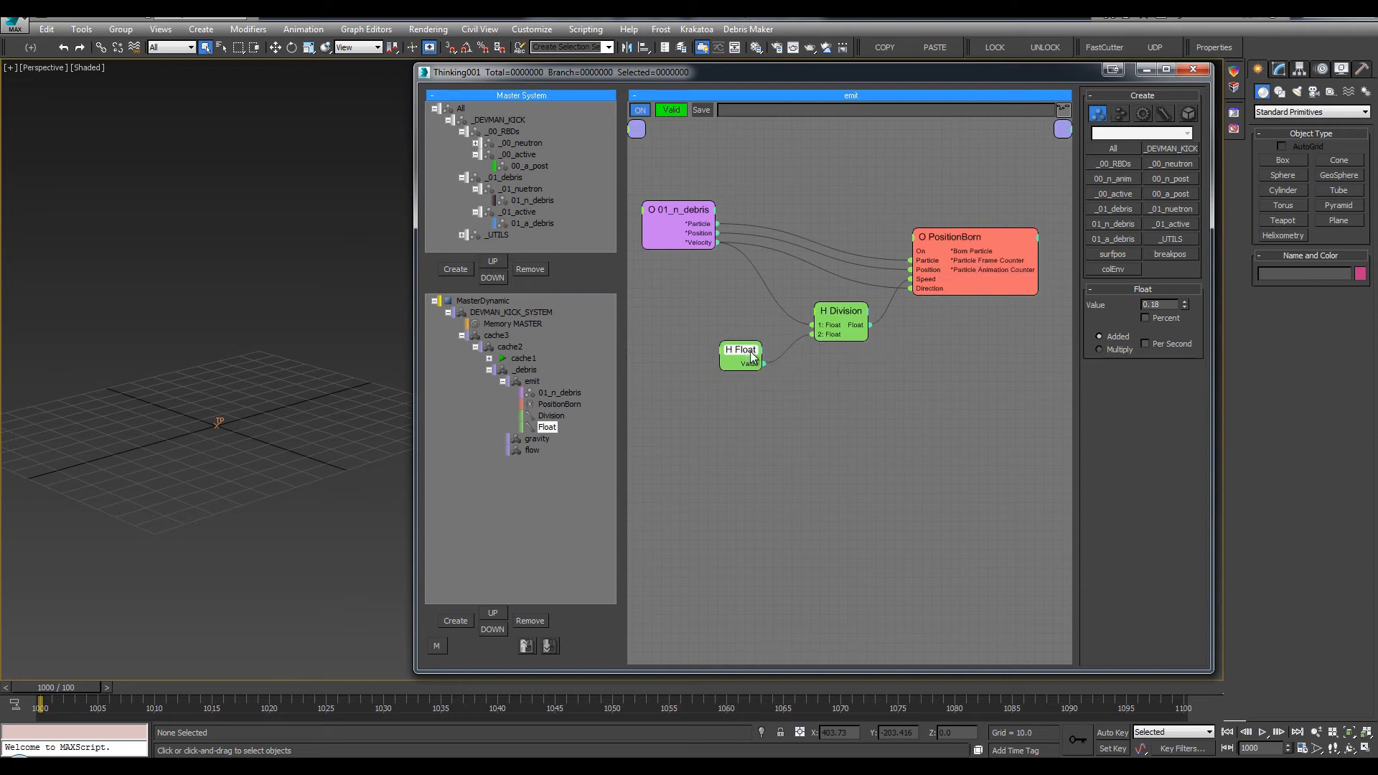
Examine how gravity is wired in the forces dynamic set of cache0's _system branch
left_click(503, 381)
left_click(537, 393)
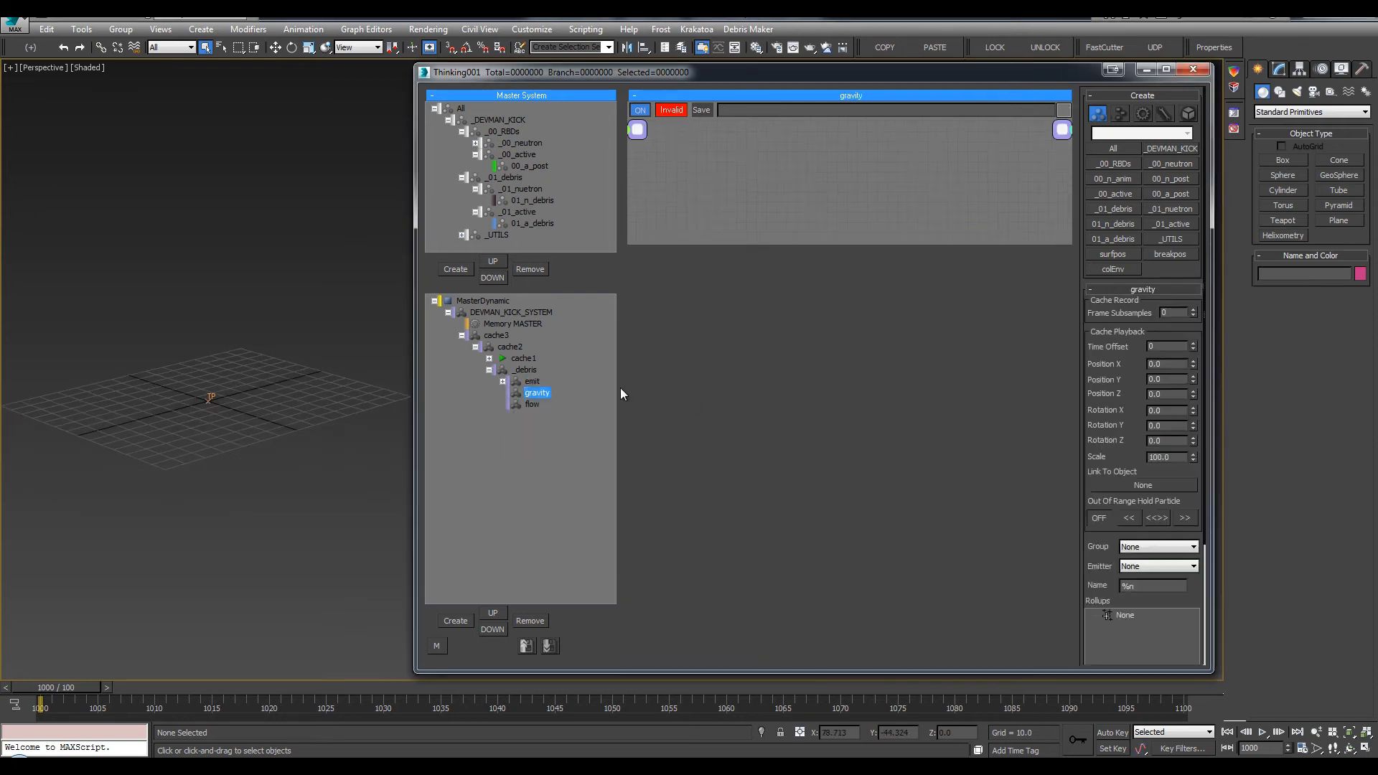
left_click(489, 359)
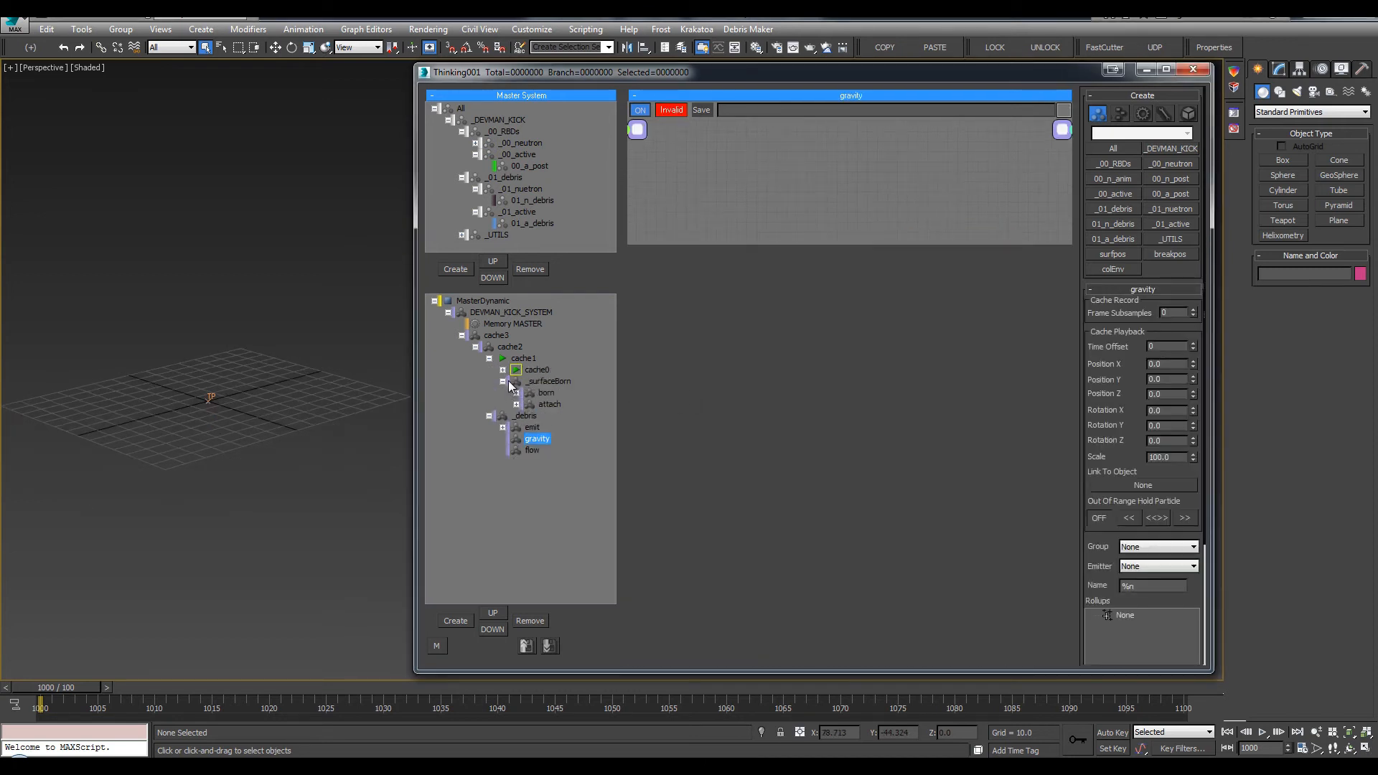
left_click(503, 370)
left_click(562, 439)
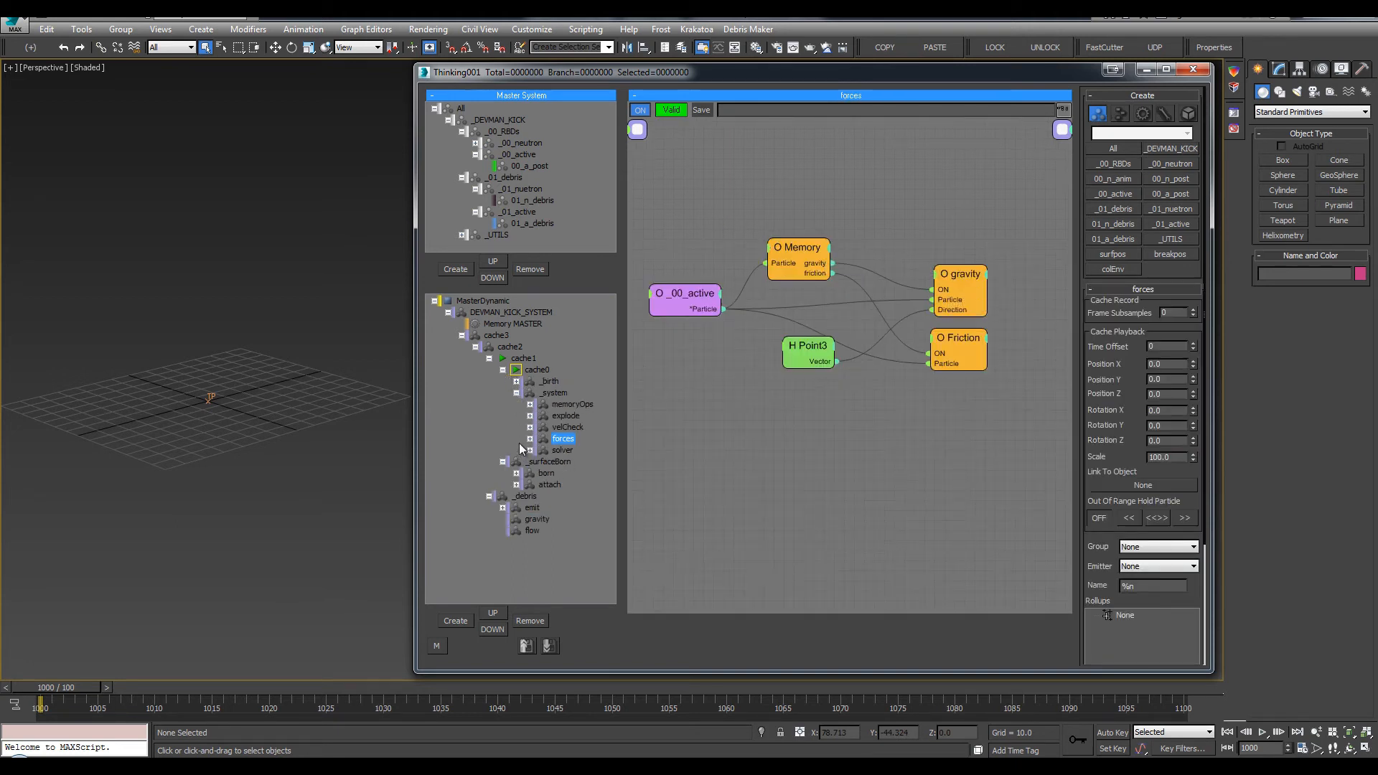
left_click(516, 392)
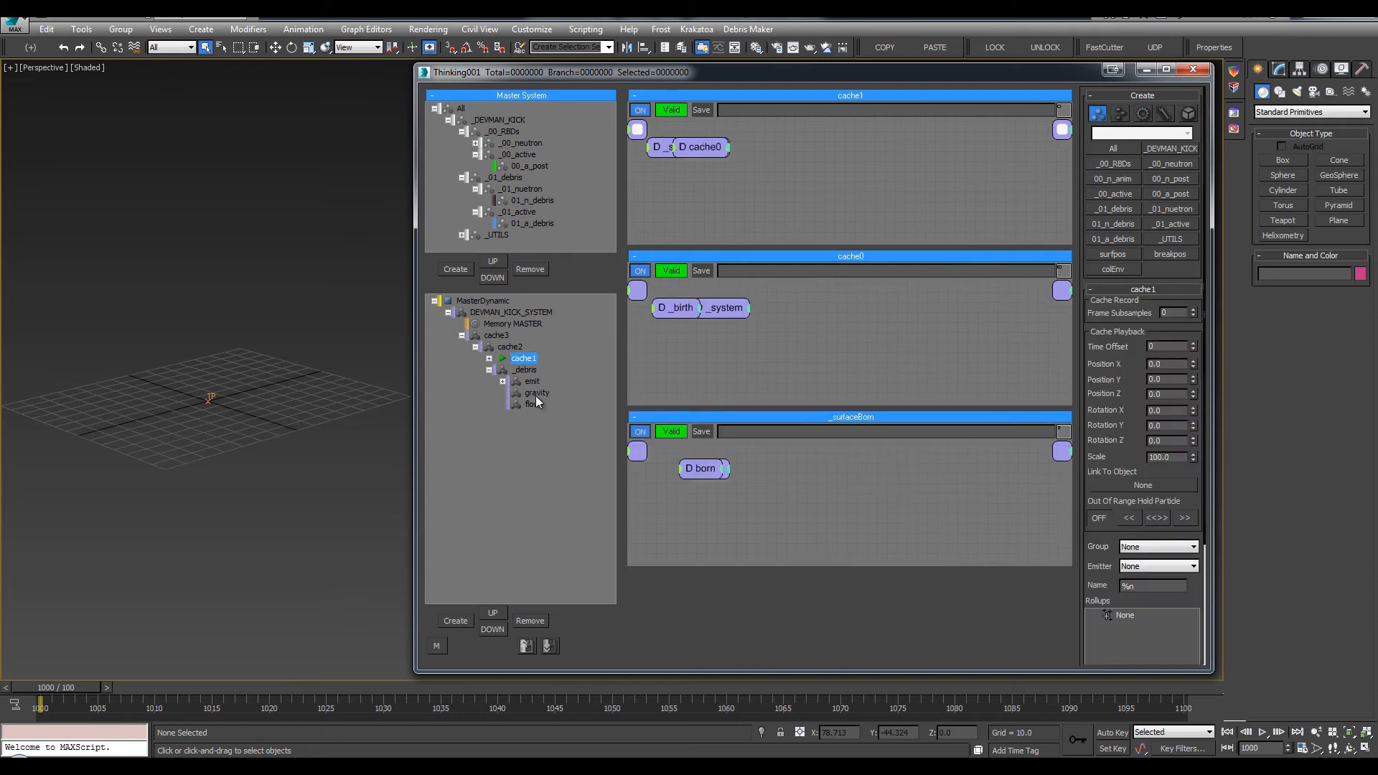
right_click(723, 208)
mouse_move(725, 208)
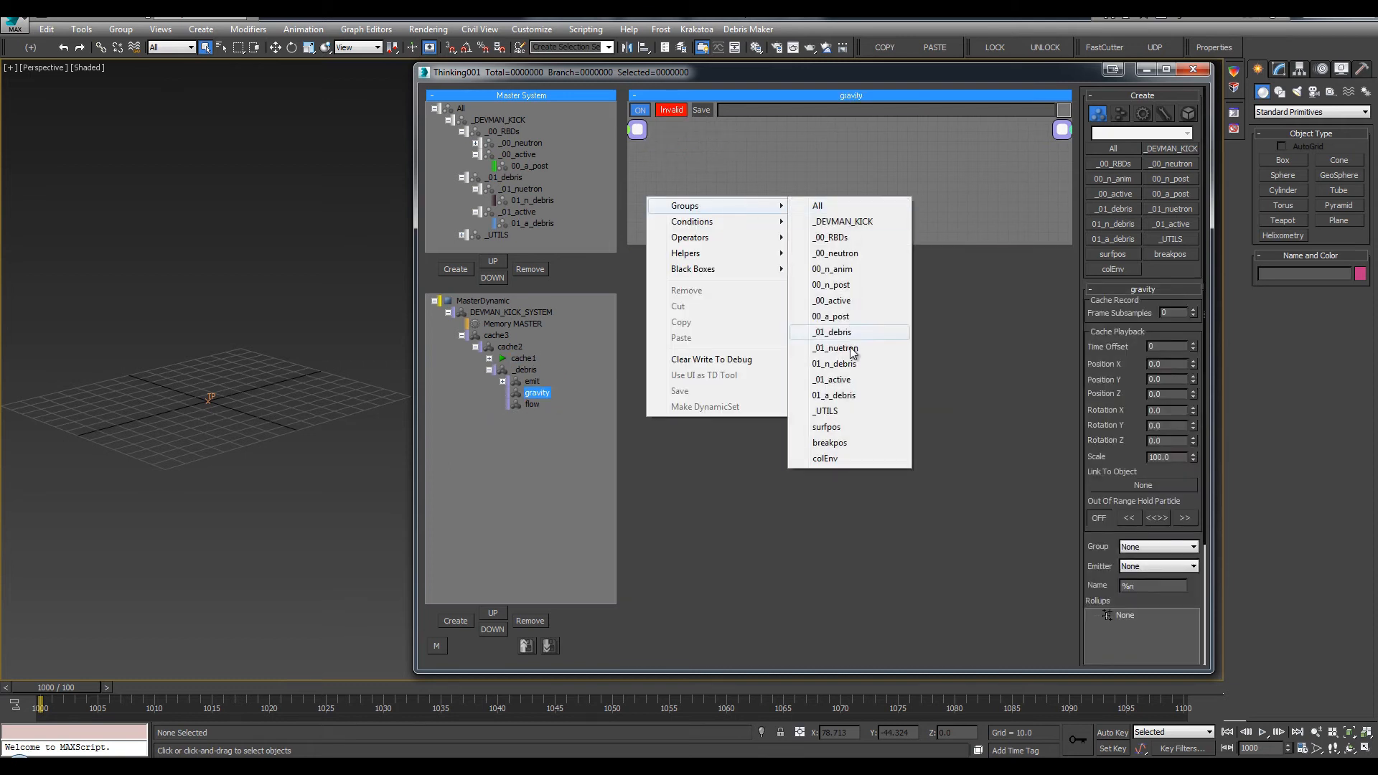
left_click(858, 397)
left_click_drag(758, 213, 758, 404)
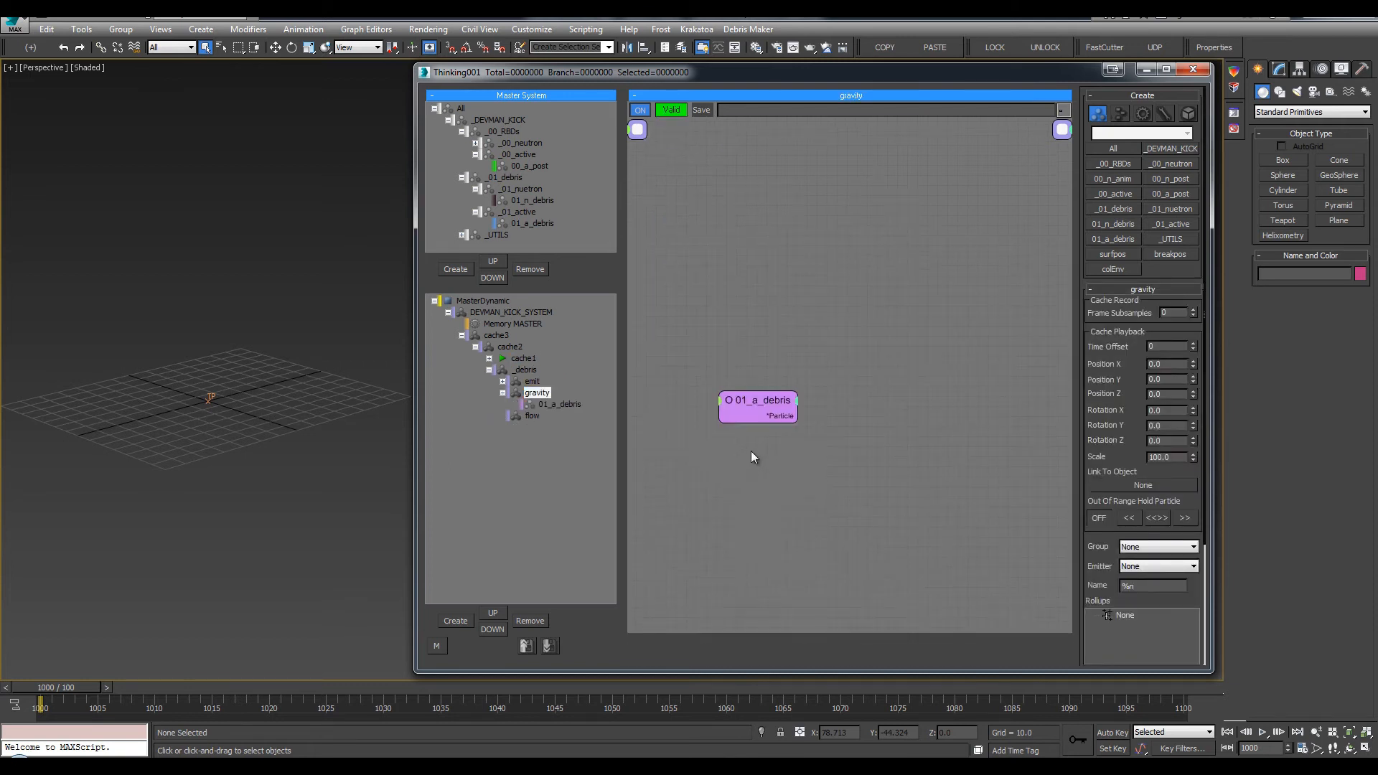
key("Delete")
Add the _01_active group node to the gravity dynamic set near the upper part of the canvas
right_click(636, 231)
mouse_move(710, 239)
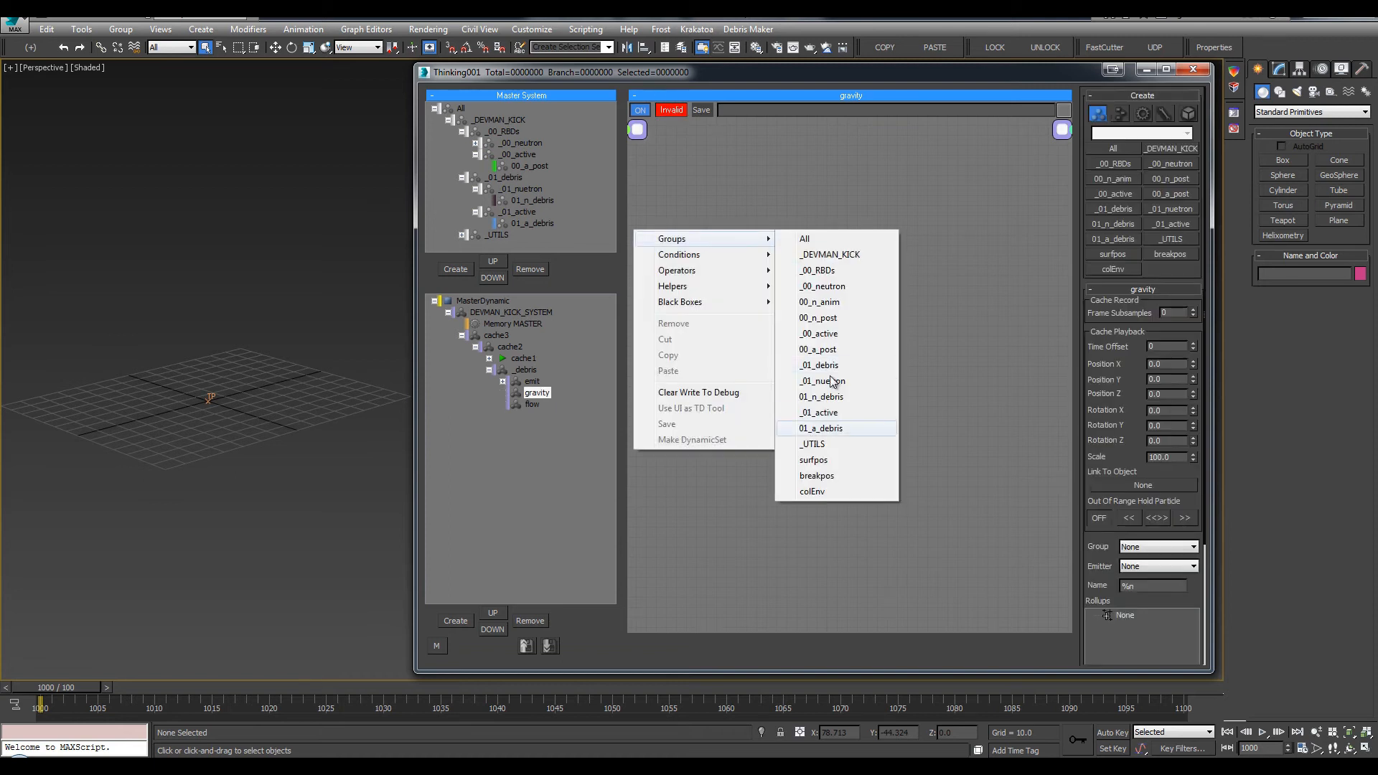
left_click(817, 416)
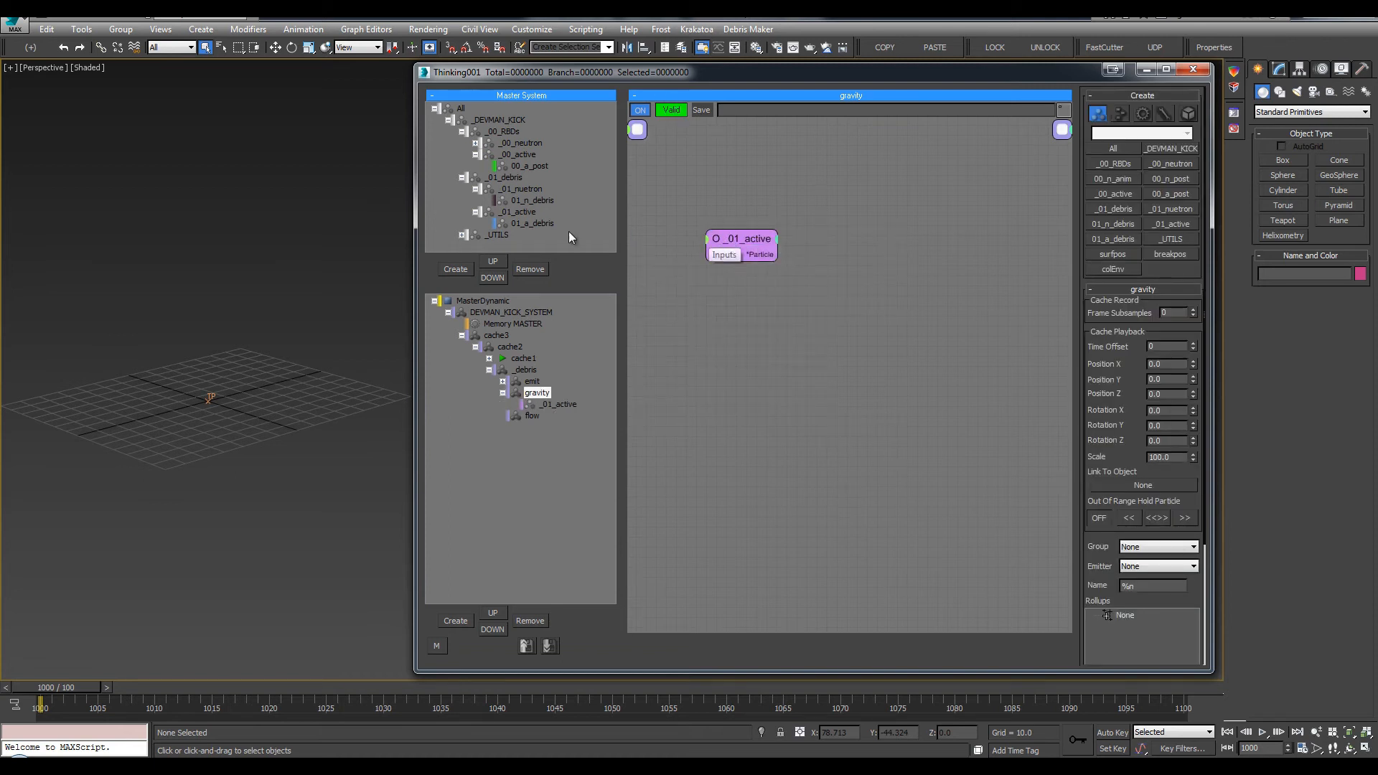
left_click(518, 221)
left_click_drag(723, 236, 698, 221)
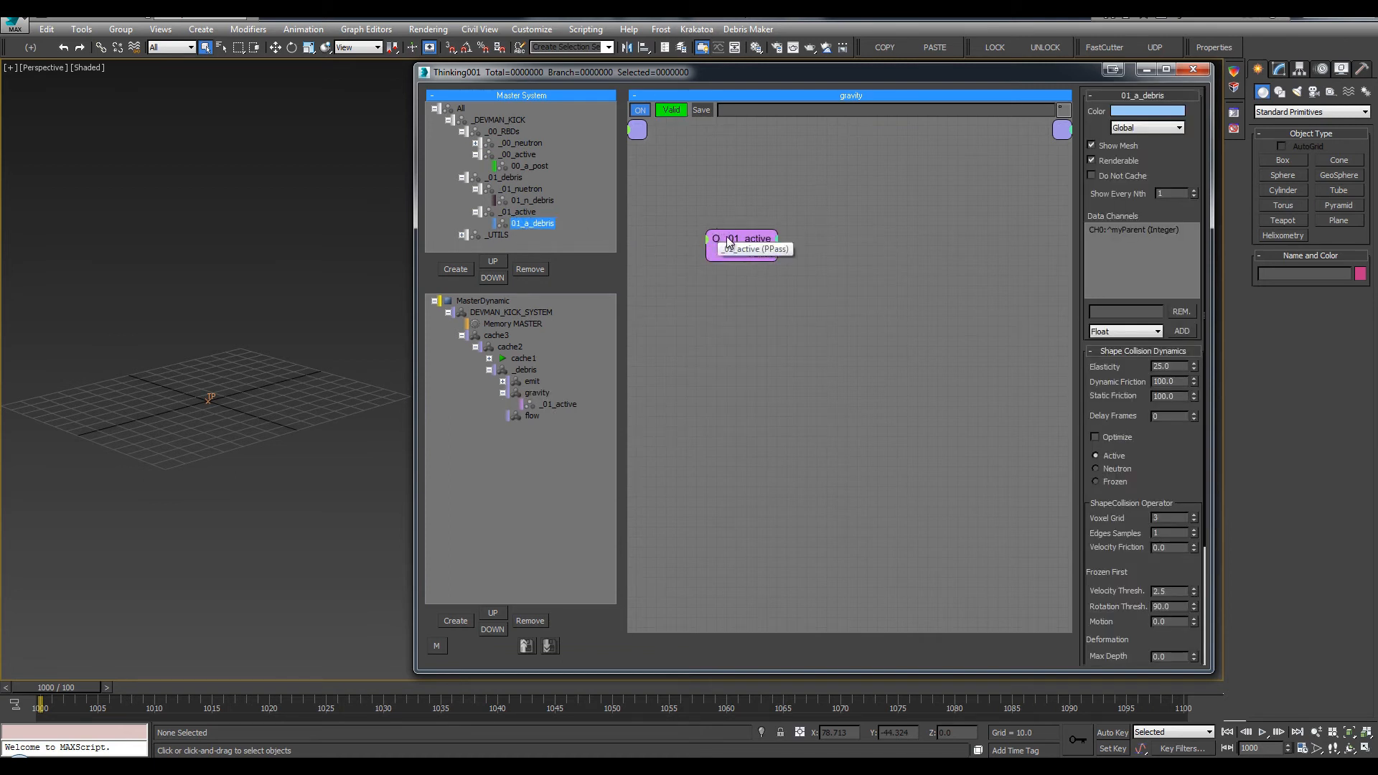
Add a Force operator fed by the Particle output of _01_active and set its strength to 144
double_click(853, 213)
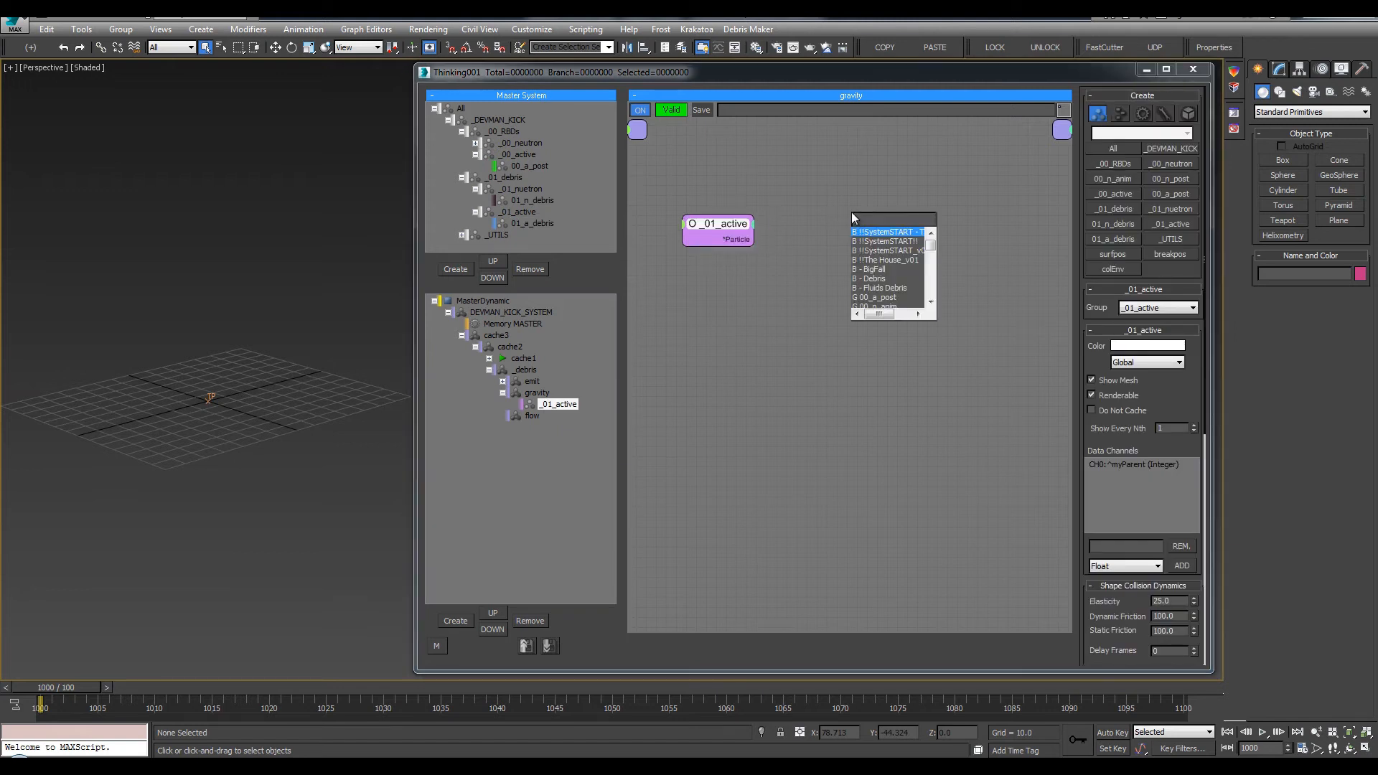
type("force")
key("Return")
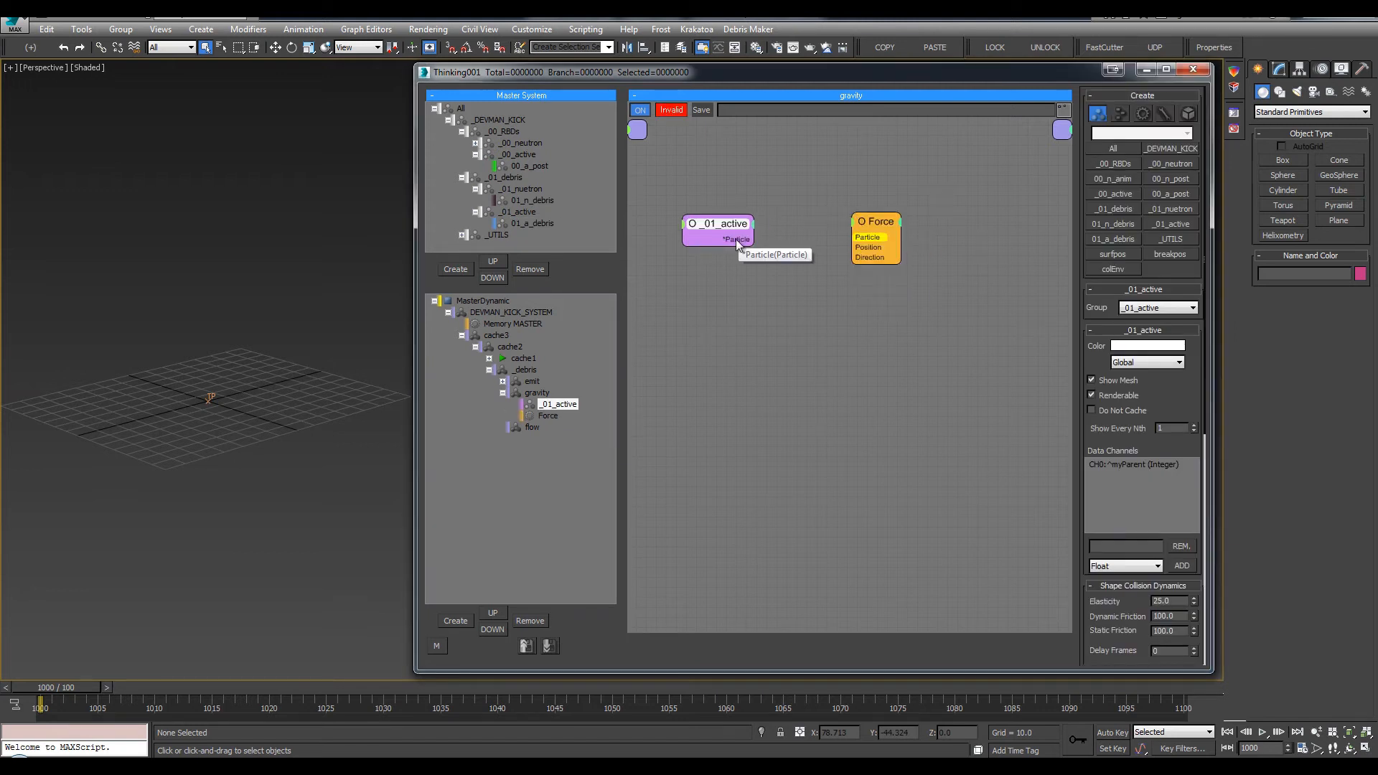
left_click_drag(737, 239, 987, 242)
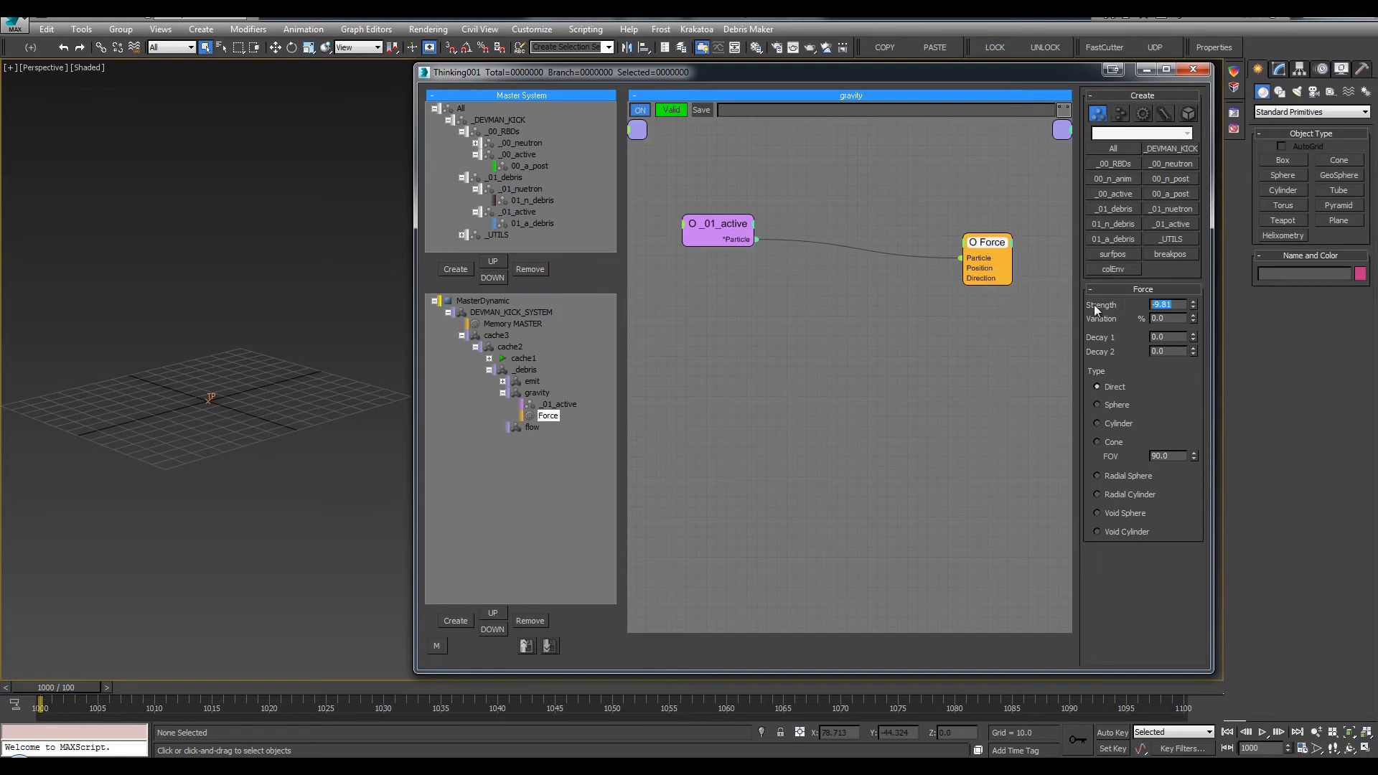
type("144")
key("Return")
Add a Point3 helper with a Z-Value of -1.0 and connect its Vector to the Force's Direction input
double_click(736, 287)
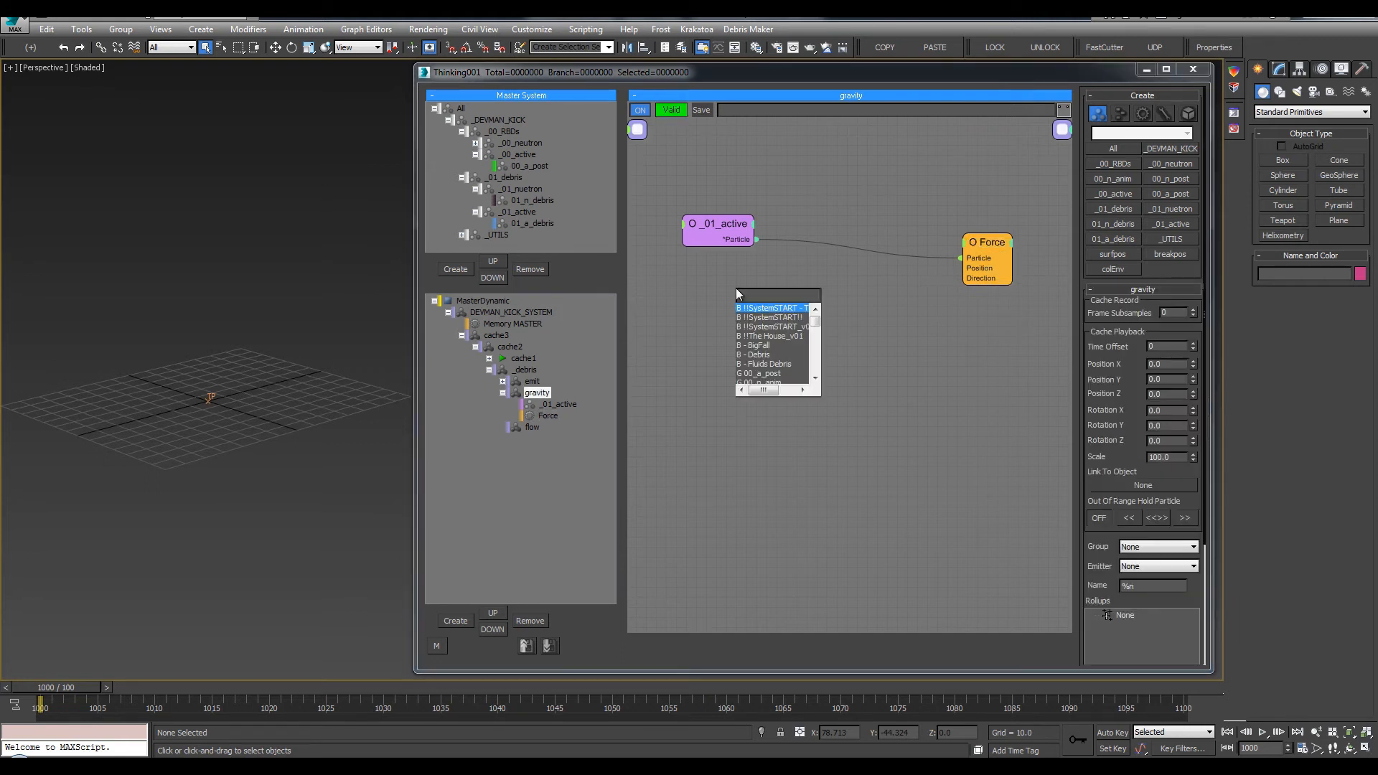
type("point")
key("Return")
left_click_drag(987, 277, 807, 318)
left_click(768, 301)
left_click(1161, 333)
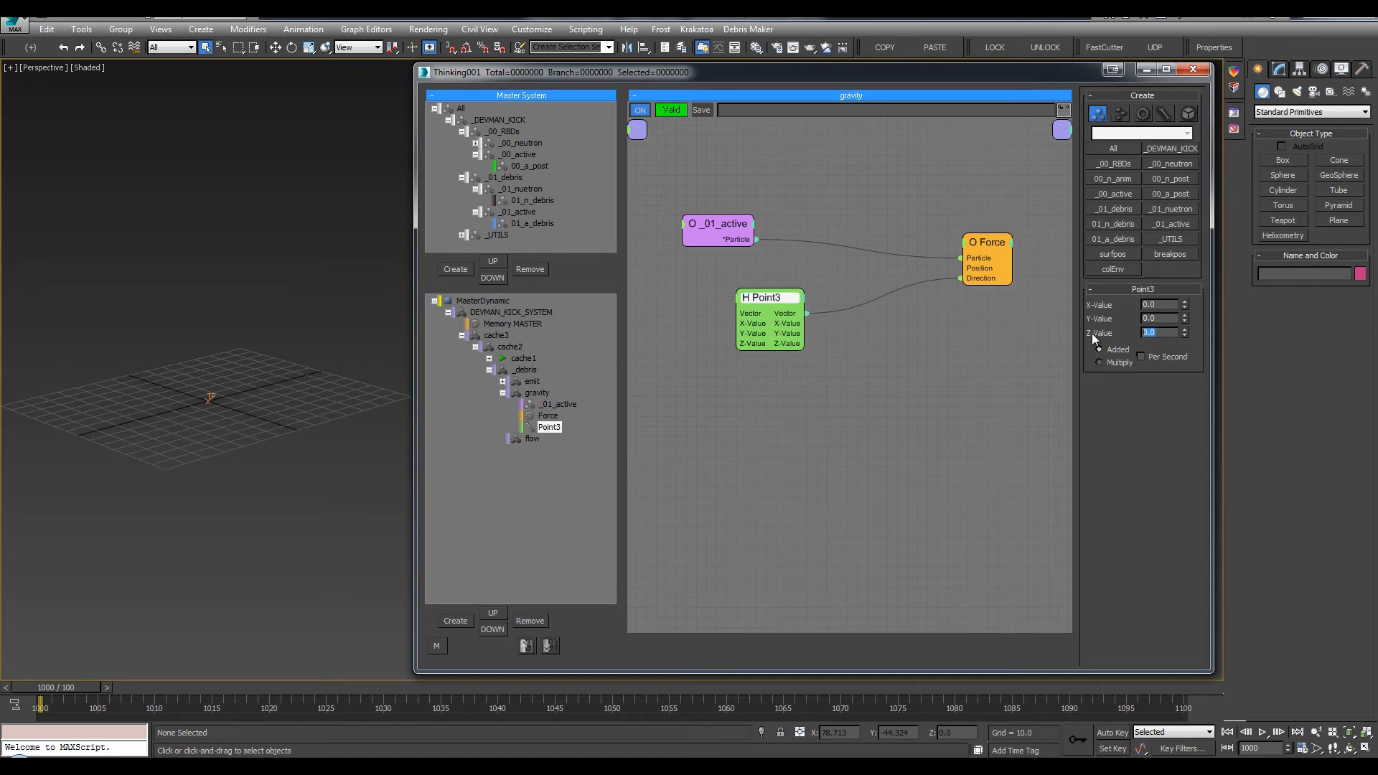
Hide the unused sockets on the Force and Point3 nodes and tidy the gravity set's layout
left_click(997, 260)
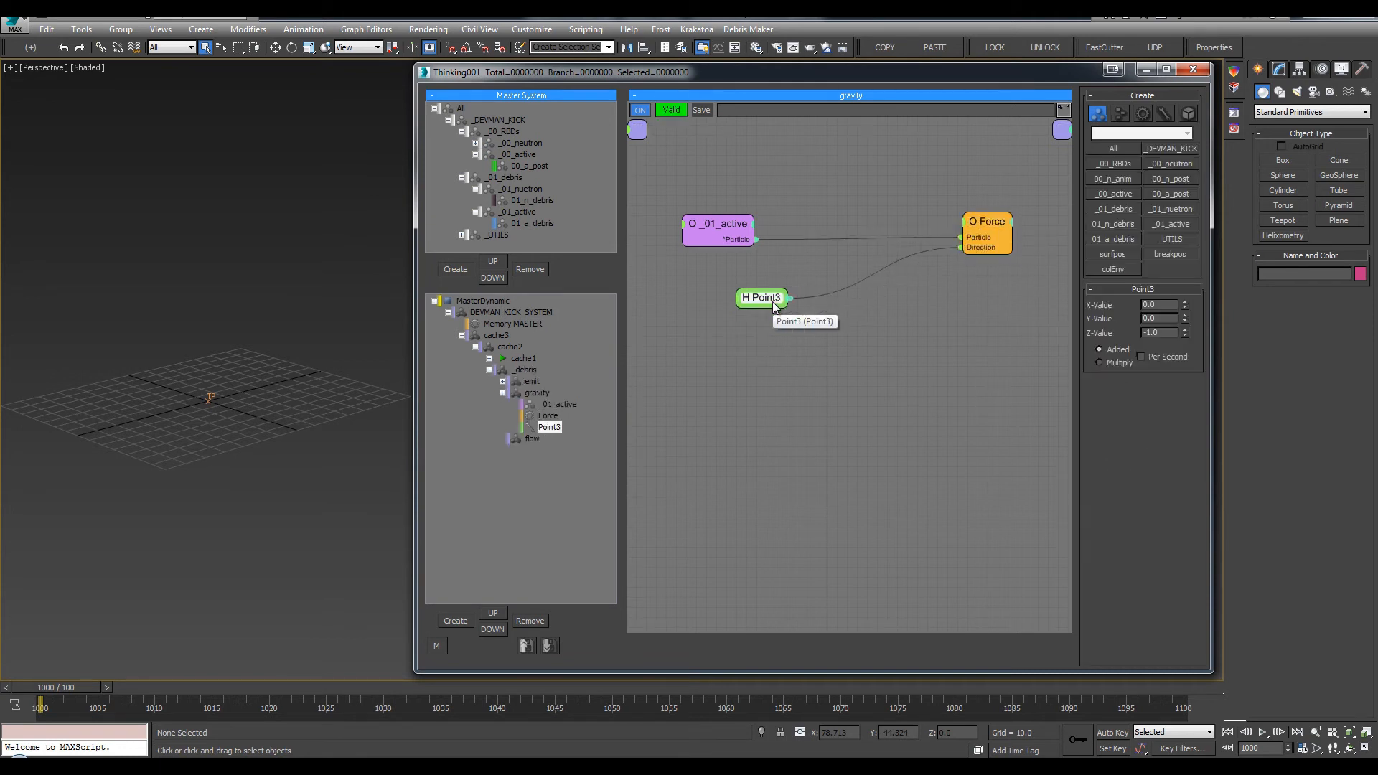
left_click_drag(775, 307, 738, 312)
left_click_drag(1005, 219, 970, 257)
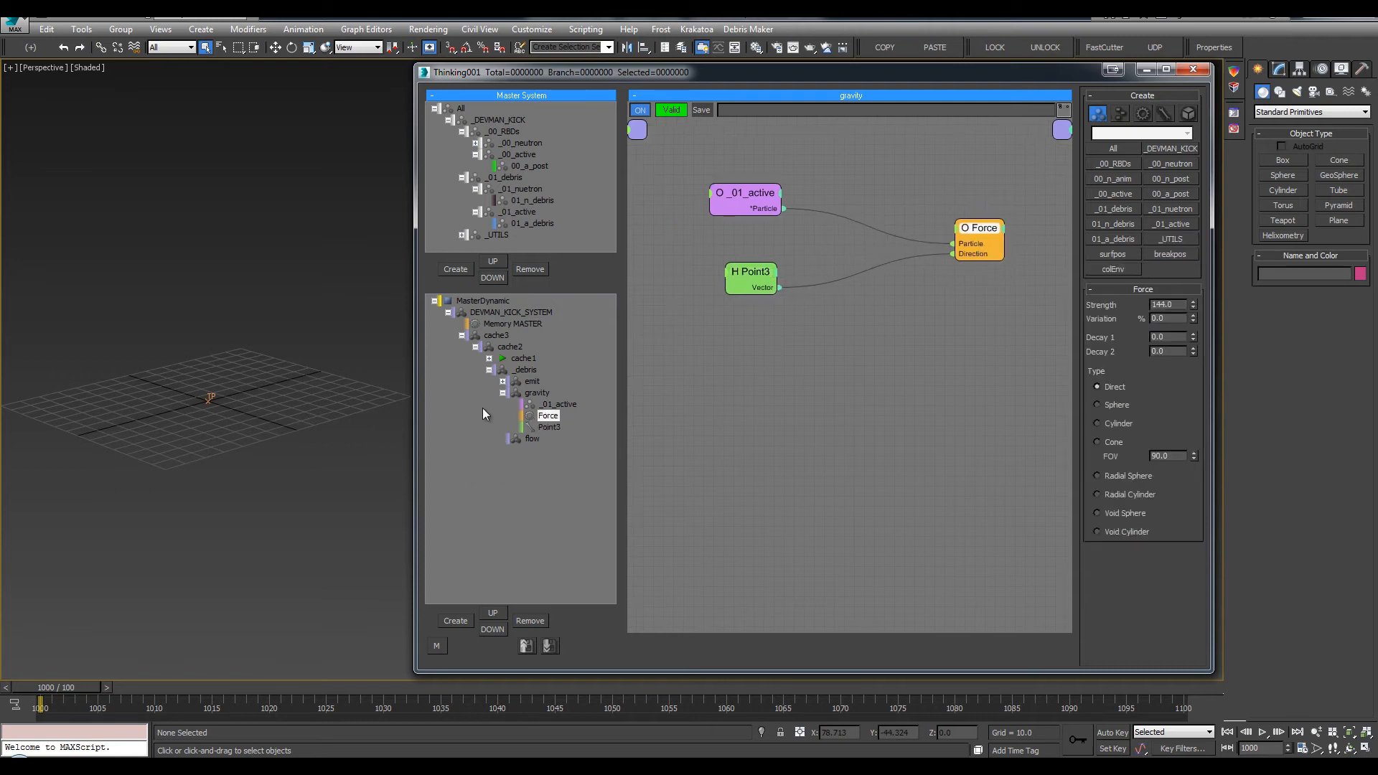
Collapse the gravity branch, open the flow dynamic set and enlarge its node canvas
left_click(502, 393)
left_click(532, 404)
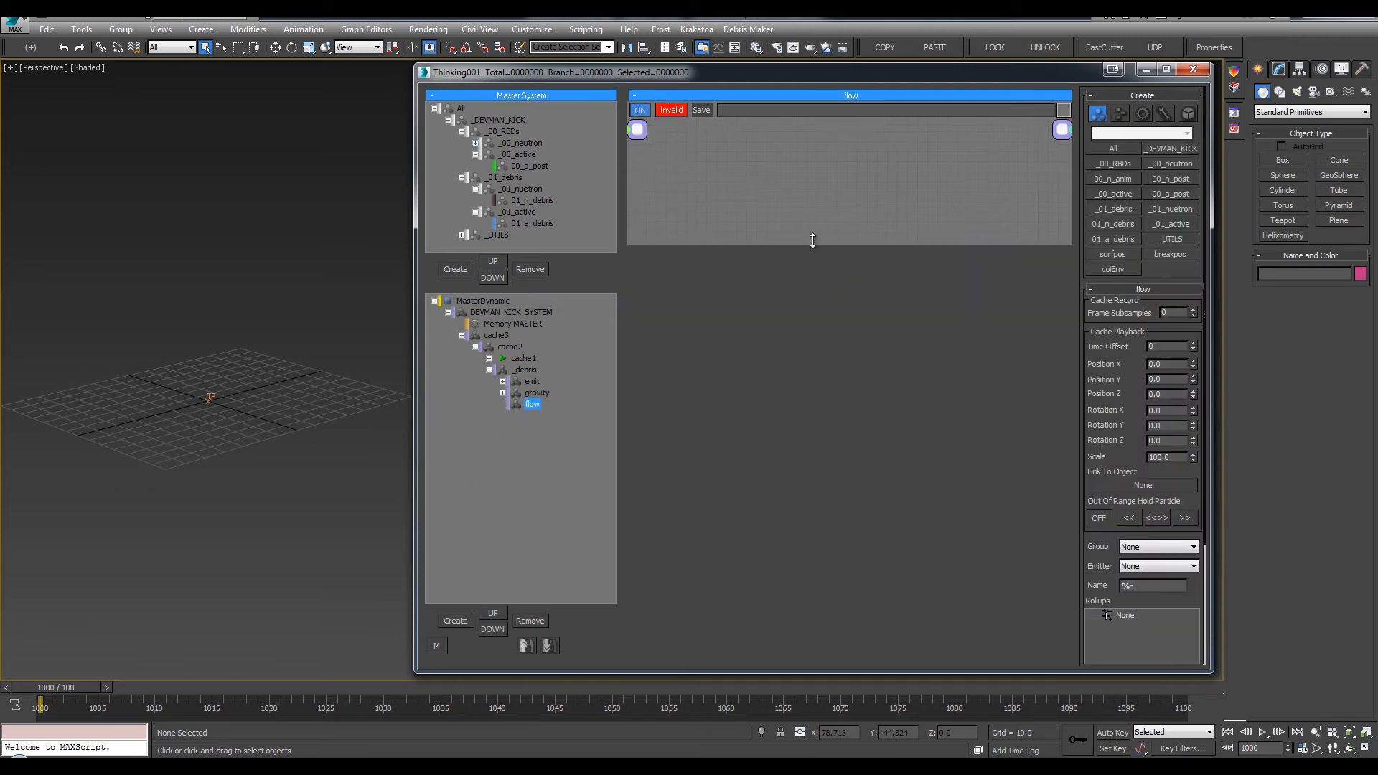
left_click_drag(812, 241, 813, 665)
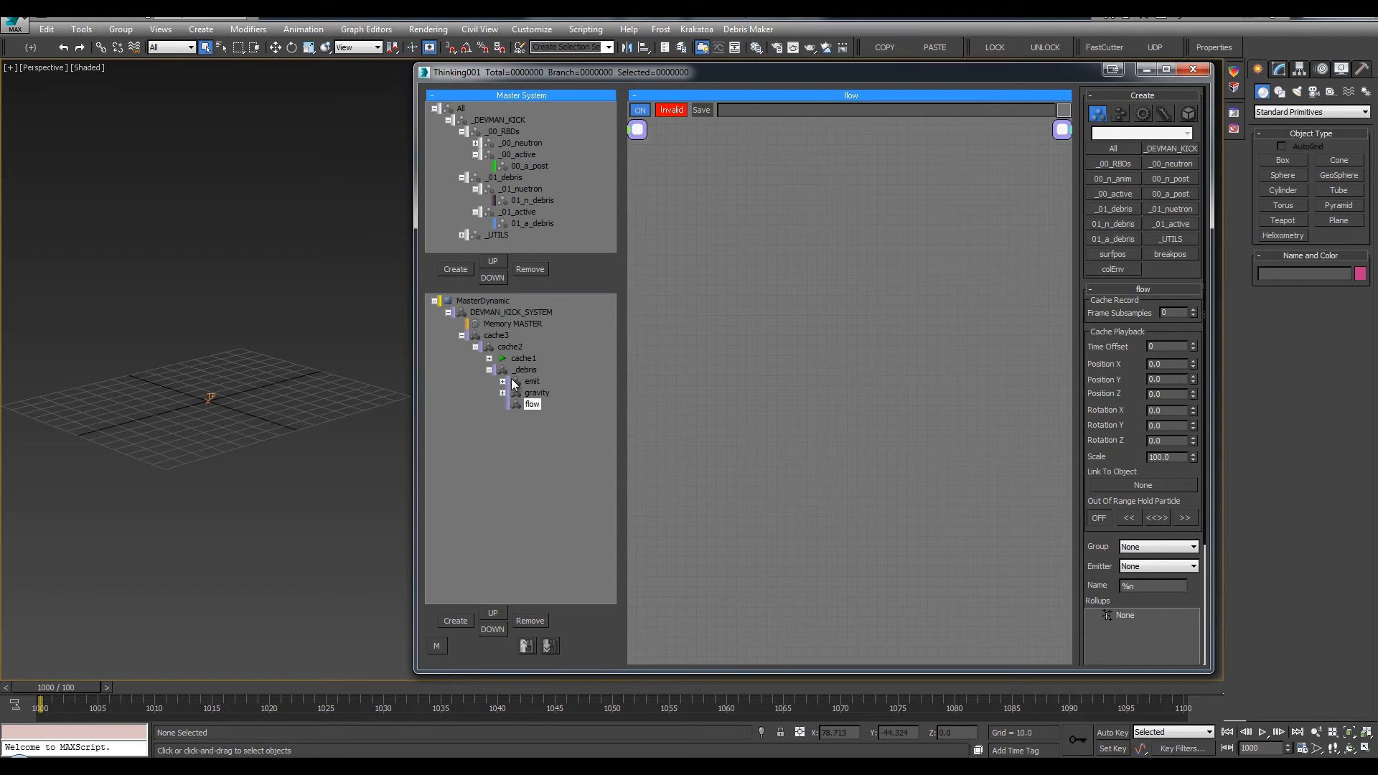
left_click(514, 384)
left_click(532, 404)
Narrow the thinkingParticles window to uncover more of the perspective viewport
middle_click_drag(304, 391, 336, 419)
scroll(253, 403, "up", 2)
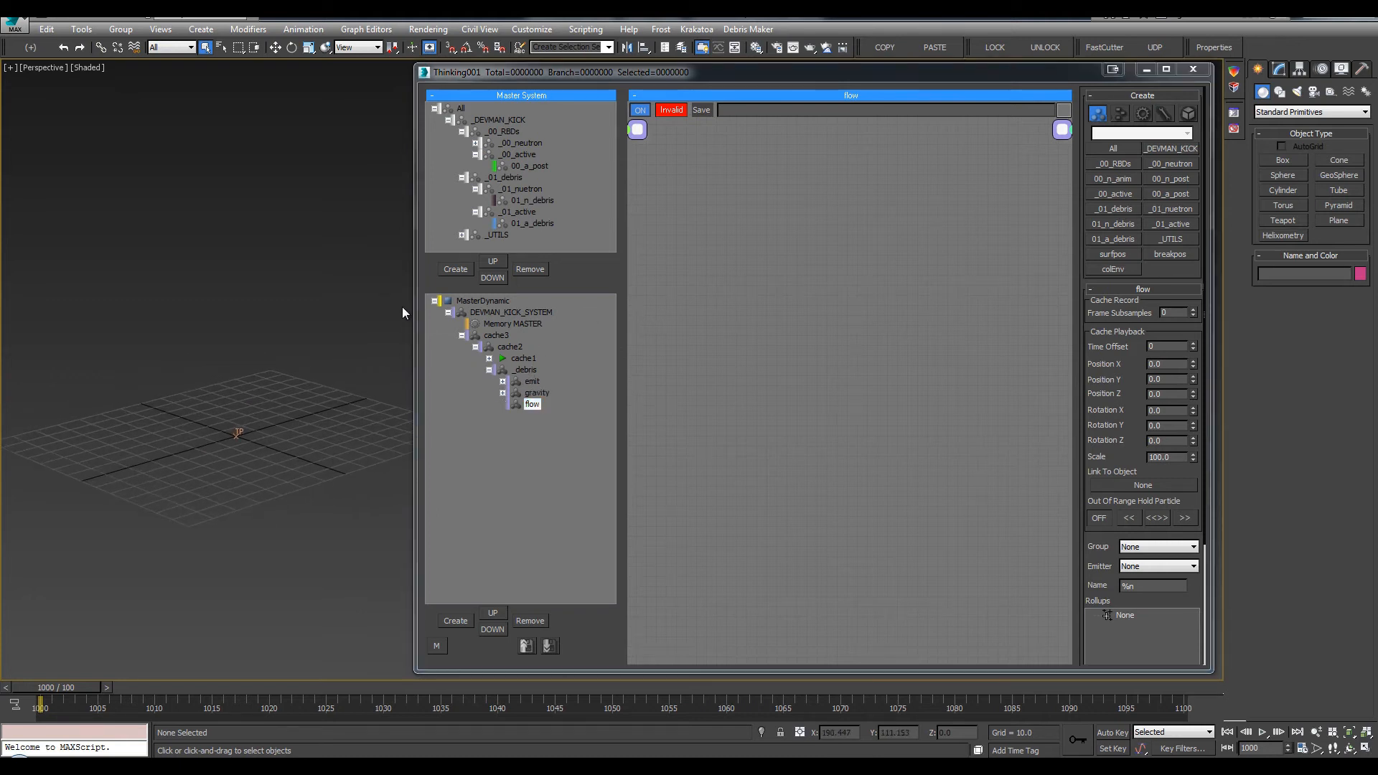
left_click_drag(416, 295, 478, 295)
middle_click_drag(312, 478, 284, 479, "alt")
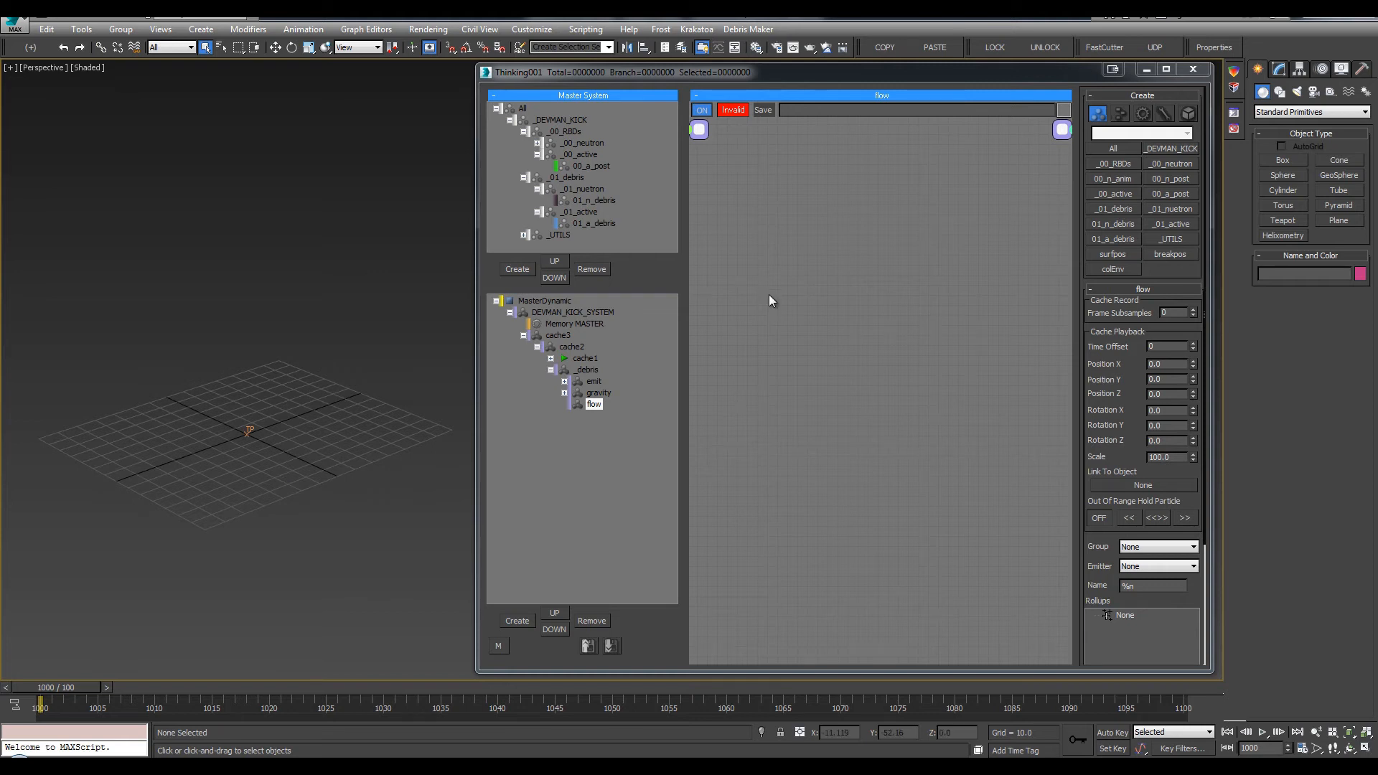
Add a FlowGroup operator to the flow dynamic set
right_click(794, 273)
left_click(784, 245)
type("flow")
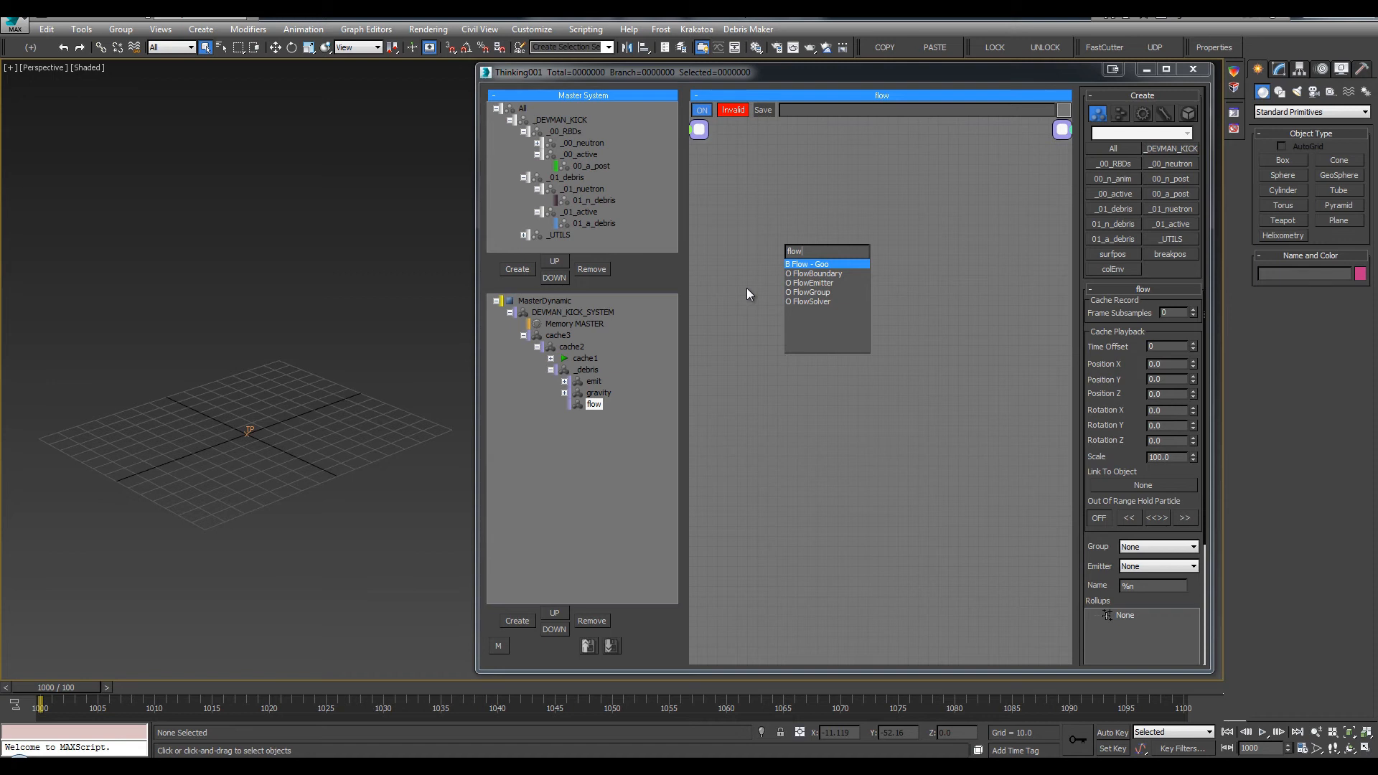
left_click(826, 295)
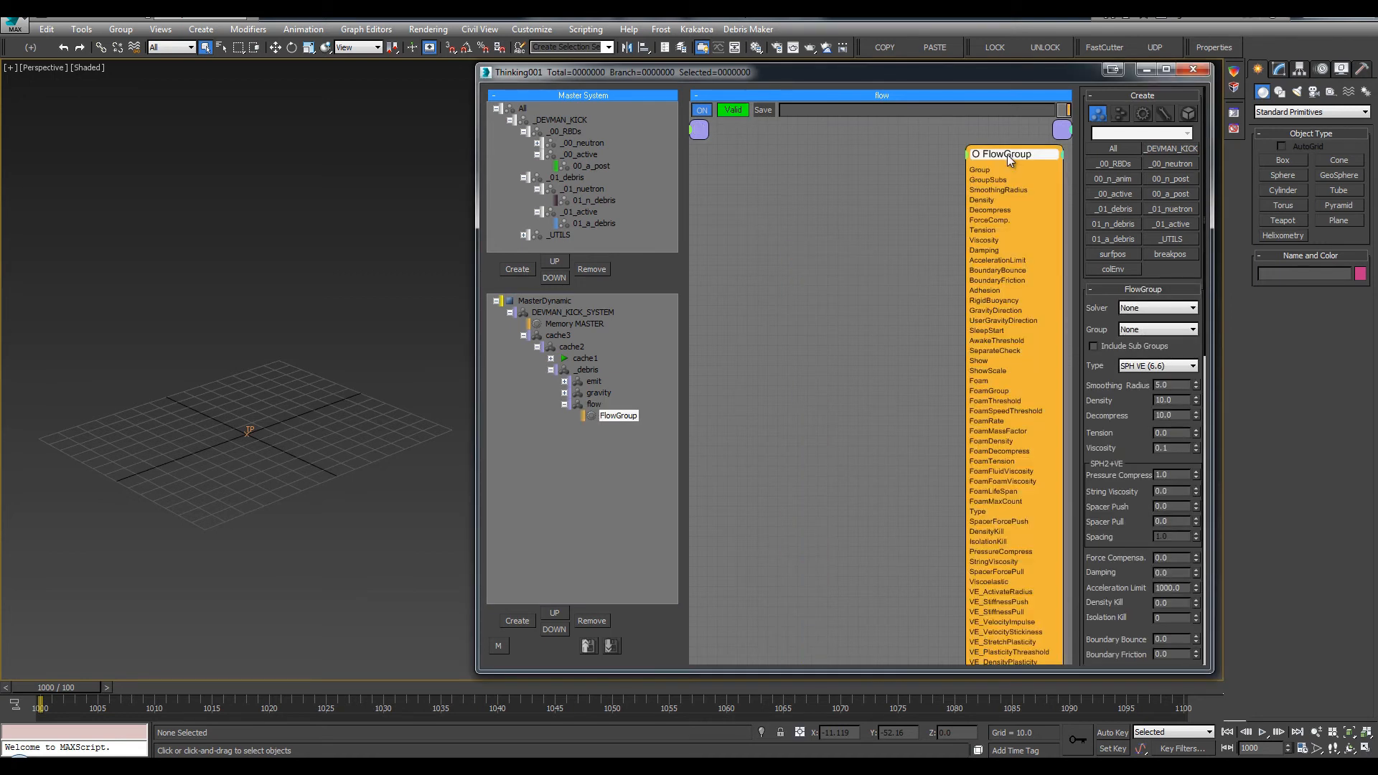
Add a FlowSolver operator to the flow set and place it in the lower area beside FlowGroup
double_click(807, 280)
type("flow")
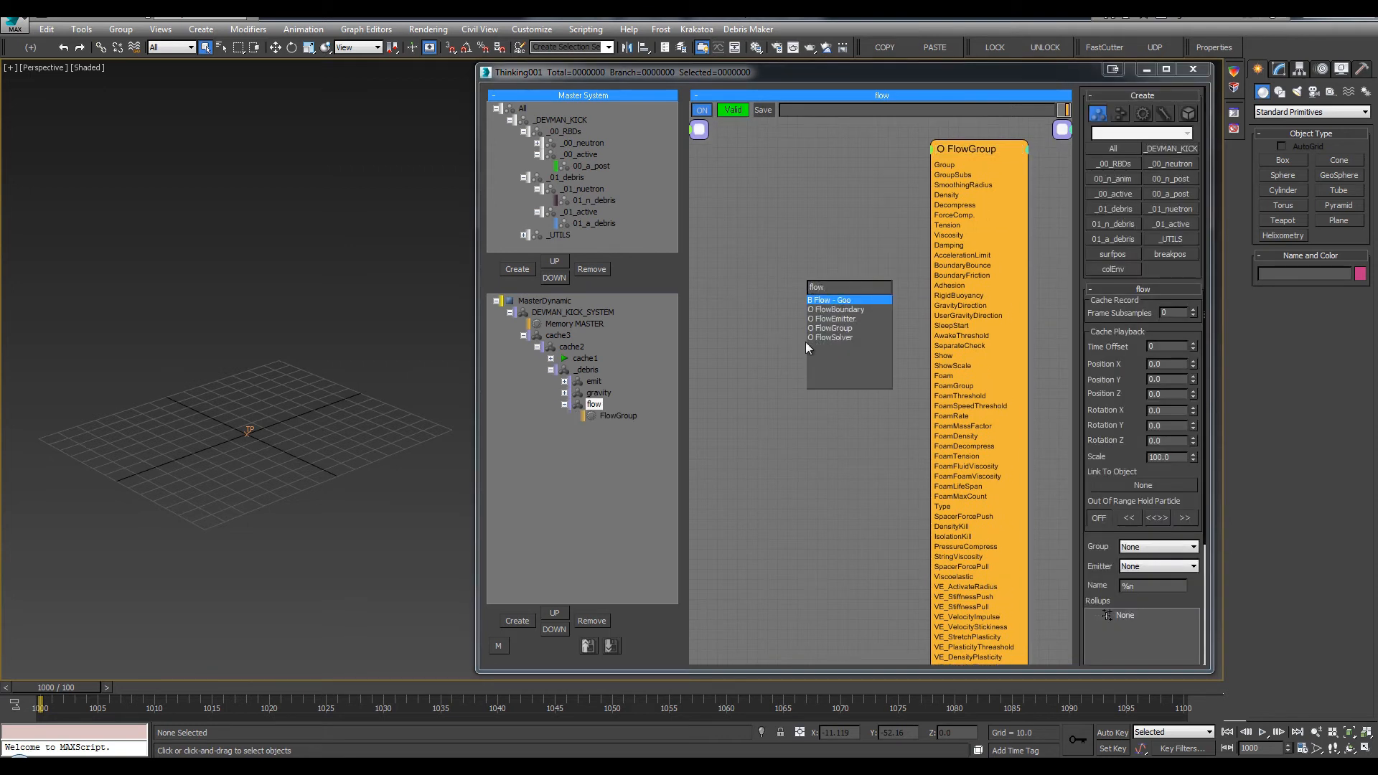
left_click(823, 338)
left_click_drag(837, 295, 788, 424)
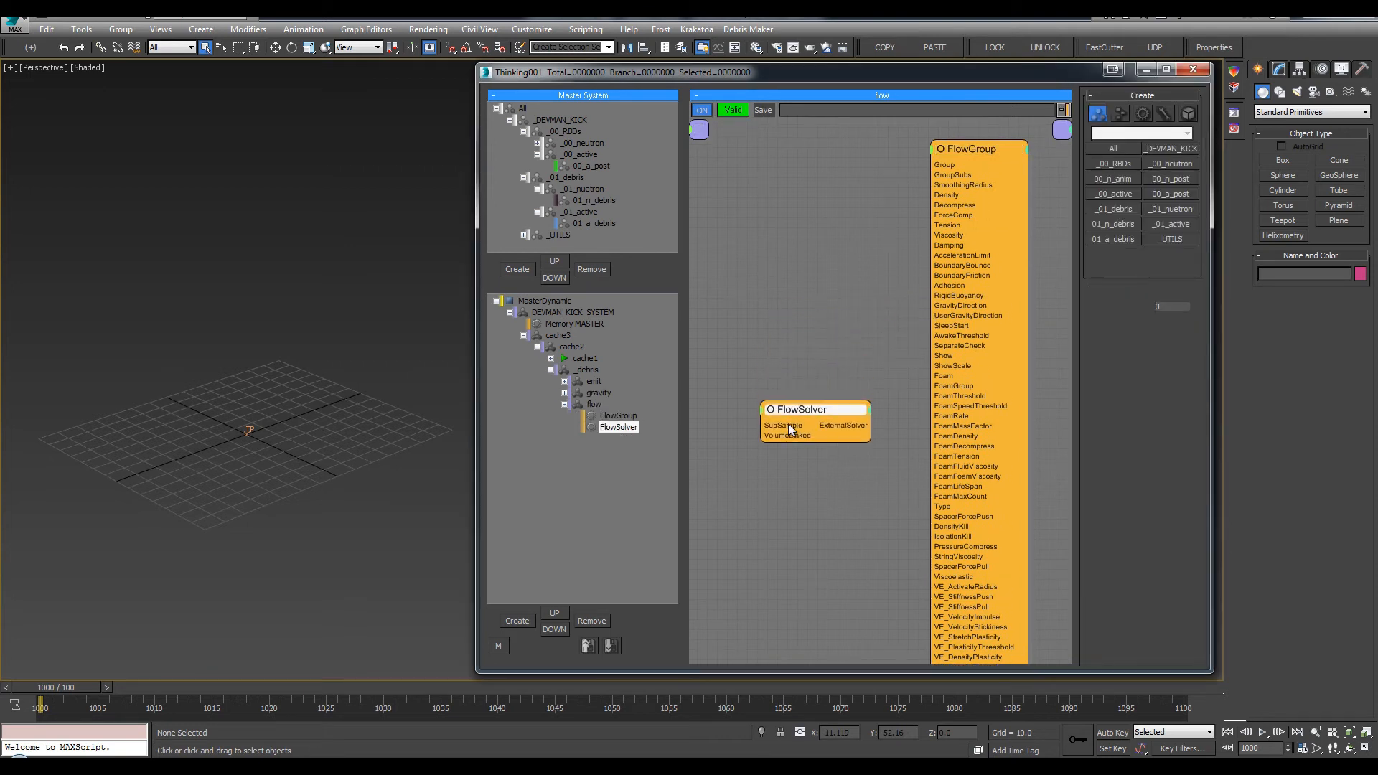
Add a FlowBoundary operator to the flow set and place it above FlowSolver
double_click(800, 229)
type("flow")
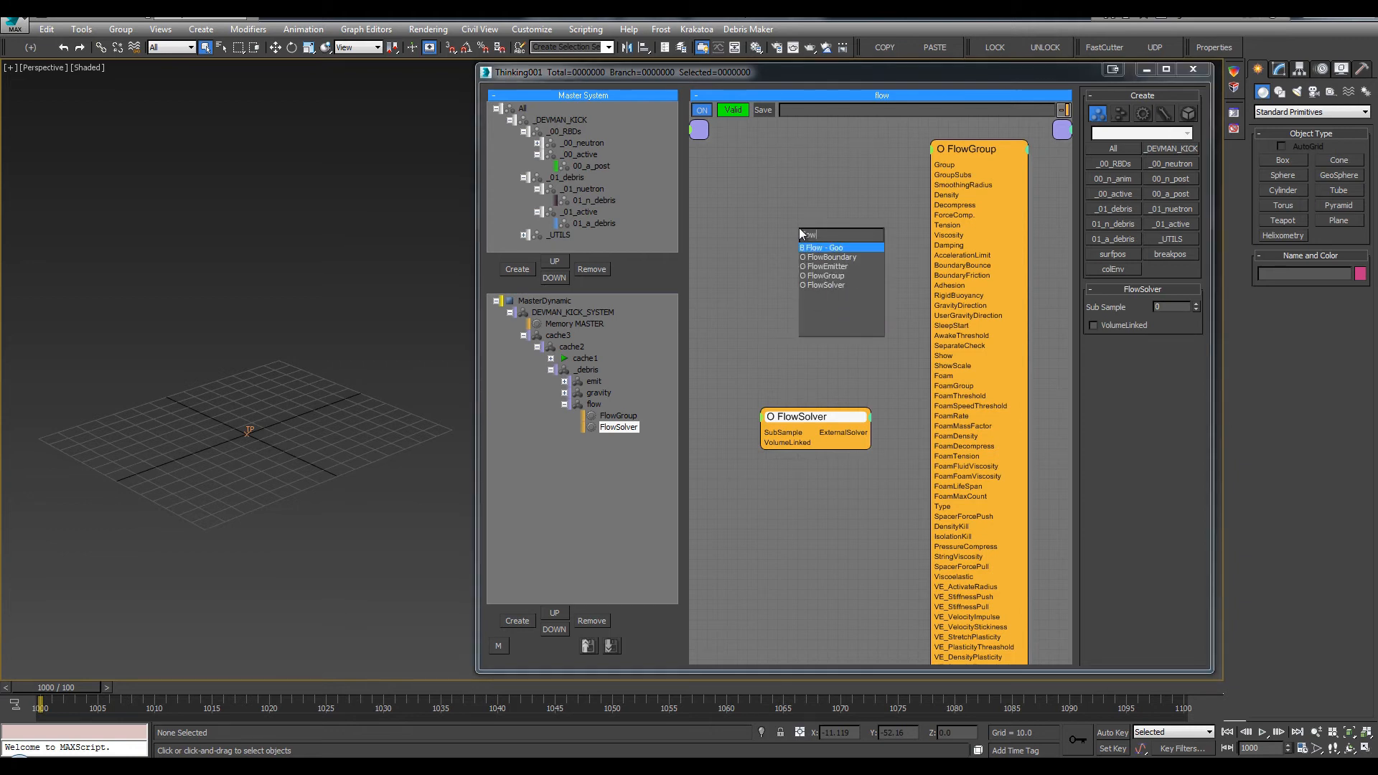
left_click(835, 257)
left_click_drag(834, 238, 748, 191)
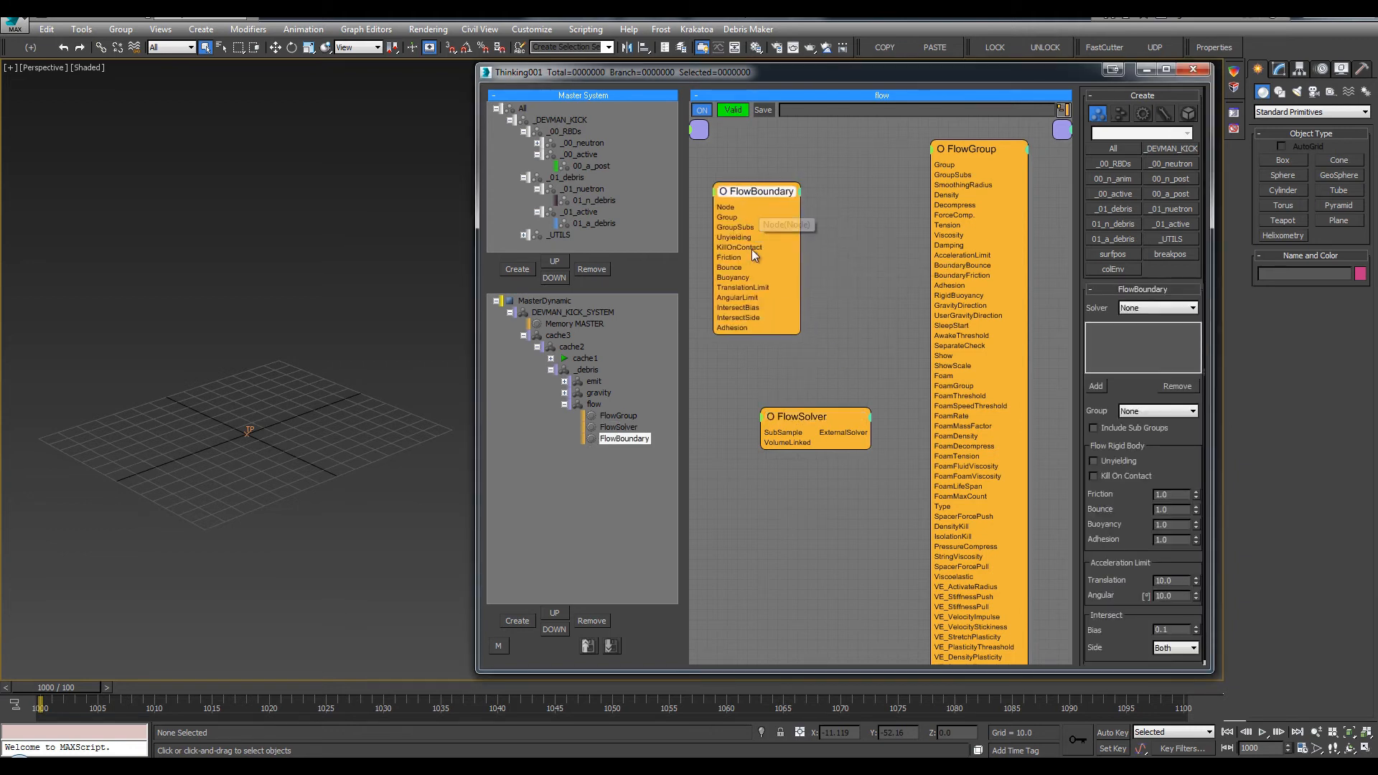
Hide FlowGroup's unused input sockets and spread the FlowGroup and FlowSolver nodes apart on the canvas
left_click_drag(962, 154, 981, 209)
double_click(977, 156)
middle_click_drag(817, 249, 840, 237)
left_click_drag(838, 433, 894, 475)
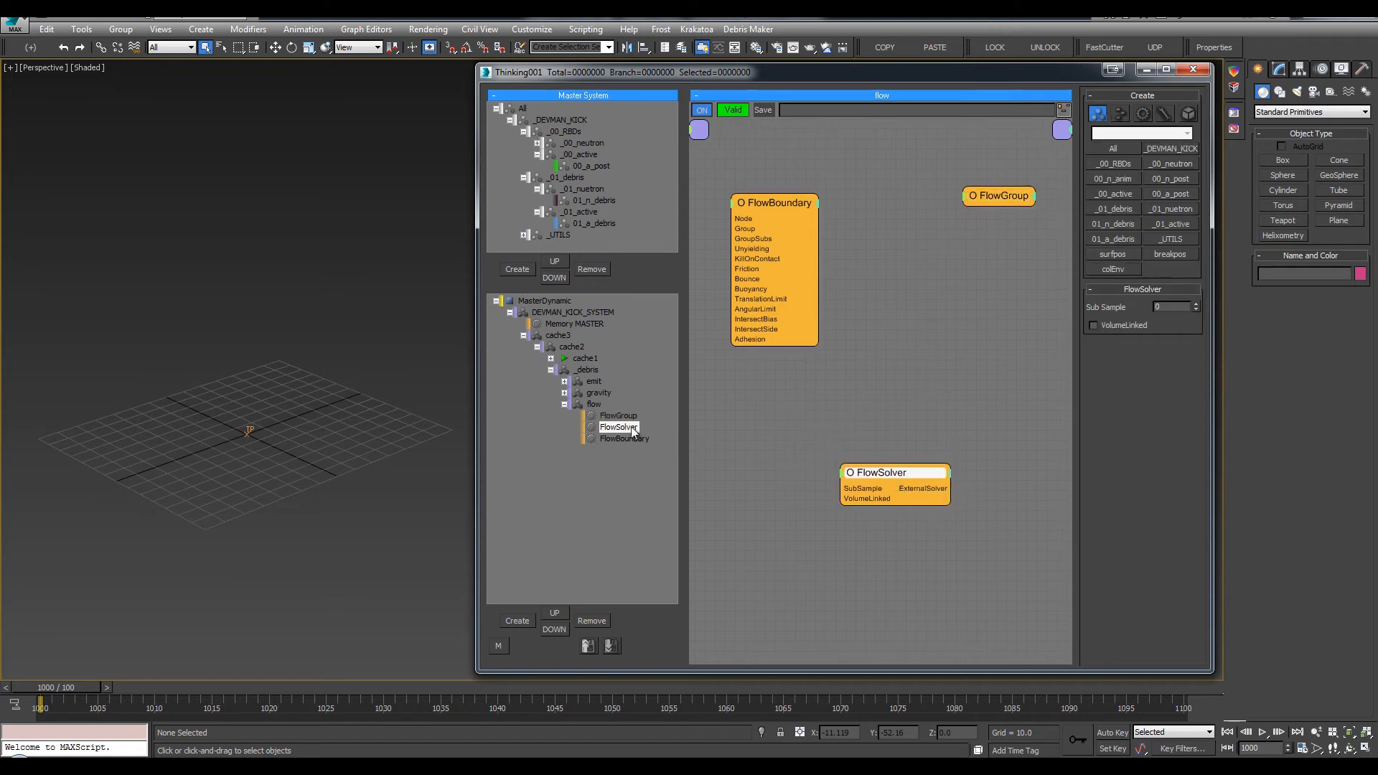
Move FlowSolver after FlowBoundary in the flow set's evaluation order and reposition the FlowGroup node
left_click_drag(631, 429, 630, 448)
middle_click_drag(916, 369, 905, 378)
left_click_drag(968, 205, 944, 194)
Rearrange the FlowBoundary and FlowSolver nodes in the flow set
left_click(1119, 114)
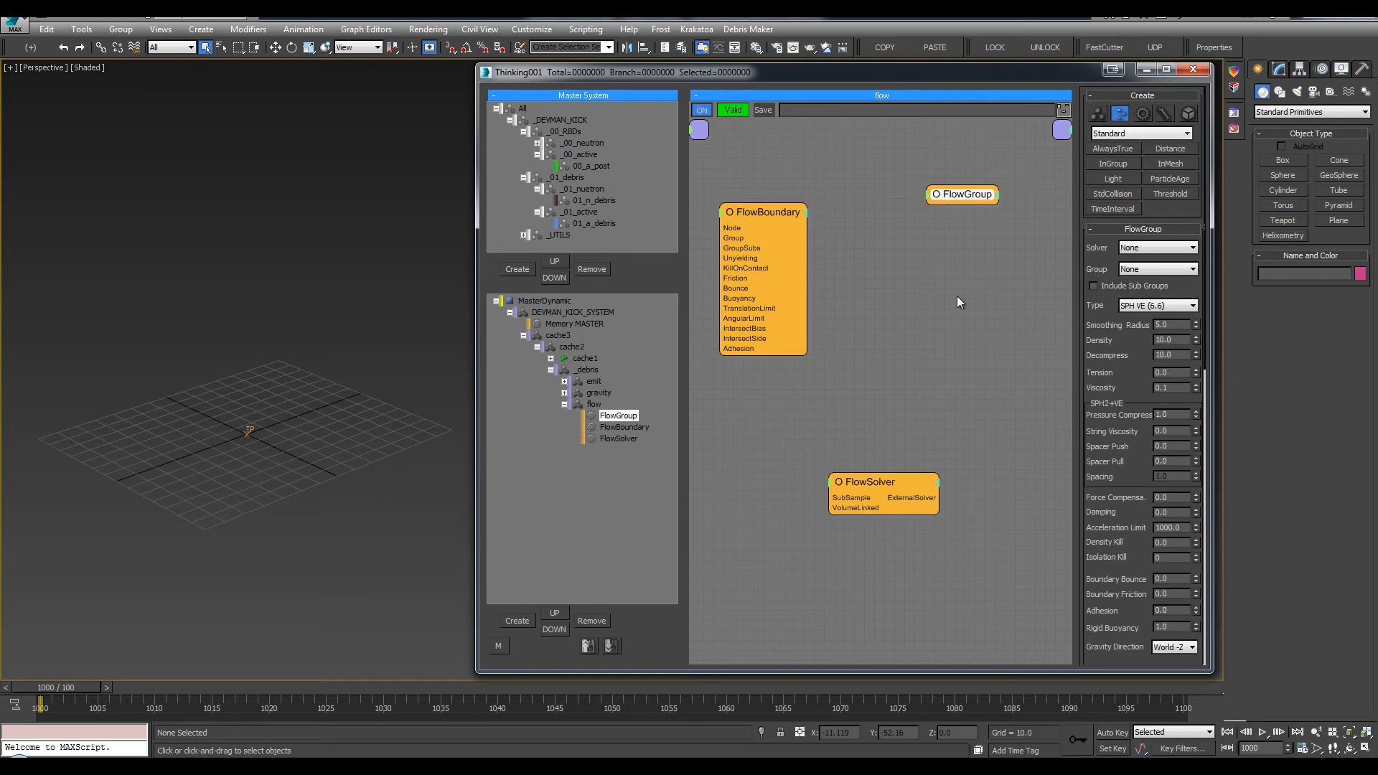
middle_click_drag(292, 339, 298, 313, "alt")
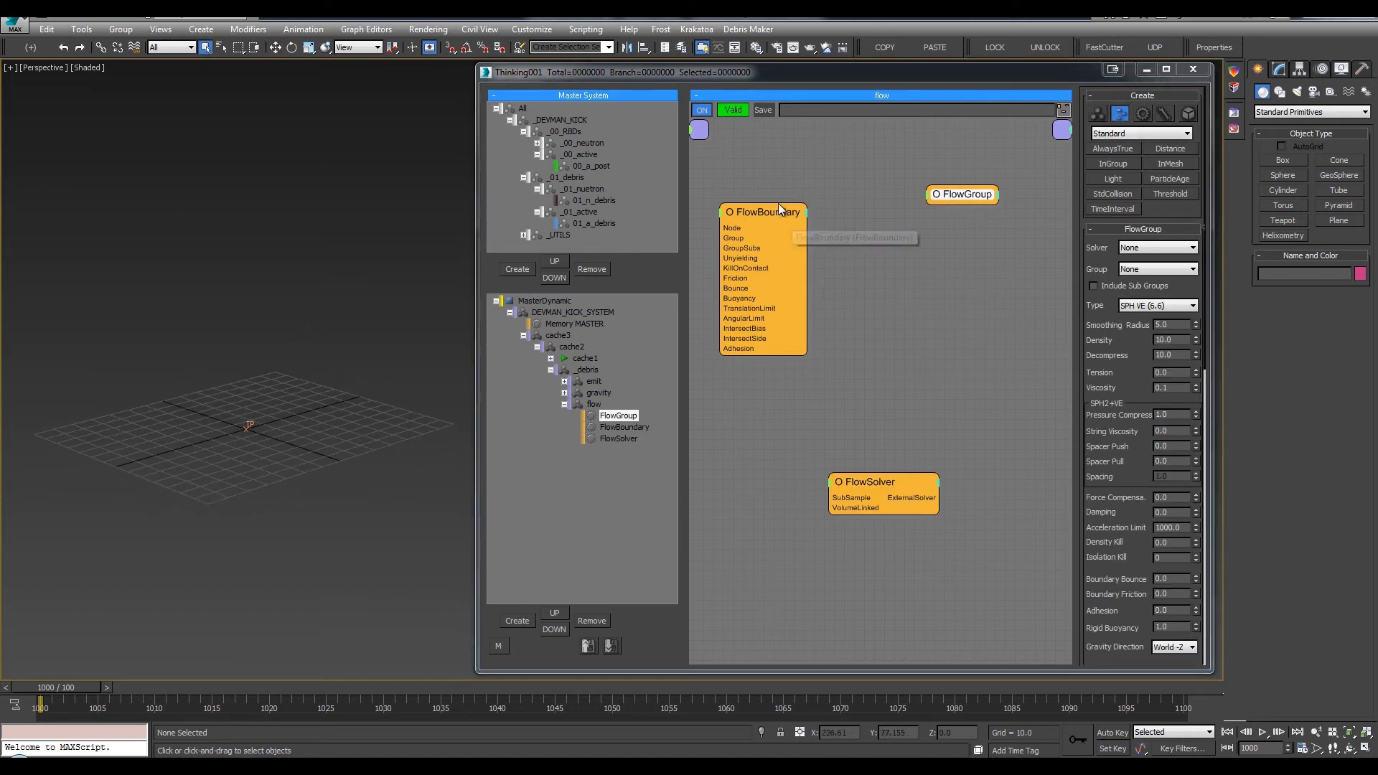
left_click_drag(771, 210, 776, 213)
left_click_drag(883, 481, 911, 473)
left_click(756, 225)
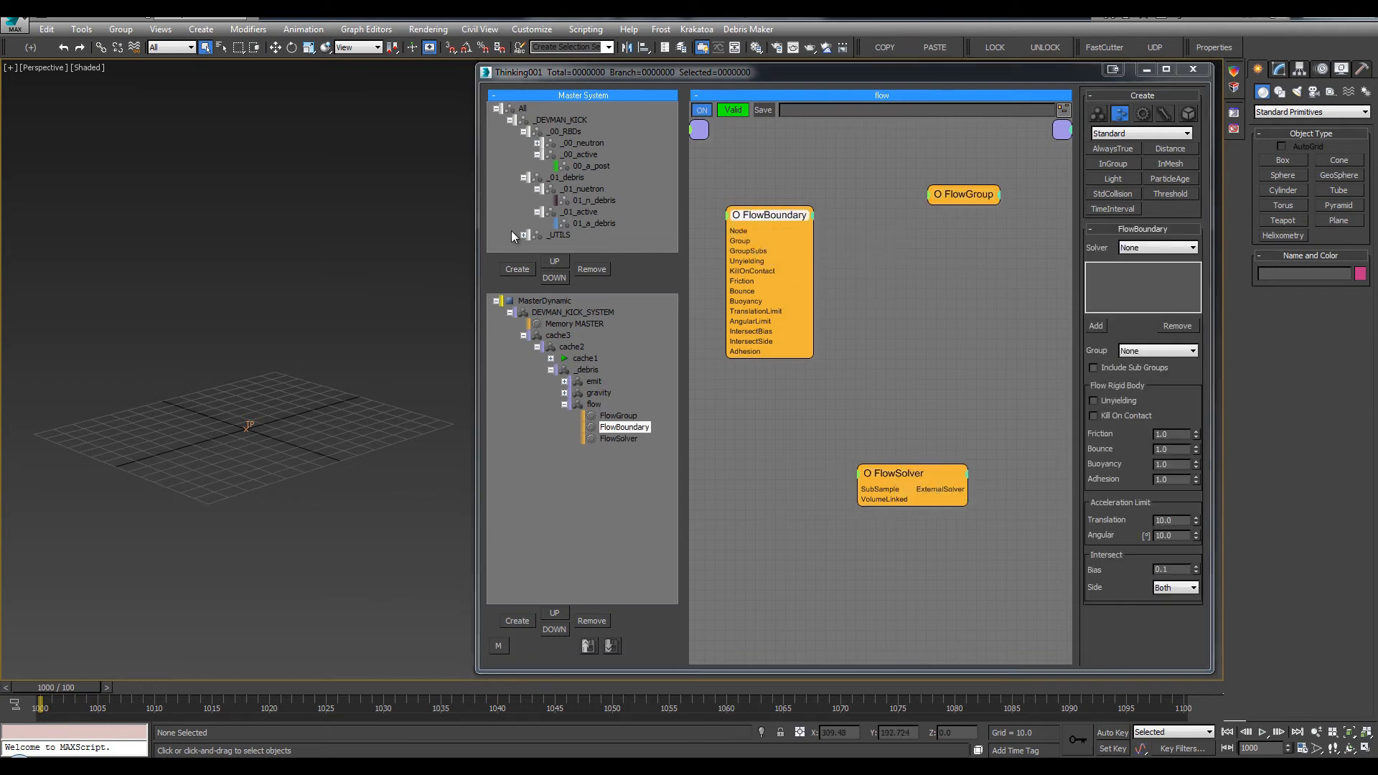
Turn on mesh display for the 00_a_post group and advance to frame 1001 to view the post in the viewport
left_click(596, 166)
left_click(1157, 128)
left_click(1146, 141)
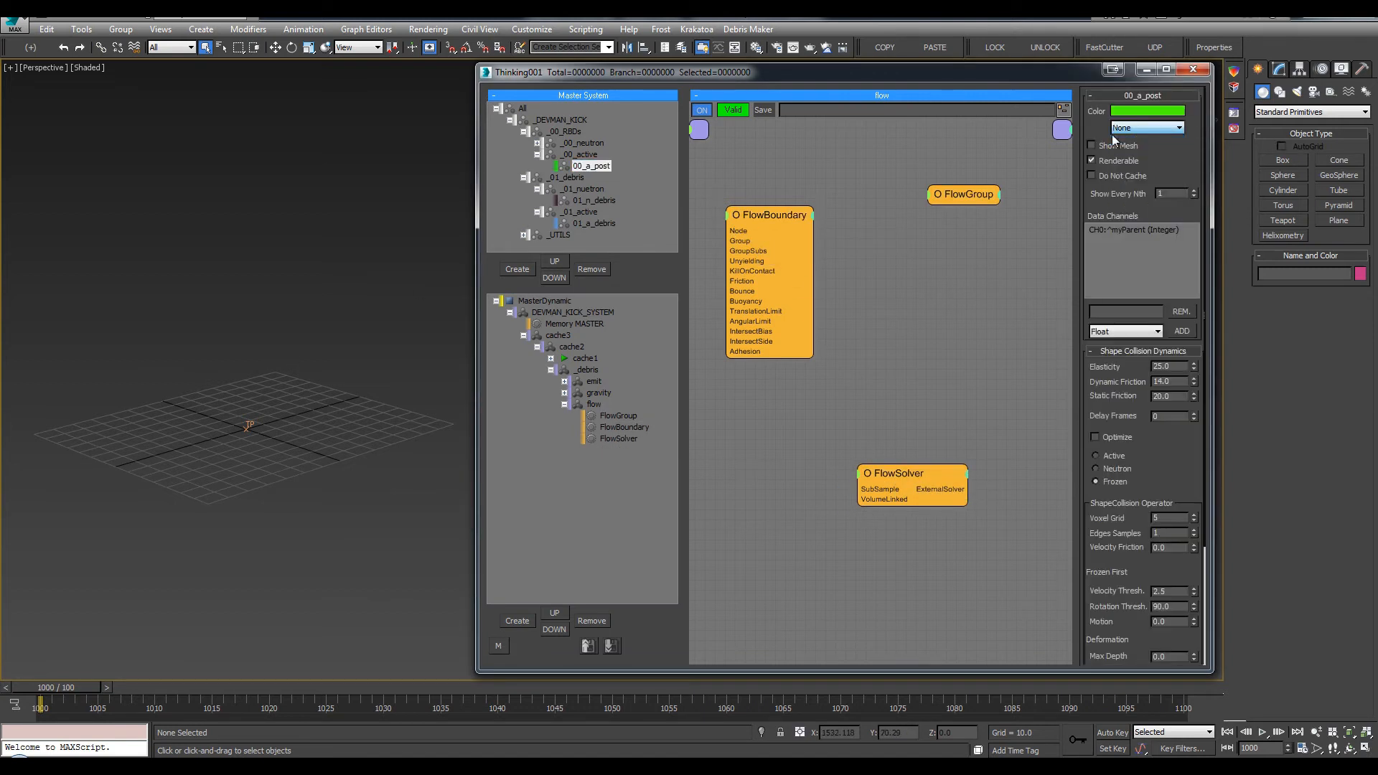
key("period")
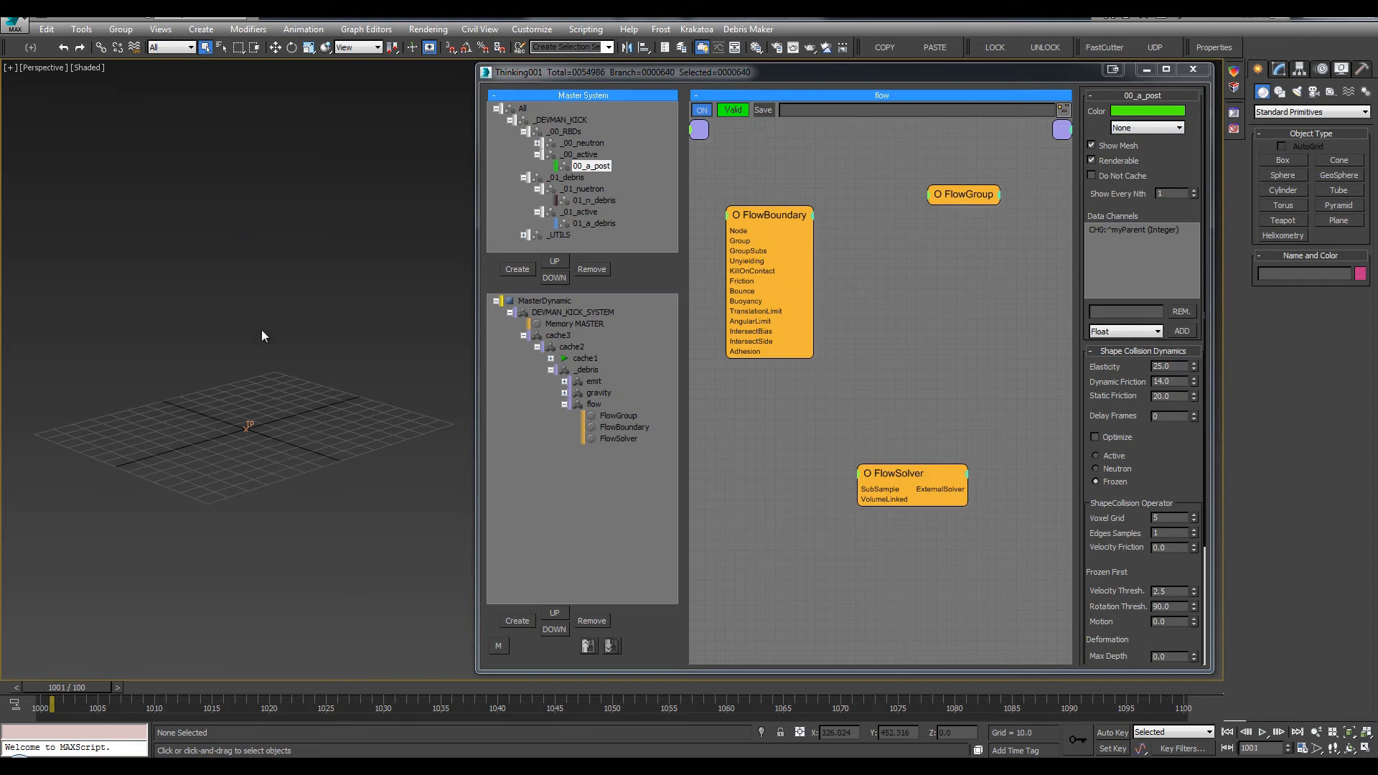
scroll(333, 279, "up", 4)
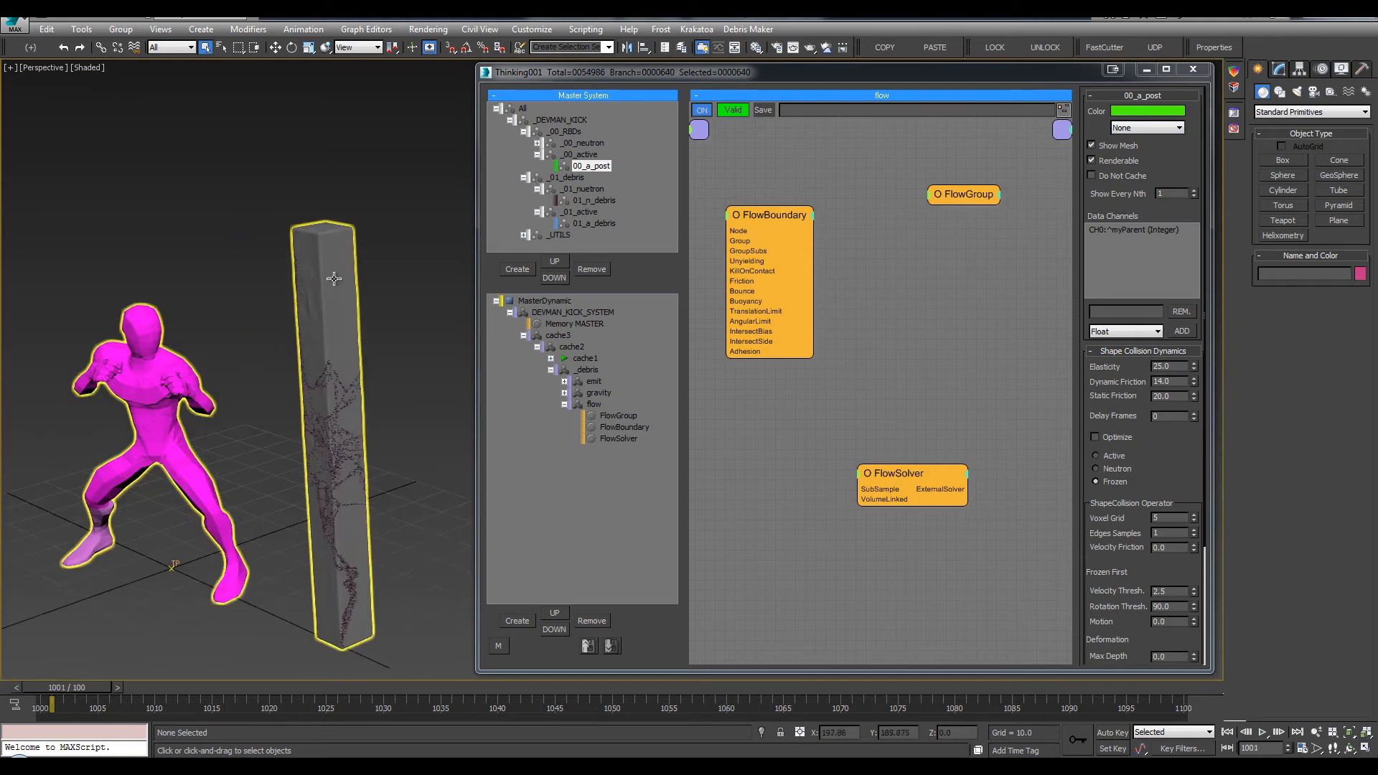
scroll(334, 279, "down", 2)
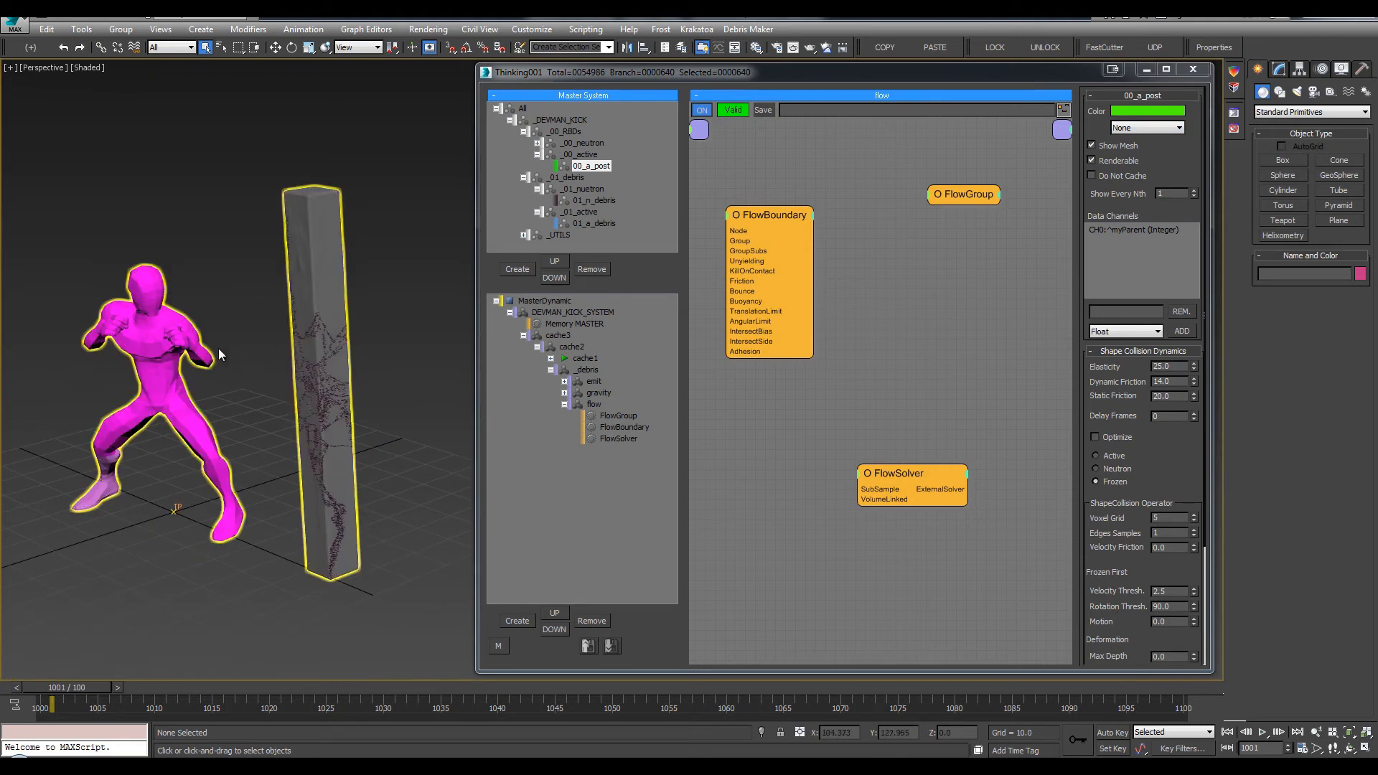
middle_click_drag(218, 348, 265, 305, "alt")
Move the FlowBoundary node slightly down the canvas and assign FlowSolver as its solver
left_click(768, 215)
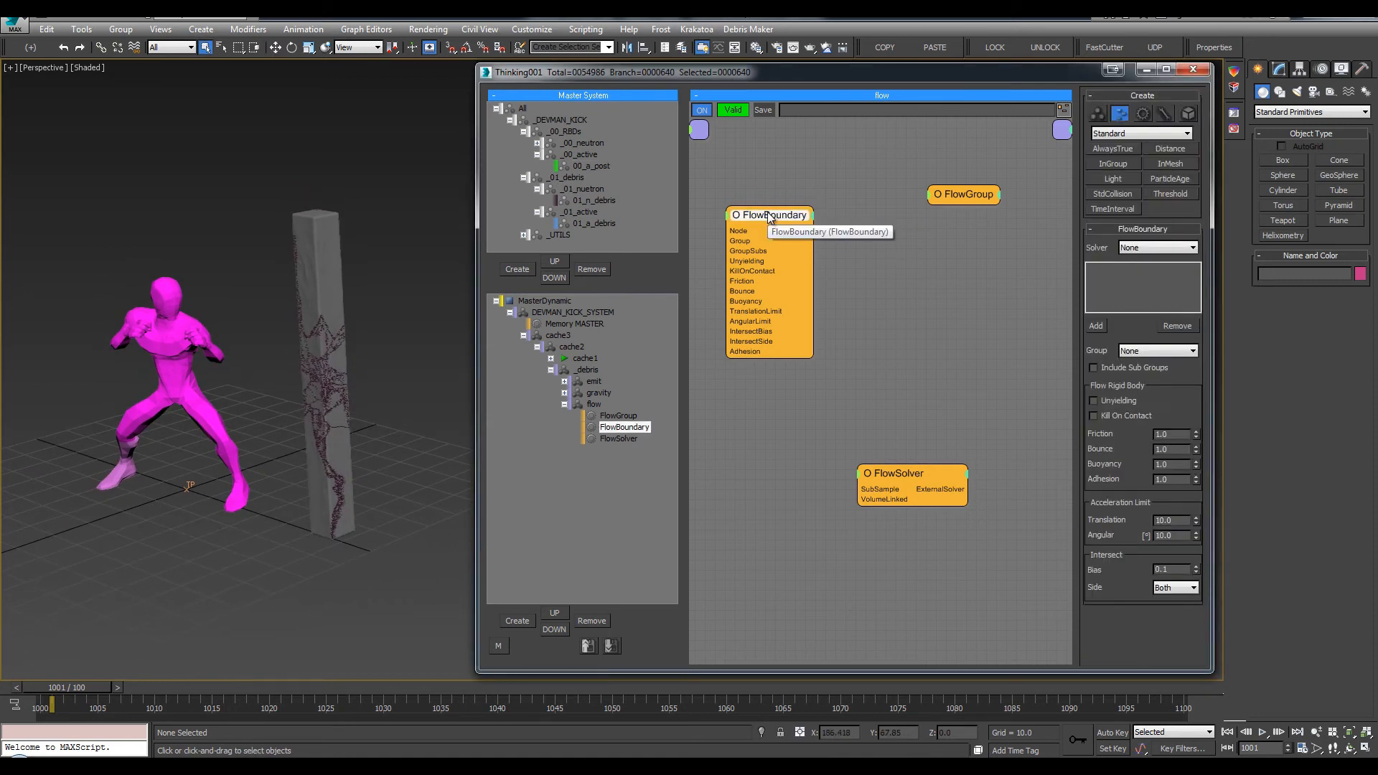
left_click_drag(758, 218, 763, 235)
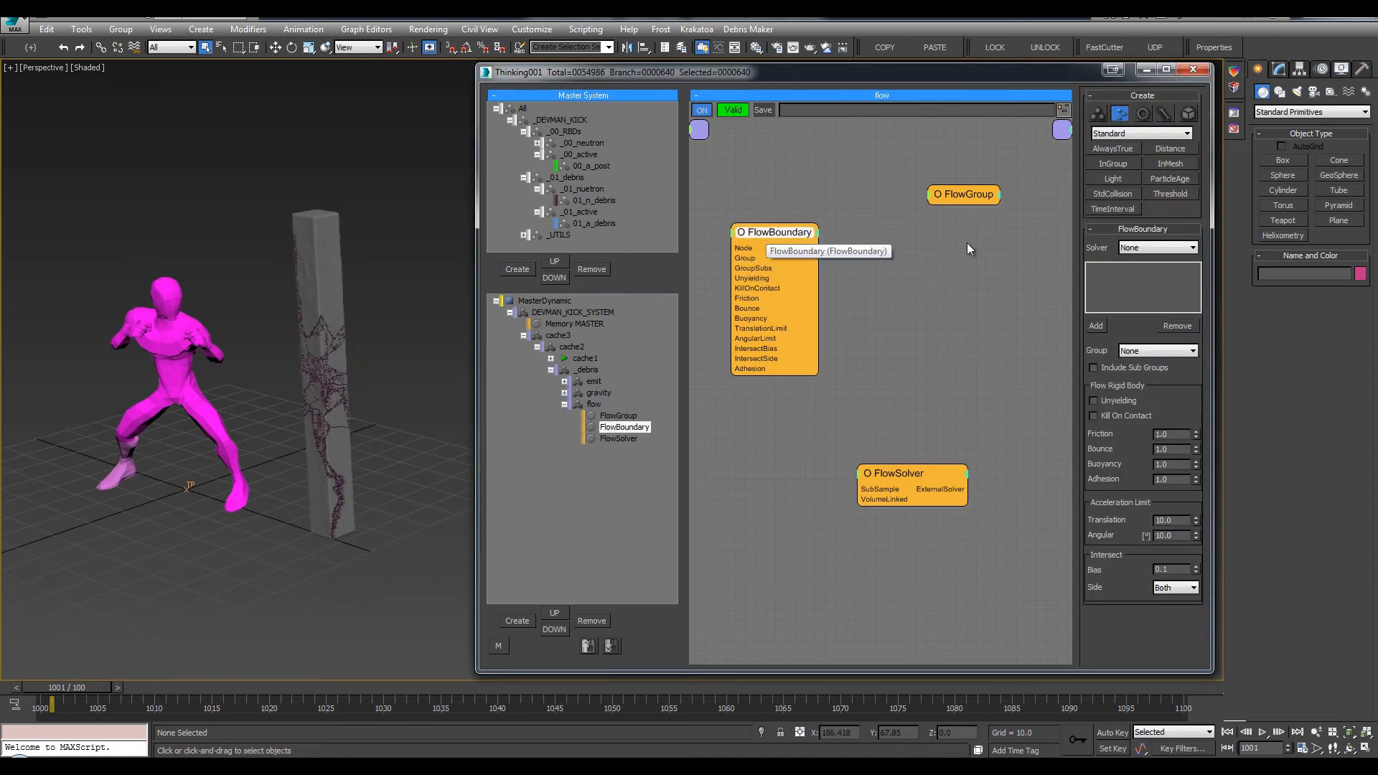
left_click(1135, 247)
left_click(1135, 266)
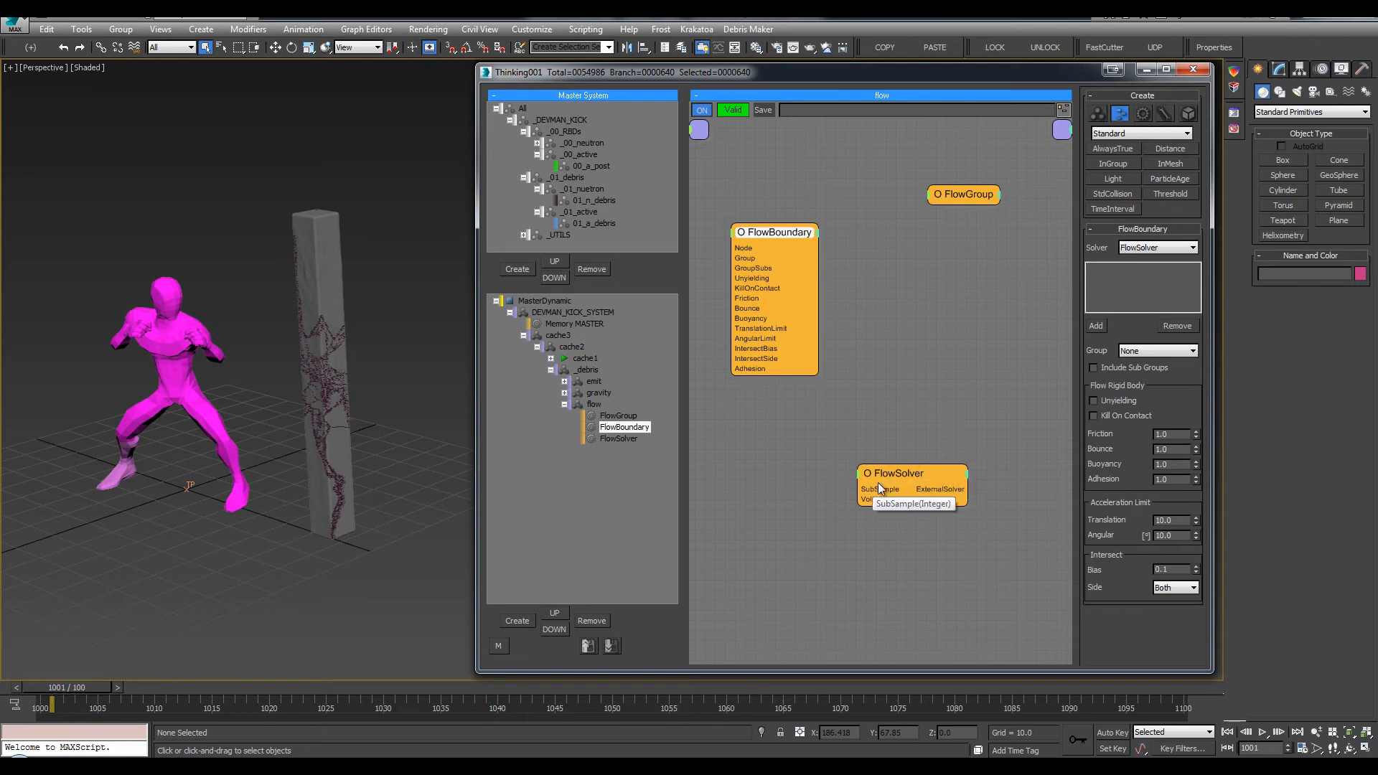
Rename the FlowSolver node as "FlowSolver - debris"
left_click(928, 472)
left_click(928, 472)
type("-")
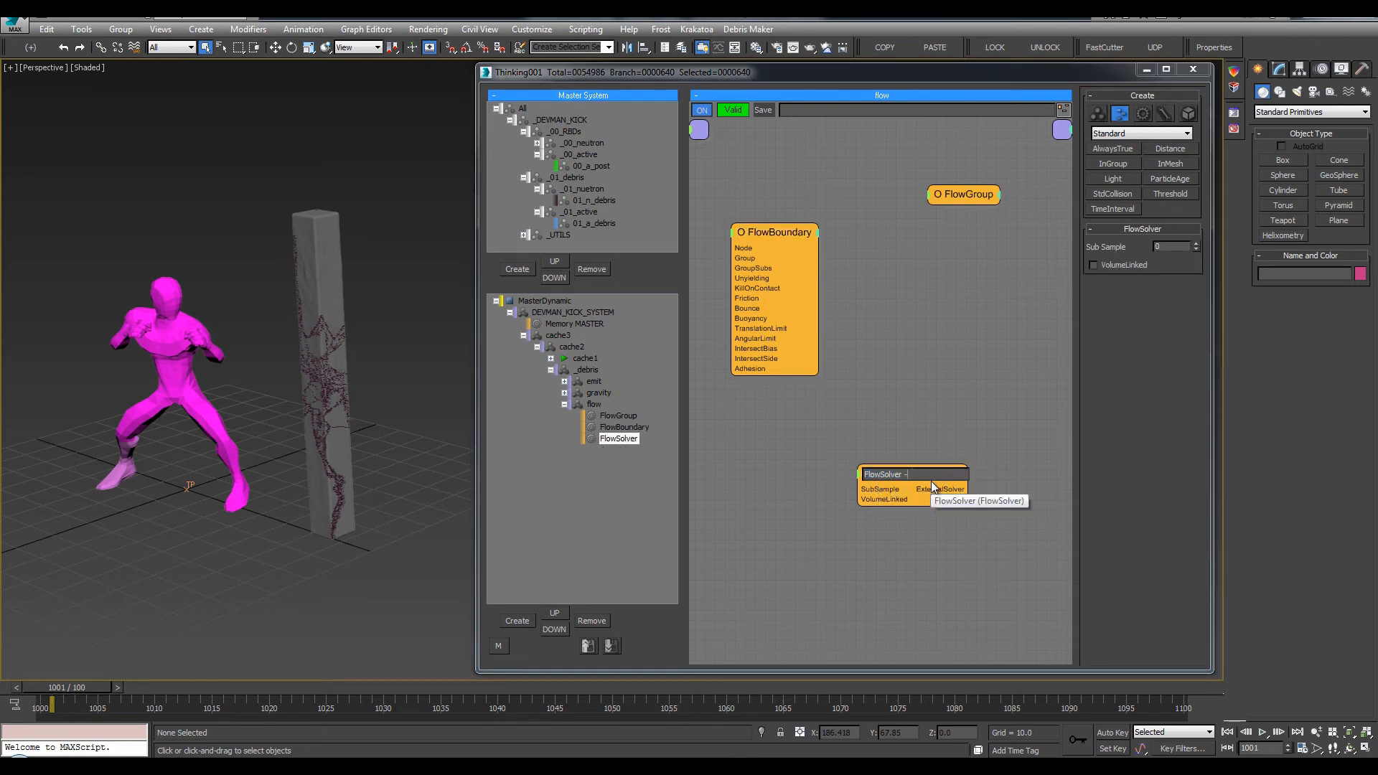
type(" debris")
key("Return")
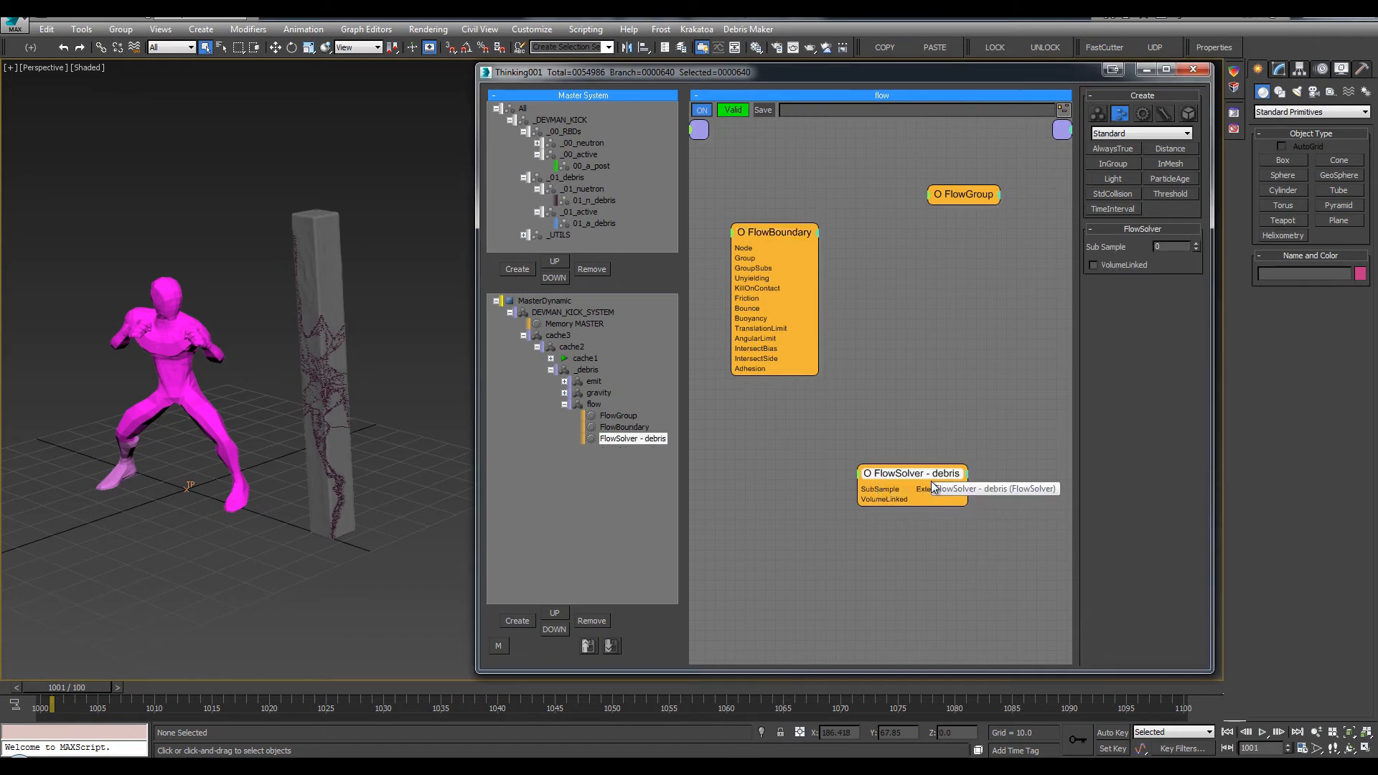
Keep FlowSolver - debris as FlowBoundary's solver, set its group to 00_a_post and enable Unyielding
left_click(816, 230)
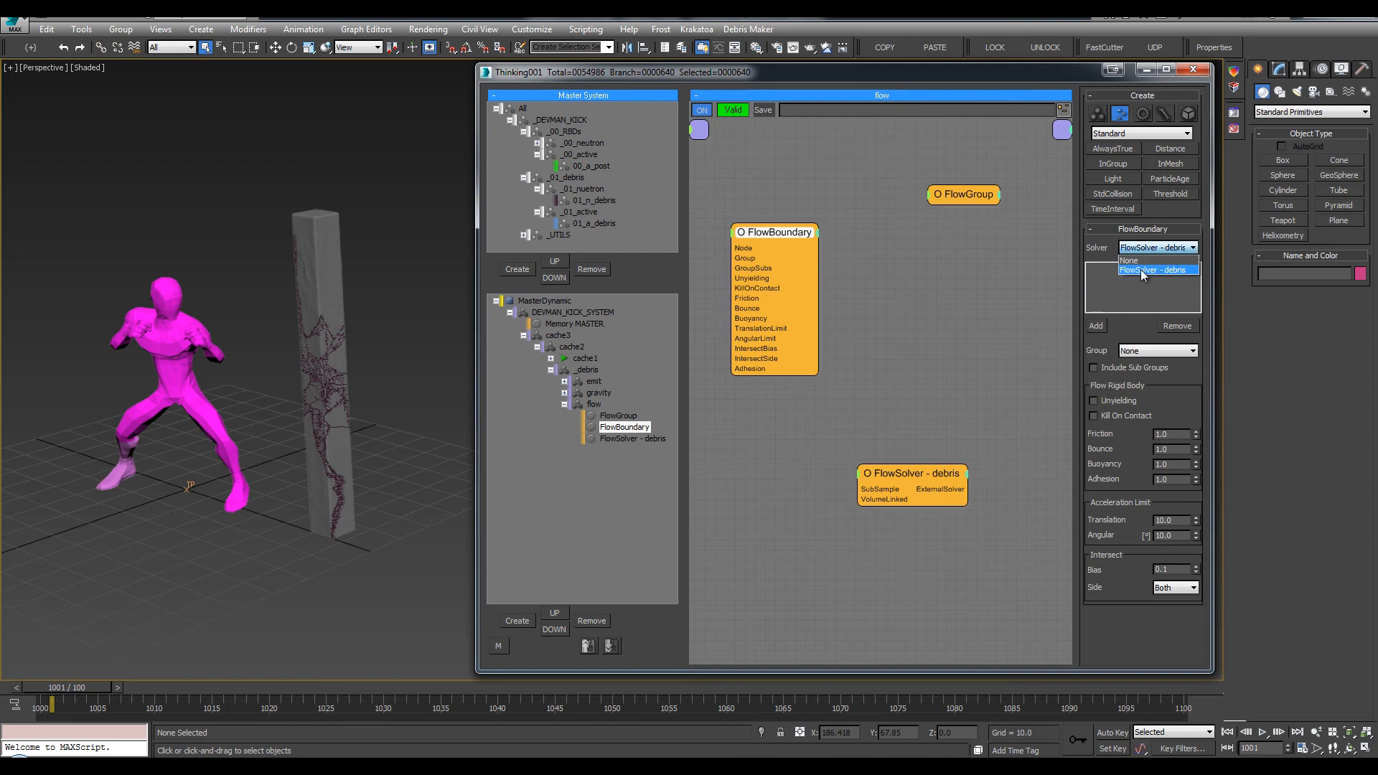
left_click(1140, 269)
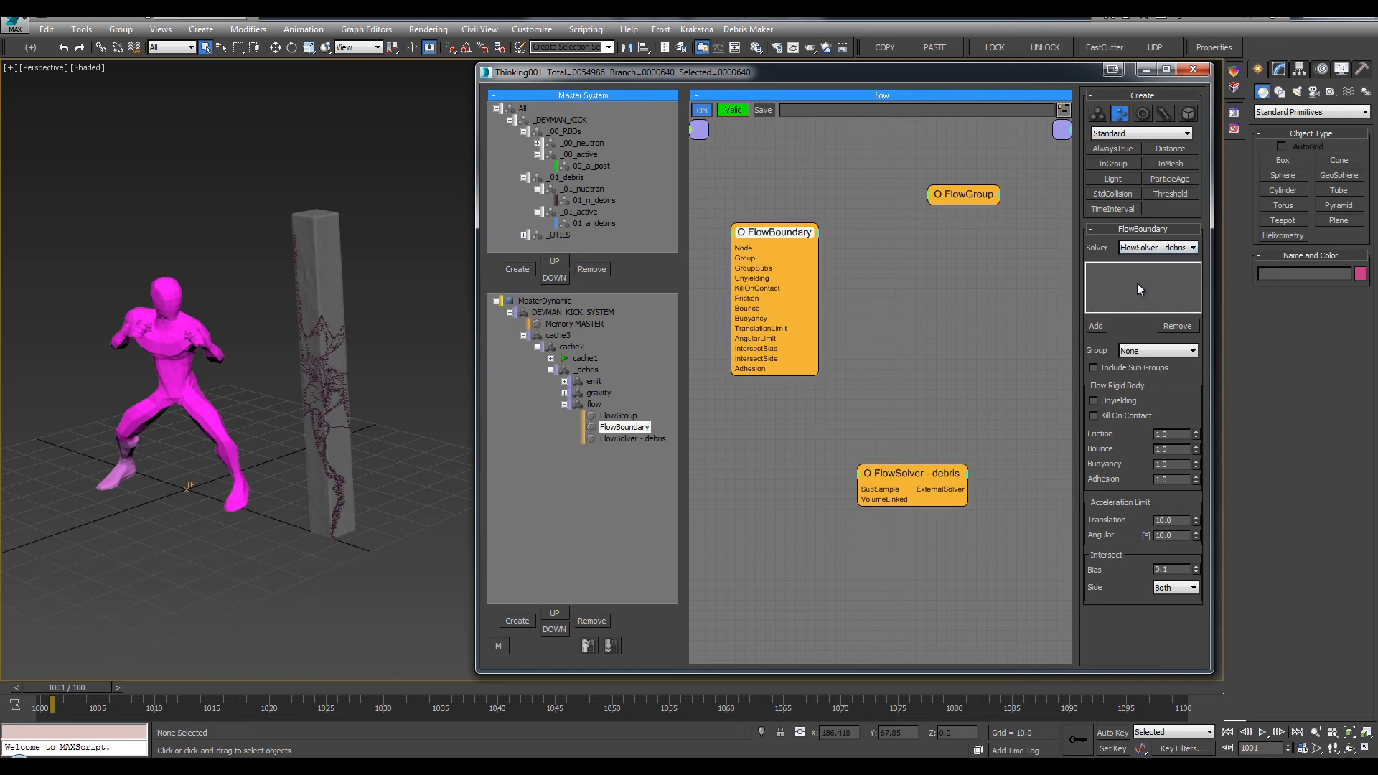
left_click(1095, 327)
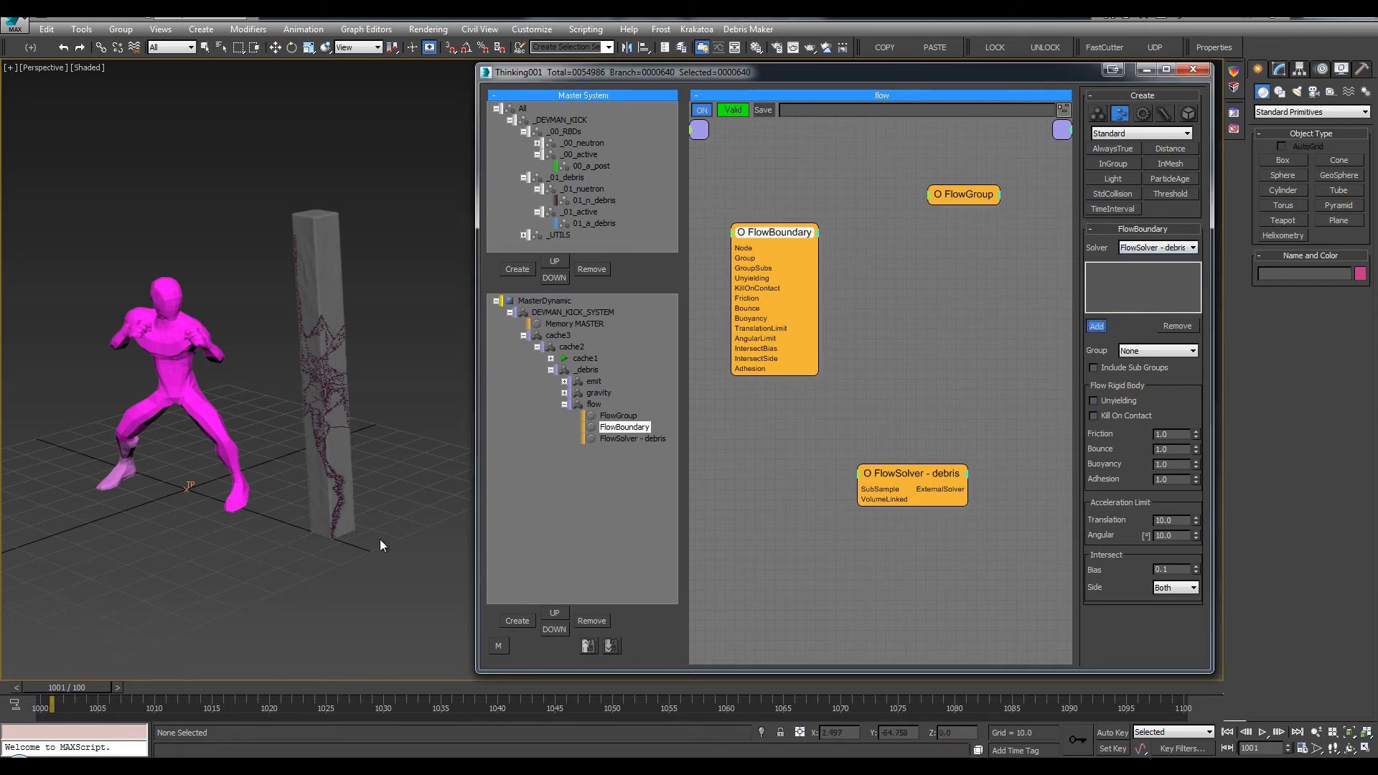
left_click(1105, 327)
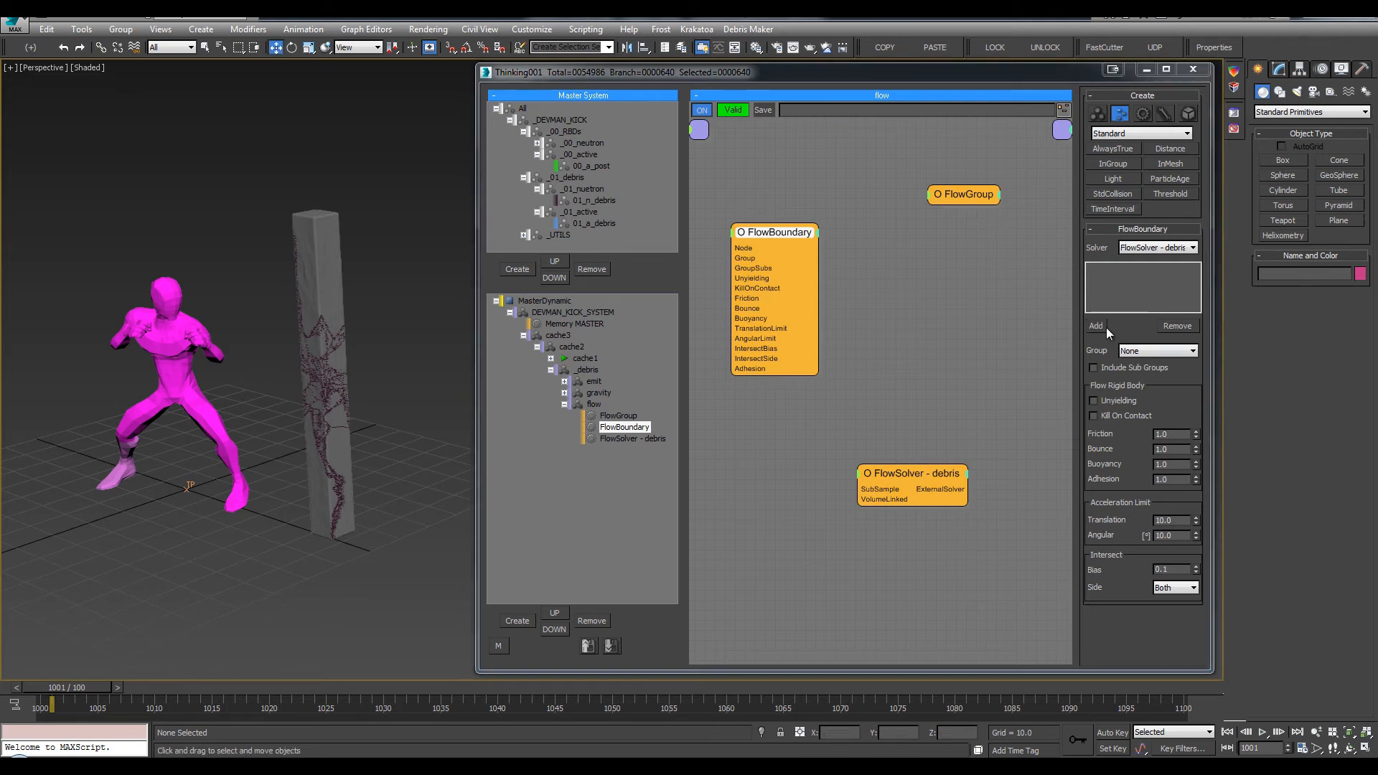
left_click(1145, 352)
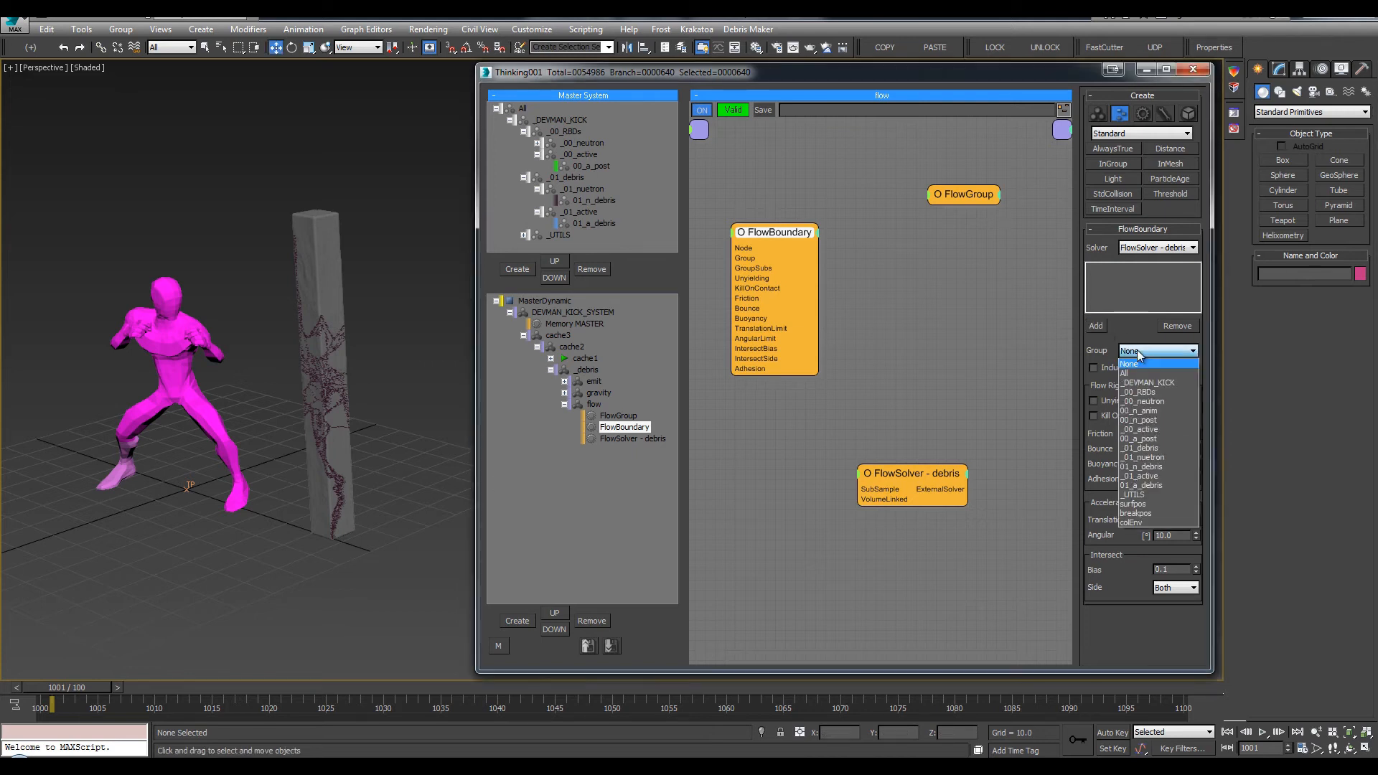
left_click(1157, 439)
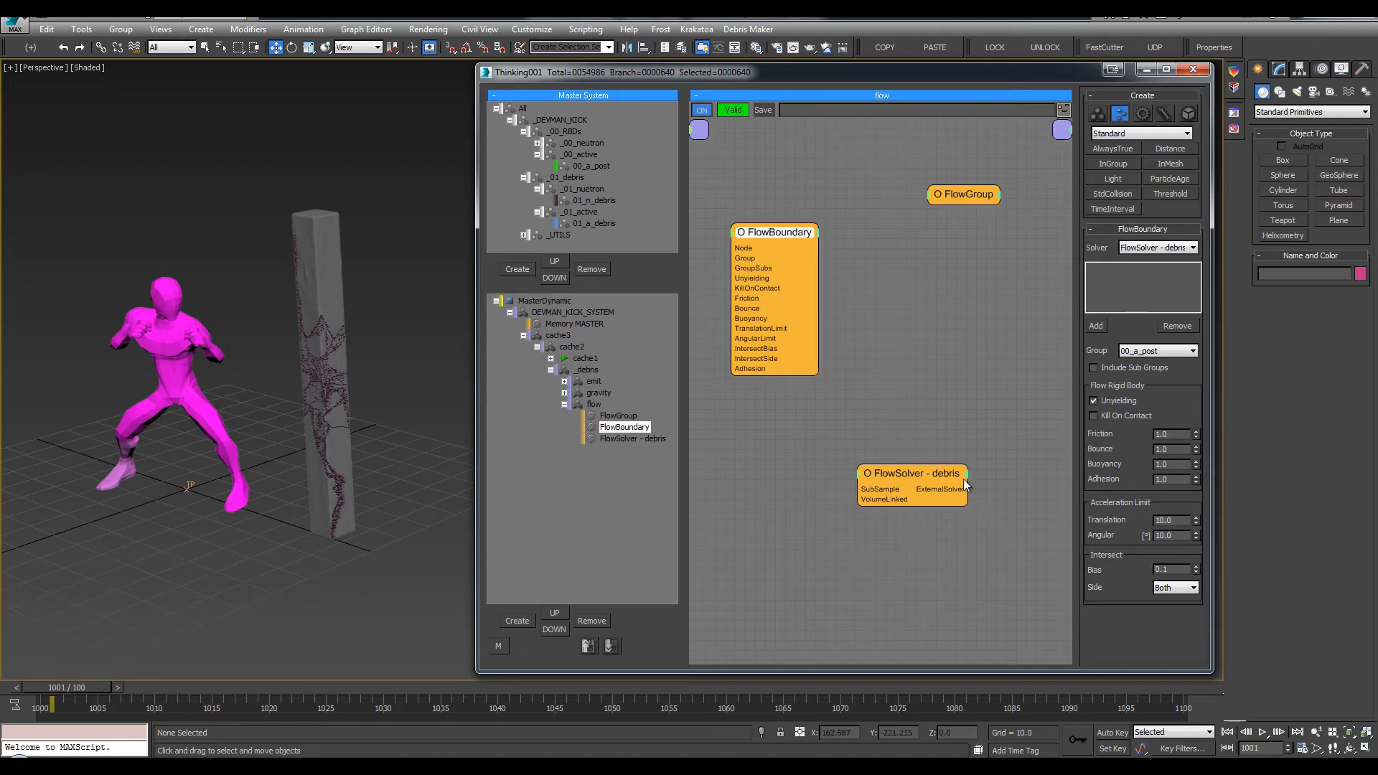
Assign FlowSolver - debris as FlowGroup's solver and 01_a_debris as its particle group
left_click_drag(962, 200, 969, 200)
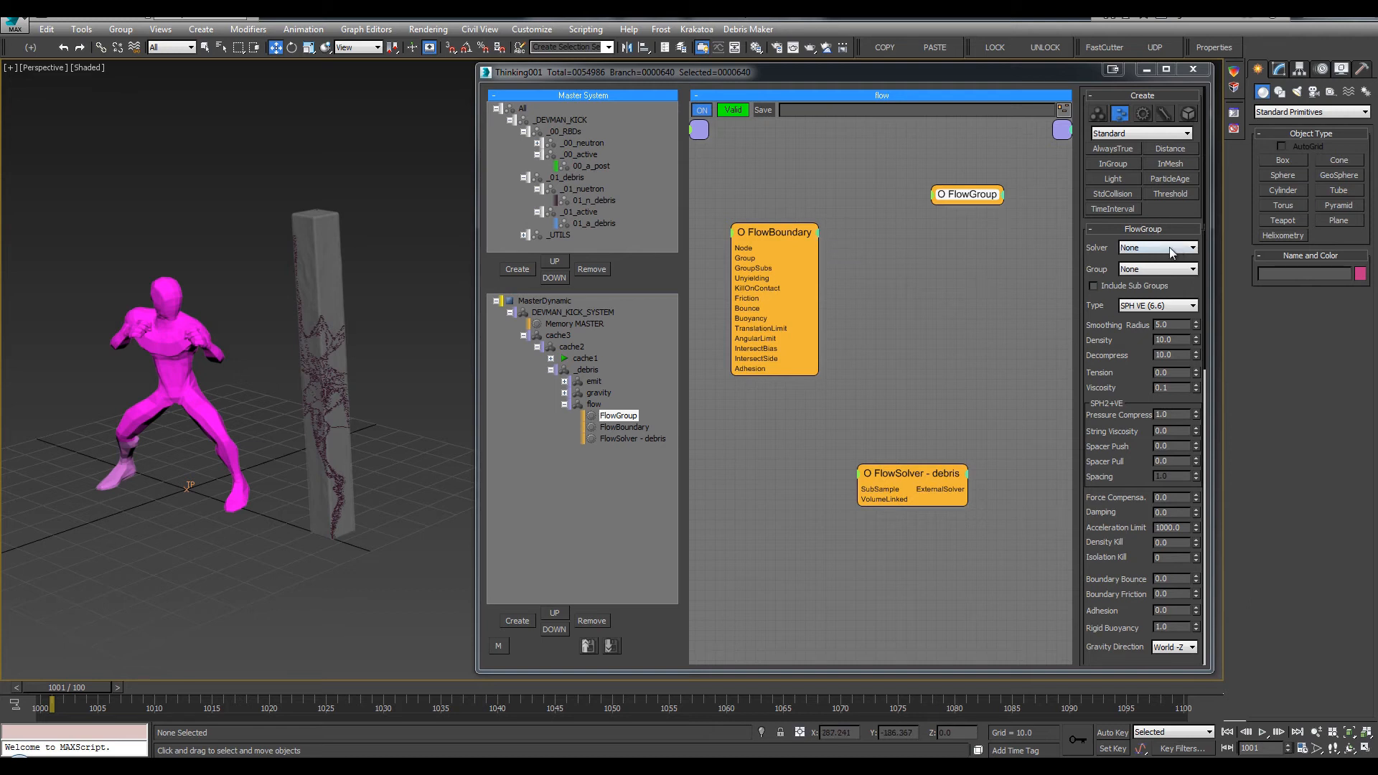
left_click(1140, 249)
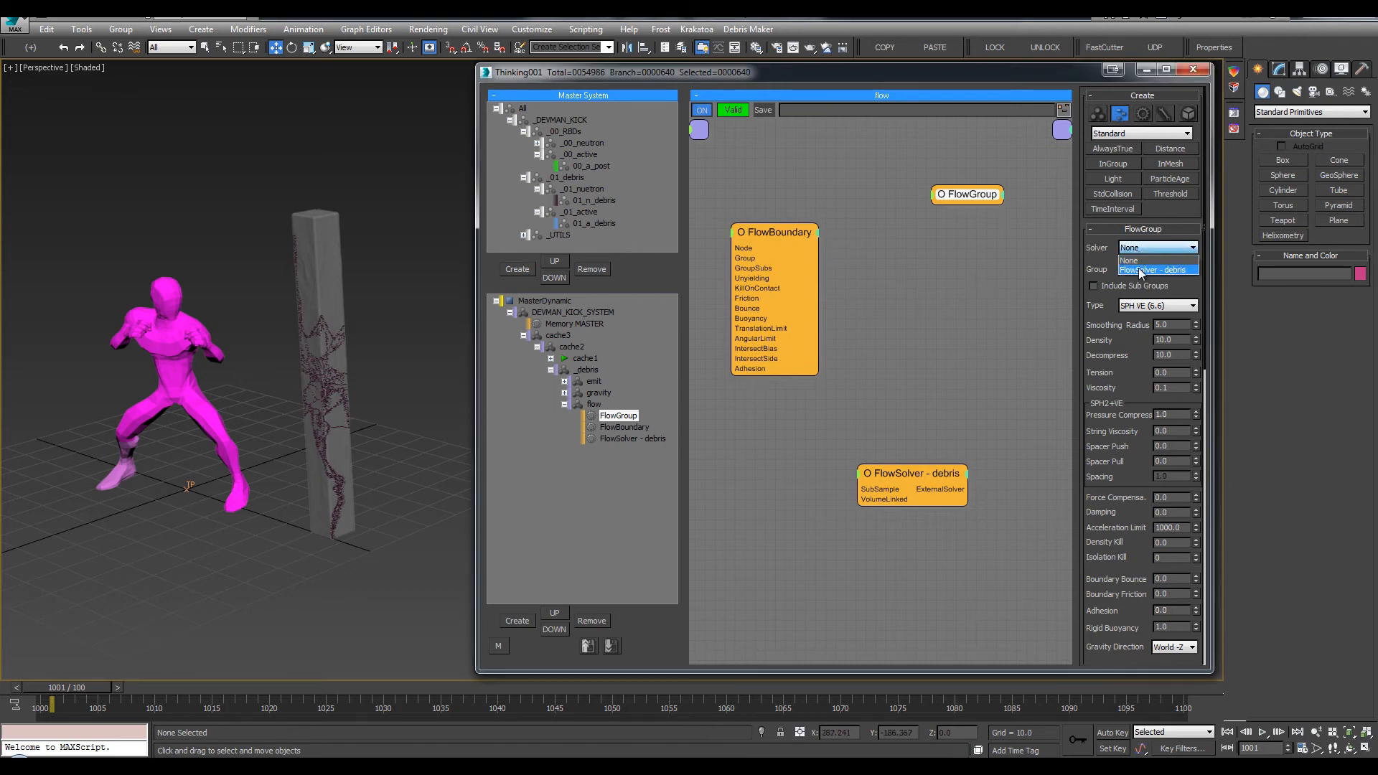
left_click(1138, 267)
left_click(1139, 270)
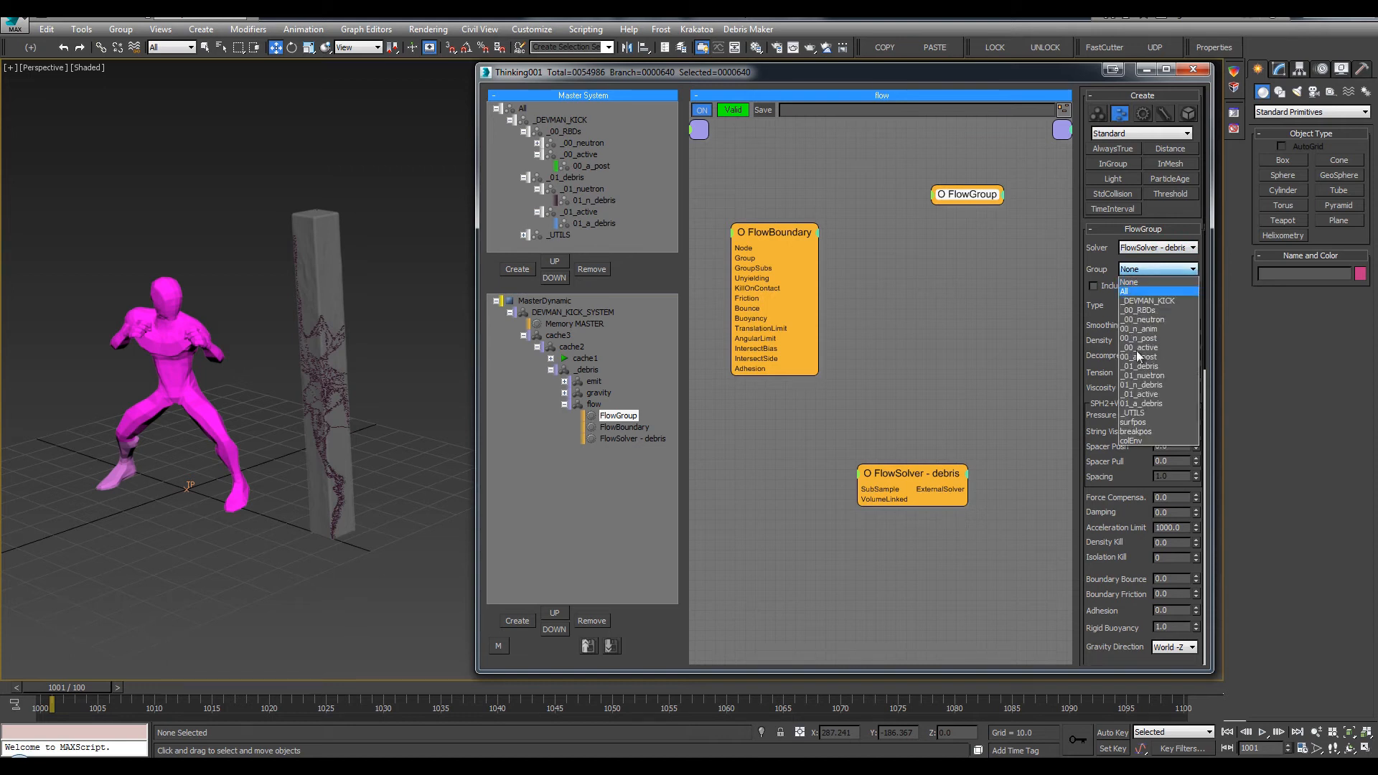
left_click(1151, 404)
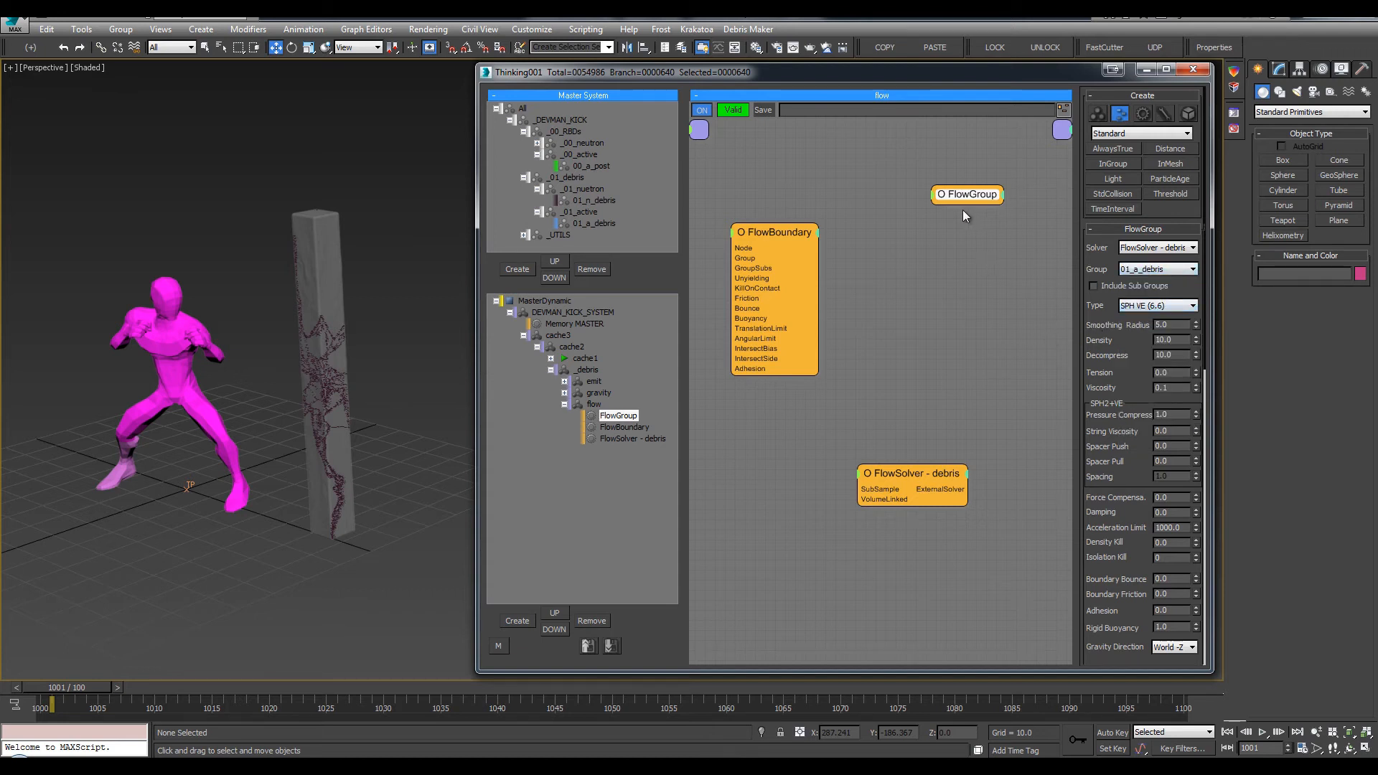
Set FlowGroup's smoothing radius to 1.0 and choose SPH VE (6.6) as its type
left_click_drag(943, 188, 959, 182)
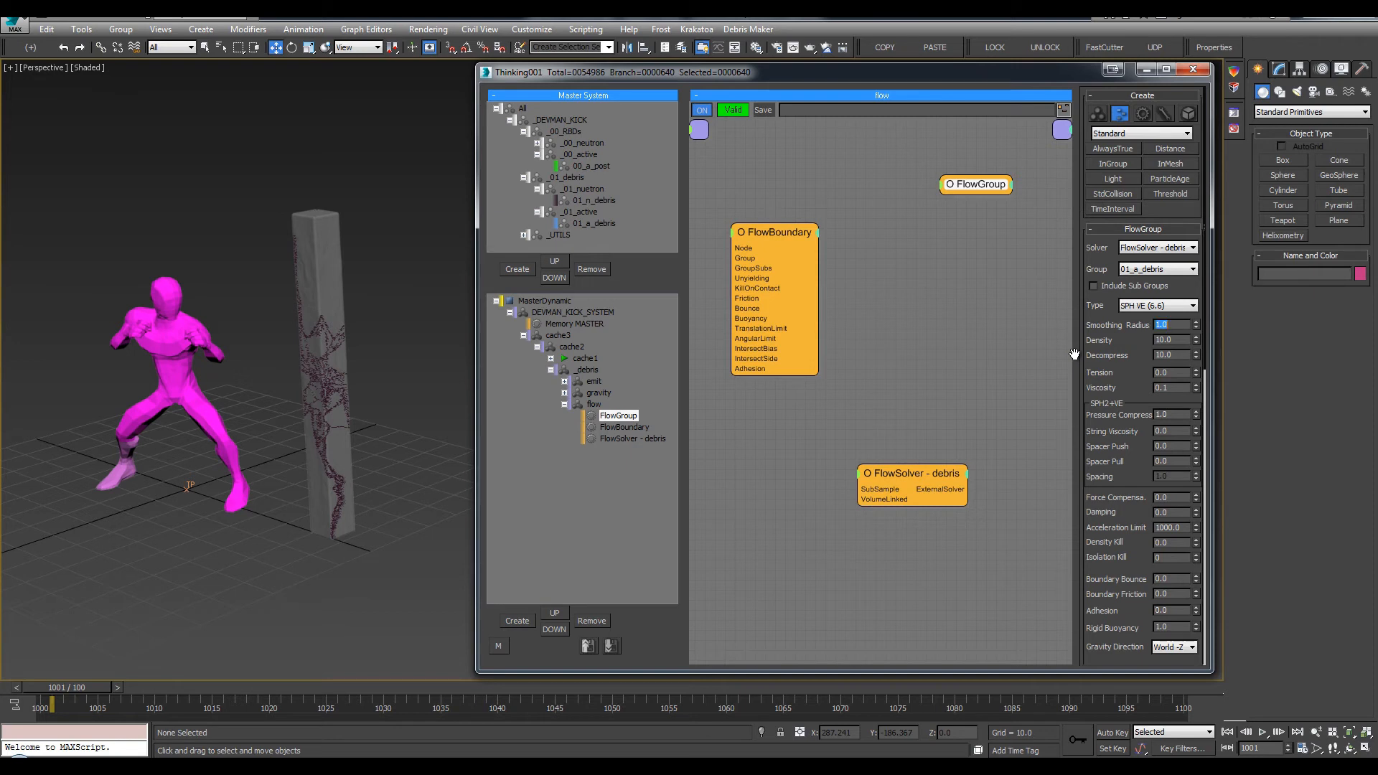
key("Tab")
left_click_drag(1135, 366, 1121, 314)
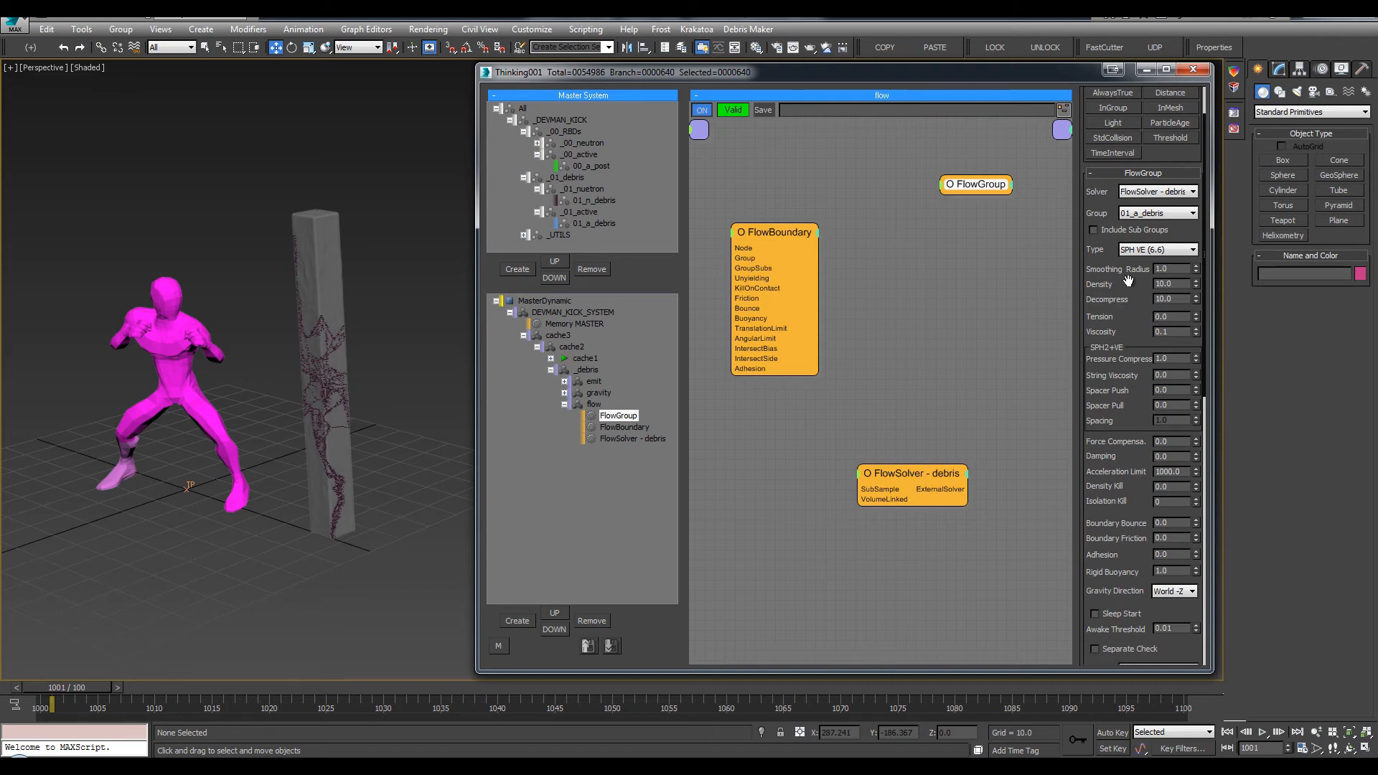
left_click(1160, 251)
left_click(1152, 256)
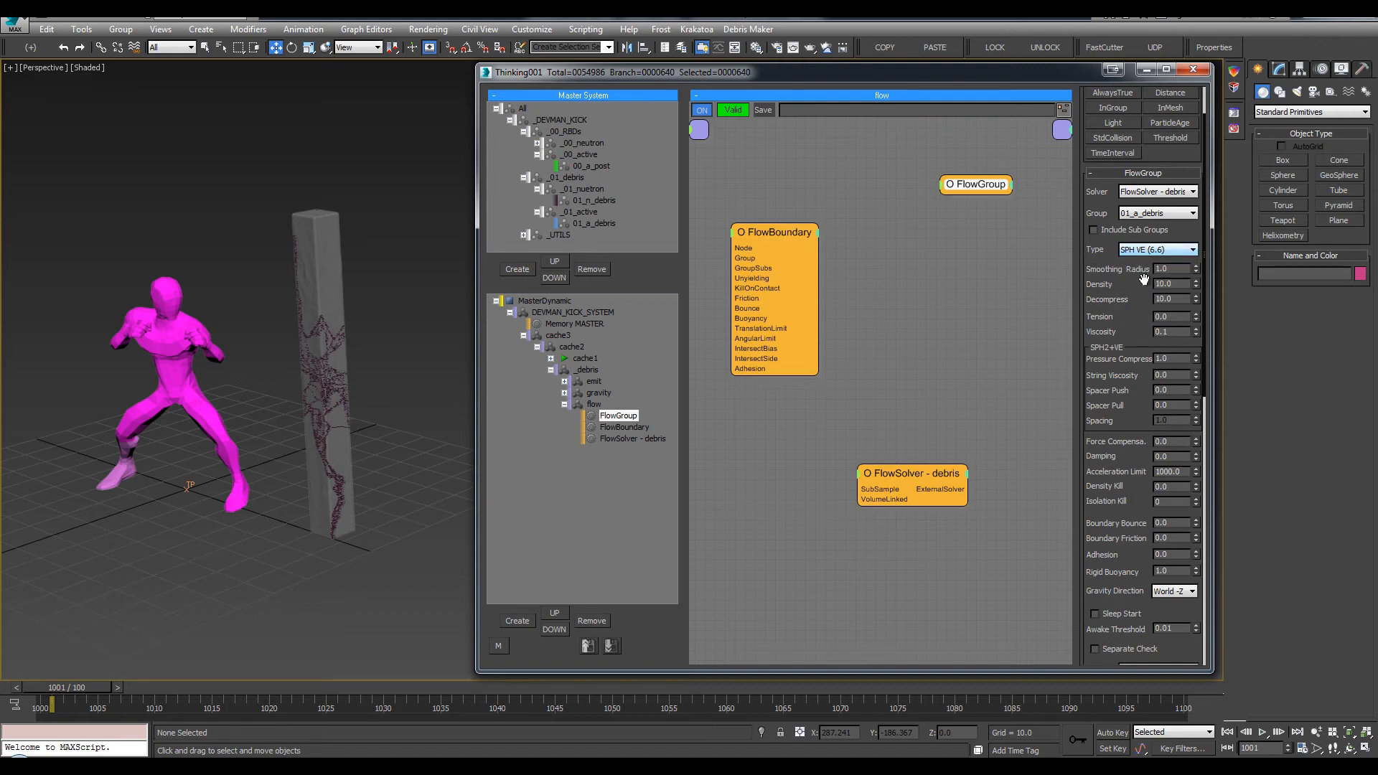
scroll(1166, 219, "down", 1)
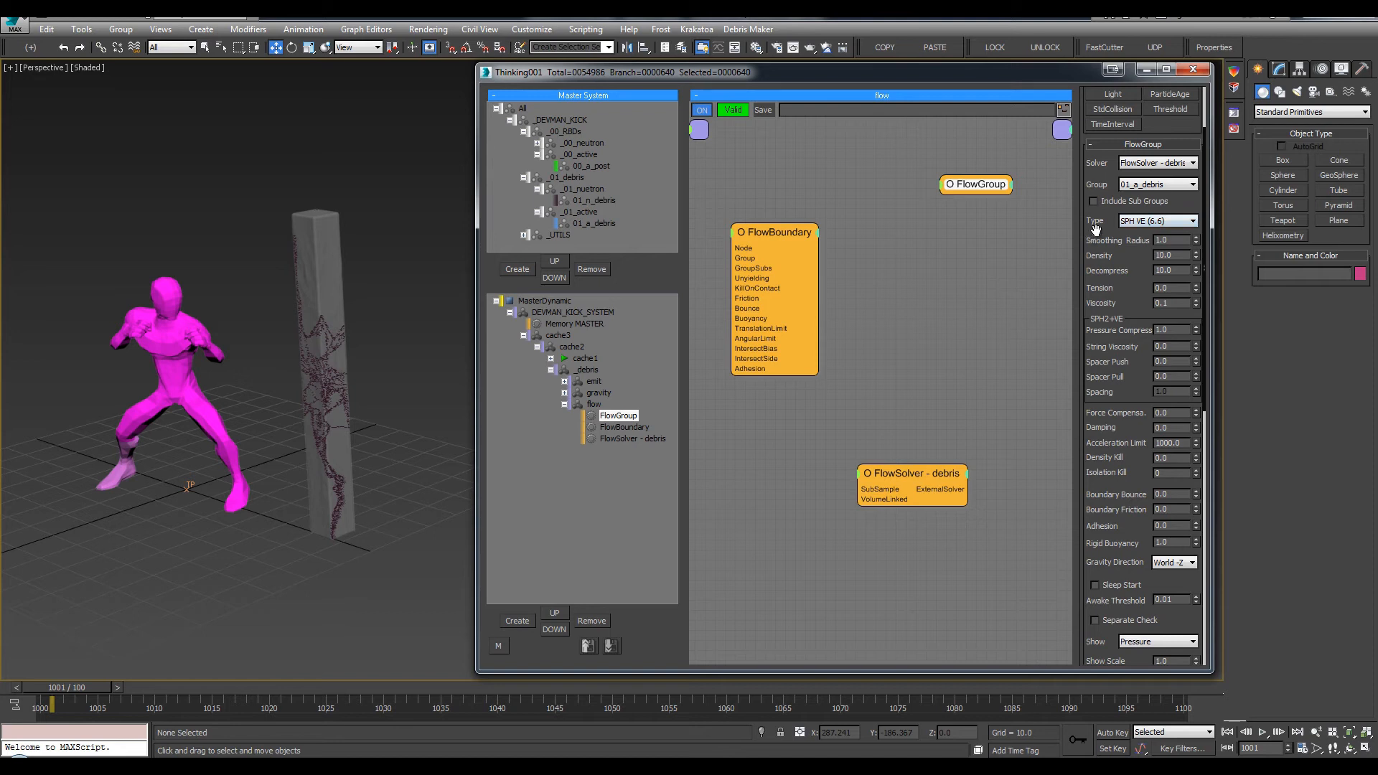
left_click(1148, 222)
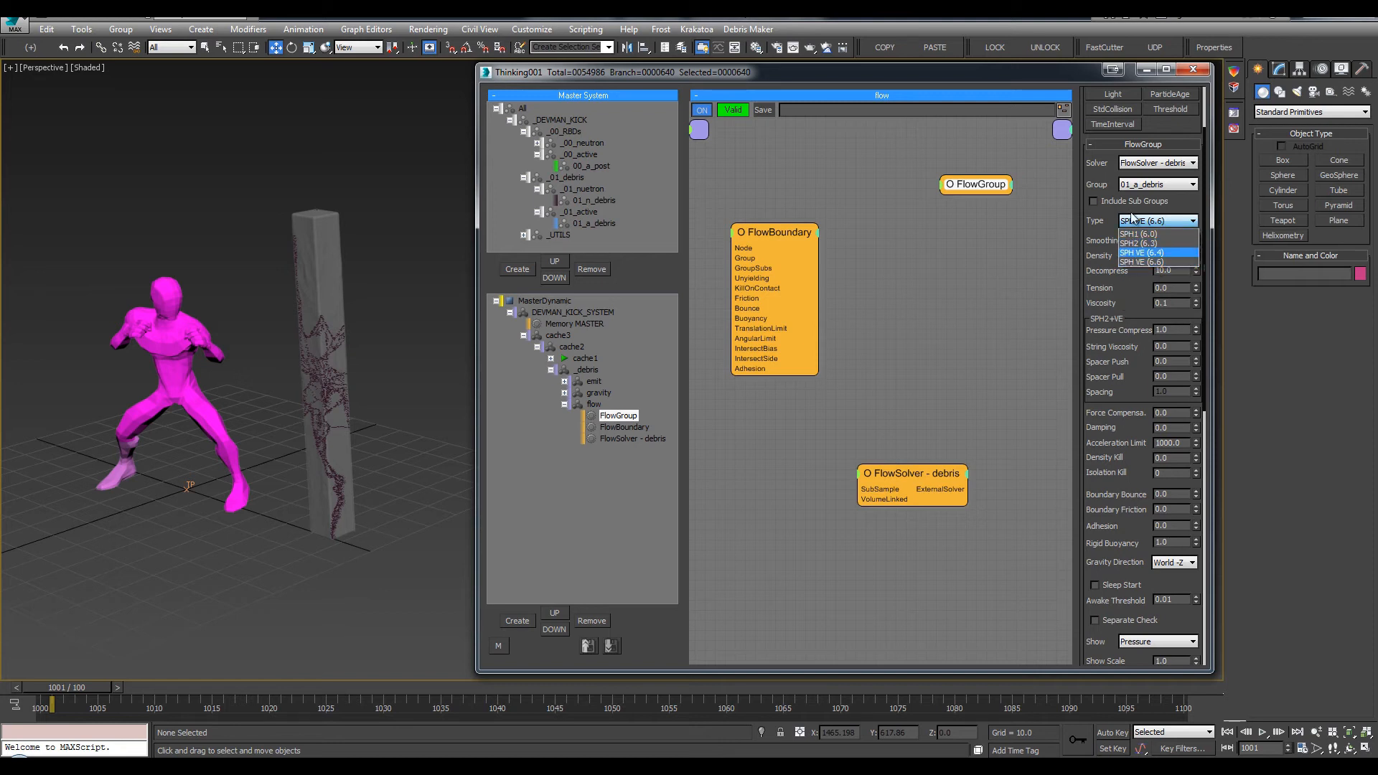
left_click(1124, 262)
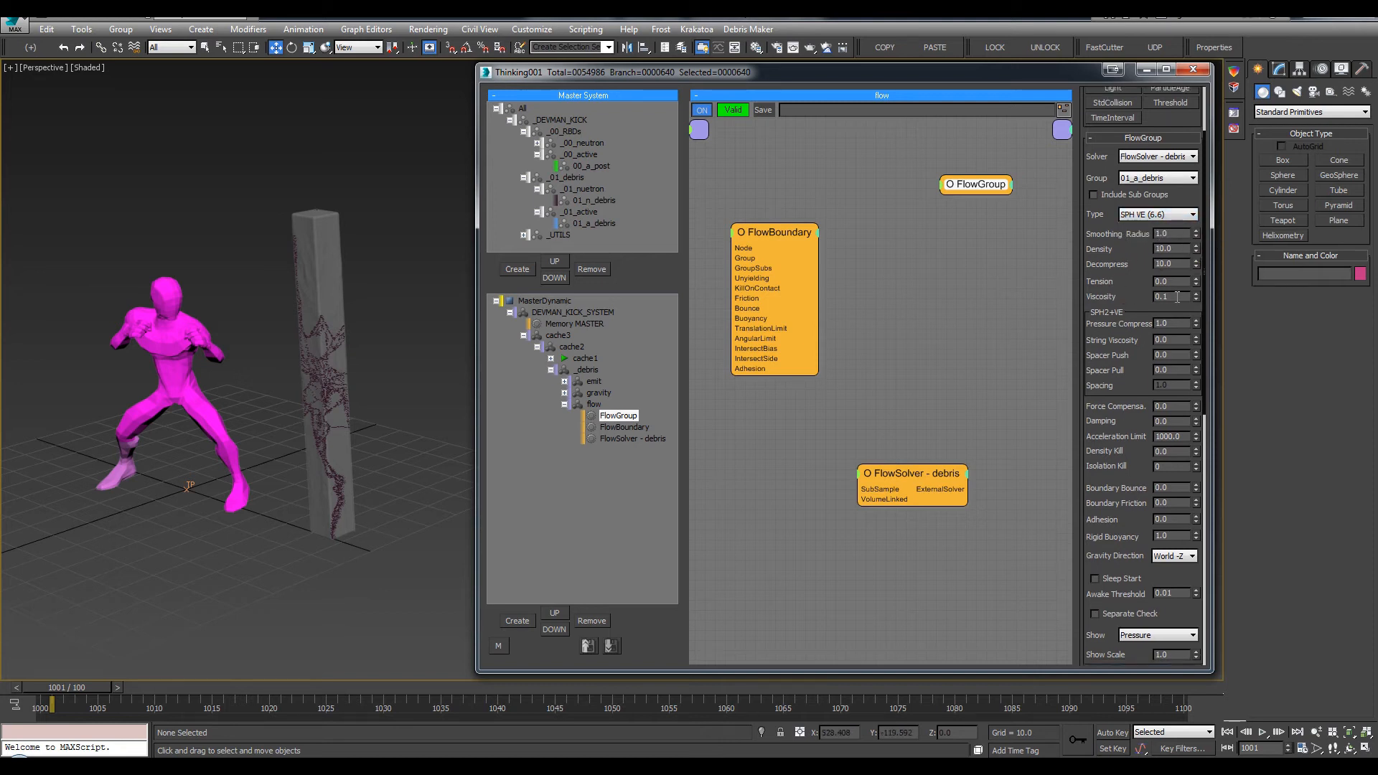
Set FlowGroup's boundary bounce to 0.02, boundary friction to 0.77 and adhesion to 0.29
left_click_drag(1120, 303, 1093, 283)
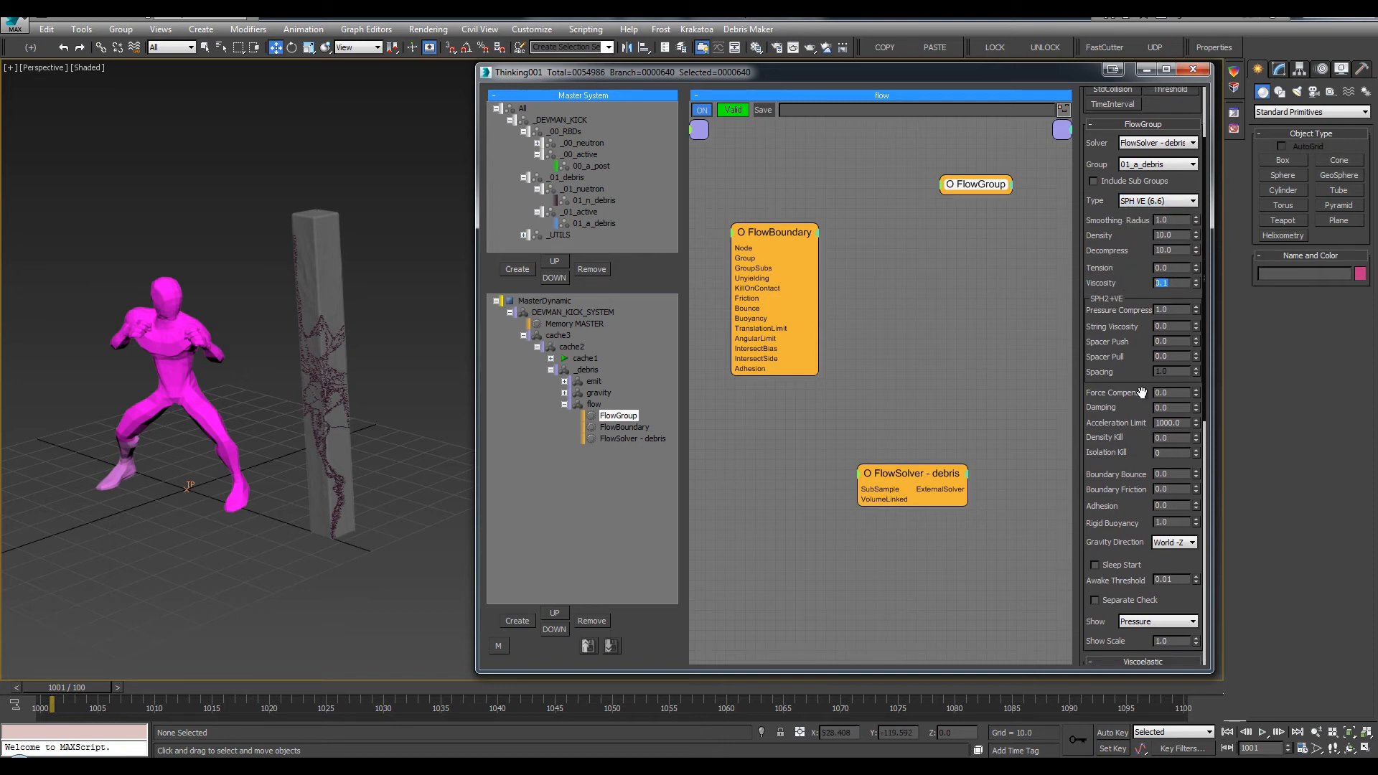
scroll(1140, 370, "down", 3)
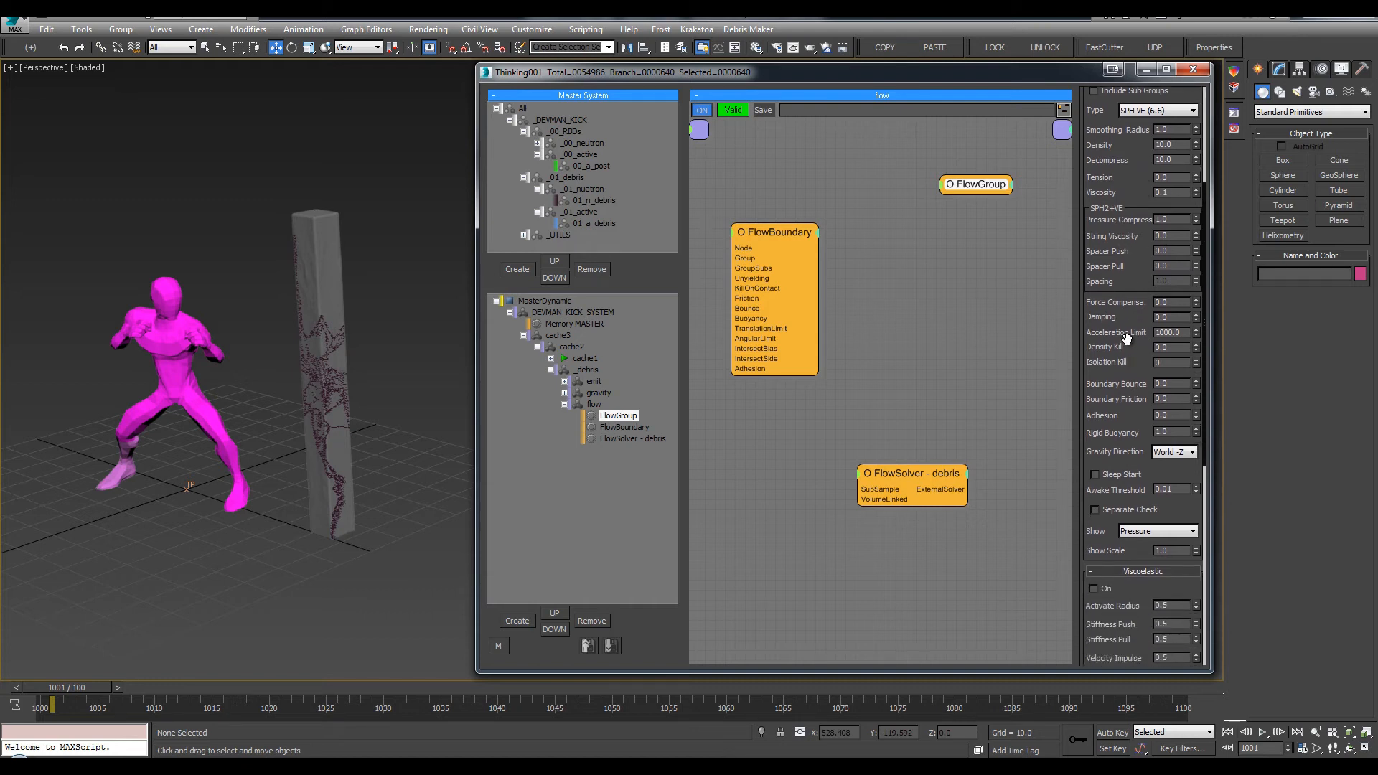
scroll(1128, 305, "down", 2)
scroll(1130, 307, "down", 3)
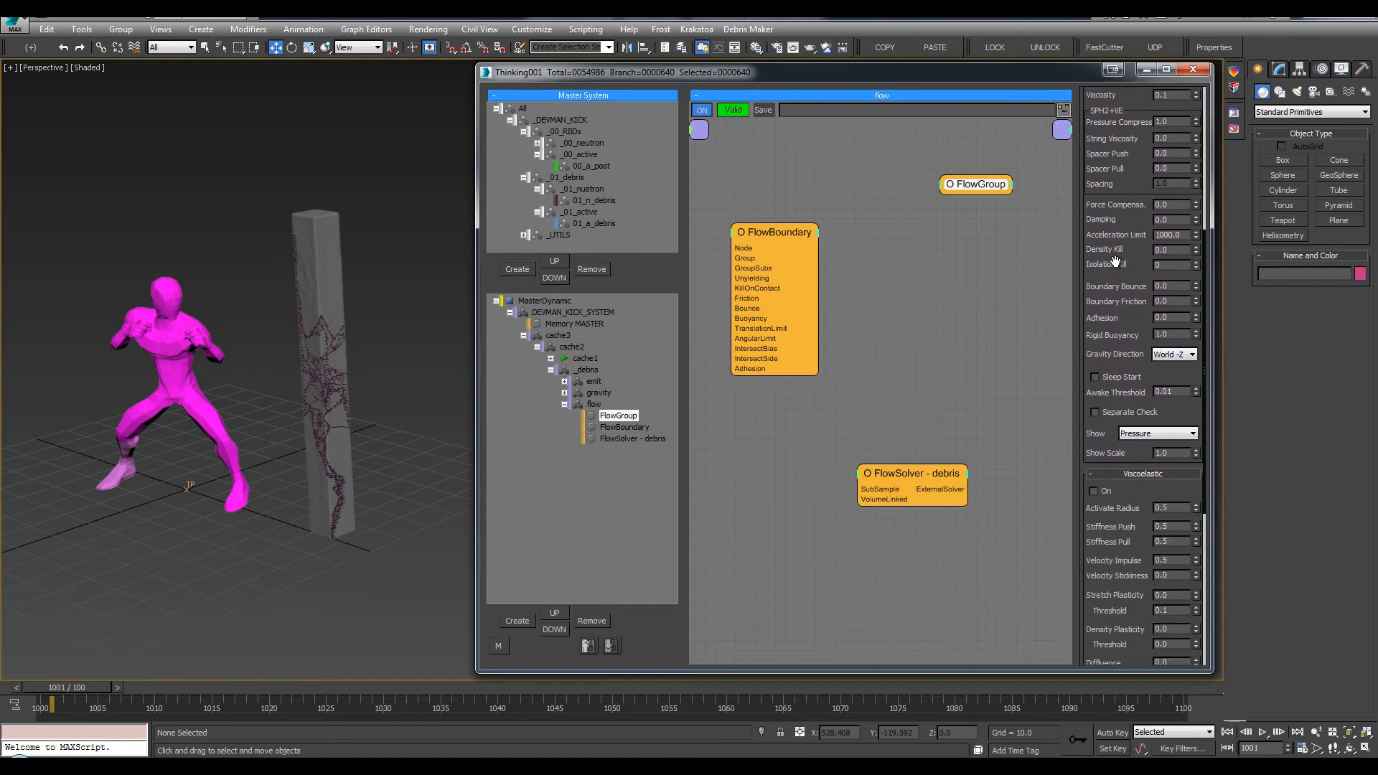
left_click(1182, 284)
mouse_move(1196, 305)
left_mouse_down()
mouse_move(1194, 284)
mouse_move(1195, 318)
mouse_move(1196, 298)
left_mouse_up()
left_click_drag(1128, 321, 1123, 558)
In the emit set, add an EggTimer helper and connect its Reached output to PositionBorn's On input
middle_click_drag(303, 337, 282, 337, "alt")
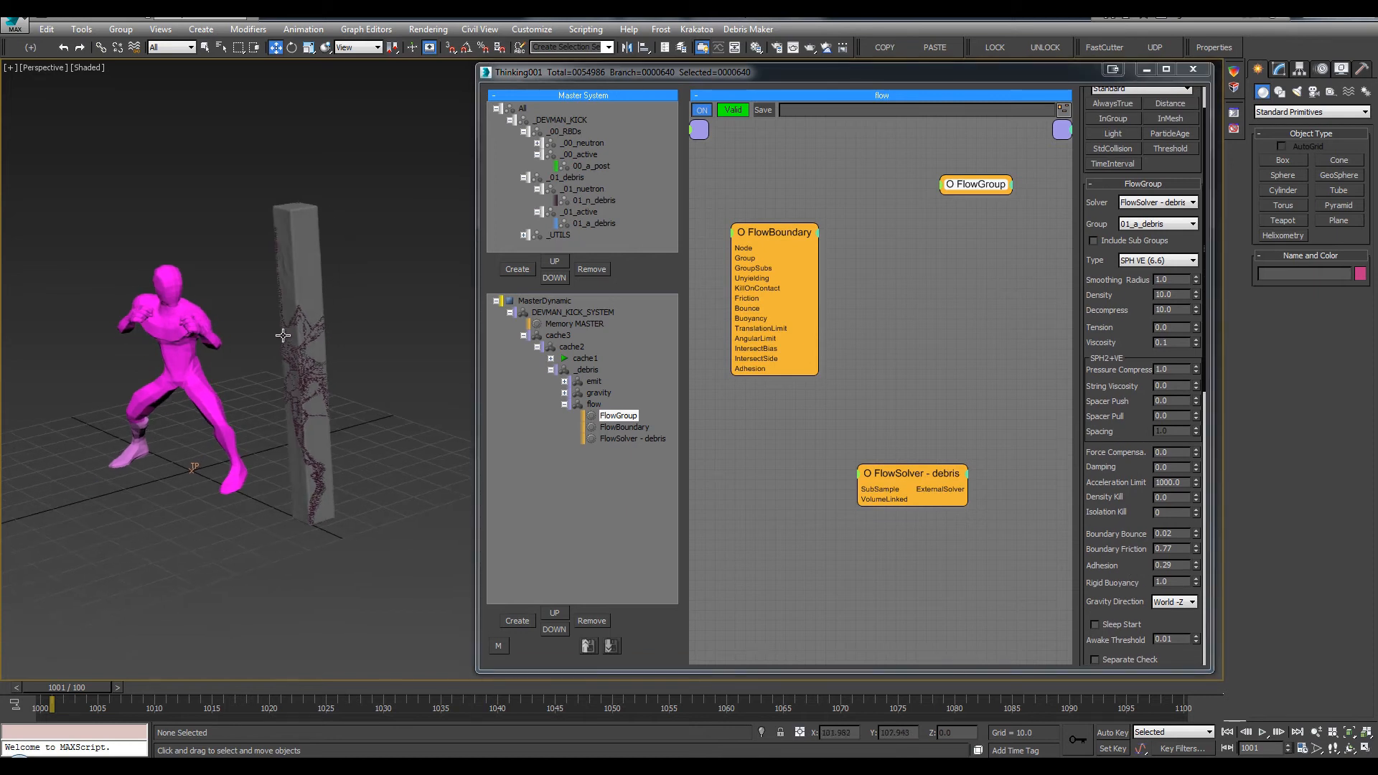
key("q")
double_click(594, 382)
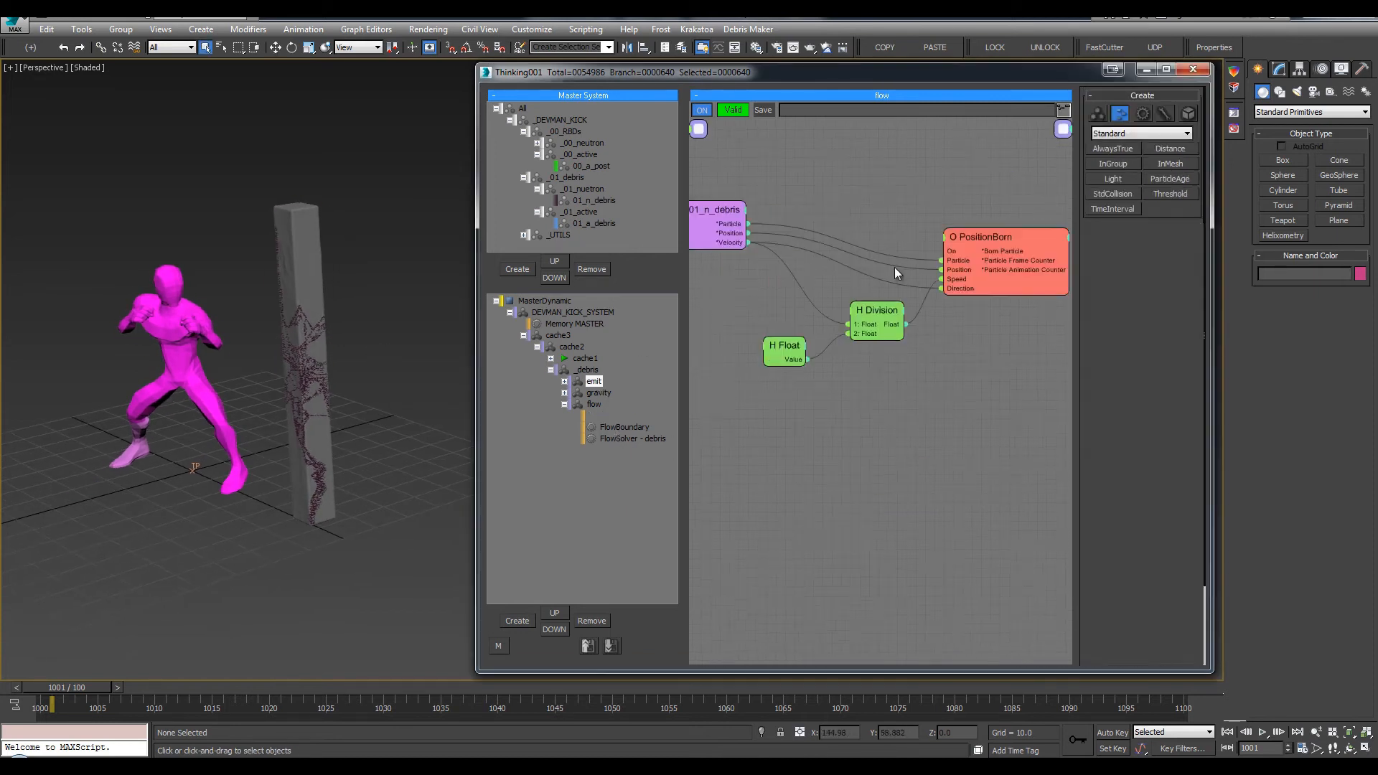
left_click(975, 232)
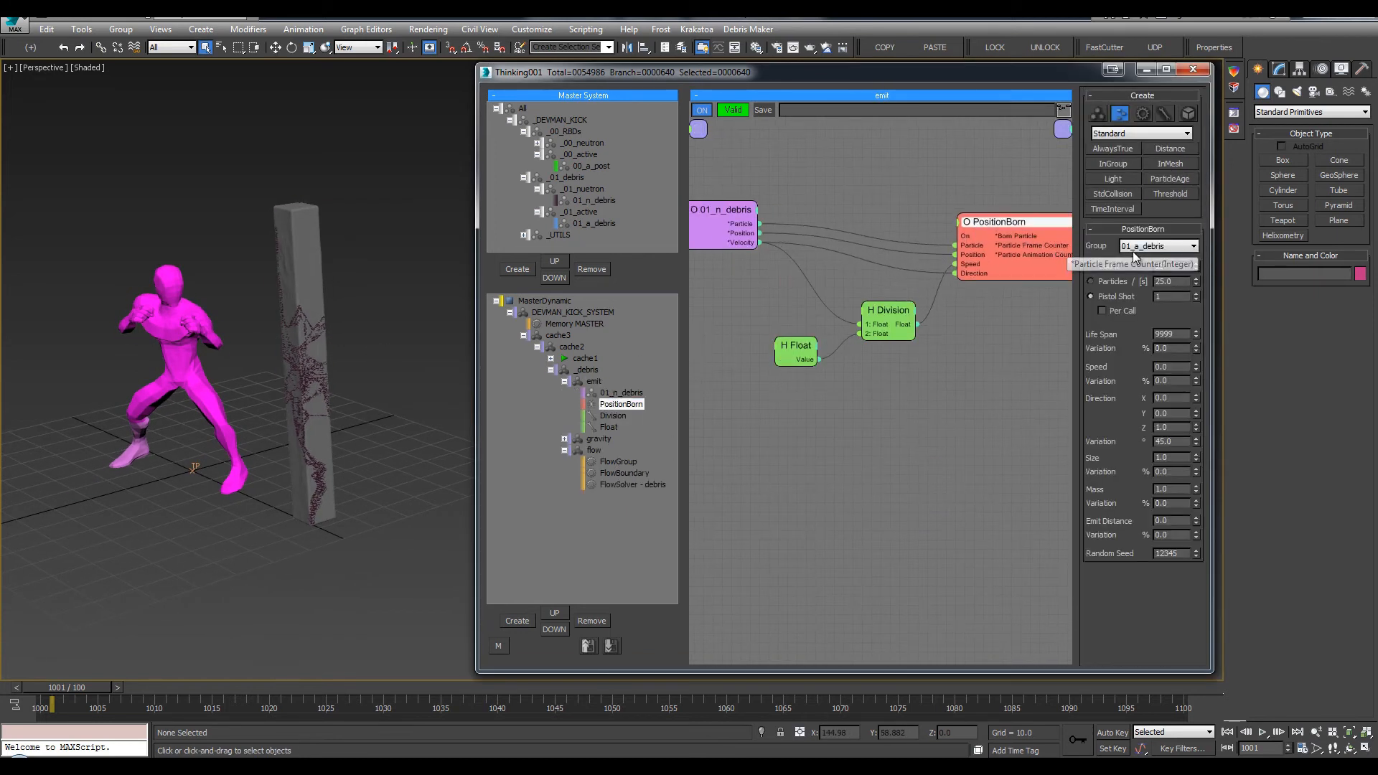
left_click_drag(976, 224, 1015, 221)
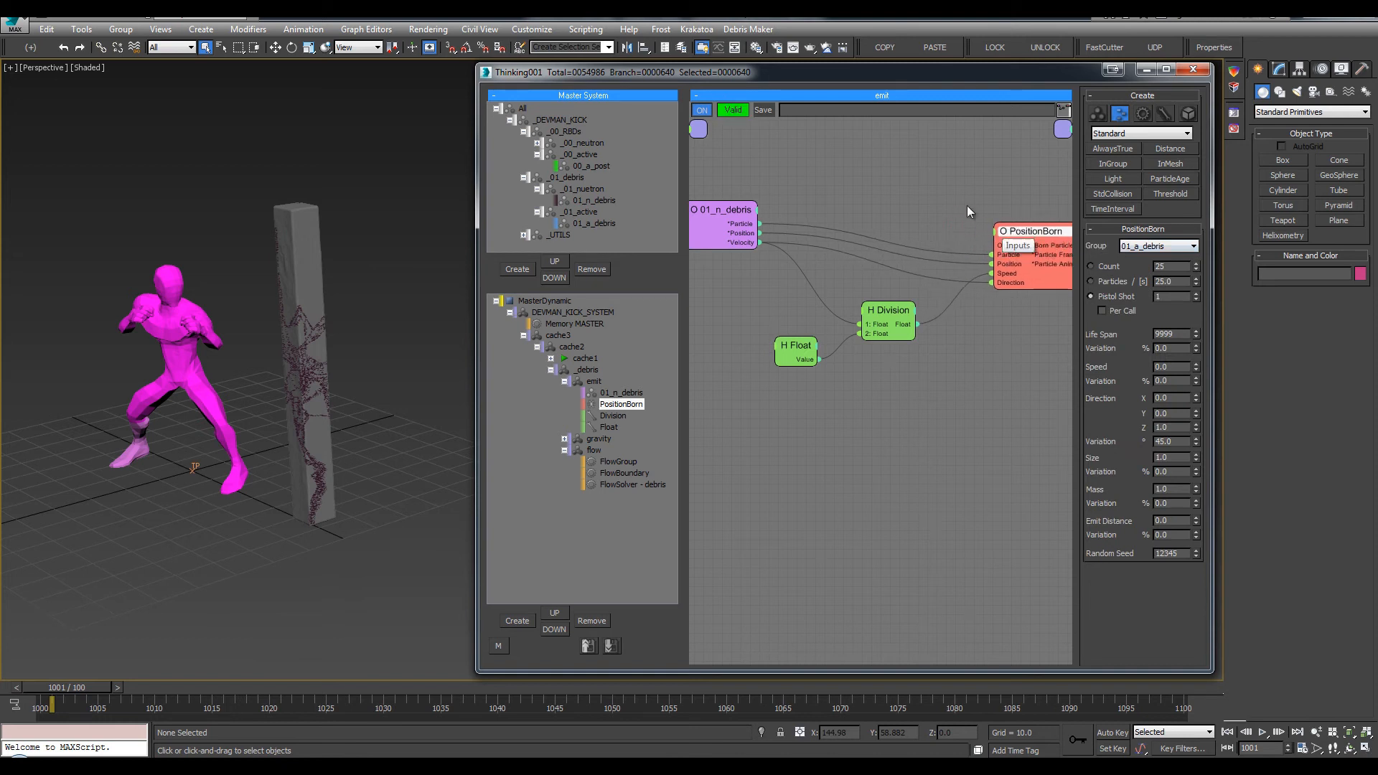
right_click(860, 154)
type("eg")
left_click(873, 175)
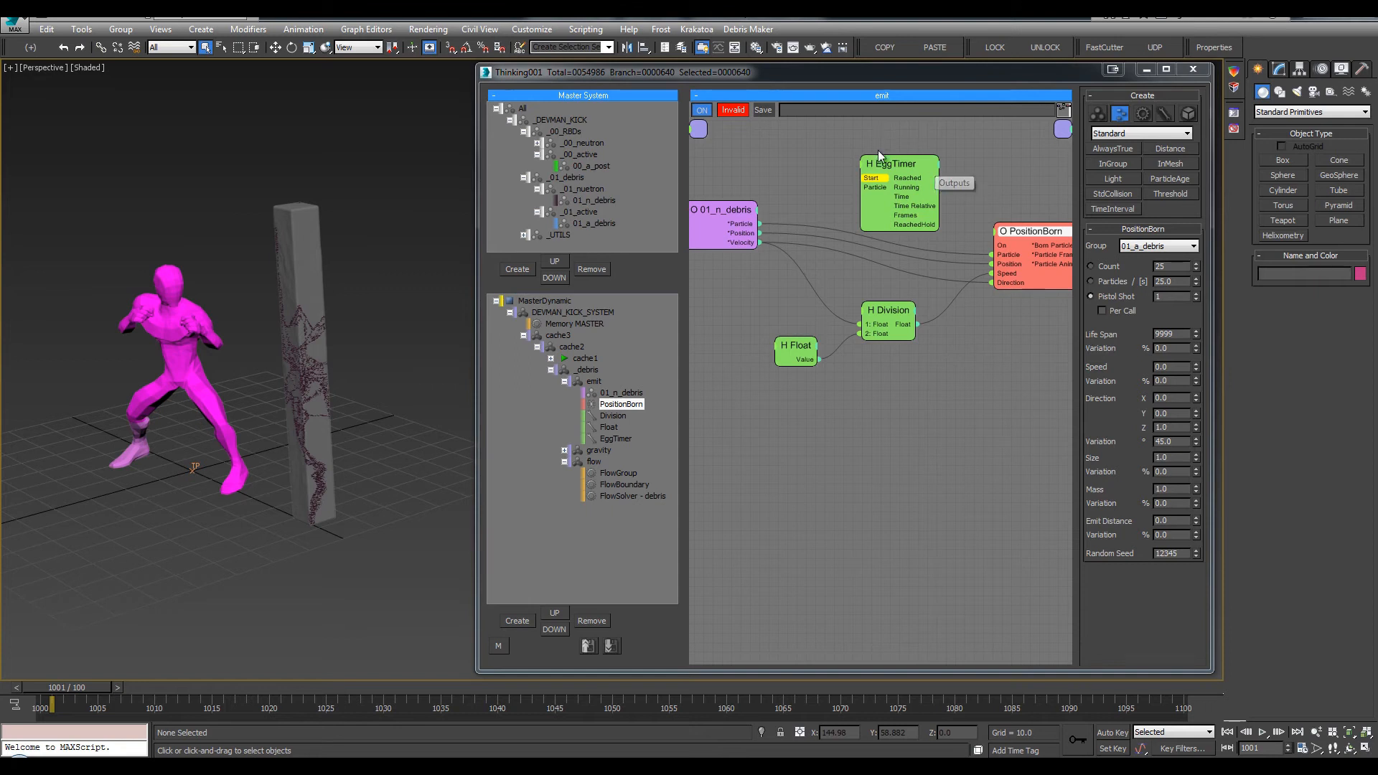
left_click_drag(1003, 245, 915, 177)
left_click_drag(905, 166, 948, 163)
Add a Random helper driven by 01_n_debris particles and connect its Value to a newly exposed Frames input on EggTimer
double_click(819, 163)
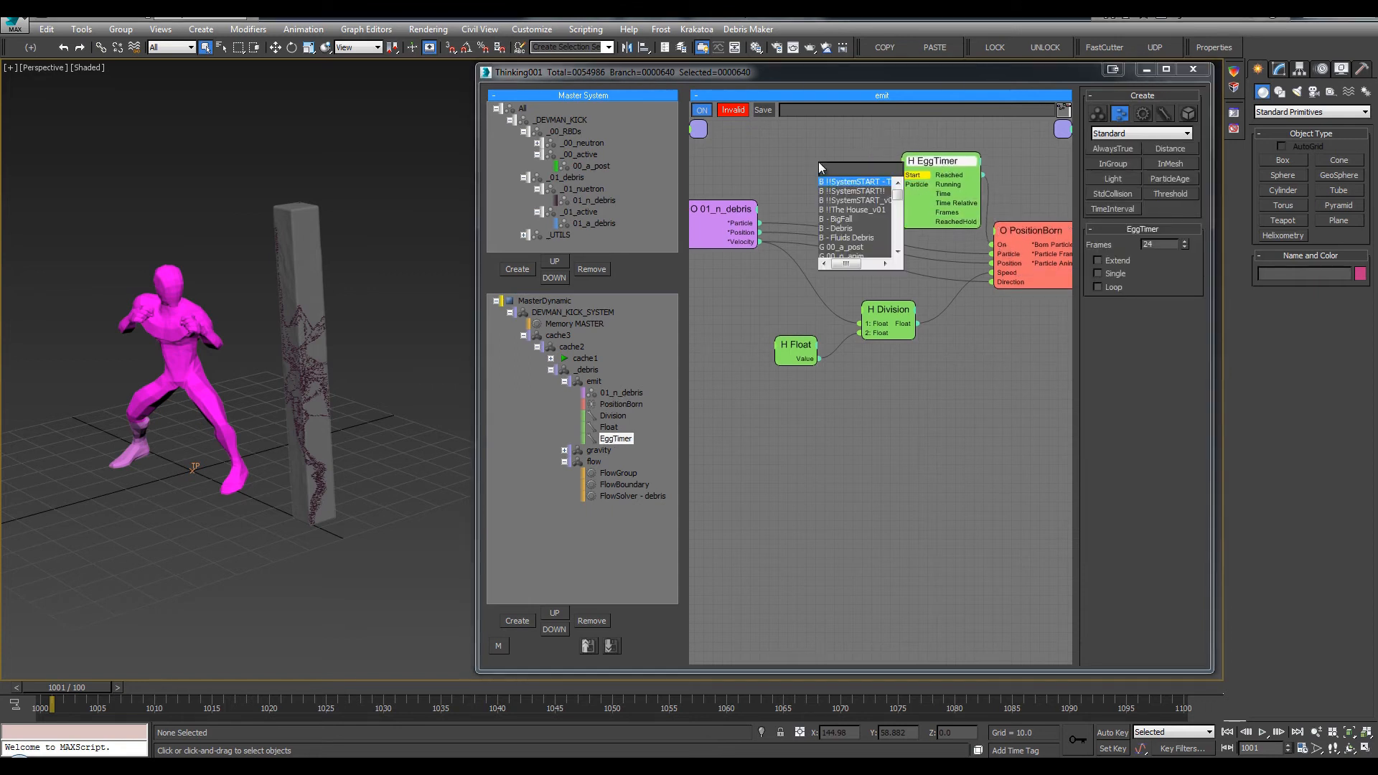
type("ra")
left_click(850, 192)
left_click_drag(839, 174, 791, 204)
left_click(905, 165)
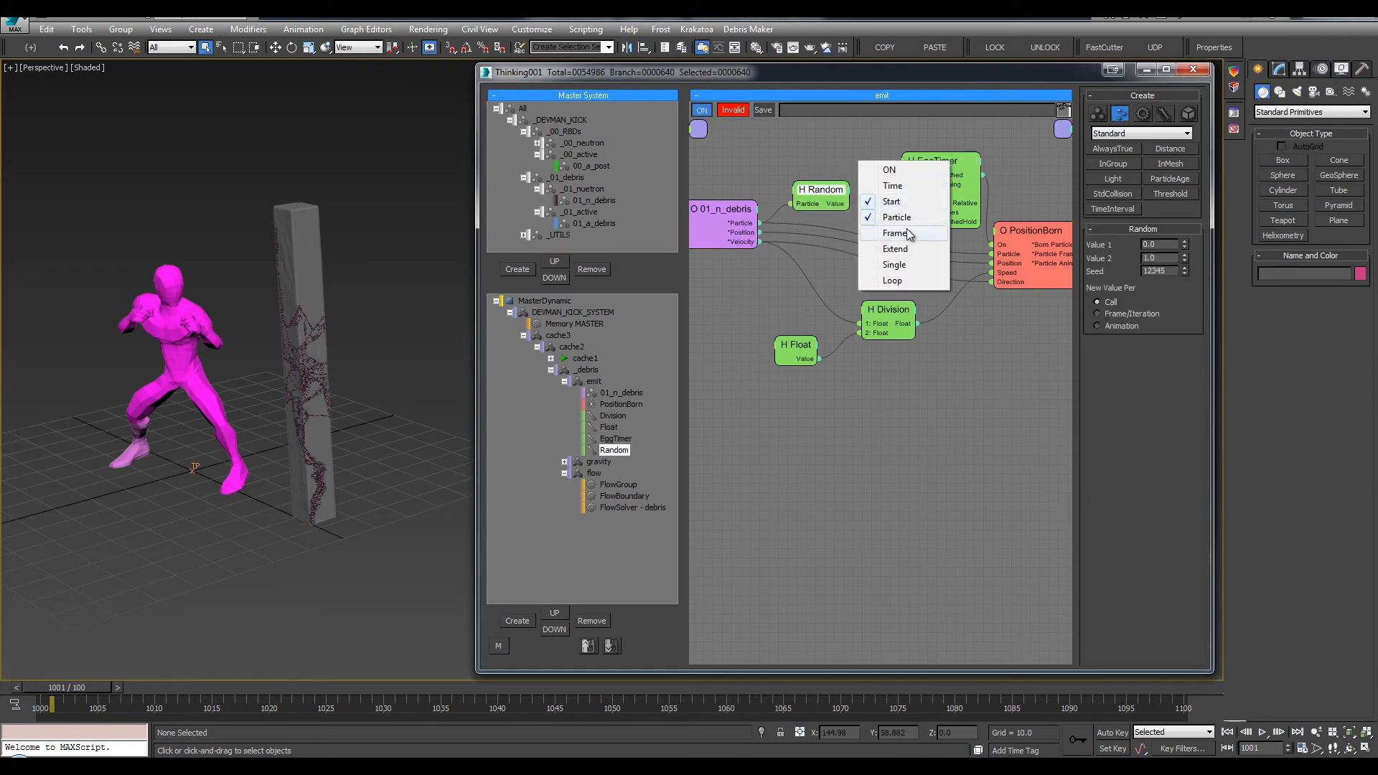
left_click(908, 233)
left_click_drag(920, 195, 838, 218)
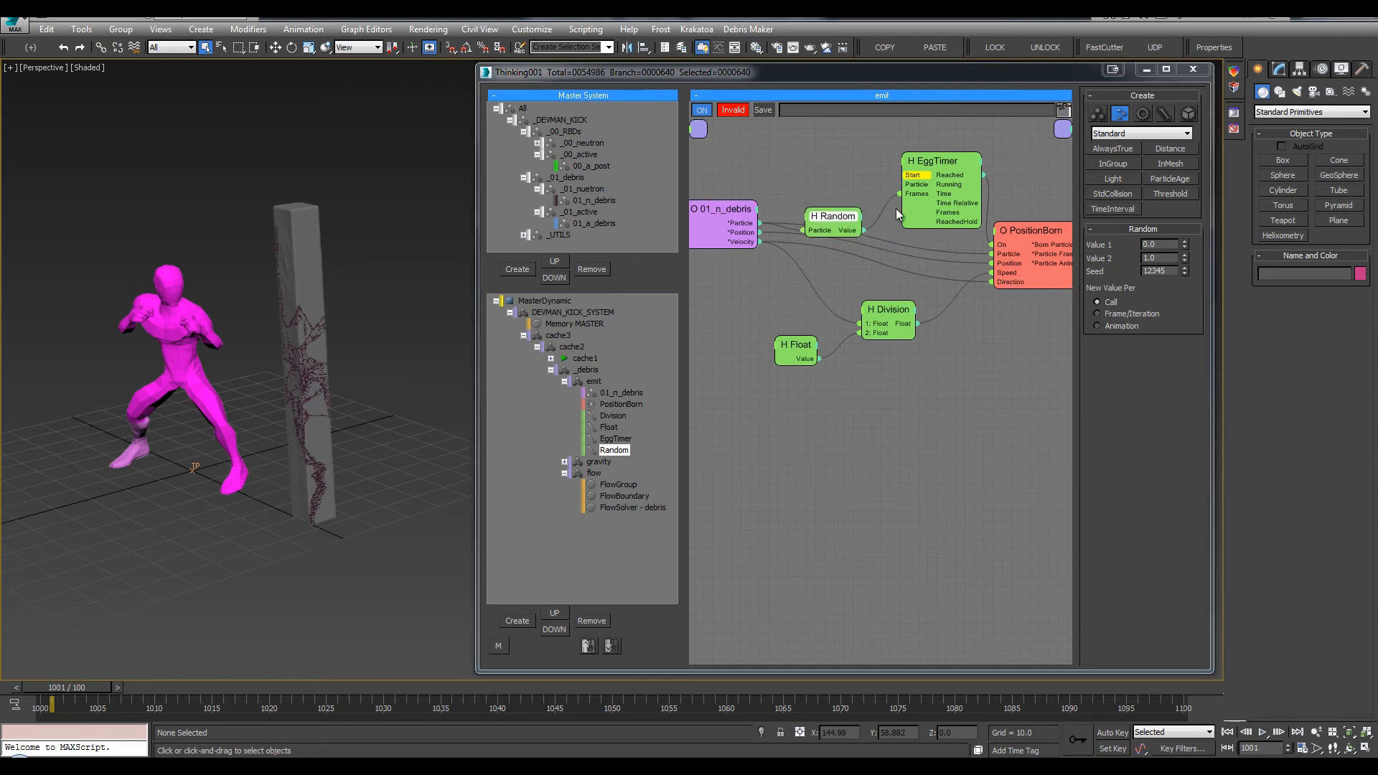
Set Random's range from 0.0 to 15.0 with a new value per Animation, and tidy the surrounding nodes
double_click(1157, 246)
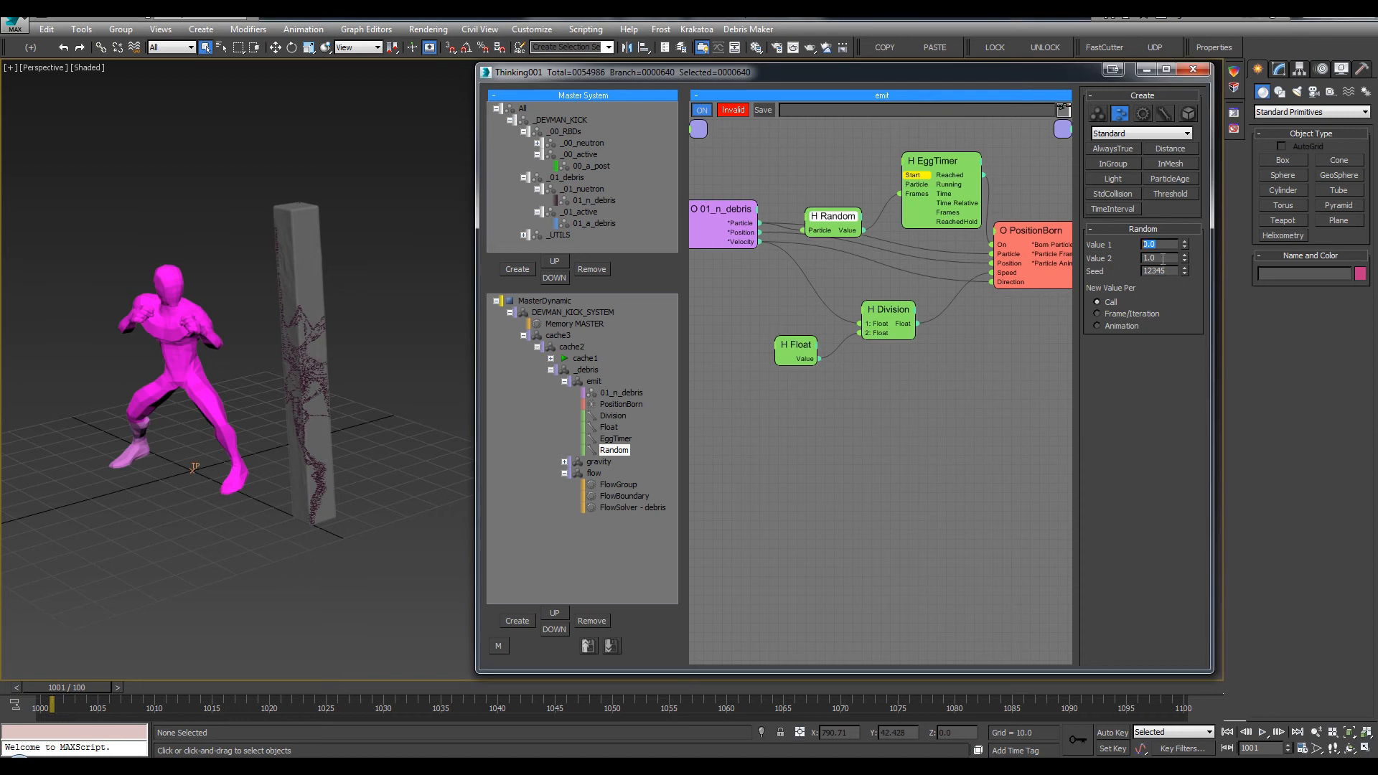
double_click(1163, 259)
left_click_drag(1039, 231, 1077, 219)
left_click(843, 214)
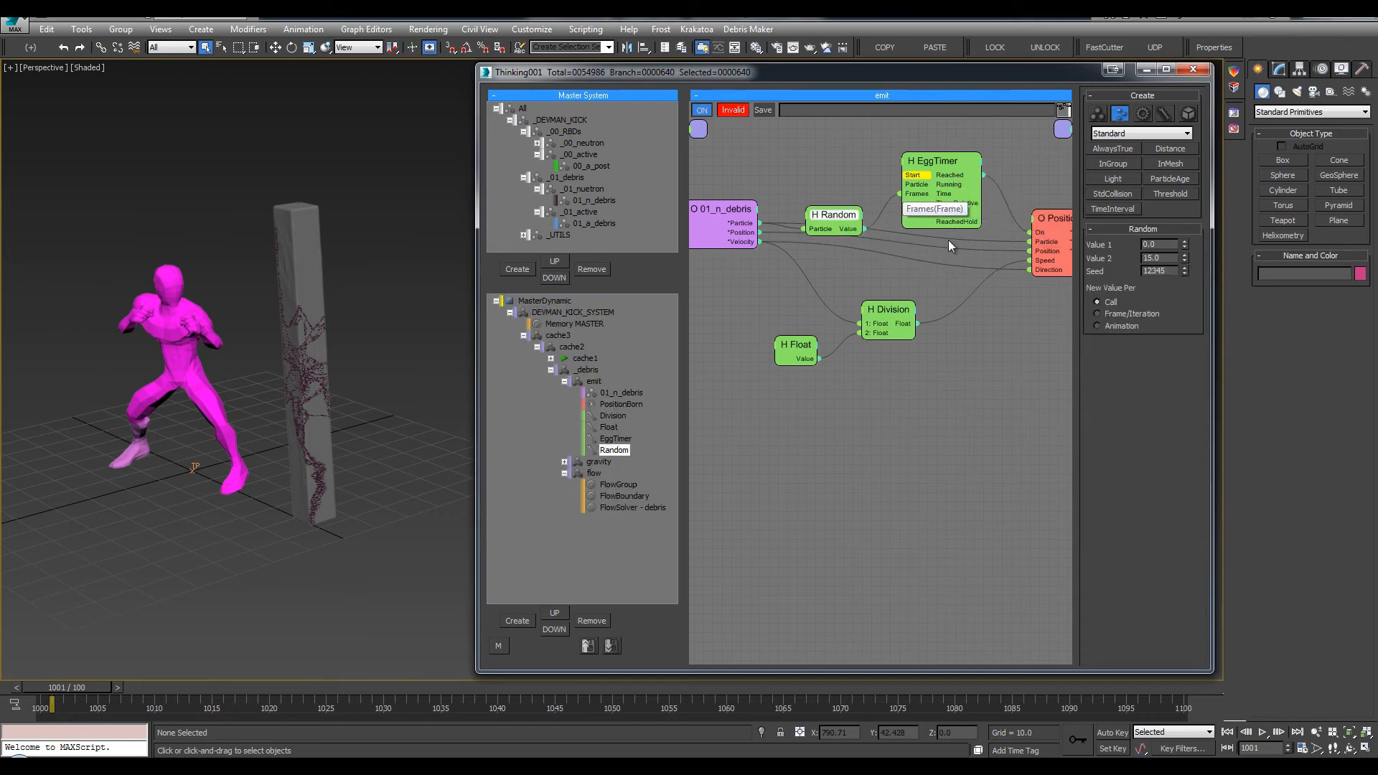
left_click_drag(740, 212, 725, 206)
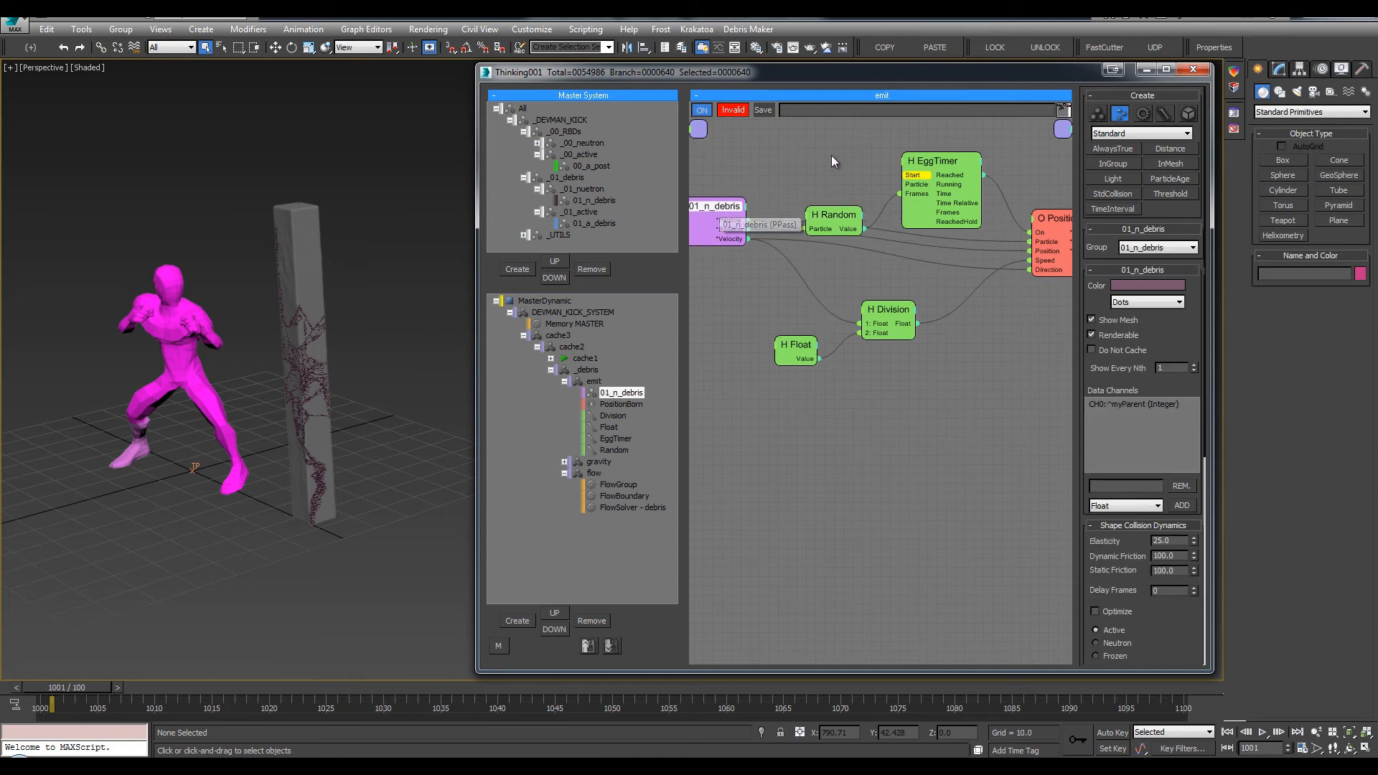
left_click(1052, 218)
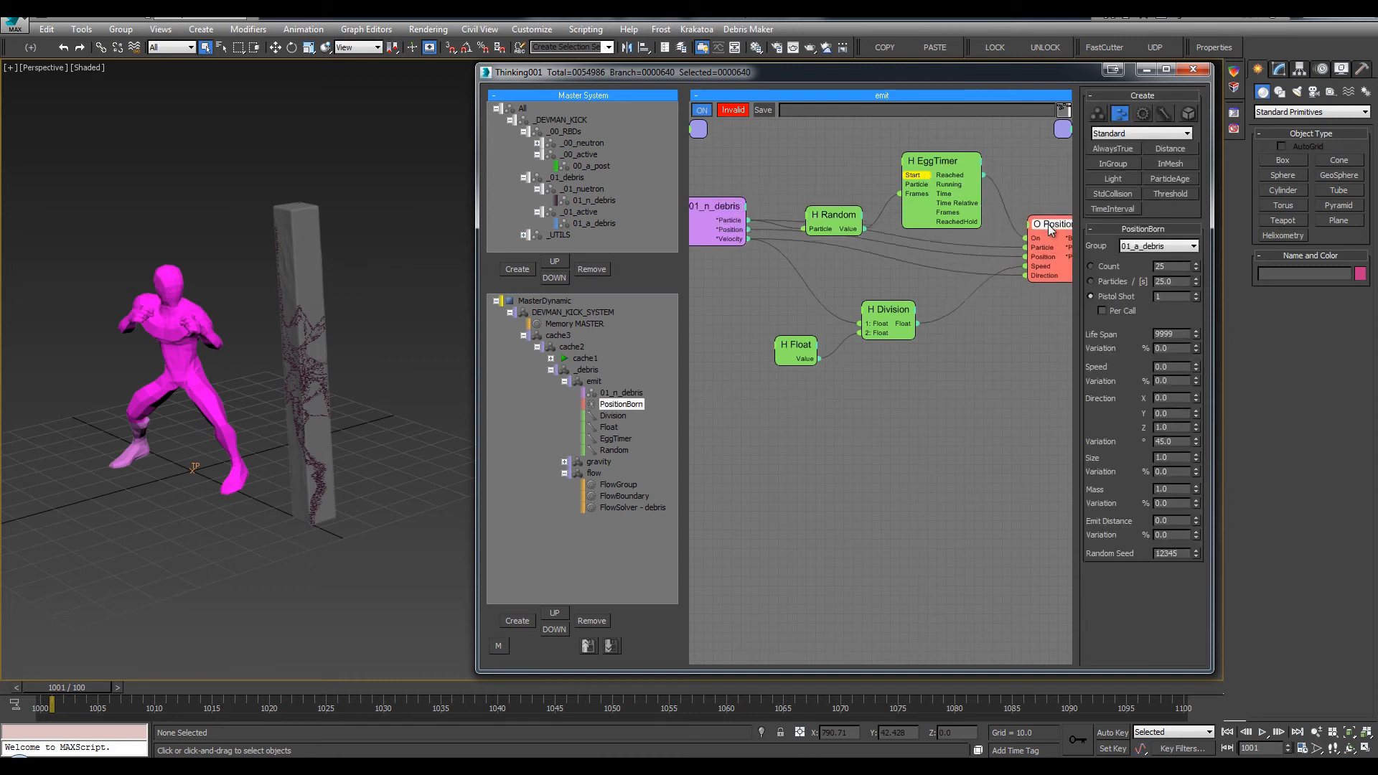
middle_click_drag(1054, 223, 991, 219)
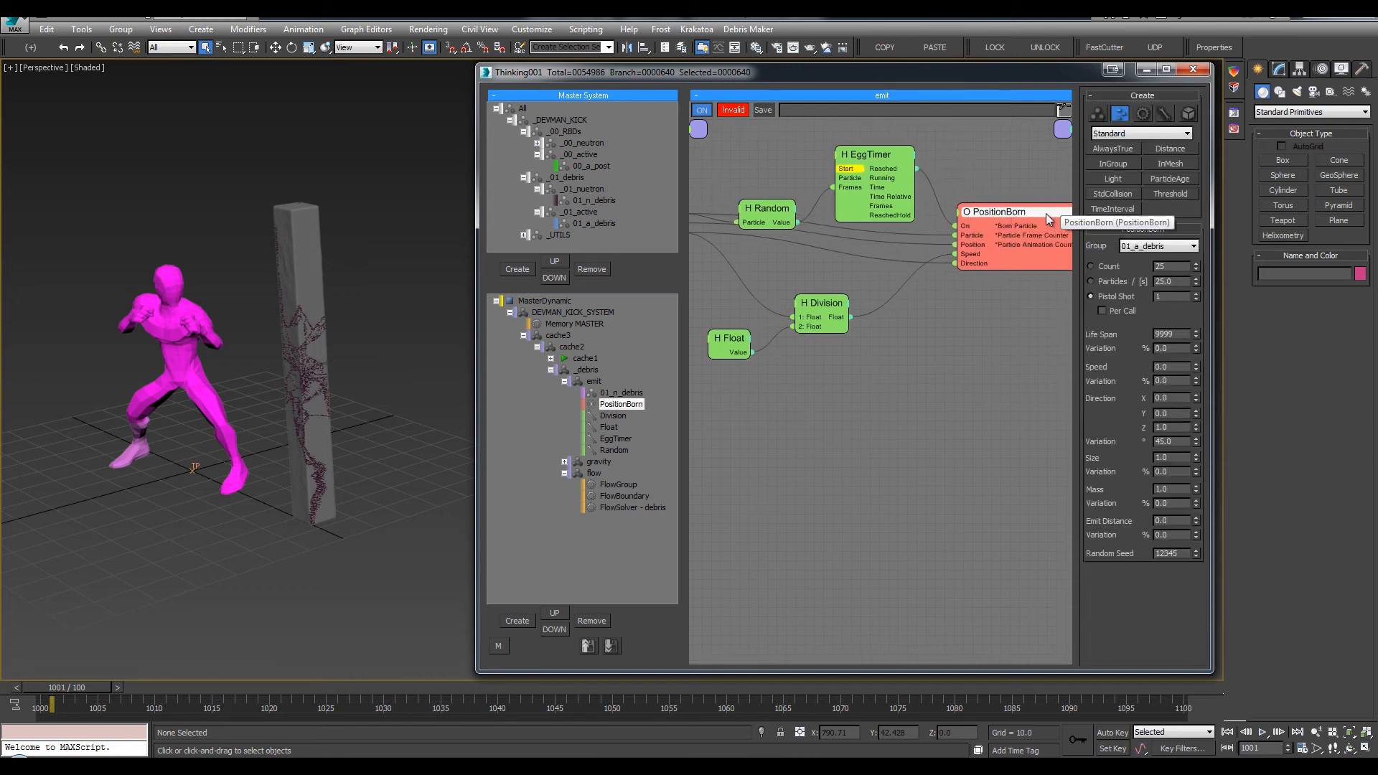
middle_click_drag(895, 263, 909, 265)
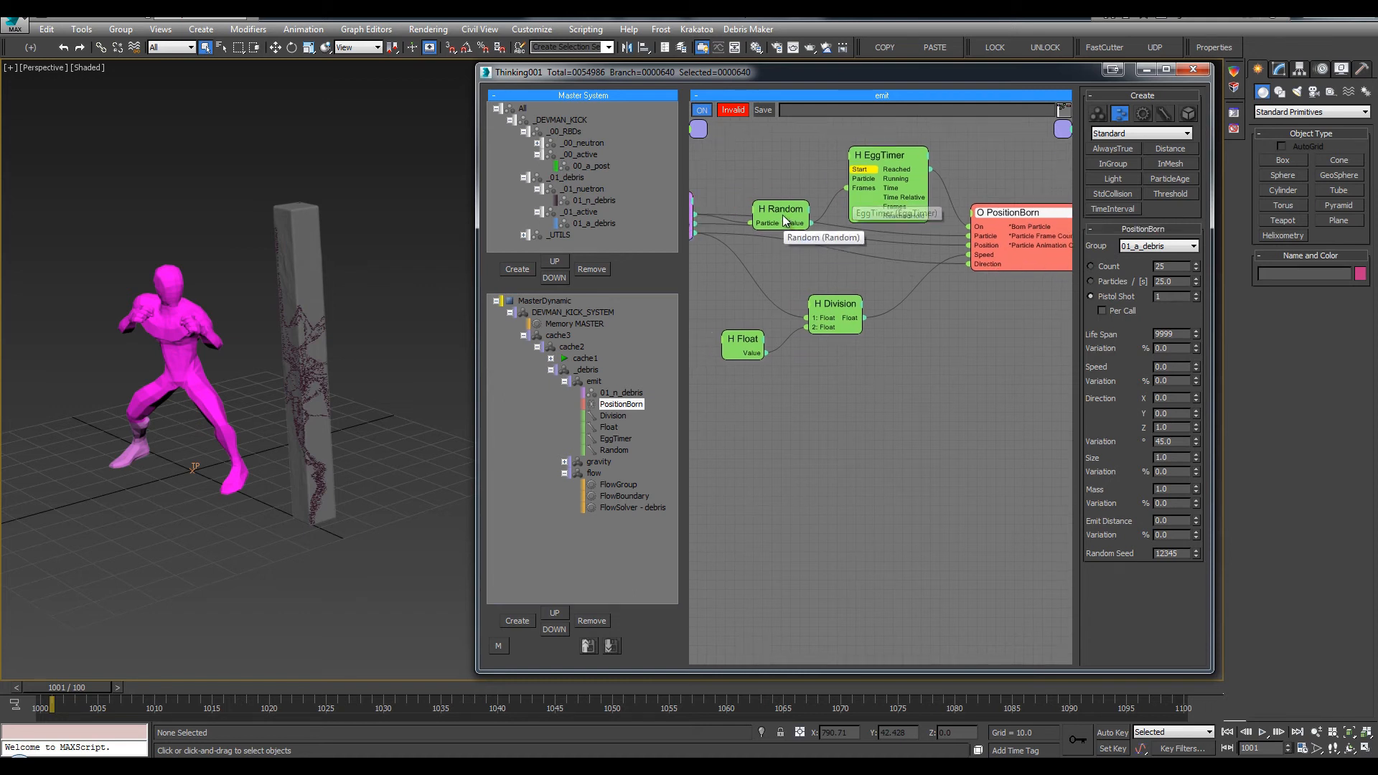
left_click_drag(788, 217, 792, 198)
middle_click_drag(780, 253, 803, 252)
double_click(1151, 245)
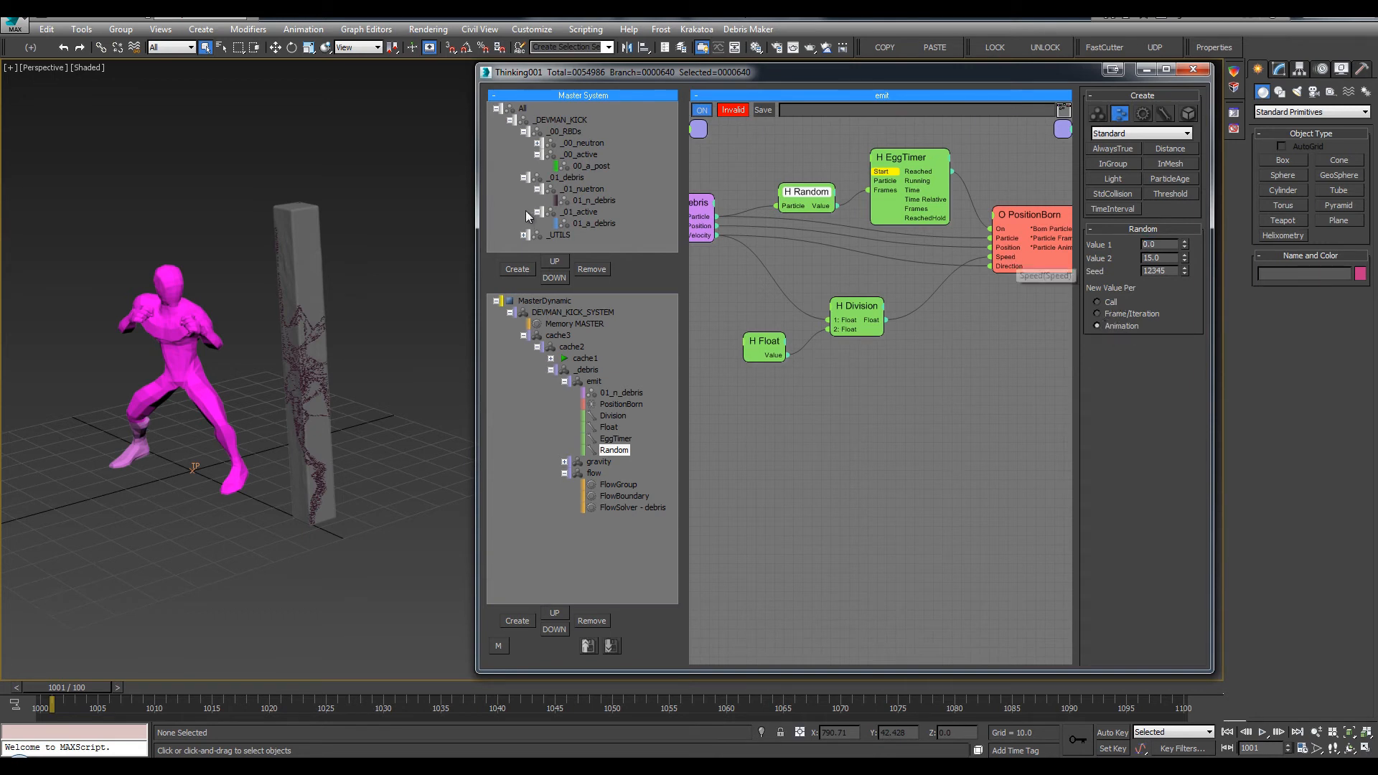
Connect the Particle output of 01_n_debris to EggTimer's Particle input and reposition the Random node
middle_click_drag(819, 163, 854, 163)
left_click_drag(913, 180, 738, 219)
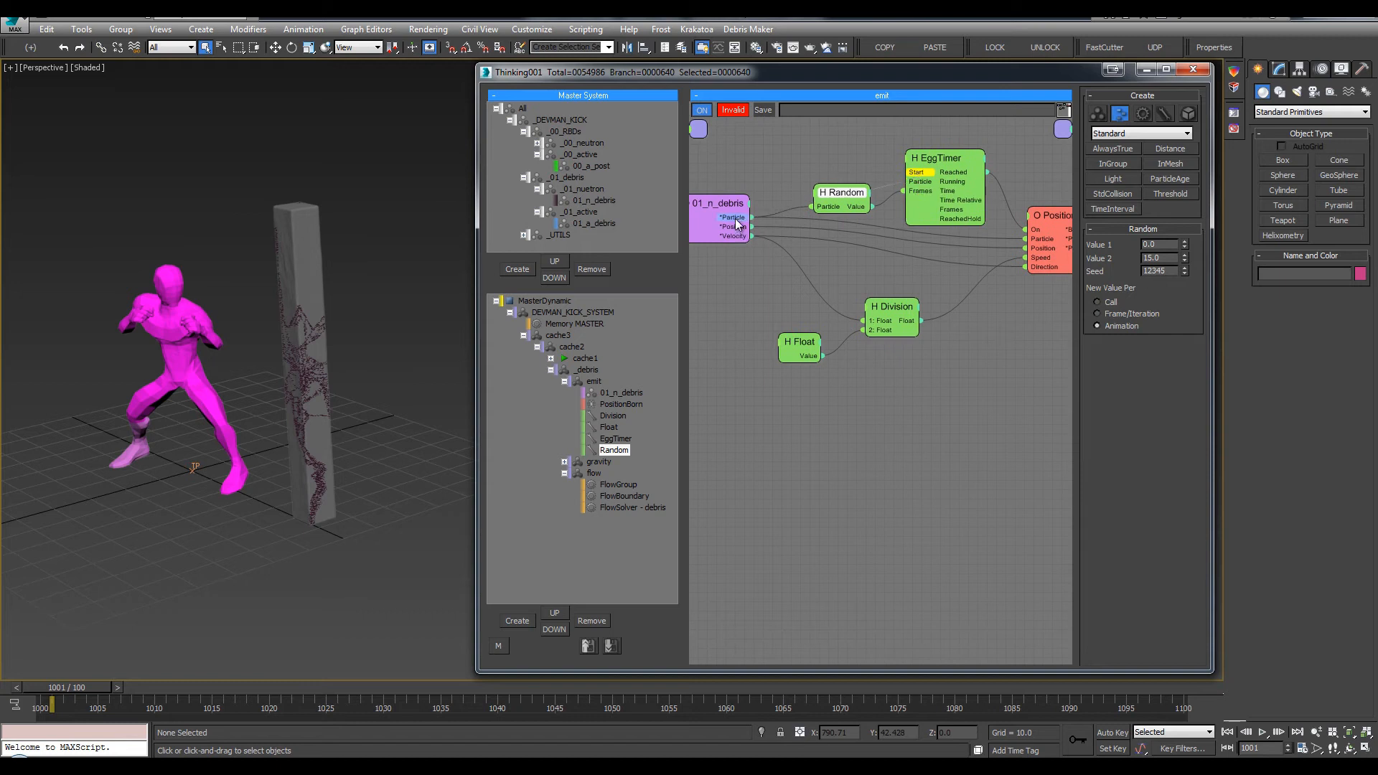
left_click_drag(835, 206, 830, 226)
key("Tab")
type("tiem")
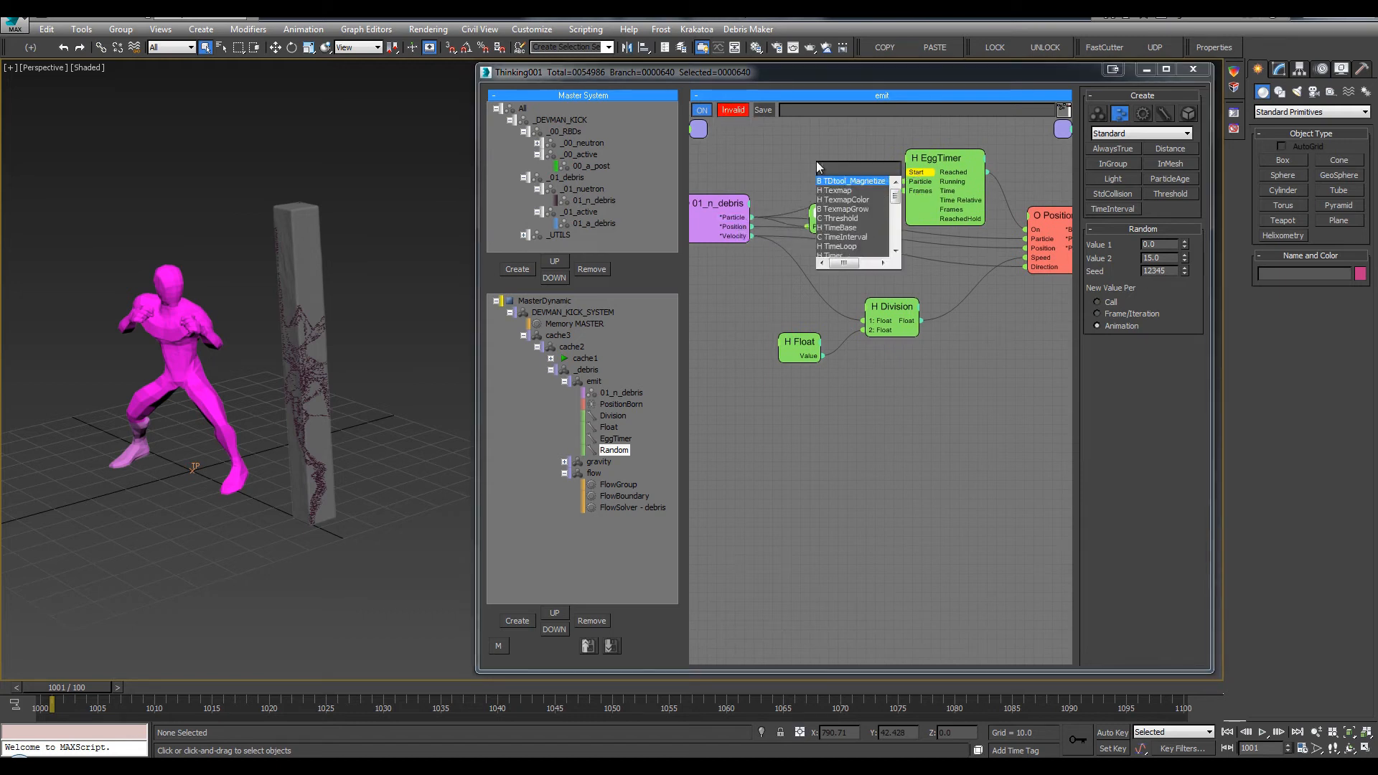
left_click(820, 153)
Add a Threshold condition fed by 01_n_debris velocity, connect its Out to EggTimer's Start, and set Threshold 1 to 2.0
key("Tab")
type("th")
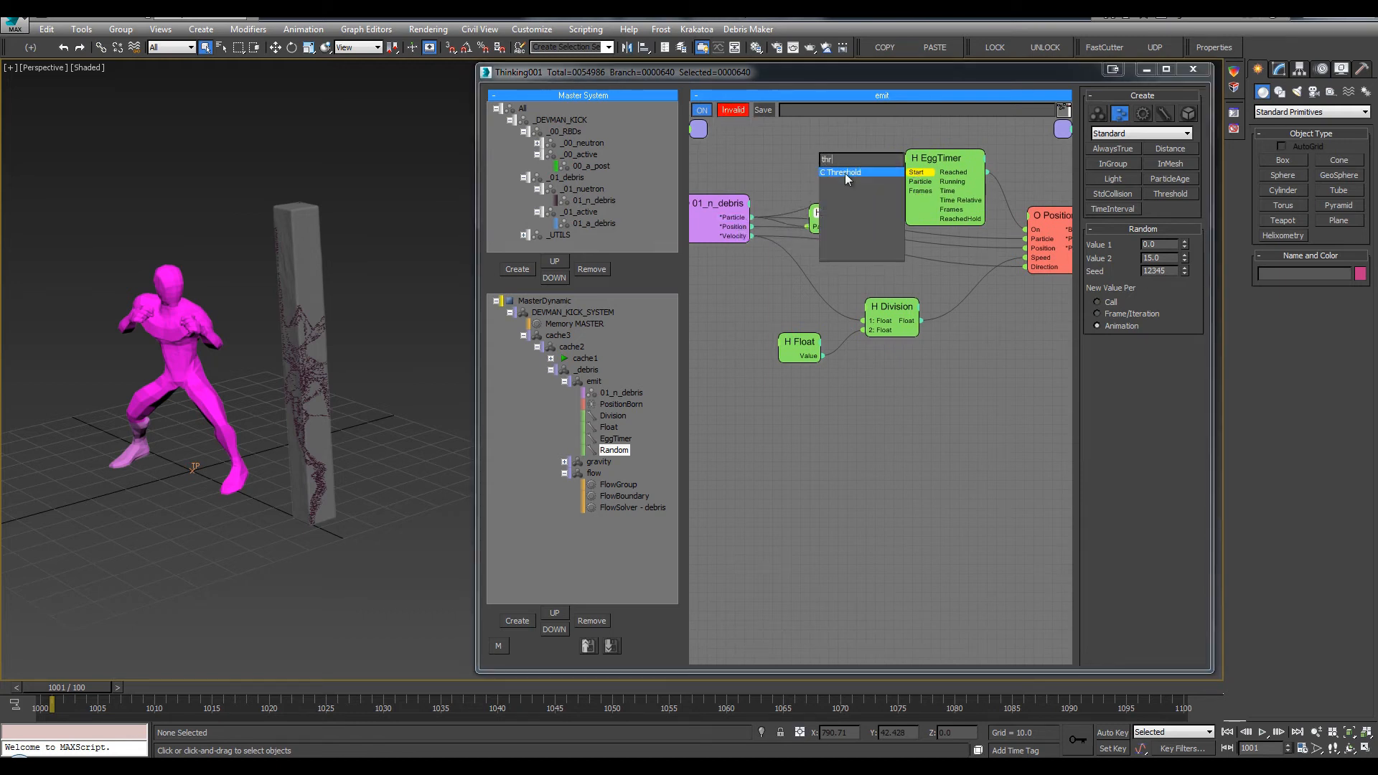
double_click(846, 173)
left_click_drag(827, 177, 912, 174)
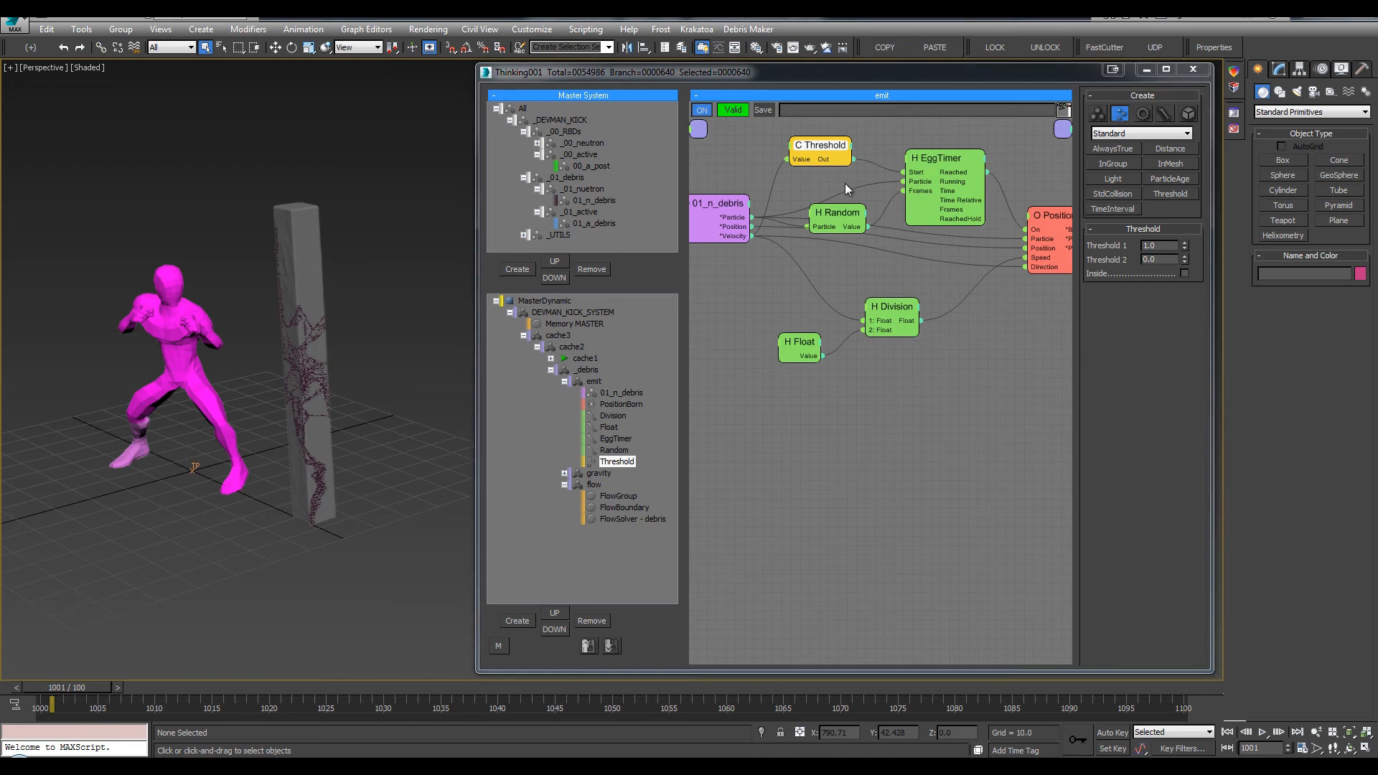
left_click_drag(1162, 246, 1129, 253)
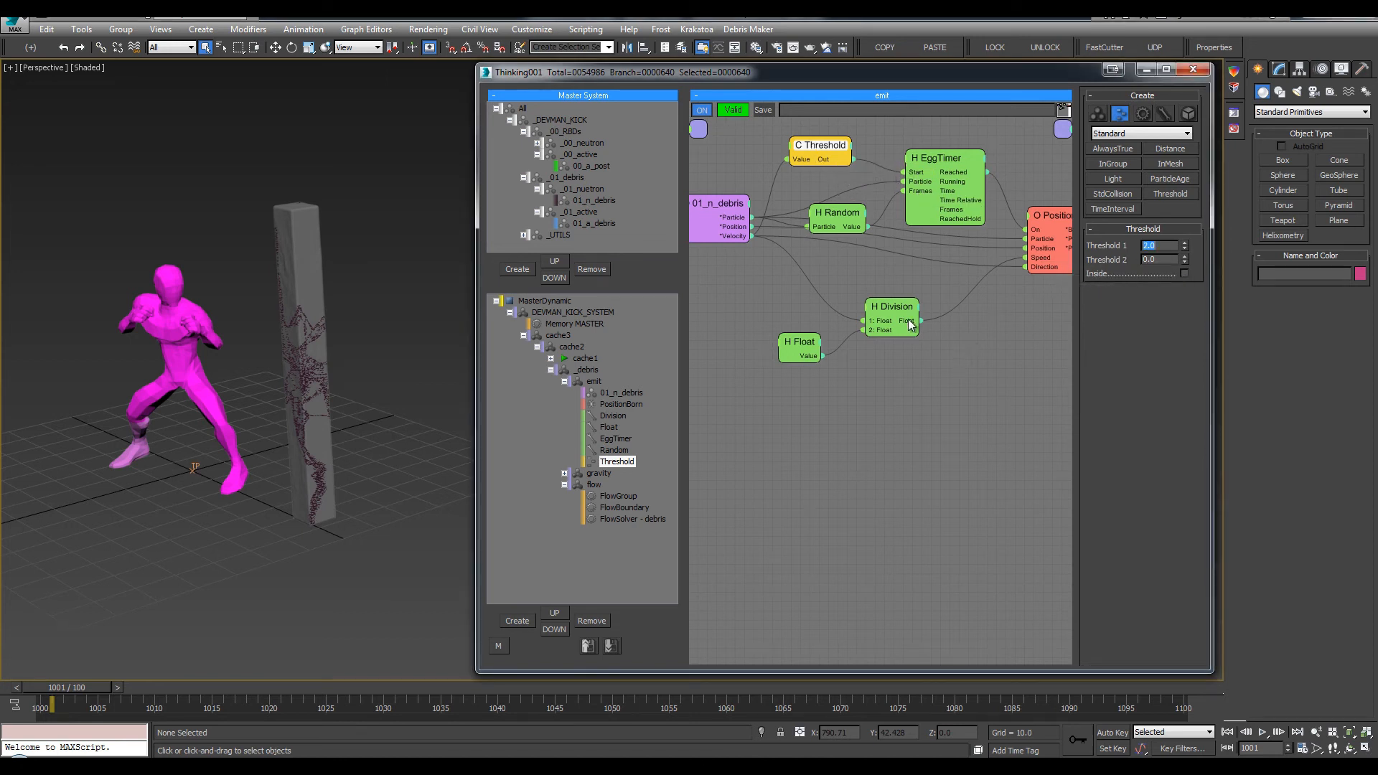
left_click(936, 291)
left_click_drag(906, 307, 939, 284)
mouse_move(998, 315)
middle_mouse_down()
mouse_move(957, 314)
mouse_move(978, 318)
middle_mouse_up()
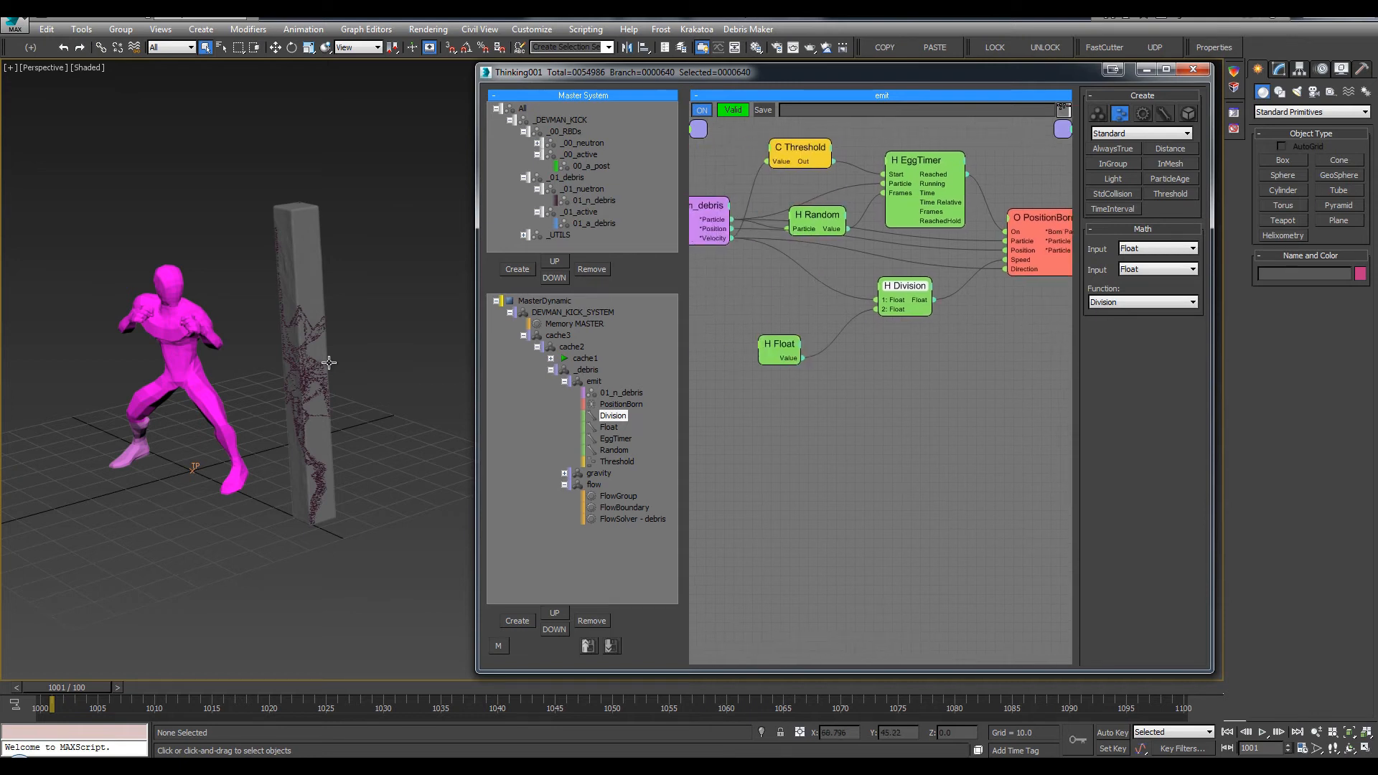
Turn off Show Mesh for the 00_a_post group so the debris particles can be seen
middle_click_drag(334, 359, 322, 391, "ctrl+alt")
scroll(351, 418, "down", 1)
middle_click_drag(330, 389, 319, 383)
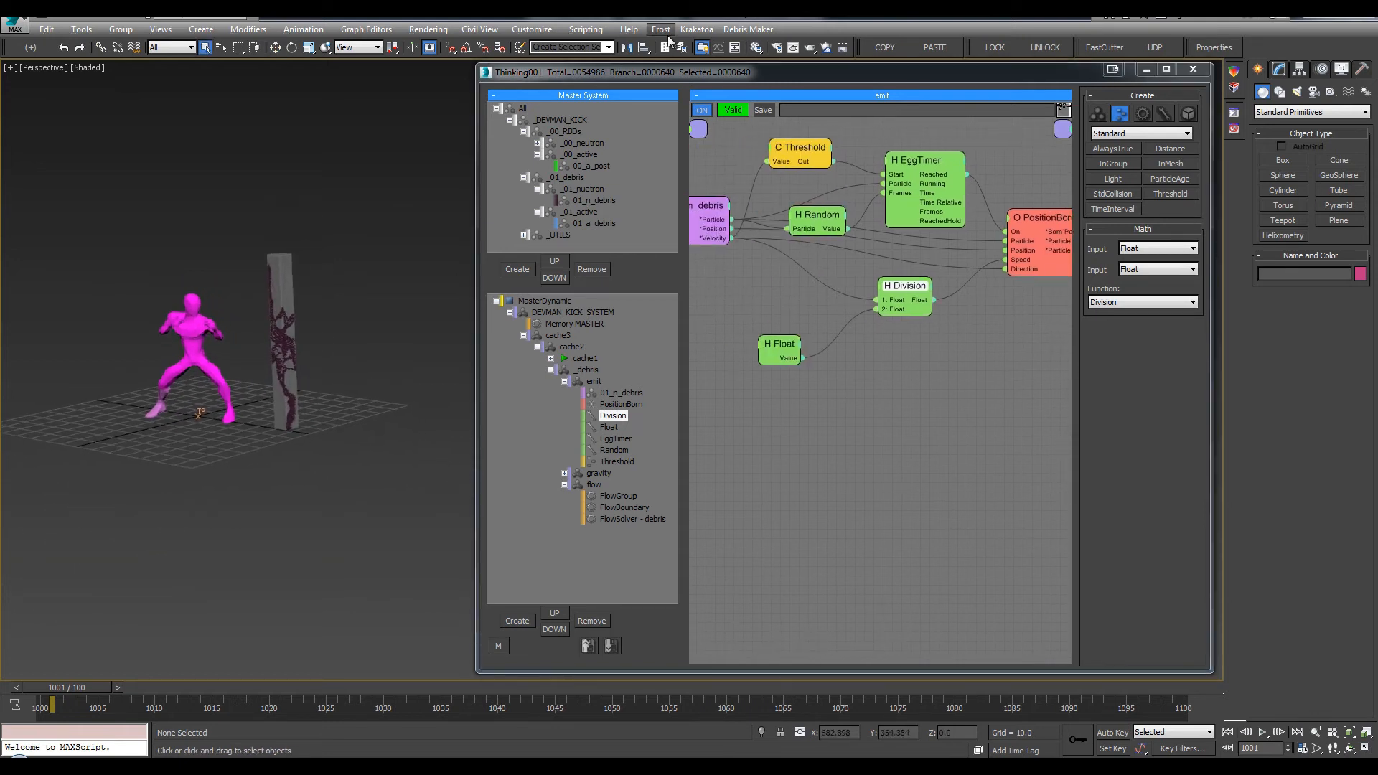
left_click(593, 166)
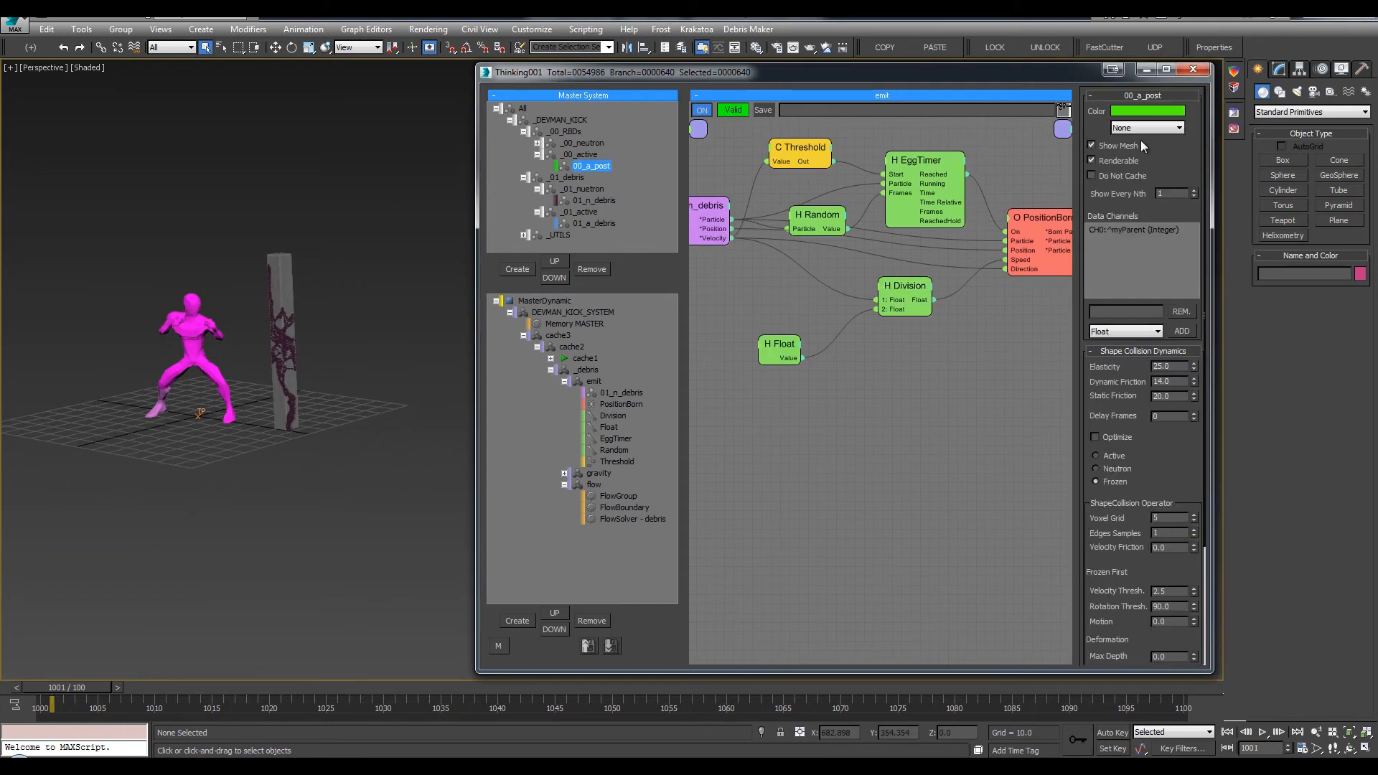
left_click(1144, 147)
scroll(192, 359, "up", 2)
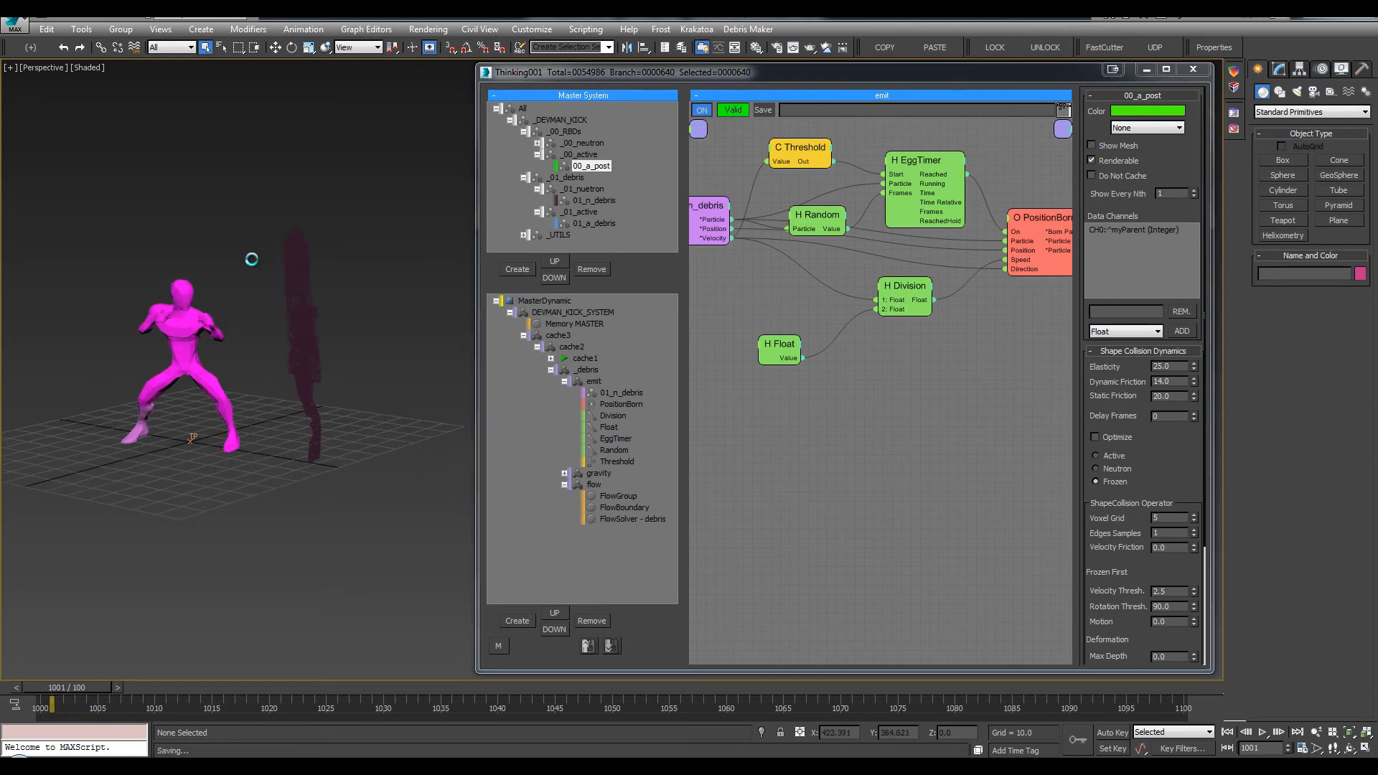
Return to frame 1000 and disable the flow set inside _debris
left_click(565, 381)
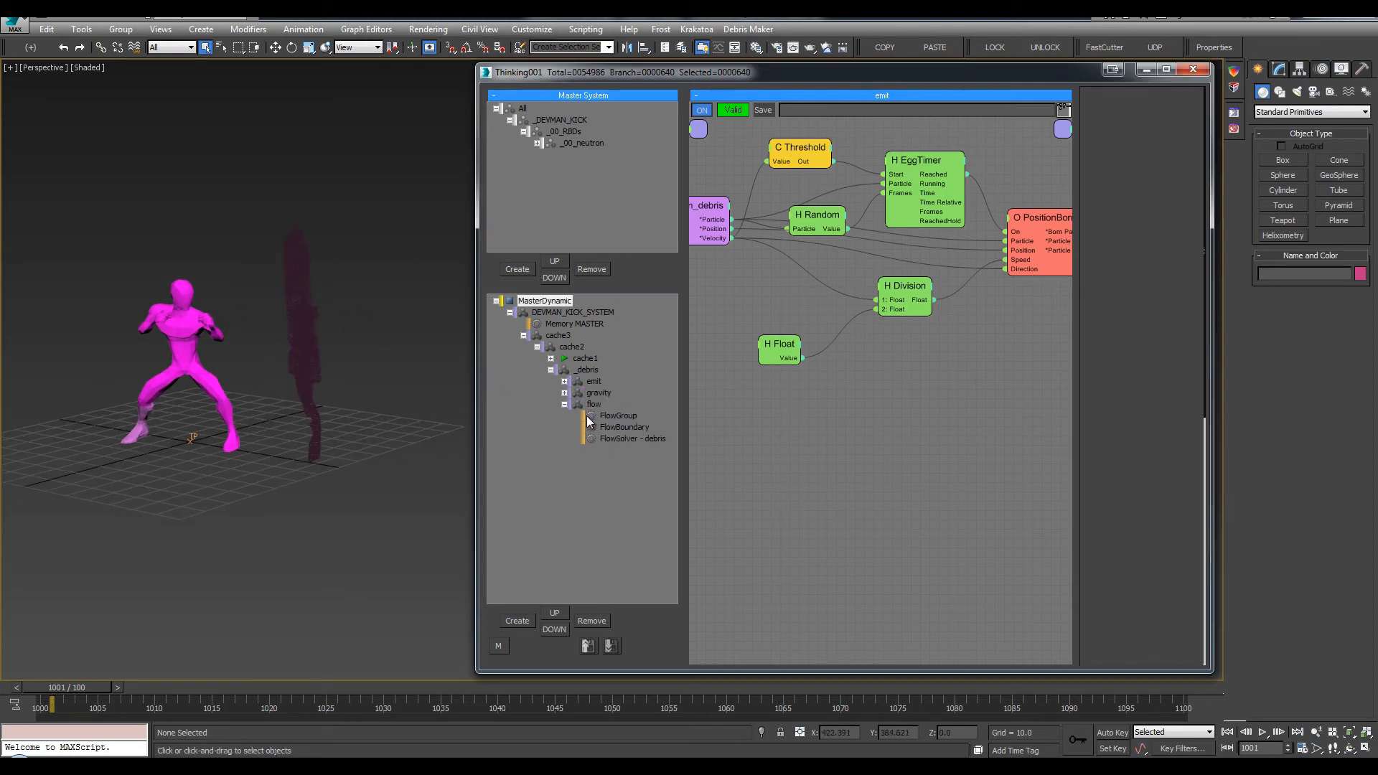
left_click(587, 416)
left_click(346, 400)
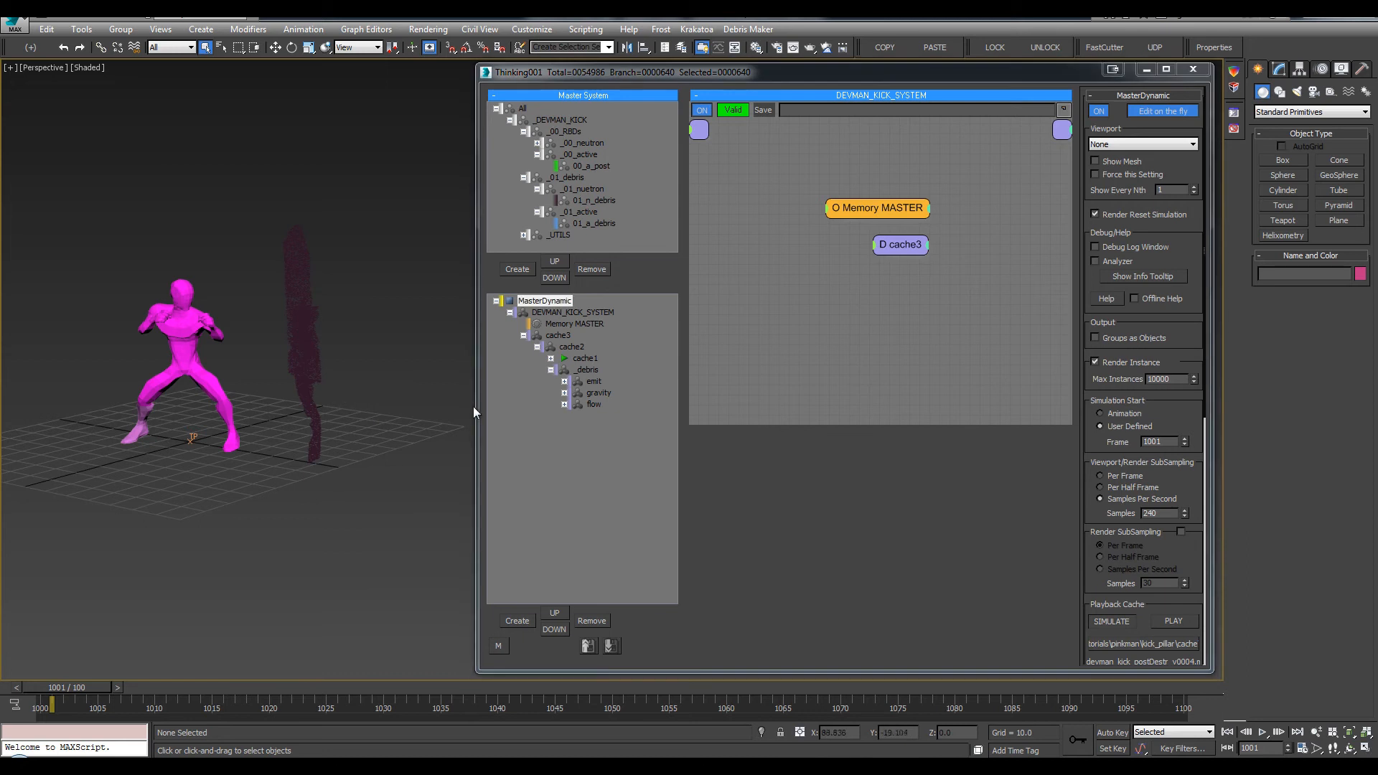
key("Home")
left_click(597, 405, "ctrl")
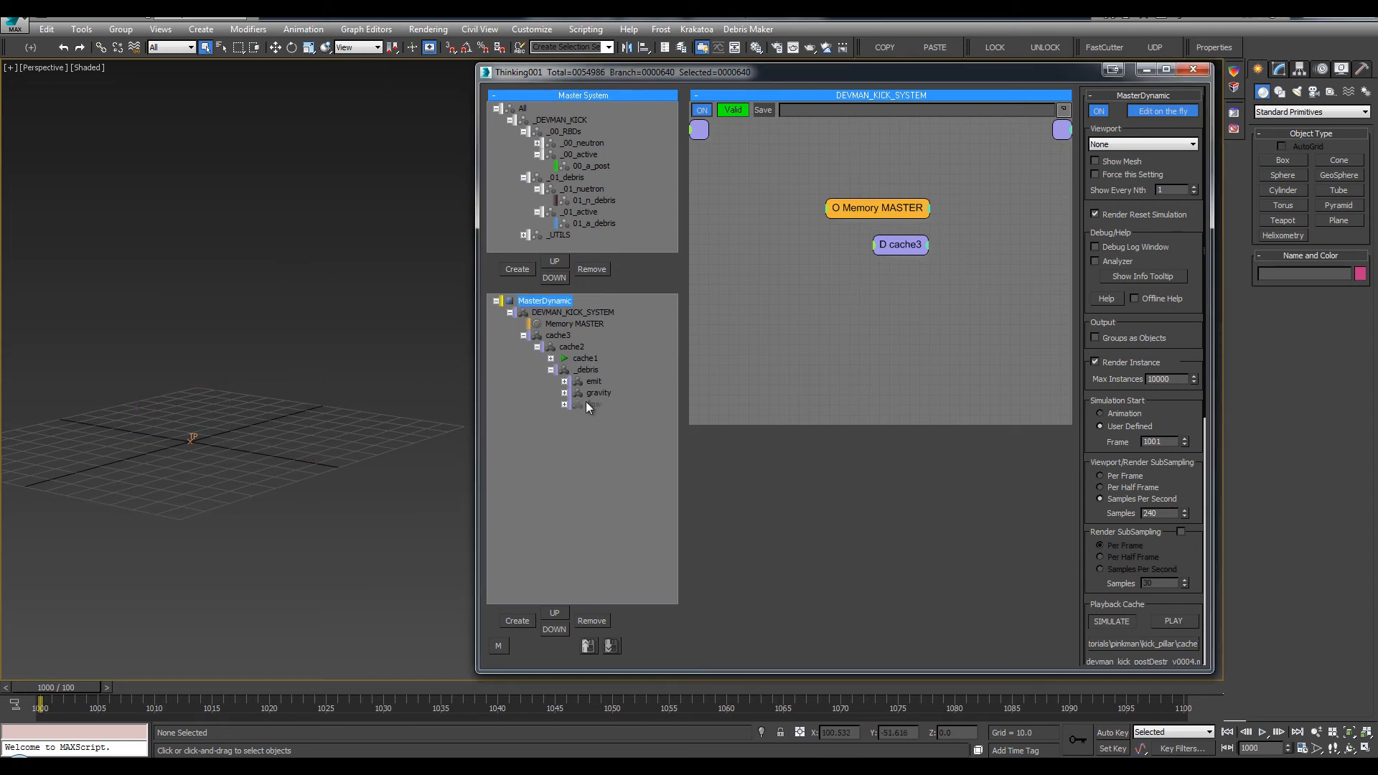
left_click(586, 404)
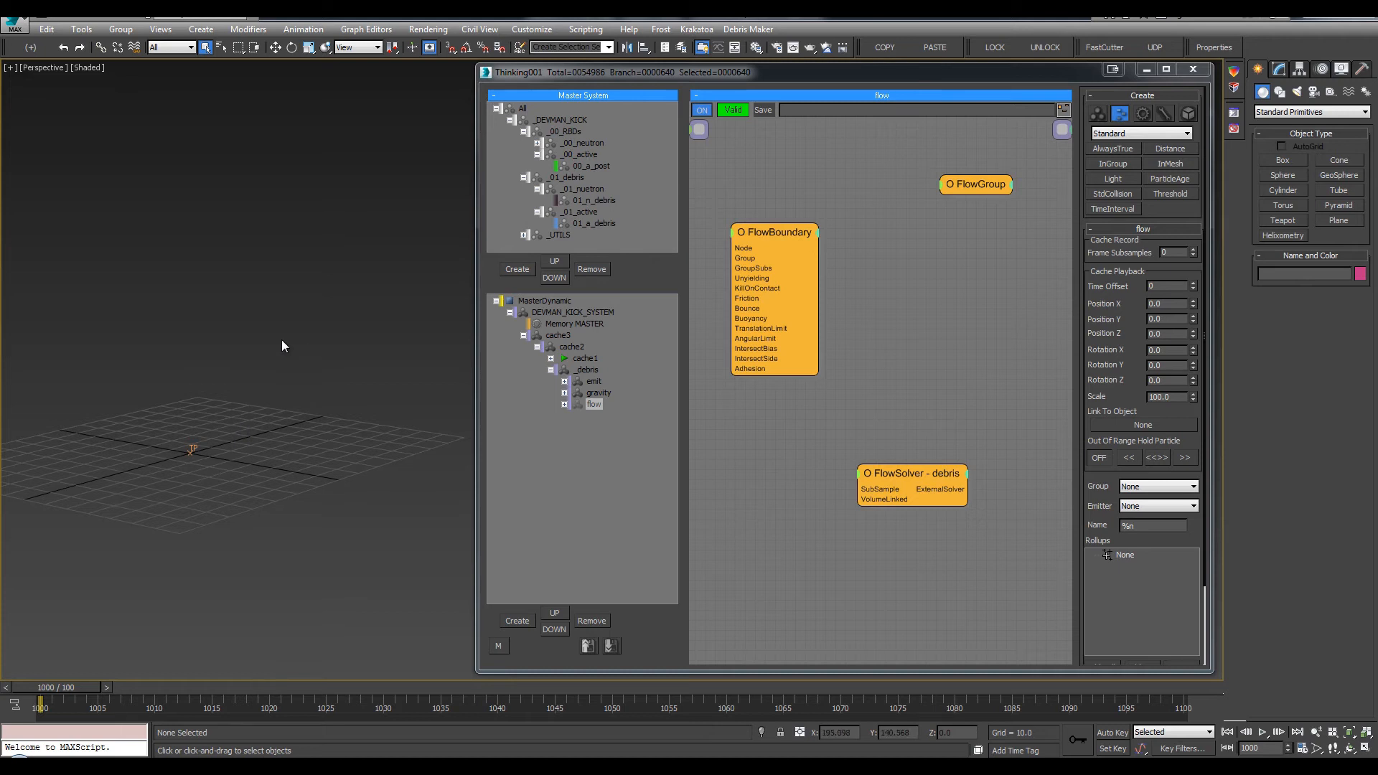
Play the simulation to check the debris emission without flow, and return to frame 1000
key("/")
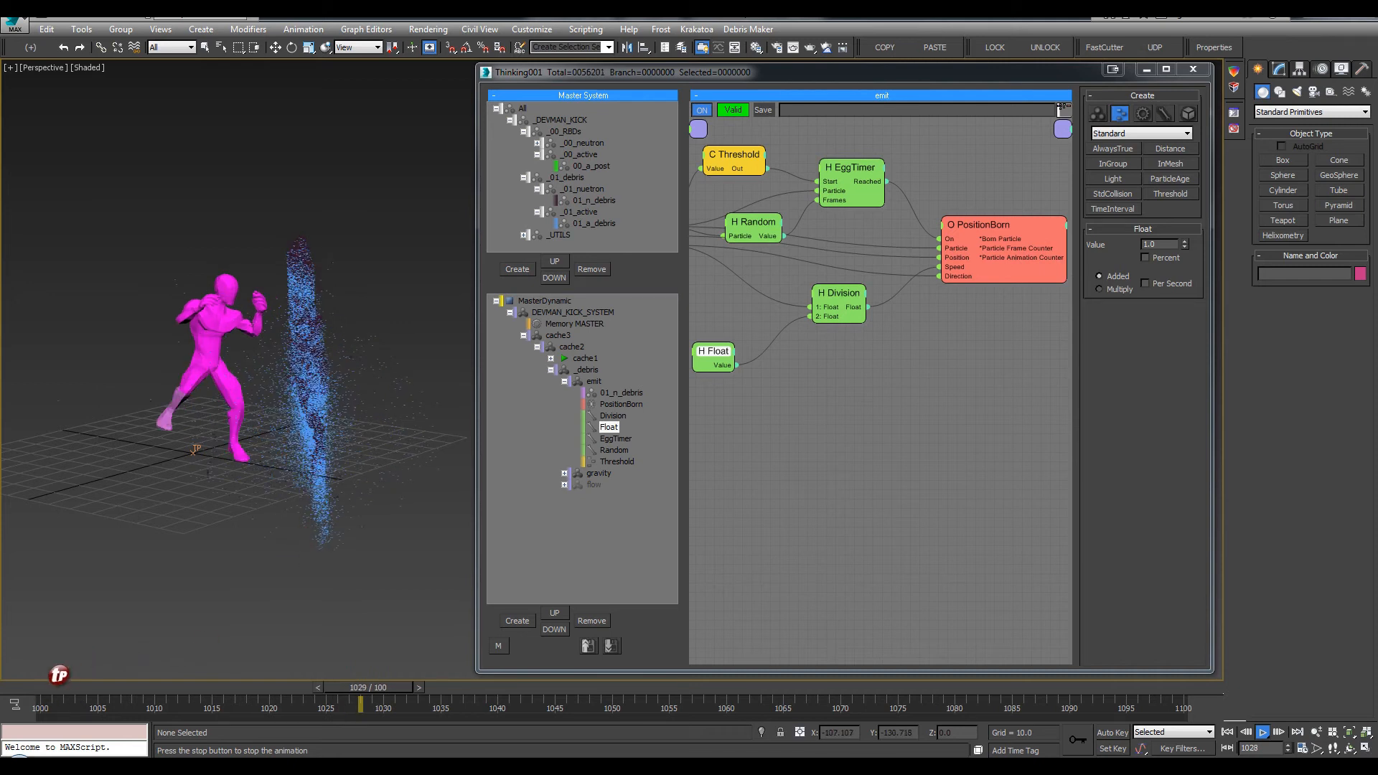
left_click(17, 690)
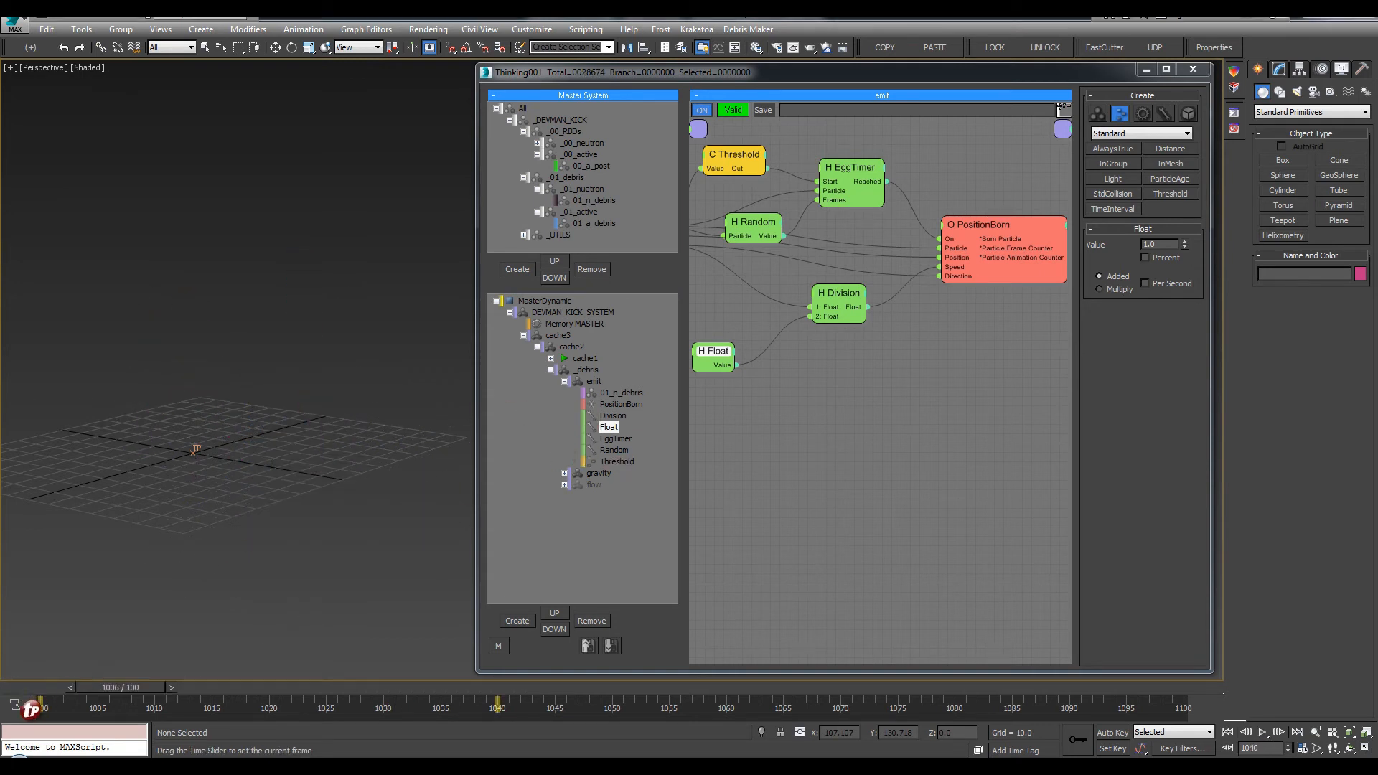
left_click(12, 690)
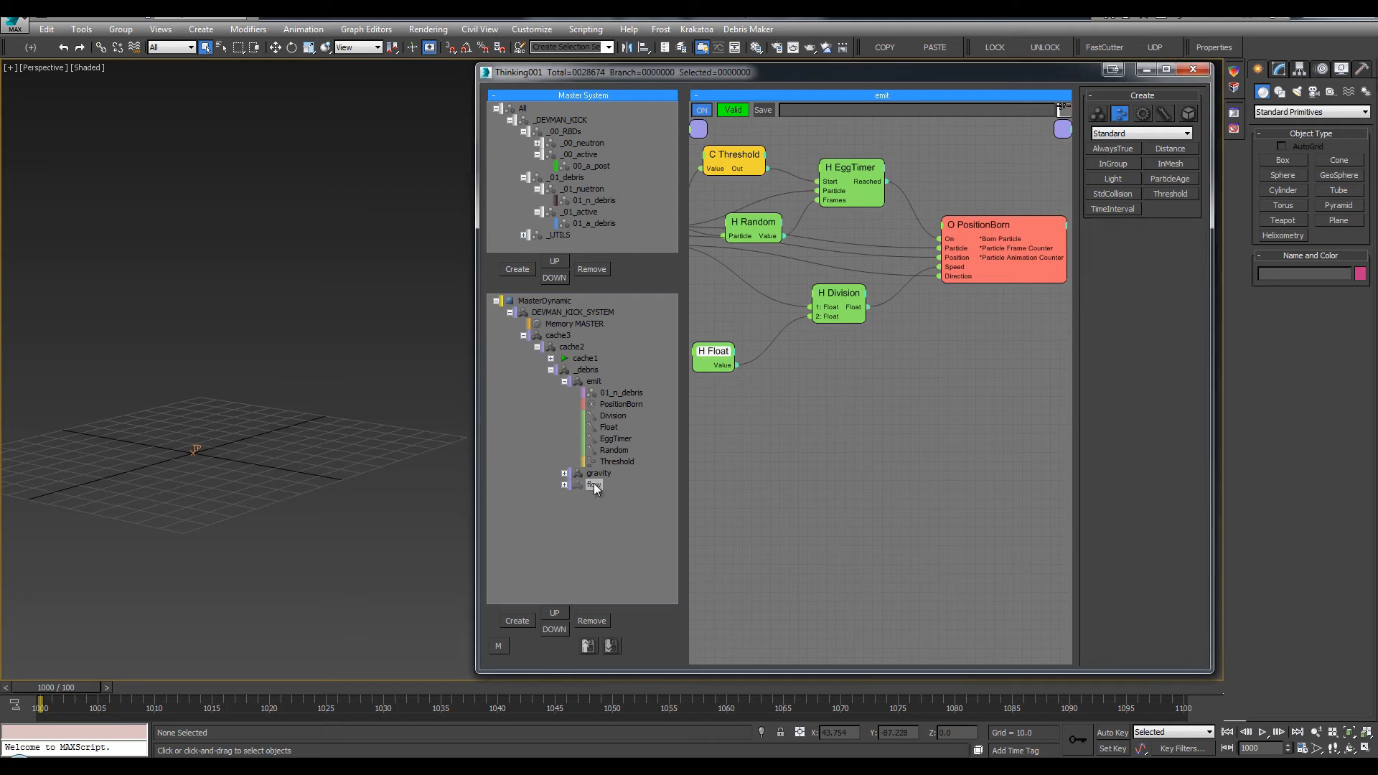
Open FlowBoundary in the flow set and keep 00_a_post as its group
left_click(574, 483)
left_click(806, 223)
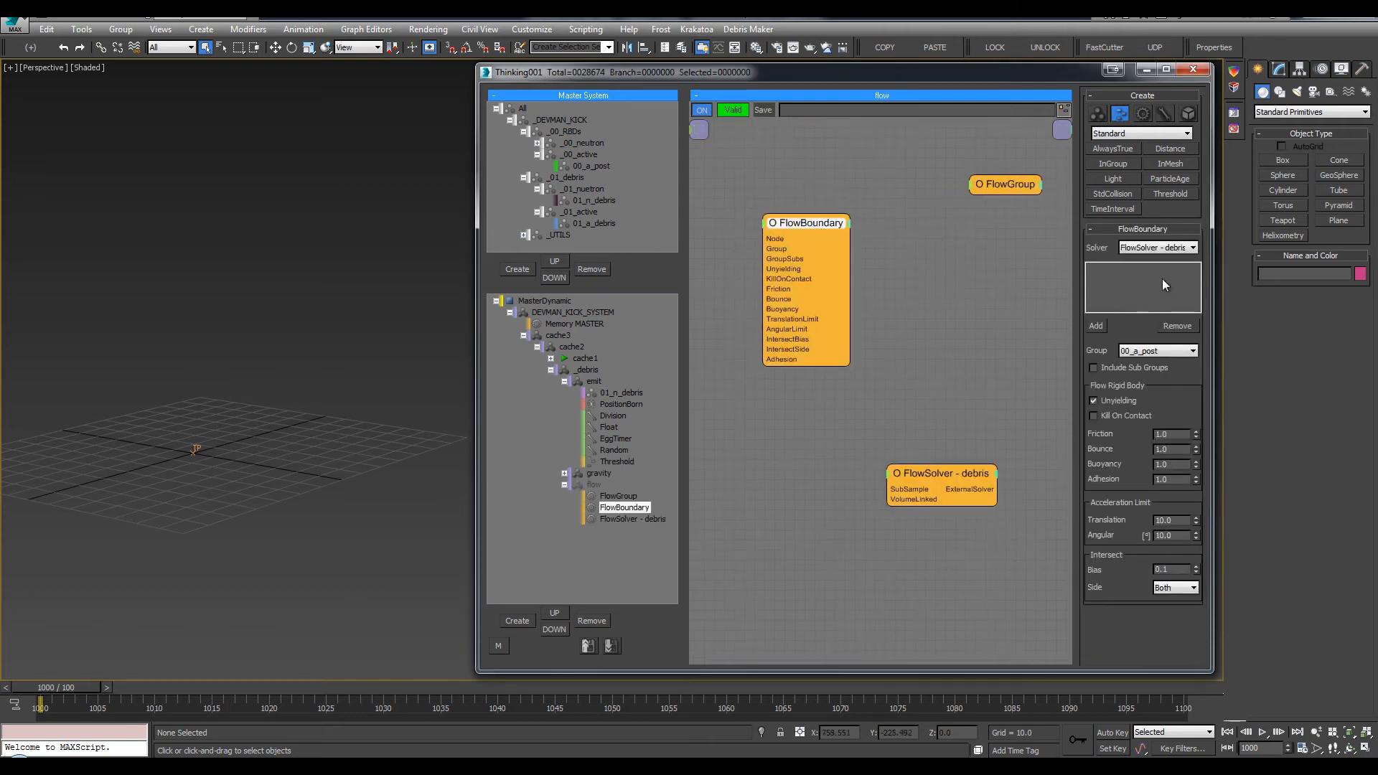
left_click(1156, 353)
left_click(1152, 361)
Dock the layer explorer beside the viewport, unhide the 05_colEnv layer and display edged faces
middle_click_drag(289, 356, 224, 322, "alt")
key("l")
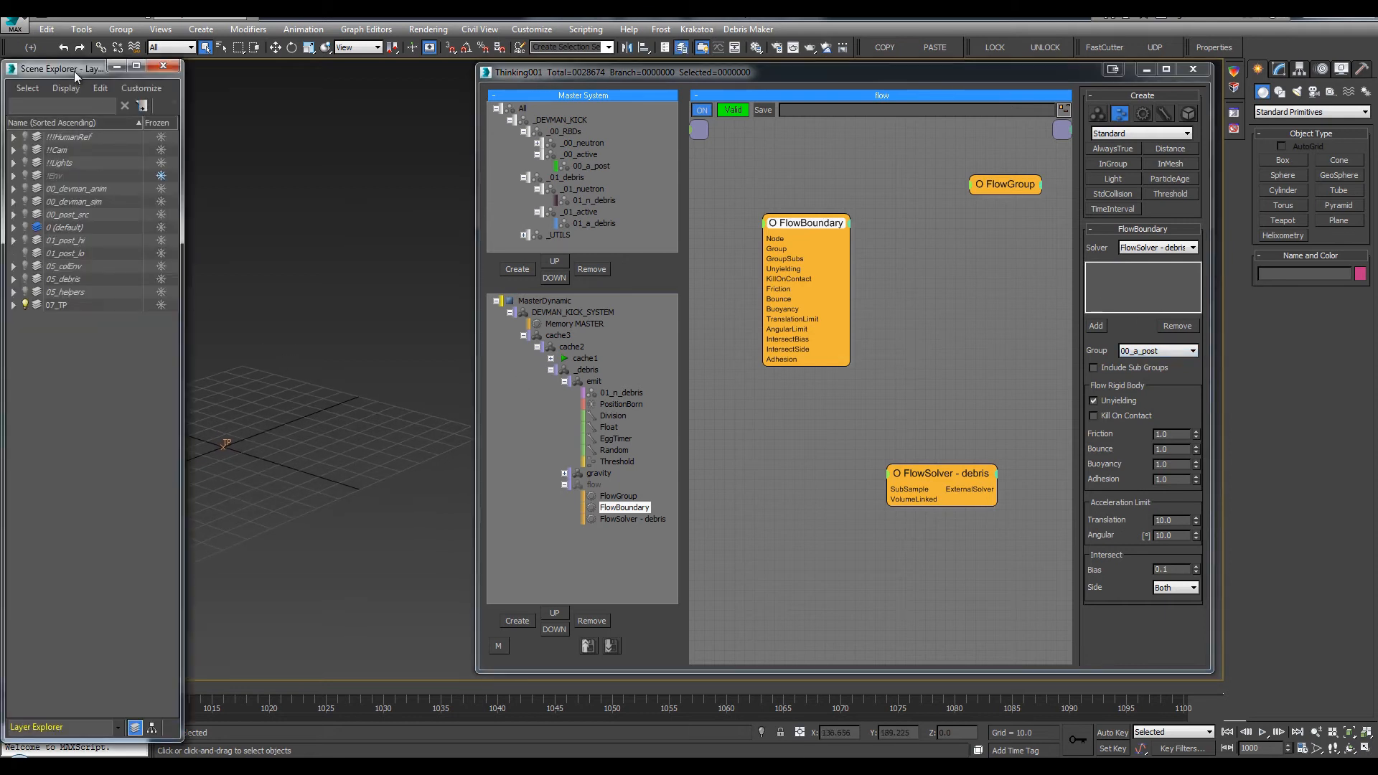
left_click_drag(75, 75, 18, 101)
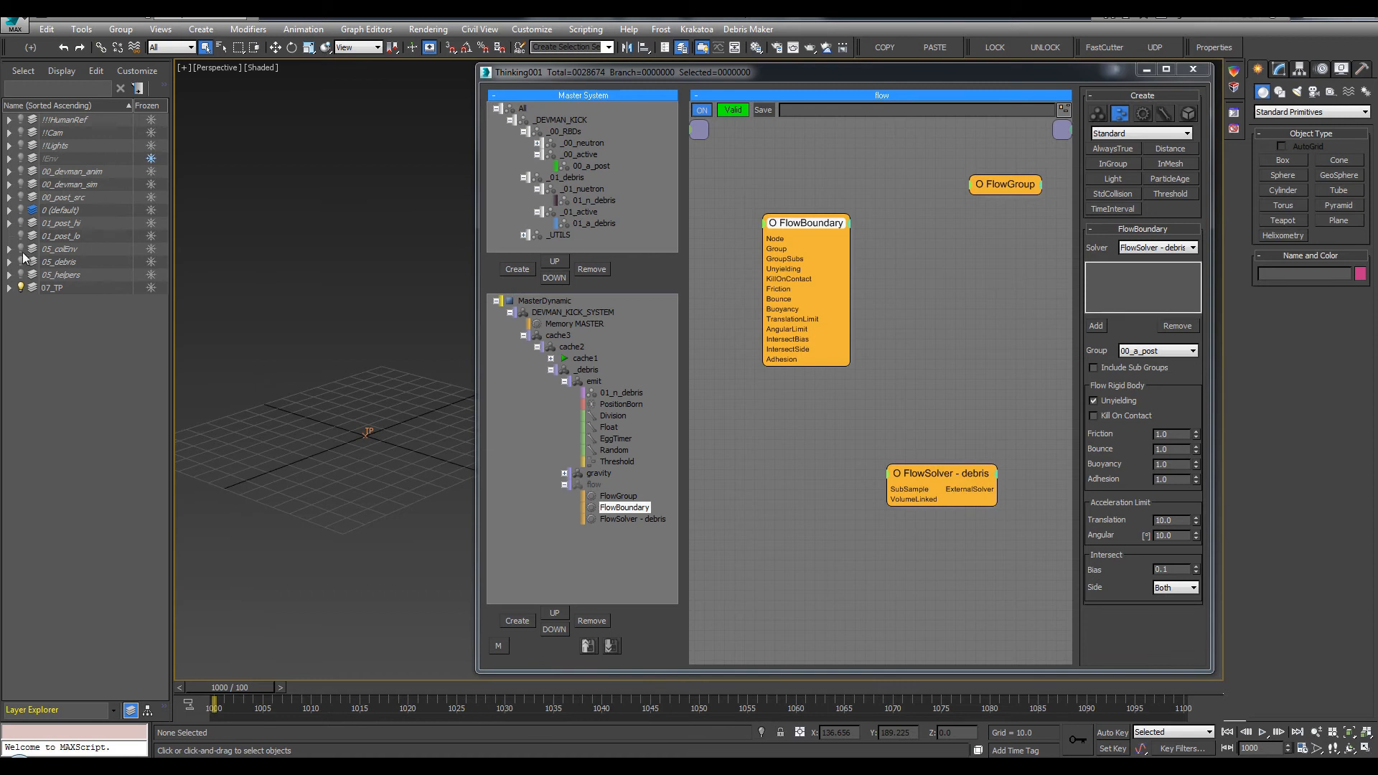
left_click(20, 248)
key("F4")
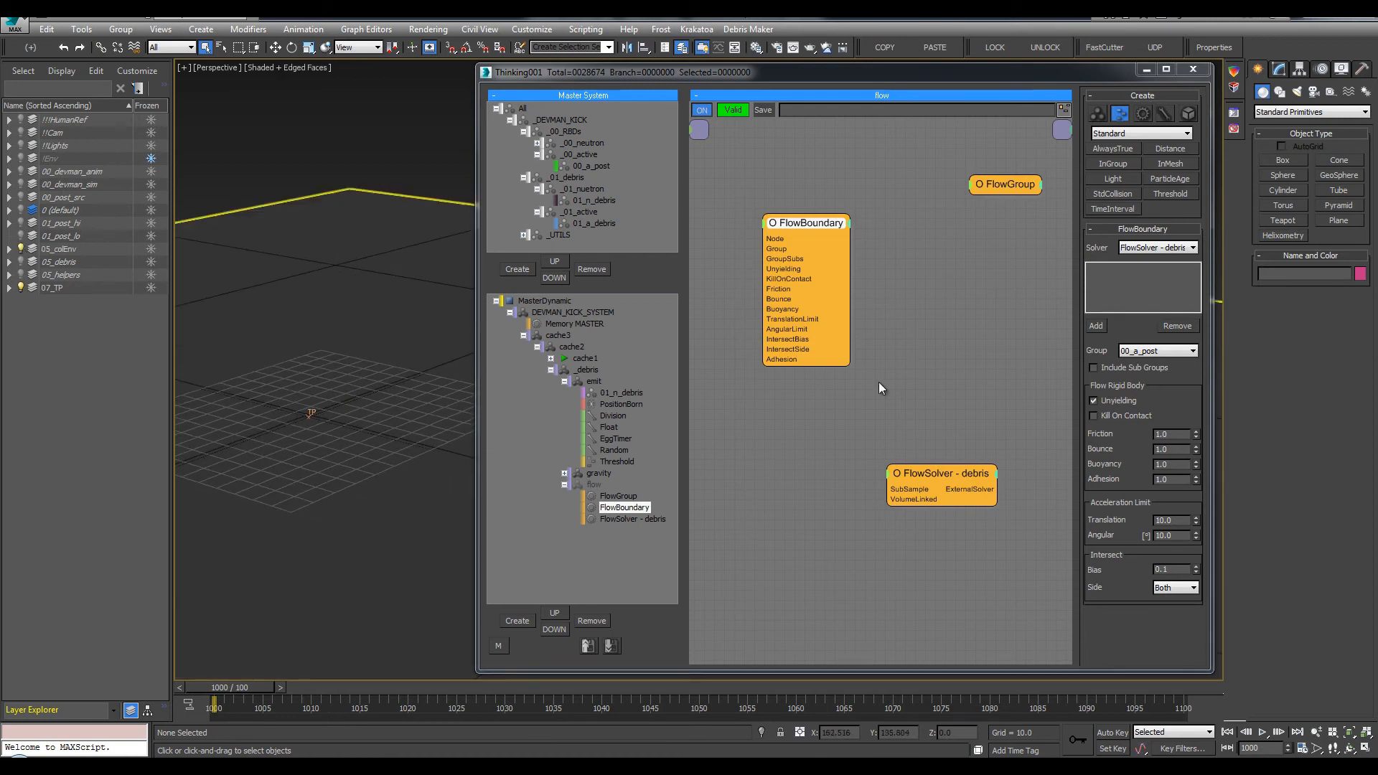
Add the environment collision box Box001 from the viewport to the FlowBoundary node list
left_click(1109, 330)
left_click(344, 215)
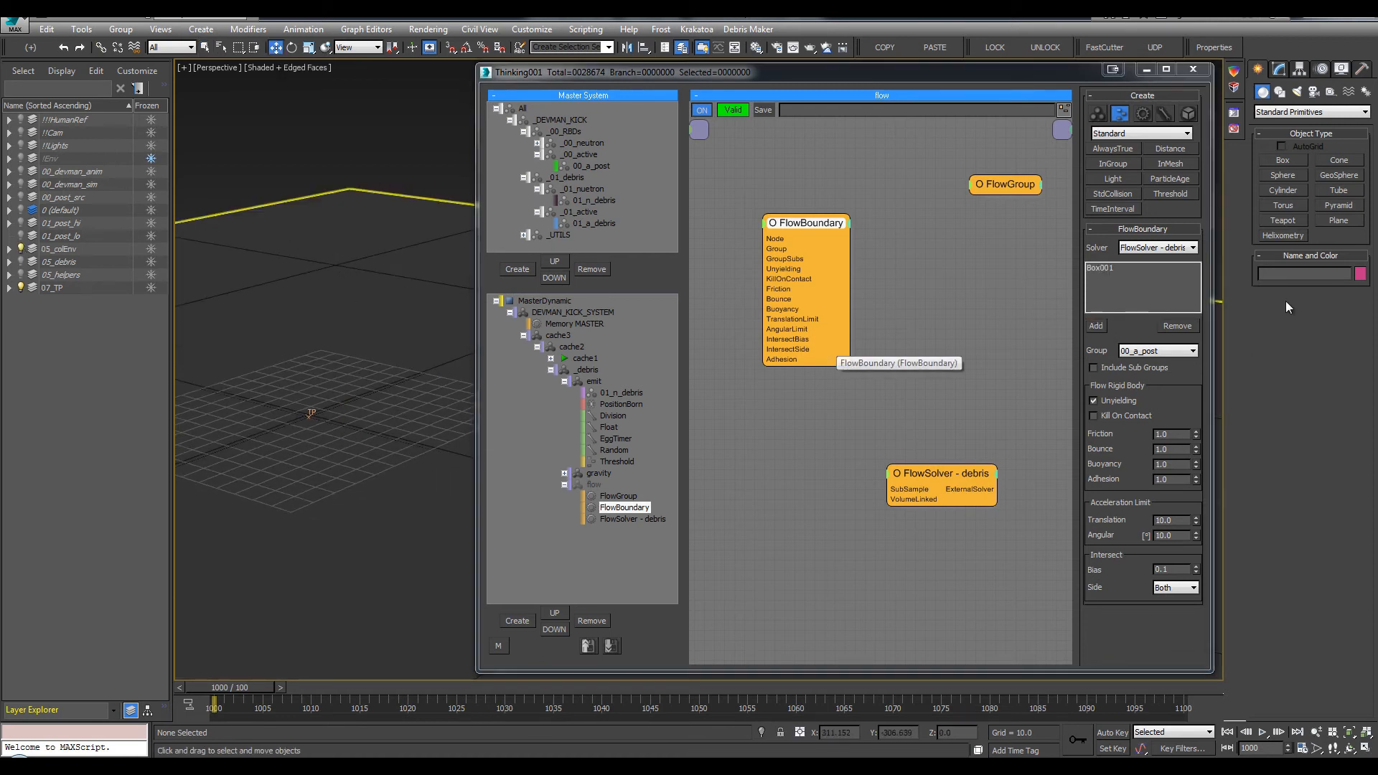
left_click(1125, 278)
scroll(358, 177, "down", 4)
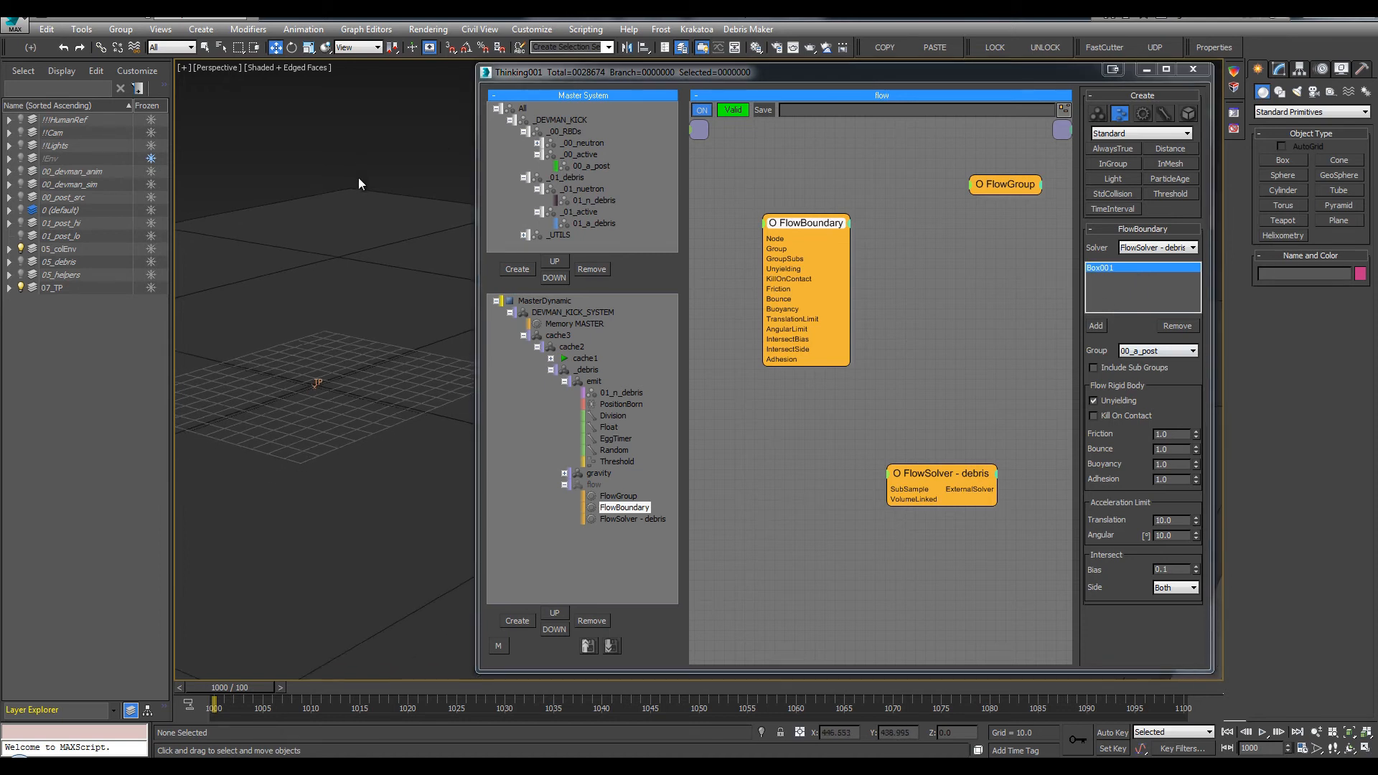
Hide the 05_colEnv layer, close the layer explorer and save the scene
key("q")
middle_click_drag(361, 201, 384, 220, "alt")
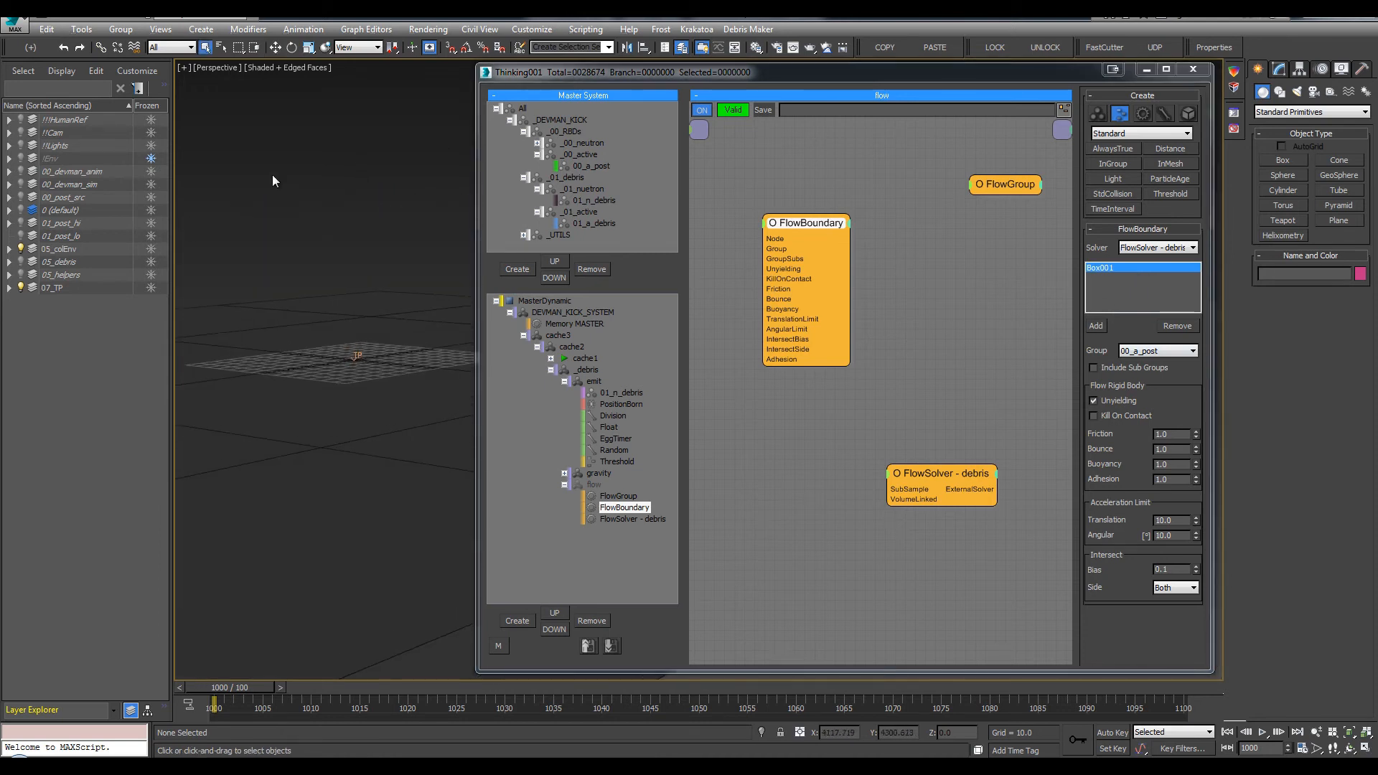
left_click(21, 249)
middle_click_drag(319, 283, 466, 277, "alt")
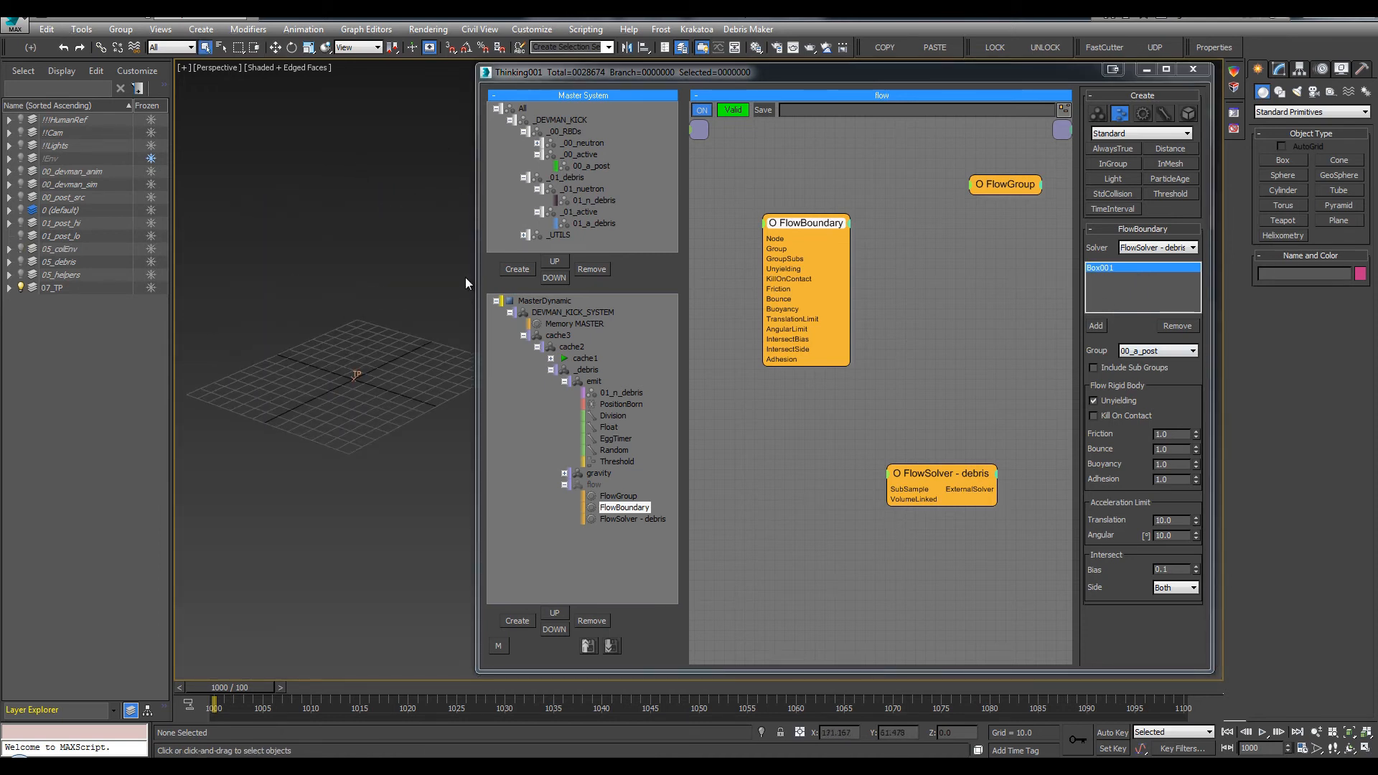
key("l")
scroll(242, 278, "up", 3)
middle_click_drag(242, 279, 311, 259)
key("ctrl+s")
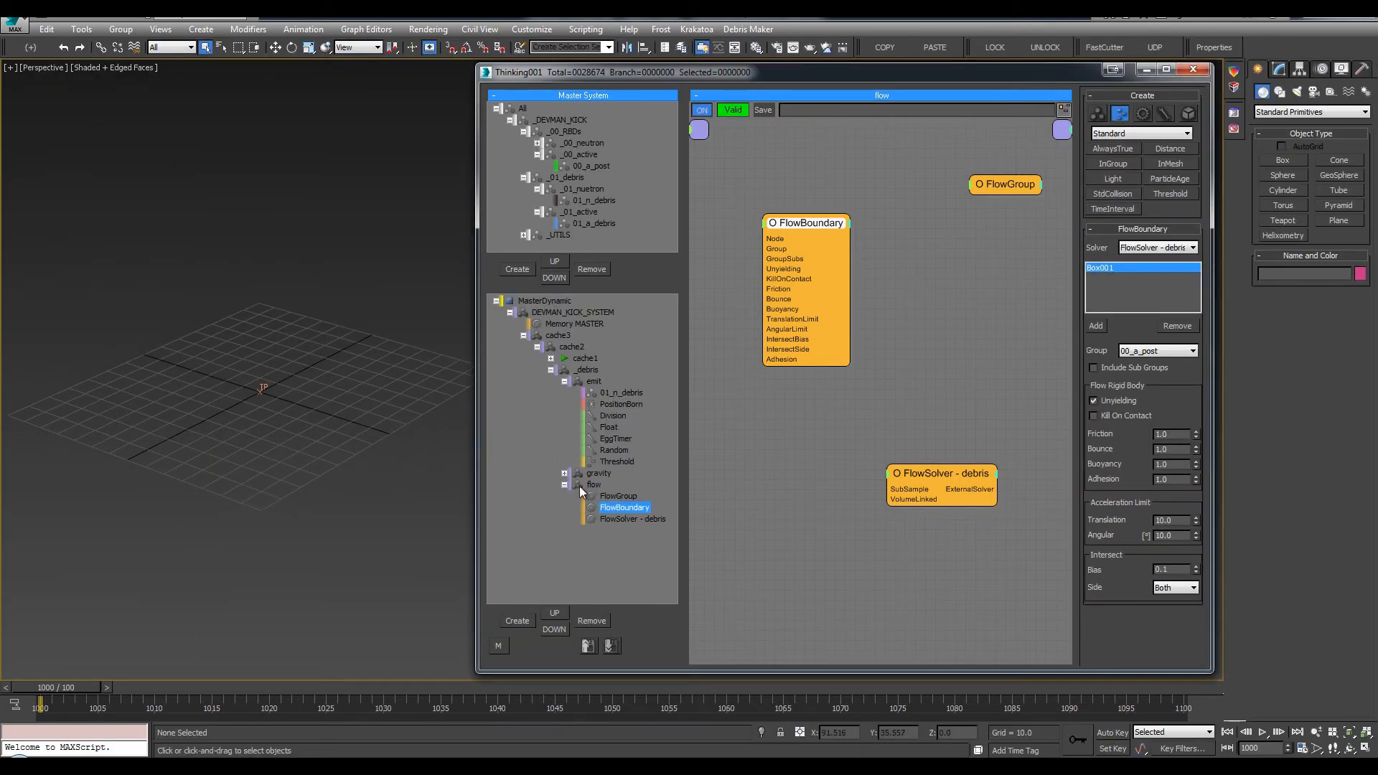
Re-enable the flow set inside _debris and collapse the flow and emit sets in the tree
left_click(564, 485)
left_click(598, 473)
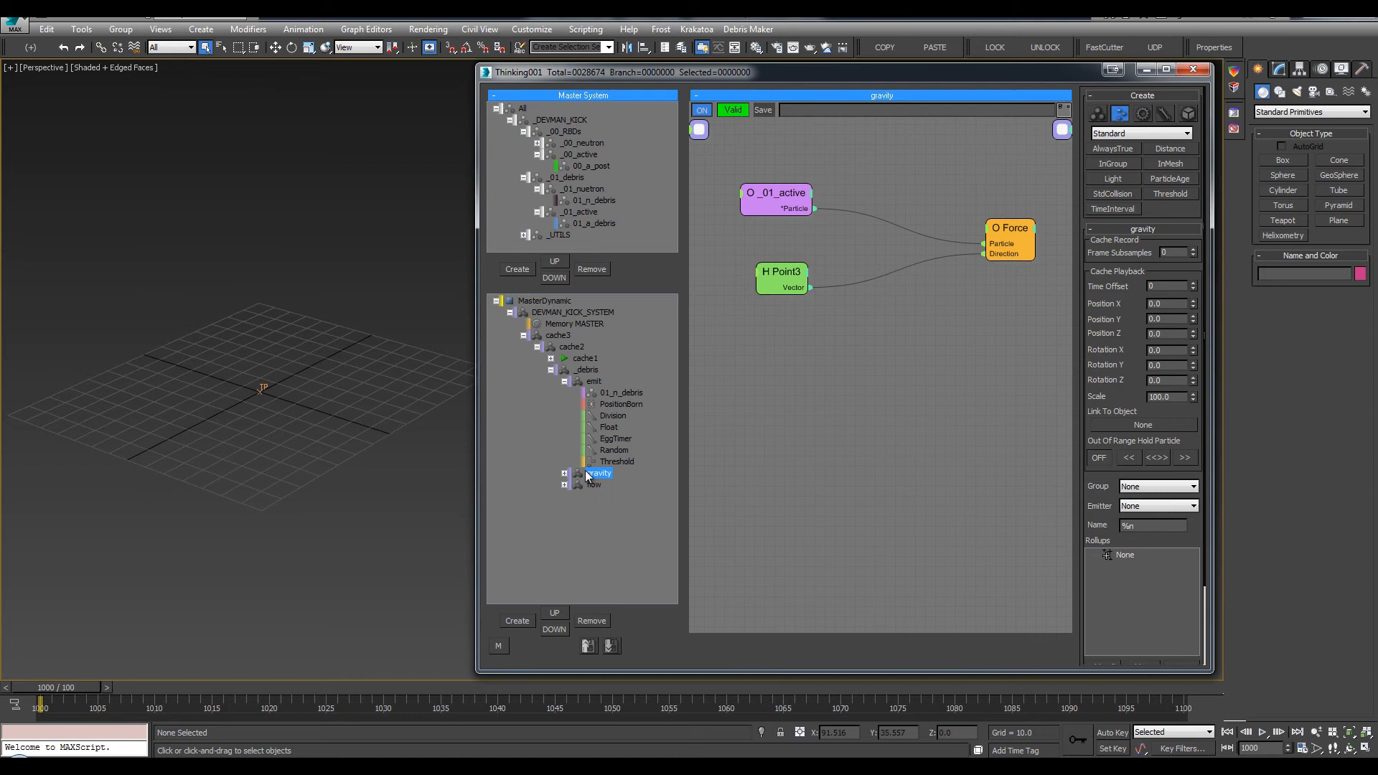
left_click(564, 382)
right_click(549, 352)
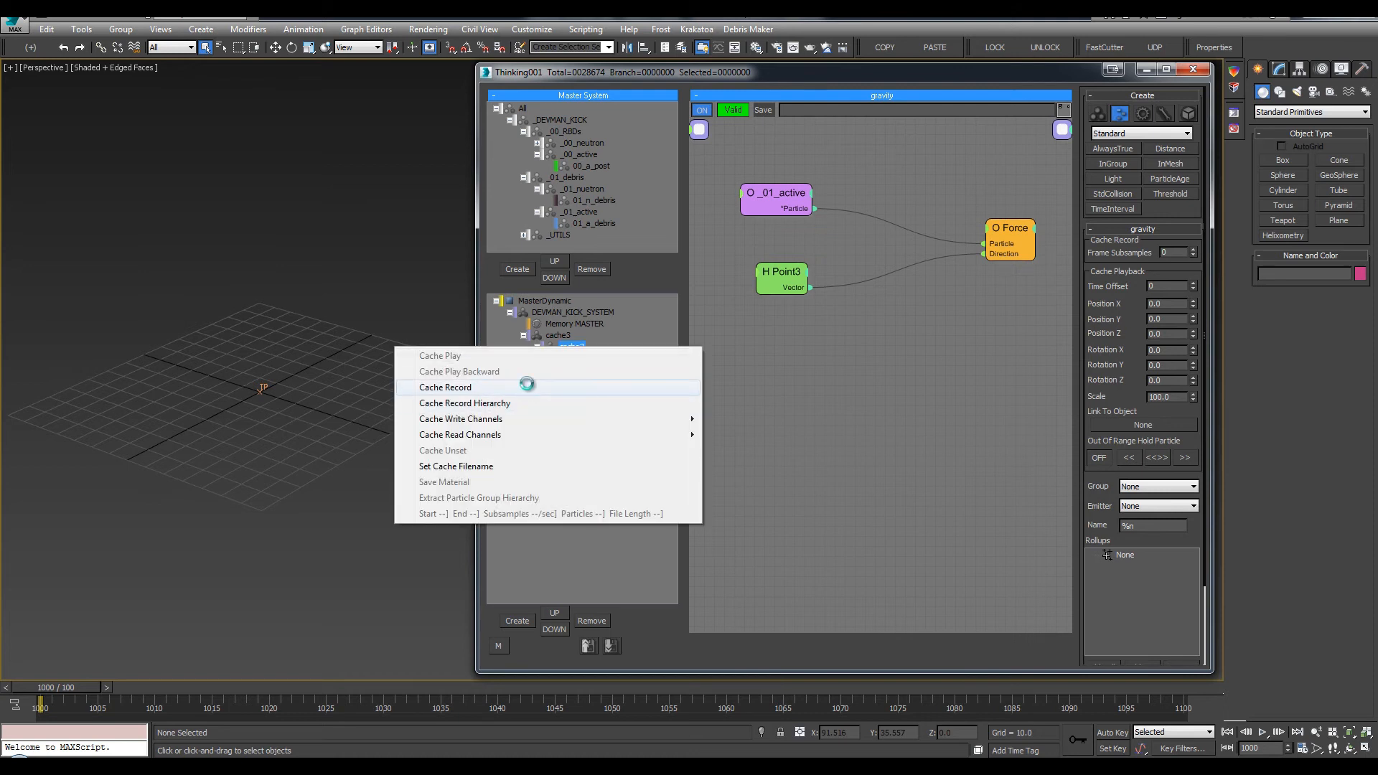
left_click(528, 386)
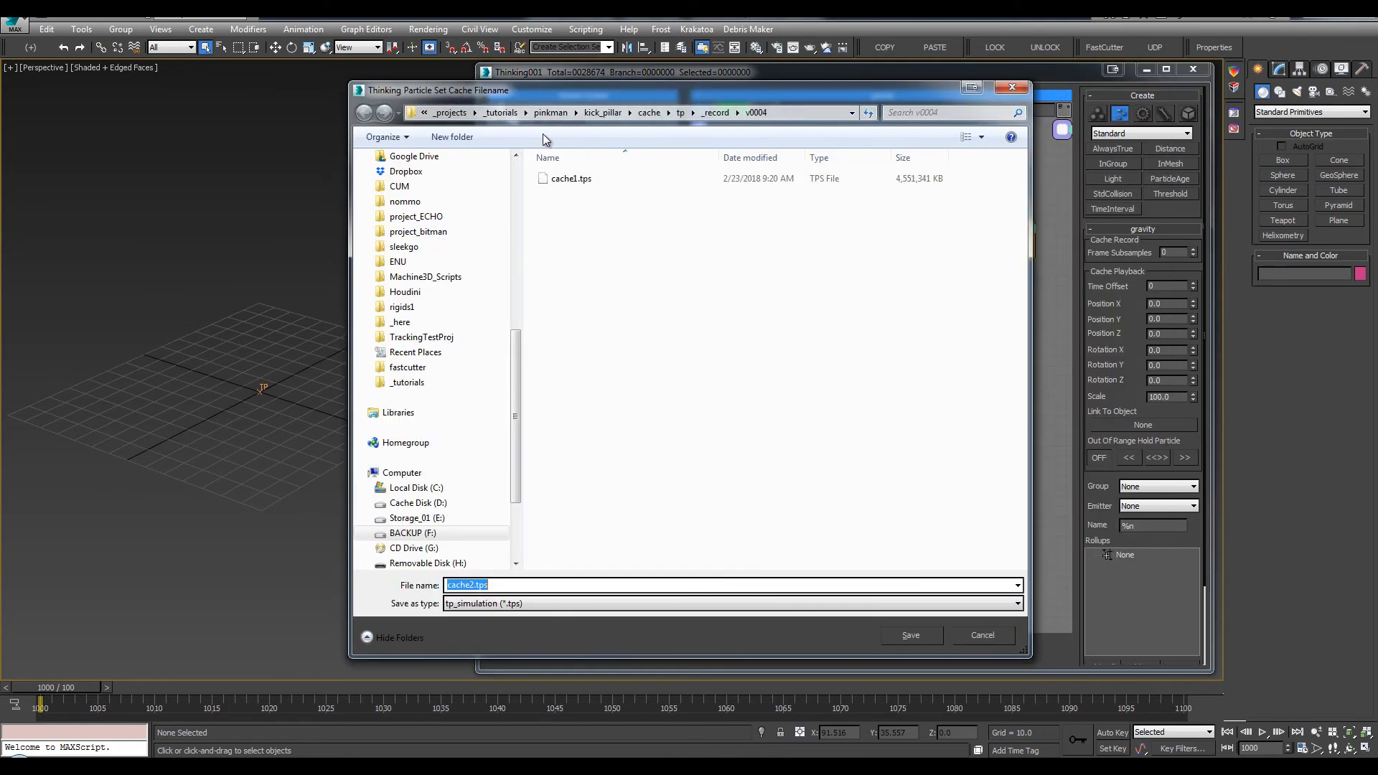
left_click(990, 635)
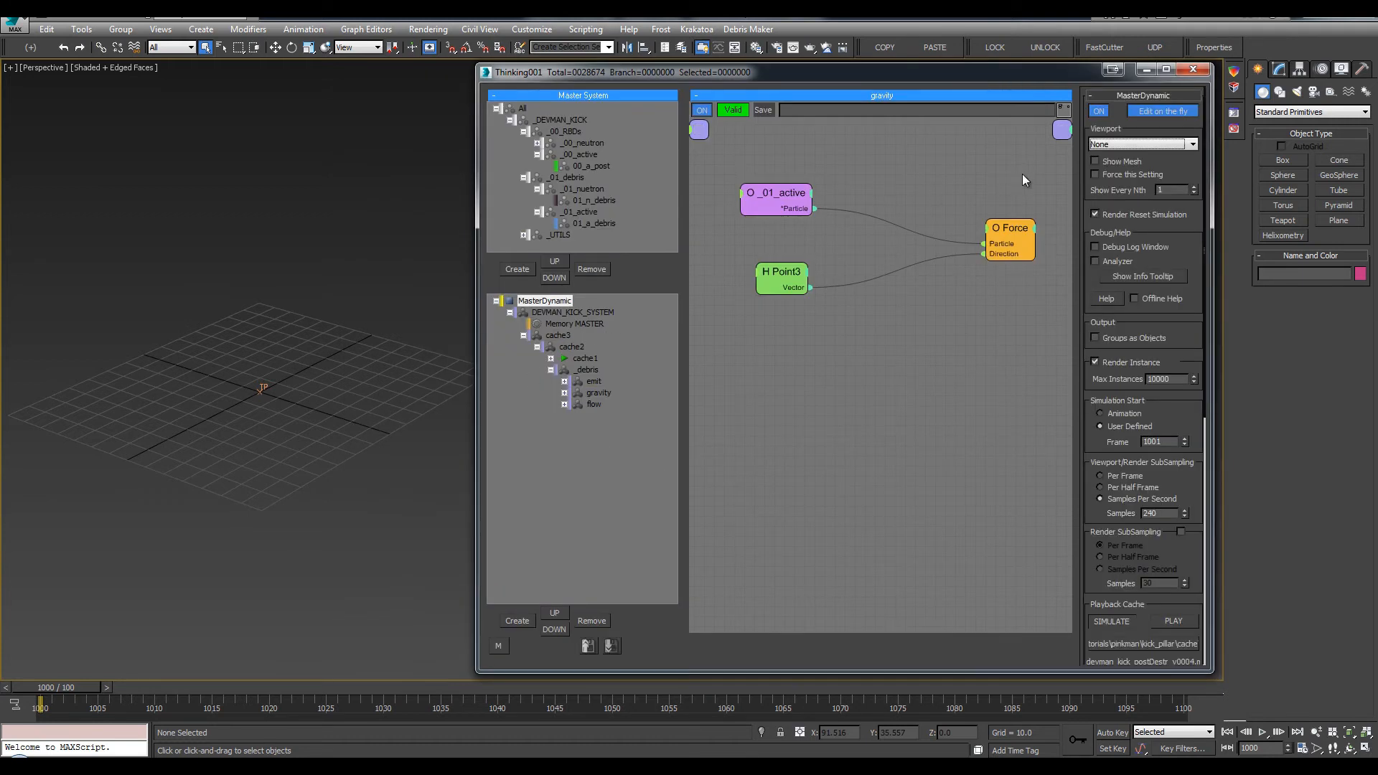
Keep the MasterDynamic viewport display at None and turn on Force this Setting
left_click(1117, 148)
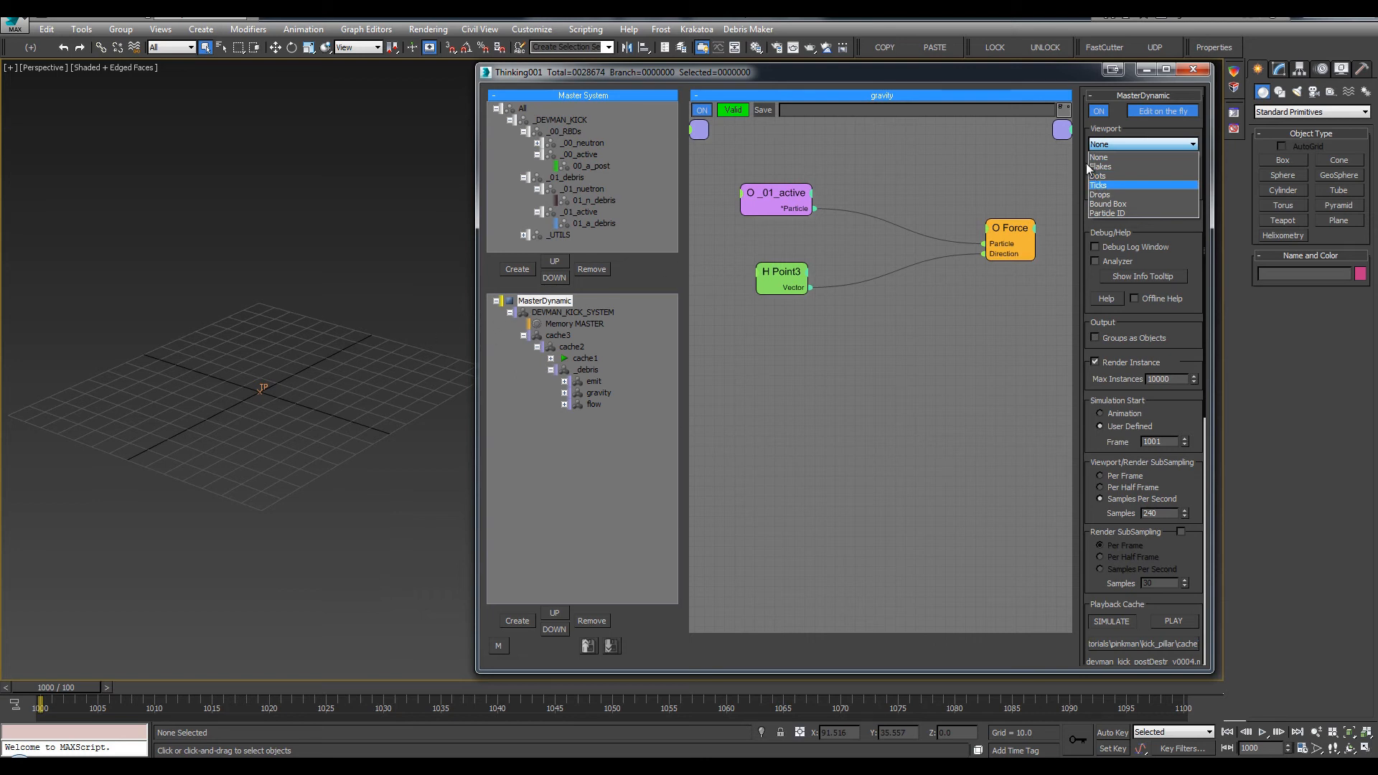
left_click(1108, 156)
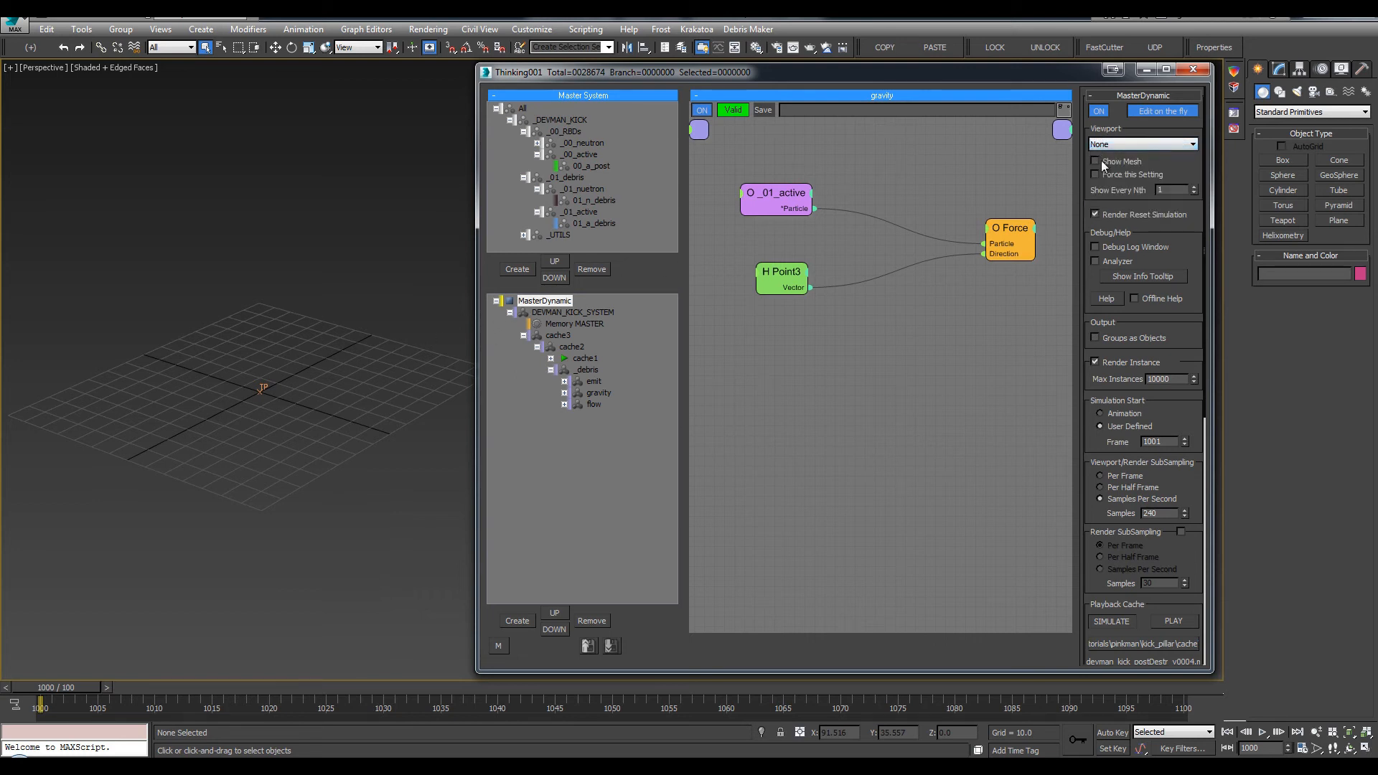
left_click(1102, 144)
left_click(1113, 144)
left_click(1106, 162)
right_click(569, 348)
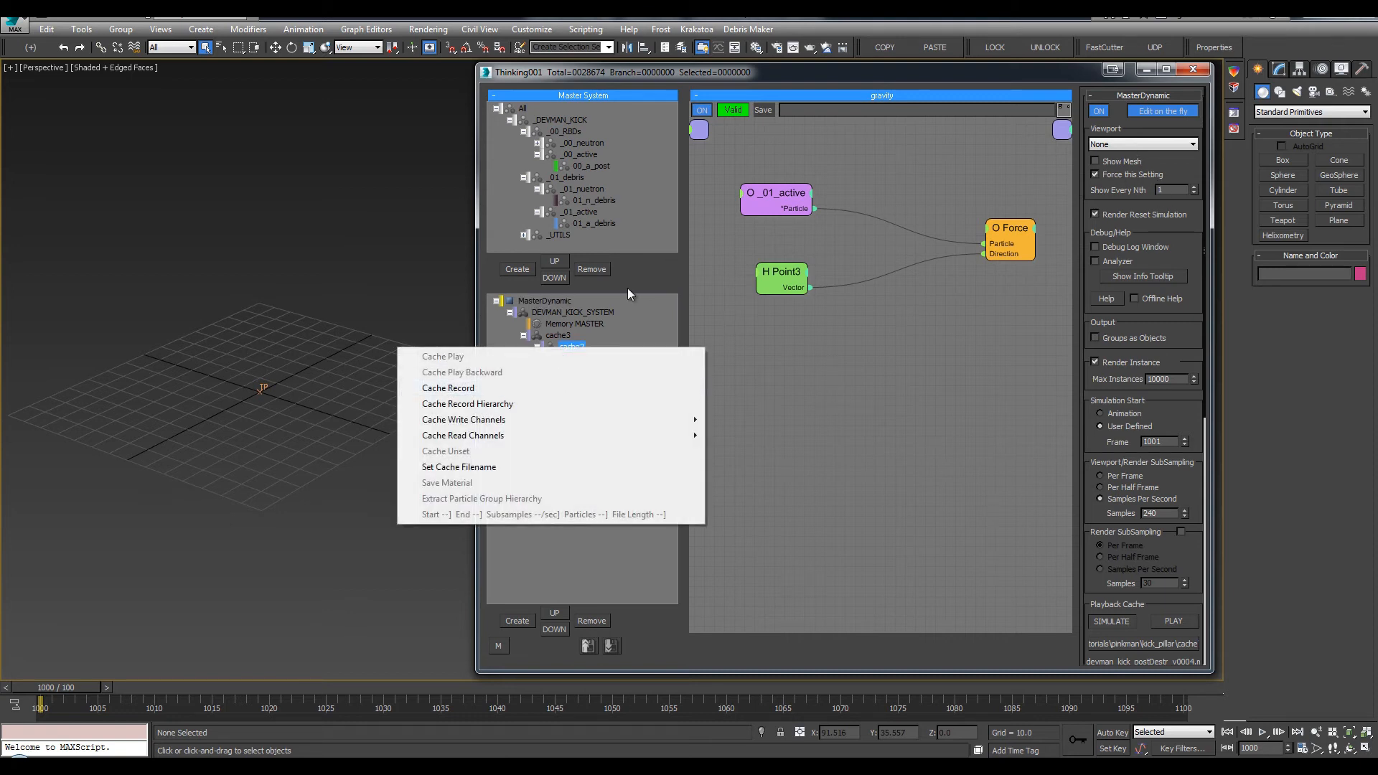
left_click(178, 235)
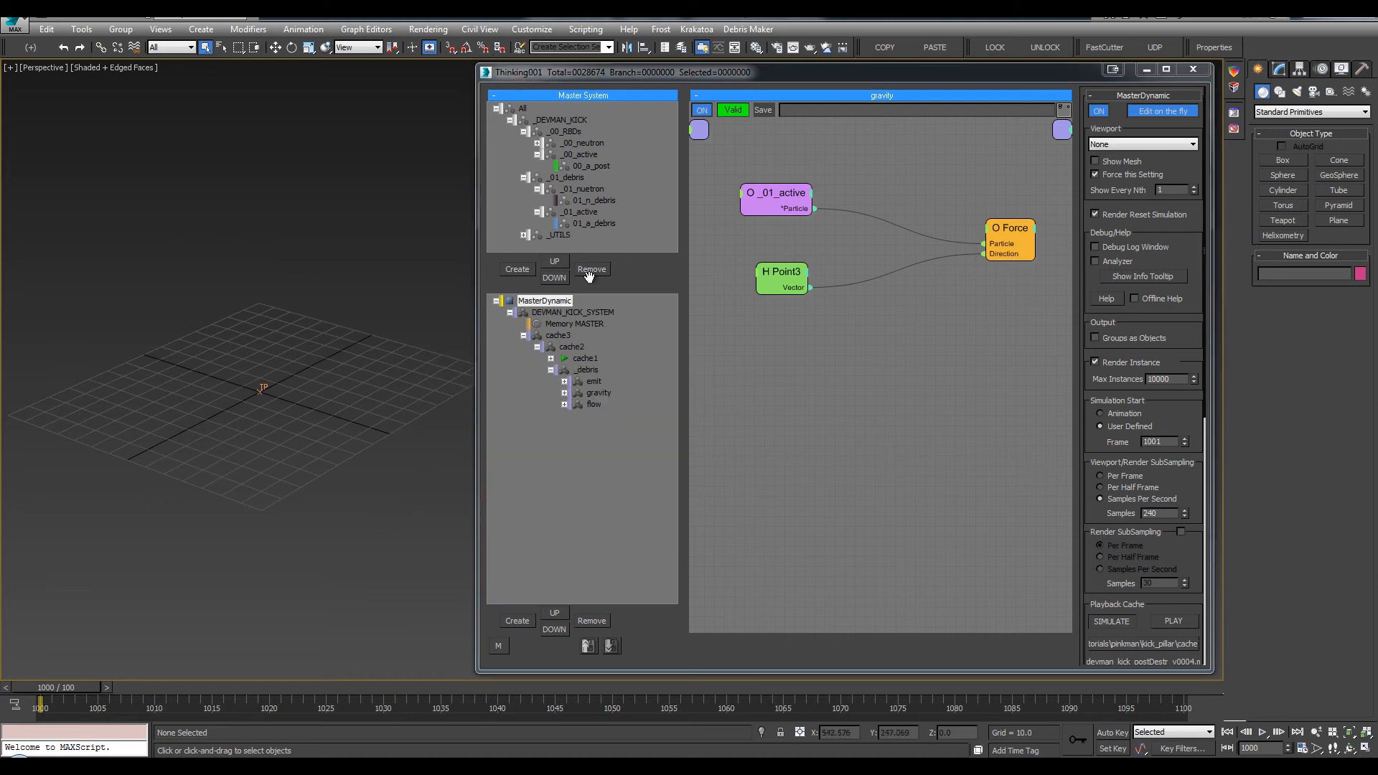
Record the cache2 set to the file cache2.tps in the v0004 record folder
left_click(565, 346)
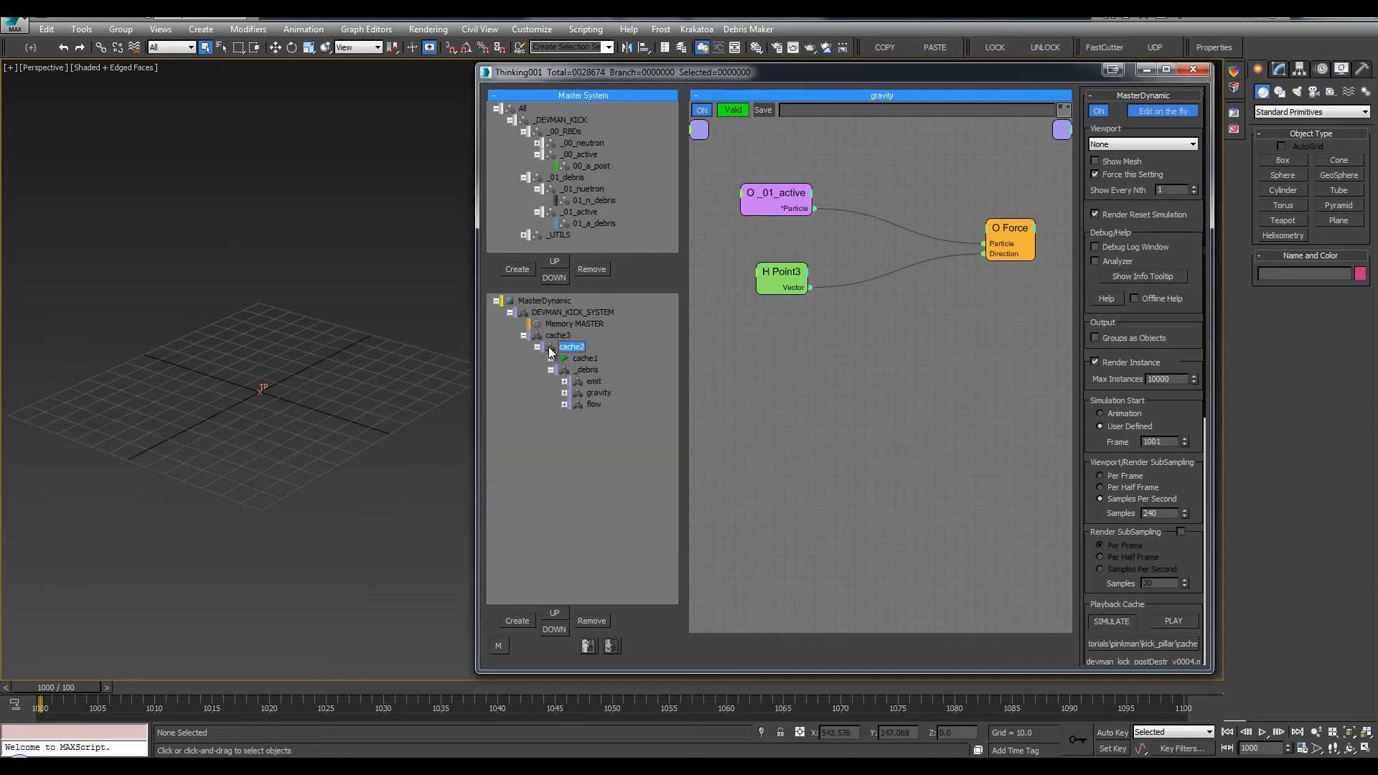
right_click(560, 347)
left_click(444, 388)
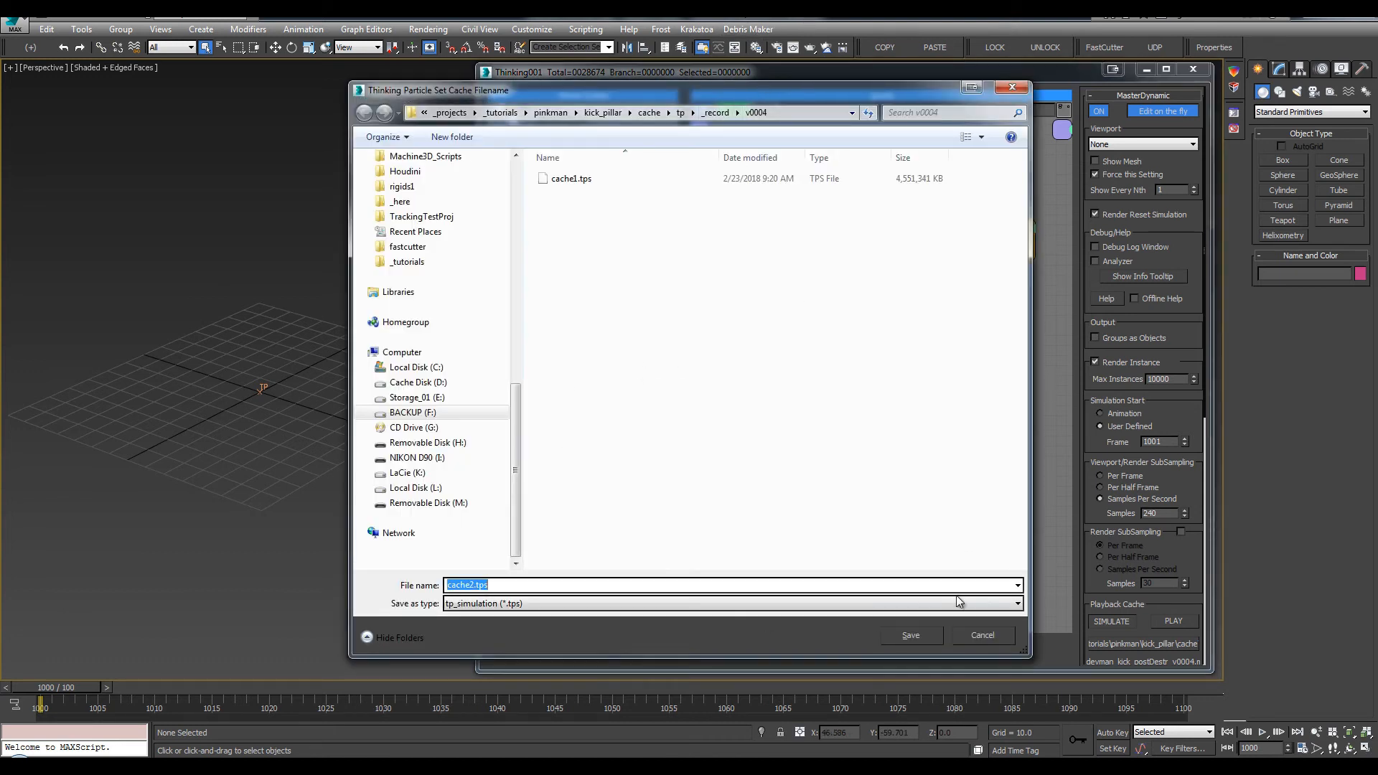
left_click(912, 636)
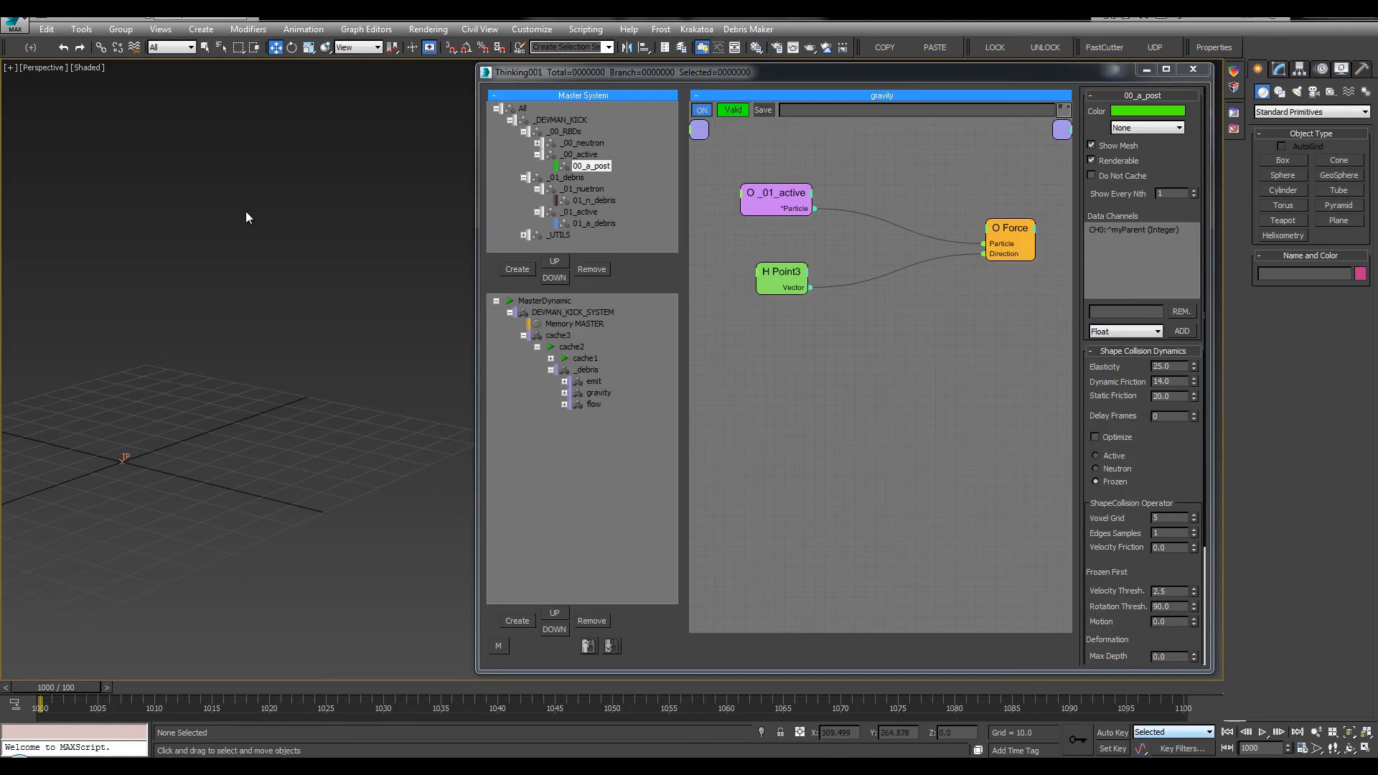
Look up the recorded cache information of cache2
left_click(550, 347)
right_click(582, 350)
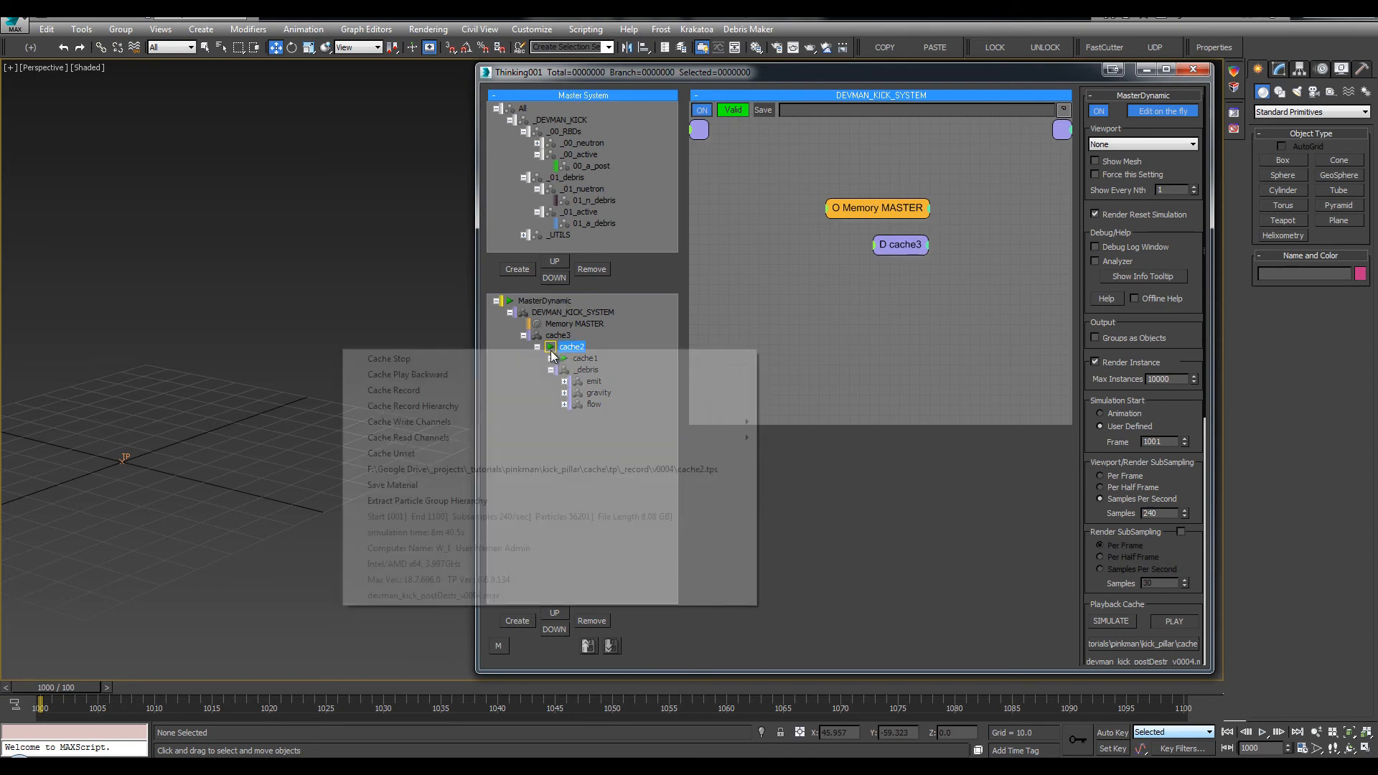
left_click(803, 537)
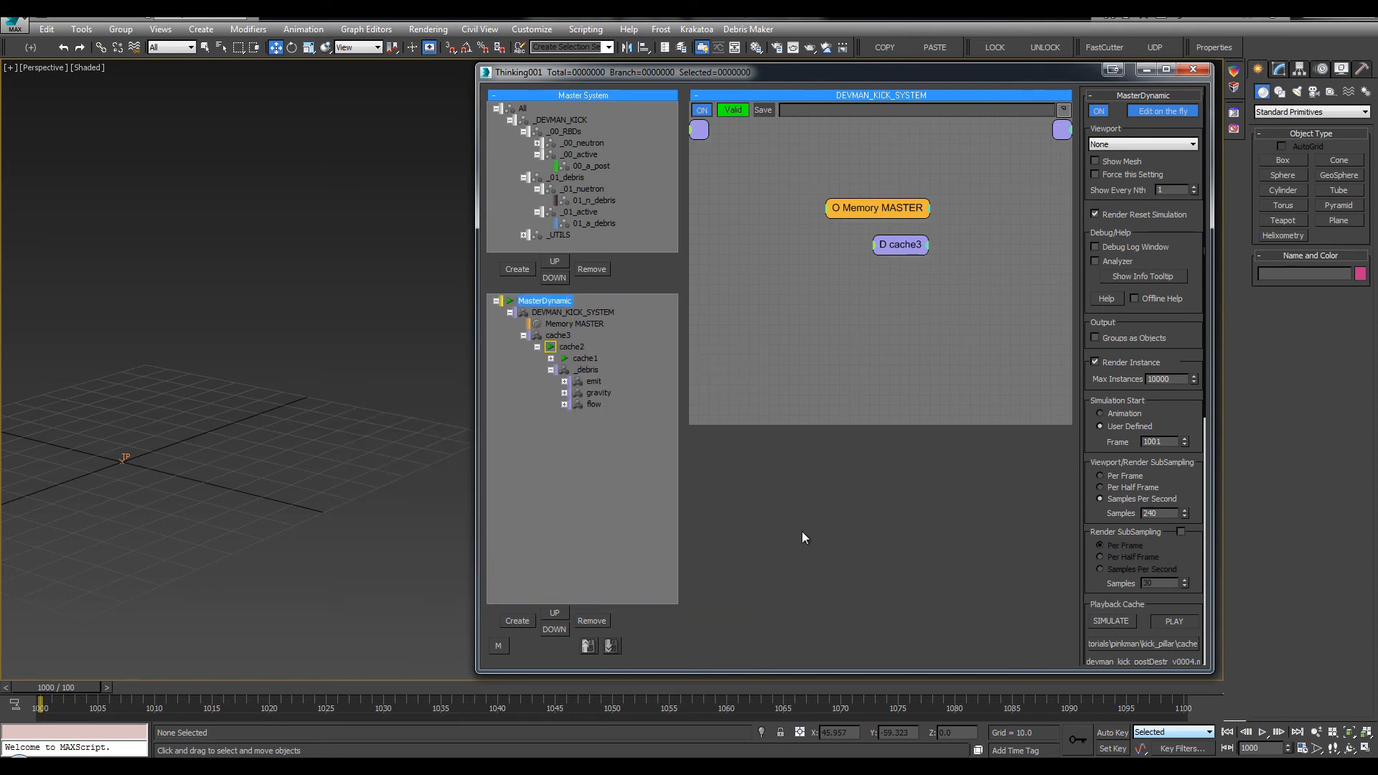
Frame the character and post in the perspective view, play back the cached simulation and return to frame 1004
left_click(320, 321)
key("period")
mouse_move(327, 290)
middle_mouse_down("alt")
mouse_move(351, 261)
mouse_move(357, 301)
mouse_move(329, 274)
mouse_move(342, 283)
middle_mouse_up("alt")
scroll(359, 276, "down", 1)
key("q")
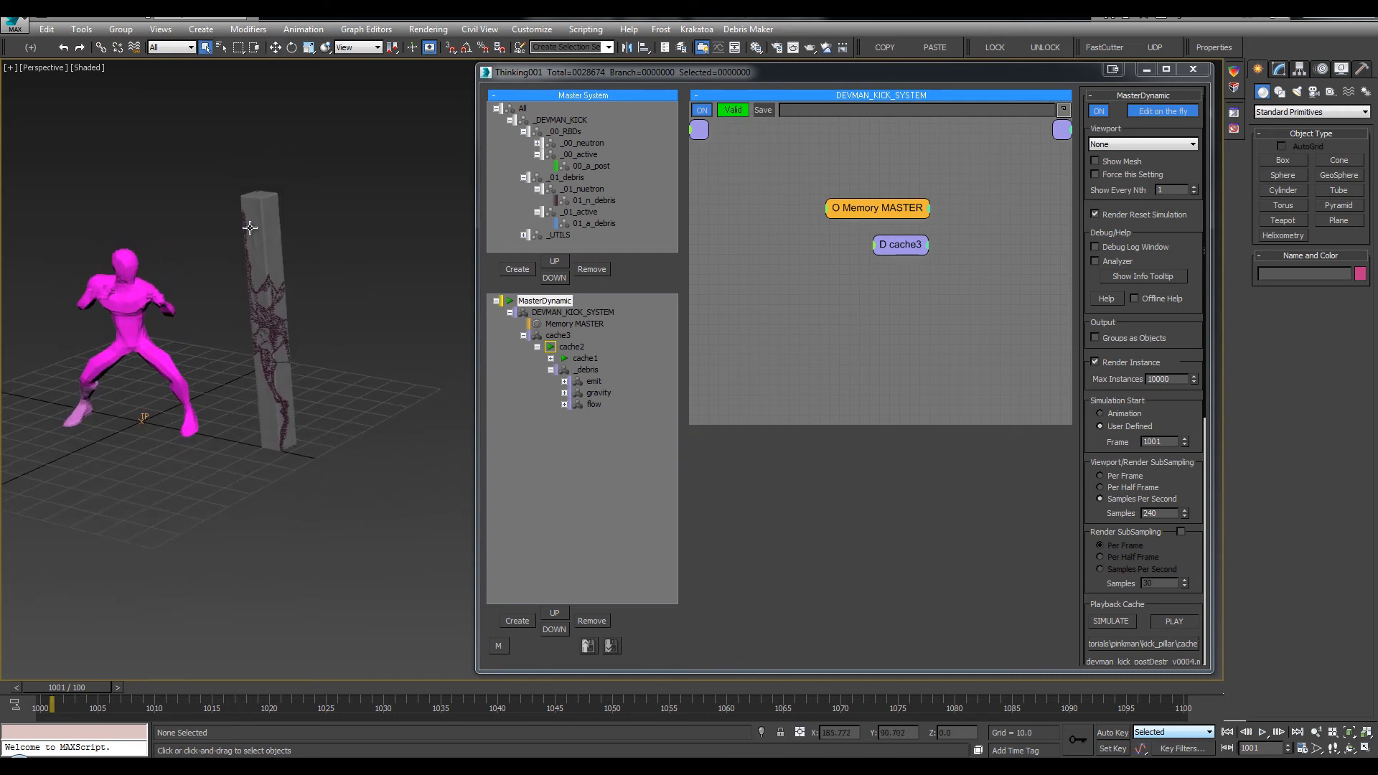
scroll(271, 294, "up", 4)
scroll(308, 321, "down", 5)
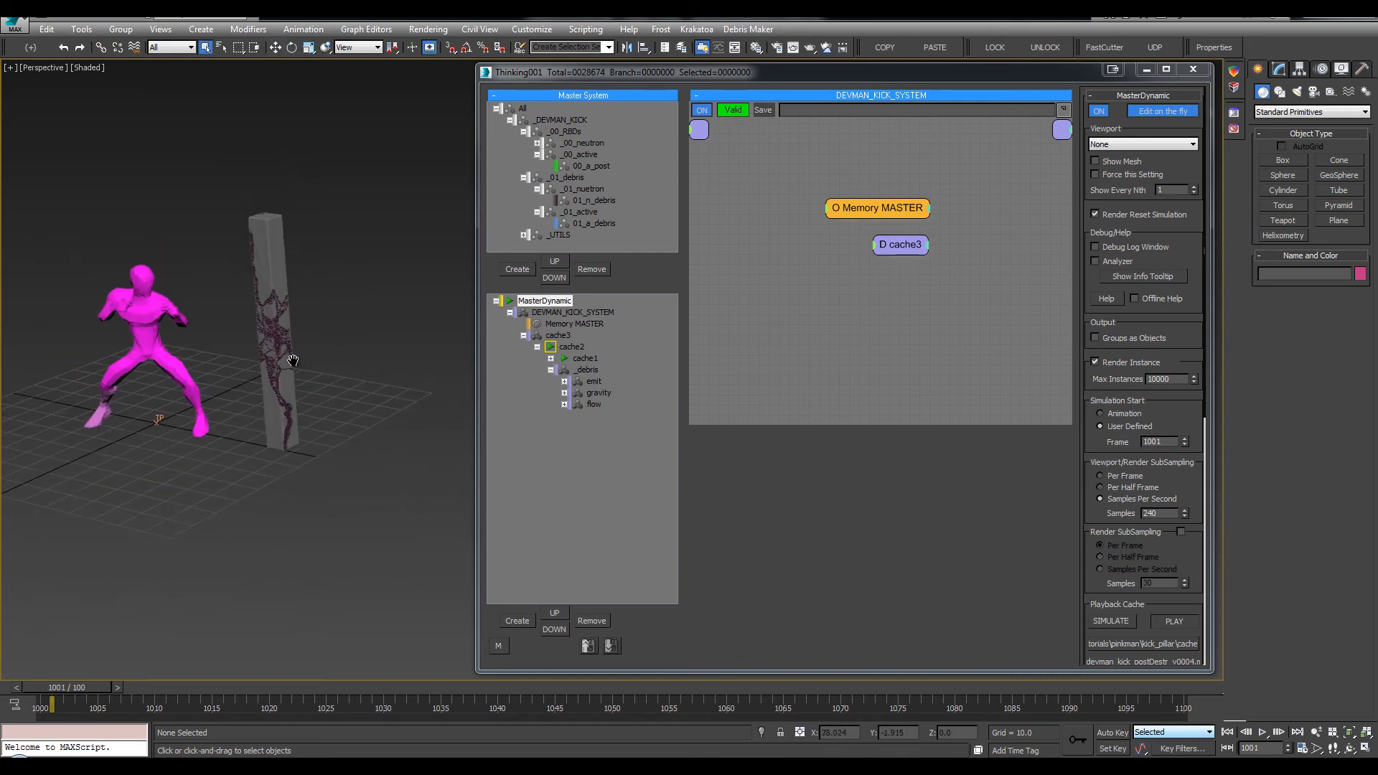
middle_click_drag(292, 360, 275, 356)
middle_click_drag(431, 348, 435, 347)
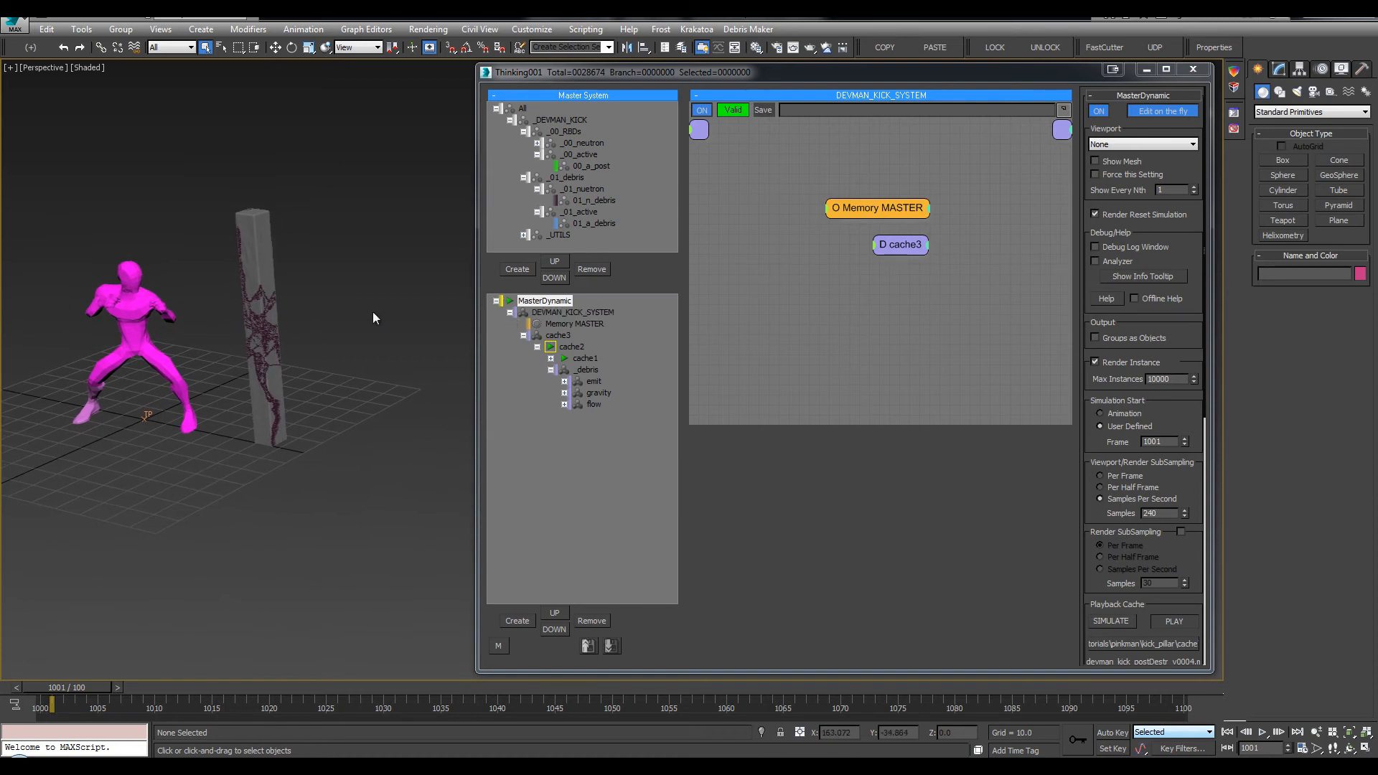
key("/")
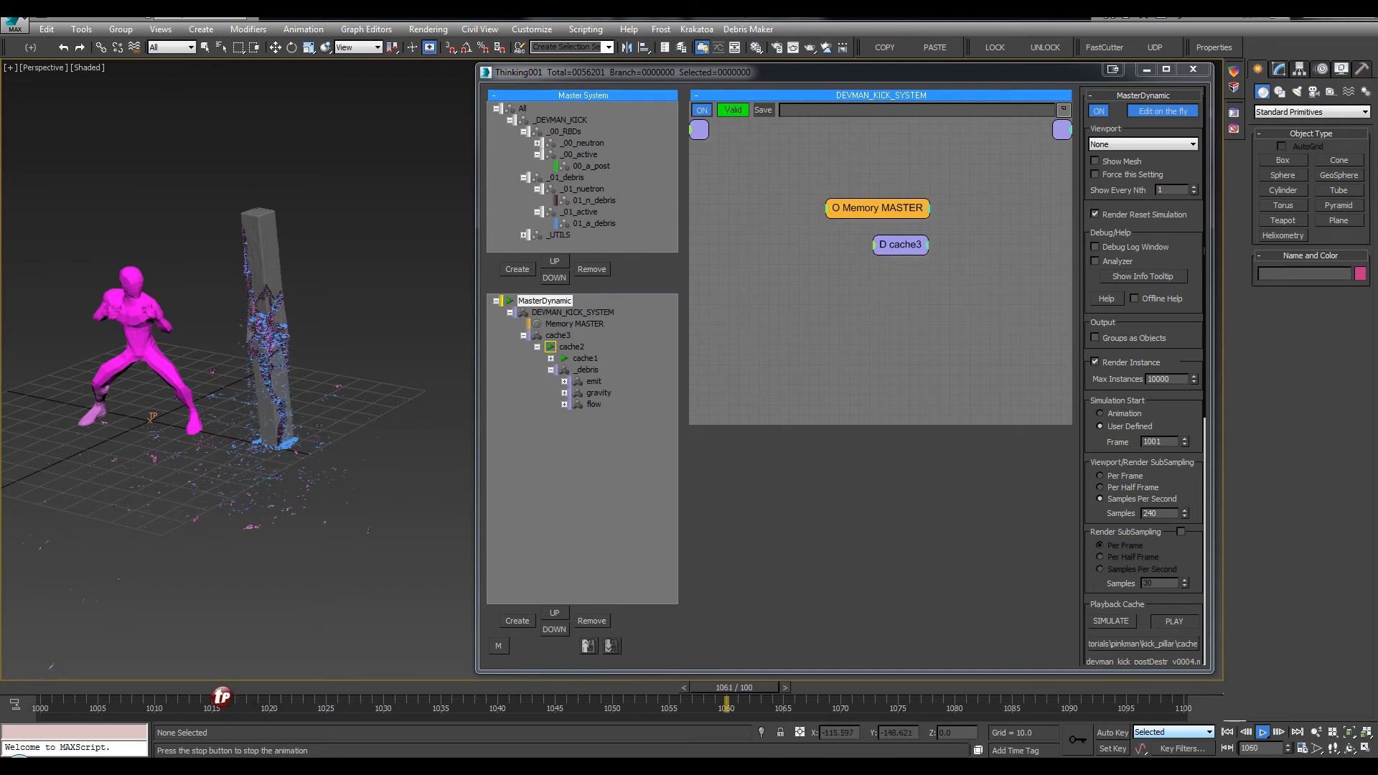
left_click_drag(233, 688, 98, 687)
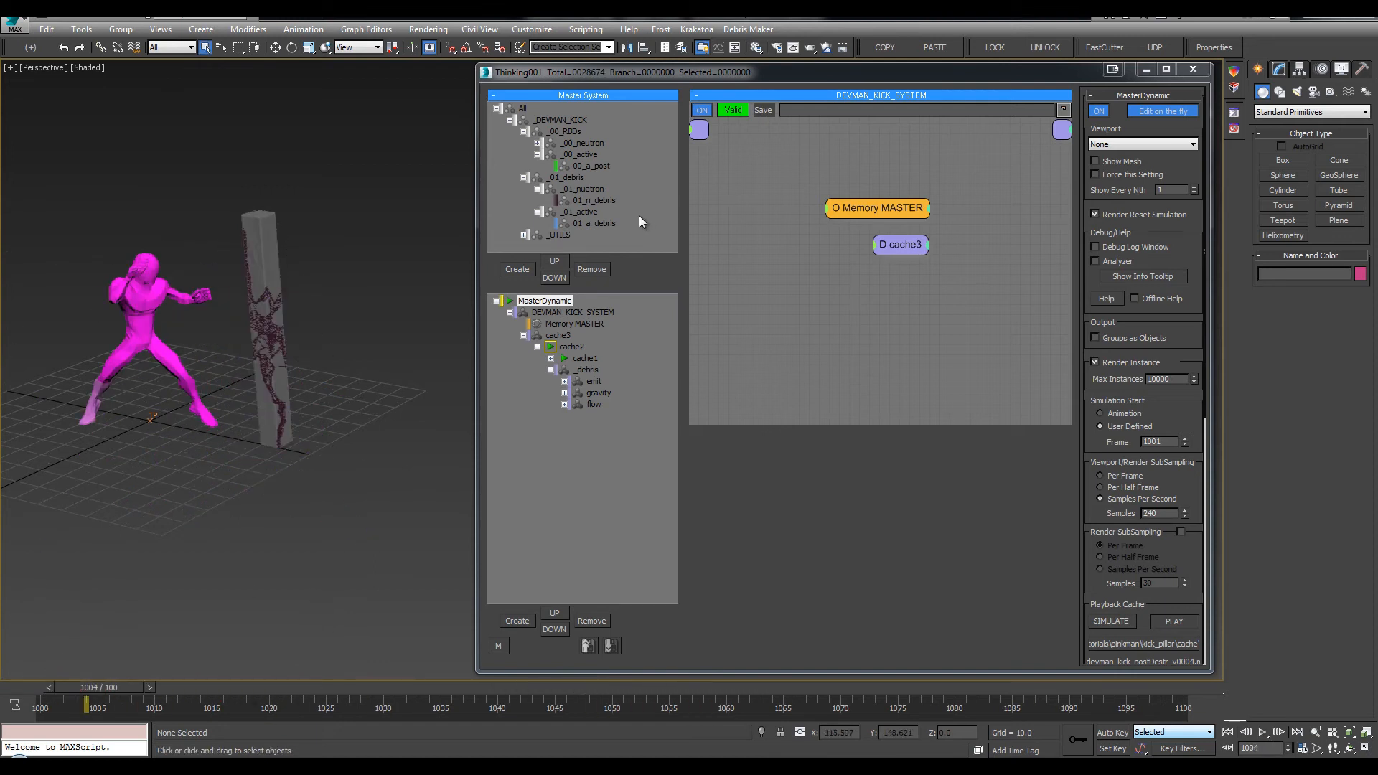
Set the 01_n_debris group's viewport display to None and turn off its Show Mesh and Renderable options
left_click(594, 200)
left_click(1134, 129)
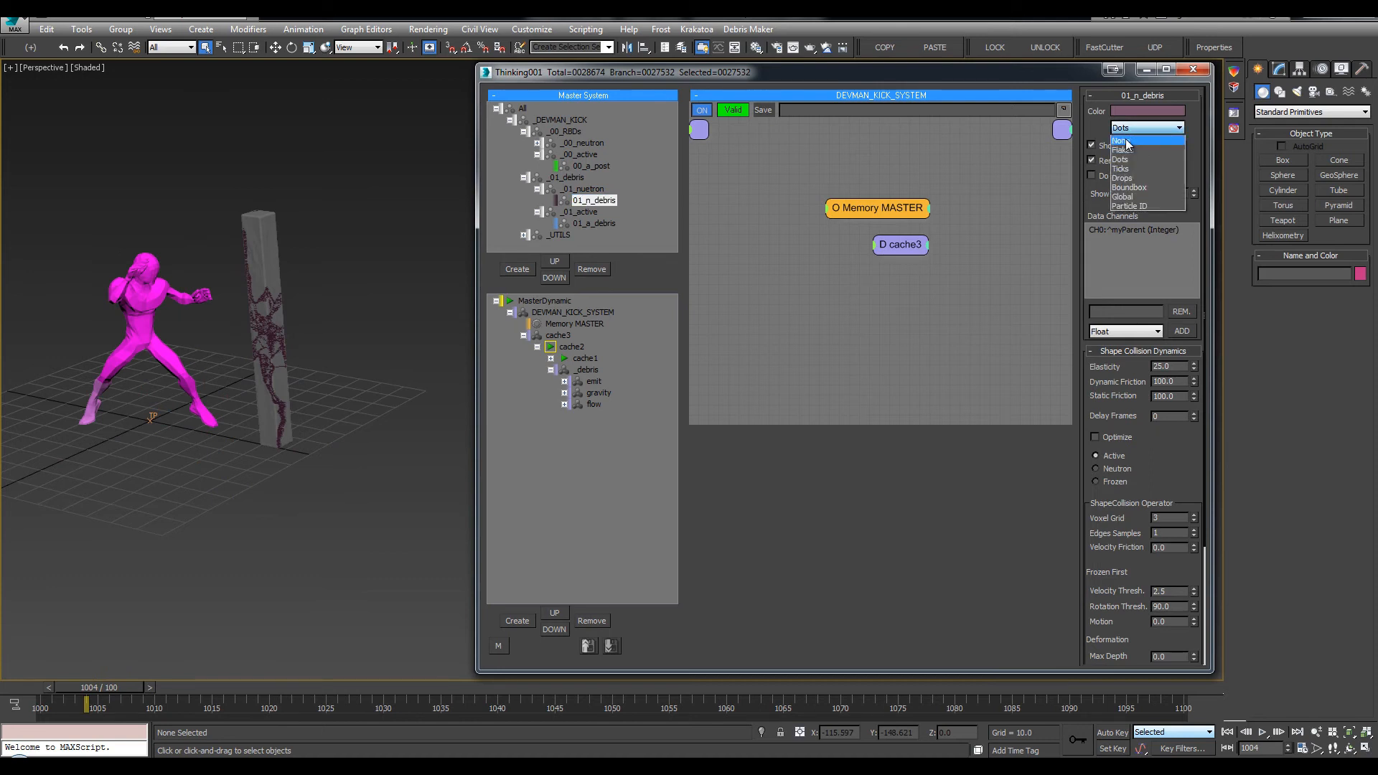
left_click(1129, 142)
left_click(1119, 161)
left_click(1120, 146)
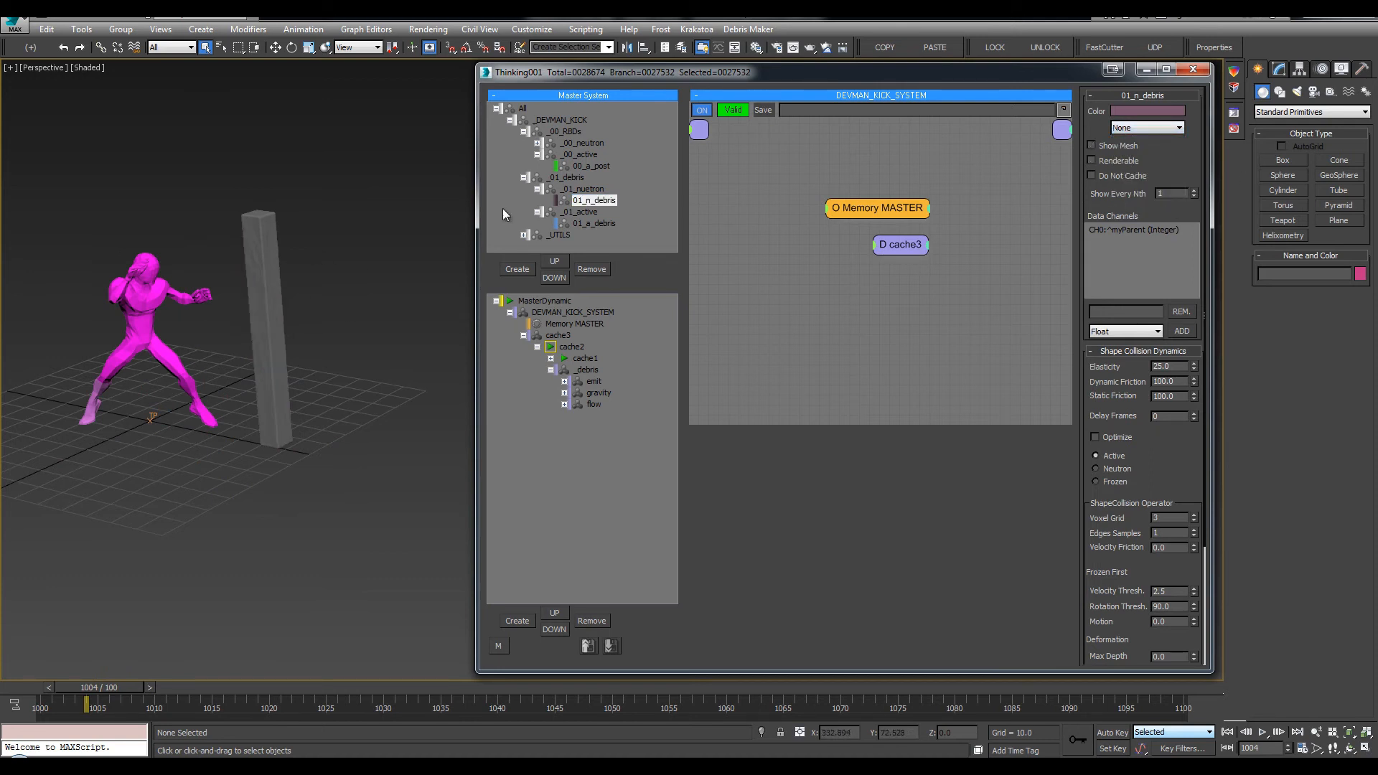
scroll(347, 306, "down", 1)
mouse_move(347, 307)
middle_mouse_down("alt")
mouse_move(384, 314)
mouse_move(369, 312)
middle_mouse_up("alt")
key("shift+v")
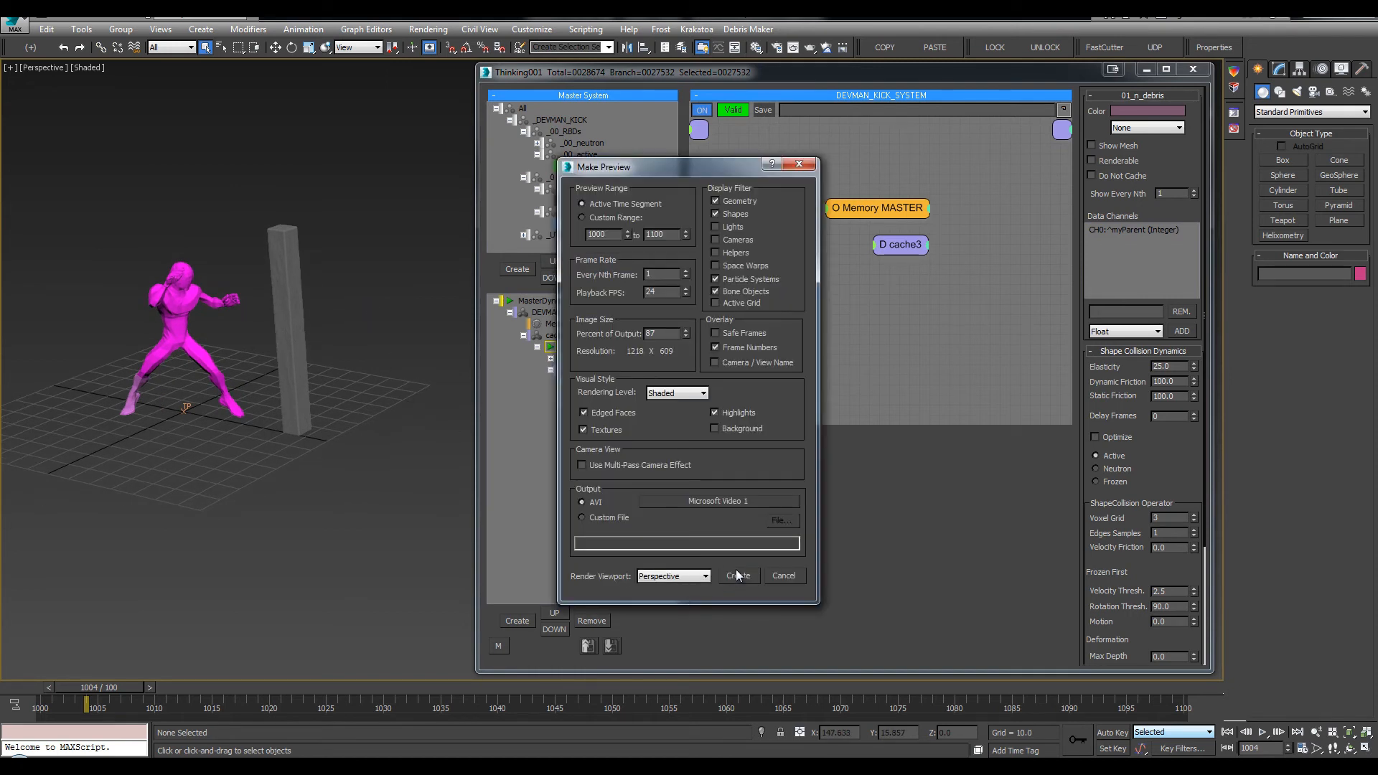
left_click(738, 576)
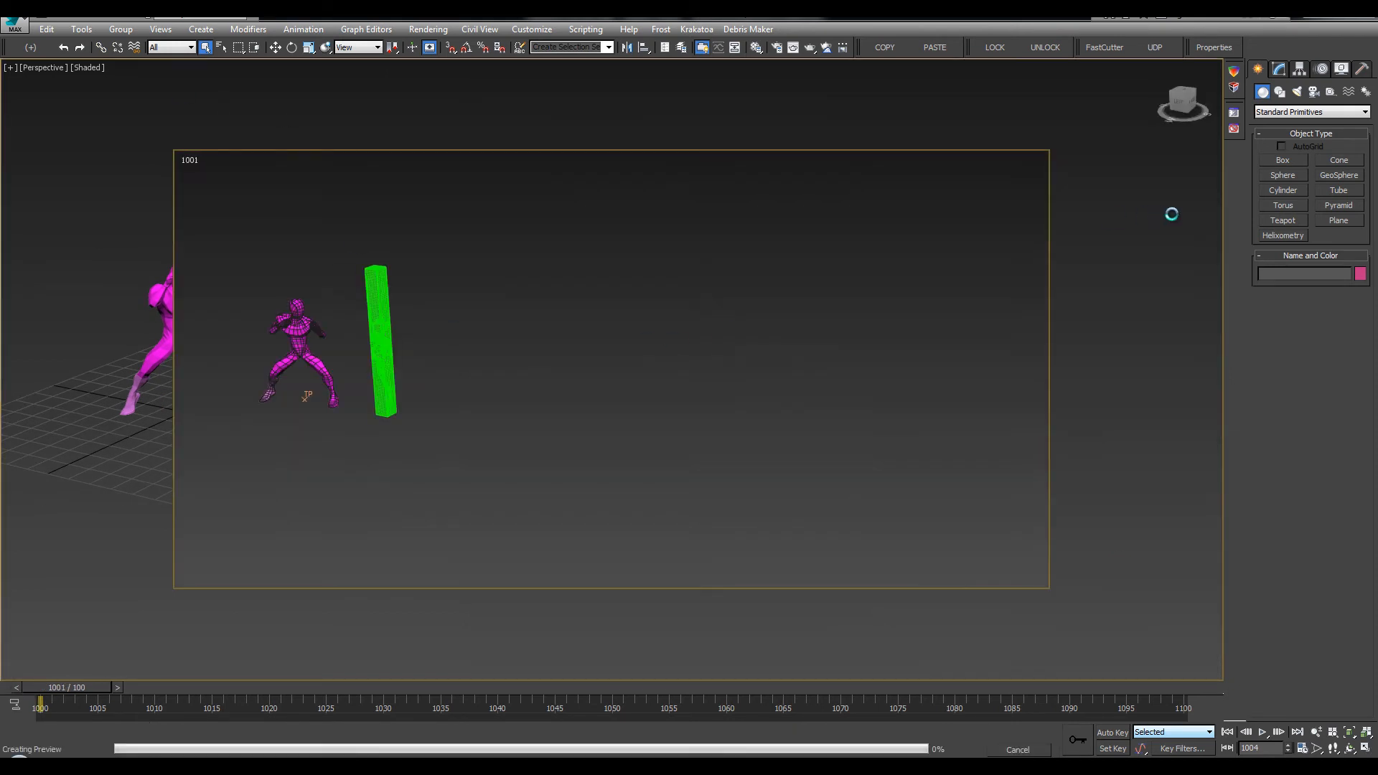
key("Escape")
left_click(687, 409)
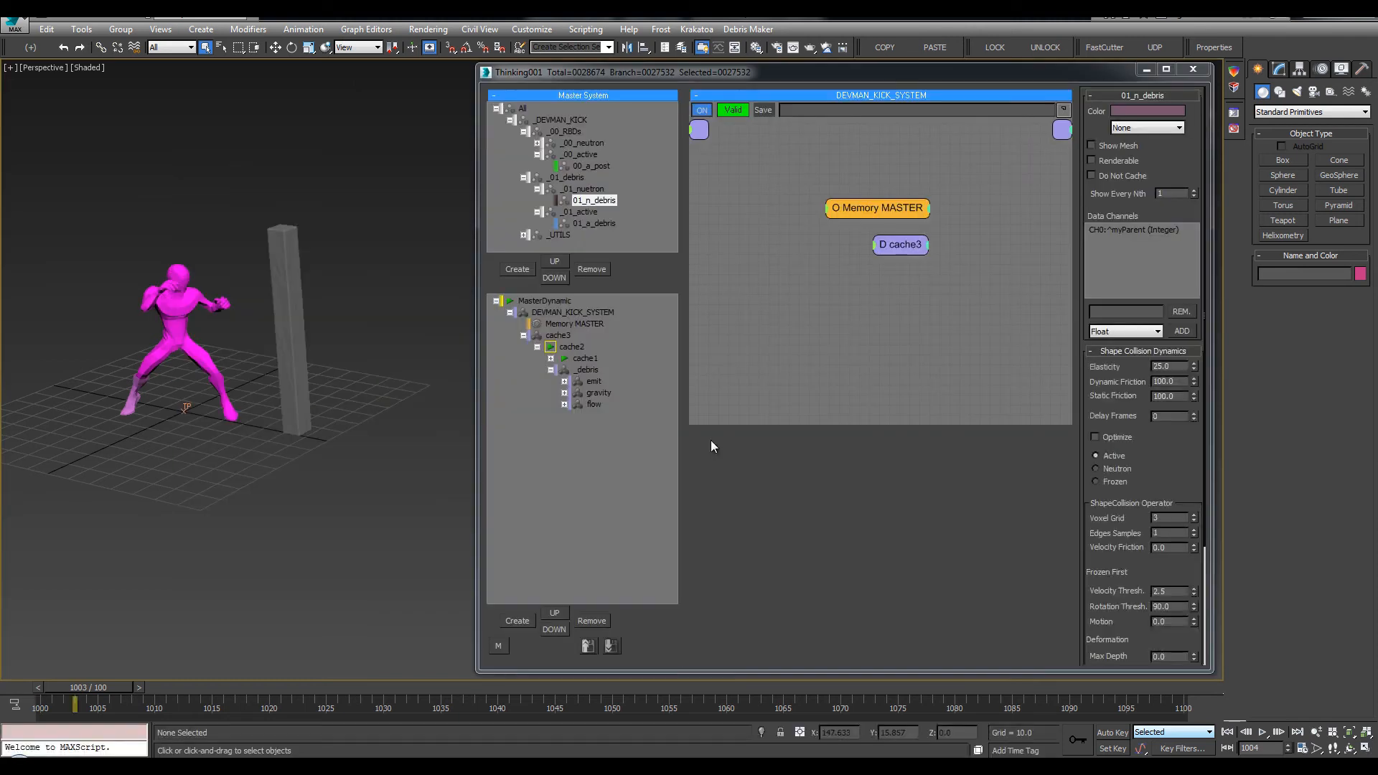
Create an AVI preview of the Perspective viewport for frames 1000 to 1100, watch the debris motion and close the player
key("shift+v")
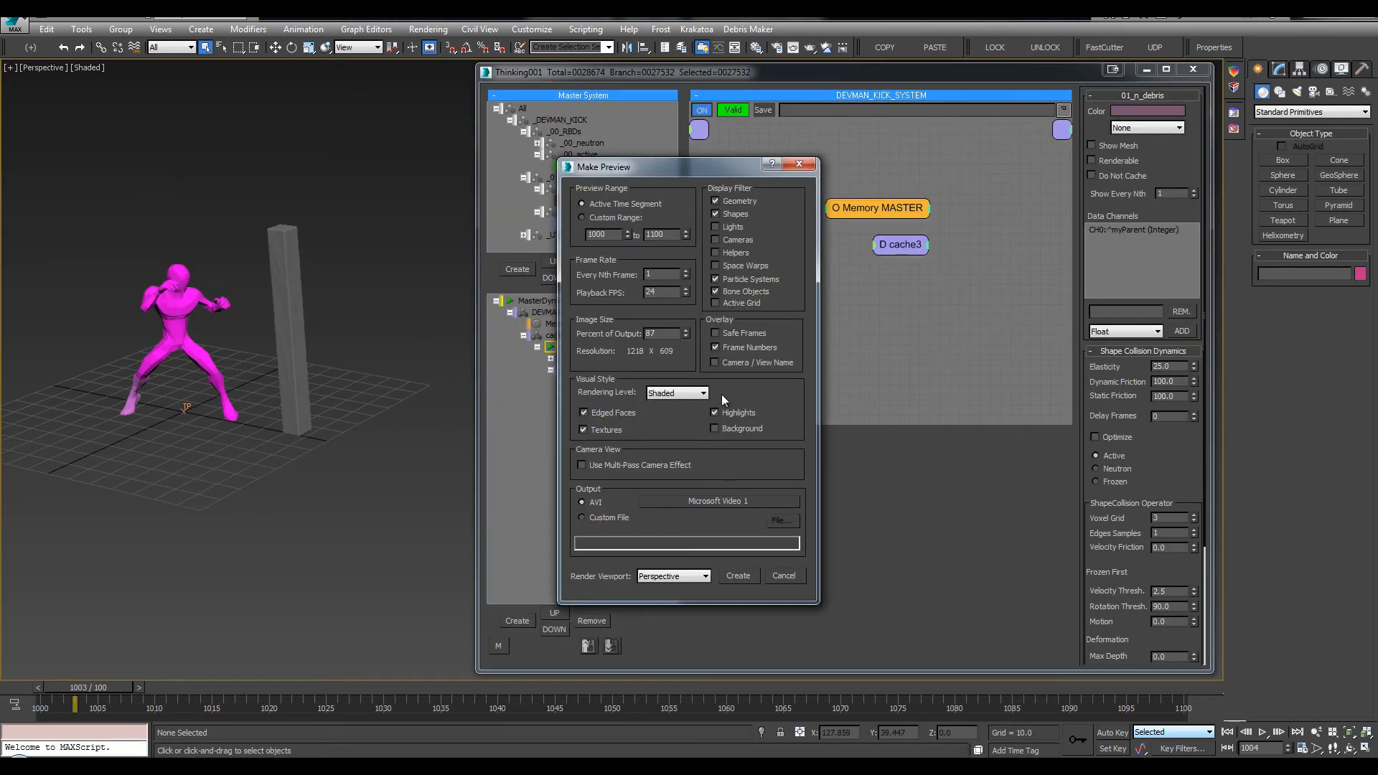
left_click(739, 576)
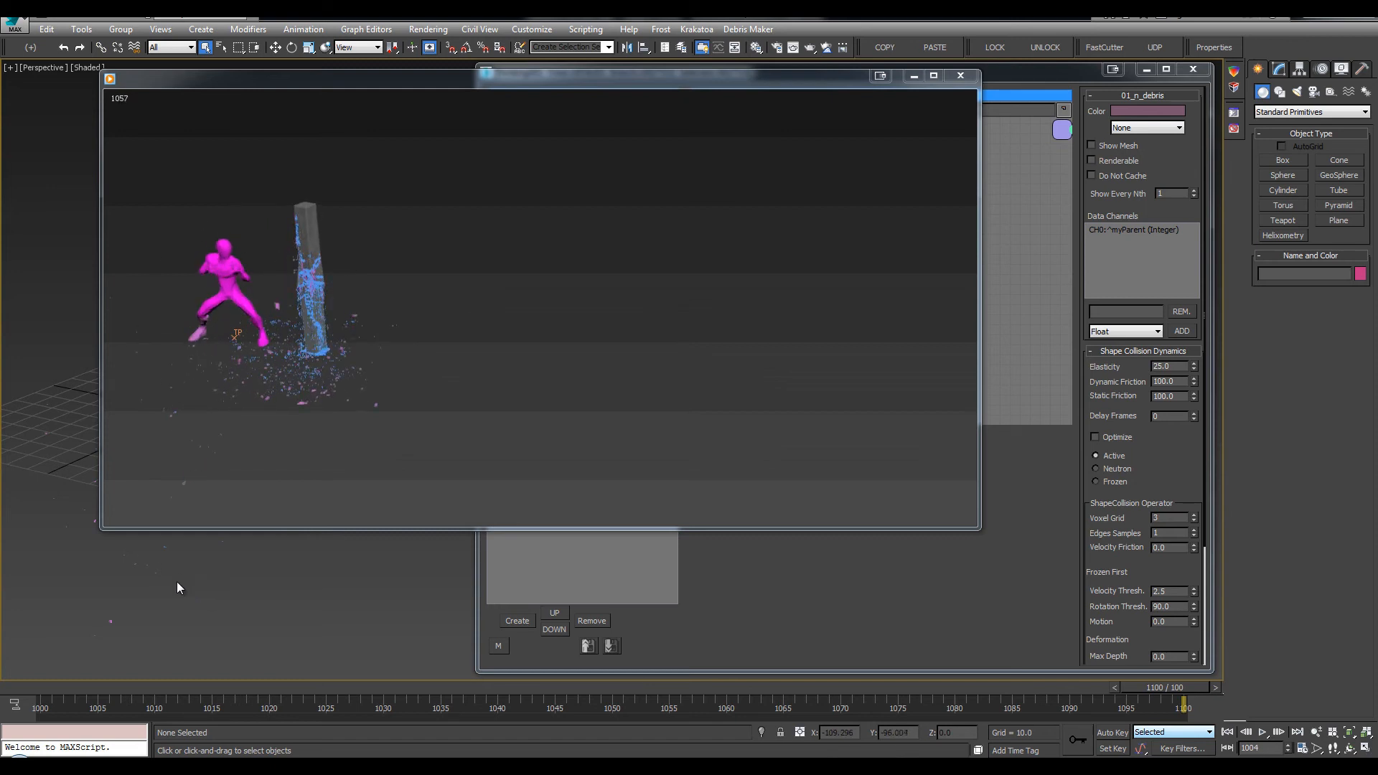
mouse_move(253, 344)
mouse_move(311, 218)
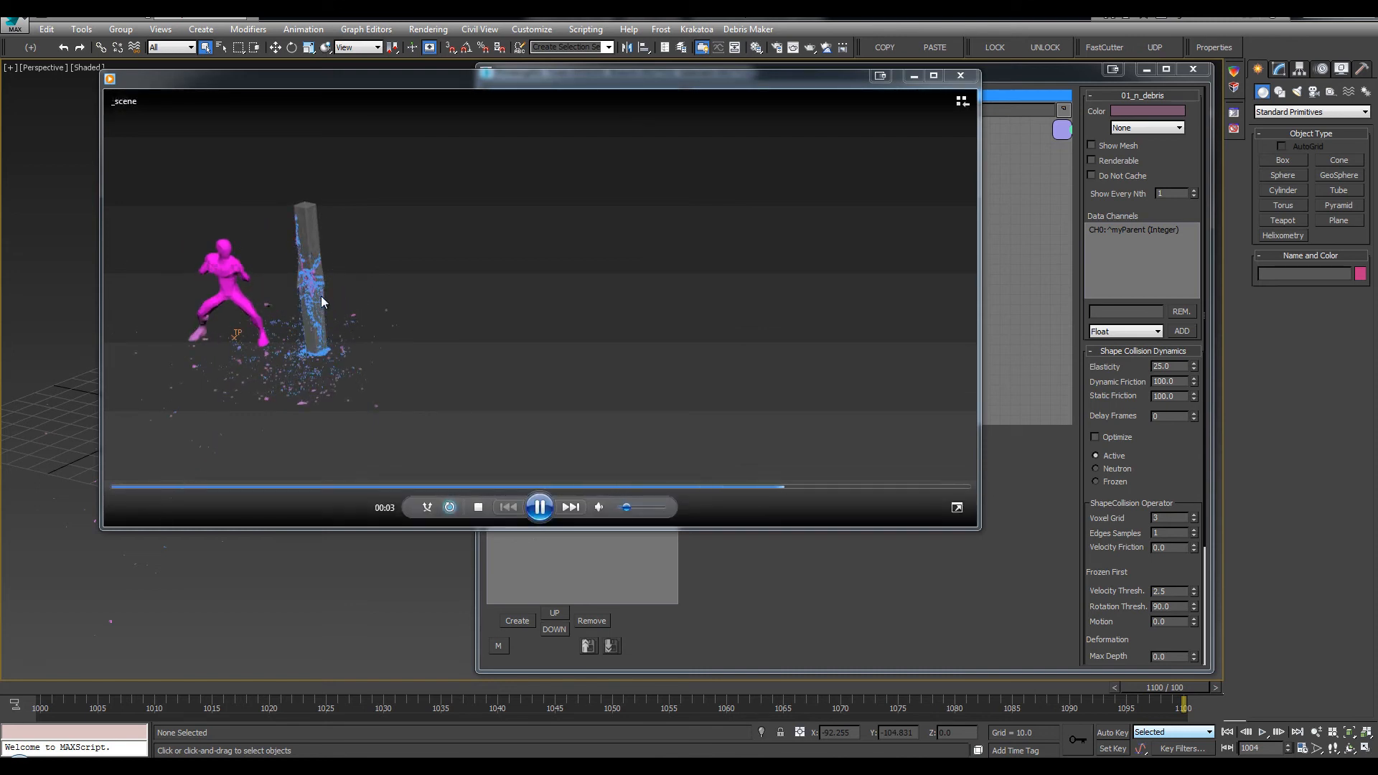
left_click(960, 76)
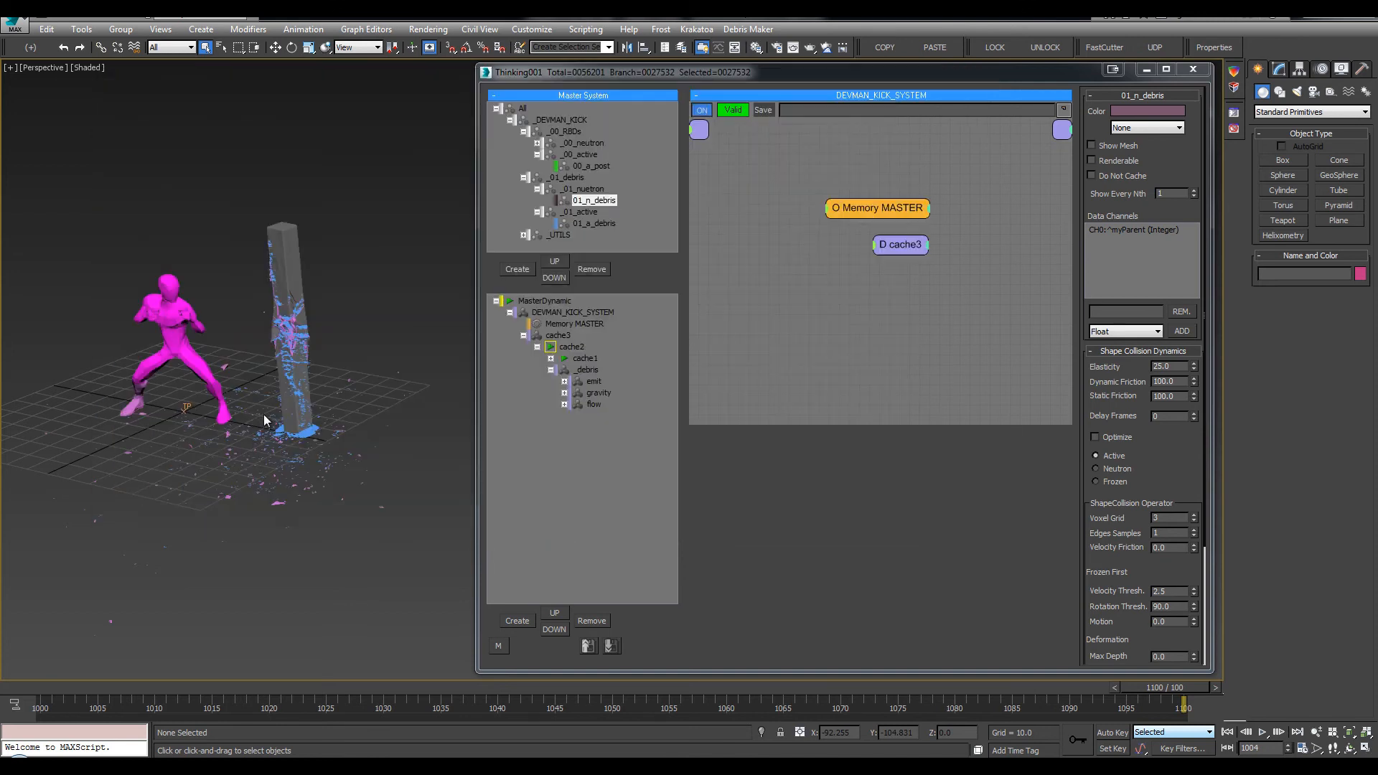
Scrub the cached simulation in the perspective and front views to examine how the debris collides around the post's base
scroll(259, 388, "up", 6)
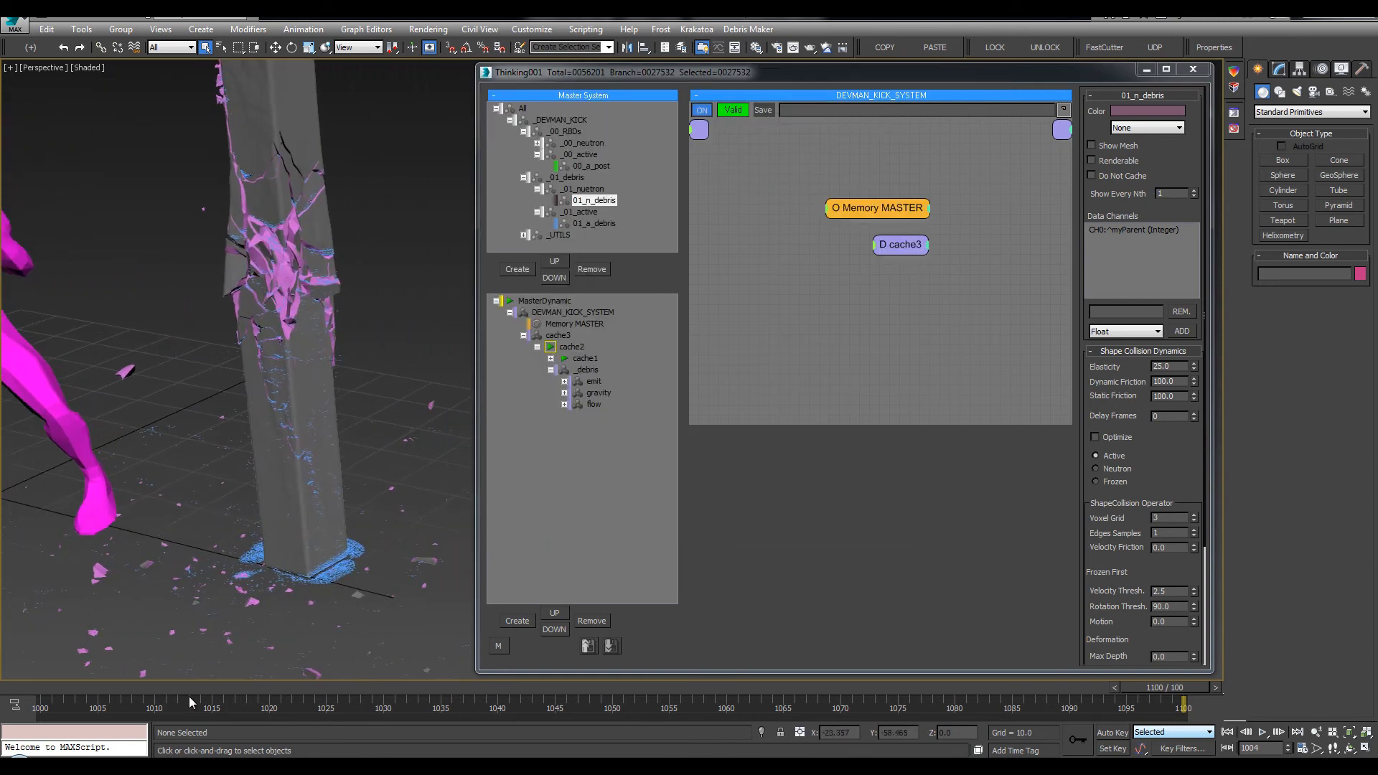
mouse_move(196, 688)
left_mouse_down()
mouse_move(617, 698)
mouse_move(743, 649)
mouse_move(934, 669)
left_mouse_up()
key("f")
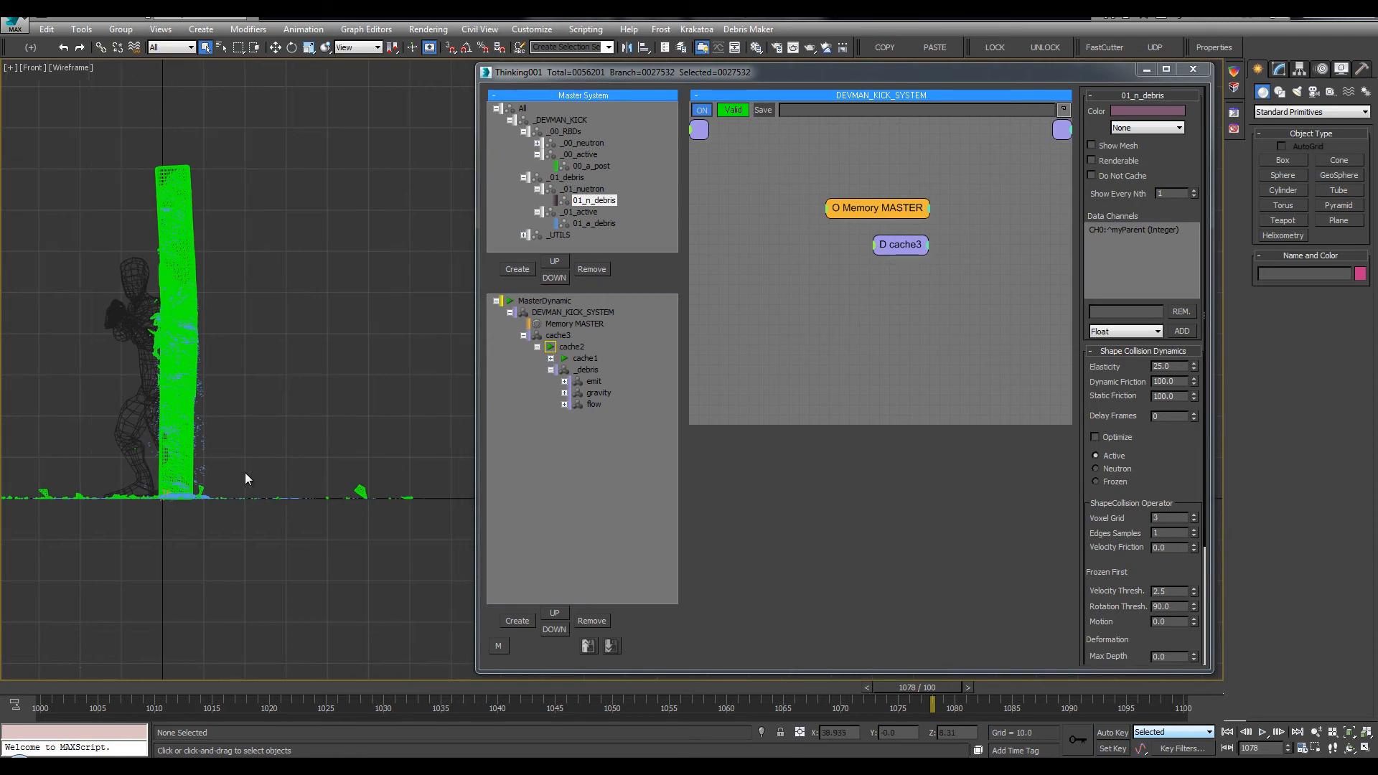
scroll(246, 478, "up", 5)
left_click_drag(247, 692, 726, 678)
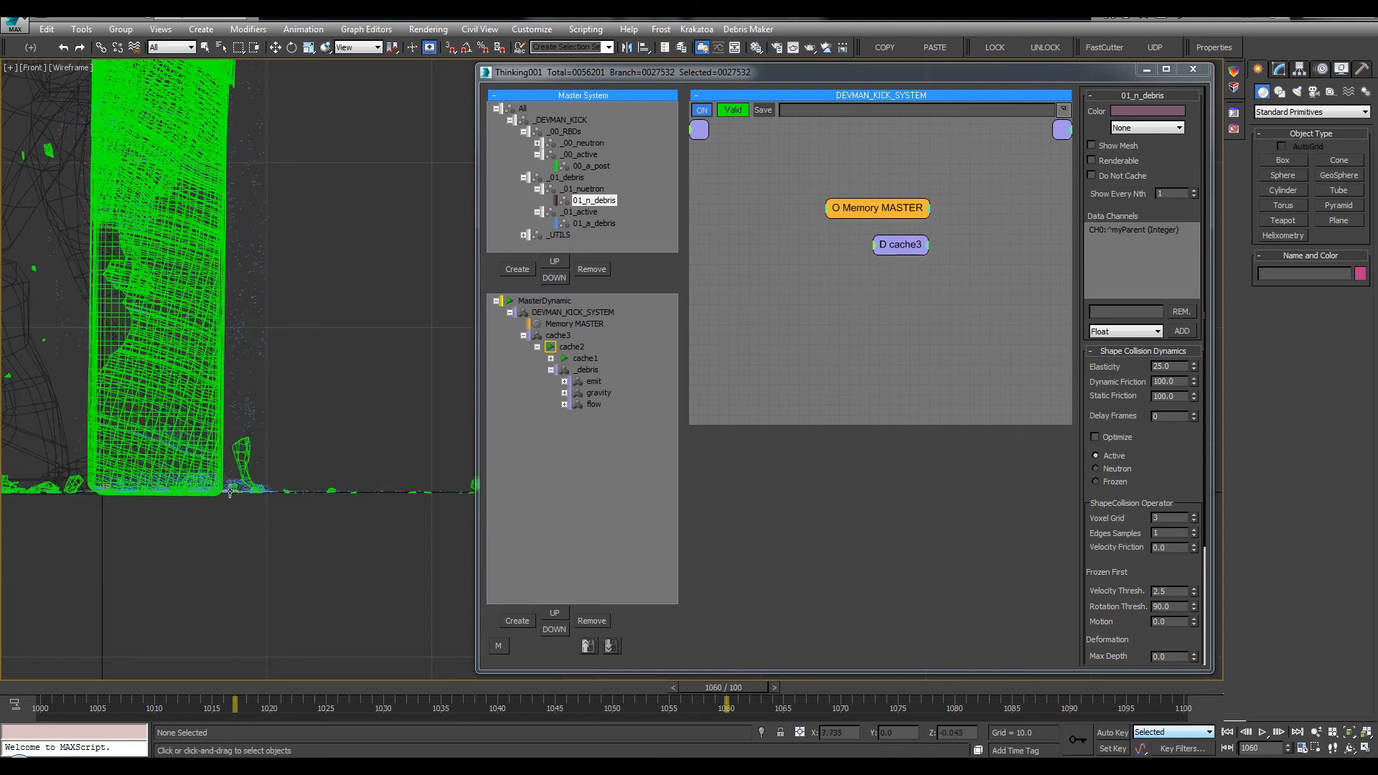
Examine the debris around the post's base in the front view up to frame 1063, and return to the perspective view
scroll(229, 491, "up", 8)
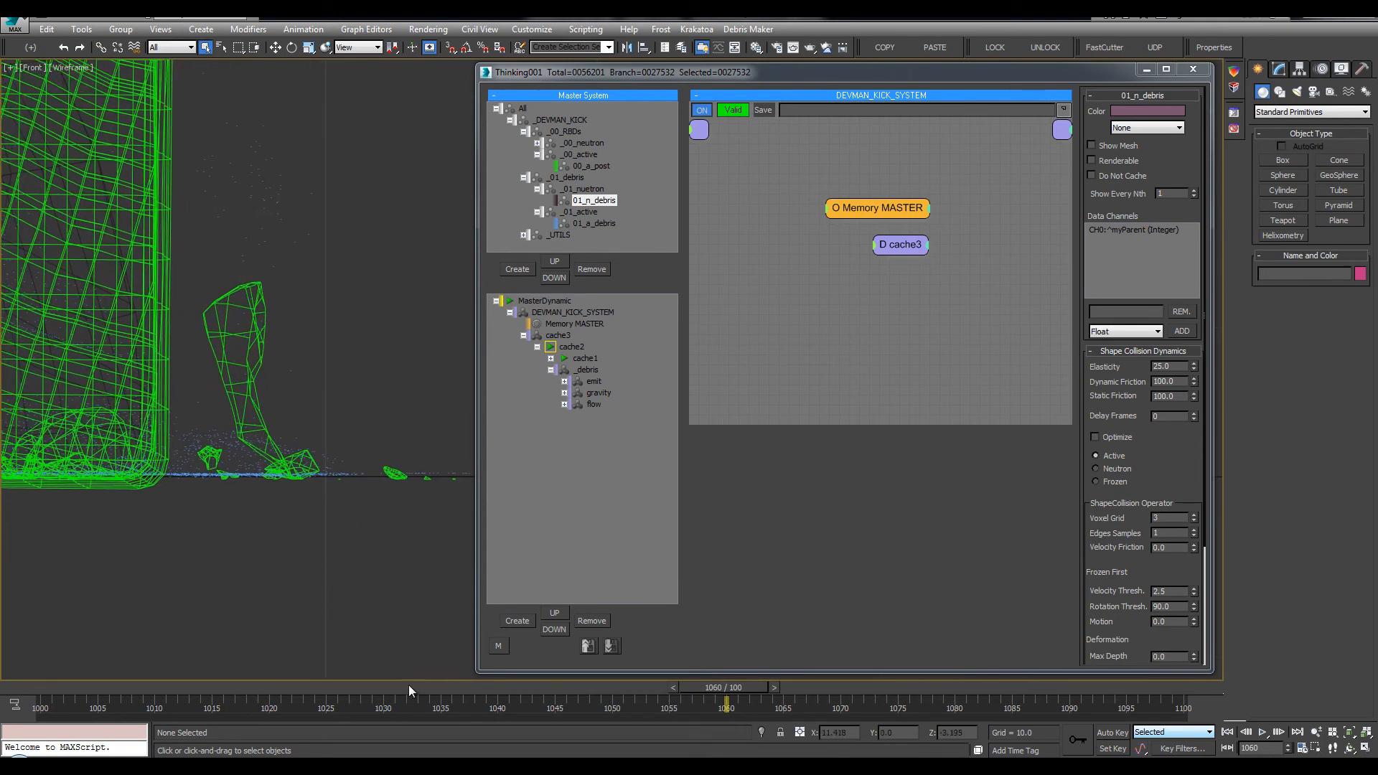
left_click_drag(409, 691, 763, 678)
scroll(278, 300, "down", 5)
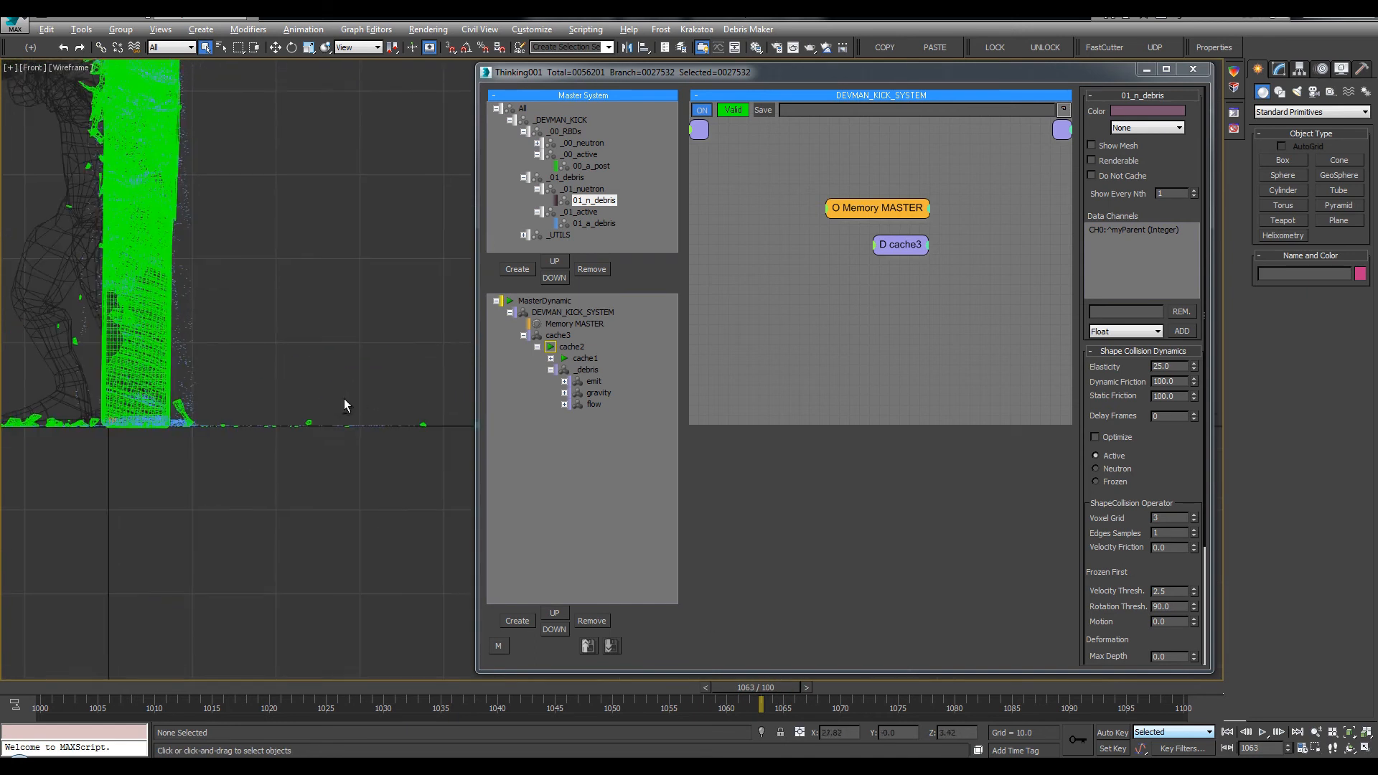
key("alt+w")
right_click(434, 507)
key("alt+w")
Set the FlowGroup operator's Tension to 0.02 and its Smoothing Radius to 0.75 in the flow dynamic set
left_click(588, 405)
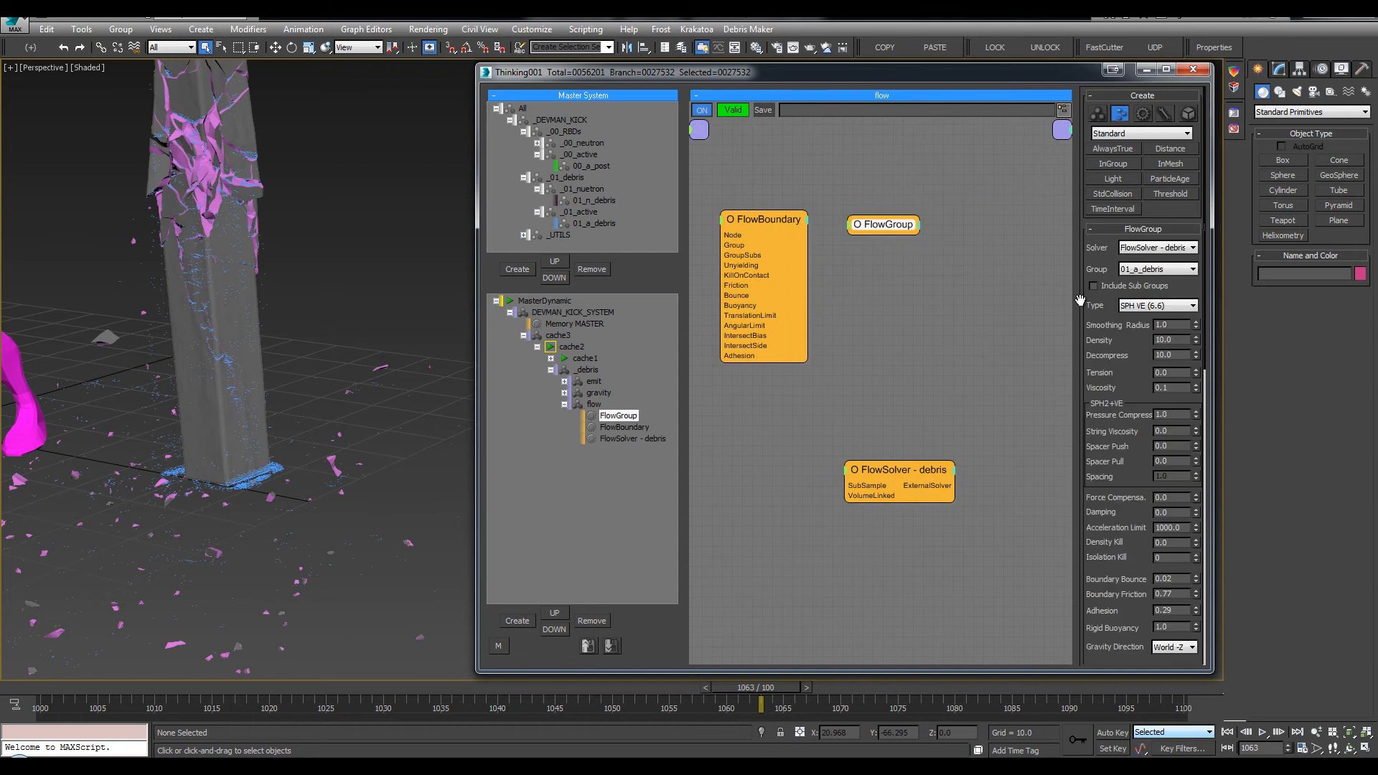
scroll(1122, 329, "down", 2)
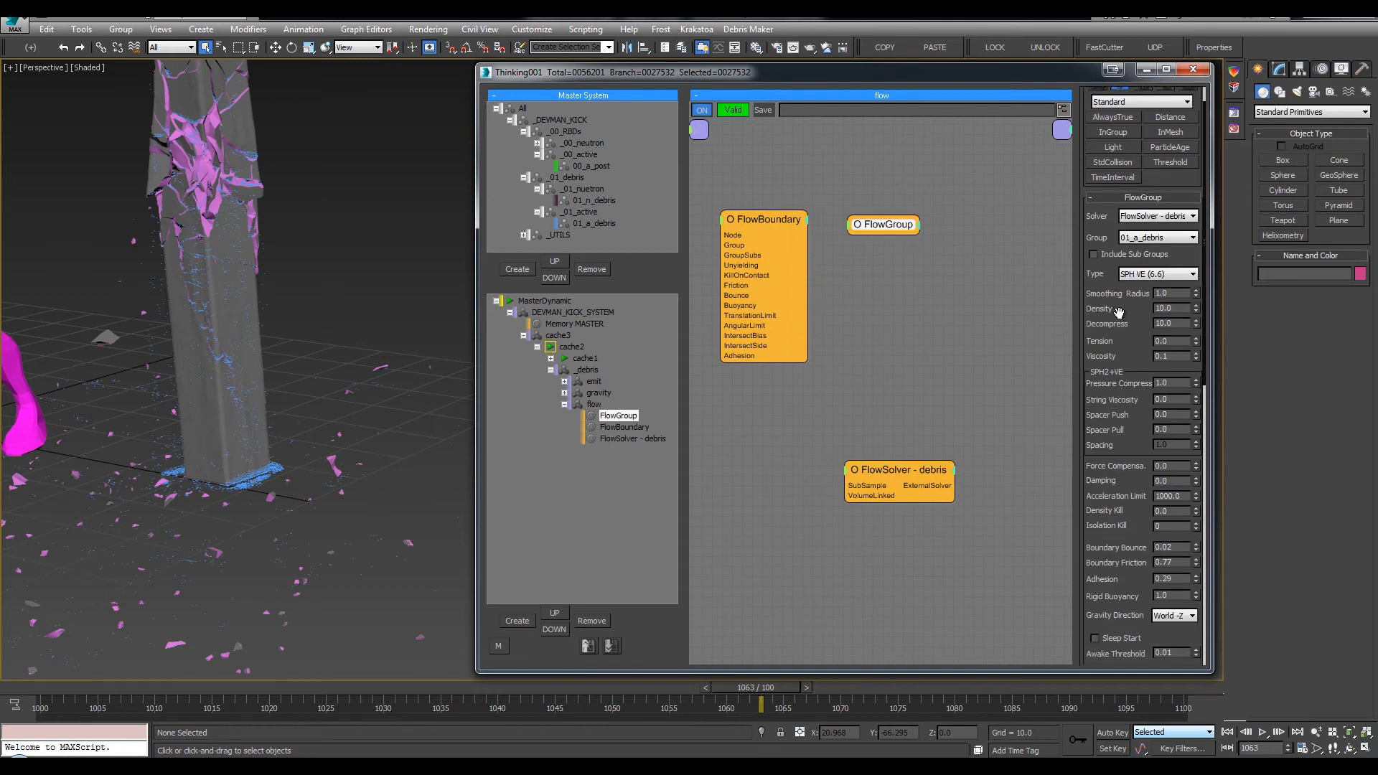
scroll(1098, 337, "down", 2)
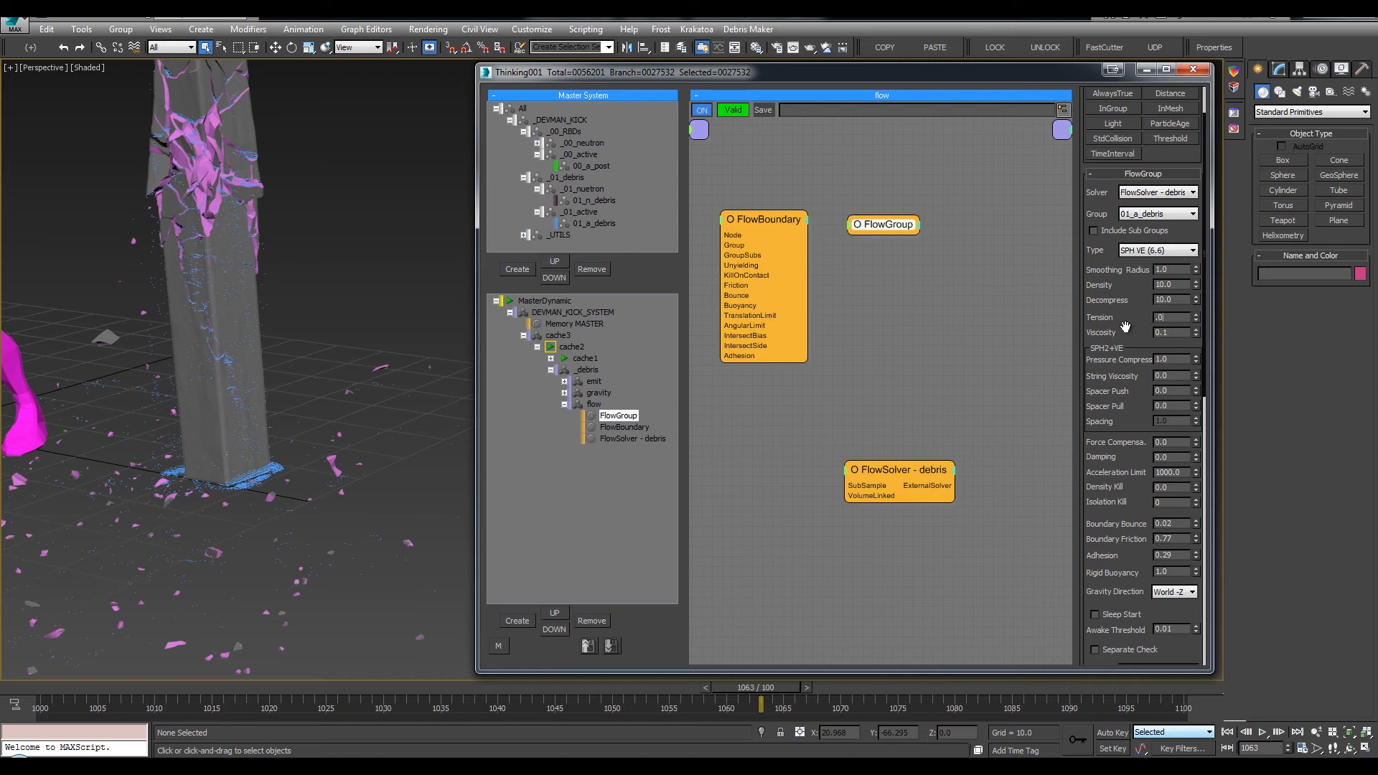
scroll(1166, 308, "up", 1)
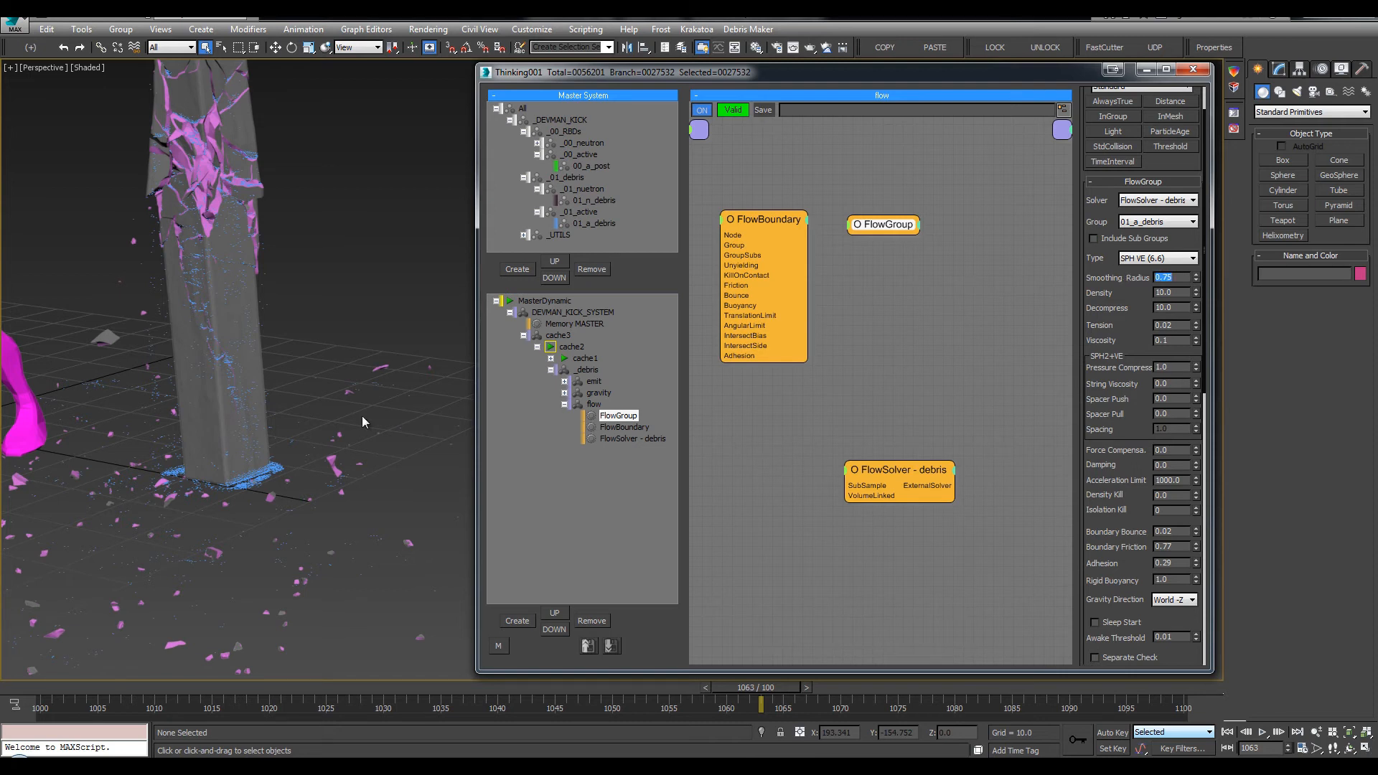
scroll(264, 328, "down", 5)
middle_click_drag(286, 357, 328, 353)
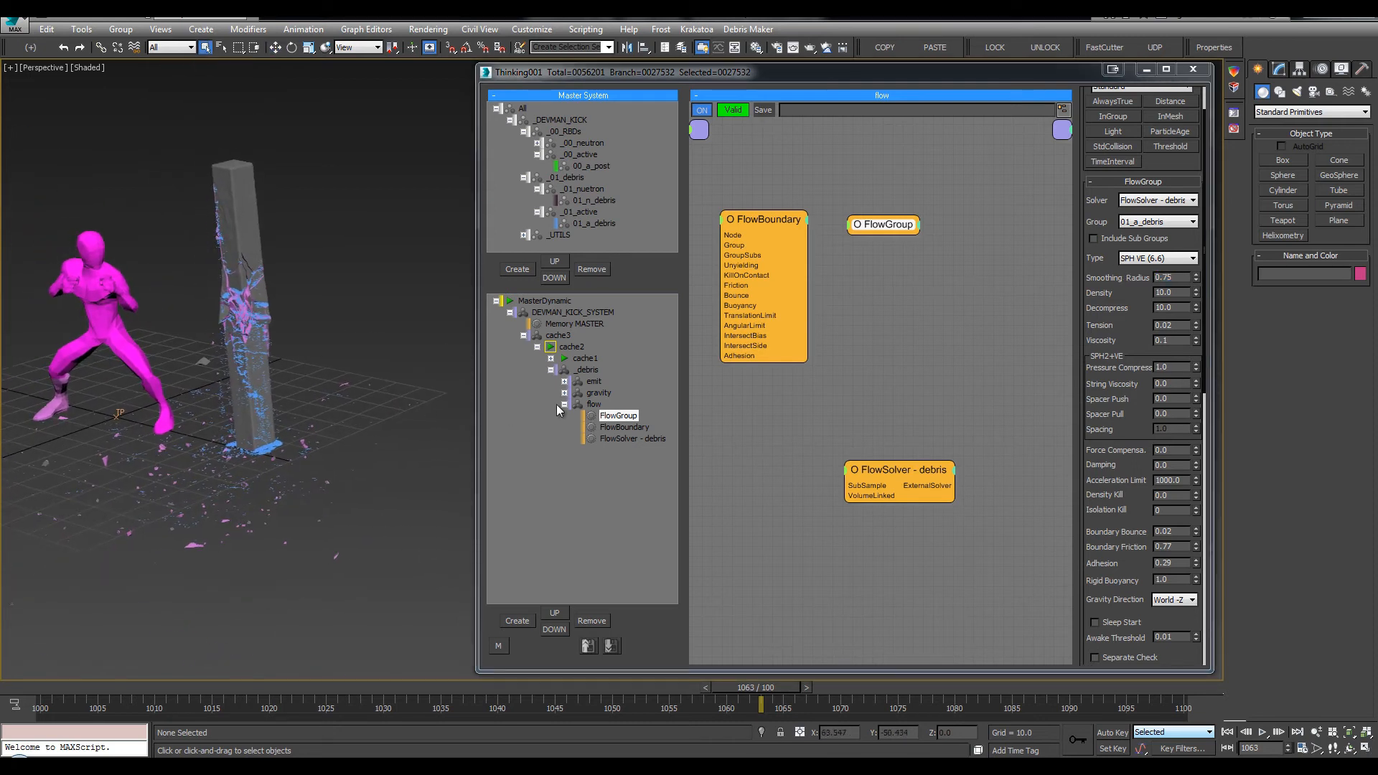
Rename the emit set's Random node as frames and set its Value 2 to 12
left_click(589, 382)
middle_click_drag(841, 263, 883, 277)
left_click(773, 179)
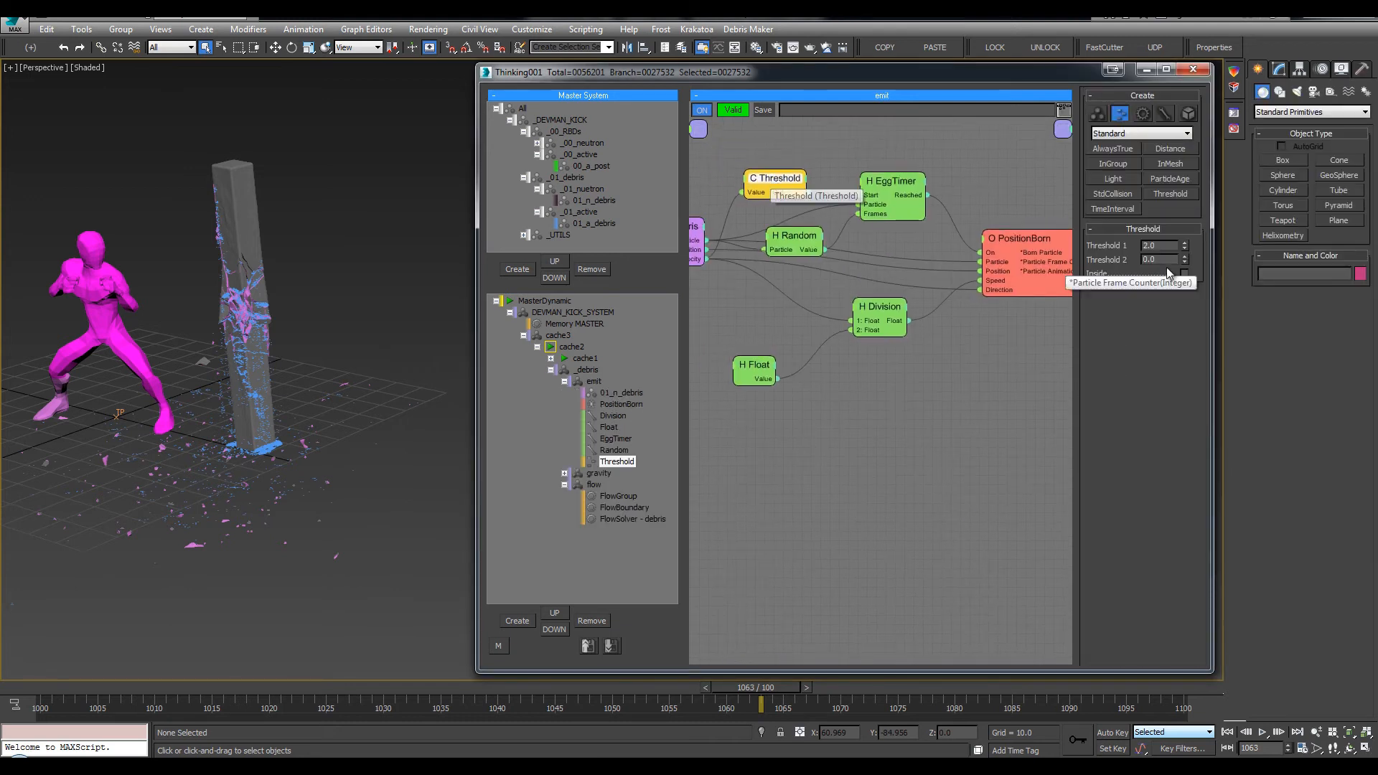
left_click_drag(799, 237, 809, 240)
left_click(809, 241)
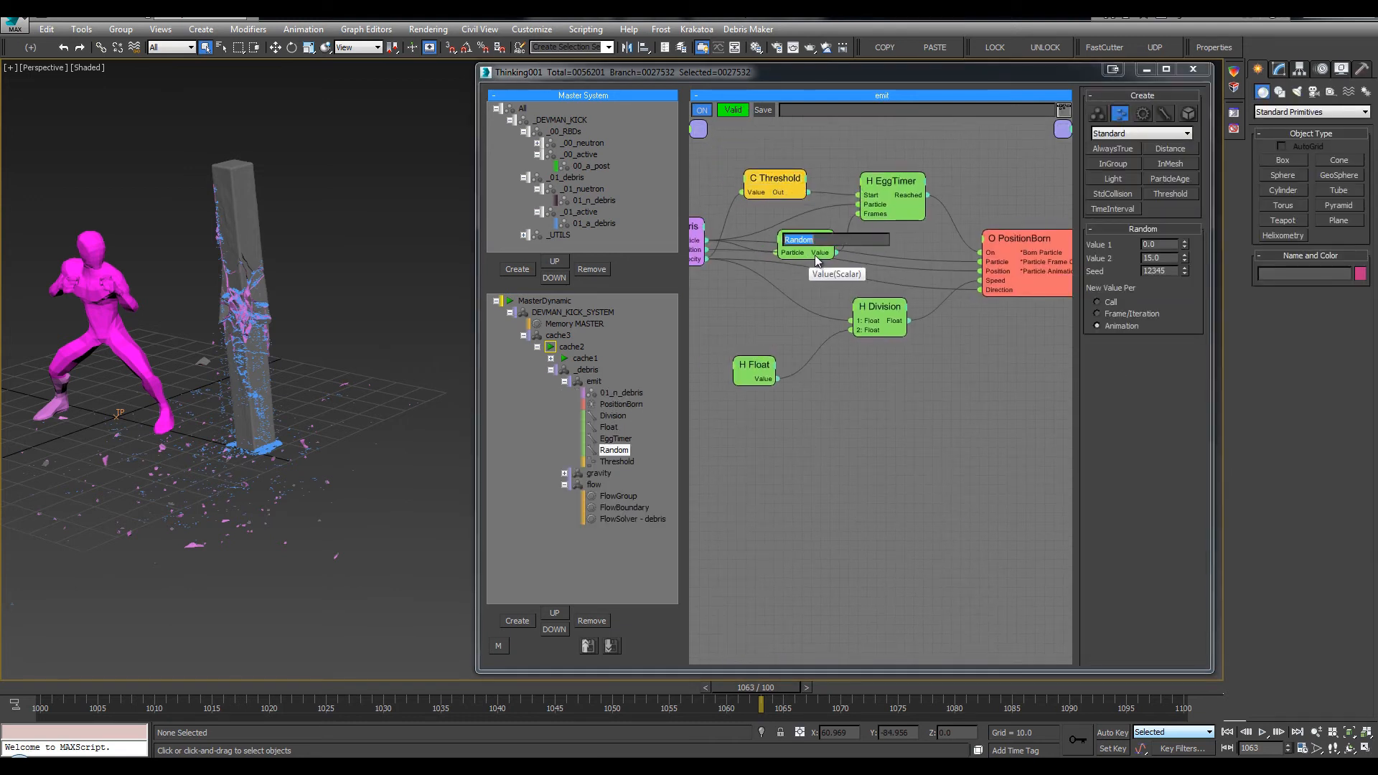
type("frame")
key("Return")
key("s")
double_click(819, 251)
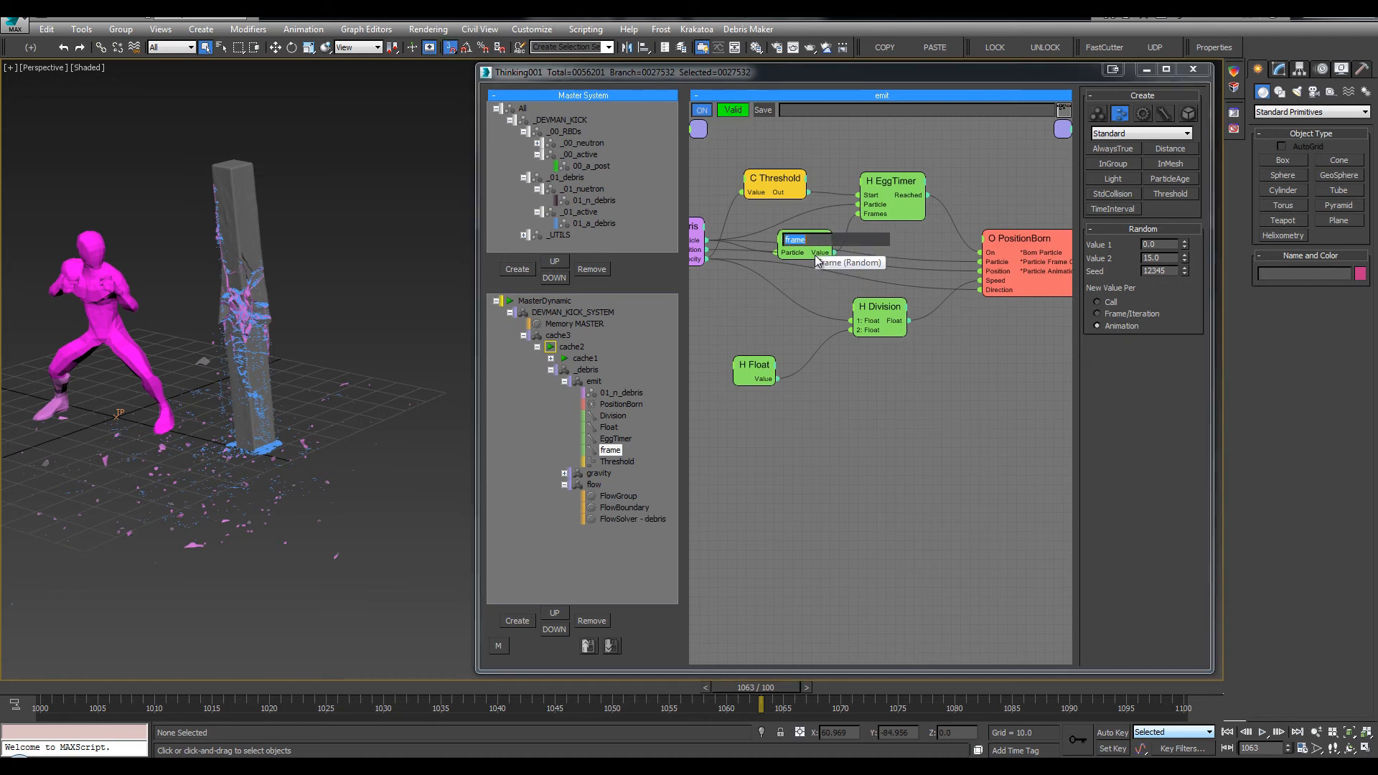
type("frames")
key("Return")
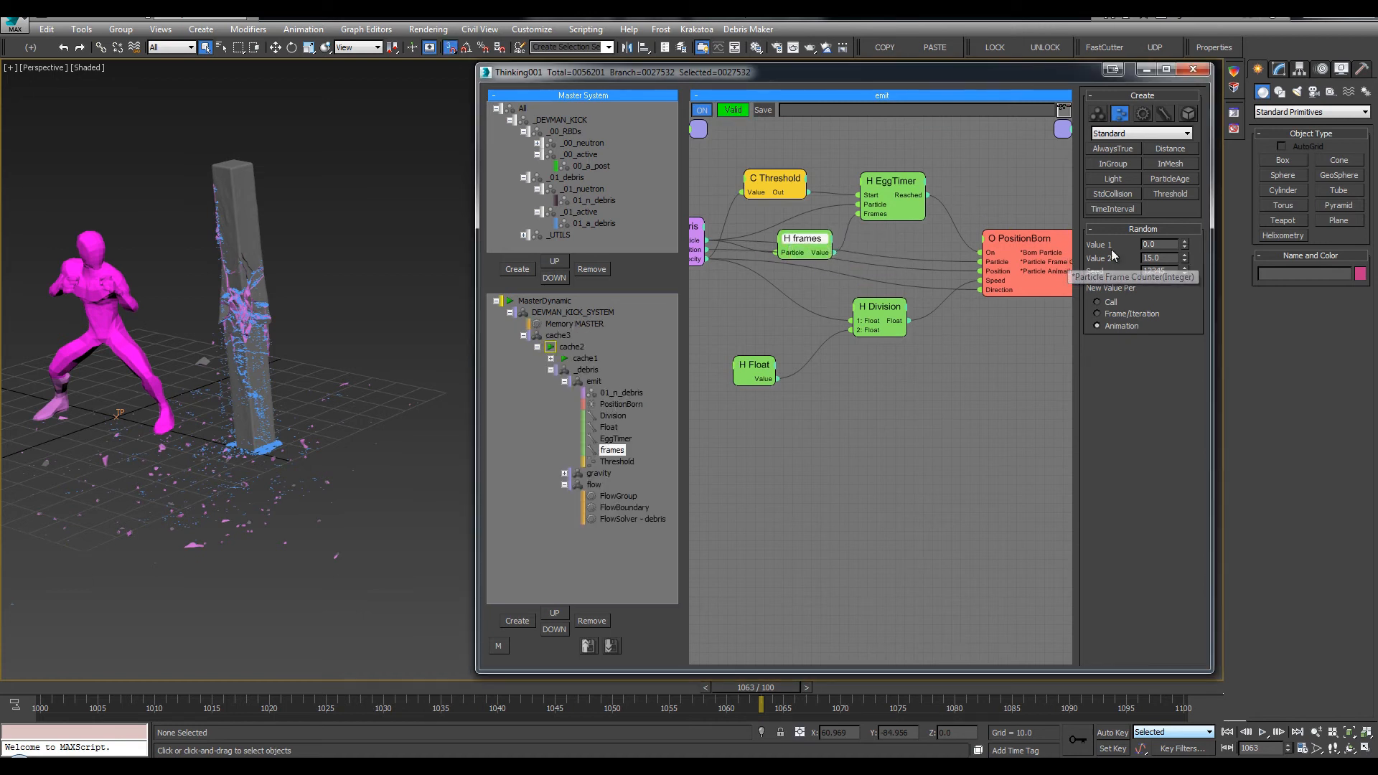
double_click(1164, 256)
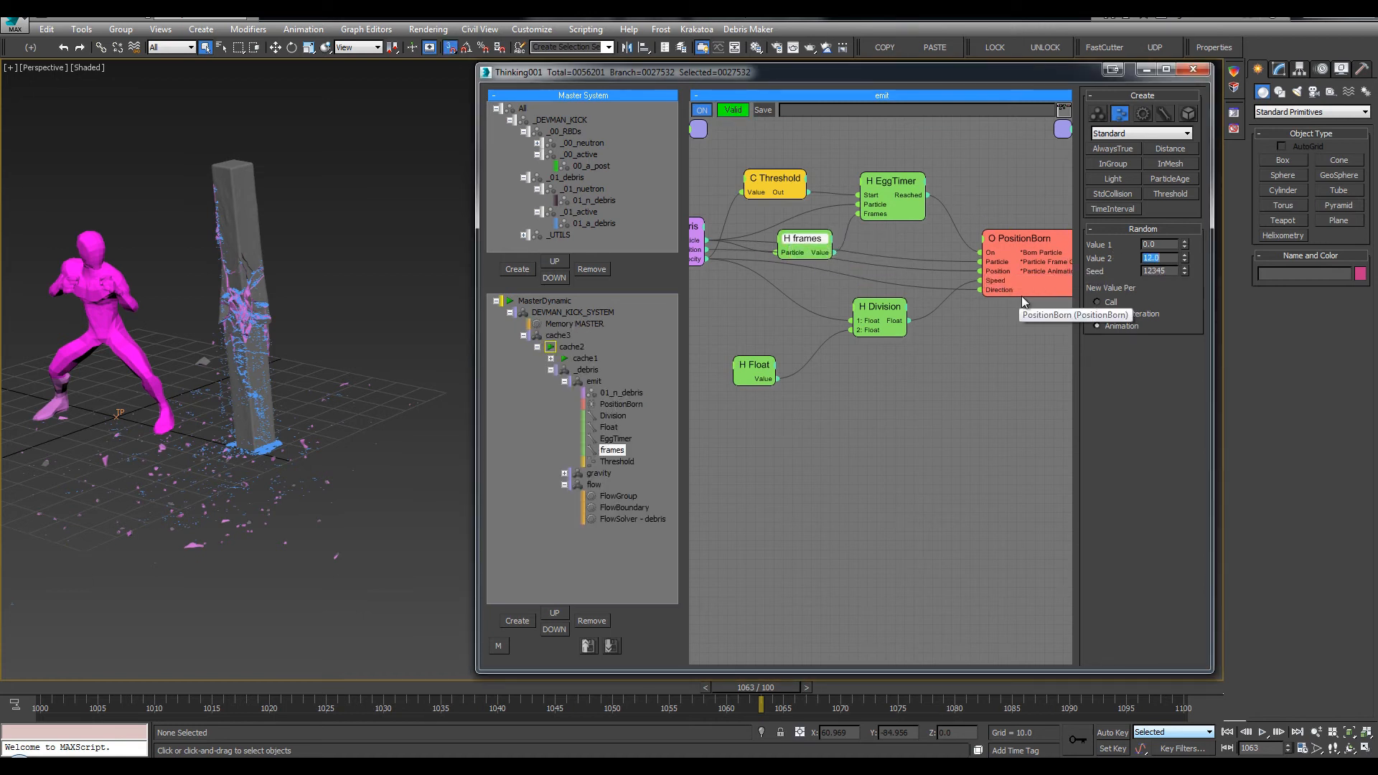
Inspect the debris on the post from several angles, rewind to frame 1000 and advance to frame 1001
middle_click_drag(847, 278, 856, 278)
middle_click_drag(390, 299, 338, 310, "alt")
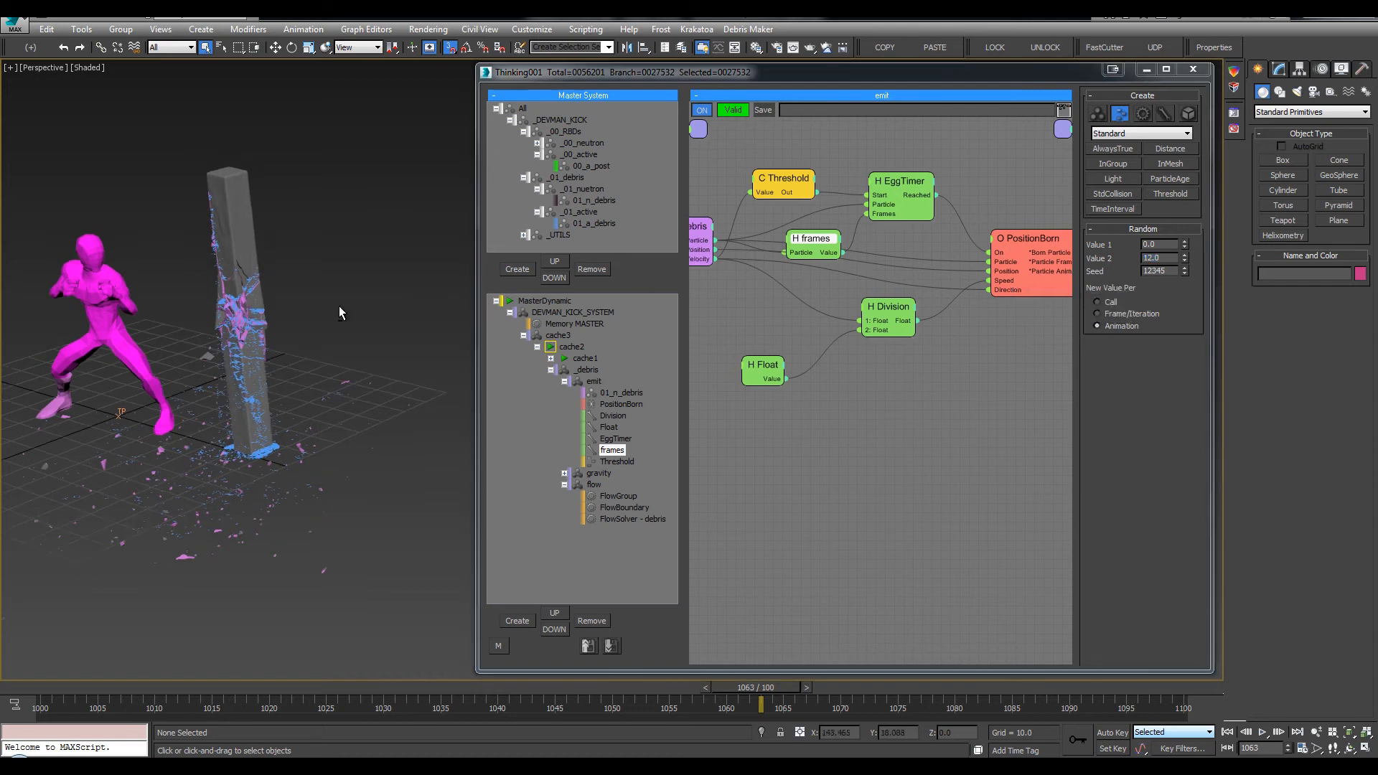
key("w")
key("q")
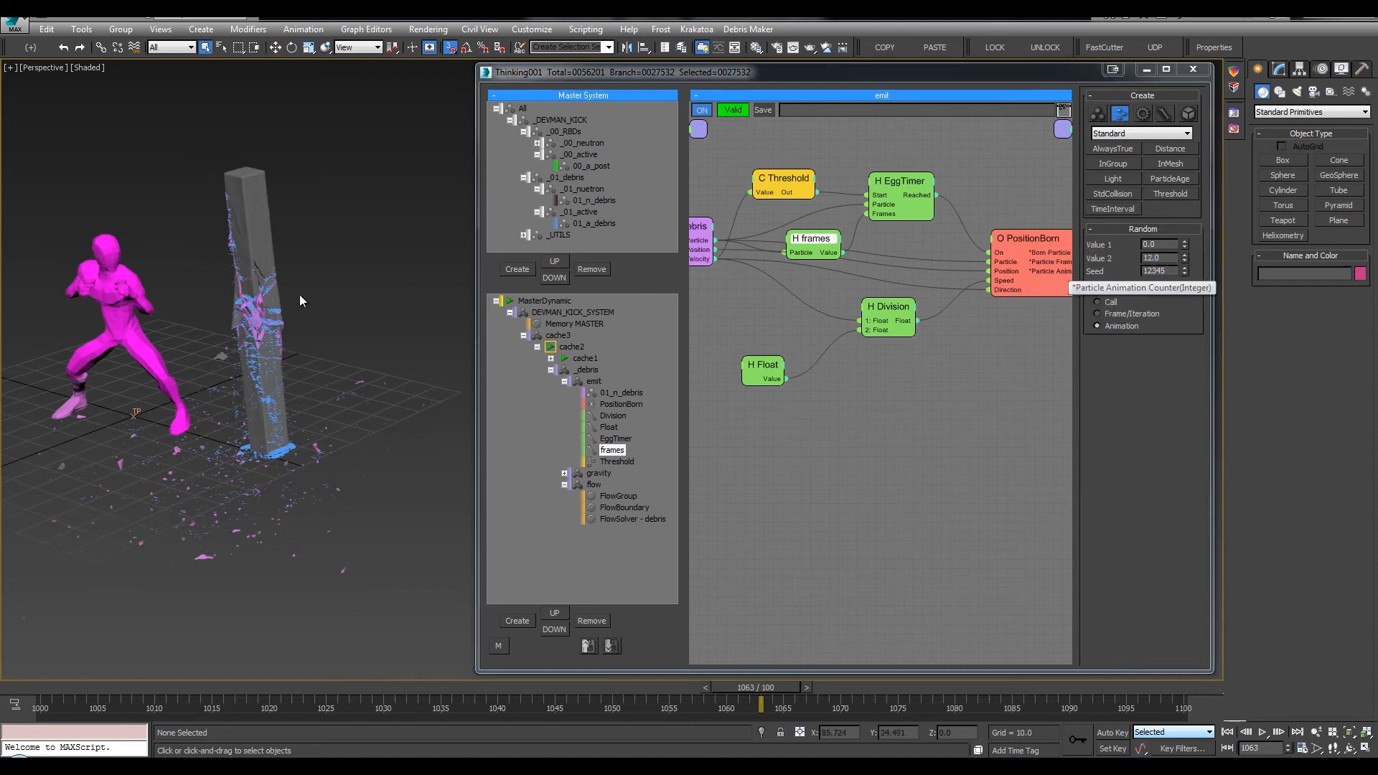
middle_click_drag(239, 354, 323, 311, "alt")
scroll(333, 317, "up", 3)
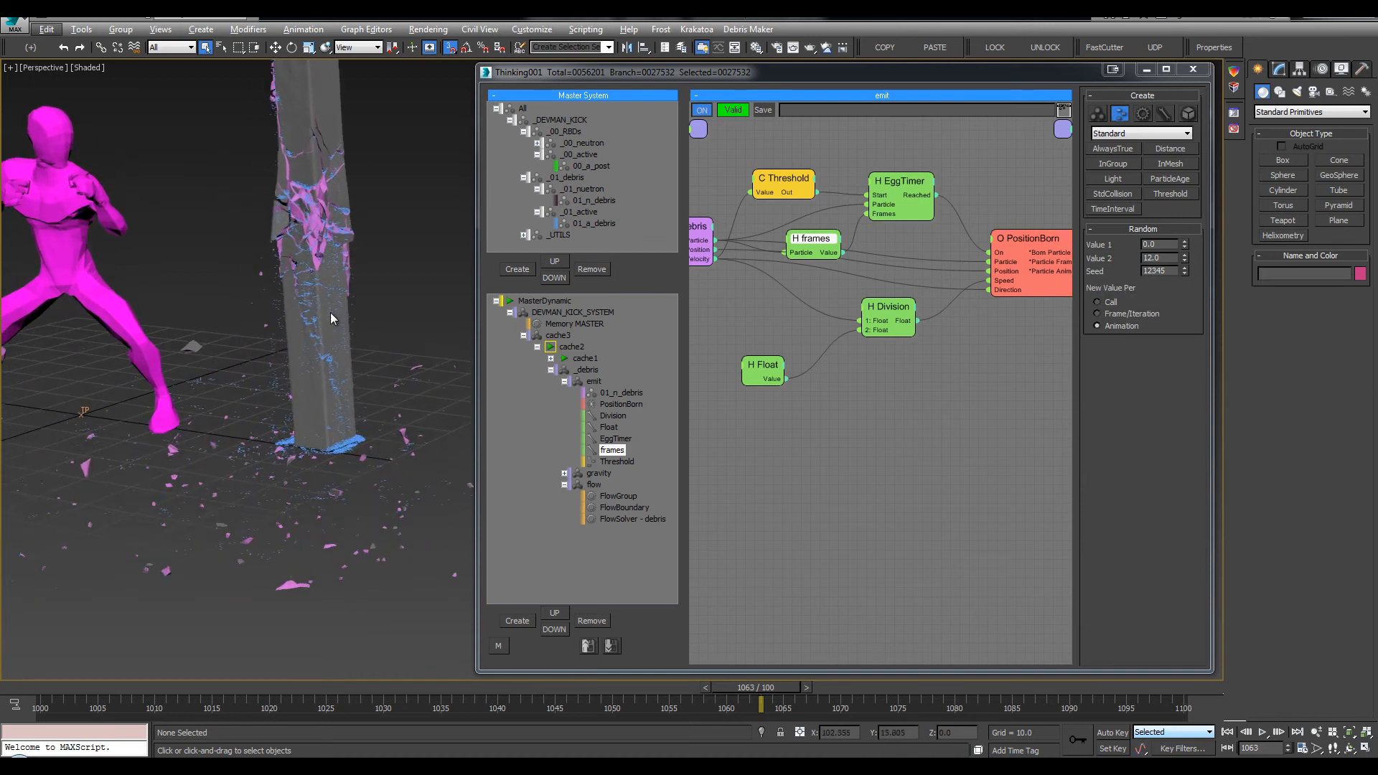
middle_click_drag(414, 321, 338, 330, "alt")
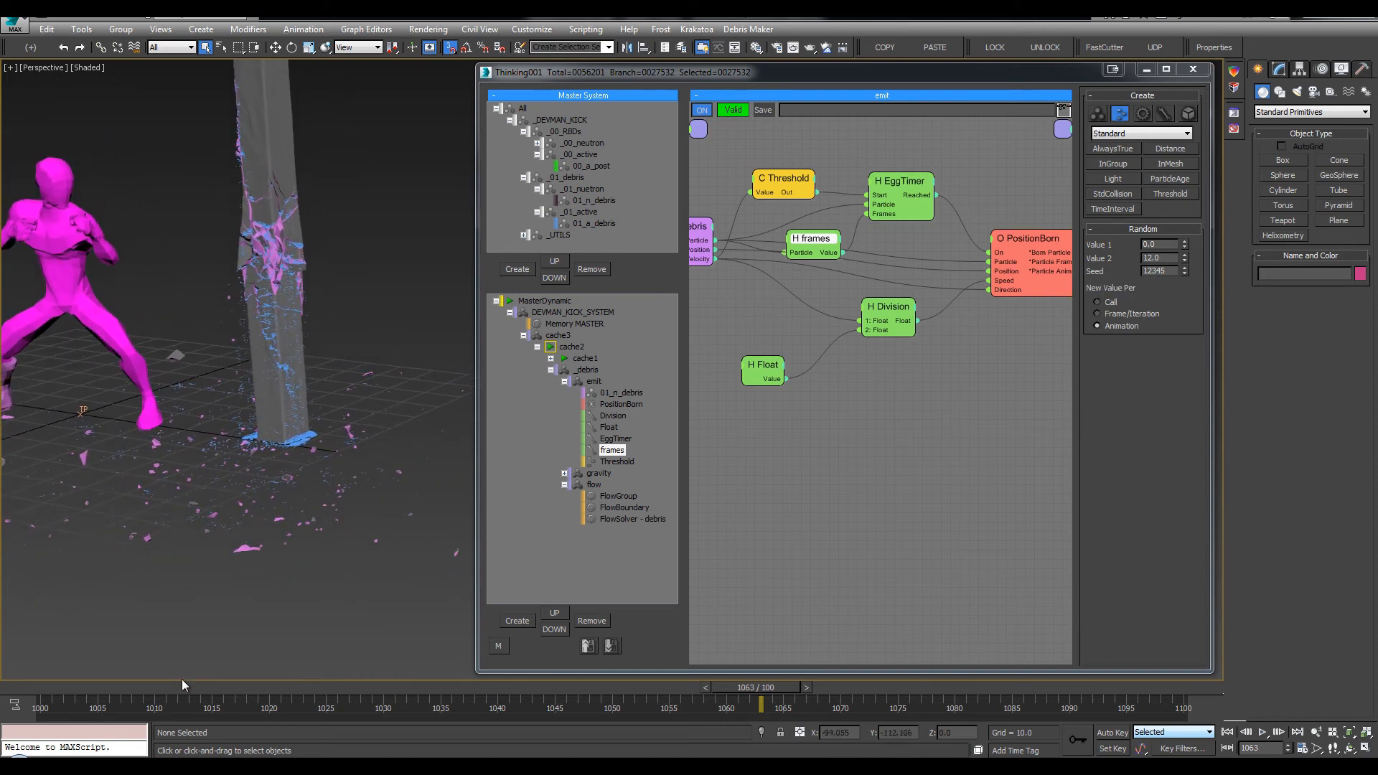
left_click_drag(168, 687, 55, 689)
scroll(411, 248, "down", 4)
middle_click_drag(412, 292, 392, 395)
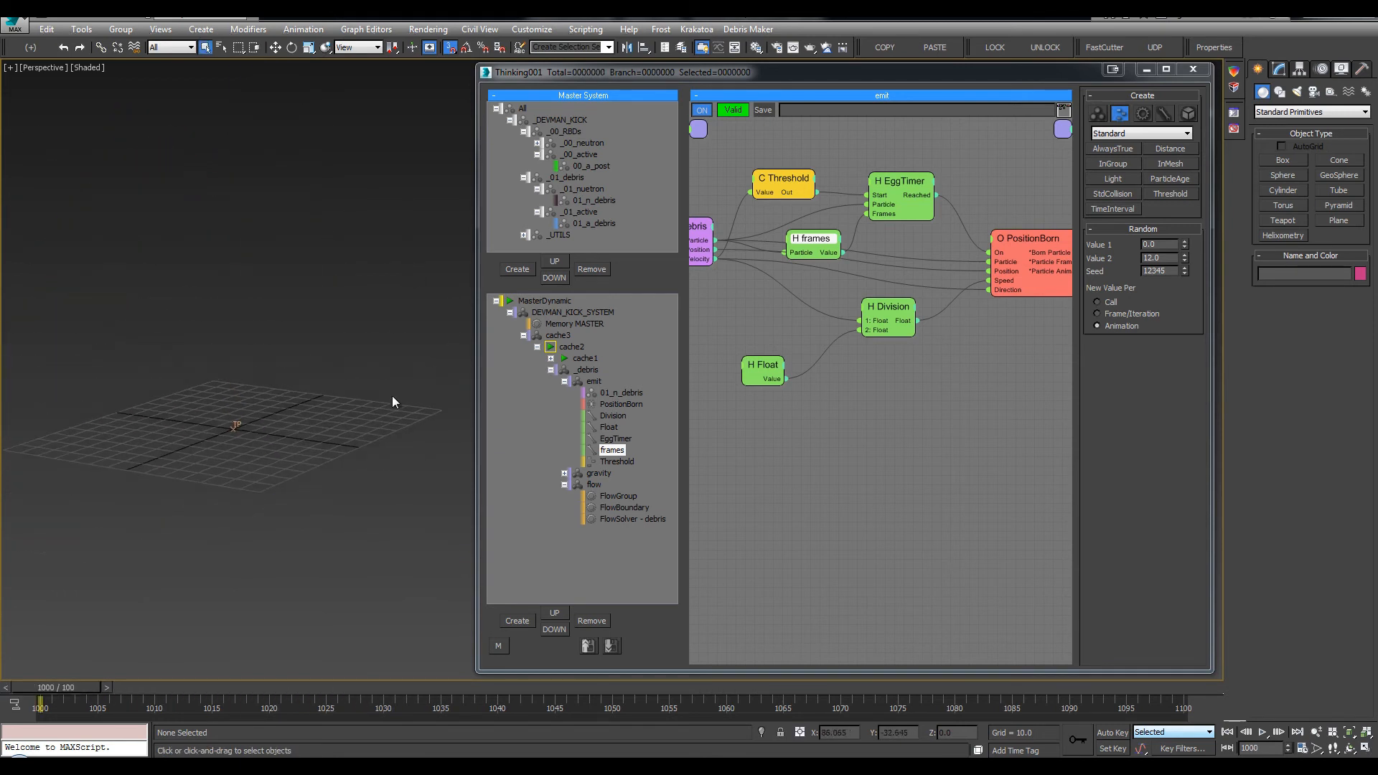
key("period")
middle_click_drag(378, 348, 332, 342, "alt")
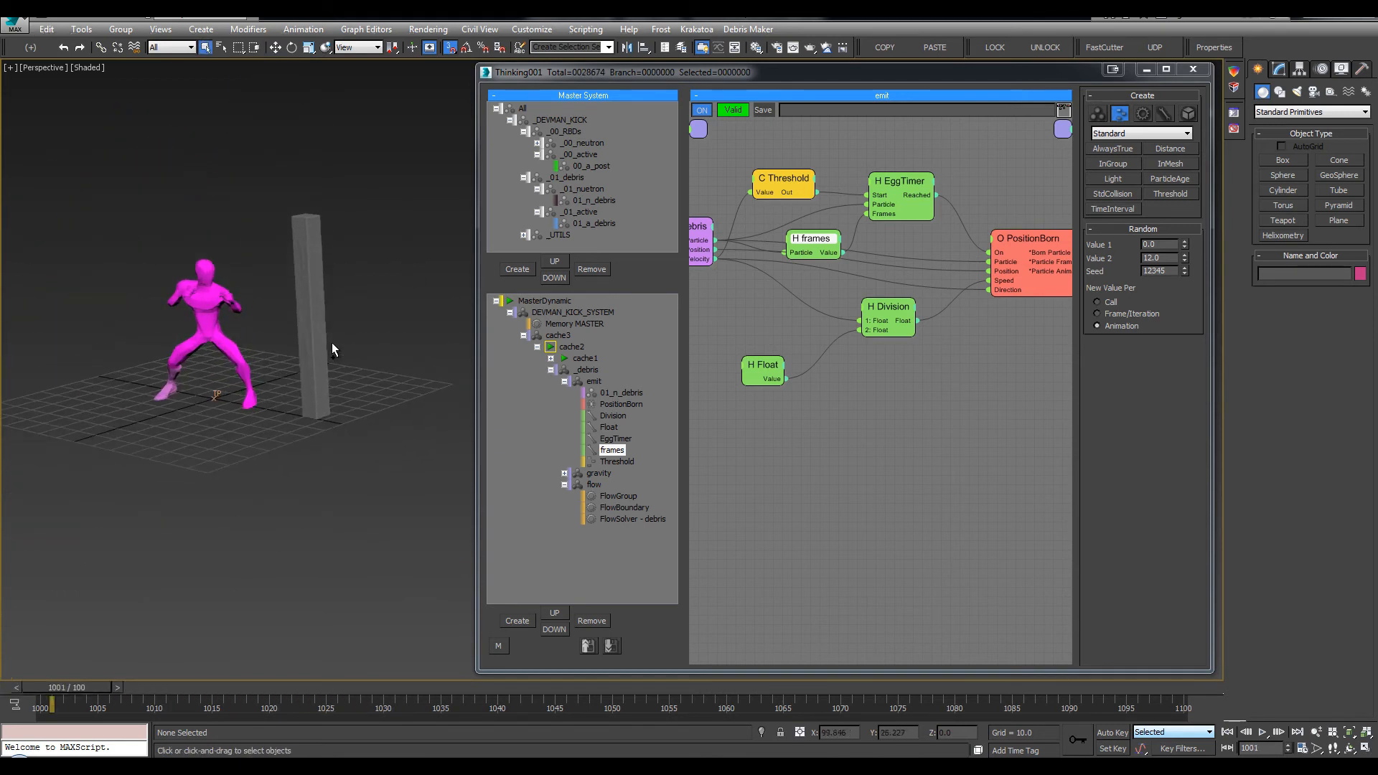
Collapse the emit, flow and _debris branches in the dynamic set tree, leaving _debris selected
left_click(564, 381)
left_click(564, 404)
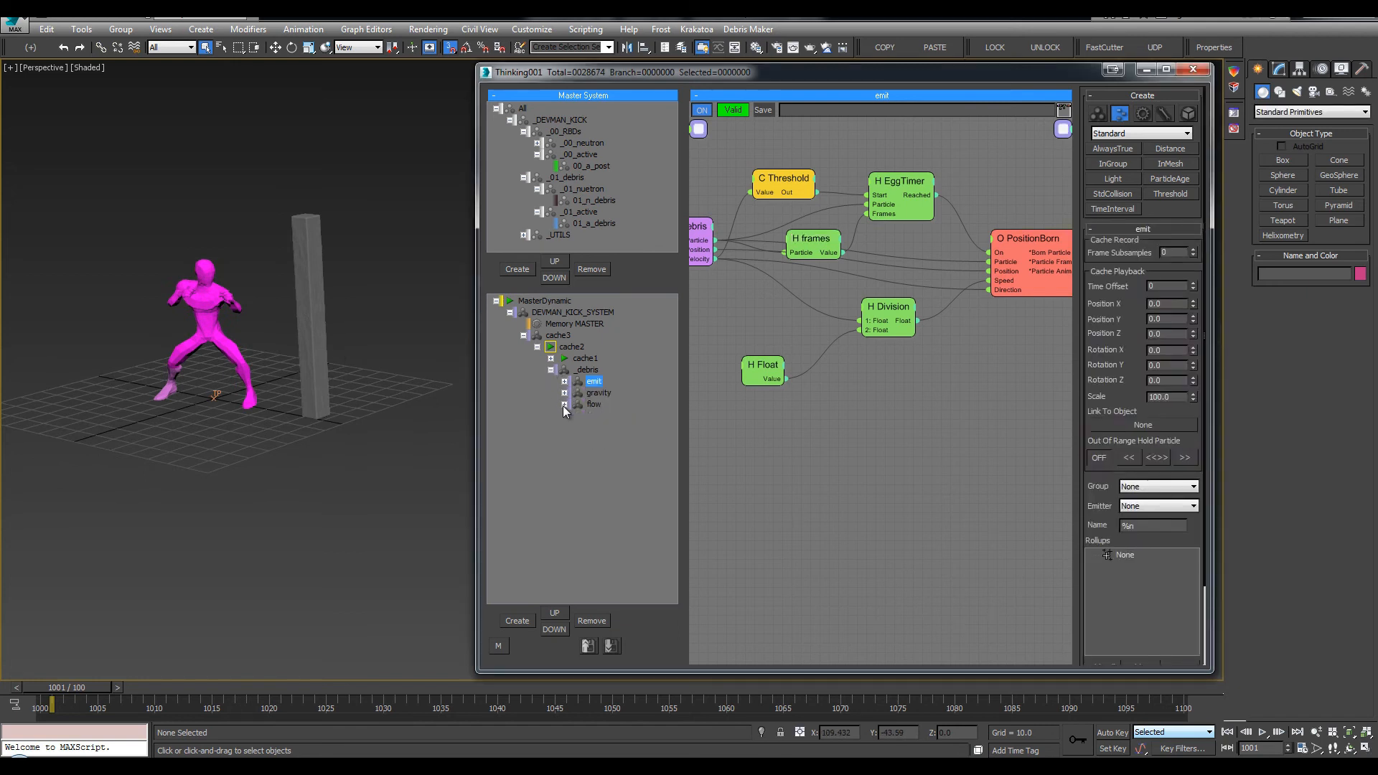
left_click(550, 370)
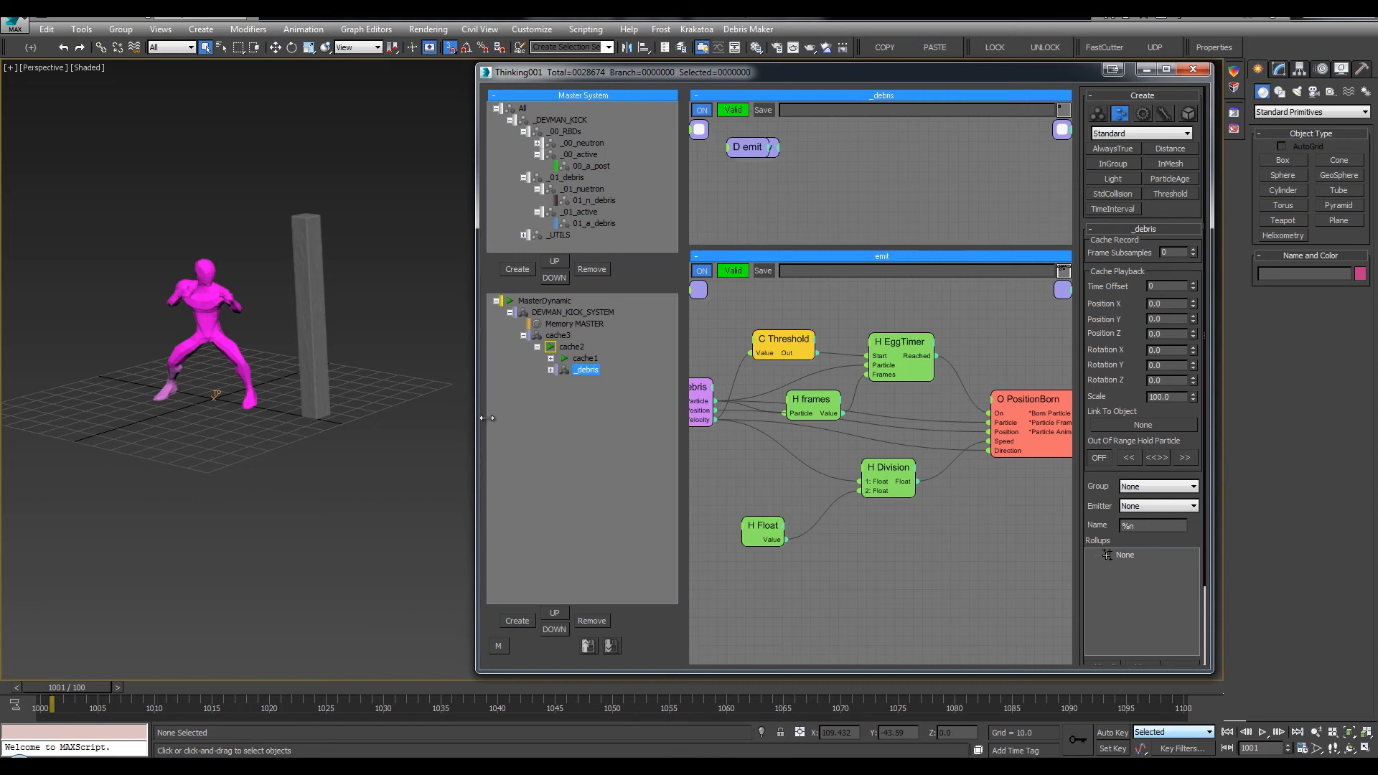
scroll(287, 329, "up", 2)
middle_click_drag(286, 329, 323, 345, "alt")
key("w")
key("q")
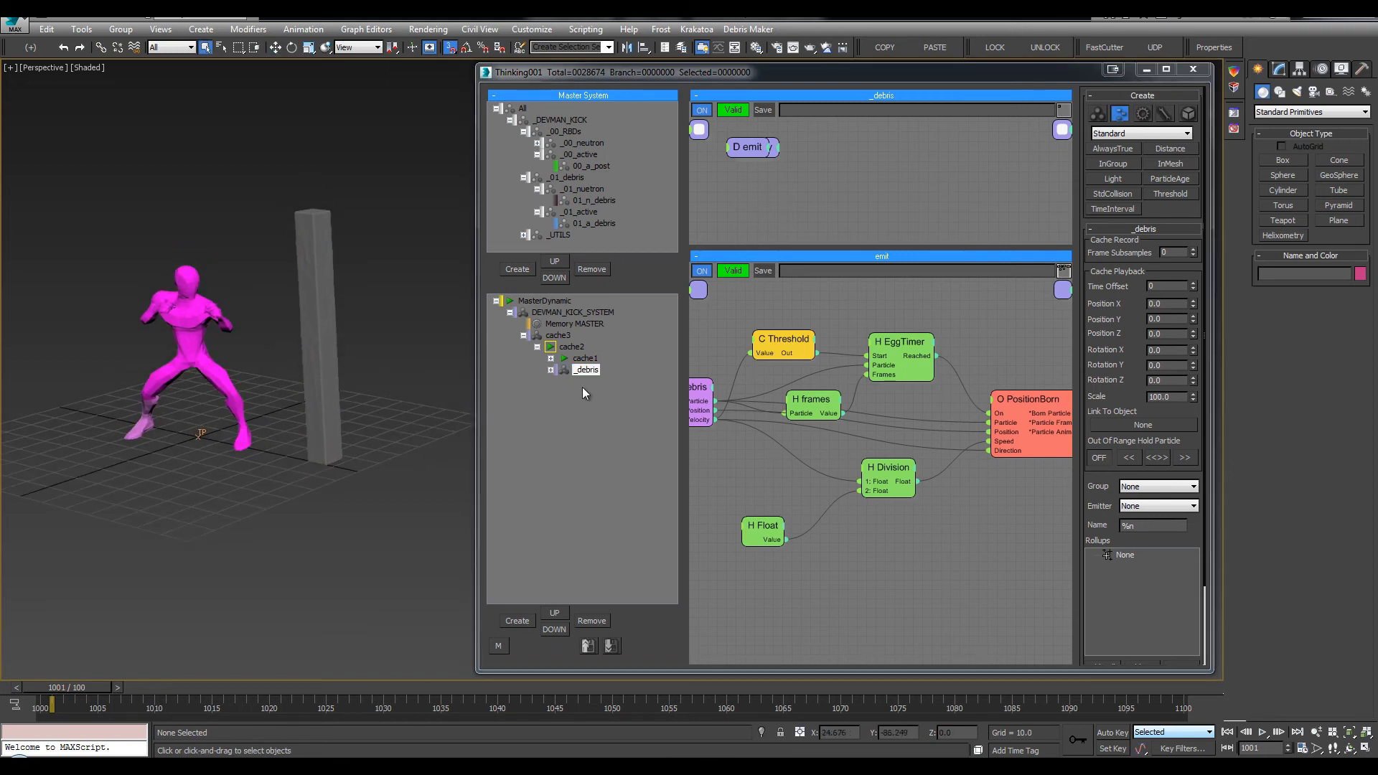
left_click(554, 373)
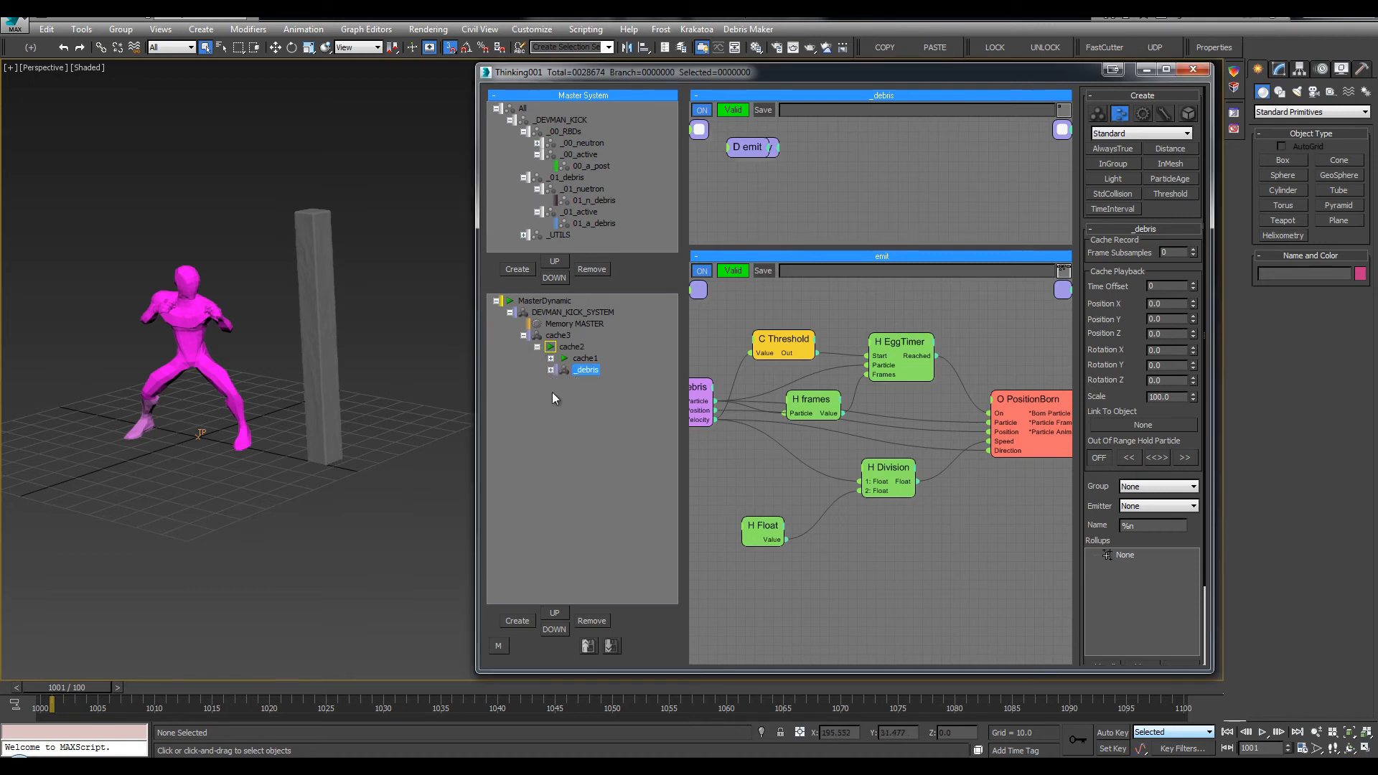
Return to frame 1000 and save the scene
middle_click_drag(411, 336, 407, 334)
key("Home")
key("ctrl+s")
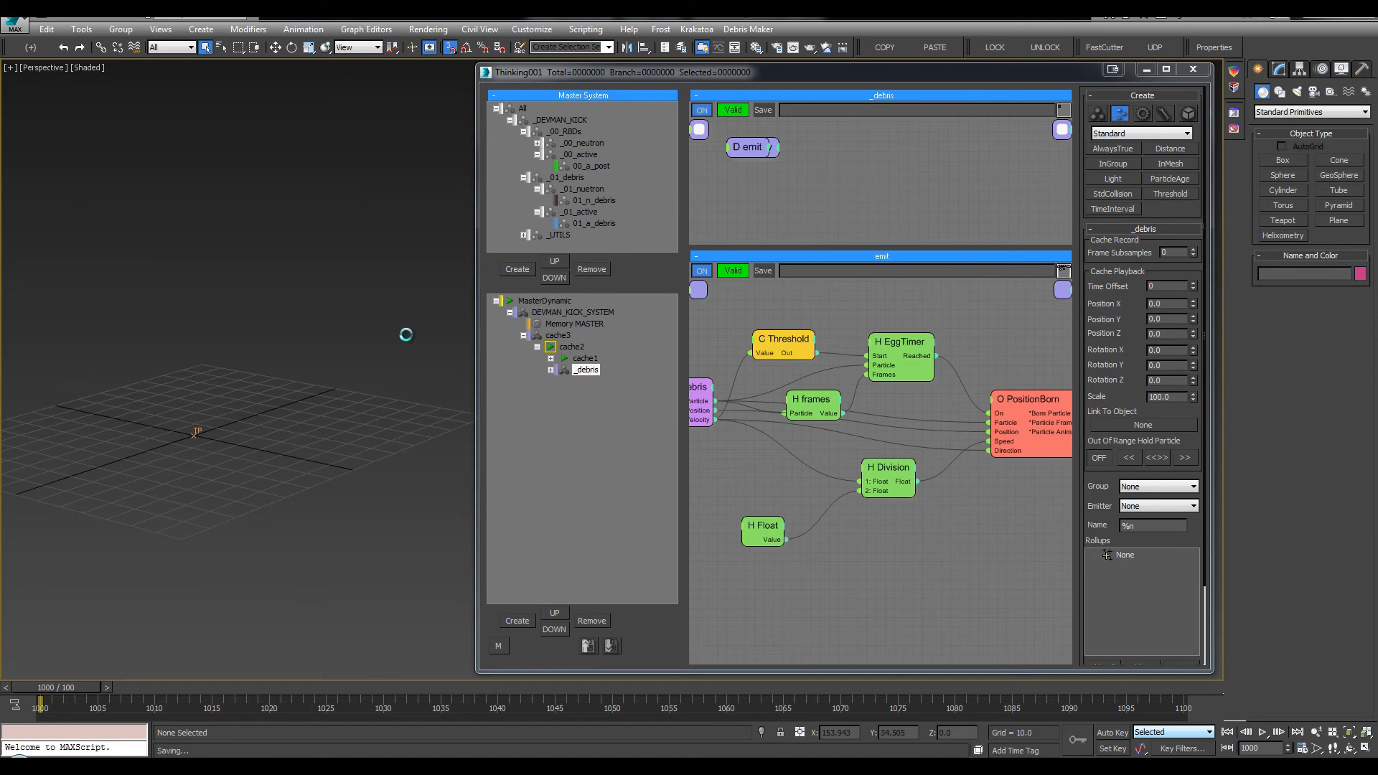
Set the cache2 dynamic set's cache file to cache2.tps in a new v0005 folder inside _record
left_click(547, 349)
right_click(548, 354)
left_click(531, 471)
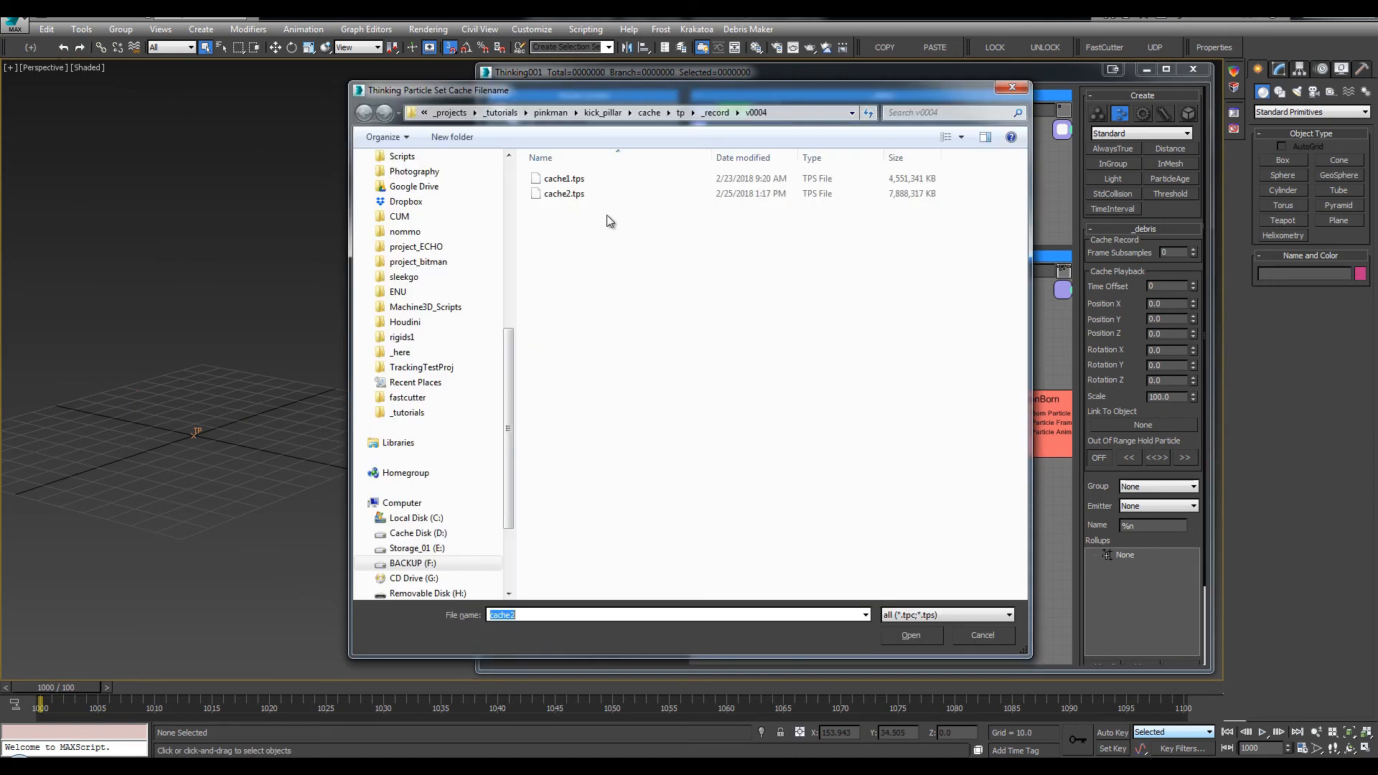
left_click(571, 194)
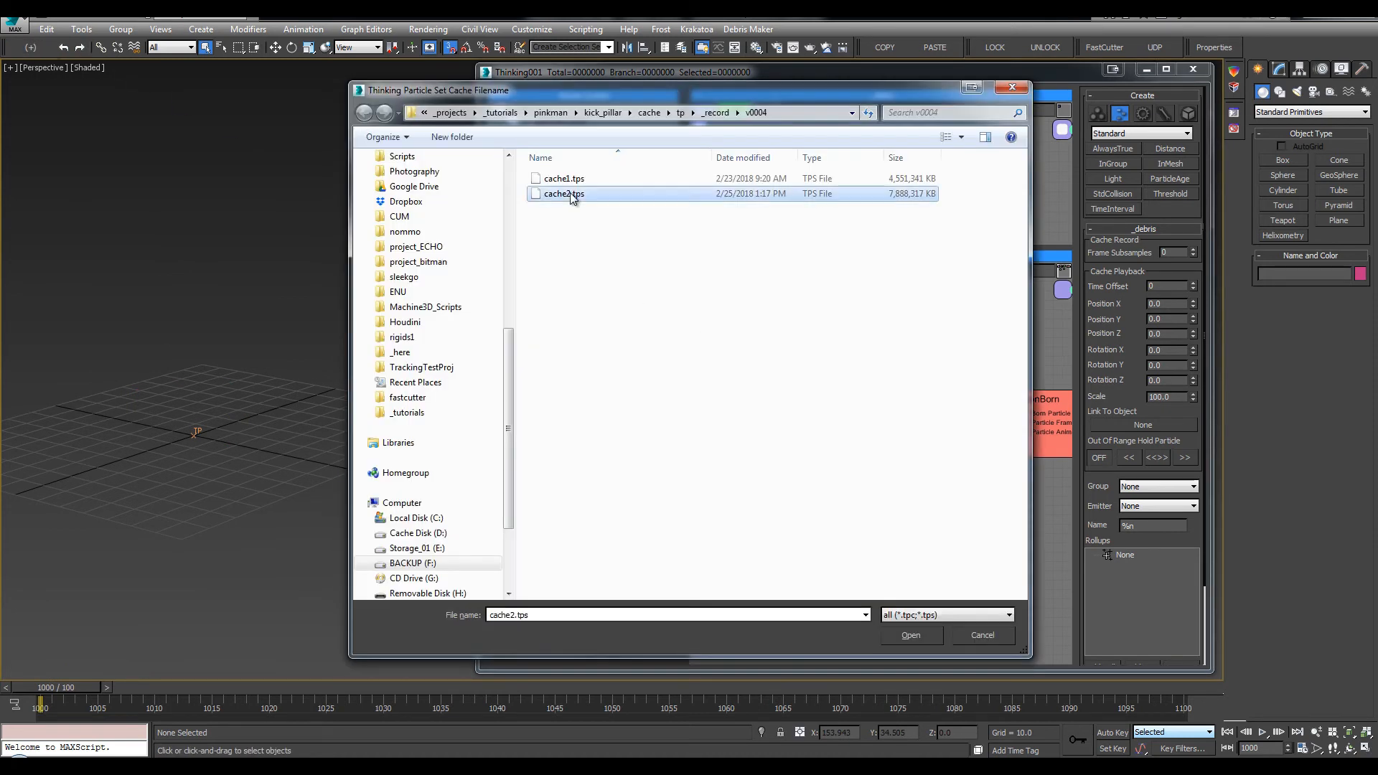
left_click(724, 113)
left_click_drag(734, 94, 723, 95)
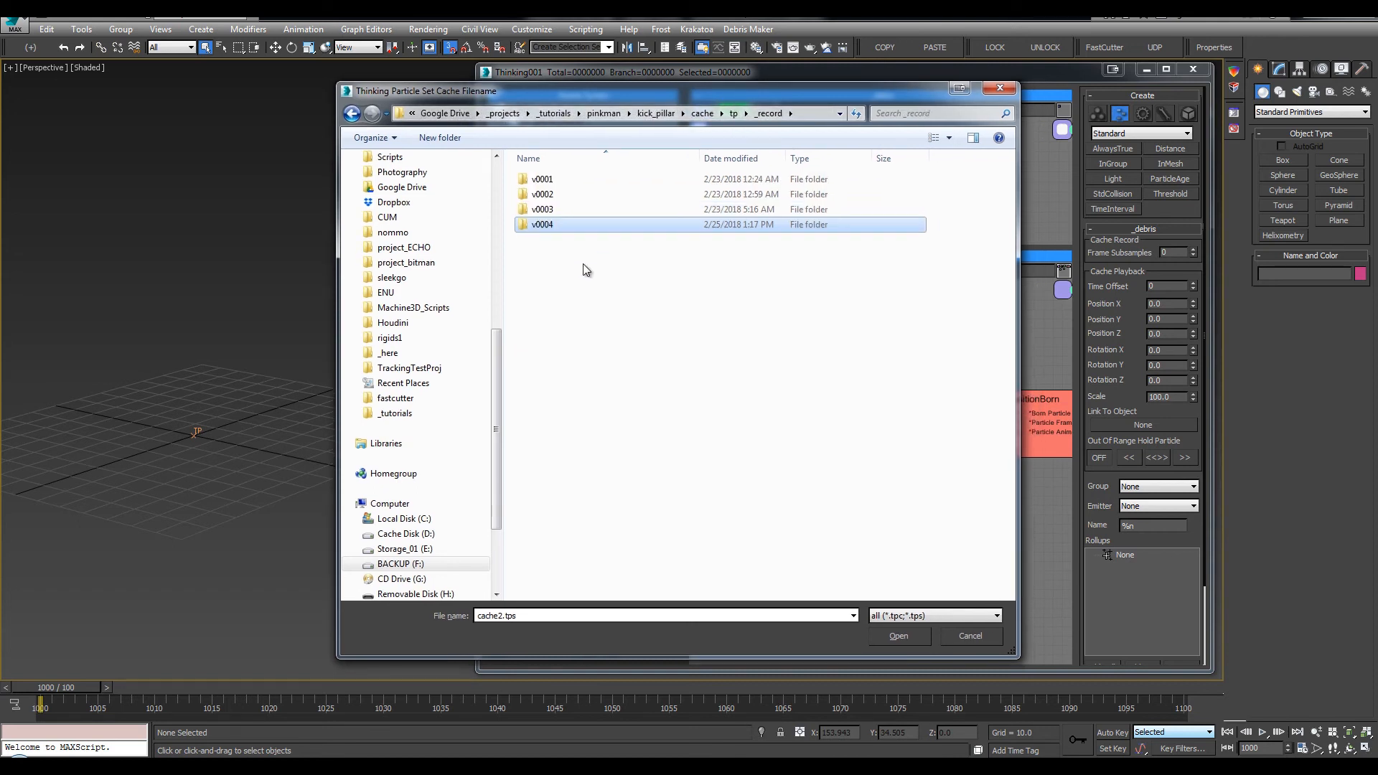
left_click(586, 270)
key("ctrl+shift+n")
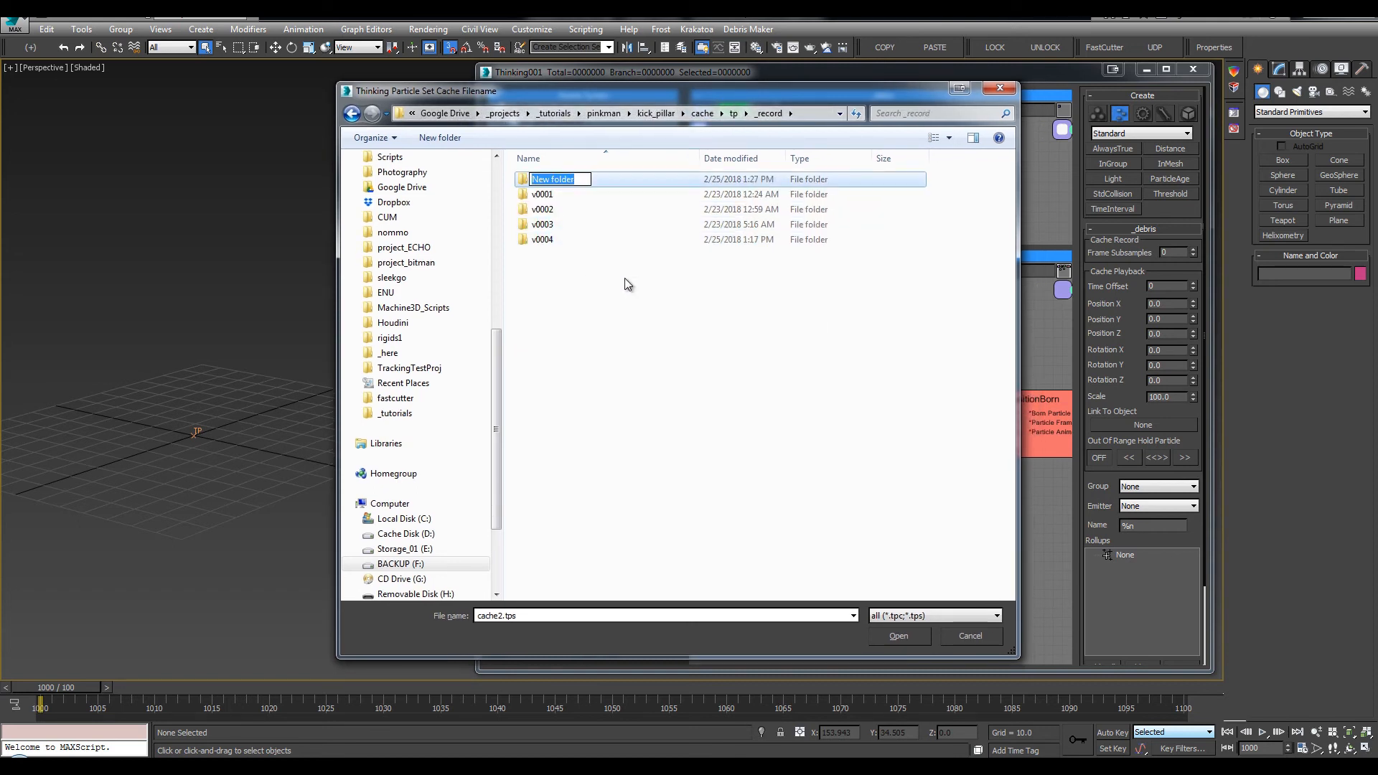
type("v0005")
key("Return")
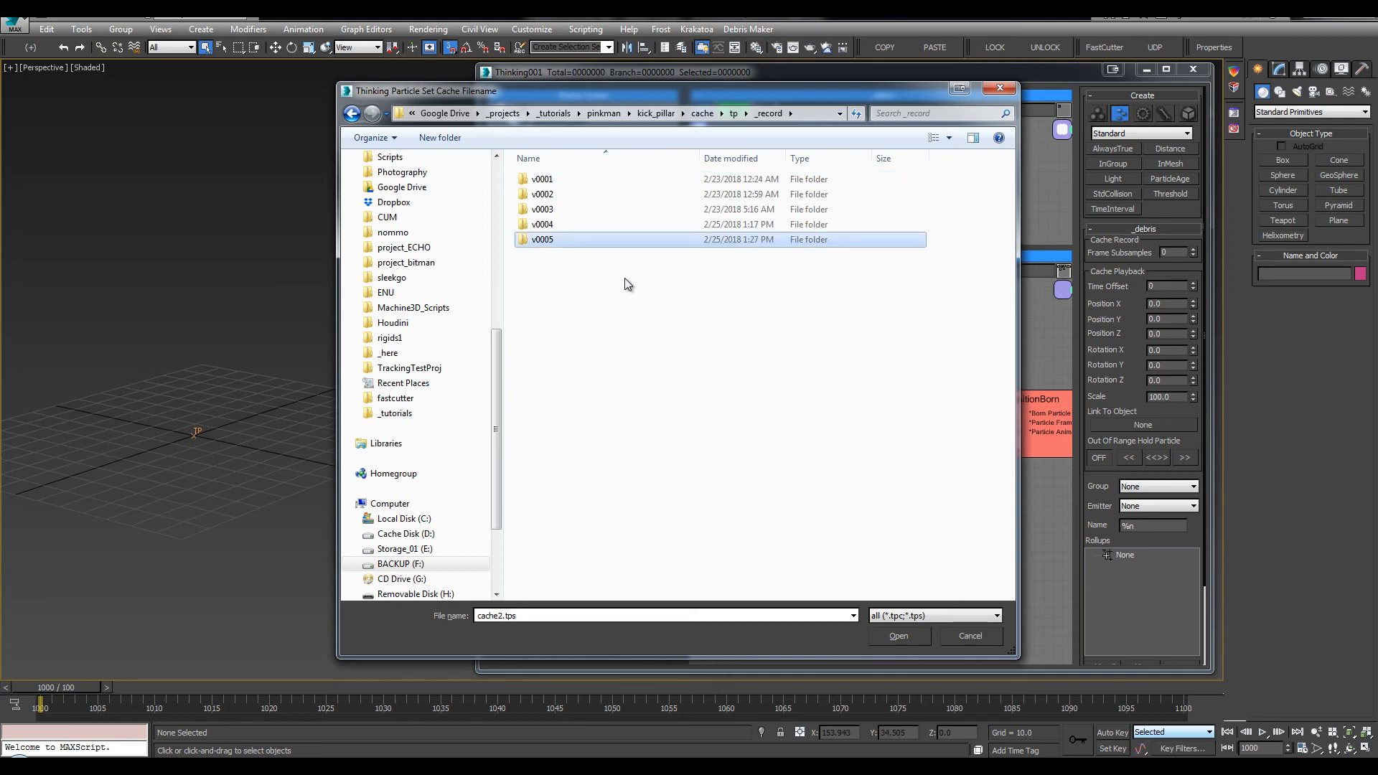
key("Return")
left_click(885, 633)
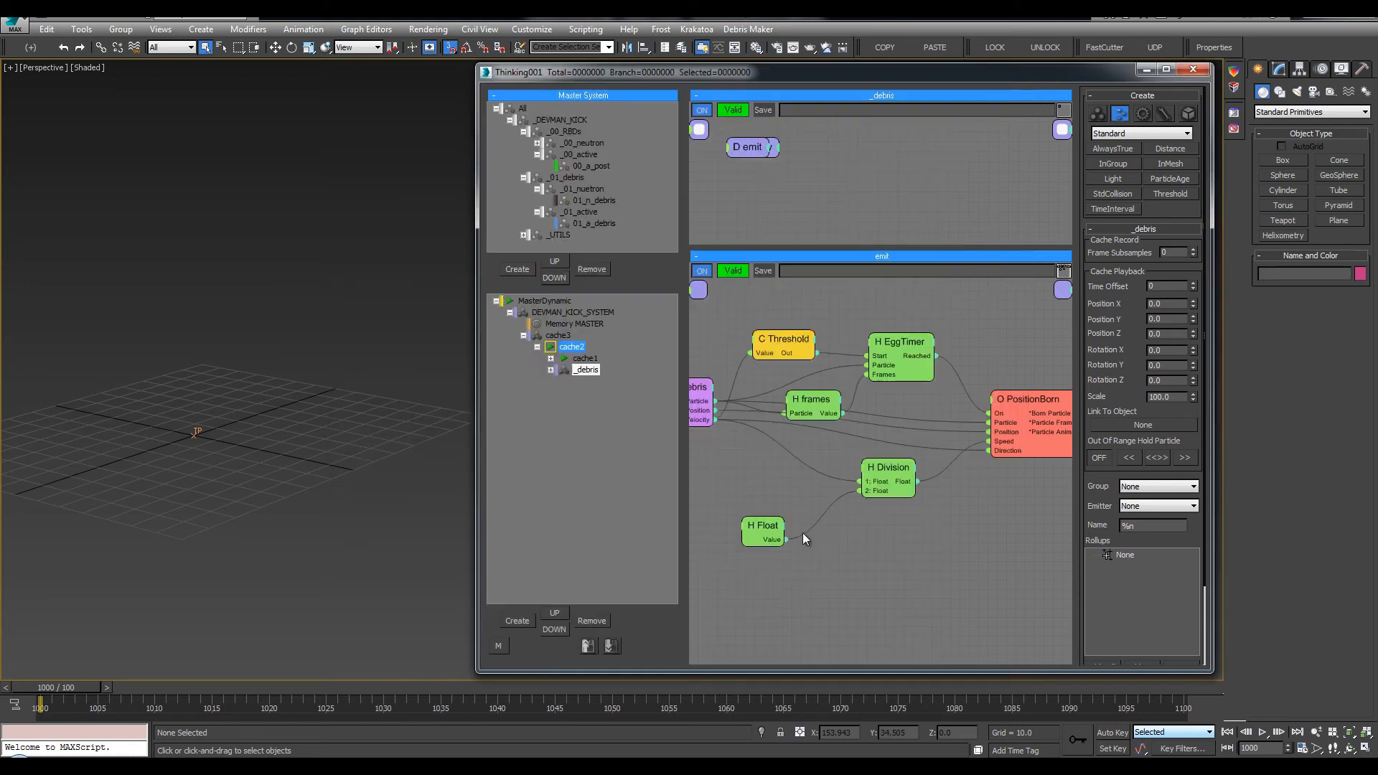
Unset the cache on MasterDynamic and record the cache2 simulation to its new v0005 cache file
right_click(513, 307)
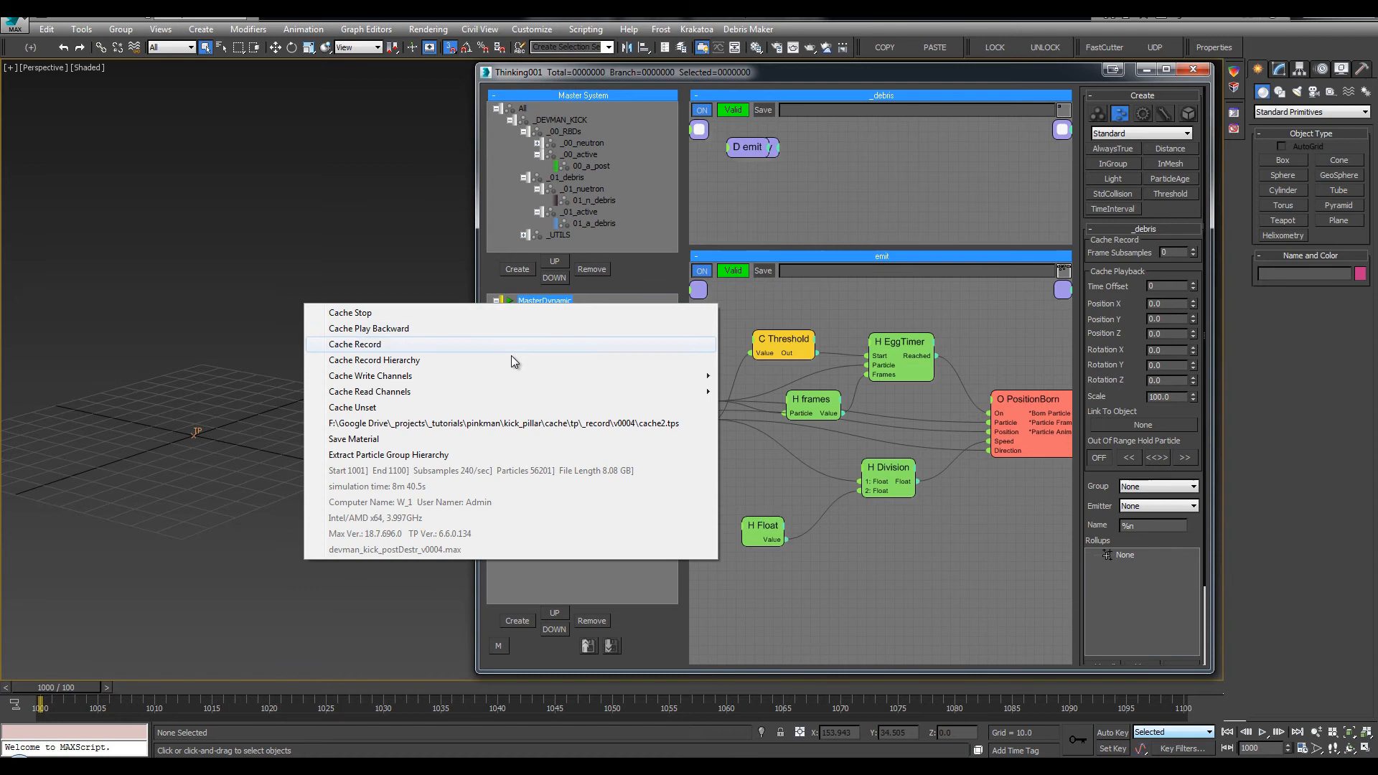
left_click(492, 402)
right_click(552, 350)
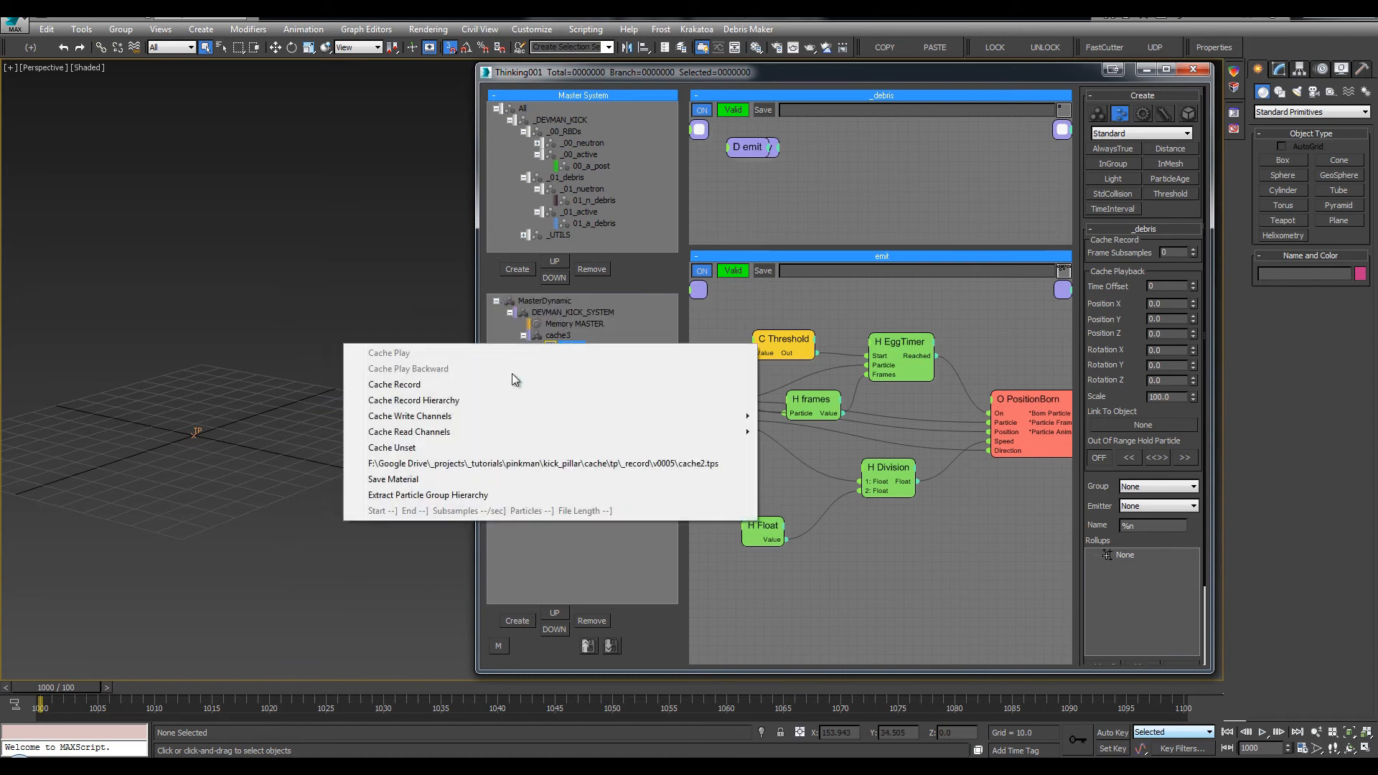
left_click(403, 386)
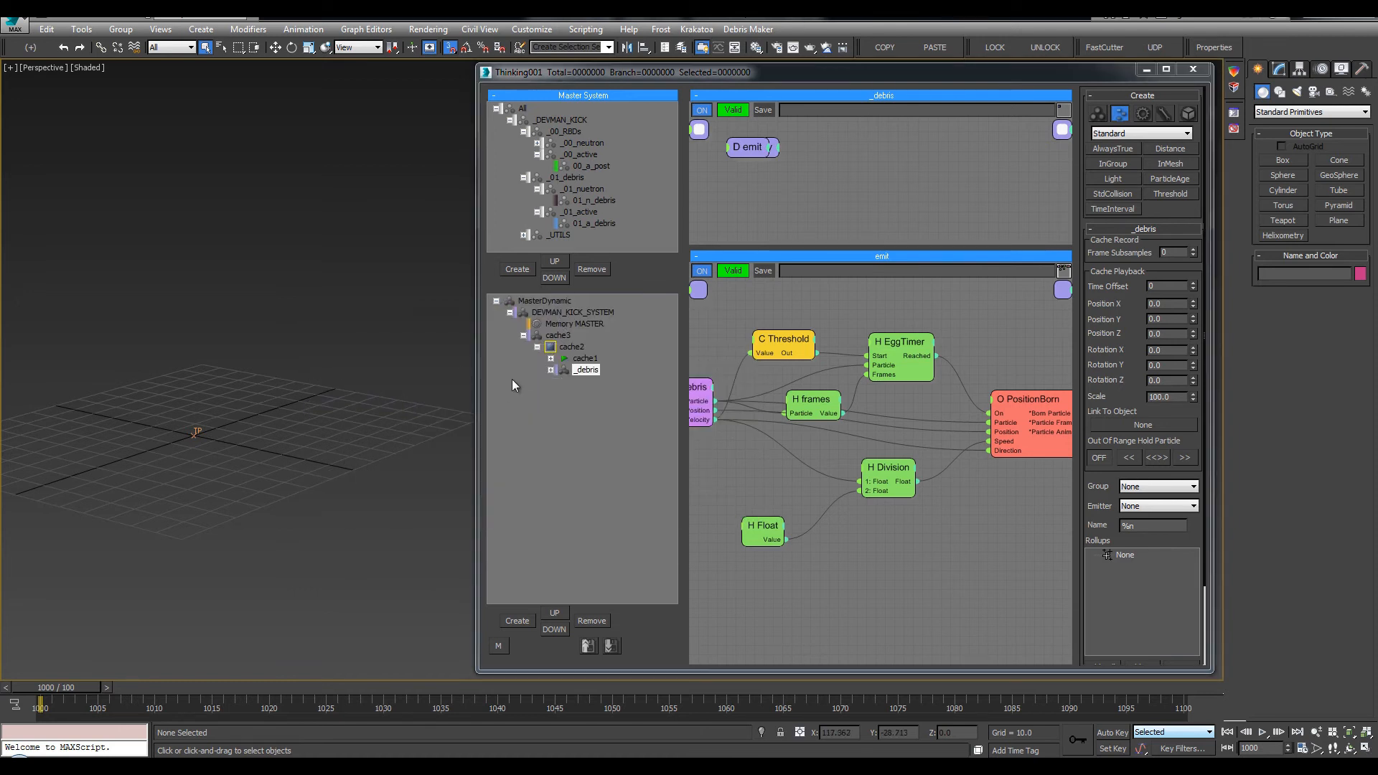
right_click(566, 347)
left_click(499, 390)
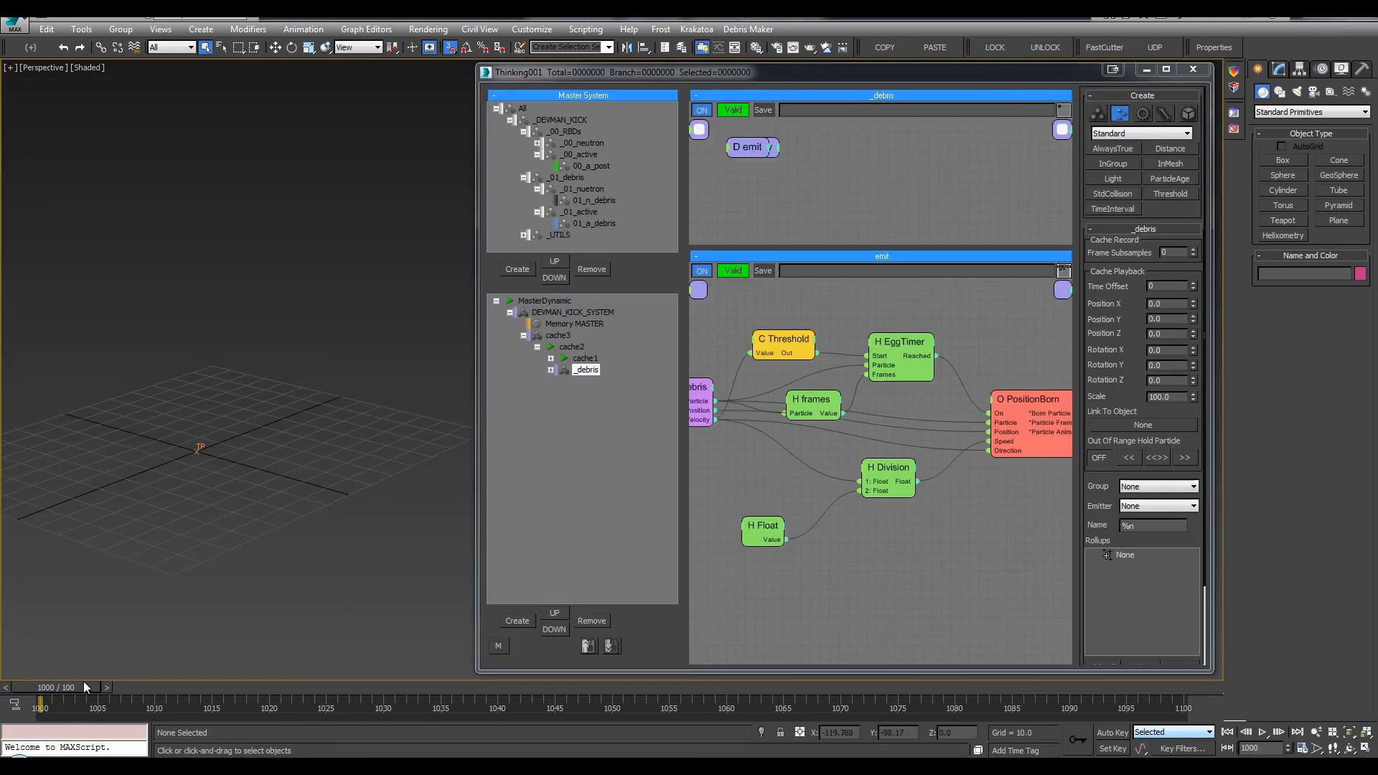
Play back the recorded simulation, create an AVI preview of the perspective view for frames 1000 to 1100, and review it
key("/")
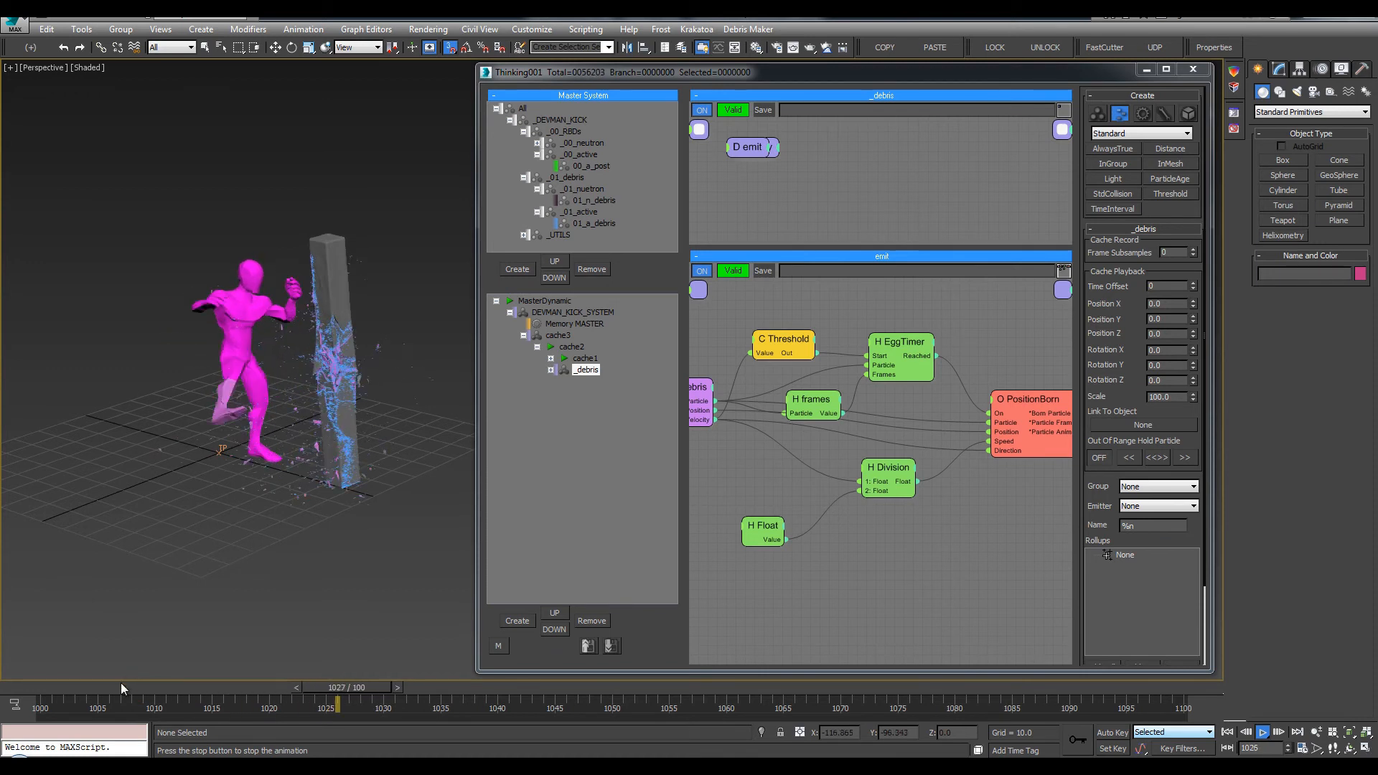
left_click_drag(121, 682, 234, 689)
key("shift+v")
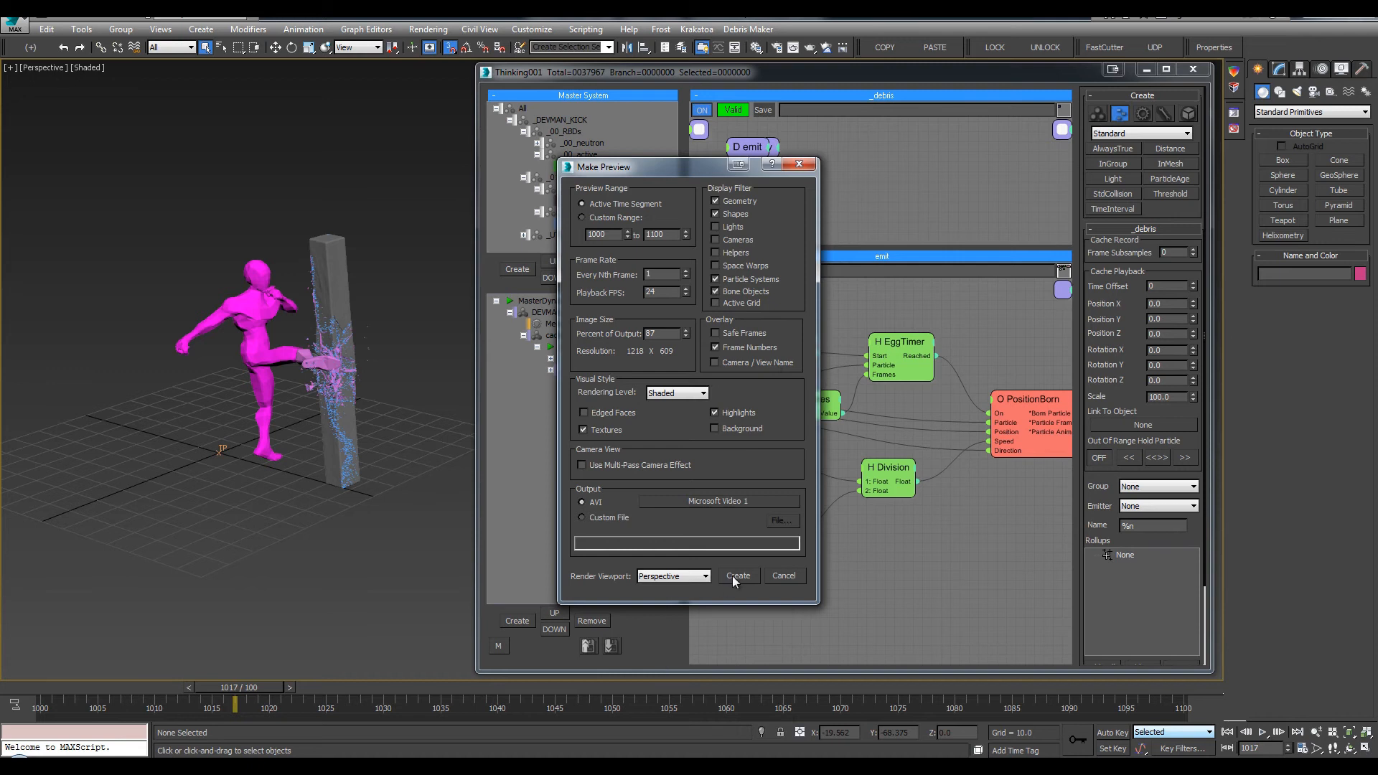
left_click(738, 575)
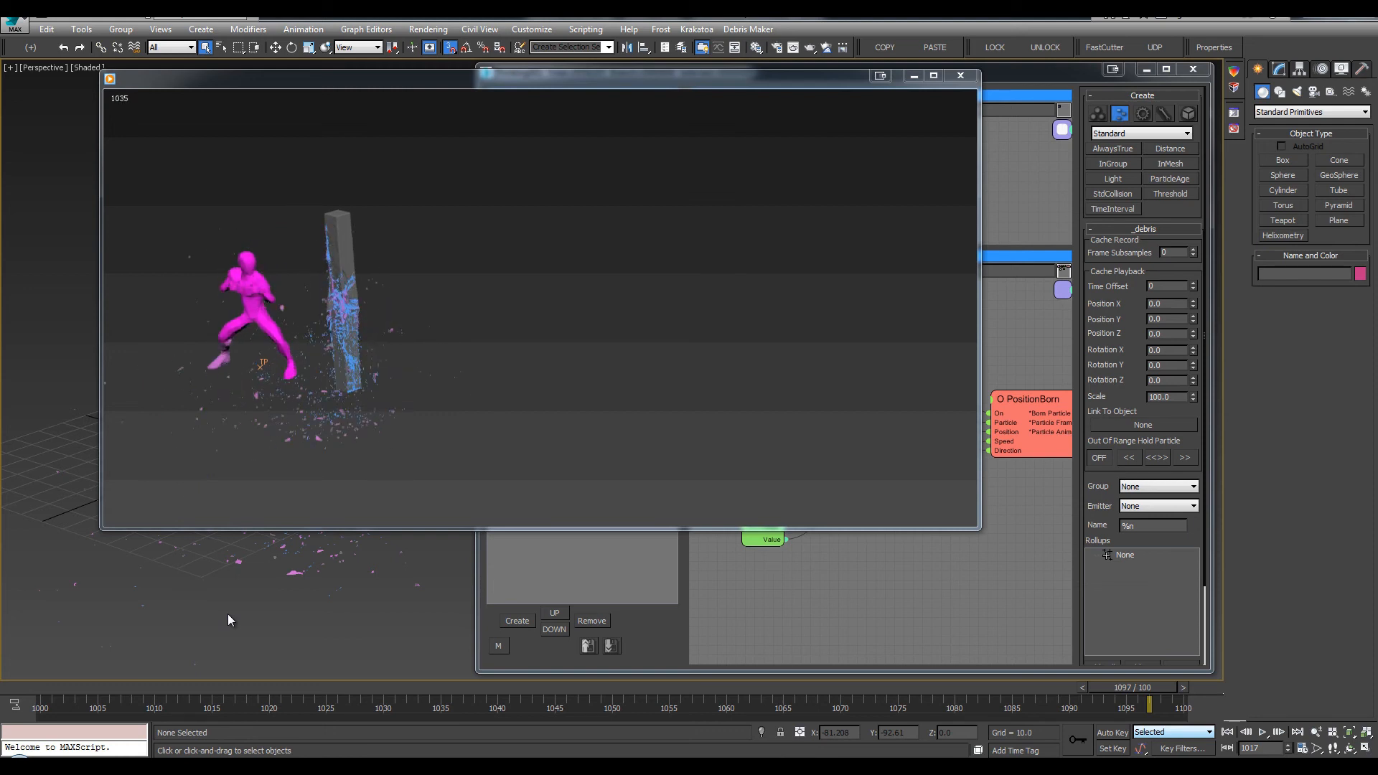
left_click(961, 76)
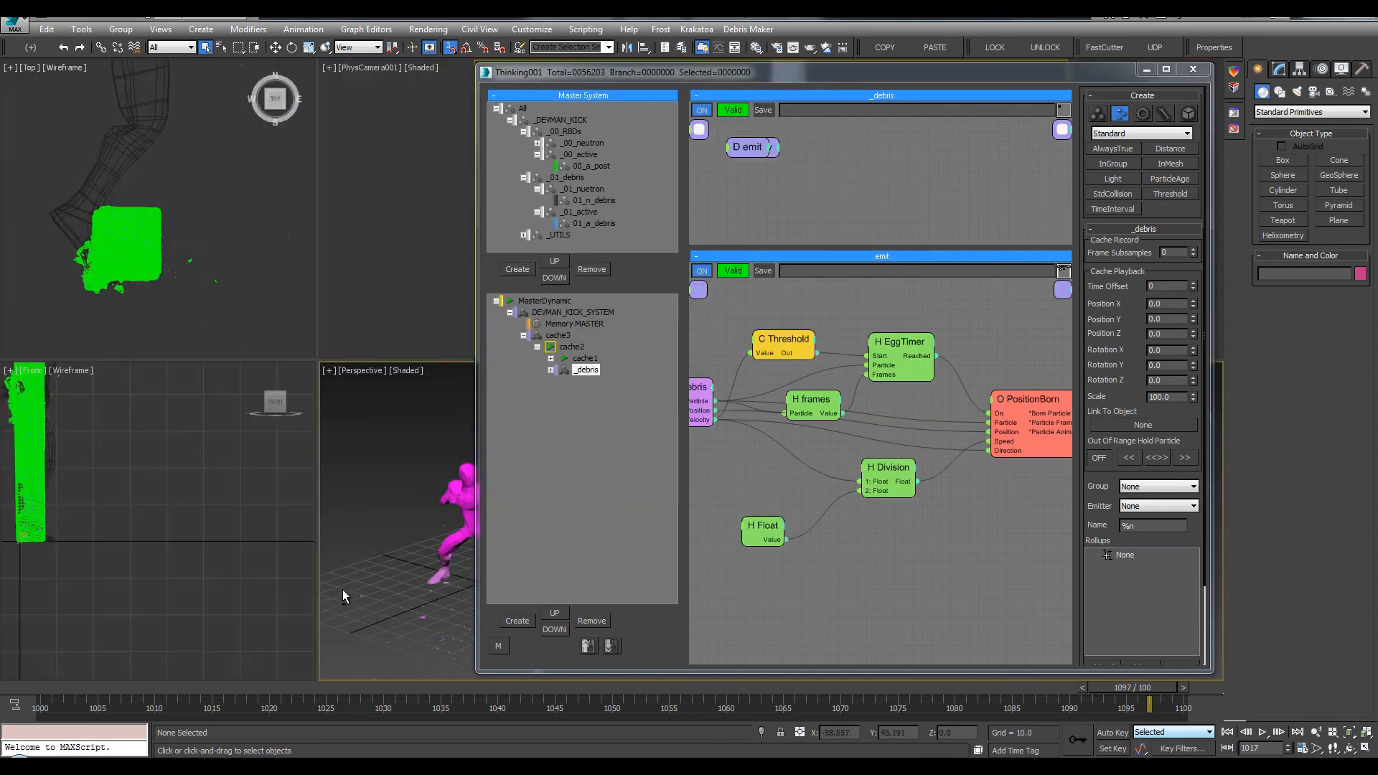
Inspect the debris around the base of the post in the Front view, ending at frame 1047
left_click(258, 529)
key("alt+w")
middle_click_drag(290, 442, 401, 453)
scroll(313, 460, "up", 3)
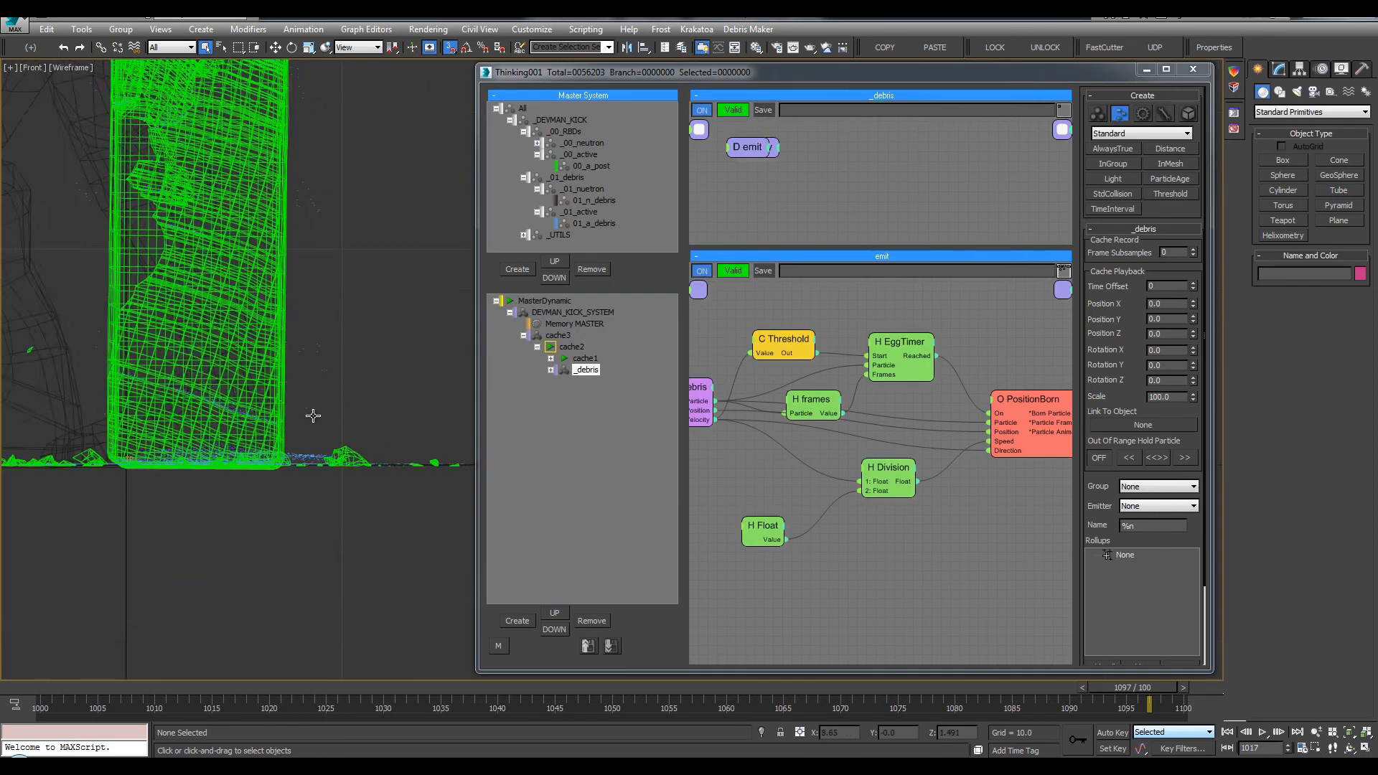
scroll(301, 461, "up", 3)
scroll(294, 438, "down", 9)
middle_click_drag(302, 534, 289, 568)
left_click_drag(106, 687, 573, 690)
scroll(276, 503, "up", 4)
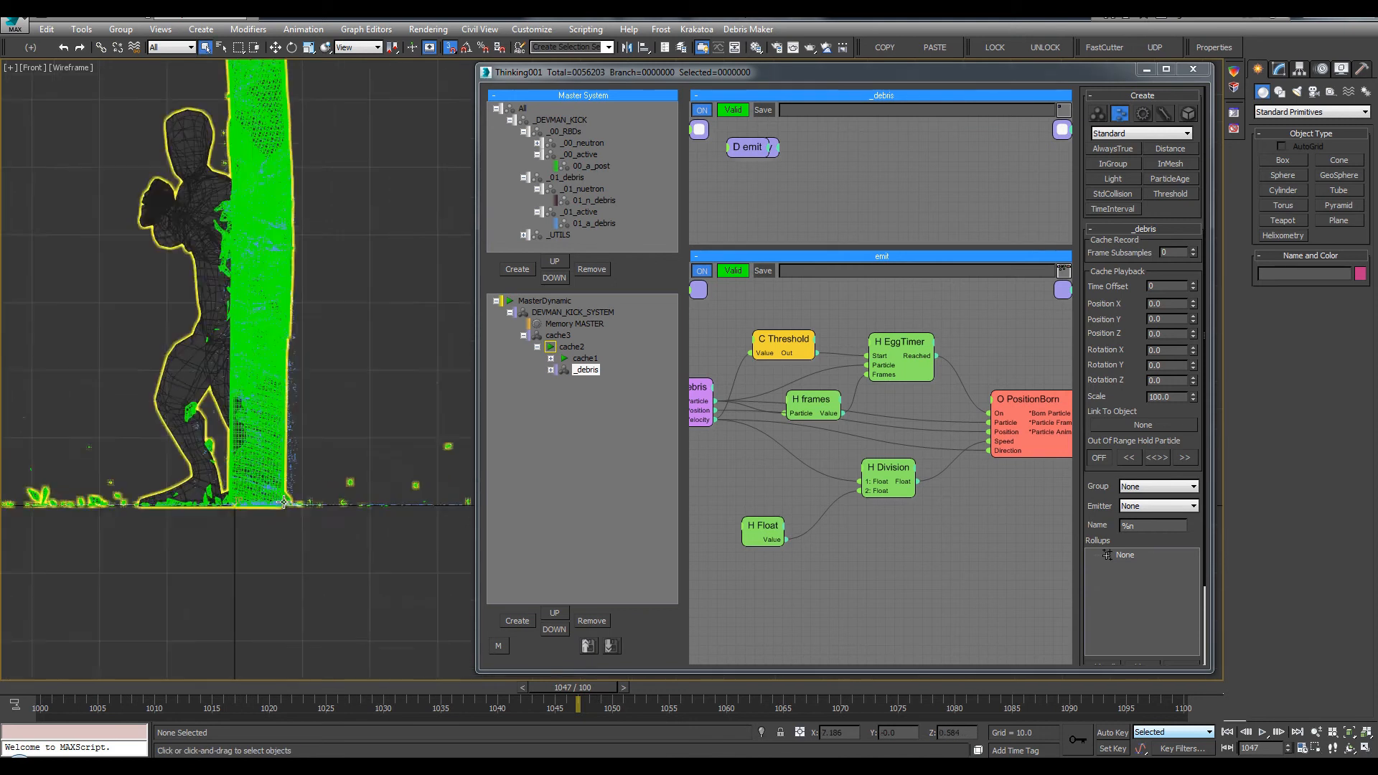
scroll(285, 502, "up", 4)
Examine how the debris is scattered around the post and figure from several angles in the Perspective view
key("alt+w")
left_click(405, 502)
key("alt+w")
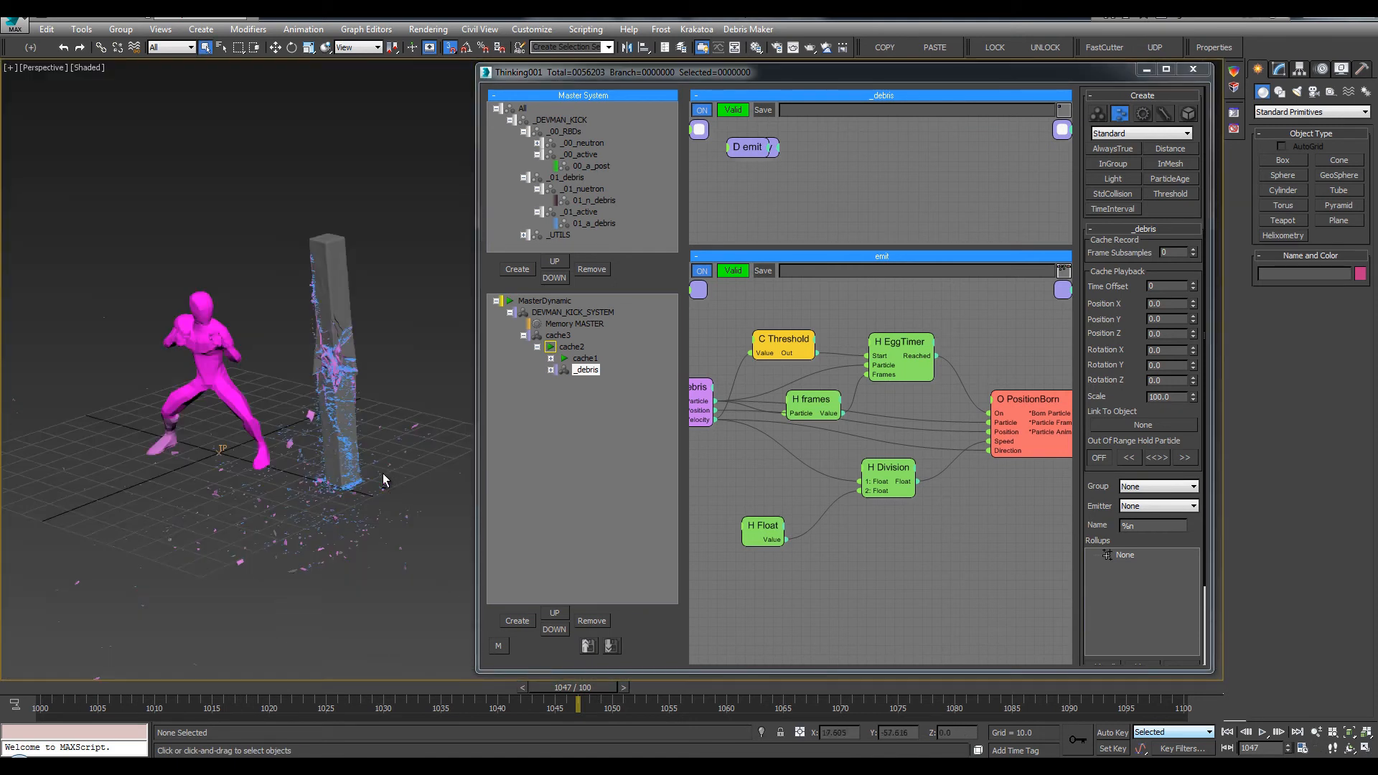
middle_click_drag(384, 480, 344, 378, "alt")
scroll(317, 456, "up", 5)
scroll(366, 479, "down", 9)
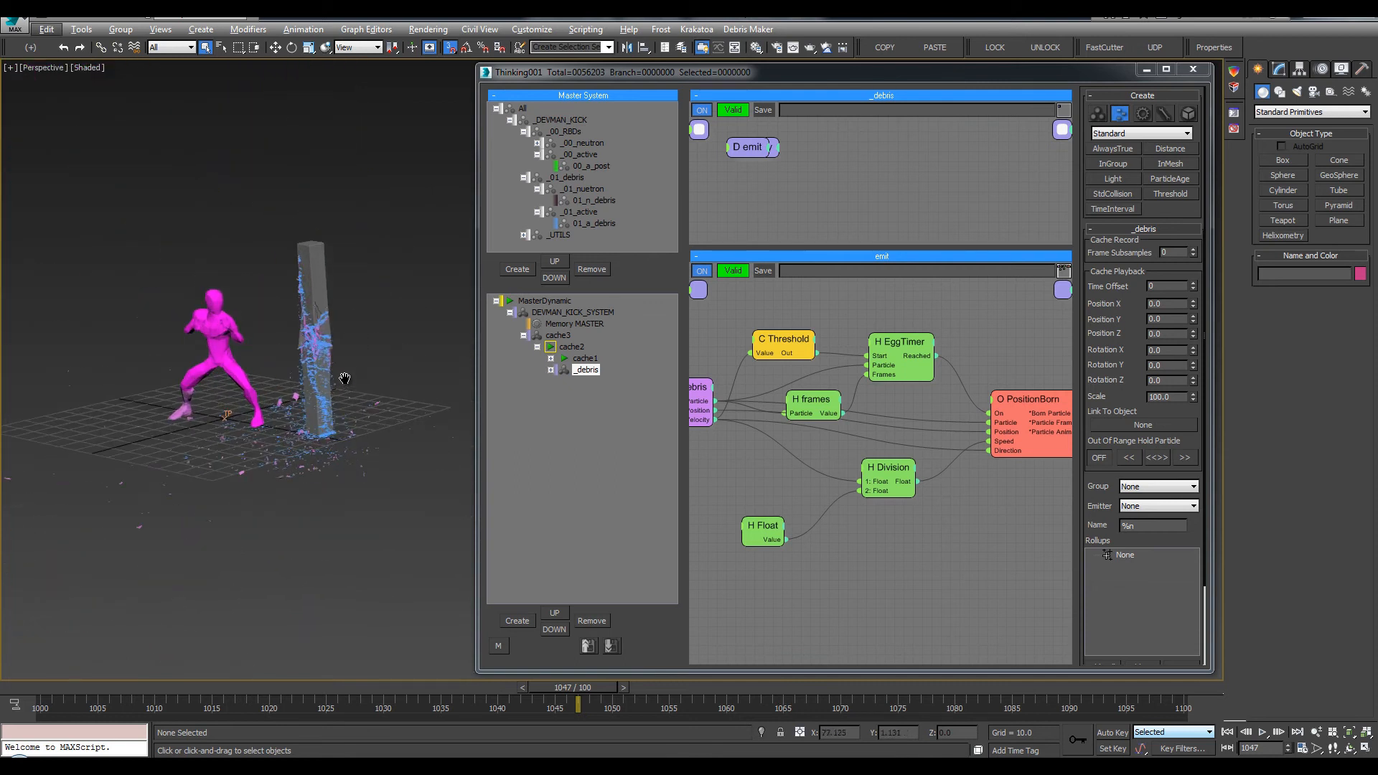
scroll(344, 378, "up", 2)
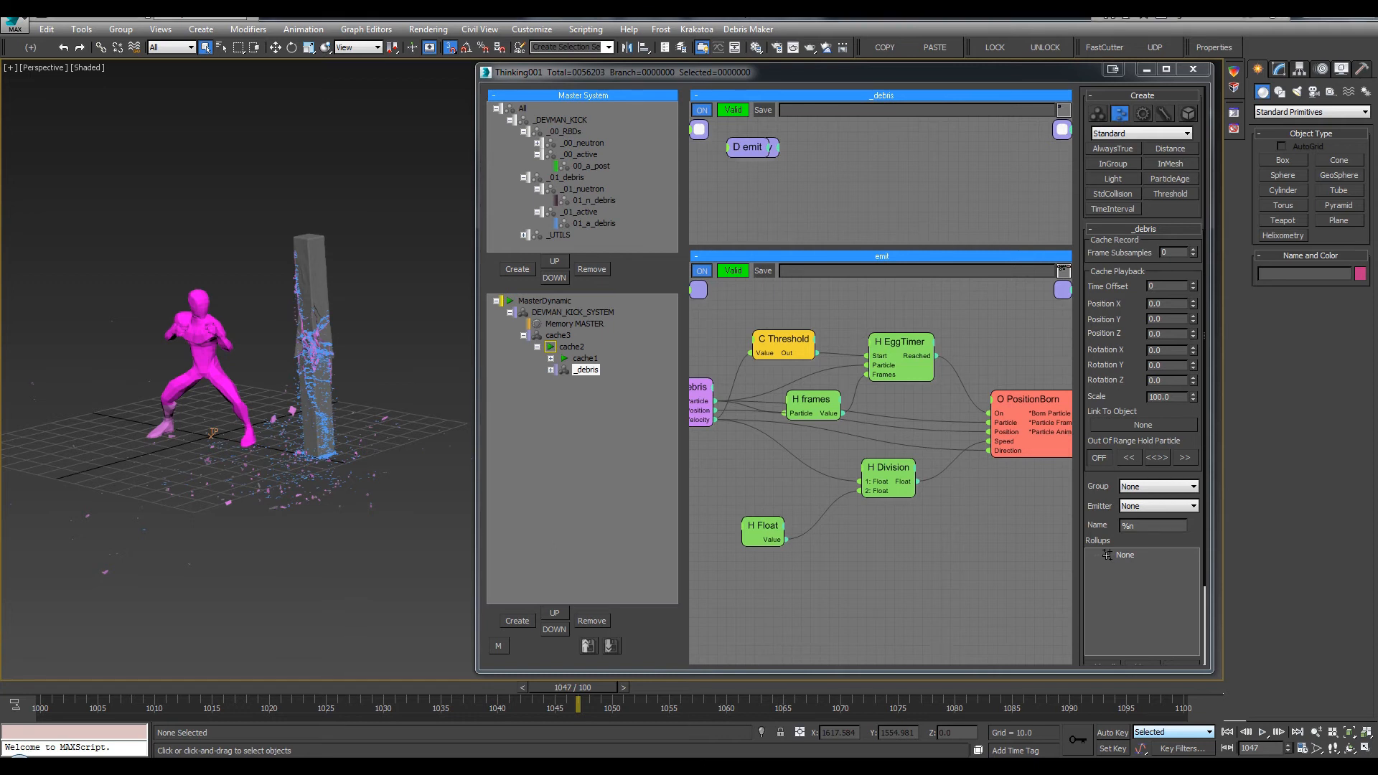
middle_click_drag(461, 372, 444, 366)
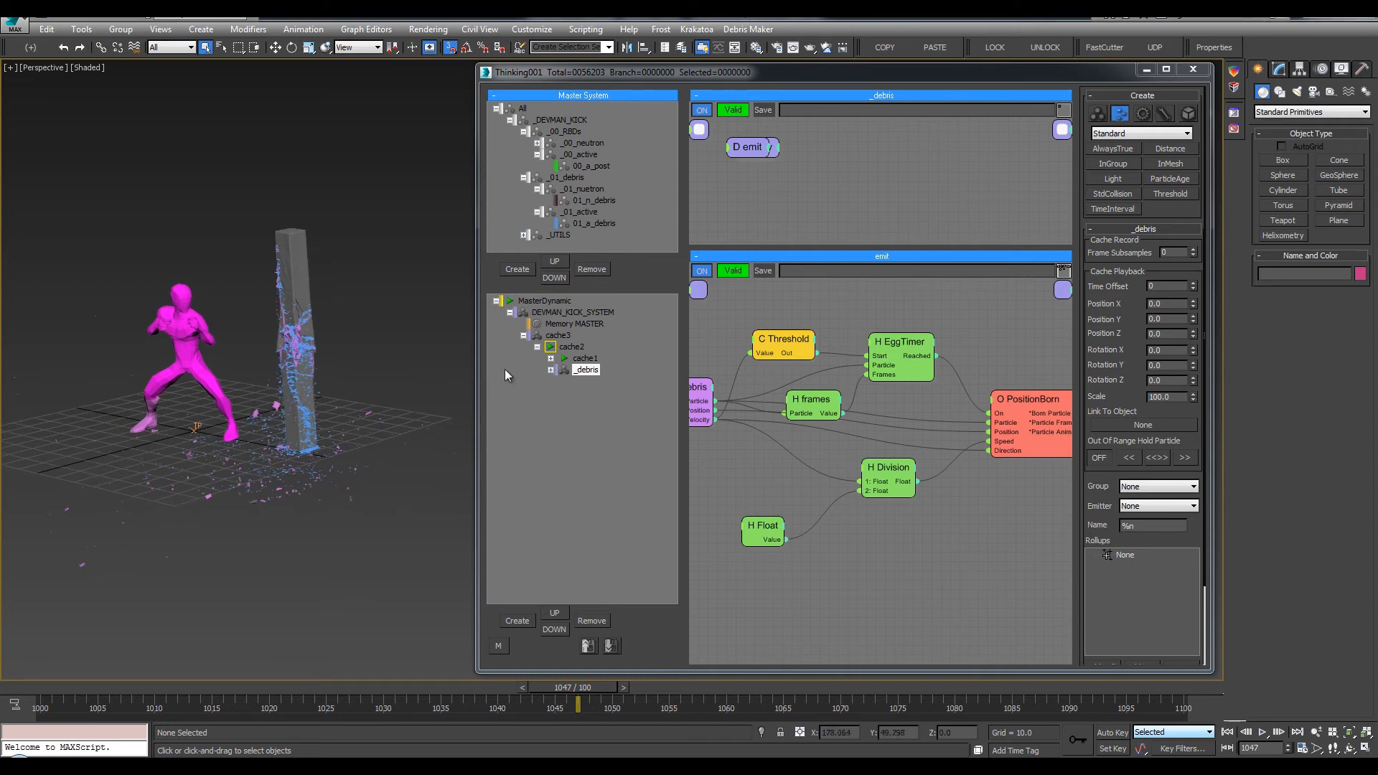
Return to frame 1000 and change the cache mode of MasterDynamic
left_click(28, 687)
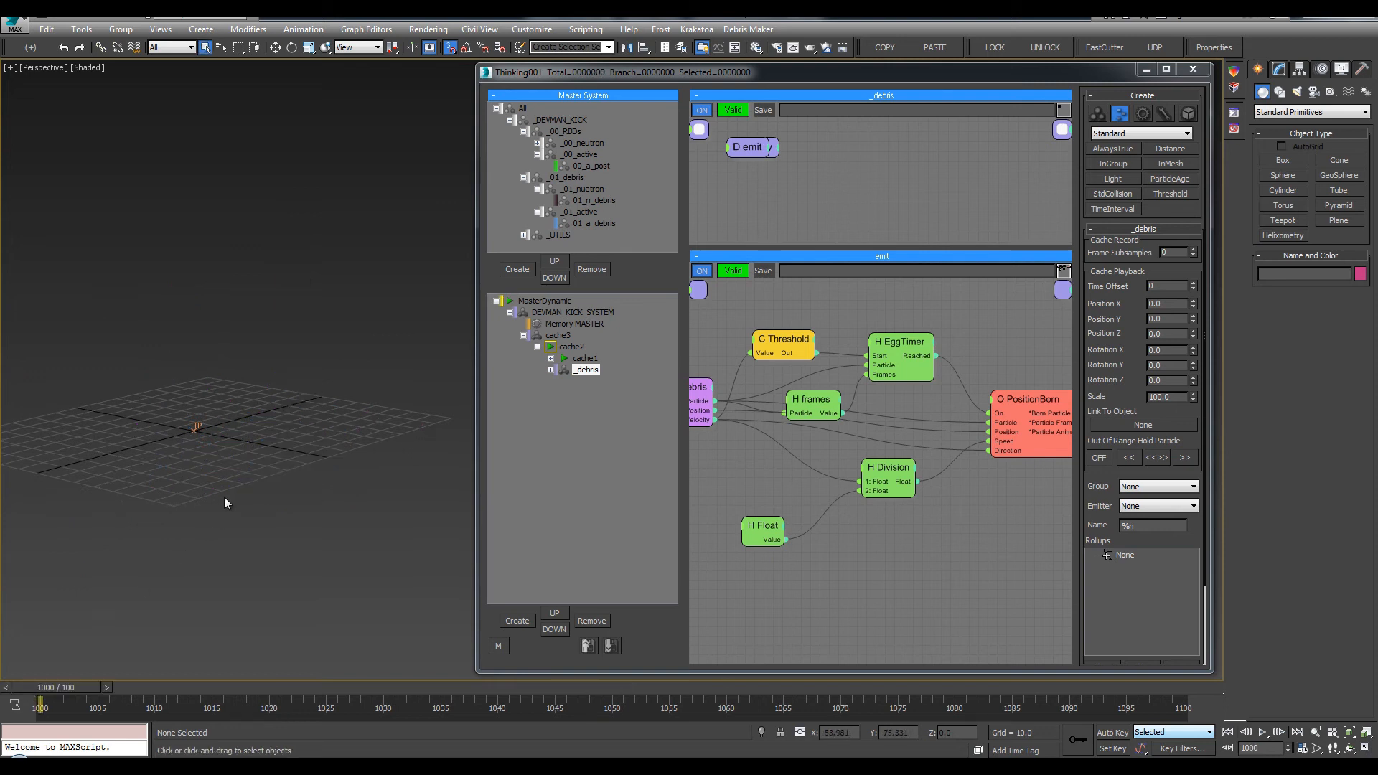
right_click(509, 305)
left_click(532, 313)
Add a new dynamic set inside cache3, alongside cache2
left_click(555, 335)
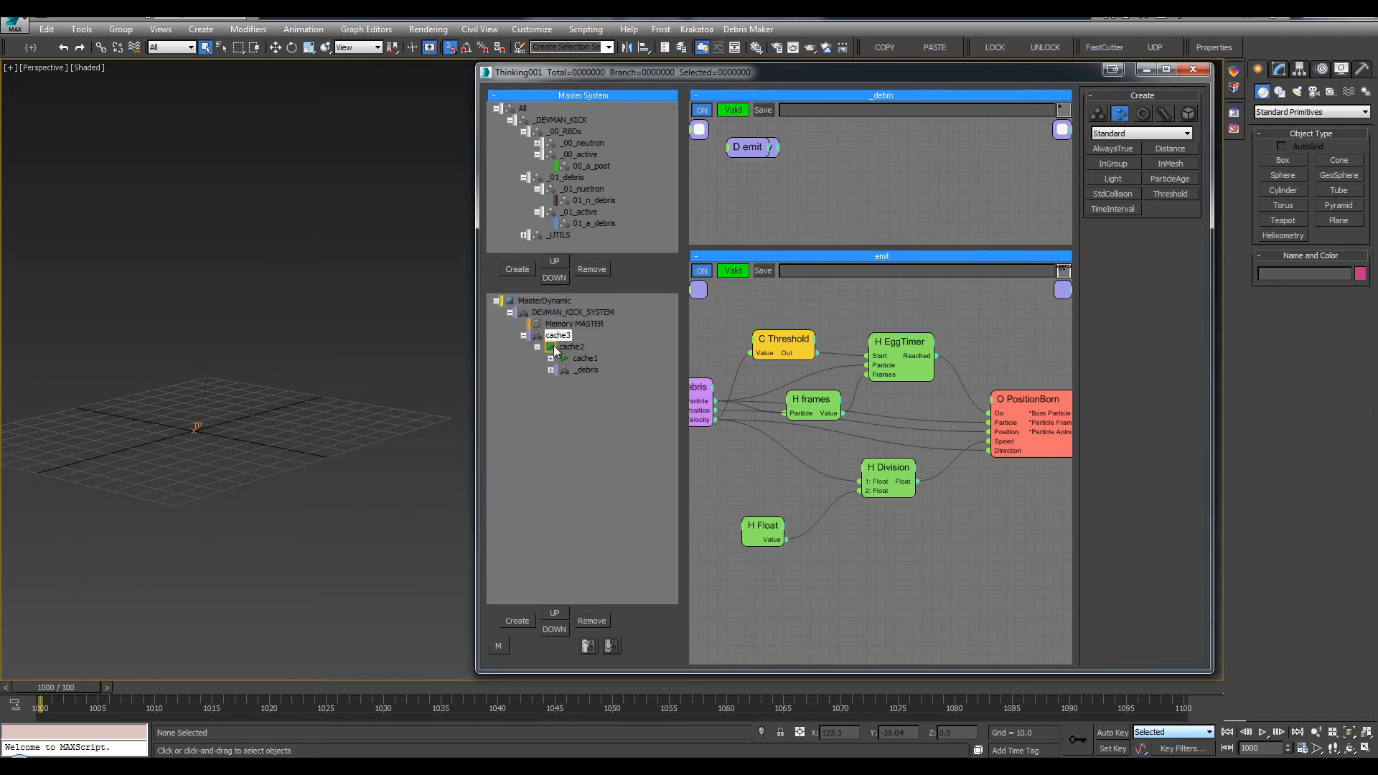
left_click(537, 346)
left_click(538, 347)
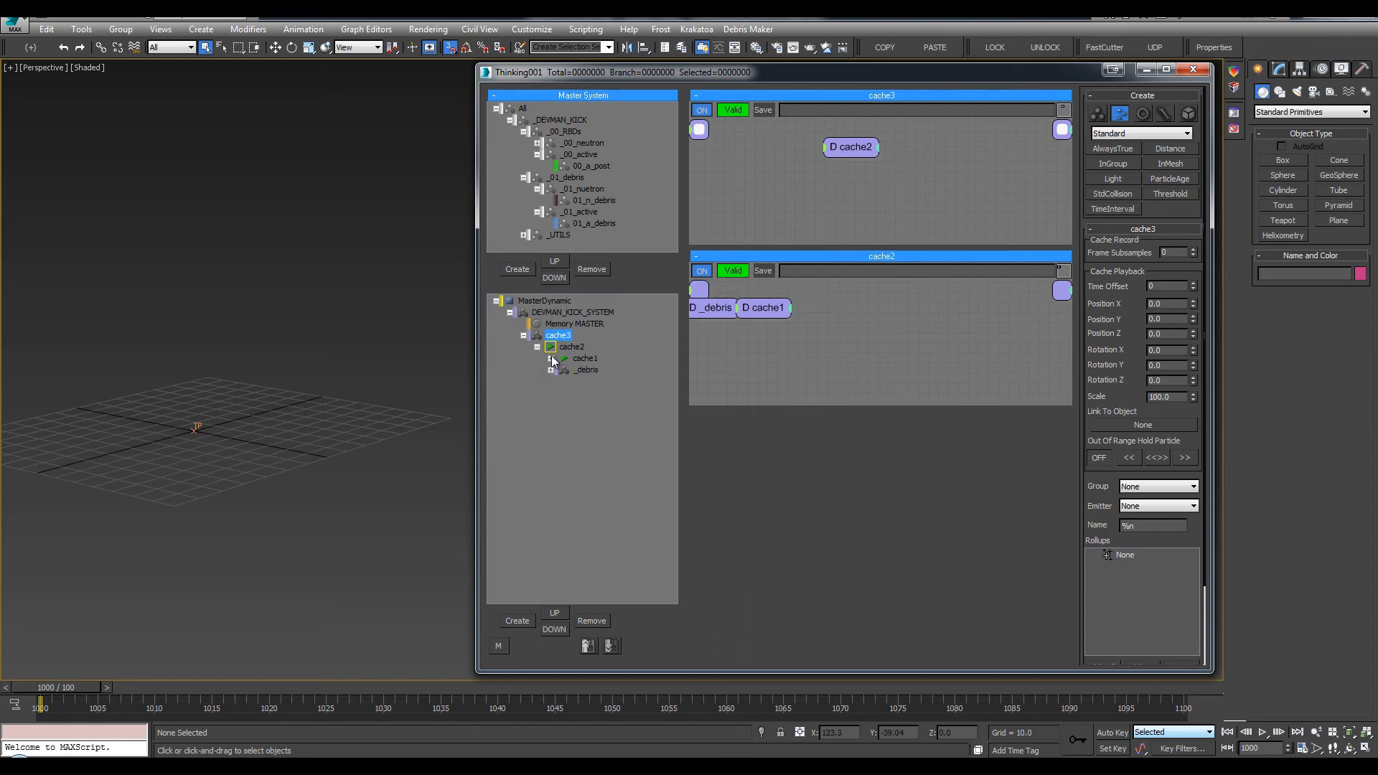
left_click(538, 346)
right_click(556, 333)
left_click(565, 360)
left_click(562, 358)
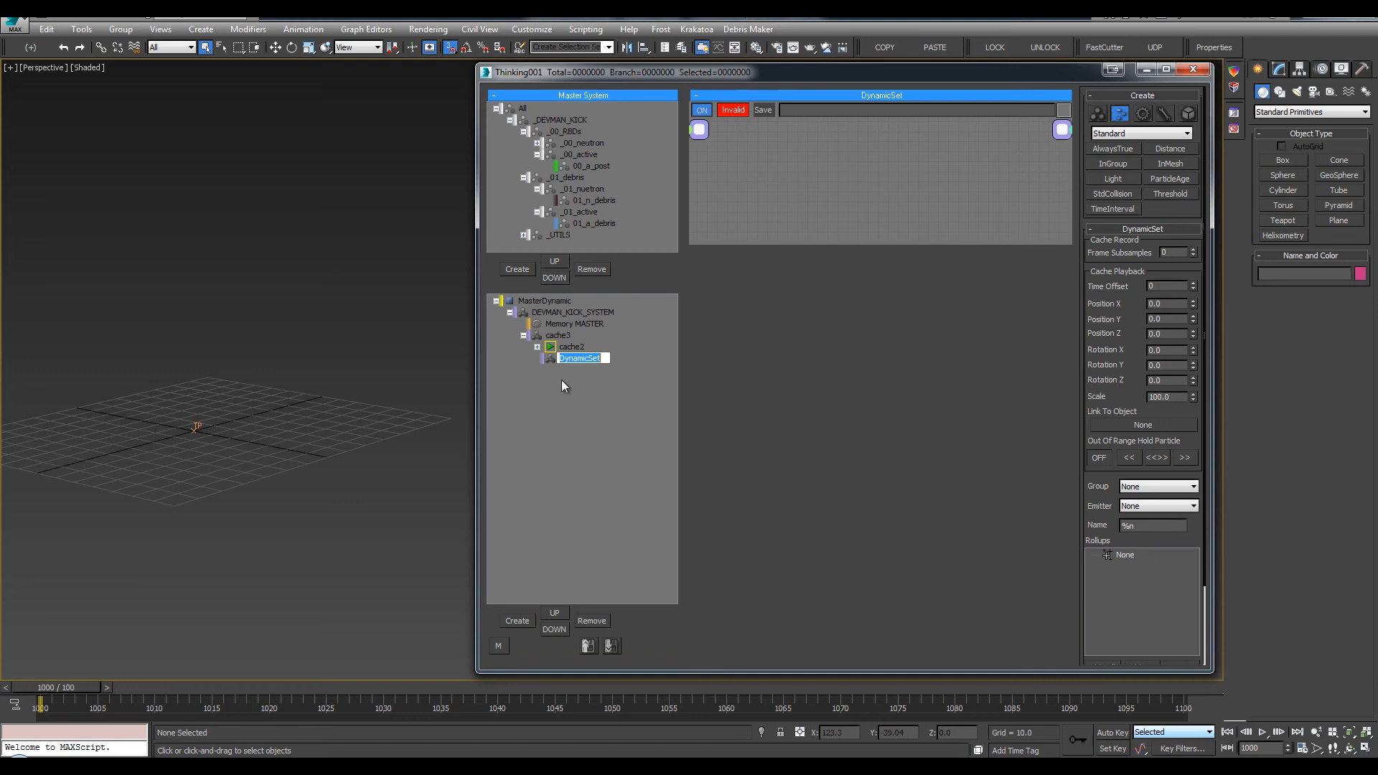
Review the cache2 branch in the dynamic set tree and the node layouts of cache3 and cache2
left_click(536, 347)
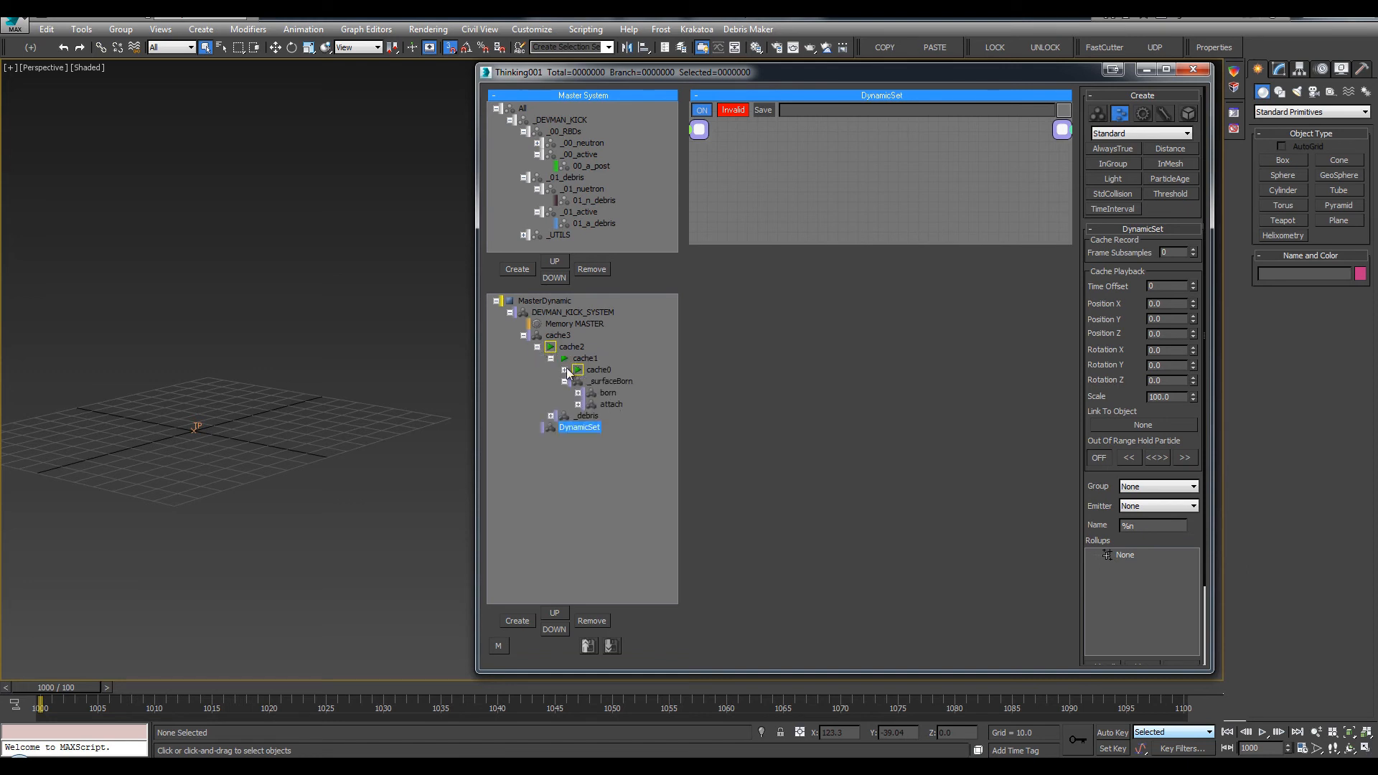
left_click(564, 381)
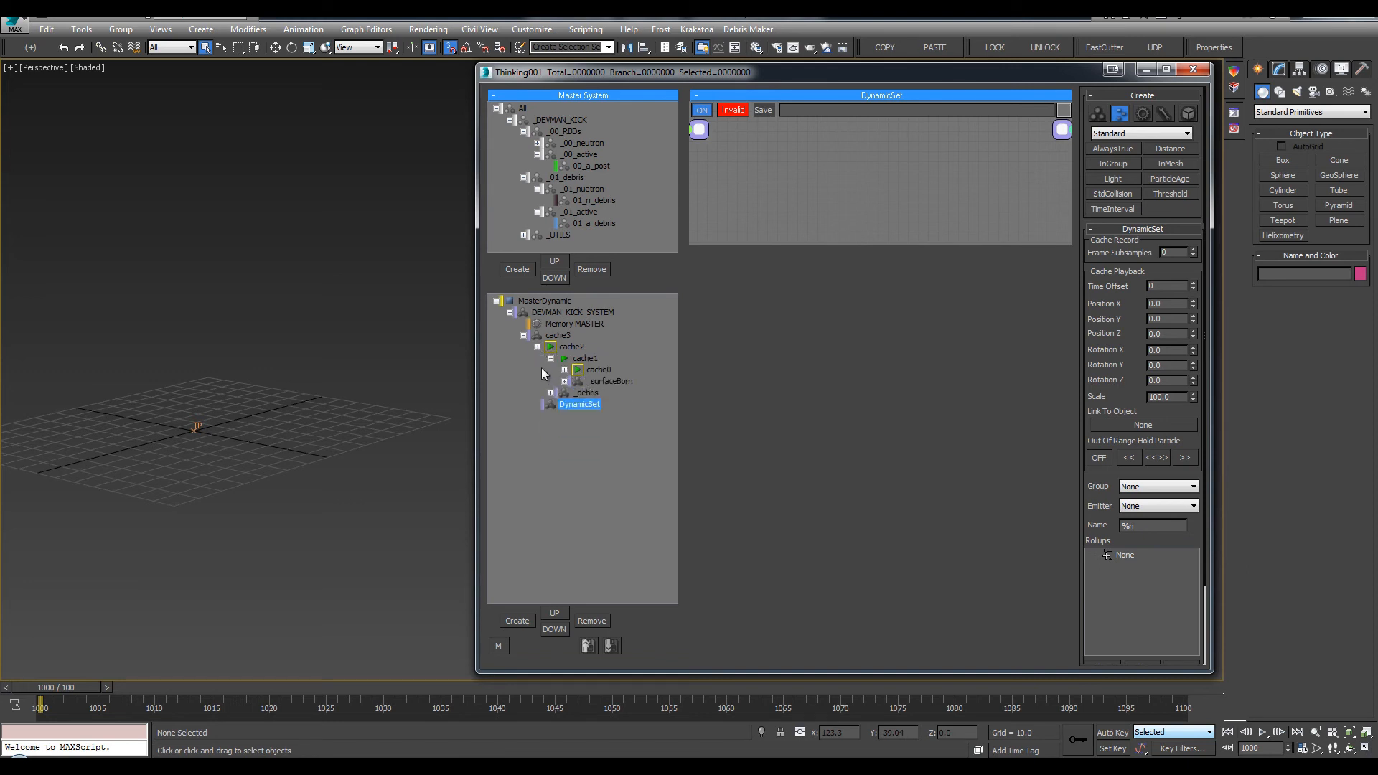
left_click(551, 359)
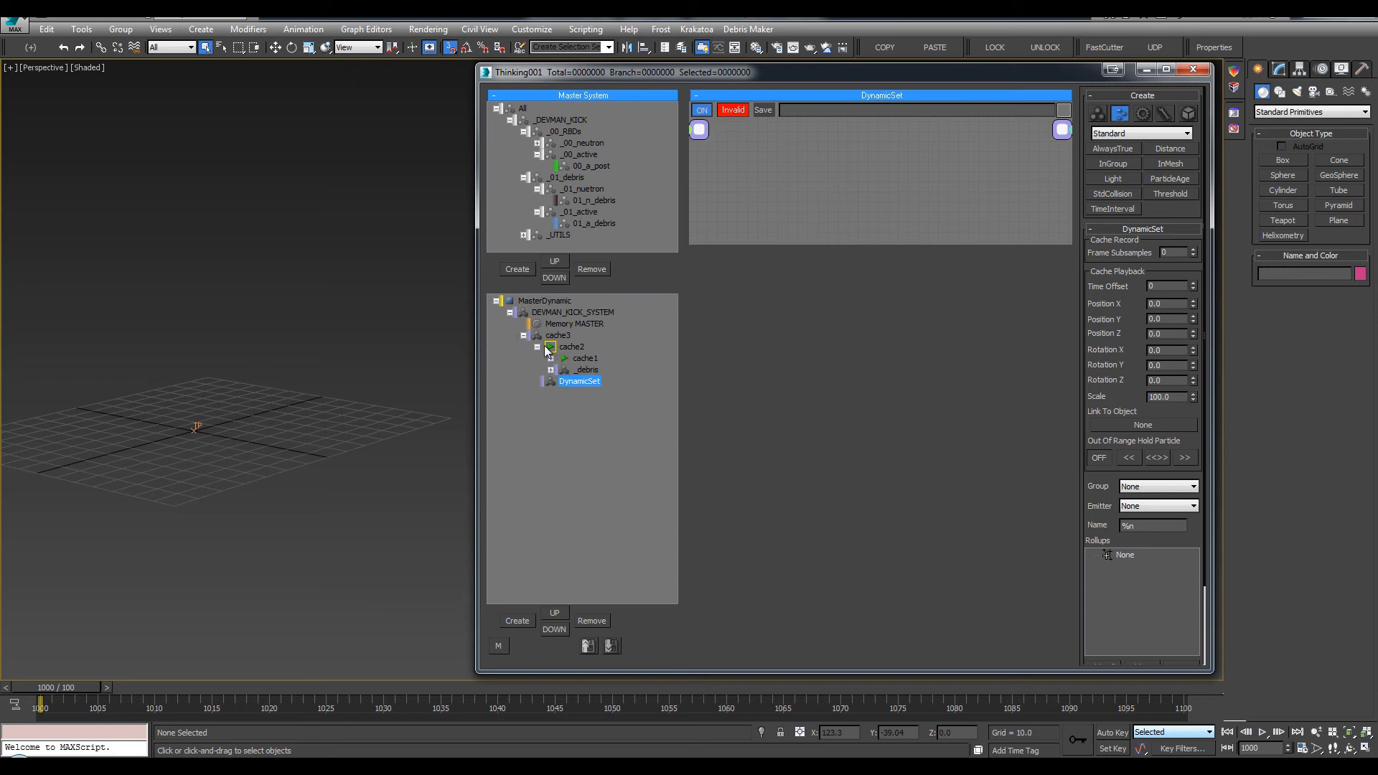
left_click(547, 336)
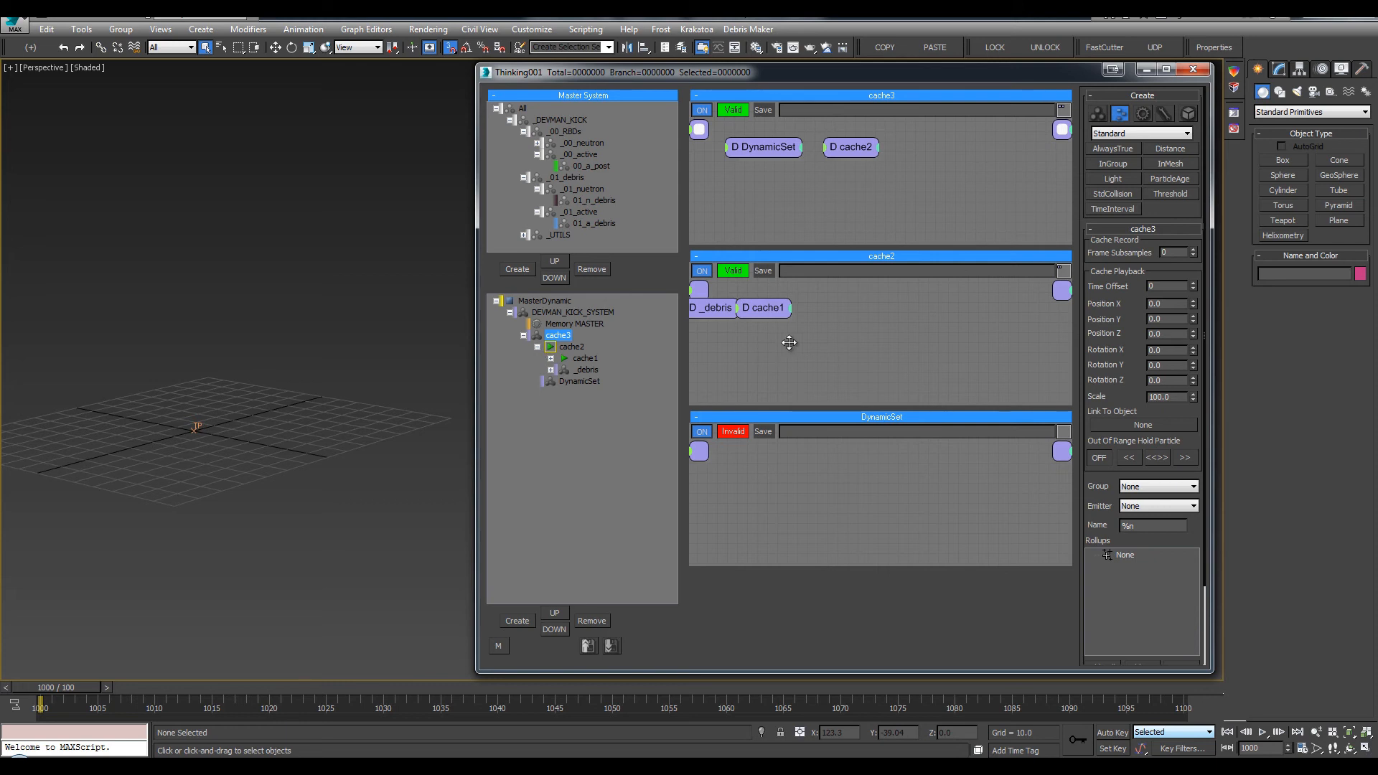
middle_click_drag(790, 342, 912, 373)
middle_click_drag(848, 172, 911, 195)
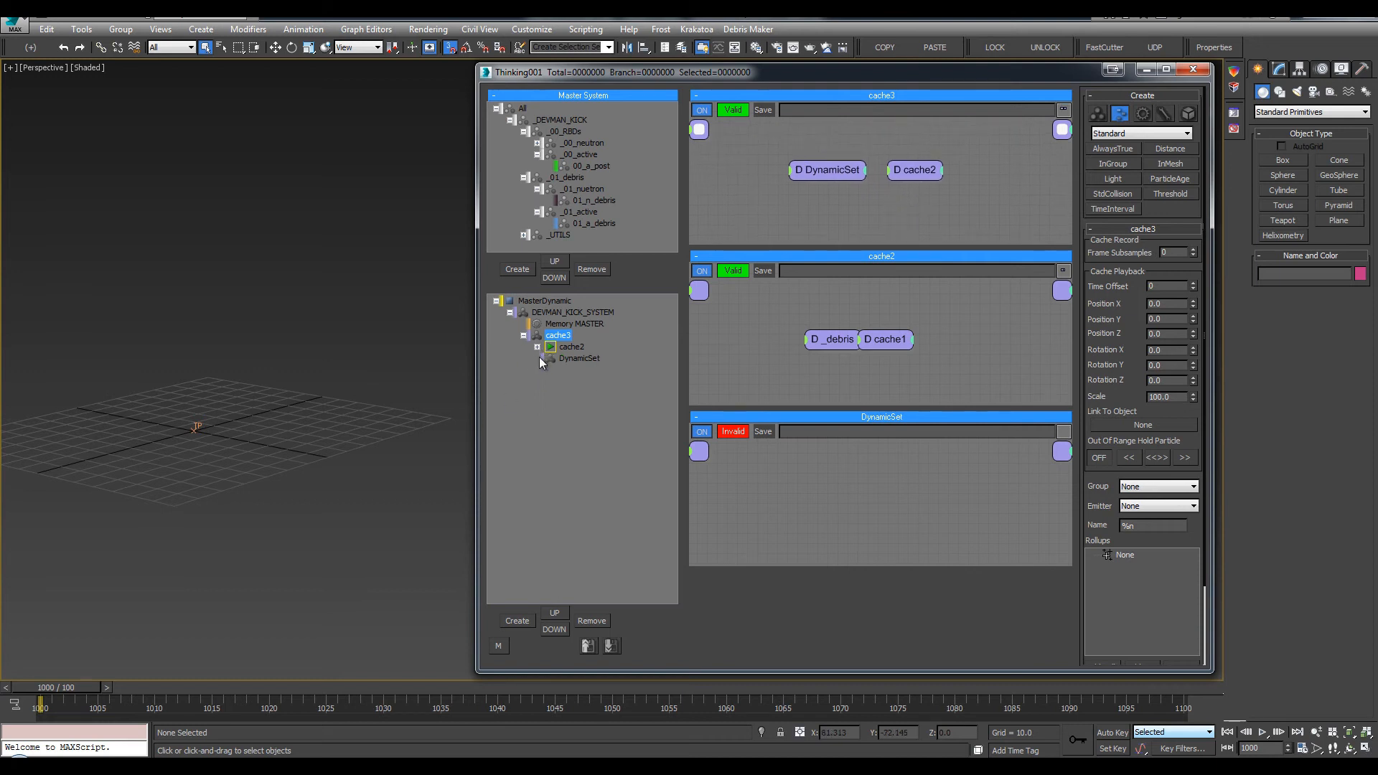
Rename the new dynamic set under cache3 to shape and leave the cache2 branch collapsed
left_click(567, 359)
left_click(558, 360)
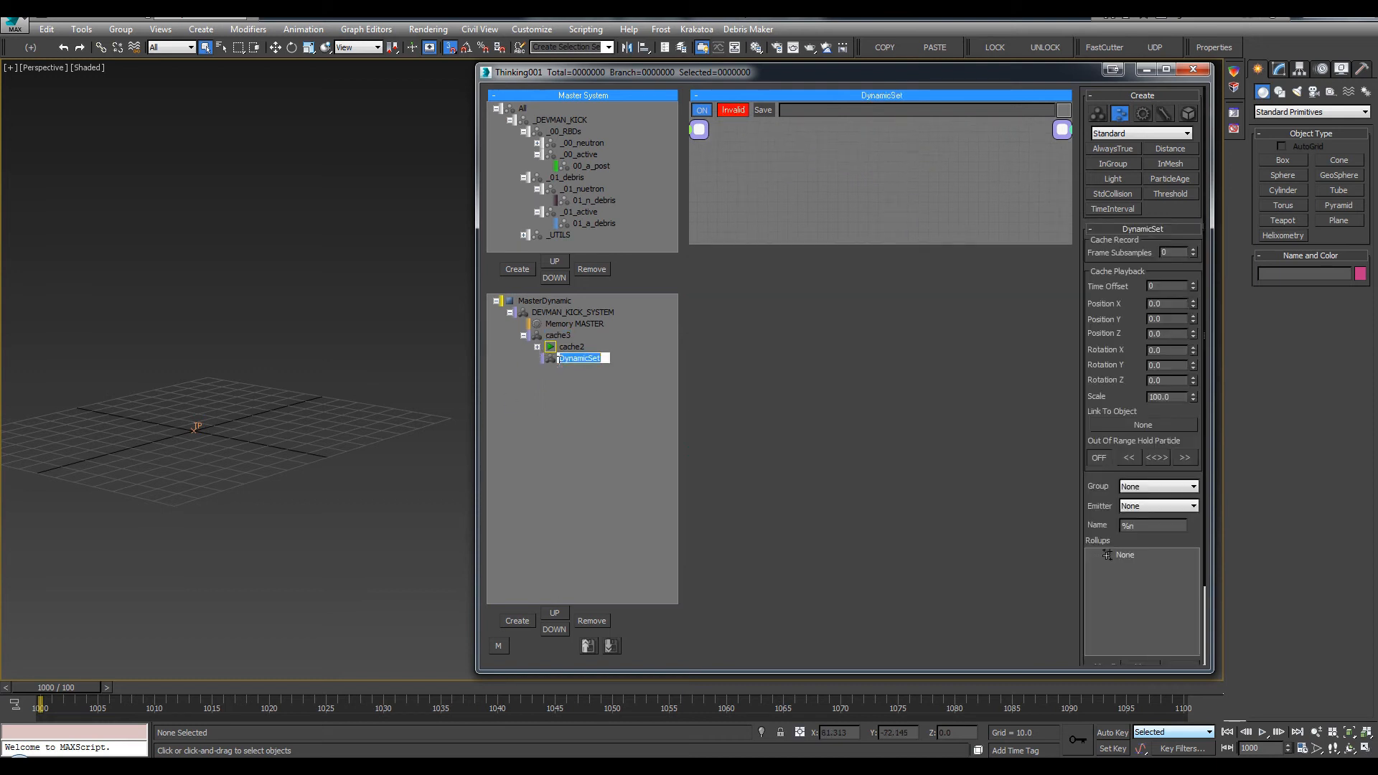
type("n")
type("e")
key("Return")
left_click(537, 347)
left_click(551, 358)
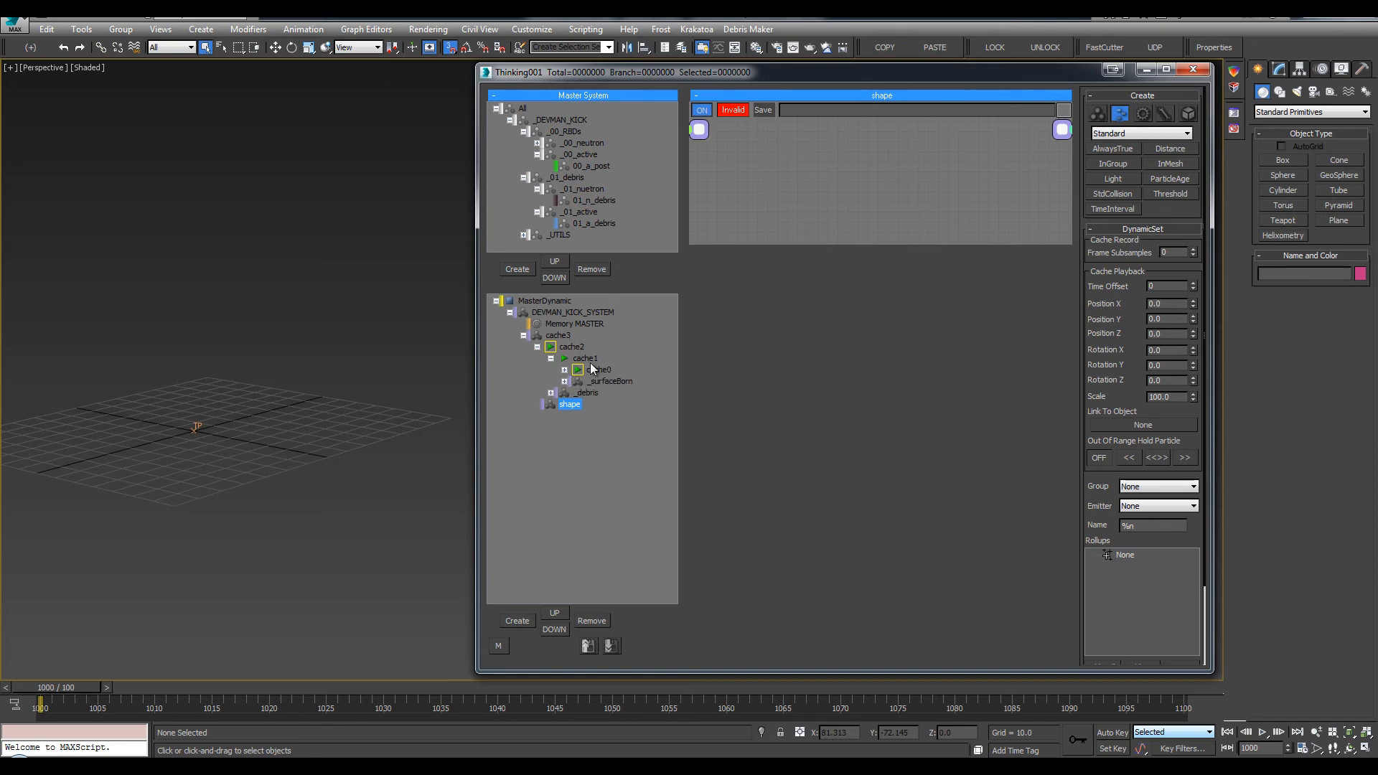
left_click(551, 358)
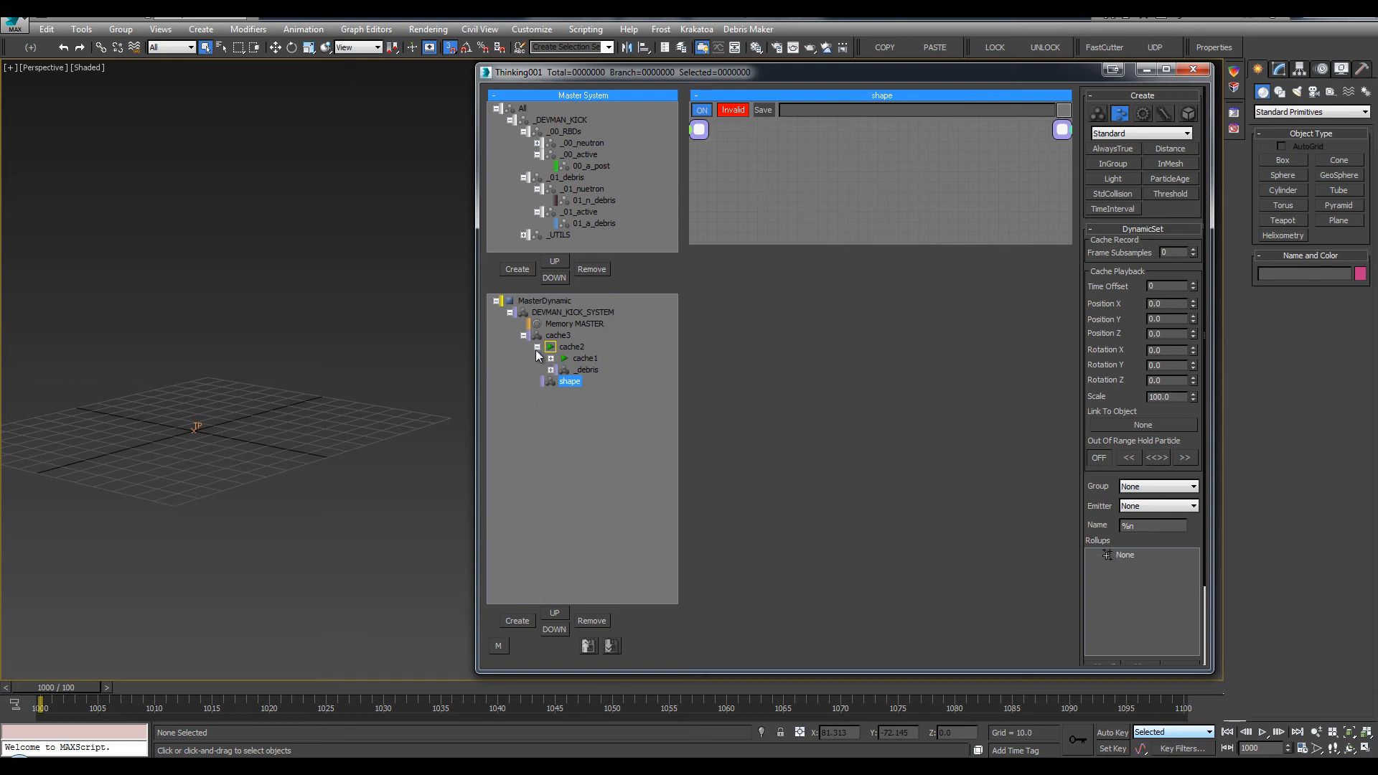
left_click(537, 346)
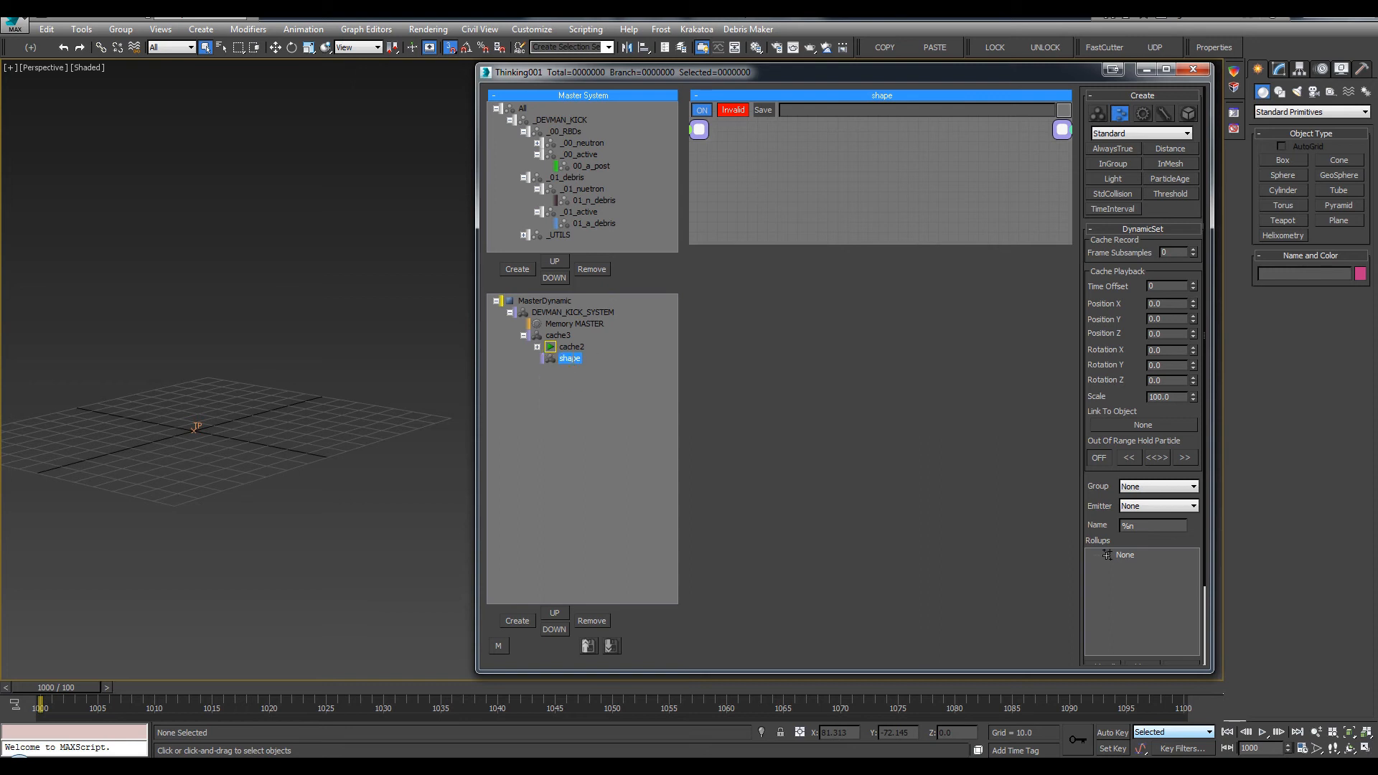
Enlarge the shape set's node canvas and add a group node for 01_a_debris to it
left_click(605, 403)
left_click_drag(767, 245, 761, 610)
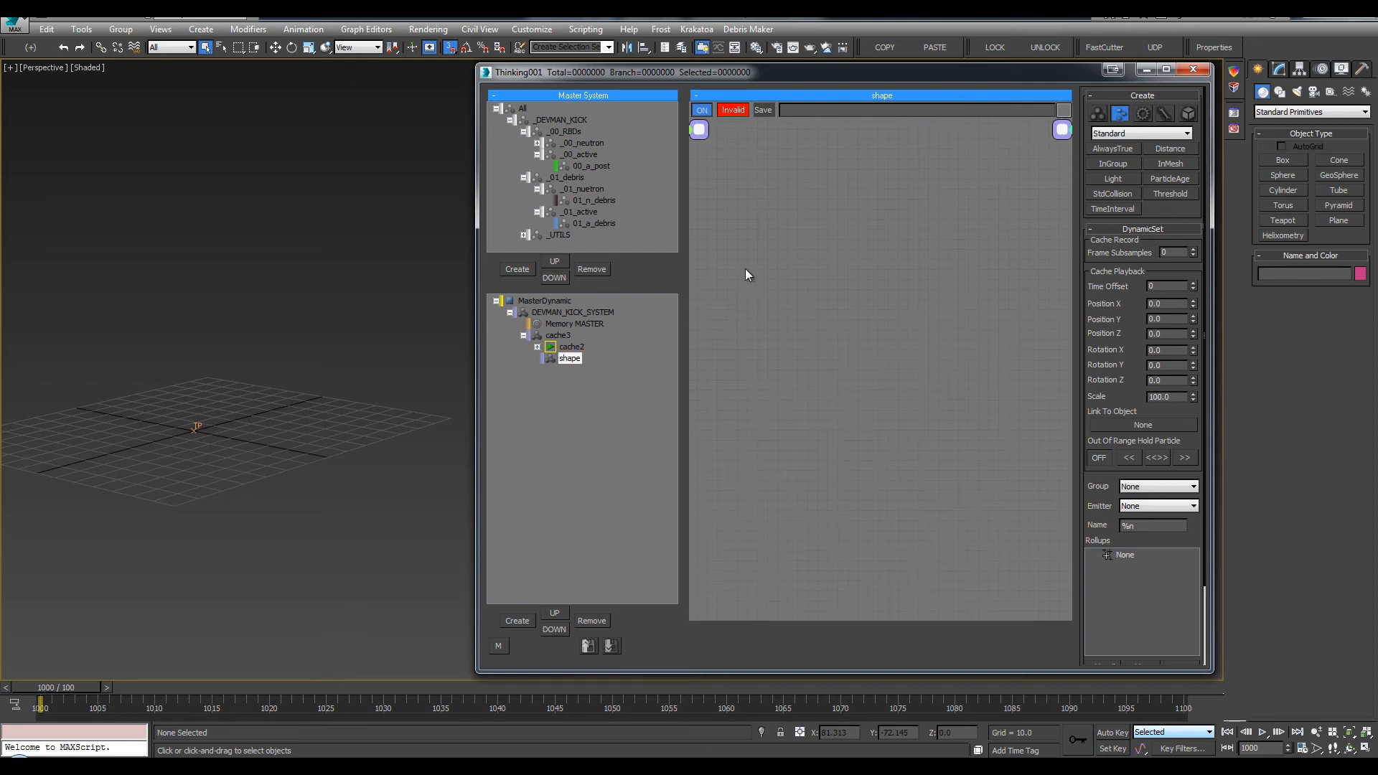
right_click(749, 237)
mouse_move(750, 241)
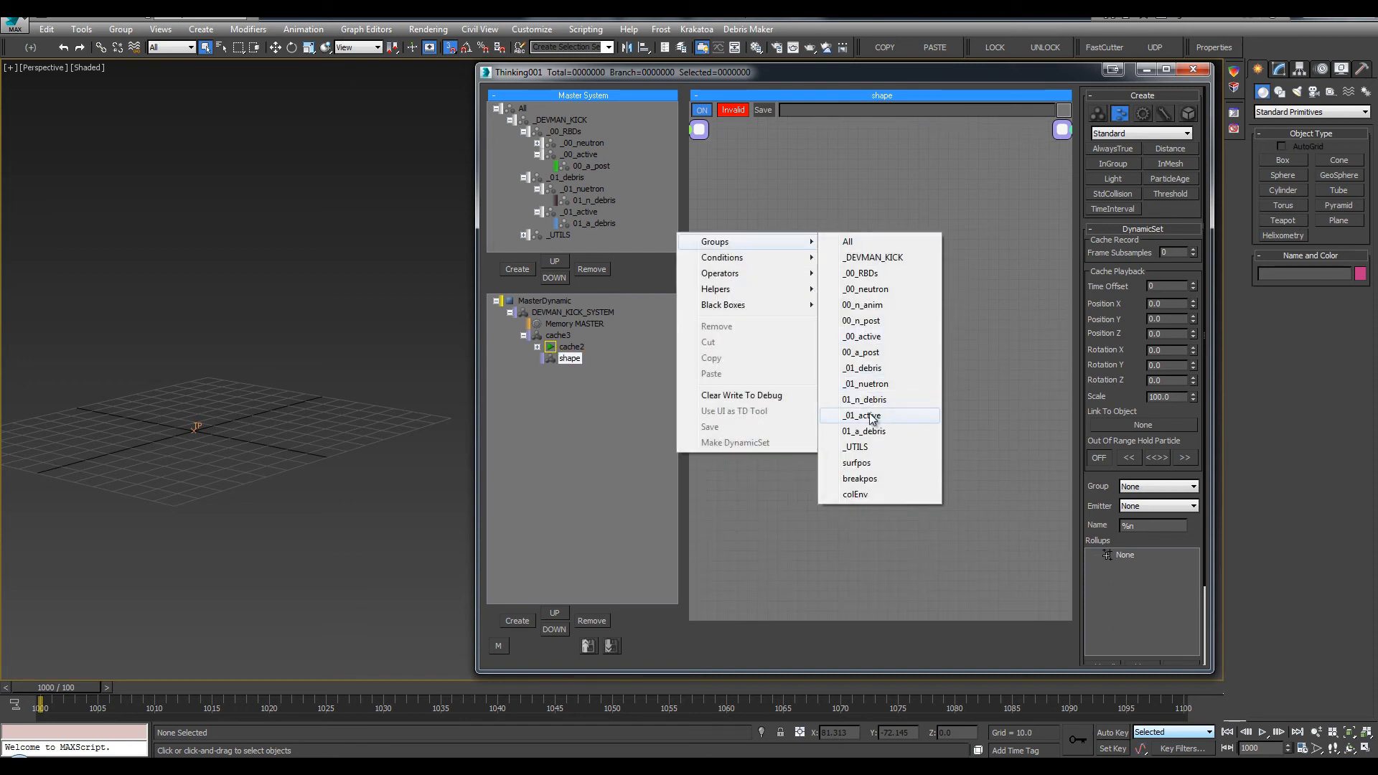
left_click(864, 432)
left_click(804, 244)
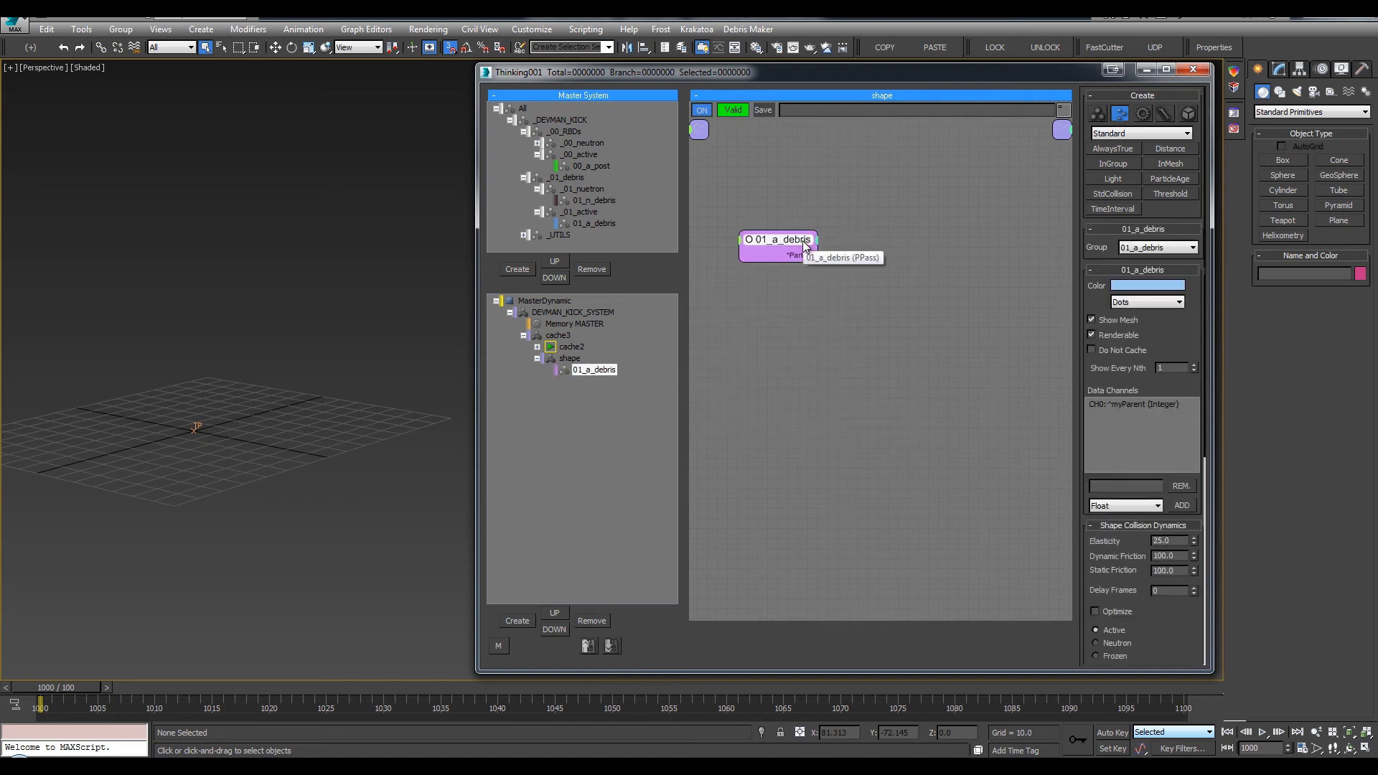
left_click_drag(476, 316, 460, 316)
middle_click_drag(431, 318, 536, 324)
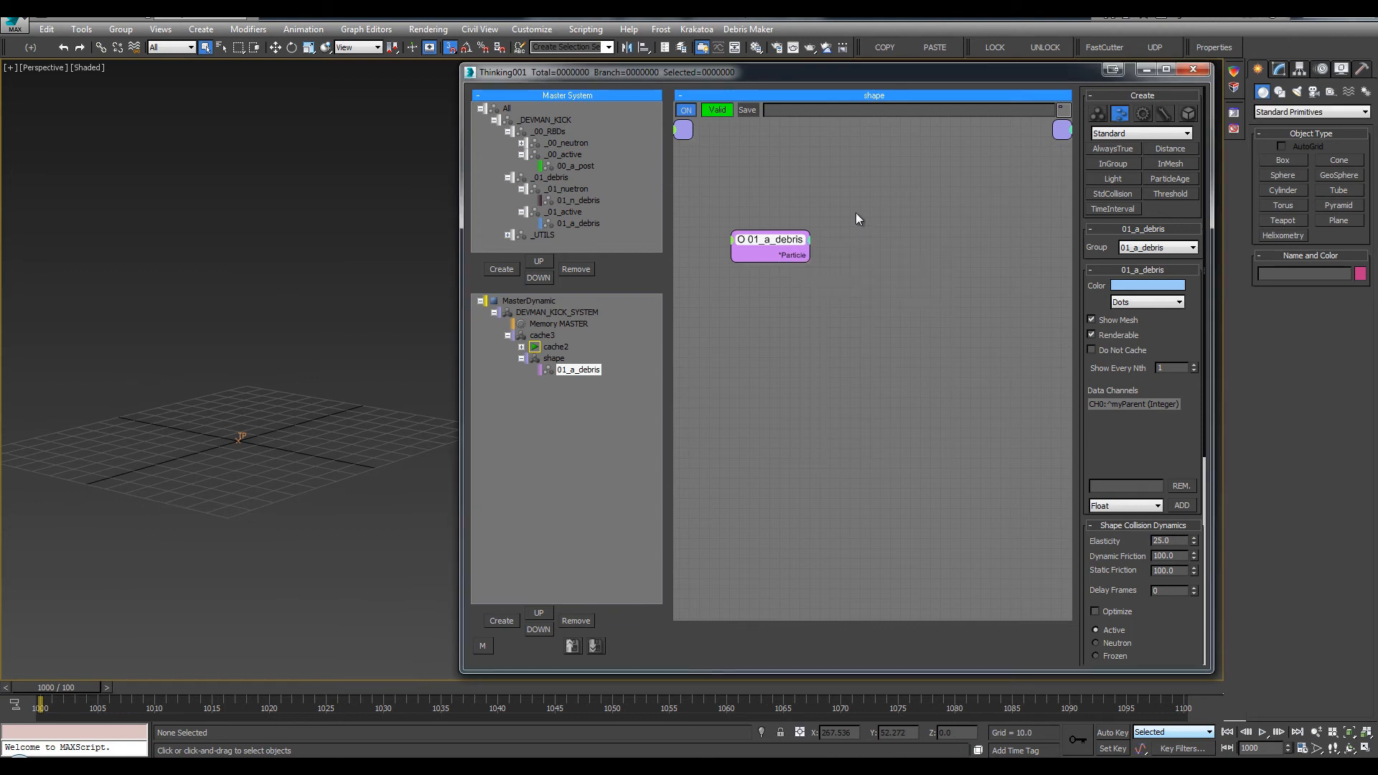
Add a GeomInstance operator to the shape set and connect the 01_a_debris particle output to it
right_click(807, 227)
left_click(971, 308)
type("geom")
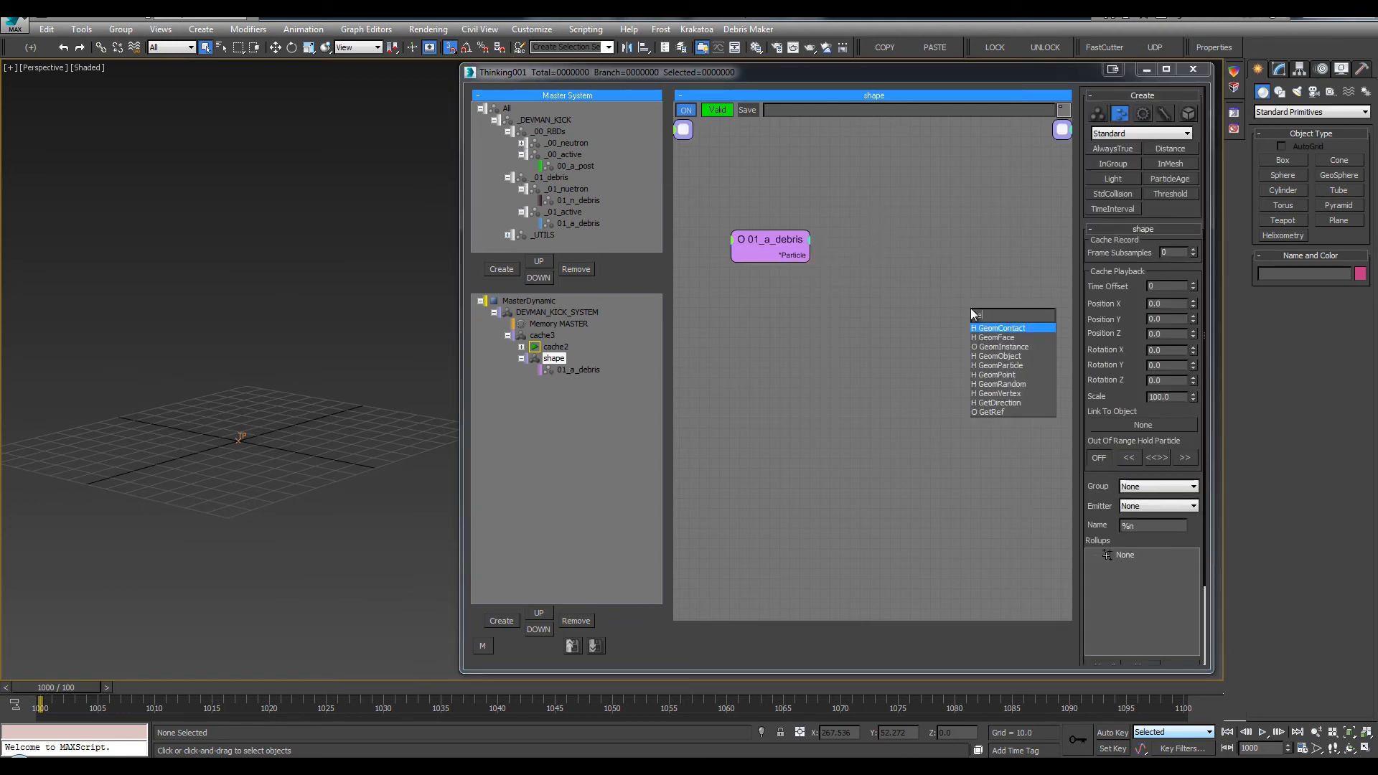
left_click(1008, 343)
left_click_drag(1002, 315, 738, 296)
double_click(979, 223)
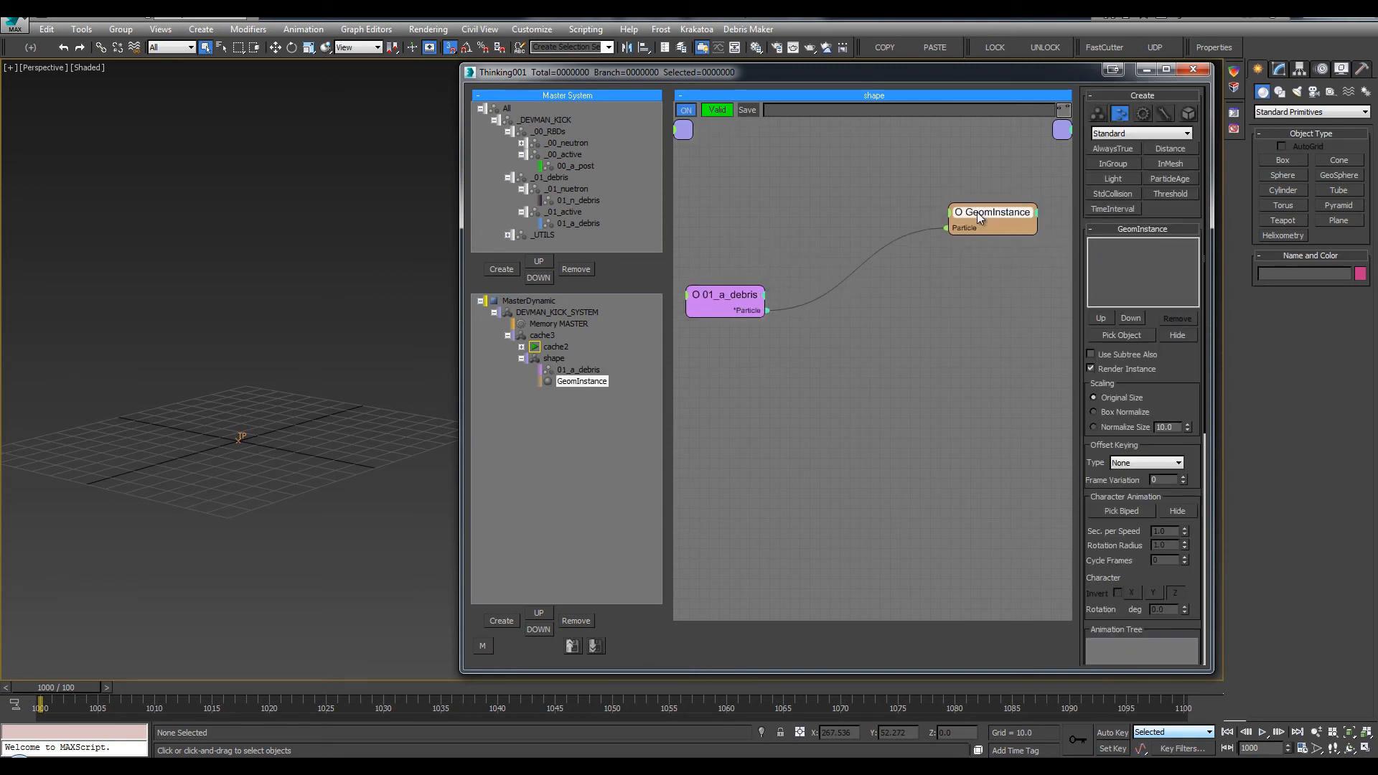
Add a Size operator below GeomInstance and connect the 01_a_debris particle output to it
double_click(971, 290)
type("aze")
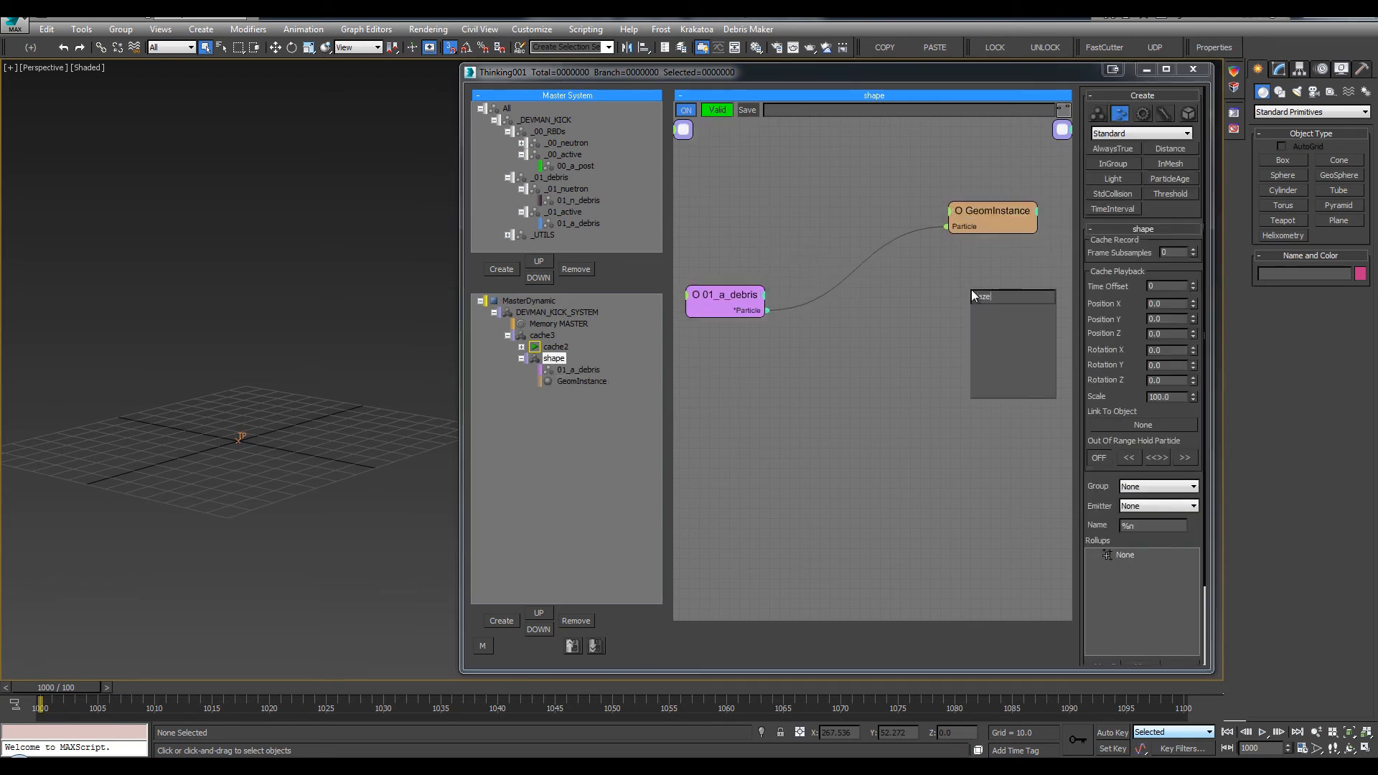
key("BackSpace")
key("BackSpace")
key("BackSpace")
key("BackSpace")
type("siz")
key("Return")
left_click_drag(768, 310, 1008, 278)
double_click(998, 284)
double_click(997, 283)
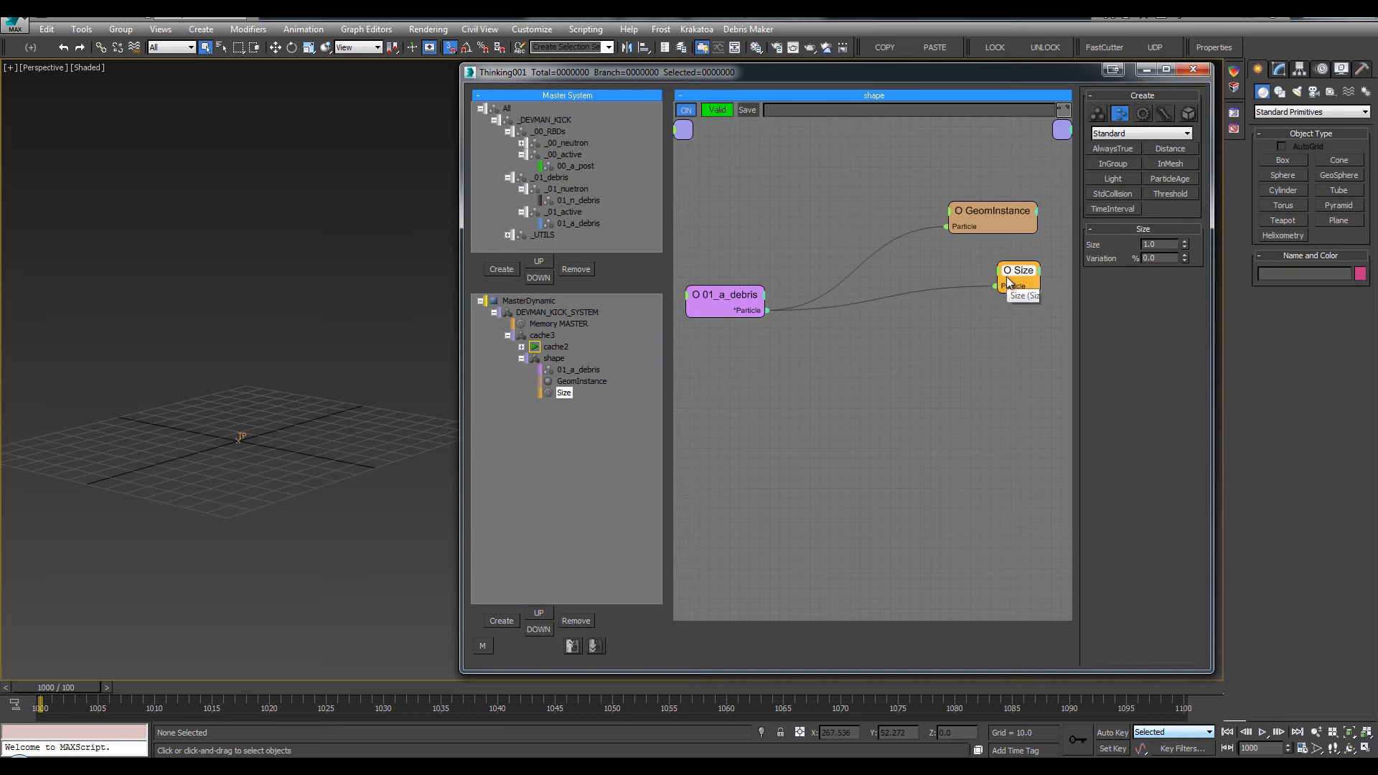
Add an Alignment operator below Size and connect the 01_a_debris particle output to its Particle input
double_click(969, 366)
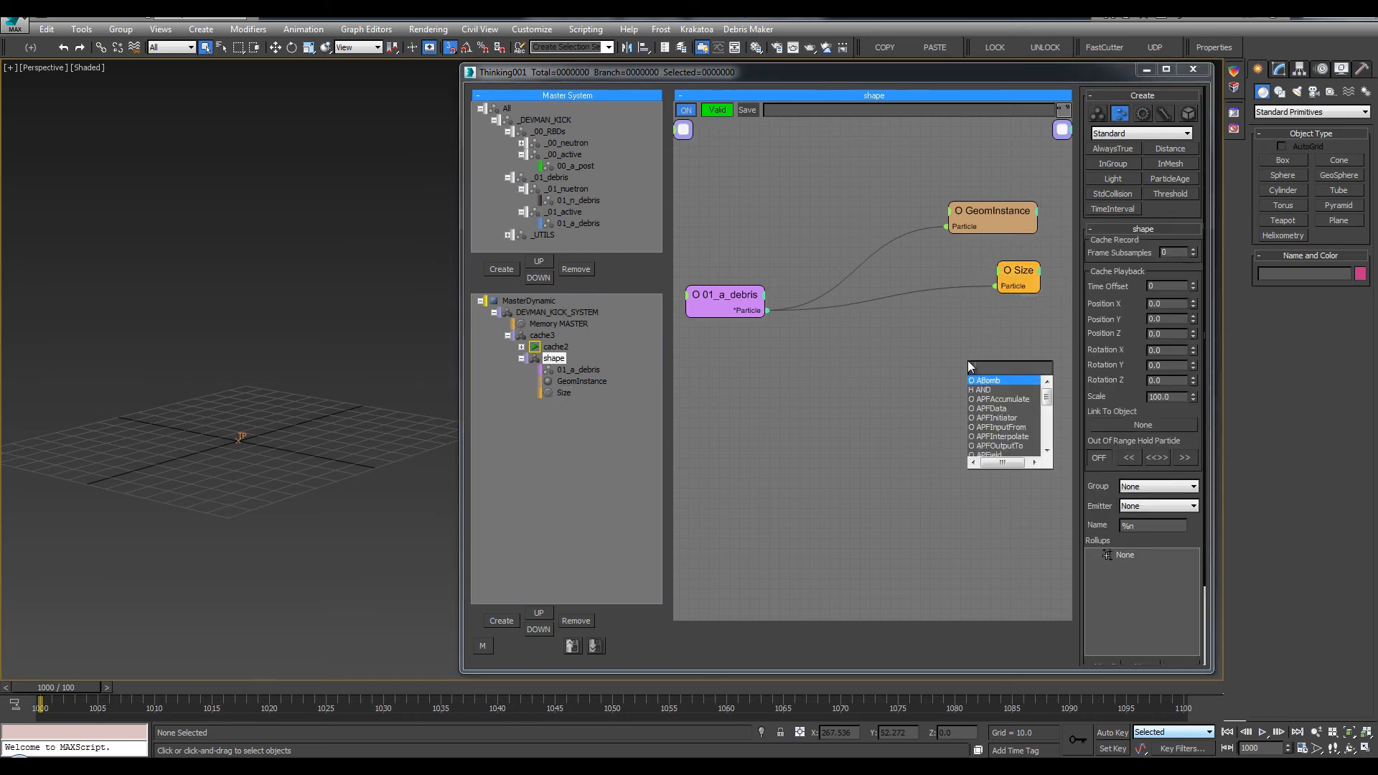
type("ali")
left_click(989, 382)
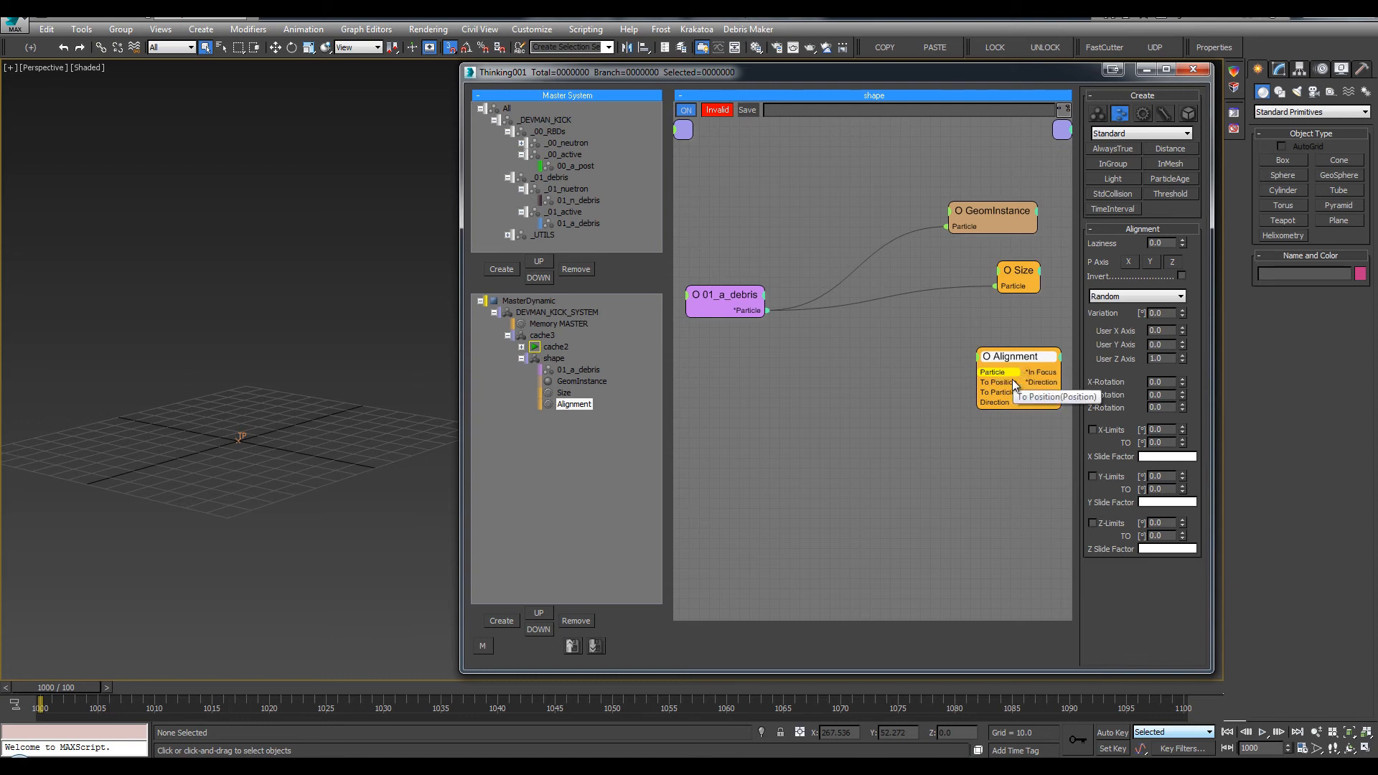
left_click_drag(979, 373, 766, 310)
Expose the ON input on the Alignment operator and reposition the node beneath Size
right_click(974, 362)
left_click(980, 364)
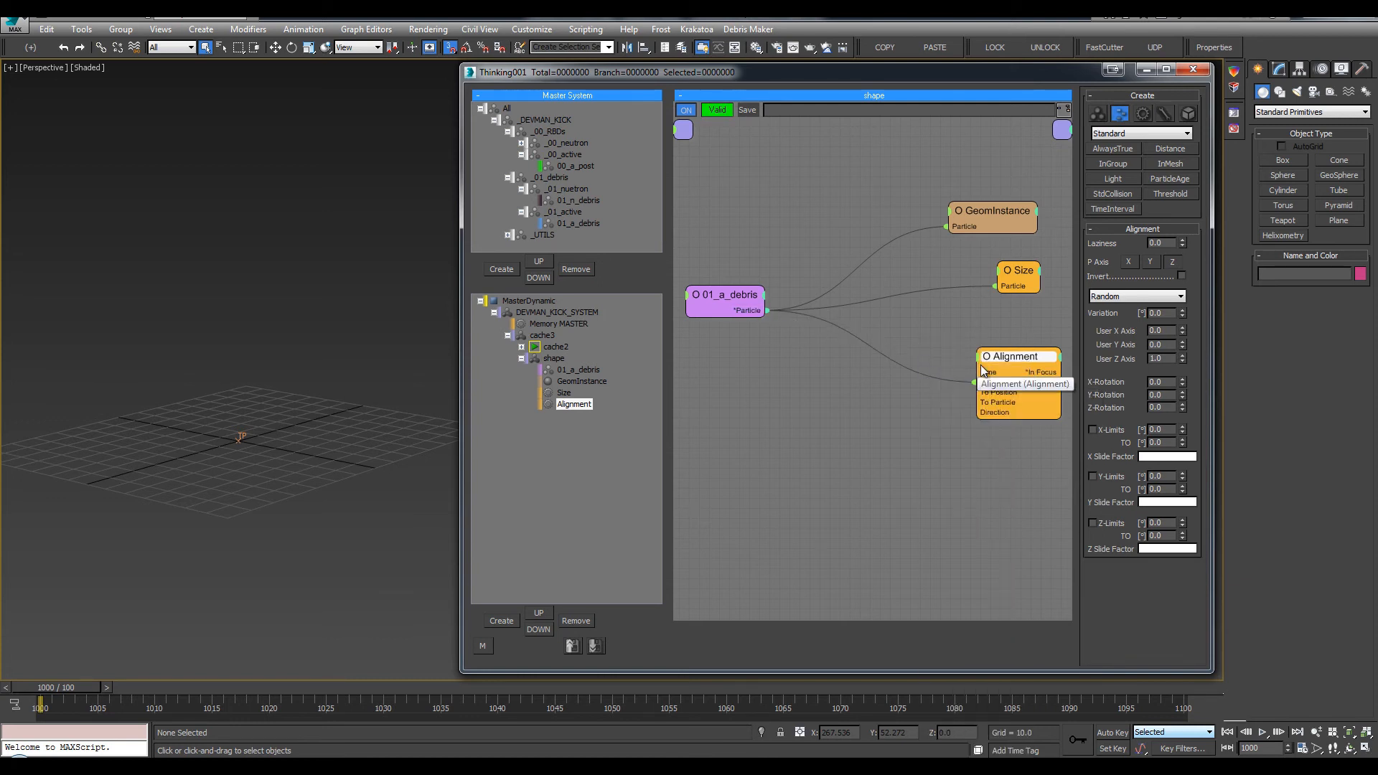
right_click(982, 361)
left_click(983, 363)
left_click_drag(985, 358, 1003, 348)
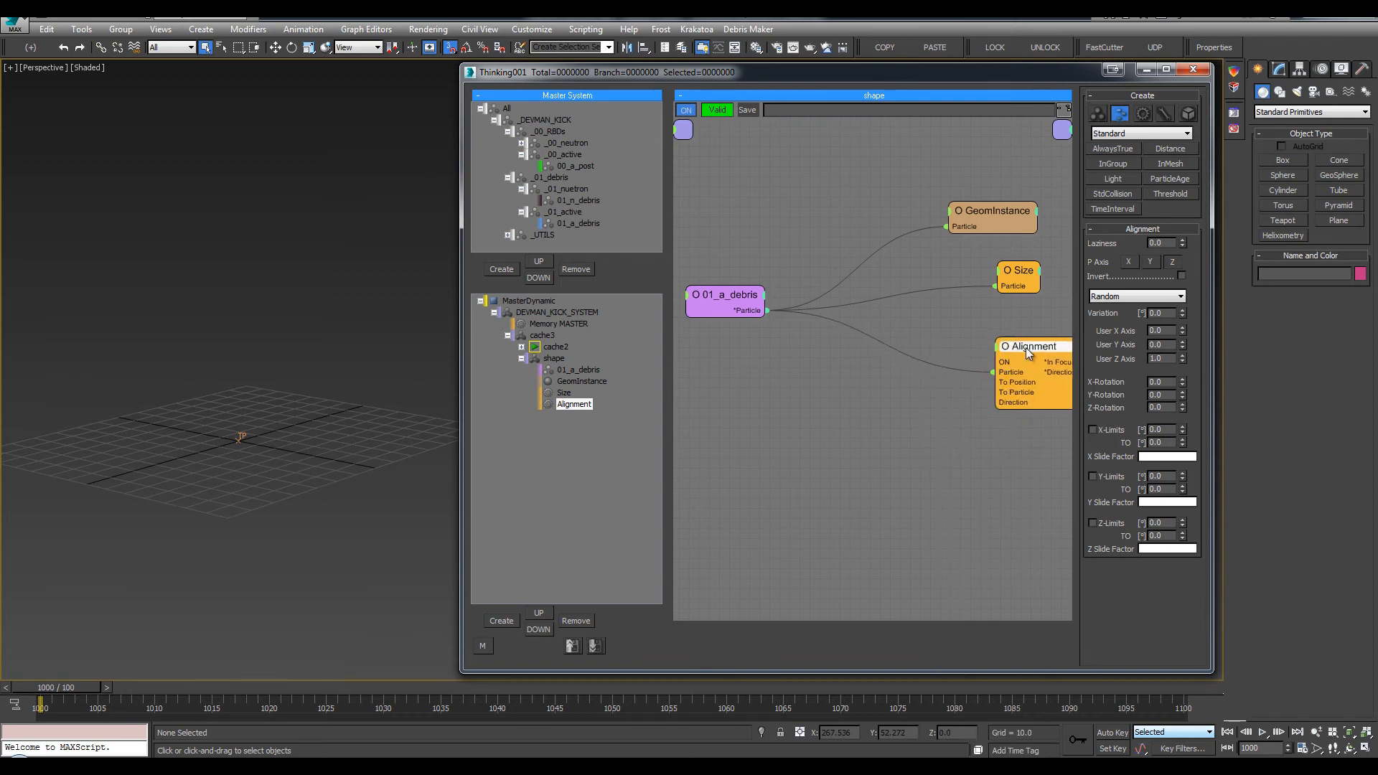
Add a ParticleAge condition, feed it the 01_a_debris particle output and connect its Out to the Alignment operator's ON input
right_click(780, 275)
mouse_move(851, 300)
mouse_move(958, 295)
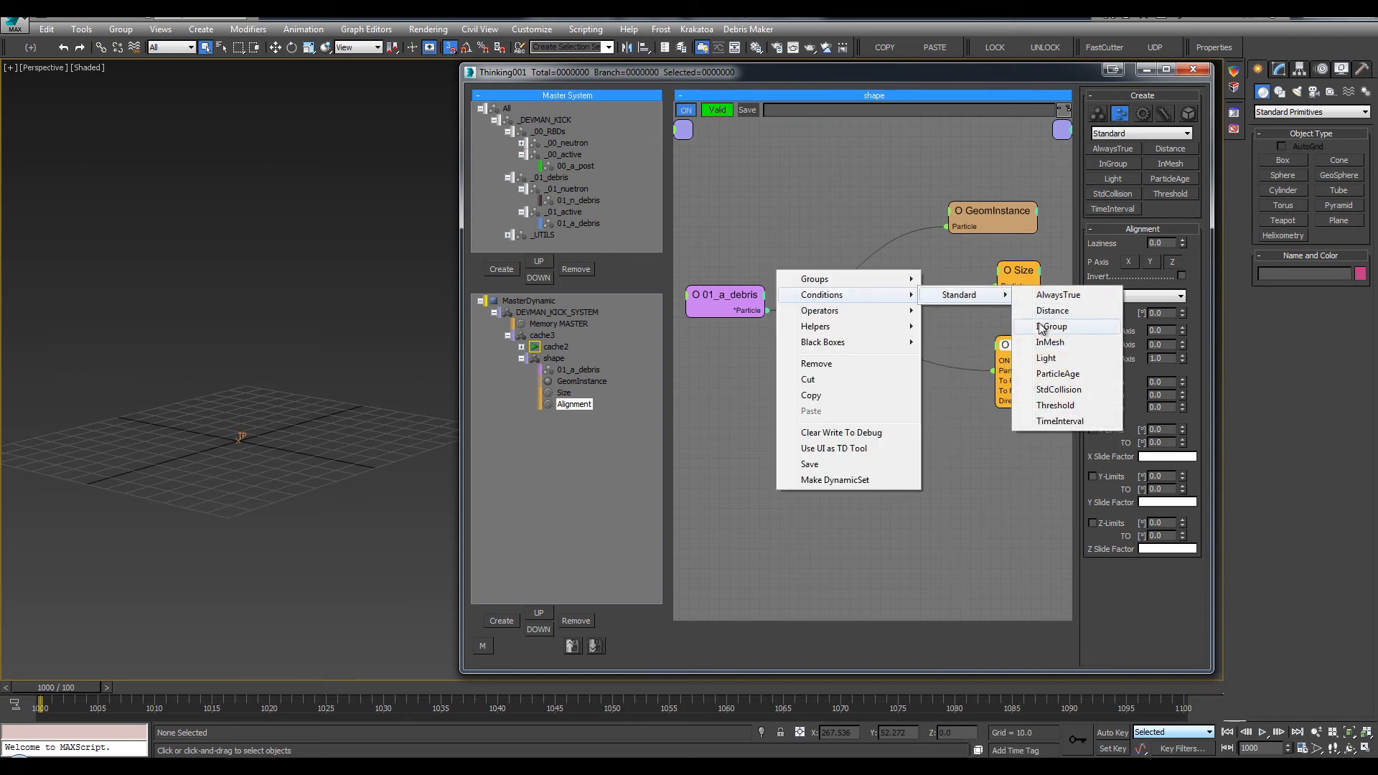
left_click(1041, 371)
left_click_drag(910, 293, 873, 249)
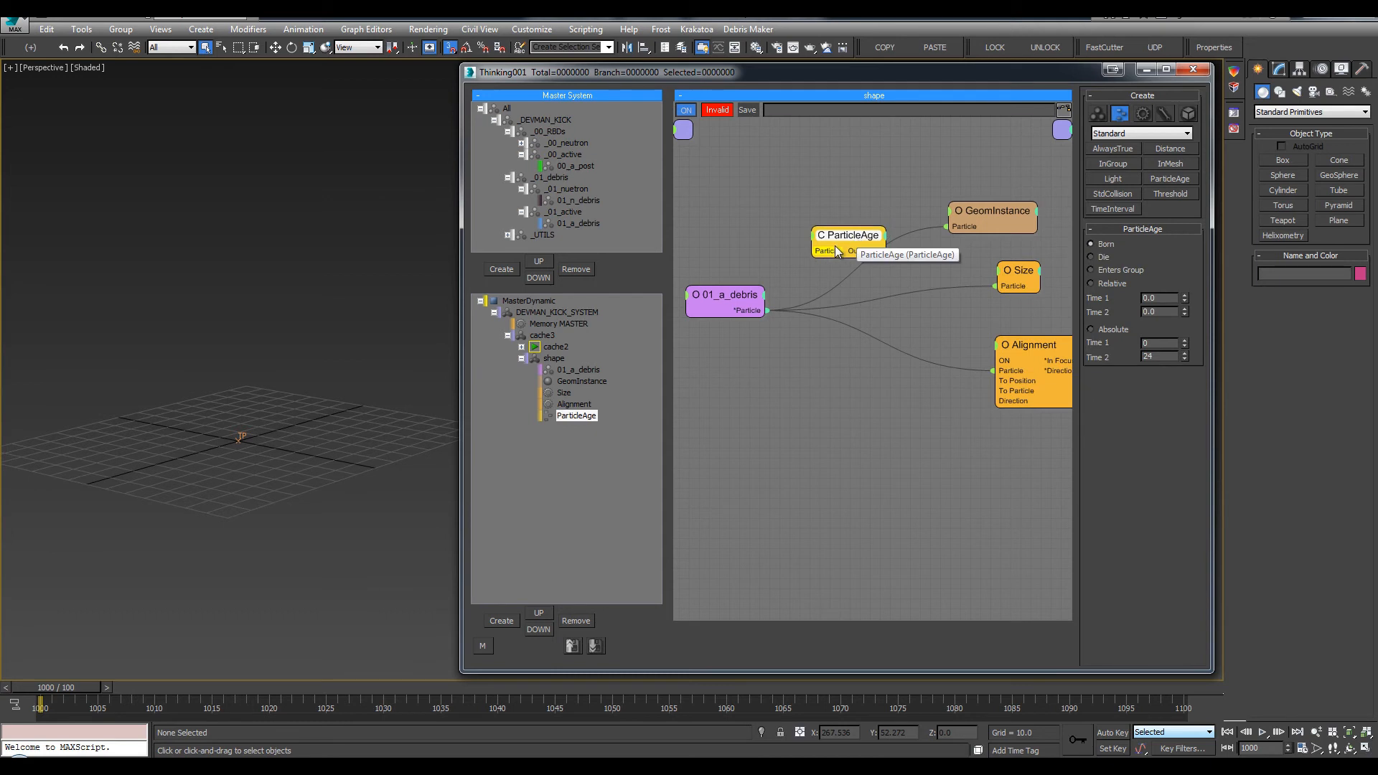
left_click_drag(765, 310, 992, 331)
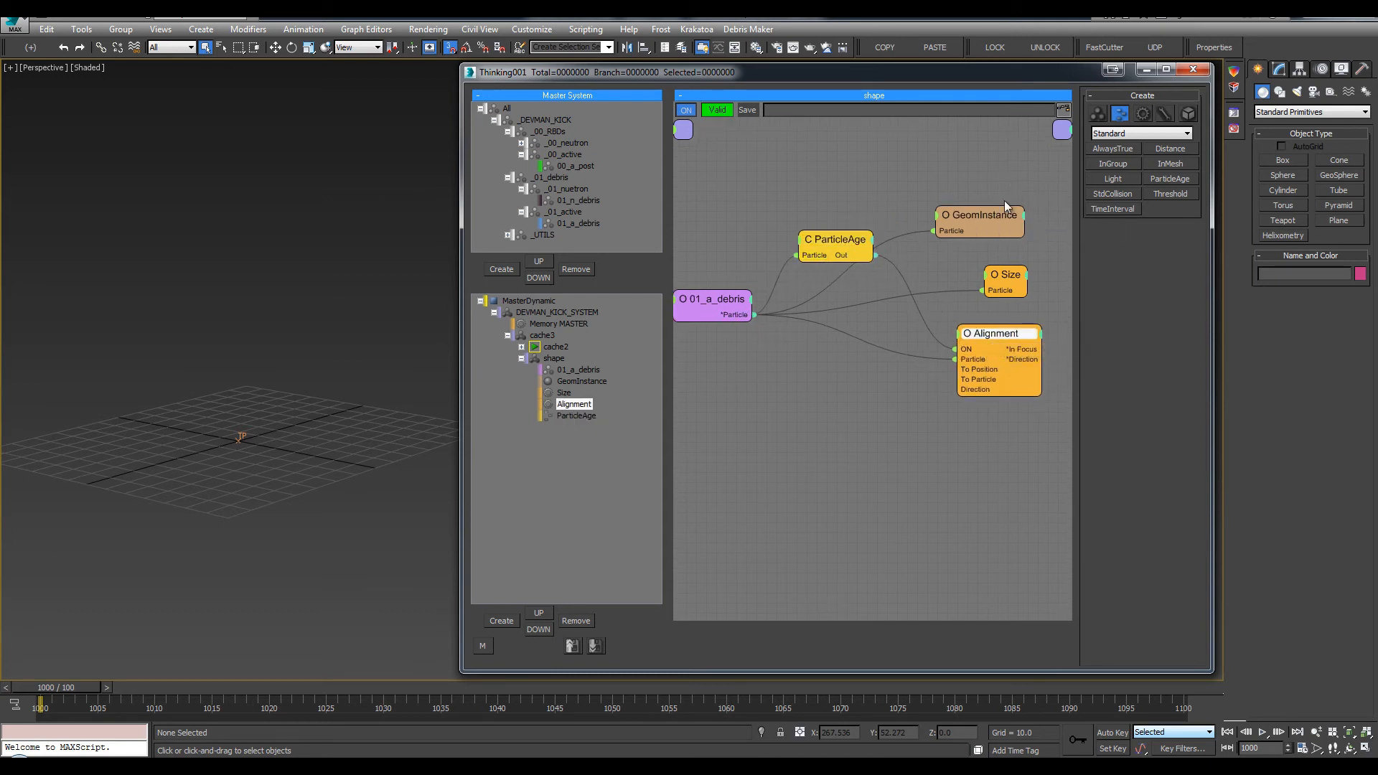
Choose Random as the Alignment mode, collapse that node to its connected inputs, and space the GeomInstance and Alignment nodes further out
left_click_drag(1006, 209, 1048, 191)
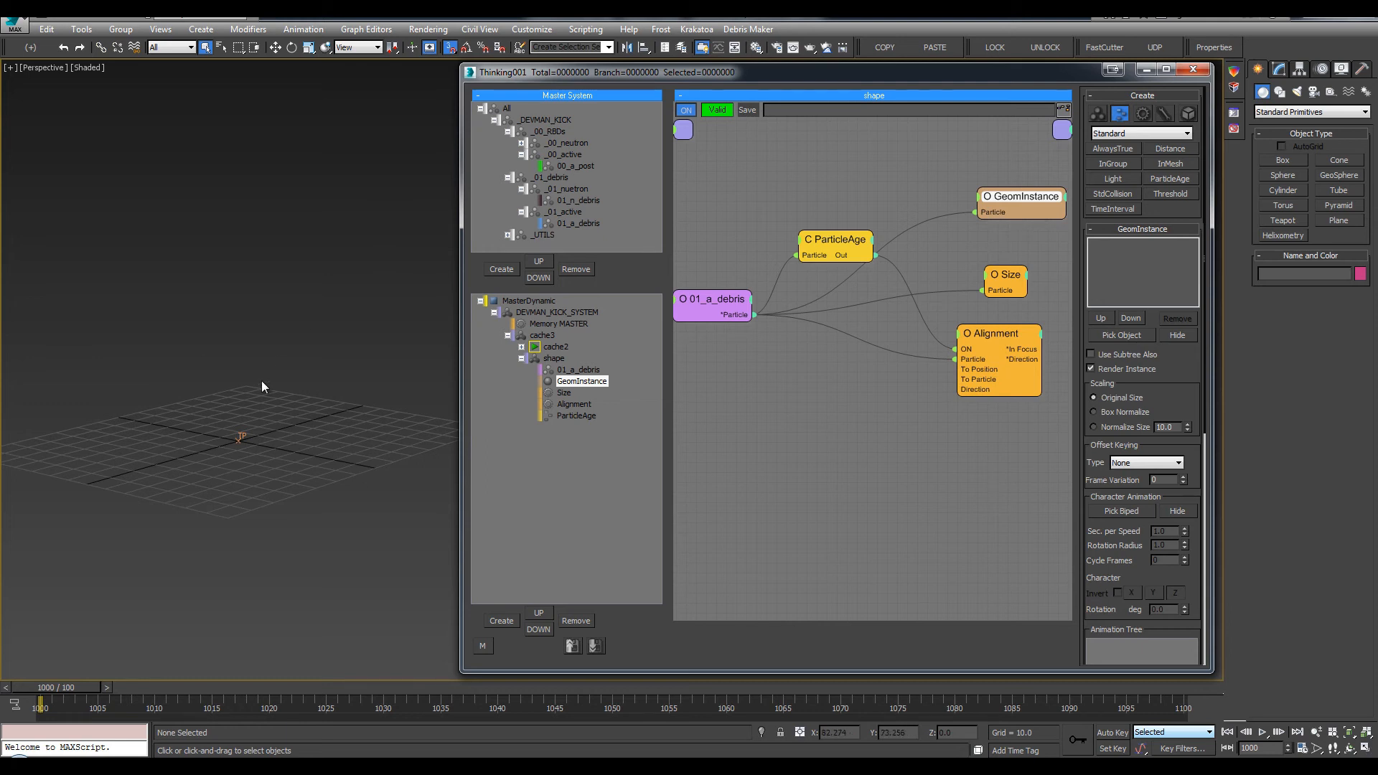
left_click(994, 341)
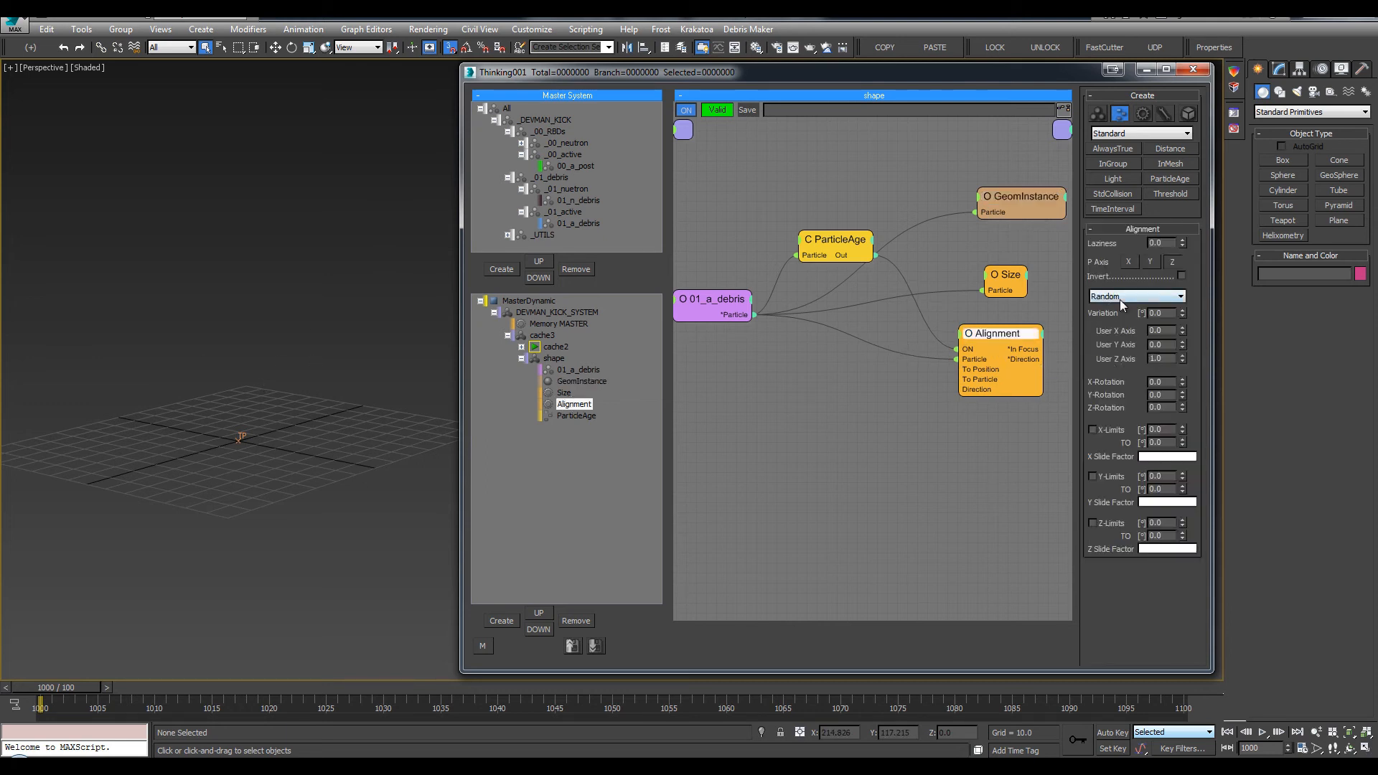
left_click(1124, 296)
left_click(1132, 306)
double_click(975, 337)
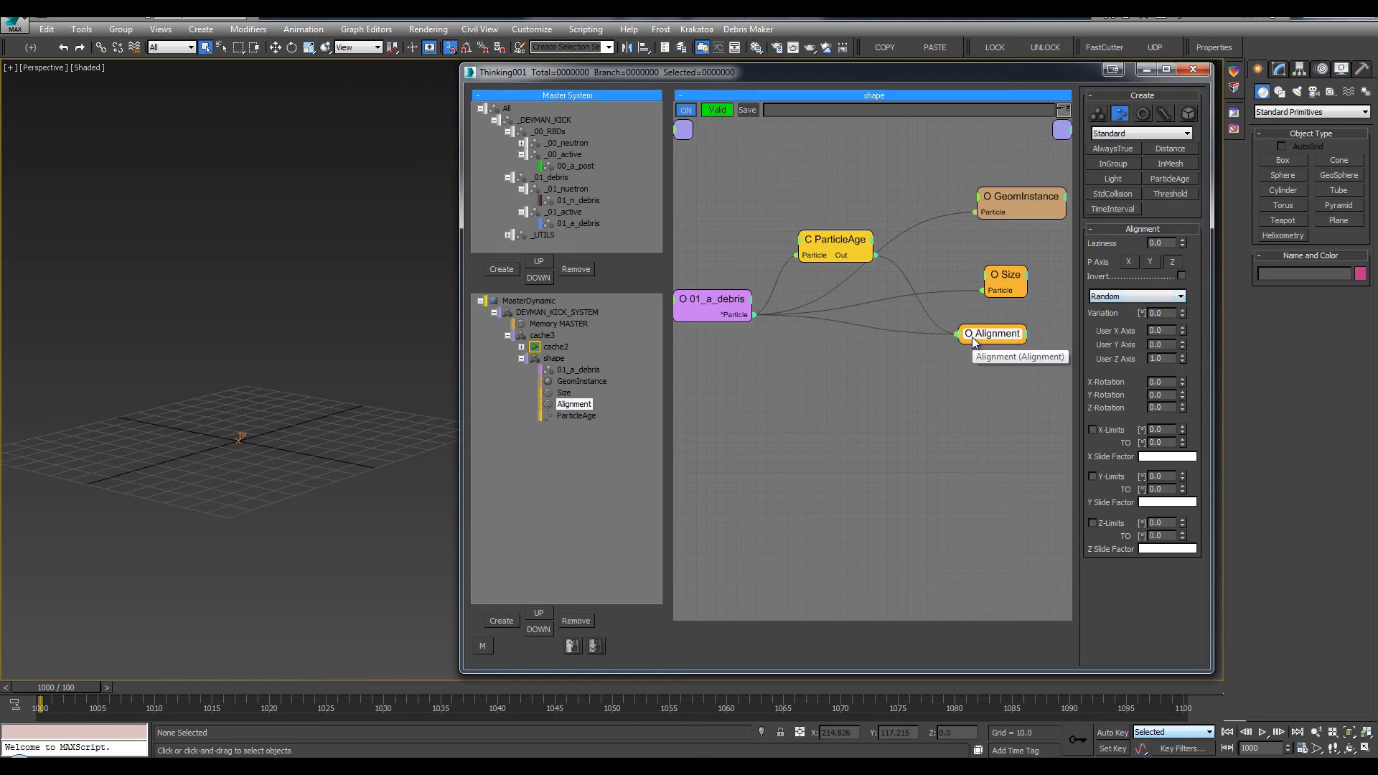
double_click(976, 337)
left_click_drag(981, 337, 1015, 344)
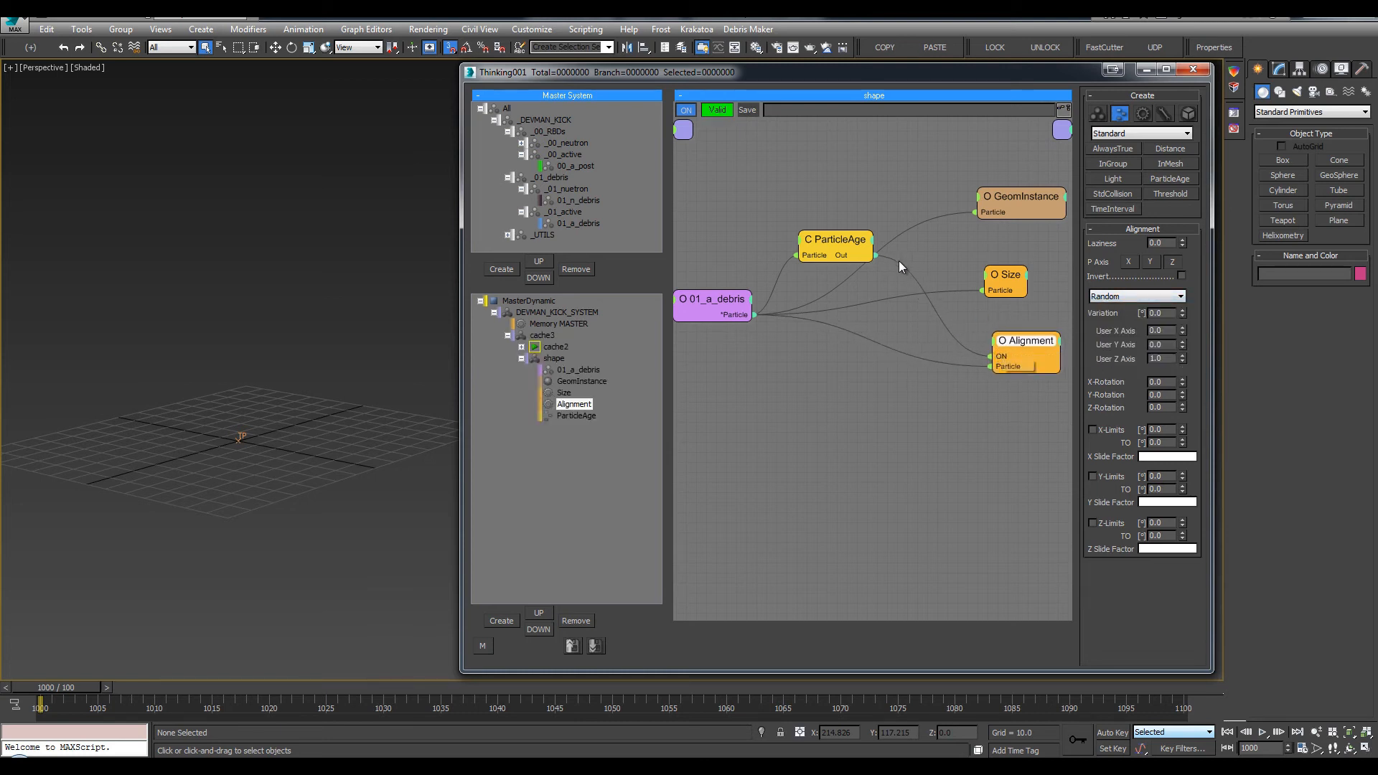
Widen the thinkingParticles window and place the ParticleAge node below the 01_a_debris node
left_click_drag(867, 255, 863, 253)
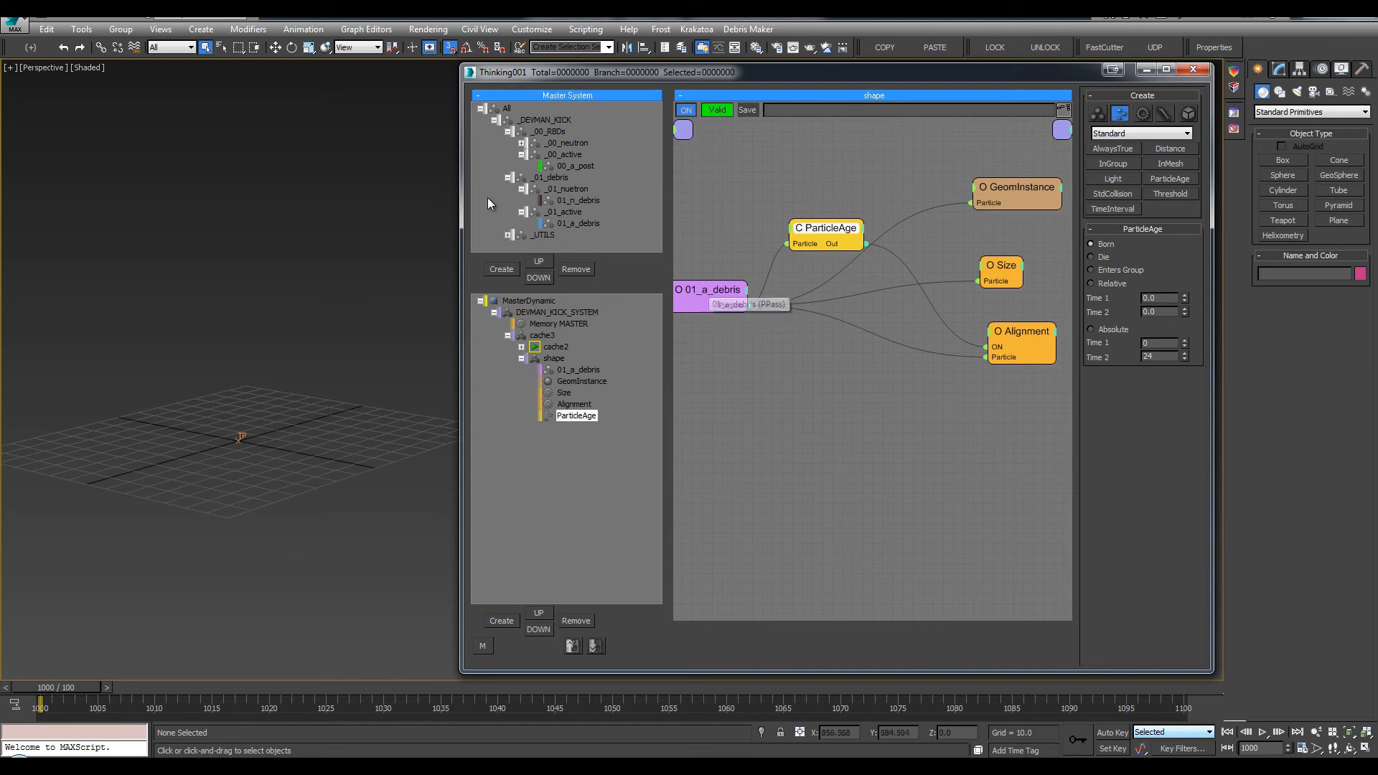
left_click_drag(462, 195, 390, 193)
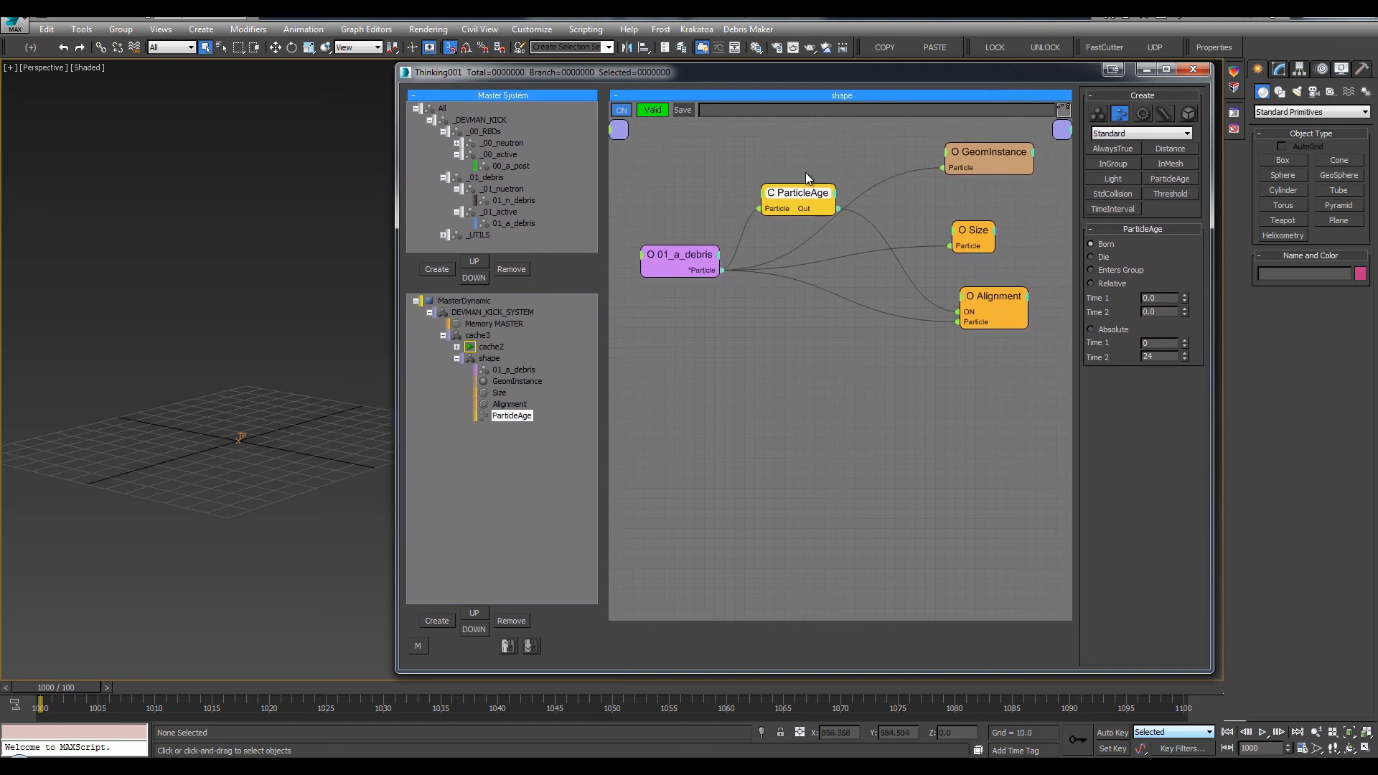
left_click_drag(802, 192, 816, 371)
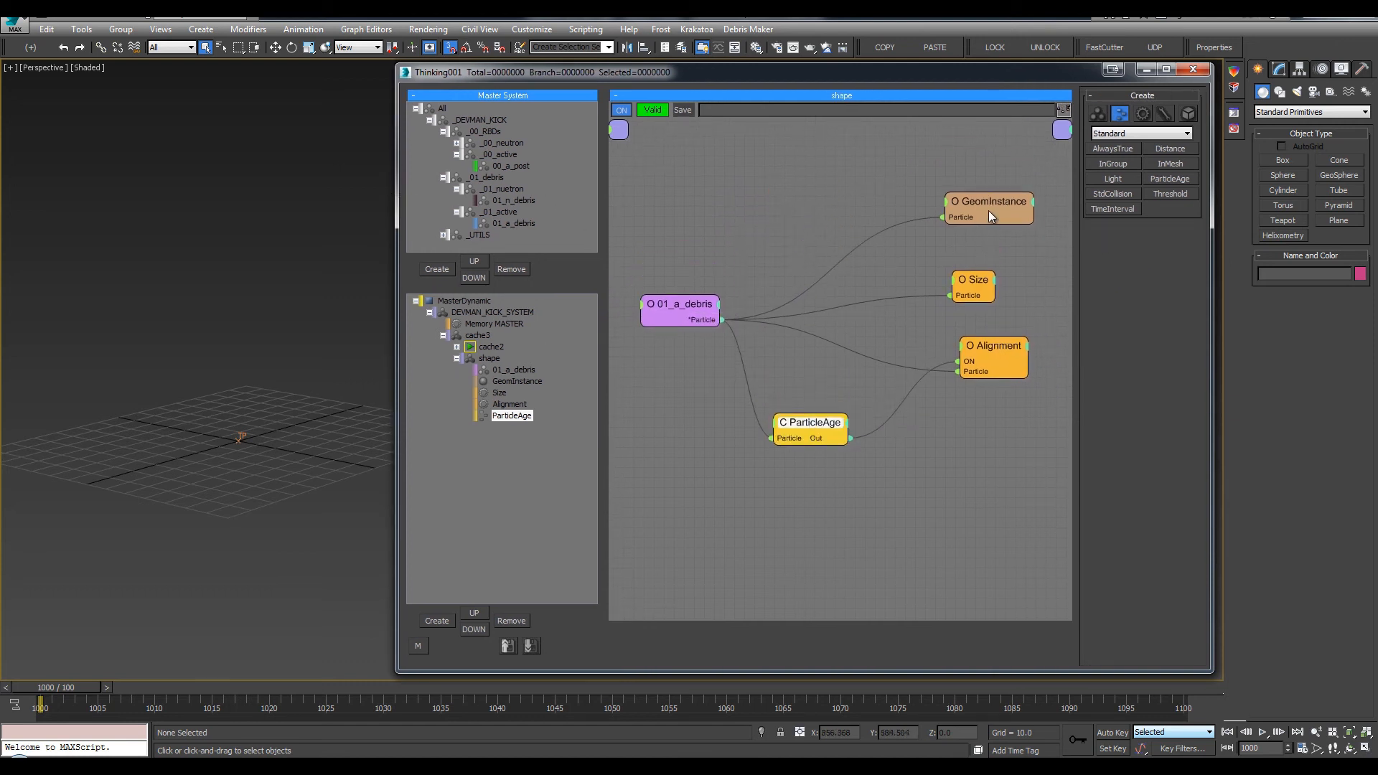
Make the 05_shape layer visible, select all its ChamferBox fragments and frame them in the viewport with the thinkingParticles window closed
left_click(988, 210)
key("l")
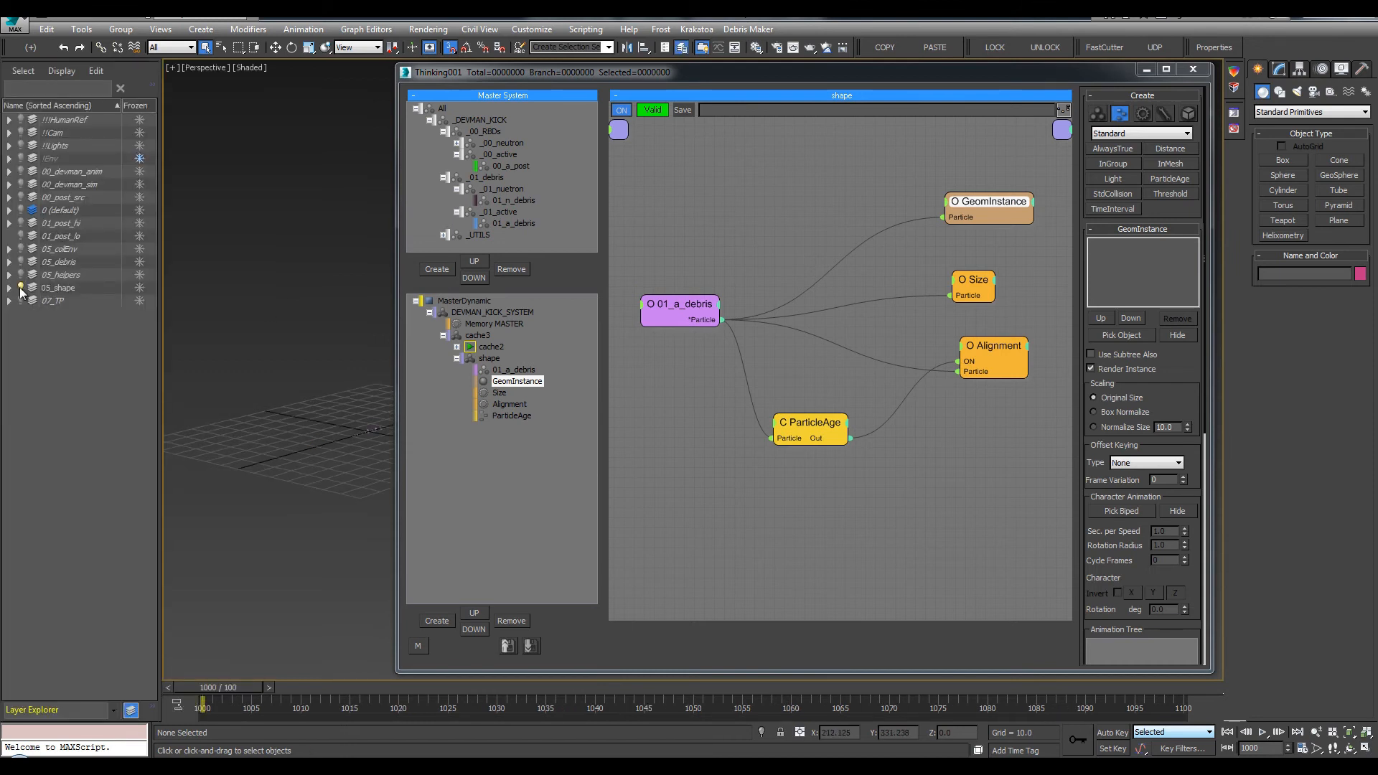
left_click_drag(228, 366, 390, 503)
key("z")
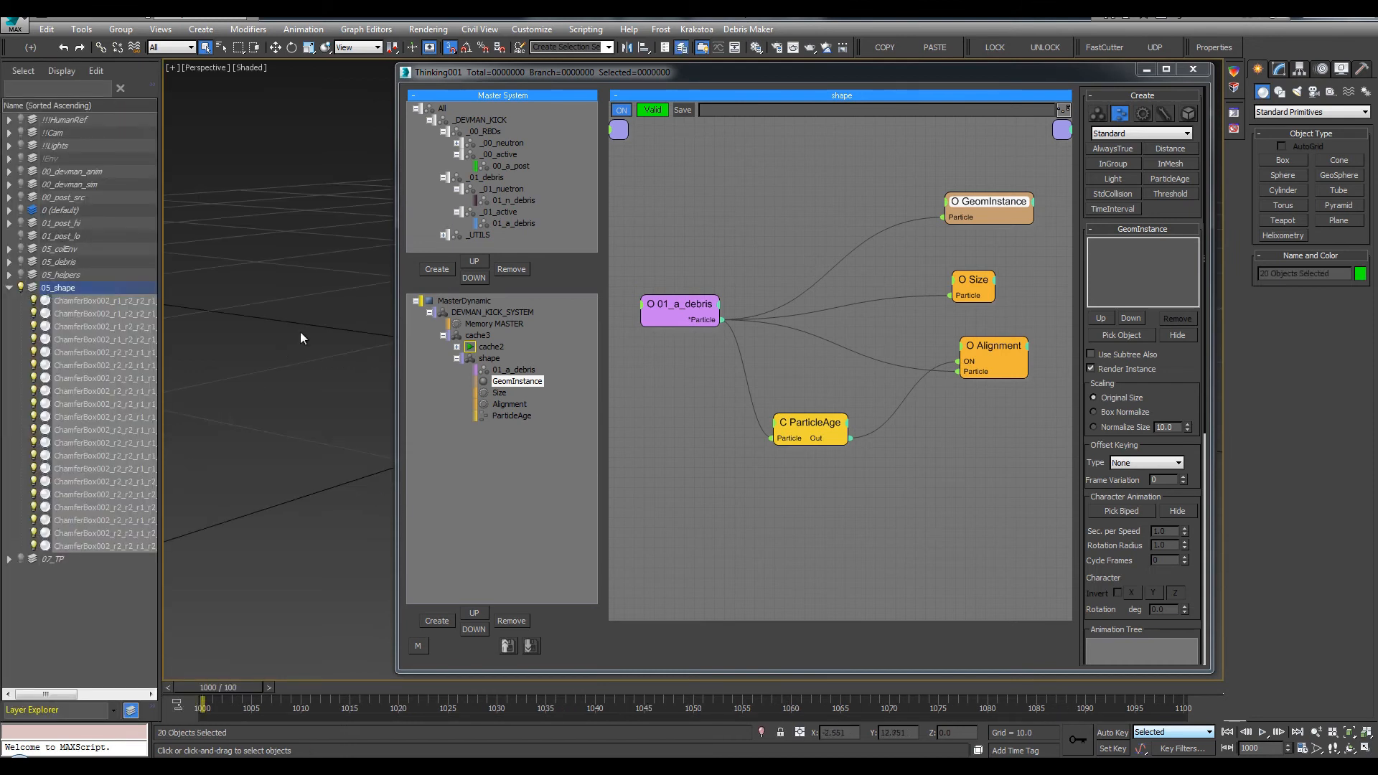
left_click(1193, 69)
middle_click_drag(788, 371, 754, 379, "alt")
key("alt+w")
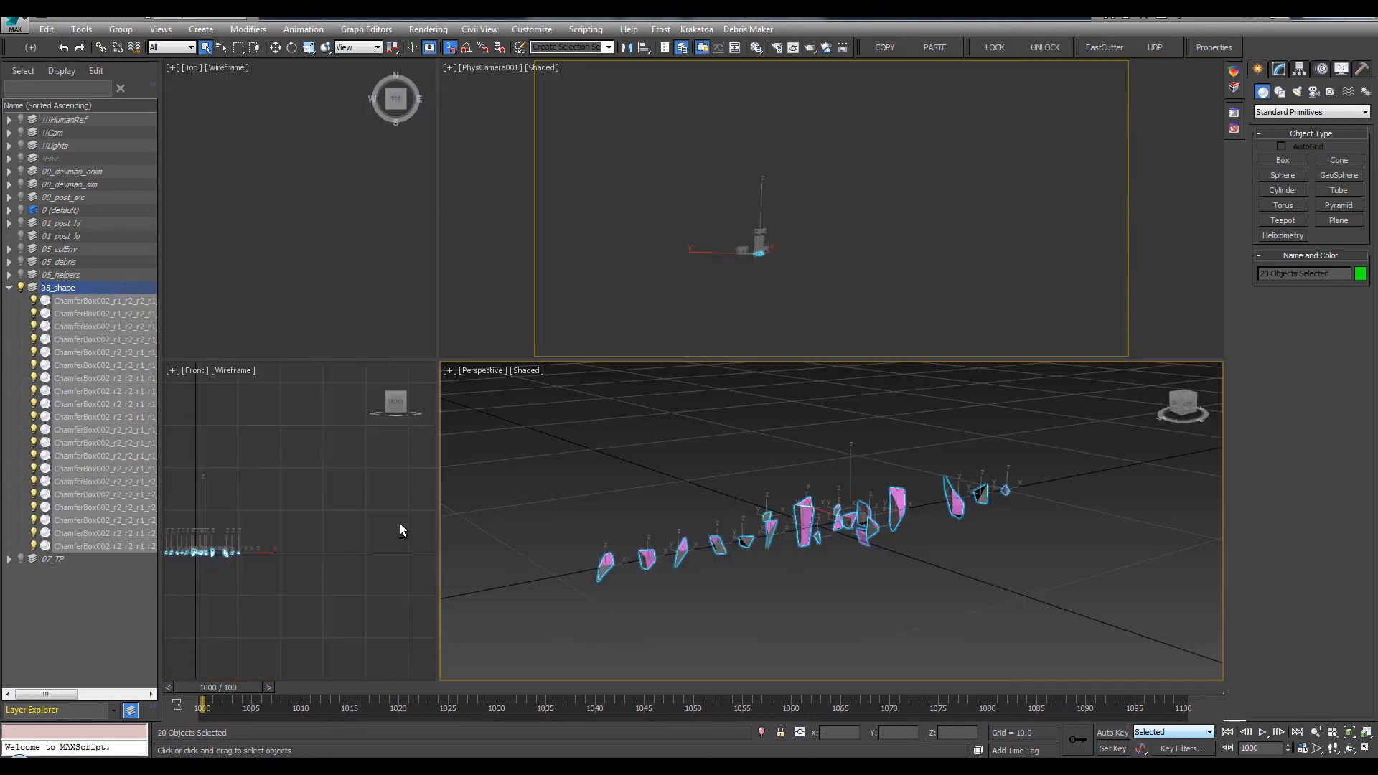
Show the fragments shaded in a maximized Front view and clear the selection
right_click(399, 524)
key("alt+w")
key("z")
key("F3")
left_click(814, 289)
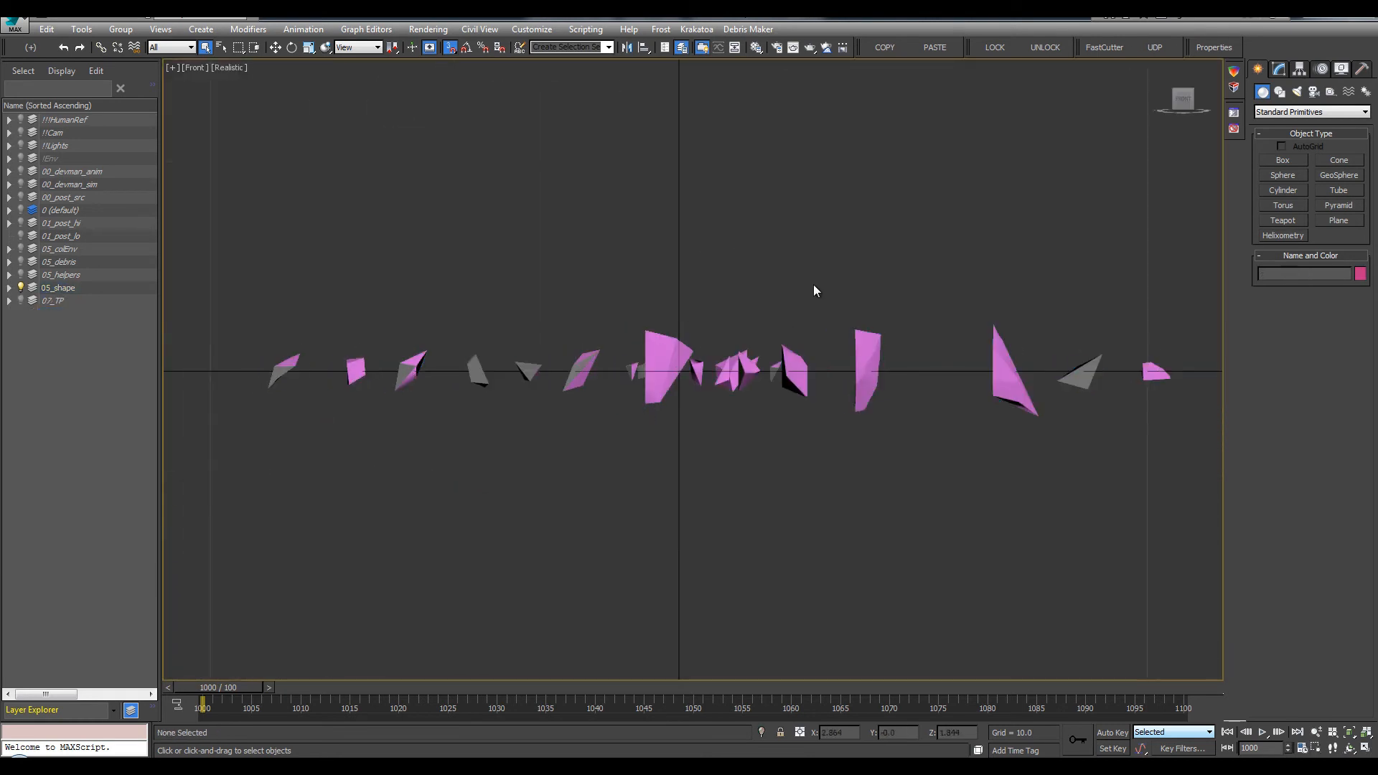
Compare one tall fragment with and without its Optimize modifier by toggling the modifier's effect
left_click(879, 345)
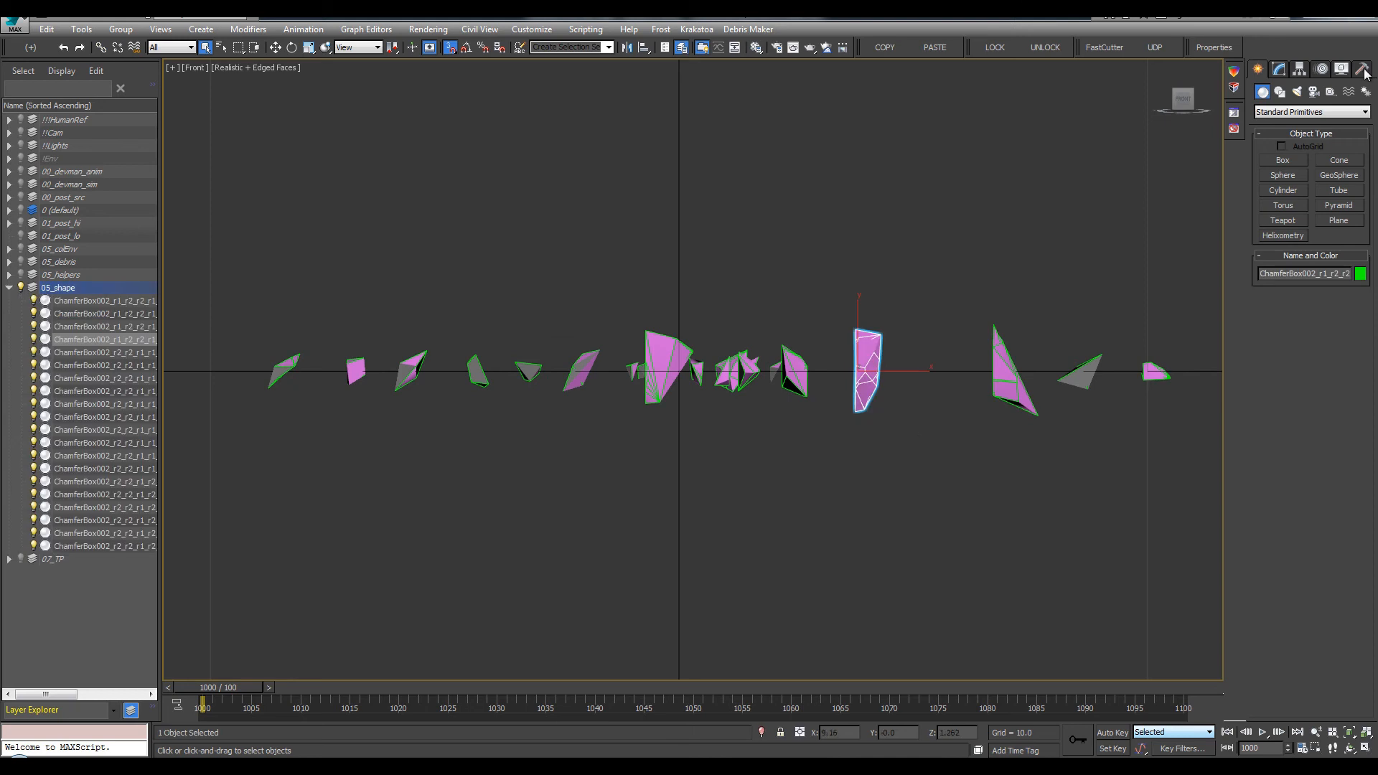
left_click(1279, 69)
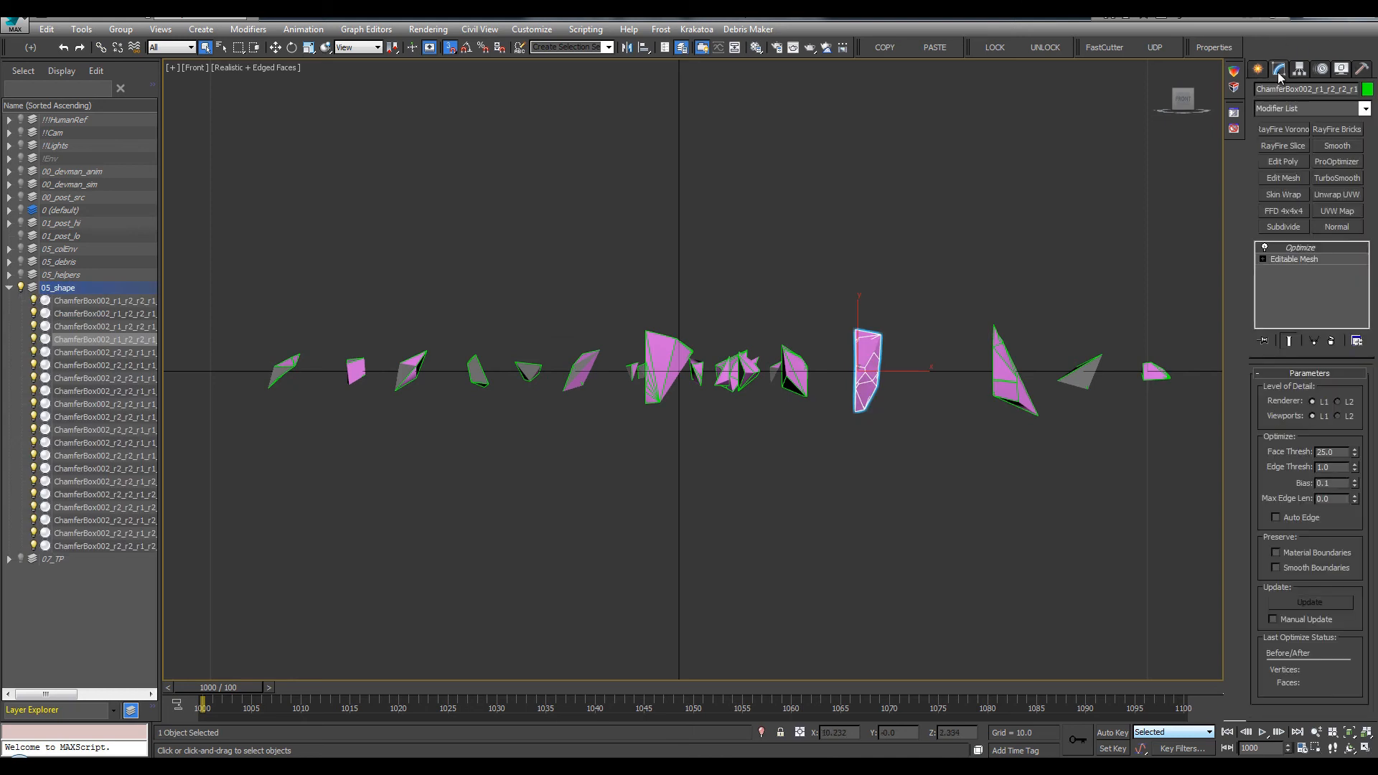
left_click(1264, 248)
left_click(1265, 247)
left_click(1265, 248)
left_click(1264, 248)
left_click(1265, 247)
left_click(1264, 248)
Select all the fragments in the Front view and convert them to Editable Poly
scroll(1051, 278, "down", 3)
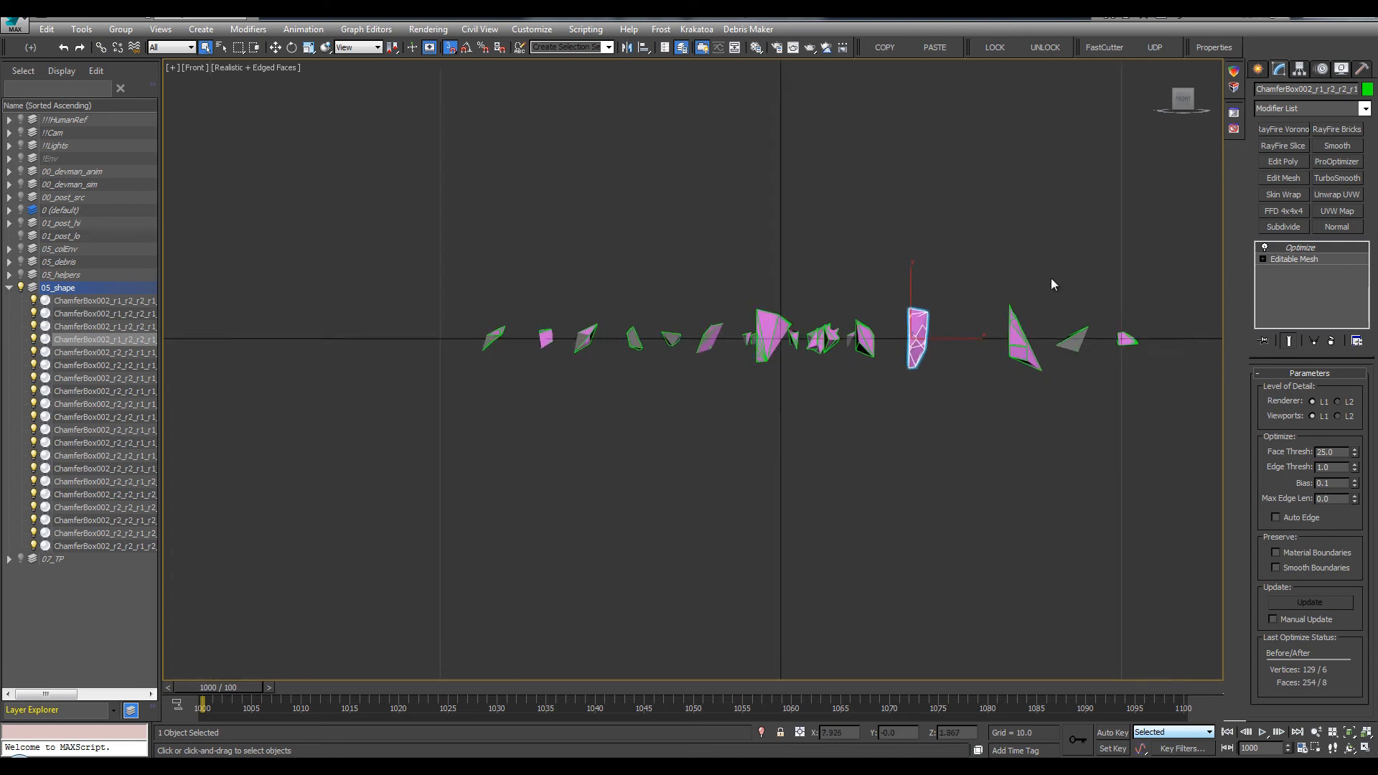
left_click_drag(1159, 258, 382, 429)
right_click(508, 176)
mouse_move(524, 321)
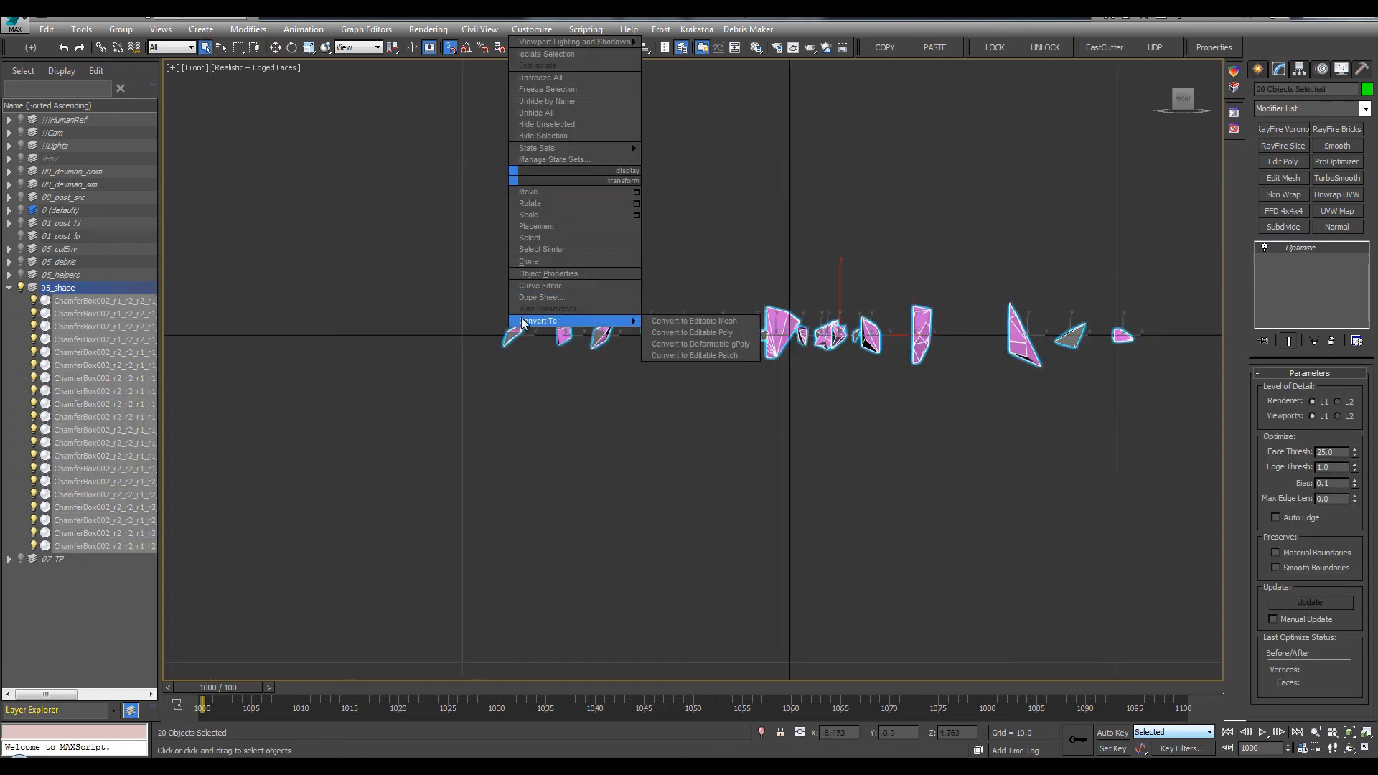
left_click(712, 333)
Inspect the converted fragments in a maximized, shaded Perspective view and select all of them
middle_click_drag(775, 253, 741, 254)
key("alt+w")
middle_click(821, 467)
key("alt+w")
mouse_move(503, 406)
middle_mouse_down("alt")
mouse_move(684, 377)
mouse_move(803, 392)
mouse_move(634, 394)
mouse_move(500, 369)
mouse_move(821, 357)
mouse_move(831, 413)
mouse_move(702, 415)
mouse_move(489, 373)
mouse_move(524, 384)
mouse_move(510, 366)
mouse_move(440, 369)
mouse_move(455, 292)
mouse_move(436, 325)
mouse_move(617, 391)
mouse_move(393, 260)
middle_mouse_up("alt")
scroll(684, 376, "up", 5)
scroll(500, 369, "down", 4)
left_click(701, 415)
key("F4")
left_click_drag(373, 247, 1278, 626)
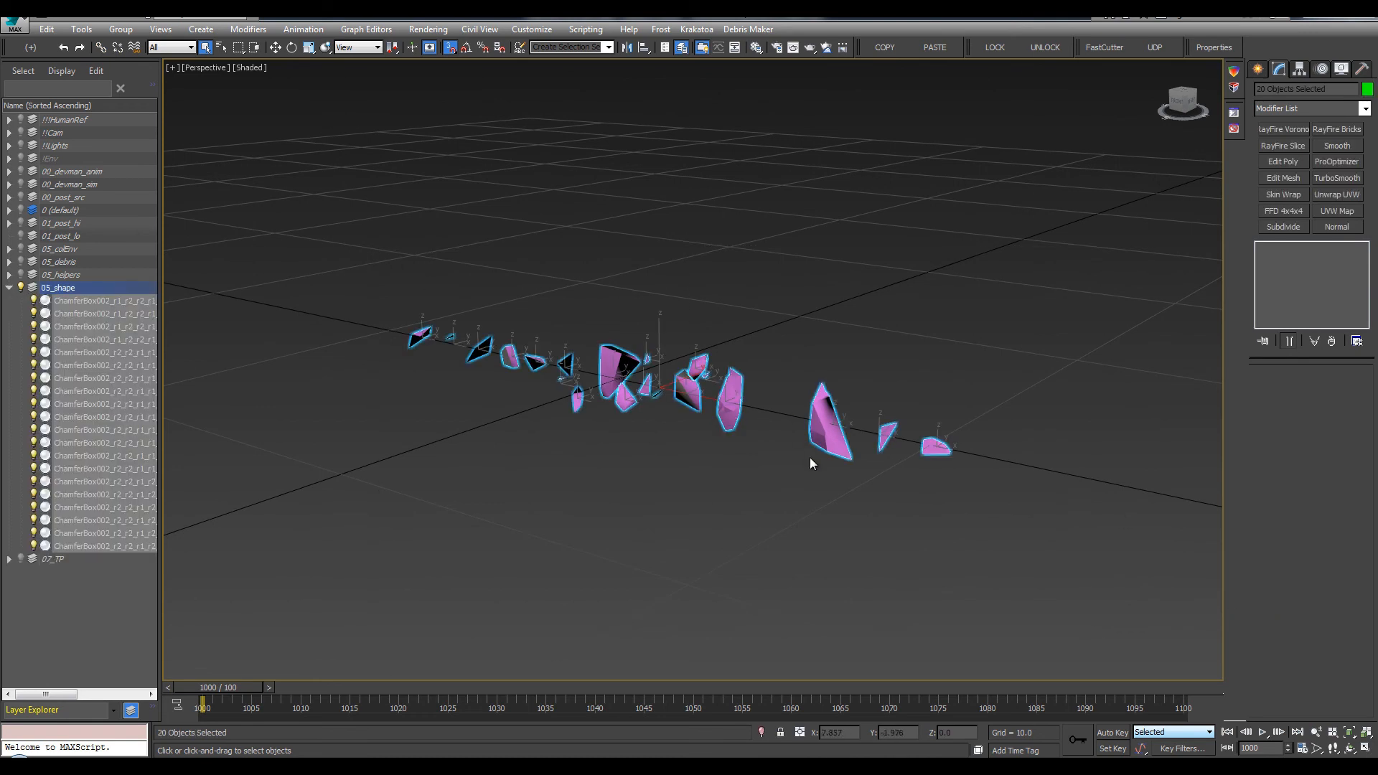
middle_click_drag(809, 458, 884, 428, "alt")
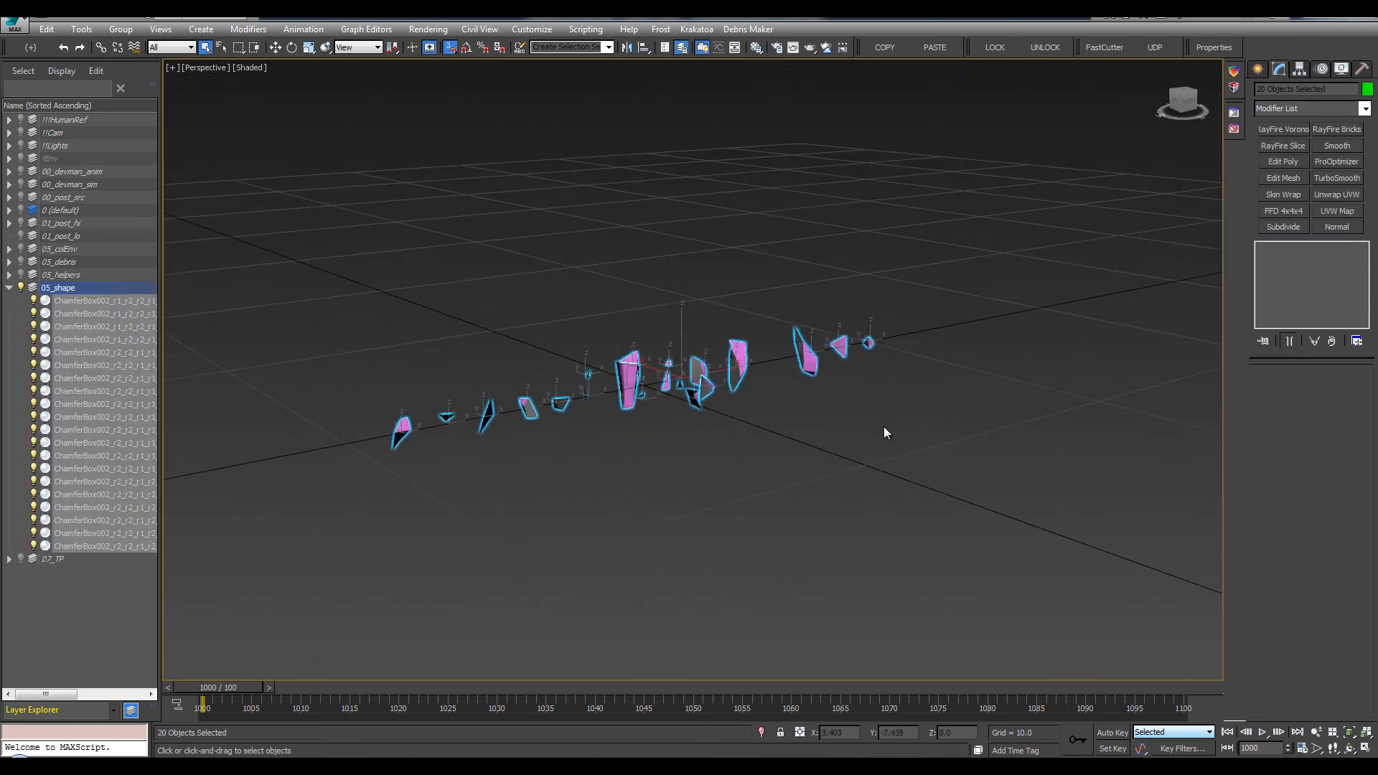
Reopen the thinkingParticles editor and assign all the ChamferBox fragments to the GeomInstance operator through the by-name object picker
left_click(1228, 51)
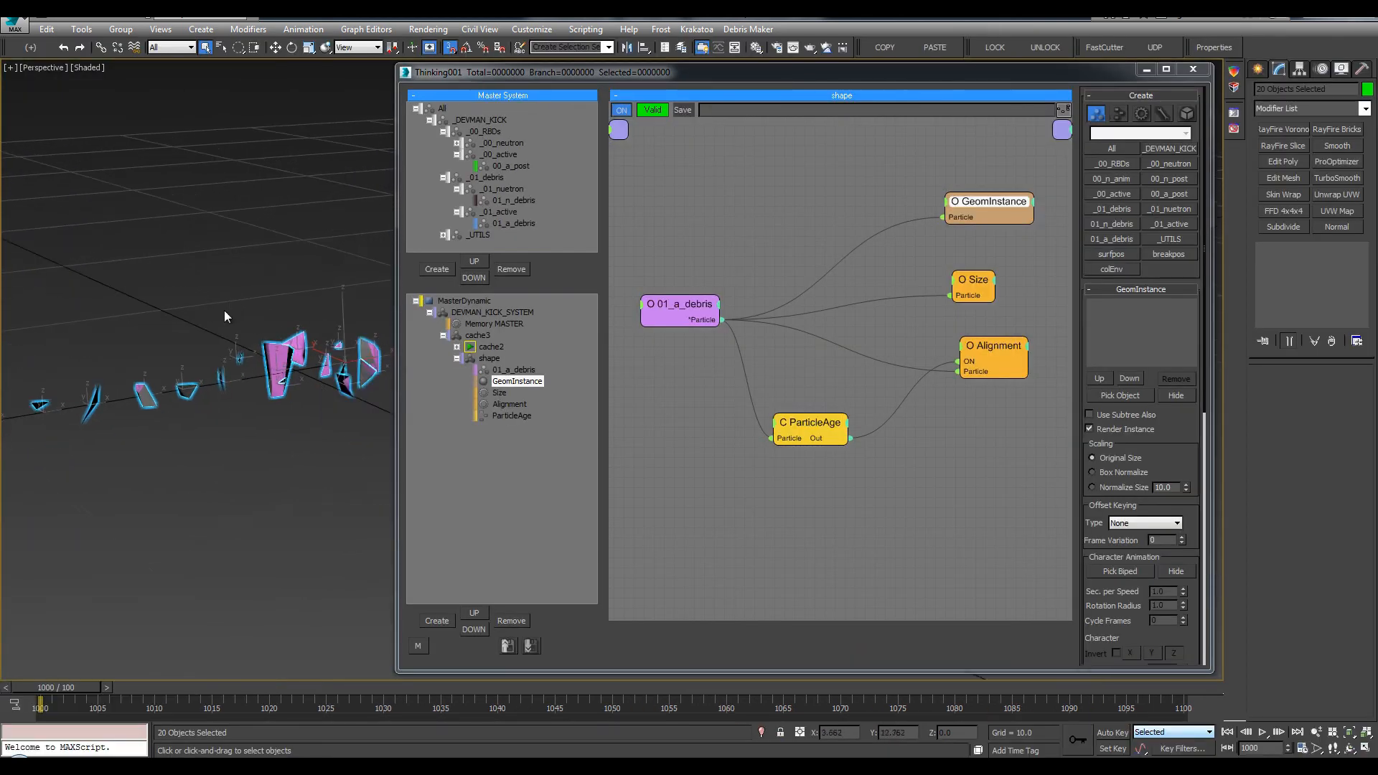
left_click_drag(987, 211, 984, 218)
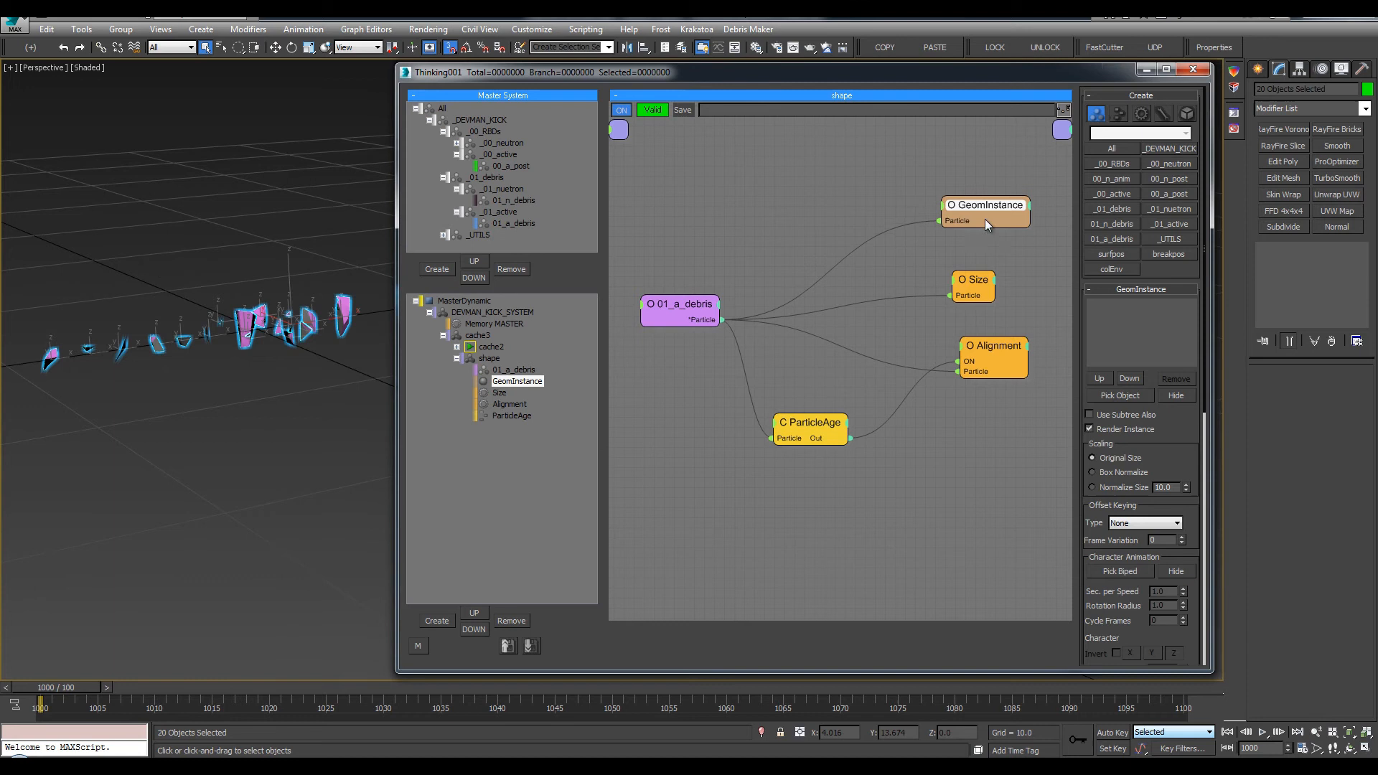
left_click(1123, 395)
key("h")
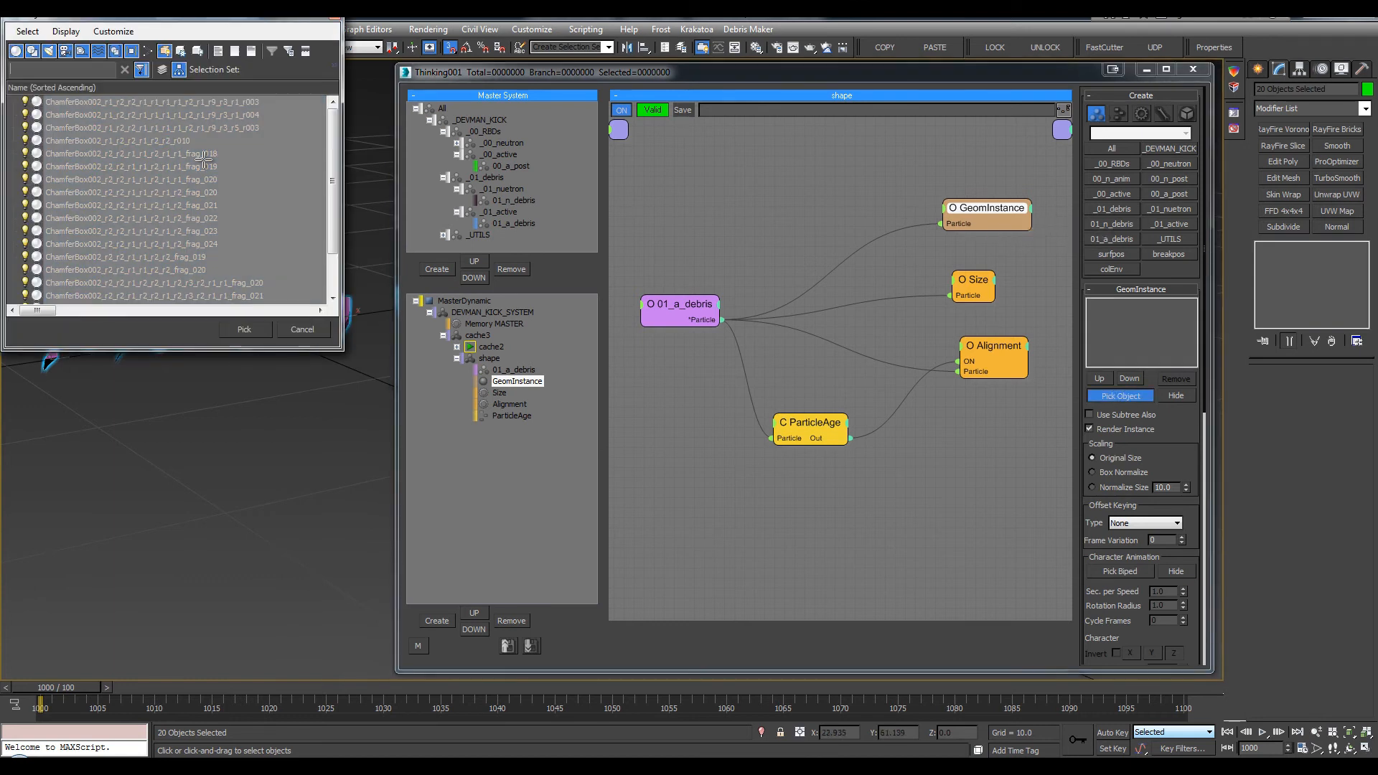
key("Return")
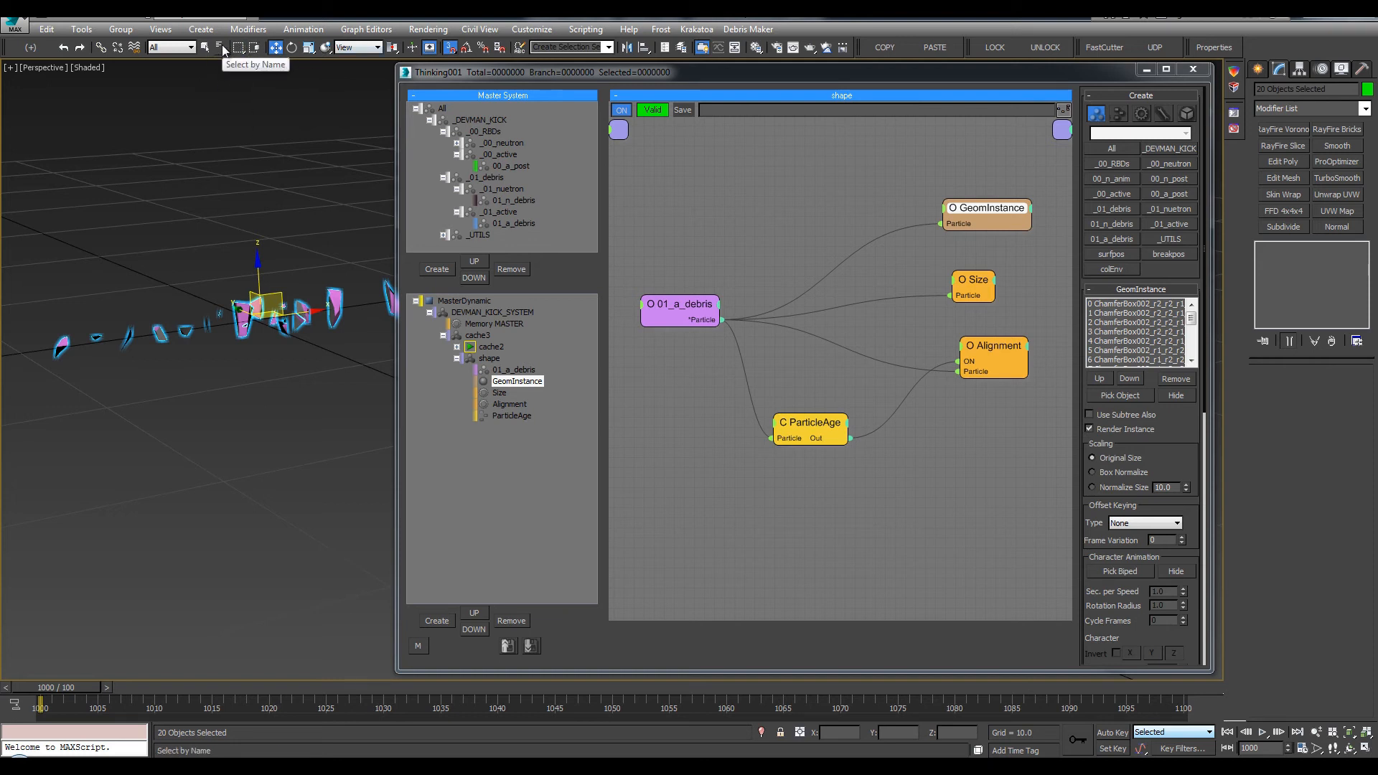
Check the GeomInstance by-name object picker for fragments that are still unassigned
left_click(1120, 395)
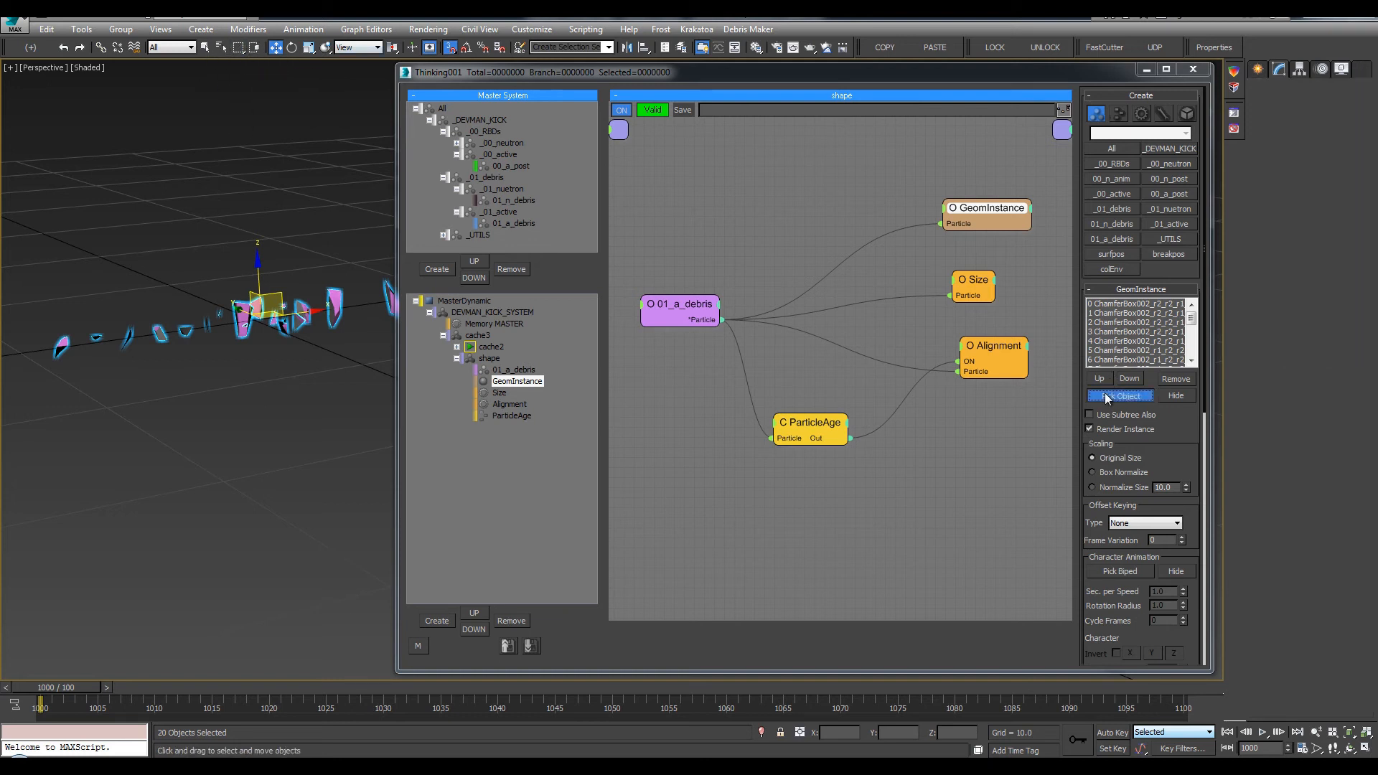
left_click(224, 49)
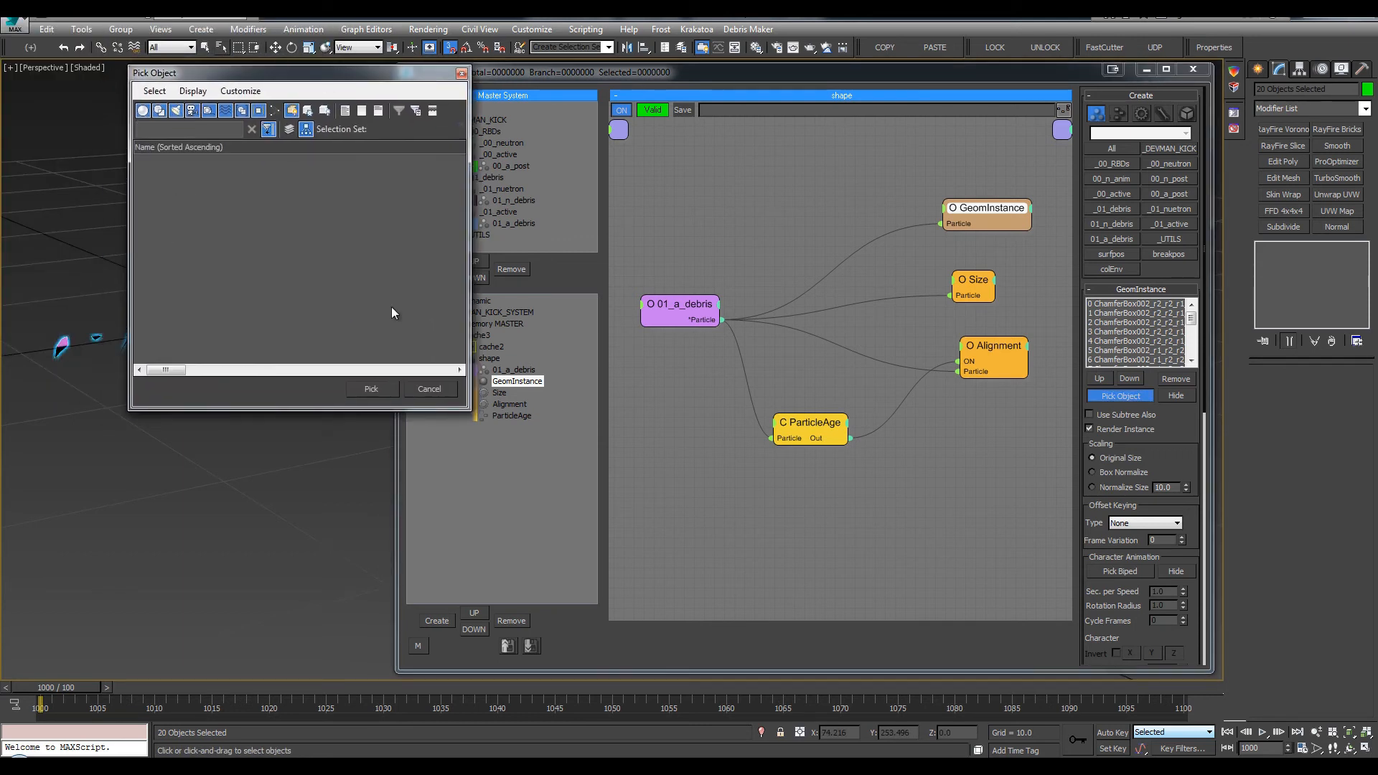
left_click(381, 394)
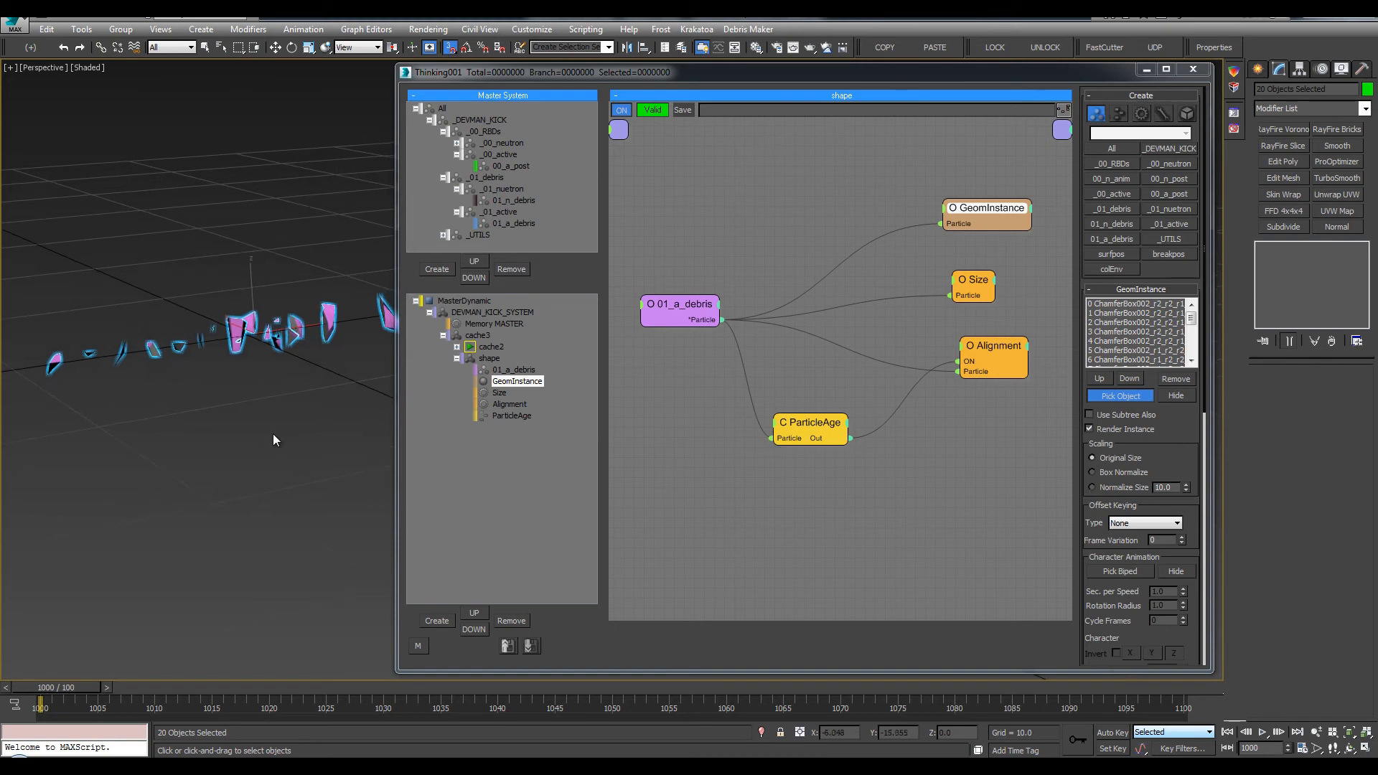
Select the Size operator, narrow the editor, then hide the 05_shape layer, show 07_TP and close the editor
left_click(965, 272)
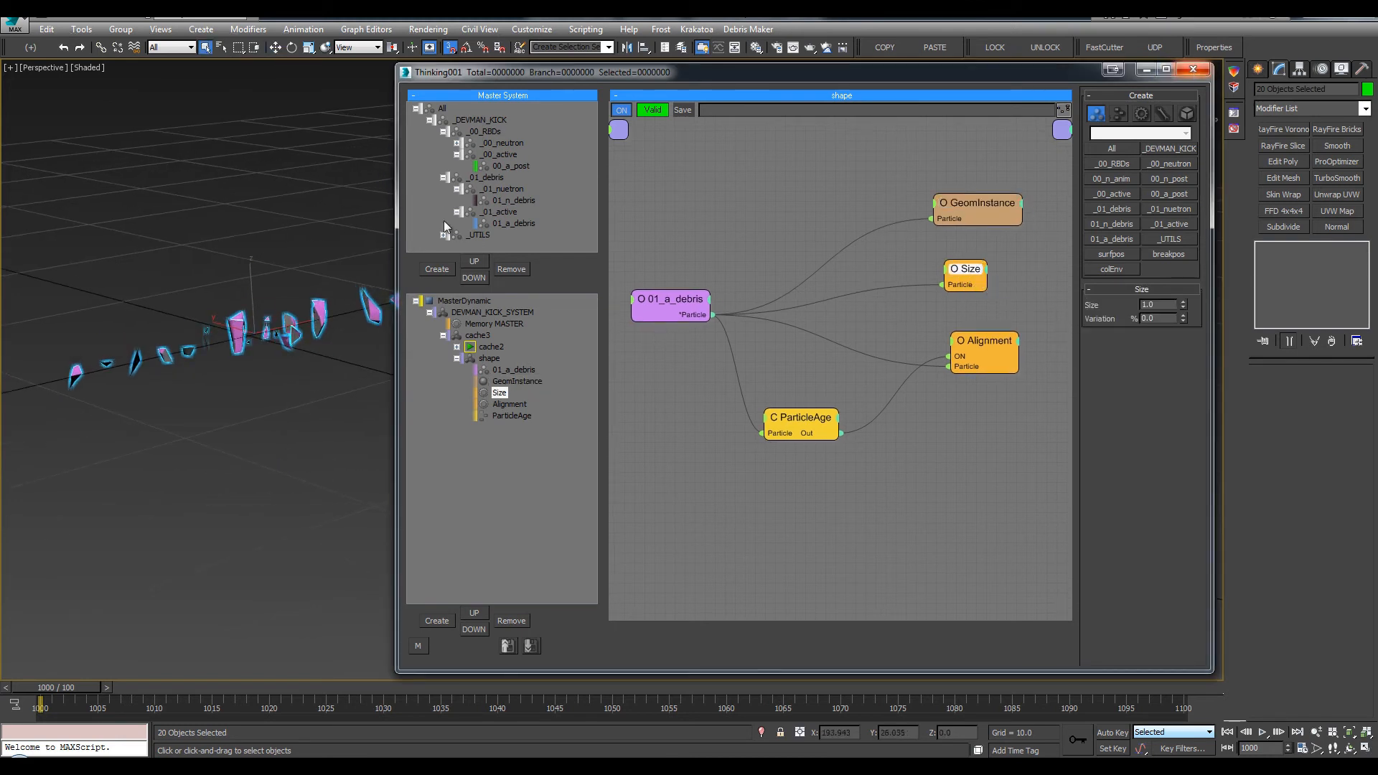
left_click_drag(397, 167, 499, 168)
key("l")
left_click(21, 289)
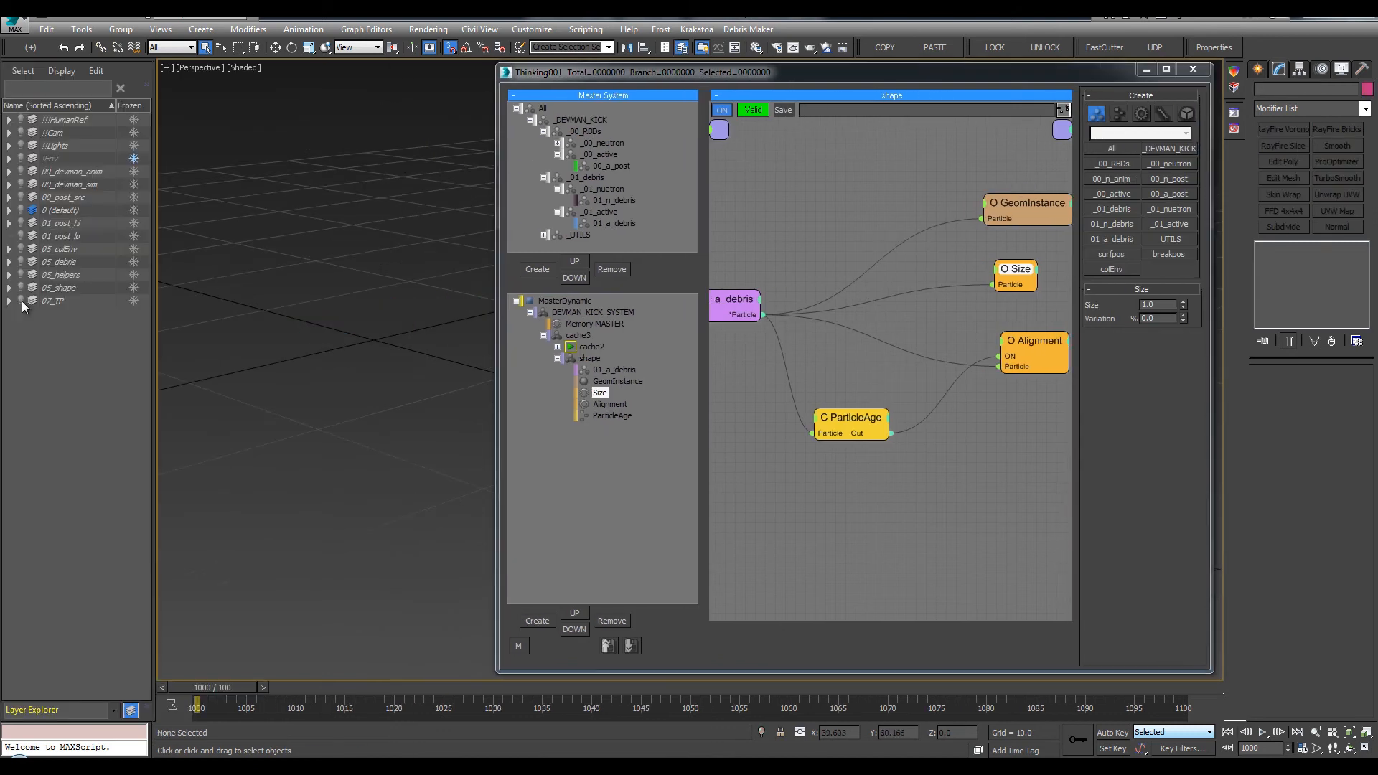
left_click(1194, 71)
middle_click_drag(782, 261, 762, 280, "alt")
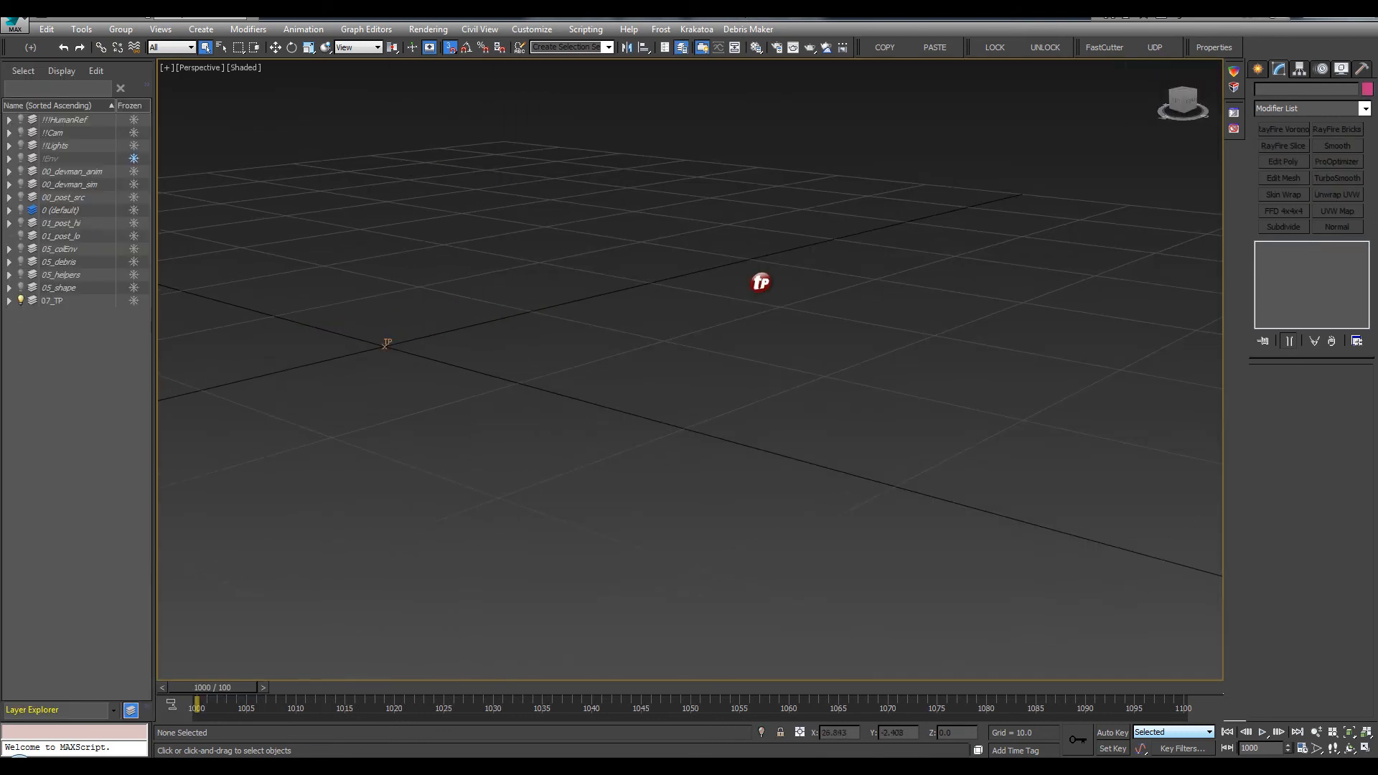
Advance to frame 1001 with the character and post in view, then play the simulation on to frame 1008
key("period")
scroll(597, 303, "down", 5)
scroll(594, 415, "down", 5)
middle_click_drag(702, 316, 626, 485)
key("l")
middle_click_drag(550, 239, 482, 272)
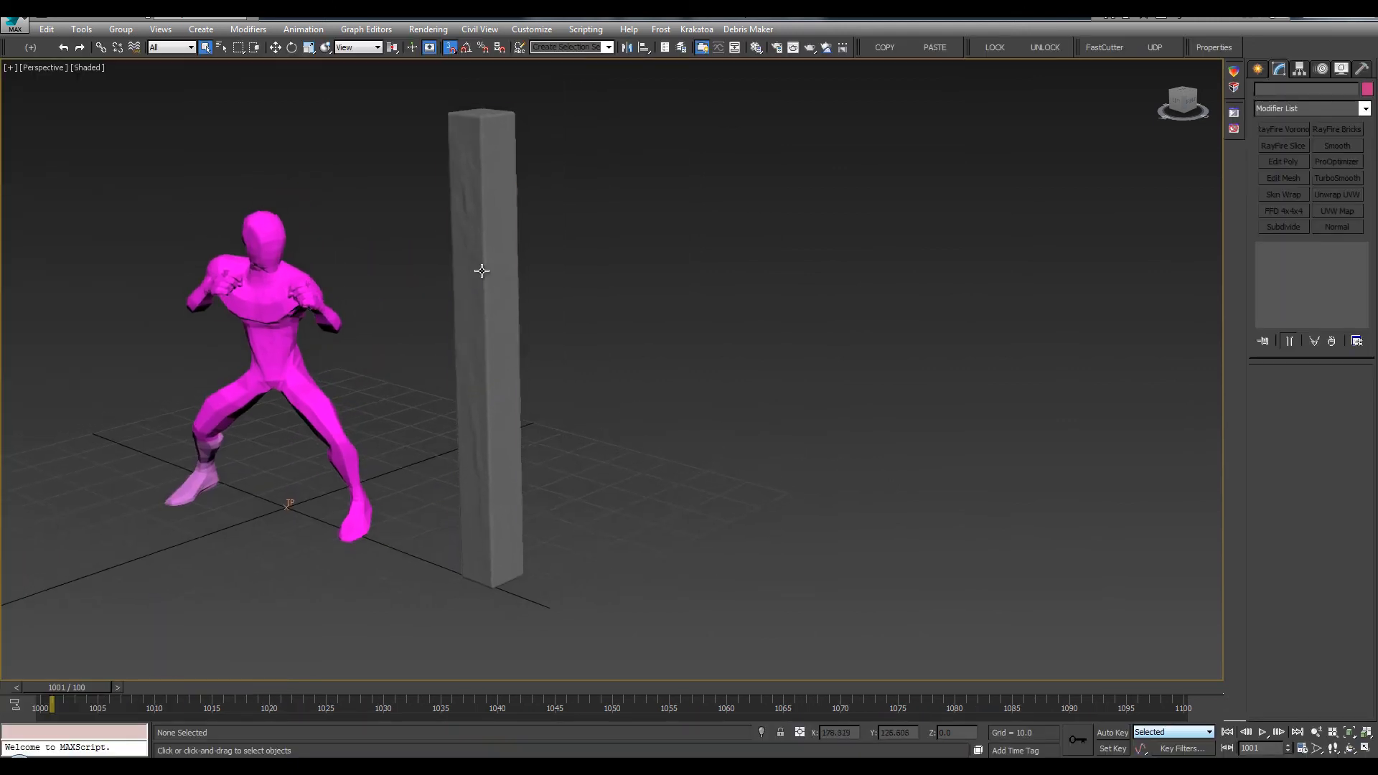
key("slash")
key("slash")
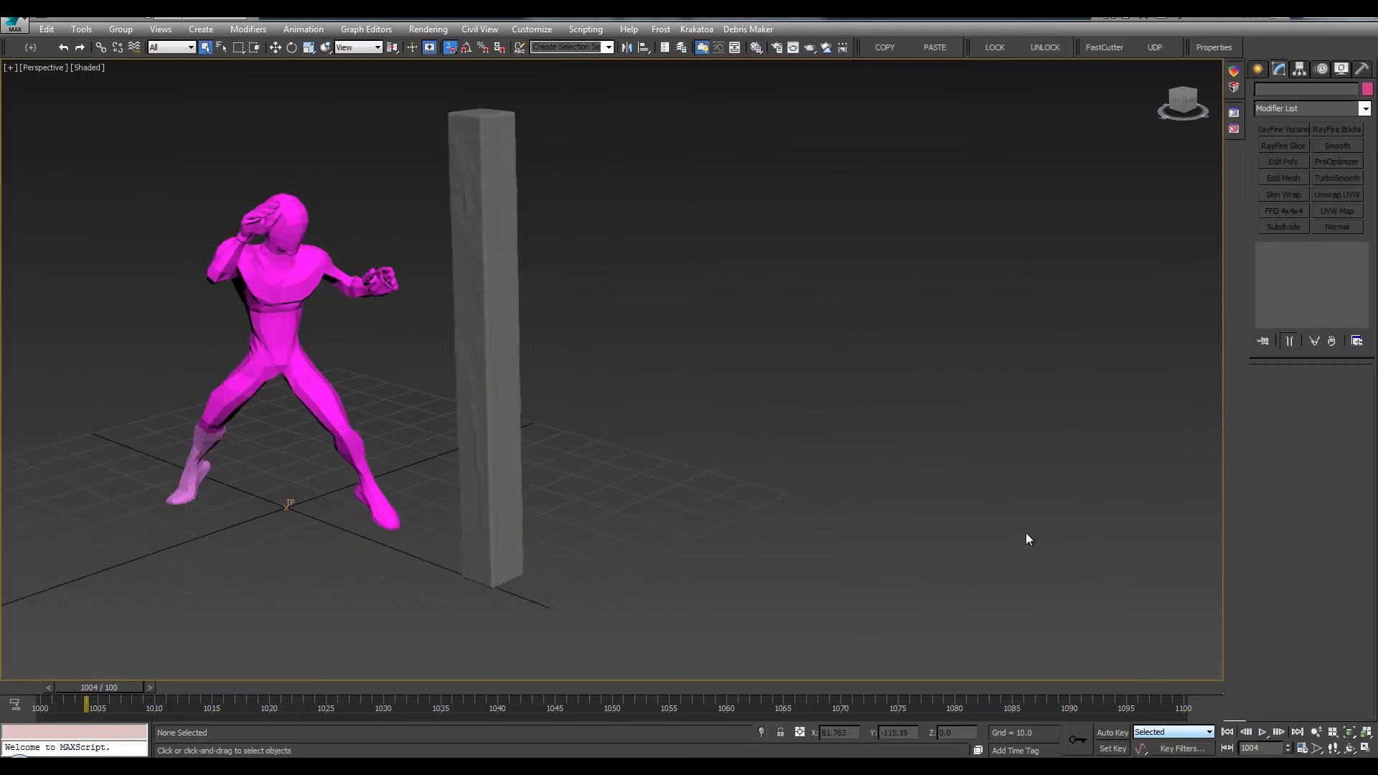
key("slash")
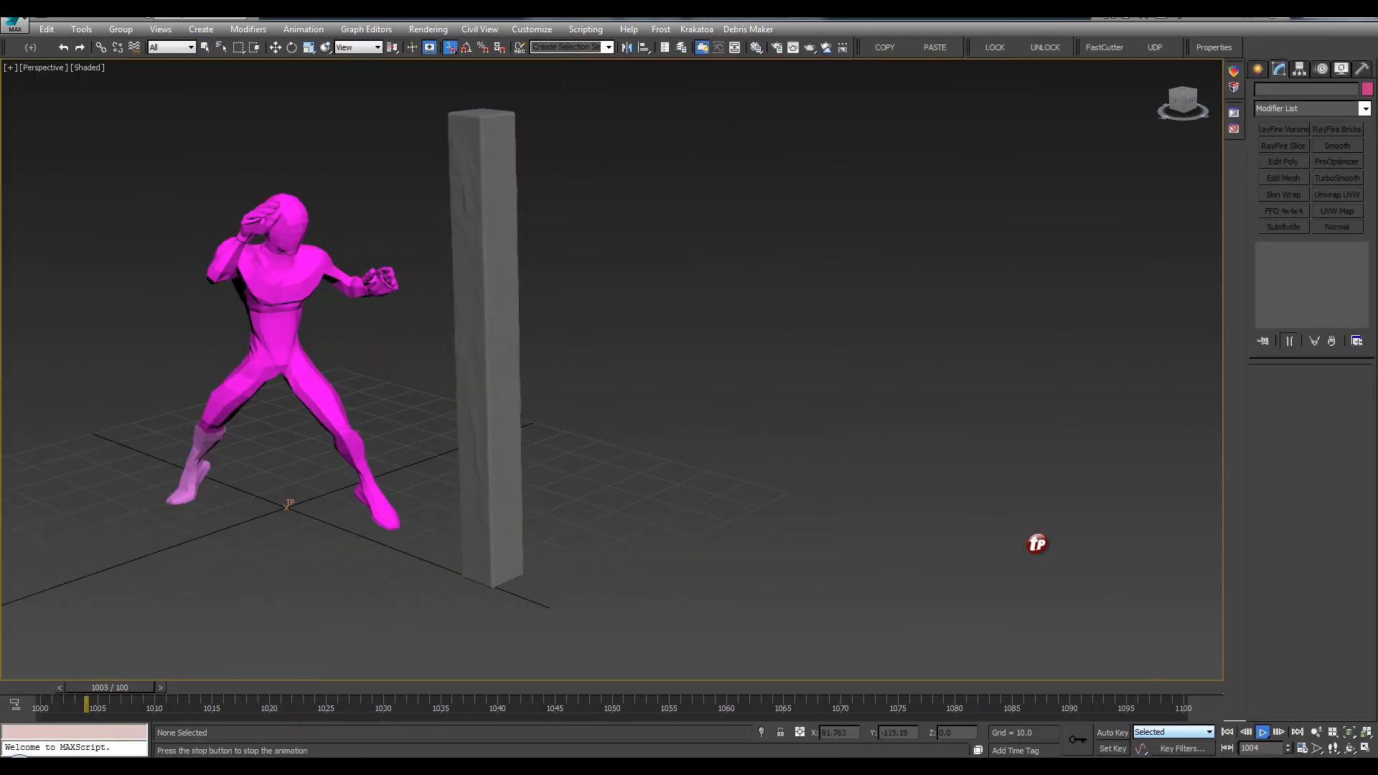
left_click(1264, 733)
Check the shape set in the thinkingParticles editor and return to the full Perspective view
left_click(1213, 48)
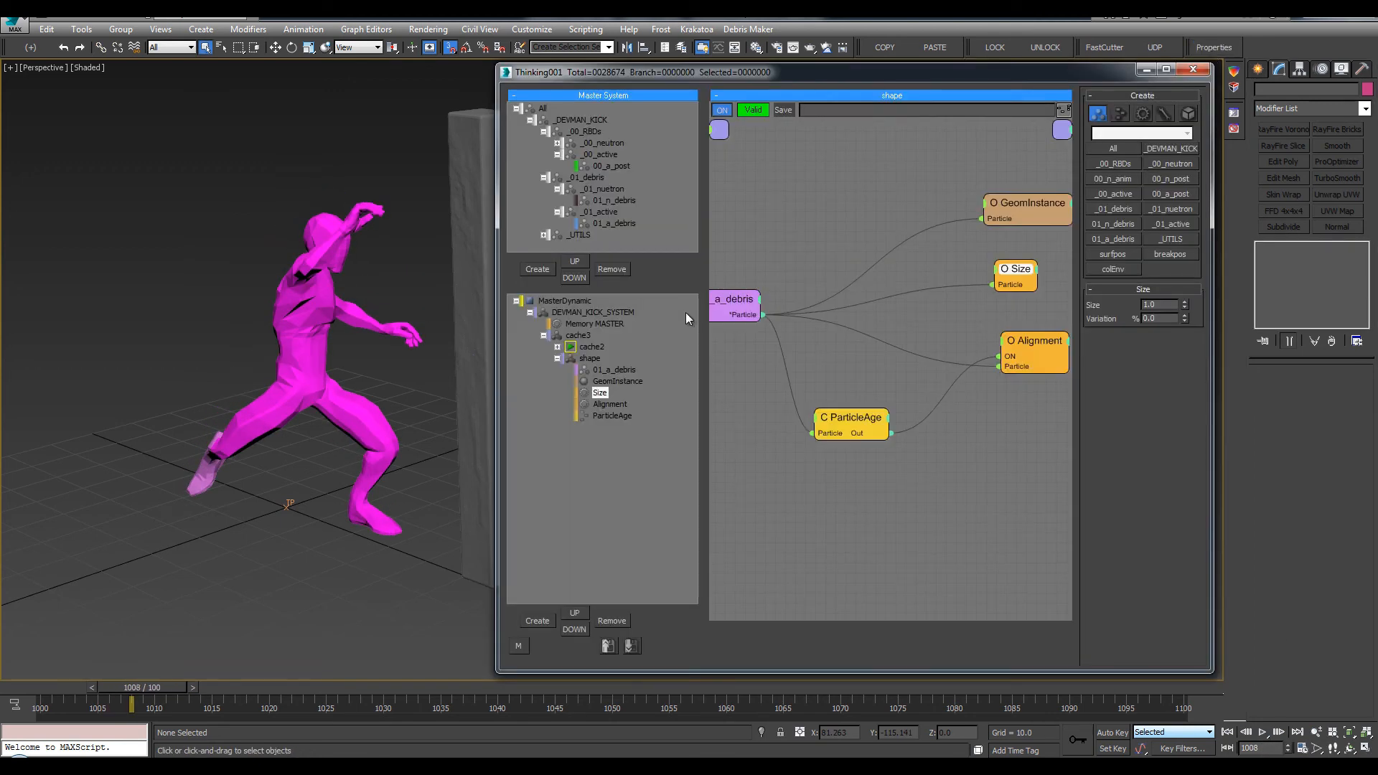
left_click(1197, 69)
middle_click_drag(665, 264, 673, 265)
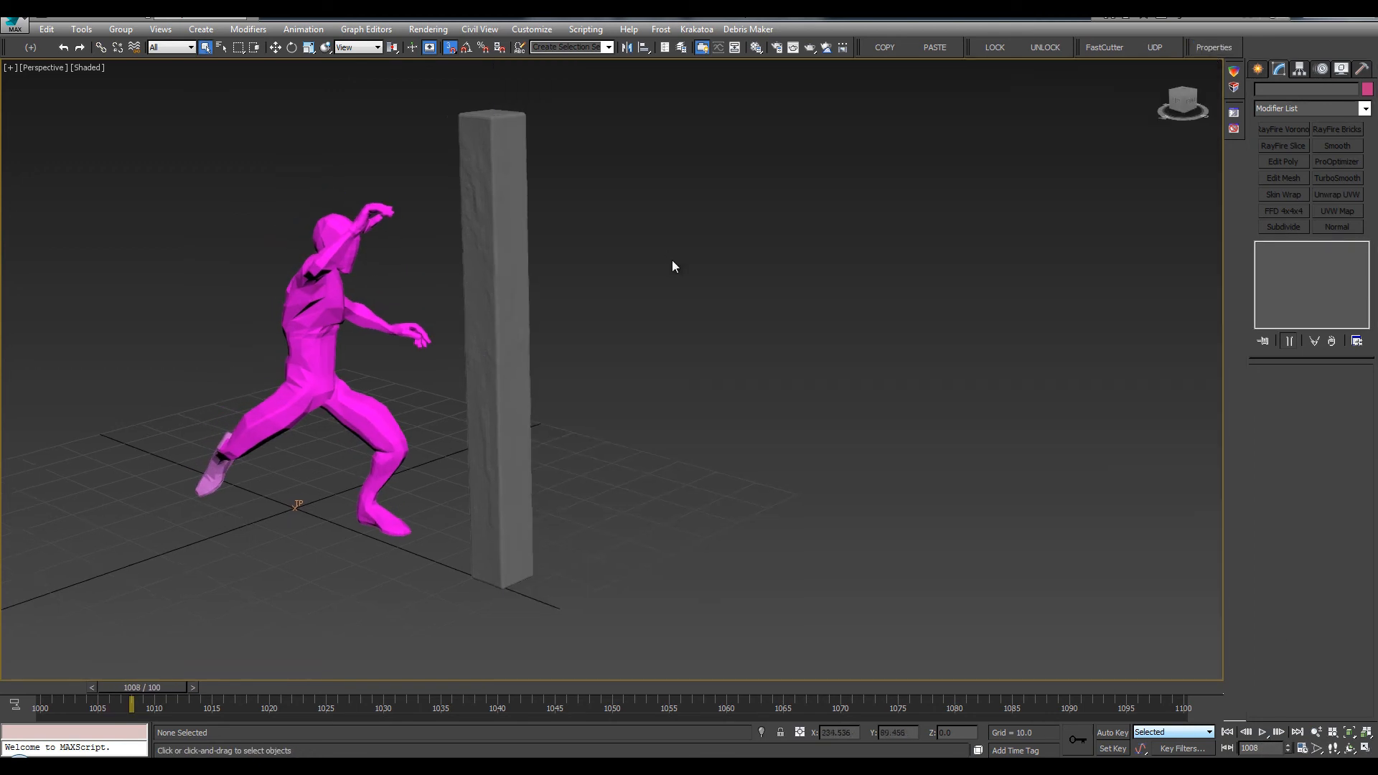
Play the simulation on to frame 1021 and examine the debris breaking off the post up close
key("slash")
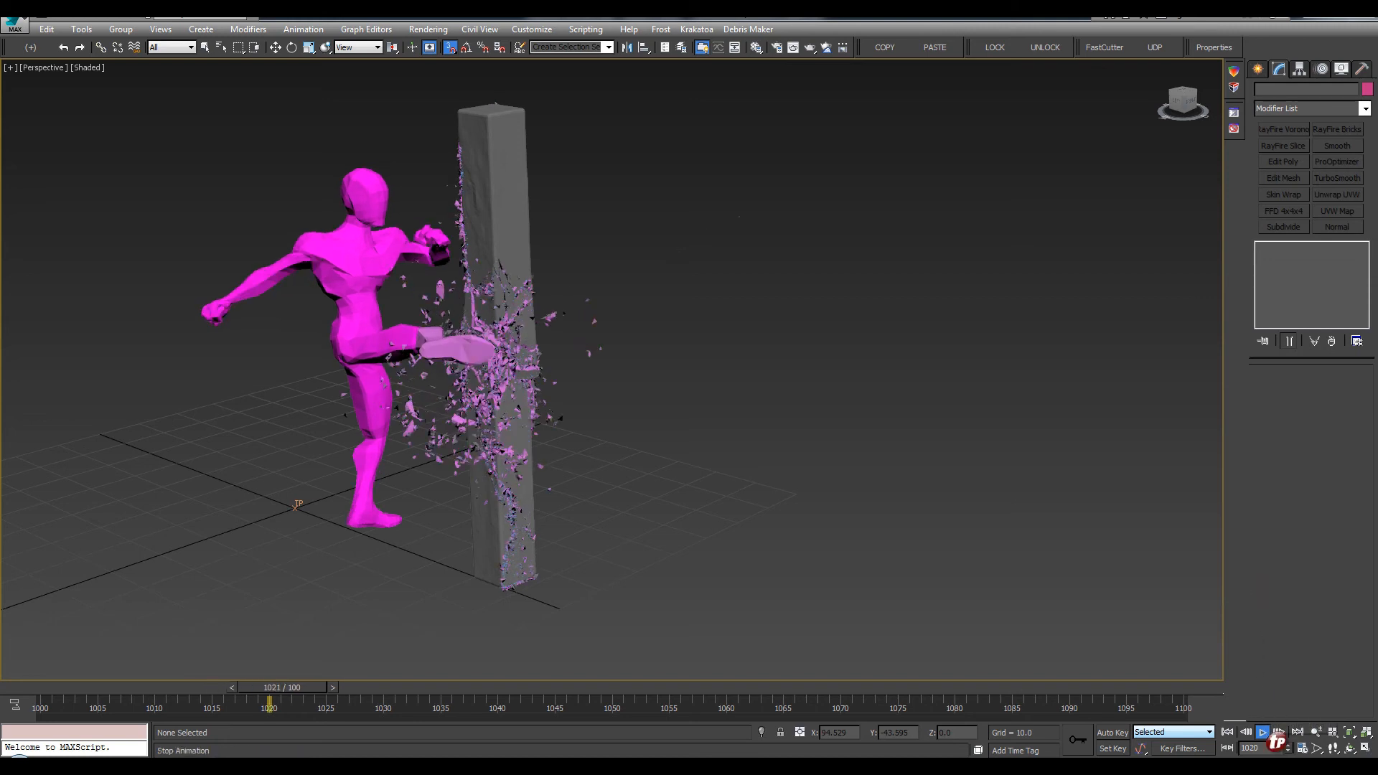
left_click(1263, 731)
scroll(534, 401, "up", 4)
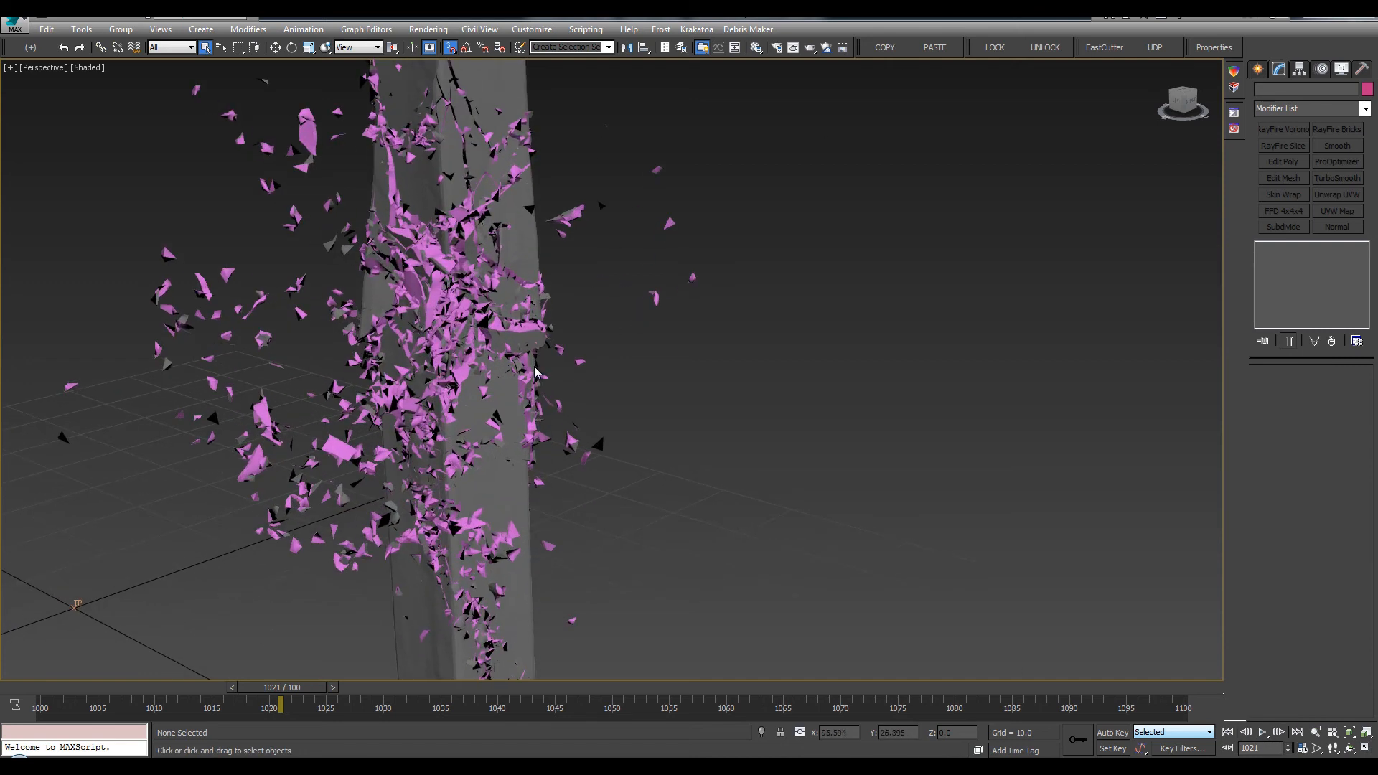
key("w")
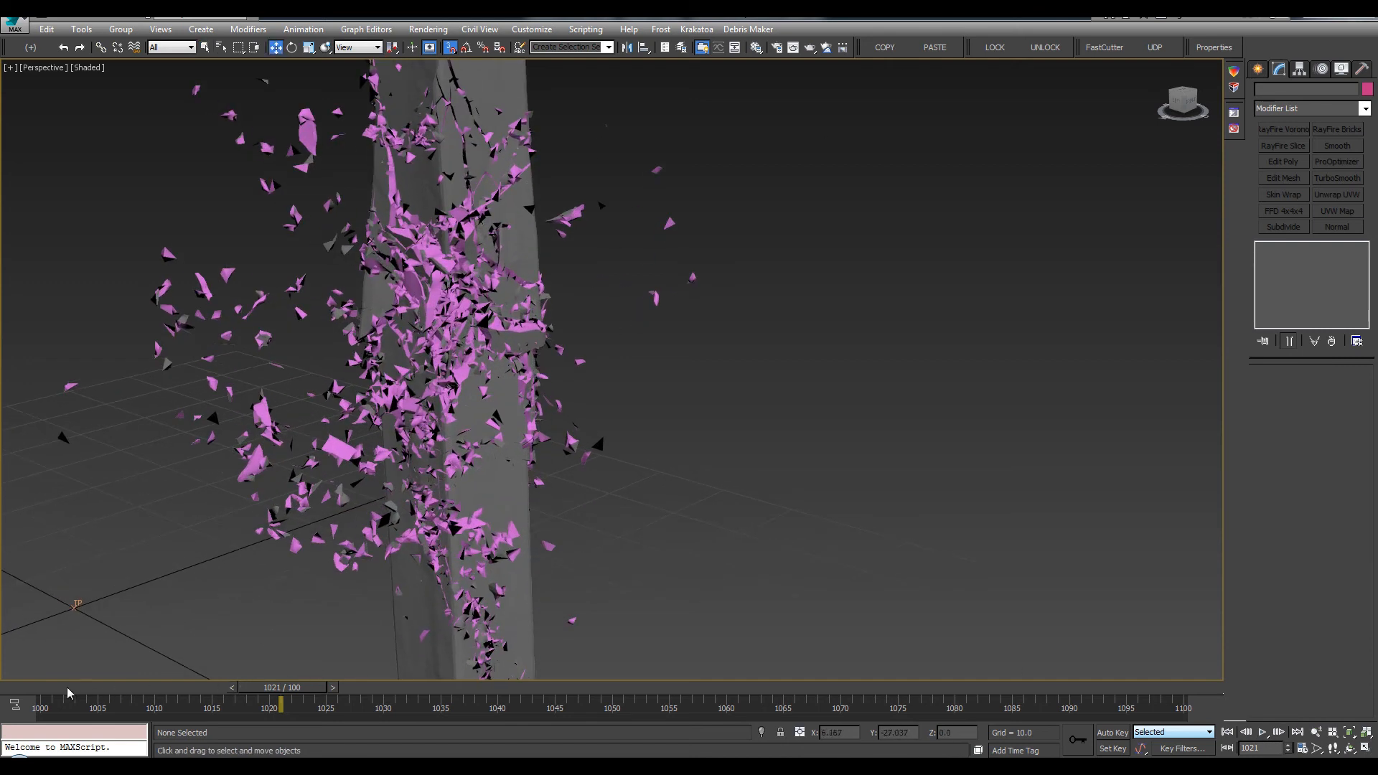
Return to frame 1000, open the thinkingParticles editor and hide the mesh of the 00_a_post group
left_click(35, 689)
left_click(1208, 51)
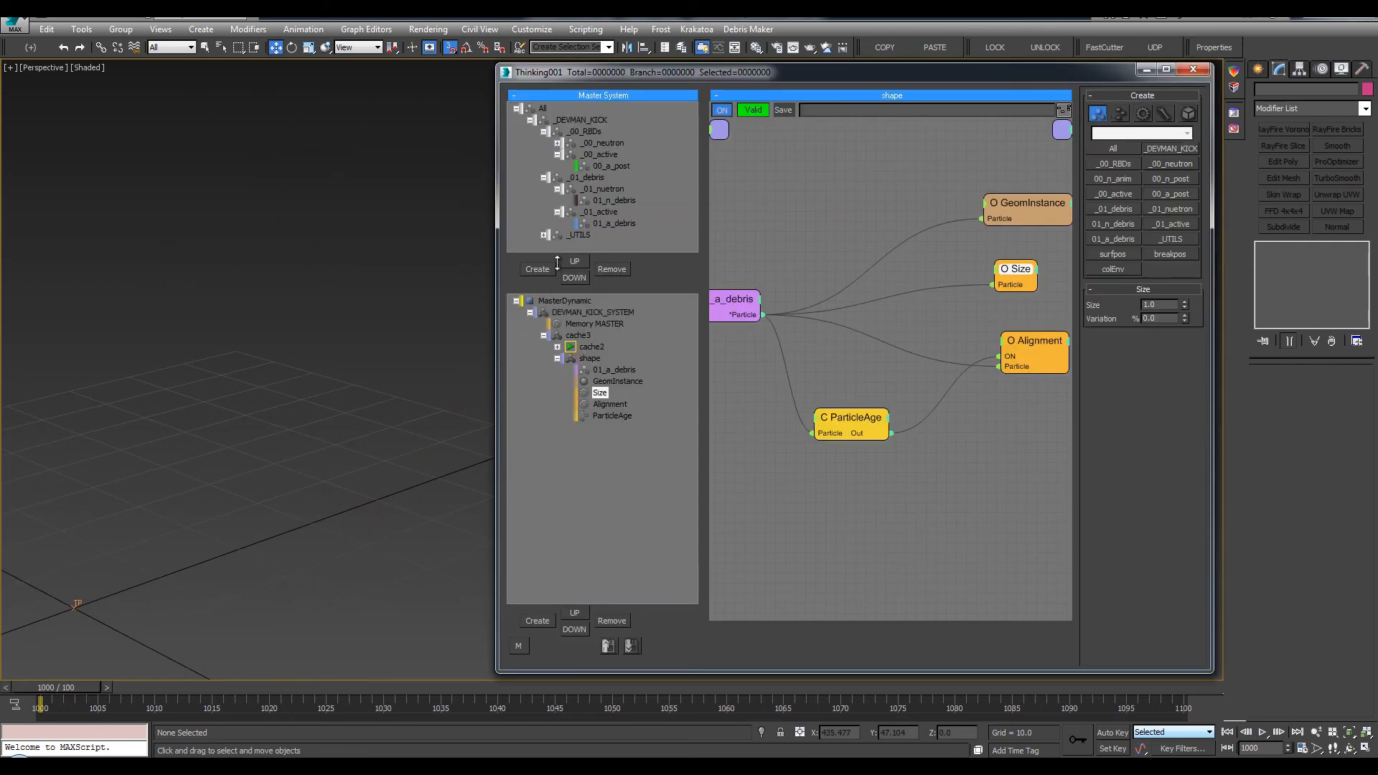
double_click(592, 166)
left_click(906, 173)
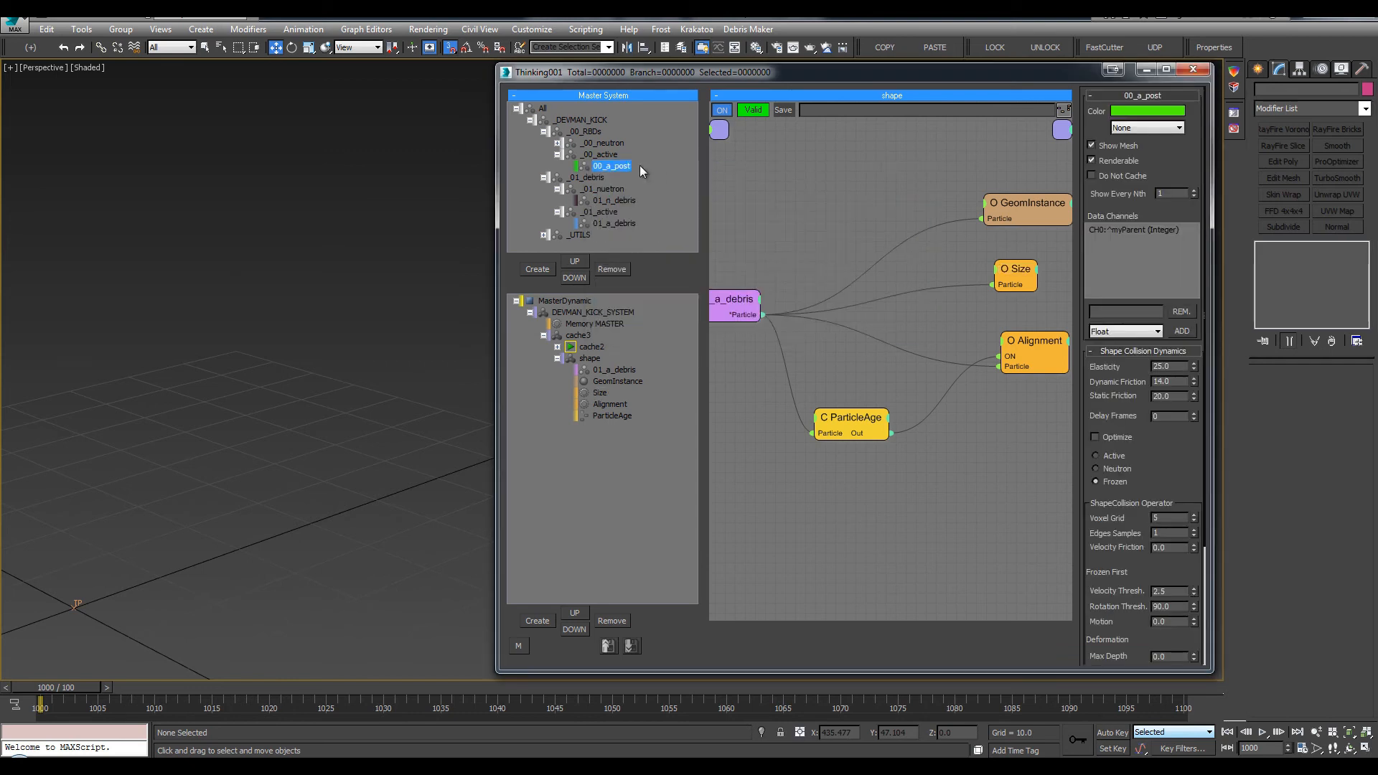
left_click(560, 358)
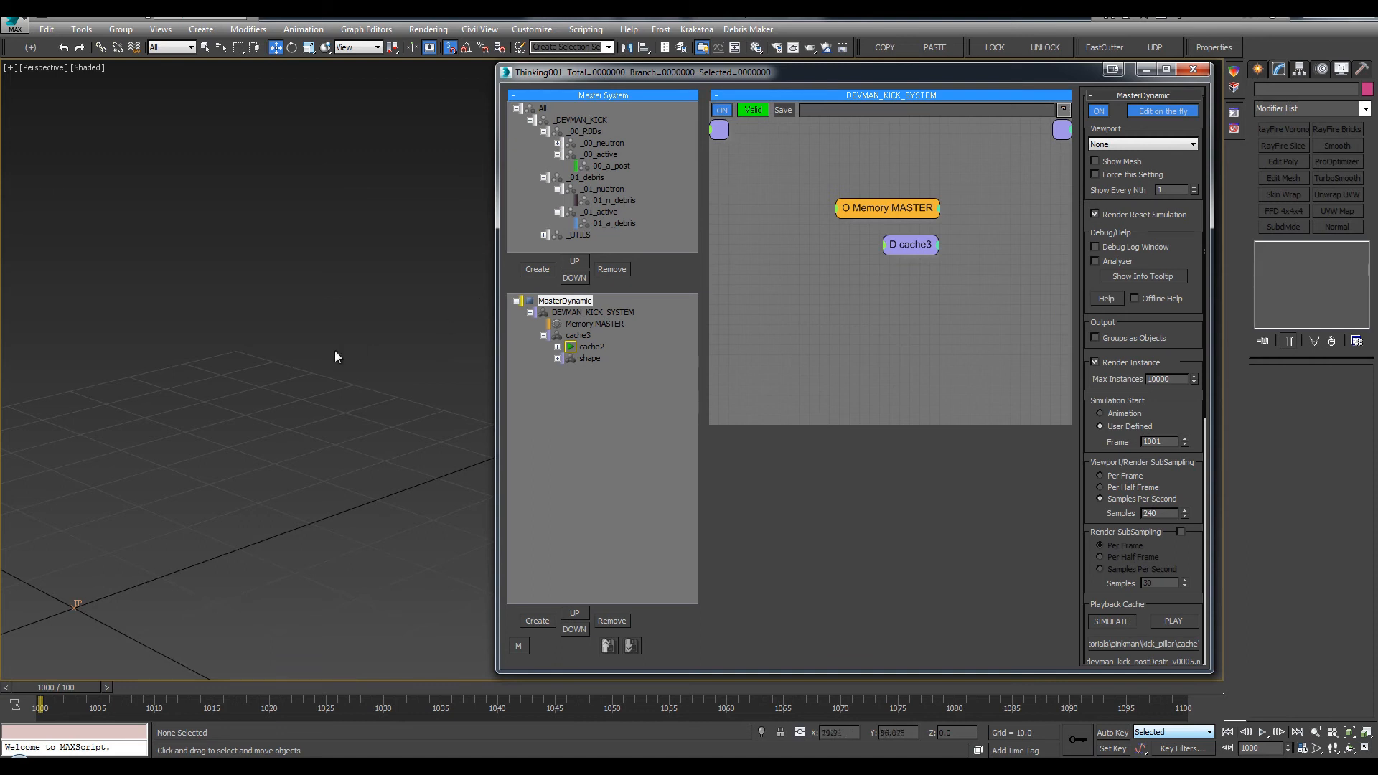
scroll(334, 354, "down", 3)
Set the viewport display of the 01_a_debris group to None with Show Mesh on
left_click(596, 222)
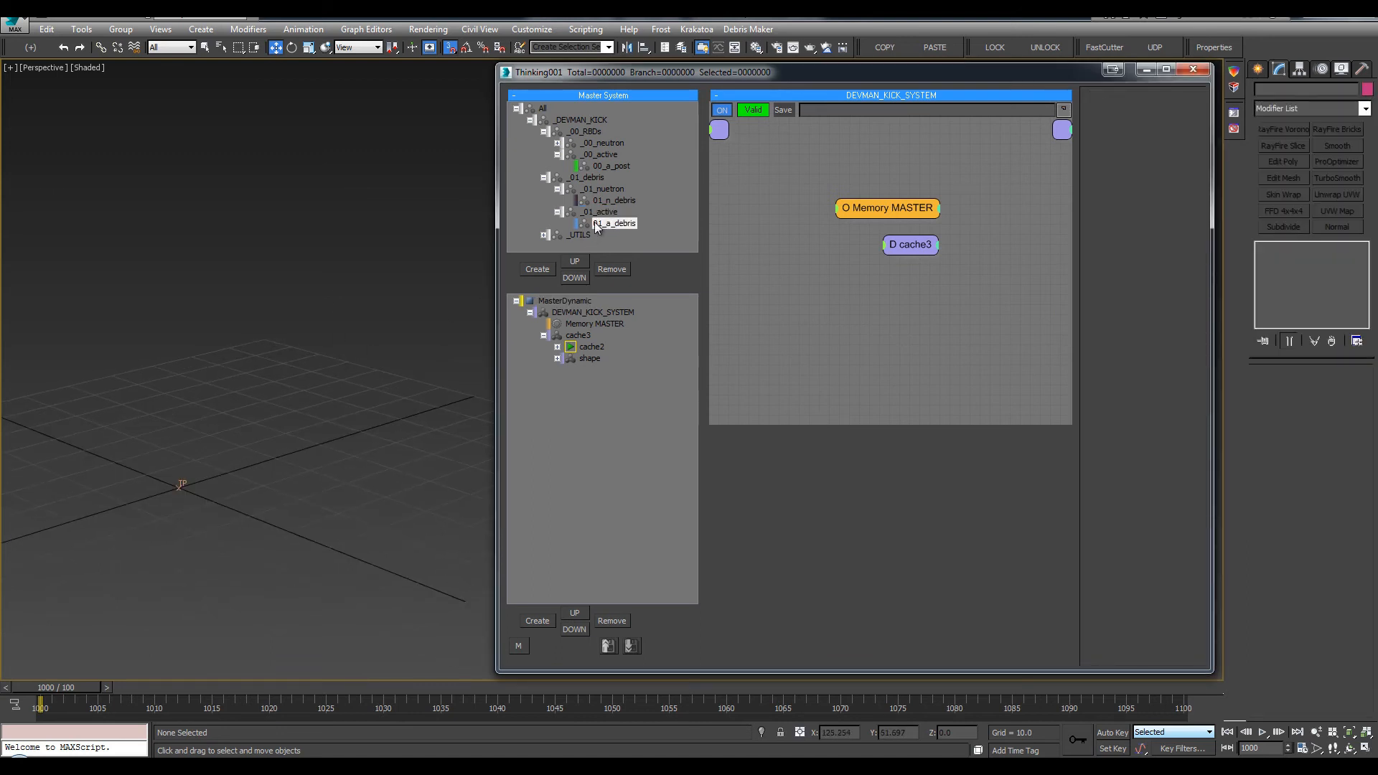
left_click(1121, 128)
left_click(1128, 144)
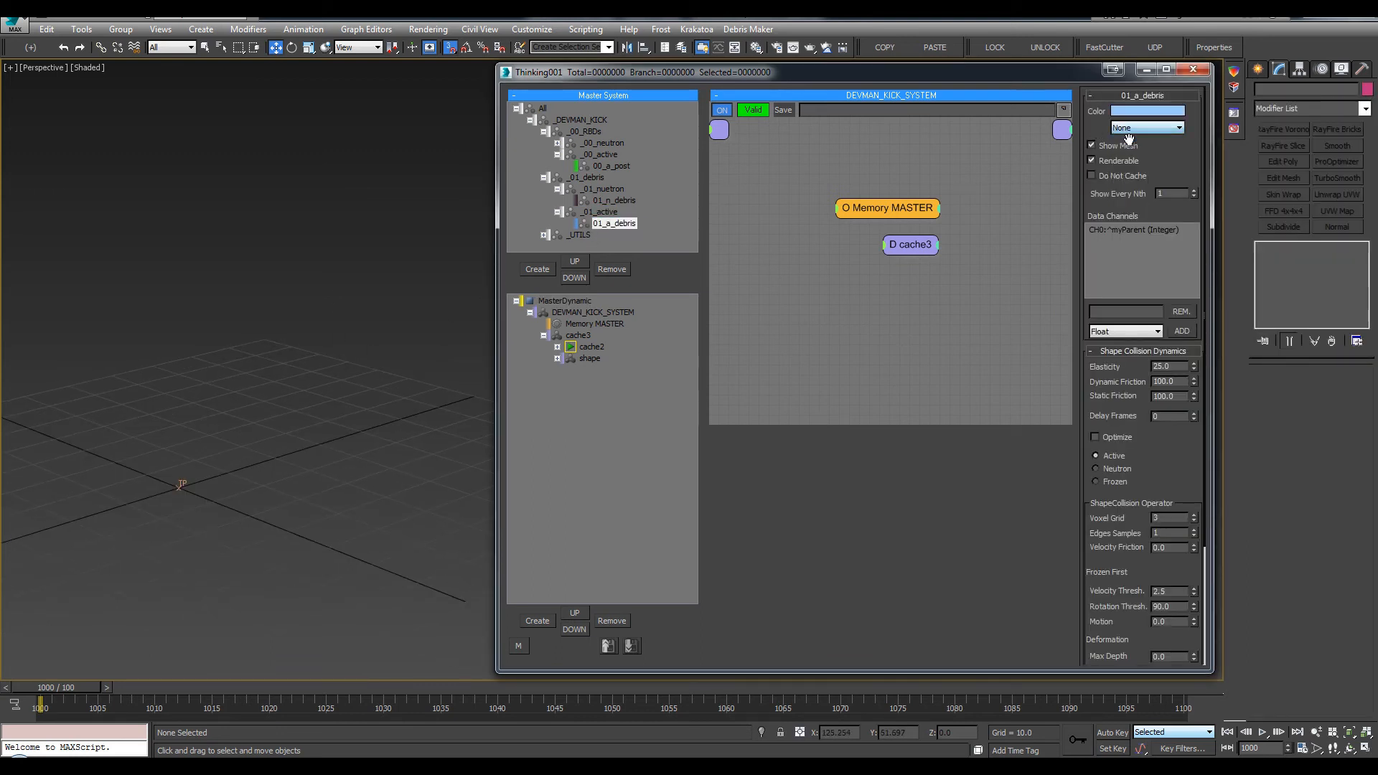
scroll(329, 361, "down", 1)
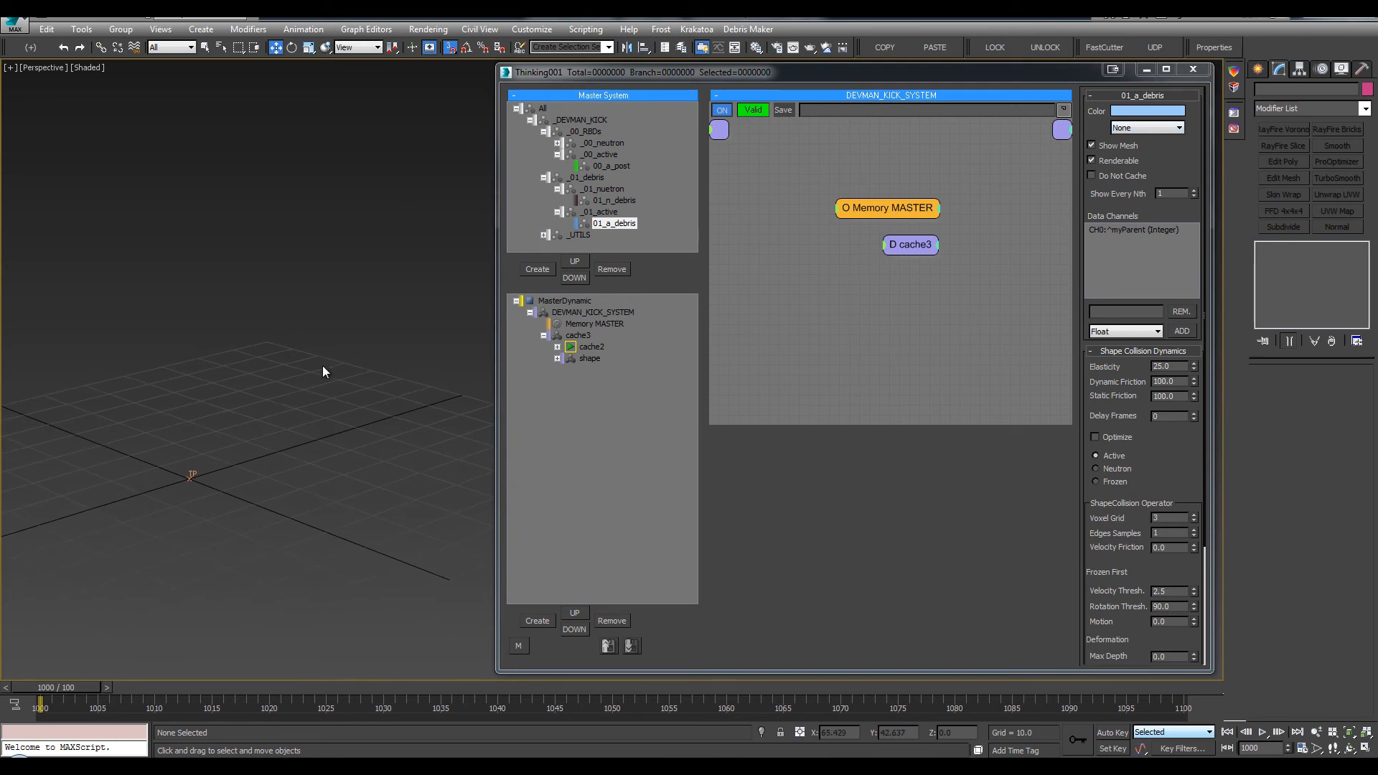
Play the simulation to frame 1015 and inspect the debris column around the kick from several angles
key("period")
middle_click_drag(329, 369, 269, 364)
key("period")
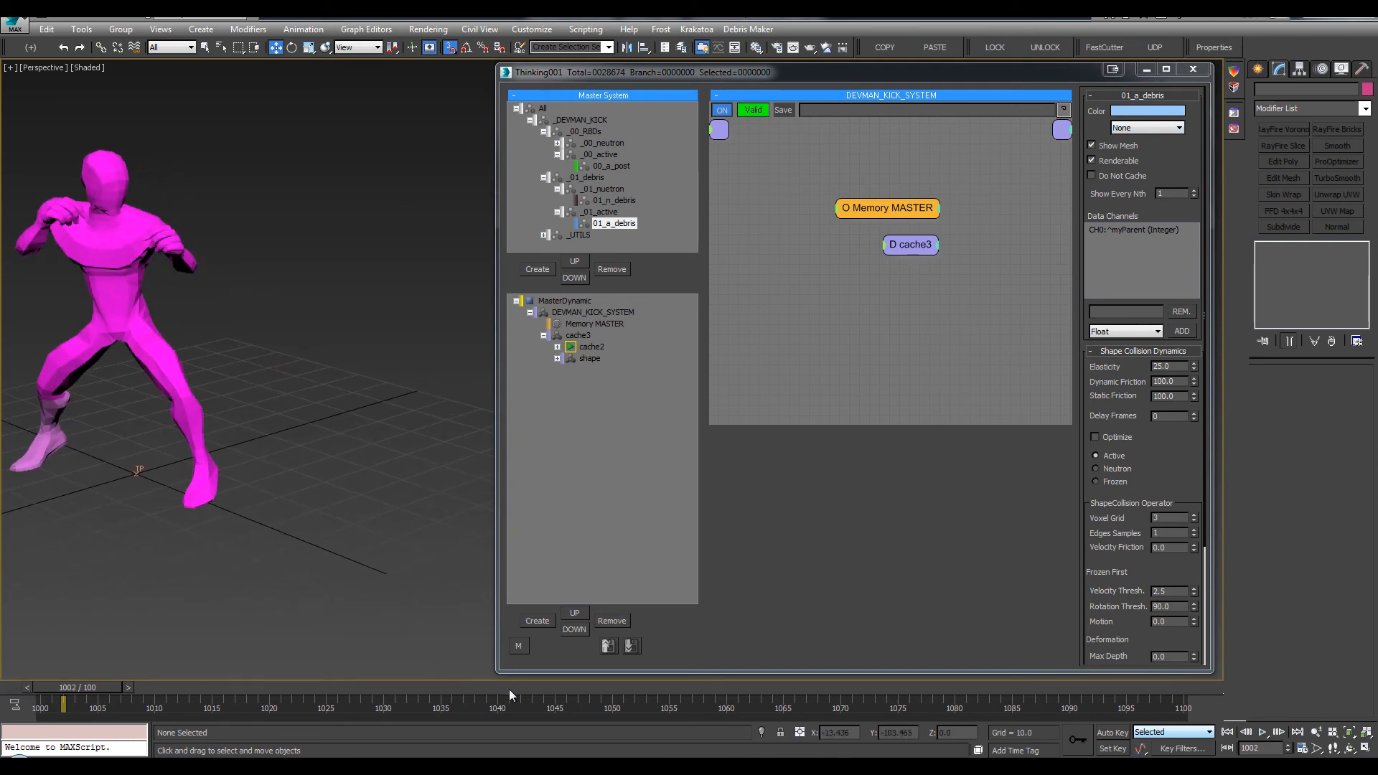
left_click(1262, 733)
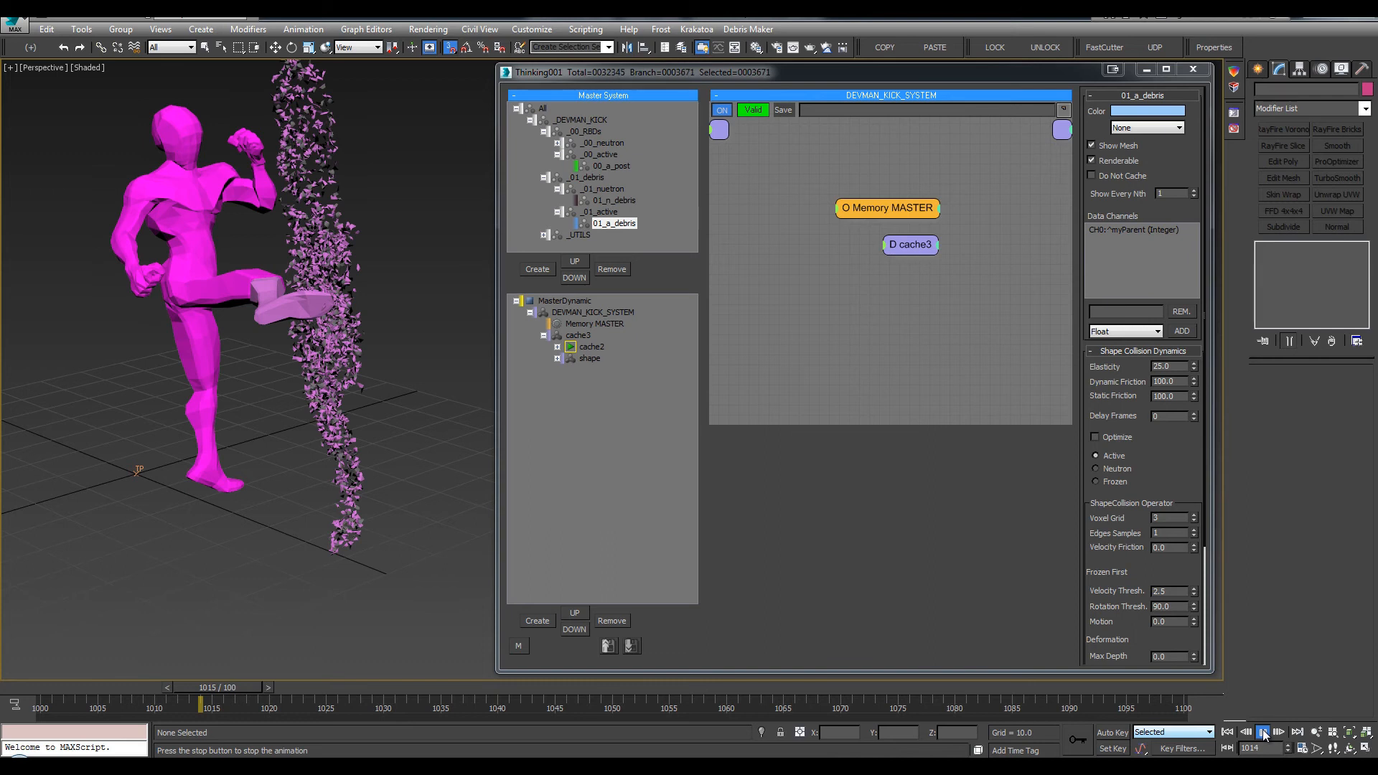
left_click(1264, 729)
middle_click_drag(429, 333, 390, 395, "alt")
scroll(424, 389, "down", 4)
key("q")
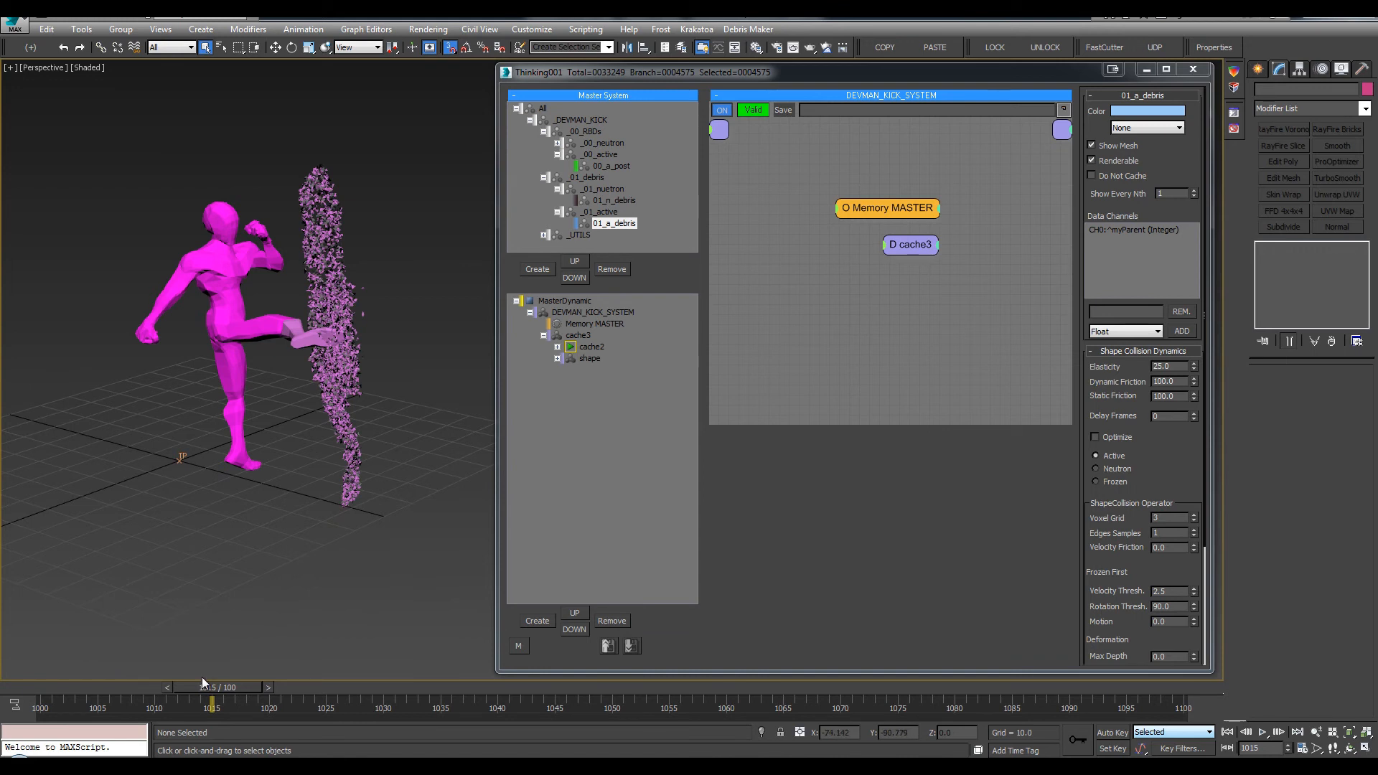
middle_click_drag(313, 463, 406, 336, "alt")
scroll(409, 329, "up", 5)
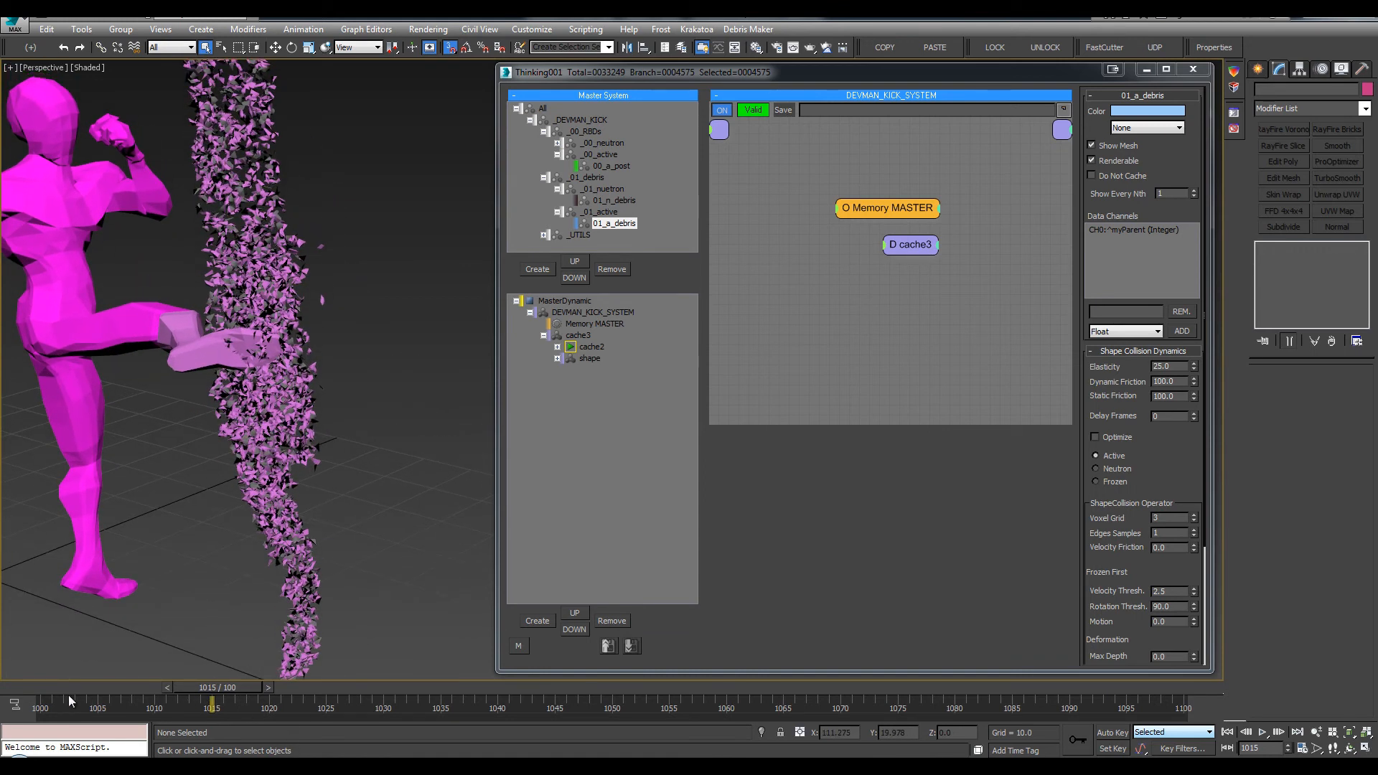
Return to frame 1000 and review the emit network of the _debris set inside cache2
left_click(24, 686)
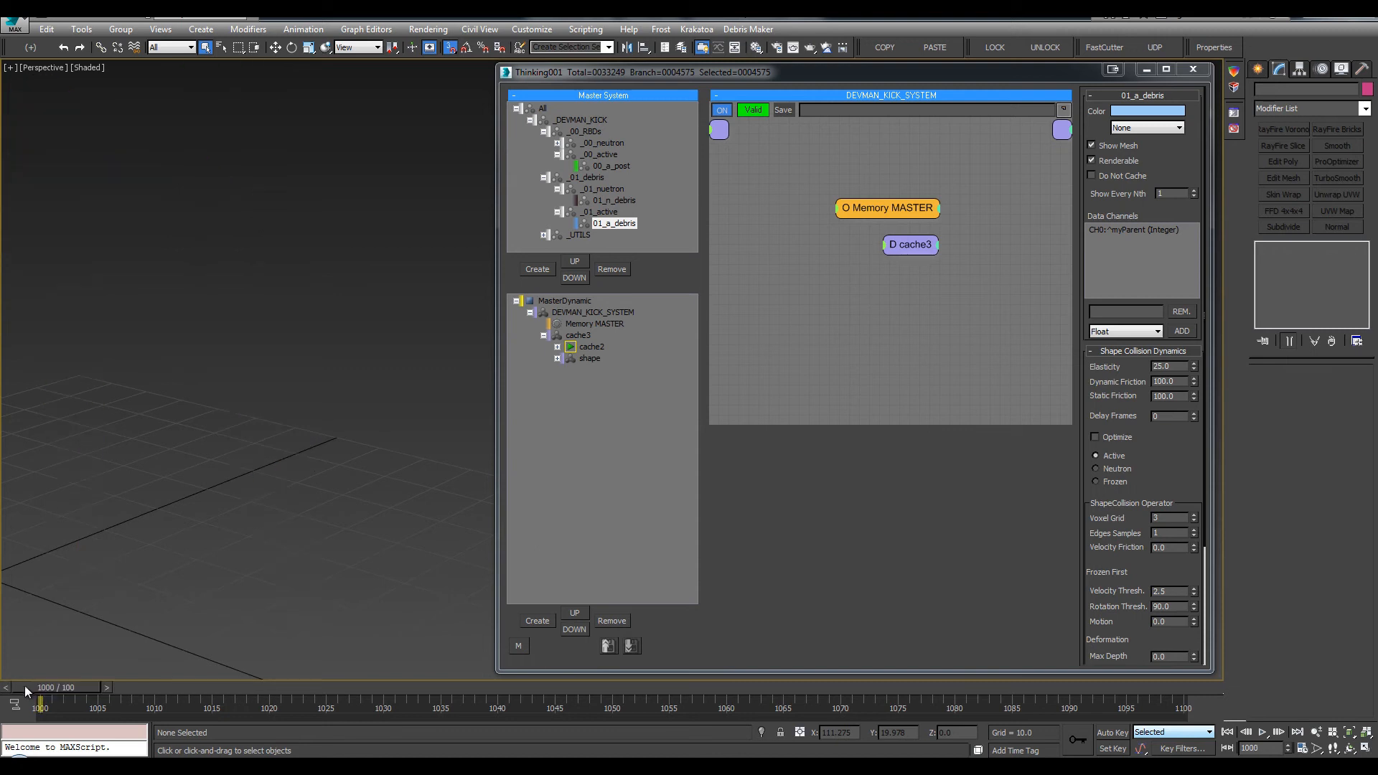
left_click(558, 347)
left_click(599, 369)
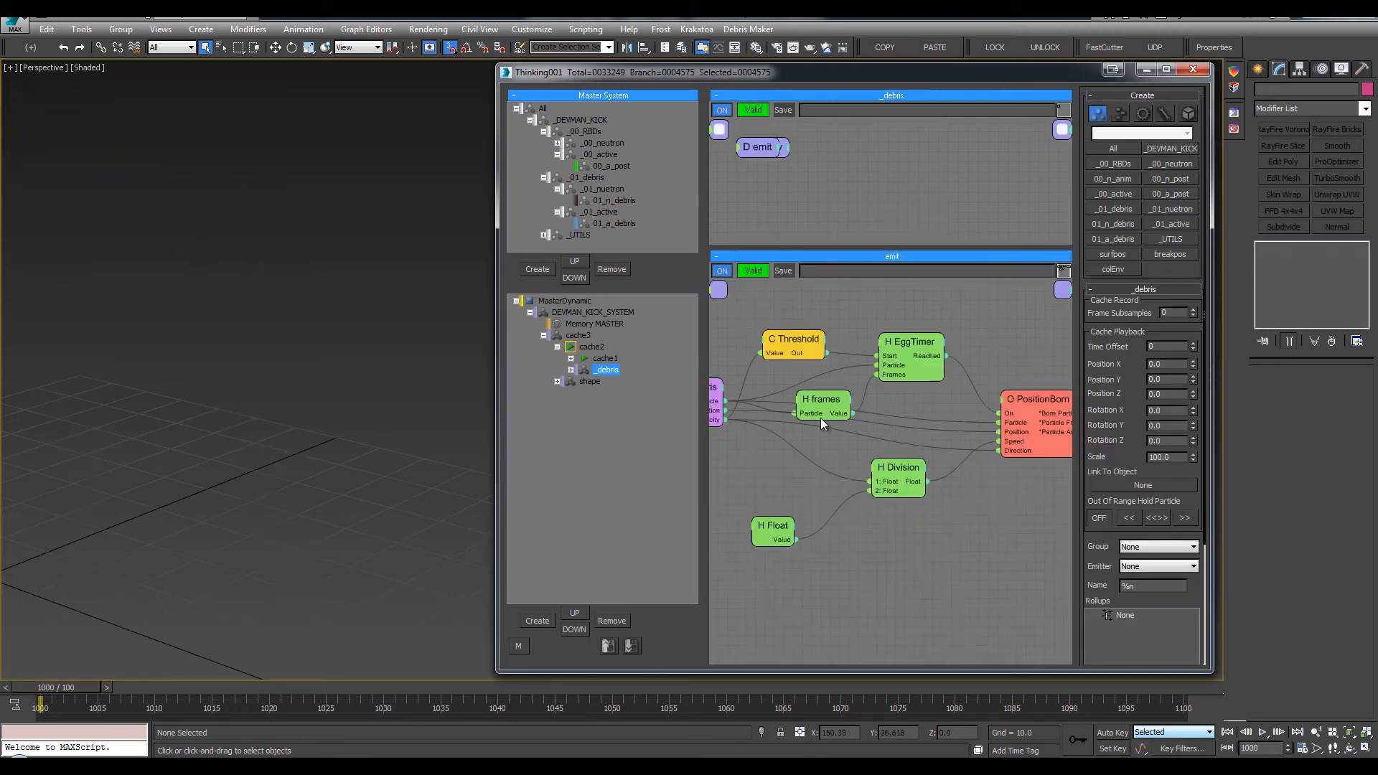
left_click(558, 347)
In the shape set, reposition the 01_a_debris node and change its group to 01_n_debris
left_click(558, 358)
left_click(588, 358)
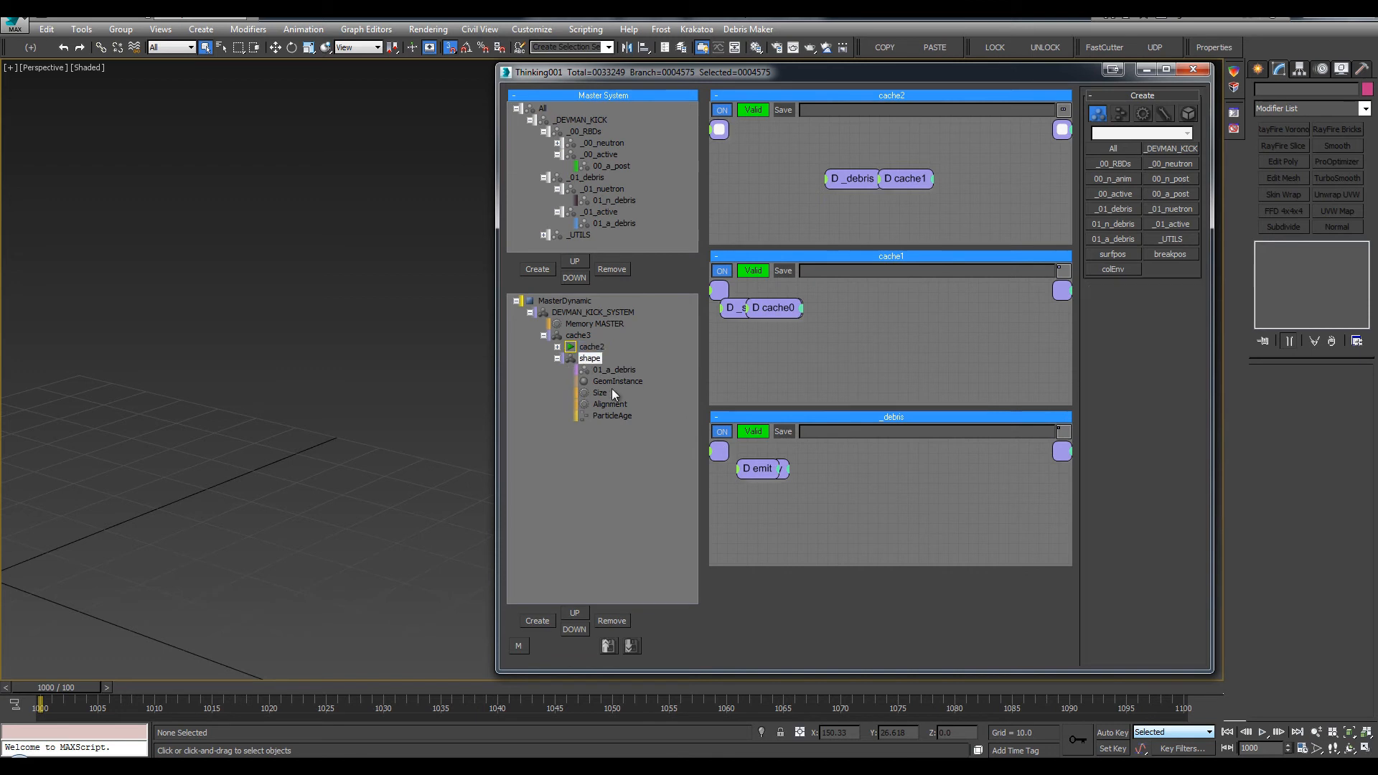
left_click(611, 370)
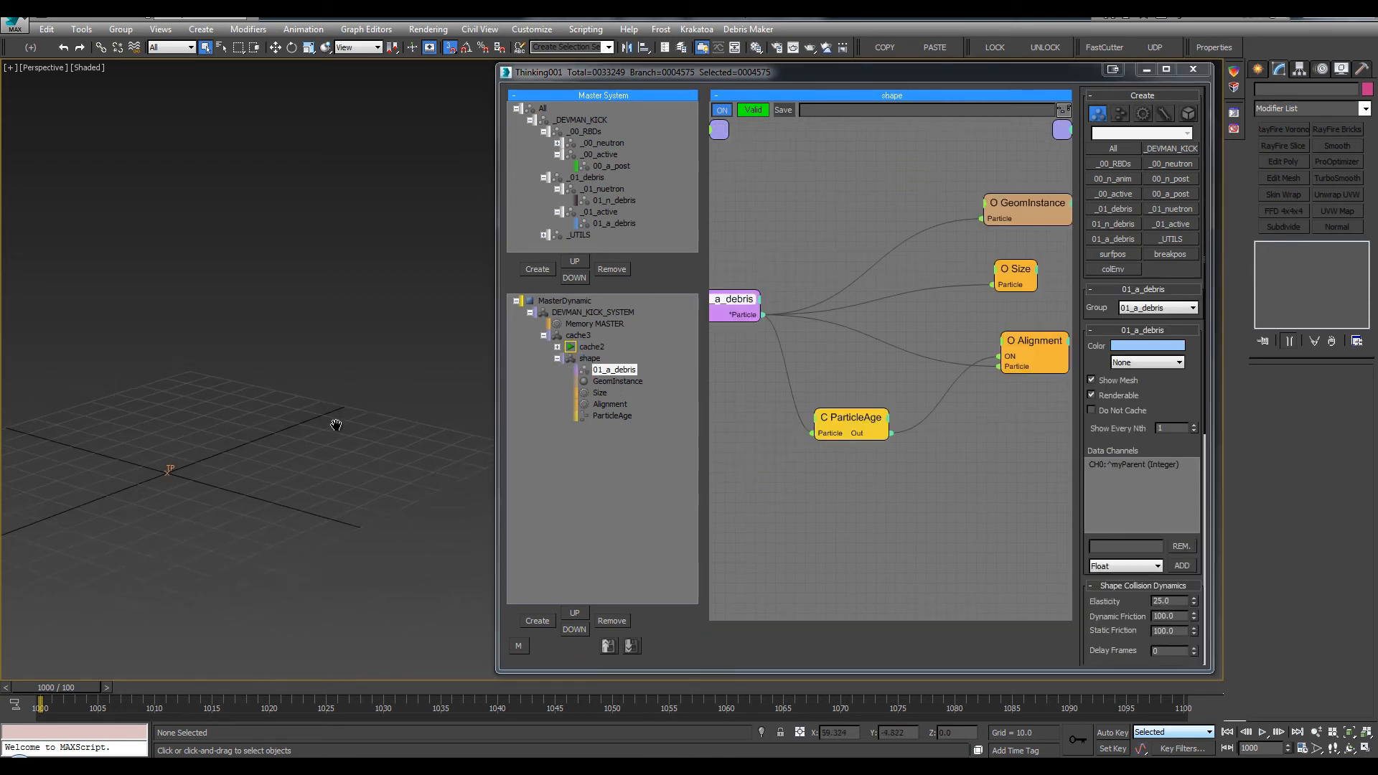
middle_click_drag(336, 425, 341, 442)
middle_click_drag(877, 214, 760, 263)
left_click_drag(759, 307, 779, 264)
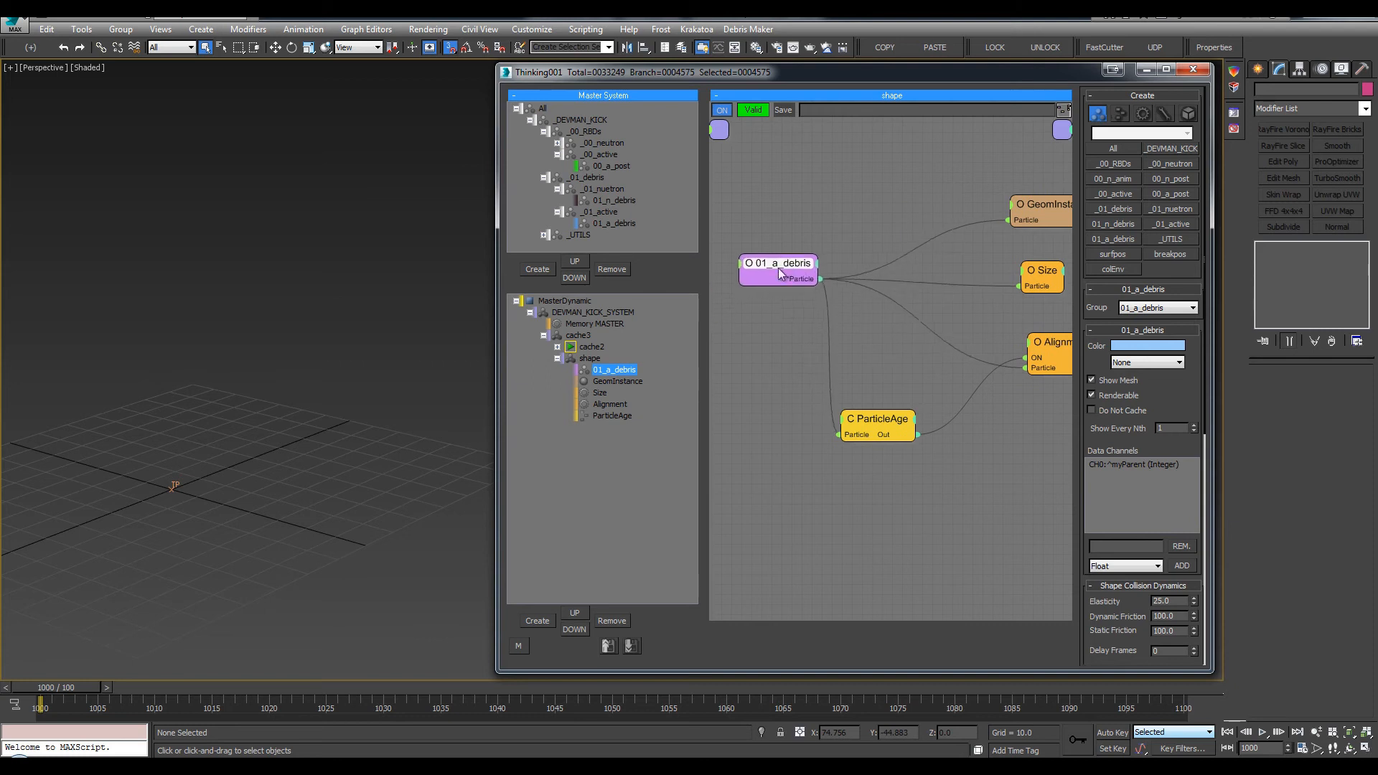
left_click(1152, 308)
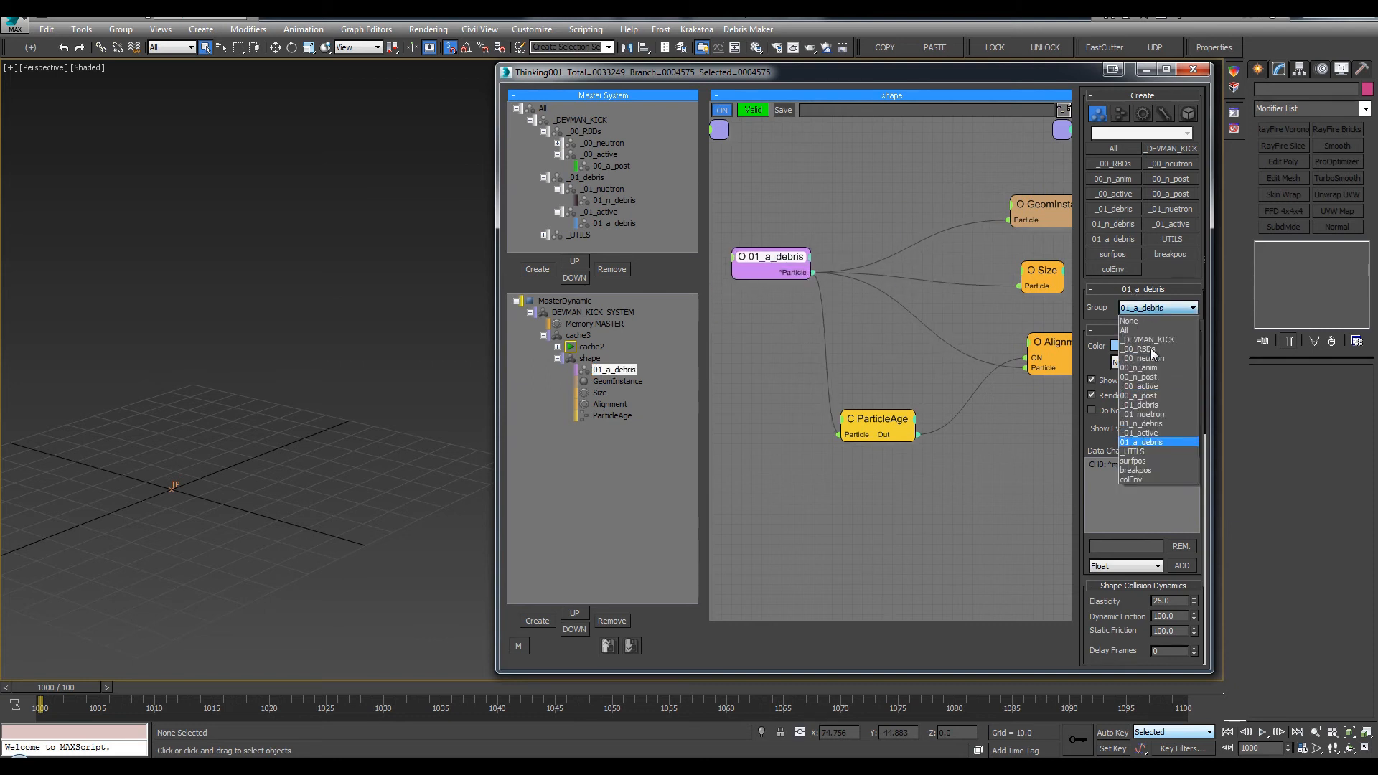
left_click(1157, 424)
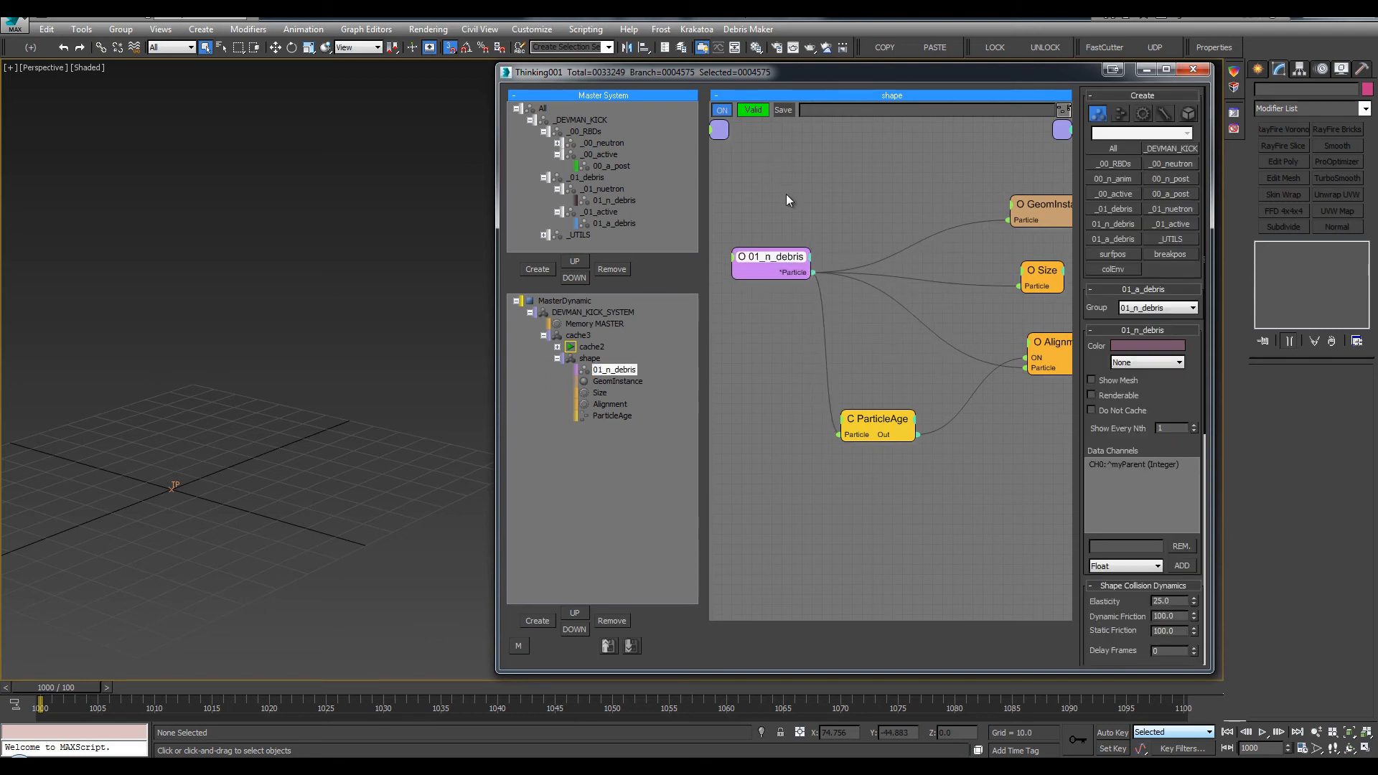
middle_click_drag(786, 194, 843, 208)
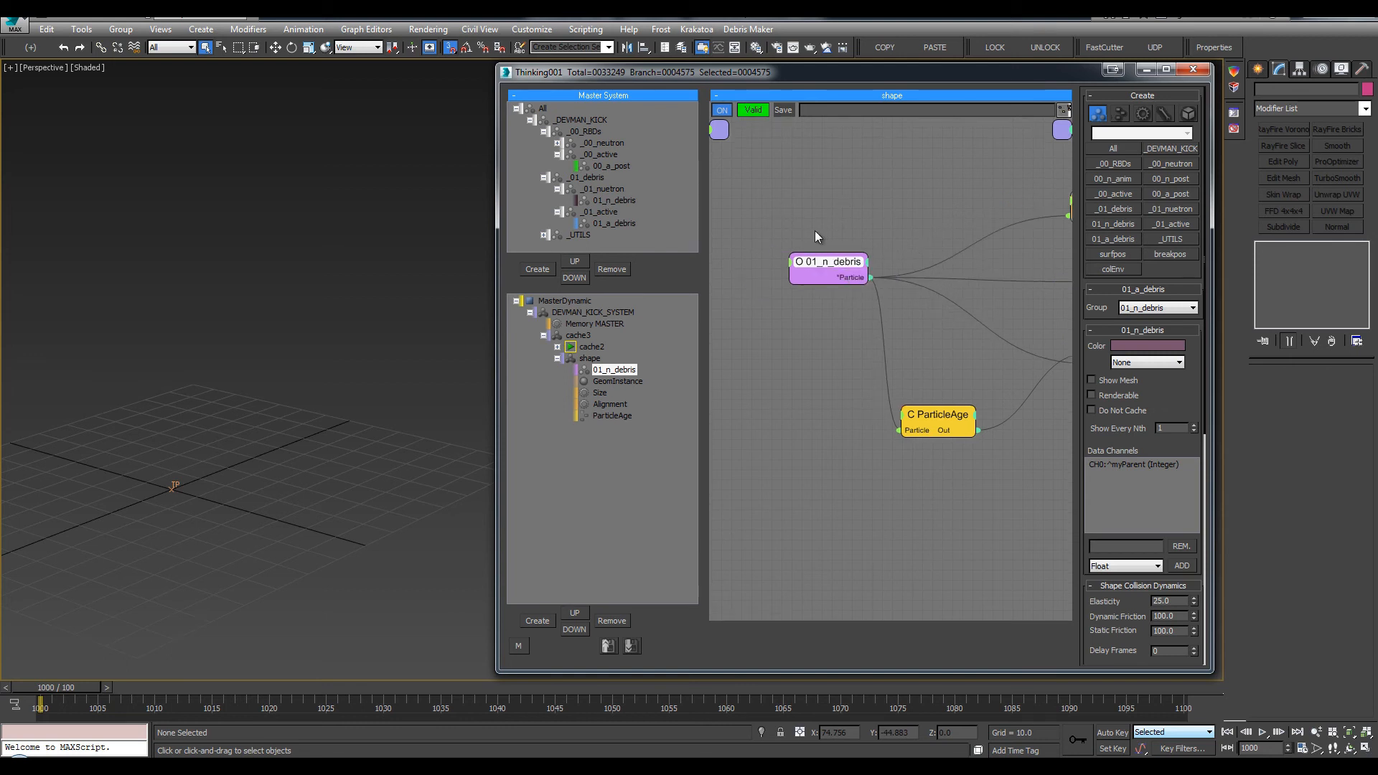
Turn on Show Mesh for the 01_n_debris group and inspect its fragments at frame 1001
double_click(585, 200)
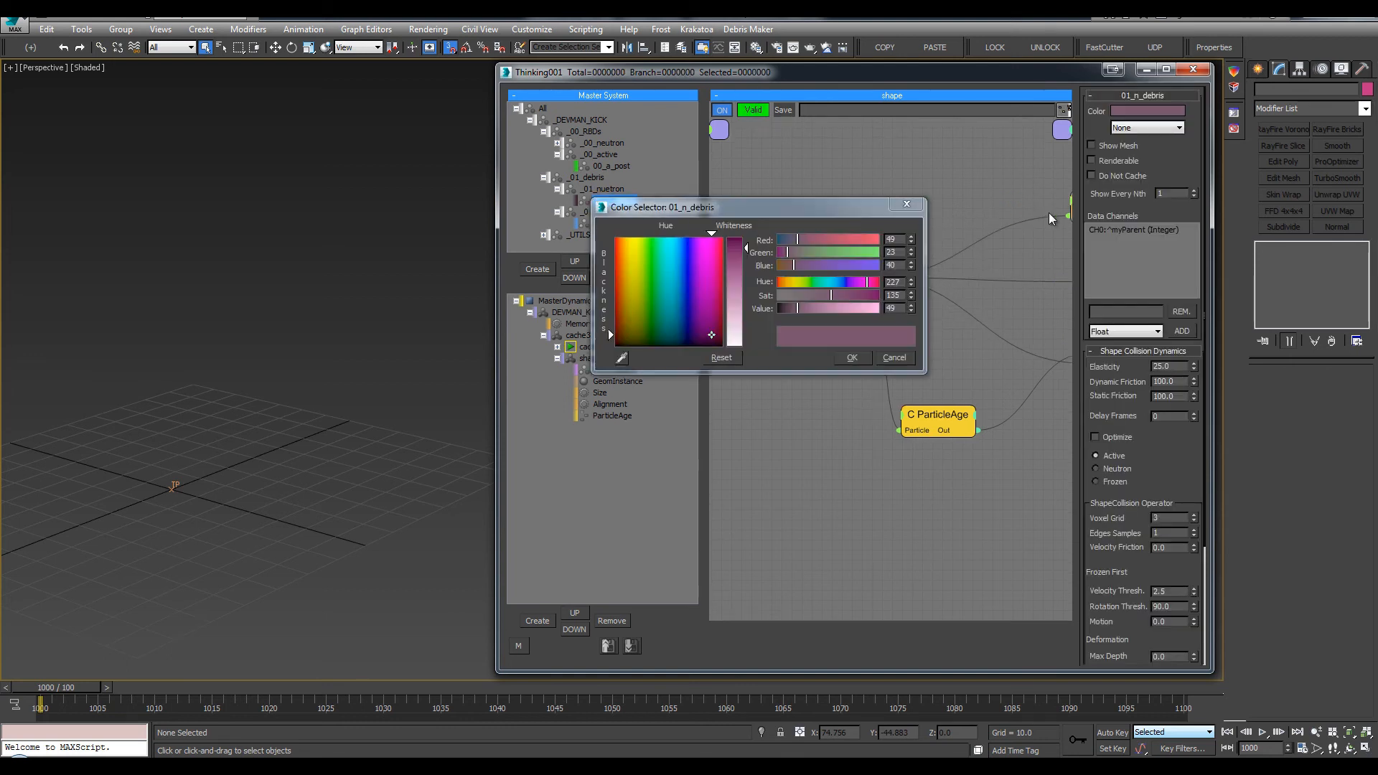
left_click(905, 206)
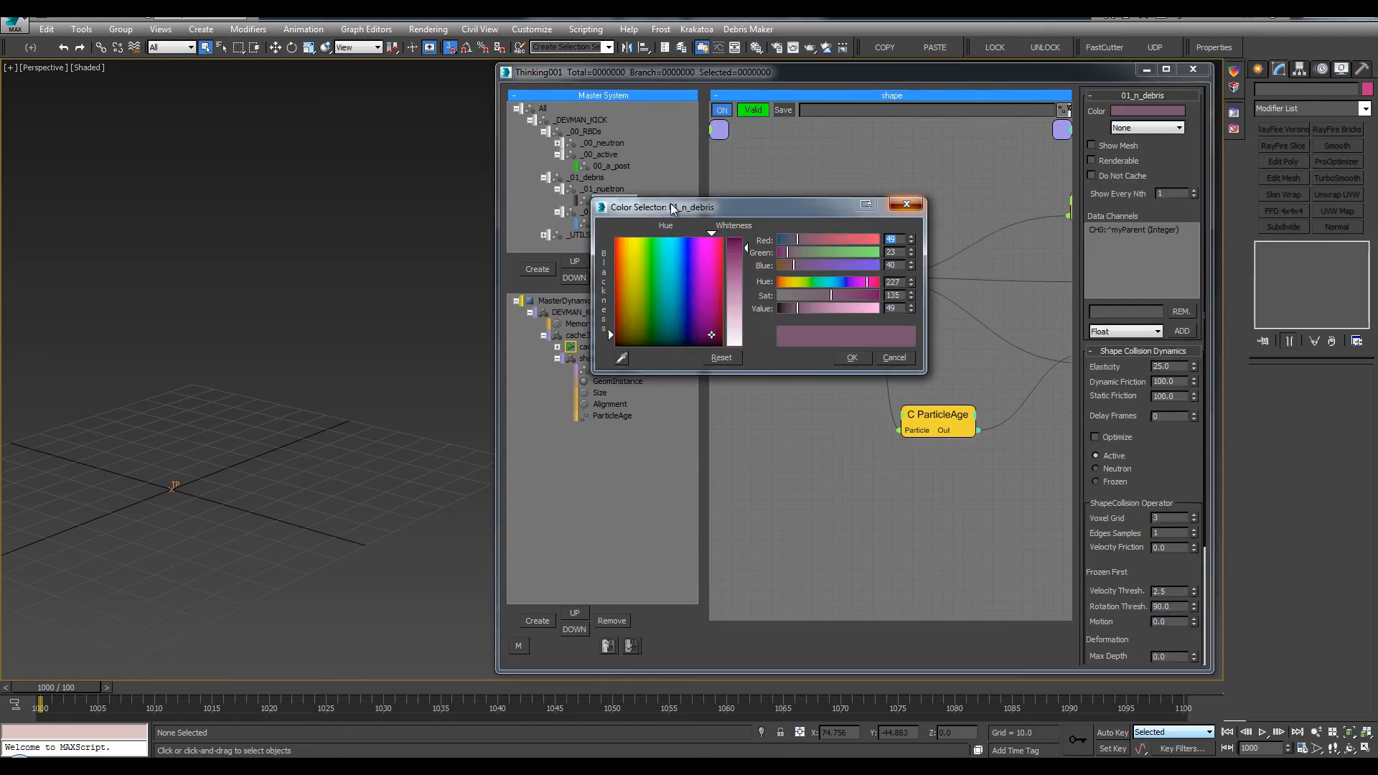
left_click(403, 214)
key("period")
middle_click_drag(304, 365, 302, 357)
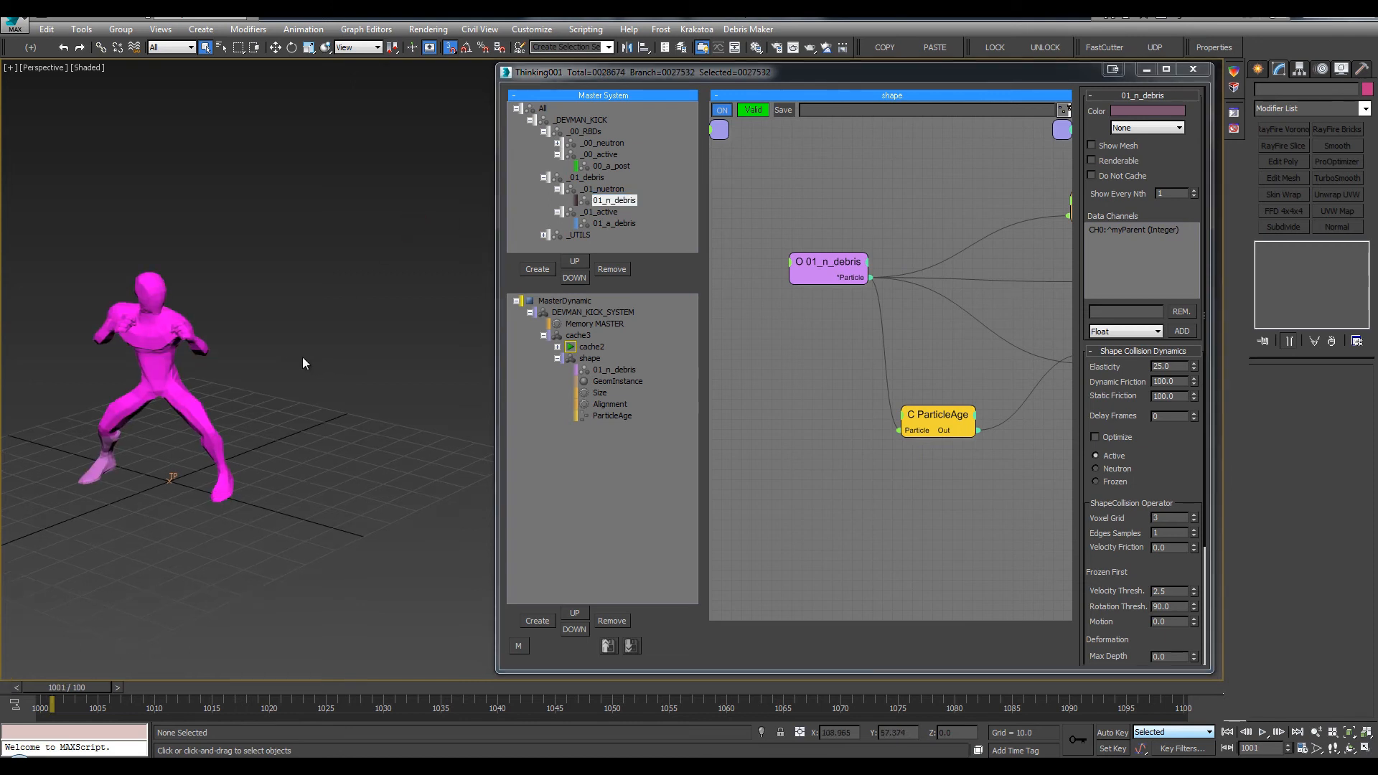
left_click(1129, 152)
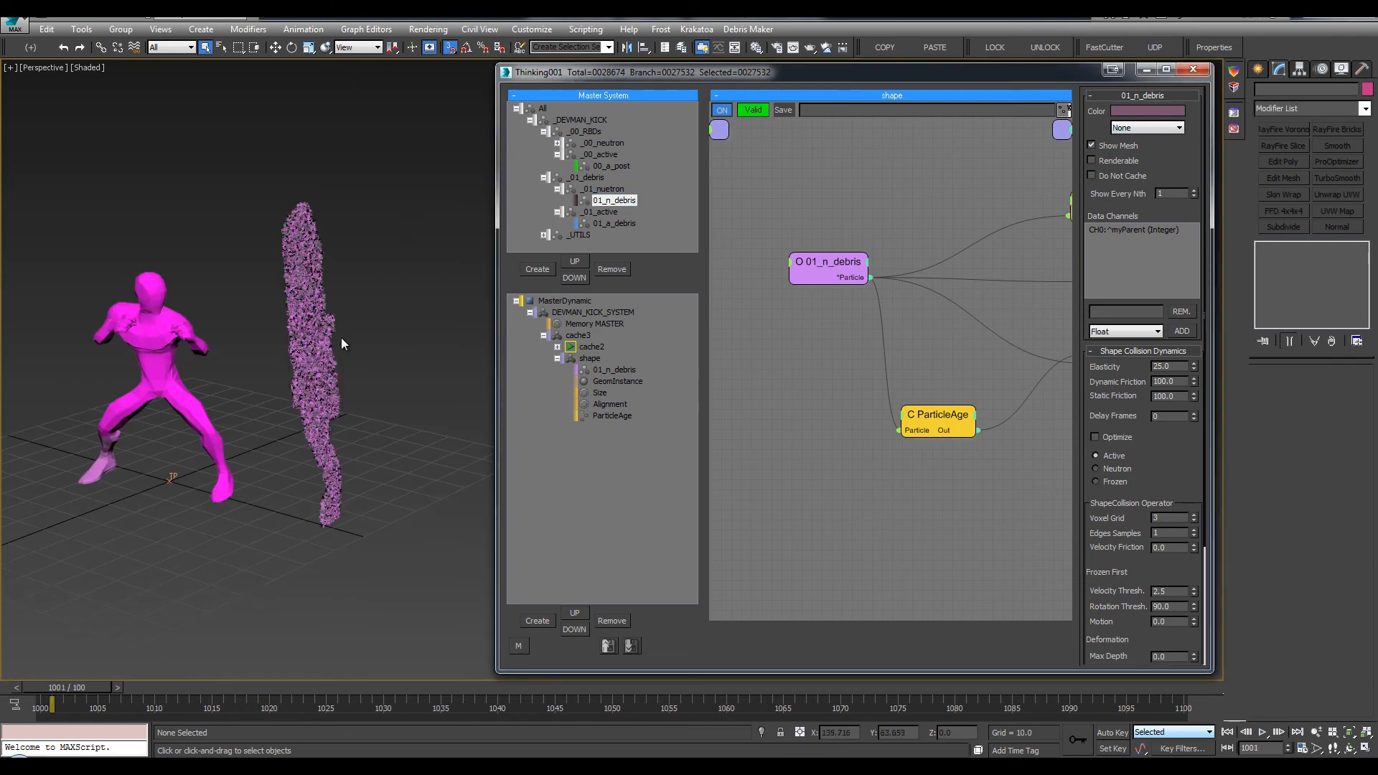
scroll(300, 247, "up", 2)
scroll(300, 246, "up", 4)
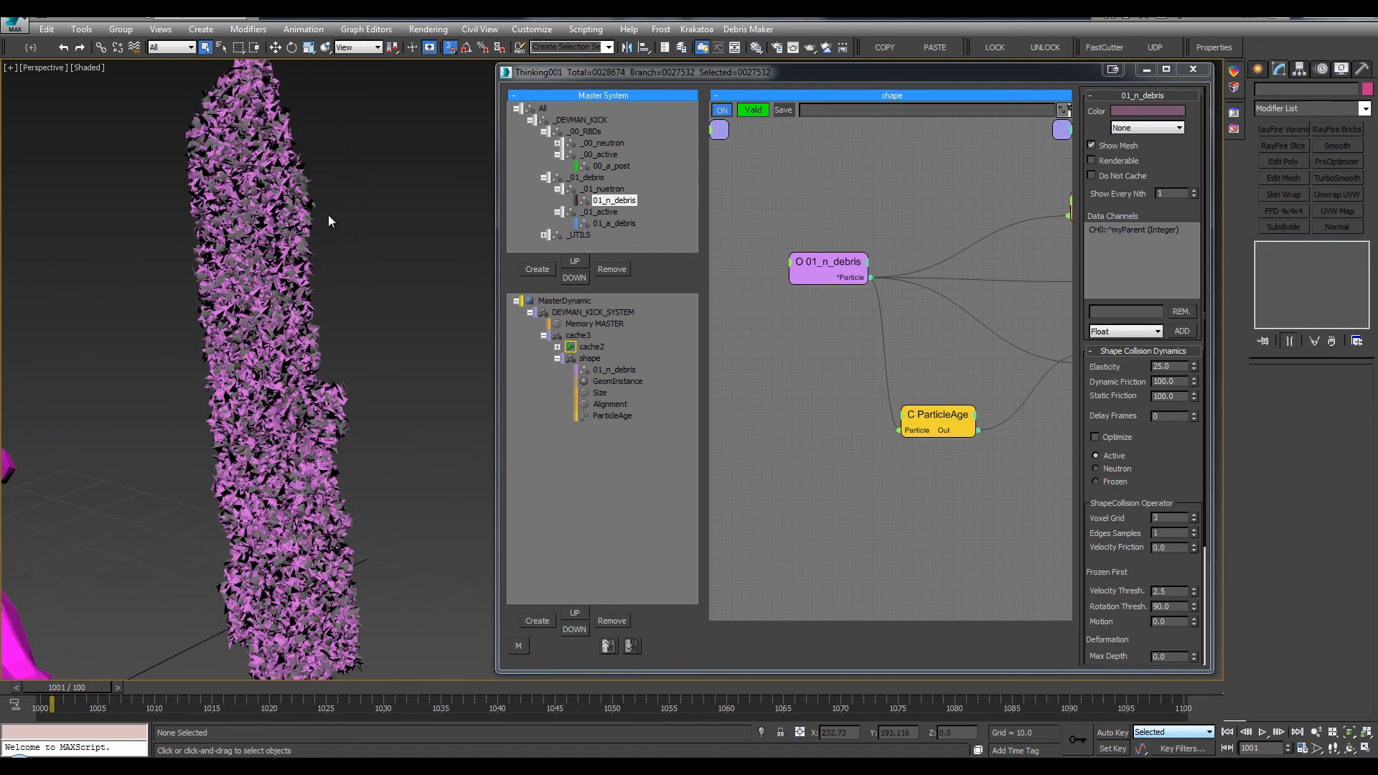
scroll(331, 195, "up", 2)
Check the Size operator's settings and turn off Edit on the fly for MasterDynamic
middle_click_drag(833, 340, 670, 334)
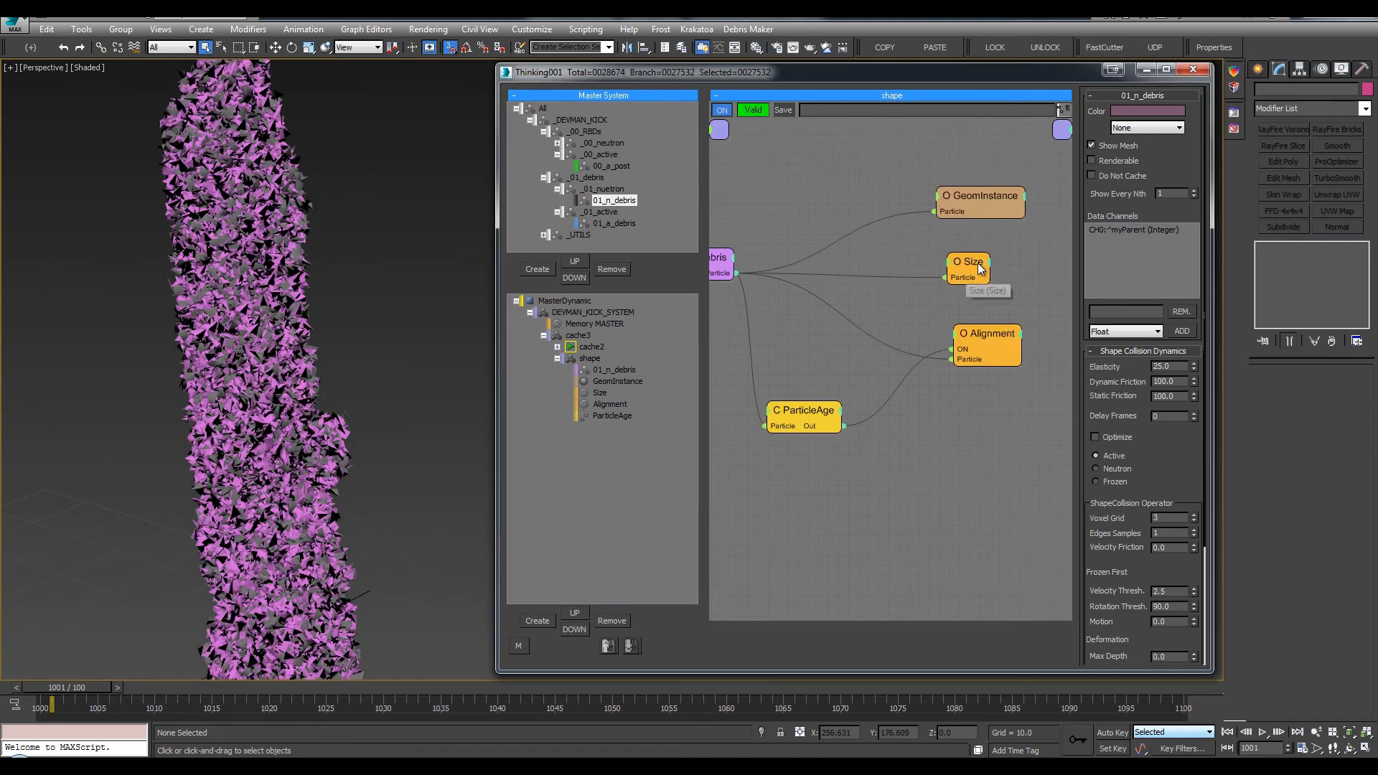
left_click(982, 265)
middle_click_drag(876, 262, 952, 264)
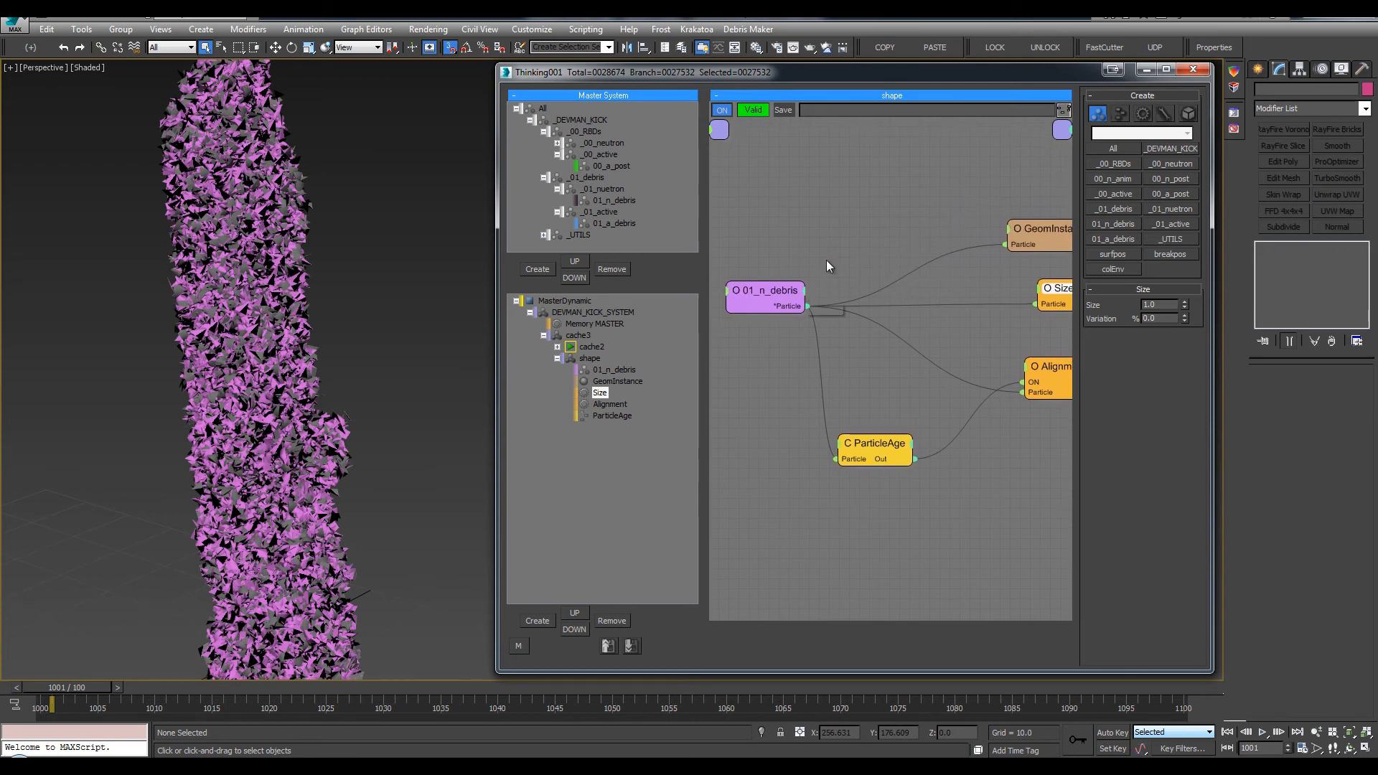
scroll(826, 262, "down", 3)
left_click(567, 301)
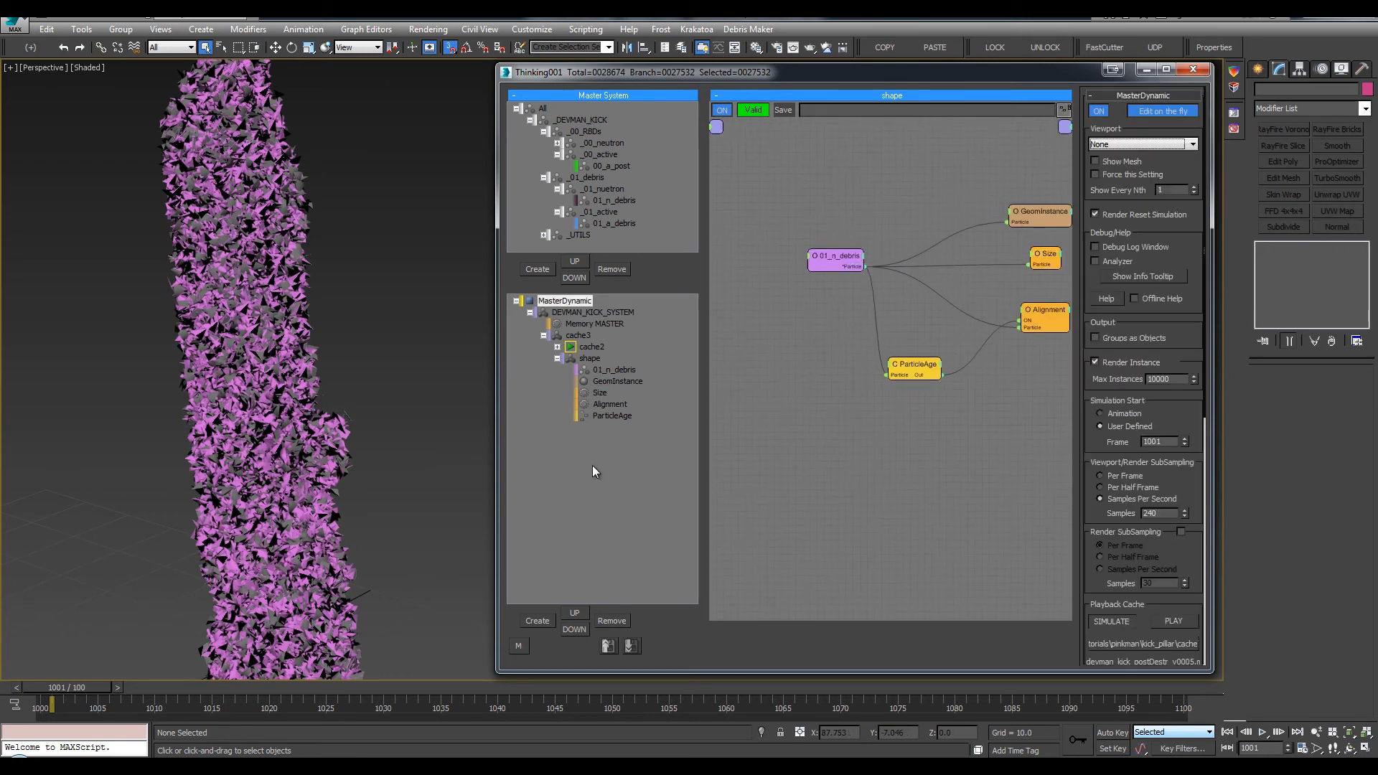
left_click(1168, 112)
Make room beside the 01_n_debris node, expose the Size input on the Size operator and go back to frame 1000
middle_click_drag(930, 400, 930, 396)
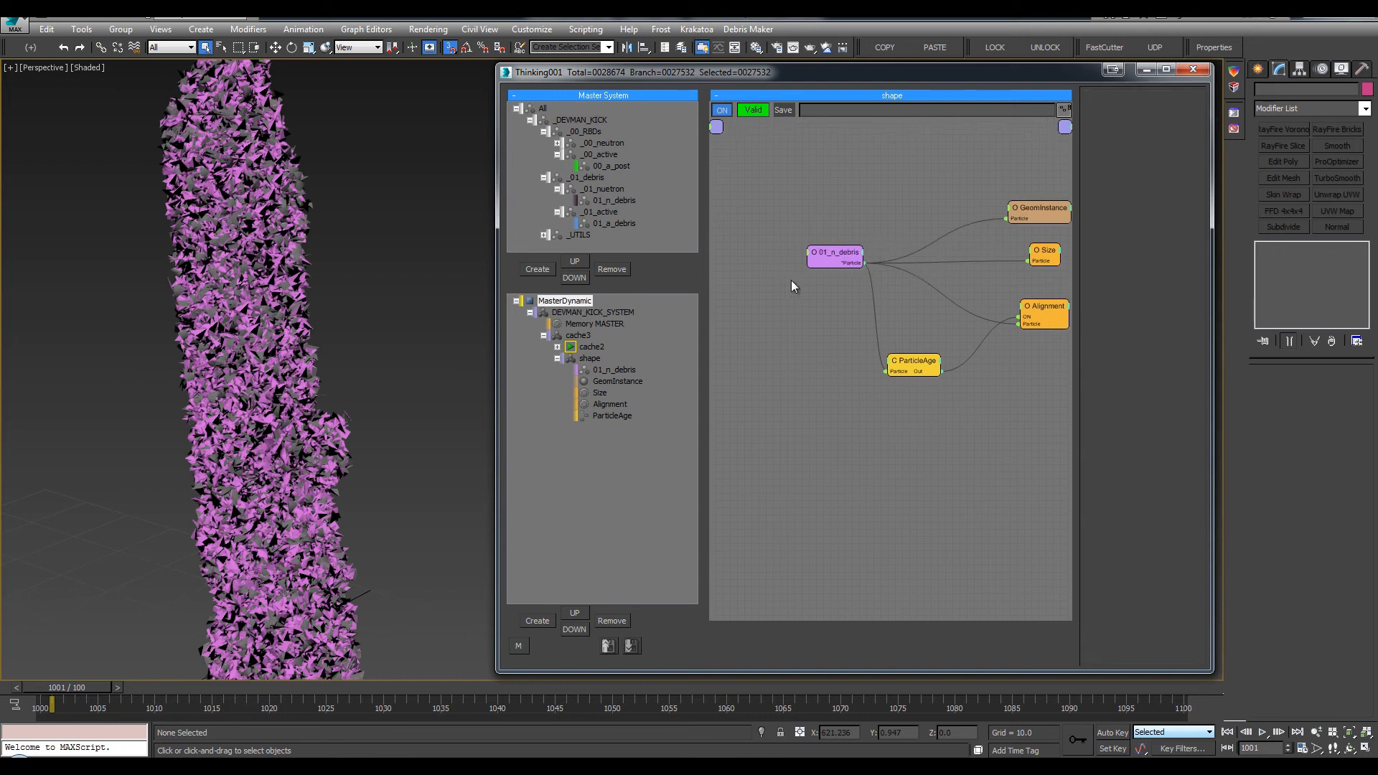
left_click_drag(815, 260, 718, 277)
right_click(1036, 257)
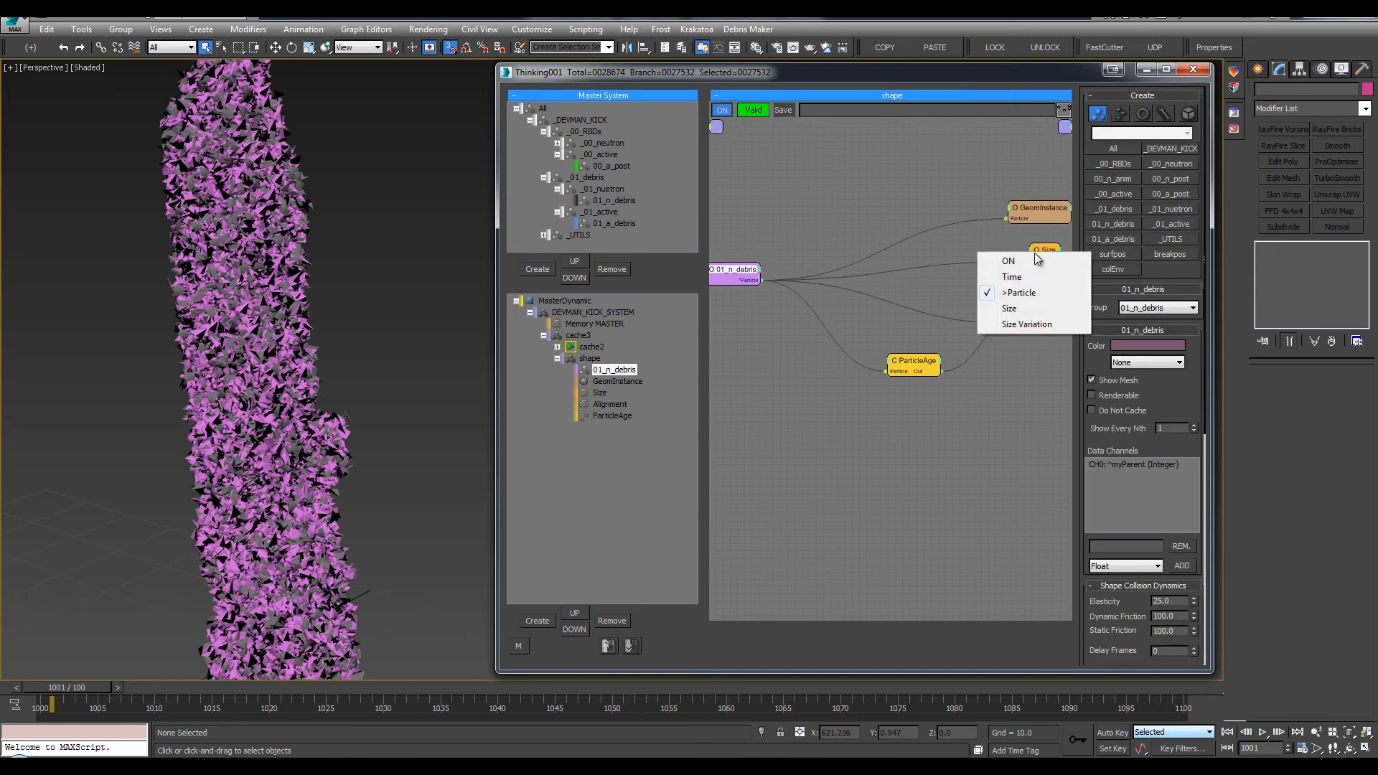
left_click(1011, 323)
left_click(1048, 258)
left_click_drag(1048, 257, 1053, 250)
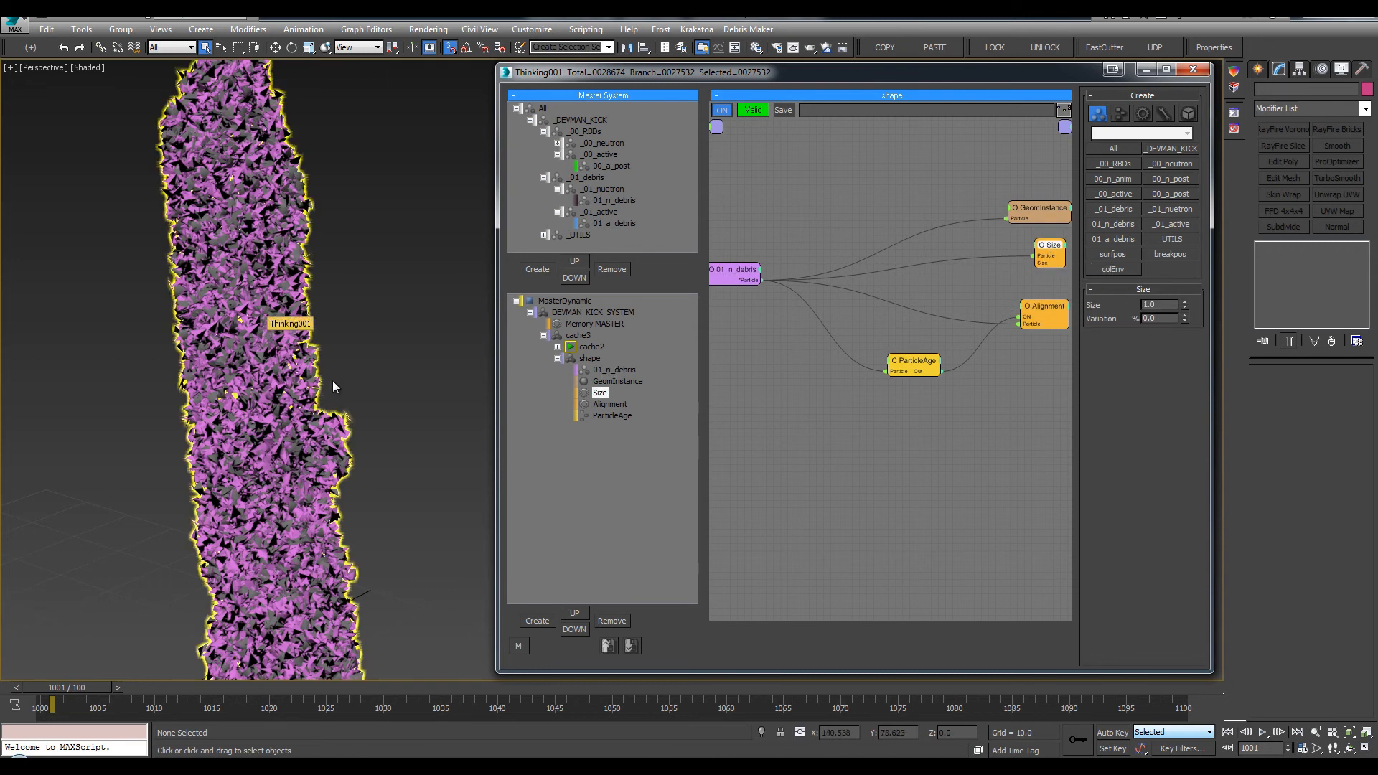
key("comma")
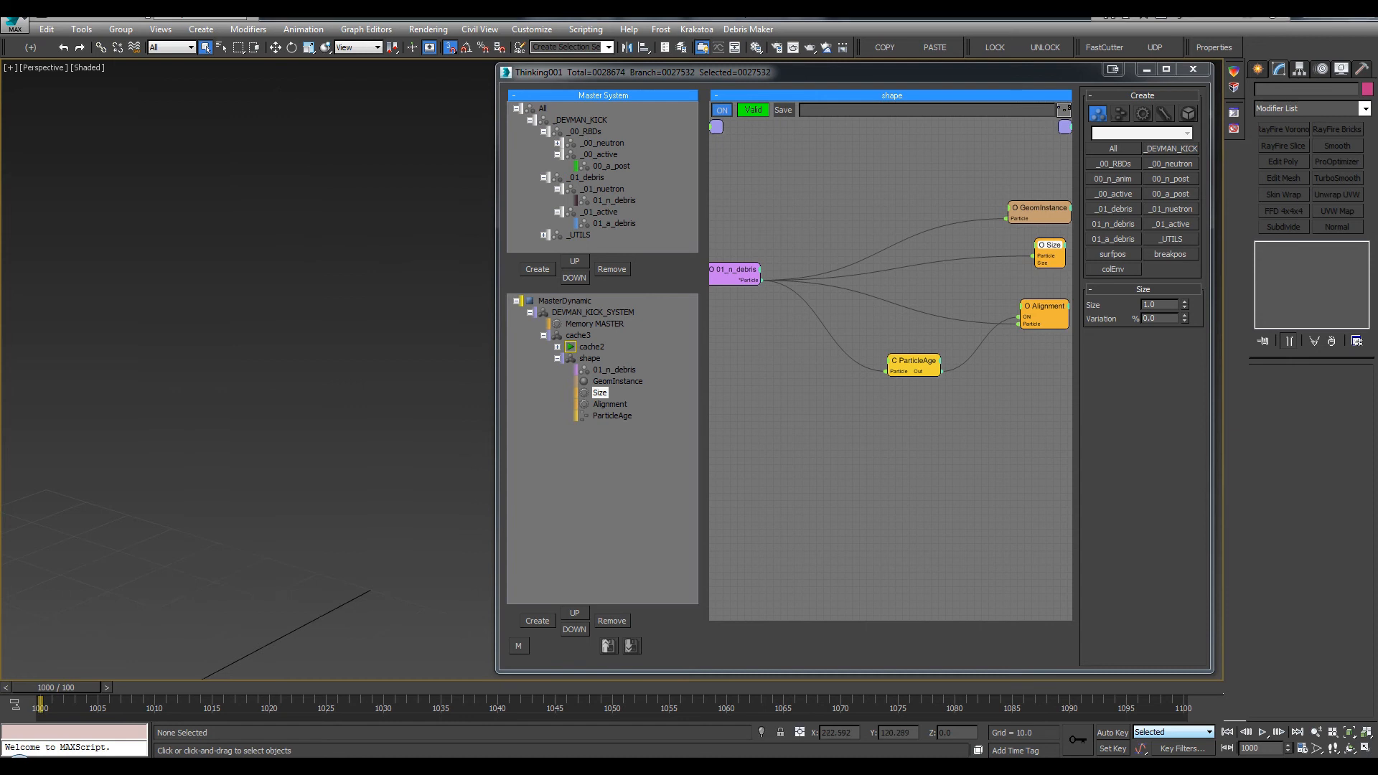
Add a Random helper to the shape set and place it above the 01_n_debris node
double_click(837, 213)
type("ra")
left_click(850, 244)
left_click_drag(851, 224, 804, 241)
Add a Curve2D helper and place it between the Random helper and the Size operator
double_click(899, 213)
type("cu")
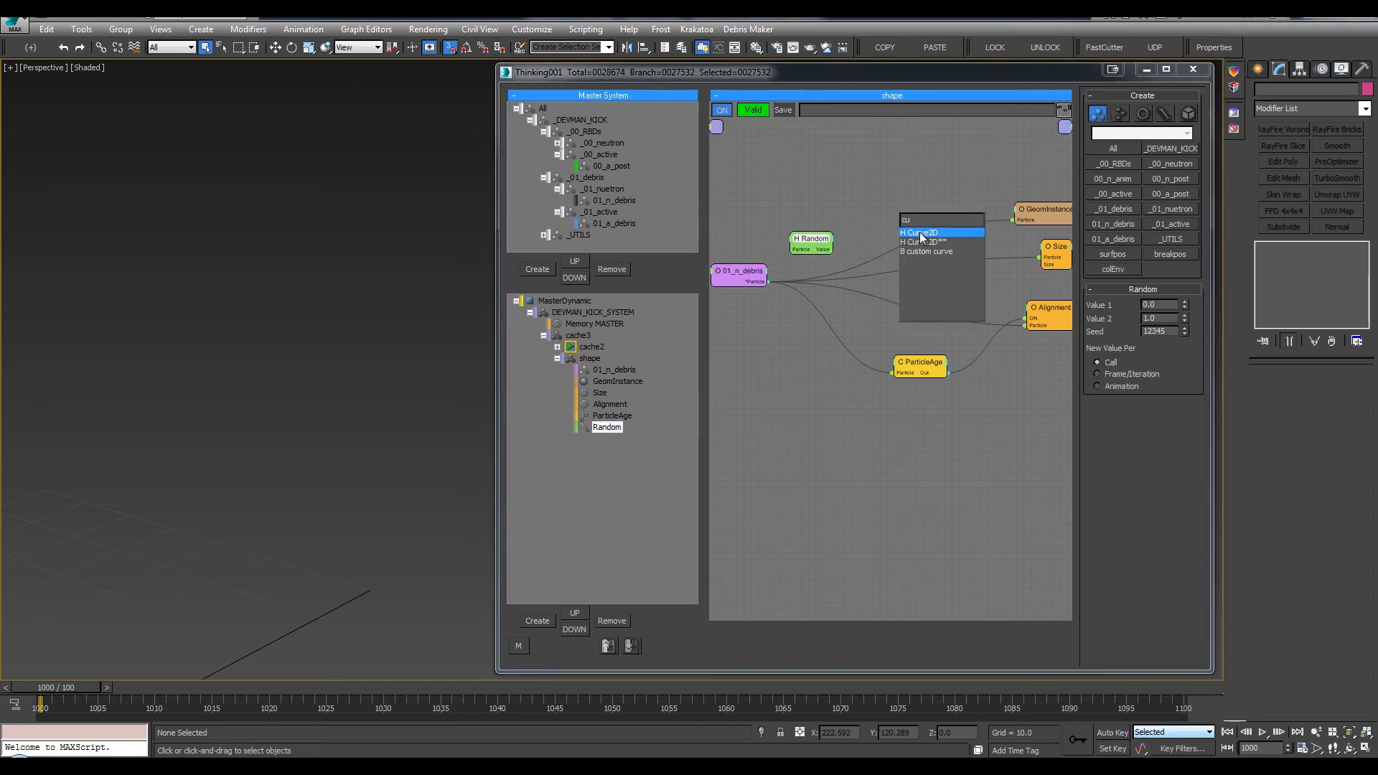
left_click(921, 232)
left_click_drag(922, 220, 887, 247)
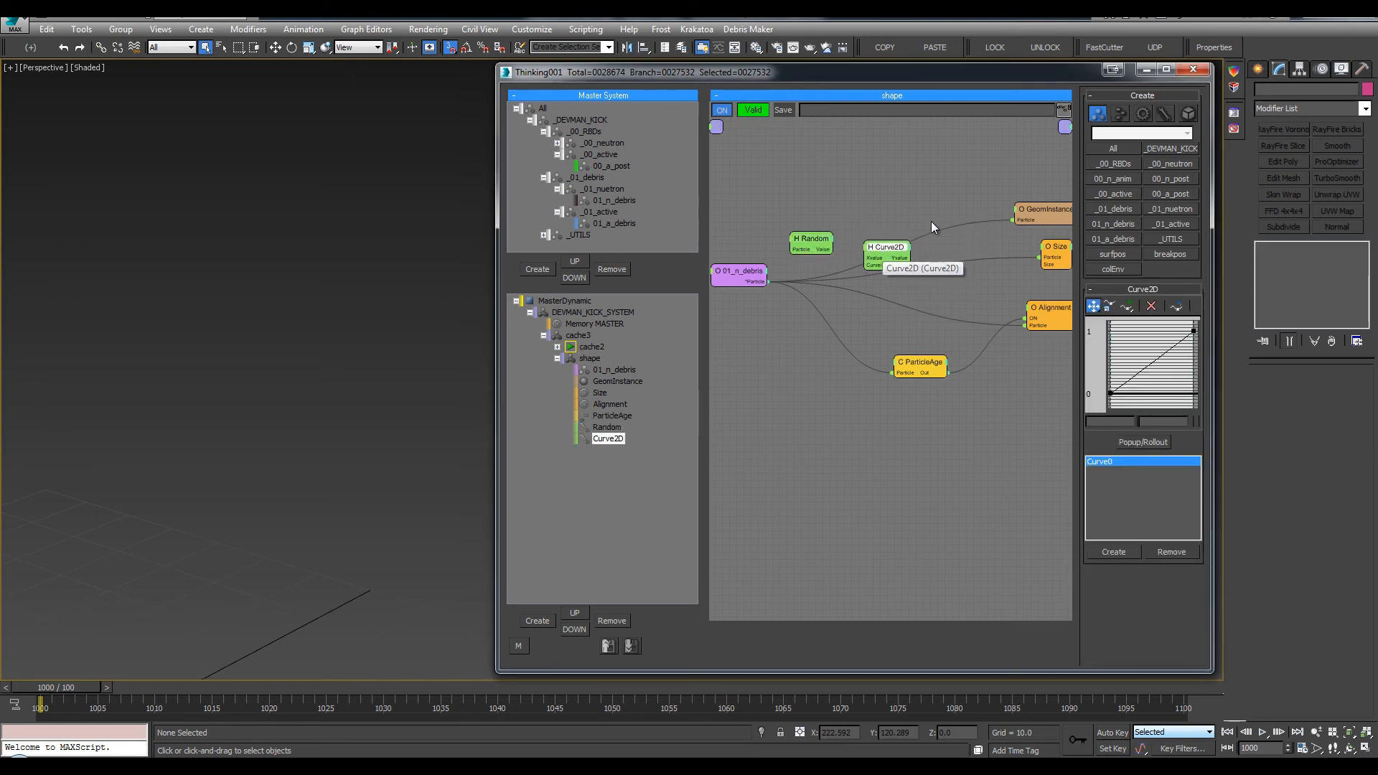
Add a Float helper between Curve2D and Size, wiring Curve2D's Yvalue into it and its Value into Size's Size input
double_click(966, 241)
type("float")
key("Return")
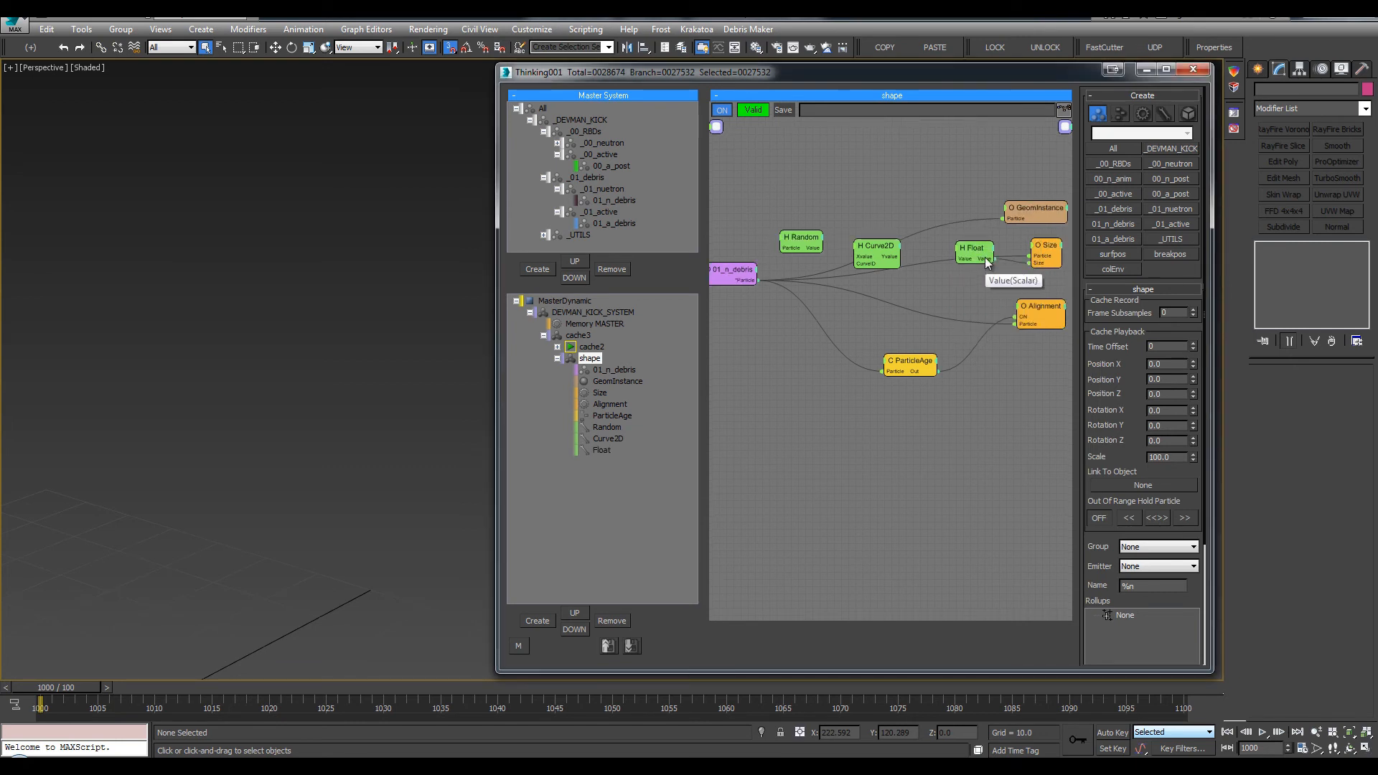
left_click(987, 263)
scroll(927, 295, "up", 1)
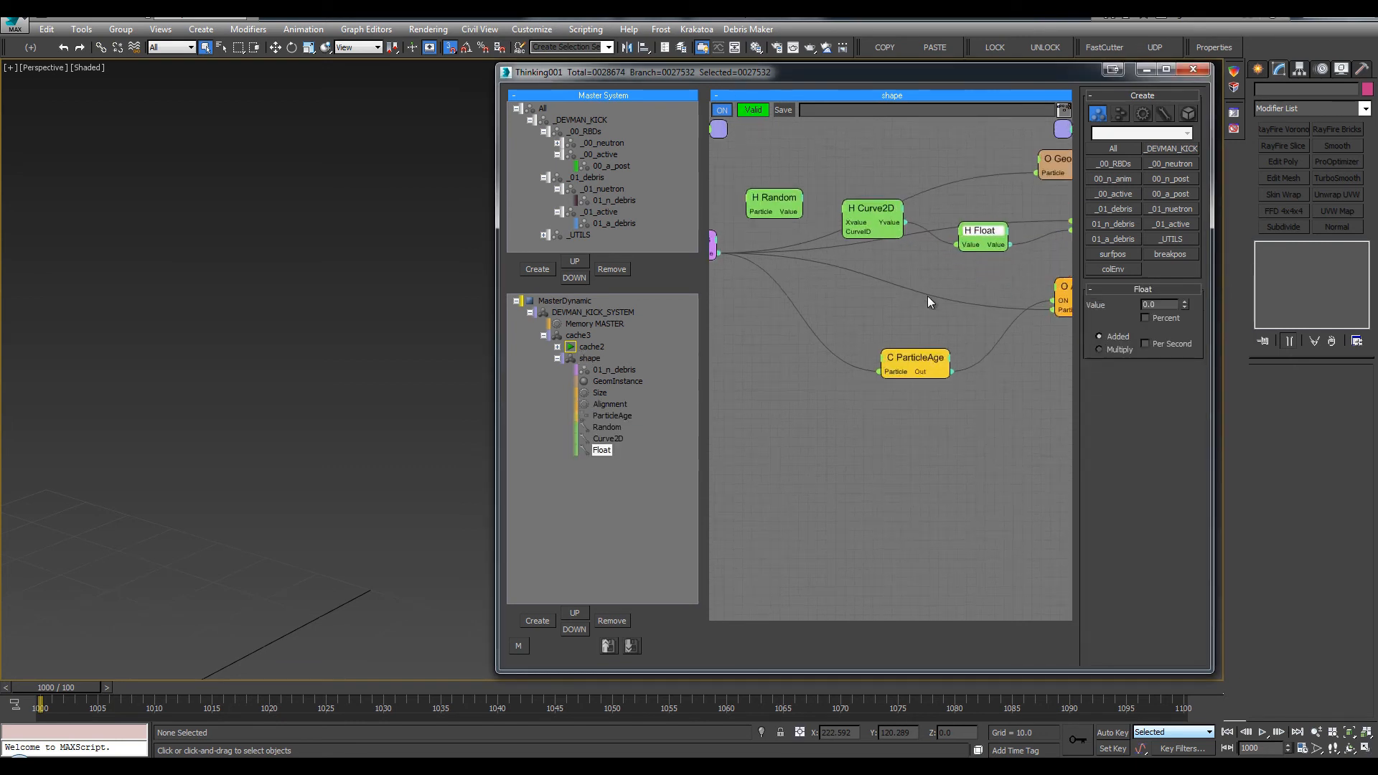
middle_click_drag(927, 296, 928, 299)
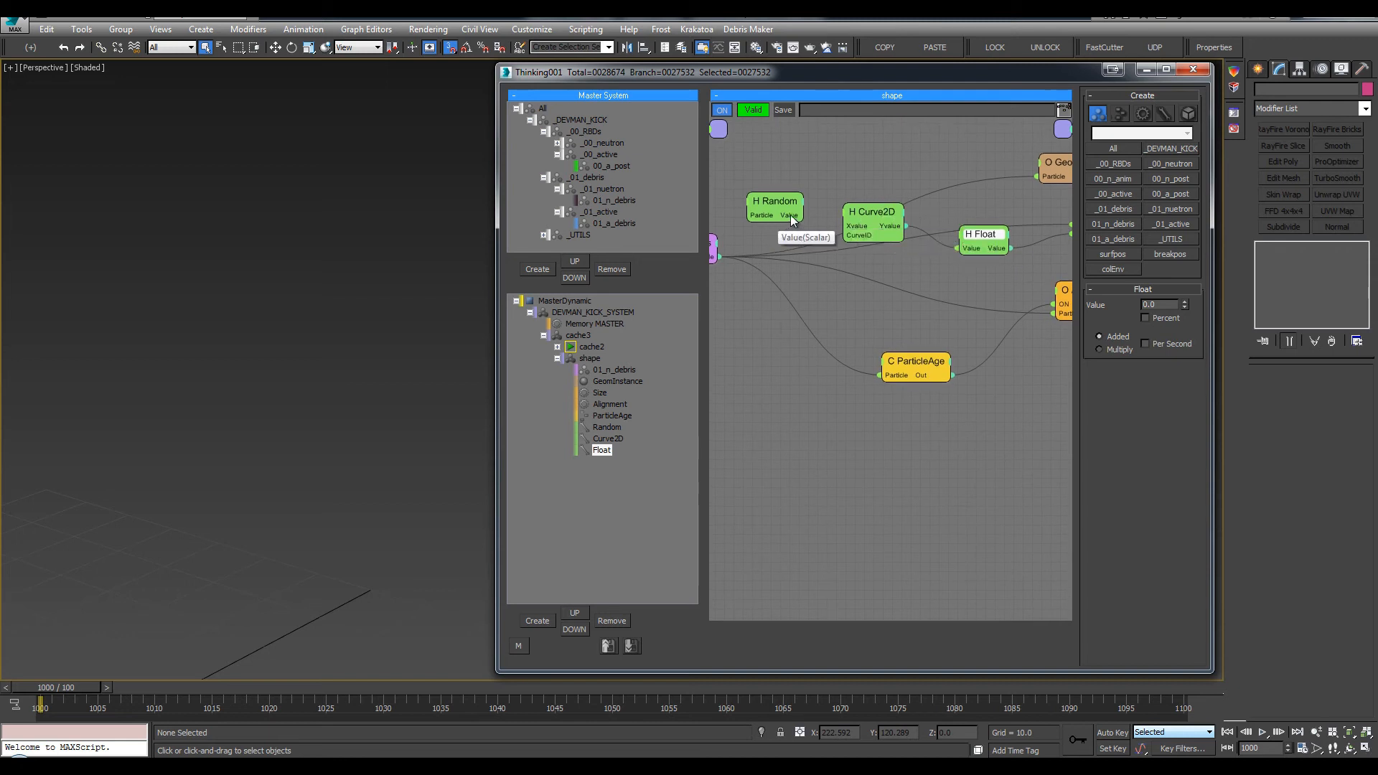
Wire Random's Value into Curve2D's Xvalue and the 01_n_debris Particle output into Random, then tidy the helper nodes
left_click_drag(790, 215, 855, 226)
left_click(846, 212)
left_click(849, 264)
middle_click_drag(867, 273, 899, 279)
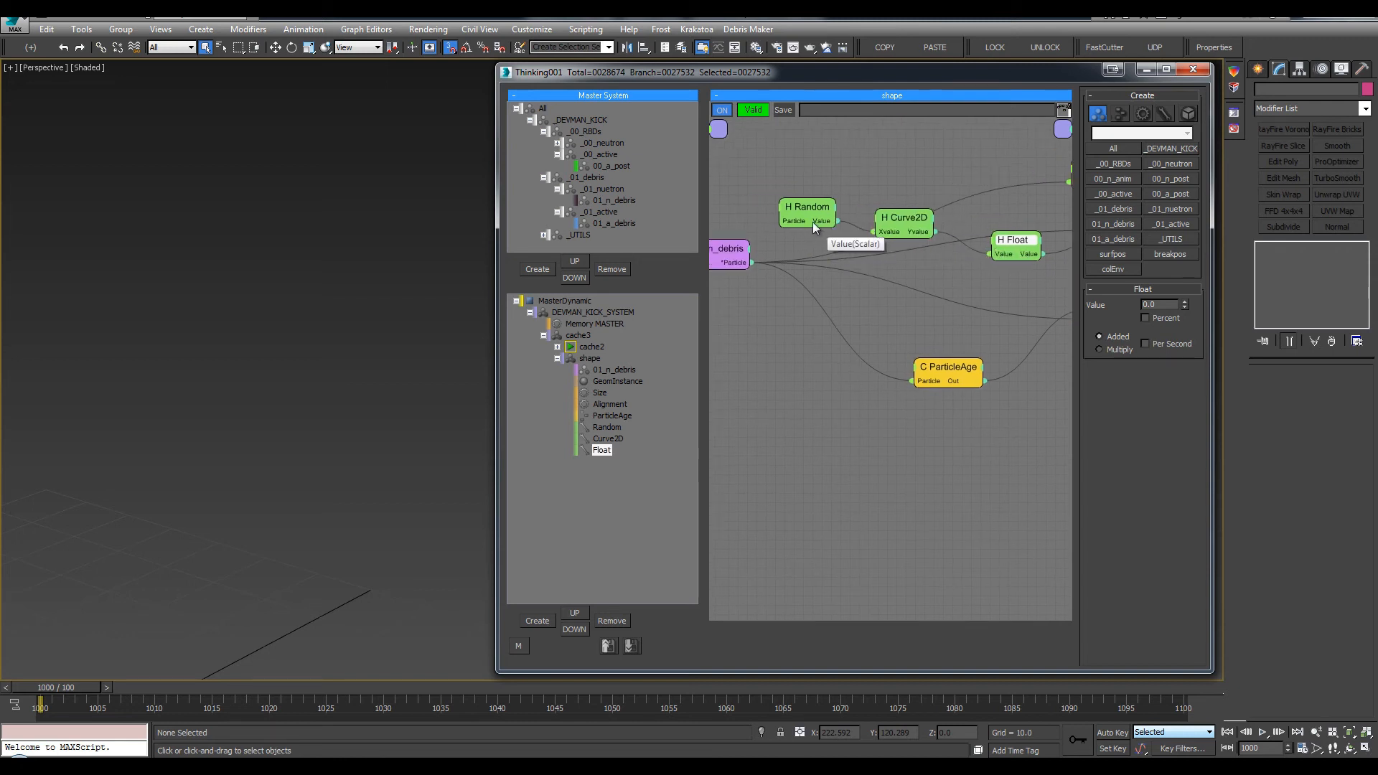
left_click_drag(750, 263, 781, 222)
left_click(802, 206)
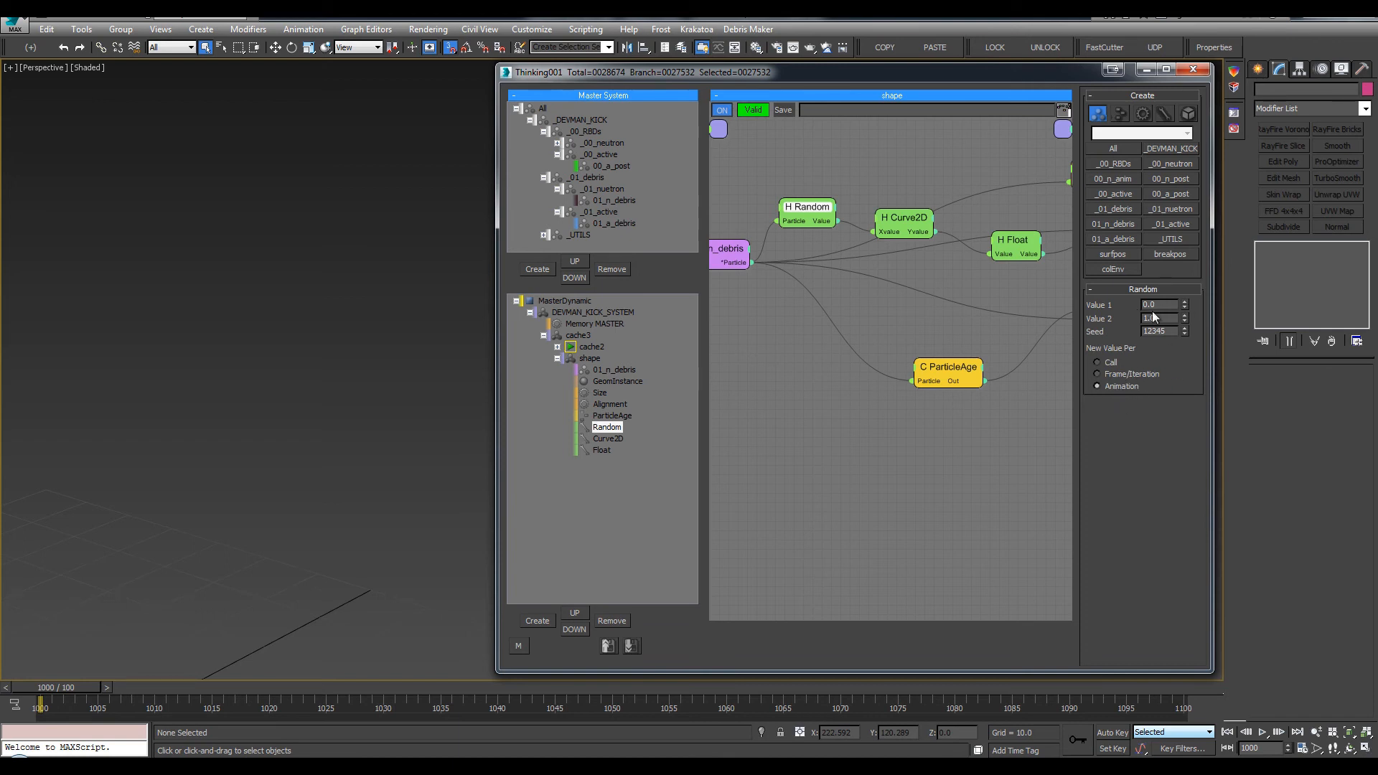
middle_click_drag(934, 248, 921, 247)
left_click_drag(897, 220, 905, 212)
left_click_drag(1002, 239, 995, 240)
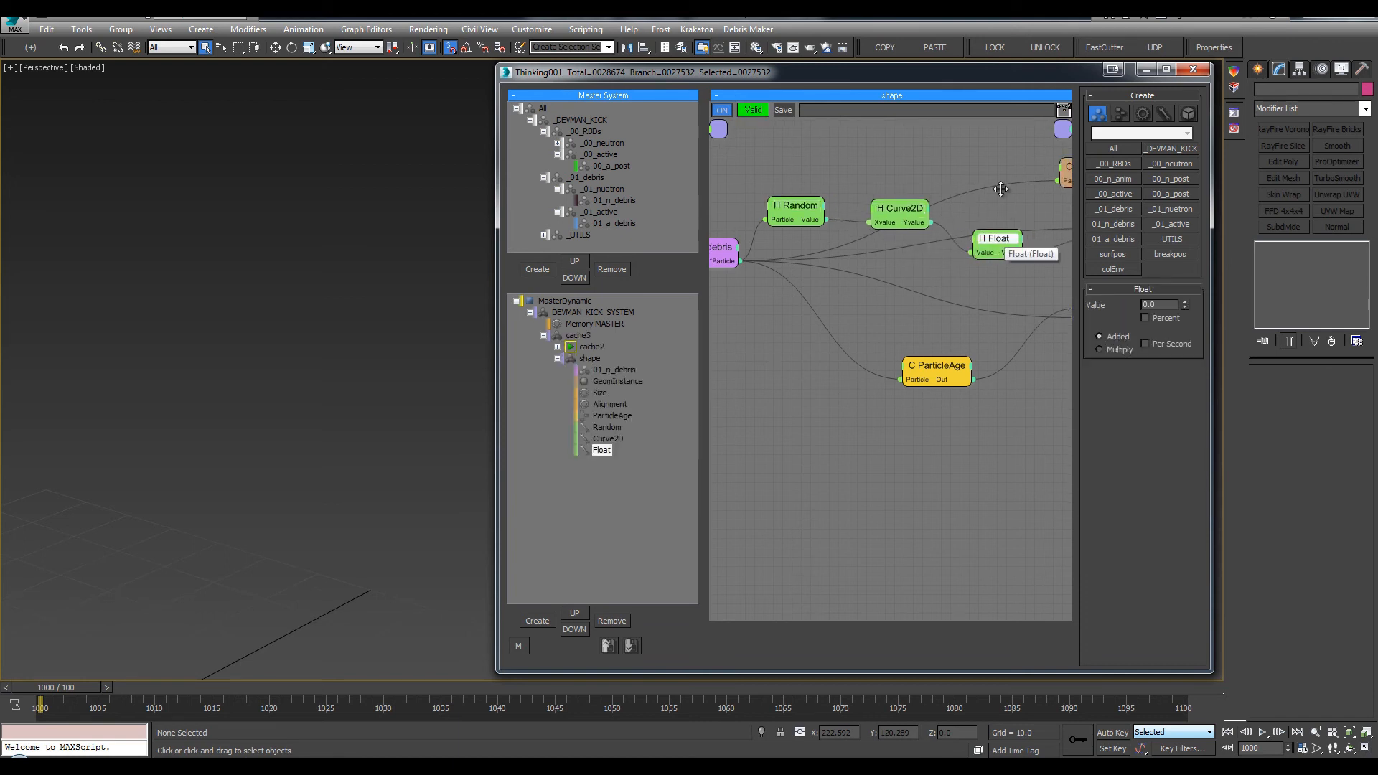
middle_click_drag(1000, 187, 1088, 182)
Pop out the Curve2D graph, insert a point on the curve and move it to about X 0.974, Y 0.1
left_click_drag(939, 209, 942, 237)
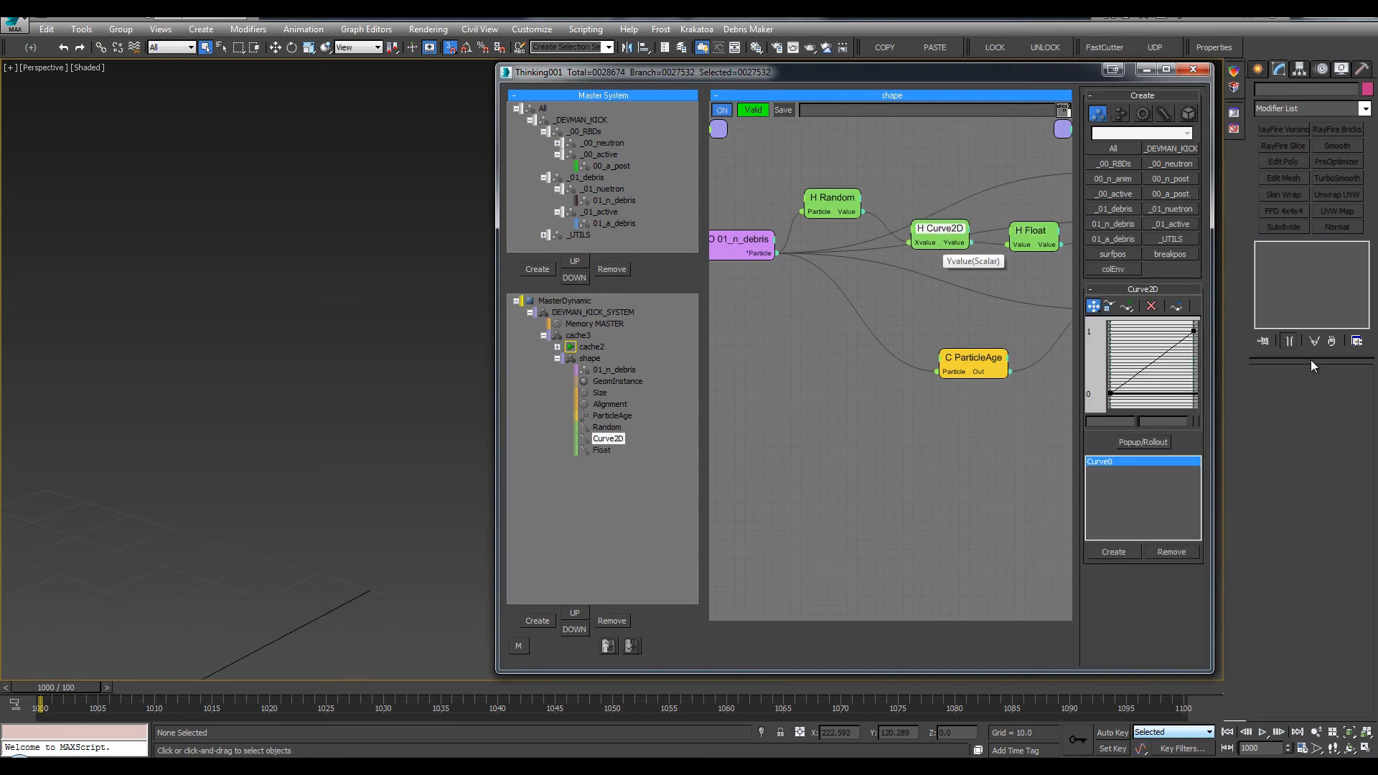
left_click(1164, 443)
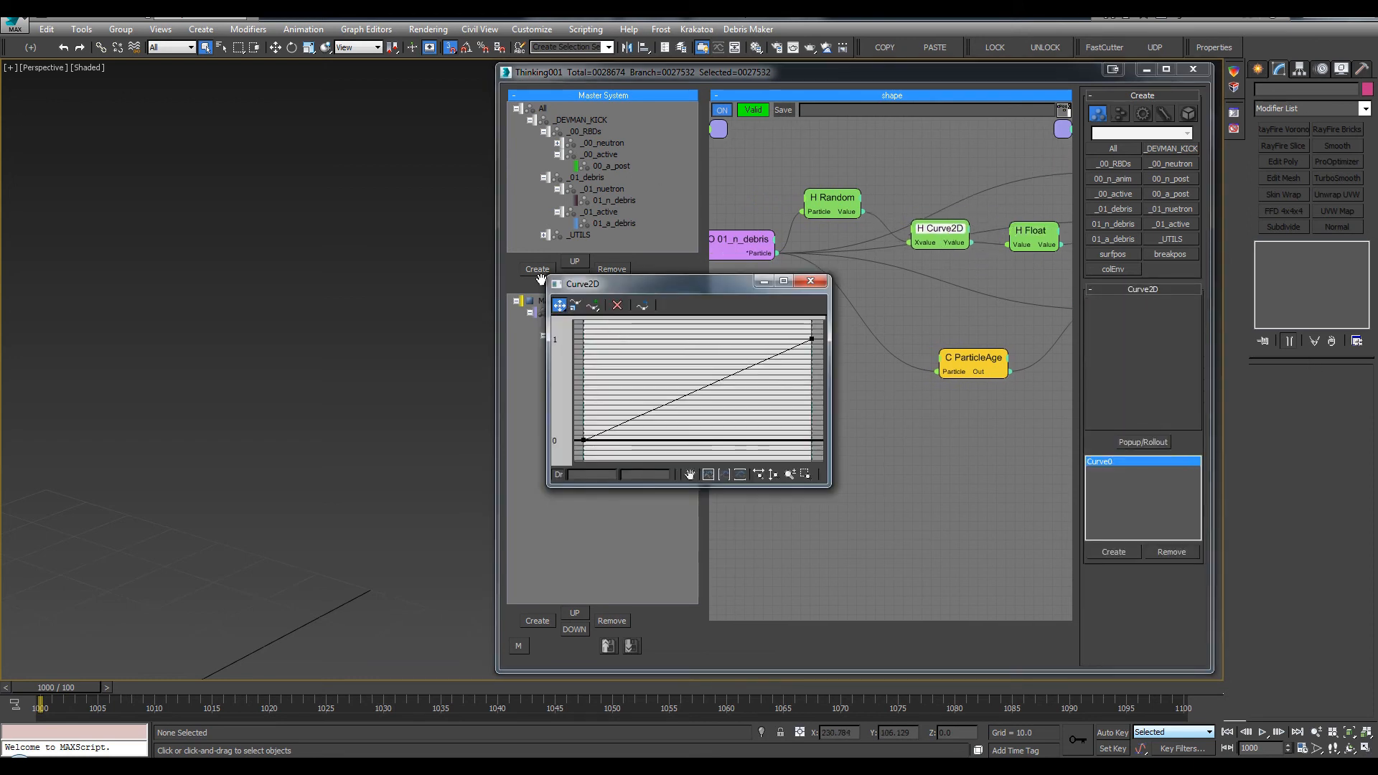
left_click_drag(532, 262, 376, 213)
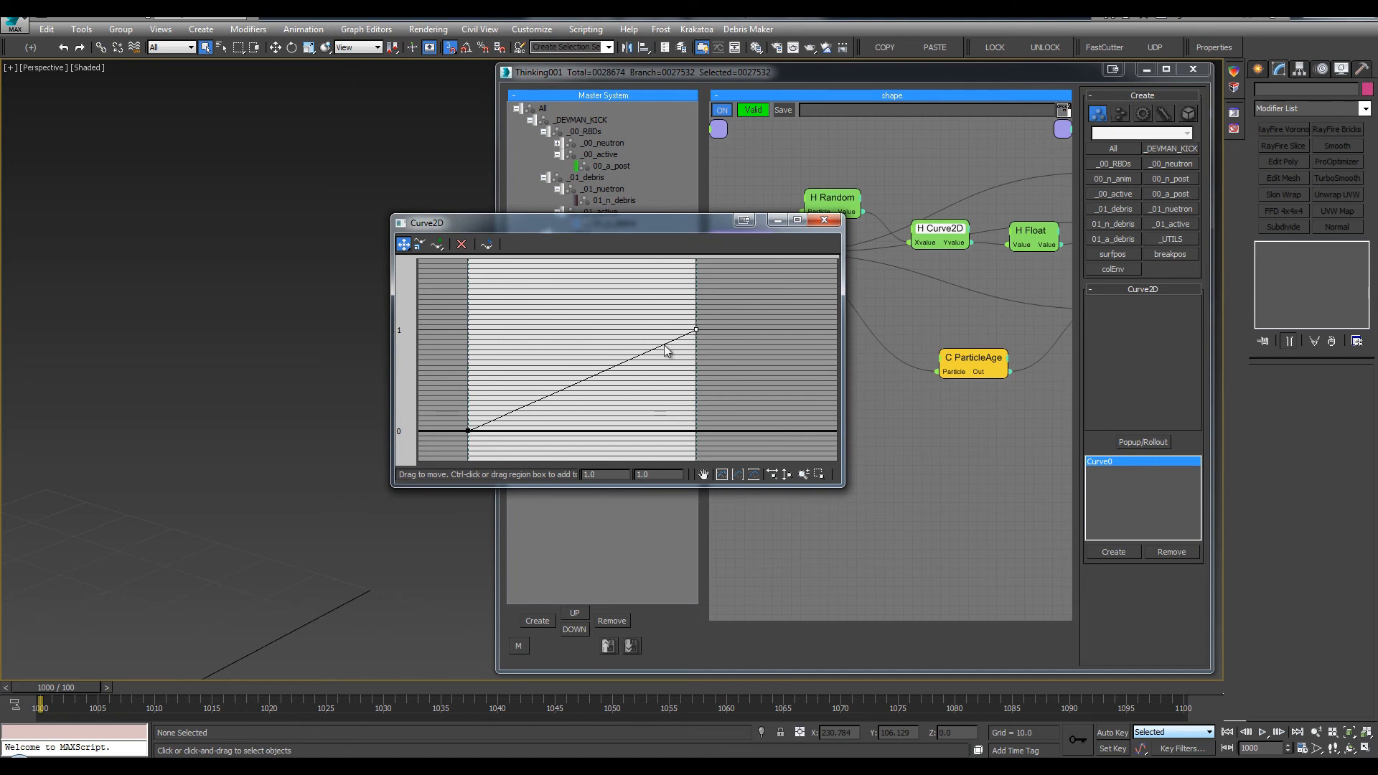
left_click(696, 329)
left_click(435, 245)
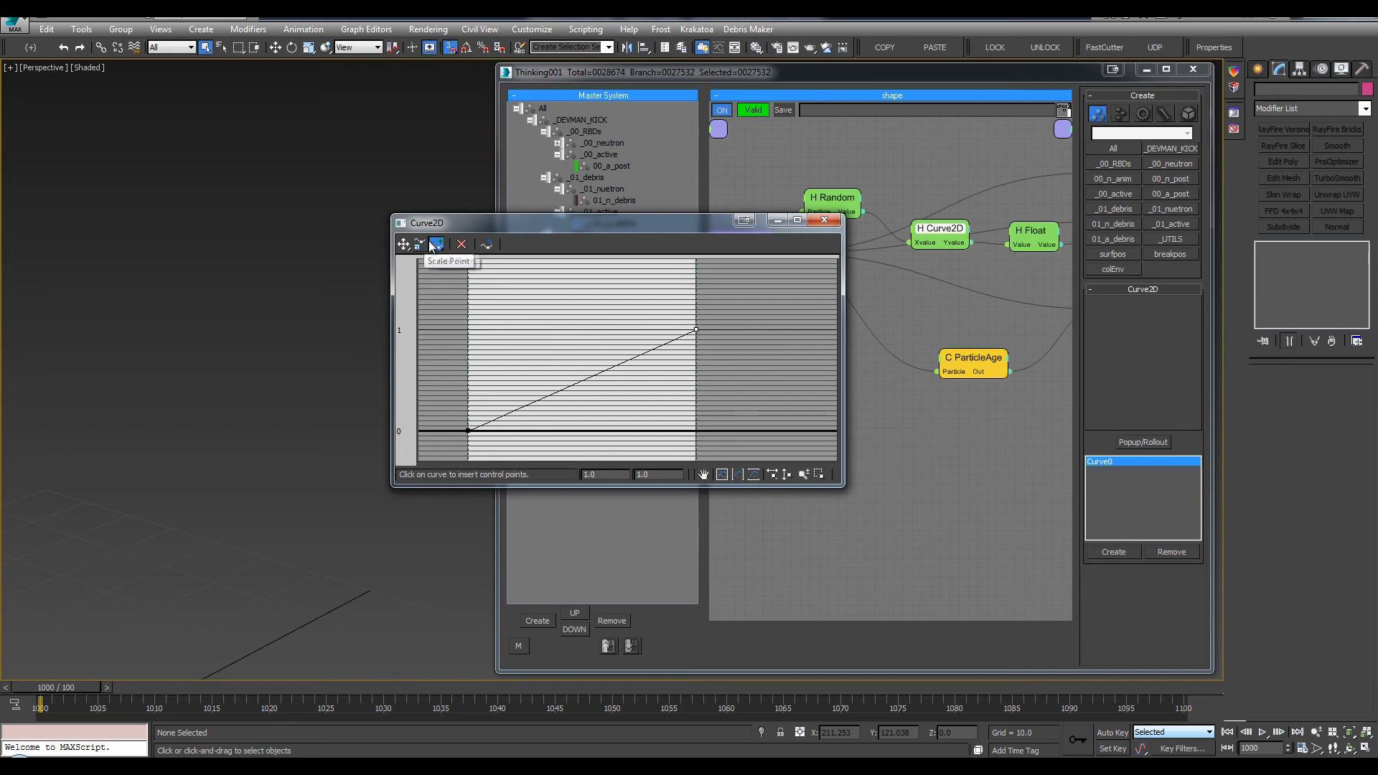
left_click(623, 362)
left_click(404, 245)
left_click_drag(621, 363, 688, 423)
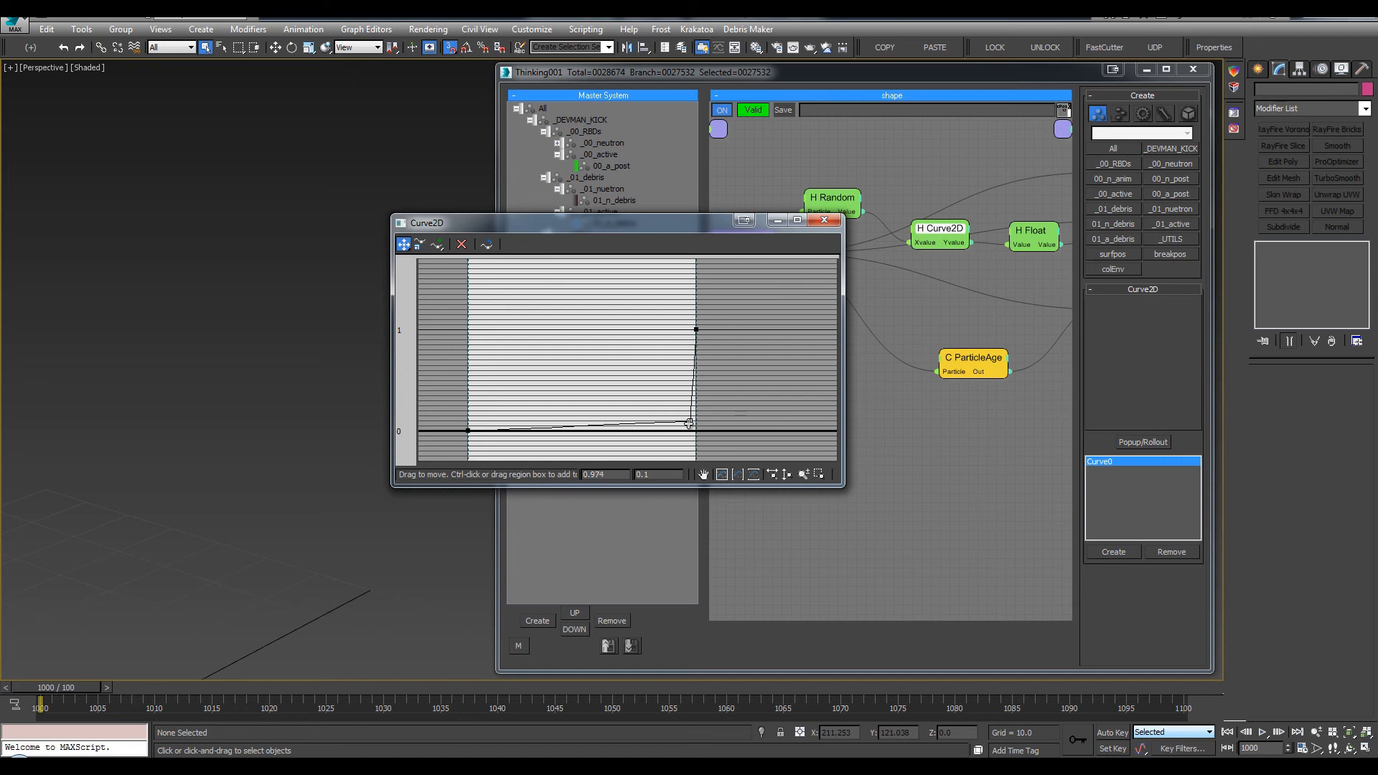
left_click(468, 430)
left_click(696, 329)
left_click_drag(717, 223, 686, 271)
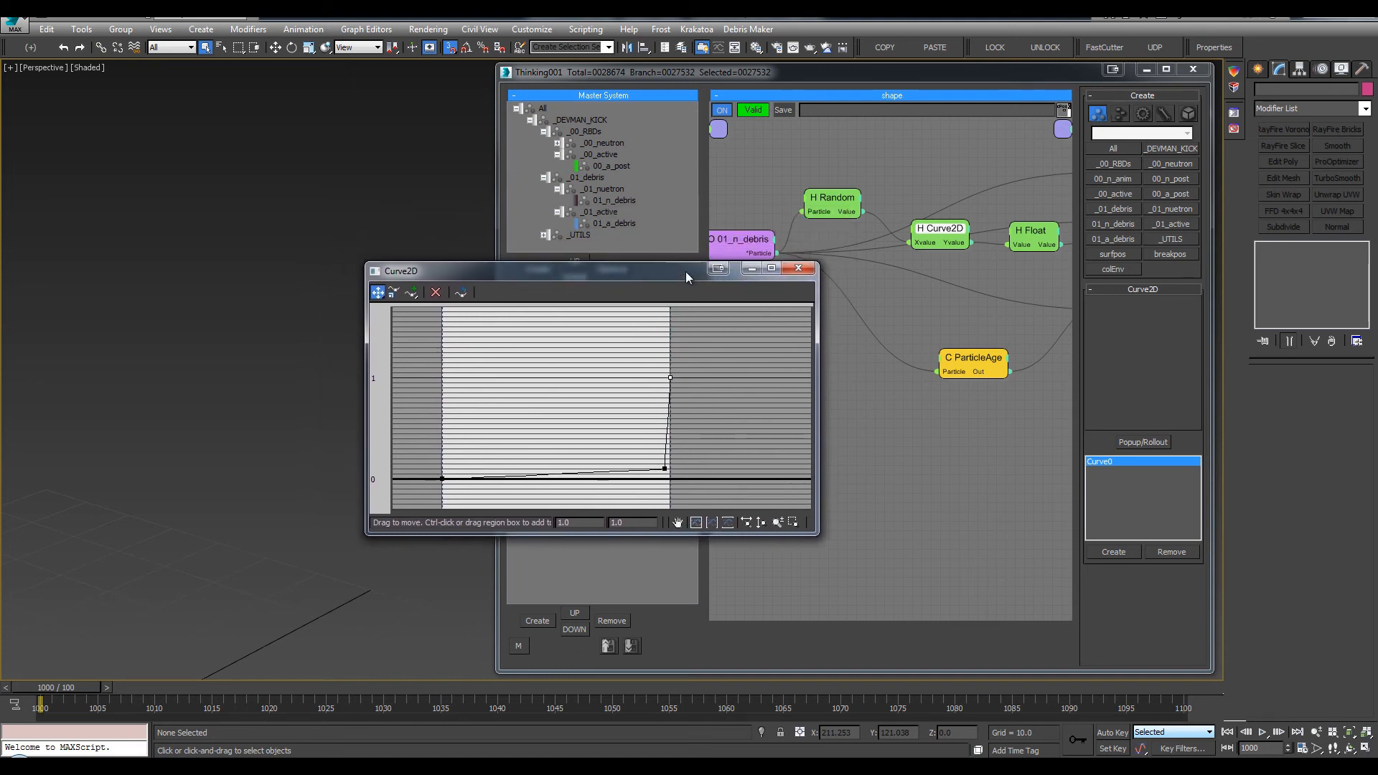
left_click_drag(660, 273, 540, 269)
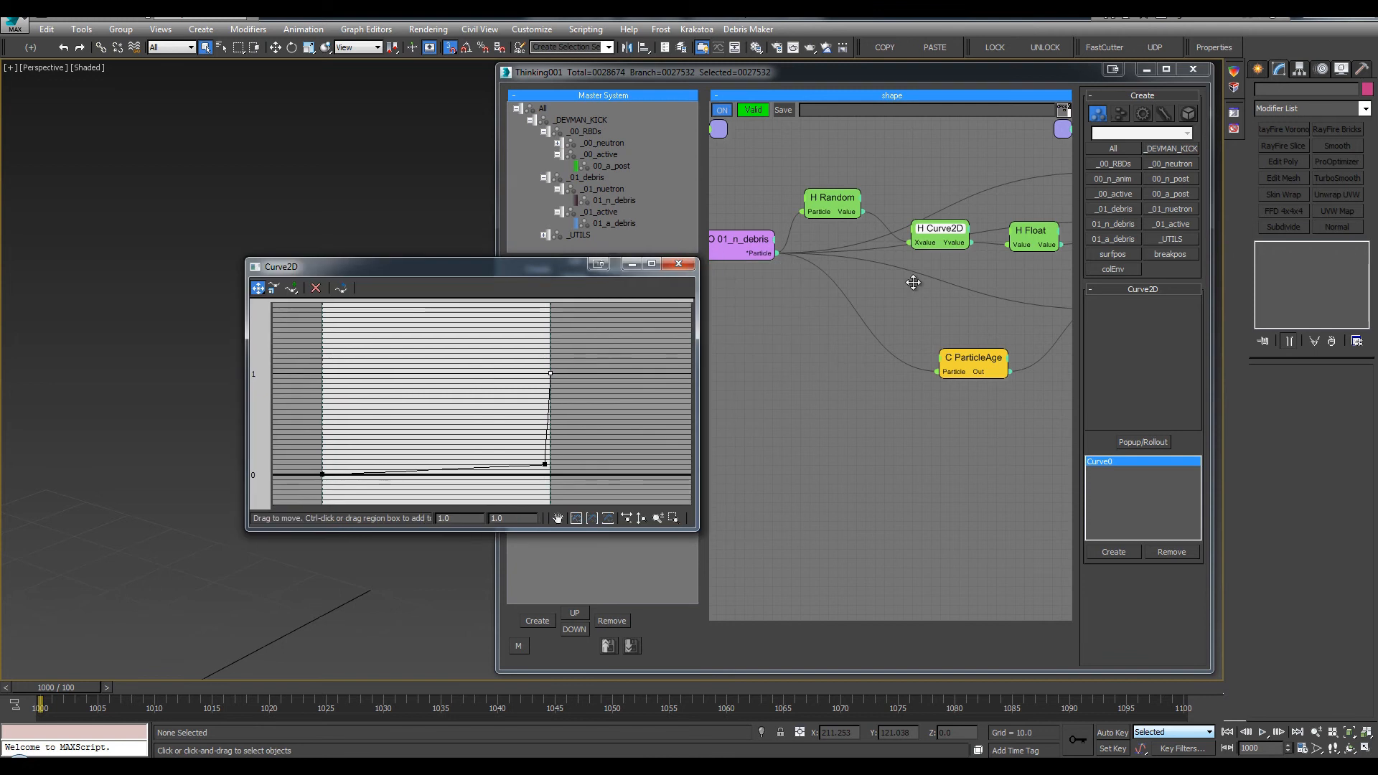
Set the size value of the Size operator to 5
middle_click_drag(830, 281, 628, 272)
left_click(947, 199)
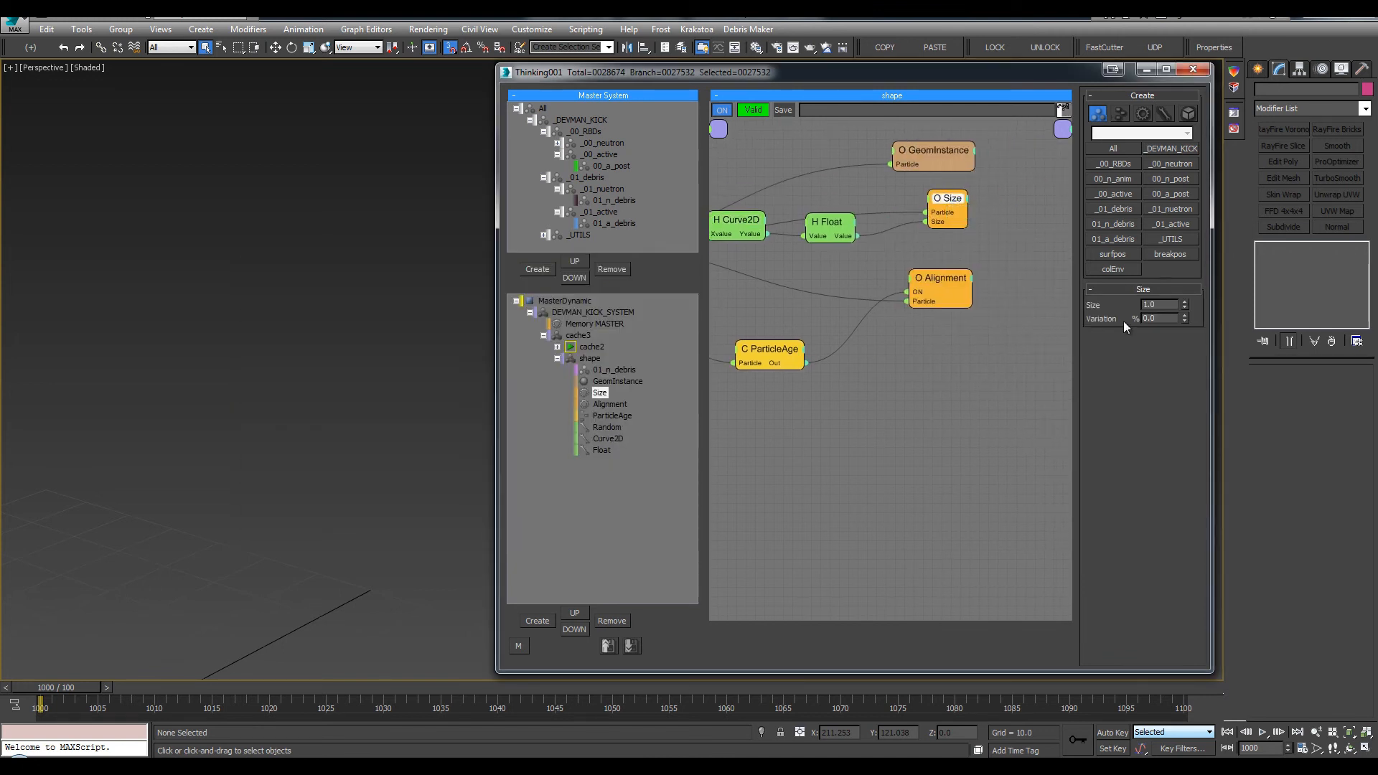
type("5")
key("Return")
Reopen the Curve2D graph in its own window and move the inserted point to about X 0.949, Y 0.1
middle_click_drag(775, 260, 917, 279)
left_click(888, 249)
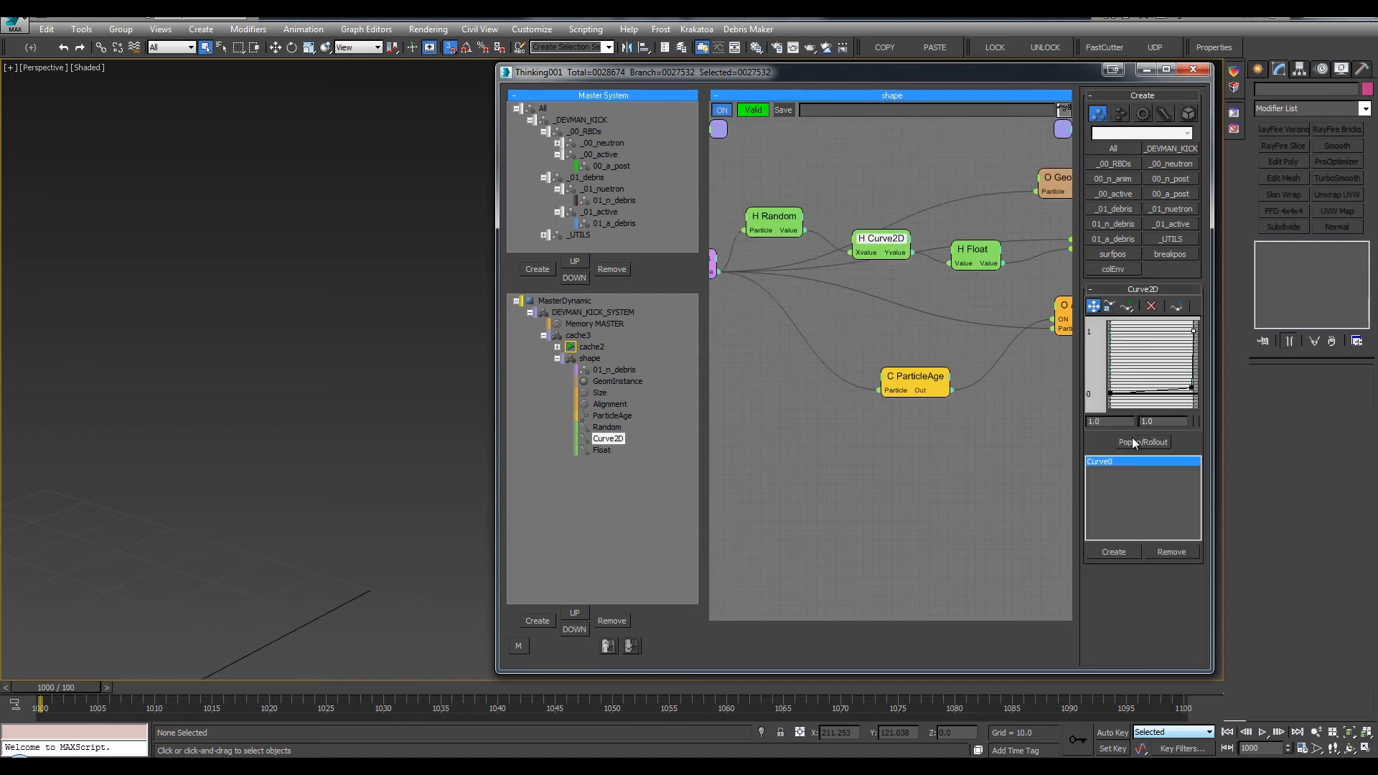
left_click(1143, 442)
left_click_drag(549, 273, 306, 160)
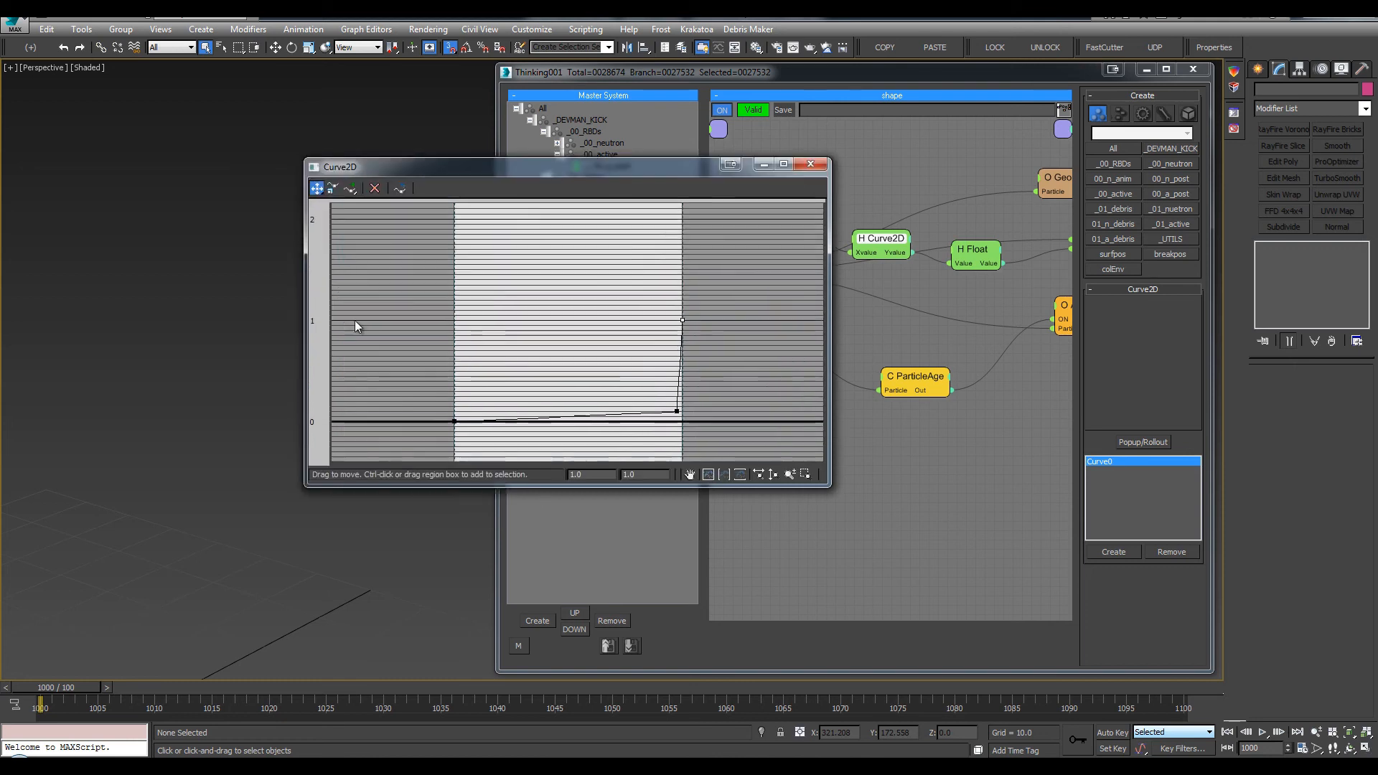
left_click_drag(354, 326, 700, 450)
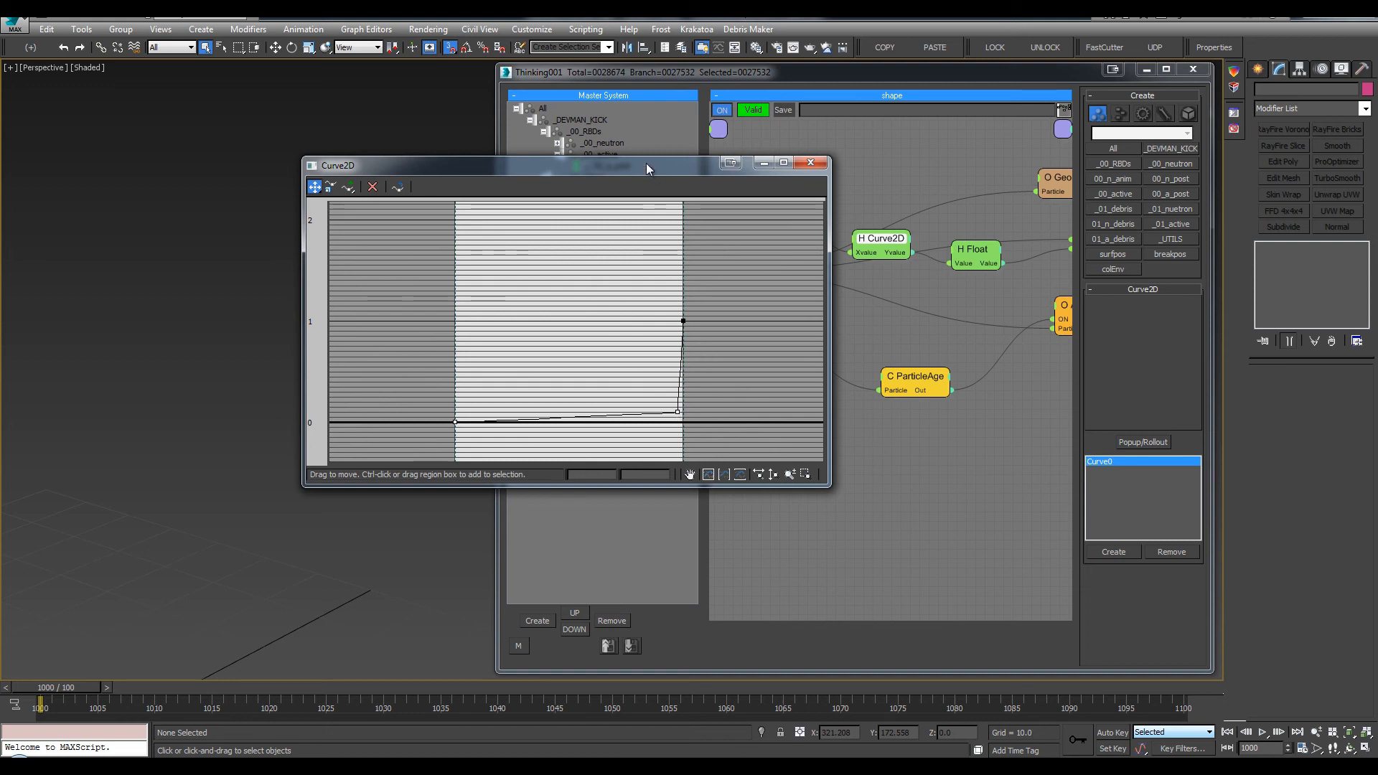
left_click_drag(646, 165, 691, 172)
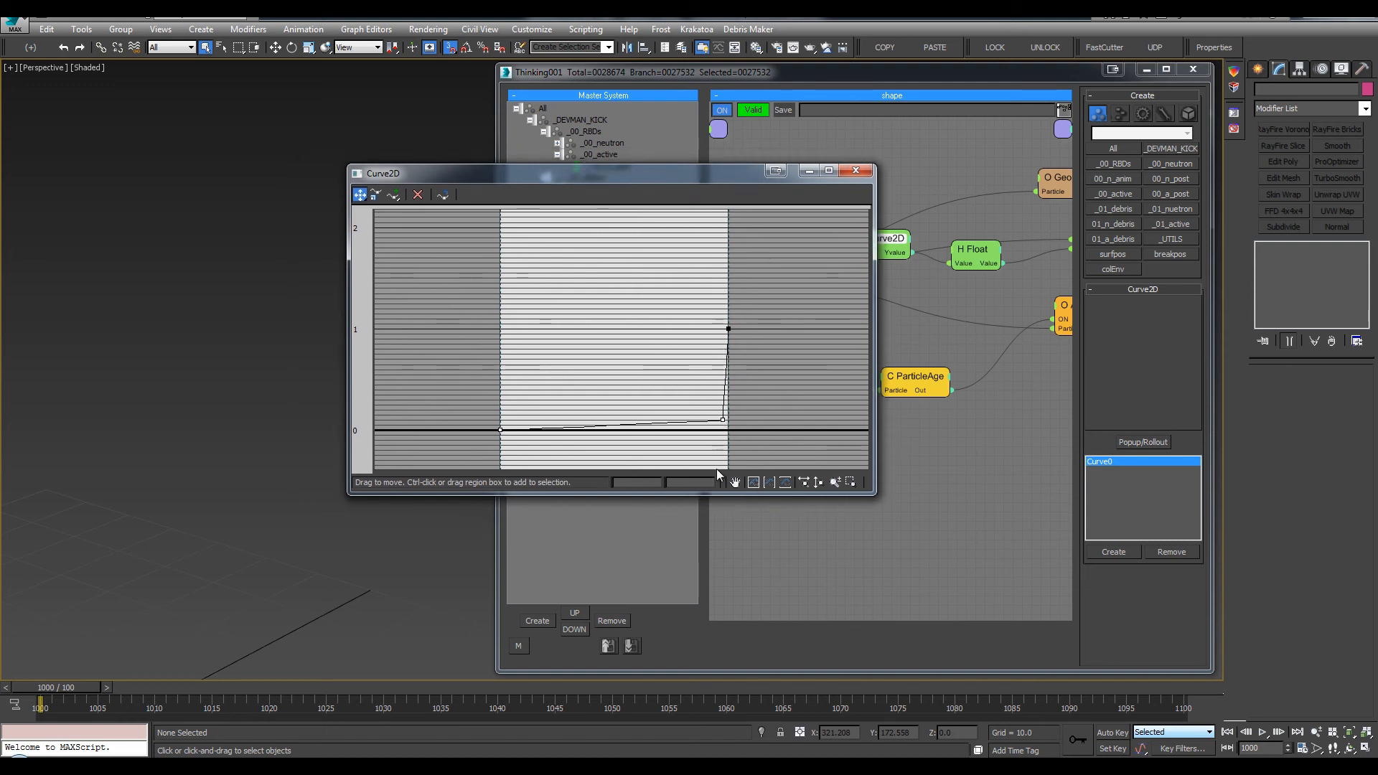
left_click(729, 329)
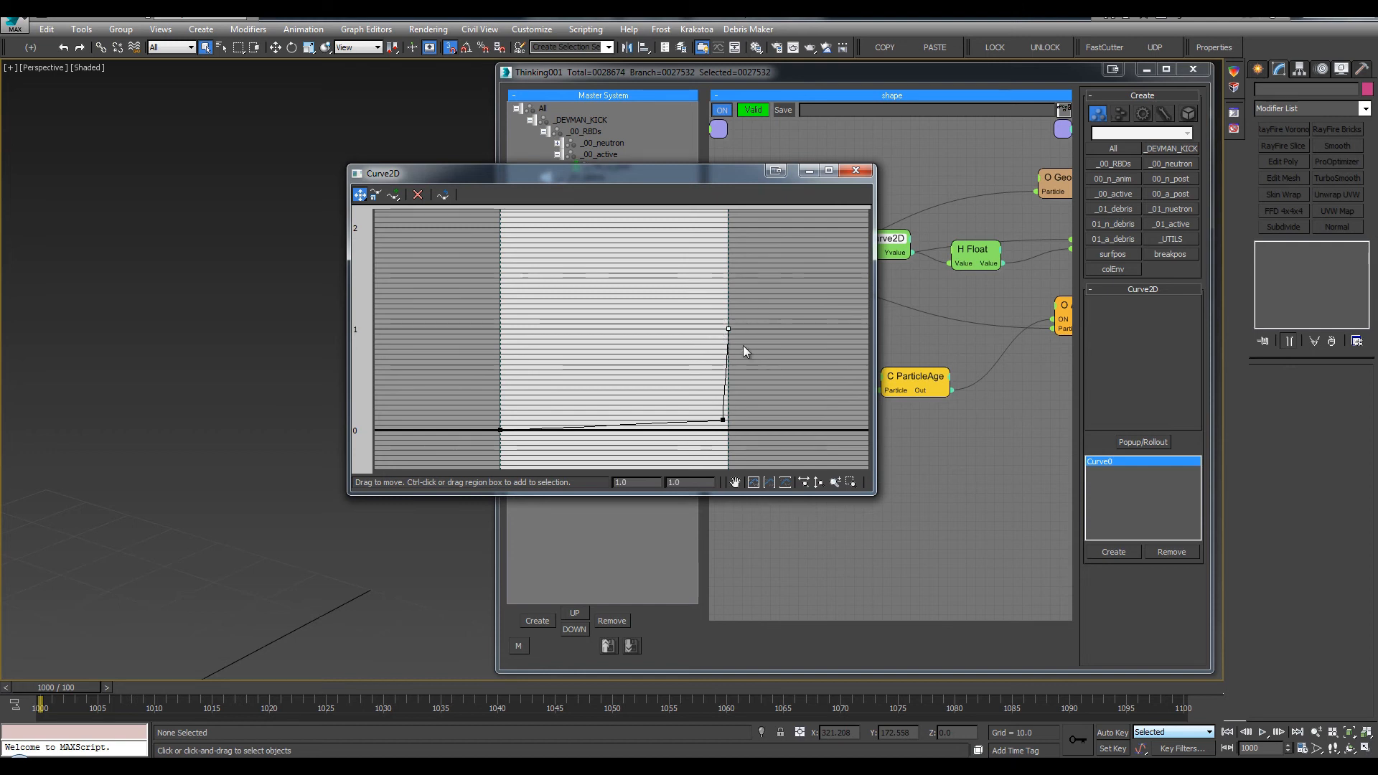
left_click_drag(725, 178, 602, 230)
left_click_drag(540, 413, 594, 471)
Convert the inserted curve point to Bezier-Smooth, adjust it to about X 0.916, Y 0.1 and close the graph window
right_click(594, 472)
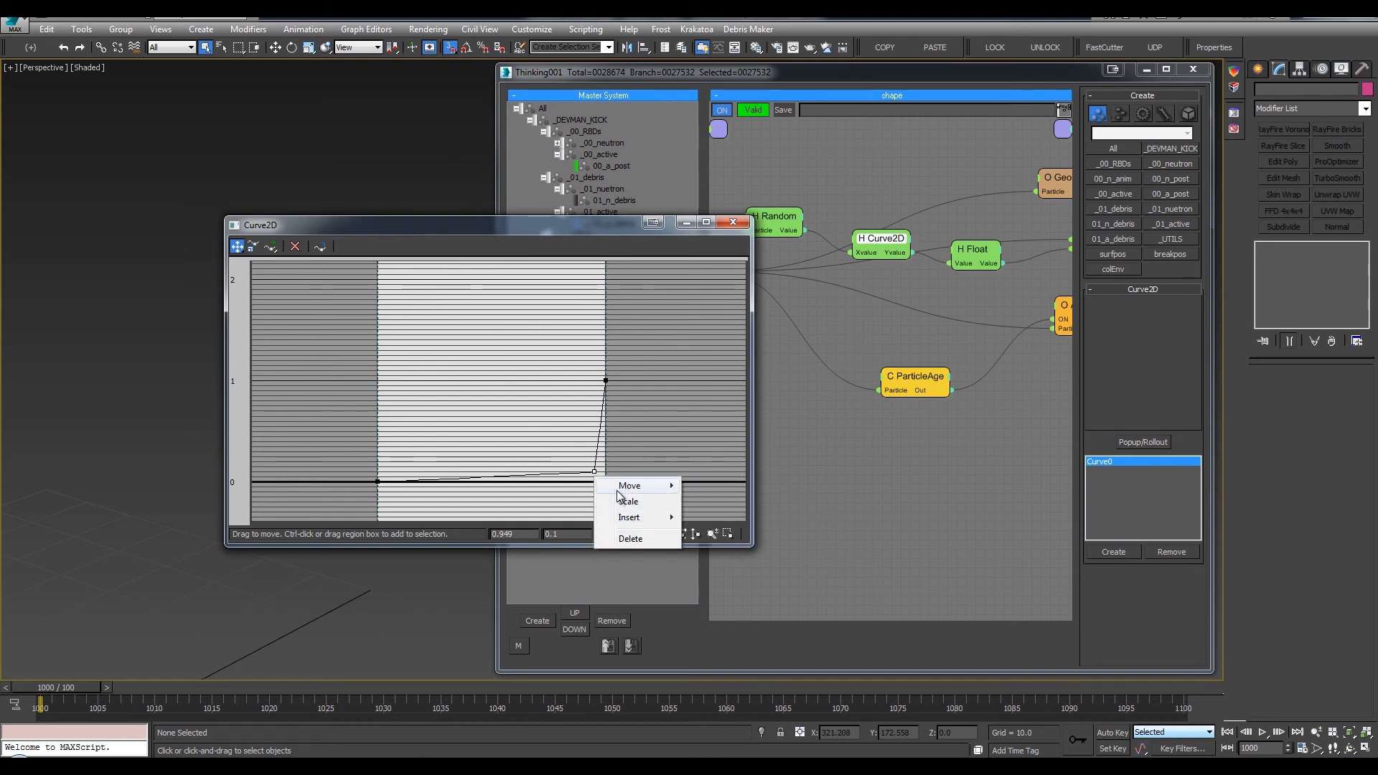
mouse_move(619, 491)
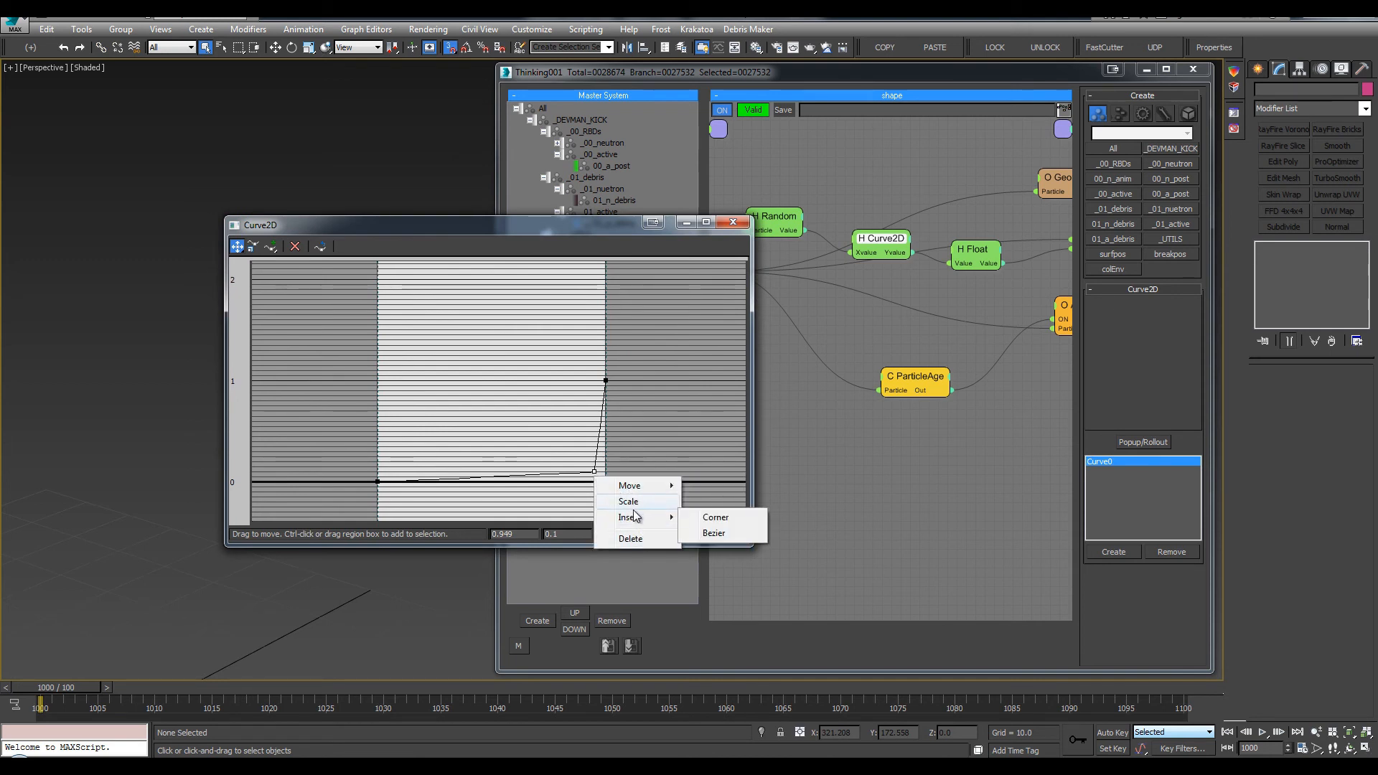
left_click(732, 537)
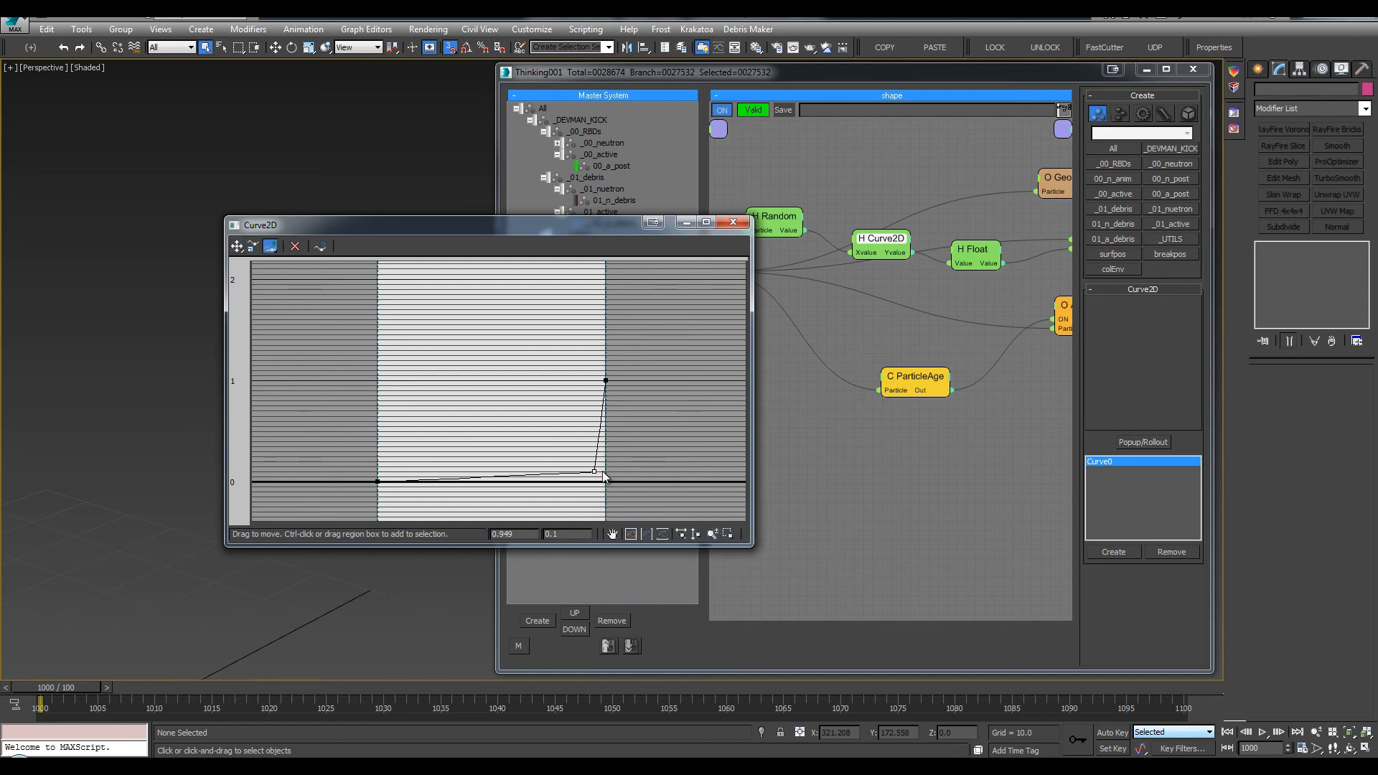
right_click(596, 473)
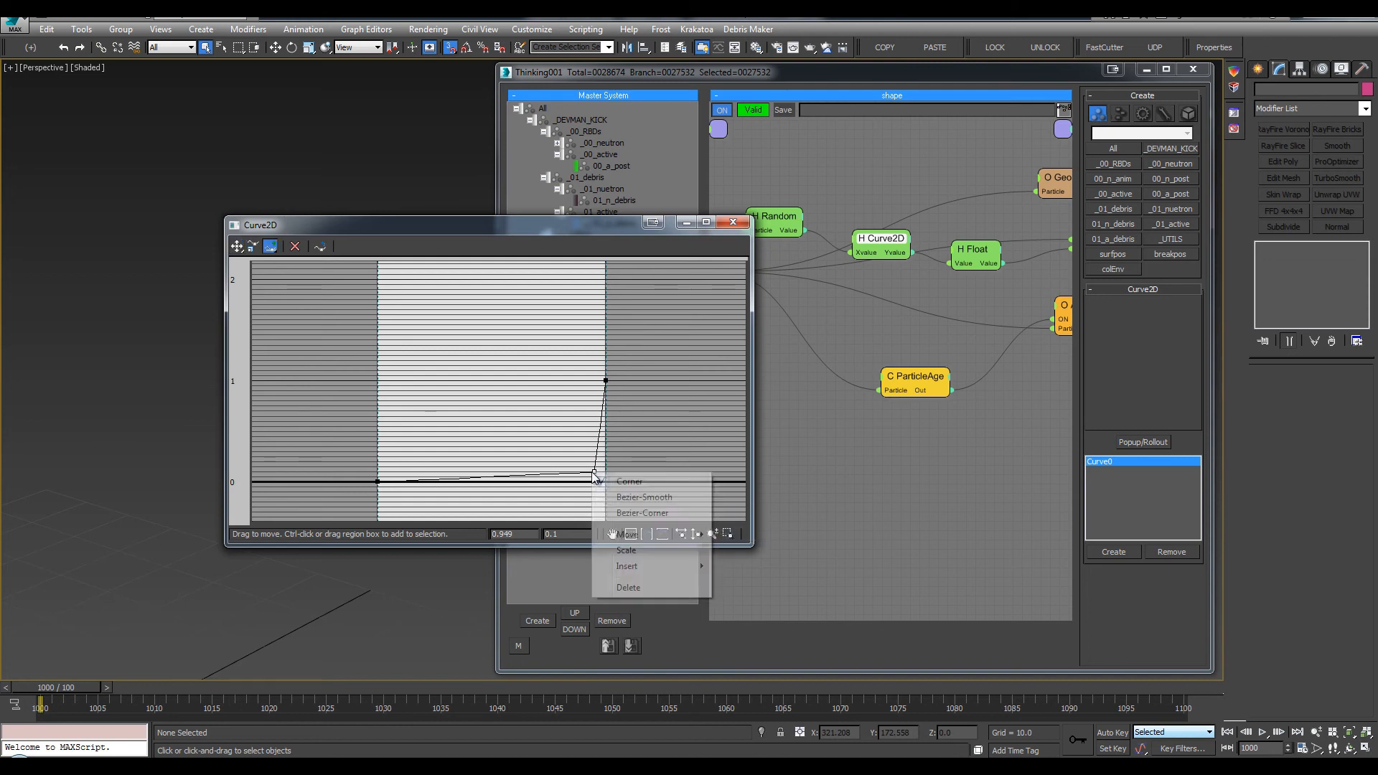
left_click(641, 499)
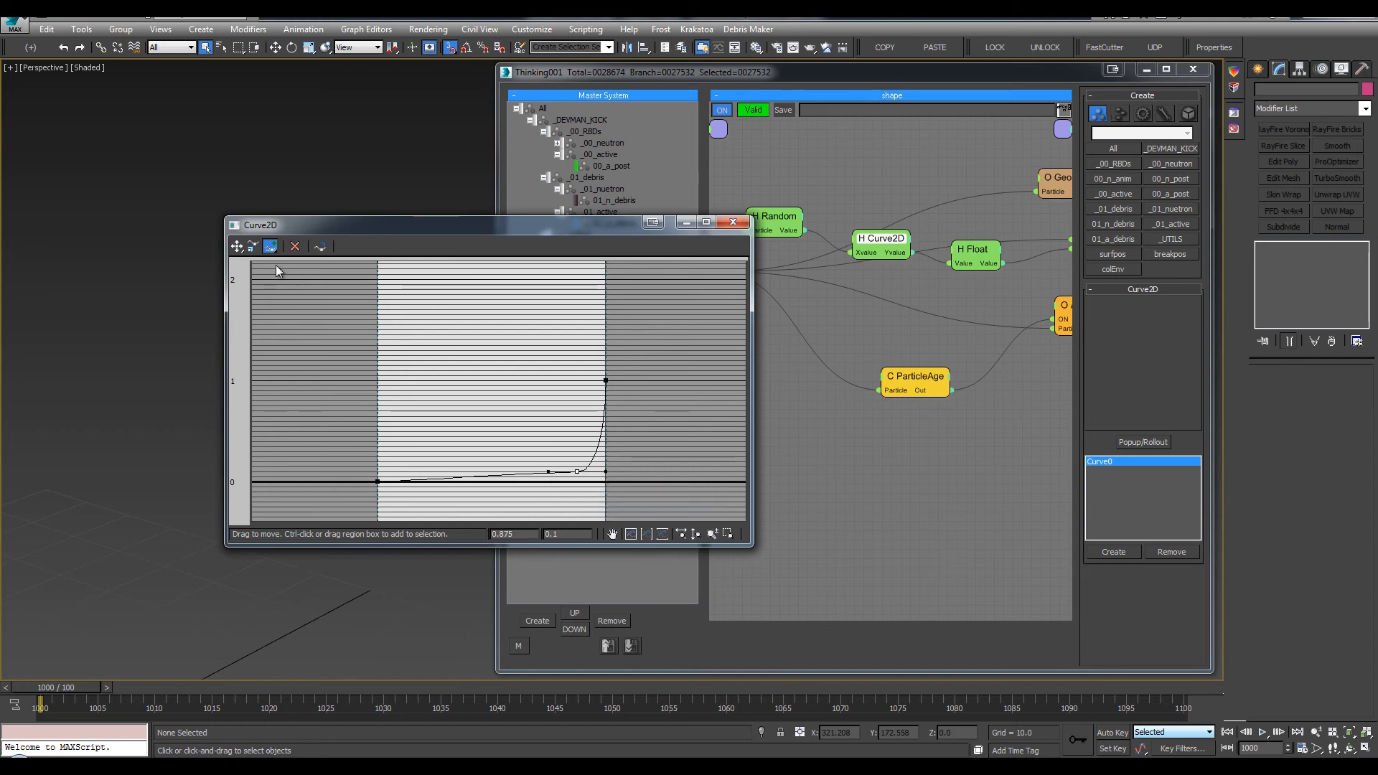
left_click(237, 247)
left_click_drag(548, 477, 556, 478)
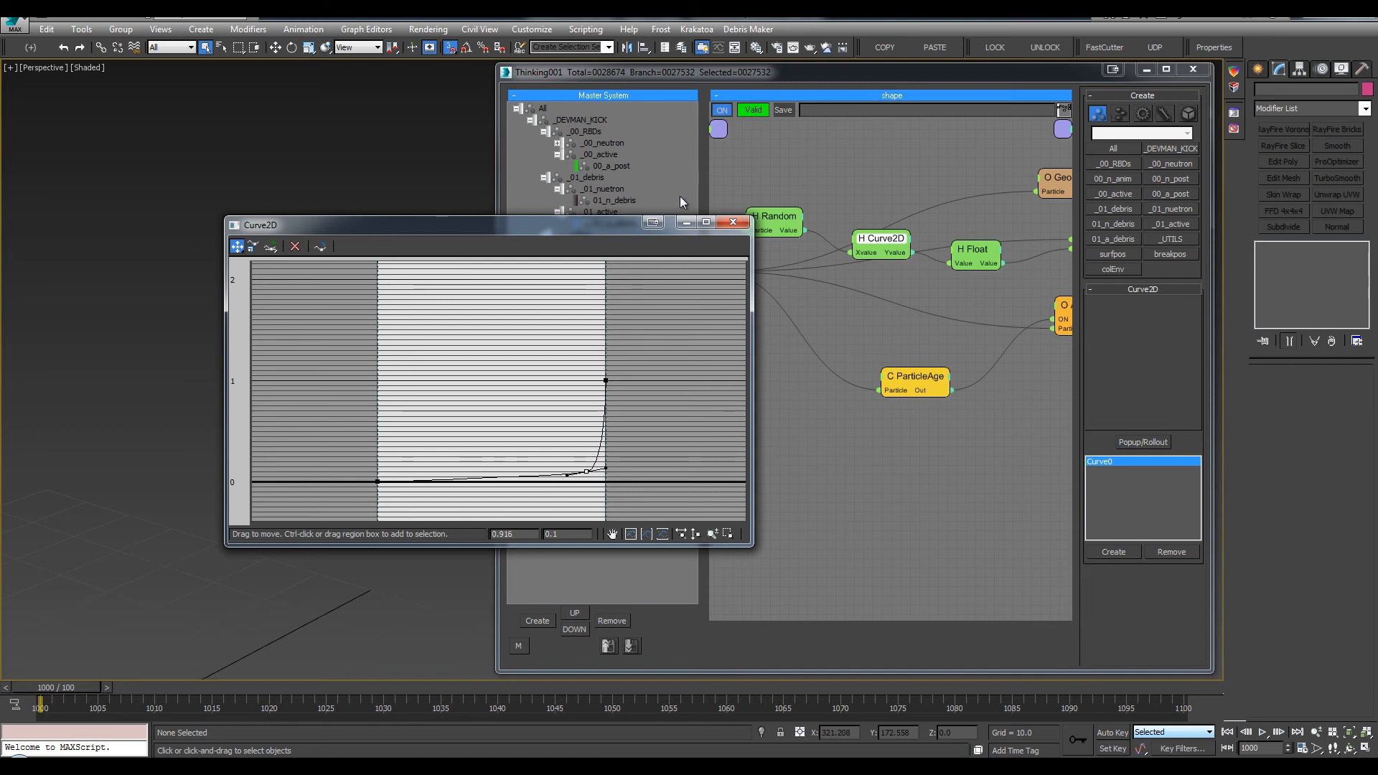
left_click(733, 223)
Compare the Random helper's value range with the Curve2D graph
left_click_drag(784, 226, 790, 234)
middle_click_drag(769, 177, 797, 180)
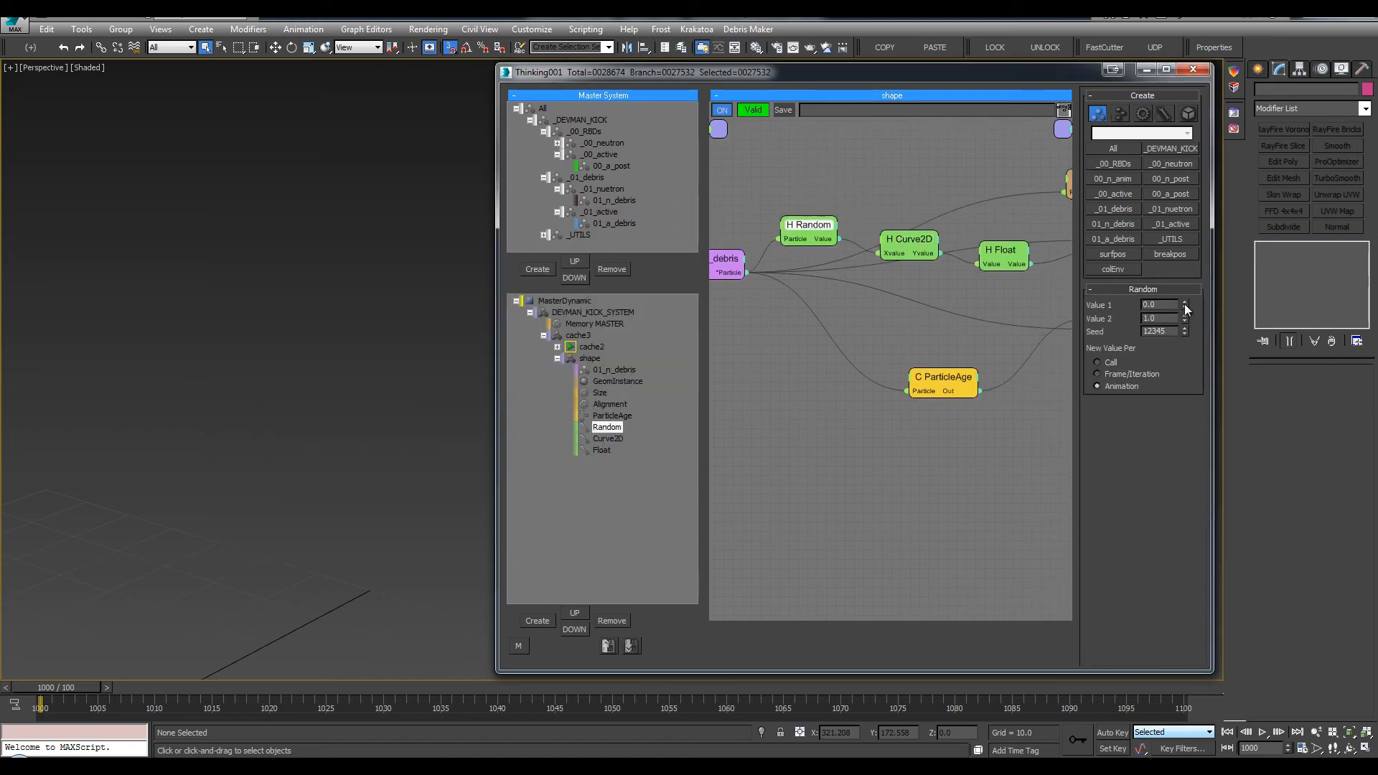
left_click(910, 241)
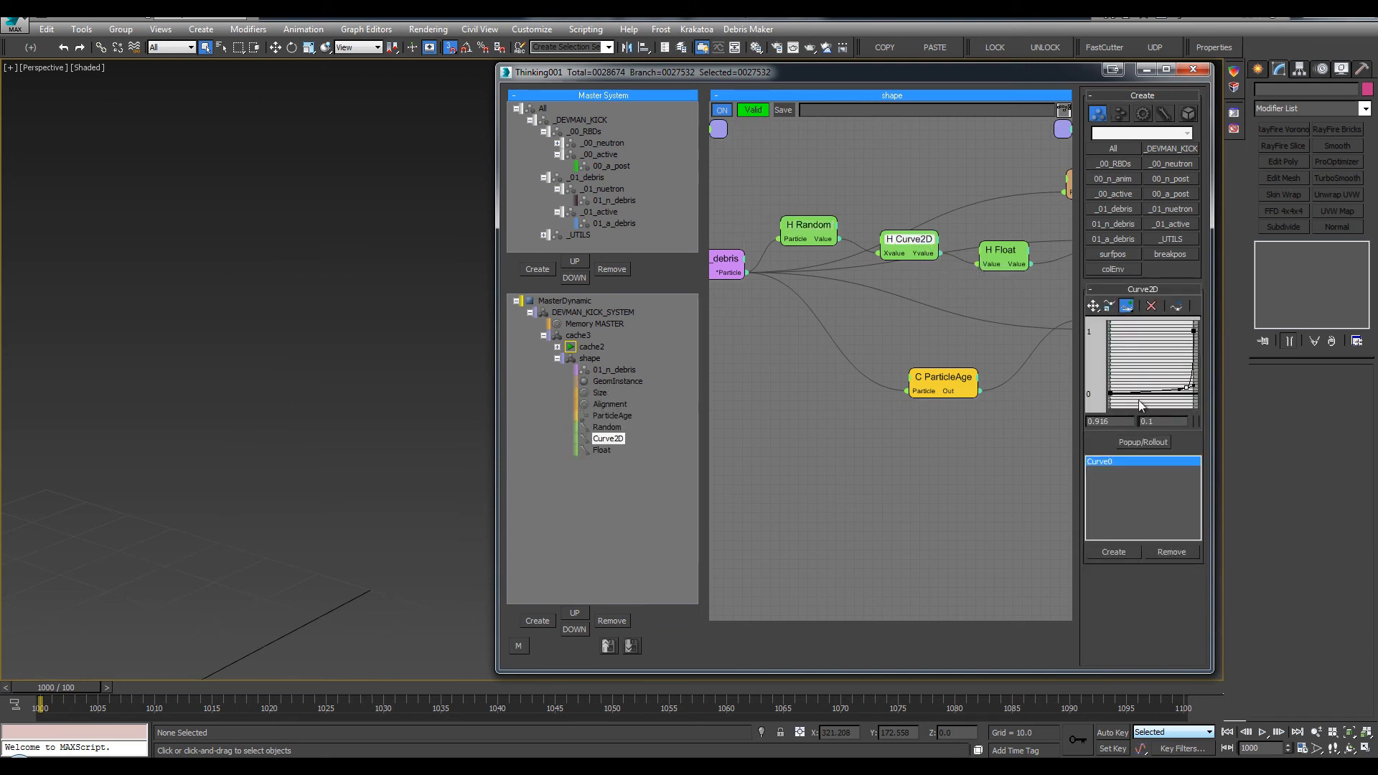
left_click(1141, 443)
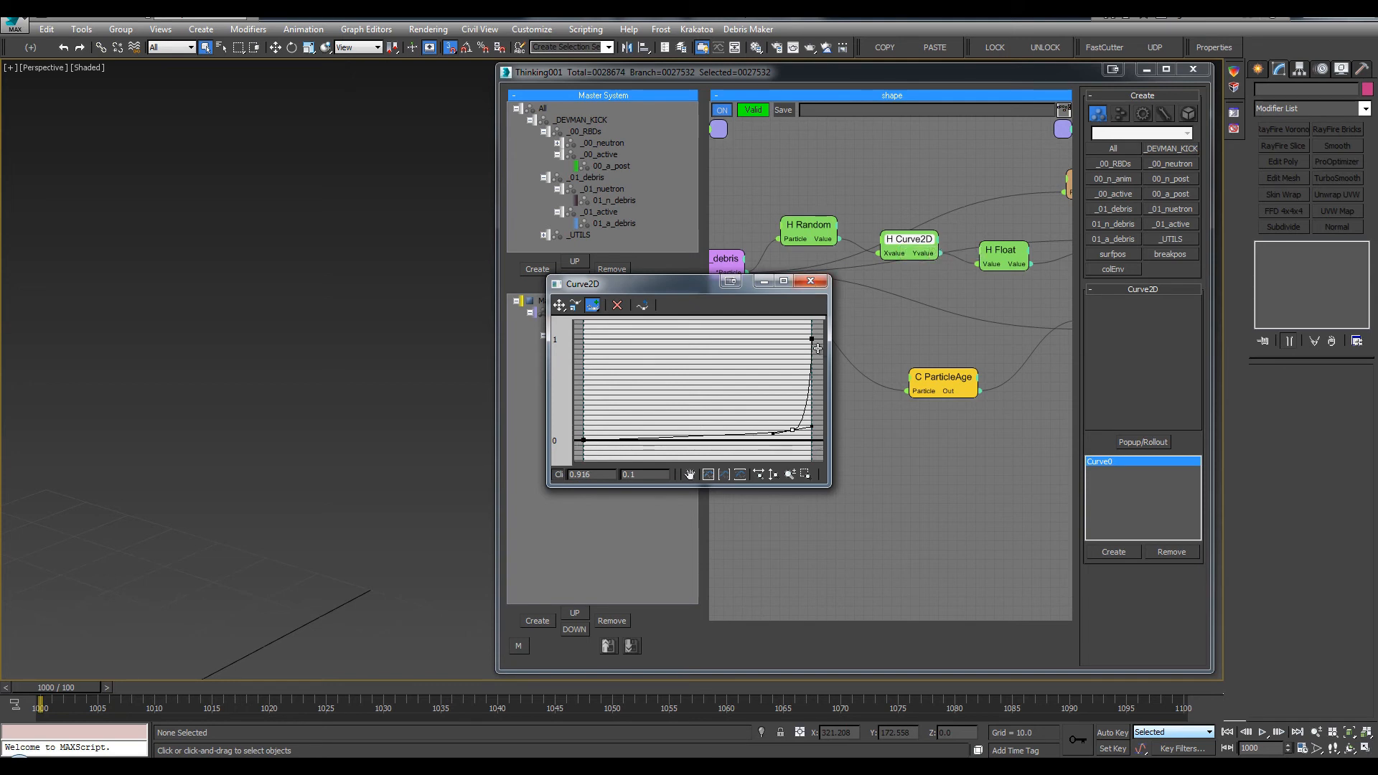
left_click(804, 282)
Set the Random helper's Value 1 to 0.36 and Value 2 to 1.0, then recheck the Curve2D graph
left_click(808, 224)
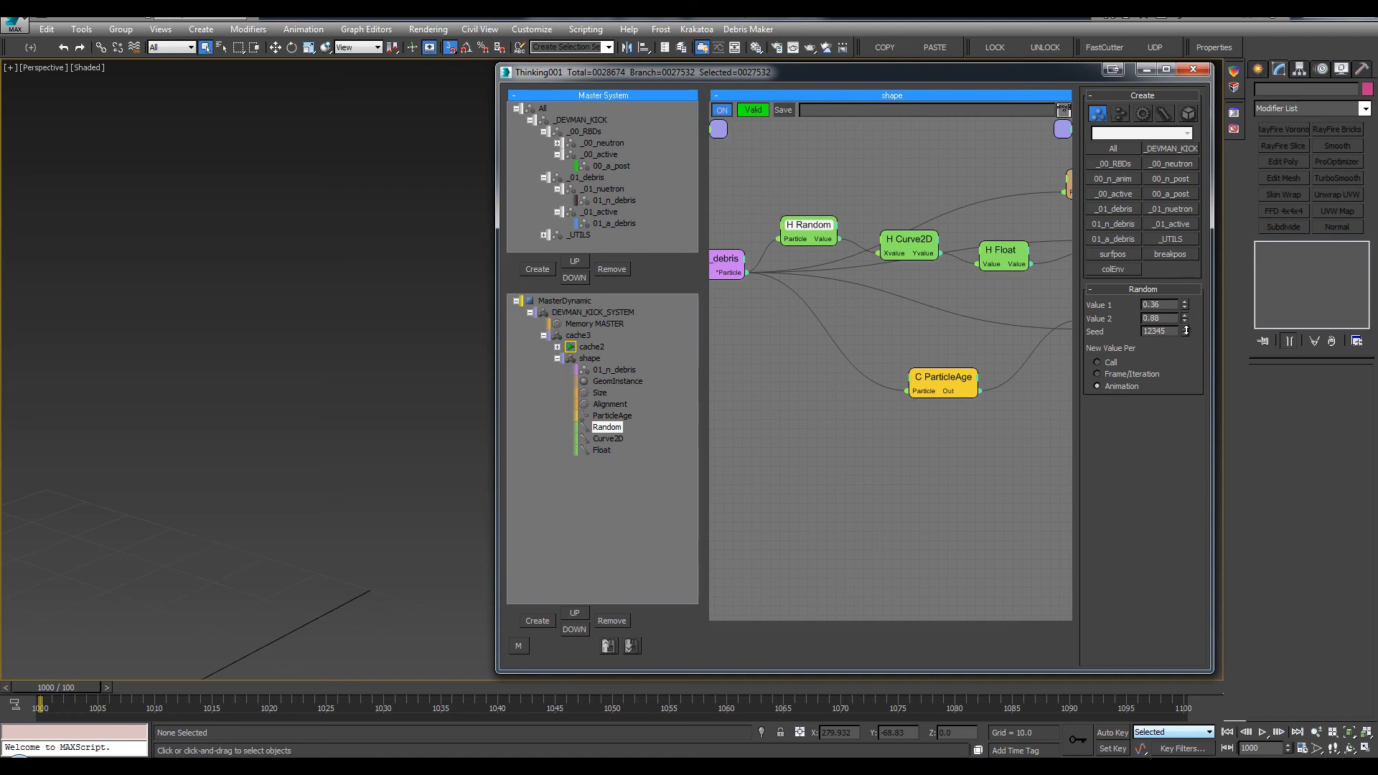
type("1")
left_click(909, 239)
left_click(1161, 443)
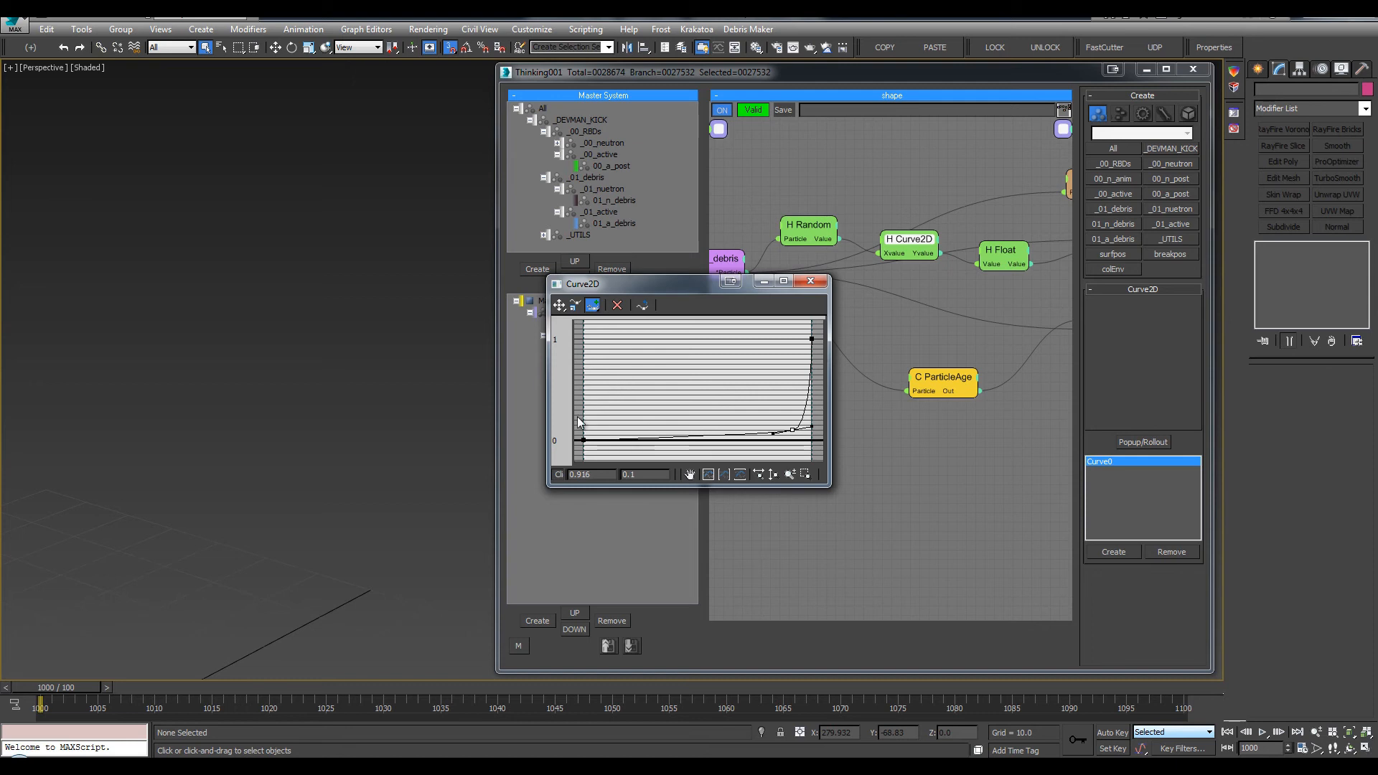
left_click(809, 283)
Move the Random node slightly higher and nudge the Curve2D node to space out the network
left_click_drag(817, 221, 820, 207)
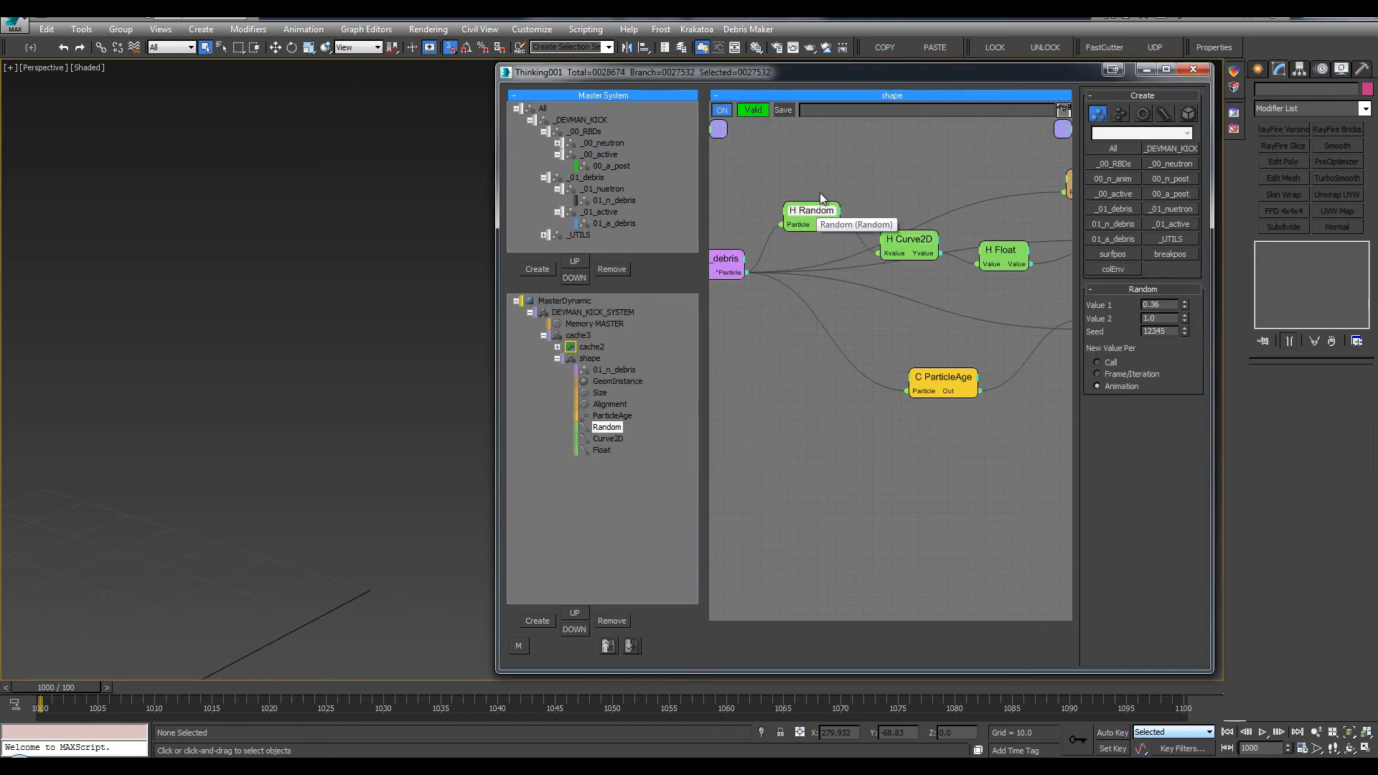
middle_click_drag(820, 192, 885, 191)
left_click_drag(977, 238, 970, 240)
left_click_drag(877, 209, 870, 208)
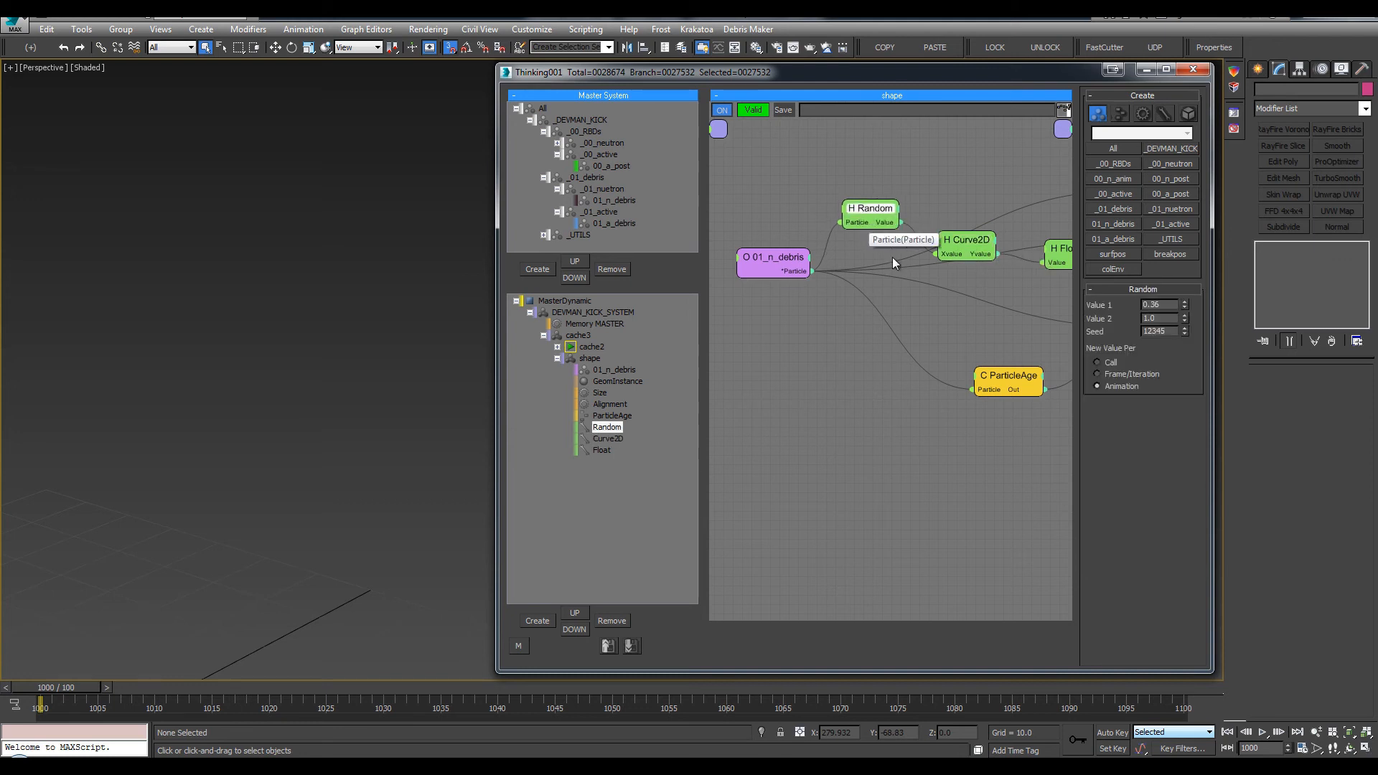
Set the Random helper's Value 2 to 1.051 and Value 1 to 0.41
left_click(1186, 320)
left_click(1186, 320)
left_click(1186, 320)
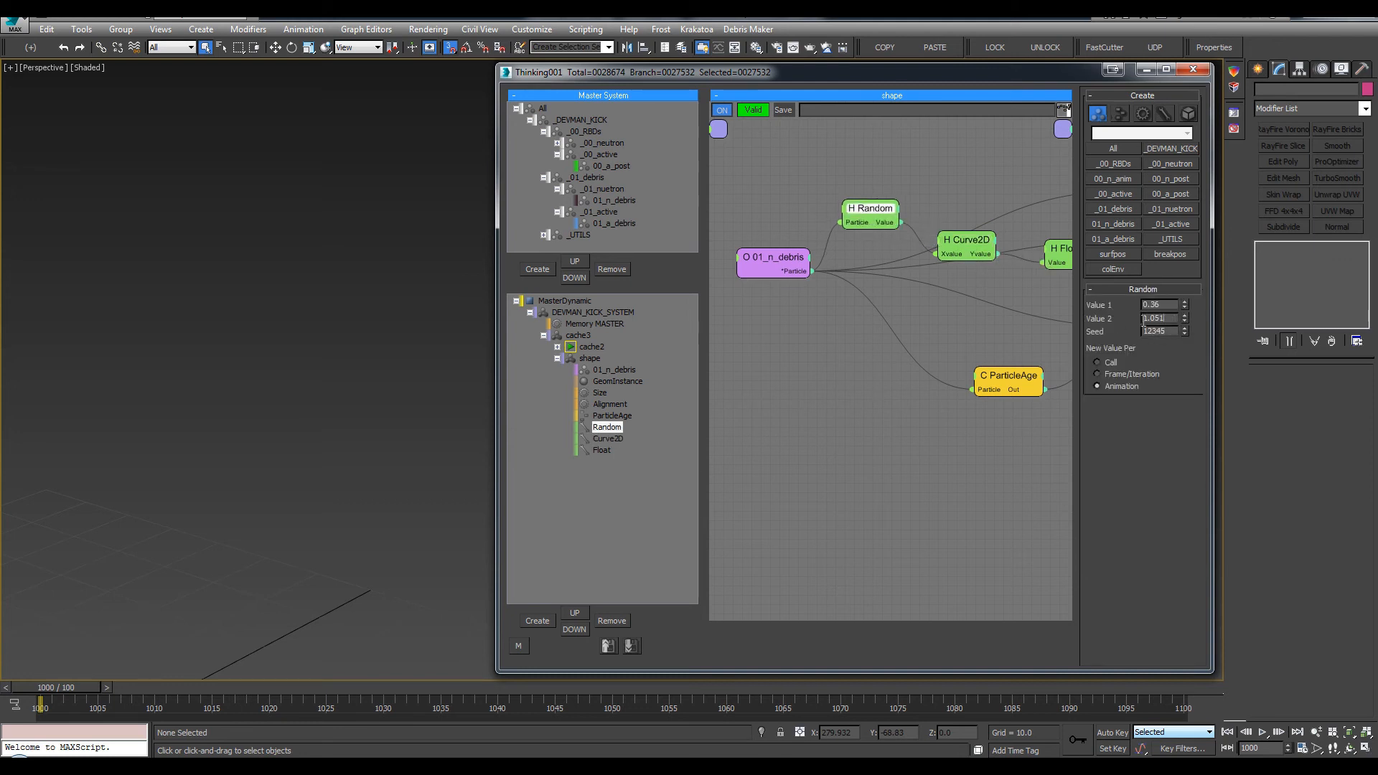
left_click_drag(1166, 318, 1105, 307)
left_click(1186, 305)
Advance to frame 1001 and frame the debris fragments closely in the perspective view
middle_click_drag(351, 338, 370, 249)
key("period")
scroll(337, 285, "down", 2)
scroll(338, 263, "up", 4)
left_click_drag(371, 249, 487, 236)
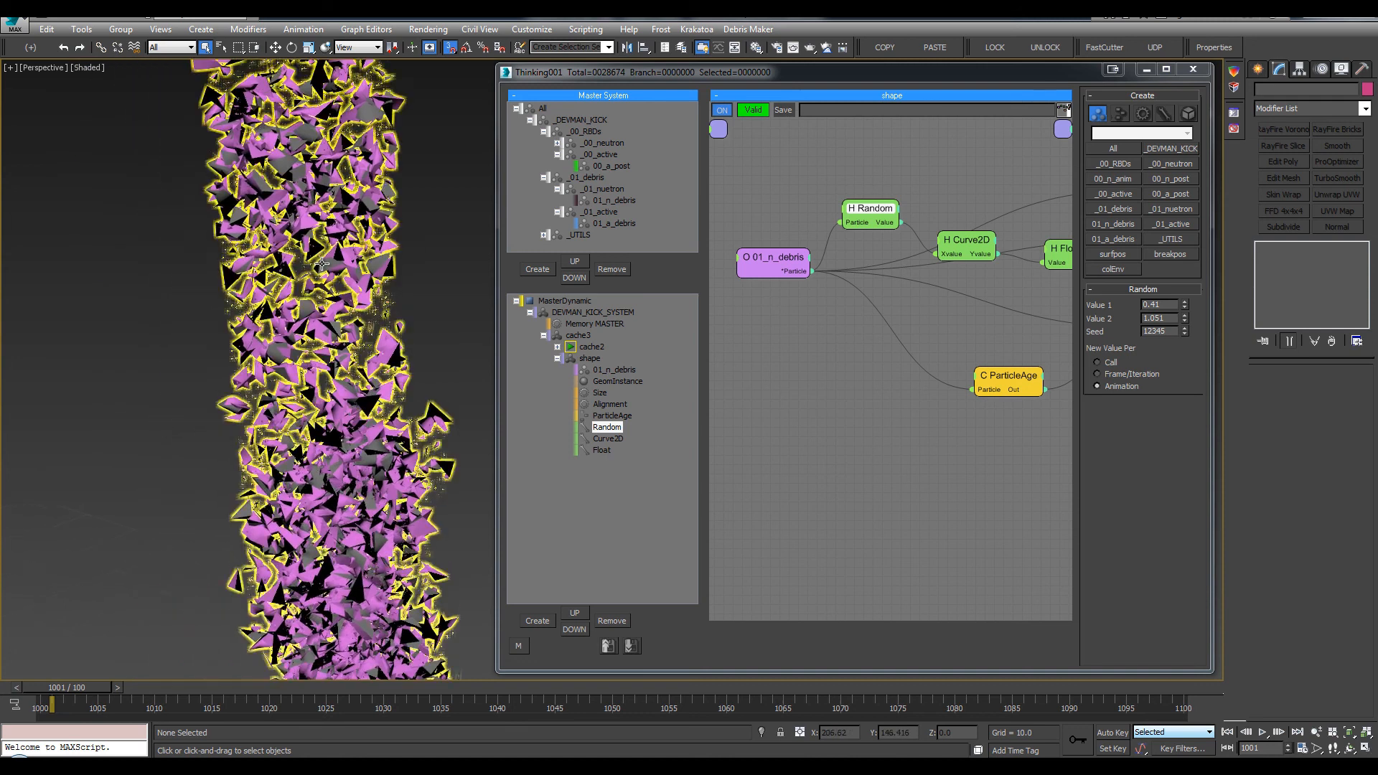
scroll(323, 281, "up", 4)
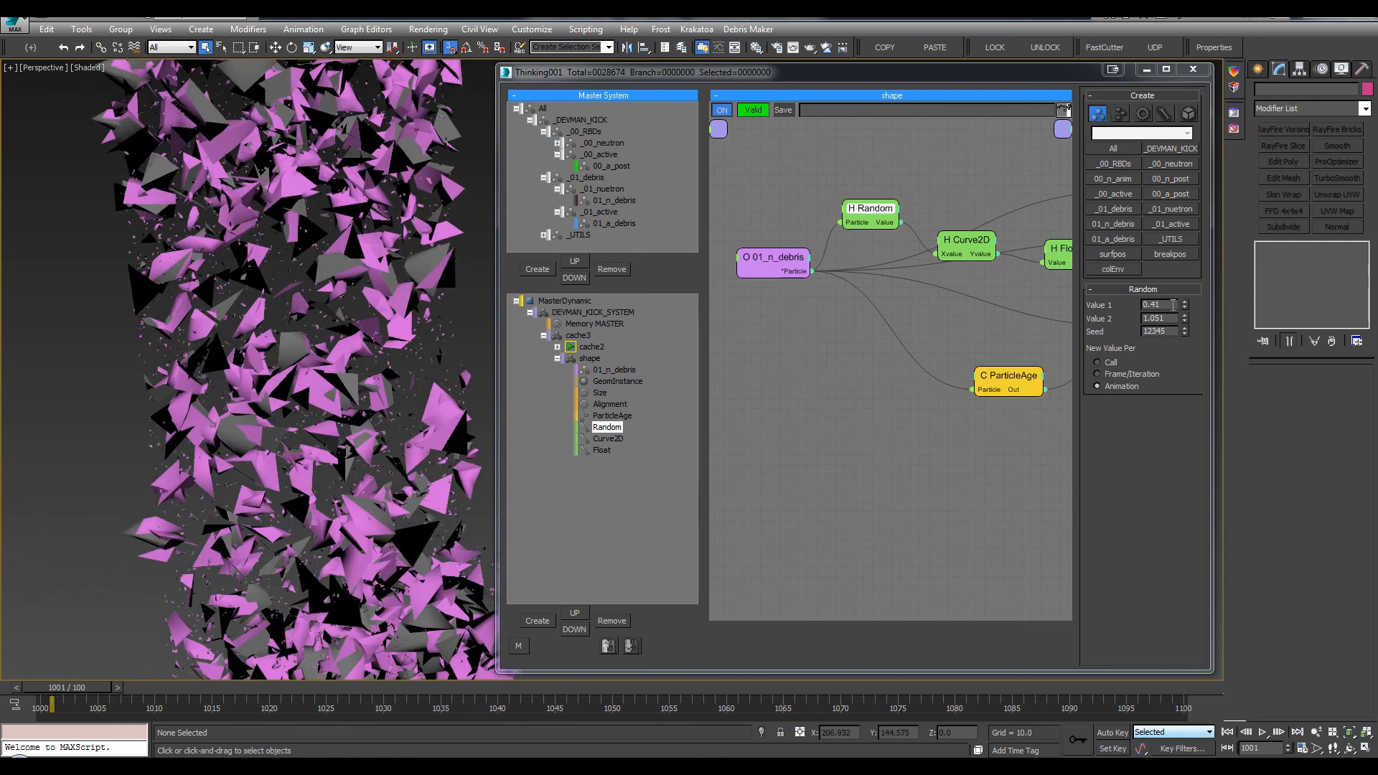
Try a Value 1 of 0.8 on the Random helper
left_click_drag(1173, 305, 987, 314)
type(".8")
key("Return")
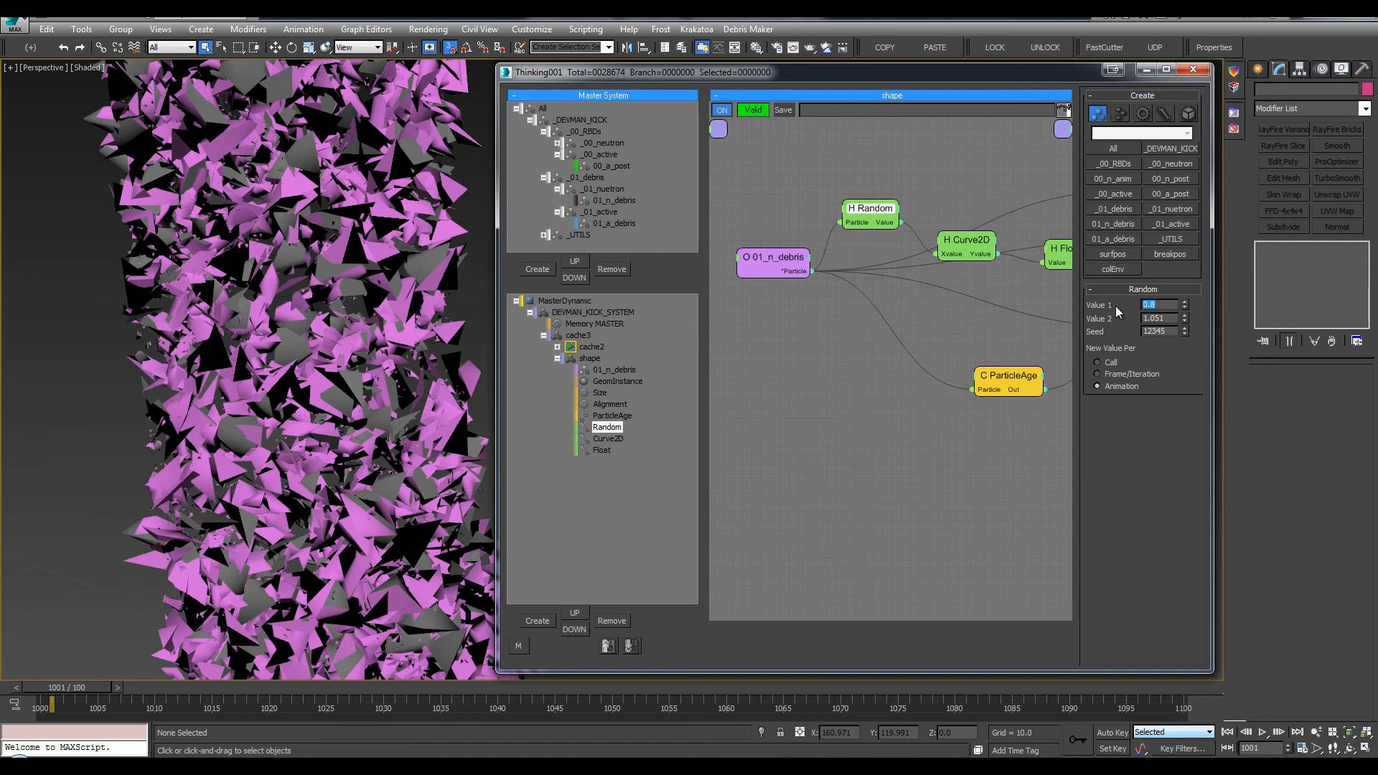
Set the Random helper's Value 1 to 0.2 and Value 2 to 1.0
type(".2")
key("Tab")
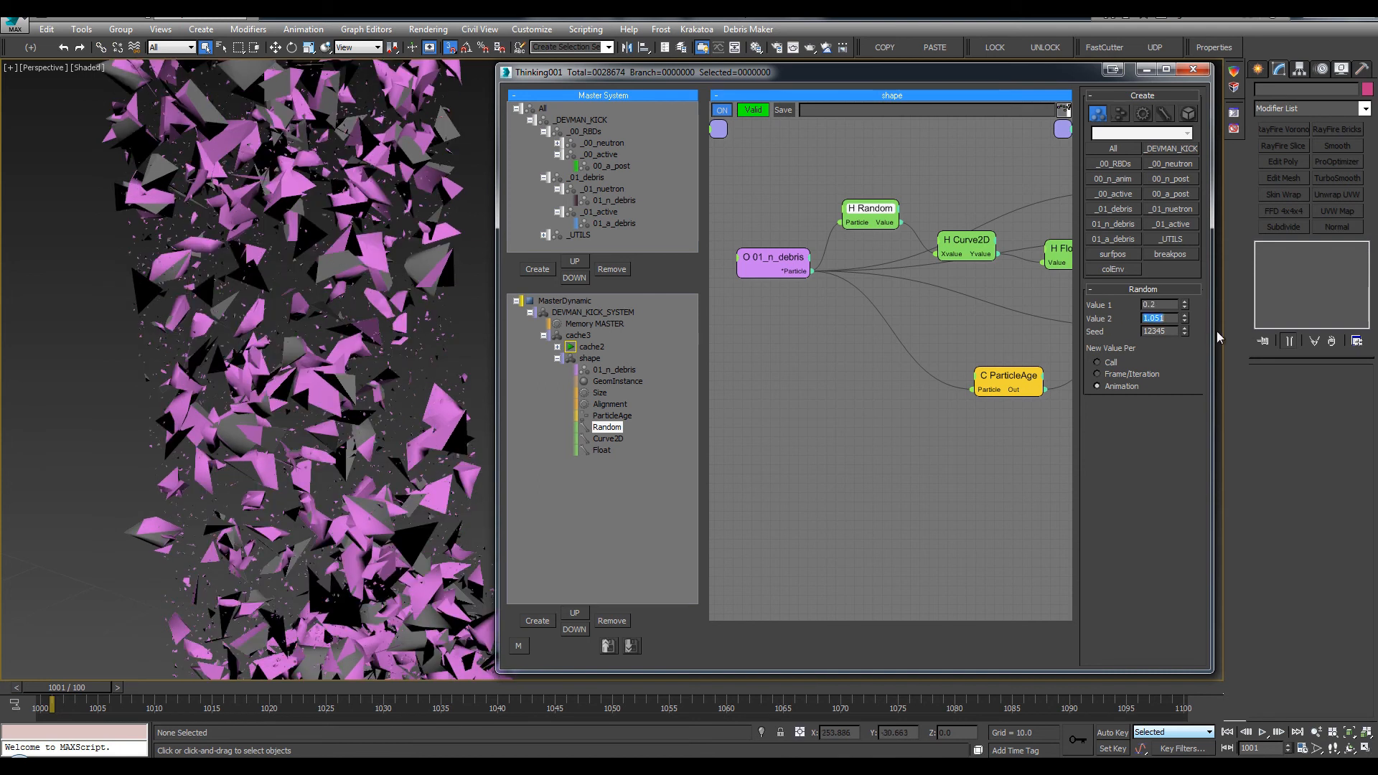
type("1.0")
key("Return")
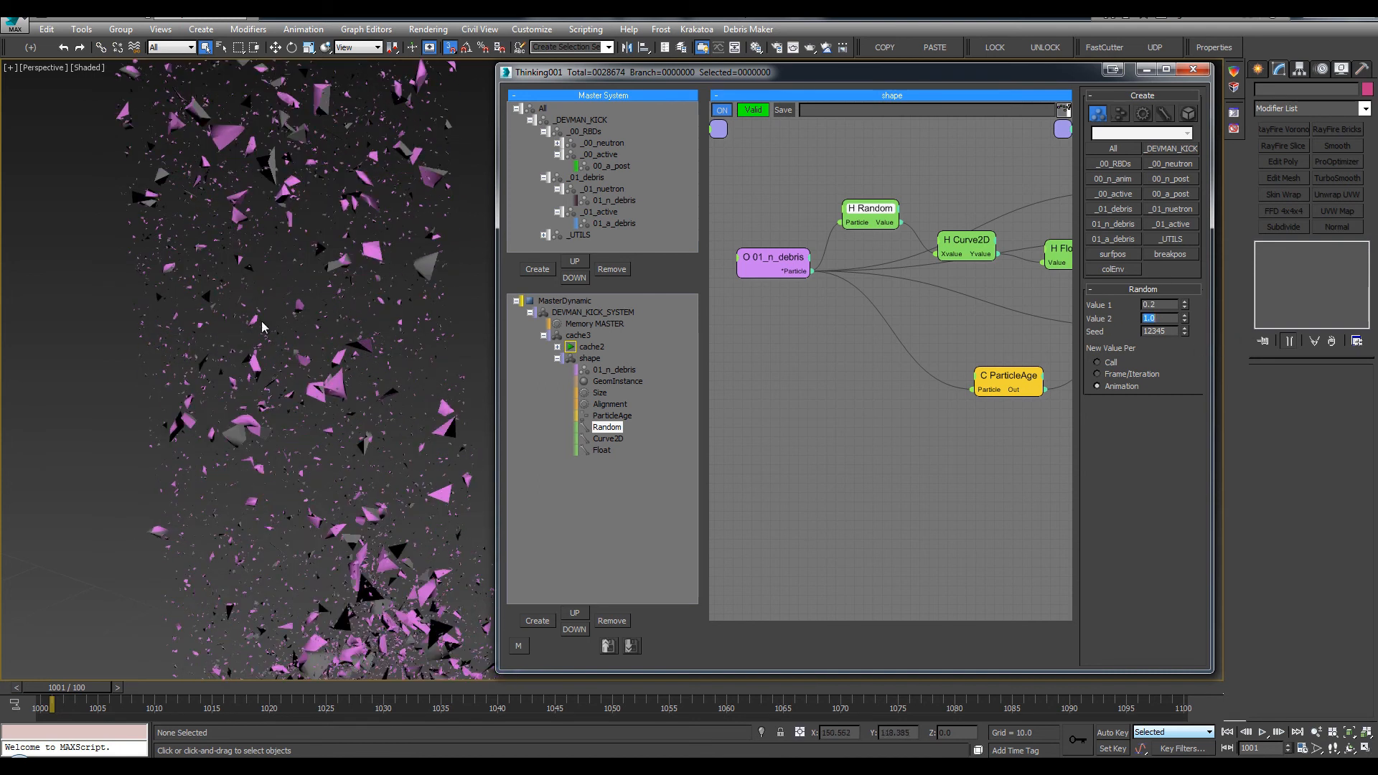
Open the Curve2D node's curve in an enlarged floating editor fitted to the whole curve, with the timeline on frame 1000
middle_click_drag(453, 275, 281, 219, "alt")
scroll(244, 244, "up", 10)
scroll(246, 250, "down", 10)
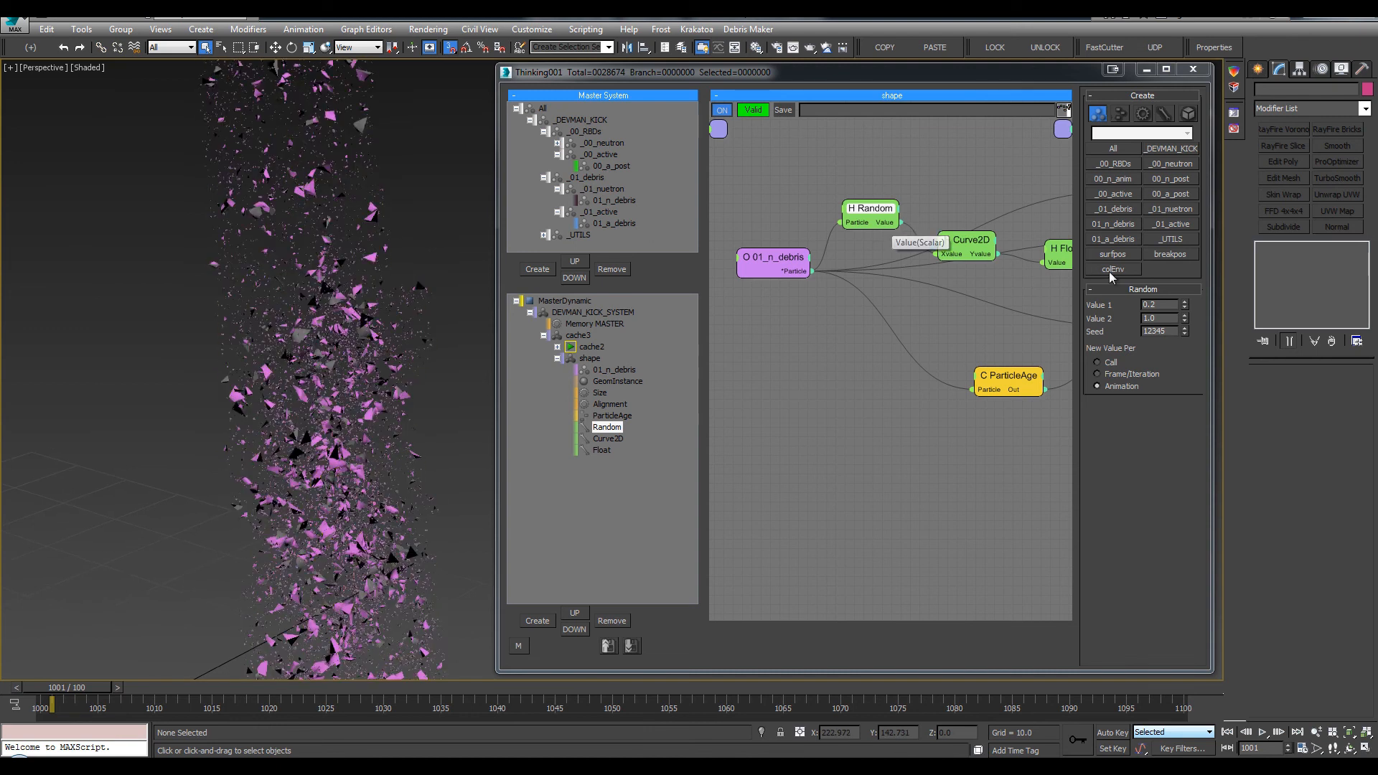
left_click(946, 251)
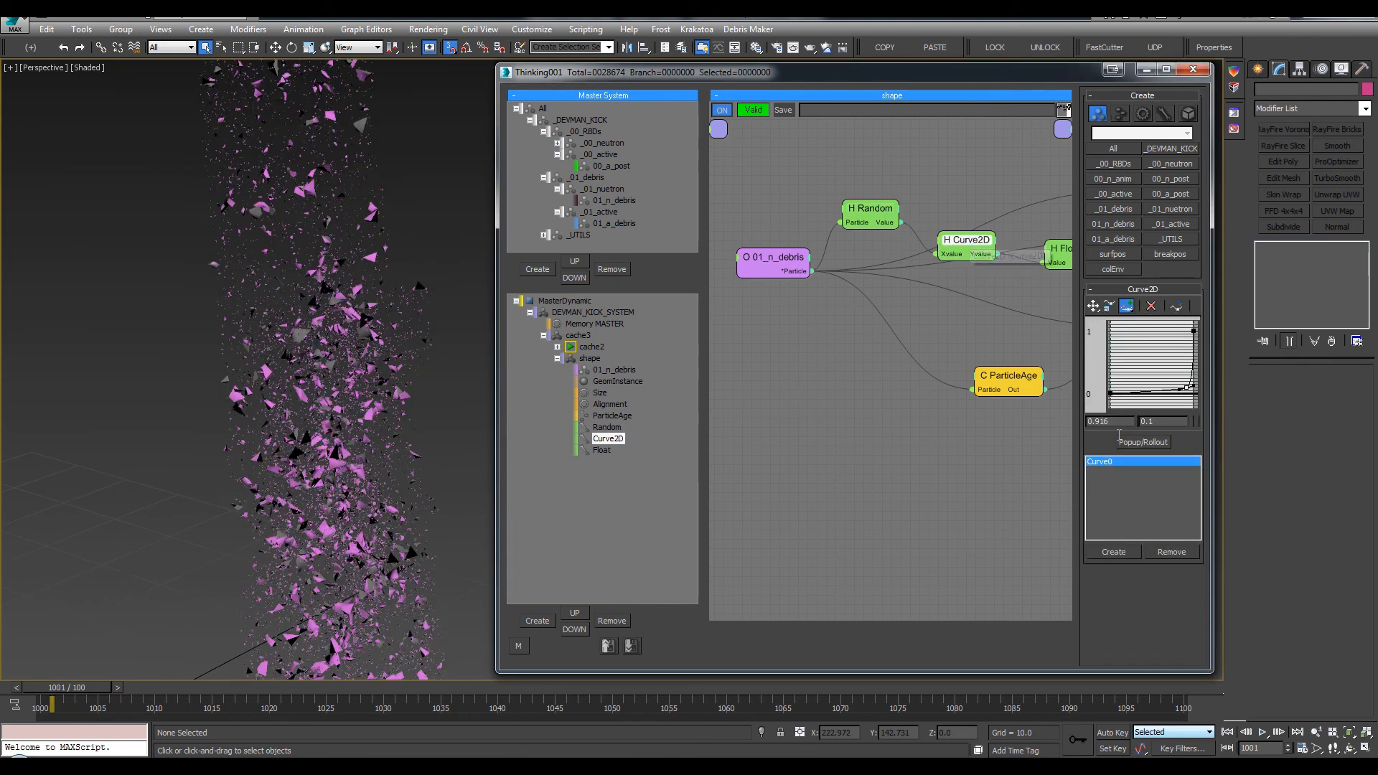
left_click(1141, 442)
left_click(376, 239)
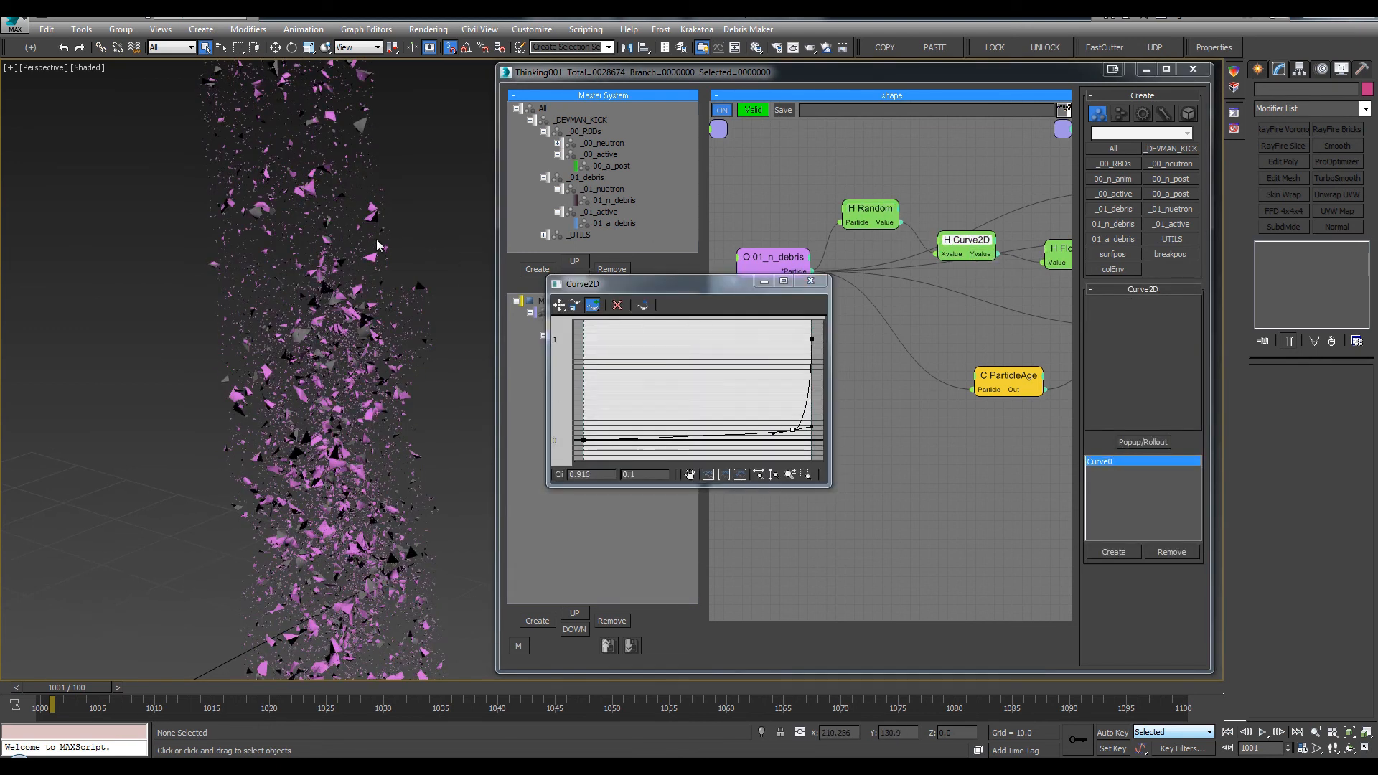
key("comma")
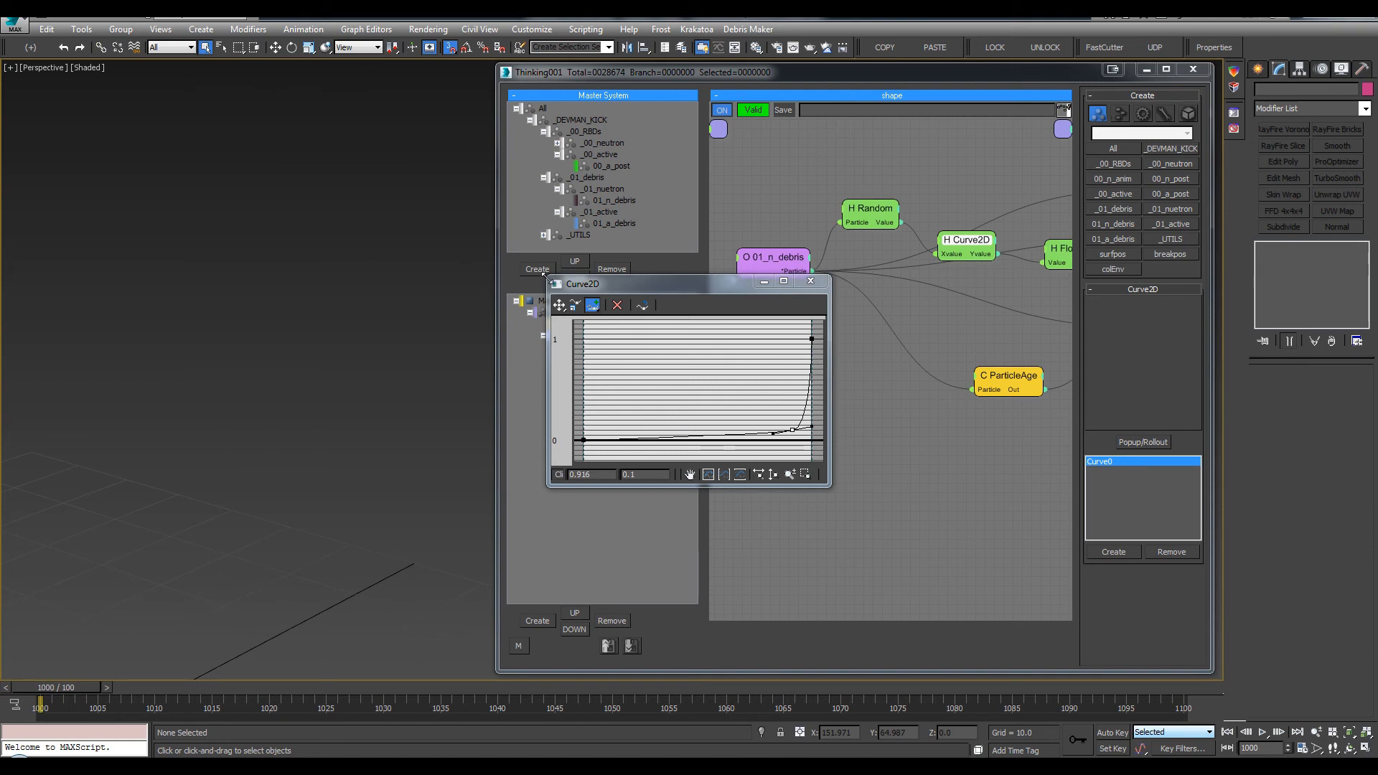
left_click_drag(544, 276, 135, 129)
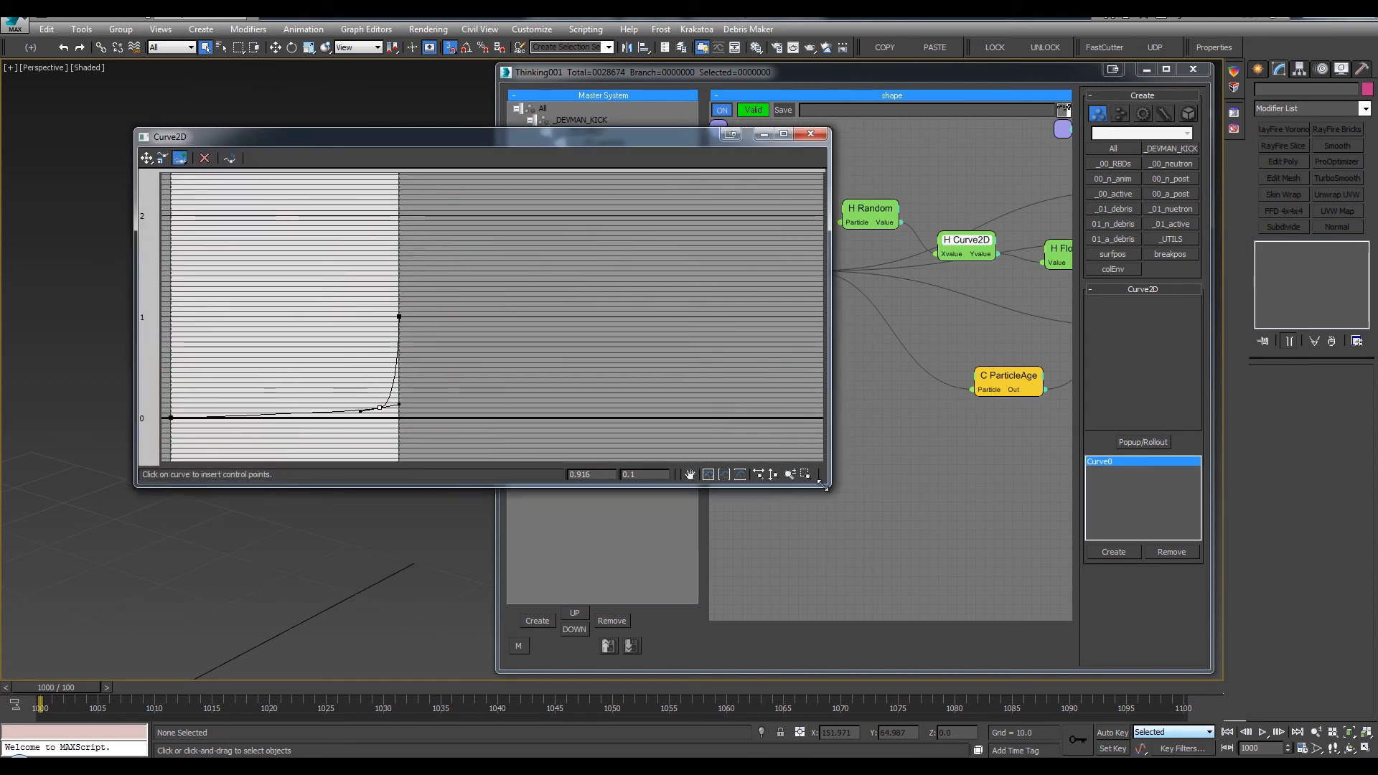
left_click_drag(823, 485, 900, 505)
left_click(783, 495)
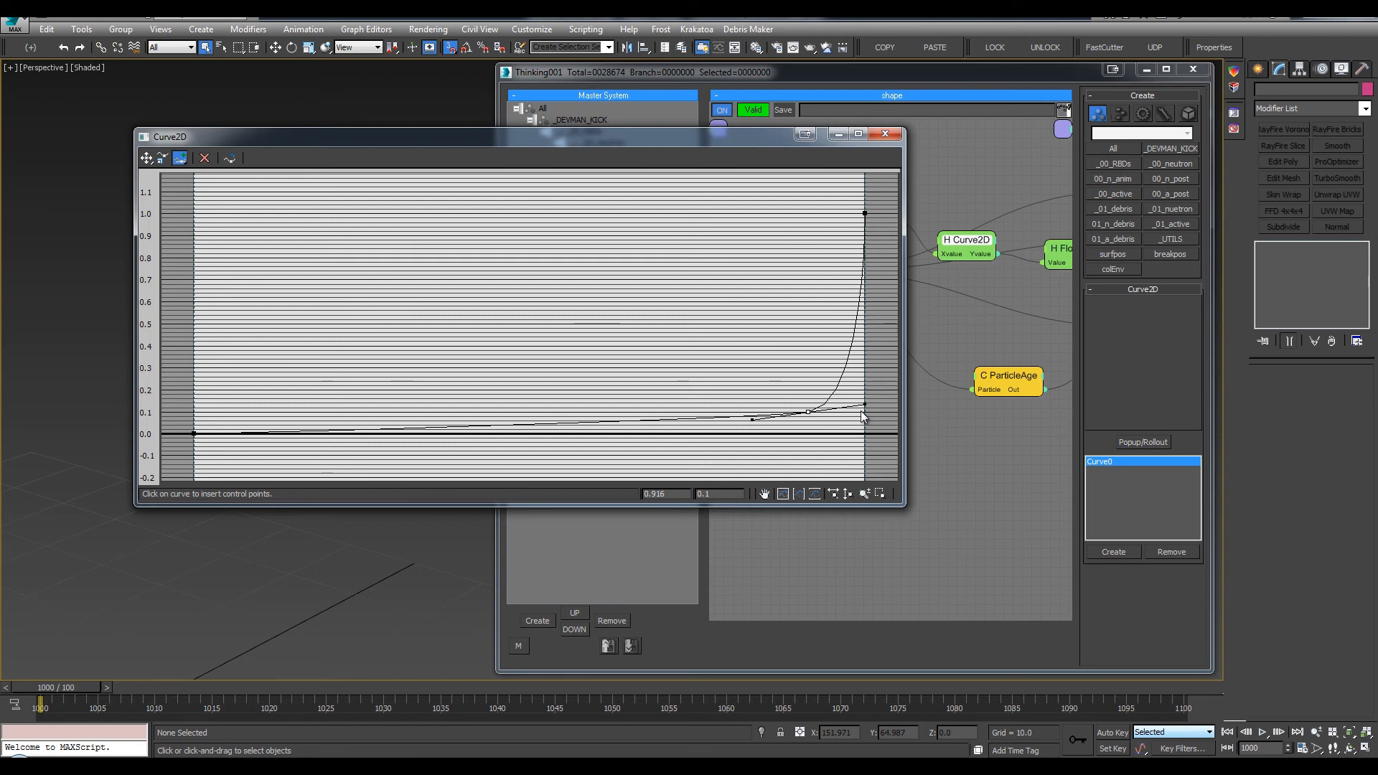
Move the middle curve point to about 0.981 at height 0.1, close the editor and check the debris on frame 1001
left_click_drag(195, 138, 202, 140)
left_click(153, 161)
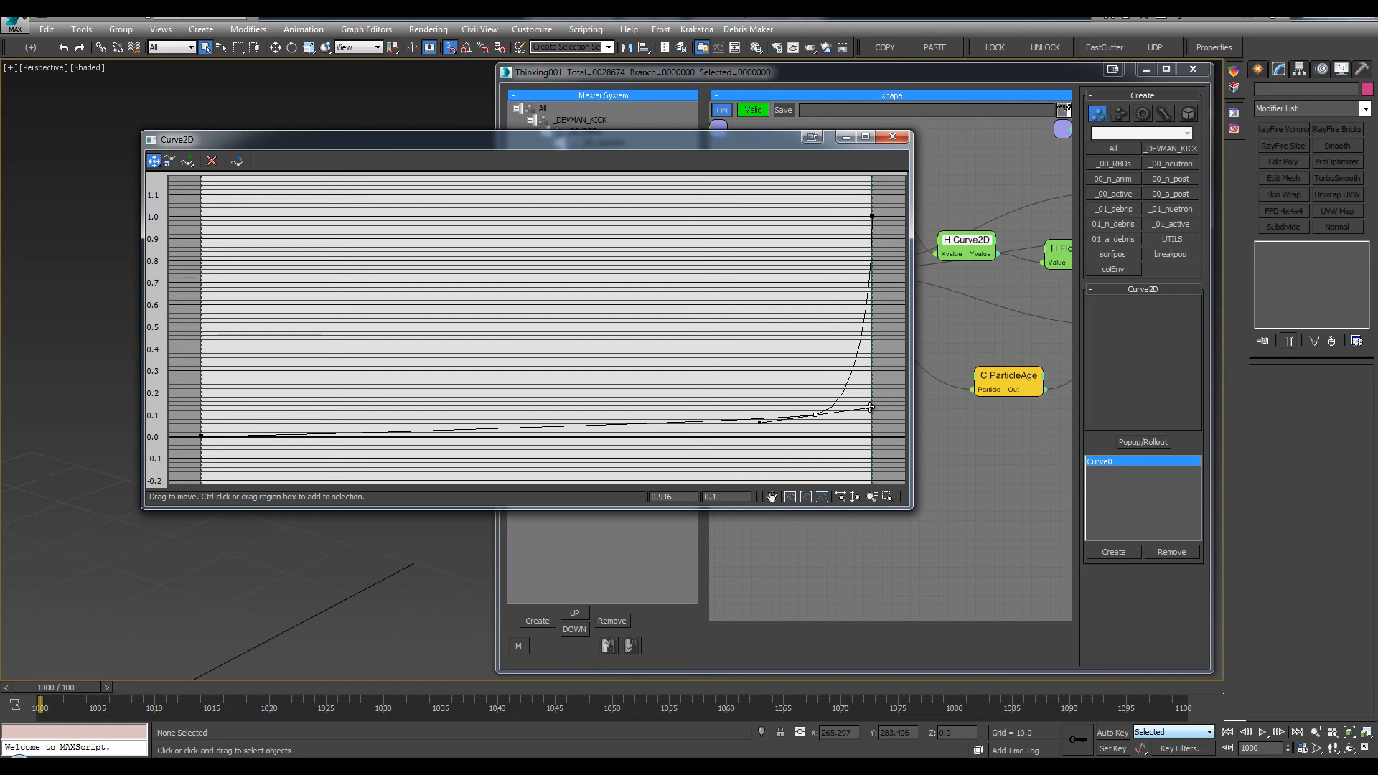
left_click_drag(817, 413, 862, 414)
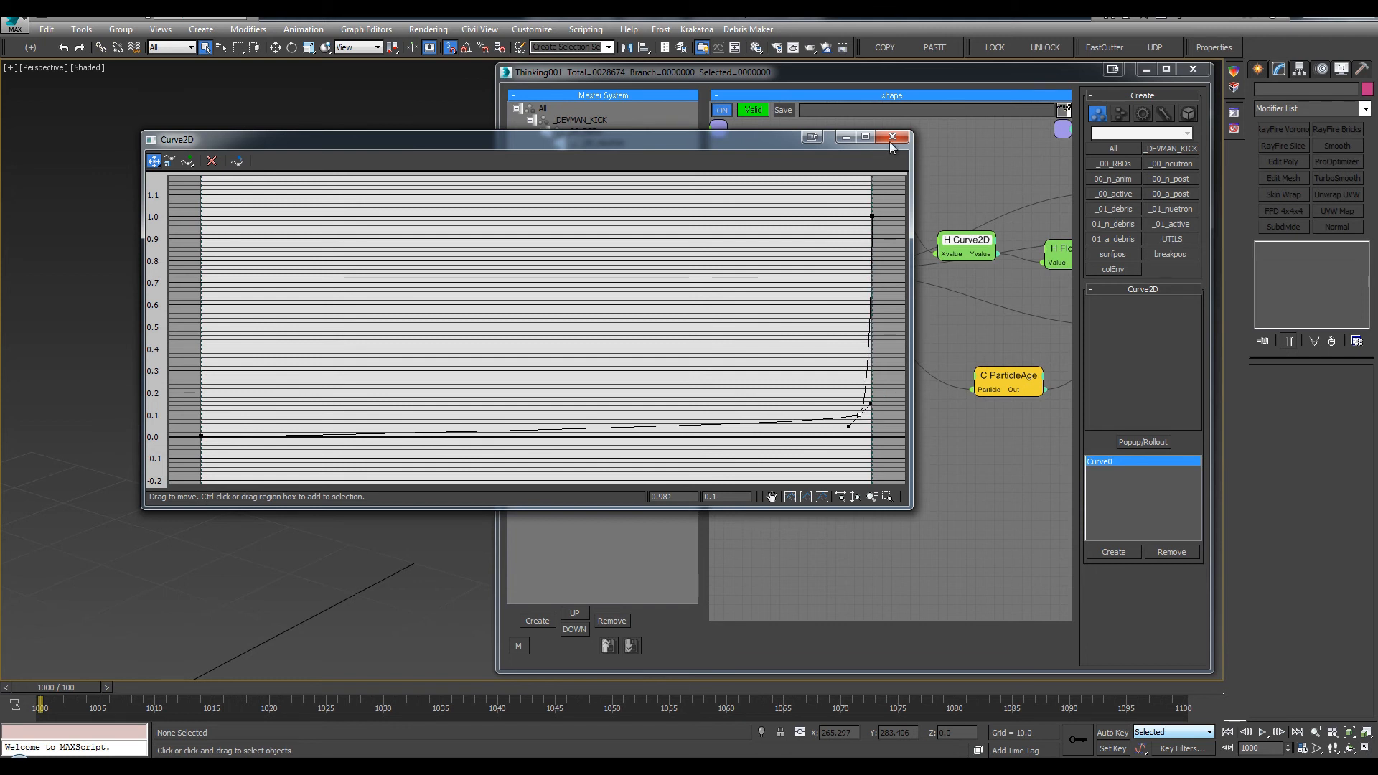
left_click(892, 138)
key("period")
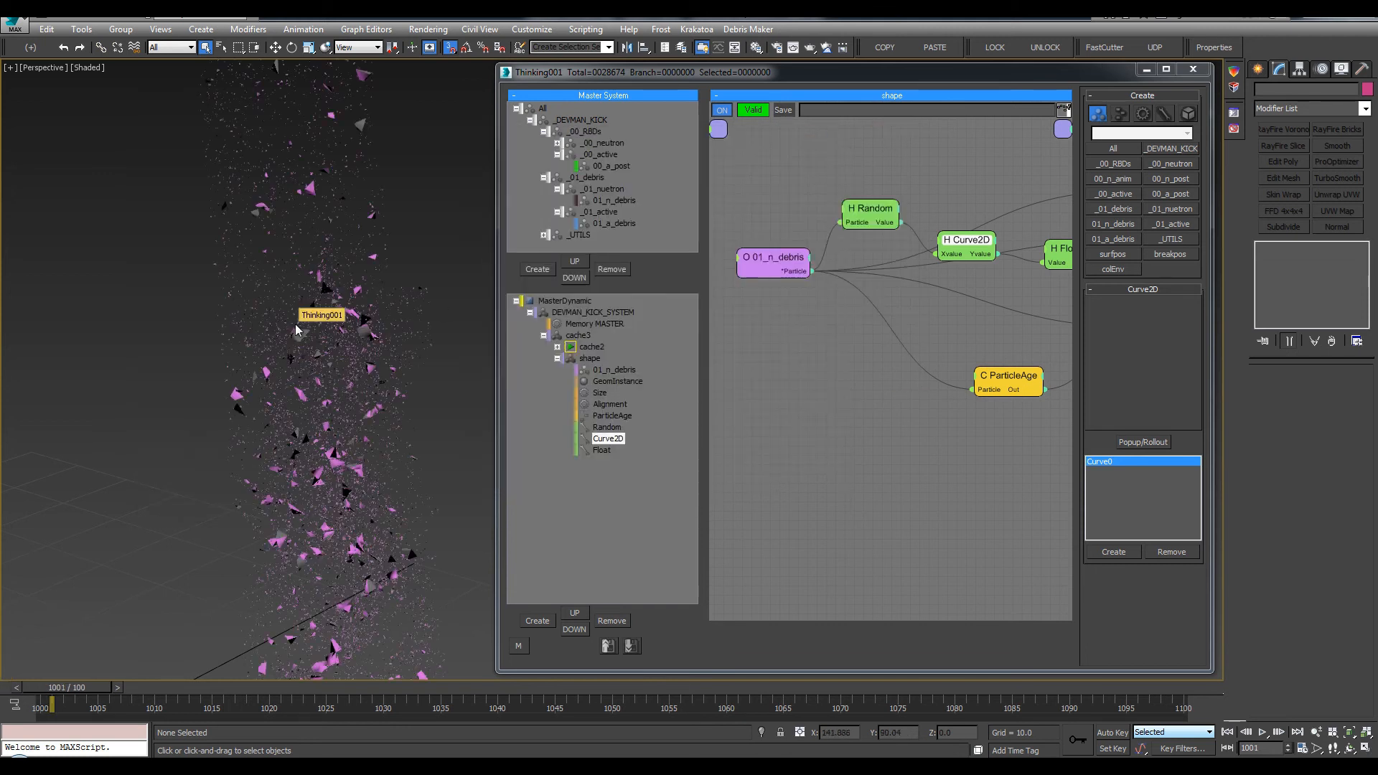
middle_click_drag(423, 260, 412, 364, "alt")
scroll(354, 321, "up", 5)
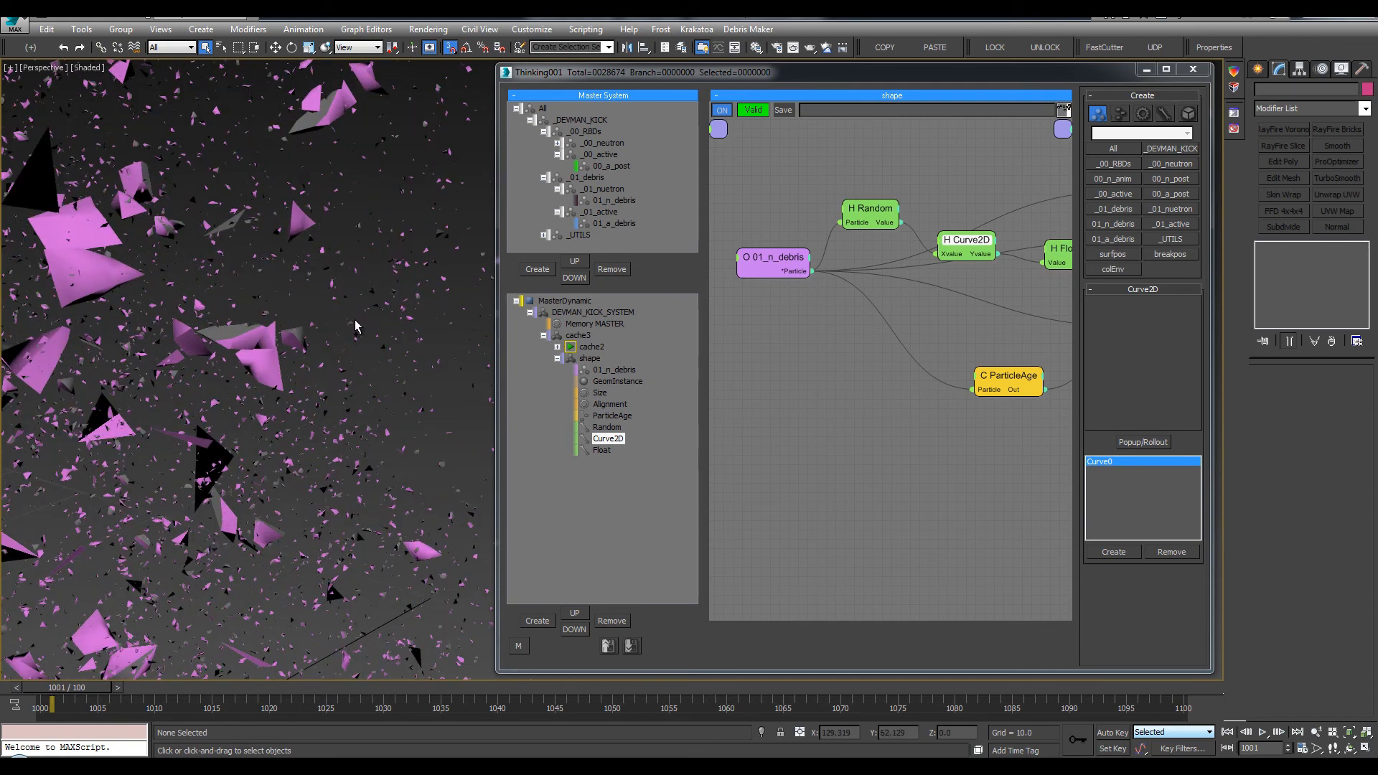
scroll(354, 320, "down", 3)
middle_click_drag(355, 320, 358, 455)
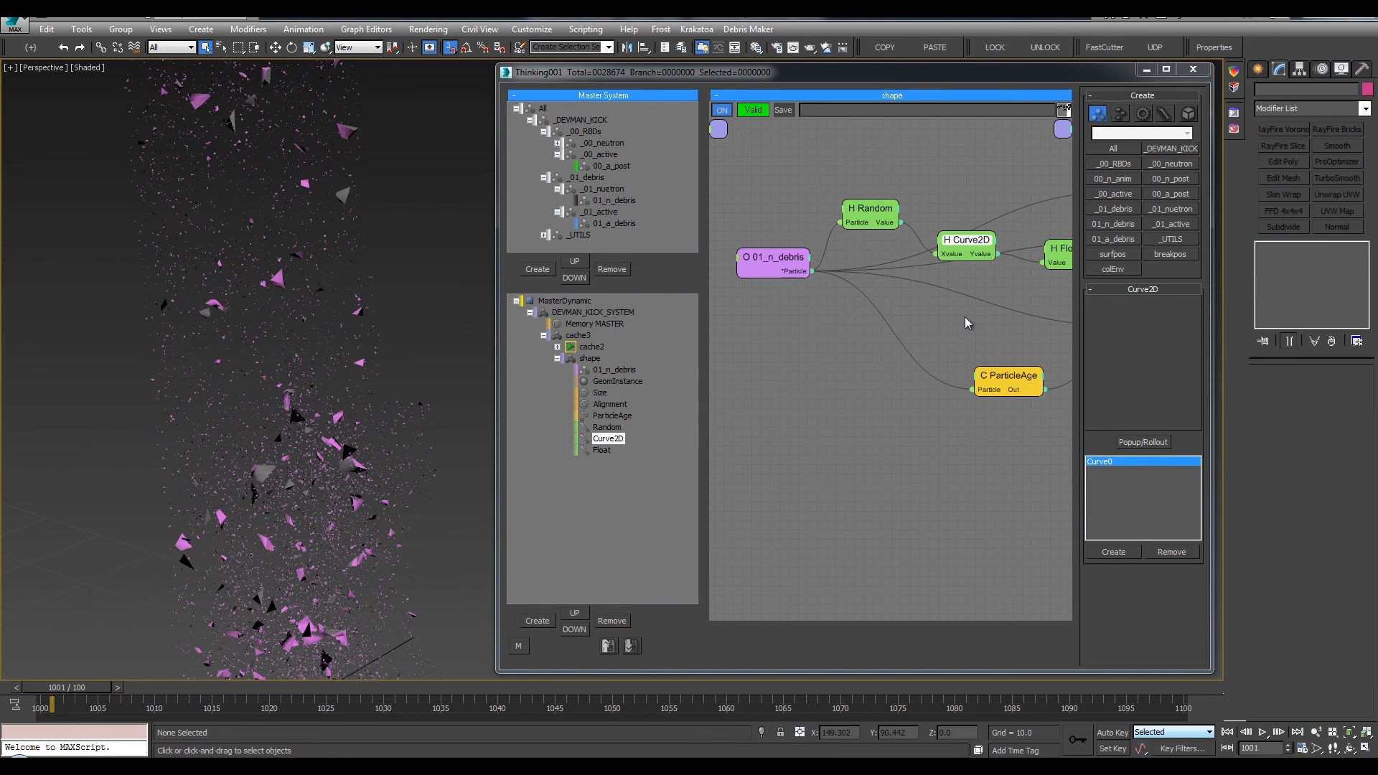
Set the Size operator's variation to 35 percent
middle_click_drag(969, 323, 820, 333)
left_click(1046, 249)
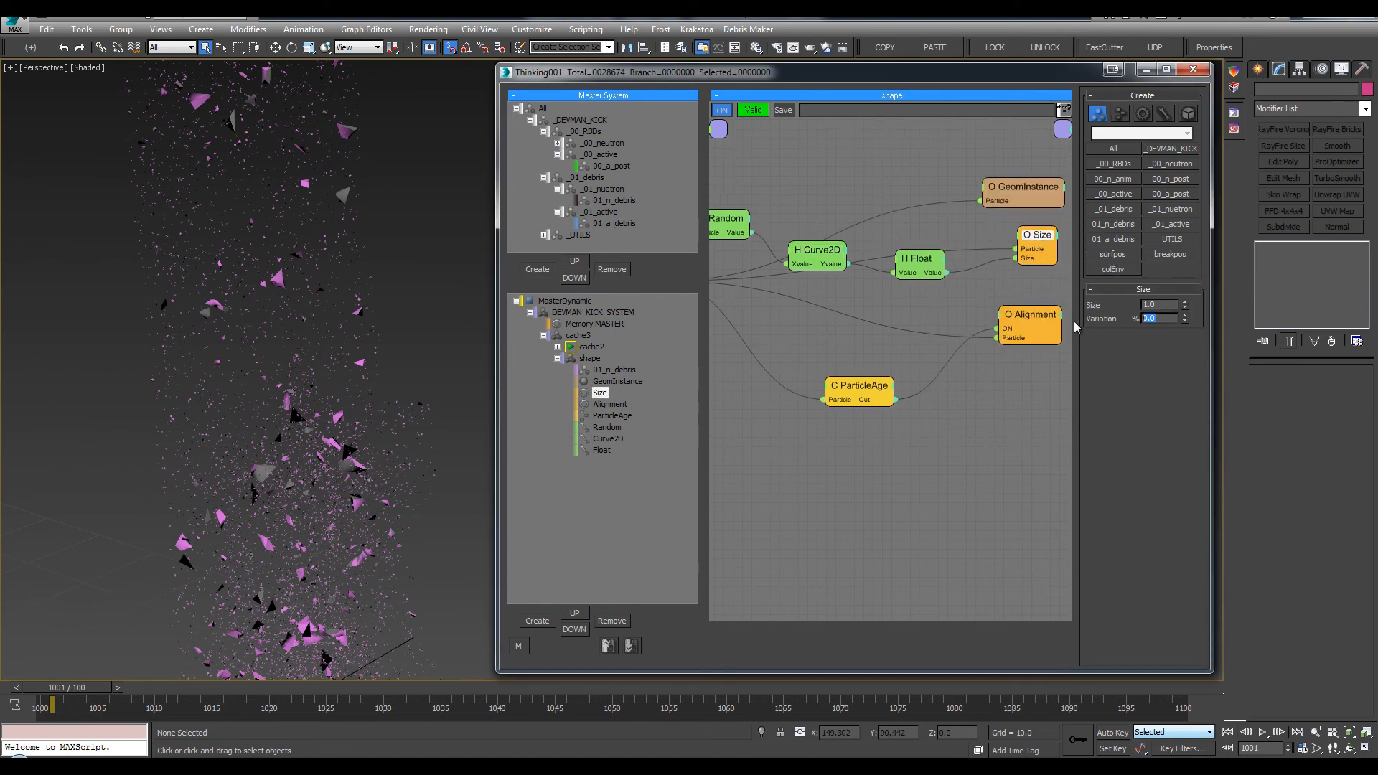
type("35")
key("Return")
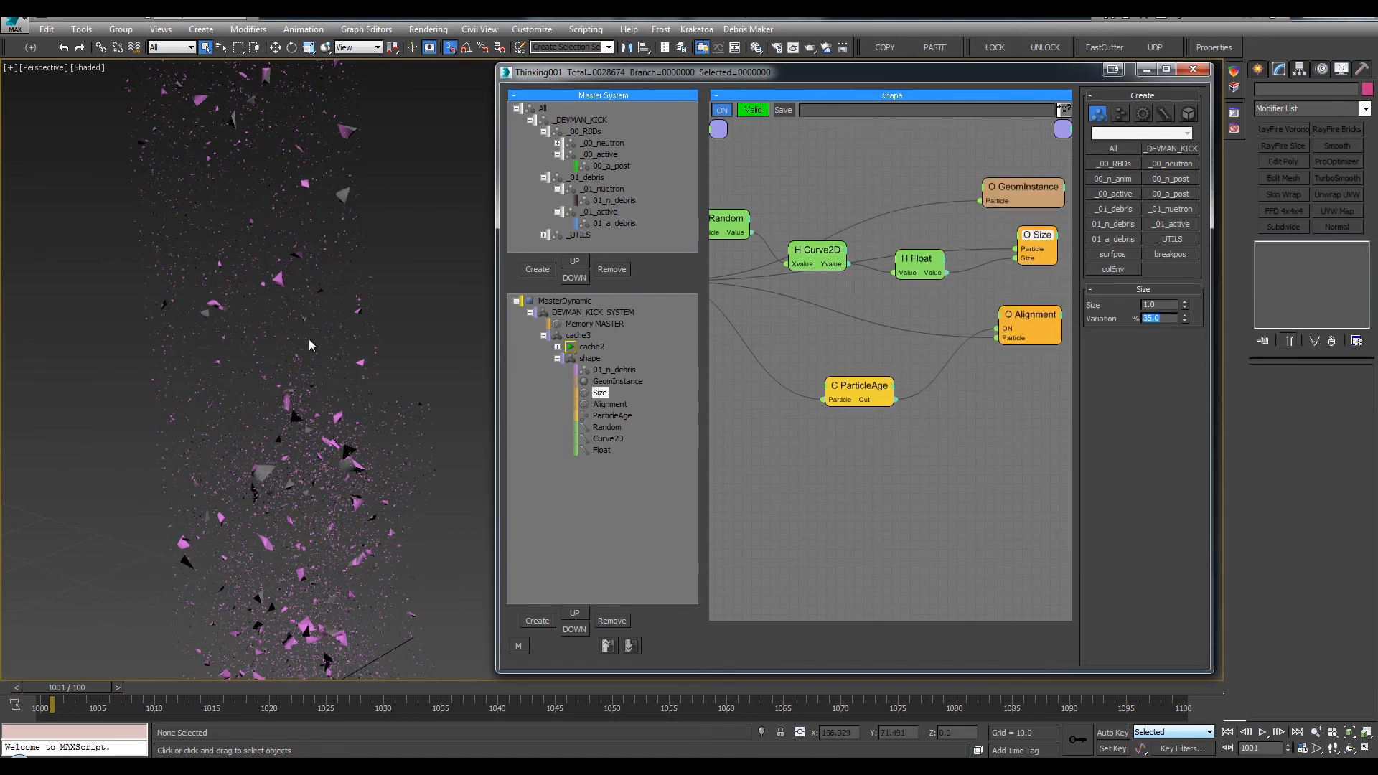
Set Value 1 of the Random node to 0.3
middle_click_drag(844, 323, 926, 324)
left_click(804, 225)
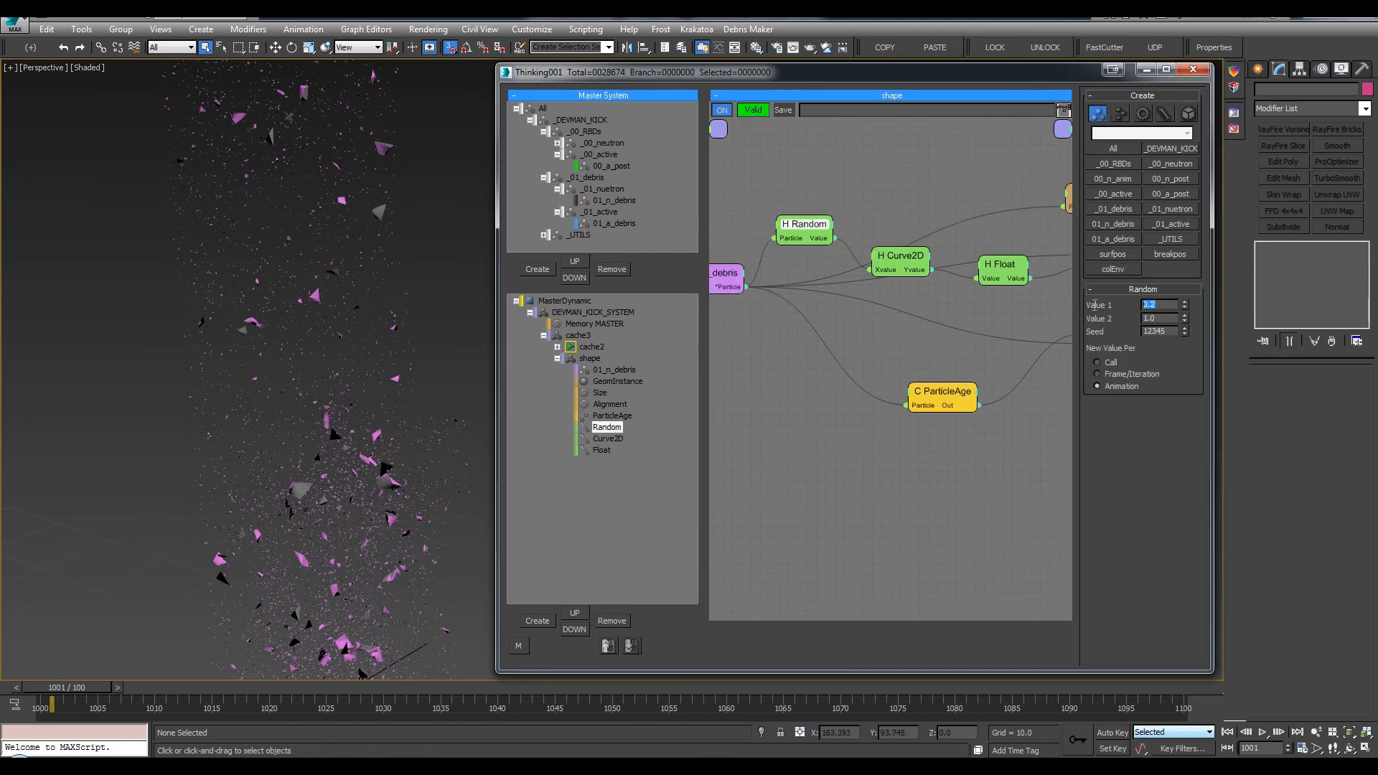
type(".3")
key("Return")
Shift the Float and Curve2D nodes slightly upward in the shape graph to tidy the layout
left_click_drag(1007, 267, 1007, 244)
middle_click_drag(995, 294, 964, 295)
left_click_drag(872, 251, 871, 239)
left_click_drag(965, 238, 964, 230)
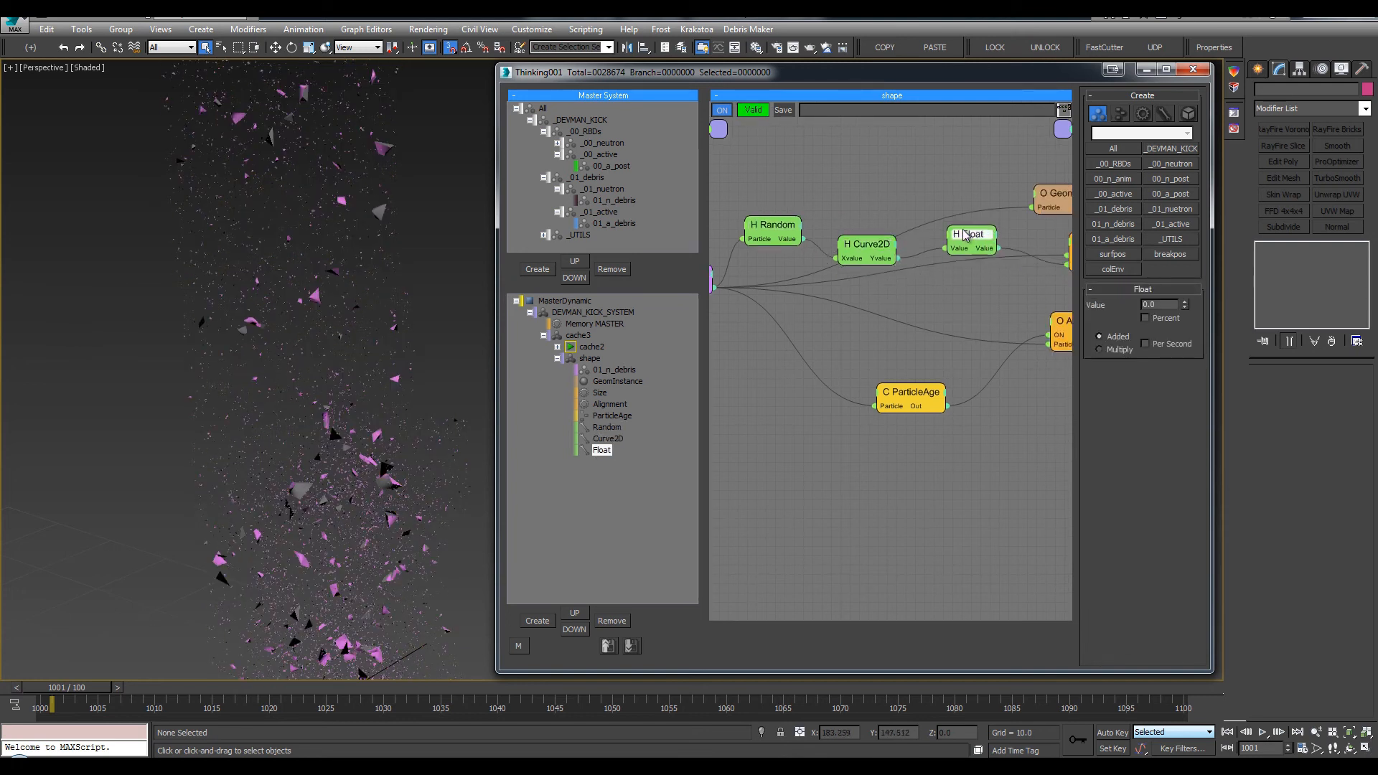
middle_click_drag(1006, 296, 991, 298)
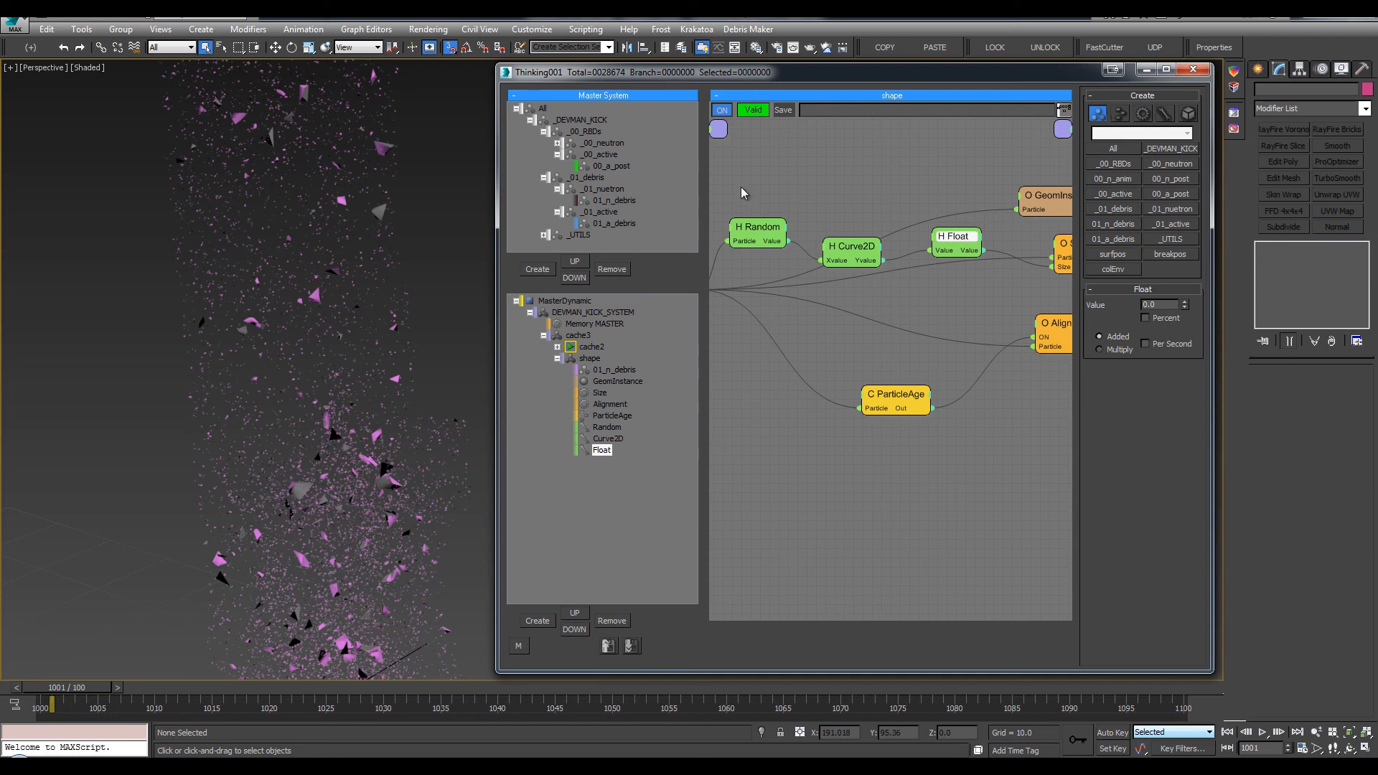
Try added values of 1 and 0.1 on the Float node and check the debris size
left_click(967, 239)
type("1")
key("Return")
type("0.1")
key("Return")
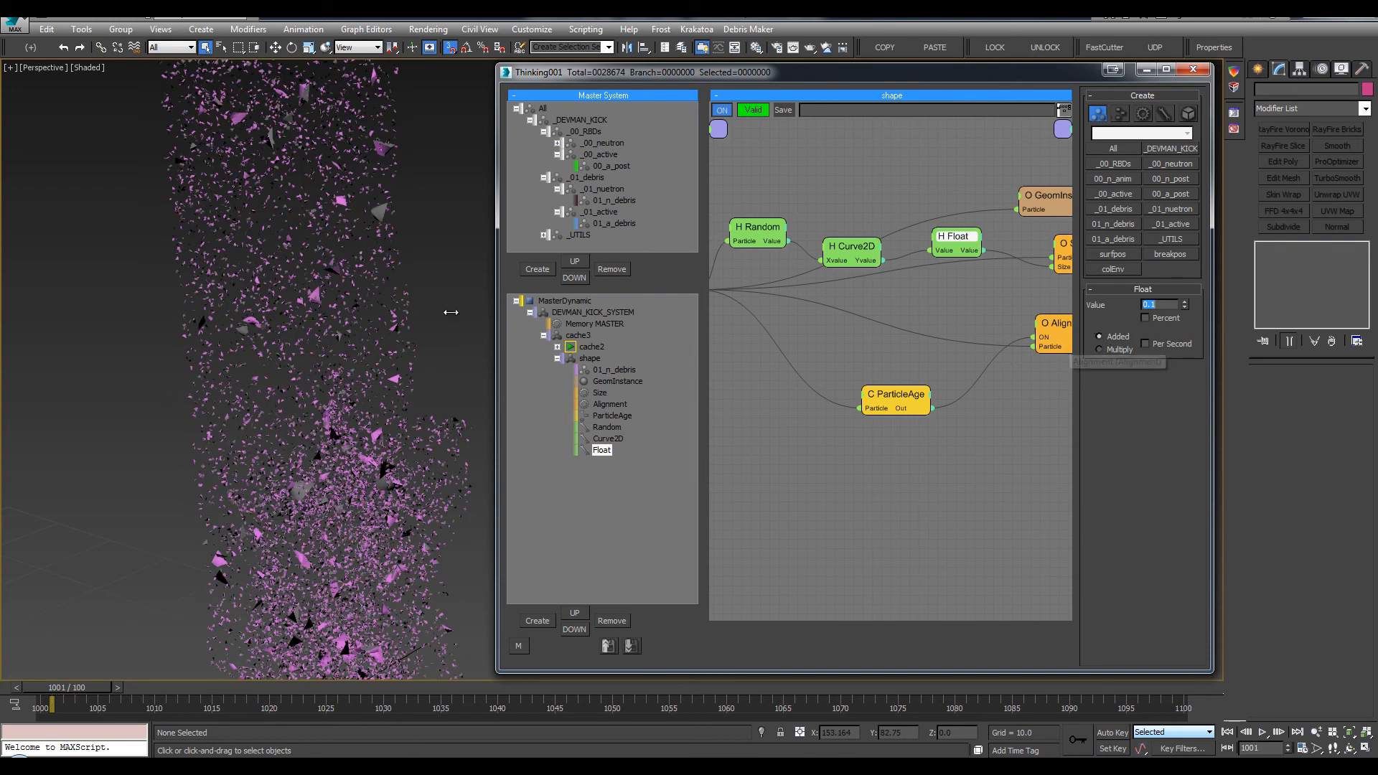
middle_click_drag(466, 220, 446, 216)
scroll(421, 274, "down", 5)
scroll(421, 275, "down", 2)
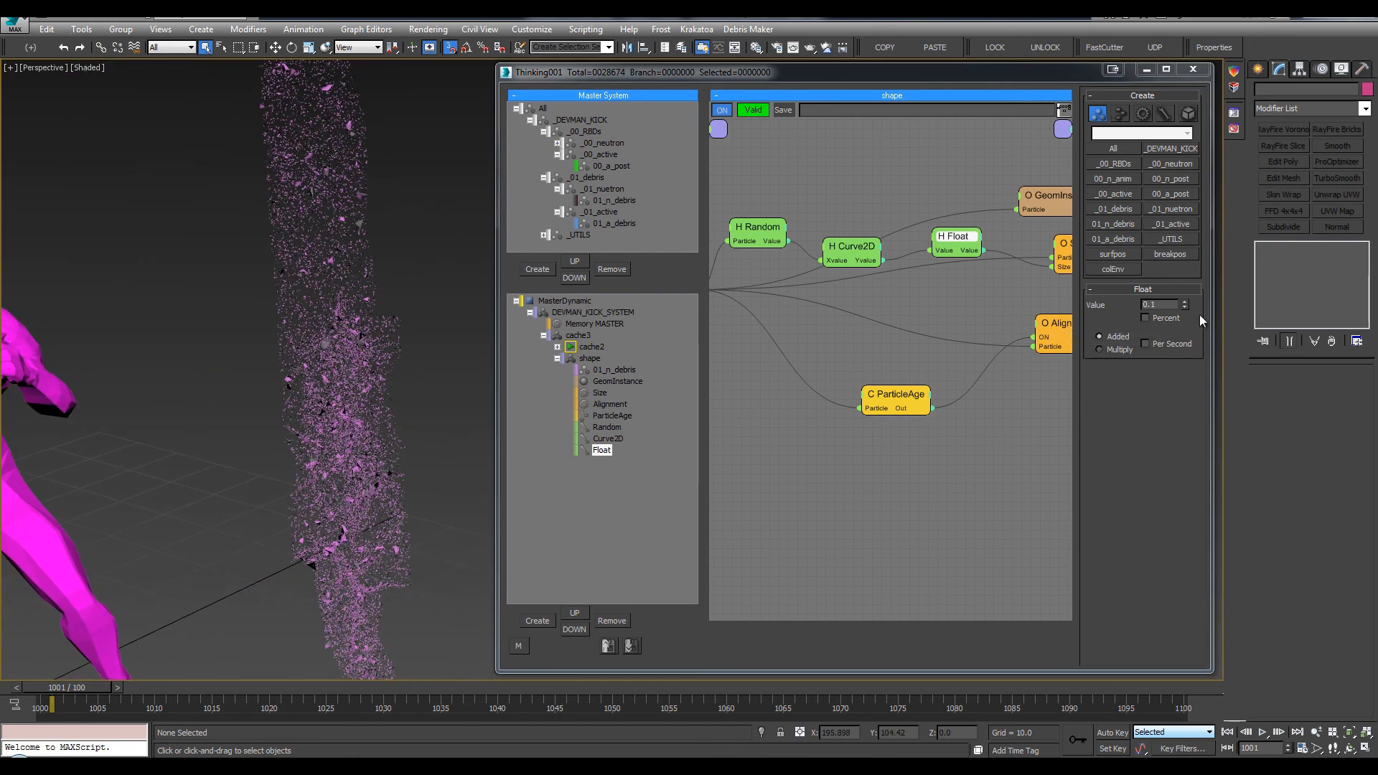
Set the Float node's added value to 0.03 and check the debris up close
left_click(1173, 304)
type(".0")
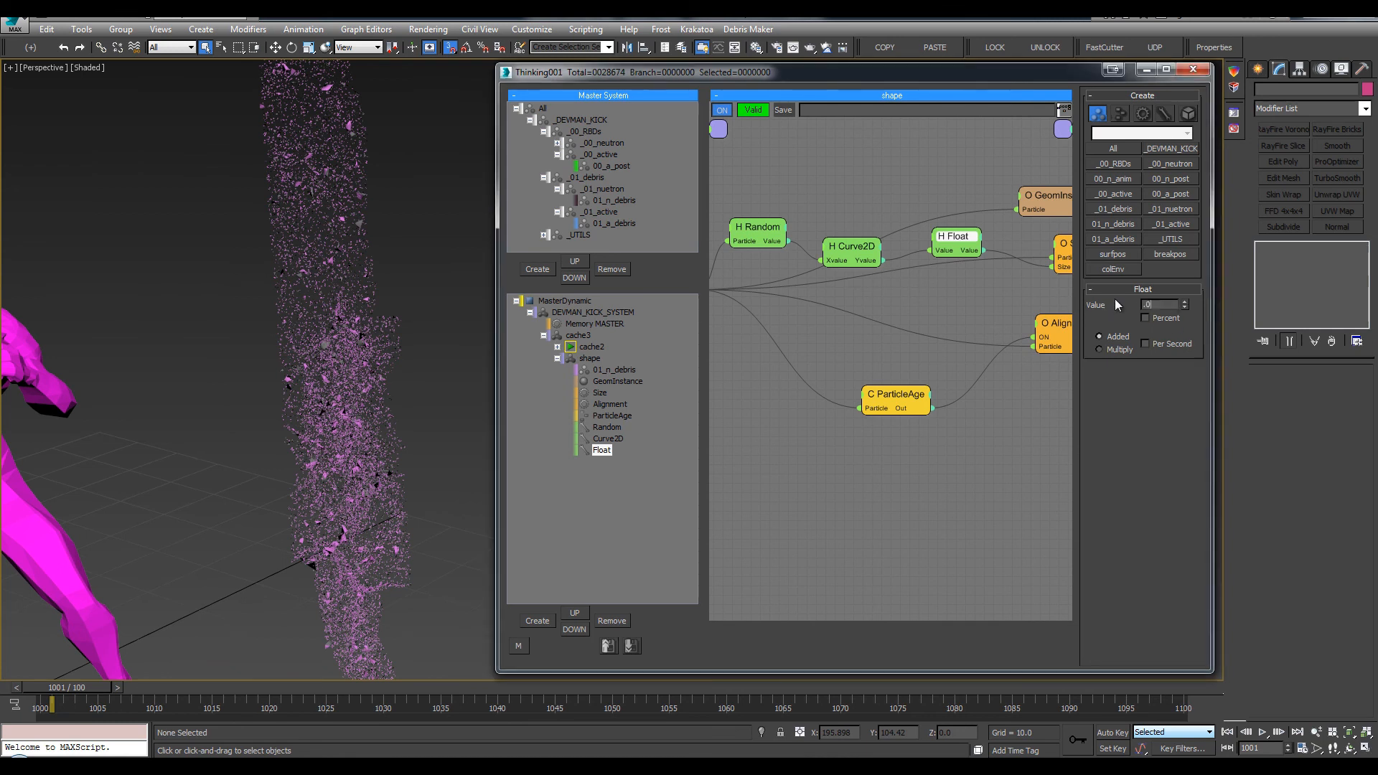
type("3")
key("Return")
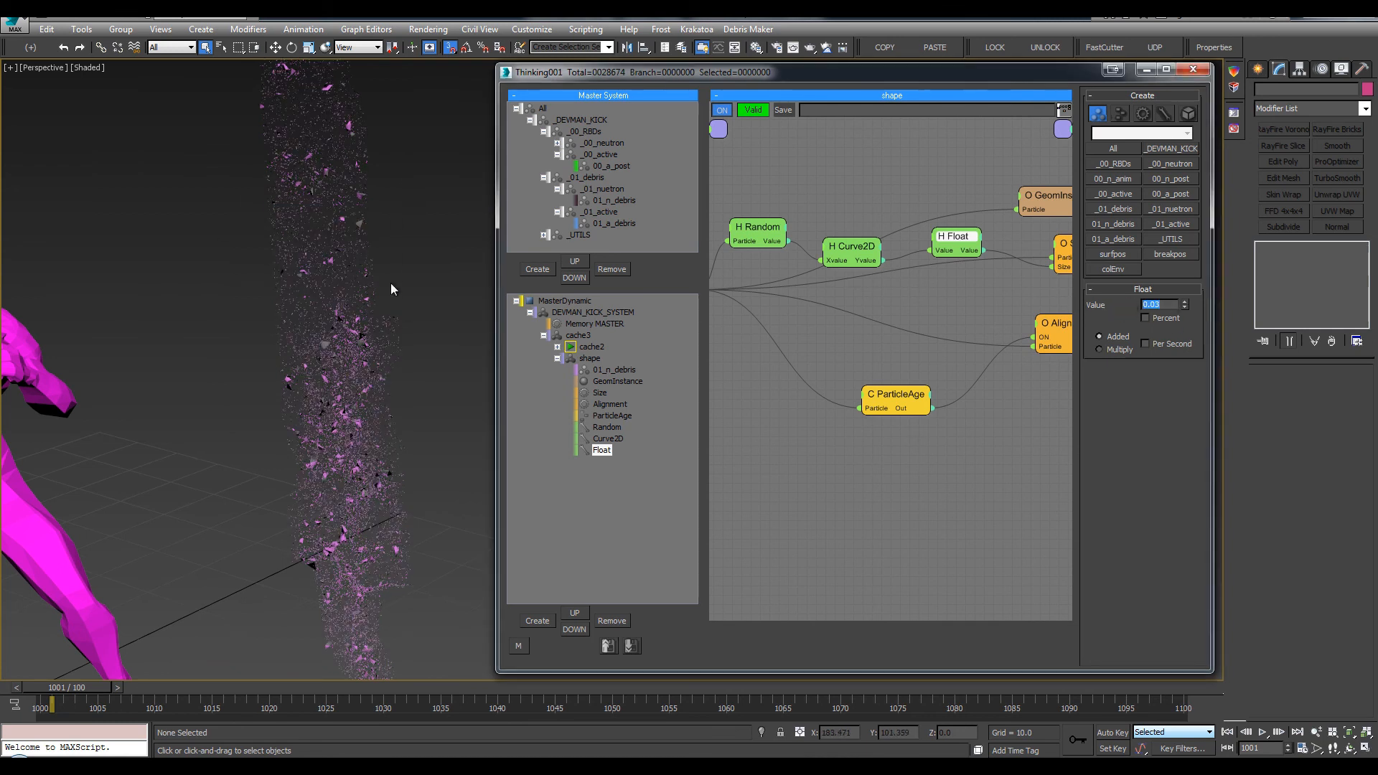
scroll(395, 234, "up", 6)
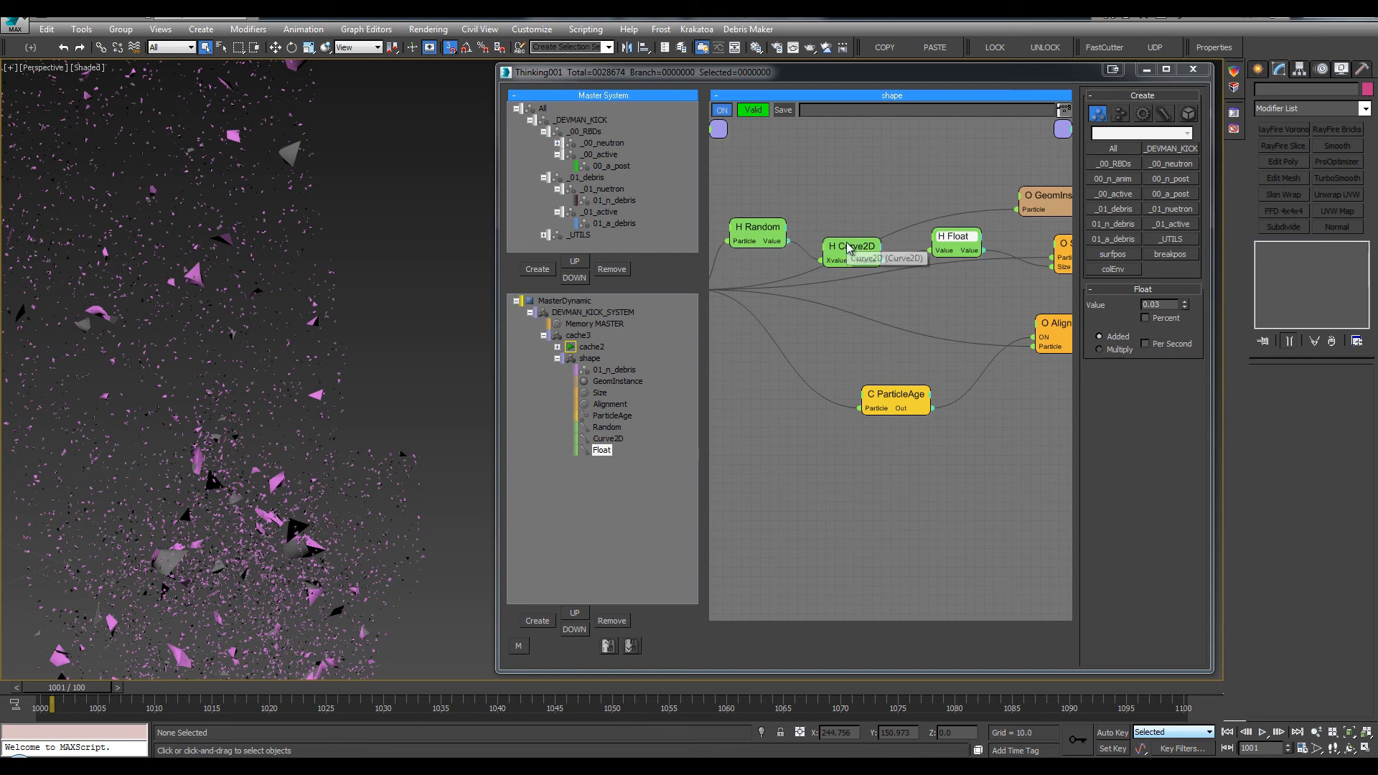
Try Value 2 settings of 0.99 and 0.995 on the Random node
left_click(757, 228)
left_click(1157, 318)
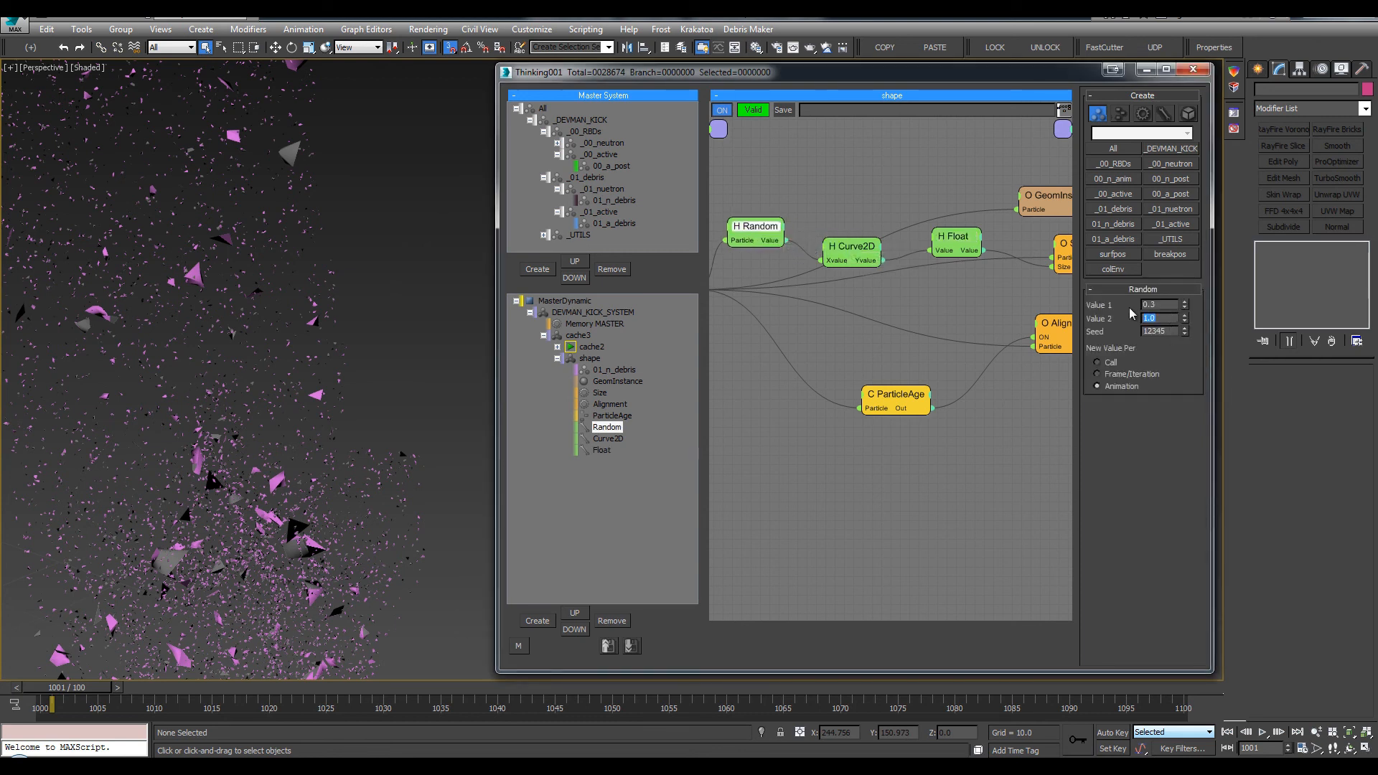
type(".99")
key("Return")
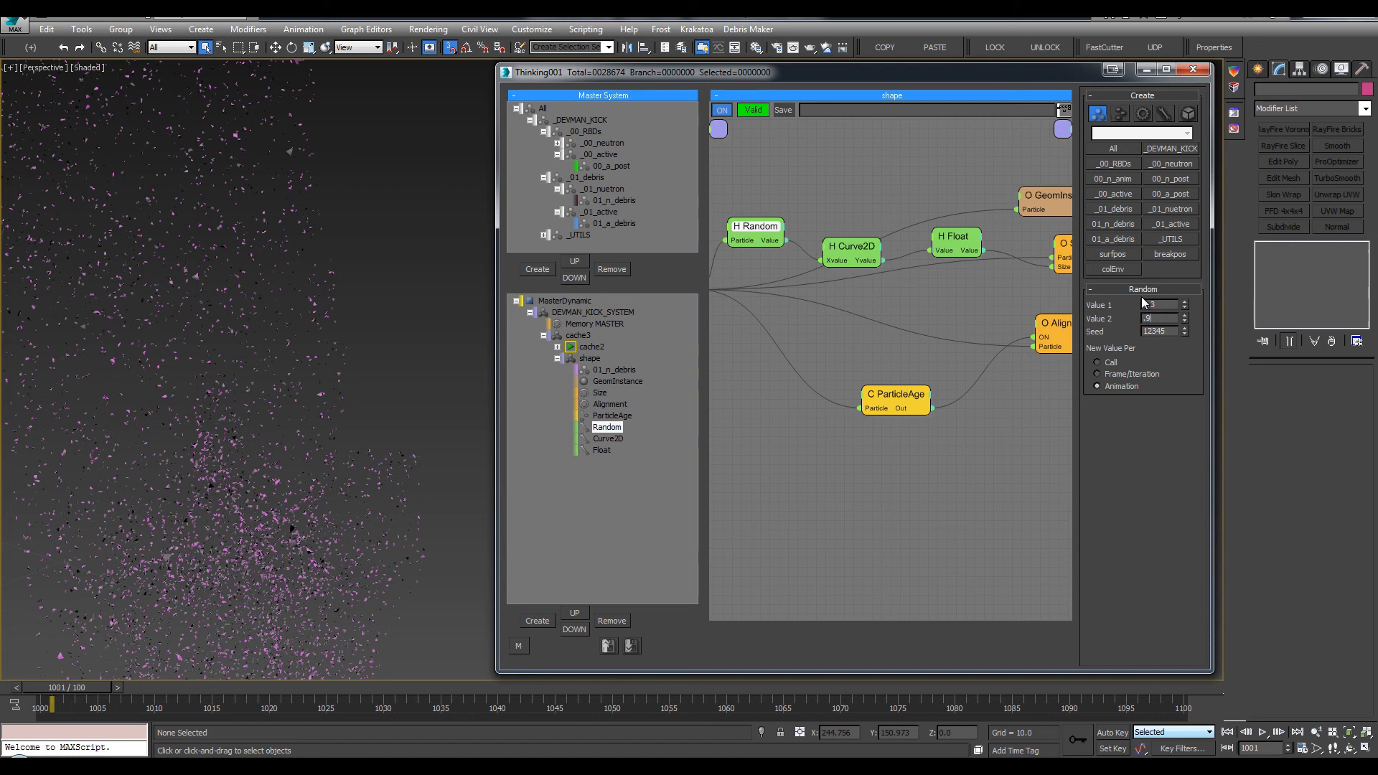
type("5")
key("Return")
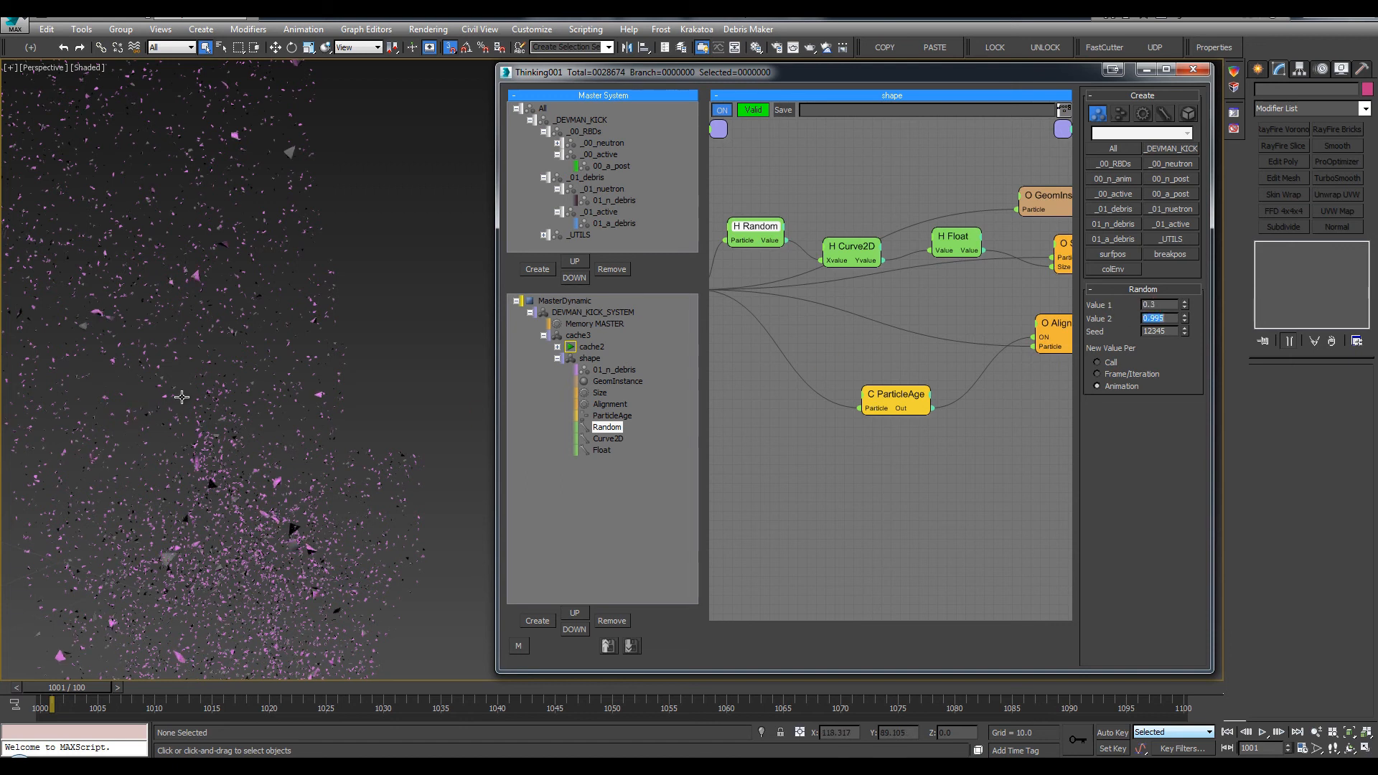
Set Value 2 of the Random node to 0.997
scroll(392, 336, "down", 6)
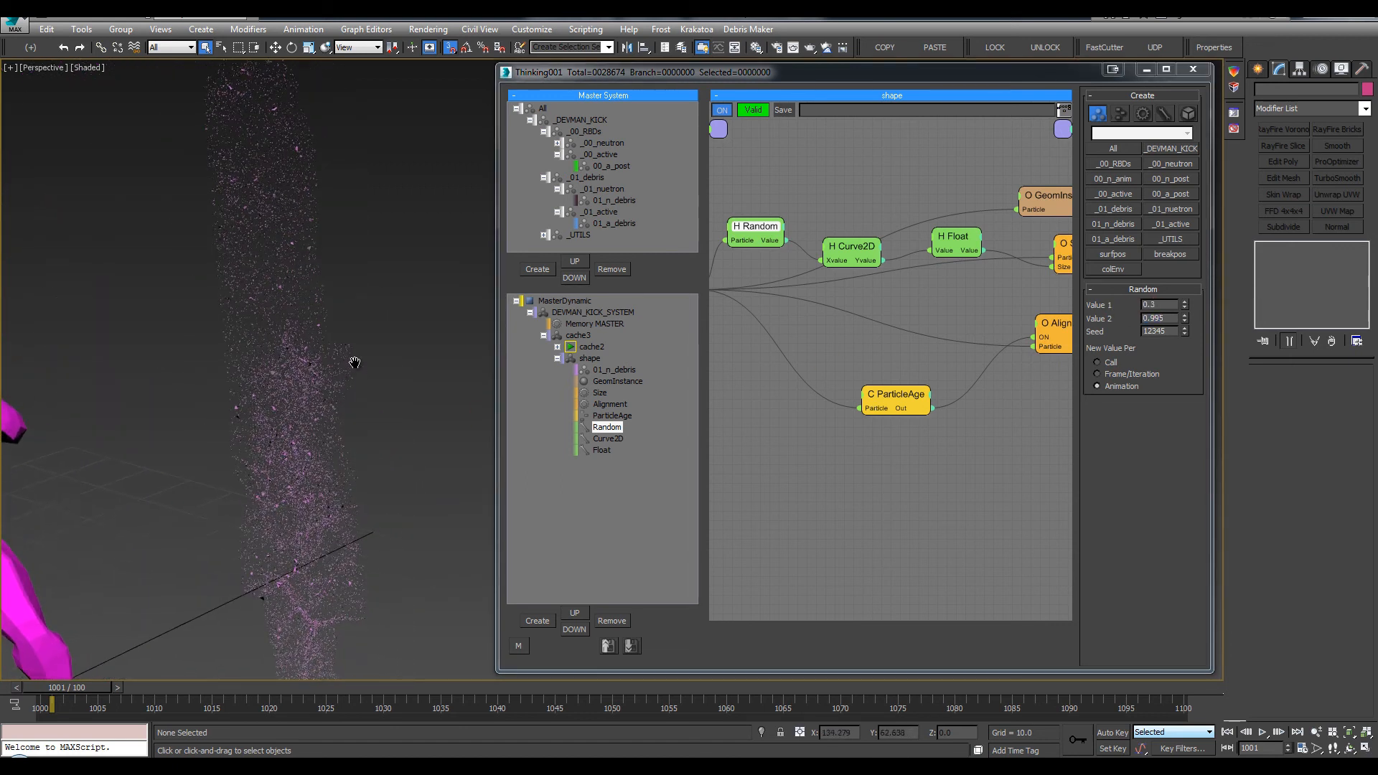
middle_click_drag(355, 363, 401, 298)
left_click_drag(1168, 318, 1110, 321)
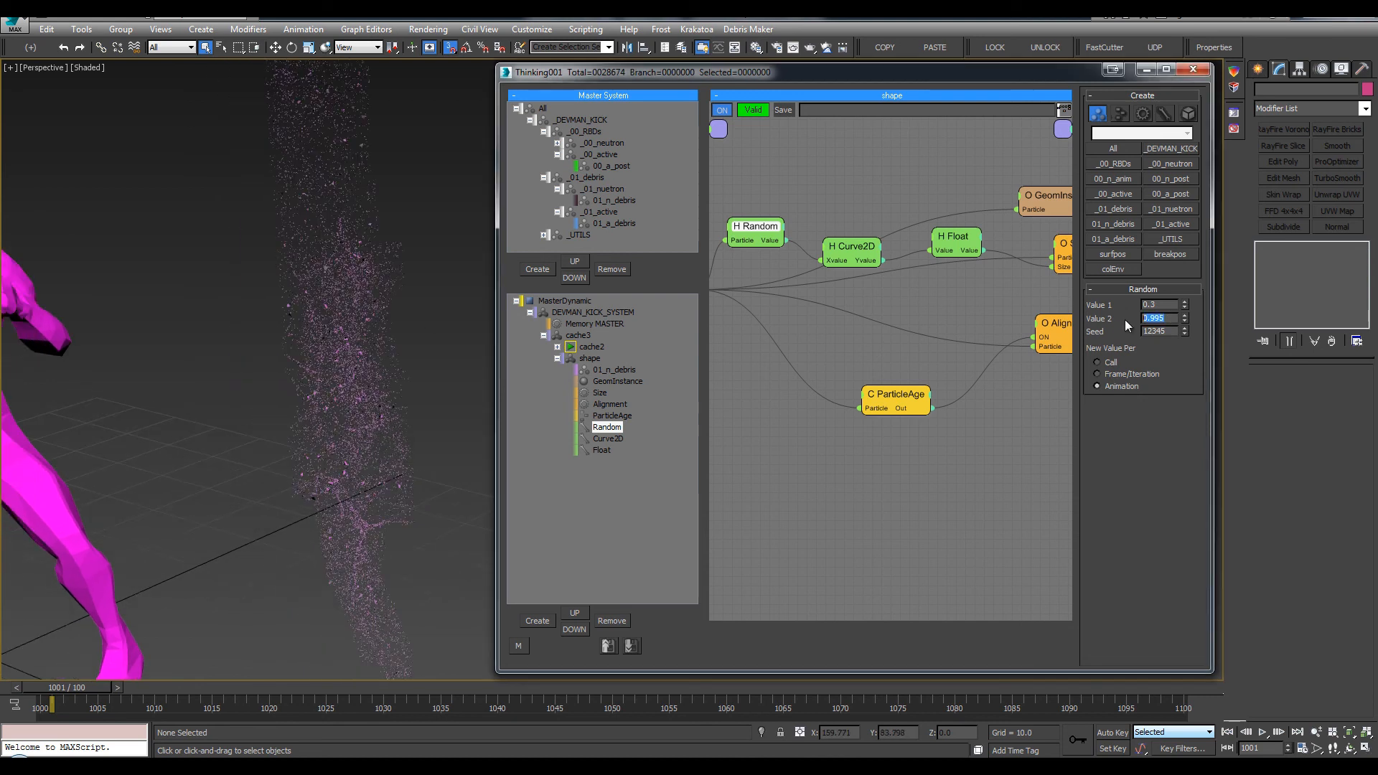
type(".997")
key("Return")
Examine the debris sizes on frame 1001 both up close and at full scale beside the character
left_click(419, 298)
scroll(419, 299, "down", 5)
middle_click_drag(404, 330, 393, 336)
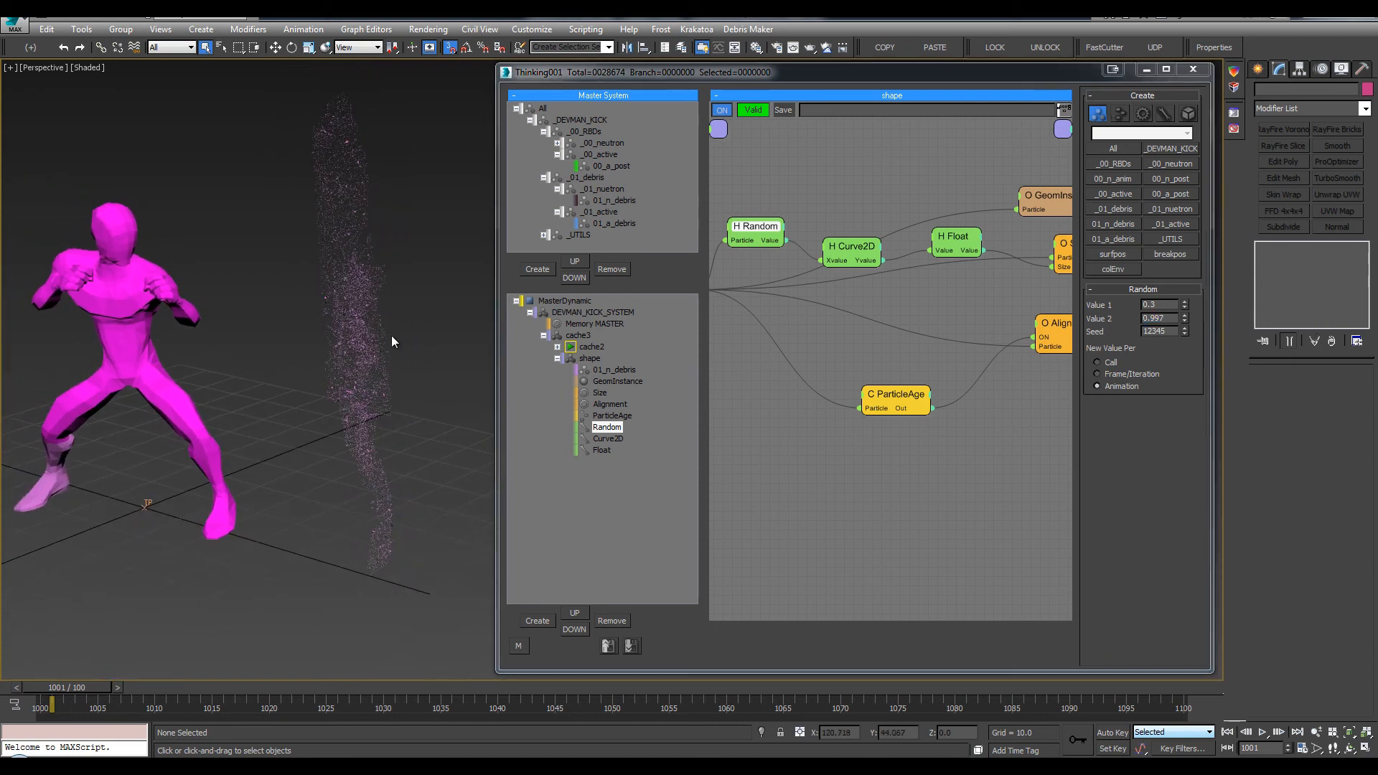
key("w")
scroll(402, 322, "up", 10)
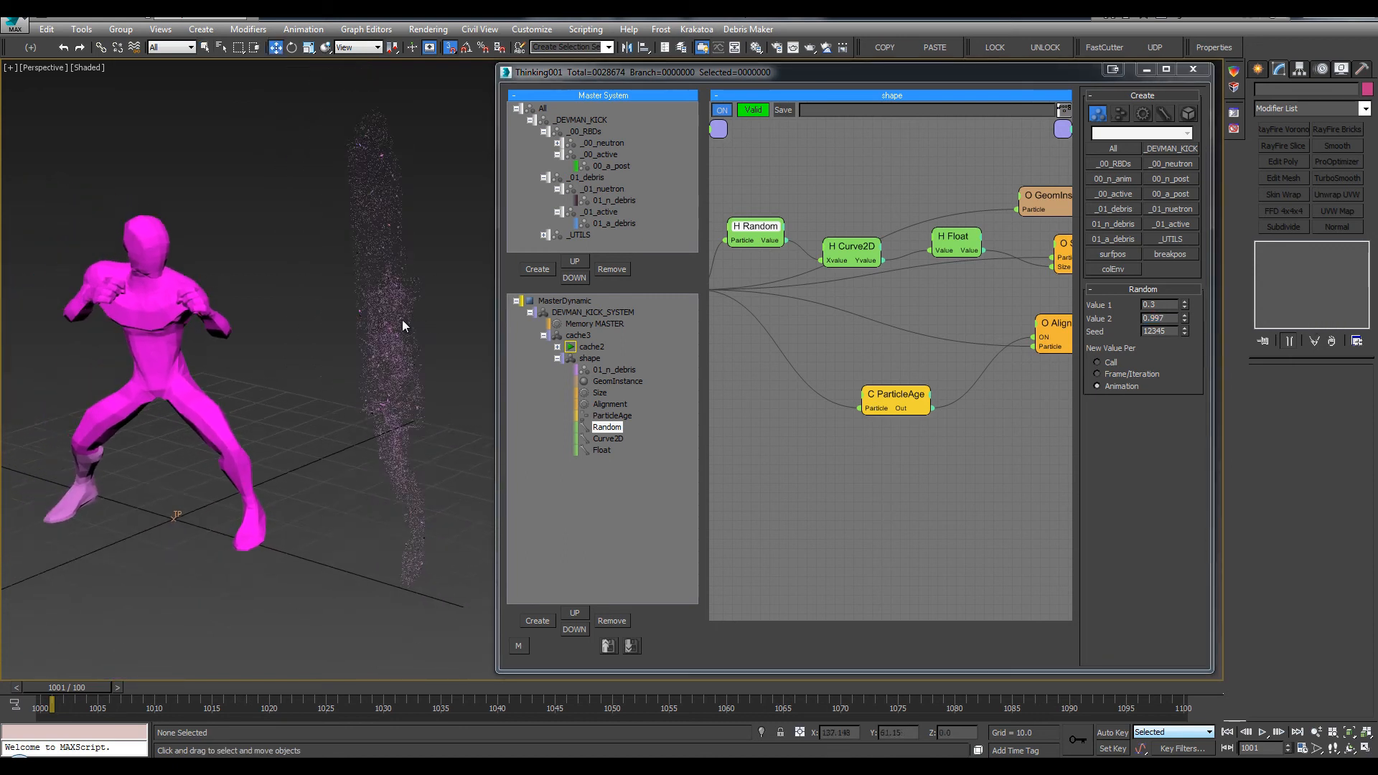
middle_click_drag(402, 325, 401, 336)
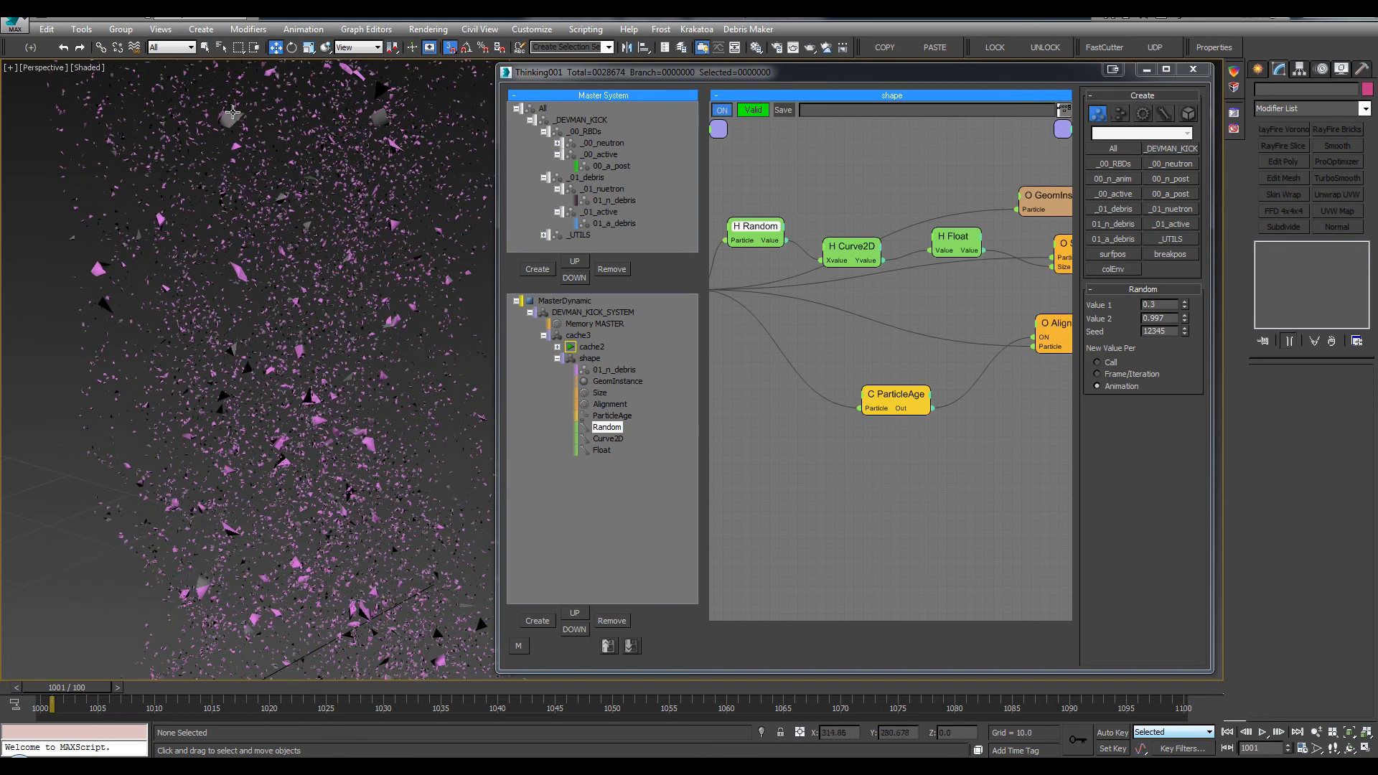
scroll(234, 109, "down", 10)
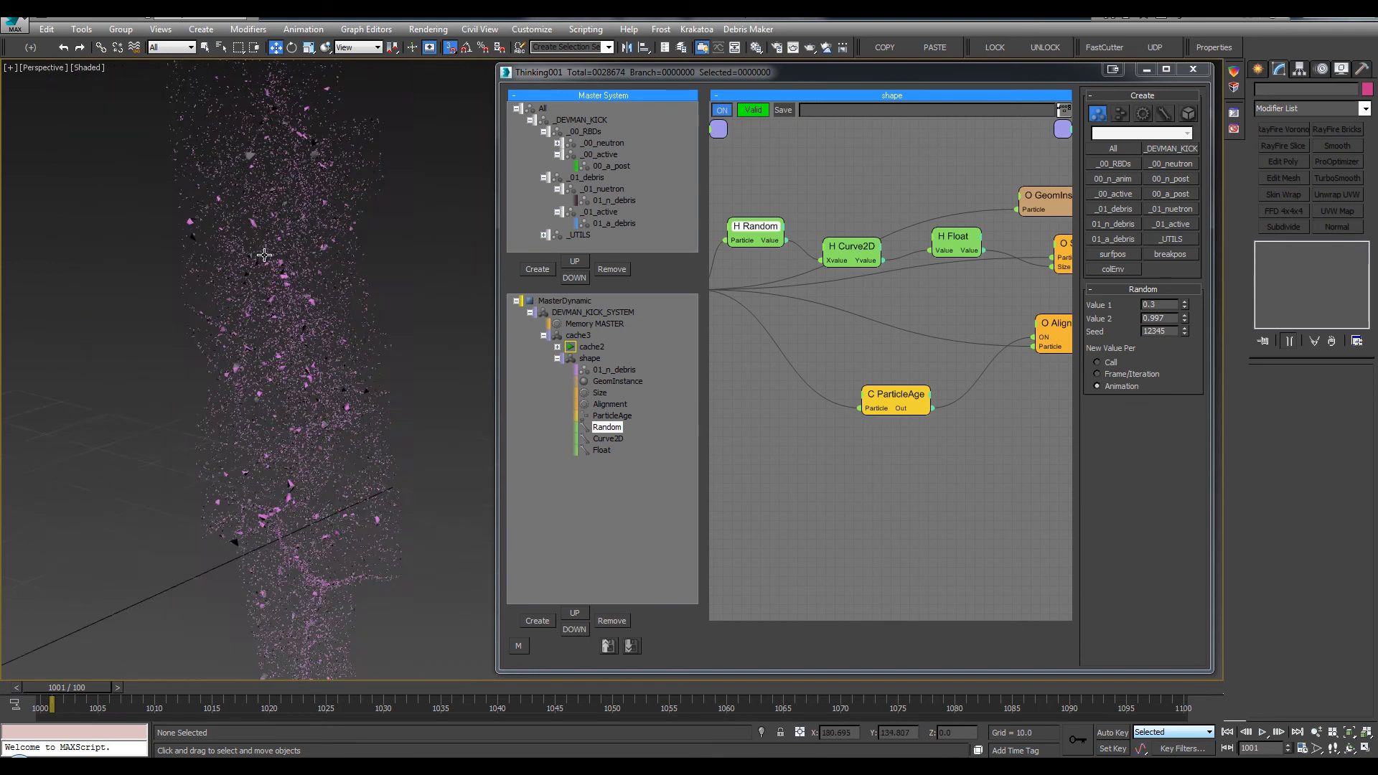
middle_click_drag(280, 409, 453, 286)
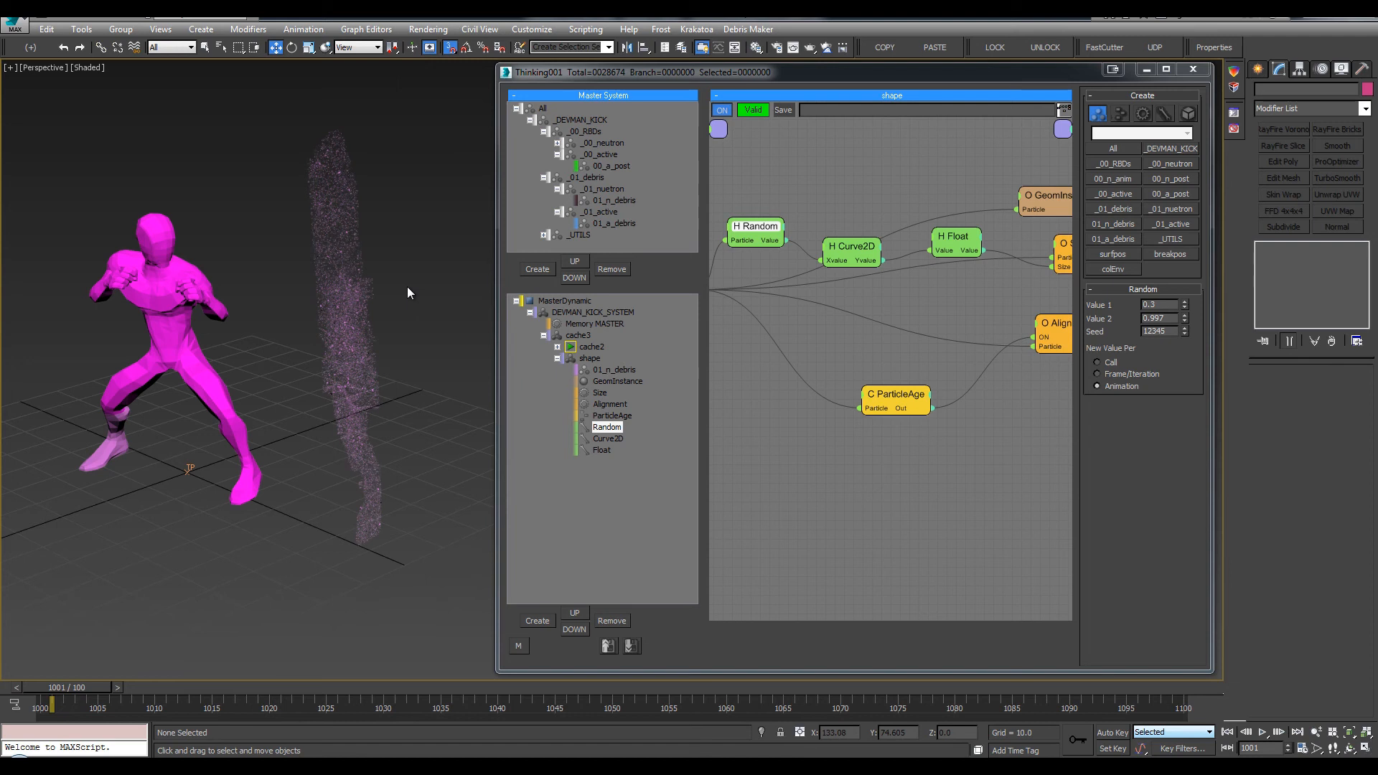
Return the timeline to frame 1000 and save the scene
key("comma")
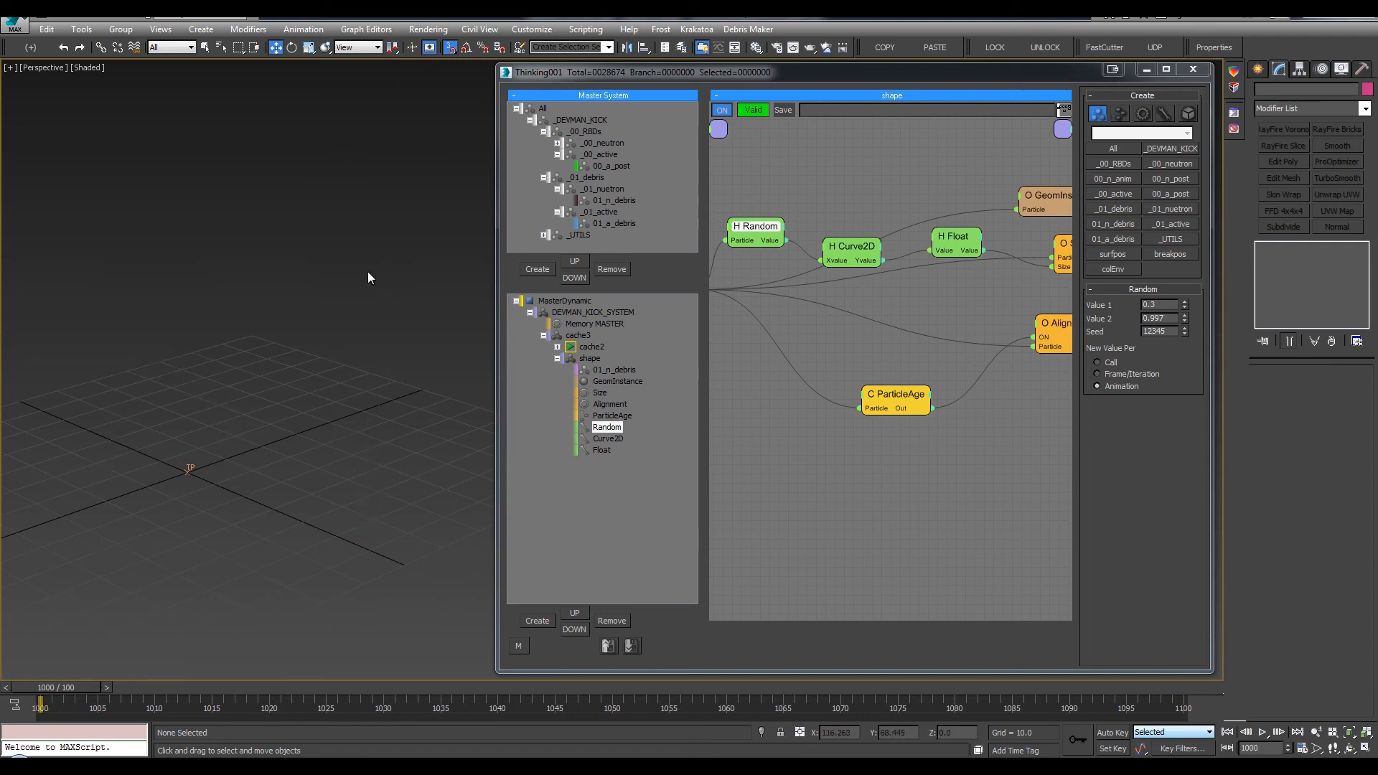
key("ctrl+s")
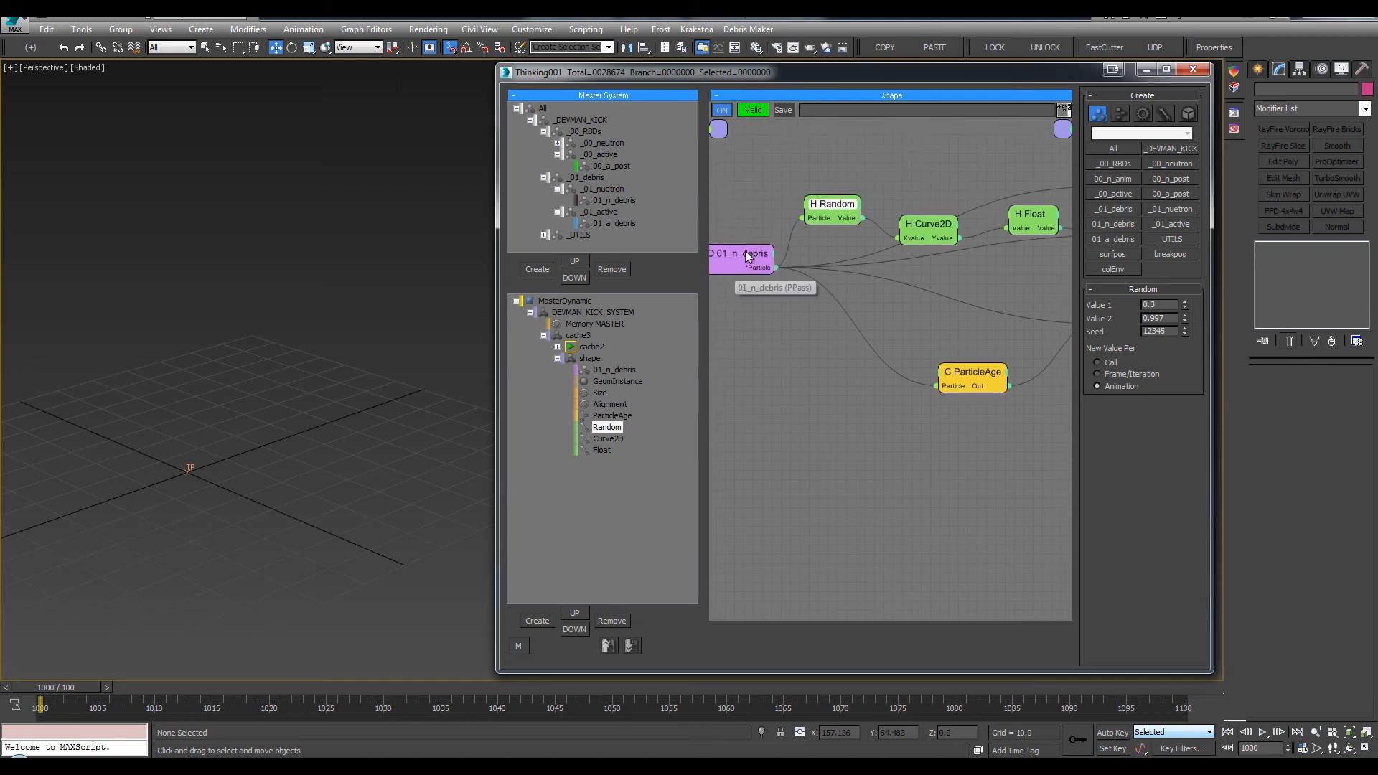
Switch the particle group feeding the shape setup from 01_n_debris to 01_a_debris, and collapse the shape set
left_click(745, 253)
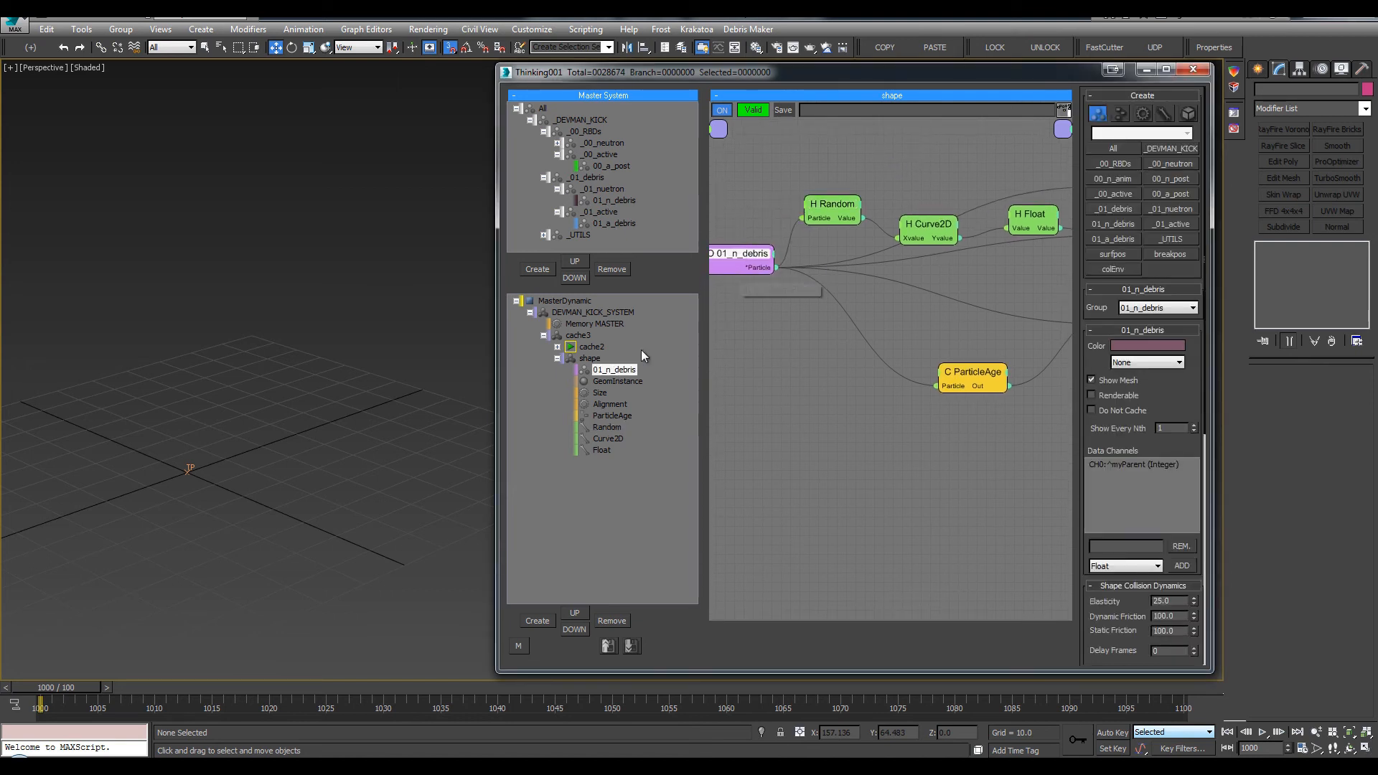
left_click(1157, 308)
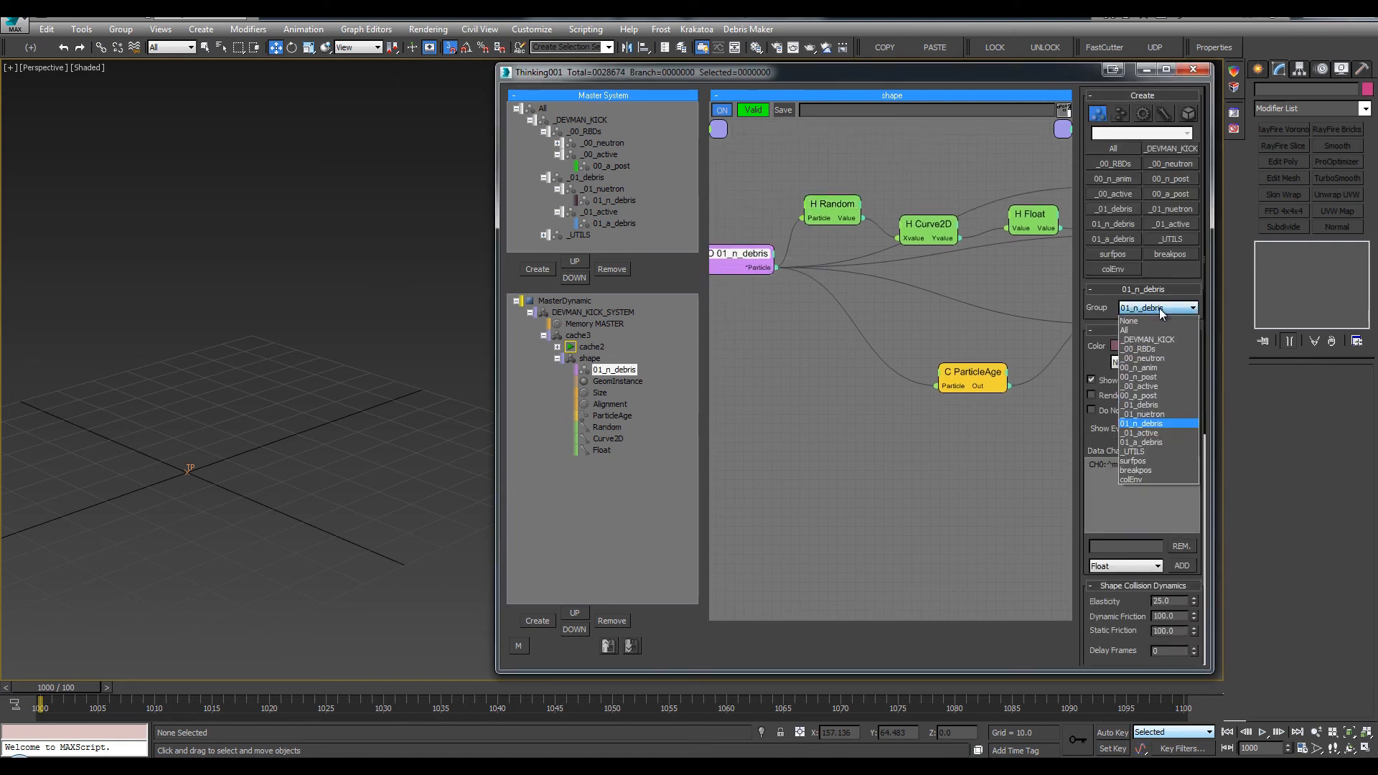
left_click(1157, 450)
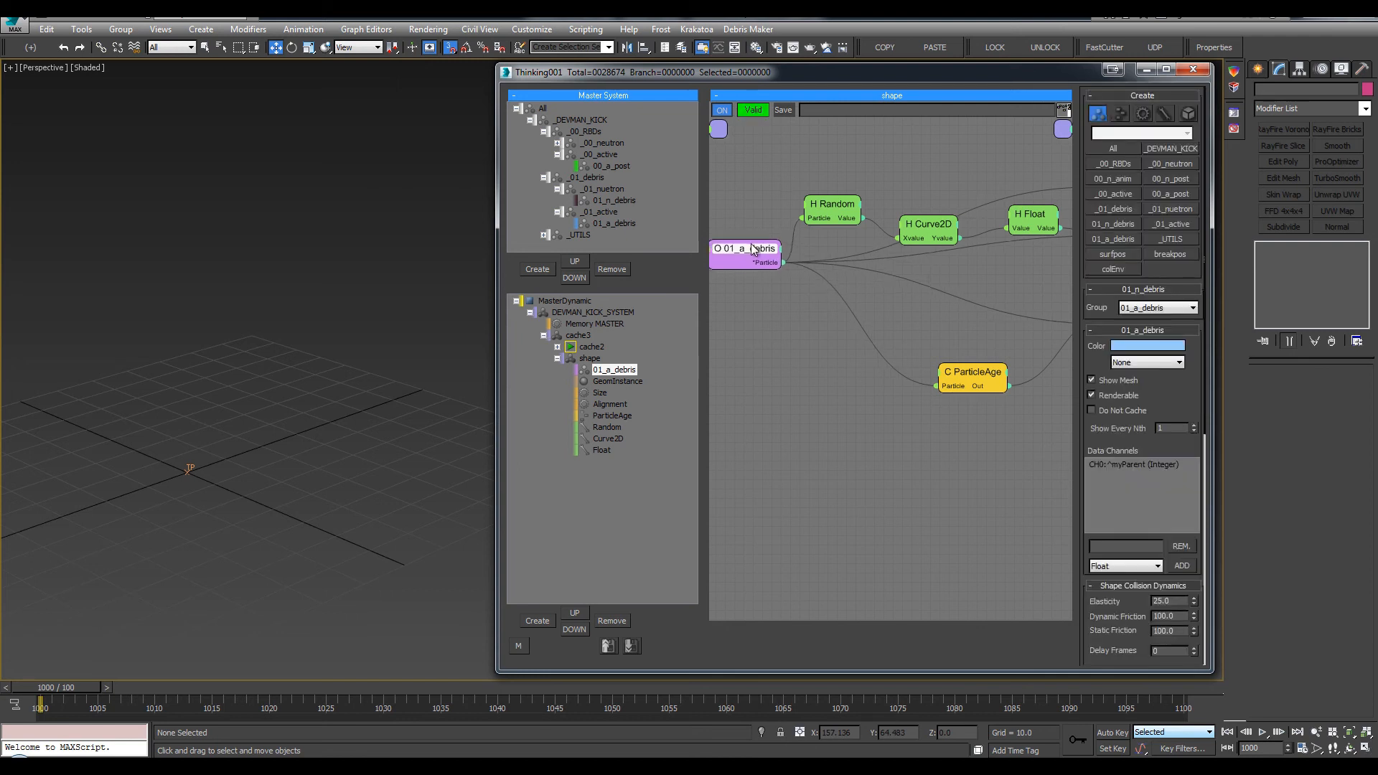
left_click(558, 358)
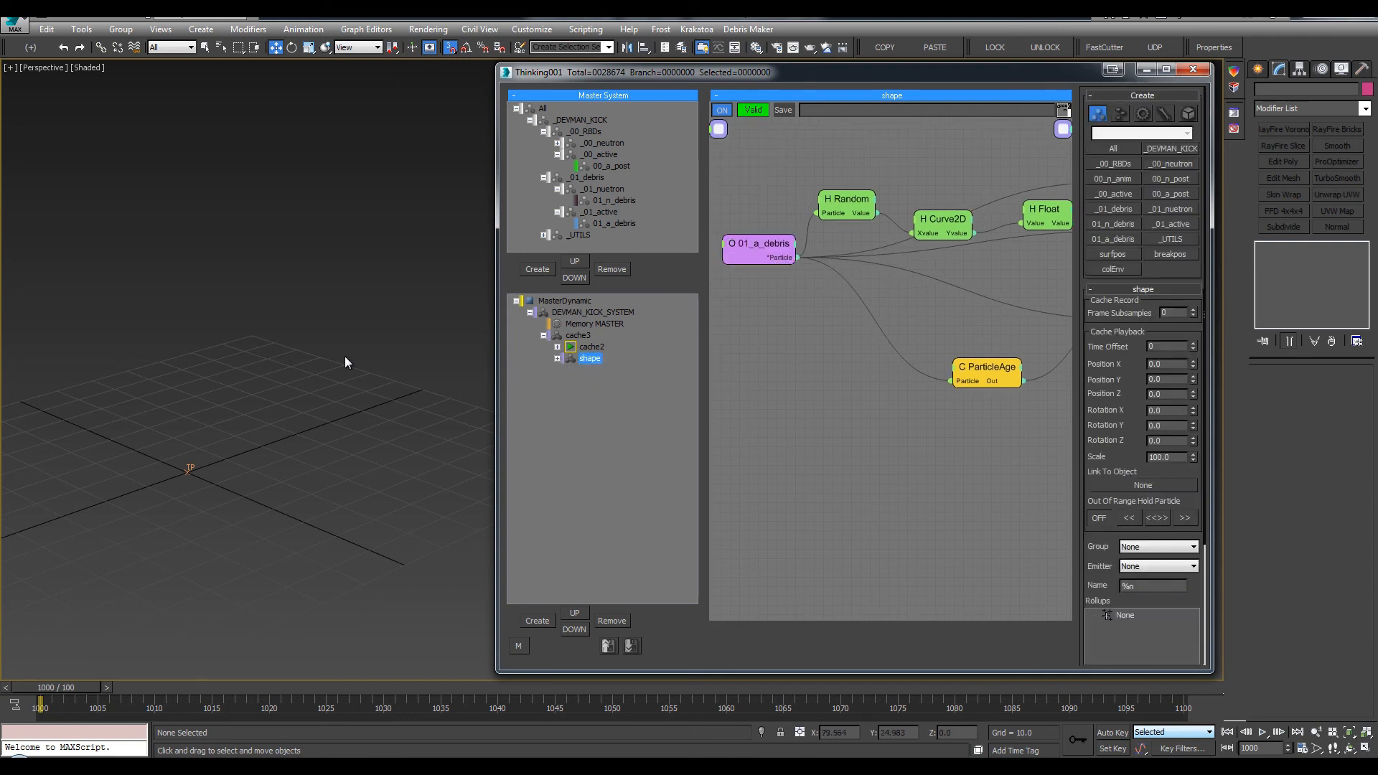
middle_click_drag(341, 360, 523, 218)
Check the display settings of the 00_a_post, 01_n_debris and 01_a_debris groups, and save the scene
left_click(618, 166)
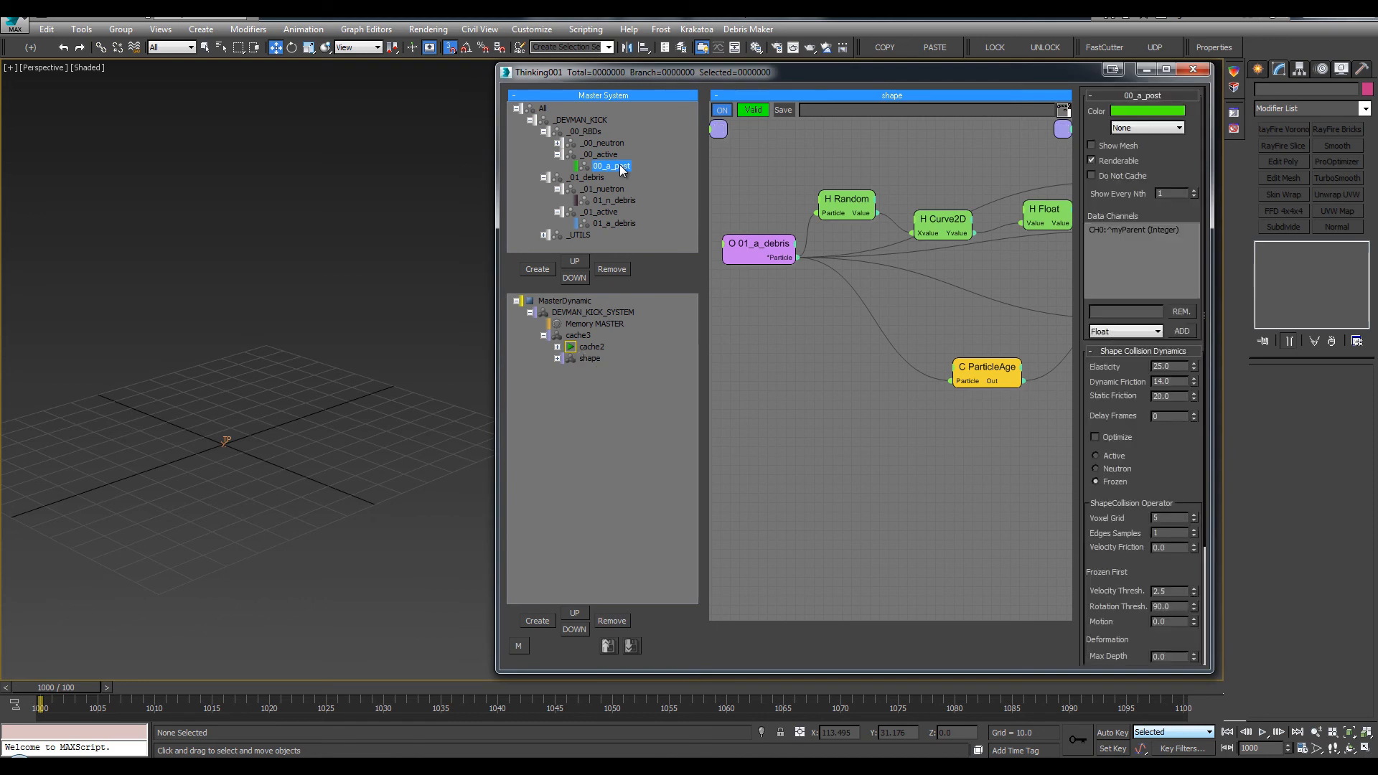
key("Down")
key("Down")
key("Down")
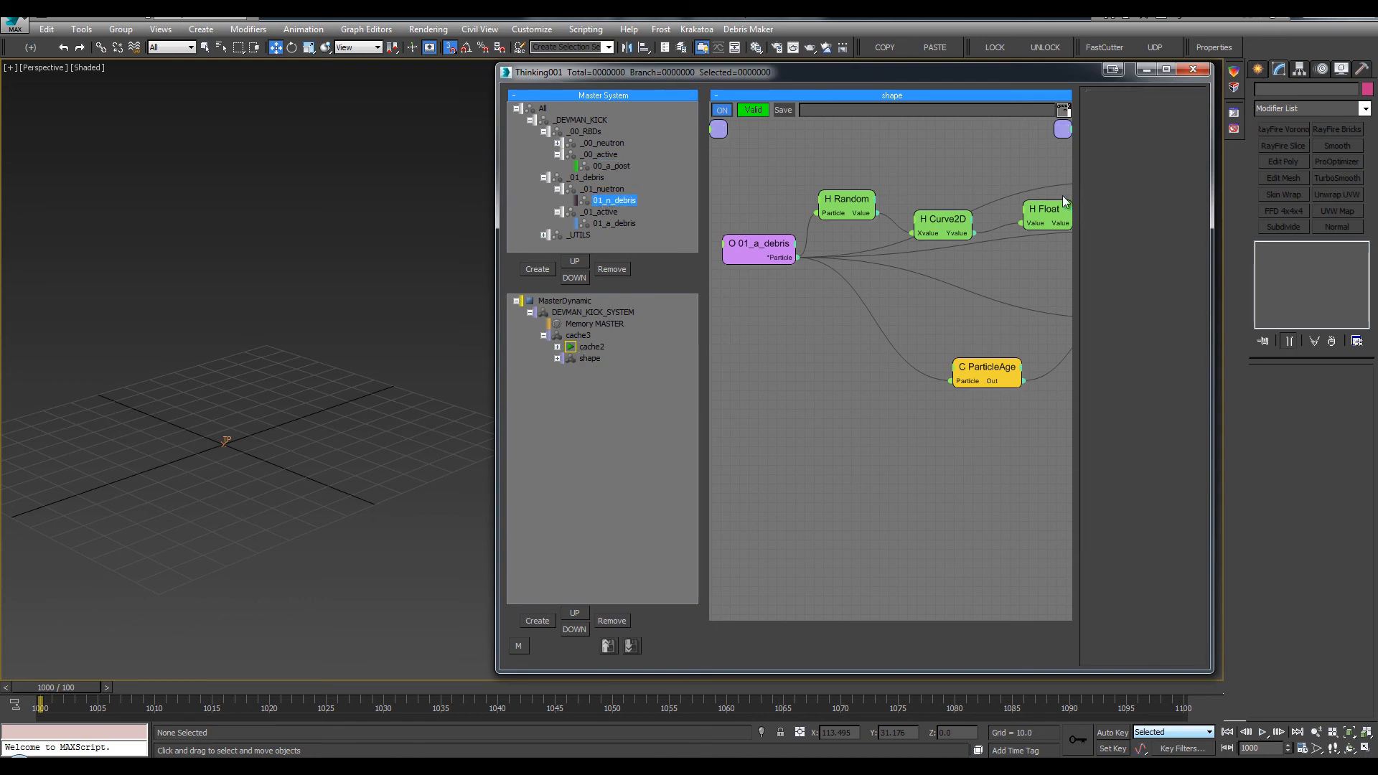
left_click(613, 223)
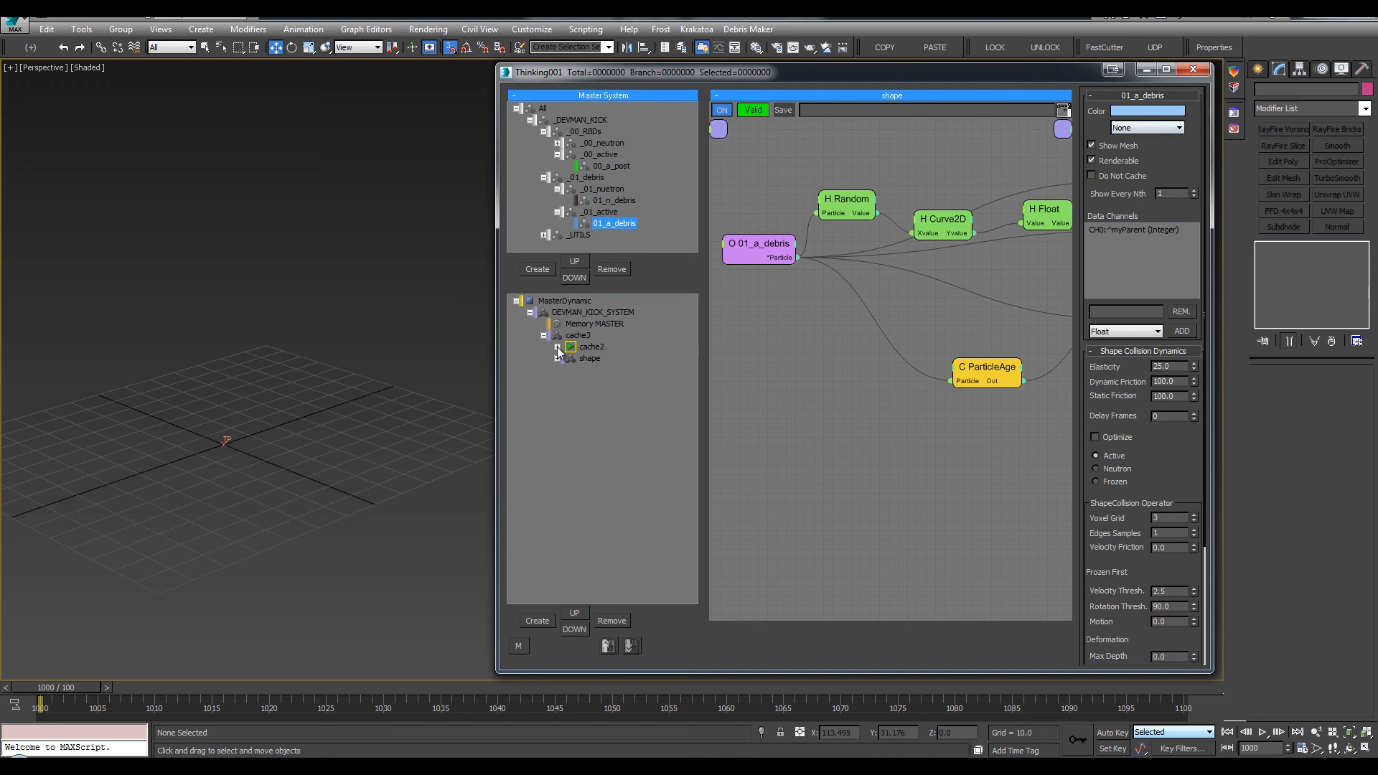
left_click(351, 290)
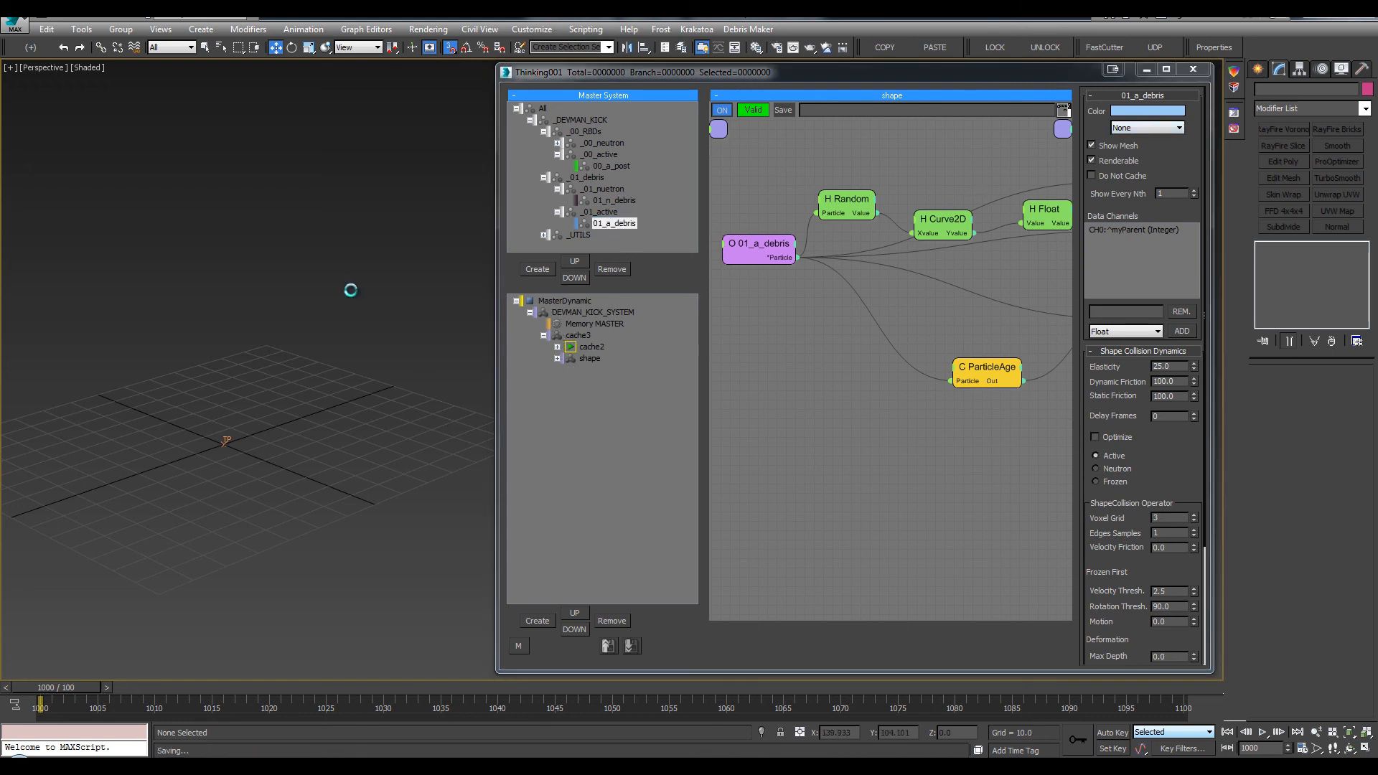
Record the cache3 DynamicSet to the file cache3.tps in the v0005 folder
left_click(556, 337)
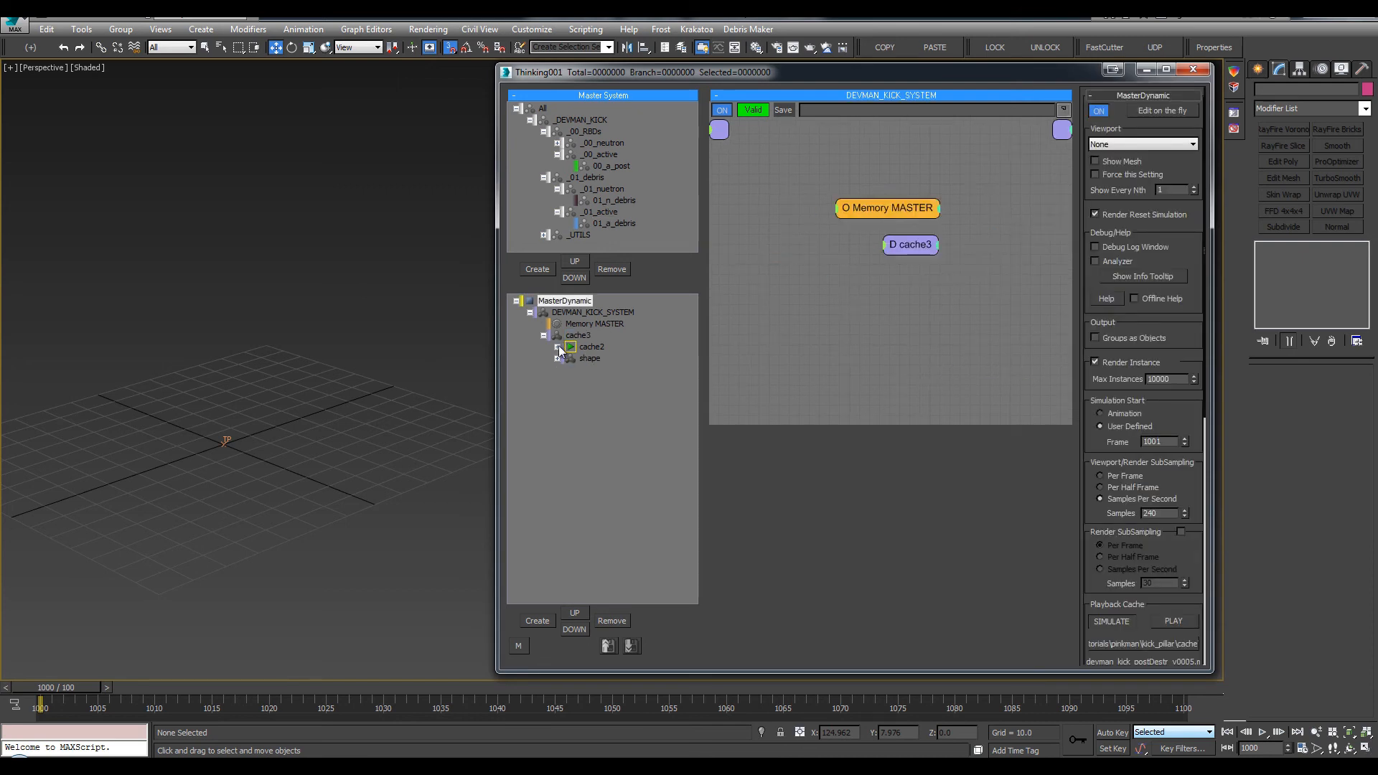
left_click(559, 347)
left_click(558, 380)
left_click(558, 381)
left_click(557, 348)
left_click(558, 336)
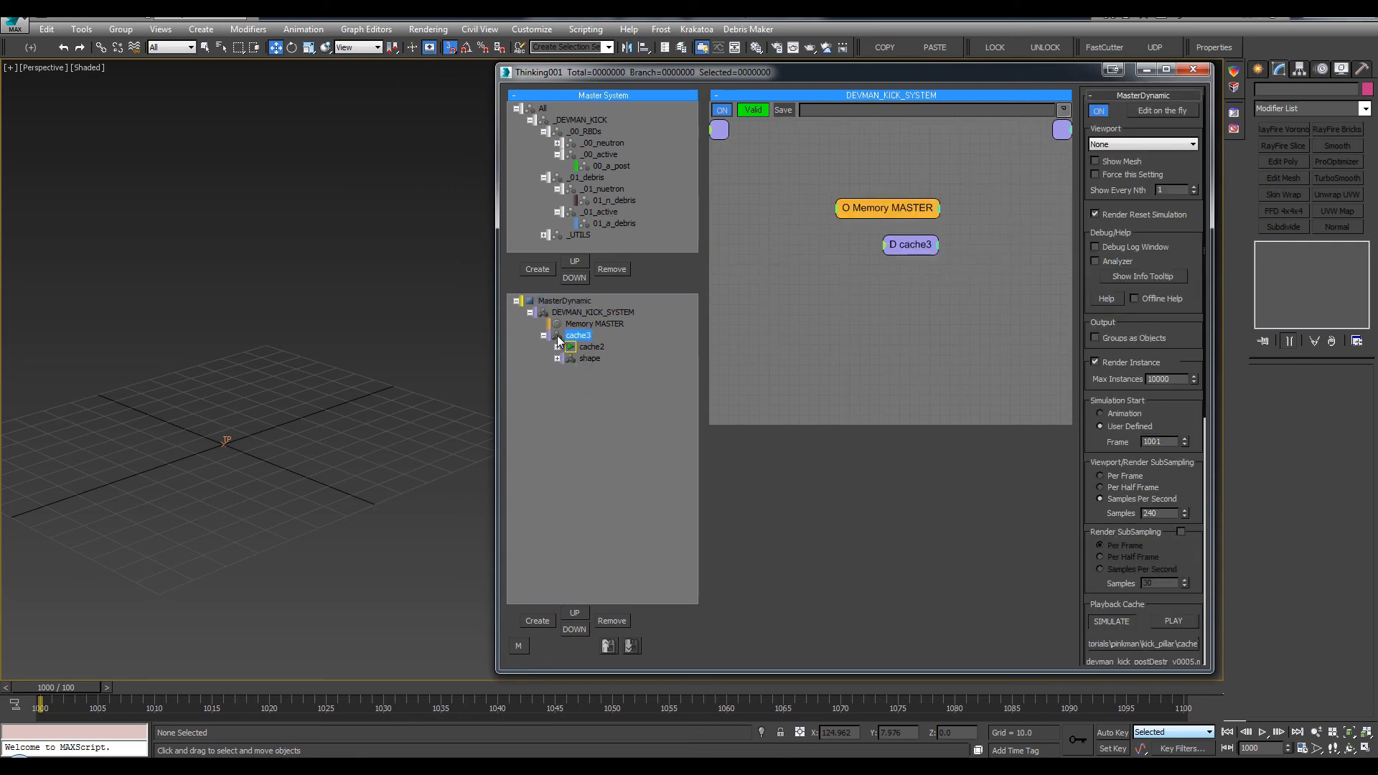
right_click(558, 336)
left_click(536, 374)
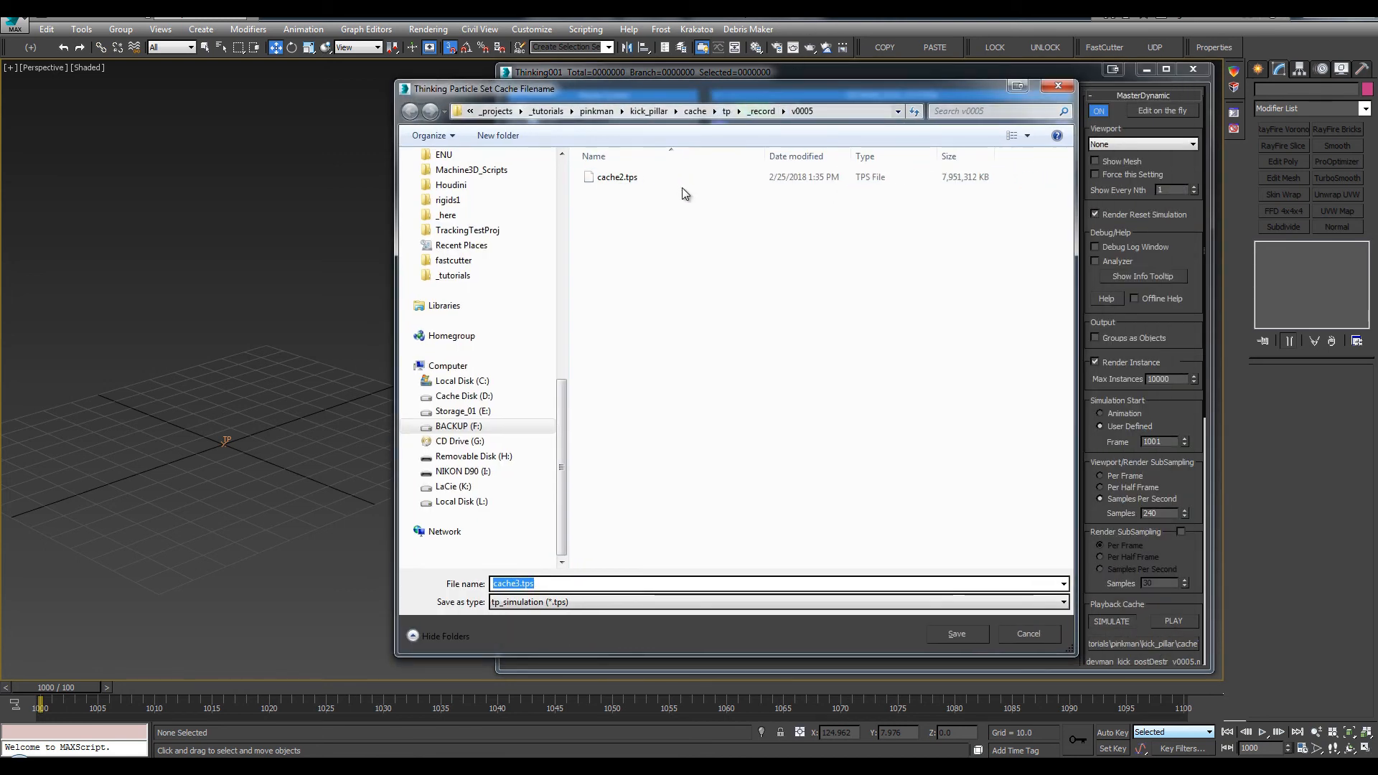
left_click(957, 634)
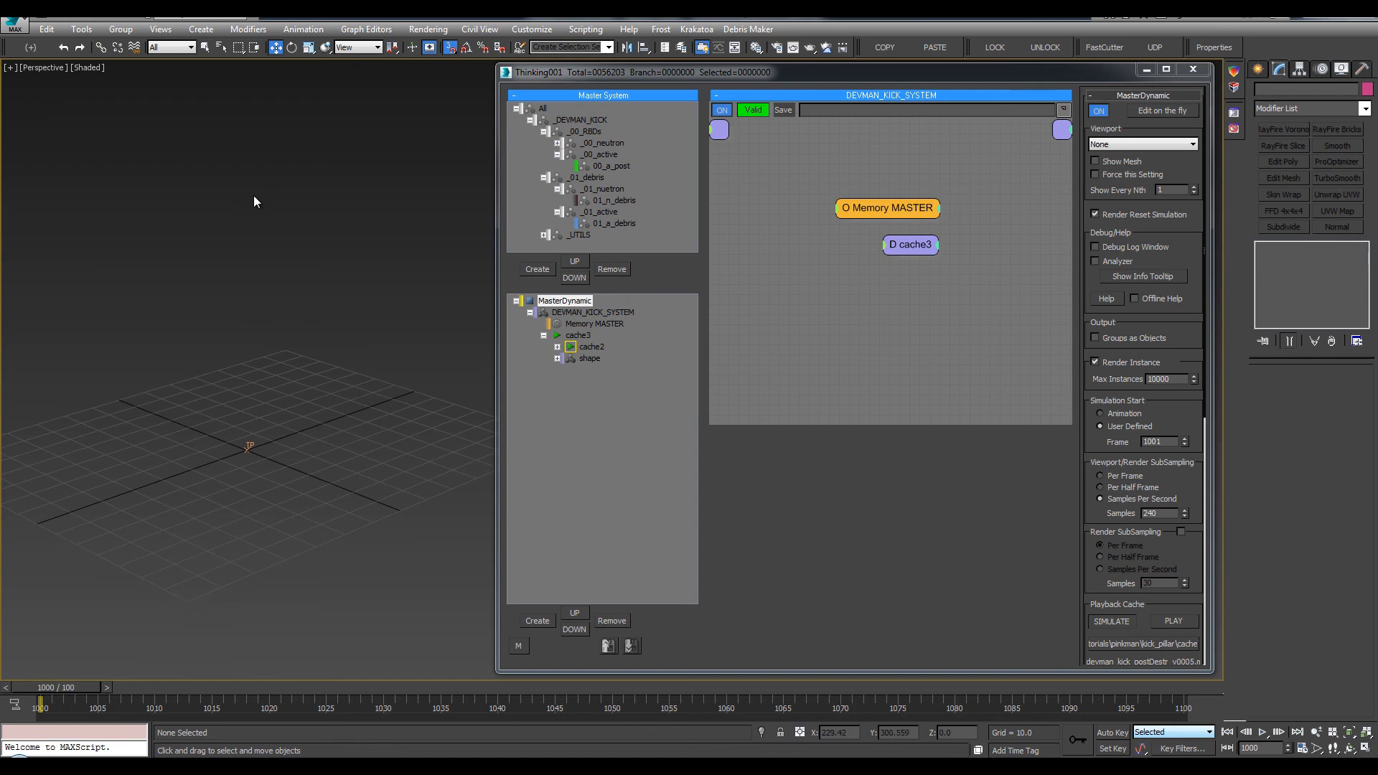
Play back the recorded cache through the kick impact and stop on frame 1019
key("period")
key("period")
key("period")
key("period")
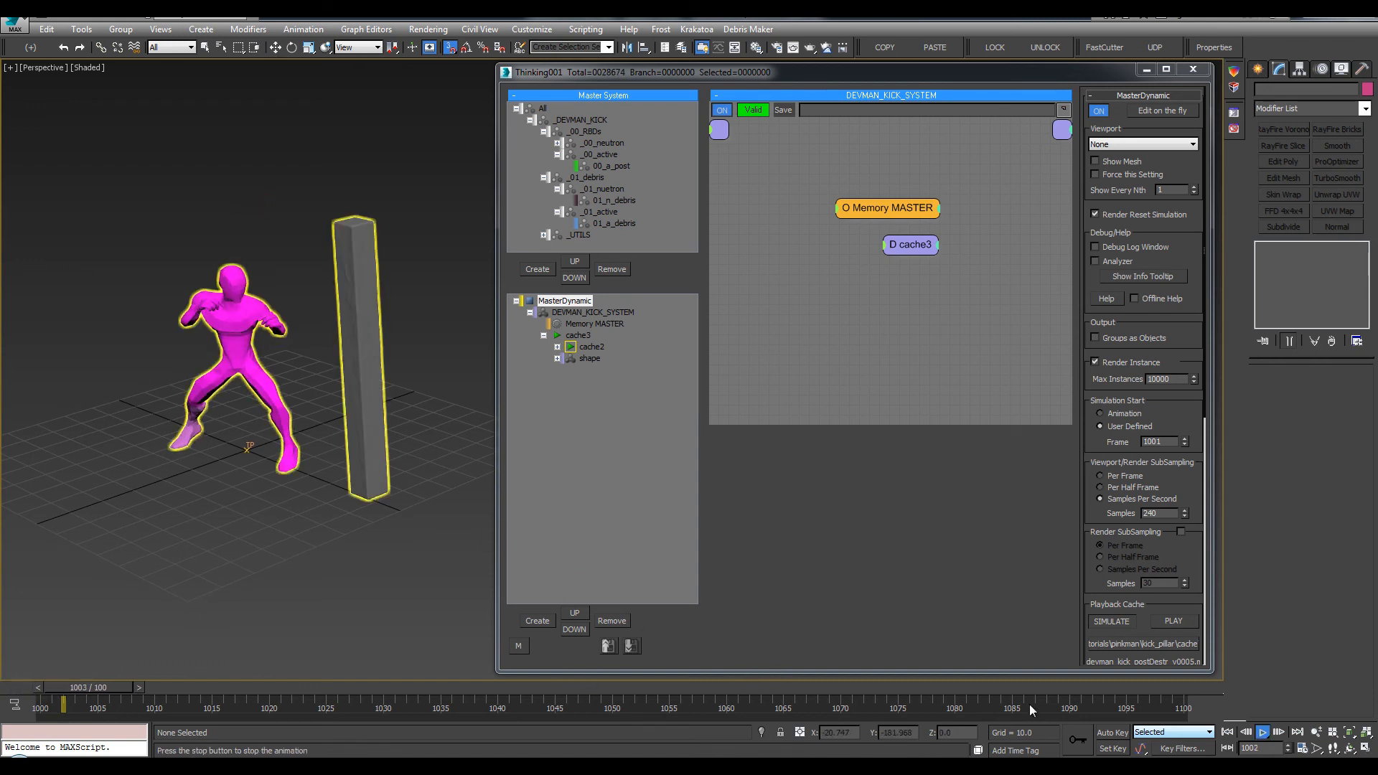
left_click(1262, 735)
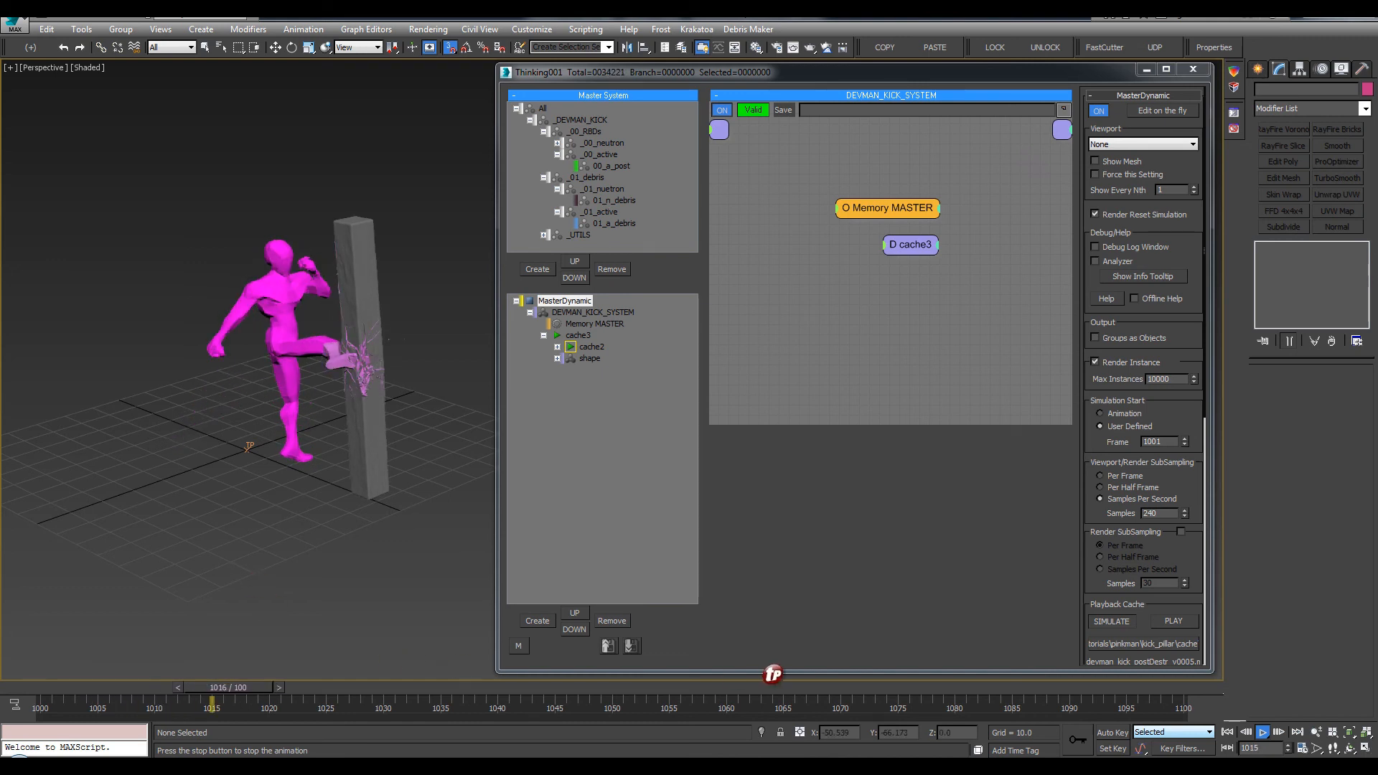
left_click(1262, 732)
Examine the debris around the pillar close up on frame 1019 and after playing on to frame 1029
scroll(334, 350, "up", 5)
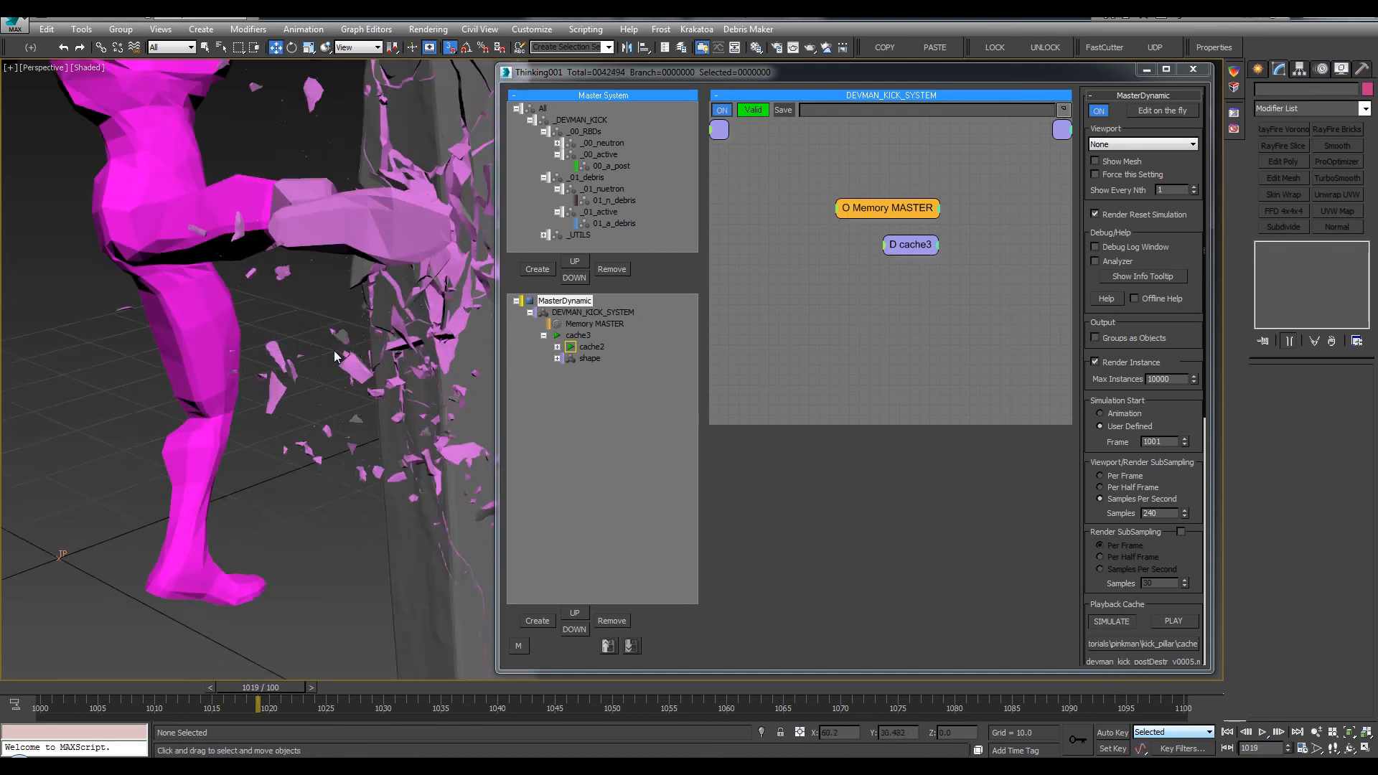
scroll(334, 346, "up", 5)
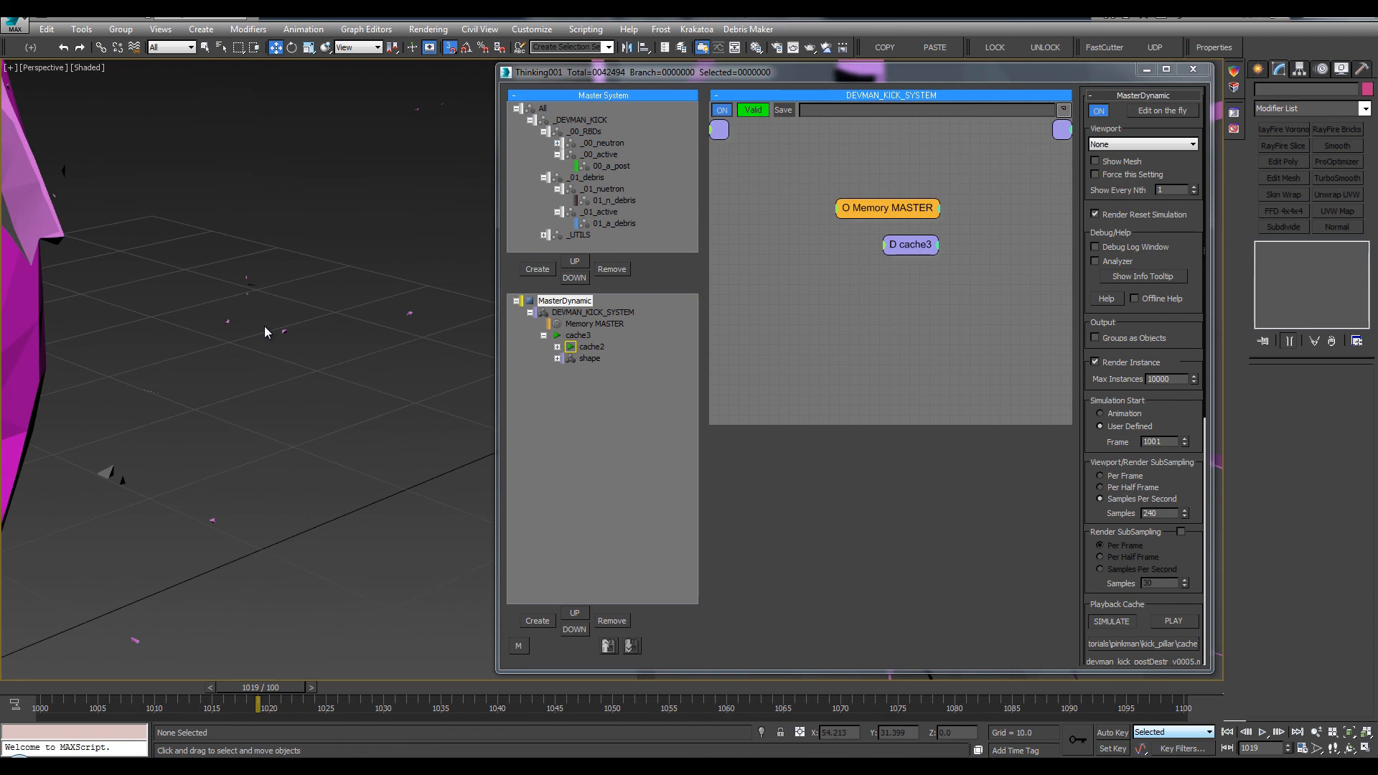
scroll(330, 539, "down", 8)
scroll(330, 538, "down", 4)
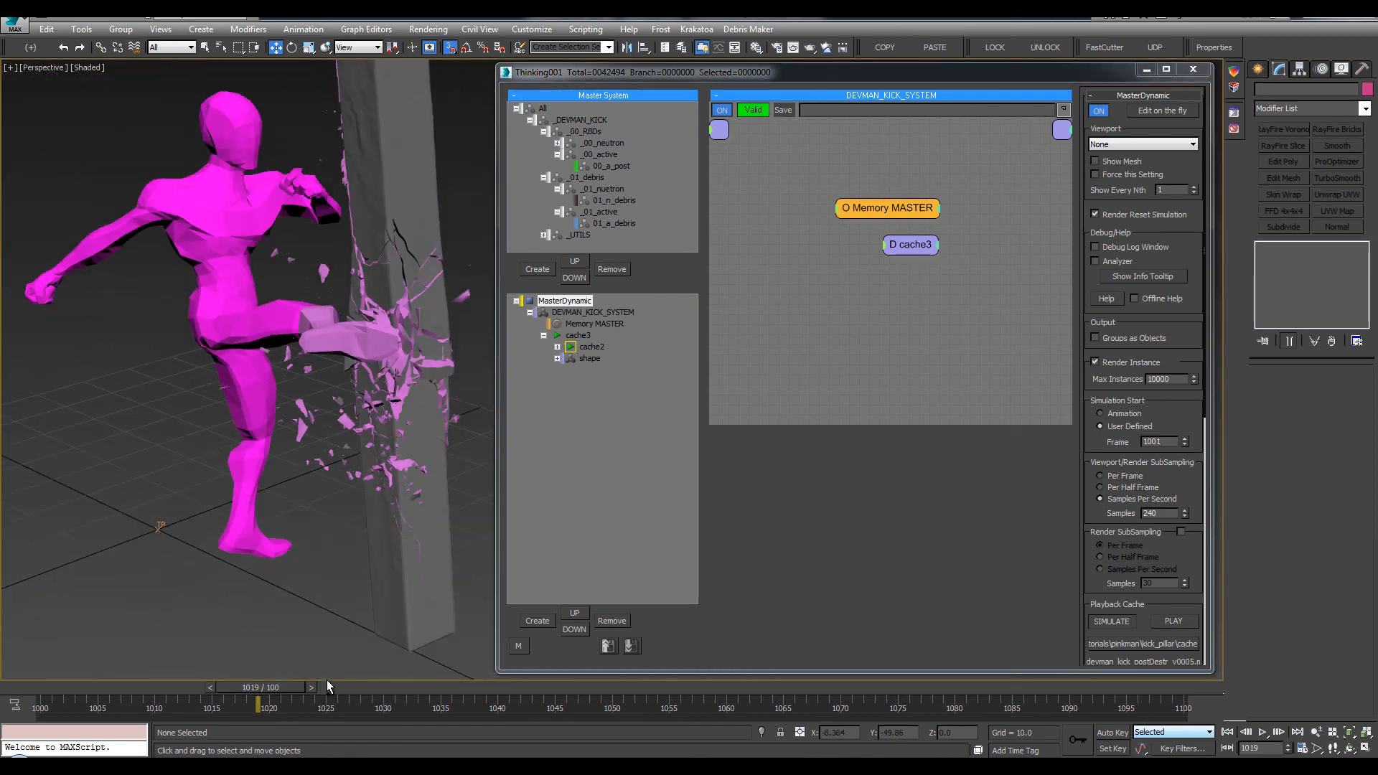
middle_click_drag(468, 404, 344, 404, "alt")
scroll(345, 403, "down", 4)
middle_click_drag(349, 494, 400, 507)
key("/")
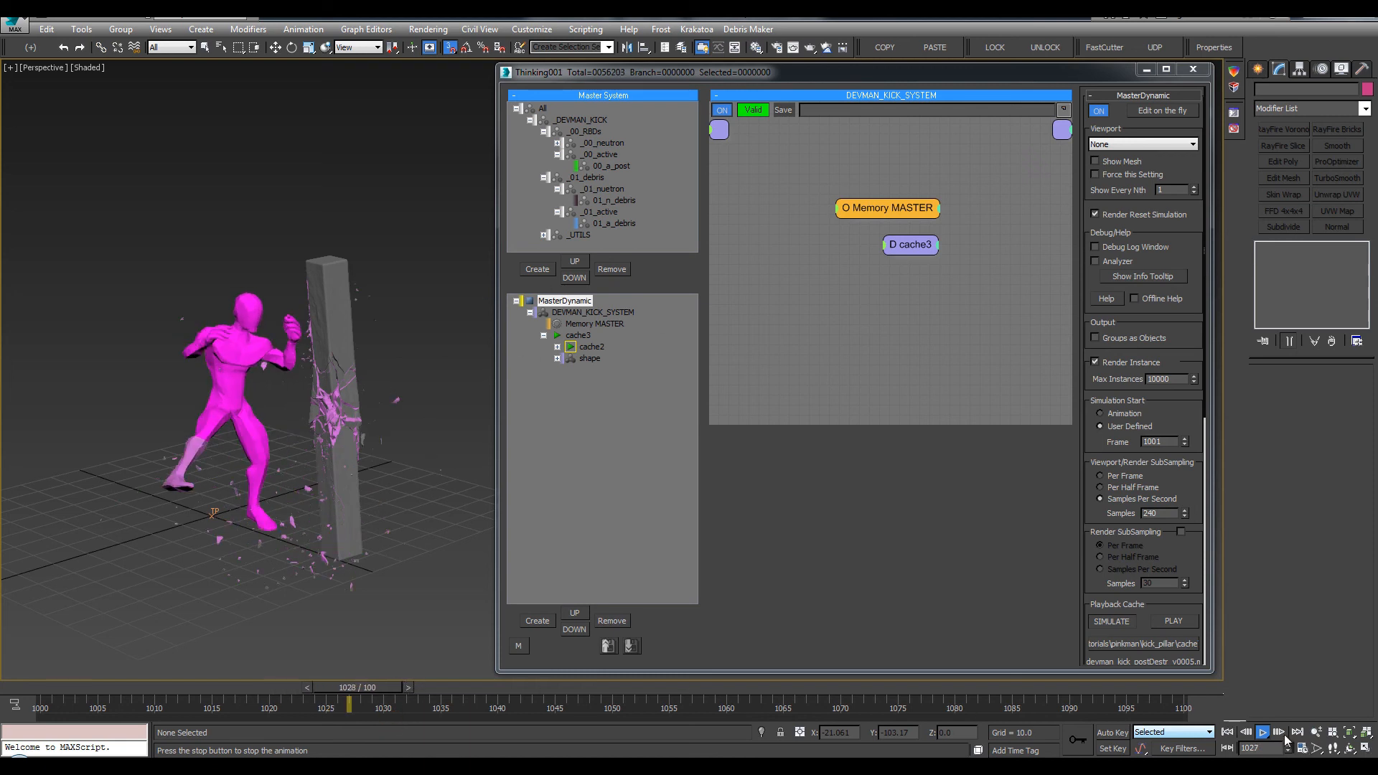
scroll(270, 412, "up", 8)
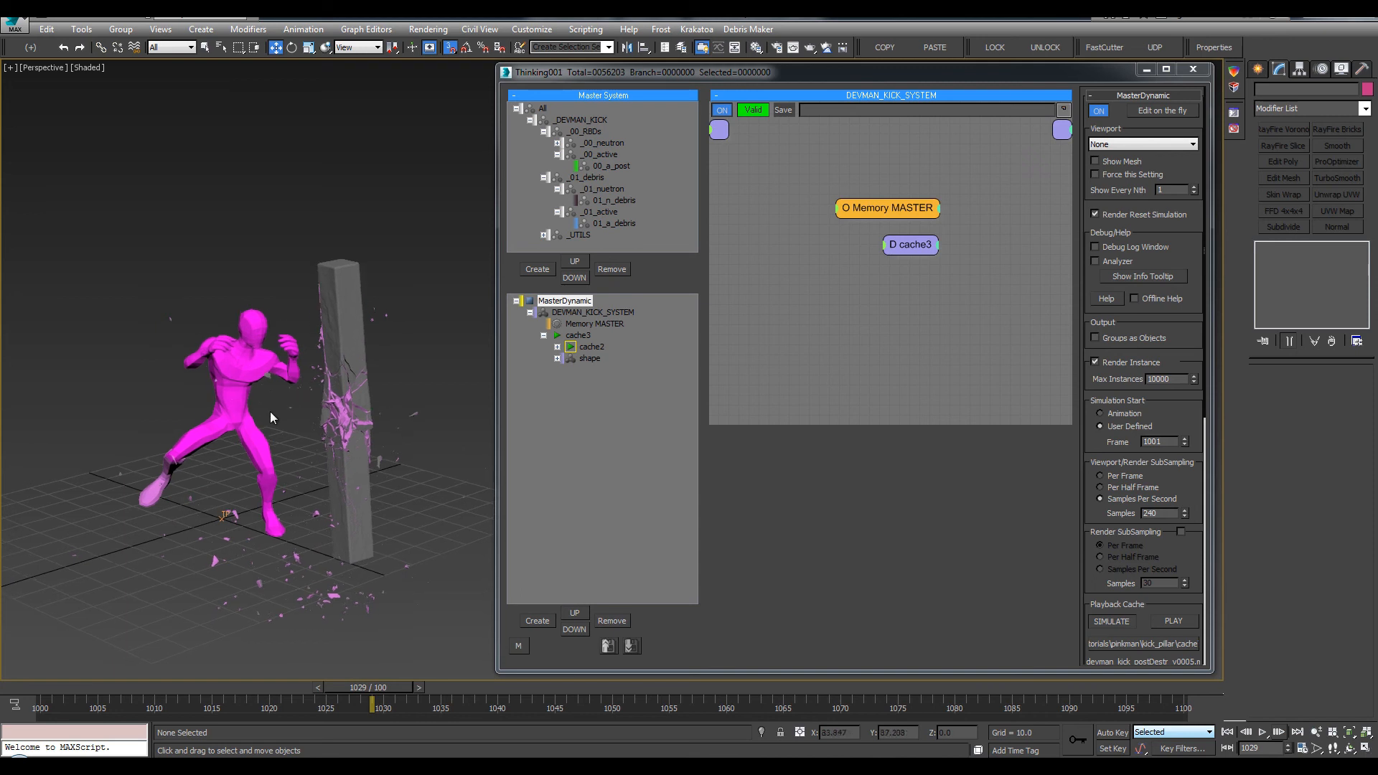
scroll(320, 354, "down", 5)
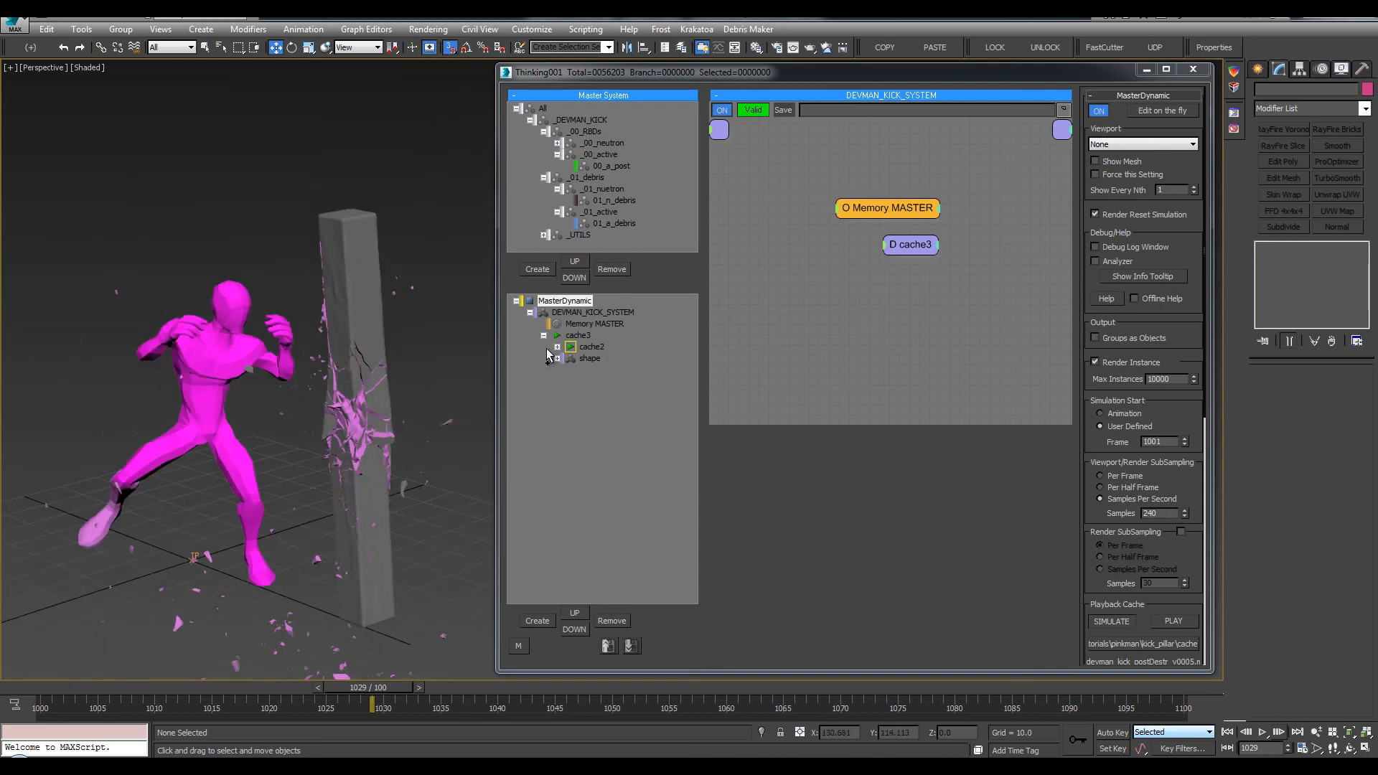
Collapse cache3 and create a new DynamicSet under DEVMAN_KICK_SYSTEM
left_click(582, 336)
left_click(571, 323)
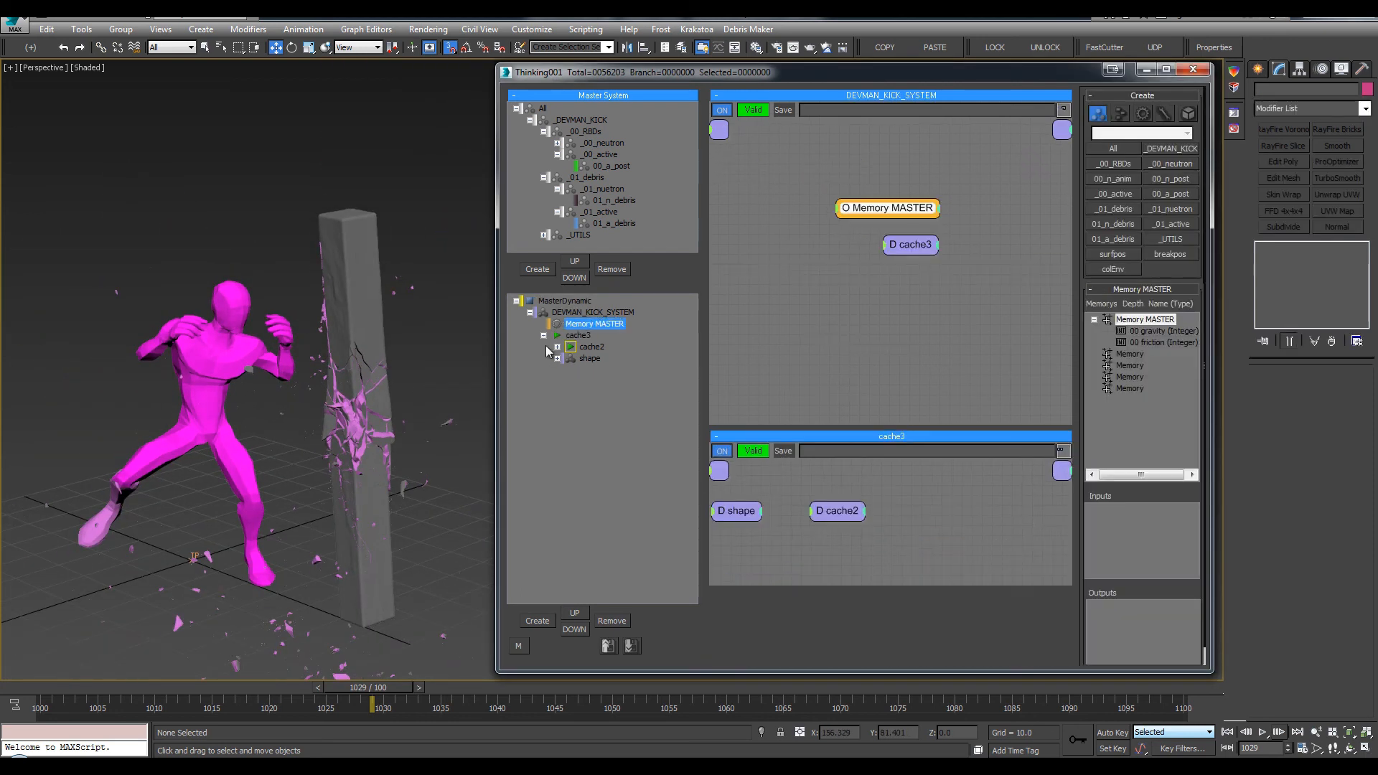
left_click(543, 336)
left_click(564, 314)
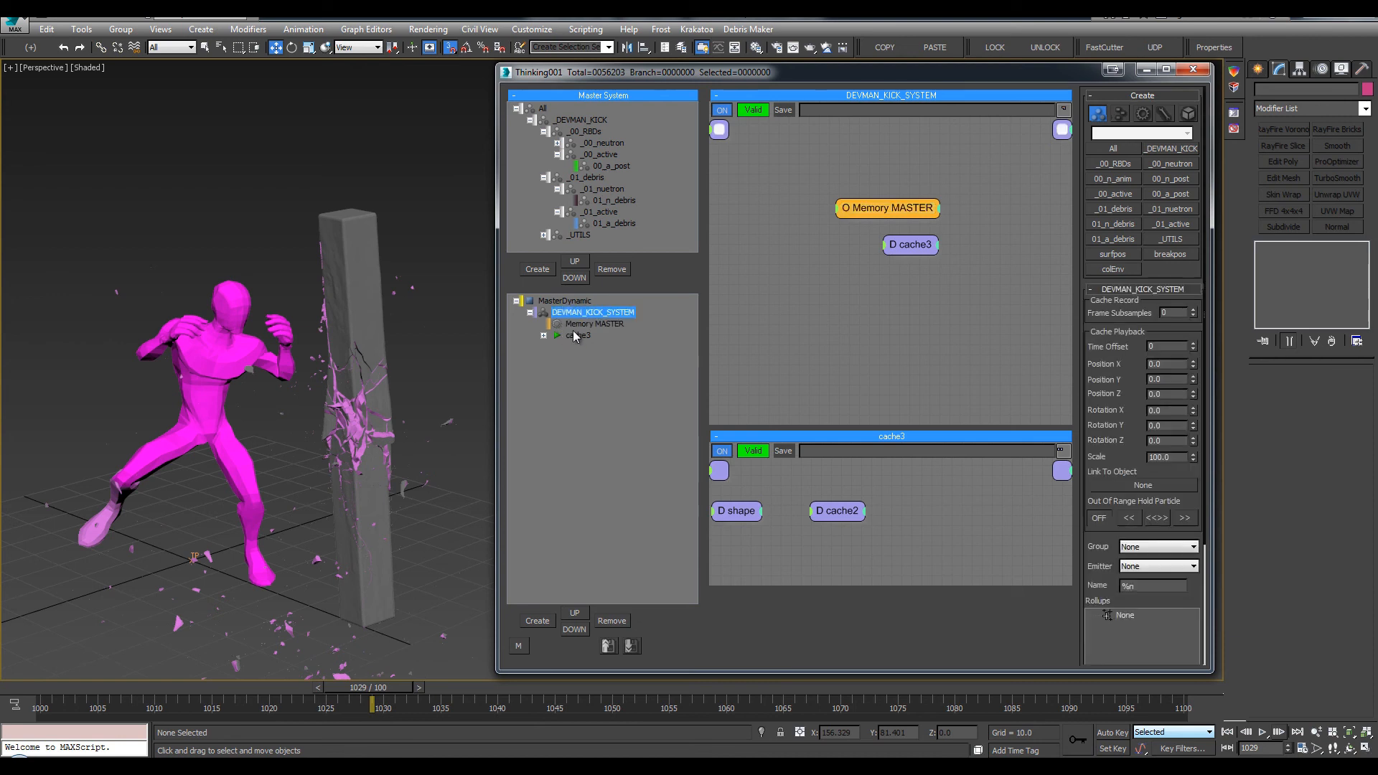
left_click(537, 621)
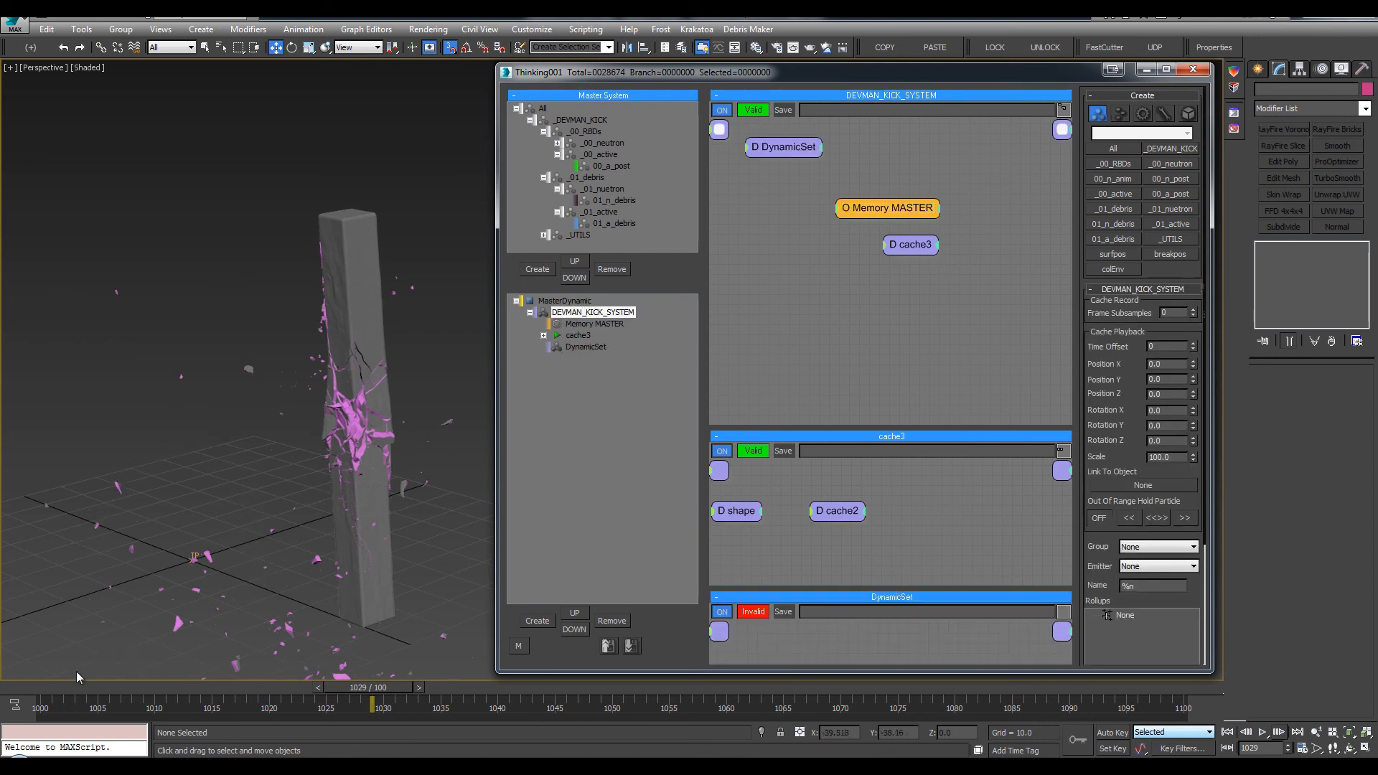
Return the timeline to frame 1000 and rename the new DynamicSet as Sizemult
left_click(20, 686)
double_click(576, 348)
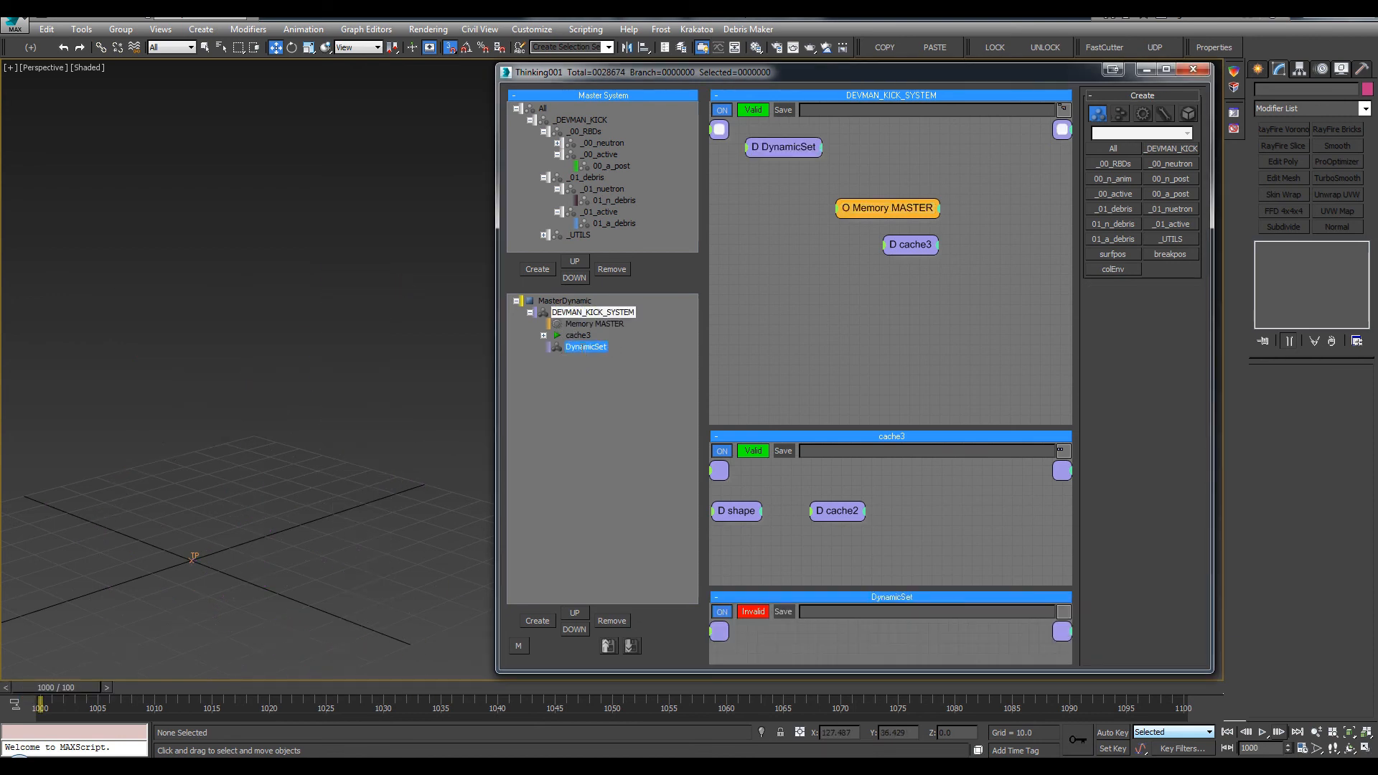
type("a")
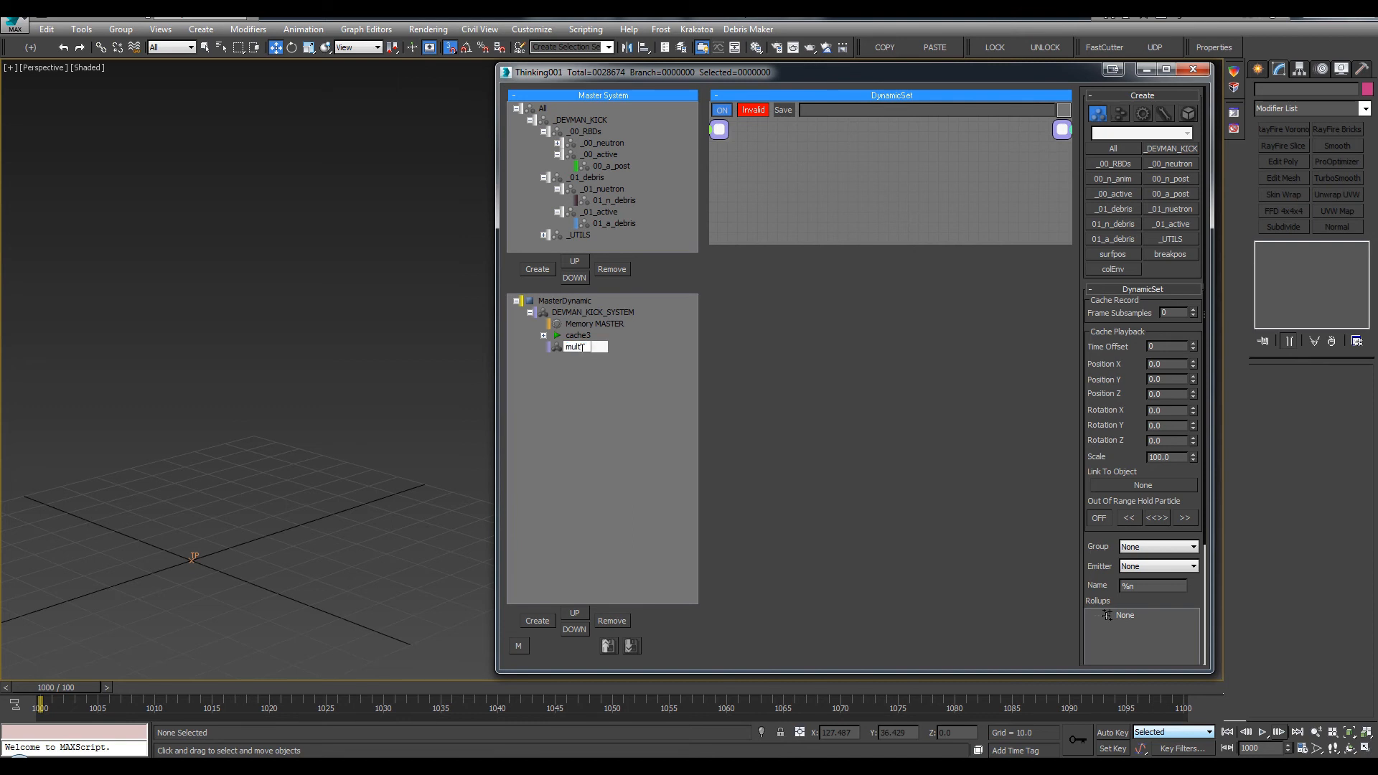
type("e")
key("Return")
right_click(789, 276)
mouse_move(794, 283)
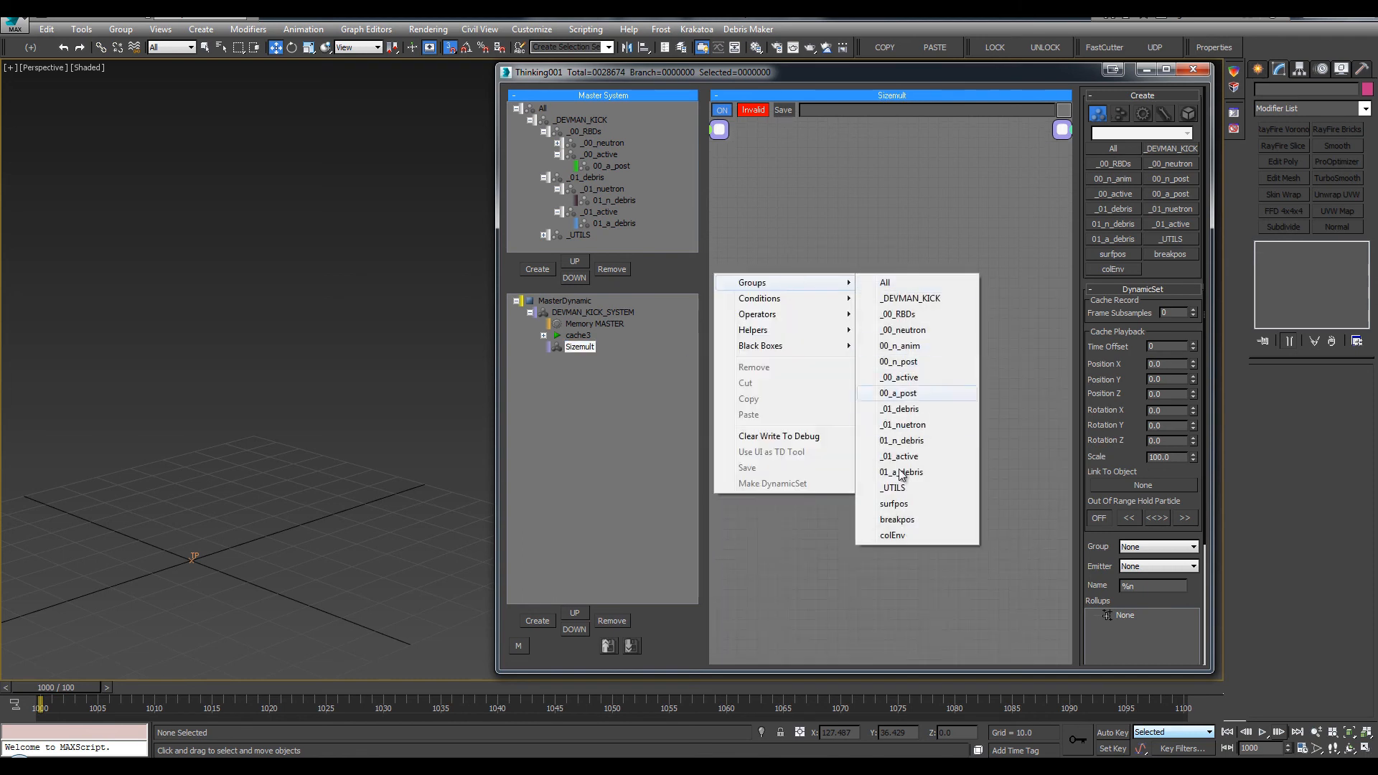
left_click(926, 472)
left_click(827, 281)
key("Delete")
Add the 01_a_debris group and a Size operator to Sizemult, feeding the group's particles into the operator
right_click(735, 267)
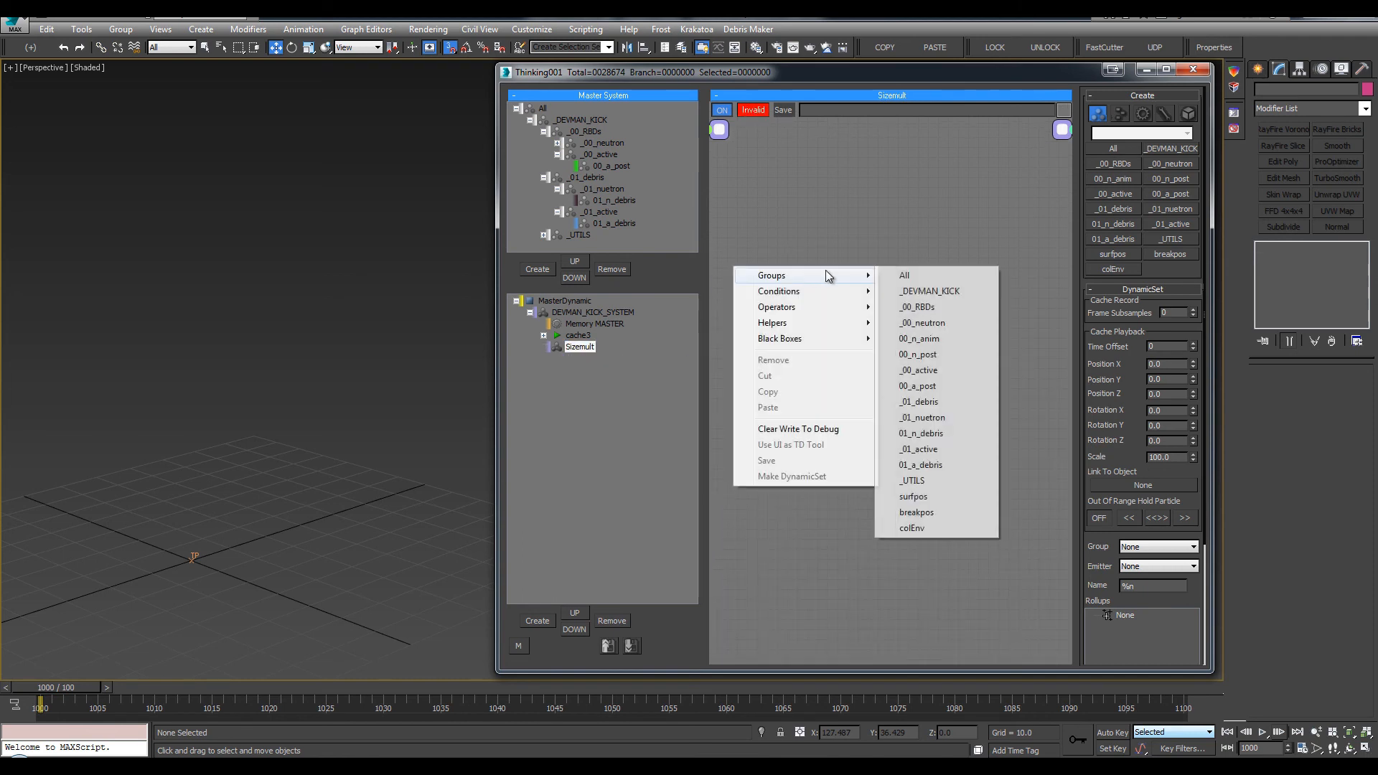
left_click(925, 466)
double_click(899, 267)
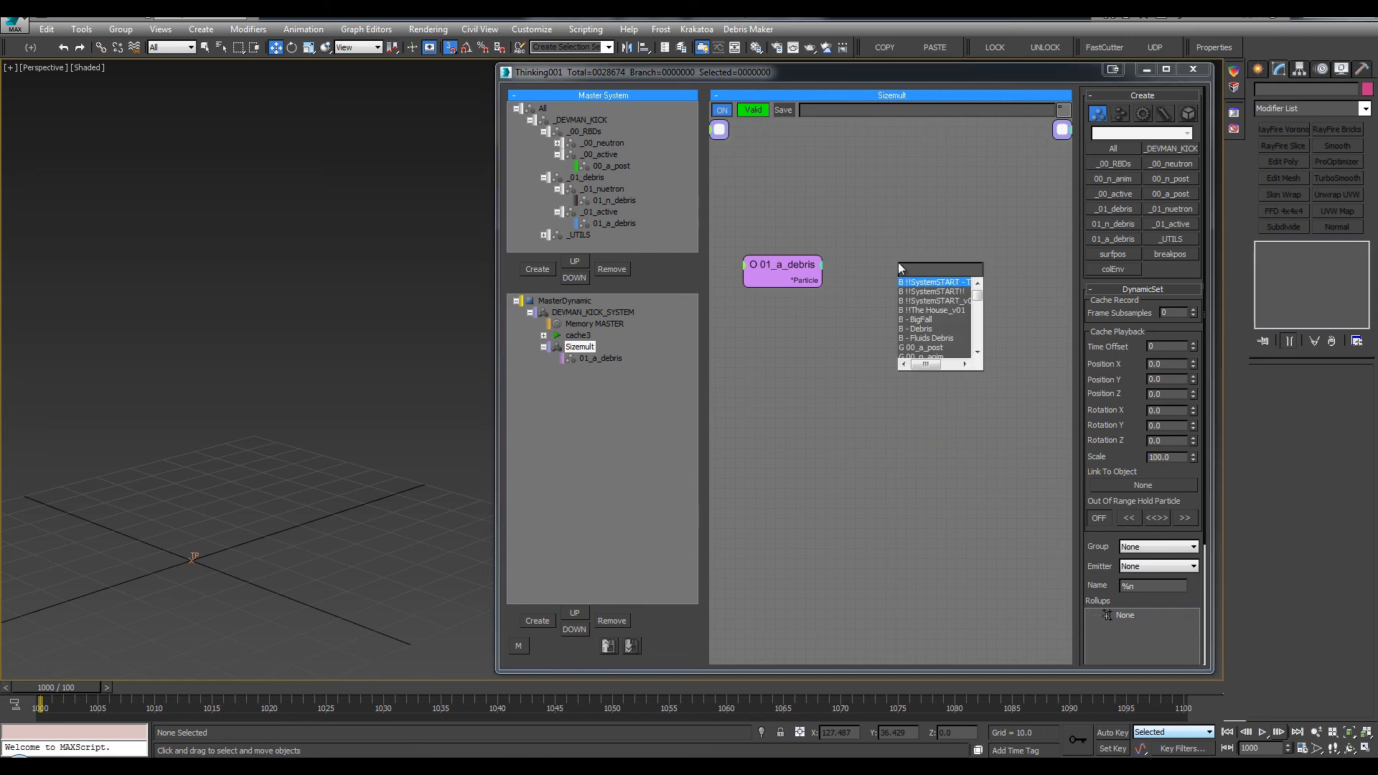
type("size")
key("Return")
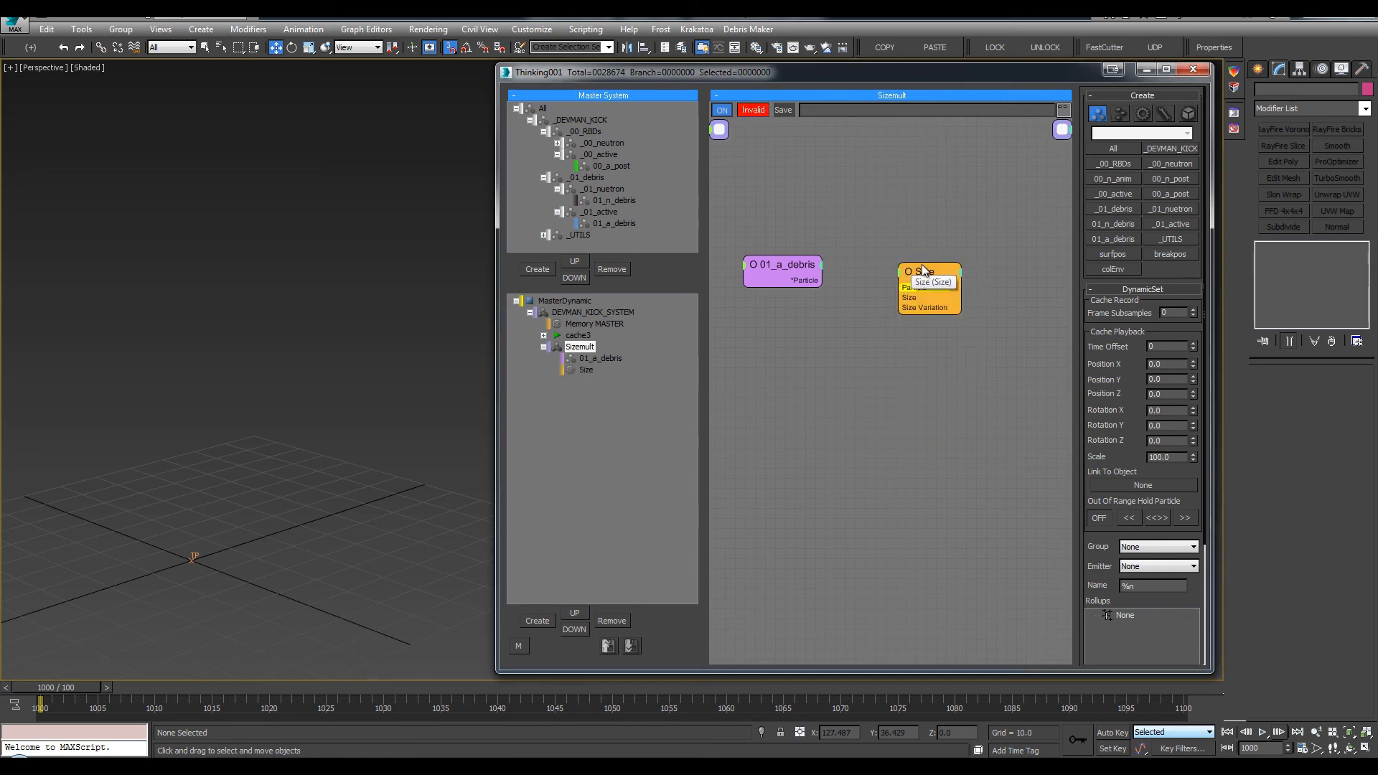
left_click_drag(917, 280, 822, 280)
Expose the Size output on the 01_a_debris node
left_click(807, 285)
right_click(808, 291)
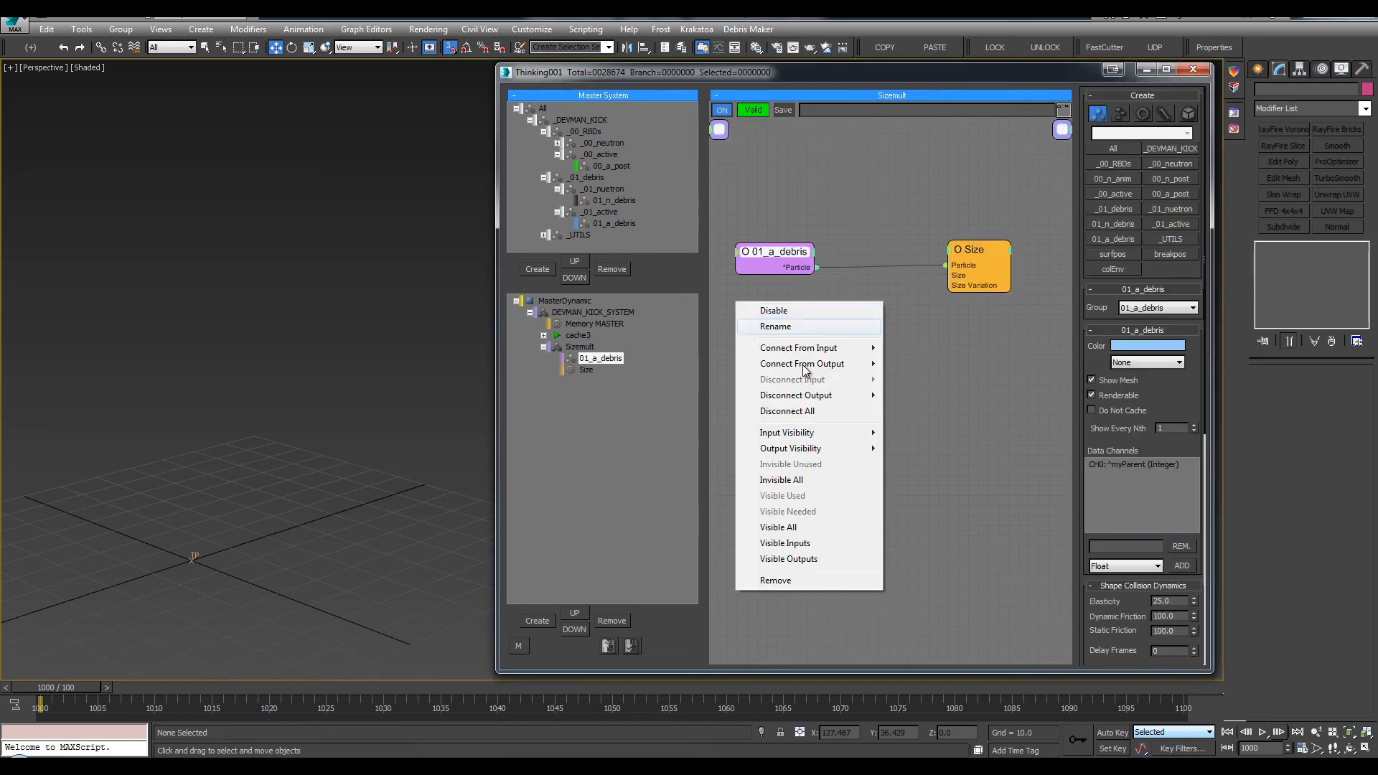
left_click(789, 327)
key("Return")
left_click(804, 277)
left_click(806, 359)
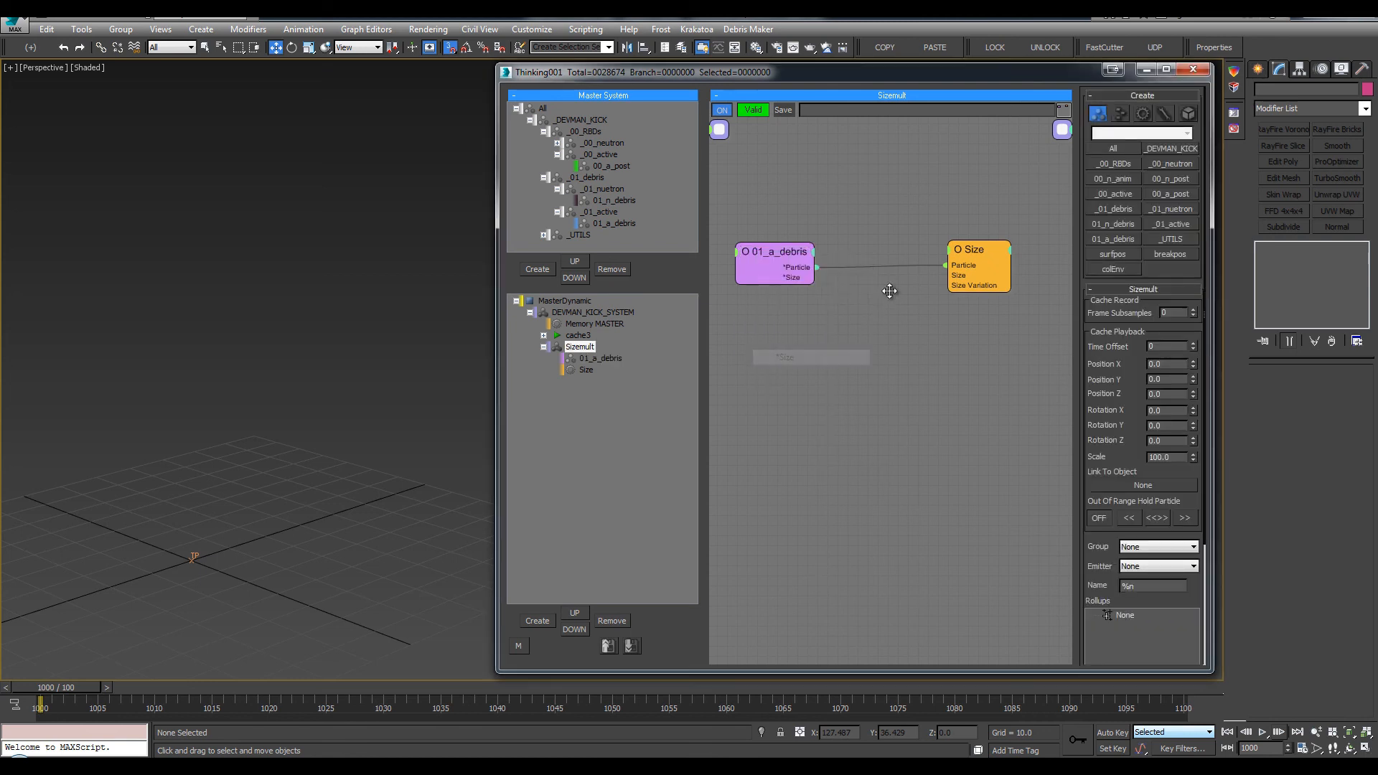
Add a Float helper between the two nodes and wire its value into the Size operator's Size input
double_click(890, 291)
type("float")
key("Return")
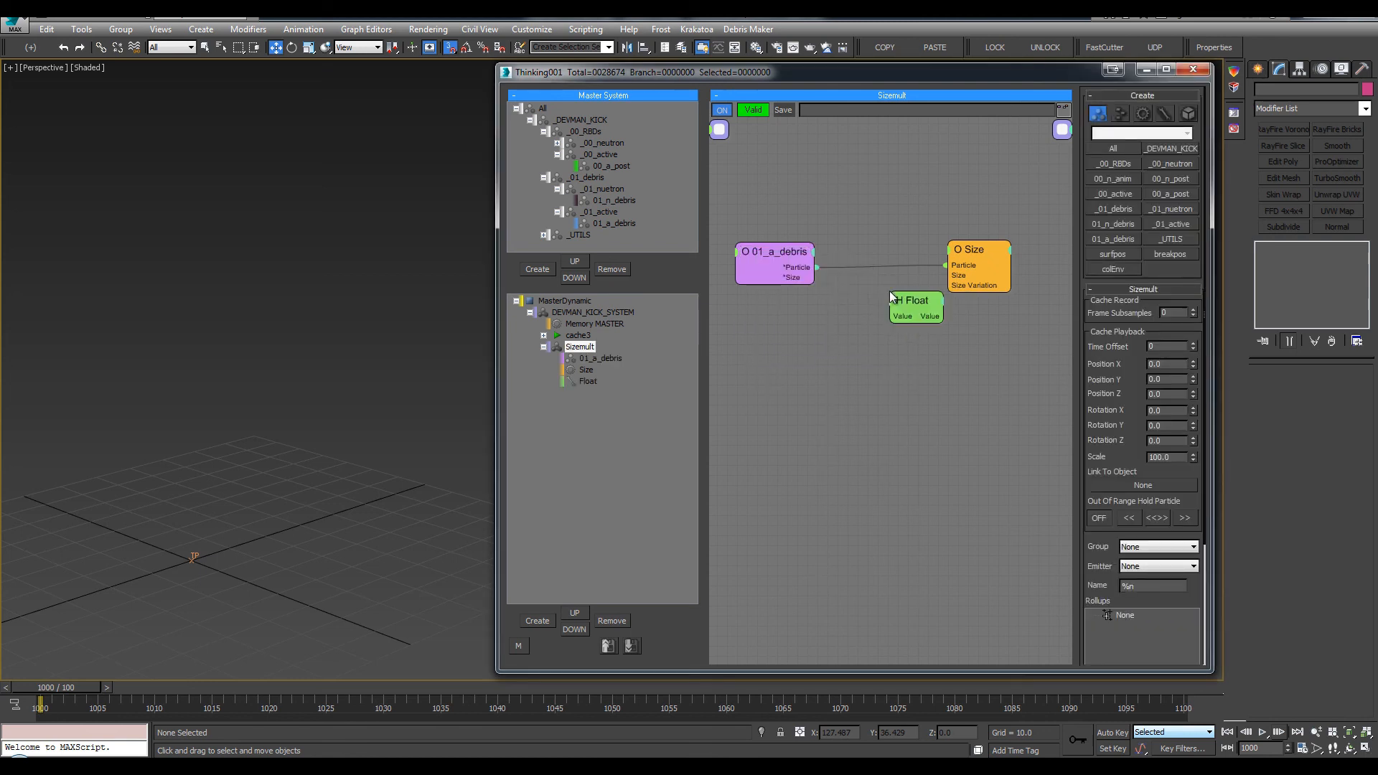
left_click_drag(945, 276, 941, 315)
left_click_drag(921, 307, 880, 293)
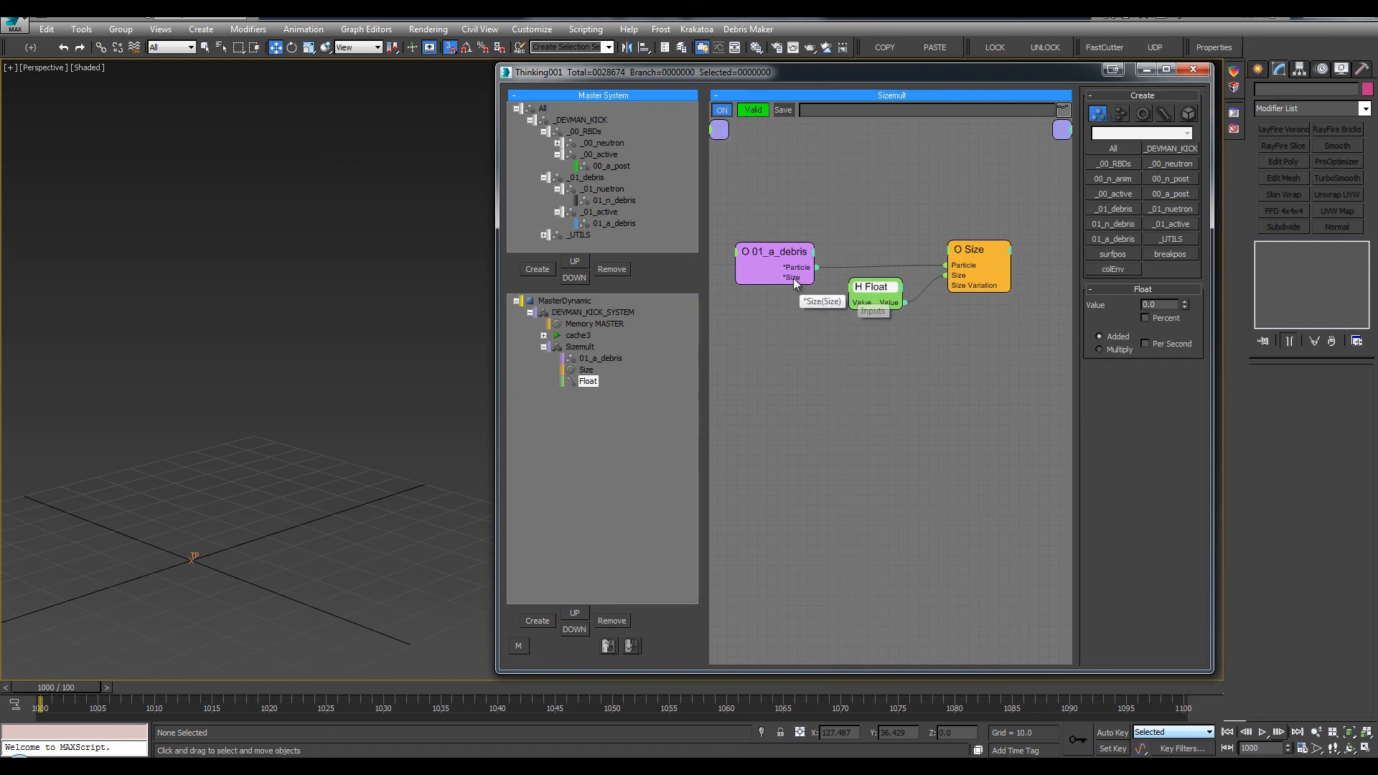
Connect the Size output of 01_a_debris to the Float input and space out the Float and Size nodes
left_click_drag(796, 279, 861, 302)
left_click_drag(991, 256, 1032, 241)
left_click_drag(888, 289, 906, 290)
middle_click_drag(965, 252, 961, 237)
left_click_drag(1022, 233, 1025, 243)
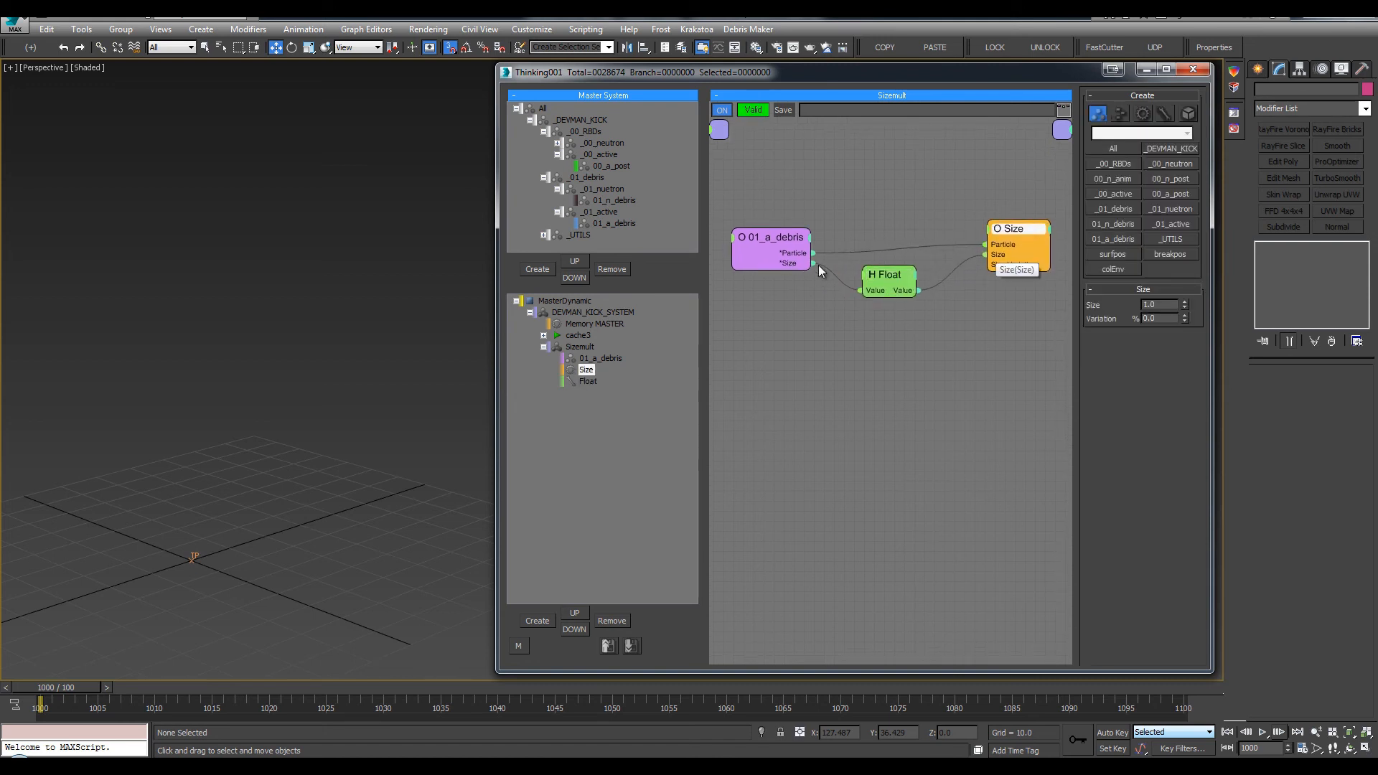
left_click(300, 300)
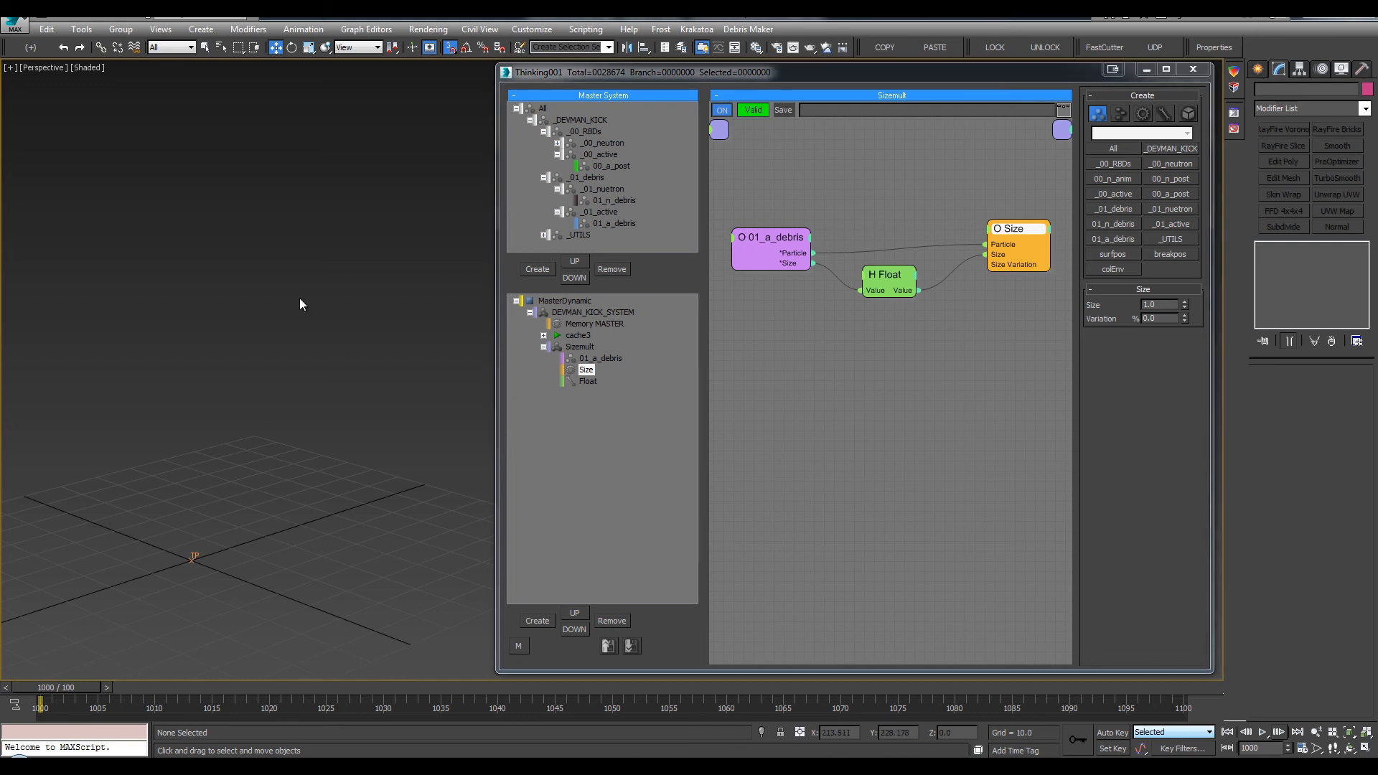
Hide the mesh of the 00_a_post group and move the animation to frame 1019 to expose the debris
key("period")
mouse_move(352, 455)
middle_mouse_down("alt")
mouse_move(326, 434)
mouse_move(320, 381)
middle_mouse_up("alt")
scroll(320, 381, "up", 2)
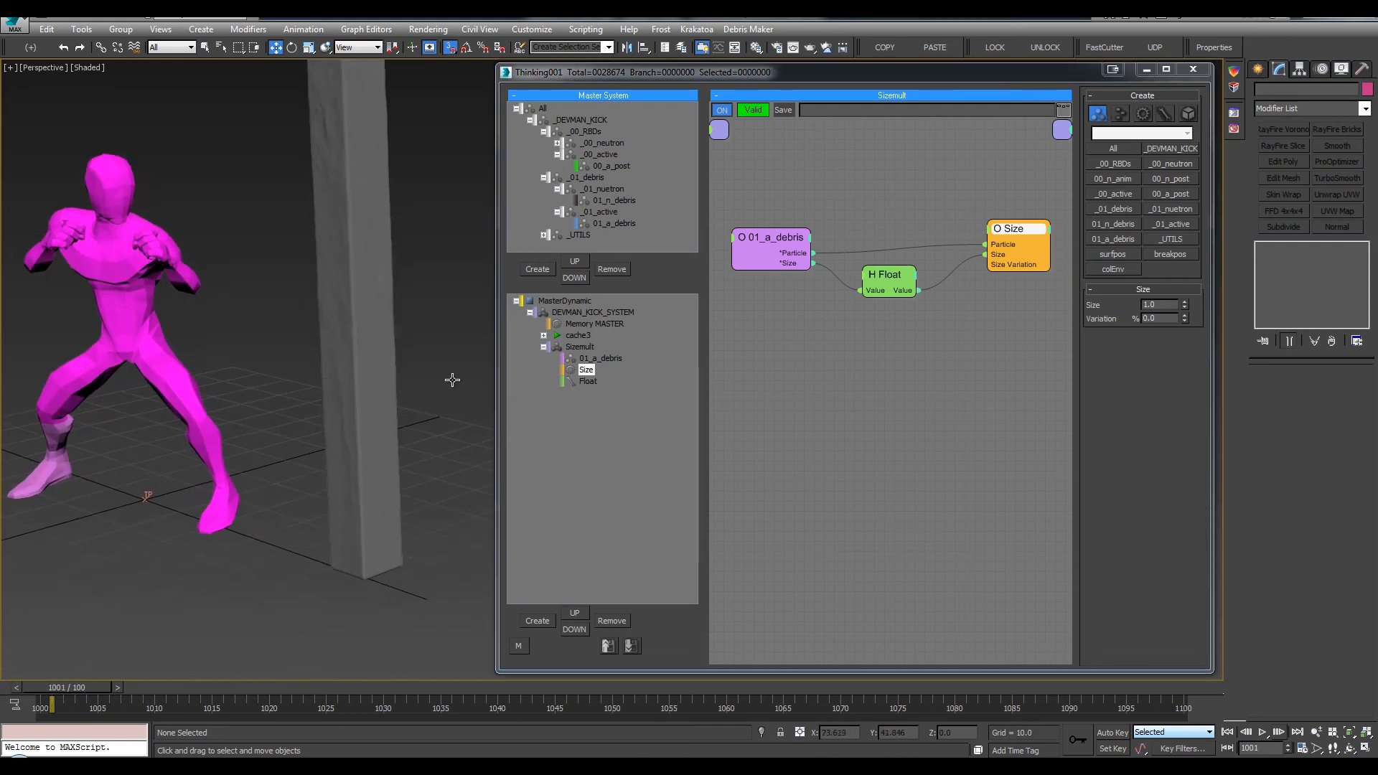
key("F3")
key("F3")
left_click(612, 166)
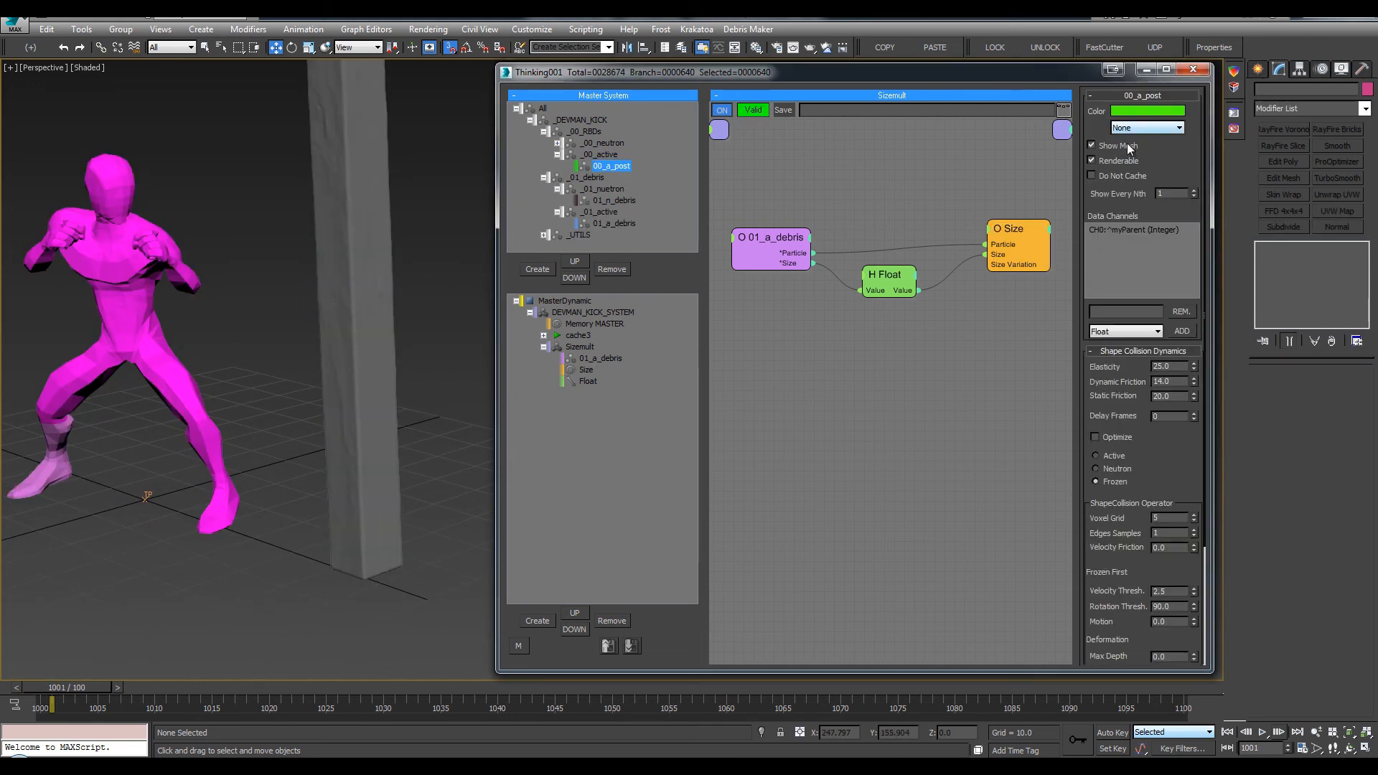
left_click(1130, 148)
left_click_drag(248, 692, 260, 688)
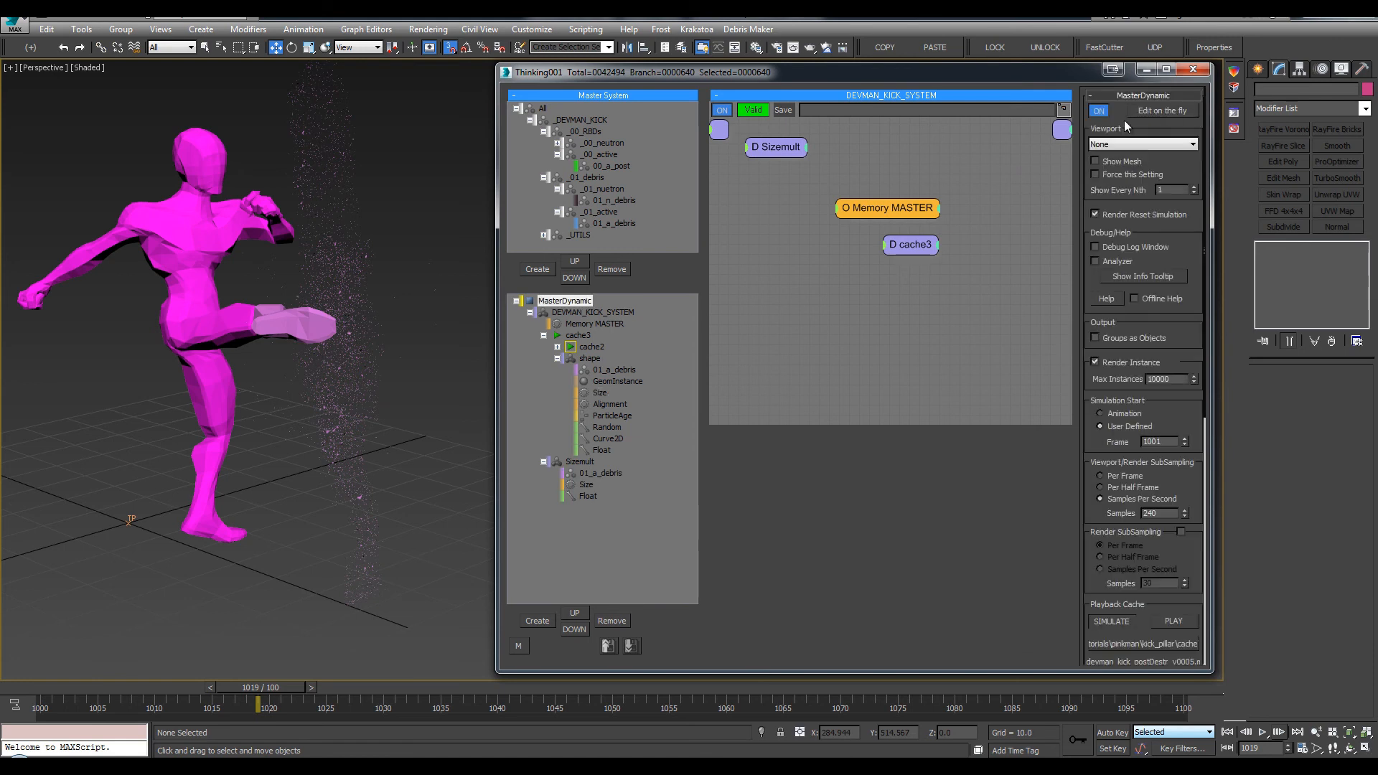
Set the value of the Sizemult Float helper to 0.1 and update the debris in the viewport
scroll(320, 270, "up", 3)
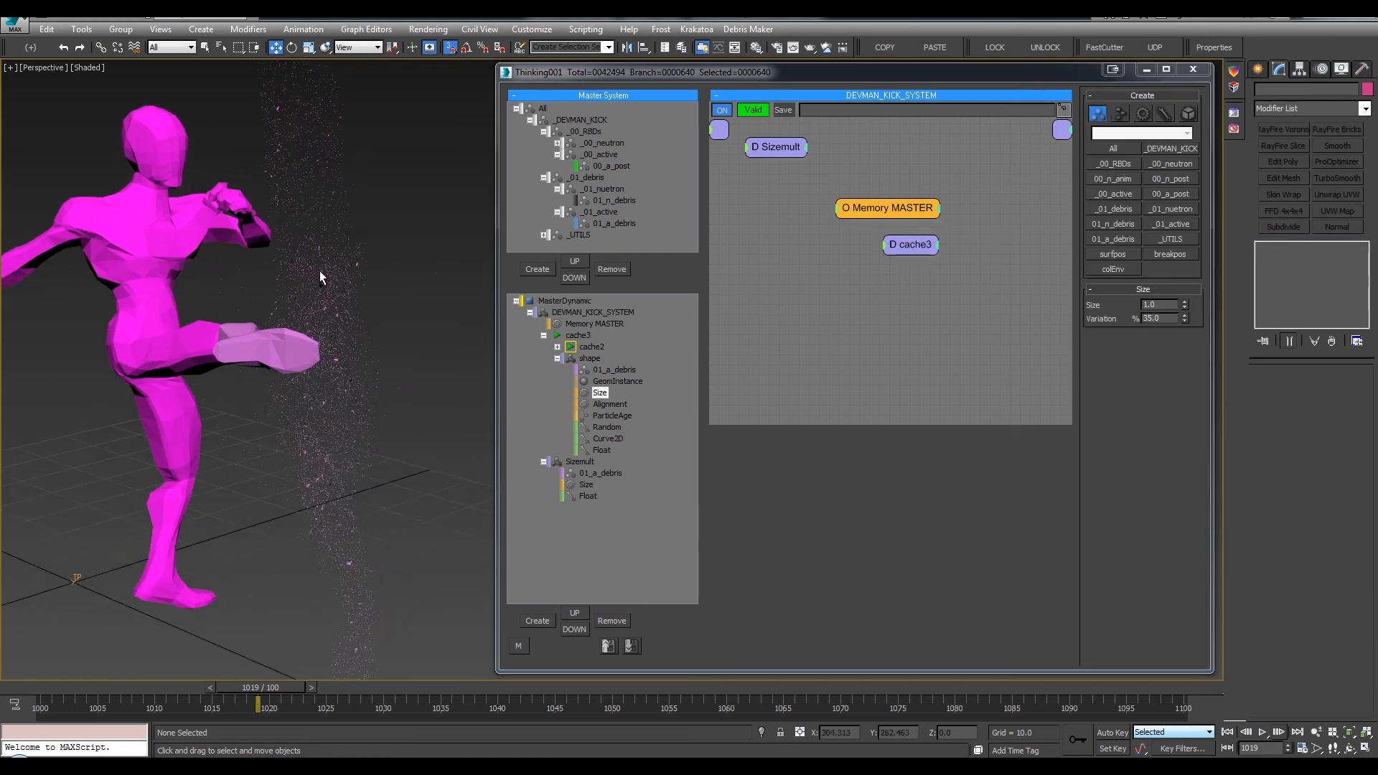
scroll(350, 231, "up", 1)
left_click(582, 485)
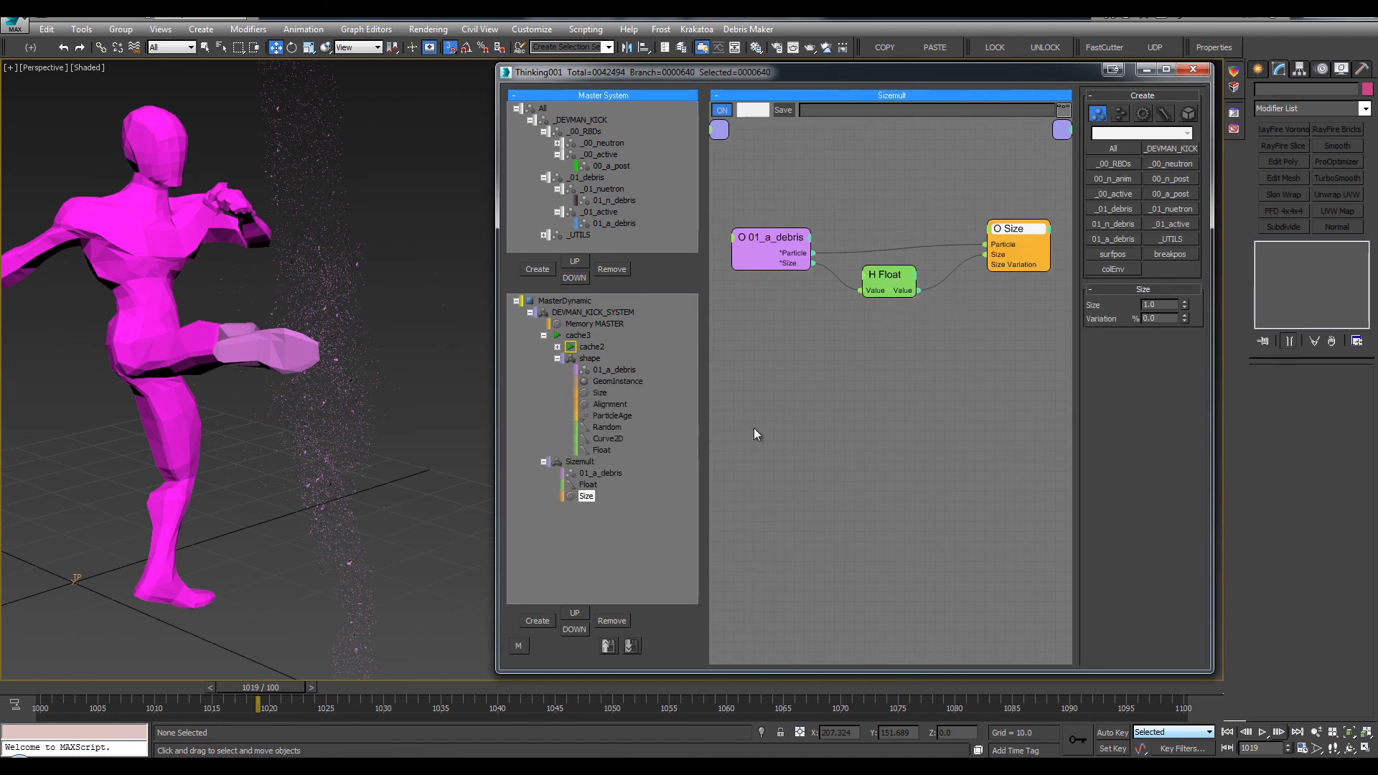
left_click_drag(880, 277, 872, 280)
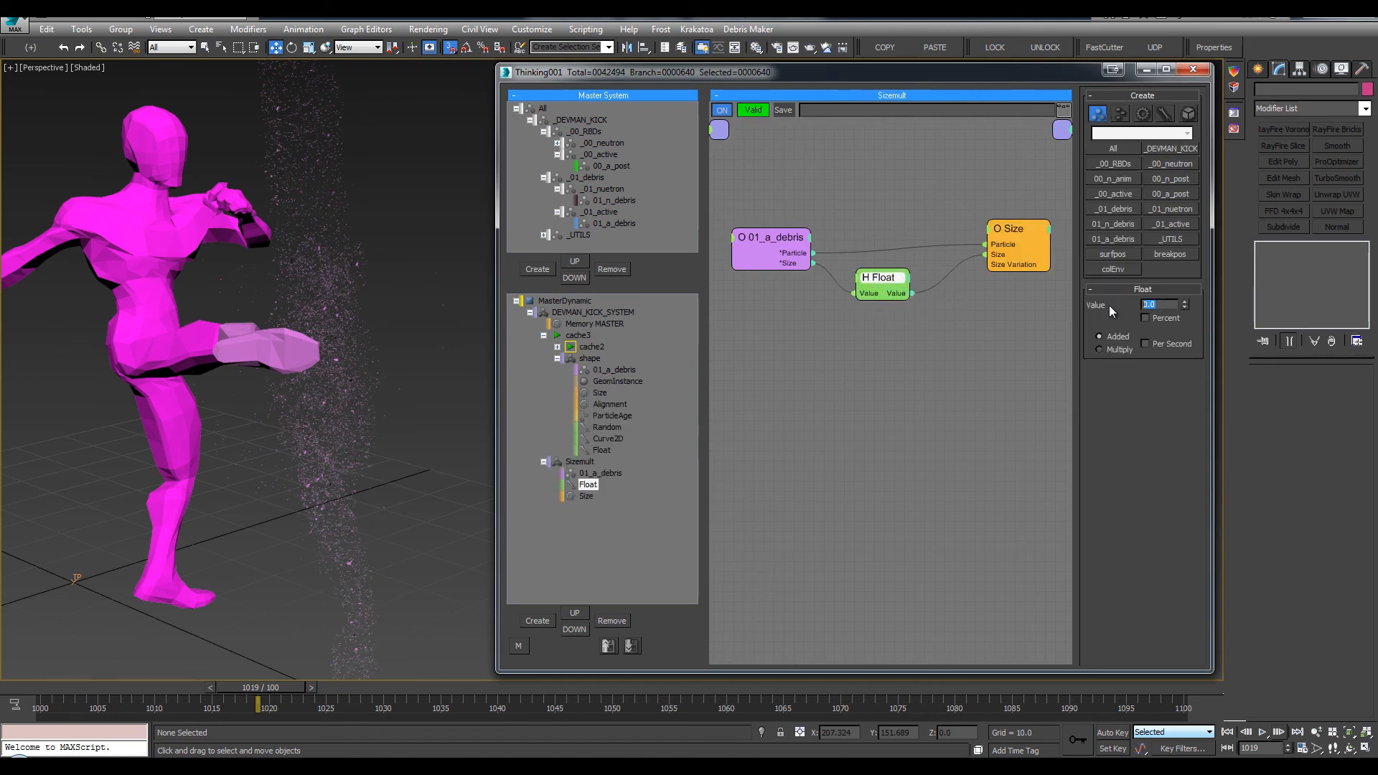
type(".1")
key("Return")
left_click(332, 262)
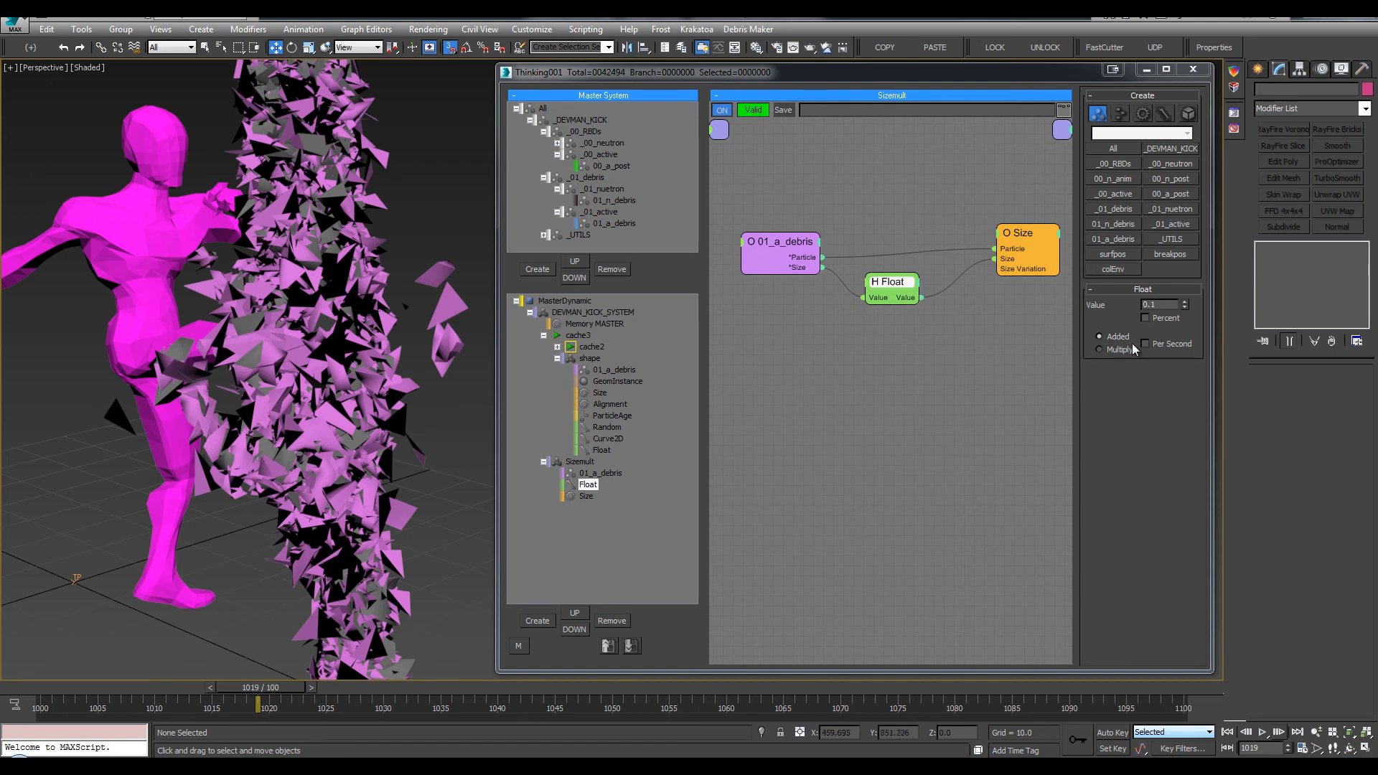
Try 0.005 and 0.002 as the value of the Sizemult Float helper
left_click(1167, 304)
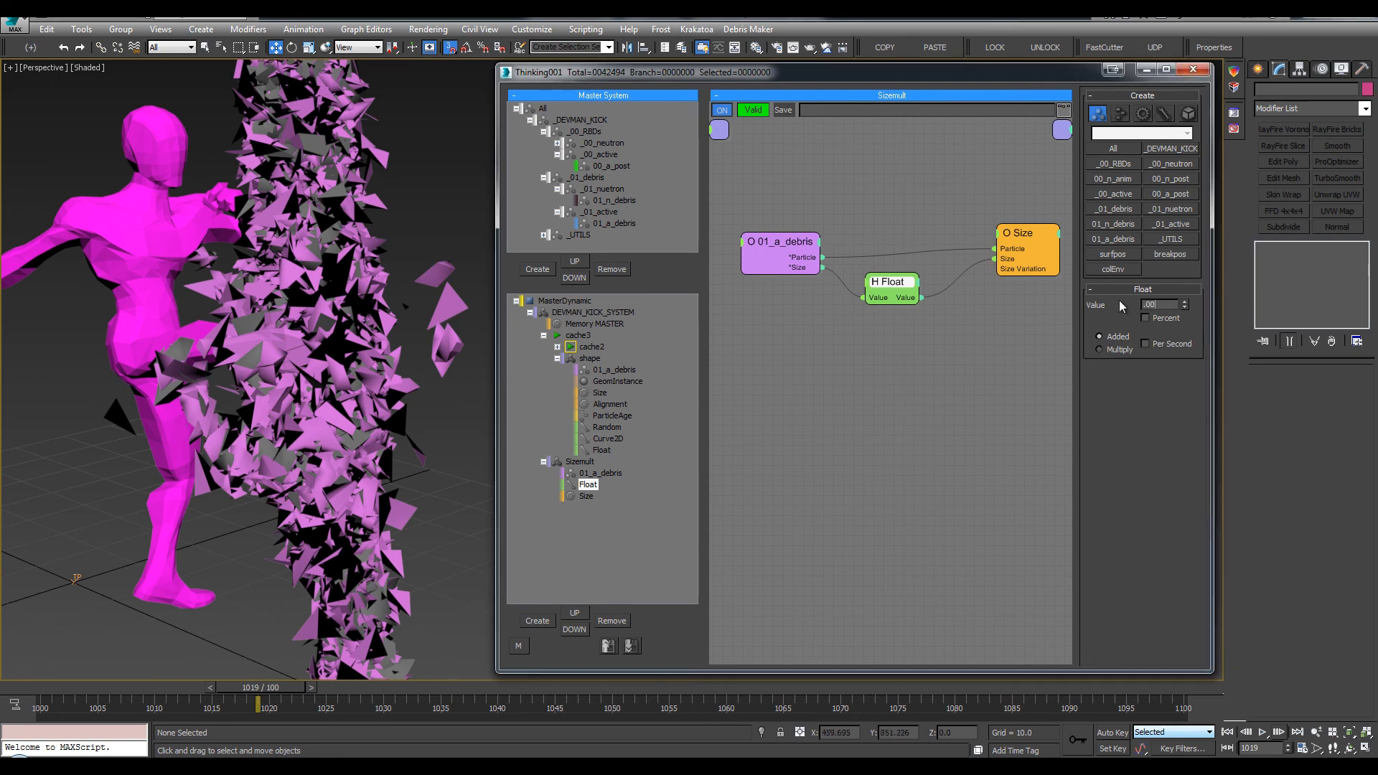
type(".005")
key("Return")
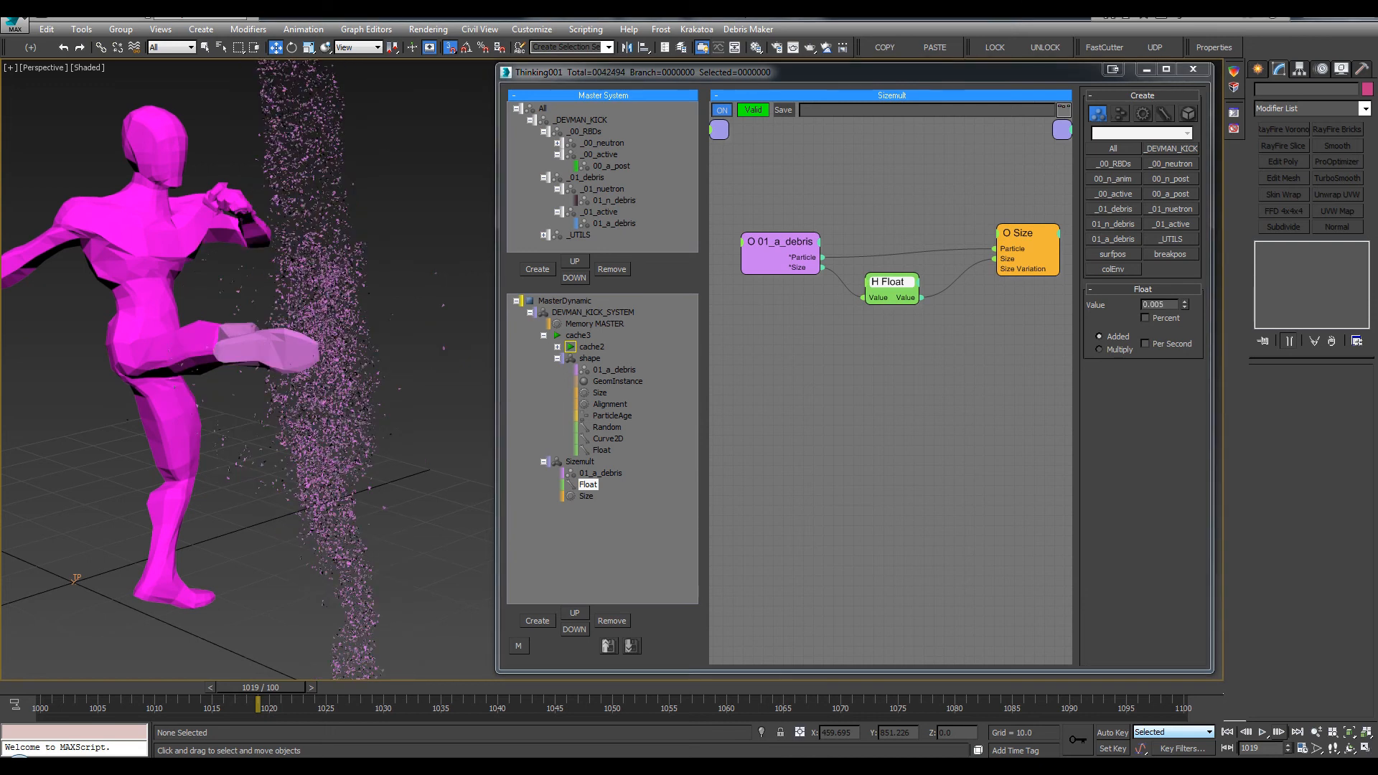
left_click(1172, 305)
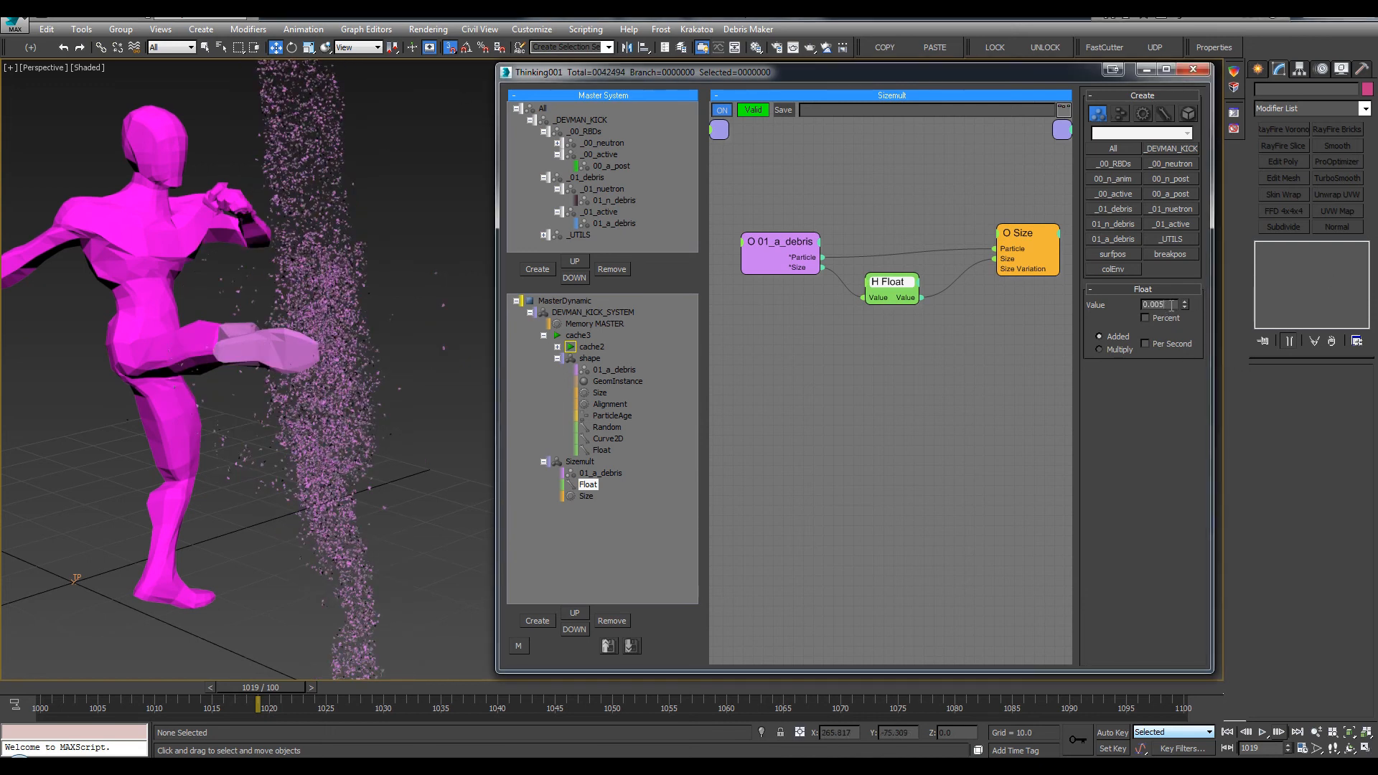
key("BackSpace")
type("2")
key("Return")
Turn the mesh display of the 00_a_post group back on and frame the kicked area of the post
scroll(417, 278, "down", 1)
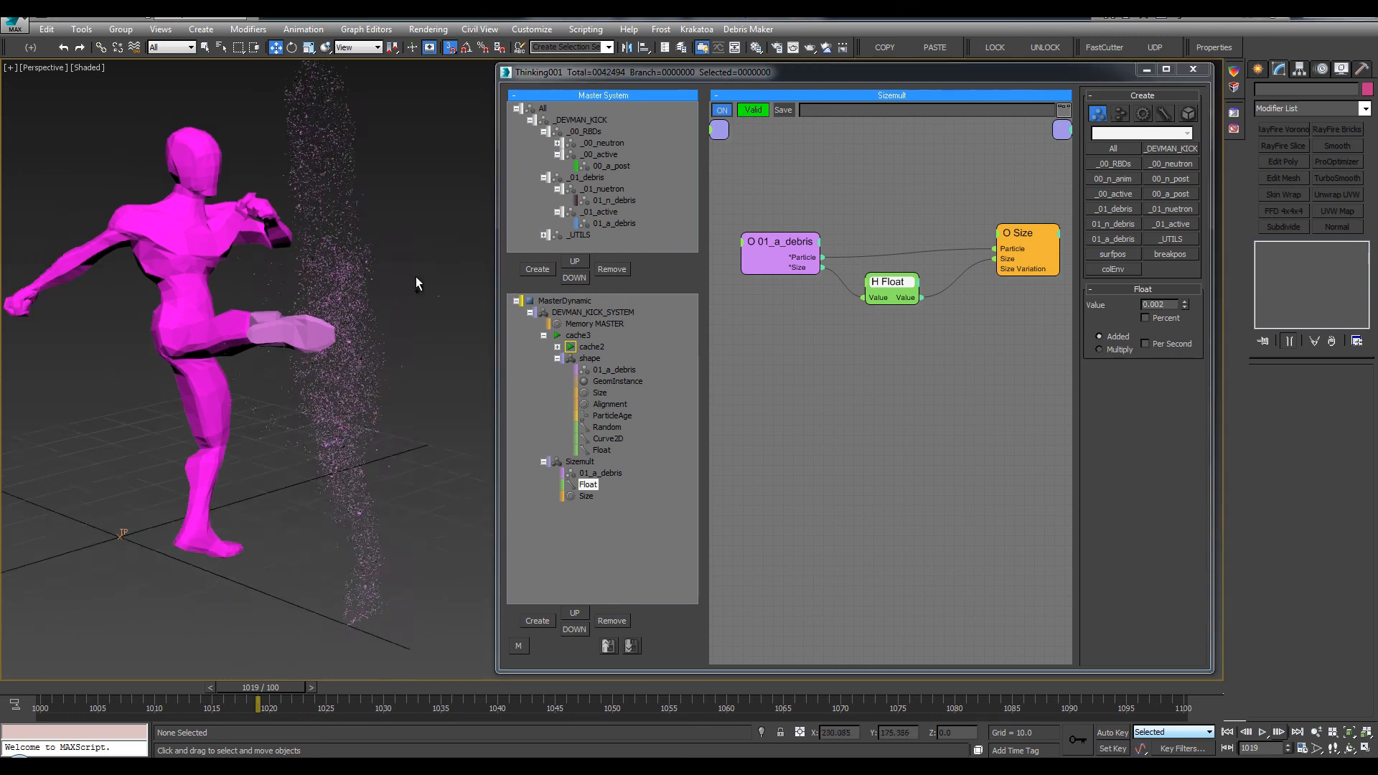
scroll(398, 295, "down", 1)
left_click(612, 167)
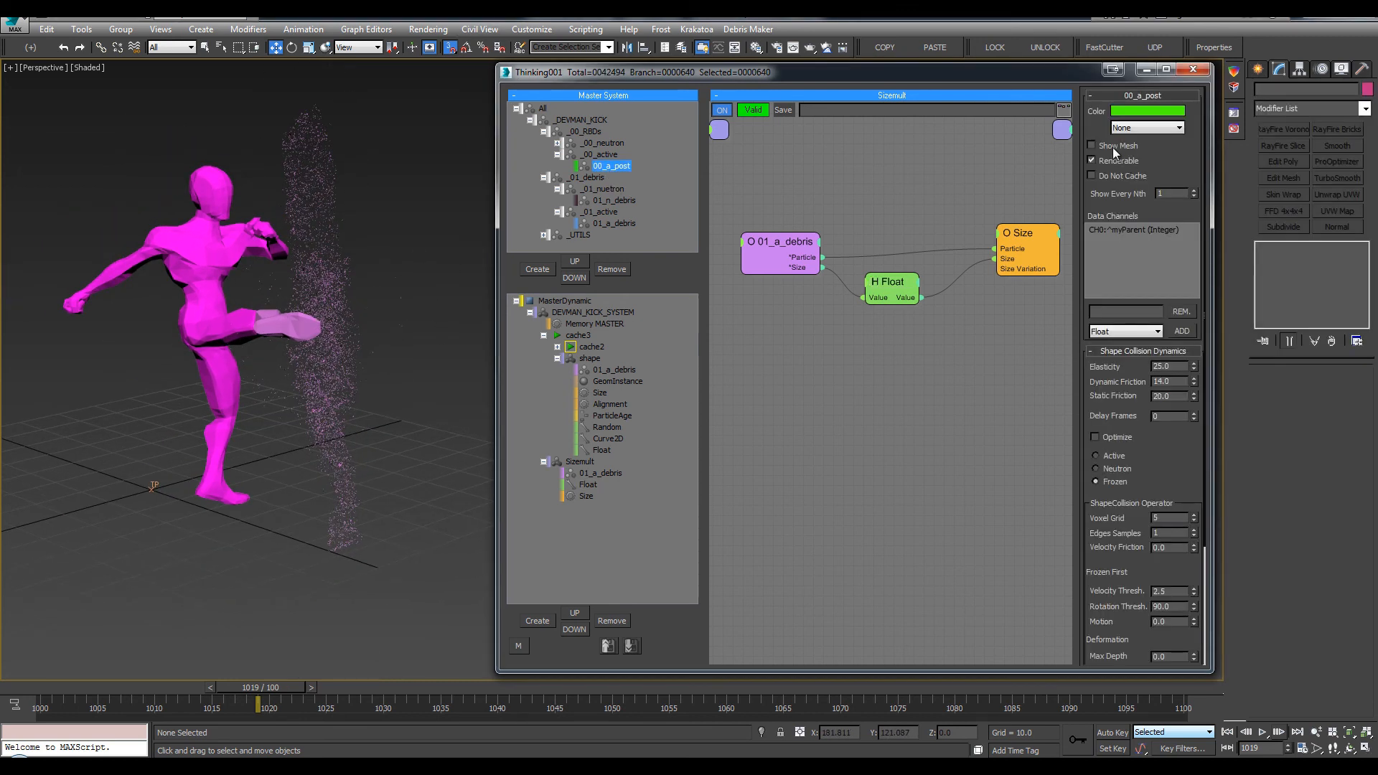
left_click(1114, 148)
scroll(396, 240, "up", 3)
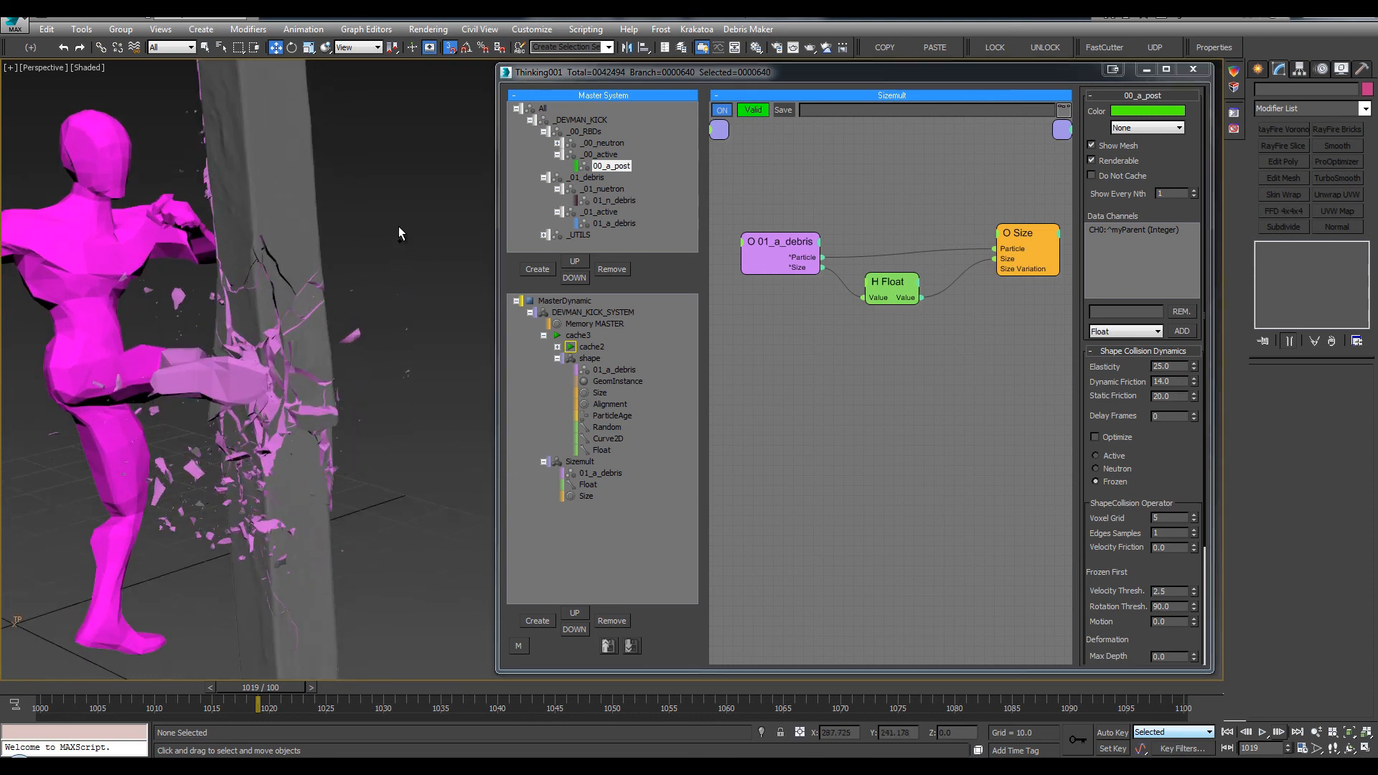
middle_click_drag(399, 227, 420, 210)
scroll(420, 210, "up", 1)
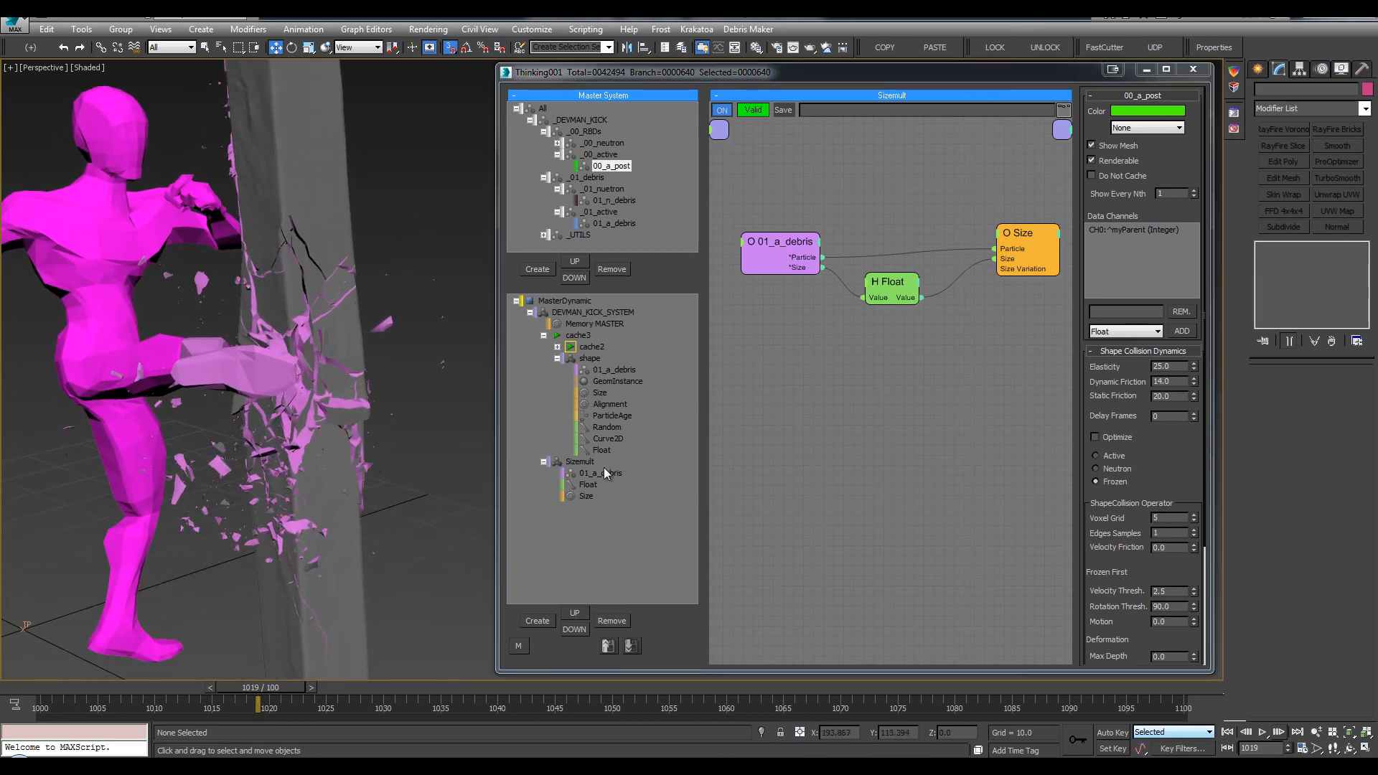
Try 0.004 and 0.008 as the value of the Sizemult Float helper with the post visible
left_click(588, 485)
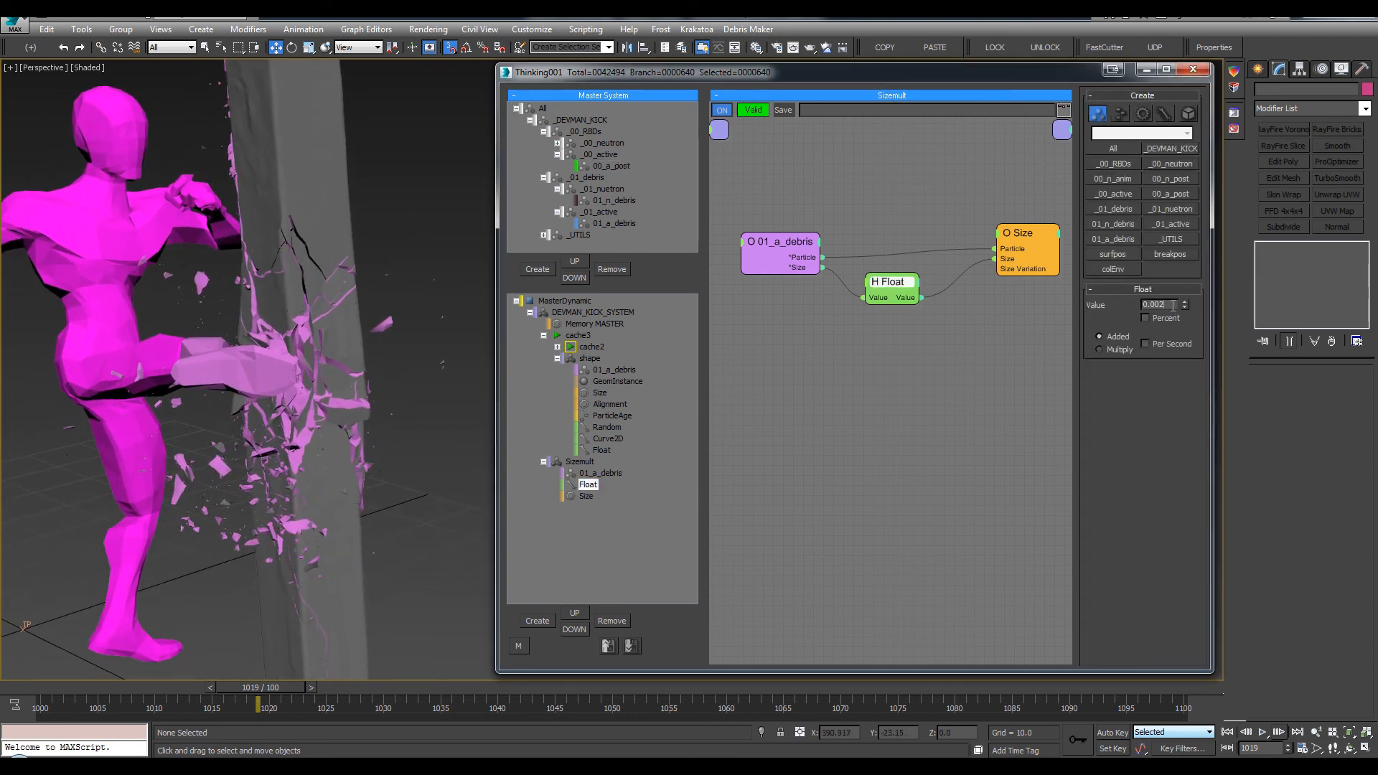
type("4")
key("Return")
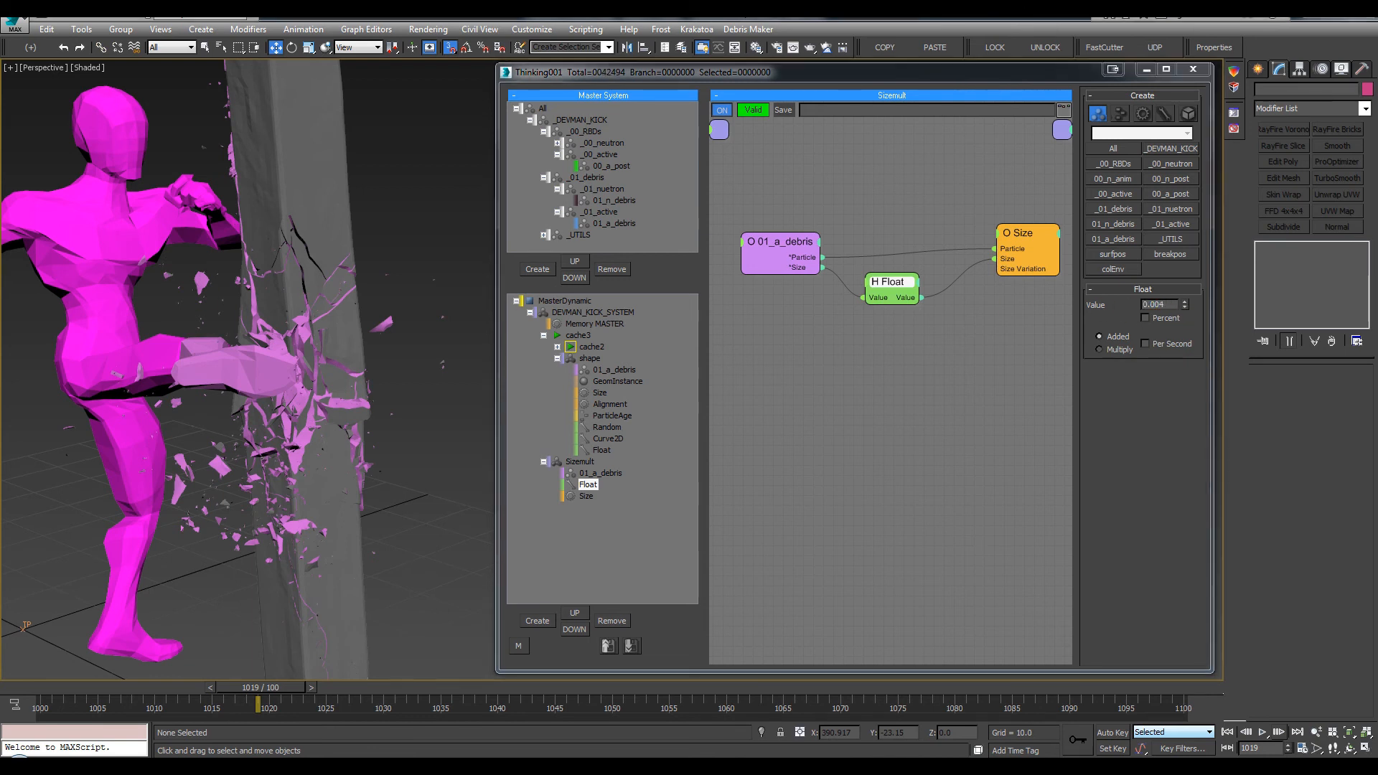
left_click(1168, 305)
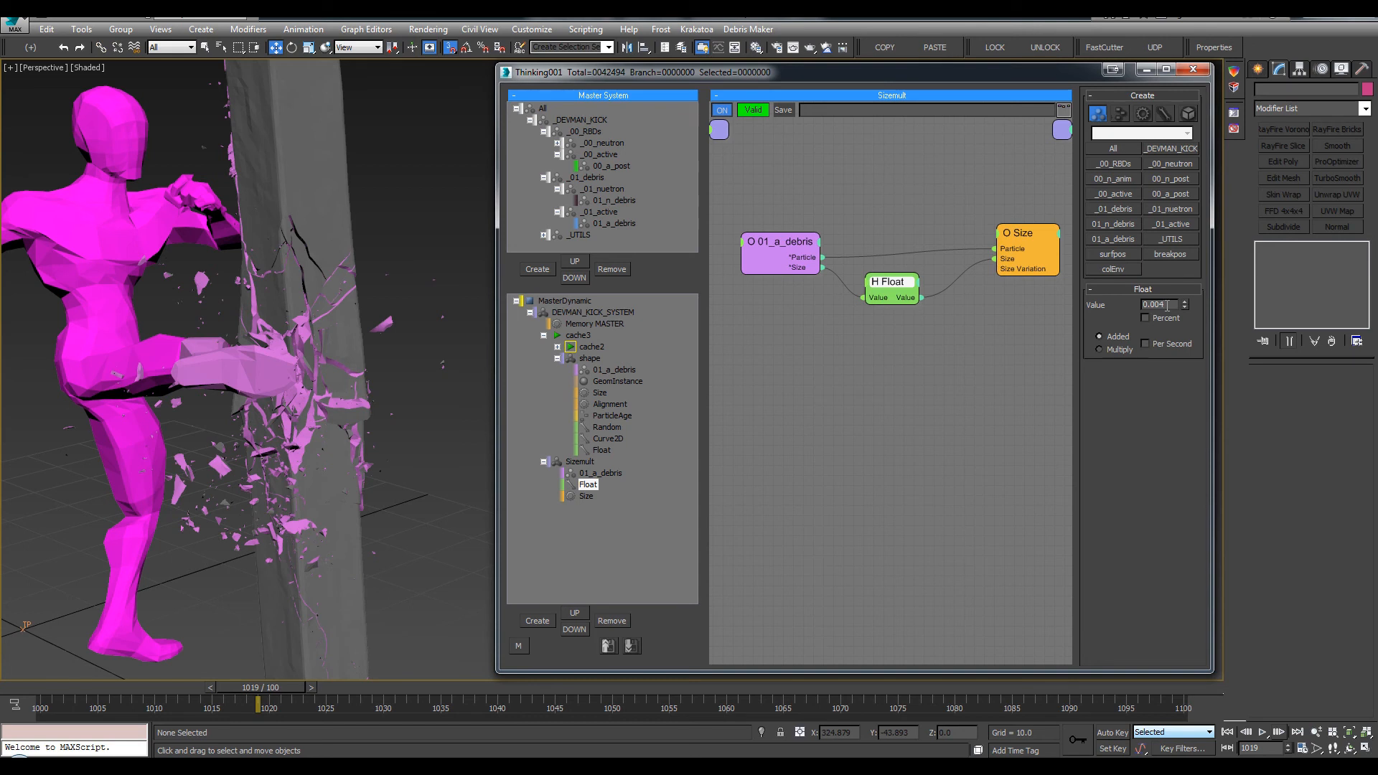
key("BackSpace")
type("8")
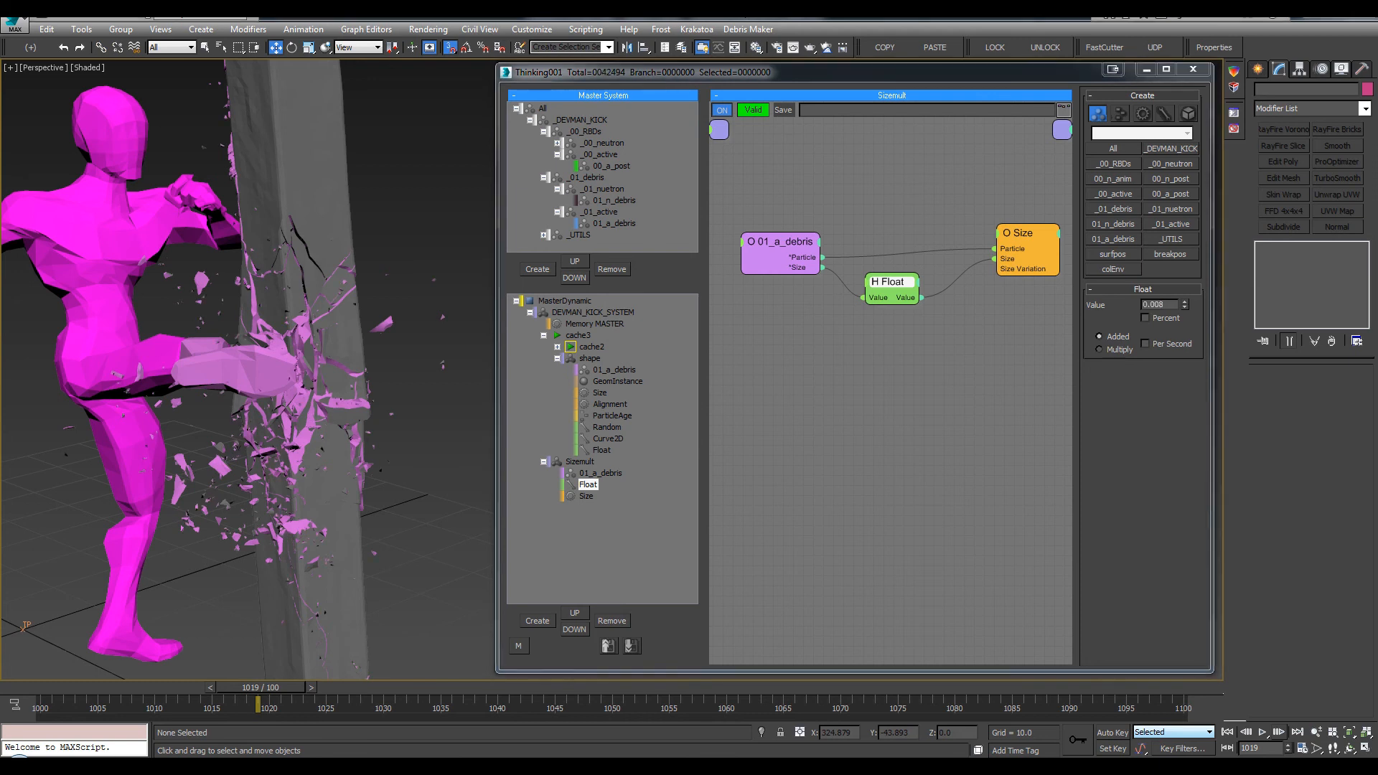
key("q")
Play and scrub the kick animation to examine the debris size and motion around the fractured post
scroll(460, 537, "down", 4)
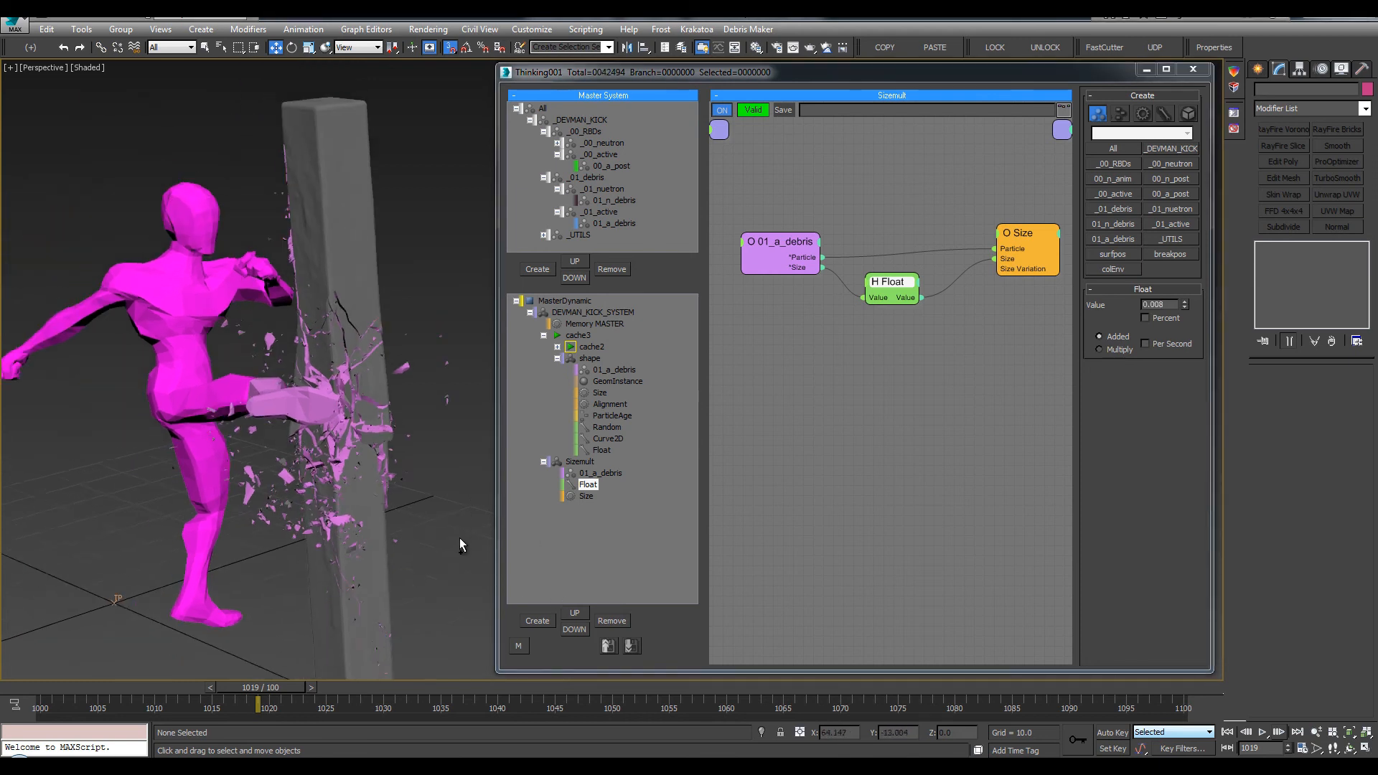
middle_click_drag(459, 537, 402, 492, "alt")
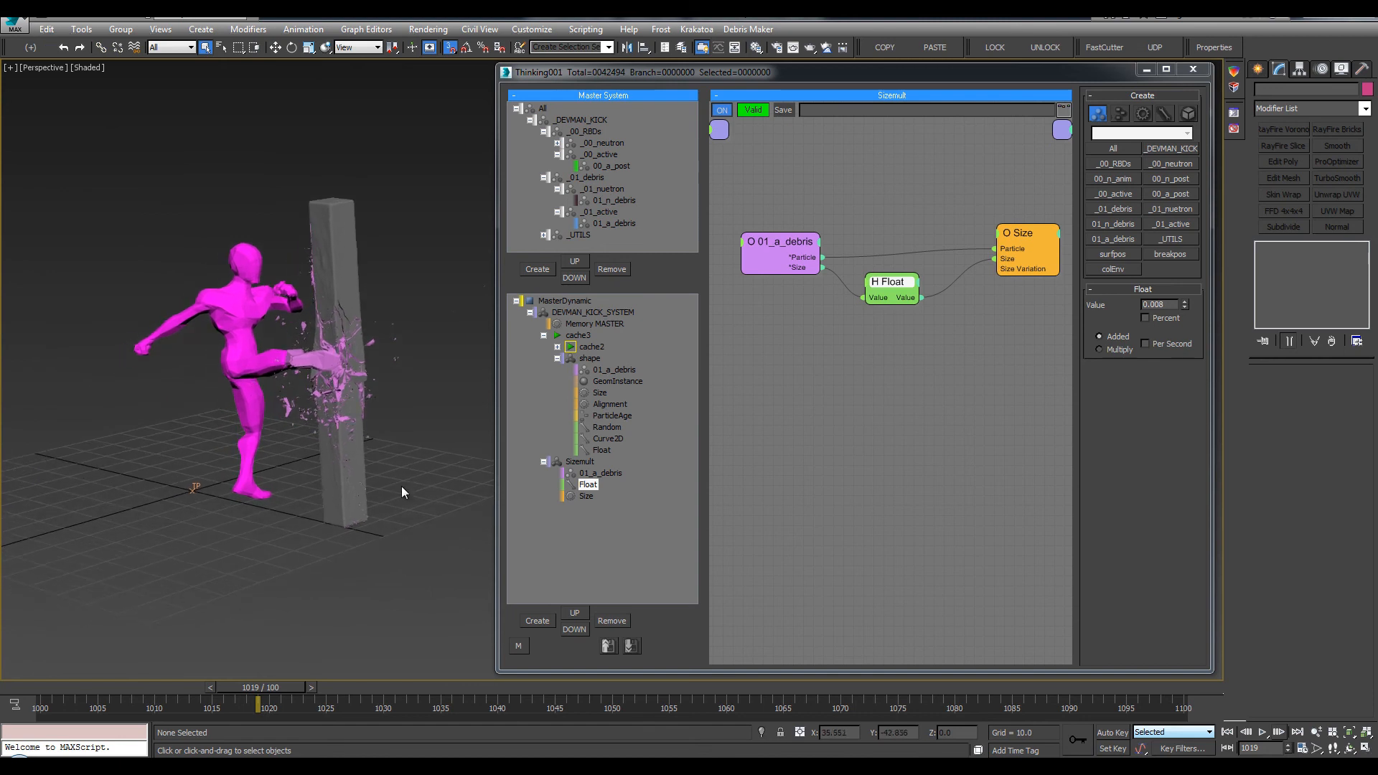
left_click(1184, 71)
middle_click_drag(880, 224, 794, 292, "alt")
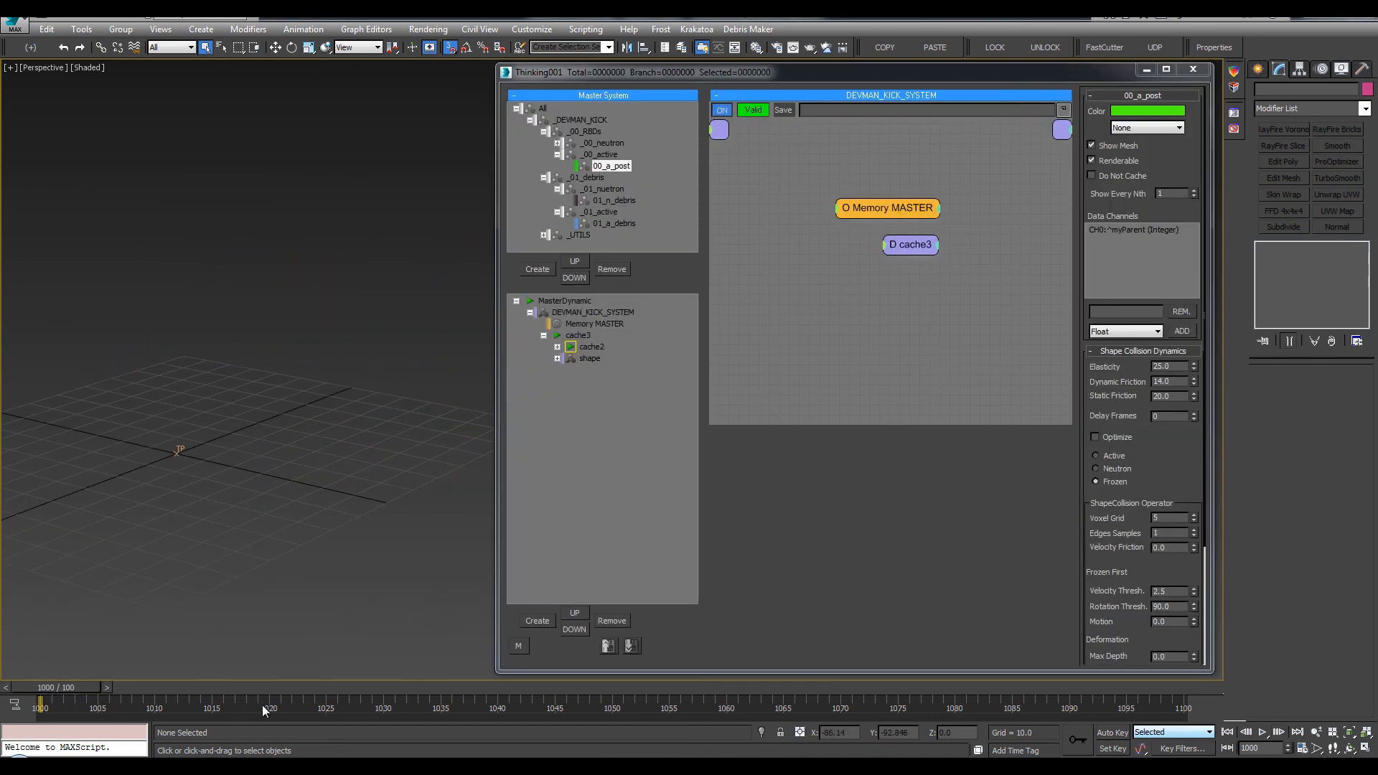
key("/")
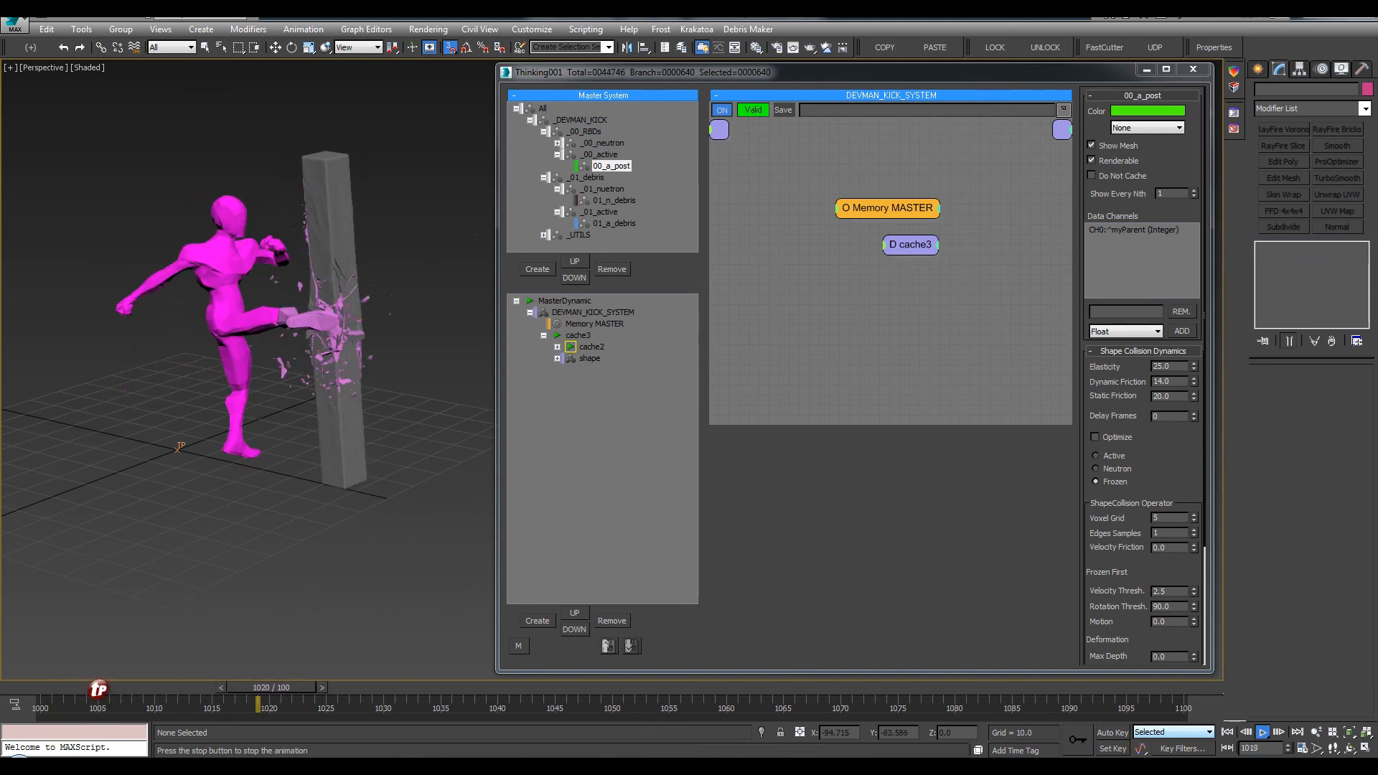
left_click_drag(191, 679, 347, 686)
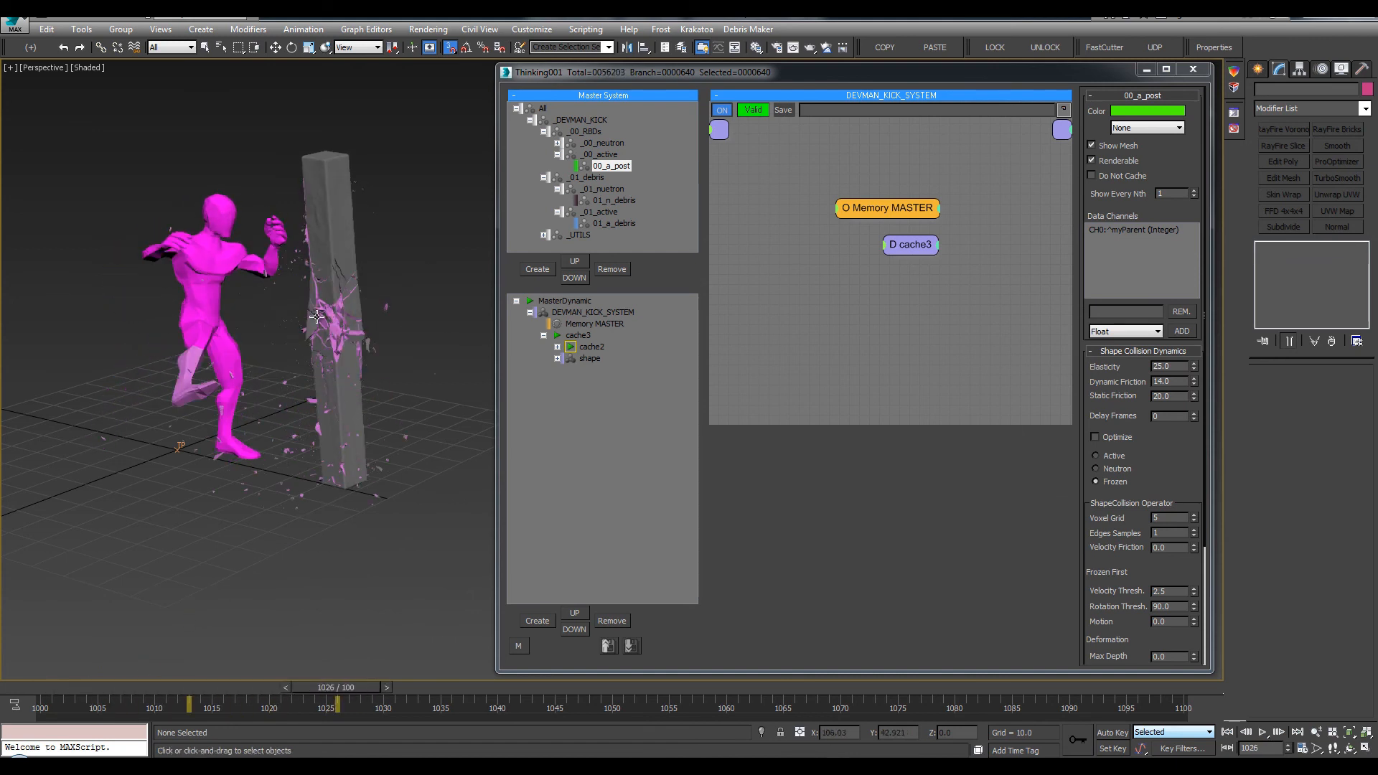
scroll(316, 317, "up", 6)
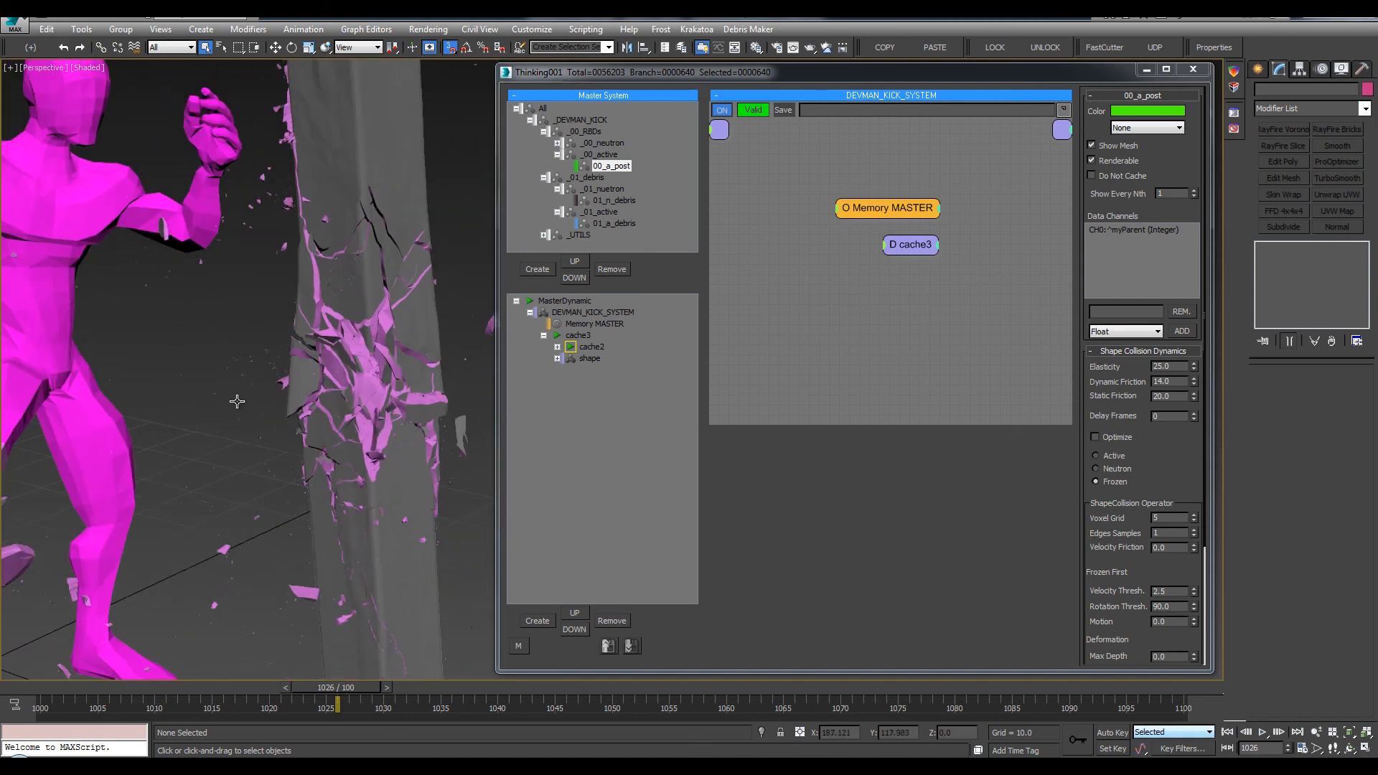
key("/")
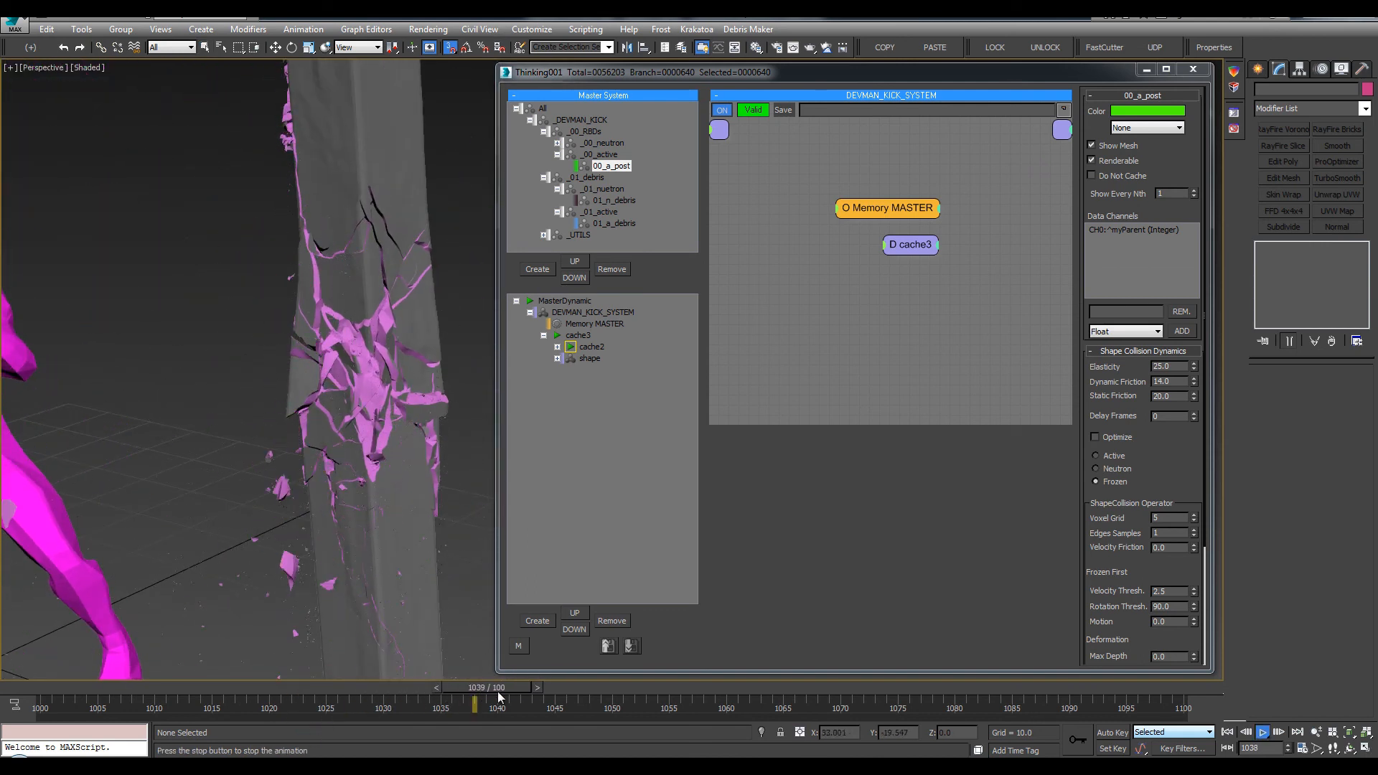
key("/")
Expand the shape DynamicSet under cache3 and open its Float helper to check the size value
left_click(590, 358)
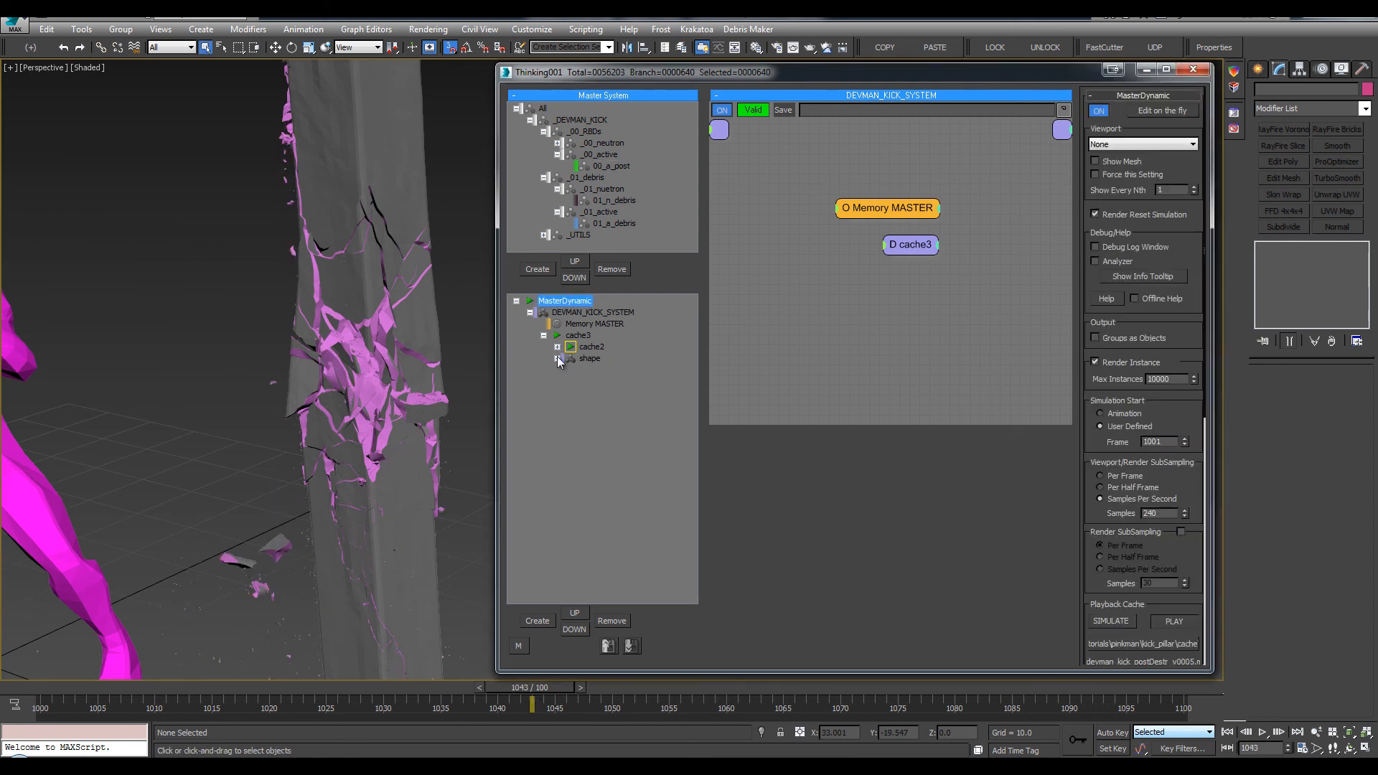
left_click(557, 358)
left_click(617, 382)
left_click(1038, 241)
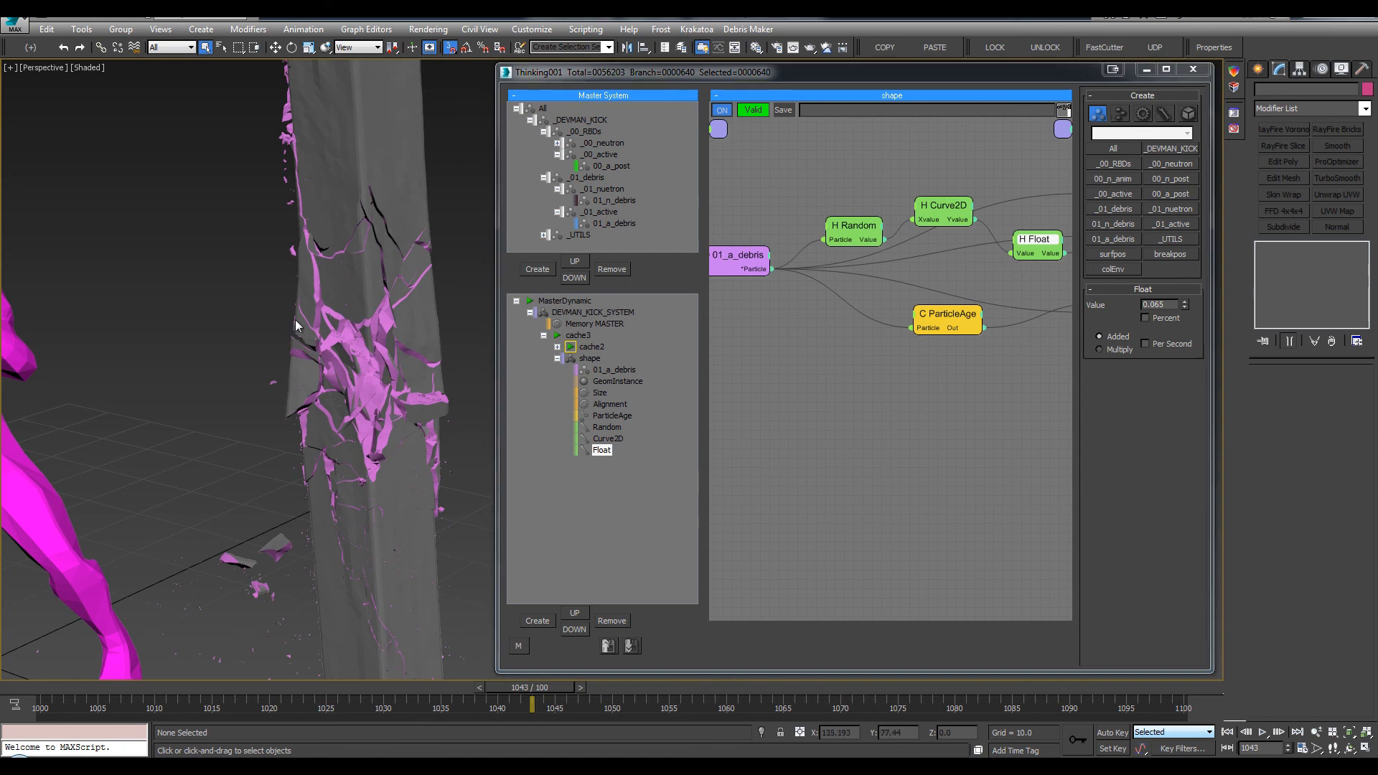
Close the particle editor and create a preview of the active time segment from the Perspective view, starting at frame 1000
scroll(298, 337, "down", 5)
middle_click_drag(297, 337, 350, 360)
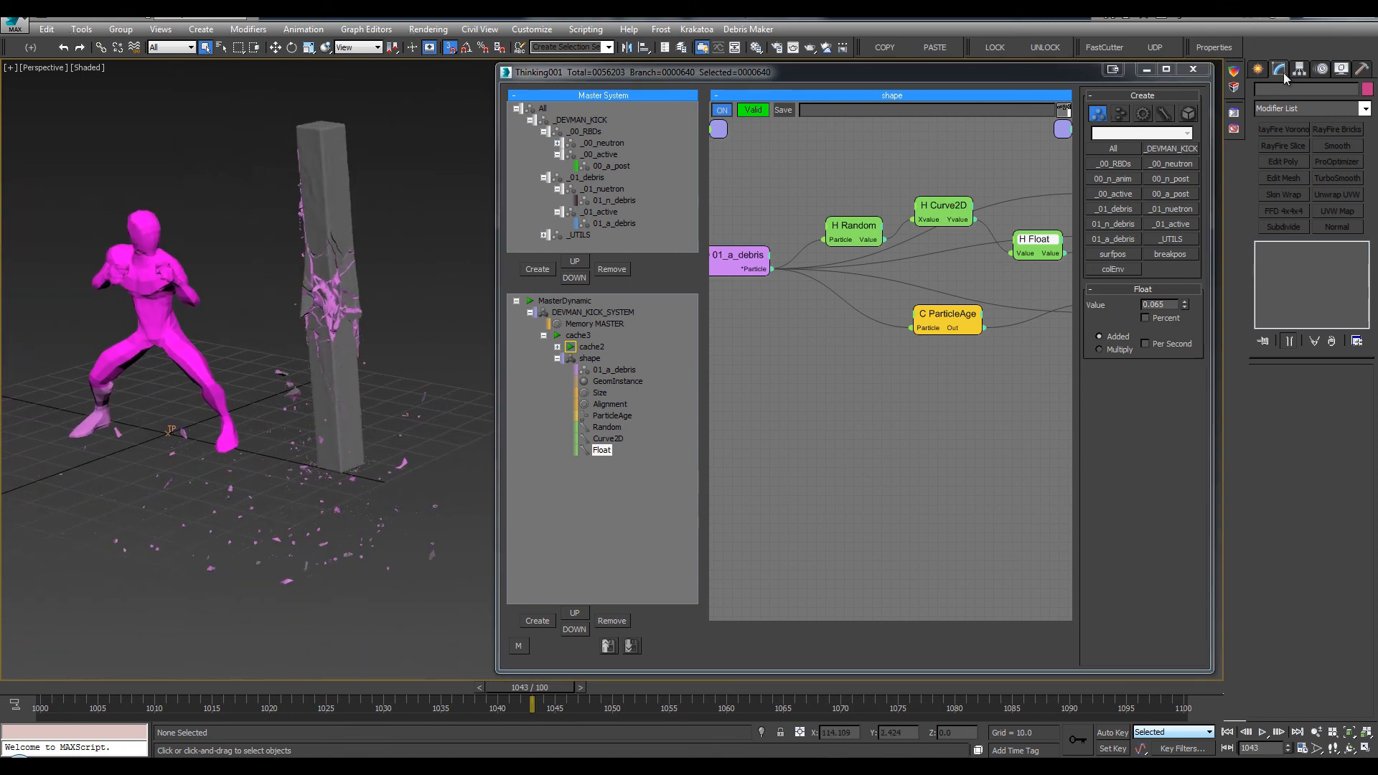
left_click(1193, 69)
middle_click_drag(559, 342, 884, 353)
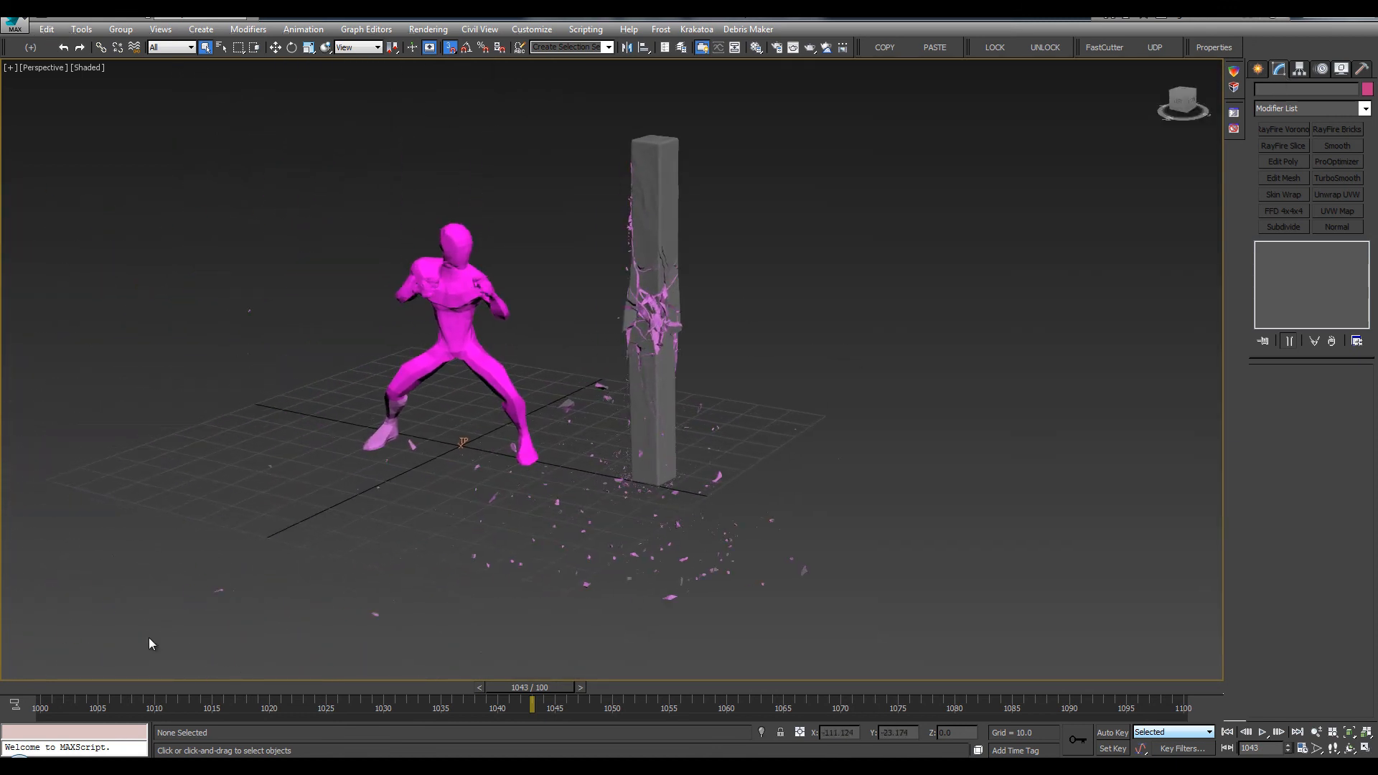
key("Home")
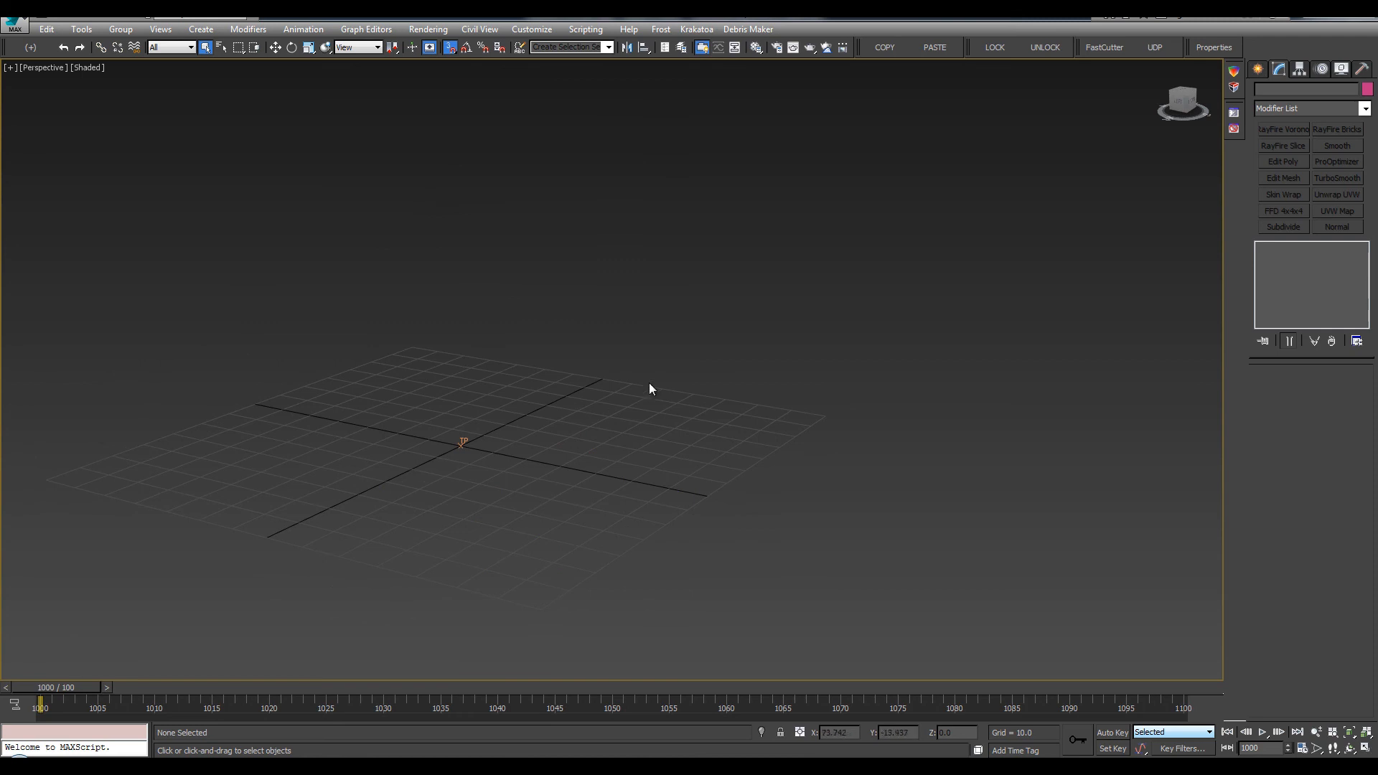
key("shift+v")
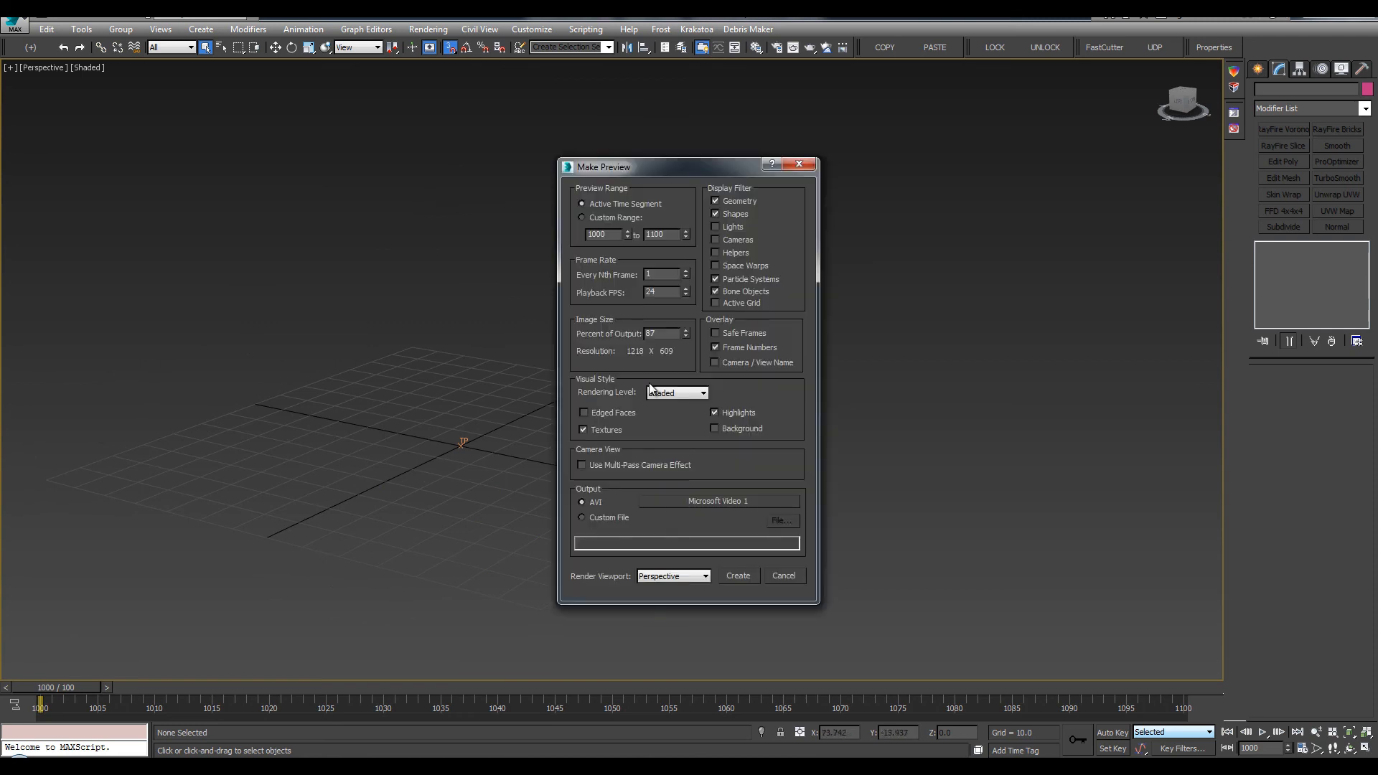
left_click(739, 576)
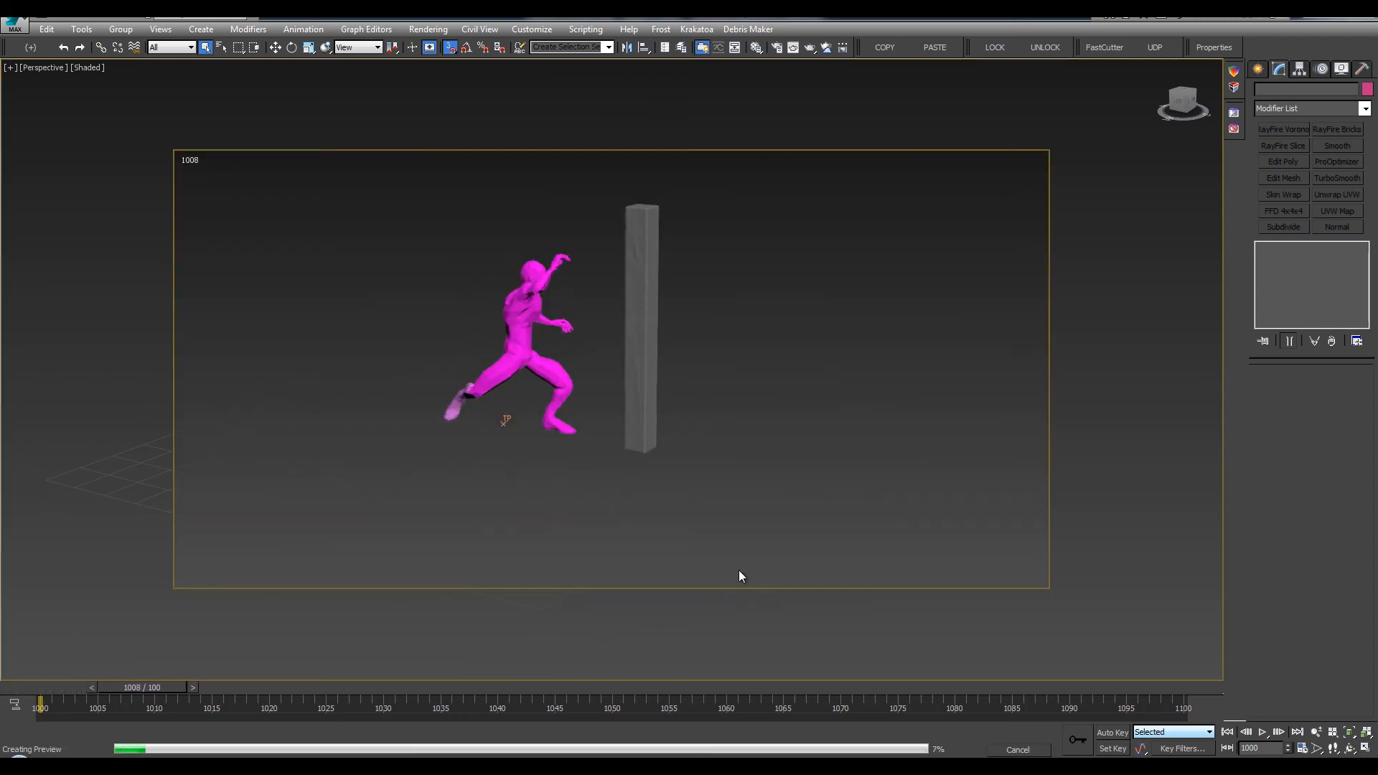
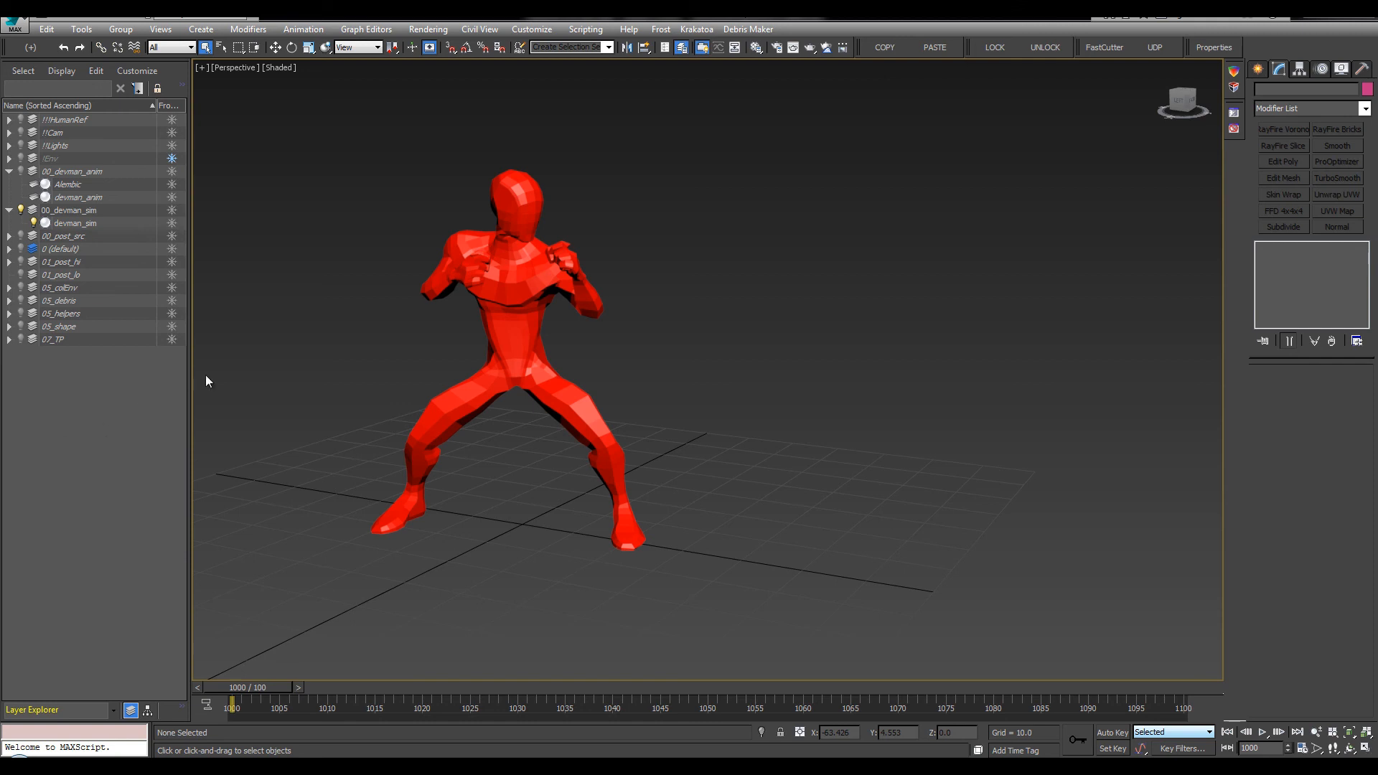
Reopen the Thinking001 particle editor and collapse the cache3 branch under DEVMAN_KICK_SYSTEM
middle_click_drag(355, 225, 370, 229)
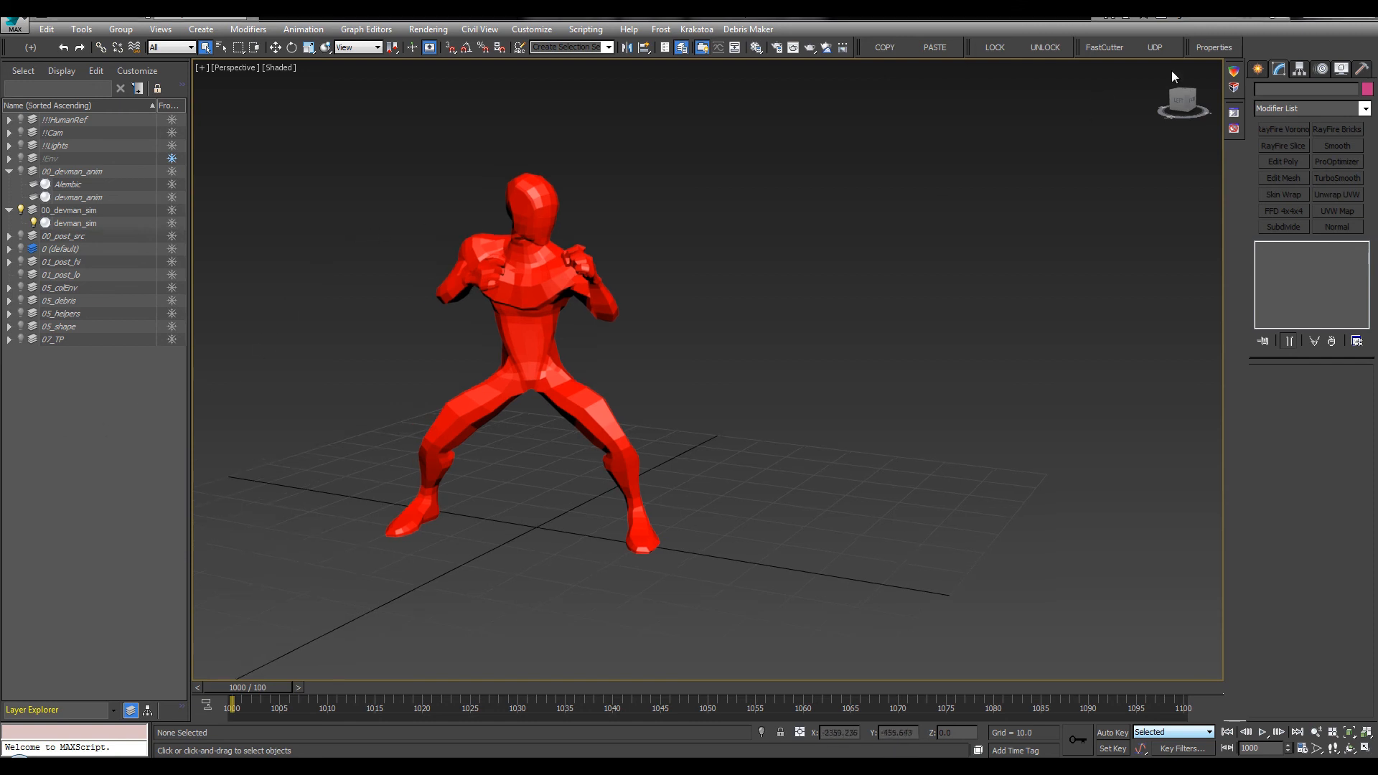
left_click(1205, 49)
left_click(543, 335)
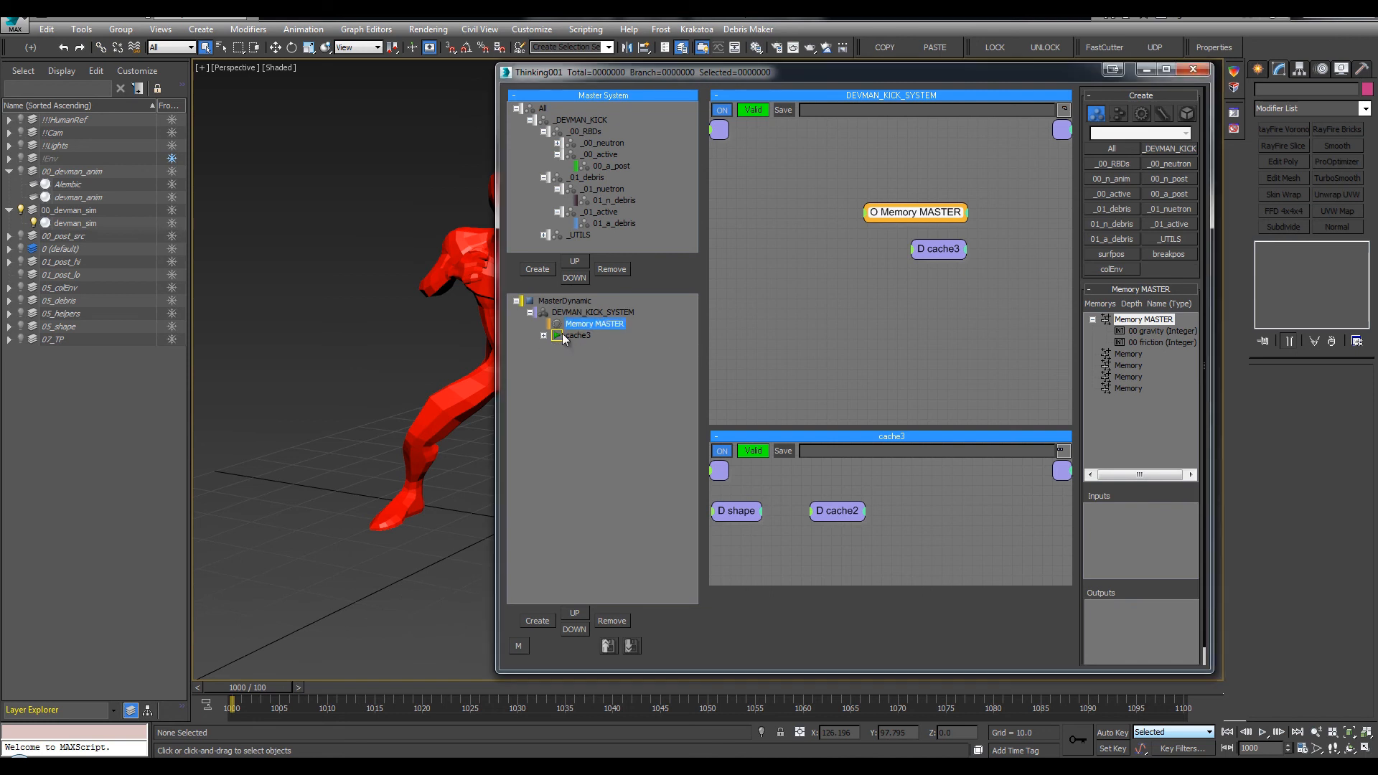
Expose the Cache Time input on the cache3 DynamicSet in the DEVMAN_KICK_SYSTEM network
left_click(579, 334)
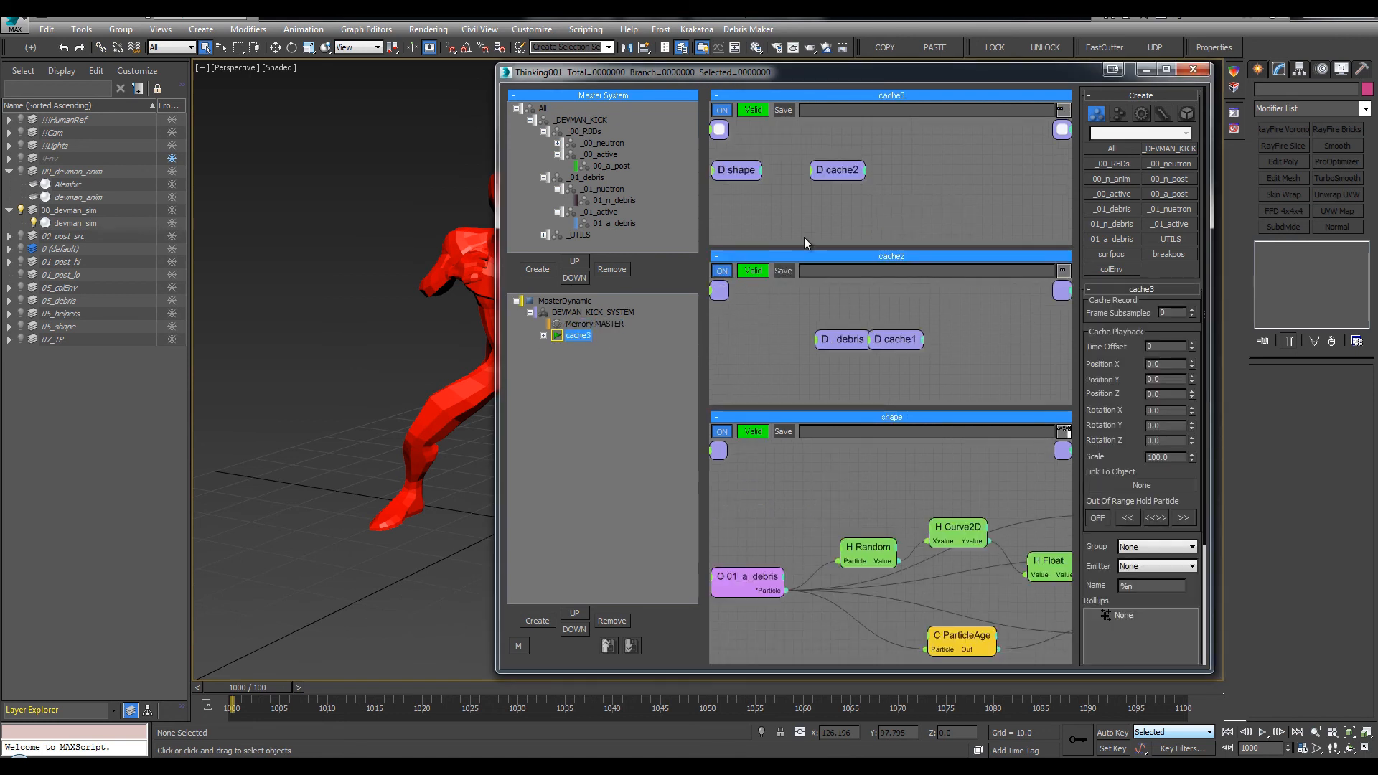
left_click_drag(805, 246, 805, 587)
middle_click_drag(811, 459, 940, 426)
left_click(583, 325)
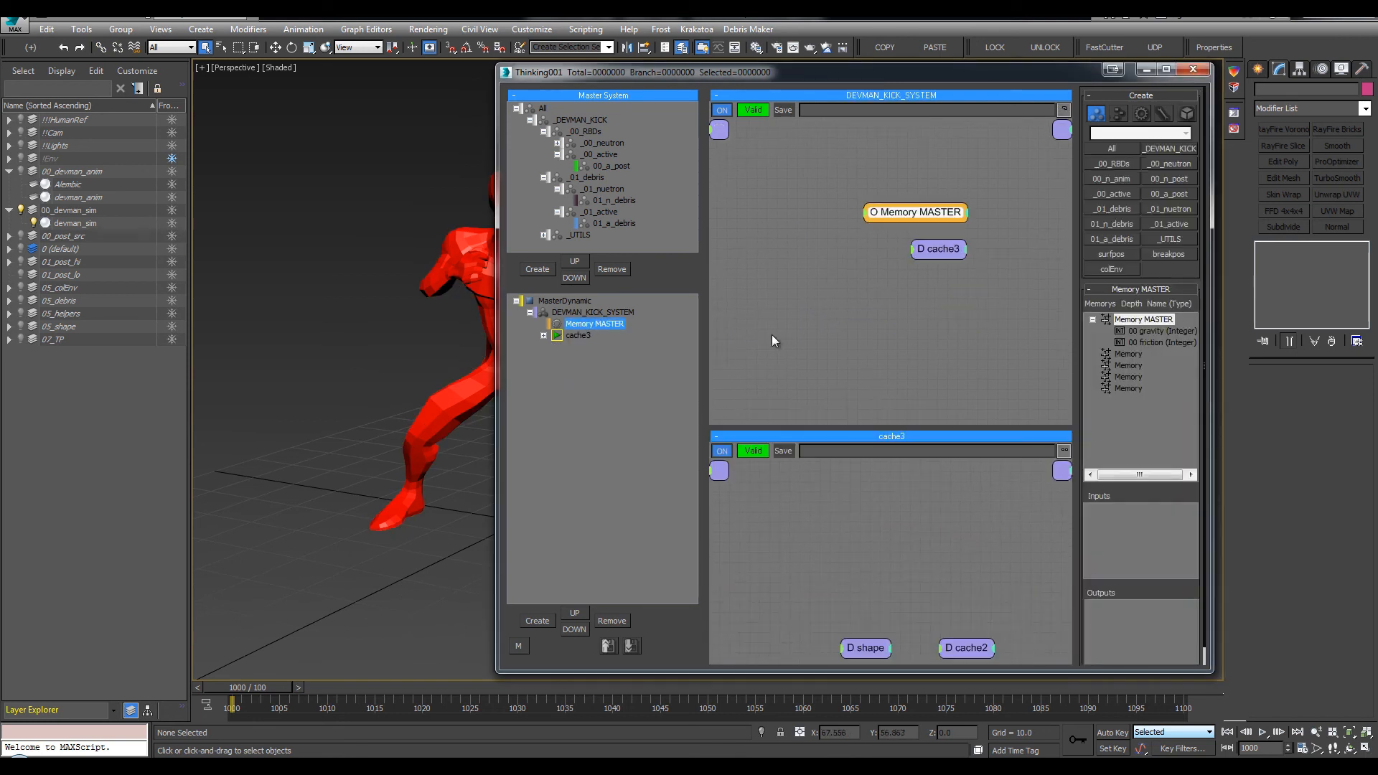
middle_click_drag(841, 294, 911, 239)
left_click(926, 245)
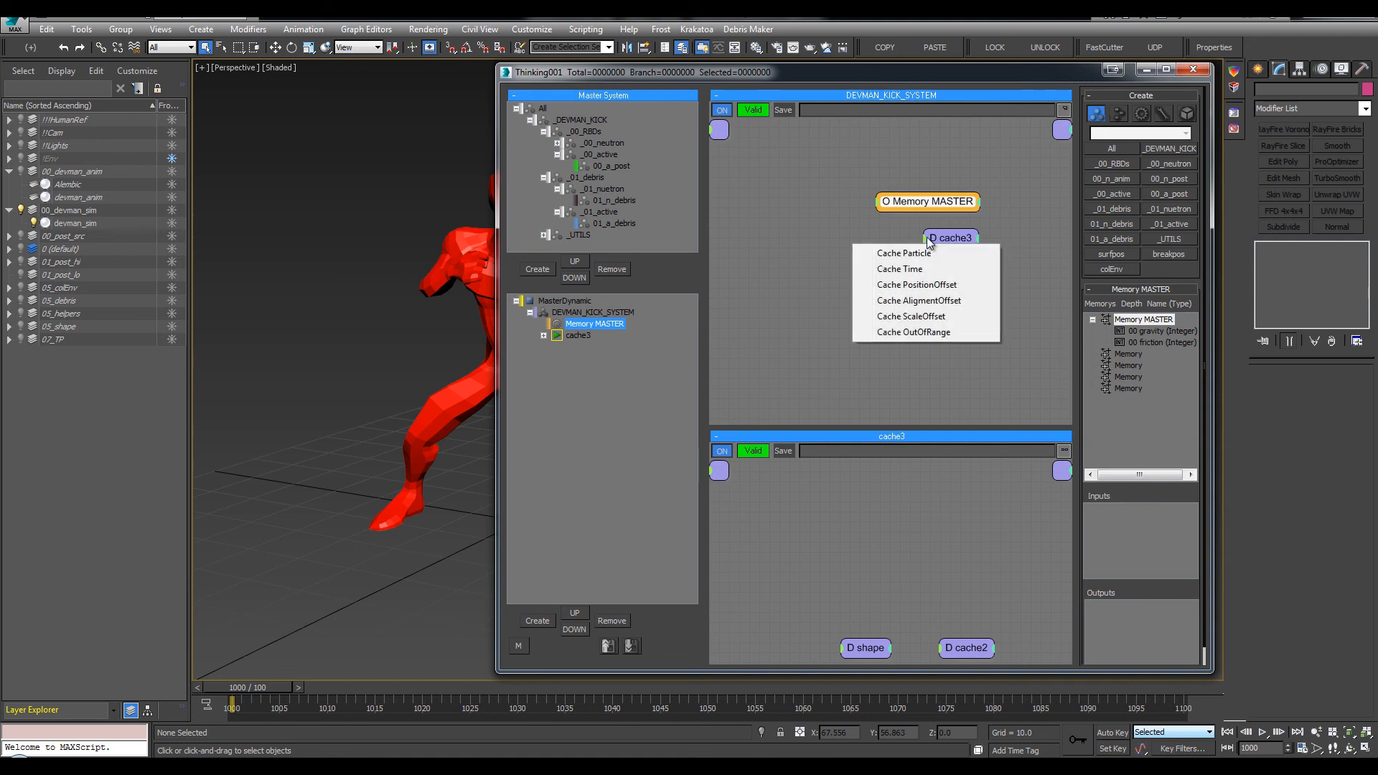
left_click(897, 270)
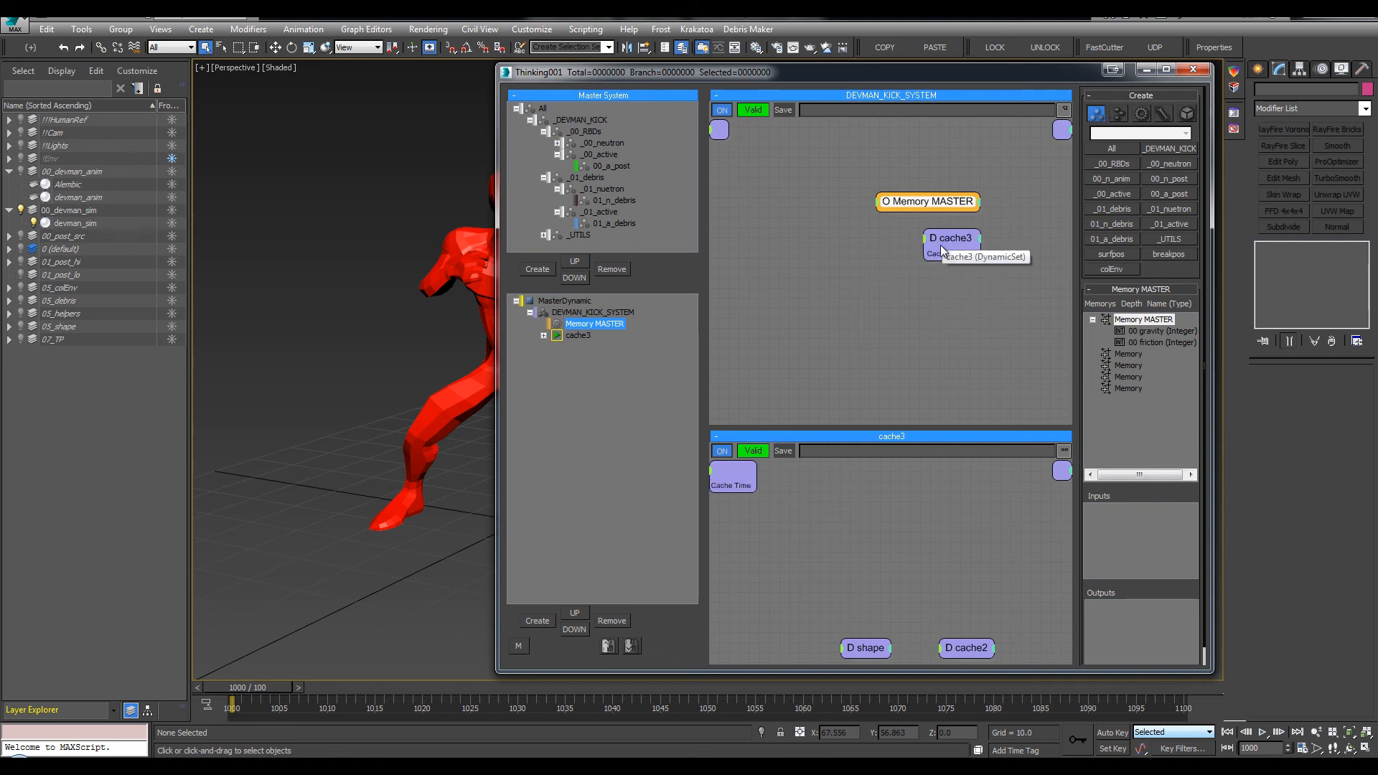
left_click(947, 241)
mouse_move(947, 241)
left_mouse_down()
mouse_move(954, 225)
mouse_move(949, 235)
left_mouse_up()
left_click(578, 335)
middle_click_drag(877, 248, 889, 254)
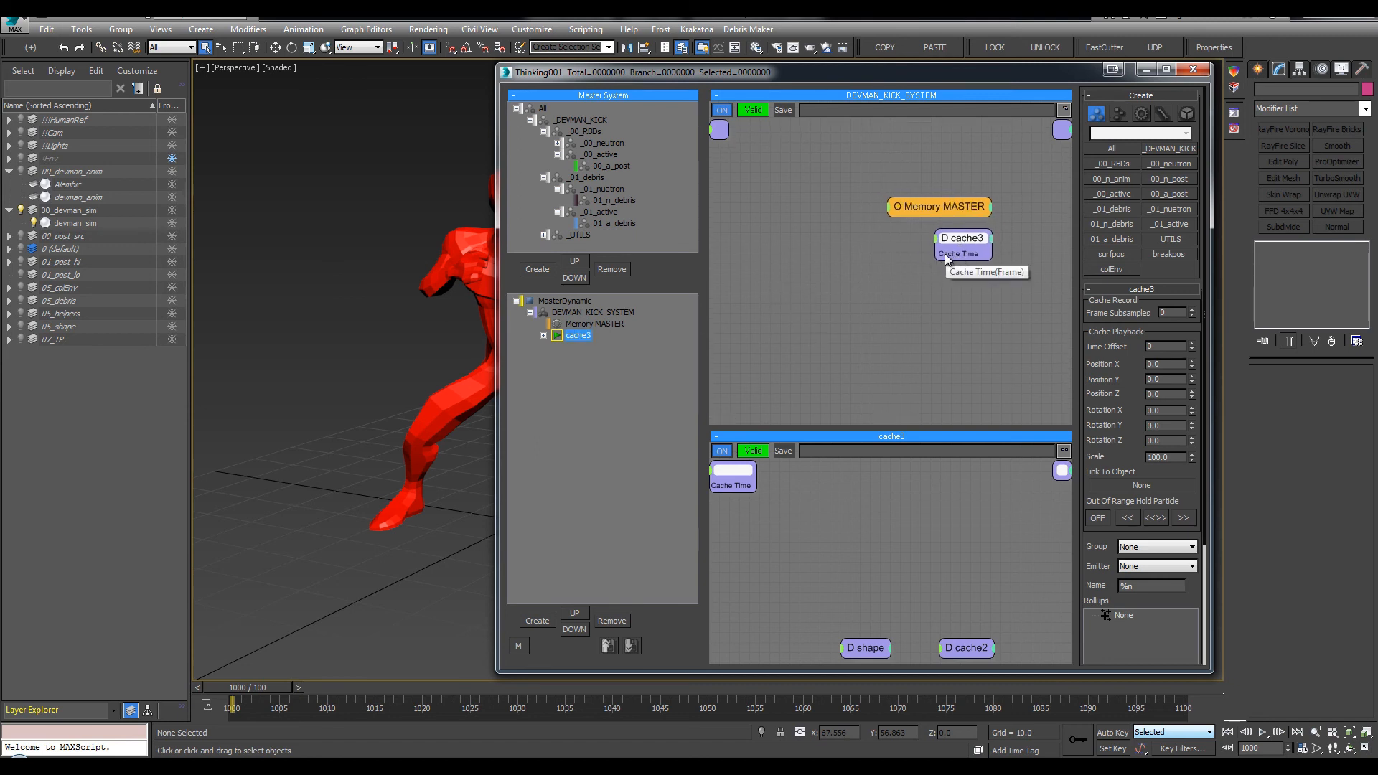
middle_click_drag(929, 265, 950, 272)
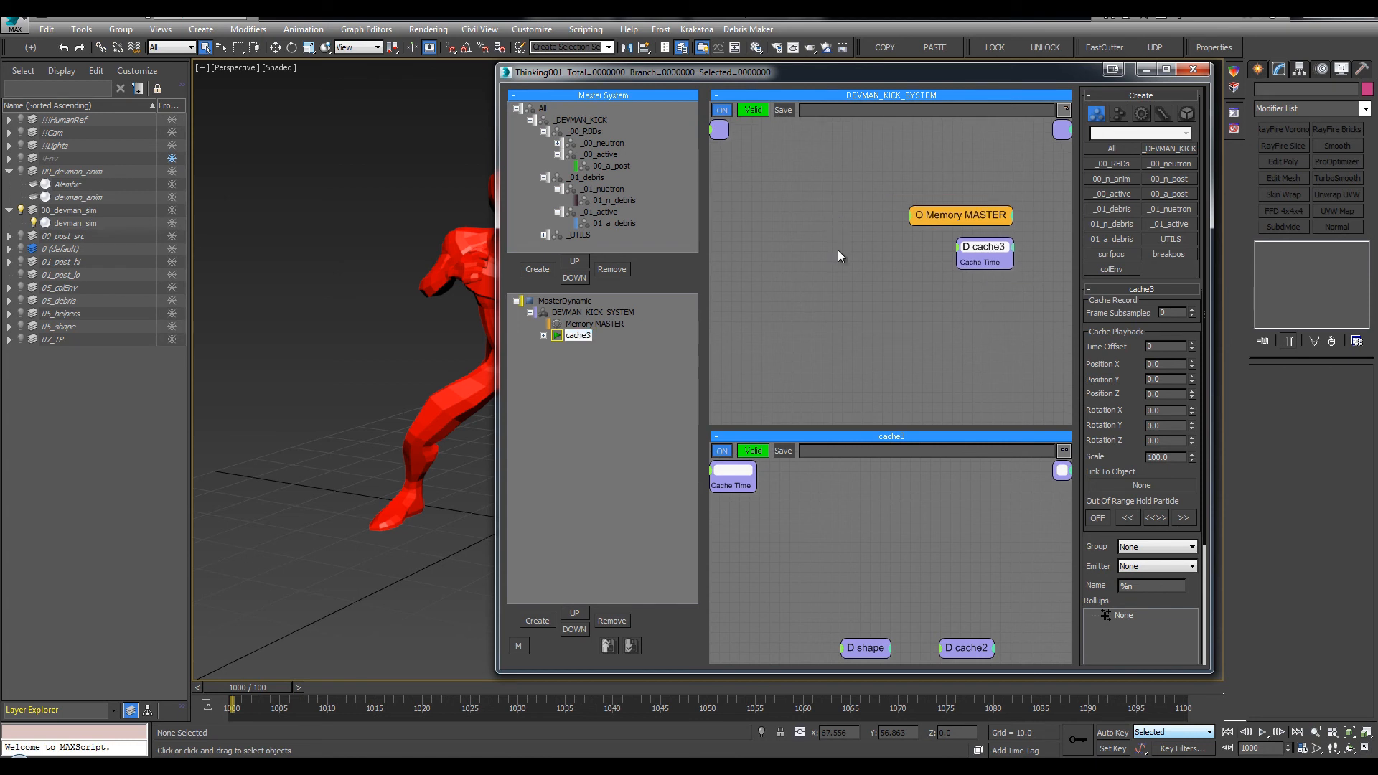
left_click(755, 255)
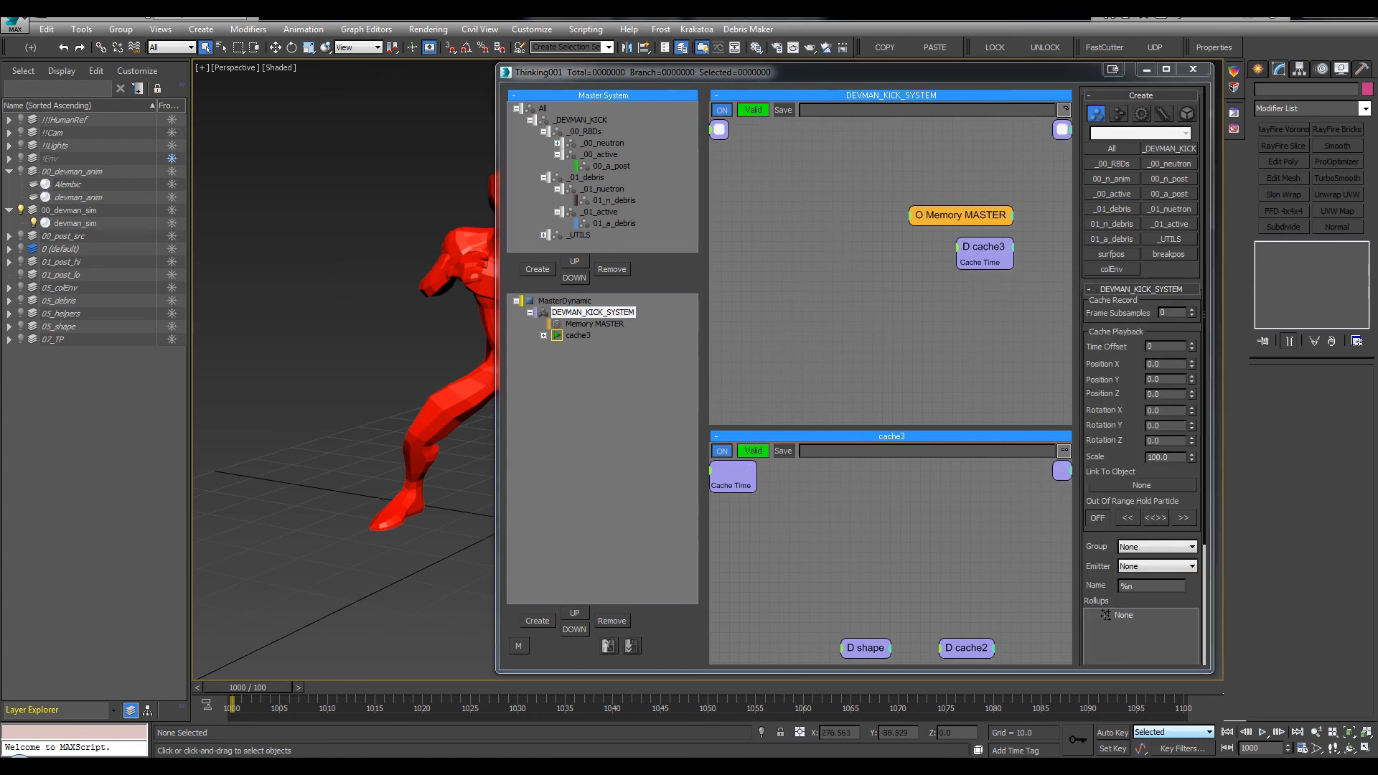
middle_click_drag(411, 301, 288, 304)
scroll(287, 305, "down", 2)
middle_click_drag(811, 253, 819, 254)
key("Tab")
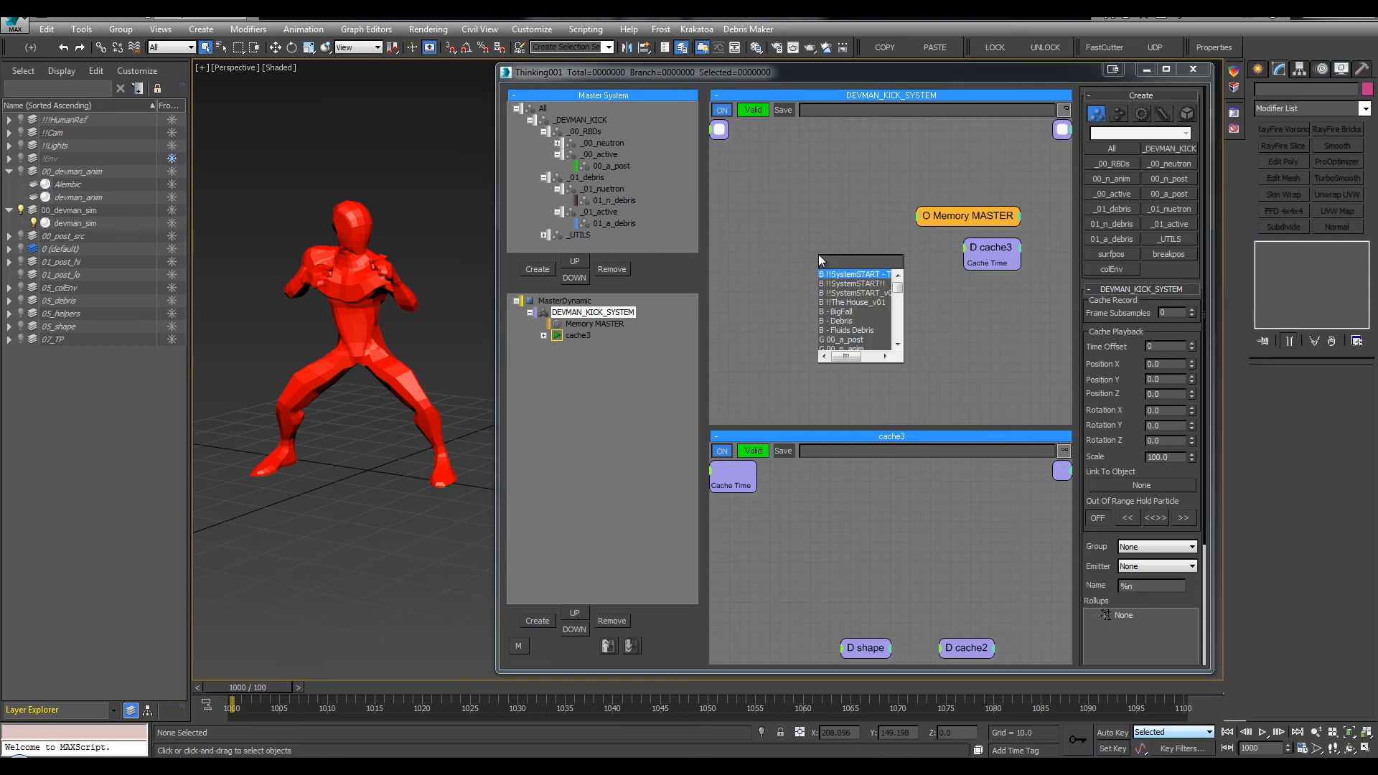
type("floor")
key("Return")
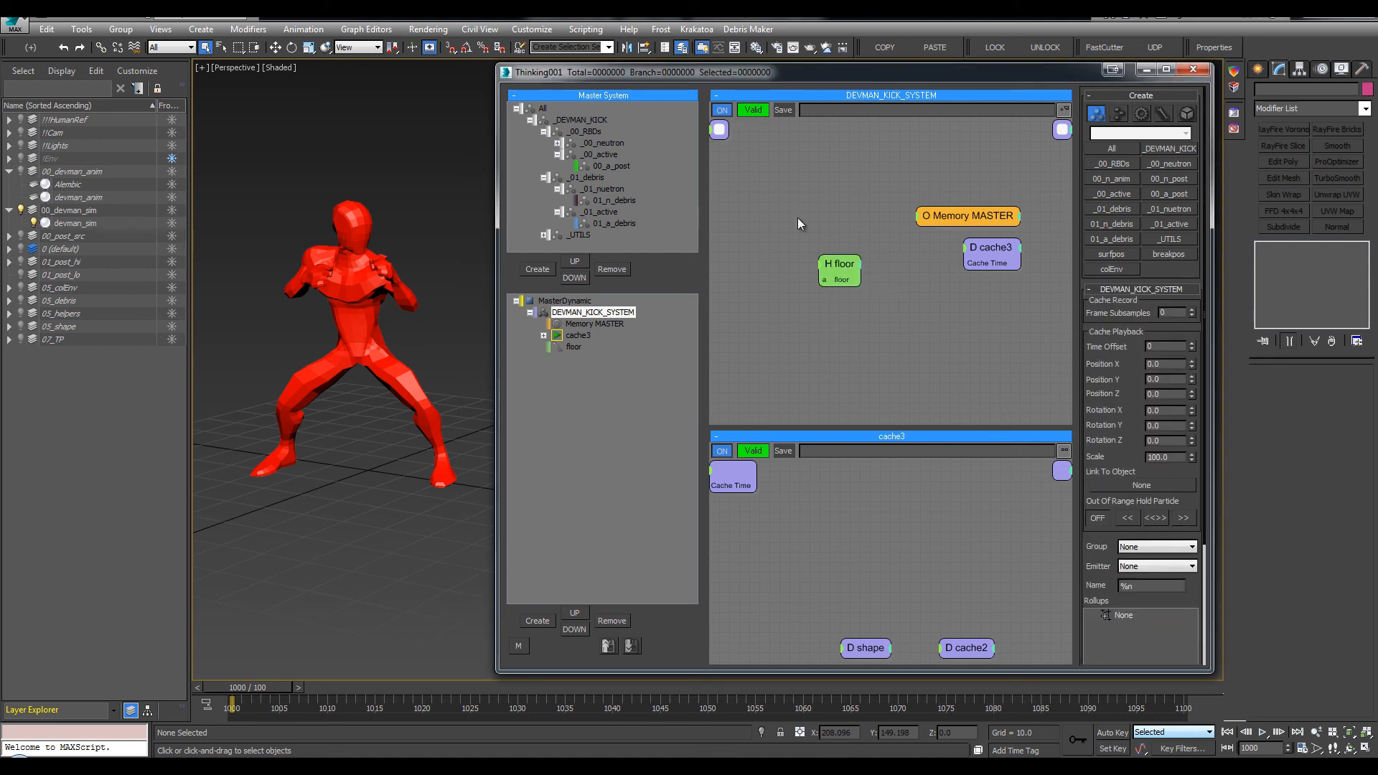
left_click(832, 267)
key("Delete")
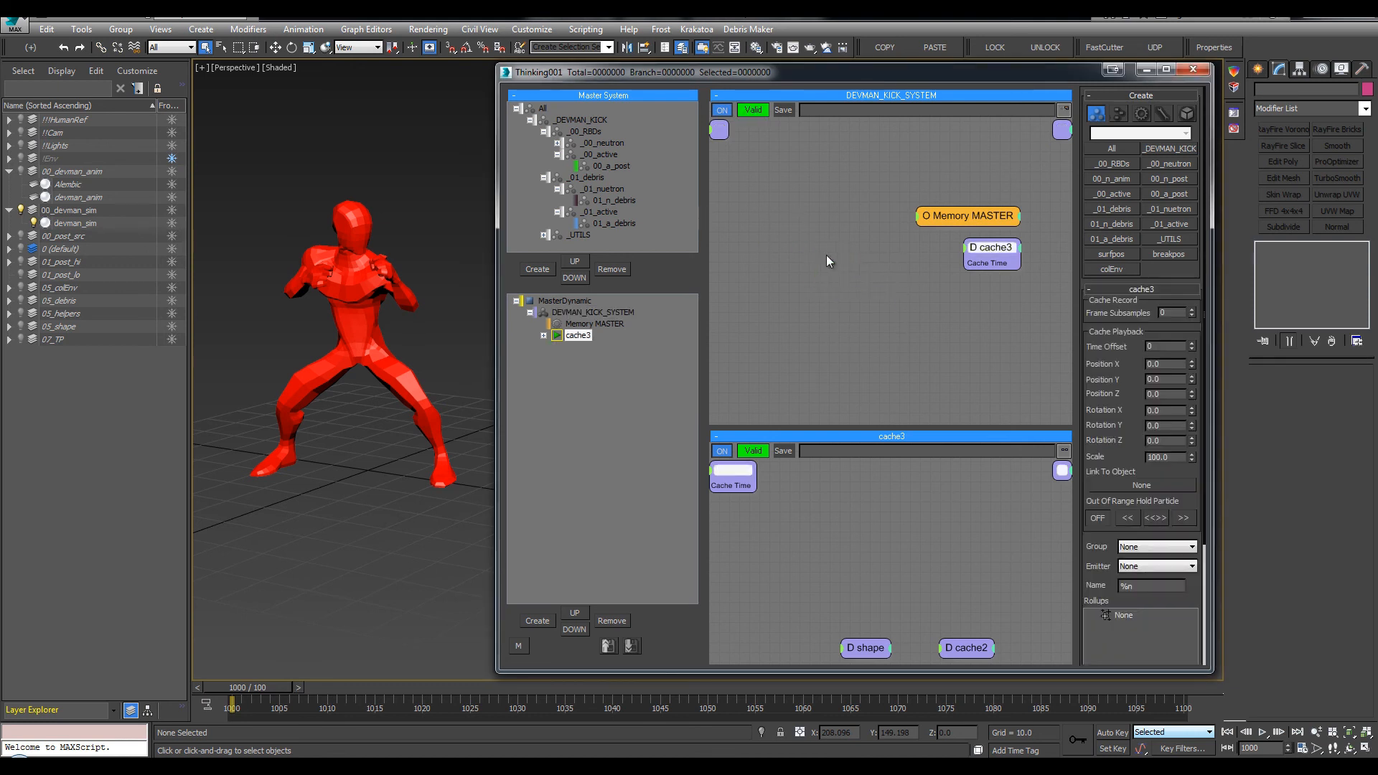
Add a Float helper to DEVMAN_KICK_SYSTEM and wire its Value output to the Cache Time input of cache3
key("Tab")
type("float")
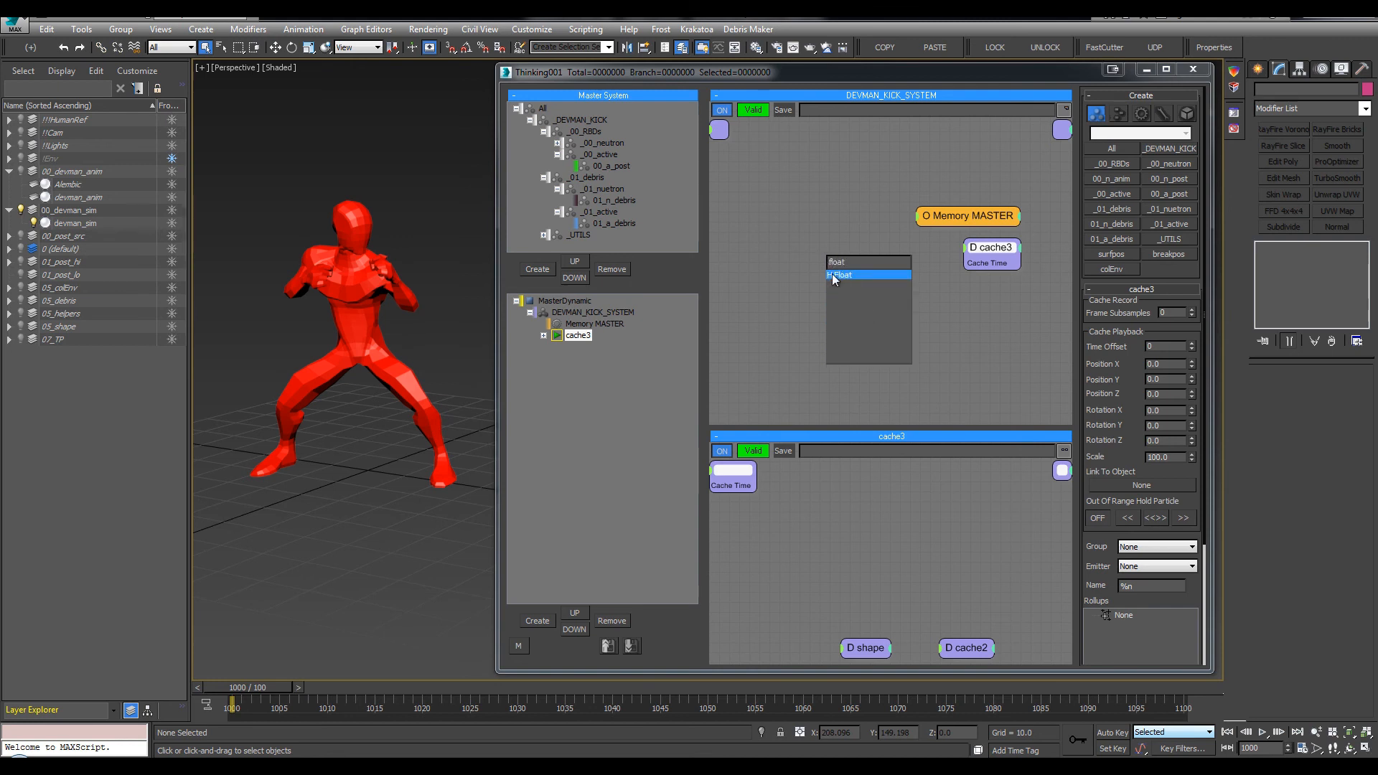
left_click(833, 274)
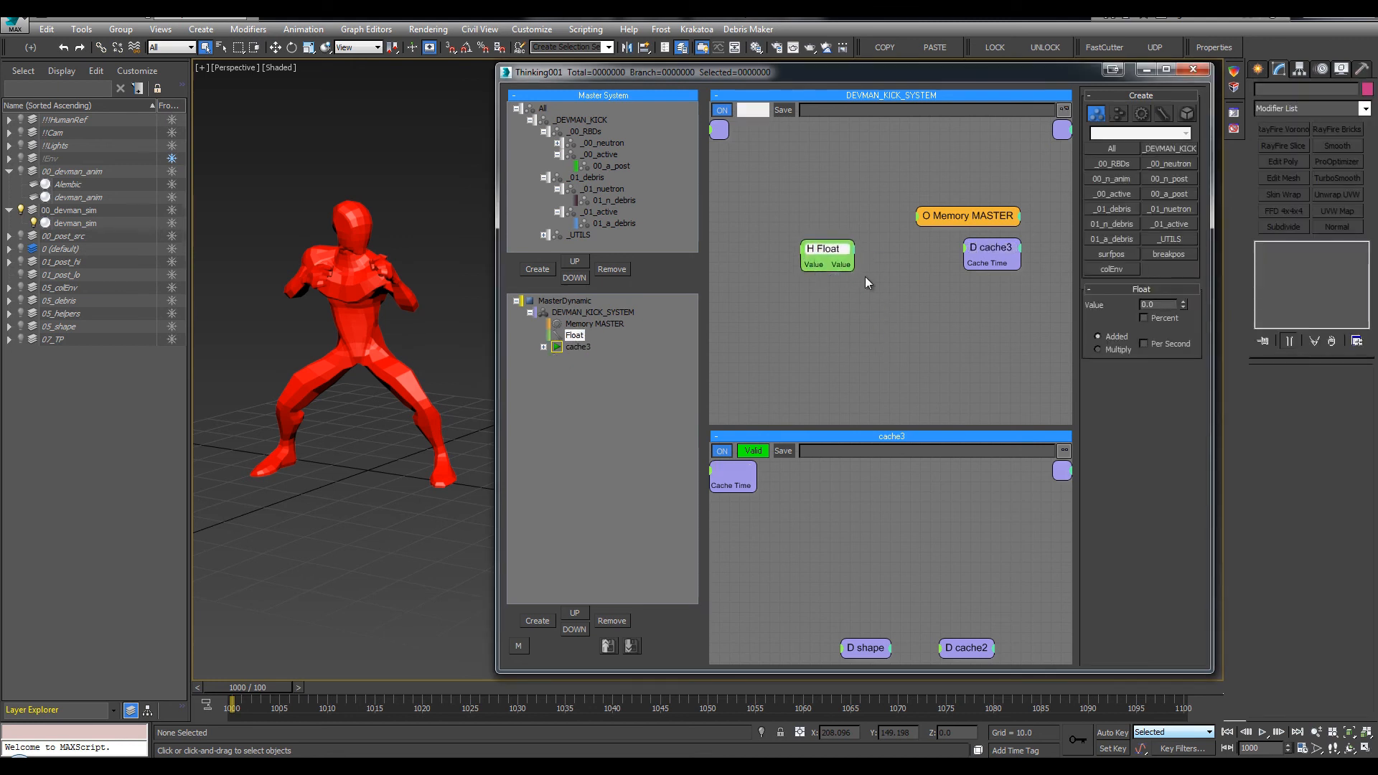
left_click_drag(964, 263, 802, 253)
Rename the Float helper time_remap, remove its Value input and place it farther from cache3
double_click(813, 245)
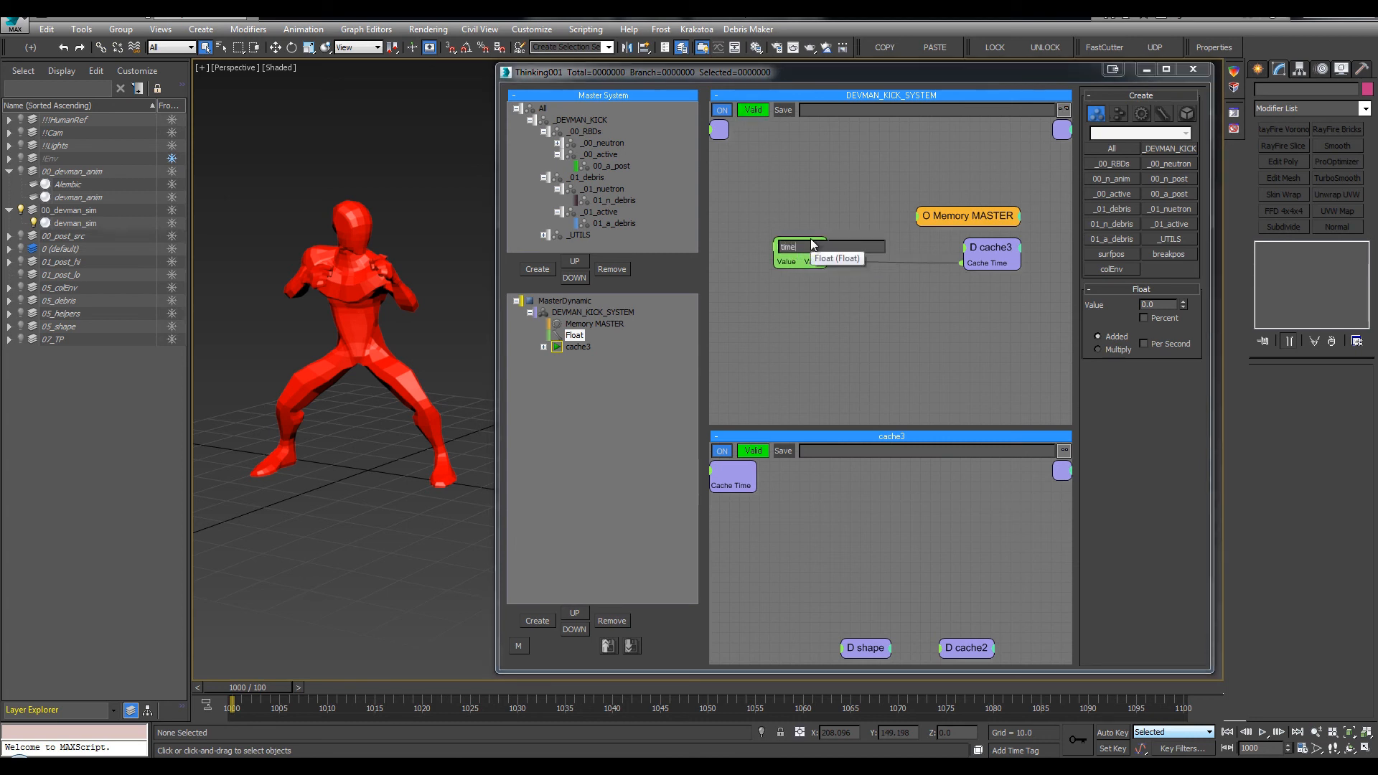
type("time_remap")
key("Return")
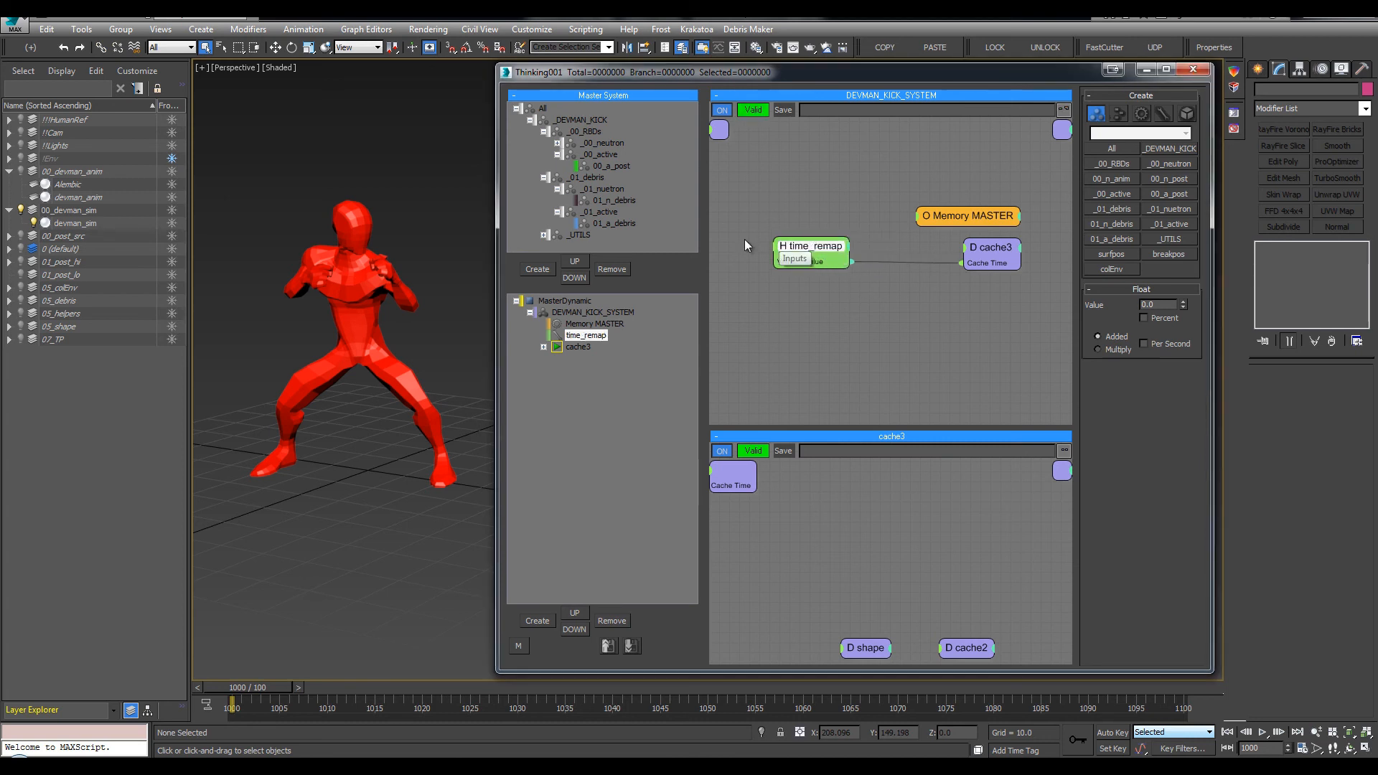
right_click(773, 248)
left_click(772, 289)
left_click_drag(813, 250, 775, 258)
middle_click_drag(777, 216, 795, 220)
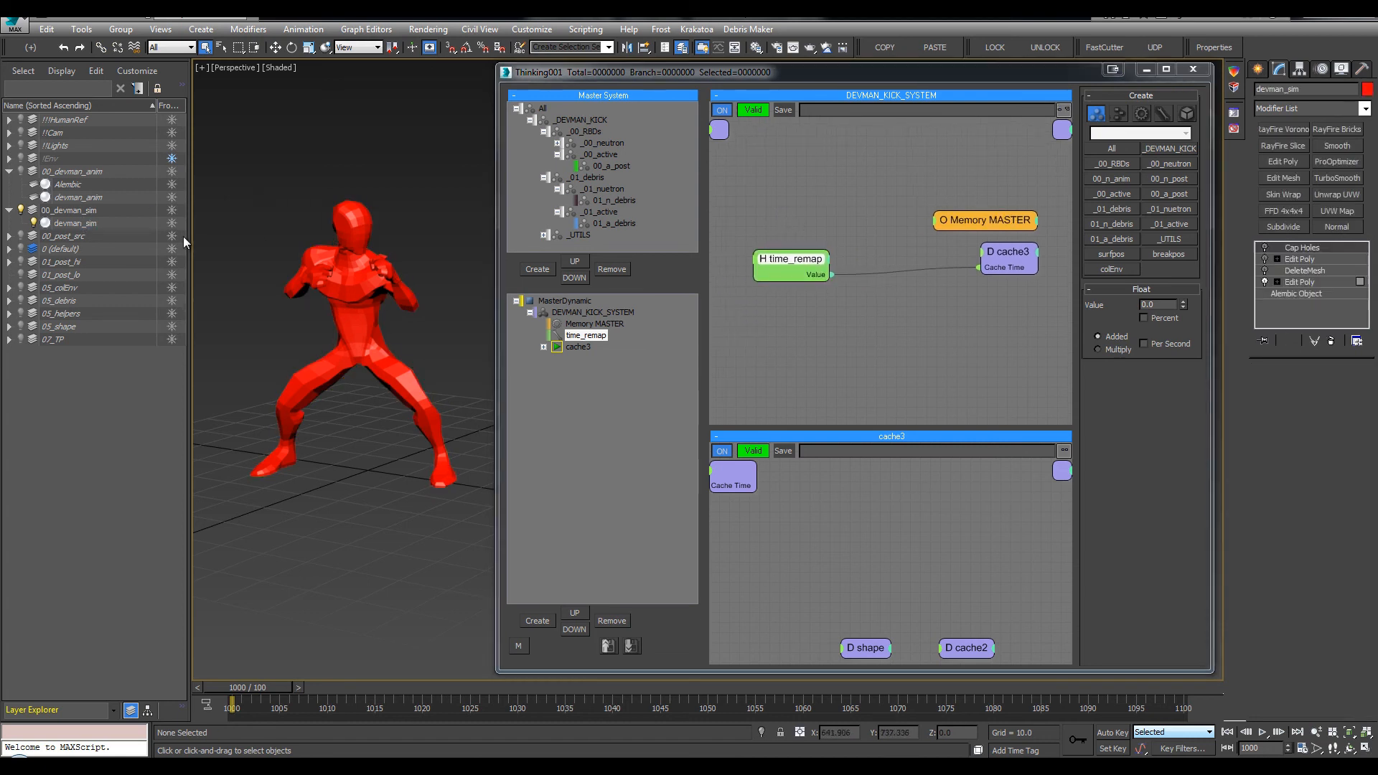
Select devman_sim and turn its disabled DeleteMesh, Edit Poly and Cap Holes modifiers back on to isolate the foot
left_click(85, 212)
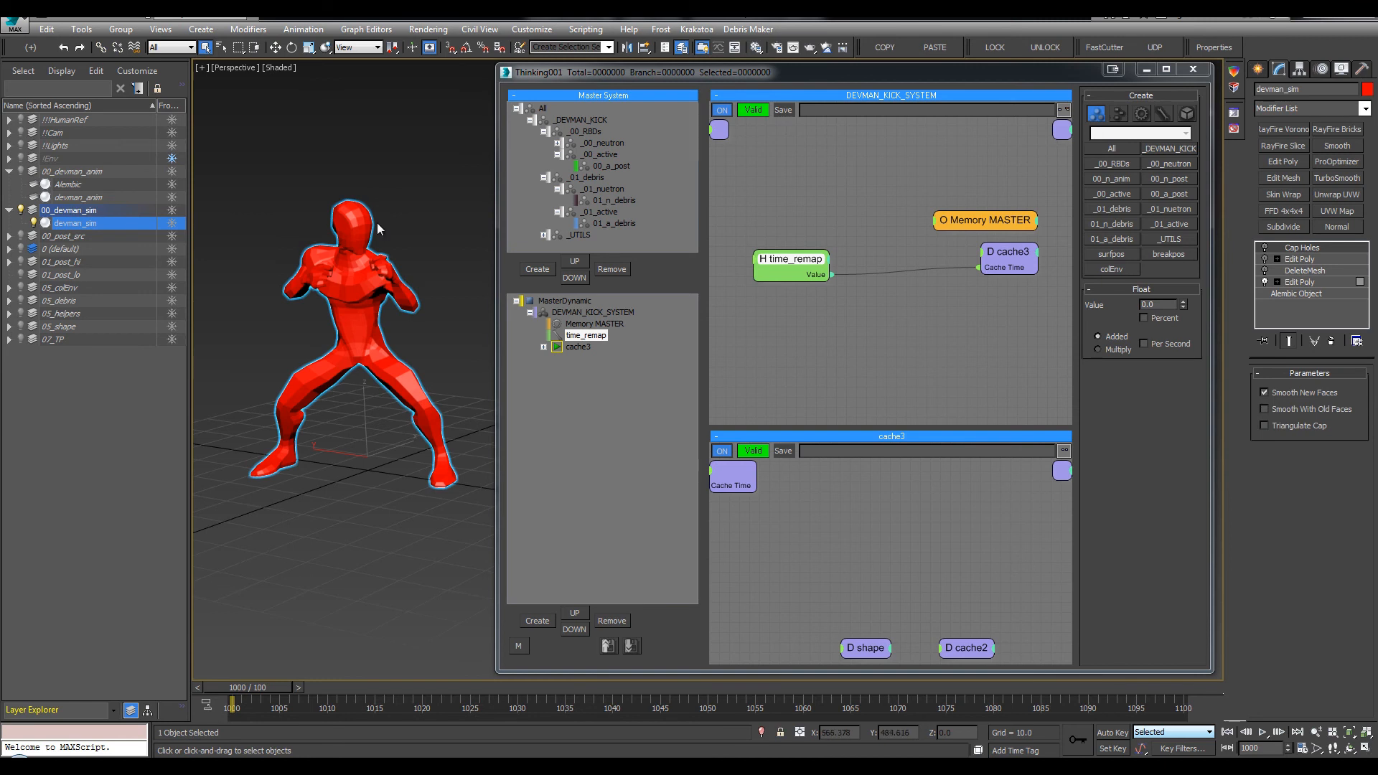
left_click(1266, 270)
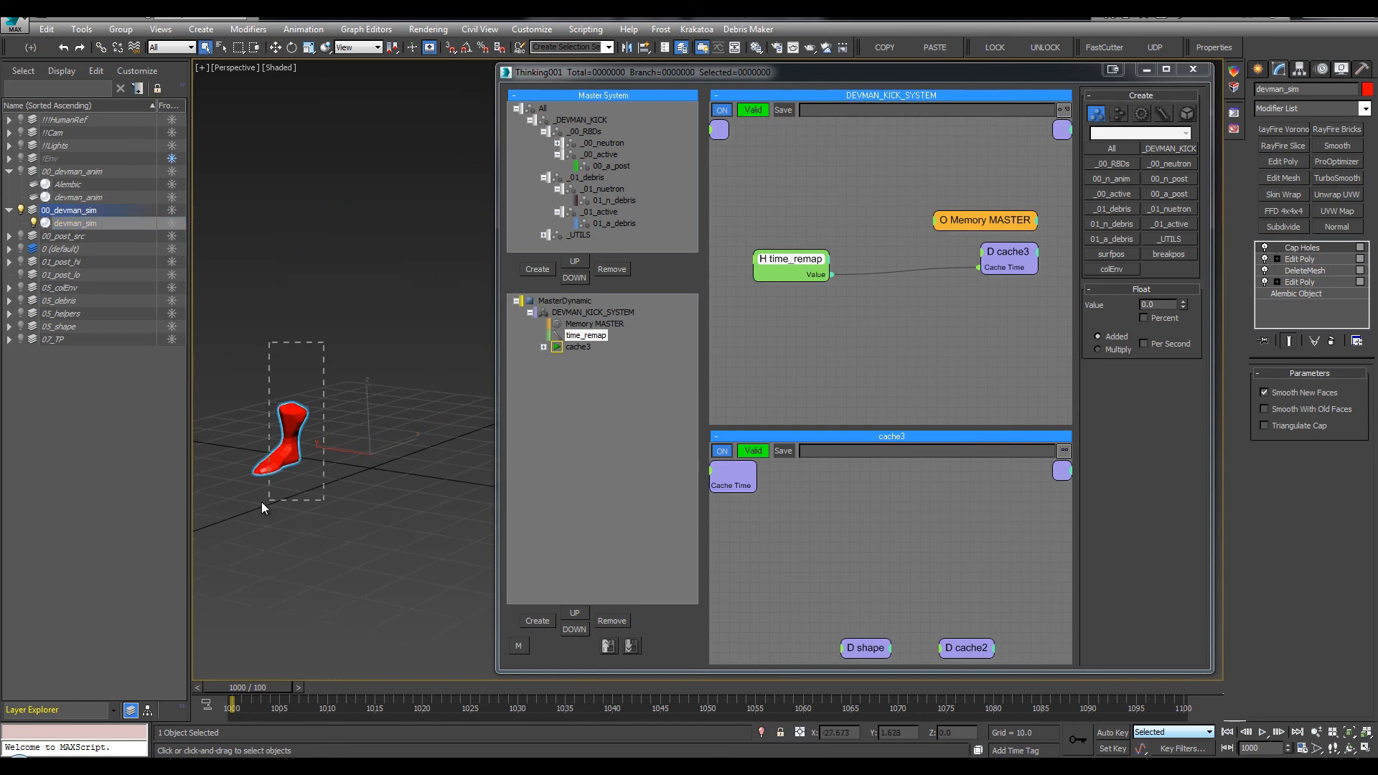
left_click(544, 347)
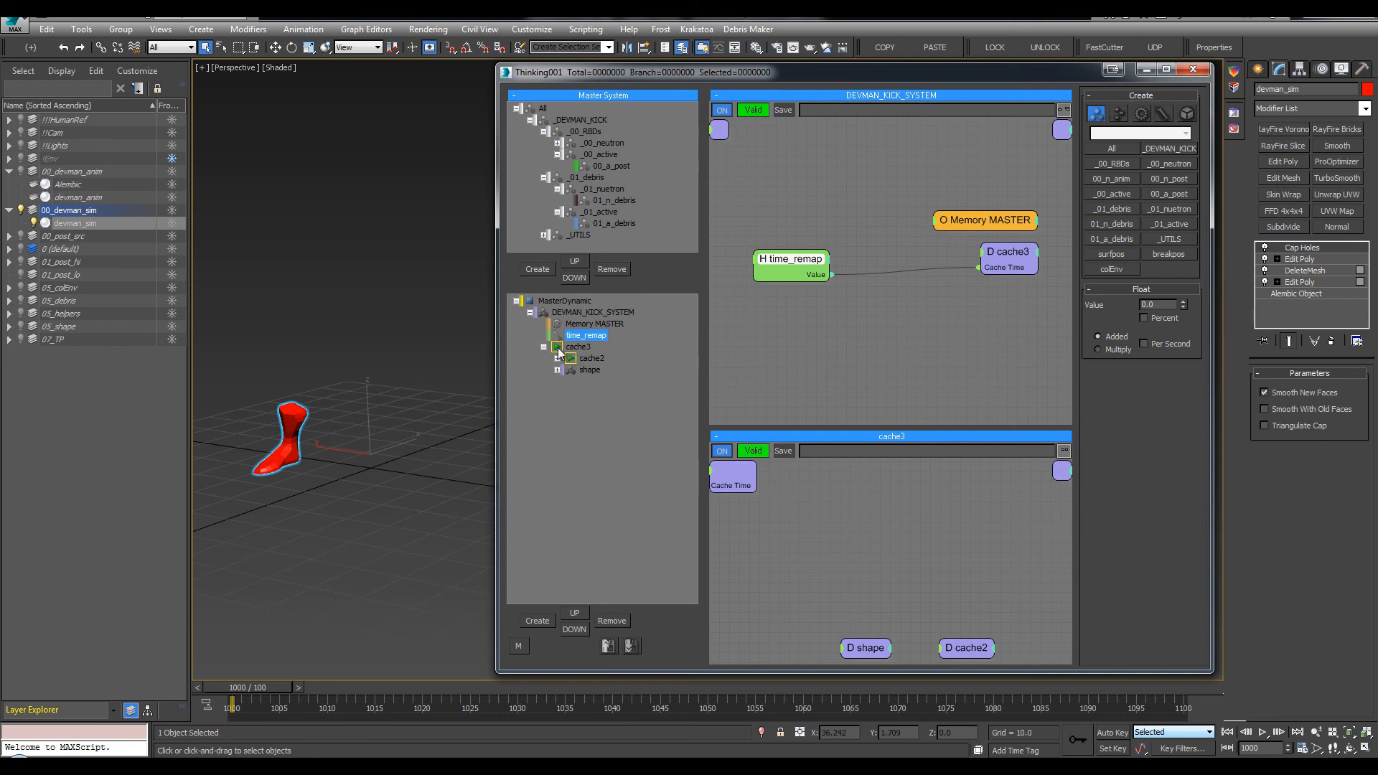
left_click(545, 346)
middle_click_drag(297, 379, 294, 381)
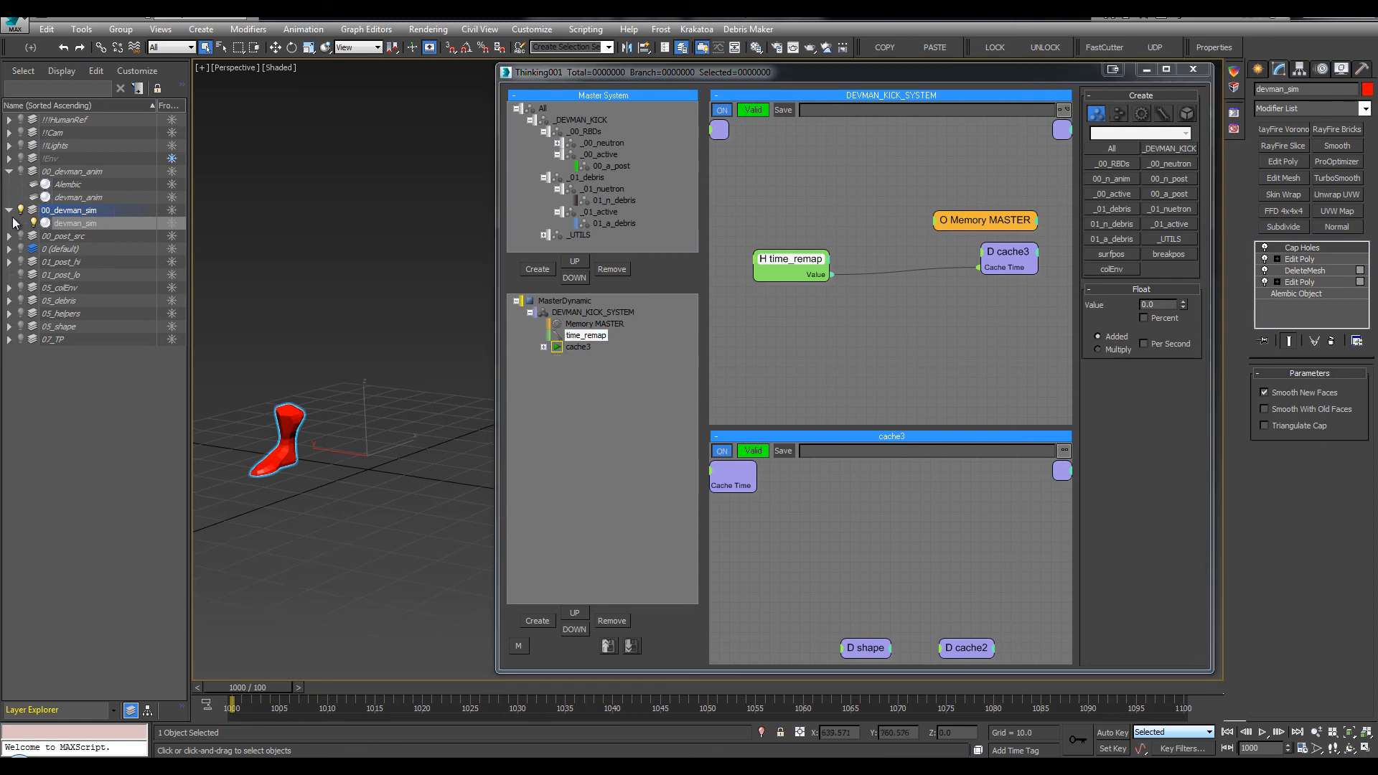
Show the 00_devman_anim layer, hide 00_devman_sim, and check the devman_anim mesh with edged faces
left_click(22, 171)
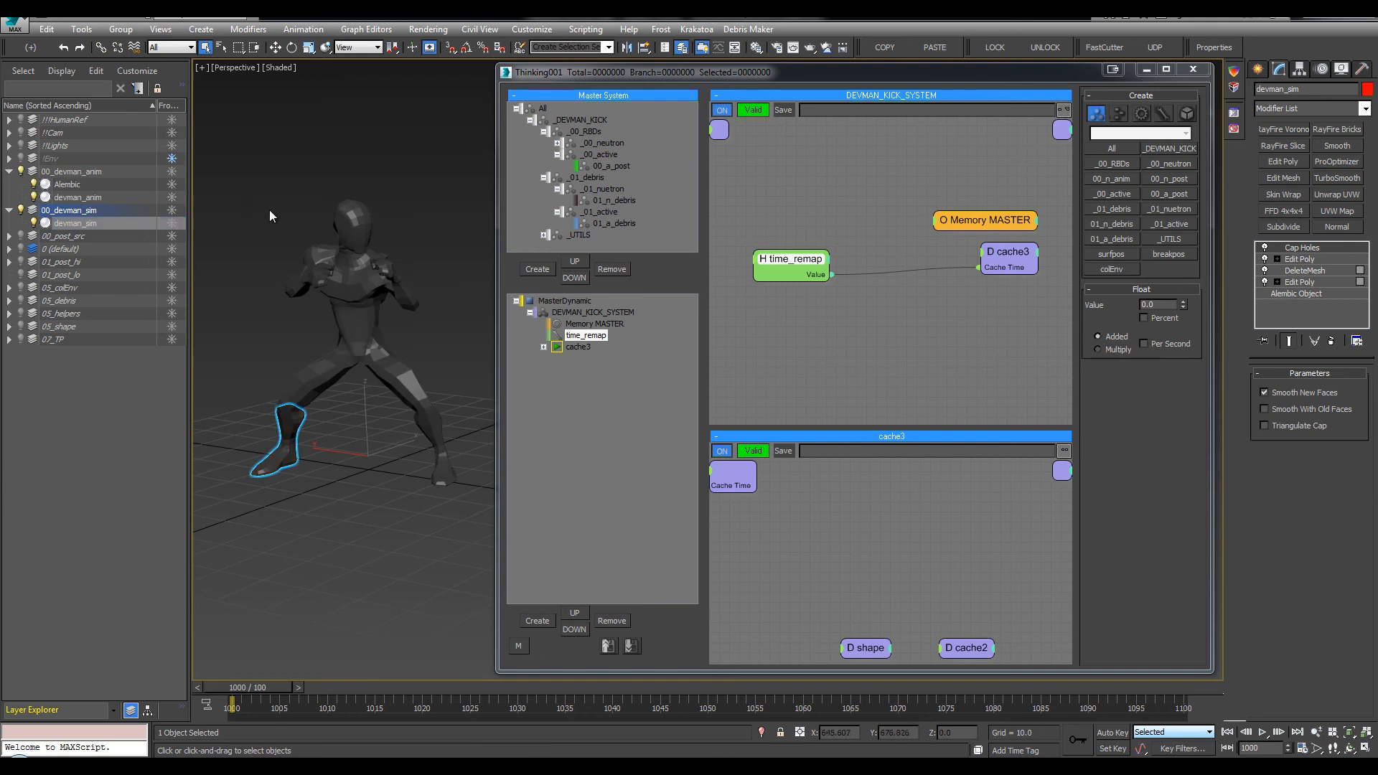
left_click(343, 219)
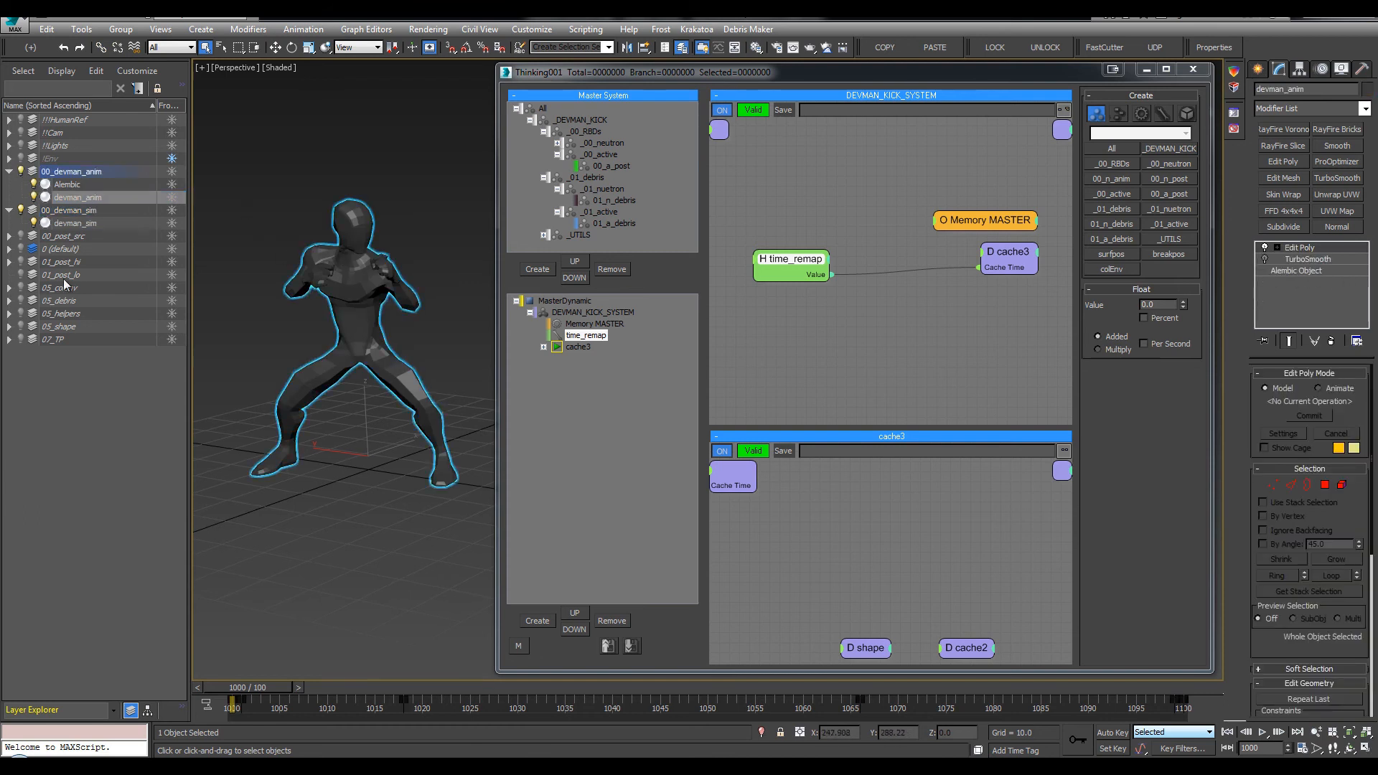
left_click(304, 205)
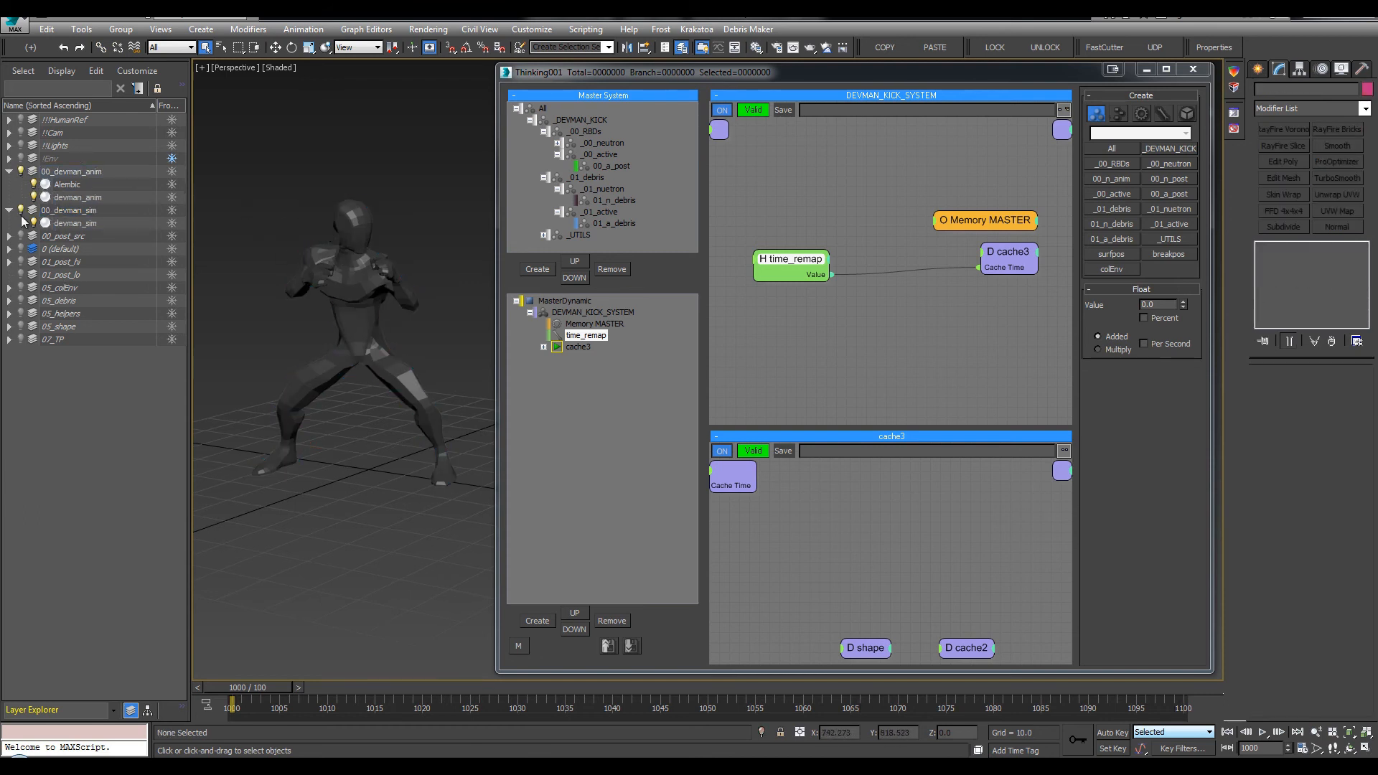
left_click(8, 211)
left_click(78, 197)
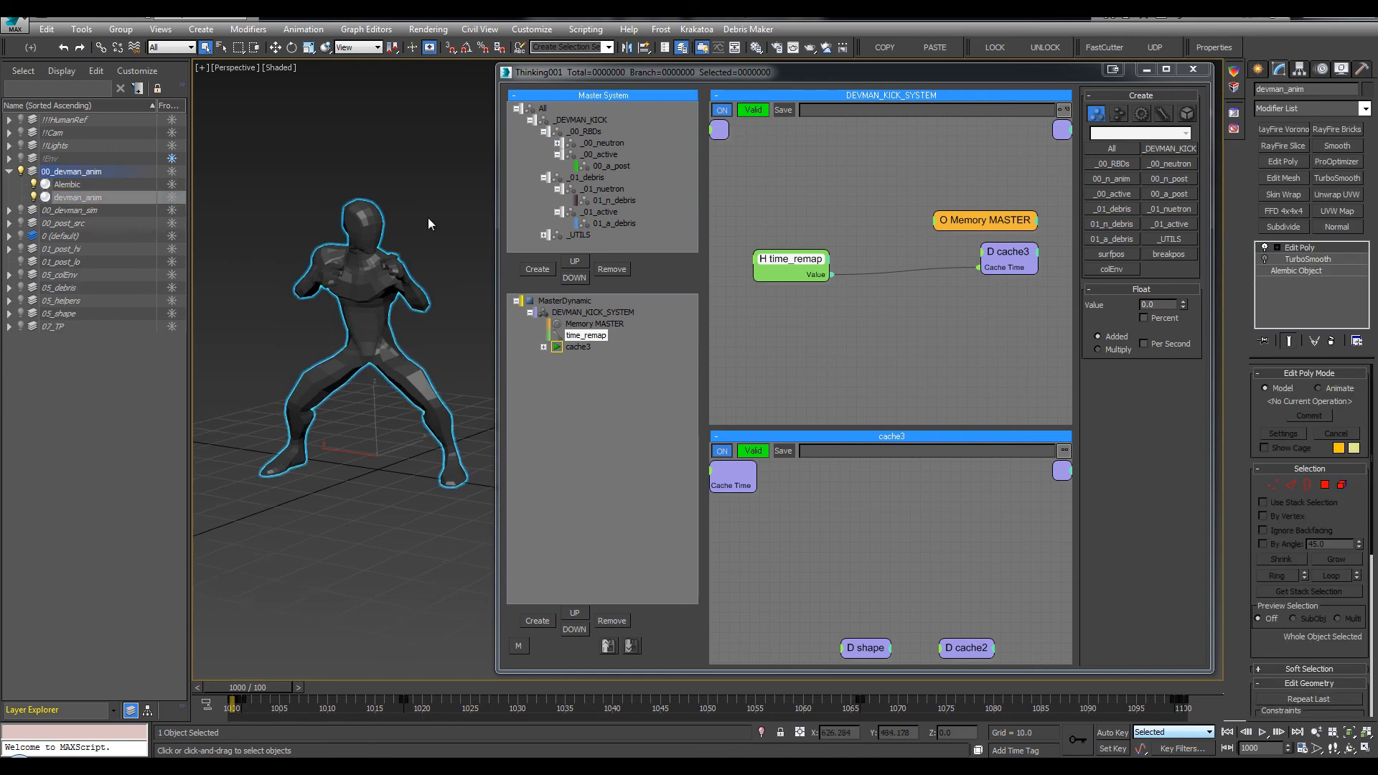
key("F4")
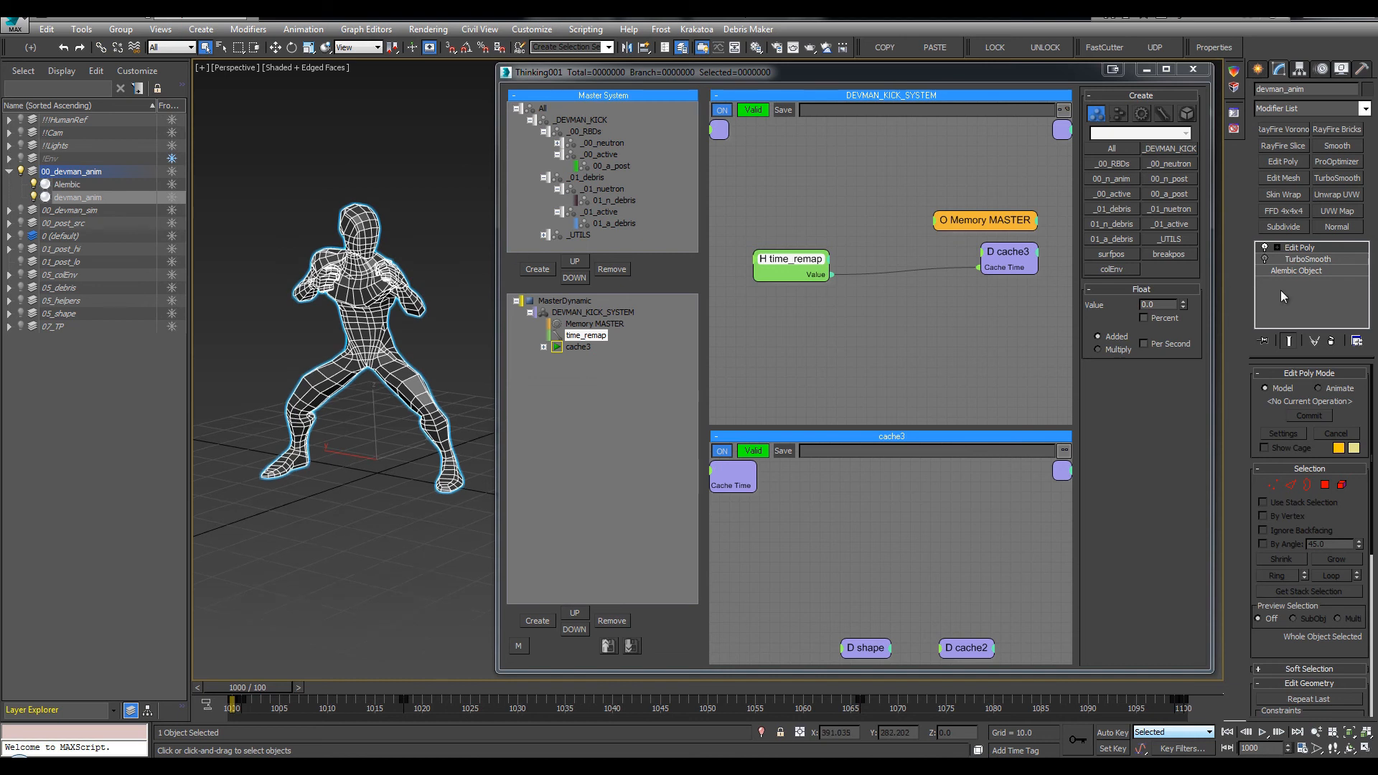
left_click(243, 178)
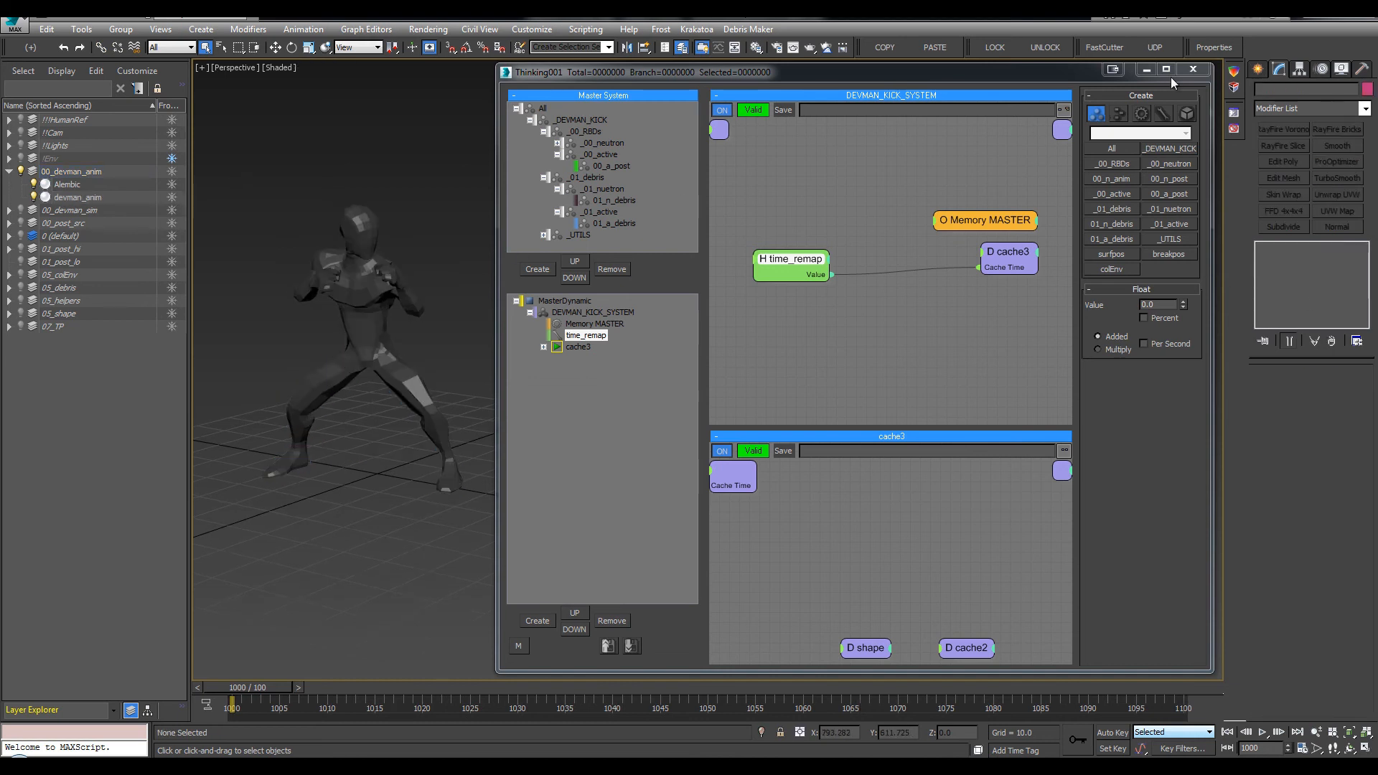
Close the particle editor, play the devman_anim animation in the Perspective view and return to frame 1000
left_click(1193, 70)
middle_click_drag(372, 188, 463, 191)
scroll(460, 188, "up", 2)
middle_click_drag(409, 143, 503, 158)
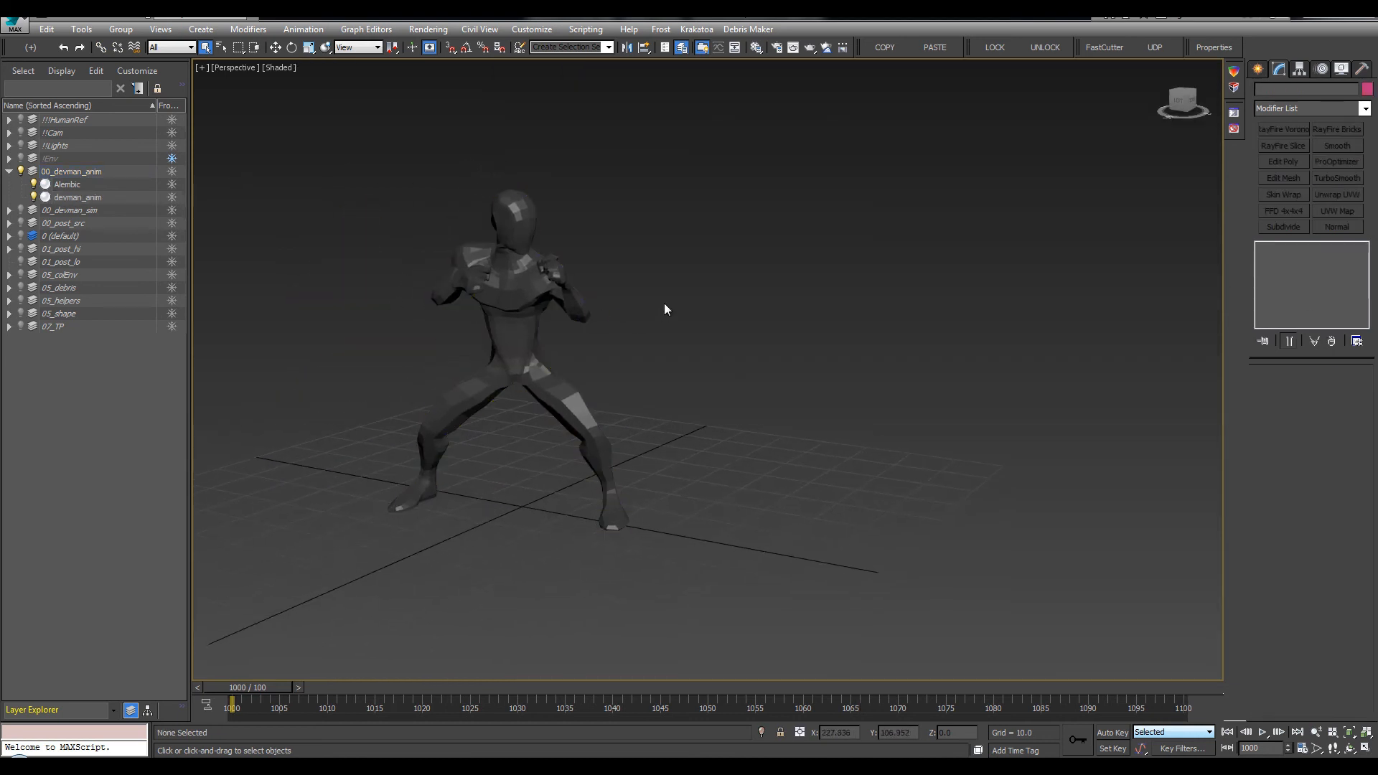
key("slash")
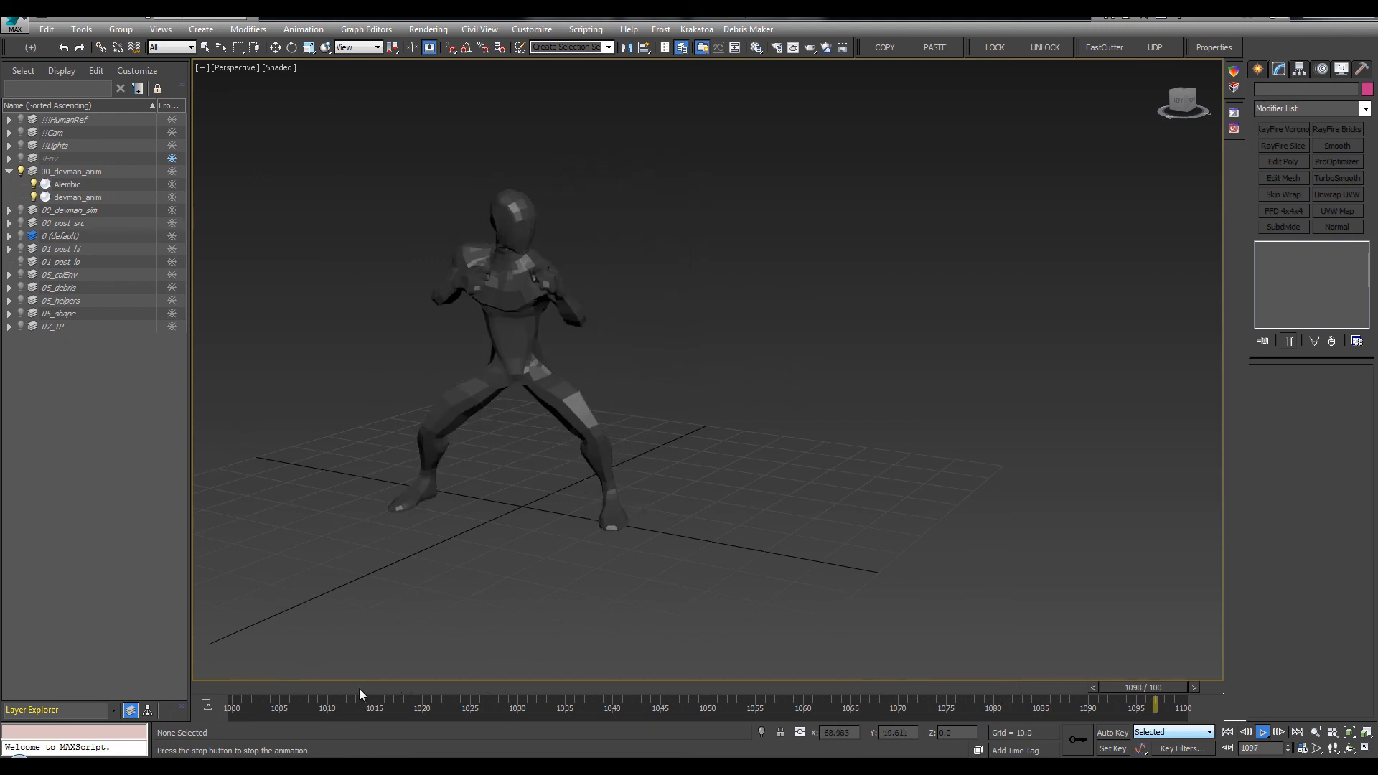
key("Home")
Set the playback type of devman_anim's base Alembic Object to Original Range
left_click(573, 294)
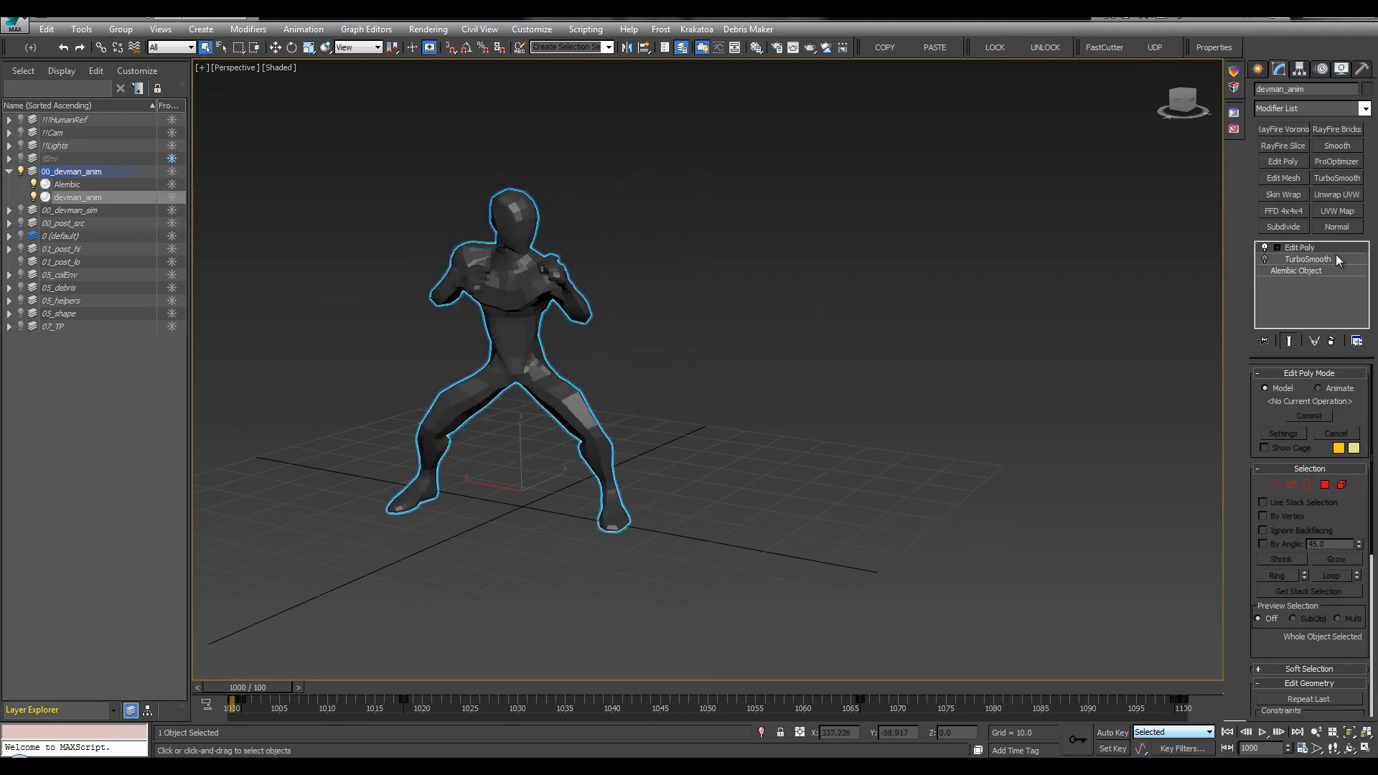
left_click(1298, 271)
left_click_drag(1229, 201, 1096, 205)
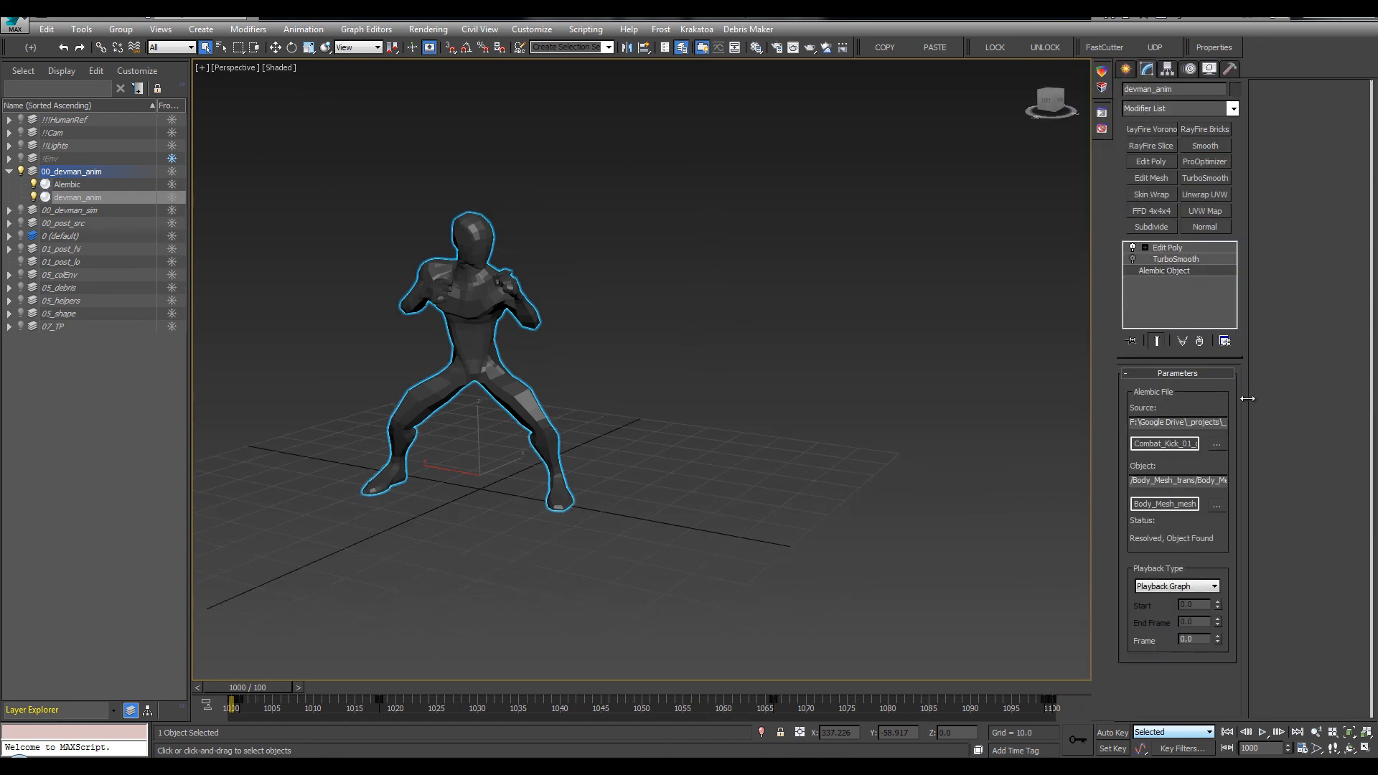
left_click_drag(1248, 399, 1301, 618)
left_click(1301, 587)
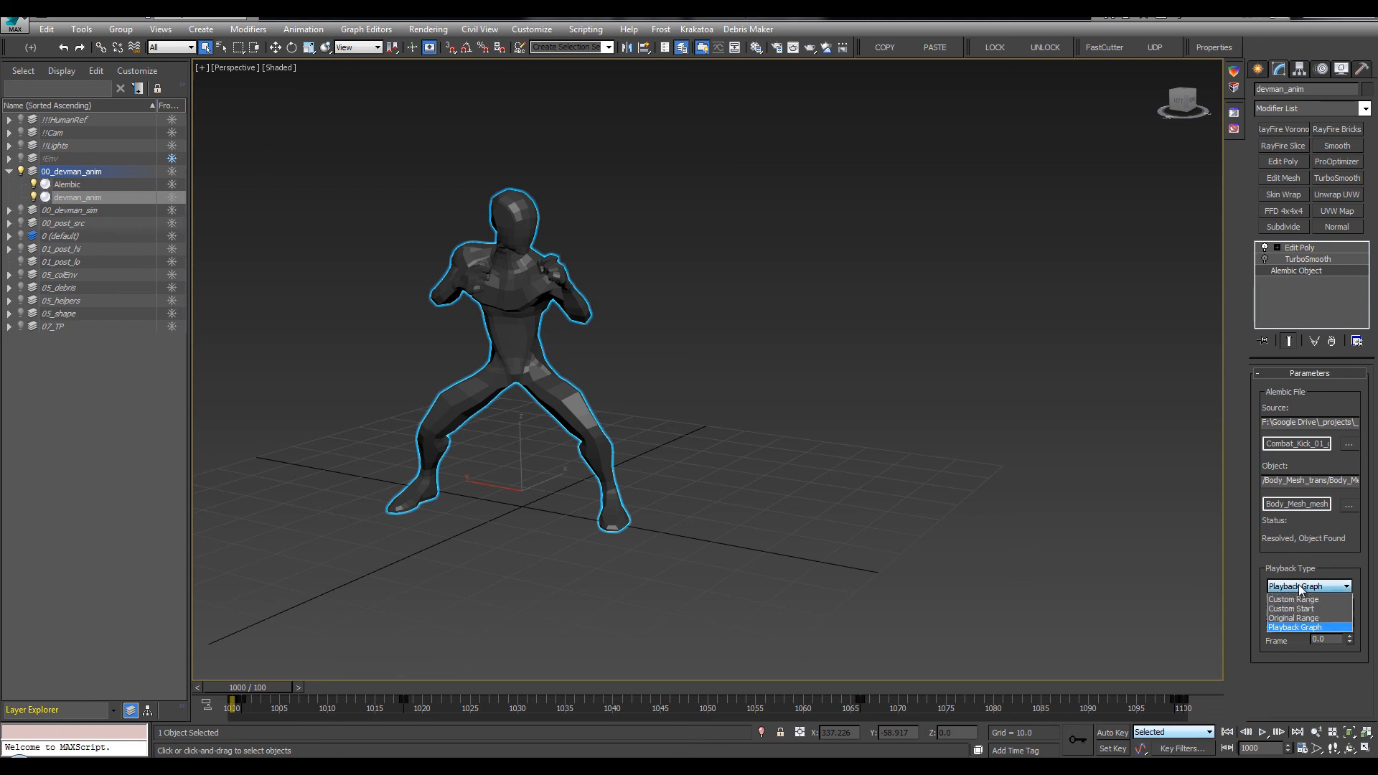
left_click(1303, 587)
left_click(1306, 588)
left_click(1310, 618)
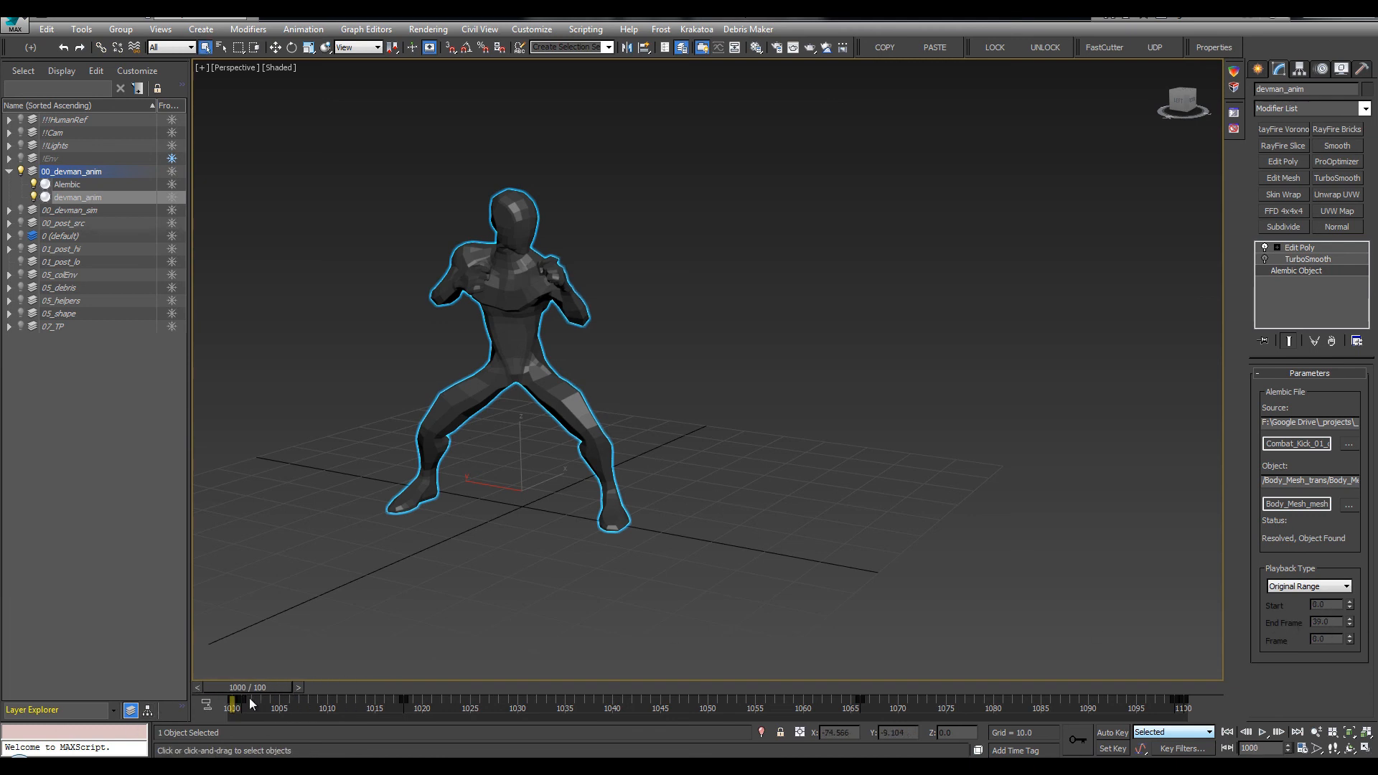
Extend the active time range back to frame -622 and play the kick from around frame 0
left_click_drag(596, 694, 244, 692)
middle_click_drag(763, 430, 812, 447)
left_click_drag(292, 709, 740, 710, "ctrl+alt")
left_click_drag(394, 702, 1084, 705, "ctrl+alt")
left_click_drag(1109, 687, 583, 679)
key("slash")
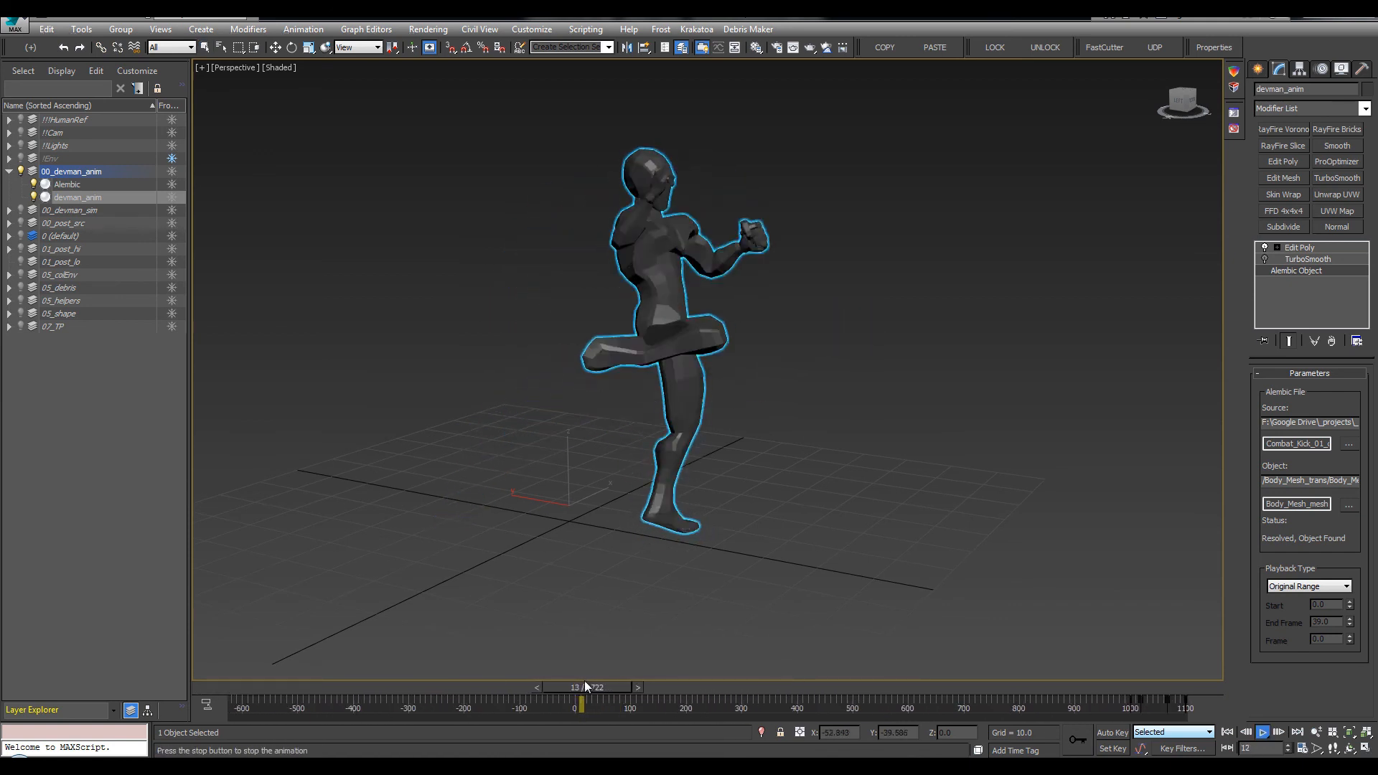
key("slash")
Set the animation start time back to 1000 in the time configuration
right_click(1226, 751)
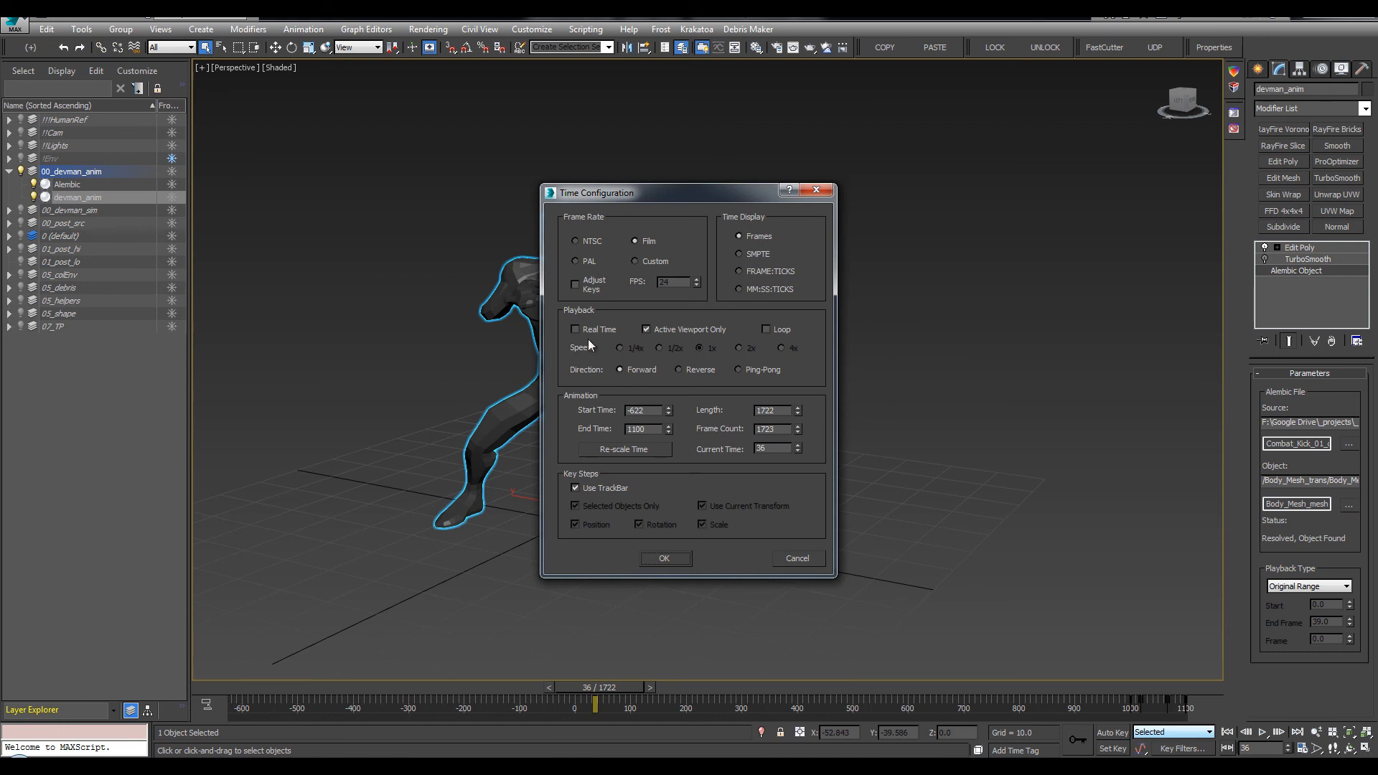
left_click_drag(643, 408, 622, 414)
key("Return")
left_click(654, 559)
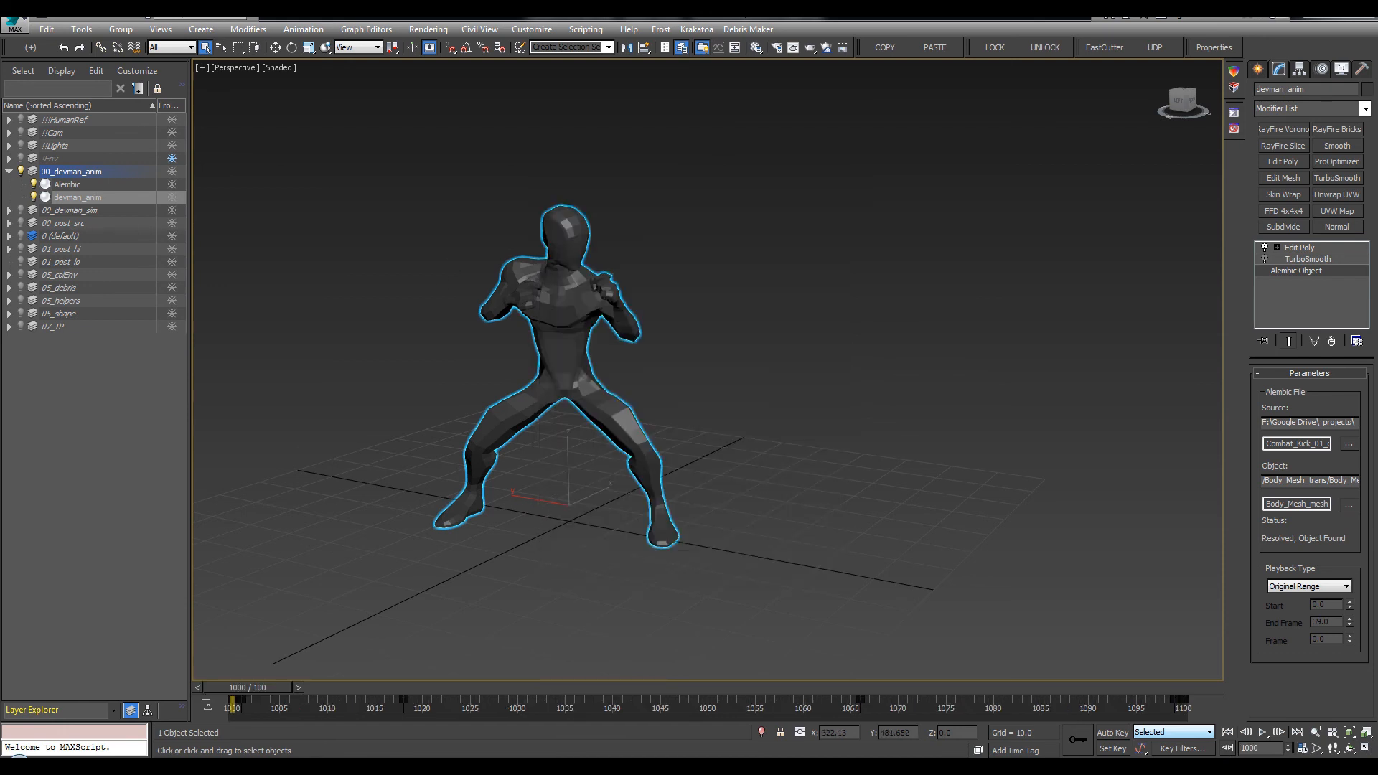
middle_click_drag(566, 411, 377, 359)
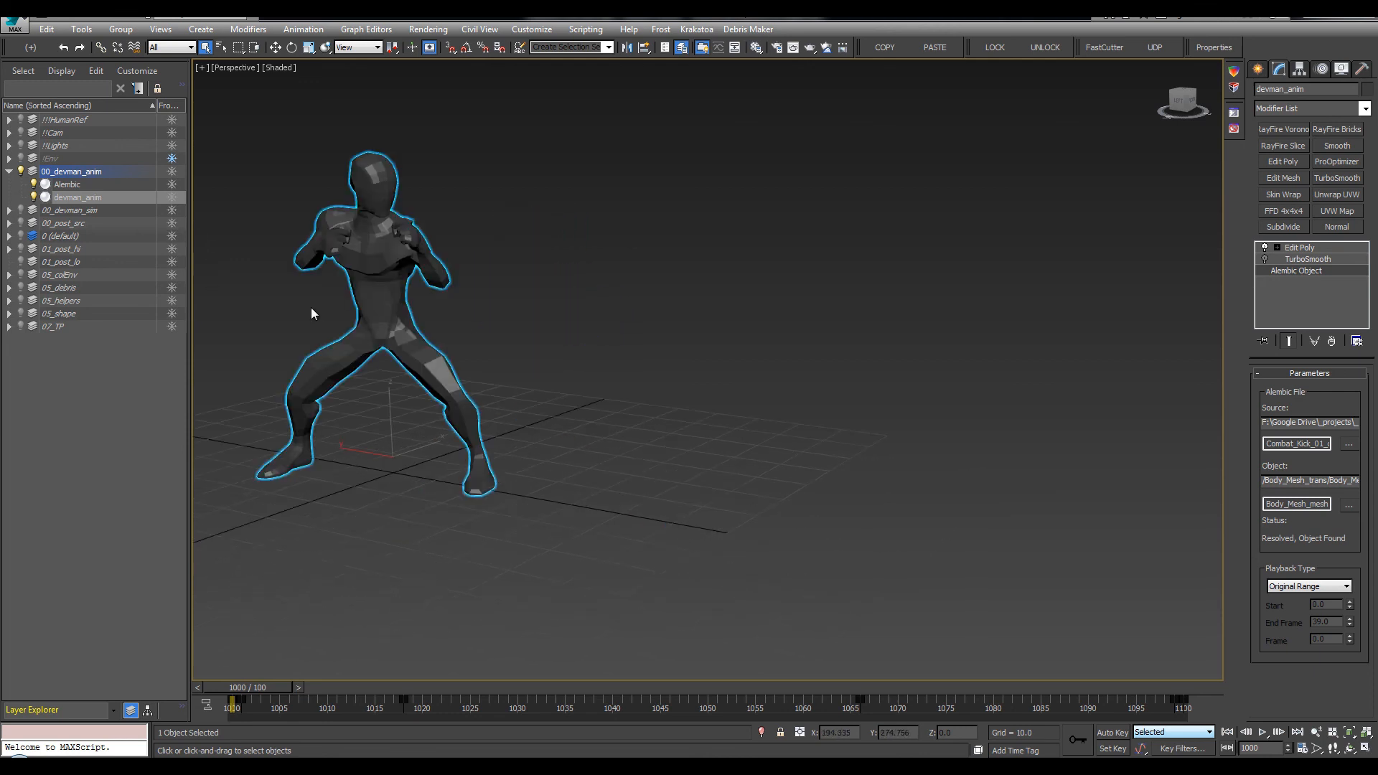
Show the 00_devman_sim layer, select devman_sim and hide the 00_devman_anim layer
middle_click_drag(574, 387, 617, 412)
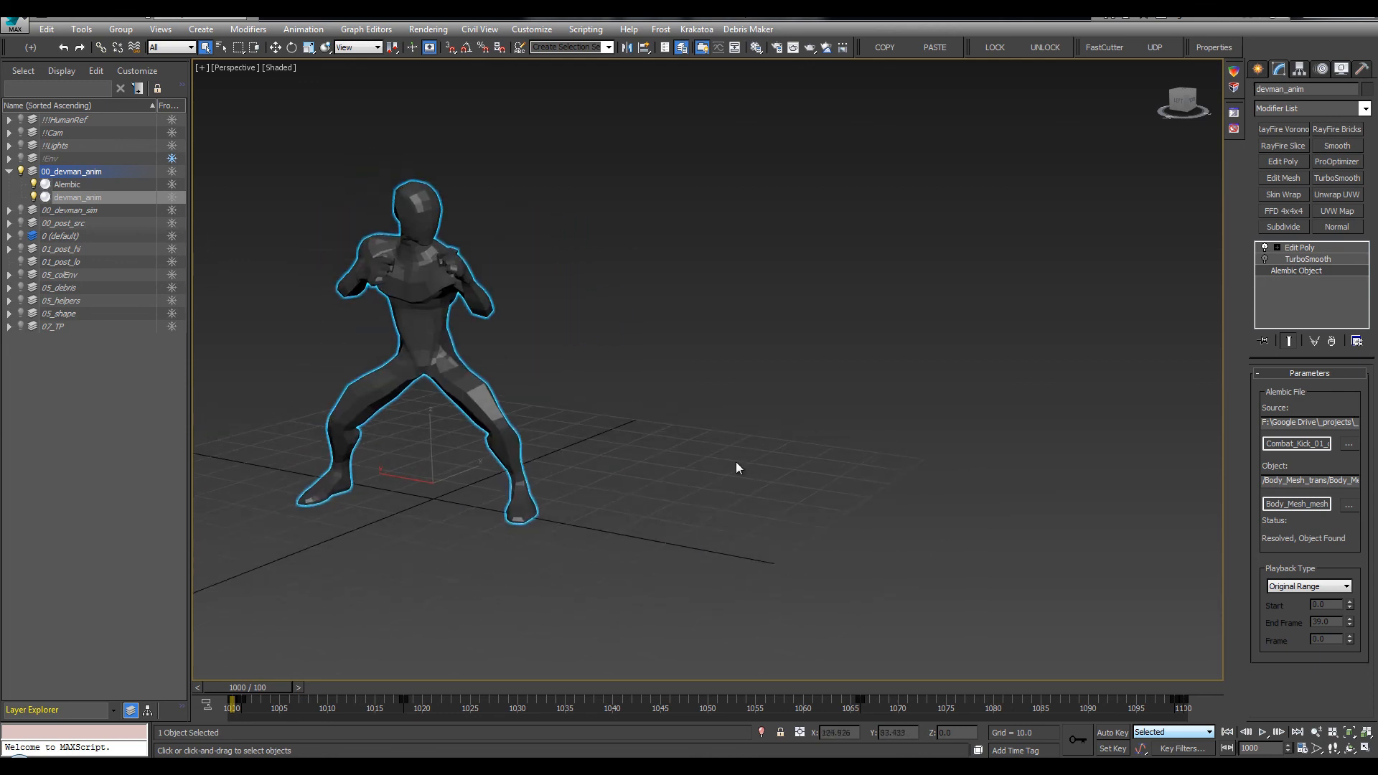
left_click(9, 210)
left_click(21, 210)
left_click(67, 222)
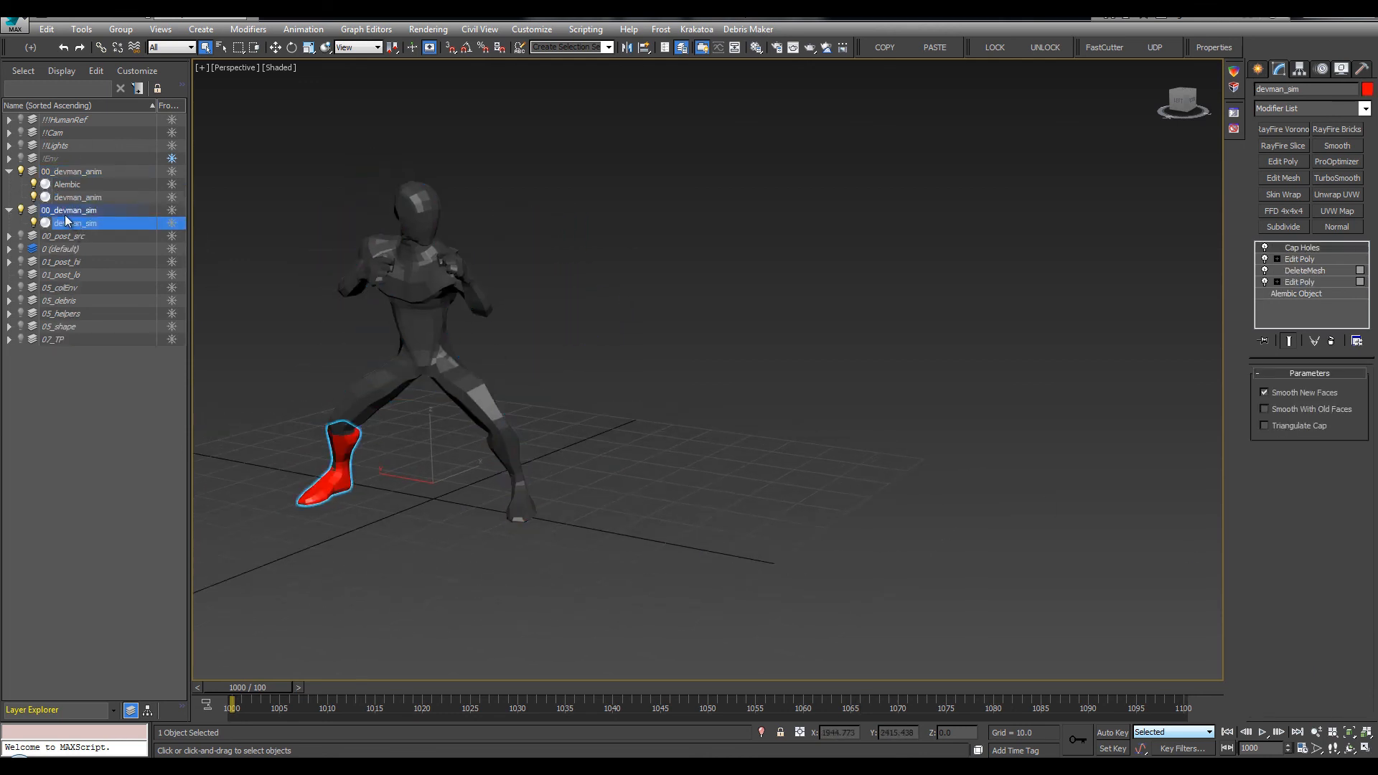
left_click(21, 172)
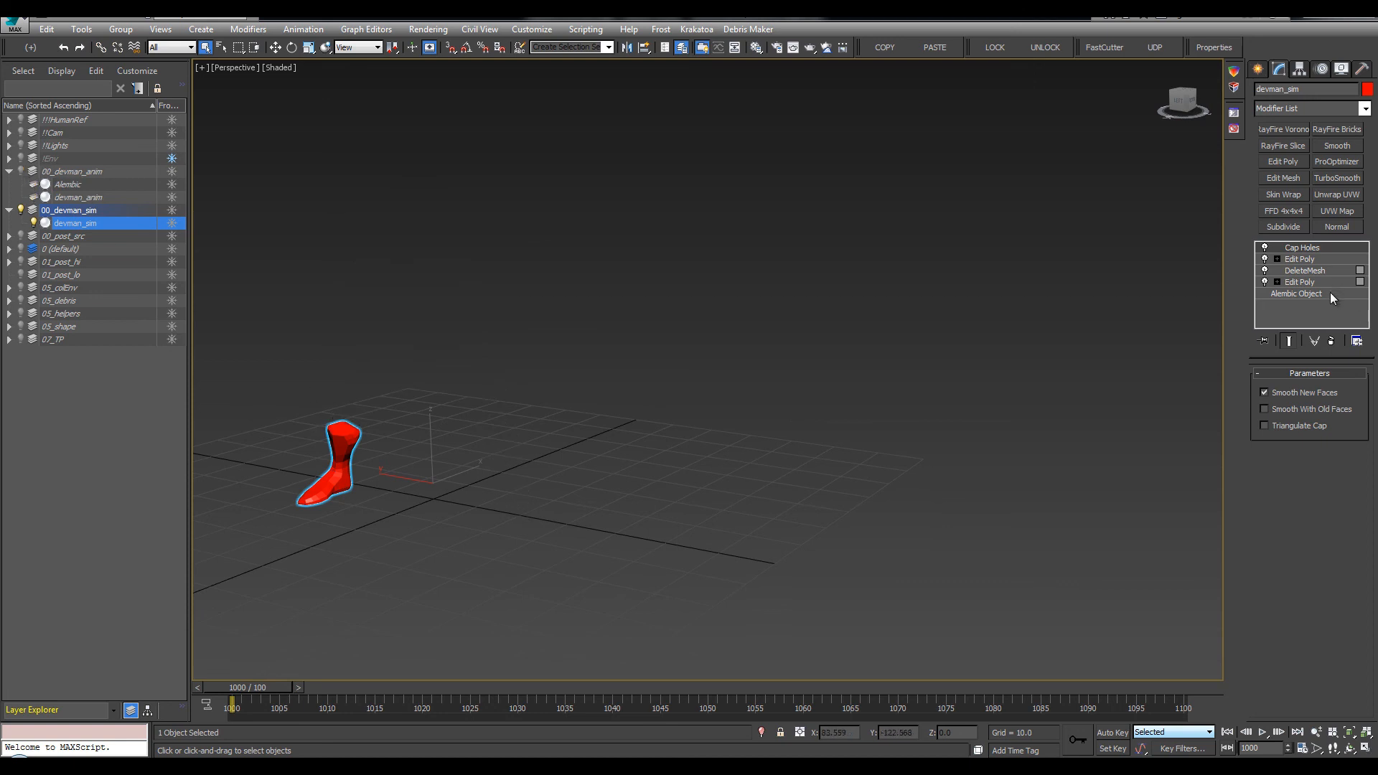
Set the playback type of devman_sim's base Alembic Object to Custom Start
left_click(1296, 294)
left_click(1308, 586)
left_click(1285, 613)
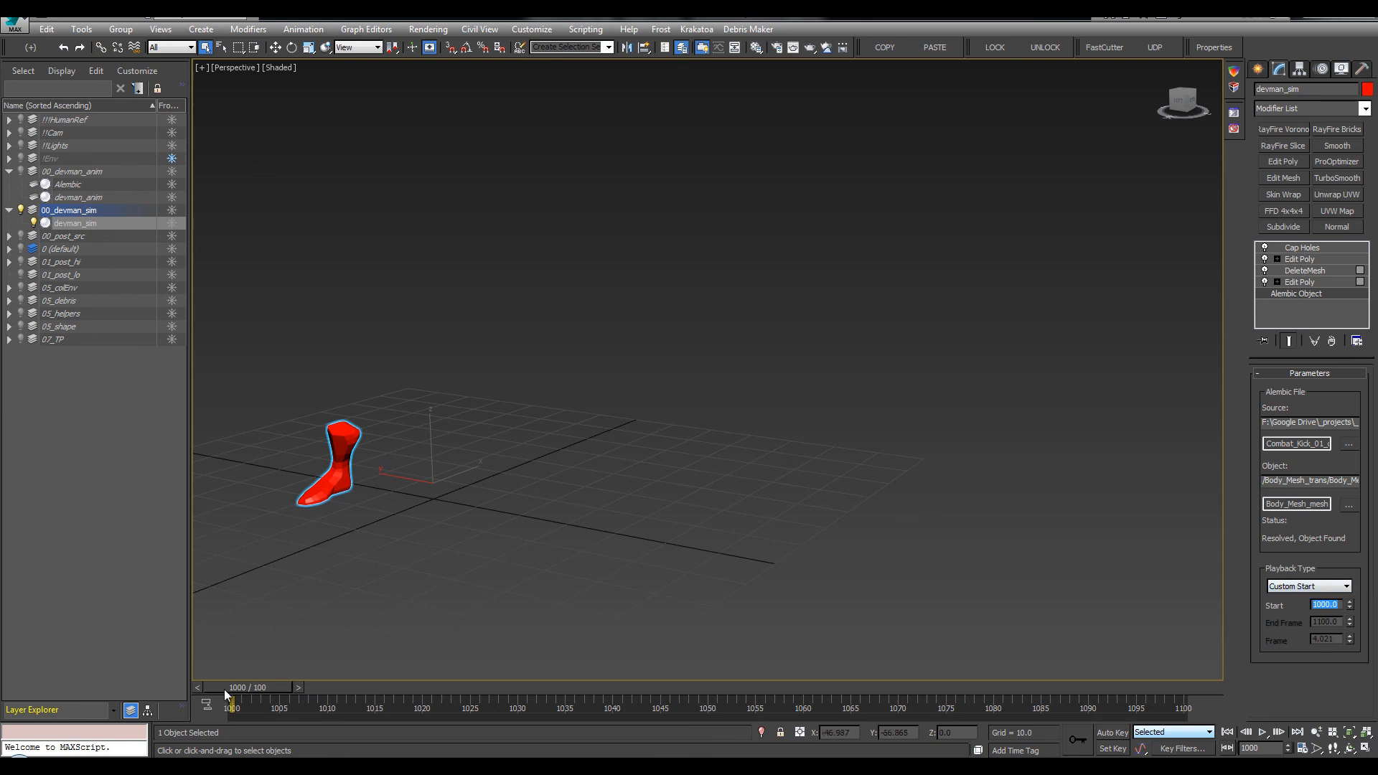
Set the playback type of devman_anim's base Alembic Object to Playback Graph
left_click(62, 172)
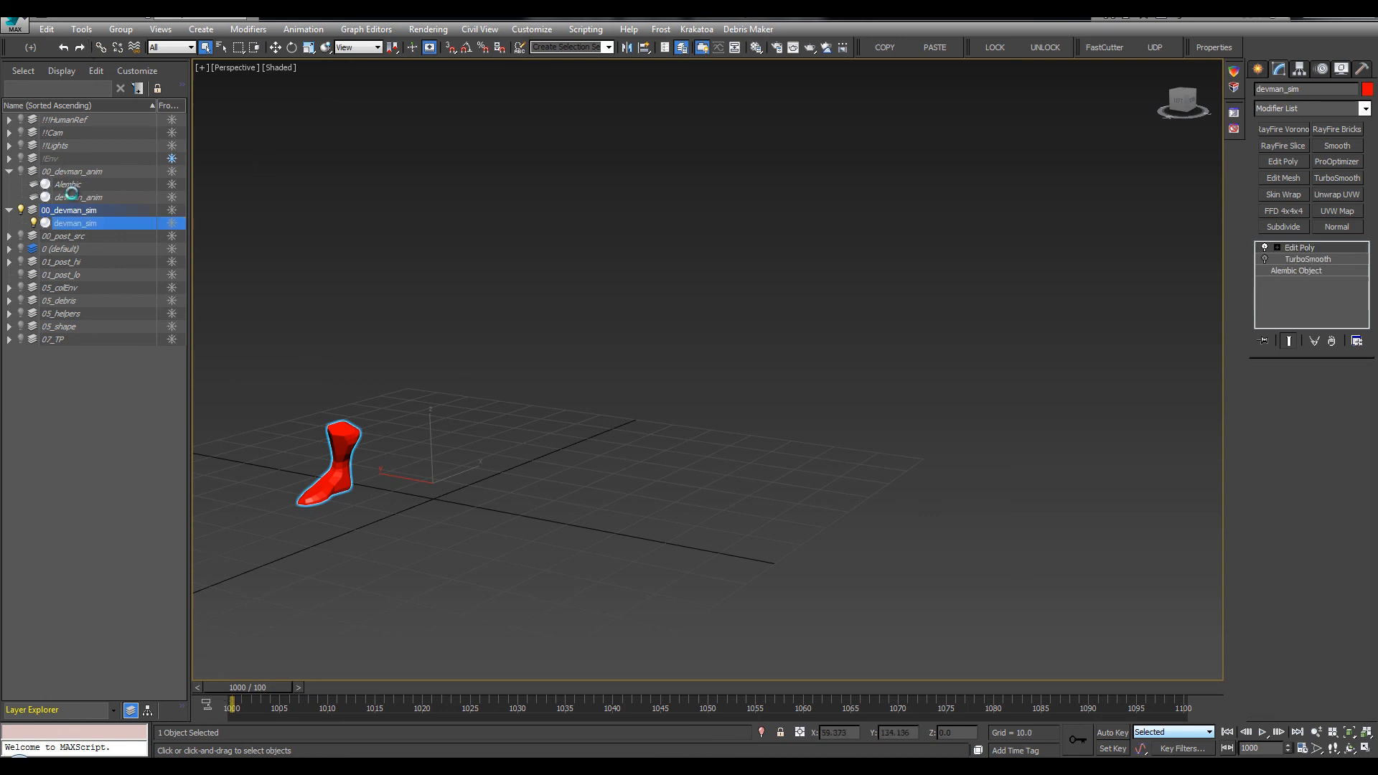
left_click(1296, 271)
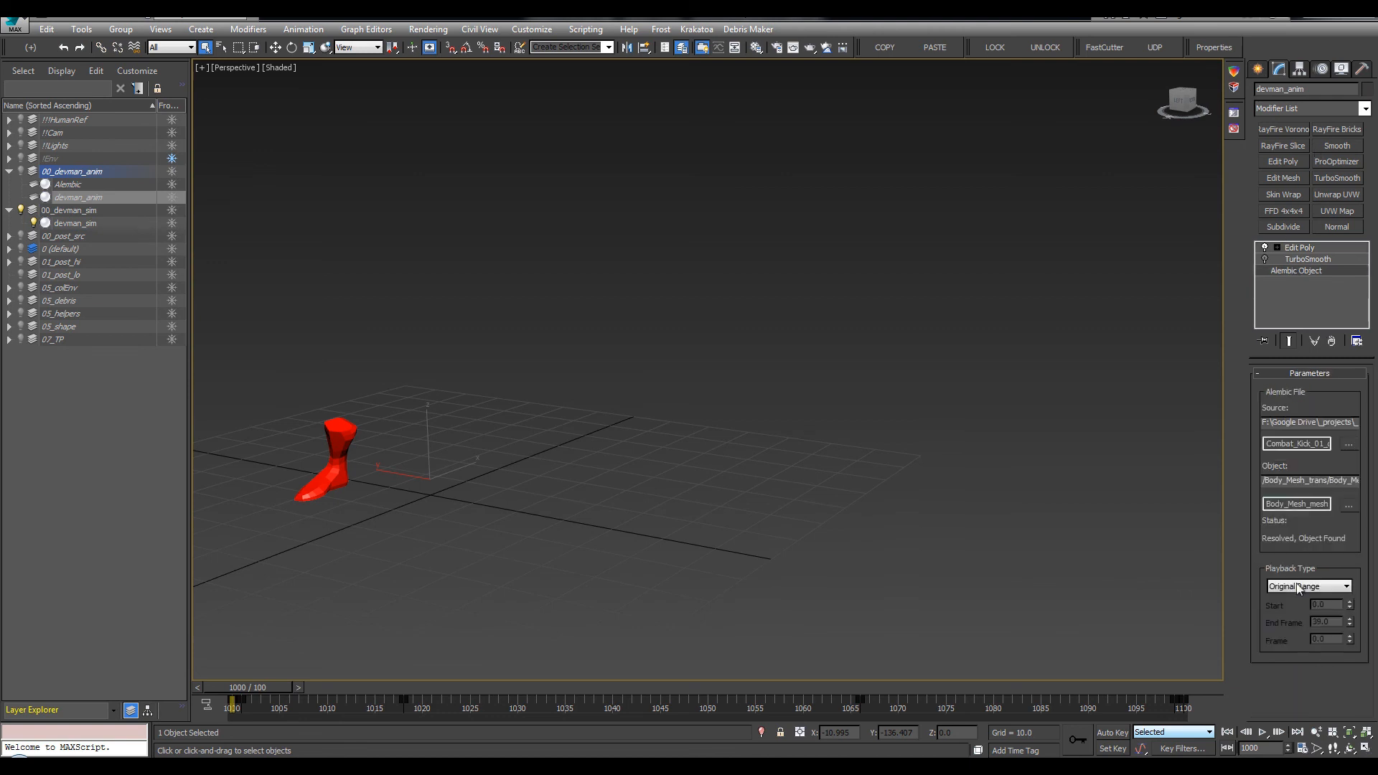
left_click(1309, 586)
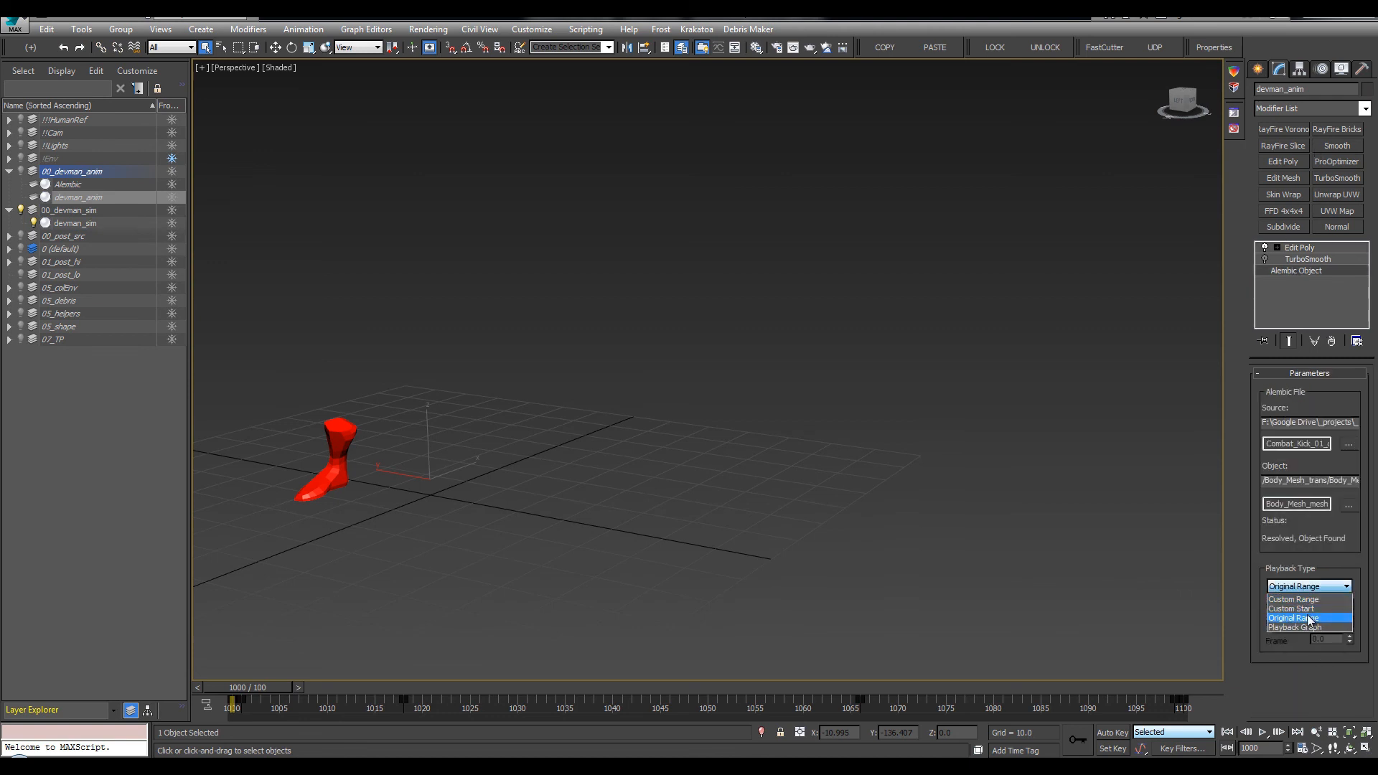
left_click(1309, 628)
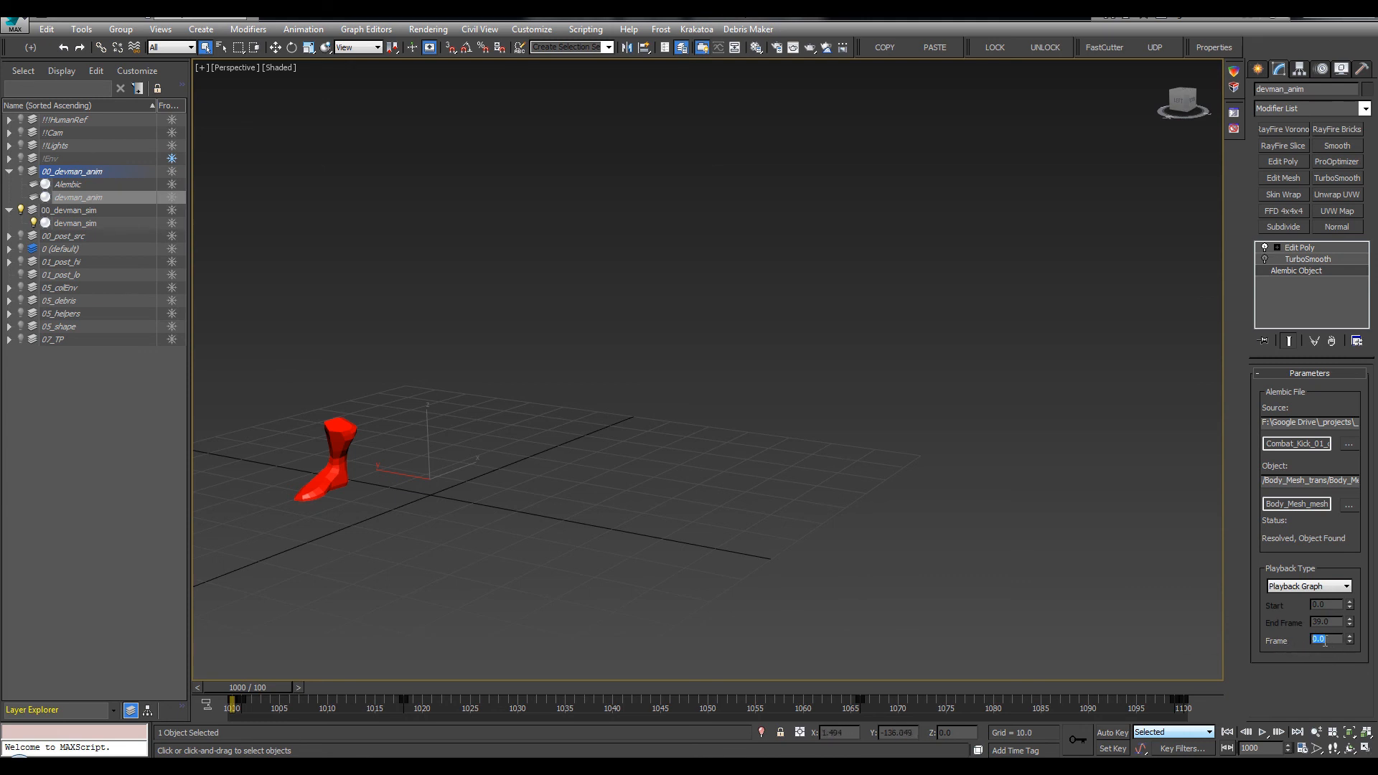
Show the 00_devman_anim layer, hide 00_devman_sim and open the playback frame of devman_anim's Alembic Object for editing
left_click(21, 171)
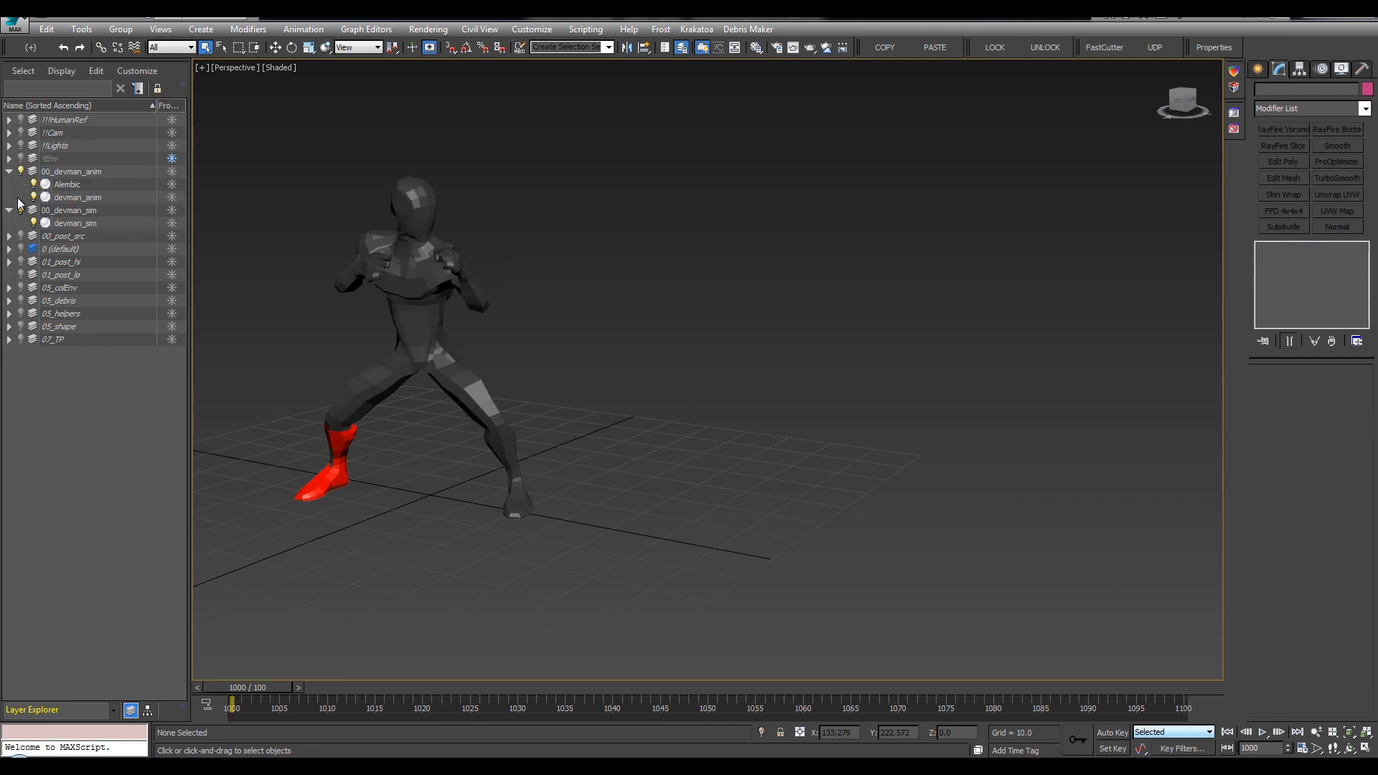
left_click(20, 210)
left_click(381, 236)
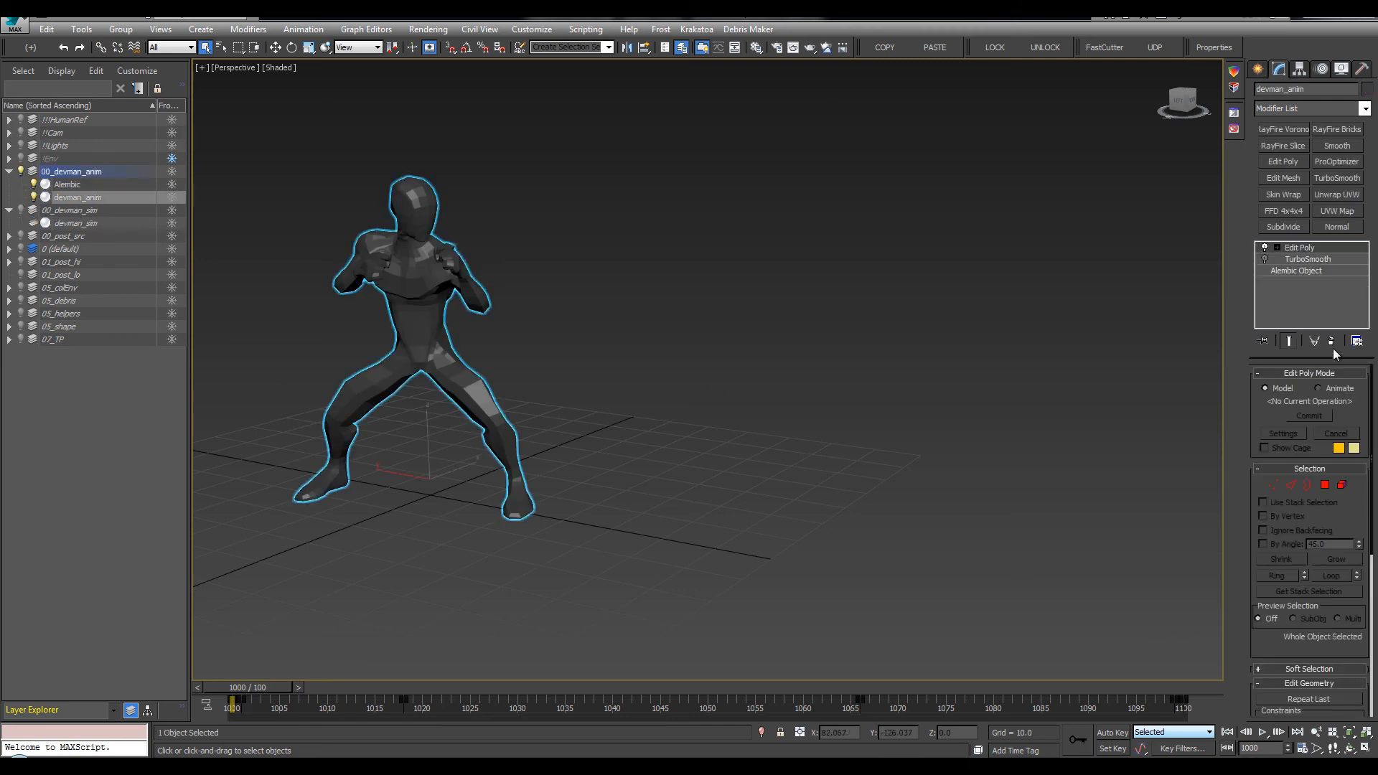
left_click(1299, 271)
double_click(1334, 641)
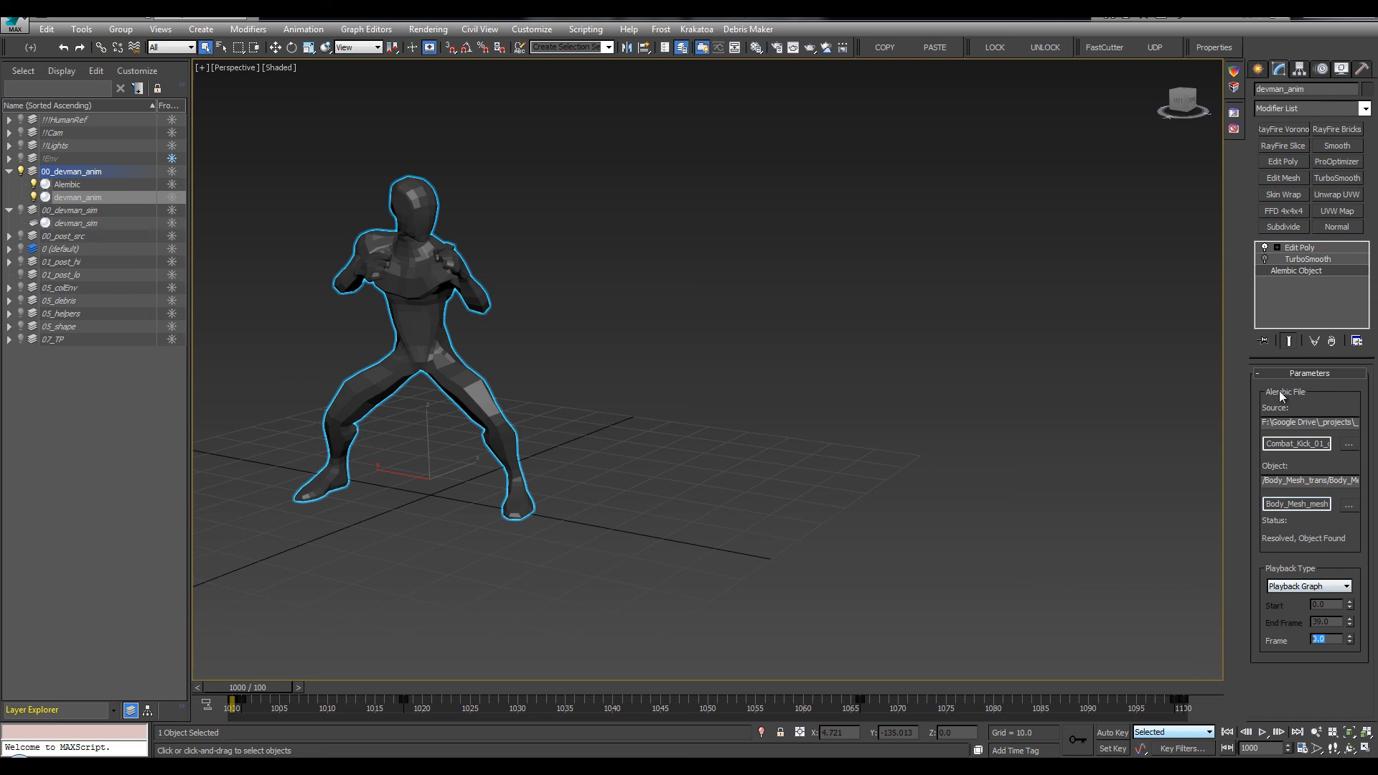
key("n")
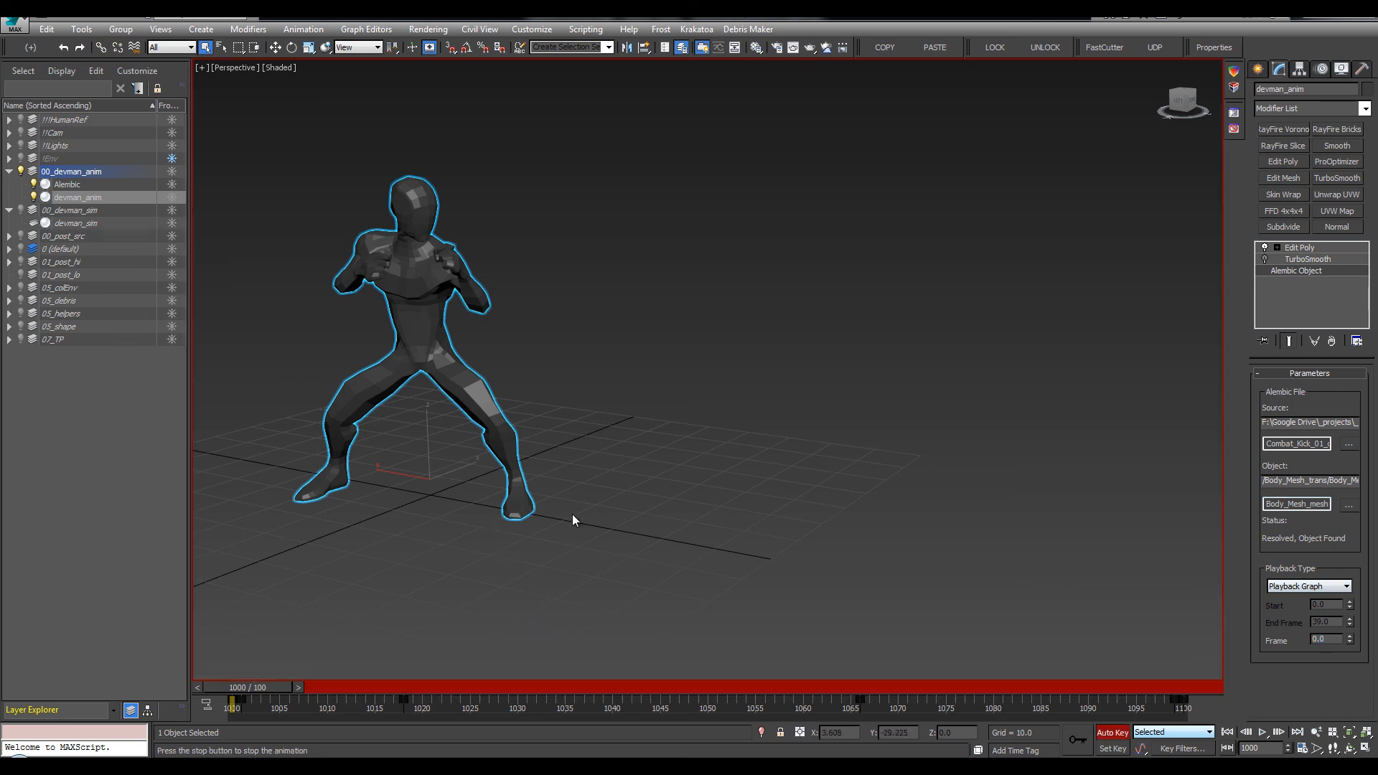
key("/")
key("q")
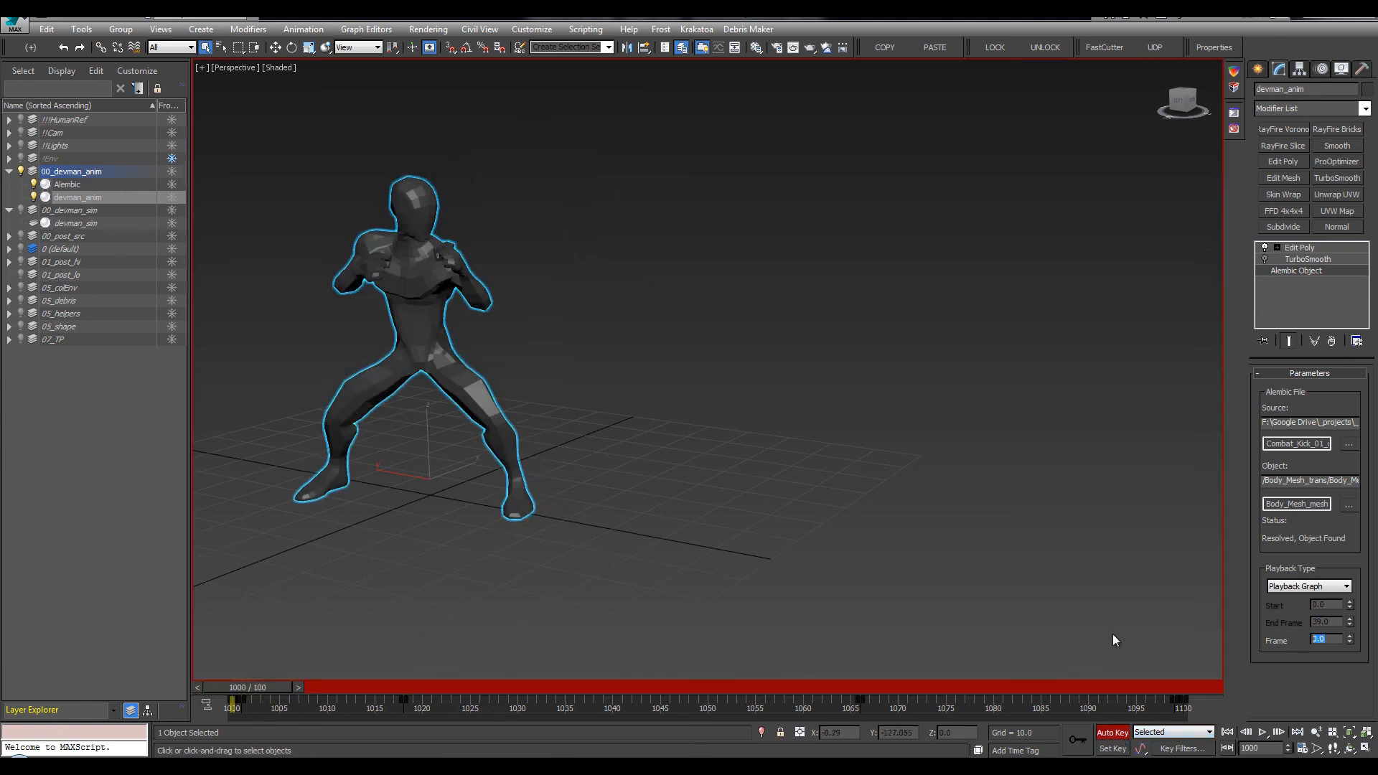
Clone devman_anim as an independent copy named devman_anim001, moved away from the original along its X axis
middle_click_drag(593, 342, 575, 363)
key("w")
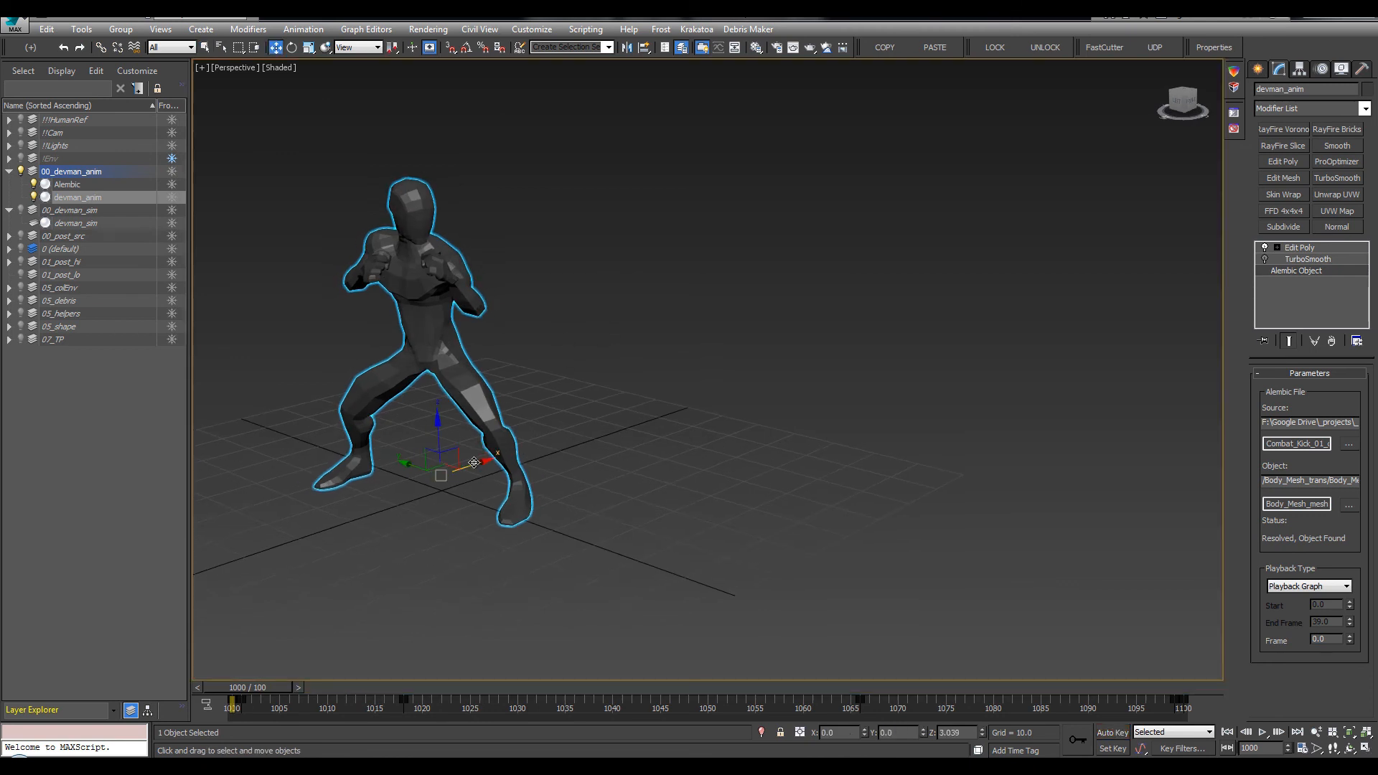
left_click_drag(480, 447, 693, 379, "shift")
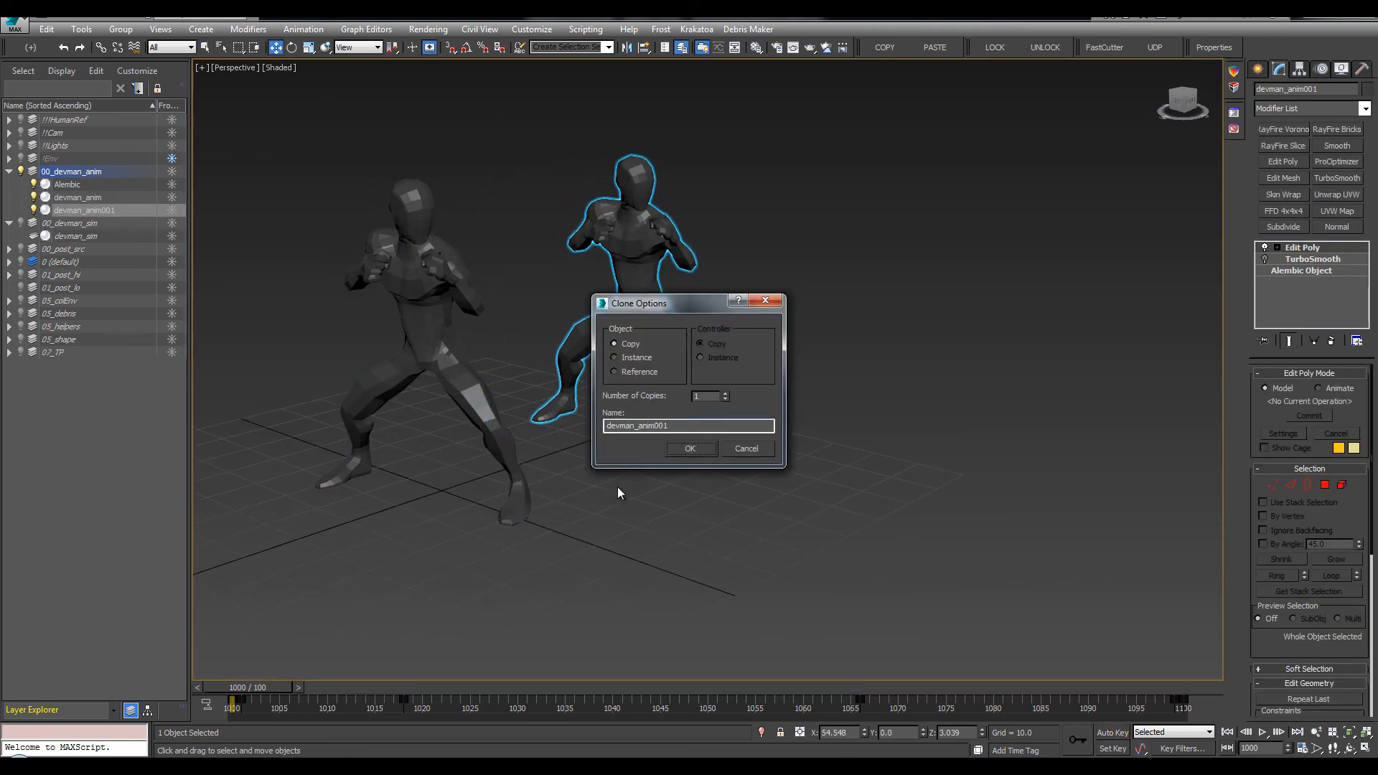
left_click(681, 450)
Colour devman_anim001 blue and strip it down to its base Alembic Object, with edged faces displayed in the viewport
left_click(1233, 89)
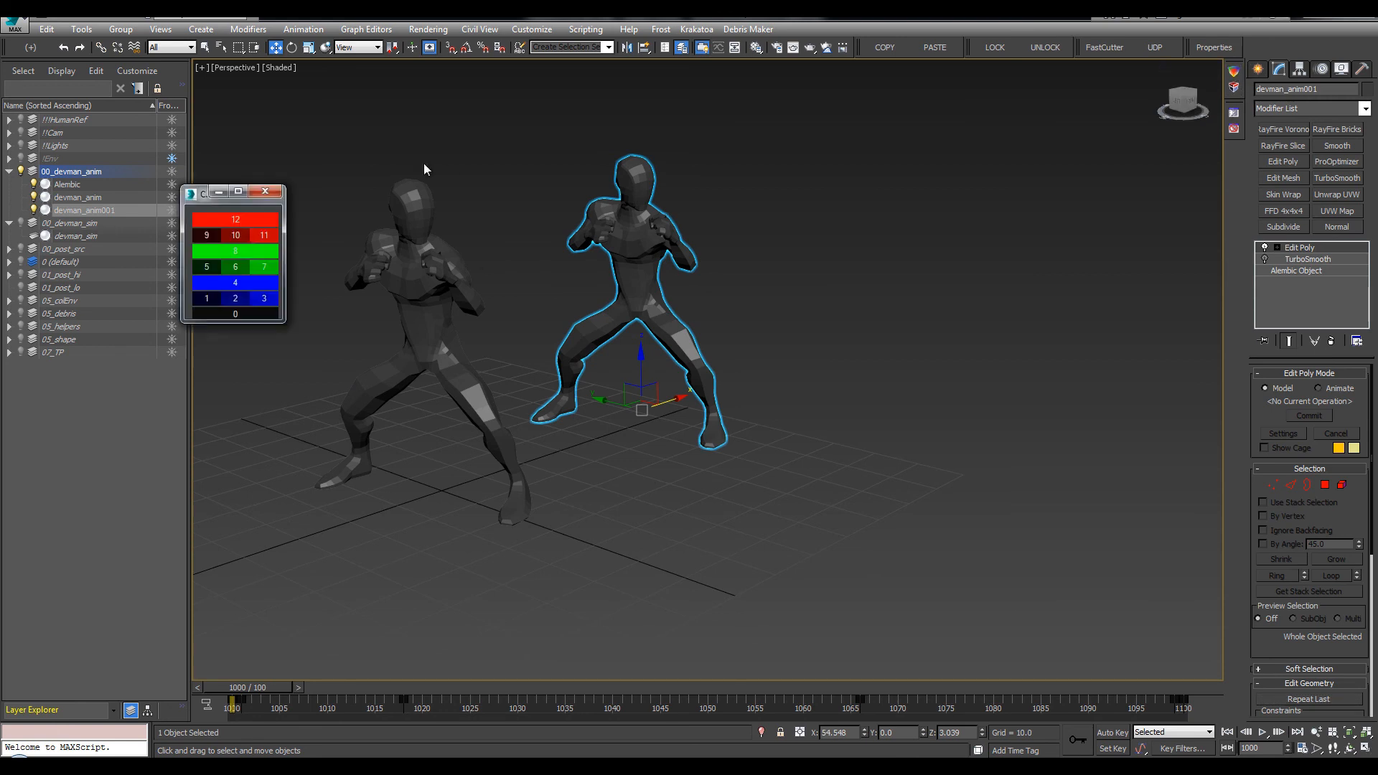
left_click(255, 250)
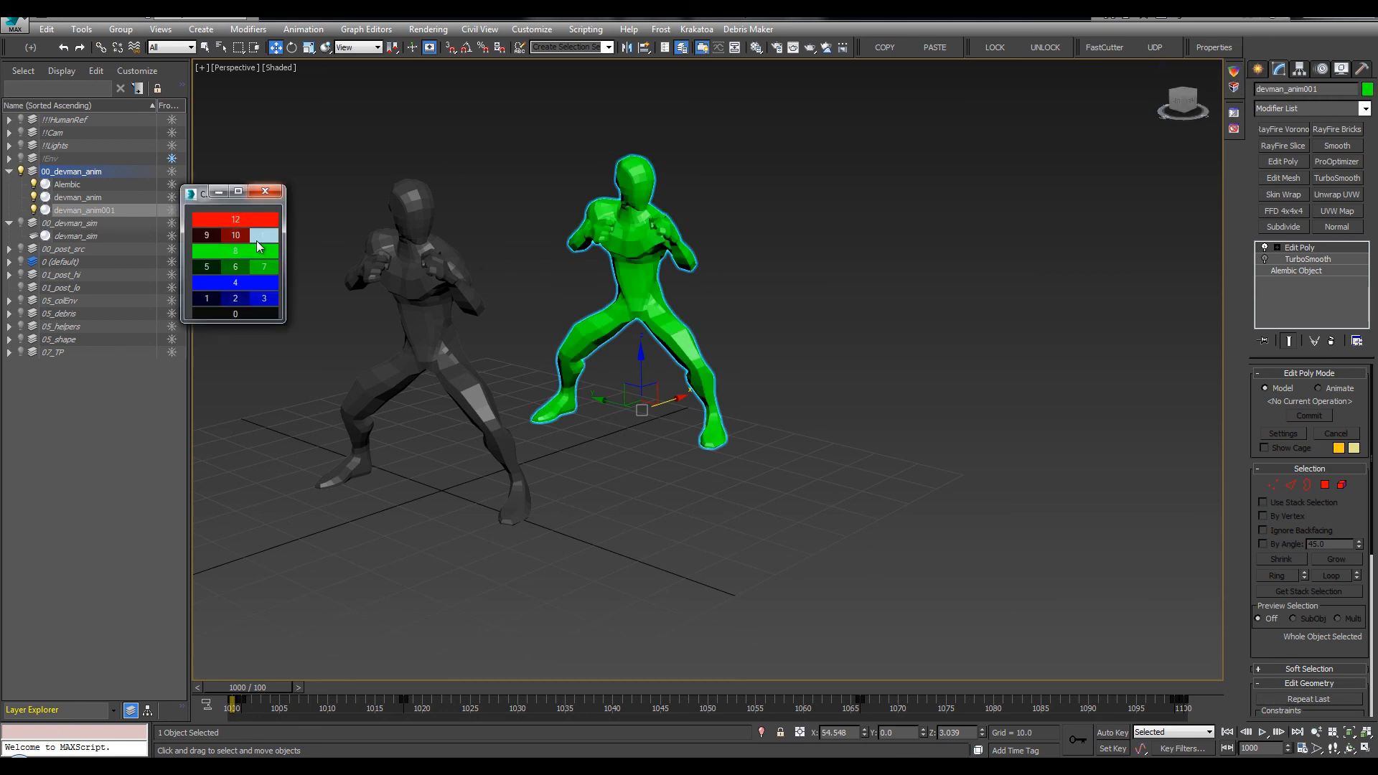
left_click(236, 283)
left_click(265, 191)
key("F4")
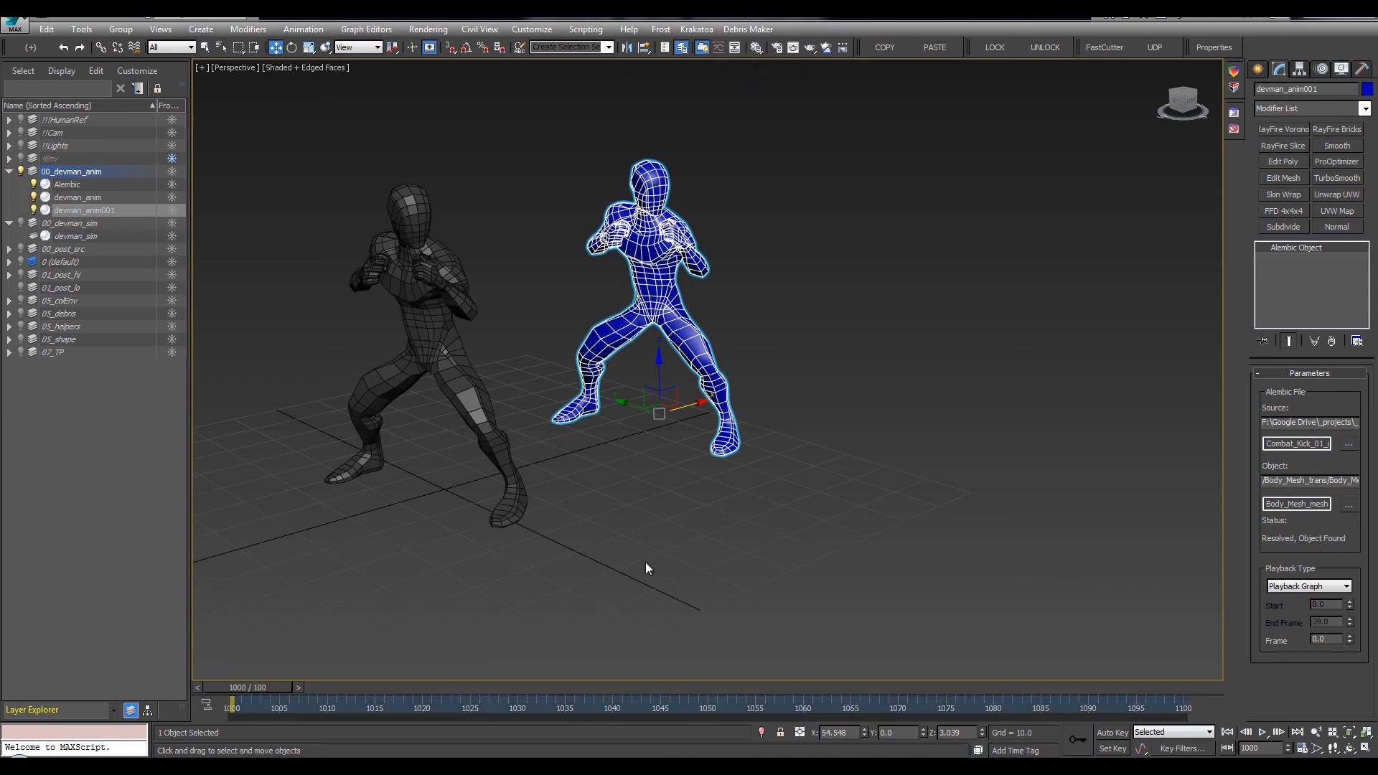
With Auto Key on, key devman_anim001's Alembic playback frame at 0 on frame 1000, then inspect devman_anim's Alembic Object
left_click_drag(268, 682, 66, 681)
key("n")
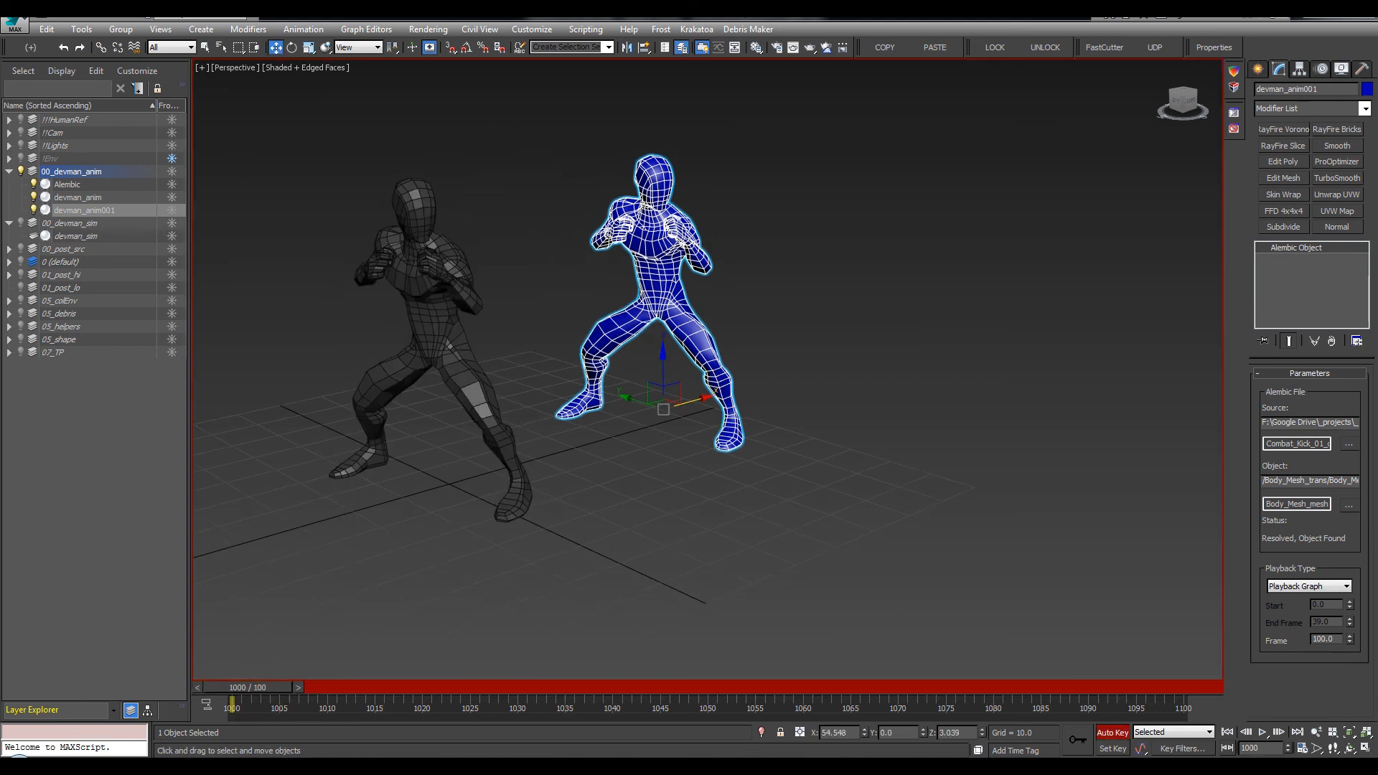
double_click(1335, 639)
left_click(470, 321)
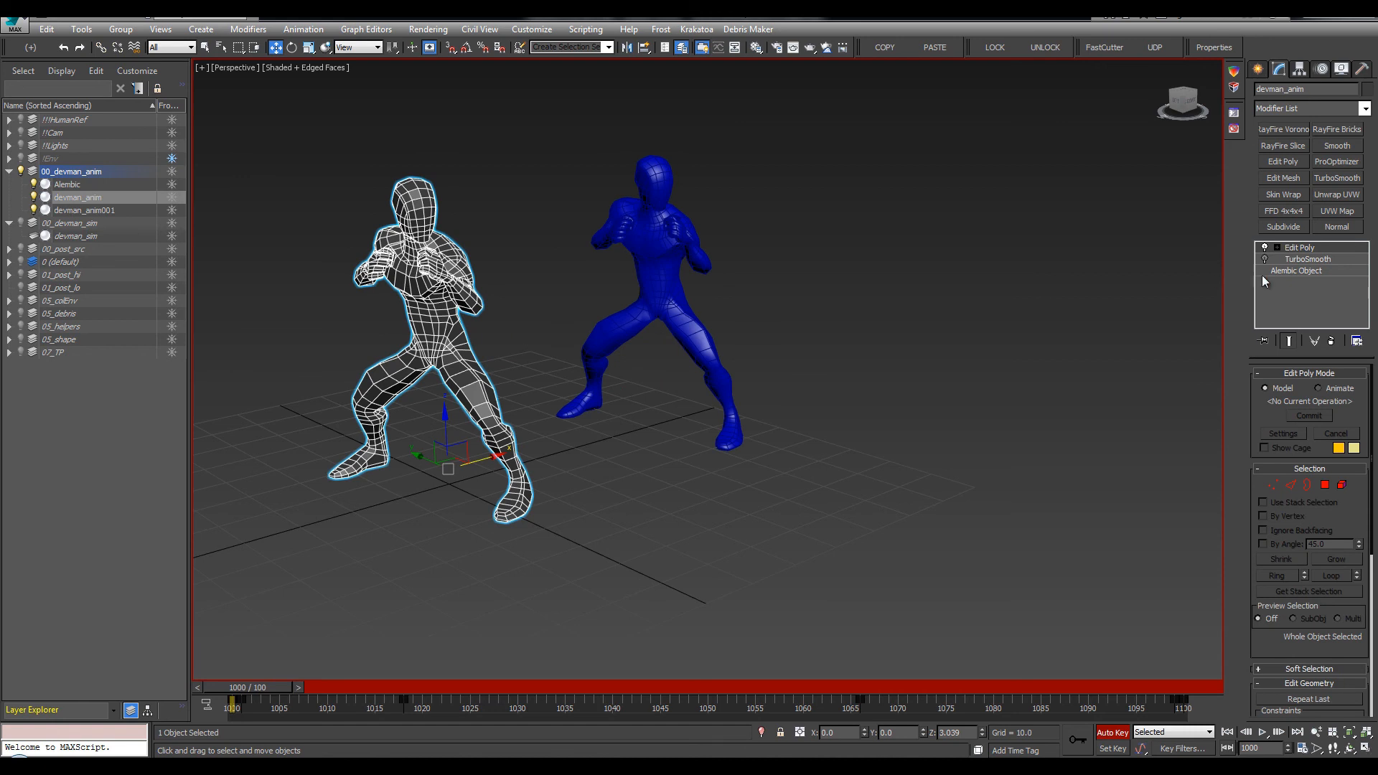
left_click(1301, 271)
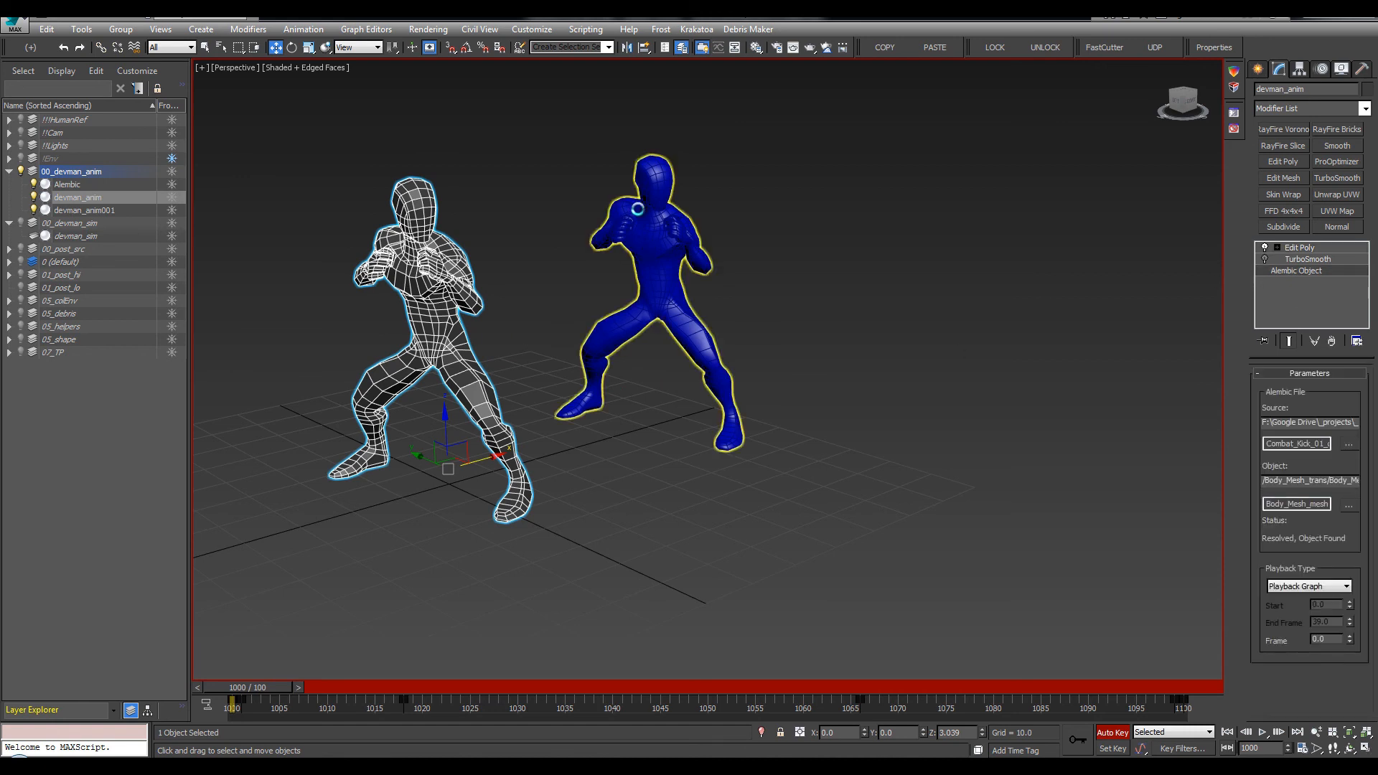
Scrub devman_anim001 forward to frame 1072 and review its Alembic playback curve in the Curve Editor
left_click(638, 211)
left_click_drag(262, 687, 674, 686)
left_click_drag(785, 681, 934, 682)
key("w")
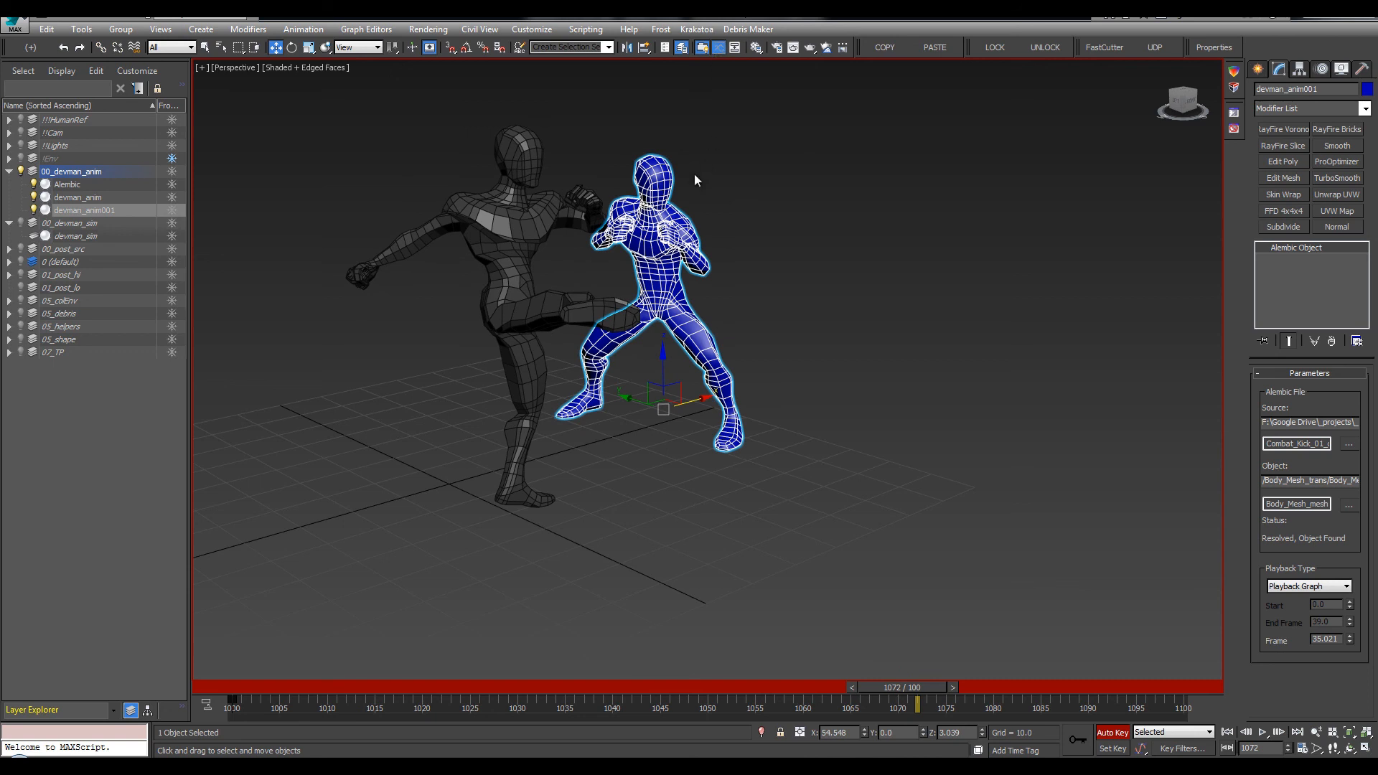
middle_click_drag(945, 307, 837, 381)
scroll(869, 363, "down", 4)
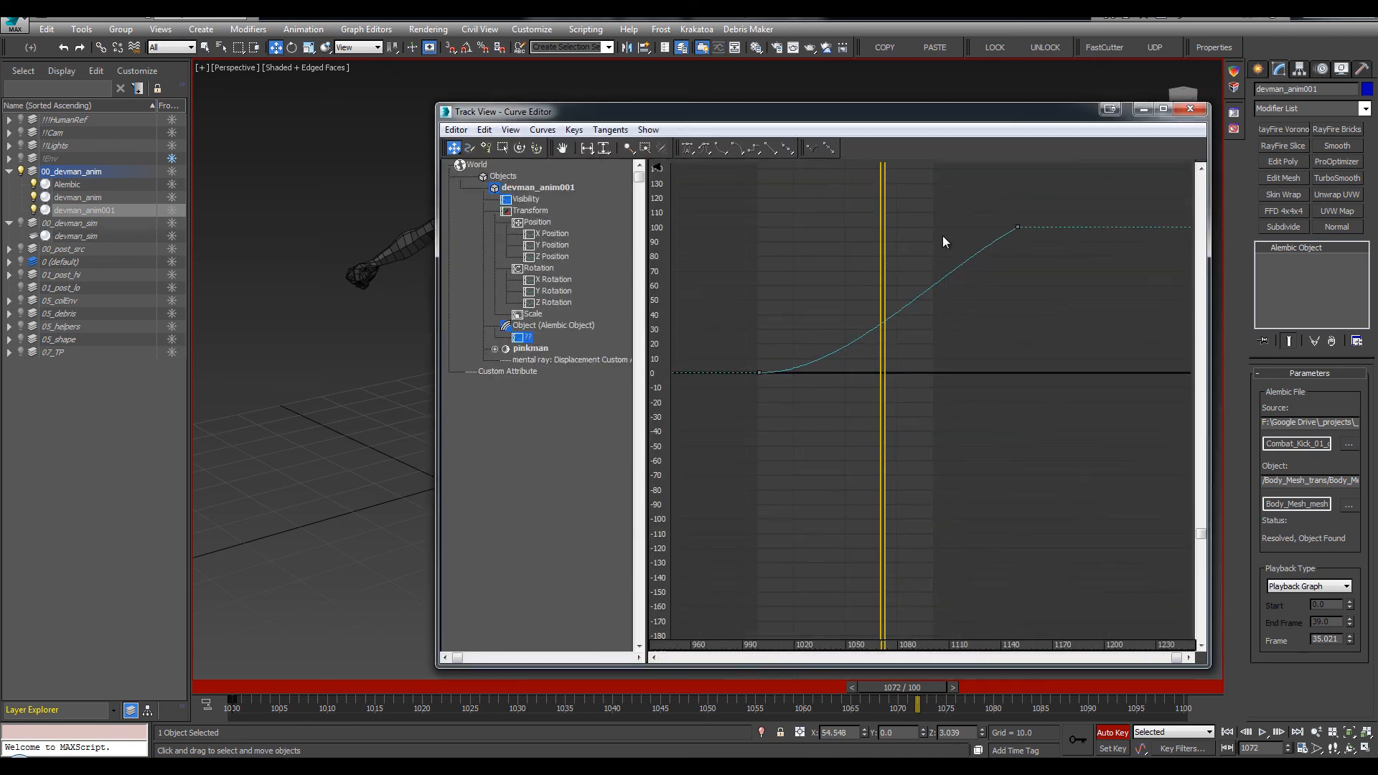
left_click(1190, 109)
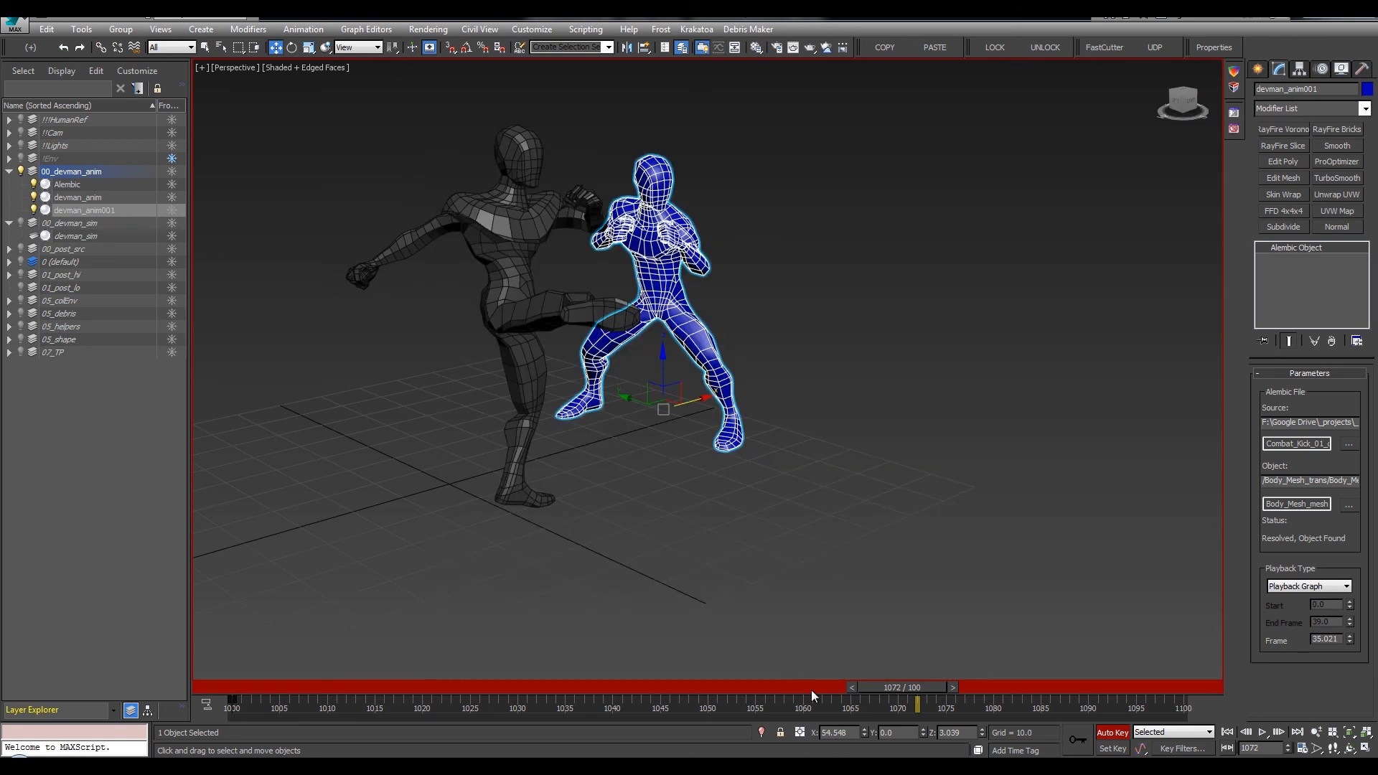
Move to frame 1039 and key devman_anim001's Alembic playback frame at 39
left_click_drag(912, 686, 614, 676)
key("w")
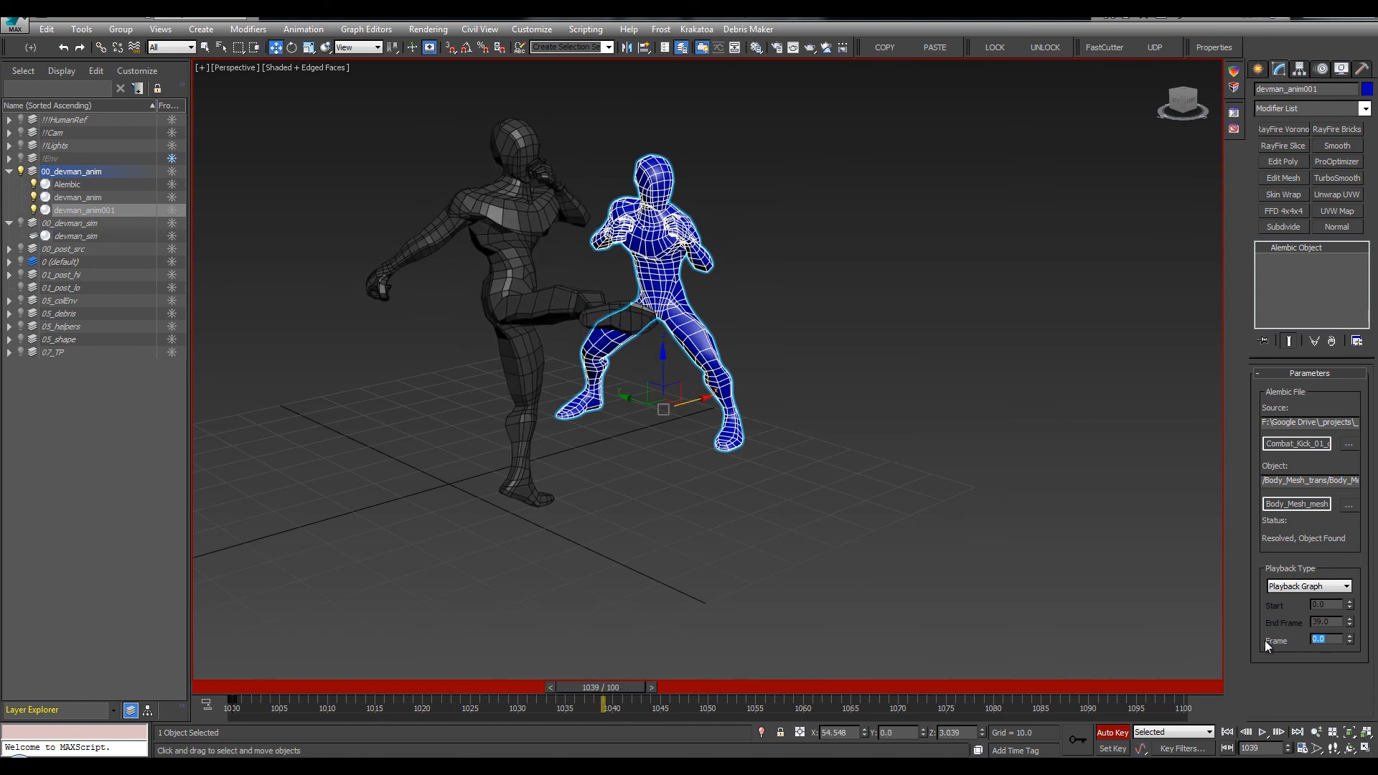
type("39")
key("Return")
Set both keys of devman_anim001's Alembic playback curve to linear tangents in the Curve Editor and close it
left_click_drag(632, 685, 424, 681)
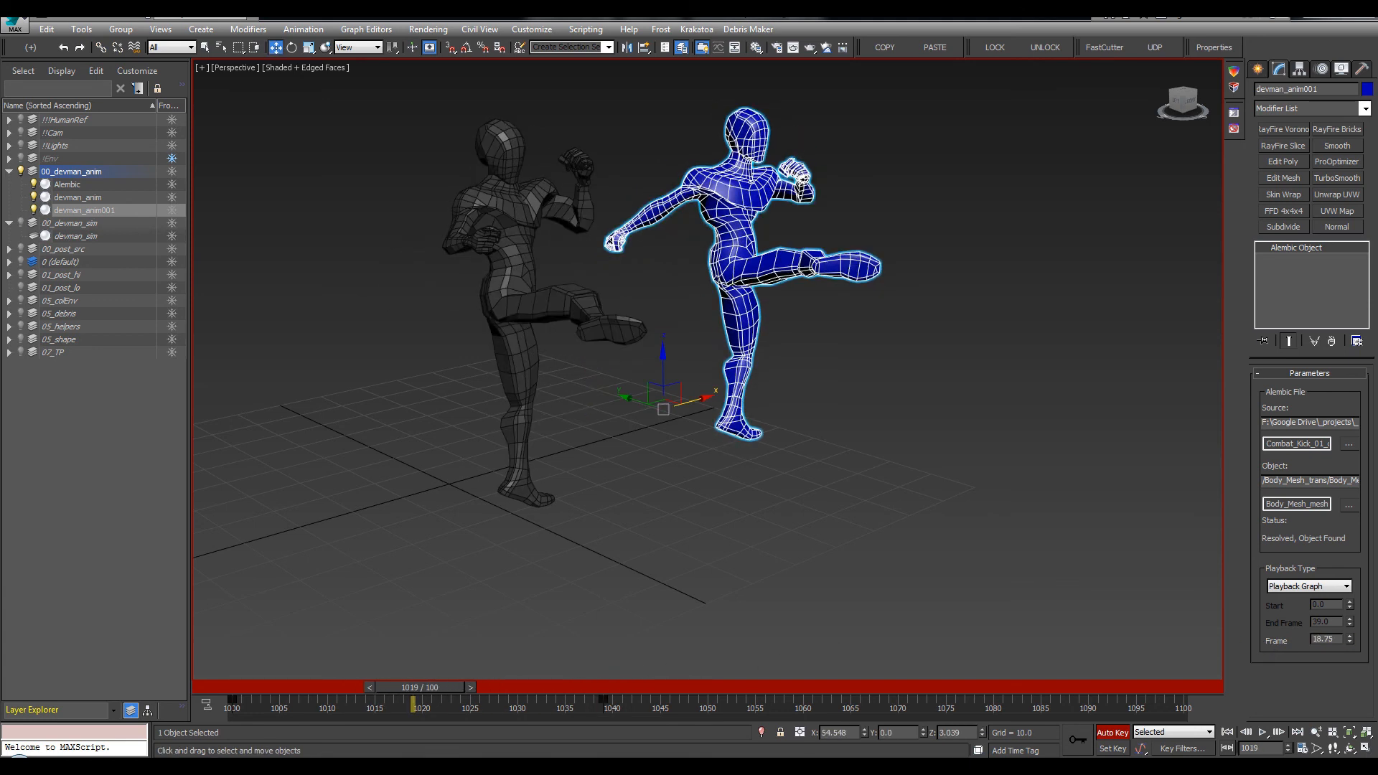
left_click(718, 47)
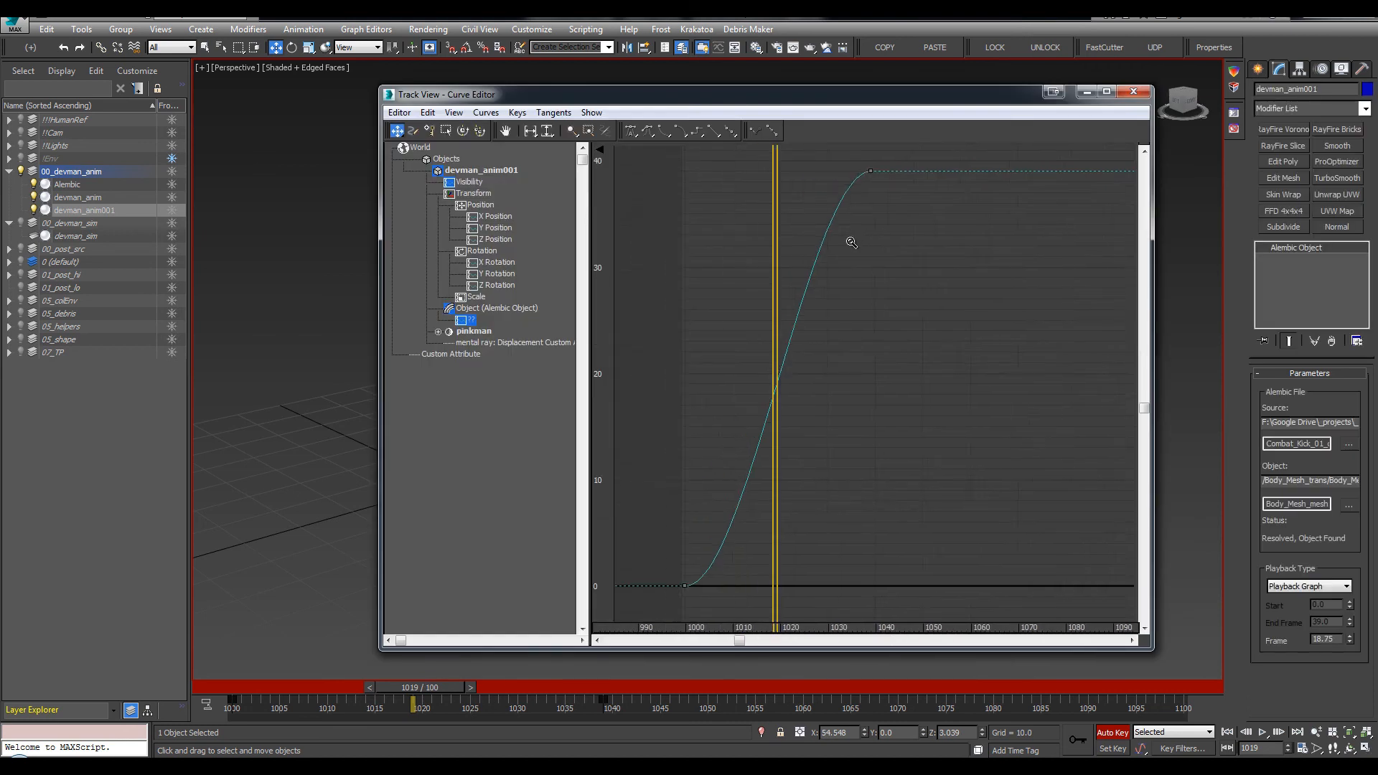
left_click_drag(852, 243, 832, 305)
left_click(357, 30)
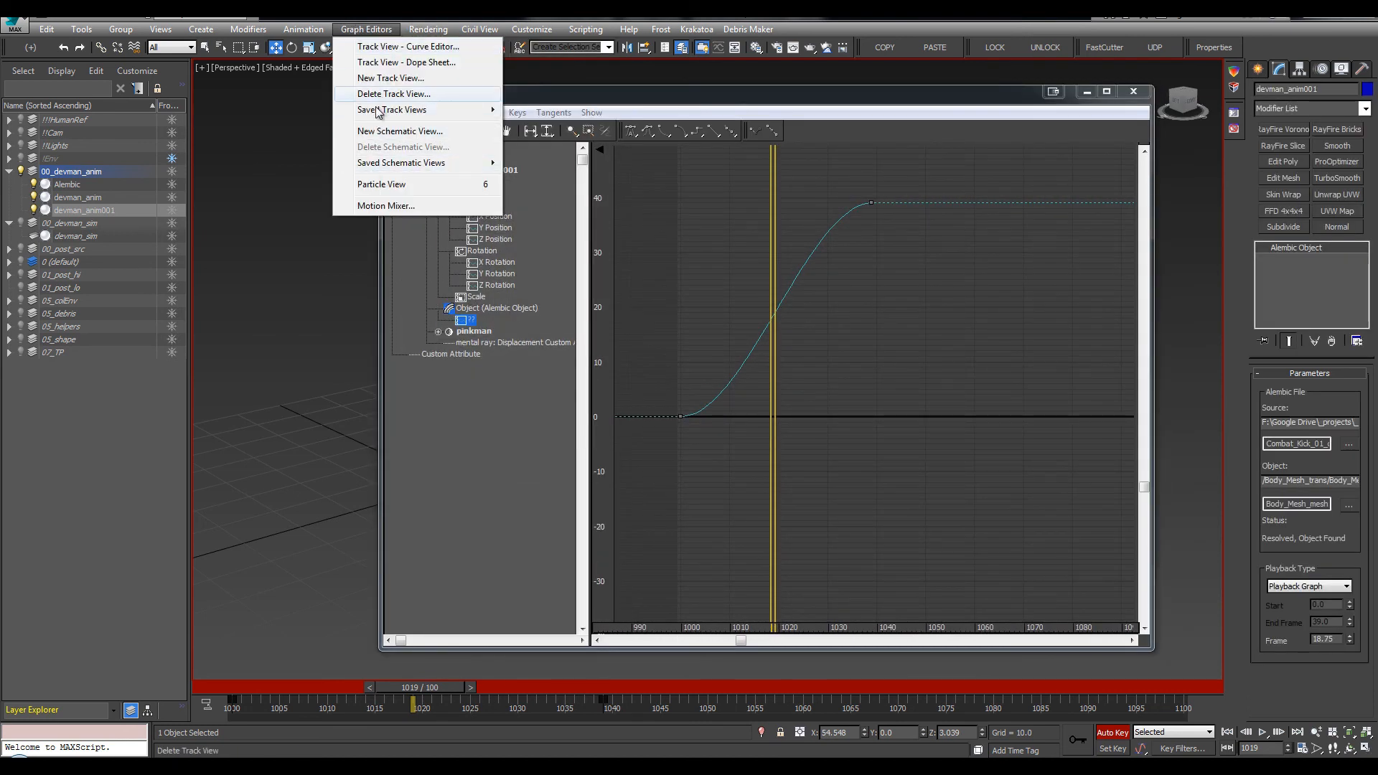
left_click(675, 107)
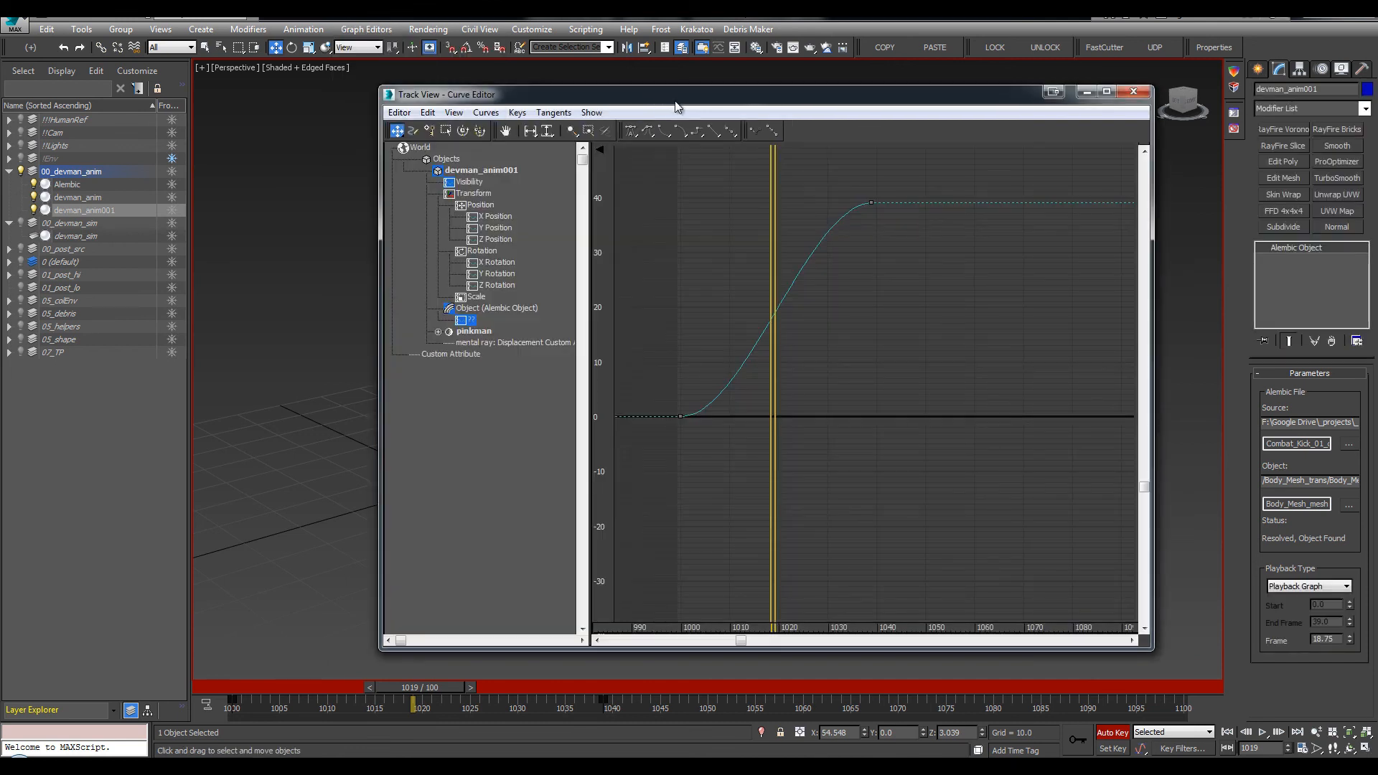
right_click(828, 132)
left_click(713, 199)
scroll(832, 191, "down", 1)
left_click_drag(910, 170, 565, 573)
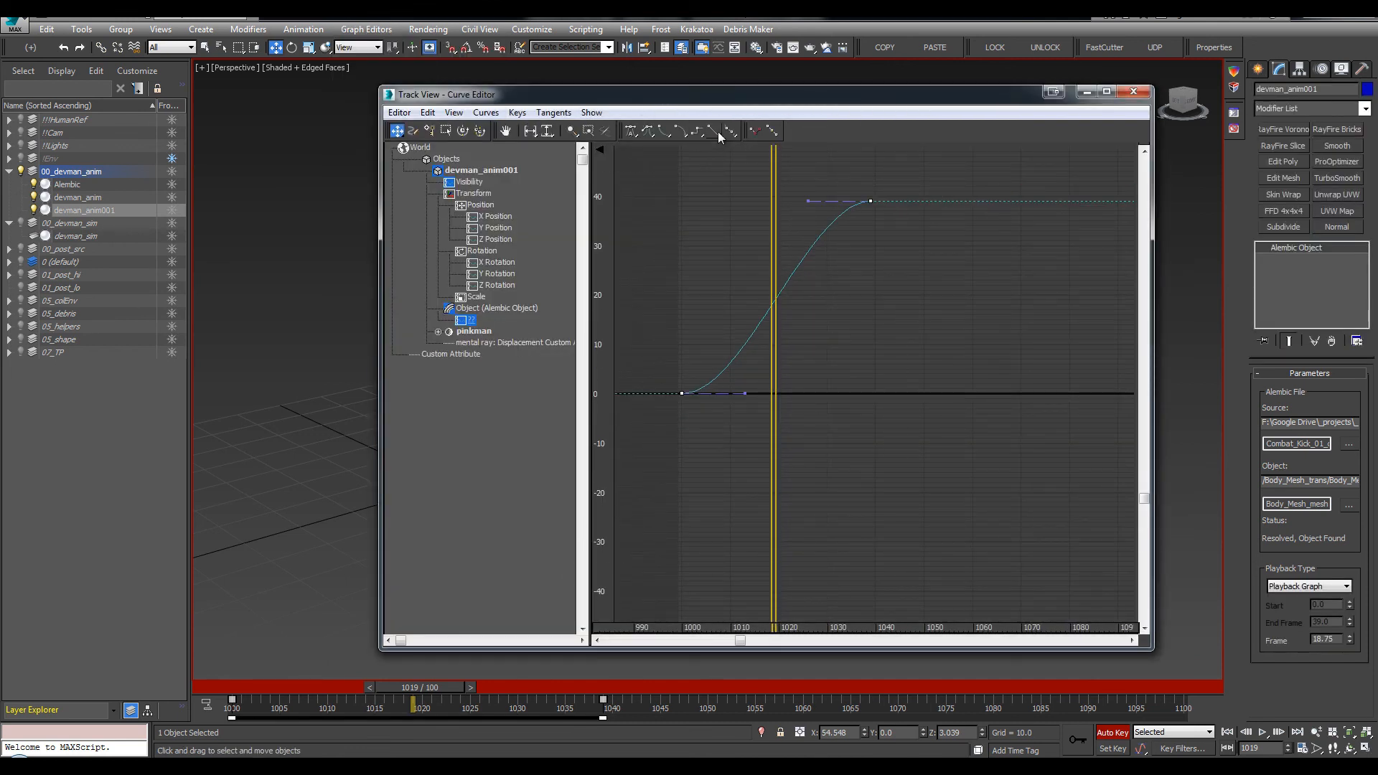
left_click(715, 131)
left_click(1134, 92)
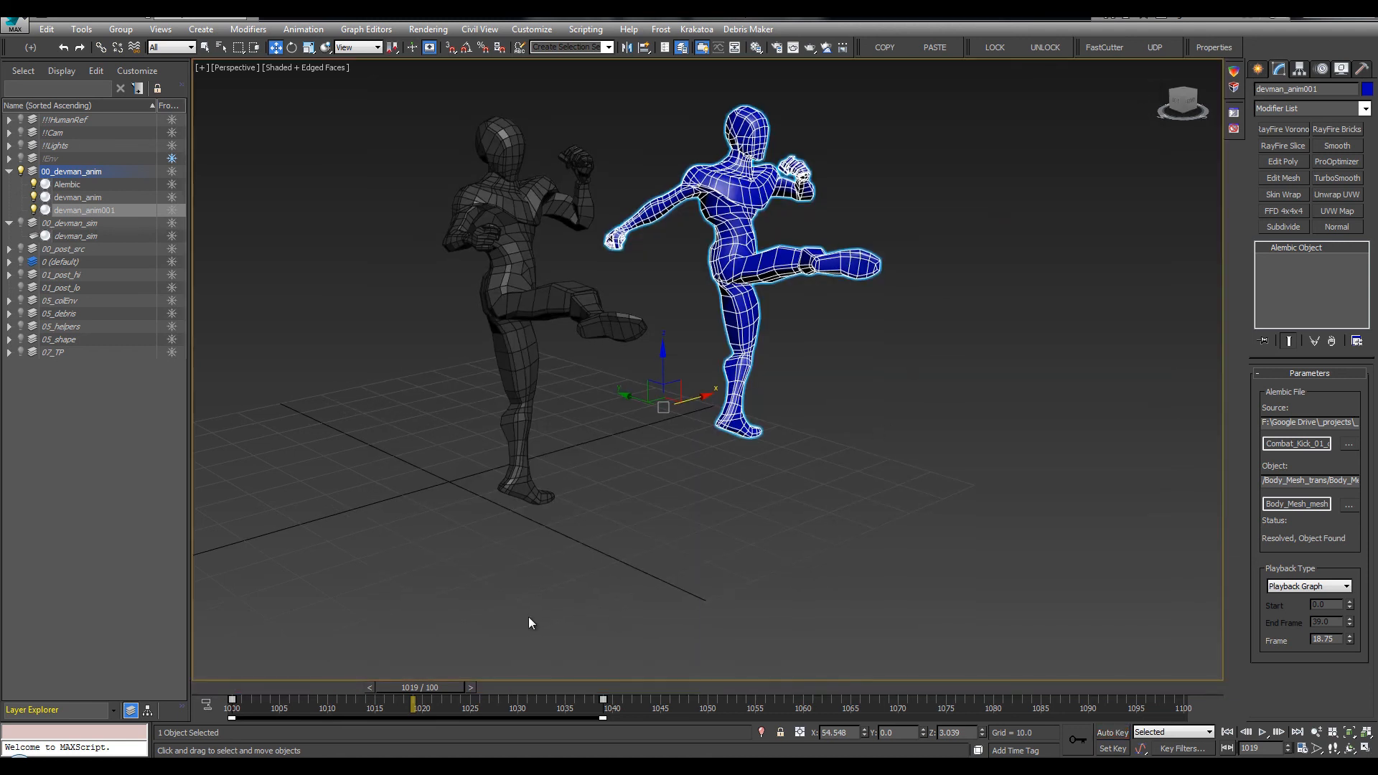
Play both figures from frame 1000 to compare the remapped copy with the original kick
left_click_drag(444, 687, 193, 686)
left_click(812, 501)
key("/")
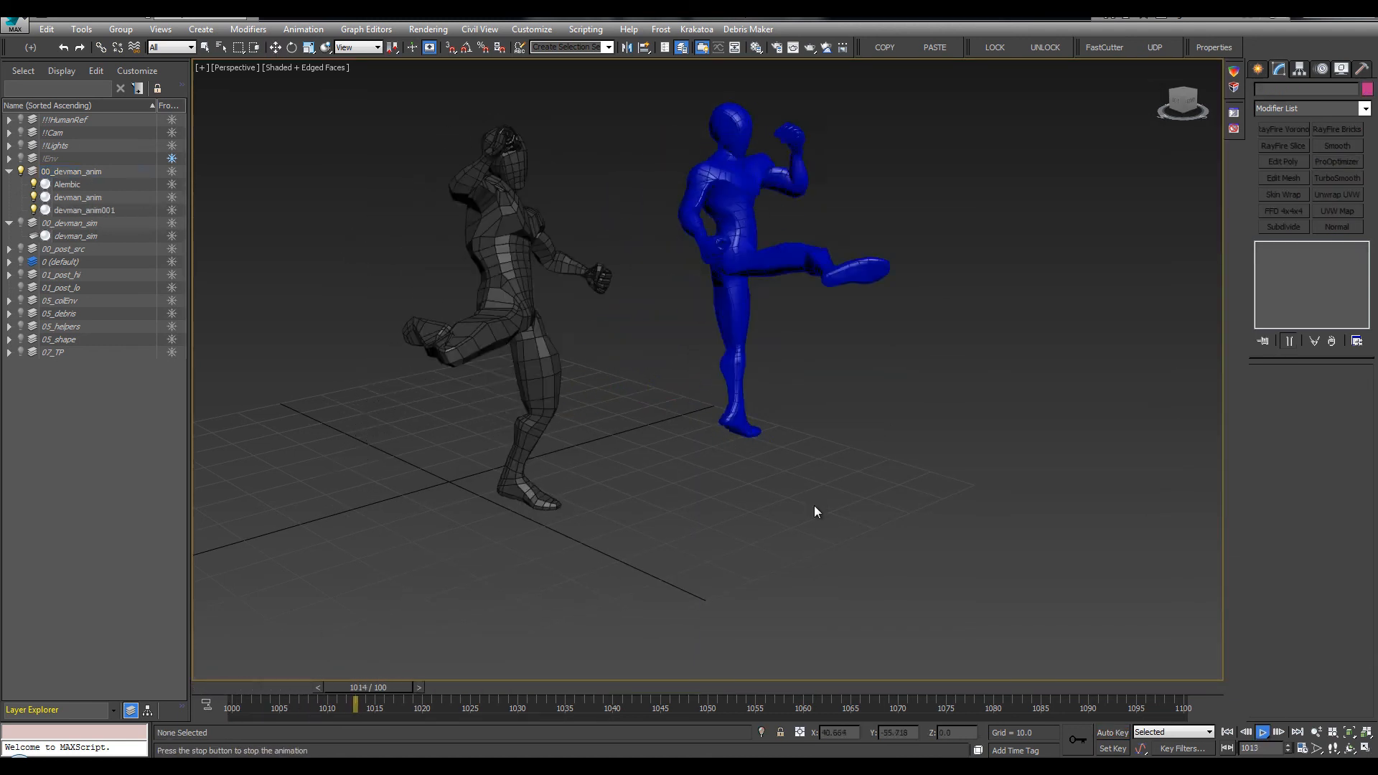
mouse_move(332, 686)
left_mouse_down()
mouse_move(402, 686)
mouse_move(343, 686)
left_mouse_up()
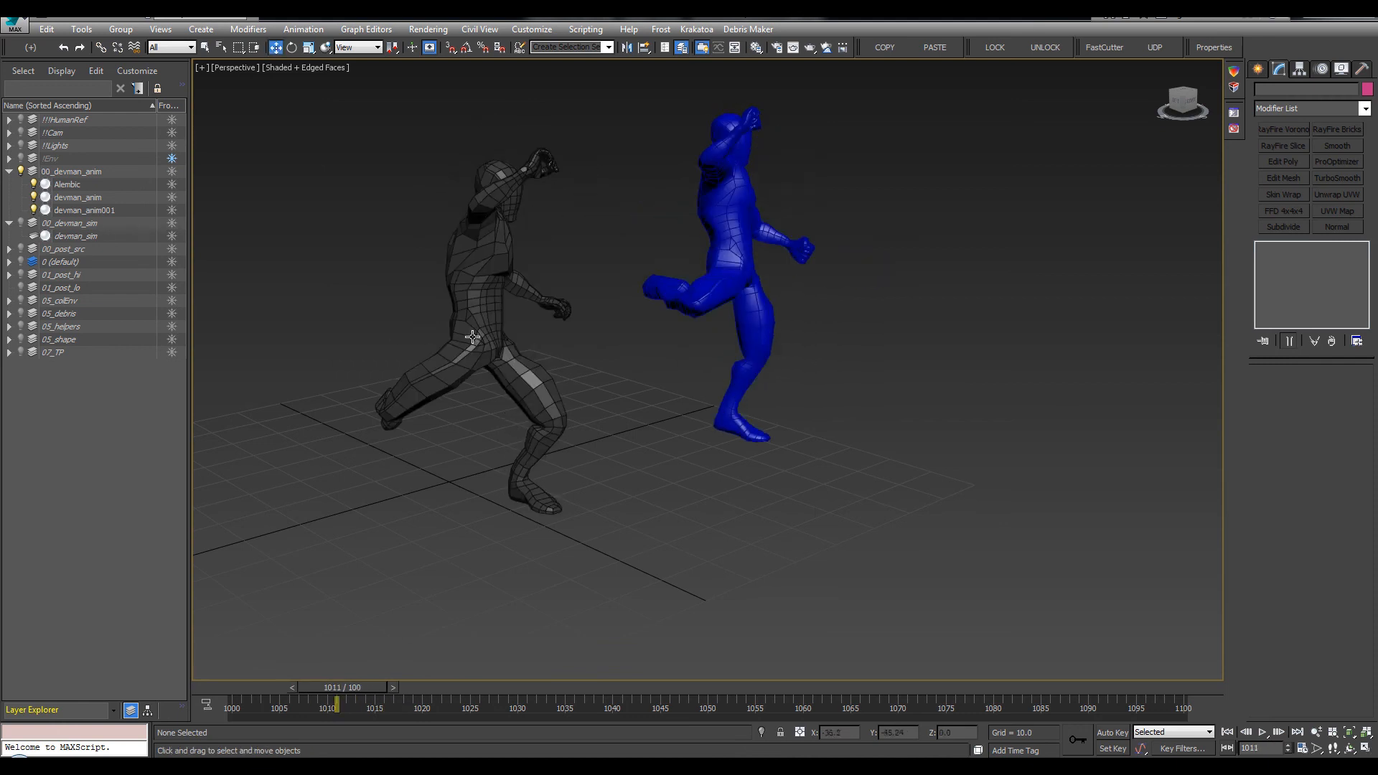
Select devman_anim001, hide the original devman_anim and return to frame 1000
middle_click_drag(687, 291, 648, 295, "alt")
left_click(75, 210)
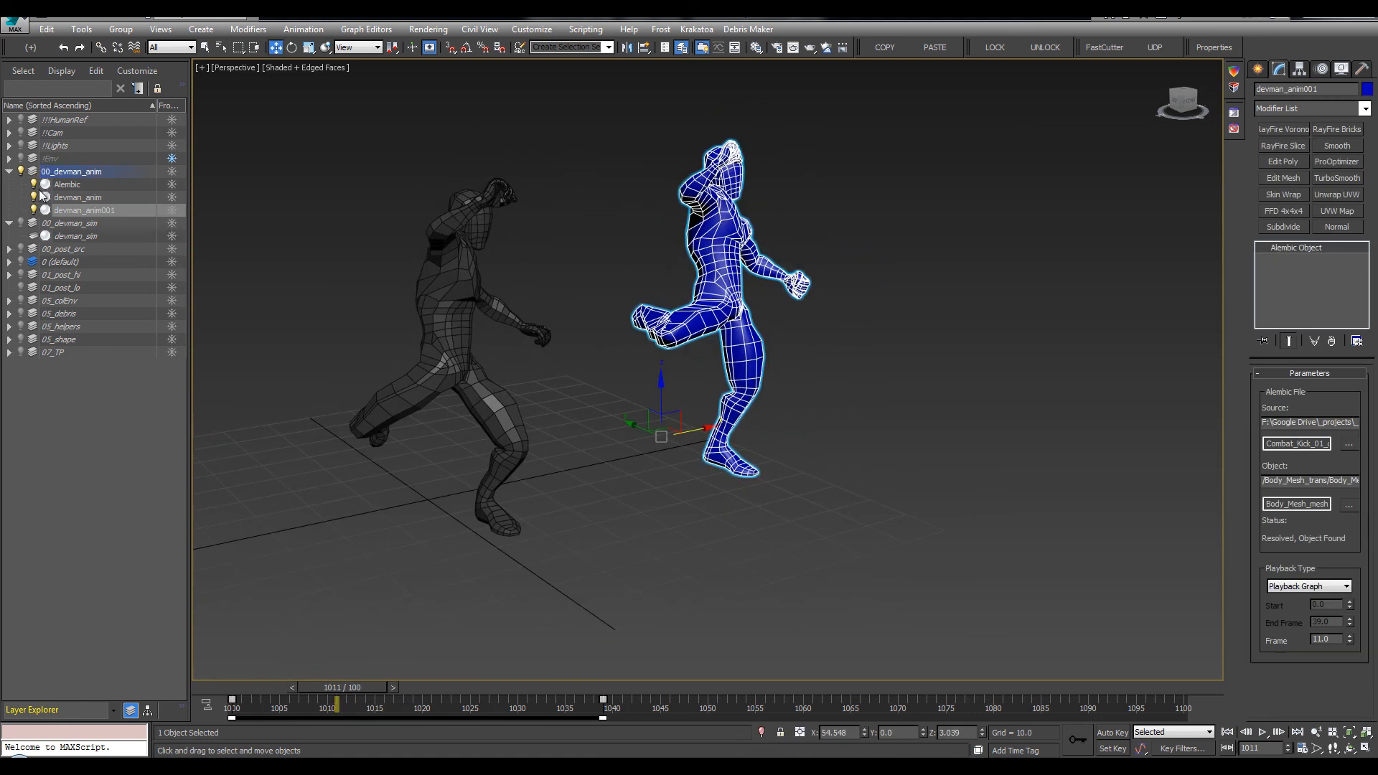
left_click(34, 197)
middle_click_drag(526, 317, 523, 316)
left_click_drag(344, 686, 241, 682)
left_click_drag(644, 716, 146, 707)
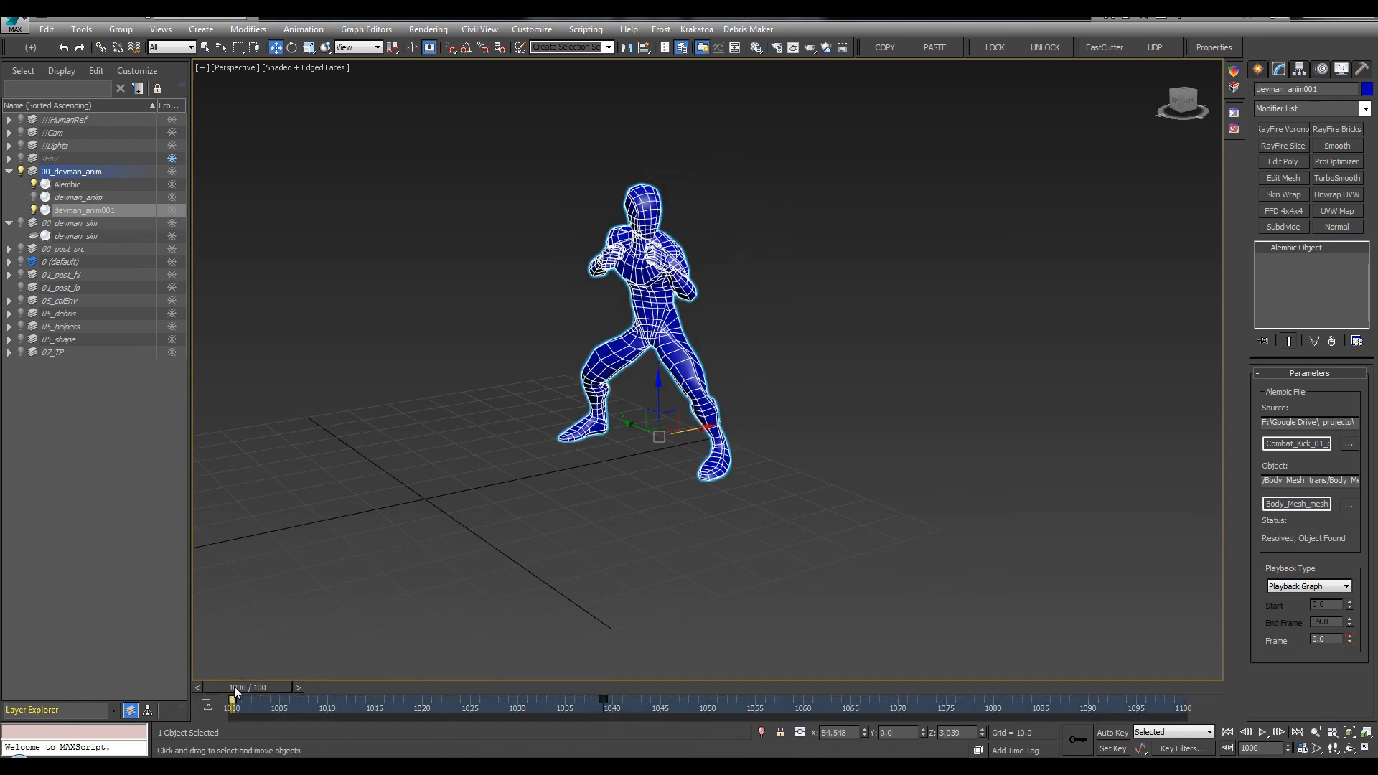
Move to frame 1010 and examine devman_anim001's kick pose from several angles in shaded and wireframe display
left_click_drag(234, 686, 288, 681)
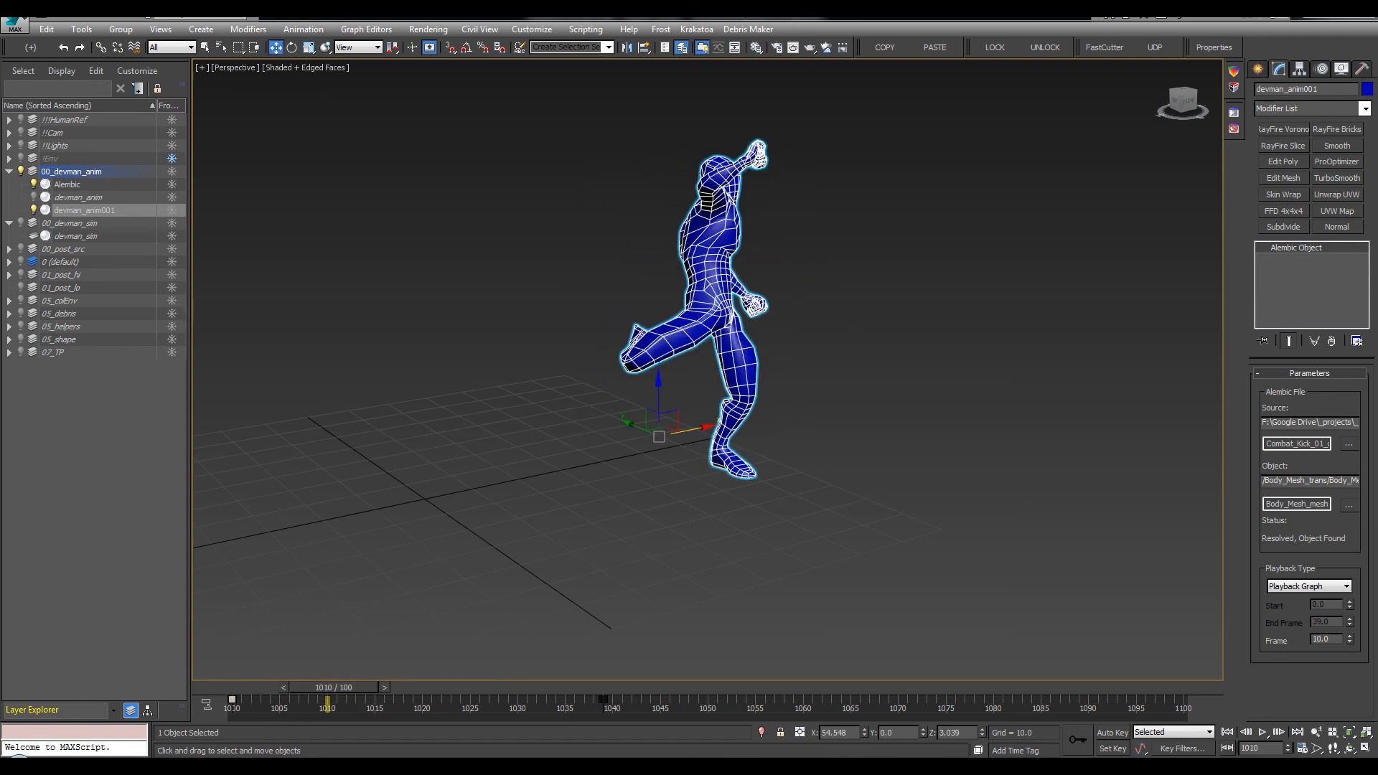
middle_click_drag(834, 142, 804, 165, "alt")
key("alt+w")
key("q")
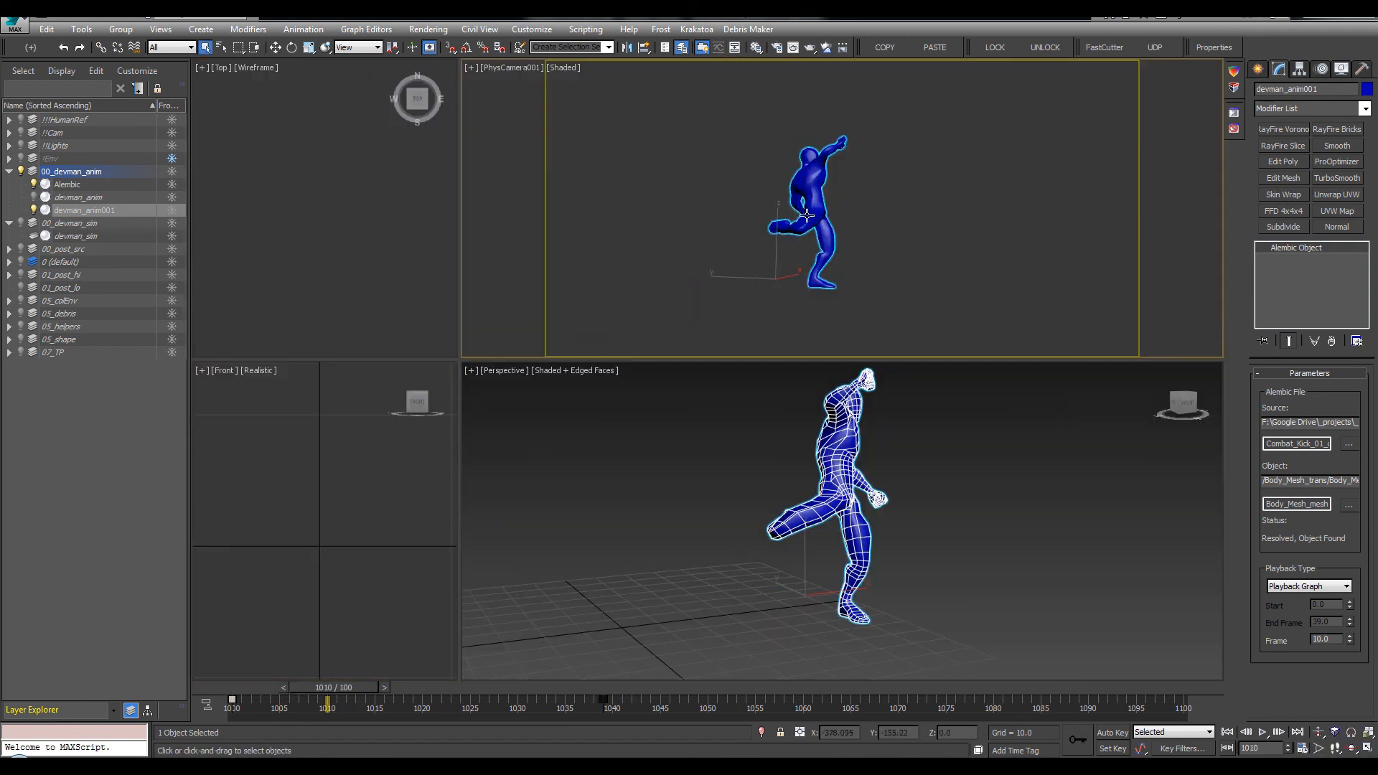
key("alt+w")
middle_click_drag(814, 455, 738, 420, "alt")
scroll(710, 381, "up", 2)
key("F3")
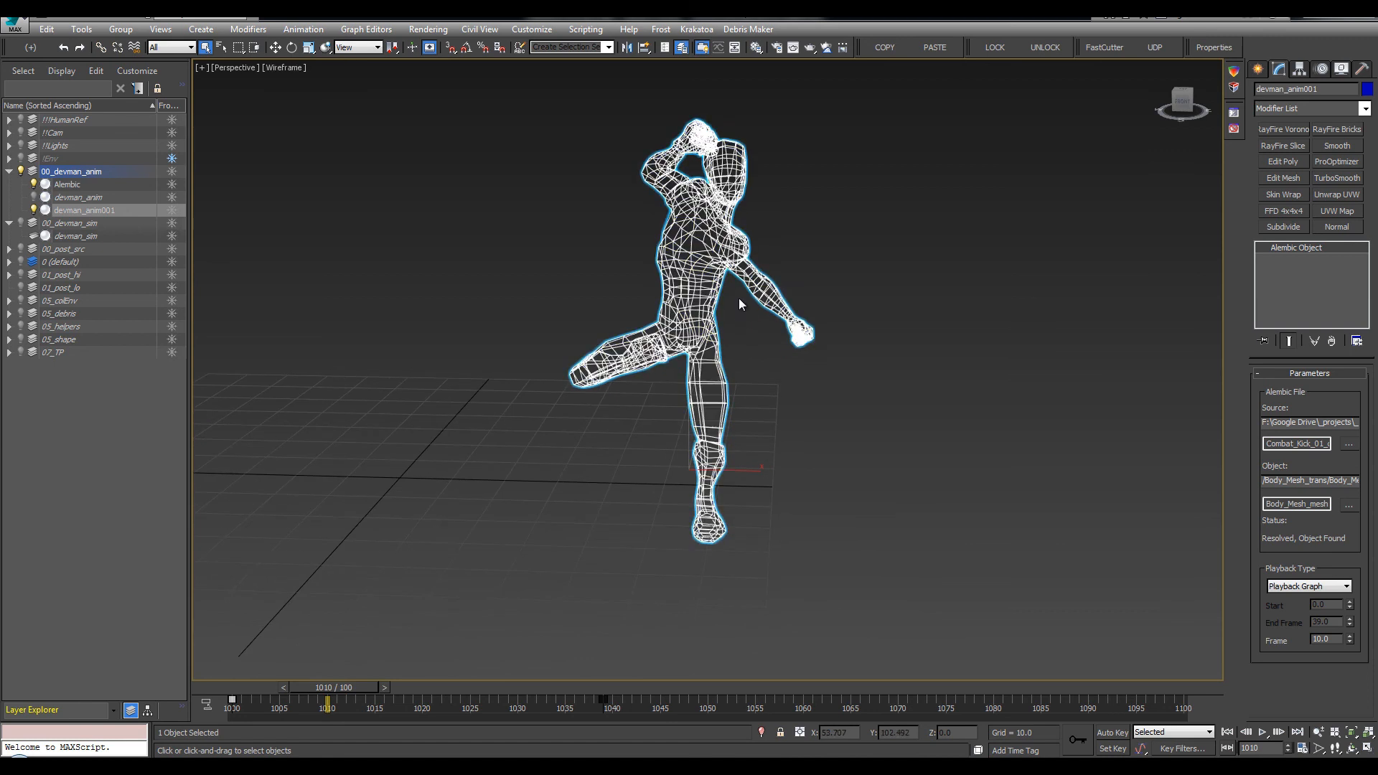
middle_click_drag(739, 297, 739, 354)
key("F3")
mouse_move(825, 275)
middle_mouse_down()
mouse_move(527, 264)
mouse_move(570, 257)
middle_mouse_up()
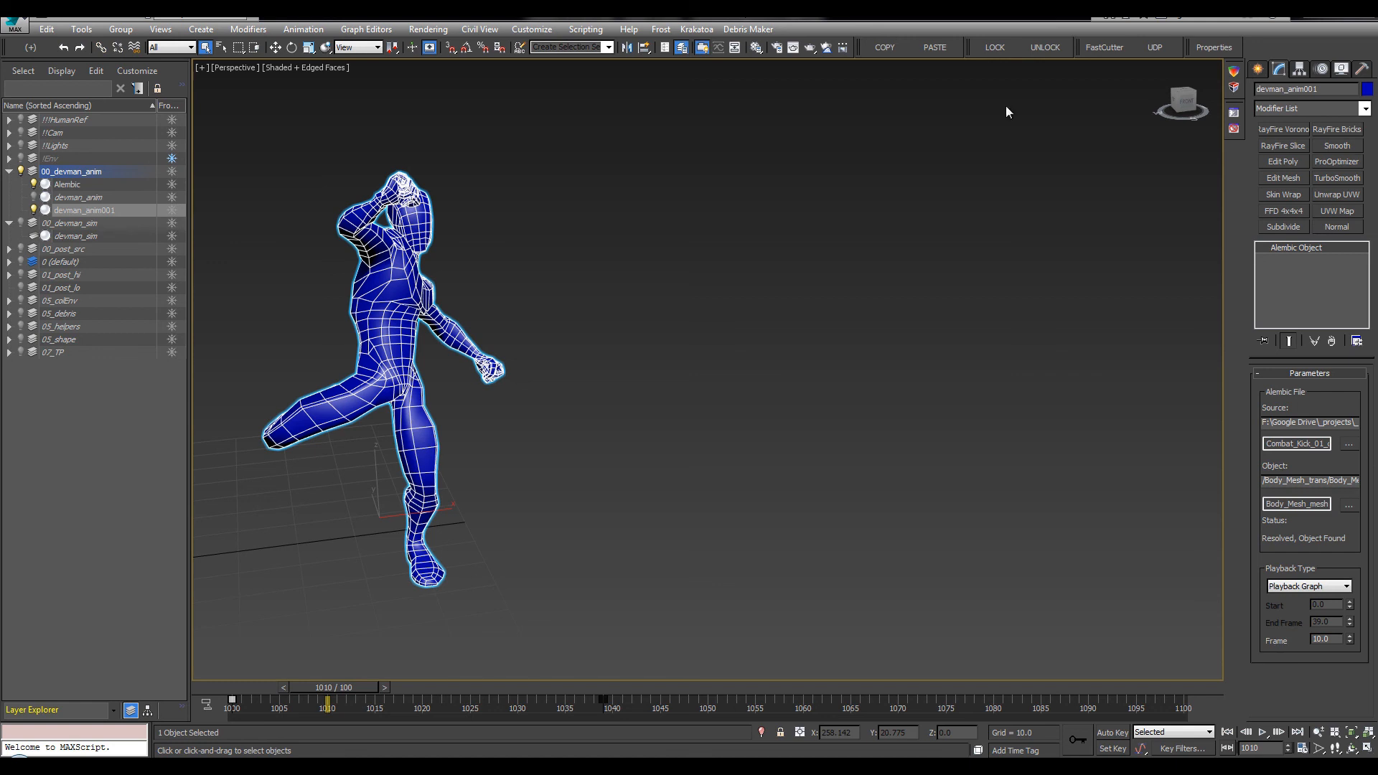
Switch to Sketchpad beside the viewport, clear the stray stroke and handwrite "ALEMBIC CACHE" in red across the blank canvas
key("alt+Tab")
left_click_drag(632, 39, 788, 71)
middle_click(277, 200)
scroll(277, 201, "down", 1)
key("alt+Tab")
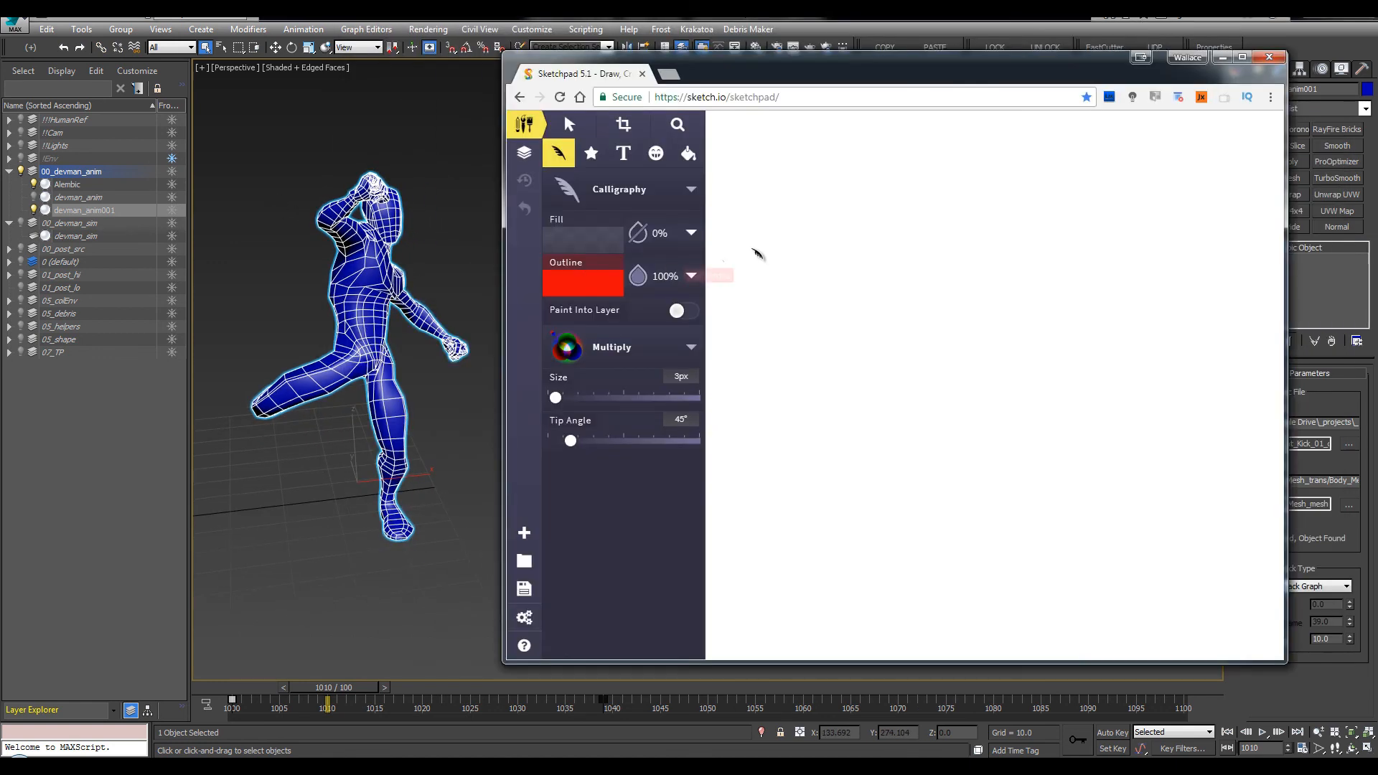
key("ctrl+z")
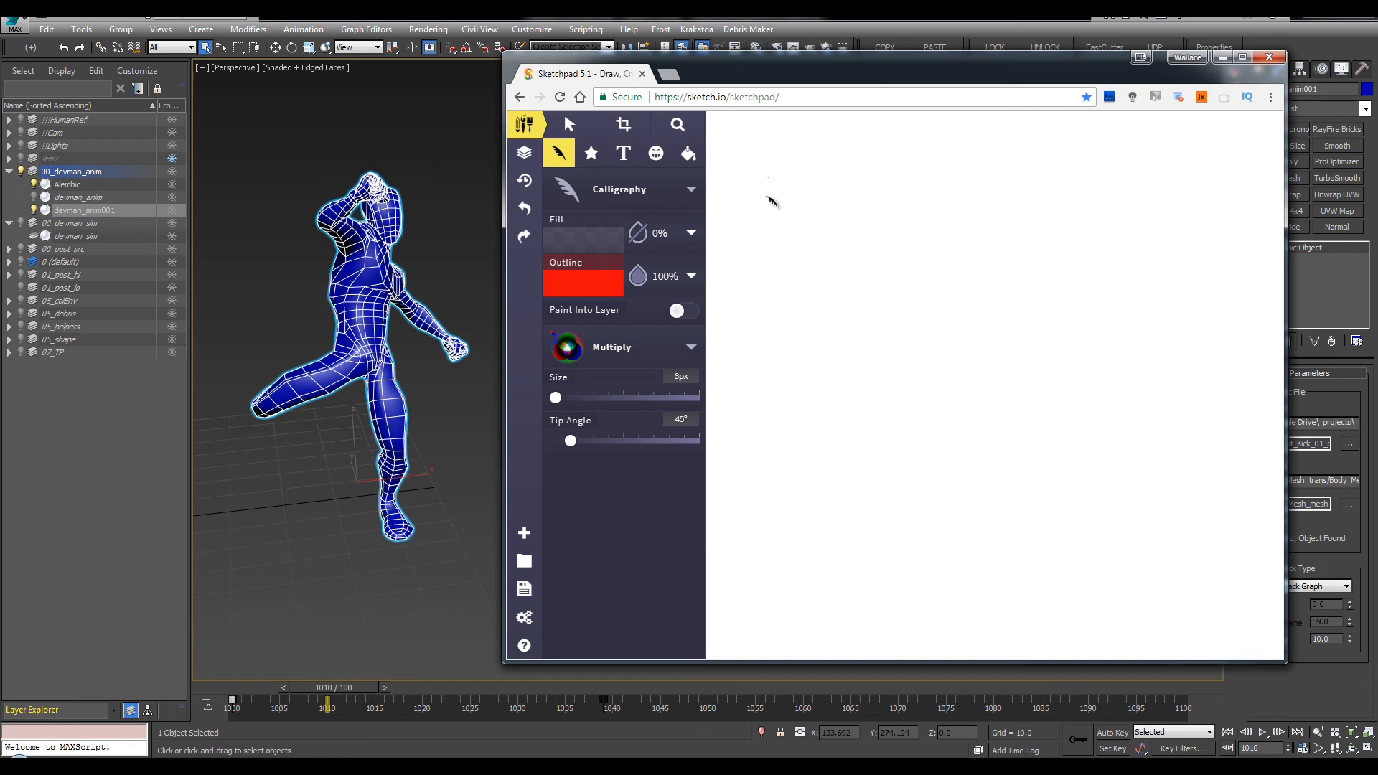
mouse_move(756, 221)
left_mouse_down()
mouse_move(781, 165)
mouse_move(784, 213)
mouse_move(829, 216)
left_mouse_up()
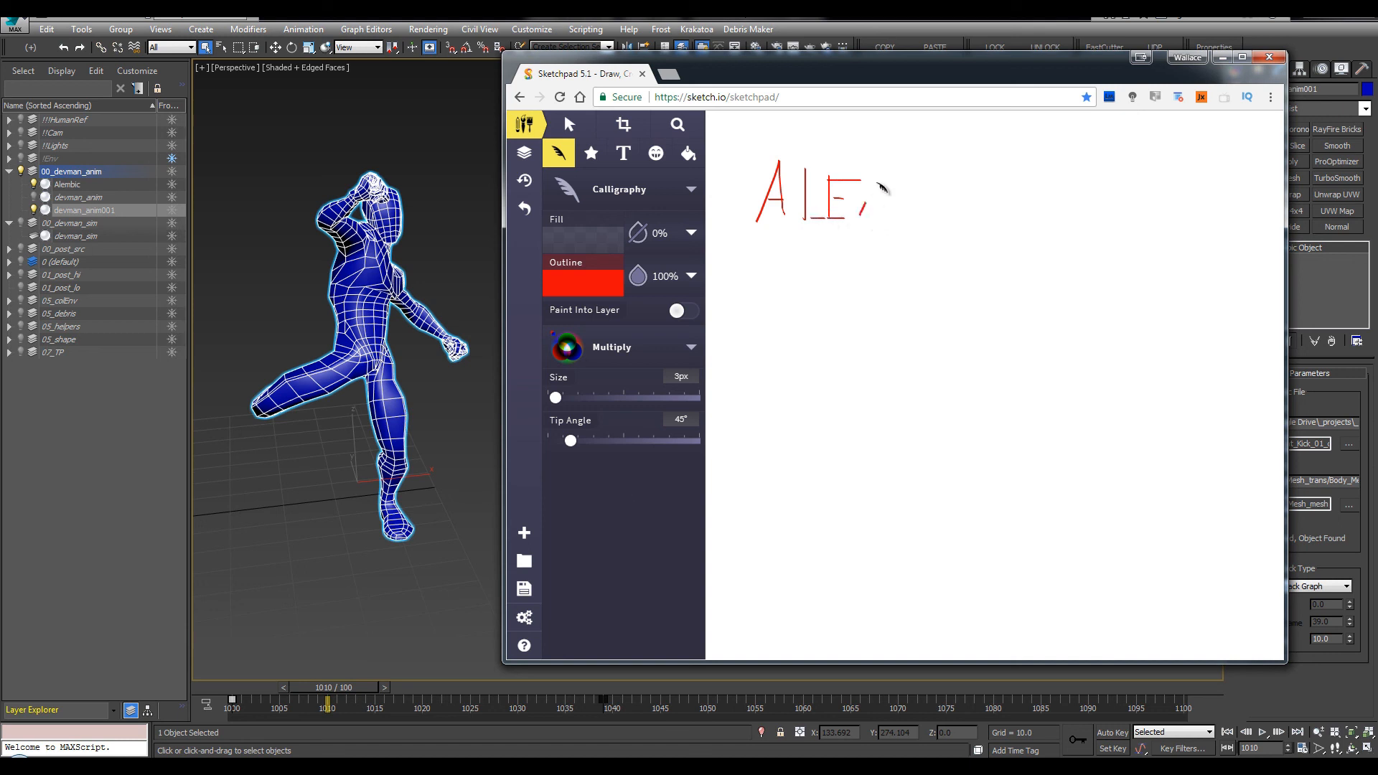
left_click_drag(882, 188, 925, 222)
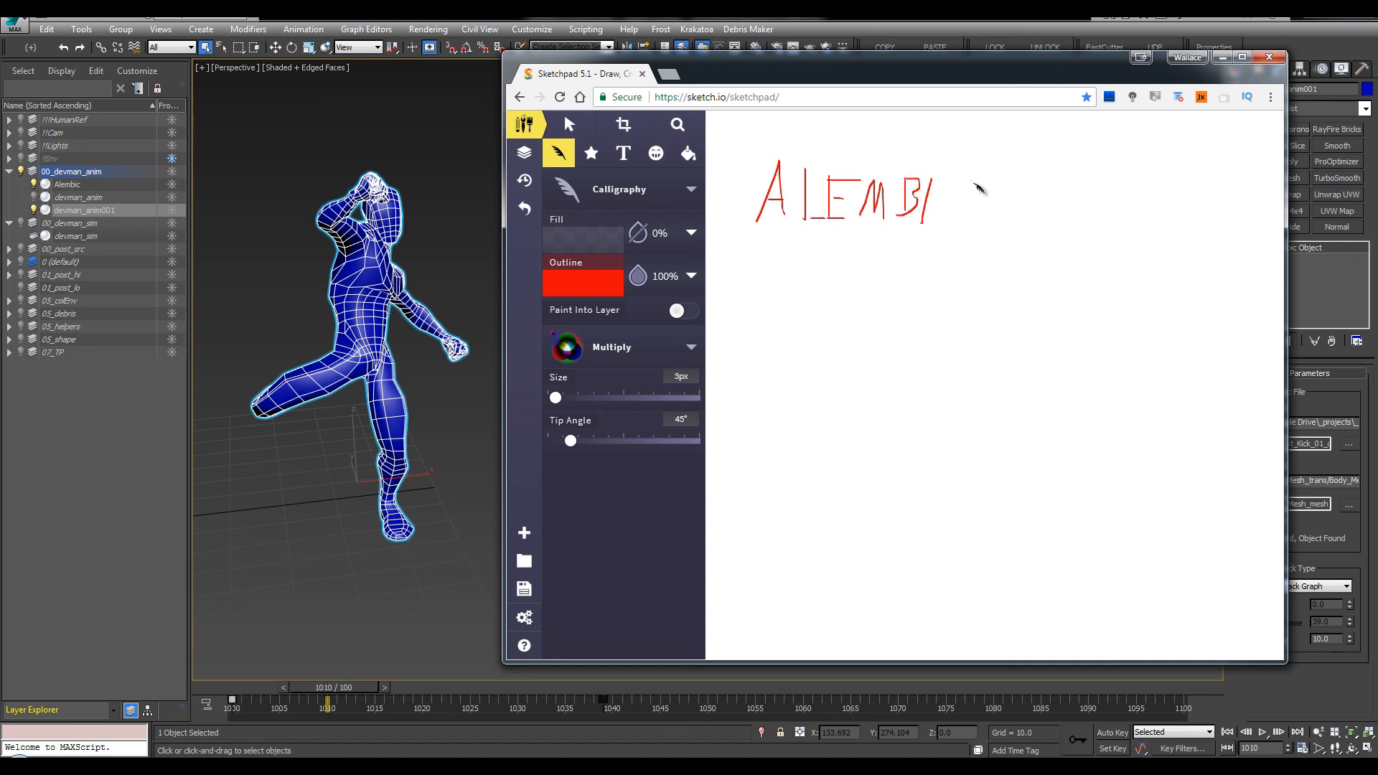
left_click_drag(966, 182, 966, 226)
mouse_move(1103, 190)
left_mouse_down()
mouse_move(1073, 230)
mouse_move(1153, 232)
left_mouse_up()
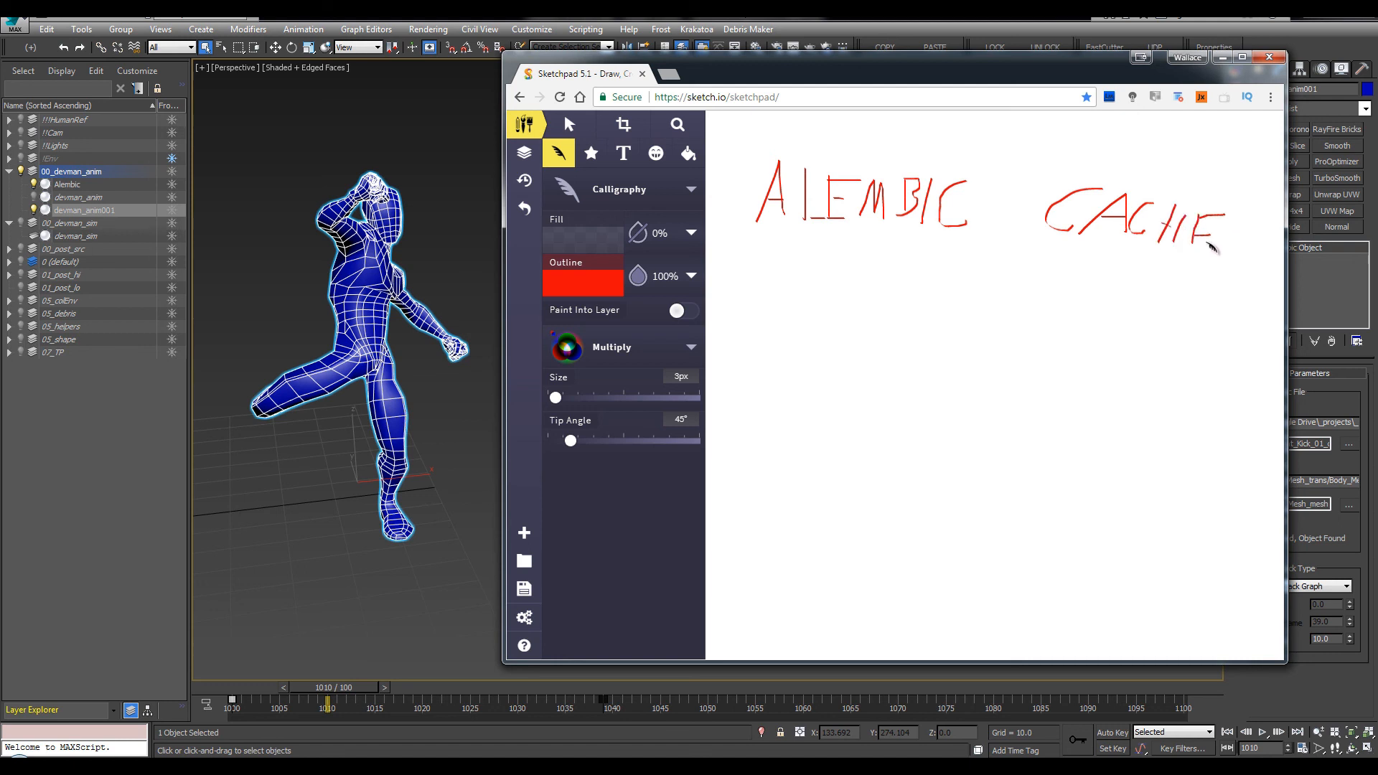
Handwrite "NEED'S" in large red letters below "ALEMBIC CACHE" and underline it several times
mouse_move(786, 380)
left_mouse_down()
mouse_move(808, 269)
mouse_move(847, 374)
mouse_move(861, 263)
mouse_move(897, 368)
left_mouse_up()
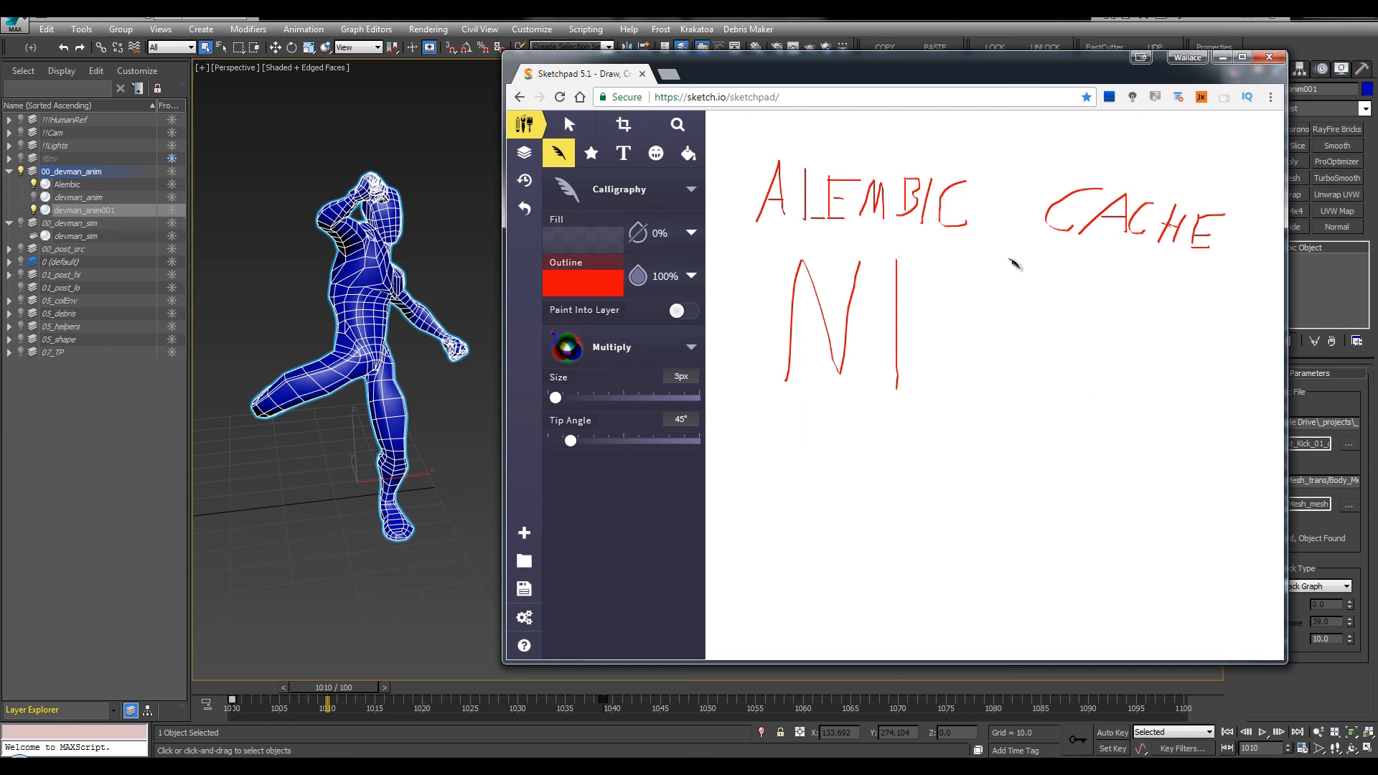
left_click_drag(898, 255, 1014, 256)
left_click_drag(898, 294, 1014, 294)
left_click_drag(898, 370, 996, 363)
mouse_move(1055, 270)
left_mouse_down()
mouse_move(1049, 382)
mouse_move(1133, 261)
left_mouse_up()
left_click_drag(1062, 315, 1139, 314)
left_click_drag(1061, 371, 1150, 367)
left_click_drag(1173, 272, 1170, 382)
left_click_drag(1175, 267, 1257, 363)
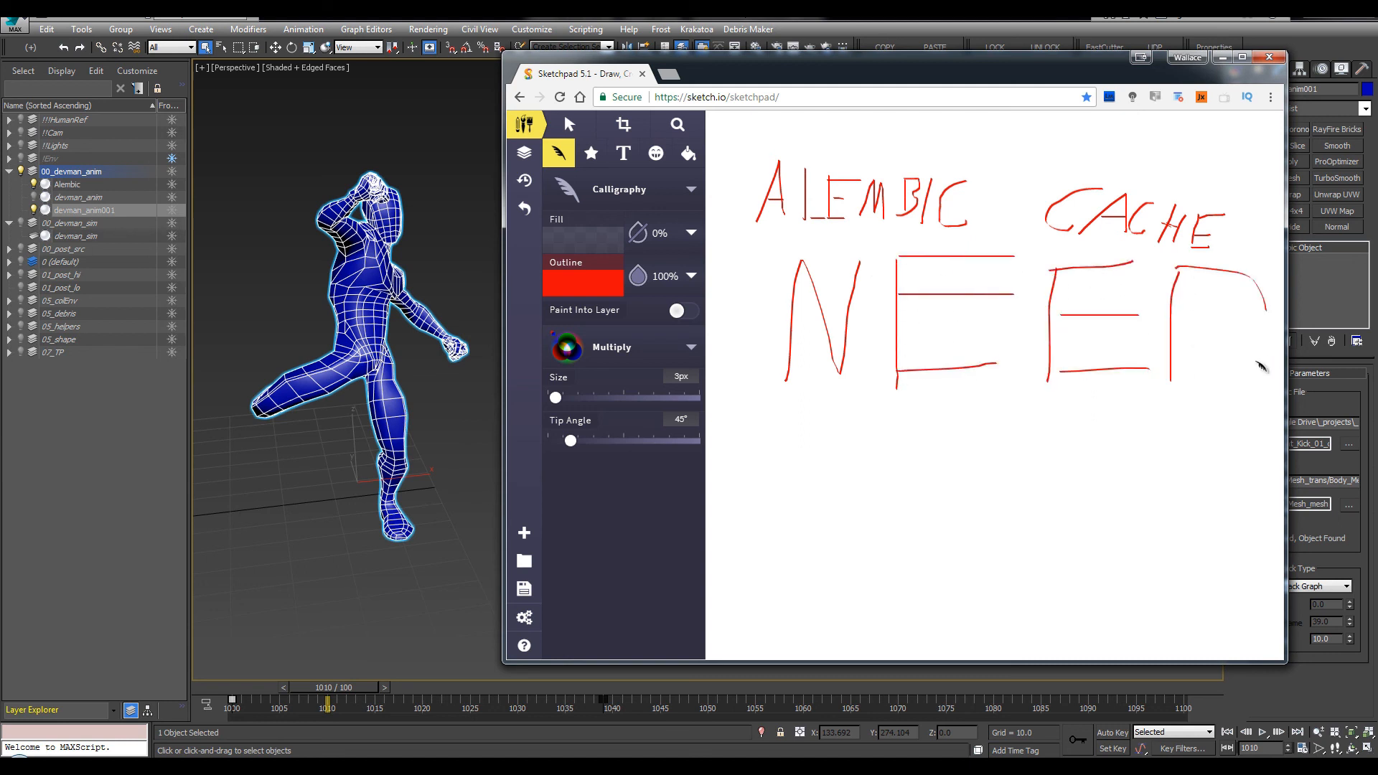
left_click_drag(1149, 382, 1269, 334)
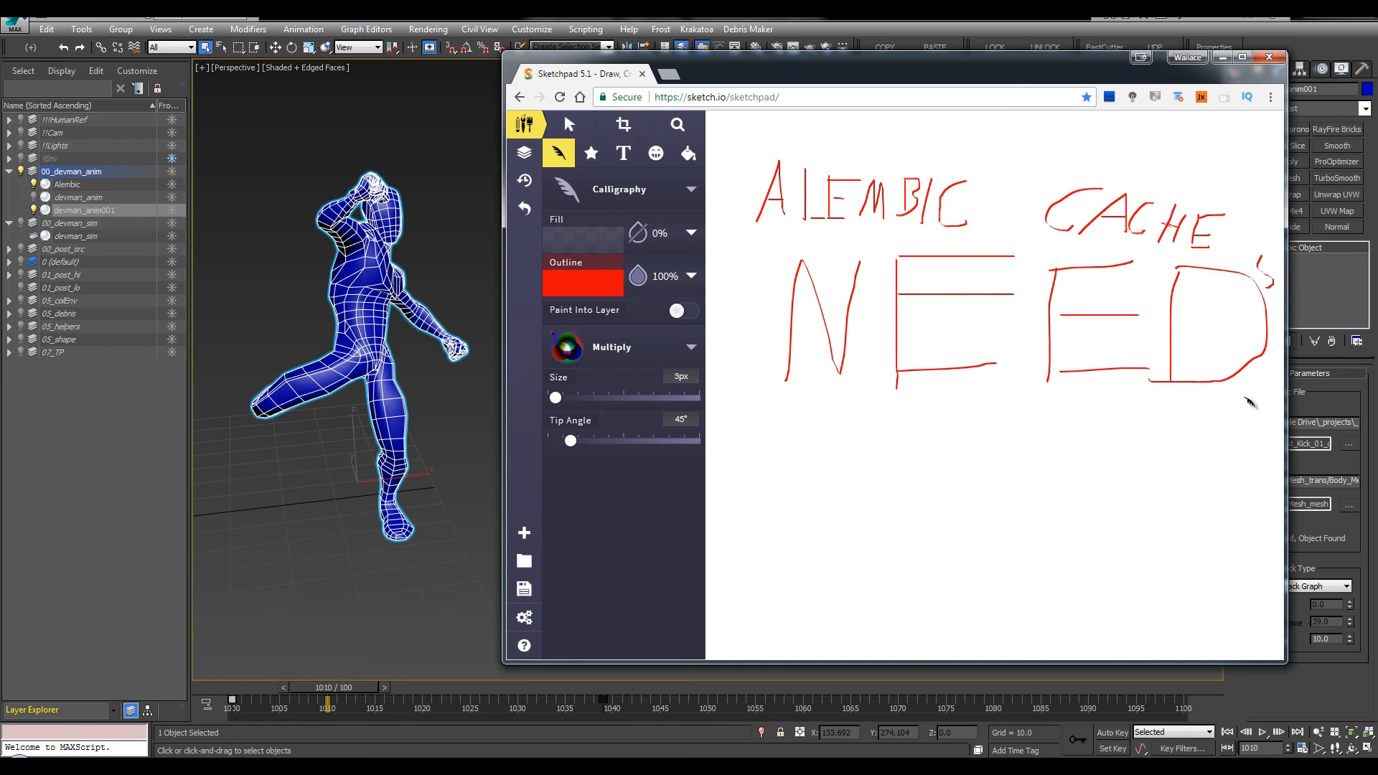
left_click_drag(829, 406, 1174, 405)
mouse_move(956, 422)
left_mouse_down()
mouse_move(1176, 420)
mouse_move(1159, 433)
mouse_move(896, 435)
mouse_move(1196, 421)
left_mouse_up()
Handwrite "subframe Data" beneath the underlines and switch back to 3ds Max
mouse_move(816, 472)
left_mouse_down()
mouse_move(740, 508)
mouse_move(887, 490)
mouse_move(901, 507)
mouse_move(973, 480)
mouse_move(1125, 507)
left_mouse_up()
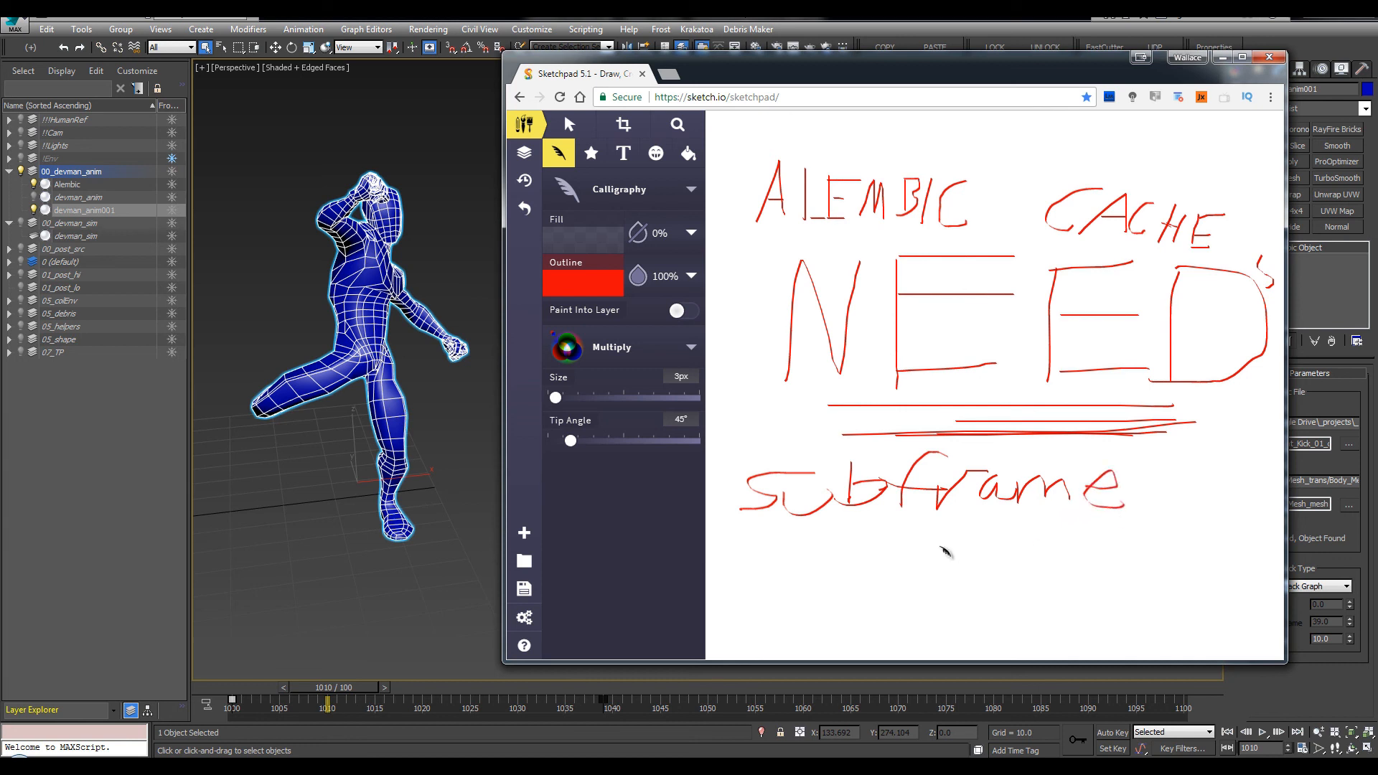
left_click_drag(878, 537, 889, 589)
left_click_drag(955, 560, 1033, 558)
mouse_move(1018, 550)
left_mouse_down()
mouse_move(1017, 578)
mouse_move(1054, 571)
left_mouse_up()
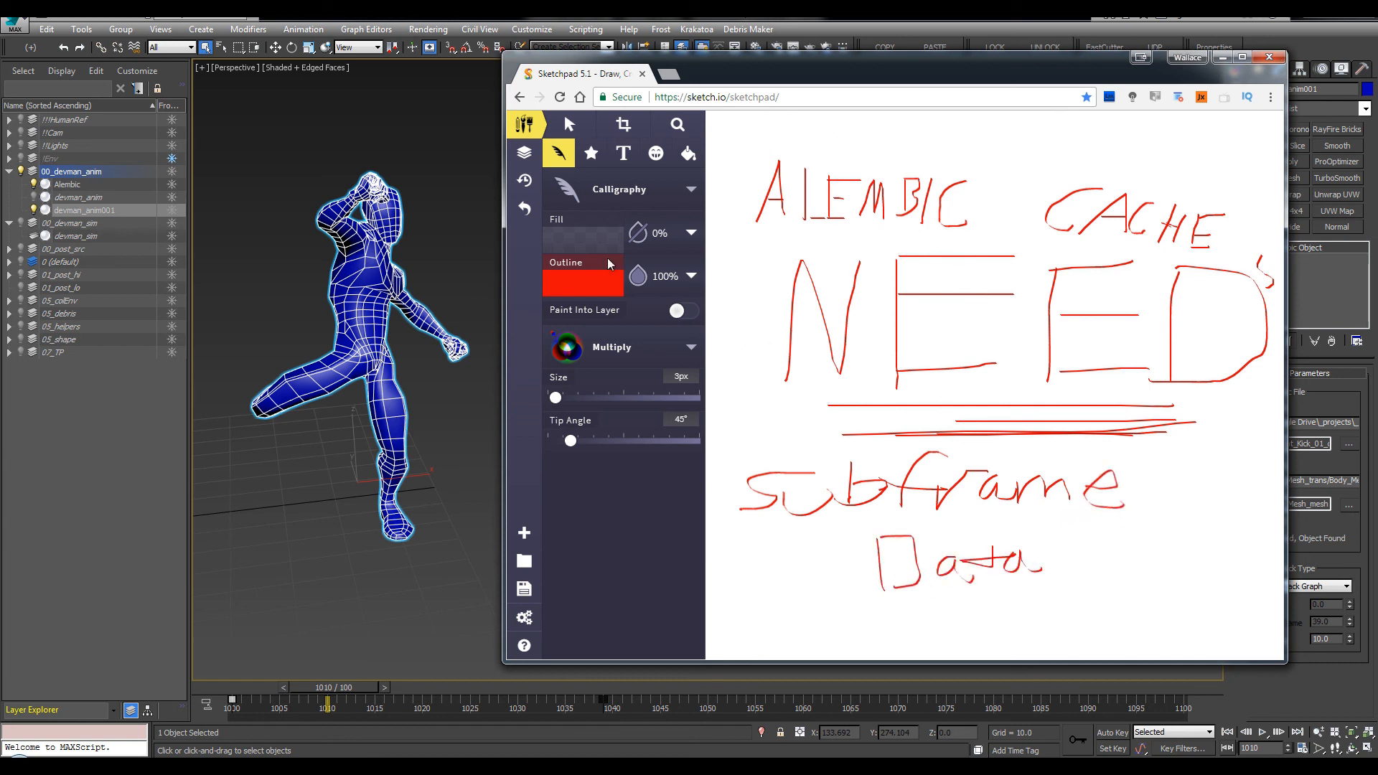
key("alt+Tab")
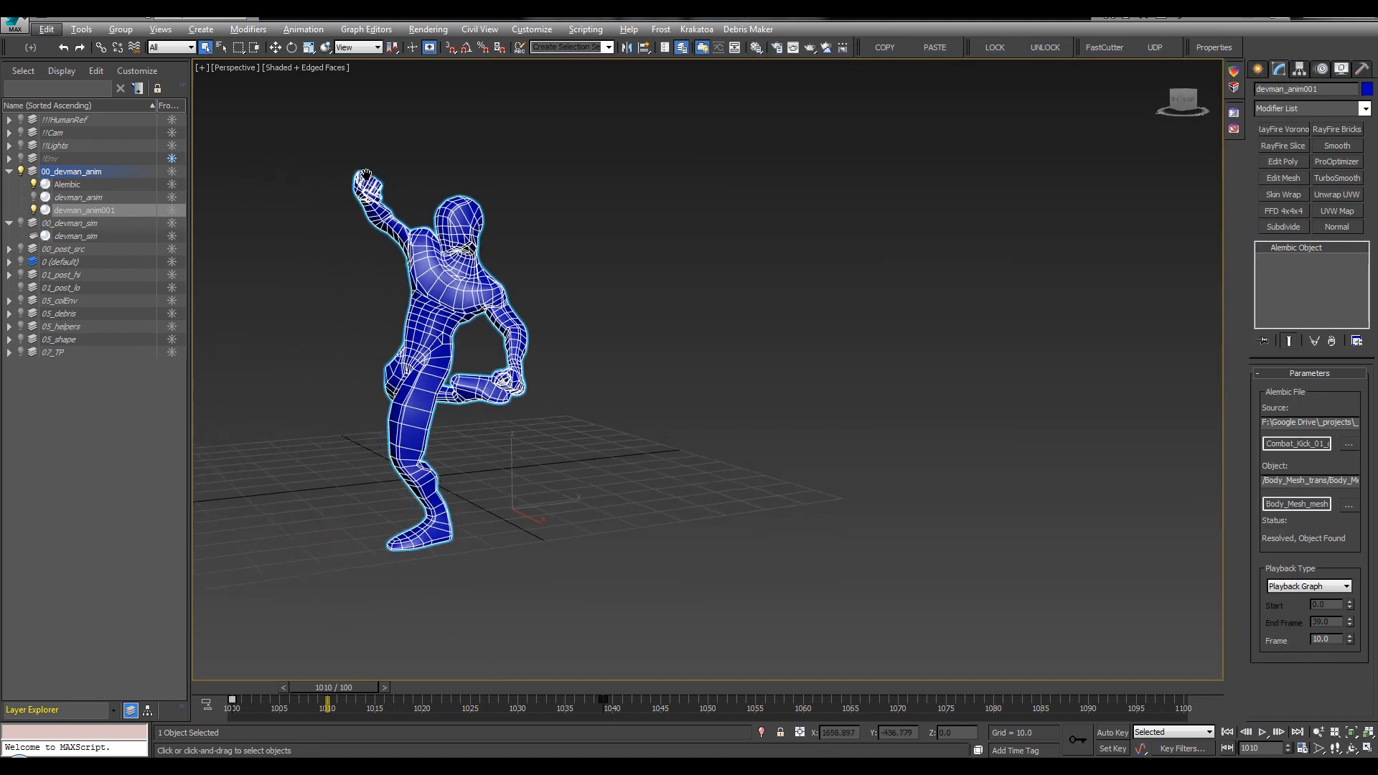
Try slowing the kick by moving devman_anim001's last playback key to frame 1091, play it and undo the key move
middle_click_drag(366, 175, 634, 280)
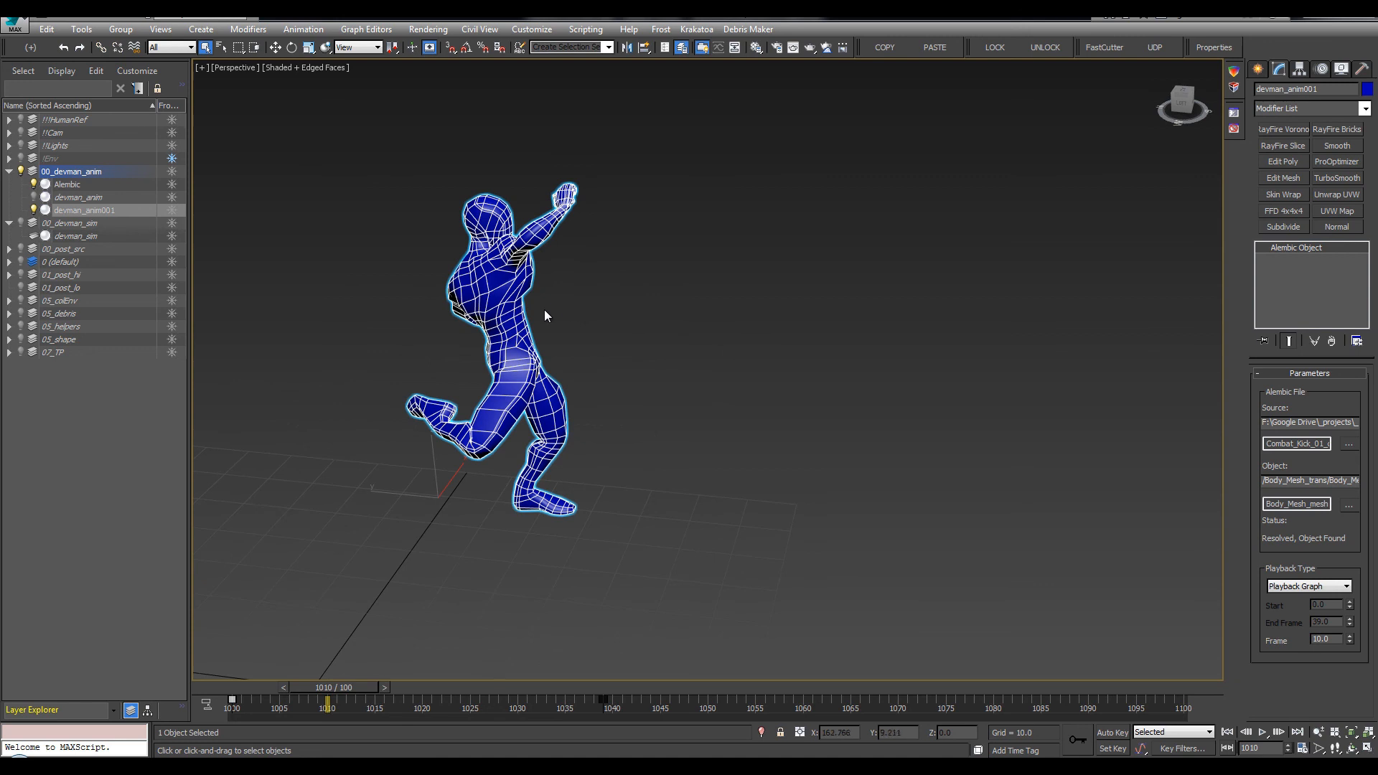
left_click_drag(605, 699, 1098, 700)
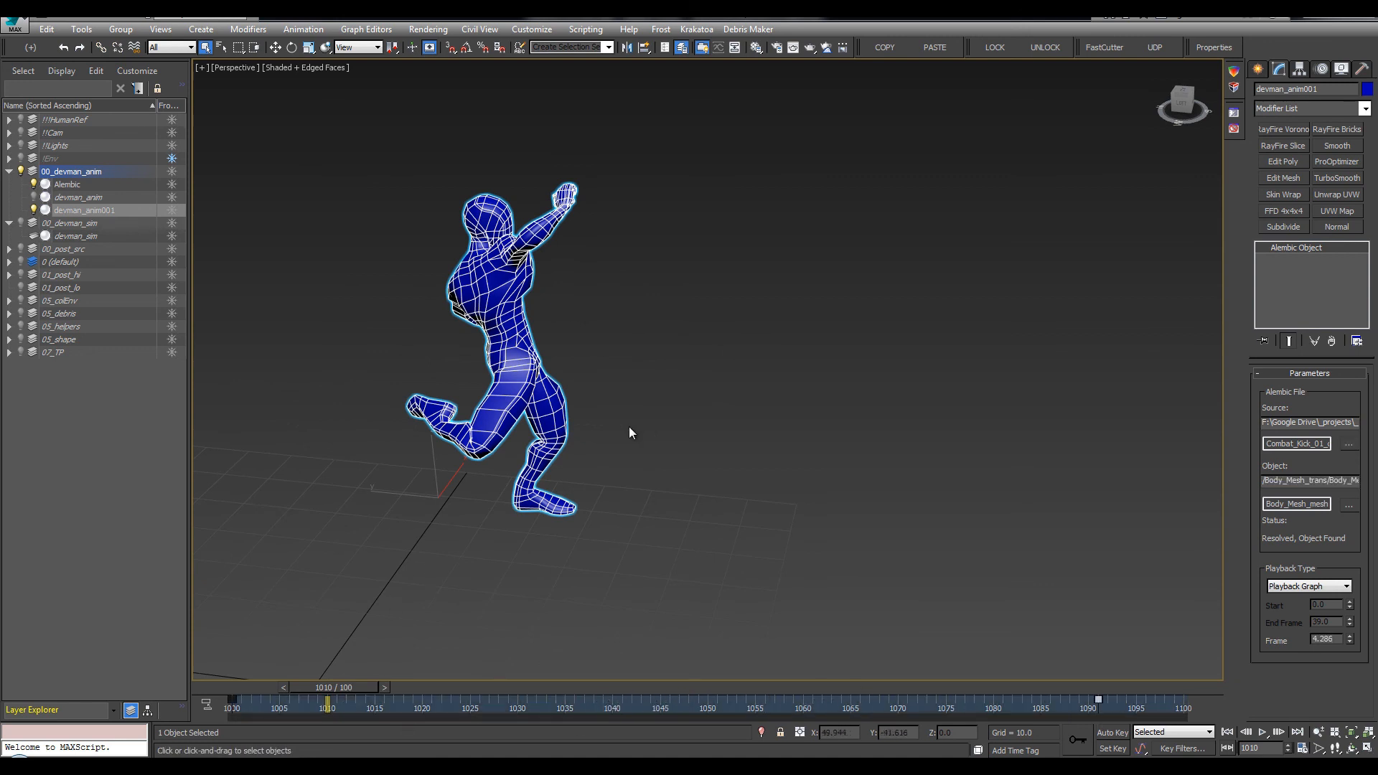
middle_click_drag(625, 411, 624, 405)
key("slash")
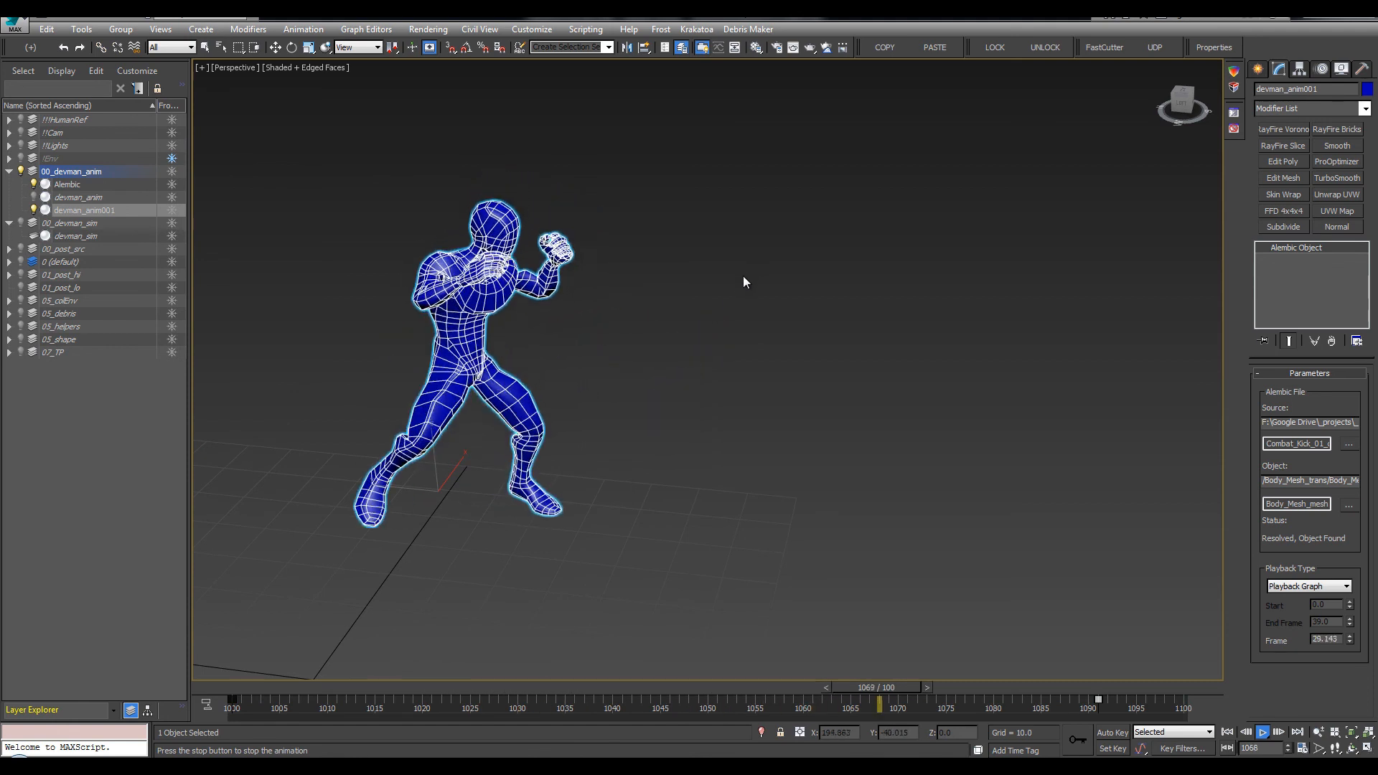
key("slash")
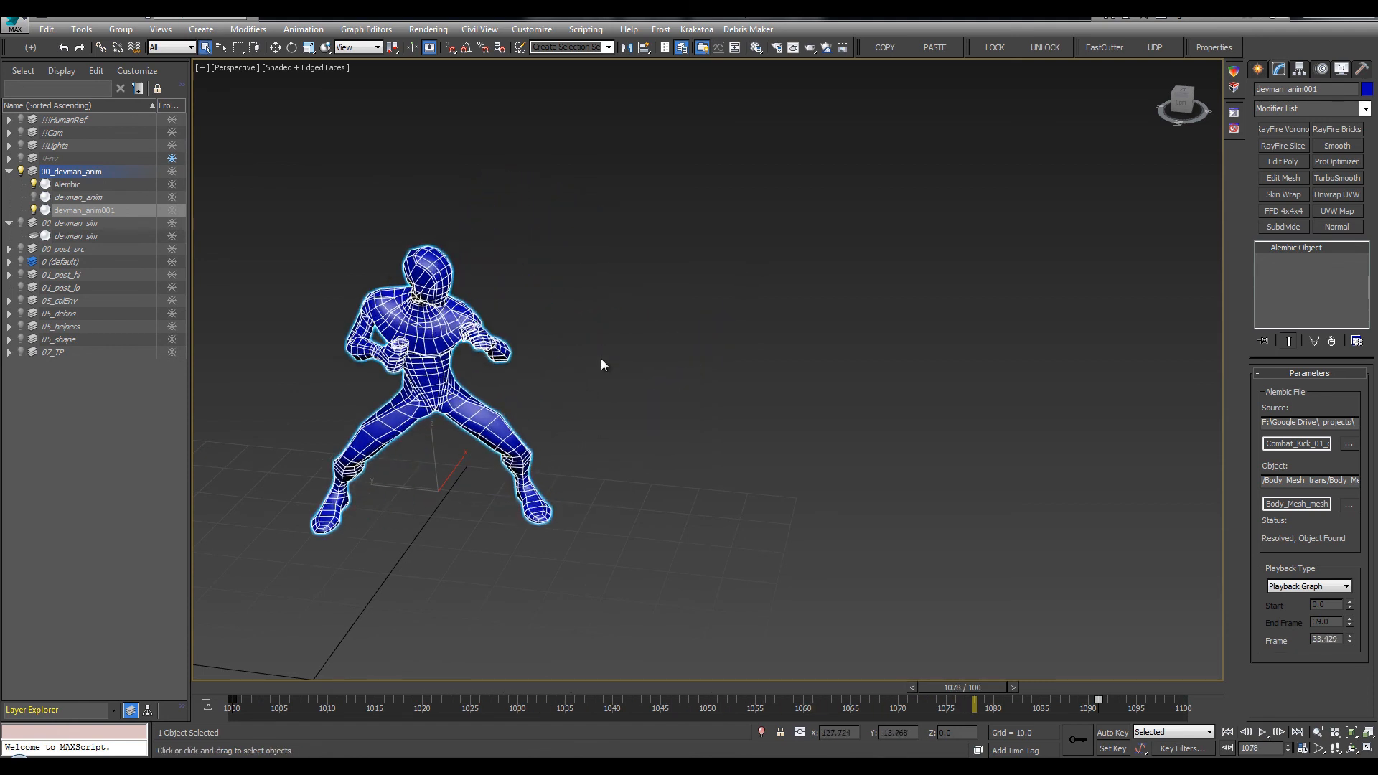
key("ctrl+z")
Move to frame 1012, examine the kick pose from another angle and close the Thinking001 window
left_click_drag(522, 685, 351, 675)
middle_click_drag(638, 404, 590, 315, "alt")
key("w")
key("q")
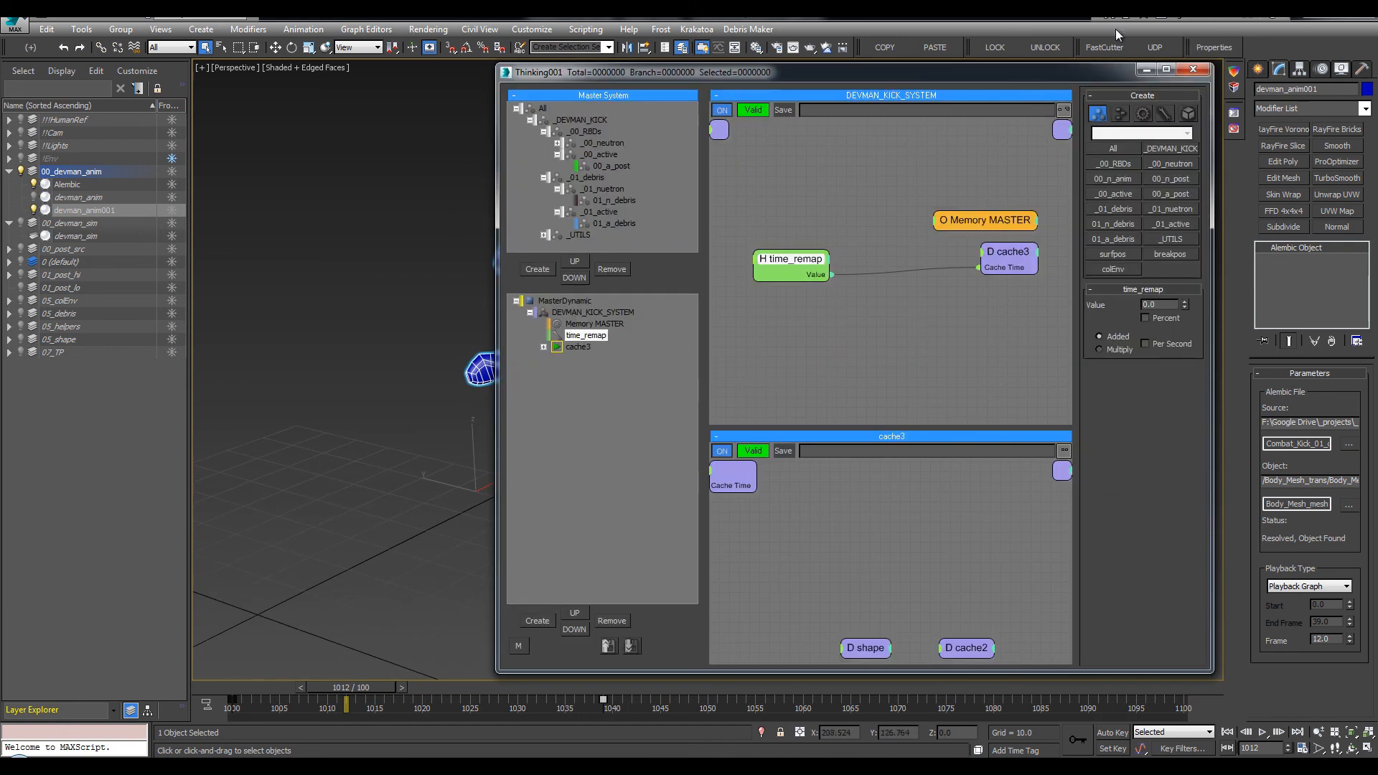
left_click(1193, 69)
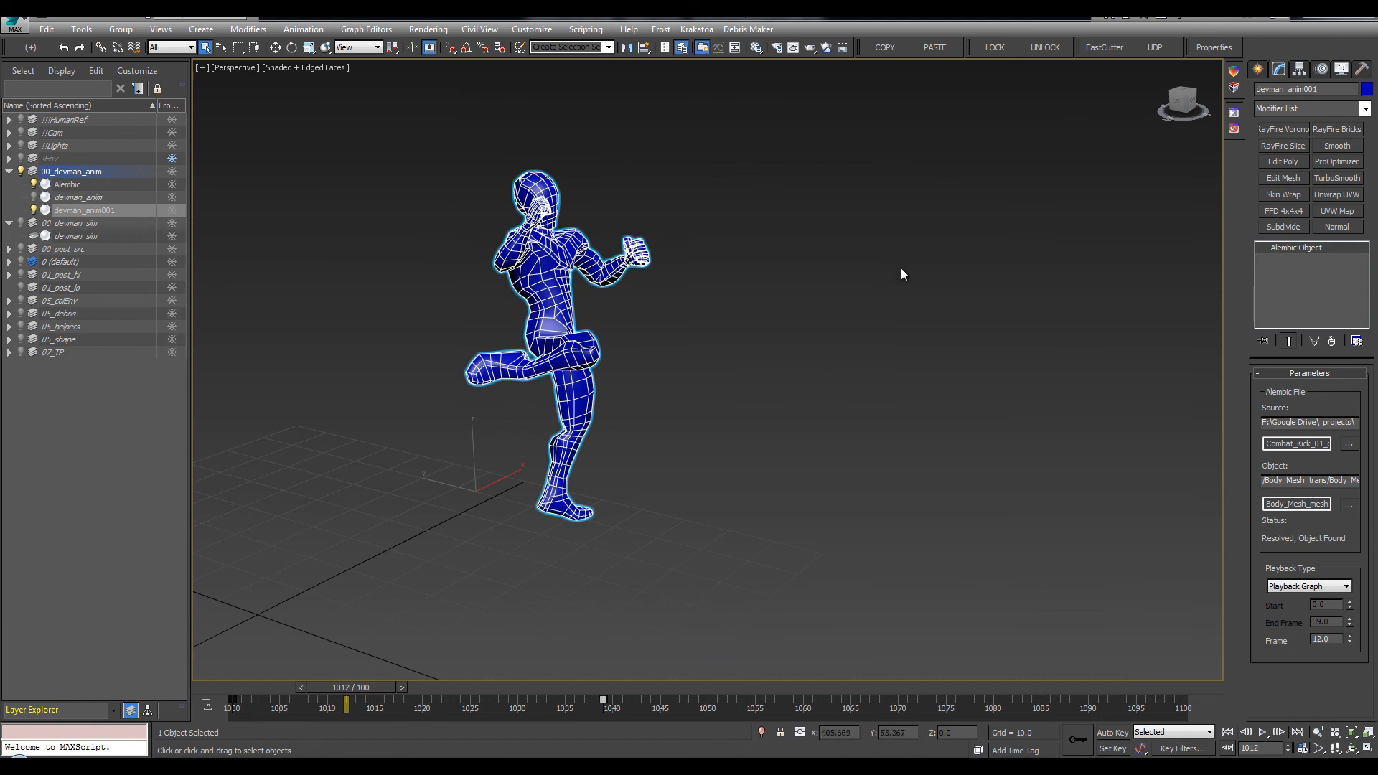
middle_click_drag(902, 269, 662, 298, "alt")
Open devman_anim001 in the Curve Editor, hide the layer list and frame the full Alembic playback curve
left_click(718, 47)
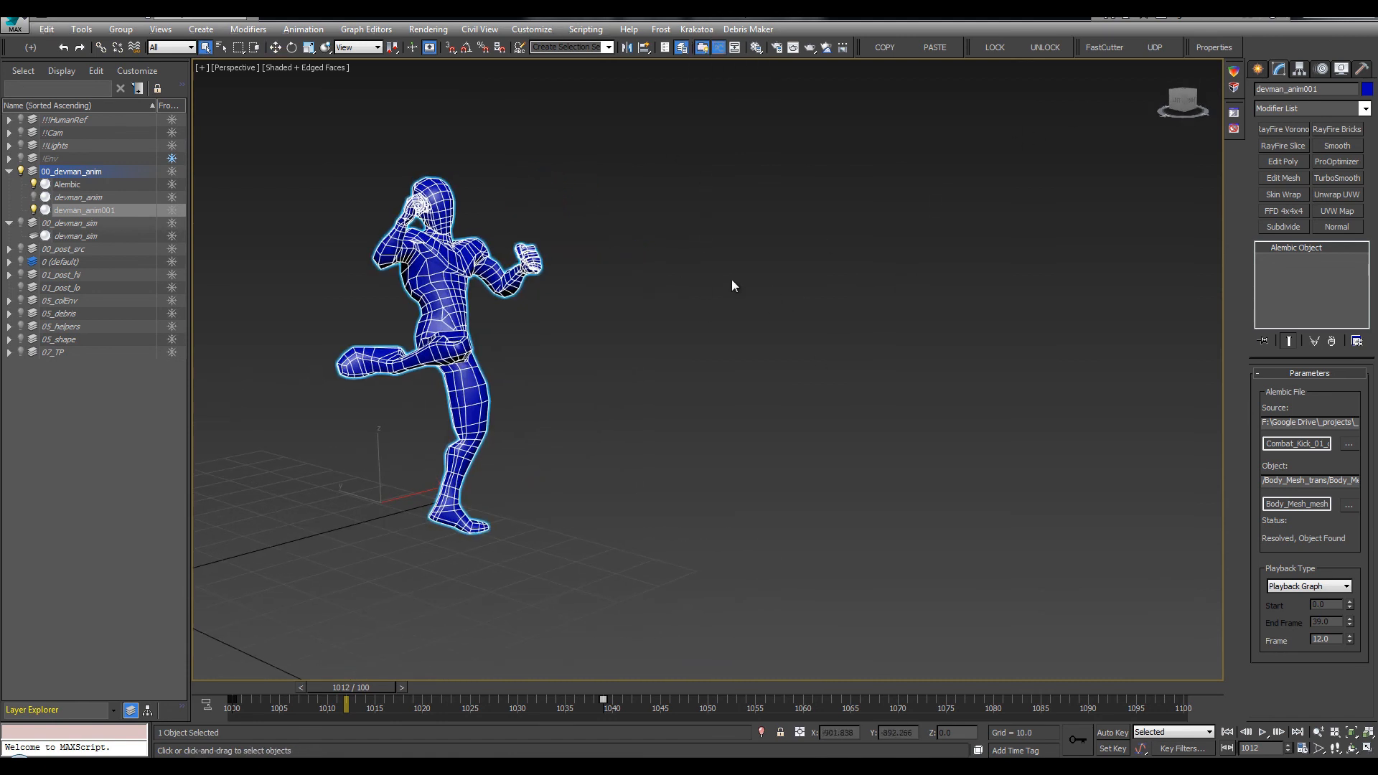
middle_click(217, 119)
key("alt+l")
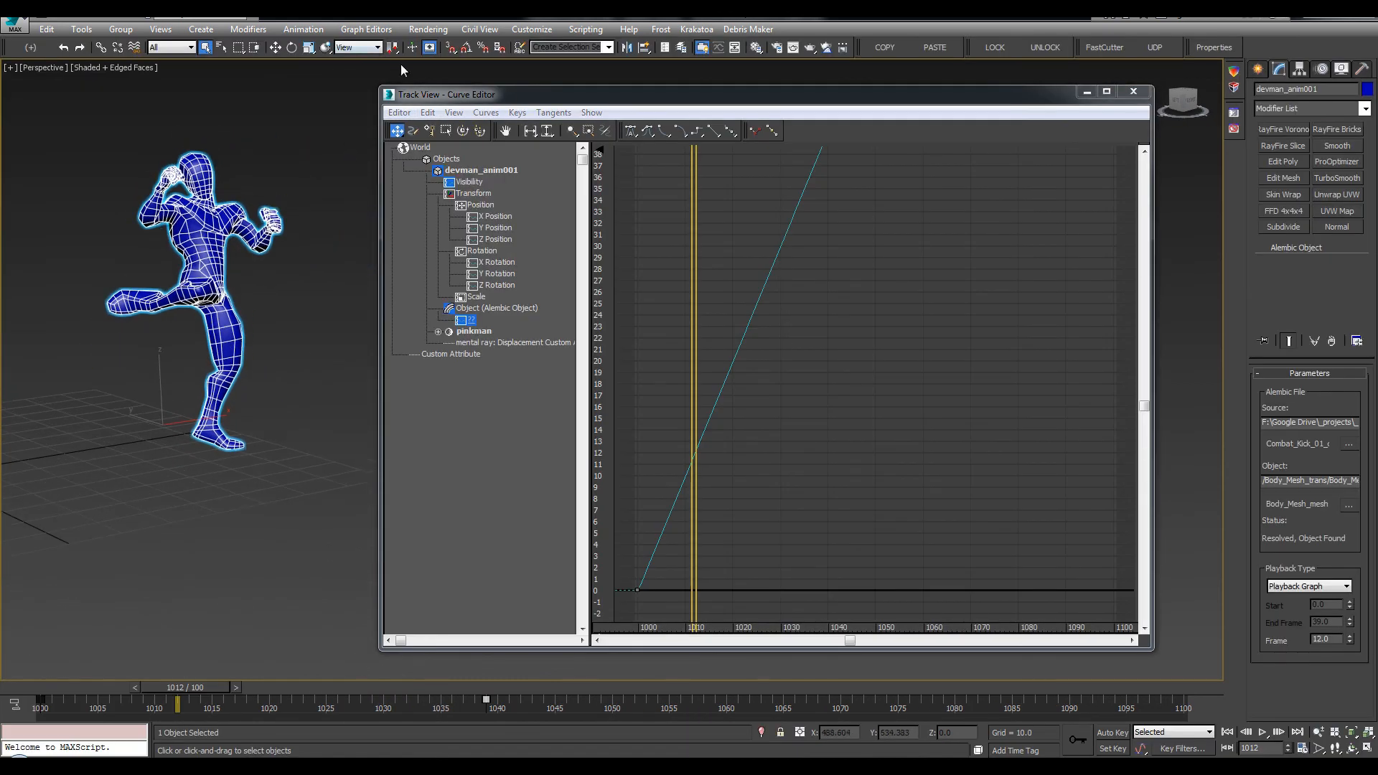
left_click_drag(431, 94, 473, 89)
middle_click_drag(833, 266, 800, 393, "ctrl+alt")
middle_click_drag(694, 316, 880, 295)
Add keys to devman_anim001's Alembic playback curve at frames 1015 and 1024, checking the kick pose at frame 1024
key("a")
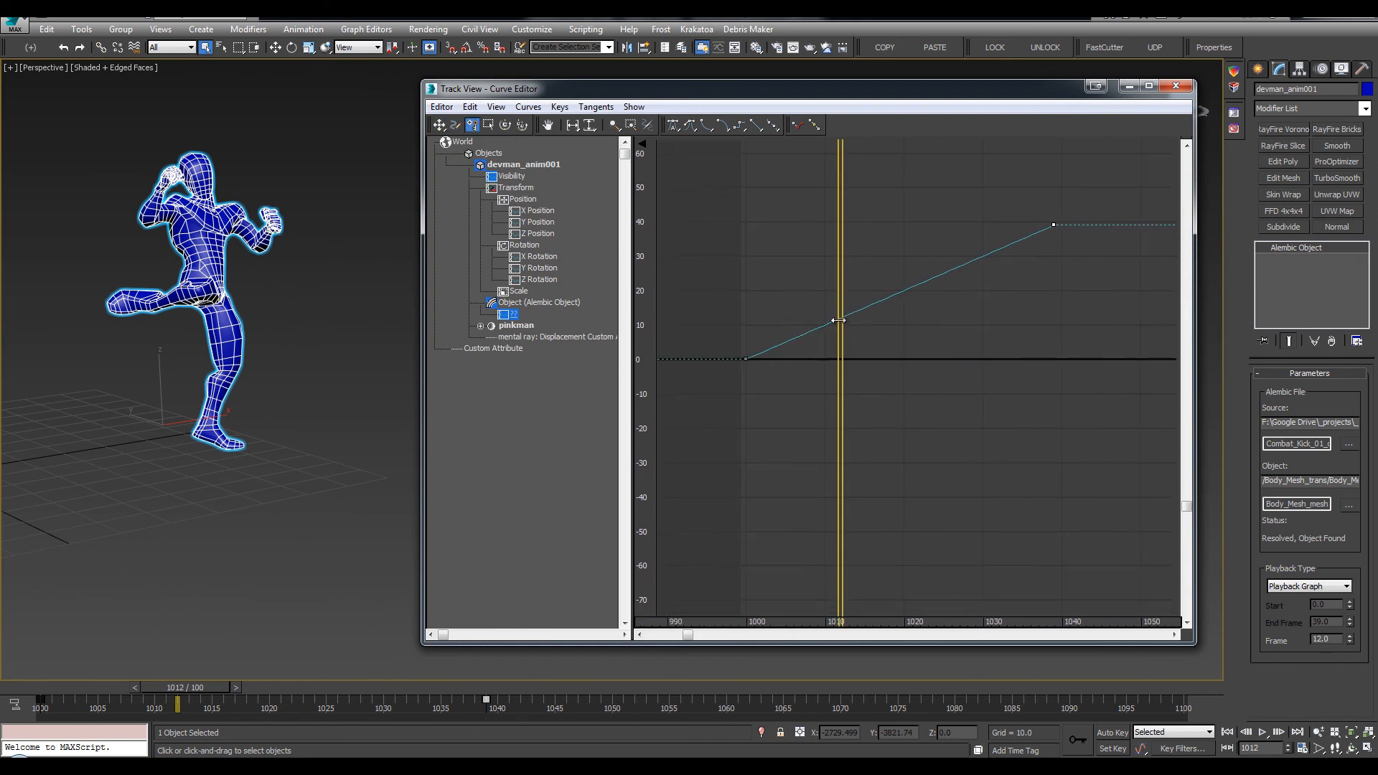
left_click_drag(836, 298, 931, 292)
left_click(866, 307)
middle_click_drag(205, 282, 115, 279, "alt")
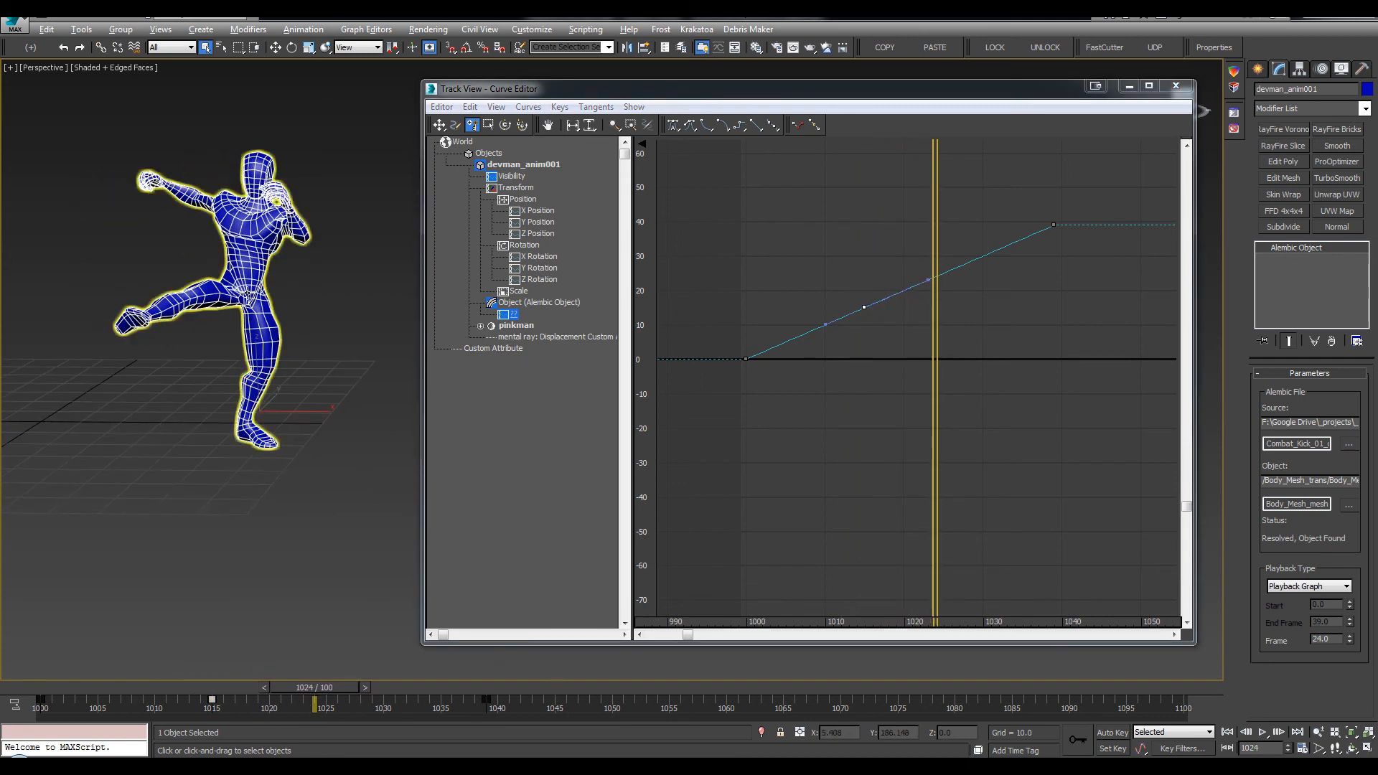
middle_click_drag(247, 289, 323, 373, "alt")
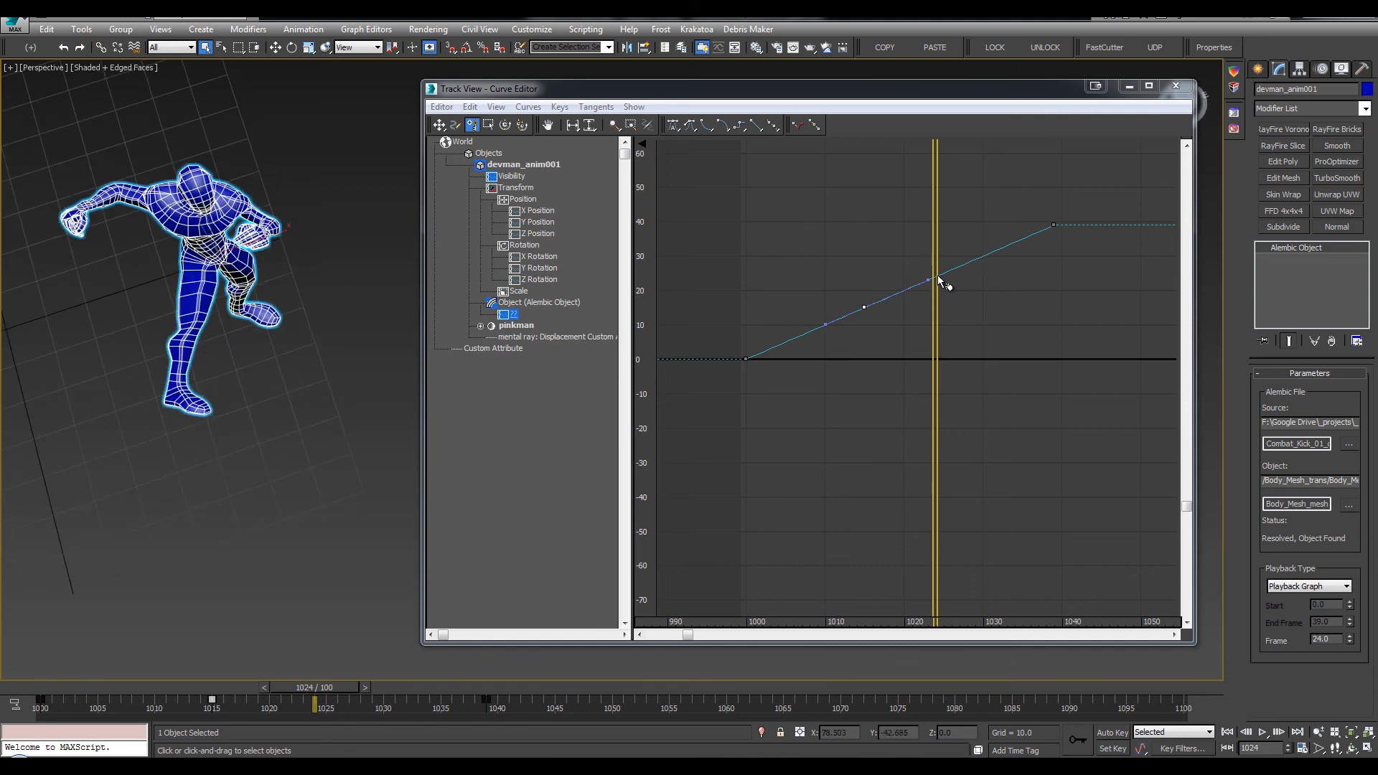
left_click(937, 274)
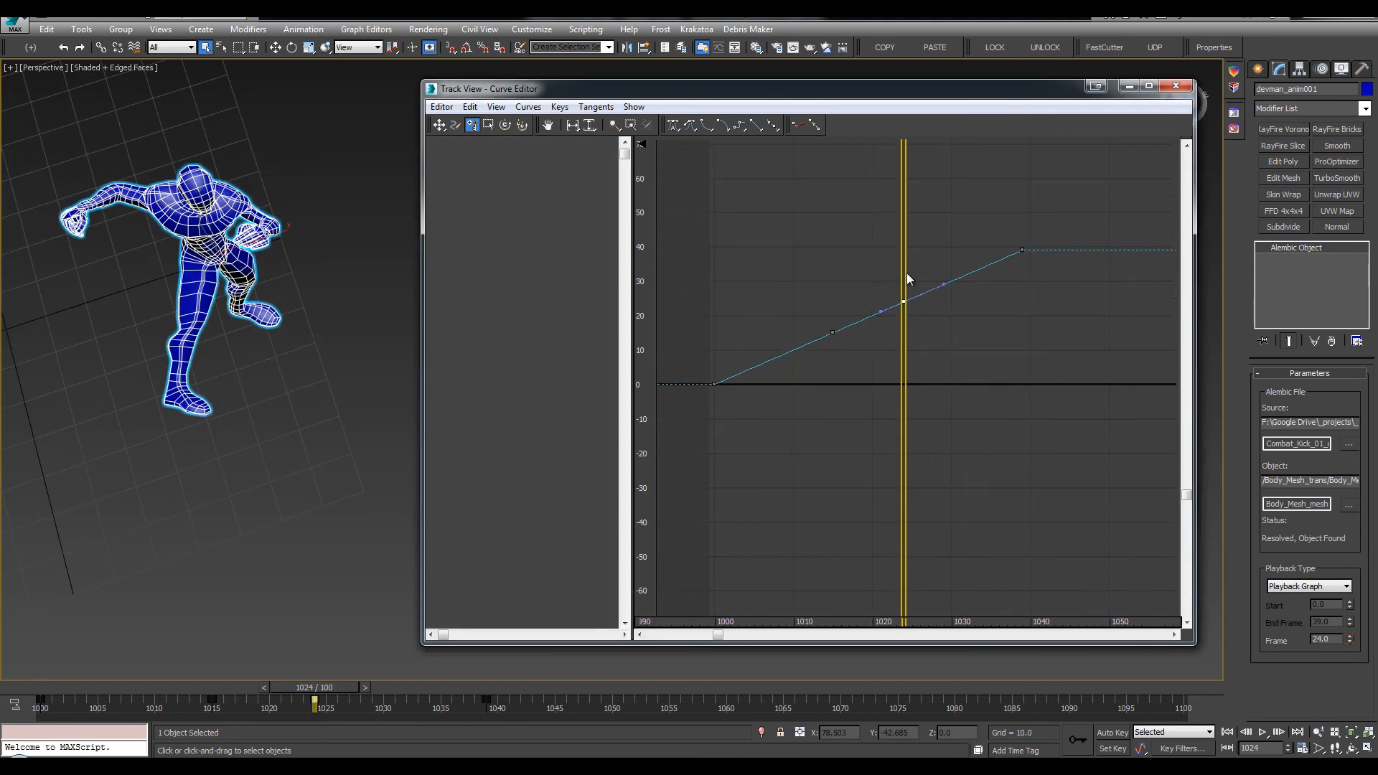
Move the last two keys of the Alembic playback curve to frames 1054 and 1069 to stretch the middle section
mouse_move(873, 277)
left_mouse_down()
mouse_move(864, 289)
mouse_move(913, 286)
mouse_move(893, 281)
left_mouse_up()
middle_click_drag(892, 279, 824, 359, "ctrl+alt")
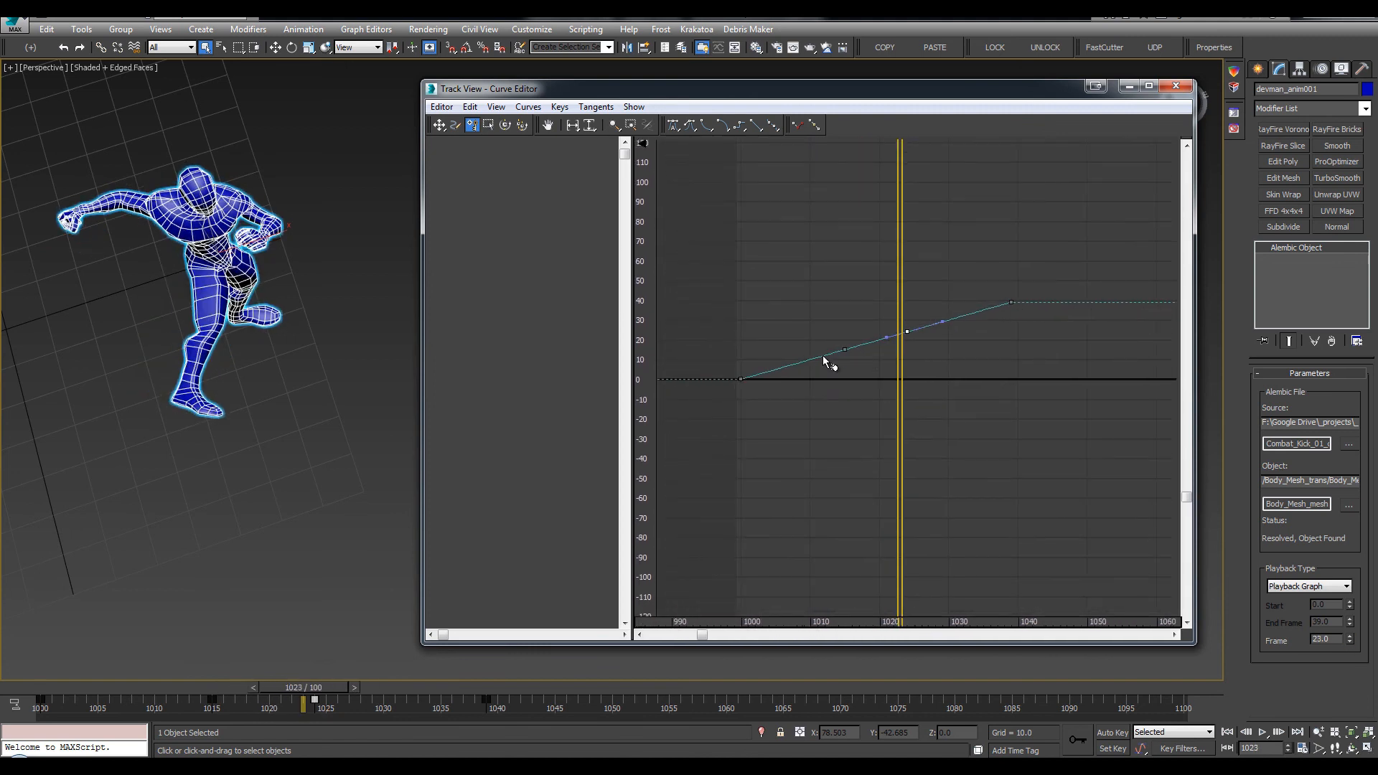
mouse_move(907, 264)
left_mouse_down()
mouse_move(842, 264)
mouse_move(898, 270)
left_mouse_up()
middle_click_drag(923, 310, 897, 312)
right_click(988, 312)
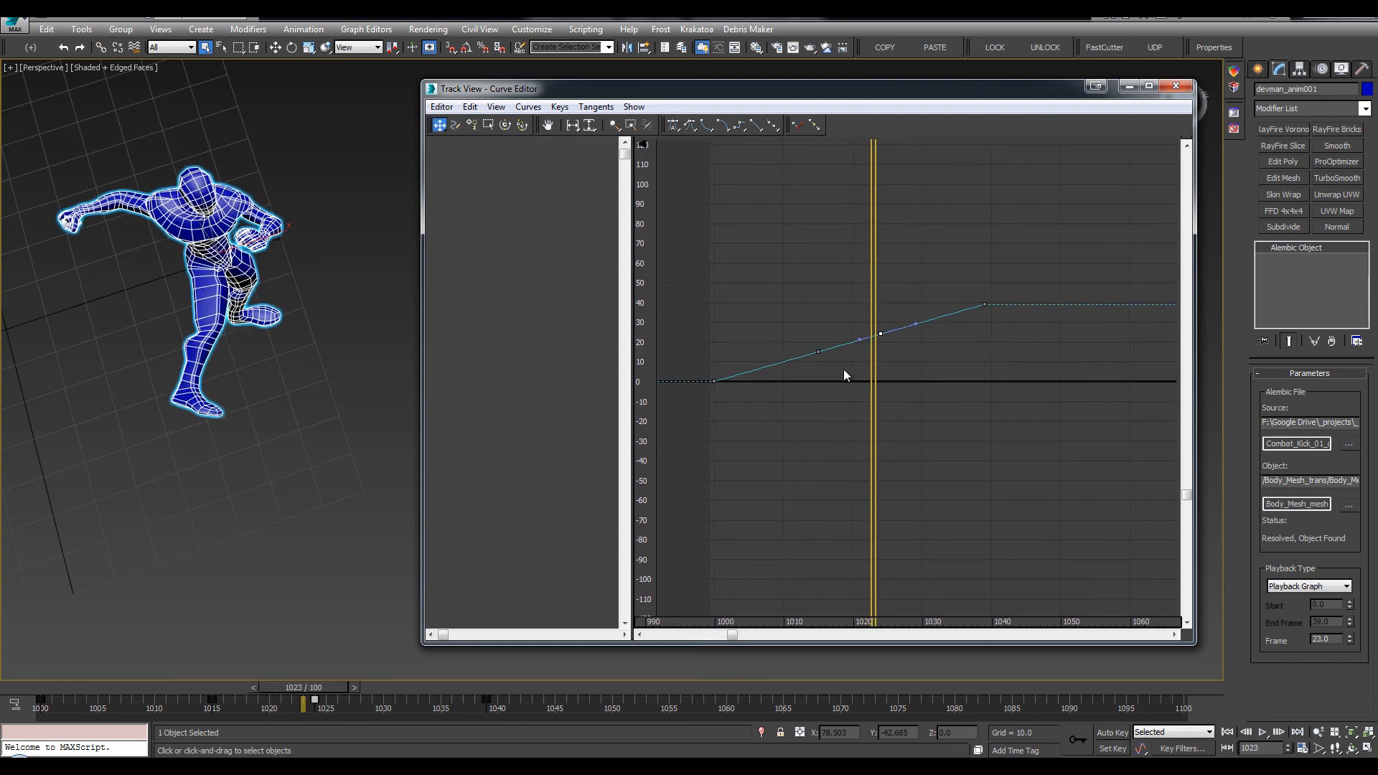
left_click_drag(982, 307, 1194, 312)
scroll(849, 363, "up", 6)
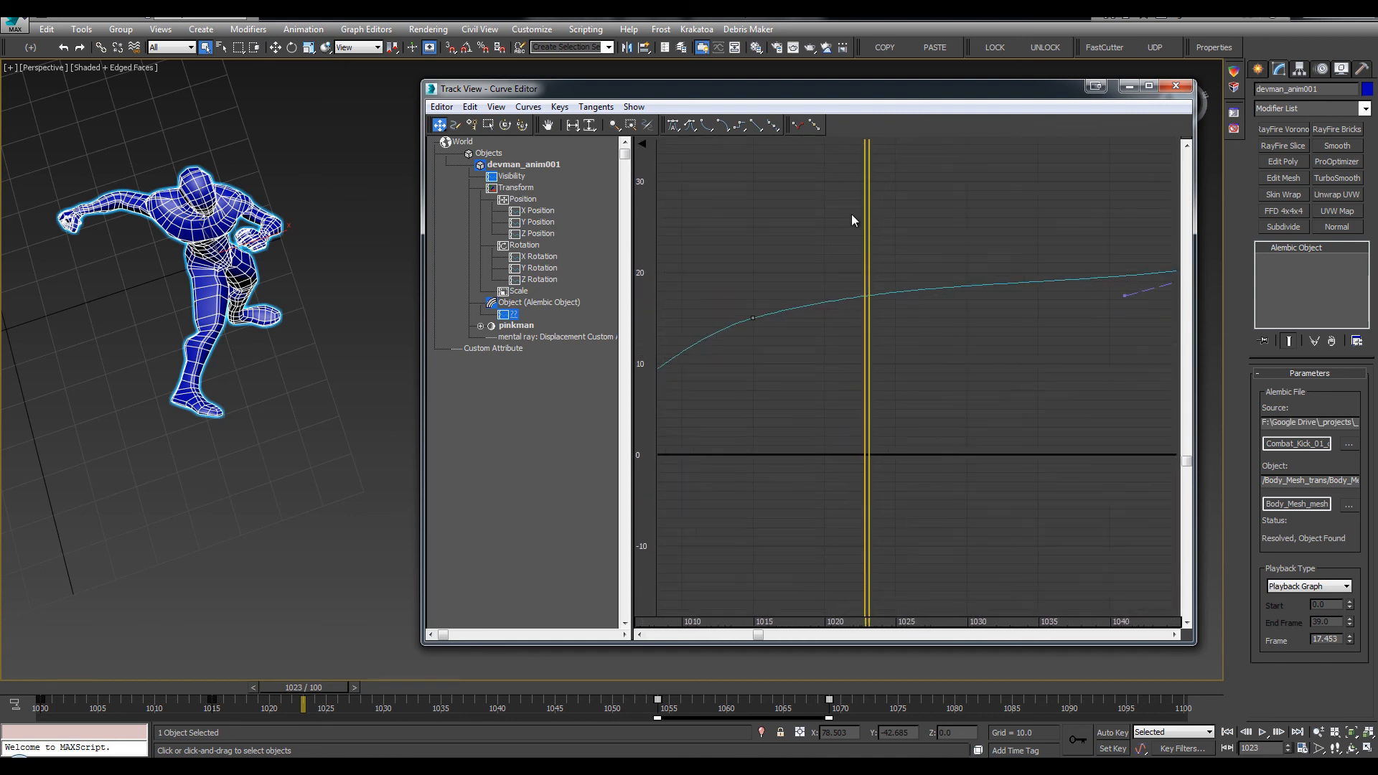
Adjust the tangent handles of the keys at frames 1015 and 1054 to make the slow middle section nearly straight
left_click_drag(910, 273, 851, 402)
left_click_drag(1045, 273, 887, 315)
left_click_drag(791, 352, 838, 337)
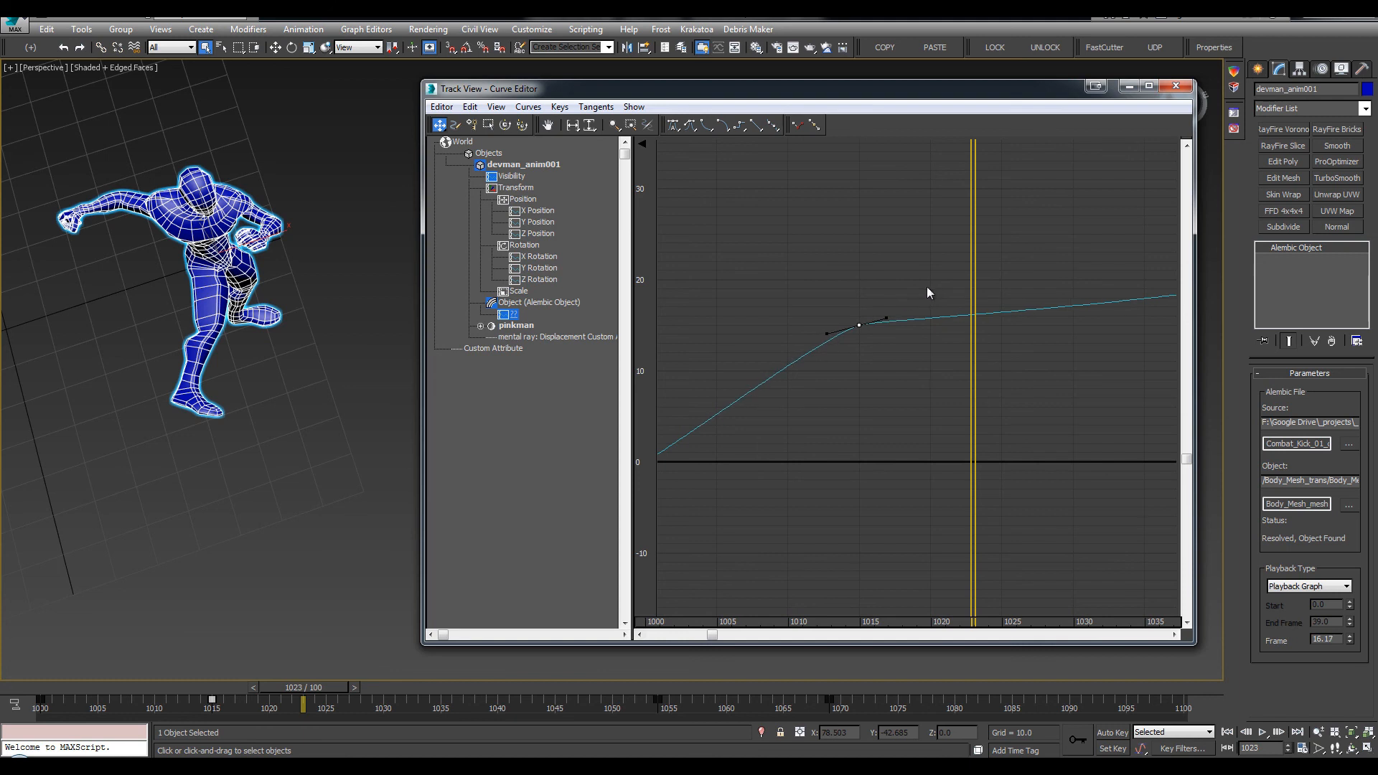
middle_click_drag(929, 299, 685, 439)
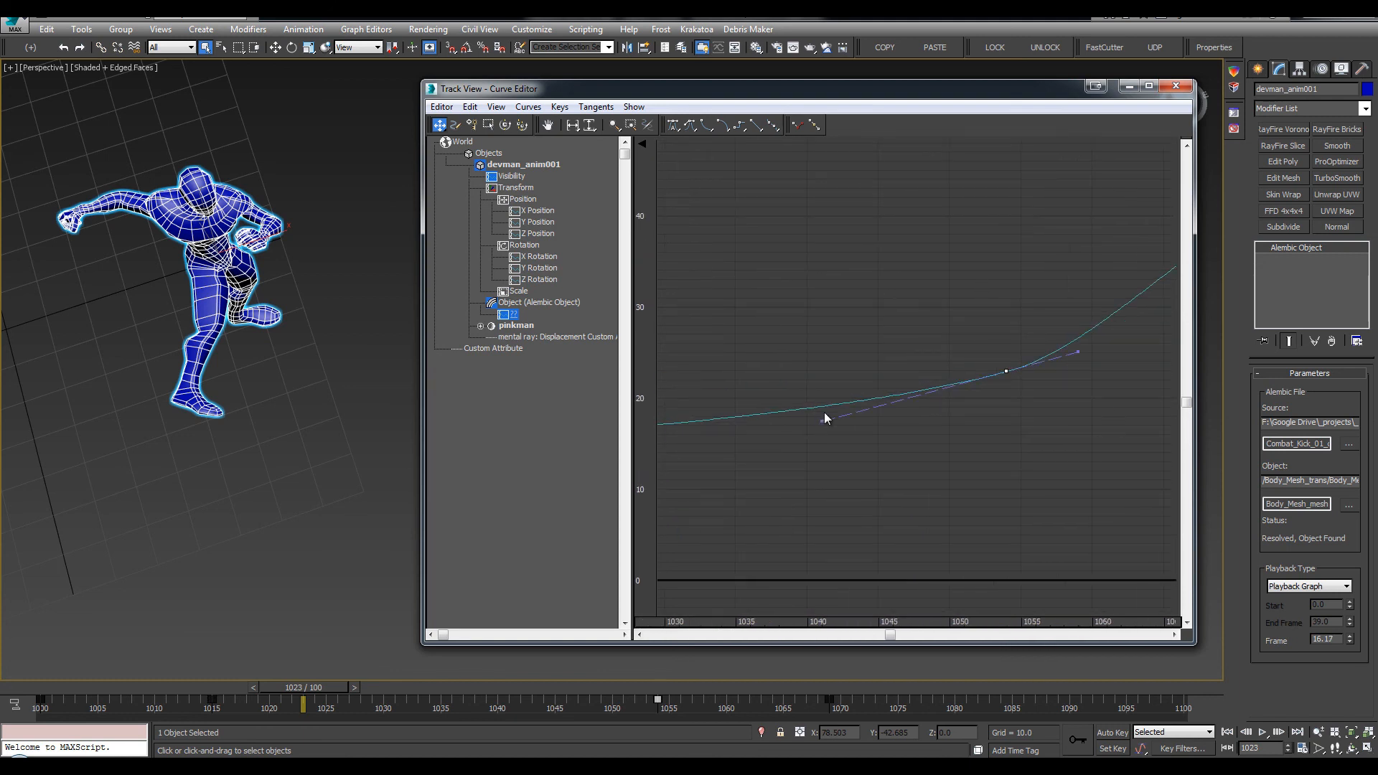
left_click_drag(822, 418, 980, 375)
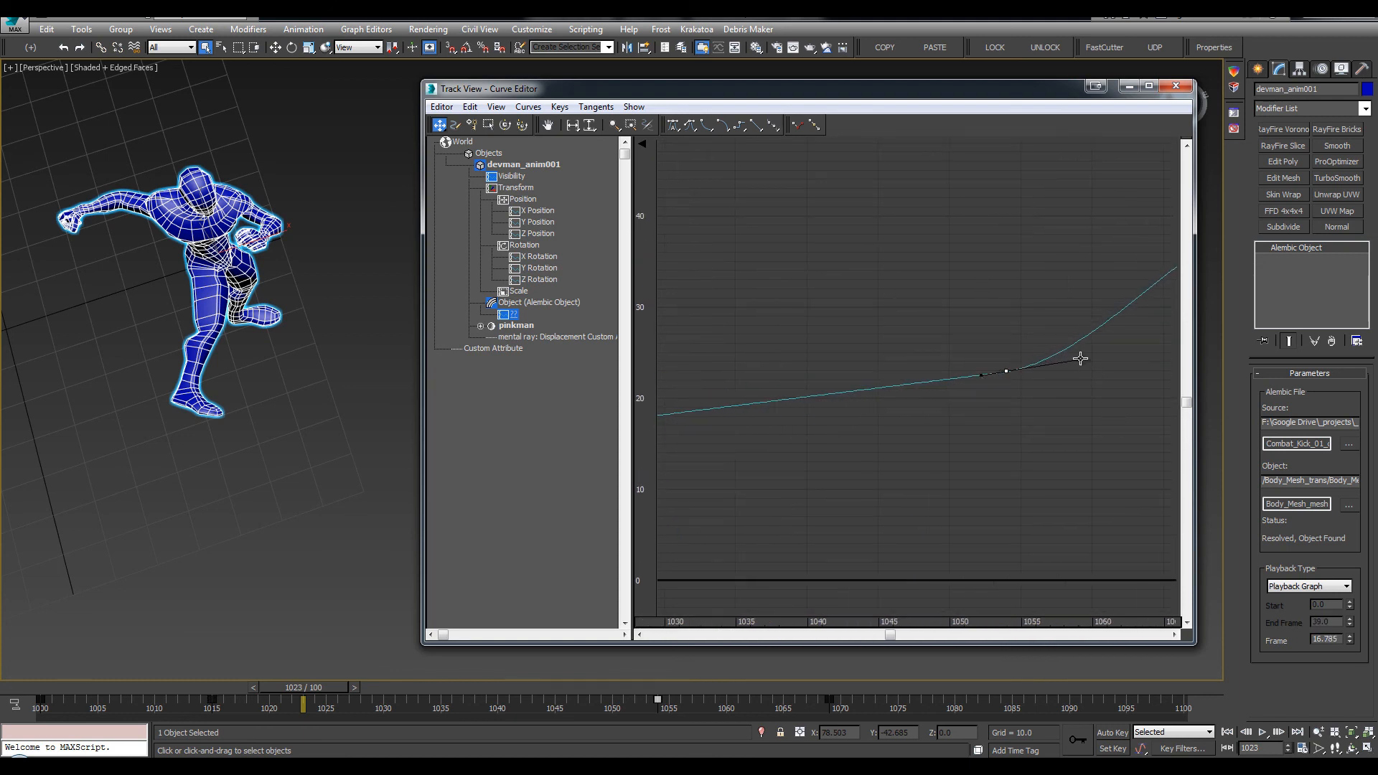
scroll(1039, 352, "down", 5)
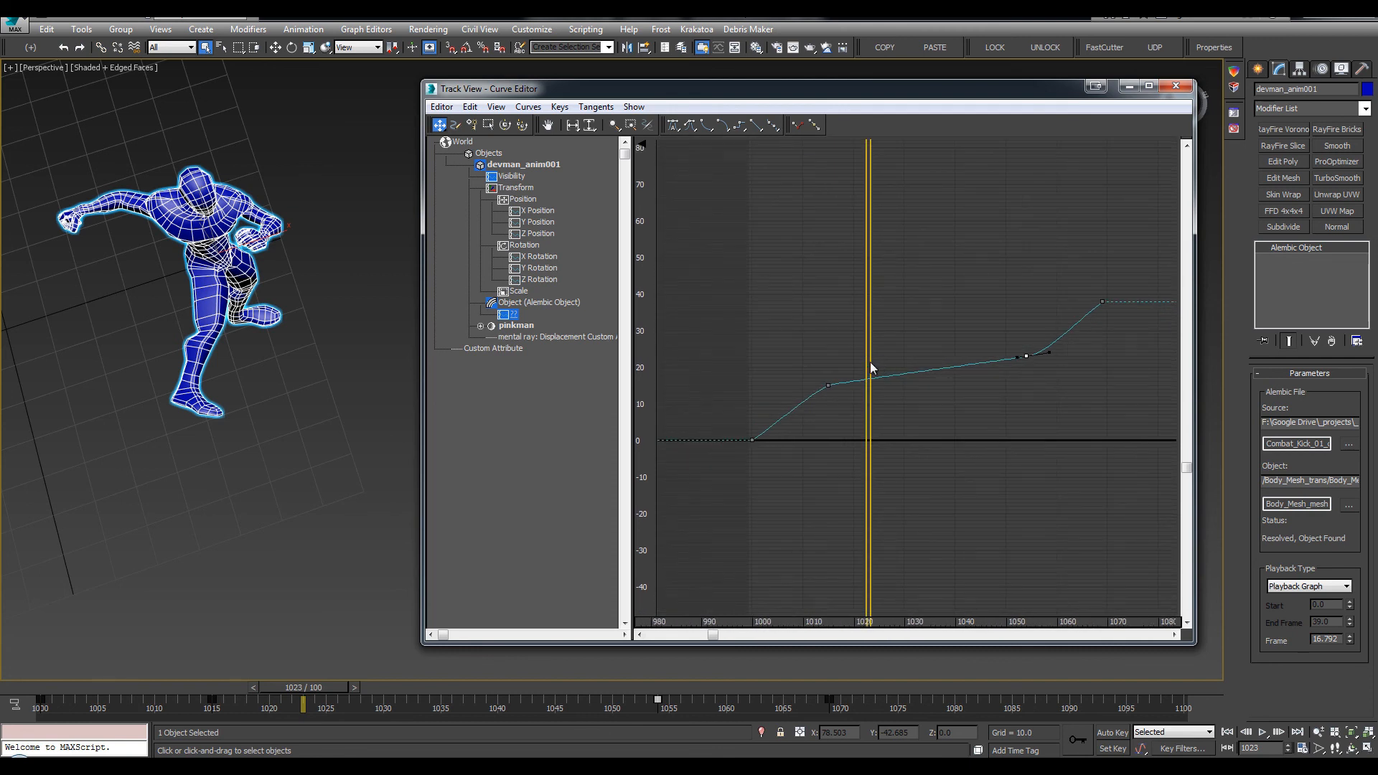
Play back the retimed kick in the perspective view, reviewing the playback settings in Time Configuration
left_click_drag(870, 362, 147, 350)
key("slash")
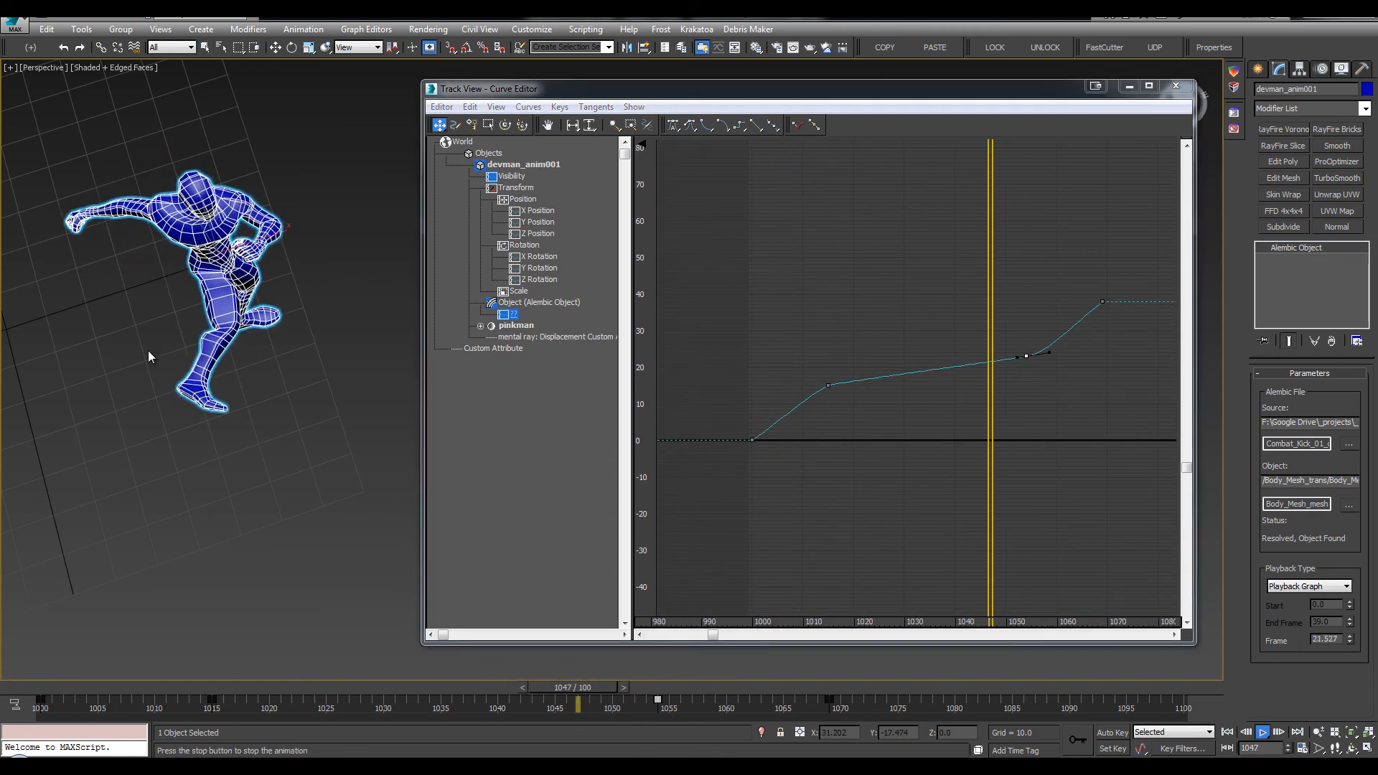
left_click(1303, 749)
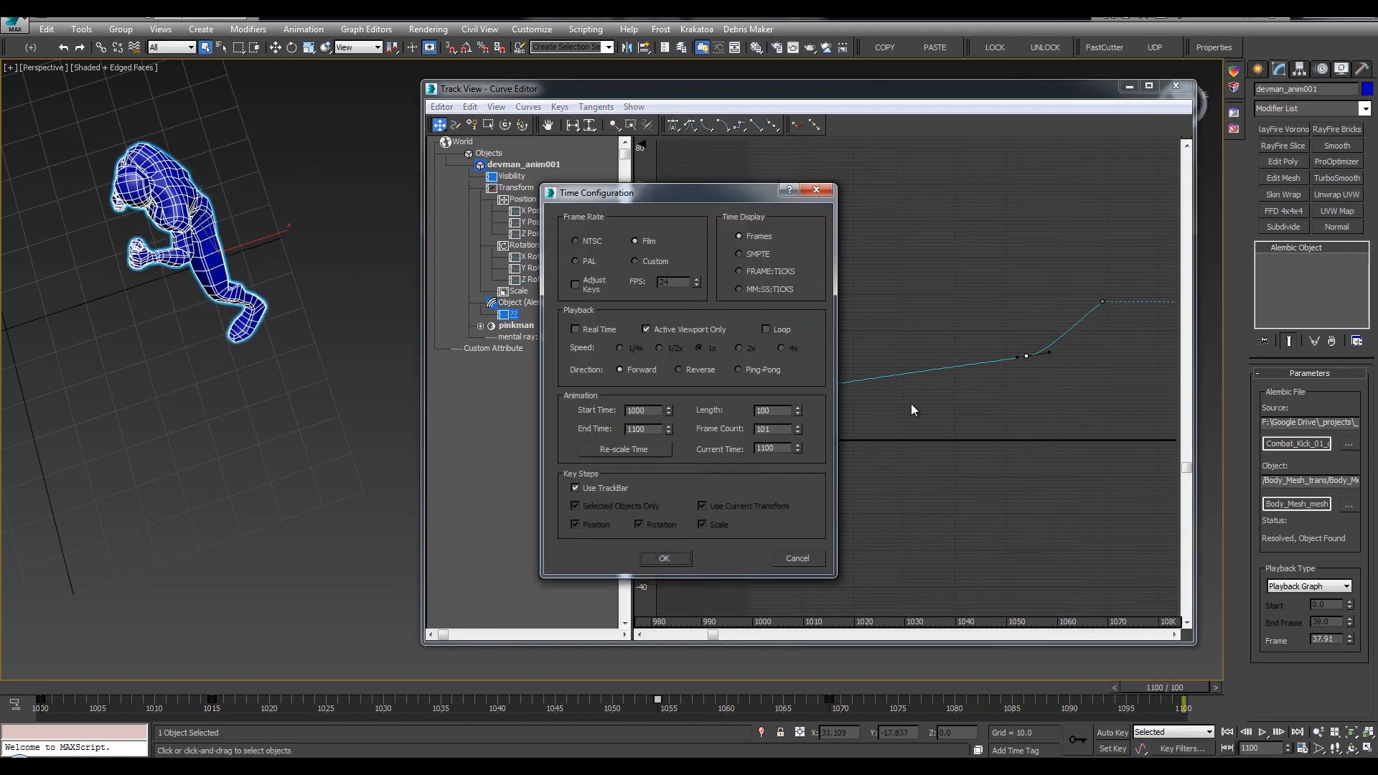
left_click(665, 558)
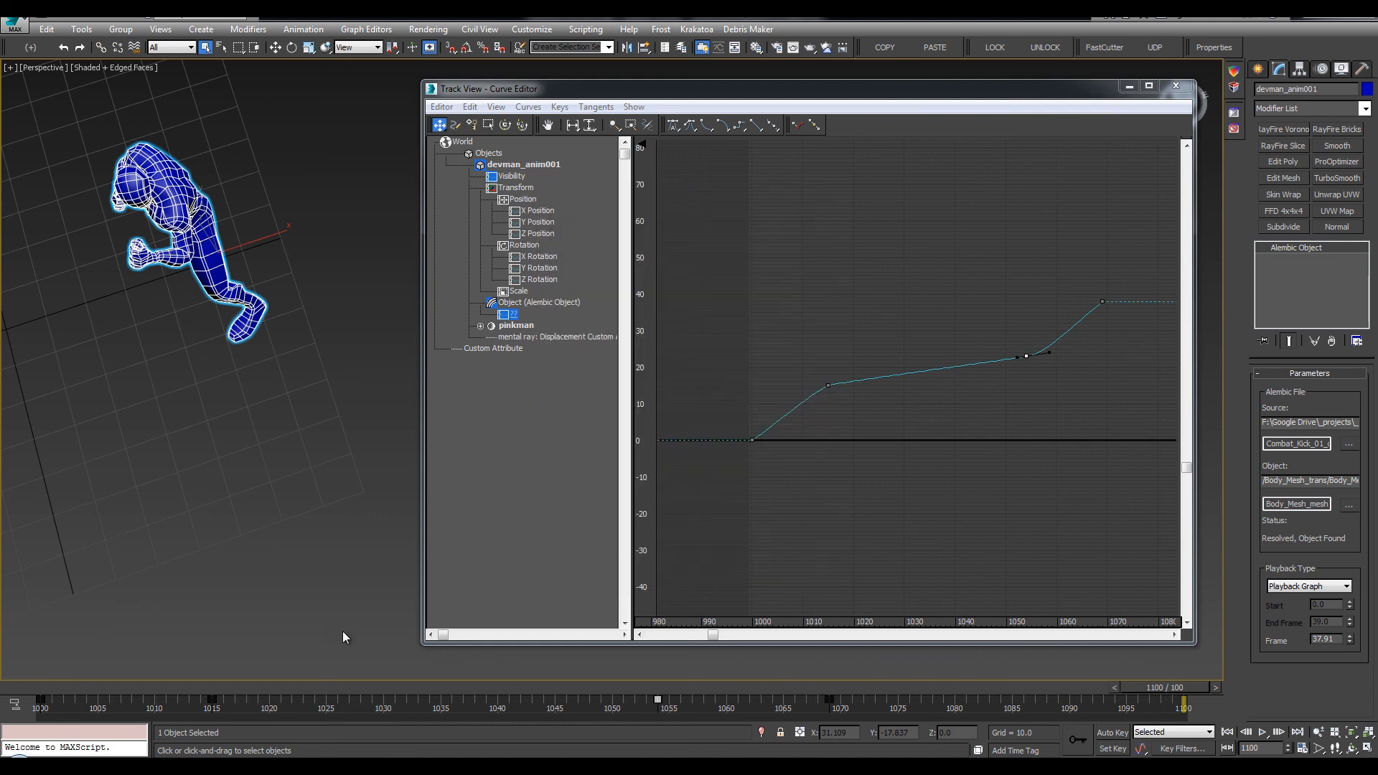
key("slash")
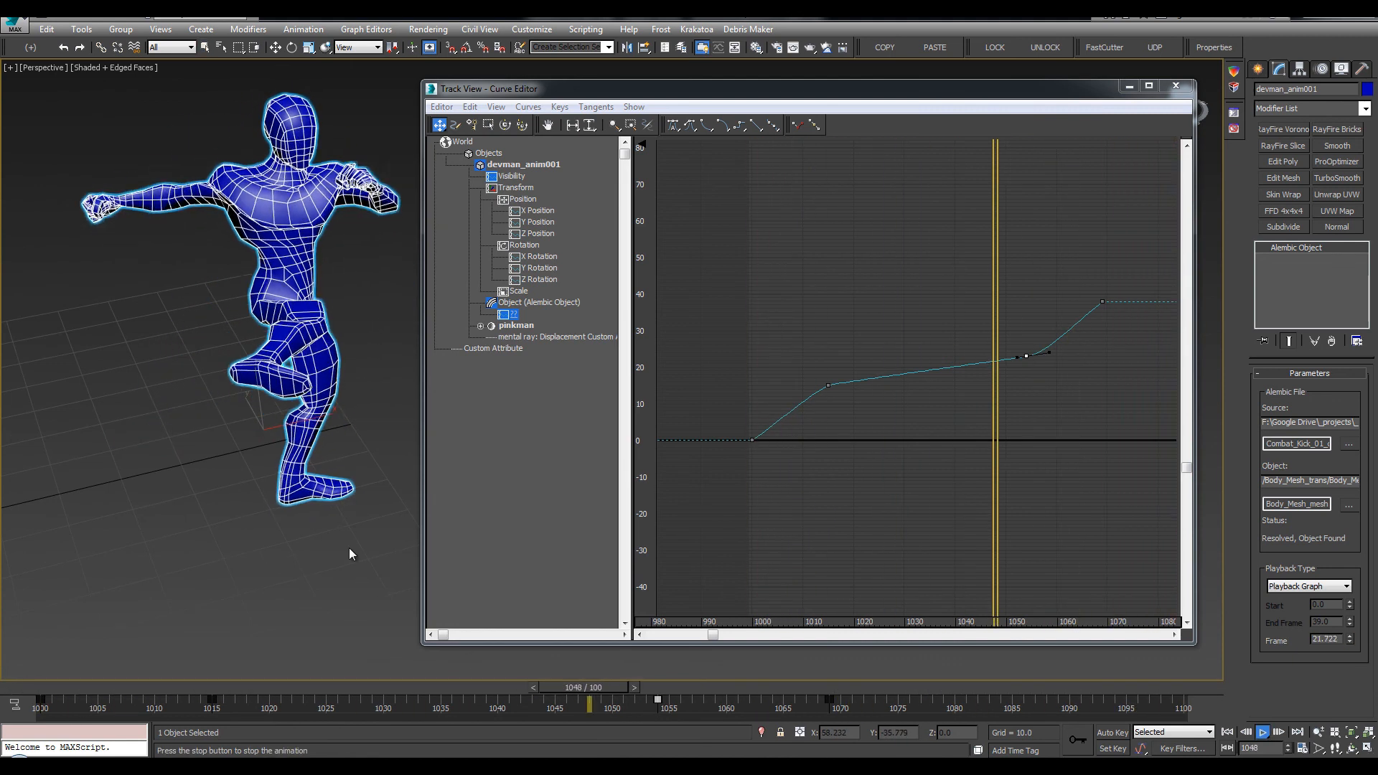
Deselect the character, turn off edged faces in the viewport and replay the slow-motion kick from a lower angle
key("slash")
left_click(292, 567)
key("F4")
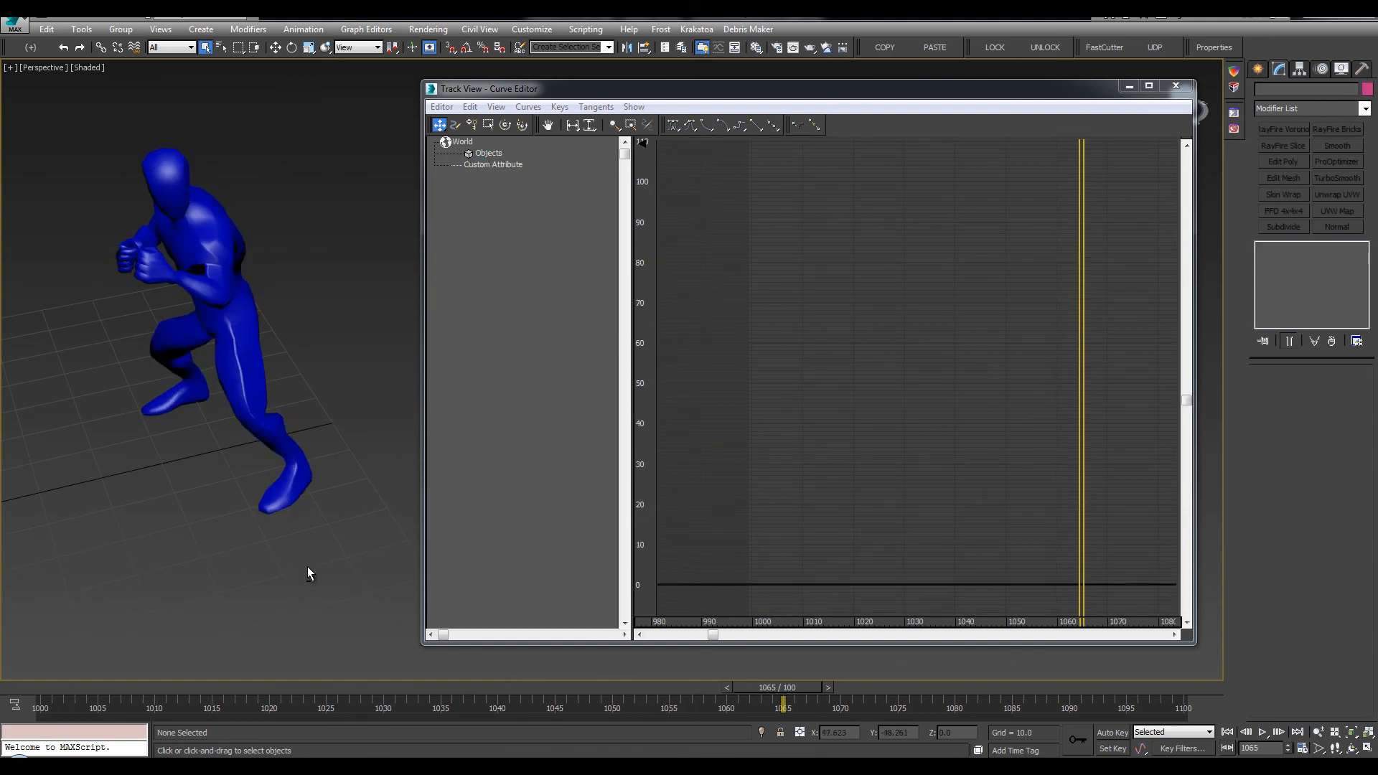
middle_click_drag(307, 567, 237, 675, "alt")
key("slash")
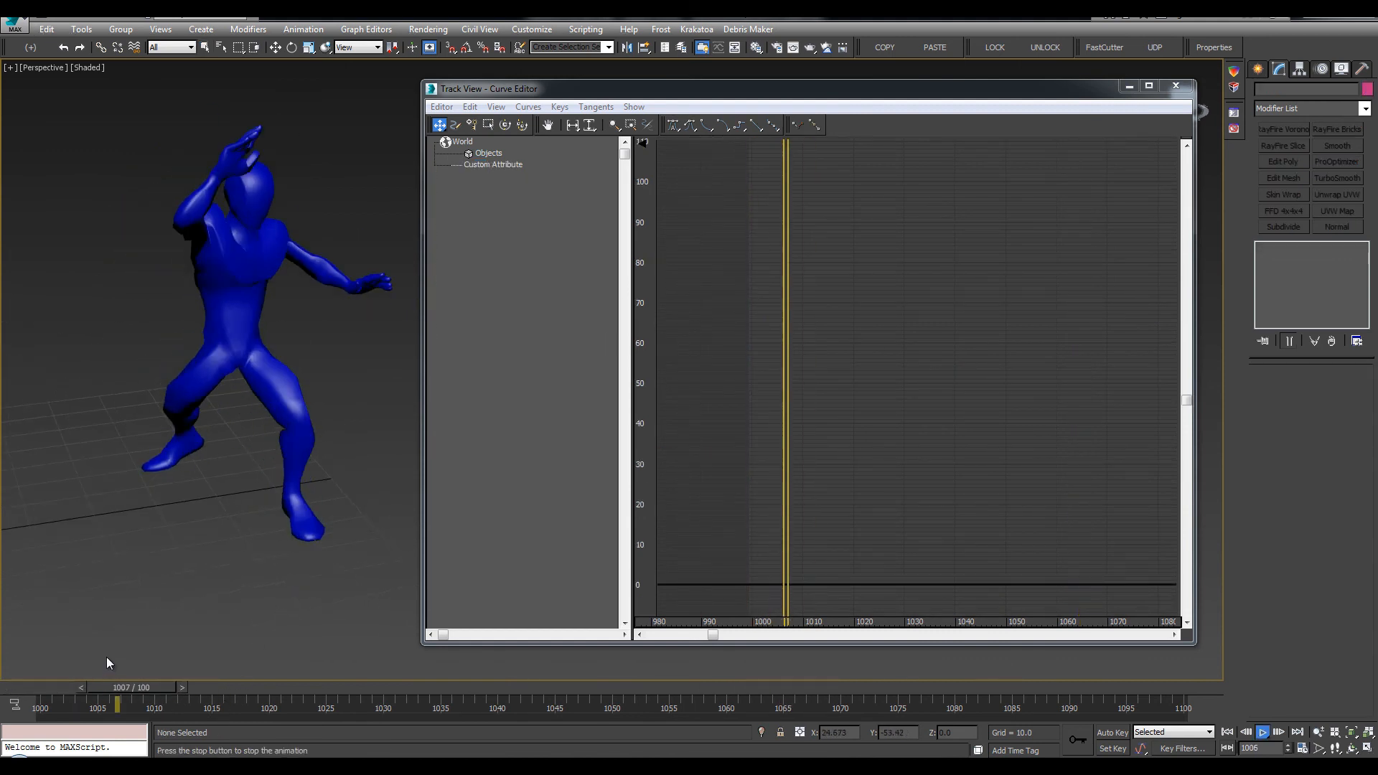
key("slash")
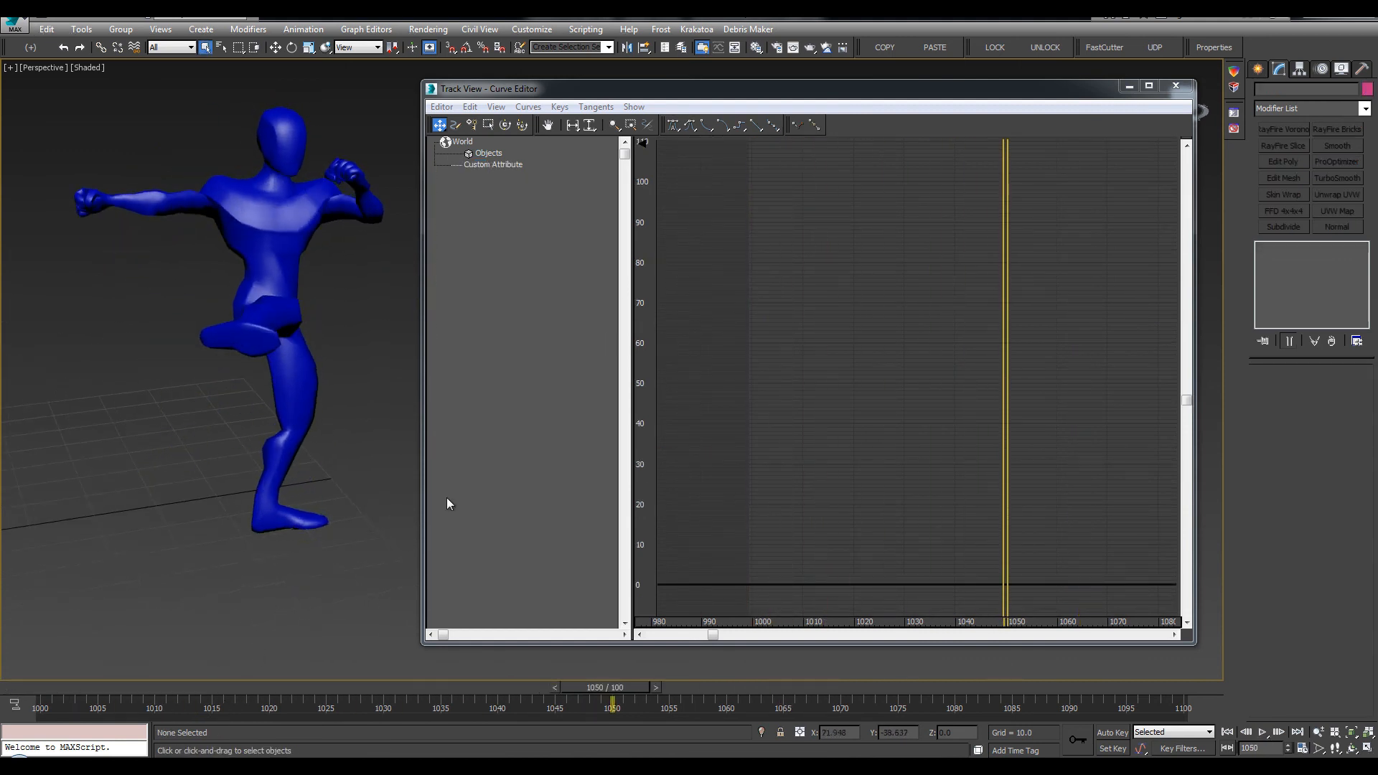
Try moving the last two keys of devman_anim001's Alembic playback curve far later in time, and undo the move
left_click_drag(249, 332, 351, 351)
middle_click_drag(960, 308, 926, 335)
scroll(926, 335, "down", 6)
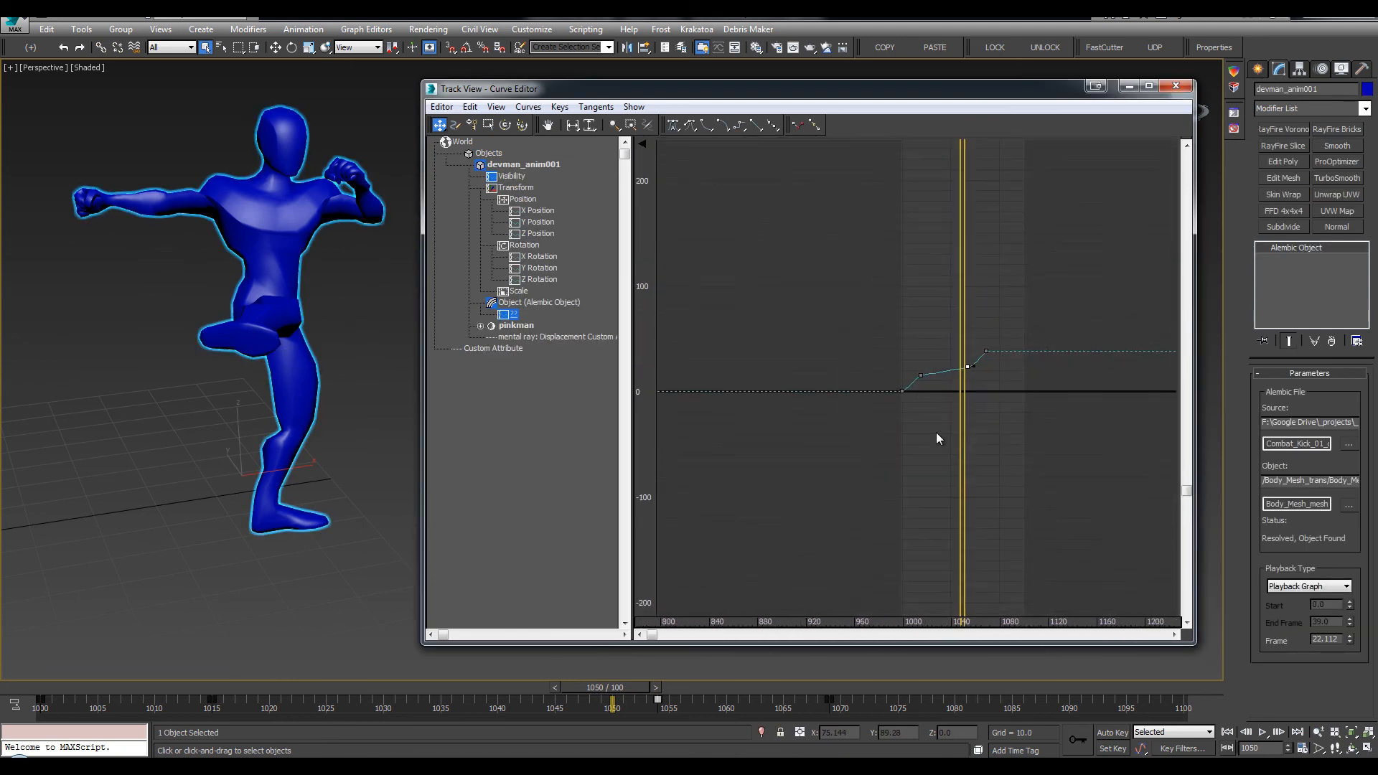
middle_click_drag(1037, 314, 909, 340)
left_click(853, 386)
left_click_drag(859, 375, 1174, 379)
key("ctrl+z")
middle_click_drag(739, 394, 829, 400)
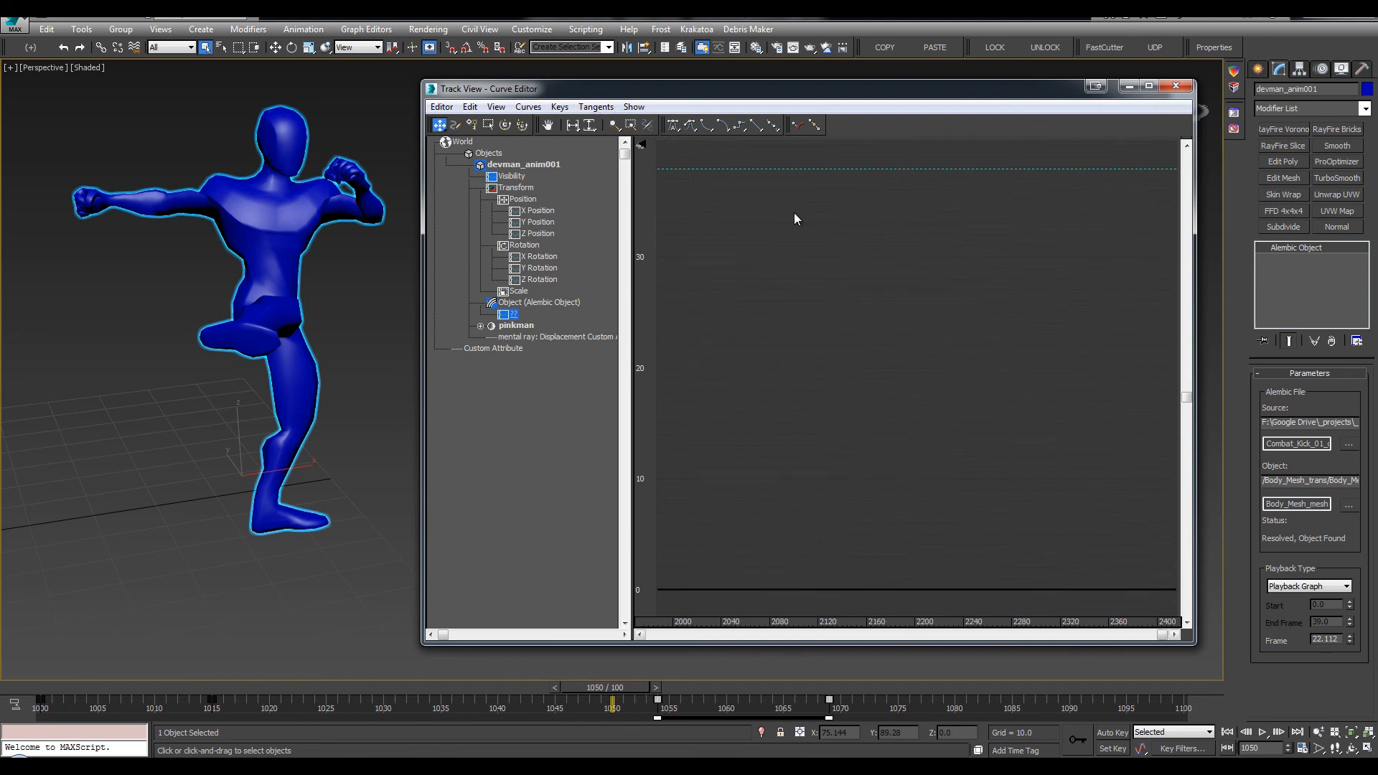
Switch the Curve Editor to the layout with the full key toolbar and frame the Alembic playback curve
right_click(867, 132)
mouse_move(839, 148)
left_click(998, 215)
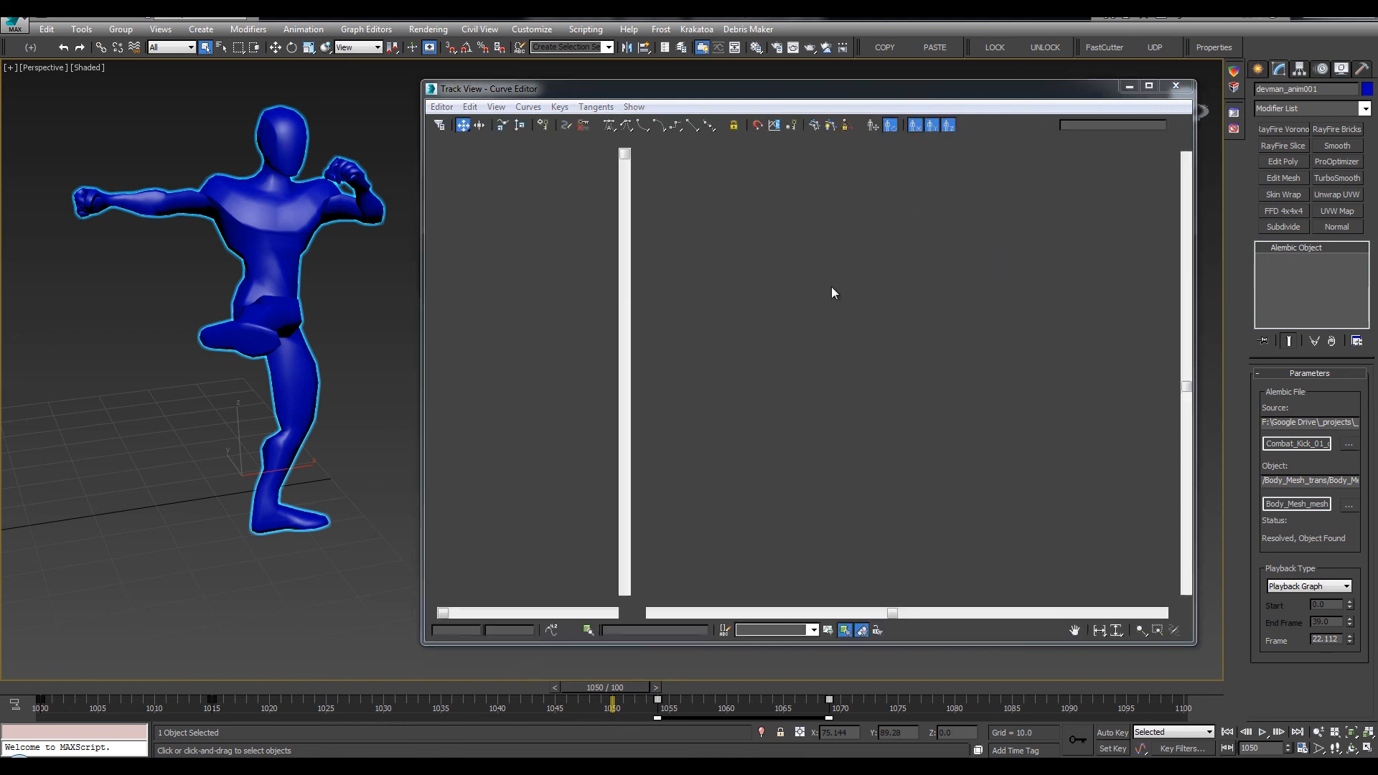
middle_click_drag(891, 249, 894, 321, "ctrl+alt")
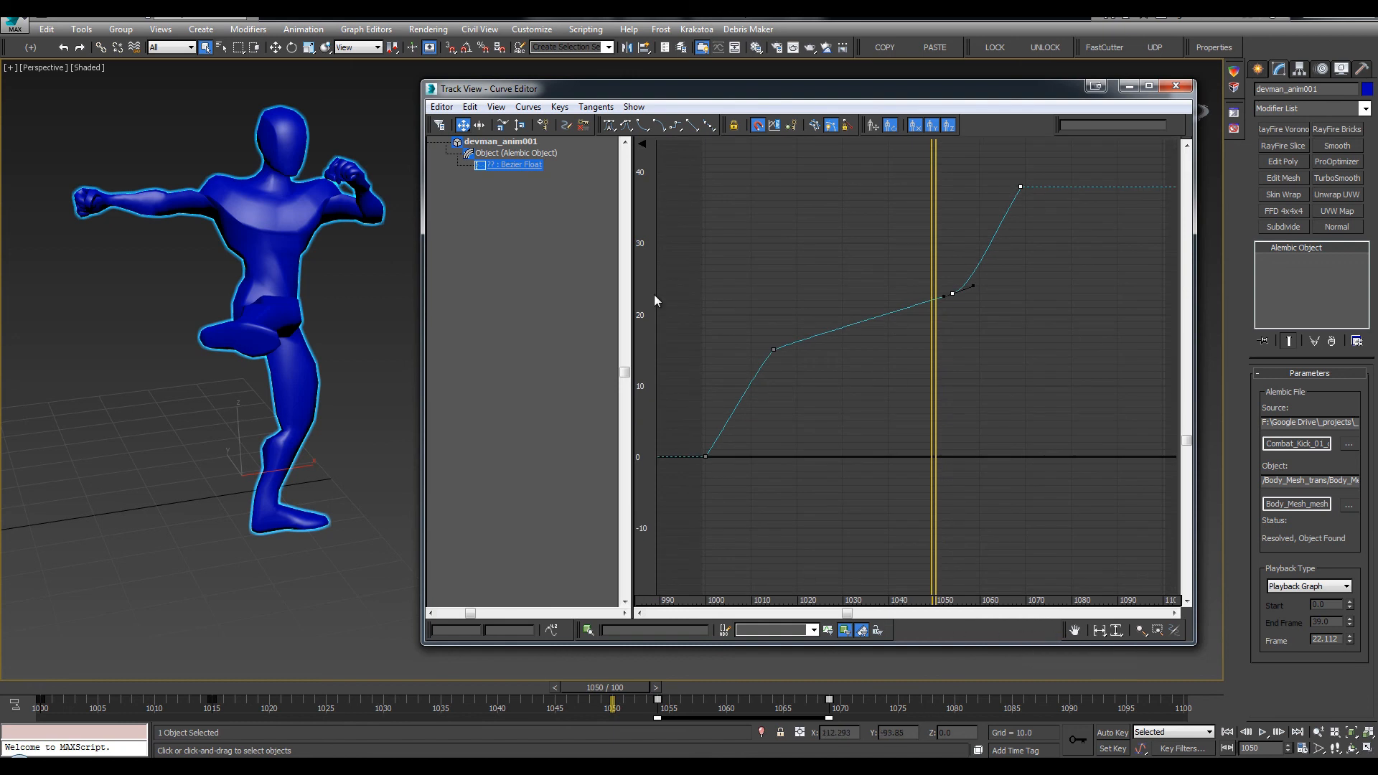
Move the last two keys of the playback curve much later, placing the third key at frame 1160 with value 17.828
left_click(520, 125)
middle_click_drag(897, 316, 935, 374, "ctrl+alt")
middle_click_drag(964, 270, 862, 273)
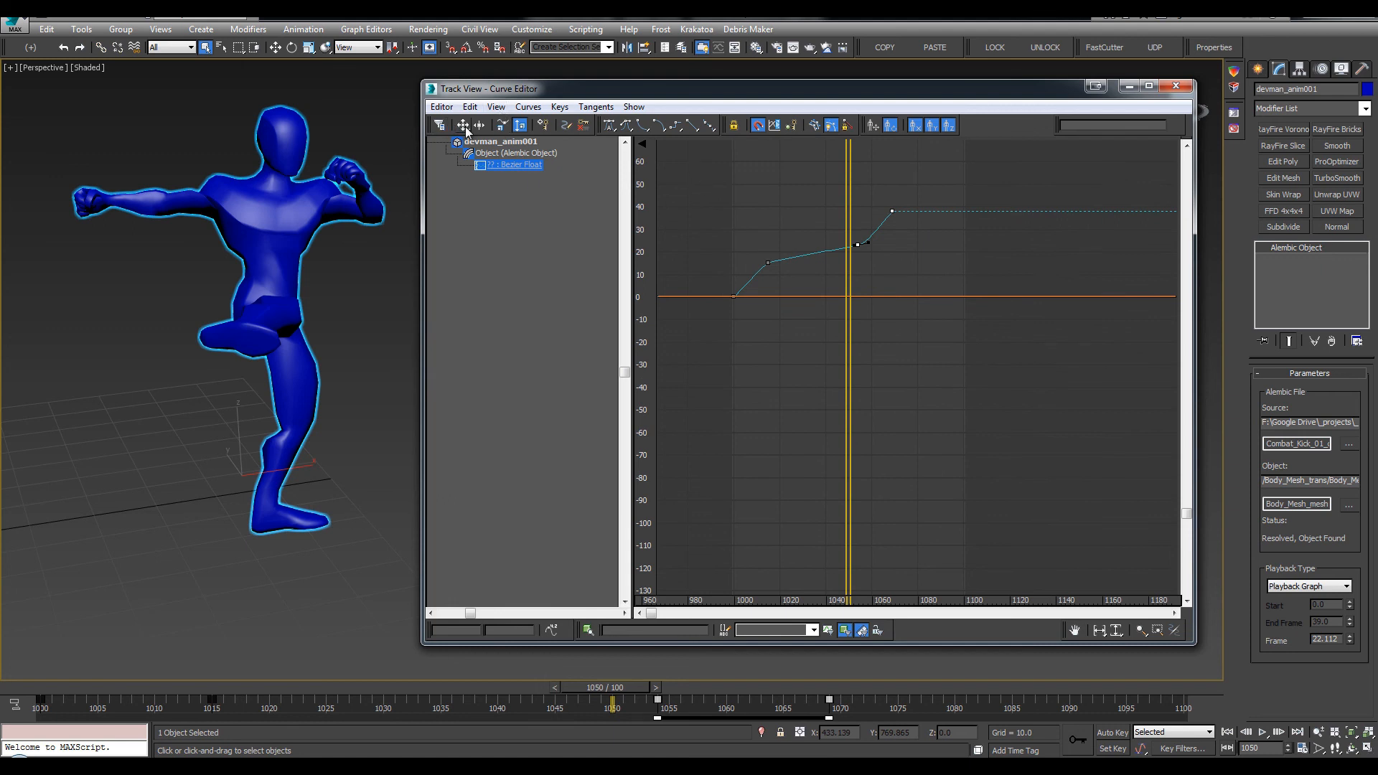
left_click(463, 125)
middle_click_drag(899, 202, 890, 206)
left_click_drag(885, 218, 1093, 260)
Deselect the character, play back the extremely slow kick up close and return to frame 1000
left_click(271, 595)
key("slash")
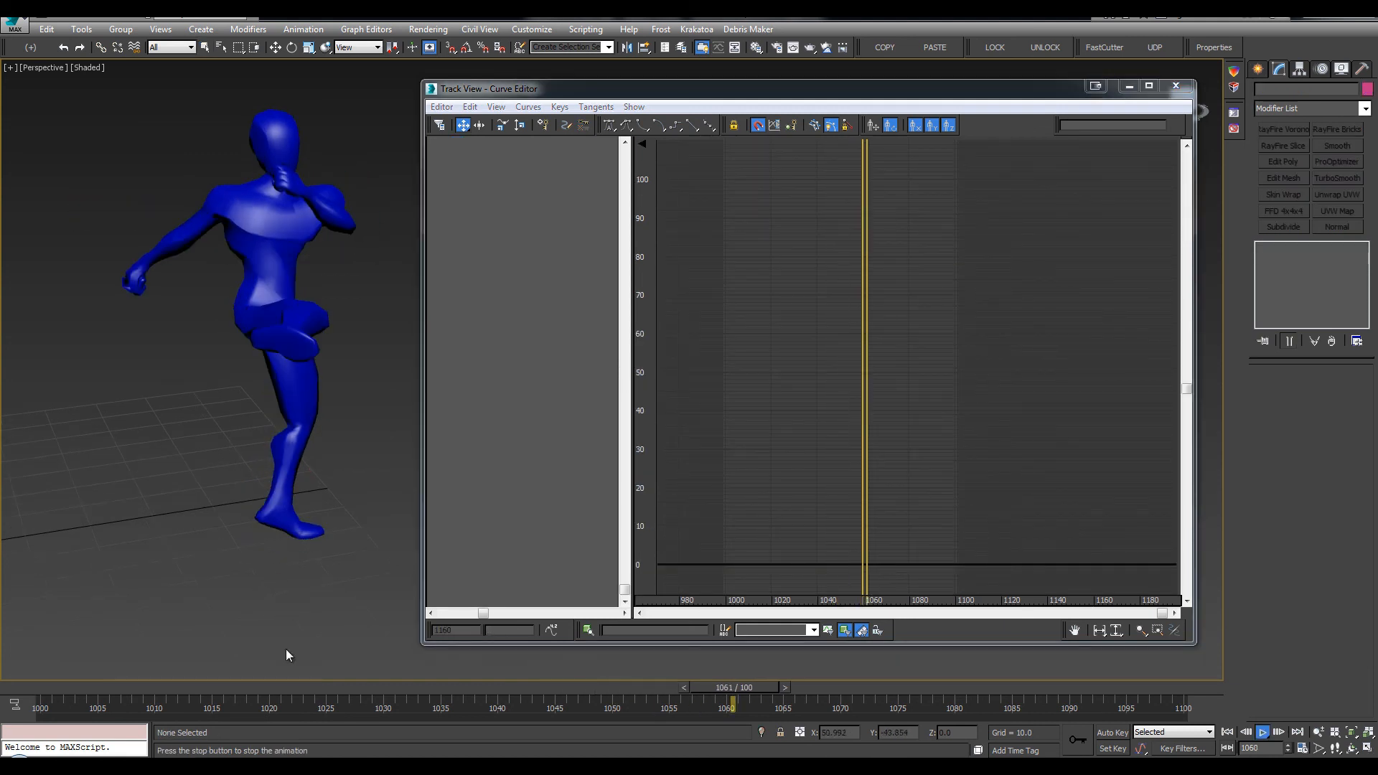
left_click_drag(278, 691, 293, 691)
key("slash")
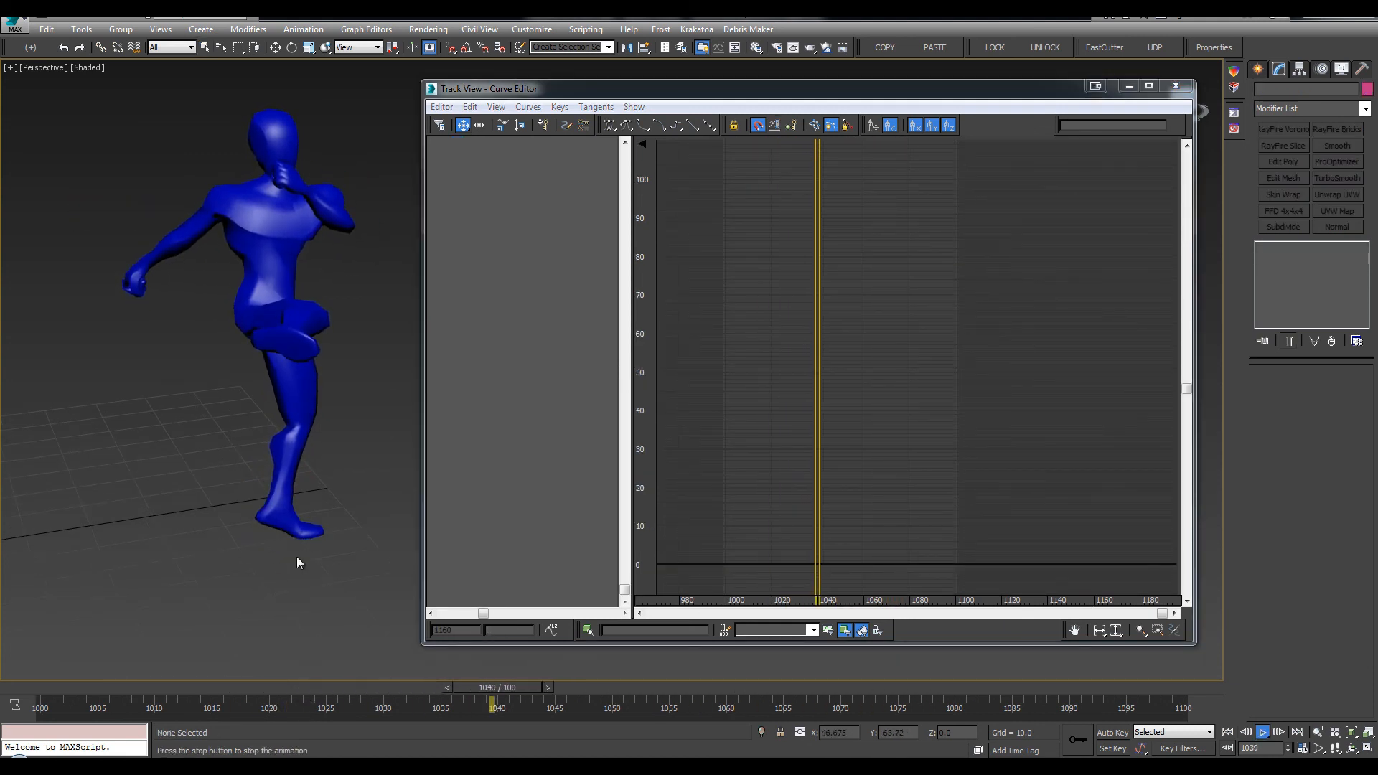
scroll(319, 136, "up", 5)
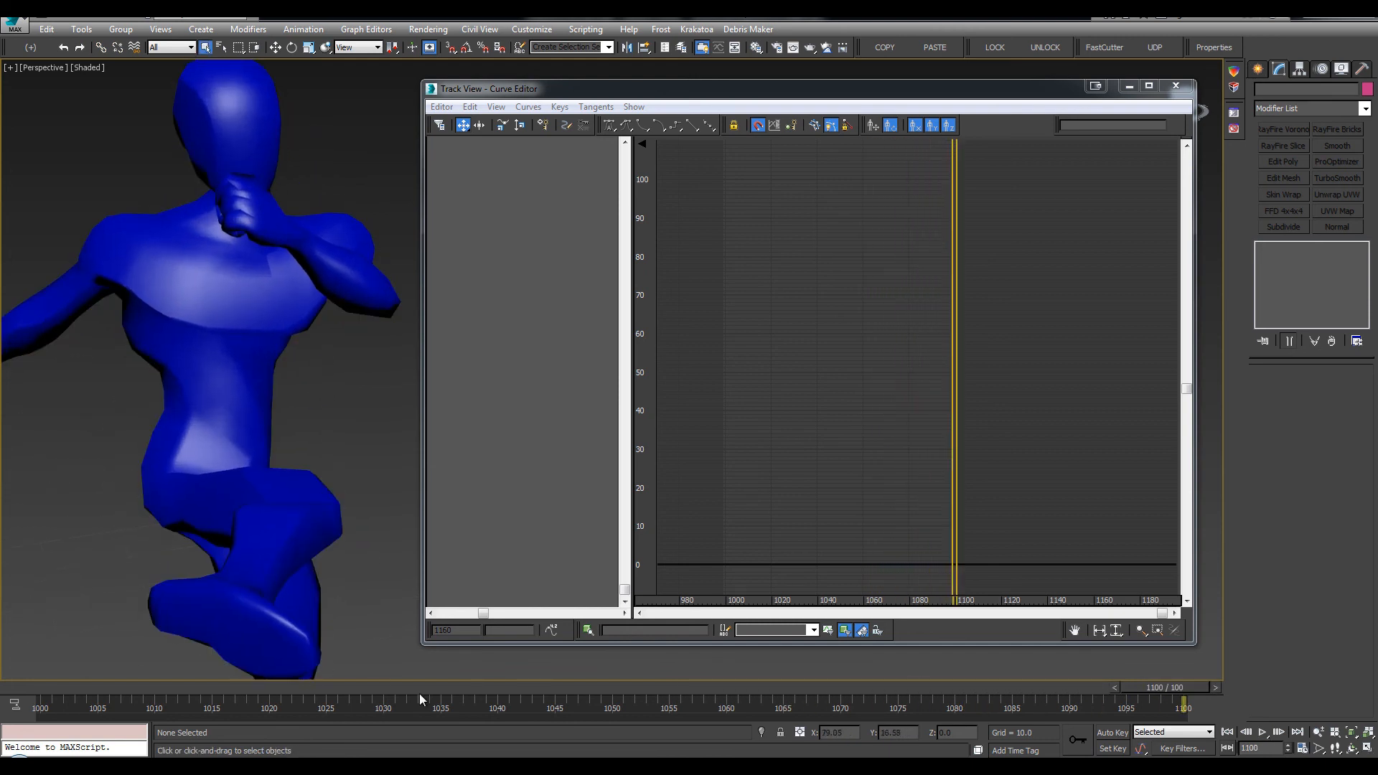
left_click_drag(442, 693, 43, 685)
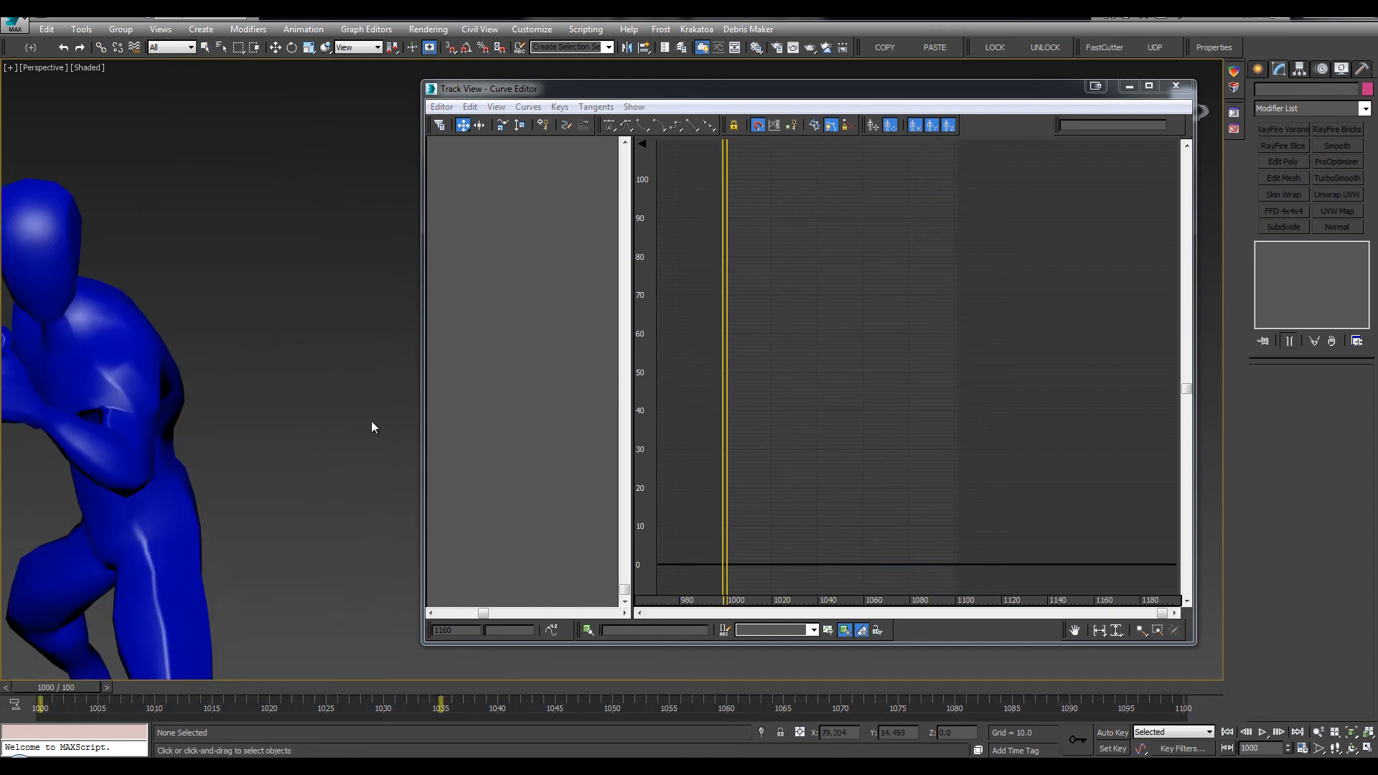
scroll(371, 422, "down", 4)
middle_click_drag(371, 422, 338, 389)
Reselect devman_anim001 and undo the latest moves of the playback curve's last two keys
left_click_drag(335, 347, 271, 404)
middle_click_drag(1059, 246, 1061, 246)
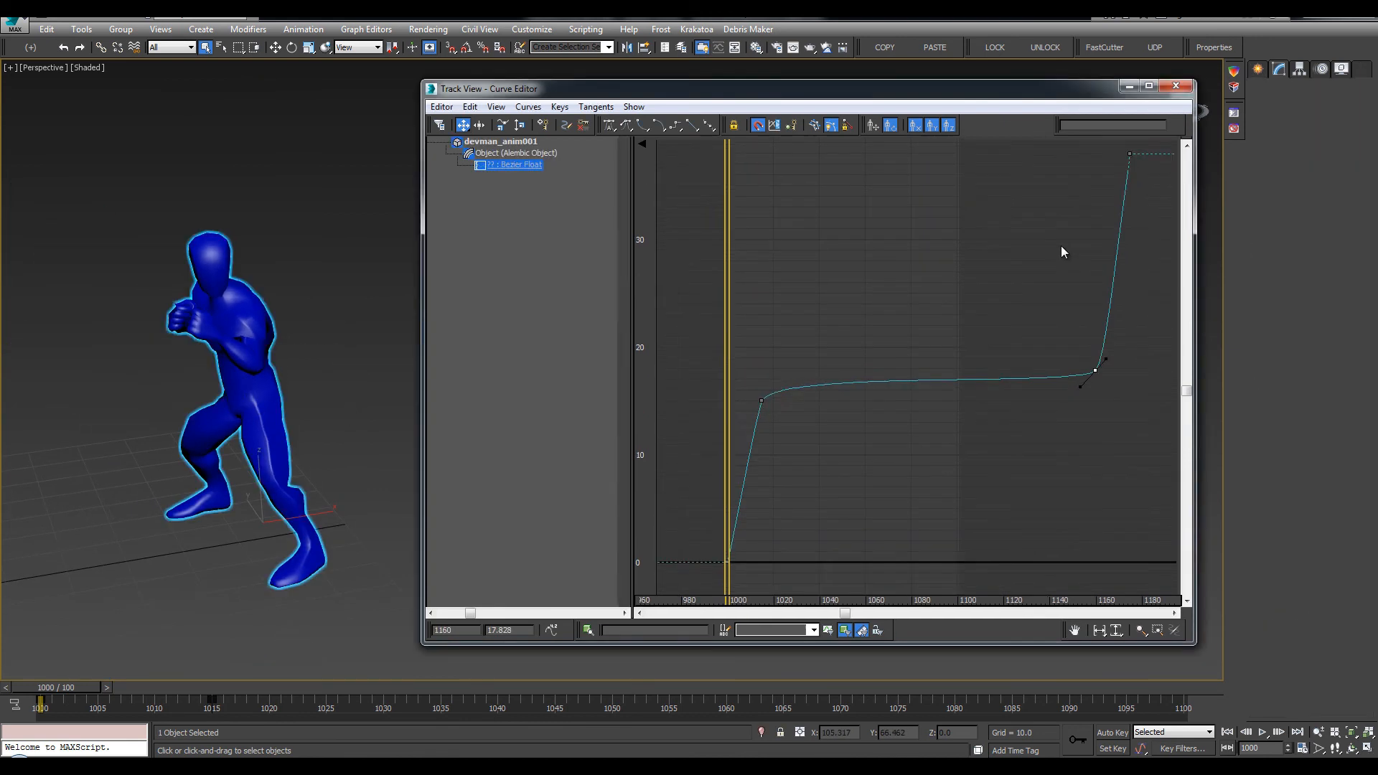
key("ctrl+z")
key("ctrl+z")
key("ctrl+z")
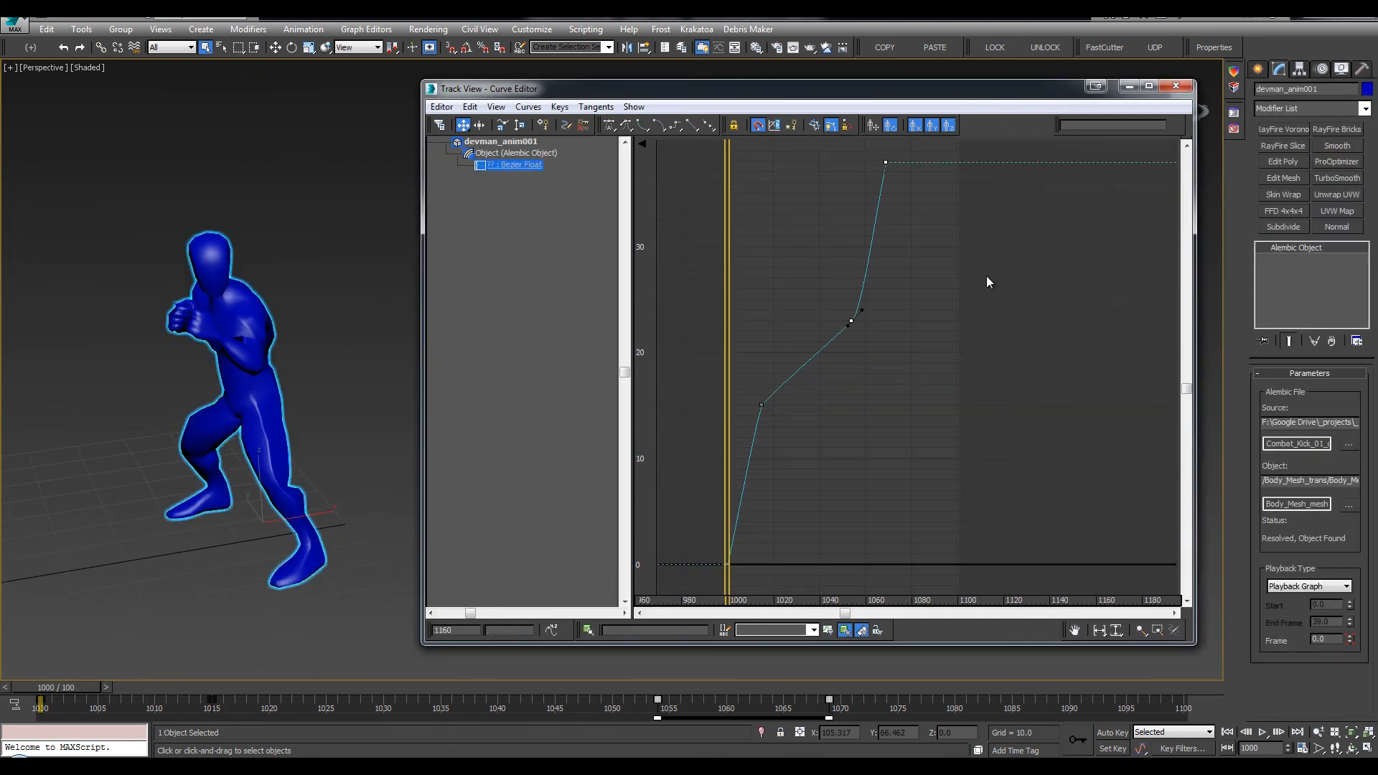
middle_click_drag(856, 284, 907, 391)
middle_click_drag(907, 391, 949, 535, "ctrl+alt")
middle_click_drag(197, 341, 285, 277, "alt")
key("w")
key("q")
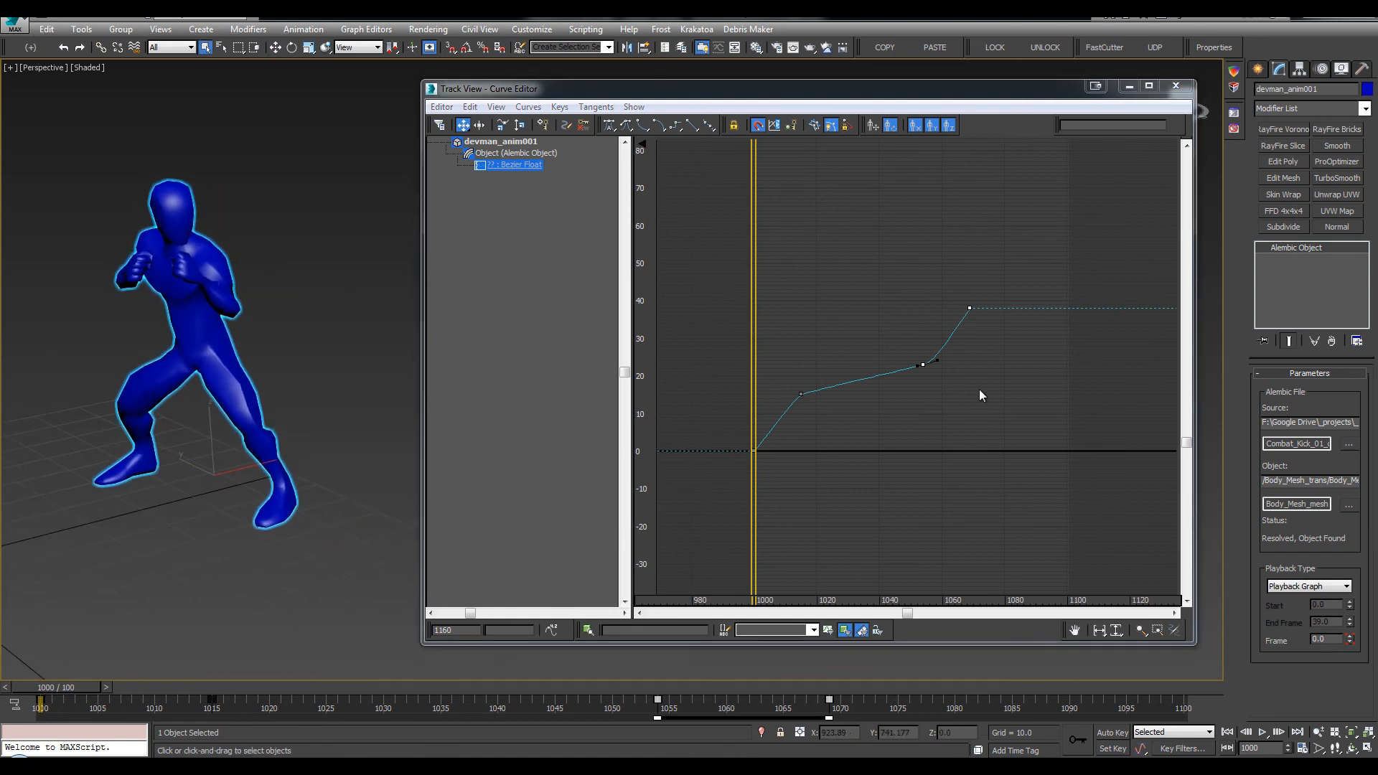
Inspect the time_remap node connected to cache3 in Thinking001's DEVMAN_KICK_SYSTEM, and close the particle setup
left_click(1223, 51)
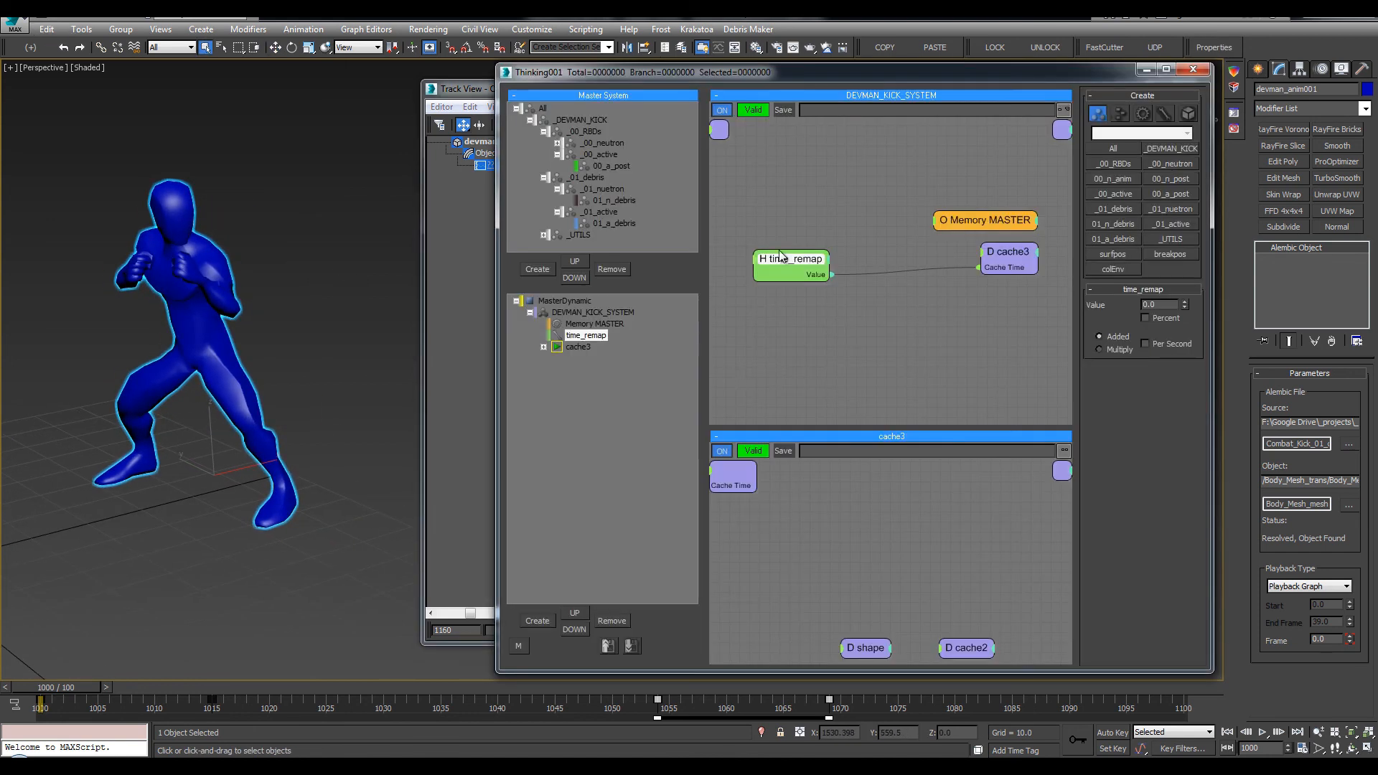
mouse_move(787, 255)
left_mouse_down()
mouse_move(812, 270)
mouse_move(794, 249)
left_mouse_up()
middle_click_drag(796, 248, 852, 239)
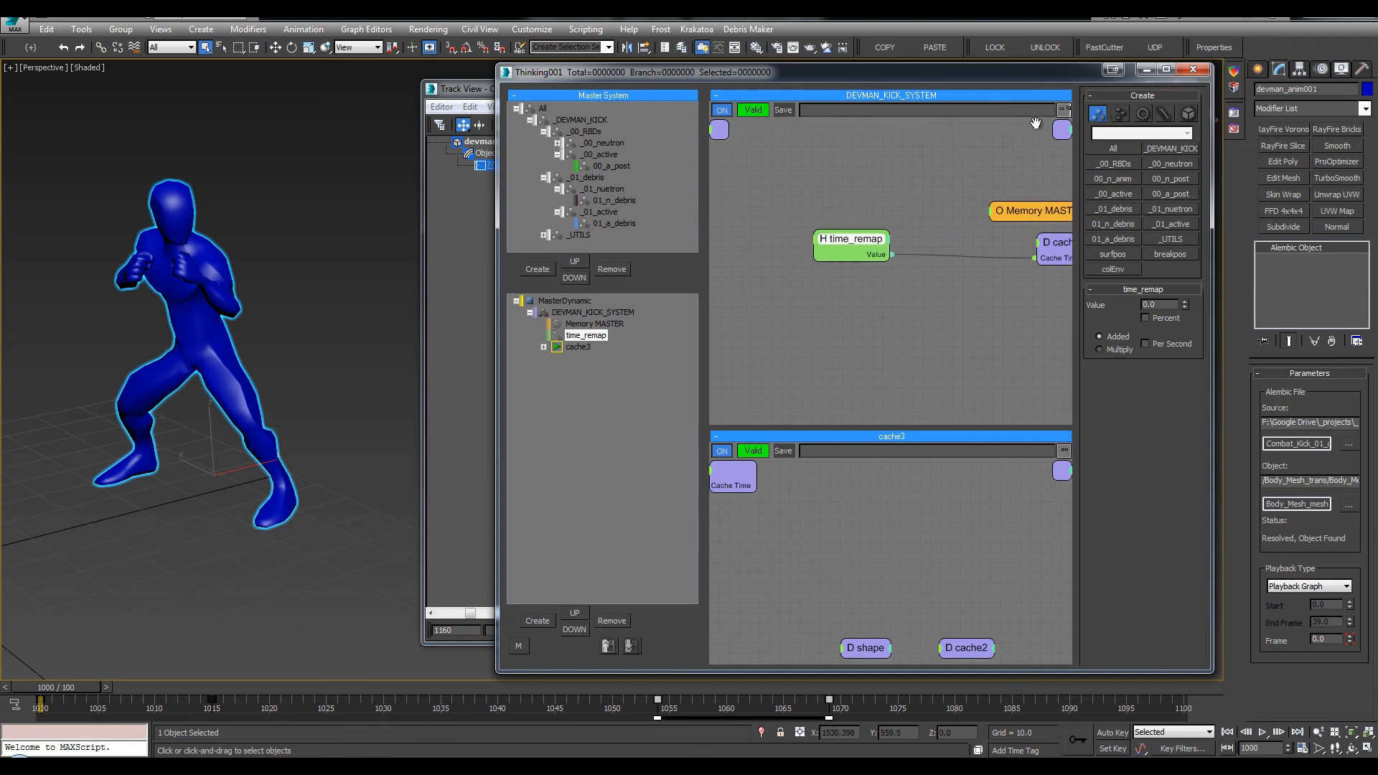
left_click(1190, 72)
middle_click_drag(228, 317, 179, 307, "alt")
scroll(298, 265, "down", 3)
left_click(180, 307)
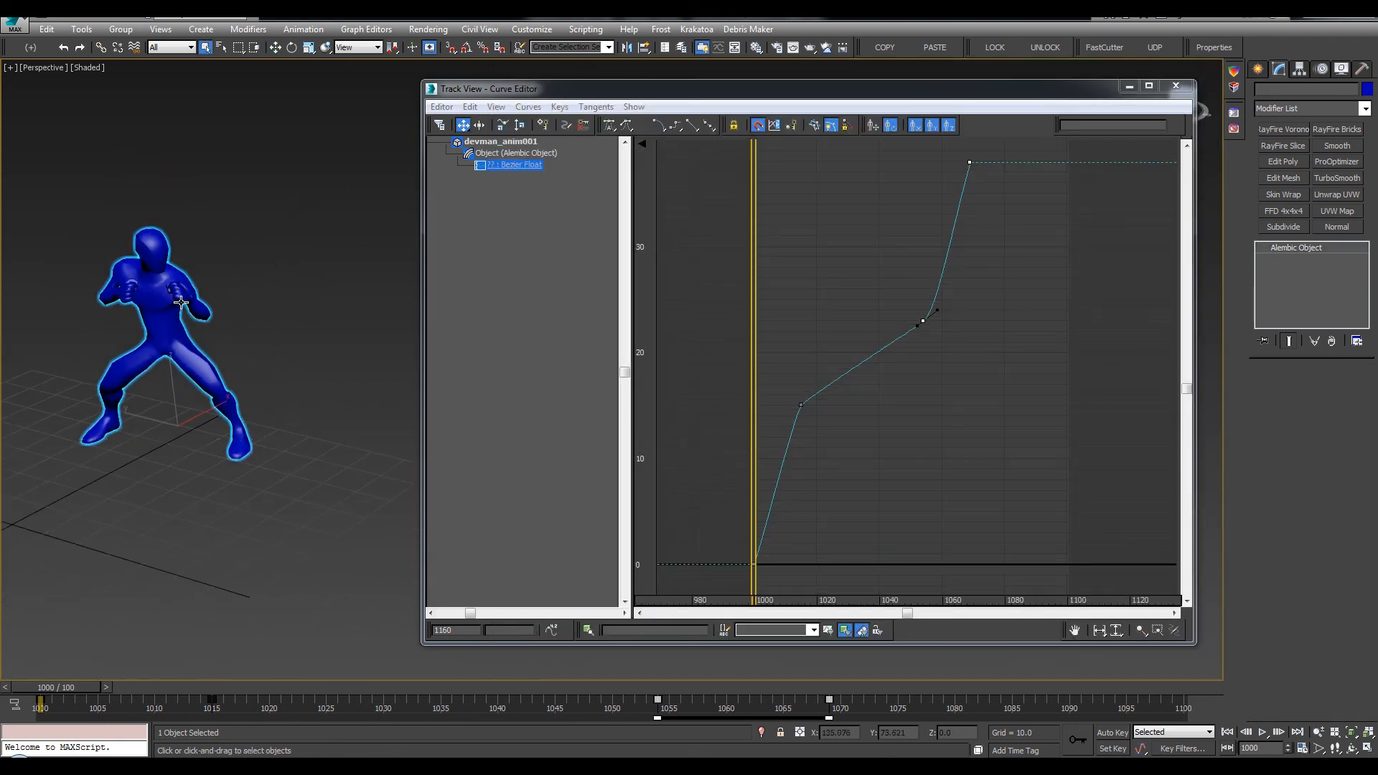
Select all keys of the Alembic playback curve and close the Curve Editor
middle_click_drag(919, 206, 901, 352, "ctrl+alt")
middle_click_drag(928, 218, 923, 233)
left_click_drag(1027, 163, 745, 391)
middle_click_drag(816, 288, 804, 357)
left_click_drag(1017, 225, 672, 546)
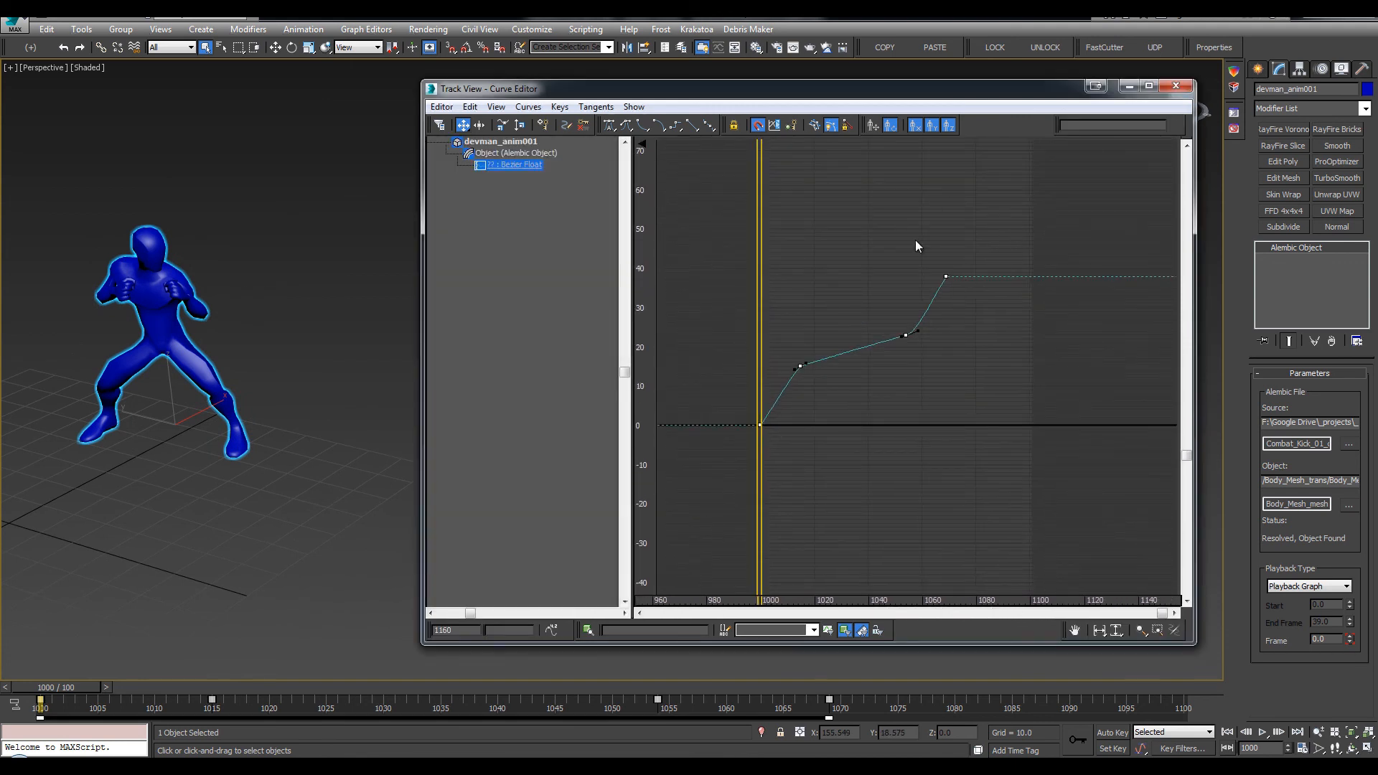
left_click(468, 108)
left_click(508, 127)
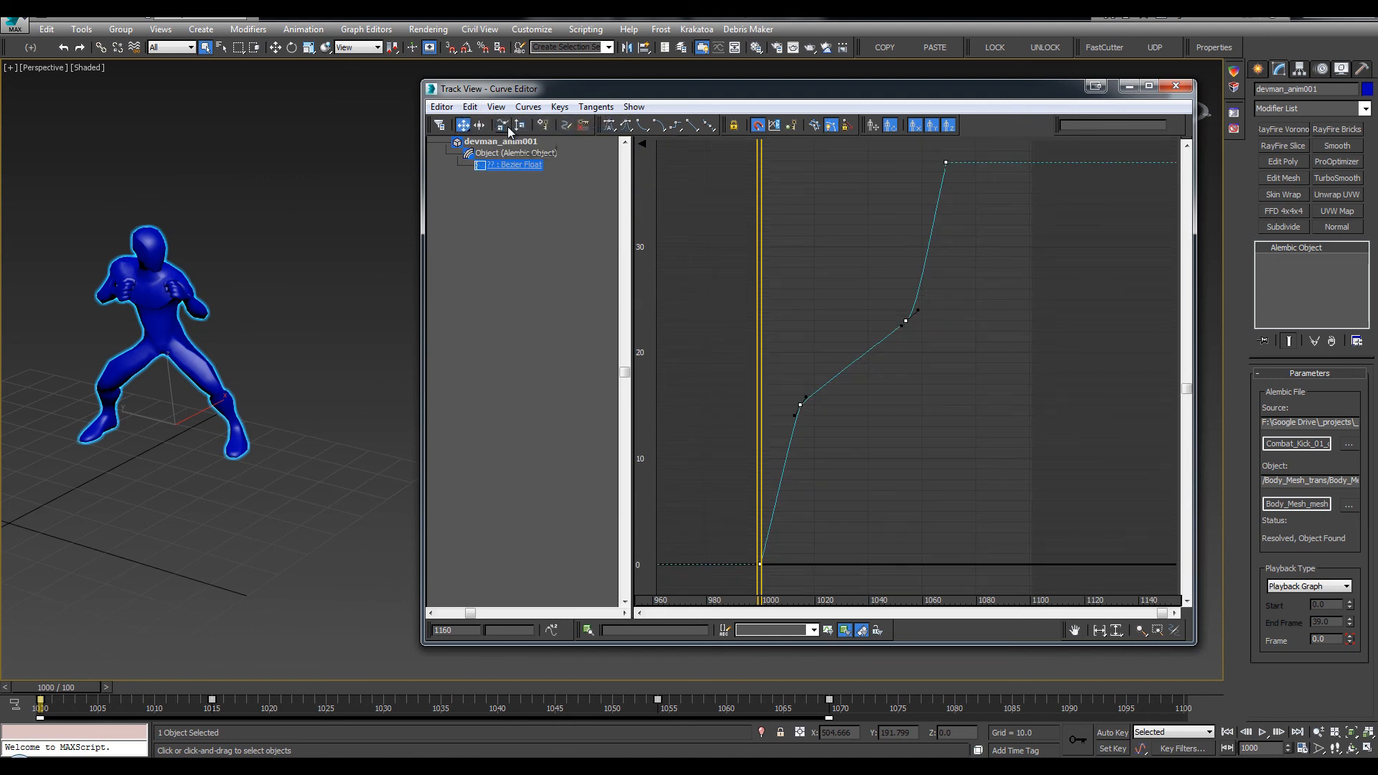
left_click(1176, 85)
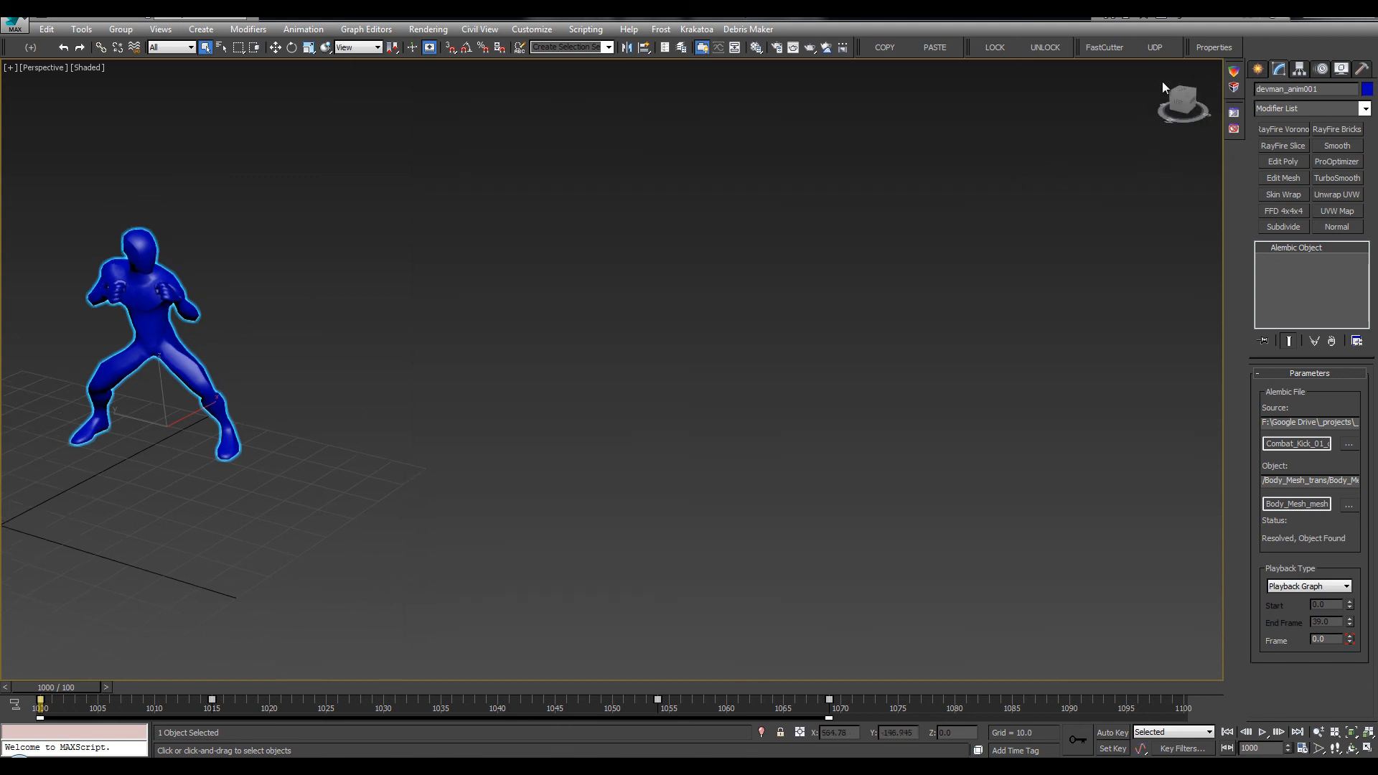
Reopen the Thinking001 particle setup, examine the time_remap node's Value setting and its link to cache3, and deselect the character
left_click(1214, 48)
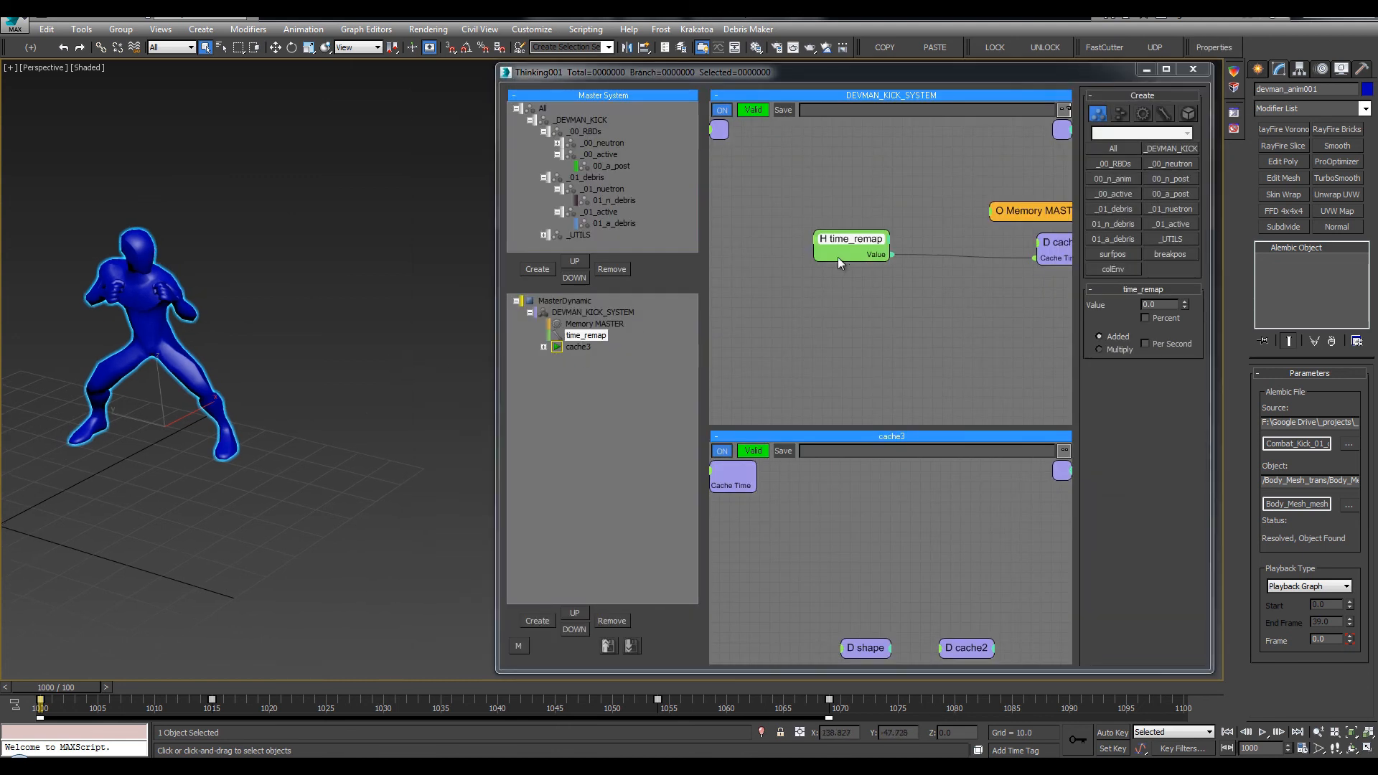
left_click_drag(838, 257, 838, 261)
middle_click_drag(855, 247, 841, 247)
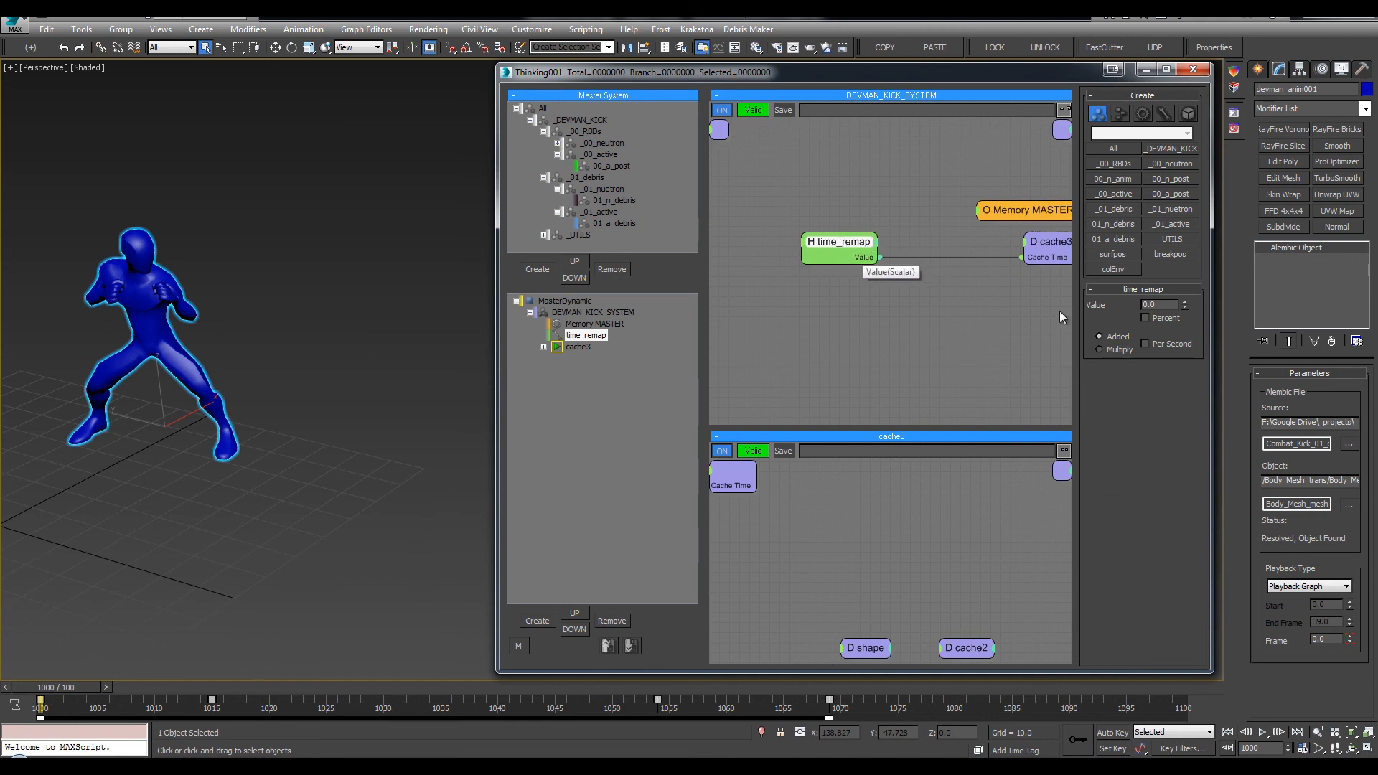
left_click(1157, 304)
middle_click_drag(919, 320, 890, 322)
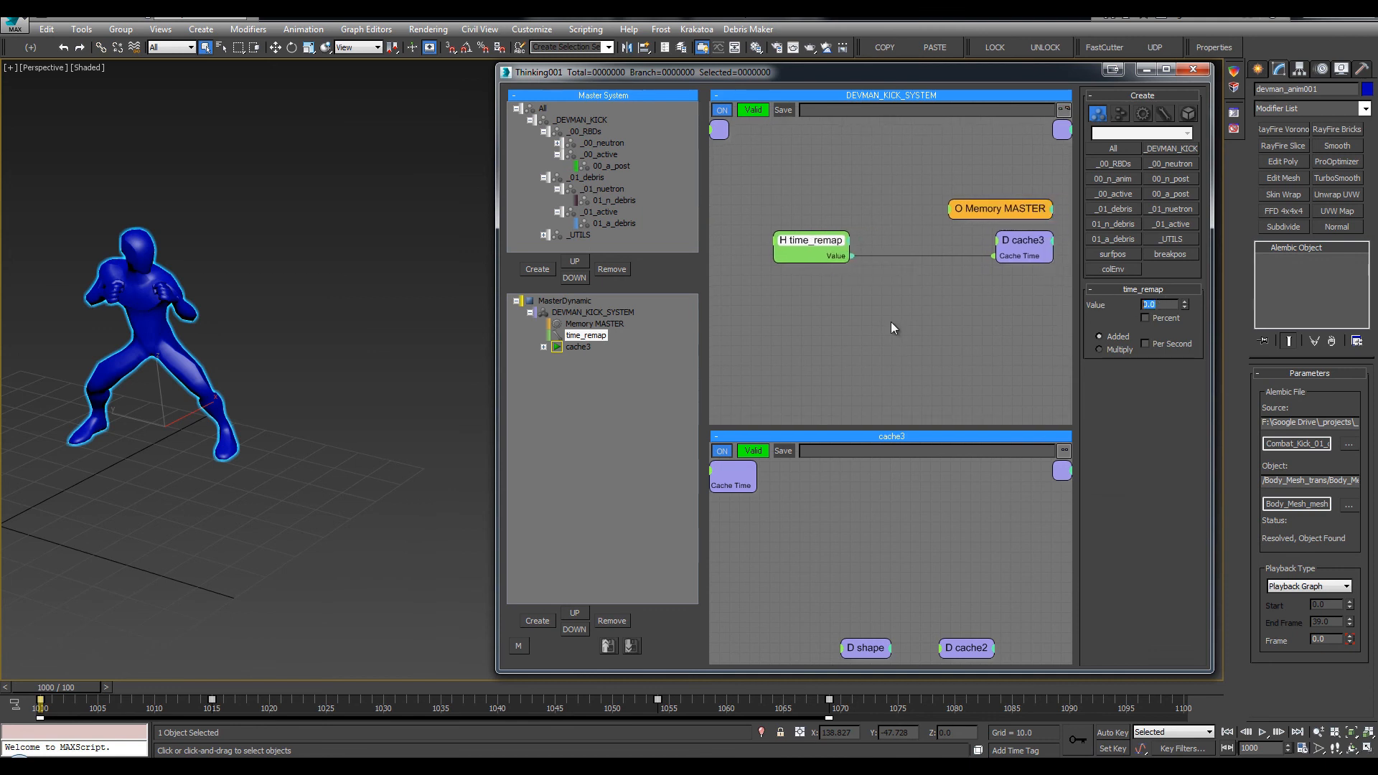
left_click(404, 373)
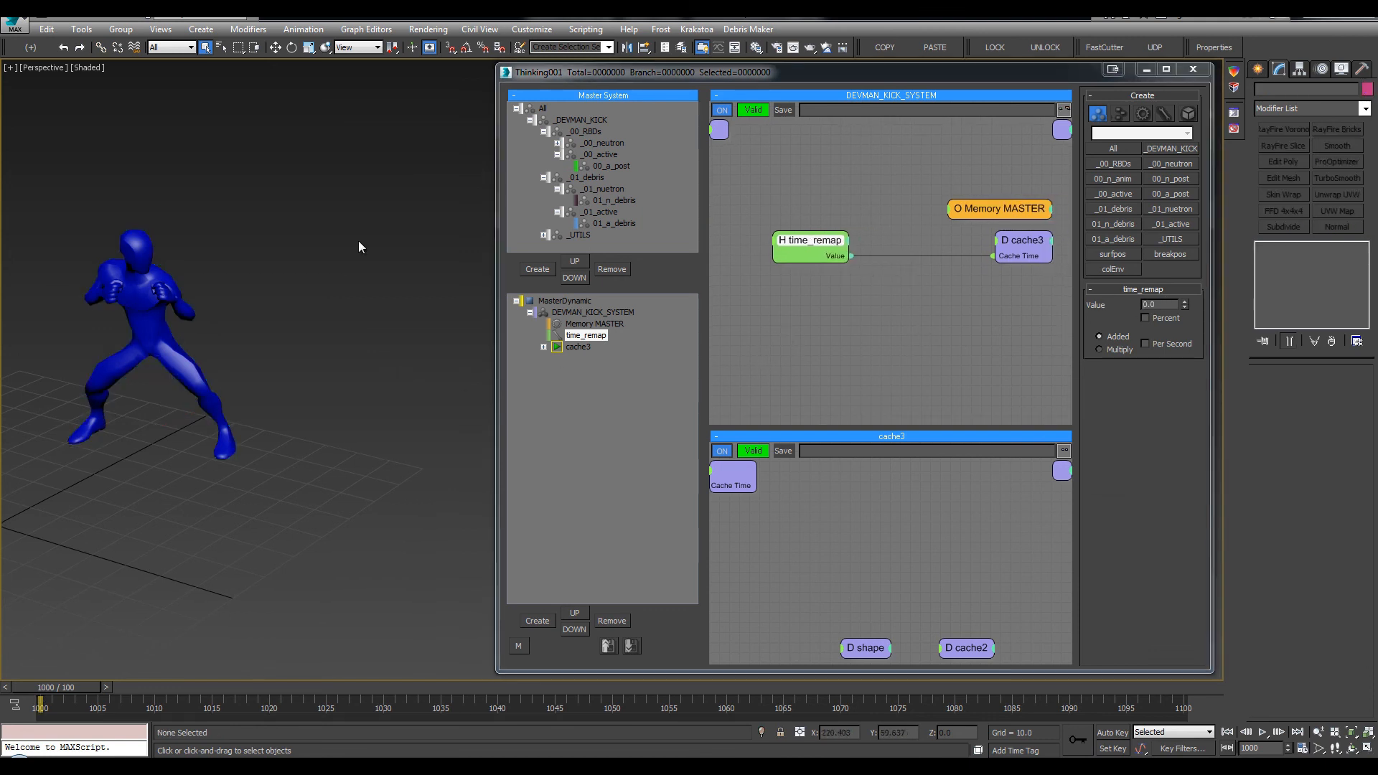
Show the layer list, enable Auto Key and key the time_remap node's Value at 0.0 on frame 1000
key("l")
left_click(905, 203)
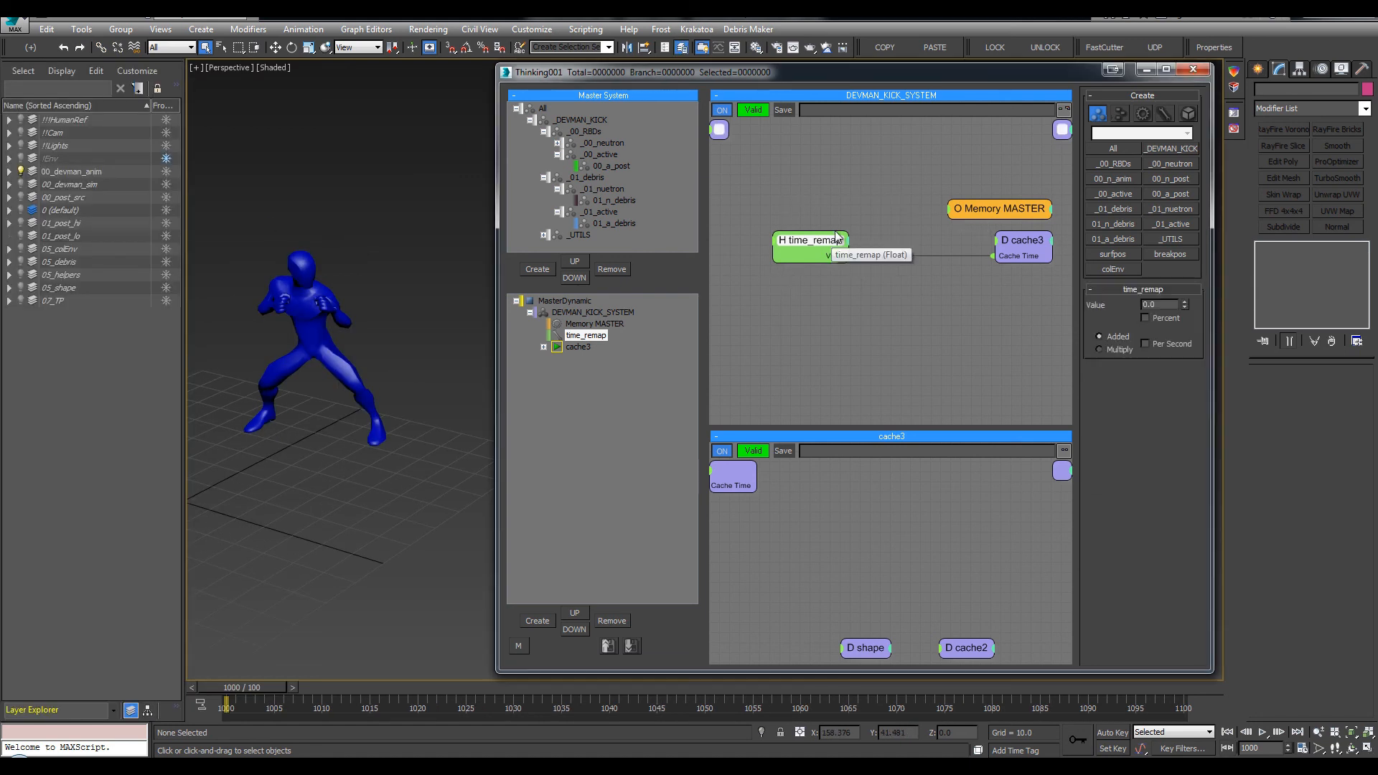
left_click_drag(836, 236, 831, 235)
key("n")
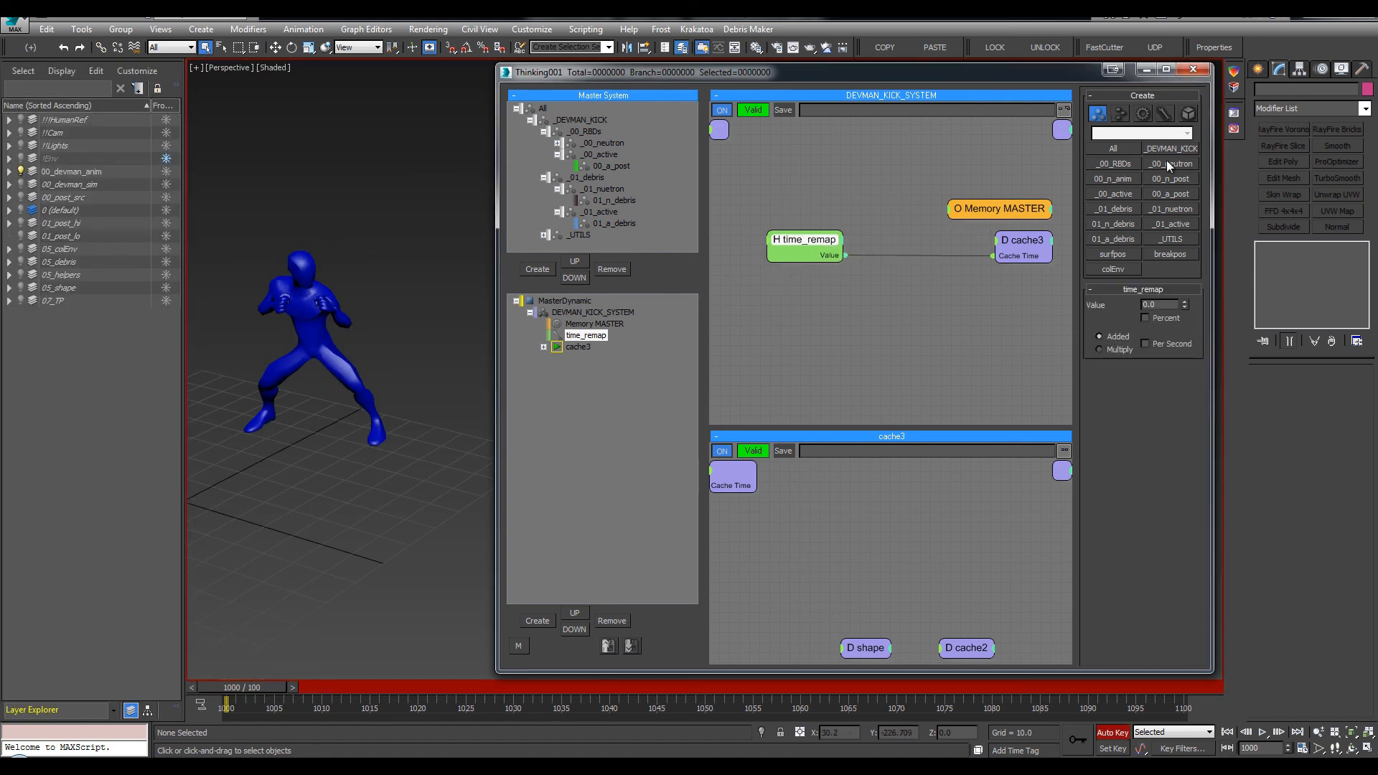
right_click(1184, 310)
Turn on the 07_TP layer, select Thinking001 and open its time_remap Value curve in the Curve Editor
left_click(9, 301)
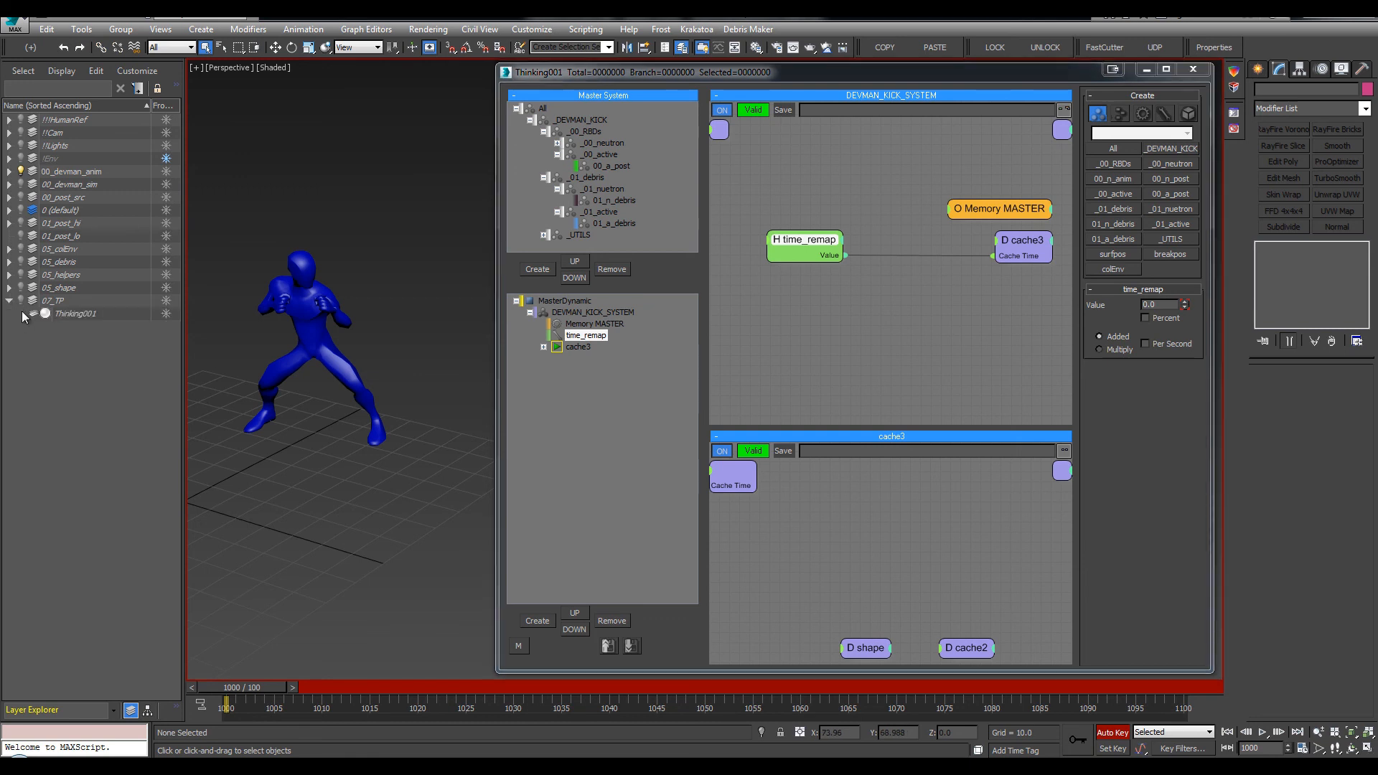
left_click(21, 302)
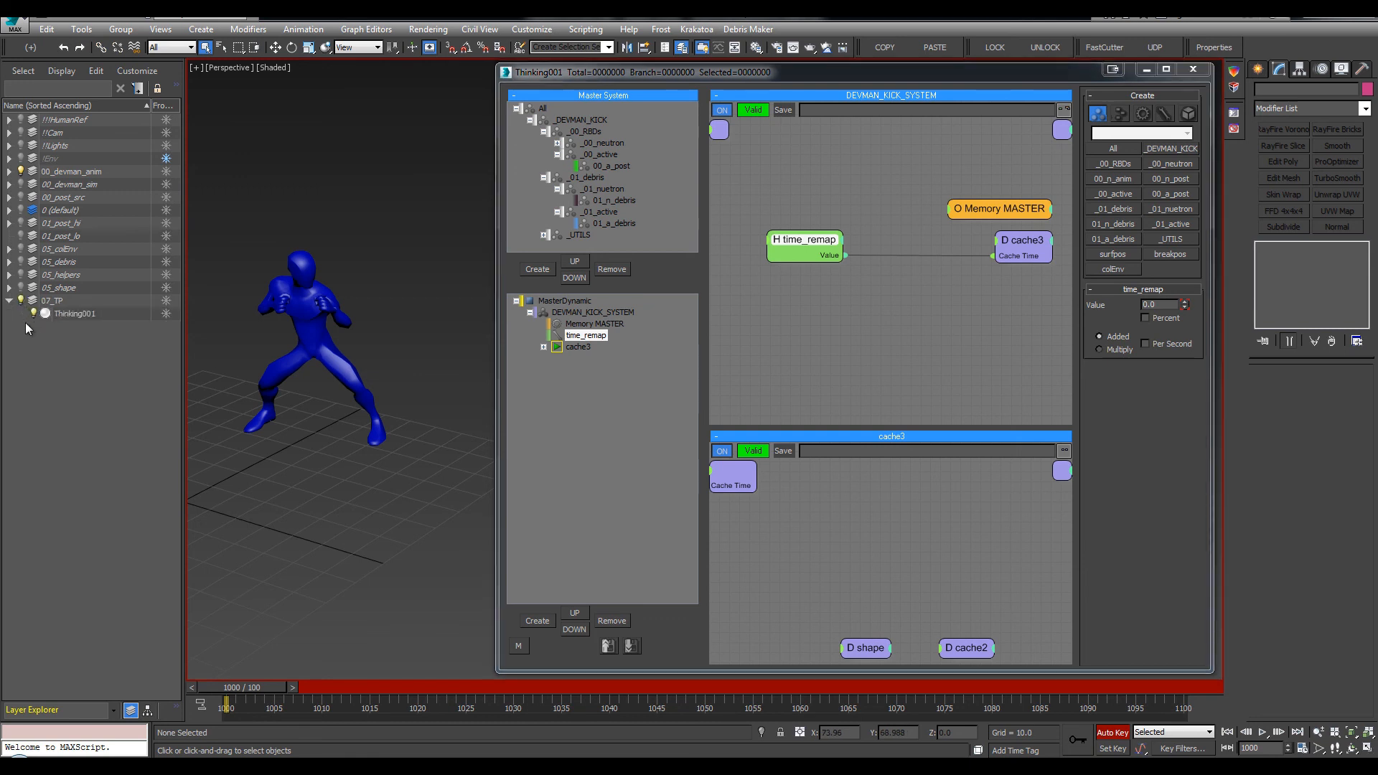
left_click(107, 318)
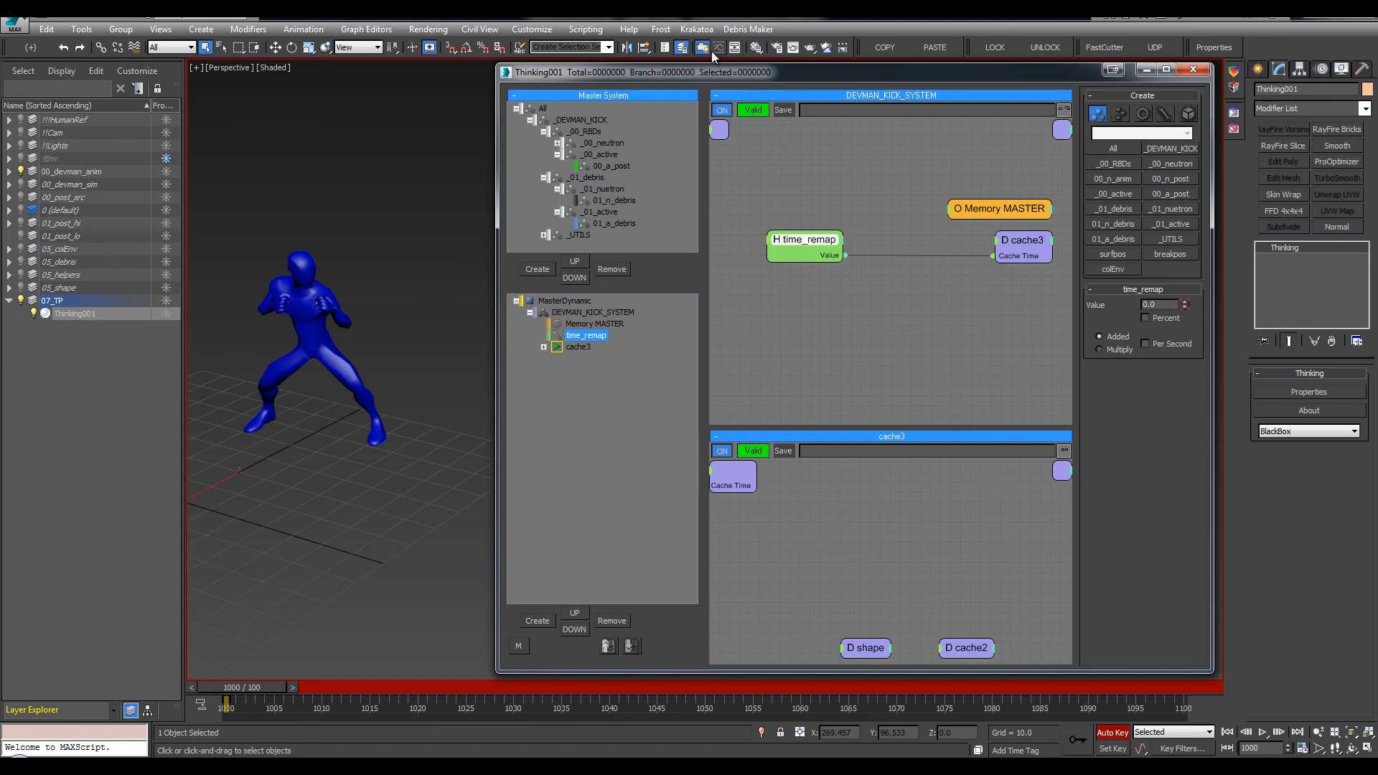
left_click(740, 179)
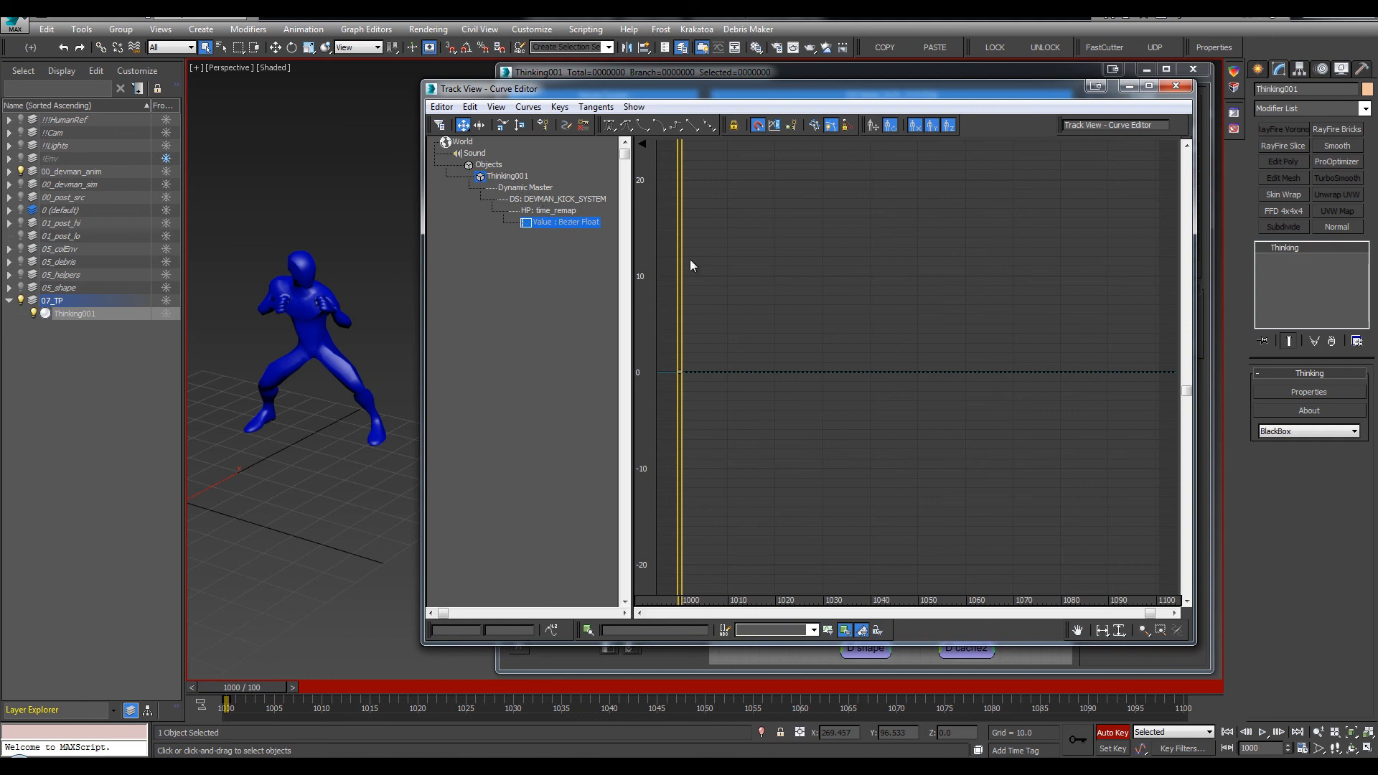
Select the time_remap Value track in the Curve Editor and try to delete its existing key
mouse_move(725, 341)
middle_mouse_down()
mouse_move(895, 304)
mouse_move(745, 333)
middle_mouse_up()
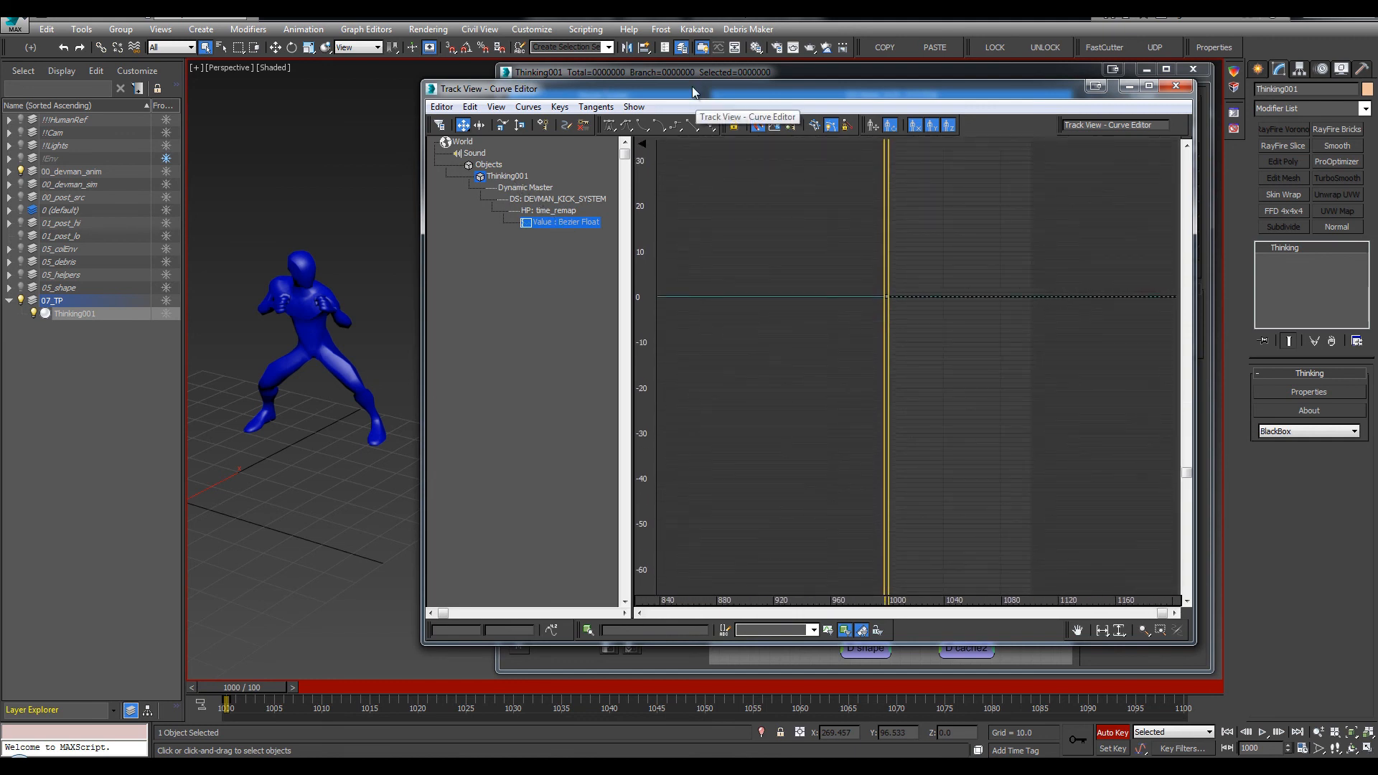
left_click(547, 212)
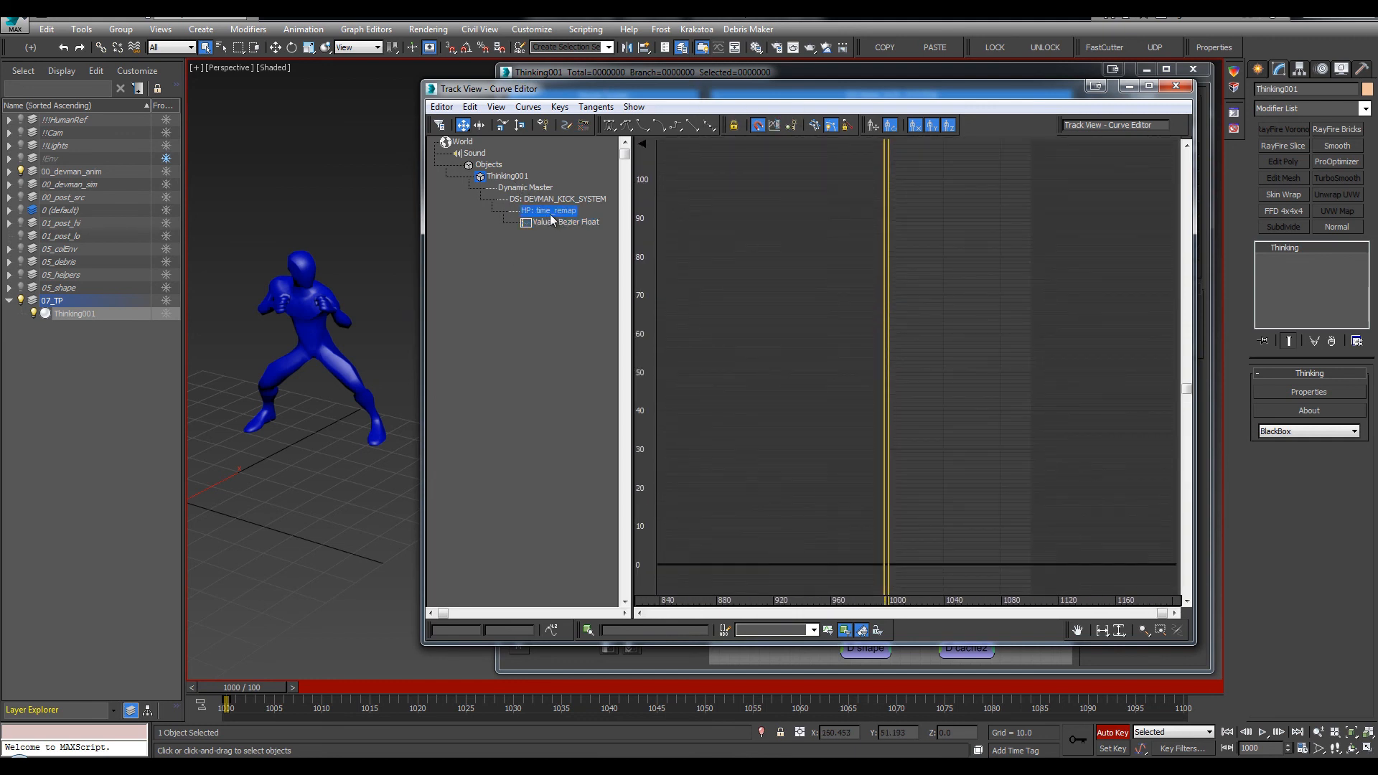
left_click(546, 223)
middle_click_drag(804, 272, 1032, 286)
middle_click_drag(1032, 286, 1043, 367, "ctrl+alt")
left_click_drag(914, 288, 762, 389)
middle_click_drag(825, 335, 707, 342)
key("Delete")
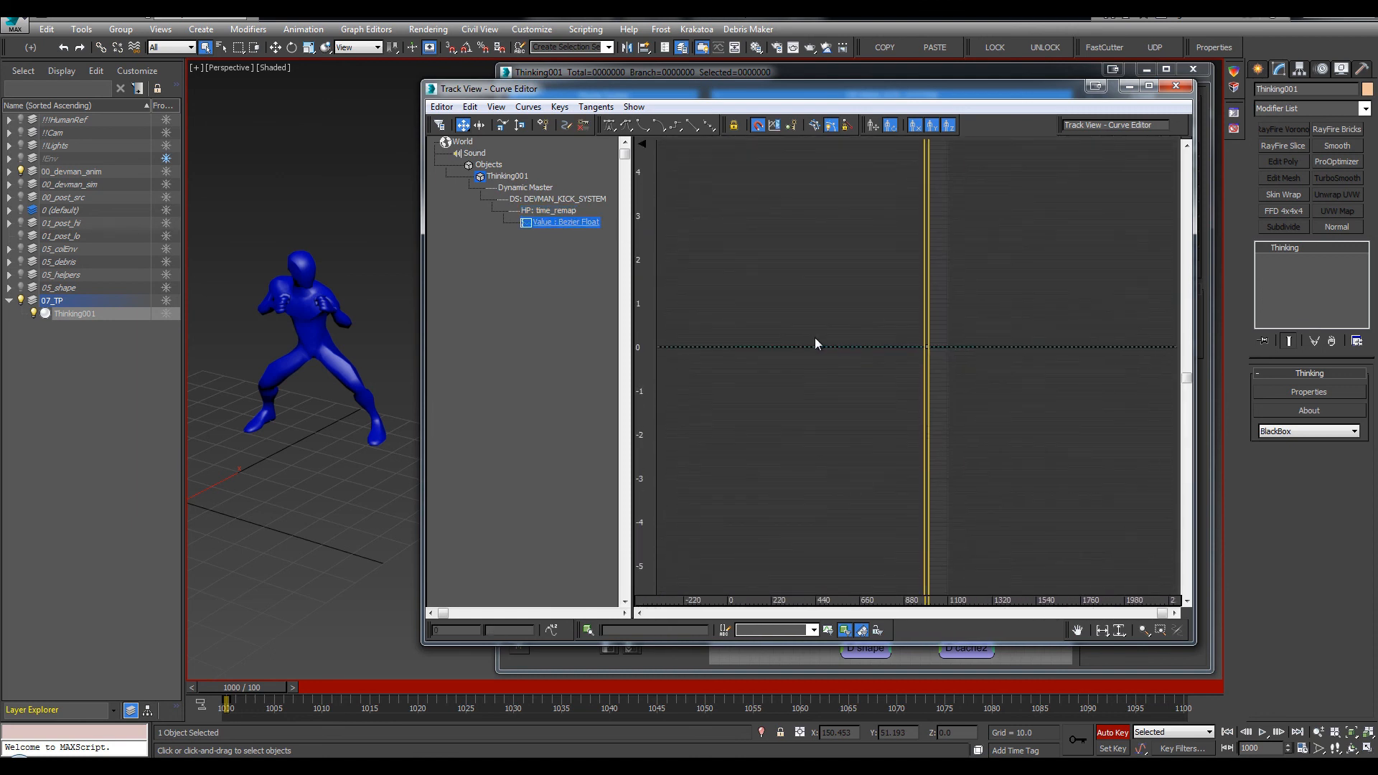
Paste the copied Alembic playback track onto Thinking001's time_remap Value as an Instance, and bring the Curve Editor back to the front
left_click_drag(877, 307, 986, 392)
middle_click_drag(987, 392, 1111, 196, "ctrl+alt")
middle_click_drag(892, 273, 832, 264)
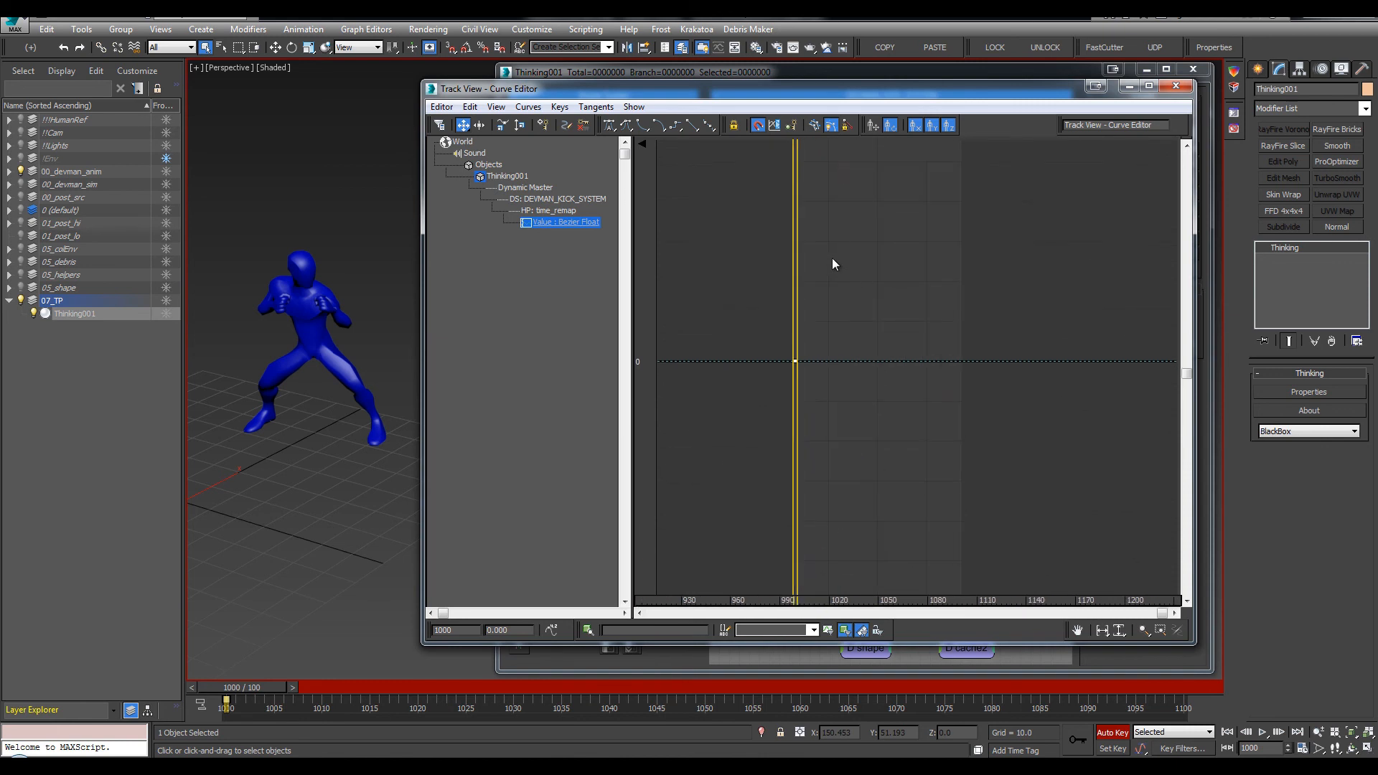
left_click(471, 106)
left_click(475, 132)
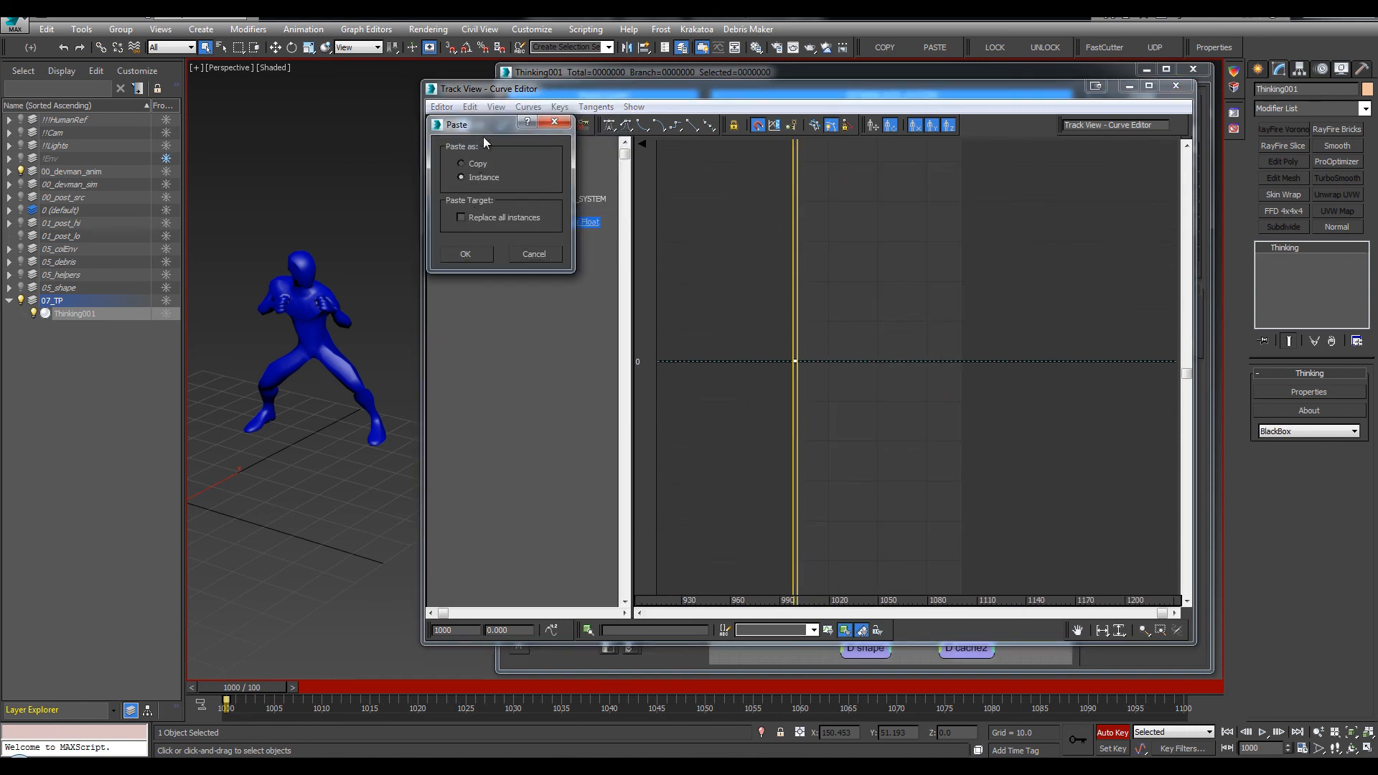
left_click(465, 254)
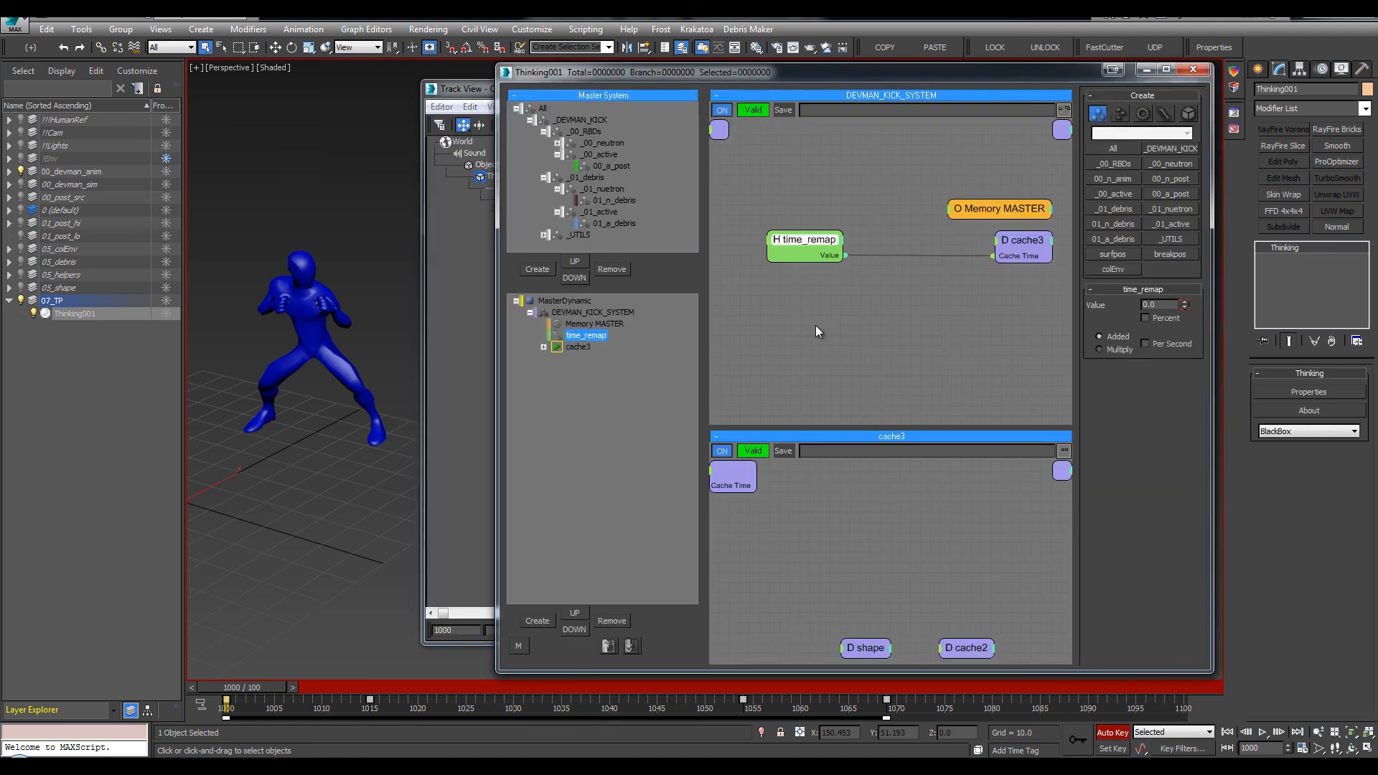
left_click(473, 79)
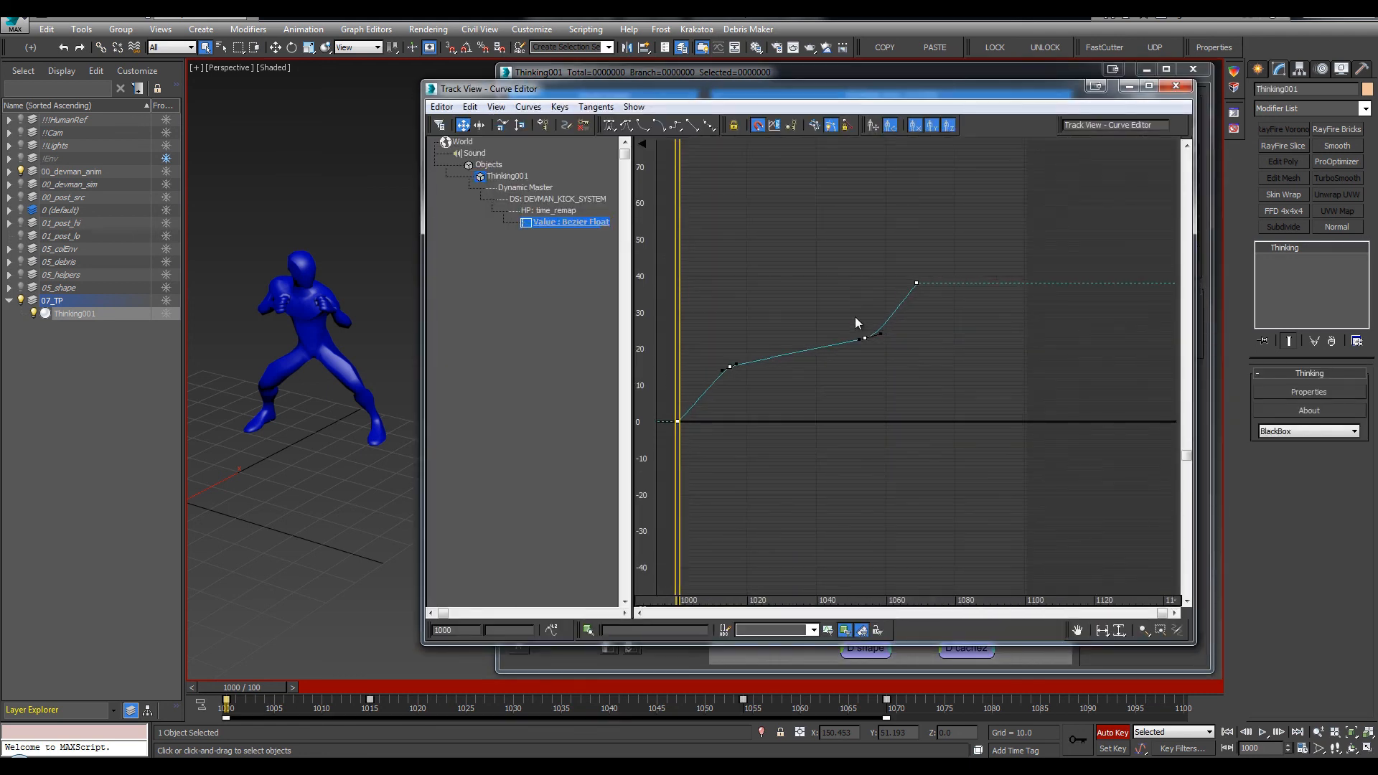
Select the blue character devman_anim001 to show its playback curve, and turn off Auto Key
middle_click_drag(324, 359, 311, 247, "alt")
key("ctrl+x")
left_click(180, 368)
key("ctrl+x")
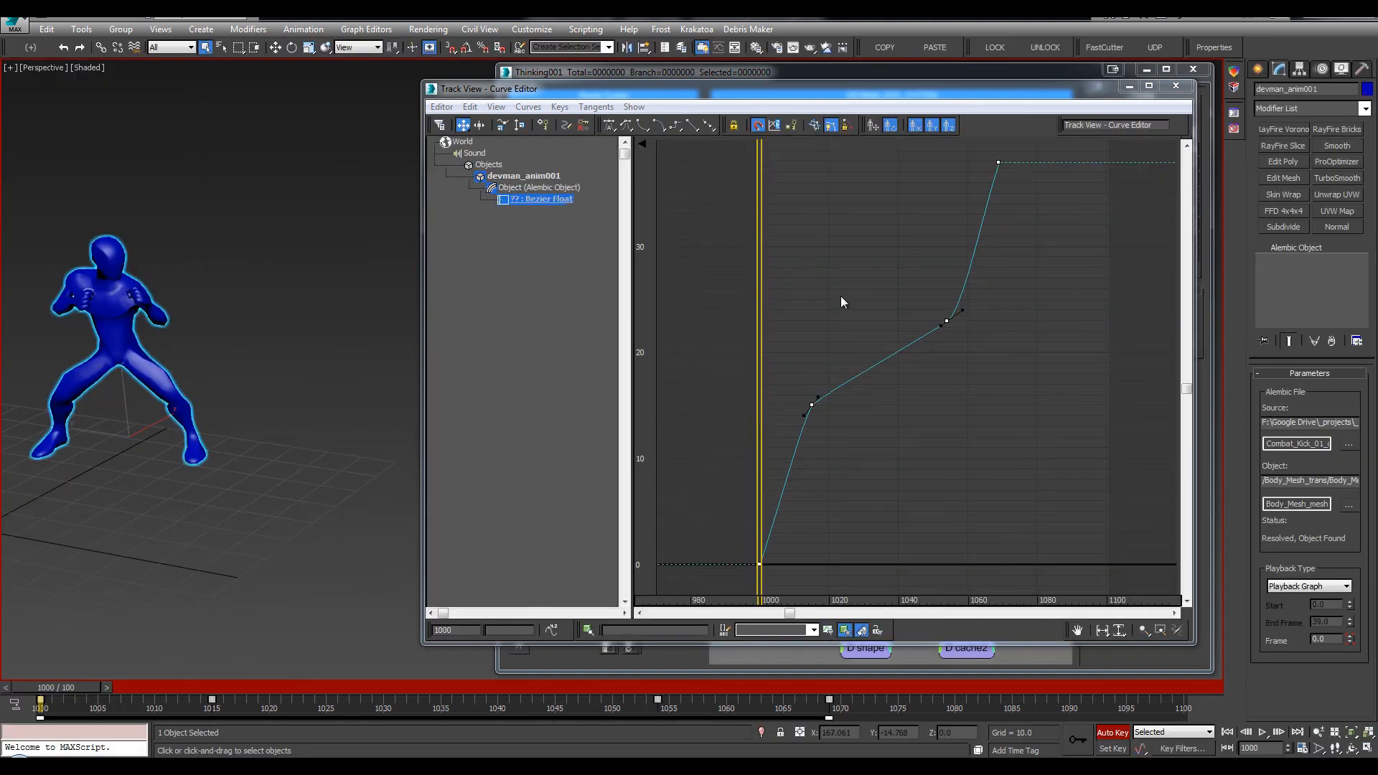
key("n")
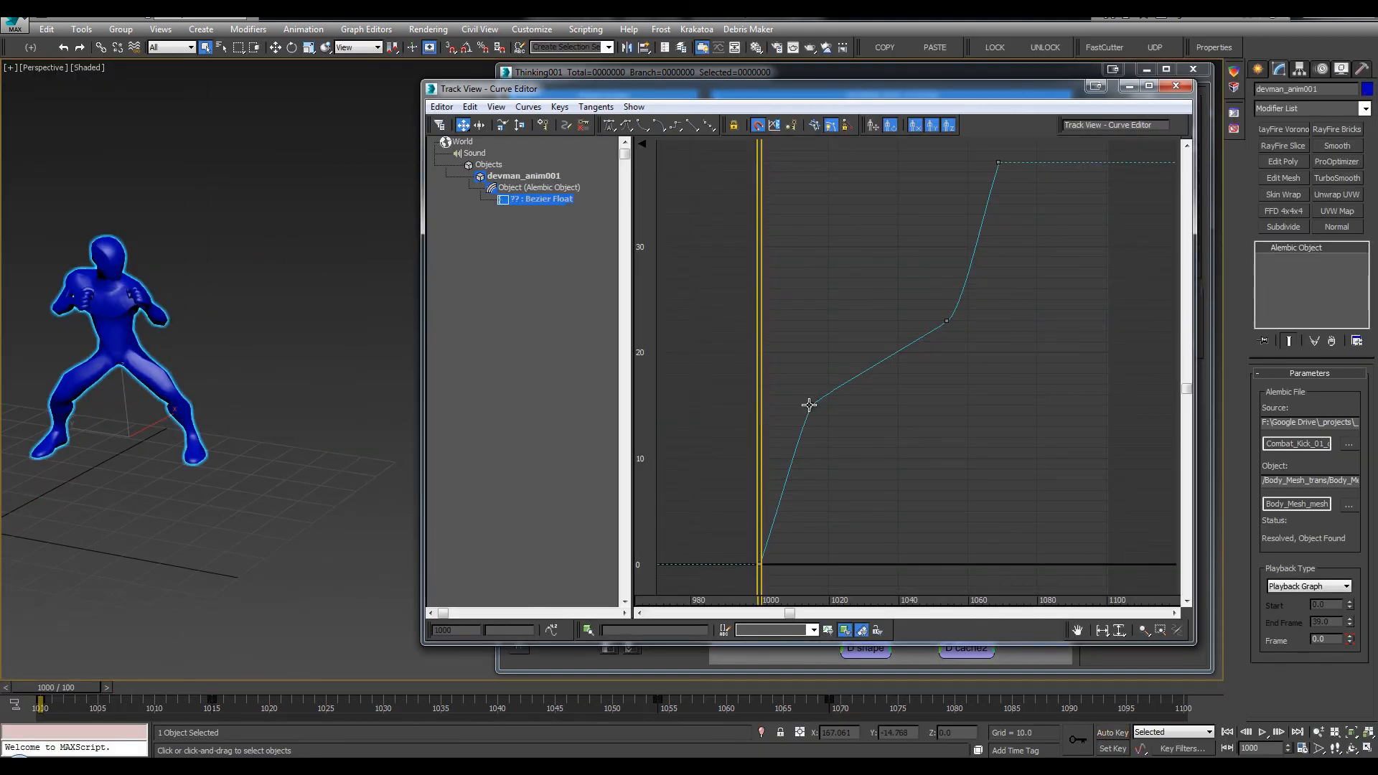
Try moving the playback curve's second key, undo the first attempt, and place it at frame 1007 with a value of about 21.9
left_click_drag(811, 405, 984, 512)
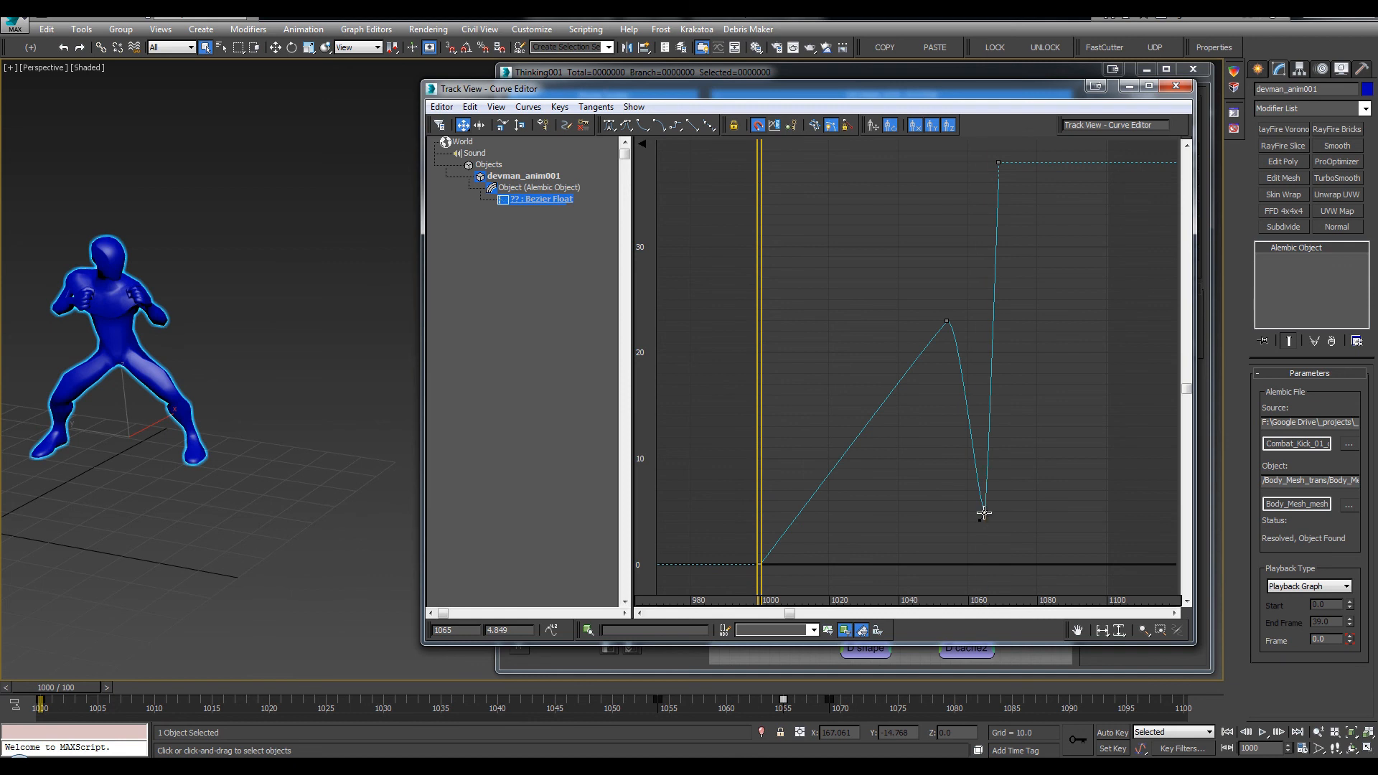
key("ctrl+z")
left_click_drag(811, 404, 795, 321)
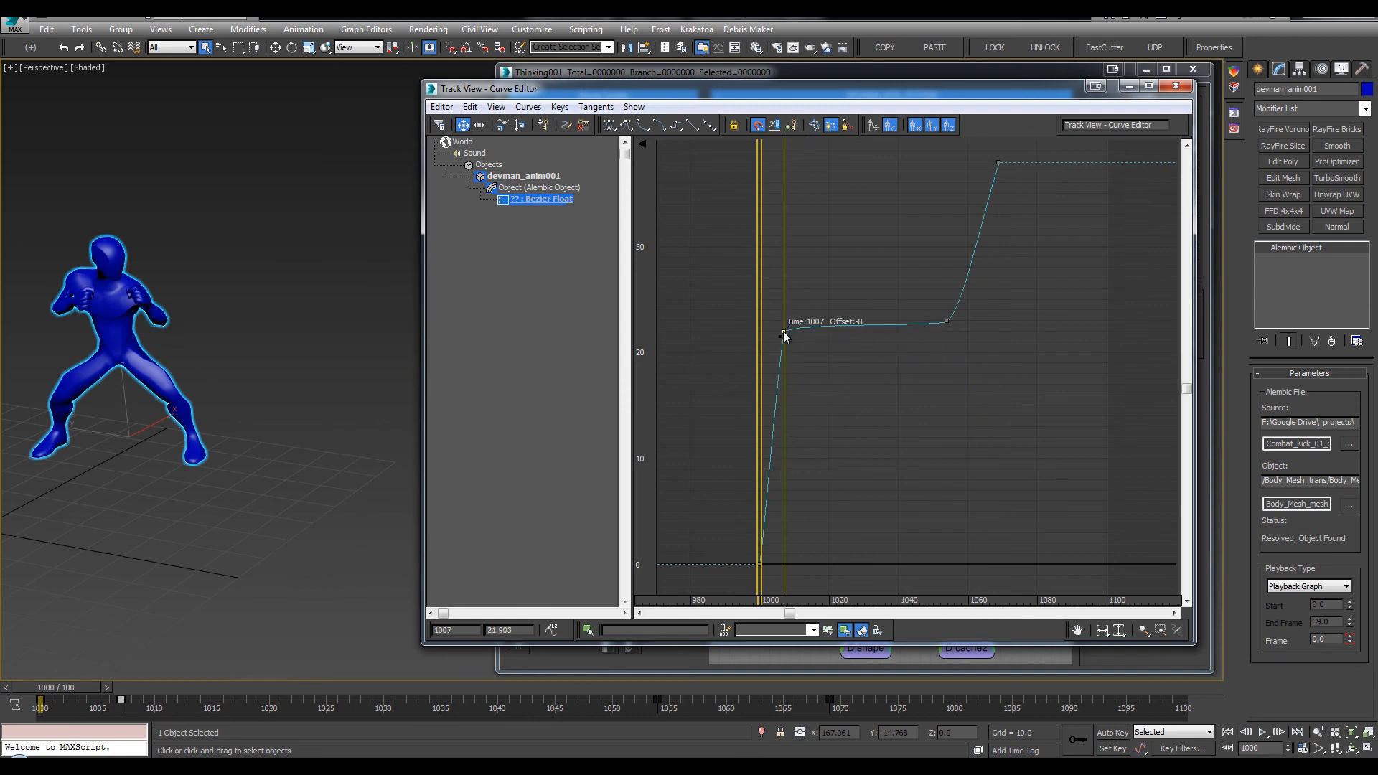
Show the layer list, select Thinking001 in the 07_TP layer and compare its instanced time_remap Value curve in the Curve Editor
left_click(822, 70)
key("l")
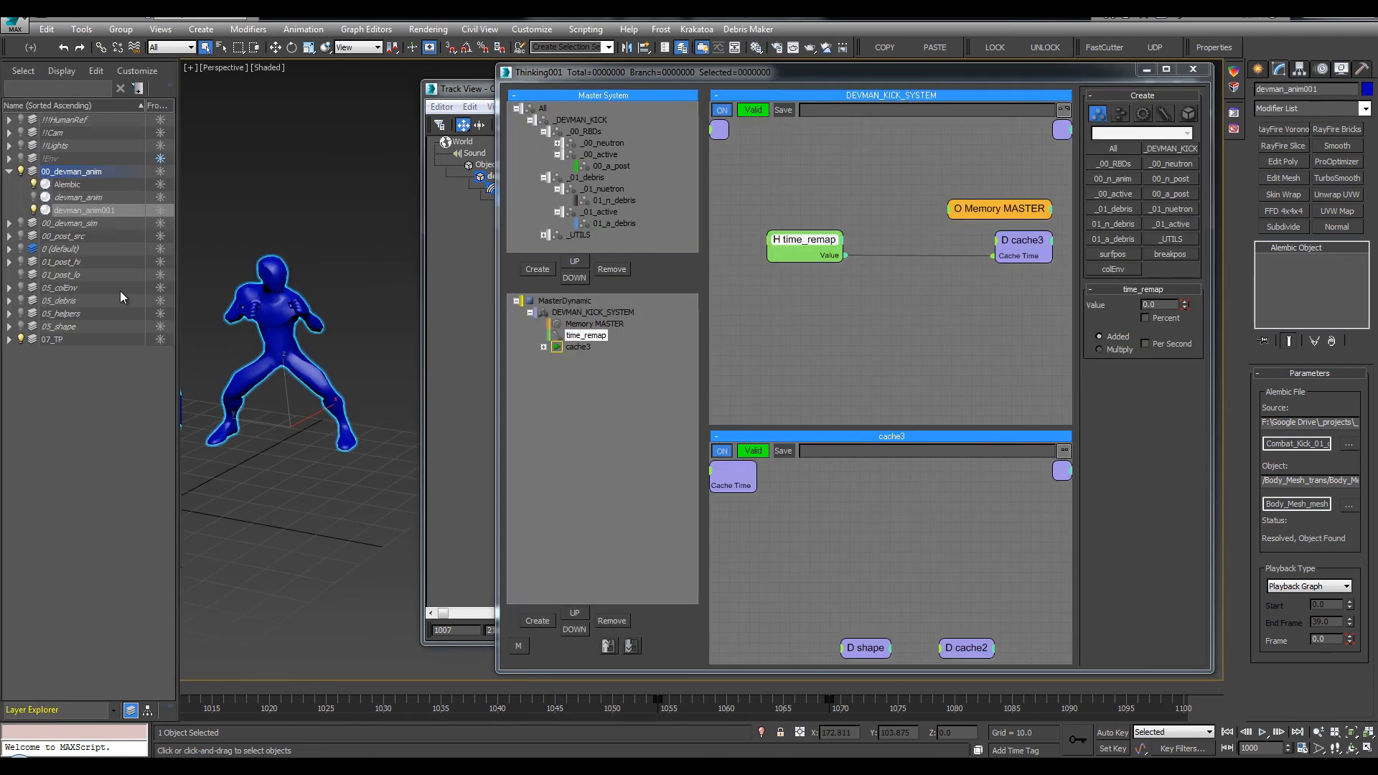
left_click(9, 339)
left_click(71, 350)
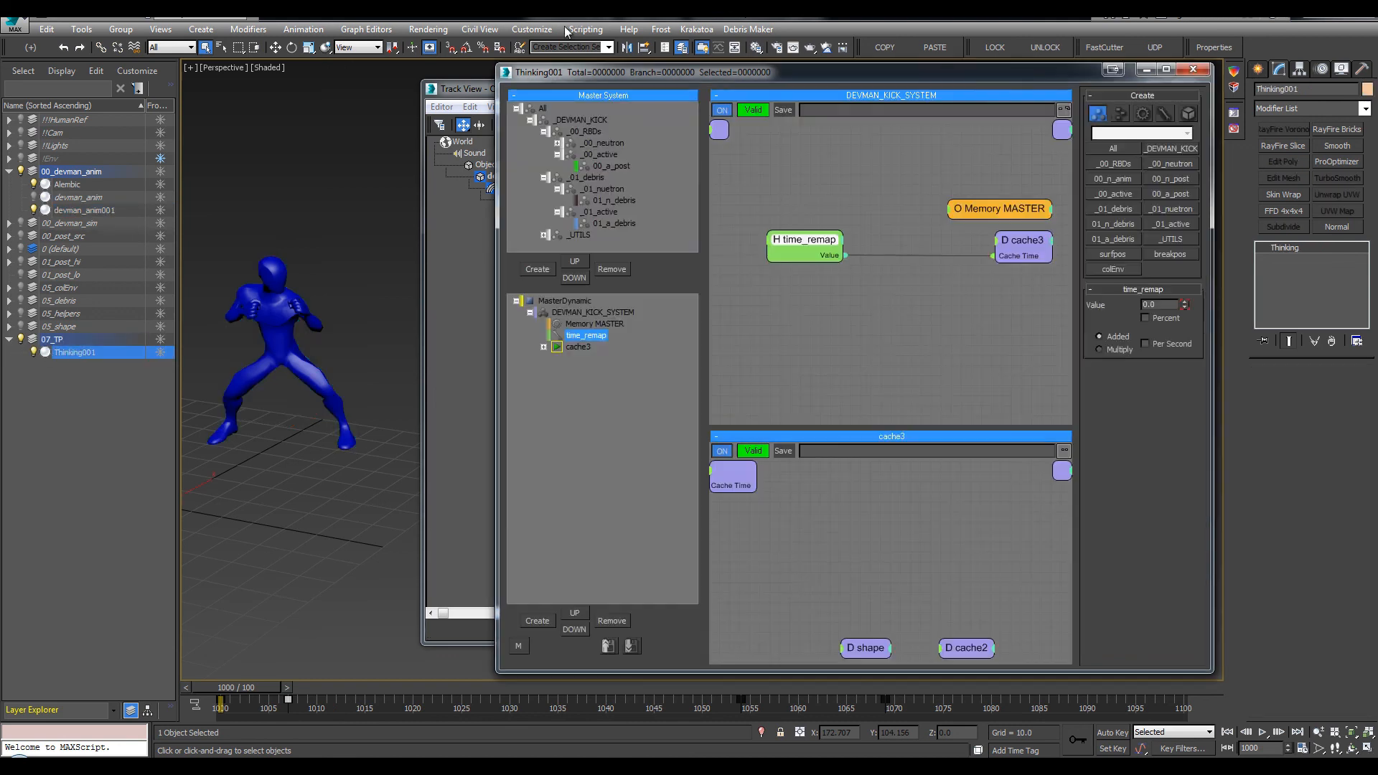
left_click(461, 89)
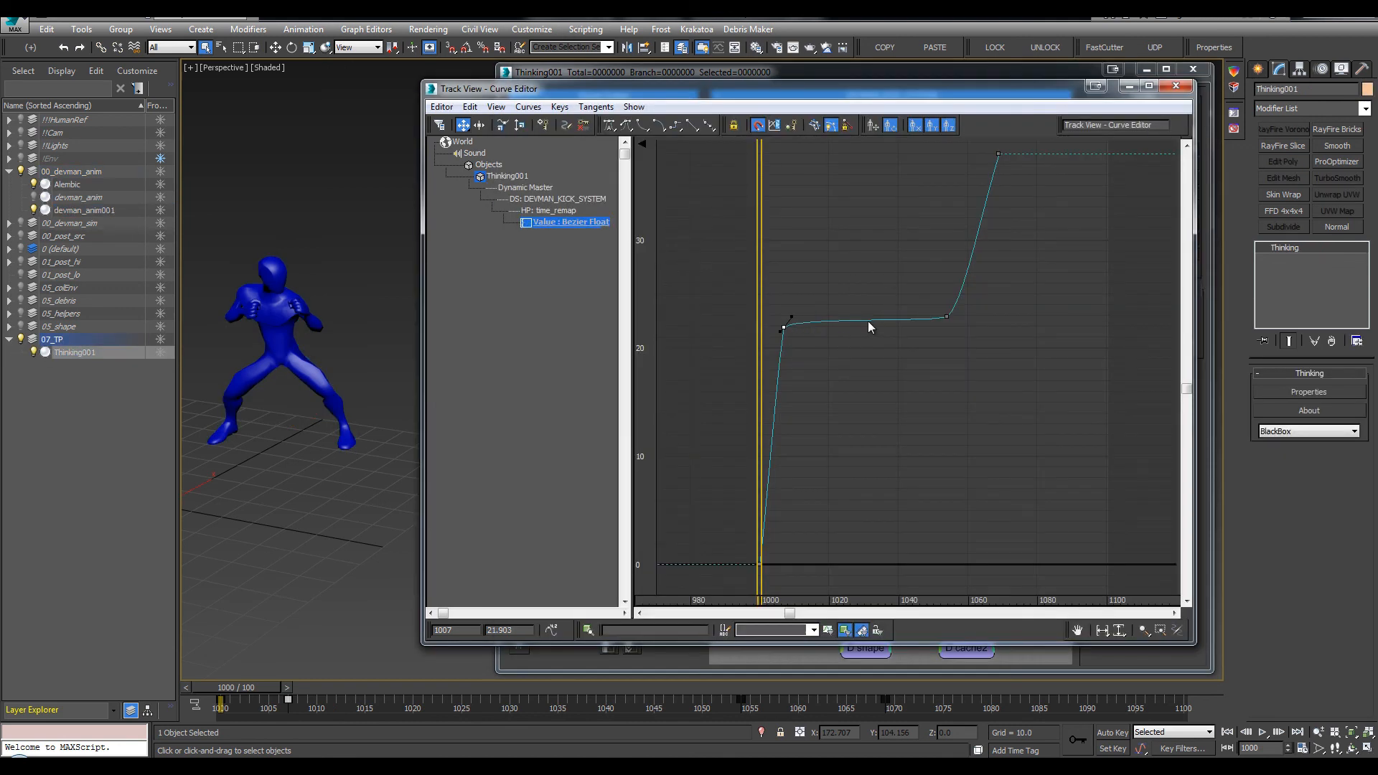
Undo the move of the curve's second key and close the Curve Editor
key("ctrl+z")
key("ctrl+z")
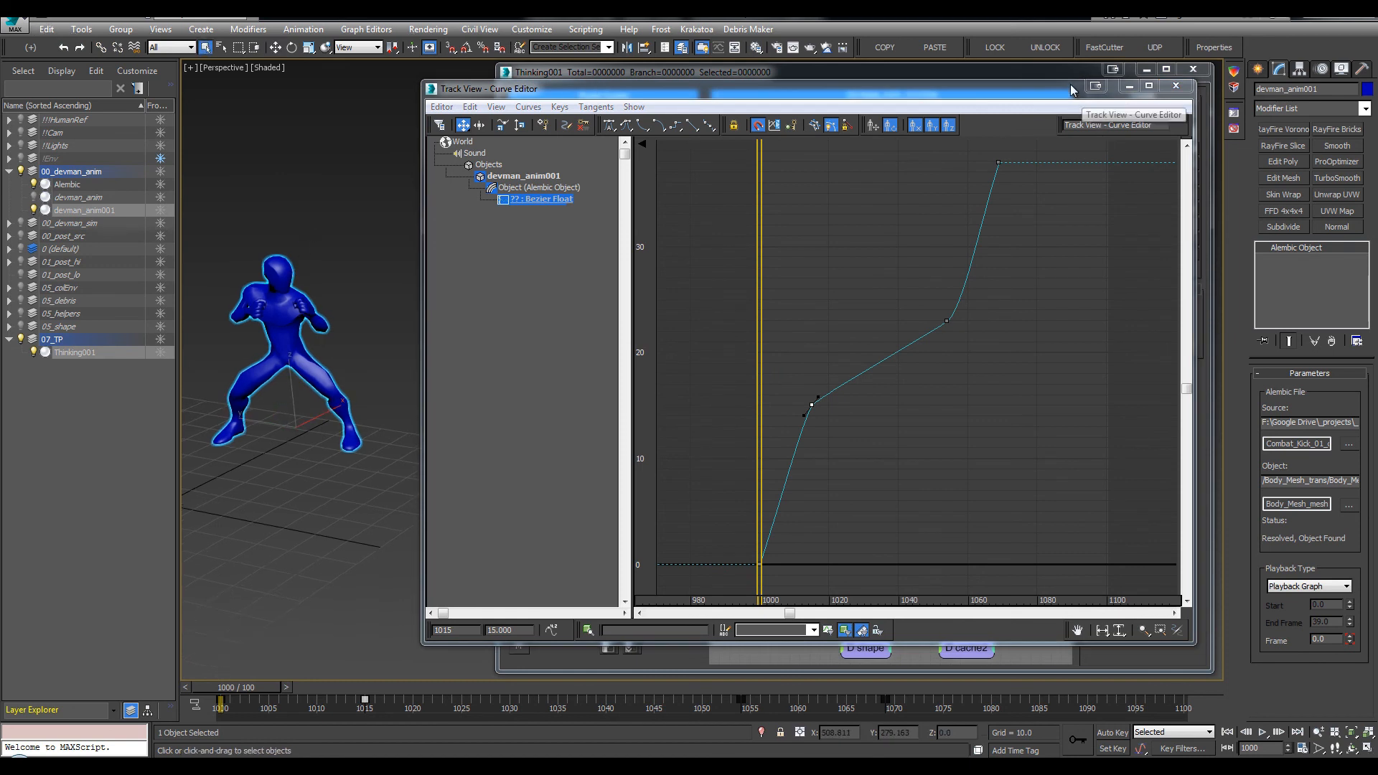
left_click_drag(1072, 80, 1073, 261)
middle_click_drag(1047, 376, 1066, 428)
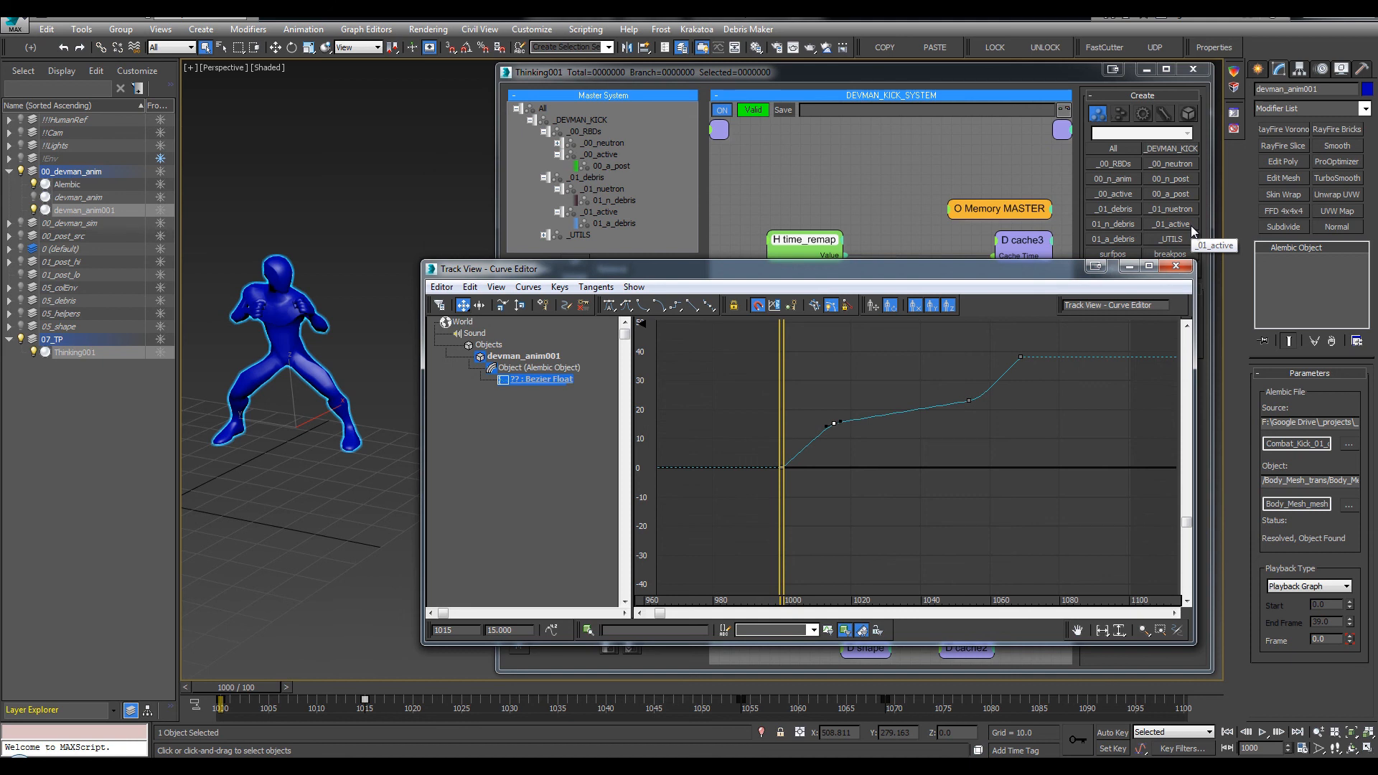
left_click(1175, 266)
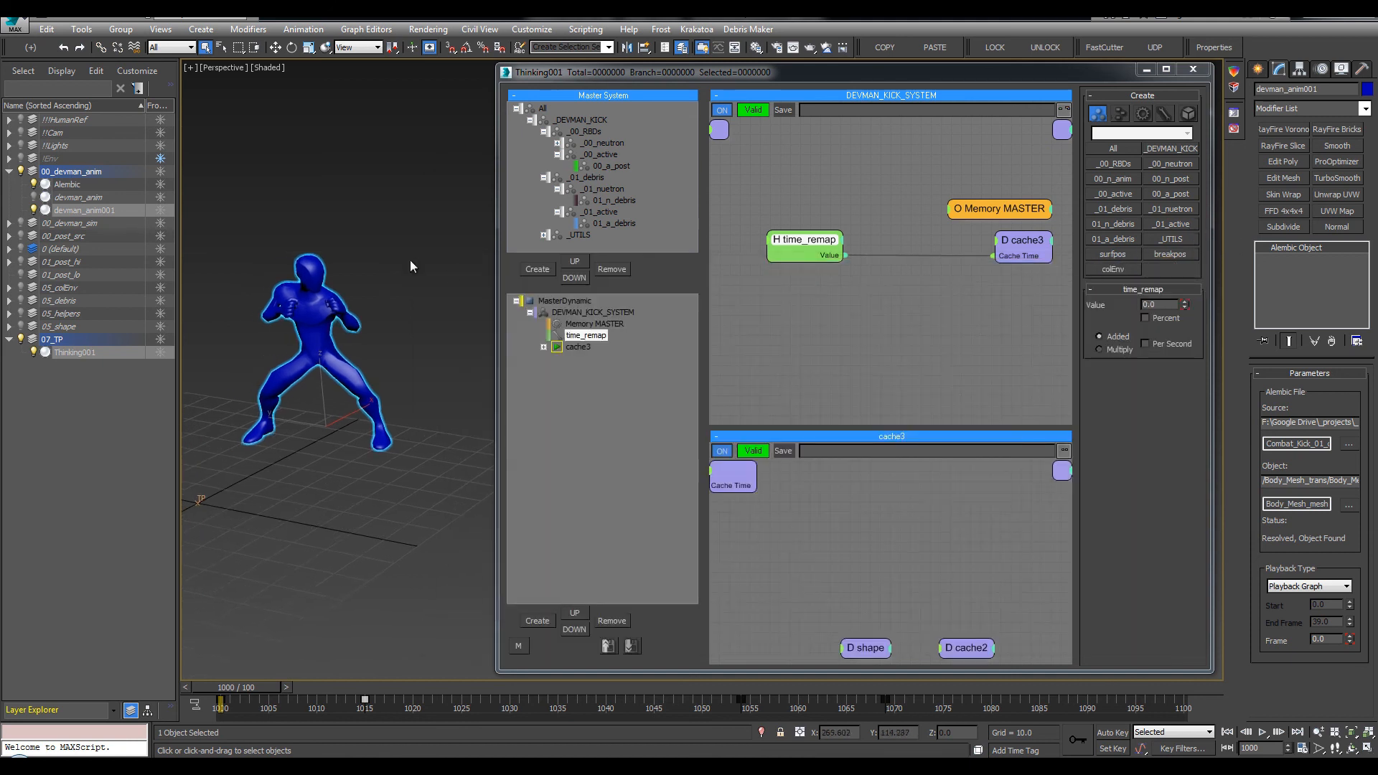
Deselect the character and move the time_remap node further away from cache3 in DEVMAN_KICK_SYSTEM
key("n")
key("n")
middle_click_drag(407, 270, 402, 326)
left_click(264, 273)
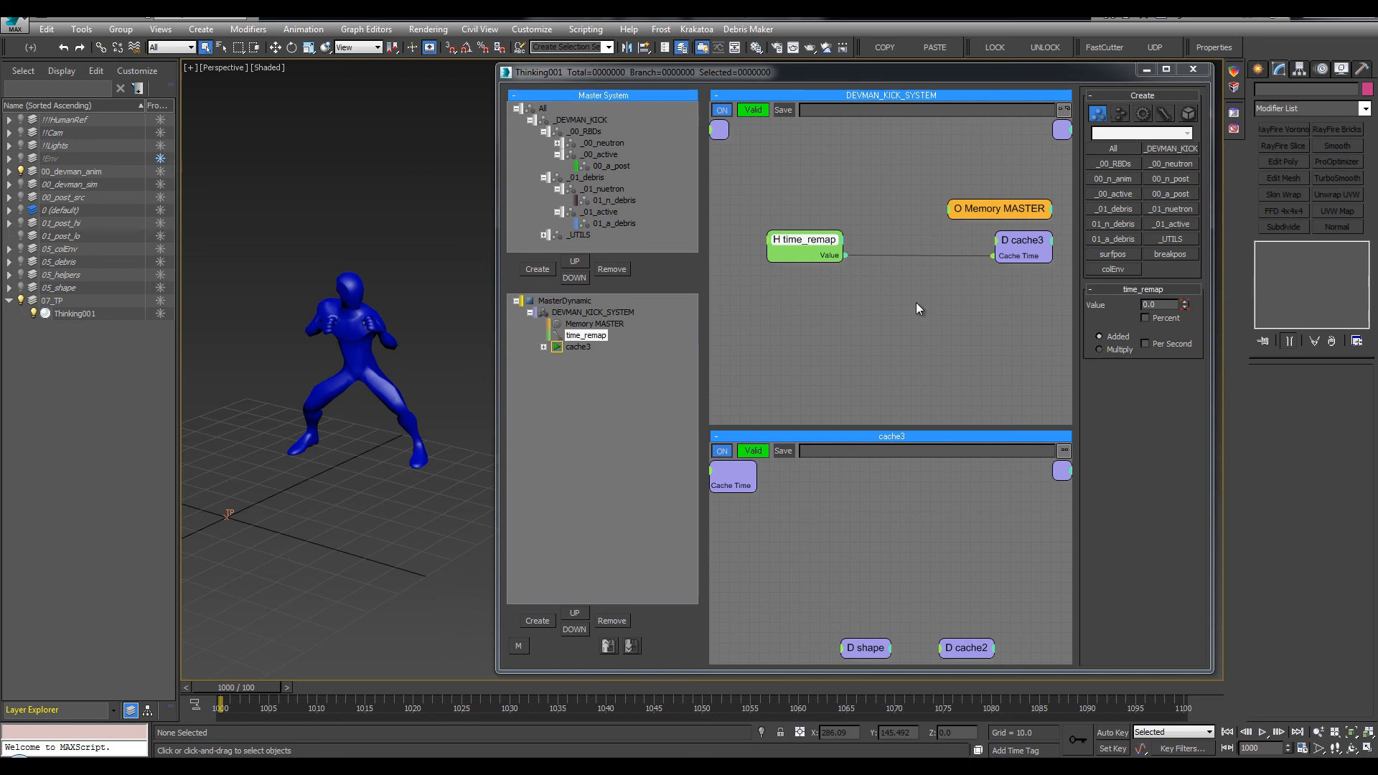
left_click_drag(804, 243, 596, 341)
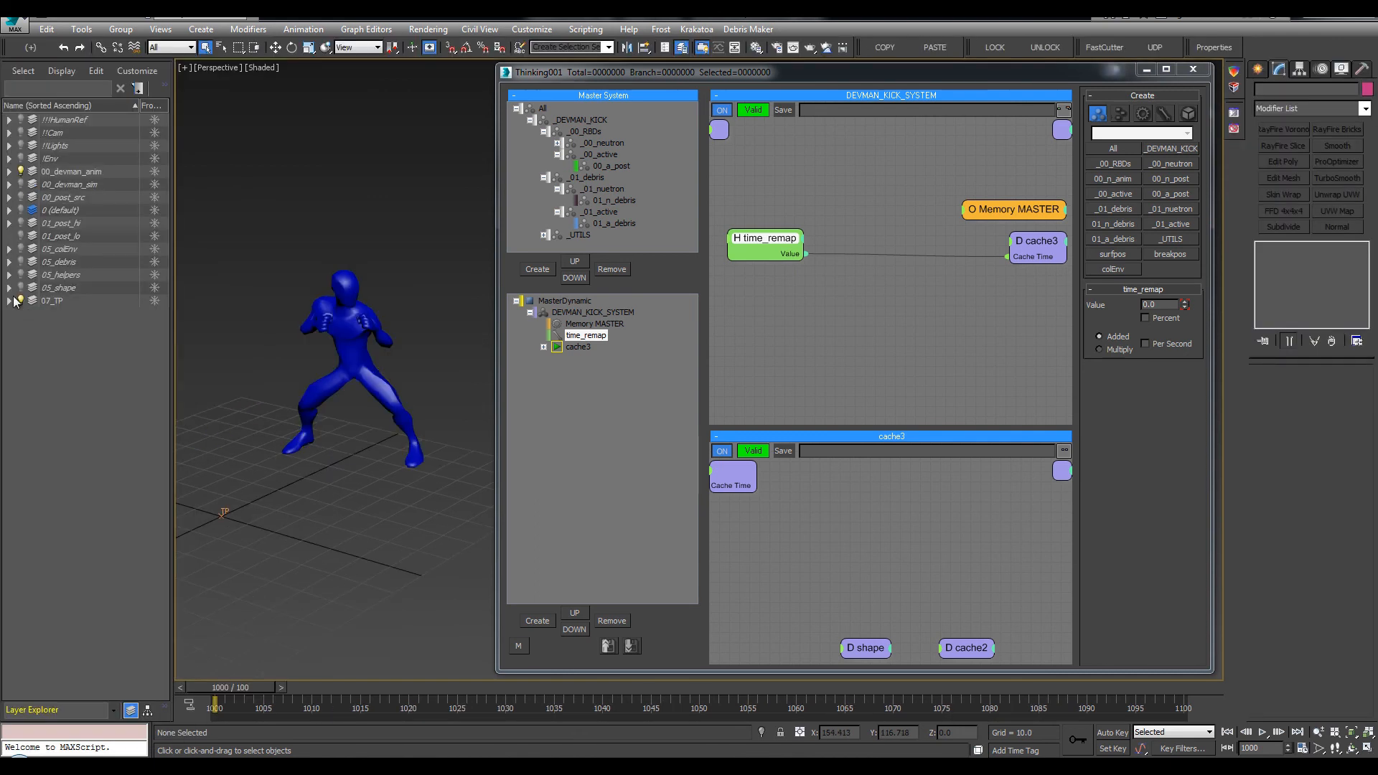
Show the MasterDynamic settings, play the animation and return to frame 1000
middle_click_drag(386, 327, 288, 313)
left_click(564, 301)
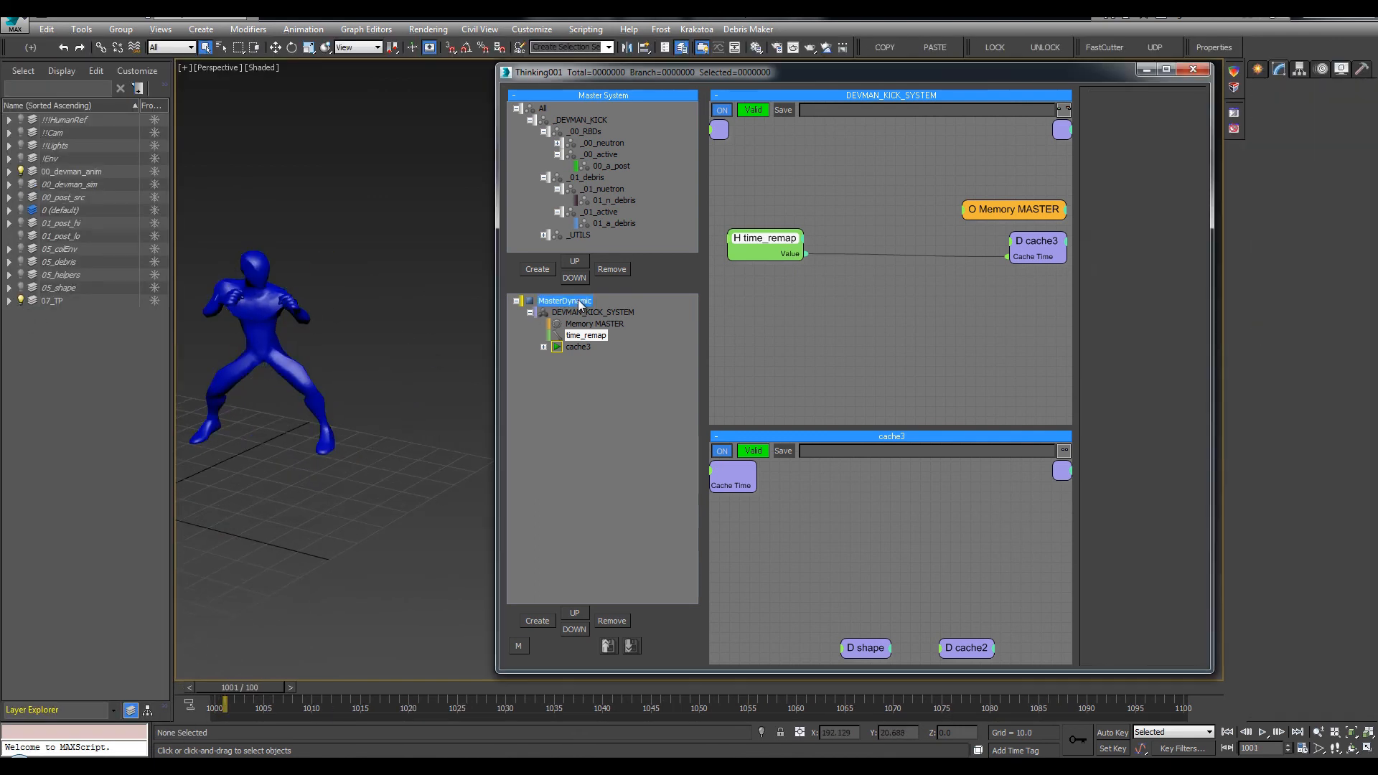
key("/")
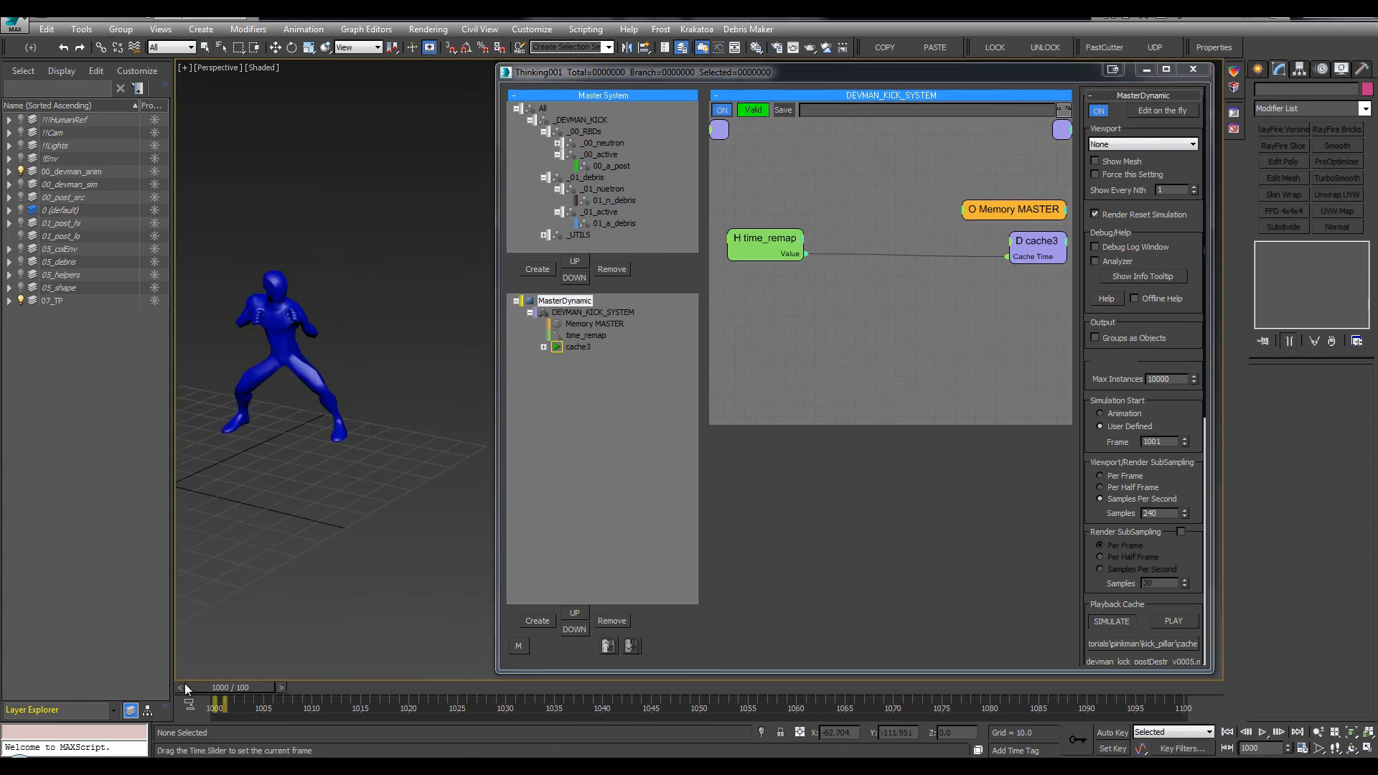
key("Home")
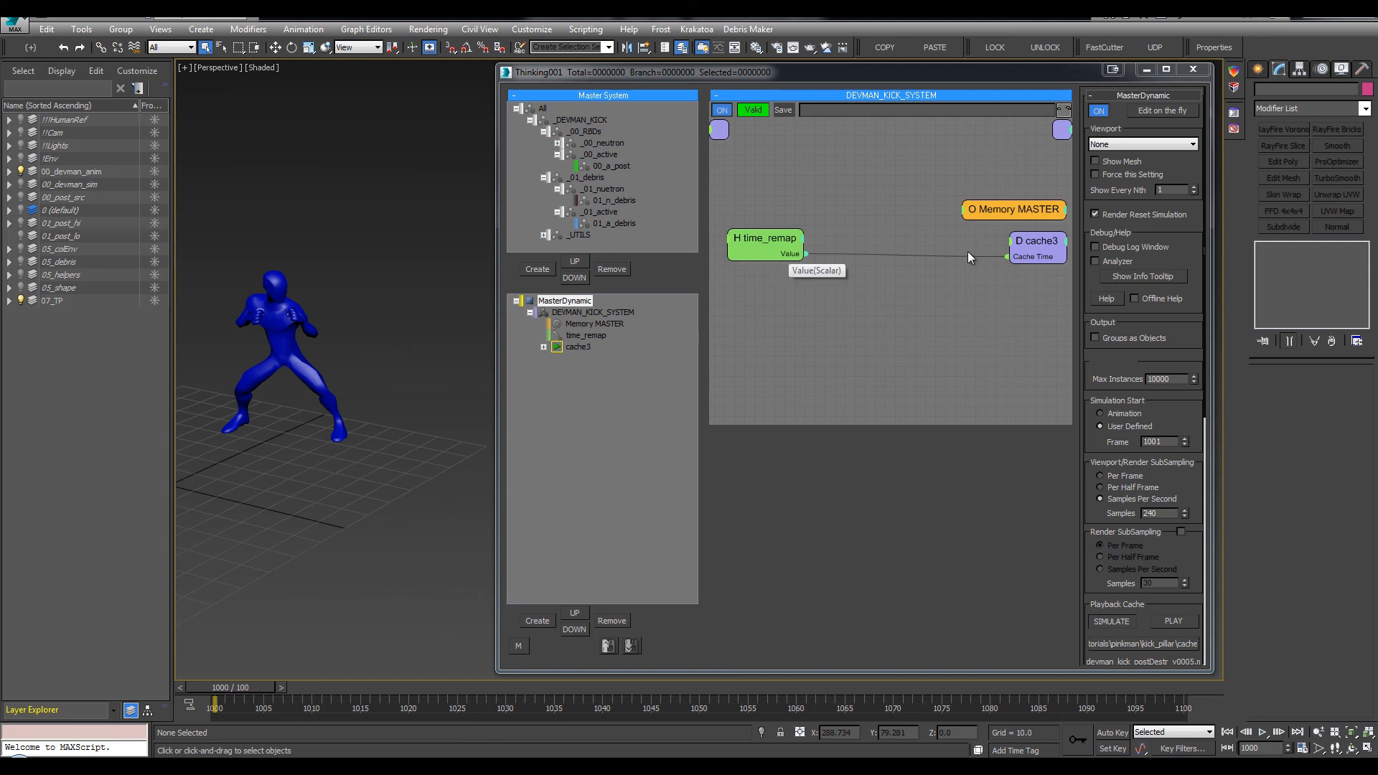
Disconnect time_remap's Value from cache3's Cache Time, play the cached simulation and return to frame 1000
left_click_drag(1011, 257, 779, 260)
left_click(409, 223)
key("/")
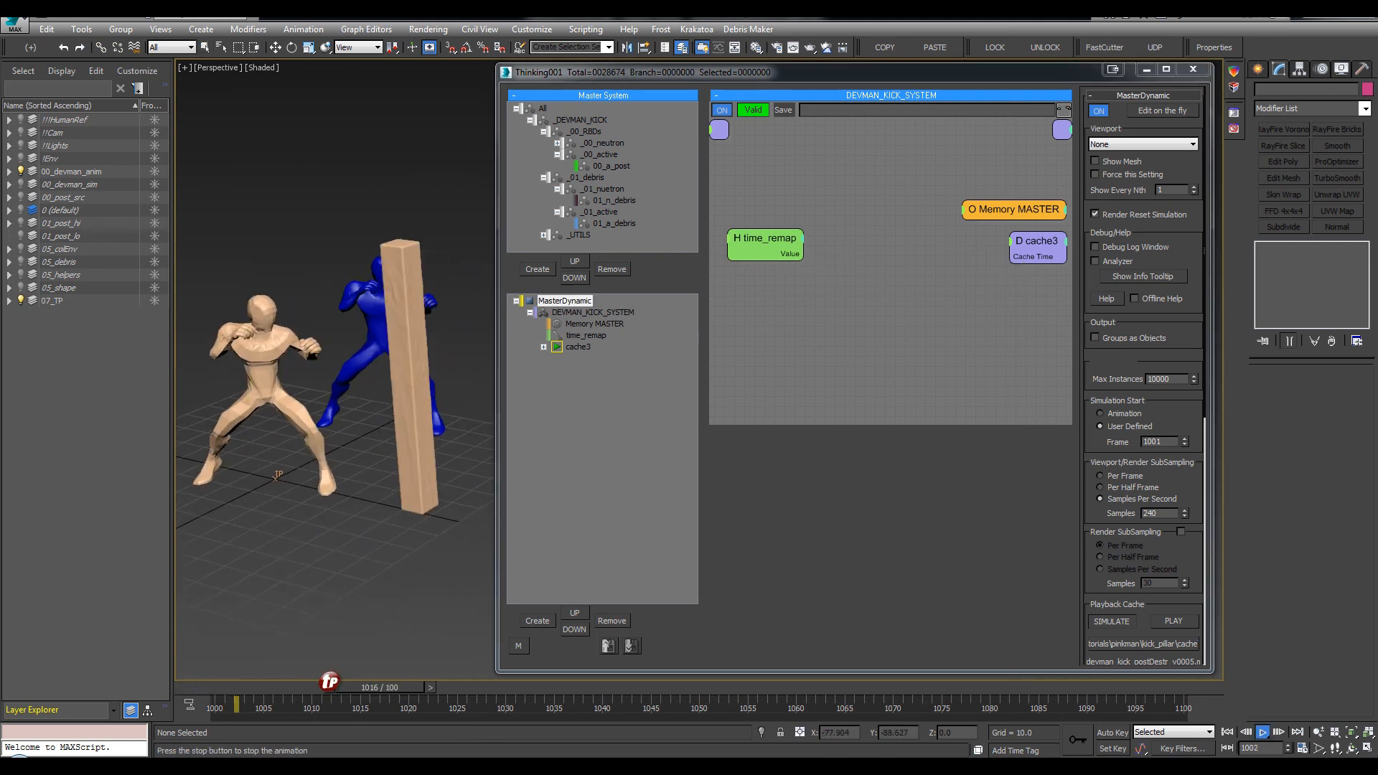
left_click_drag(218, 689, 199, 693)
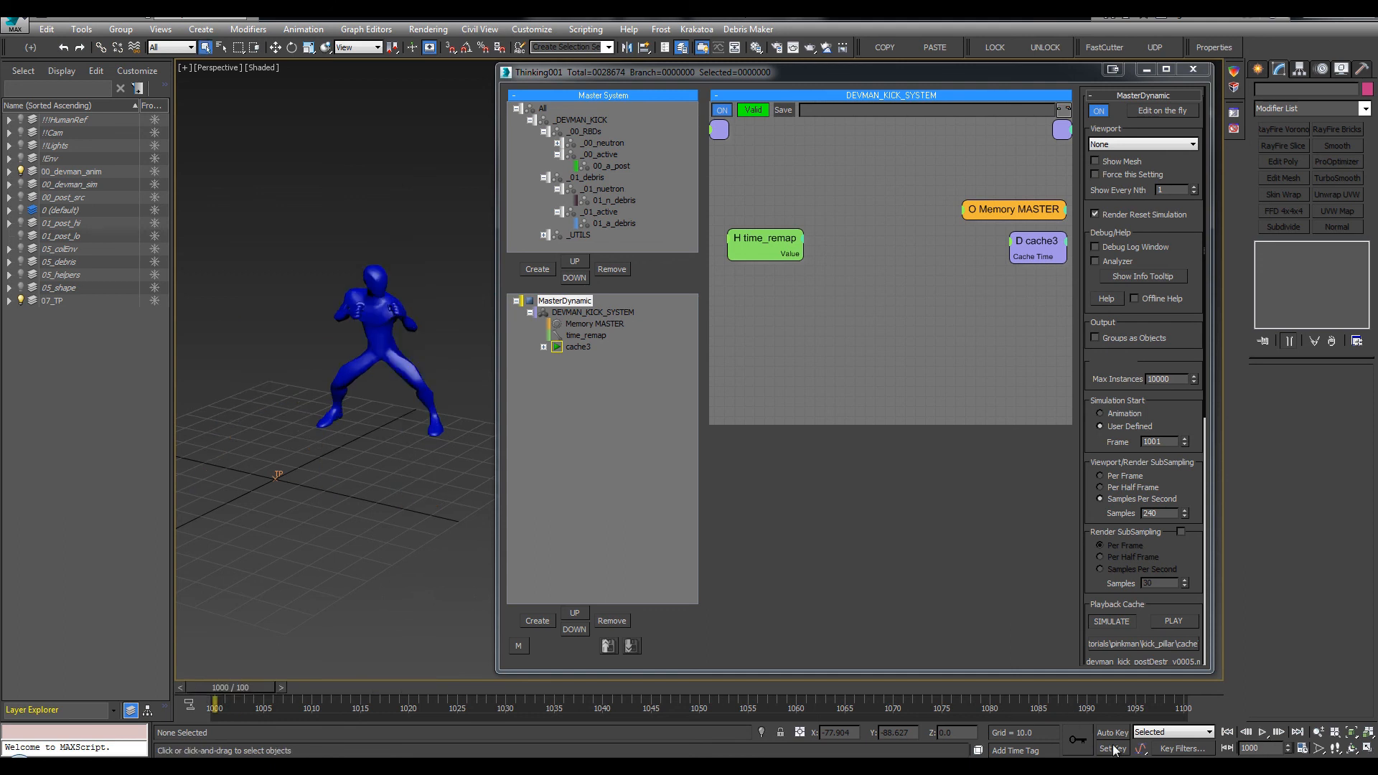
Check the Time Configuration, select the blue character, and jump to frame 1073 and back to frame 1000
right_click(1228, 750)
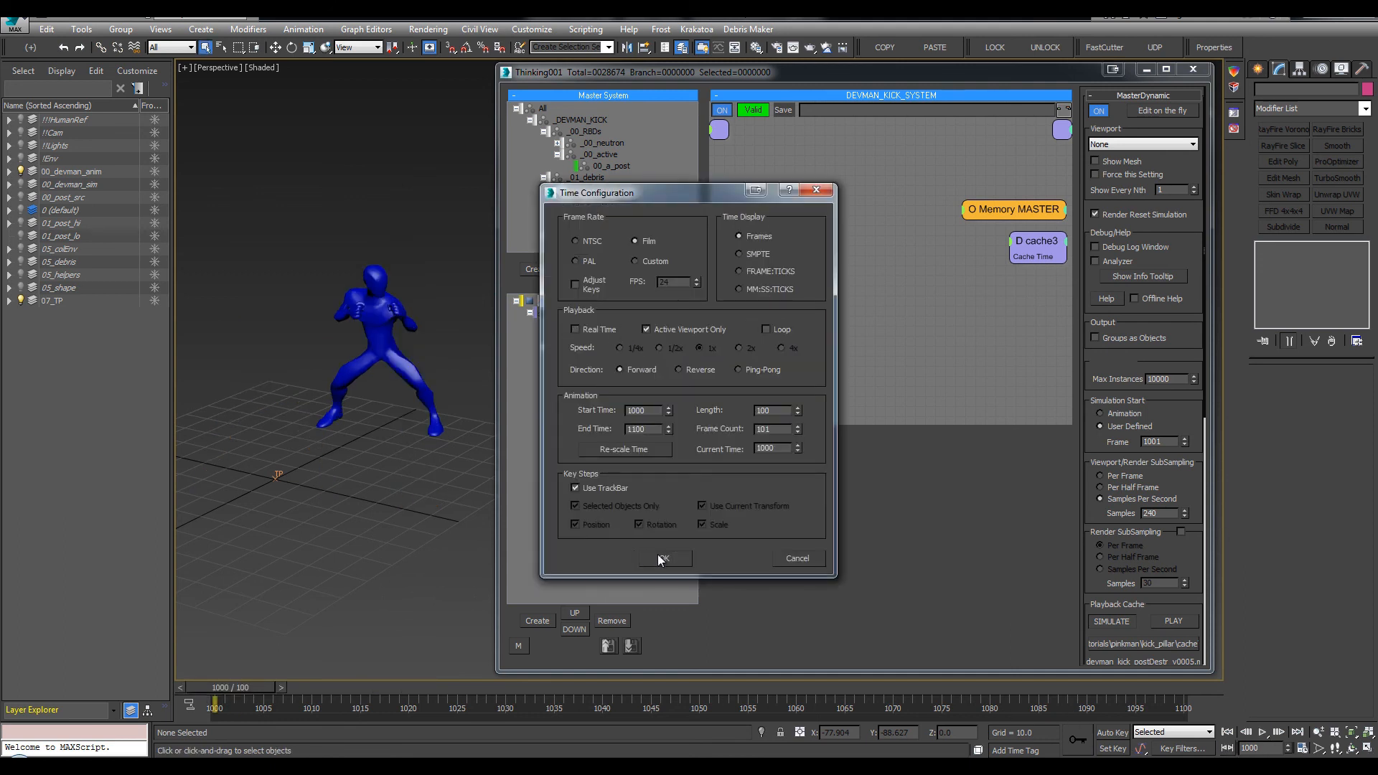
left_click(660, 558)
left_click(399, 377)
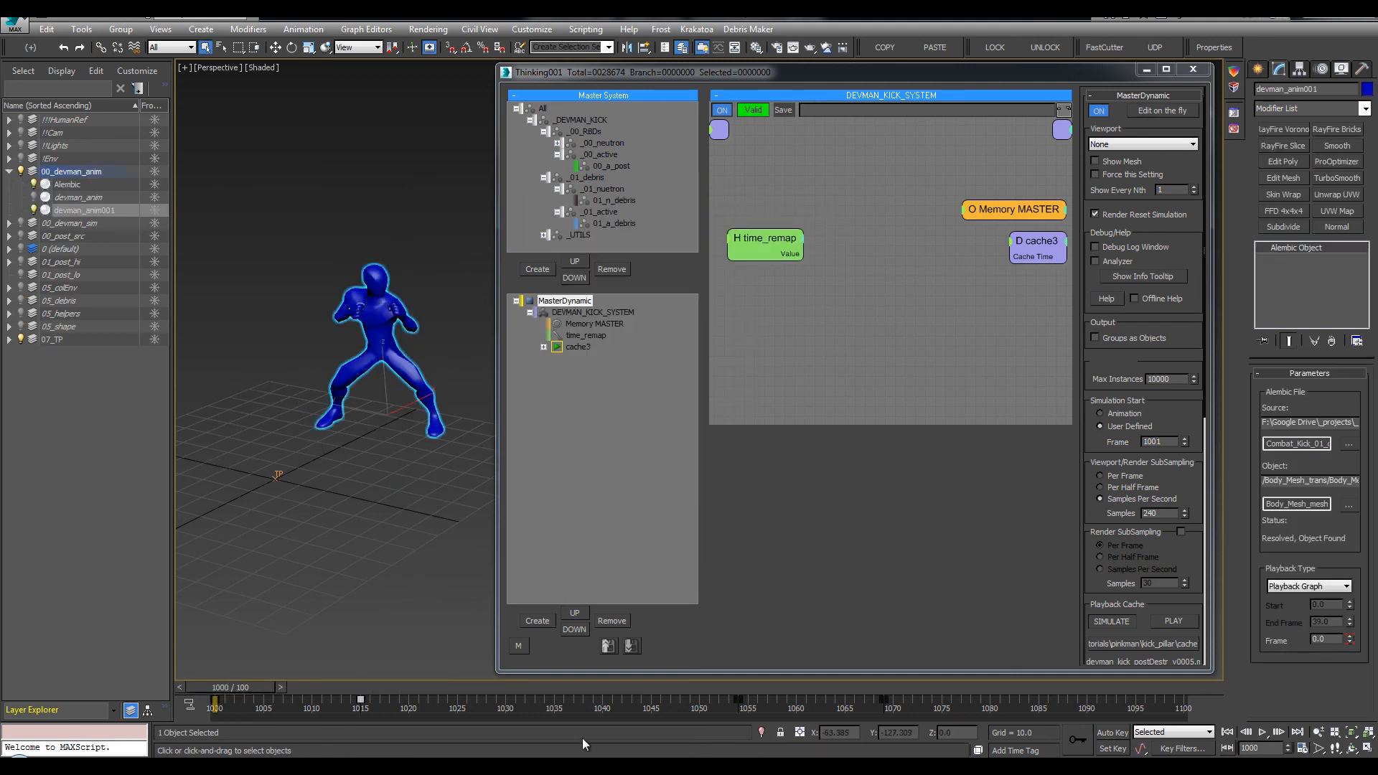
left_click(921, 693)
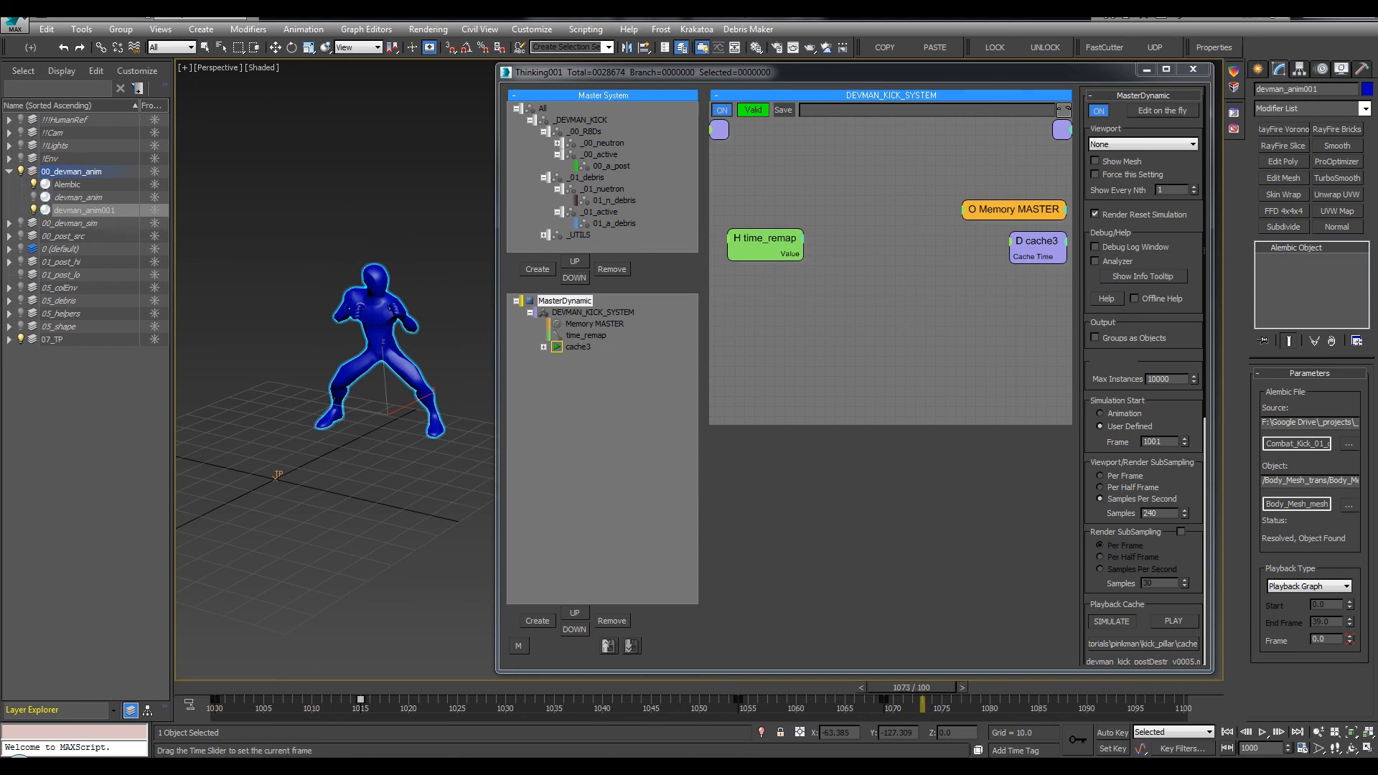
left_click(196, 687)
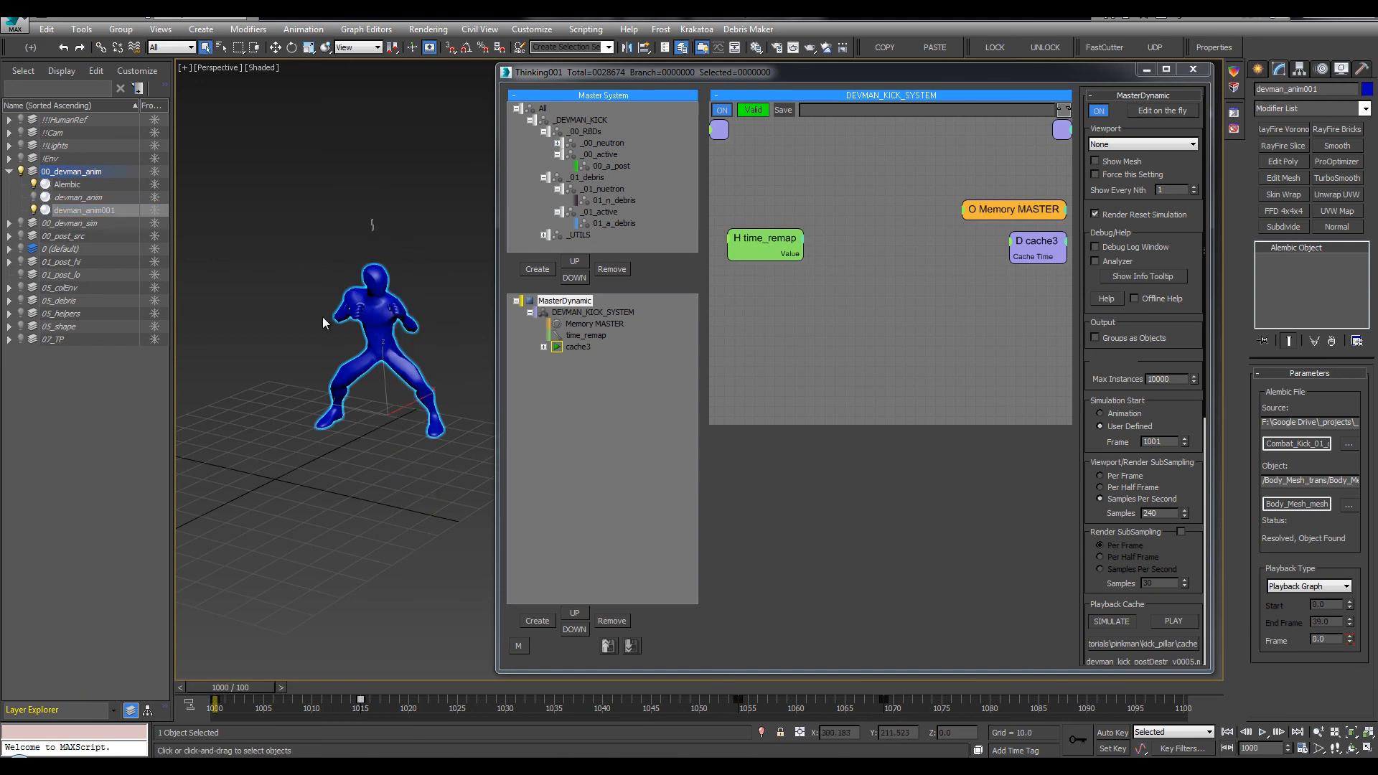
Examine the first and last keys of devman_anim001's playback curve in the Curve Editor, and close it
middle_click_drag(358, 248, 323, 234)
left_click(718, 48)
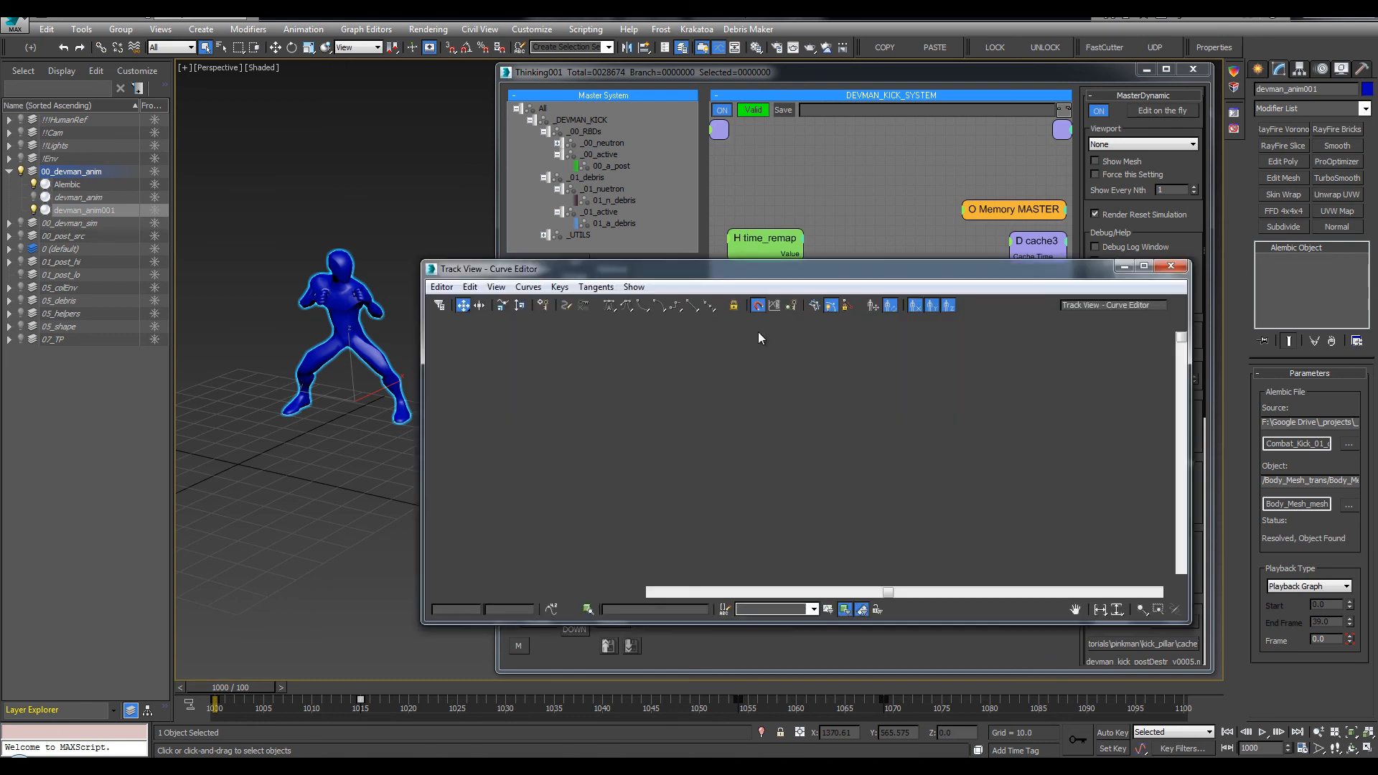
left_click(690, 553)
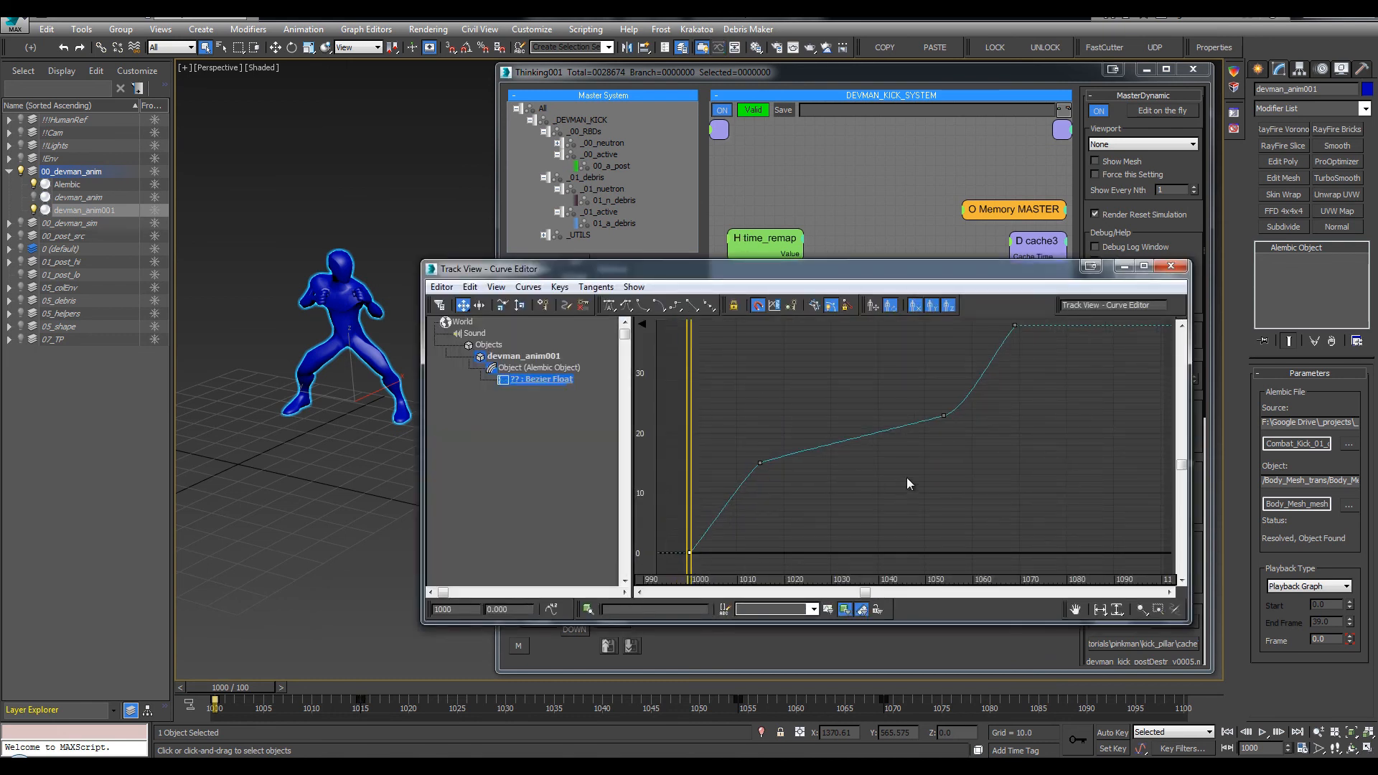
middle_click_drag(907, 477, 906, 527)
left_click(1014, 375)
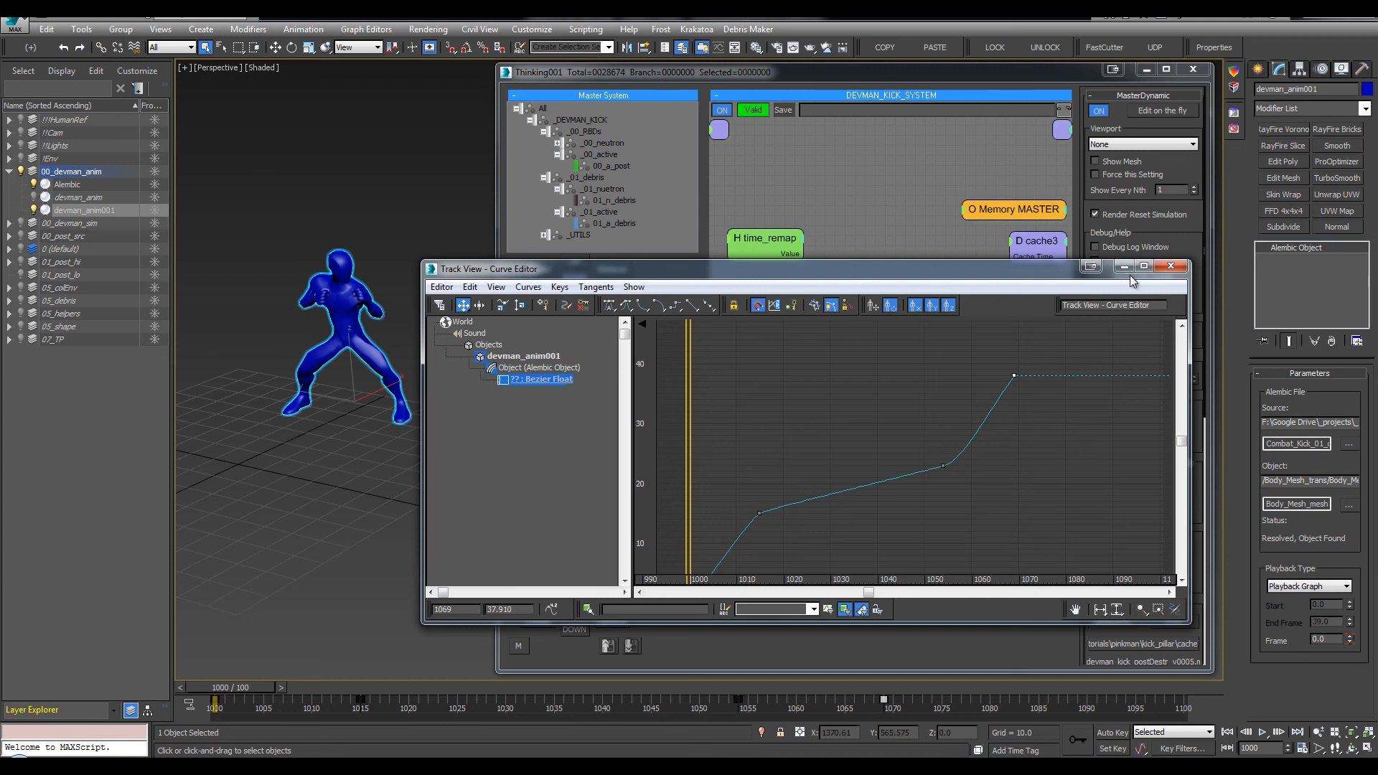
left_click(1172, 266)
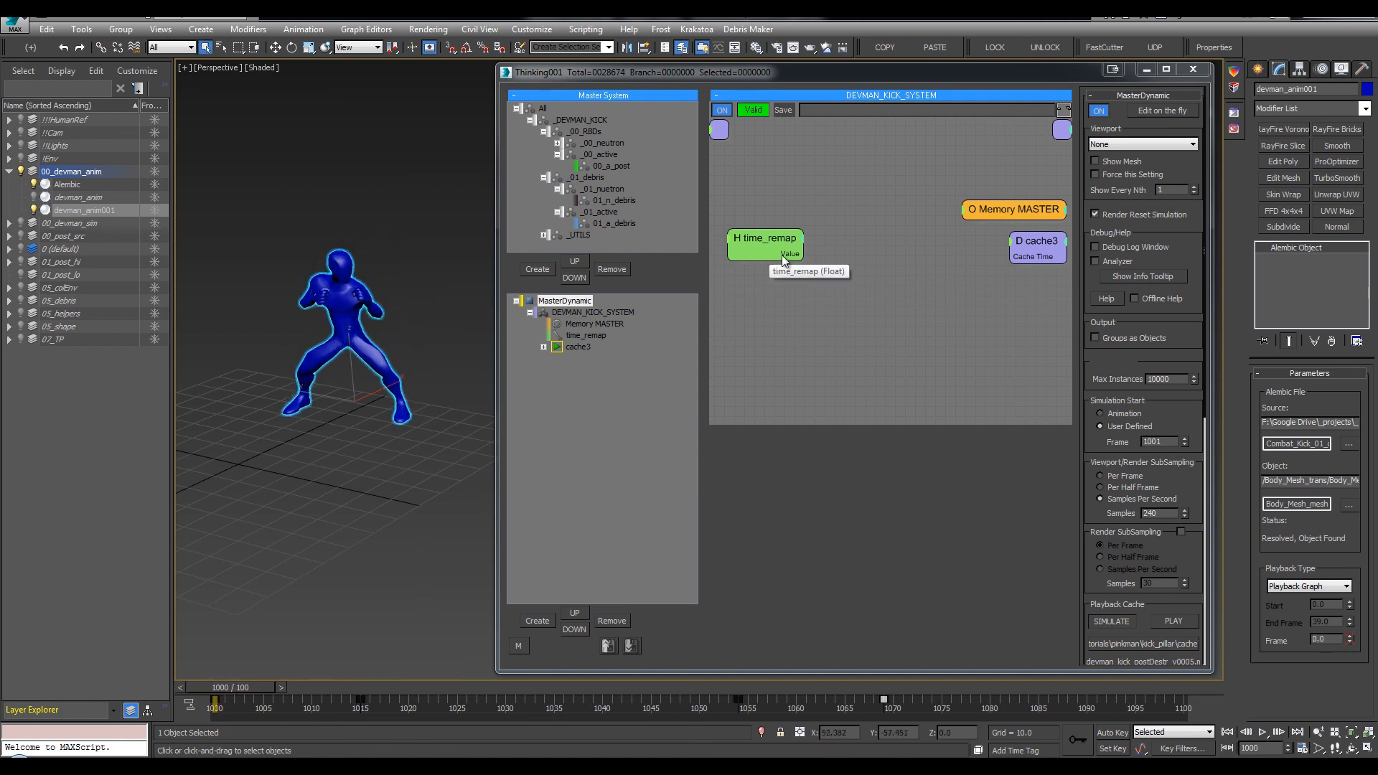
Reconnect time_remap's Value output to cache3's Cache Time input and check the settings of both nodes
left_click_drag(805, 253, 1008, 256)
left_click(1036, 241)
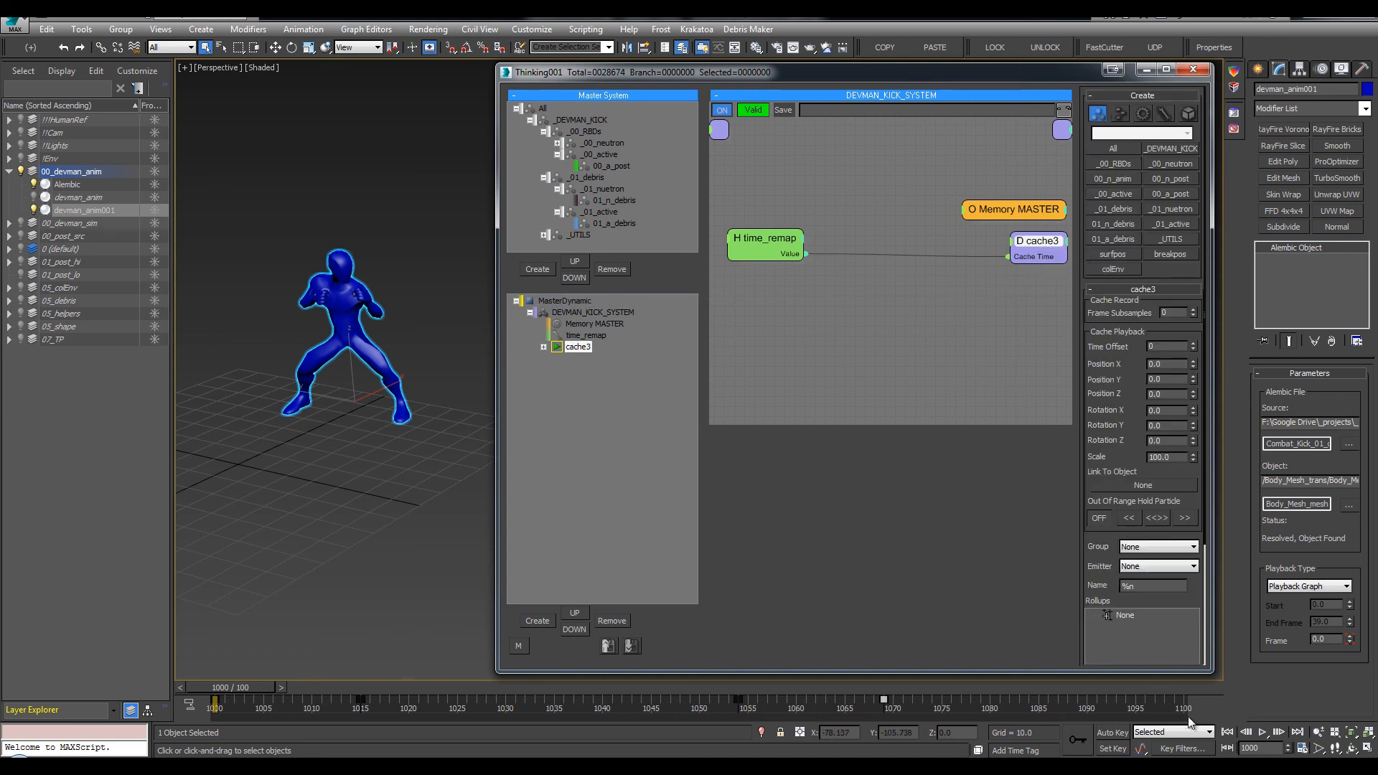
left_click(743, 237)
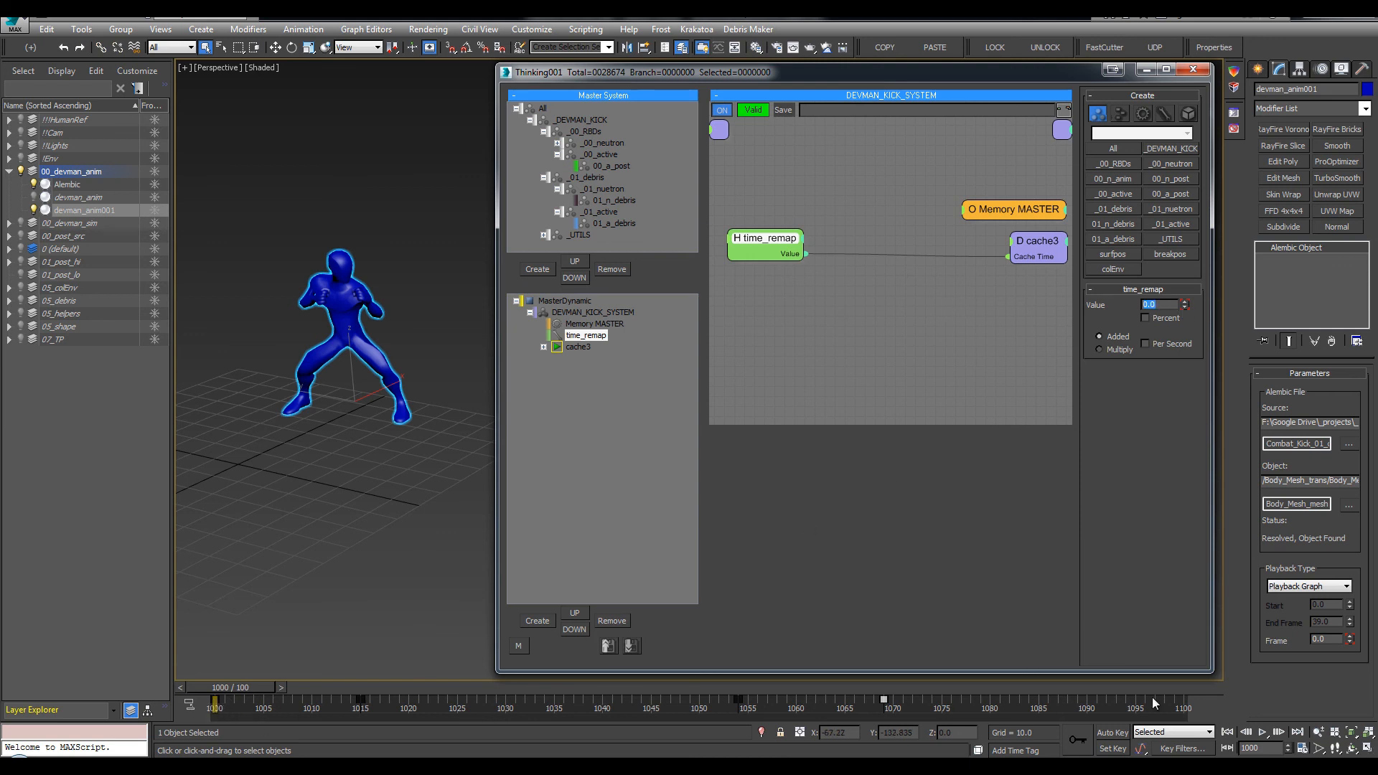
Add a Float operator to DEVMAN_KICK_SYSTEM and wire it between time_remap's Value and cache3's Cache Time
double_click(898, 262)
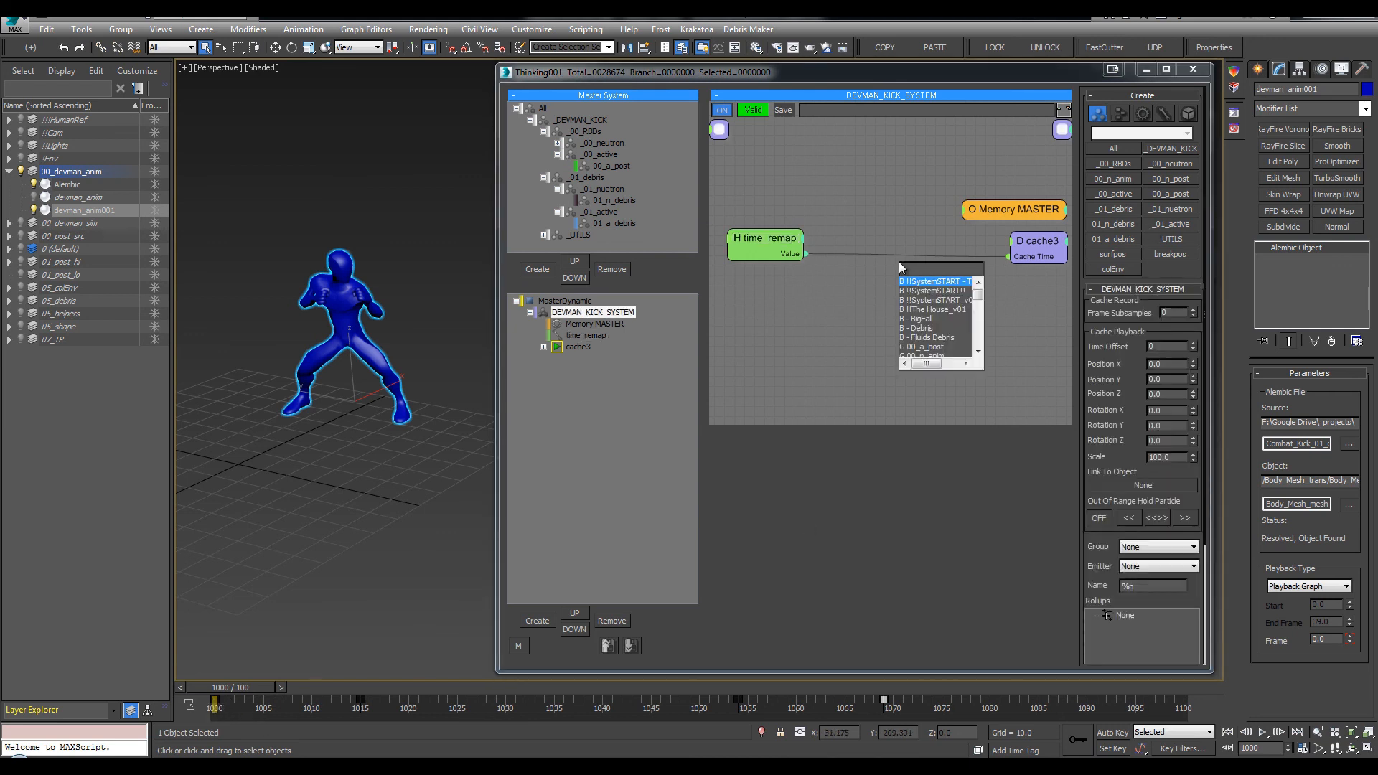
type("float")
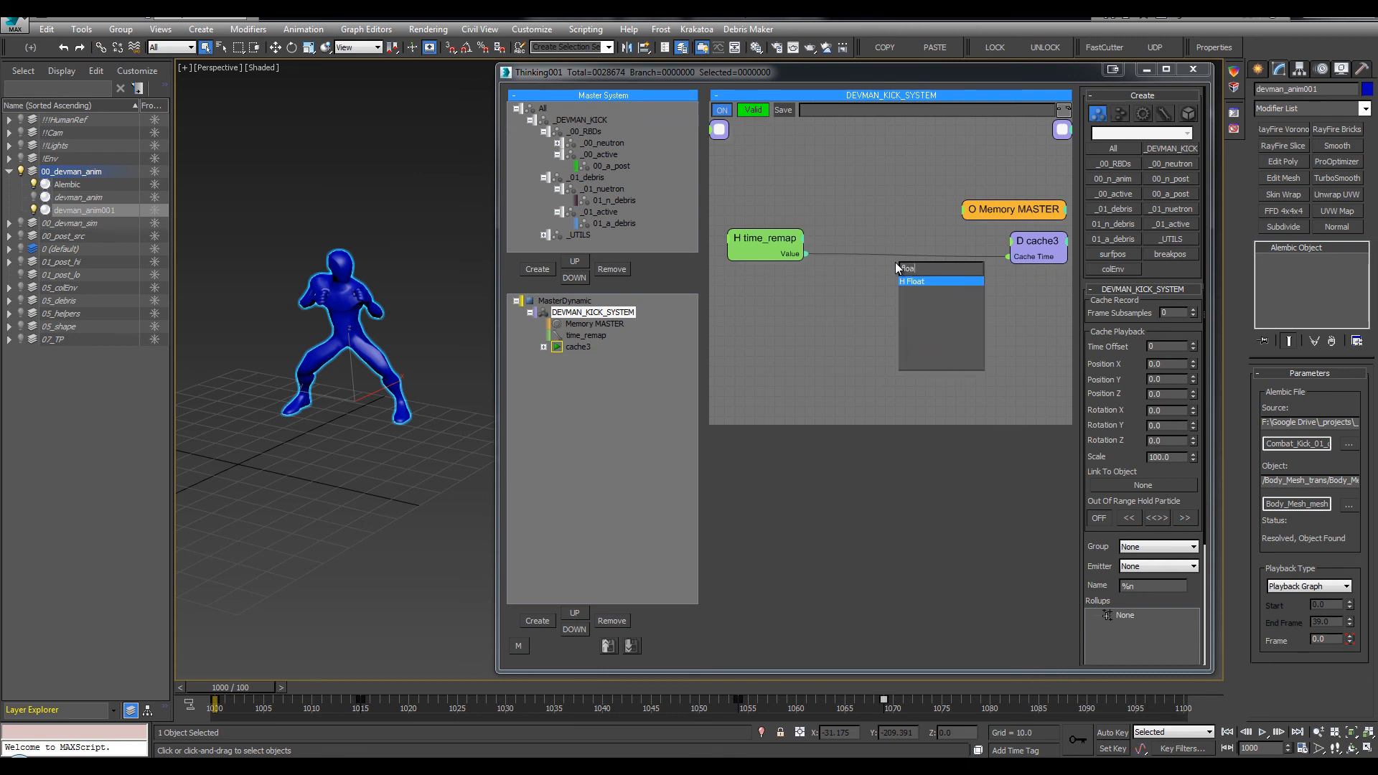
key("Return")
left_click(933, 273)
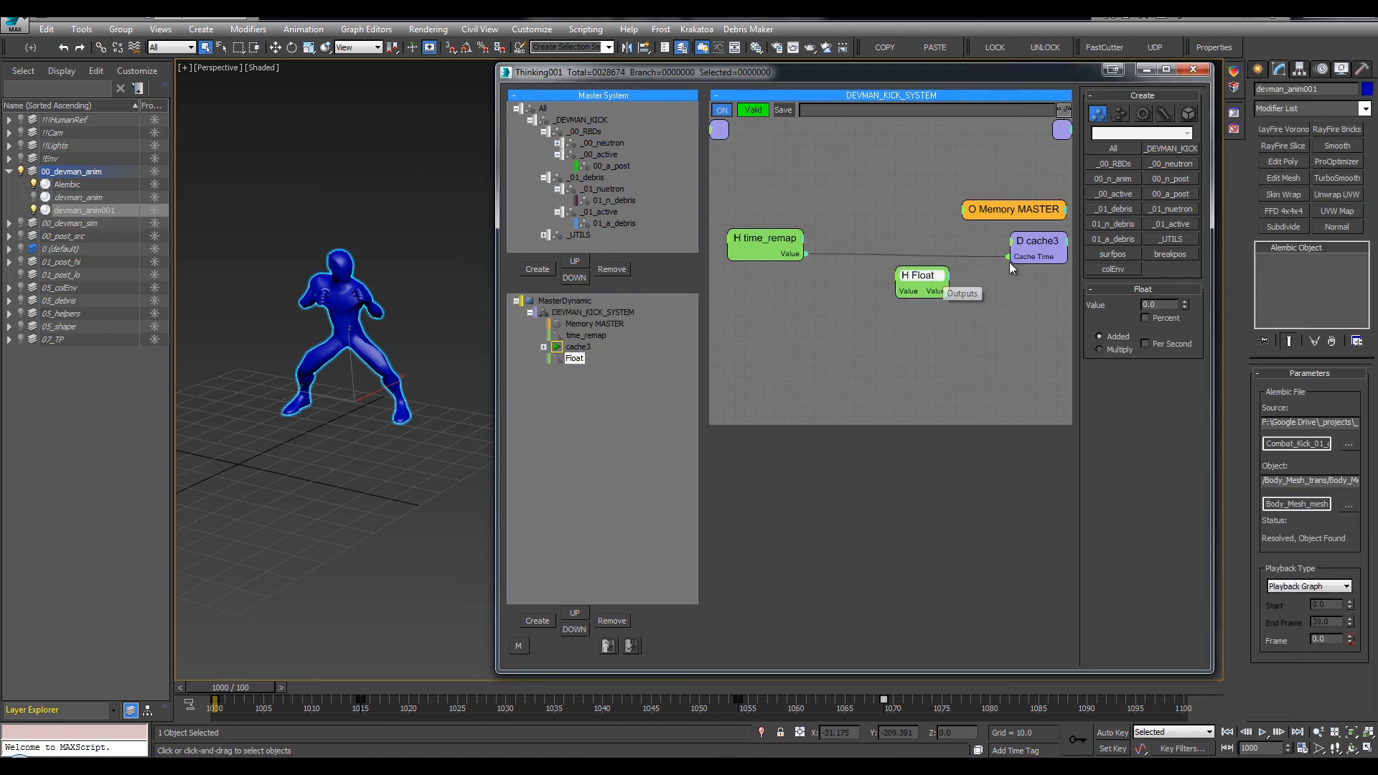
mouse_move(1035, 256)
left_mouse_down()
mouse_move(955, 286)
mouse_move(1013, 277)
mouse_move(1022, 262)
left_mouse_up()
left_click_drag(941, 290, 914, 266)
Set the Float operator's value to 1000 and tidy the positions of the time_remap and Float nodes
left_click_drag(1170, 305, 1096, 308)
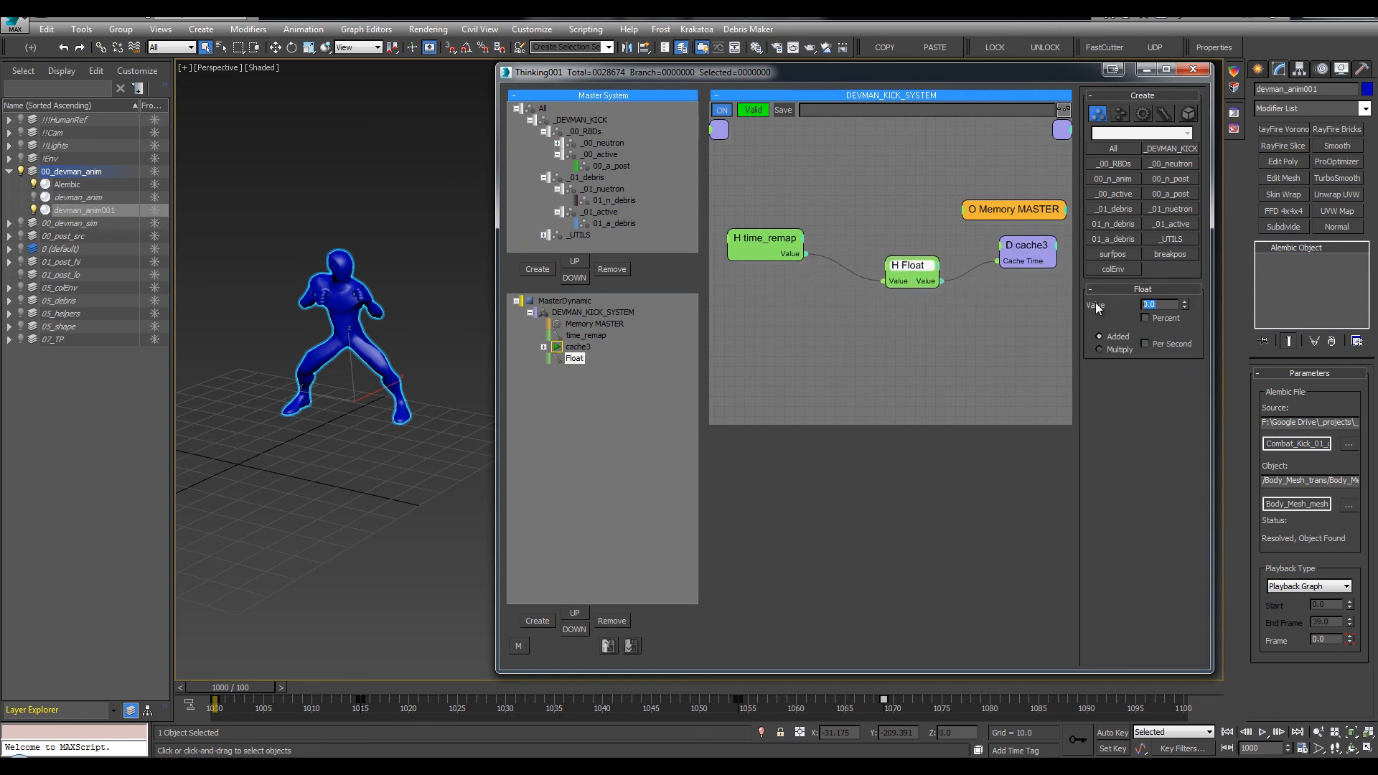
type("1000")
key("Return")
left_click(766, 244)
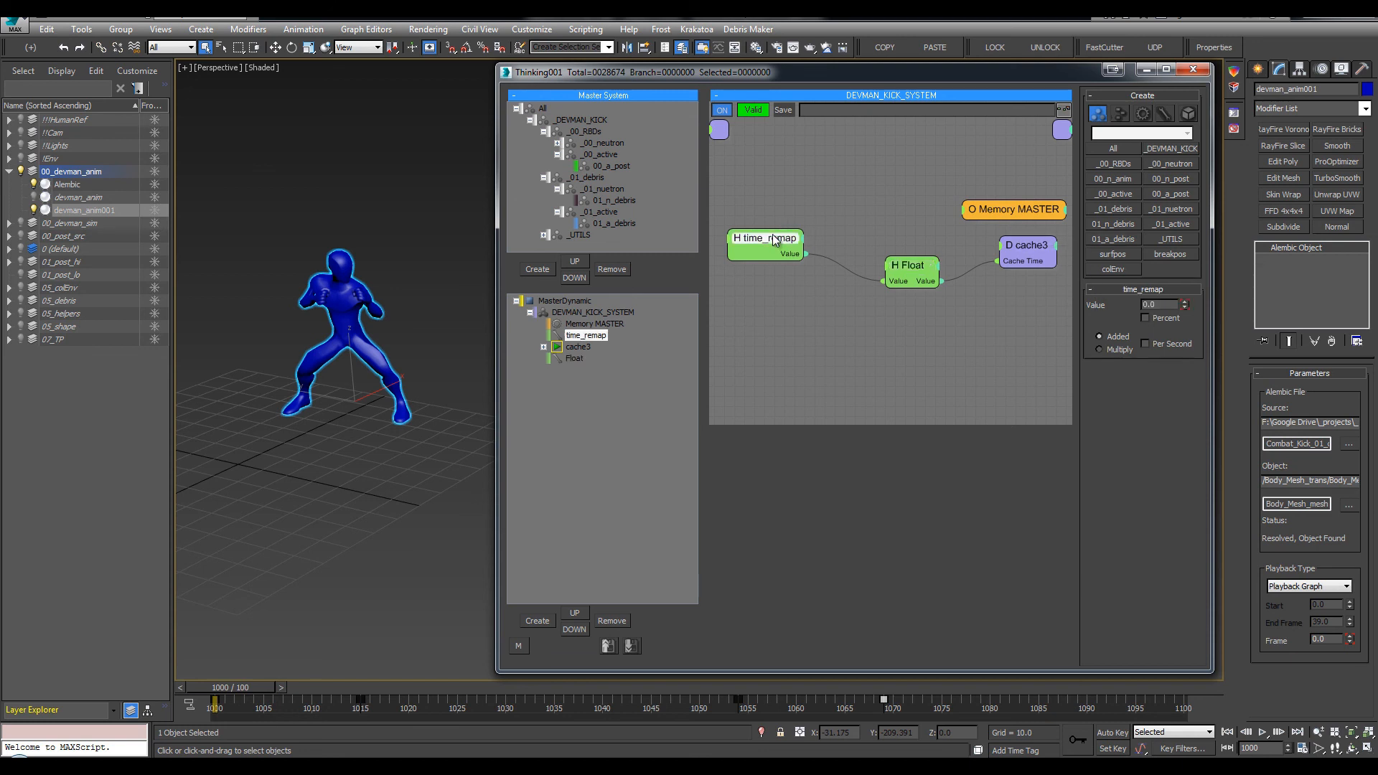
left_click_drag(767, 246, 781, 243)
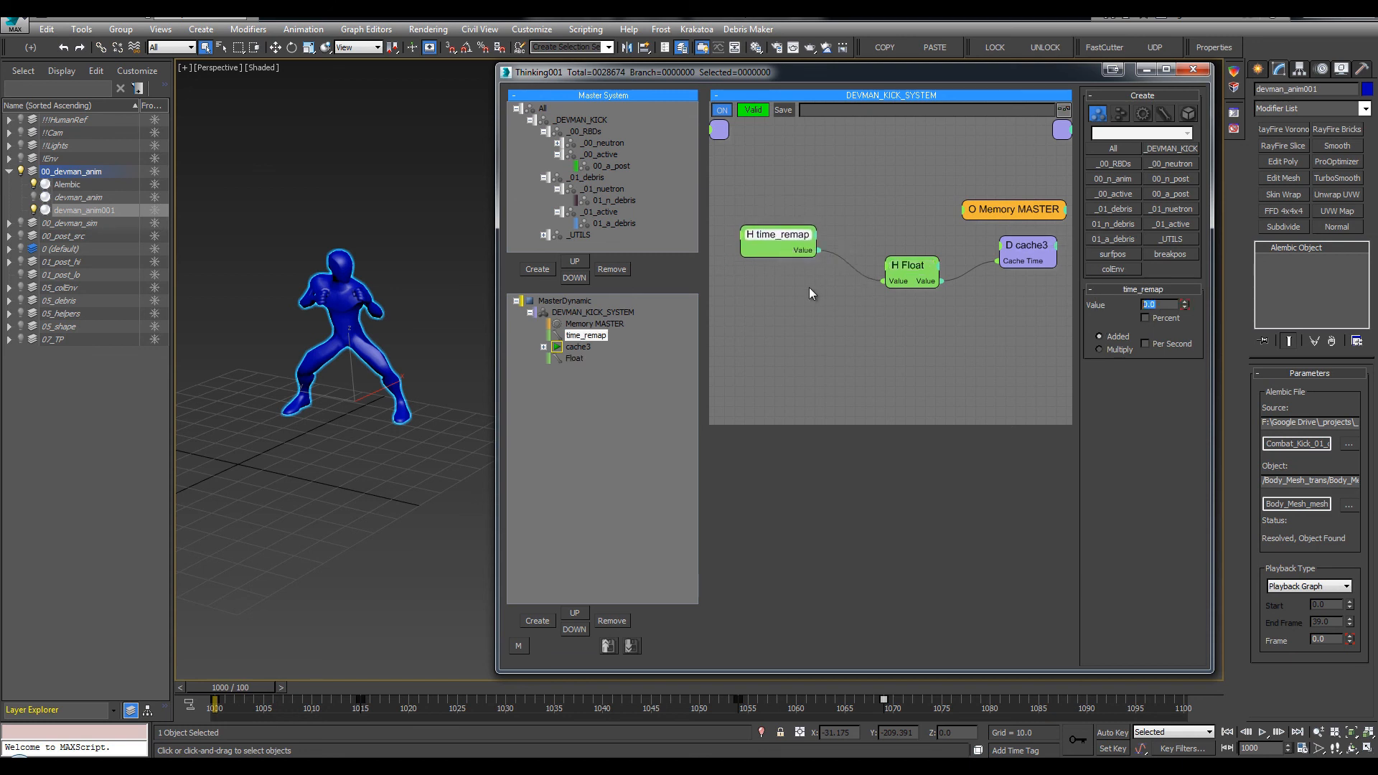
left_click(913, 266)
left_click_drag(915, 264, 903, 261)
Clear the selection, play the retimed cache beside the Alembic character, and stop the playback around frame 1032
left_click(382, 214)
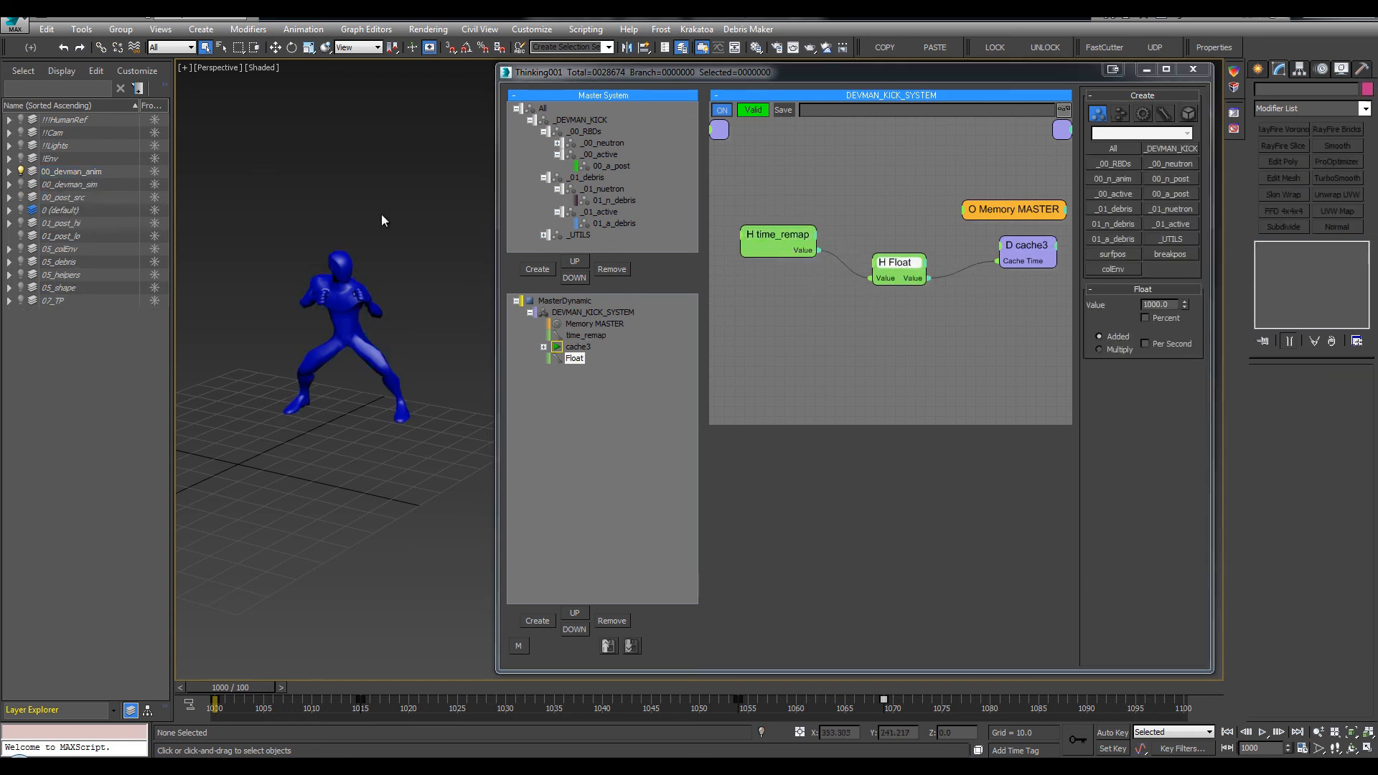
key("period")
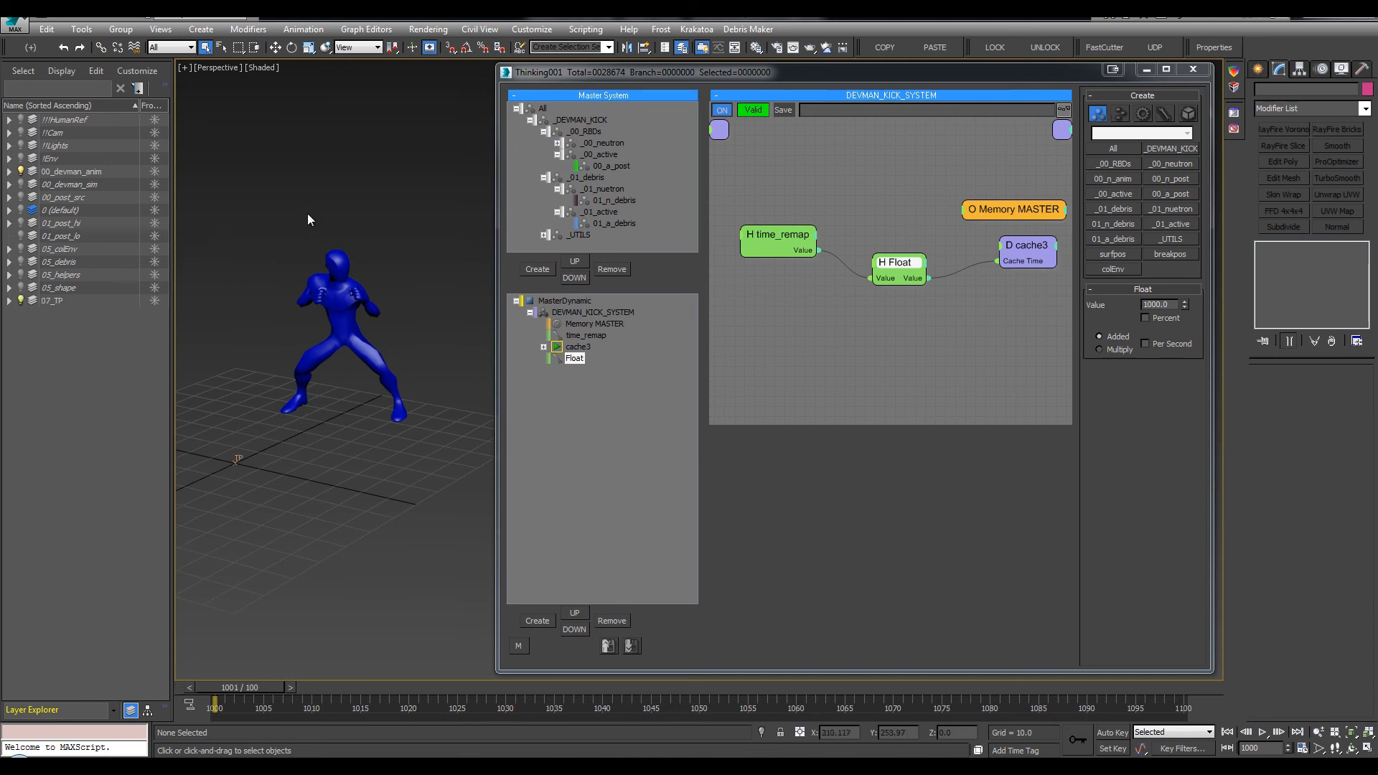
middle_click_drag(366, 237, 420, 219, "alt")
key("l")
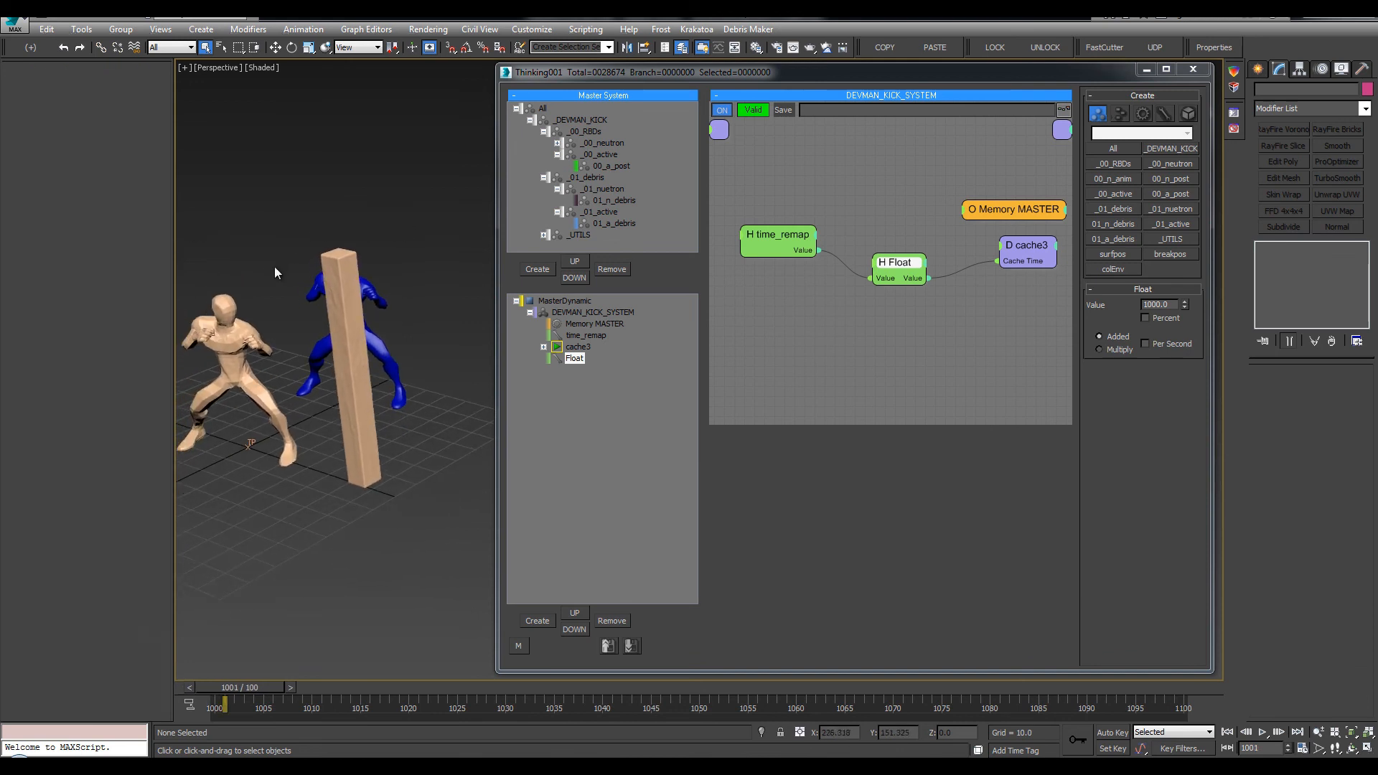
middle_click_drag(276, 264, 379, 253)
key("slash")
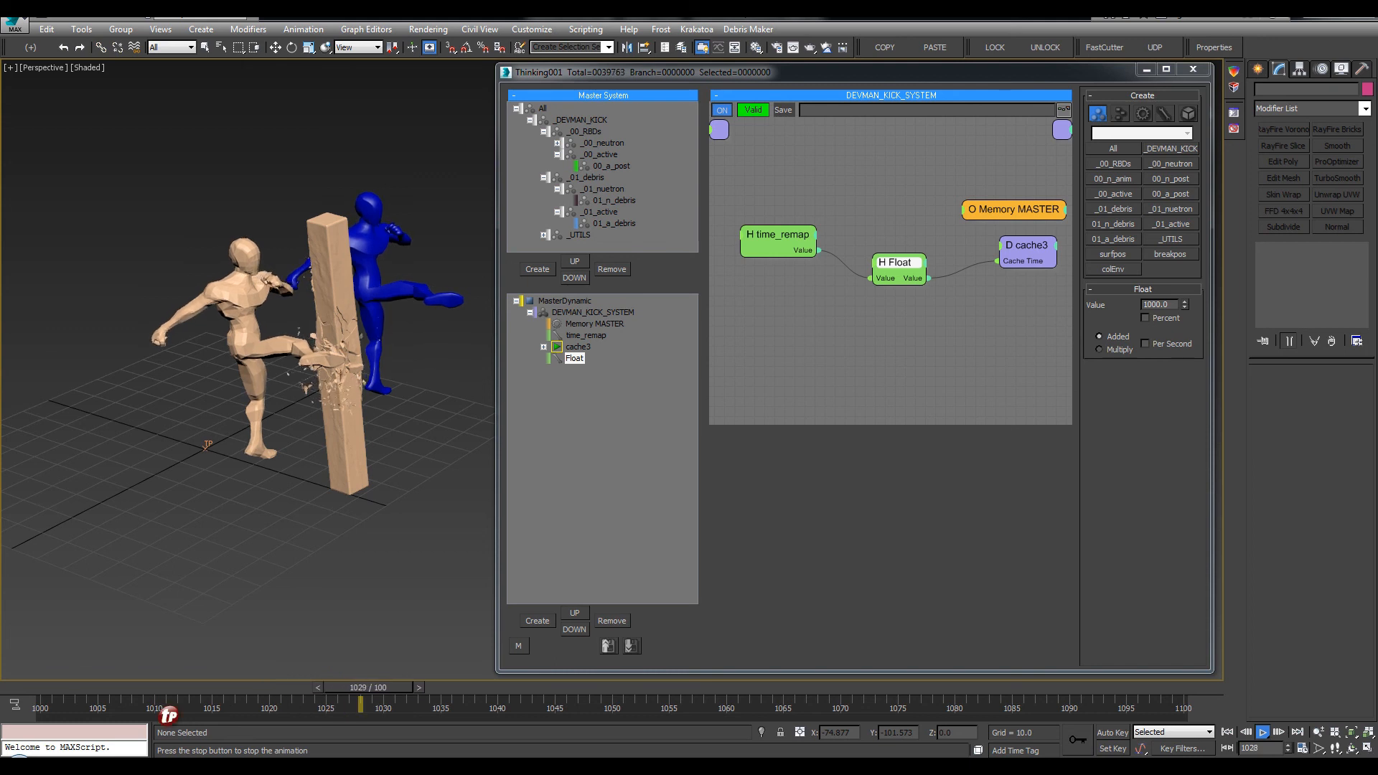
left_click(1280, 731)
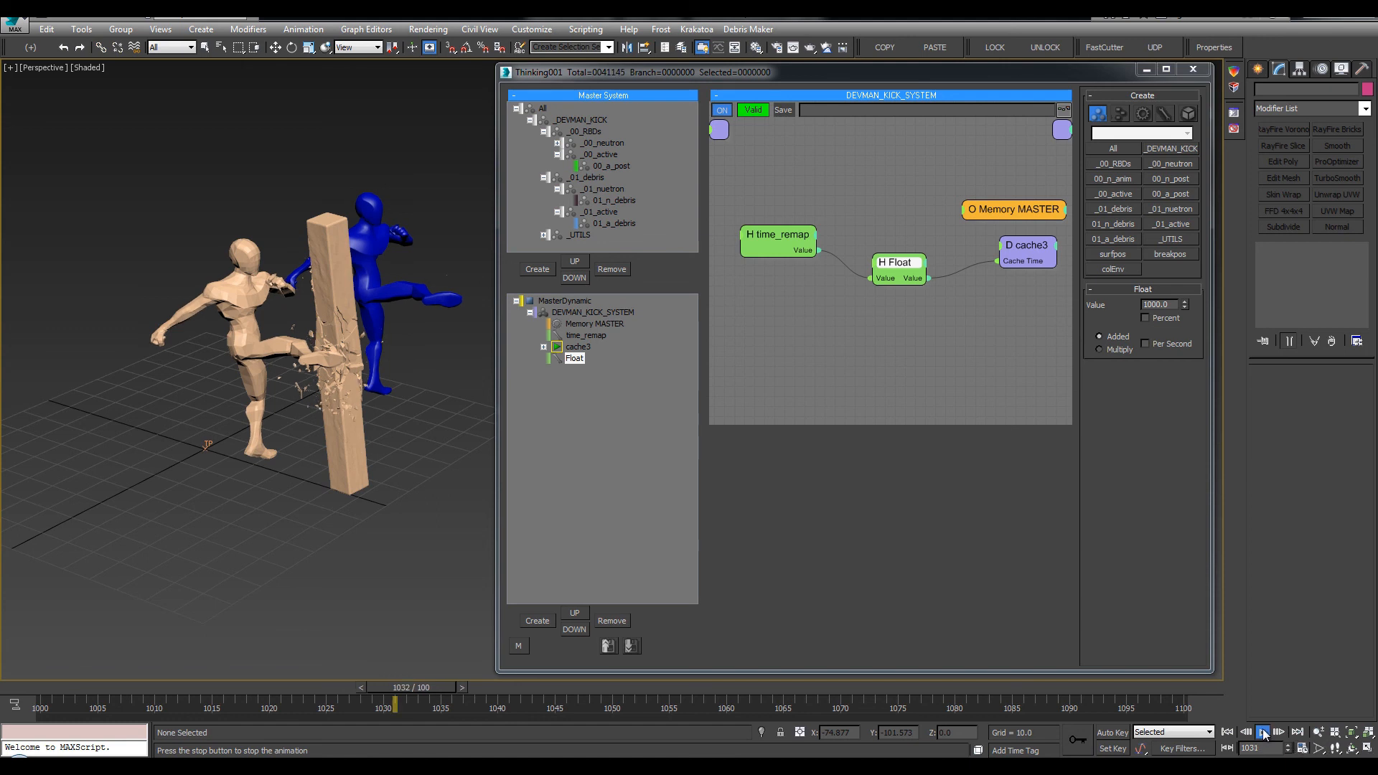
Switch the shaded display colour to Material Color and frame the fighters and the pillar in the viewport
left_click(1340, 69)
left_click(1327, 169)
mouse_move(463, 374)
middle_mouse_down("alt")
mouse_move(397, 379)
mouse_move(450, 415)
mouse_move(439, 374)
mouse_move(362, 335)
middle_mouse_up("alt")
scroll(439, 372, "up", 4)
scroll(439, 373, "down", 5)
scroll(397, 366, "down", 2)
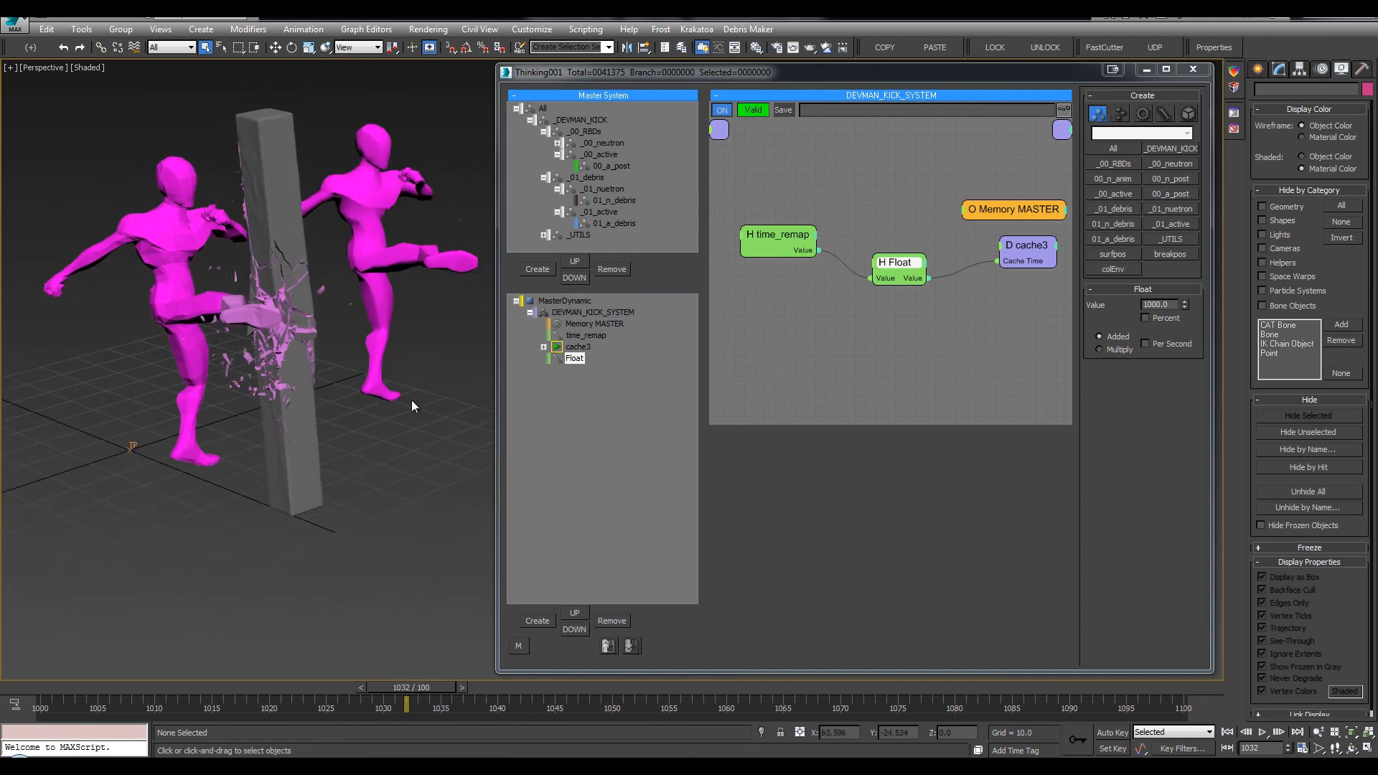
Create a viewport preview of the retimed kick, pause its playback and close the player
key("shift+v")
key("Return")
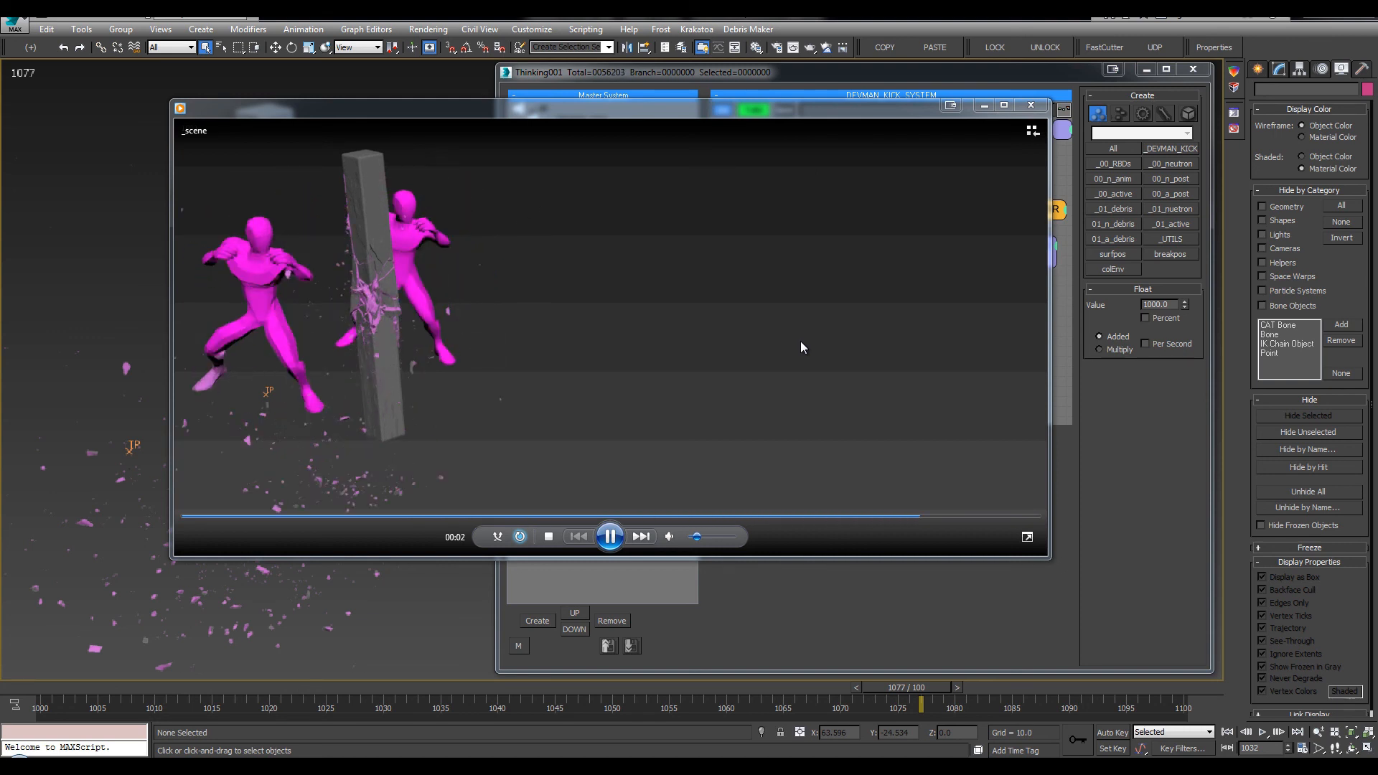
left_click(608, 544)
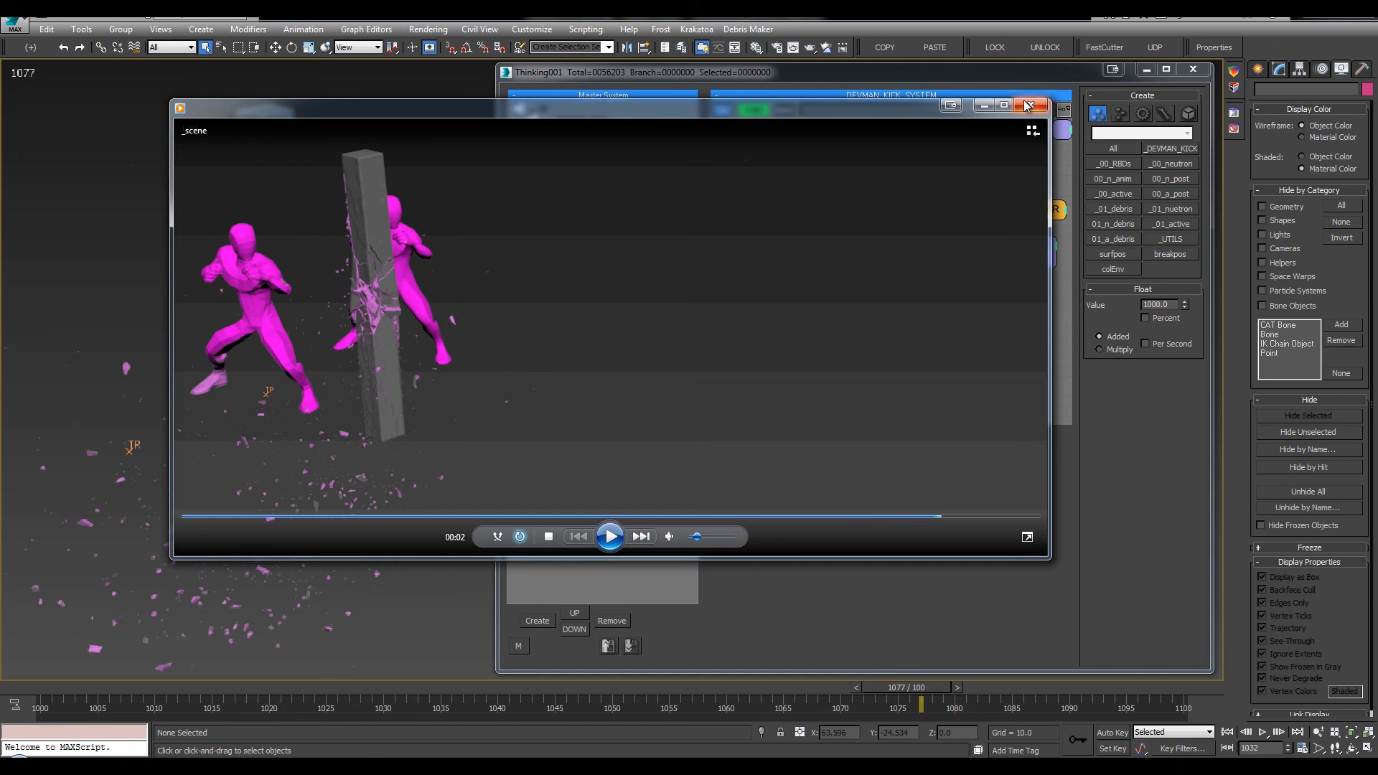
left_click(1031, 106)
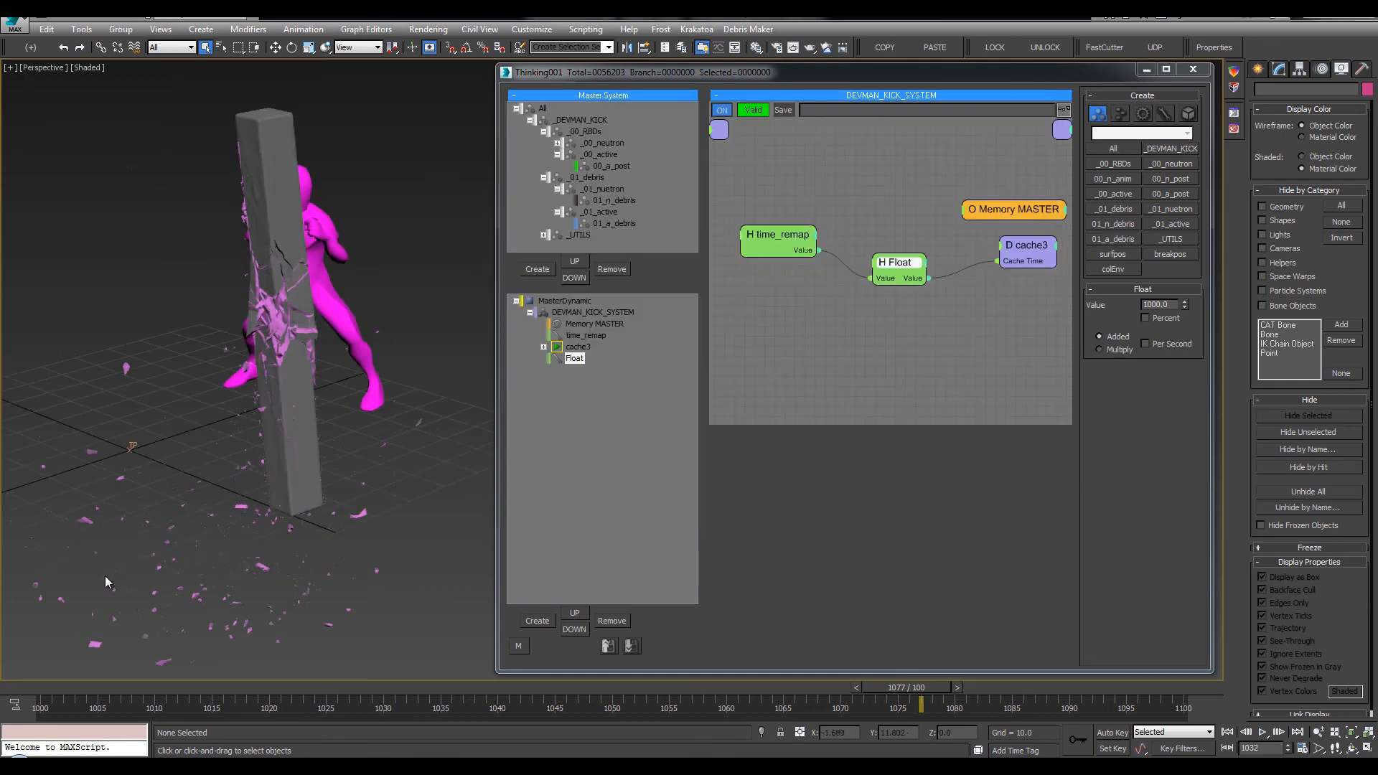
Return to frame 1000, select devman_anim001 and open its playback curve in a maximized Curve Editor
left_click(10, 689)
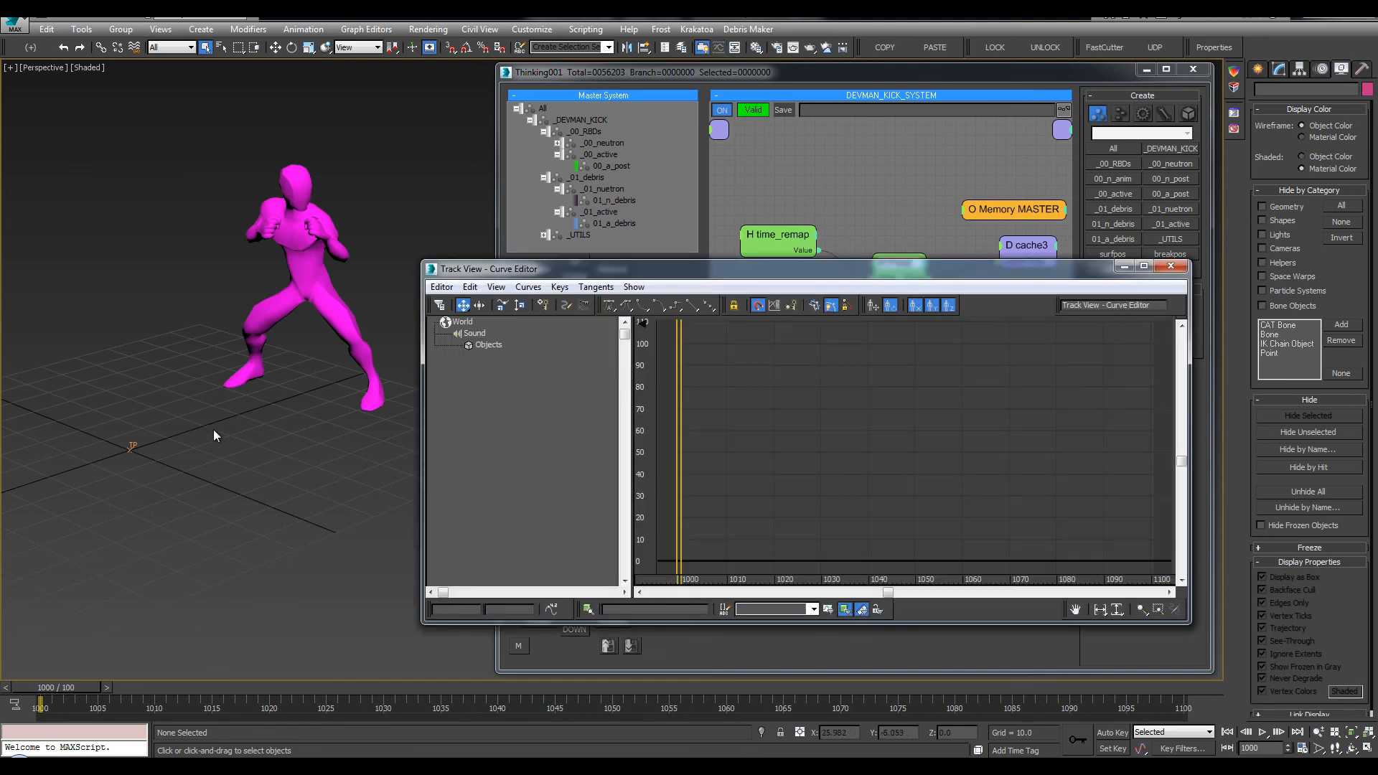
left_click_drag(169, 394, 103, 479)
left_click(1145, 267)
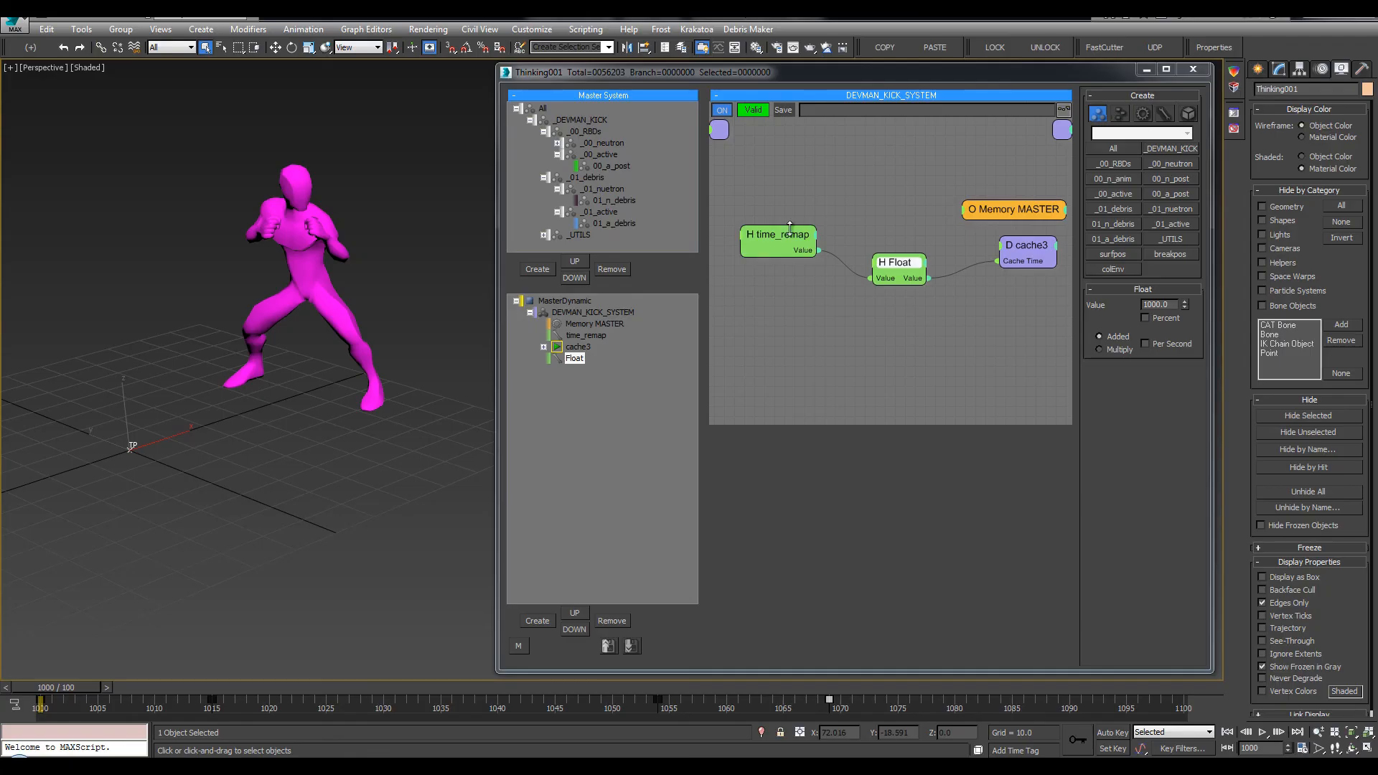
left_click(300, 179)
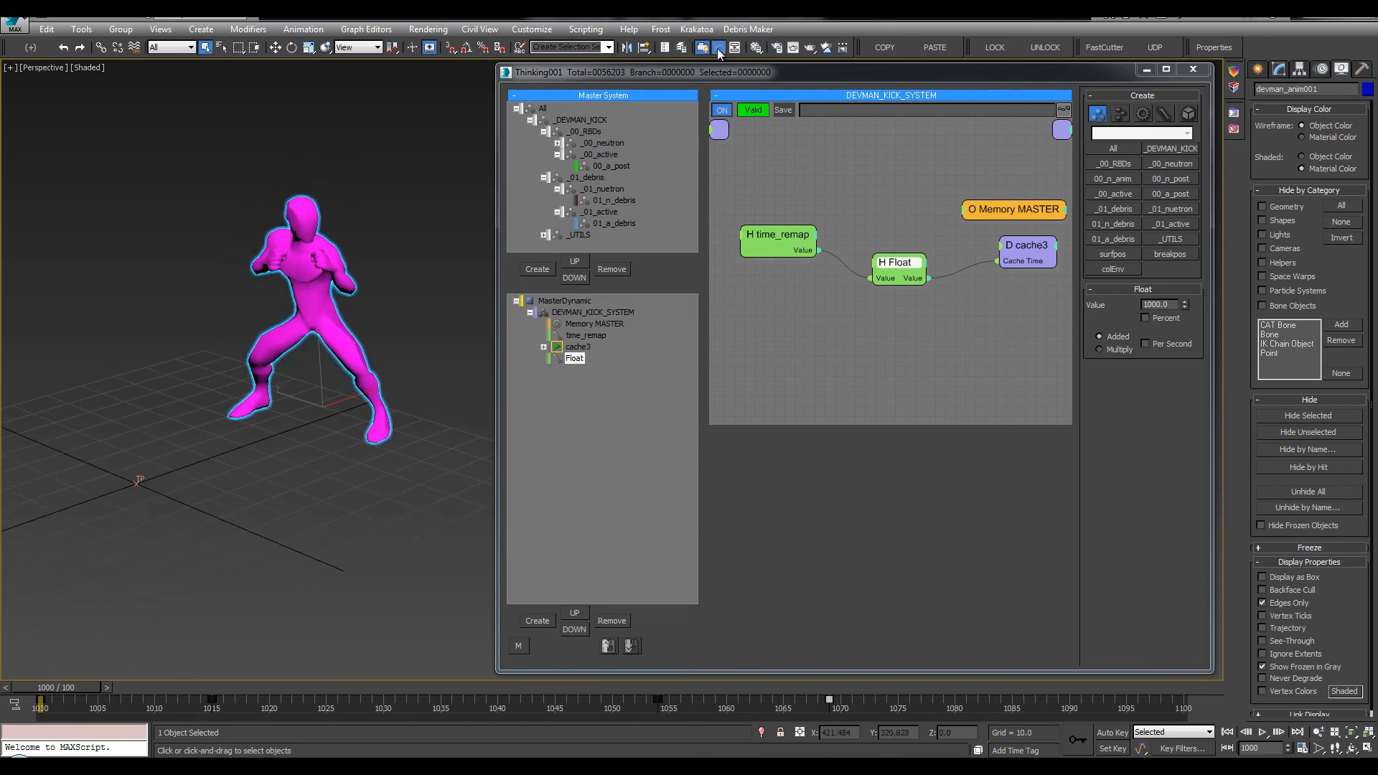
left_click(719, 52)
left_click(1168, 265)
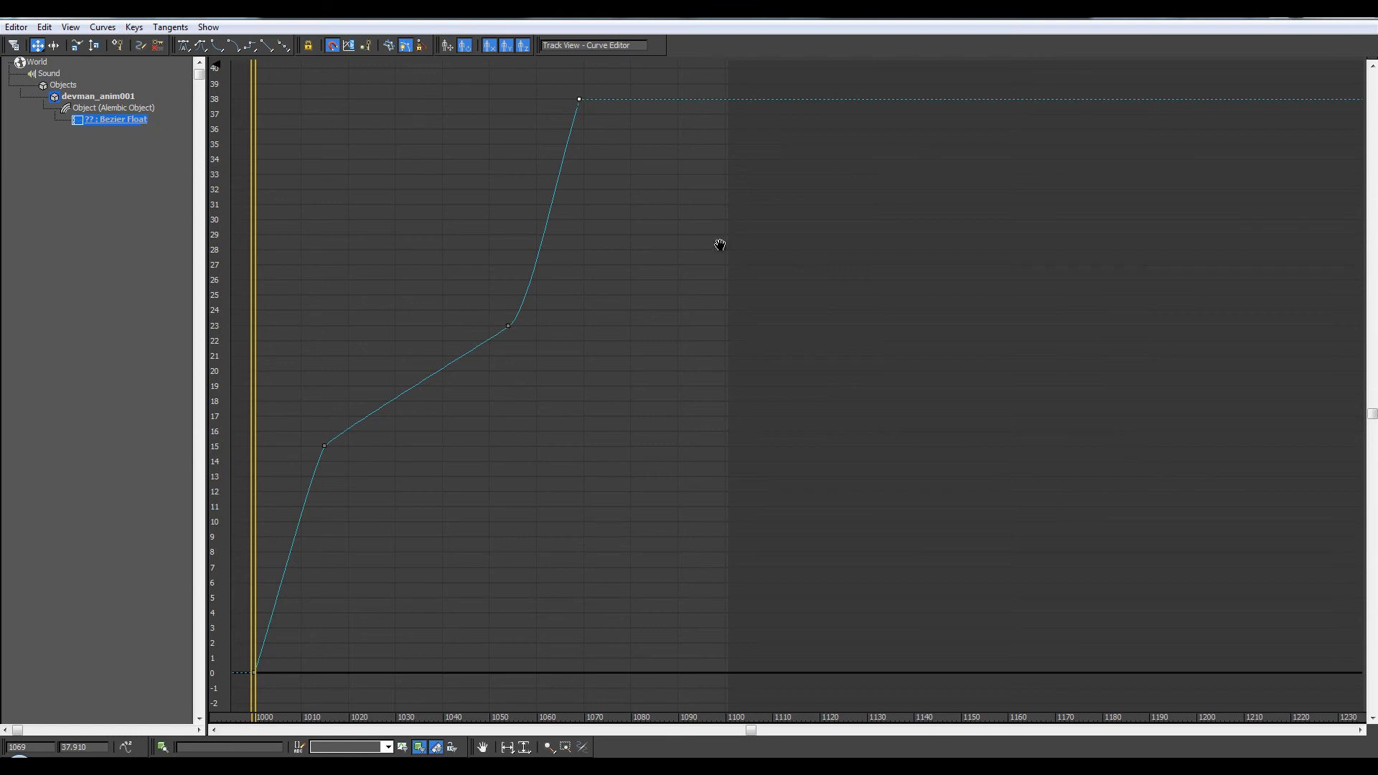
Examine devman_anim001's playback curve over its full range and move the current time to frame 1100
middle_click_drag(720, 244, 781, 419)
middle_click_drag(737, 267, 774, 529, "ctrl+alt")
middle_click_drag(713, 278, 828, 293)
middle_click_drag(805, 244, 783, 315, "ctrl+alt")
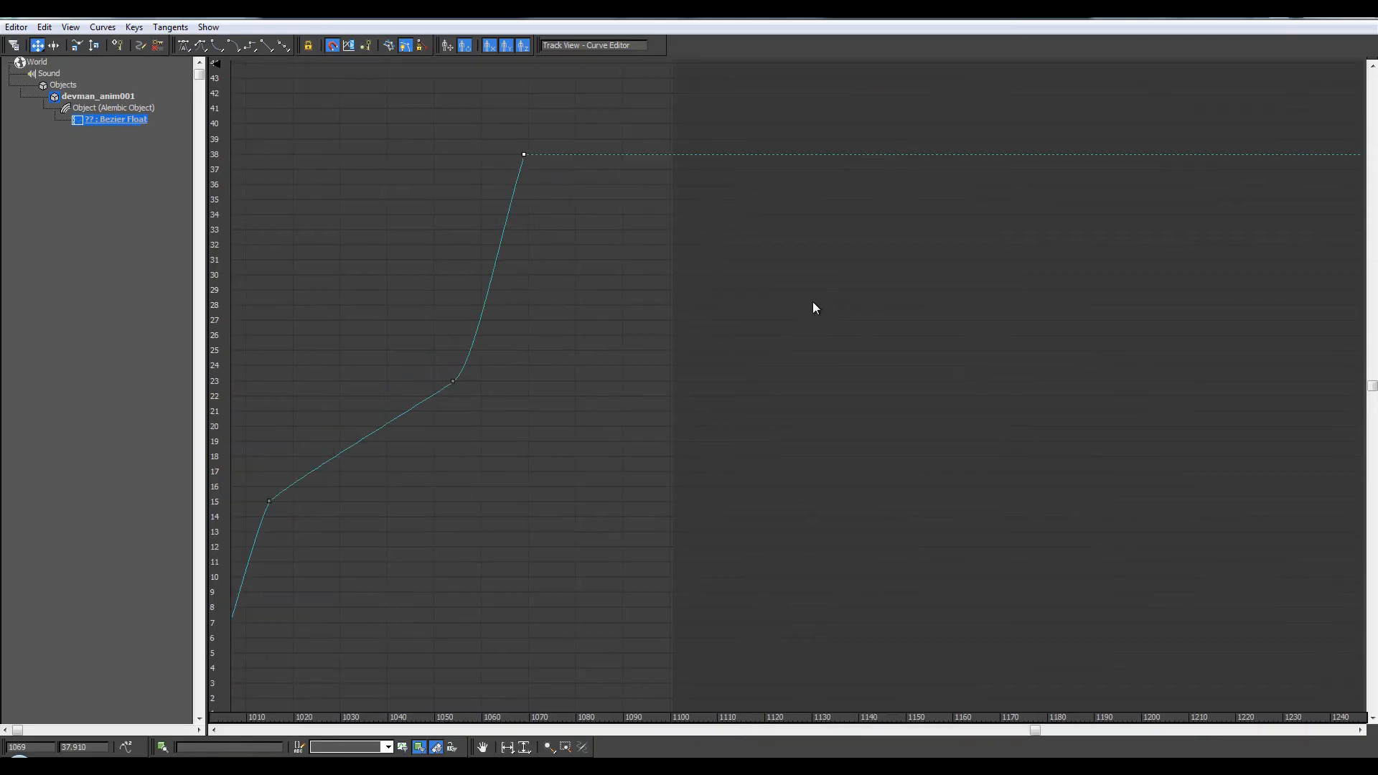
middle_click_drag(812, 302, 707, 370, "ctrl+alt")
middle_click_drag(707, 369, 625, 267, "ctrl+alt")
middle_click_drag(344, 170, 390, 196)
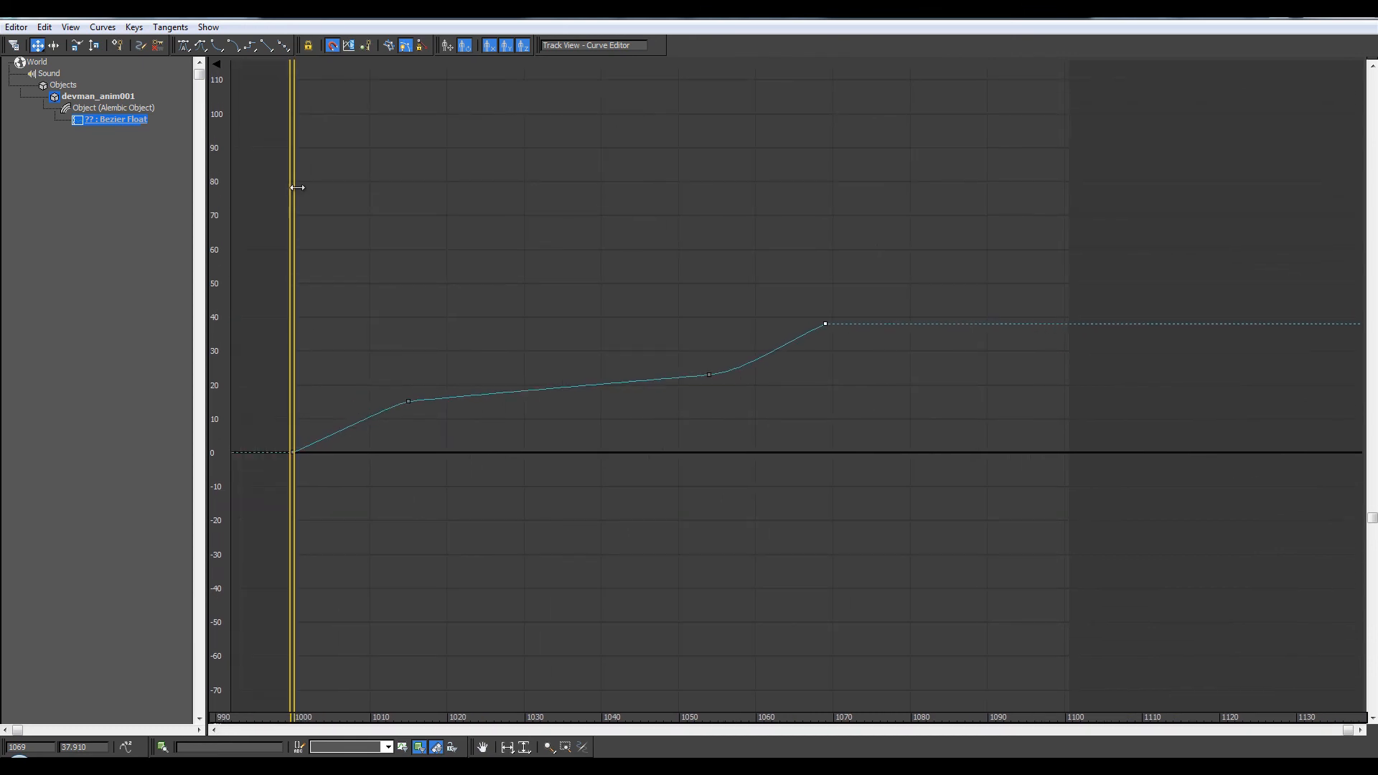
left_click_drag(298, 187, 1065, 197)
Add a key near the end of devman_anim001's playback curve and raise it to about 83 at frame 1099
middle_click_drag(735, 389, 663, 321)
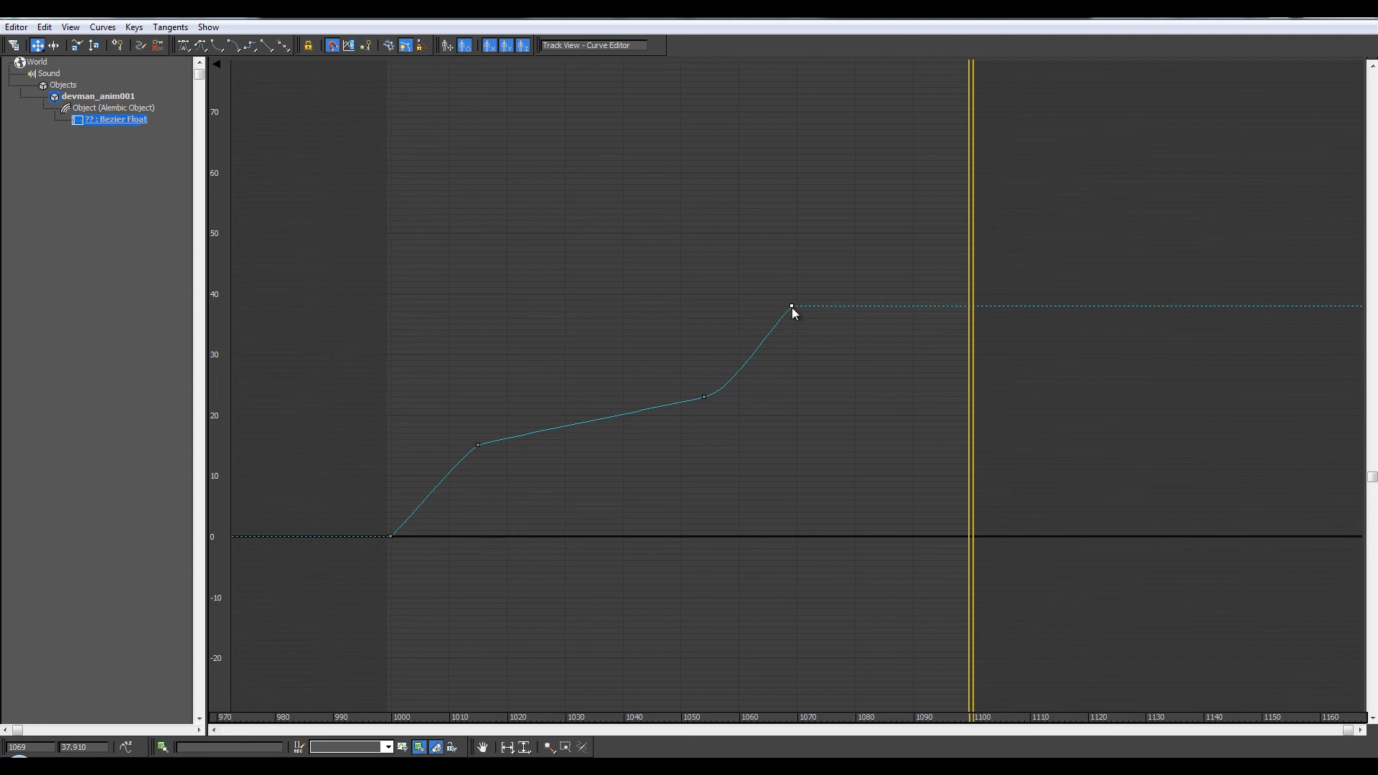
middle_click_drag(780, 346, 735, 383)
middle_click_drag(243, 256, 227, 281)
middle_click_drag(841, 268, 822, 318, "ctrl+alt")
key("a")
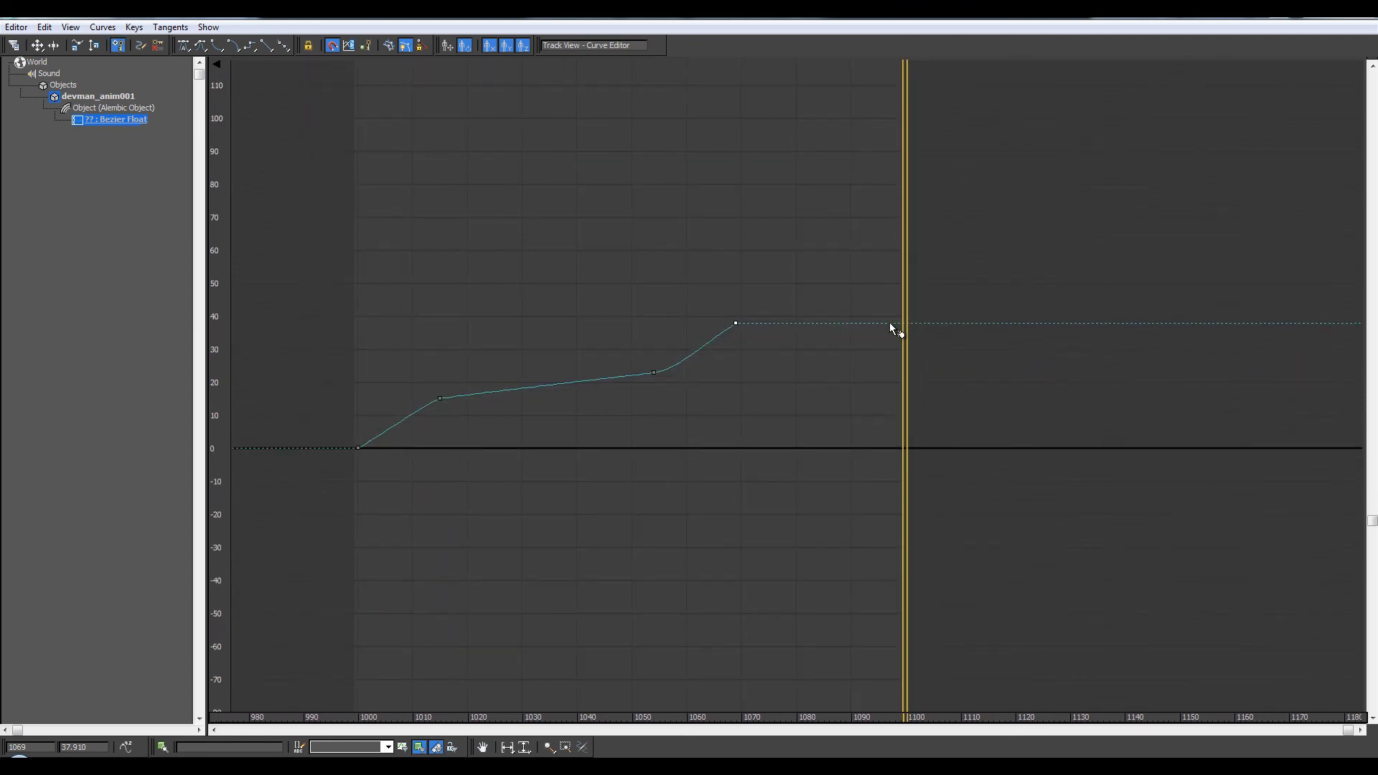
left_click(890, 323)
right_click(885, 288)
left_click_drag(890, 324, 900, 173)
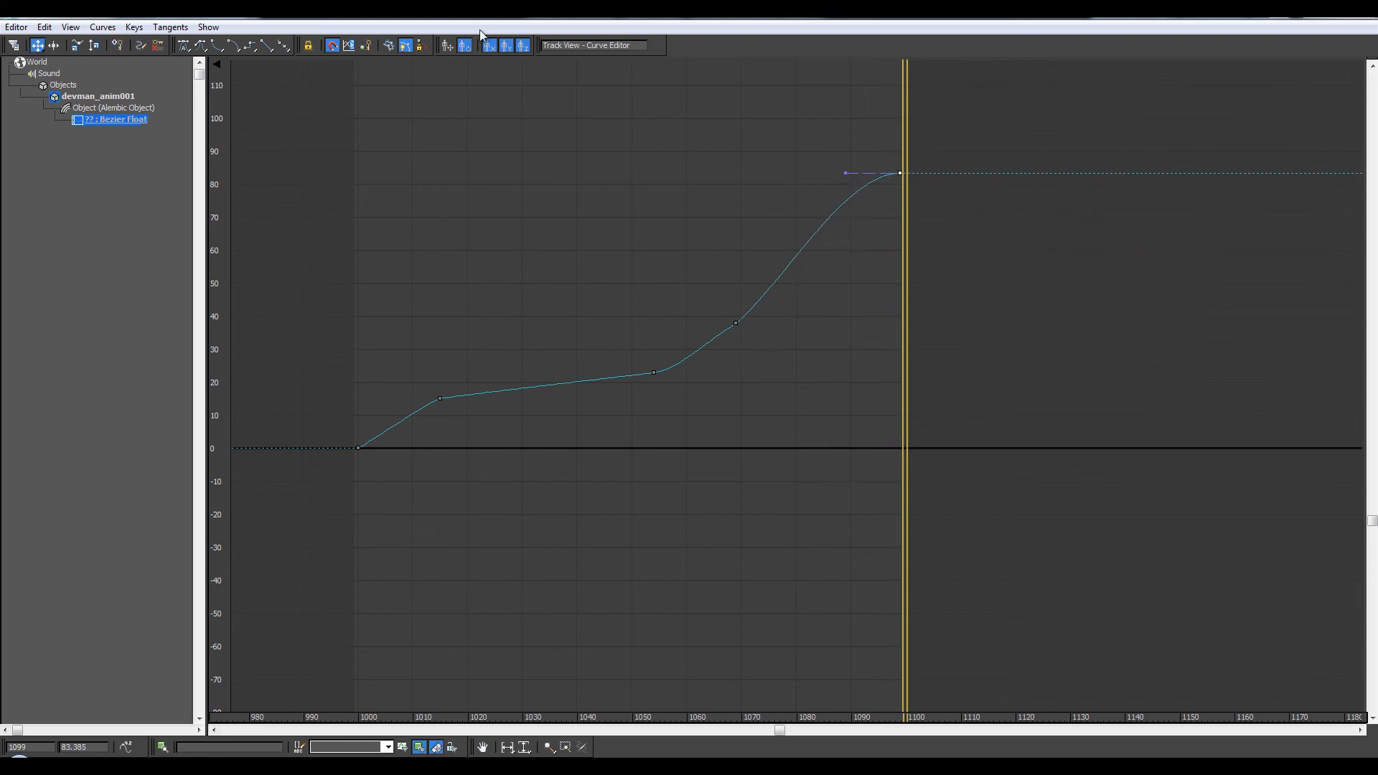
Make the new end key's tangent linear, move it to frame 1100 and set its value to 100
left_click(267, 45)
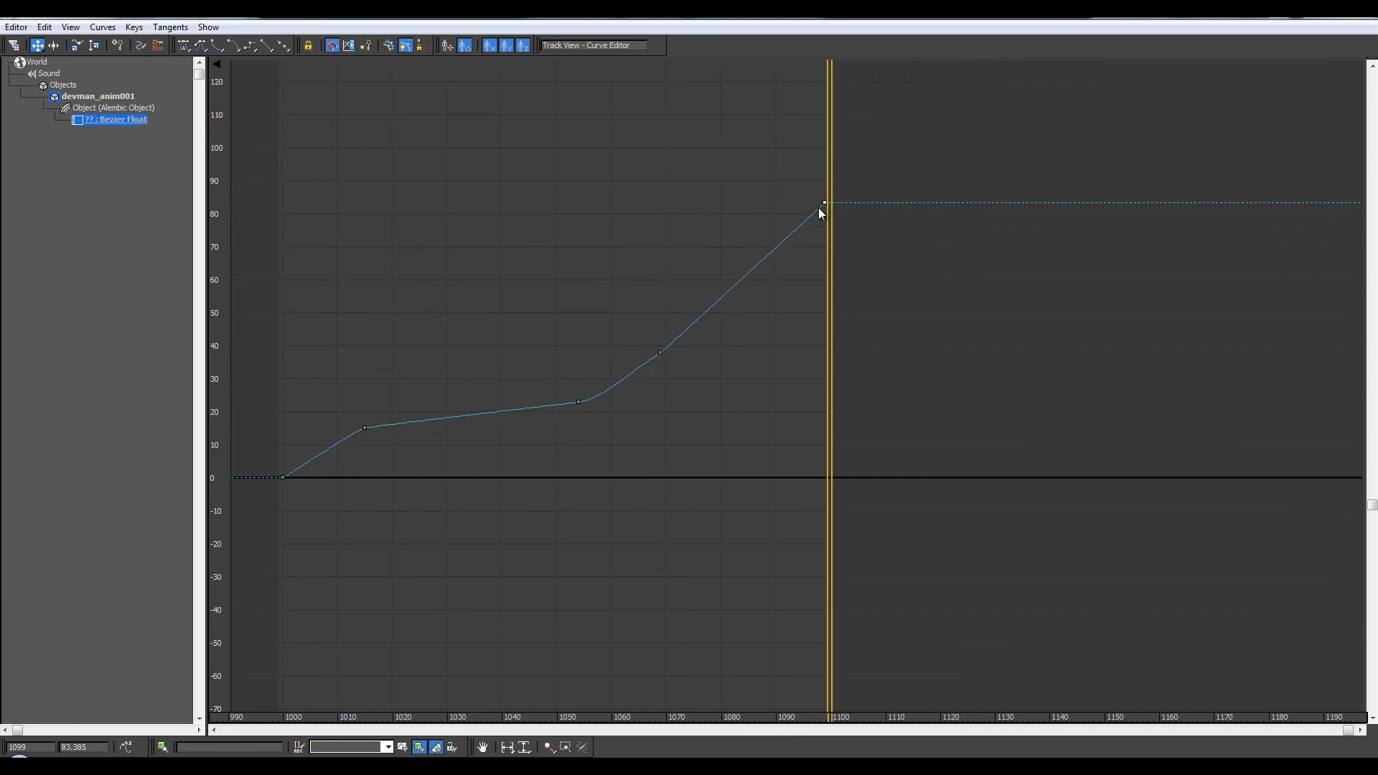
left_click_drag(827, 204, 833, 154)
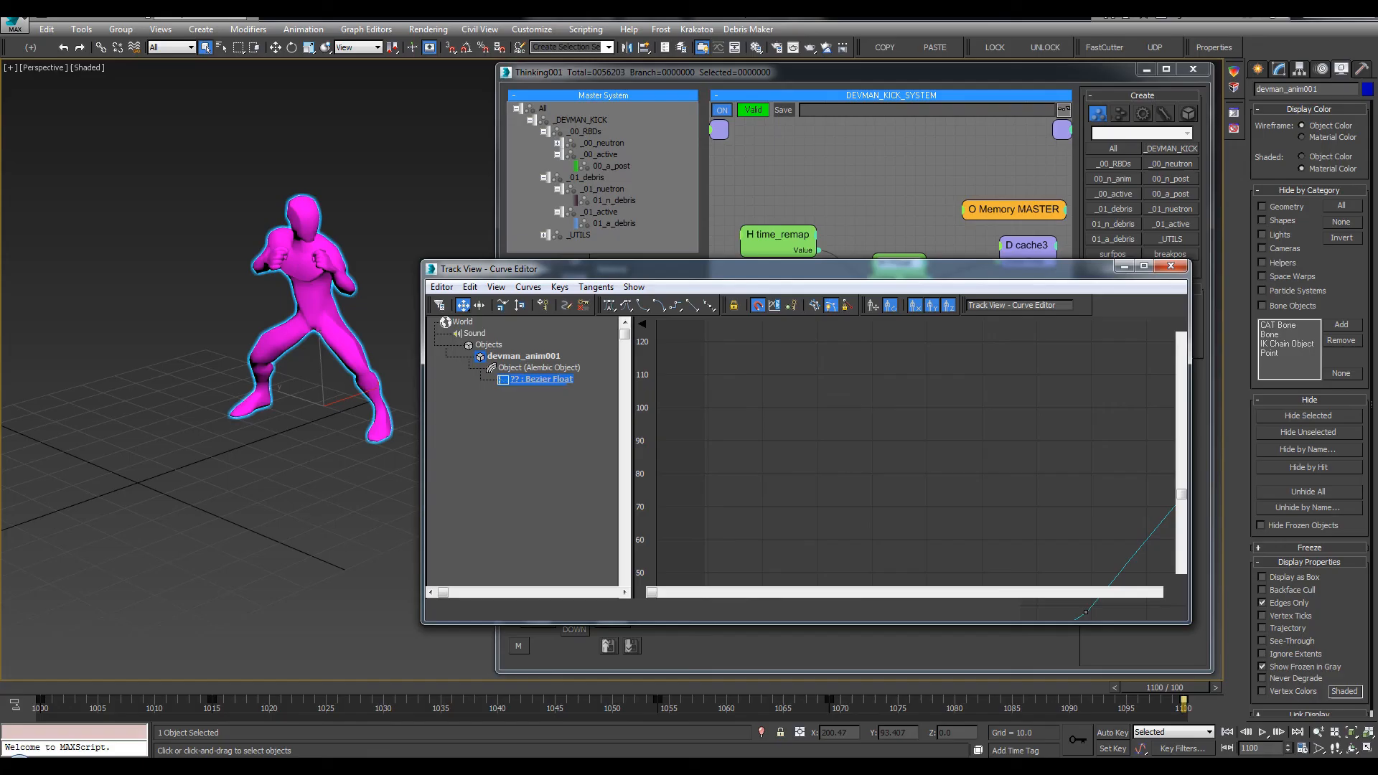
scroll(897, 330, "down", 2)
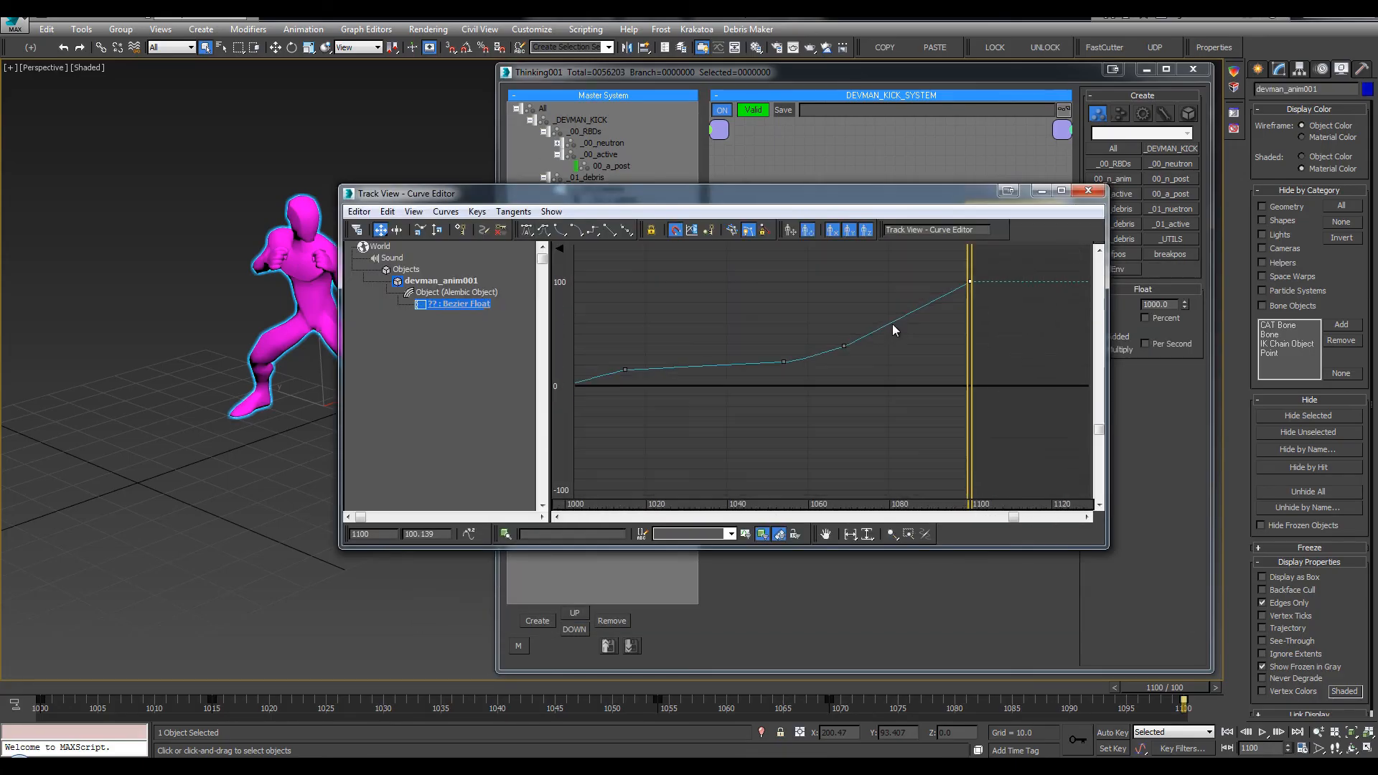
left_click_drag(438, 531, 351, 539)
type("10")
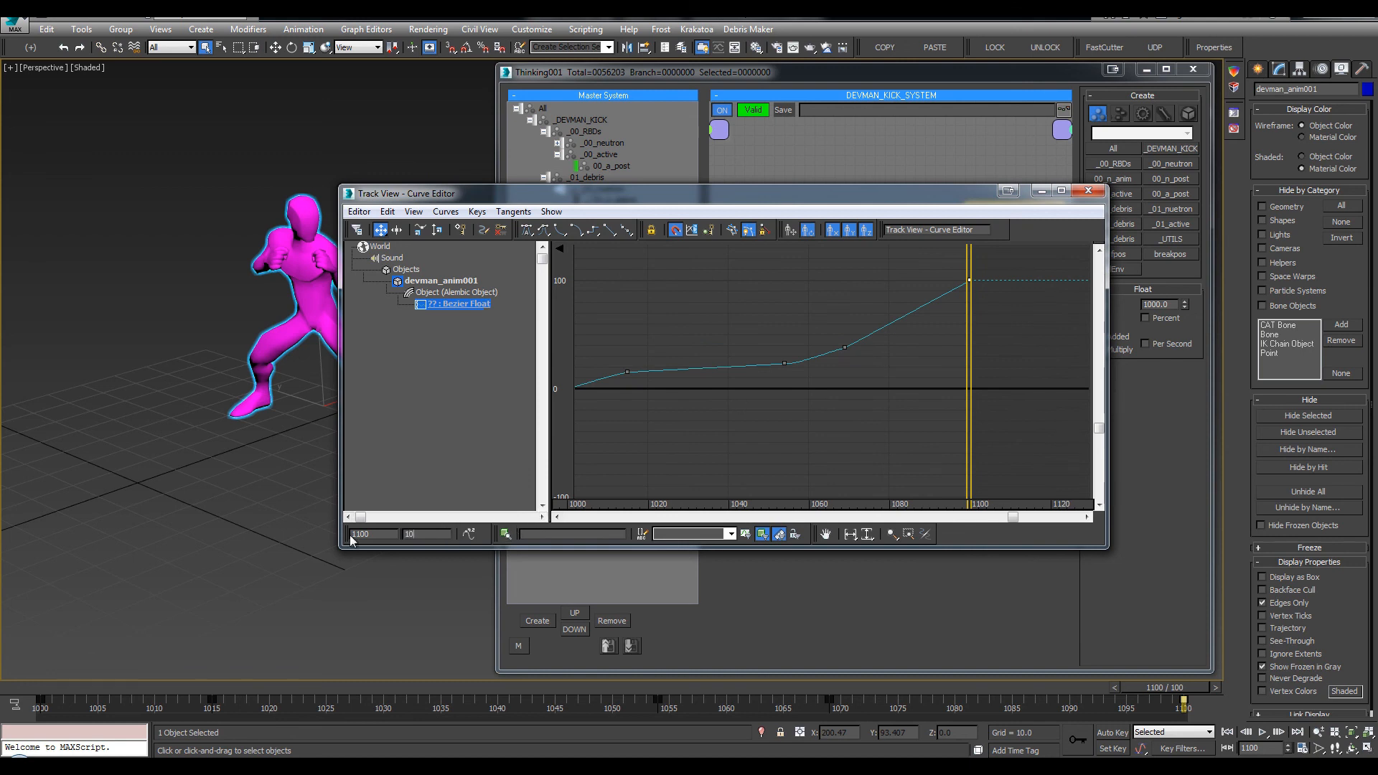
type("0")
key("Return")
Set the tangents of the playback curve's key at frame 1069 to auto
scroll(835, 338, "up", 2)
scroll(890, 394, "up", 3)
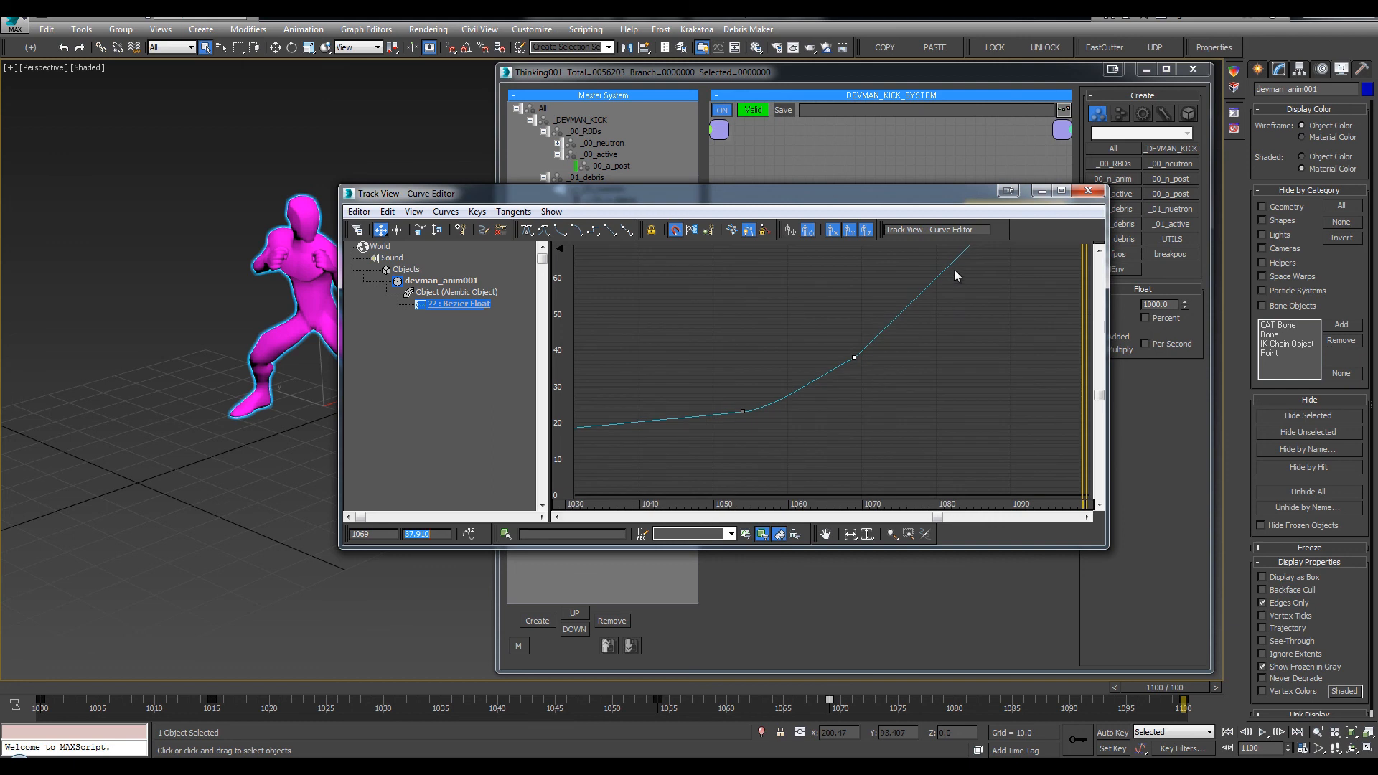
middle_click_drag(180, 234, 167, 234)
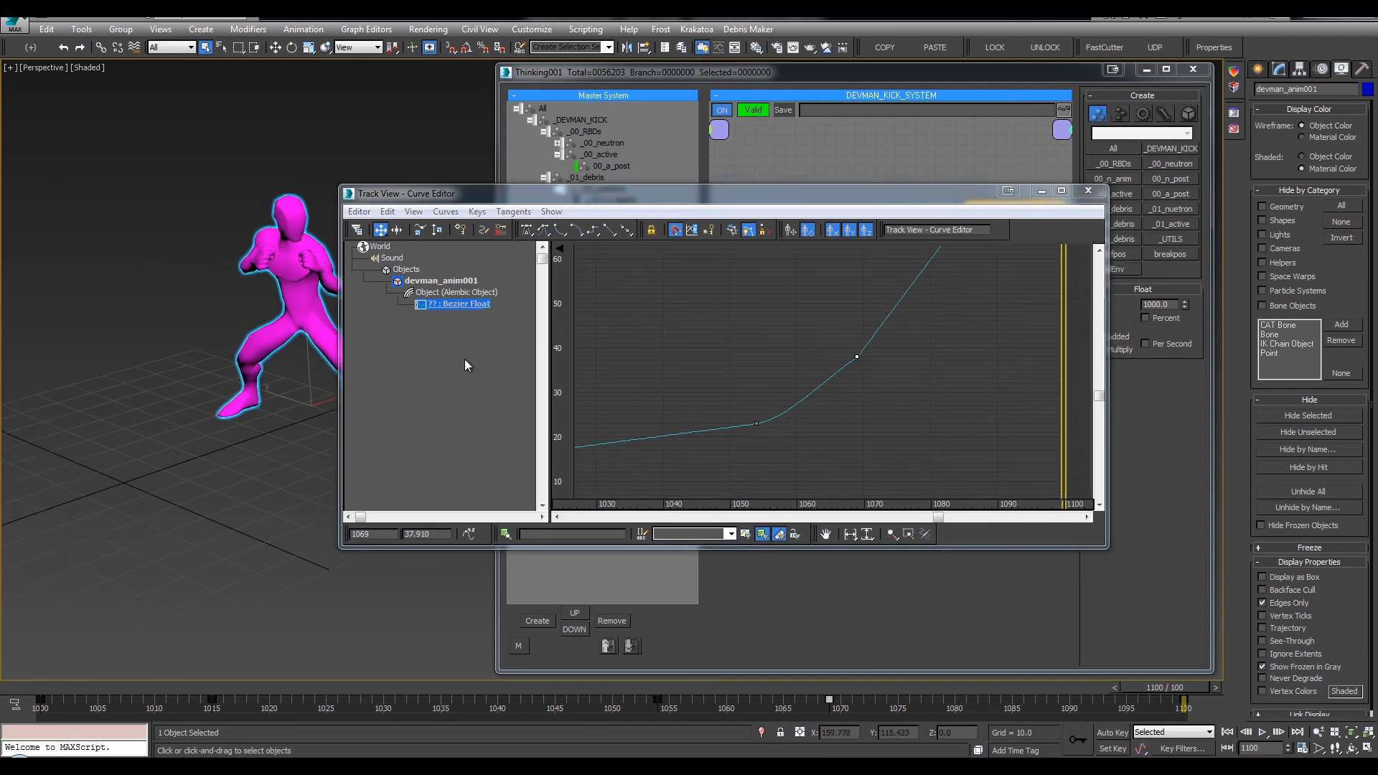
left_click(528, 231)
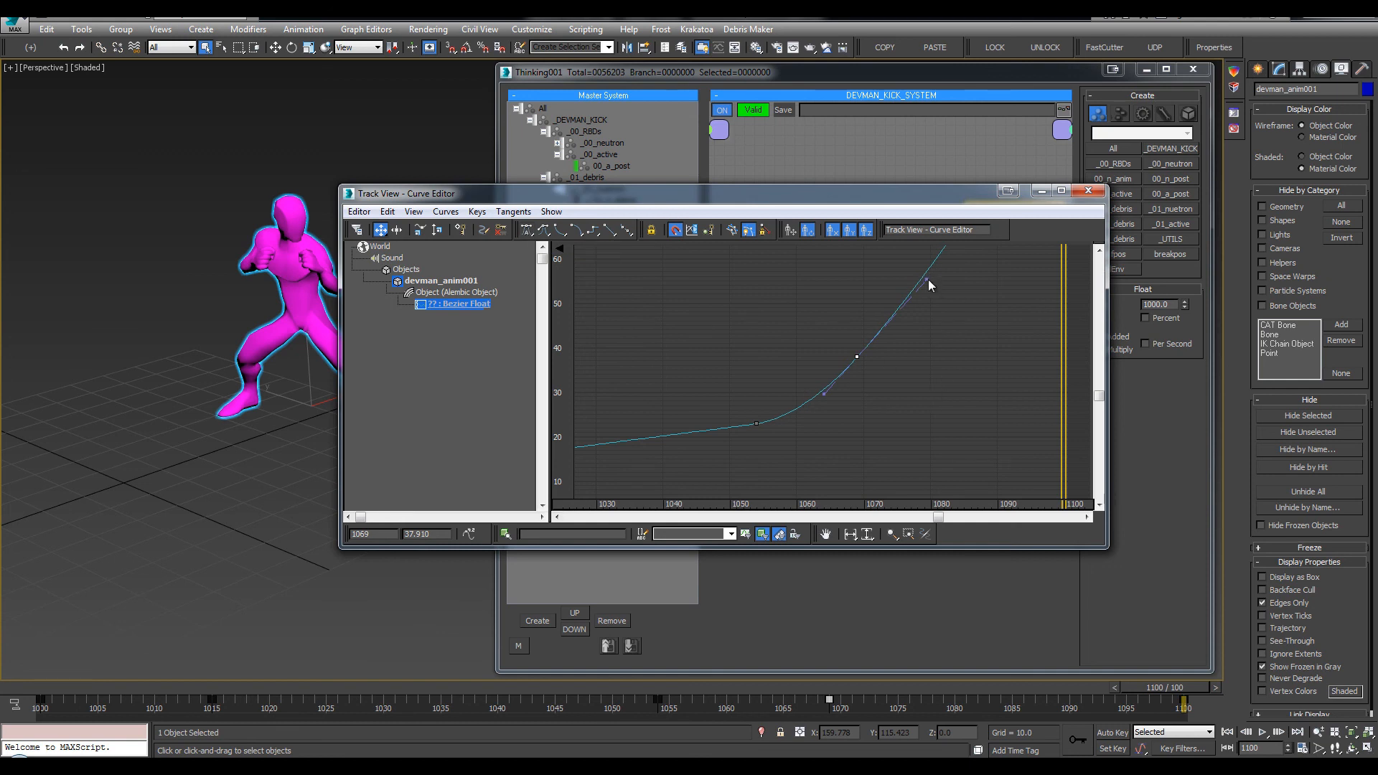
scroll(884, 373, "down", 3)
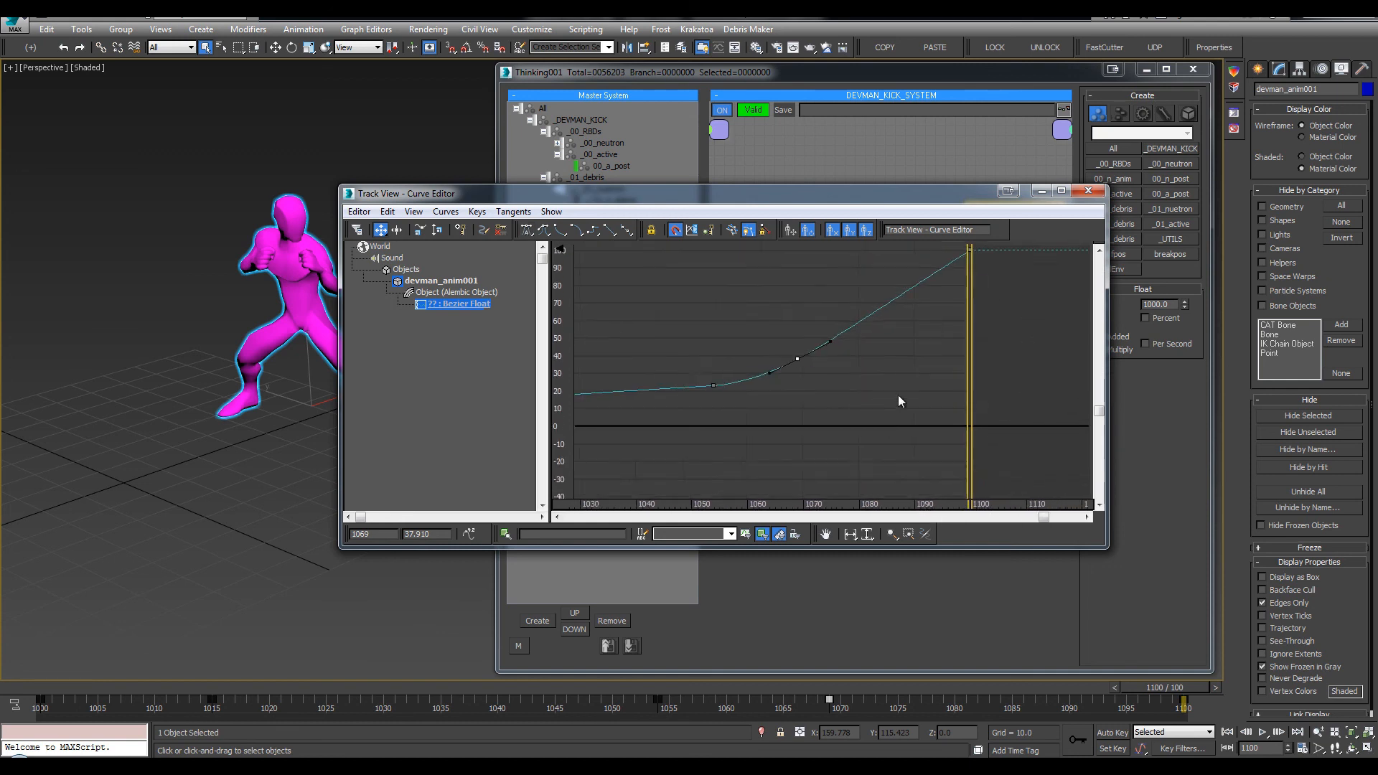
scroll(898, 395, "down", 2)
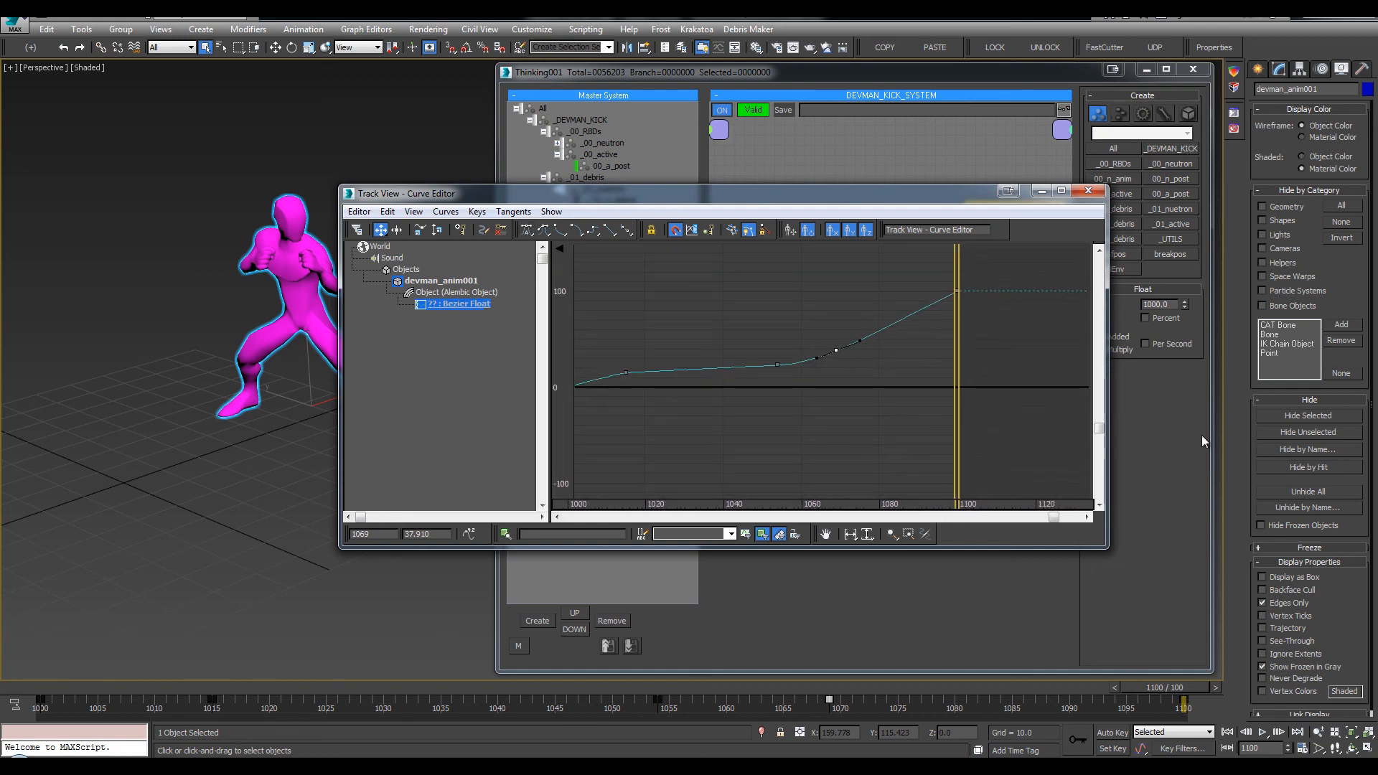
Set the animation's end time to 1150 in the time configuration
left_click(958, 293)
middle_click_drag(973, 307, 909, 349)
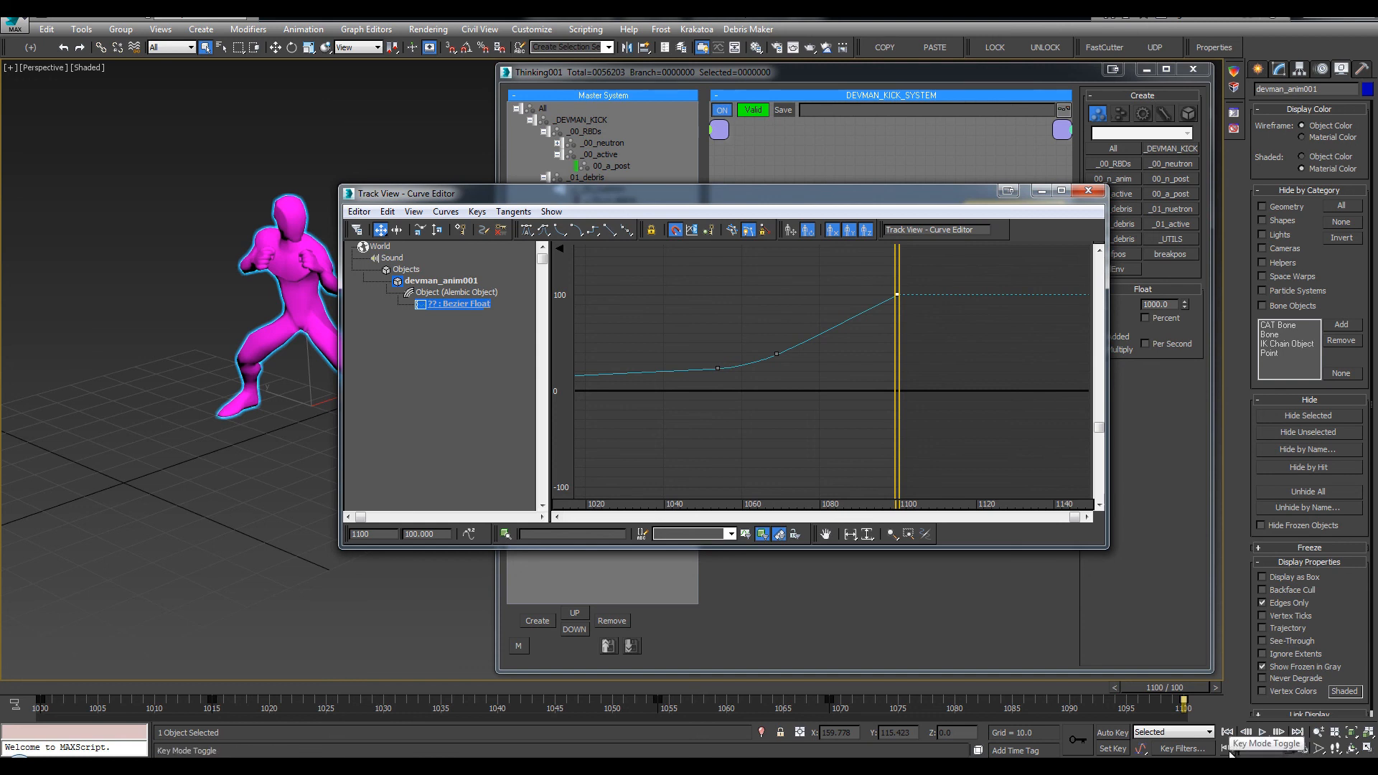
left_click(1301, 748)
left_click_drag(746, 185, 711, 151)
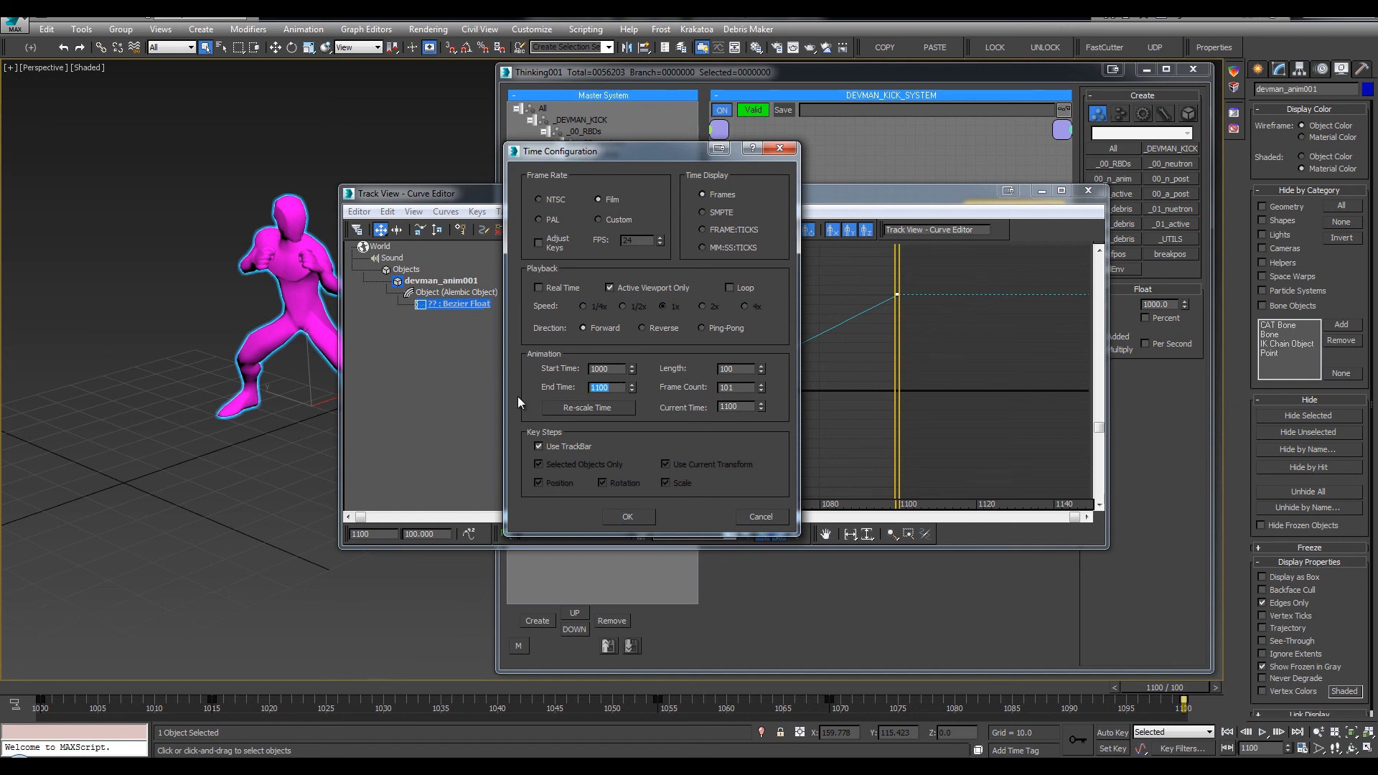
type("1150")
key("Return")
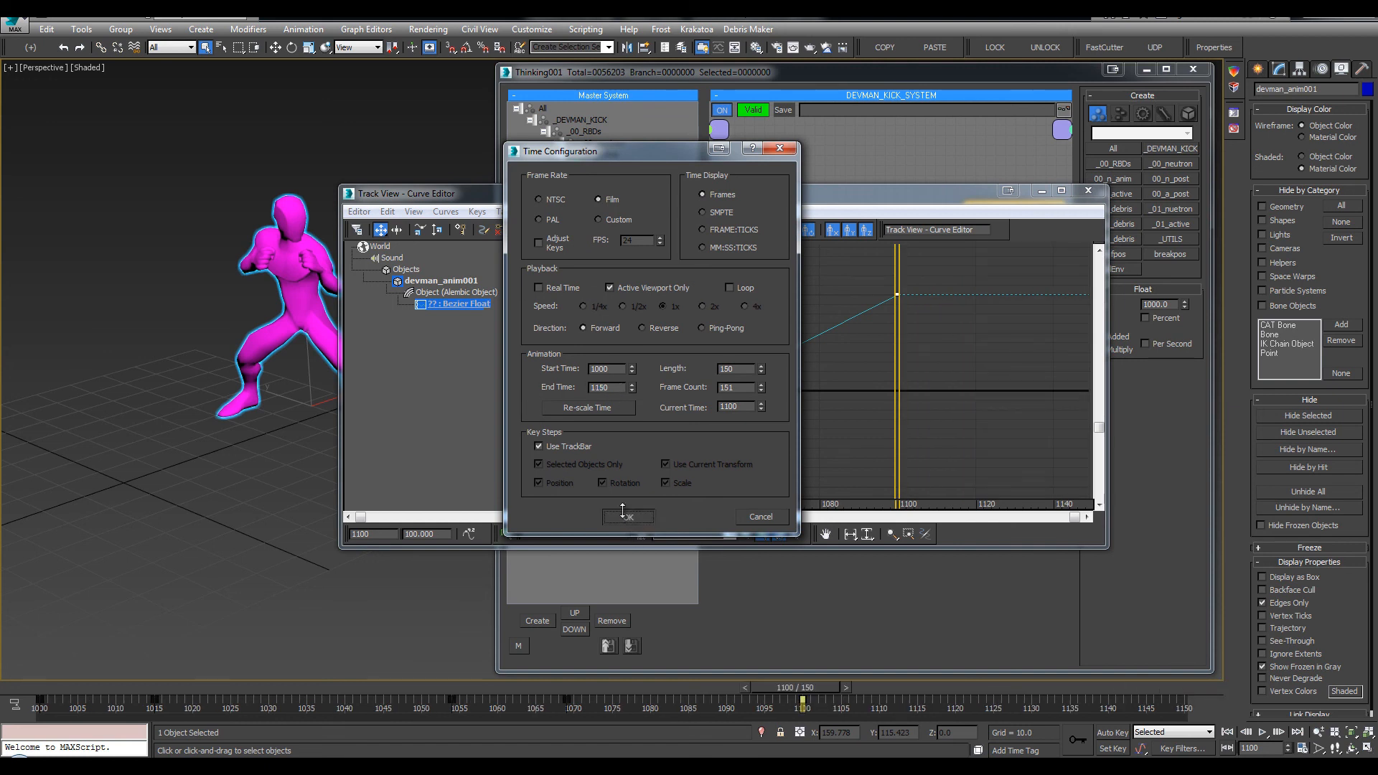
left_click(623, 511)
Shift the playback curve's end key to frame 1120 at value 100 and apply linear tangents
middle_click_drag(946, 298, 876, 372)
scroll(870, 391, "down", 3)
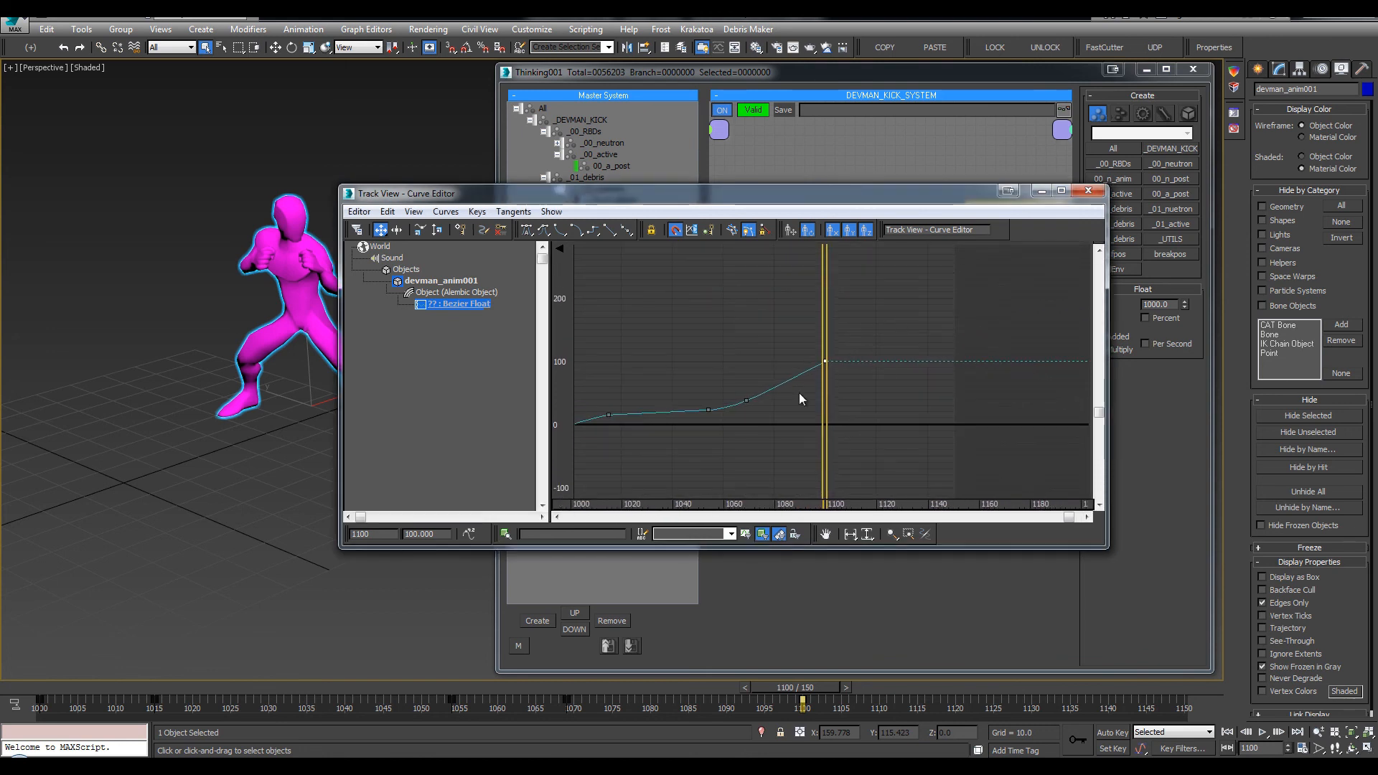
left_click_drag(825, 359, 959, 364)
middle_click_drag(968, 396, 953, 335)
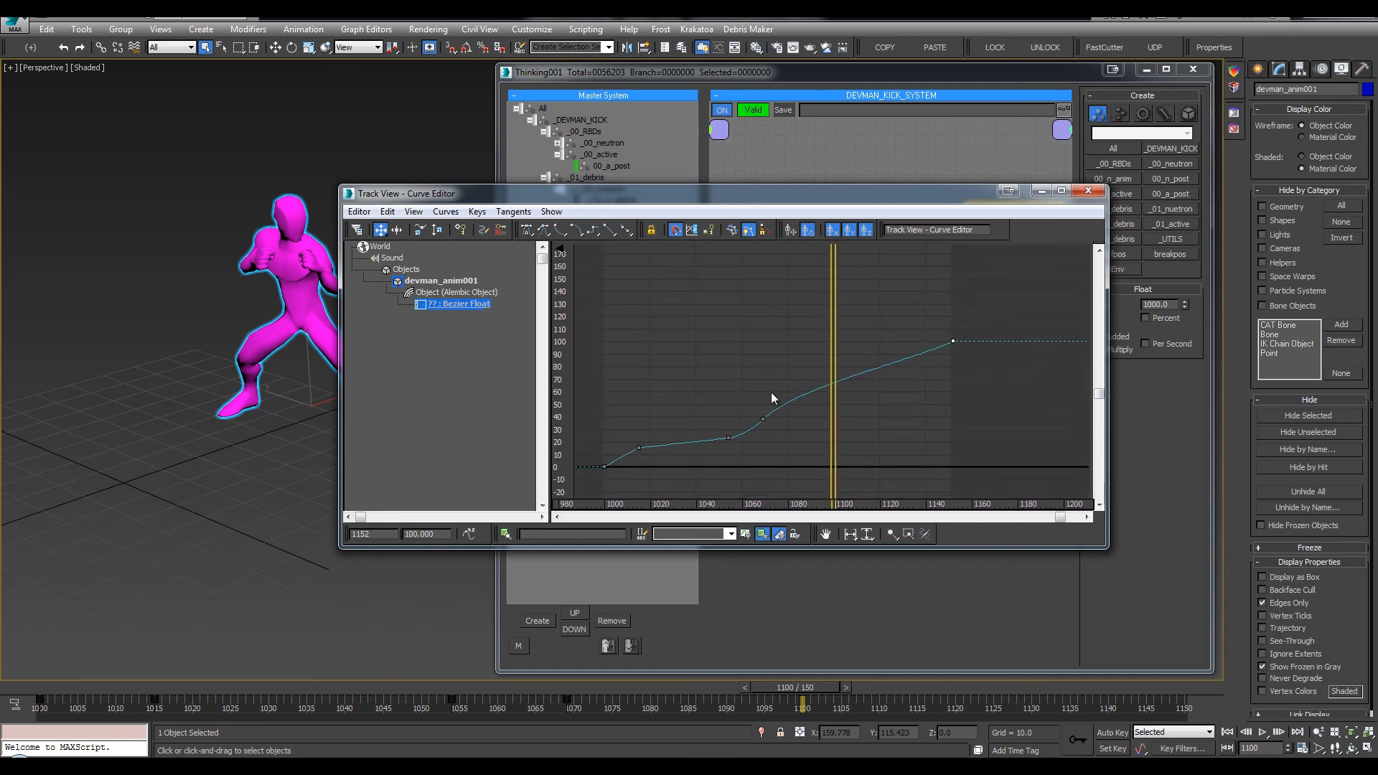
left_click(607, 231)
left_click_drag(954, 340, 910, 341)
middle_click_drag(859, 404, 927, 299, "ctrl+alt")
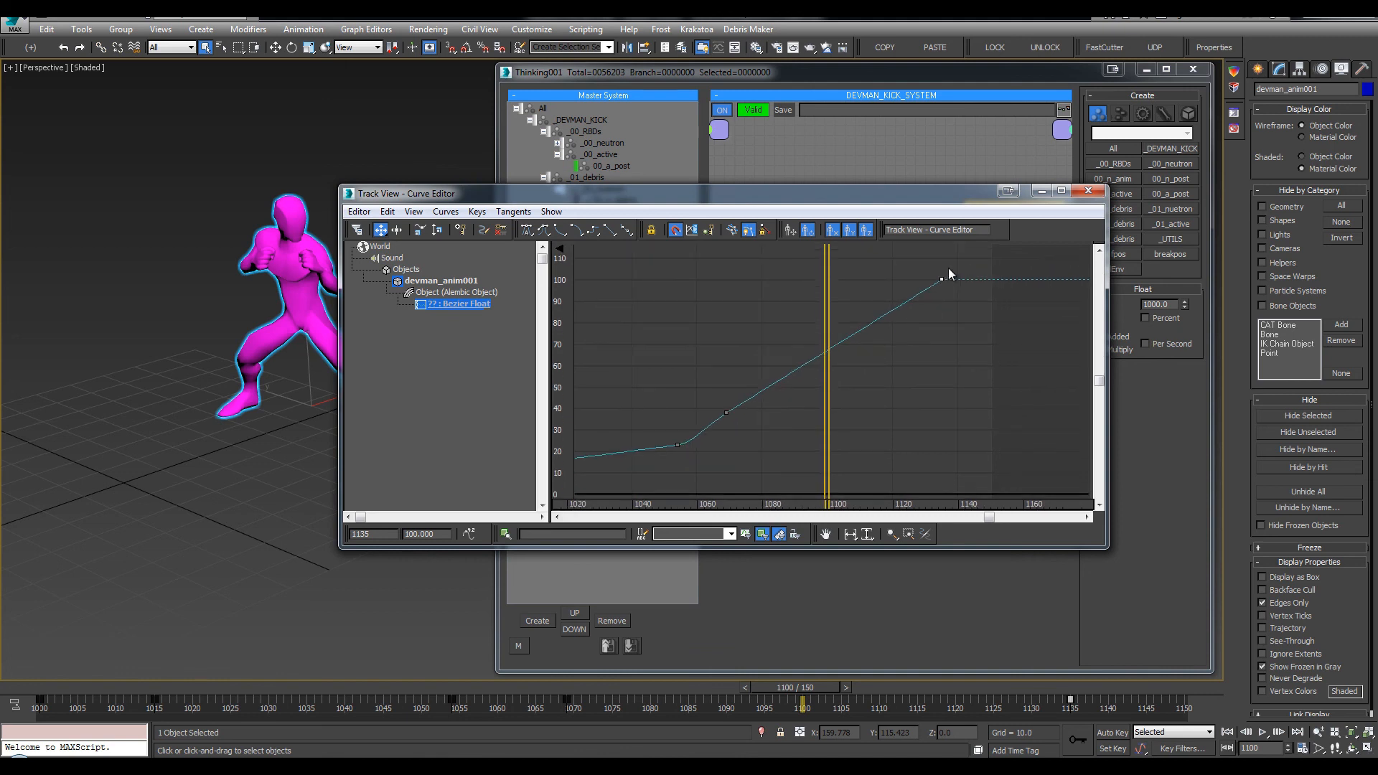
left_click_drag(938, 279, 892, 279)
Move the playback curve's key at frame 1069 to frame 1071, keeping its value of 37.910
middle_click_drag(740, 431, 733, 395, "ctrl+alt")
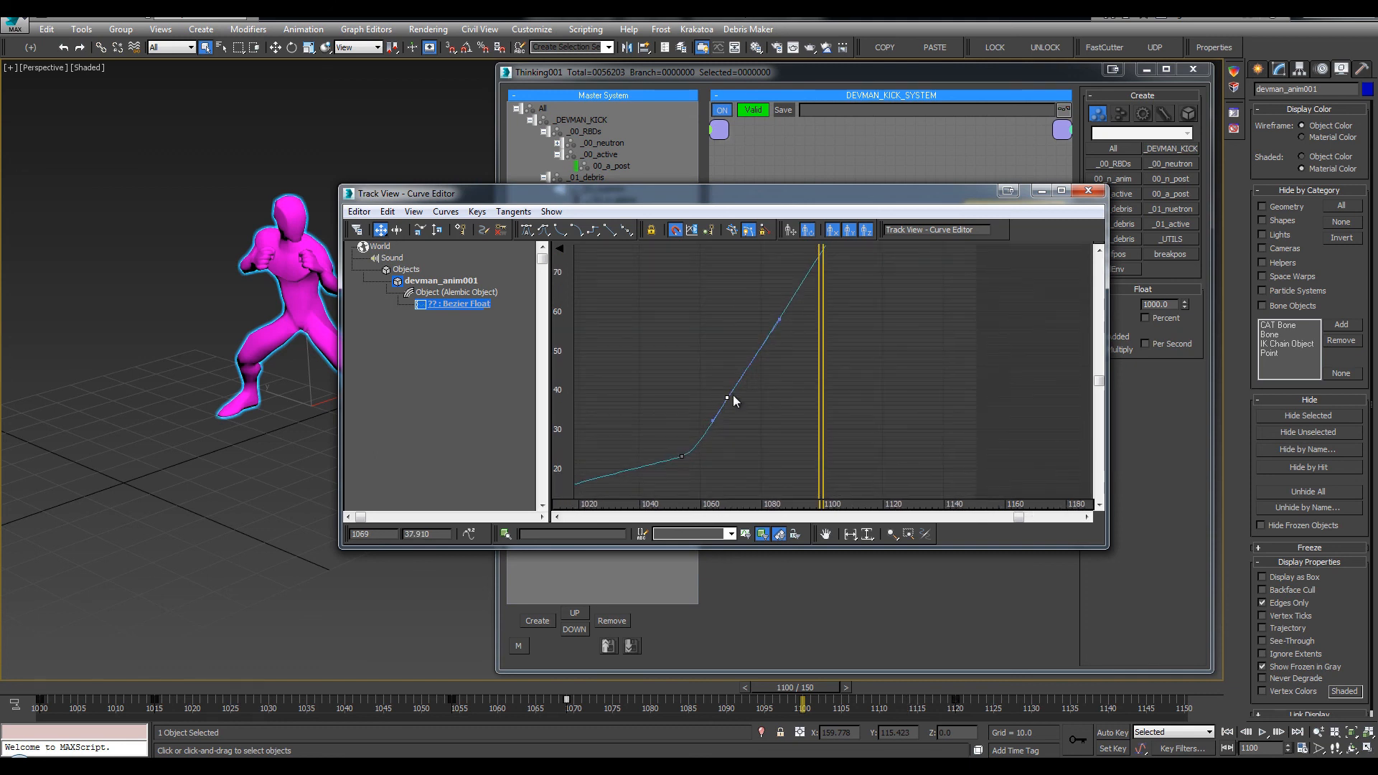
left_click_drag(730, 398, 734, 398)
middle_click_drag(786, 340, 850, 345, "ctrl+alt")
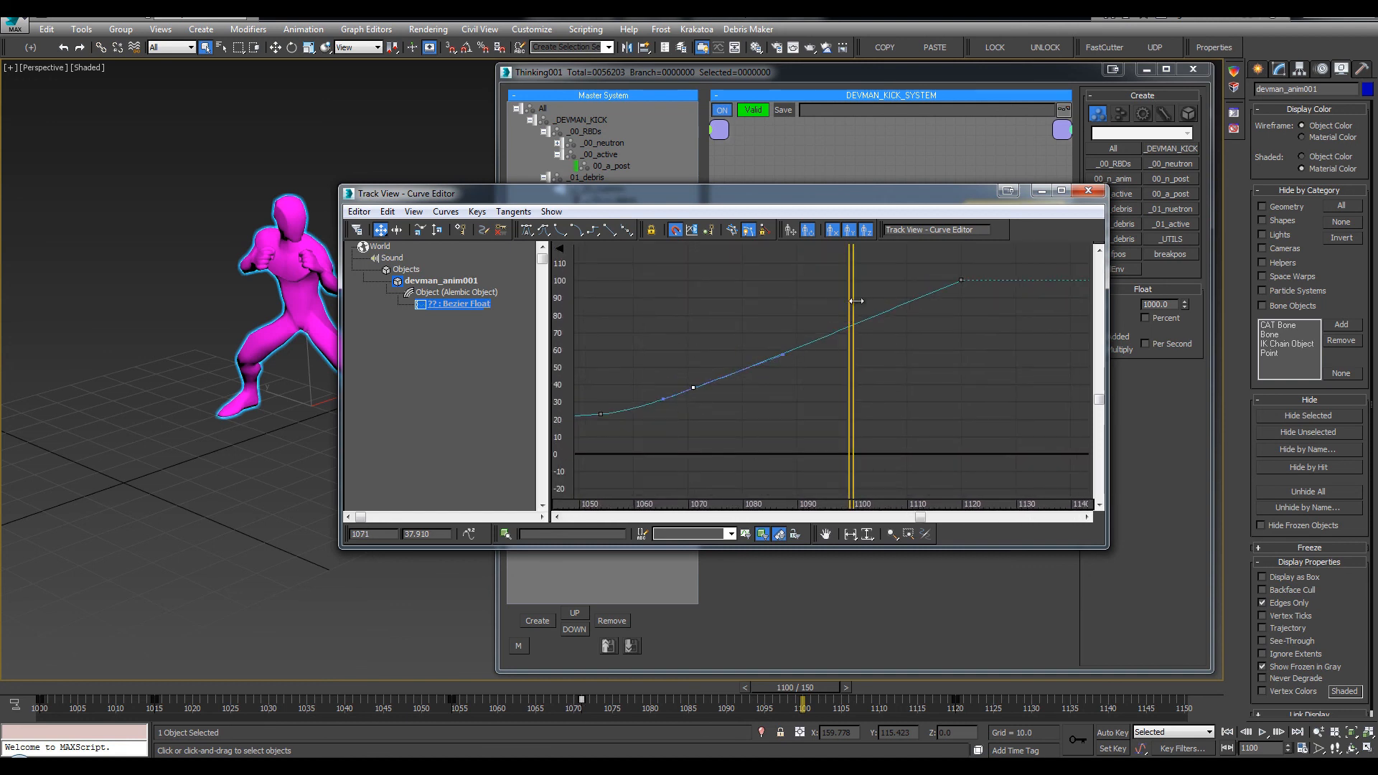
Set the animation's end time to 1120, check the curve's end key and close the Curve Editor
right_click(1228, 747)
double_click(638, 430)
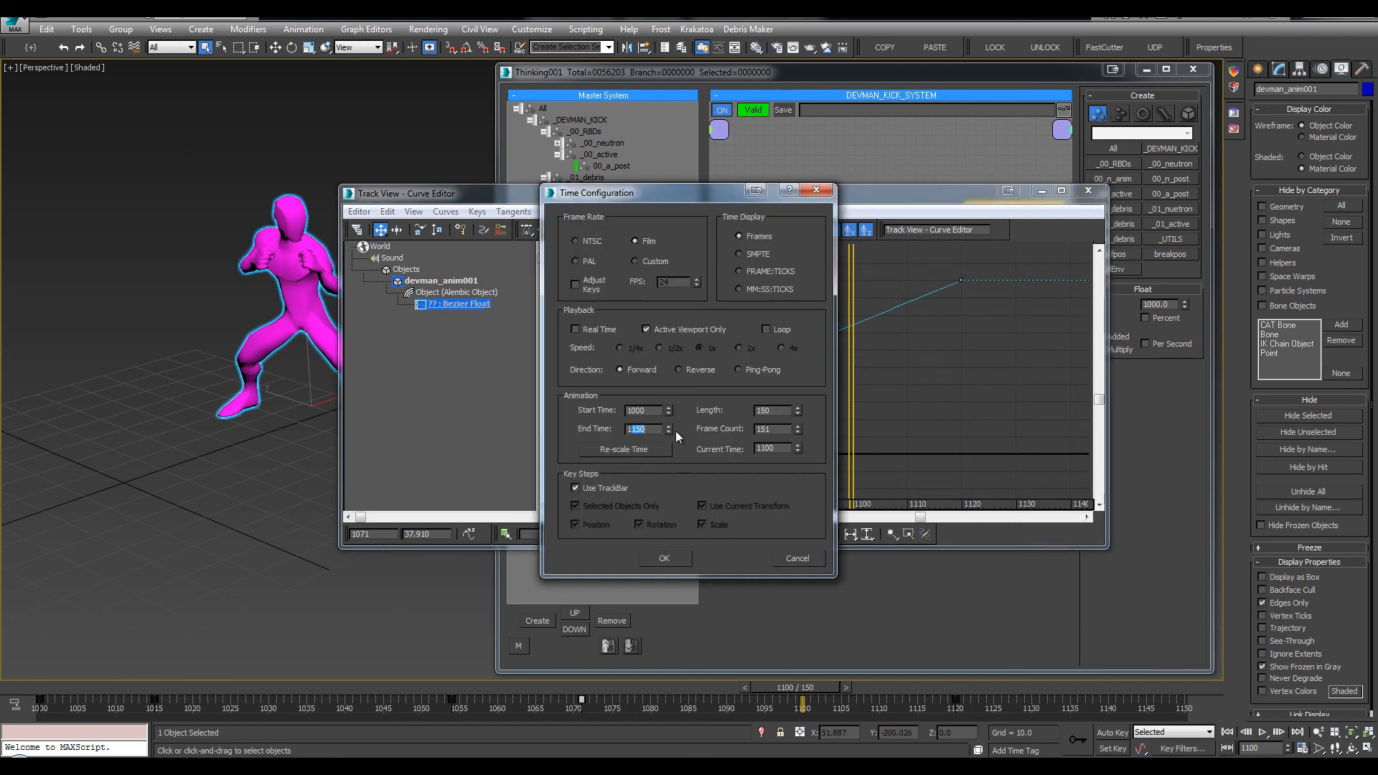
left_click(662, 558)
left_click_drag(1004, 329, 939, 261)
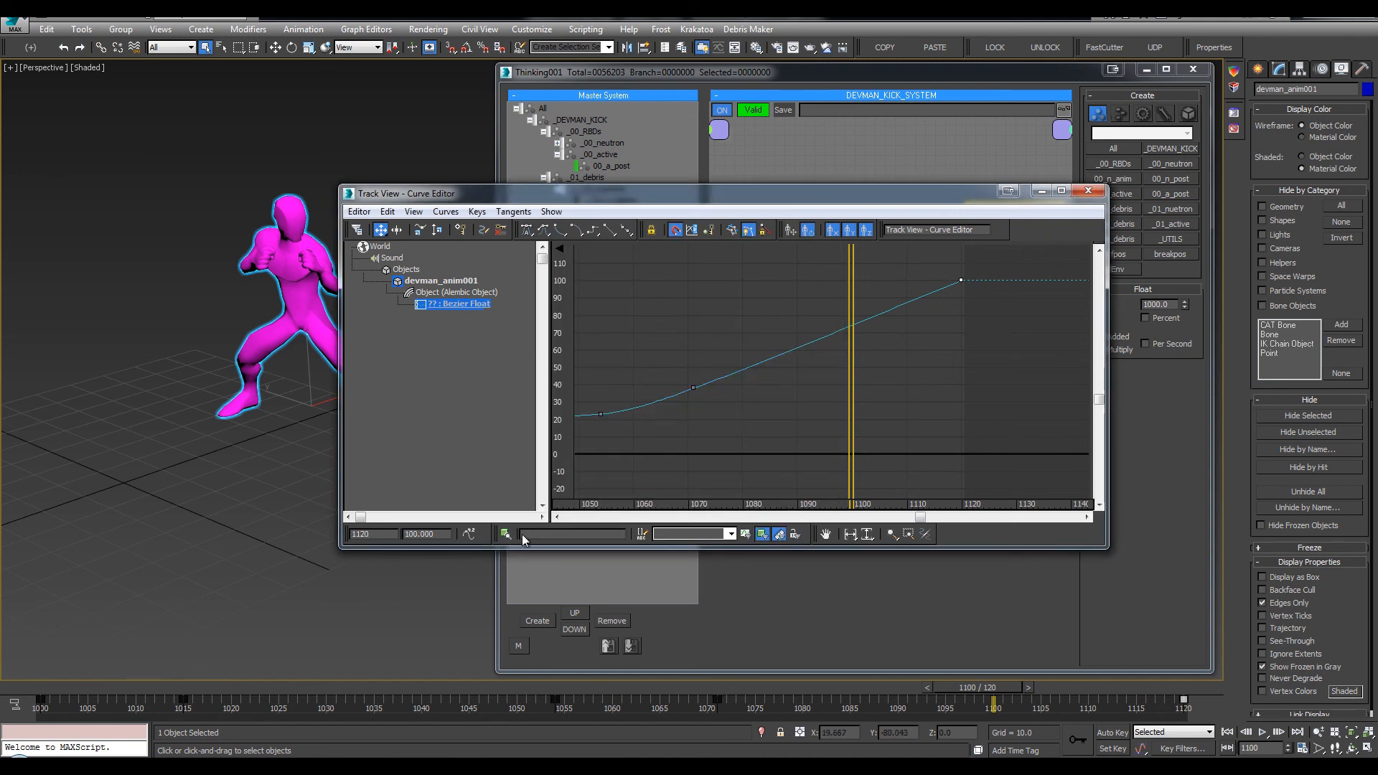
middle_click_drag(983, 303, 798, 326)
left_click(1090, 191)
Deselect the figure and display the Layer Explorer beside the viewport
middle_click_drag(307, 174, 420, 199)
left_click(351, 181)
key("l")
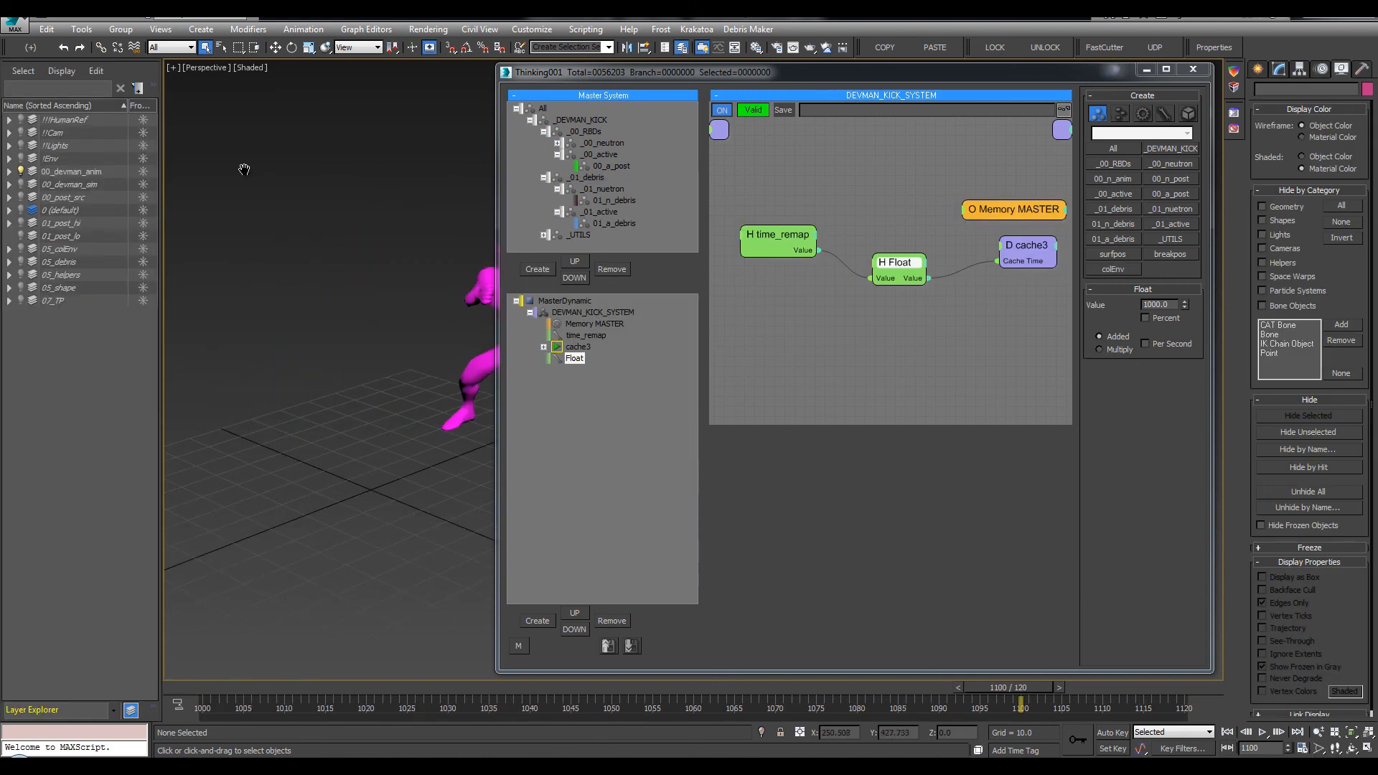
middle_click_drag(244, 169, 356, 183)
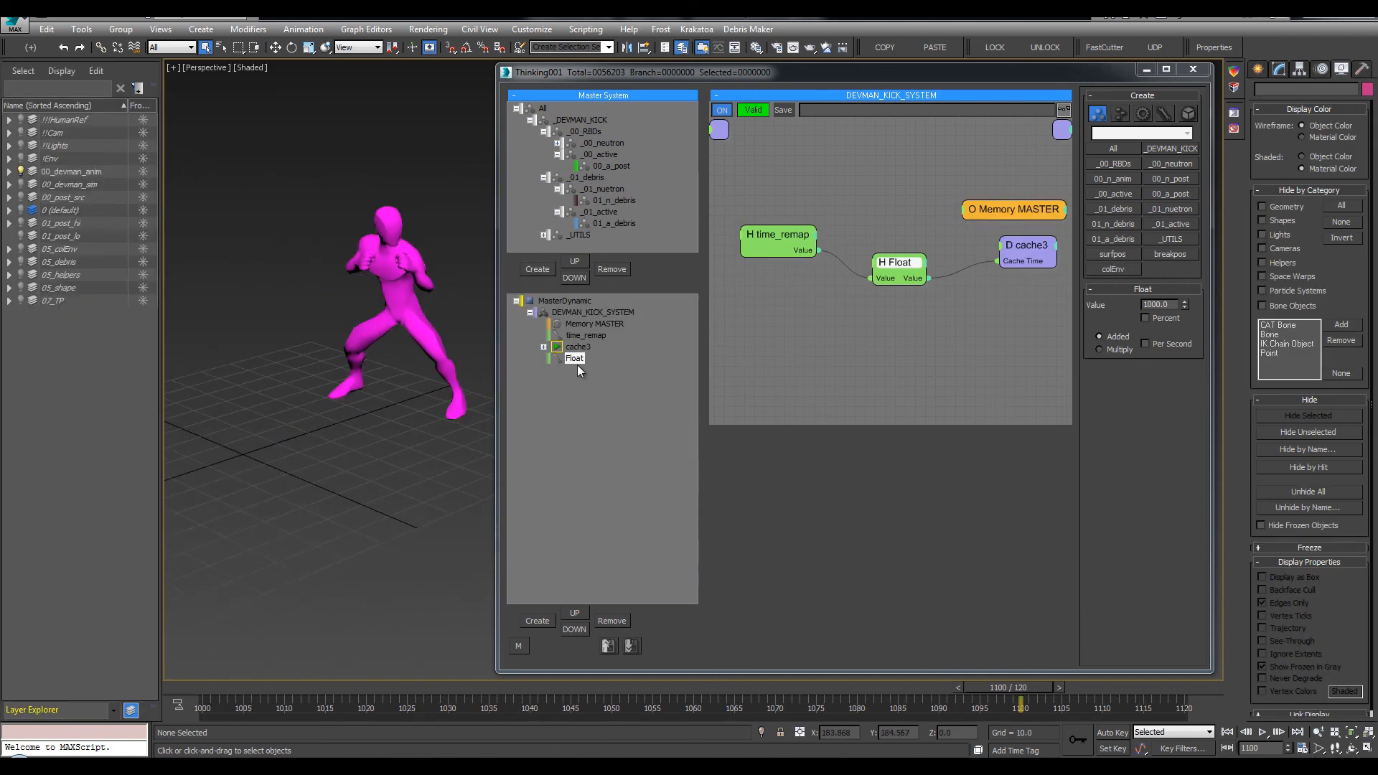
Reorder the Float operator above cache3 in DEVMAN_KICK_SYSTEM and save the scene
left_click_drag(577, 360, 577, 348)
left_click(316, 195)
key("ctrl+s")
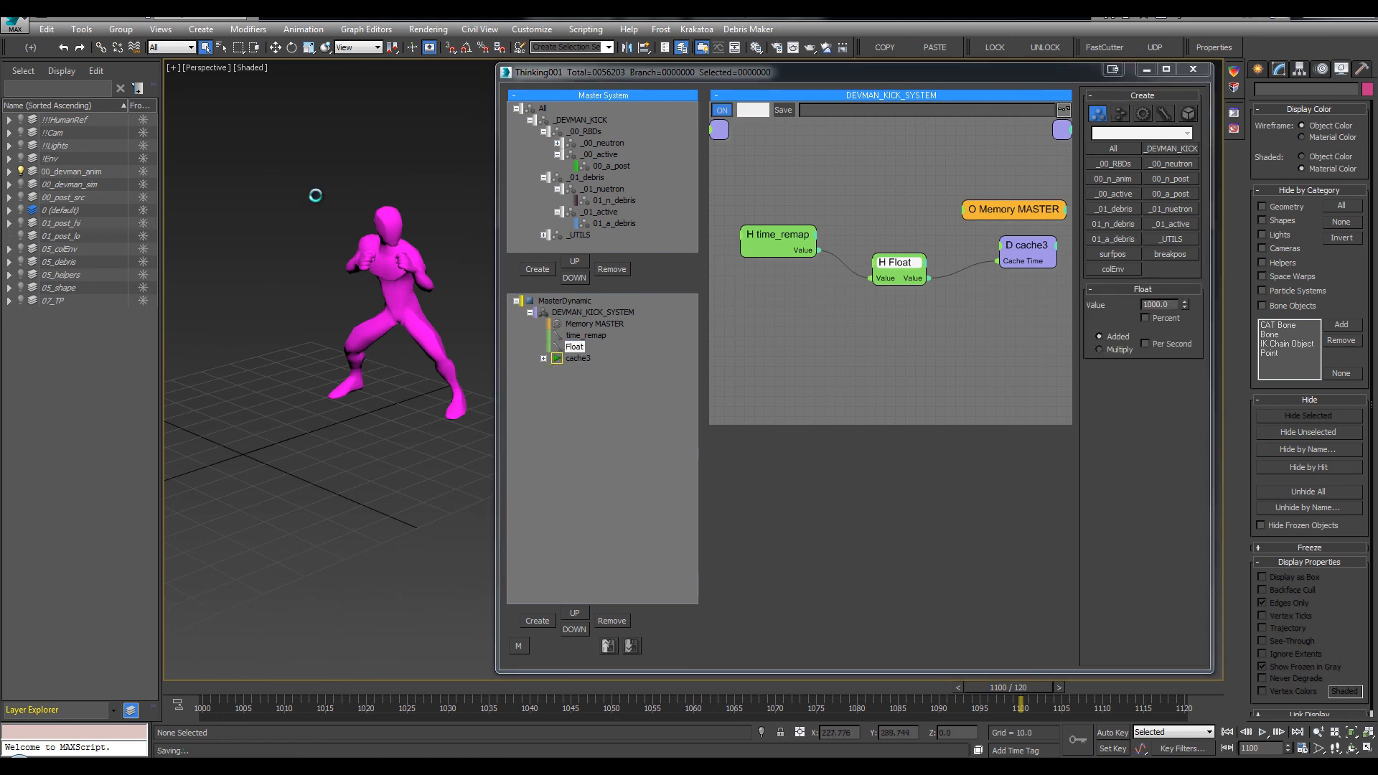
Go to frame 1000, hide the 00_devman_anim layer and show the 07_TP layer
middle_click_drag(280, 327, 287, 338)
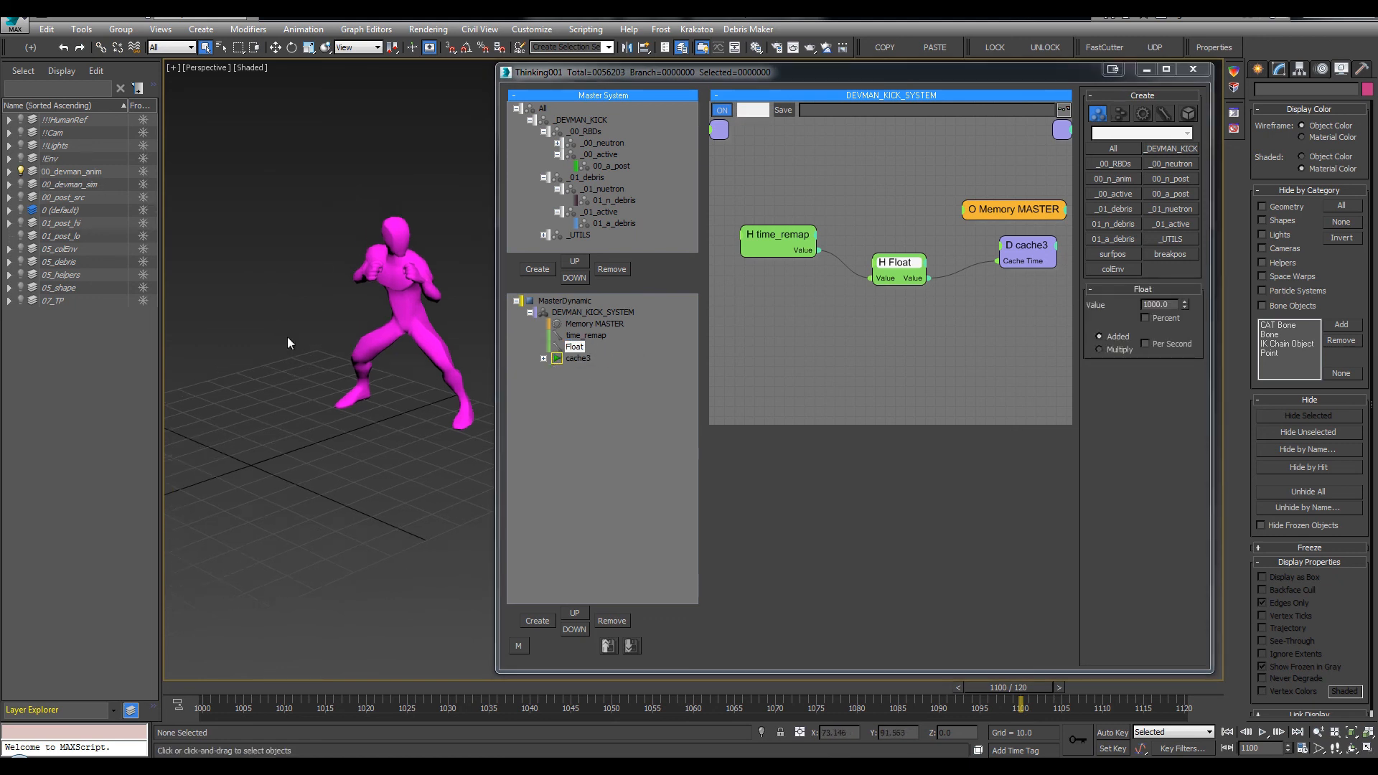
key("period")
left_click(213, 691)
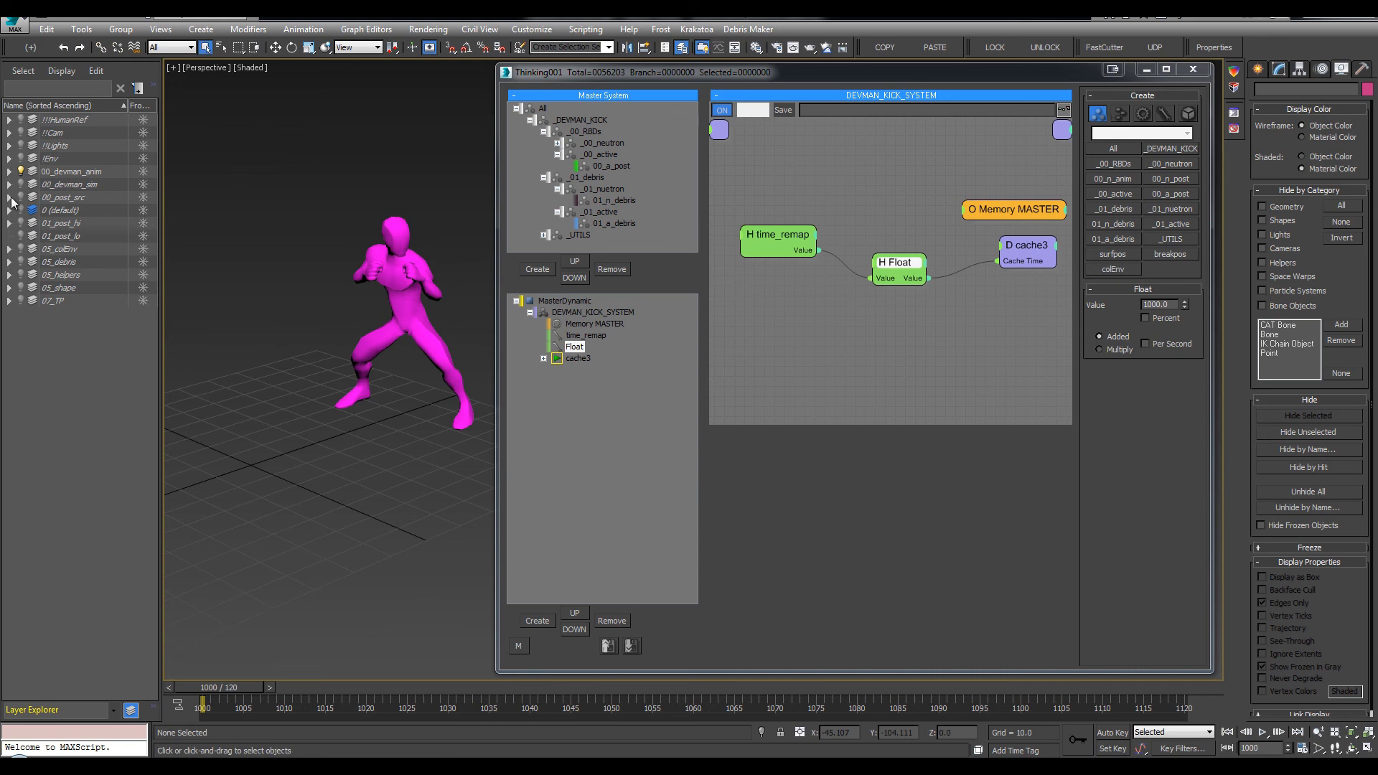
left_click(21, 171)
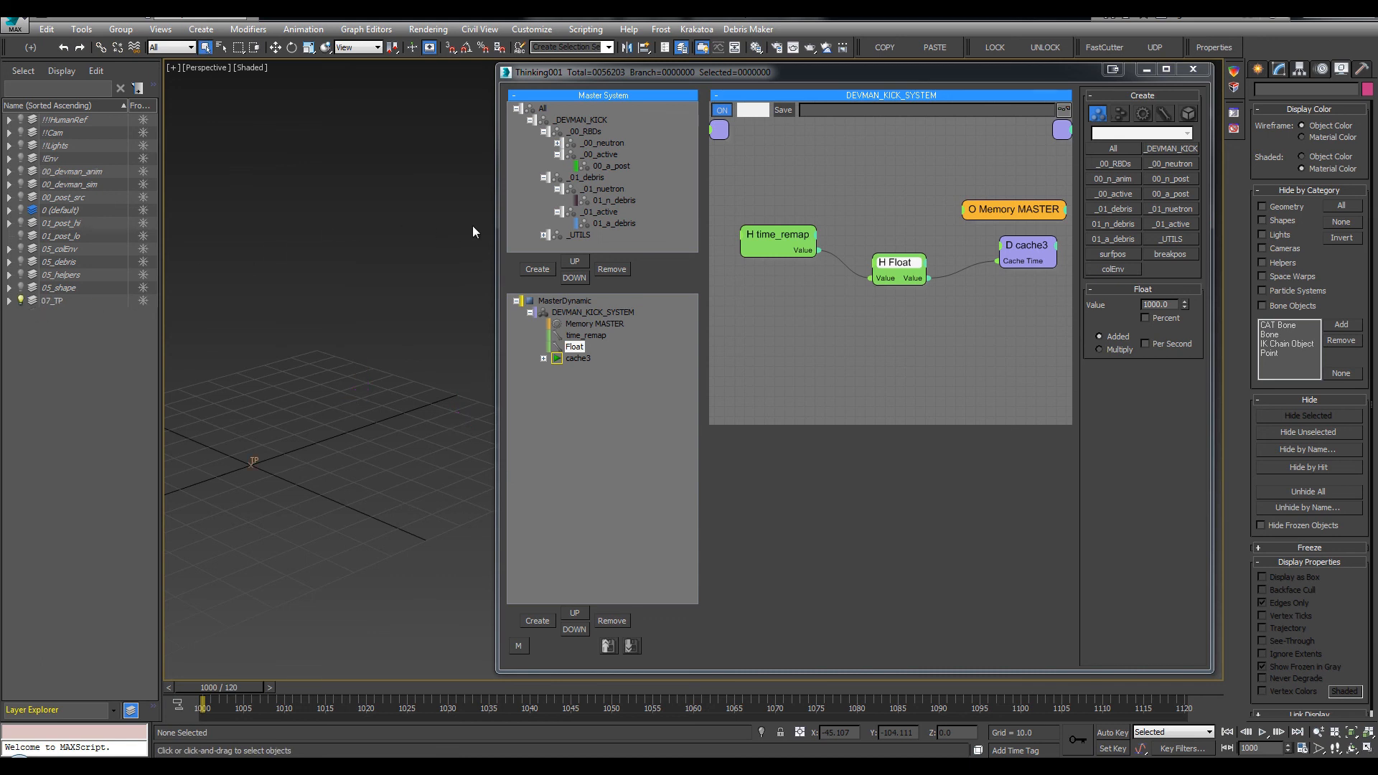
Close the Thinking Particles window and advance to frame 1001 to inspect the cached pillar and figure
left_click(1193, 69)
middle_click_drag(689, 302, 802, 268)
scroll(805, 248, "down", 1)
key("period")
middle_click_drag(737, 342, 760, 351)
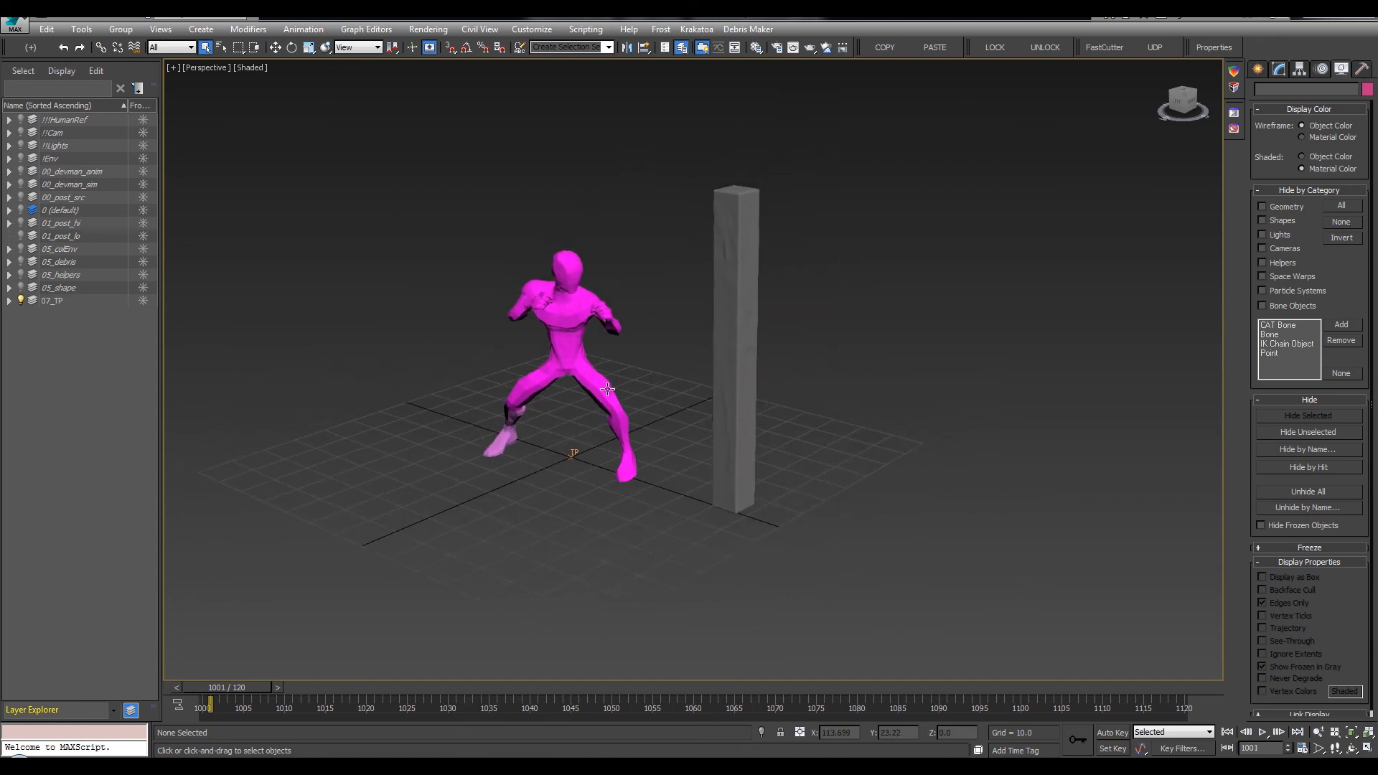
Turn off mesh display for the 00_n_anim particle group under _00_neutron
left_click(1212, 49)
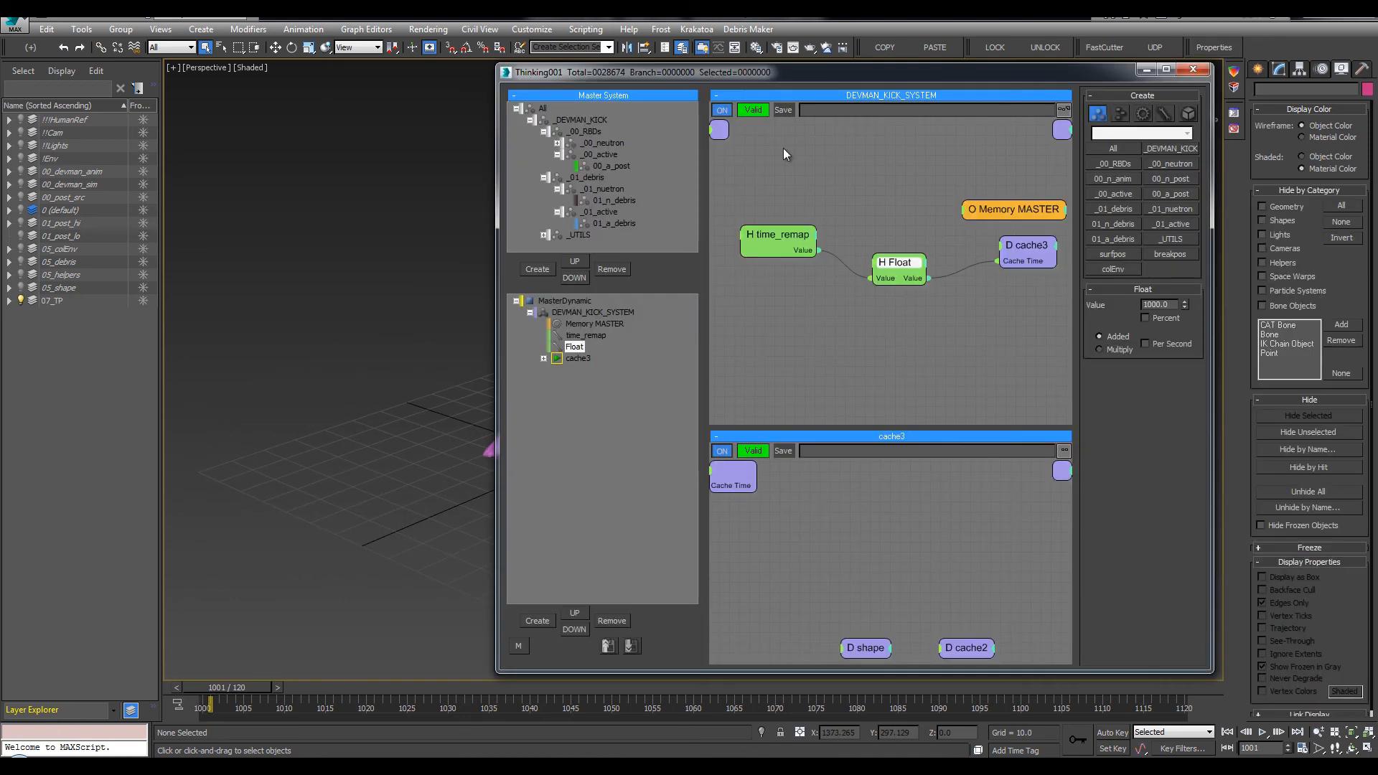
left_click(557, 144)
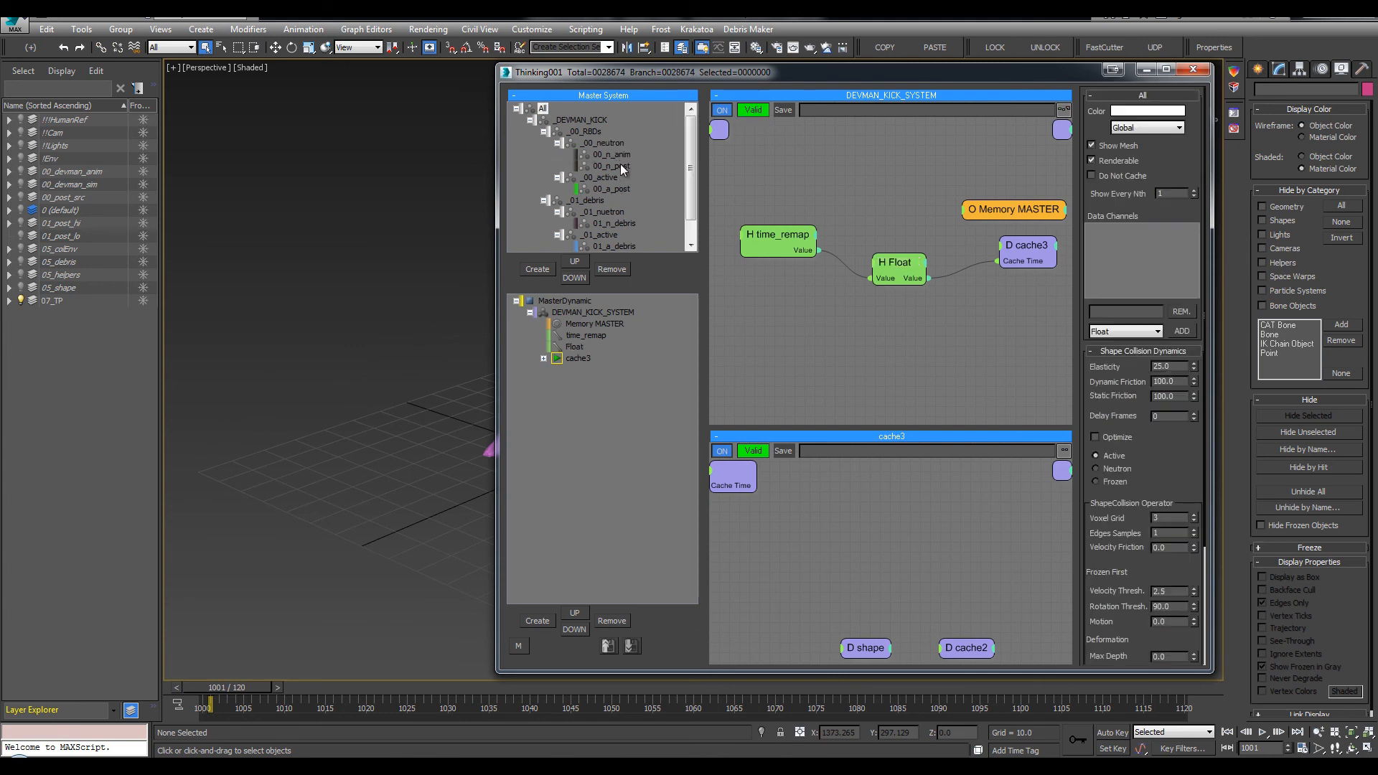
left_click(611, 155)
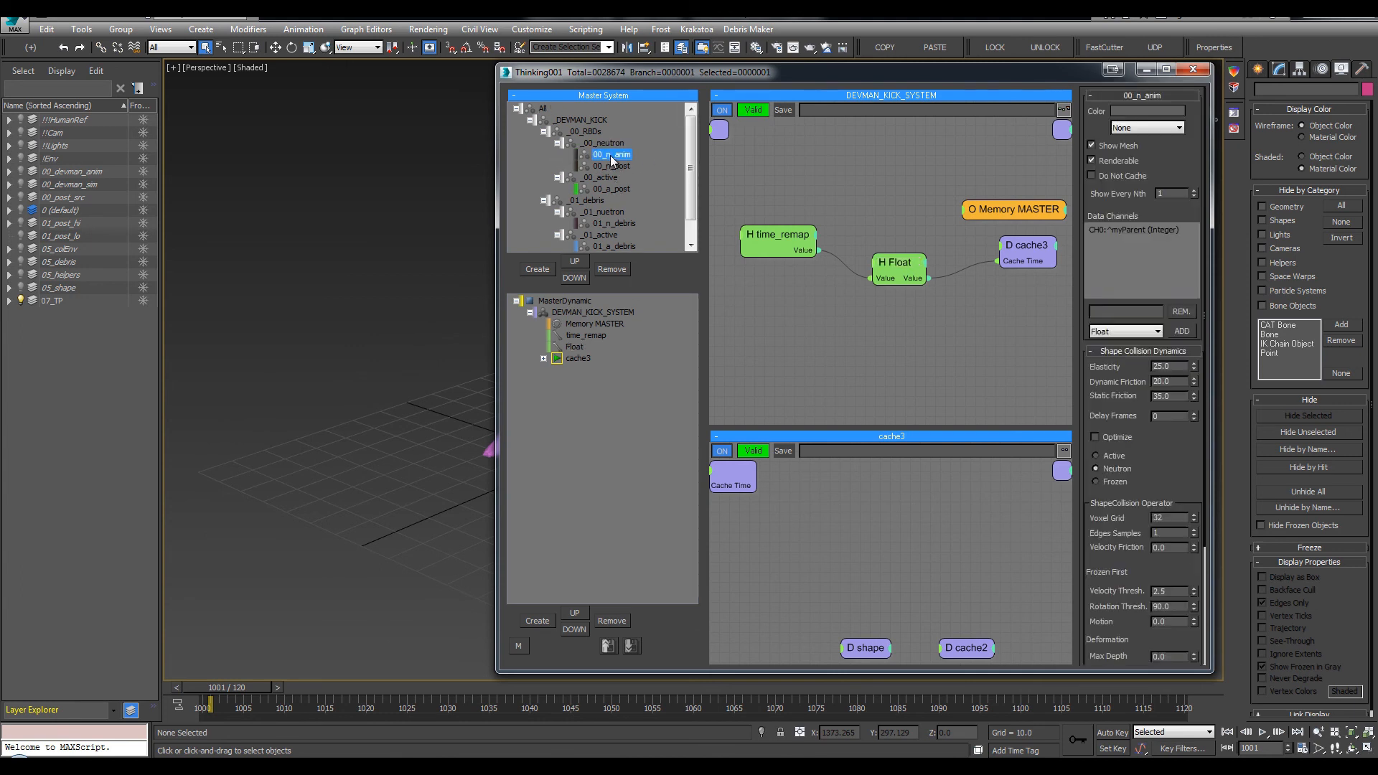
left_click(1194, 70)
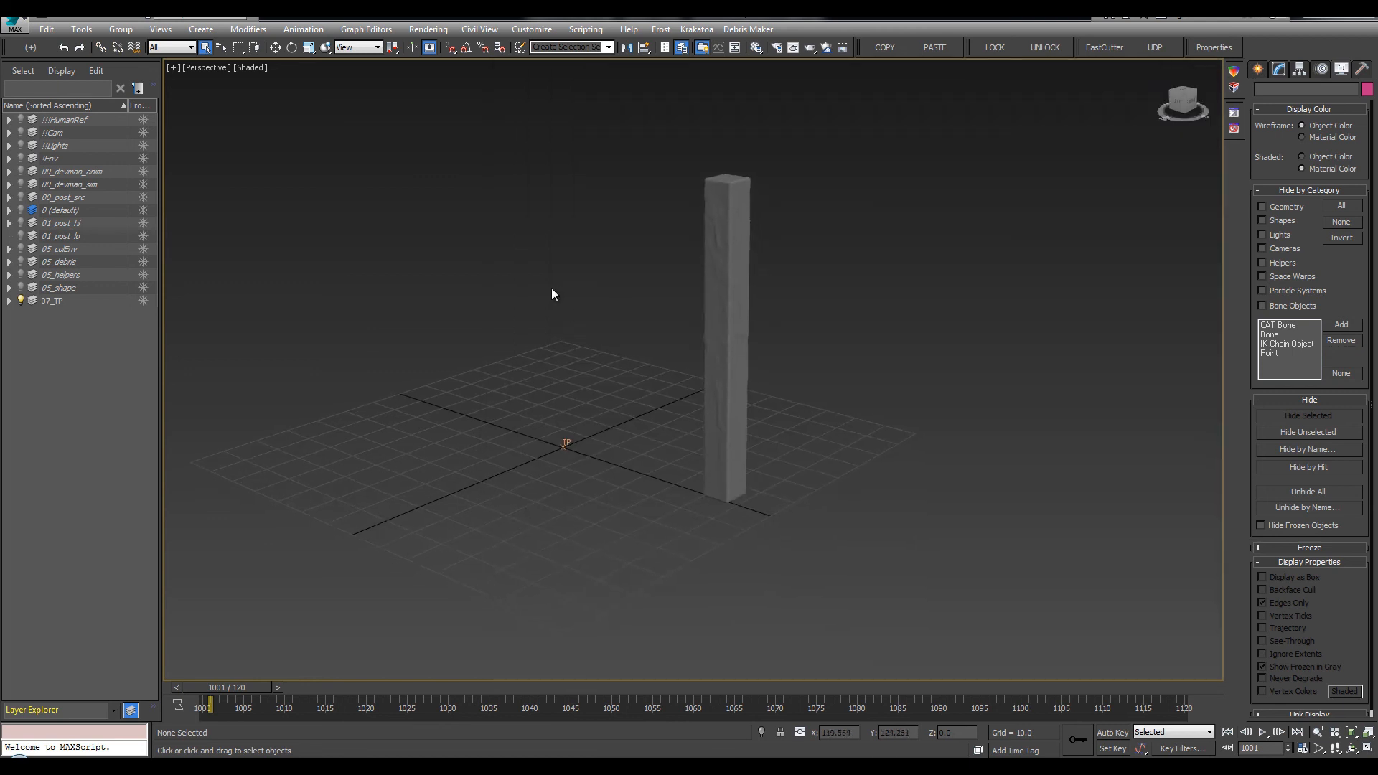
Inspect the MasterDynamic settings in the Thinking Particles window
left_click(1213, 47)
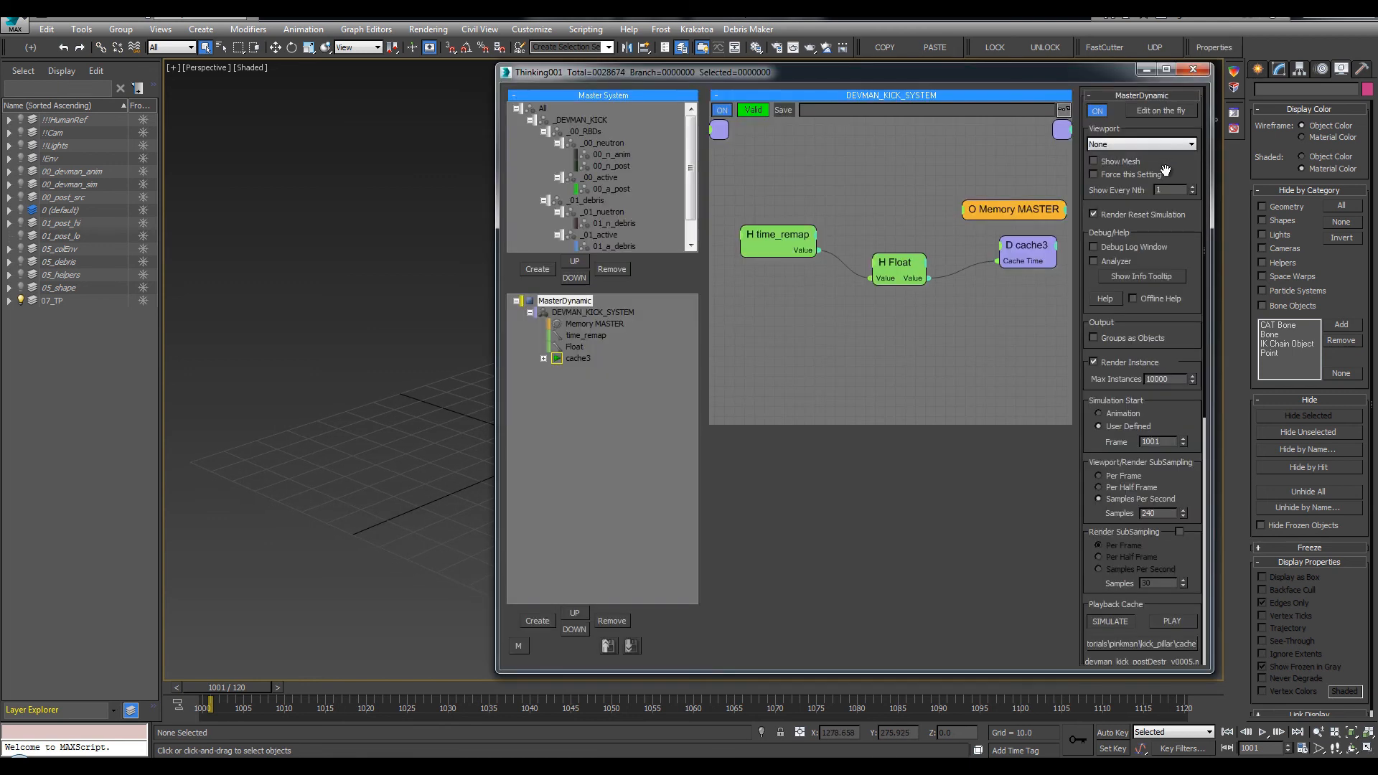
middle_click_drag(308, 282, 381, 285)
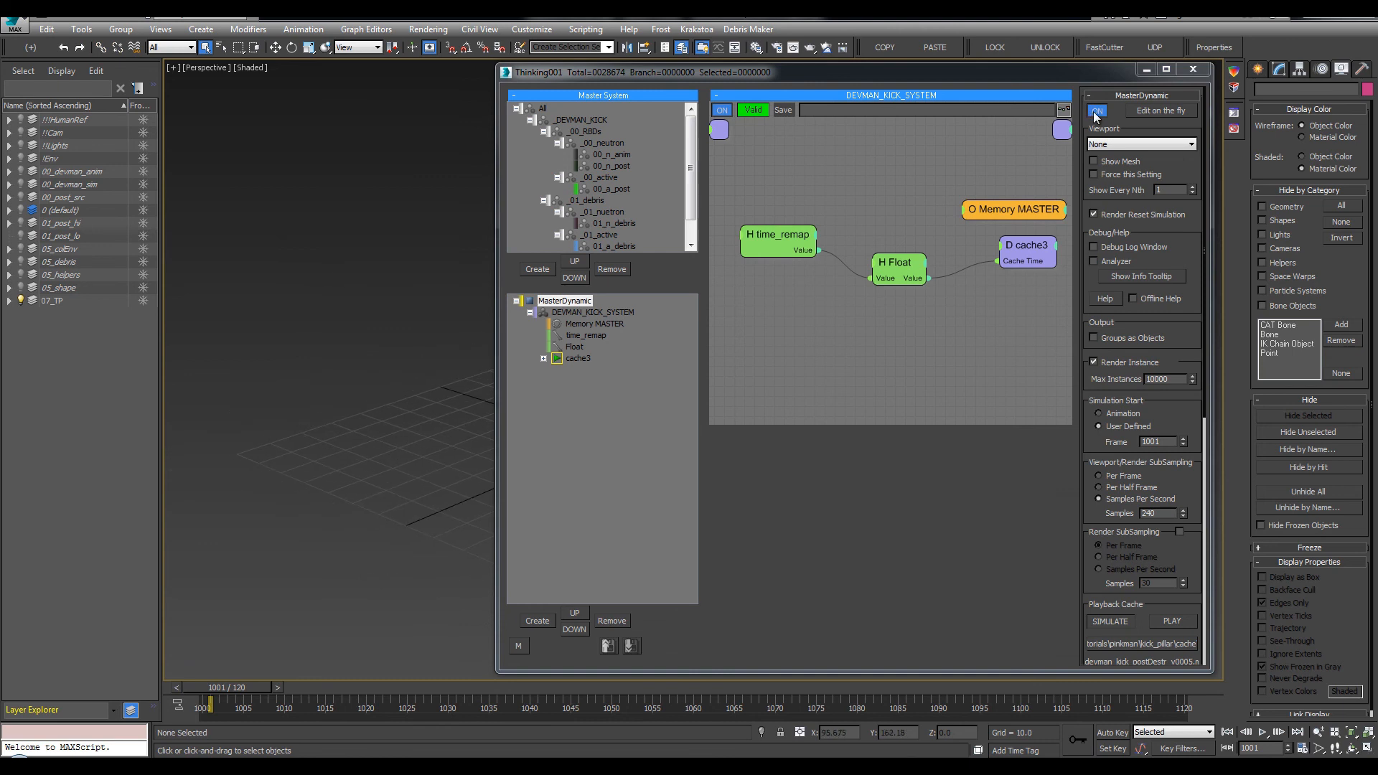
left_click(1193, 69)
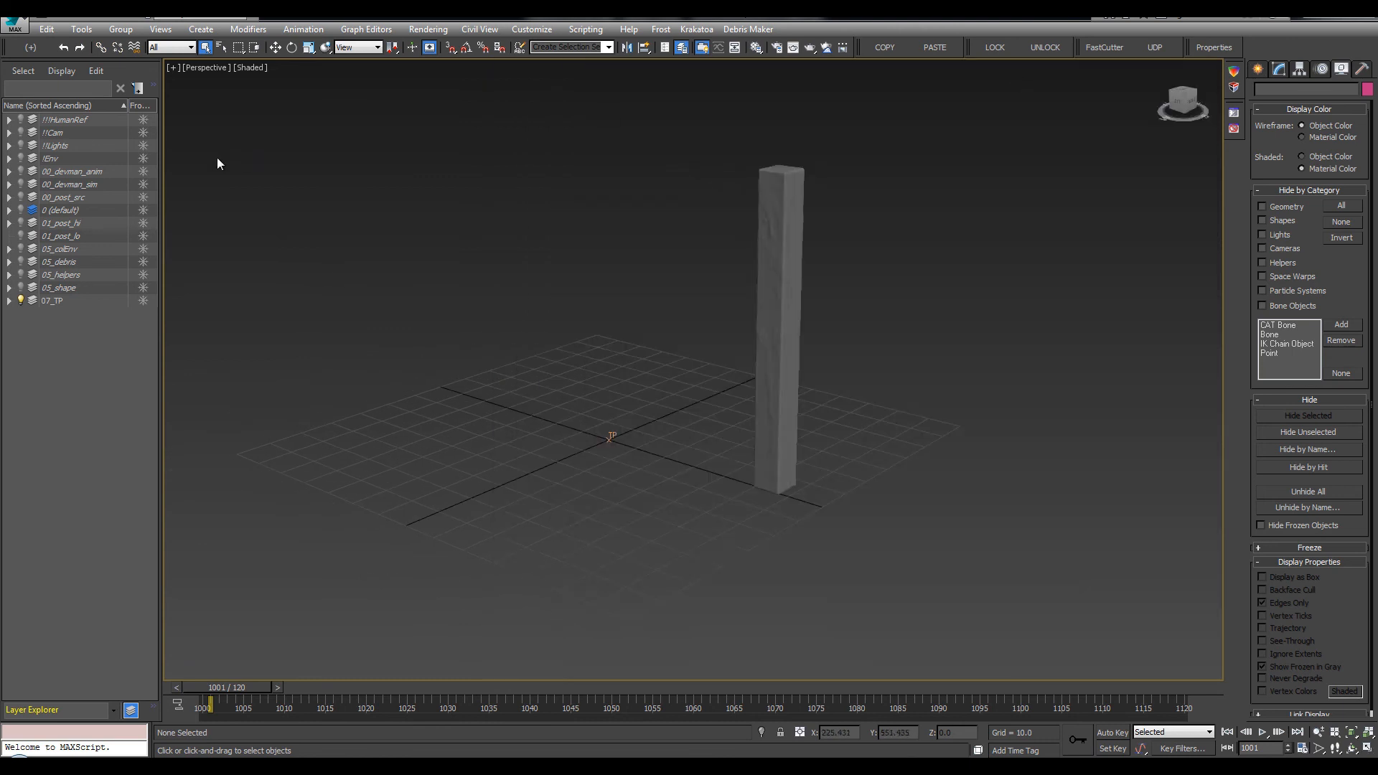
Show the 00_devman_anim layer, select devman_anim001 and compare its position with the pillar from the top view
left_click(20, 171)
left_click(707, 248)
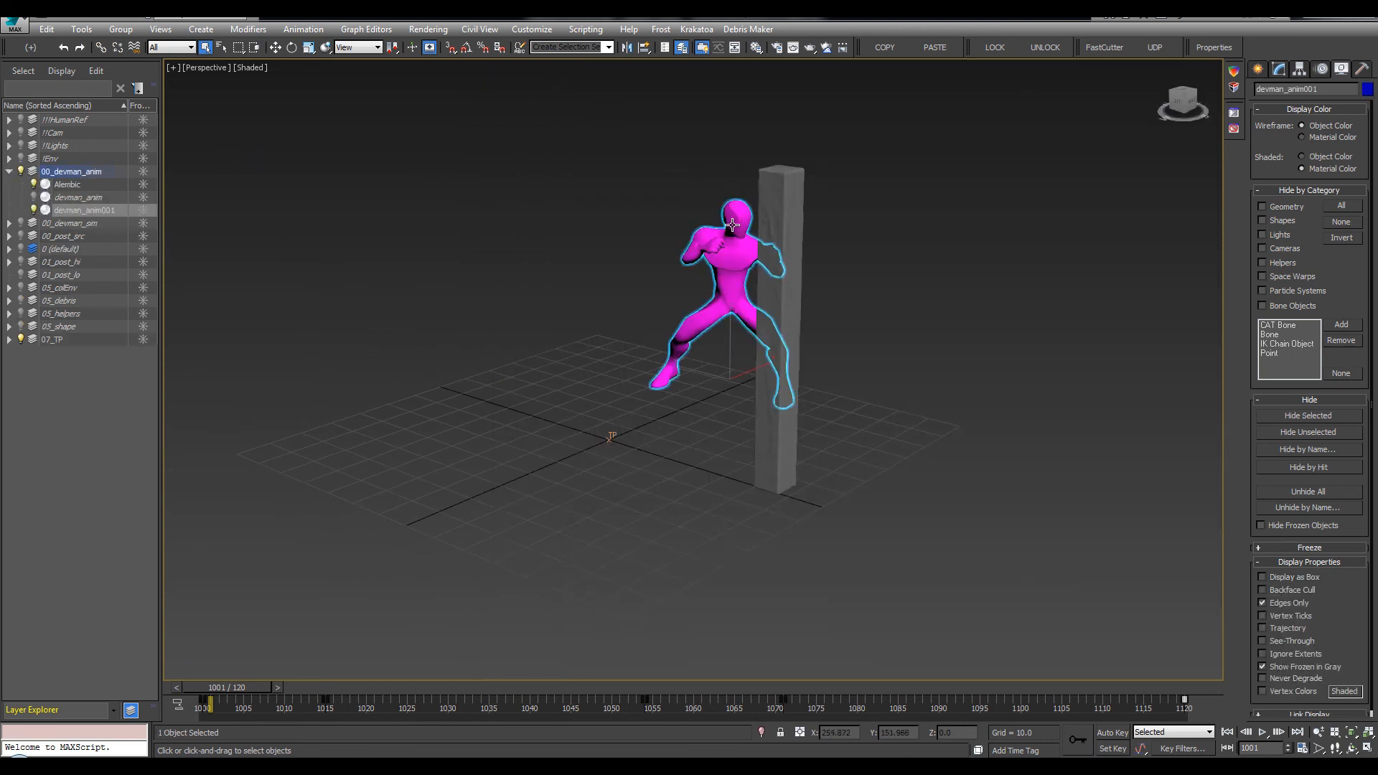
key("alt+w")
key("alt+w")
scroll(553, 318, "down", 10)
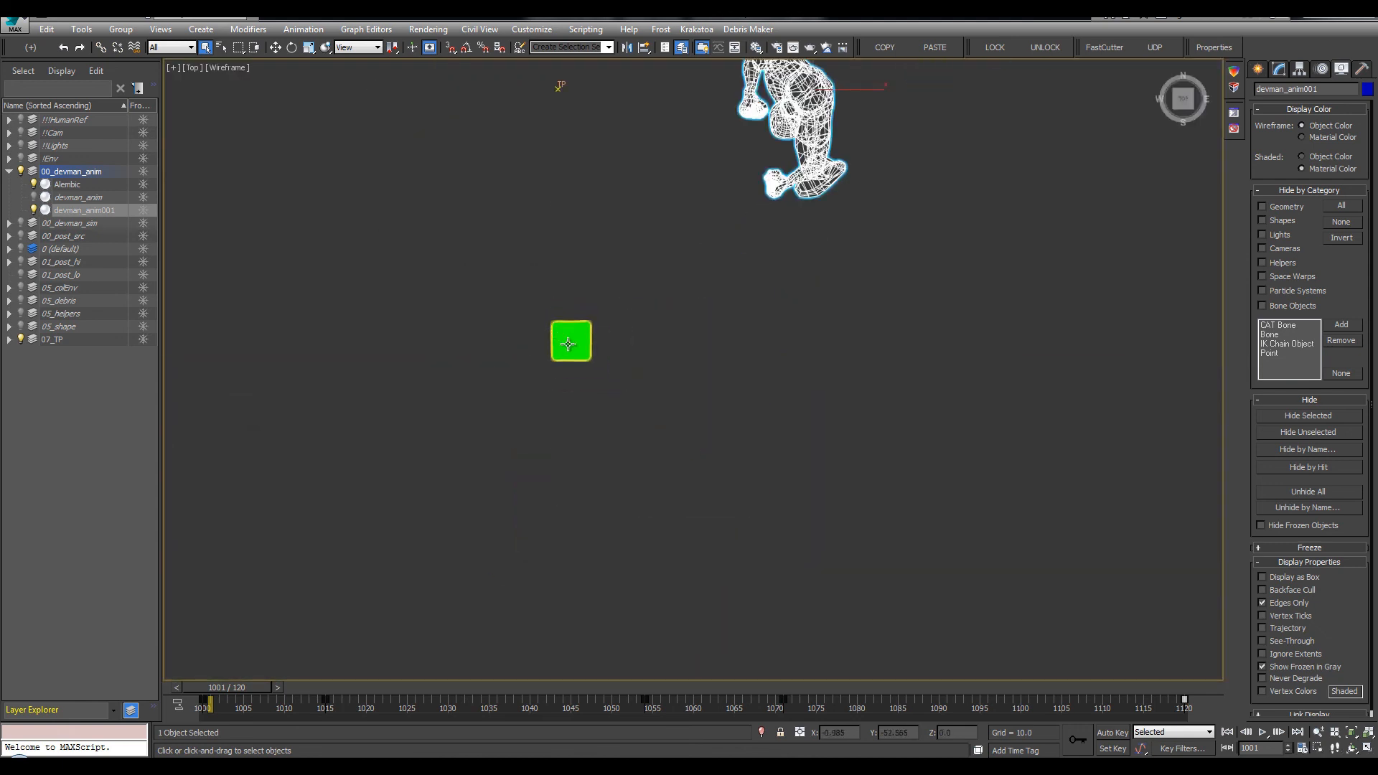
key("alt+w")
key("alt+w")
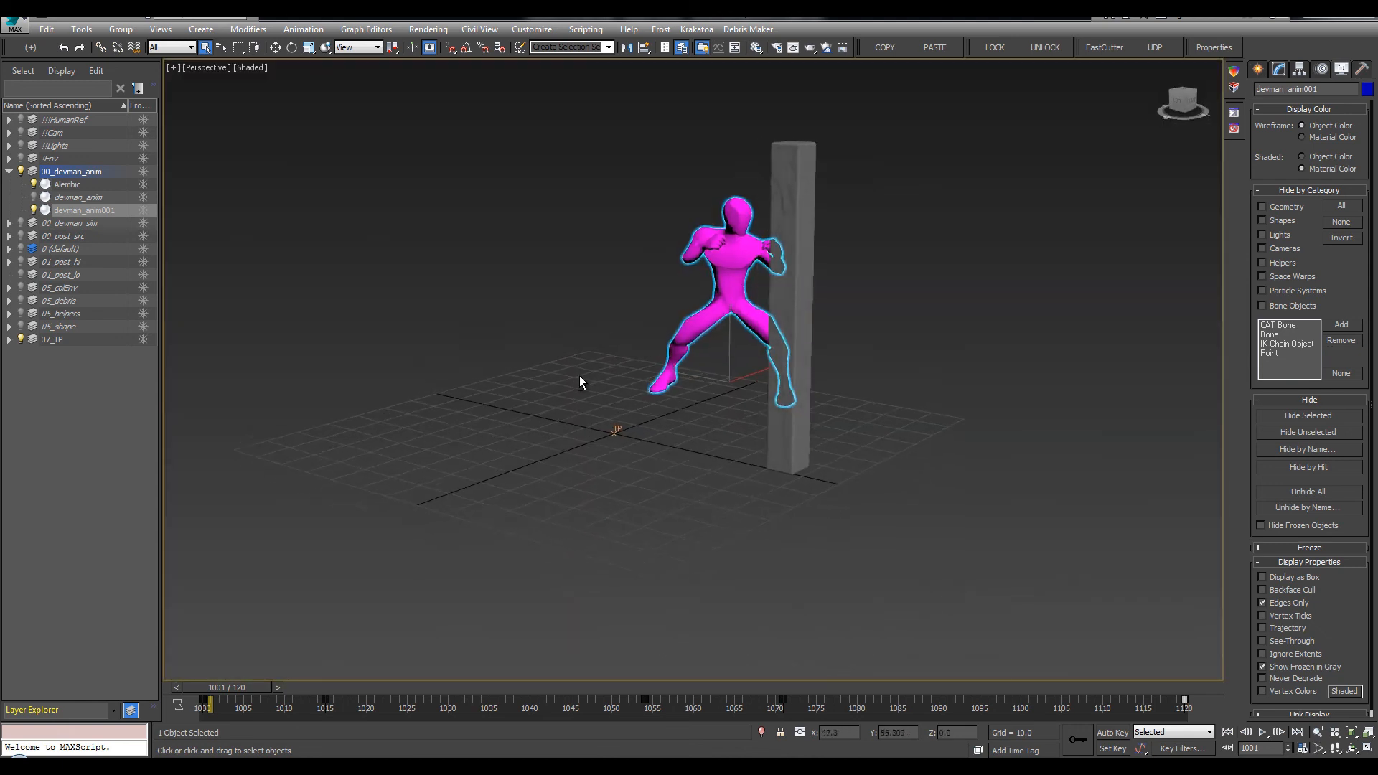
Unhide devman_anim and align devman_anim001 to its position
key("alt+w")
middle_click(466, 210)
key("alt+w")
key("alt+w")
middle_click(416, 238)
key("alt+w")
middle_click_drag(626, 270, 602, 278)
left_click(33, 208)
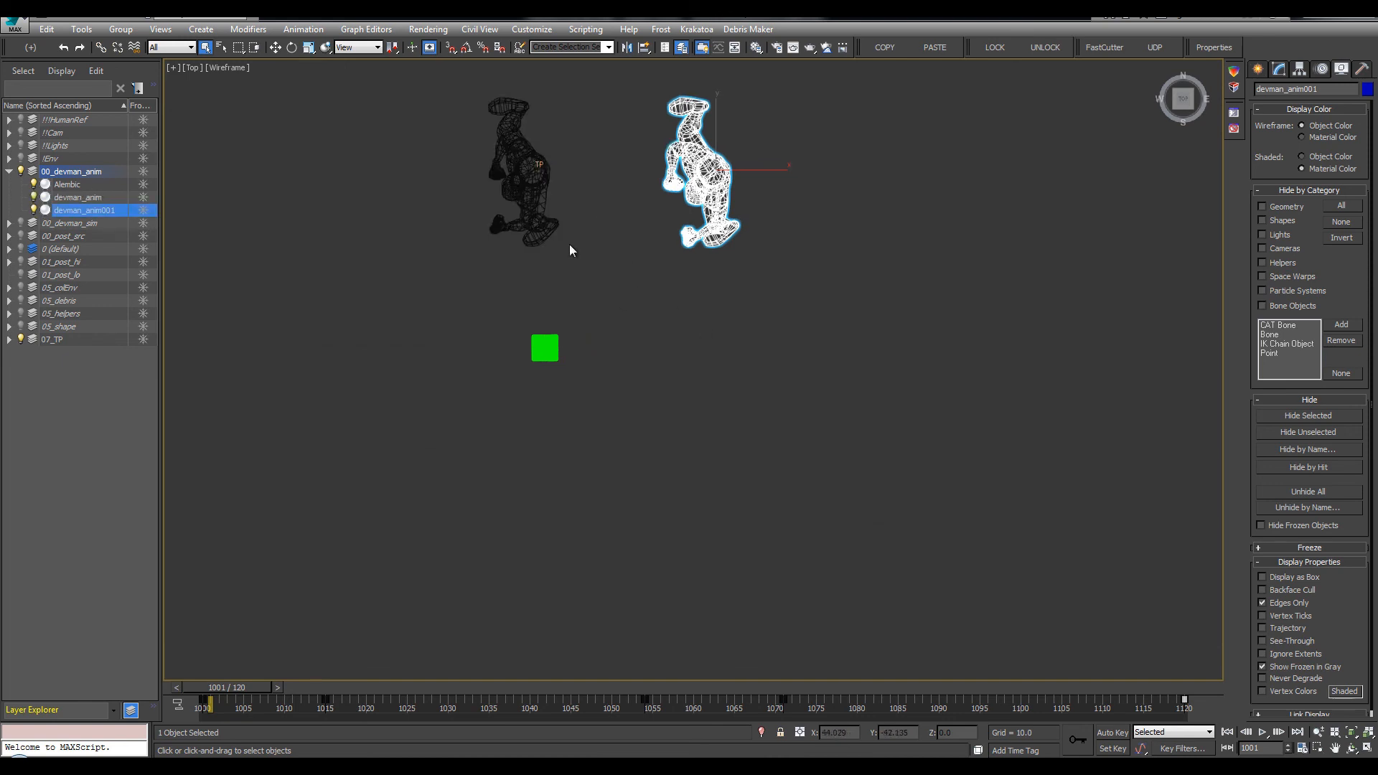
left_click(537, 184)
key("alt+w")
middle_click(751, 559)
key("alt+w")
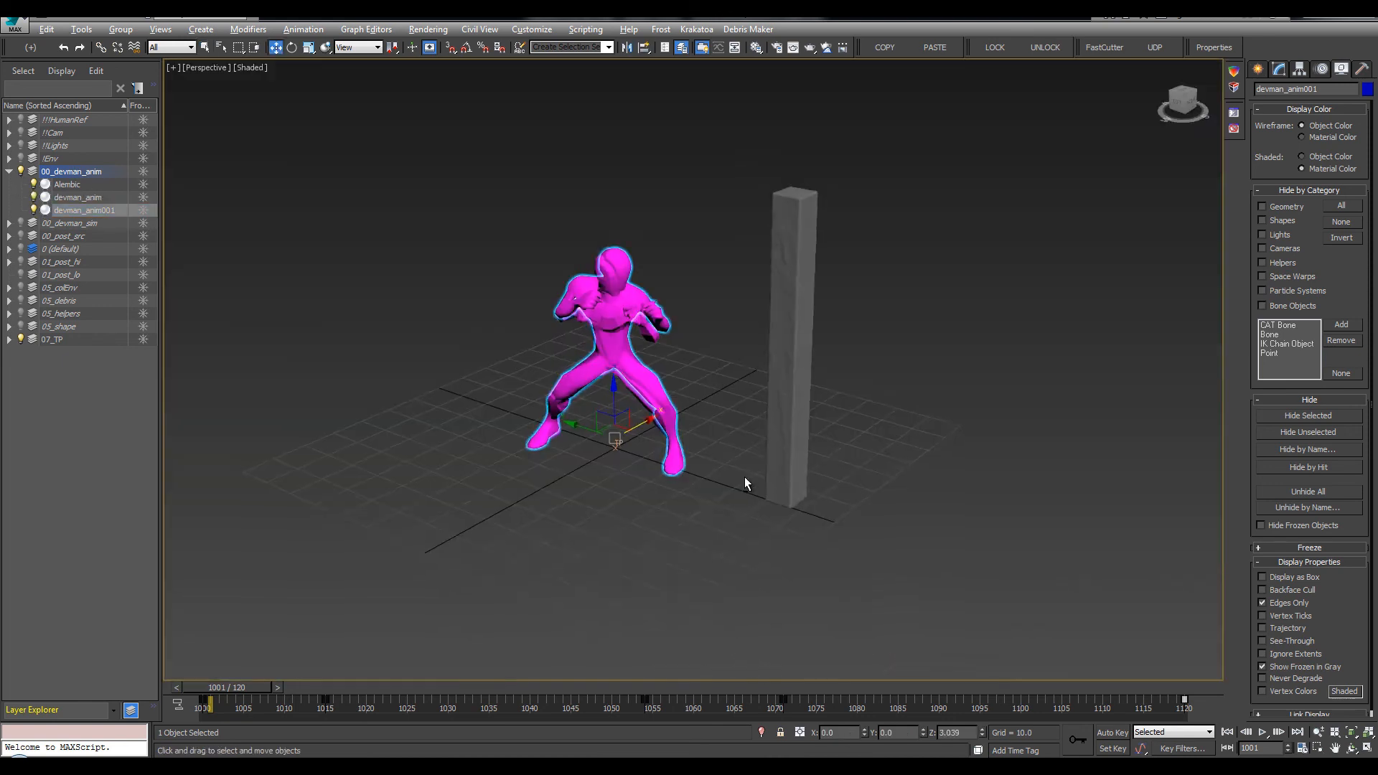
Hide the original devman_anim, scrub the timeline briefly and return to frame 1000
left_click(62, 198)
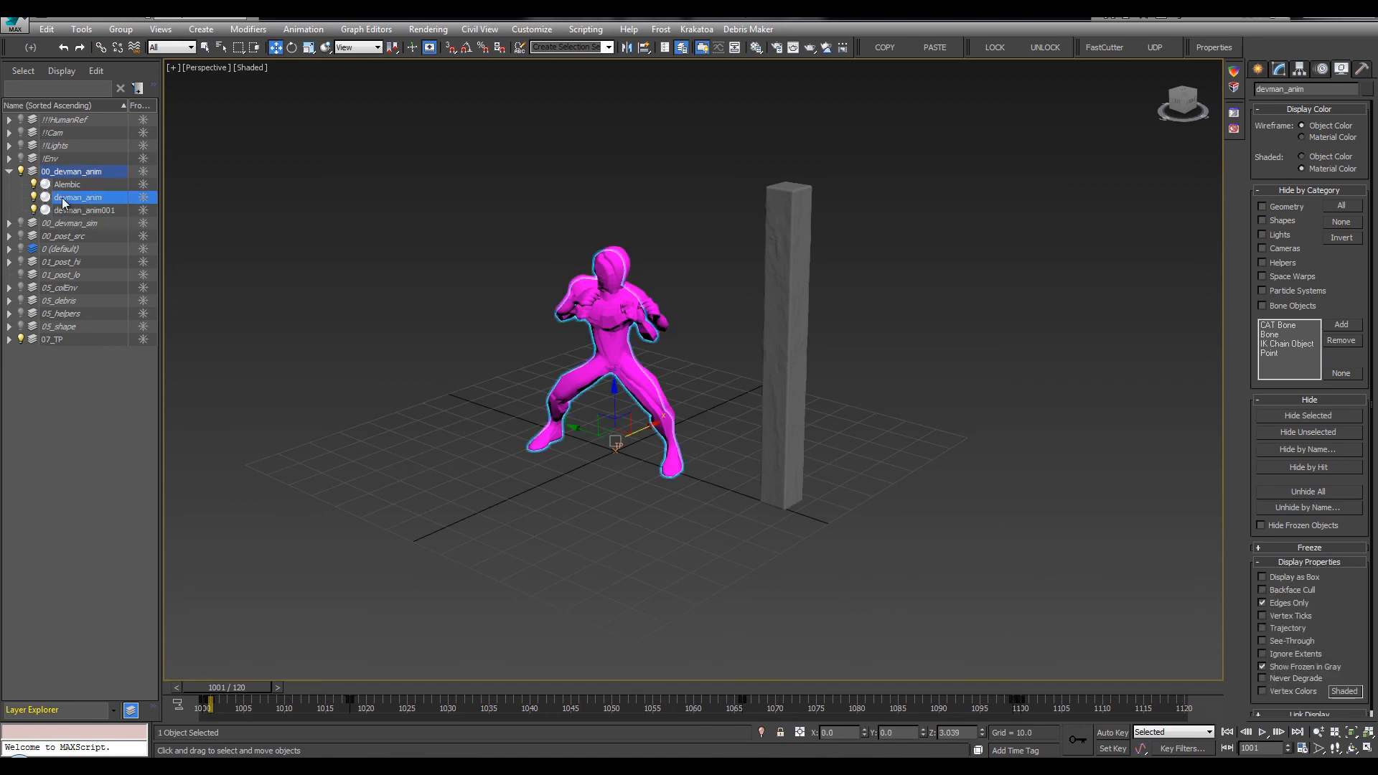
left_click(33, 197)
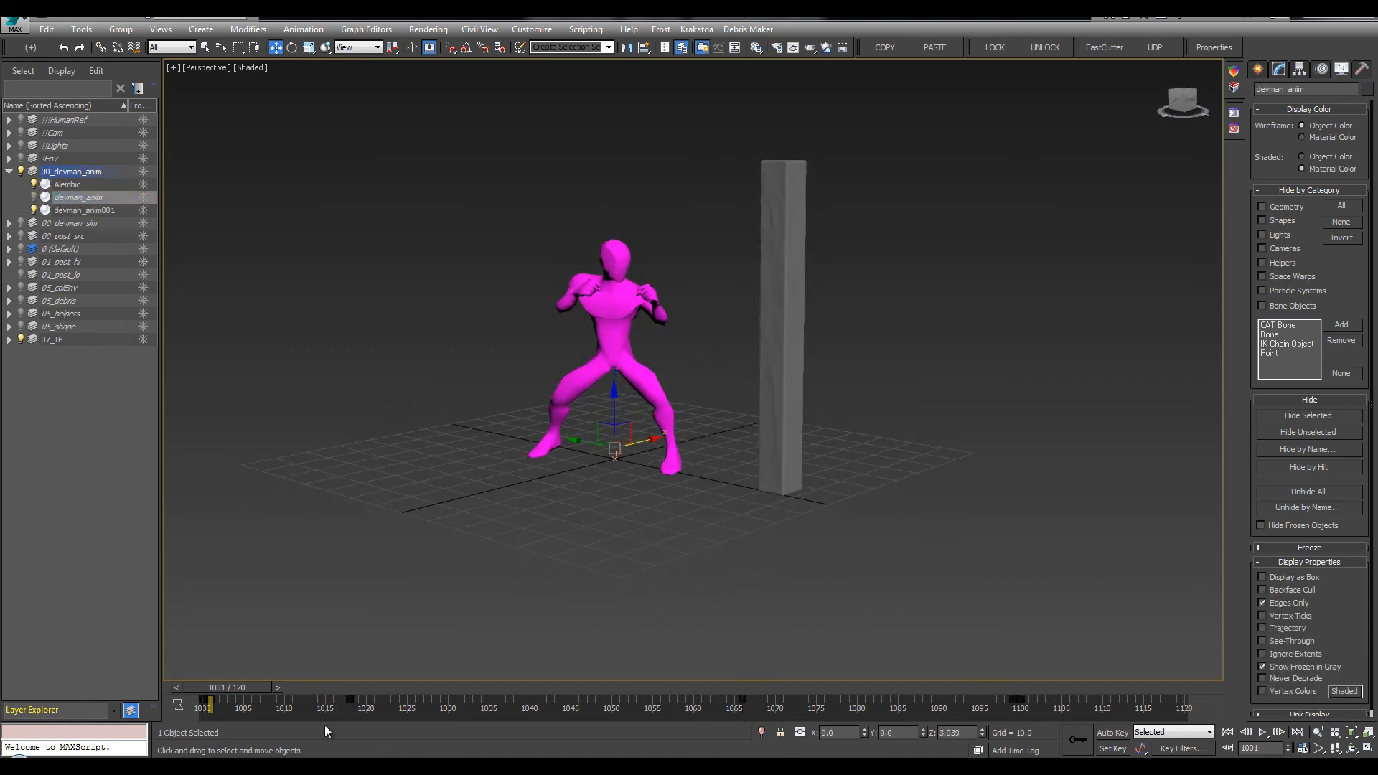
left_click_drag(249, 687, 309, 690)
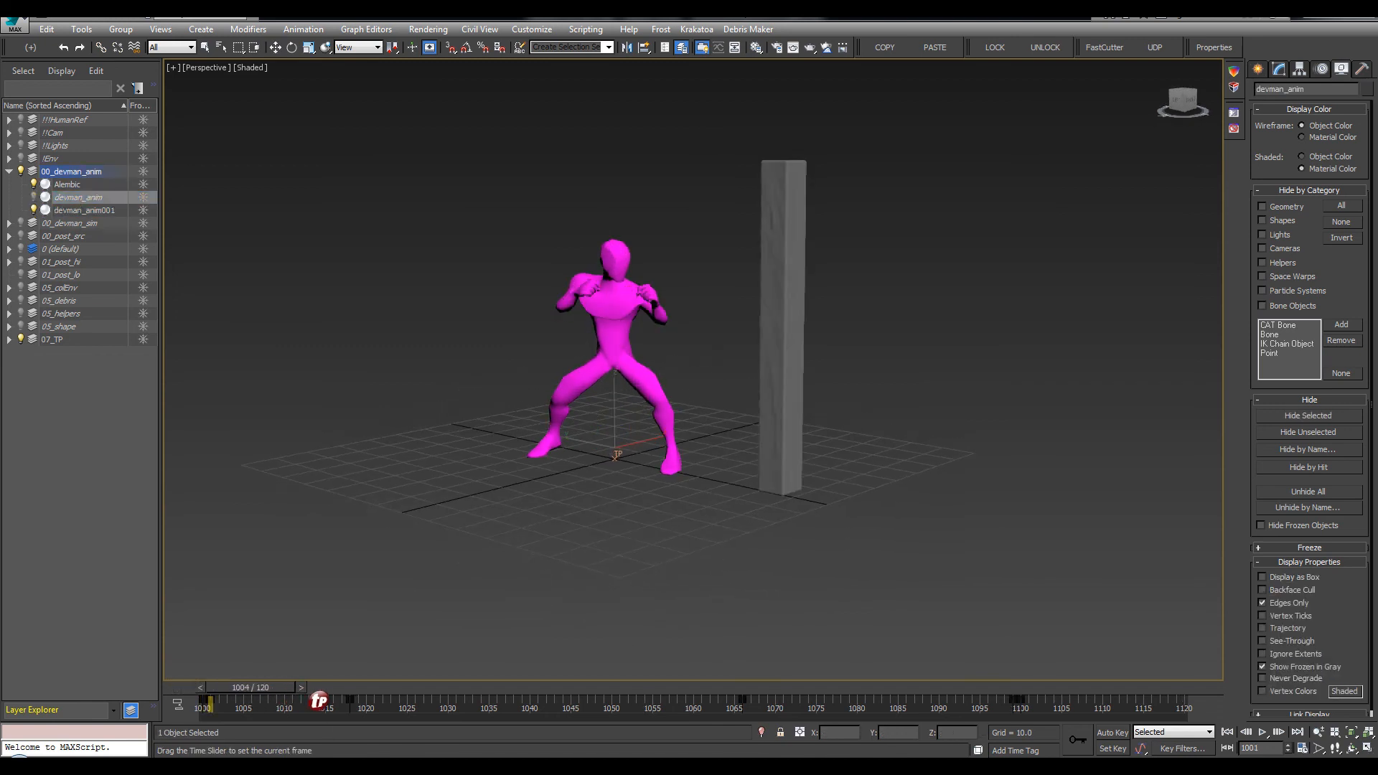
left_click_drag(166, 694, 167, 694)
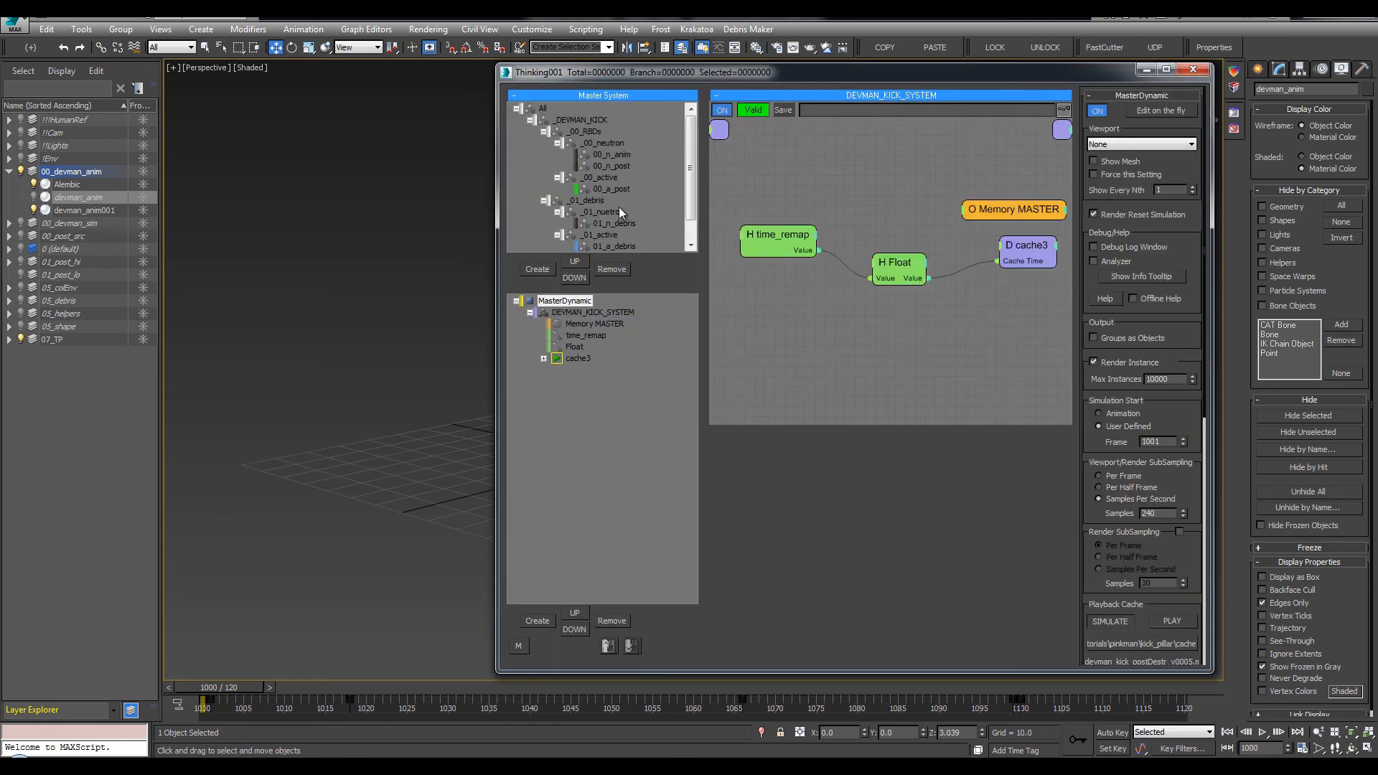
Make sure Show Mesh and Renderable are off for the 00_n_anim group, and save the scene
left_click(612, 156)
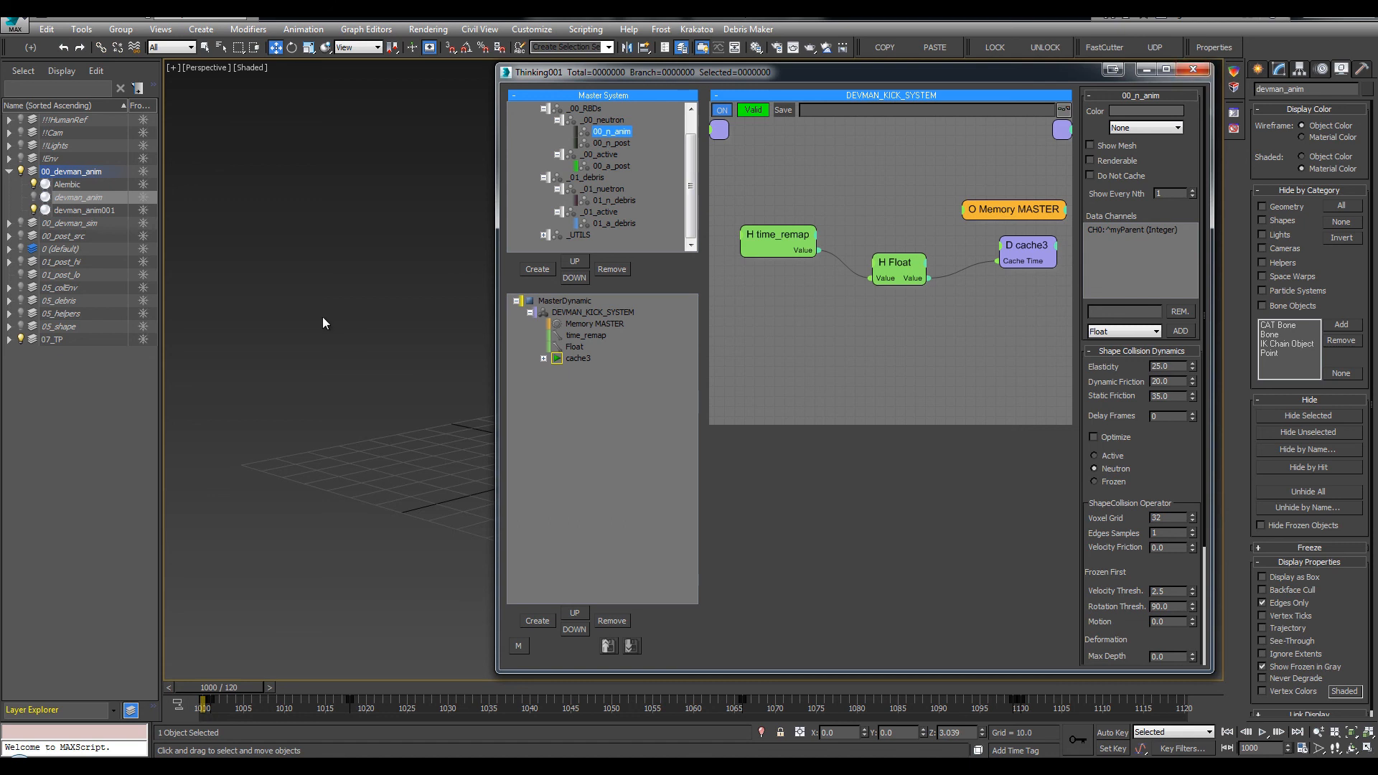
middle_click_drag(323, 323, 389, 319)
left_click(1193, 70)
middle_click_drag(641, 339, 656, 355, "alt")
key("ctrl+s")
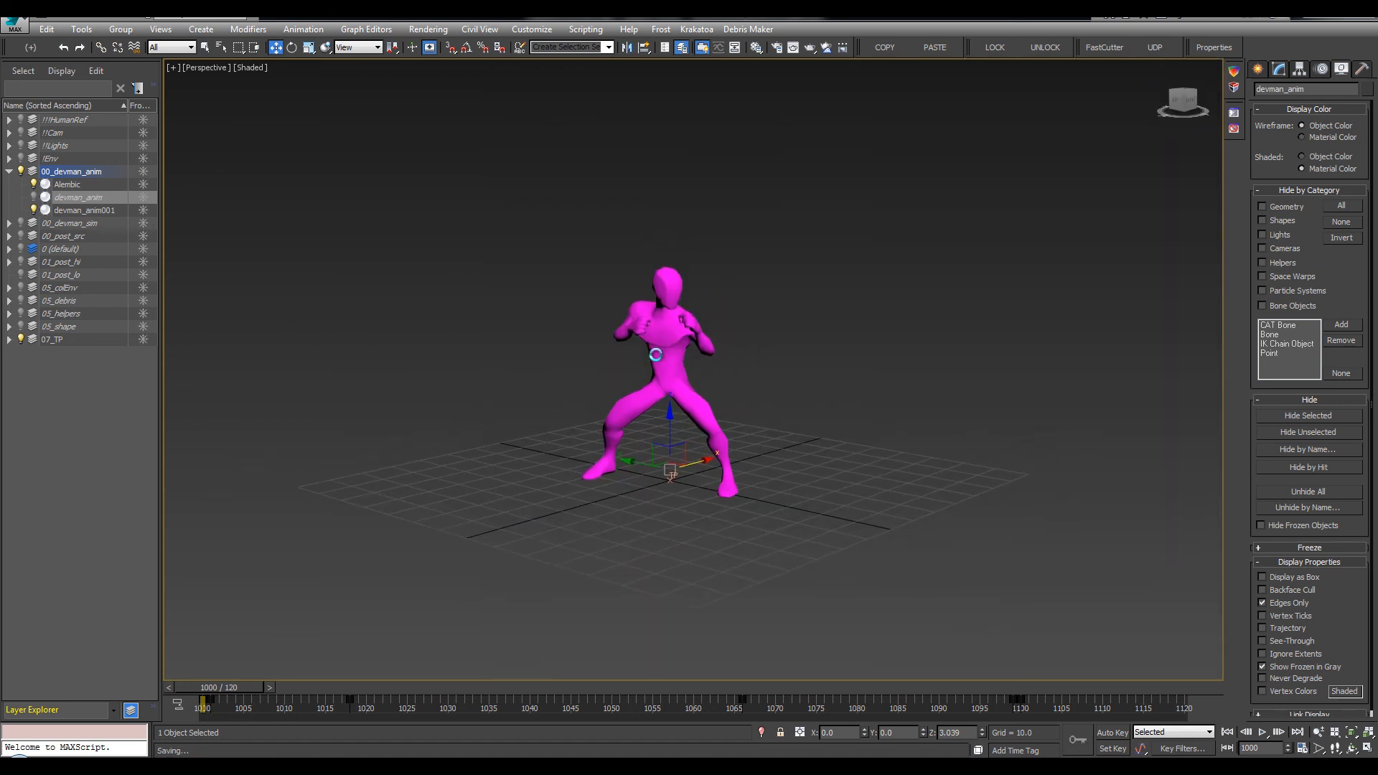
Deselect everything, create a preview animation of the Perspective viewport and watch the retimed kick
middle_click_drag(764, 322, 751, 322)
left_click(750, 322)
key("shift+v")
key("Return")
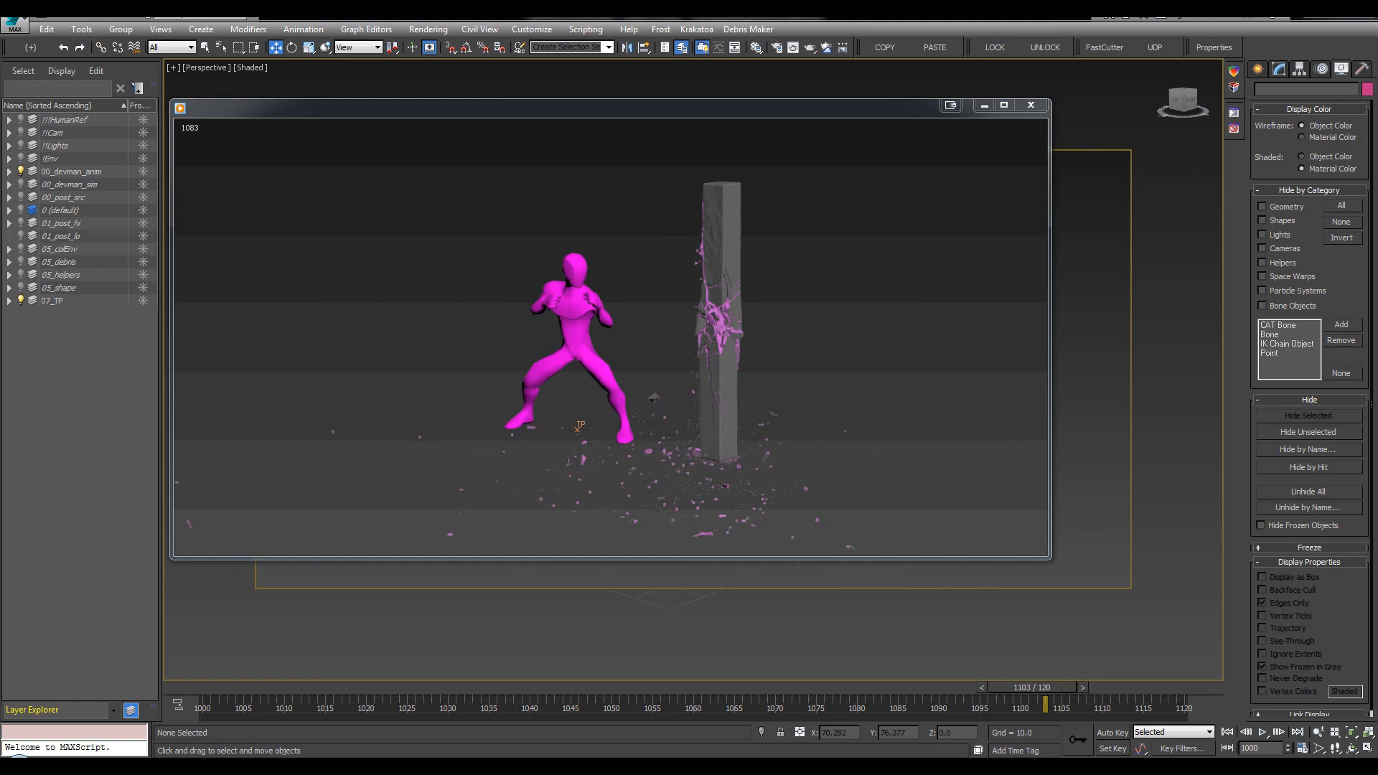
mouse_move(716, 446)
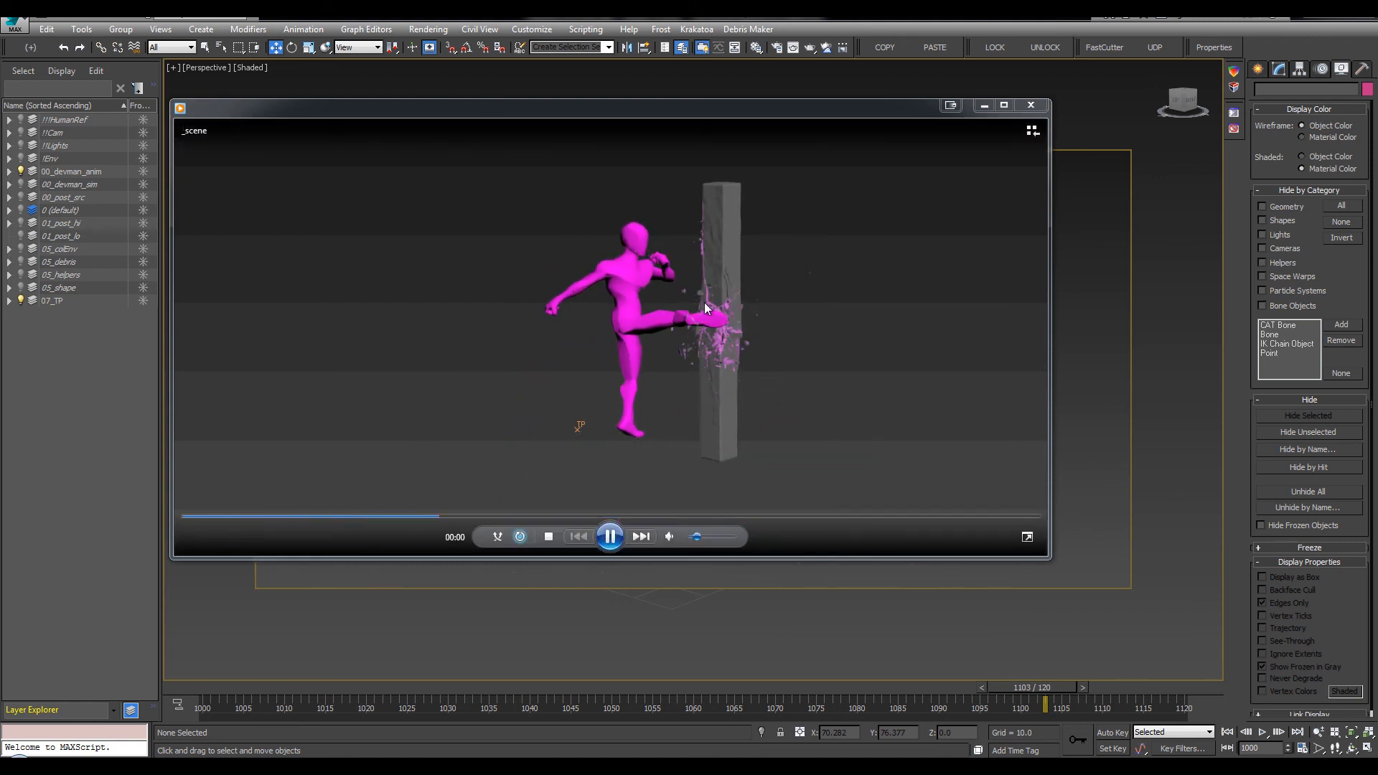